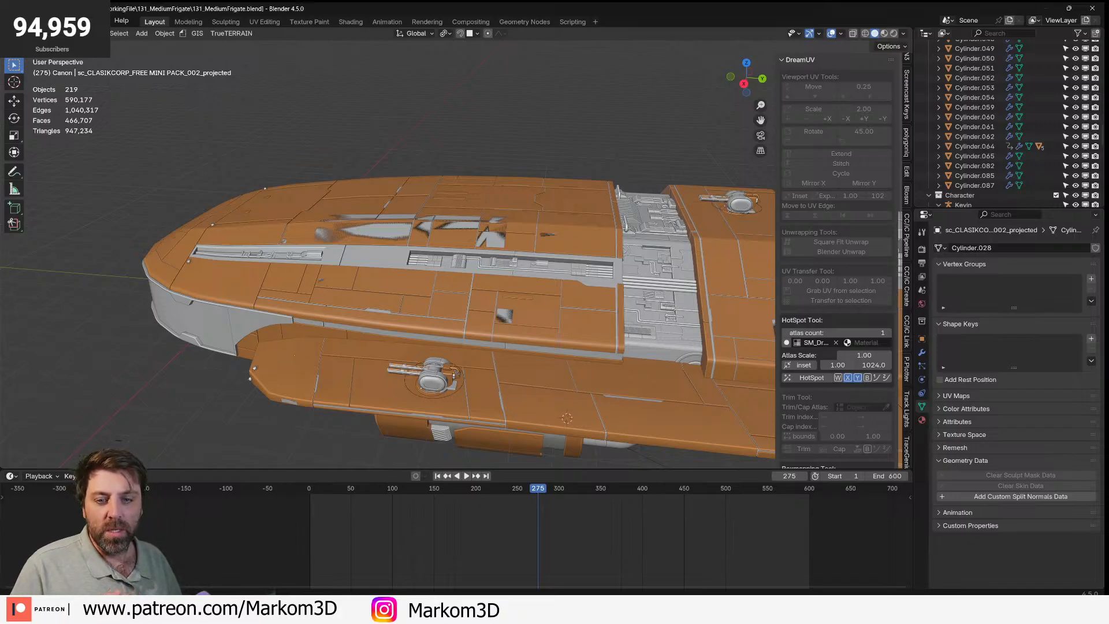
# - Select the 27 marking on the upper hull and display the viewport in rendered shading
pyautogui.scroll(5, 434, 315)
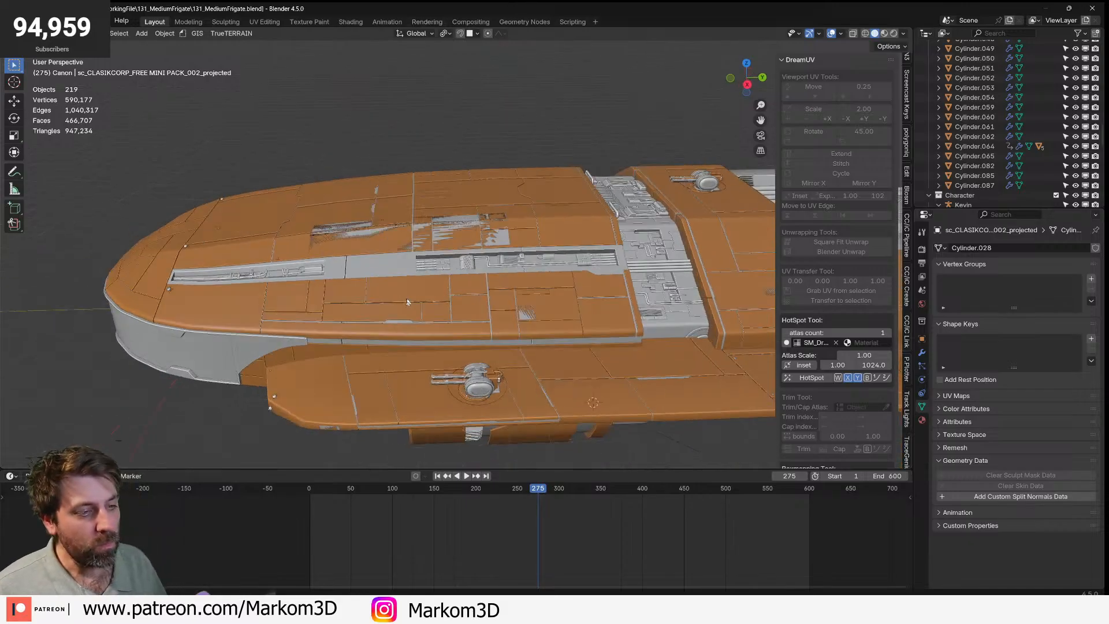
pyautogui.scroll(2, 434, 315)
pyautogui.keyDown('shift'); pyautogui.moveTo(423, 323); pyautogui.dragTo(458, 298, button='middle'); pyautogui.keyUp('shift')
pyautogui.click(489, 197)
pyautogui.click(894, 33)
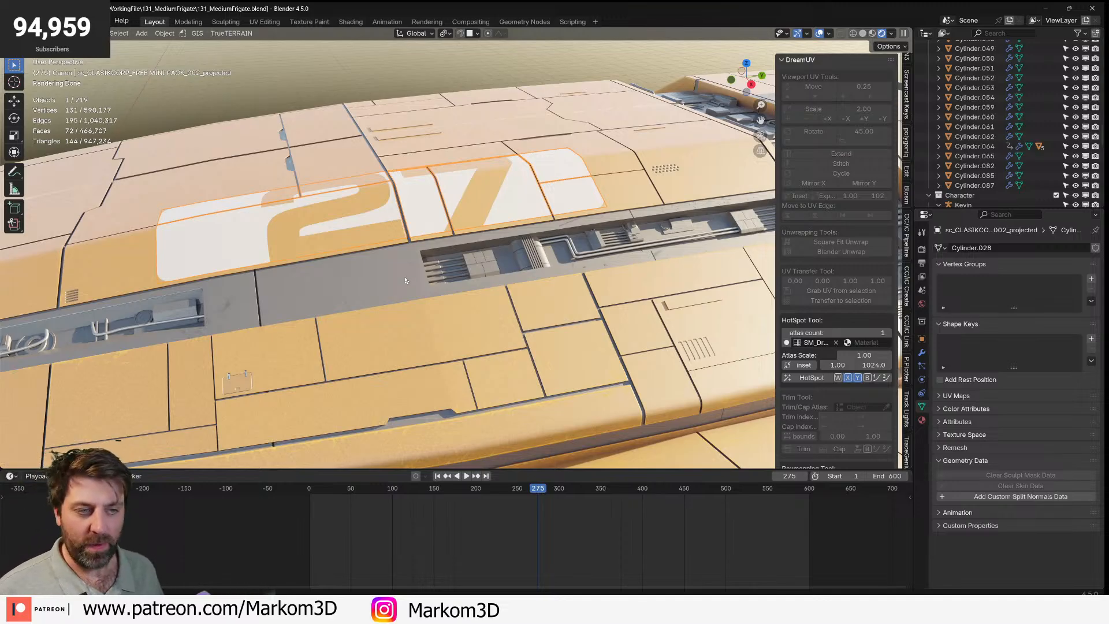
# - Examine the 27 marking and the recessed pipe and greeble details along the hull
pyautogui.moveTo(405, 280); pyautogui.dragTo(397, 296, button='middle')
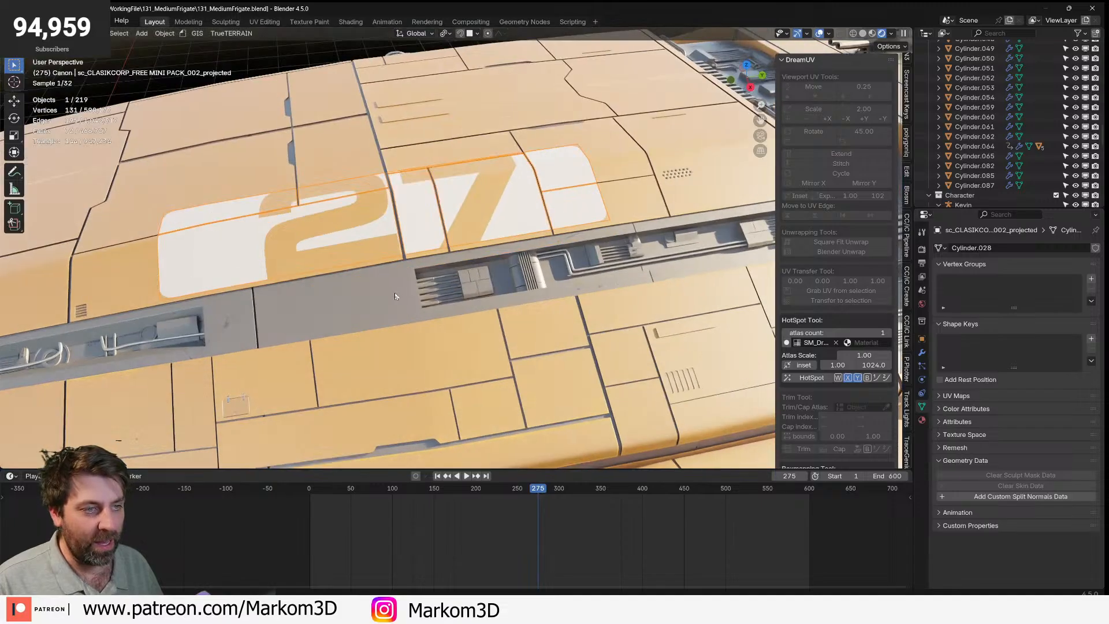
pyautogui.scroll(2, 397, 297)
pyautogui.keyDown('shift'); pyautogui.moveTo(710, 185); pyautogui.dragTo(420, 269, button='middle'); pyautogui.keyUp('shift')
pyautogui.click(623, 220)
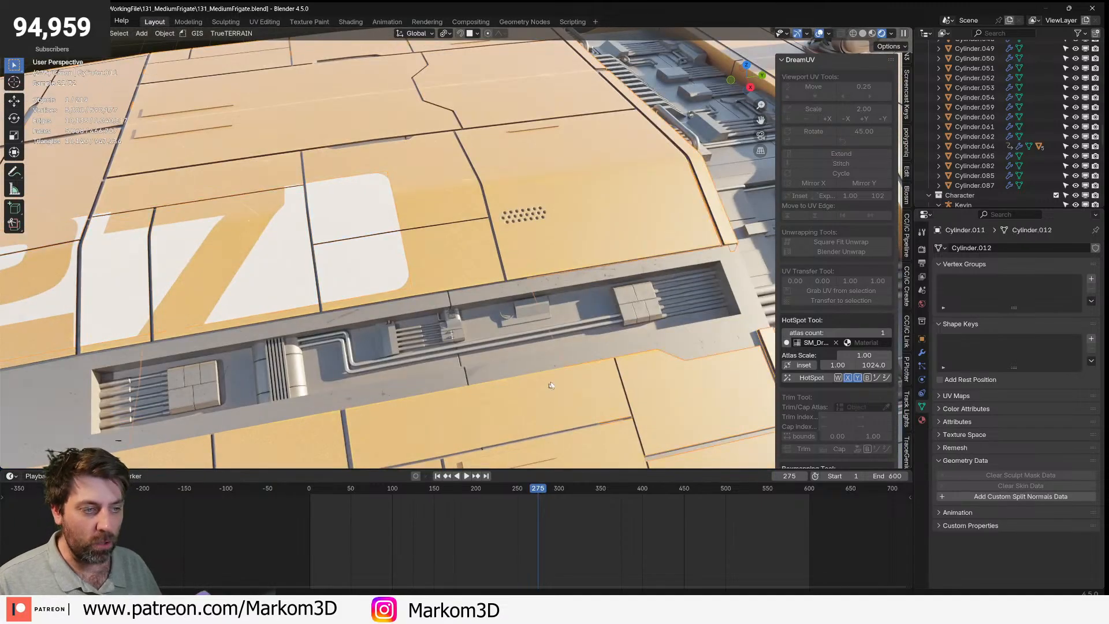
pyautogui.keyDown('shift'); pyautogui.moveTo(290, 368); pyautogui.dragTo(609, 265, button='middle'); pyautogui.keyUp('shift')
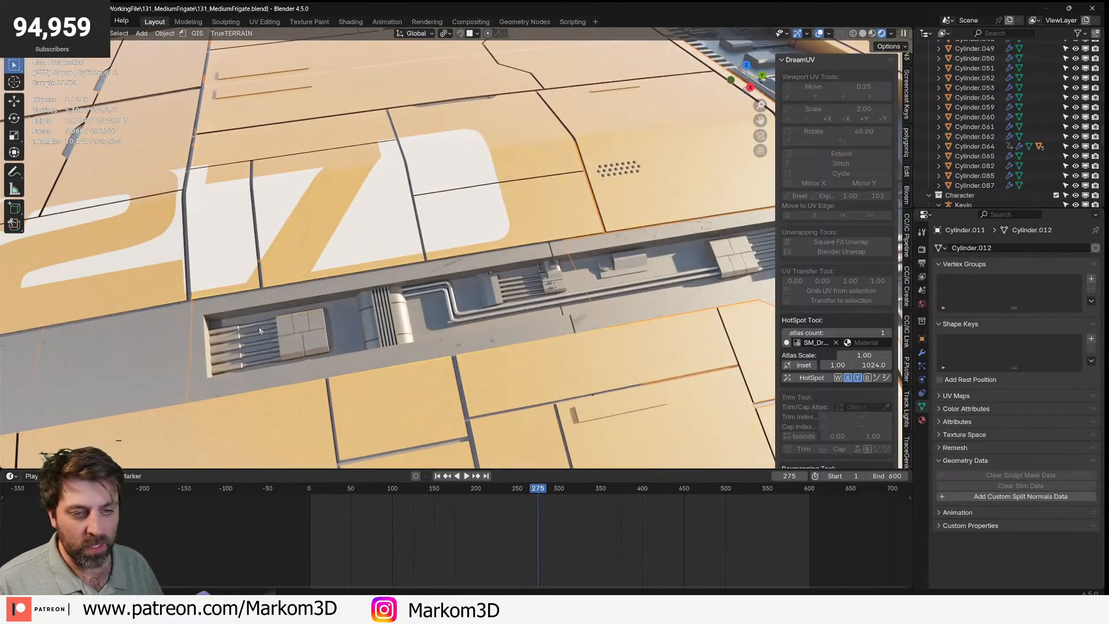
pyautogui.keyDown('shift'); pyautogui.moveTo(758, 238); pyautogui.dragTo(445, 270, button='middle'); pyautogui.keyUp('shift')
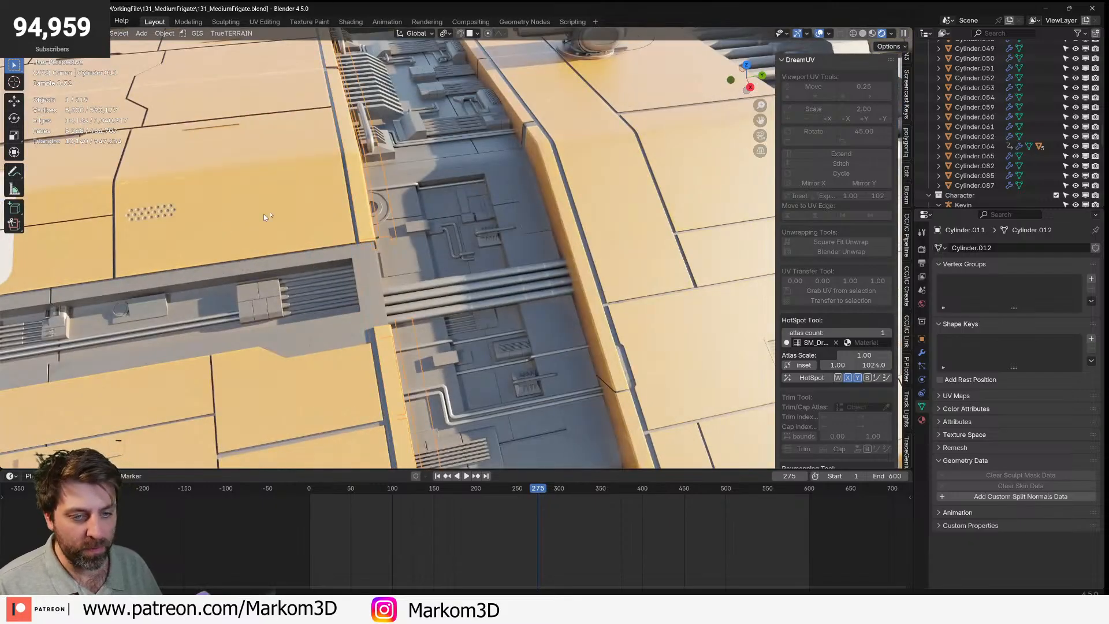
pyautogui.keyDown('shift'); pyautogui.moveTo(227, 229); pyautogui.dragTo(331, 200, button='middle'); pyautogui.keyUp('shift')
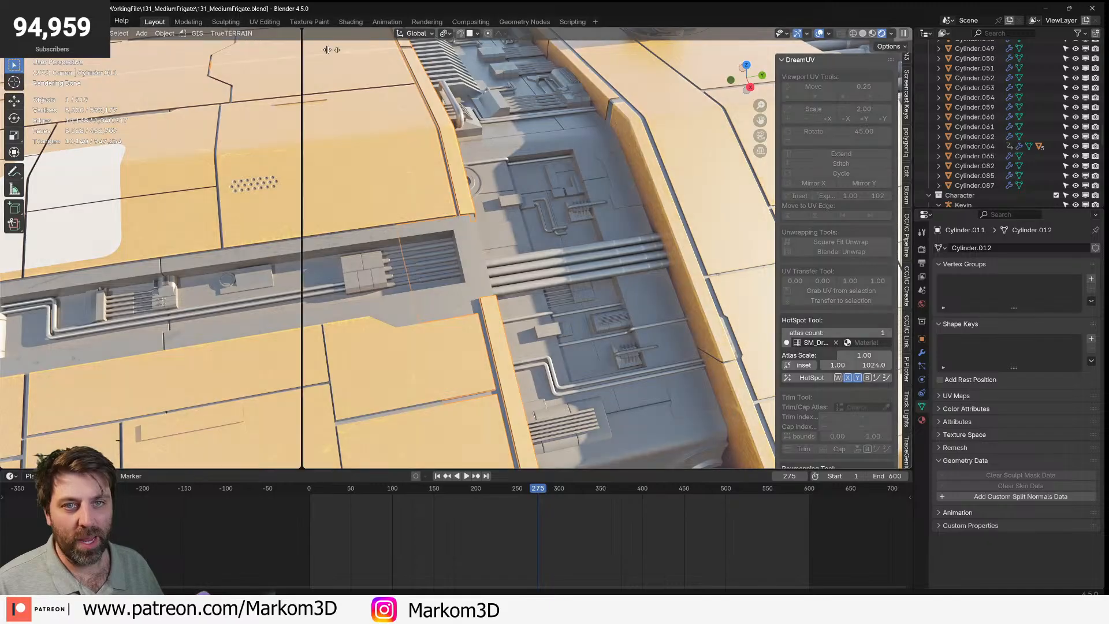
# - Split the 3D viewport vertically and turn the new area into an Asset Browser
pyautogui.moveTo(249, 45); pyautogui.dragTo(356, 53)
pyautogui.click(13, 34)
pyautogui.click(357, 93)
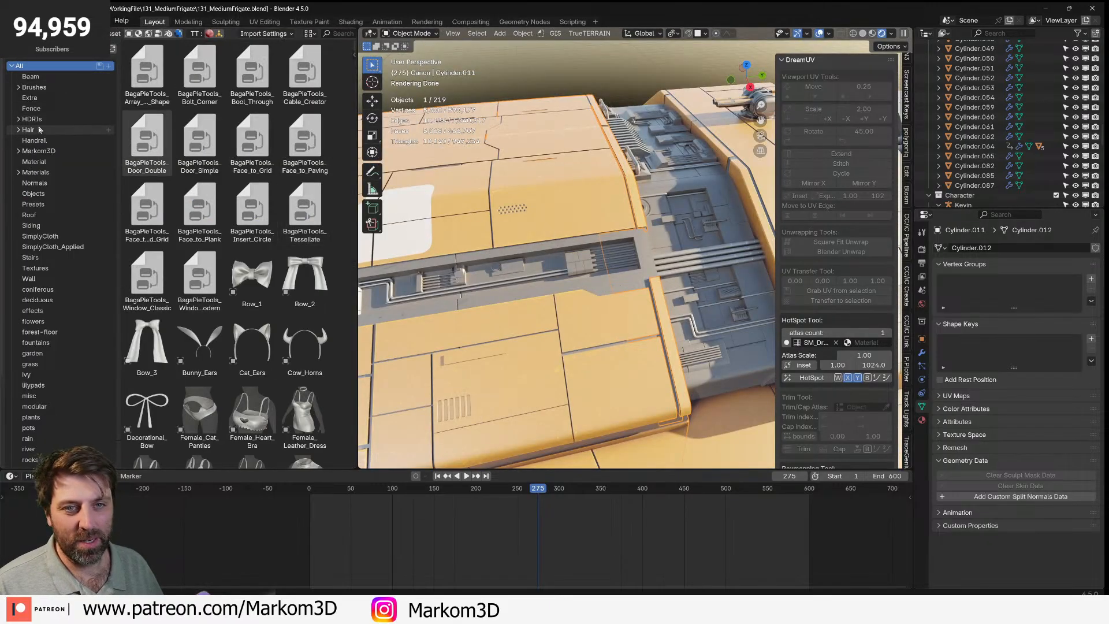
# - Show the Set01 decals of the Markom3D asset catalog
pyautogui.click(45, 151)
pyautogui.click(20, 152)
pyautogui.click(48, 163)
pyautogui.click(25, 162)
pyautogui.click(44, 172)
pyautogui.click(39, 163)
pyautogui.click(45, 172)
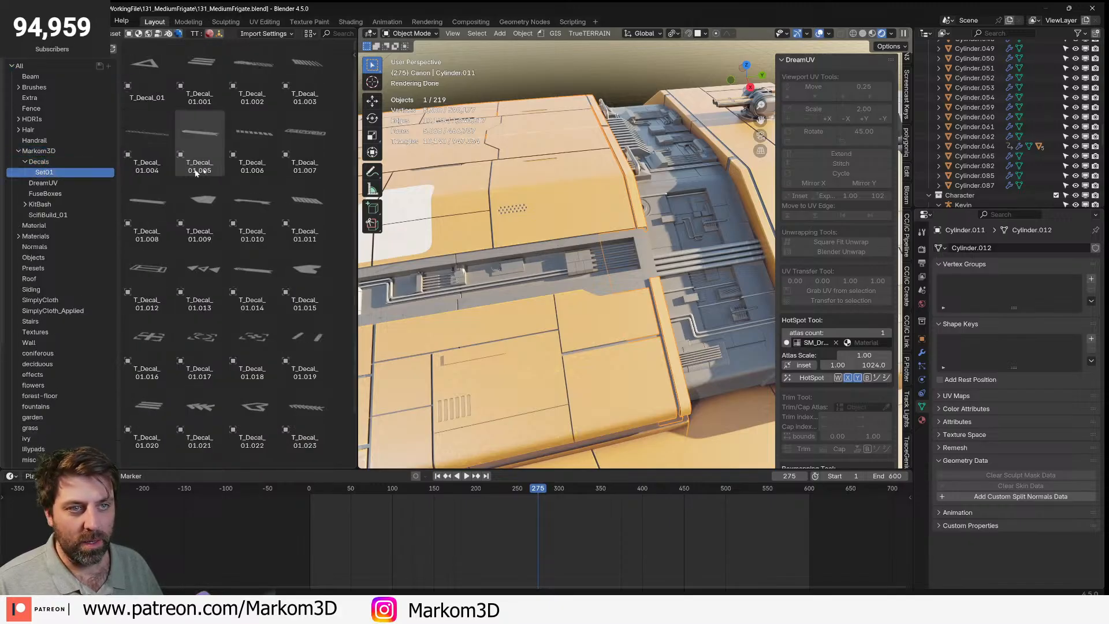
# - Place the T_Decal_01.003 stripe decal on the side hull panel and collapse the asset area to enlarge the viewport
pyautogui.scroll(-3, 252, 278)
pyautogui.scroll(3, 280, 347)
pyautogui.click(306, 75)
pyautogui.scroll(-6, 500, 266)
pyautogui.keyDown('shift'); pyautogui.moveTo(500, 266); pyautogui.dragTo(550, 217, button='middle'); pyautogui.keyUp('shift')
pyautogui.scroll(1, 550, 217)
pyautogui.moveTo(307, 74); pyautogui.dragTo(525, 234)
pyautogui.scroll(4, 525, 234)
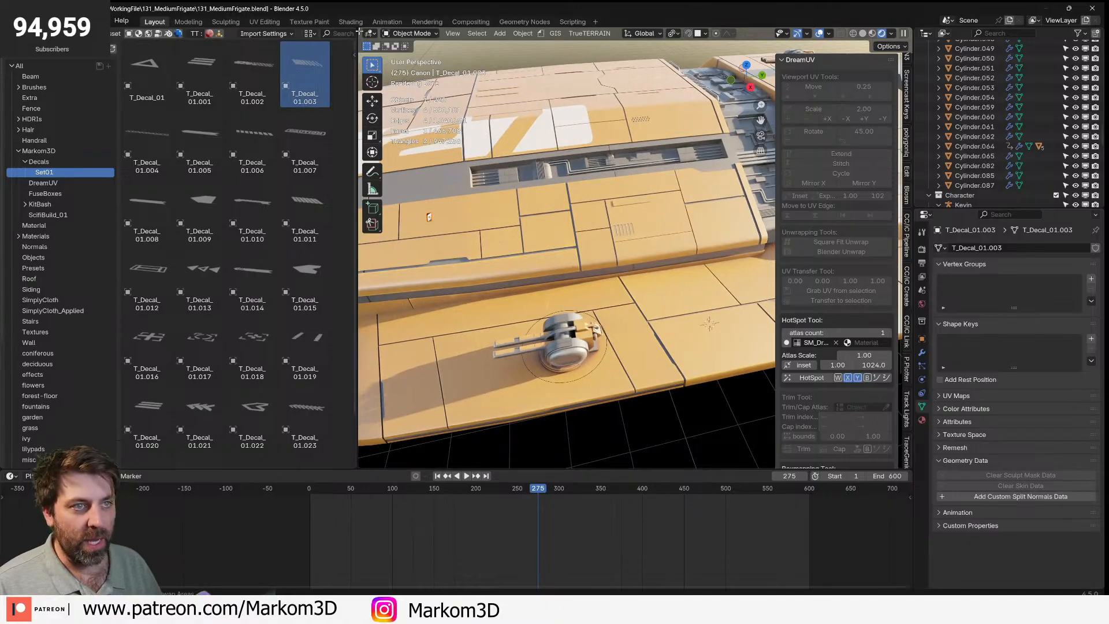
pyautogui.moveTo(360, 30); pyautogui.dragTo(320, 52)
# - Rotate the stripe decal 90° about its local Z axis and scale it up by about 8.8
pyautogui.press('r')
pyautogui.press('z')
pyautogui.press('9')
pyautogui.press('0')
pyautogui.press('Return')
pyautogui.press('s')
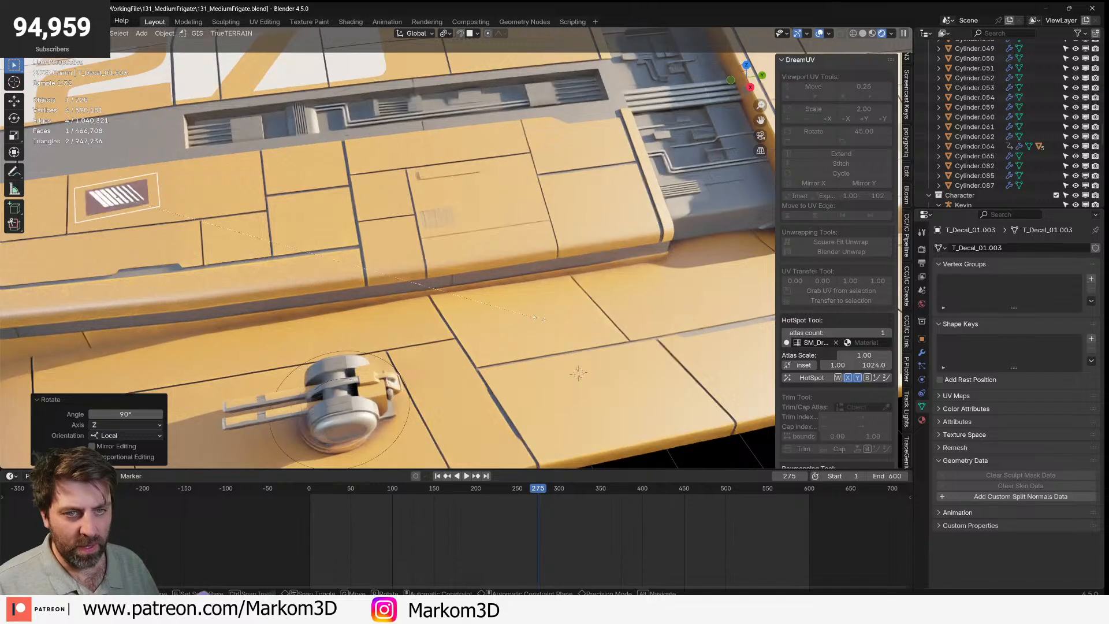
pyautogui.click(302, 205)
pyautogui.keyDown('shift'); pyautogui.moveTo(301, 205); pyautogui.dragTo(481, 218, button='middle'); pyautogui.keyUp('shift')
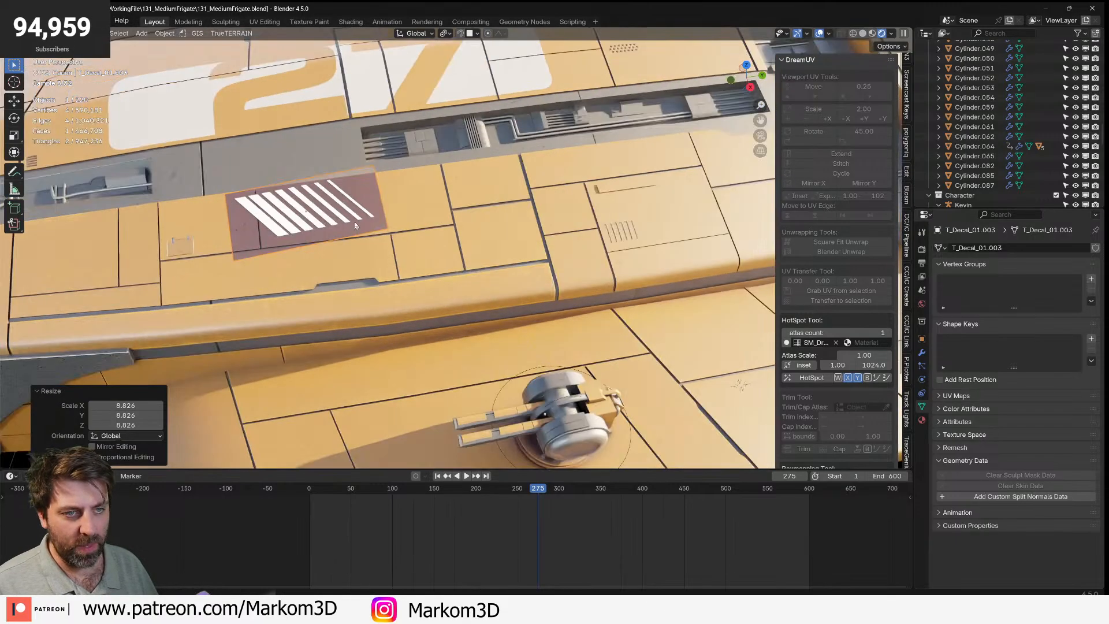
# - Shift the decal along the hull panel and rotate it about -3.7° around Z to follow the panel lines
pyautogui.press('g')
pyautogui.click(349, 209)
pyautogui.press('r')
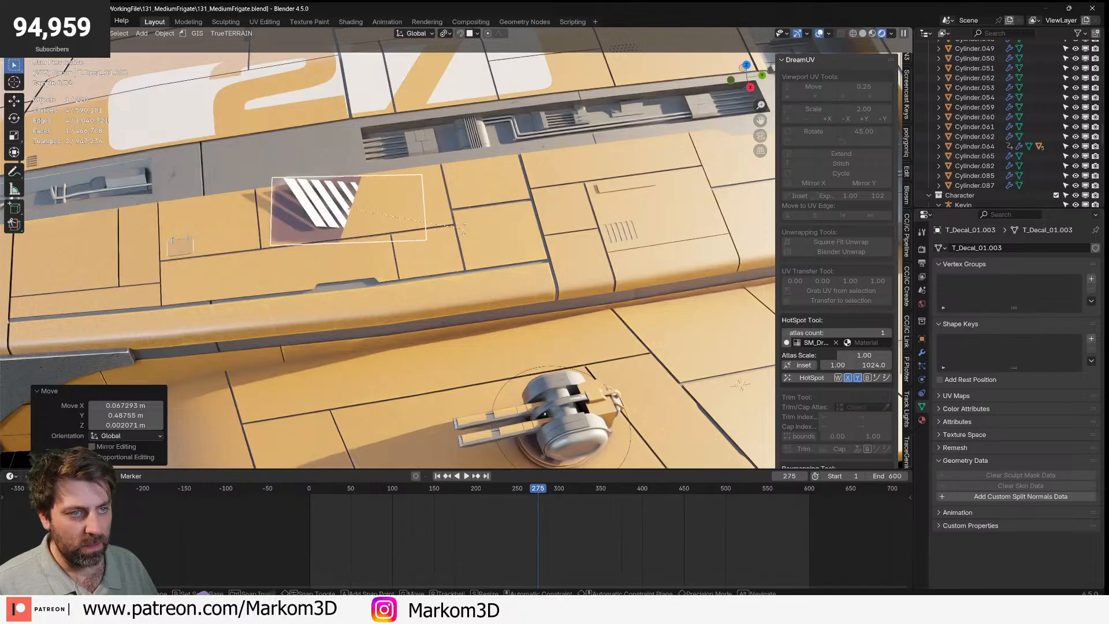
pyautogui.press('z')
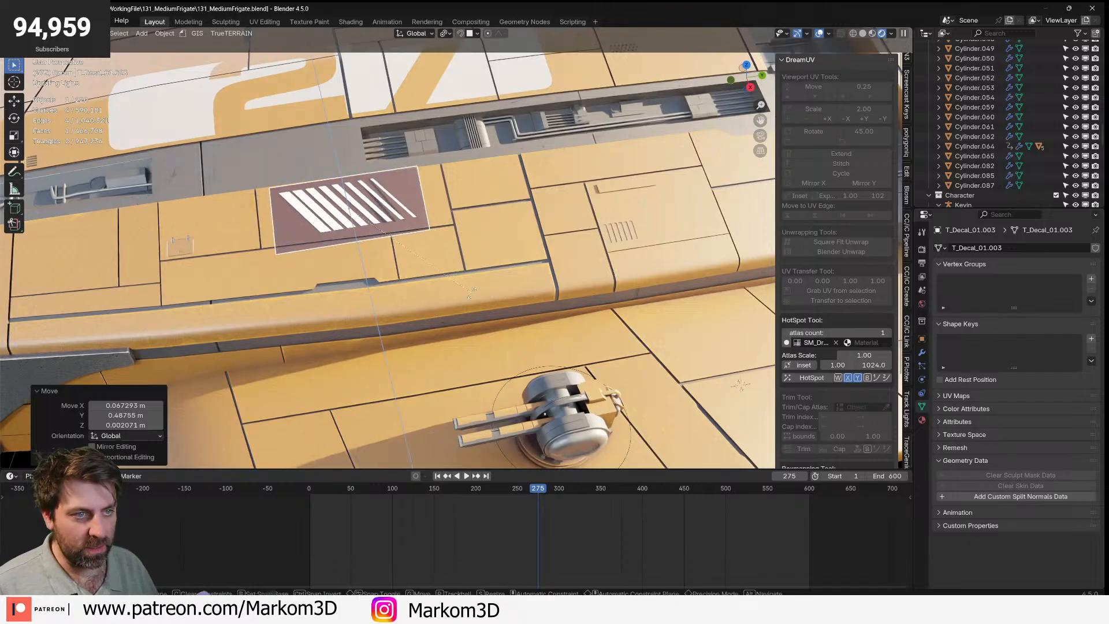
pyautogui.click(473, 296)
pyautogui.keyDown('shift'); pyautogui.moveTo(415, 168); pyautogui.dragTo(471, 260, button='middle'); pyautogui.keyUp('shift')
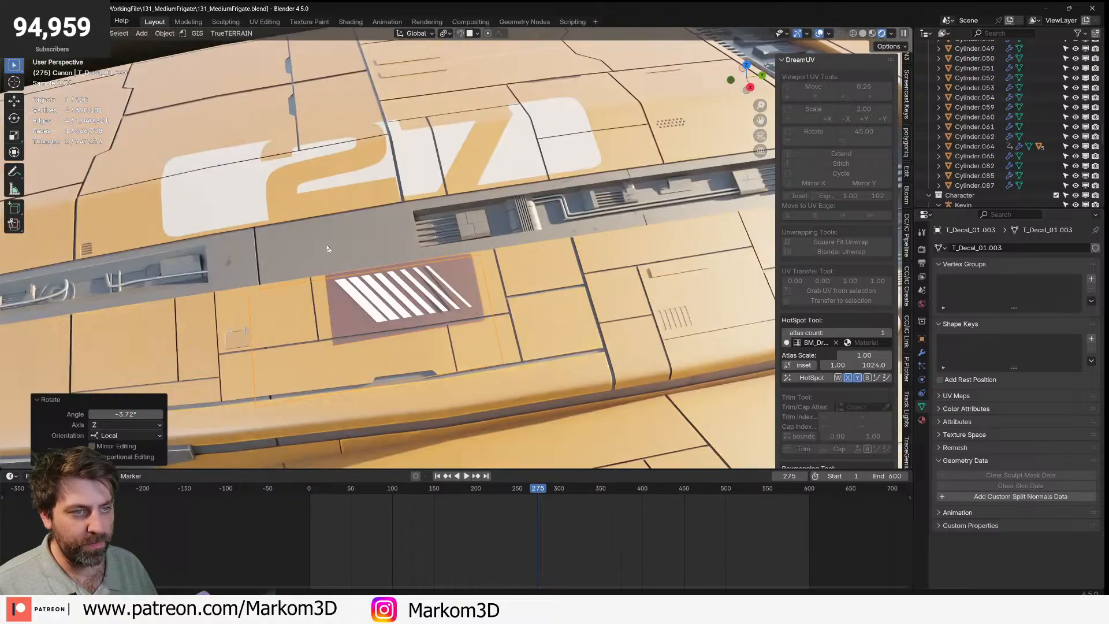
# - Move the stripe decal to the lower panel beside the notch and scale it by about 0.69
pyautogui.scroll(4, 471, 260)
pyautogui.keyDown('shift'); pyautogui.moveTo(437, 370); pyautogui.dragTo(476, 275, button='middle'); pyautogui.keyUp('shift')
pyautogui.scroll(3, 476, 275)
pyautogui.scroll(2, 475, 275)
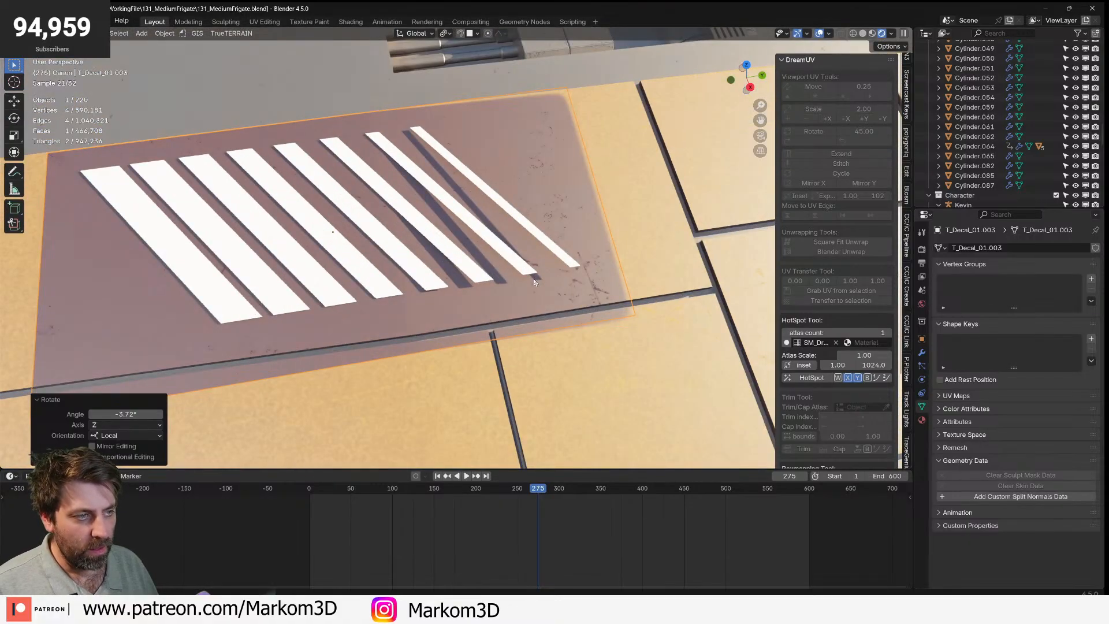
pyautogui.scroll(-6, 534, 281)
pyautogui.press('g')
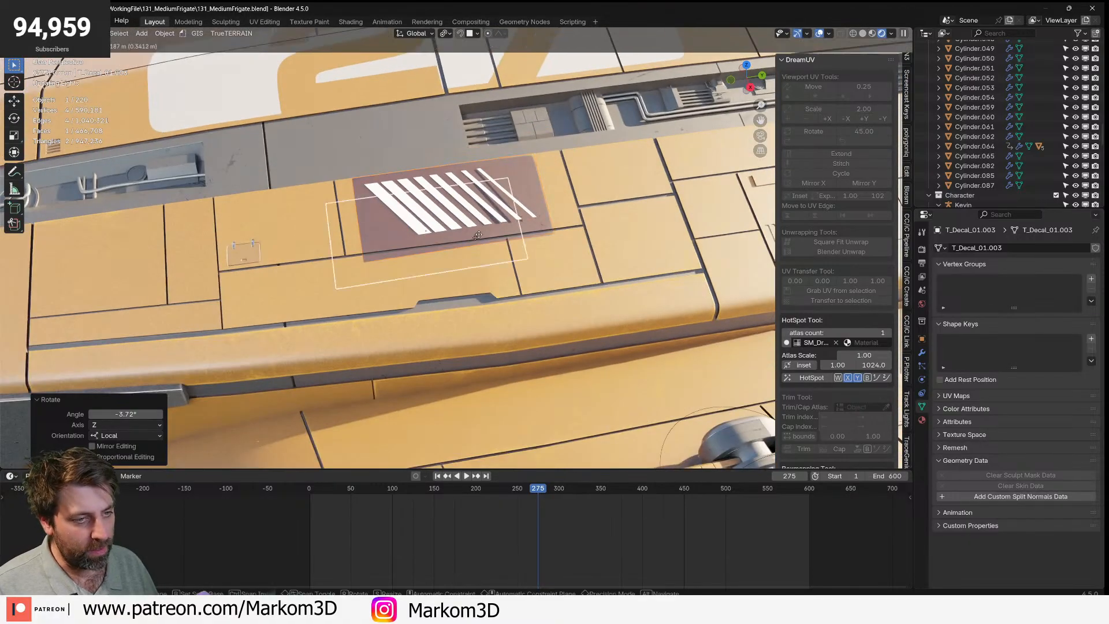
pyautogui.click(351, 287)
pyautogui.press('s')
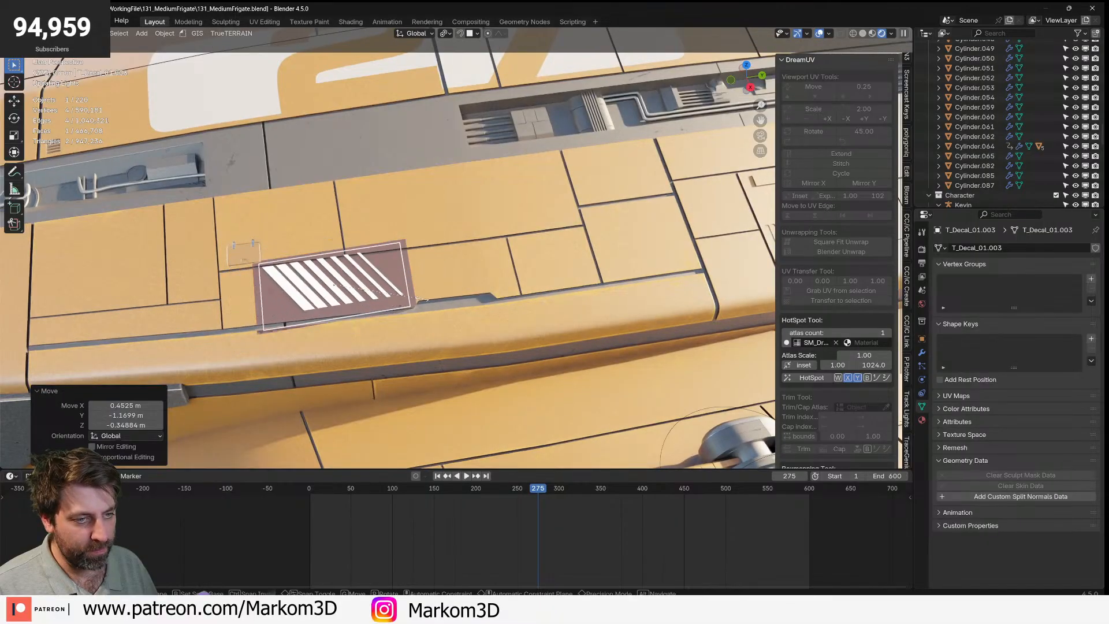
pyautogui.click(388, 294)
# - Nudge the decal into place on the lower panel and rotate it slightly about its local Z axis to align it
pyautogui.press('g')
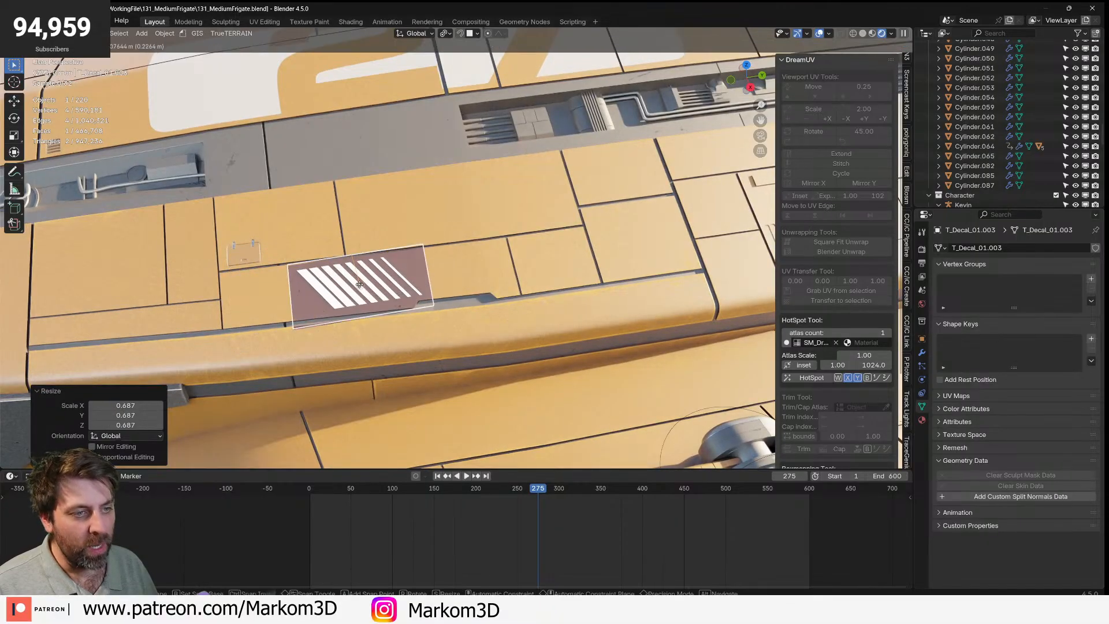
pyautogui.click(451, 303)
pyautogui.press('r')
pyautogui.press('z')
pyautogui.rightClick(453, 307)
pyautogui.press('r')
pyautogui.press('z')
pyautogui.press('z')
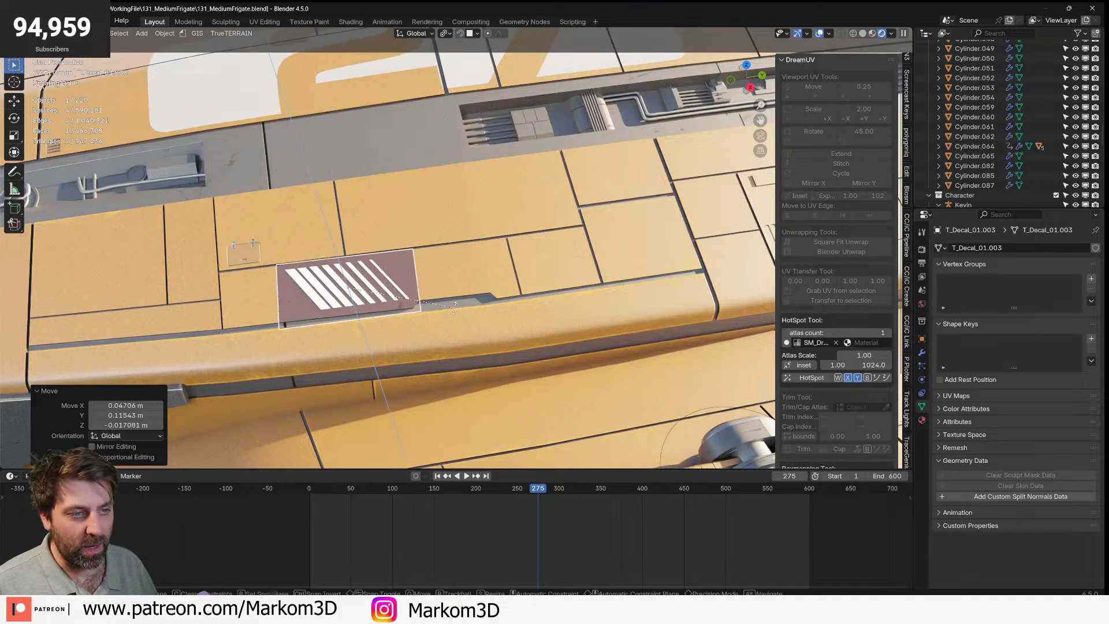
pyautogui.click(454, 308)
# - Add four loop cuts to the decal plane, one close to each outer side of the stripes
pyautogui.scroll(5, 400, 322)
pyautogui.press('Tab')
pyautogui.keyDown('shift'); pyautogui.moveTo(296, 432); pyautogui.dragTo(403, 335, button='middle'); pyautogui.keyUp('shift')
pyautogui.hotkey('ctrl', 'r')
pyautogui.click(465, 217)
pyautogui.click(468, 257)
pyautogui.hotkey('ctrl', 'r')
pyautogui.click(381, 278)
pyautogui.click(492, 274)
pyautogui.hotkey('ctrl', 'r')
pyautogui.click(191, 294)
pyautogui.click(162, 234)
pyautogui.hotkey('ctrl', 'r')
pyautogui.click(160, 229)
pyautogui.click(165, 184)
# - Delete the border faces around the decal's central striped face and return to Object Mode
pyautogui.press('3')
pyautogui.click(218, 228)
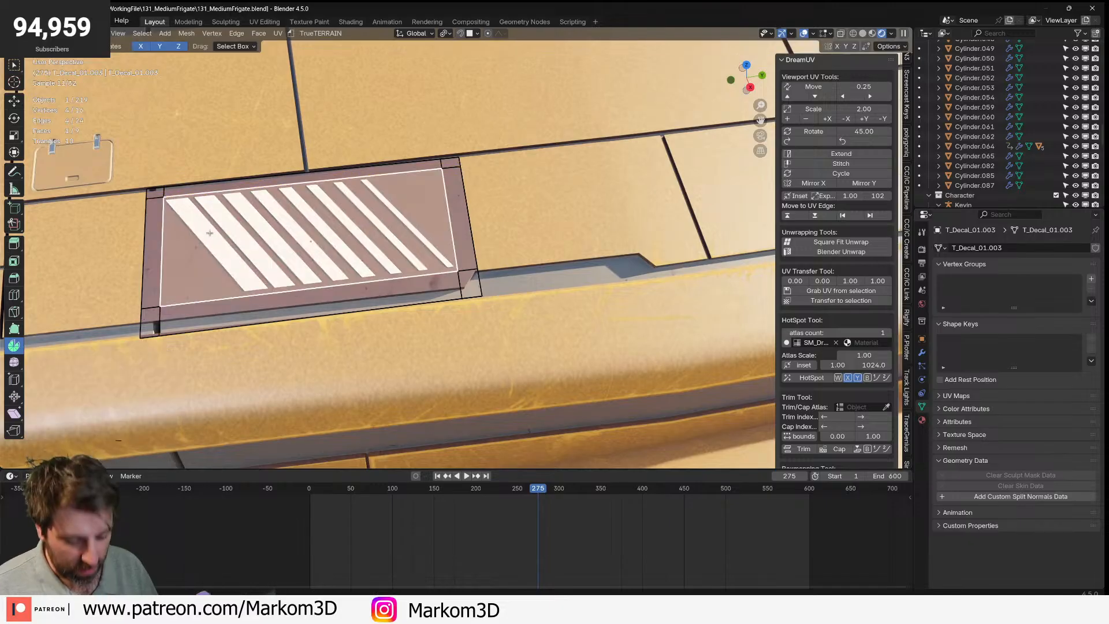
pyautogui.hotkey('ctrl', 'i')
pyautogui.press('x')
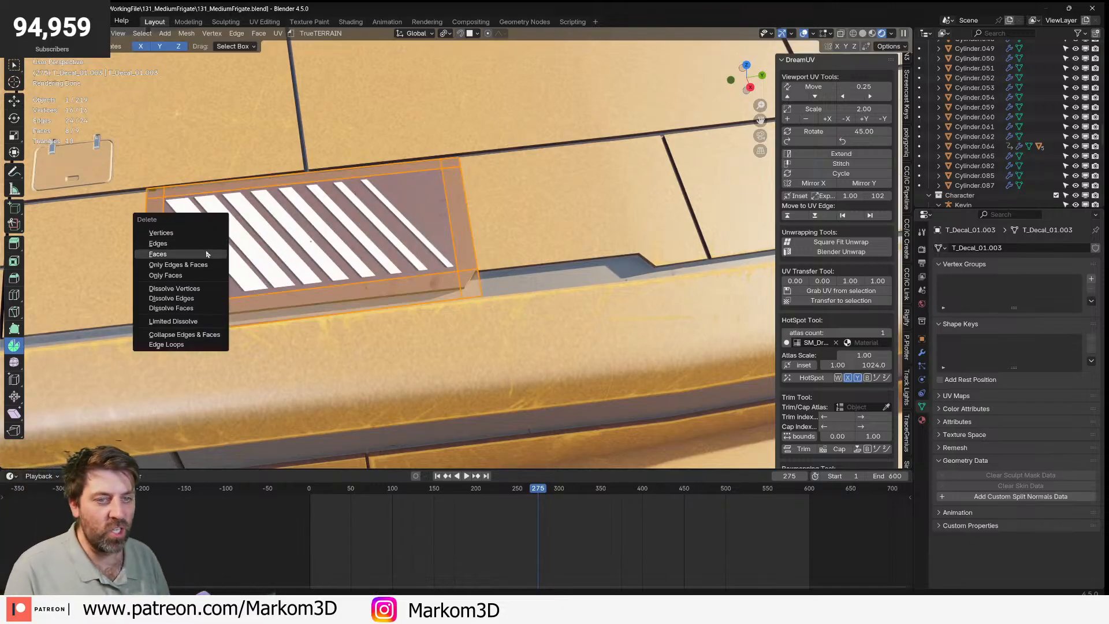
pyautogui.click(207, 254)
pyautogui.press('Tab')
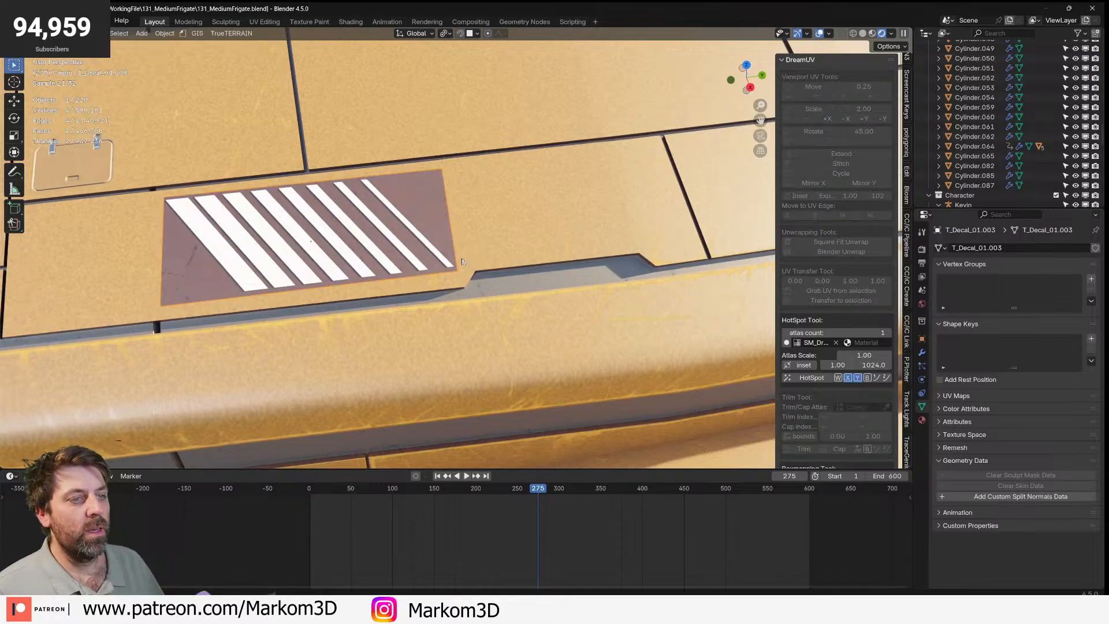
# - Enable the Screencast Keys add-on display in the viewport
pyautogui.scroll(3, 907, 92)
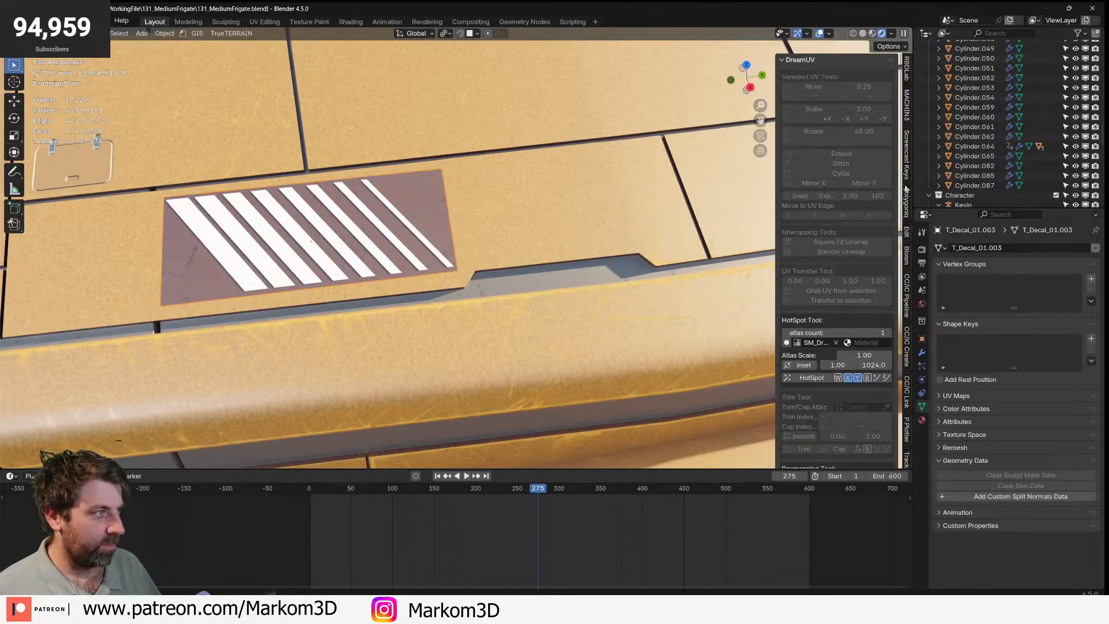
pyautogui.click(907, 174)
pyautogui.click(789, 60)
pyautogui.click(816, 60)
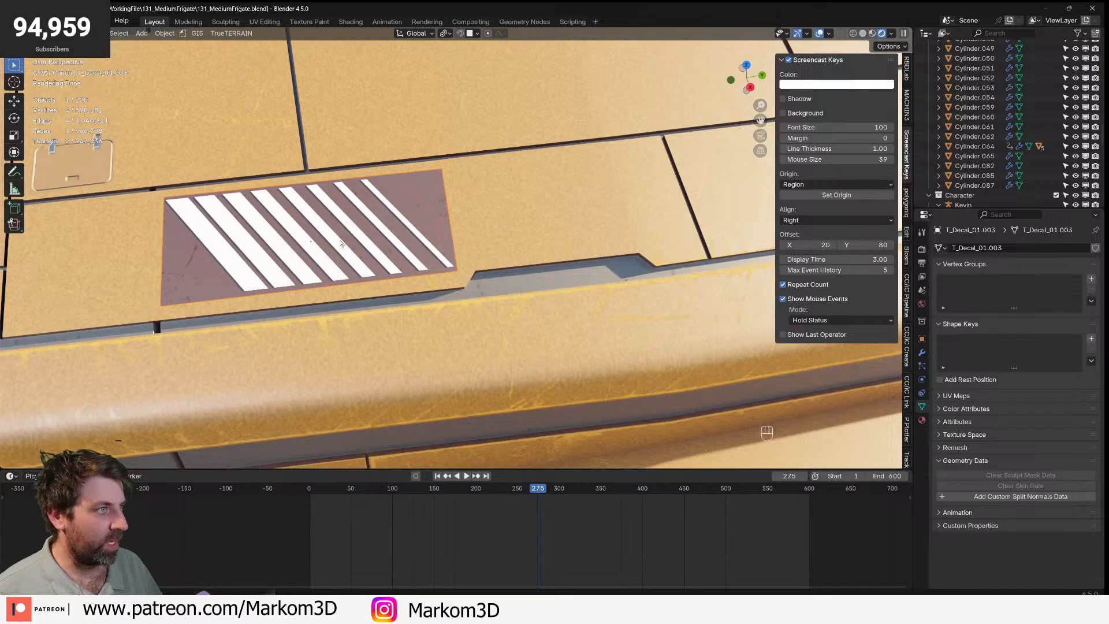
# - Disable Shadow in the stripe decal's Ray Visibility settings
pyautogui.click(922, 339)
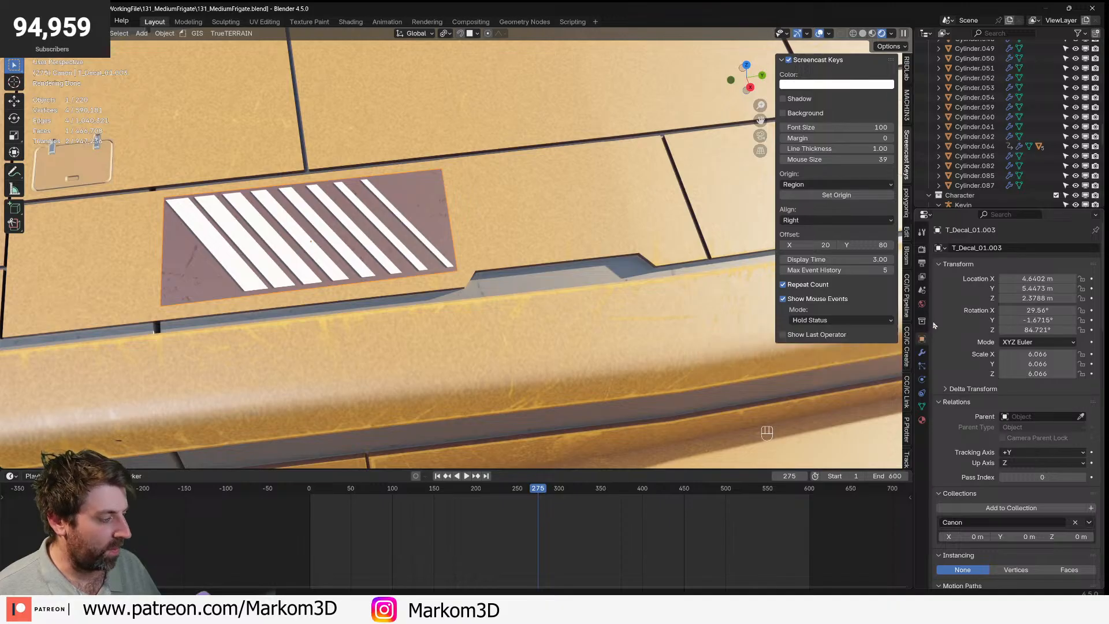
pyautogui.scroll(-15, 946, 333)
pyautogui.scroll(-5, 946, 335)
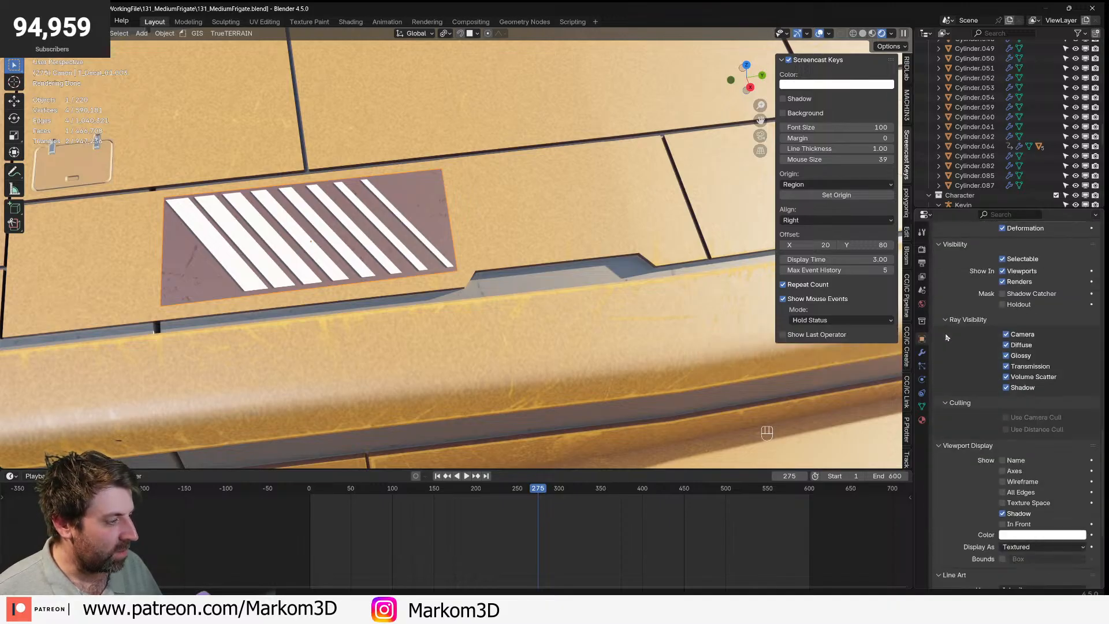
pyautogui.click(1006, 387)
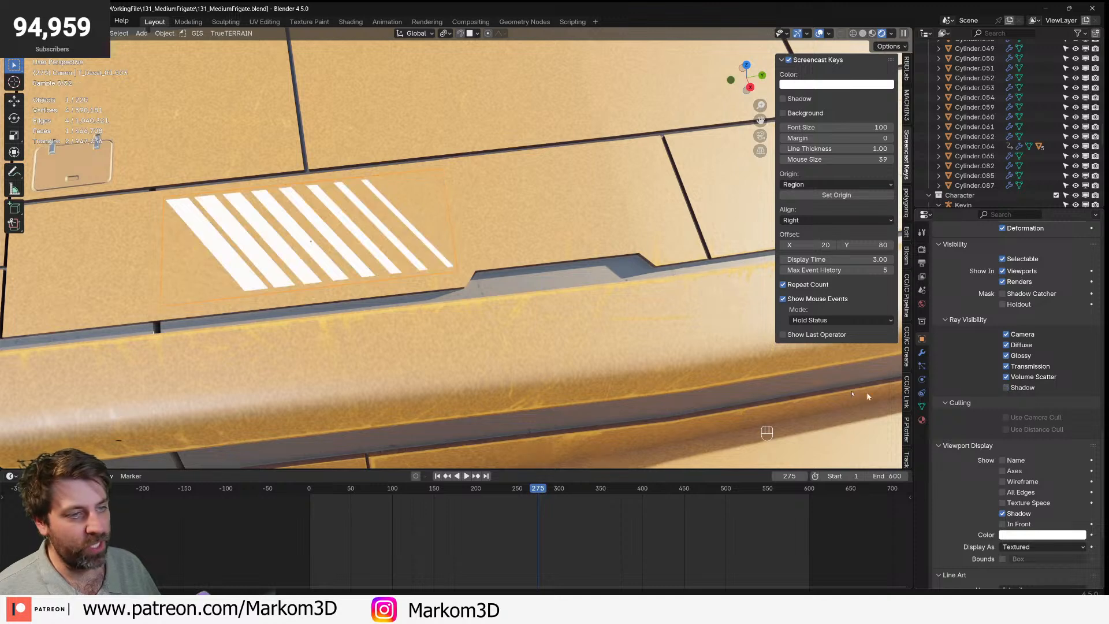
# - Select the hull panels and examine the stripe decal in the context of the whole ship
pyautogui.scroll(-5, 497, 295)
pyautogui.click(468, 228)
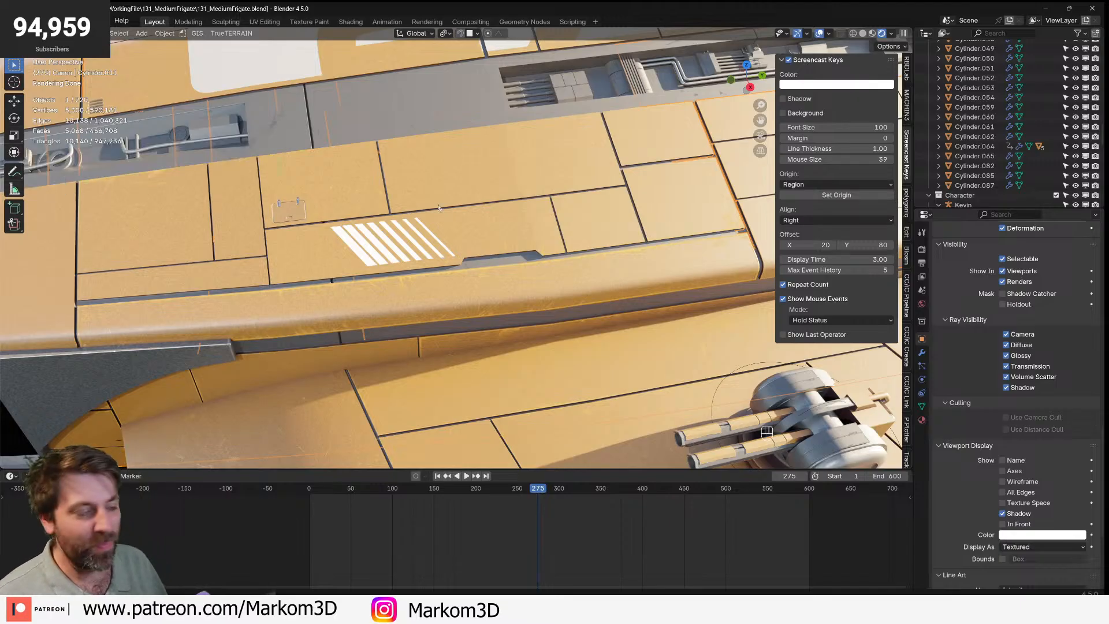
pyautogui.scroll(-6, 433, 198)
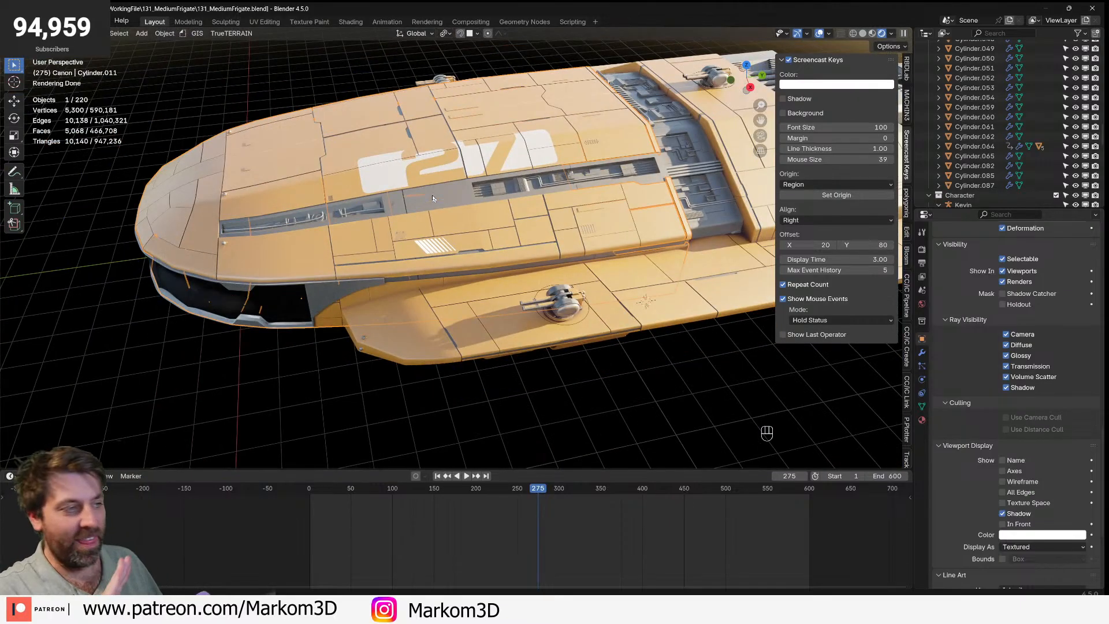
pyautogui.keyDown('shift'); pyautogui.moveTo(533, 150); pyautogui.dragTo(479, 195, button='middle'); pyautogui.keyUp('shift')
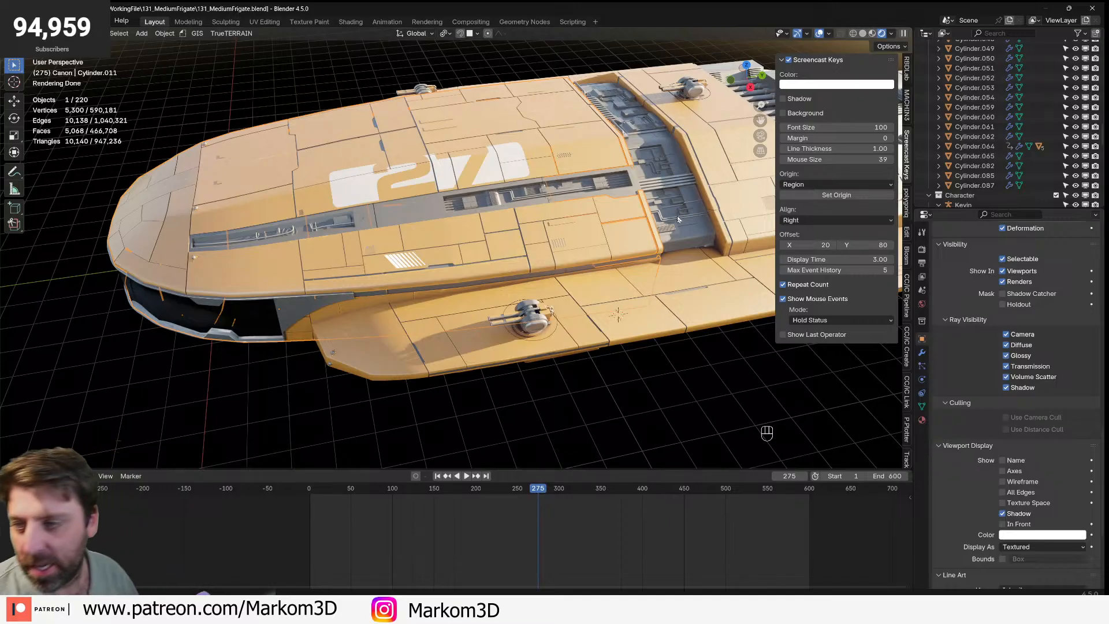
pyautogui.moveTo(634, 162); pyautogui.dragTo(278, 228, button='middle')
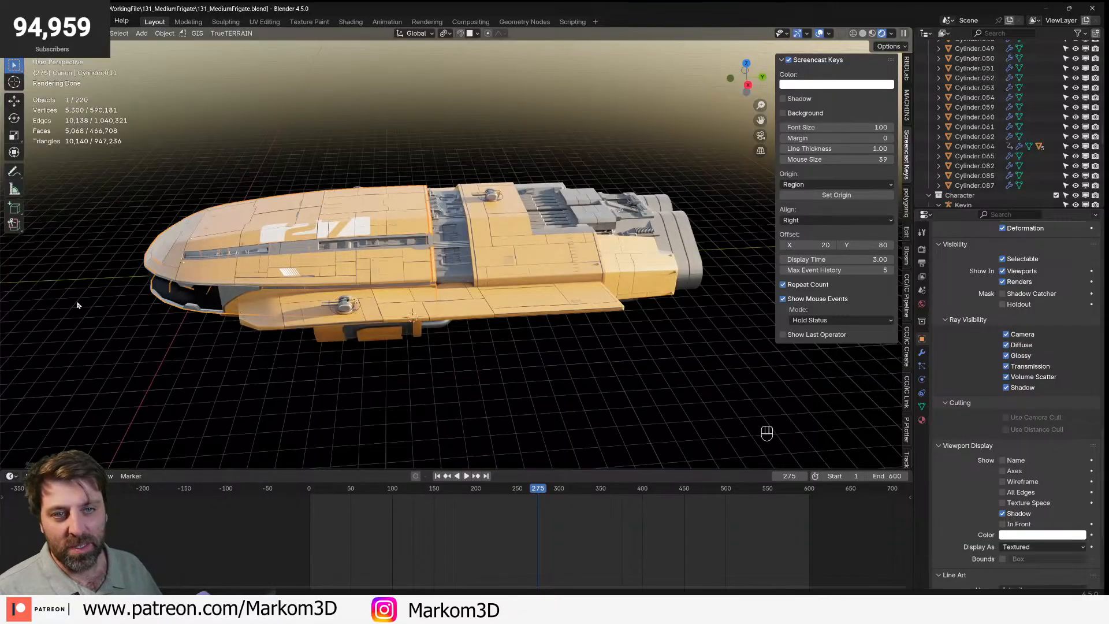
# - Open the scene containing the spaceship reference image and seated character without saving 131_MediumFrigate.blend
pyautogui.click(26, 21)
pyautogui.click(70, 230)
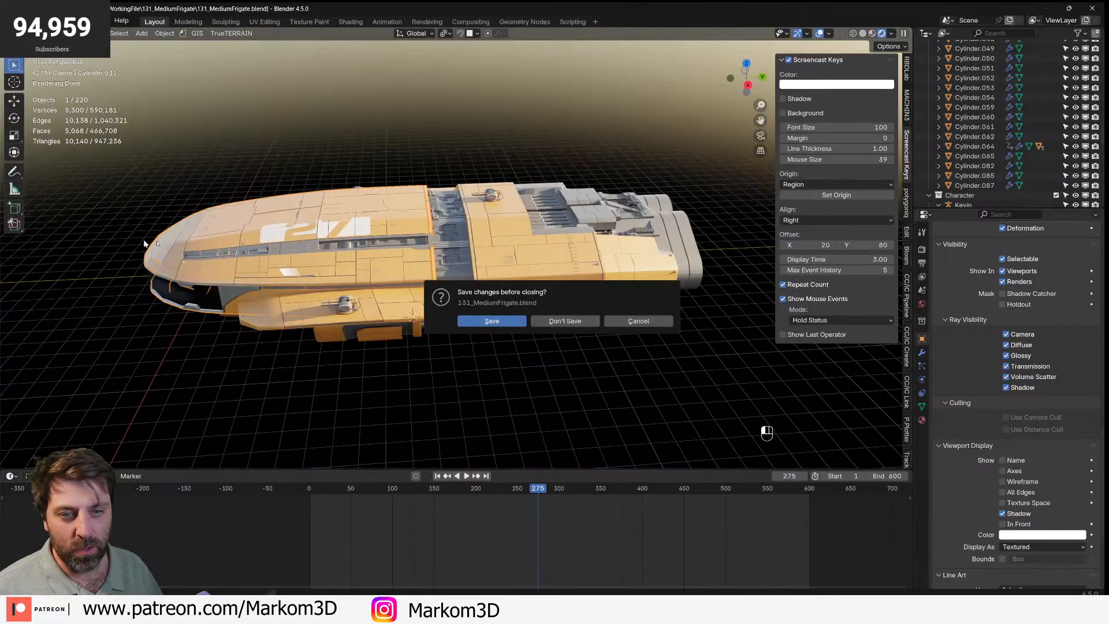
pyautogui.click(556, 321)
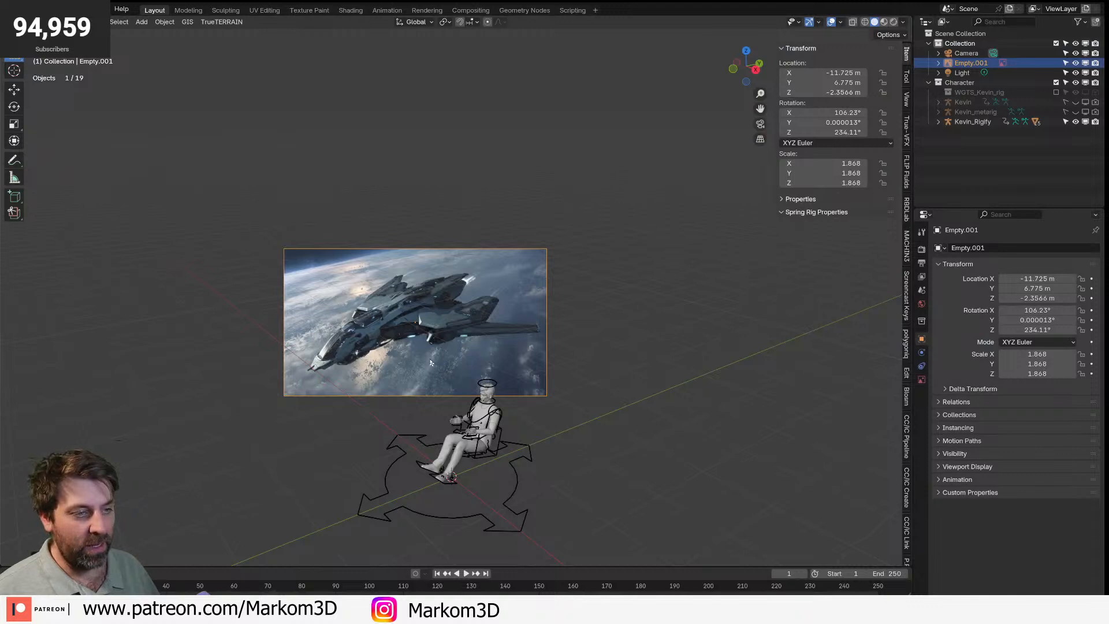
pyautogui.moveTo(451, 303); pyautogui.dragTo(479, 261, button='middle')
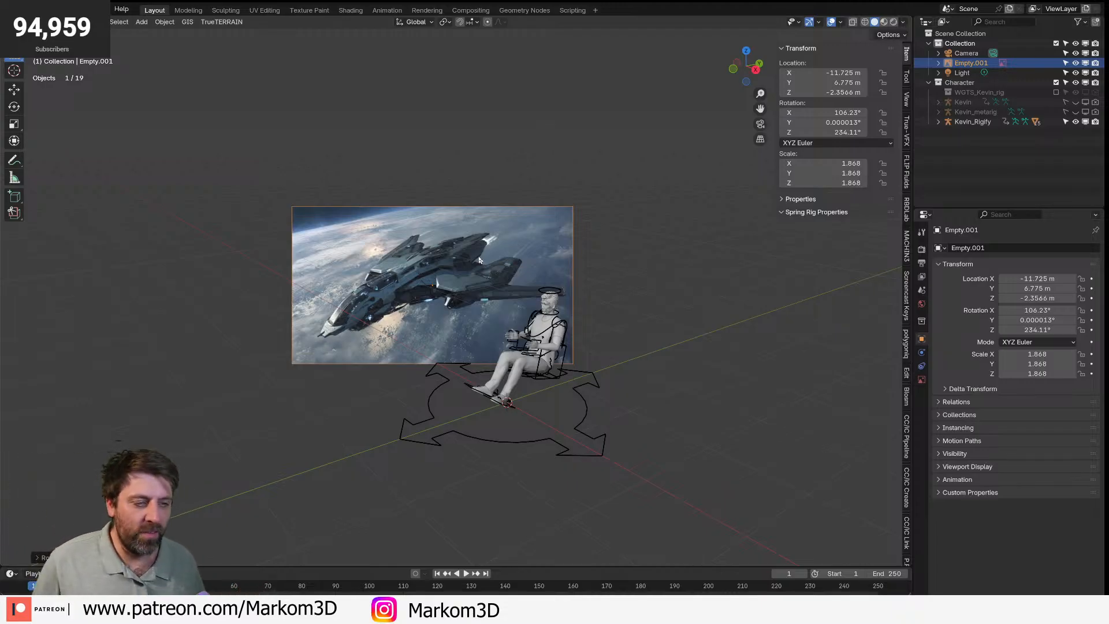
# - Examine the spaceship reference image up close and its placement relative to the seated character
pyautogui.scroll(3, 468, 255)
pyautogui.scroll(2, 464, 249)
pyautogui.scroll(-4, 310, 317)
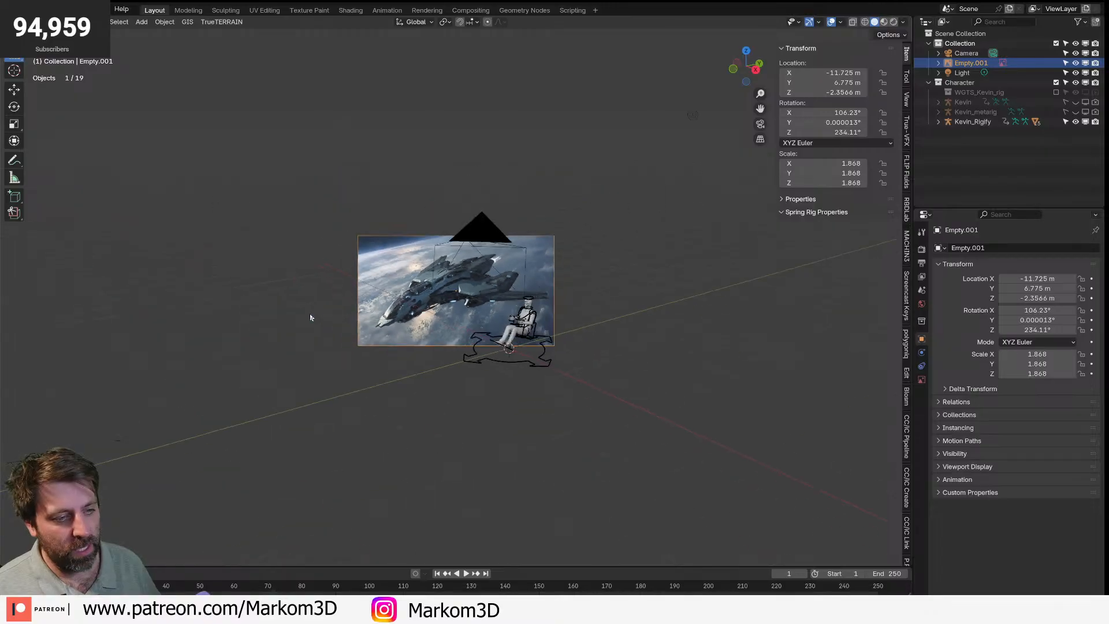
pyautogui.scroll(3, 324, 312)
pyautogui.scroll(5, 369, 325)
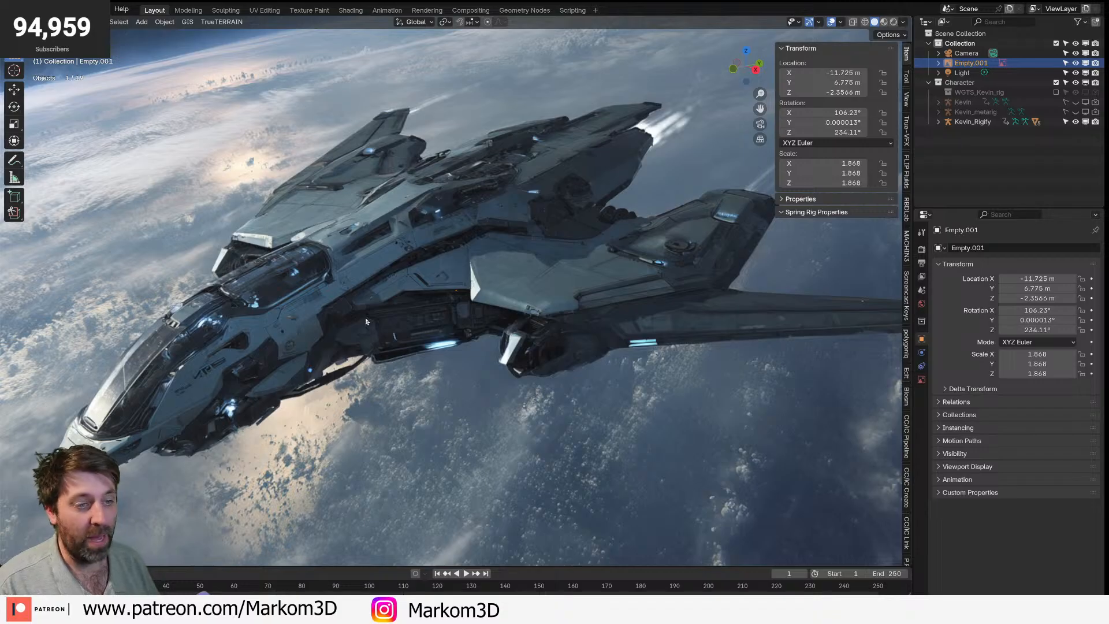
pyautogui.scroll(-7, 622, 357)
pyautogui.keyDown('shift'); pyautogui.moveTo(688, 425); pyautogui.dragTo(547, 308, button='middle'); pyautogui.keyUp('shift')
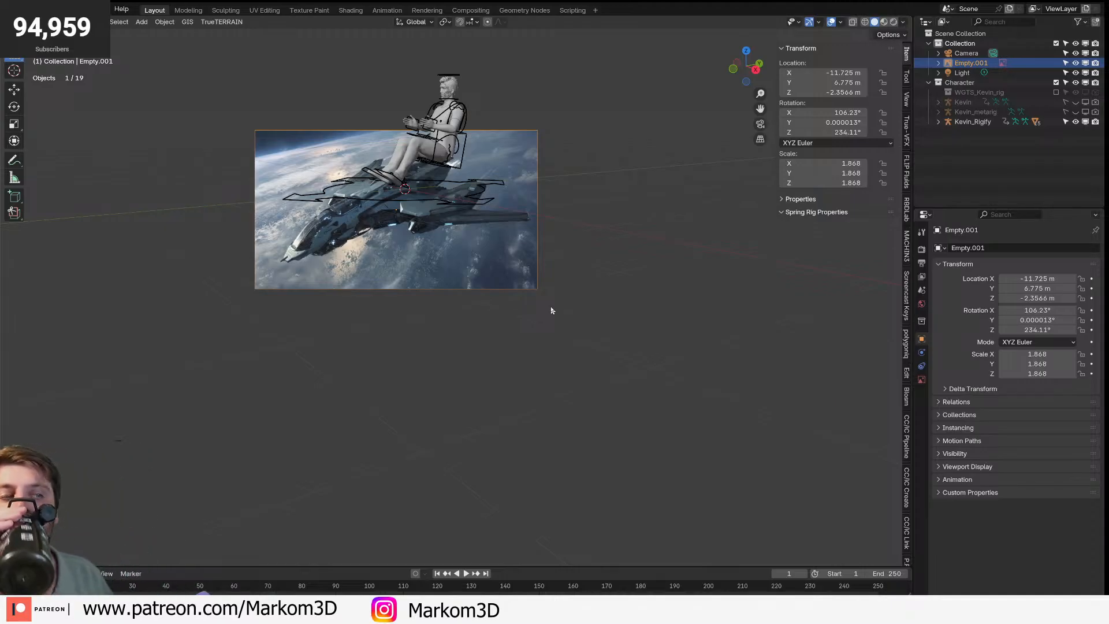
# - Add a 2 m cube mesh at the world origin around the seated character
pyautogui.moveTo(568, 338); pyautogui.dragTo(518, 292, button='middle')
pyautogui.moveTo(485, 303)
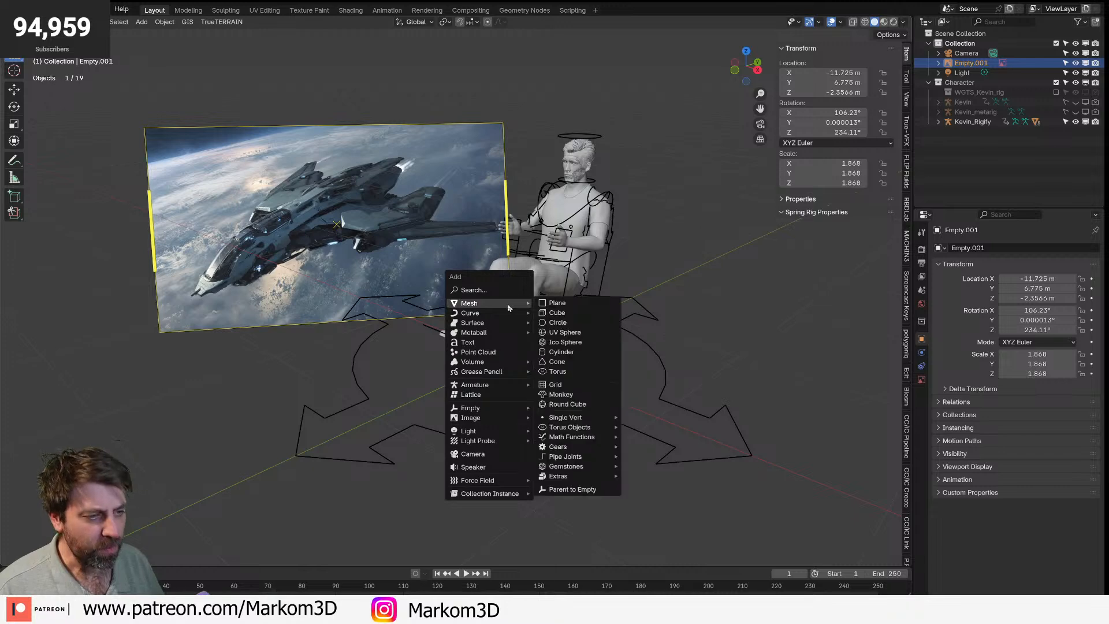
pyautogui.click(563, 314)
pyautogui.scroll(-2, 606, 408)
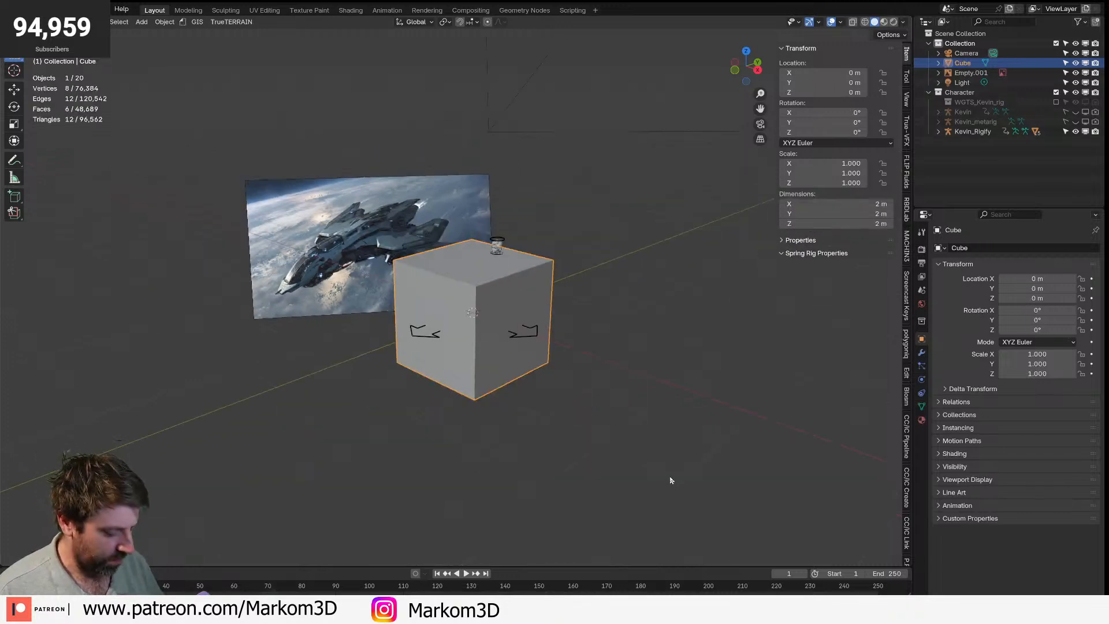
# - Cut the cube vertically through its centre with a single loop cut, dividing it into two halves along X
pyautogui.press('KP_3')
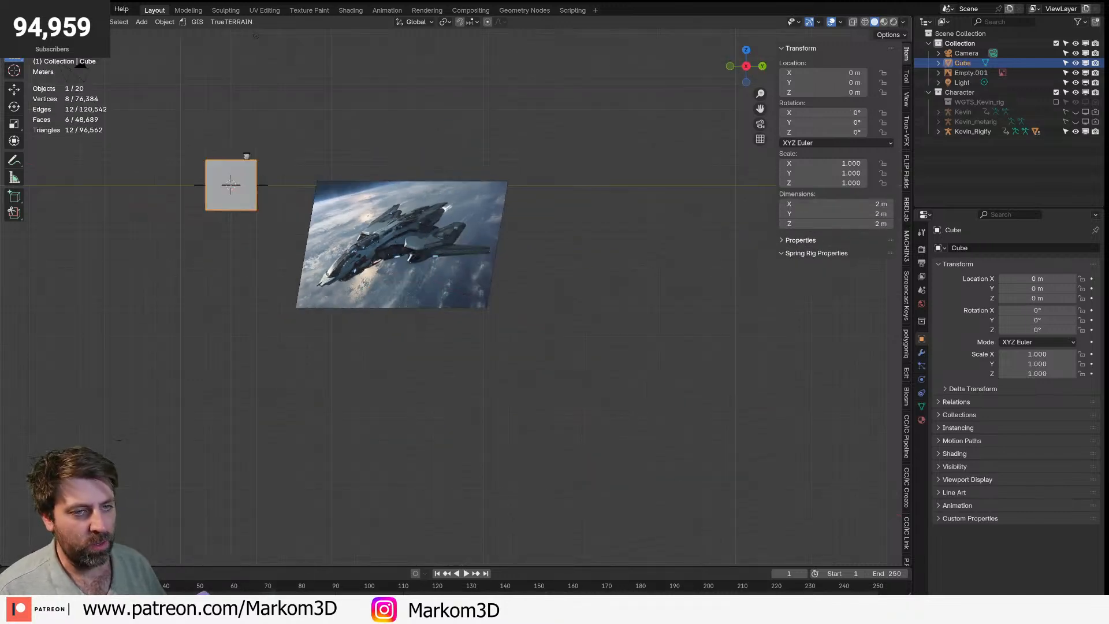
pyautogui.press('KP_Decimal')
pyautogui.scroll(-7, 211, 230)
pyautogui.scroll(2, 512, 350)
pyautogui.moveTo(357, 332); pyautogui.dragTo(560, 370, button='middle')
pyautogui.press('Tab')
pyautogui.scroll(1, 560, 372)
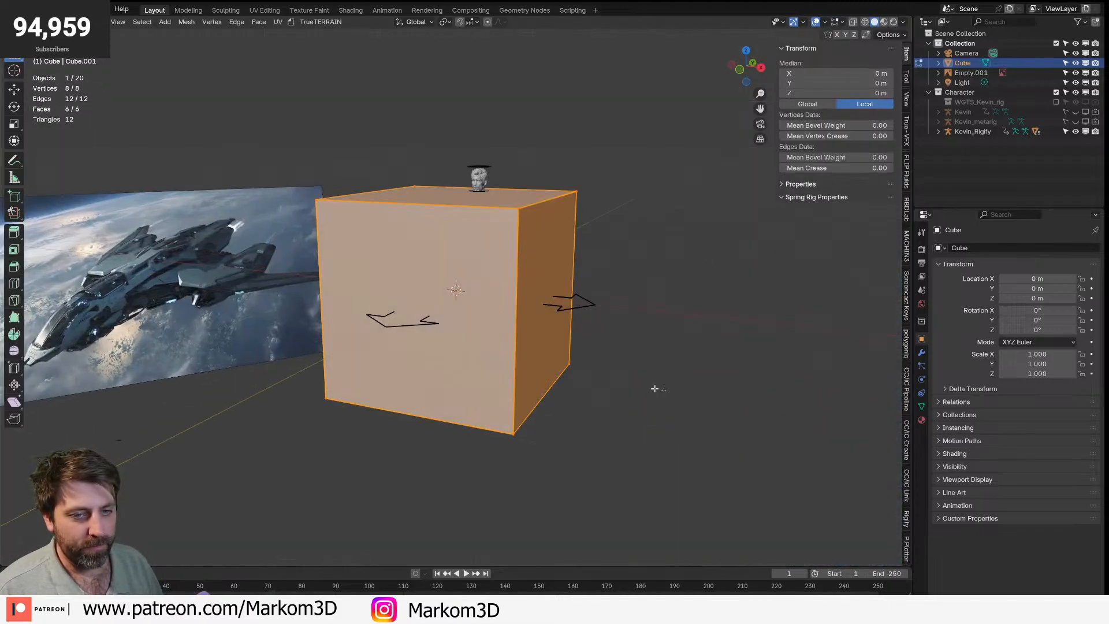
pyautogui.hotkey('ctrl', 'r')
pyautogui.click(407, 419)
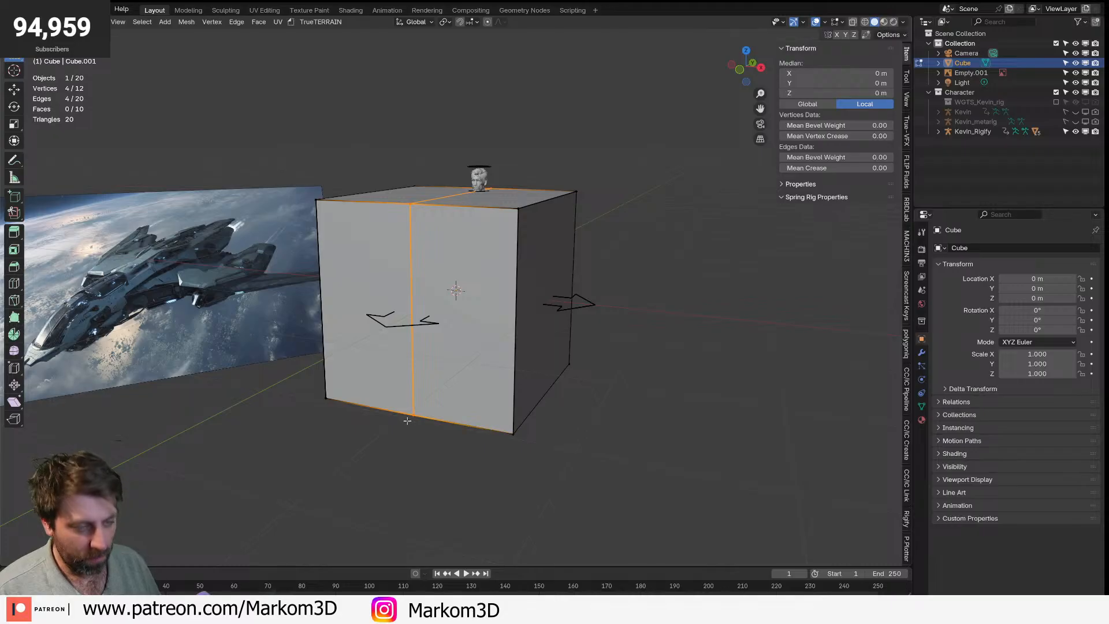
# - Delete the vertices of the cube's negative-X half and return to Object Mode
pyautogui.click(350, 406)
pyautogui.press('l')
pyautogui.press('x')
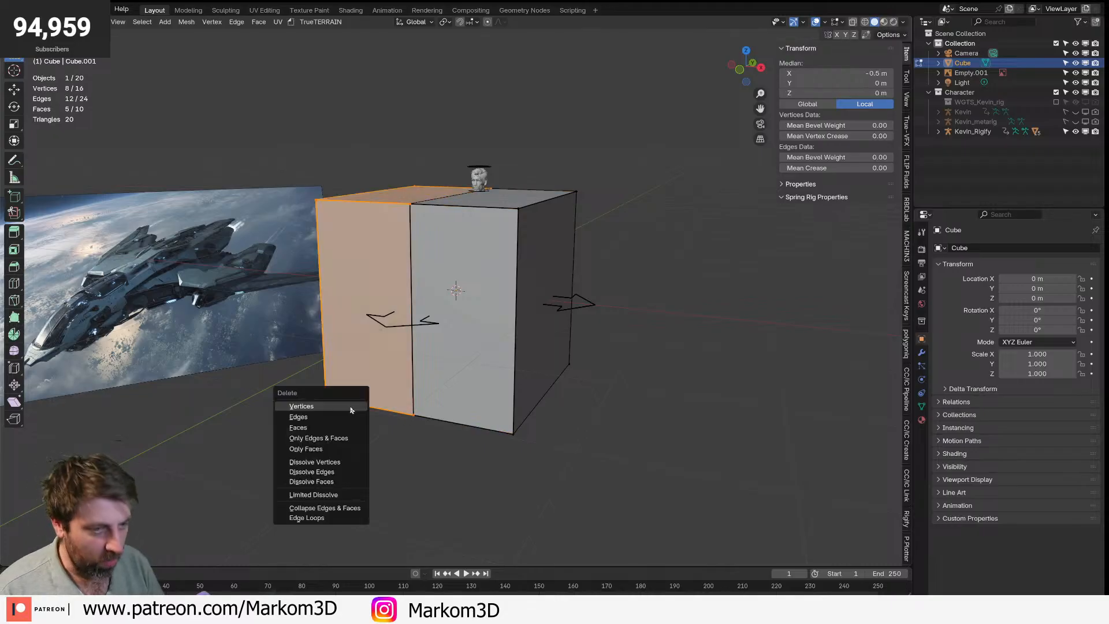
pyautogui.click(349, 407)
pyautogui.press('Tab')
# - Add a Mirror modifier on the X axis to the half cube
pyautogui.click(923, 353)
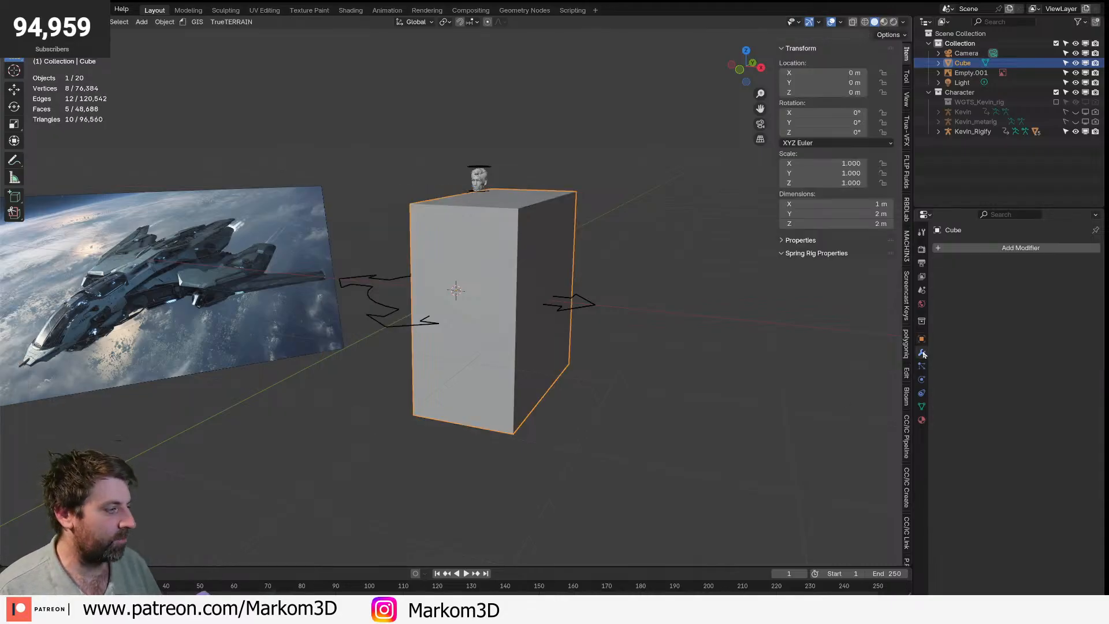
pyautogui.click(994, 247)
pyautogui.moveTo(975, 285)
pyautogui.click(1038, 353)
# - Raise all of the half cube's geometry along Z by about 0.63 m
pyautogui.moveTo(333, 413); pyautogui.dragTo(496, 428, button='middle')
pyautogui.press('Tab')
pyautogui.press('a')
pyautogui.press('g')
pyautogui.press('z')
pyautogui.click(520, 362)
pyautogui.moveTo(520, 362); pyautogui.dragTo(522, 413, button='middle')
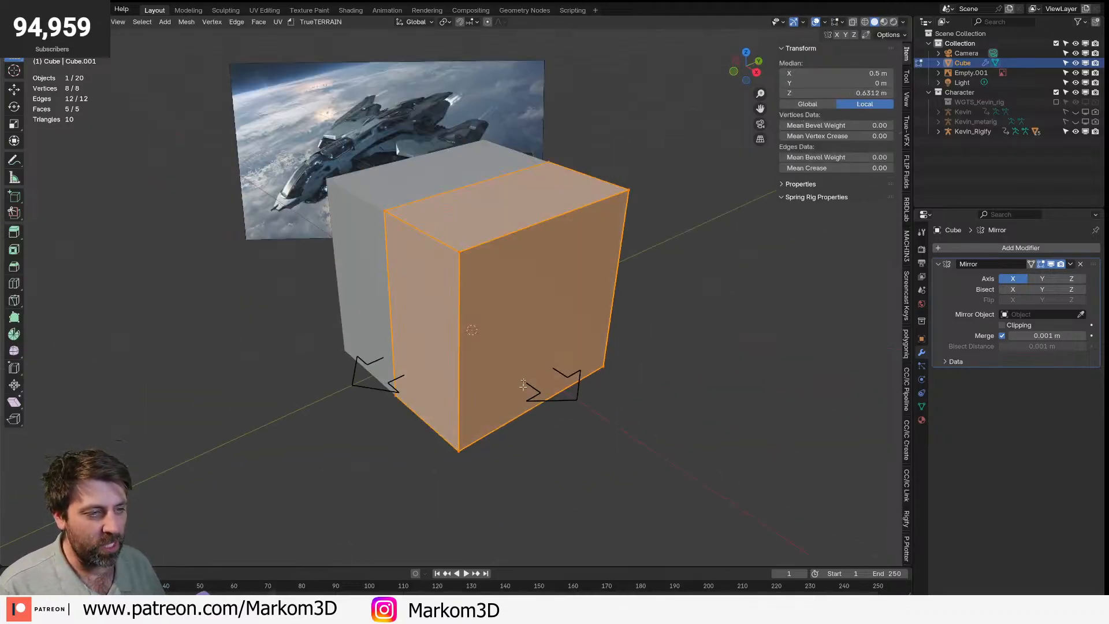
# - Scale the block down along Z to make it lower over the seated character
pyautogui.scroll(1, 525, 270)
pyautogui.moveTo(526, 271); pyautogui.dragTo(580, 260, button='middle')
pyautogui.press('s')
pyautogui.press('z')
pyautogui.click(636, 258)
pyautogui.moveTo(542, 313); pyautogui.dragTo(570, 330, button='middle')
pyautogui.press('s')
pyautogui.press('x')
pyautogui.rightClick(629, 315)
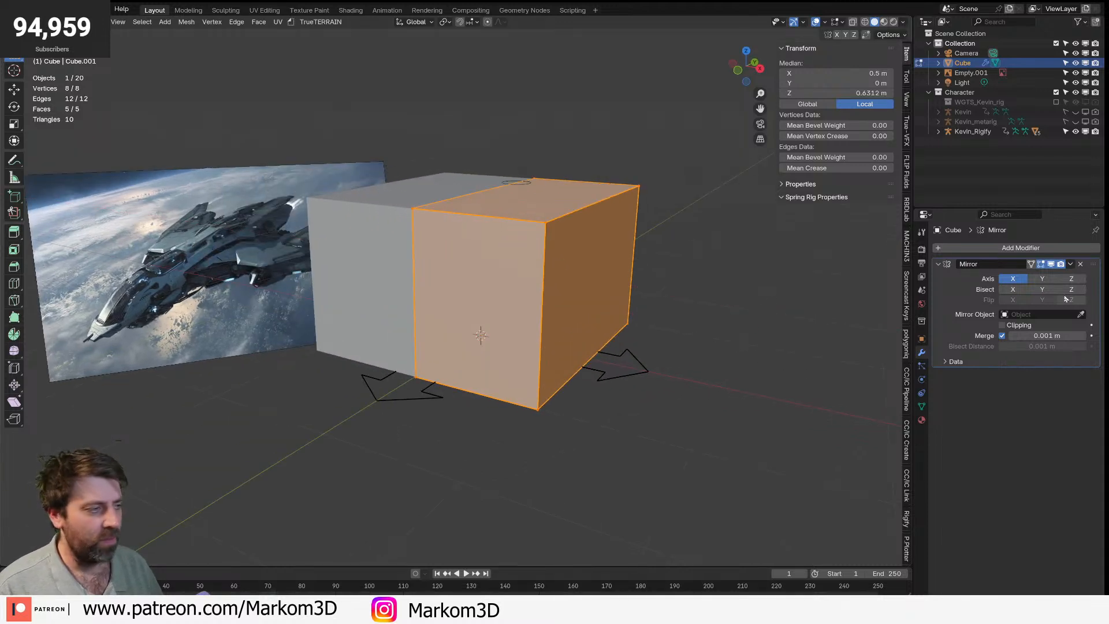
# - Enable Clipping in the Mirror modifier and narrow the block along X to a median of about 0.33 m
pyautogui.click(1003, 325)
pyautogui.press('s')
pyautogui.press('x')
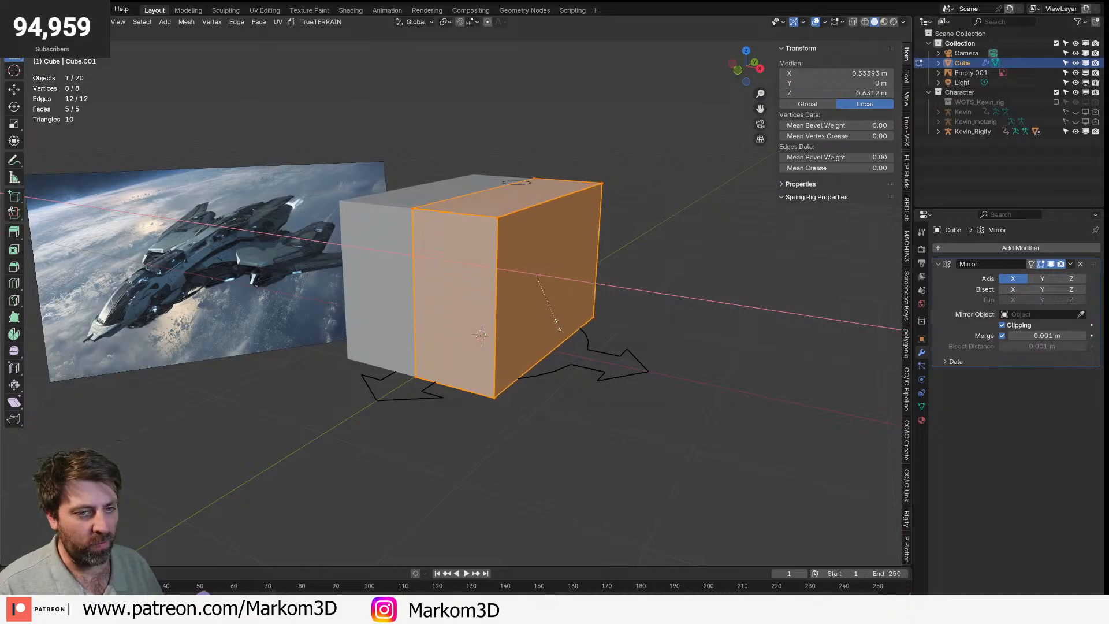
pyautogui.click(564, 321)
pyautogui.moveTo(508, 318); pyautogui.dragTo(485, 379, button='middle')
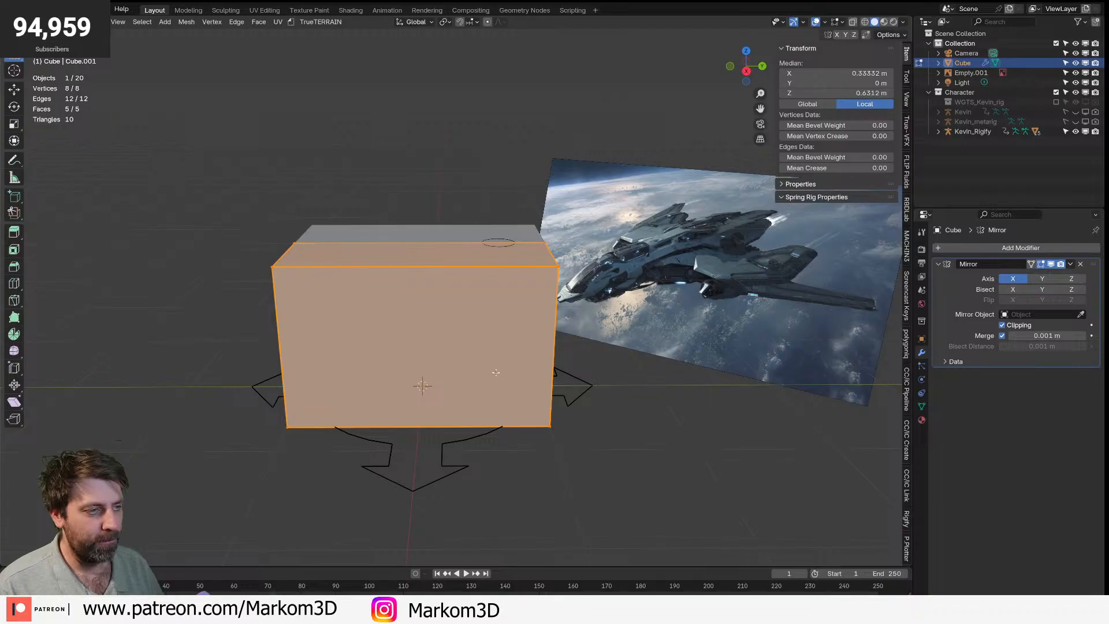
# - Delete the side, rear and underside faces of the block, keeping only its top and front panels
pyautogui.moveTo(540, 436); pyautogui.dragTo(507, 432, button='middle')
pyautogui.click(496, 433)
pyautogui.keyDown('shift'); pyautogui.click(517, 412); pyautogui.keyUp('shift')
pyautogui.press('x')
pyautogui.click(469, 410)
# - Extrude the top panel's rear edge backward in two segments, ending at about Y 7.46 m and Z 1.31 m
pyautogui.click(505, 260)
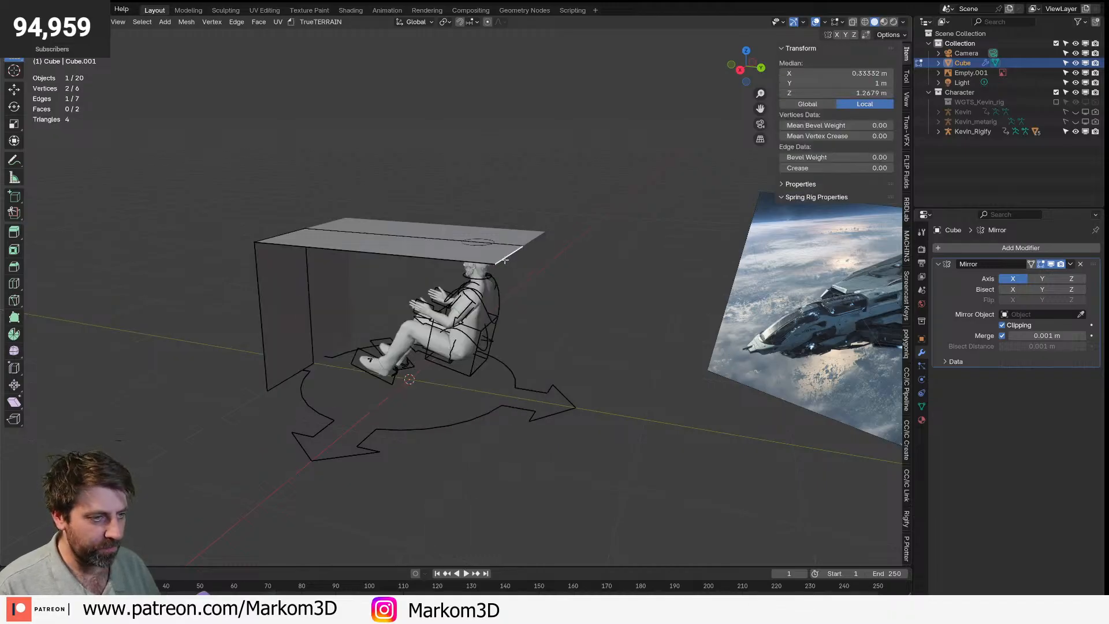
pyautogui.press('KP_3')
pyautogui.scroll(-7, 607, 304)
pyautogui.keyDown('shift'); pyautogui.moveTo(598, 303); pyautogui.dragTo(557, 306, button='middle'); pyautogui.keyUp('shift')
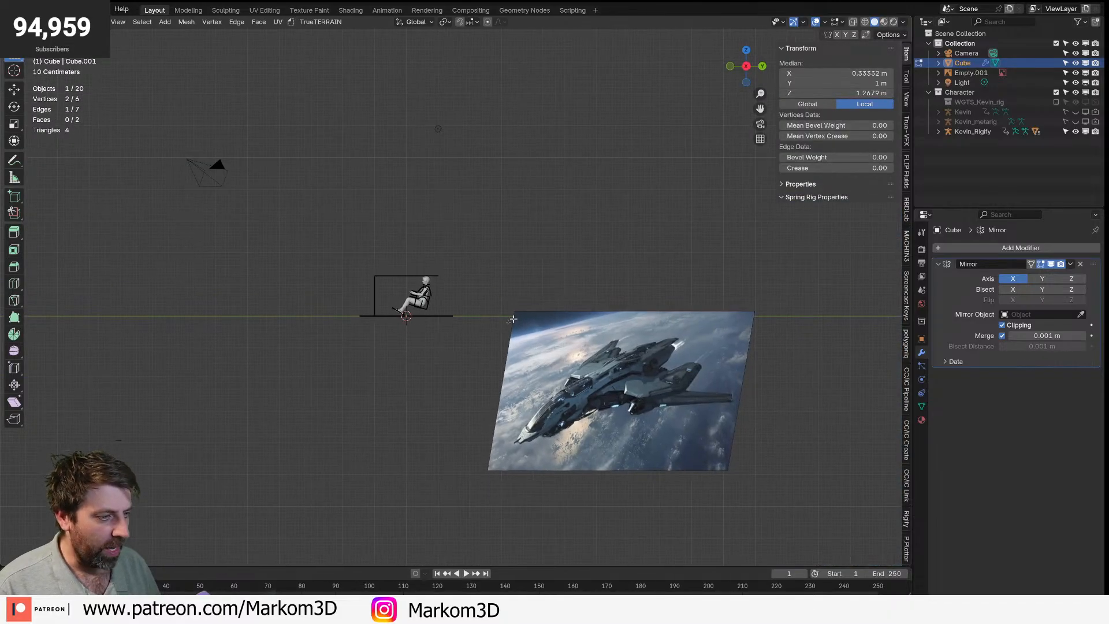
pyautogui.scroll(2, 542, 308)
pyautogui.press('e')
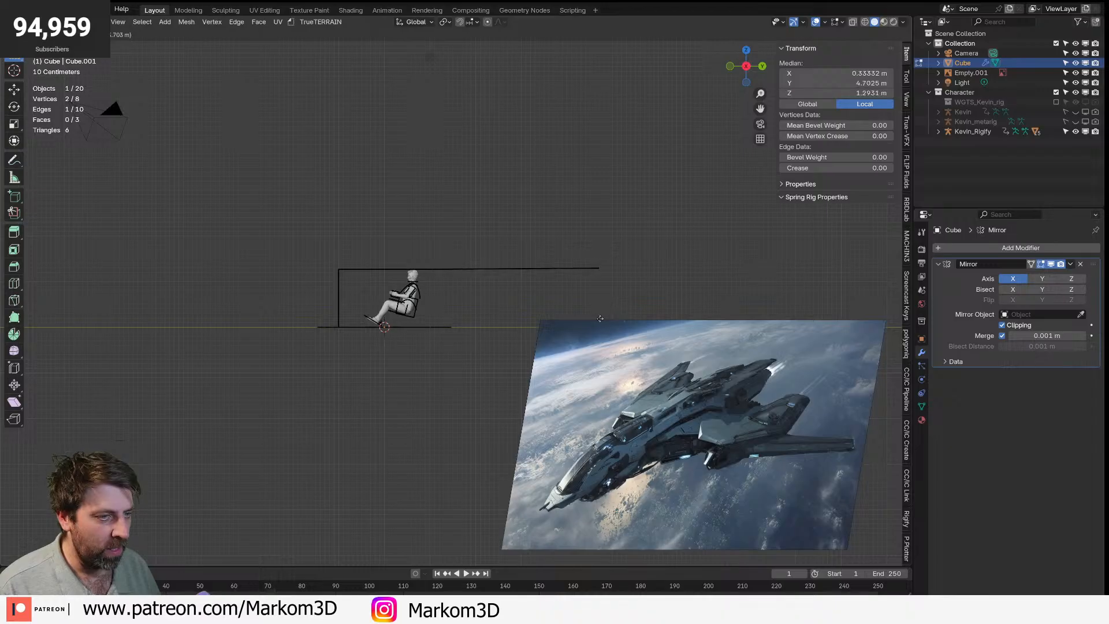
pyautogui.click(589, 315)
pyautogui.press('e')
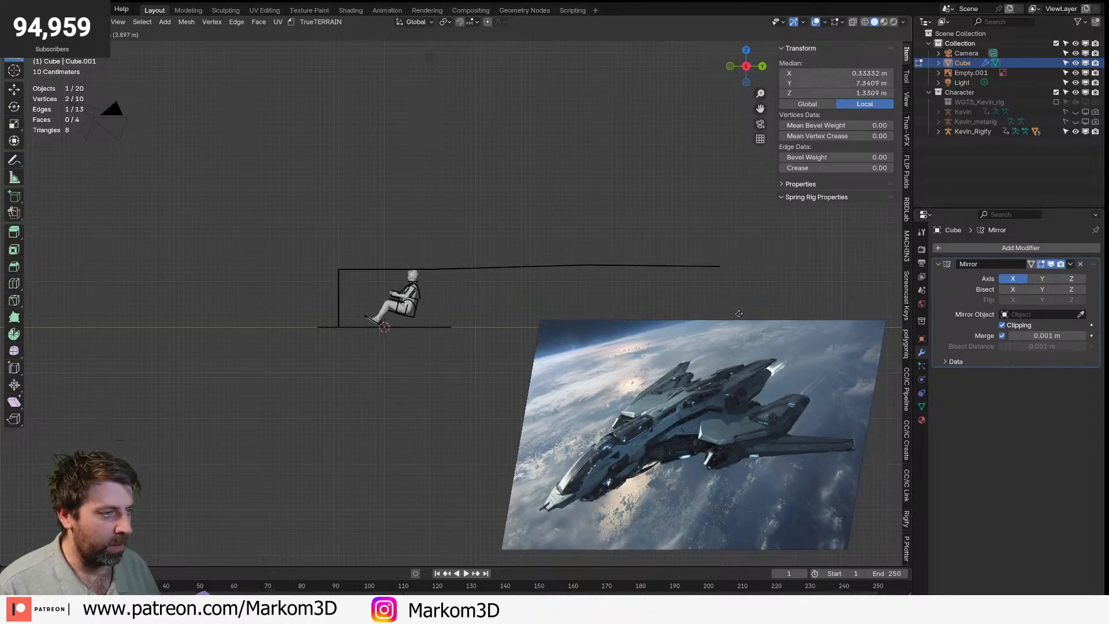
pyautogui.click(635, 322)
# - Switch to wireframe shading and move the front panel's lower edge forward and slightly up so the nose slopes
pyautogui.scroll(2, 613, 335)
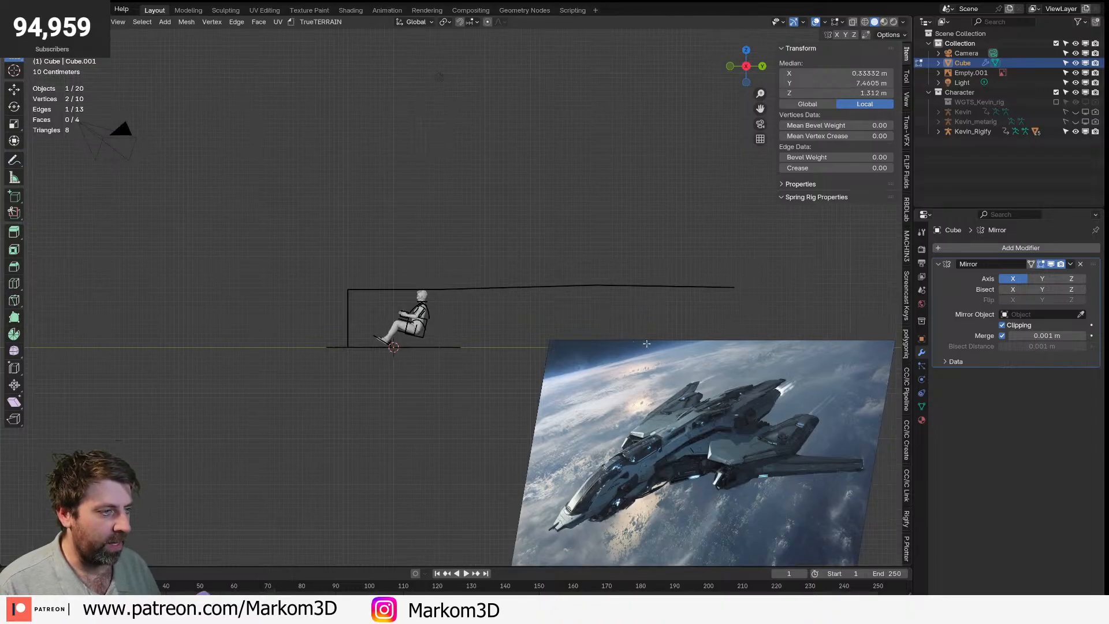
pyautogui.keyDown('shift'); pyautogui.moveTo(267, 317); pyautogui.dragTo(564, 343, button='middle'); pyautogui.keyUp('shift')
pyautogui.scroll(3, 607, 335)
pyautogui.press('z')
pyautogui.keyDown('shift'); pyautogui.moveTo(702, 413); pyautogui.dragTo(565, 366, button='middle'); pyautogui.keyUp('shift')
pyautogui.click(611, 399)
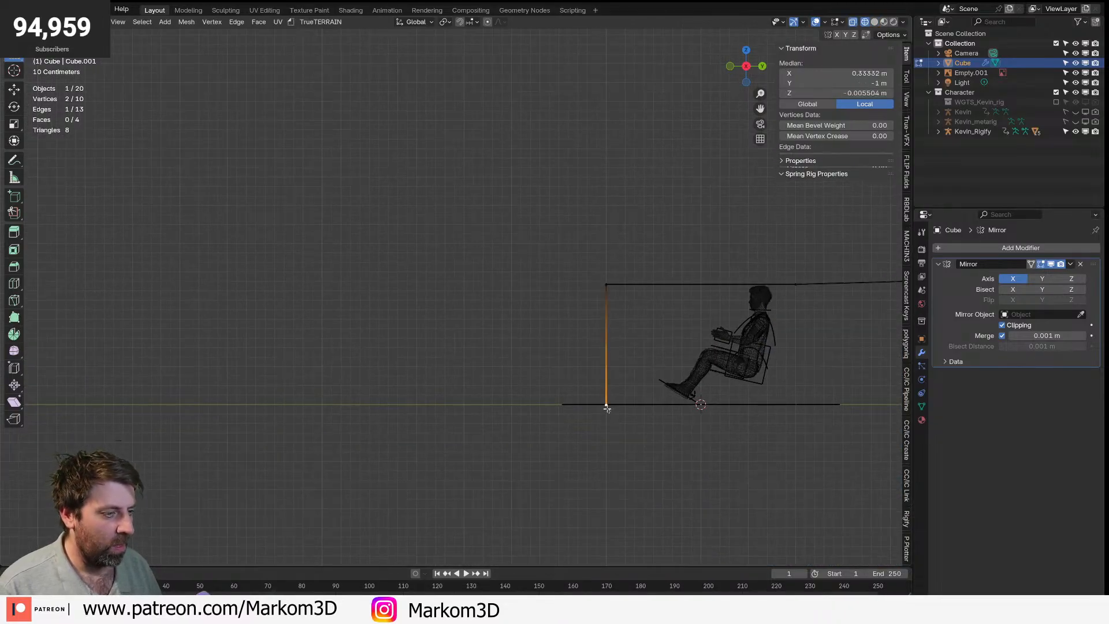
pyautogui.press('g')
pyautogui.click(541, 401)
# - Add a loop cut across the top panel near the character's head, at about Y 0.38 m
pyautogui.keyDown('shift'); pyautogui.moveTo(696, 283); pyautogui.dragTo(612, 280, button='middle'); pyautogui.keyUp('shift')
pyautogui.hotkey('ctrl', 'r')
pyautogui.click(614, 281)
pyautogui.click(653, 287)
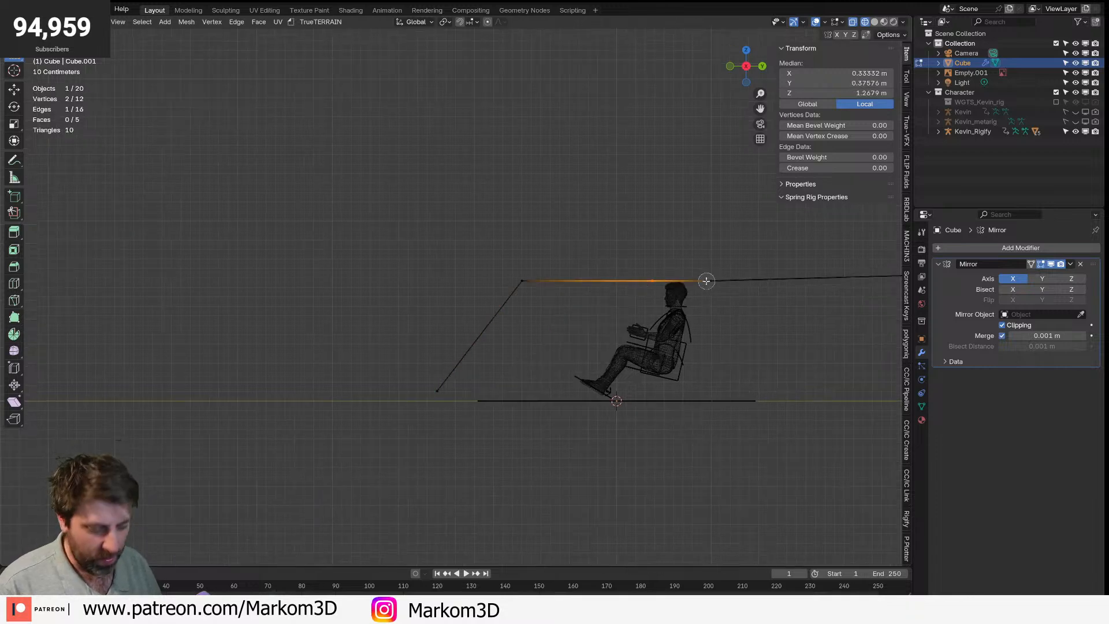
# - Extend the selection to the next roof edge and raise both edges along Z to clear the character's head
pyautogui.keyDown('shift'); pyautogui.click(714, 280); pyautogui.keyUp('shift')
pyautogui.press('g')
pyautogui.press('z')
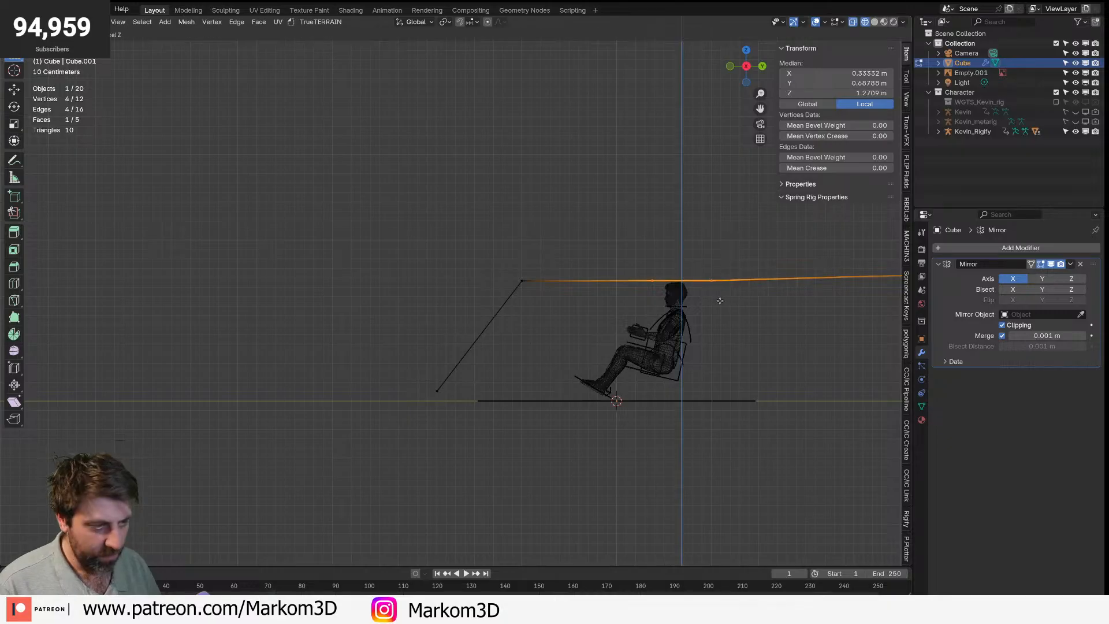
pyautogui.click(676, 283)
# - Bevel the upper front corner with four segments to round the transition from sloped nose to roof
pyautogui.click(523, 279)
pyautogui.keyDown('shift'); pyautogui.click(522, 279); pyautogui.keyUp('shift')
pyautogui.hotkey('ctrl', 'shift', 'b')
pyautogui.scroll(3, 578, 352)
pyautogui.click(623, 385)
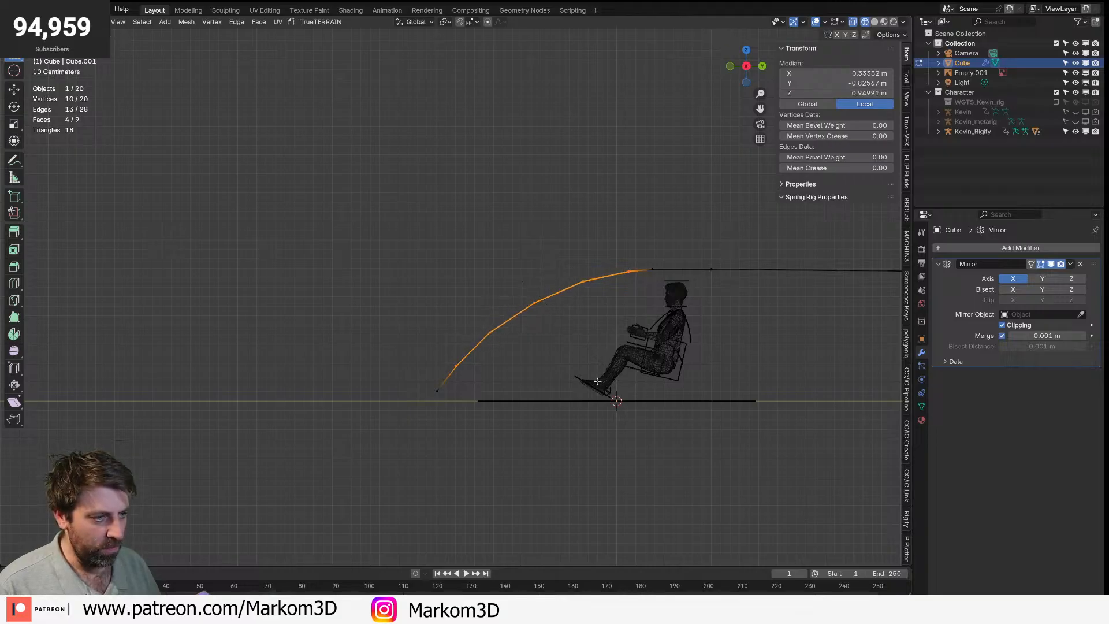
# - Select the whole canopy shell and reposition it around the seated character in side view
pyautogui.moveTo(623, 384); pyautogui.dragTo(682, 393, button='middle')
pyautogui.press('a')
pyautogui.press('KP_3')
pyautogui.press('g')
pyautogui.click(624, 366)
# - Flatten the canopy shell along Z and place it just above the head, with its median about Y 1.01 m, Z 1.15 m
pyautogui.press('s')
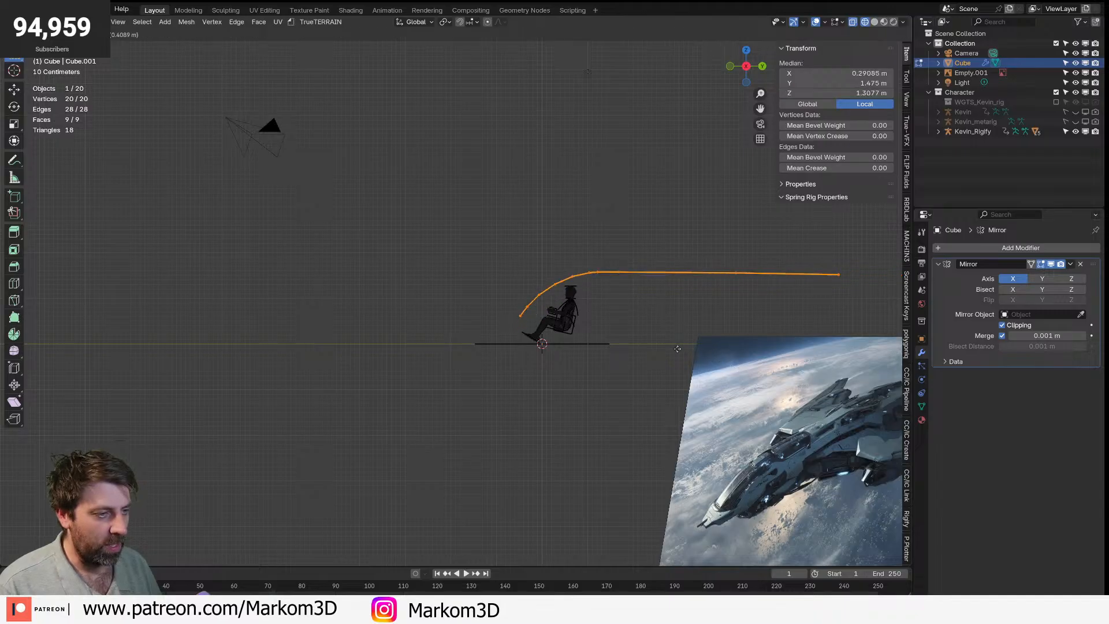
pyautogui.press('z')
pyautogui.click(639, 344)
pyautogui.press('g')
pyautogui.click(628, 341)
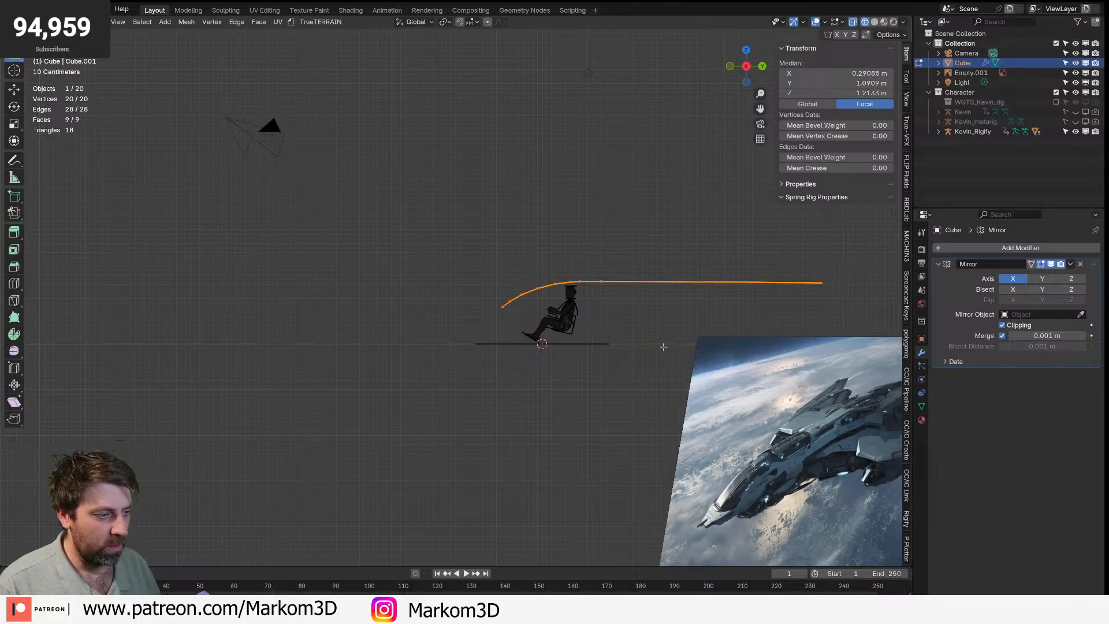
pyautogui.scroll(4, 530, 337)
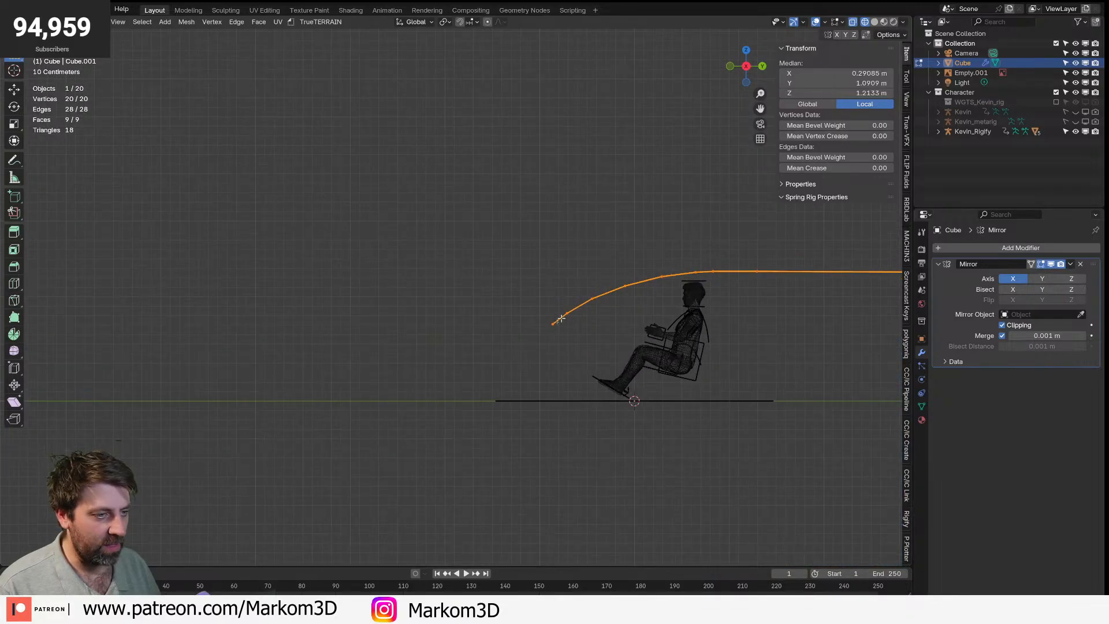
pyautogui.press('g')
pyautogui.click(817, 410)
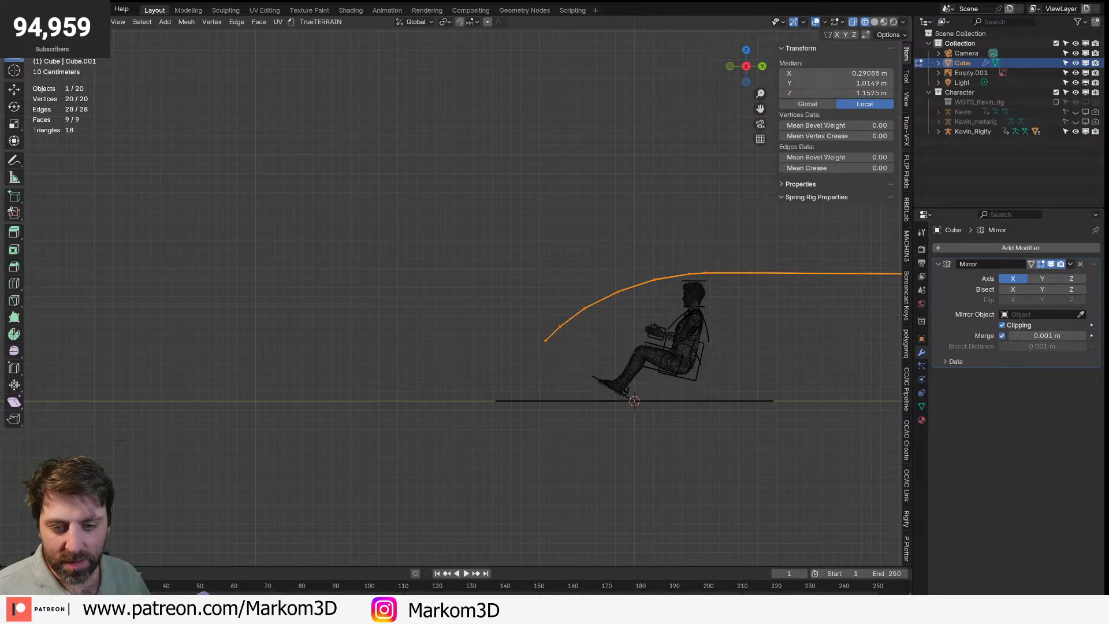
# - Narrow the mirrored canopy by shifting its geometry along X to a median of about 0.18 m
pyautogui.moveTo(414, 416); pyautogui.dragTo(182, 409, button='middle')
pyautogui.moveTo(128, 349); pyautogui.dragTo(636, 358, button='middle')
pyautogui.press('g')
pyautogui.press('x')
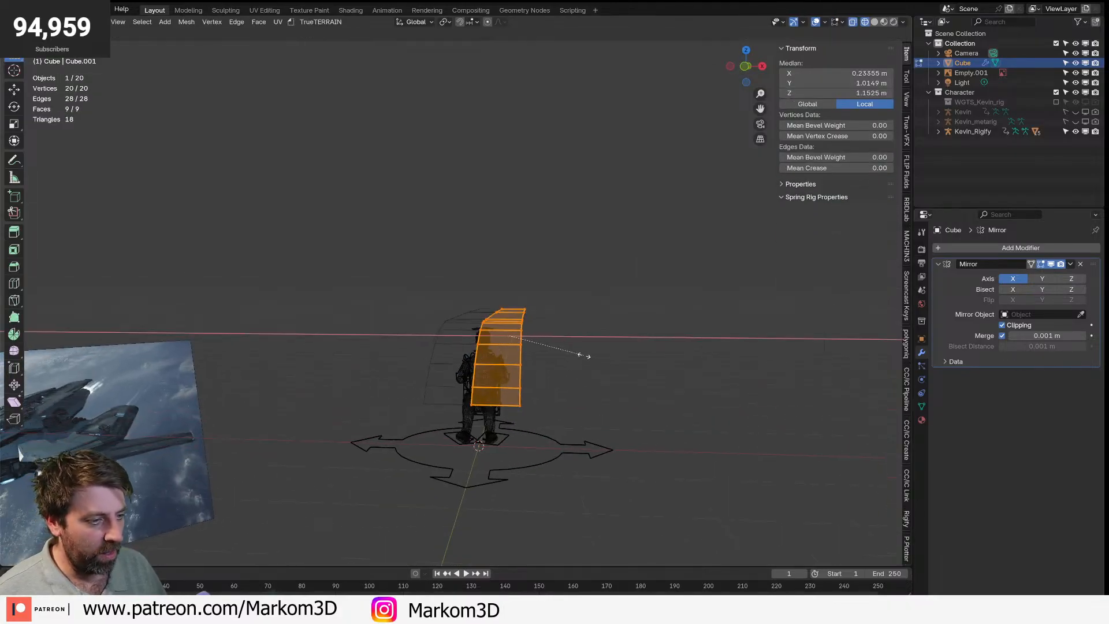
pyautogui.click(535, 344)
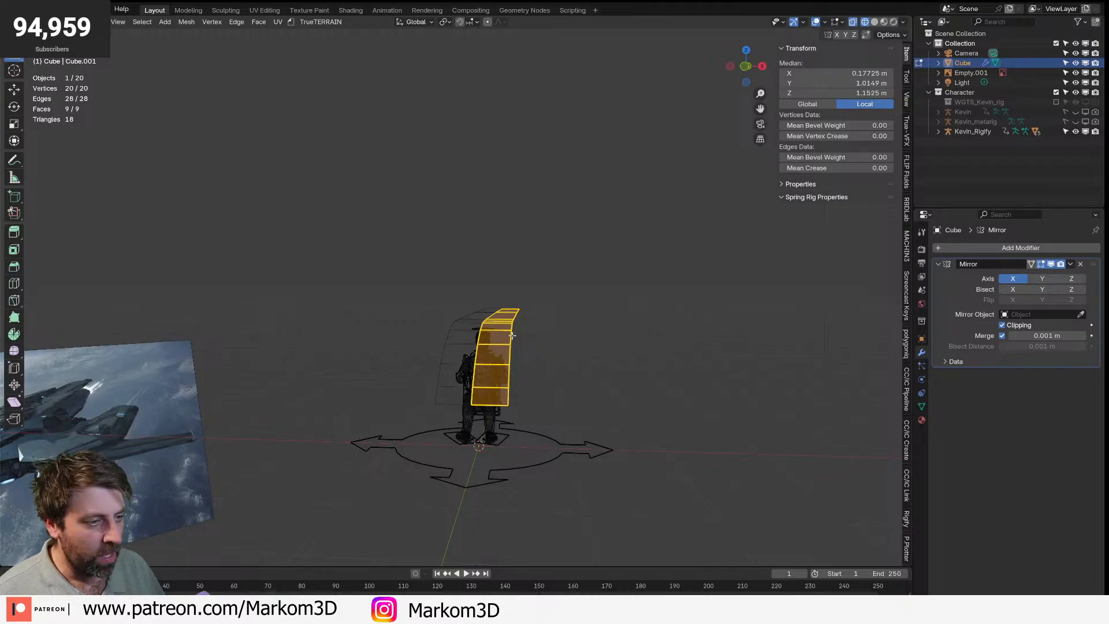
# - Extrude the canopy's outer edge loop outward and down in front view to about X 0.56 m, Z 0.84 m
pyautogui.keyDown('alt'); pyautogui.click(512, 335); pyautogui.keyUp('alt')
pyautogui.moveTo(512, 335); pyautogui.dragTo(531, 373, button='middle')
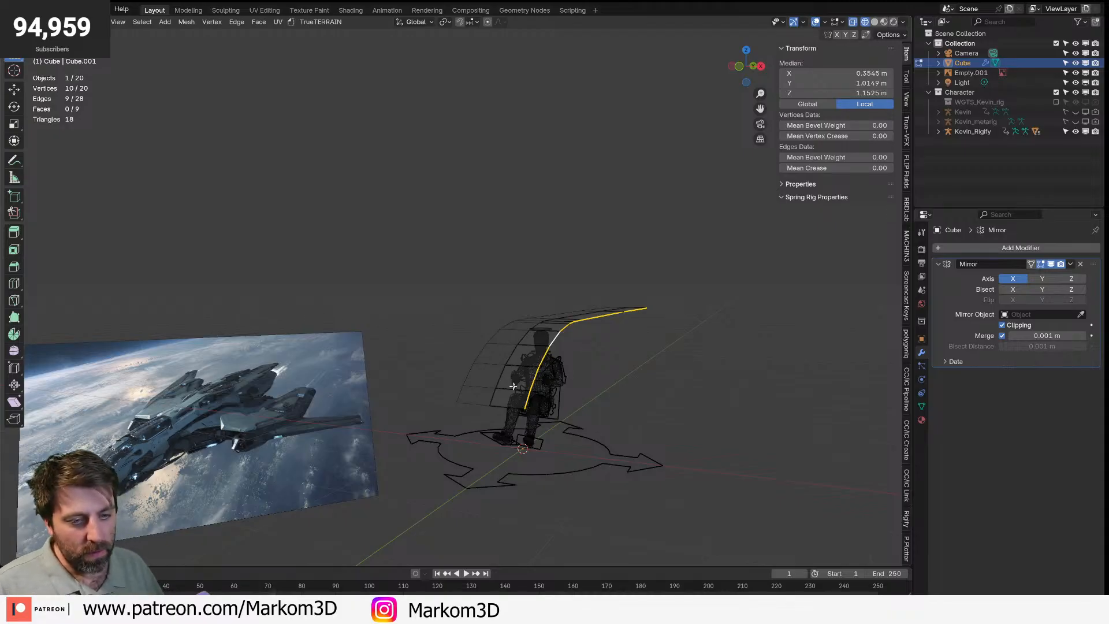
pyautogui.press('KP_3')
pyautogui.press('KP_1')
pyautogui.press('e')
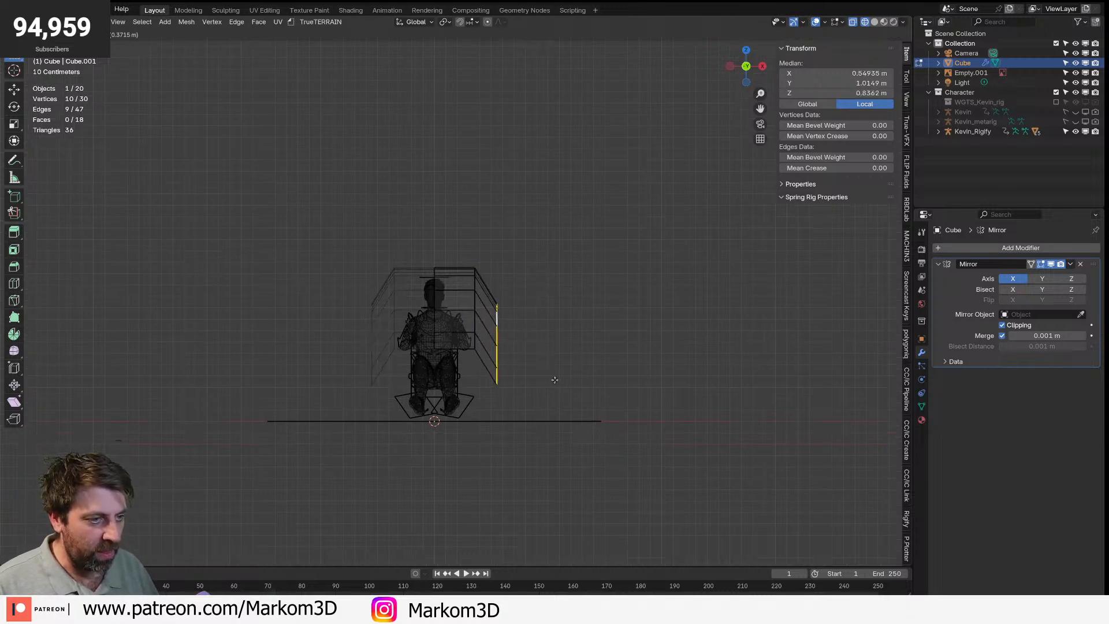
pyautogui.click(555, 379)
# - Pull the canopy's outer edge loop in to about X 0.46 m, then extrude it outward to about X 0.72 m, Z 0.77 m
pyautogui.moveTo(555, 379); pyautogui.dragTo(451, 458, button='middle')
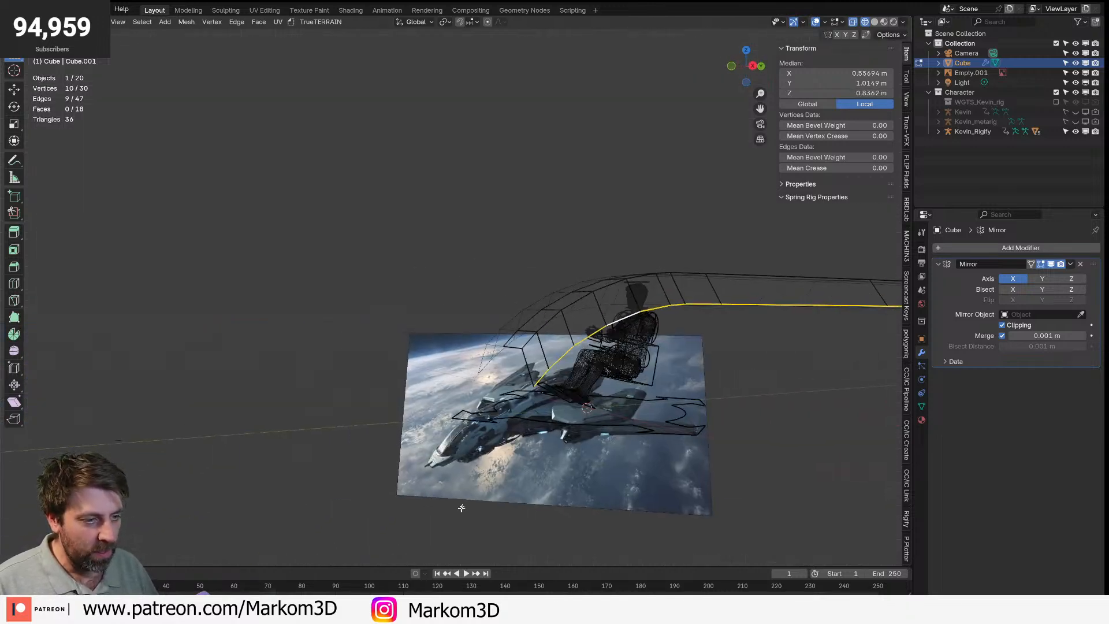
pyautogui.moveTo(457, 516); pyautogui.dragTo(452, 464, button='middle')
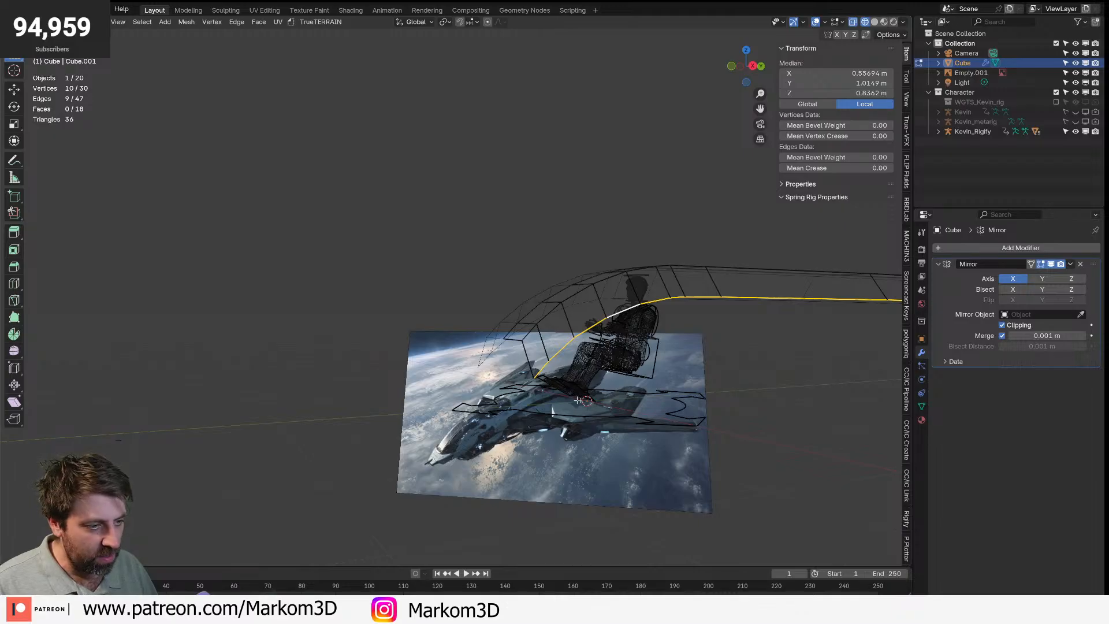
pyautogui.press('KP_3')
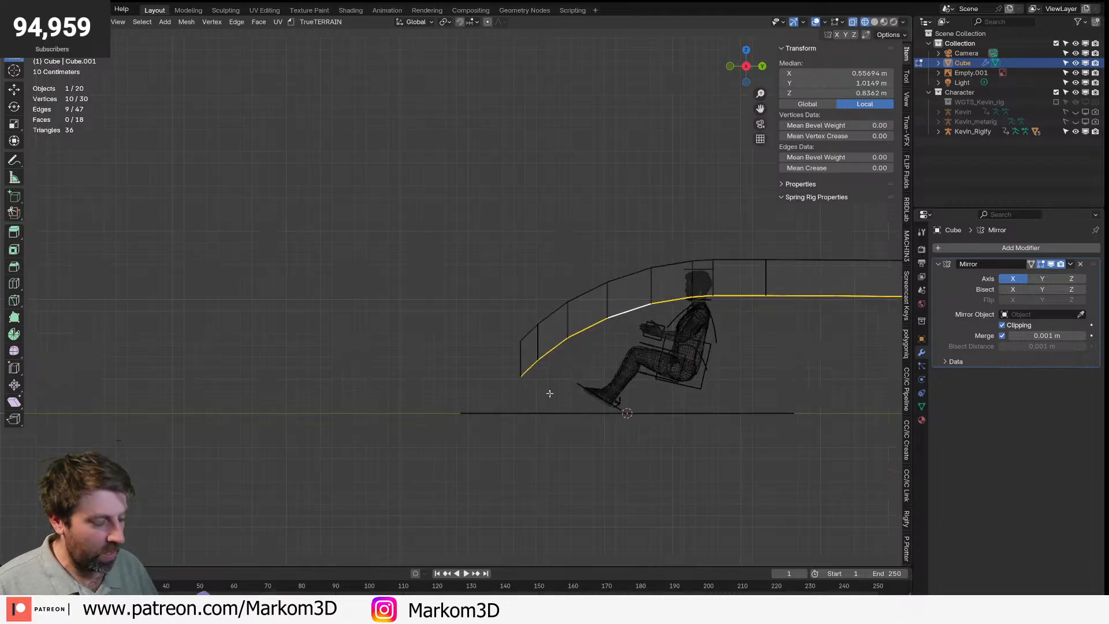
pyautogui.press('KP_1')
pyautogui.press('e')
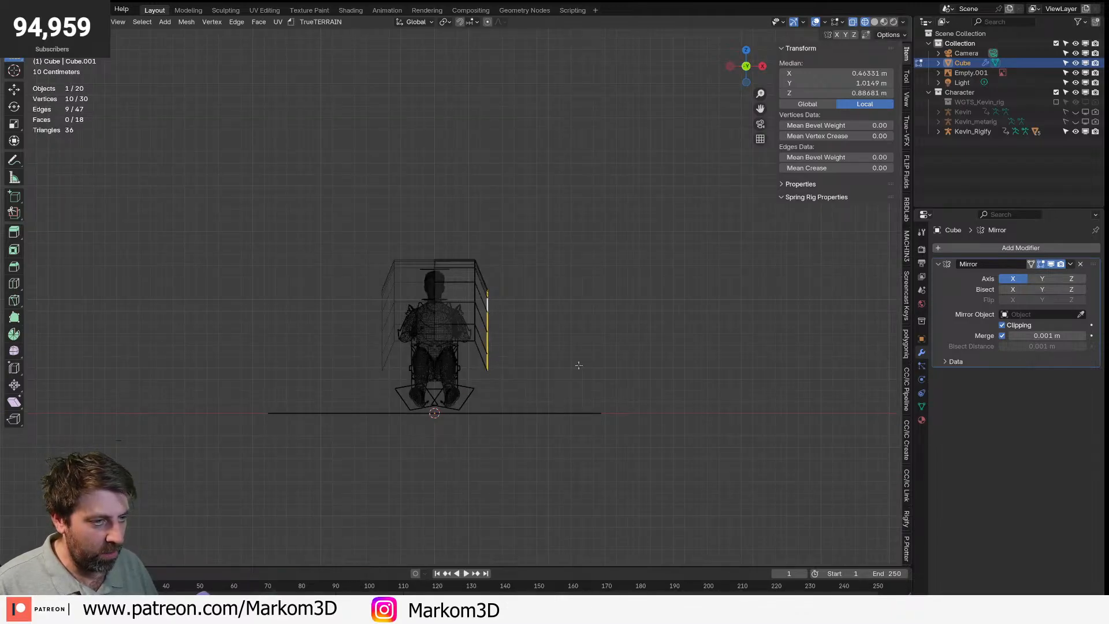
pyautogui.click(601, 377)
pyautogui.scroll(-2, 567, 387)
pyautogui.moveTo(567, 388); pyautogui.dragTo(491, 276, button='middle')
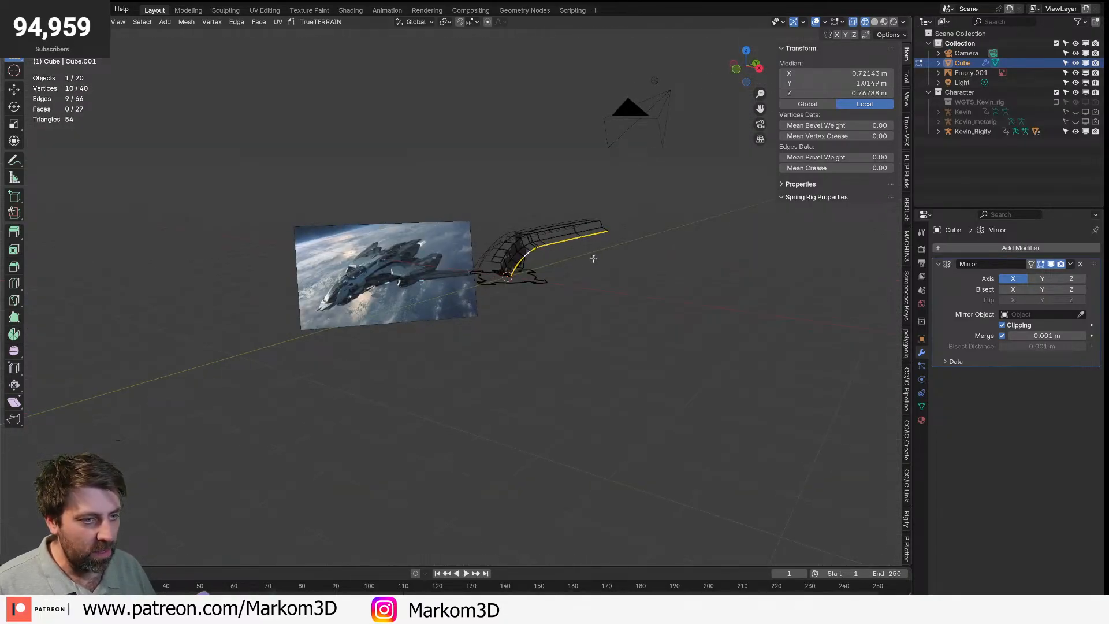
# - Select the seven lower edges along the canopy's curved front part and extrude them downward along Z
pyautogui.moveTo(598, 238); pyautogui.dragTo(529, 300, button='middle')
pyautogui.scroll(3, 532, 299)
pyautogui.press('z')
pyautogui.click(614, 297)
pyautogui.moveTo(614, 295); pyautogui.dragTo(598, 290, button='middle')
pyautogui.scroll(2, 606, 289)
pyautogui.click(636, 259)
pyautogui.keyDown('shift'); pyautogui.click(650, 258); pyautogui.keyUp('shift')
pyautogui.keyDown('shift'); pyautogui.click(614, 264); pyautogui.keyUp('shift')
pyautogui.keyDown('shift'); pyautogui.click(582, 274); pyautogui.keyUp('shift')
pyautogui.keyDown('shift'); pyautogui.click(549, 291); pyautogui.keyUp('shift')
pyautogui.keyDown('shift'); pyautogui.click(523, 310); pyautogui.keyUp('shift')
pyautogui.keyDown('shift'); pyautogui.click(504, 330); pyautogui.keyUp('shift')
pyautogui.press('e')
pyautogui.press('z')
pyautogui.click(577, 371)
# - Flatten the extruded side edges with a Z scale of 0 and lower them to about Z 0.06 m
pyautogui.press('s')
pyautogui.press('z')
pyautogui.press('0')
pyautogui.press('Return')
pyautogui.press('g')
pyautogui.press('z')
pyautogui.click(691, 497)
# - Select the side wall's bottom edges and extrude them inward and down in front view to about X 0.47 m, Z -0.16 m
pyautogui.scroll(-2, 647, 440)
pyautogui.moveTo(575, 373); pyautogui.dragTo(625, 375, button='middle')
pyautogui.scroll(4, 601, 358)
pyautogui.moveTo(543, 332)
pyautogui.mouseDown(button='middle')
pyautogui.moveTo(587, 324)
pyautogui.moveTo(526, 332)
pyautogui.mouseUp(button='middle')
pyautogui.scroll(1, 526, 332)
pyautogui.click(618, 330)
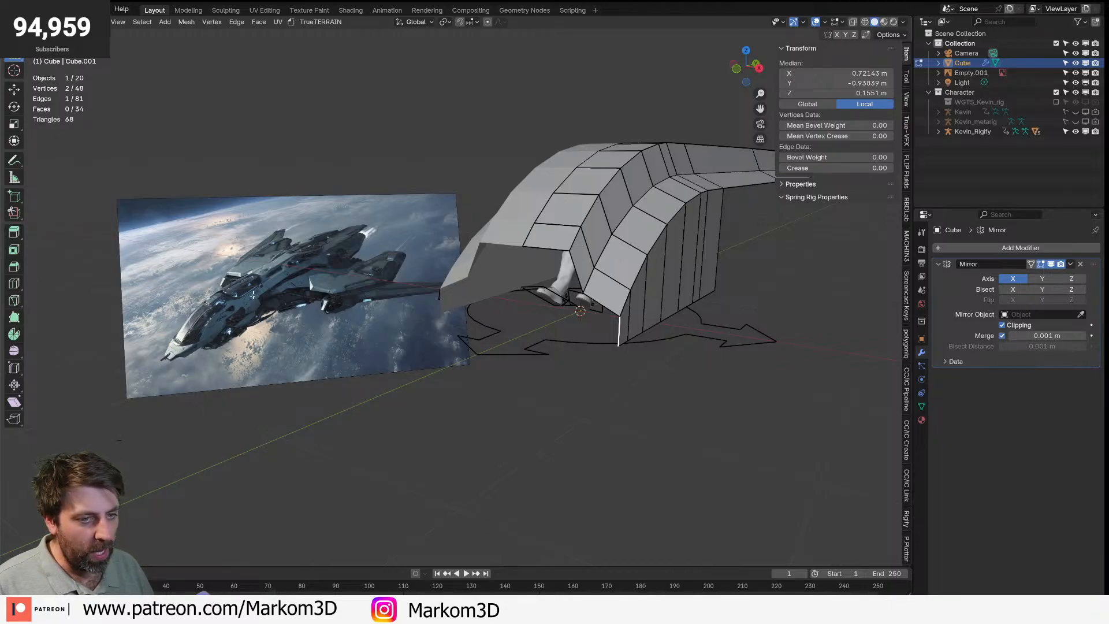
pyautogui.keyDown('shift'); pyautogui.moveTo(657, 260); pyautogui.dragTo(473, 315, button='middle'); pyautogui.keyUp('shift')
pyautogui.keyDown('alt'); pyautogui.click(468, 371); pyautogui.keyUp('alt')
pyautogui.press('KP_3')
pyautogui.press('KP_1')
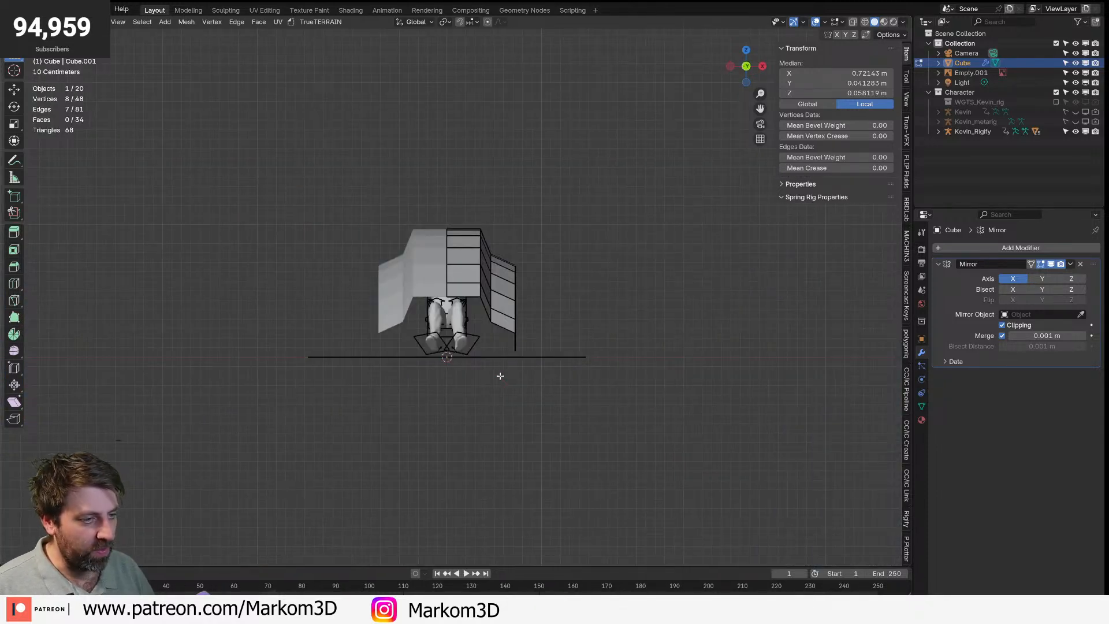
pyautogui.press('e')
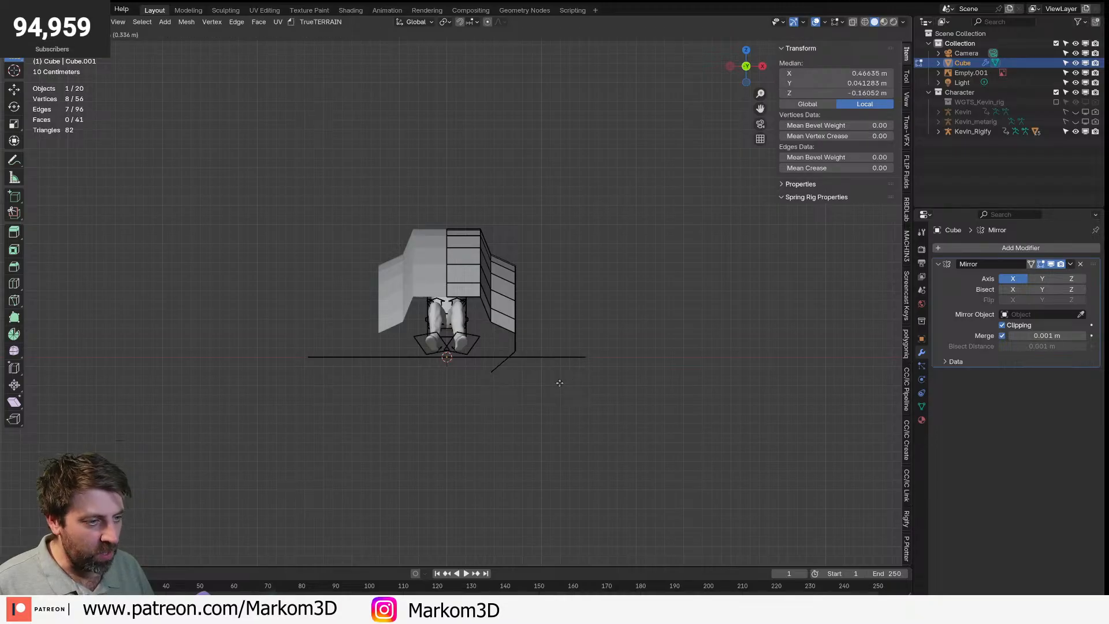
pyautogui.click(456, 398)
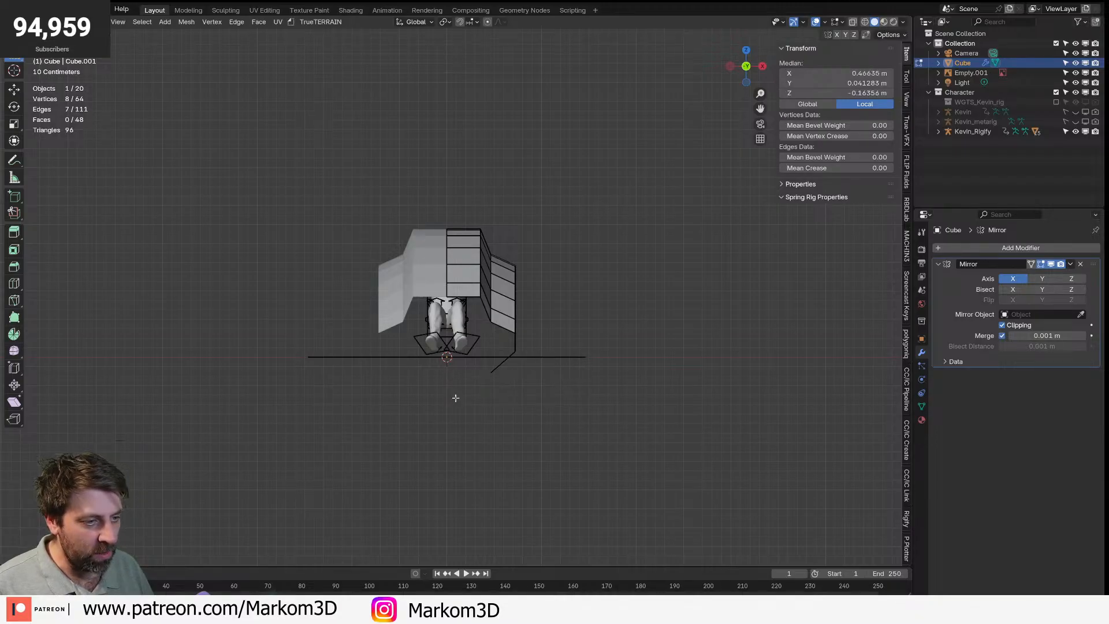
# - Extend the newly extruded bottom edges inward along X to the mirror centre to form the cockpit floor
pyautogui.press('g')
pyautogui.press('x')
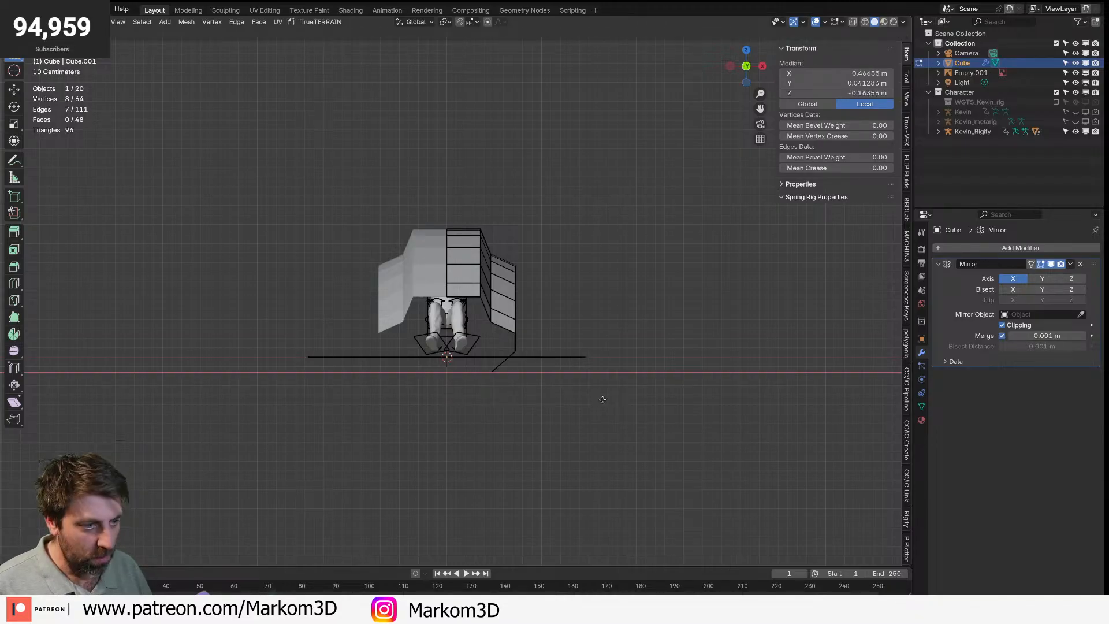
pyautogui.click(421, 409)
pyautogui.moveTo(595, 375); pyautogui.dragTo(479, 395, button='middle')
pyautogui.press('z')
pyautogui.click(492, 383)
pyautogui.scroll(-2, 478, 392)
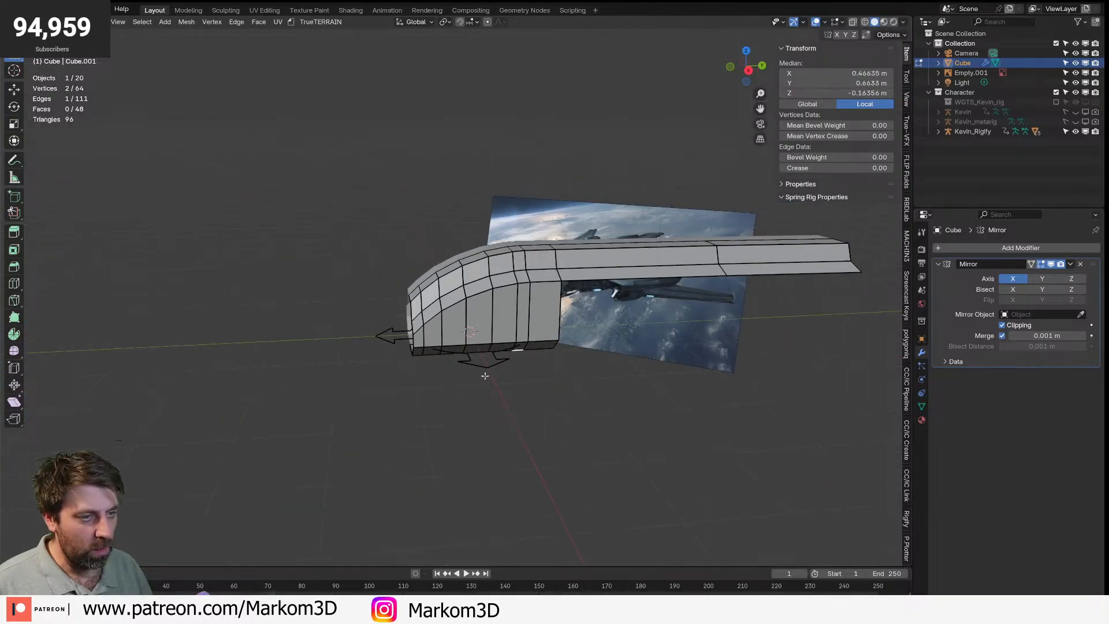
# - Extrude the canopy roof's front edge forward and down in side view to about Y -1.11 m, Z 0.39 m
pyautogui.moveTo(378, 377); pyautogui.dragTo(455, 378, button='middle')
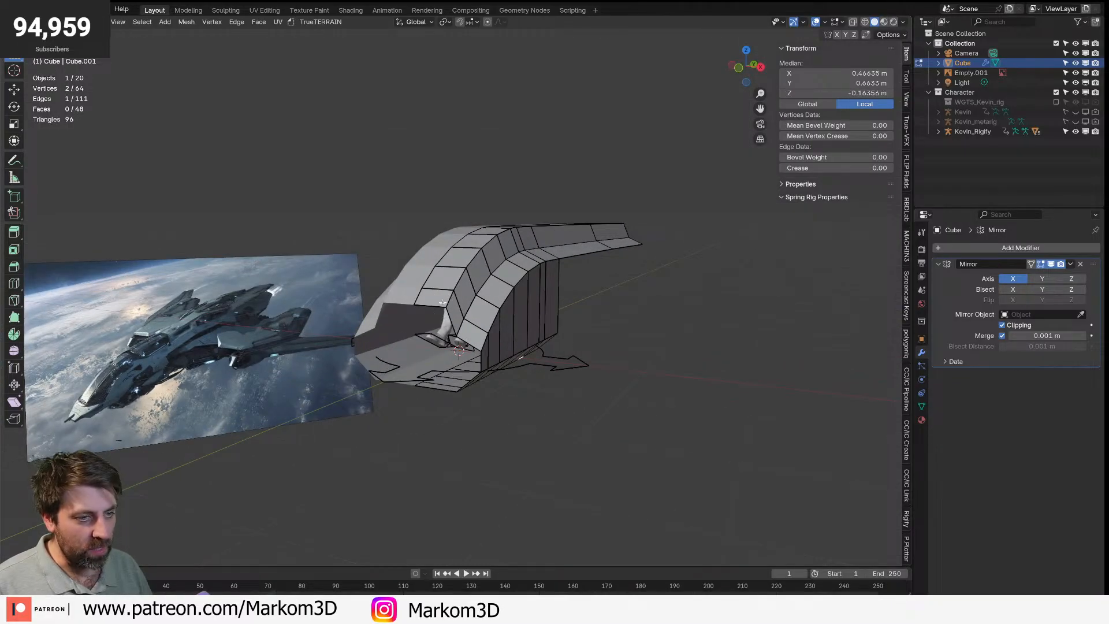
pyautogui.press('KP_3')
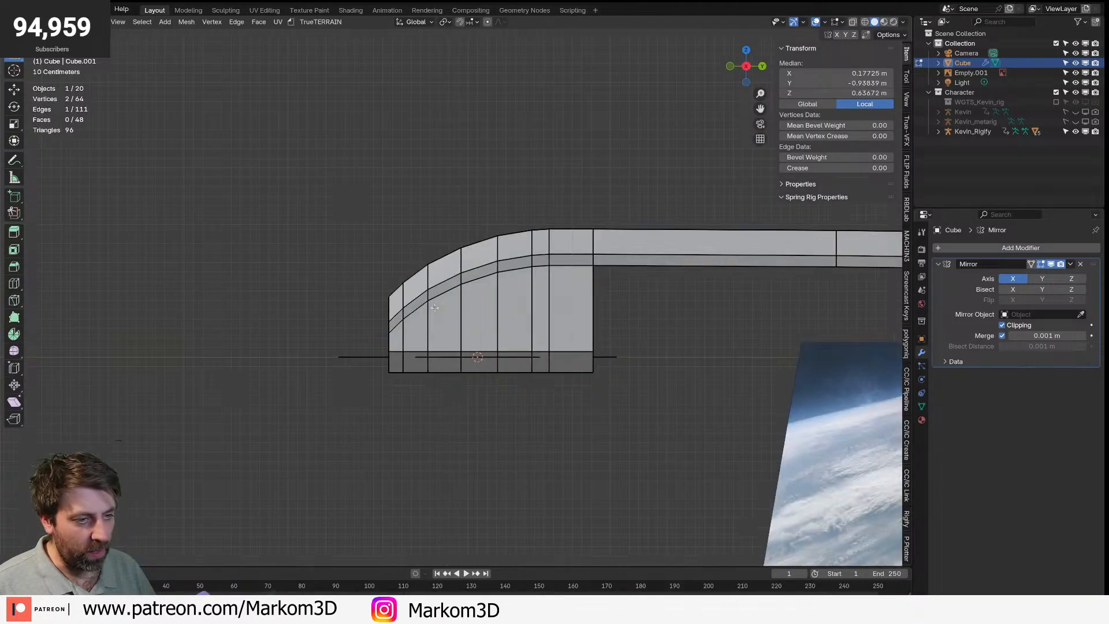
pyautogui.scroll(3, 683, 240)
pyautogui.scroll(3, 669, 204)
pyautogui.press('e')
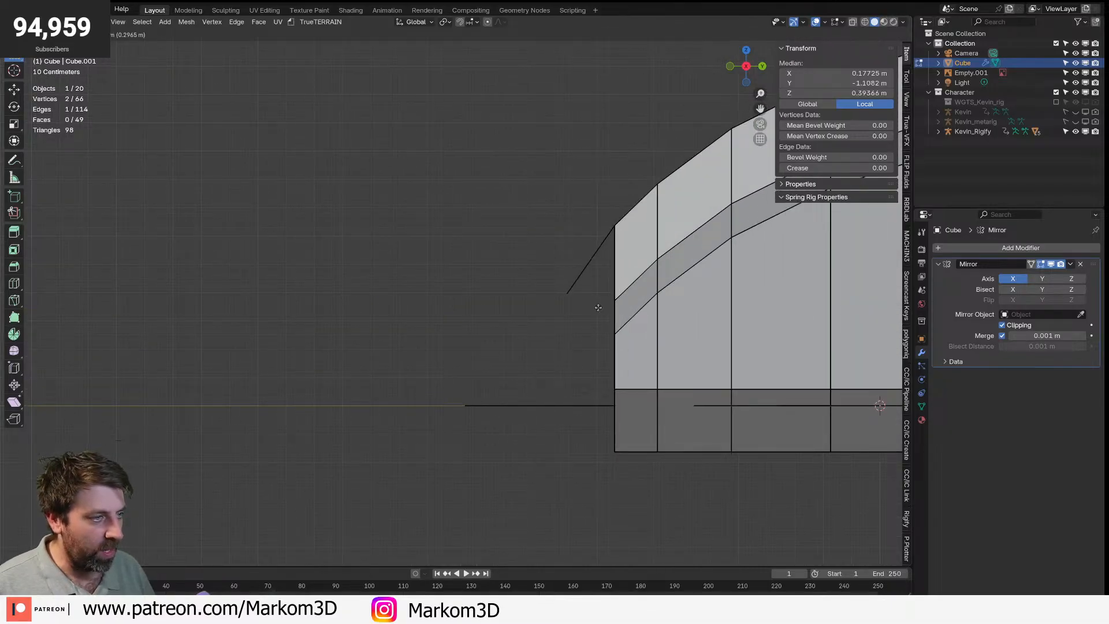
pyautogui.click(597, 308)
# - Fill the triangular gap between the new nose strip and the adjoining canopy edge with a face
pyautogui.moveTo(596, 307); pyautogui.dragTo(664, 323, button='middle')
pyautogui.click(601, 275)
pyautogui.keyDown('shift'); pyautogui.click(642, 297); pyautogui.keyUp('shift')
pyautogui.press('f')
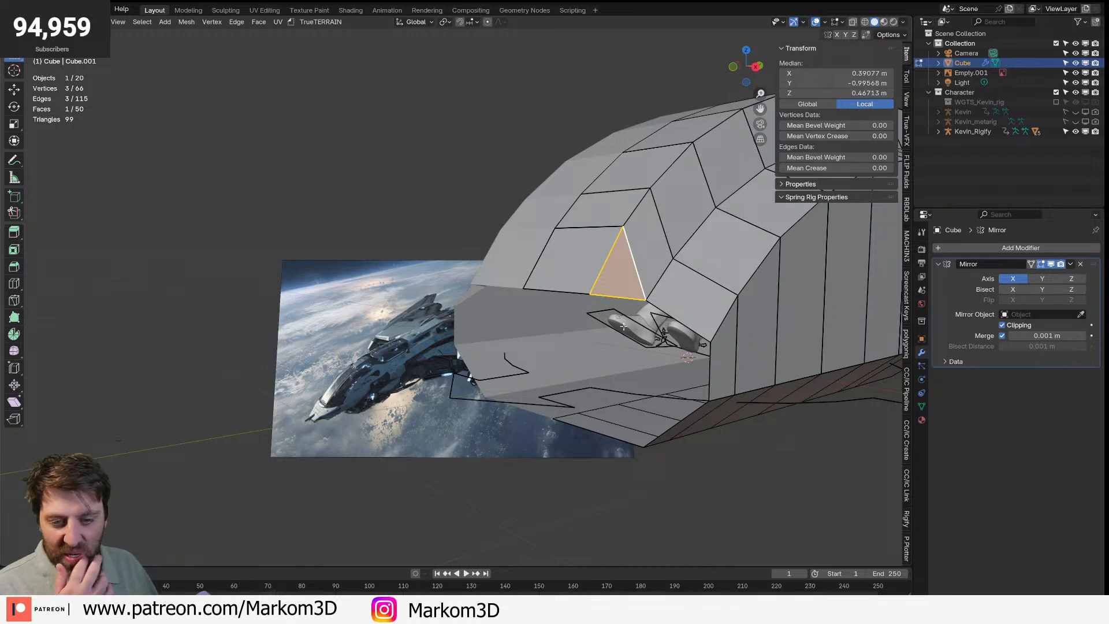
# - Delete the triangular face beside the nose strip and clear the selection
pyautogui.moveTo(624, 327); pyautogui.dragTo(626, 327, button='middle')
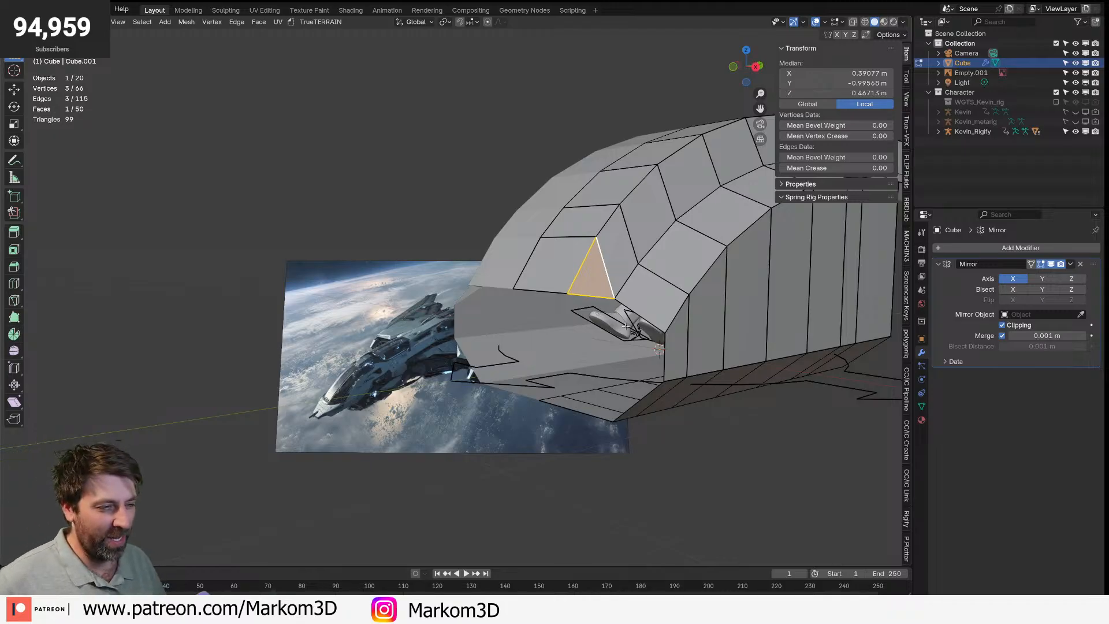
pyautogui.moveTo(583, 298); pyautogui.dragTo(638, 305, button='middle')
pyautogui.scroll(-3, 705, 319)
pyautogui.scroll(2, 688, 321)
pyautogui.press('x')
pyautogui.click(610, 300)
pyautogui.keyDown('alt'); pyautogui.click(574, 277); pyautogui.keyUp('alt')
pyautogui.keyDown('alt'); pyautogui.click(602, 279); pyautogui.keyUp('alt')
pyautogui.keyDown('alt'); pyautogui.keyDown('shift'); pyautogui.click(553, 283); pyautogui.keyUp('shift'); pyautogui.keyUp('alt')
pyautogui.hotkey('alt', 'a')
# - Match the nose strip's front edge to the height of the neighbouring corner vertex by setting its Z to 0.37101 m
pyautogui.click(542, 286)
pyautogui.press('KP_3')
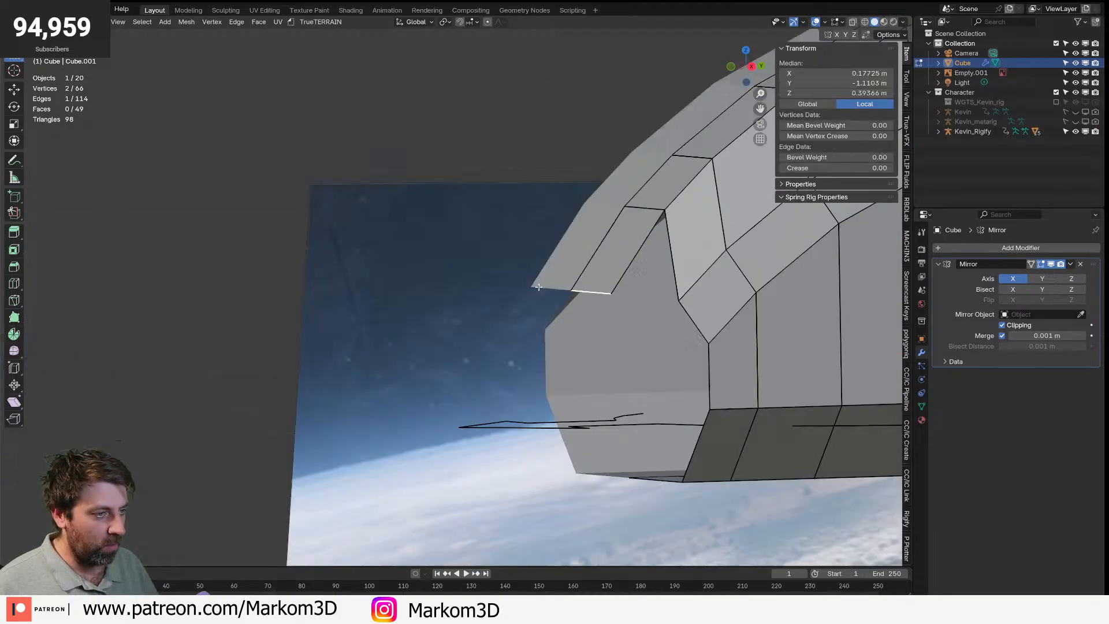
pyautogui.keyDown('shift'); pyautogui.moveTo(614, 322); pyautogui.dragTo(523, 327, button='middle'); pyautogui.keyUp('shift')
pyautogui.press('z')
pyautogui.click(470, 325)
pyautogui.press('1')
pyautogui.click(557, 305)
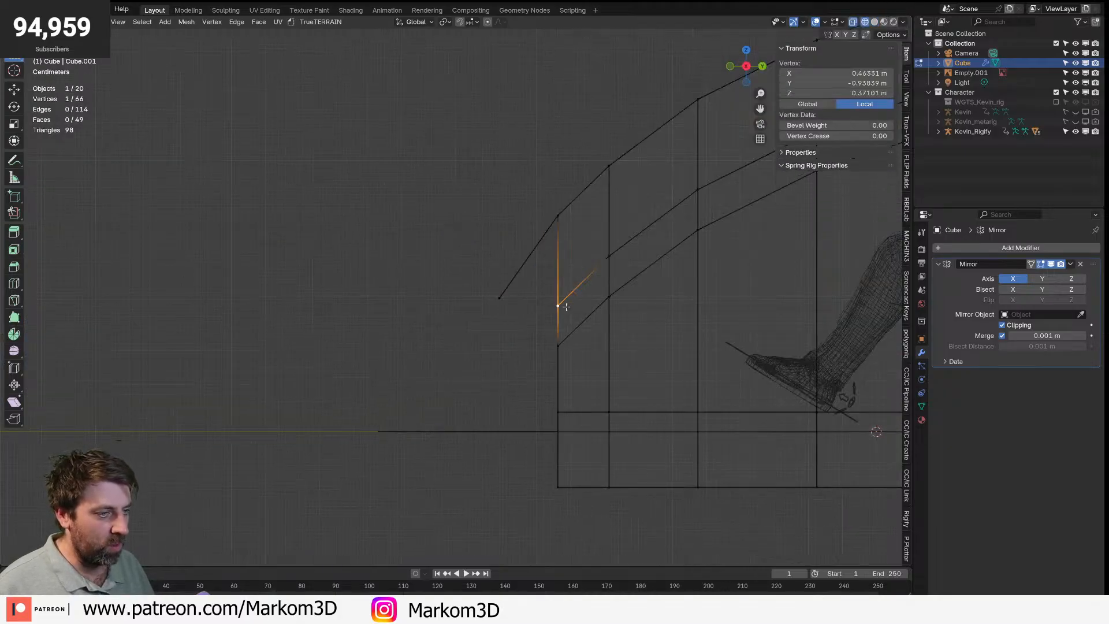
pyautogui.click(504, 304)
pyautogui.moveTo(490, 288); pyautogui.dragTo(511, 325)
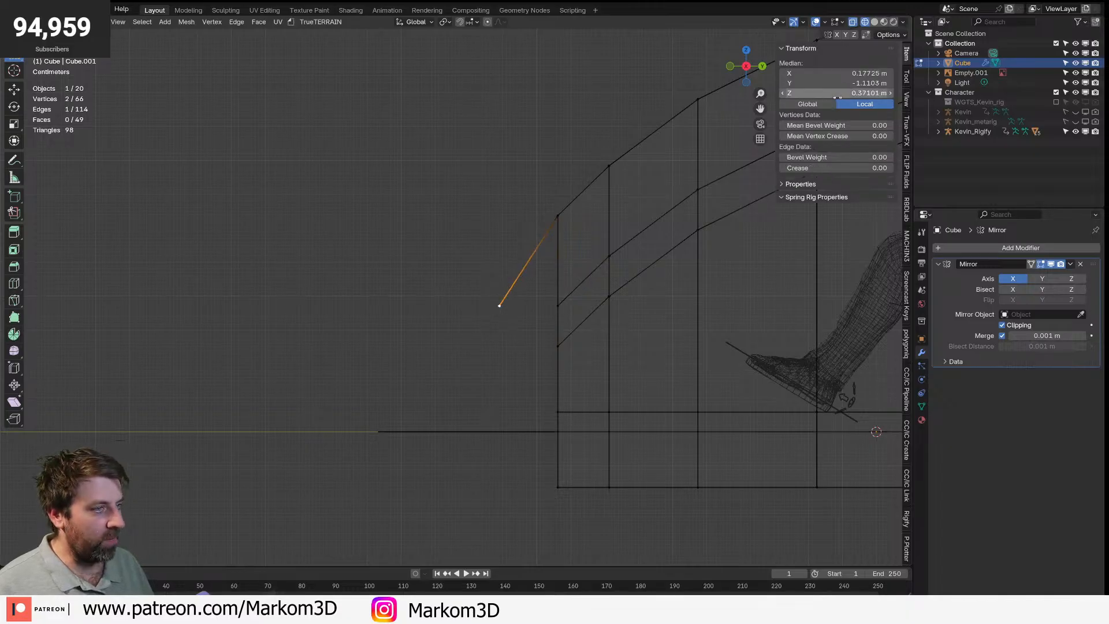
# - Fill the triangular gap between the levelled nose strip and the adjoining canopy edge
pyautogui.moveTo(496, 265); pyautogui.dragTo(515, 267, button='middle')
pyautogui.press('2')
pyautogui.click(608, 262)
pyautogui.keyDown('shift'); pyautogui.click(517, 292); pyautogui.keyUp('shift')
pyautogui.click(561, 268)
pyautogui.keyDown('shift'); pyautogui.click(599, 262); pyautogui.keyUp('shift')
pyautogui.press('f')
pyautogui.scroll(-3, 604, 363)
pyautogui.press('z')
pyautogui.click(663, 365)
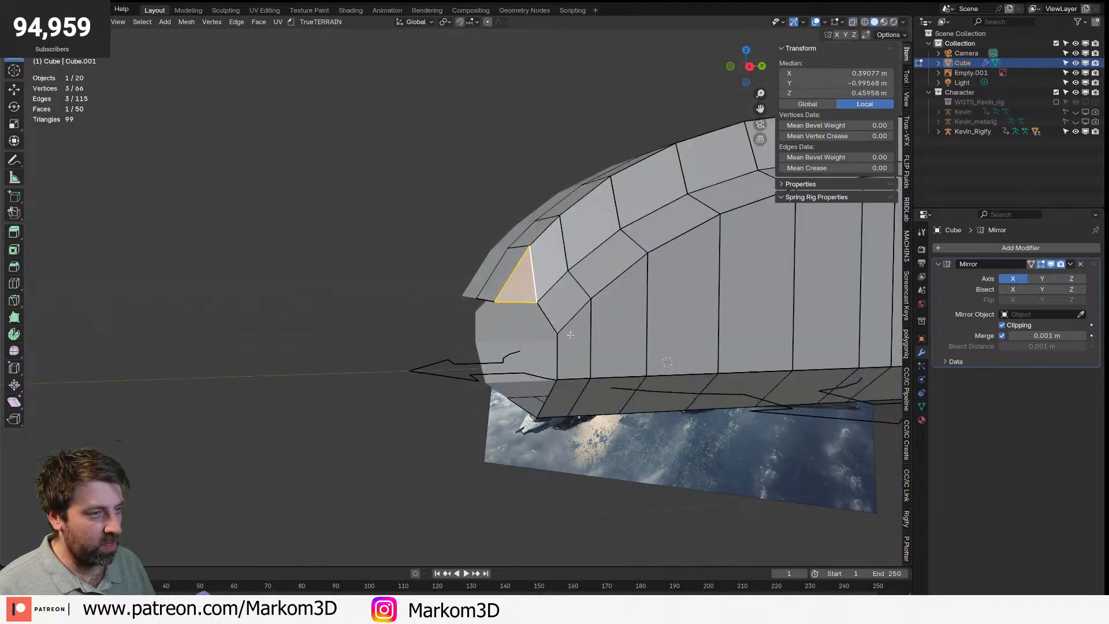
# - Examine the mirrored canopy shape and its open nose from several angles
pyautogui.moveTo(498, 300); pyautogui.dragTo(602, 295, button='middle')
pyautogui.press('Tab')
pyautogui.moveTo(557, 217); pyautogui.dragTo(548, 241, button='middle')
pyautogui.press('Tab')
pyautogui.moveTo(528, 336); pyautogui.dragTo(580, 287, button='middle')
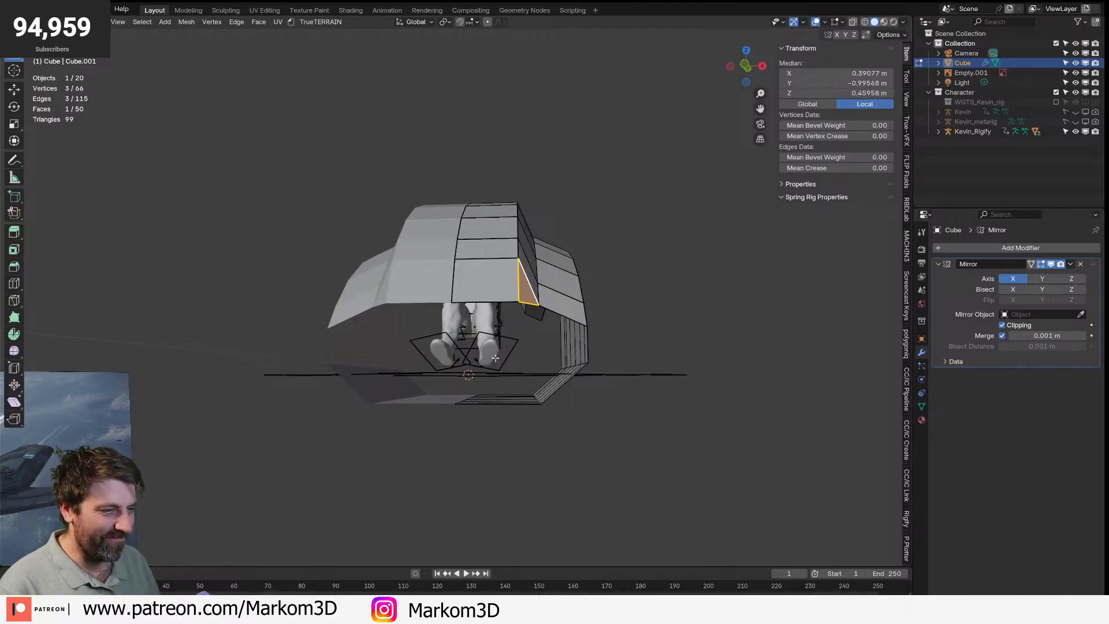
pyautogui.moveTo(594, 338); pyautogui.dragTo(487, 308, button='middle')
pyautogui.press('Tab')
pyautogui.press('Tab')
pyautogui.scroll(-2, 700, 352)
# - Try to fill the open lower front corner from the side wall and floor edges
pyautogui.click(631, 380)
pyautogui.keyDown('shift'); pyautogui.click(622, 415); pyautogui.keyUp('shift')
pyautogui.click(598, 425)
pyautogui.keyDown('shift'); pyautogui.click(558, 435); pyautogui.keyUp('shift')
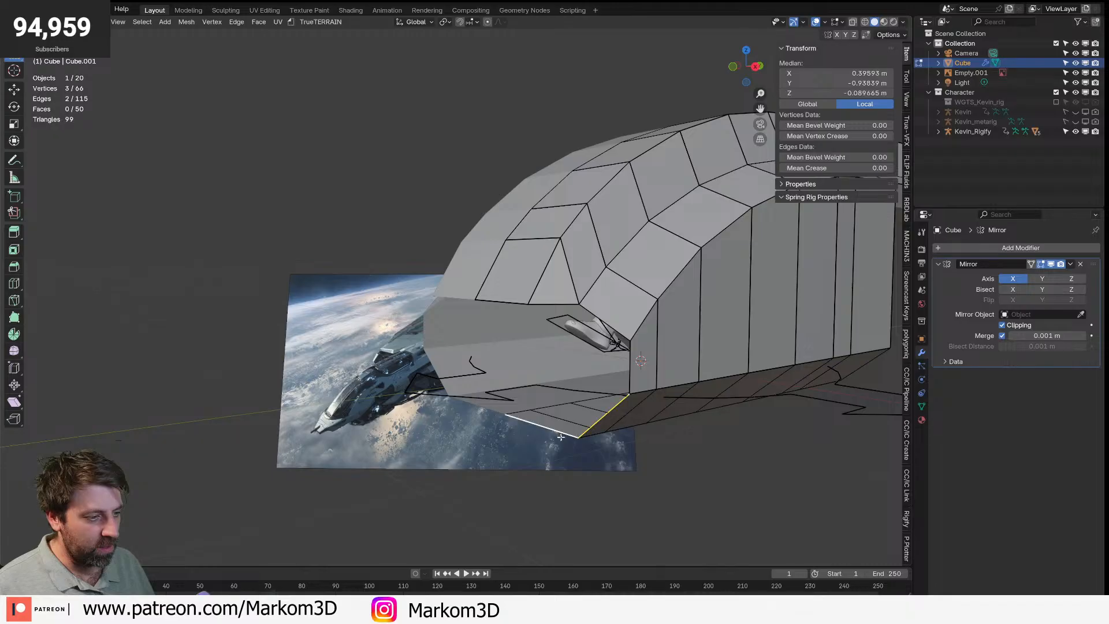
pyautogui.press('KP_7')
pyautogui.press('KP_3')
pyautogui.moveTo(545, 441); pyautogui.dragTo(266, 439, button='middle')
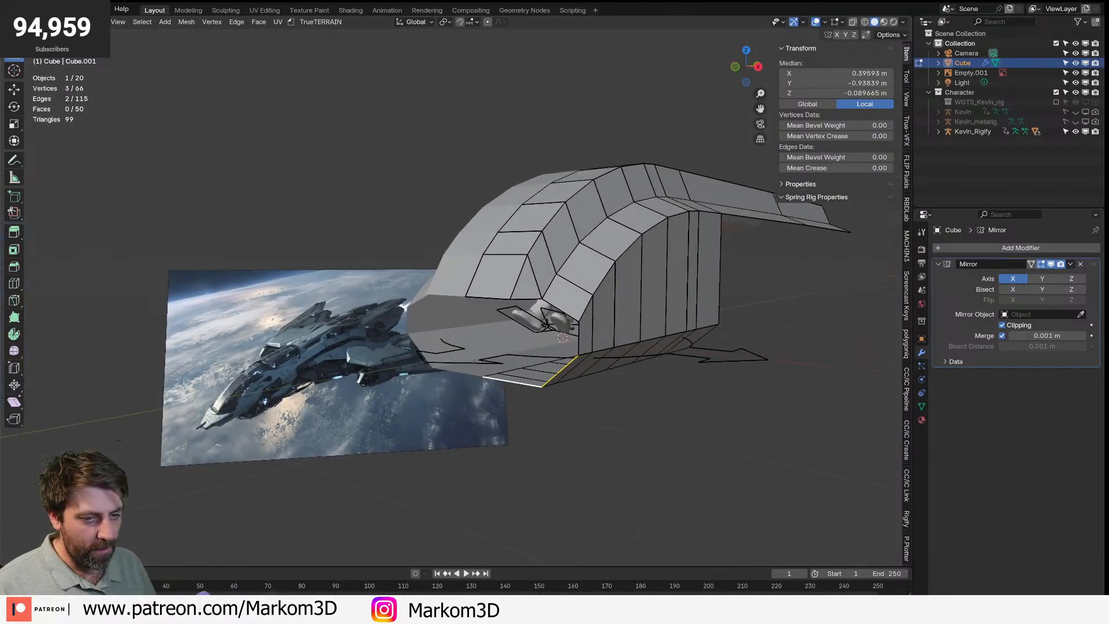
pyautogui.click(579, 341)
pyautogui.press('f')
# - Extrude the floor's front edge forward along Y and set its outer corner's X to 0.3545 m to match the upper nose corner
pyautogui.moveTo(588, 354); pyautogui.dragTo(605, 382, button='middle')
pyautogui.click(501, 353)
pyautogui.press('e')
pyautogui.press('y')
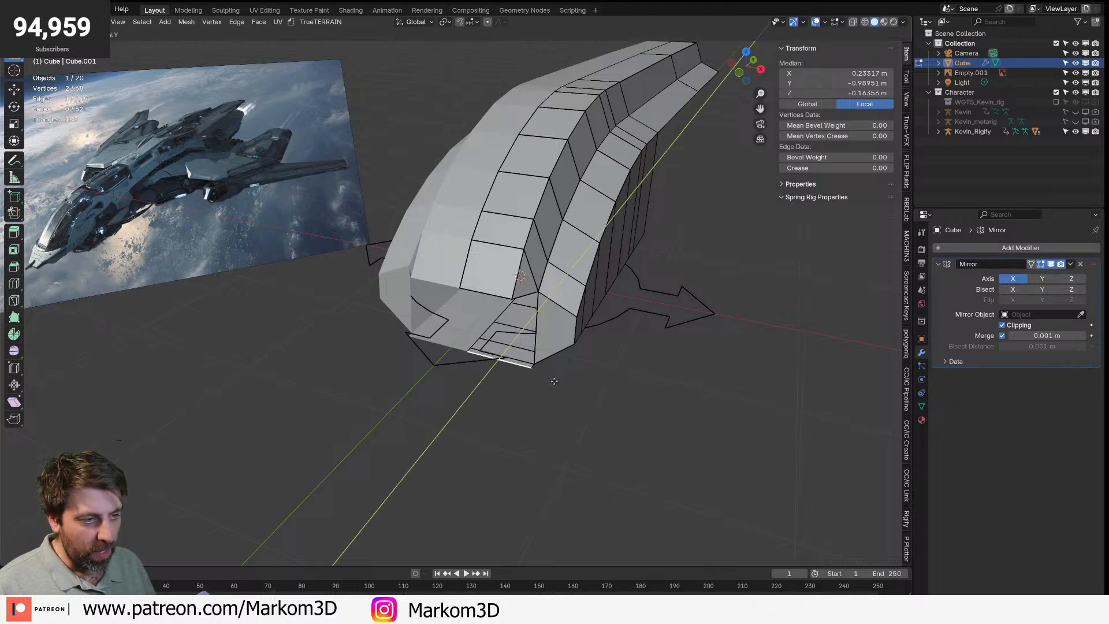
pyautogui.click(549, 400)
pyautogui.click(513, 299)
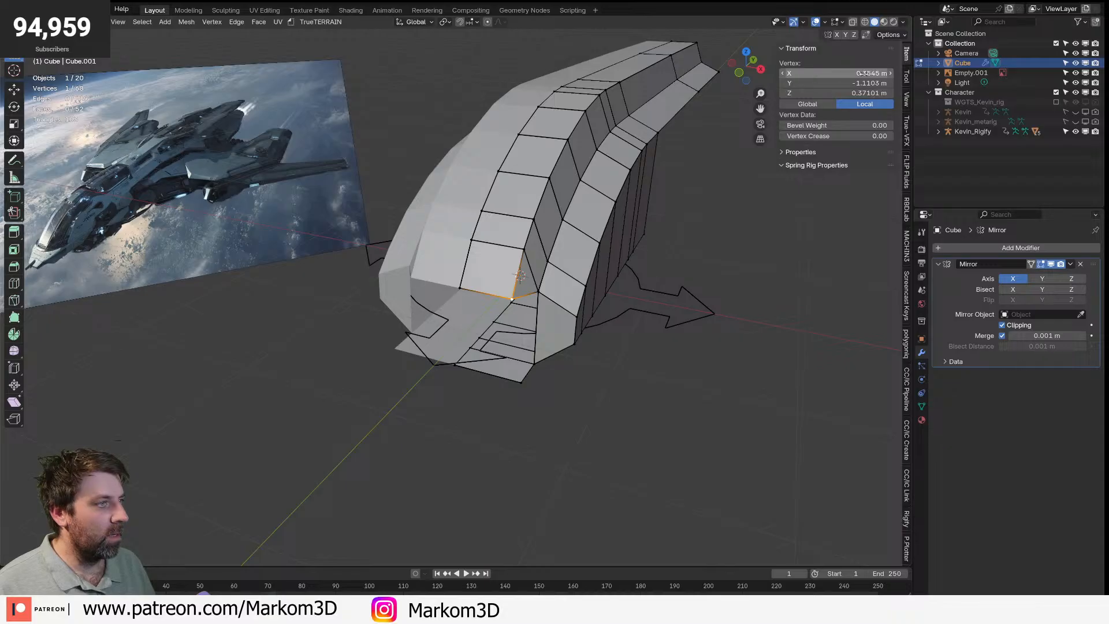
pyautogui.click(520, 384)
pyautogui.hotkey('ctrl', 'v')
# - Fill the nose panel between the upper and lower front edges and check the mirrored shape
pyautogui.press('2')
pyautogui.click(538, 337)
pyautogui.press('f')
pyautogui.press('f')
pyautogui.moveTo(556, 359); pyautogui.dragTo(482, 347, button='middle')
pyautogui.click(479, 335)
pyautogui.click(482, 334)
pyautogui.press('Tab')
pyautogui.scroll(-4, 514, 370)
pyautogui.moveTo(548, 407)
pyautogui.mouseDown(button='middle')
pyautogui.moveTo(575, 415)
pyautogui.moveTo(549, 427)
pyautogui.mouseUp(button='middle')
pyautogui.scroll(3, 506, 355)
pyautogui.moveTo(504, 355); pyautogui.dragTo(581, 344, button='middle')
# - Delete the unwanted fill across the open side corner beside the nose panel
pyautogui.press('Tab')
pyautogui.click(589, 342)
pyautogui.keyDown('shift'); pyautogui.click(555, 342); pyautogui.keyUp('shift')
pyautogui.press('x')
pyautogui.click(604, 359)
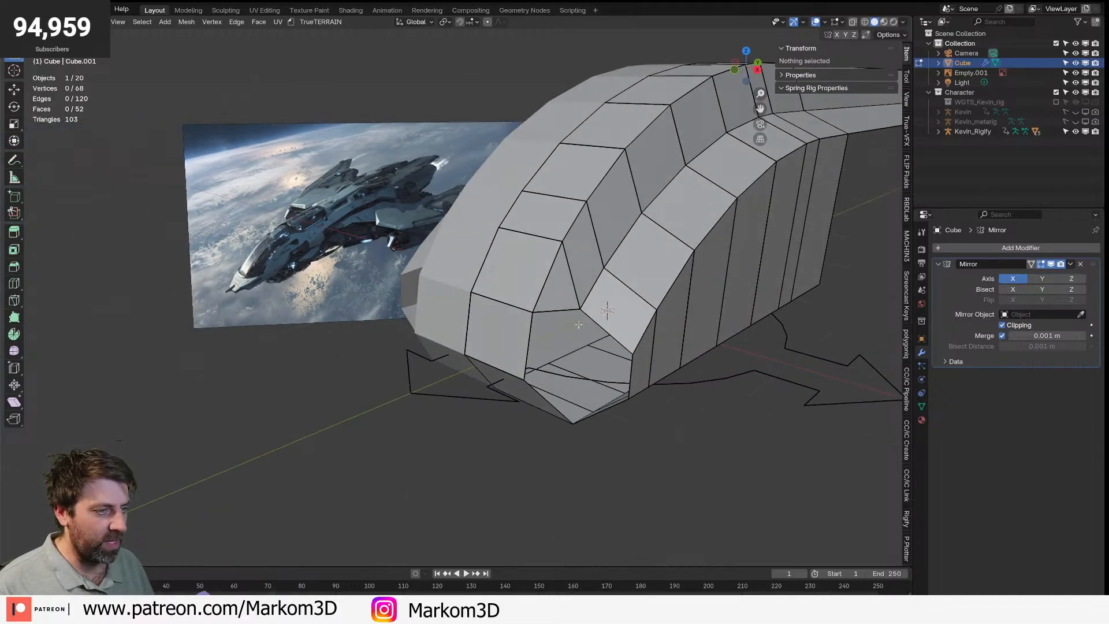
# - Fill the upper and lower triangular gaps between the nose panel and the side wall
pyautogui.click(564, 312)
pyautogui.keyDown('shift'); pyautogui.click(608, 332); pyautogui.keyUp('shift')
pyautogui.press('f')
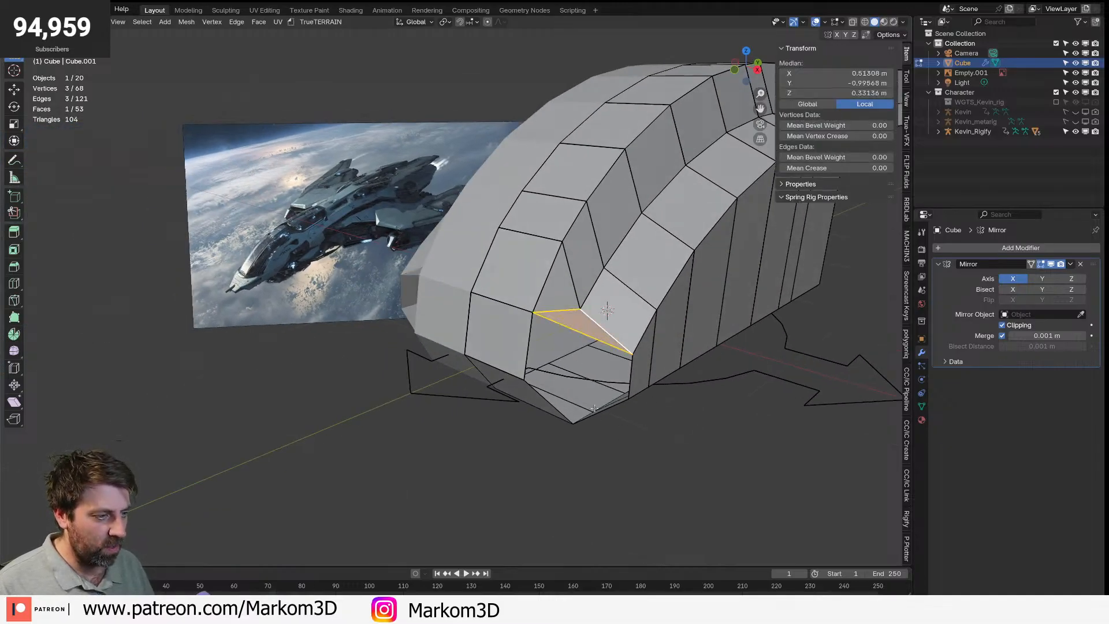
pyautogui.moveTo(595, 408); pyautogui.dragTo(578, 361, button='middle')
pyautogui.click(611, 387)
pyautogui.keyDown('shift'); pyautogui.click(554, 391); pyautogui.keyUp('shift')
pyautogui.press('f')
# - Fill the remaining four-sided opening between the two corner triangles and check the closed nose
pyautogui.click(568, 355)
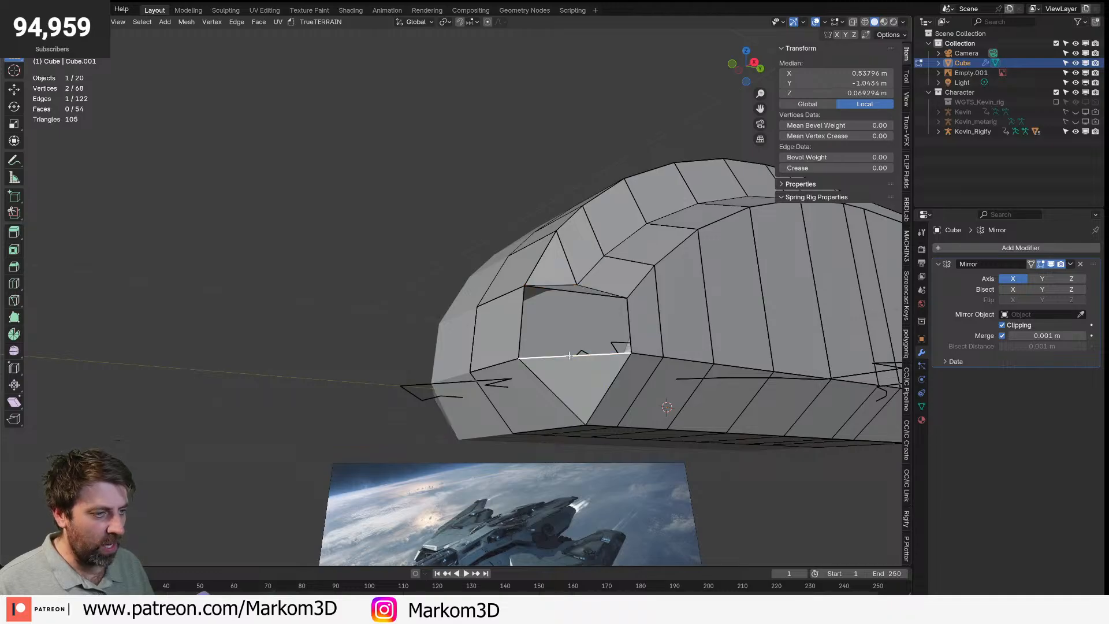
pyautogui.keyDown('shift'); pyautogui.click(577, 292); pyautogui.keyUp('shift')
pyautogui.press('f')
pyautogui.scroll(-3, 619, 414)
pyautogui.moveTo(619, 414); pyautogui.dragTo(623, 446, button='middle')
pyautogui.press('Tab')
pyautogui.moveTo(549, 361); pyautogui.dragTo(594, 372, button='middle')
pyautogui.press('Tab')
# - Delete the corner faces between the nose panel and the side wall and refill the opening with two panels
pyautogui.click(594, 372)
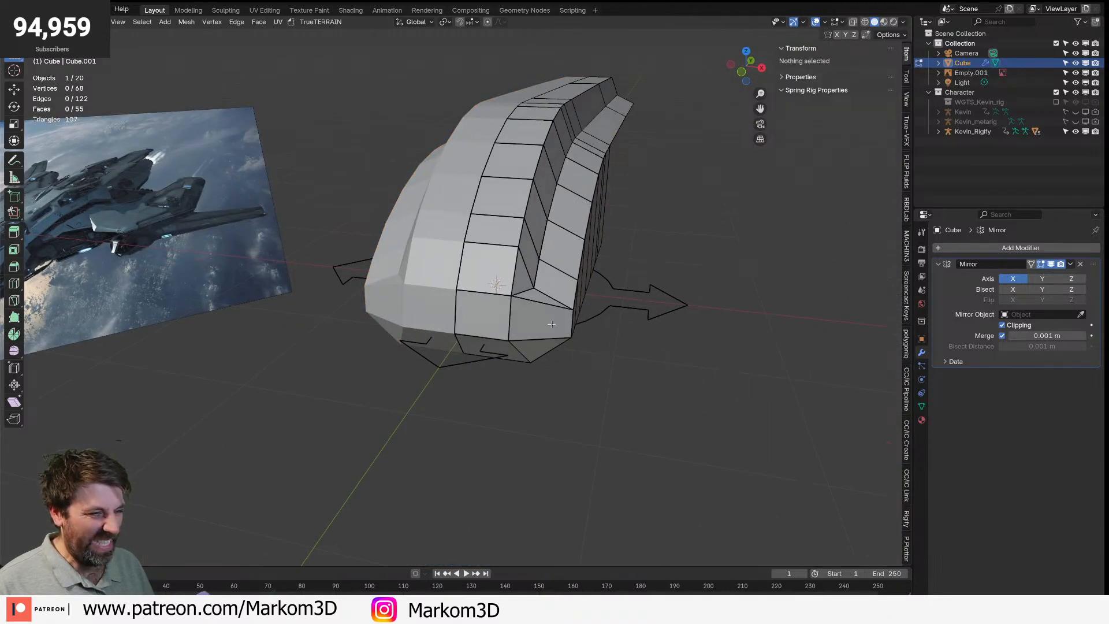
pyautogui.click(552, 324)
pyautogui.click(543, 311)
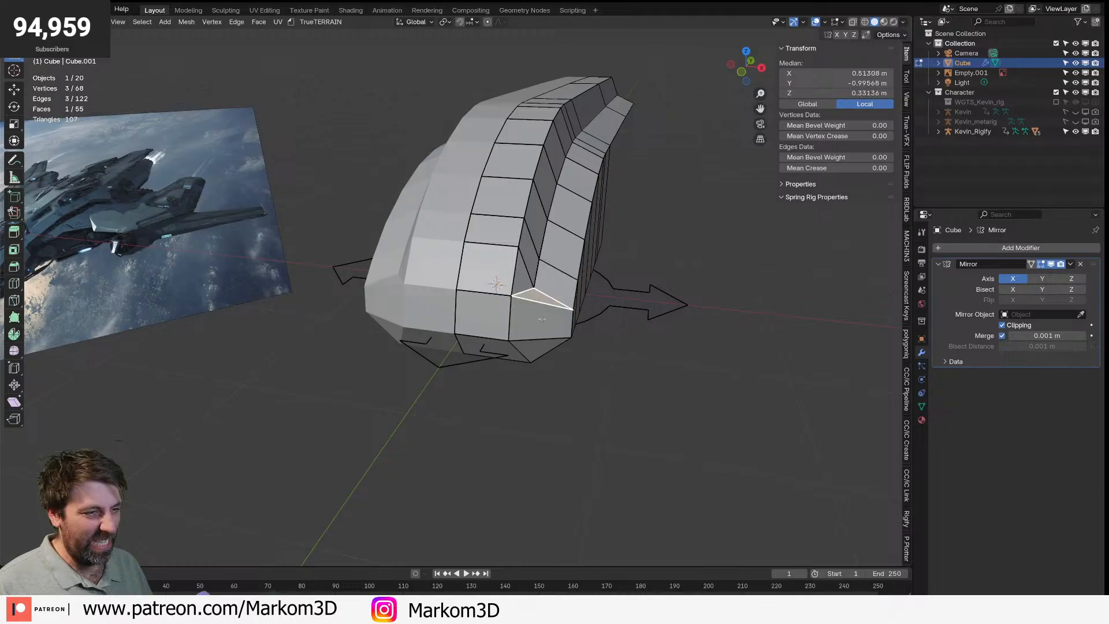
pyautogui.keyDown('shift'); pyautogui.click(539, 349); pyautogui.keyUp('shift')
pyautogui.keyDown('shift'); pyautogui.click(541, 336); pyautogui.keyUp('shift')
pyautogui.press('x')
pyautogui.click(540, 343)
pyautogui.moveTo(540, 343); pyautogui.dragTo(630, 384, button='middle')
pyautogui.click(562, 361)
pyautogui.press('f')
pyautogui.press('f')
pyautogui.scroll(-2, 576, 397)
pyautogui.press('Tab')
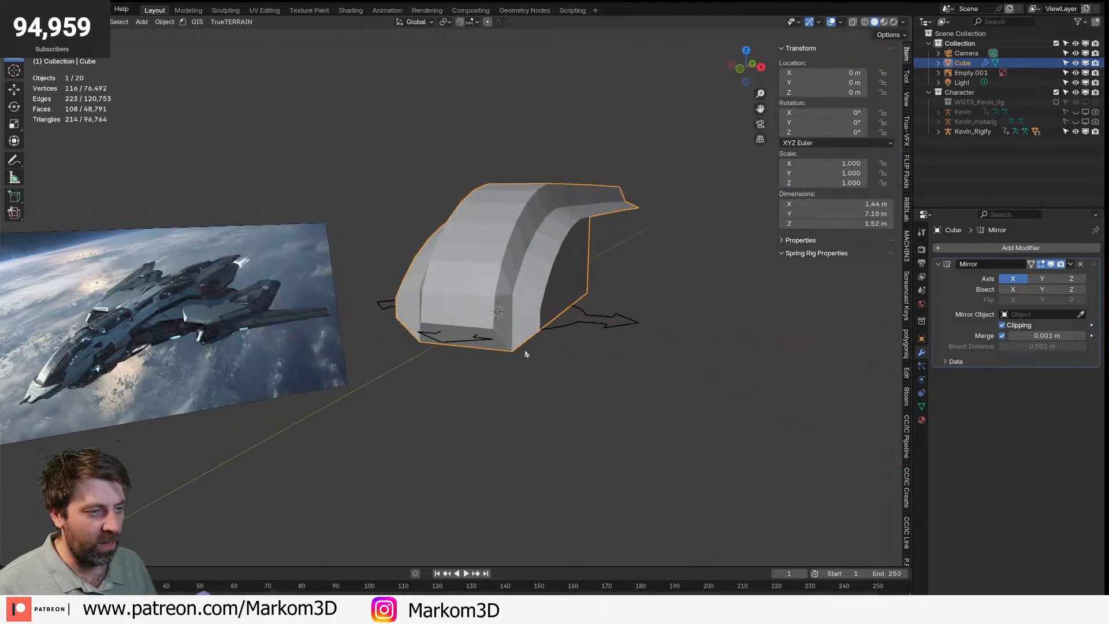
# - Slide the side wall's foremost vertical edge forward against the nose corner edge
pyautogui.moveTo(525, 353)
pyautogui.mouseDown(button='middle')
pyautogui.moveTo(479, 331)
pyautogui.moveTo(601, 339)
pyautogui.moveTo(526, 340)
pyautogui.mouseUp(button='middle')
pyautogui.scroll(2, 606, 335)
pyautogui.press('Tab')
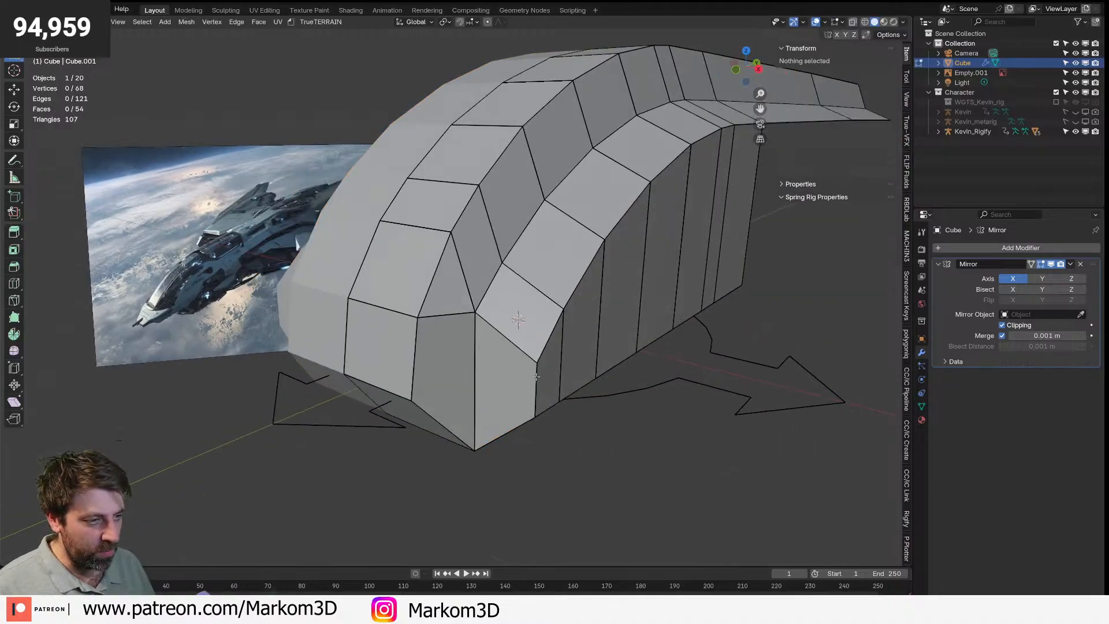
pyautogui.hotkey('alt', 'a')
pyautogui.moveTo(538, 378); pyautogui.dragTo(545, 387, button='middle')
pyautogui.click(542, 390)
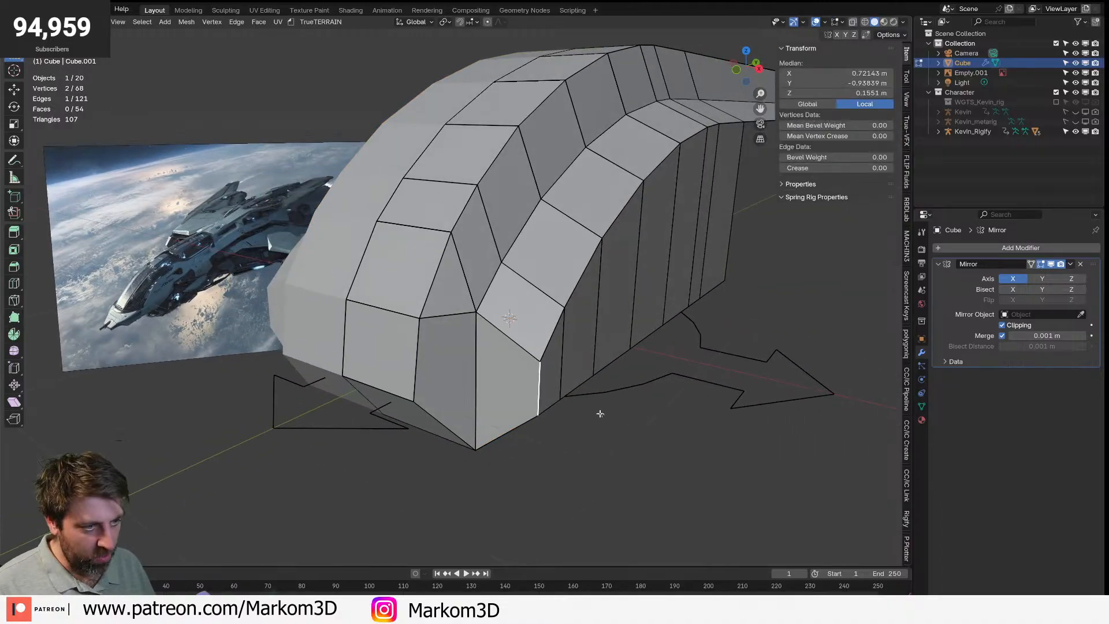
pyautogui.press('g')
pyautogui.press('g')
pyautogui.click(541, 381)
pyautogui.press('g')
pyautogui.press('g')
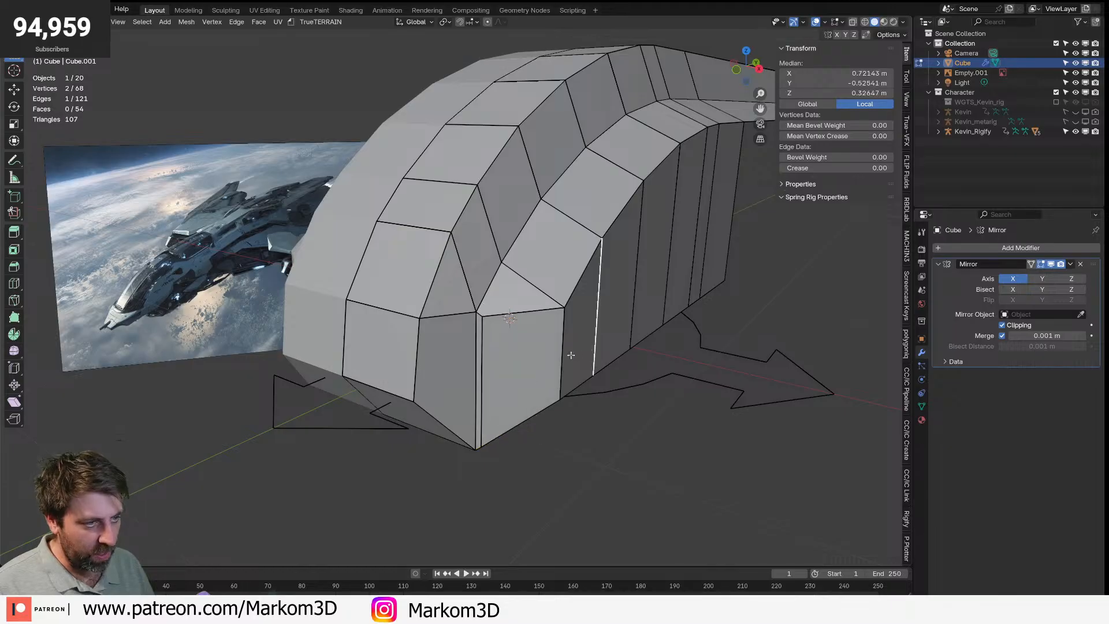
pyautogui.click(523, 305)
# - In a wireframe top view, move the side wall's front vertical edge inward along X to about 0.58 m
pyautogui.moveTo(523, 305)
pyautogui.mouseDown(button='middle')
pyautogui.moveTo(491, 245)
pyautogui.moveTo(526, 309)
pyautogui.mouseUp(button='middle')
pyautogui.press('KP_7')
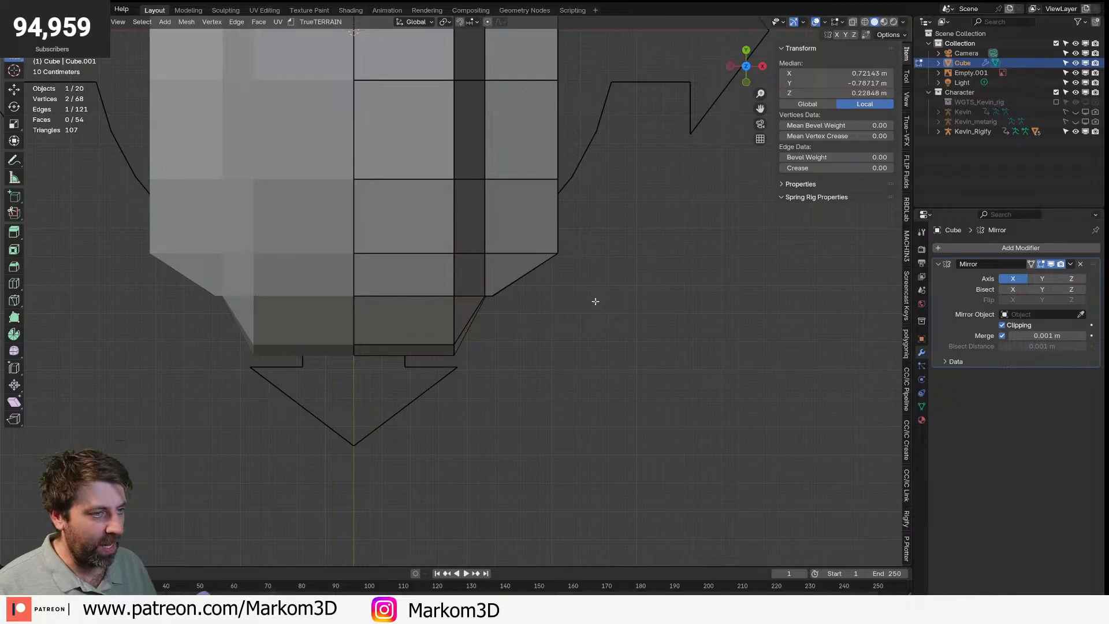
pyautogui.scroll(3, 596, 301)
pyautogui.press('z')
pyautogui.click(535, 305)
pyautogui.keyDown('shift'); pyautogui.moveTo(679, 243); pyautogui.dragTo(607, 282, button='middle'); pyautogui.keyUp('shift')
pyautogui.press('g')
pyautogui.press('g')
pyautogui.click(463, 262)
pyautogui.press('g')
pyautogui.press('x')
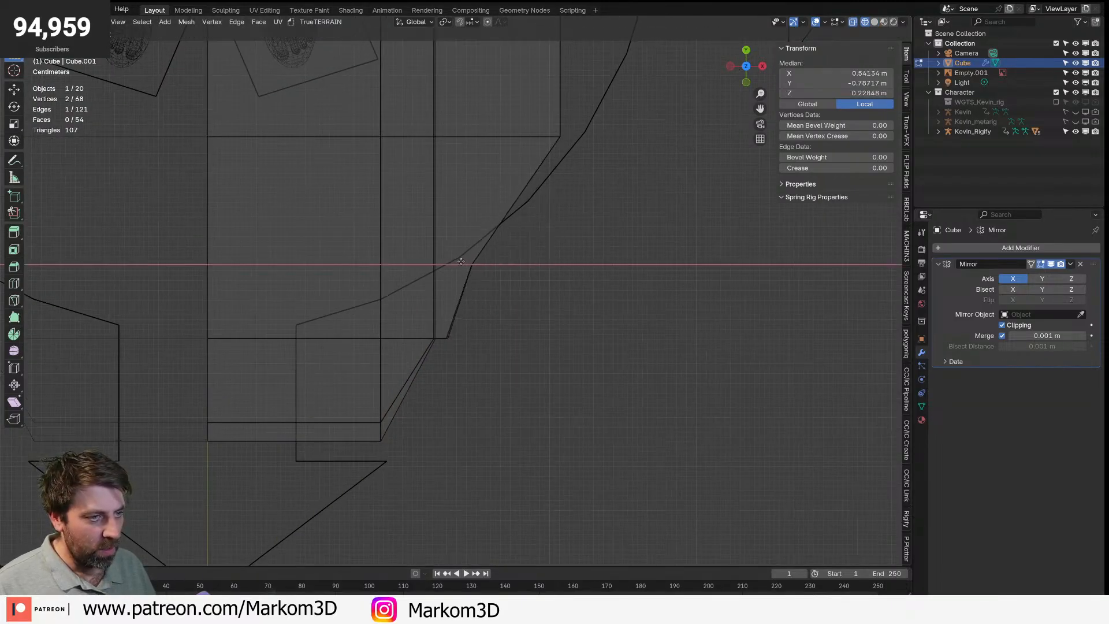
pyautogui.click(479, 266)
# - Move the second and third side-wall edges inward along X to about 0.63 m and 0.68 m
pyautogui.keyDown('shift'); pyautogui.moveTo(623, 187); pyautogui.dragTo(600, 286, button='middle'); pyautogui.keyUp('shift')
pyautogui.press('g')
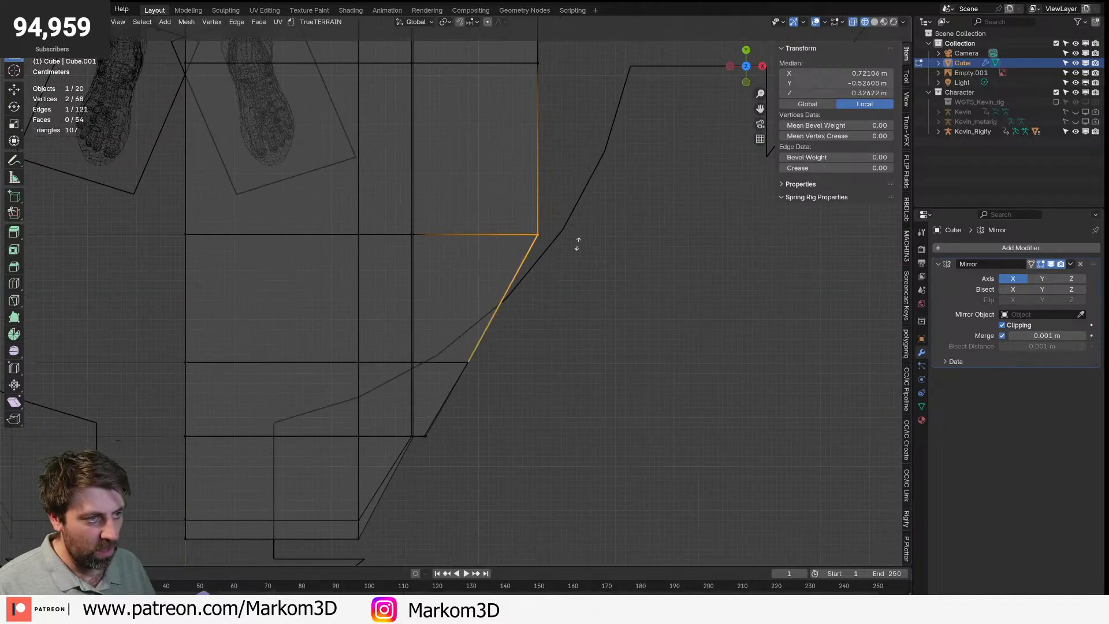
pyautogui.click(577, 244)
pyautogui.press('g')
pyautogui.press('x')
pyautogui.click(531, 245)
pyautogui.keyDown('shift'); pyautogui.moveTo(515, 160); pyautogui.dragTo(520, 313, button='middle'); pyautogui.keyUp('shift')
pyautogui.click(540, 215)
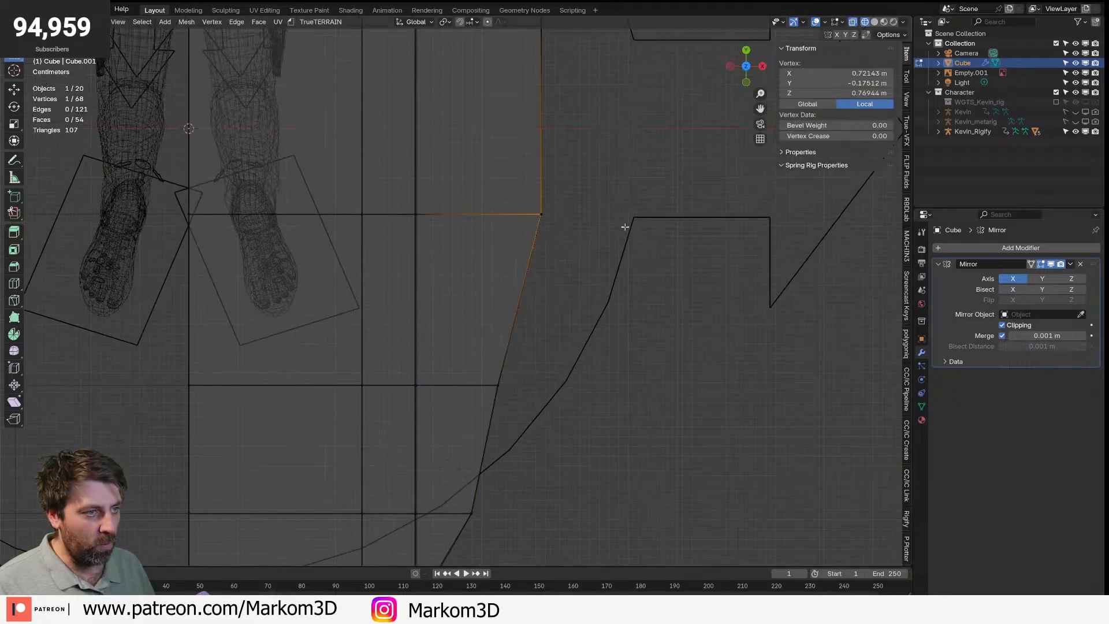
pyautogui.moveTo(522, 198); pyautogui.dragTo(602, 223)
pyautogui.press('g')
pyautogui.press('x')
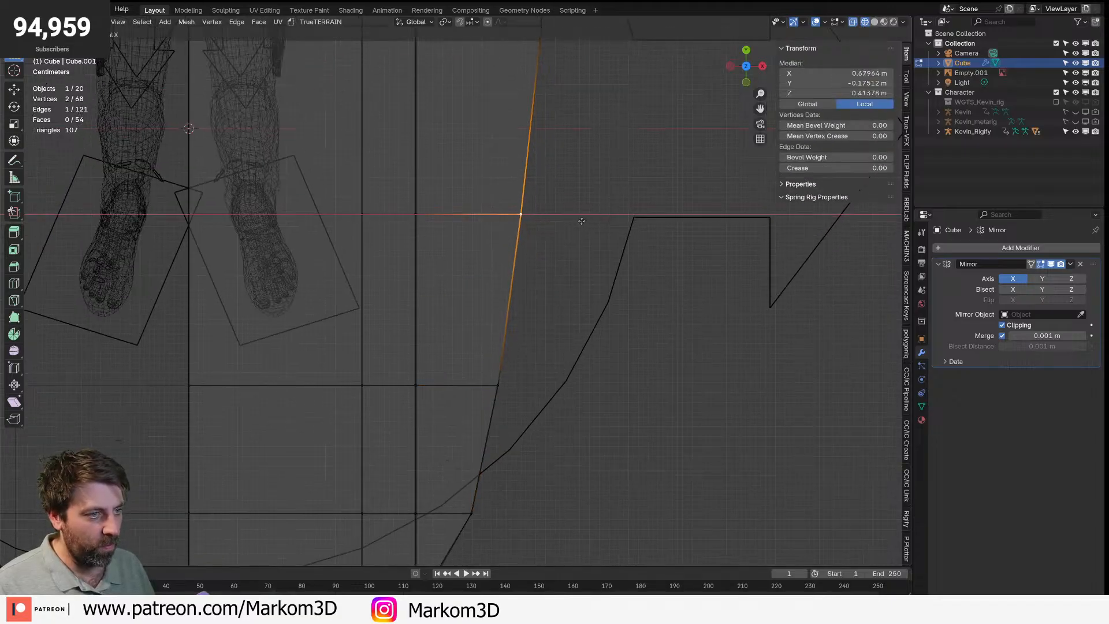
pyautogui.click(580, 220)
# - Move the fourth side-wall edge inward along X to about 0.71 m and check the taper in solid shading
pyautogui.keyDown('shift'); pyautogui.moveTo(518, 93); pyautogui.dragTo(546, 385, button='middle'); pyautogui.keyUp('shift')
pyautogui.click(569, 317)
pyautogui.moveTo(550, 296); pyautogui.dragTo(655, 319)
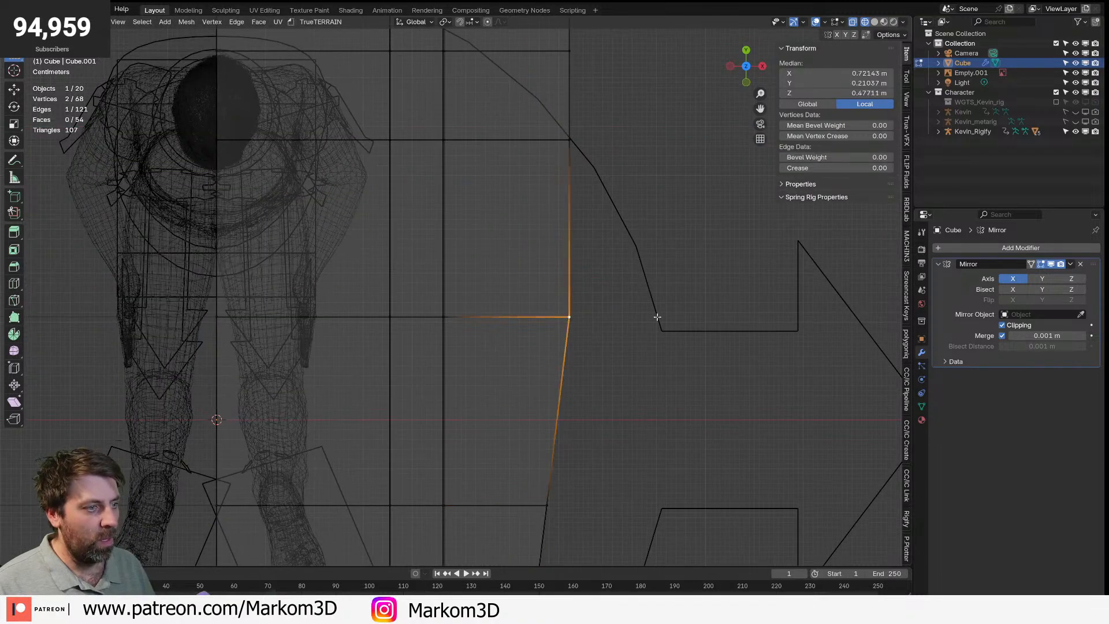
pyautogui.press('g')
pyautogui.press('x')
pyautogui.click(595, 319)
pyautogui.scroll(-7, 594, 330)
pyautogui.press('Tab')
pyautogui.moveTo(606, 404); pyautogui.dragTo(521, 307, button='middle')
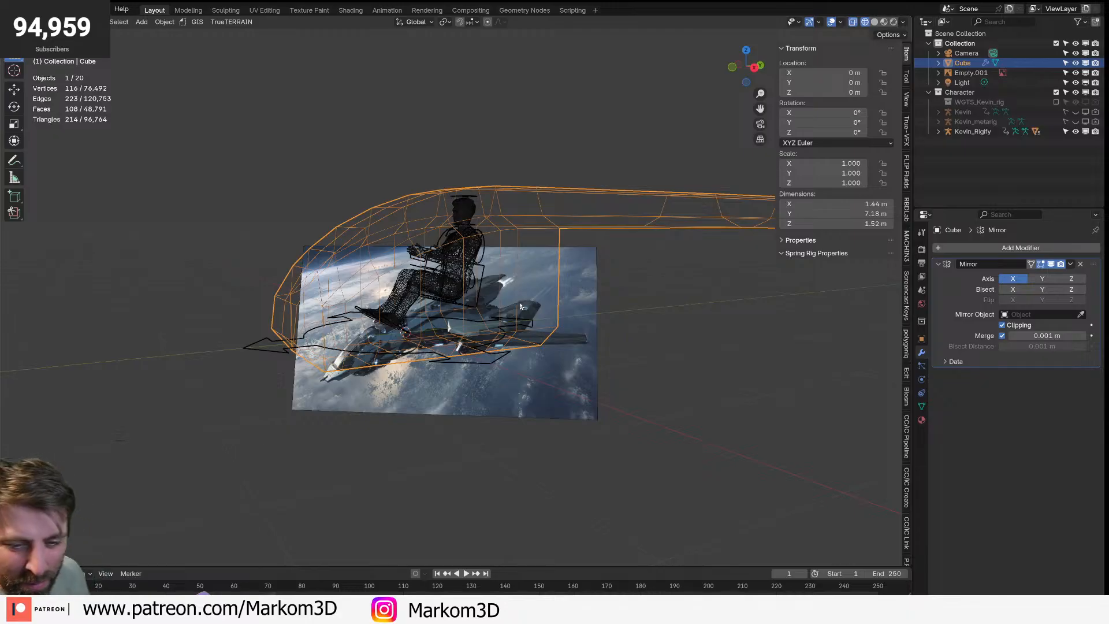
pyautogui.press('z')
pyautogui.click(556, 304)
pyautogui.moveTo(534, 303); pyautogui.dragTo(586, 311, button='middle')
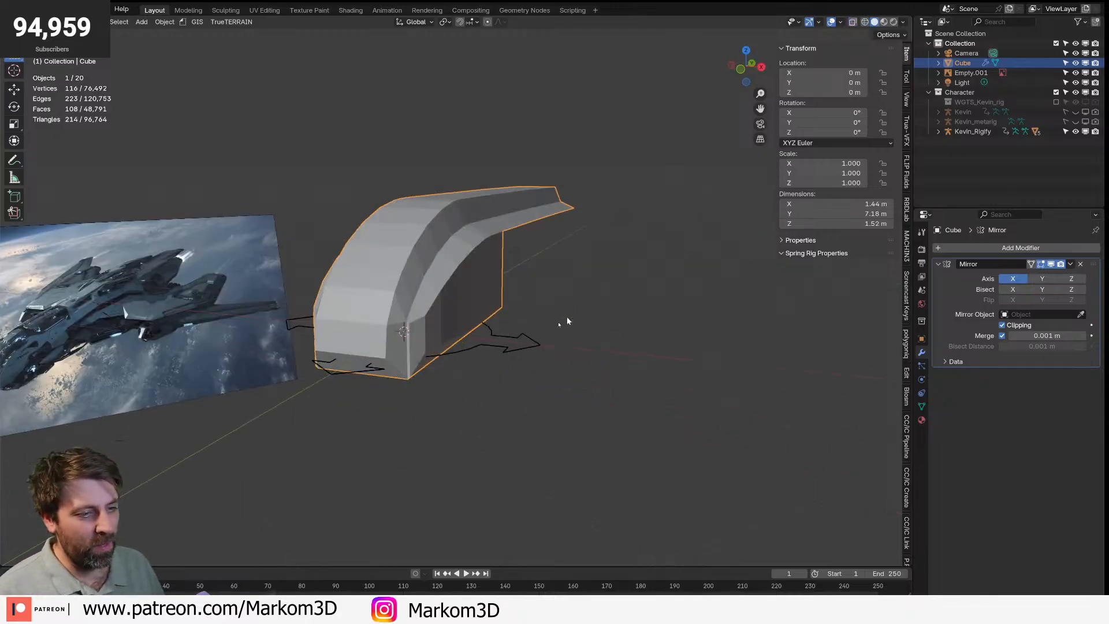
pyautogui.scroll(4, 585, 312)
# - Merge all of the hull's overlapping vertices by distance
pyautogui.moveTo(445, 347); pyautogui.dragTo(456, 349, button='middle')
pyautogui.press('Tab')
pyautogui.moveTo(390, 418); pyautogui.dragTo(403, 422, button='middle')
pyautogui.press('2')
pyautogui.click(409, 427)
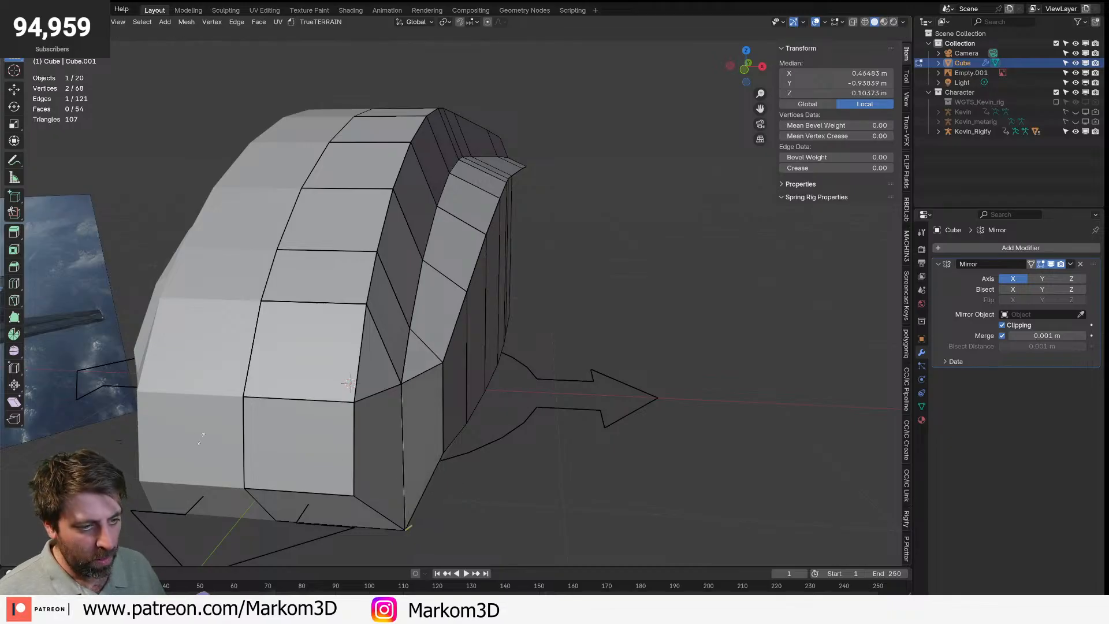
pyautogui.press('a')
pyautogui.press('m')
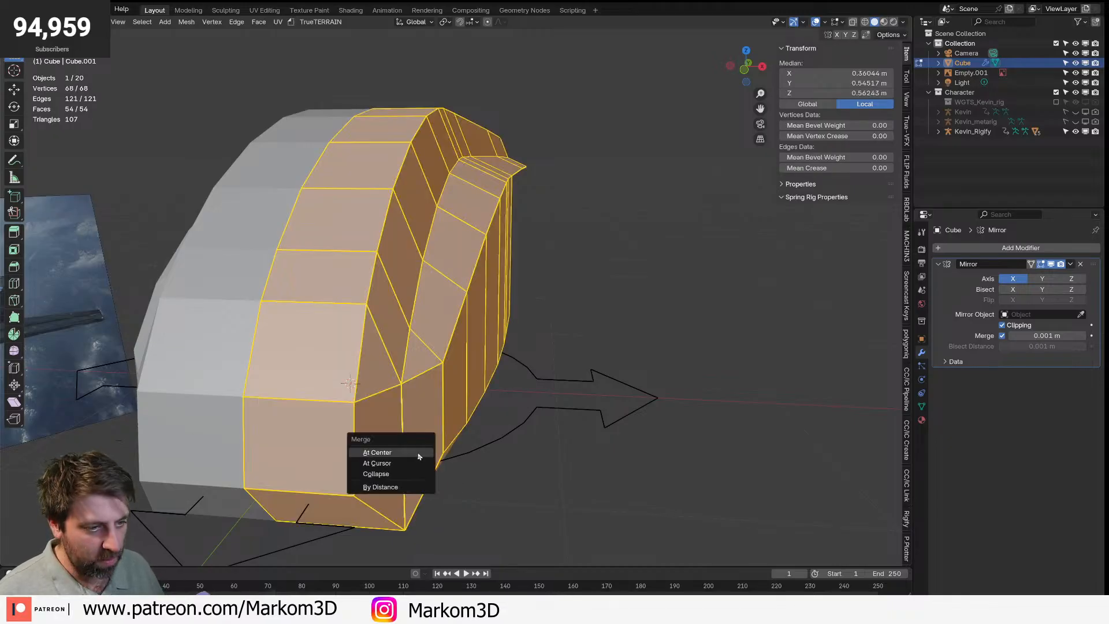
pyautogui.click(405, 487)
# - Move the side wall's front vertical edge further inward along X in the top view
pyautogui.moveTo(404, 486); pyautogui.dragTo(373, 416, button='middle')
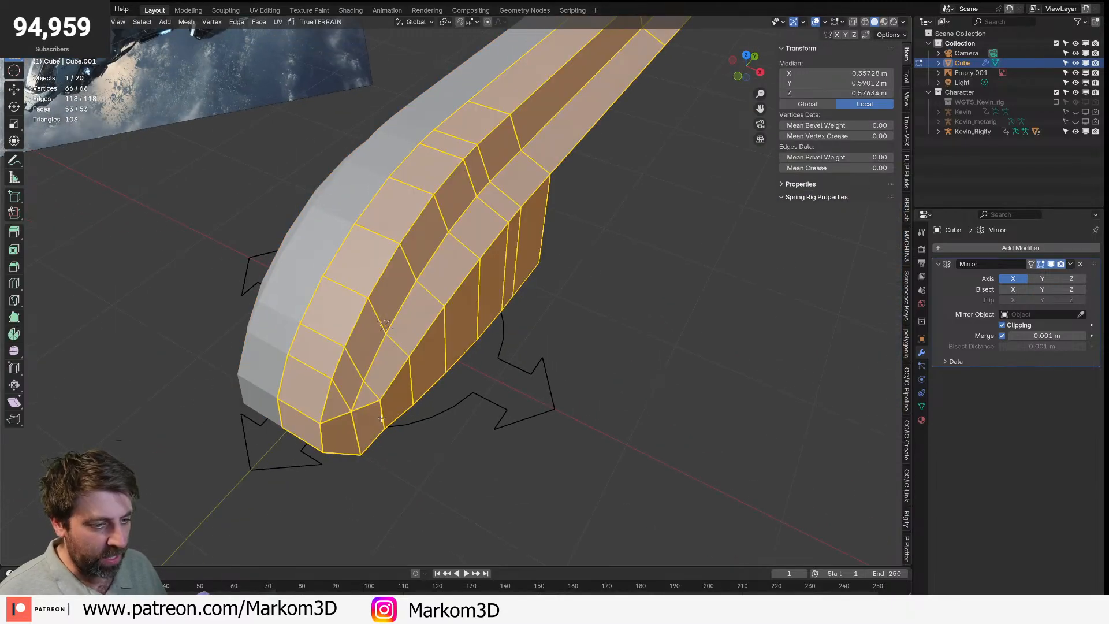
pyautogui.click(382, 417)
pyautogui.press('KP_7')
pyautogui.scroll(8, 378, 436)
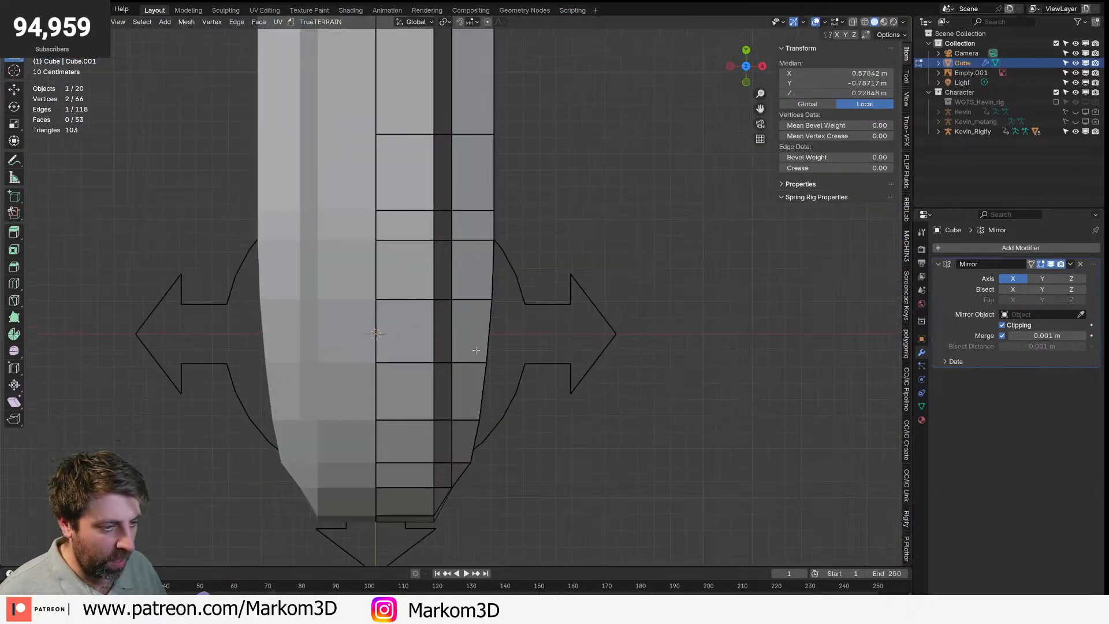
pyautogui.press('g')
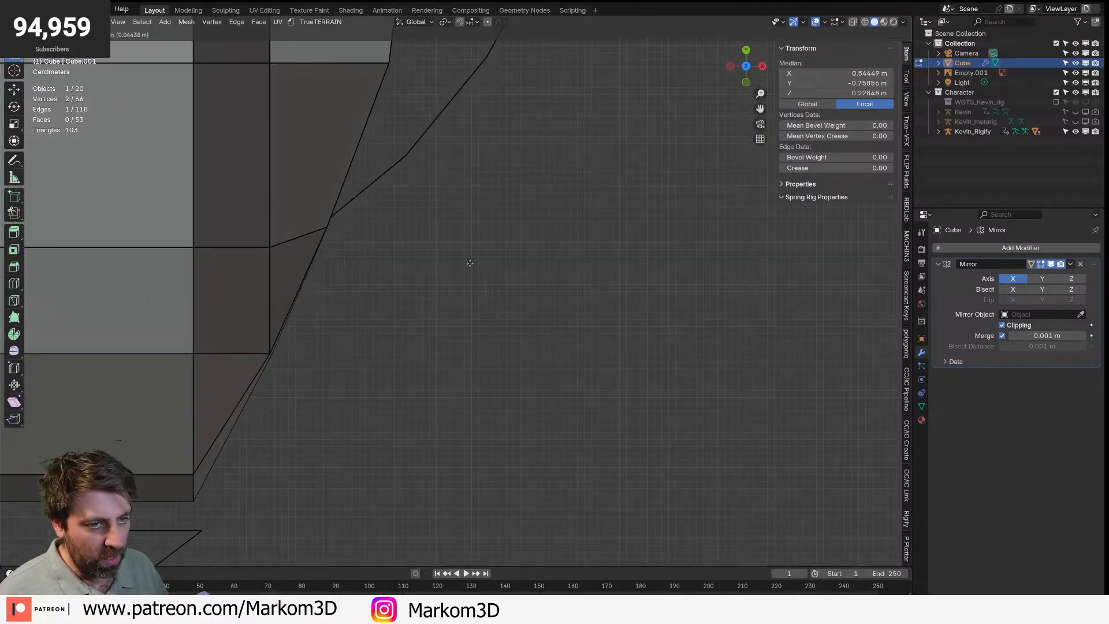
pyautogui.rightClick(531, 295)
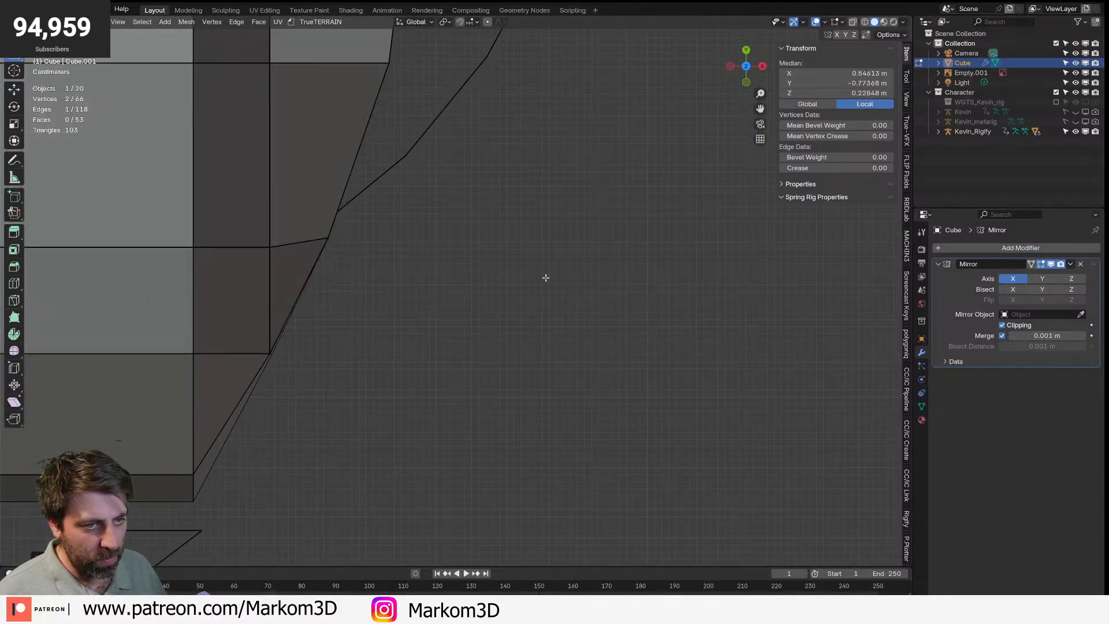
pyautogui.hotkey('ctrl', 'z')
pyautogui.press('g')
pyautogui.press('x')
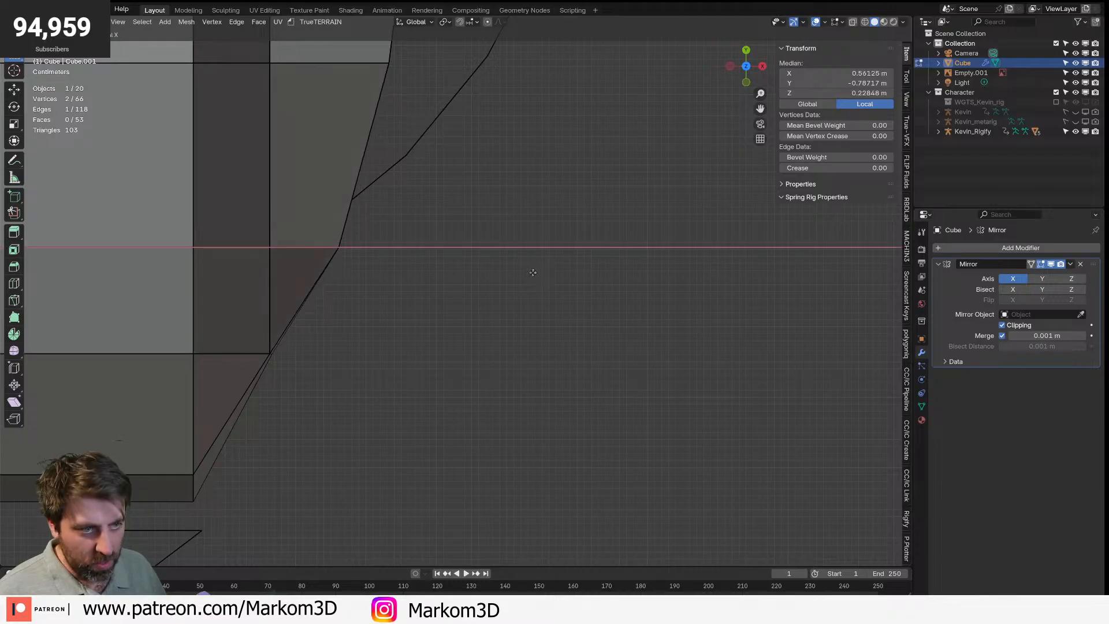
pyautogui.click(503, 260)
# - Nudge the second side-wall edge along X in wireframe to smooth the nose taper
pyautogui.keyDown('shift'); pyautogui.moveTo(420, 123); pyautogui.dragTo(492, 283, button='middle'); pyautogui.keyUp('shift')
pyautogui.press('1')
pyautogui.press('z')
pyautogui.click(430, 283)
pyautogui.click(461, 223)
pyautogui.keyDown('shift'); pyautogui.click(461, 224); pyautogui.keyUp('shift')
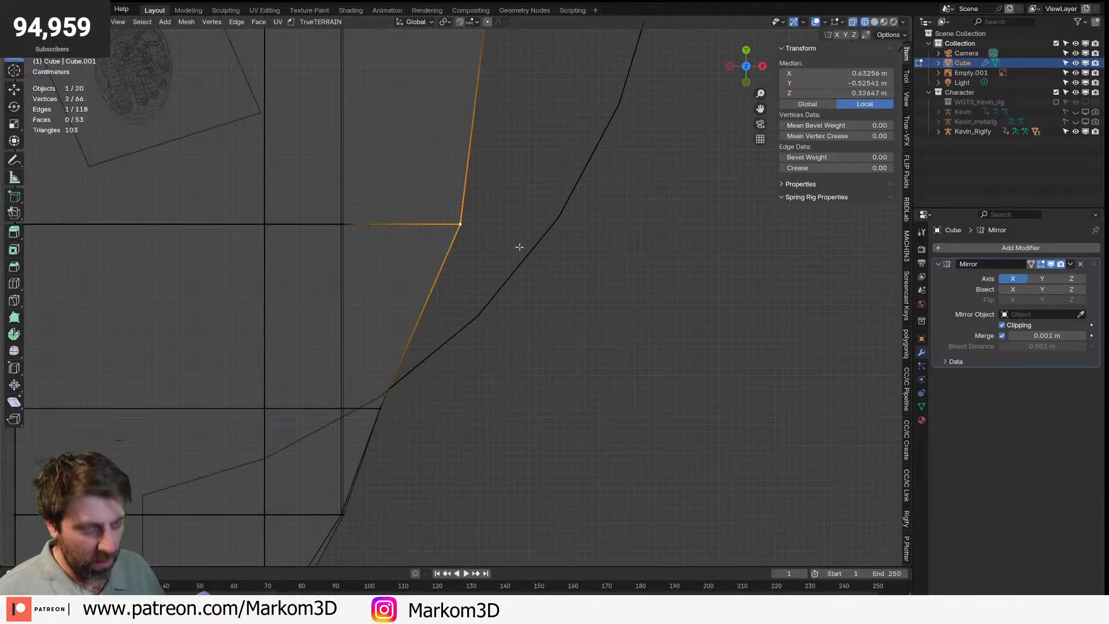
pyautogui.press('g')
pyautogui.press('x')
pyautogui.click(488, 235)
# - Move the third side-wall edge inward along X to about 0.65 m and shift the fourth edge inward to match
pyautogui.keyDown('shift'); pyautogui.moveTo(477, 119); pyautogui.dragTo(509, 340, button='middle'); pyautogui.keyUp('shift')
pyautogui.click(523, 204)
pyautogui.keyDown('shift'); pyautogui.click(522, 203); pyautogui.keyUp('shift')
pyautogui.press('g')
pyautogui.press('x')
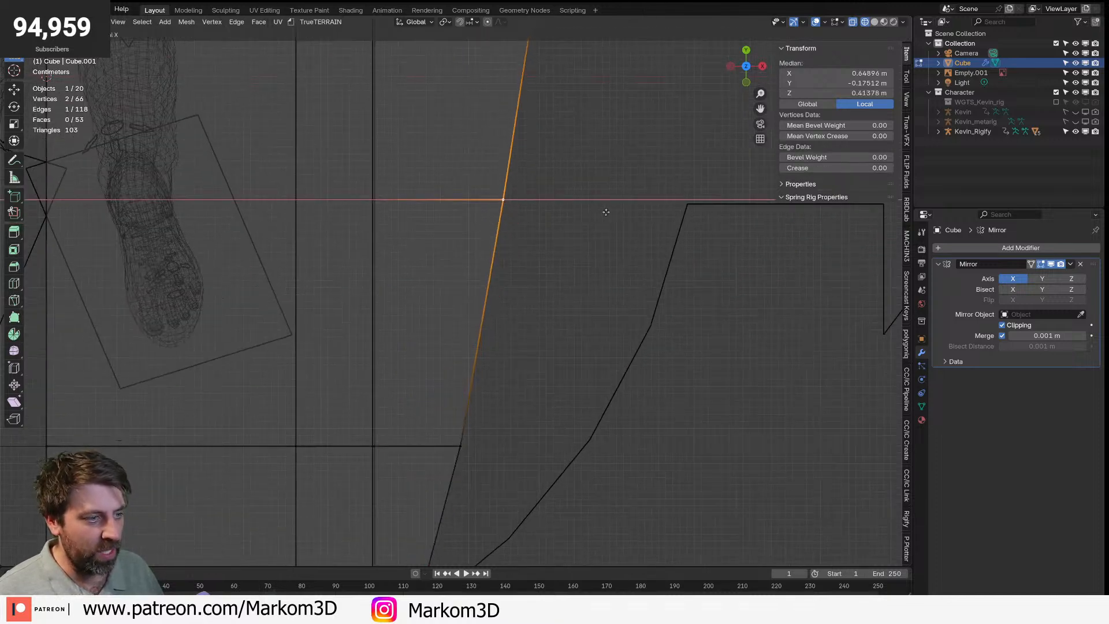
pyautogui.click(606, 212)
pyautogui.keyDown('shift'); pyautogui.moveTo(580, 108); pyautogui.dragTo(577, 402, button='middle'); pyautogui.keyUp('shift')
pyautogui.click(543, 223)
pyautogui.keyDown('shift'); pyautogui.click(543, 222); pyautogui.keyUp('shift')
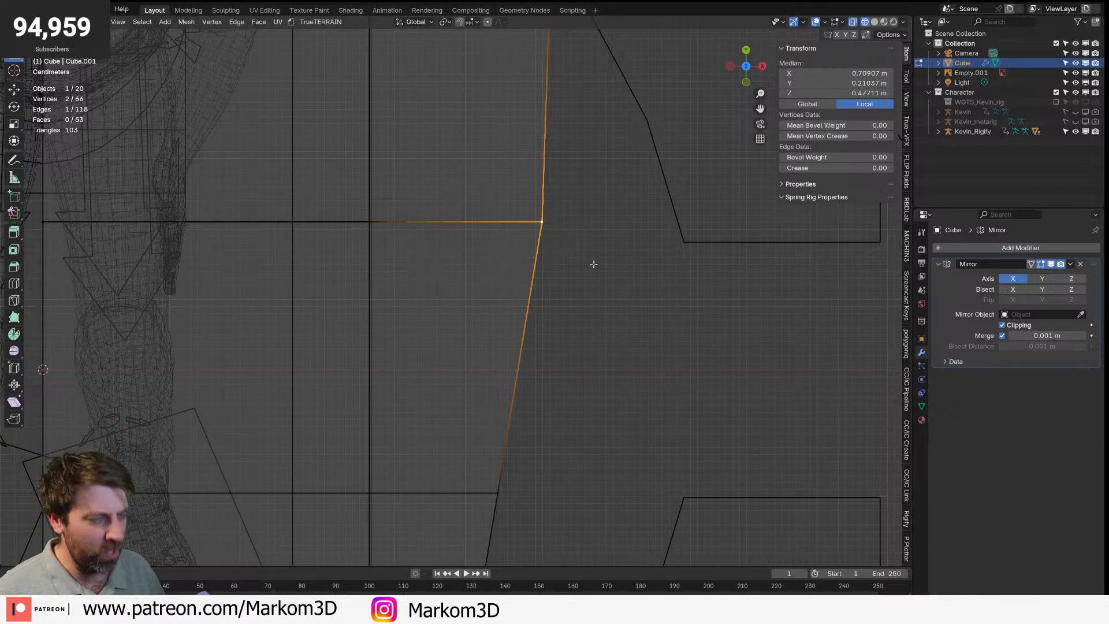
pyautogui.press('g')
pyautogui.press('x')
pyautogui.click(538, 262)
# - Move the fifth side-wall edge inward along X to about 0.71 m
pyautogui.keyDown('shift'); pyautogui.moveTo(554, 153); pyautogui.dragTo(549, 460, button='middle'); pyautogui.keyUp('shift')
pyautogui.click(542, 271)
pyautogui.keyDown('shift'); pyautogui.click(542, 271); pyautogui.keyUp('shift')
pyautogui.press('g')
pyautogui.press('x')
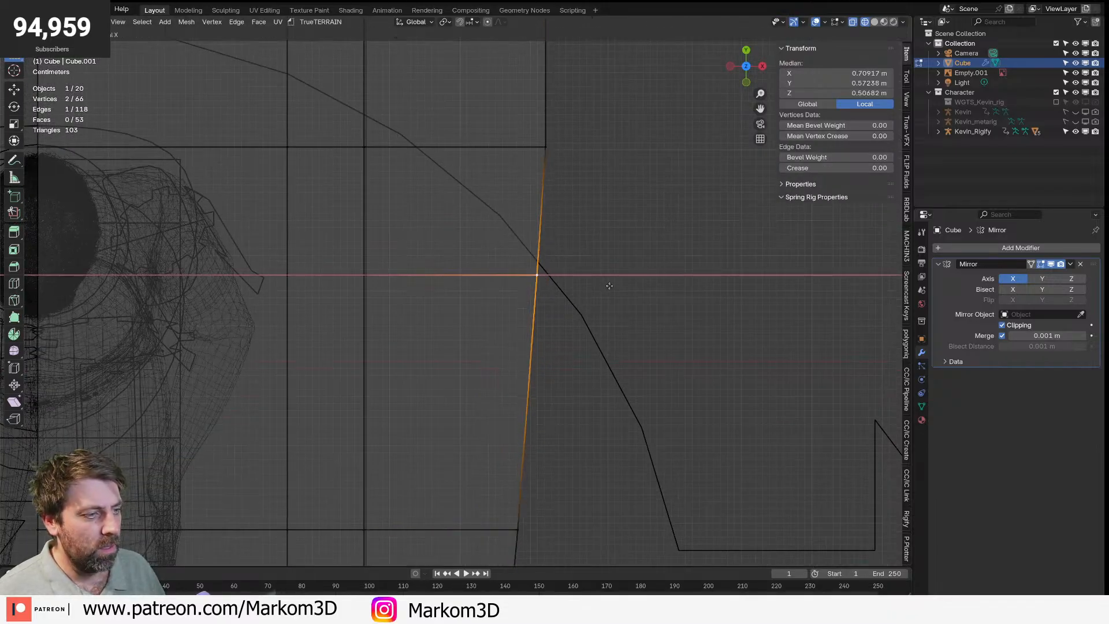
pyautogui.click(611, 286)
# - Inspect the tapered hull in solid shading from the front, underside and side
pyautogui.scroll(-8, 610, 286)
pyautogui.press('Tab')
pyautogui.moveTo(613, 439)
pyautogui.mouseDown(button='middle')
pyautogui.moveTo(539, 361)
pyautogui.moveTo(514, 386)
pyautogui.moveTo(581, 349)
pyautogui.mouseUp(button='middle')
pyautogui.press('z')
pyautogui.click(601, 363)
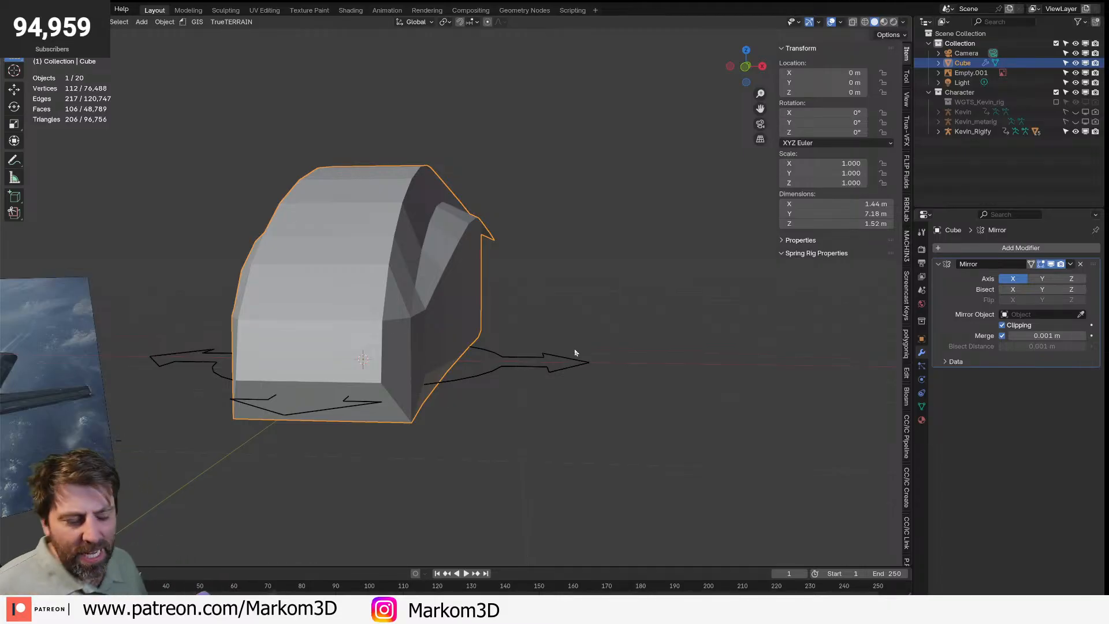
pyautogui.moveTo(575, 352); pyautogui.dragTo(522, 322, button='middle')
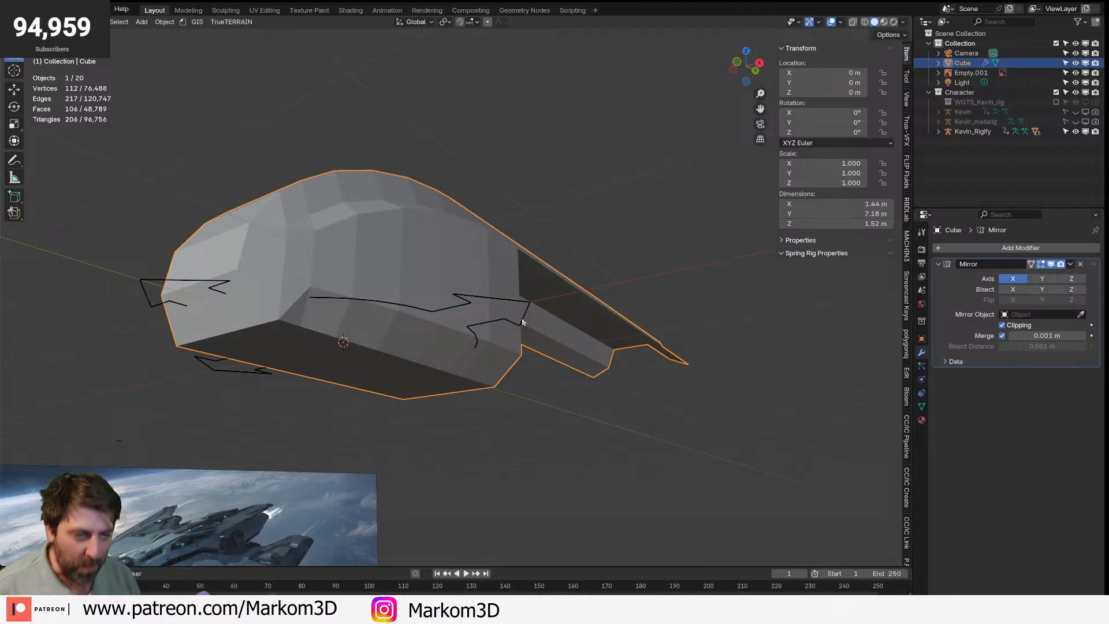
pyautogui.moveTo(522, 324); pyautogui.dragTo(552, 472, button='middle')
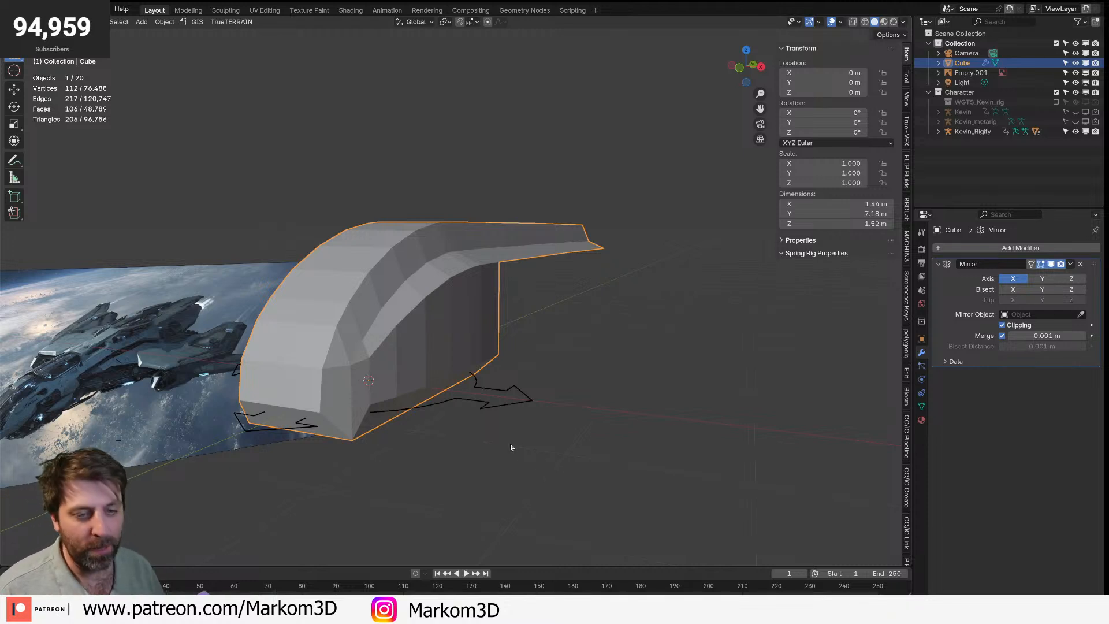
# - Move the tail's end edge loop forward along Y to shorten the hull to about 6.16 m
pyautogui.click(577, 248)
pyautogui.press('KP_7')
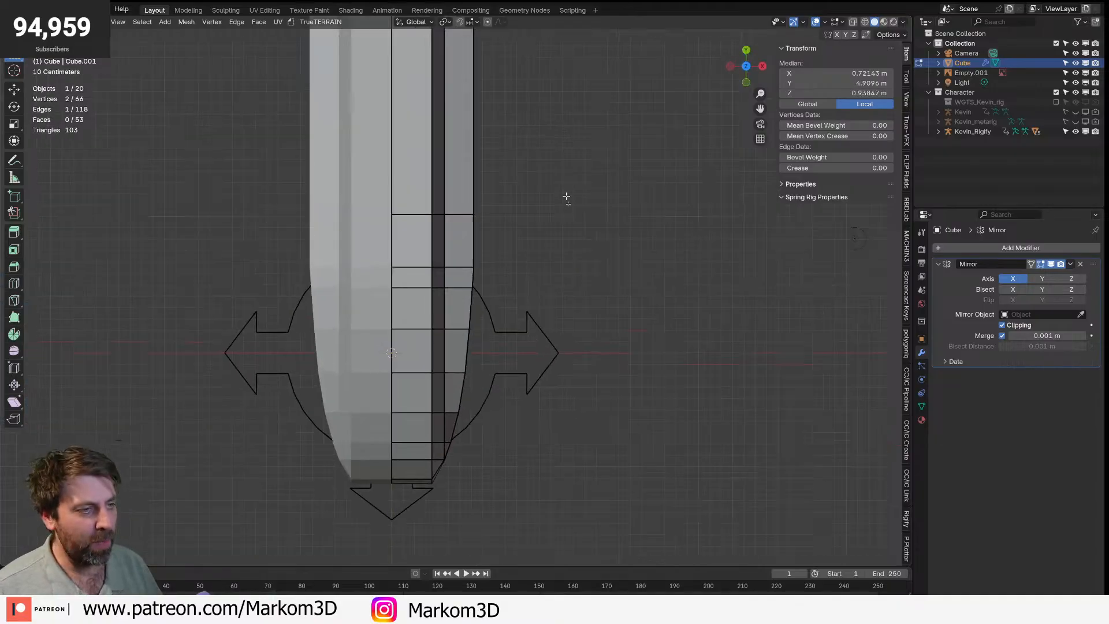
pyautogui.keyDown('shift'); pyautogui.moveTo(563, 191); pyautogui.dragTo(589, 508, button='middle'); pyautogui.keyUp('shift')
pyautogui.scroll(3, 514, 289)
pyautogui.keyDown('shift'); pyautogui.moveTo(512, 300); pyautogui.dragTo(446, 448, button='middle'); pyautogui.keyUp('shift')
pyautogui.scroll(-10, 446, 448)
pyautogui.press('z')
pyautogui.click(395, 432)
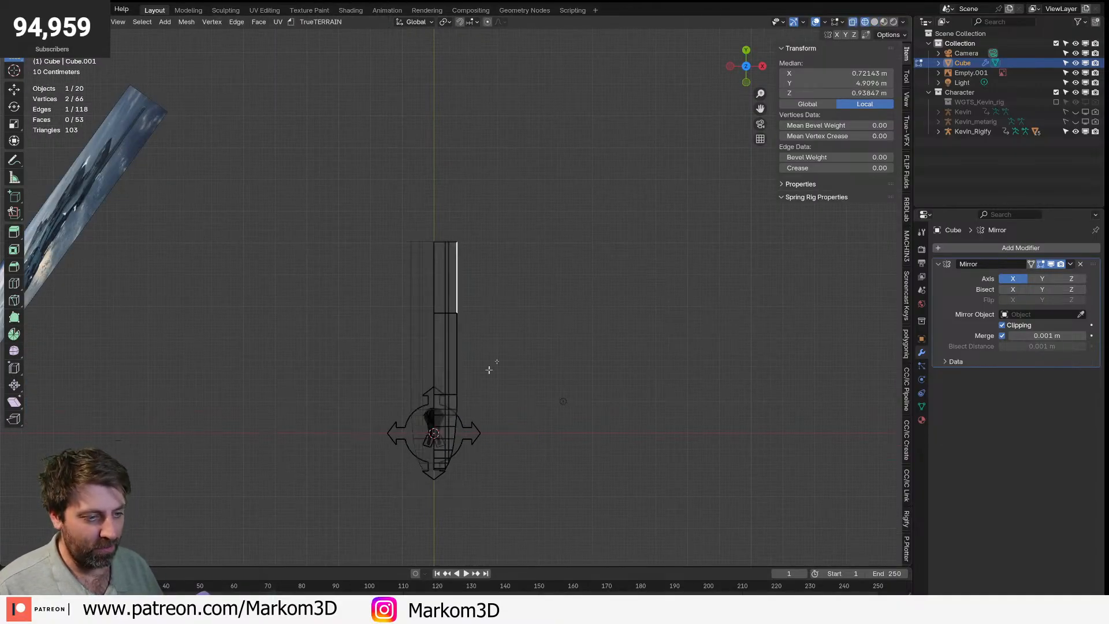
pyautogui.keyDown('alt'); pyautogui.click(454, 236); pyautogui.keyUp('alt')
pyautogui.press('g')
pyautogui.press('y')
pyautogui.click(476, 328)
# - Slide the tail's next edge loop forward and add a loop cut between it and the cockpit
pyautogui.keyDown('alt'); pyautogui.click(446, 314); pyautogui.keyUp('alt')
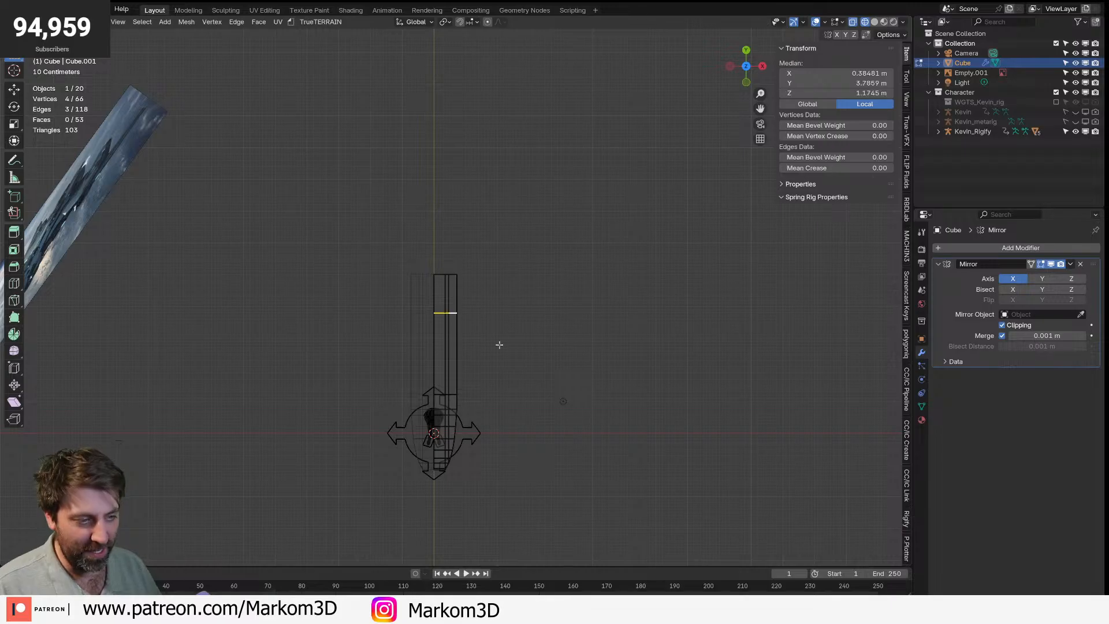
pyautogui.press('g')
pyautogui.press('g')
pyautogui.click(498, 369)
pyautogui.moveTo(498, 368); pyautogui.dragTo(537, 332, button='middle')
pyautogui.scroll(2, 411, 304)
pyautogui.hotkey('ctrl', 'r')
pyautogui.click(523, 336)
pyautogui.click(507, 338)
# - Bevel the edge loop across the middle of the tail into two parallel loops
pyautogui.keyDown('alt'); pyautogui.click(524, 316); pyautogui.keyUp('alt')
pyautogui.keyDown('alt'); pyautogui.click(549, 320); pyautogui.keyUp('alt')
pyautogui.keyDown('alt'); pyautogui.click(549, 312); pyautogui.keyUp('alt')
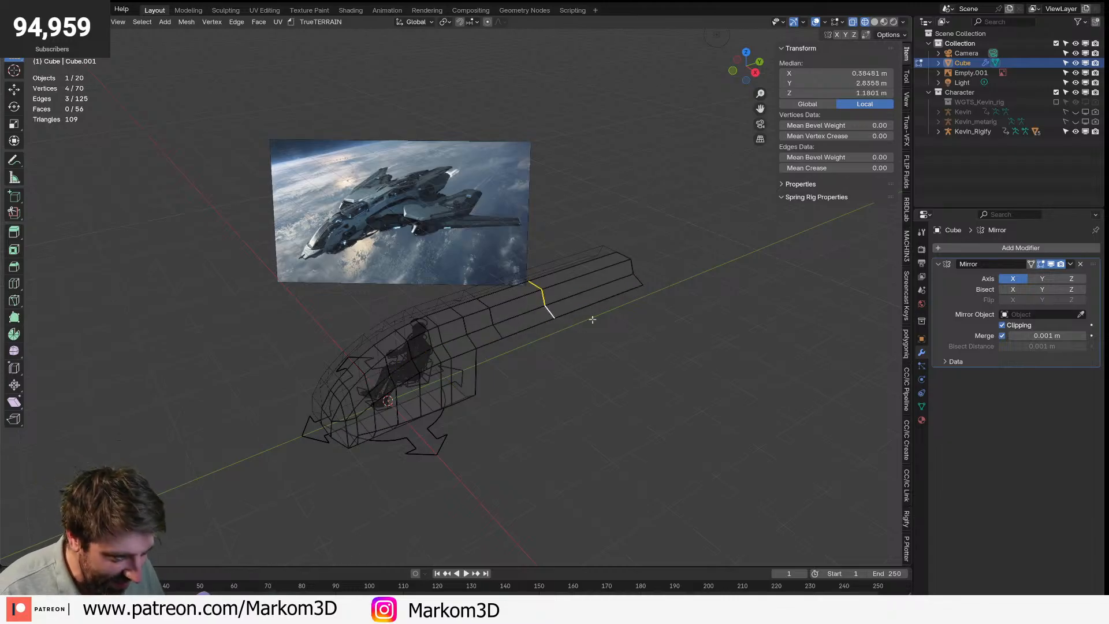
pyautogui.press('e')
pyautogui.click(607, 332)
# - Slide the rear tail section's outer lower edge outward to about X 1.27 m and check the flared shape
pyautogui.click(596, 308)
pyautogui.press('KP_3')
pyautogui.press('KP_1')
pyautogui.press('KP_7')
pyautogui.press('g')
pyautogui.press('g')
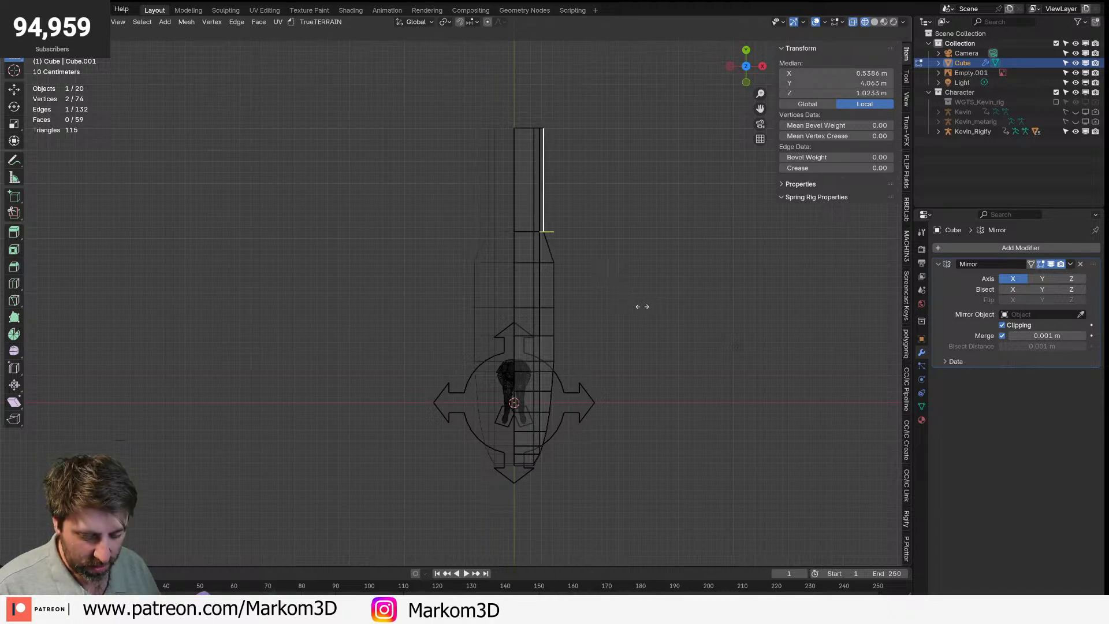
pyautogui.click(661, 315)
pyautogui.moveTo(661, 314); pyautogui.dragTo(560, 304, button='middle')
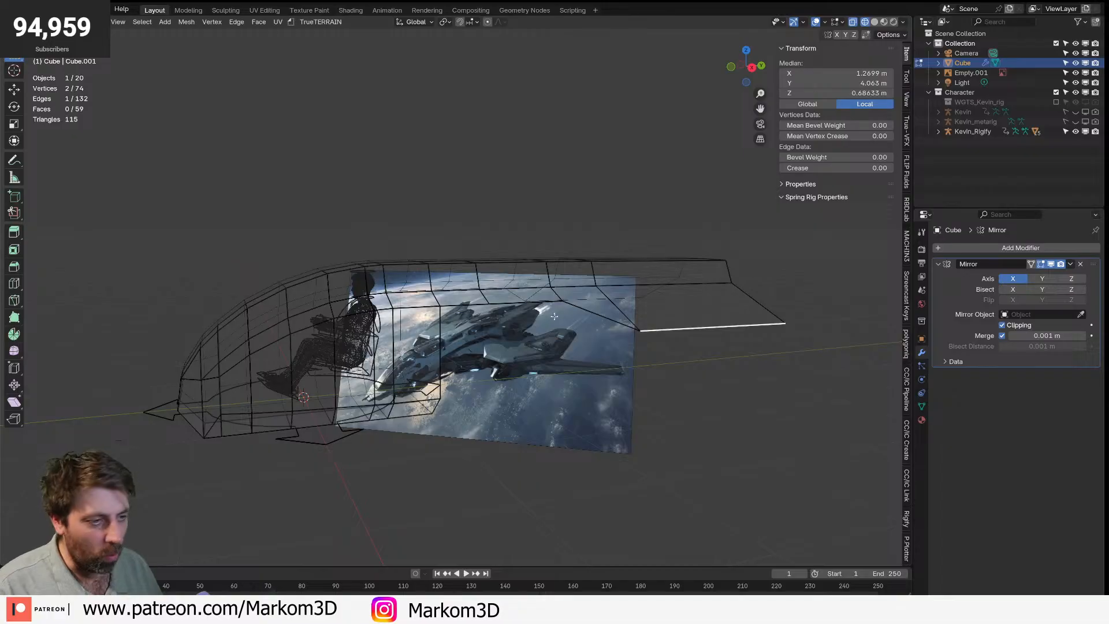
pyautogui.scroll(-4, 684, 294)
pyautogui.press('Tab')
pyautogui.moveTo(465, 350); pyautogui.dragTo(491, 355, button='middle')
pyautogui.scroll(3, 491, 355)
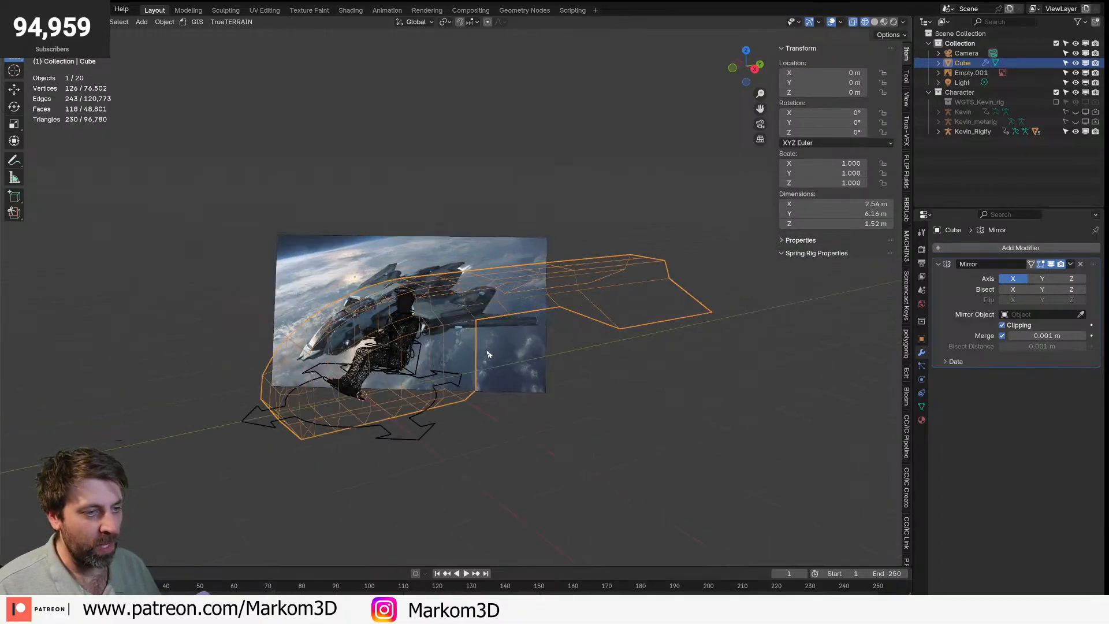
# - Duplicate the hull's vertical edge behind the seat in place and extrude the copy to the centre line as a bulkhead panel
pyautogui.press('Tab')
pyautogui.click(482, 355)
pyautogui.hotkey('shift', 'd')
pyautogui.rightClick(504, 403)
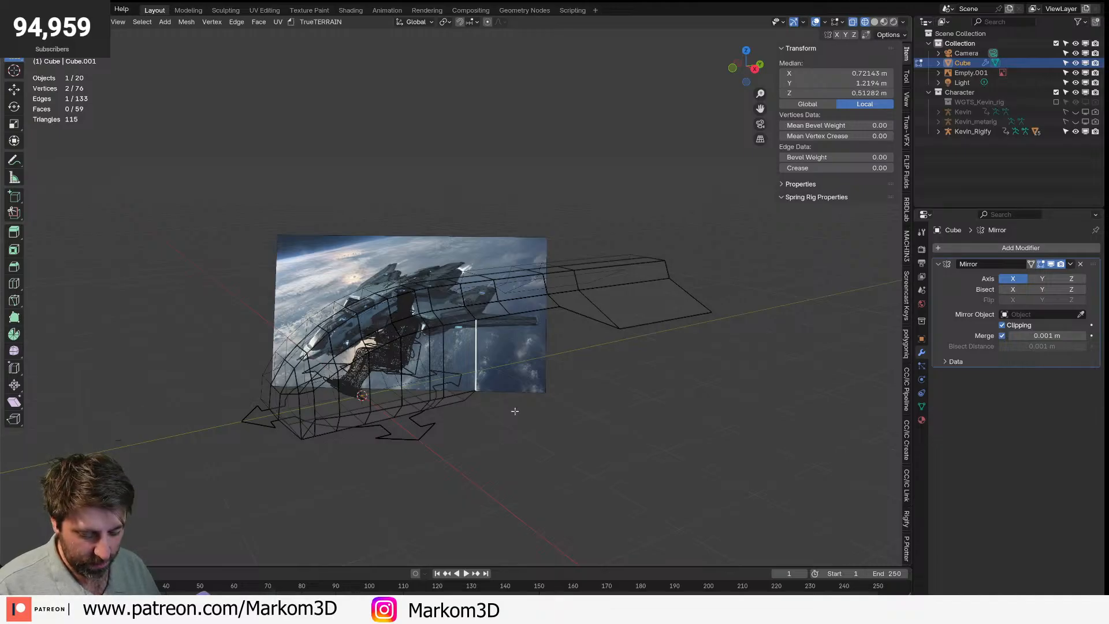
pyautogui.press('e')
pyautogui.click(441, 388)
# - Separate the linked bulkhead panel from the hull into its own object
pyautogui.hotkey('ctrl', 'l')
pyautogui.press('p')
pyautogui.click(443, 390)
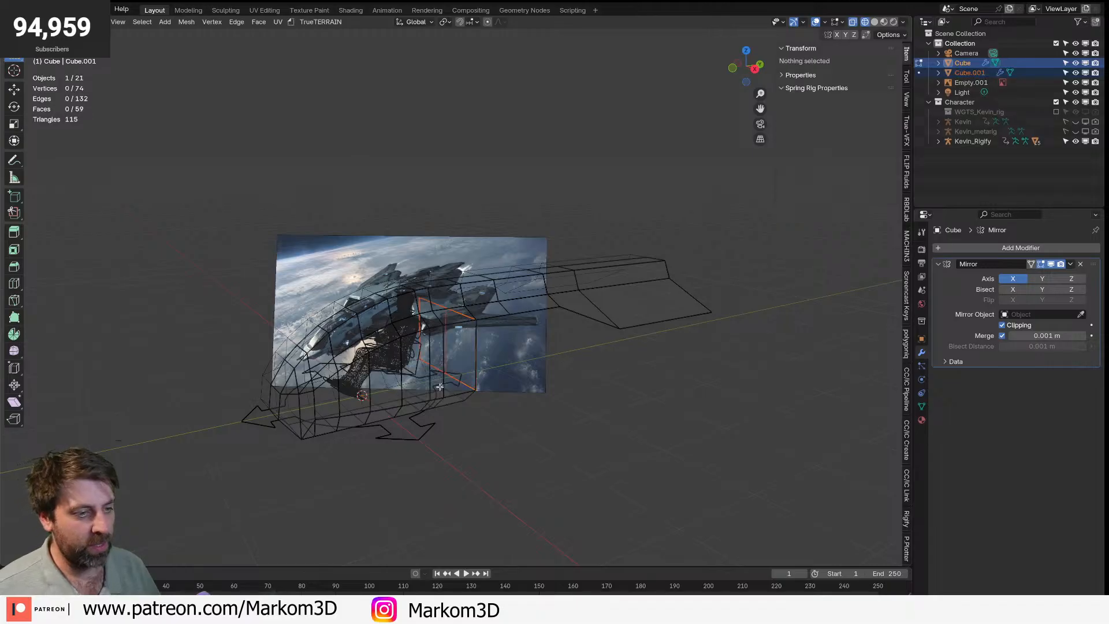
# - Lower the bulkhead panel's top edge along Z to about 0.89 m
pyautogui.press('Tab')
pyautogui.click(461, 320)
pyautogui.press('Tab')
pyautogui.click(463, 314)
pyautogui.press('g')
pyautogui.press('z')
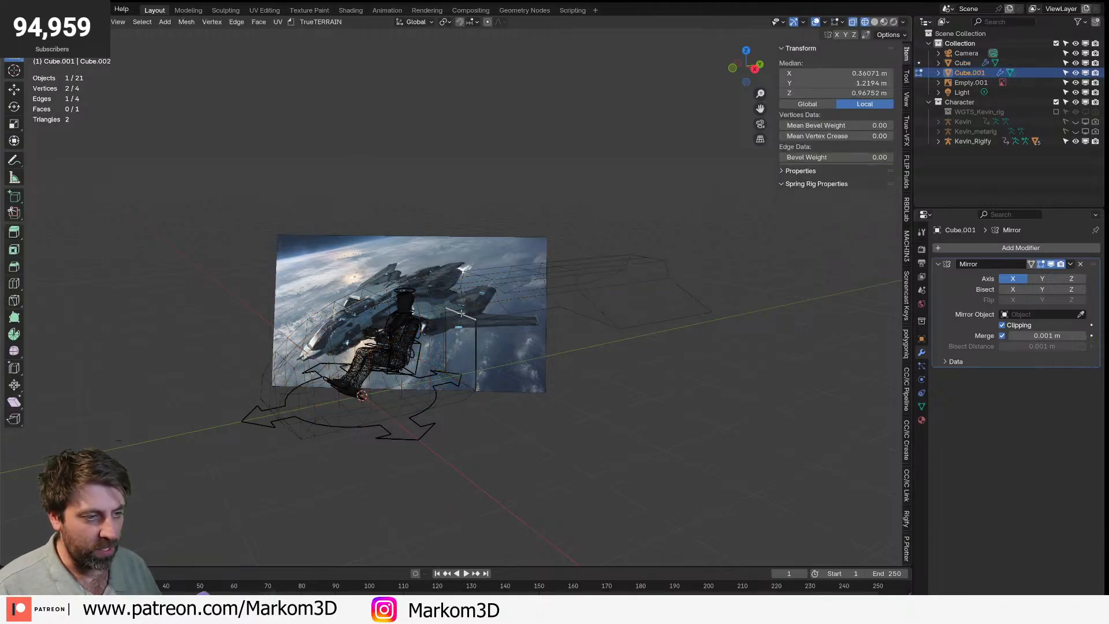
pyautogui.click(465, 320)
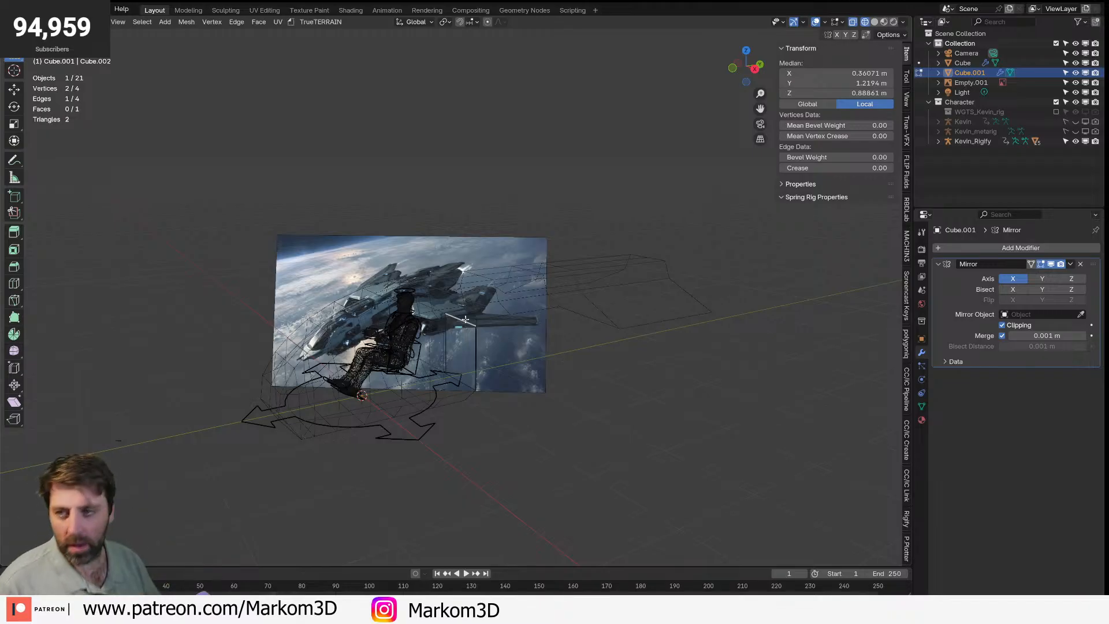
# - Extrude the whole bulkhead panel about 1.4 m rearward into a box behind the seat
pyautogui.scroll(2, 474, 368)
pyautogui.moveTo(511, 341); pyautogui.dragTo(487, 398, button='middle')
pyautogui.press('a')
pyautogui.press('KP_3')
pyautogui.scroll(2, 488, 400)
pyautogui.press('e')
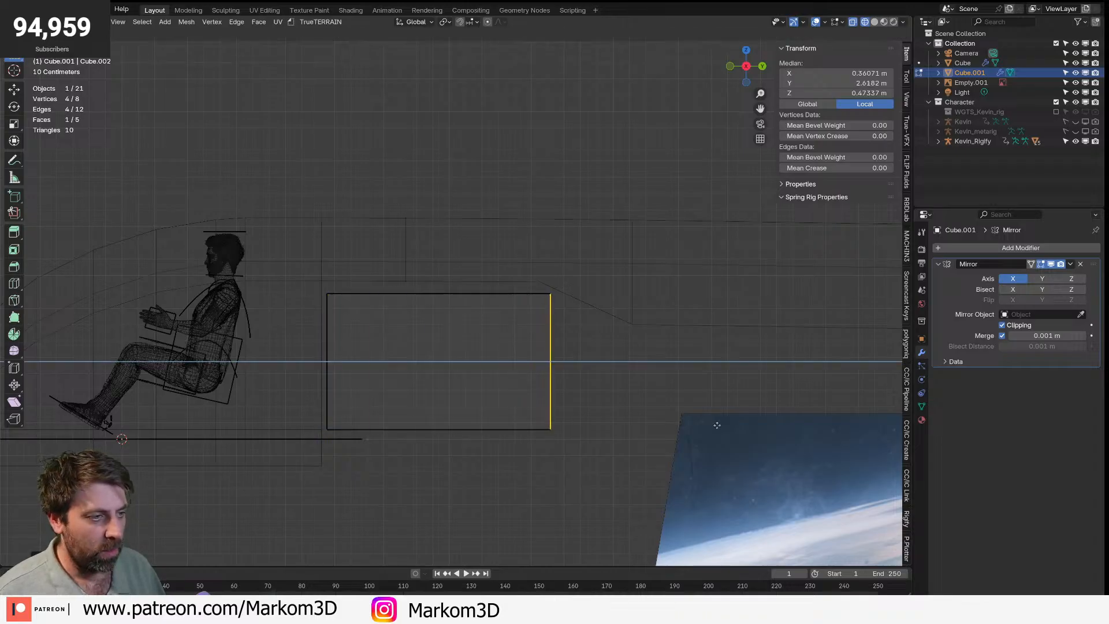
pyautogui.click(507, 386)
# - Duplicate the box's top face farther back, stretch it outward along X and split it with a central loop cut
pyautogui.scroll(-5, 507, 386)
pyautogui.moveTo(507, 385); pyautogui.dragTo(476, 340, button='middle')
pyautogui.click(472, 333)
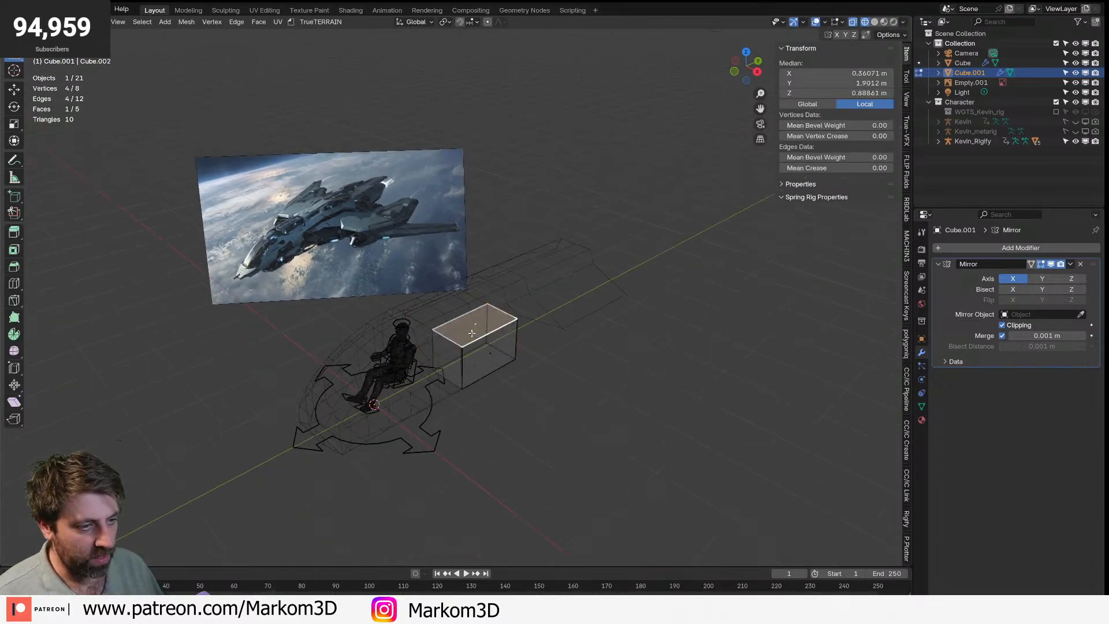
pyautogui.press('KP_7')
pyautogui.press('e')
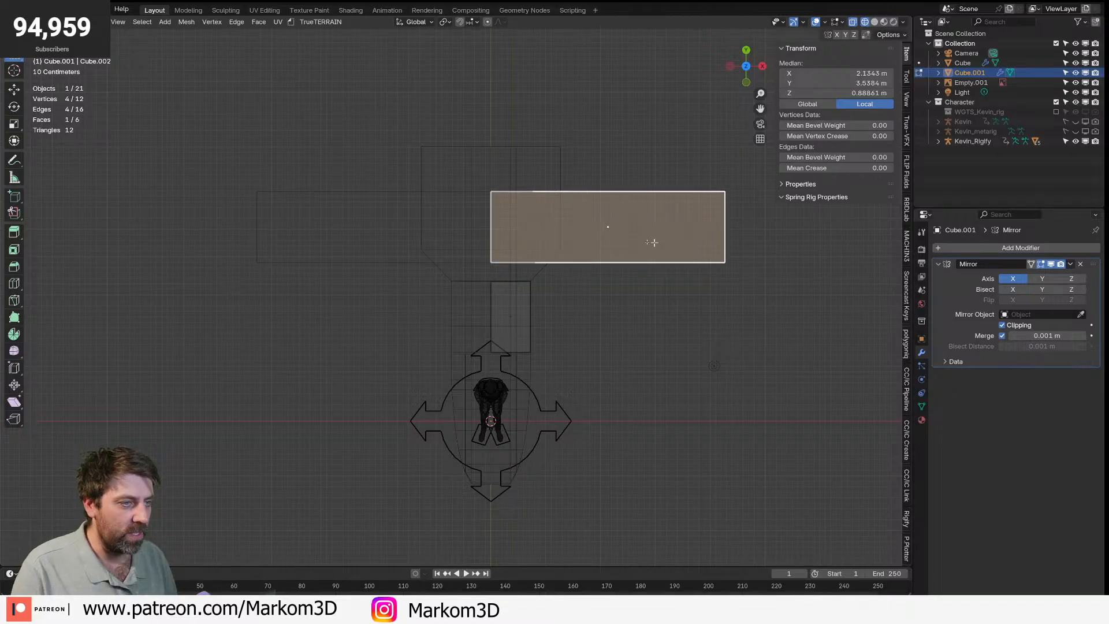
pyautogui.click(618, 197)
# - Delete the inner edge of the stretched strip, leaving only its outer half
pyautogui.click(492, 234)
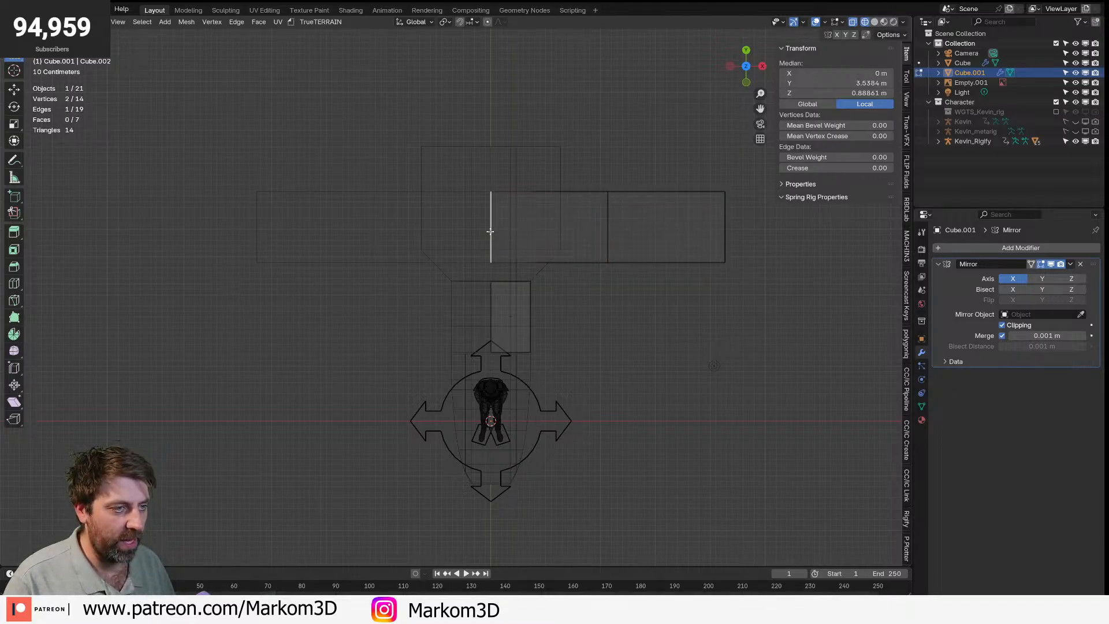
pyautogui.press('x')
pyautogui.click(494, 188)
pyautogui.click(642, 262)
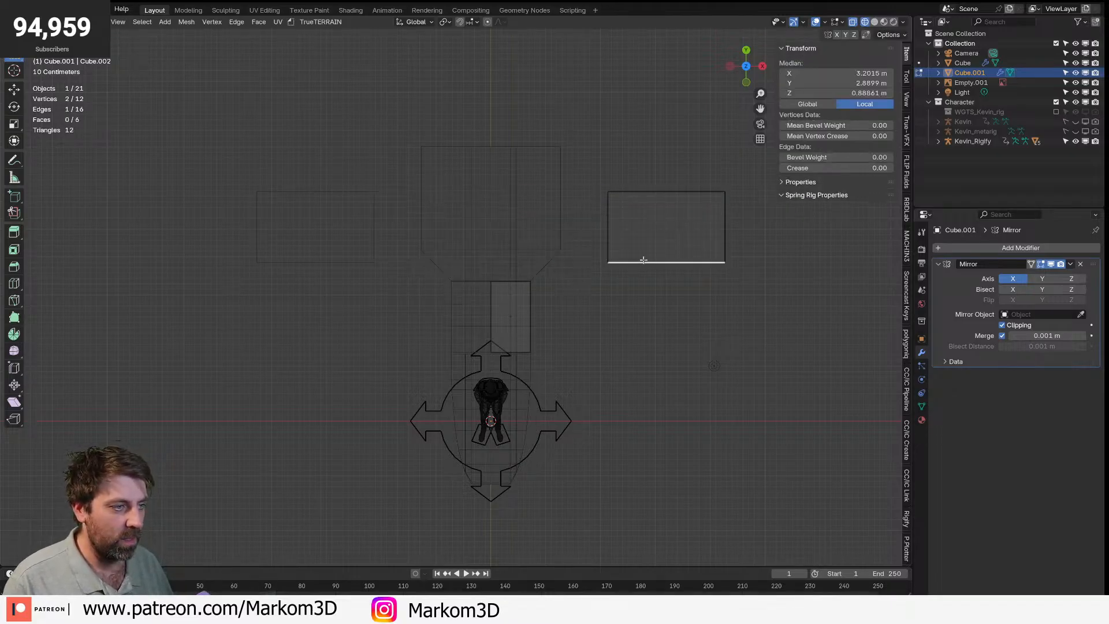
# - Separate the remaining outer panel into its own object and select it
pyautogui.hotkey('ctrl', 'l')
pyautogui.press('p')
pyautogui.click(641, 264)
pyautogui.scroll(-5, 624, 272)
pyautogui.press('Tab')
pyautogui.click(611, 271)
# - Clear the reference image's rotation so that it lies flat beside the ship
pyautogui.moveTo(555, 207); pyautogui.dragTo(490, 202, button='middle')
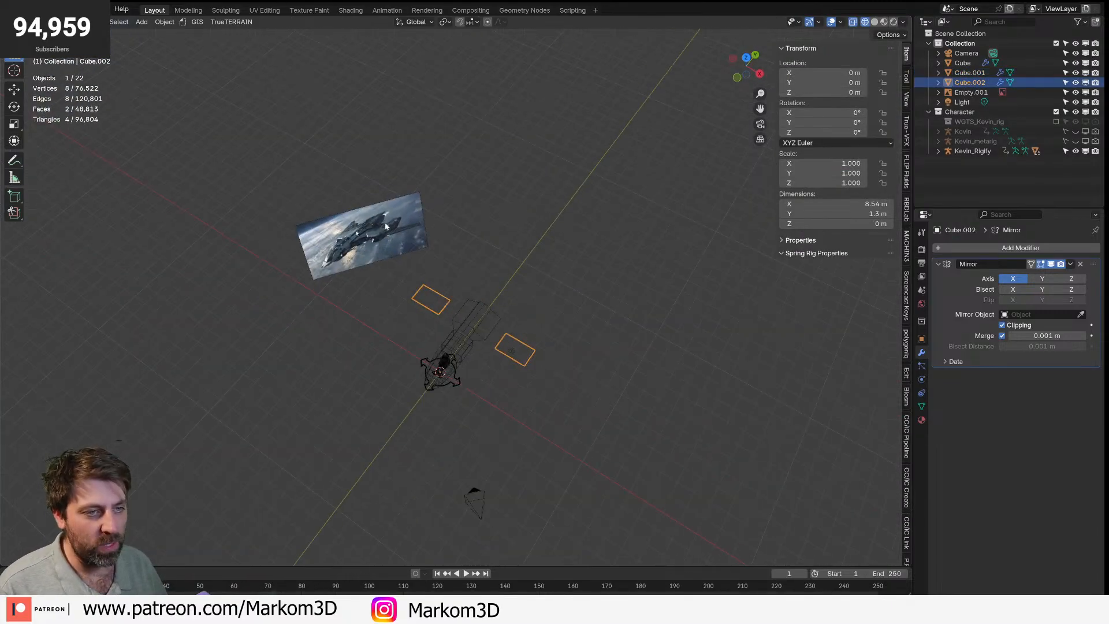
pyautogui.click(490, 202)
pyautogui.click(405, 250)
pyautogui.hotkey('alt', 'r')
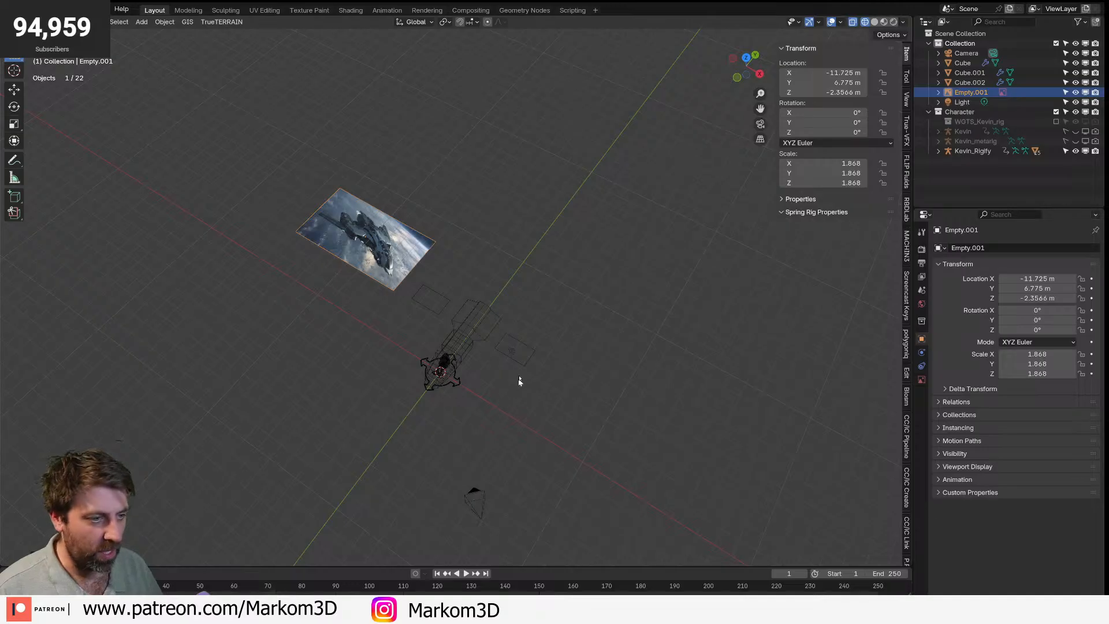
pyautogui.click(514, 351)
pyautogui.press('KP_7')
pyautogui.scroll(4, 490, 338)
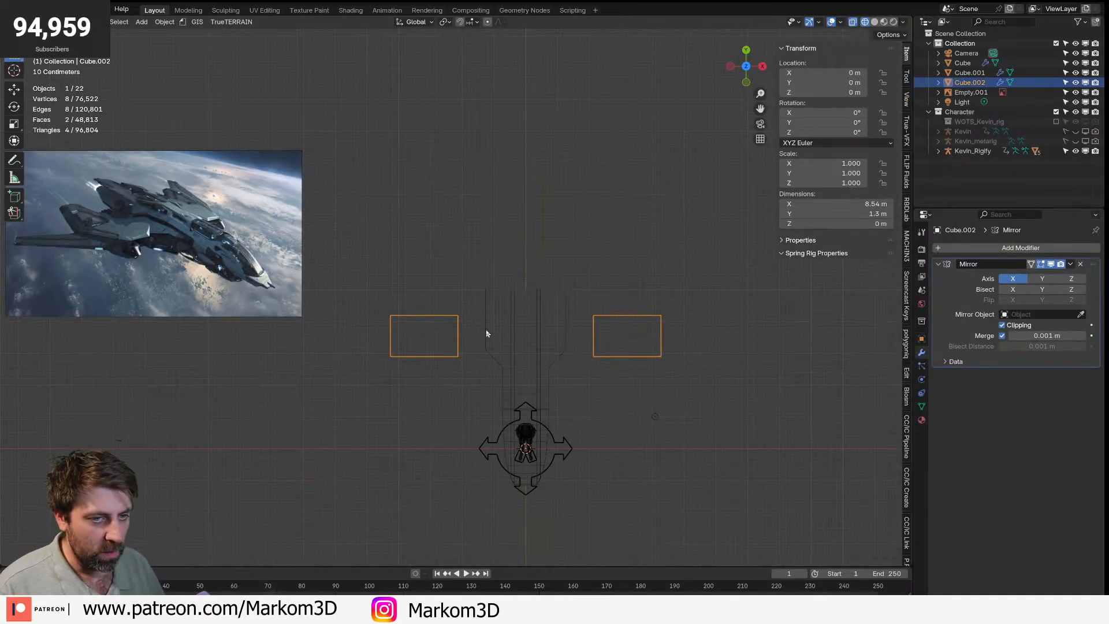
pyautogui.press('s')
pyautogui.press('x')
pyautogui.press('Escape')
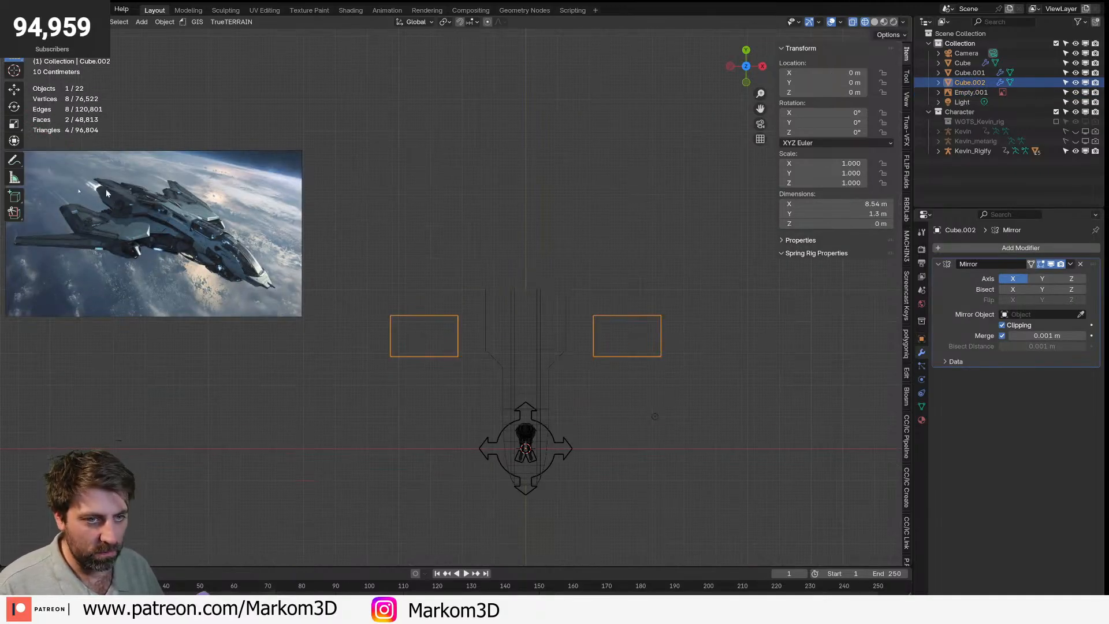
# - Flip the reference image horizontally by scaling it by -1 along X
pyautogui.click(198, 205)
pyautogui.write('sx-1')
pyautogui.press('Return')
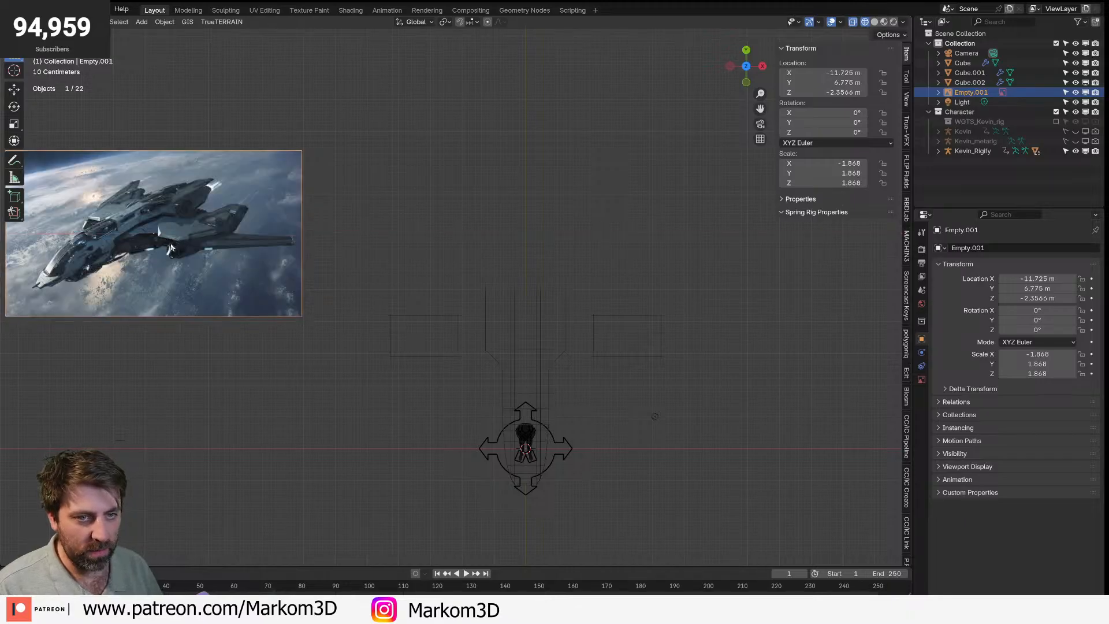
# - Add two lengthwise loop cuts to the outer panel, one near its inner side and one near its outer side
pyautogui.click(627, 355)
pyautogui.keyDown('shift'); pyautogui.moveTo(622, 359); pyautogui.dragTo(581, 319, button='middle'); pyautogui.keyUp('shift')
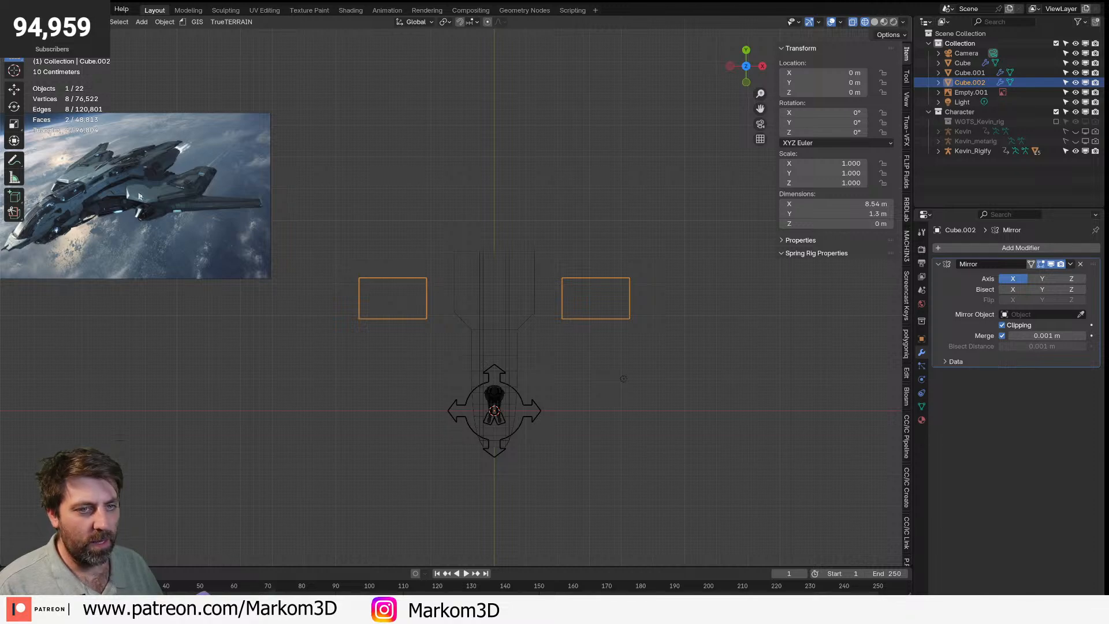
pyautogui.keyDown('shift'); pyautogui.moveTo(621, 345); pyautogui.dragTo(559, 377, button='middle'); pyautogui.keyUp('shift')
pyautogui.scroll(2, 559, 377)
pyautogui.keyDown('shift'); pyautogui.moveTo(612, 347); pyautogui.dragTo(741, 313, button='middle'); pyautogui.keyUp('shift')
pyautogui.scroll(-2, 740, 313)
pyautogui.press('Tab')
pyautogui.scroll(2, 702, 331)
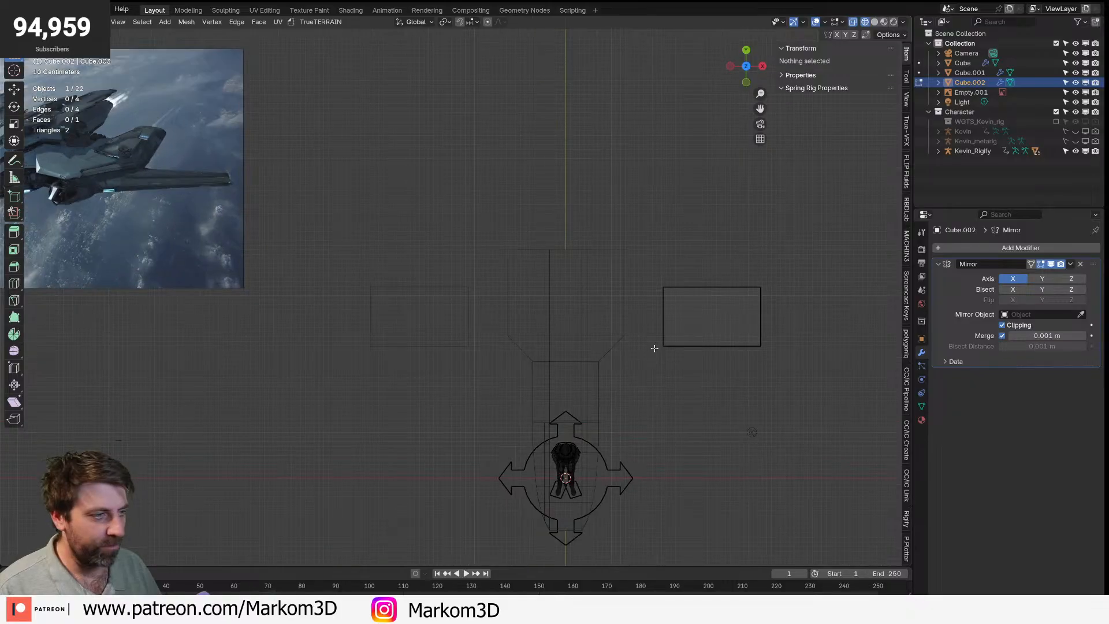
pyautogui.hotkey('ctrl', 'r')
pyautogui.click(703, 349)
pyautogui.click(677, 341)
pyautogui.hotkey('ctrl', 'r')
pyautogui.click(708, 340)
pyautogui.click(741, 341)
# - Move the outer panel's middle front edge forward along Y to about 2.42 m to form a chamfered nose
pyautogui.click(716, 346)
pyautogui.press('g')
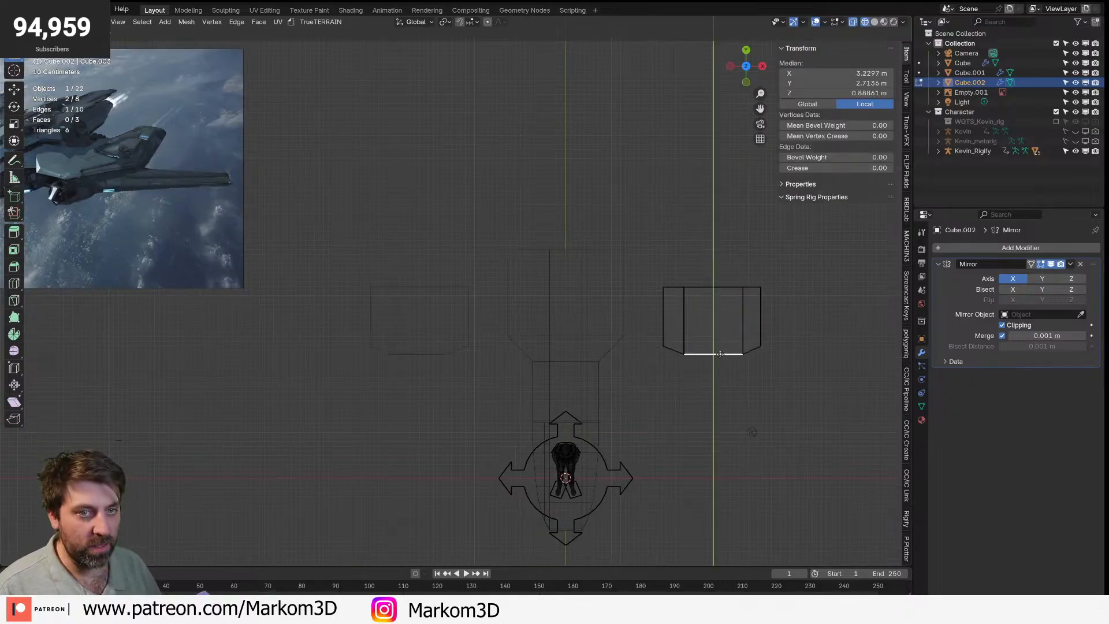
pyautogui.click(721, 368)
pyautogui.scroll(-1, 722, 375)
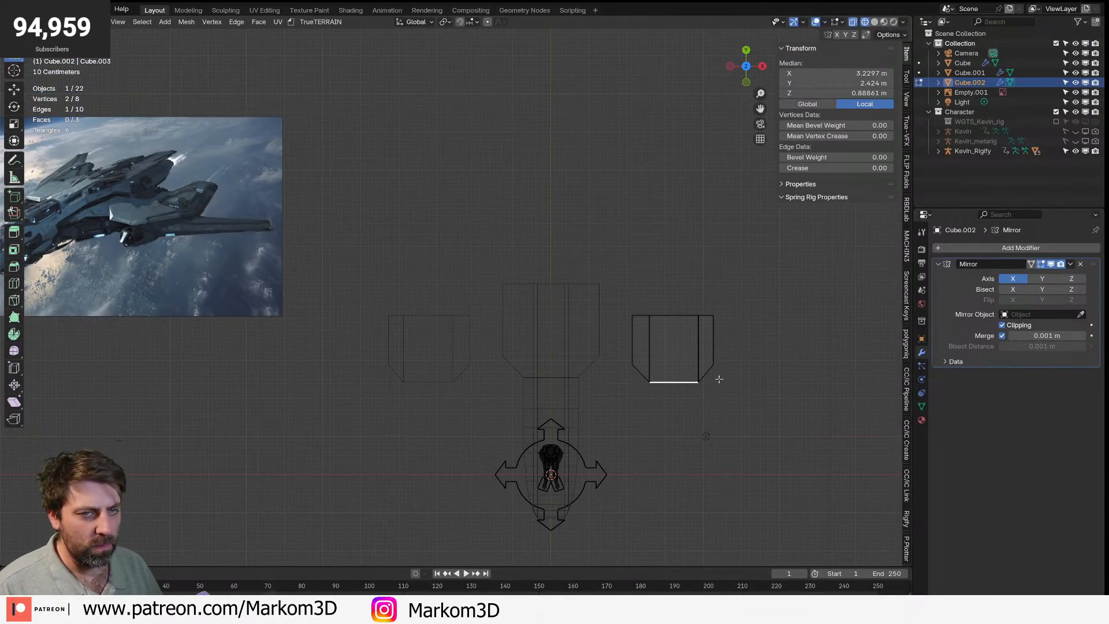
pyautogui.scroll(1, 668, 354)
pyautogui.press('g')
# - Extrude the outer panel's two outermost rear edges back to about Y 6.37 m and taper the extension's inner rear corner outward
pyautogui.click(734, 355)
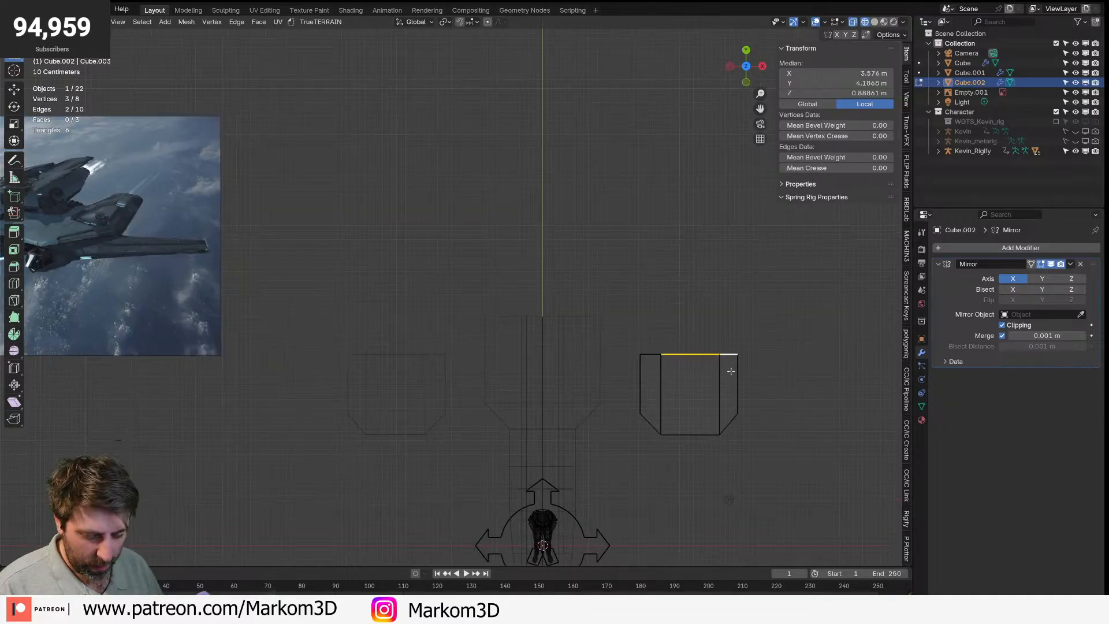
pyautogui.press('g')
pyautogui.click(727, 268)
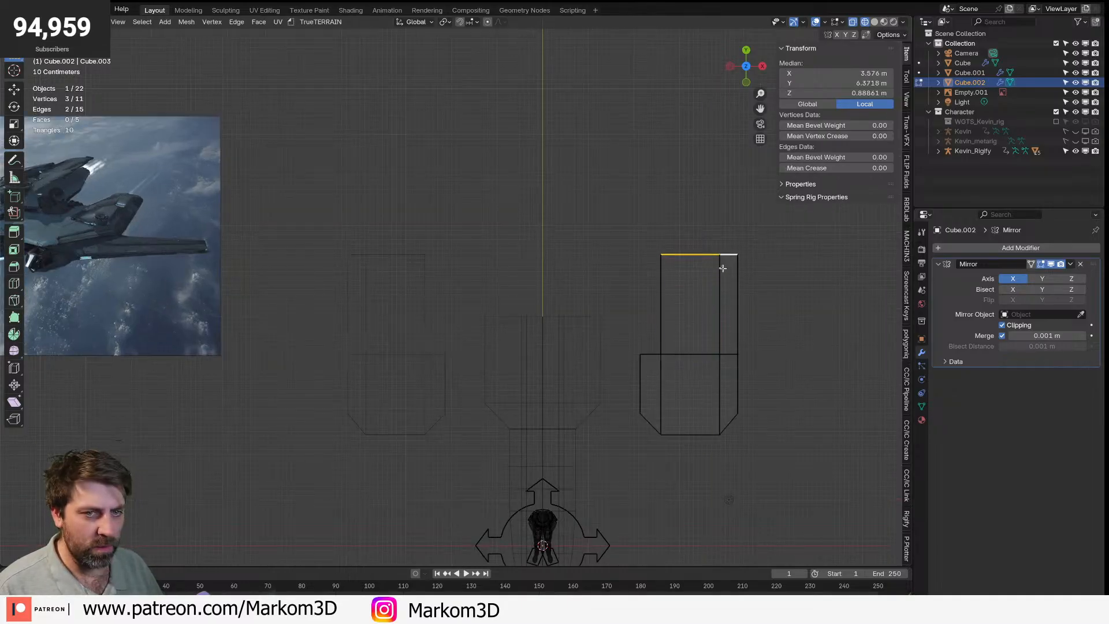
pyautogui.click(652, 263)
pyautogui.press('g')
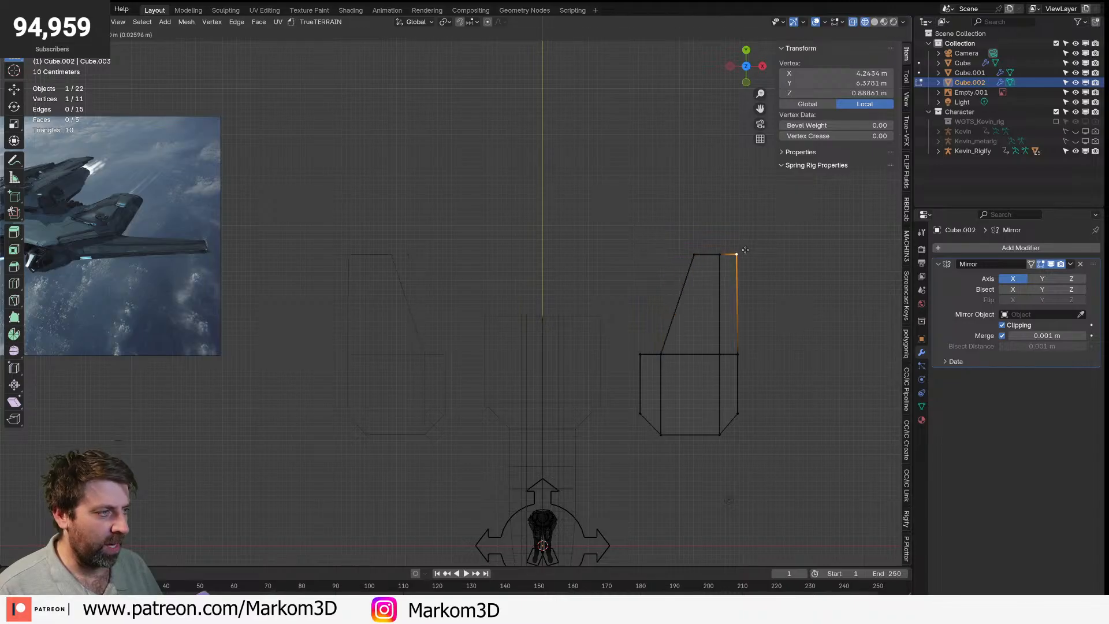
# - Rotate the entire outer panel slightly and reposition it beside the hull
pyautogui.scroll(-5, 729, 324)
pyautogui.press('a')
pyautogui.press('r')
pyautogui.click(655, 417)
pyautogui.press('g')
pyautogui.click(659, 417)
pyautogui.moveTo(658, 417); pyautogui.dragTo(517, 330, button='middle')
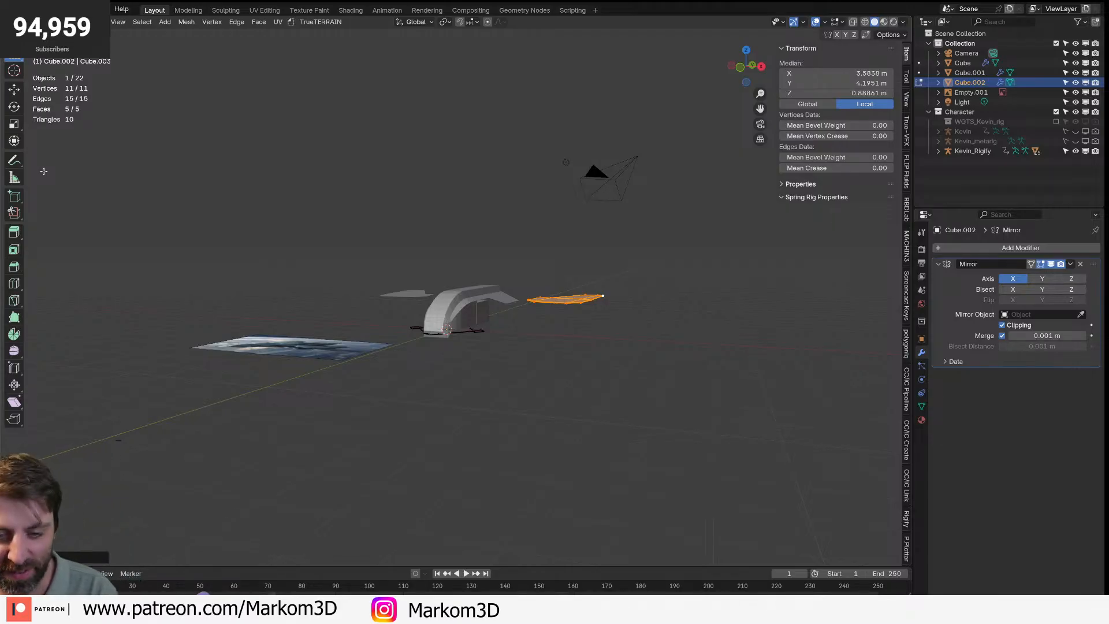
# - Enable the Screencast Keys display and return to the item's transform properties
pyautogui.click(909, 287)
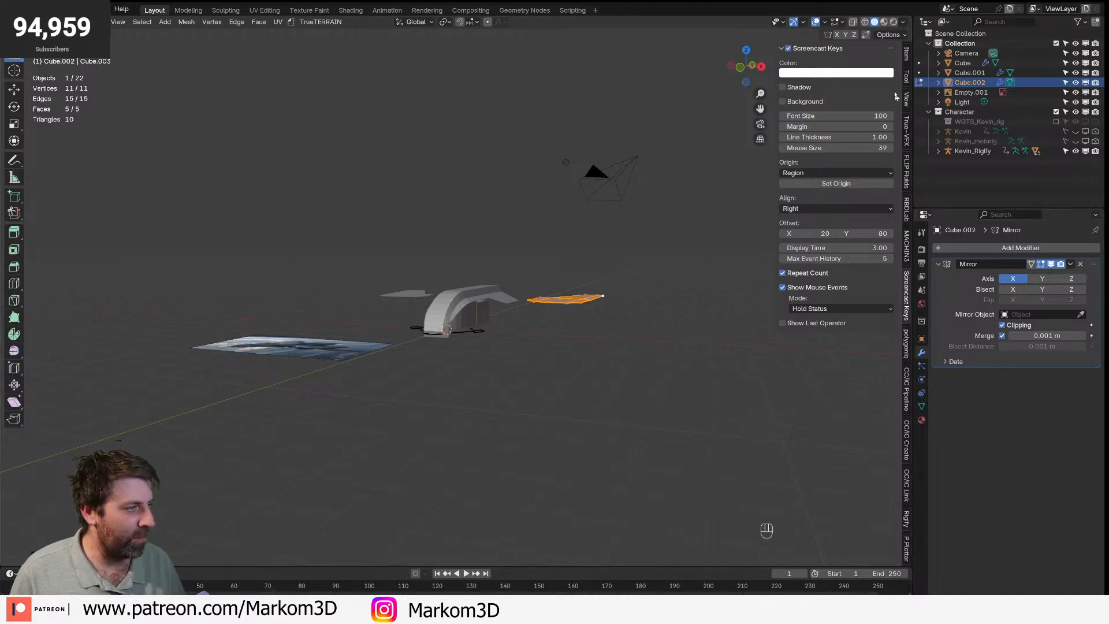
pyautogui.click(906, 56)
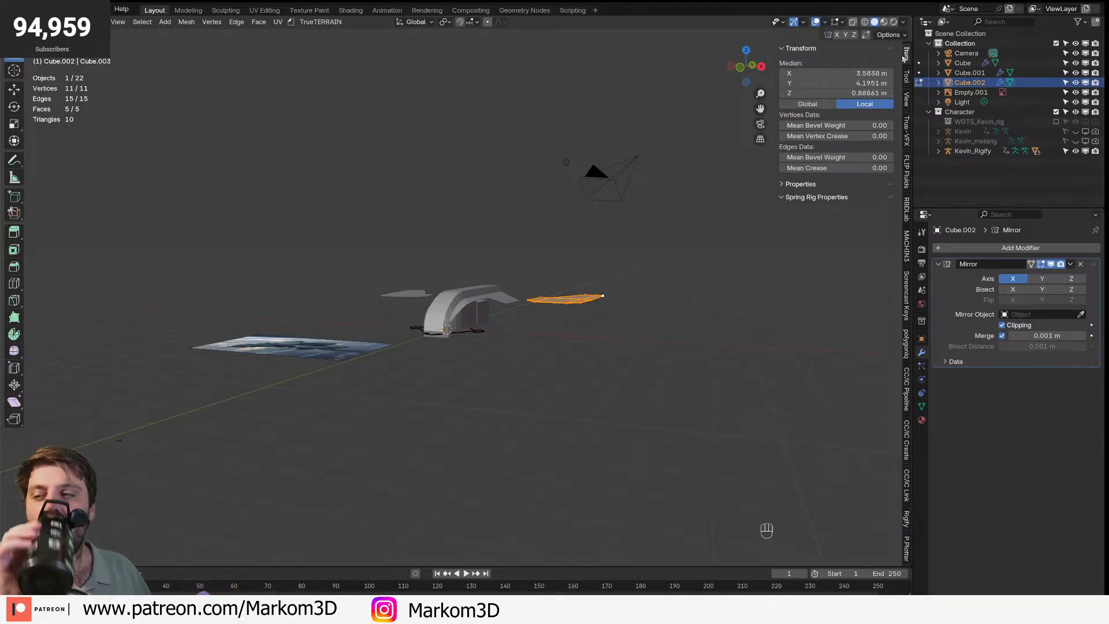
# - Show the model in wireframe from the top and resume editing the outer panel's mesh
pyautogui.moveTo(584, 228); pyautogui.dragTo(361, 361, button='middle')
pyautogui.scroll(3, 558, 291)
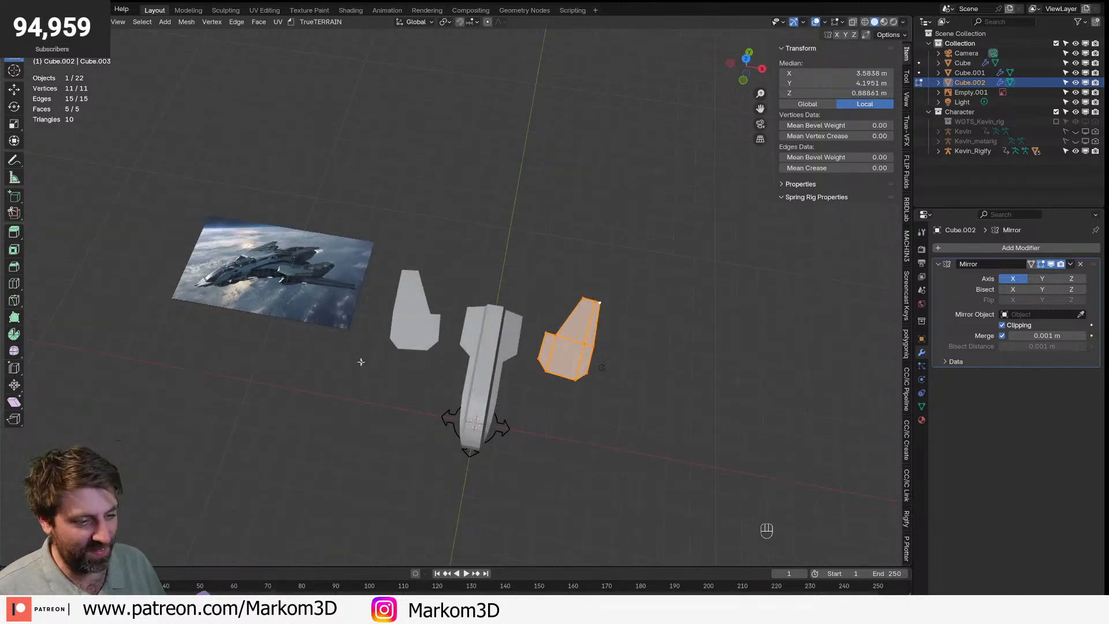
pyautogui.press('Tab')
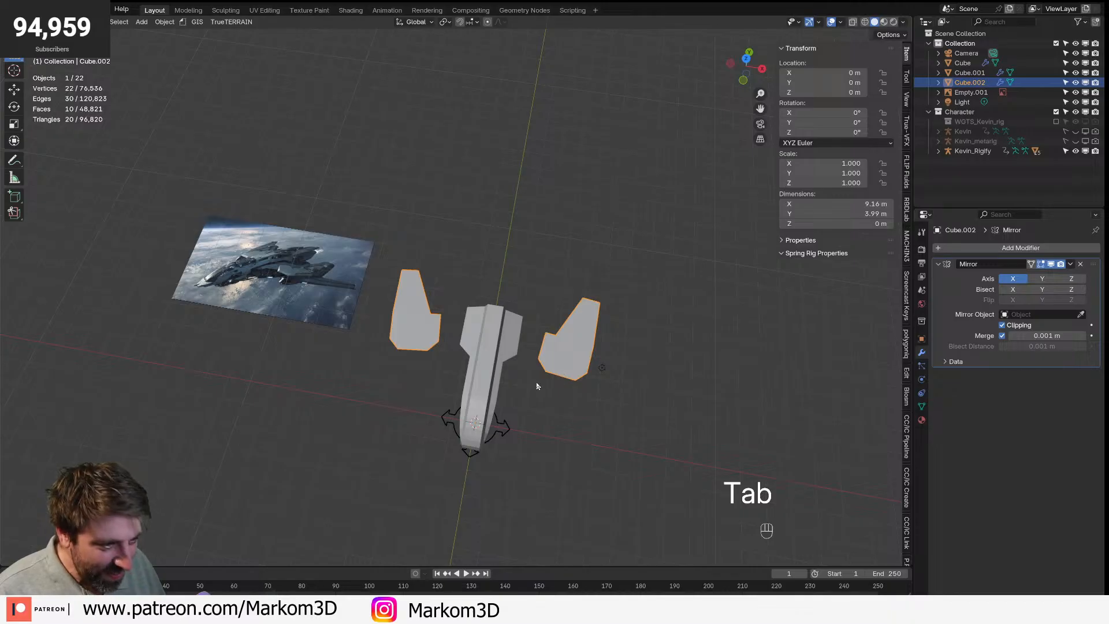
pyautogui.press('KP_7')
pyautogui.press('Tab')
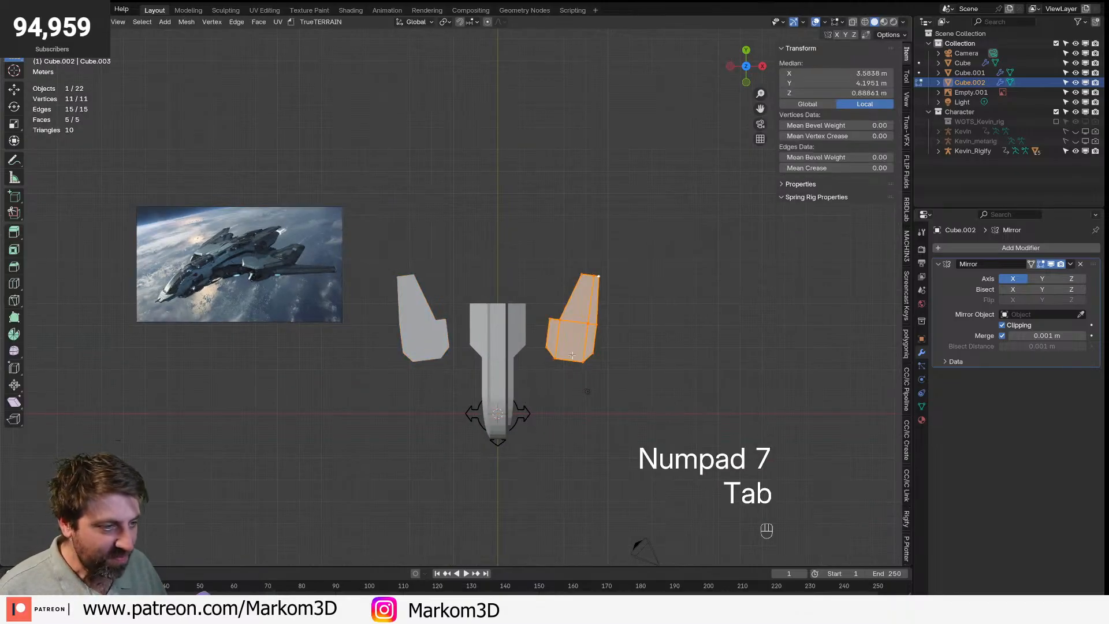
pyautogui.scroll(2, 548, 388)
pyautogui.press('z')
pyautogui.click(470, 389)
pyautogui.press('Tab')
pyautogui.press('Tab')
# - Duplicate an edge of the outer panel, align it with Y and place it against the hull at about X 0.76 m, Y 1.84 m
pyautogui.press('2')
pyautogui.hotkey('shift', 'd')
pyautogui.press('r')
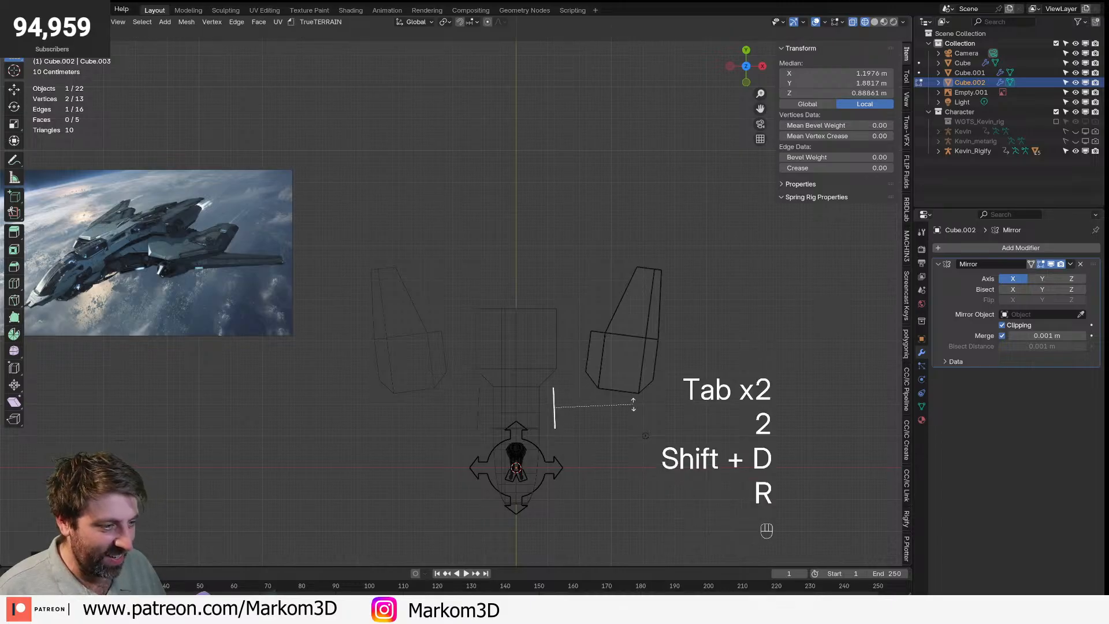
pyautogui.press('g')
pyautogui.press('r')
pyautogui.click(620, 420)
# - Separate the duplicated edge beside the hull into its own object
pyautogui.hotkey('ctrl', 'l')
pyautogui.hotkey('ctrl', 'p')
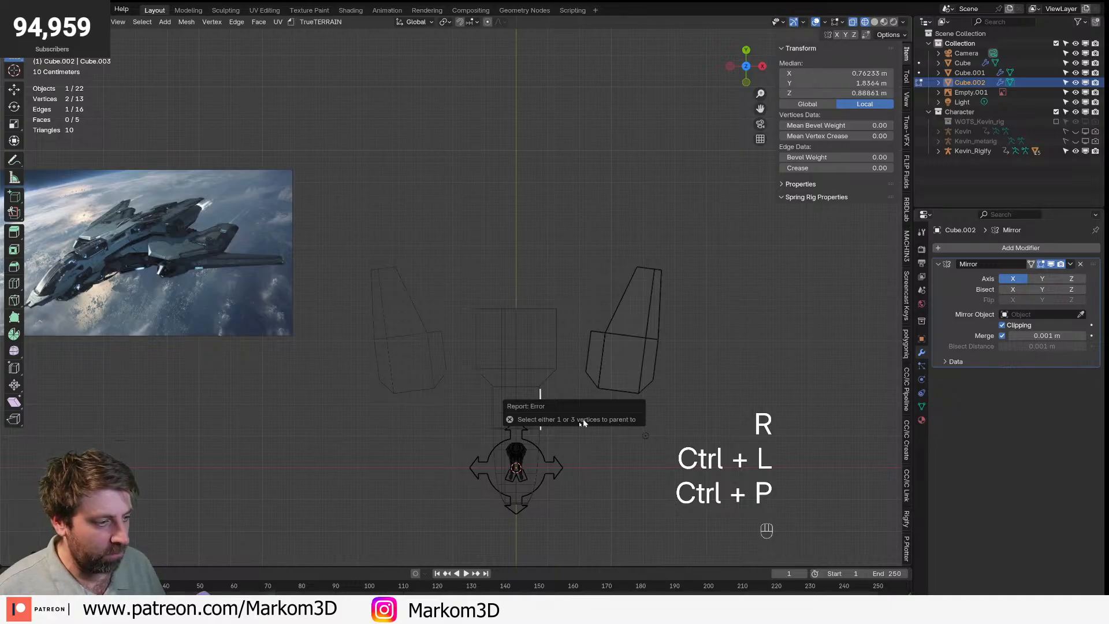
pyautogui.press('1')
pyautogui.press('p')
pyautogui.click(545, 419)
pyautogui.press('Tab')
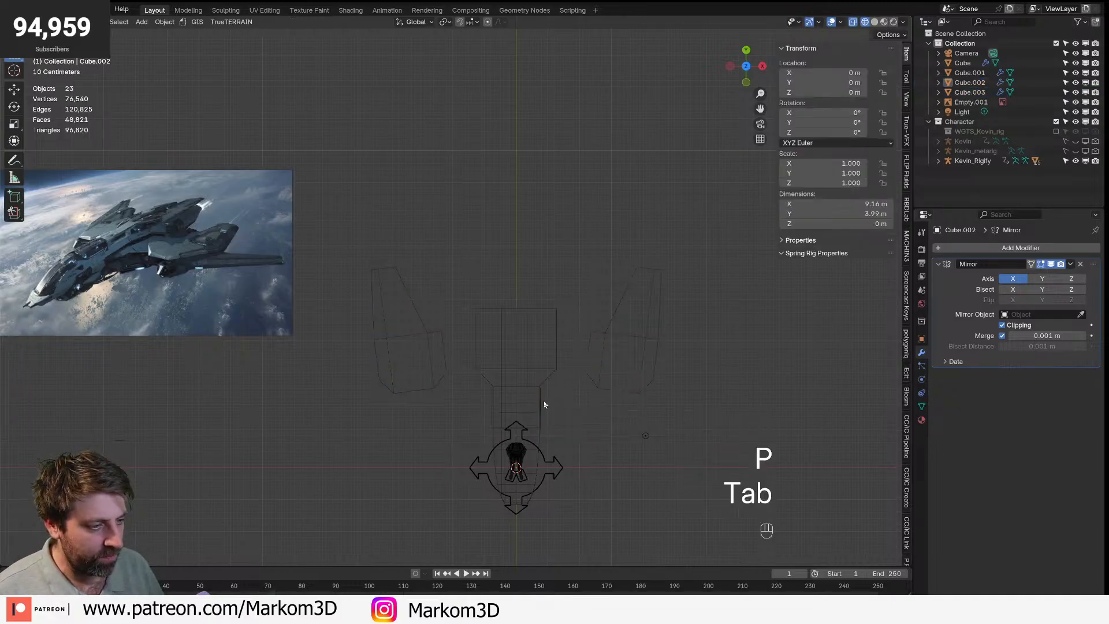
# - Slide the separated edge's rear vertex backward with clamping off to about Y 3.76 m
pyautogui.click(543, 403)
pyautogui.press('Tab')
pyautogui.press('a')
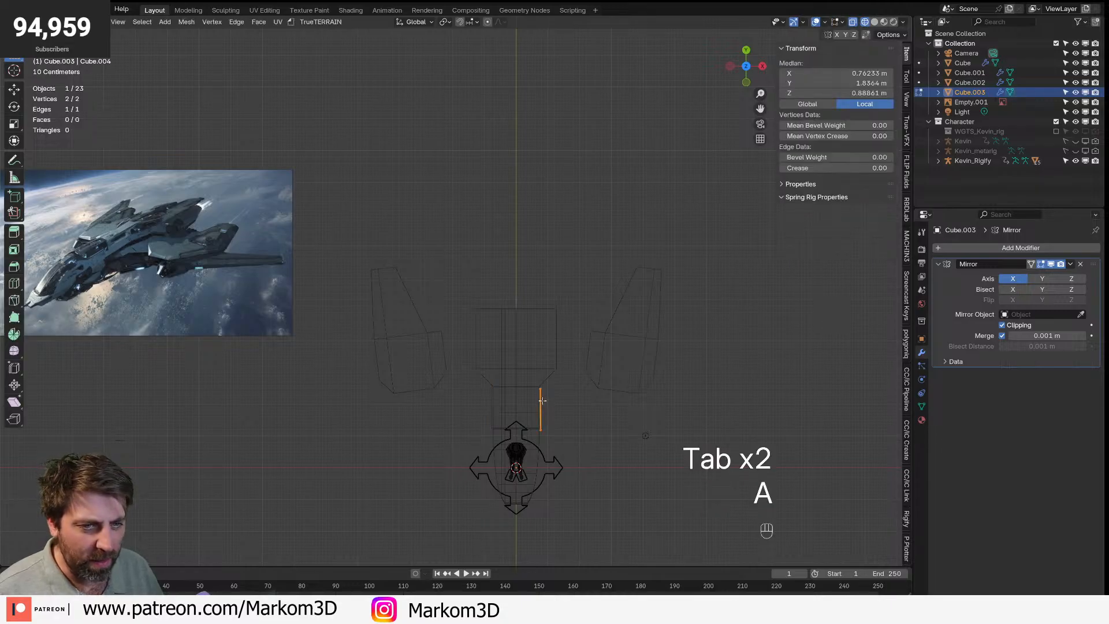
pyautogui.scroll(1, 542, 401)
pyautogui.press('1')
pyautogui.click(561, 406)
pyautogui.press('g')
pyautogui.press('g')
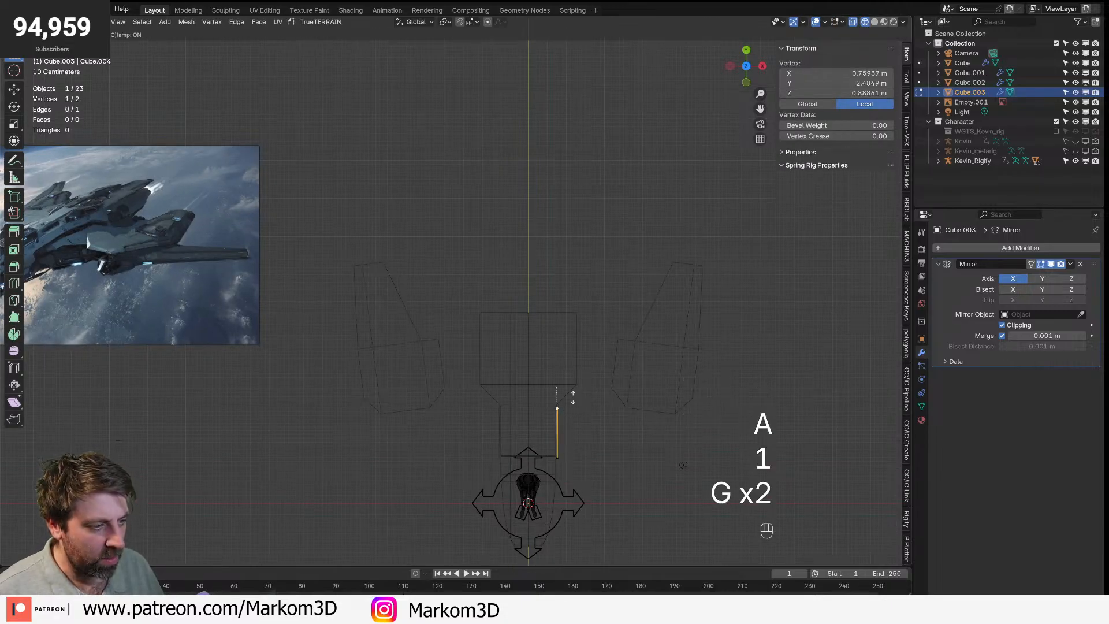
pyautogui.click(578, 386)
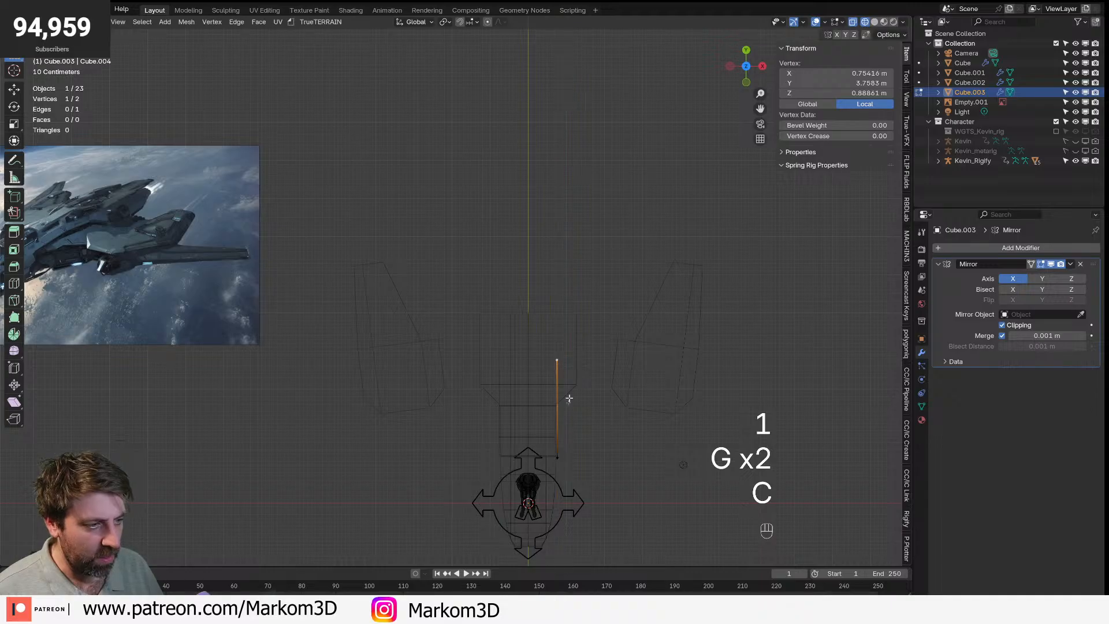
# - Extrude the edge beside the hull outward into a wing face, ending at about X 4.25 m, Y 3.6 m
pyautogui.press('2')
pyautogui.click(558, 422)
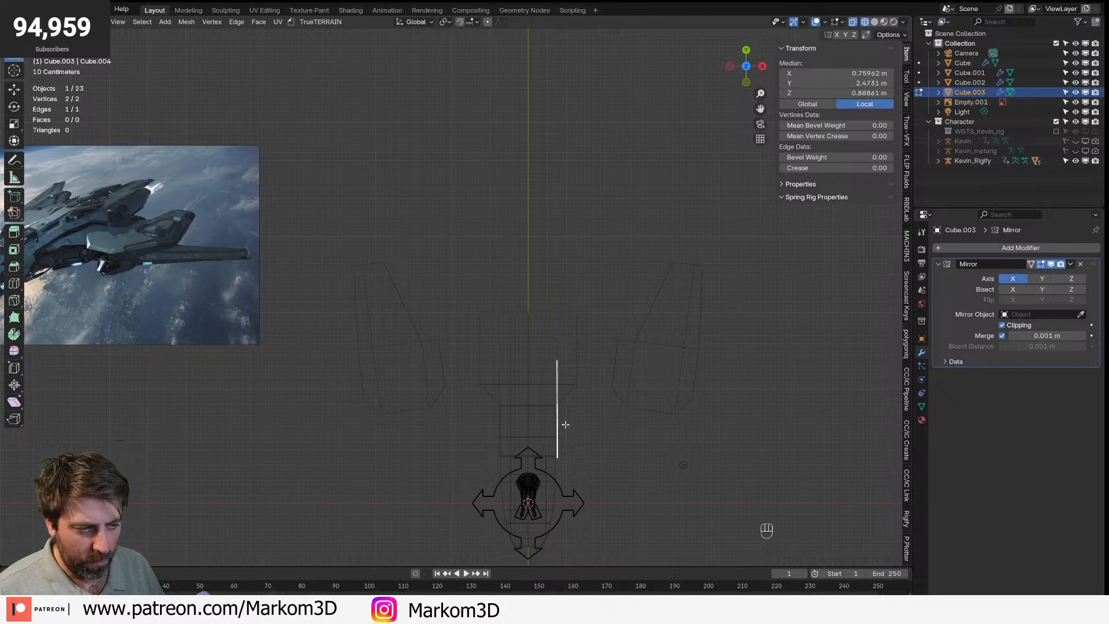
pyautogui.press('e')
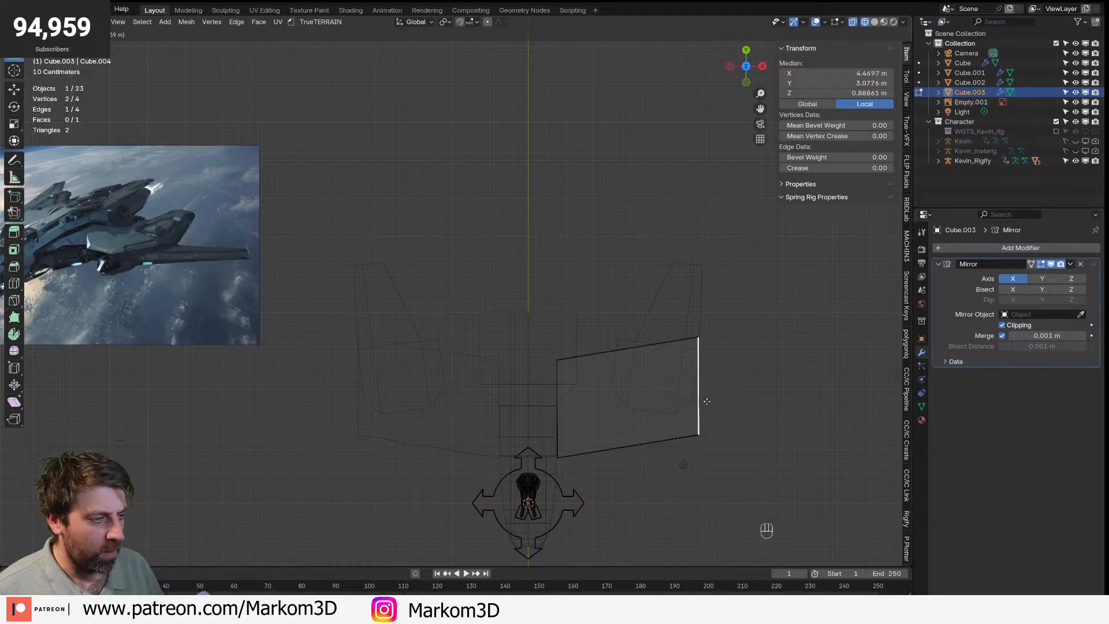
pyautogui.click(693, 385)
# - Add a loop cut across the wing near the hull at about X 1.28 m and bevel it into a narrow strip
pyautogui.hotkey('ctrl', 'r')
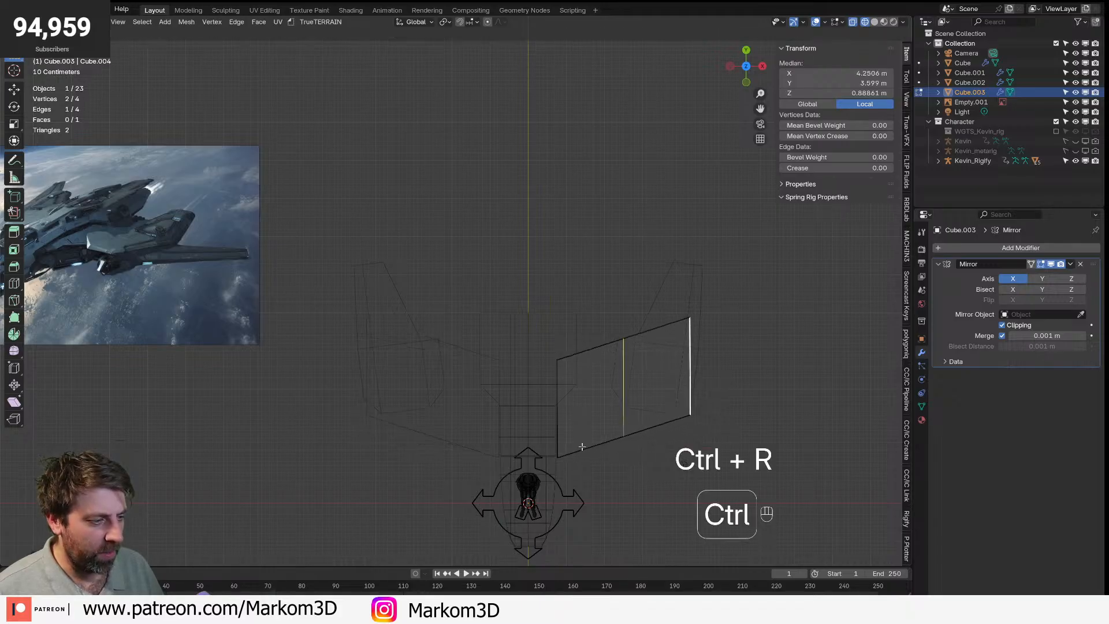
pyautogui.click(578, 451)
pyautogui.click(532, 448)
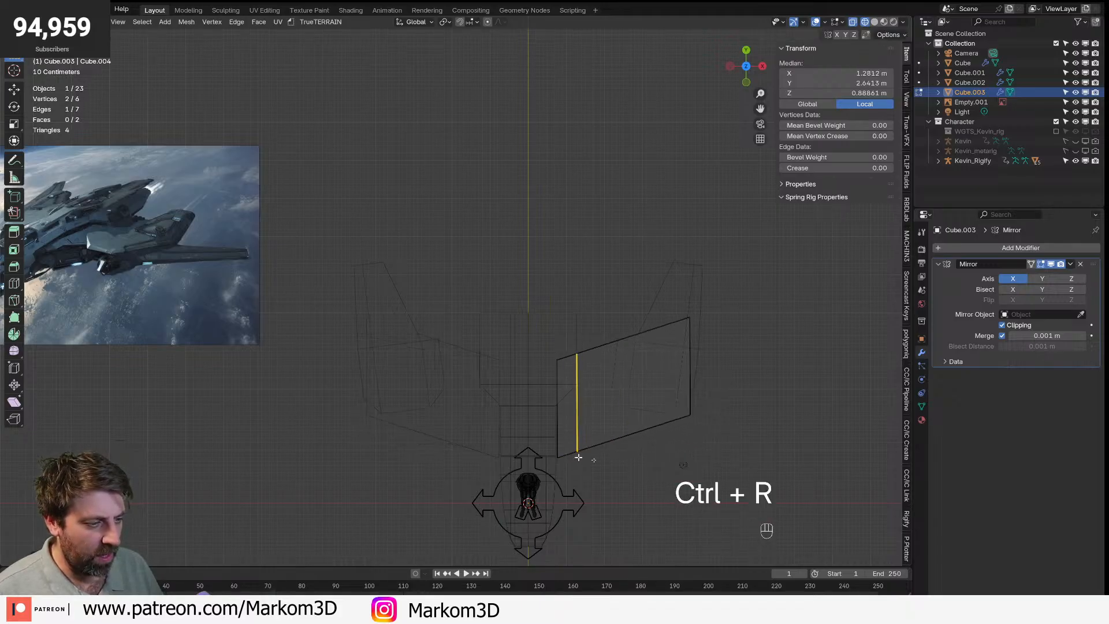
pyautogui.hotkey('ctrl', 'b')
# - Move the wing's short inner front edge slightly forward
pyautogui.press('2')
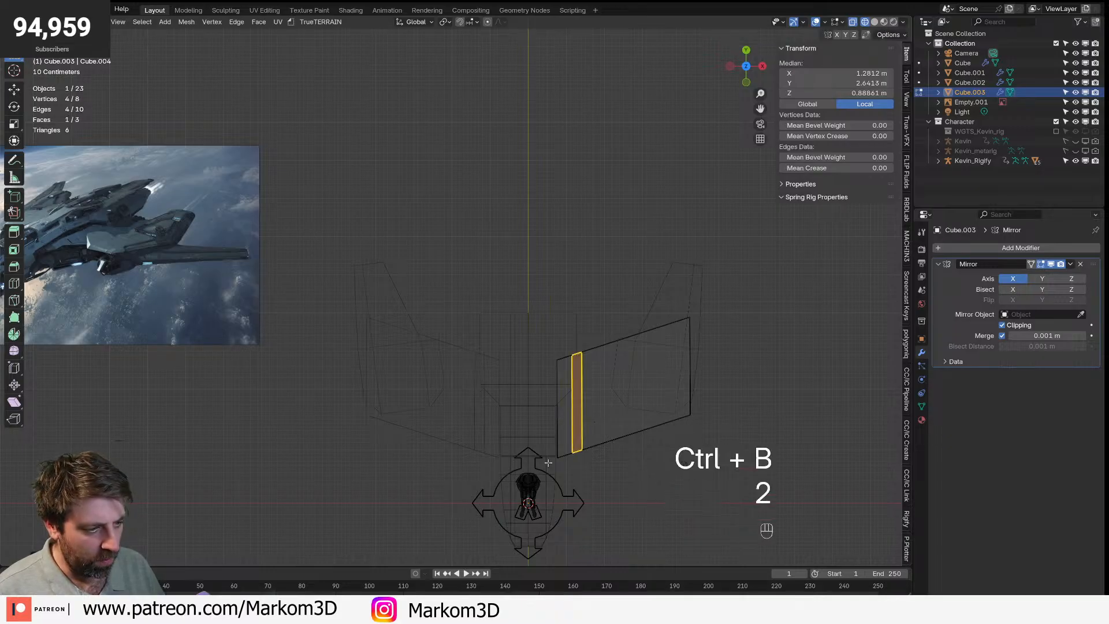
pyautogui.click(568, 457)
pyautogui.press('f')
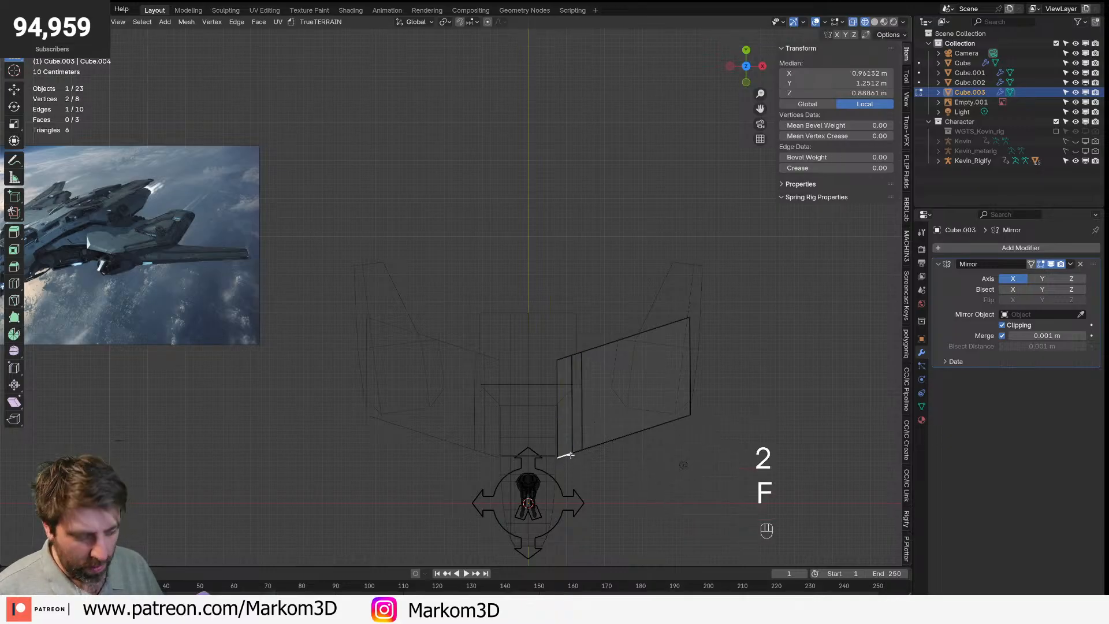
pyautogui.press('g')
pyautogui.click(604, 446)
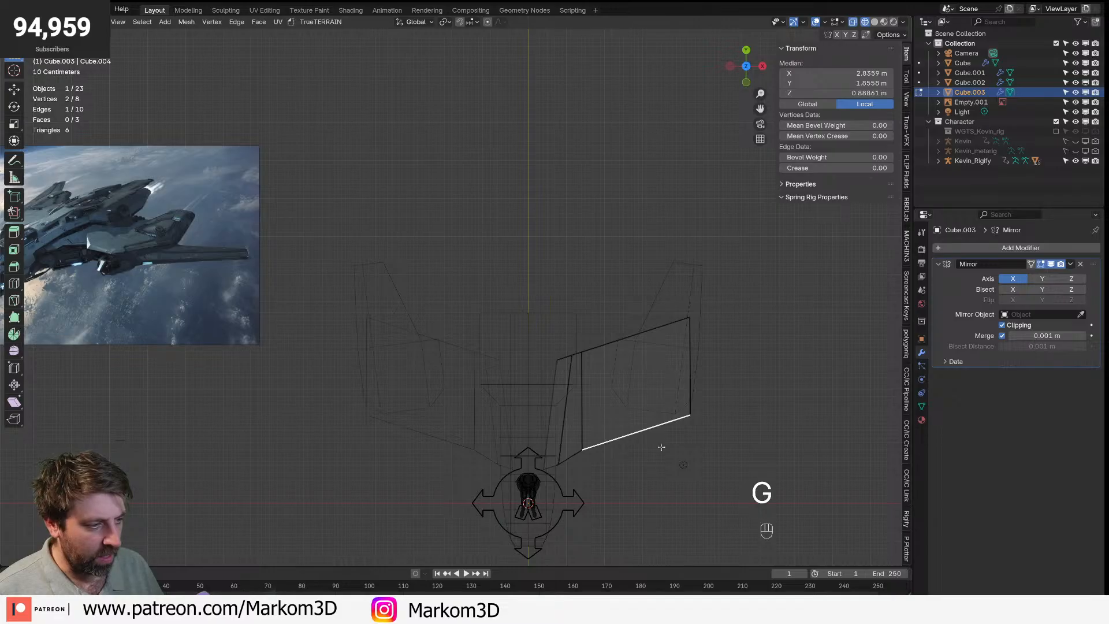
# - Slide the wing's outer front edge backward to about Y 2.89 m
pyautogui.press('g')
pyautogui.press('g')
pyautogui.click(639, 412)
pyautogui.press('1')
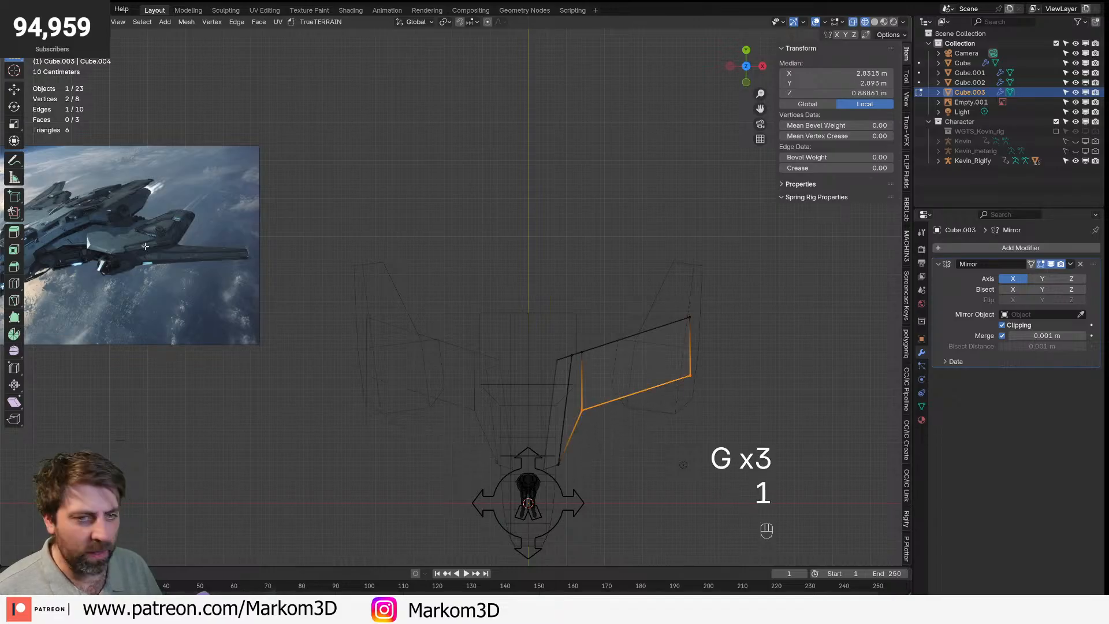
# - Rotate the wing's outer rear edge nearly parallel to X and reposition it
pyautogui.hotkey('ctrl', 'r')
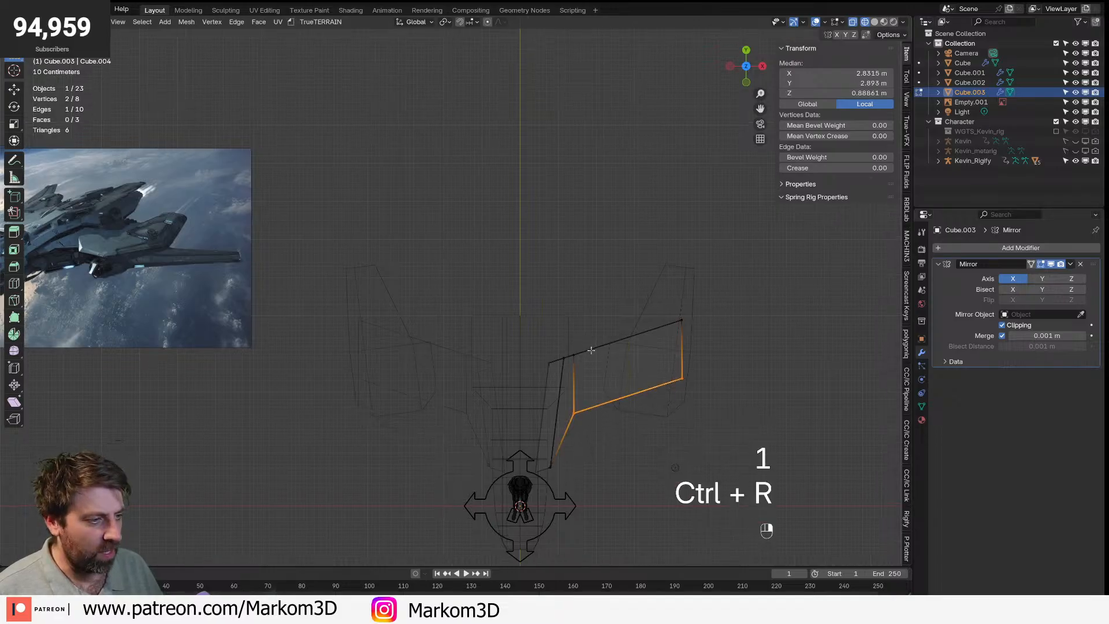
pyautogui.press('2')
pyautogui.click(611, 345)
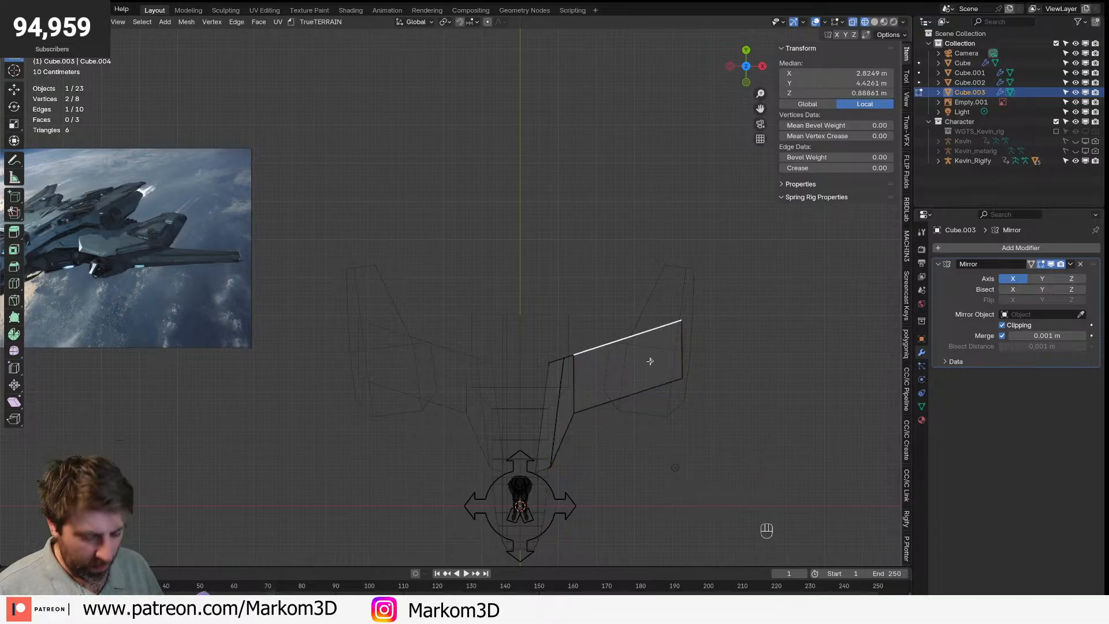
pyautogui.press('r')
pyautogui.click(700, 361)
pyautogui.press('g')
pyautogui.click(716, 344)
pyautogui.click(668, 397)
pyautogui.press('1')
# - Tilt the whole wing downward toward its tip in front view and lower it to about Z 0.71 m
pyautogui.moveTo(677, 383)
pyautogui.mouseDown(button='middle')
pyautogui.moveTo(622, 362)
pyautogui.moveTo(608, 322)
pyautogui.mouseUp(button='middle')
pyautogui.press('z')
pyautogui.click(695, 335)
pyautogui.press('a')
pyautogui.press('KP_3')
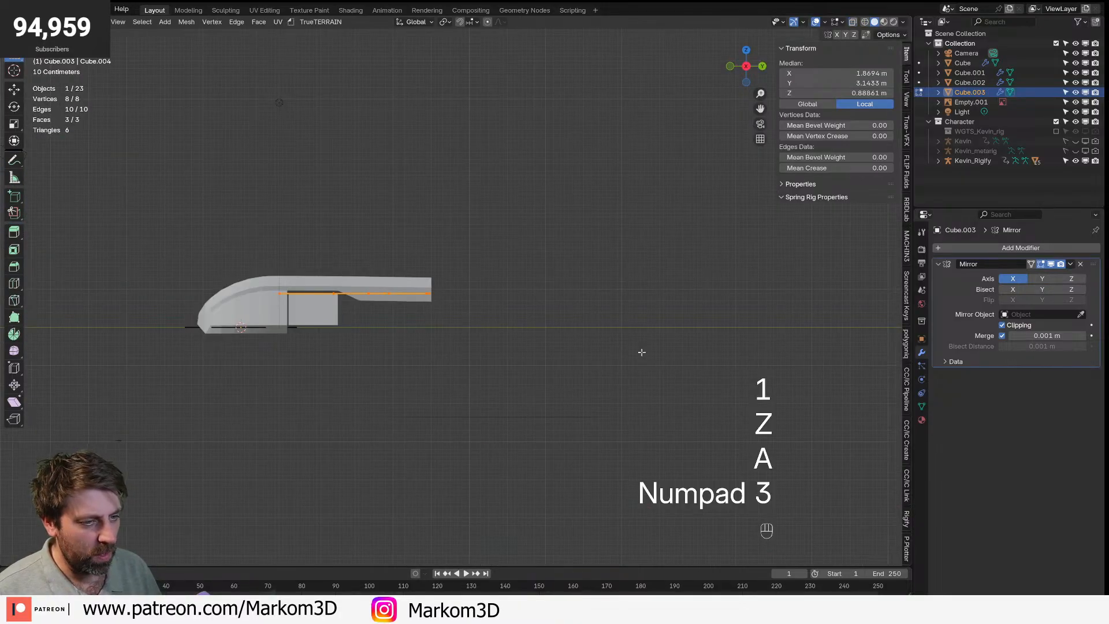
pyautogui.press('KP_1')
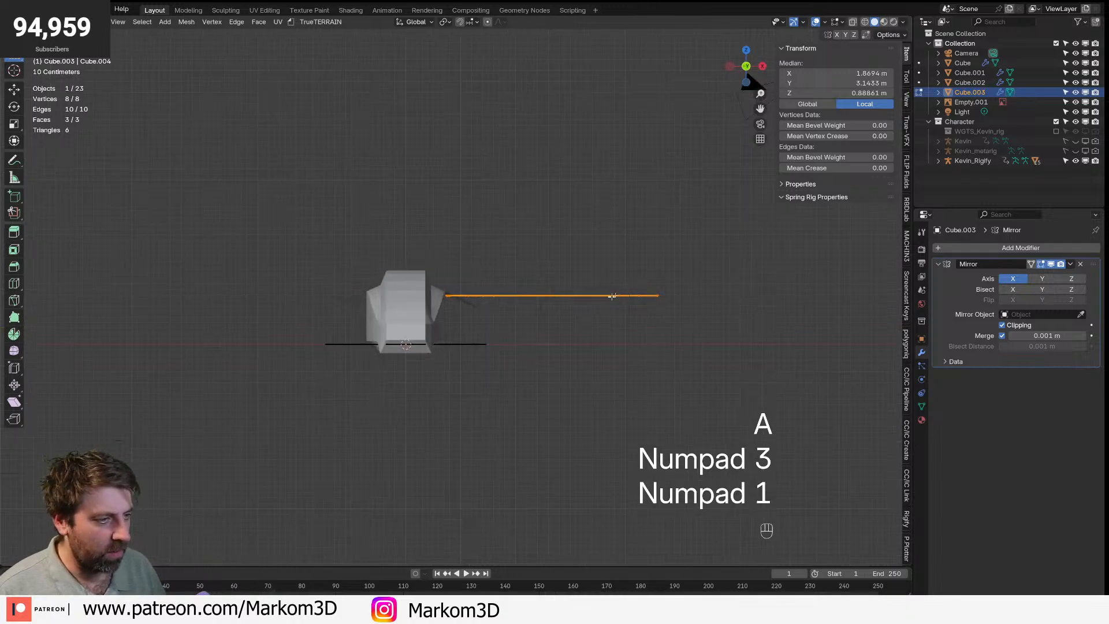
pyautogui.press('g')
pyautogui.press('r')
pyautogui.press('g')
pyautogui.press('r')
pyautogui.click(630, 317)
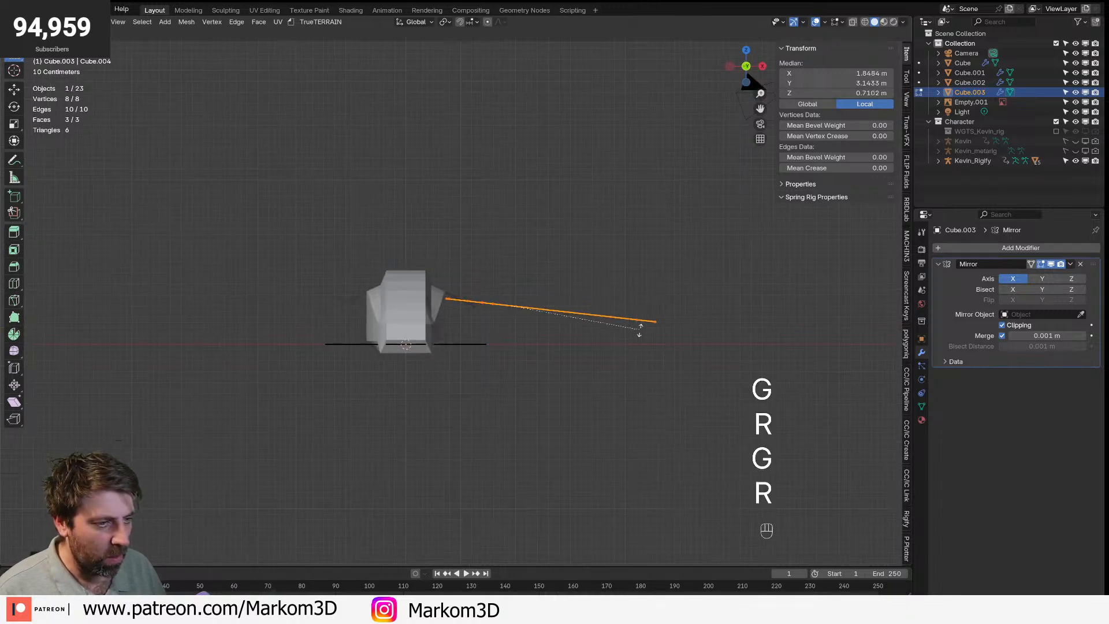
# - Examine how the wing meets the hull's rear side and look at the hull's mesh
pyautogui.moveTo(630, 317); pyautogui.dragTo(534, 322, button='middle')
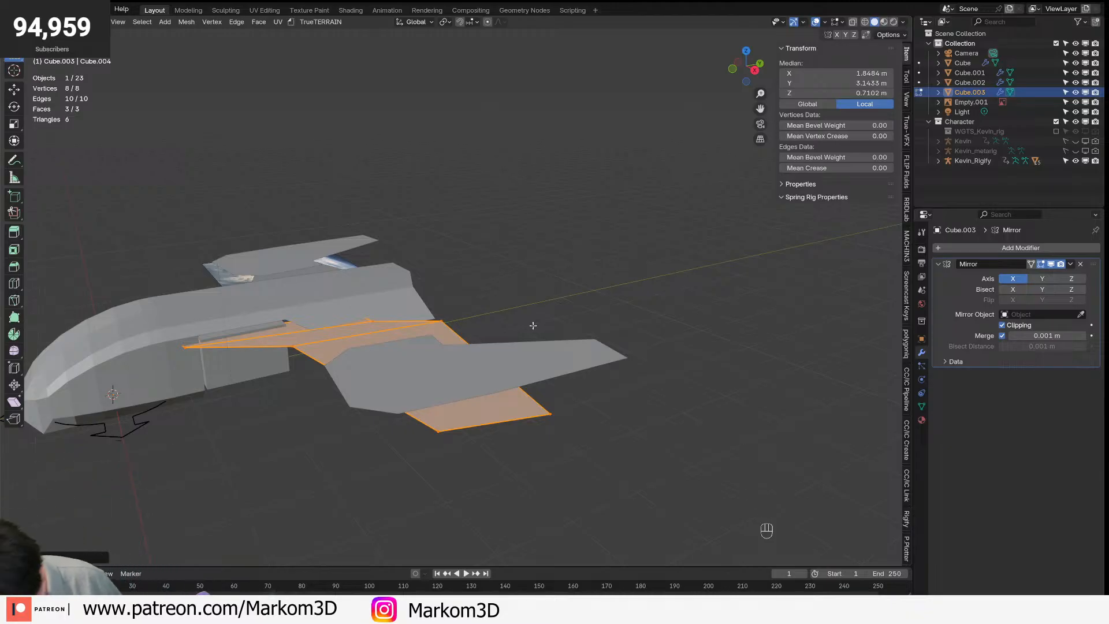
pyautogui.scroll(3, 456, 287)
pyautogui.press('Tab')
pyautogui.click(379, 297)
pyautogui.keyDown('shift'); pyautogui.moveTo(383, 298); pyautogui.dragTo(513, 266, button='middle'); pyautogui.keyUp('shift')
pyautogui.scroll(2, 516, 267)
pyautogui.press('Tab')
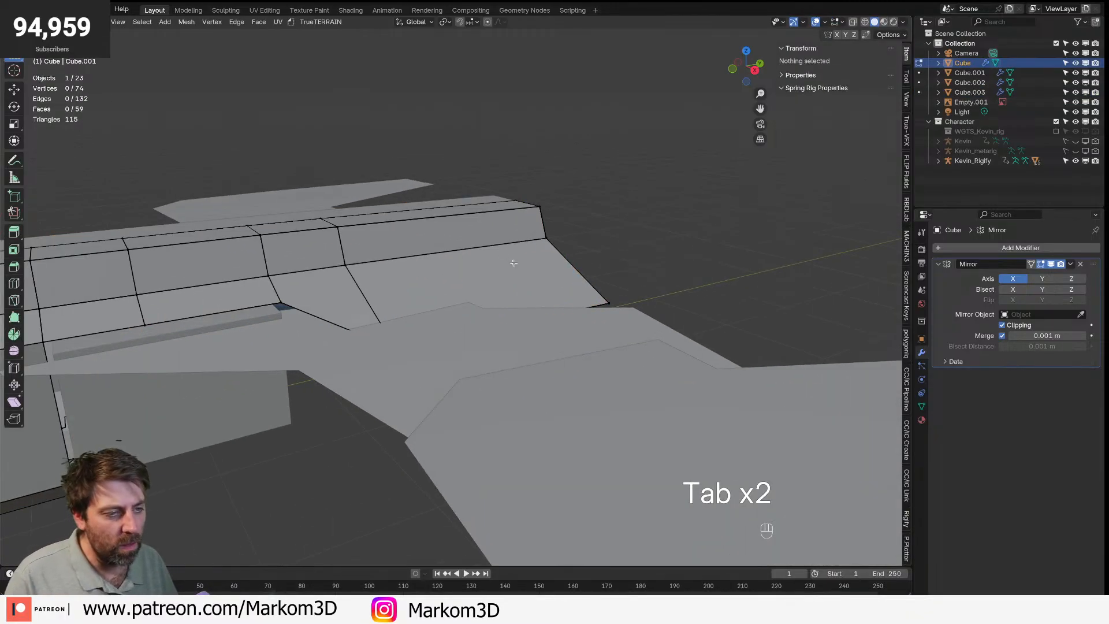
# - Reopen the wing's mesh in top wireframe view and slide its short inner rear edge forward along the hull
pyautogui.press('Tab')
pyautogui.click(420, 327)
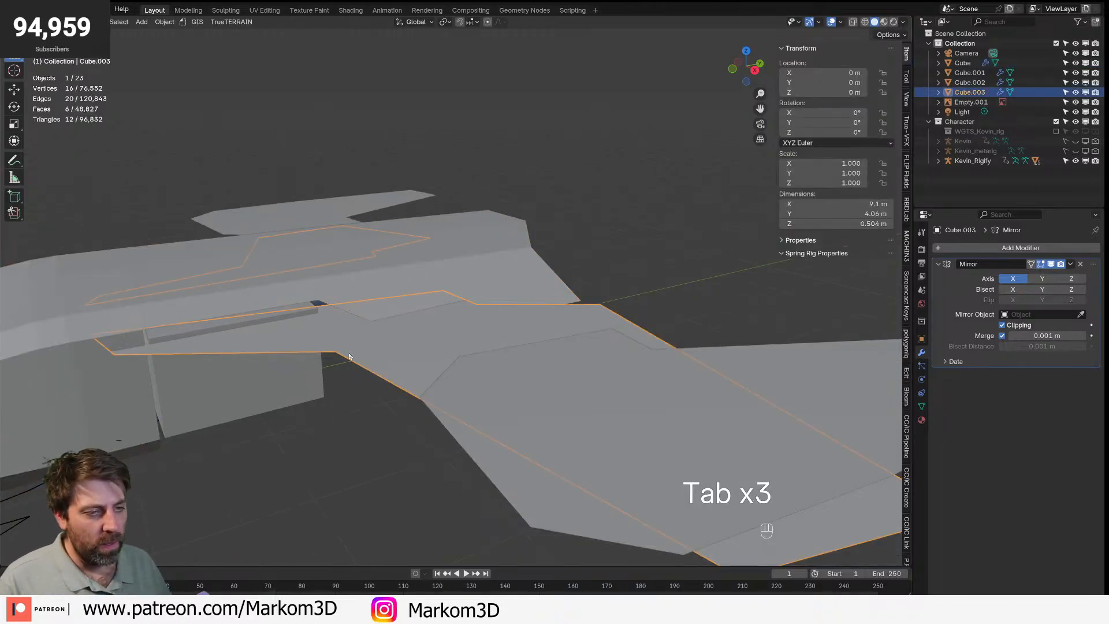
pyautogui.press('KP_7')
pyautogui.keyDown('shift'); pyautogui.moveTo(566, 325); pyautogui.dragTo(520, 279, button='middle'); pyautogui.keyUp('shift')
pyautogui.press('z')
pyautogui.click(447, 279)
pyautogui.press('1')
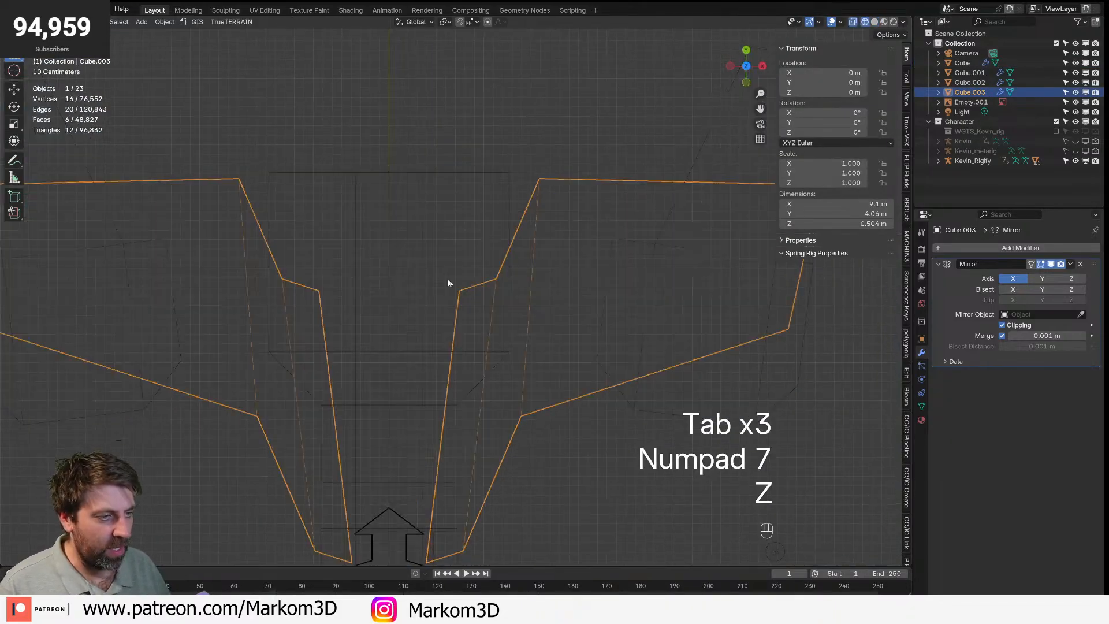
pyautogui.press('Tab')
pyautogui.press('2')
pyautogui.click(476, 287)
pyautogui.press('g')
pyautogui.press('g')
pyautogui.click(499, 330)
# - Slide the vertex at the rear bend of the wing outward and move the inner rear edge's outer vertex outward
pyautogui.press('1')
pyautogui.click(540, 179)
pyautogui.press('g')
pyautogui.press('g')
pyautogui.click(508, 317)
pyautogui.click(488, 359)
pyautogui.press('g')
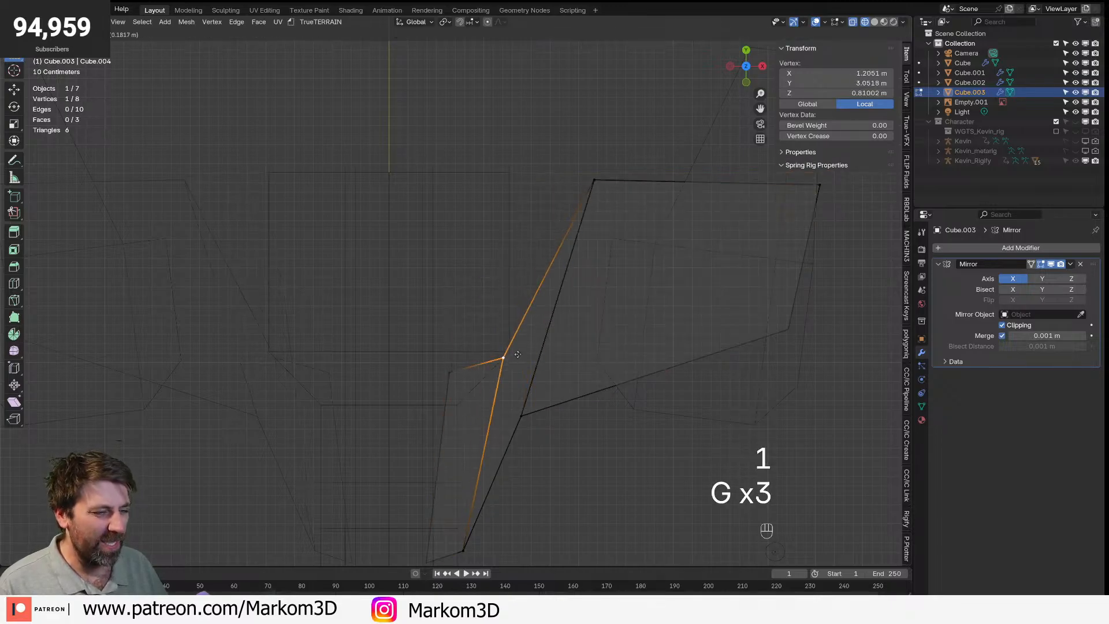
pyautogui.click(530, 350)
# - Move the vertex at the wing's front bend outward and slightly backward
pyautogui.click(541, 422)
pyautogui.click(523, 416)
pyautogui.press('g')
pyautogui.click(563, 397)
# - Lower the whole wing along Z to about 0.51 m in solid view
pyautogui.scroll(-3, 565, 398)
pyautogui.press('z')
pyautogui.click(686, 403)
pyautogui.moveTo(685, 399); pyautogui.dragTo(537, 283, button='middle')
pyautogui.scroll(2, 508, 293)
pyautogui.press('a')
pyautogui.press('g')
pyautogui.press('z')
pyautogui.click(495, 300)
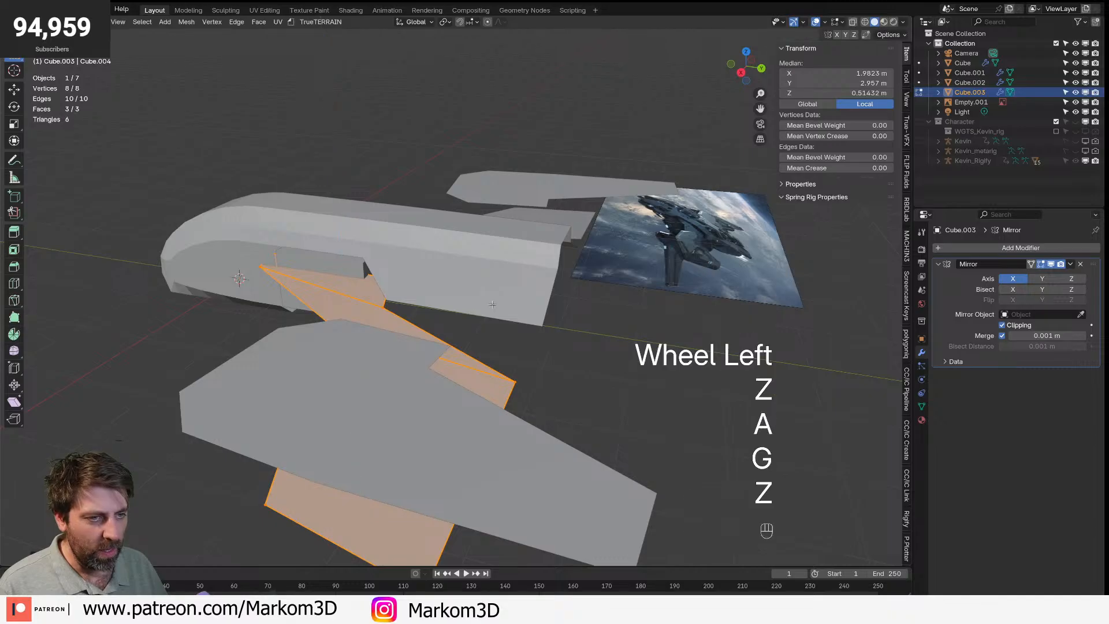
# - Shift the whole wing from the top and move its inner rear edge backward to about X 0.89 m, Y 3.83 m
pyautogui.press('KP_7')
pyautogui.press('g')
pyautogui.click(496, 308)
pyautogui.press('z')
pyautogui.press('2')
pyautogui.click(477, 338)
pyautogui.press('g')
pyautogui.click(486, 280)
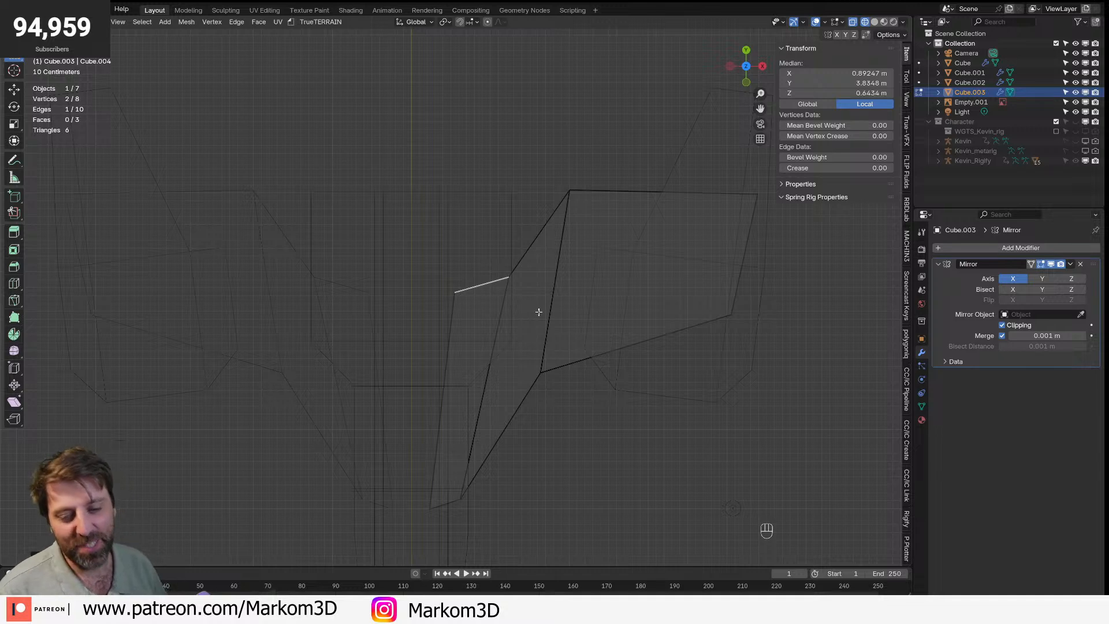
# - Flatten the whole wing by scaling it to 0 along Z in front view
pyautogui.moveTo(545, 336); pyautogui.dragTo(567, 235, button='middle')
pyautogui.press('z')
pyautogui.click(638, 233)
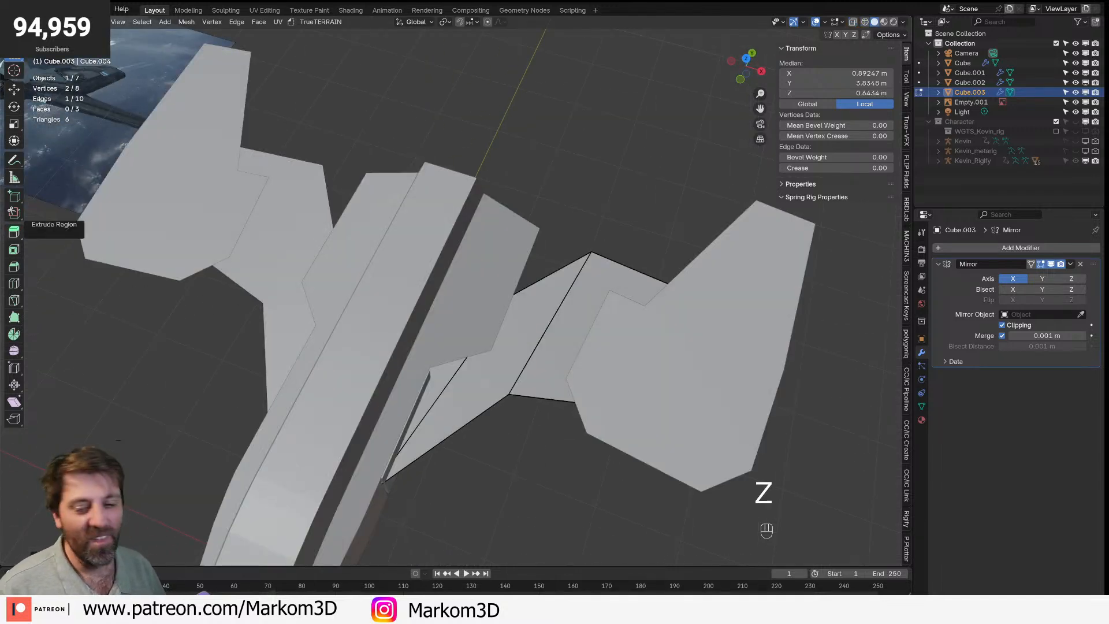
pyautogui.moveTo(399, 306); pyautogui.dragTo(423, 289, button='middle')
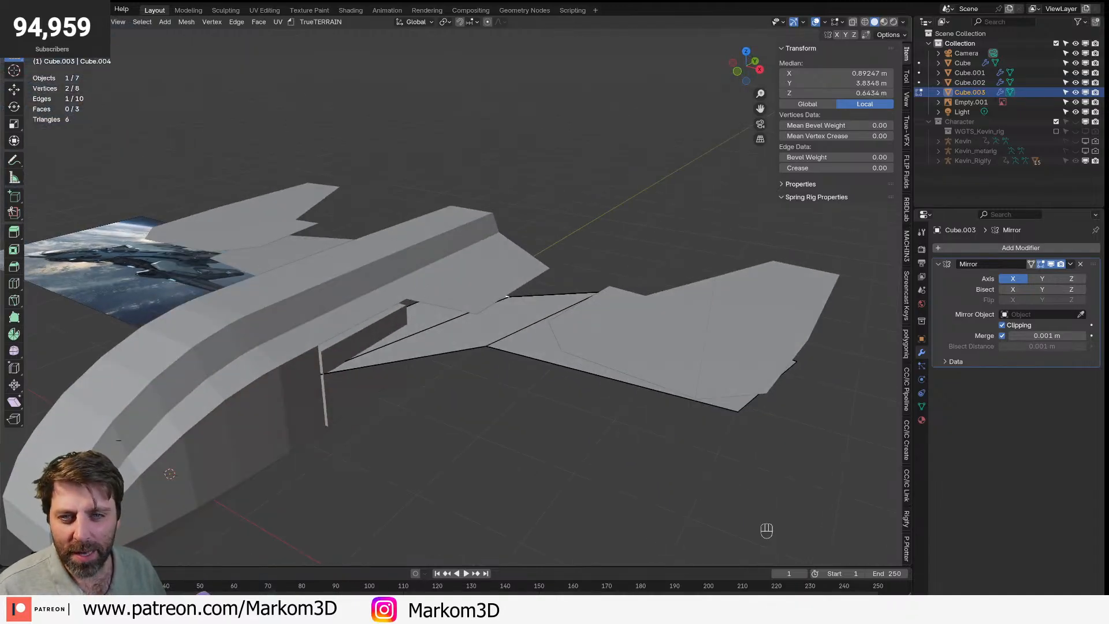
pyautogui.moveTo(320, 273); pyautogui.dragTo(552, 369, button='middle')
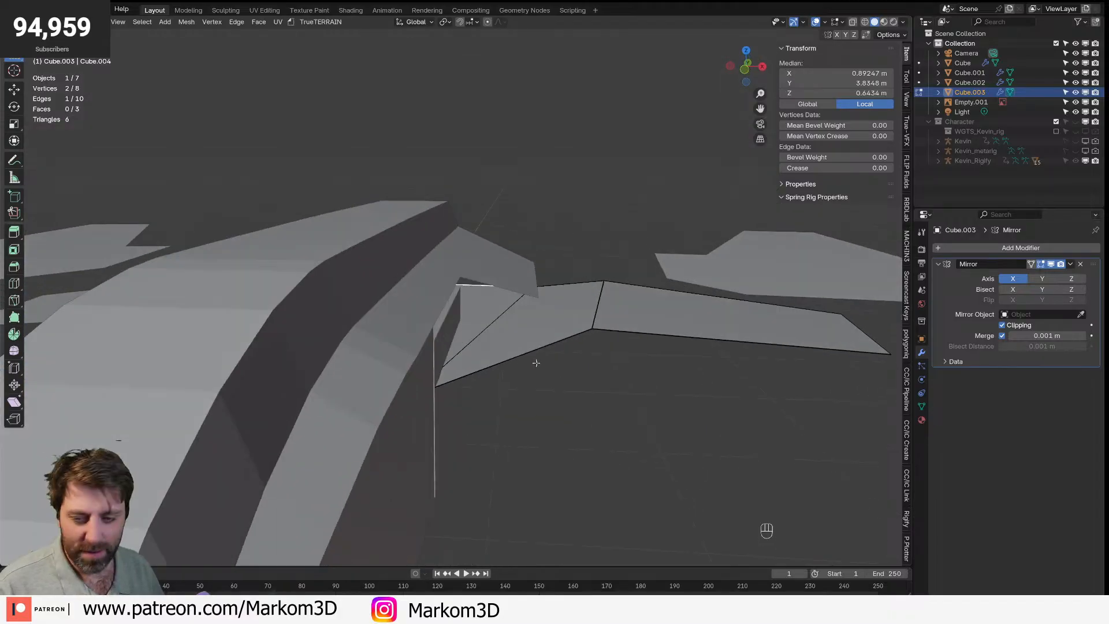
pyautogui.press('a')
pyautogui.press('KP_3')
pyautogui.press('KP_1')
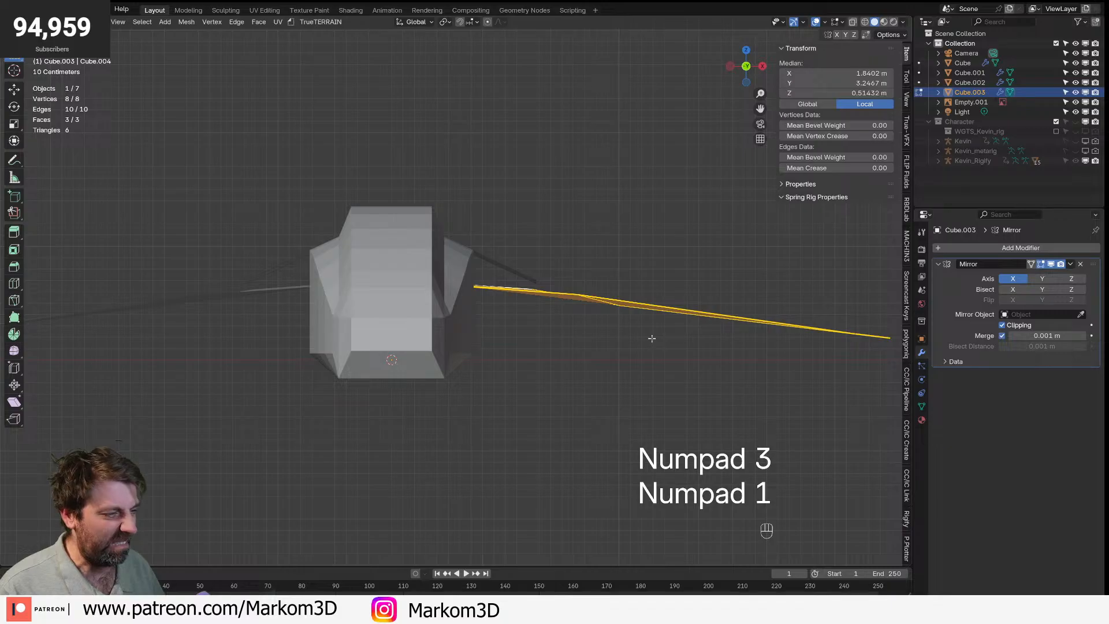
pyautogui.press('s')
pyautogui.press('z')
pyautogui.press('KP_0')
pyautogui.press('KP_Enter')
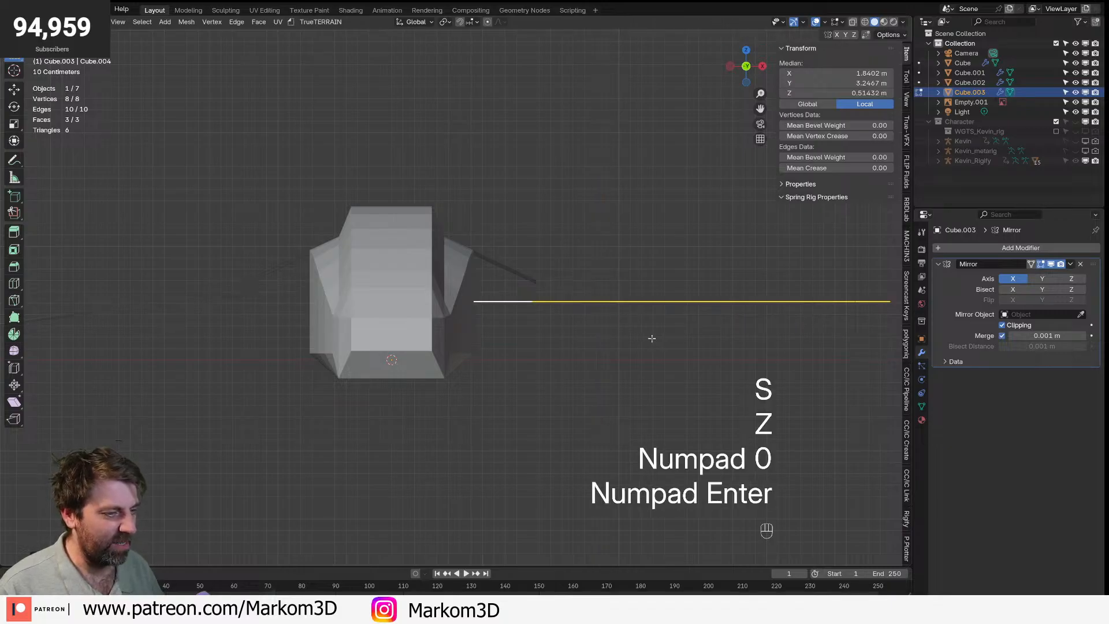
# - Tilt the flattened wing downward again and move it toward the hull at about X 1.77 m, Z 0.53 m
pyautogui.press('r')
pyautogui.press('g')
pyautogui.moveTo(711, 376); pyautogui.dragTo(674, 382, button='middle')
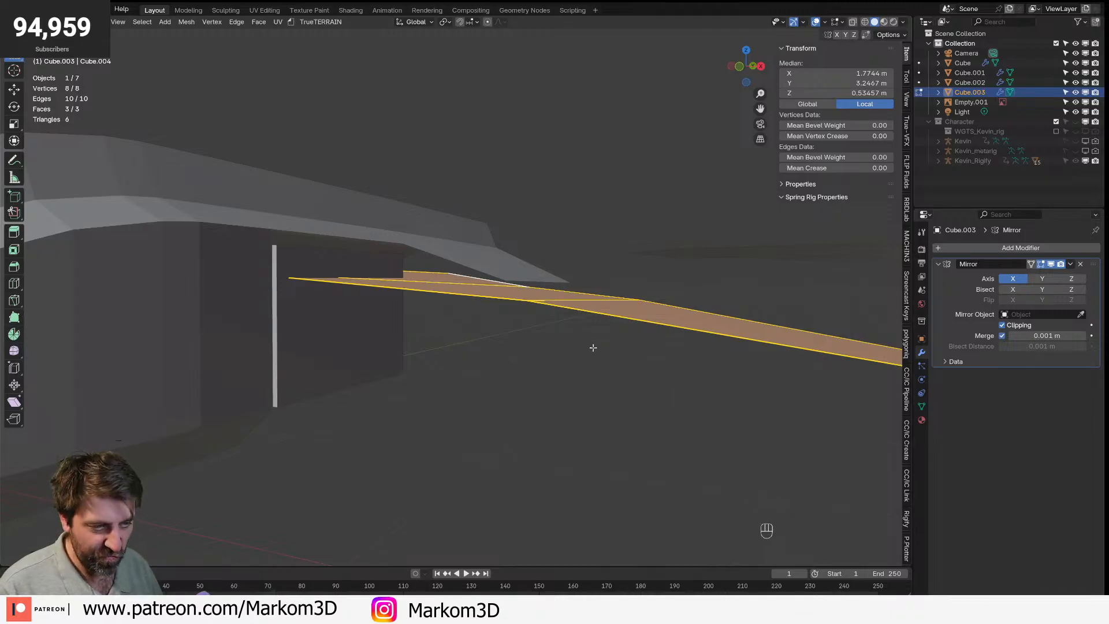
# - Extrude all of the wing's faces to give it a thin solid thickness
pyautogui.press('e')
pyautogui.keyDown('shift'); pyautogui.click(598, 403); pyautogui.keyUp('shift')
pyautogui.scroll(-6, 599, 403)
pyautogui.press('Tab')
pyautogui.moveTo(599, 404); pyautogui.dragTo(624, 412, button='middle')
# - Adjust the thickened wing's tilt and position against the hull in front view
pyautogui.press('Tab')
pyautogui.press('KP_3')
pyautogui.press('KP_1')
pyautogui.press('a')
pyautogui.press('r')
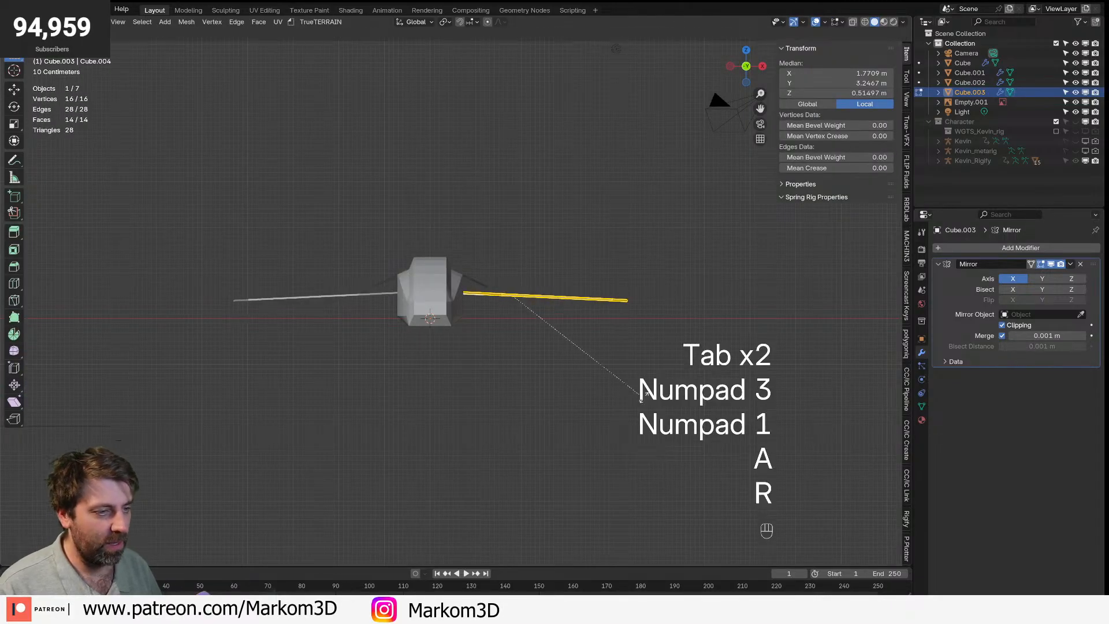
pyautogui.press('g')
pyautogui.click(641, 396)
# - Try to thicken the outer side panel by extruding all of its faces
pyautogui.press('Tab')
pyautogui.scroll(-2, 612, 315)
pyautogui.moveTo(612, 316); pyautogui.dragTo(634, 310, button='middle')
pyautogui.click(557, 306)
pyautogui.scroll(2, 596, 322)
pyautogui.press('Tab')
pyautogui.press('a')
pyautogui.press('e')
pyautogui.keyDown('shift'); pyautogui.click(635, 308); pyautogui.keyUp('shift')
pyautogui.press('Tab')
# - Add a Solidify modifier to the outer side panel and frame it from the front
pyautogui.click(988, 249)
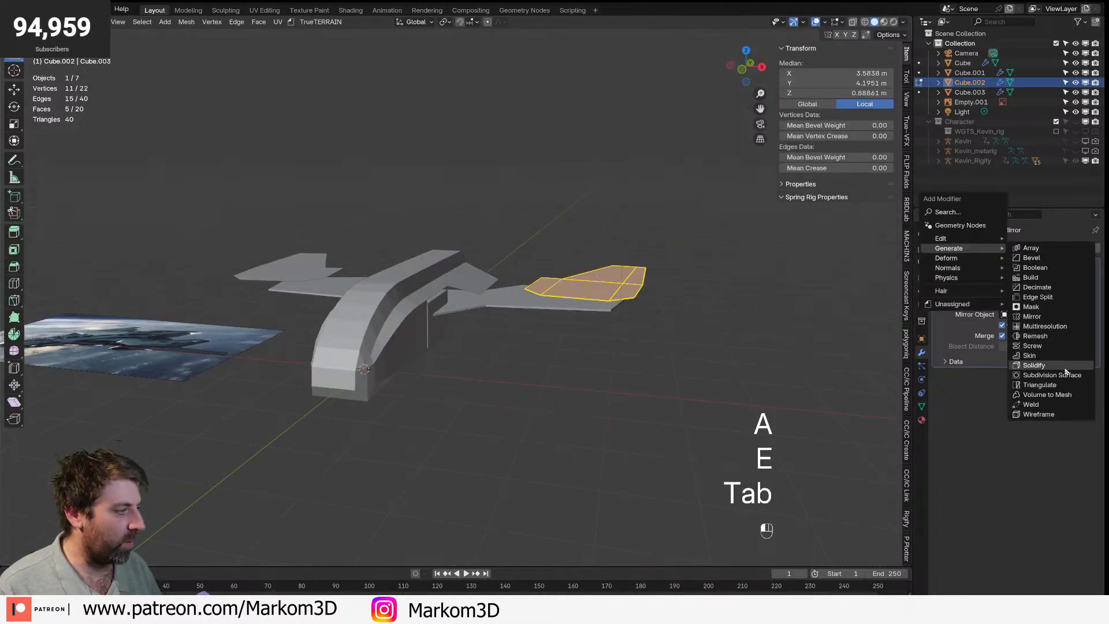
pyautogui.click(1037, 368)
pyautogui.press('KP_Decimal')
pyautogui.press('KP_3')
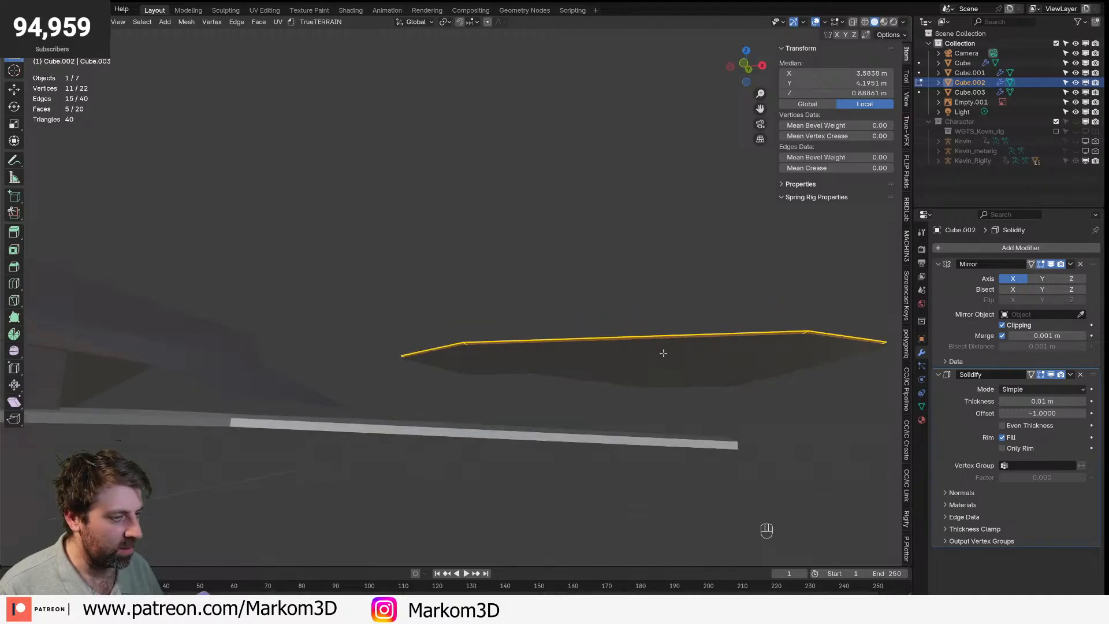
pyautogui.press('KP_1')
pyautogui.press('Tab')
pyautogui.press('s')
pyautogui.press('z')
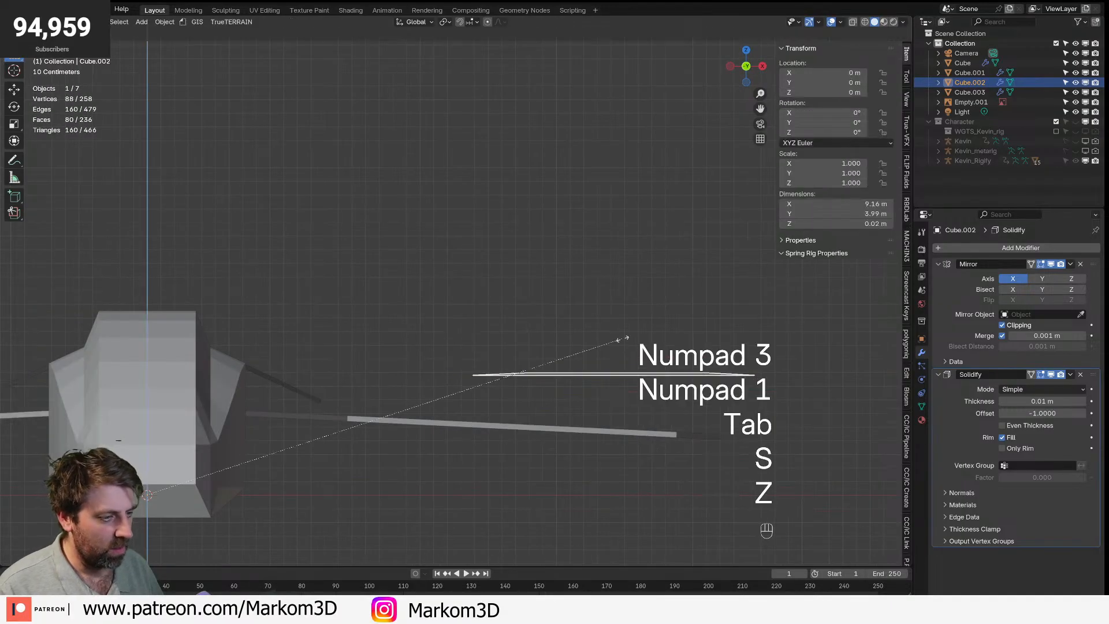
pyautogui.press('Tab')
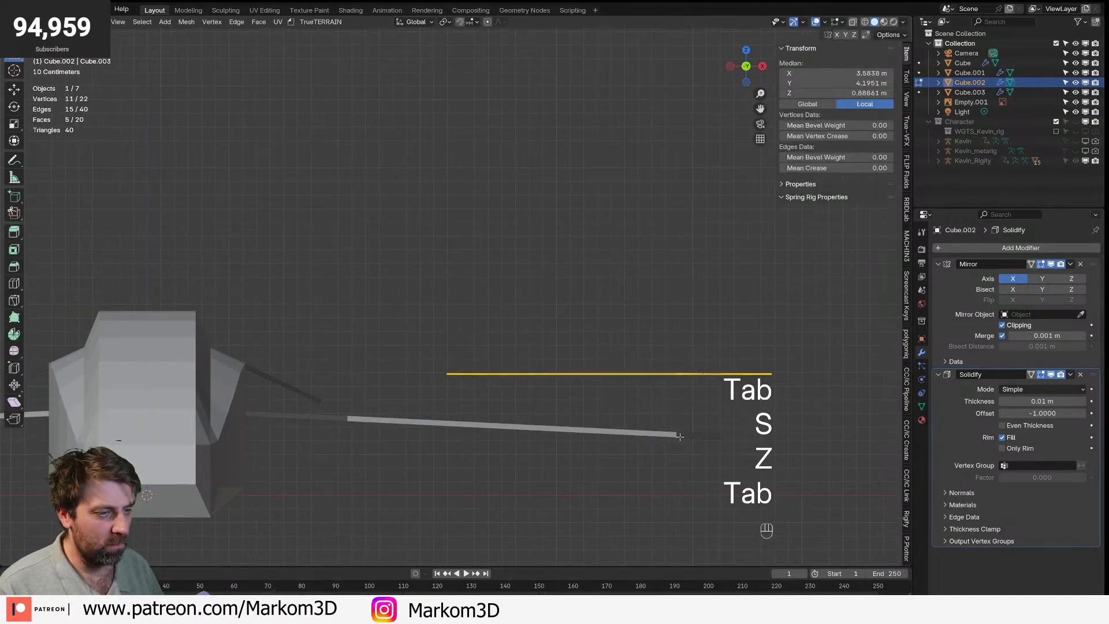
pyautogui.press('Tab')
pyautogui.moveTo(681, 429); pyautogui.dragTo(694, 413, button='middle')
pyautogui.press('a')
pyautogui.press('Tab')
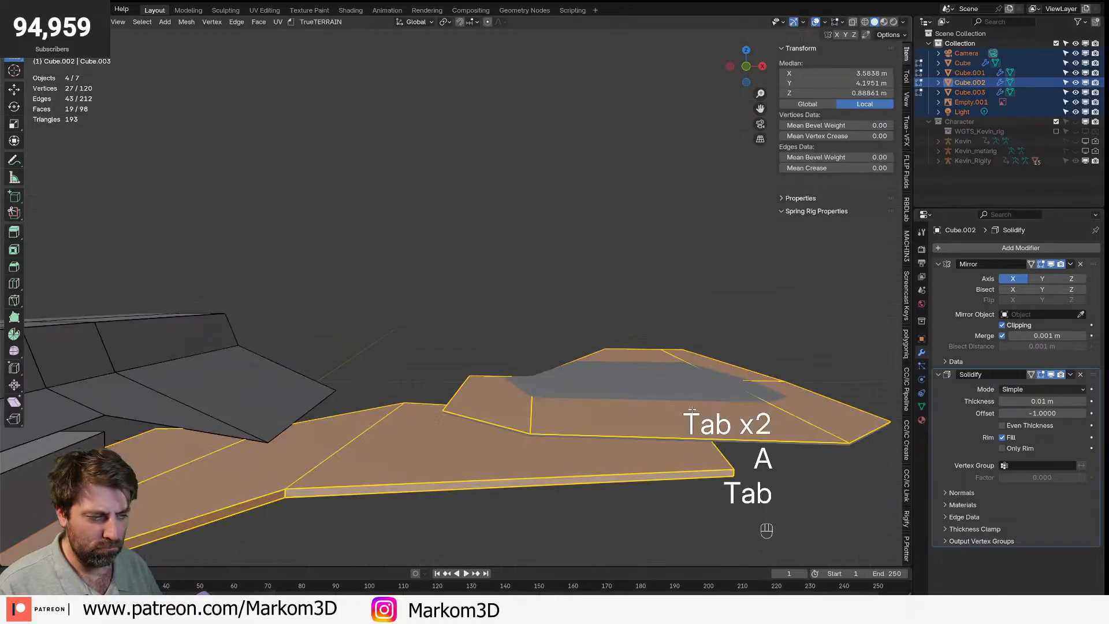
pyautogui.press('Tab')
pyautogui.press('Tab')
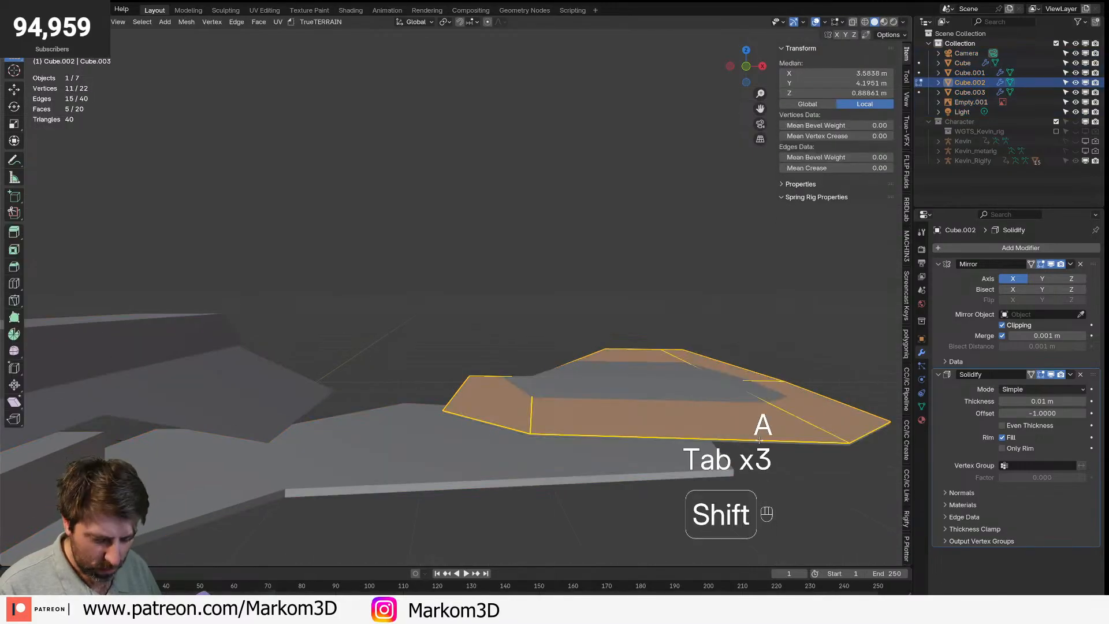
# - Recalculate the outer panel's normals and set its Solidify thickness to 0.05 m with Even Thickness enabled
pyautogui.hotkey('shift', 'n')
pyautogui.moveTo(703, 403); pyautogui.dragTo(762, 417, button='middle')
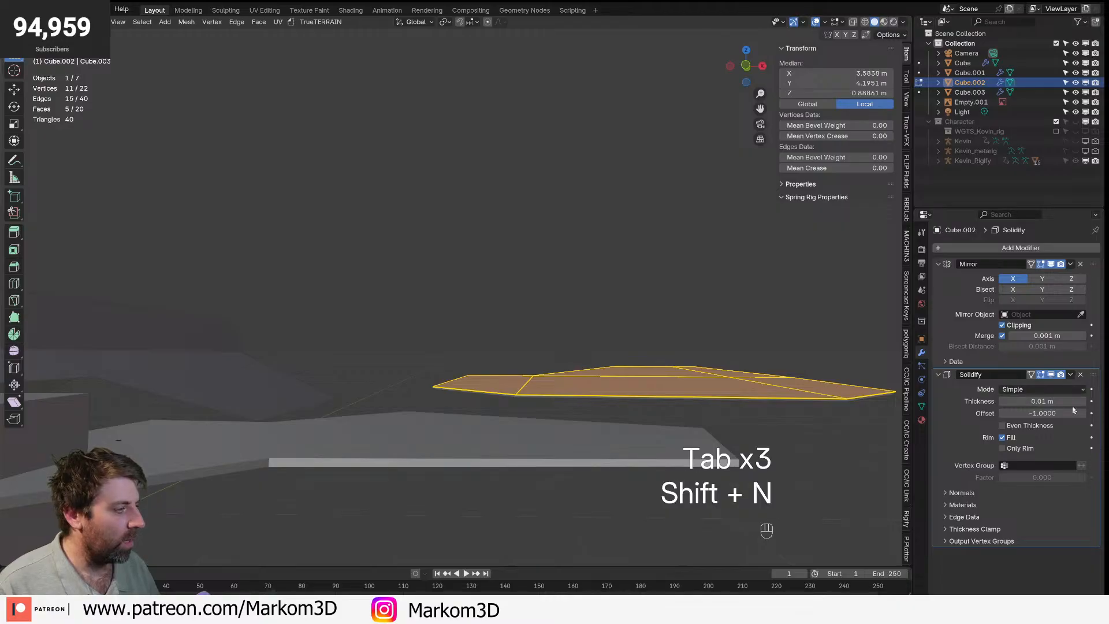
pyautogui.moveTo(1084, 401); pyautogui.dragTo(1098, 401)
pyautogui.press('Tab')
pyautogui.press('Tab')
pyautogui.press('Tab')
pyautogui.press('Tab')
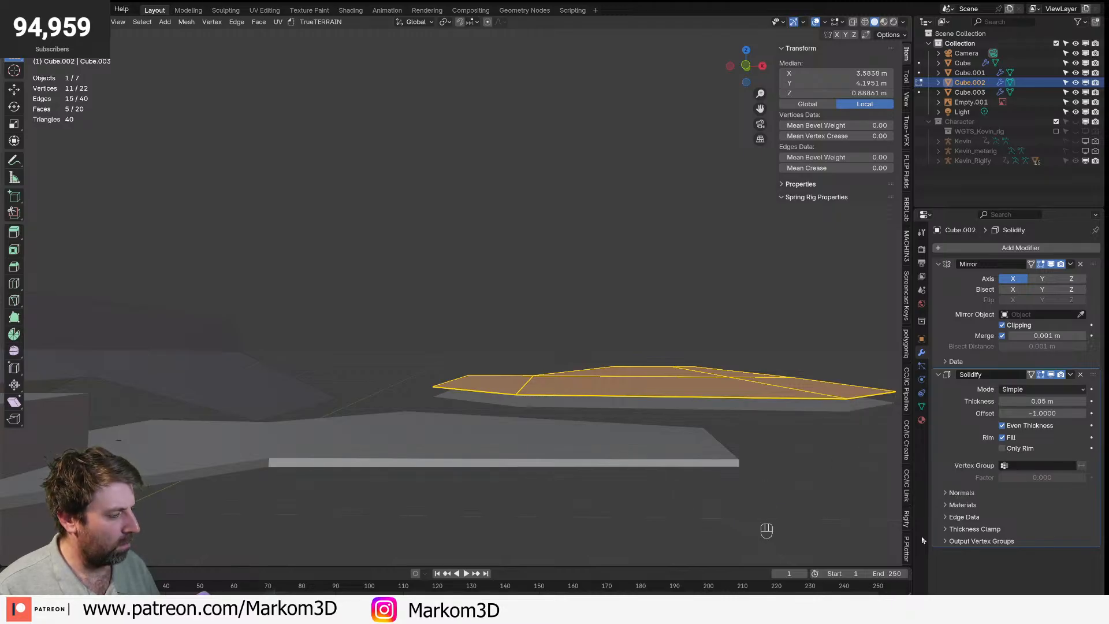
# - Recalculate the normals on all faces of the outer side panel again
pyautogui.moveTo(798, 511); pyautogui.dragTo(525, 382, button='middle')
pyautogui.press('Tab')
pyautogui.press('Tab')
pyautogui.press('a')
pyautogui.hotkey('shift', 'n')
pyautogui.moveTo(603, 397)
pyautogui.mouseDown(button='middle')
pyautogui.moveTo(572, 393)
pyautogui.moveTo(573, 439)
pyautogui.mouseUp(button='middle')
pyautogui.press('Tab')
pyautogui.click(923, 339)
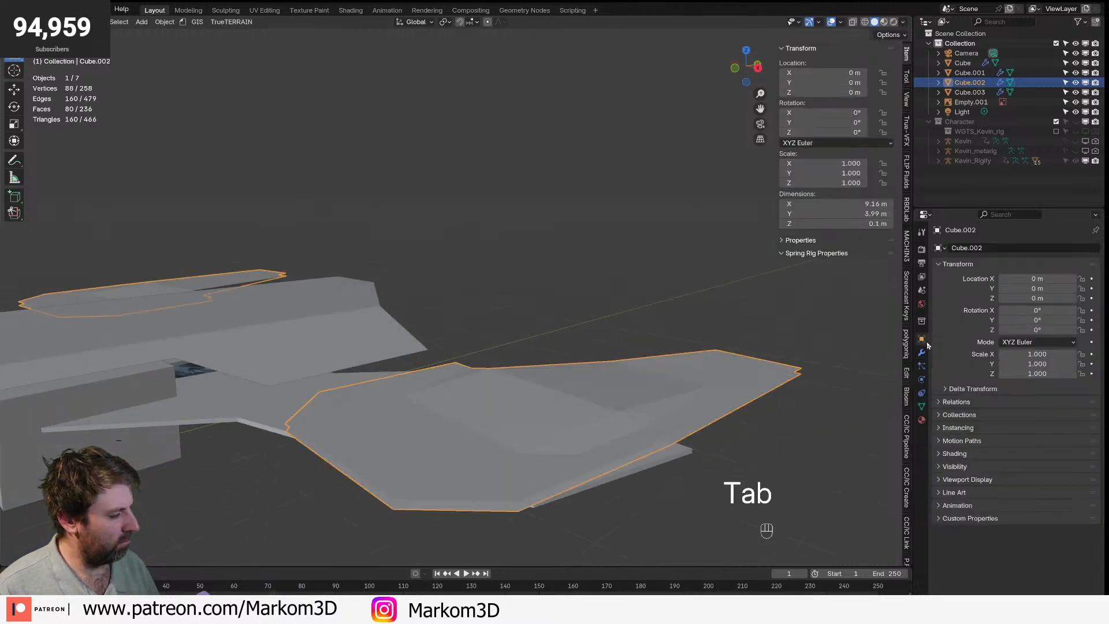
pyautogui.click(922, 407)
pyautogui.moveTo(937, 488); pyautogui.dragTo(937, 396)
pyautogui.scroll(-9, 964, 497)
pyautogui.scroll(-3, 963, 498)
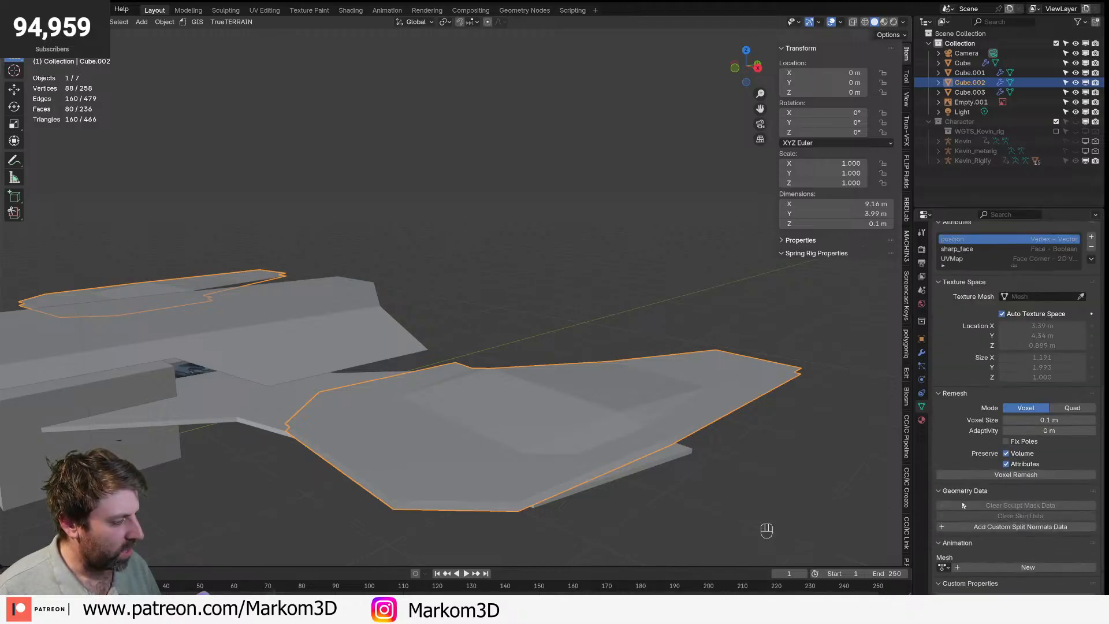
pyautogui.moveTo(627, 436); pyautogui.dragTo(610, 432, button='middle')
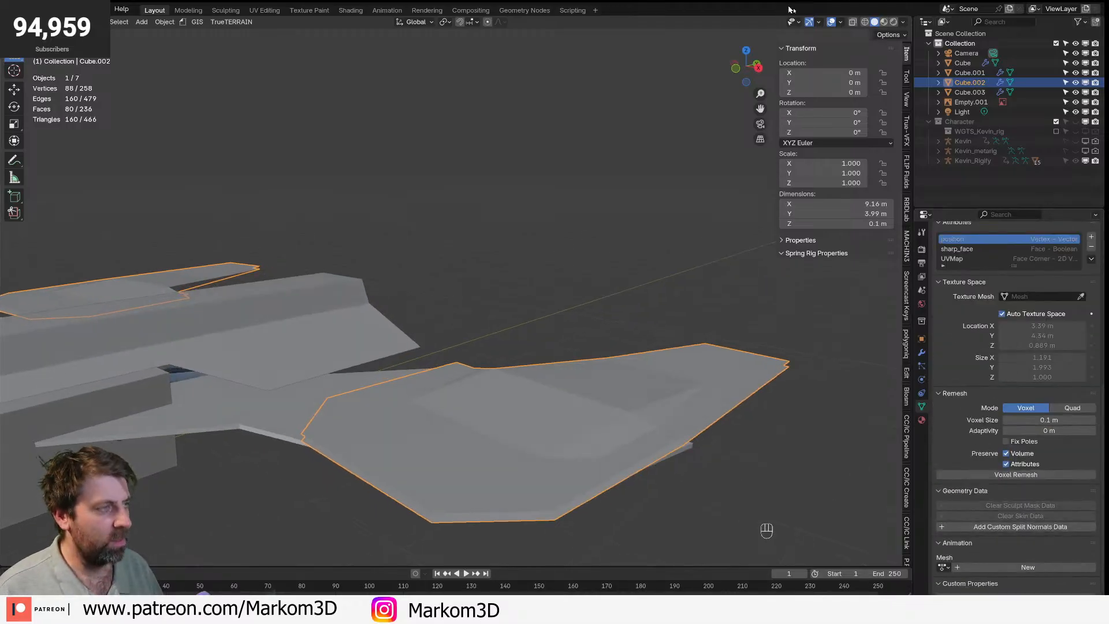
# - Enable the Face Orientation overlay and merge the outer side panel's overlapping vertices by distance
pyautogui.click(841, 22)
pyautogui.click(771, 199)
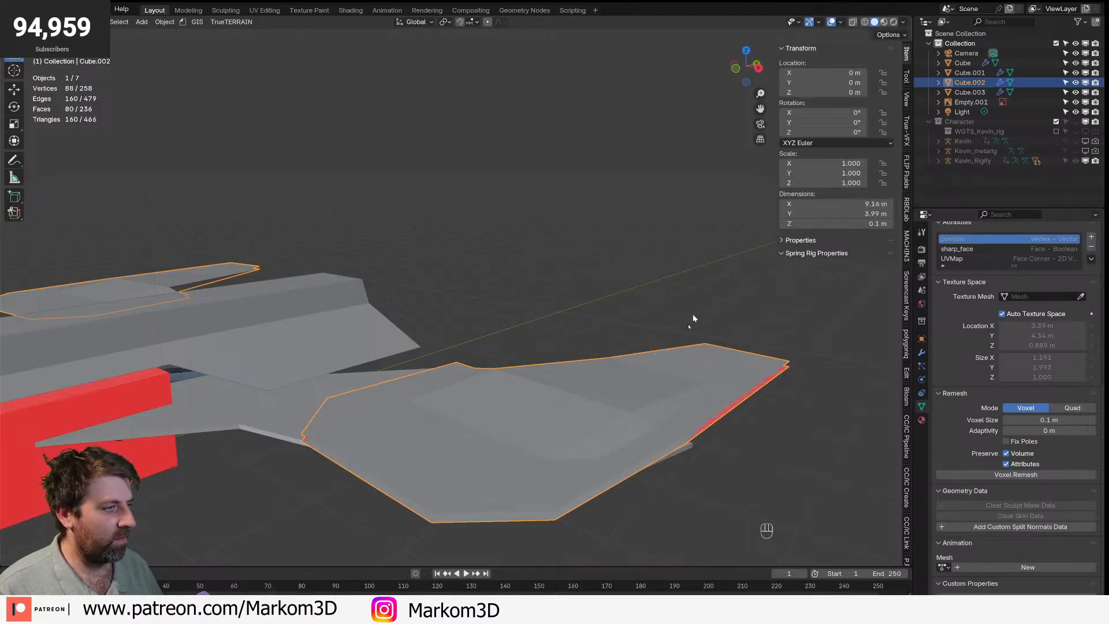
pyautogui.press('Tab')
pyautogui.press('a')
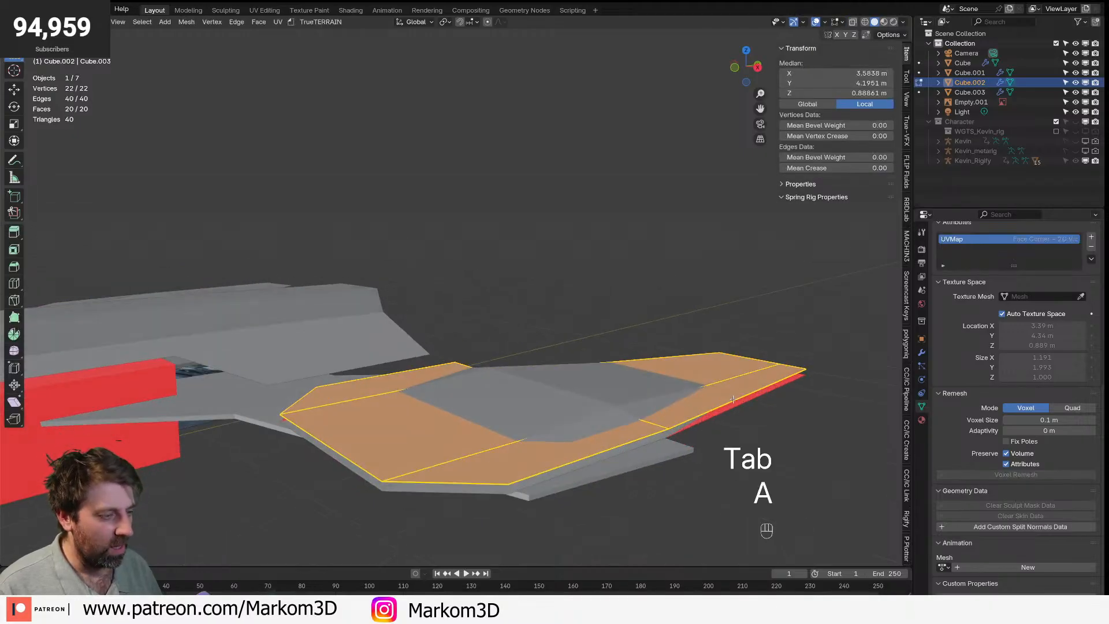
pyautogui.press('m')
pyautogui.click(732, 400)
pyautogui.moveTo(414, 450); pyautogui.dragTo(543, 389, button='middle')
# - Try to delete the three underside faces of the thickened wing
pyautogui.press('Tab')
pyautogui.click(453, 435)
pyautogui.press('Tab')
pyautogui.press('a')
pyautogui.press('3')
pyautogui.click(542, 388)
pyautogui.keyDown('shift'); pyautogui.click(237, 387); pyautogui.keyUp('shift')
pyautogui.keyDown('shift'); pyautogui.click(200, 377); pyautogui.keyUp('shift')
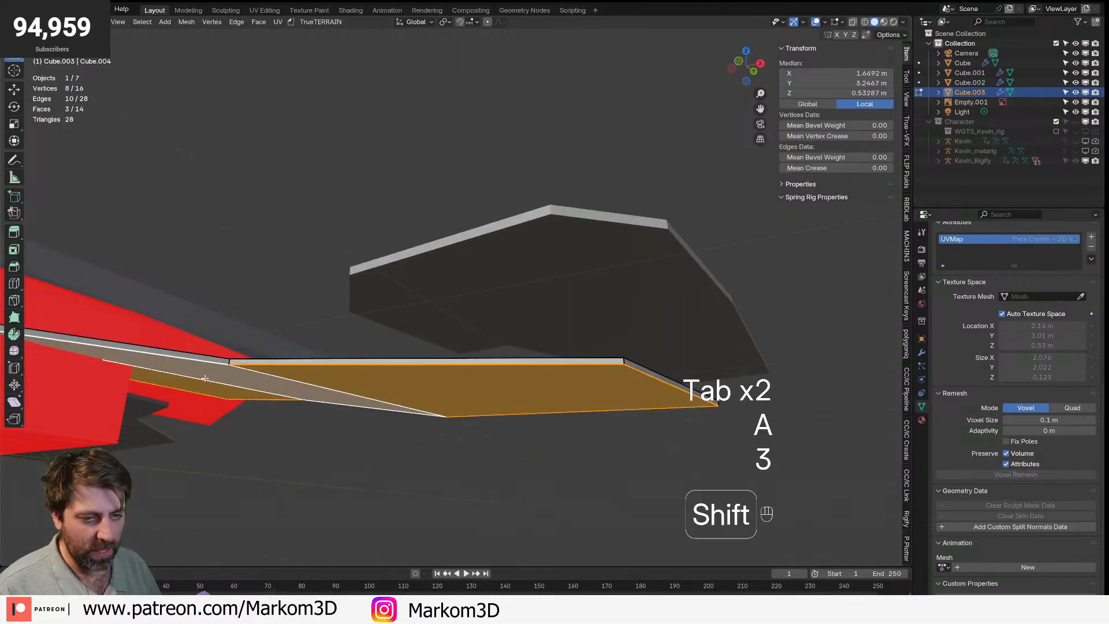
pyautogui.press('Delete')
pyautogui.click(217, 399)
pyautogui.press('Tab')
pyautogui.moveTo(307, 414); pyautogui.dragTo(526, 372, button='middle')
pyautogui.press('Tab')
# - Undo the face deletion and delete the rest of the wing, keeping only the three selected underside faces
pyautogui.hotkey('ctrl', 'z')
pyautogui.hotkey('ctrl', 'z')
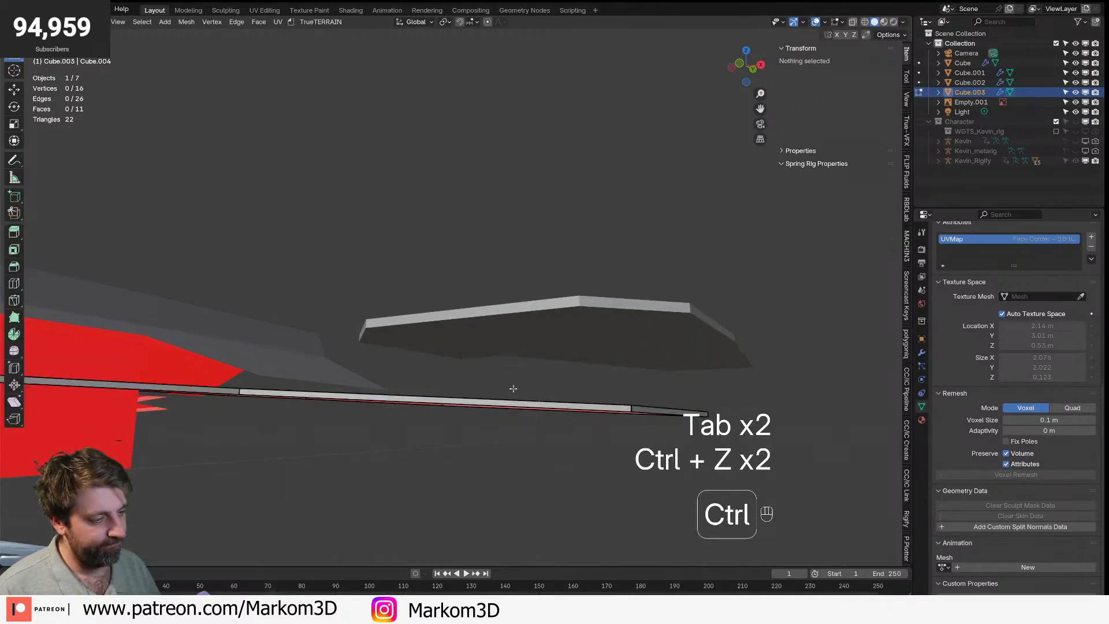
pyautogui.hotkey('ctrl', 'z')
pyautogui.press('End')
pyautogui.press('Delete')
pyautogui.click(513, 390)
pyautogui.press('Tab')
# - Copy the outer side panel's Solidify modifier to the wing
pyautogui.click(921, 352)
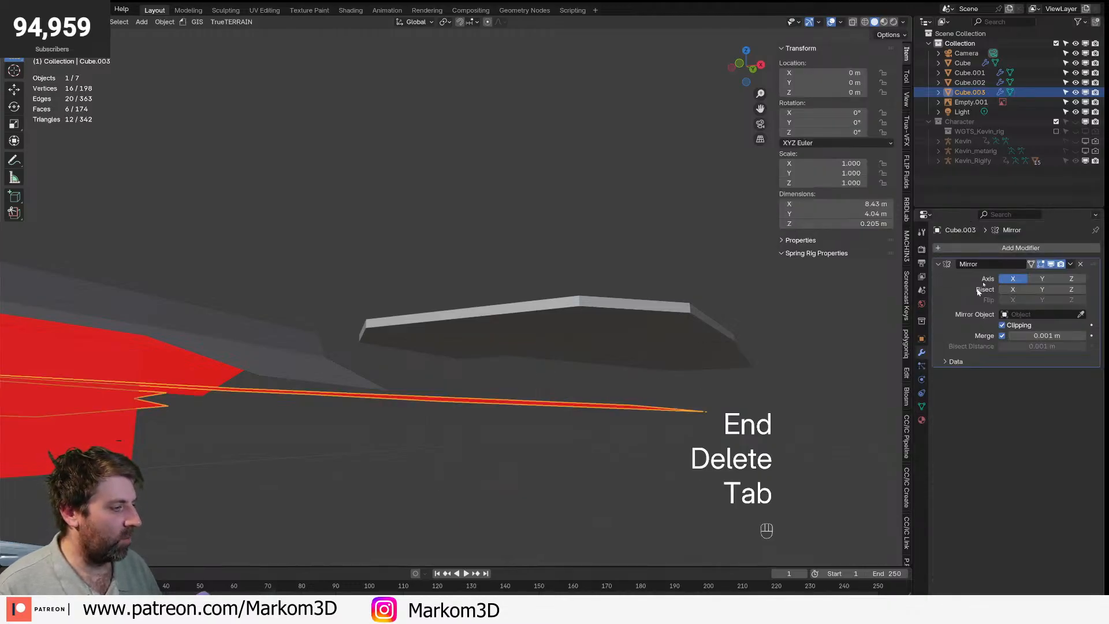
pyautogui.click(601, 334)
pyautogui.keyDown('shift'); pyautogui.click(561, 404); pyautogui.keyUp('shift')
pyautogui.keyDown('shift'); pyautogui.click(612, 337); pyautogui.keyUp('shift')
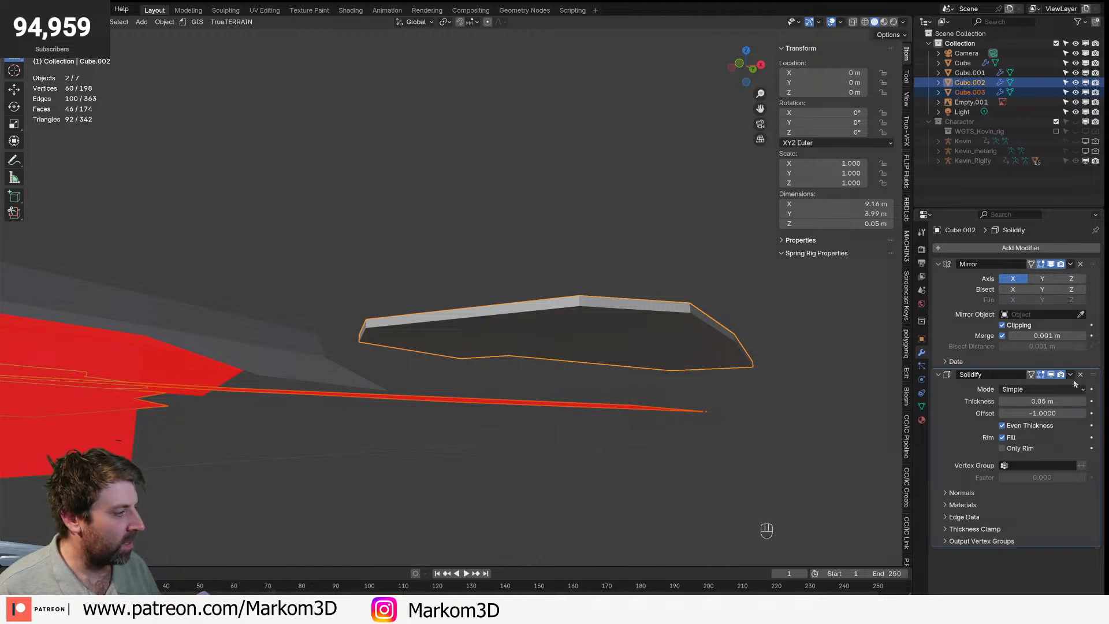
pyautogui.click(1071, 374)
pyautogui.click(1035, 404)
pyautogui.click(454, 475)
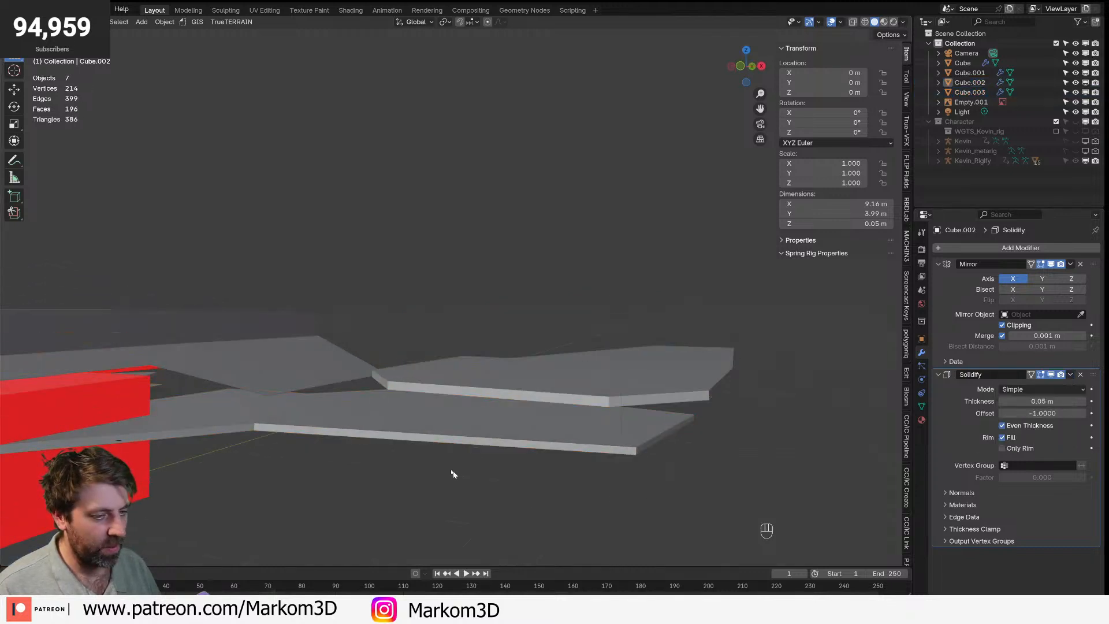
# - Recalculate the normals of the inverted block beneath the hull so its faces point outward
pyautogui.scroll(-5, 420, 404)
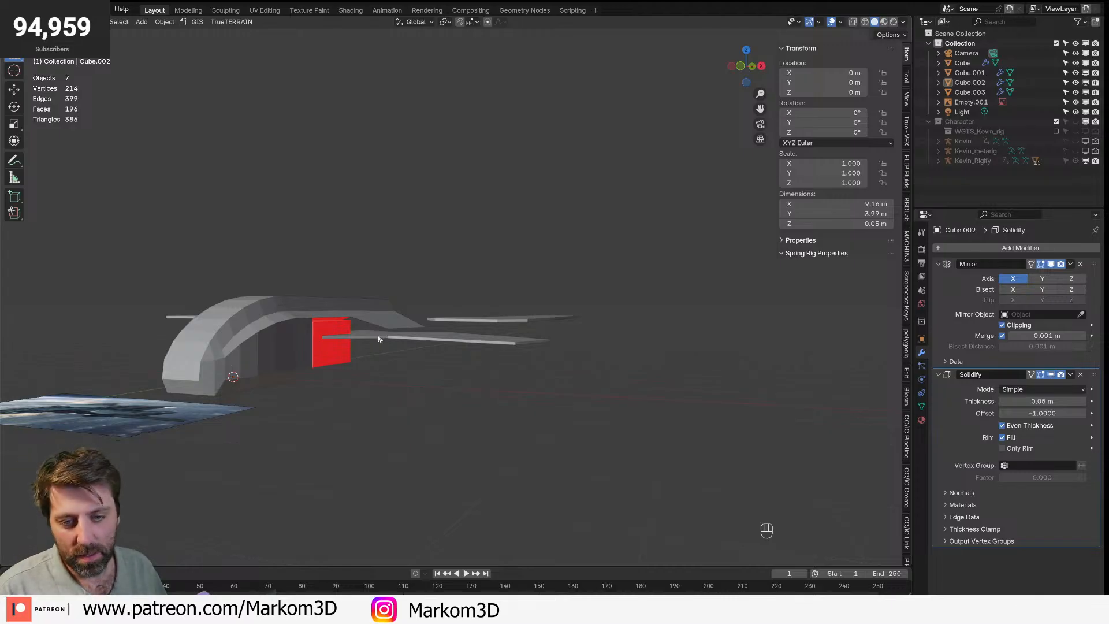
pyautogui.scroll(5, 387, 359)
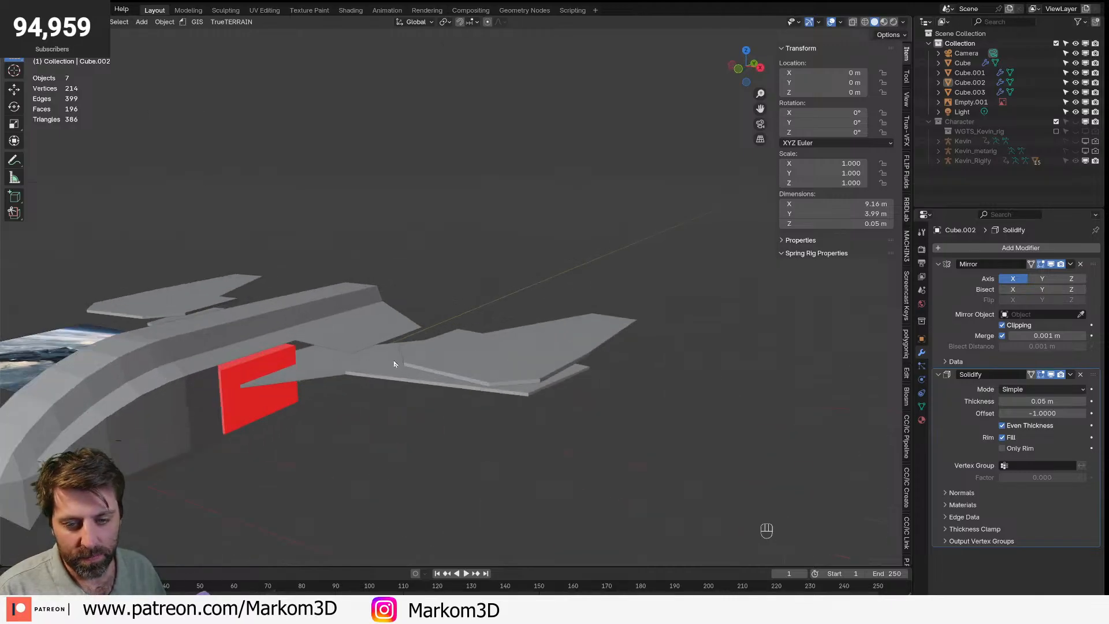
pyautogui.click(403, 350)
pyautogui.scroll(2, 403, 375)
pyautogui.click(185, 416)
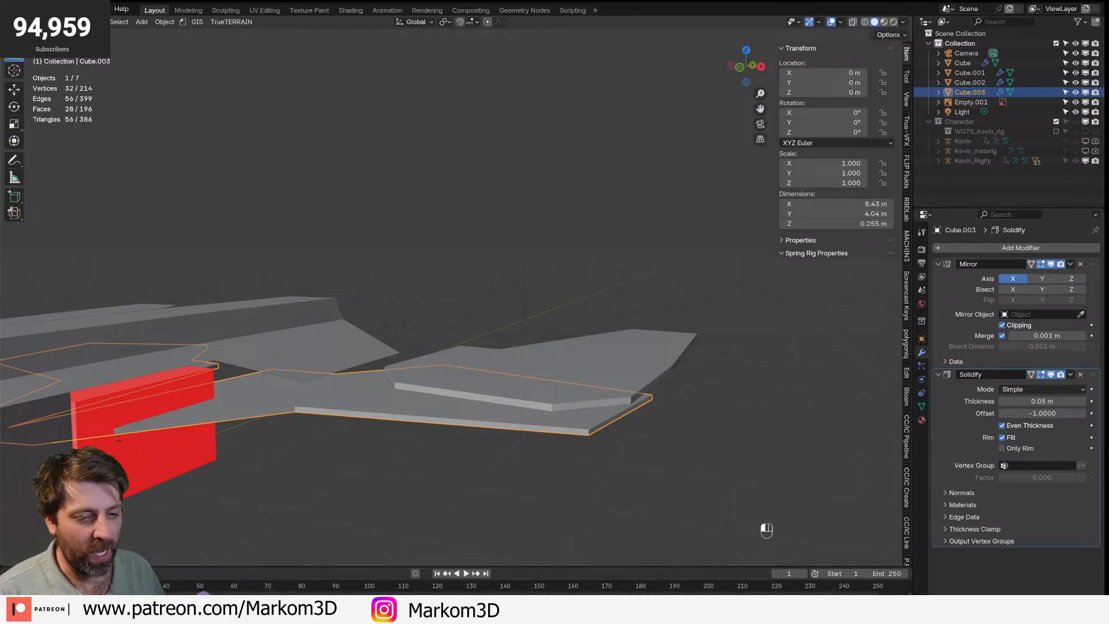
pyautogui.press('Tab')
pyautogui.press('a')
pyautogui.hotkey('shift', 'n')
pyautogui.moveTo(261, 425); pyautogui.dragTo(275, 433, button='middle')
pyautogui.scroll(-4, 275, 434)
pyautogui.press('Tab')
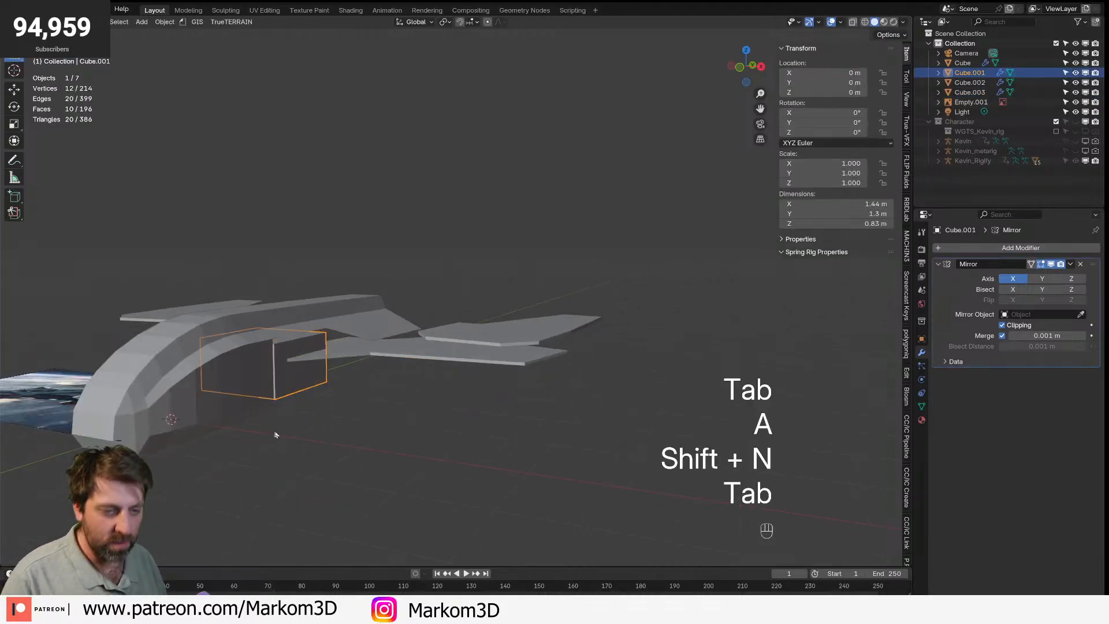
pyautogui.scroll(3, 289, 437)
pyautogui.press('Tab')
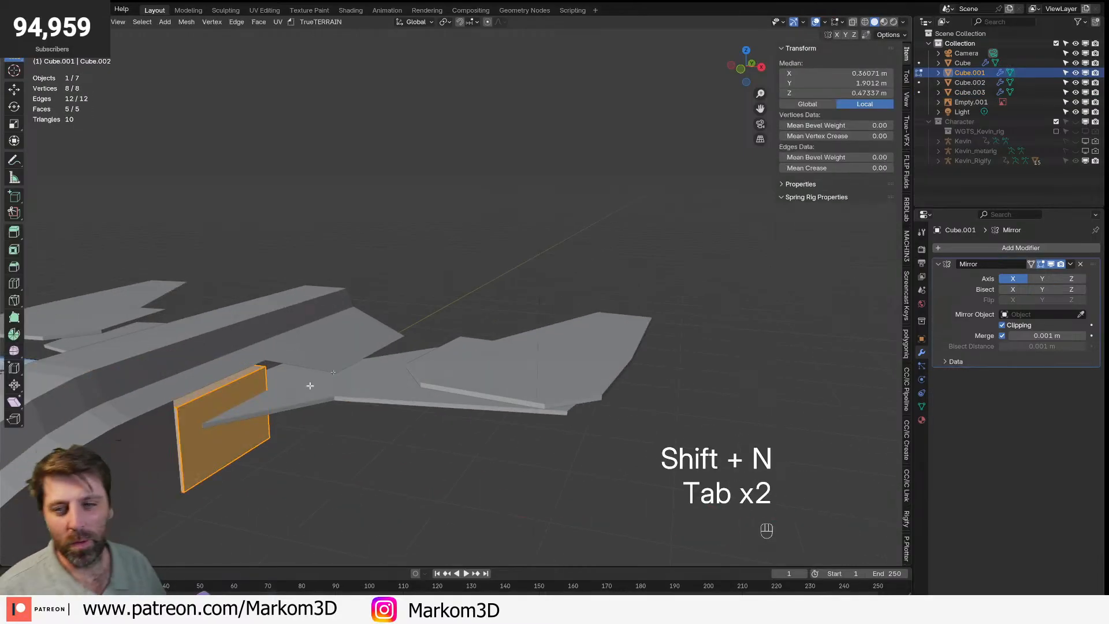
# - Duplicate the reference image, place the copy behind the ship and tilt it upright to about 76° on local X
pyautogui.scroll(-7, 270, 425)
pyautogui.keyDown('shift'); pyautogui.moveTo(341, 271); pyautogui.dragTo(471, 332, button='middle'); pyautogui.keyUp('shift')
pyautogui.moveTo(470, 333); pyautogui.dragTo(476, 408, button='middle')
pyautogui.scroll(1, 477, 408)
pyautogui.click(350, 340)
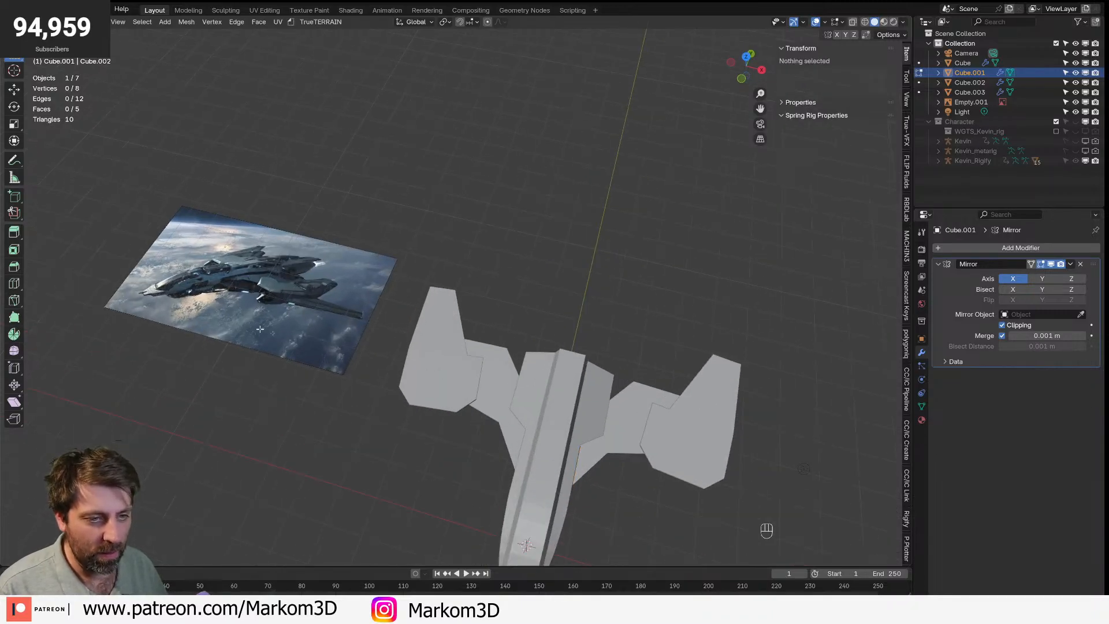
pyautogui.press('Tab')
pyautogui.click(349, 338)
pyautogui.hotkey('shift', 'd')
pyautogui.click(534, 208)
pyautogui.press('r')
pyautogui.press('x')
pyautogui.press('x')
pyautogui.click(532, 193)
# - Shorten the wing in top view wireframe by moving its two outer tip vertices inward toward the hull
pyautogui.moveTo(532, 193); pyautogui.dragTo(592, 376, button='middle')
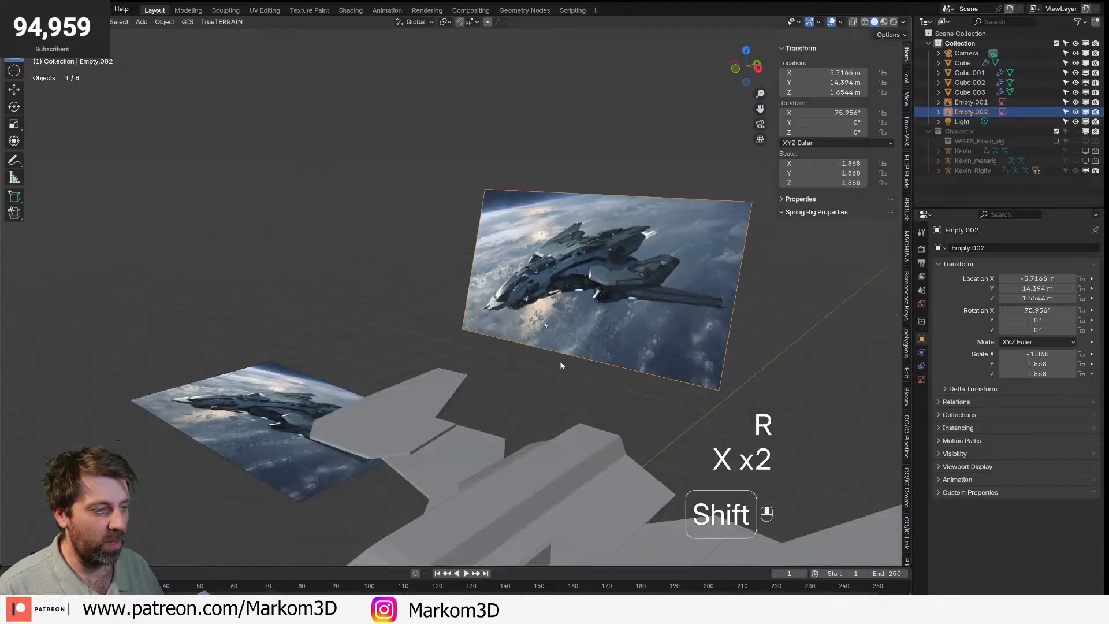
pyautogui.keyDown('shift'); pyautogui.moveTo(601, 448); pyautogui.dragTo(517, 289, button='middle'); pyautogui.keyUp('shift')
pyautogui.scroll(2, 518, 312)
pyautogui.moveTo(520, 332); pyautogui.dragTo(584, 347, button='middle')
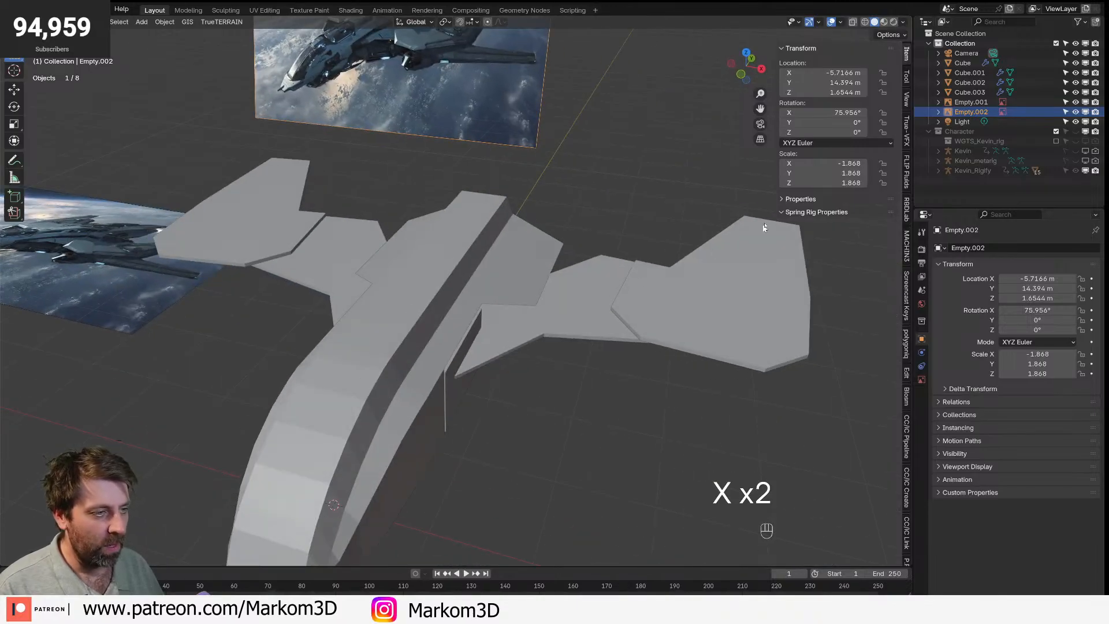
pyautogui.click(618, 311)
pyautogui.press('KP_7')
pyautogui.press('Tab')
pyautogui.press('z')
pyautogui.press('1')
pyautogui.click(595, 265)
pyautogui.keyDown('shift'); pyautogui.click(585, 314); pyautogui.keyUp('shift')
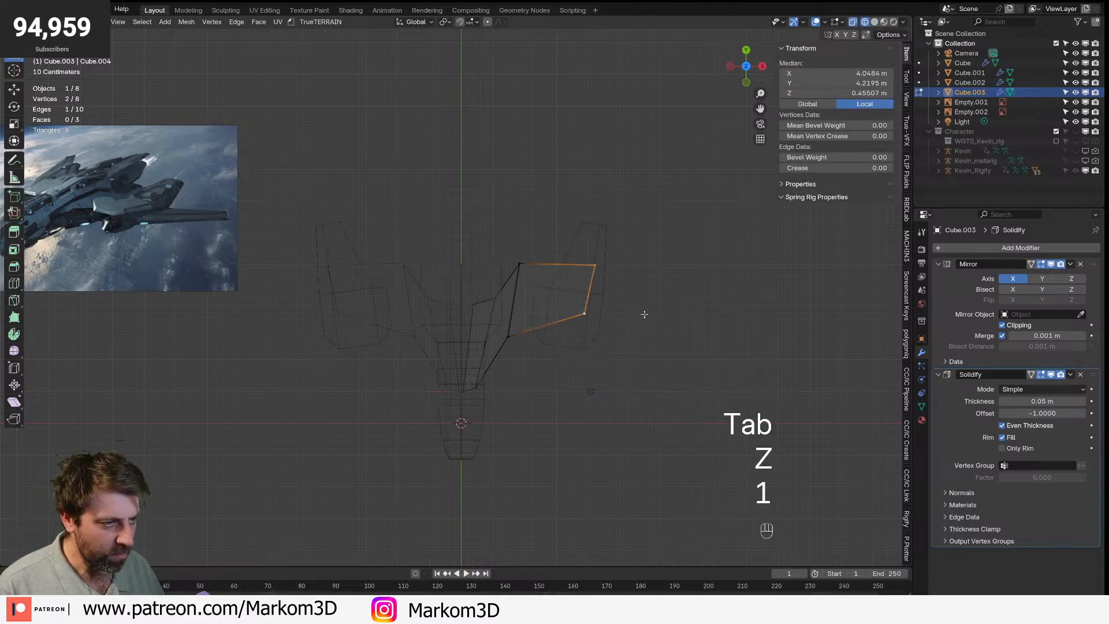
pyautogui.press('g')
pyautogui.click(585, 312)
pyautogui.press('Tab')
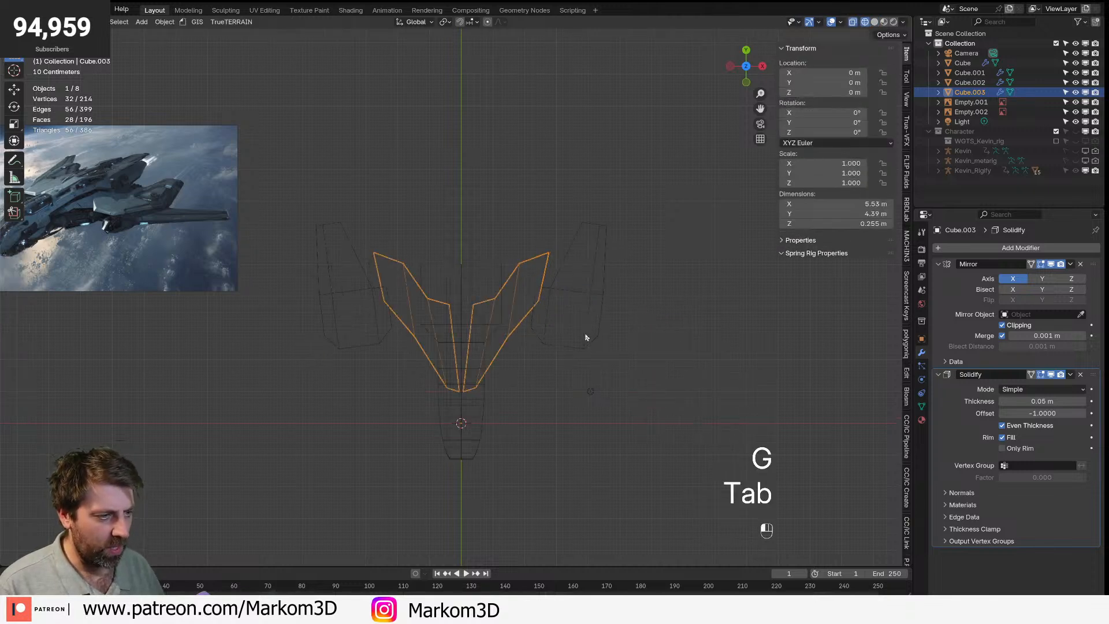
# - Scale down the whole outer side panel, then move and rotate it to sit over the shortened wing's tip
pyautogui.click(585, 337)
pyautogui.press('Tab')
pyautogui.press('s')
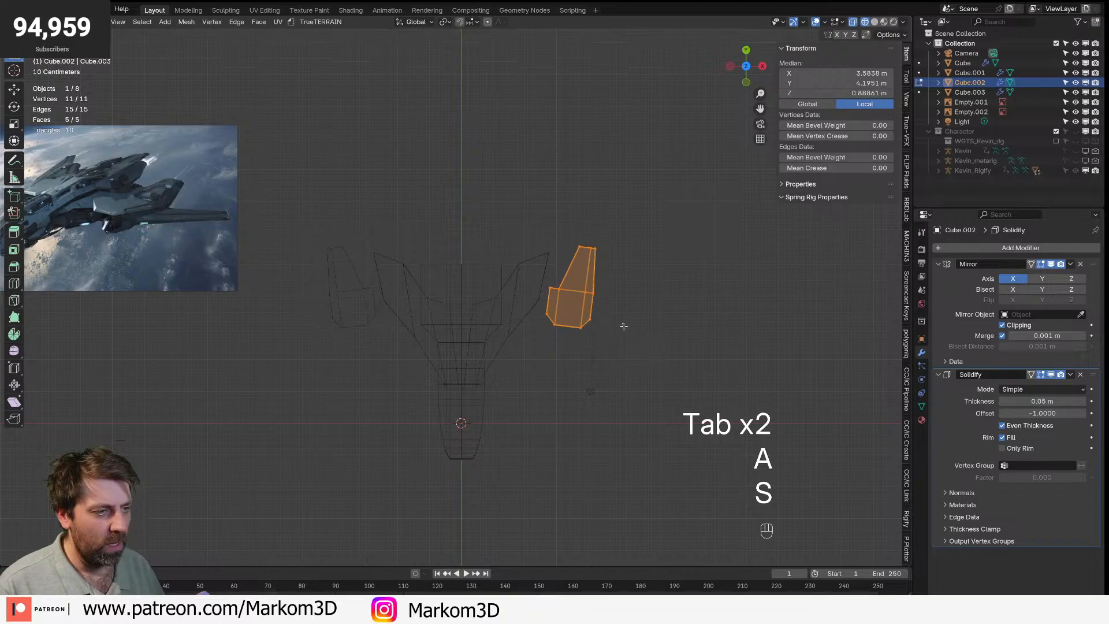
pyautogui.press('g')
pyautogui.press('r')
pyautogui.click(587, 309)
pyautogui.moveTo(527, 411); pyautogui.dragTo(506, 340, button='middle')
pyautogui.scroll(3, 507, 342)
pyautogui.press('z')
pyautogui.click(588, 345)
pyautogui.press('Tab')
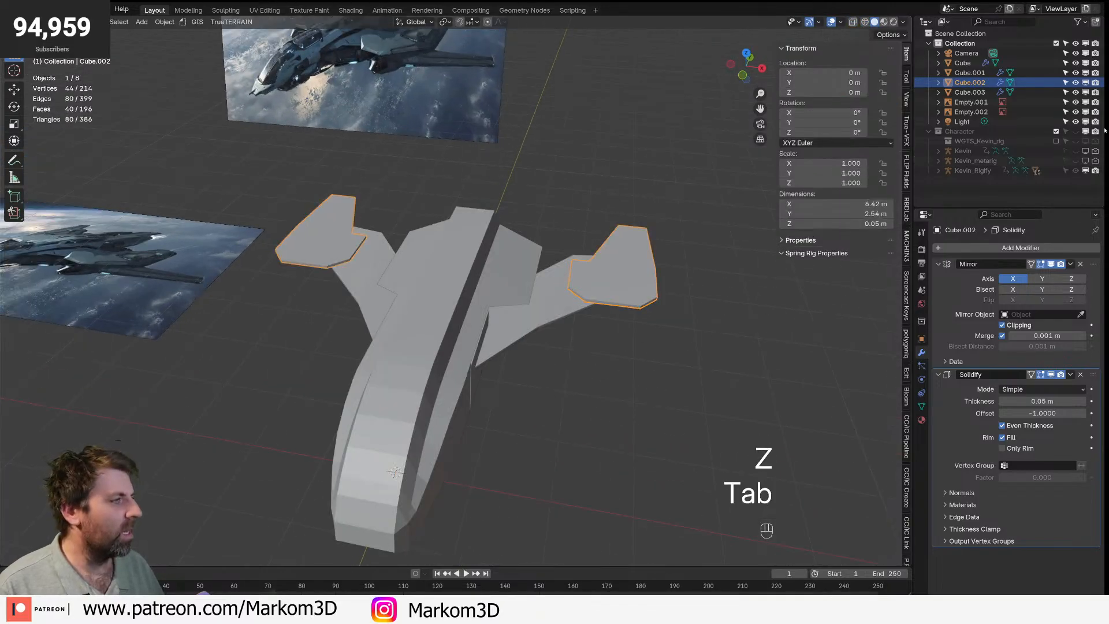
# - Show the Character collection and clear the selection
pyautogui.click(1075, 132)
pyautogui.moveTo(517, 370); pyautogui.dragTo(577, 282, button='middle')
pyautogui.hotkey('alt', 'a')
# - Try to scale, move and rotate the entire hull mesh in side view
pyautogui.click(590, 303)
pyautogui.press('KP_3')
pyautogui.press('Tab')
pyautogui.press('a')
pyautogui.press('s')
pyautogui.press('z')
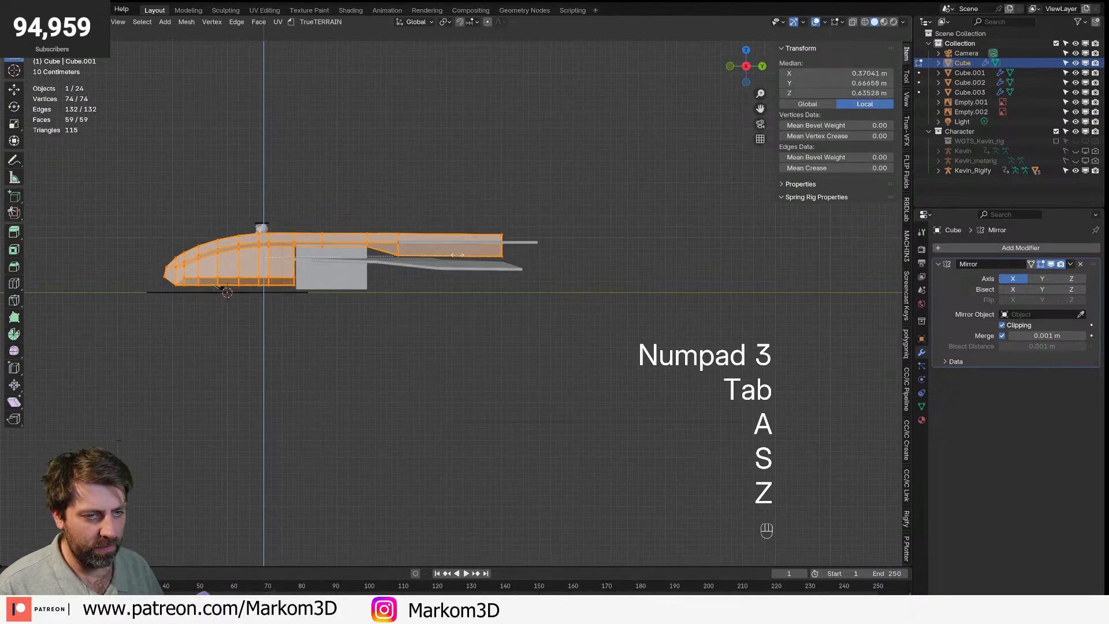
pyautogui.press('g')
pyautogui.press('r')
pyautogui.click(518, 330)
pyautogui.hotkey('ctrl', 'z')
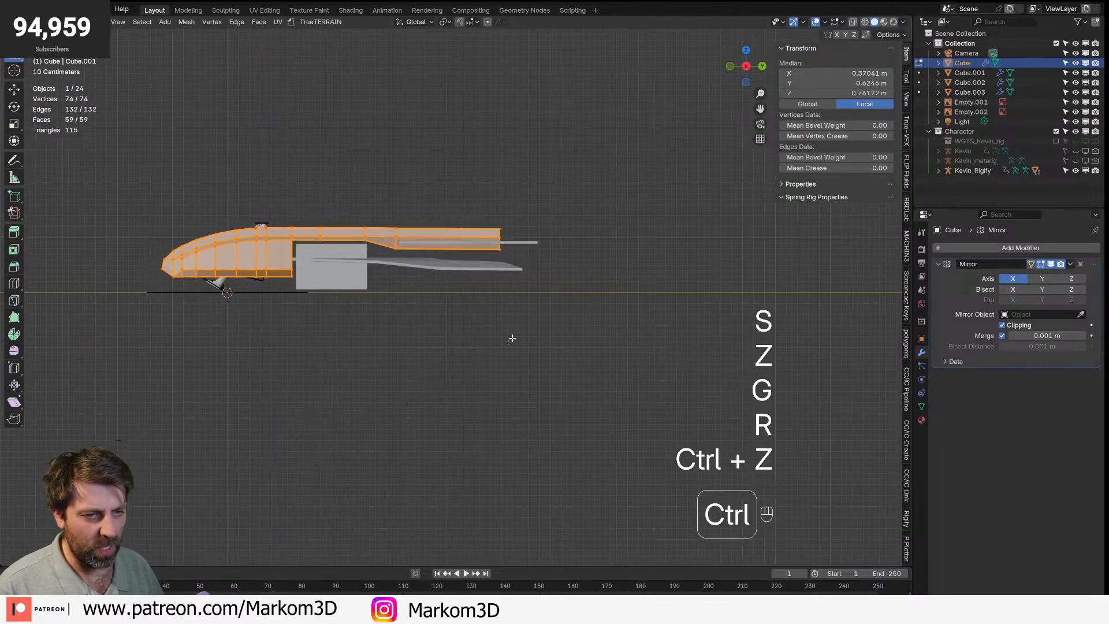
pyautogui.hotkey('ctrl', 'z')
pyautogui.hotkey('ctrl', 'z')
# - Try to stretch the hull's front nose face forward along Y with proportional editing
pyautogui.moveTo(275, 330); pyautogui.dragTo(370, 295, button='middle')
pyautogui.press('3')
pyautogui.click(317, 270)
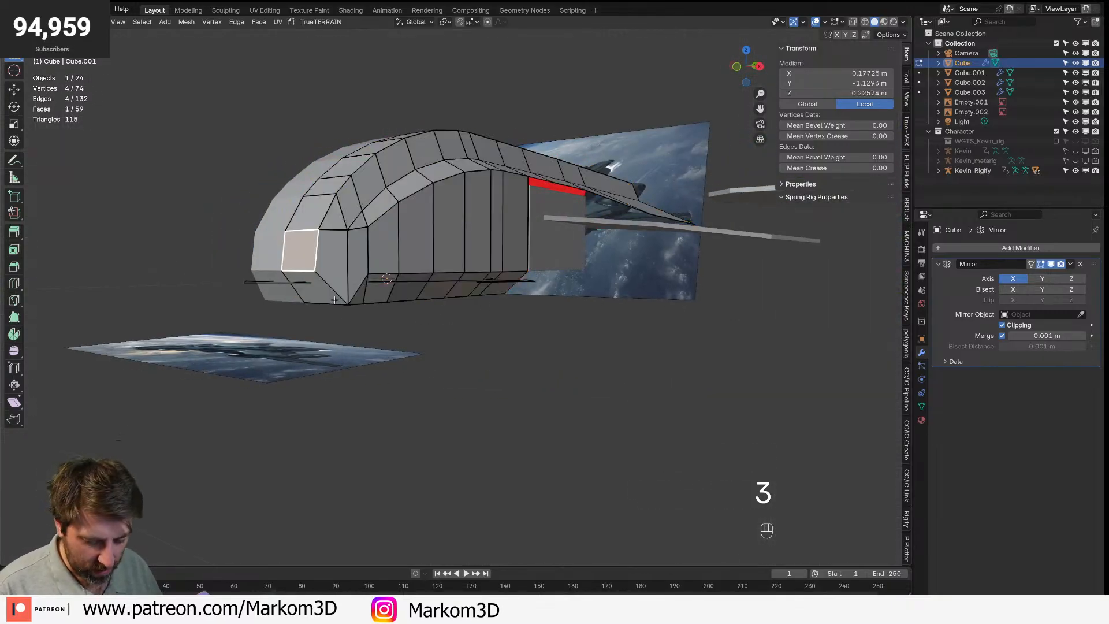
pyautogui.press('g')
pyautogui.press('y')
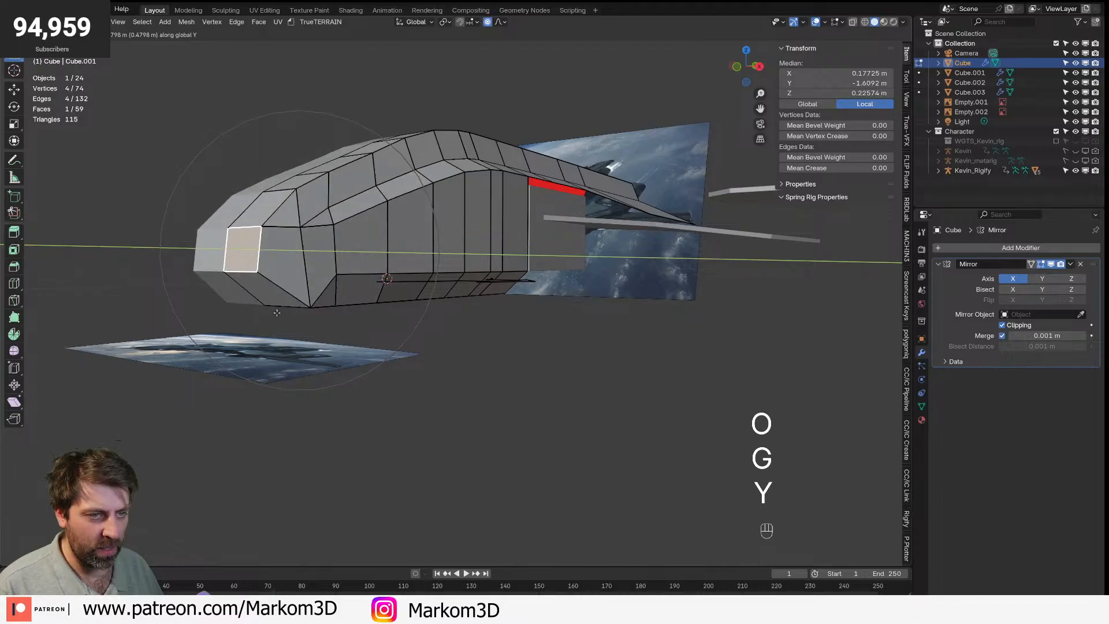
pyautogui.scroll(-3, 265, 313)
pyautogui.click(244, 334)
pyautogui.press('z')
pyautogui.moveTo(352, 325); pyautogui.dragTo(317, 350, button='middle')
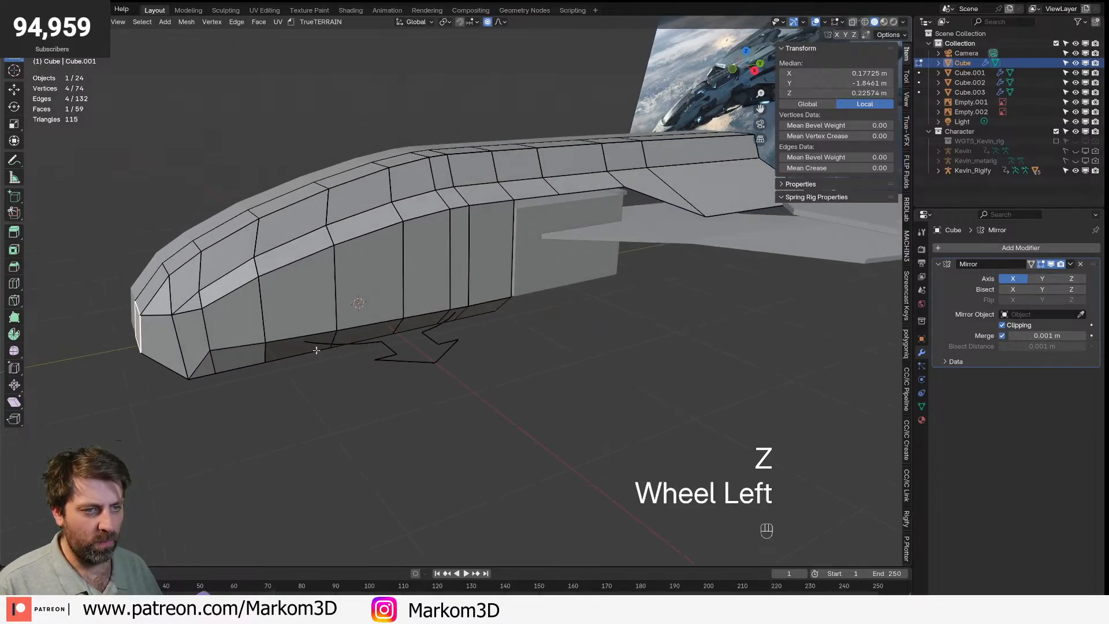
# - Undo the nose stretch and pull the nose face forward along Y to about -2.01 m with a wider proportional falloff
pyautogui.hotkey('ctrl', 'z')
pyautogui.hotkey('ctrl', 'z')
pyautogui.press('g')
pyautogui.press('y')
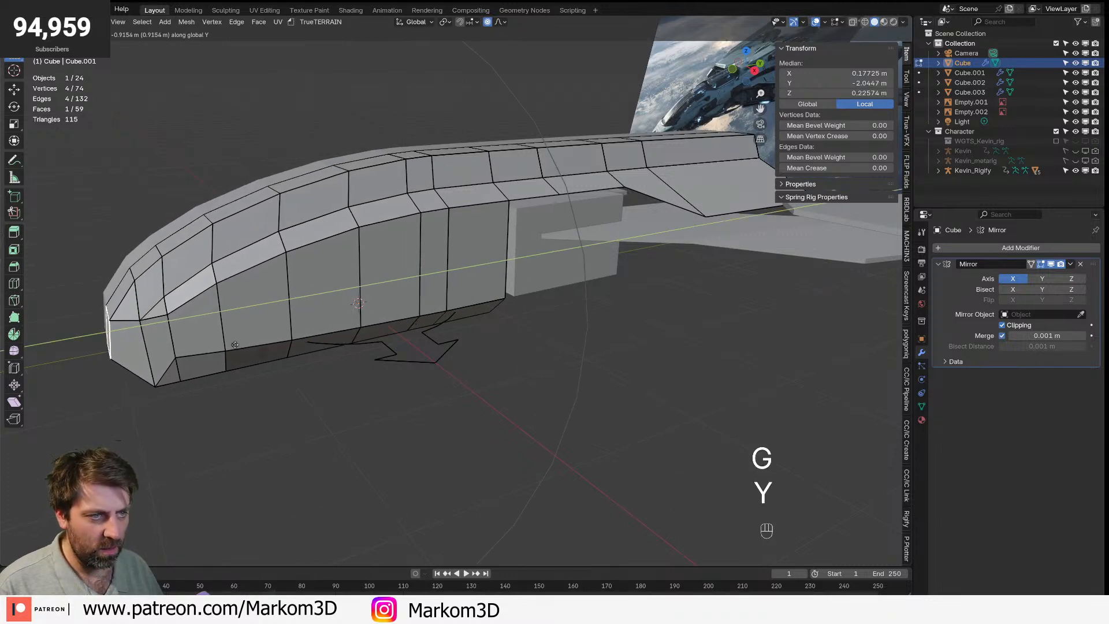
pyautogui.click(312, 348)
# - Flatten the hull's nose along Z with a proportional size of 2.59 and check the shape in object mode
pyautogui.press('s')
pyautogui.press('z')
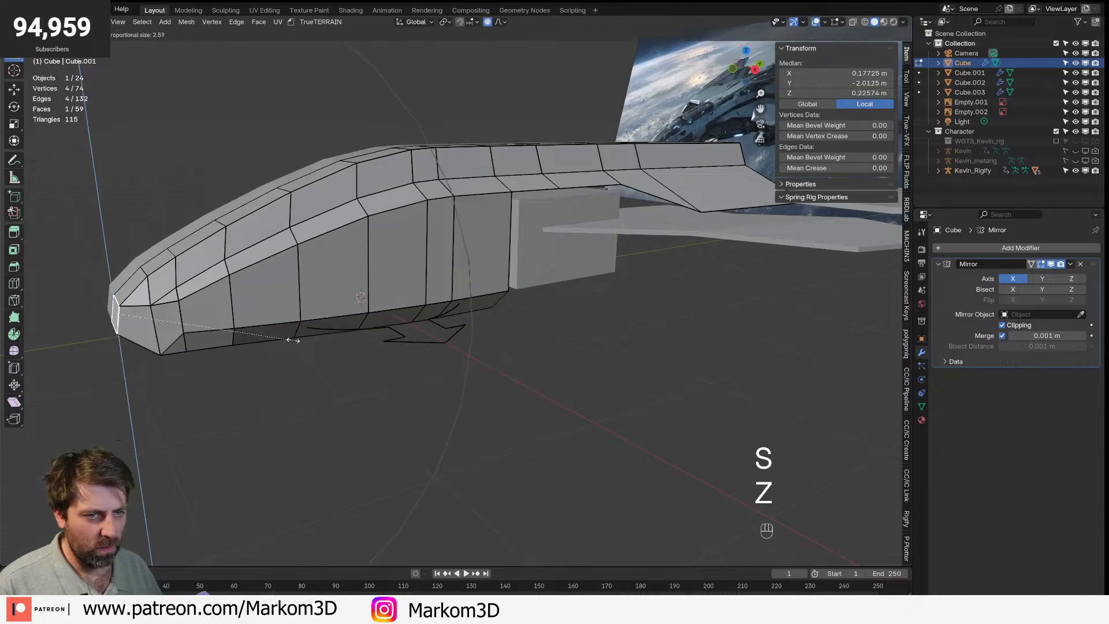
pyautogui.click(268, 327)
pyautogui.moveTo(269, 327); pyautogui.dragTo(397, 320, button='middle')
pyautogui.press('Tab')
pyautogui.press('Tab')
pyautogui.press('Tab')
pyautogui.hscroll(-8, 408, 301)
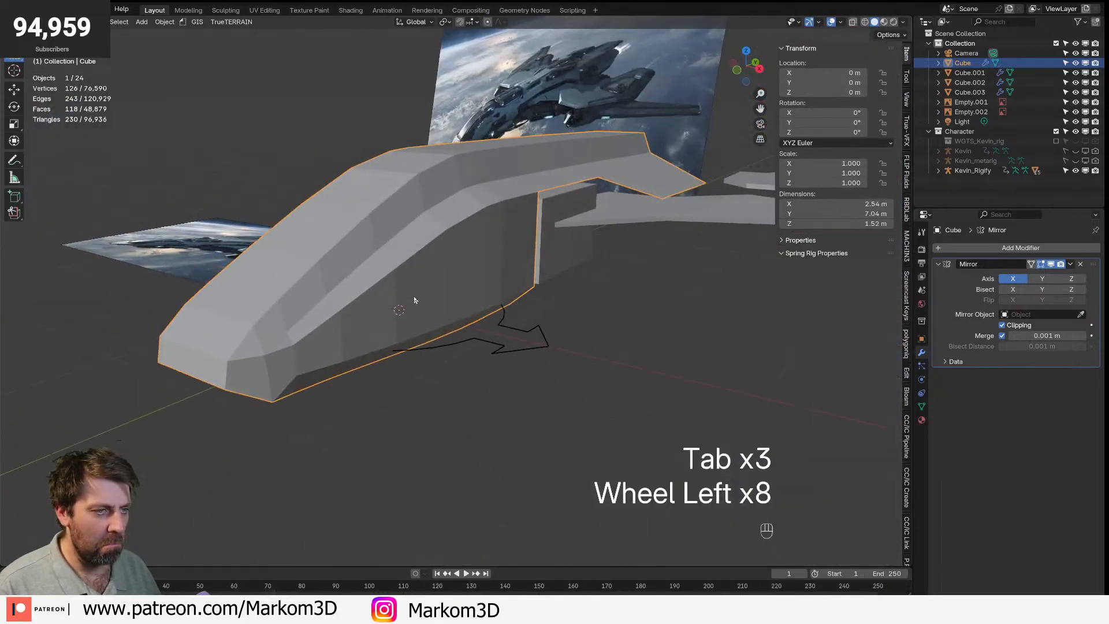
pyautogui.keyDown('shift'); pyautogui.hscroll(-1, 435, 299); pyautogui.keyUp('shift')
# - Flatten the whole wing in front view by scaling it to 0 along Z with proportional editing off
pyautogui.click(473, 333)
pyautogui.press('KP_3')
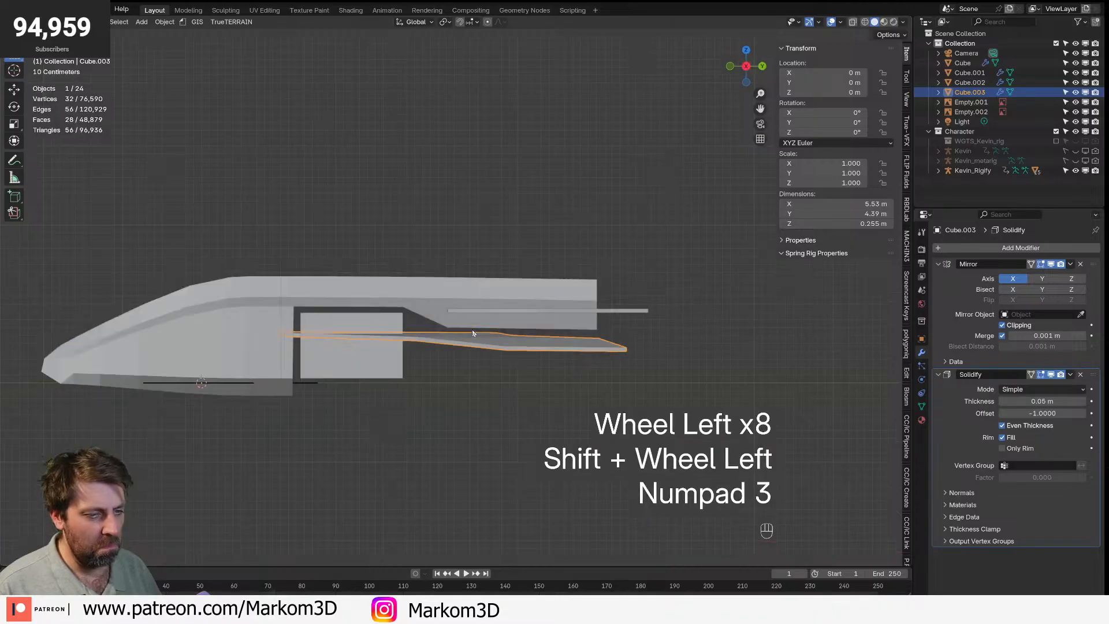
pyautogui.press('KP_1')
pyautogui.press('Tab')
pyautogui.press('a')
pyautogui.press('Tab')
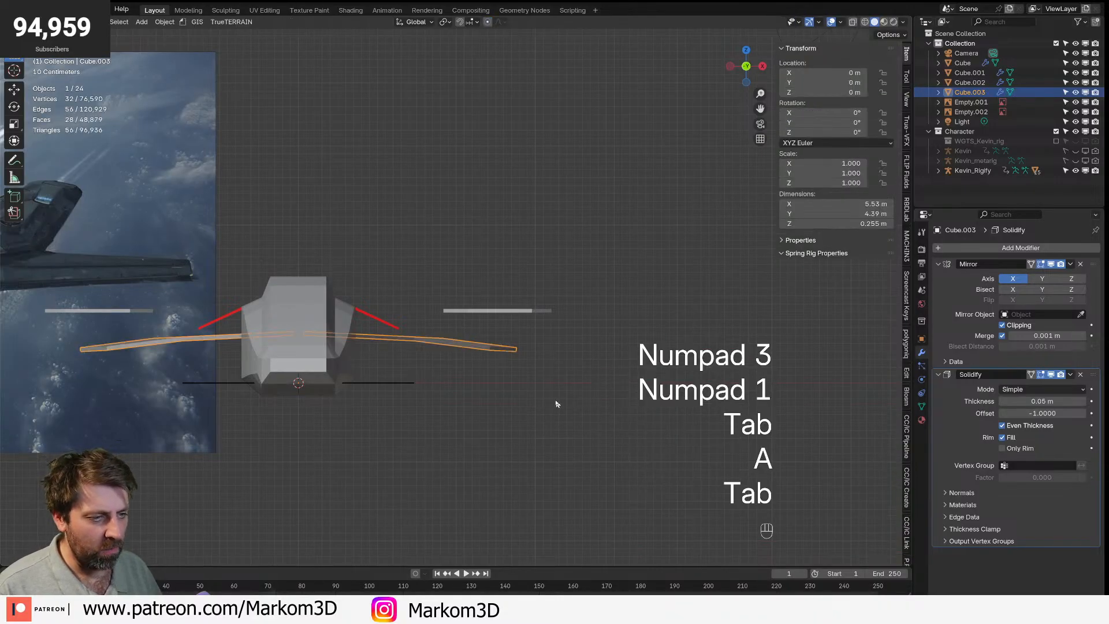
pyautogui.press('Tab')
pyautogui.press('s')
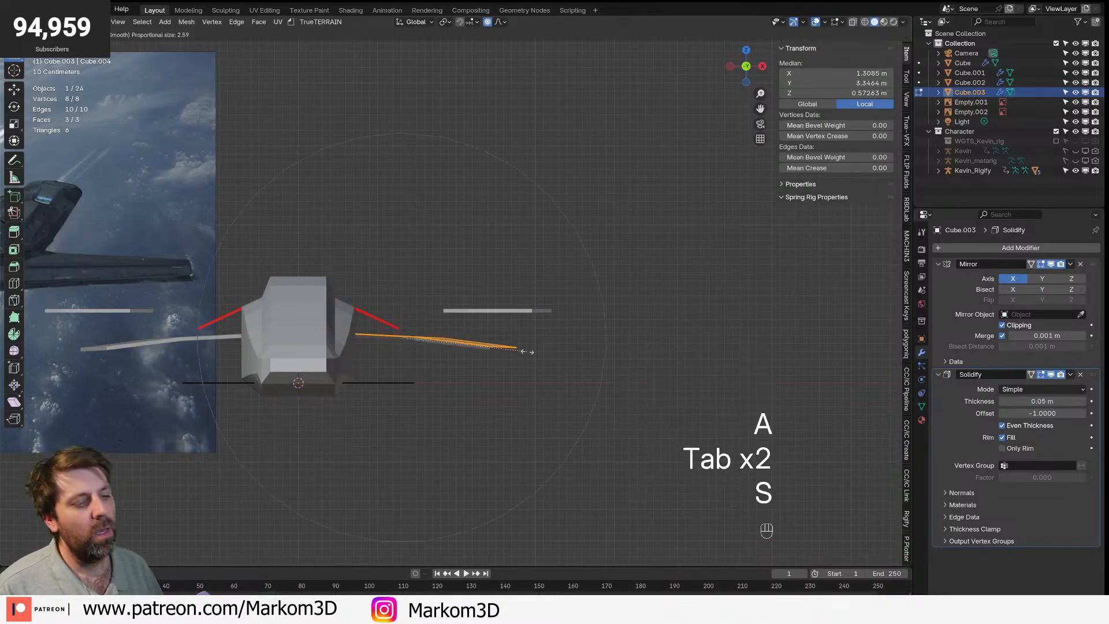
pyautogui.press('z')
pyautogui.click(525, 351)
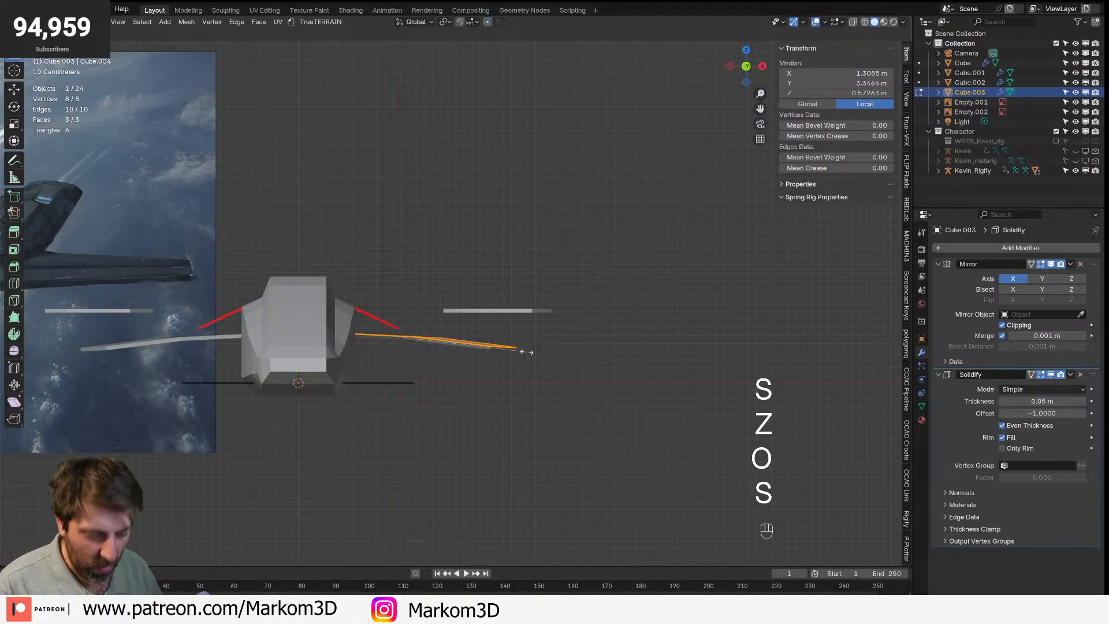
pyautogui.press('z')
pyautogui.press('KP_0')
pyautogui.press('KP_Enter')
# - Rotate the flattened wing and raise it to a median height of about 0.61 m against the hull
pyautogui.press('r')
pyautogui.press('g')
pyautogui.click(536, 371)
pyautogui.moveTo(534, 369); pyautogui.dragTo(457, 358, button='middle')
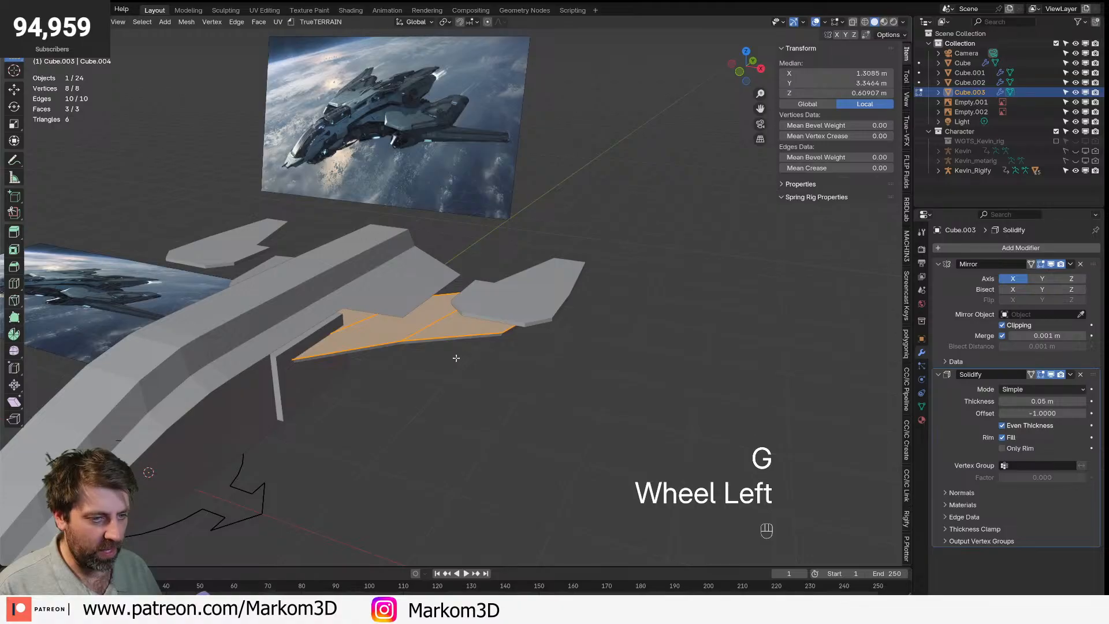
# - Move the wing outward and slightly back in top view to a median of about X 1.75 m, Y 3.44 m
pyautogui.press('KP_7')
pyautogui.press('g')
pyautogui.click(491, 351)
pyautogui.click(459, 303)
pyautogui.press('Tab')
# - Edit the hull together with the wing and slide the outer edge of the hull's rear side flange beside the wing
pyautogui.click(391, 268)
pyautogui.moveTo(391, 267); pyautogui.dragTo(353, 238, button='middle')
pyautogui.press('Tab')
pyautogui.press('2')
pyautogui.press('1')
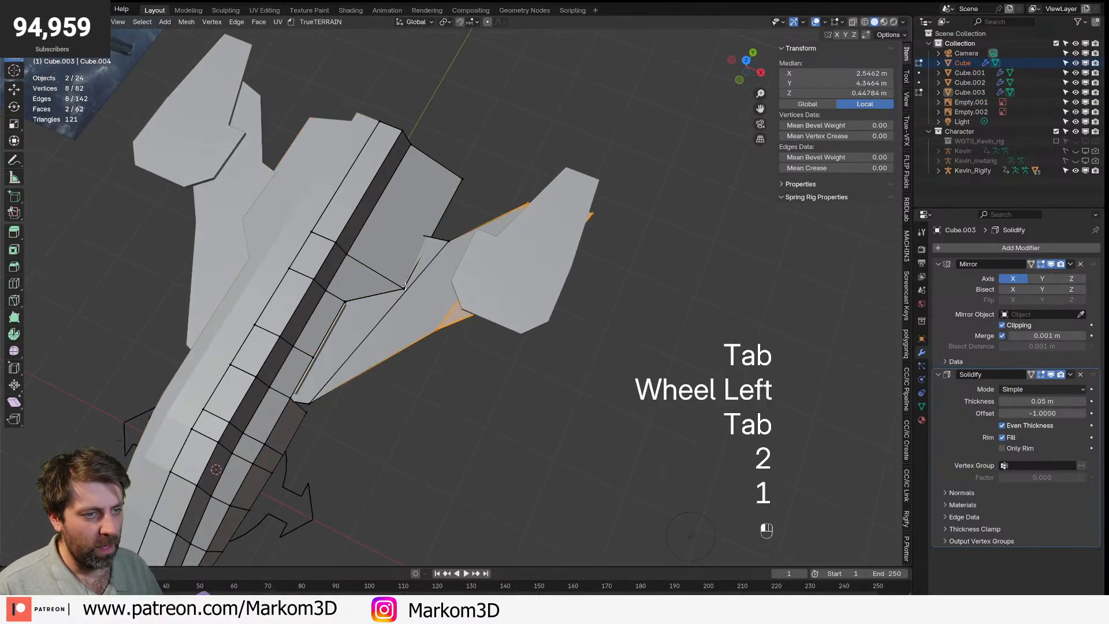
pyautogui.click(406, 287)
pyautogui.press('2')
pyautogui.click(442, 234)
pyautogui.click(453, 210)
pyautogui.press('g')
pyautogui.press('g')
pyautogui.keyDown('shift'); pyautogui.click(456, 213); pyautogui.keyUp('shift')
pyautogui.press('Tab')
# - Examine the thin side panel and how it meets the hull and the wing root
pyautogui.moveTo(425, 278); pyautogui.dragTo(457, 340, button='middle')
pyautogui.click(210, 415)
pyautogui.keyDown('shift'); pyautogui.moveTo(210, 415); pyautogui.dragTo(445, 344, button='middle'); pyautogui.keyUp('shift')
pyautogui.press('Tab')
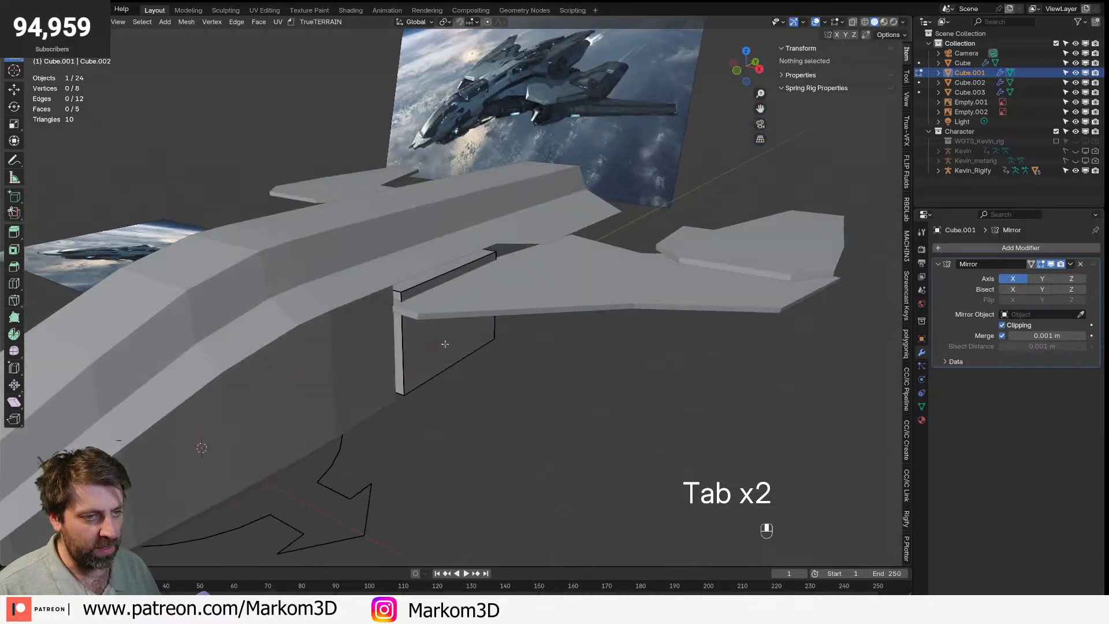
pyautogui.moveTo(430, 291); pyautogui.dragTo(428, 263, button='middle')
pyautogui.moveTo(544, 347); pyautogui.dragTo(461, 317, button='middle')
pyautogui.moveTo(352, 344); pyautogui.dragTo(699, 491, button='middle')
pyautogui.moveTo(699, 491); pyautogui.dragTo(666, 359, button='middle')
pyautogui.press('Tab')
# - Frame the upright reference image and examine the ship's wing root, side panels and outer wing
pyautogui.click(712, 316)
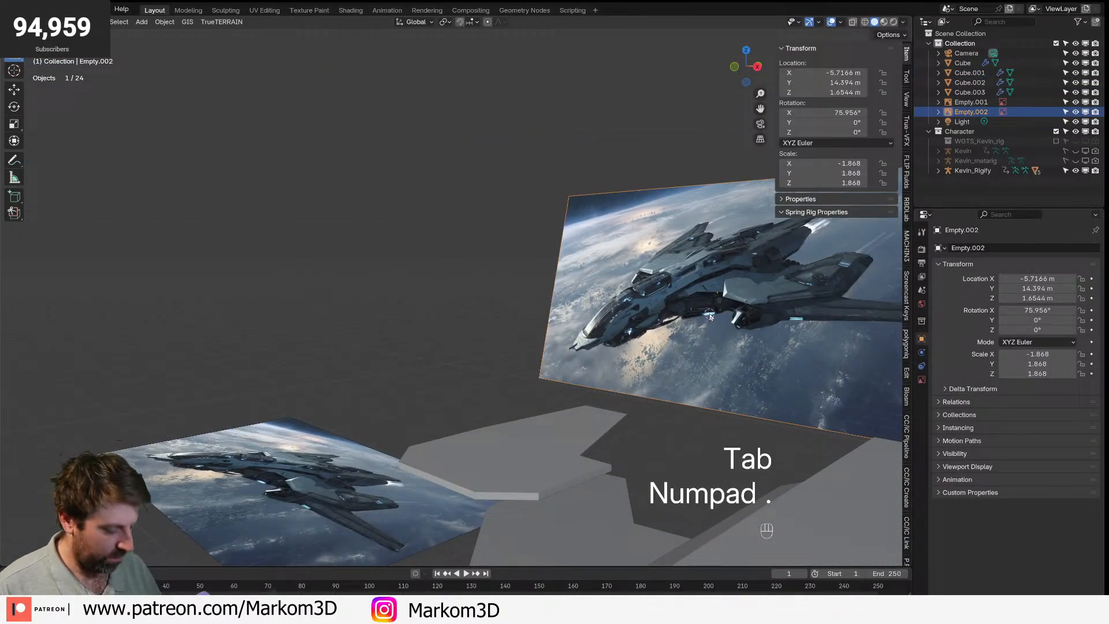
pyautogui.press('KP_Decimal')
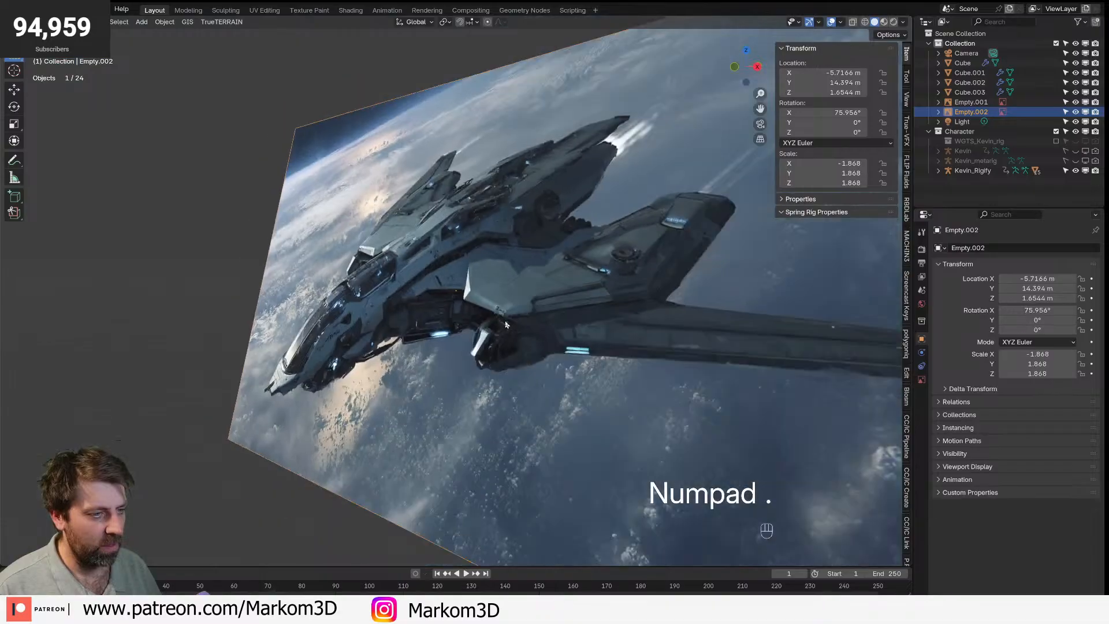
pyautogui.moveTo(506, 324); pyautogui.dragTo(532, 357, button='middle')
pyautogui.scroll(2, 532, 332)
pyautogui.moveTo(531, 357); pyautogui.dragTo(544, 363, button='middle')
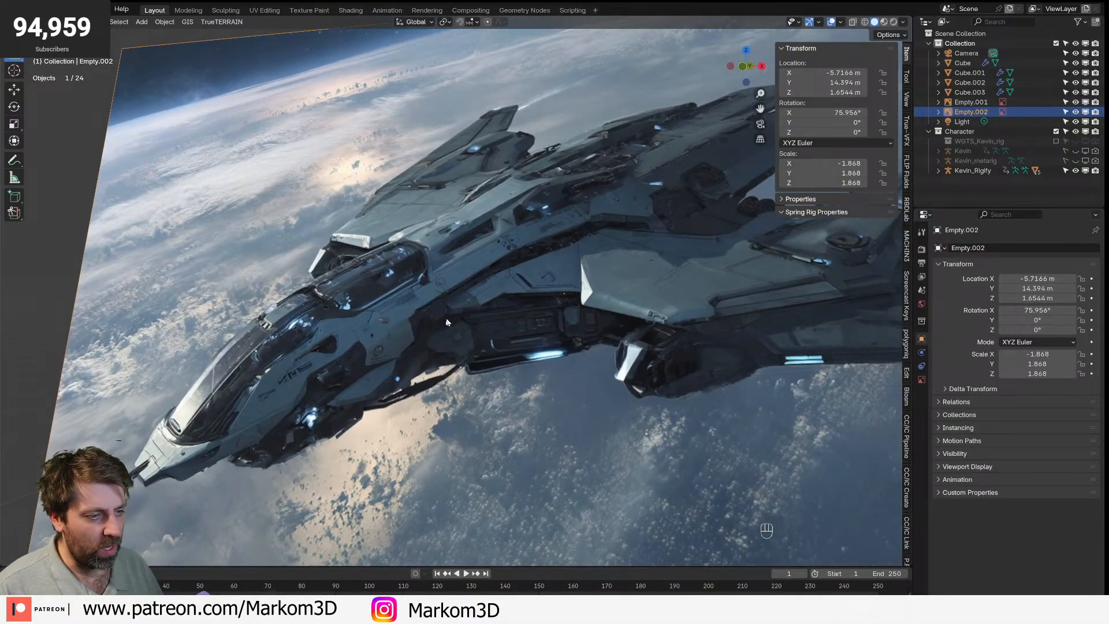
pyautogui.keyDown('shift'); pyautogui.moveTo(545, 322); pyautogui.dragTo(400, 408, button='middle'); pyautogui.keyUp('shift')
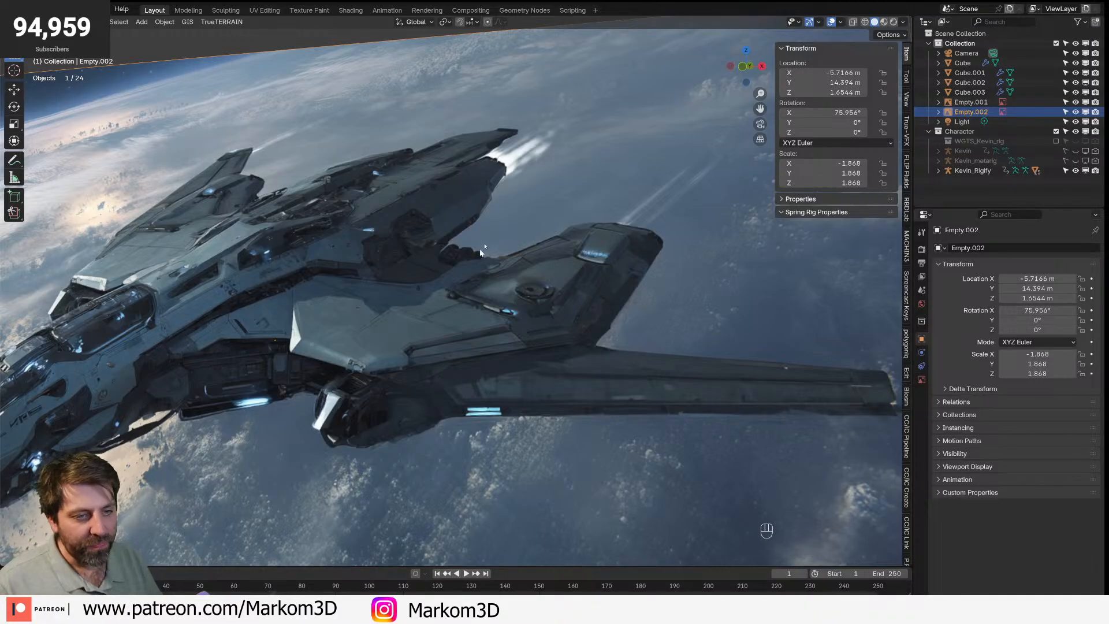
pyautogui.scroll(-12, 602, 401)
# - Edit the wing with all its geometry selected and remove its Solidify modifier
pyautogui.moveTo(611, 438); pyautogui.dragTo(567, 442, button='middle')
pyautogui.keyDown('shift'); pyautogui.moveTo(566, 442); pyautogui.dragTo(460, 382, button='middle'); pyautogui.keyUp('shift')
pyautogui.scroll(3, 456, 382)
pyautogui.click(372, 374)
pyautogui.moveTo(372, 391); pyautogui.dragTo(383, 315, button='middle')
pyautogui.press('Tab')
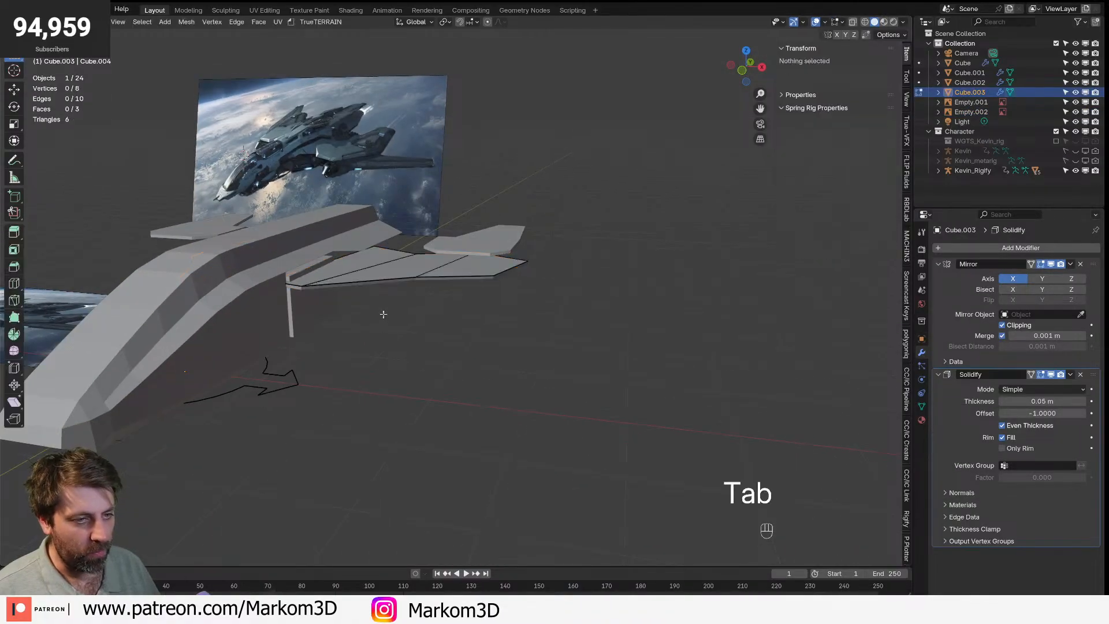
pyautogui.press('a')
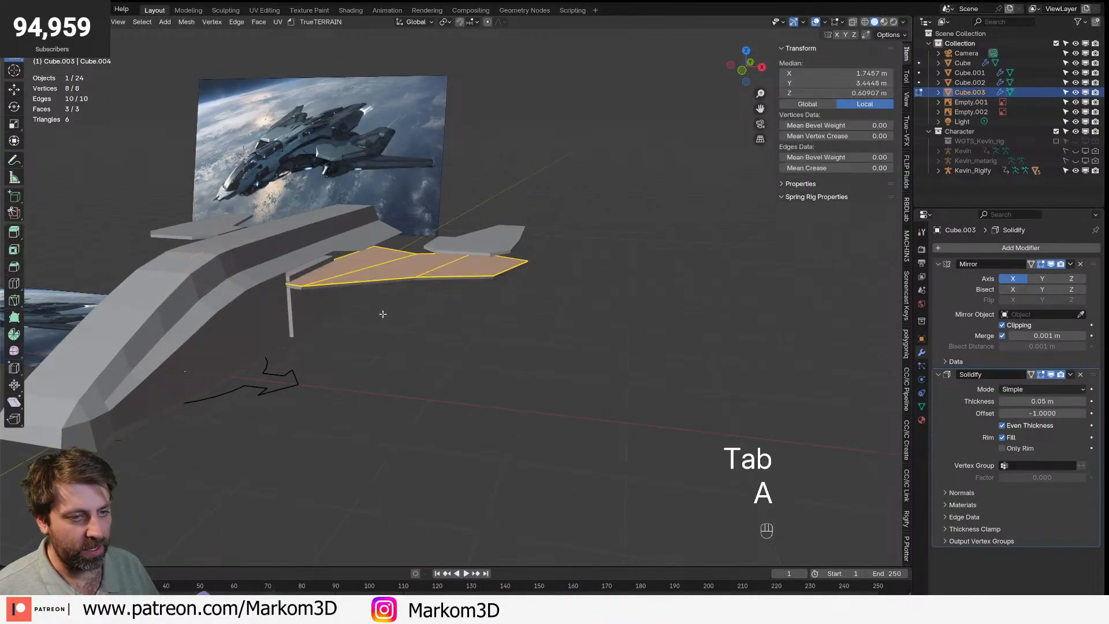
pyautogui.click(1079, 375)
# - Extrude the whole wing downward along Z into a thick block and recalculate the normals of the linked mesh
pyautogui.press('e')
pyautogui.press('z')
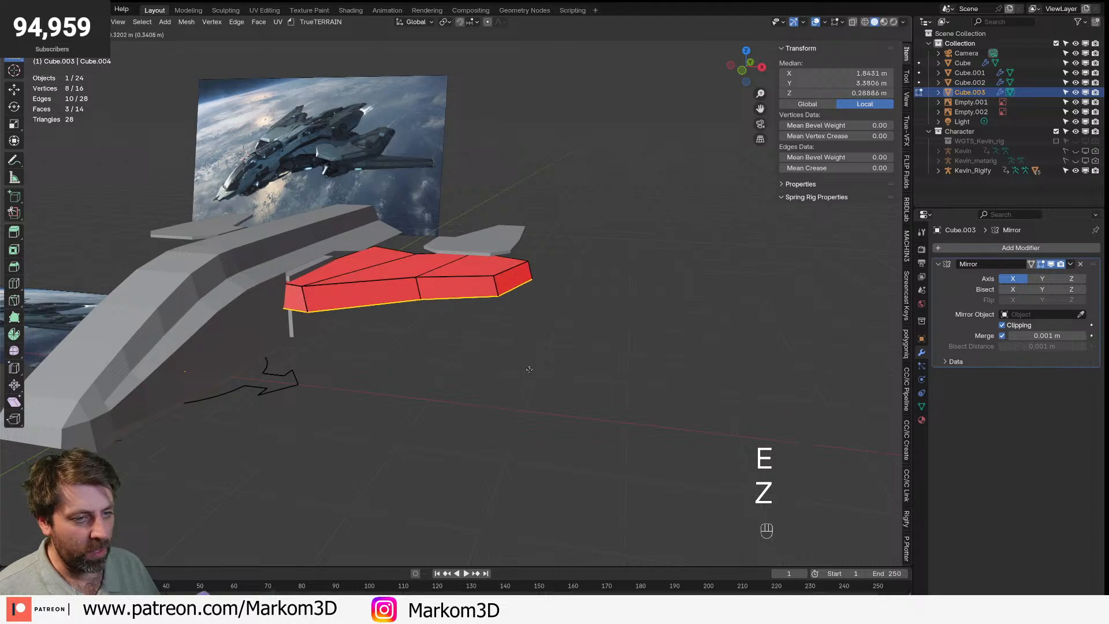
pyautogui.rightClick(490, 363)
pyautogui.press('g')
pyautogui.press('z')
pyautogui.click(494, 404)
pyautogui.hotkey('ctrl', 'l')
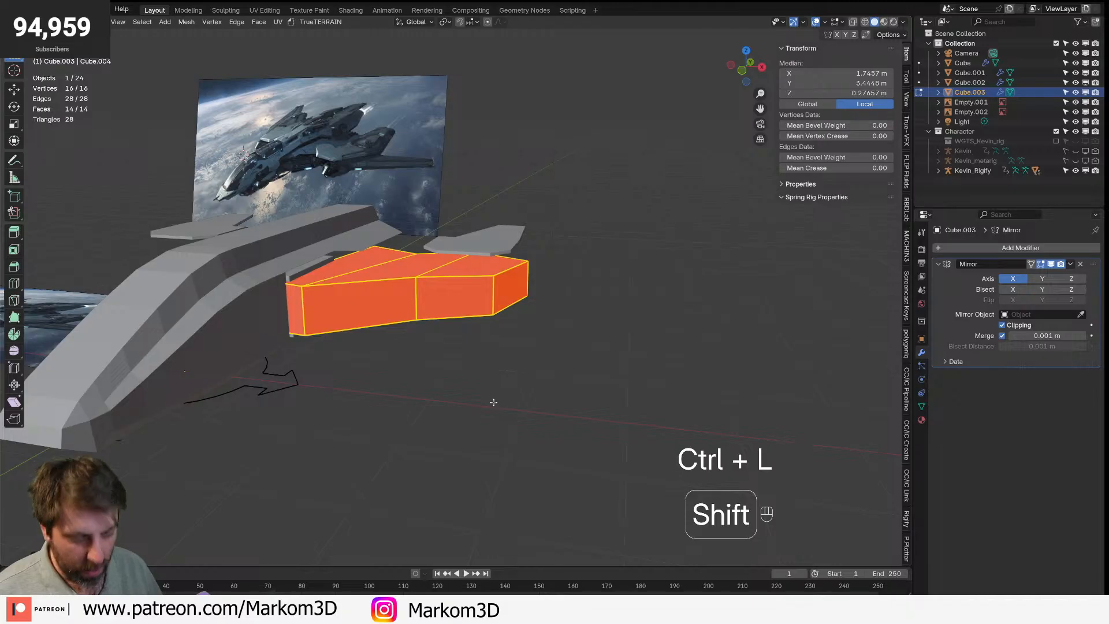
pyautogui.hotkey('shift', 'n')
# - Slide the lower edge of the wing's tip upward to a height of about 0.19 m to taper the end
pyautogui.scroll(4, 494, 328)
pyautogui.press('Tab')
pyautogui.press('Tab')
pyautogui.press('2')
pyautogui.click(558, 334)
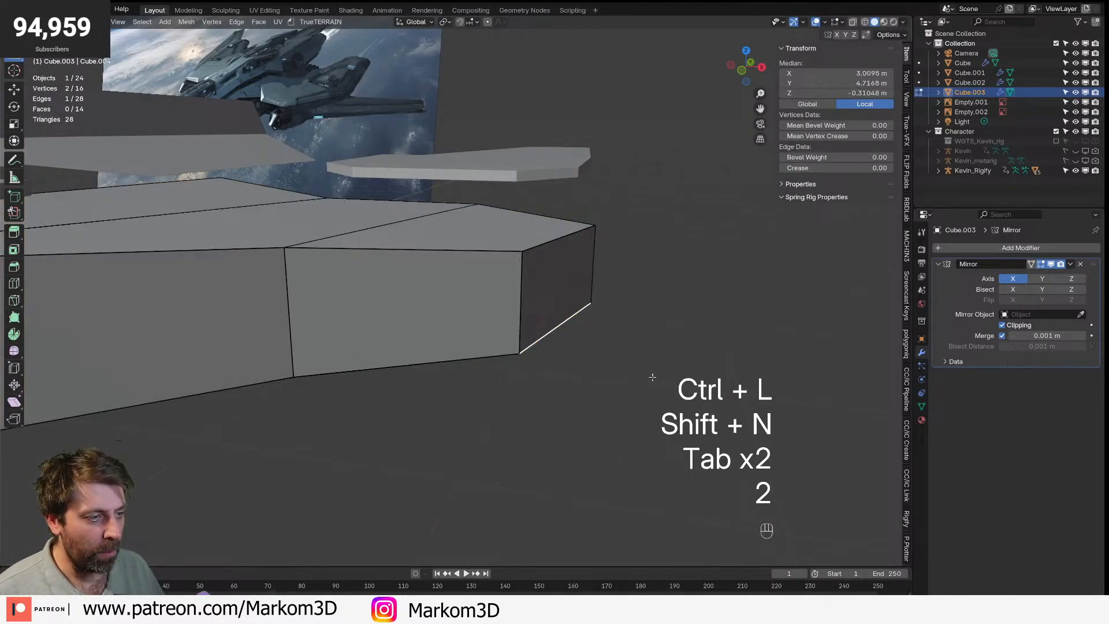
pyautogui.press('g')
pyautogui.press('g')
pyautogui.click(638, 247)
pyautogui.moveTo(411, 345); pyautogui.dragTo(370, 272, button='middle')
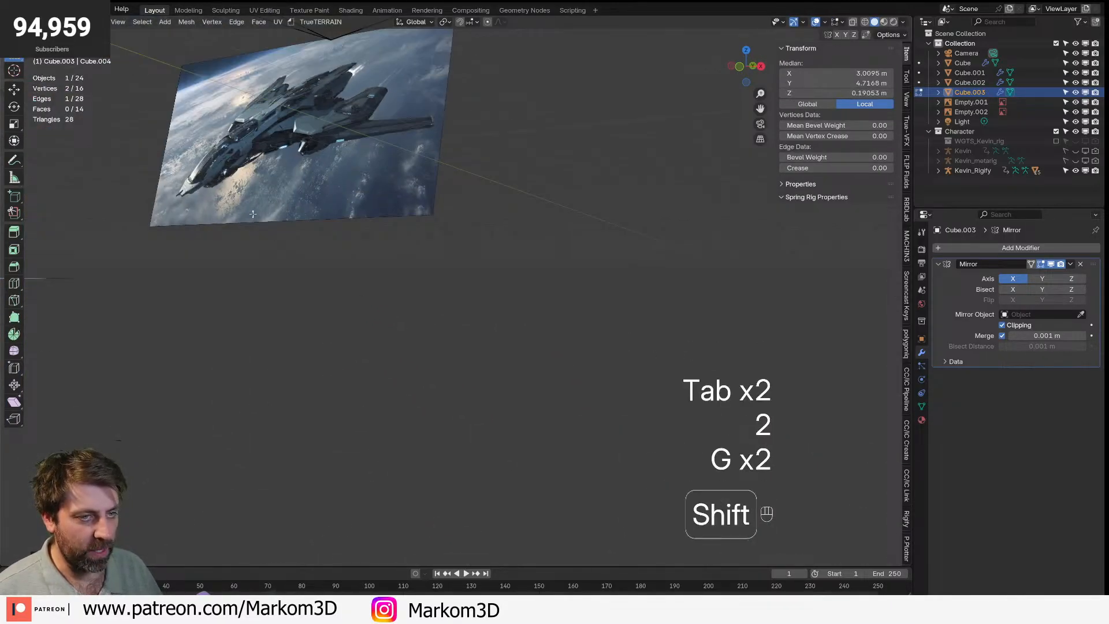
# - Raise the wing's lower middle edge along Z to about 0.21 m and check the taper in object mode
pyautogui.keyDown('shift'); pyautogui.moveTo(312, 231); pyautogui.dragTo(364, 321, button='middle'); pyautogui.keyUp('shift')
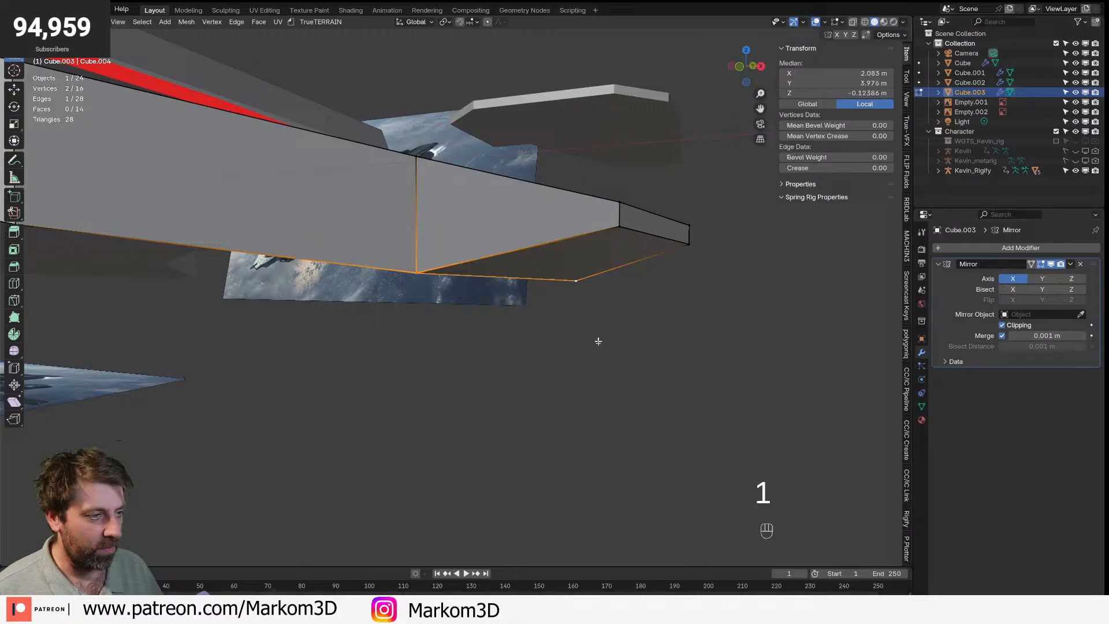
pyautogui.press('g')
pyautogui.press('g')
pyautogui.click(586, 287)
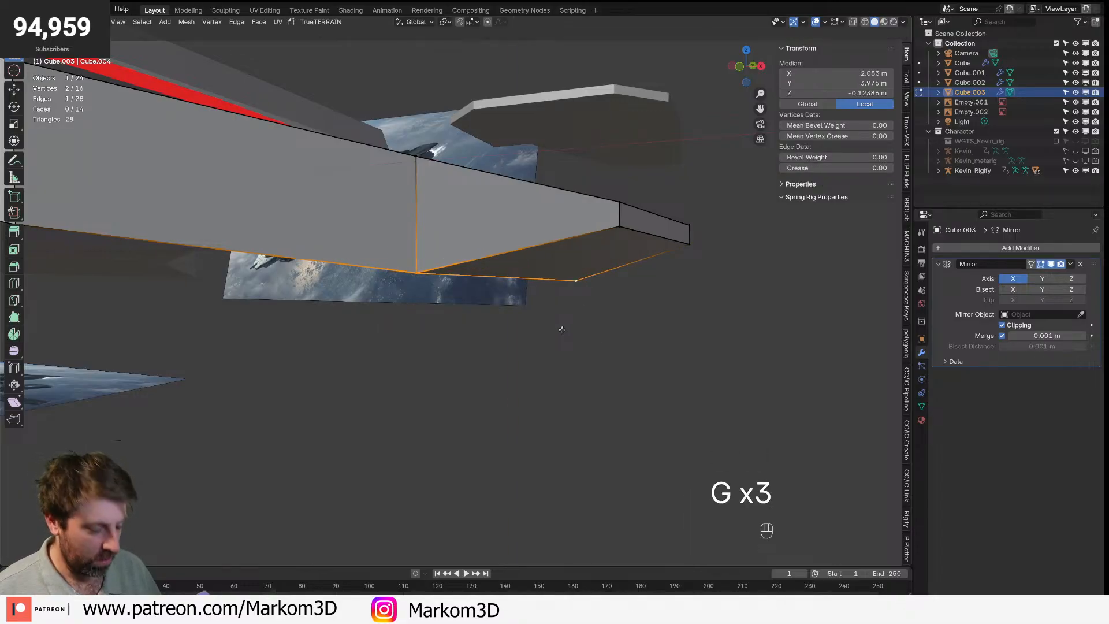
pyautogui.press('g')
pyautogui.press('z')
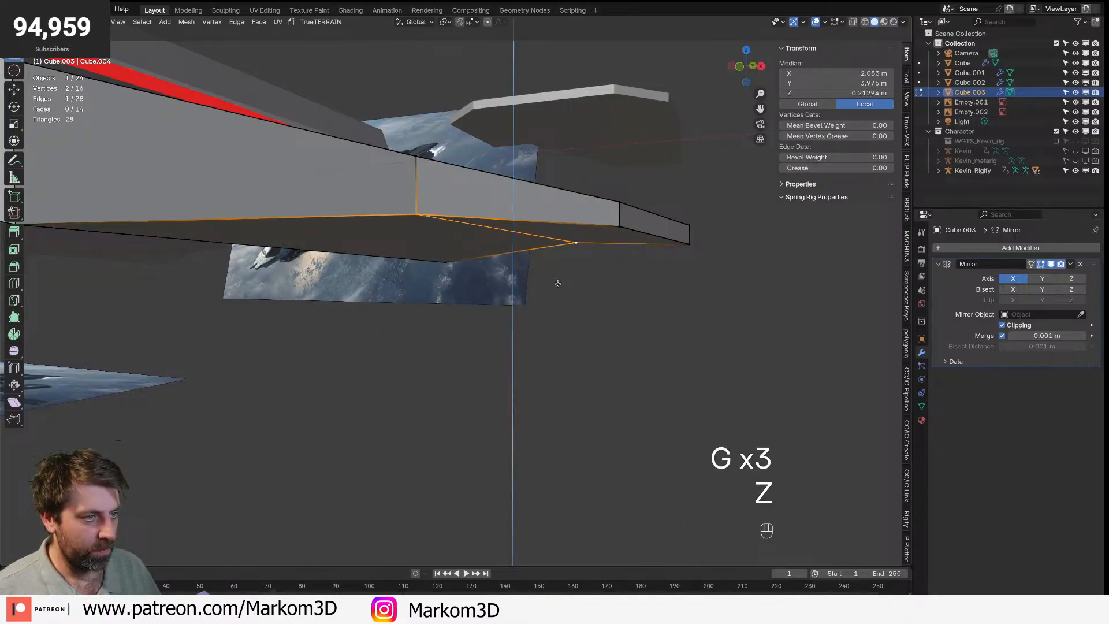
pyautogui.click(558, 283)
pyautogui.scroll(-7, 557, 283)
pyautogui.press('Tab')
pyautogui.moveTo(398, 266); pyautogui.dragTo(453, 294, button='middle')
pyautogui.scroll(3, 462, 298)
pyautogui.moveTo(590, 337); pyautogui.dragTo(562, 335, button='middle')
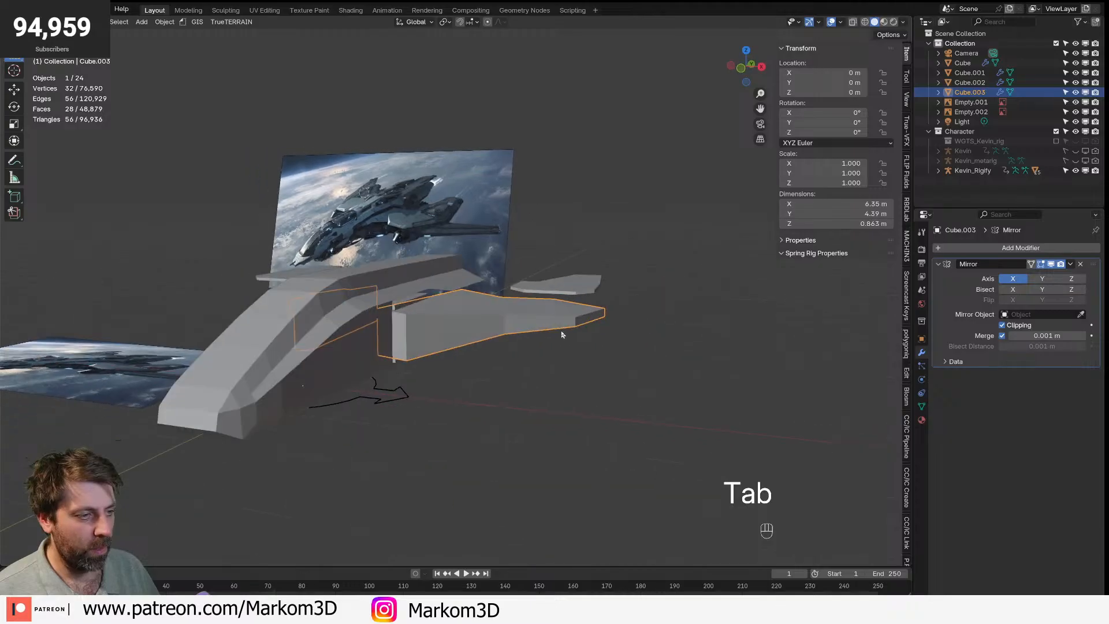
# - In front view, move the outer panel's mesh closer to the wing, at a median of about X 2.68 m, Z 0.69 m
pyautogui.click(576, 293)
pyautogui.press('KP_7')
pyautogui.press('KP_3')
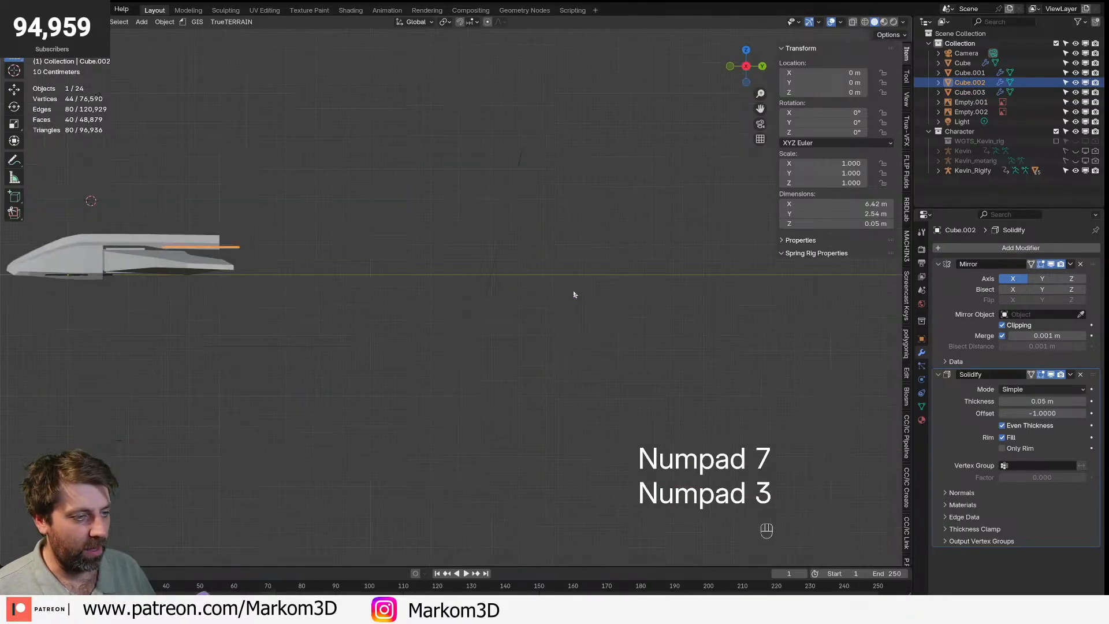
pyautogui.press('KP_1')
pyautogui.keyDown('shift'); pyautogui.hscroll(-3, 575, 292); pyautogui.keyUp('shift')
pyautogui.scroll(5, 410, 310)
pyautogui.keyDown('shift'); pyautogui.moveTo(454, 347); pyautogui.dragTo(400, 349, button='middle'); pyautogui.keyUp('shift')
pyautogui.press('r')
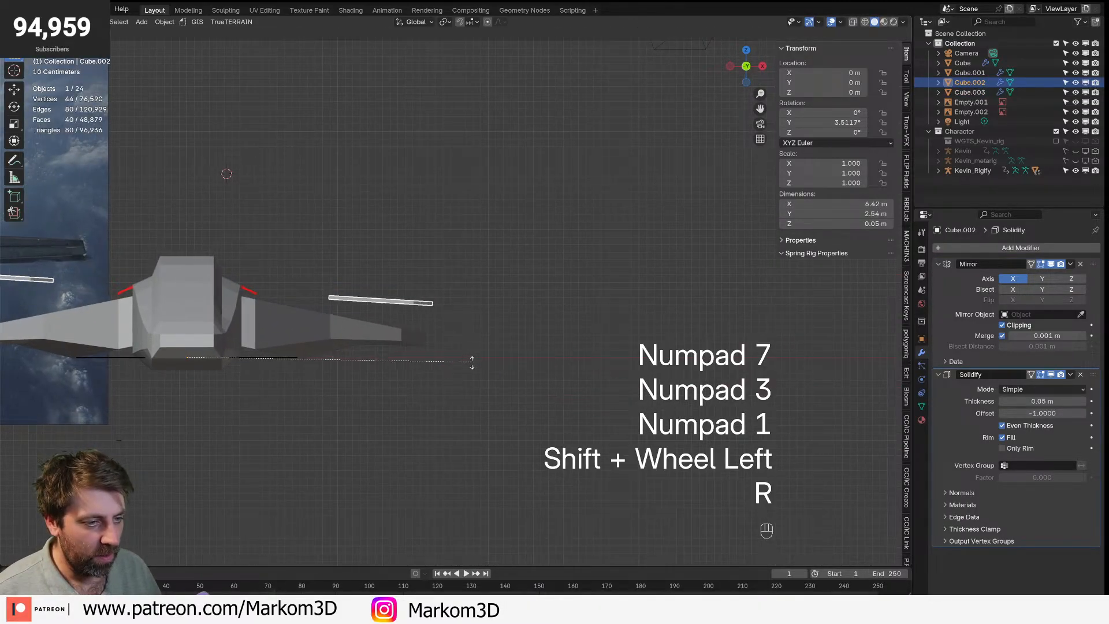
pyautogui.rightClick(466, 347)
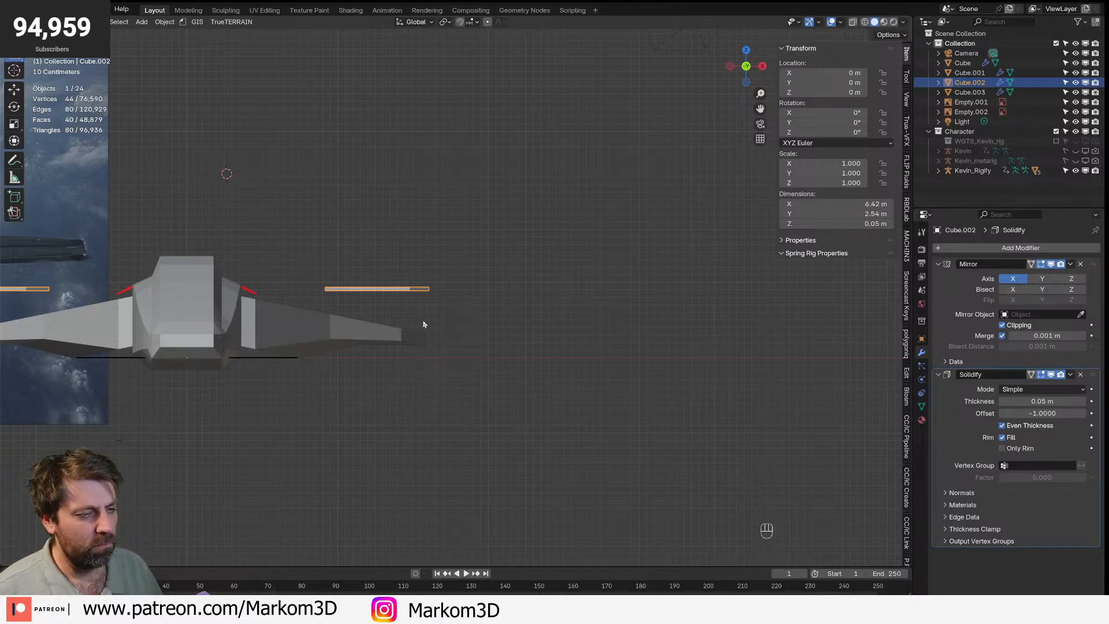
pyautogui.press('Tab')
pyautogui.press('g')
# - Try to rotate and lower the outer panel's mesh against the wing in edit mode, and undo it
pyautogui.press('r')
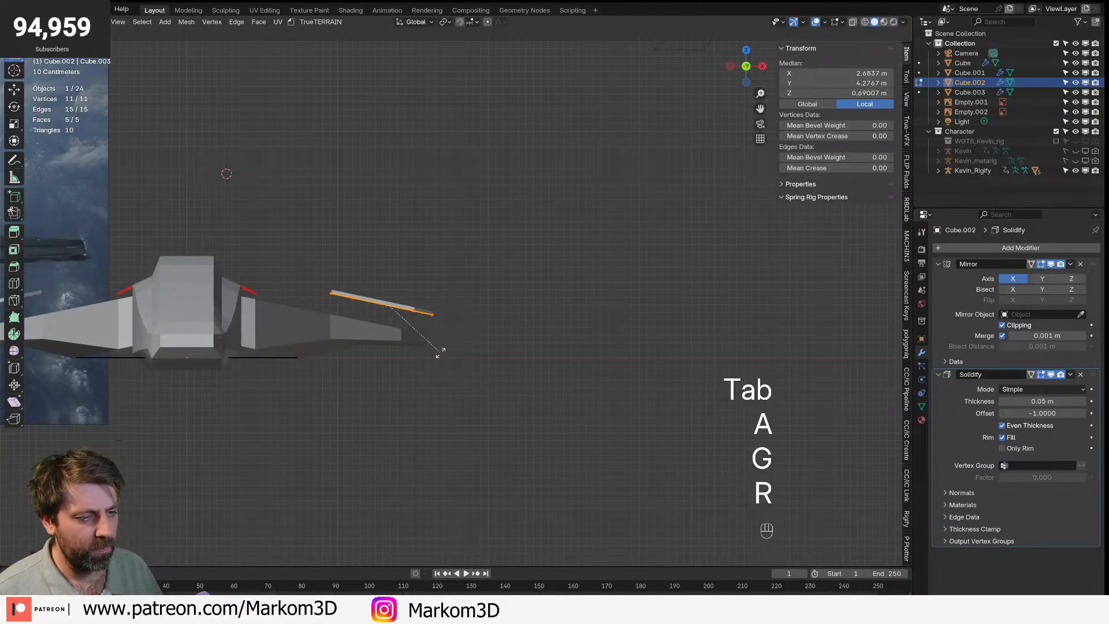
pyautogui.press('g')
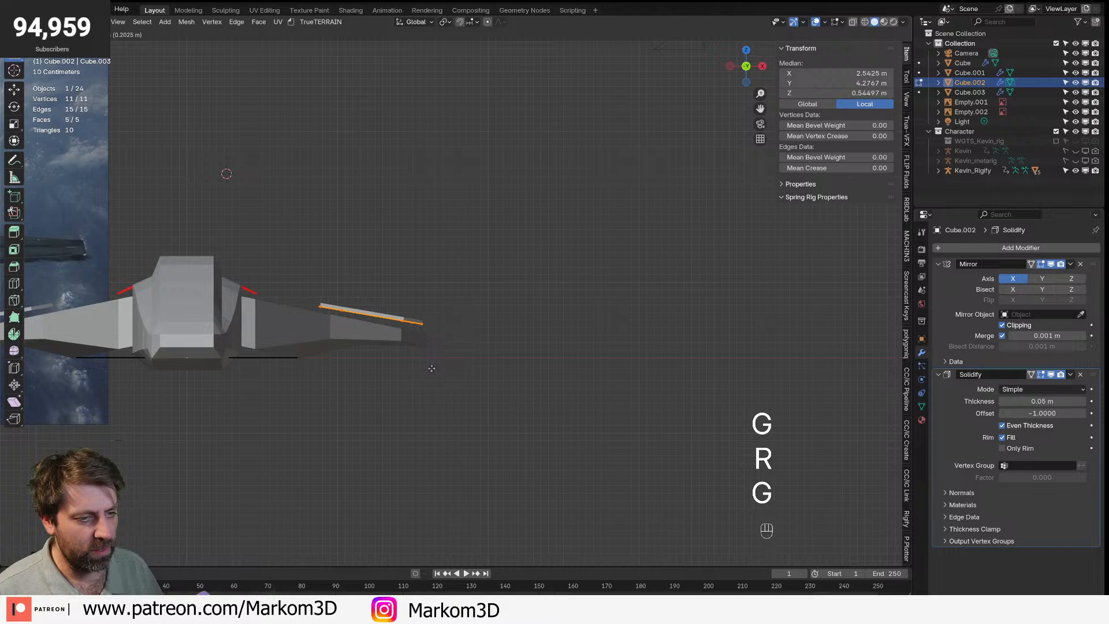
pyautogui.press('r')
pyautogui.press('g')
pyautogui.click(450, 354)
pyautogui.hotkey('ctrl', 'z')
pyautogui.hotkey('ctrl', 'z')
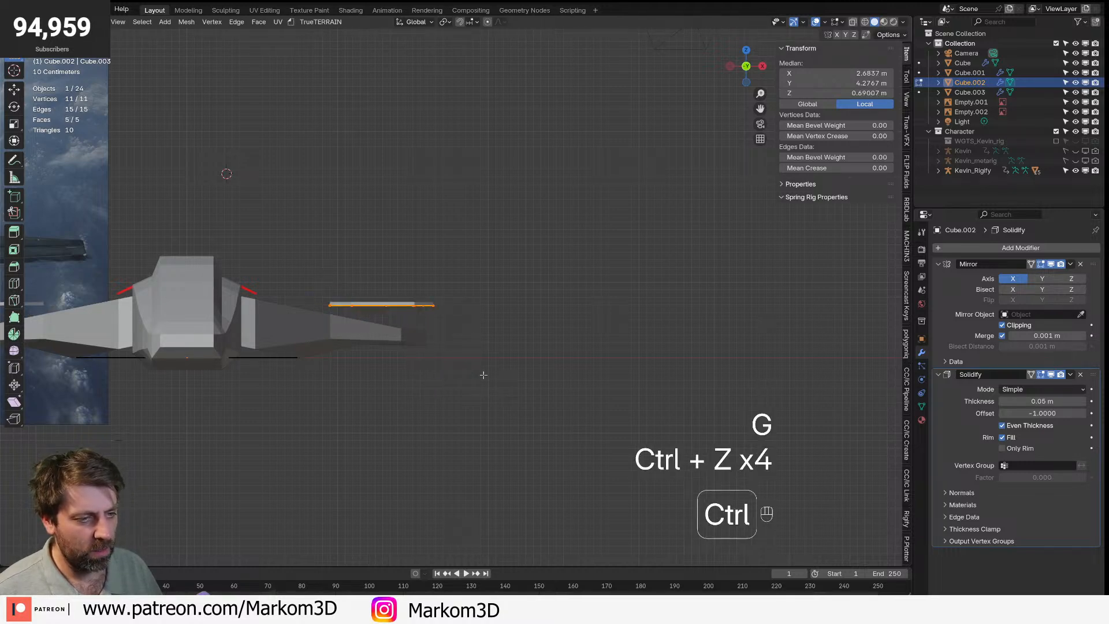
# - Set the outer panel's origin to its geometry and use the hull object Cube as its mirror object
pyautogui.press('Tab')
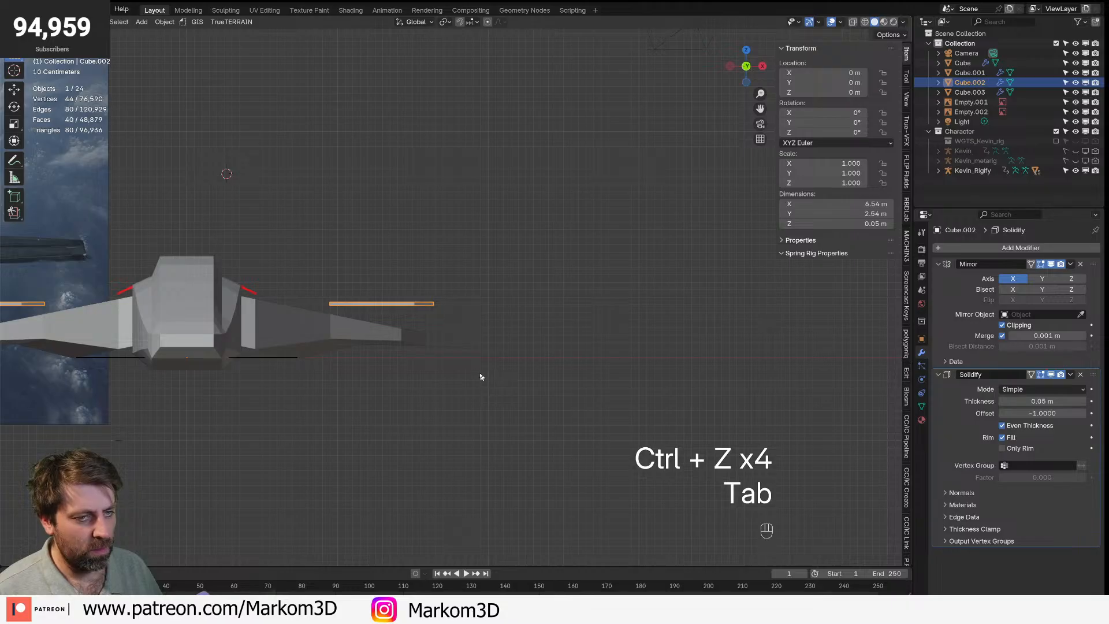
pyautogui.hotkey('shift', 's')
pyautogui.rightClick(409, 296)
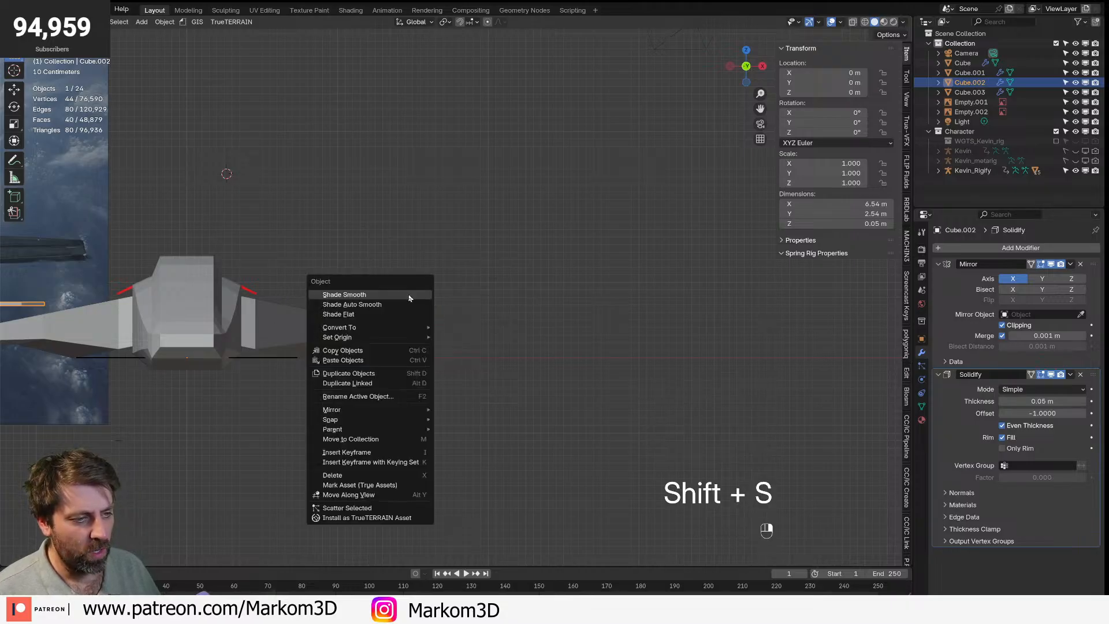
pyautogui.moveTo(409, 338)
pyautogui.click(458, 348)
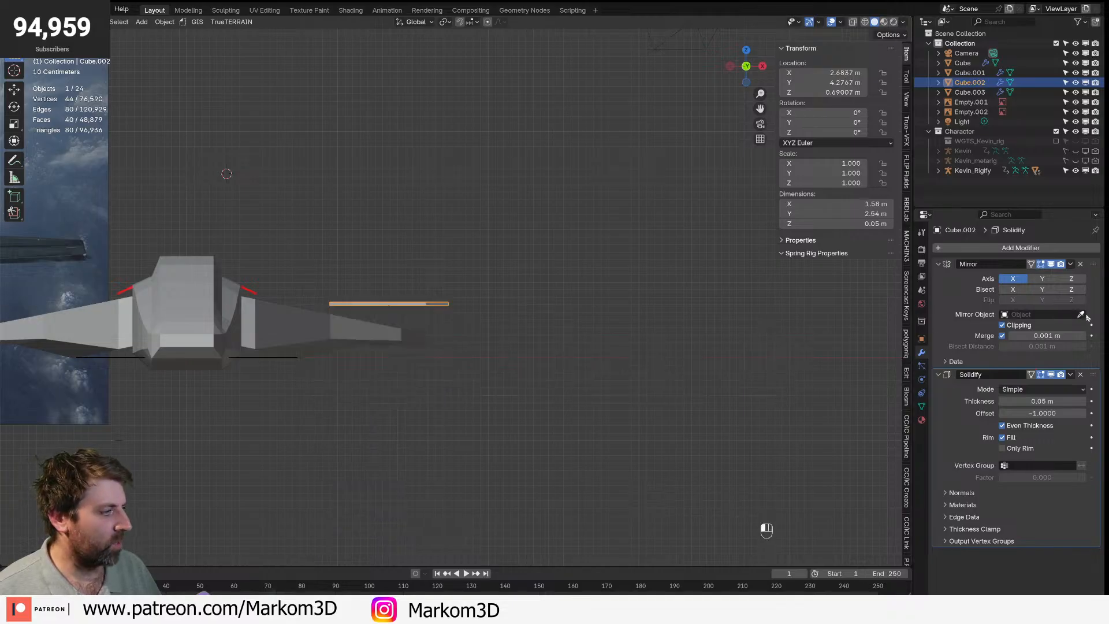
# - Tilt the outer panel about 9.2° around Y and place it at about X 2.60 m, Z 0.51 m
pyautogui.keyDown('shift'); pyautogui.moveTo(317, 330); pyautogui.dragTo(354, 327, button='middle'); pyautogui.keyUp('shift')
pyautogui.scroll(2, 354, 326)
pyautogui.press('r')
pyautogui.rightClick(511, 293)
pyautogui.press('g')
pyautogui.click(516, 311)
pyautogui.press('r')
pyautogui.press('g')
pyautogui.press('r')
pyautogui.press('g')
pyautogui.press('r')
pyautogui.click(535, 309)
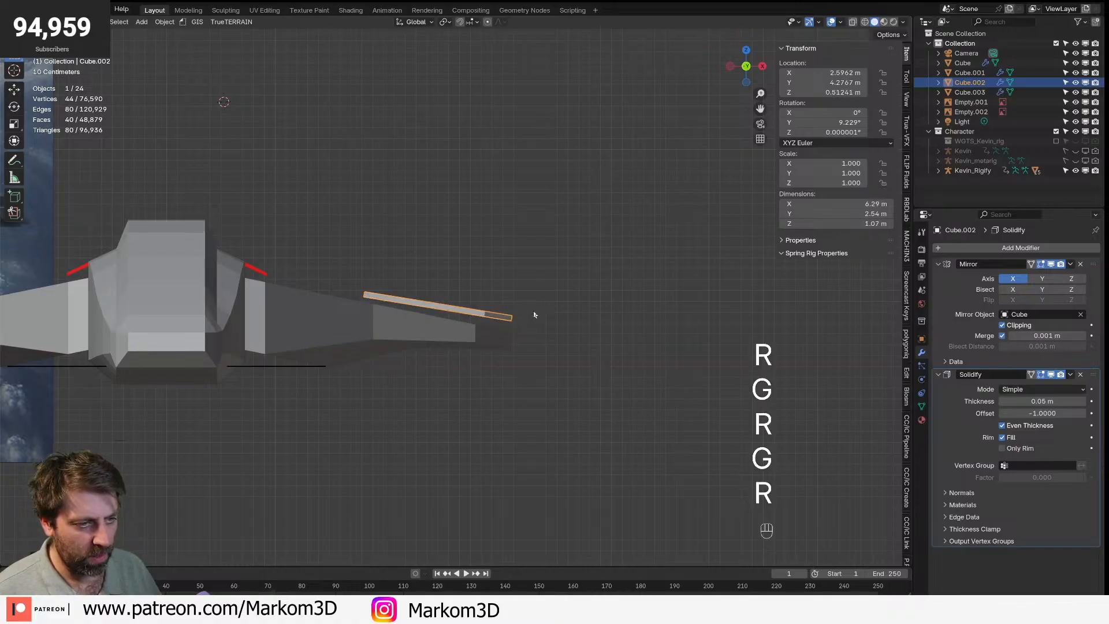
# - Fine-tune the outer panel's tilt and position so it rests along the wing's upper surface
pyautogui.press('r')
pyautogui.click(538, 307)
pyautogui.press('g')
pyautogui.click(540, 311)
pyautogui.press('r')
pyautogui.click(542, 314)
pyautogui.press('g')
pyautogui.click(543, 314)
# - Raise the wing's tip end face along Z to a median height of about 0.37 m
pyautogui.click(504, 340)
pyautogui.press('Tab')
pyautogui.press('2')
pyautogui.press('3')
pyautogui.click(504, 336)
pyautogui.press('g')
pyautogui.press('z')
pyautogui.click(504, 333)
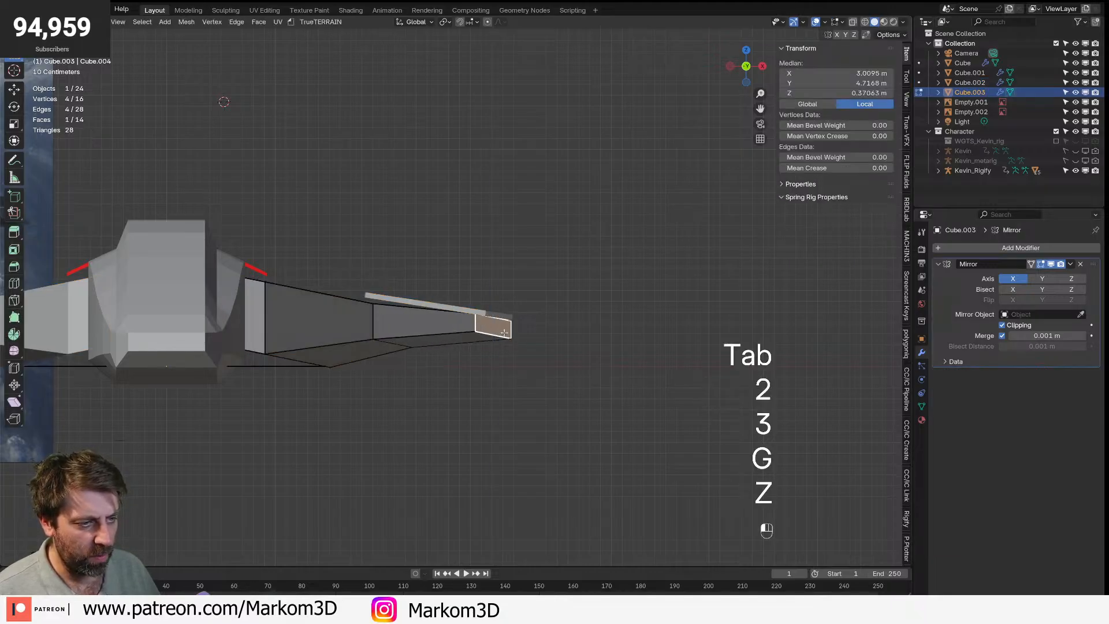
# - Adjust the height of the wing's middle cross-section along Z beneath the outer panel and review the ship in object mode
pyautogui.press('1')
pyautogui.keyDown('alt'); pyautogui.click(369, 325); pyautogui.keyUp('alt')
pyautogui.press('z')
pyautogui.press('g')
pyautogui.press('z')
pyautogui.click(401, 305)
pyautogui.press('Tab')
pyautogui.moveTo(401, 305); pyautogui.dragTo(461, 350, button='middle')
pyautogui.press('KP_Decimal')
pyautogui.moveTo(444, 300); pyautogui.dragTo(463, 304, button='middle')
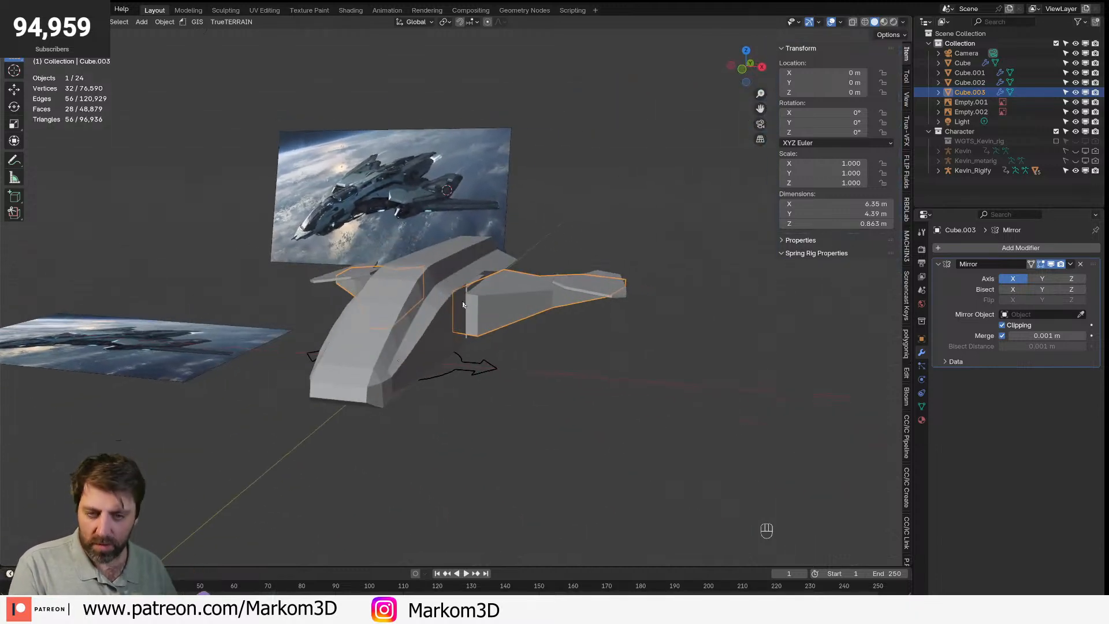
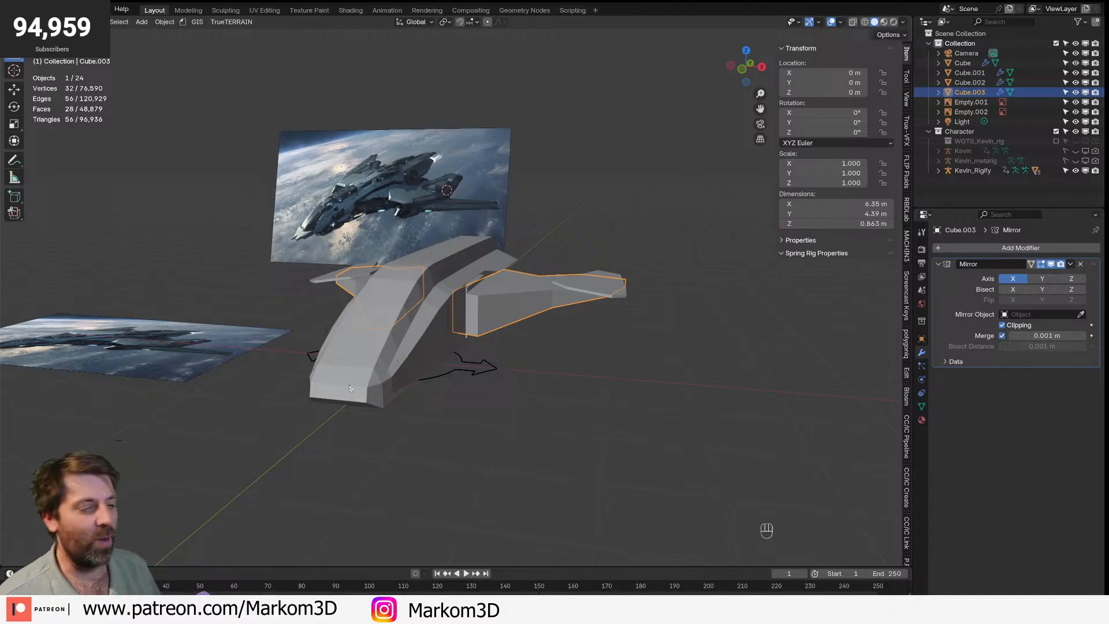
# - Examine the thickened wing, its inner end against the hull and its overlap with the outer panel
pyautogui.scroll(4, 493, 399)
pyautogui.moveTo(493, 398)
pyautogui.mouseDown(button='middle')
pyautogui.moveTo(598, 340)
pyautogui.moveTo(491, 412)
pyautogui.mouseUp(button='middle')
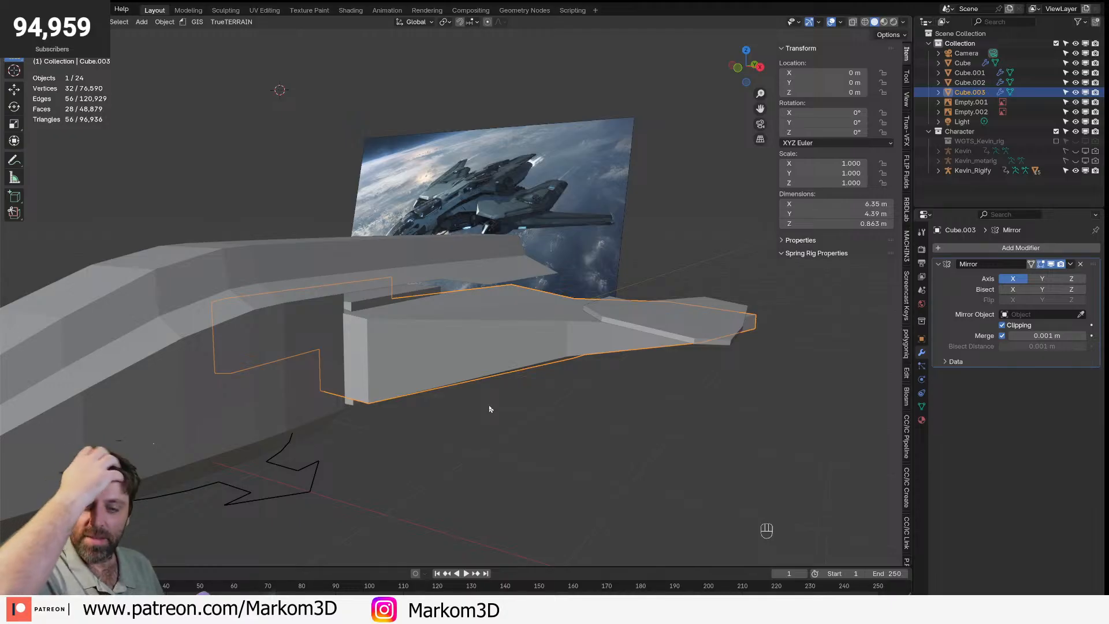
pyautogui.moveTo(490, 409); pyautogui.dragTo(527, 340, button='middle')
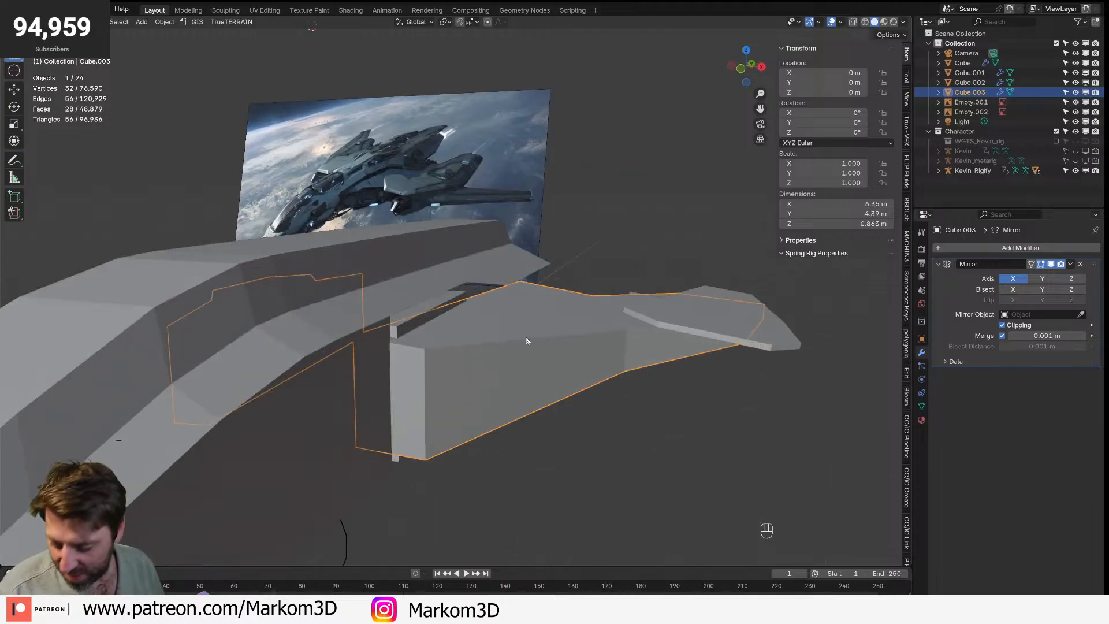
pyautogui.press('Tab')
pyautogui.click(485, 320)
pyautogui.moveTo(494, 325); pyautogui.dragTo(482, 316, button='middle')
pyautogui.hscroll(1, 479, 377)
pyautogui.press('Tab')
pyautogui.press('Tab')
# - Try to raise the wing's inner top face along Z toward the hull and check the ship from the side
pyautogui.moveTo(479, 402); pyautogui.dragTo(437, 335, button='middle')
pyautogui.press('3')
pyautogui.press('g')
pyautogui.press('z')
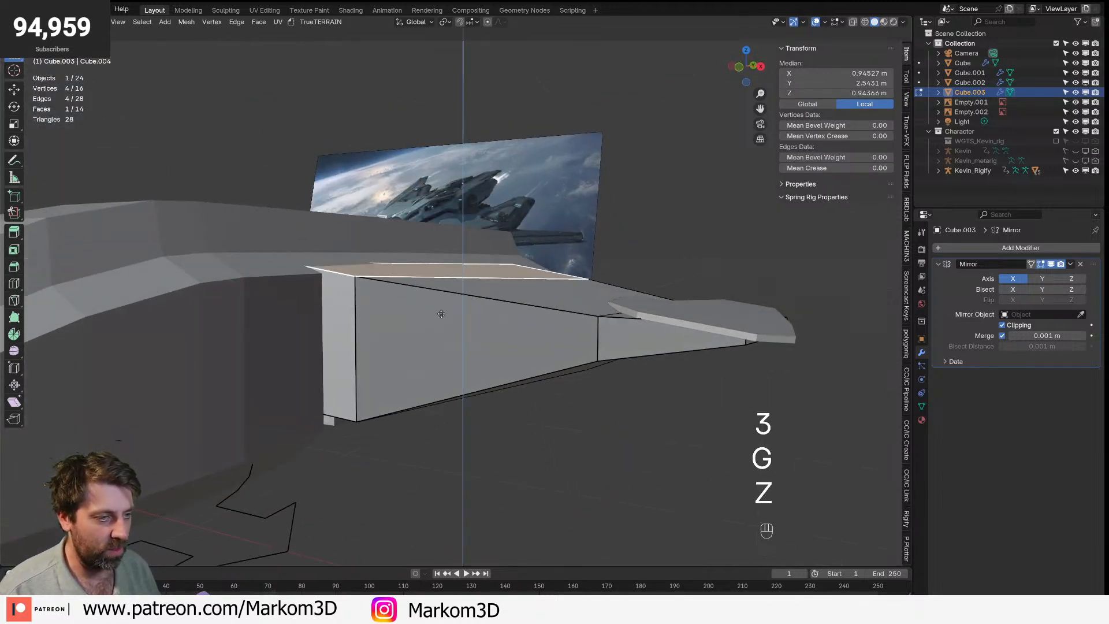
pyautogui.click(443, 327)
pyautogui.press('Tab')
pyautogui.scroll(-5, 489, 352)
pyautogui.moveTo(523, 370); pyautogui.dragTo(256, 333, button='middle')
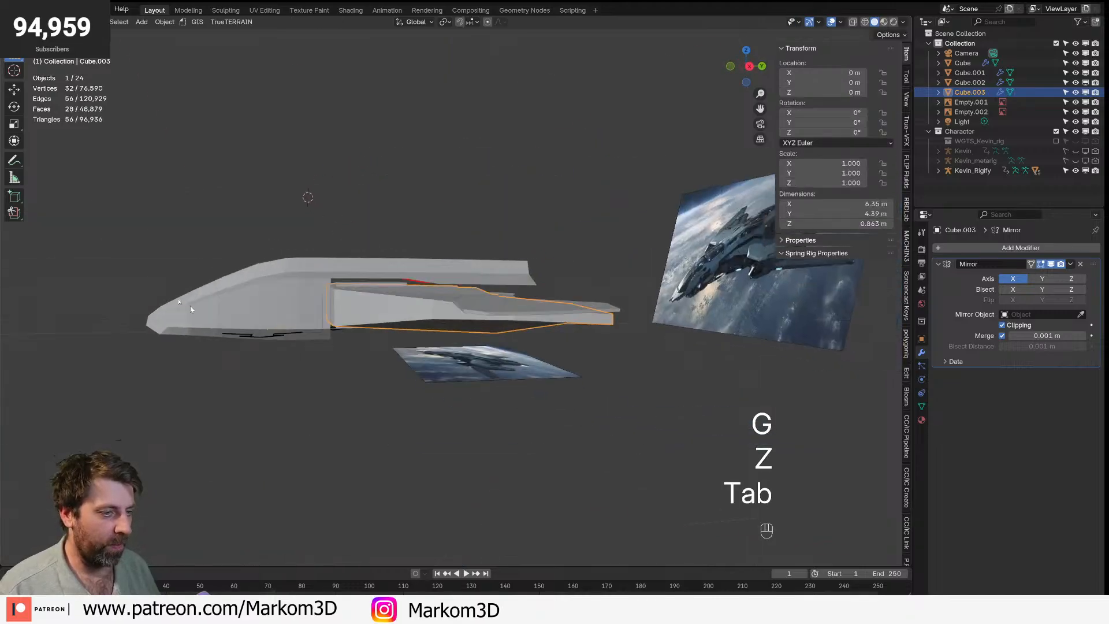
# - Duplicate the wing's tip end face, extrude it outward and shift its outer end to try a separate wingtip piece
pyautogui.moveTo(502, 312); pyautogui.dragTo(797, 354, button='middle')
pyautogui.press('Tab')
pyautogui.press('3')
pyautogui.click(625, 316)
pyautogui.press('KP_7')
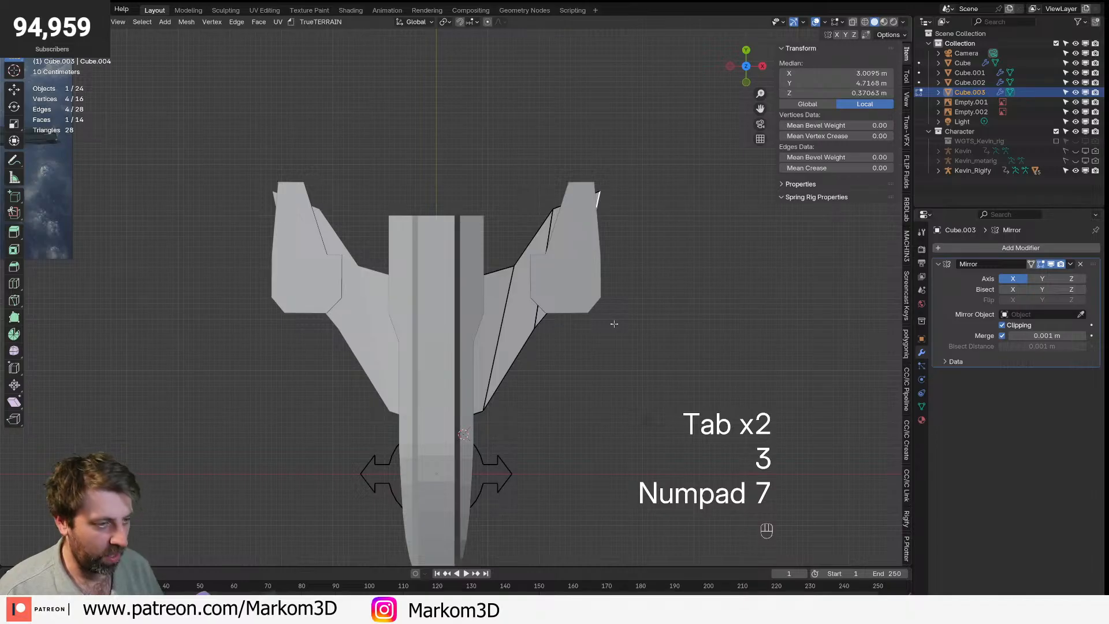
pyautogui.hotkey('shift', 'd')
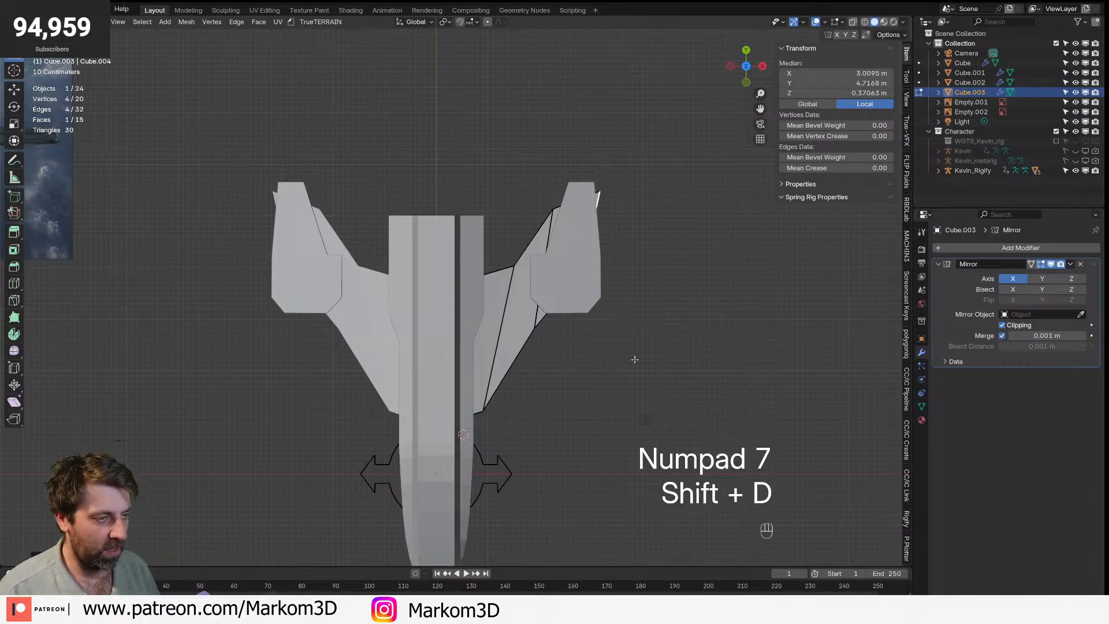
pyautogui.press('e')
pyautogui.click(754, 324)
pyautogui.press('g')
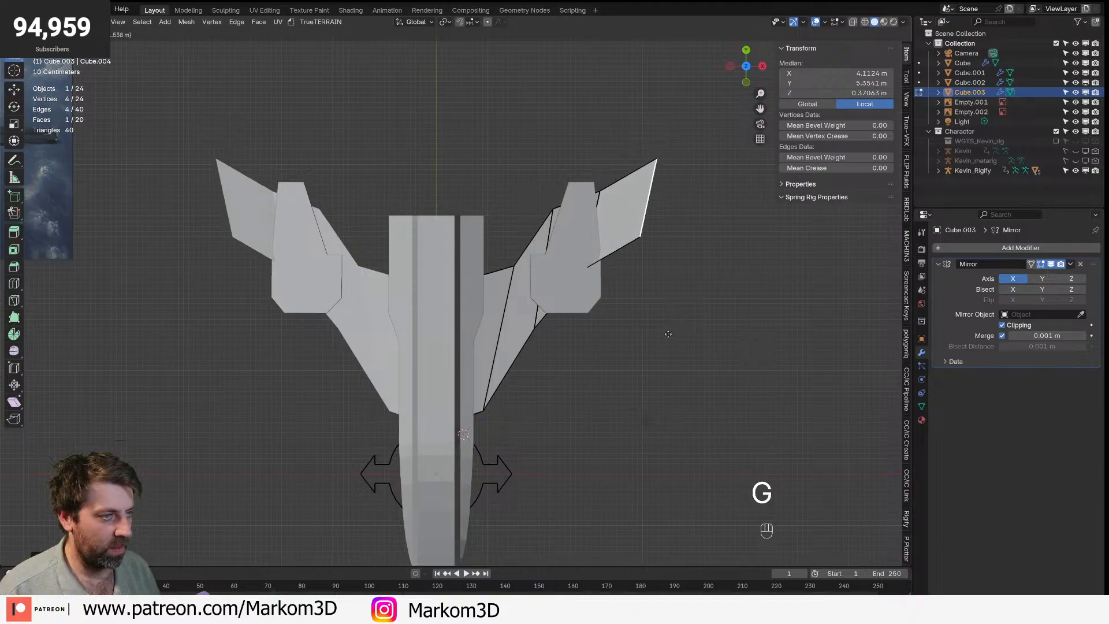
pyautogui.click(685, 336)
# - Scale the whole wingtip piece along Z and separate it into its own object
pyautogui.moveTo(774, 483); pyautogui.dragTo(746, 431, button='middle')
pyautogui.hscroll(-1, 746, 431)
pyautogui.hotkey('ctrl', 'l')
pyautogui.press('s')
pyautogui.press('z')
pyautogui.click(683, 343)
pyautogui.press('p')
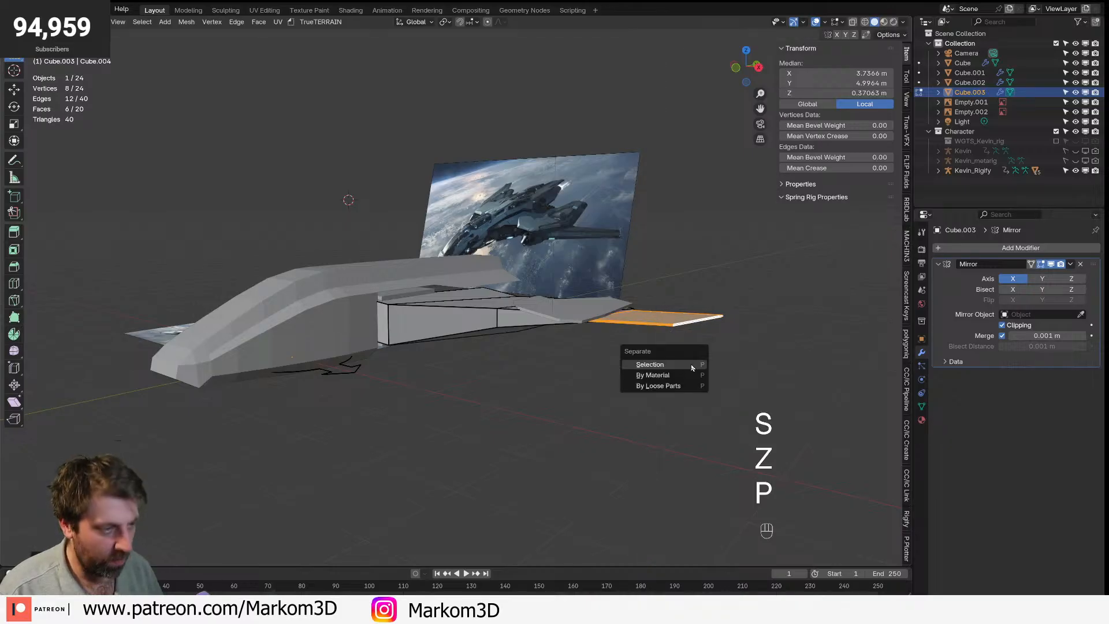
pyautogui.click(691, 364)
# - Delete the separated wingtip piece and reselect the wing
pyautogui.press('Tab')
pyautogui.moveTo(691, 364); pyautogui.dragTo(534, 407, button='middle')
pyautogui.click(426, 401)
pyautogui.moveTo(426, 401); pyautogui.dragTo(543, 334, button='middle')
pyautogui.click(647, 312)
pyautogui.click(629, 305)
pyautogui.press('Delete')
pyautogui.click(582, 315)
# - With the 3D cursor at the world origin, add a cube and move it beside the hull's rear to about X 1.49 m, Y 4.26 m
pyautogui.scroll(5, 532, 336)
pyautogui.keyDown('shift'); pyautogui.moveTo(414, 289); pyautogui.dragTo(582, 332, button='middle'); pyautogui.keyUp('shift')
pyautogui.click(518, 352)
pyautogui.moveTo(518, 352)
pyautogui.mouseDown(button='middle')
pyautogui.moveTo(503, 310)
pyautogui.moveTo(364, 376)
pyautogui.moveTo(364, 391)
pyautogui.moveTo(372, 404)
pyautogui.moveTo(500, 345)
pyautogui.mouseUp(button='middle')
pyautogui.scroll(-3, 364, 391)
pyautogui.hscroll(-1, 364, 391)
pyautogui.press('KP_7')
pyautogui.hotkey('shift', 's')
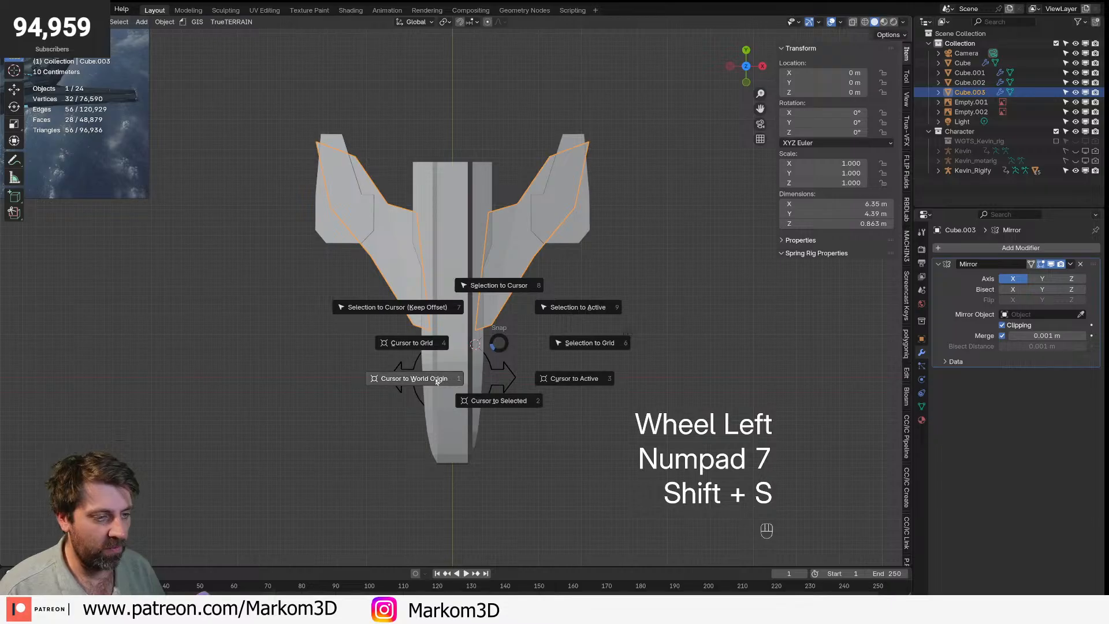
pyautogui.hotkey('shift', 'a')
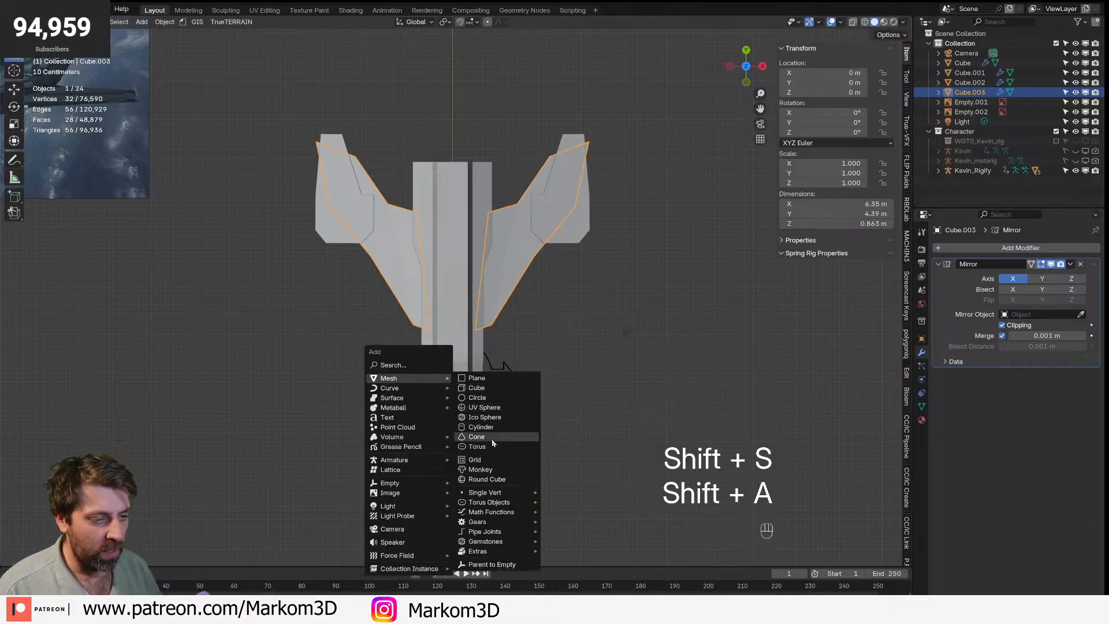
pyautogui.click(501, 388)
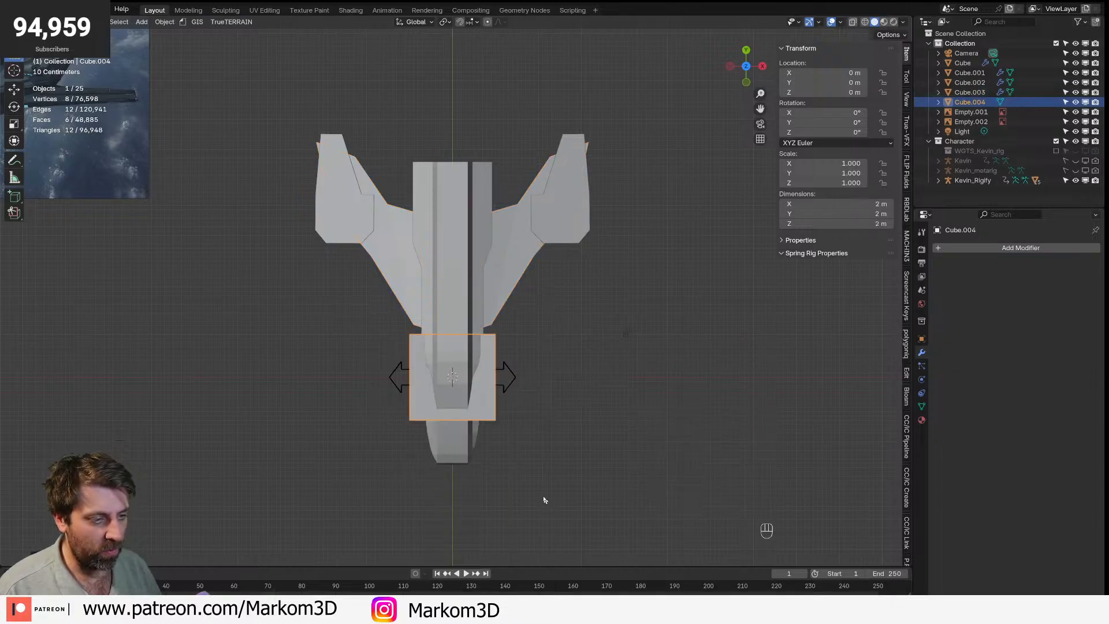
pyautogui.press('g')
pyautogui.click(701, 380)
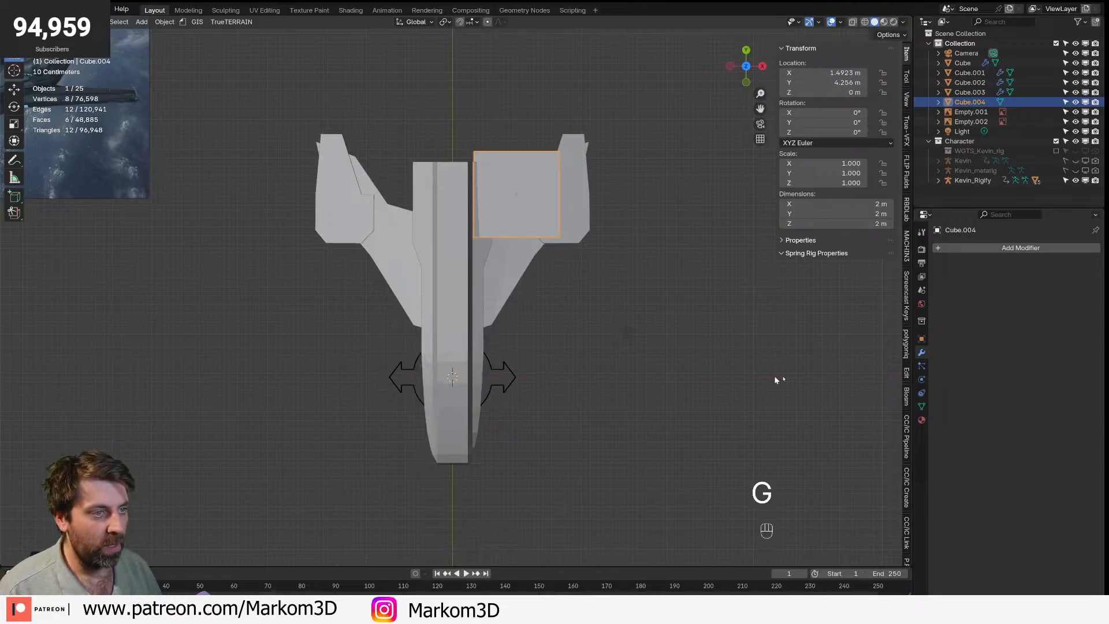
# - Scale the cube down, flatten it along Z and raise it to a median height of about 0.39 m behind the wing
pyautogui.moveTo(707, 393); pyautogui.dragTo(726, 435, button='middle')
pyautogui.press('Tab')
pyautogui.press('s')
pyautogui.click(544, 394)
pyautogui.press('s')
pyautogui.press('z')
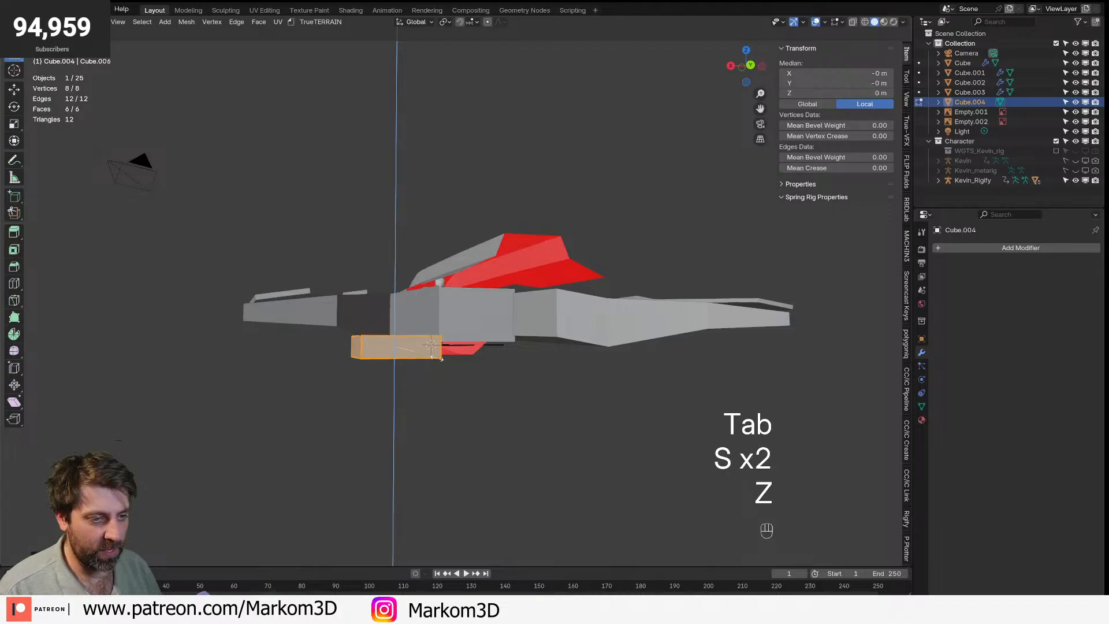
pyautogui.click(544, 395)
pyautogui.press('g')
pyautogui.press('z')
pyautogui.click(544, 395)
# - Bevel the flattened box's four lengthwise edges with several segments to round its sides
pyautogui.moveTo(544, 395); pyautogui.dragTo(483, 387, button='middle')
pyautogui.scroll(4, 565, 480)
pyautogui.press('2')
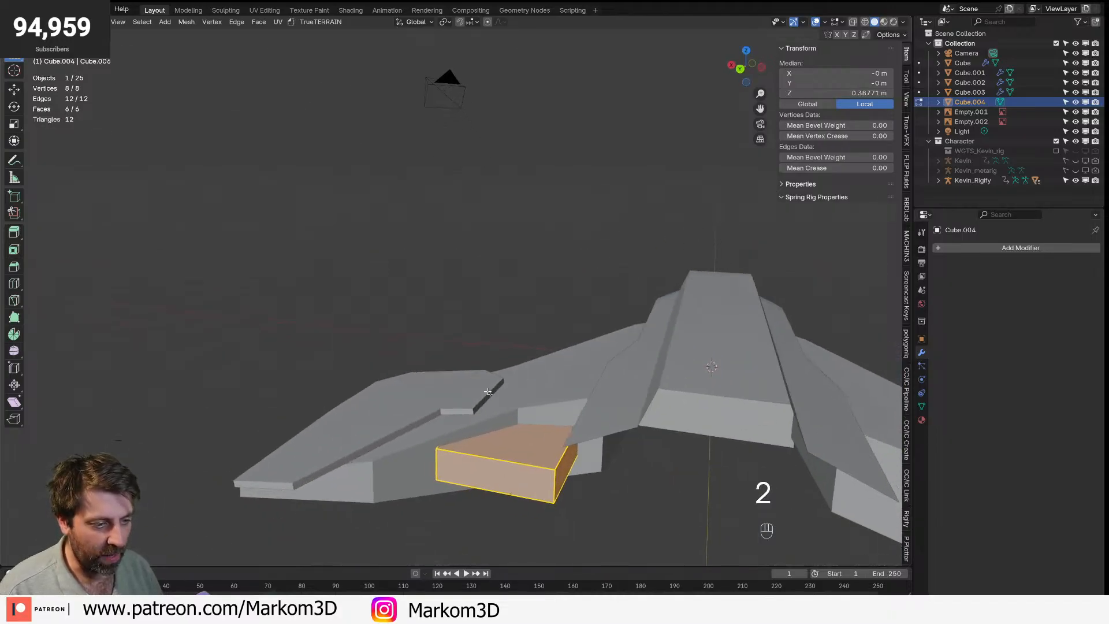
pyautogui.press('z')
pyautogui.click(450, 408)
pyautogui.click(457, 434)
pyautogui.keyDown('shift'); pyautogui.click(460, 454); pyautogui.keyUp('shift')
pyautogui.keyDown('shift'); pyautogui.click(565, 477); pyautogui.keyUp('shift')
pyautogui.hotkey('ctrl', 'b')
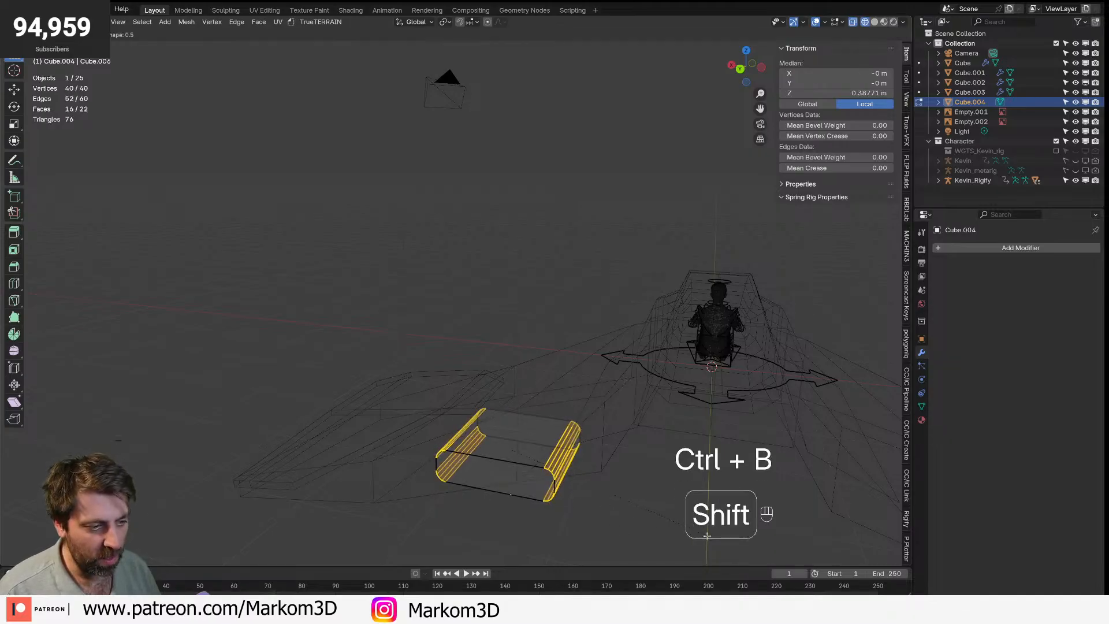
pyautogui.click(580, 477)
# - Move the whole rounded box along Y to a local median of about 0.30 m and return to solid shading
pyautogui.press('a')
pyautogui.press('g')
pyautogui.press('y')
pyautogui.click(567, 491)
pyautogui.press('z')
pyautogui.click(606, 494)
pyautogui.press('Tab')
pyautogui.moveTo(607, 496); pyautogui.dragTo(597, 469, button='middle')
pyautogui.press('Tab')
pyautogui.click(656, 507)
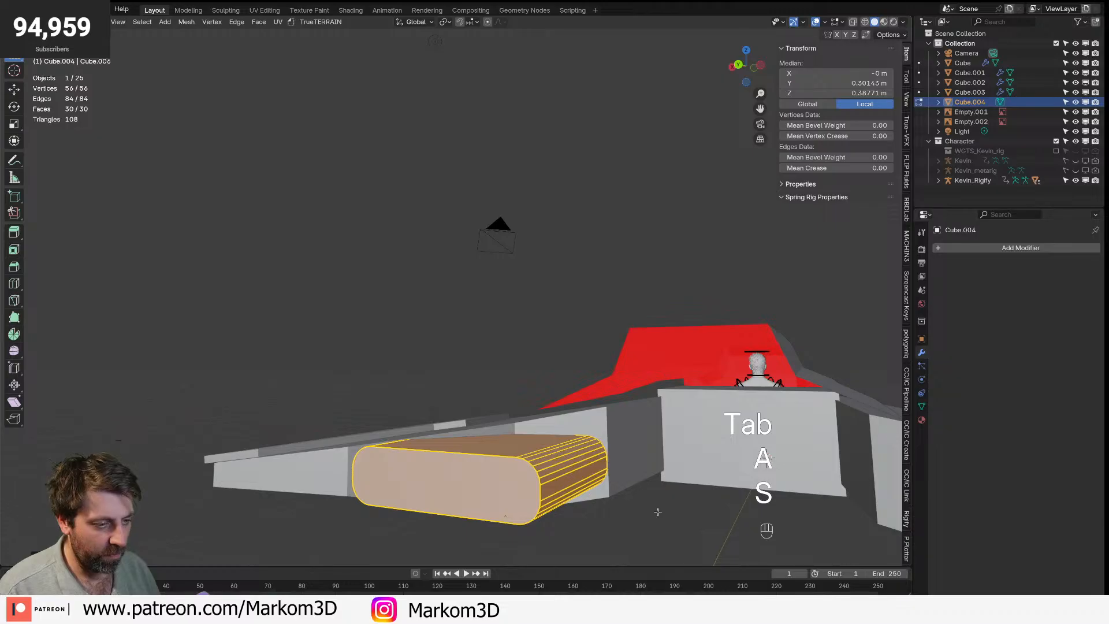
# - In the back view, move the rounded box toward the hull to a local median of about X -0.24 m, Z 0.42 m and try tilting it
pyautogui.press('KP_3')
pyautogui.press('KP_1')
pyautogui.press('KP_3')
pyautogui.press('ctrl+KP_1')
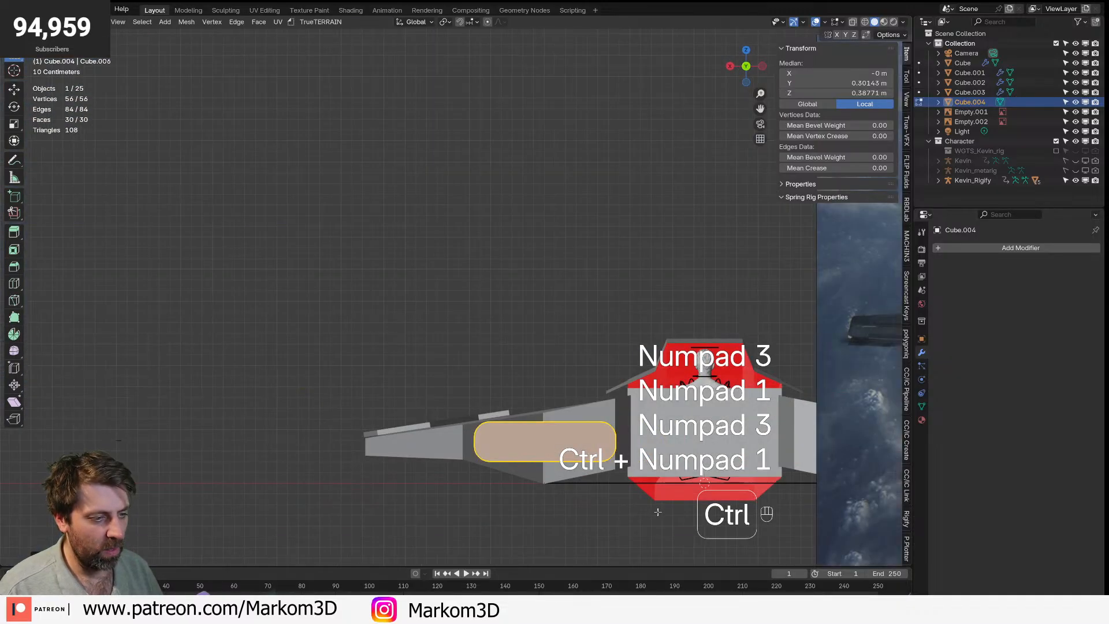
pyautogui.press('g')
pyautogui.press('r')
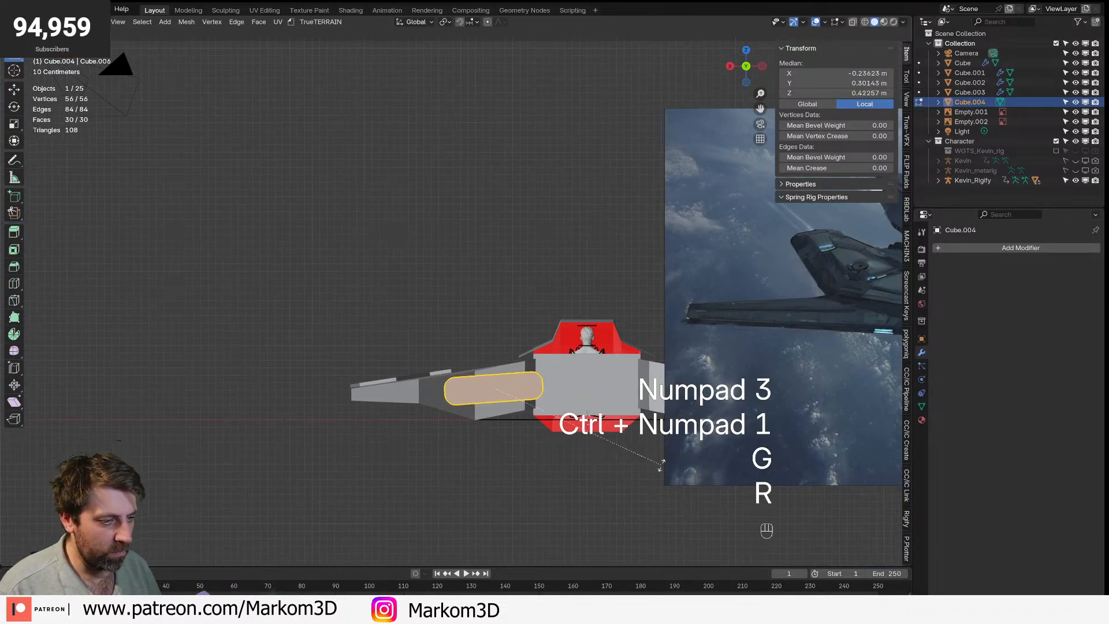
pyautogui.rightClick(653, 468)
pyautogui.scroll(-1, 655, 473)
pyautogui.keyDown('shift'); pyautogui.moveTo(655, 474); pyautogui.dragTo(573, 495, button='middle'); pyautogui.keyUp('shift')
# - Add a Mirror modifier on X to the rounded box, using the hull object Cube as the mirror object
pyautogui.press('Tab')
pyautogui.moveTo(494, 395); pyautogui.dragTo(543, 409, button='middle')
pyautogui.click(1001, 250)
pyautogui.moveTo(988, 251)
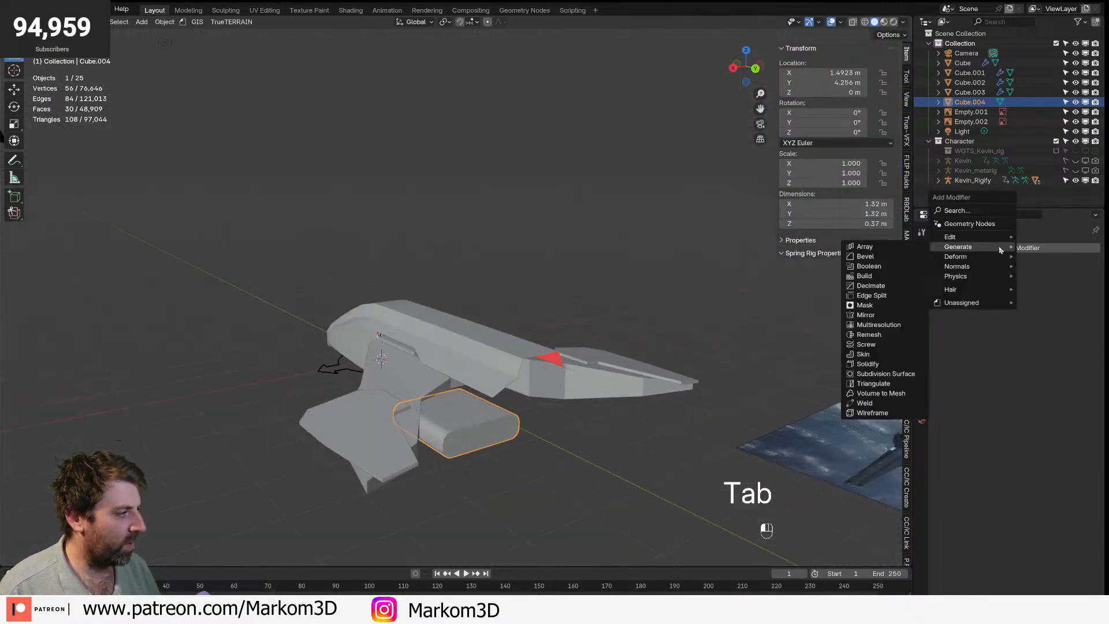
pyautogui.click(861, 325)
pyautogui.moveTo(694, 335); pyautogui.dragTo(895, 334, button='middle')
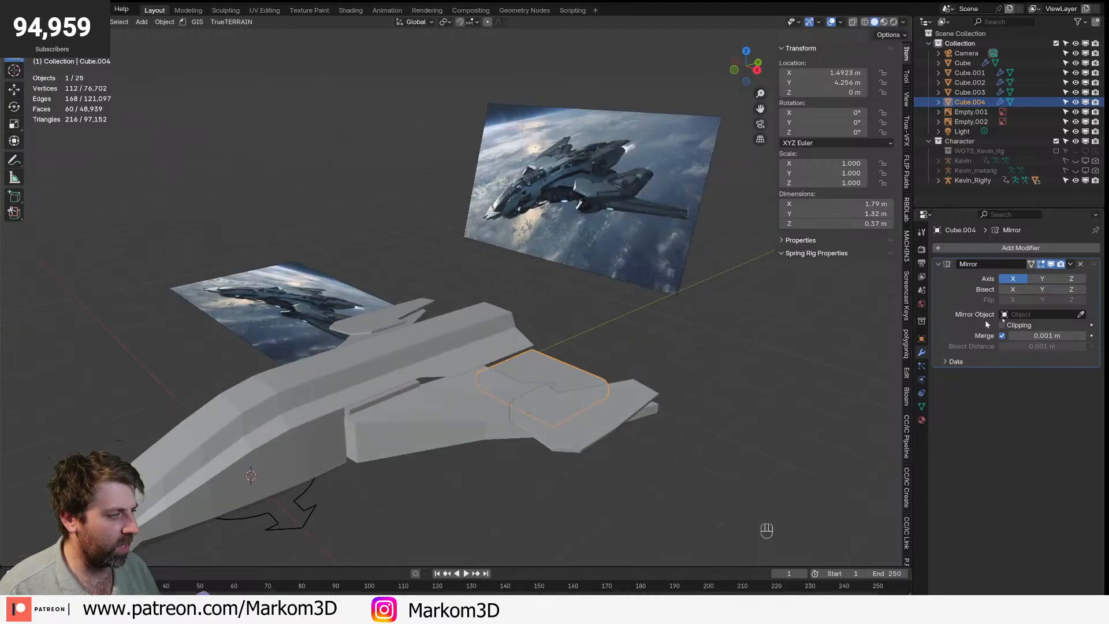
pyautogui.moveTo(303, 426); pyautogui.dragTo(636, 385, button='middle')
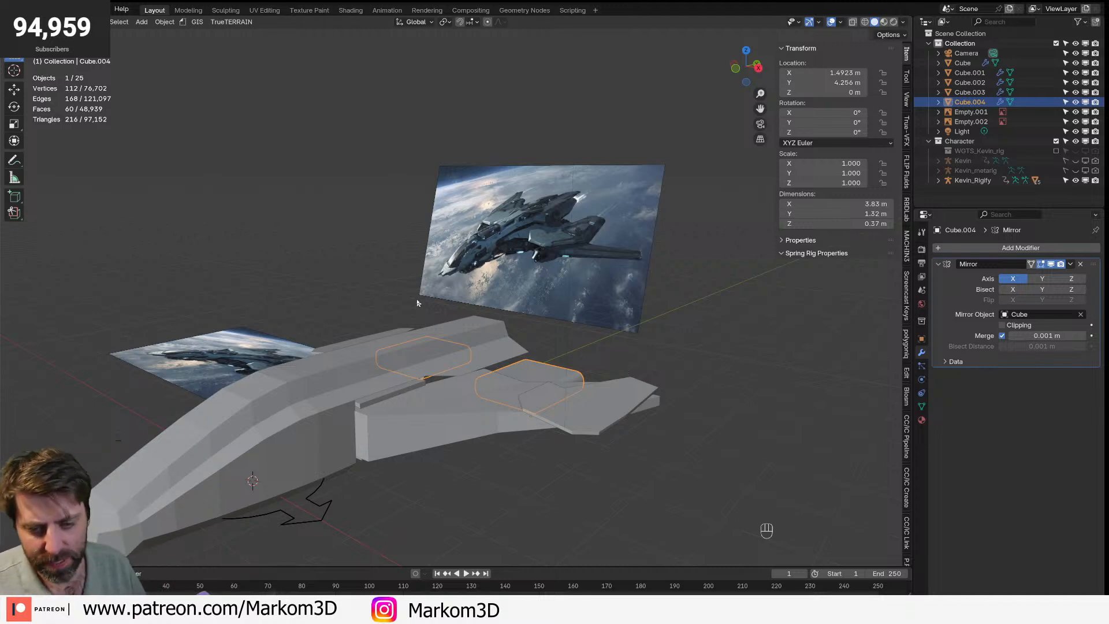
pyautogui.moveTo(541, 373); pyautogui.dragTo(511, 368, button='middle')
pyautogui.scroll(3, 492, 386)
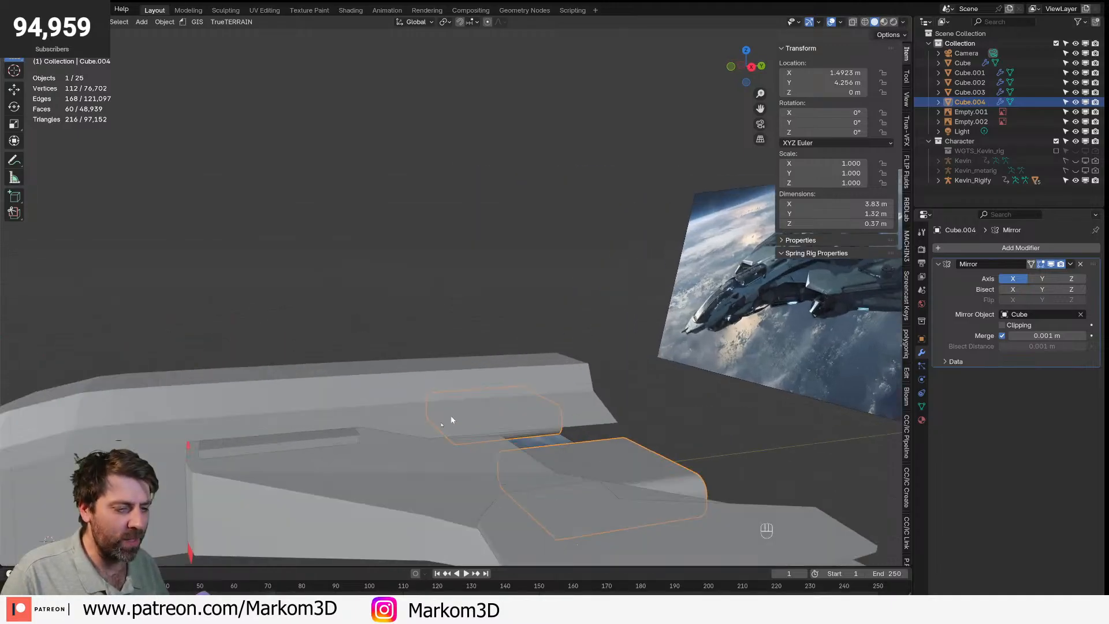
# - Examine the wing's joint with the hull and the overall ship shape against the reference images
pyautogui.click(380, 480)
pyautogui.moveTo(380, 480); pyautogui.dragTo(428, 483, button='middle')
pyautogui.press('Tab')
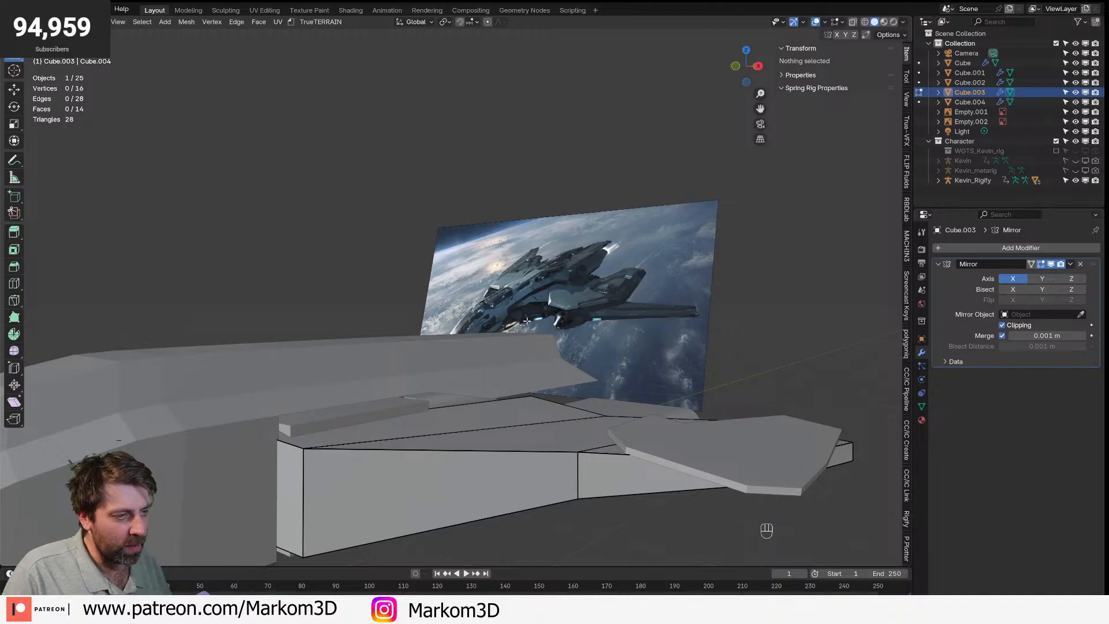
pyautogui.moveTo(602, 319); pyautogui.dragTo(386, 441, button='middle')
pyautogui.press('Tab')
pyautogui.click(461, 426)
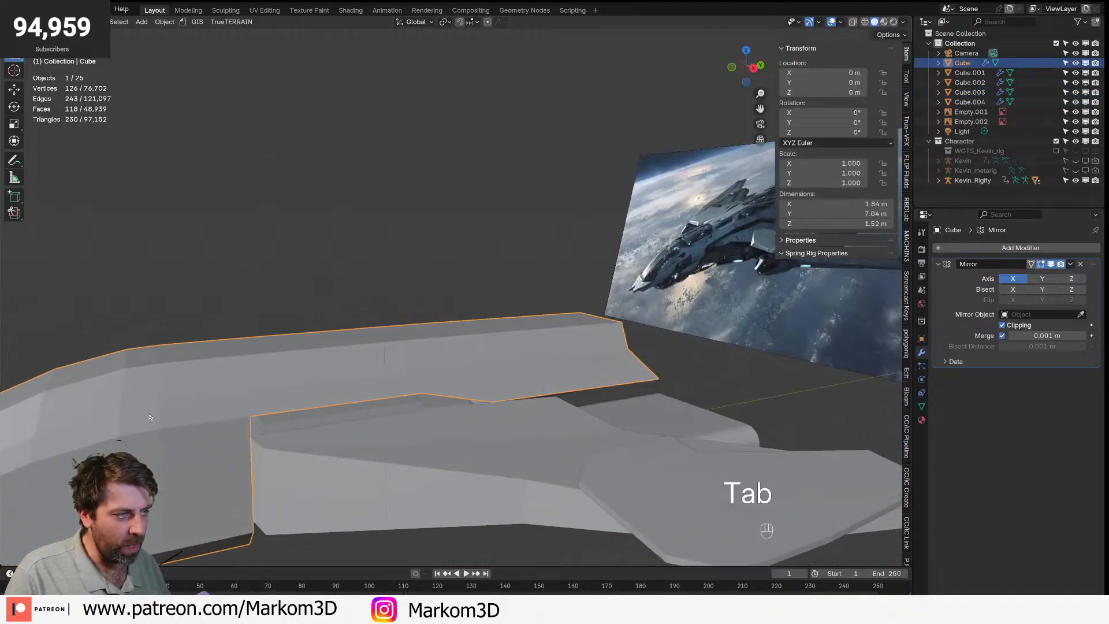
pyautogui.keyDown('shift'); pyautogui.moveTo(223, 431); pyautogui.dragTo(305, 384, button='middle'); pyautogui.keyUp('shift')
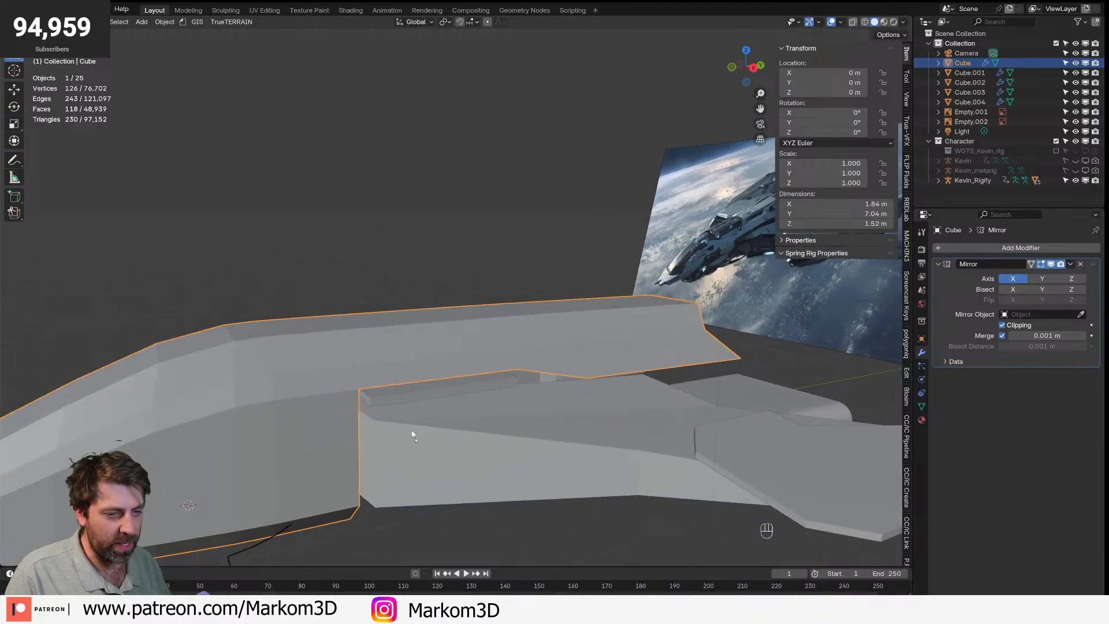
pyautogui.scroll(-5, 410, 420)
pyautogui.moveTo(401, 436); pyautogui.dragTo(478, 481, button='middle')
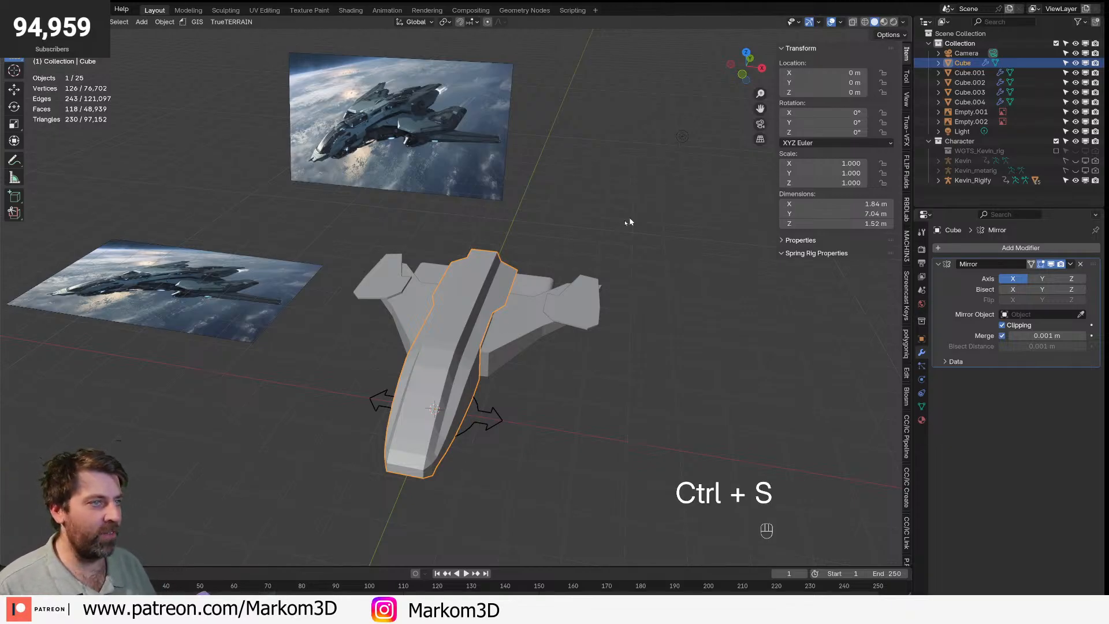
# - Add a lengthwise edge loop to the inner body block and lower its inner bottom face along Z to about -0.09 m
pyautogui.moveTo(610, 227); pyautogui.dragTo(413, 309, button='middle')
pyautogui.click(443, 343)
pyautogui.hscroll(-1, 443, 343)
pyautogui.press('Tab')
pyautogui.hotkey('ctrl', 'r')
pyautogui.click(406, 314)
pyautogui.press('3')
pyautogui.keyDown('shift'); pyautogui.click(426, 378); pyautogui.keyUp('shift')
pyautogui.press('g')
pyautogui.press('z')
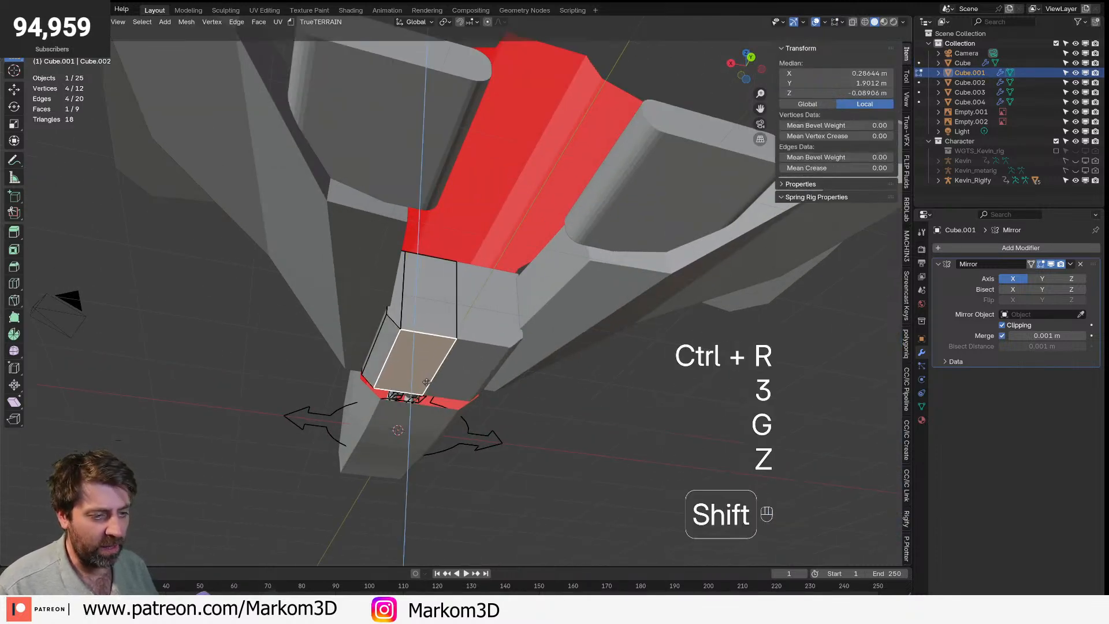
pyautogui.click(426, 380)
# - Duplicate the inner body block's two rear end faces and extrude the copy backward to form a rear block between the pods
pyautogui.press('3')
pyautogui.click(434, 314)
pyautogui.moveTo(435, 314); pyautogui.dragTo(468, 356, button='middle')
pyautogui.keyDown('shift'); pyautogui.click(419, 308); pyautogui.keyUp('shift')
pyautogui.hotkey('shift', 'd')
pyautogui.press('y')
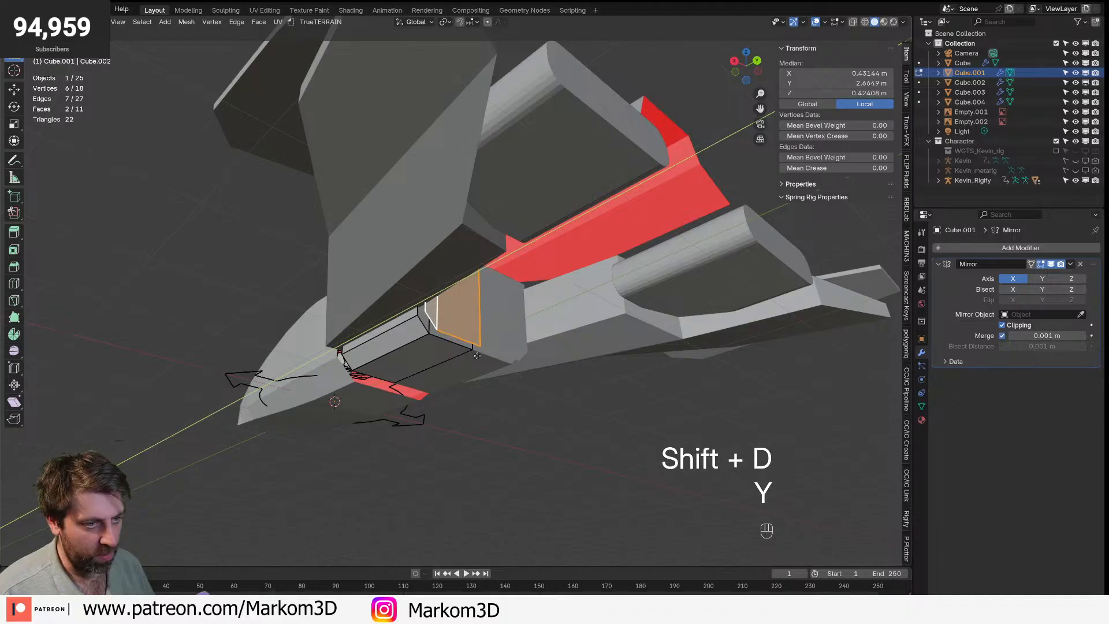
pyautogui.click(469, 354)
pyautogui.press('e')
pyautogui.click(671, 302)
# - Add a lengthwise edge loop to the rear block at about X 0.42 m and raise its inner top face to about Z 1.25 m
pyautogui.moveTo(671, 302); pyautogui.dragTo(393, 283, button='middle')
pyautogui.scroll(1, 541, 349)
pyautogui.hotkey('ctrl', 'r')
pyautogui.moveTo(389, 276); pyautogui.dragTo(333, 273)
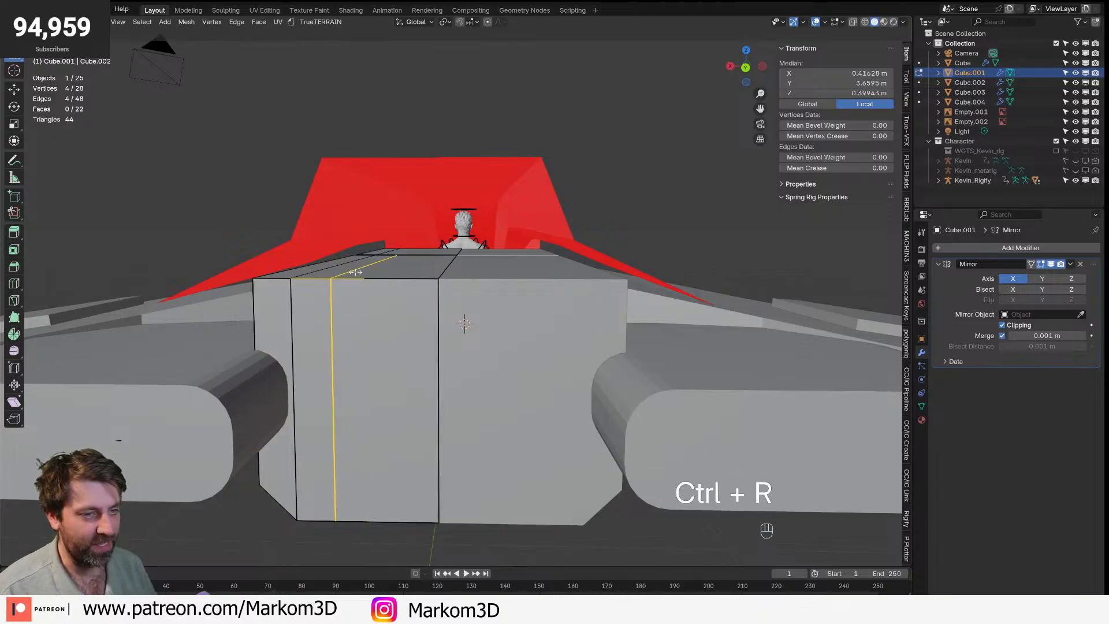
pyautogui.press('3')
pyautogui.click(420, 272)
pyautogui.press('g')
pyautogui.press('z')
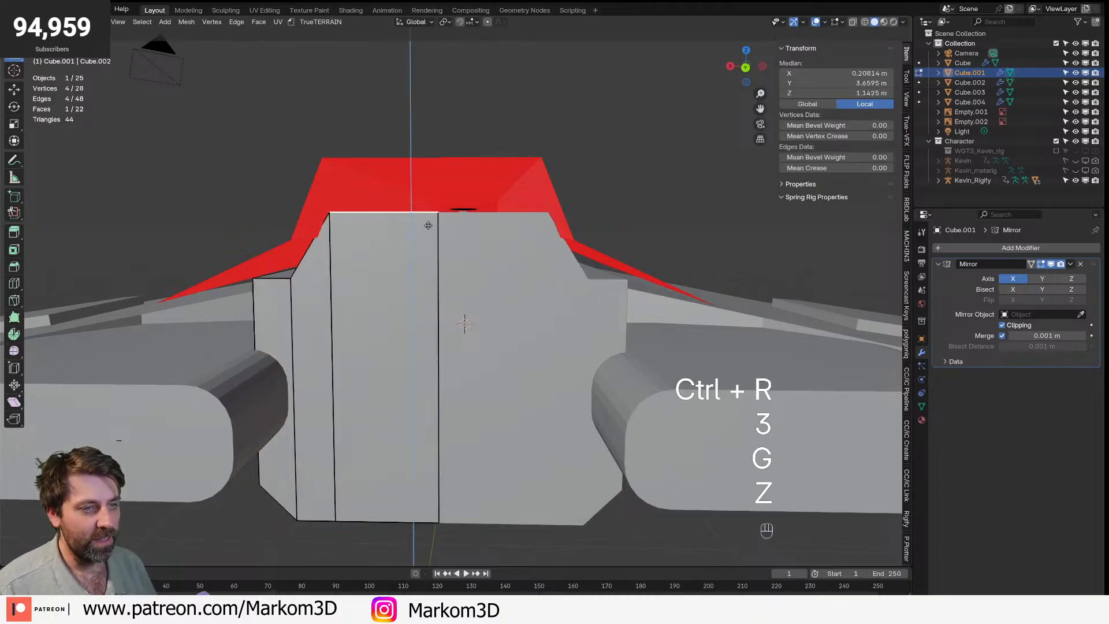
pyautogui.click(409, 252)
pyautogui.moveTo(408, 252); pyautogui.dragTo(427, 268, button='middle')
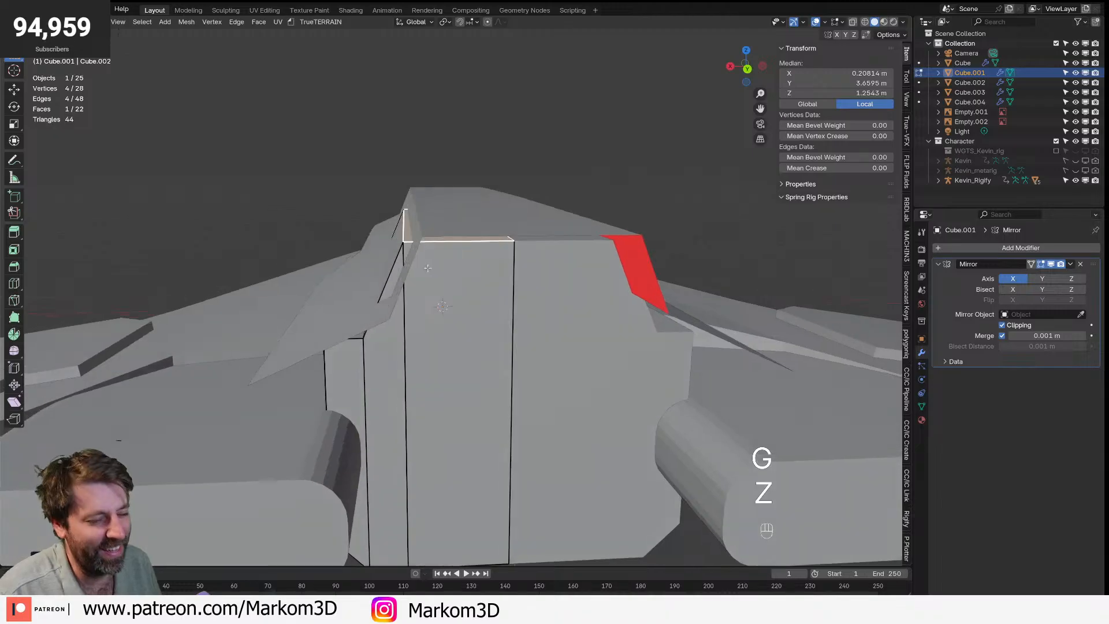
# - Move the rear block's two upper lengthwise side edges inward along X to a median of about 0.41 m
pyautogui.keyDown('shift'); pyautogui.moveTo(365, 326); pyautogui.dragTo(402, 320, button='middle'); pyautogui.keyUp('shift')
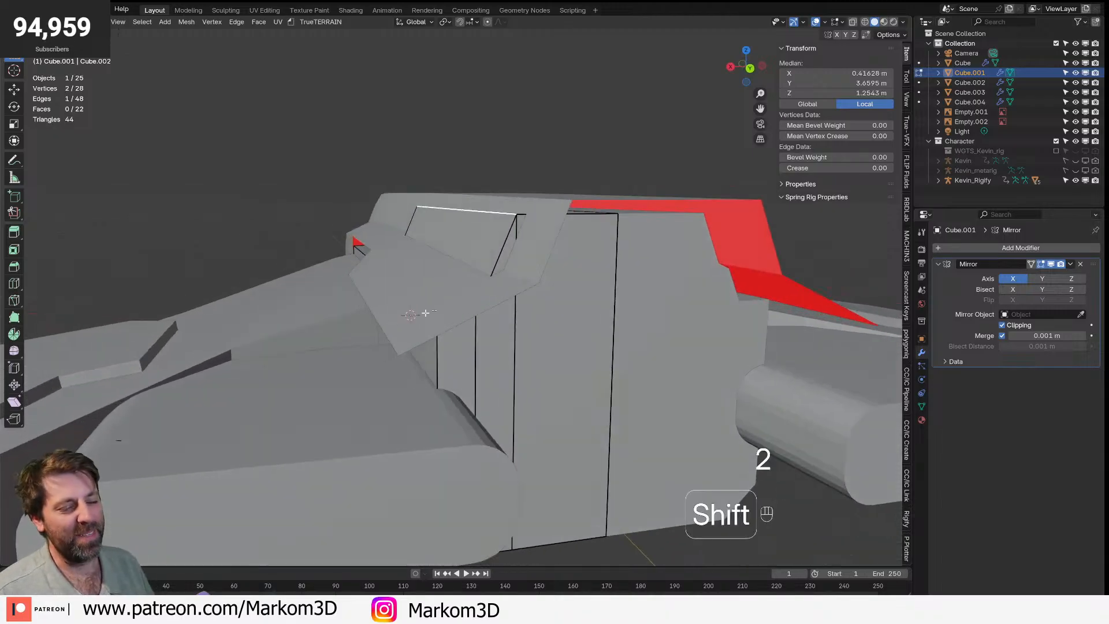
pyautogui.keyDown('shift'); pyautogui.click(456, 304); pyautogui.keyUp('shift')
pyautogui.moveTo(523, 339); pyautogui.dragTo(510, 346, button='middle')
pyautogui.press('g')
pyautogui.press('x')
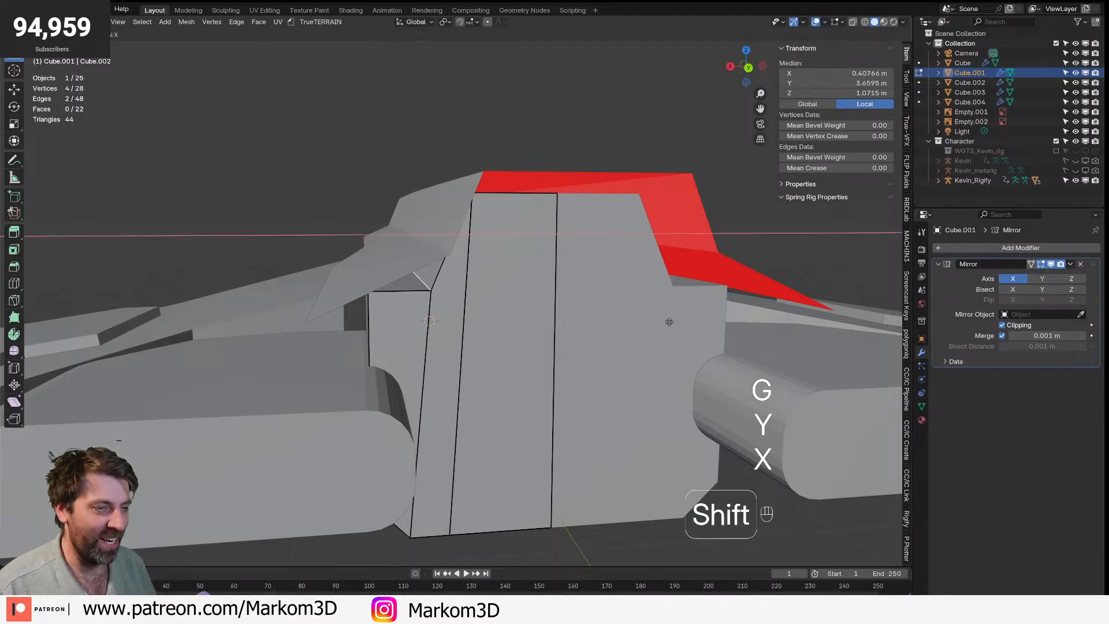
pyautogui.click(669, 322)
pyautogui.scroll(-3, 521, 384)
pyautogui.press('Tab')
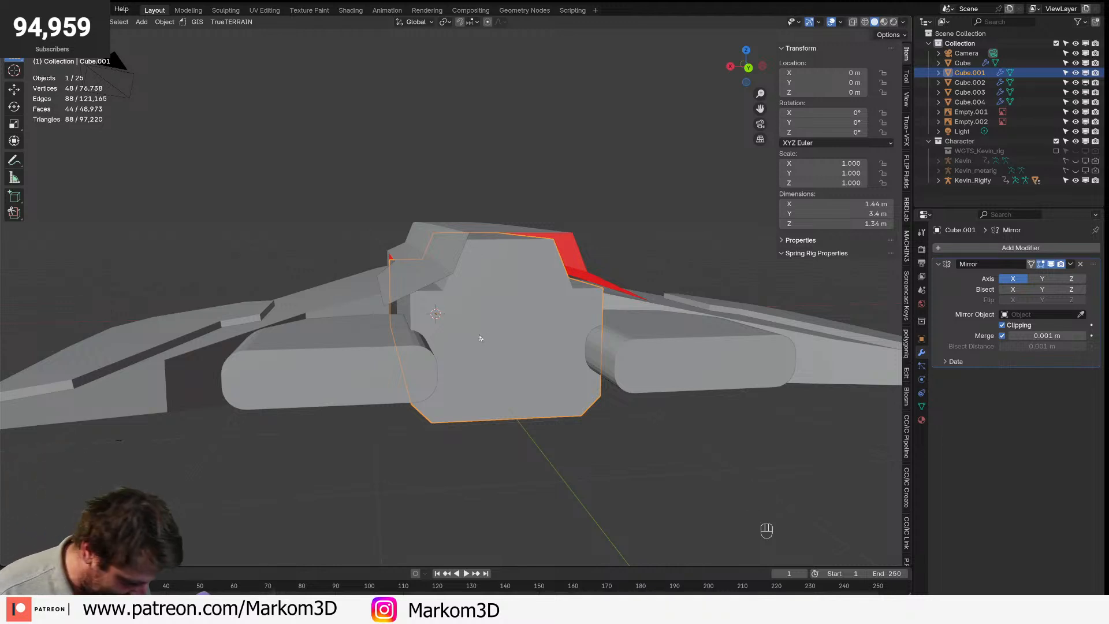
# - Adjust the height of the rear block's upper side geometry along Z beneath the hull's overhang
pyautogui.press('Tab')
pyautogui.moveTo(475, 329); pyautogui.dragTo(432, 345, button='middle')
pyautogui.click(508, 315)
pyautogui.scroll(3, 570, 330)
pyautogui.press('g')
pyautogui.press('z')
pyautogui.click(577, 338)
pyautogui.scroll(-3, 578, 336)
pyautogui.press('Tab')
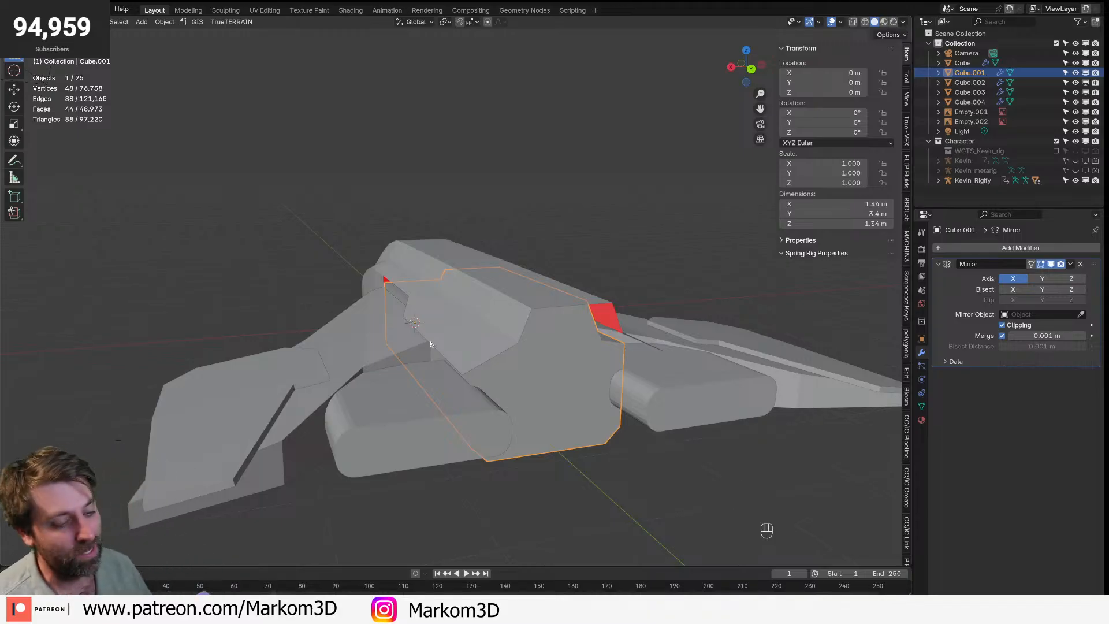
# - Examine the hull, rear block and the wing's inner end against the reference image
pyautogui.moveTo(420, 392); pyautogui.dragTo(583, 389, button='middle')
pyautogui.scroll(3, 436, 383)
pyautogui.scroll(-1, 583, 389)
pyautogui.moveTo(470, 386)
pyautogui.mouseDown(button='middle')
pyautogui.moveTo(503, 387)
pyautogui.moveTo(489, 386)
pyautogui.mouseUp(button='middle')
pyautogui.scroll(-2, 492, 387)
pyautogui.hscroll(-1, 489, 386)
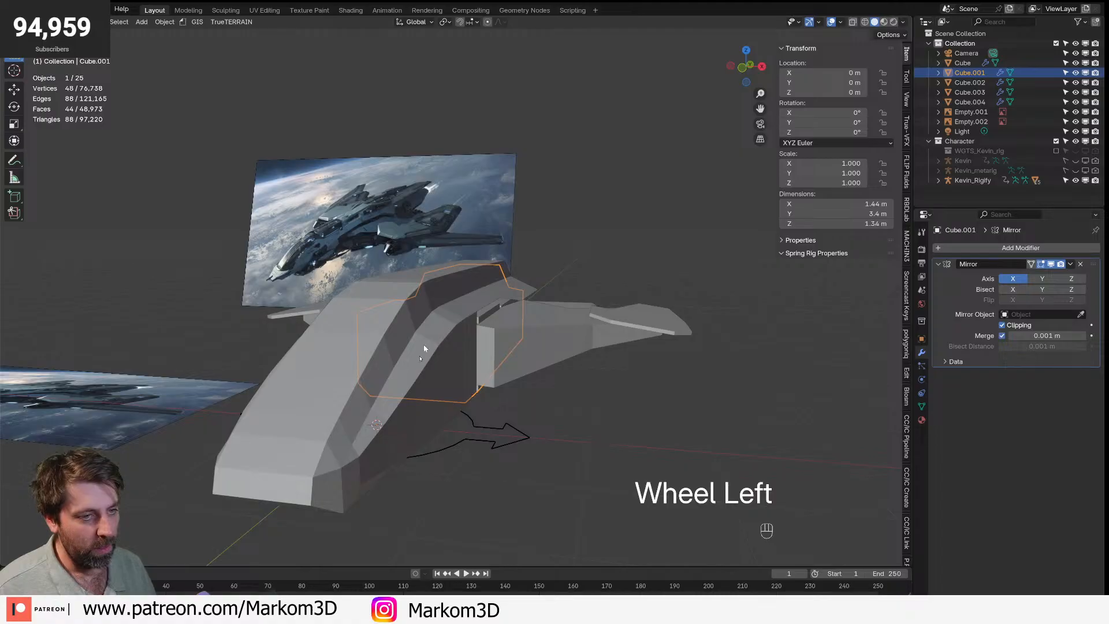
pyautogui.keyDown('shift'); pyautogui.hscroll(-1, 540, 360); pyautogui.keyUp('shift')
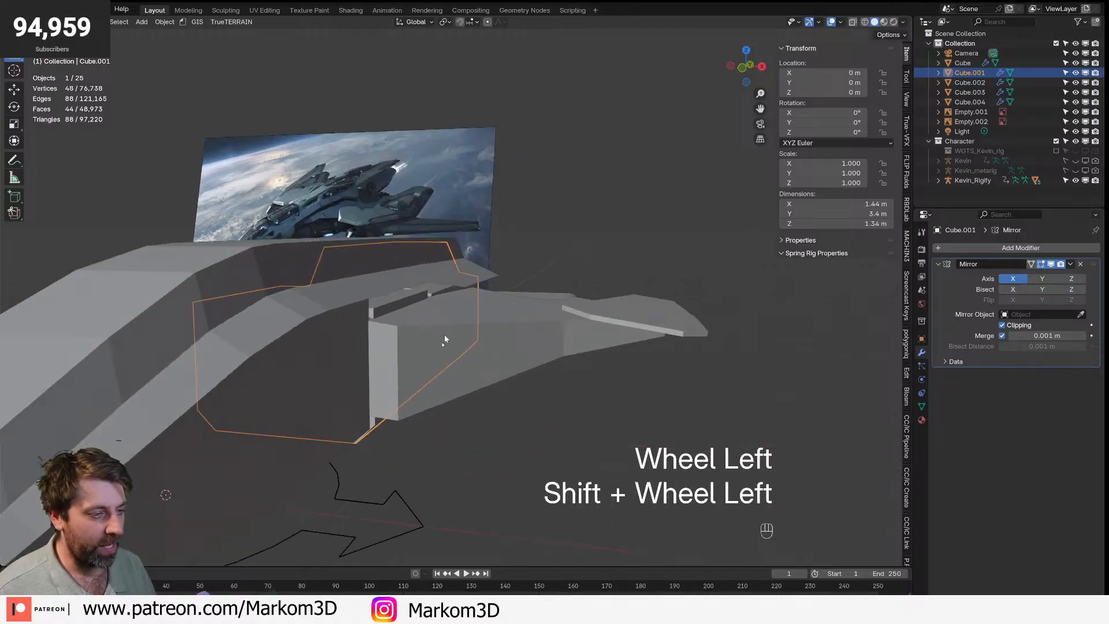
pyautogui.press('Tab')
pyautogui.press('Tab')
# - Duplicate the wing's upper and lower faces in place and separate them into a new object
pyautogui.click(441, 388)
pyautogui.press('Tab')
pyautogui.scroll(2, 439, 387)
pyautogui.scroll(-1, 438, 386)
pyautogui.moveTo(438, 388); pyautogui.dragTo(414, 370, button='middle')
pyautogui.hscroll(-1, 429, 391)
pyautogui.hotkey('ctrl', 'r')
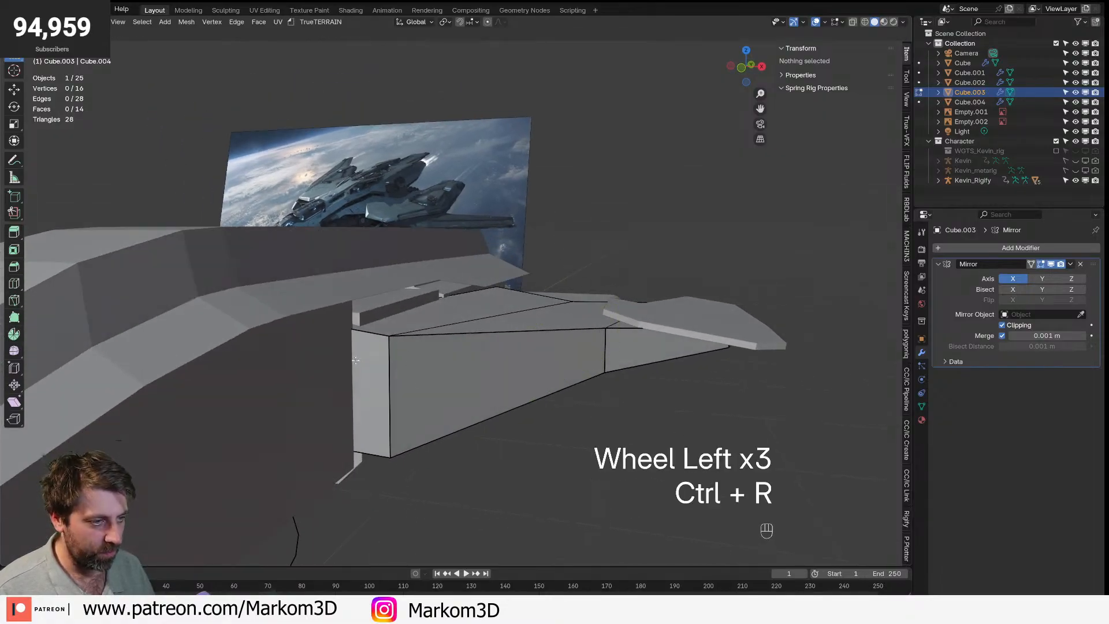
pyautogui.rightClick(387, 371)
pyautogui.press('3')
pyautogui.click(491, 312)
pyautogui.keyDown('shift'); pyautogui.click(511, 324); pyautogui.keyUp('shift')
pyautogui.moveTo(512, 324); pyautogui.dragTo(465, 340, button='middle')
pyautogui.keyDown('shift'); pyautogui.click(662, 354); pyautogui.keyUp('shift')
pyautogui.moveTo(659, 369); pyautogui.dragTo(665, 323, button='middle')
pyautogui.keyDown('shift'); pyautogui.click(657, 342); pyautogui.keyUp('shift')
pyautogui.keyDown('shift'); pyautogui.click(546, 364); pyautogui.keyUp('shift')
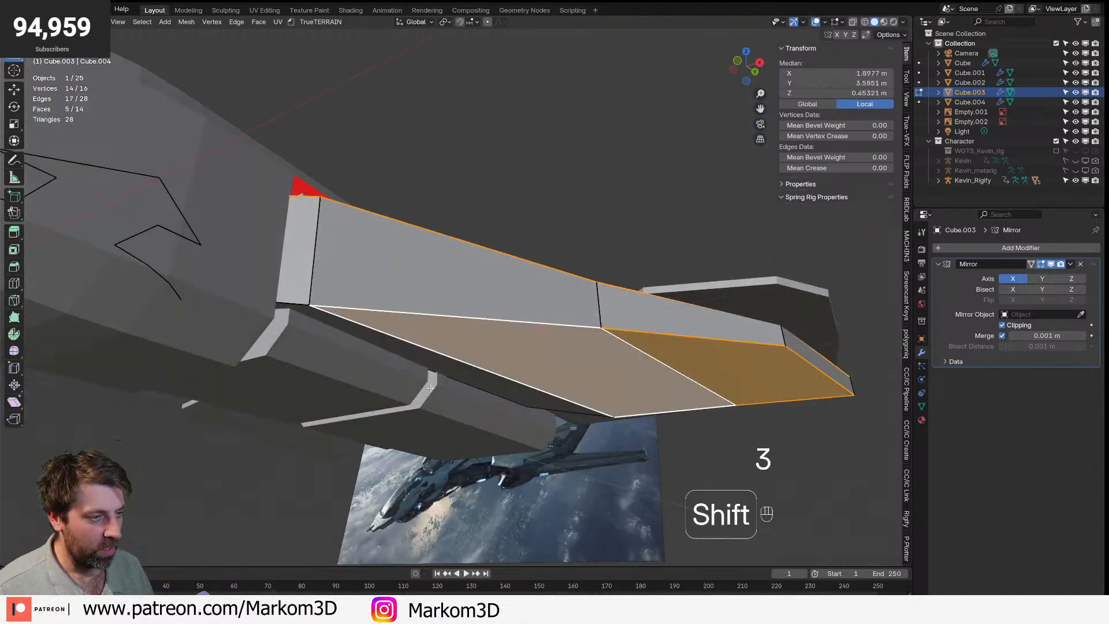
pyautogui.keyDown('shift'); pyautogui.click(447, 349); pyautogui.keyUp('shift')
pyautogui.hotkey('shift', 'd')
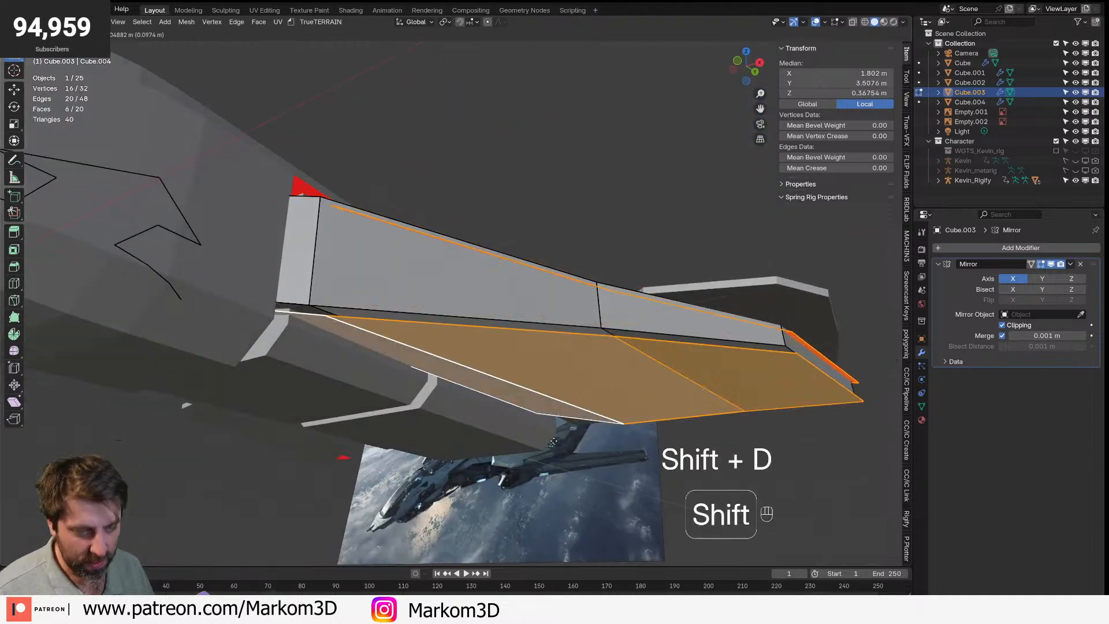
pyautogui.rightClick(542, 439)
pyautogui.press('p')
pyautogui.click(543, 445)
pyautogui.press('Tab')
# - Select the separated wing plates and add a Solidify modifier to them
pyautogui.moveTo(579, 333); pyautogui.dragTo(550, 393, button='middle')
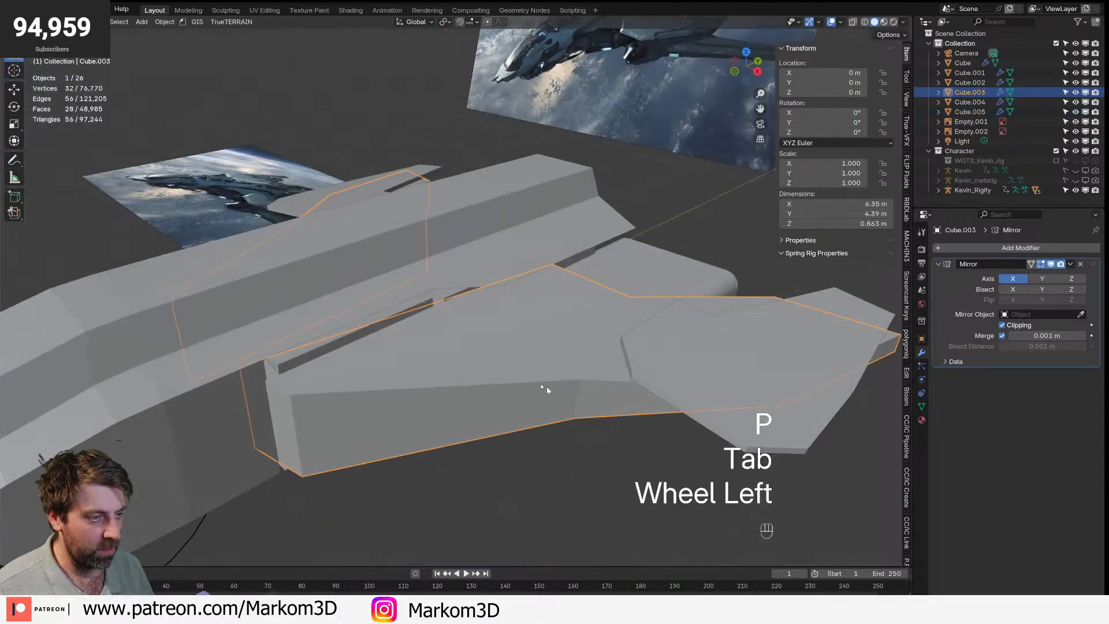
pyautogui.press('z')
pyautogui.click(512, 387)
pyautogui.click(509, 388)
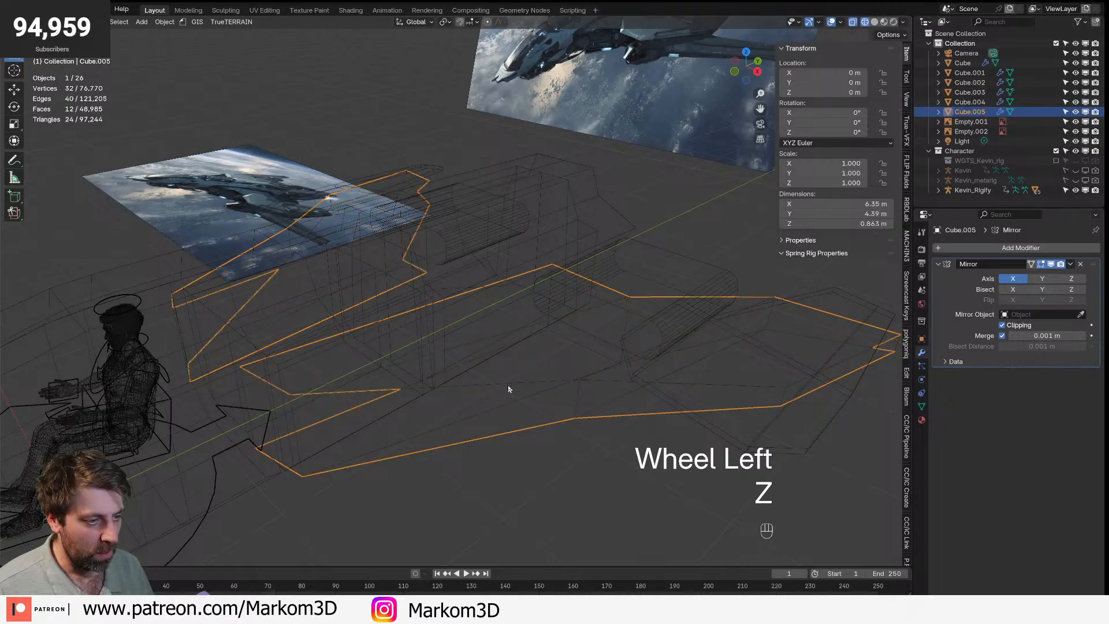
pyautogui.press('z')
pyautogui.click(584, 384)
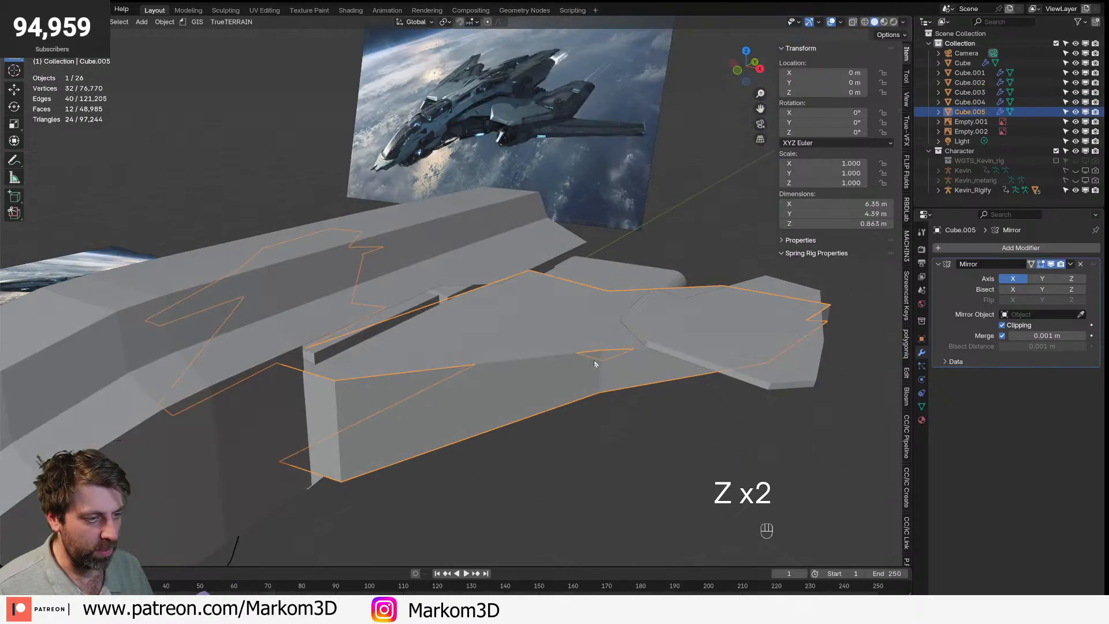
pyautogui.press('Tab')
pyautogui.press('a')
pyautogui.click(1033, 250)
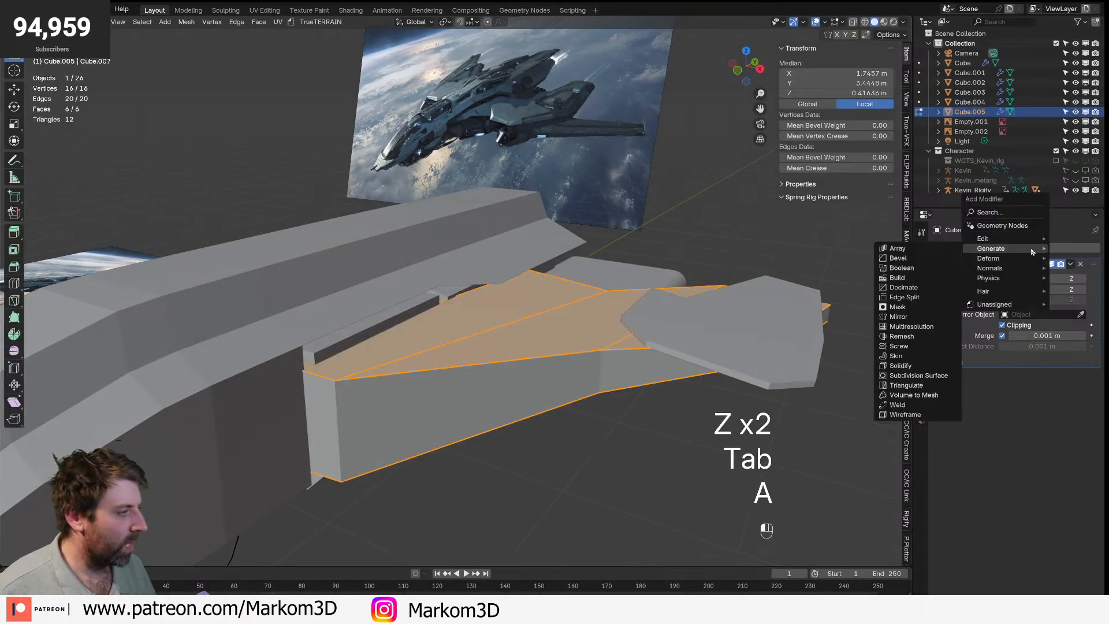
pyautogui.click(898, 366)
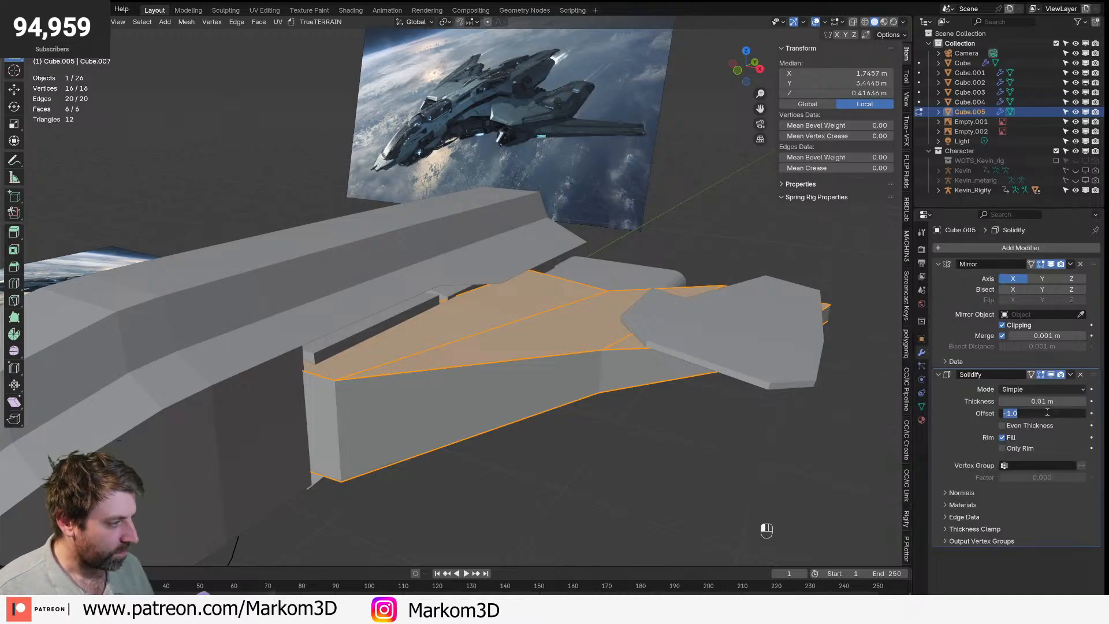
# - Set the wing plates' Solidify offset to 0 and thickness to 0.03 m
pyautogui.write('0')
pyautogui.press('Return')
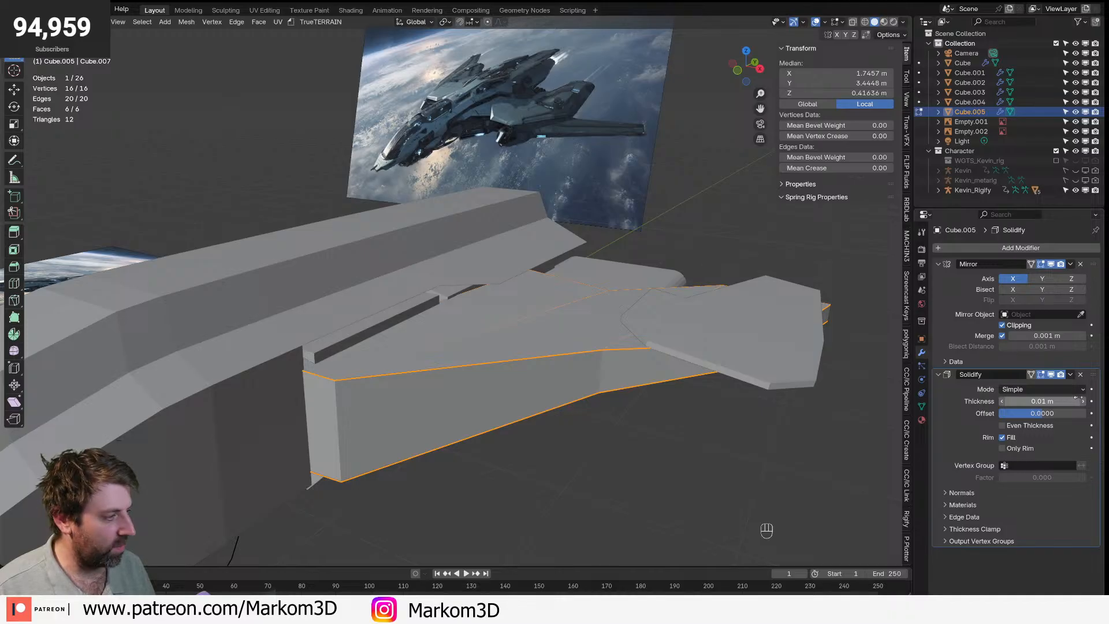
pyautogui.click(1083, 402)
pyautogui.click(1084, 402)
pyautogui.press('Tab')
pyautogui.press('a')
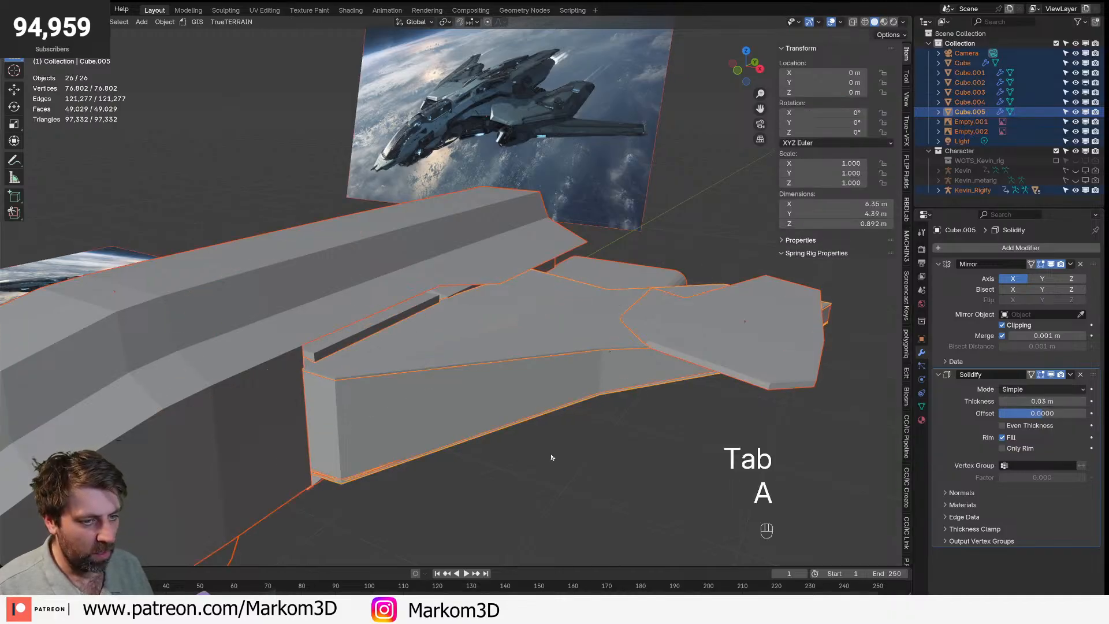
pyautogui.press('Tab')
pyautogui.press('Tab')
pyautogui.press('Tab')
pyautogui.rightClick(538, 482)
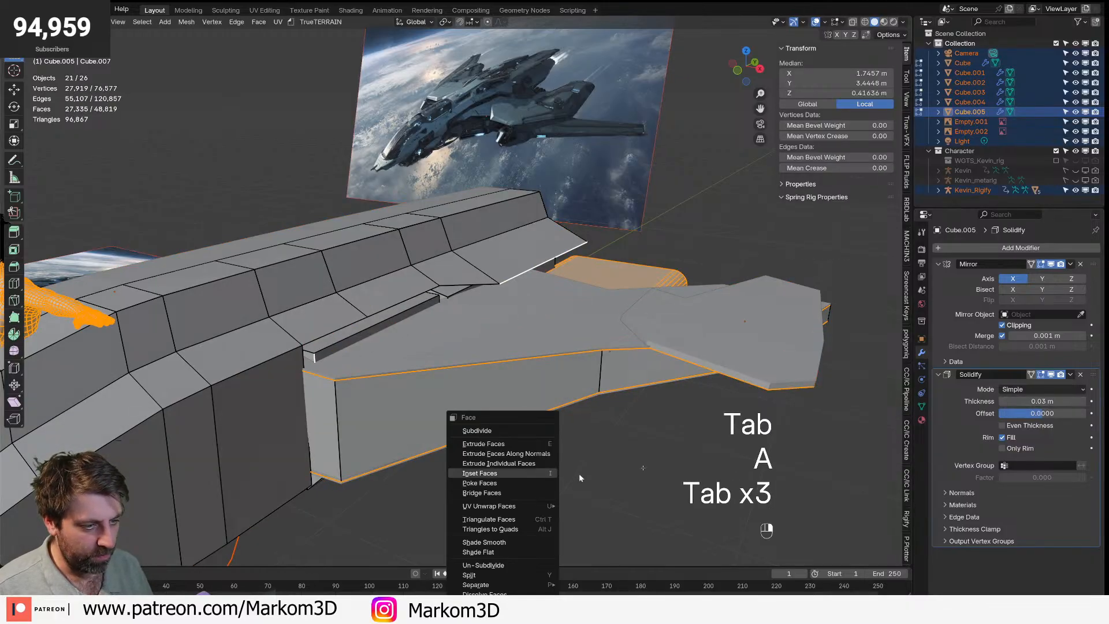
pyautogui.press('Tab')
pyautogui.click(626, 349)
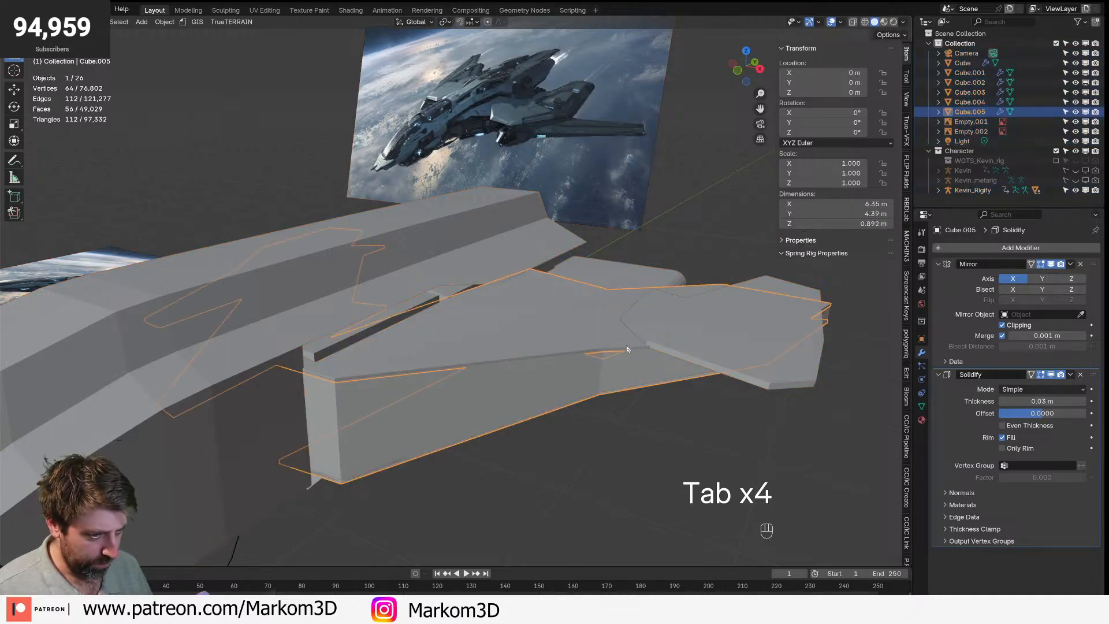
# - Try to offset all faces of the wing plates along their normals with Shrink/Fatten
pyautogui.press('Tab')
pyautogui.press('a')
pyautogui.hotkey('alt', 's')
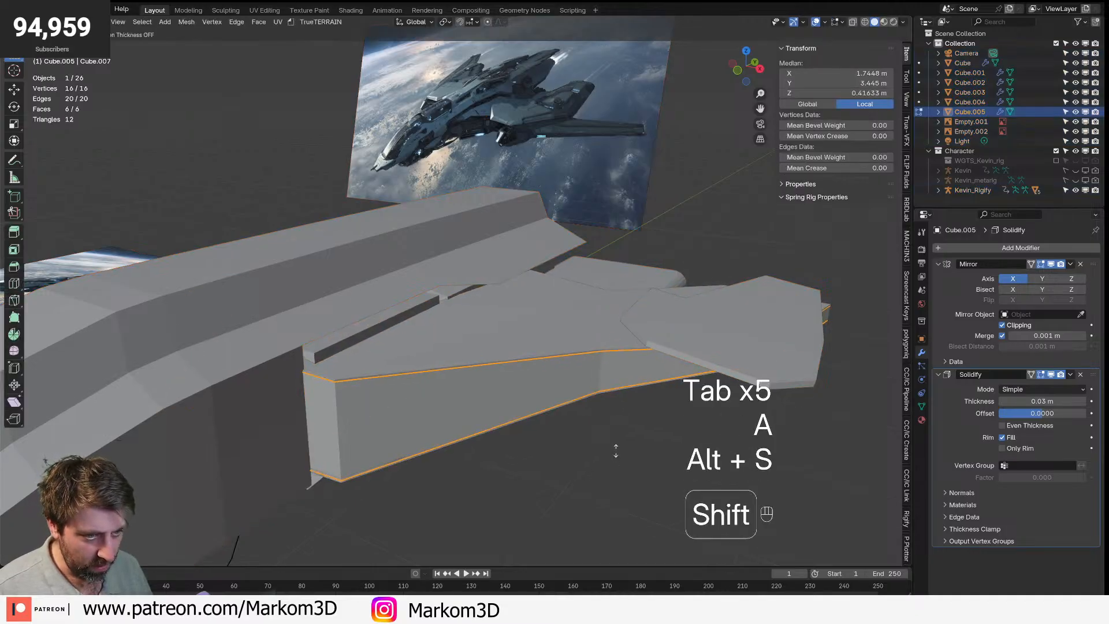
pyautogui.click(624, 435)
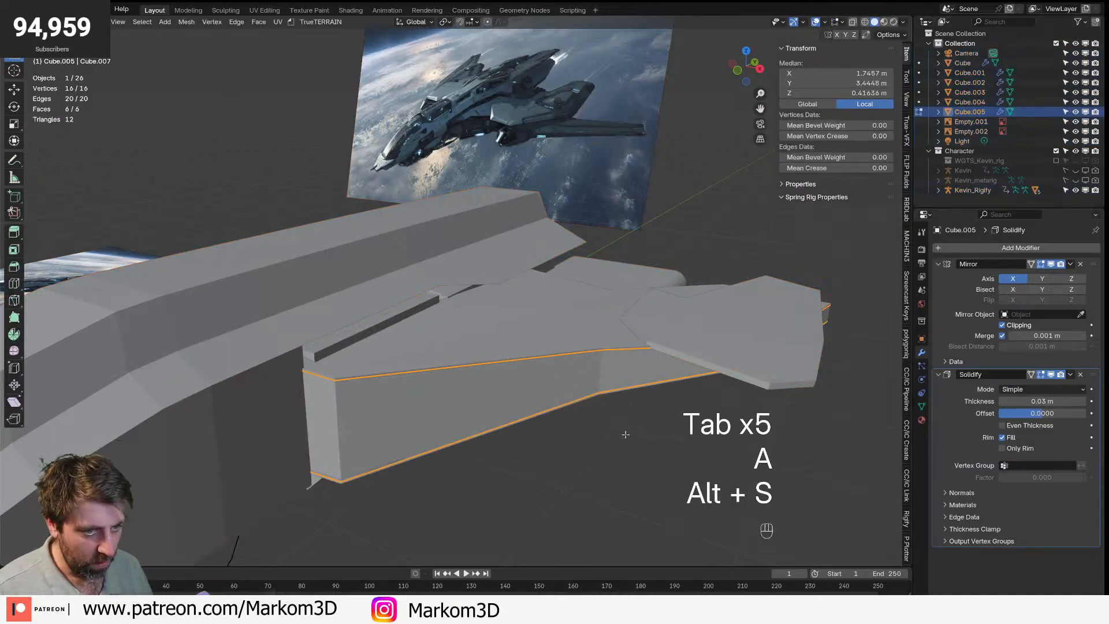
# - Move the front edges of the upper and lower wing plates forward along Y so they overhang the wing body
pyautogui.press('2')
pyautogui.click(328, 379)
pyautogui.keyDown('shift'); pyautogui.click(327, 478); pyautogui.keyUp('shift')
pyautogui.keyDown('shift'); pyautogui.click(606, 354); pyautogui.keyUp('shift')
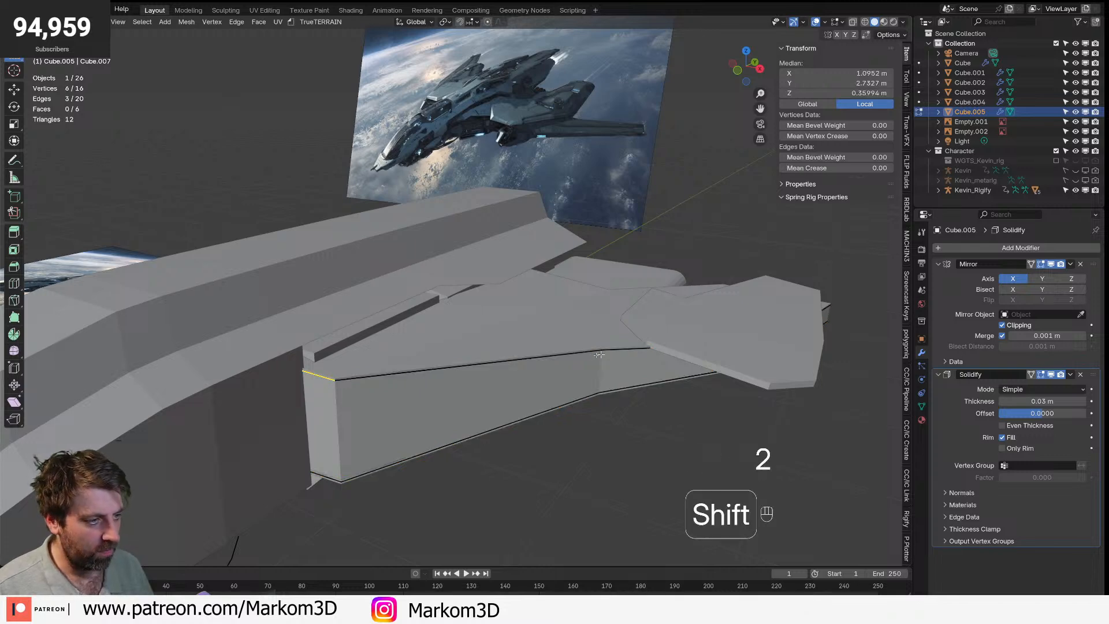
pyautogui.hotkey('shift', 'z')
pyautogui.click(515, 421)
pyautogui.keyDown('shift'); pyautogui.click(639, 385); pyautogui.keyUp('shift')
pyautogui.keyDown('shift'); pyautogui.click(312, 472); pyautogui.keyUp('shift')
pyautogui.keyDown('shift'); pyautogui.click(313, 376); pyautogui.keyUp('shift')
pyautogui.keyDown('shift'); pyautogui.click(570, 363); pyautogui.keyUp('shift')
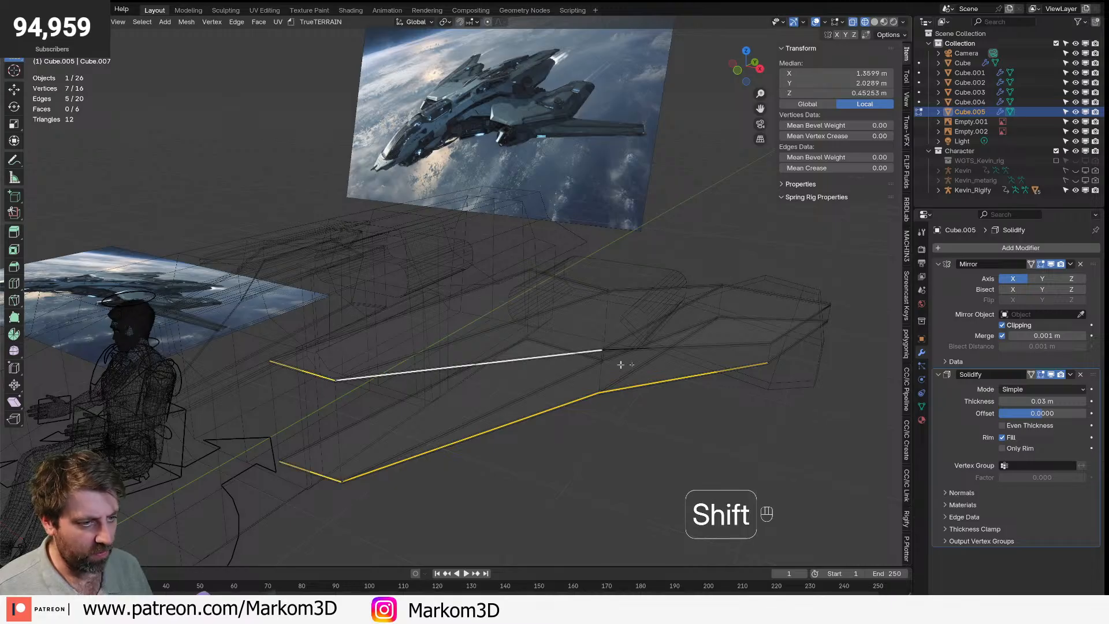
pyautogui.keyDown('shift'); pyautogui.click(633, 321); pyautogui.keyUp('shift')
pyautogui.hotkey('ctrl', 'z')
pyautogui.keyDown('shift'); pyautogui.click(743, 345); pyautogui.keyUp('shift')
pyautogui.press('z')
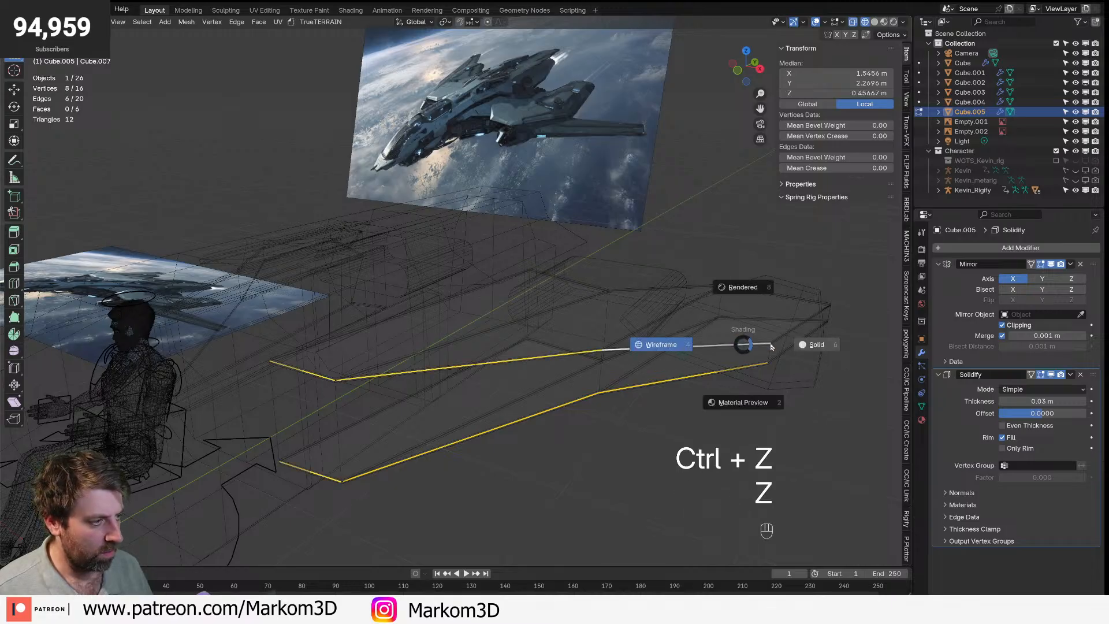
pyautogui.click(771, 347)
pyautogui.press('g')
pyautogui.press('y')
pyautogui.press('shift')
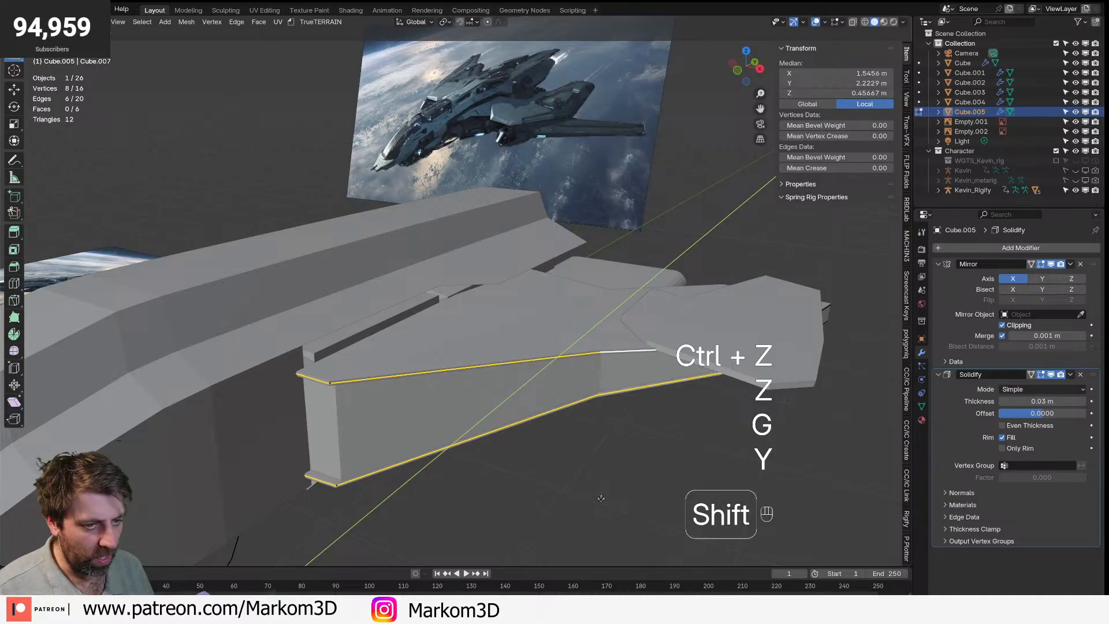
pyautogui.click(560, 552)
# - Move the rear edges of the upper and lower wing plates backward along Y to a median of about 4.76 m
pyautogui.moveTo(560, 552); pyautogui.dragTo(461, 401, button='middle')
pyautogui.click(198, 456)
pyautogui.keyDown('shift'); pyautogui.click(254, 438); pyautogui.keyUp('shift')
pyautogui.keyDown('shift'); pyautogui.click(198, 386); pyautogui.keyUp('shift')
pyautogui.keyDown('shift'); pyautogui.click(324, 328); pyautogui.keyUp('shift')
pyautogui.keyDown('shift'); pyautogui.click(439, 276); pyautogui.keyUp('shift')
pyautogui.moveTo(440, 280); pyautogui.dragTo(498, 407, button='middle')
pyautogui.press('z')
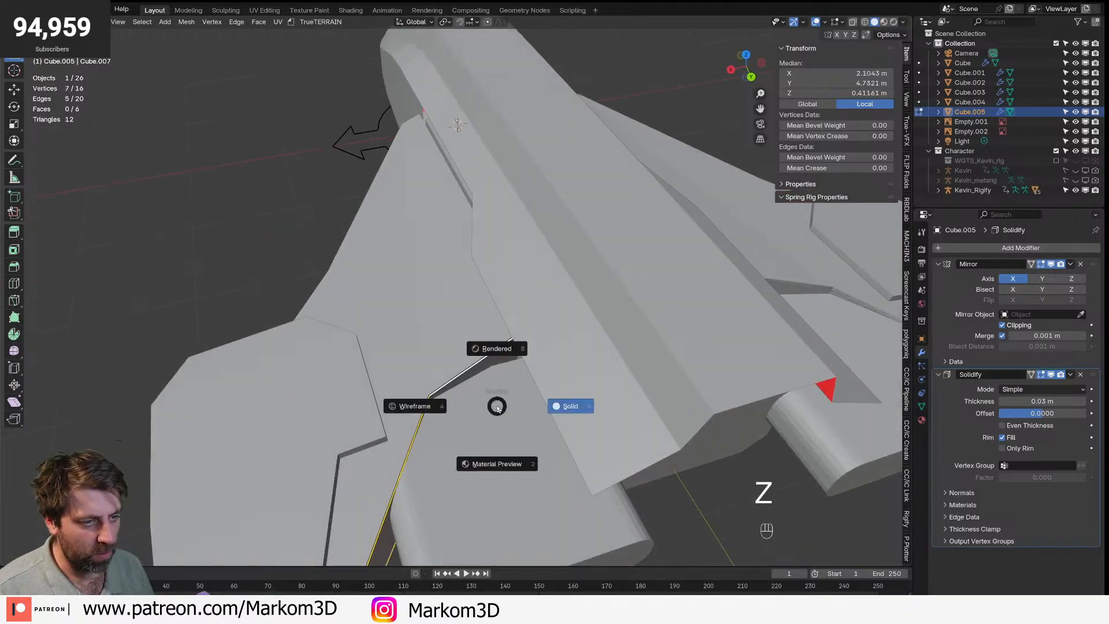
pyautogui.click(470, 408)
pyautogui.keyDown('shift'); pyautogui.click(477, 414); pyautogui.keyUp('shift')
pyautogui.press('z')
pyautogui.click(522, 416)
pyautogui.press('g')
pyautogui.press('y')
pyautogui.click(568, 283)
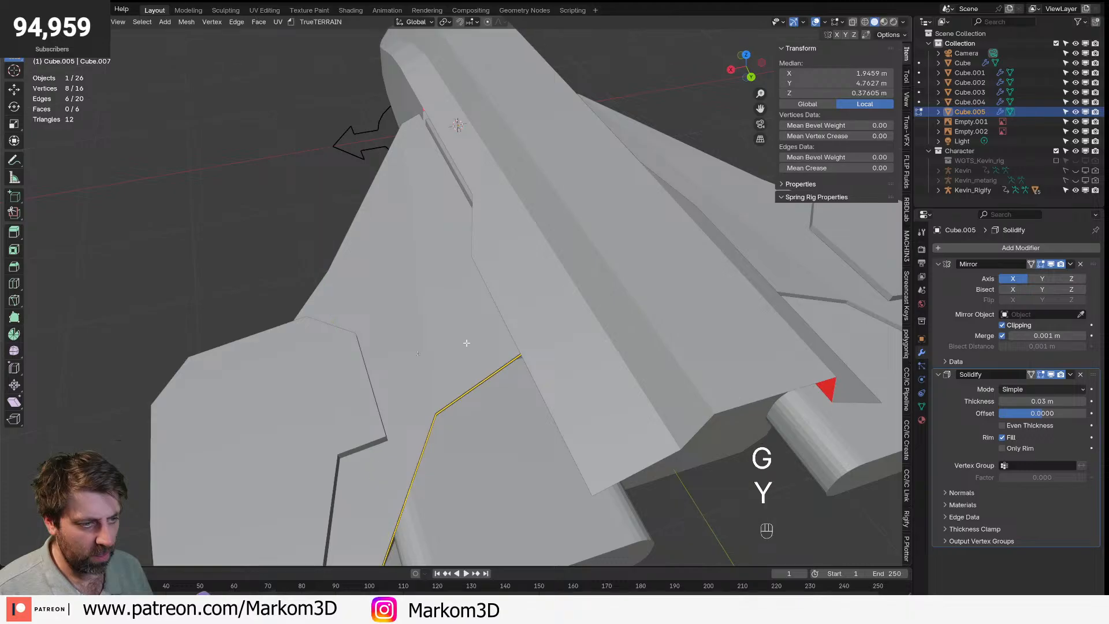
# - Examine the overhanging wing plates, the hull side and the wing's inner end against the reference image
pyautogui.scroll(-8, 568, 284)
pyautogui.press('Tab')
pyautogui.moveTo(351, 337); pyautogui.dragTo(344, 280, button='middle')
pyautogui.click(512, 318)
pyautogui.scroll(3, 477, 330)
pyautogui.keyDown('shift'); pyautogui.moveTo(504, 275); pyautogui.dragTo(477, 338, button='middle'); pyautogui.keyUp('shift')
pyautogui.click(376, 342)
pyautogui.scroll(2, 376, 344)
pyautogui.press('Tab')
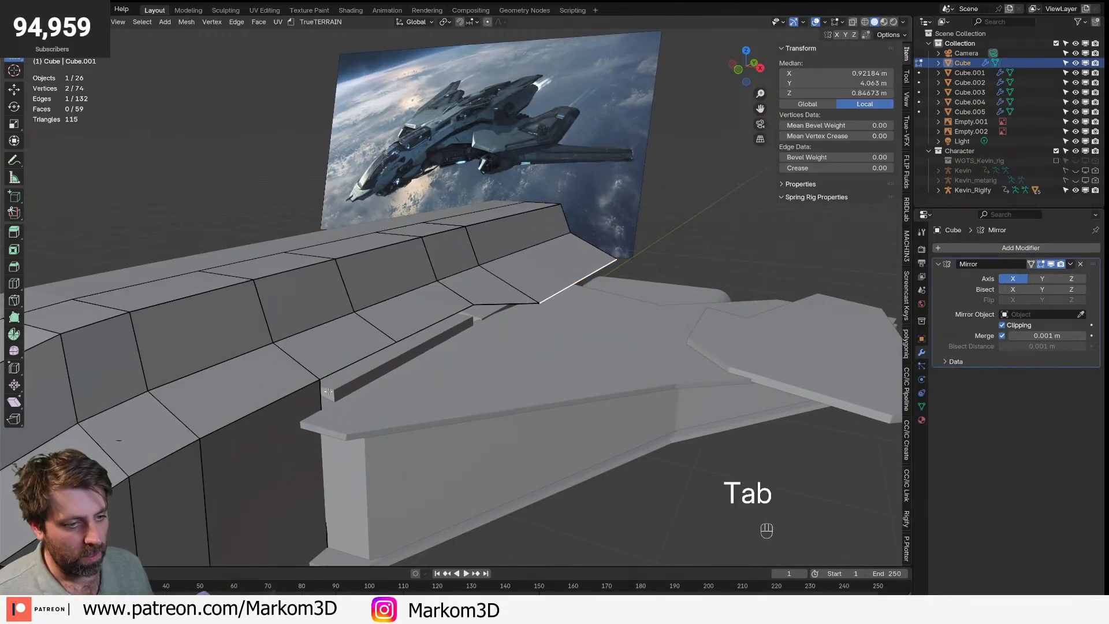
pyautogui.scroll(-2, 322, 396)
pyautogui.moveTo(312, 411); pyautogui.dragTo(458, 319, button='middle')
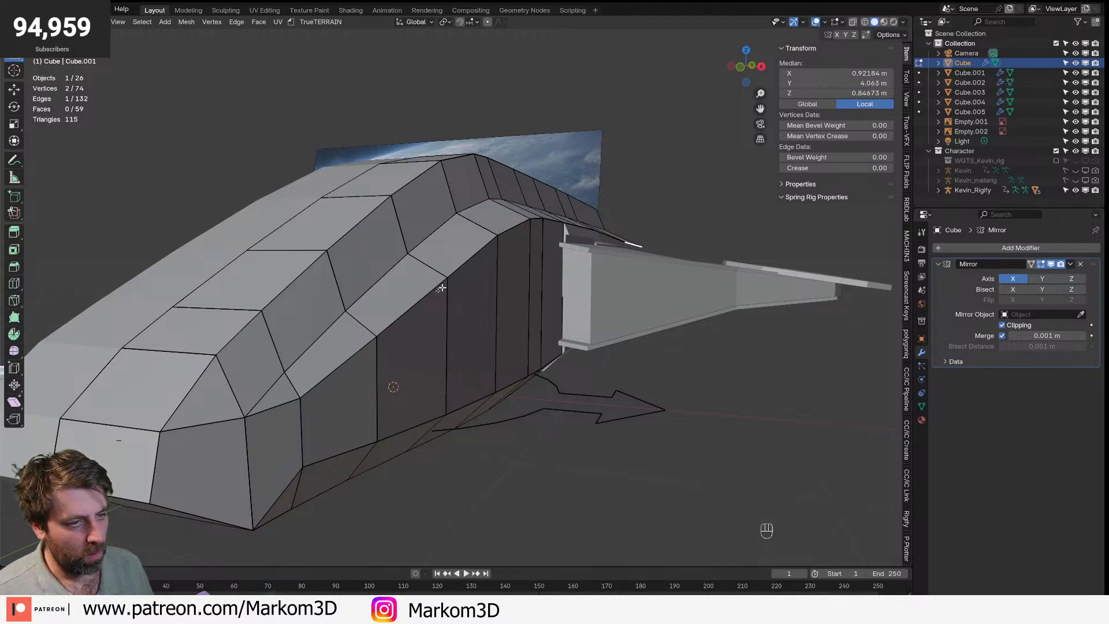
pyautogui.press('Tab')
pyautogui.scroll(-3, 358, 342)
pyautogui.moveTo(358, 342); pyautogui.dragTo(497, 375, button='middle')
pyautogui.click(446, 399)
pyautogui.scroll(3, 445, 399)
pyautogui.press('Tab')
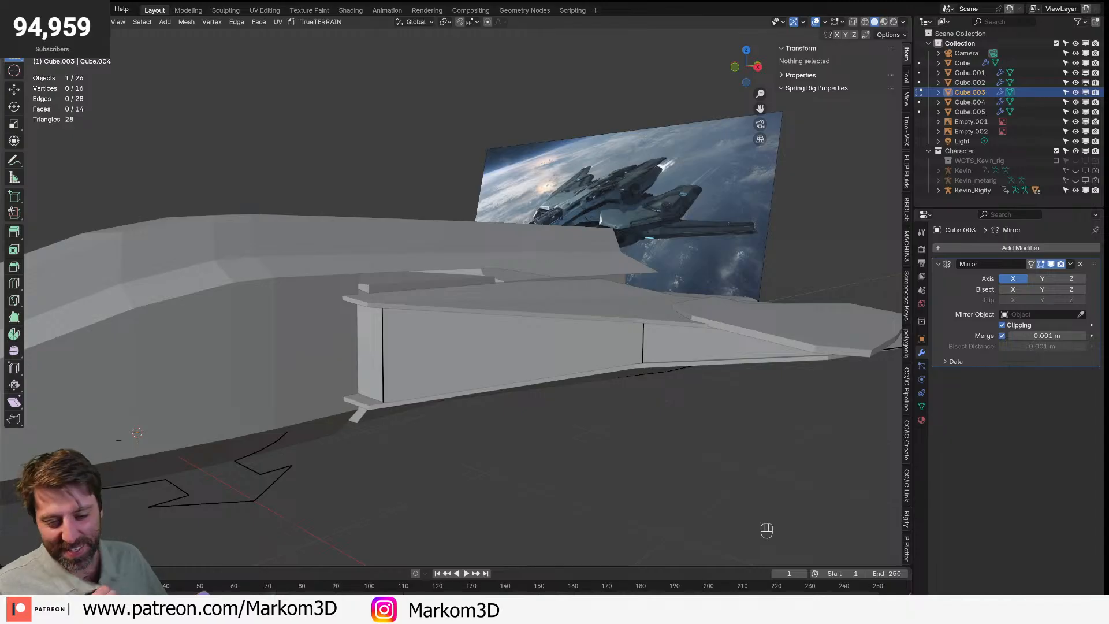
pyautogui.moveTo(532, 321); pyautogui.dragTo(507, 319, button='middle')
pyautogui.scroll(3, 558, 346)
pyautogui.press('Tab')
# - Add two crosswise edge loops to the hull's rear section at about Y 3.25 m and Y 4.23 m
pyautogui.click(500, 318)
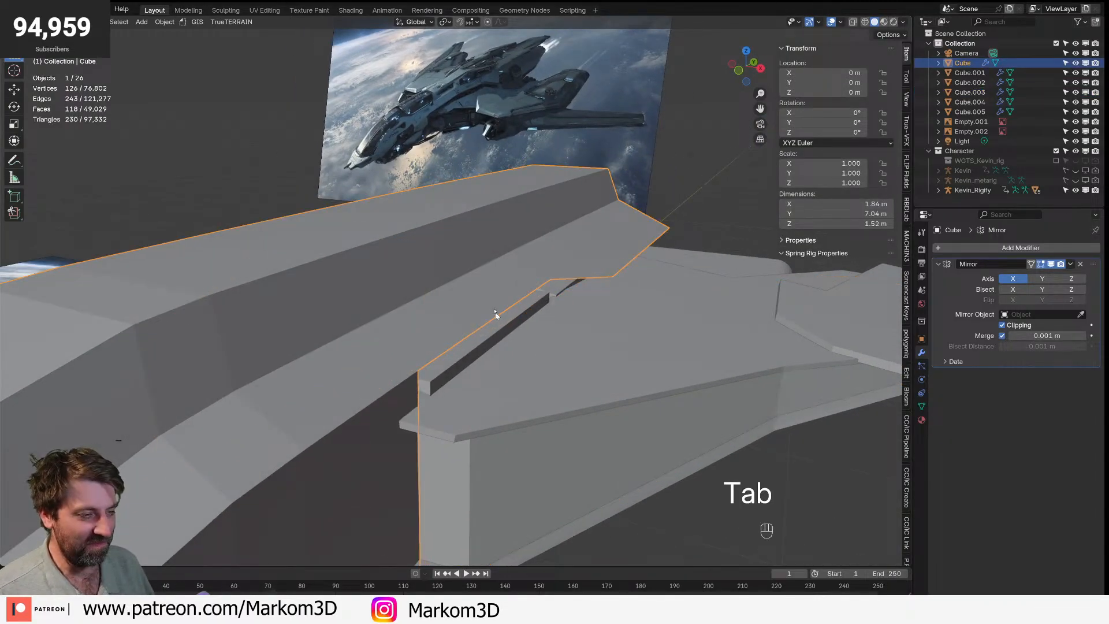
pyautogui.moveTo(583, 305); pyautogui.dragTo(559, 341, button='middle')
pyautogui.press('Tab')
pyautogui.hotkey('ctrl', 'r')
pyautogui.click(377, 379)
pyautogui.hotkey('ctrl', 'r')
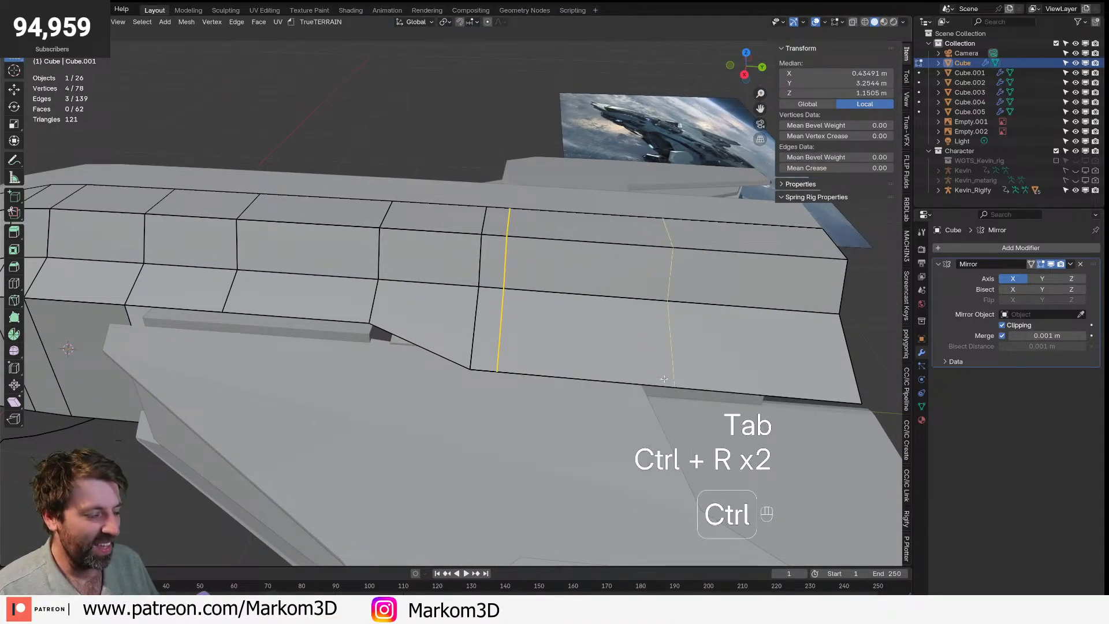
pyautogui.keyDown('shift'); pyautogui.moveTo(763, 413); pyautogui.dragTo(700, 395, button='middle'); pyautogui.keyUp('shift')
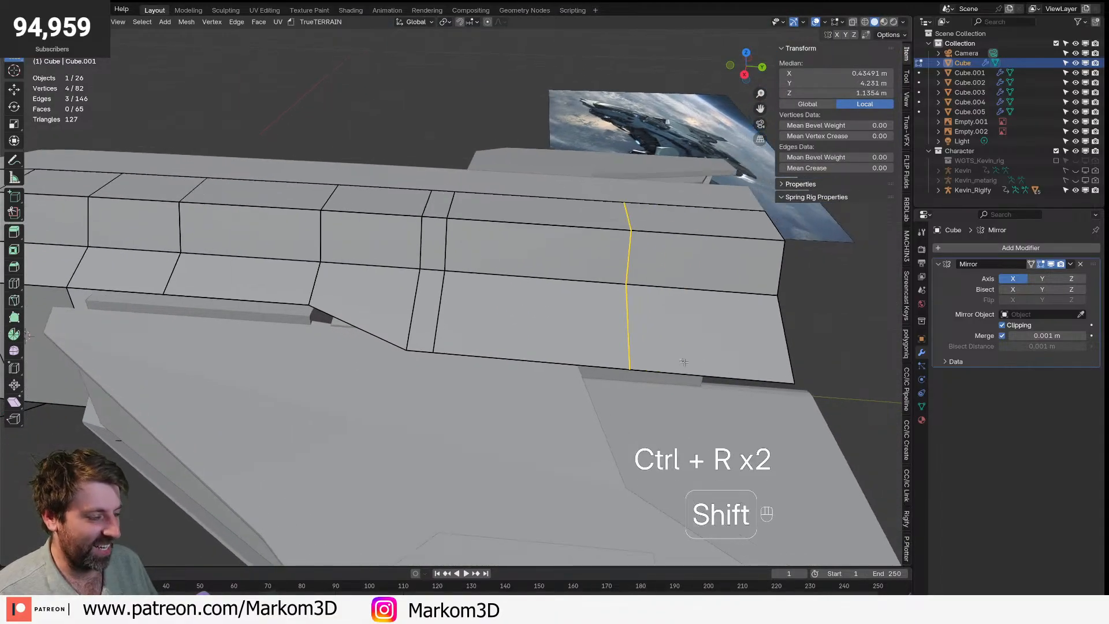
# - Bevel both new crosswise edge loops on the hull's rear section
pyautogui.click(700, 395)
pyautogui.hotkey('ctrl', 'b')
pyautogui.click(542, 392)
pyautogui.keyDown('alt'); pyautogui.click(442, 278); pyautogui.keyUp('alt')
pyautogui.hotkey('ctrl', 'b')
pyautogui.click(576, 364)
# - Slide the hull's lower side edge between the beveled loops inward to cut a notch into the rear overhang
pyautogui.click(573, 364)
pyautogui.press('g')
pyautogui.press('g')
pyautogui.click(569, 341)
pyautogui.press('Tab')
# - Examine the hull's rear end, engine pods and wings from several sides against the reference image
pyautogui.scroll(-6, 478, 399)
pyautogui.moveTo(478, 399); pyautogui.dragTo(355, 372, button='middle')
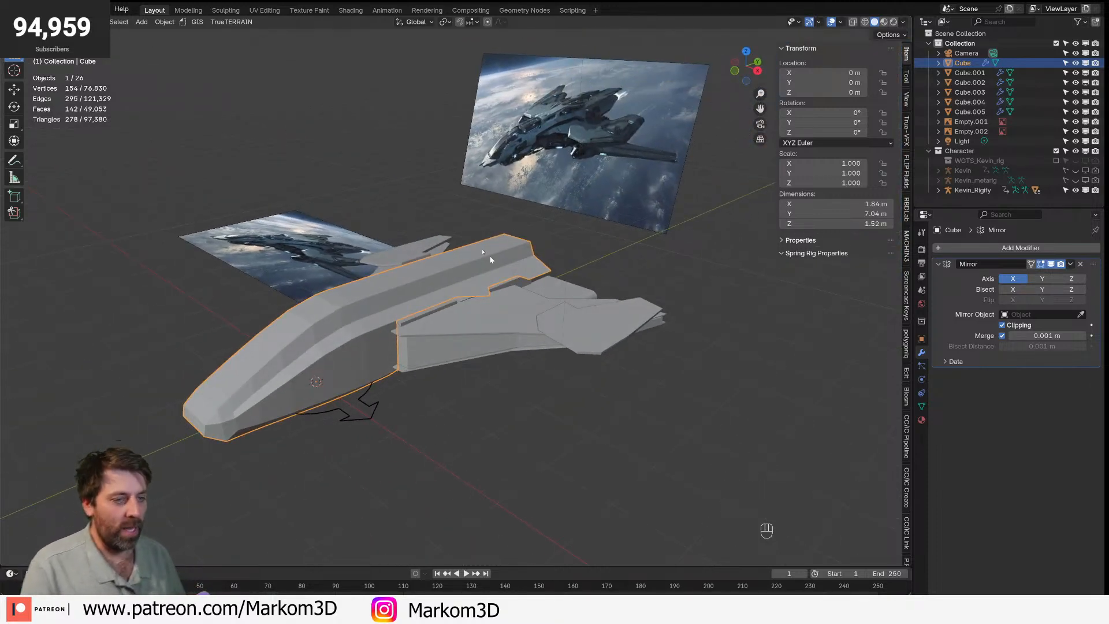
pyautogui.scroll(5, 556, 160)
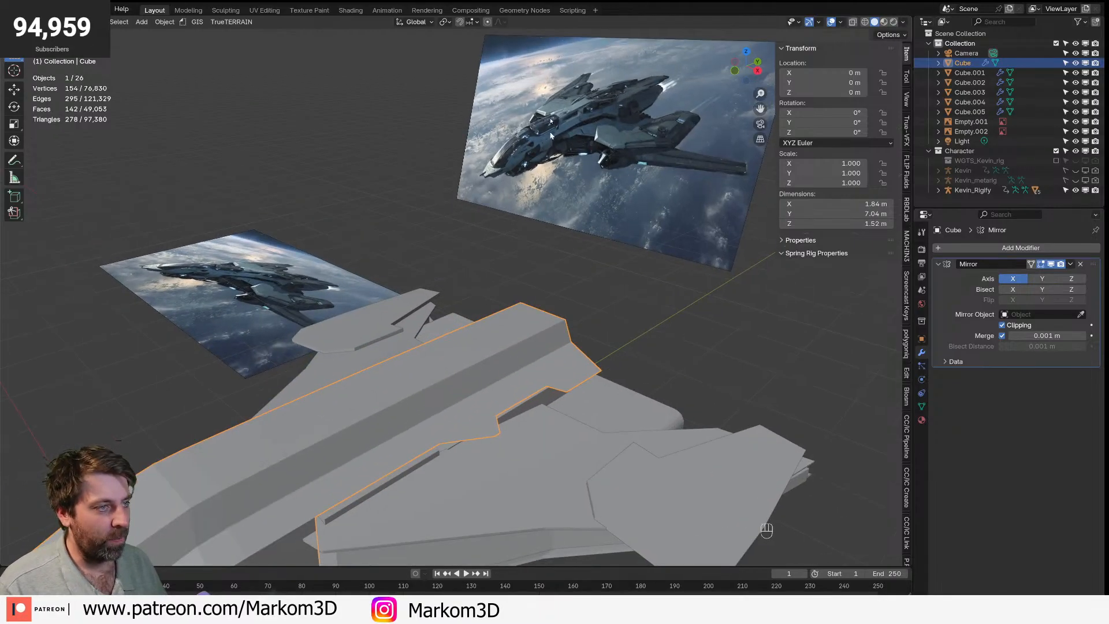
pyautogui.scroll(2, 571, 119)
pyautogui.click(578, 113)
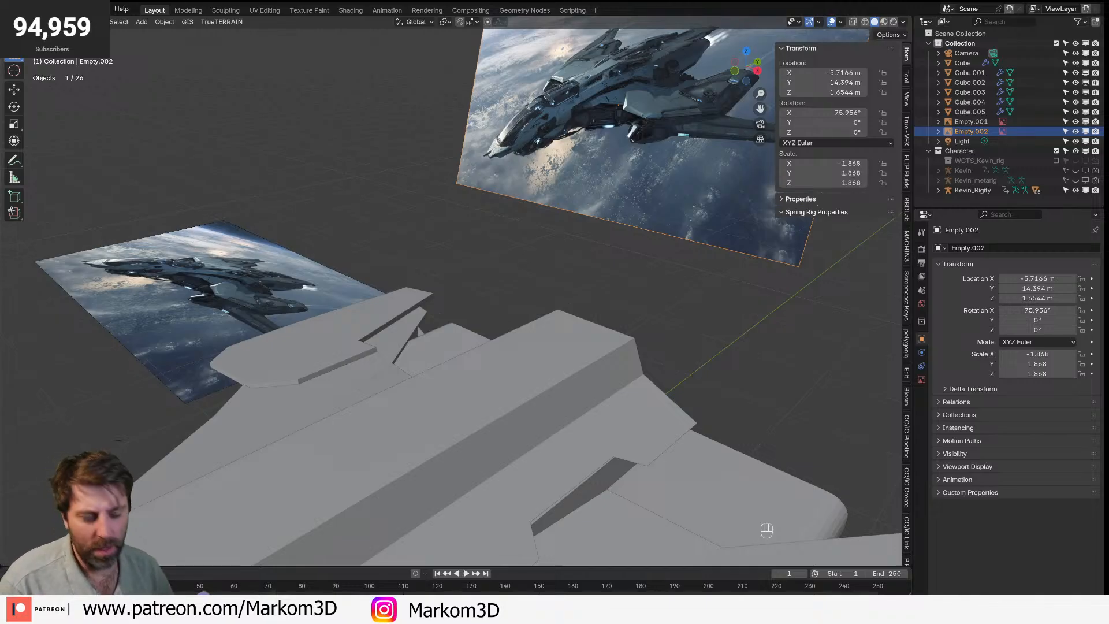
pyautogui.scroll(-1, 550, 324)
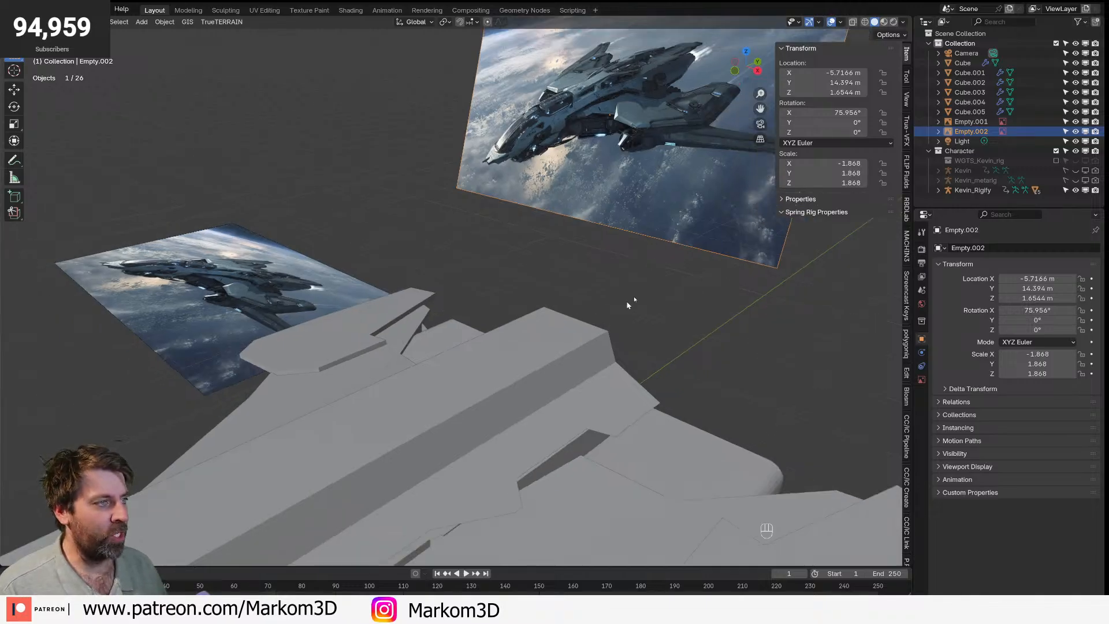
pyautogui.moveTo(657, 356); pyautogui.dragTo(438, 327, button='middle')
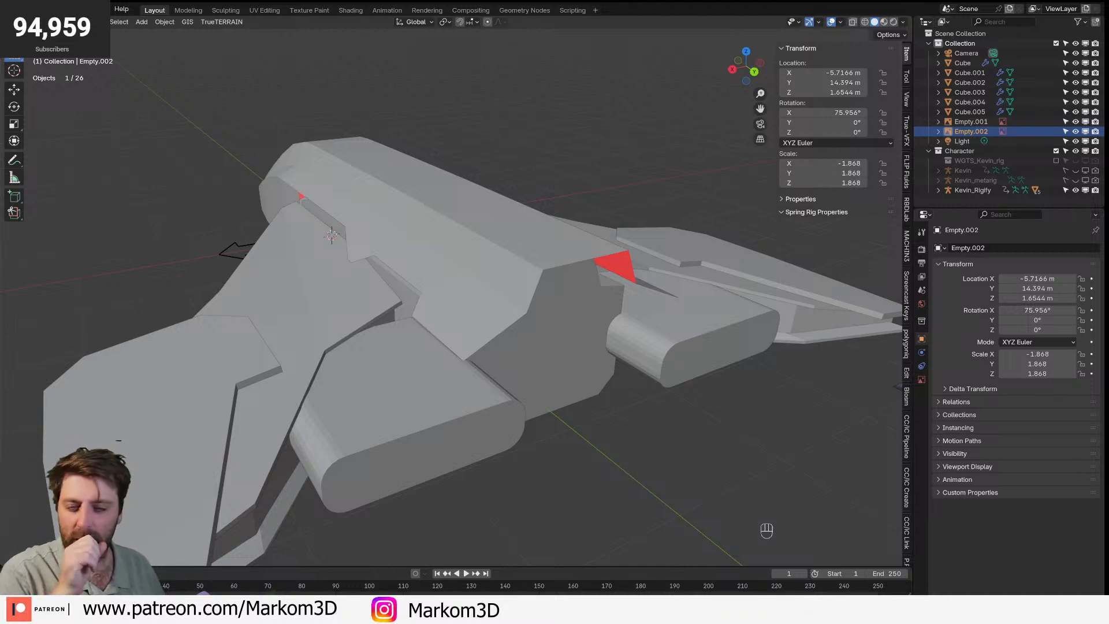
pyautogui.moveTo(368, 320); pyautogui.dragTo(454, 325, button='middle')
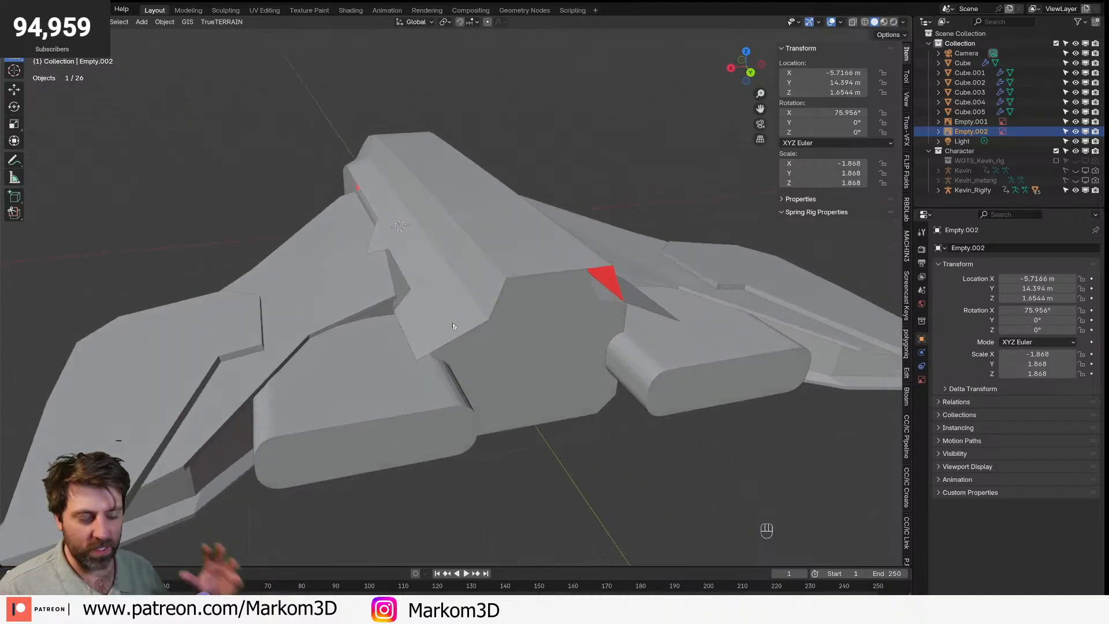
pyautogui.moveTo(454, 325); pyautogui.dragTo(565, 323, button='middle')
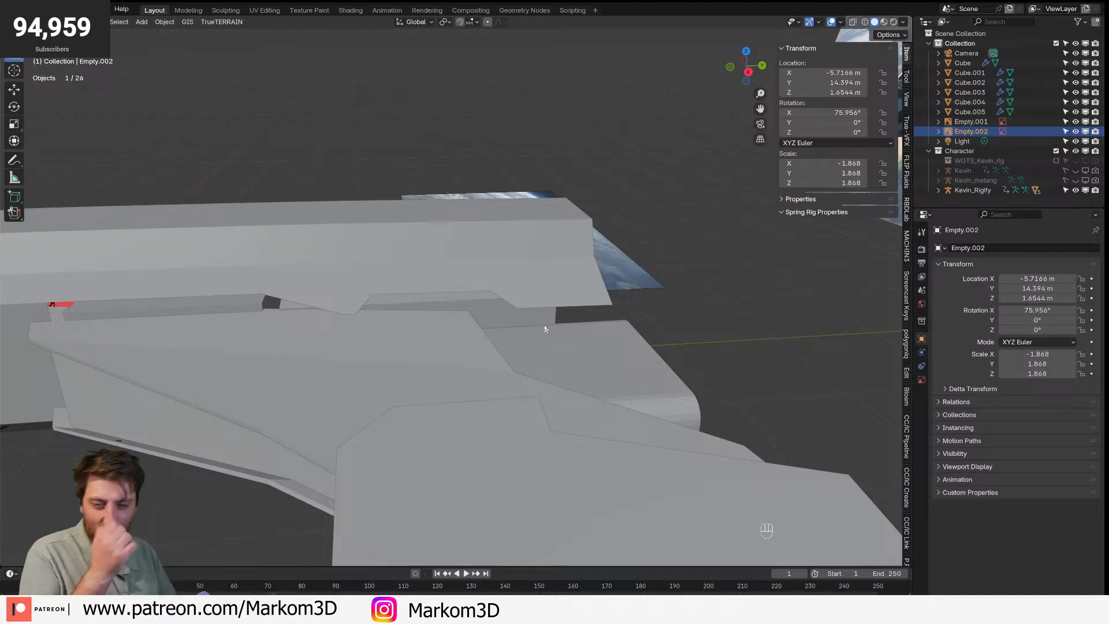
pyautogui.scroll(-4, 497, 335)
pyautogui.moveTo(485, 331); pyautogui.dragTo(535, 350, button='middle')
pyautogui.keyDown('shift'); pyautogui.moveTo(275, 401); pyautogui.dragTo(465, 365, button='middle'); pyautogui.keyUp('shift')
pyautogui.scroll(-2, 500, 265)
pyautogui.moveTo(388, 370); pyautogui.dragTo(407, 346, button='middle')
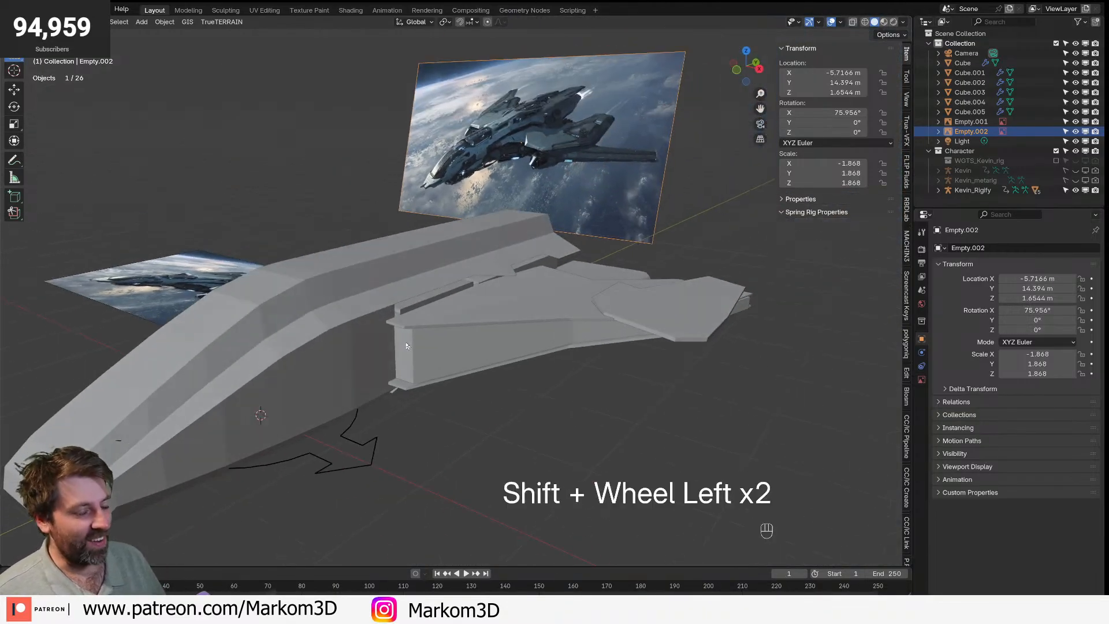
pyautogui.moveTo(472, 340); pyautogui.dragTo(309, 328, button='middle')
pyautogui.click(443, 253)
pyautogui.moveTo(443, 252); pyautogui.dragTo(584, 273, button='middle')
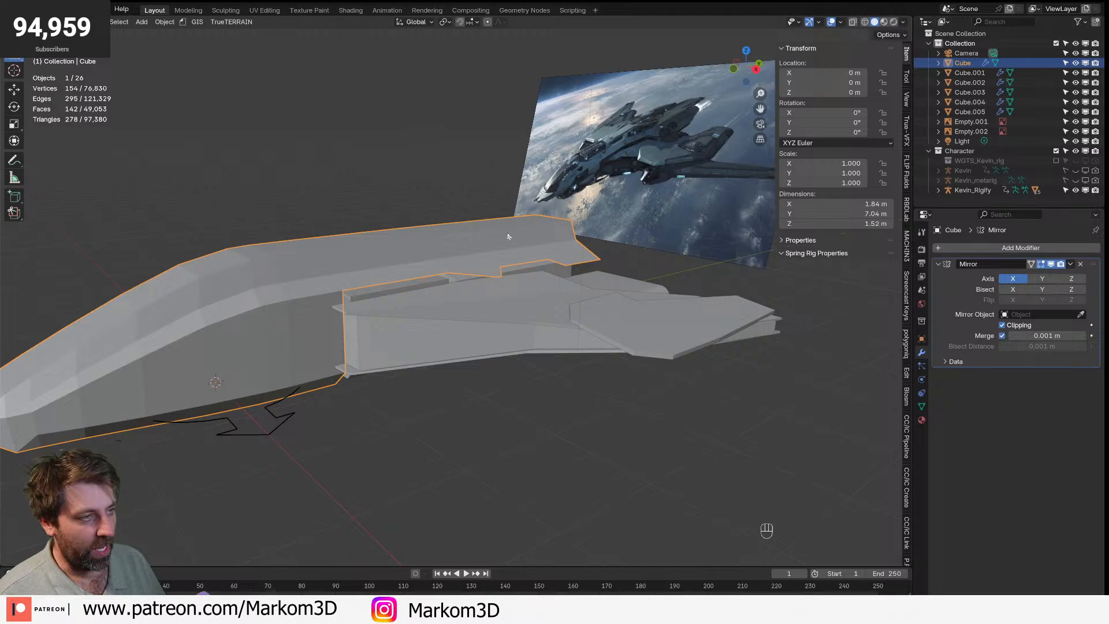
pyautogui.keyDown('shift'); pyautogui.moveTo(108, 373); pyautogui.dragTo(466, 300, button='middle'); pyautogui.keyUp('shift')
pyautogui.scroll(3, 501, 231)
pyautogui.press('Tab')
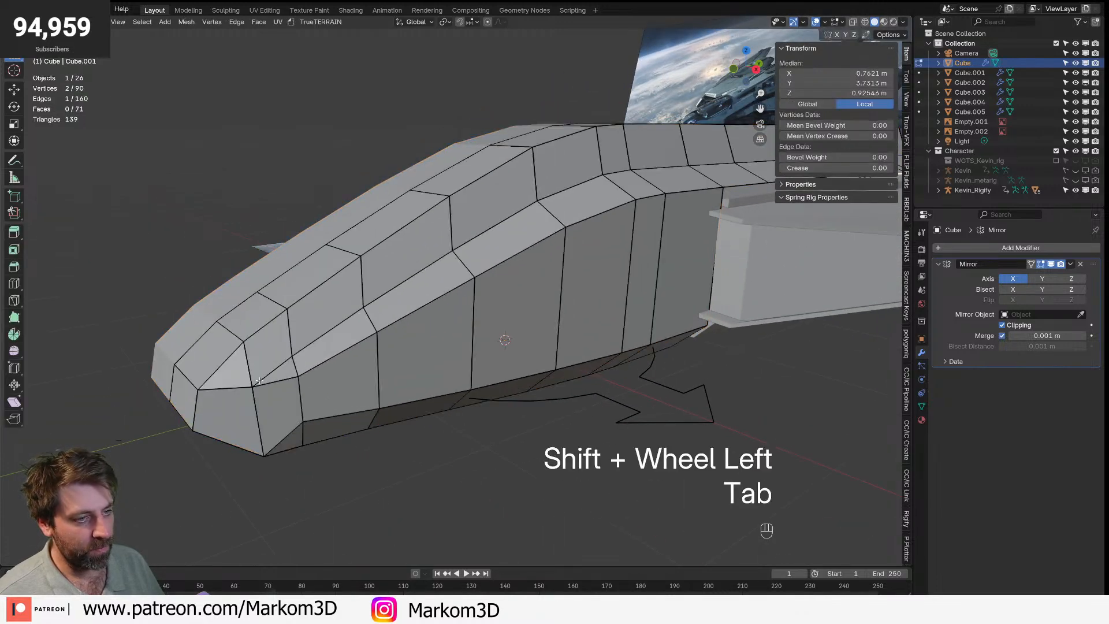
pyautogui.press('2')
pyautogui.click(271, 361)
pyautogui.click(234, 385)
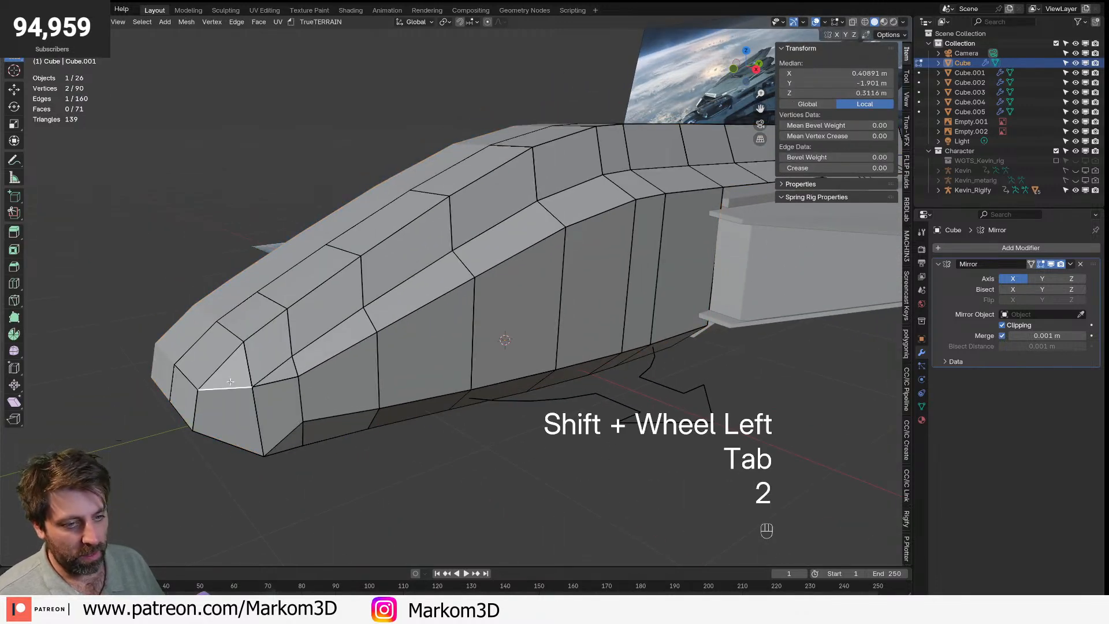
pyautogui.keyDown('shift'); pyautogui.click(223, 369); pyautogui.keyUp('shift')
pyautogui.click(187, 376)
pyautogui.keyDown('shift'); pyautogui.click(228, 386); pyautogui.keyUp('shift')
pyautogui.keyDown('shift'); pyautogui.click(267, 358); pyautogui.keyUp('shift')
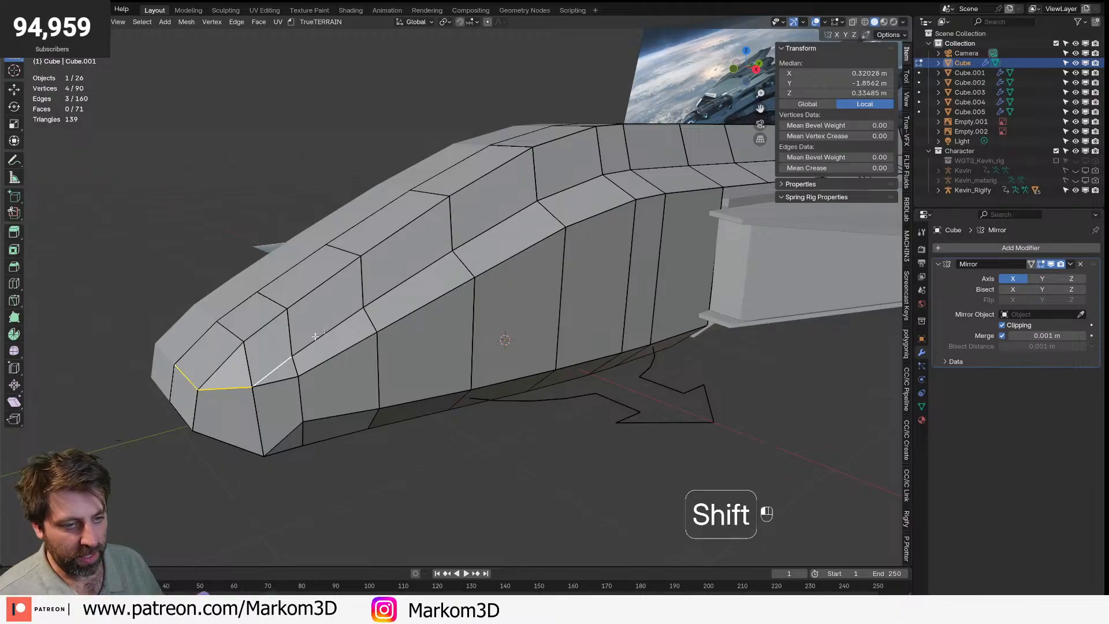
pyautogui.keyDown('shift'); pyautogui.click(413, 273); pyautogui.keyUp('shift')
pyautogui.keyDown('shift'); pyautogui.click(341, 321); pyautogui.keyUp('shift')
pyautogui.keyDown('shift'); pyautogui.click(497, 224); pyautogui.keyUp('shift')
pyautogui.keyDown('shift'); pyautogui.click(569, 193); pyautogui.keyUp('shift')
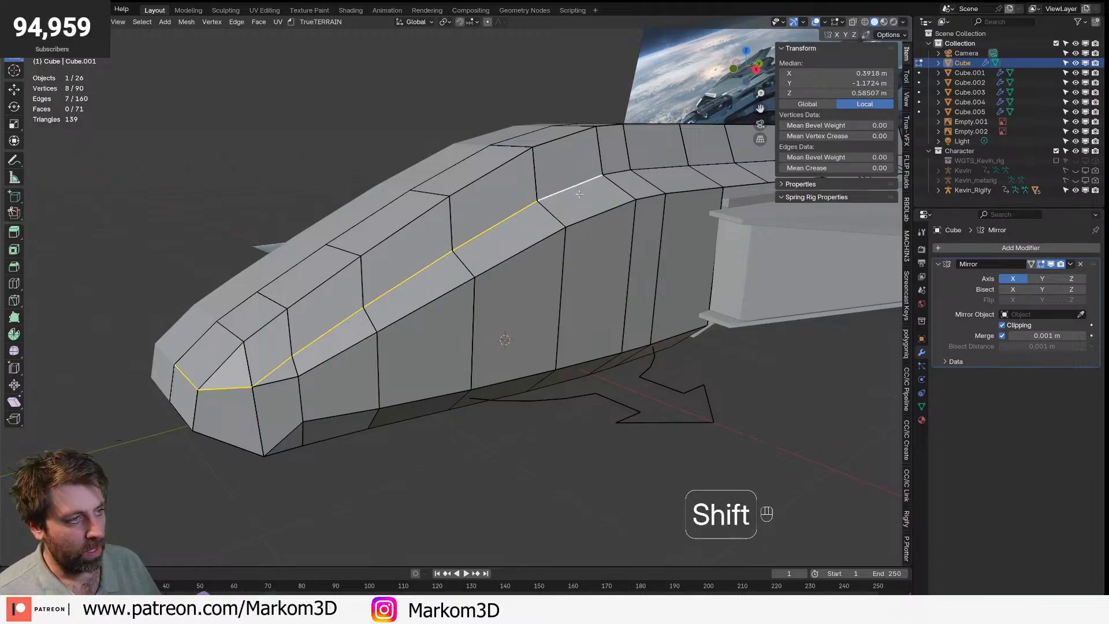
pyautogui.moveTo(624, 178); pyautogui.dragTo(578, 200, button='middle')
pyautogui.press('z')
pyautogui.press('z')
pyautogui.keyDown('shift'); pyautogui.click(457, 276); pyautogui.keyUp('shift')
pyautogui.keyDown('shift'); pyautogui.click(527, 269); pyautogui.keyUp('shift')
pyautogui.moveTo(533, 270)
pyautogui.mouseDown(button='middle')
pyautogui.moveTo(575, 270)
pyautogui.moveTo(617, 253)
pyautogui.moveTo(534, 302)
pyautogui.moveTo(330, 345)
pyautogui.moveTo(421, 317)
pyautogui.mouseUp(button='middle')
pyautogui.press('z')
pyautogui.press('z')
# - Try to slide the short crosswise edge on the cockpit's upper front surface towards the nose, and undo it
pyautogui.click(343, 270)
pyautogui.press('g')
pyautogui.press('g')
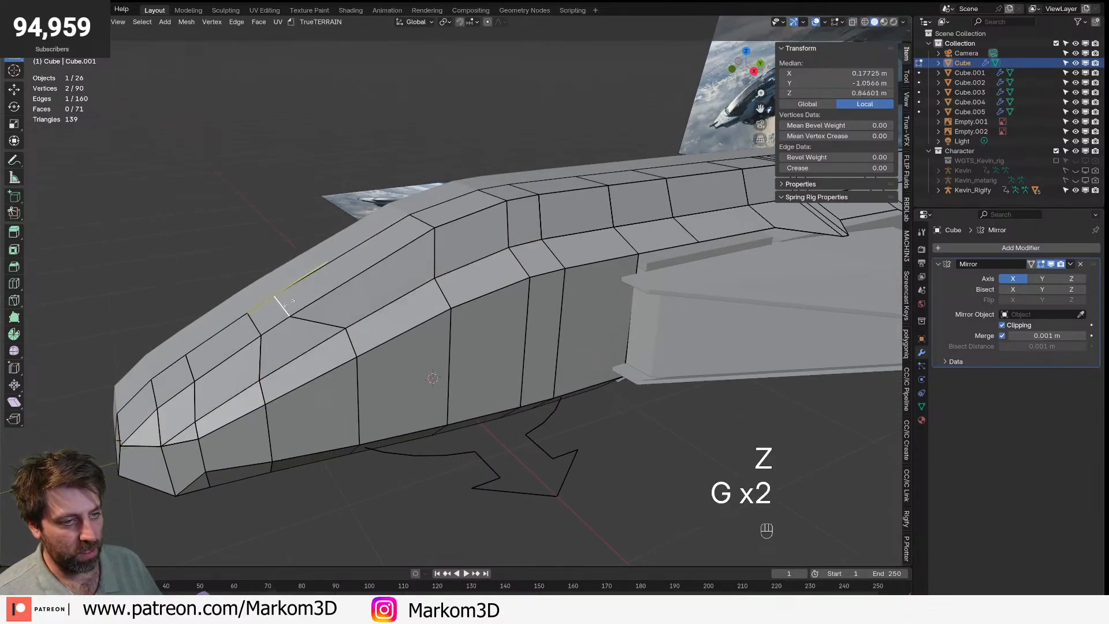
pyautogui.click(286, 307)
pyautogui.moveTo(316, 302); pyautogui.dragTo(299, 285, button='middle')
pyautogui.hotkey('ctrl', 'z')
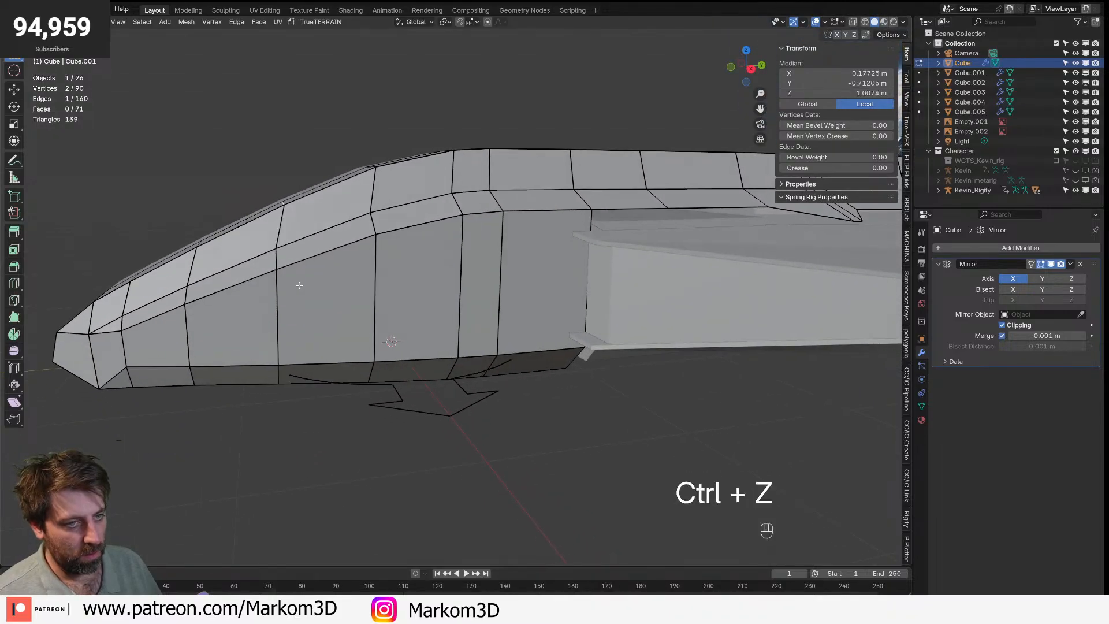
# - Add a crosswise edge loop around the hull ahead of the cockpit at about Y -1.02 m
pyautogui.hotkey('ctrl', 'r')
pyautogui.click(234, 266)
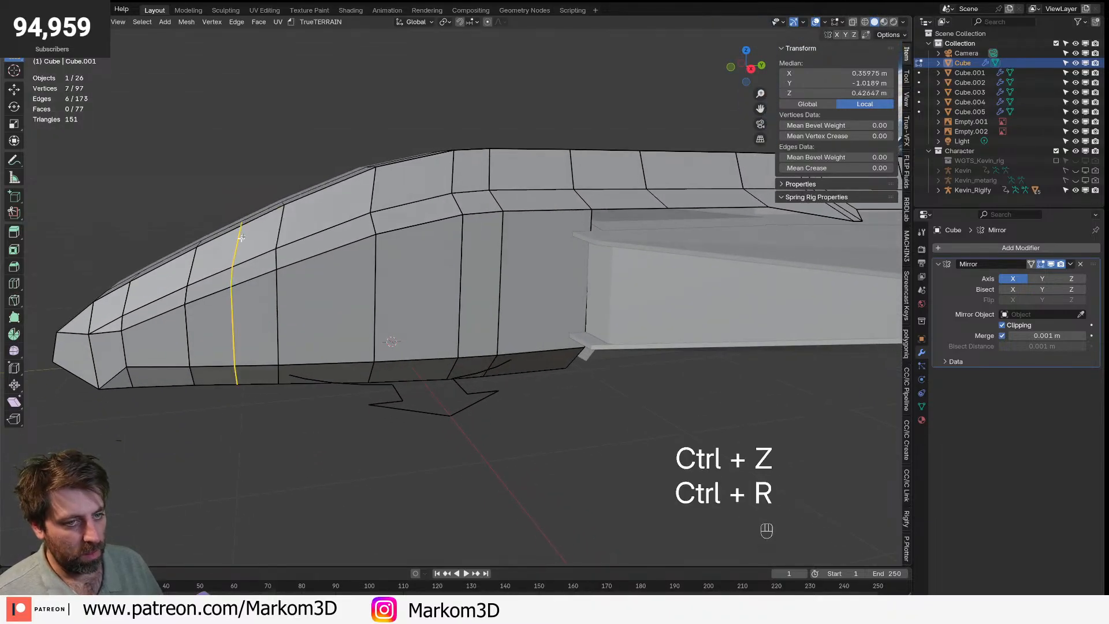
pyautogui.click(234, 266)
# - Slide the new loop's vertices on the hull's side and underside along their edges, reshaping the section below the canopy's front
pyautogui.press('1')
pyautogui.click(233, 268)
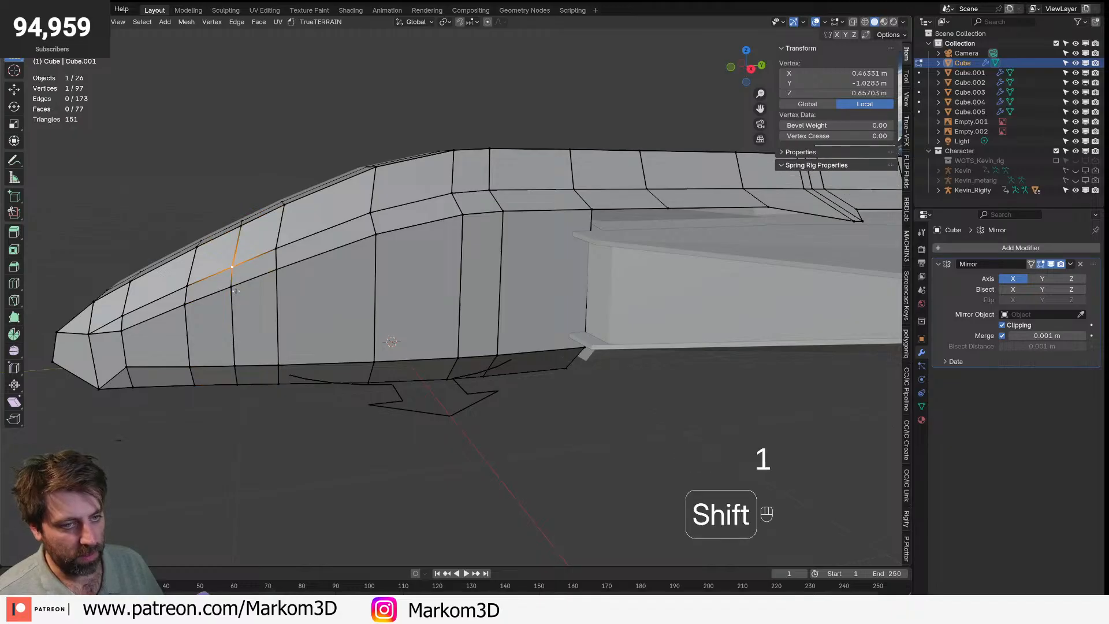
pyautogui.keyDown('shift'); pyautogui.click(235, 364); pyautogui.keyUp('shift')
pyautogui.moveTo(234, 364); pyautogui.dragTo(285, 261, button='middle')
pyautogui.keyDown('shift'); pyautogui.click(287, 248); pyautogui.keyUp('shift')
pyautogui.keyDown('shift'); pyautogui.click(283, 279); pyautogui.keyUp('shift')
pyautogui.keyDown('shift'); pyautogui.click(283, 280); pyautogui.keyUp('shift')
pyautogui.keyDown('shift'); pyautogui.click(280, 266); pyautogui.keyUp('shift')
pyautogui.keyDown('shift'); pyautogui.click(272, 282); pyautogui.keyUp('shift')
pyautogui.press('g')
pyautogui.press('g')
pyautogui.click(484, 359)
# - Separate the ten faces over the cockpit from the hull into their own canopy object
pyautogui.moveTo(404, 258)
pyautogui.mouseDown(button='middle')
pyautogui.moveTo(402, 300)
pyautogui.moveTo(495, 273)
pyautogui.moveTo(572, 286)
pyautogui.mouseUp(button='middle')
pyautogui.press('z')
pyautogui.press('z')
pyautogui.press('z')
pyautogui.press('3')
pyautogui.click(500, 289)
pyautogui.keyDown('shift'); pyautogui.click(555, 246); pyautogui.keyUp('shift')
pyautogui.keyDown('shift'); pyautogui.click(542, 297); pyautogui.keyUp('shift')
pyautogui.keyDown('shift'); pyautogui.click(556, 285); pyautogui.keyUp('shift')
pyautogui.moveTo(560, 283); pyautogui.dragTo(533, 282, button='middle')
pyautogui.keyDown('shift'); pyautogui.click(533, 279); pyautogui.keyUp('shift')
pyautogui.keyDown('shift'); pyautogui.click(573, 253); pyautogui.keyUp('shift')
pyautogui.keyDown('shift'); pyautogui.click(603, 237); pyautogui.keyUp('shift')
pyautogui.keyDown('shift'); pyautogui.click(572, 218); pyautogui.keyUp('shift')
pyautogui.keyDown('shift'); pyautogui.click(541, 225); pyautogui.keyUp('shift')
pyautogui.keyDown('shift'); pyautogui.click(498, 237); pyautogui.keyUp('shift')
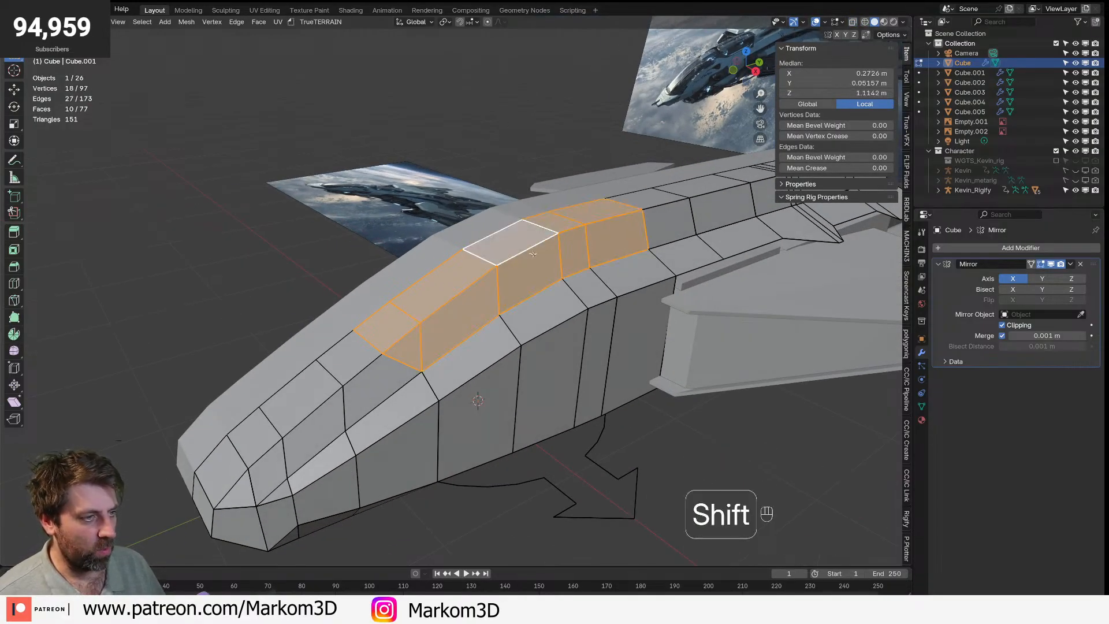
pyautogui.moveTo(498, 237); pyautogui.dragTo(567, 294, button='middle')
pyautogui.press('p')
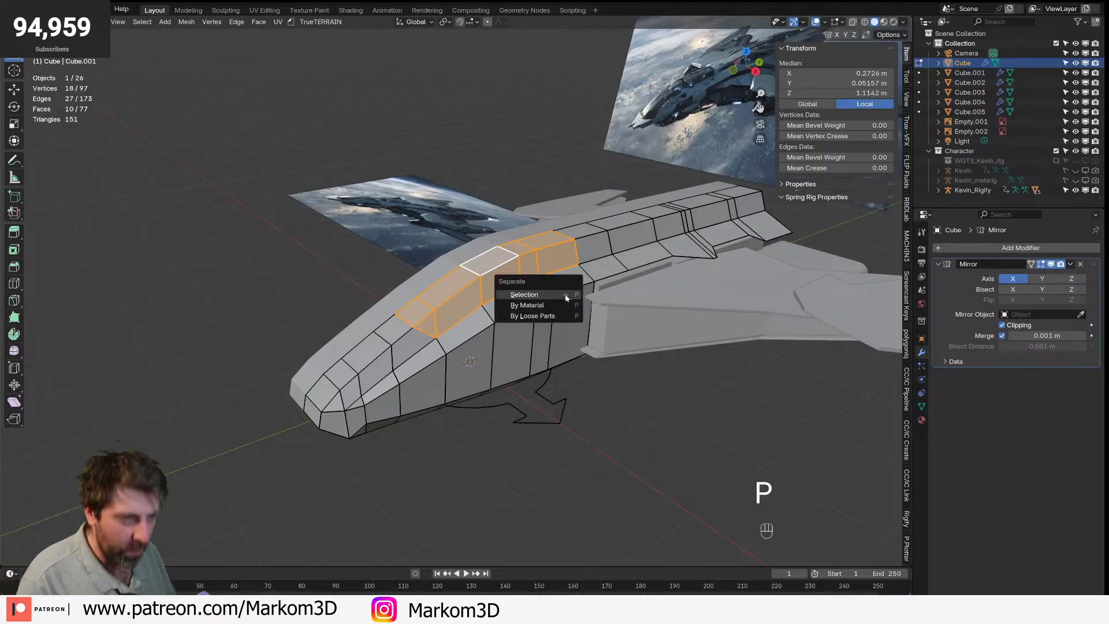
pyautogui.click(566, 295)
pyautogui.press('Tab')
pyautogui.click(523, 269)
pyautogui.moveTo(532, 357); pyautogui.dragTo(518, 339, button='middle')
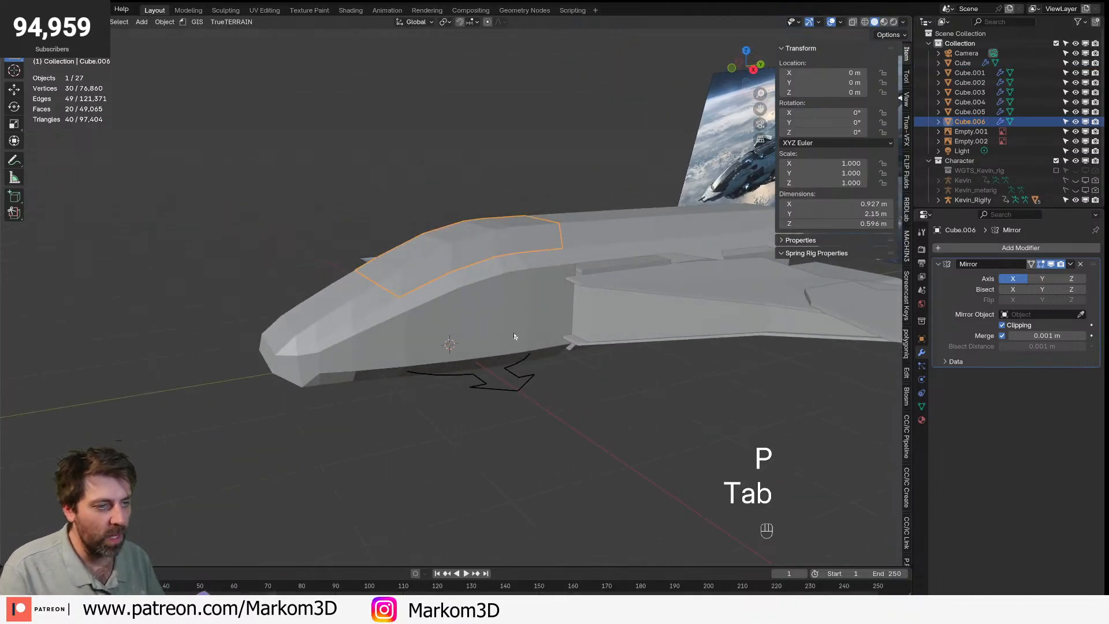
# - Add a Solidify modifier to the hull and set its offset to 0
pyautogui.click(470, 272)
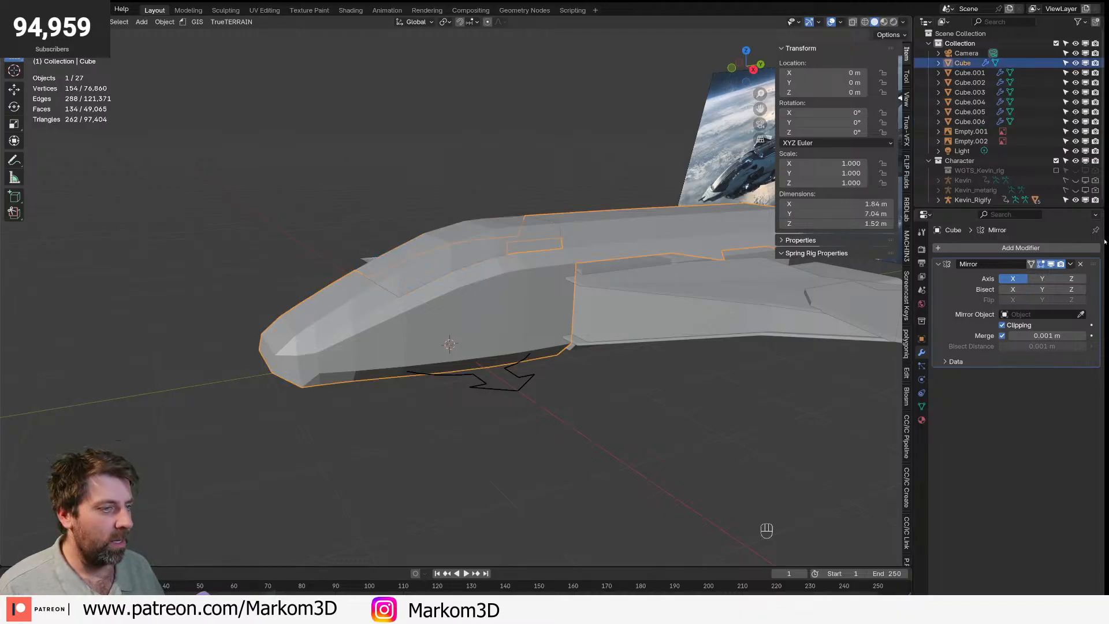
pyautogui.click(1021, 247)
pyautogui.moveTo(1036, 250)
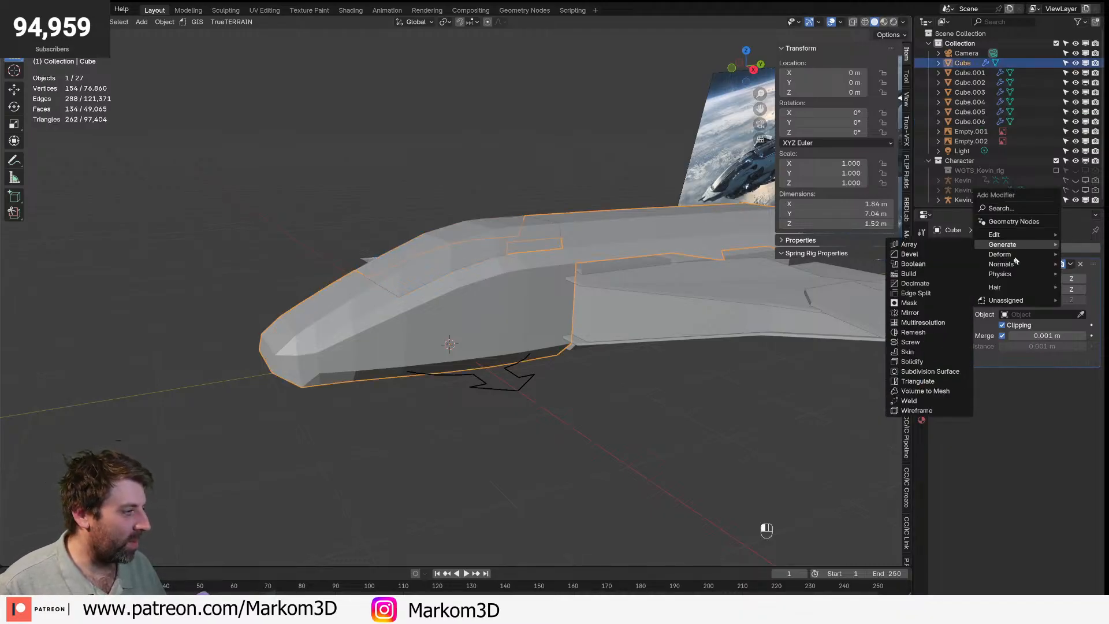
pyautogui.click(924, 366)
pyautogui.moveTo(543, 439); pyautogui.dragTo(608, 410, button='middle')
pyautogui.scroll(2, 582, 439)
pyautogui.click(1028, 415)
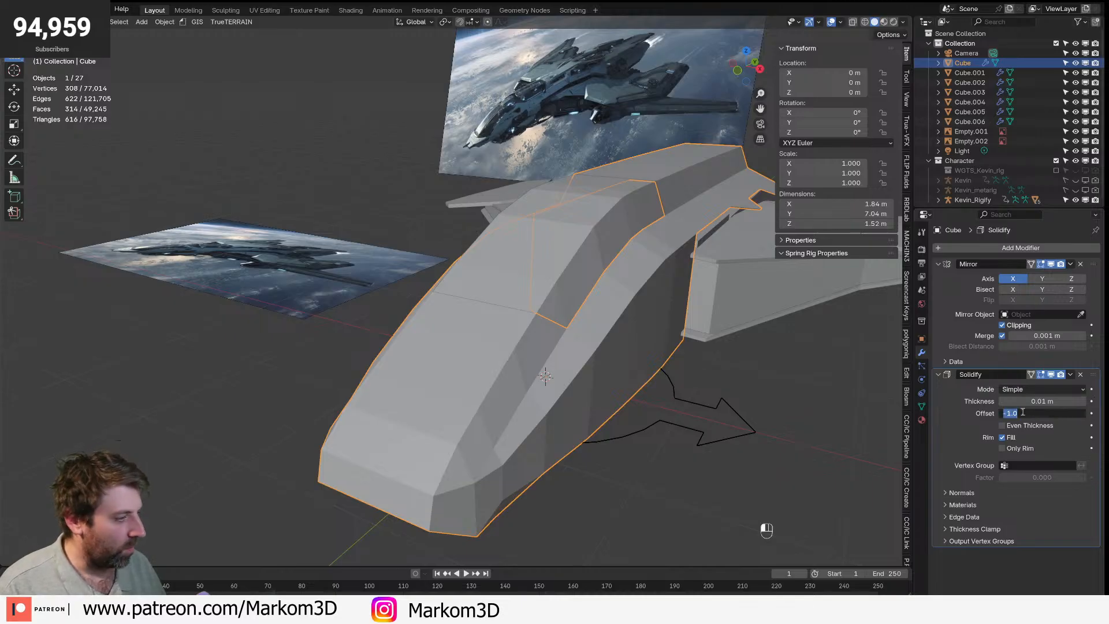
pyautogui.write('0')
pyautogui.press('Return')
# - Turn on Cavity in the viewport shading options
pyautogui.click(601, 300)
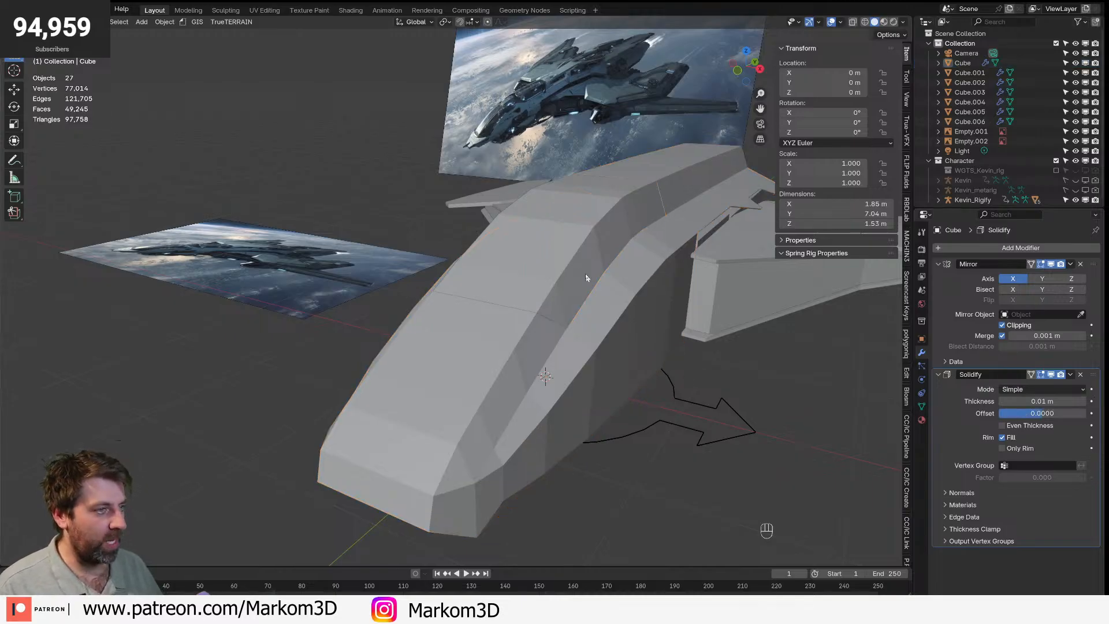
pyautogui.click(843, 23)
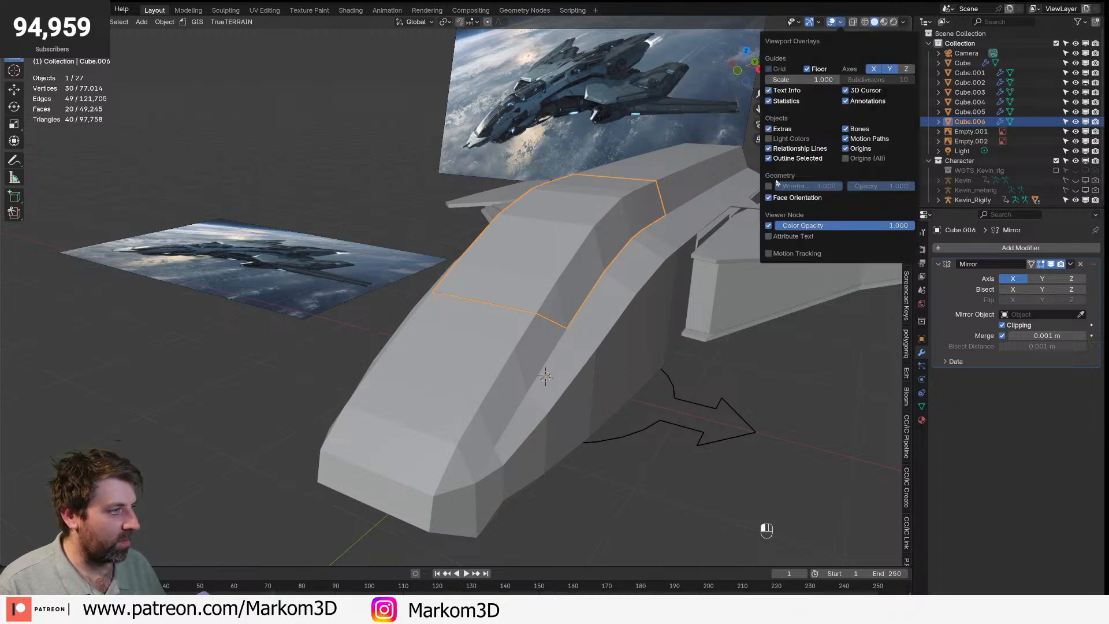
pyautogui.click(903, 22)
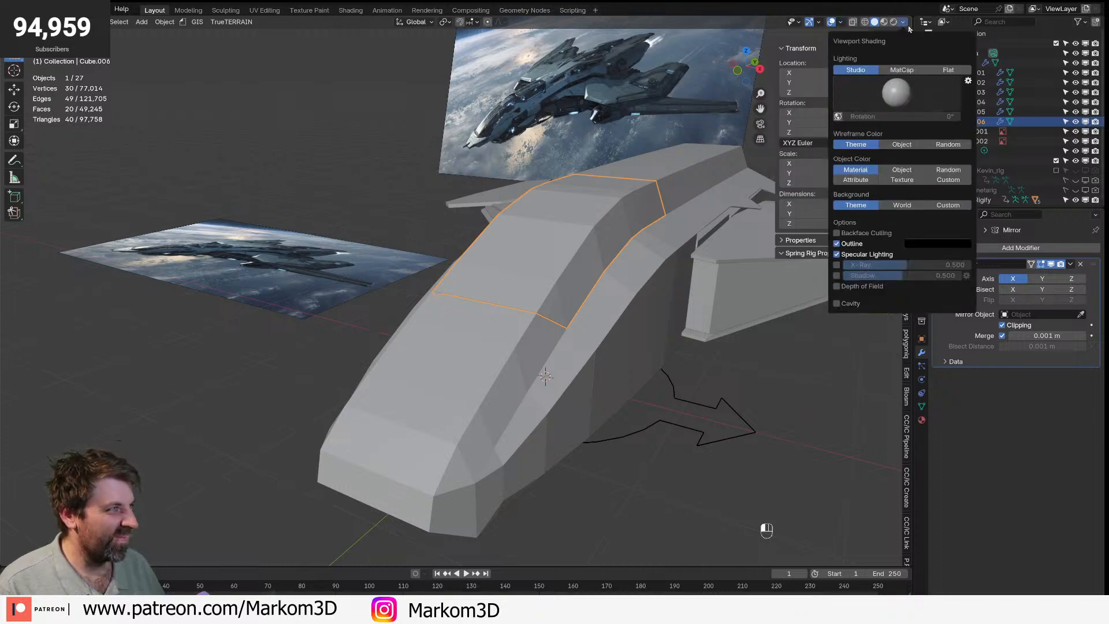
pyautogui.click(837, 304)
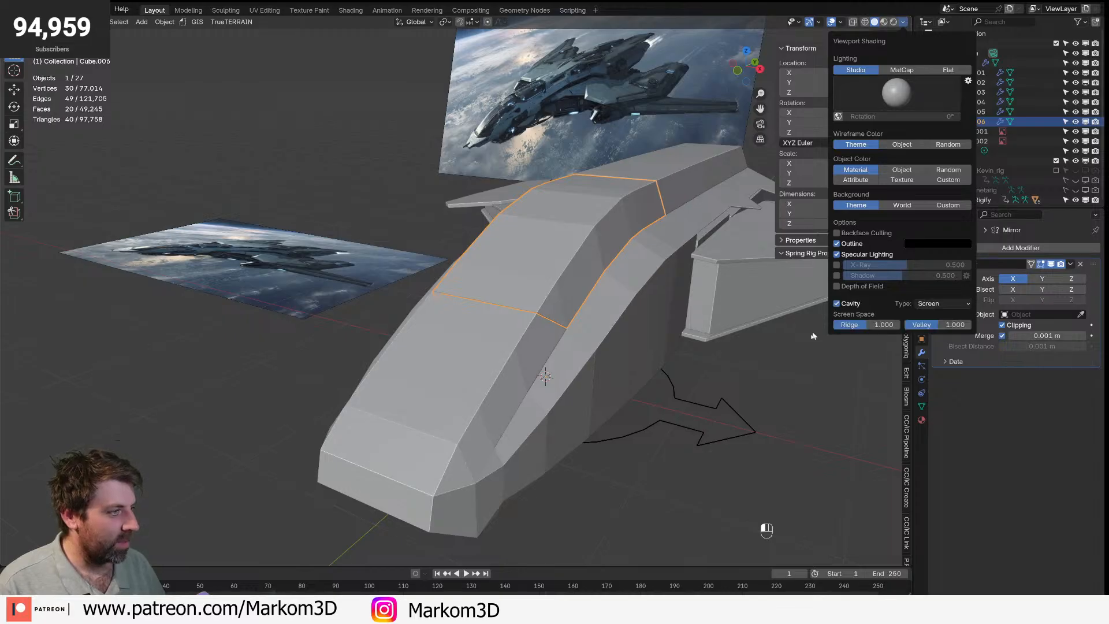
pyautogui.click(759, 386)
# - Apply Shade Auto Smooth to the hull and to the canopy
pyautogui.scroll(-3, 760, 386)
pyautogui.moveTo(682, 338); pyautogui.dragTo(619, 332, button='middle')
pyautogui.click(527, 282)
pyautogui.rightClick(527, 280)
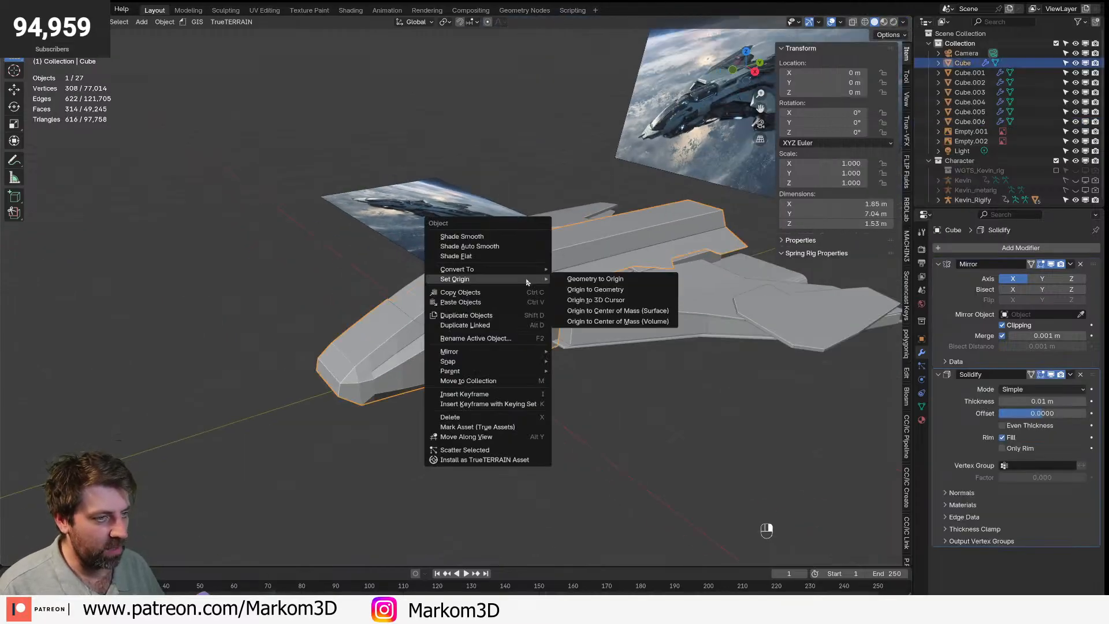
pyautogui.click(518, 248)
pyautogui.click(616, 433)
pyautogui.moveTo(564, 379); pyautogui.dragTo(580, 377, button='middle')
pyautogui.click(495, 265)
pyautogui.rightClick(495, 265)
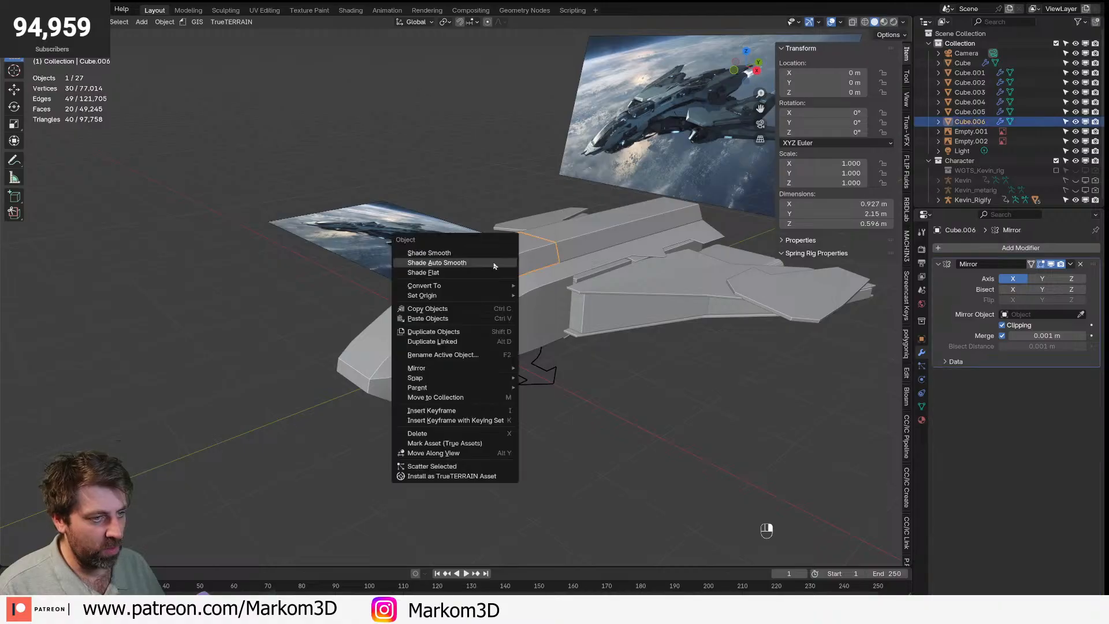
pyautogui.click(496, 264)
pyautogui.click(682, 422)
pyautogui.moveTo(681, 421); pyautogui.dragTo(664, 442, button='middle')
# - Open the canopy and the hull together for mesh editing in edge selection
pyautogui.click(465, 301)
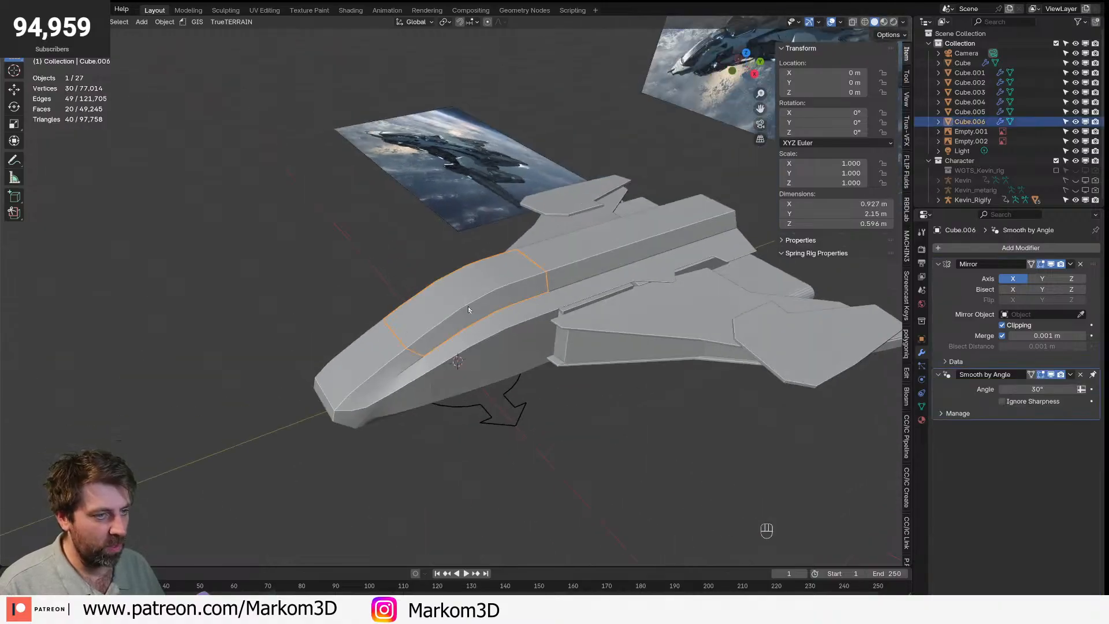
pyautogui.scroll(4, 464, 299)
pyautogui.press('Tab')
pyautogui.press('2')
pyautogui.keyDown('alt'); pyautogui.click(469, 342); pyautogui.keyUp('alt')
pyautogui.keyDown('alt'); pyautogui.keyDown('shift'); pyautogui.click(537, 313); pyautogui.keyUp('shift'); pyautogui.keyUp('alt')
pyautogui.keyDown('alt'); pyautogui.keyDown('shift'); pyautogui.click(568, 303); pyautogui.keyUp('shift'); pyautogui.keyUp('alt')
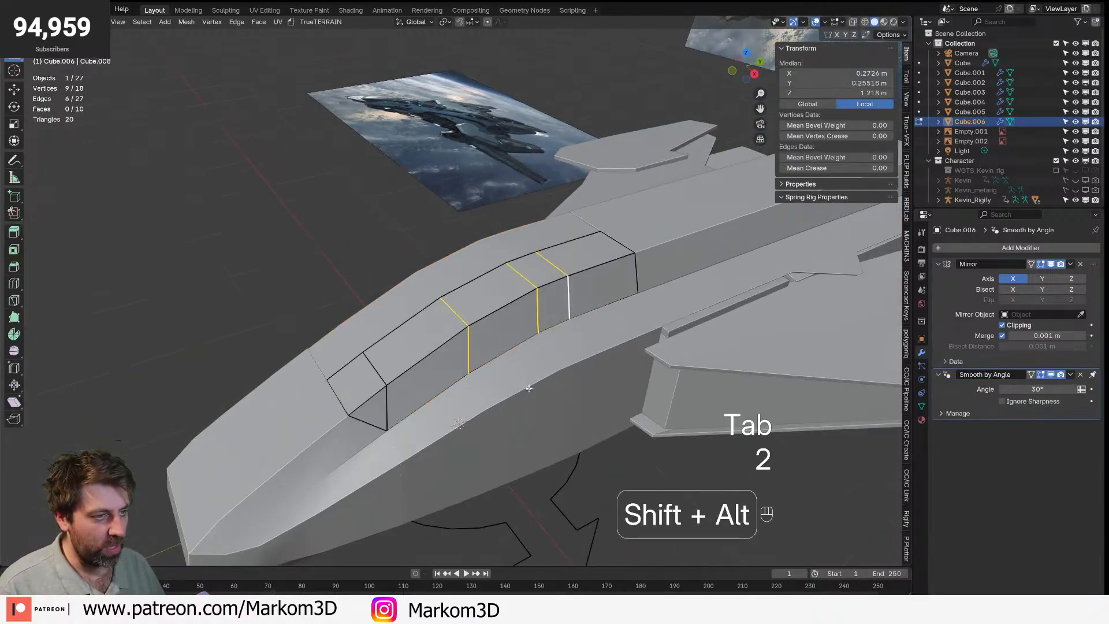
pyautogui.press('Tab')
pyautogui.keyDown('shift'); pyautogui.click(510, 378); pyautogui.keyUp('shift')
pyautogui.keyDown('shift'); pyautogui.click(507, 339); pyautogui.keyUp('shift')
pyautogui.press('Tab')
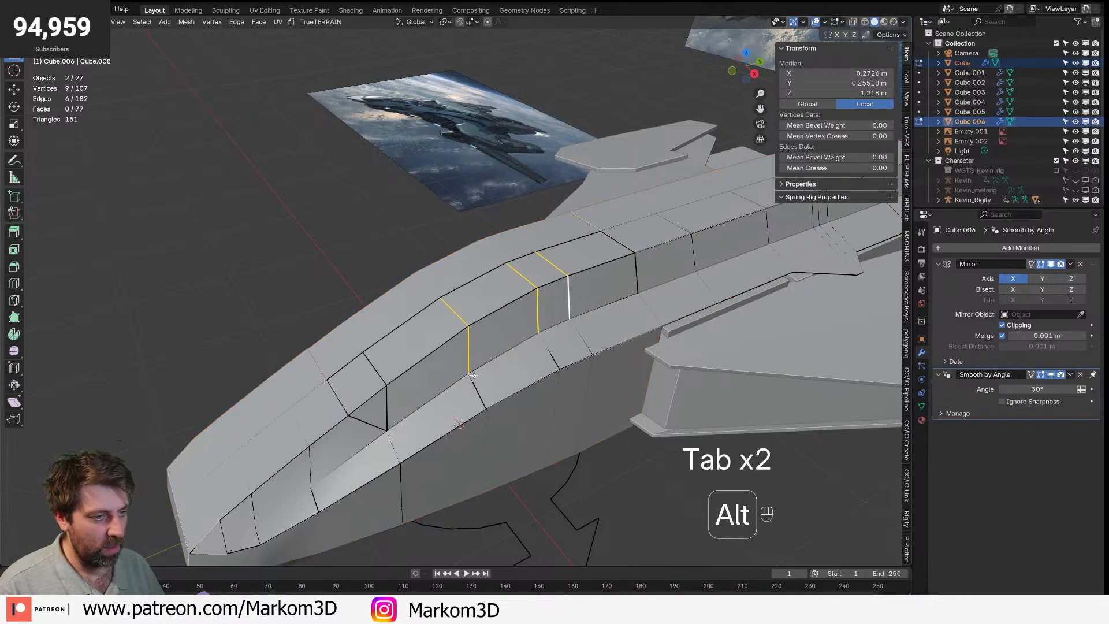
# - Bevel the three matching crosswise edge loops around the cockpit on canopy and hull together with two segments
pyautogui.keyDown('alt'); pyautogui.click(479, 394); pyautogui.keyUp('alt')
pyautogui.keyDown('alt'); pyautogui.keyDown('shift'); pyautogui.click(553, 358); pyautogui.keyUp('shift'); pyautogui.keyUp('alt')
pyautogui.keyDown('alt'); pyautogui.keyDown('shift'); pyautogui.click(583, 341); pyautogui.keyUp('shift'); pyautogui.keyUp('alt')
pyautogui.keyDown('alt'); pyautogui.keyDown('shift'); pyautogui.click(569, 308); pyautogui.keyUp('shift'); pyautogui.keyUp('alt')
pyautogui.keyDown('alt'); pyautogui.keyDown('shift'); pyautogui.click(542, 312); pyautogui.keyUp('shift'); pyautogui.keyUp('alt')
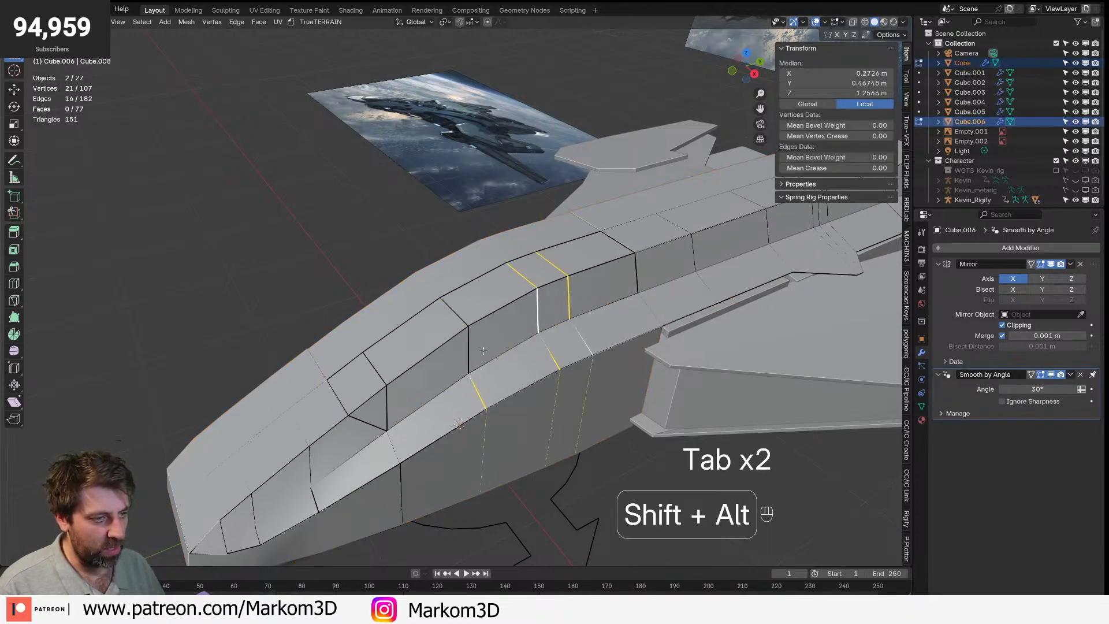
pyautogui.keyDown('alt'); pyautogui.keyDown('shift'); pyautogui.click(471, 350); pyautogui.keyUp('shift'); pyautogui.keyUp('alt')
pyautogui.press('z')
pyautogui.press('z')
pyautogui.press('z')
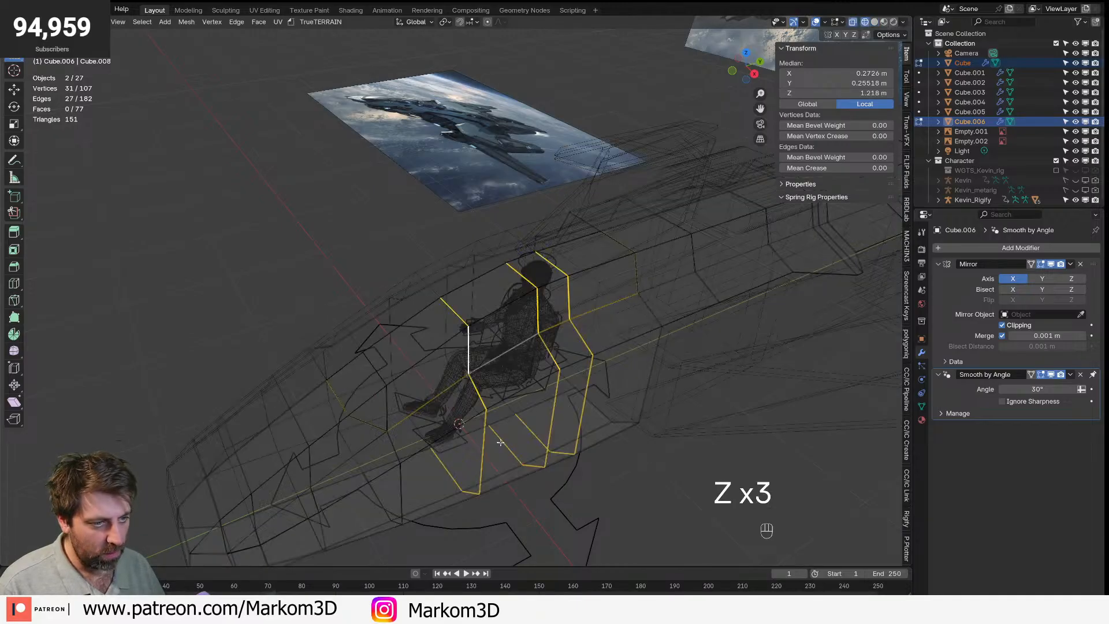
pyautogui.keyDown('alt'); pyautogui.keyDown('shift'); pyautogui.click(508, 356); pyautogui.keyUp('shift'); pyautogui.keyUp('alt')
pyautogui.keyDown('alt'); pyautogui.keyDown('shift'); pyautogui.click(508, 356); pyautogui.keyUp('shift'); pyautogui.keyUp('alt')
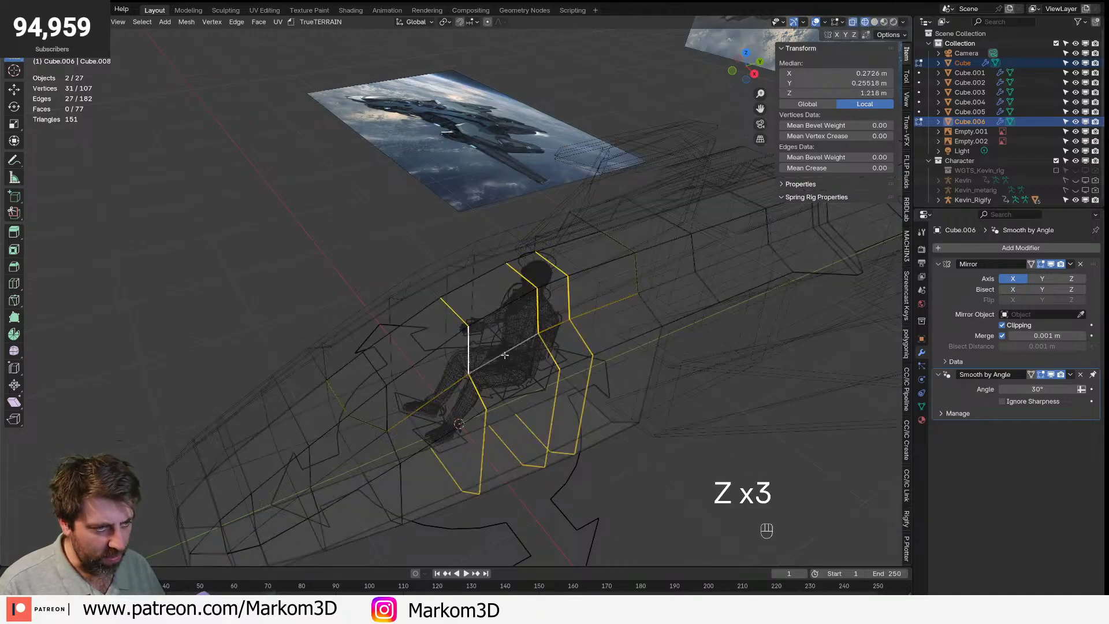
pyautogui.keyDown('alt'); pyautogui.click(508, 356); pyautogui.keyUp('alt')
pyautogui.keyDown('alt'); pyautogui.keyDown('shift'); pyautogui.click(535, 313); pyautogui.keyUp('shift'); pyautogui.keyUp('alt')
pyautogui.keyDown('alt'); pyautogui.keyDown('shift'); pyautogui.click(570, 312); pyautogui.keyUp('shift'); pyautogui.keyUp('alt')
pyautogui.keyDown('alt'); pyautogui.keyDown('shift'); pyautogui.click(584, 338); pyautogui.keyUp('shift'); pyautogui.keyUp('alt')
pyautogui.keyDown('alt'); pyautogui.keyDown('shift'); pyautogui.click(551, 358); pyautogui.keyUp('shift'); pyautogui.keyUp('alt')
pyautogui.keyDown('alt'); pyautogui.keyDown('shift'); pyautogui.click(483, 401); pyautogui.keyUp('shift'); pyautogui.keyUp('alt')
pyautogui.press('z')
pyautogui.click(676, 459)
pyautogui.hotkey('ctrl', 'b')
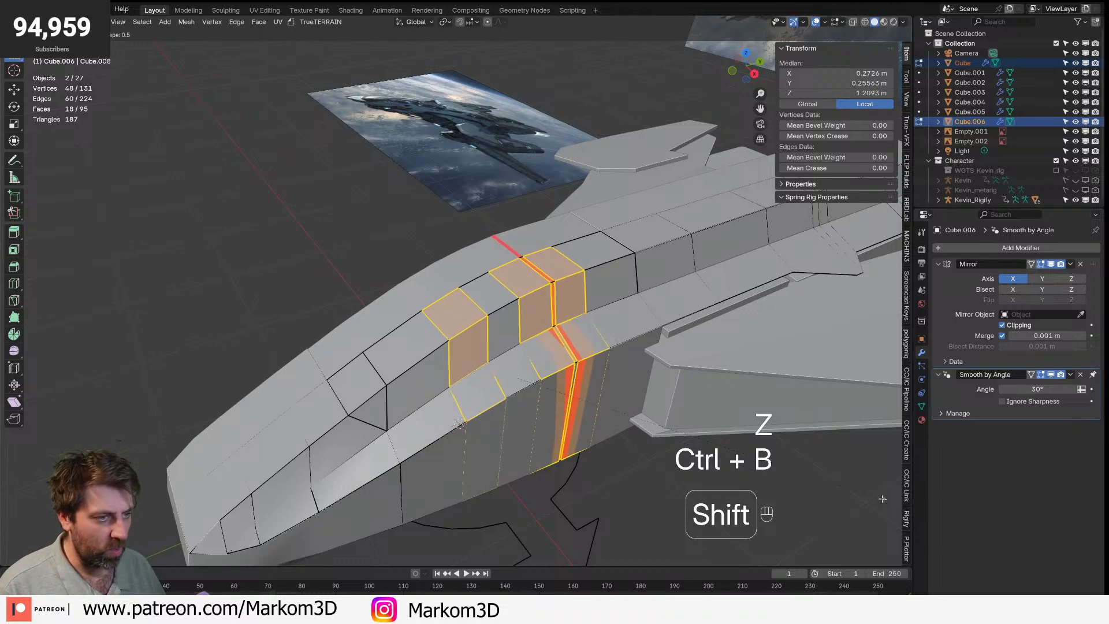
pyautogui.click(832, 503)
pyautogui.scroll(-3, 809, 497)
pyautogui.press('Tab')
# - Examine the smoothed hull, canopy and wings from several sides against the reference image
pyautogui.click(597, 448)
pyautogui.moveTo(597, 448); pyautogui.dragTo(566, 425, button='middle')
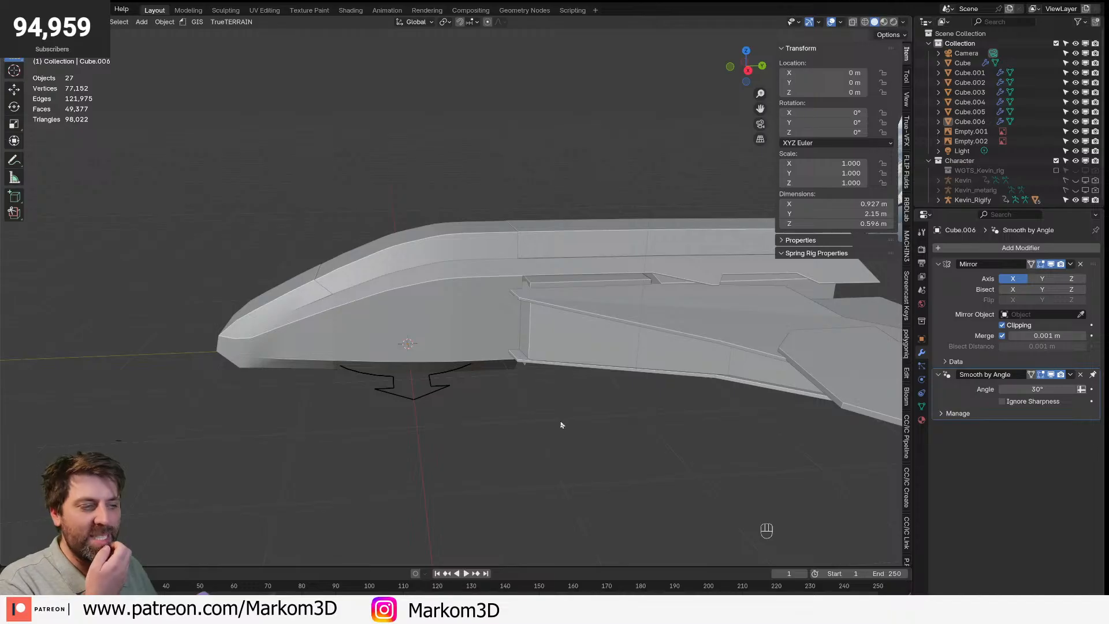
pyautogui.moveTo(276, 356); pyautogui.dragTo(543, 370, button='middle')
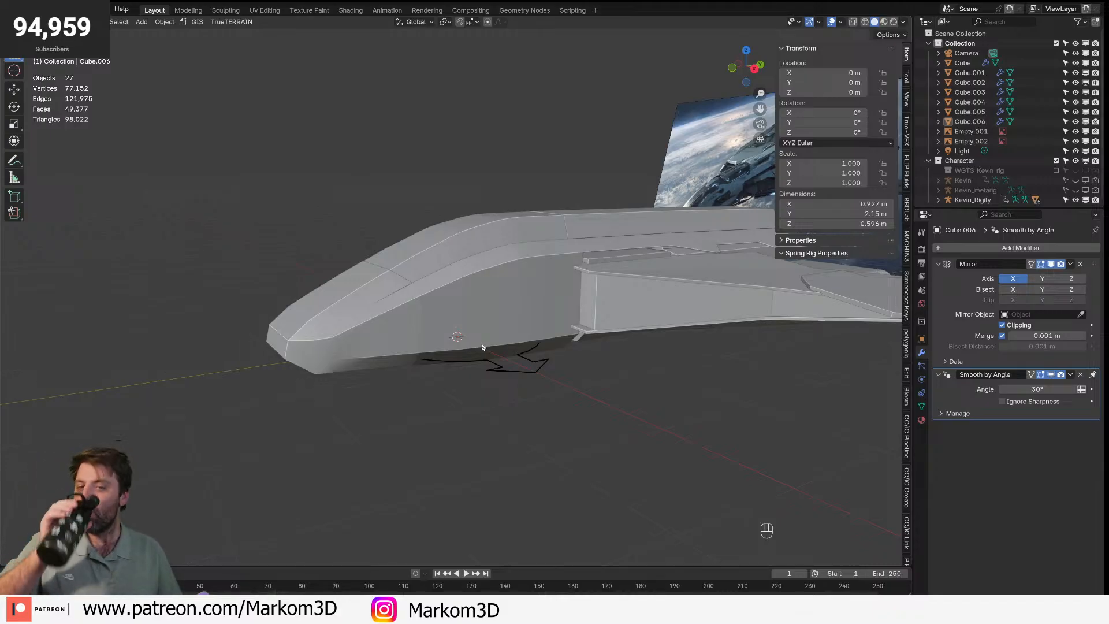
pyautogui.moveTo(484, 348); pyautogui.dragTo(665, 370, button='middle')
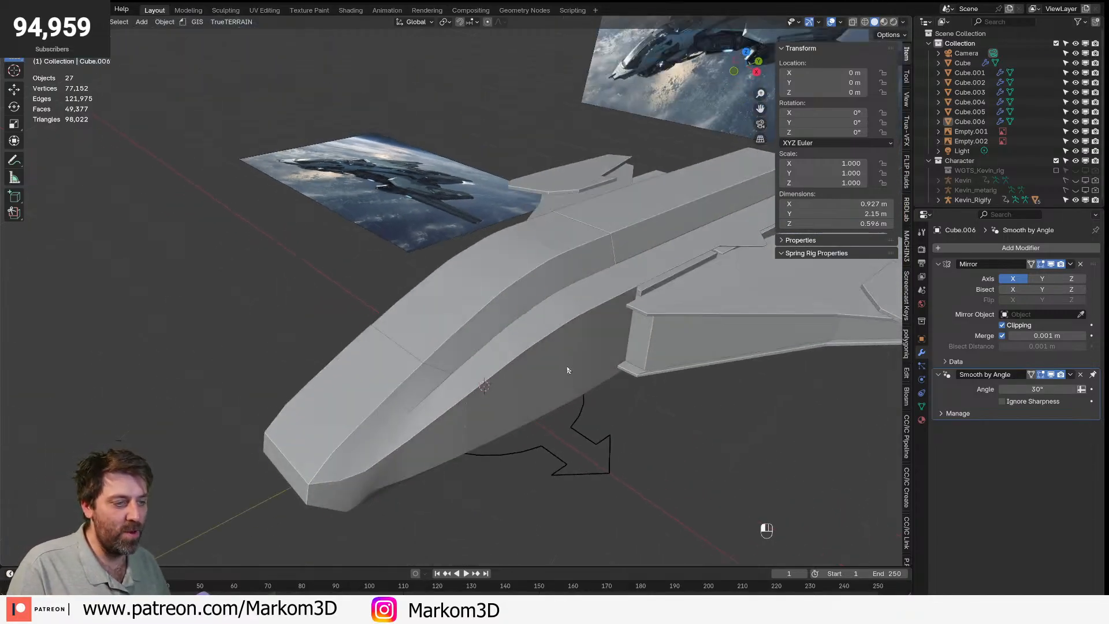
pyautogui.click(567, 370)
pyautogui.click(406, 242)
pyautogui.keyDown('shift'); pyautogui.moveTo(602, 158); pyautogui.dragTo(549, 221, button='middle'); pyautogui.keyUp('shift')
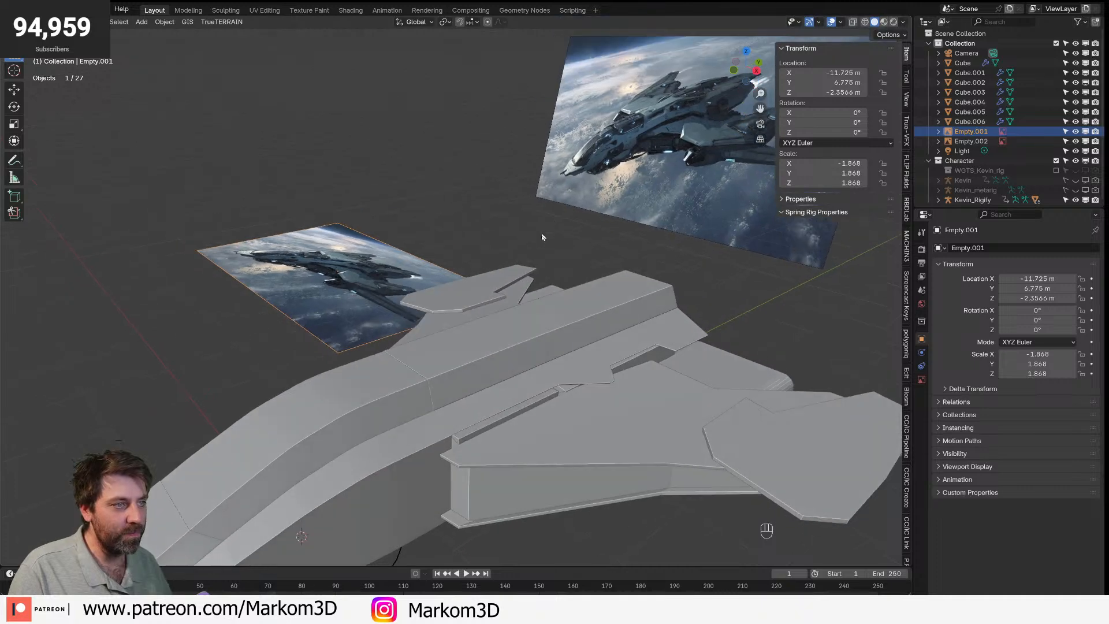
pyautogui.moveTo(500, 305); pyautogui.dragTo(422, 410, button='middle')
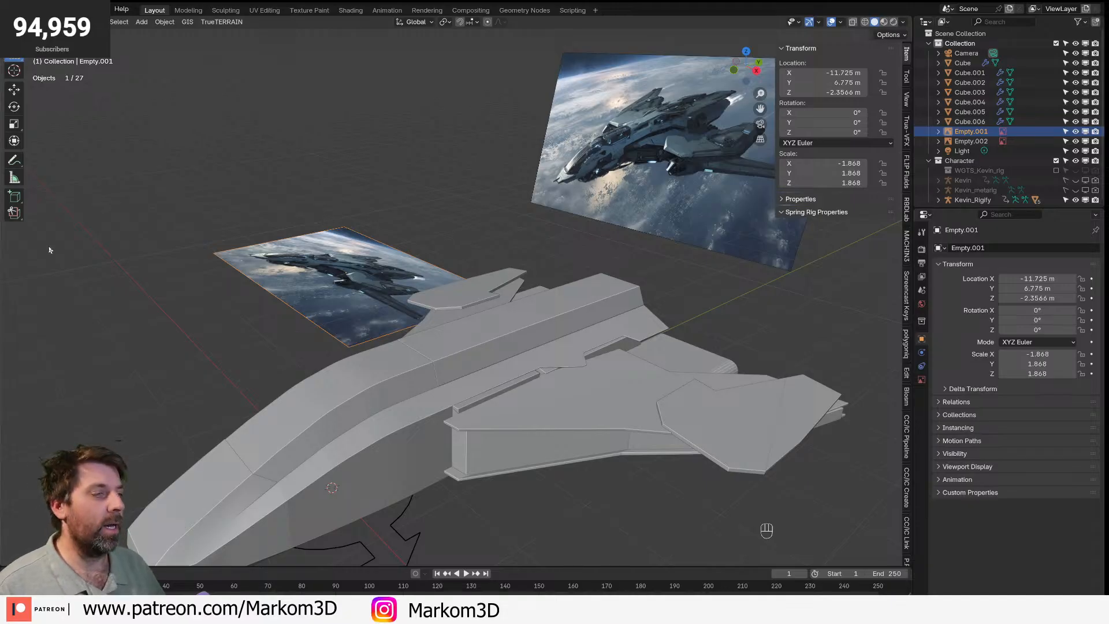
# - Select the two crosswise edge loops around the hull's nose section in wireframe view
pyautogui.keyDown('shift'); pyautogui.moveTo(498, 413); pyautogui.dragTo(528, 292, button='middle'); pyautogui.keyUp('shift')
pyautogui.click(456, 332)
pyautogui.moveTo(451, 331); pyautogui.dragTo(430, 304, button='middle')
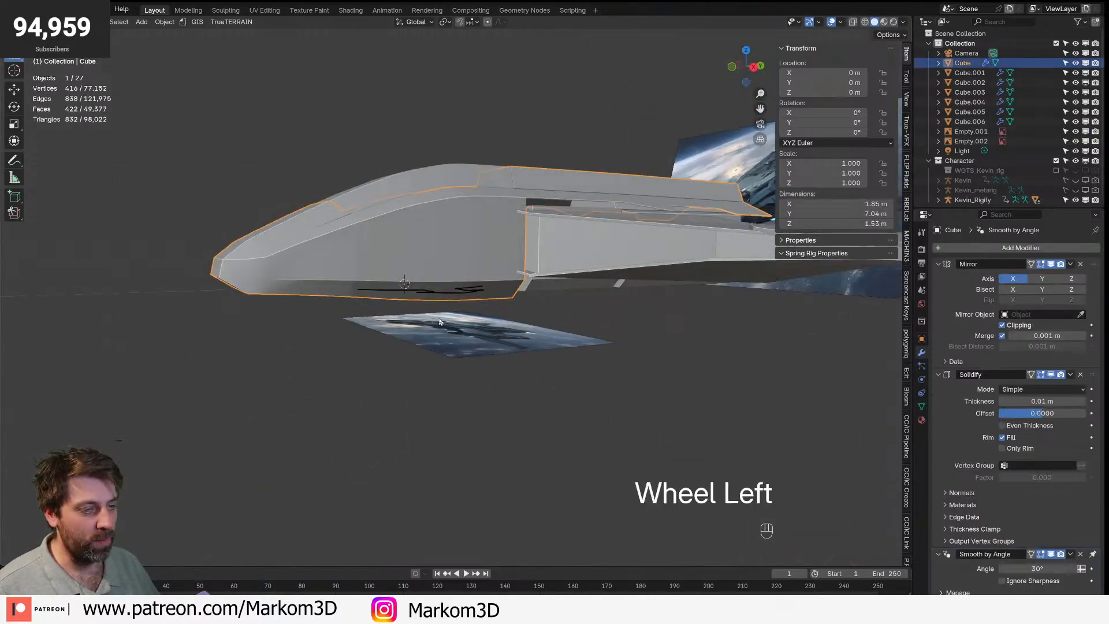
pyautogui.scroll(3, 294, 334)
pyautogui.press('Tab')
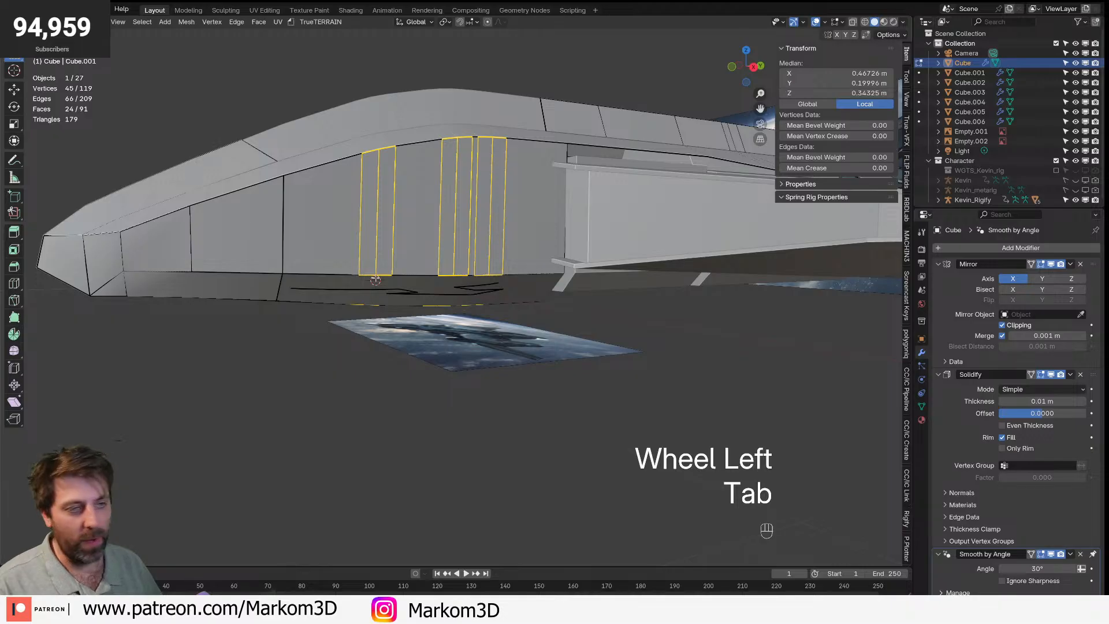
pyautogui.scroll(-2, 292, 219)
pyautogui.press('z')
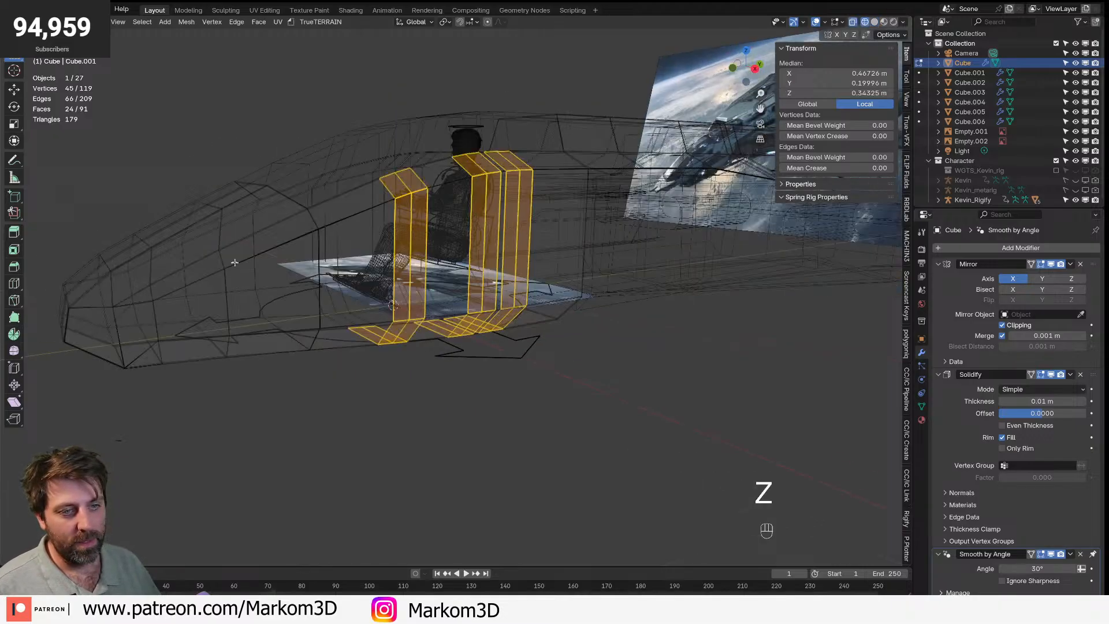
pyautogui.press('2')
pyautogui.keyDown('alt'); pyautogui.click(223, 239); pyautogui.keyUp('alt')
pyautogui.keyDown('alt'); pyautogui.keyDown('shift'); pyautogui.click(154, 320); pyautogui.keyUp('shift'); pyautogui.keyUp('alt')
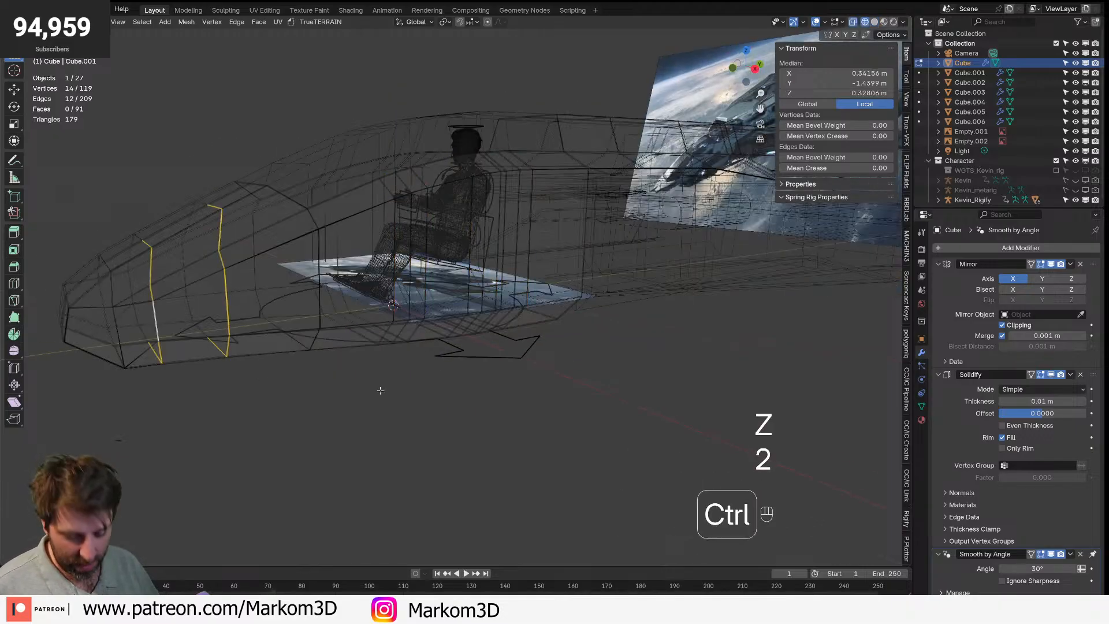
# - Try to bevel the two nose edge loops with two segments, inspect the hull's side, and undo the bevel
pyautogui.hotkey('ctrl', 'b')
pyautogui.click(572, 434)
pyautogui.press('z')
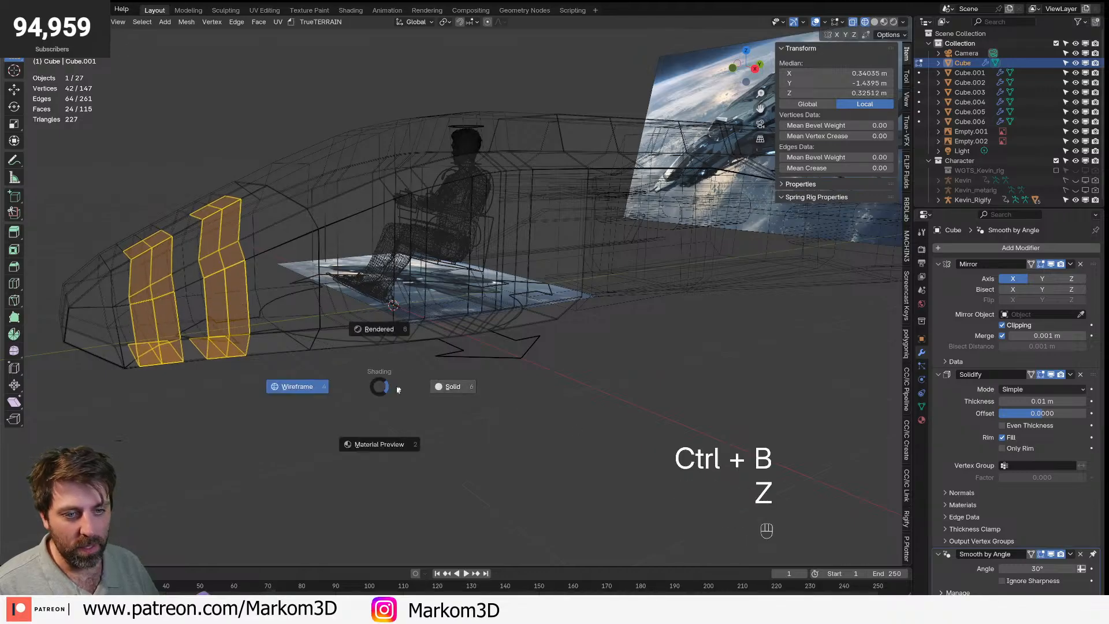
pyautogui.click(292, 382)
pyautogui.press('Tab')
pyautogui.moveTo(275, 375); pyautogui.dragTo(421, 336, button='middle')
pyautogui.press('Tab')
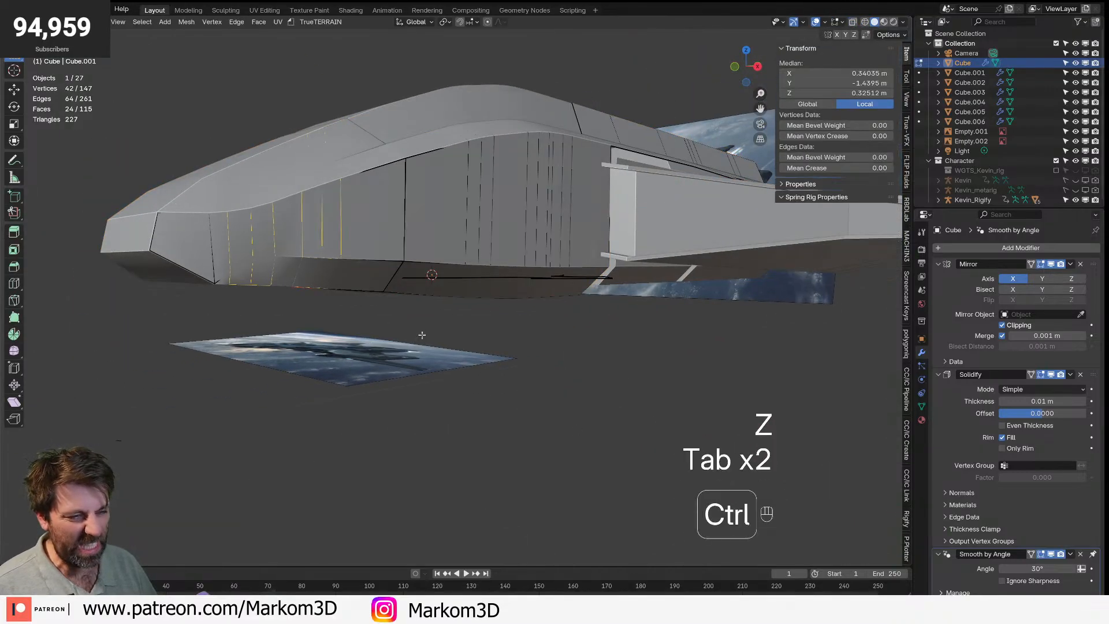
pyautogui.hotkey('ctrl', 'z')
pyautogui.hotkey('ctrl', 'z')
pyautogui.hotkey('ctrl', 'z')
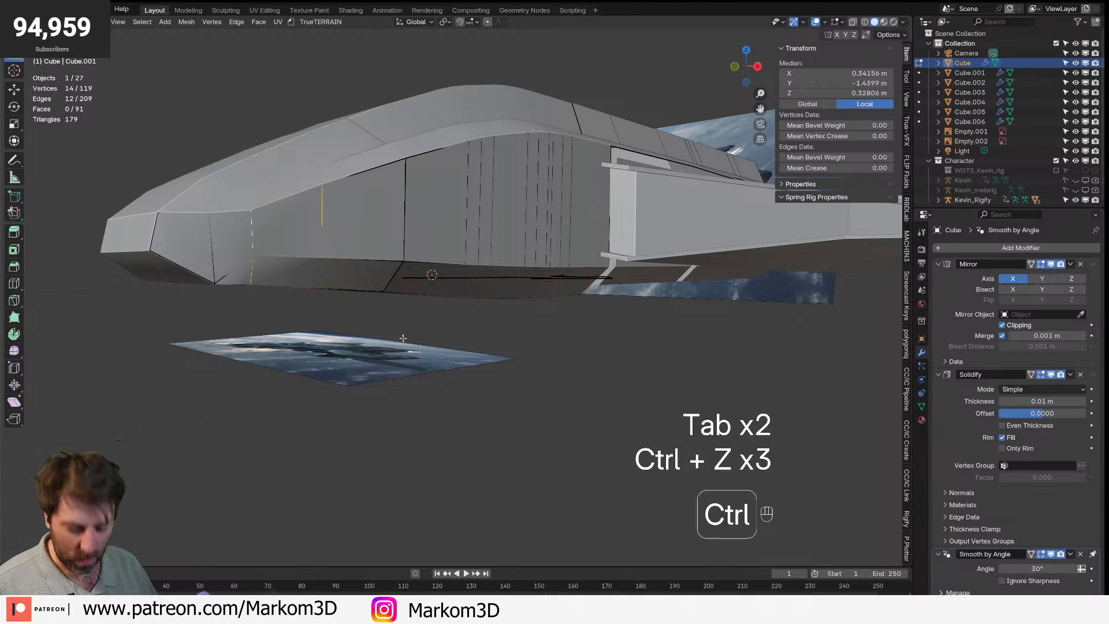
# - Bevel the two selected nose edge loops with more segments
pyautogui.hotkey('ctrl', 'b')
pyautogui.click(425, 345)
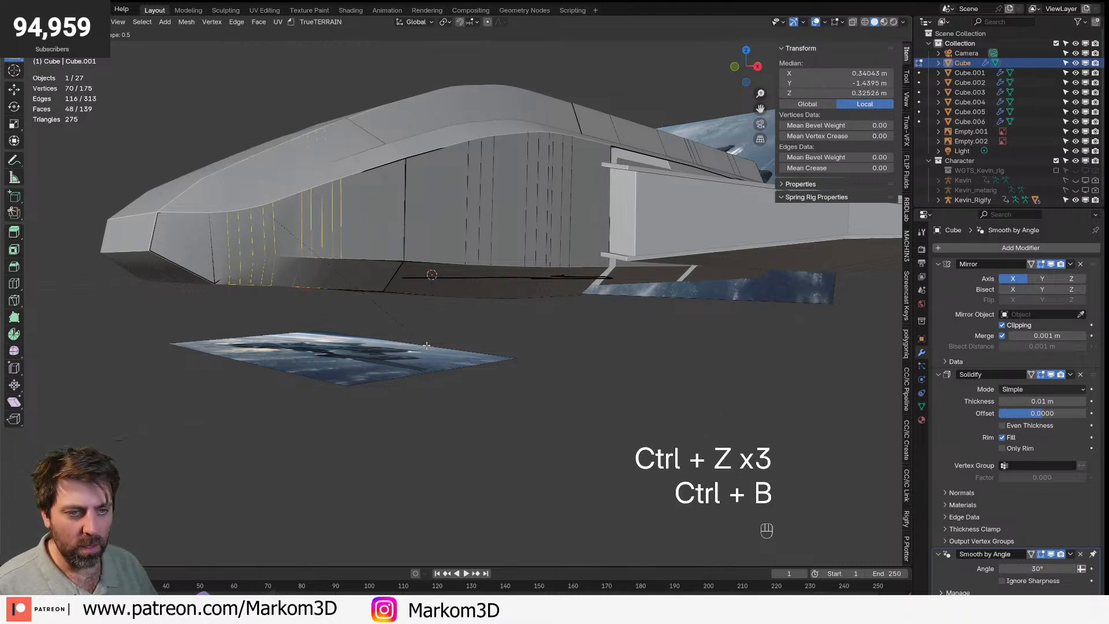
# - Finish the bevel on the nose's side edge loops and inspect the hull in object mode from several angles
pyautogui.press('Tab')
pyautogui.click(426, 345)
pyautogui.moveTo(459, 283); pyautogui.dragTo(249, 301, button='middle')
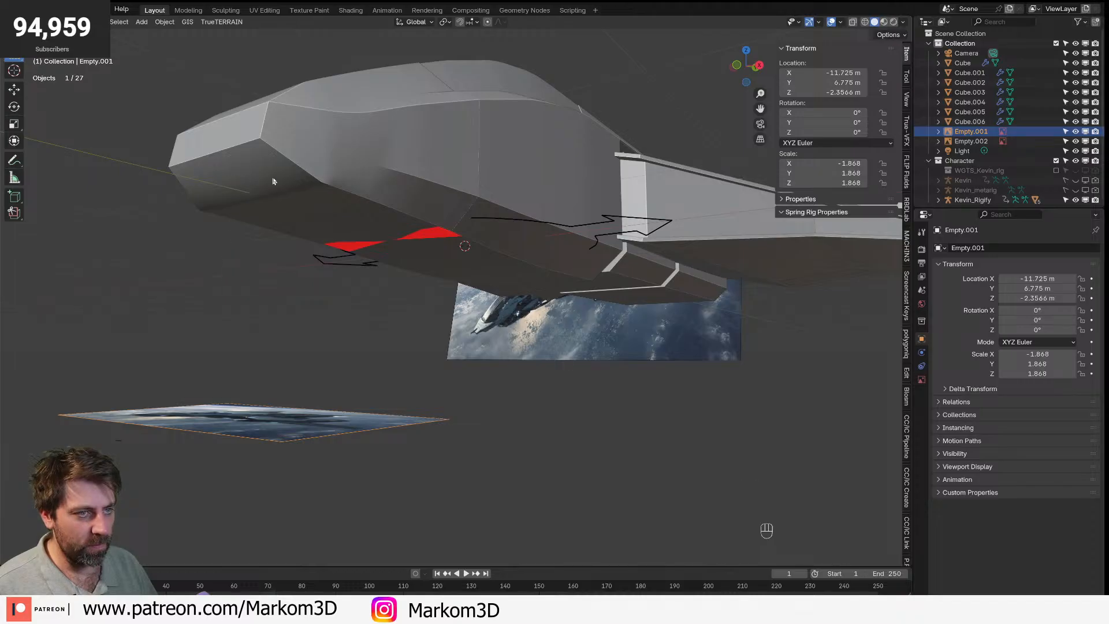
pyautogui.moveTo(474, 193); pyautogui.dragTo(527, 235, button='middle')
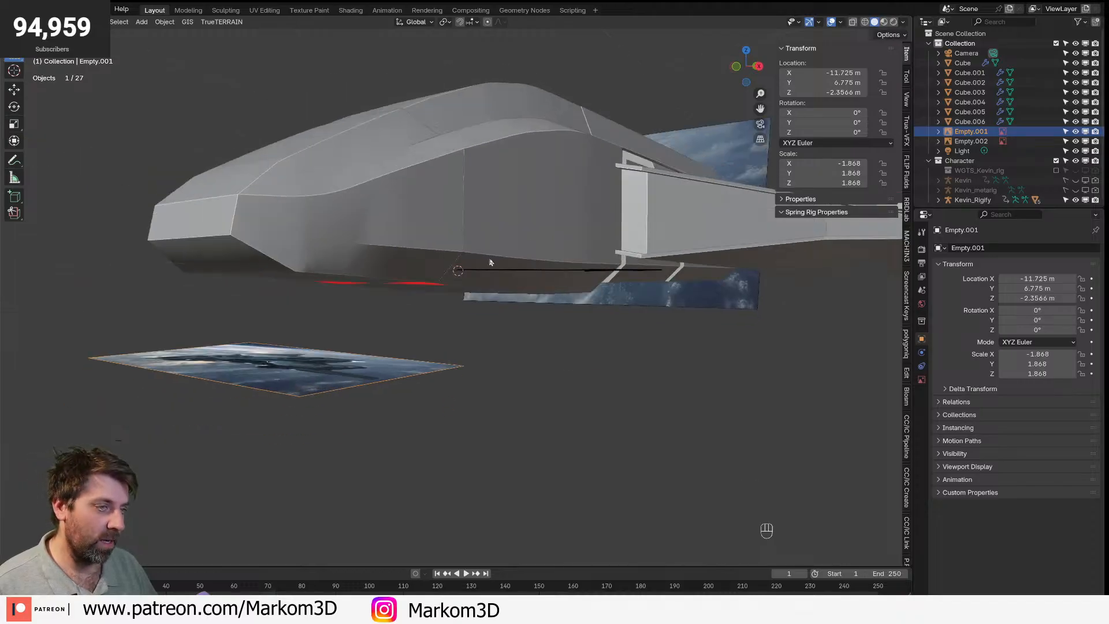
pyautogui.moveTo(661, 253); pyautogui.dragTo(618, 272, button='middle')
pyautogui.click(549, 265)
pyautogui.moveTo(549, 266); pyautogui.dragTo(514, 273, button='middle')
pyautogui.scroll(2, 495, 276)
pyautogui.scroll(-4, 607, 310)
# - Edit the hull and canopy together in face select mode and select the lower side face behind the beveled nose edges
pyautogui.press('Tab')
pyautogui.scroll(2, 328, 354)
pyautogui.moveTo(329, 353); pyautogui.dragTo(358, 356, button='middle')
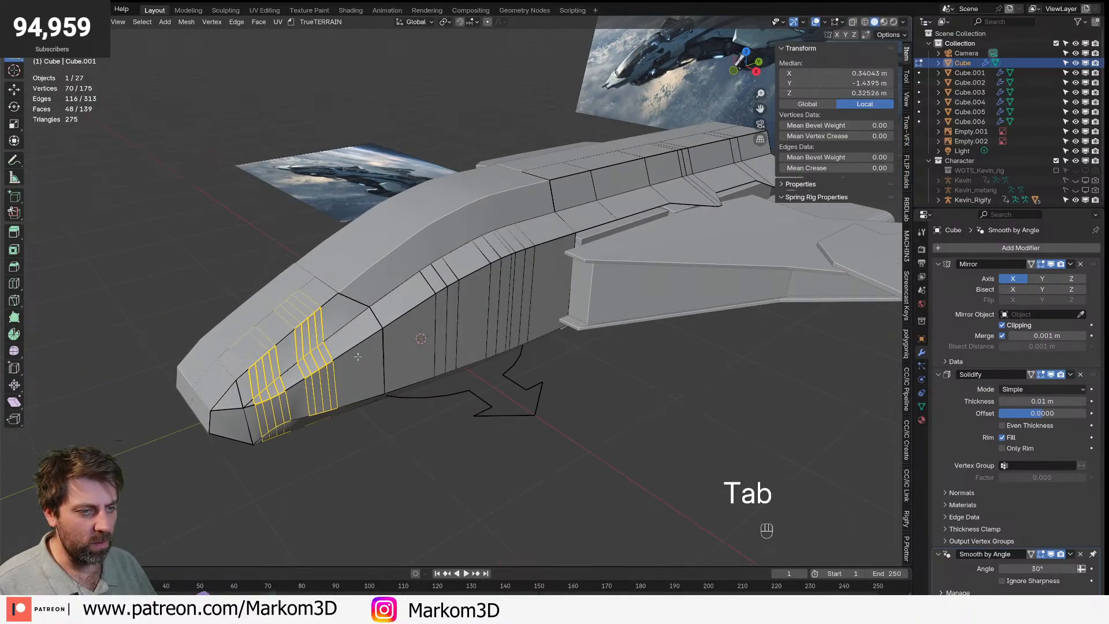
pyautogui.press('3')
pyautogui.click(360, 359)
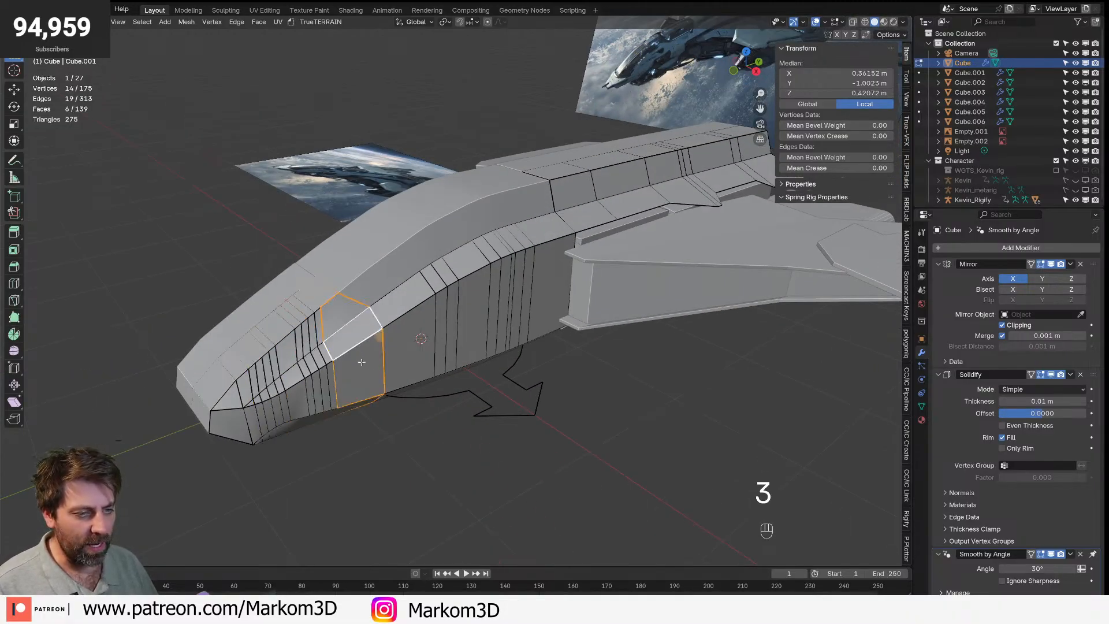
pyautogui.press('Tab')
pyautogui.keyDown('shift'); pyautogui.click(372, 284); pyautogui.keyUp('shift')
pyautogui.press('Tab')
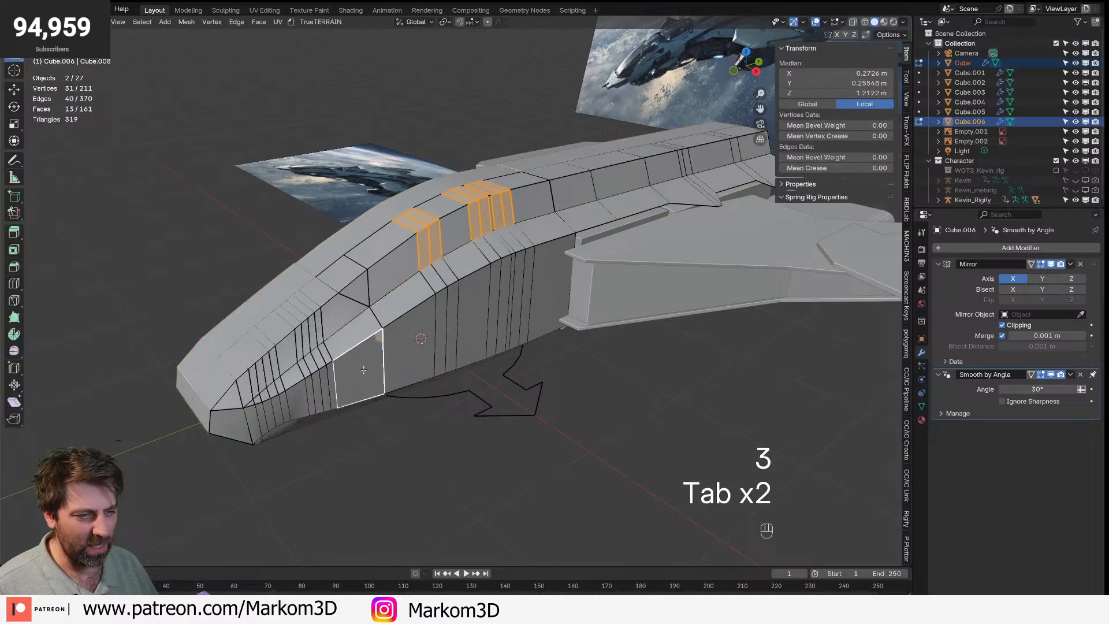
pyautogui.click(371, 376)
pyautogui.press('g')
pyautogui.press('y')
pyautogui.press('x')
pyautogui.rightClick(377, 386)
# - Enable proportional editing and move the selected side face outward about 0.19 m along X
pyautogui.press('o')
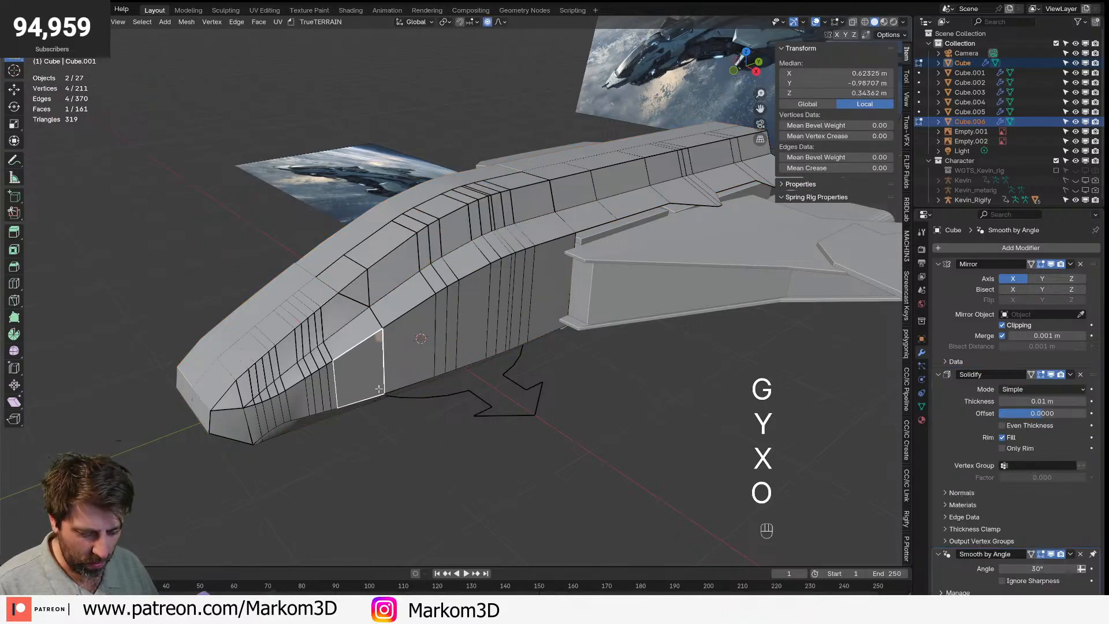
pyautogui.press('g')
pyautogui.press('y')
pyautogui.press('x')
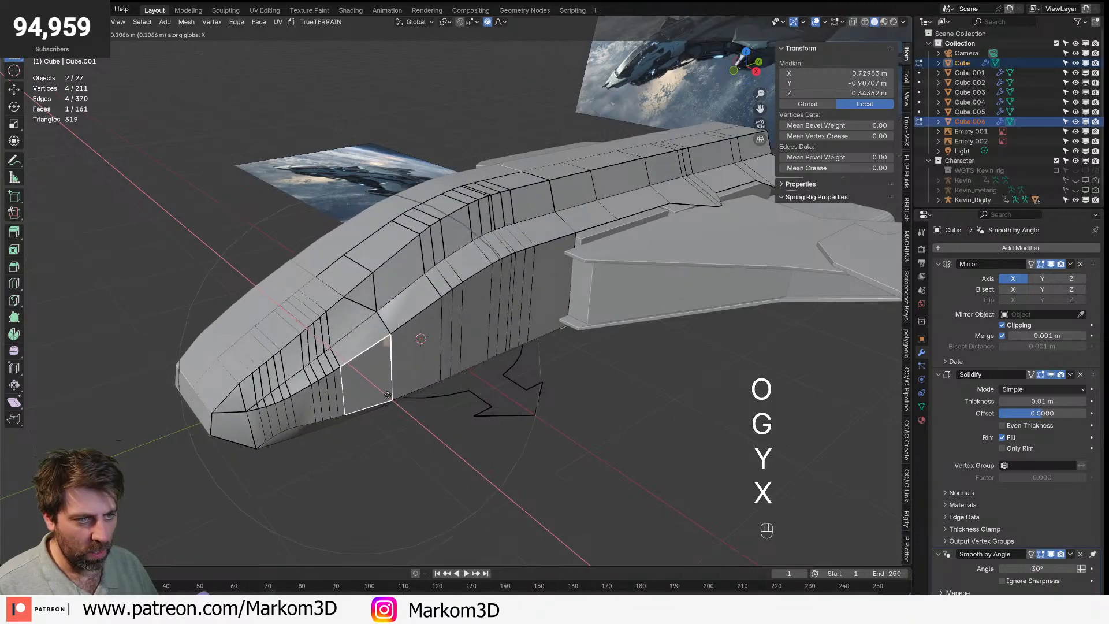
pyautogui.click(393, 401)
pyautogui.moveTo(393, 400); pyautogui.dragTo(533, 384, button='middle')
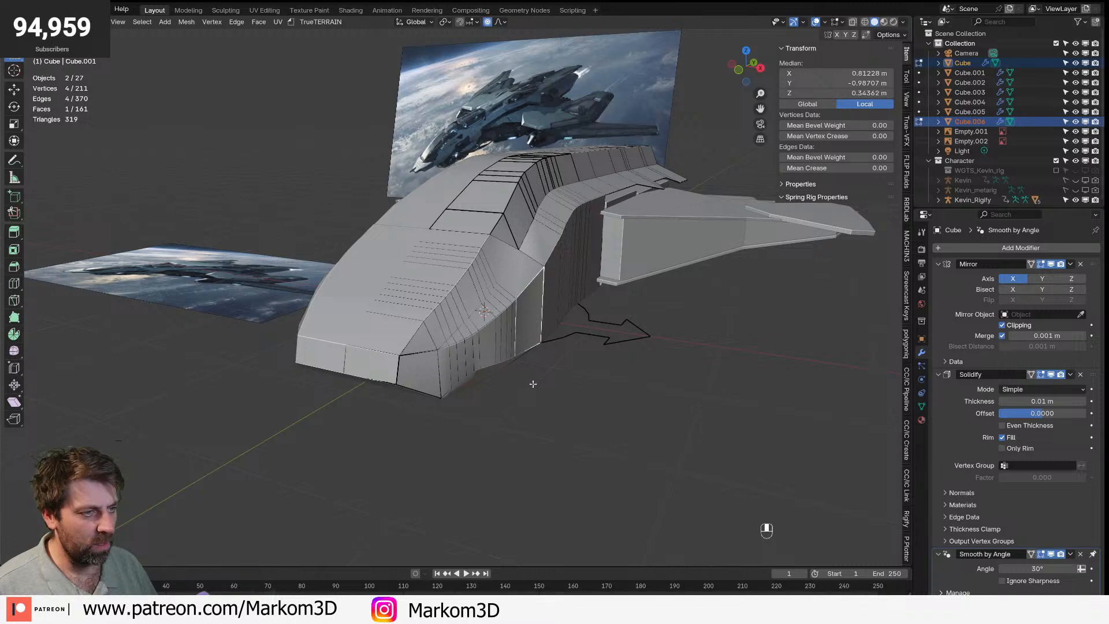
pyautogui.moveTo(595, 351); pyautogui.dragTo(500, 367, button='middle')
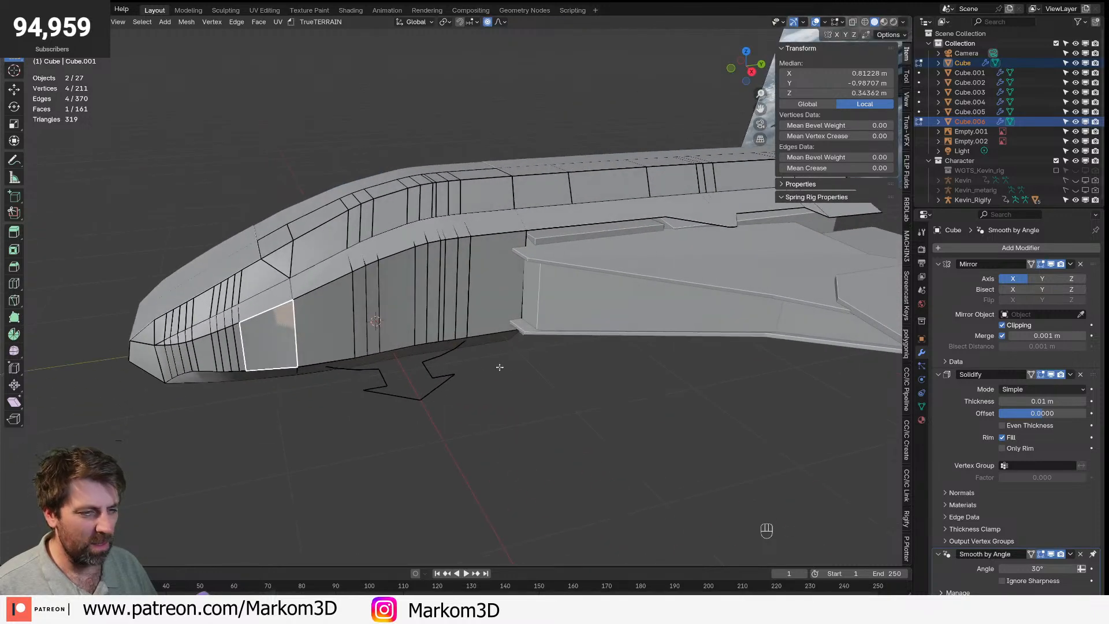
# - Move the vertical side edge of the nose tip inward about 0.08 m along X with proportional falloff
pyautogui.press('z')
pyautogui.press('z')
pyautogui.click(403, 358)
pyautogui.moveTo(402, 359)
pyautogui.mouseDown(button='middle')
pyautogui.moveTo(604, 350)
pyautogui.moveTo(576, 350)
pyautogui.mouseUp(button='middle')
pyautogui.press('2')
pyautogui.click(540, 369)
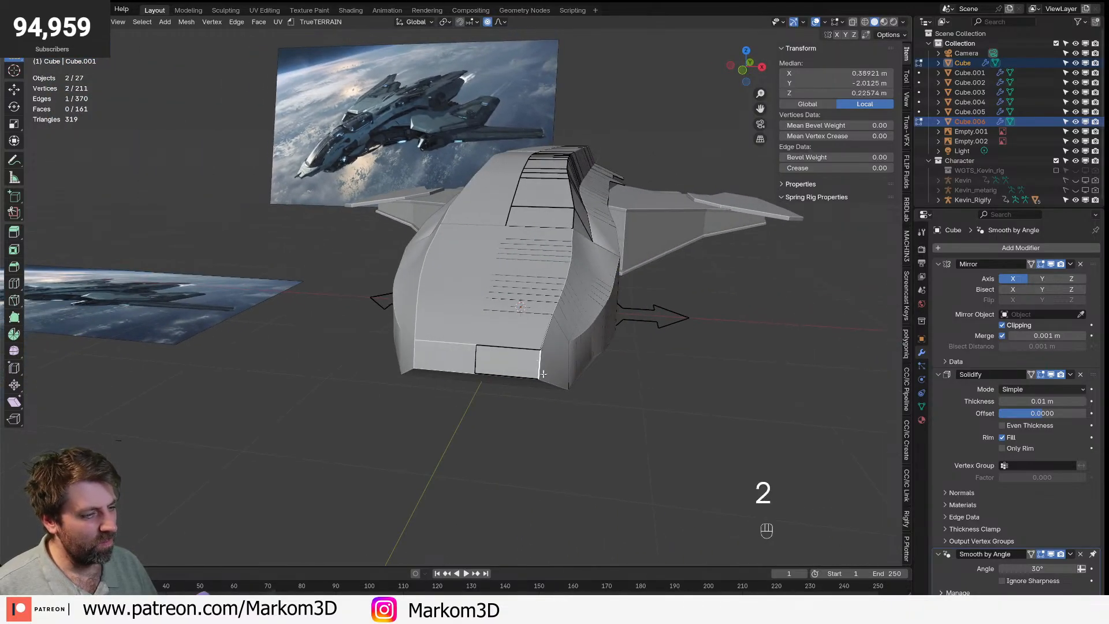
pyautogui.press('g')
pyautogui.press('y')
pyautogui.press('x')
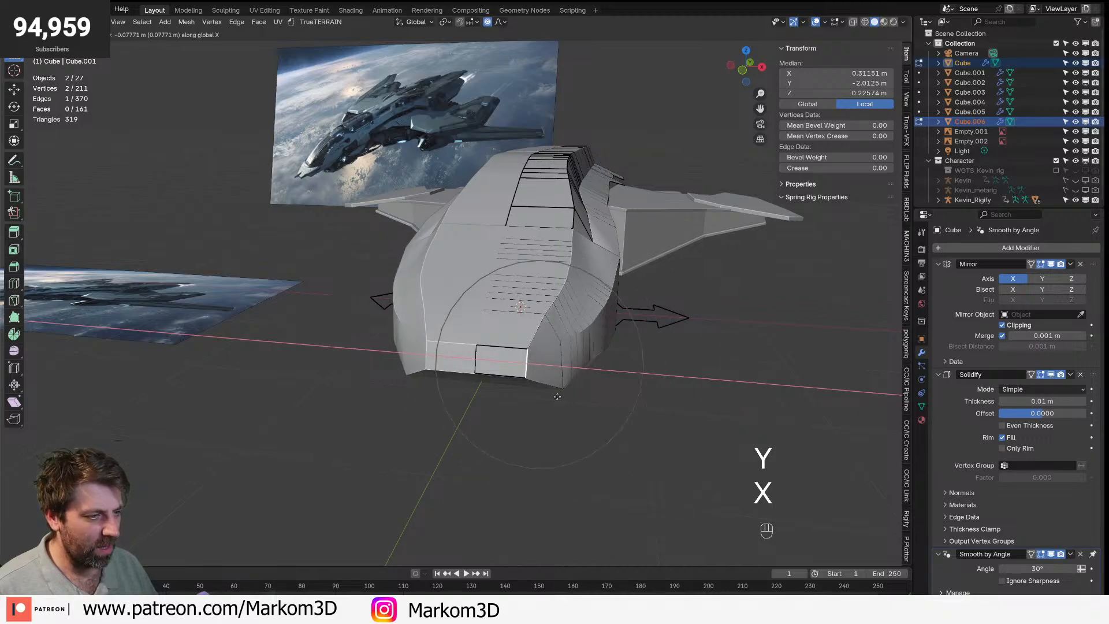
pyautogui.click(557, 397)
# - Rotate the nose tip's side edge about the Z axis with a proportional size of about 0.62
pyautogui.press('r')
pyautogui.press('z')
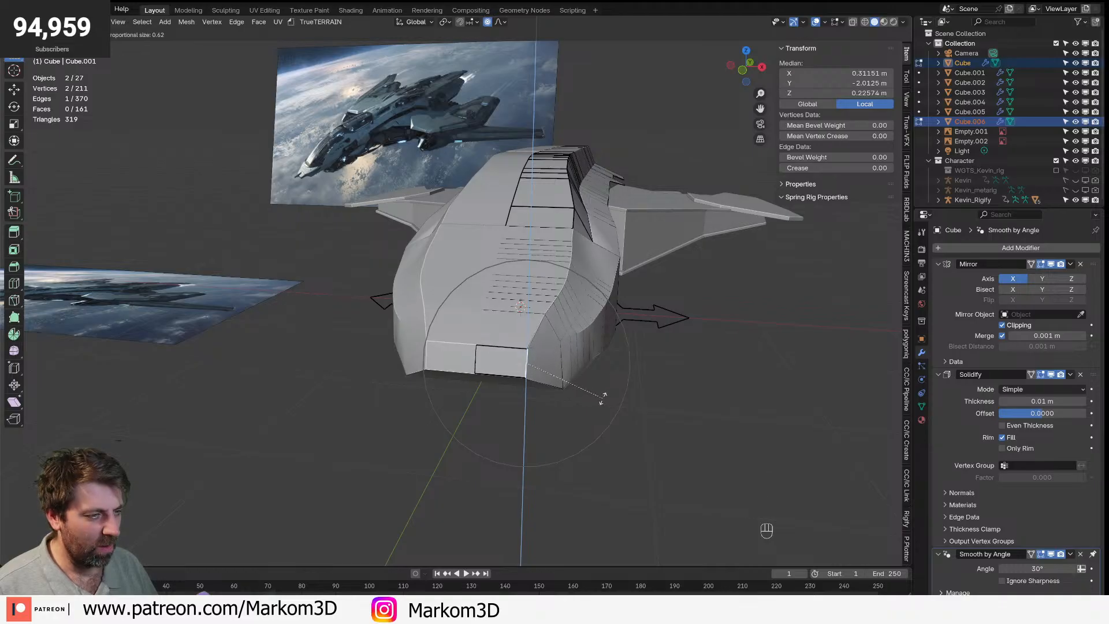
pyautogui.click(599, 398)
pyautogui.moveTo(600, 397); pyautogui.dragTo(460, 381, button='middle')
pyautogui.press('Tab')
pyautogui.moveTo(459, 381); pyautogui.dragTo(450, 372)
pyautogui.scroll(1, 451, 346)
pyautogui.click(453, 272)
pyautogui.scroll(4, 416, 300)
# - Select all hull vertices in wireframe view and merge them by distance
pyautogui.press('Tab')
pyautogui.press('2')
pyautogui.press('z')
pyautogui.click(429, 213)
pyautogui.press('1')
pyautogui.press('a')
pyautogui.click(441, 182)
pyautogui.press('a')
pyautogui.press('m')
pyautogui.click(456, 264)
pyautogui.scroll(-2, 457, 266)
# - Return to solid shading in object mode and reselect the hull to inspect its side surface
pyautogui.press('z')
pyautogui.click(500, 281)
pyautogui.press('Tab')
pyautogui.moveTo(509, 293)
pyautogui.mouseDown(button='middle')
pyautogui.moveTo(612, 359)
pyautogui.moveTo(617, 347)
pyautogui.moveTo(561, 315)
pyautogui.moveTo(522, 321)
pyautogui.mouseUp(button='middle')
pyautogui.click(613, 359)
pyautogui.click(561, 315)
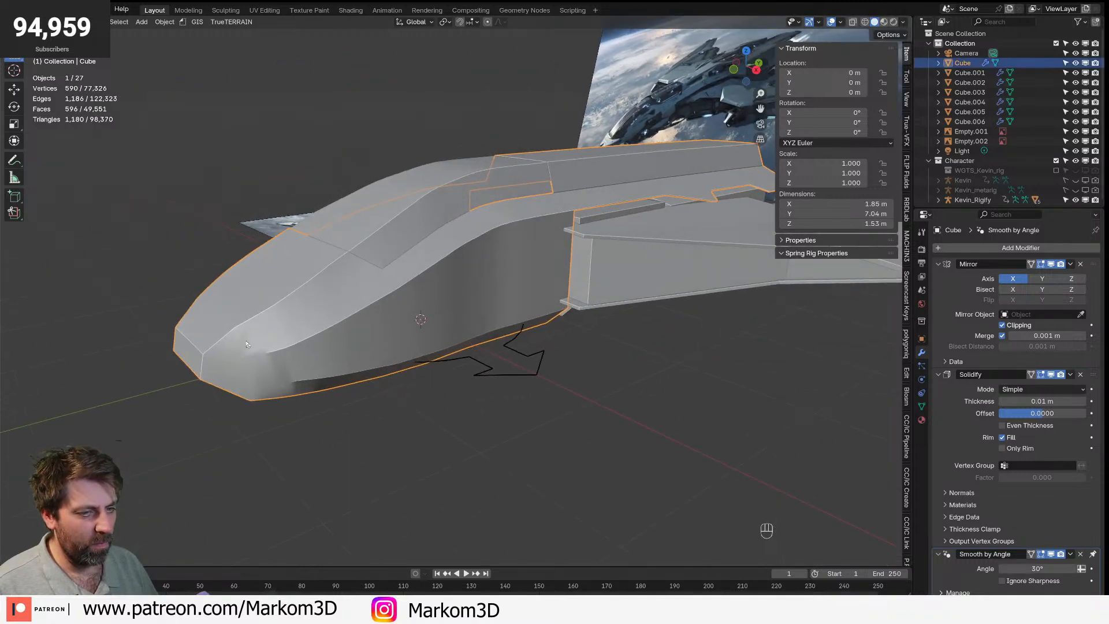
pyautogui.moveTo(397, 331); pyautogui.dragTo(407, 343, button='middle')
pyautogui.moveTo(241, 277); pyautogui.dragTo(409, 301, button='middle')
# - Try to bevel the hull's vertical edge loop below the canopy's front corner
pyautogui.press('Tab')
pyautogui.press('2')
pyautogui.keyDown('alt'); pyautogui.click(473, 292); pyautogui.keyUp('alt')
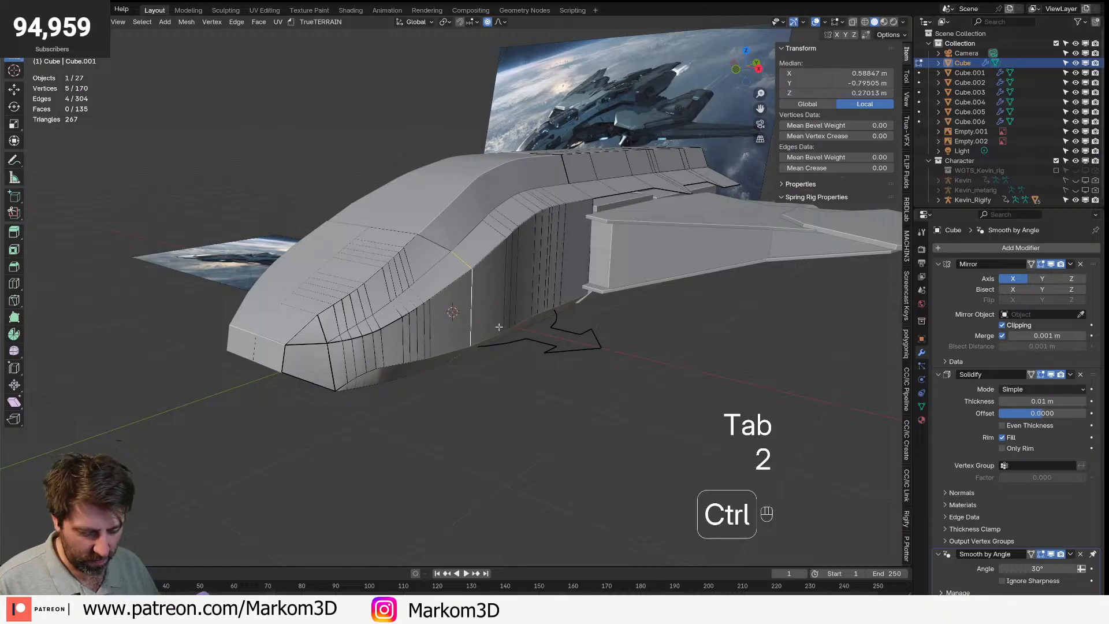
pyautogui.hotkey('ctrl', 'b')
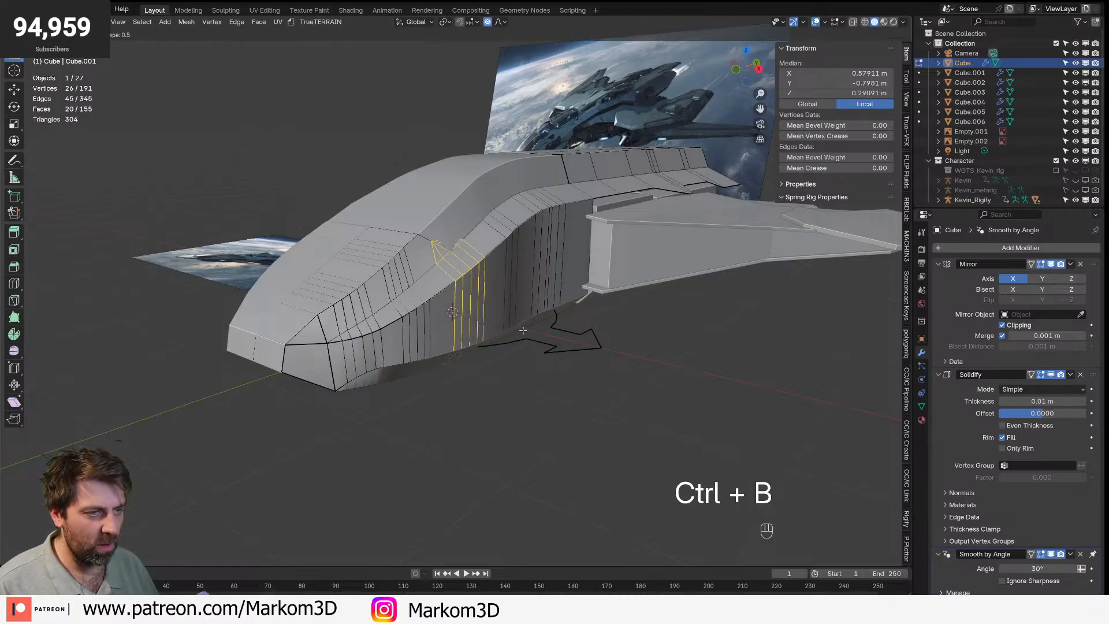
pyautogui.click(520, 330)
pyautogui.press('Tab')
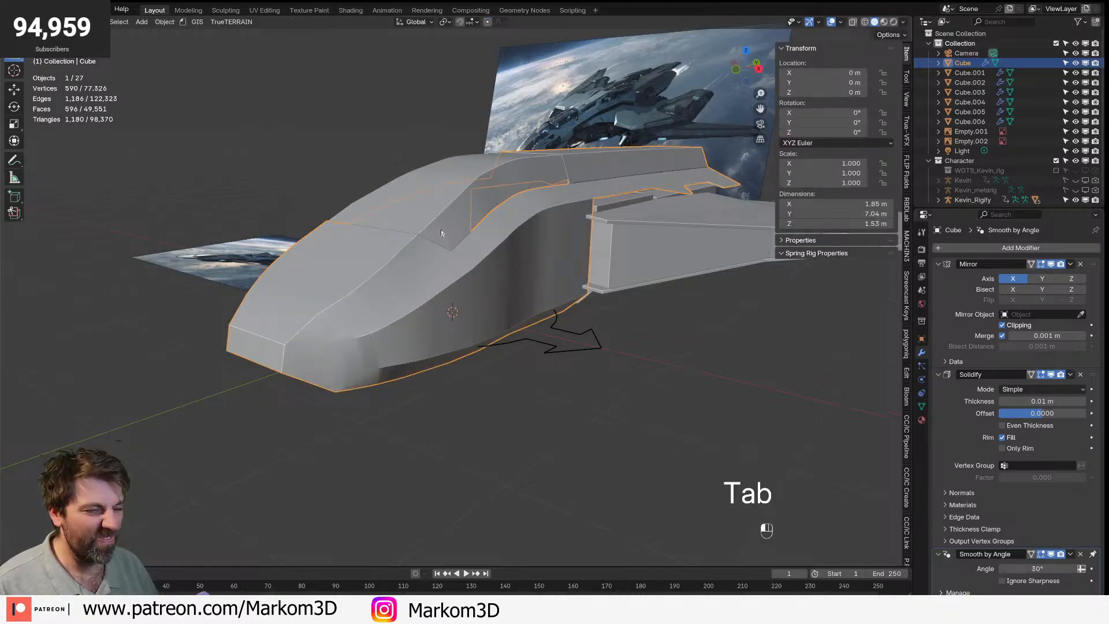
# - Join the canopy piece into the hull object and merge all vertices by distance
pyautogui.click(441, 233)
pyautogui.keyDown('shift'); pyautogui.click(430, 275); pyautogui.keyUp('shift')
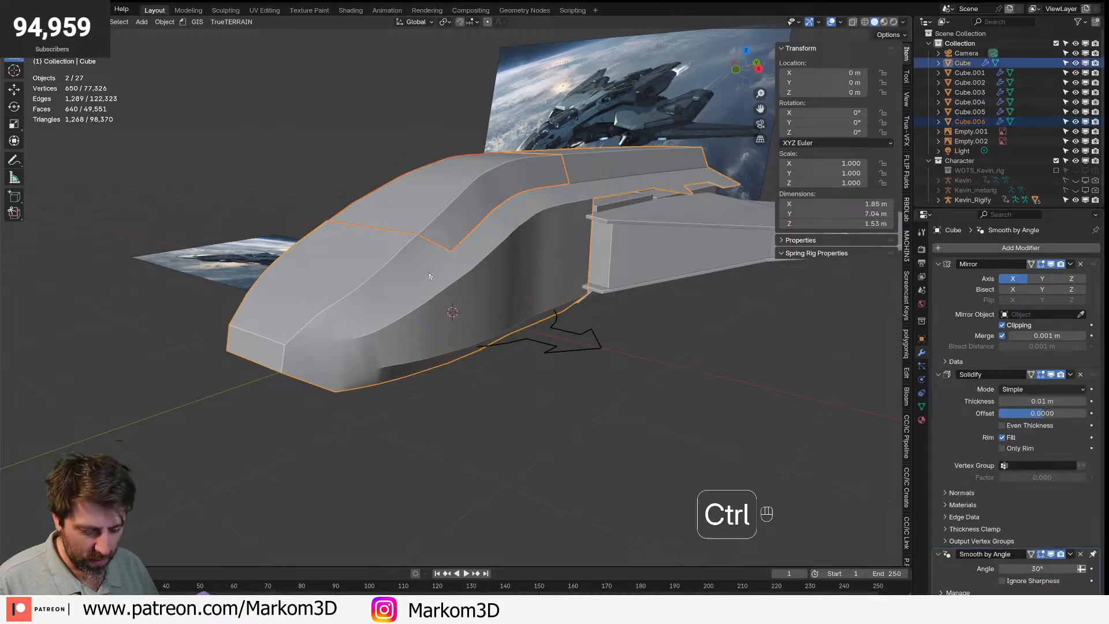
pyautogui.hotkey('ctrl', 'j')
pyautogui.press('Tab')
pyautogui.press('a')
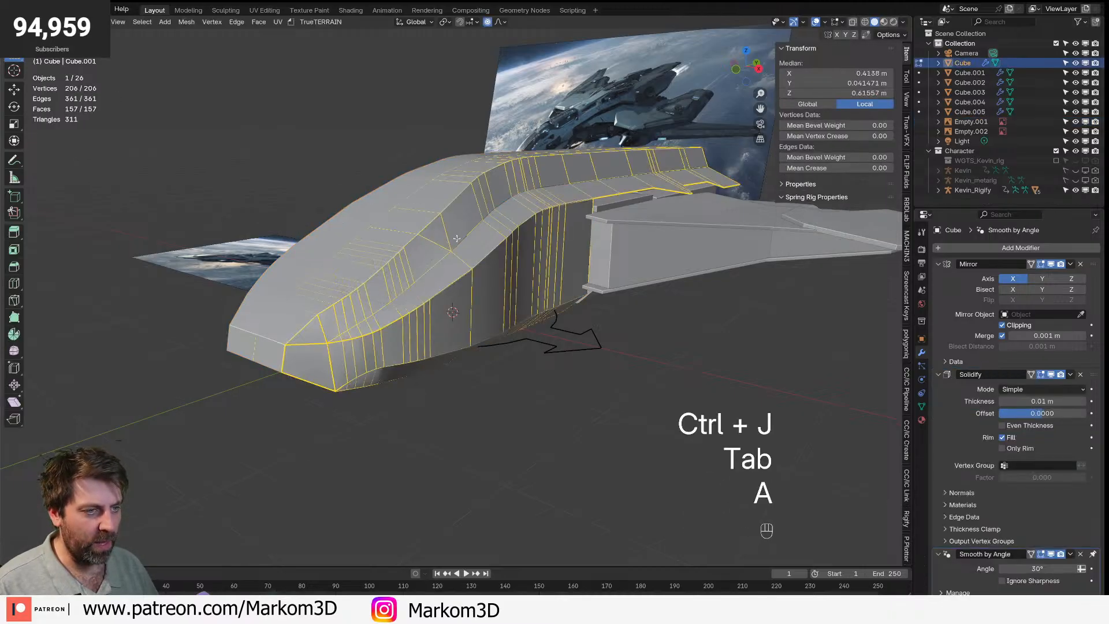
pyautogui.press('m')
pyautogui.click(492, 278)
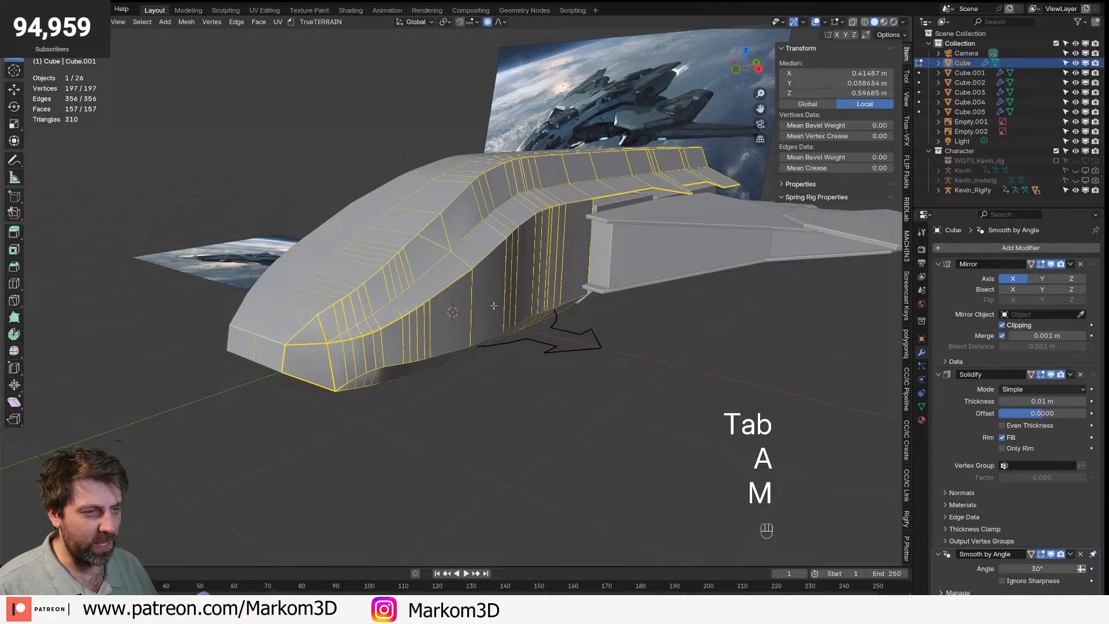
# - Try to bevel the joined hull's edge loop below the canopy's front corner with additional segments
pyautogui.press('2')
pyautogui.keyDown('alt'); pyautogui.click(498, 347); pyautogui.keyUp('alt')
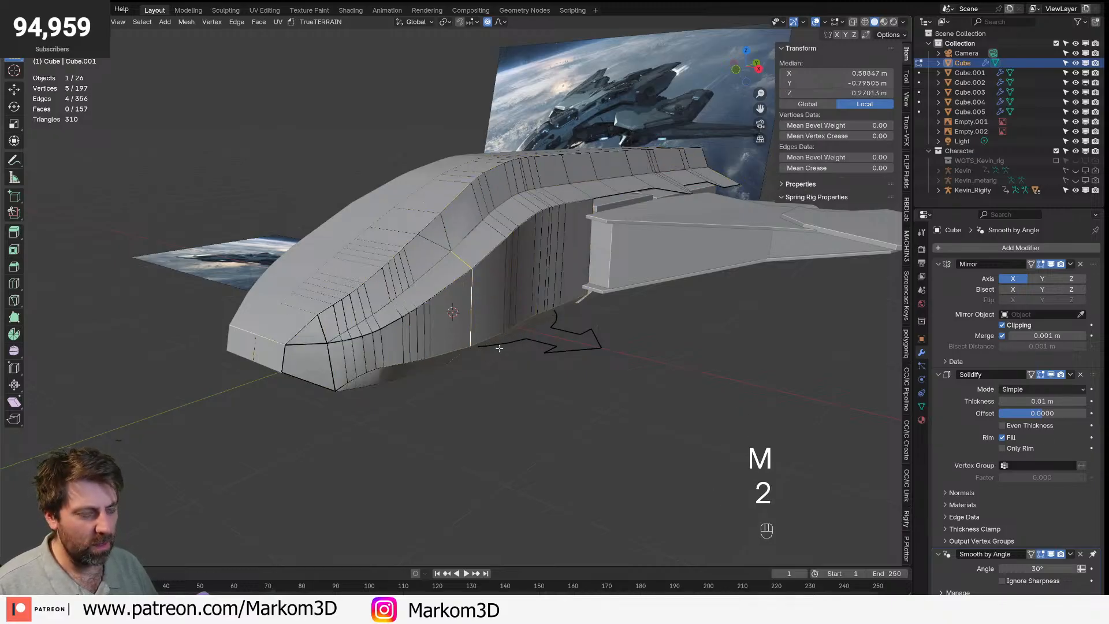
pyautogui.hotkey('ctrl', 'b')
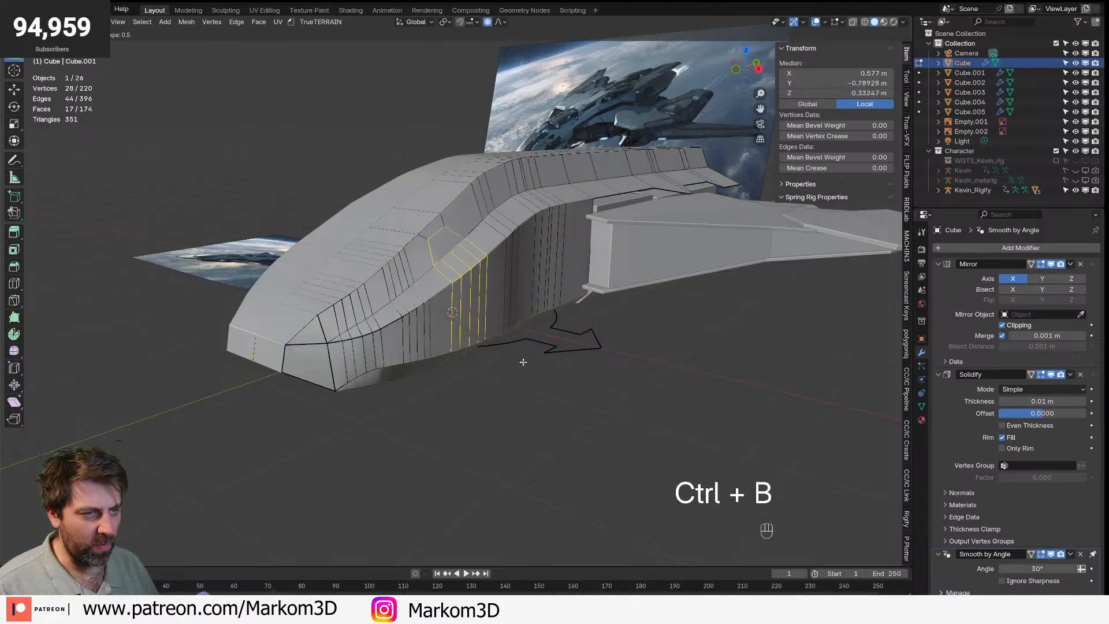
pyautogui.scroll(2, 540, 368)
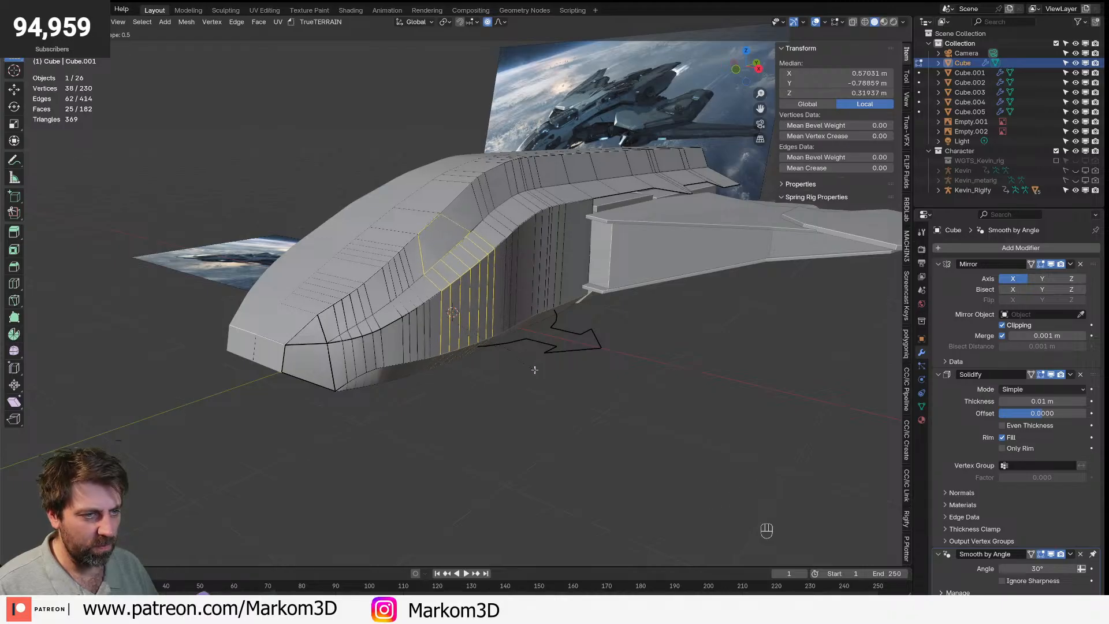
pyautogui.moveTo(535, 370); pyautogui.dragTo(612, 361, button='middle')
pyautogui.press('Tab')
# - Undo the edge loop bevel on the joined hull
pyautogui.hotkey('ctrl', 'z')
pyautogui.hotkey('ctrl', 'z')
pyautogui.hotkey('ctrl', 'z')
pyautogui.hscroll(-1, 560, 429)
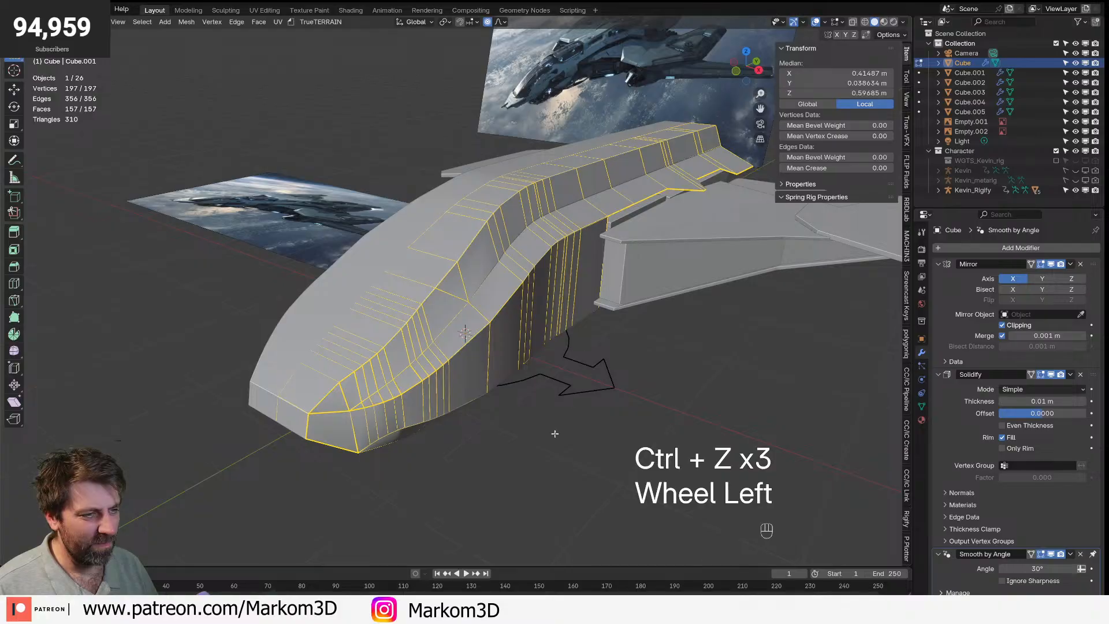
# - Return the joined hull to object mode and examine the blend between canopy and side surfaces
pyautogui.press('Tab')
pyautogui.press('Tab')
pyautogui.click(526, 425)
pyautogui.press('Tab')
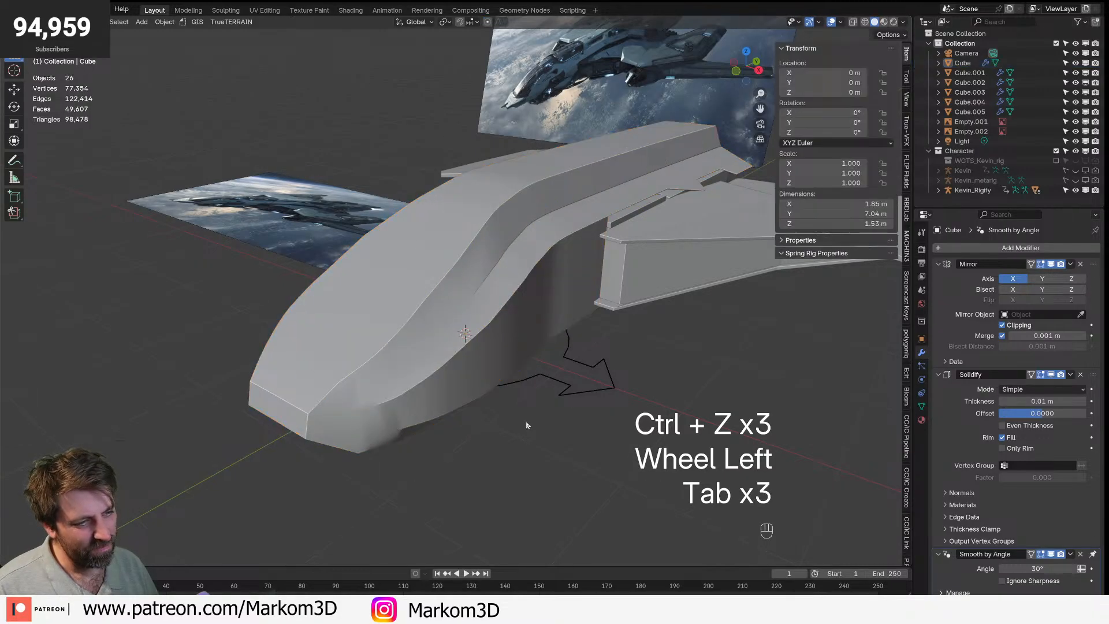
pyautogui.hscroll(-7, 602, 402)
pyautogui.hscroll(-5, 605, 405)
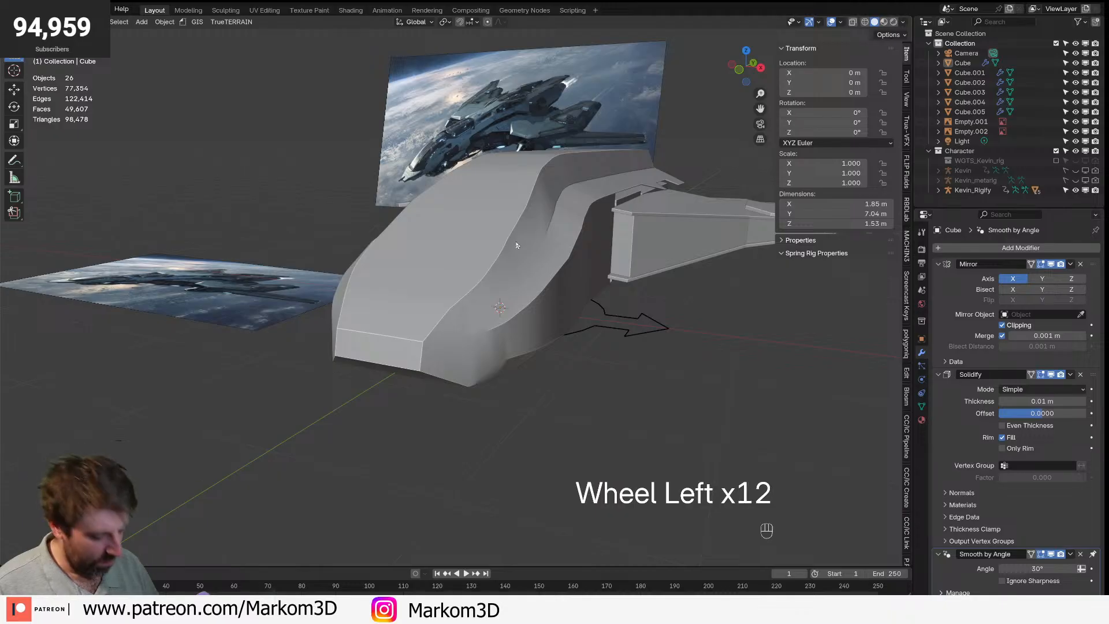
# - From the top in wireframe, select the edge loop behind the nose bevels and move it outward about 0.02 m along X
pyautogui.press('KP_7')
pyautogui.keyDown('shift'); pyautogui.hscroll(-3, 549, 249); pyautogui.keyUp('shift')
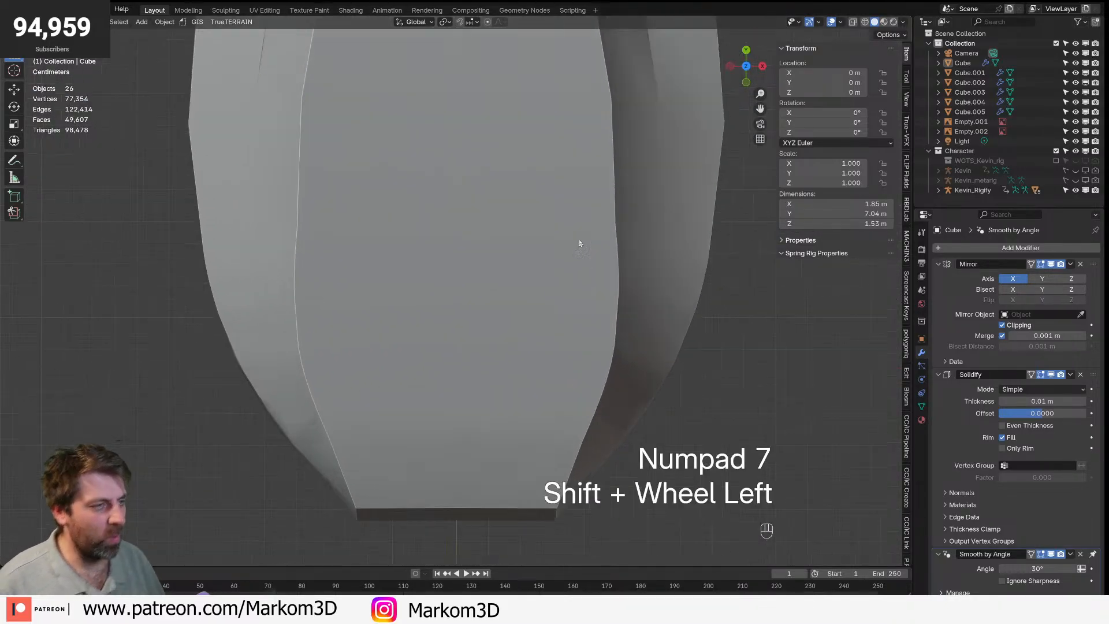
pyautogui.press('Tab')
pyautogui.press('z')
pyautogui.click(554, 237)
pyautogui.press('2')
pyautogui.keyDown('alt'); pyautogui.click(608, 257); pyautogui.keyUp('alt')
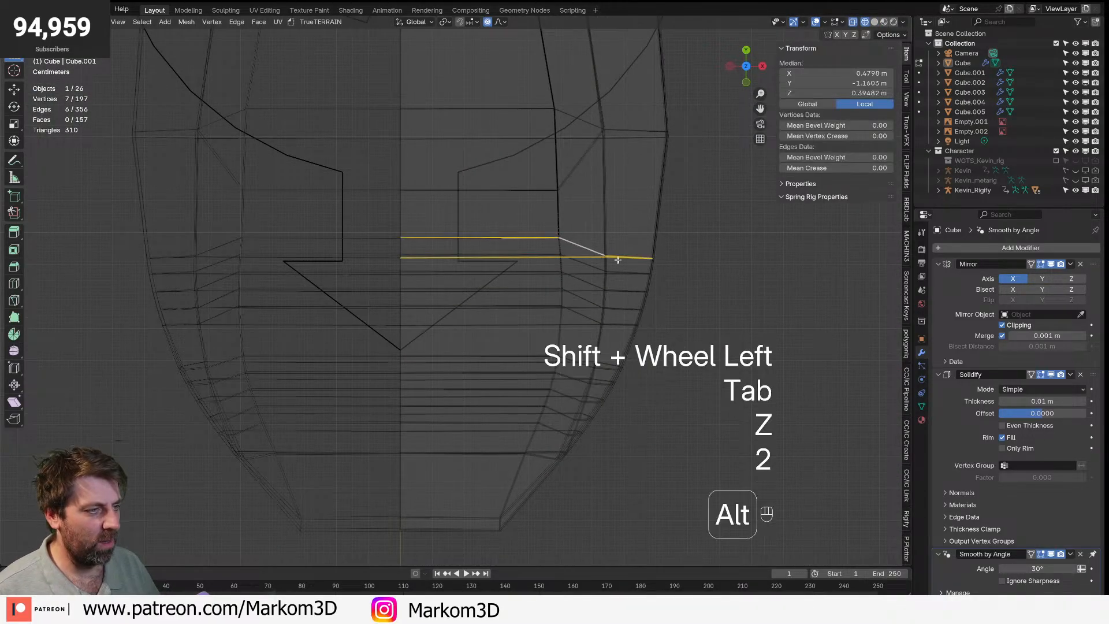
pyautogui.press('g')
pyautogui.press('y')
pyautogui.press('x')
pyautogui.press('shift')
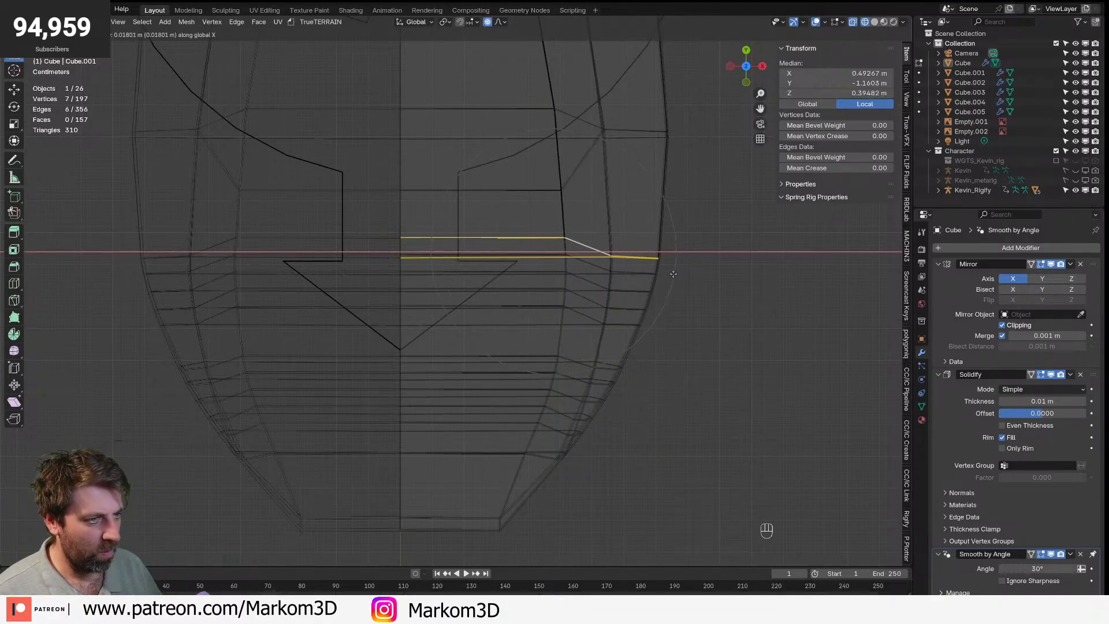
pyautogui.click(674, 274)
# - Return the hull to object mode with solid shading and check its overall shape
pyautogui.press('Tab')
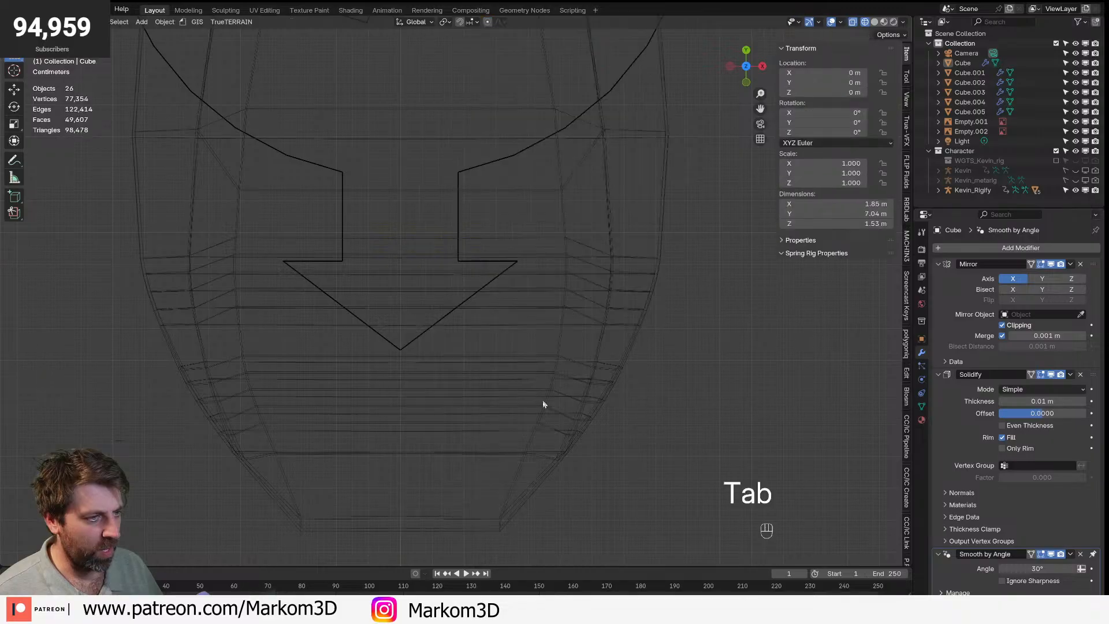
pyautogui.press('z')
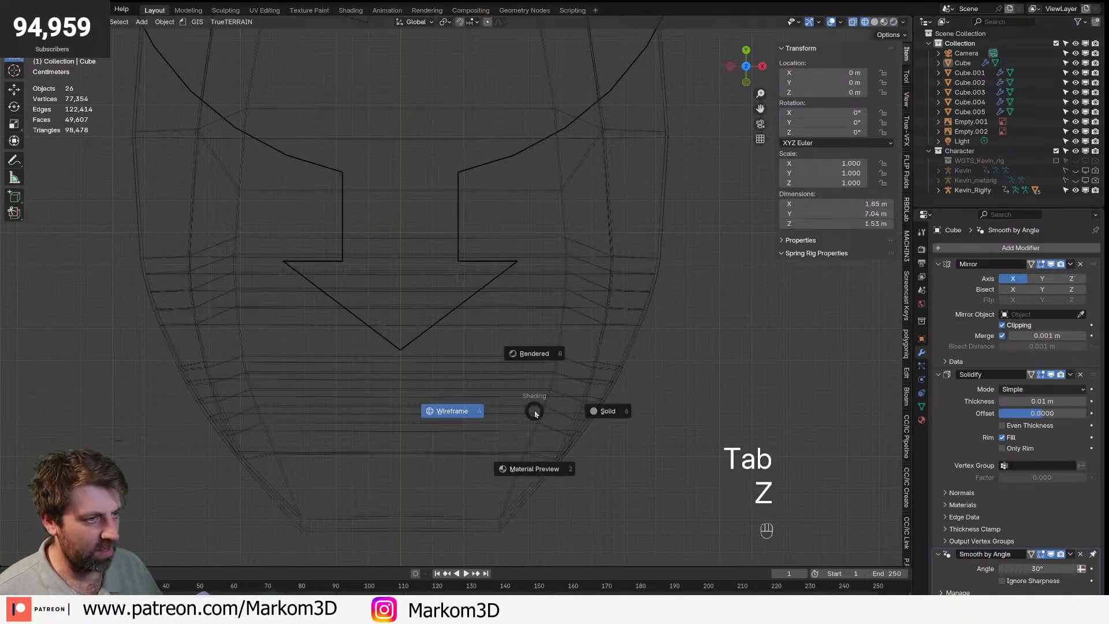
pyautogui.click(613, 409)
pyautogui.moveTo(617, 409)
pyautogui.mouseDown(button='middle')
pyautogui.moveTo(546, 341)
pyautogui.moveTo(519, 283)
pyautogui.moveTo(335, 340)
pyautogui.moveTo(400, 341)
pyautogui.mouseUp(button='middle')
pyautogui.scroll(-5, 253, 408)
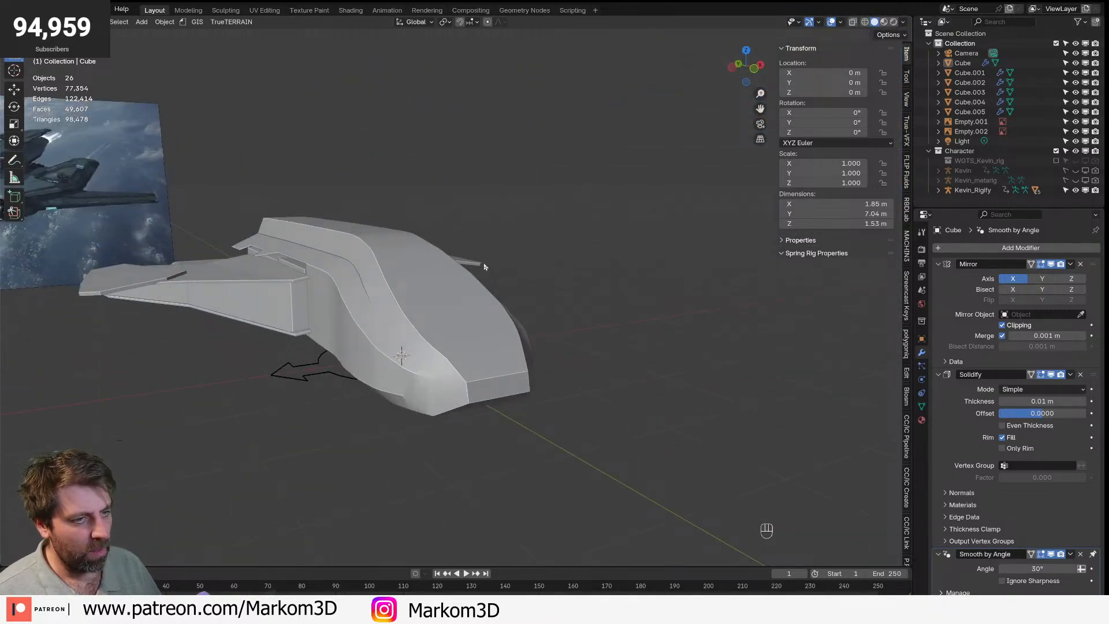
# - Compare the hull's side surface in edit mode and object mode for remaining shading problems
pyautogui.press('Tab')
pyautogui.scroll(4, 433, 233)
pyautogui.press('Tab')
pyautogui.press('Tab')
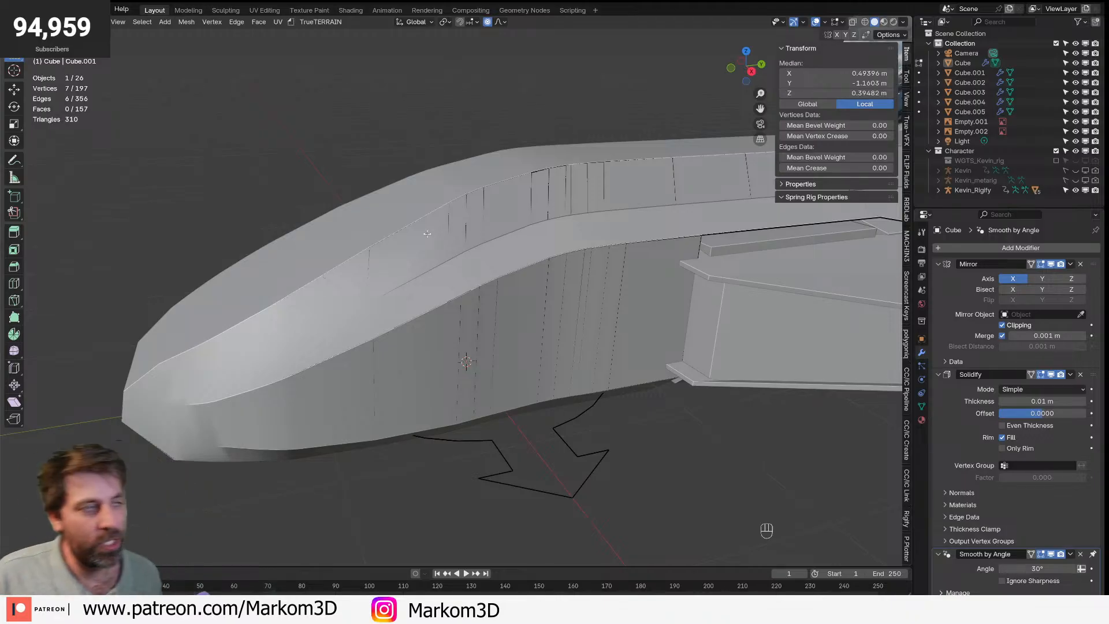
pyautogui.scroll(-4, 427, 234)
pyautogui.moveTo(428, 234); pyautogui.dragTo(502, 227, button='middle')
pyautogui.scroll(3, 436, 284)
pyautogui.press('Tab')
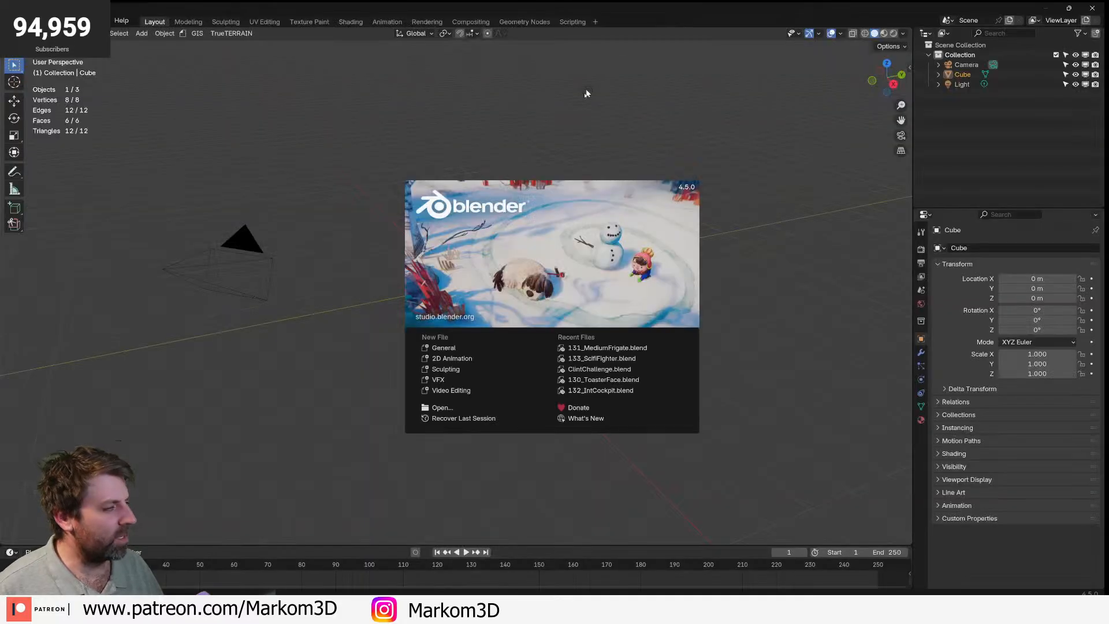
# - Dismiss the start-up splash and delete all default objects from the new scene
pyautogui.click(341, 308)
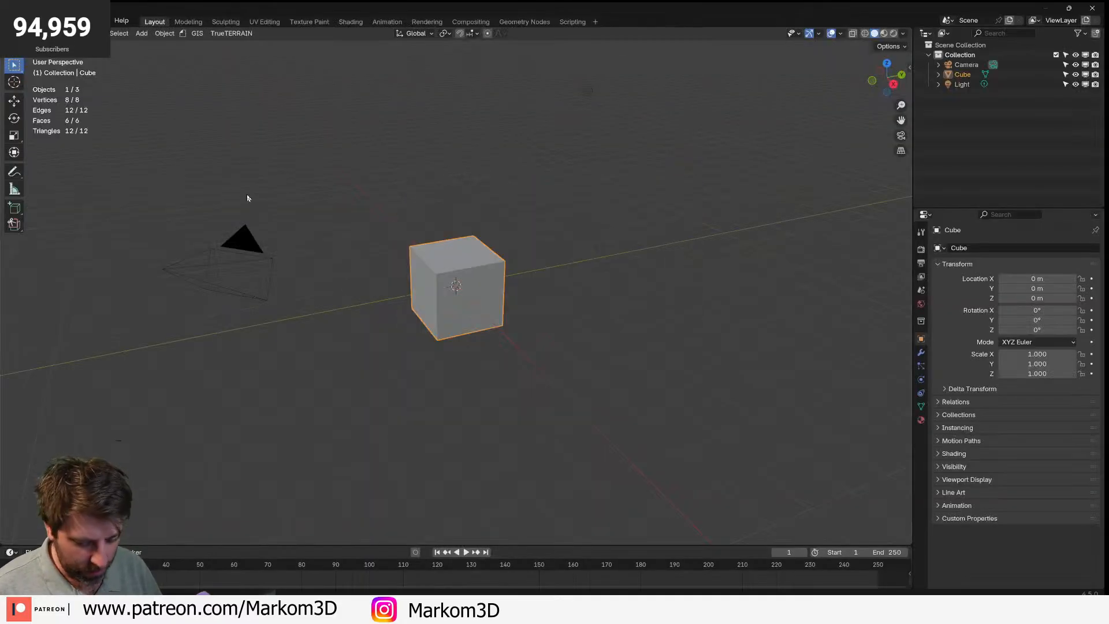
pyautogui.press('a')
pyautogui.press('Delete')
# - Start a glTF 2.0 import and browse to F:\AIModel\ComfyUIPortable\ComfyUI_windows_portable\ComfyUI
pyautogui.click(23, 21)
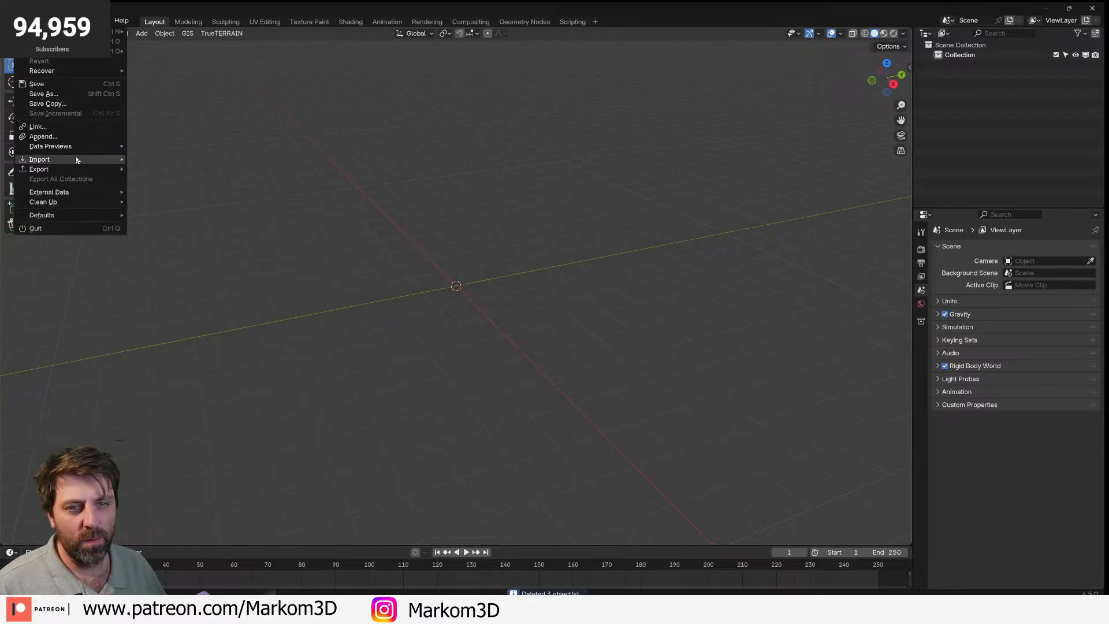
pyautogui.moveTo(39, 159)
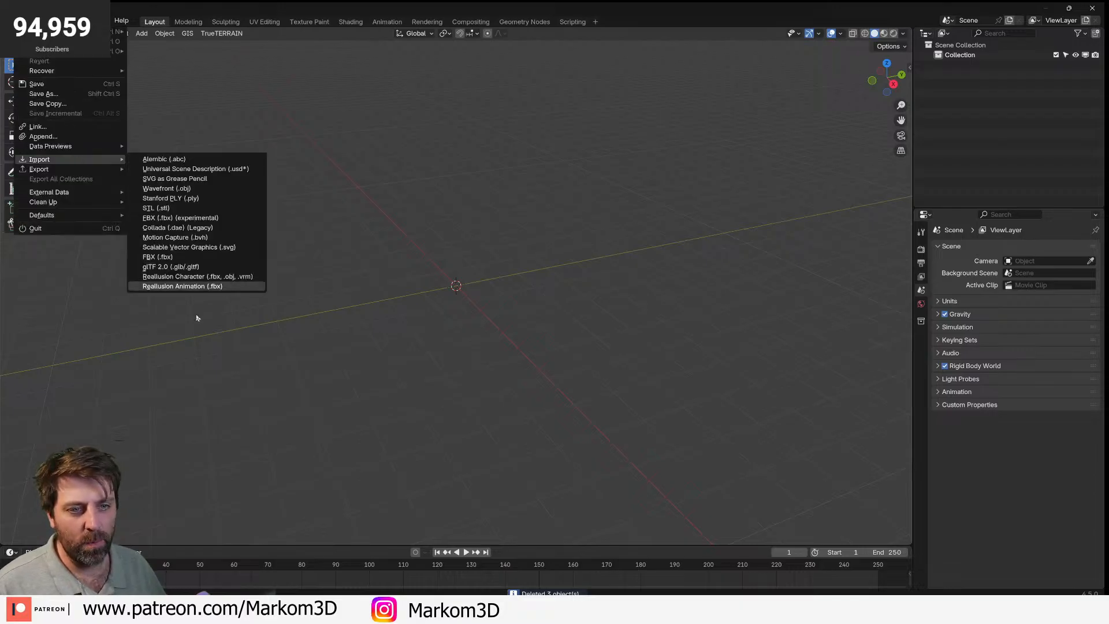
pyautogui.click(217, 269)
pyautogui.click(237, 389)
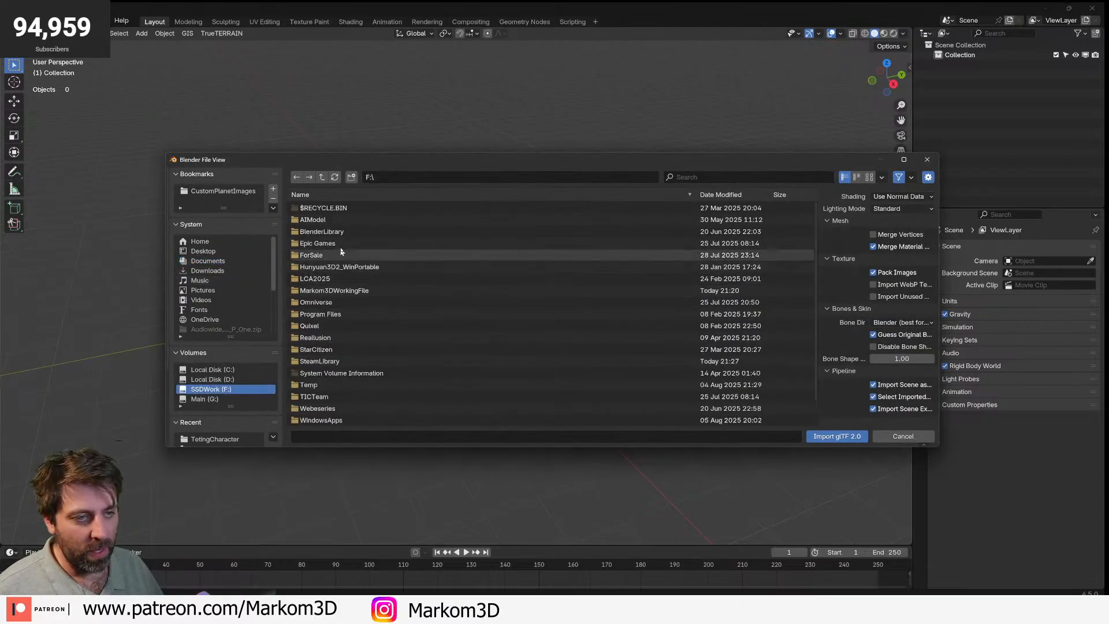
pyautogui.doubleClick(339, 220)
pyautogui.doubleClick(350, 237)
pyautogui.doubleClick(346, 210)
pyautogui.doubleClick(345, 209)
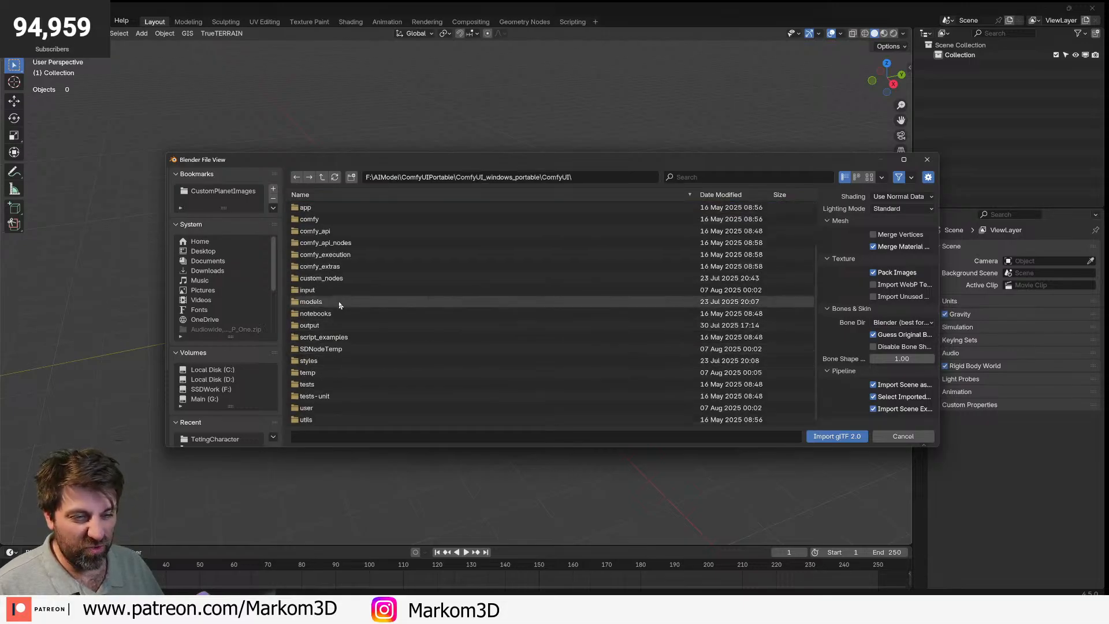
# - Look through the ComfyUI subfolders for generated models and open the output\3D folder
pyautogui.scroll(3, 340, 379)
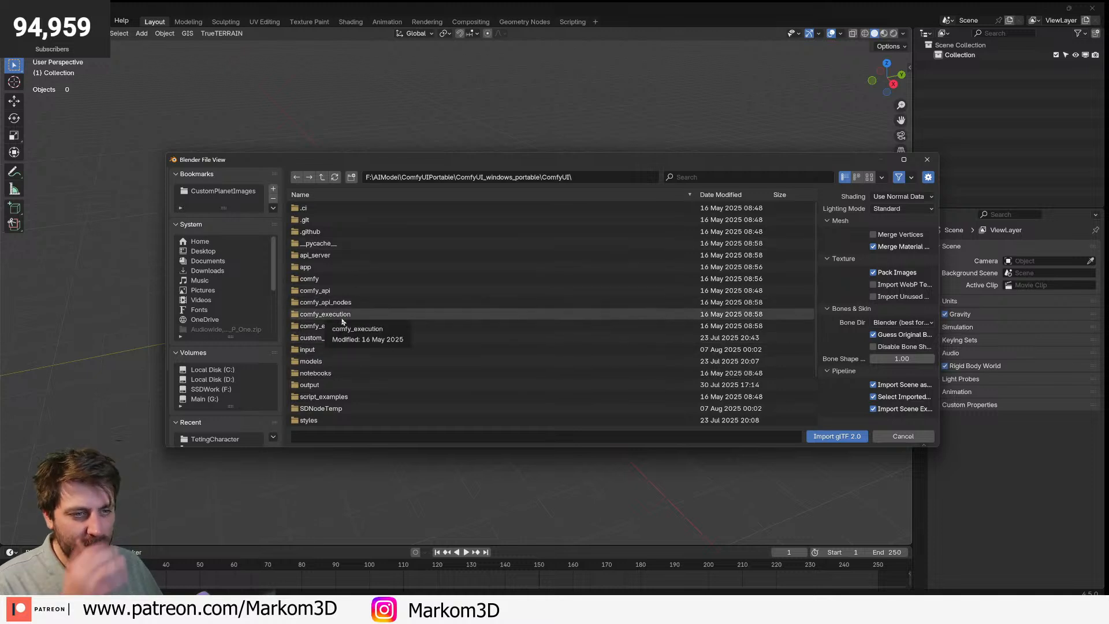
pyautogui.scroll(-3, 341, 333)
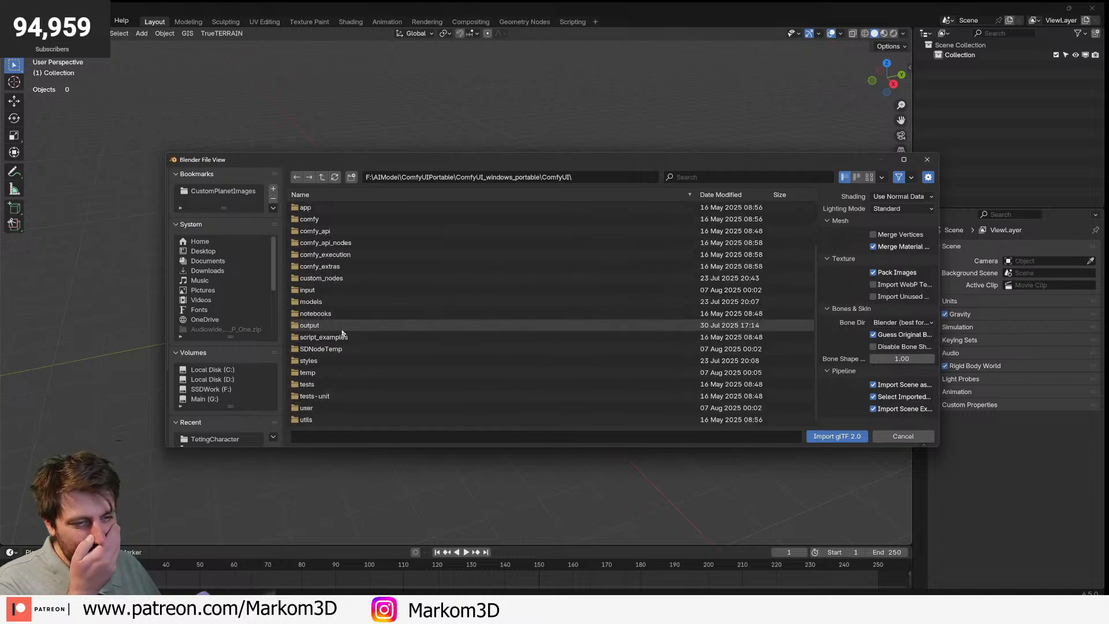
pyautogui.doubleClick(334, 302)
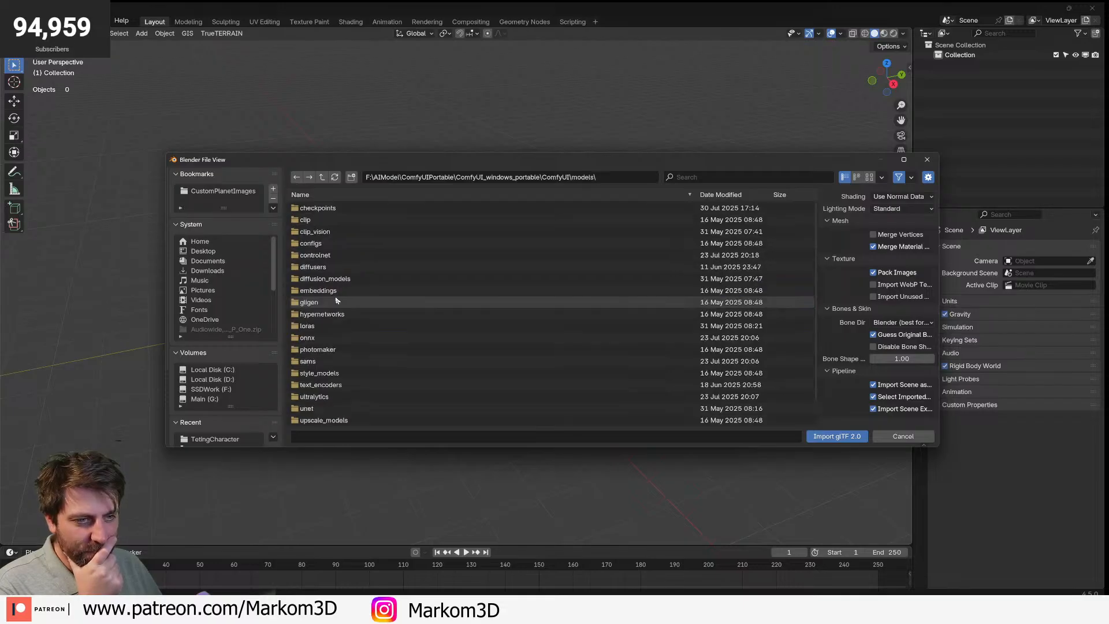
pyautogui.press('BackSpace')
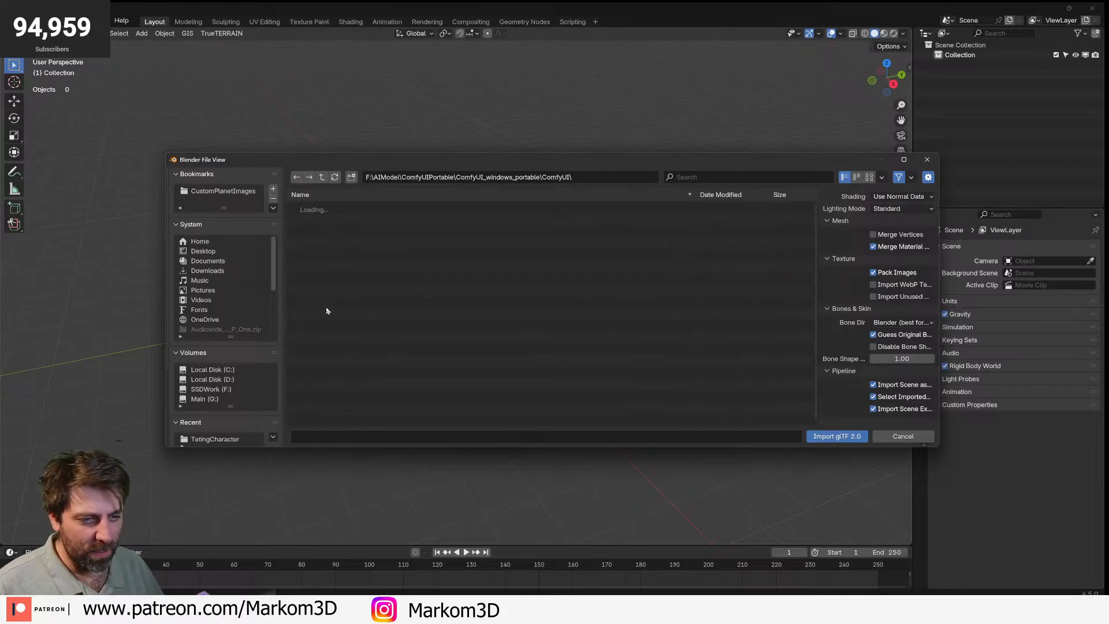
pyautogui.doubleClick(306, 408)
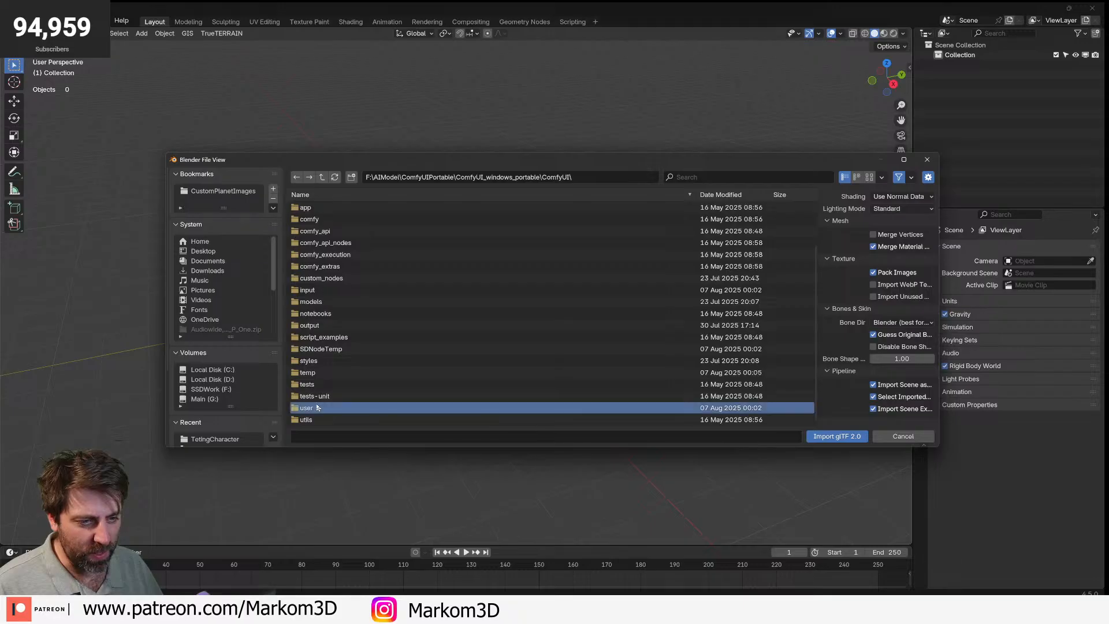
pyautogui.press('BackSpace')
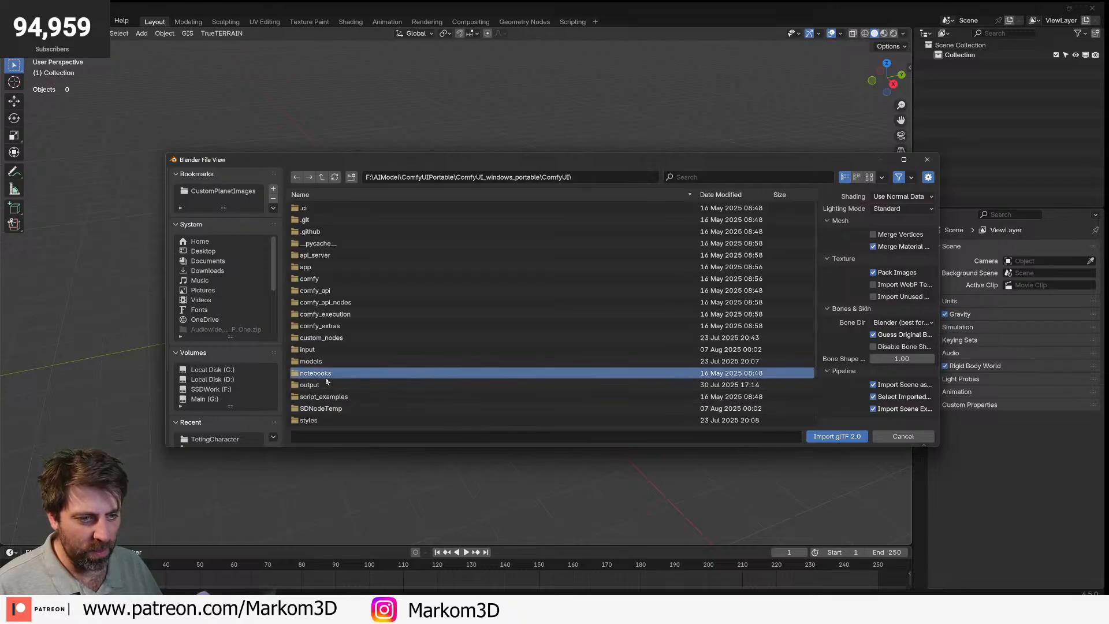
pyautogui.doubleClick(321, 385)
pyautogui.doubleClick(305, 208)
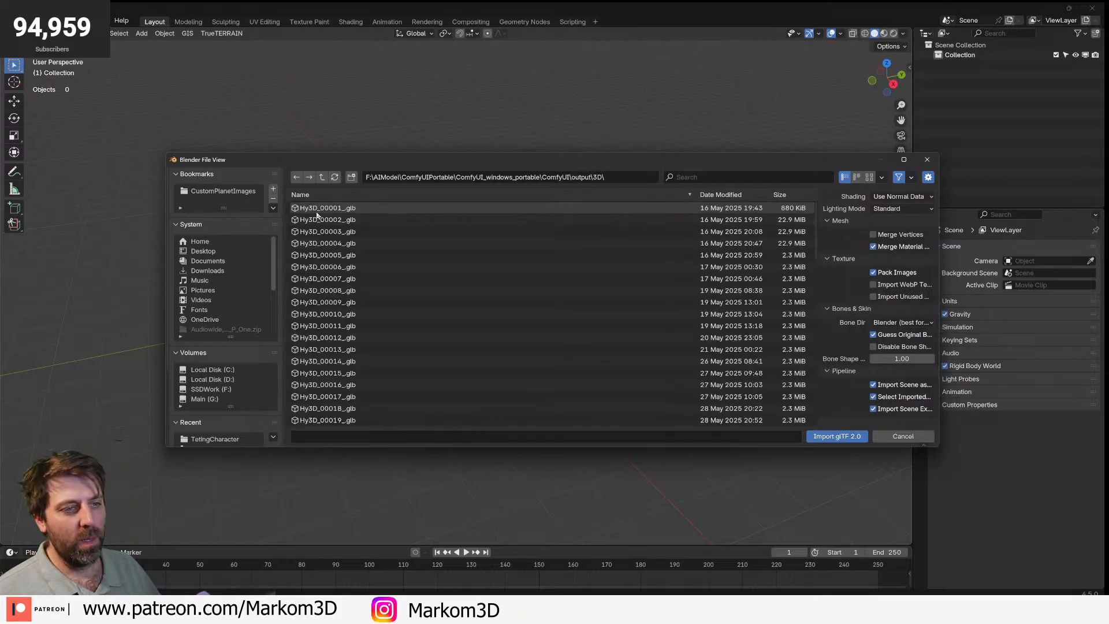
# - Import the file Hy3D_textured_00038_.glb from the output\3D folder
pyautogui.scroll(-5, 331, 360)
pyautogui.scroll(6, 331, 359)
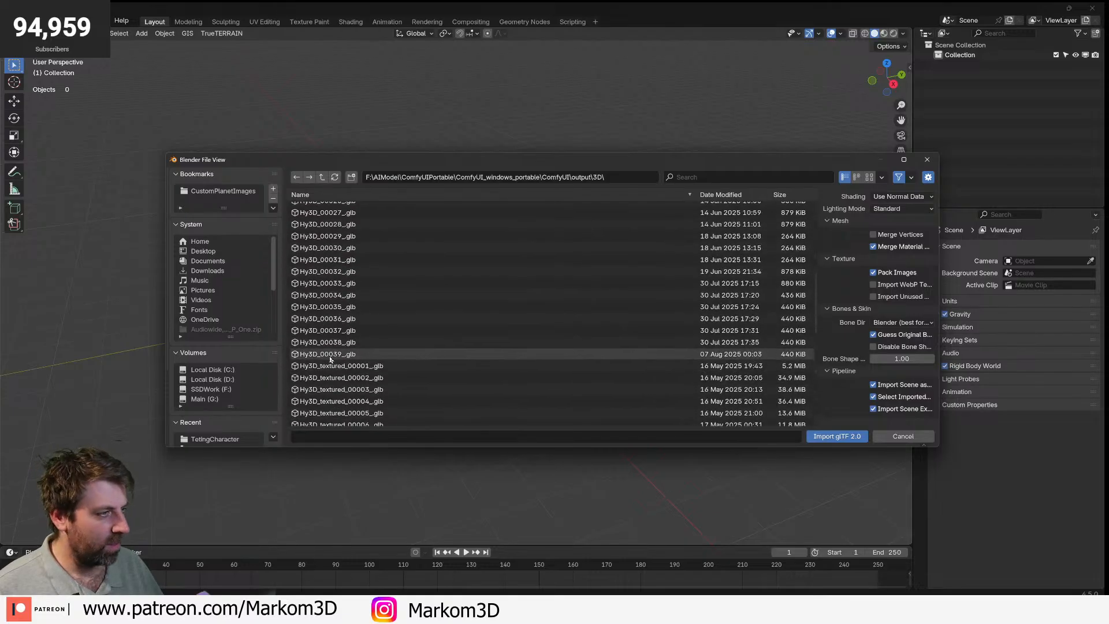
pyautogui.click(345, 326)
pyautogui.scroll(-10, 345, 327)
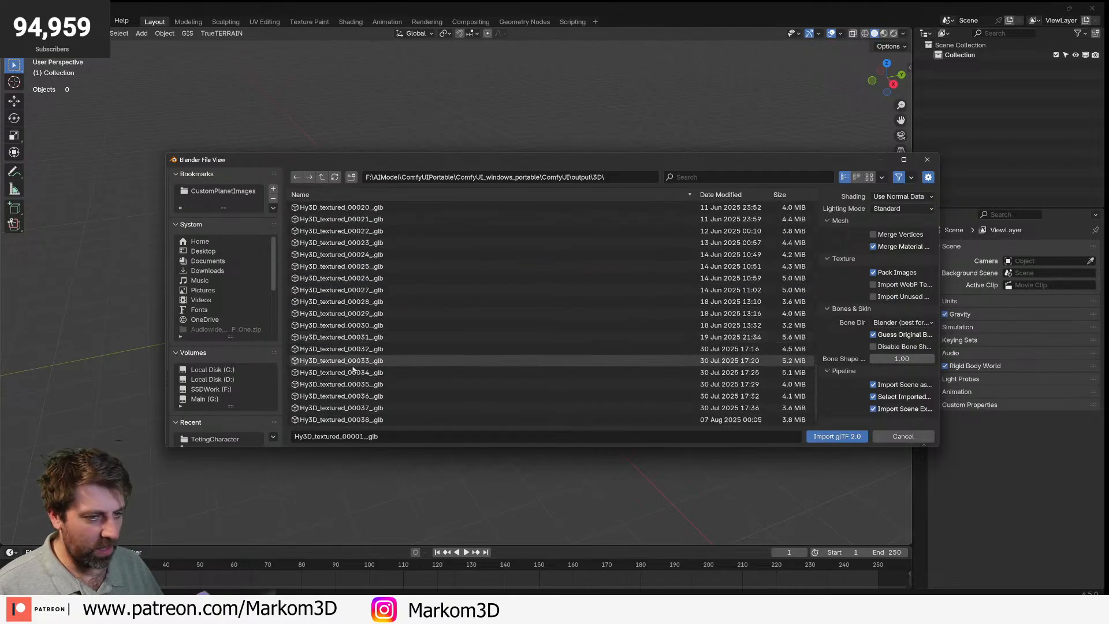
pyautogui.click(369, 420)
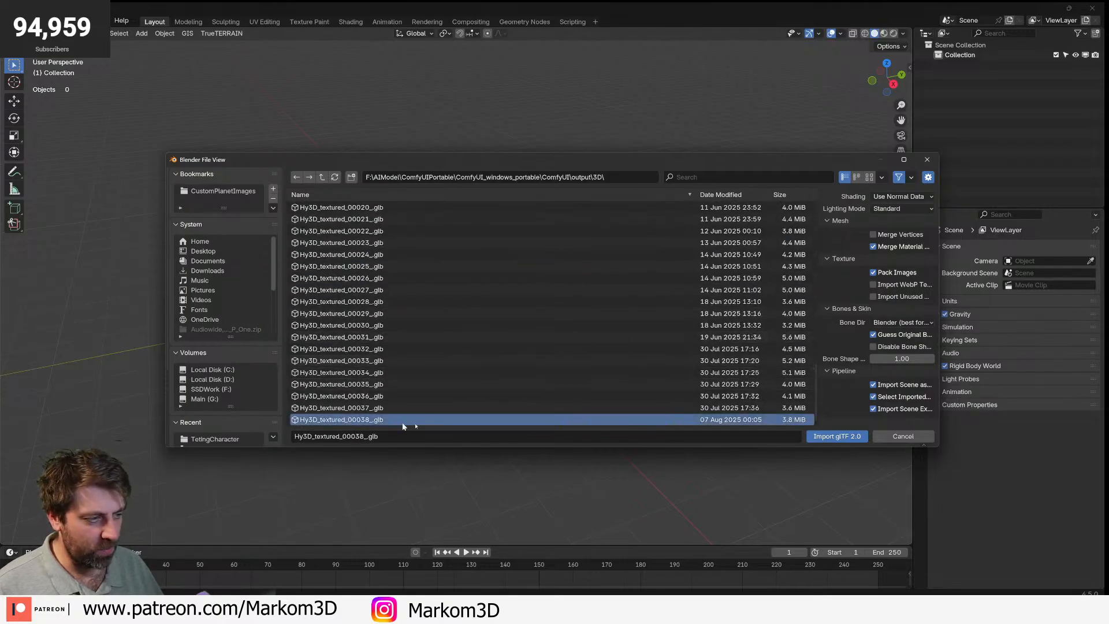
pyautogui.click(837, 437)
# - Select the imported spaceship mesh, switch to material preview shading and examine its shape and texture from several angles
pyautogui.scroll(3, 468, 345)
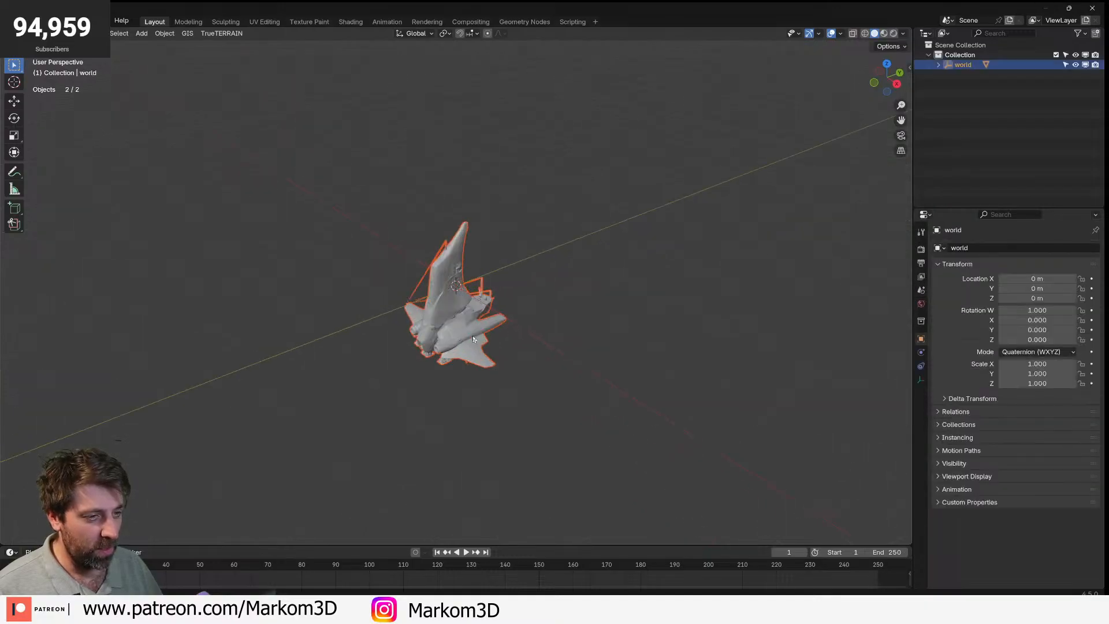
pyautogui.click(472, 339)
pyautogui.scroll(8, 472, 339)
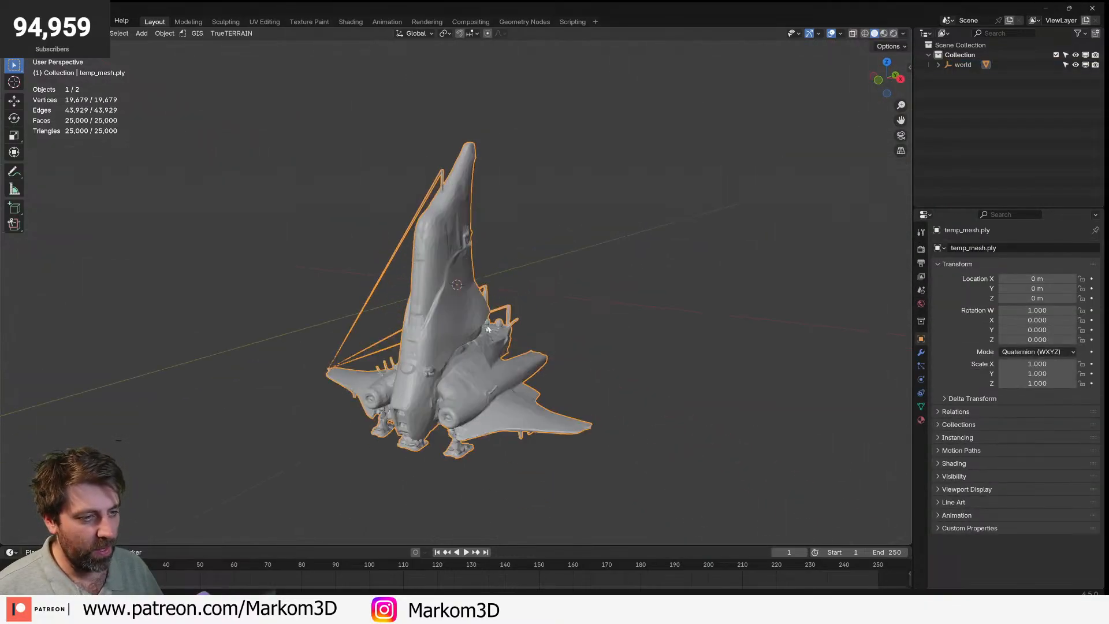
pyautogui.moveTo(566, 232); pyautogui.dragTo(522, 236, button='middle')
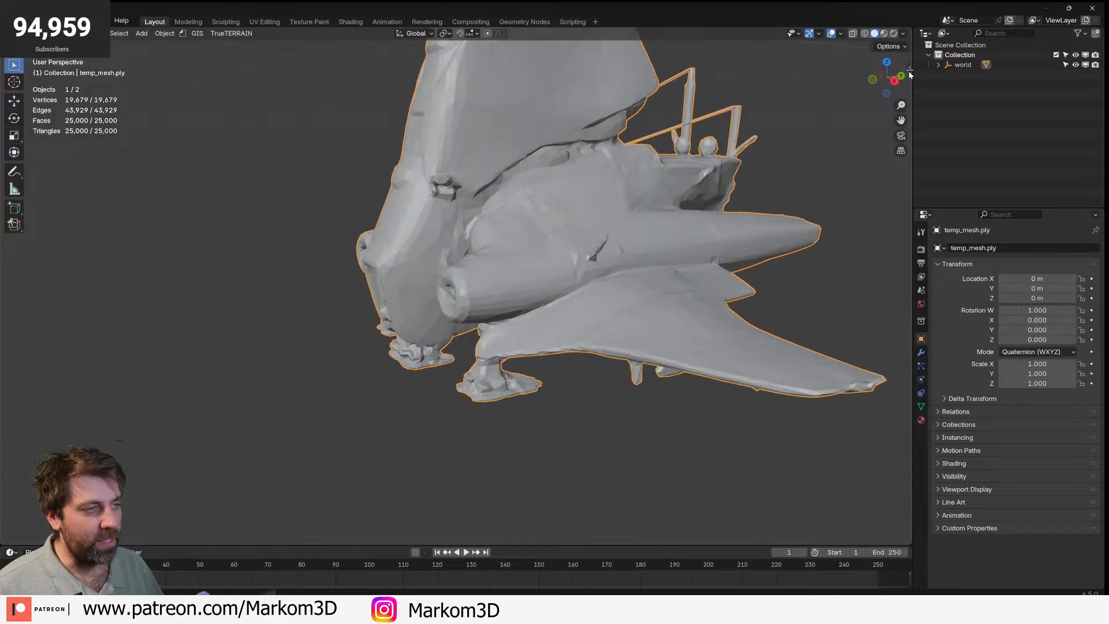
pyautogui.click(886, 35)
pyautogui.moveTo(667, 223); pyautogui.dragTo(743, 228, button='middle')
pyautogui.moveTo(658, 258); pyautogui.dragTo(633, 266, button='middle')
pyautogui.keyDown('shift'); pyautogui.moveTo(521, 245); pyautogui.dragTo(512, 293, button='middle'); pyautogui.keyUp('shift')
pyautogui.scroll(-5, 511, 301)
# - Inspect the spaceship's triangulated topology in edit mode, return to object mode and delete the ship
pyautogui.press('Tab')
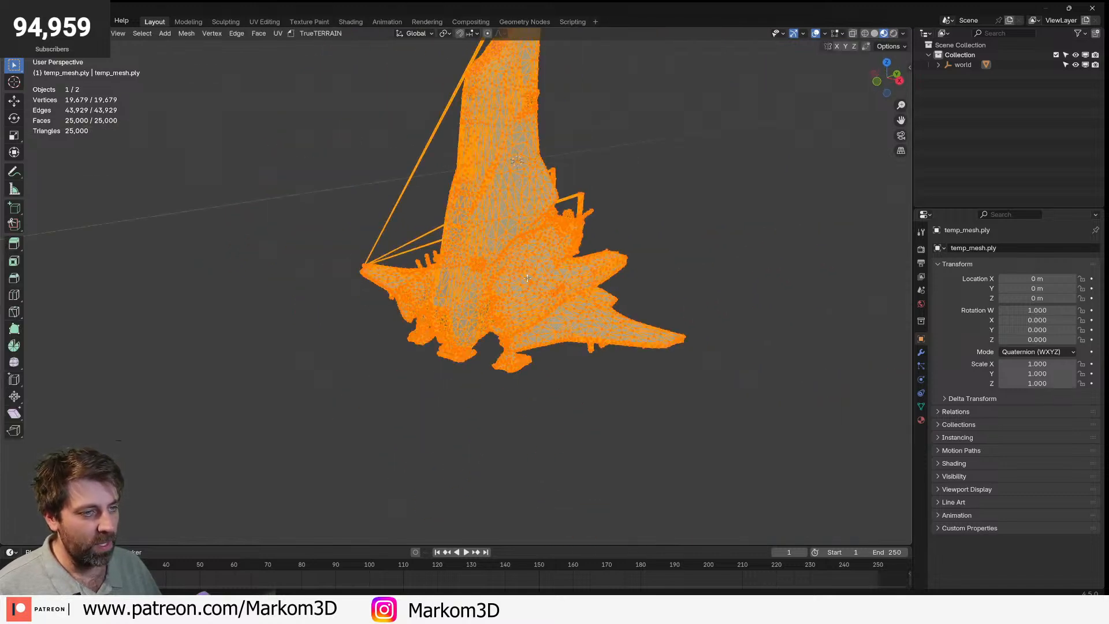
pyautogui.scroll(4, 553, 263)
pyautogui.scroll(2, 517, 268)
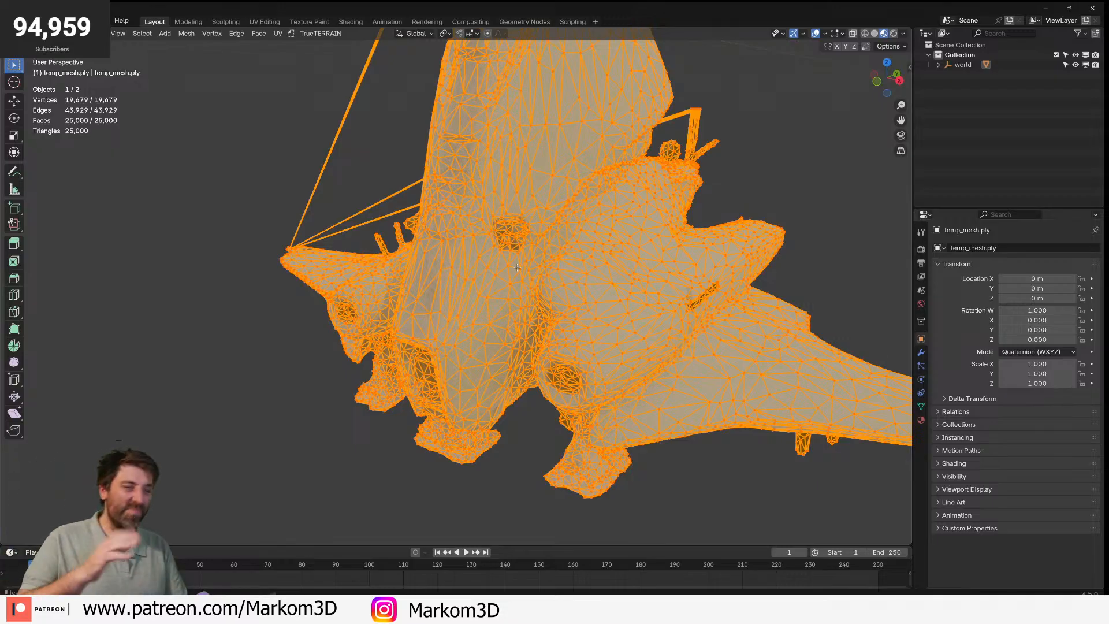
pyautogui.scroll(-4, 317, 251)
pyautogui.scroll(3, 425, 247)
pyautogui.press('Tab')
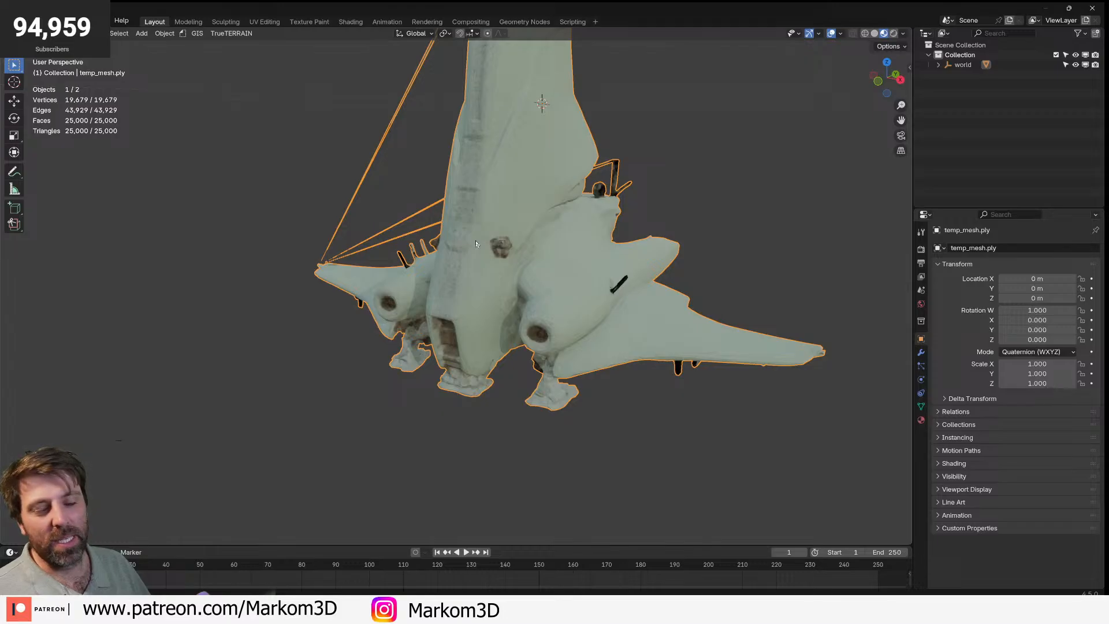
pyautogui.press('Delete')
# - Export the scene as glTF 2.0 into the output\3D folder, overwriting Hy3D_textured_00031_.glb
pyautogui.click(23, 20)
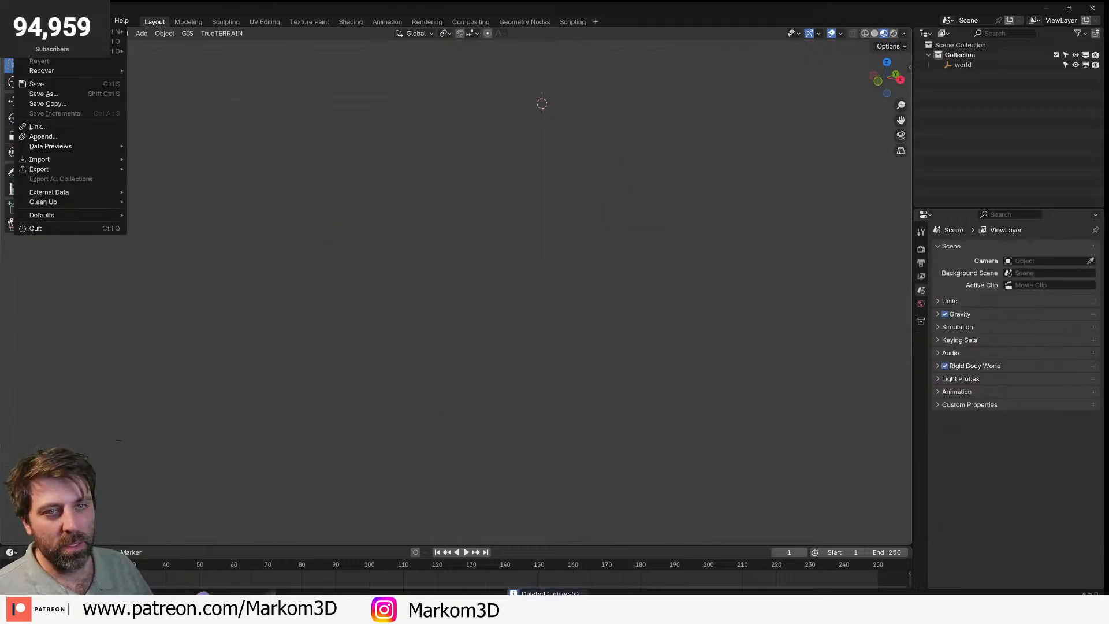
pyautogui.moveTo(73, 173)
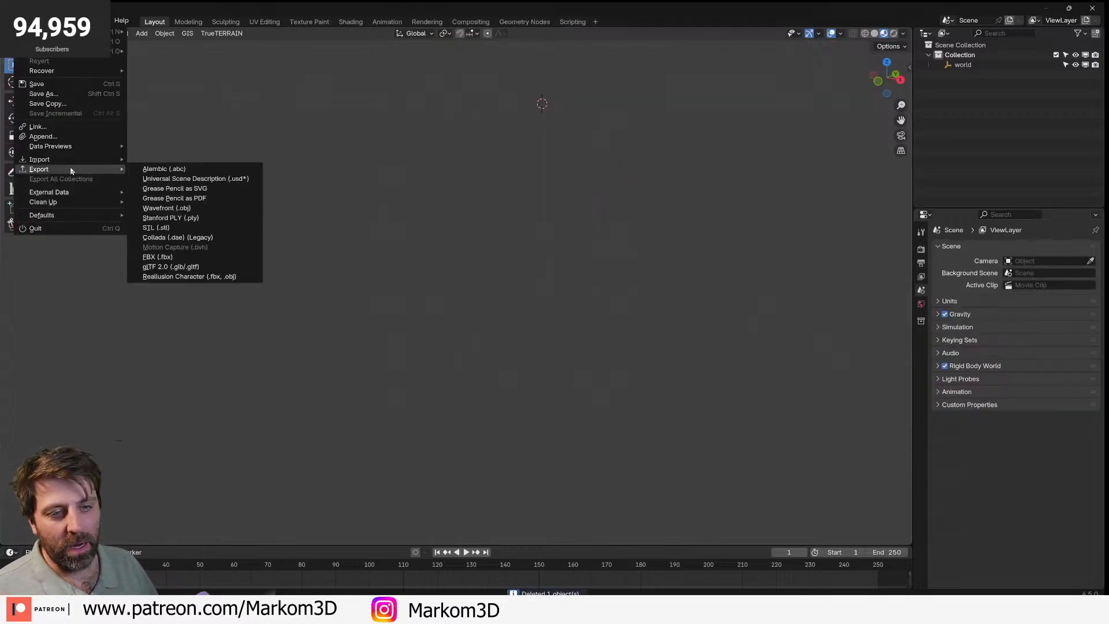
pyautogui.click(192, 267)
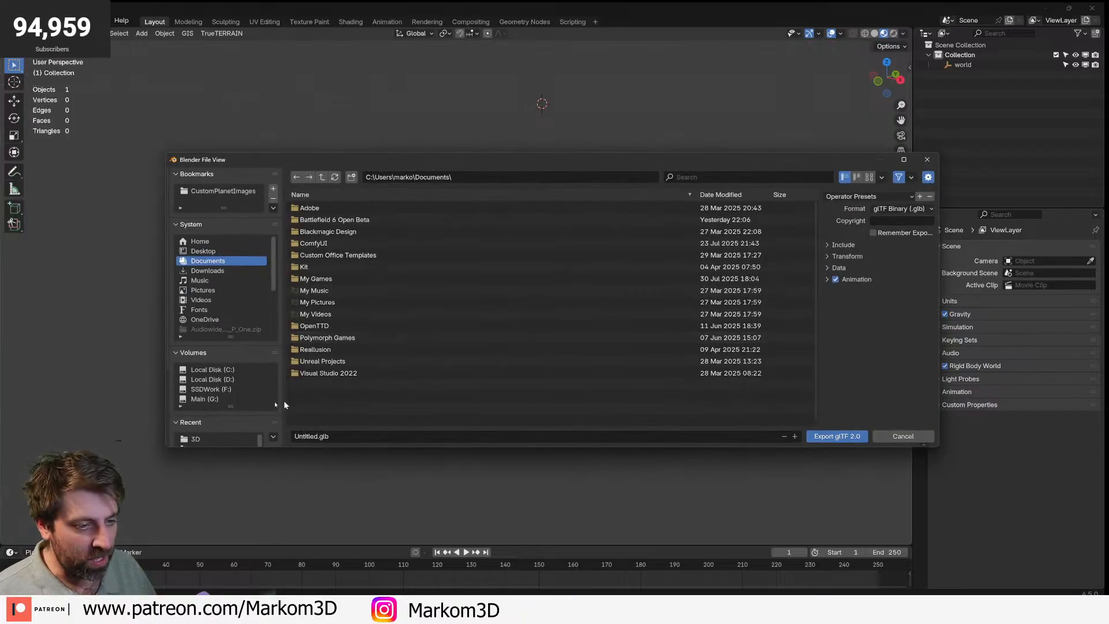
pyautogui.scroll(-4, 231, 315)
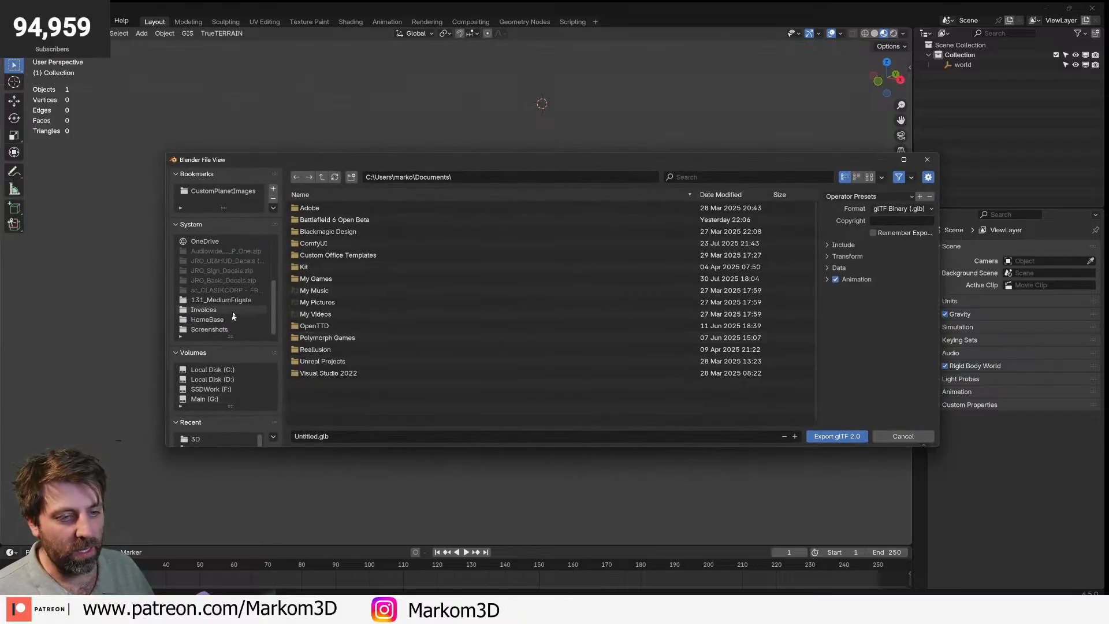
pyautogui.click(211, 439)
pyautogui.scroll(-10, 396, 388)
pyautogui.scroll(-8, 399, 396)
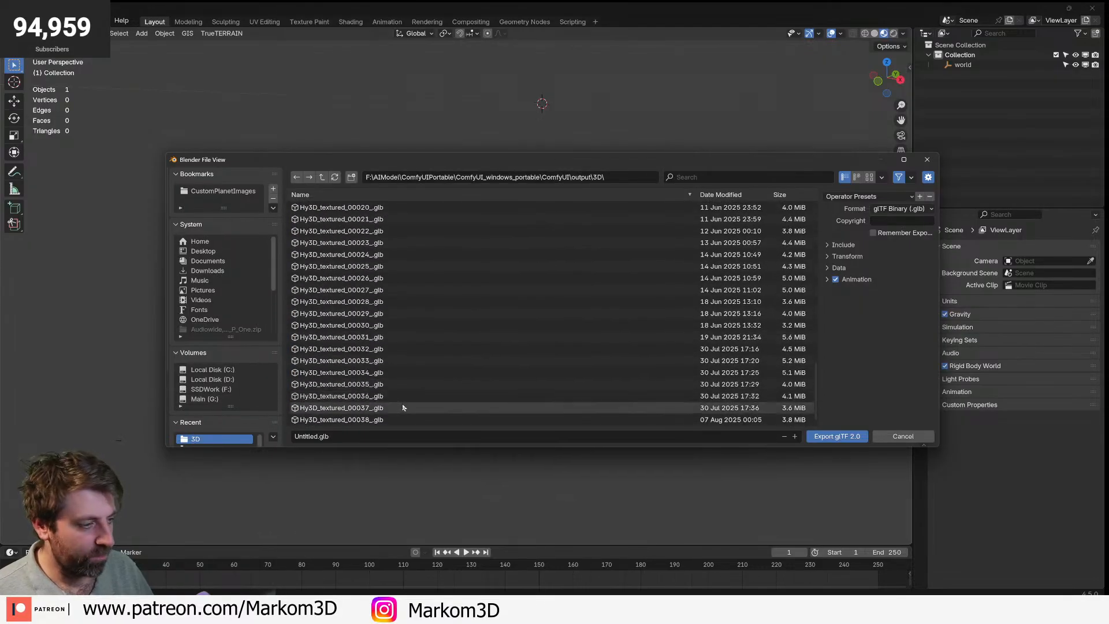
pyautogui.click(403, 336)
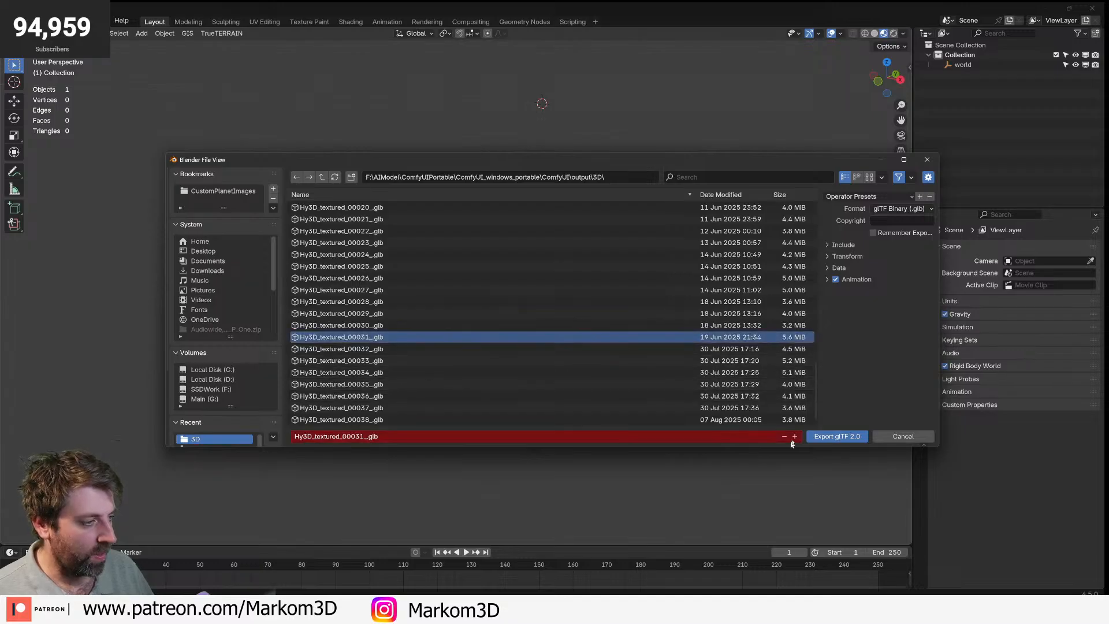
pyautogui.click(821, 437)
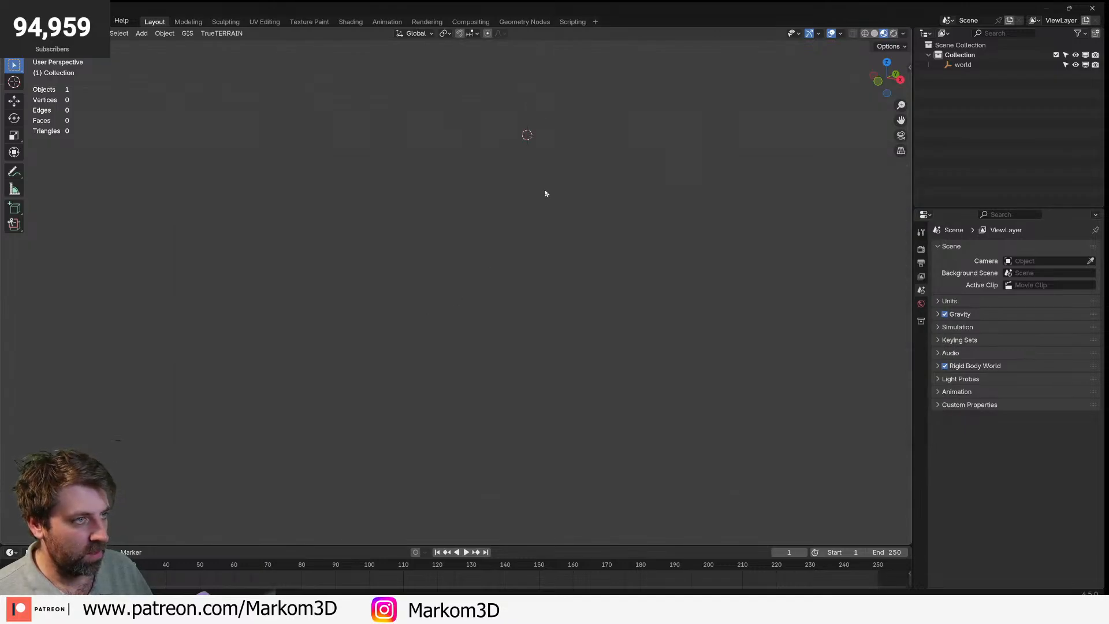
# - Delete the leftover world empty from the scene
pyautogui.keyDown('shift'); pyautogui.moveTo(545, 167); pyautogui.dragTo(511, 263, button='middle'); pyautogui.keyUp('shift')
pyautogui.scroll(-3, 468, 263)
pyautogui.press('Delete')
# - Import the glTF model Hy3D_textured_00030_.glb from the output\3D folder
pyautogui.click(29, 20)
pyautogui.moveTo(58, 160)
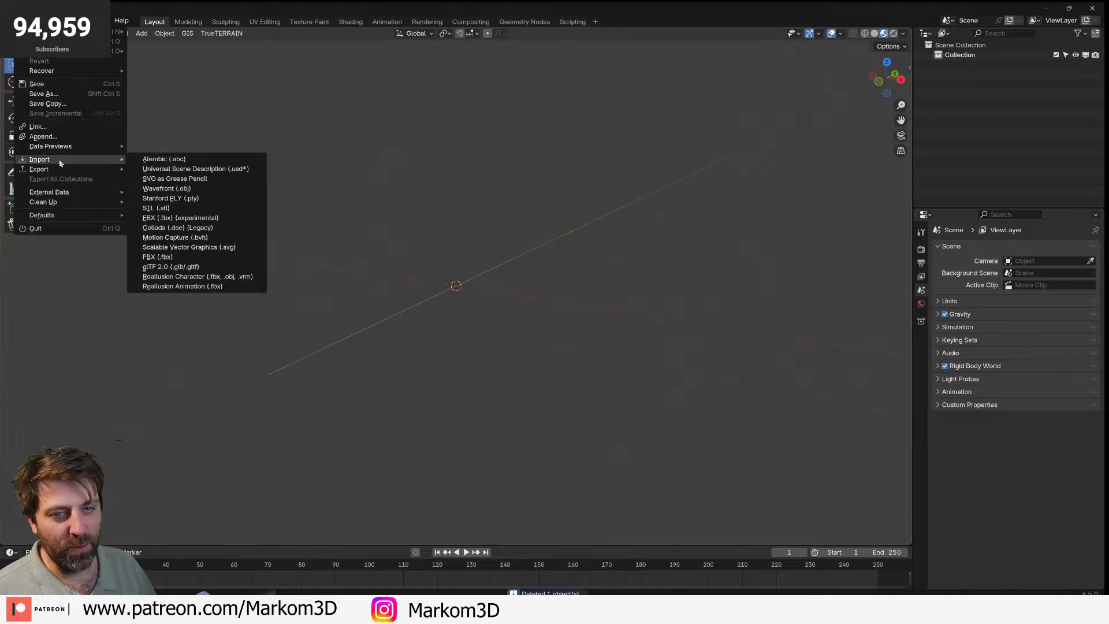
pyautogui.click(219, 267)
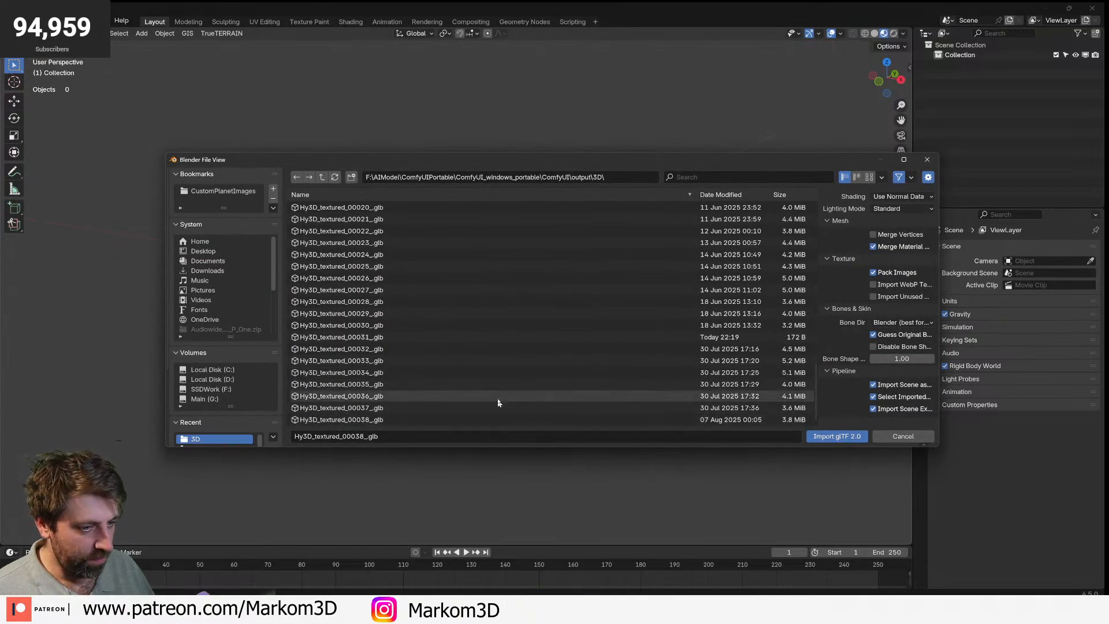
pyautogui.click(549, 327)
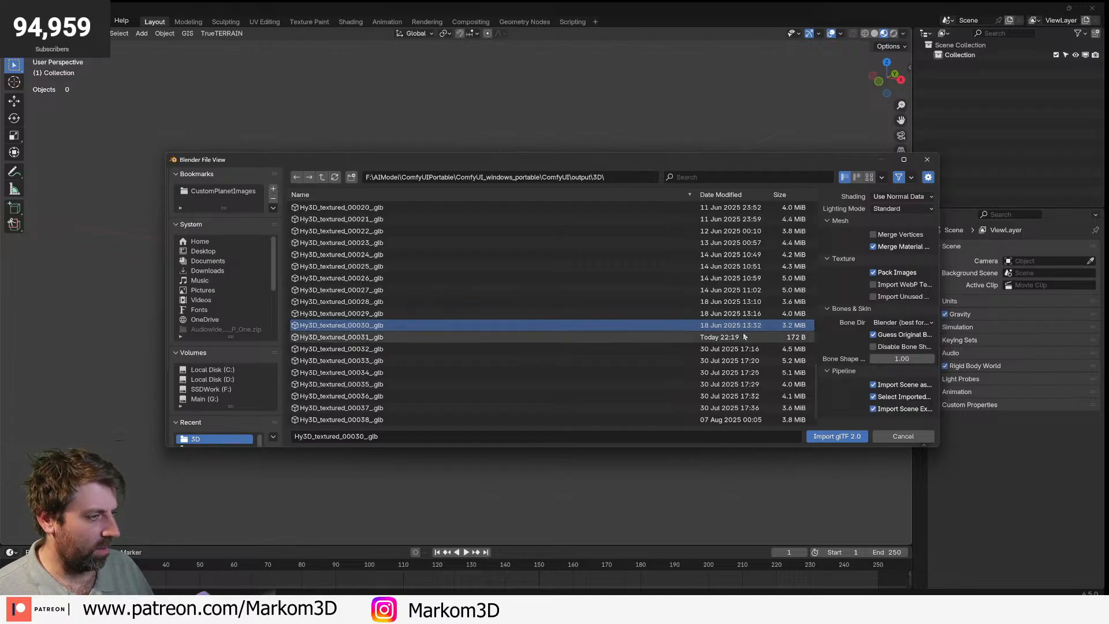
pyautogui.click(843, 437)
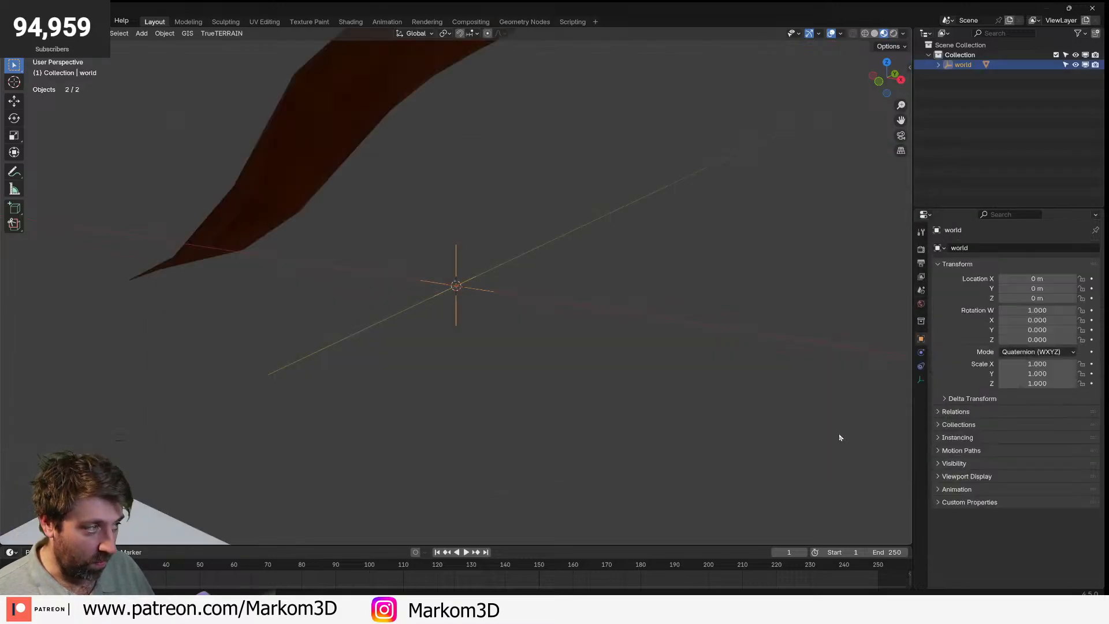
# - Frame and select the imported textured head, examine it from around, and delete its mesh
pyautogui.press('KP_Decimal')
pyautogui.moveTo(489, 268); pyautogui.dragTo(549, 254, button='middle')
pyautogui.scroll(4, 619, 250)
pyautogui.click(549, 254)
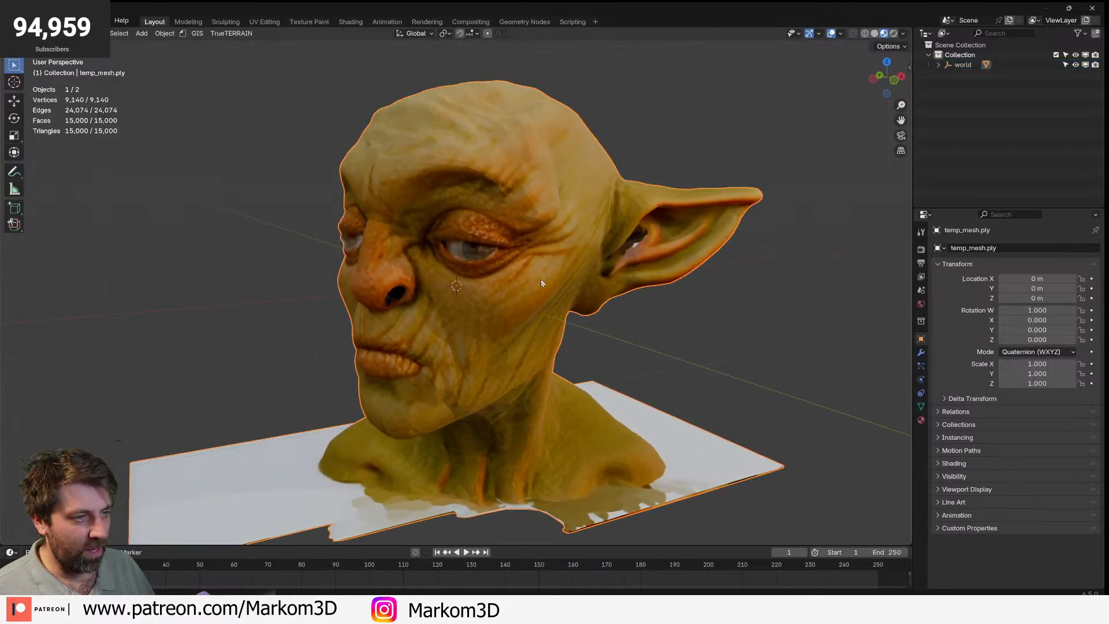
pyautogui.scroll(-10, 543, 283)
pyautogui.scroll(4, 561, 307)
pyautogui.moveTo(561, 308)
pyautogui.mouseDown(button='middle')
pyautogui.moveTo(610, 308)
pyautogui.moveTo(571, 320)
pyautogui.mouseUp(button='middle')
pyautogui.press('Delete')
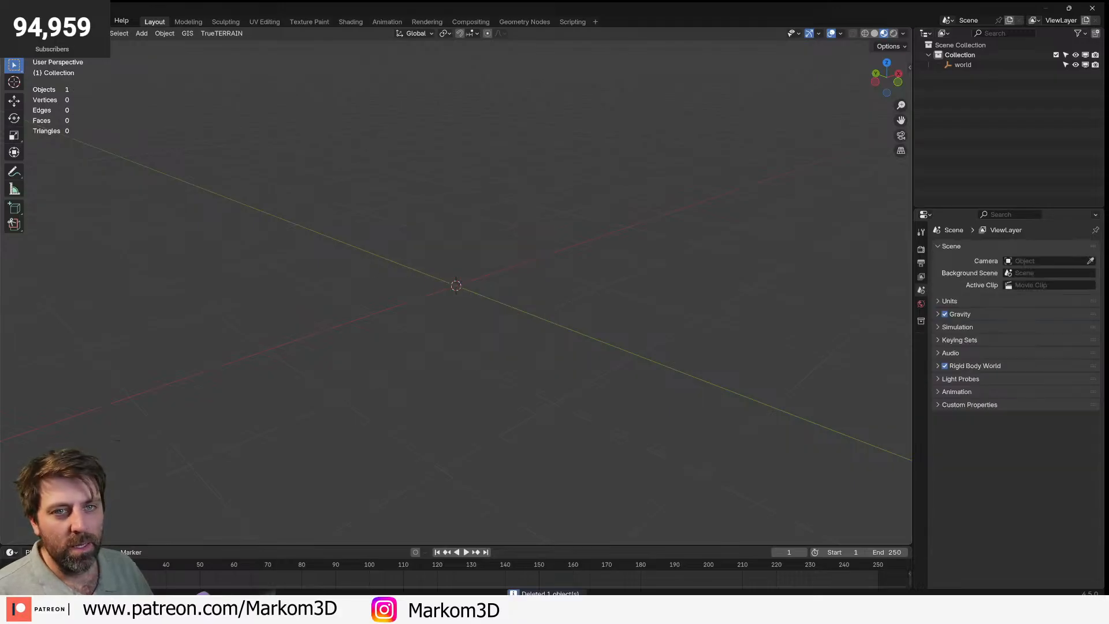
# - Import the glTF model Hy3D_textured_00032_.glb from the output\3D folder
pyautogui.click(23, 20)
pyautogui.moveTo(63, 167)
pyautogui.click(210, 269)
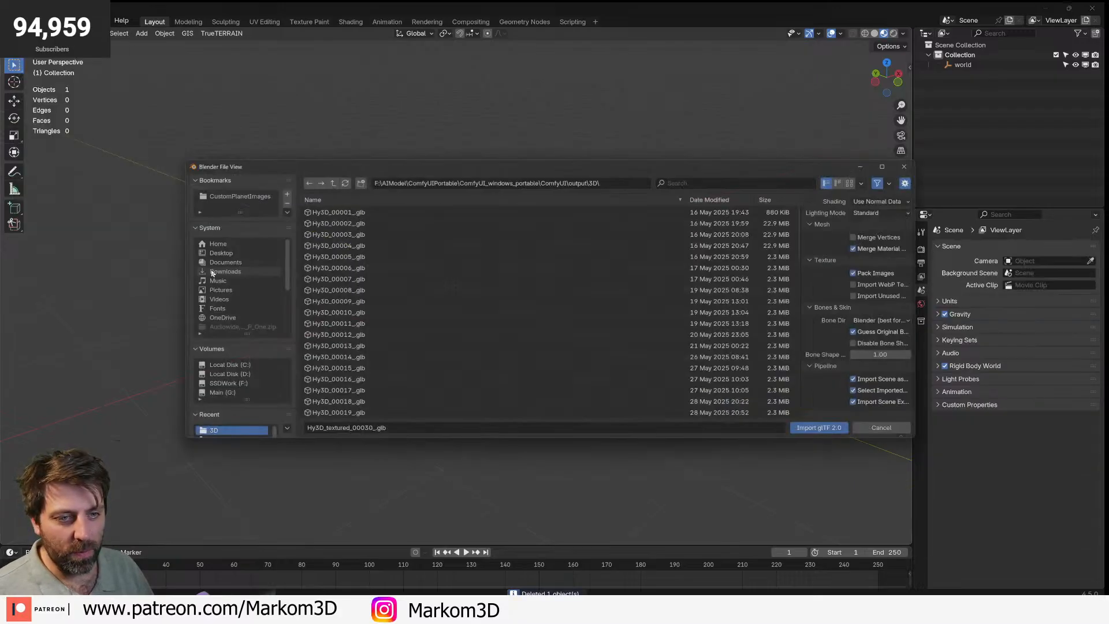
pyautogui.scroll(-10, 494, 346)
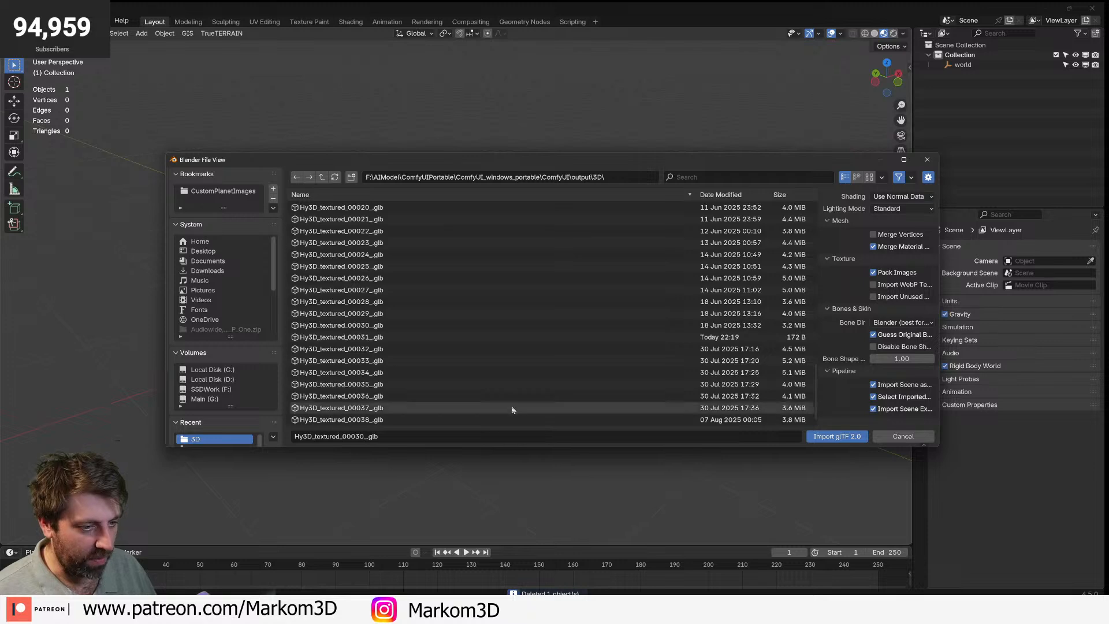
pyautogui.click(486, 352)
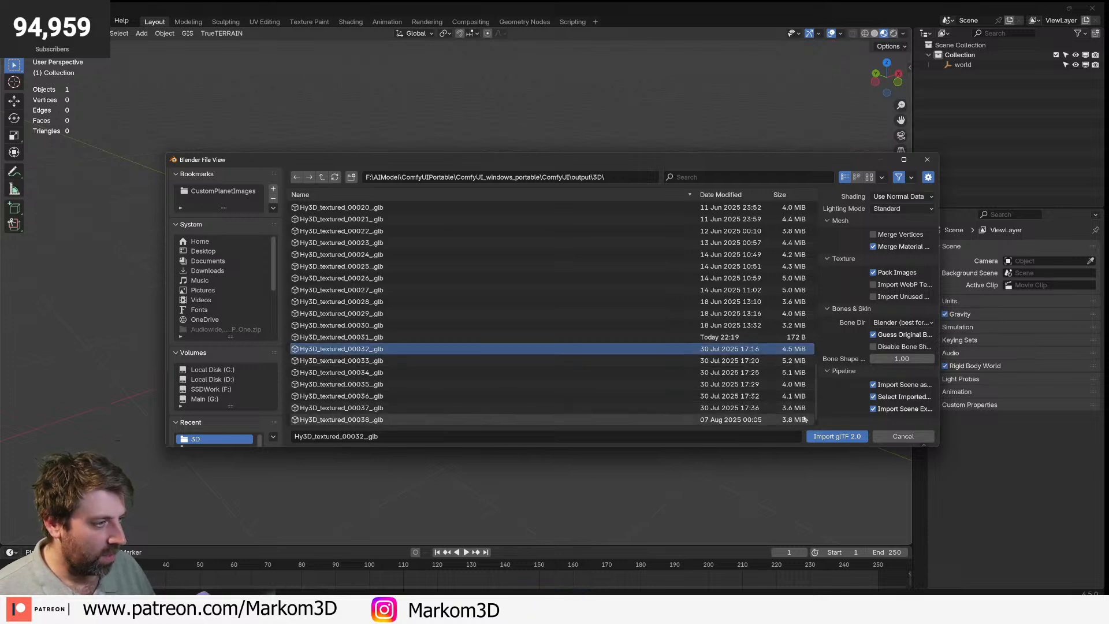
pyautogui.click(838, 437)
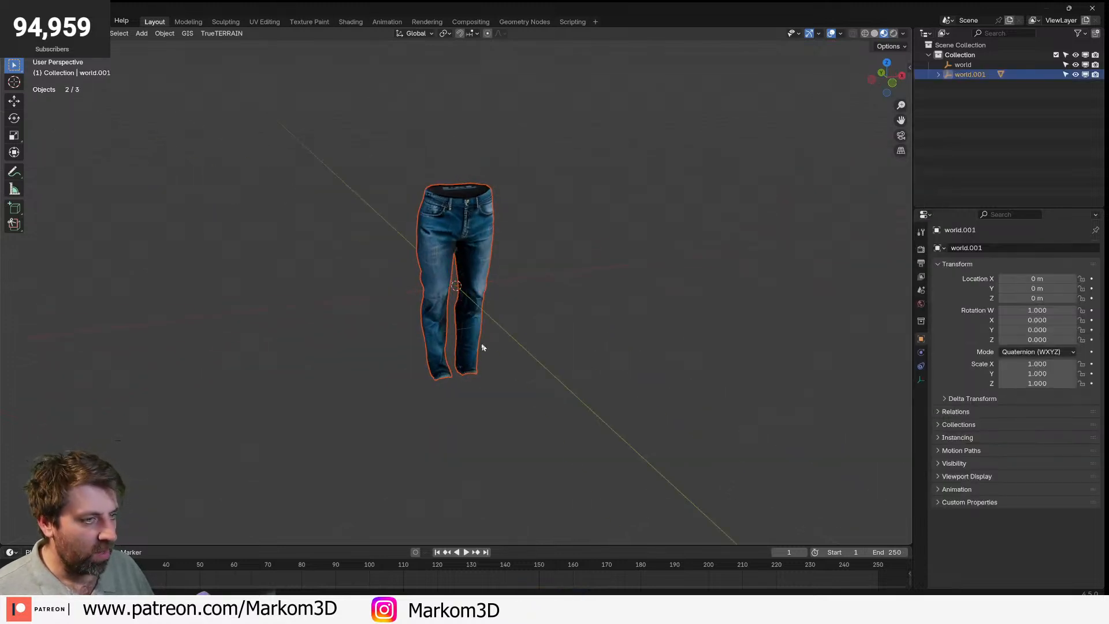
# - Examine the imported textured jeans from the front and clear the selection
pyautogui.scroll(5, 480, 300)
pyautogui.scroll(-6, 421, 260)
pyautogui.moveTo(426, 241); pyautogui.dragTo(475, 231, button='middle')
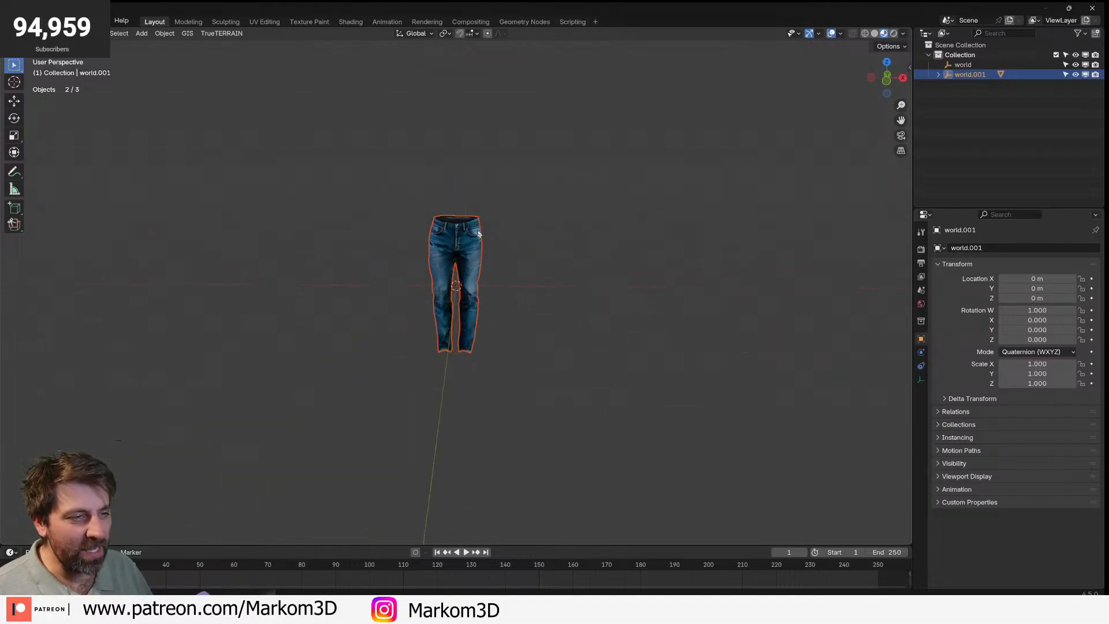
pyautogui.click(516, 278)
pyautogui.moveTo(471, 268); pyautogui.dragTo(506, 287)
pyautogui.click(618, 343)
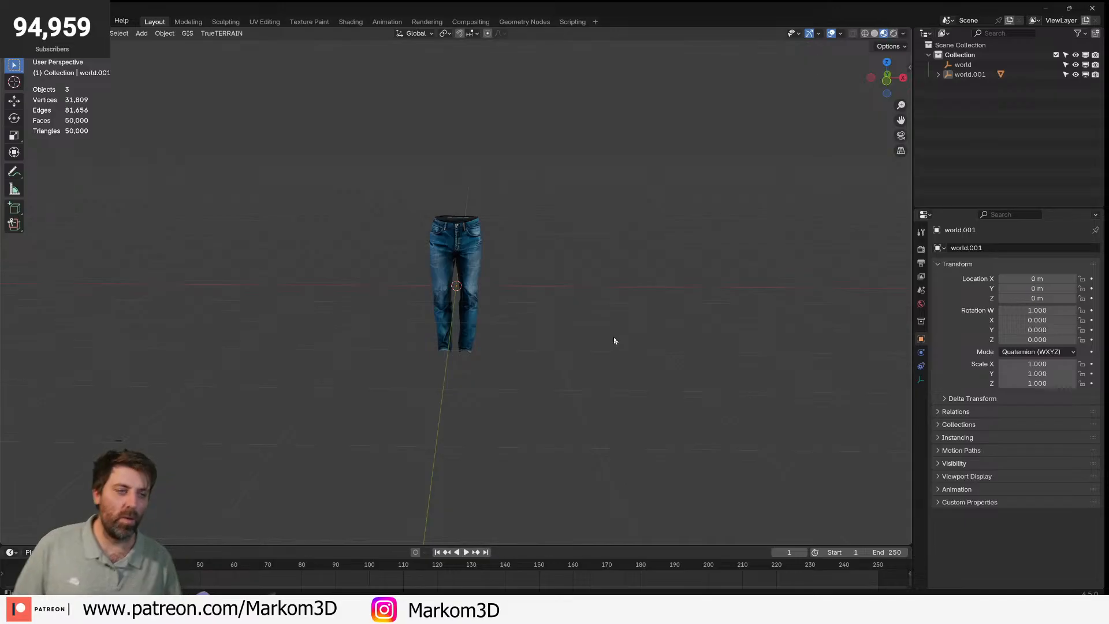
# - Inspect the jeans' mesh density in Edit Mode, then return to Object Mode
pyautogui.scroll(6, 613, 338)
pyautogui.click(467, 203)
pyautogui.press('Tab')
pyautogui.moveTo(651, 287); pyautogui.dragTo(684, 362, button='middle')
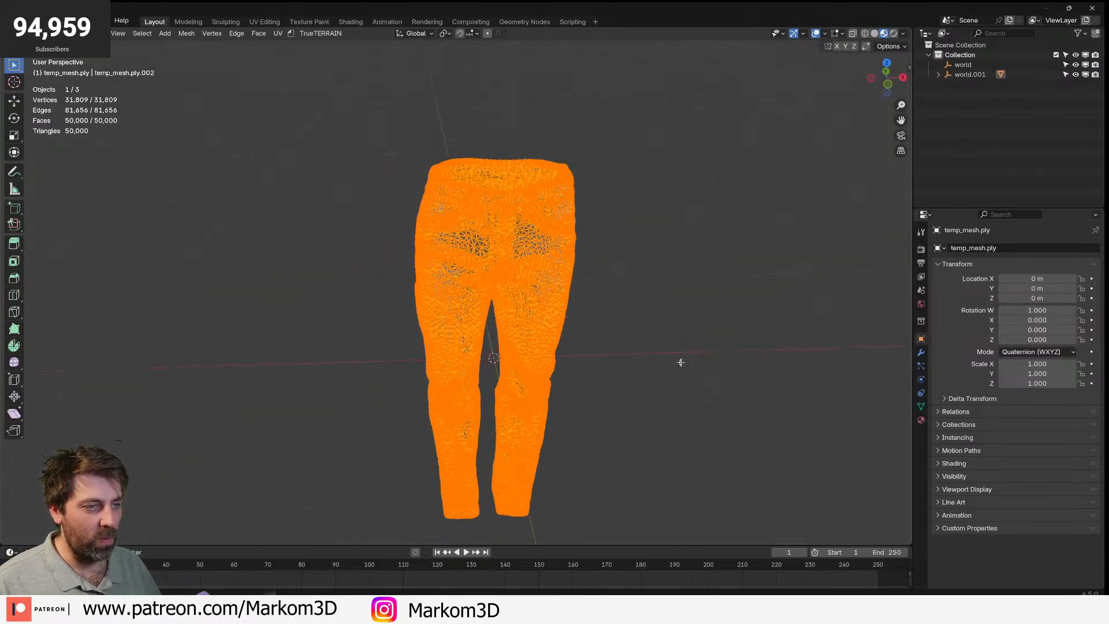
pyautogui.scroll(4, 684, 362)
pyautogui.keyDown('shift'); pyautogui.moveTo(557, 352); pyautogui.dragTo(550, 433, button='middle'); pyautogui.keyUp('shift')
pyautogui.moveTo(550, 434); pyautogui.dragTo(504, 434, button='middle')
pyautogui.scroll(-4, 505, 433)
pyautogui.press('Tab')
# - Examine the texture inside the jeans' waist opening from above
pyautogui.keyDown('shift'); pyautogui.moveTo(581, 434); pyautogui.dragTo(589, 158, button='middle'); pyautogui.keyUp('shift')
pyautogui.scroll(-3, 610, 289)
pyautogui.moveTo(609, 288); pyautogui.dragTo(587, 314, button='middle')
pyautogui.moveTo(397, 295); pyautogui.dragTo(387, 320, button='middle')
pyautogui.scroll(6, 494, 272)
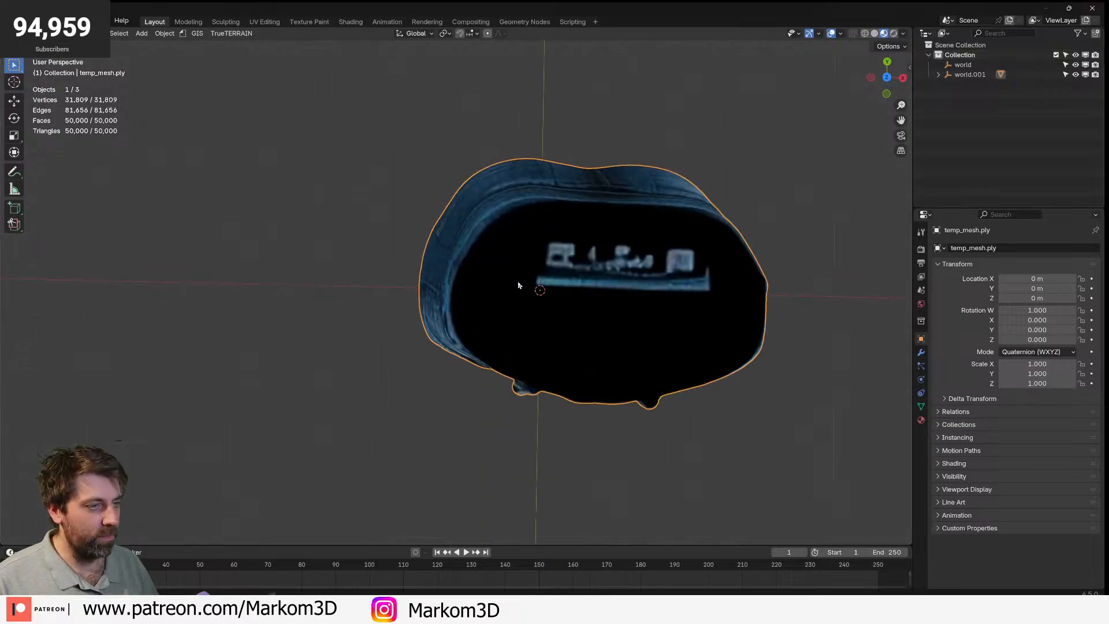
pyautogui.scroll(-6, 517, 282)
pyautogui.scroll(1, 514, 298)
# - Close the jeans scene without saving and switch back to the spaceship scene
pyautogui.click(1093, 8)
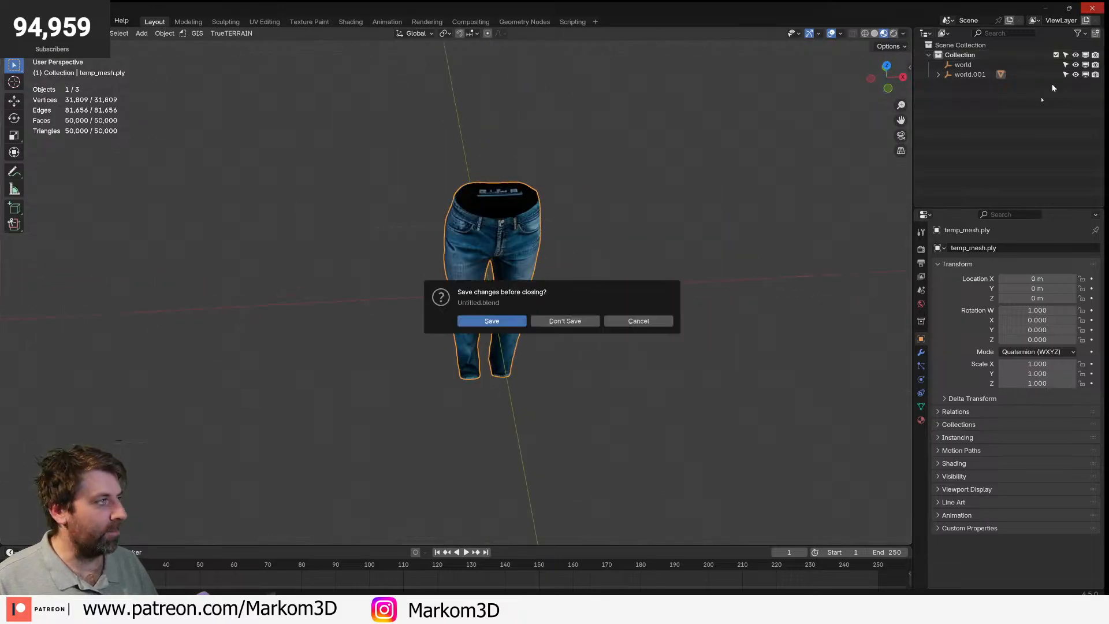
pyautogui.click(569, 321)
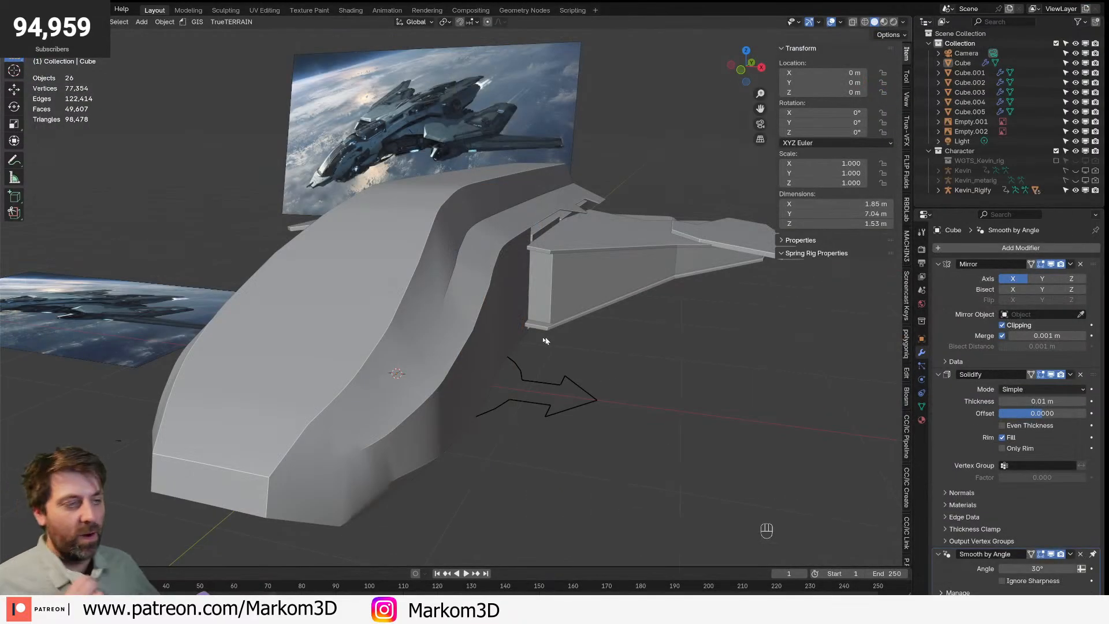
# - Duplicate four adjacent top and side faces of the rear upper hull in place
pyautogui.moveTo(545, 341); pyautogui.dragTo(371, 411, button='middle')
pyautogui.keyDown('shift'); pyautogui.hscroll(-2, 358, 417); pyautogui.keyUp('shift')
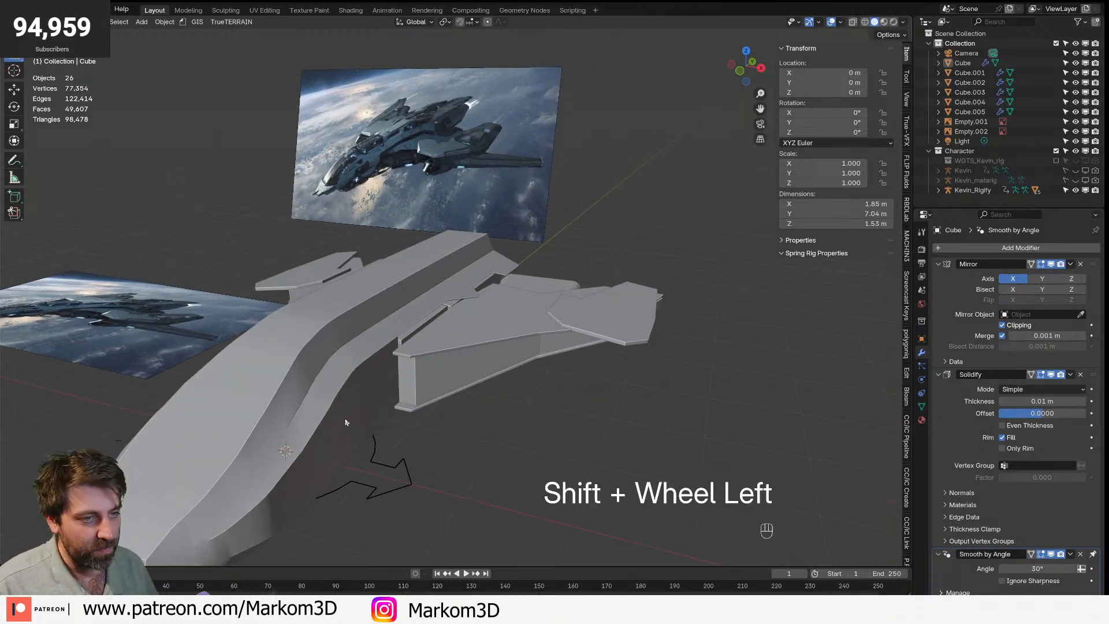
pyautogui.scroll(2, 358, 373)
pyautogui.press('Tab')
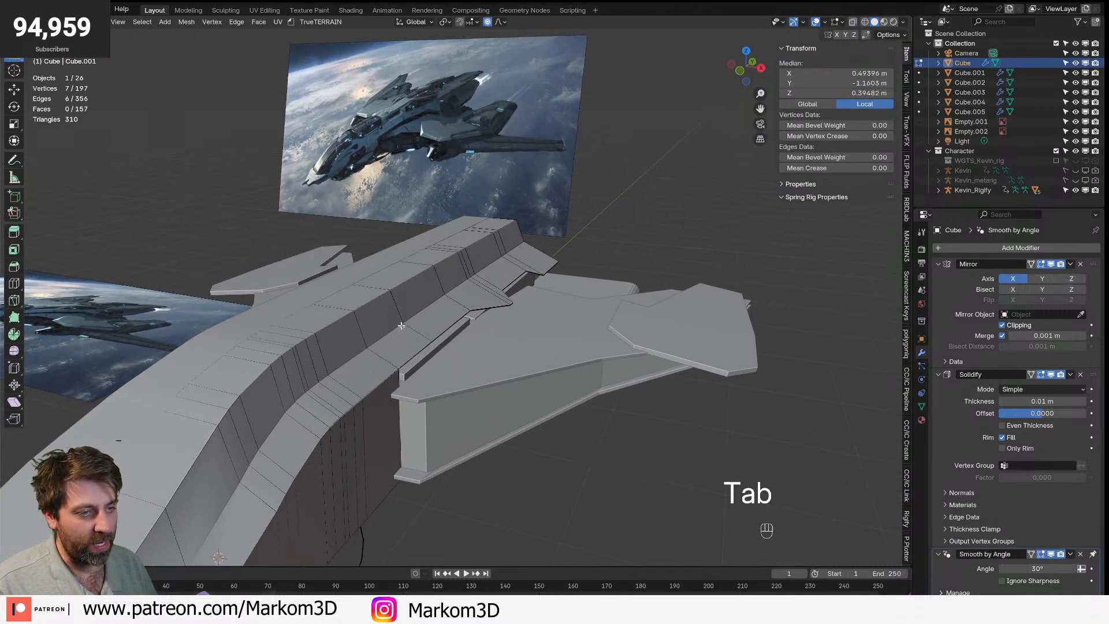
pyautogui.press('Tab')
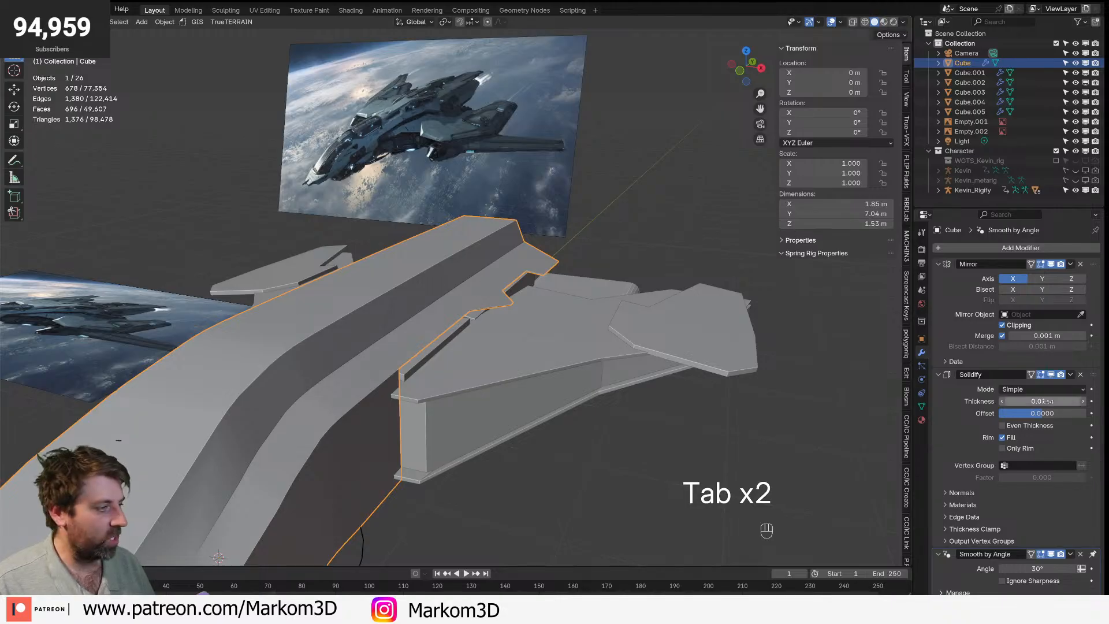
pyautogui.press('Tab')
pyautogui.moveTo(554, 352); pyautogui.dragTo(439, 323, button='middle')
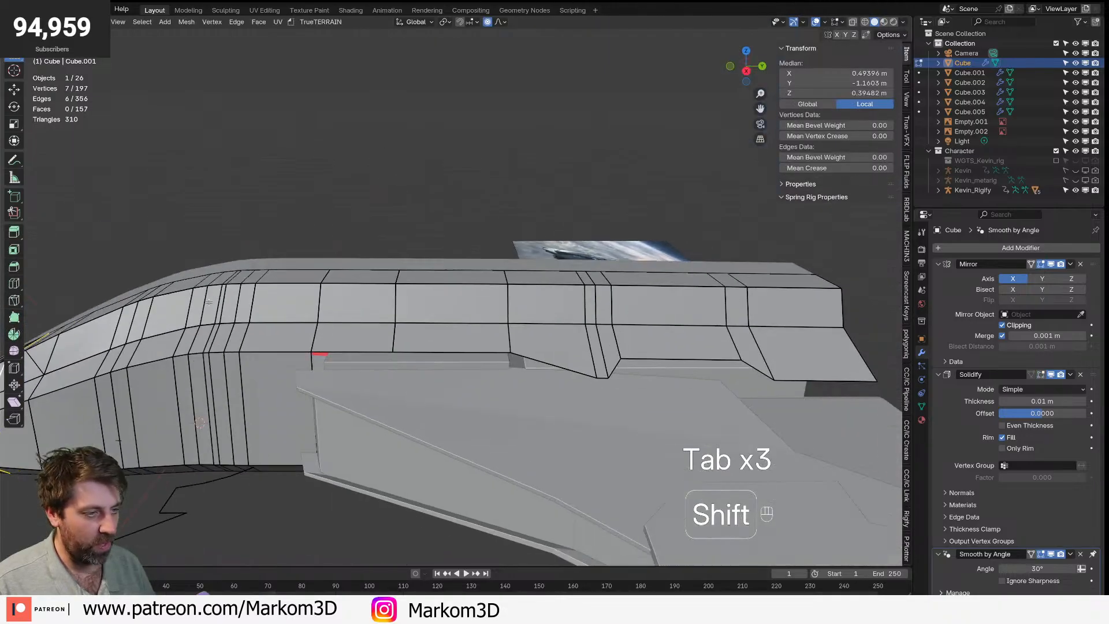
pyautogui.keyDown('shift'); pyautogui.moveTo(474, 370); pyautogui.dragTo(508, 399, button='middle'); pyautogui.keyUp('shift')
pyautogui.scroll(2, 508, 398)
pyautogui.moveTo(451, 300); pyautogui.dragTo(544, 333, button='middle')
pyautogui.scroll(2, 335, 322)
pyautogui.keyDown('shift'); pyautogui.moveTo(335, 322); pyautogui.dragTo(589, 283, button='middle'); pyautogui.keyUp('shift')
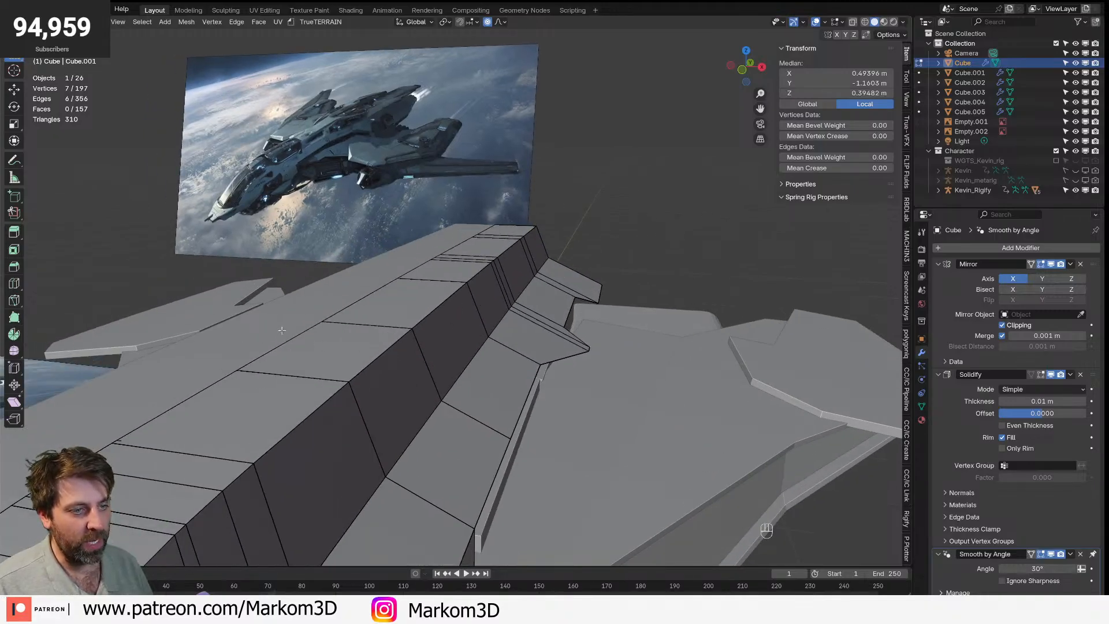
pyautogui.press('3')
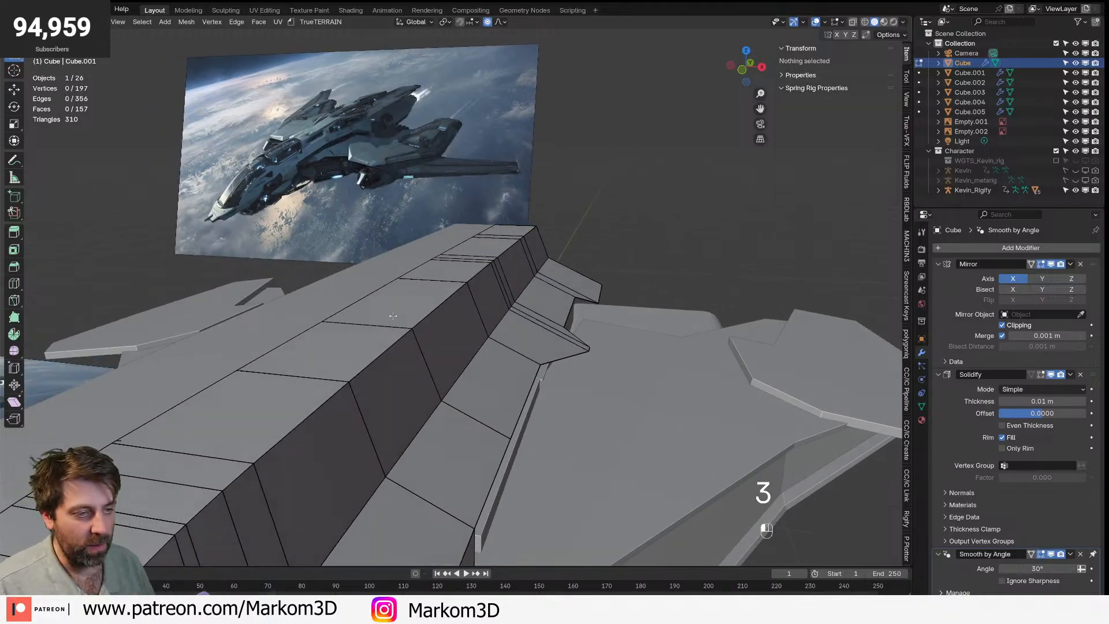
pyautogui.click(397, 312)
pyautogui.keyDown('shift'); pyautogui.click(420, 370); pyautogui.keyUp('shift')
pyautogui.keyDown('shift'); pyautogui.click(402, 378); pyautogui.keyUp('shift')
pyautogui.keyDown('shift'); pyautogui.click(295, 349); pyautogui.keyUp('shift')
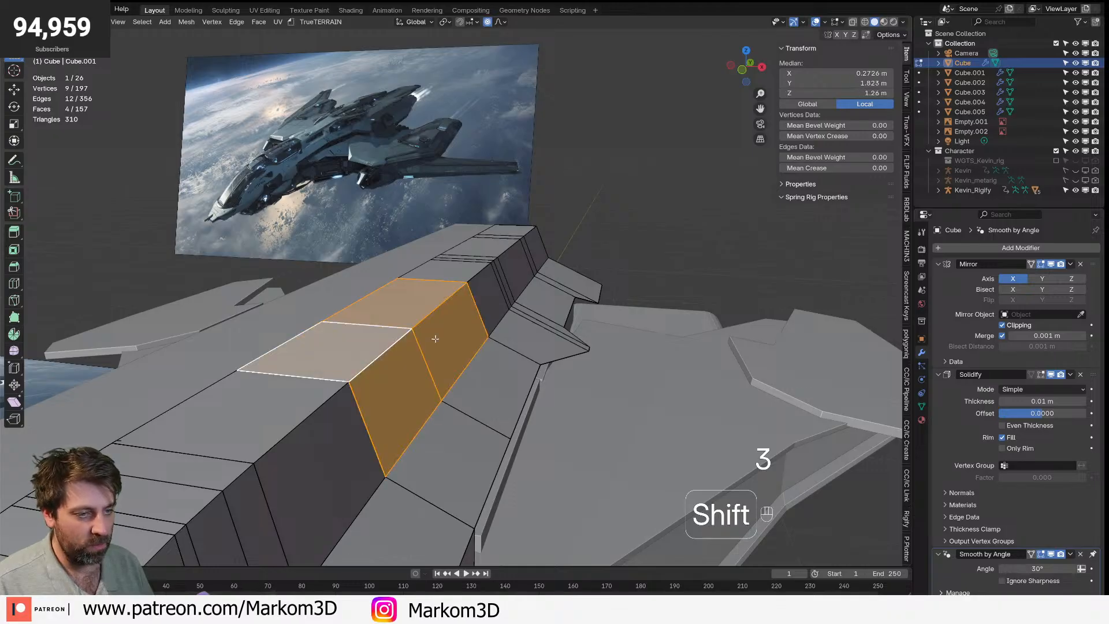
pyautogui.hotkey('shift', 'd')
pyautogui.rightClick(502, 436)
# - Turn off proportional editing and raise the duplicated hull faces about 0.02 m along Z
pyautogui.press('g')
pyautogui.press('z')
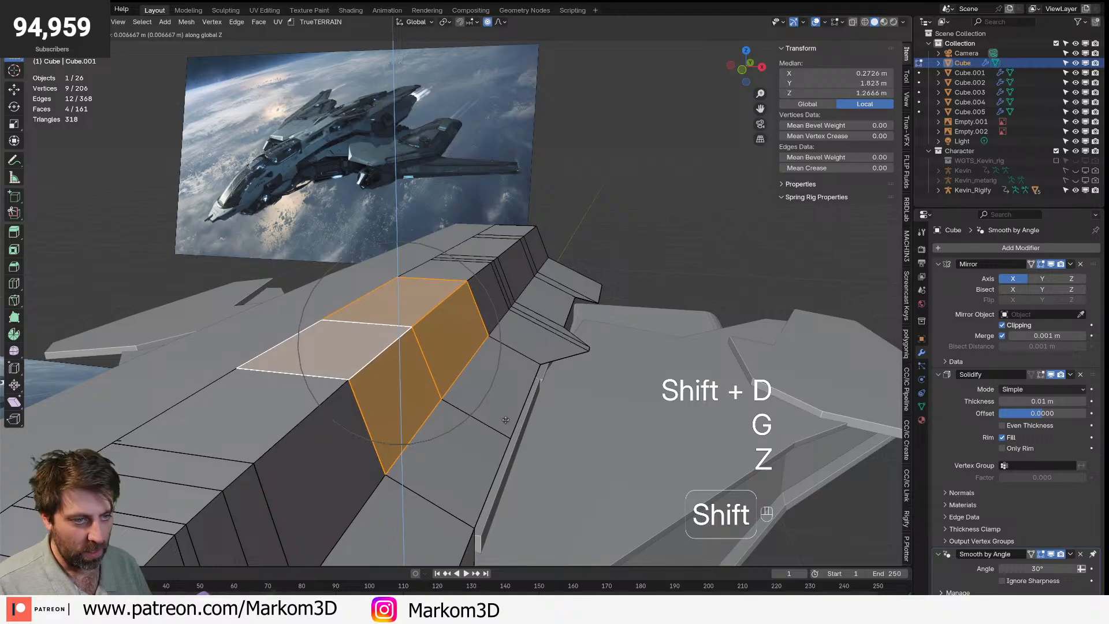
pyautogui.rightClick(505, 420)
pyautogui.press('o')
pyautogui.press('g')
pyautogui.press('z')
pyautogui.click(512, 371)
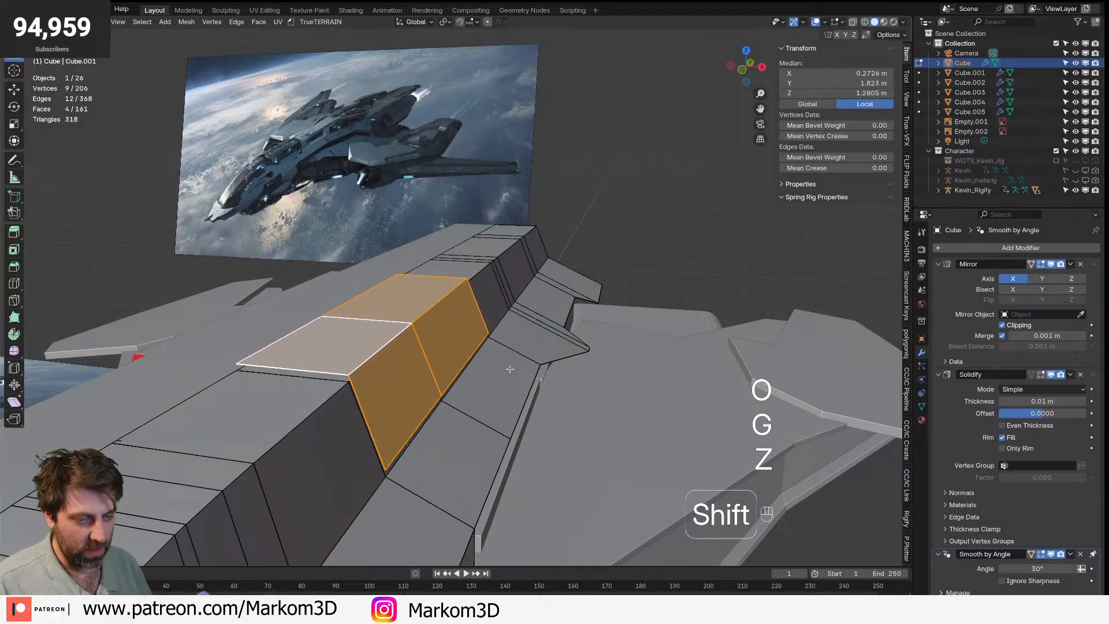
# - Separate the duplicated hull faces into their own object and open it in Edit Mode
pyautogui.press('p')
pyautogui.click(512, 371)
pyautogui.press('Tab')
pyautogui.press('Tab')
# - Move the separated panel's two side faces outward about 0.15 m along X
pyautogui.press('2')
pyautogui.press('3')
pyautogui.click(401, 399)
pyautogui.keyDown('shift'); pyautogui.click(448, 370); pyautogui.keyUp('shift')
pyautogui.press('g')
pyautogui.press('y')
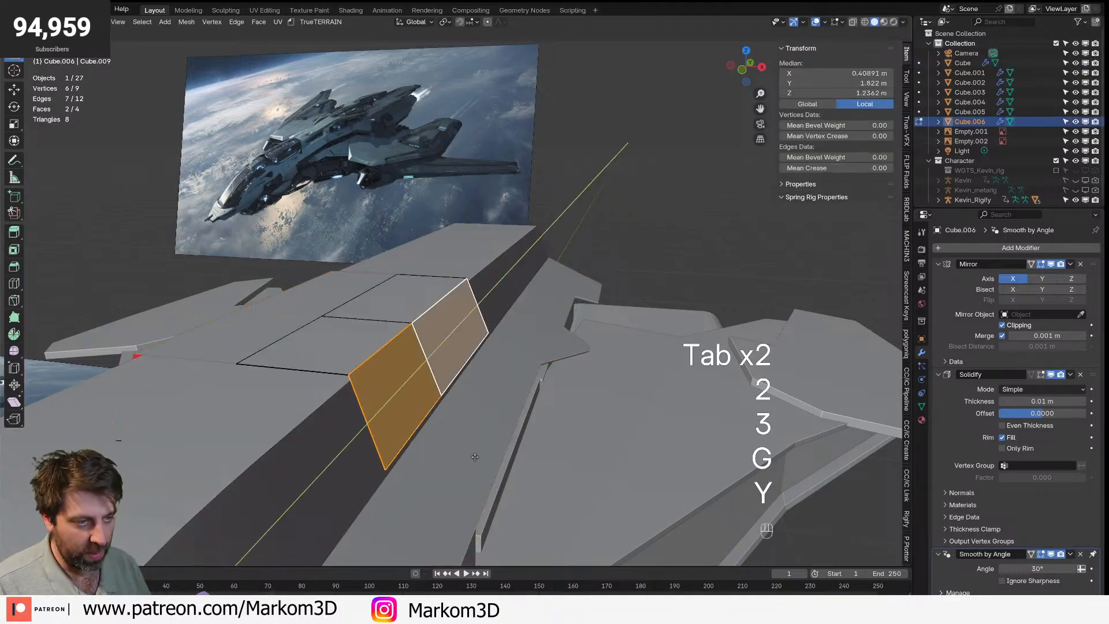
pyautogui.press('x')
pyautogui.click(630, 477)
# - Move the panel's front side edge along X
pyautogui.press('2')
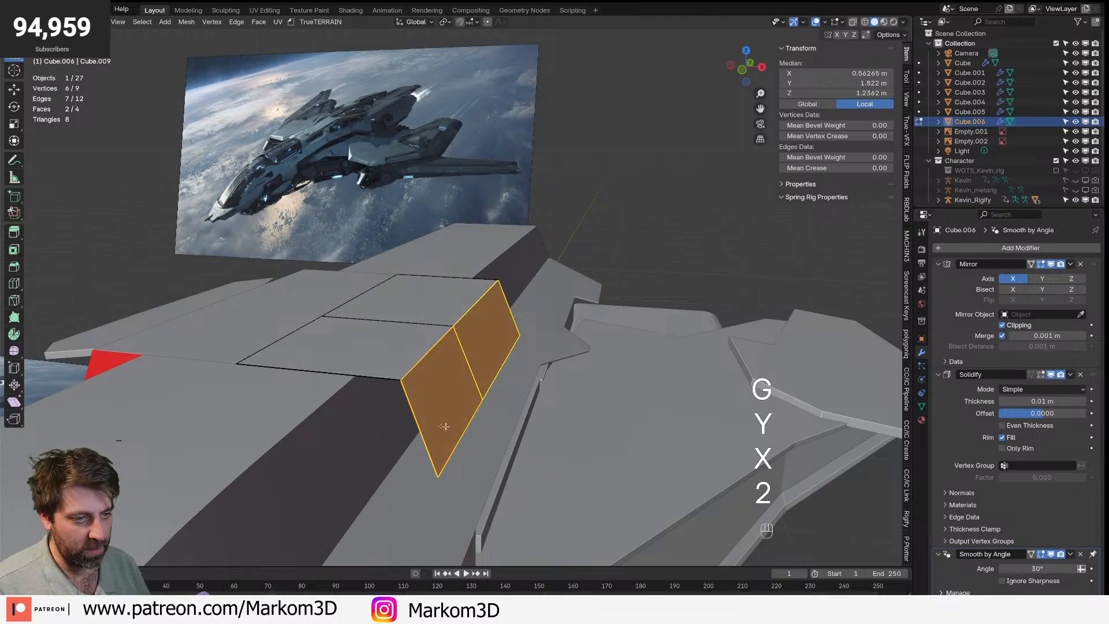
pyautogui.click(425, 438)
pyautogui.press('g')
pyautogui.press('x')
pyautogui.click(471, 463)
# - Raise the panel's rear top face along Z and return to Object Mode
pyautogui.moveTo(477, 276); pyautogui.dragTo(443, 287, button='middle')
pyautogui.hscroll(-1, 443, 288)
pyautogui.click(443, 288)
pyautogui.press('g')
pyautogui.press('z')
pyautogui.rightClick(495, 324)
pyautogui.press('3')
pyautogui.click(498, 286)
pyautogui.press('g')
pyautogui.press('z')
pyautogui.click(496, 236)
pyautogui.press('Tab')
# - Mark the panel's middle cross edge loop as sharp
pyautogui.moveTo(624, 401); pyautogui.dragTo(633, 369, button='middle')
pyautogui.keyDown('shift'); pyautogui.moveTo(633, 370); pyautogui.dragTo(546, 401, button='middle'); pyautogui.keyUp('shift')
pyautogui.press('Tab')
pyautogui.press('2')
pyautogui.keyDown('alt'); pyautogui.click(386, 377); pyautogui.keyUp('alt')
pyautogui.rightClick(470, 423)
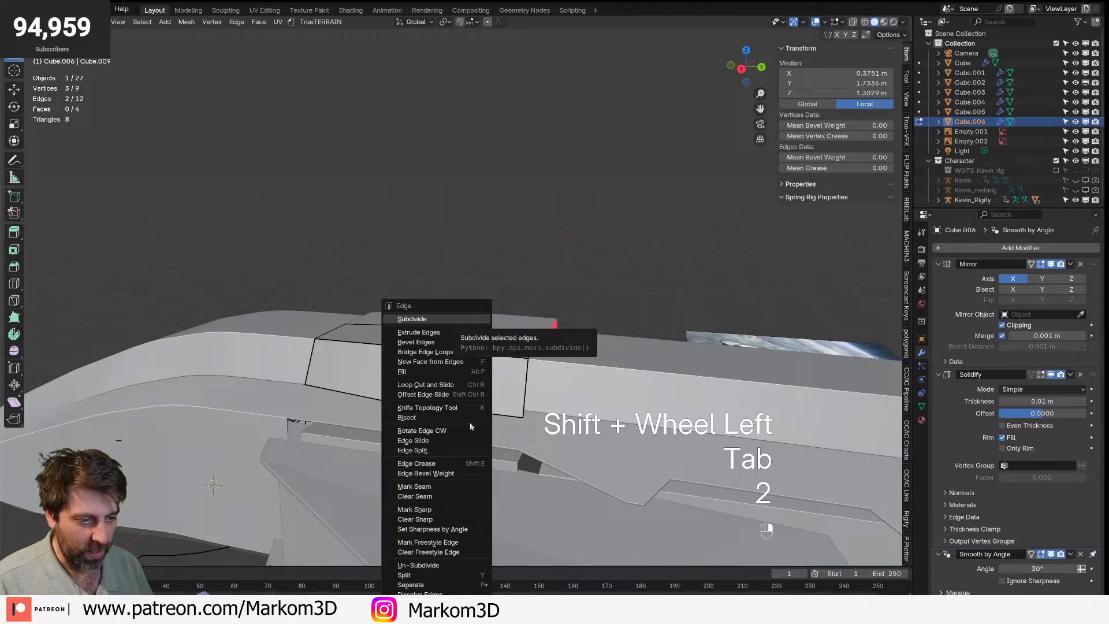
pyautogui.click(452, 514)
pyautogui.keyDown('shift'); pyautogui.moveTo(546, 460); pyautogui.dragTo(464, 496, button='middle'); pyautogui.keyUp('shift')
pyautogui.press('Tab')
# - Extrude the panel's rear edges backward along Y over the hull
pyautogui.press('Tab')
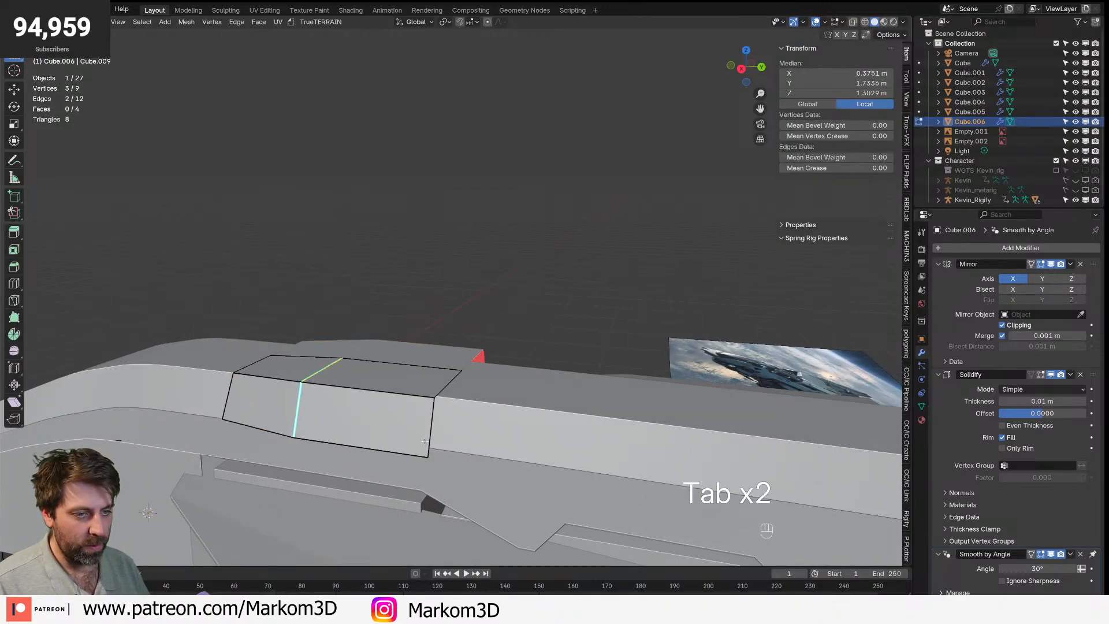
pyautogui.press('2')
pyautogui.keyDown('alt'); pyautogui.click(435, 426); pyautogui.keyUp('alt')
pyautogui.keyDown('shift'); pyautogui.moveTo(541, 466); pyautogui.dragTo(527, 469, button='middle'); pyautogui.keyUp('shift')
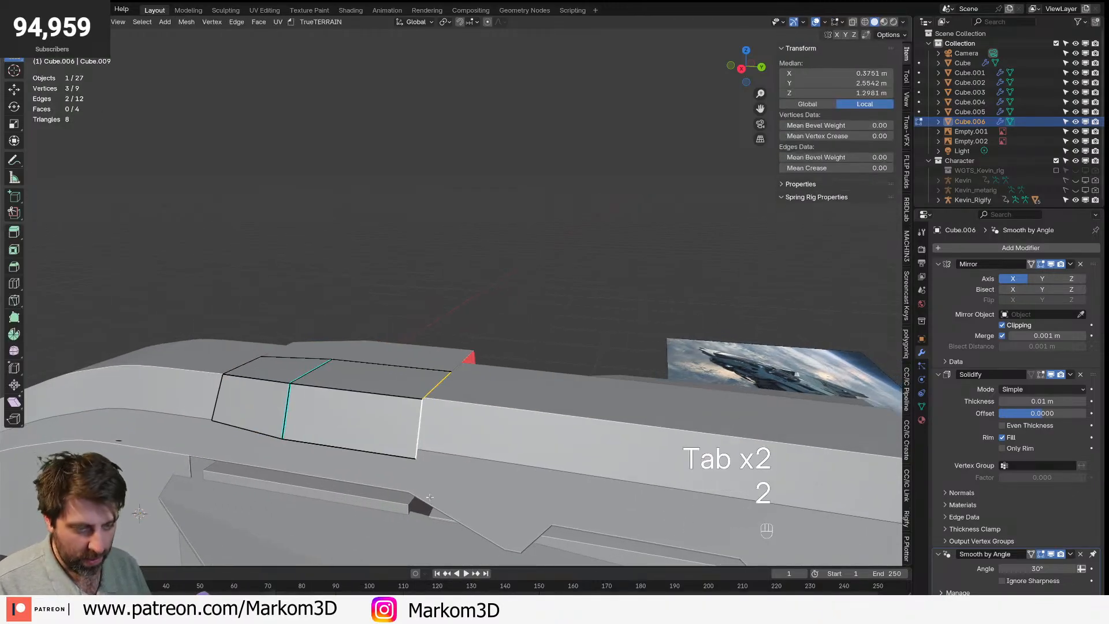
pyautogui.press('e')
pyautogui.press('x')
pyautogui.press('y')
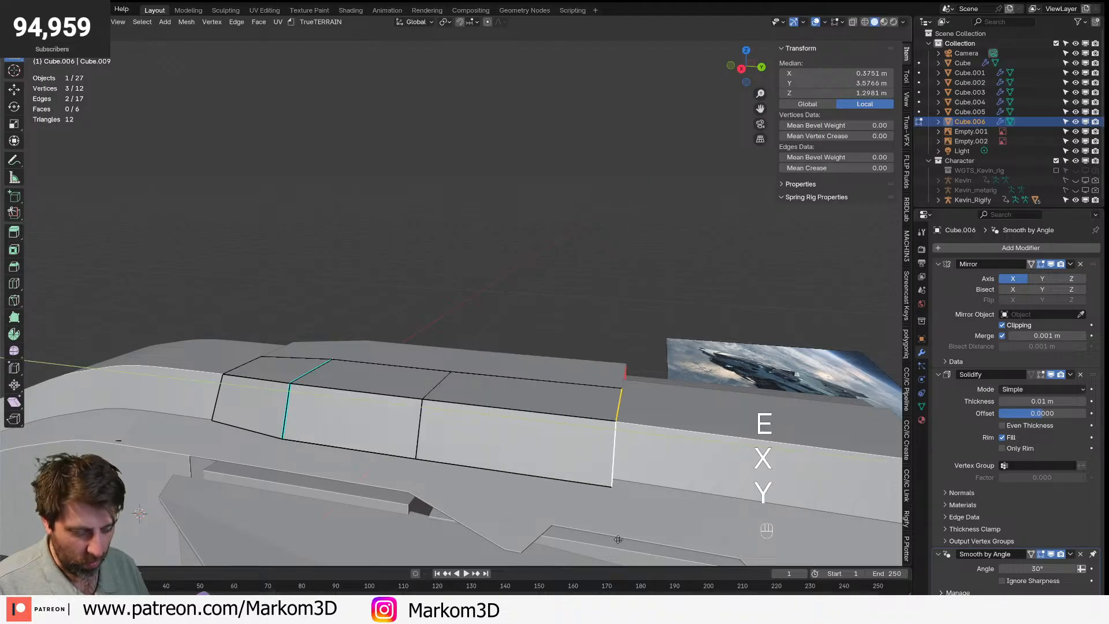
pyautogui.click(649, 526)
# - Add a loop cut near the panel's rear end and bevel it together with the cross edge loop ahead of it
pyautogui.moveTo(647, 527); pyautogui.dragTo(593, 393, button='middle')
pyautogui.scroll(2, 624, 523)
pyautogui.hotkey('ctrl', 'r')
pyautogui.hotkey('ctrl', 'r')
pyautogui.click(518, 413)
pyautogui.click(652, 423)
pyautogui.keyDown('alt'); pyautogui.keyDown('shift'); pyautogui.click(383, 377); pyautogui.keyUp('shift'); pyautogui.keyUp('alt')
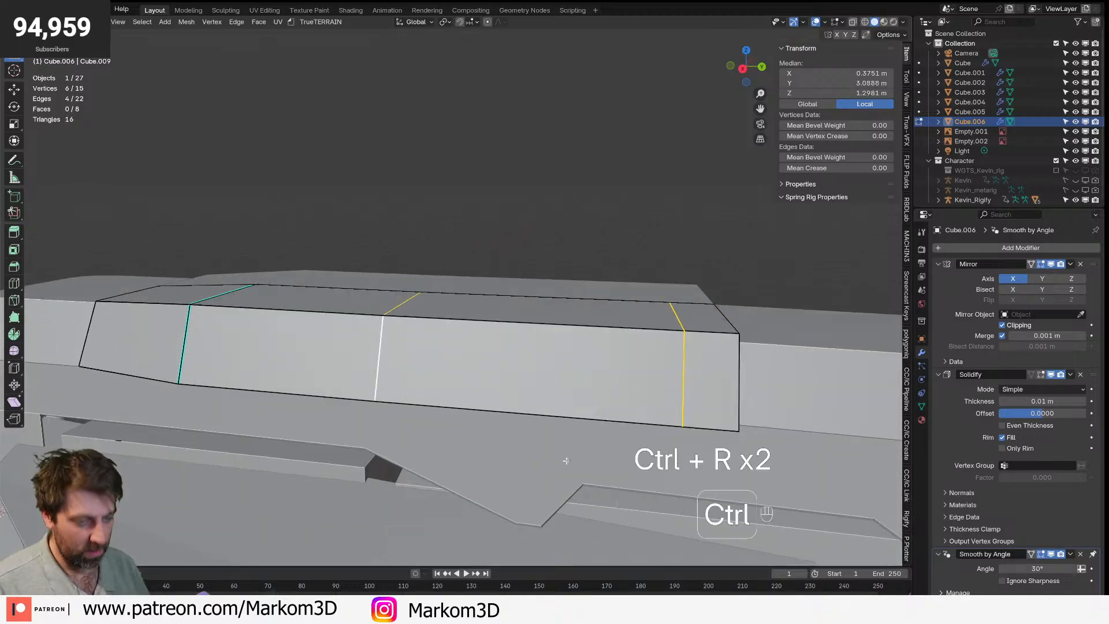
pyautogui.hotkey('ctrl', 'b')
pyautogui.click(569, 417)
# - Slide the lower side edge between the two bevelled loops up the panel's side
pyautogui.click(570, 416)
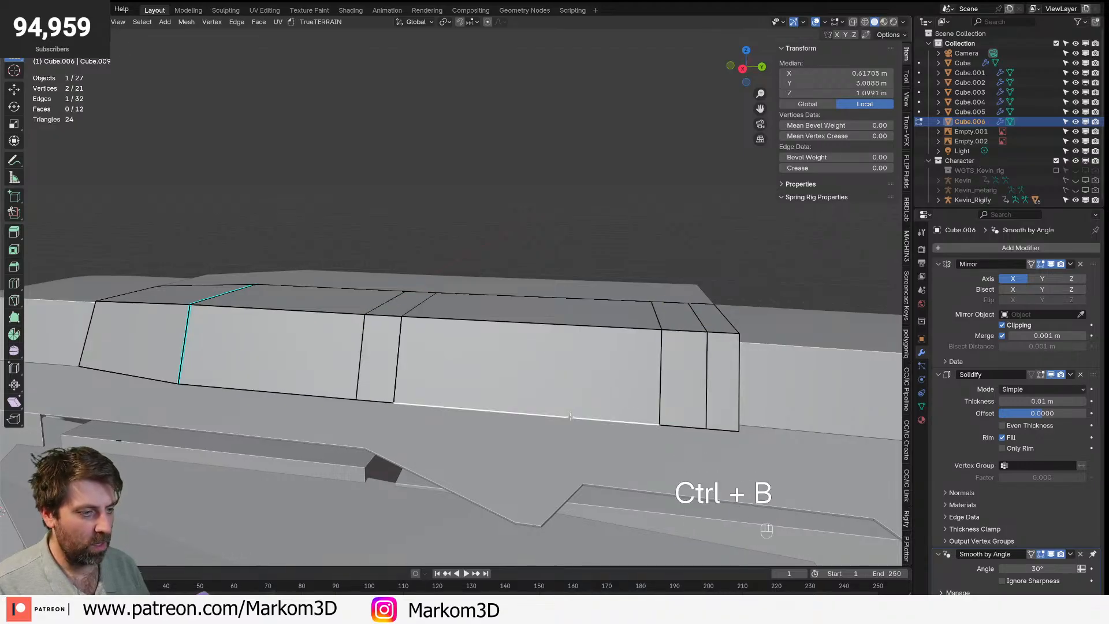
pyautogui.press('g')
pyautogui.press('g')
pyautogui.keyDown('shift'); pyautogui.click(562, 248); pyautogui.keyUp('shift')
pyautogui.scroll(-5, 569, 370)
pyautogui.press('Tab')
# - Move the panel's rear edge loop backward along Y toward the end of the hull
pyautogui.moveTo(572, 438)
pyautogui.mouseDown(button='middle')
pyautogui.moveTo(642, 457)
pyautogui.moveTo(558, 437)
pyautogui.mouseUp(button='middle')
pyautogui.press('Tab')
pyautogui.moveTo(435, 361); pyautogui.dragTo(403, 377, button='middle')
pyautogui.press('2')
pyautogui.keyDown('alt'); pyautogui.click(443, 330); pyautogui.keyUp('alt')
pyautogui.press('g')
pyautogui.press('y')
pyautogui.press('x')
pyautogui.rightClick(491, 378)
pyautogui.press('g')
pyautogui.press('y')
pyautogui.click(569, 402)
# - Add another loop cut to the panel and slide a vertex to adjust its outline
pyautogui.press('1')
pyautogui.hotkey('ctrl', 'r')
pyautogui.click(486, 393)
pyautogui.press('1')
pyautogui.press('g')
pyautogui.press('g')
pyautogui.press('Tab')
# - Delete the separated hull panel object
pyautogui.moveTo(452, 501); pyautogui.dragTo(447, 364, button='middle')
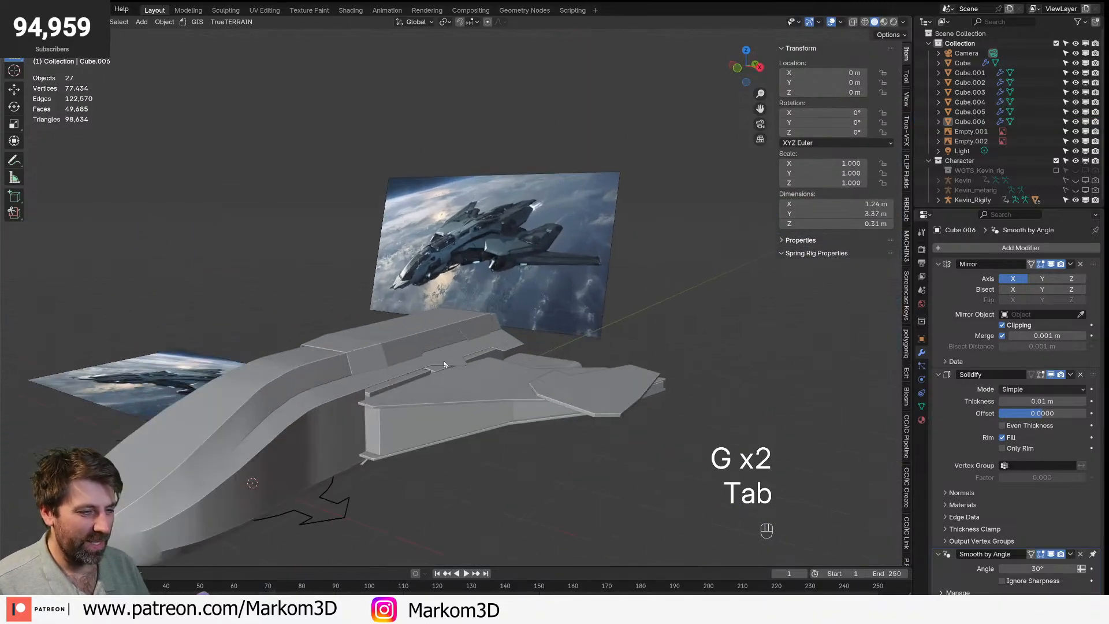
pyautogui.click(414, 341)
pyautogui.press('Delete')
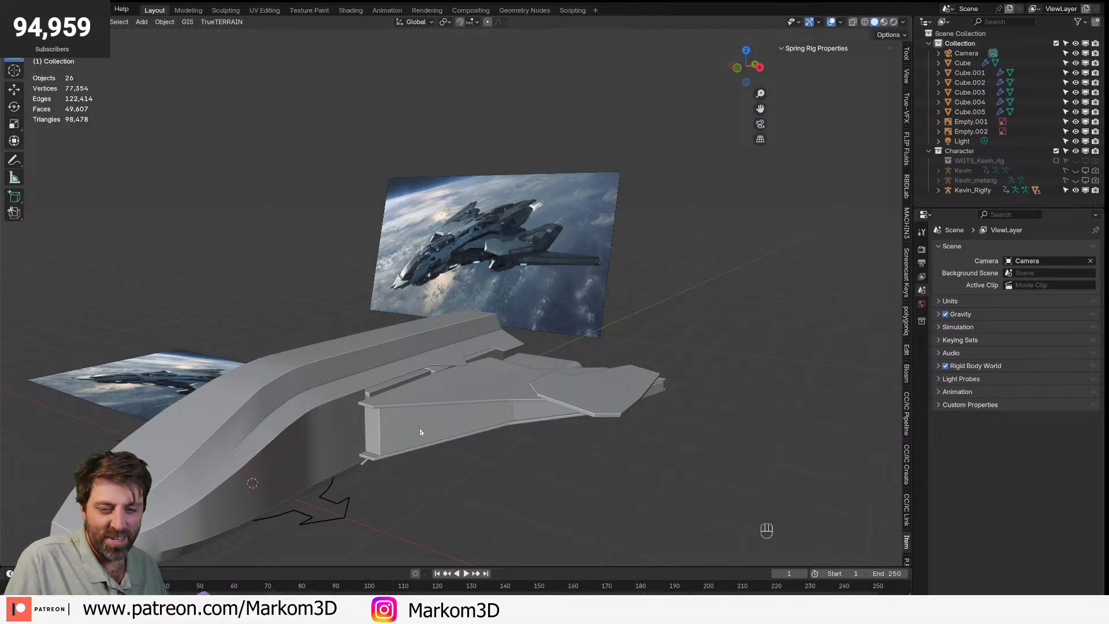
pyautogui.scroll(2, 414, 423)
pyautogui.click(415, 382)
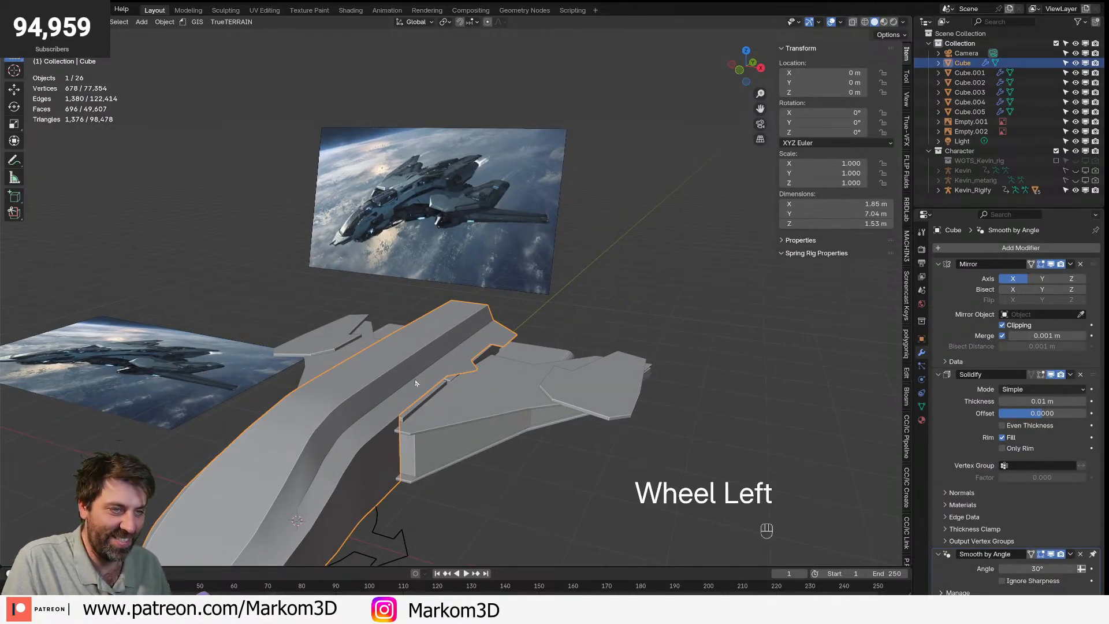
pyautogui.press('KP_3')
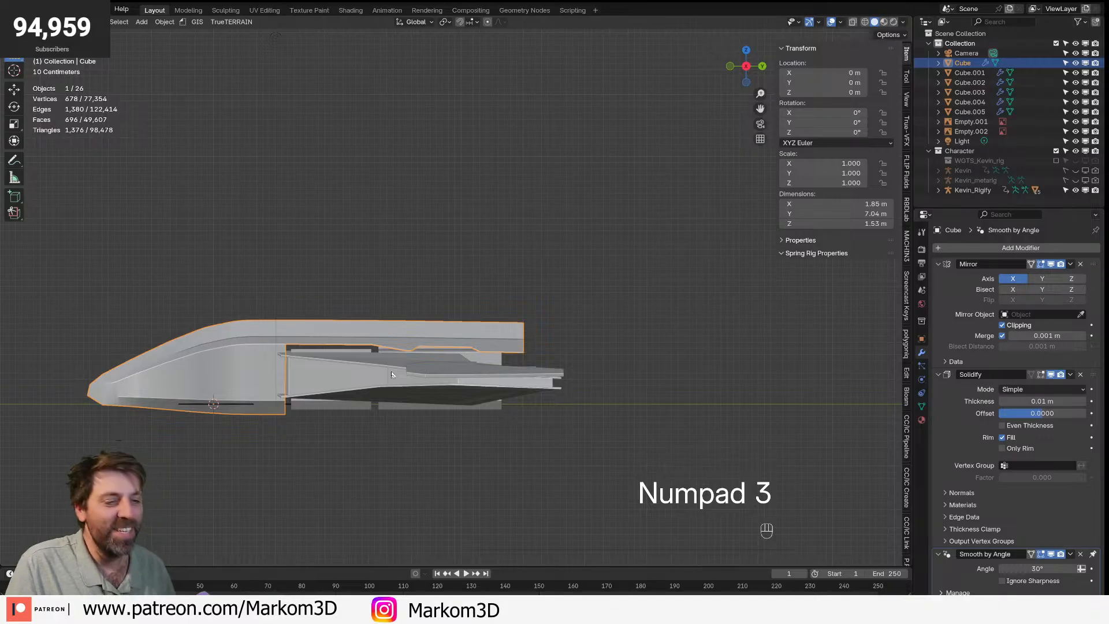
pyautogui.scroll(4, 392, 374)
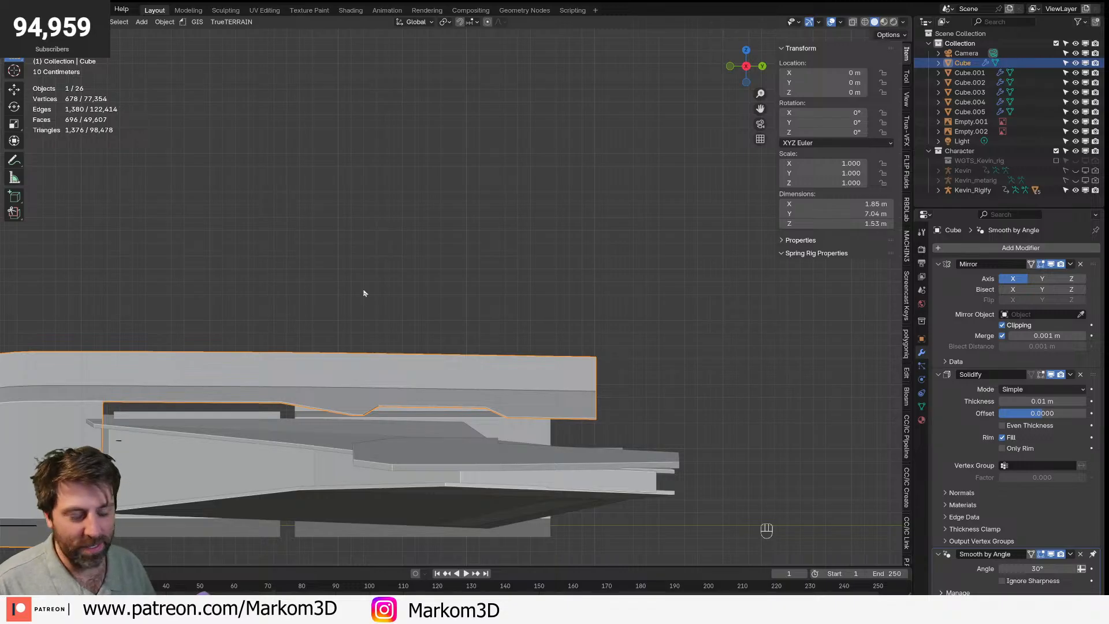
# - Slide the long outer edge of the inner body block beneath the hull overhang down along its side
pyautogui.moveTo(363, 293); pyautogui.dragTo(423, 313, button='middle')
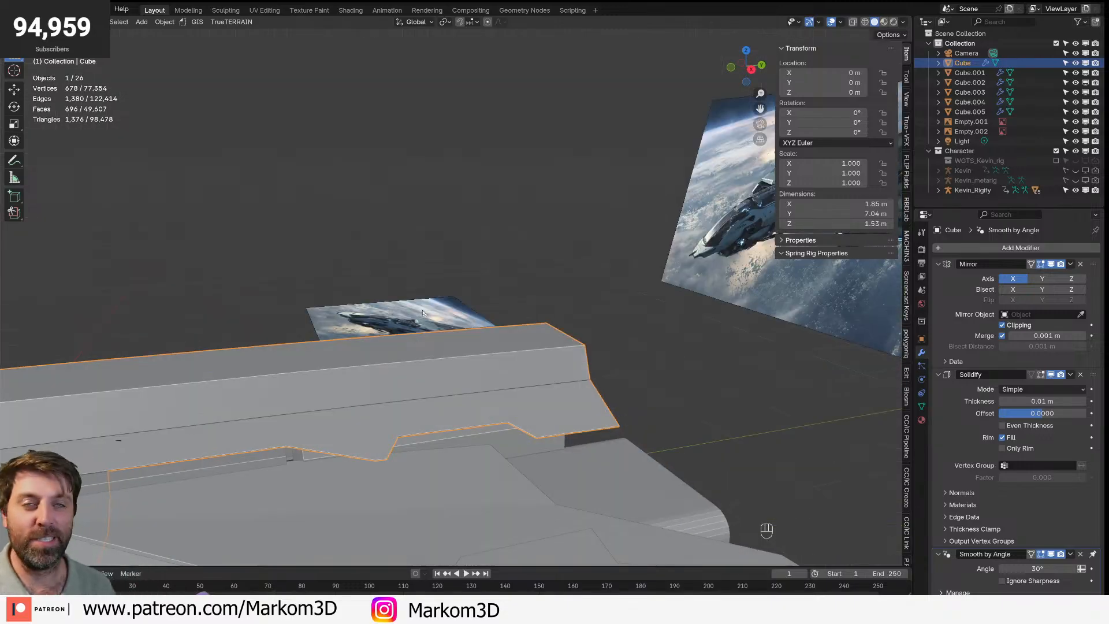
pyautogui.keyDown('shift'); pyautogui.moveTo(329, 396); pyautogui.dragTo(598, 270, button='middle'); pyautogui.keyUp('shift')
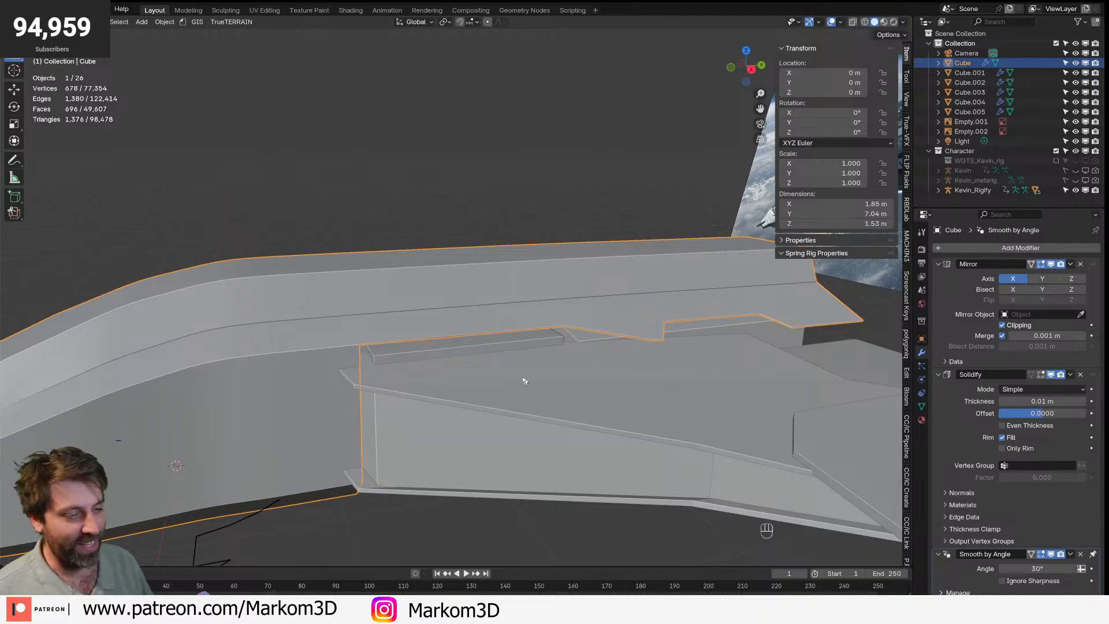
pyautogui.click(517, 344)
pyautogui.moveTo(518, 361); pyautogui.dragTo(532, 349, button='middle')
pyautogui.scroll(4, 522, 347)
pyautogui.press('Tab')
pyautogui.press('3')
pyautogui.click(503, 341)
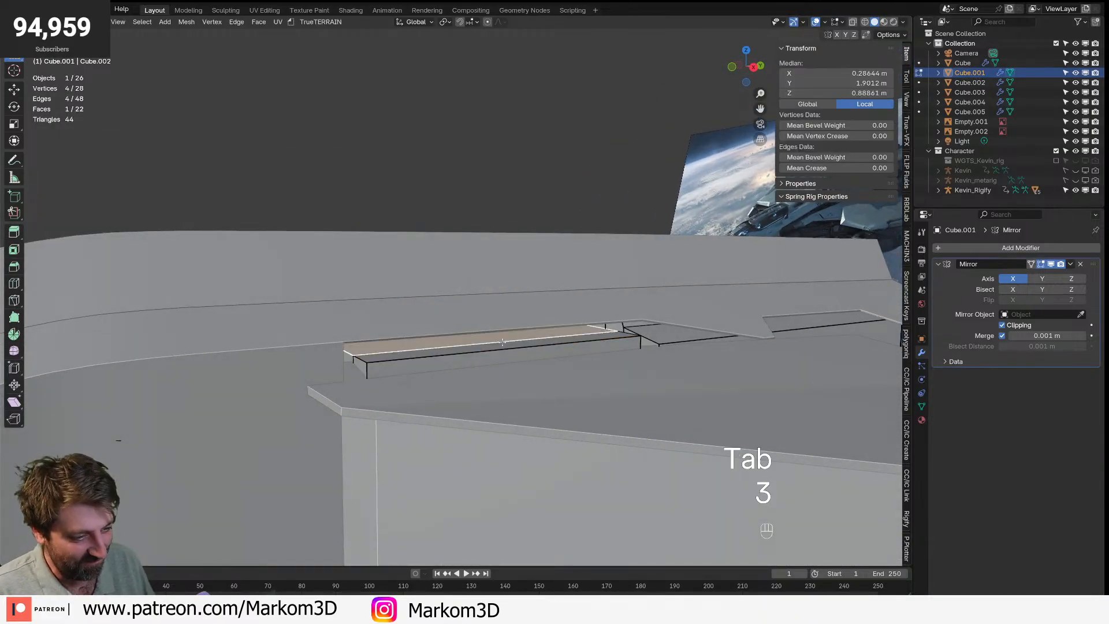
pyautogui.press('2')
pyautogui.click(505, 350)
pyautogui.press('g')
pyautogui.press('g')
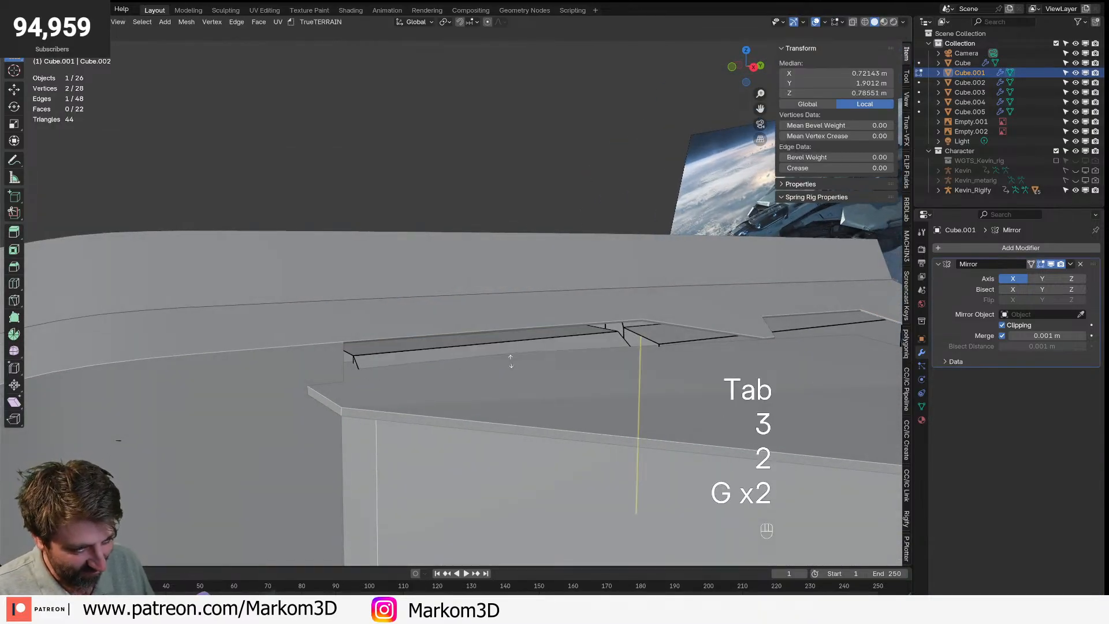
pyautogui.click(511, 365)
pyautogui.scroll(-4, 543, 323)
pyautogui.press('Tab')
# - Examine how the seated pilot figure fits inside the hull in wireframe display, and return to solid shading
pyautogui.moveTo(550, 316); pyautogui.dragTo(531, 362, button='middle')
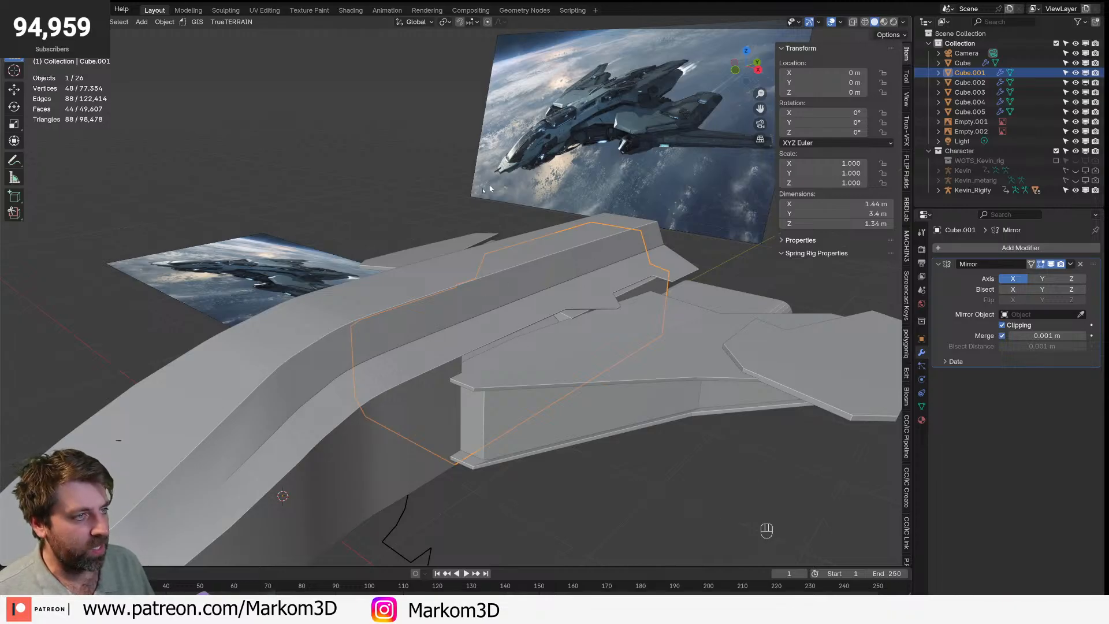
pyautogui.scroll(-3, 452, 339)
pyautogui.moveTo(439, 347); pyautogui.dragTo(459, 342, button='middle')
pyautogui.press('z')
pyautogui.press('z')
pyautogui.click(269, 432)
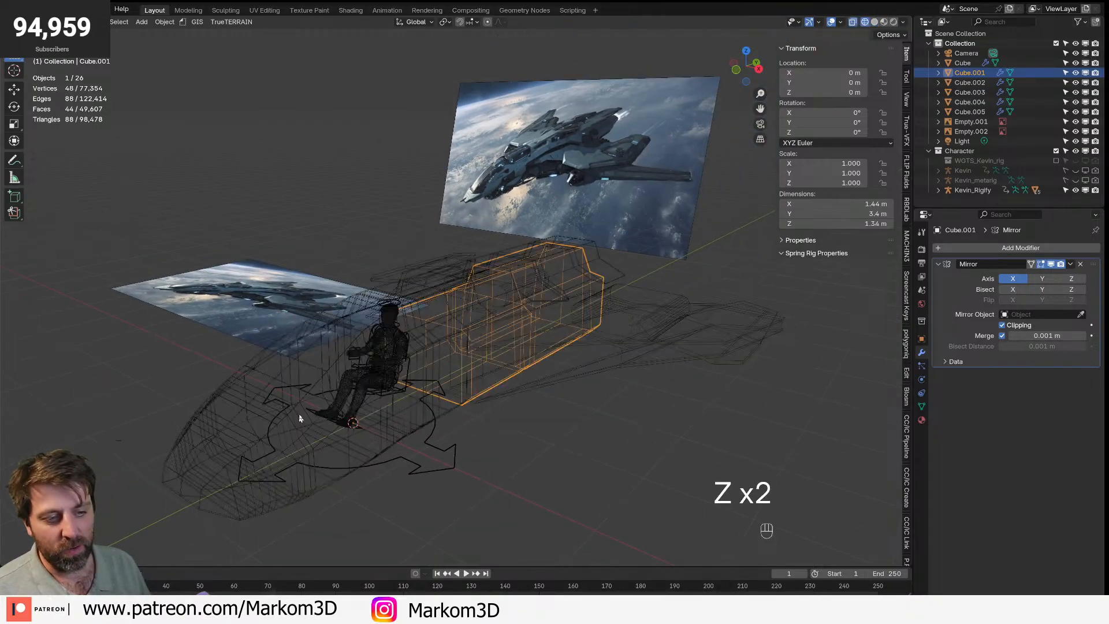
pyautogui.click(357, 338)
pyautogui.moveTo(379, 324); pyautogui.dragTo(328, 314, button='middle')
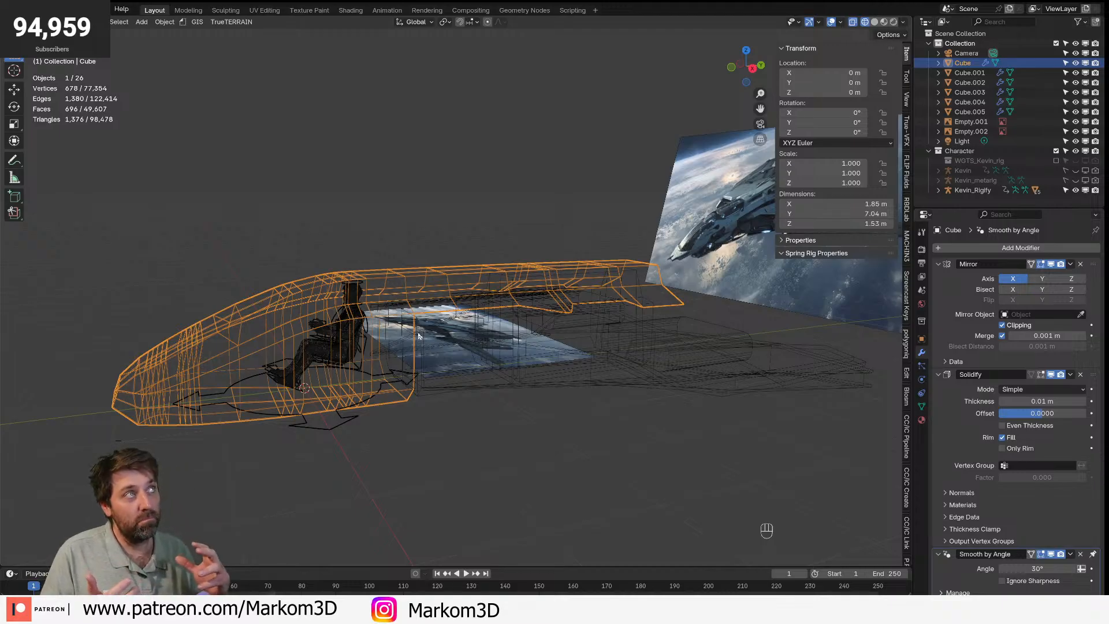
pyautogui.moveTo(418, 335); pyautogui.dragTo(501, 333, button='middle')
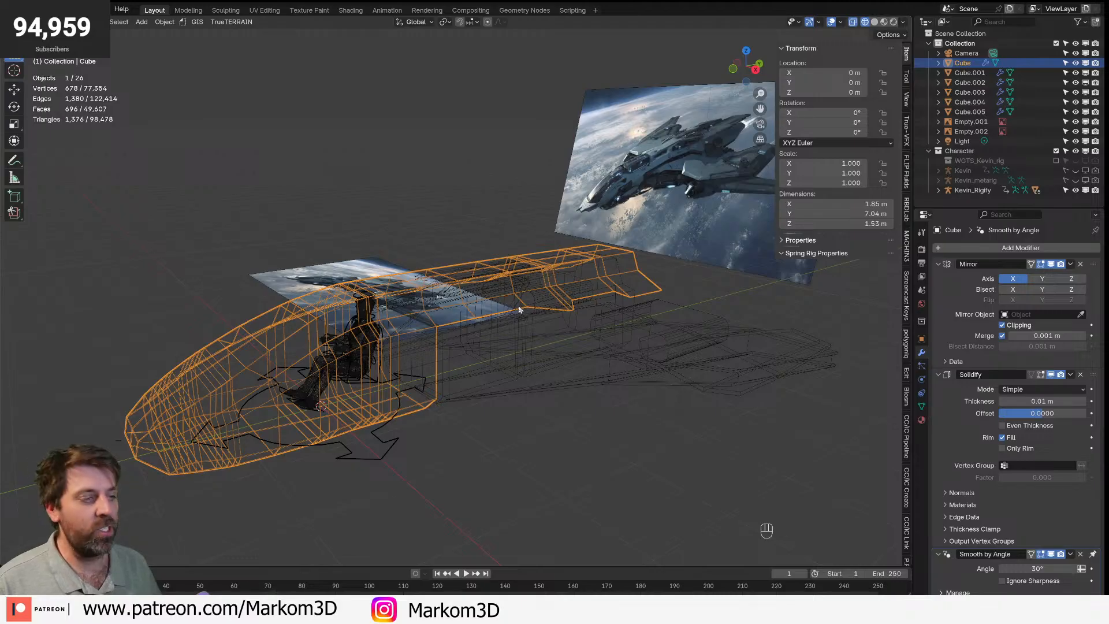
pyautogui.press('z')
pyautogui.click(595, 327)
# - Inset the large front face of the wing's inner core block to leave a narrow frame
pyautogui.click(493, 386)
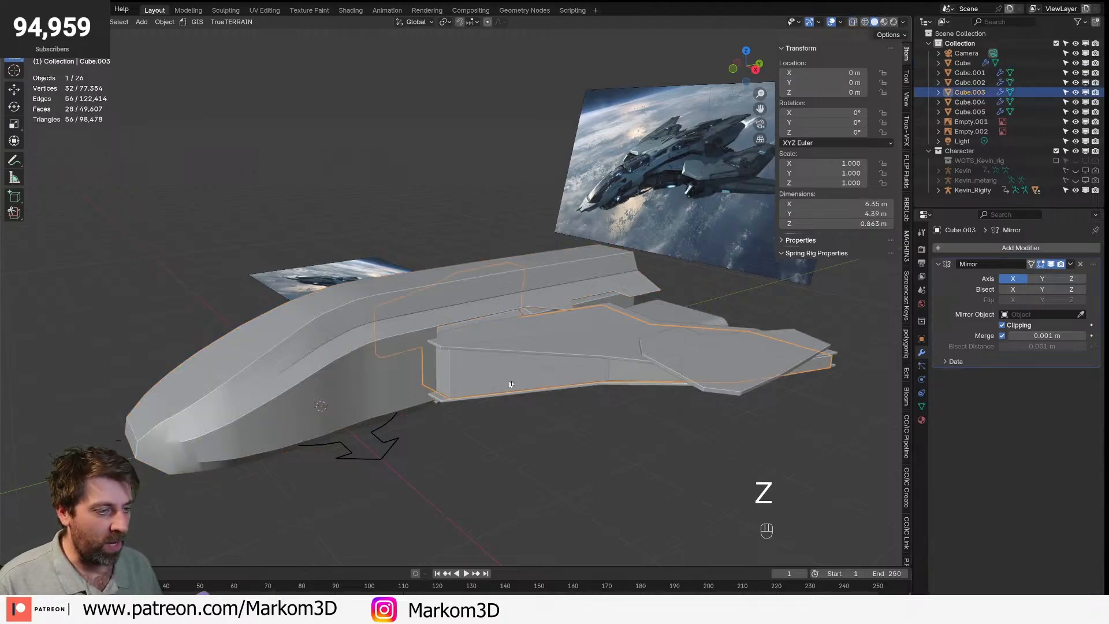
pyautogui.scroll(2, 493, 386)
pyautogui.press('Tab')
pyautogui.moveTo(492, 386)
pyautogui.mouseDown(button='middle')
pyautogui.moveTo(539, 366)
pyautogui.moveTo(495, 334)
pyautogui.mouseUp(button='middle')
pyautogui.press('3')
pyautogui.click(542, 334)
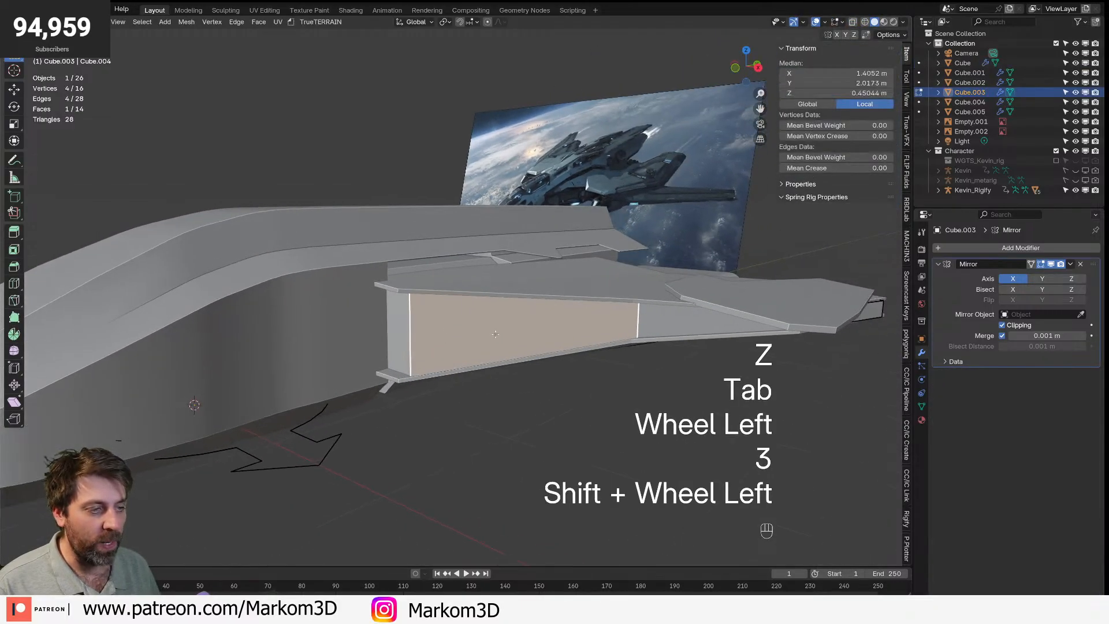
pyautogui.hotkey('ctrl', 'r')
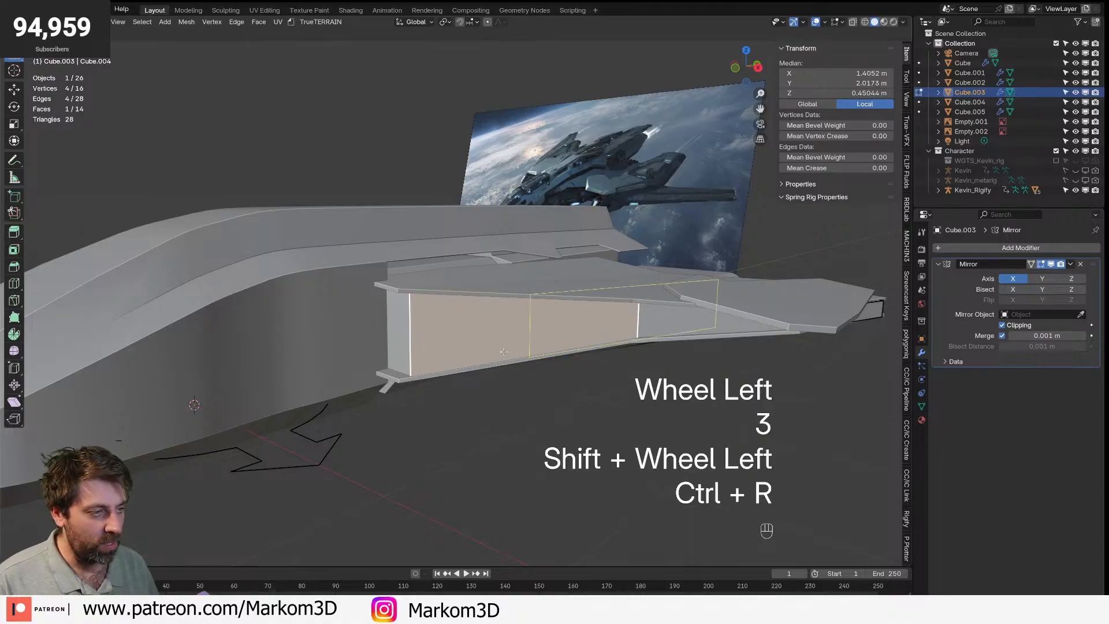
pyautogui.rightClick(513, 336)
pyautogui.press('3')
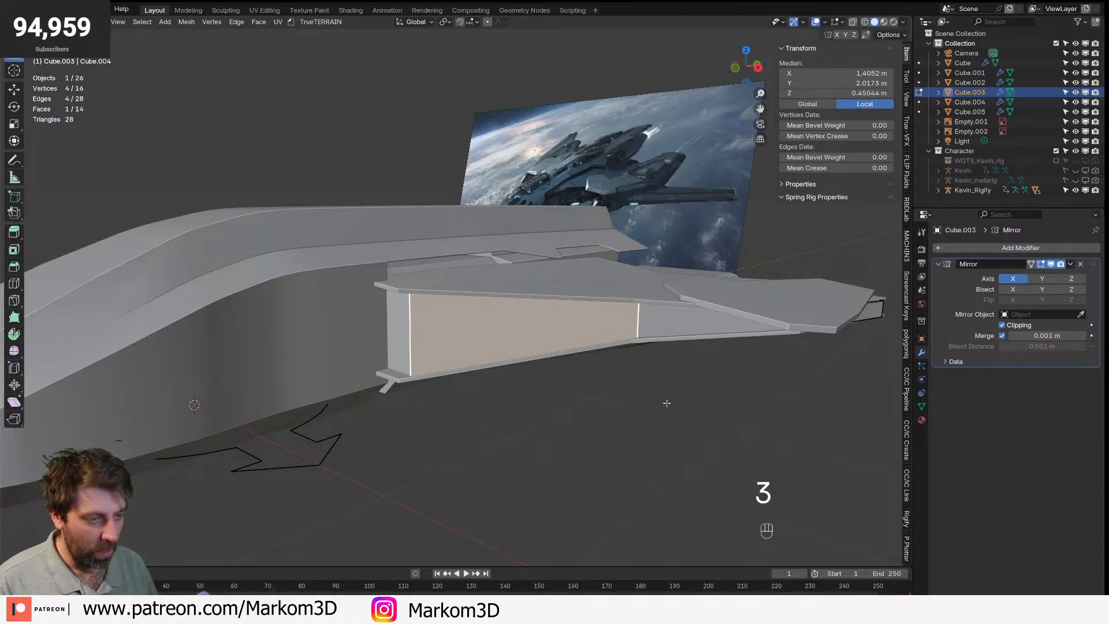
pyautogui.press('i')
pyautogui.click(651, 396)
# - Extrude the inset face and move it back along Y to a median of about 2.53 m to form a deep recess
pyautogui.press('e')
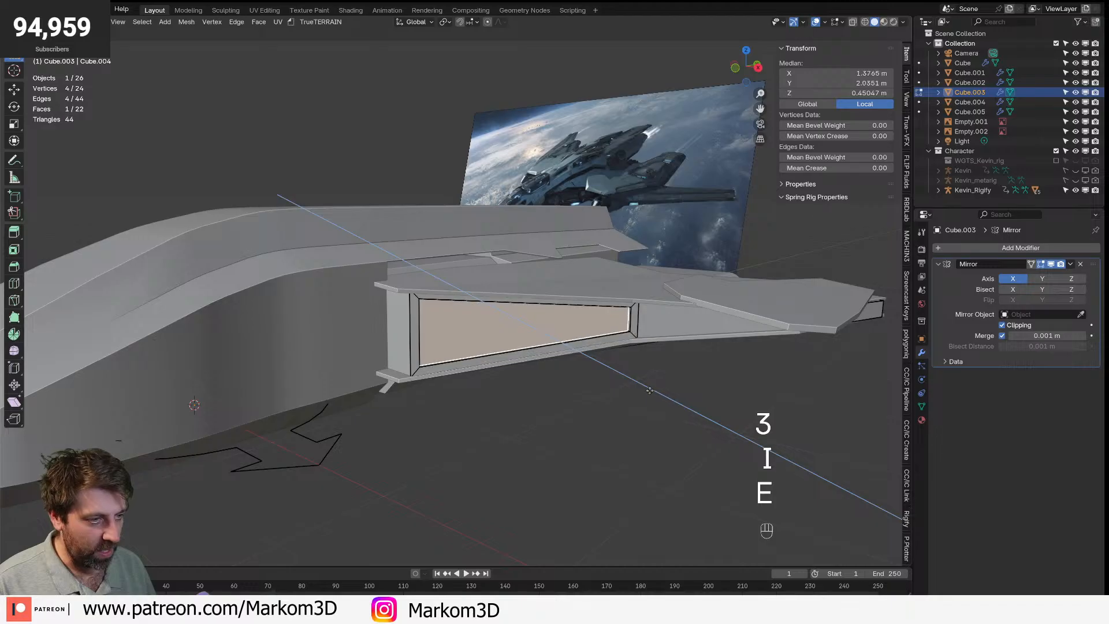
pyautogui.click(650, 391)
pyautogui.press('g')
pyautogui.press('y')
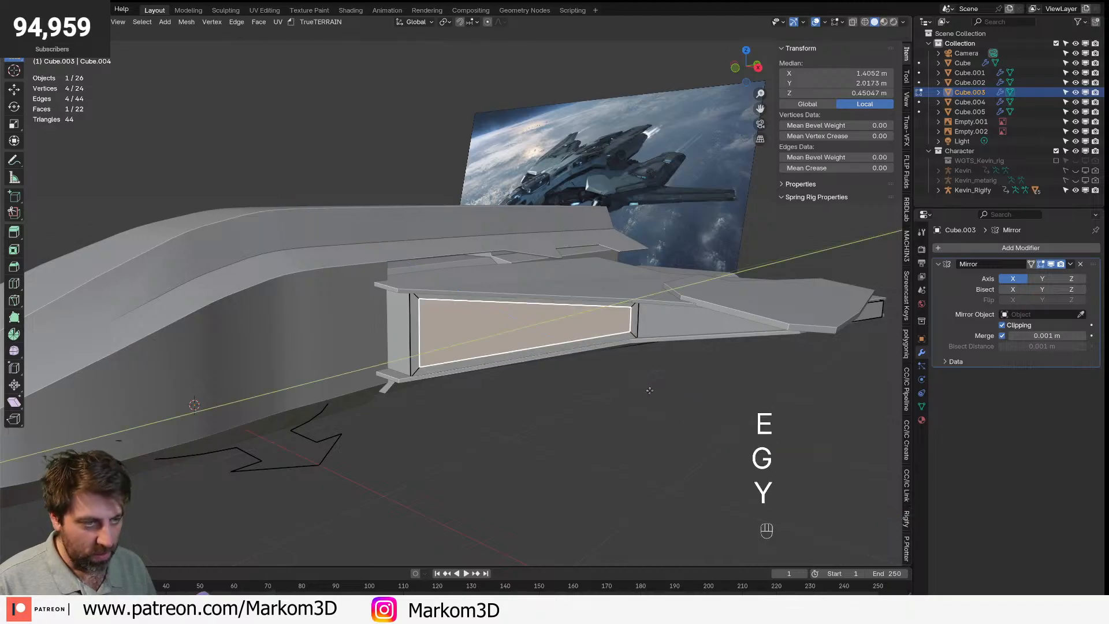
pyautogui.click(684, 387)
# - Flatten the recess's rear face by scaling it to 0 along Y, and move it back to about 2.92 m in Y
pyautogui.press('s')
pyautogui.press('y')
pyautogui.press('KP_0')
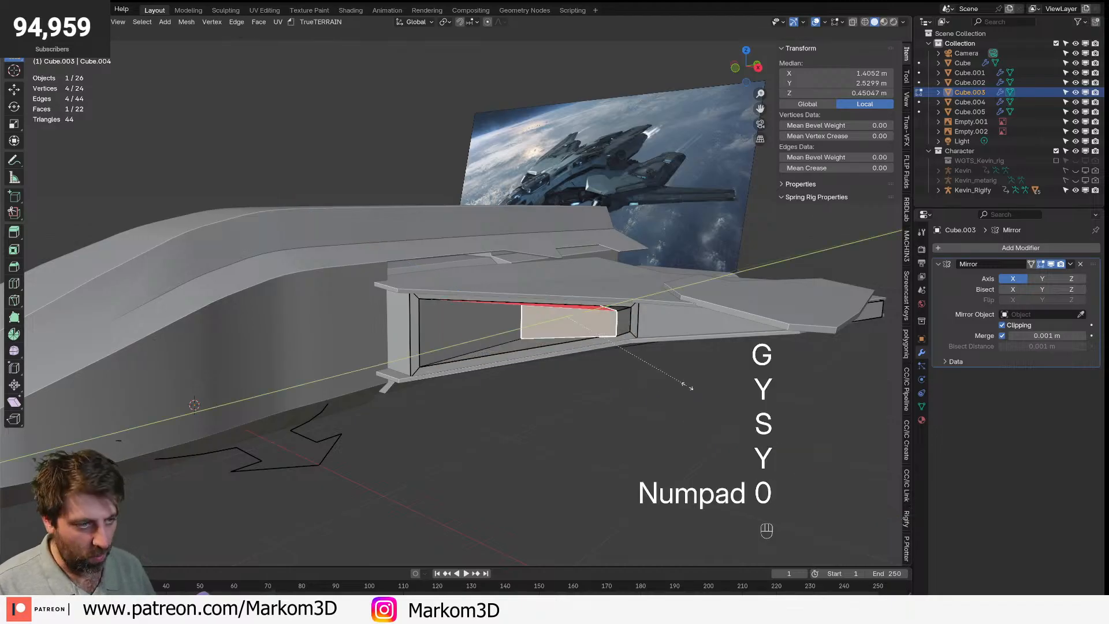
pyautogui.press('KP_Enter')
pyautogui.press('g')
pyautogui.press('y')
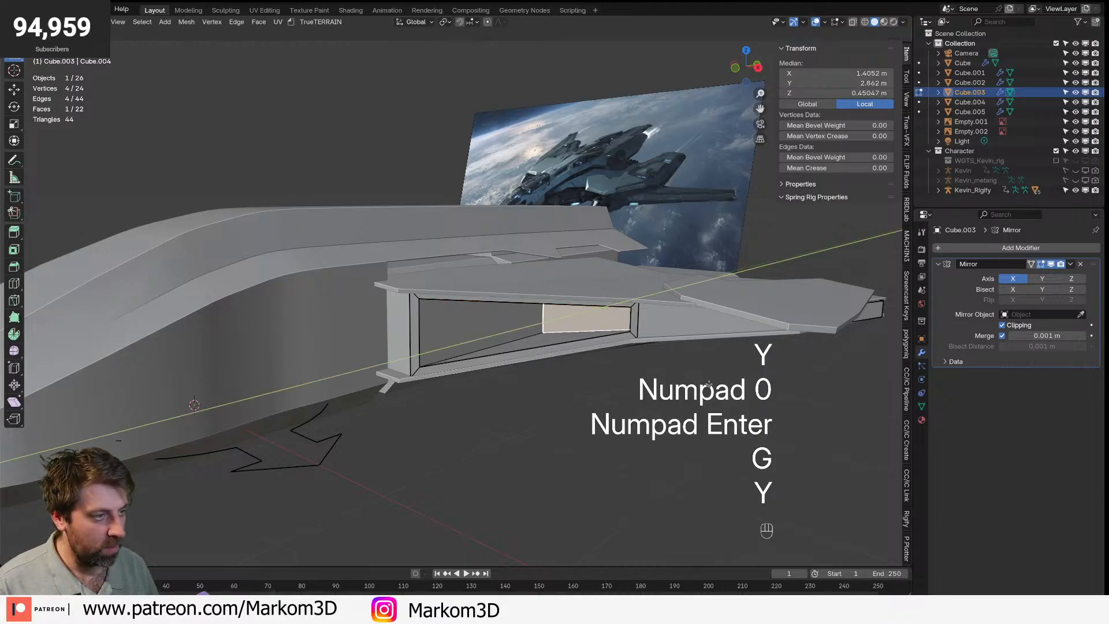
pyautogui.click(663, 372)
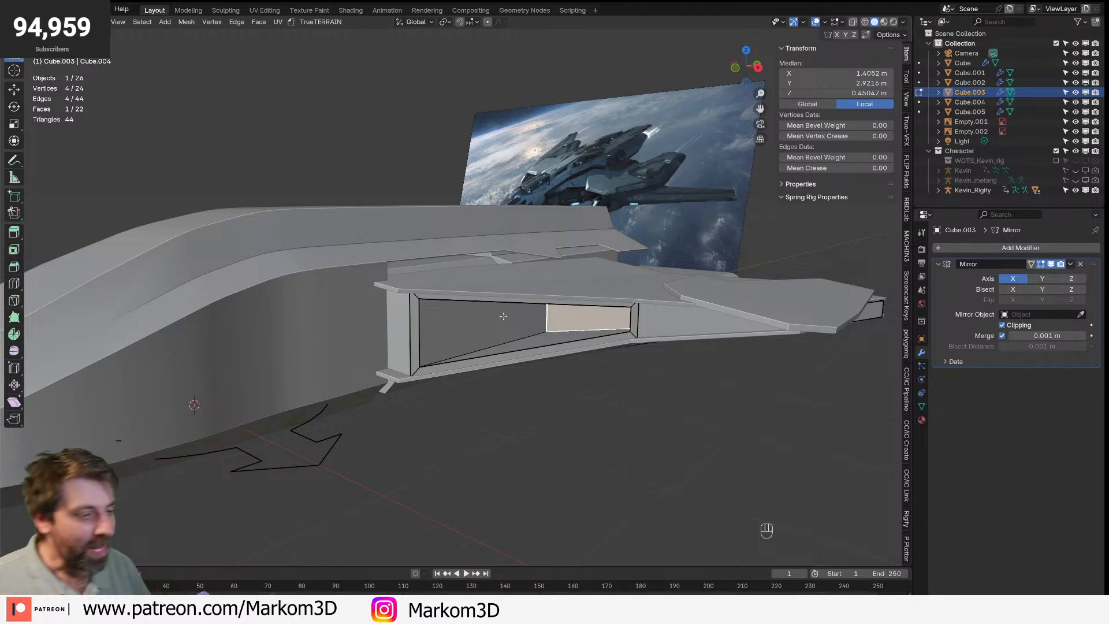
# - Bevel the four inner corner edges of the wing intake recess with several segments to round them
pyautogui.moveTo(513, 317); pyautogui.dragTo(490, 339, button='middle')
pyautogui.press('2')
pyautogui.moveTo(435, 417); pyautogui.dragTo(474, 361, button='middle')
pyautogui.click(473, 392)
pyautogui.keyDown('shift'); pyautogui.click(500, 253); pyautogui.keyUp('shift')
pyautogui.moveTo(500, 253); pyautogui.dragTo(525, 341, button='middle')
pyautogui.scroll(4, 512, 361)
pyautogui.scroll(-4, 510, 341)
pyautogui.scroll(2, 510, 340)
pyautogui.keyDown('shift'); pyautogui.click(463, 329); pyautogui.keyUp('shift')
pyautogui.moveTo(461, 361); pyautogui.dragTo(435, 386, button='middle')
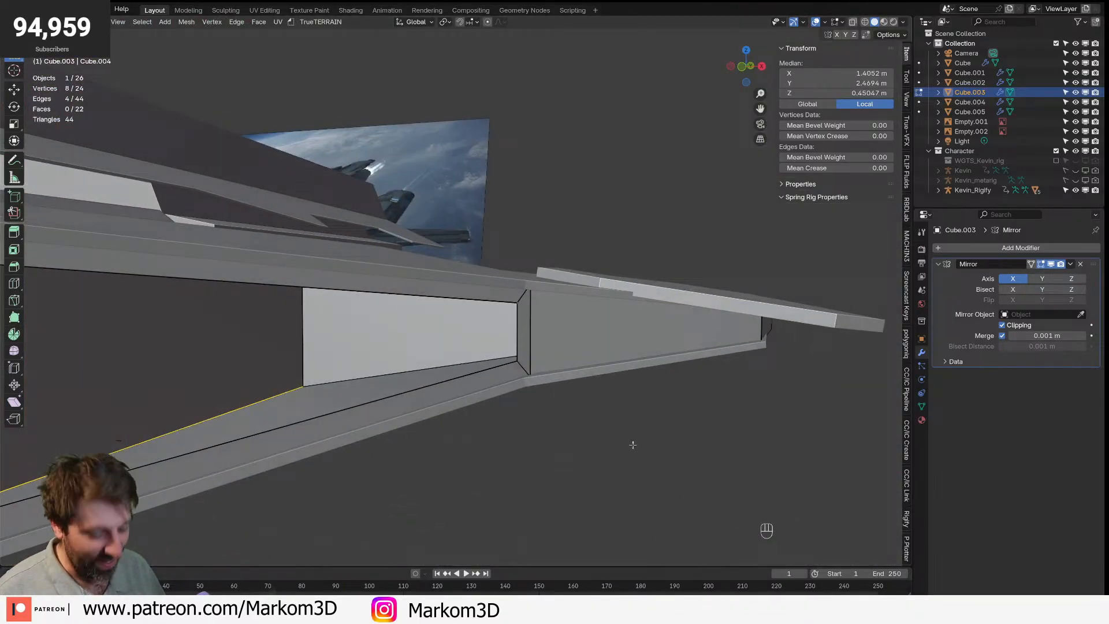
pyautogui.hotkey('ctrl', 'b')
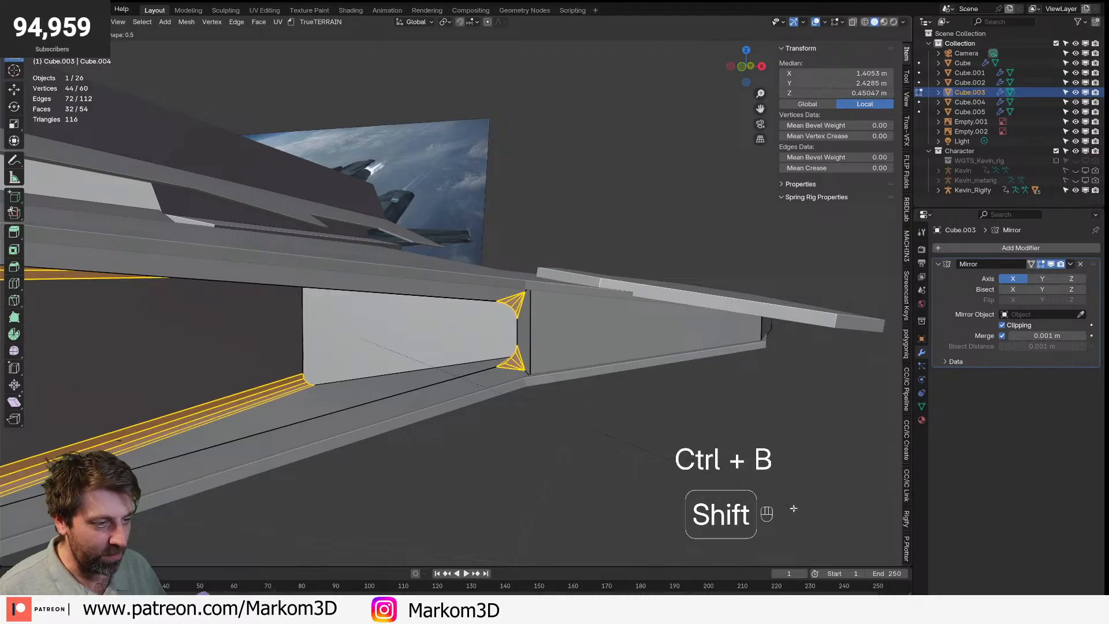
pyautogui.click(831, 528)
# - Apply Shade Auto Smooth to the wing core object and save the spaceship file
pyautogui.scroll(-4, 462, 374)
pyautogui.press('Tab')
pyautogui.moveTo(463, 374); pyautogui.dragTo(390, 346, button='middle')
pyautogui.rightClick(342, 338)
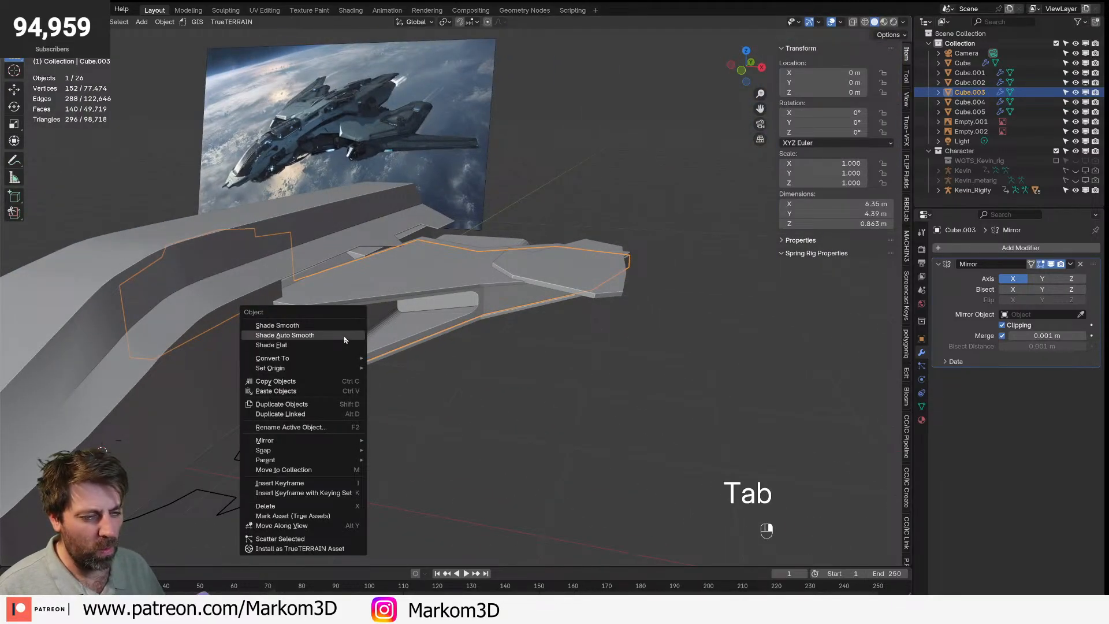
pyautogui.click(345, 340)
pyautogui.click(458, 397)
pyautogui.moveTo(458, 397); pyautogui.dragTo(430, 342, button='middle')
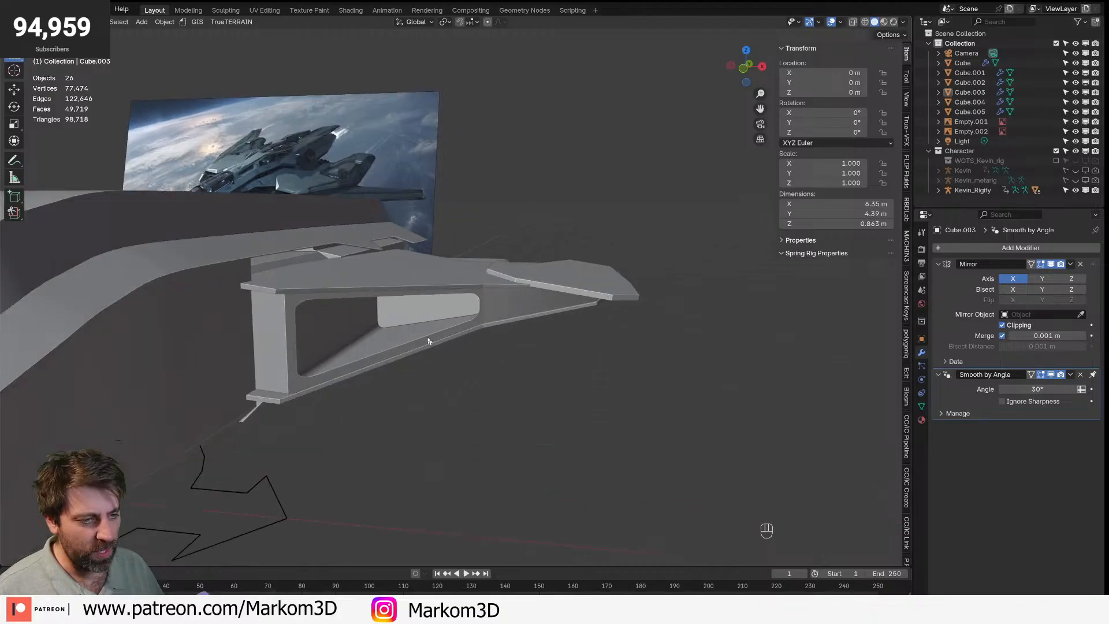
pyautogui.scroll(2, 382, 322)
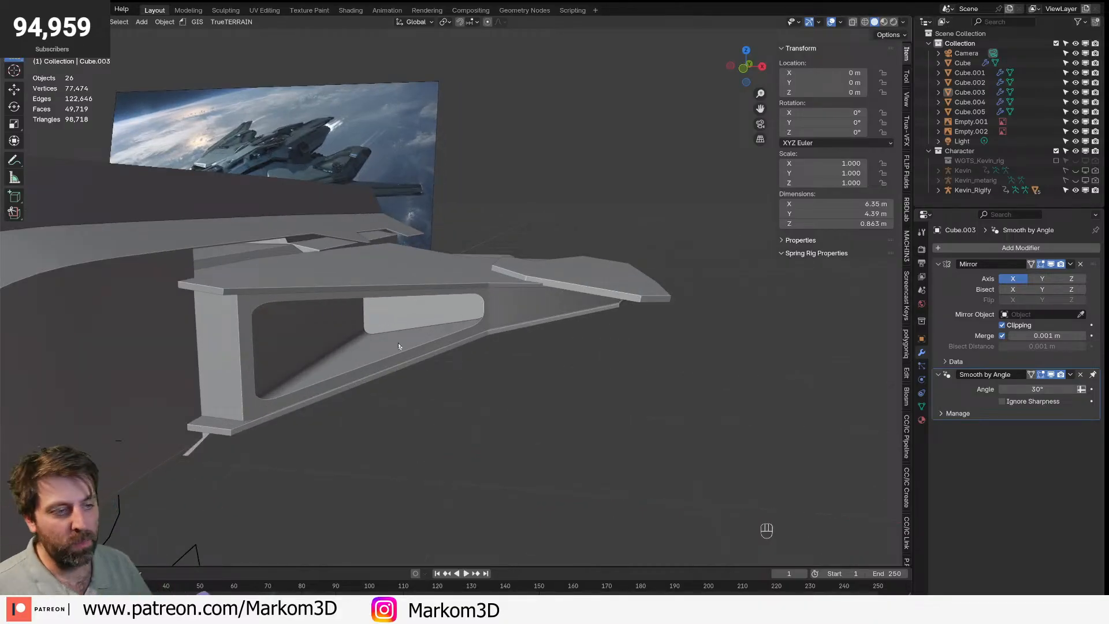
pyautogui.hotkey('ctrl', 's')
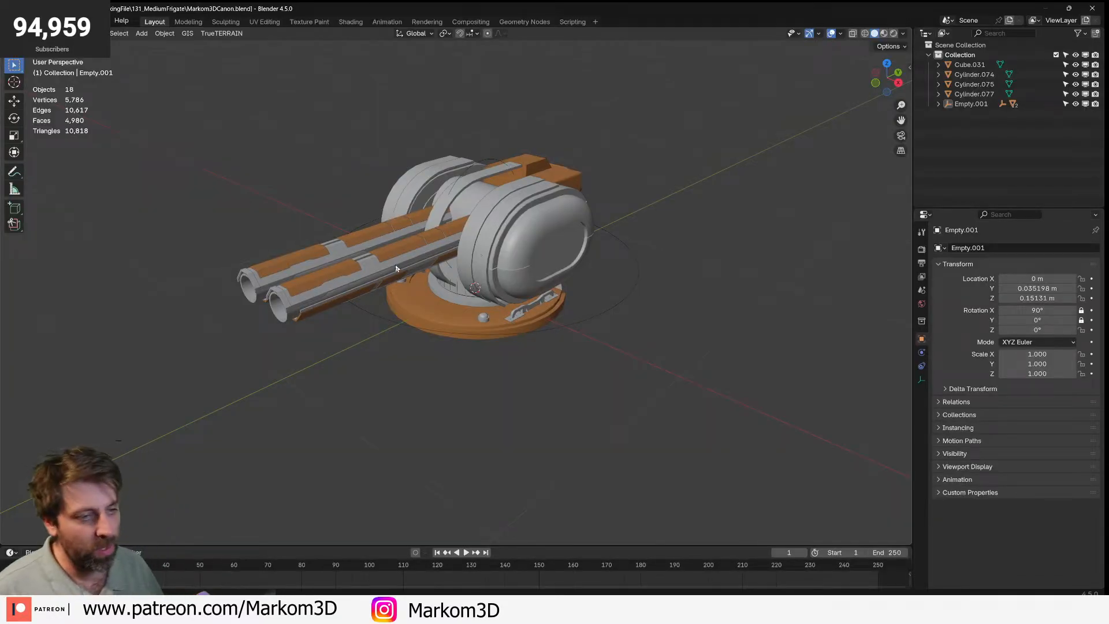
# - Delete both parent empties of the turret in the Markom3DCanon.blend file
pyautogui.click(397, 266)
pyautogui.scroll(2, 404, 266)
pyautogui.moveTo(404, 266)
pyautogui.mouseDown(button='middle')
pyautogui.moveTo(469, 260)
pyautogui.moveTo(414, 249)
pyautogui.mouseUp(button='middle')
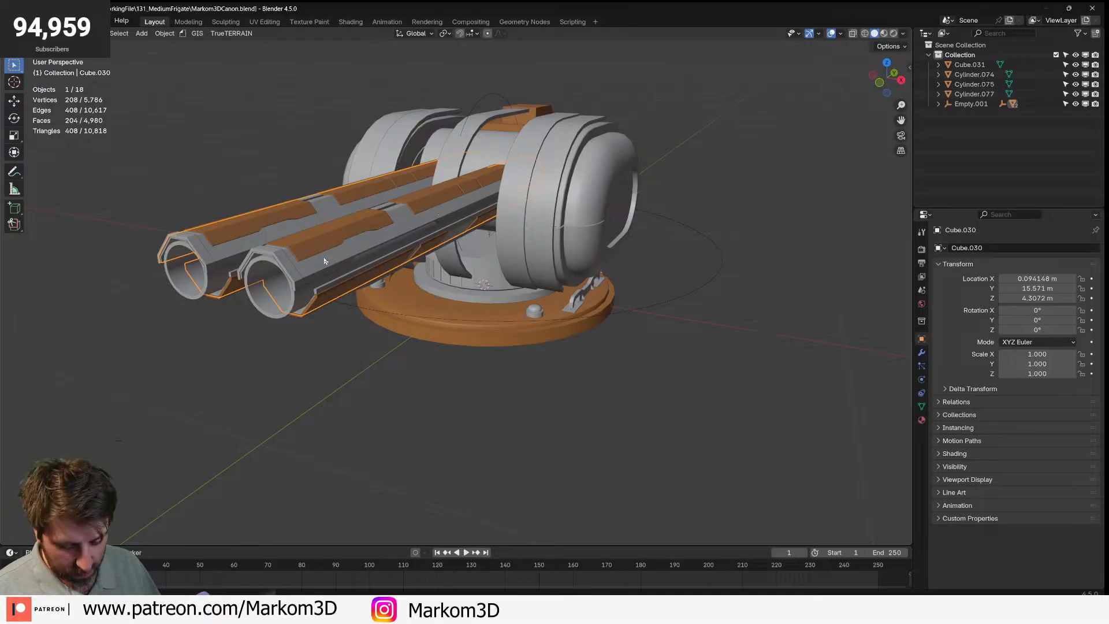
pyautogui.click(670, 305)
pyautogui.press('Delete')
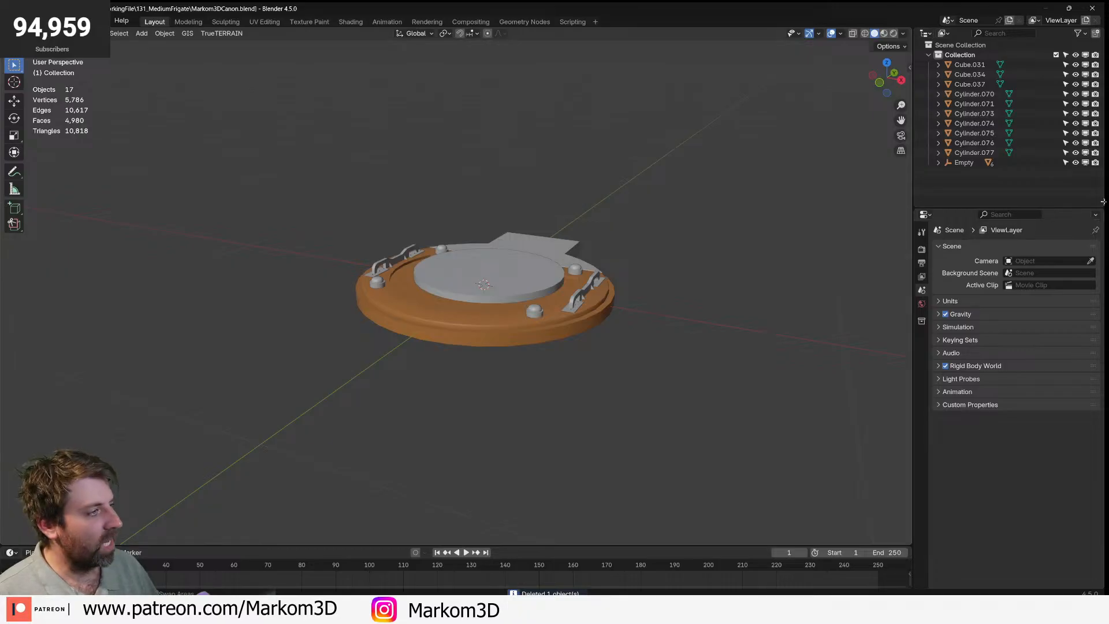
pyautogui.click(963, 163)
pyautogui.press('Delete')
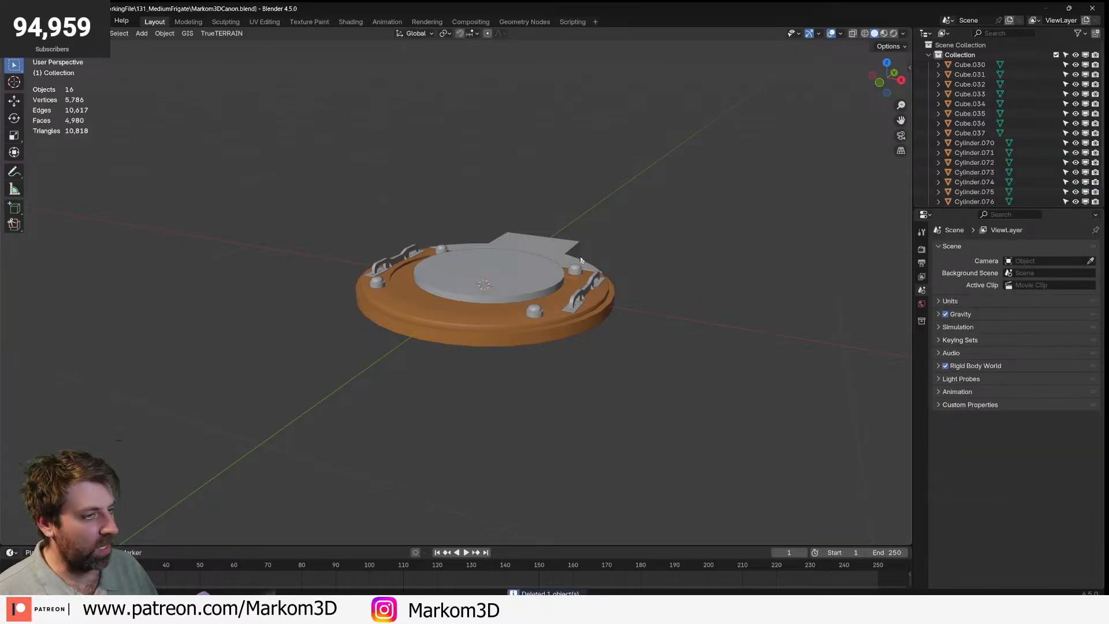
# - Select all the displaced upper turret and barrel parts and move them along Y to about -0.08 m, over the base
pyautogui.scroll(-2, 582, 260)
pyautogui.press('a')
pyautogui.press('KP_Decimal')
pyautogui.scroll(3, 582, 260)
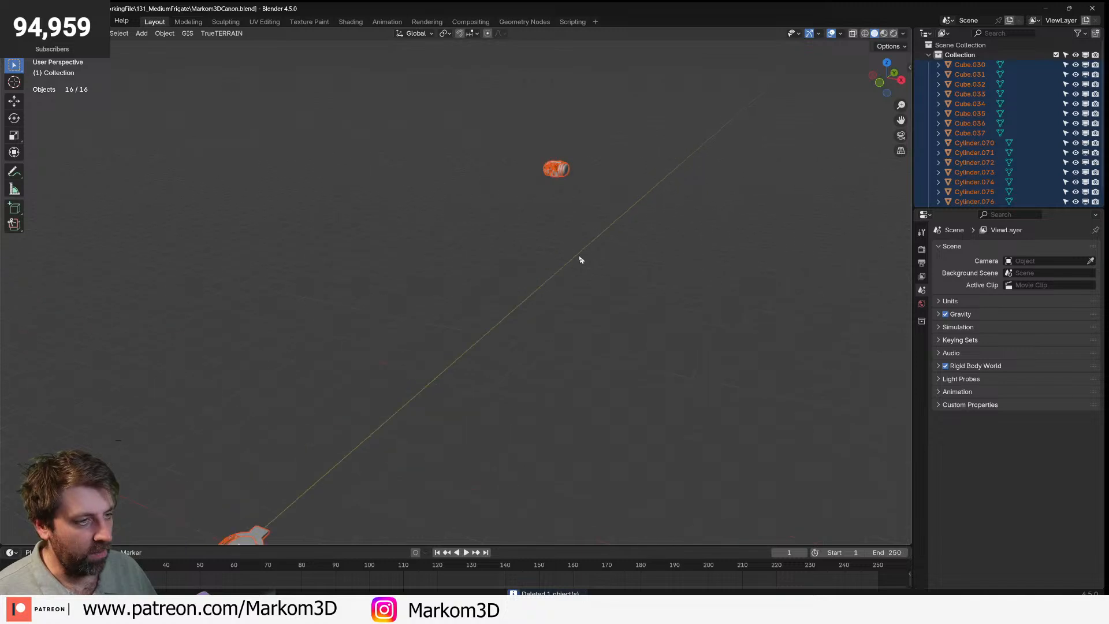
pyautogui.click(557, 169)
pyautogui.press('KP_Decimal')
pyautogui.scroll(-3, 555, 293)
pyautogui.moveTo(554, 293); pyautogui.dragTo(444, 327, button='middle')
pyautogui.scroll(-10, 439, 325)
pyautogui.moveTo(430, 310); pyautogui.dragTo(531, 270)
pyautogui.rightClick(527, 271)
pyautogui.press('KP_7')
pyautogui.scroll(-8, 527, 416)
pyautogui.keyDown('shift'); pyautogui.moveTo(527, 416); pyautogui.dragTo(500, 123, button='middle'); pyautogui.keyUp('shift')
pyautogui.scroll(-2, 499, 158)
pyautogui.press('g')
pyautogui.press('y')
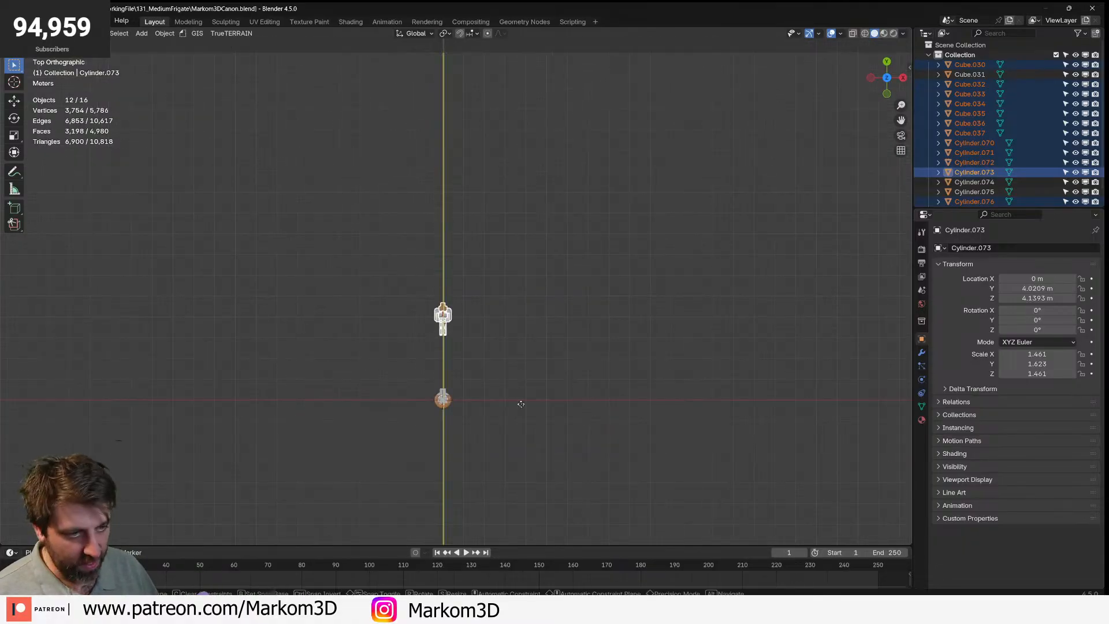
pyautogui.click(537, 490)
# - Lower the upper turret parts along Z to about 0.256 m so they sit at the base
pyautogui.press('KP_Decimal')
pyautogui.moveTo(541, 479); pyautogui.dragTo(497, 358, button='middle')
pyautogui.press('s')
pyautogui.press('Escape')
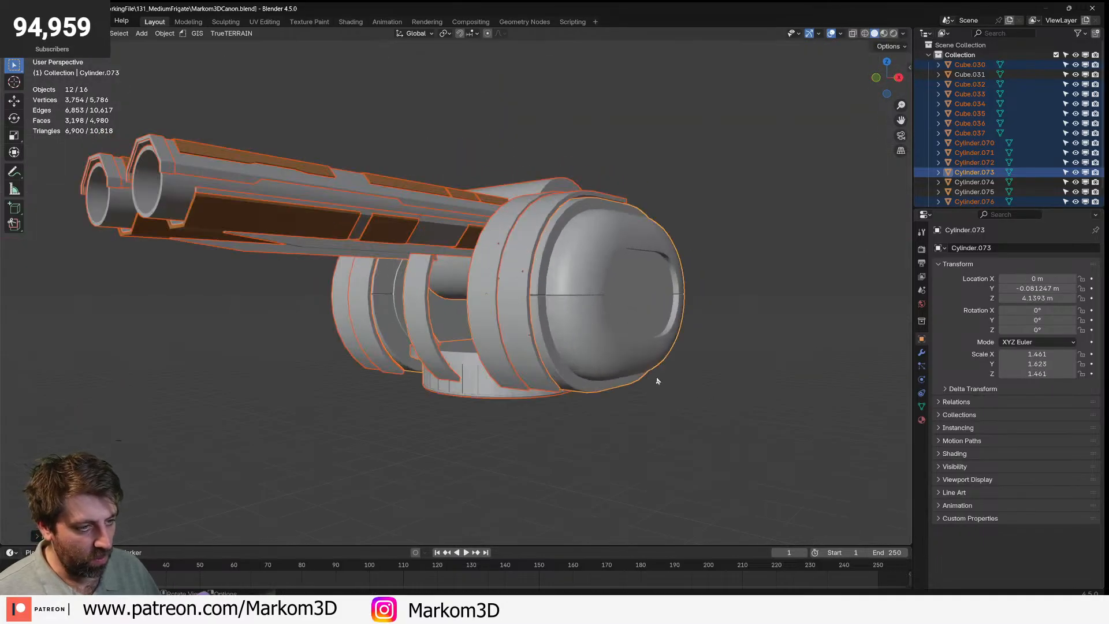
pyautogui.moveTo(704, 355); pyautogui.dragTo(722, 332, button='middle')
pyautogui.scroll(-12, 623, 471)
pyautogui.press('g')
pyautogui.press('z')
pyautogui.click(574, 221)
# - Scale the upper turret parts down by about a third and adjust their height along Z above the base
pyautogui.scroll(10, 525, 335)
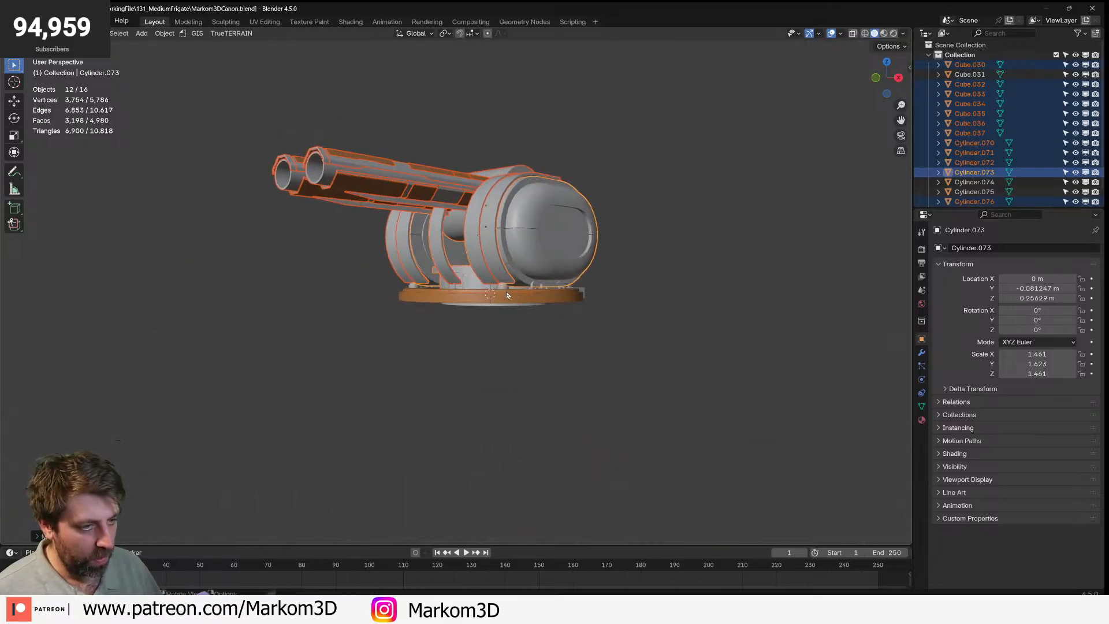
pyautogui.press('s')
pyautogui.click(661, 277)
pyautogui.moveTo(661, 278); pyautogui.dragTo(597, 322, button='middle')
pyautogui.press('g')
pyautogui.press('z')
pyautogui.click(686, 333)
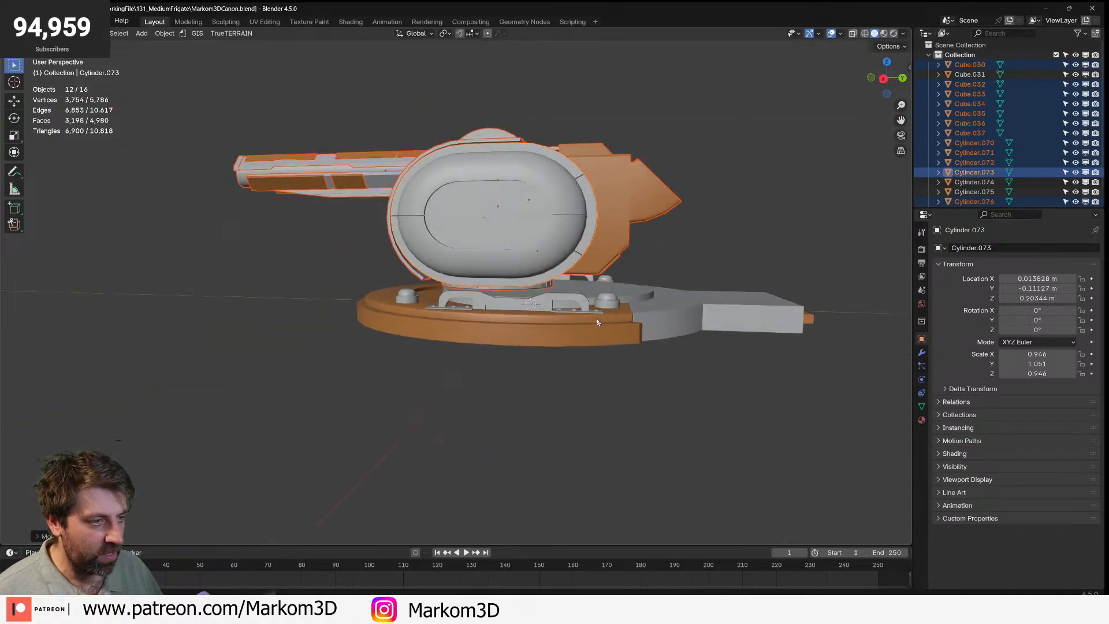
# - Move the upper turret parts in the side view to about Y -0.036 m and Z 0.193 m, centred on the base
pyautogui.press('KP_3')
pyautogui.press('g')
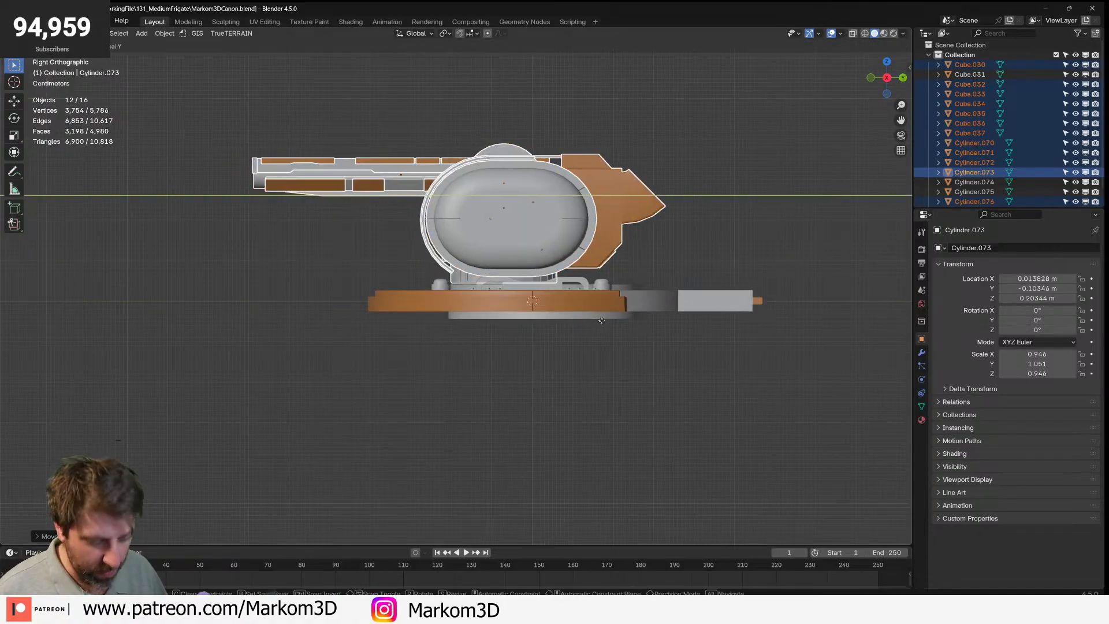
pyautogui.click(633, 364)
pyautogui.moveTo(369, 233); pyautogui.dragTo(487, 186, button='middle')
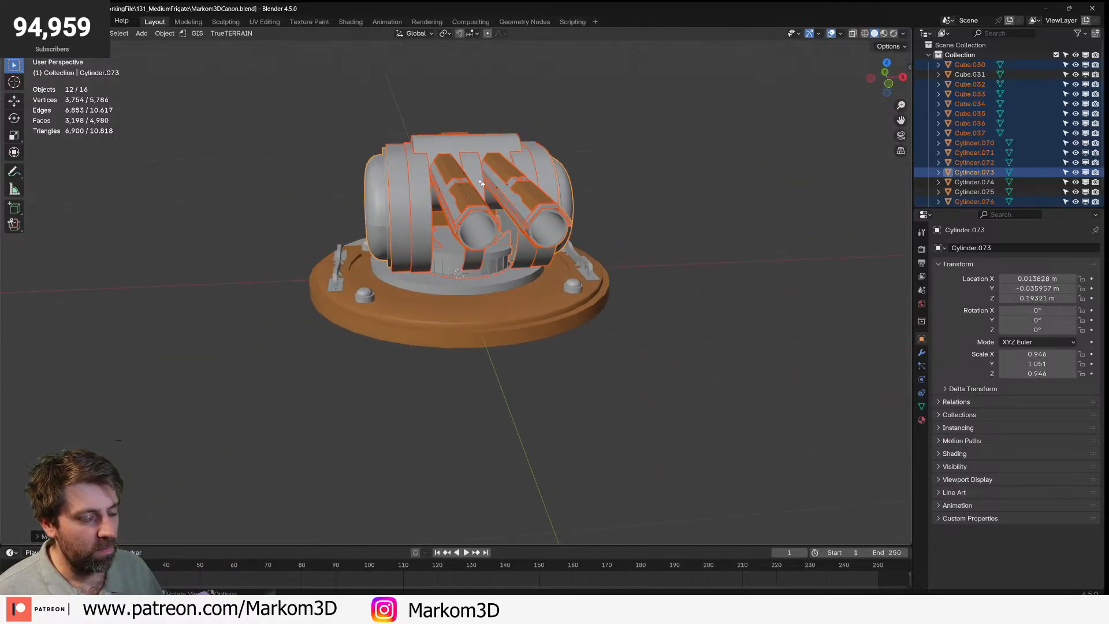
# - Select four parts of the twin gun barrels, using cancelled test moves to check which pieces belong together
pyautogui.click(471, 245)
pyautogui.keyDown('shift'); pyautogui.click(470, 245); pyautogui.keyUp('shift')
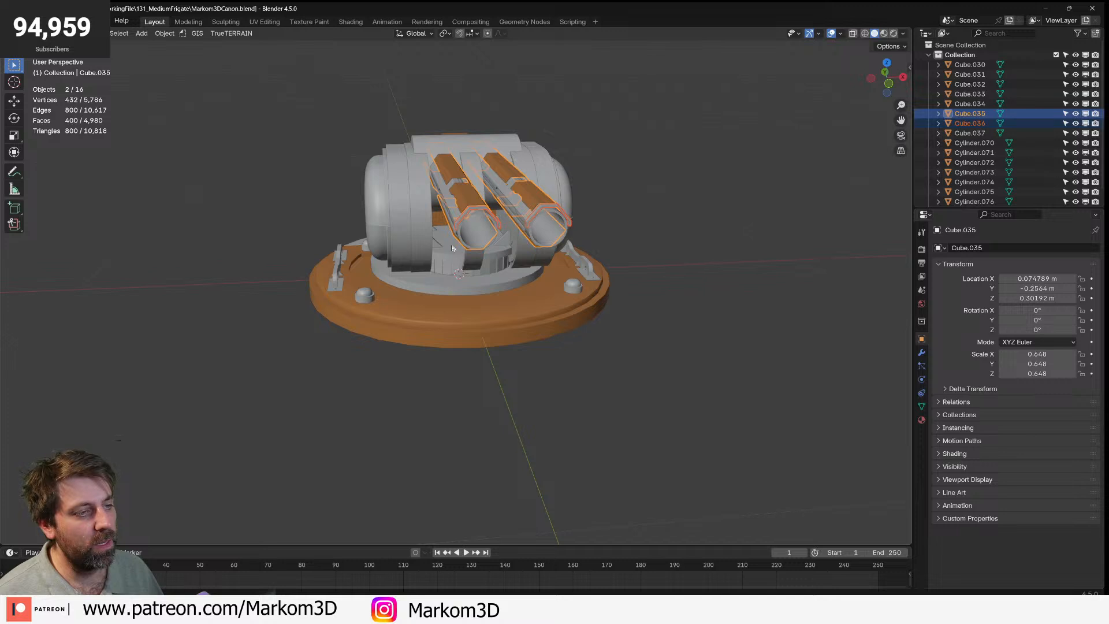
pyautogui.keyDown('shift'); pyautogui.click(477, 244); pyautogui.keyUp('shift')
pyautogui.moveTo(477, 243); pyautogui.dragTo(480, 261, button='middle')
pyautogui.press('g')
pyautogui.rightClick(407, 210)
pyautogui.keyDown('shift'); pyautogui.click(501, 246); pyautogui.keyUp('shift')
pyautogui.press('g')
pyautogui.rightClick(495, 227)
pyautogui.moveTo(494, 236); pyautogui.dragTo(480, 223, button='middle')
pyautogui.scroll(3, 481, 223)
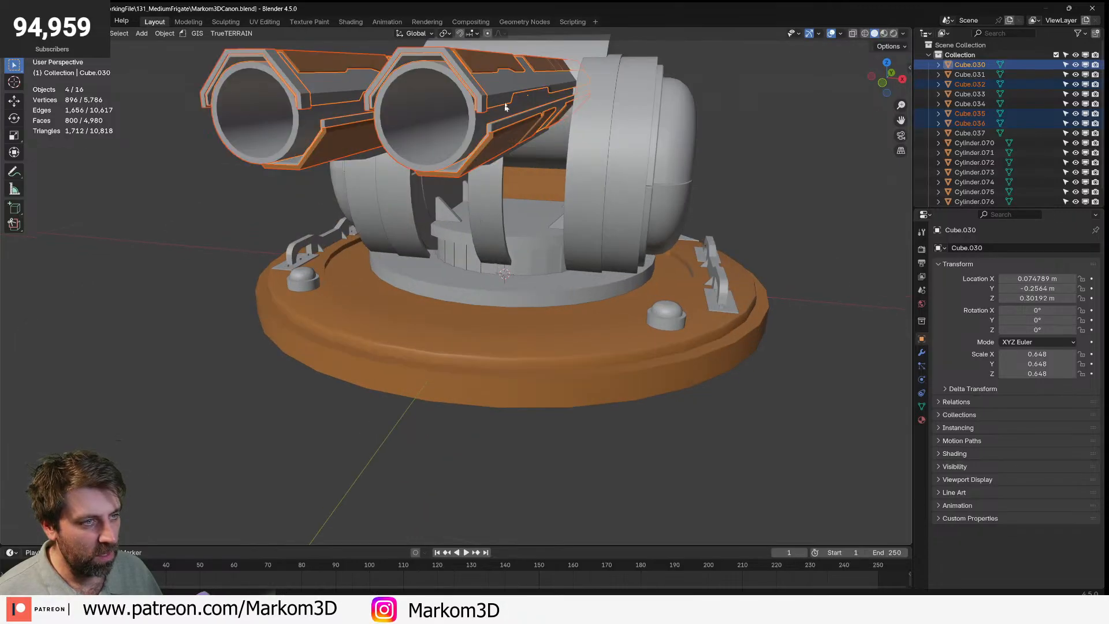
# - Add the remaining barrel piece to the selection and copy all five barrel parts to the clipboard
pyautogui.press('g')
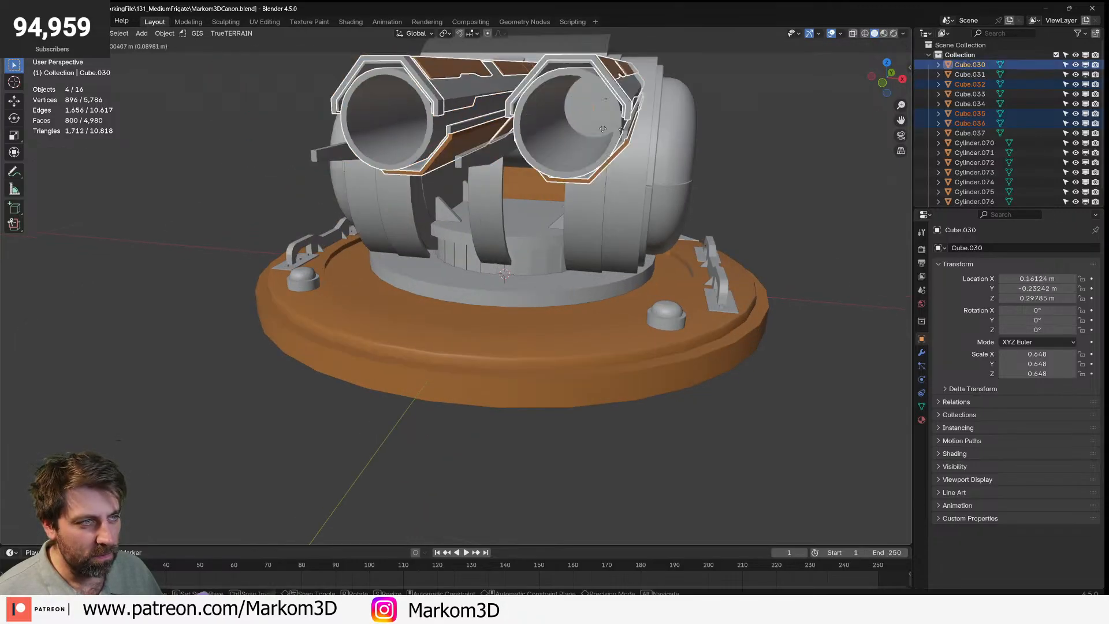
pyautogui.rightClick(779, 143)
pyautogui.moveTo(538, 158); pyautogui.dragTo(510, 136, button='middle')
pyautogui.keyDown('shift'); pyautogui.click(523, 134); pyautogui.keyUp('shift')
pyautogui.press('g')
pyautogui.rightClick(479, 201)
pyautogui.scroll(-6, 477, 203)
pyautogui.moveTo(478, 204); pyautogui.dragTo(523, 237, button='middle')
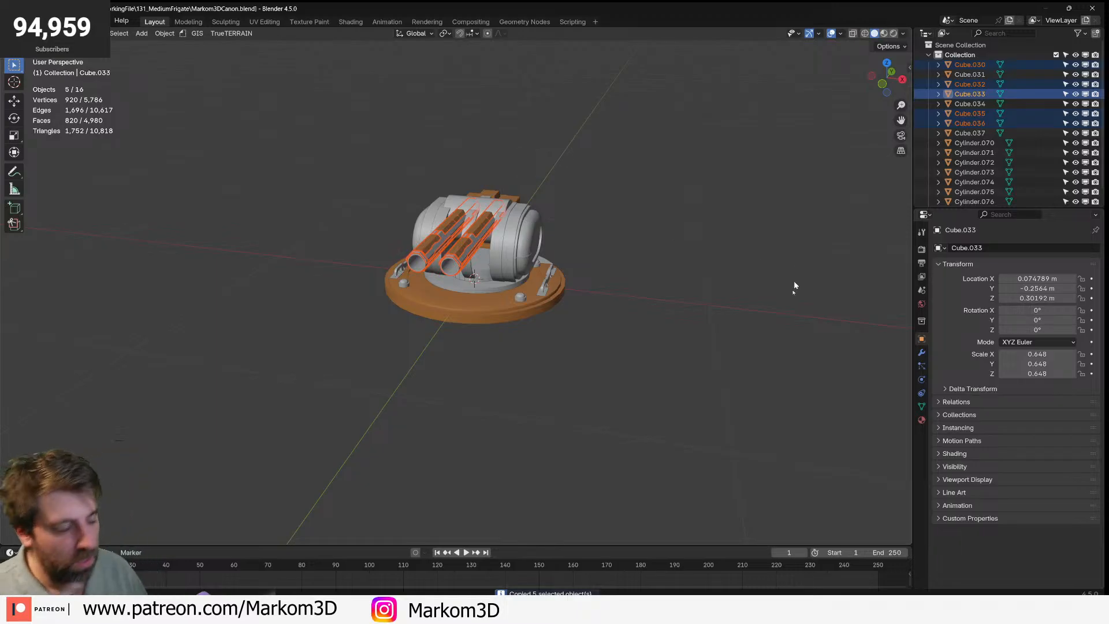
pyautogui.click(923, 354)
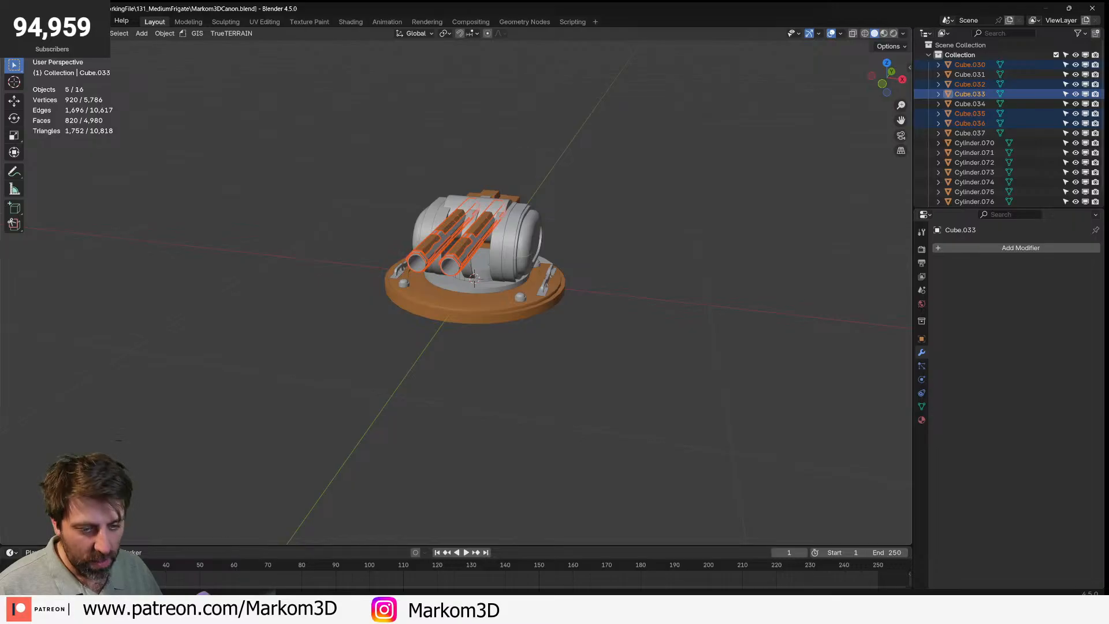
# - Switch to the spaceship's Blender window, paste the five barrel parts and place them beside the wing in the top view
pyautogui.moveTo(238, 610)
pyautogui.click(194, 563)
pyautogui.moveTo(452, 410); pyautogui.dragTo(444, 441, button='middle')
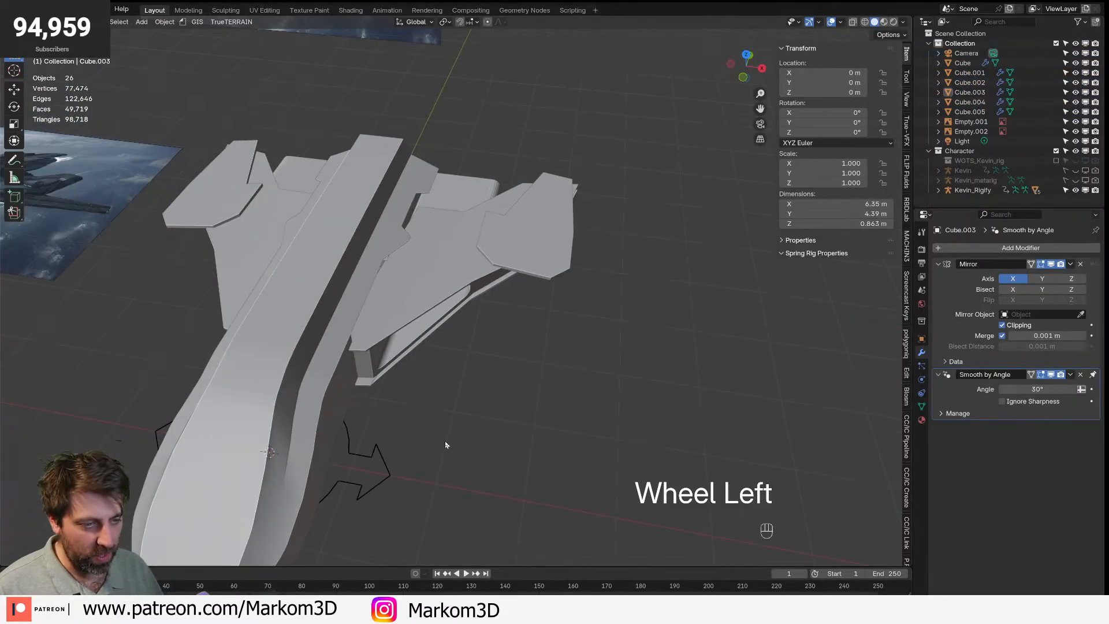
pyautogui.press('KP_7')
pyautogui.scroll(-5, 445, 441)
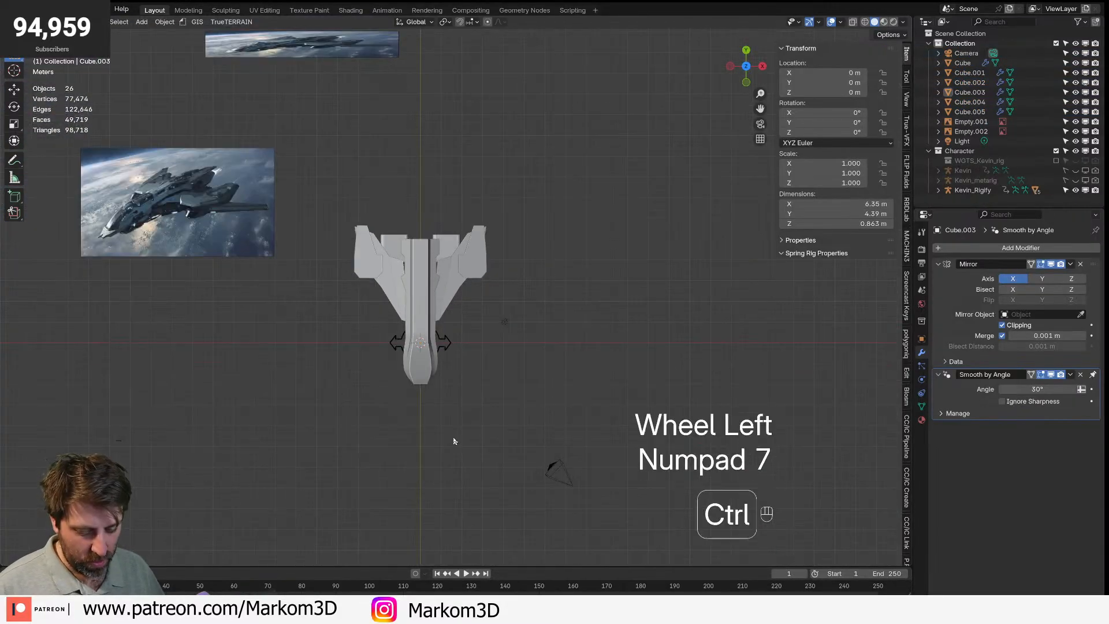
pyautogui.hotkey('ctrl', 'v')
pyautogui.press('g')
pyautogui.scroll(10, 507, 397)
pyautogui.moveTo(507, 396); pyautogui.dragTo(405, 215, button='middle')
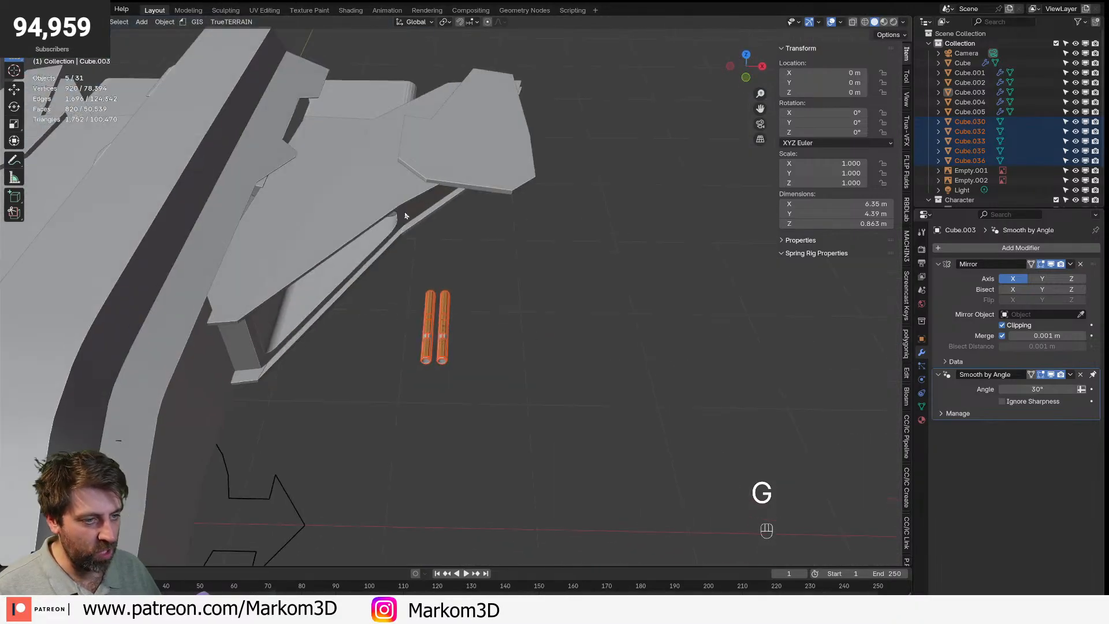
# - Move the barrels onto the wing's leading edge at about X 1.52 m, Y 2.0 m and display the scene in wireframe
pyautogui.press('KP_4')
pyautogui.press('KP_7')
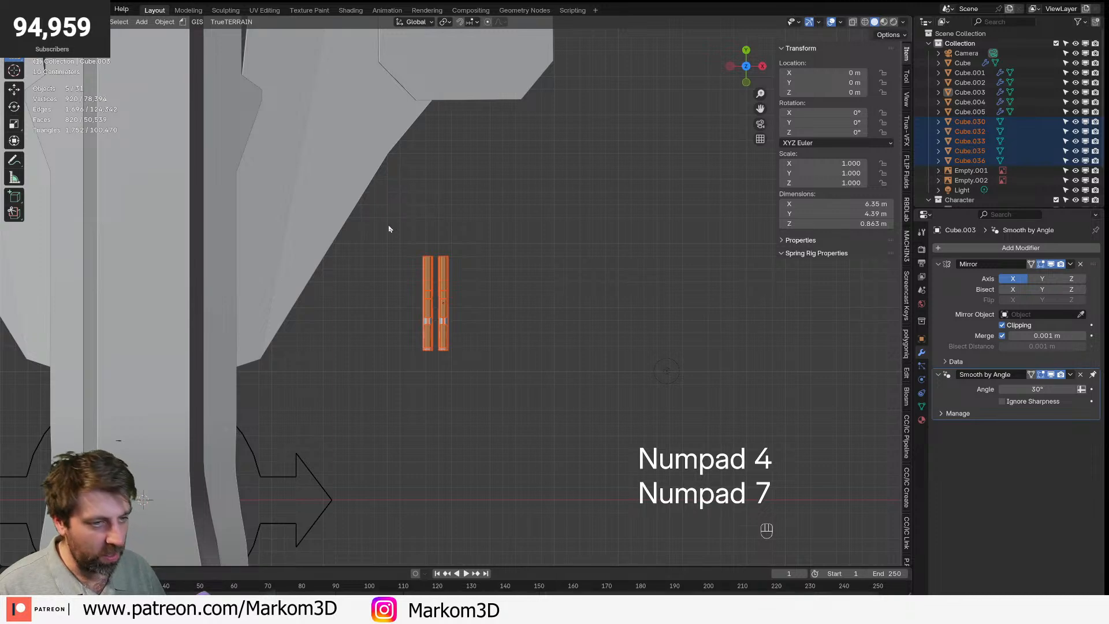
pyautogui.press('g')
pyautogui.press('z')
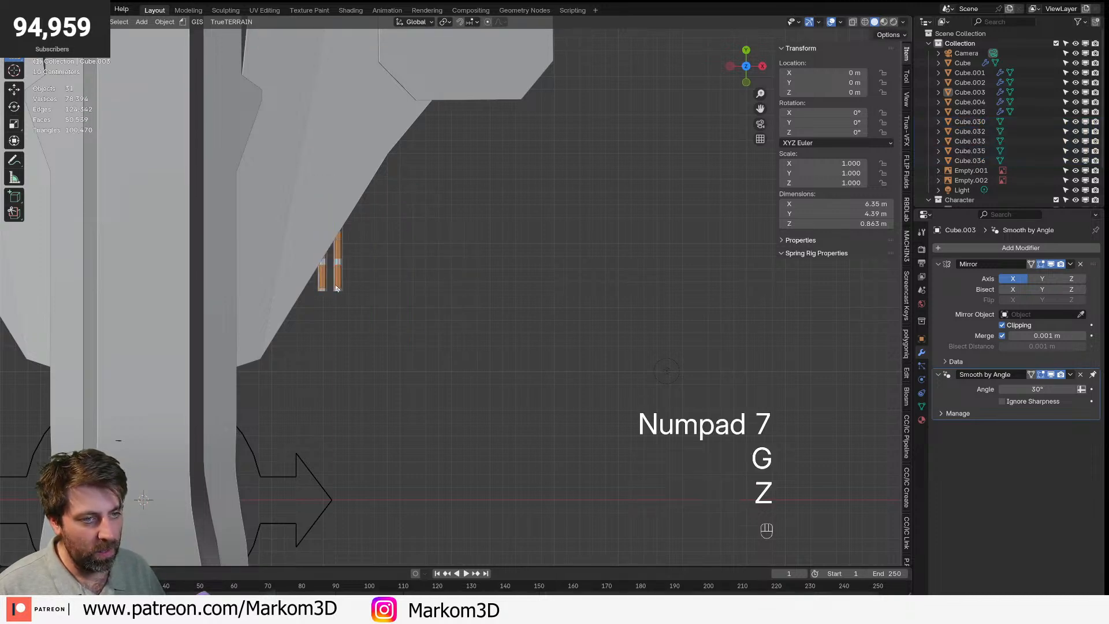
pyautogui.click(337, 288)
pyautogui.scroll(2, 344, 292)
pyautogui.press('z')
pyautogui.click(312, 291)
pyautogui.keyDown('shift'); pyautogui.moveTo(319, 254); pyautogui.dragTo(363, 273, button='middle'); pyautogui.keyUp('shift')
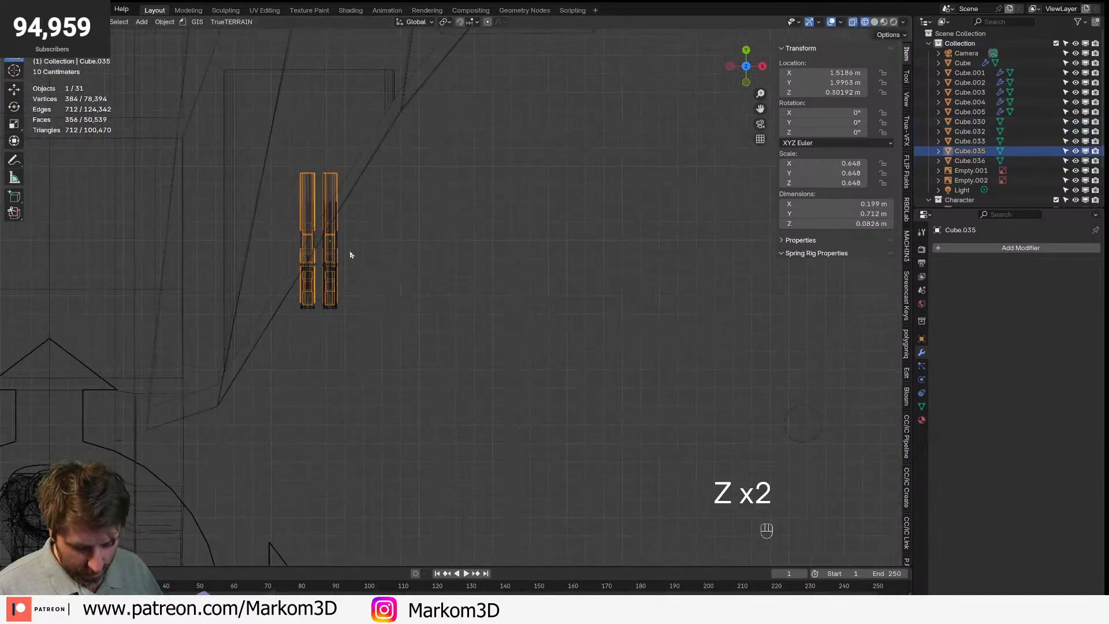
# - Scale the barrels to about 1.155 and move them into the wing intake at about X 1.77 m, Y 2.56 m, Z 0.46 m
pyautogui.click(337, 239)
pyautogui.press('s')
pyautogui.press('g')
pyautogui.click(464, 206)
pyautogui.keyDown('shift'); pyautogui.moveTo(463, 206); pyautogui.dragTo(422, 308, button='middle'); pyautogui.keyUp('shift')
pyautogui.press('g')
pyautogui.click(426, 426)
pyautogui.press('z')
pyautogui.click(405, 363)
pyautogui.press('g')
pyautogui.press('z')
pyautogui.click(412, 281)
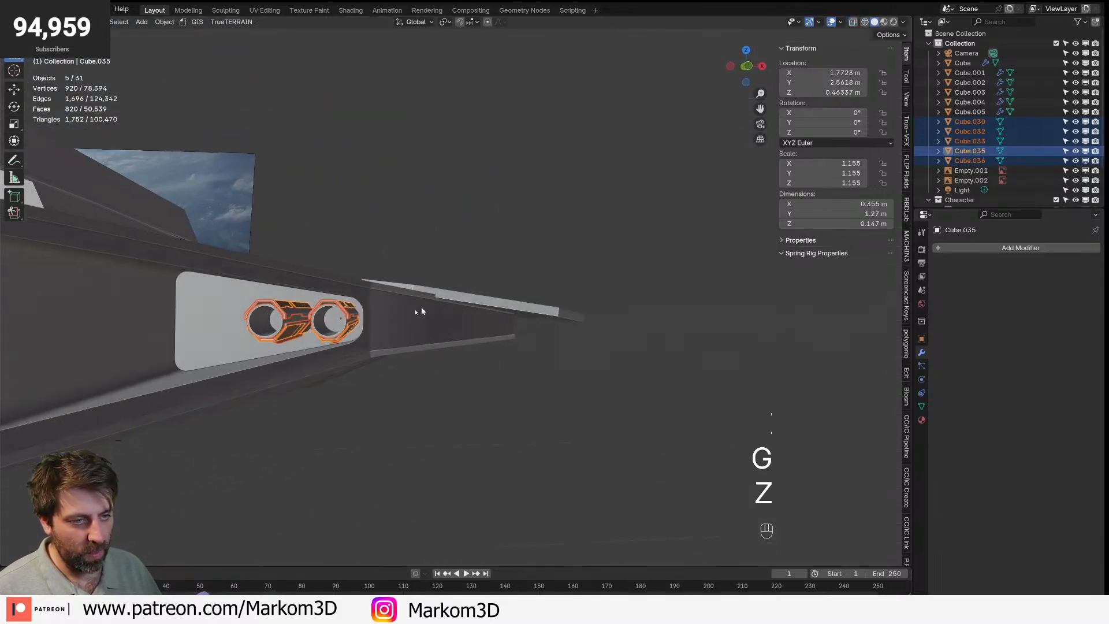
# - Rotate the barrels 90° in the front view and move them to the inner side of the wing intake, stacked vertically
pyautogui.press('KP_Decimal')
pyautogui.press('KP_2')
pyautogui.press('KP_1')
pyautogui.scroll(-5, 428, 421)
pyautogui.moveTo(428, 421); pyautogui.dragTo(455, 362, button='middle')
pyautogui.press('KP_3')
pyautogui.press('KP_1')
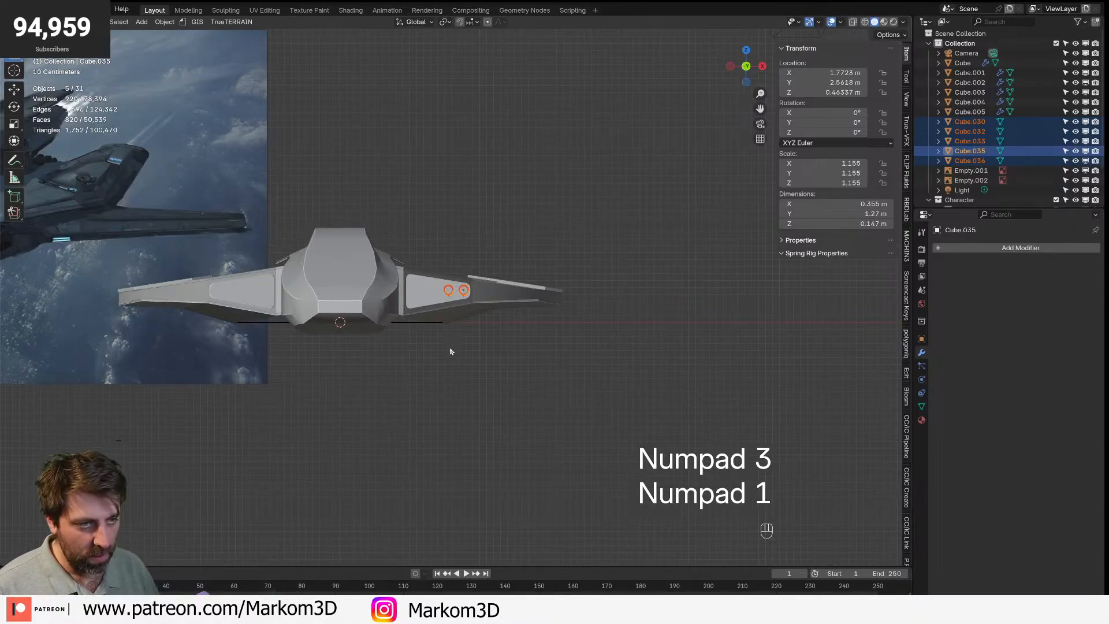
pyautogui.press('r')
pyautogui.press('KP_9')
pyautogui.press('KP_0')
pyautogui.press('KP_Enter')
pyautogui.press('g')
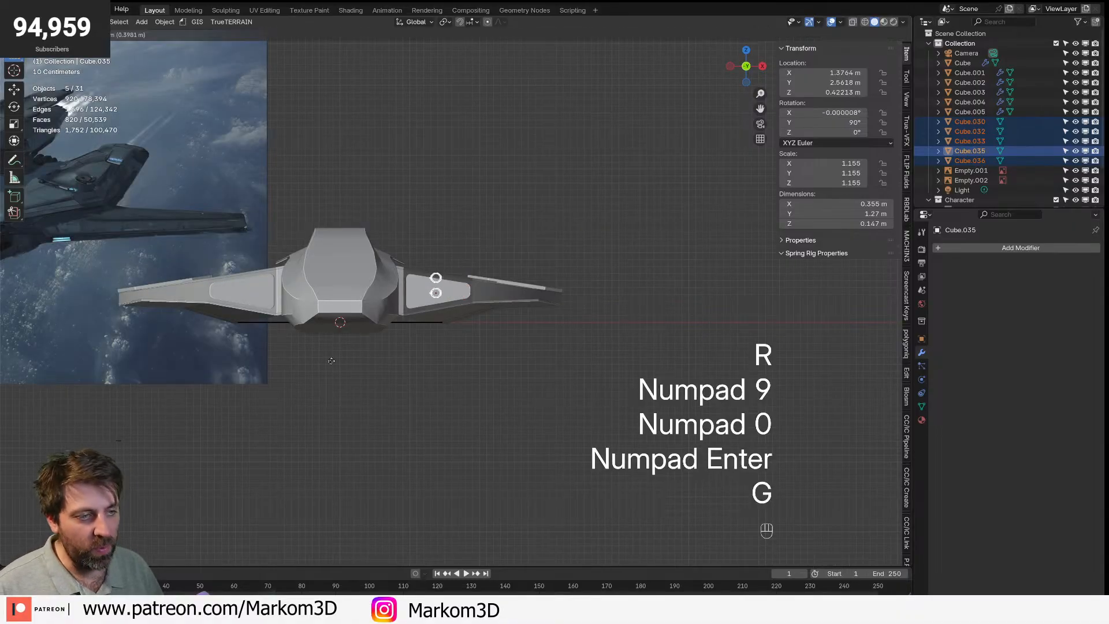
pyautogui.click(308, 365)
pyautogui.moveTo(310, 366); pyautogui.dragTo(415, 310, button='middle')
# - Move the stacked barrels forward along Y to about 0.90 m and check their position beside the hull
pyautogui.press('g')
pyautogui.press('y')
pyautogui.click(347, 336)
pyautogui.moveTo(347, 335); pyautogui.dragTo(371, 345, button='middle')
pyautogui.hscroll(-12, 371, 345)
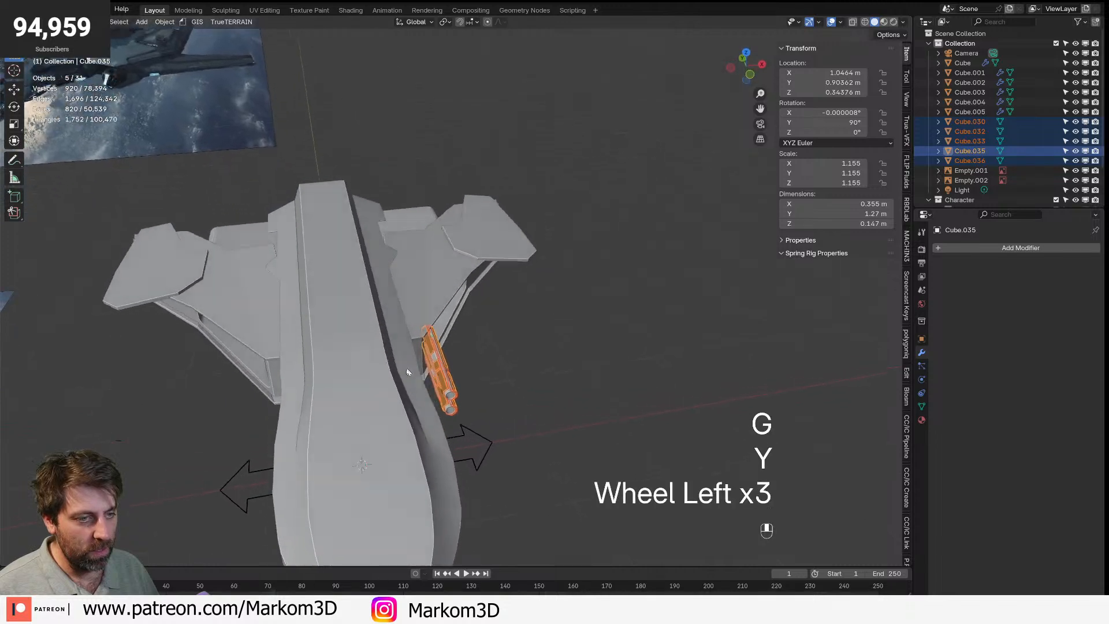
pyautogui.press('KP_4')
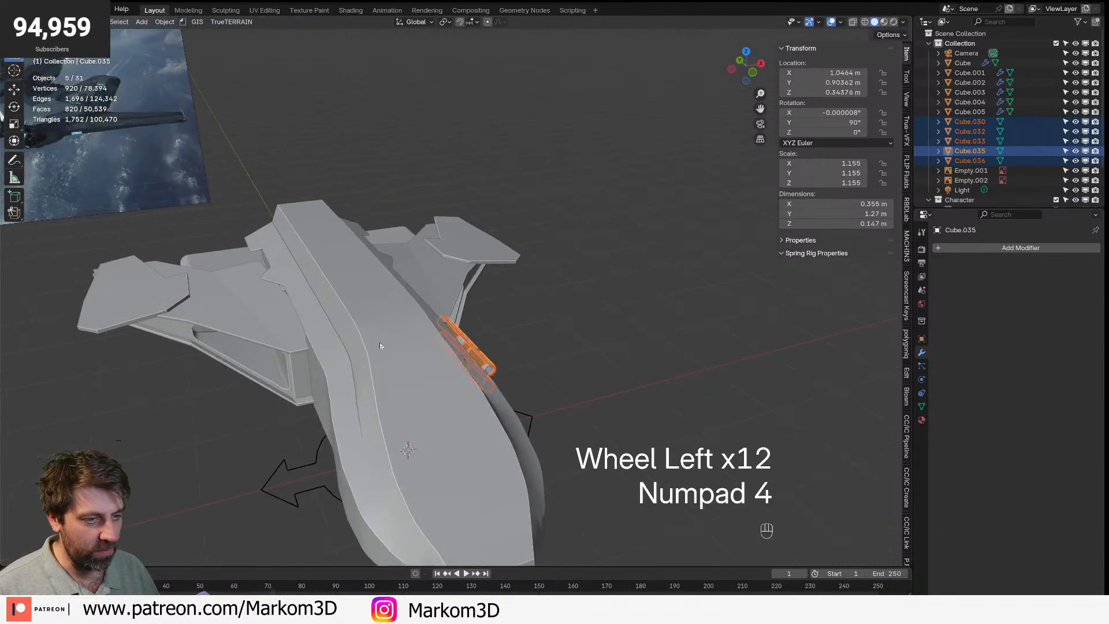
pyautogui.press('KP_4')
pyautogui.press('KP_Decimal')
# - Rotate the barrels by -90° in the front view so they lie side by side
pyautogui.press('KP_1')
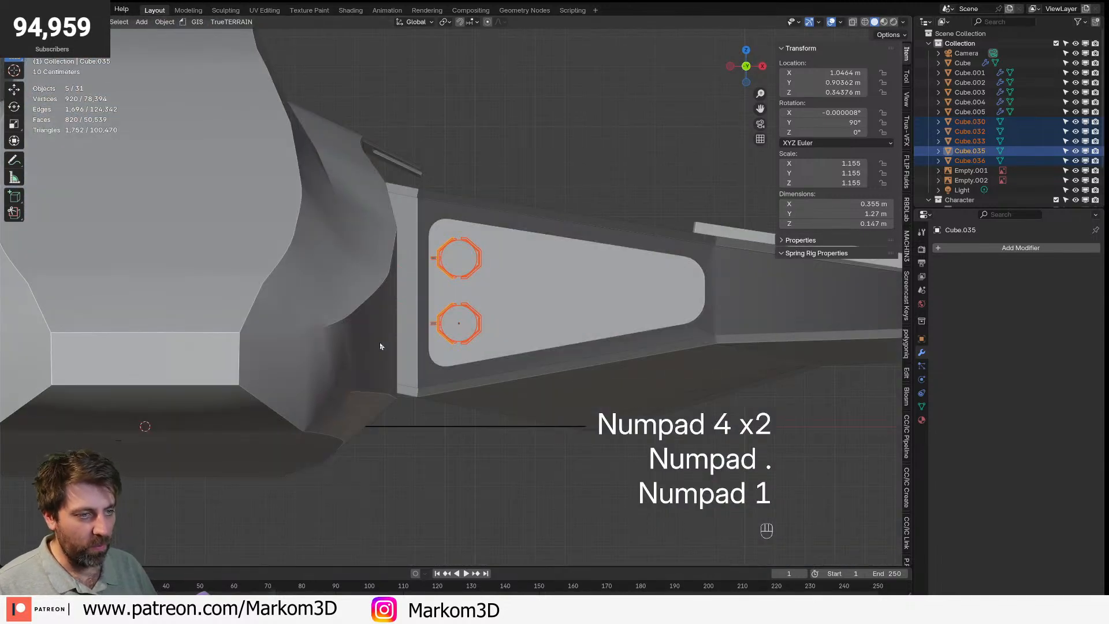
pyautogui.press('r')
pyautogui.press('KP_9')
pyautogui.press('KP_0')
pyautogui.press('KP_Subtract')
pyautogui.press('KP_Enter')
# - Scale the barrels to about 1.594 and position them at about X 1.76 m, Z 0.46 m within the intake outline
pyautogui.press('g')
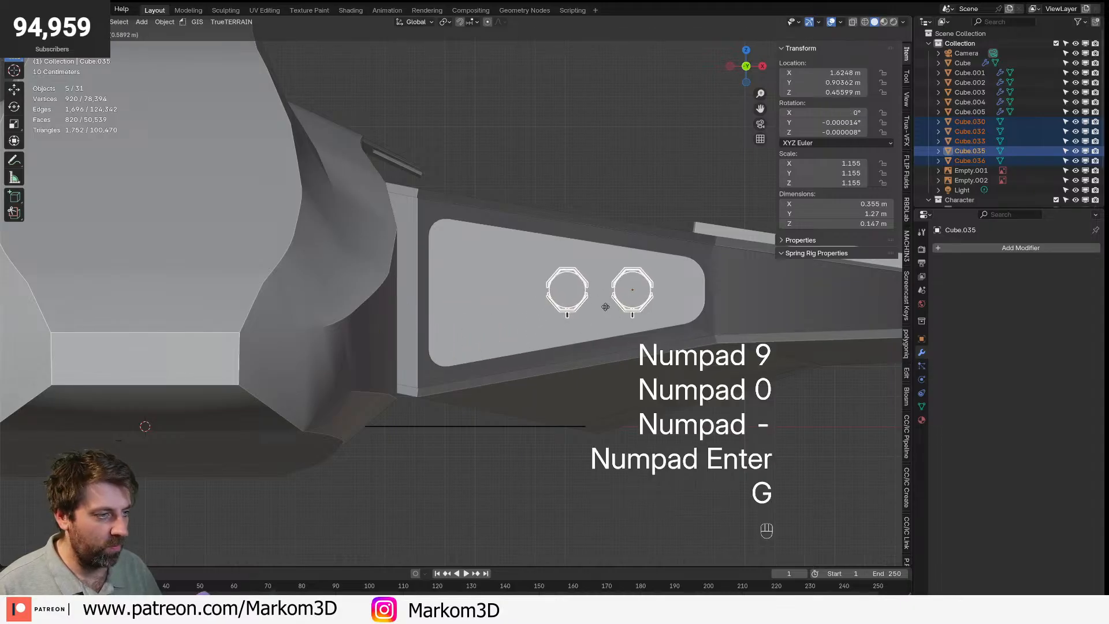
pyautogui.press('s')
pyautogui.press('g')
pyautogui.press('s')
pyautogui.click(668, 353)
pyautogui.press('g')
pyautogui.click(676, 352)
pyautogui.moveTo(667, 356); pyautogui.dragTo(574, 422, button='middle')
pyautogui.scroll(-3, 495, 463)
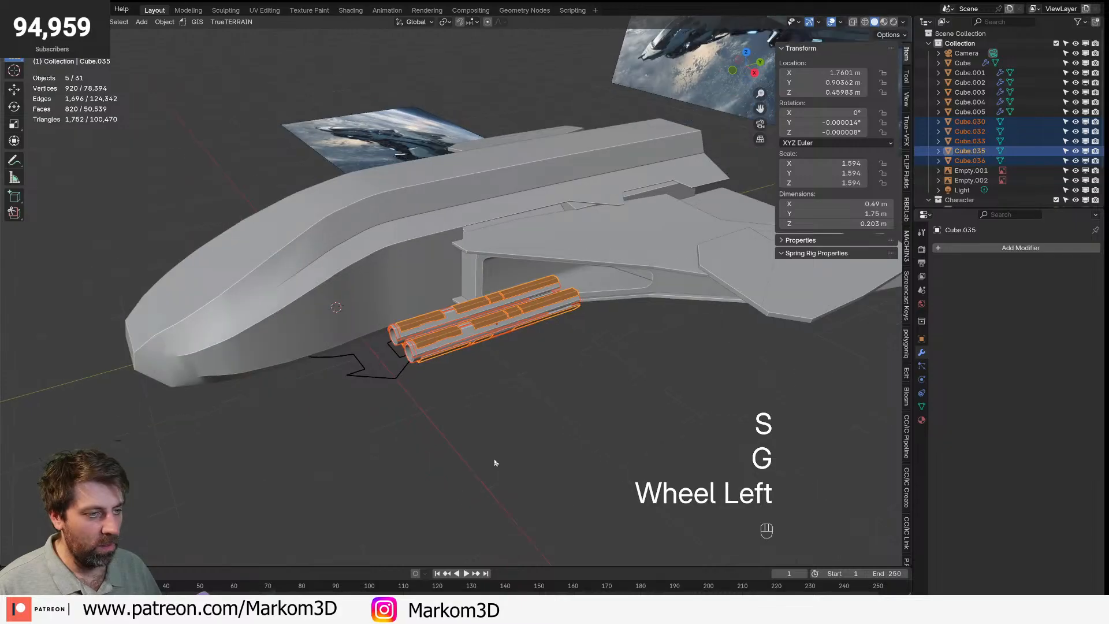
# - Move the barrels back along Y to about 2.40 m inside the wing intake and deselect everything
pyautogui.press('g')
pyautogui.press('y')
pyautogui.click(607, 434)
pyautogui.click(589, 443)
pyautogui.moveTo(584, 438); pyautogui.dragTo(538, 289, button='middle')
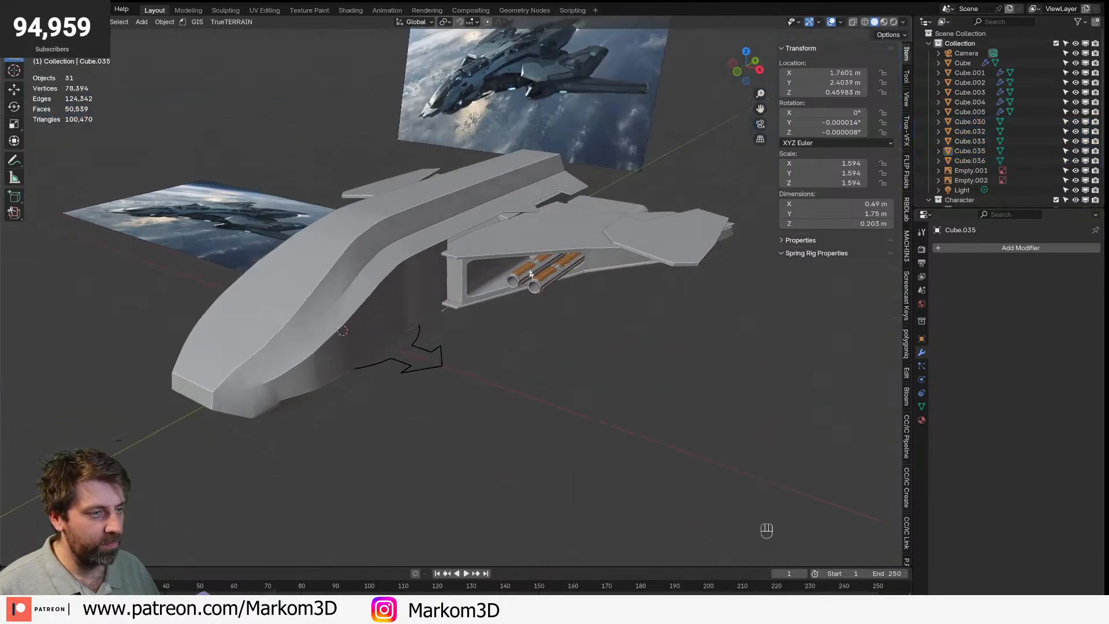
# - Inspect the barrels' fit in the wing intake and check the selected barrel part's material and modifiers
pyautogui.click(537, 288)
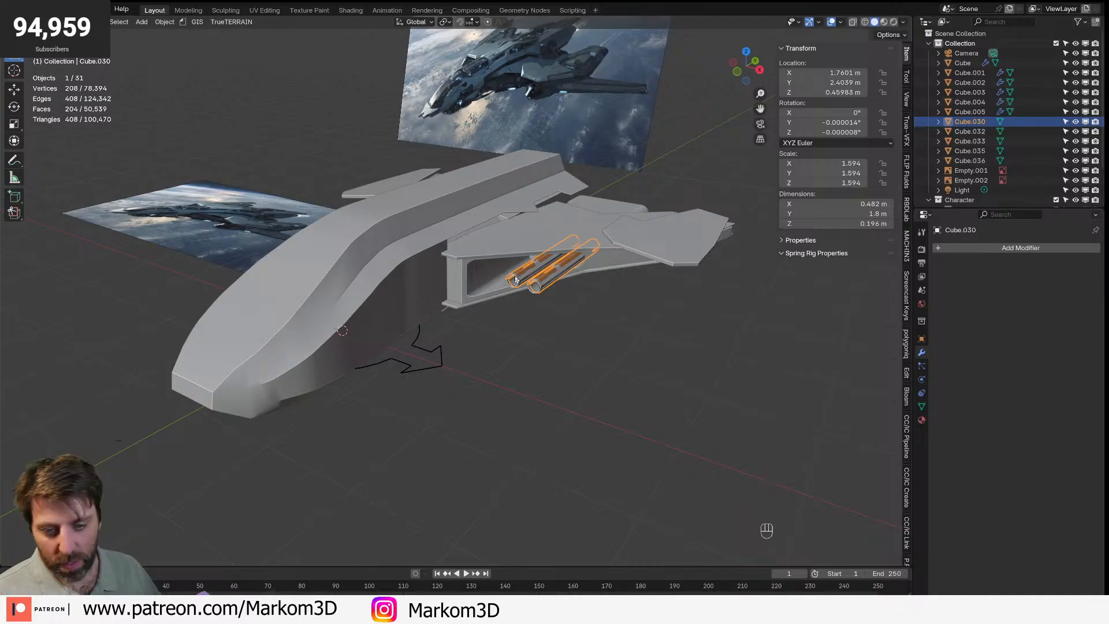
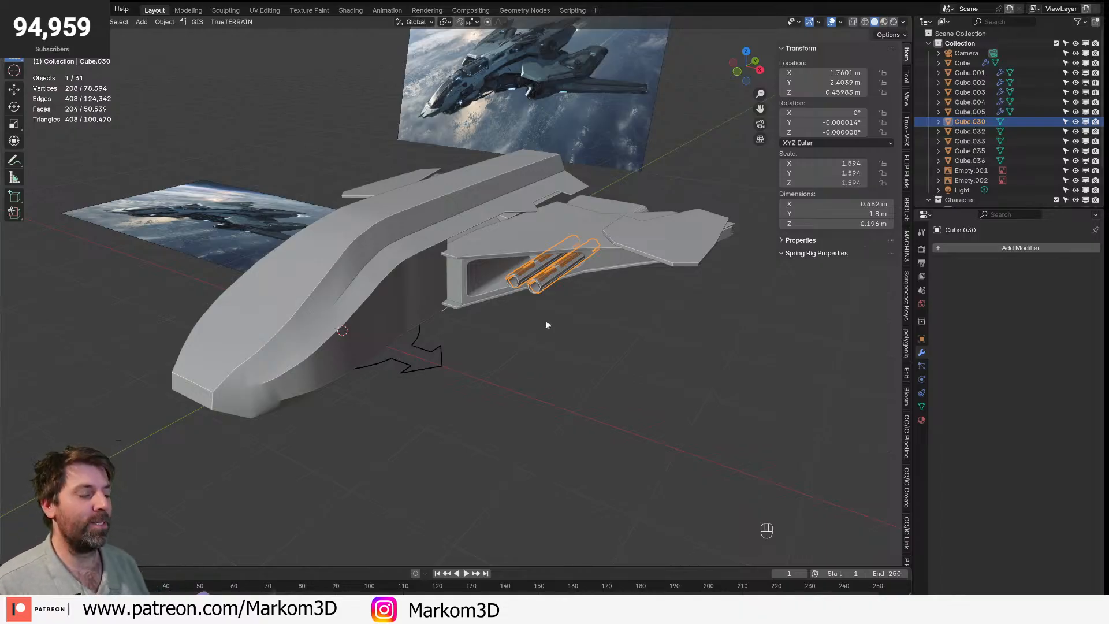
pyautogui.moveTo(539, 322); pyautogui.dragTo(559, 330, button='middle')
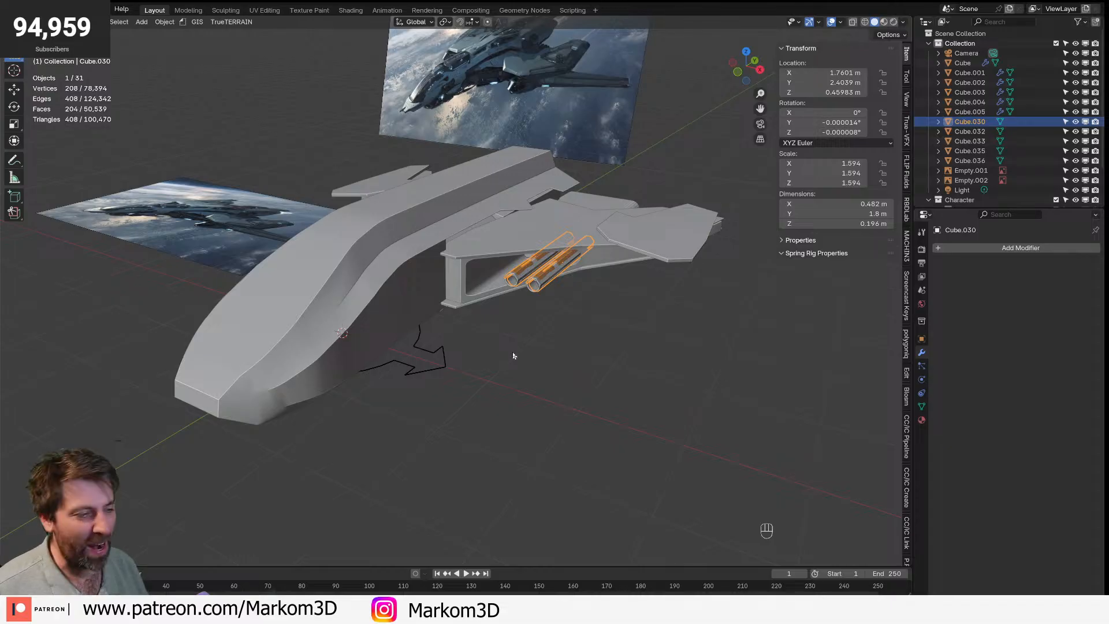
pyautogui.scroll(6, 513, 354)
pyautogui.keyDown('shift'); pyautogui.moveTo(712, 218); pyautogui.dragTo(539, 309, button='middle'); pyautogui.keyUp('shift')
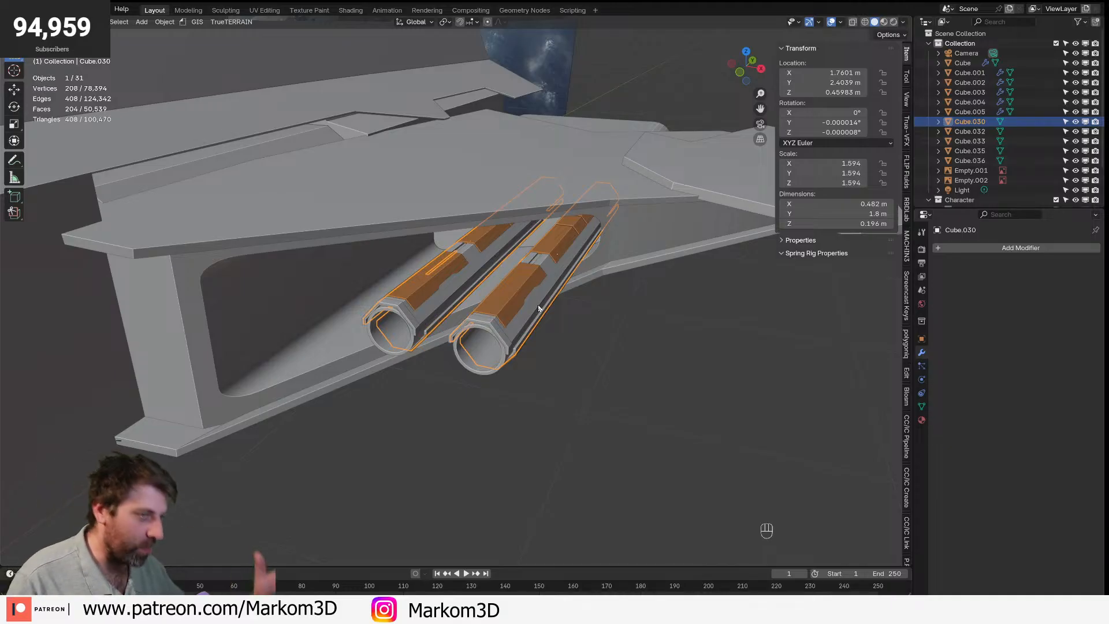
pyautogui.scroll(-5, 528, 319)
pyautogui.scroll(-2, 529, 319)
pyautogui.moveTo(529, 319); pyautogui.dragTo(514, 250, button='middle')
pyautogui.scroll(4, 556, 334)
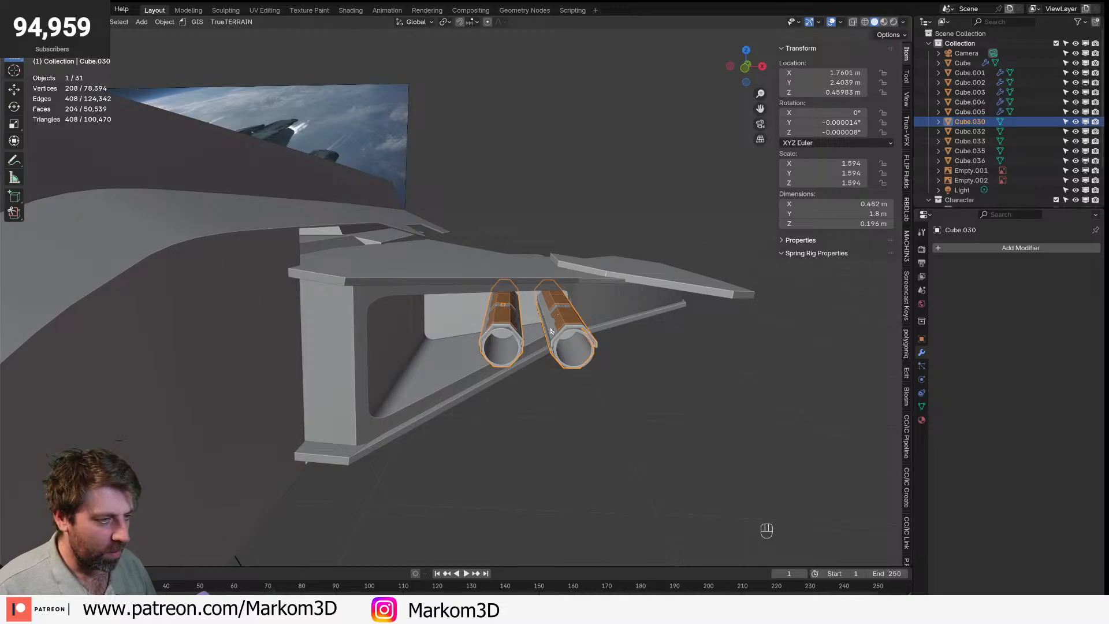
pyautogui.click(922, 421)
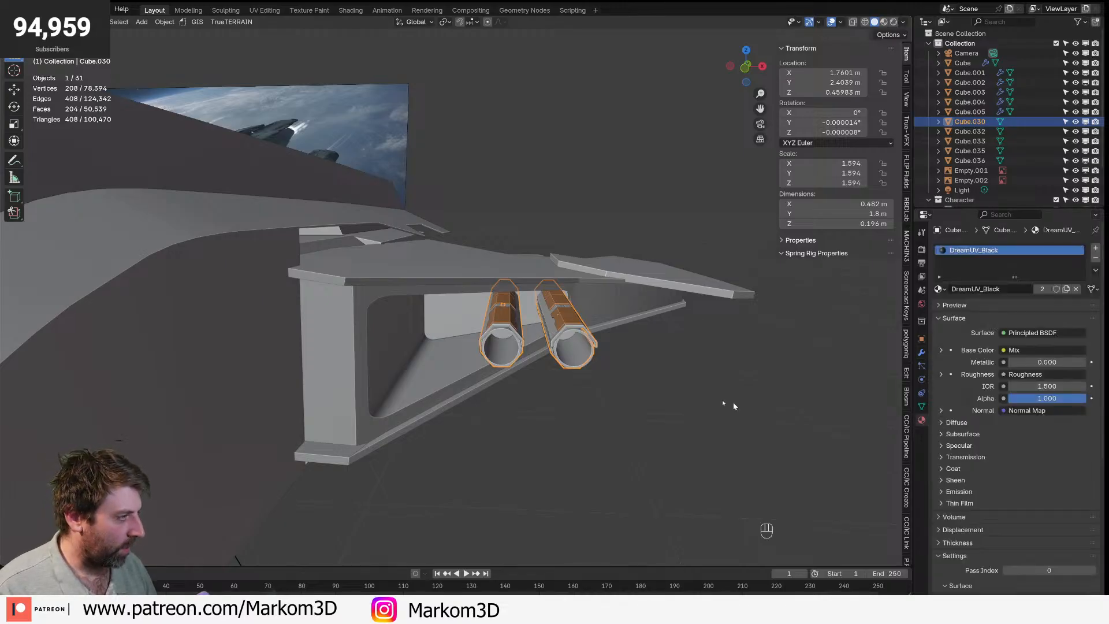
pyautogui.click(921, 352)
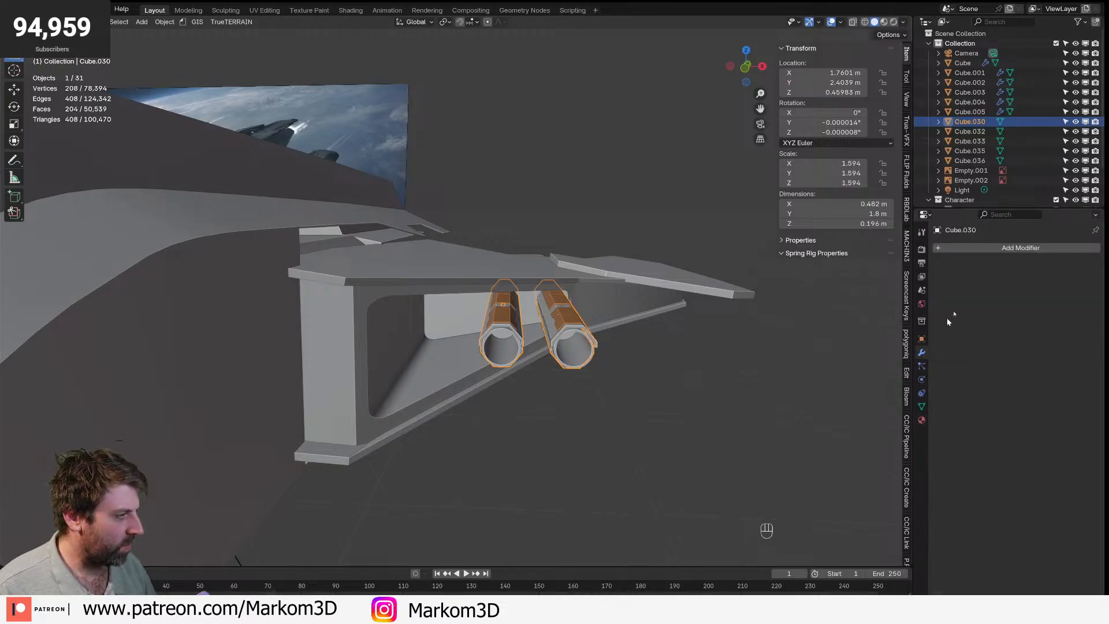
# - Select all five barrel parts and show them in wireframe from the top view
pyautogui.click(520, 356)
pyautogui.click(510, 327)
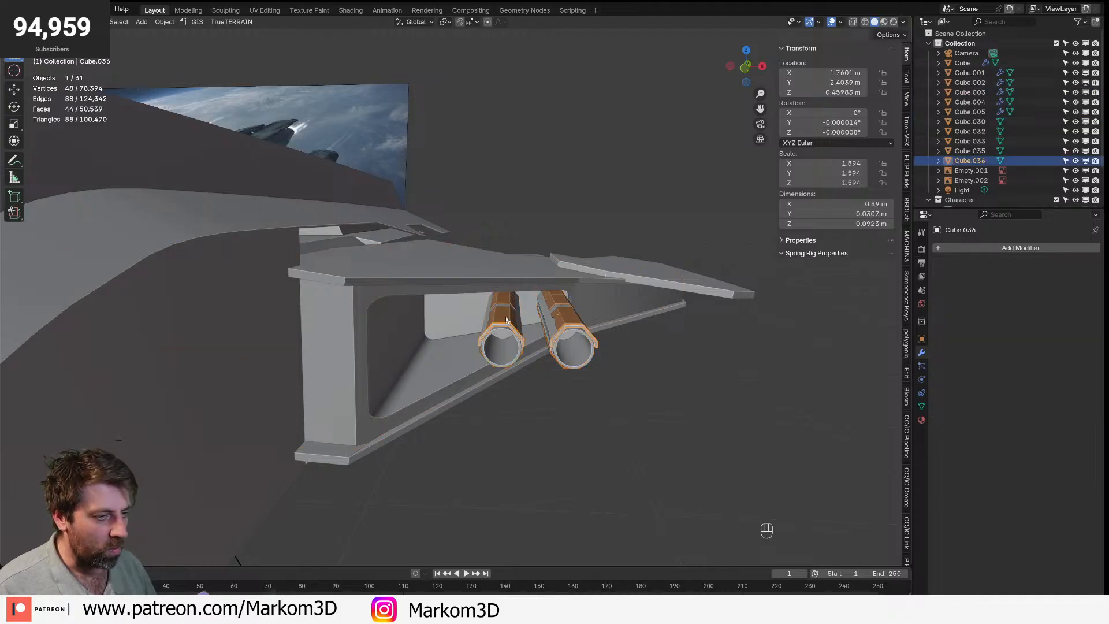
pyautogui.keyDown('shift'); pyautogui.click(532, 323); pyautogui.keyUp('shift')
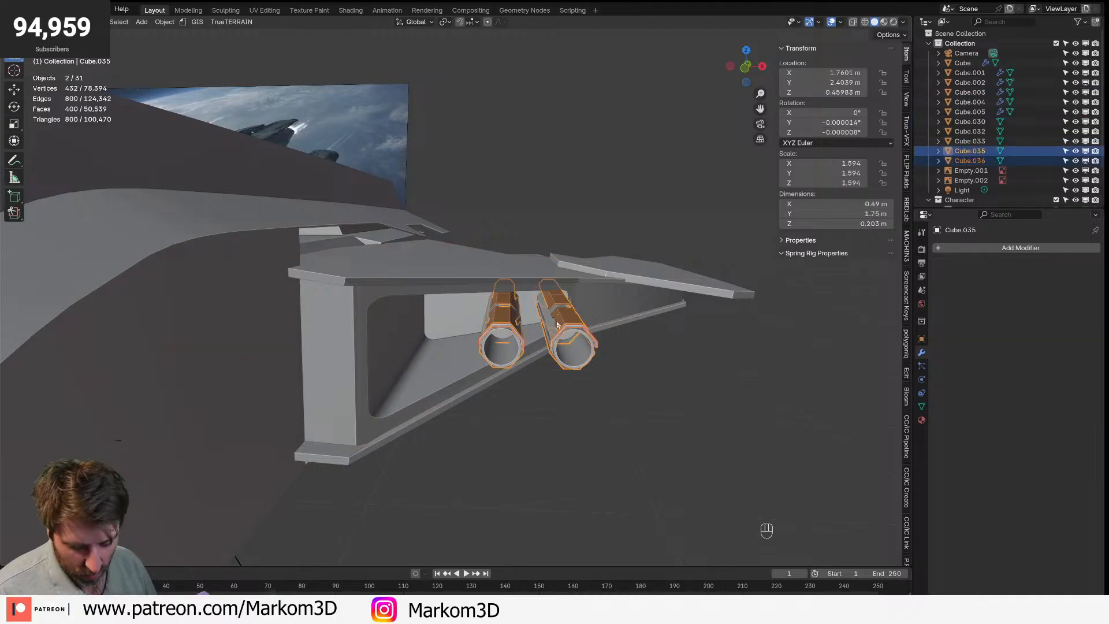
pyautogui.moveTo(558, 320); pyautogui.dragTo(559, 321)
pyautogui.press('KP_7')
pyautogui.press('z')
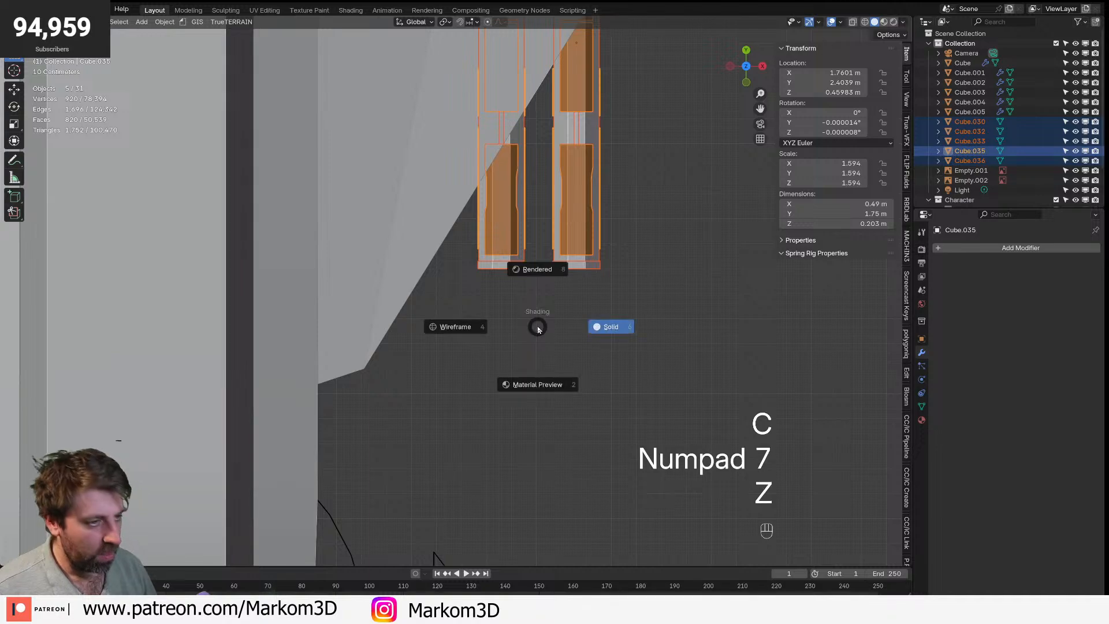
pyautogui.keyDown('shift'); pyautogui.hscroll(-5, 431, 329); pyautogui.keyUp('shift')
# - Select the entire inner barrel across all five parts in edit mode, including its linked geometry
pyautogui.press('Tab')
pyautogui.press('z')
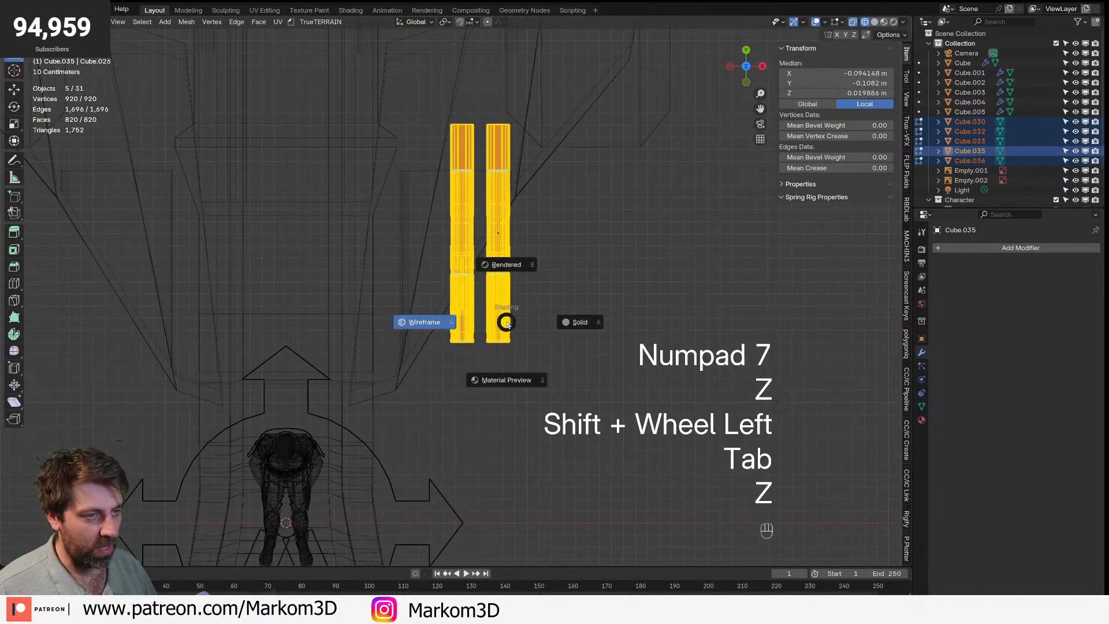
pyautogui.click(483, 374)
pyautogui.press('c')
pyautogui.moveTo(458, 161)
pyautogui.mouseDown()
pyautogui.moveTo(458, 129)
pyautogui.moveTo(441, 240)
pyautogui.moveTo(456, 318)
pyautogui.mouseUp()
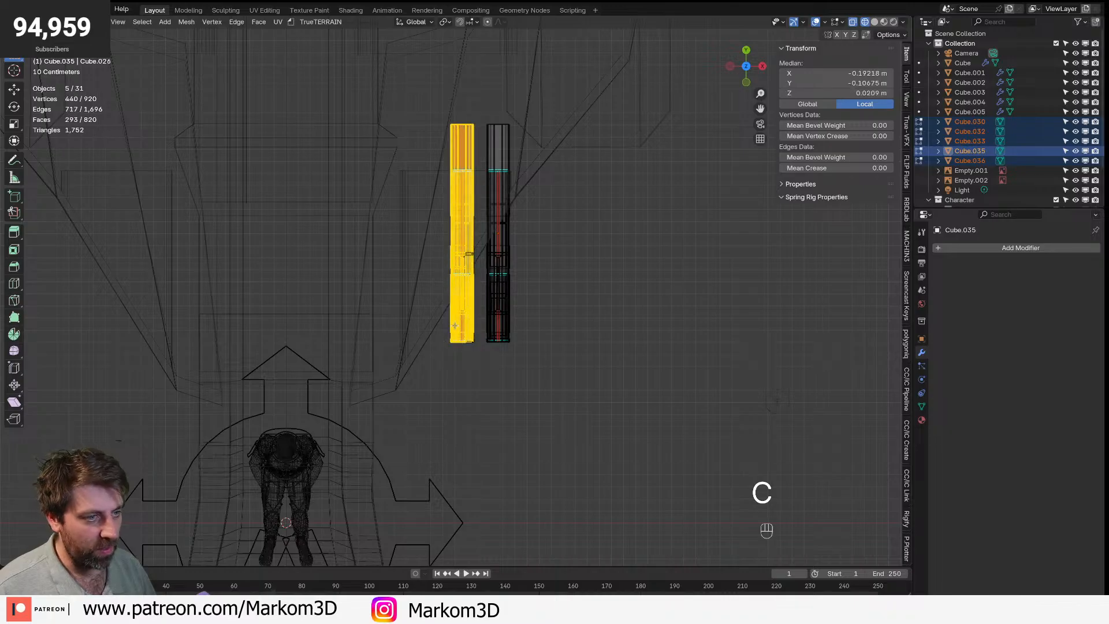
pyautogui.hotkey('ctrl', 'l')
pyautogui.scroll(4, 492, 398)
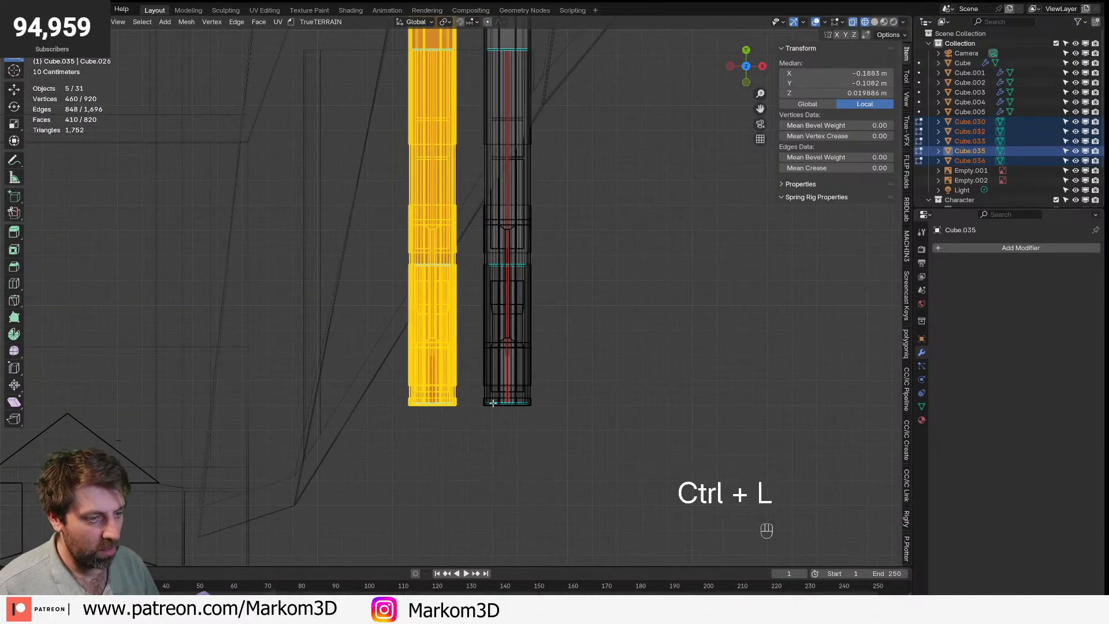
# - Move the inner barrel along X to a local median of about -0.126 m, close beside the outer barrel, and restore solid shading
pyautogui.press('g')
pyautogui.press('y')
pyautogui.press('x')
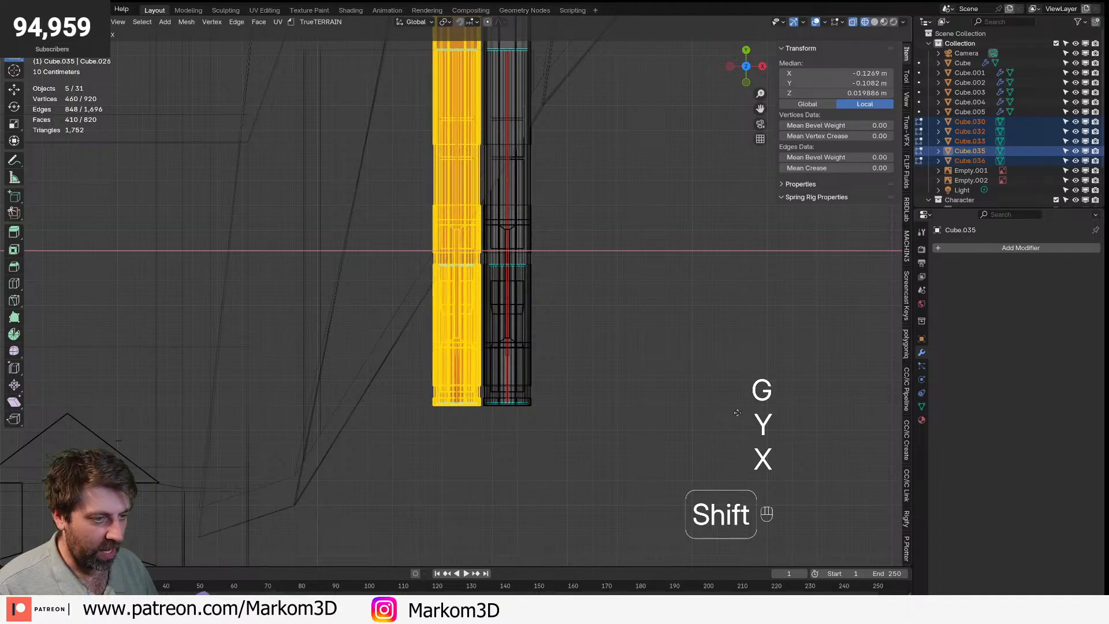
pyautogui.click(740, 413)
pyautogui.moveTo(524, 371); pyautogui.dragTo(483, 289, button='middle')
pyautogui.press('z')
pyautogui.click(525, 291)
pyautogui.scroll(-3, 556, 376)
pyautogui.press('Tab')
pyautogui.moveTo(557, 379); pyautogui.dragTo(603, 433, button='middle')
pyautogui.click(578, 365)
pyautogui.press('Tab')
pyautogui.scroll(2, 604, 434)
pyautogui.press('g')
pyautogui.press('y')
pyautogui.press('x')
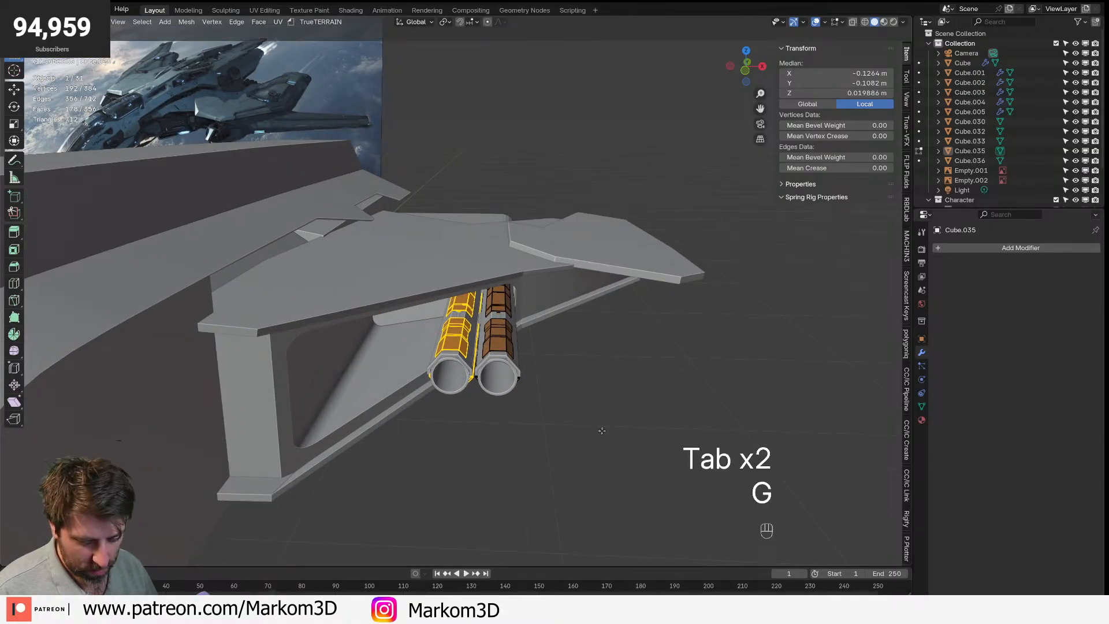
pyautogui.rightClick(559, 421)
pyautogui.press('Tab')
pyautogui.press('Tab')
pyautogui.press('Tab')
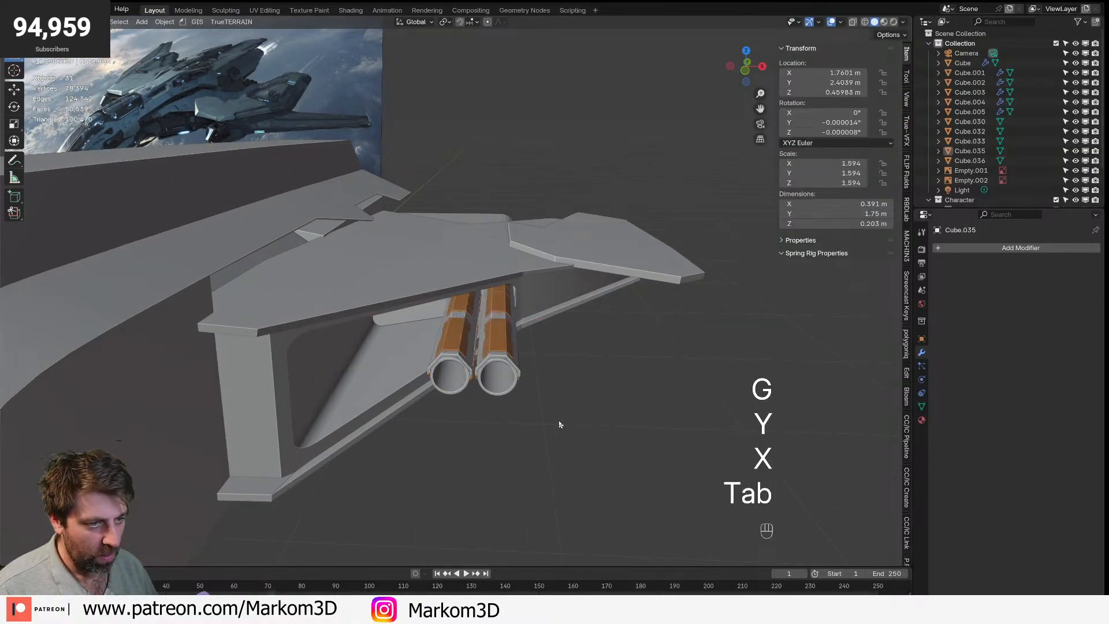
# - Select all five barrel parts through wireframe shading and return to solid shading
pyautogui.press('z')
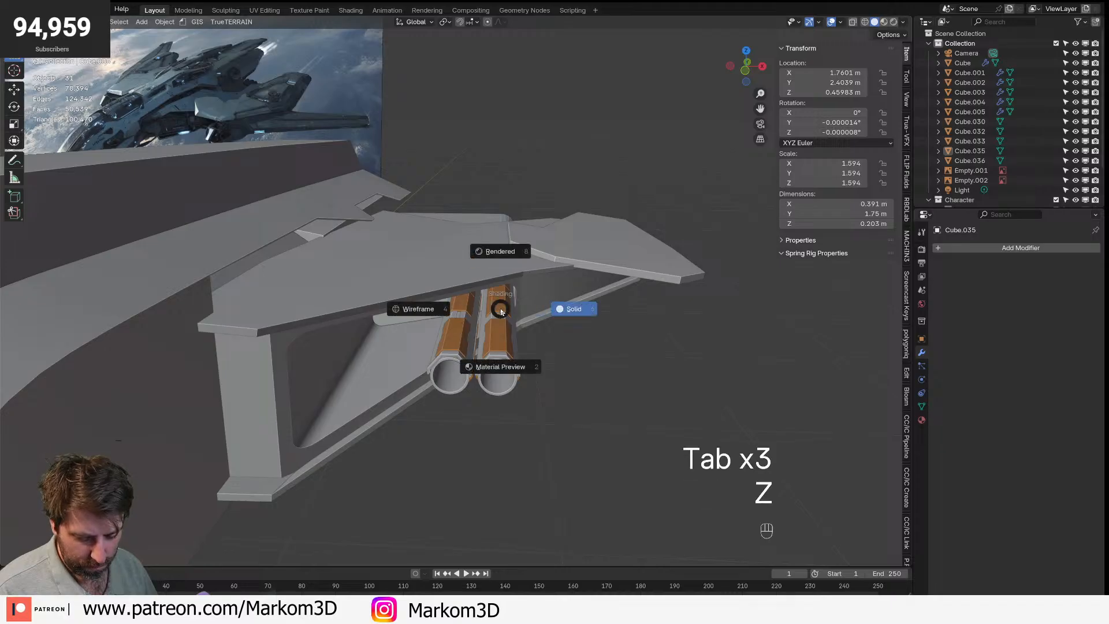
pyautogui.click(426, 307)
pyautogui.press('c')
pyautogui.moveTo(487, 302); pyautogui.dragTo(500, 324)
pyautogui.press('z')
pyautogui.click(584, 359)
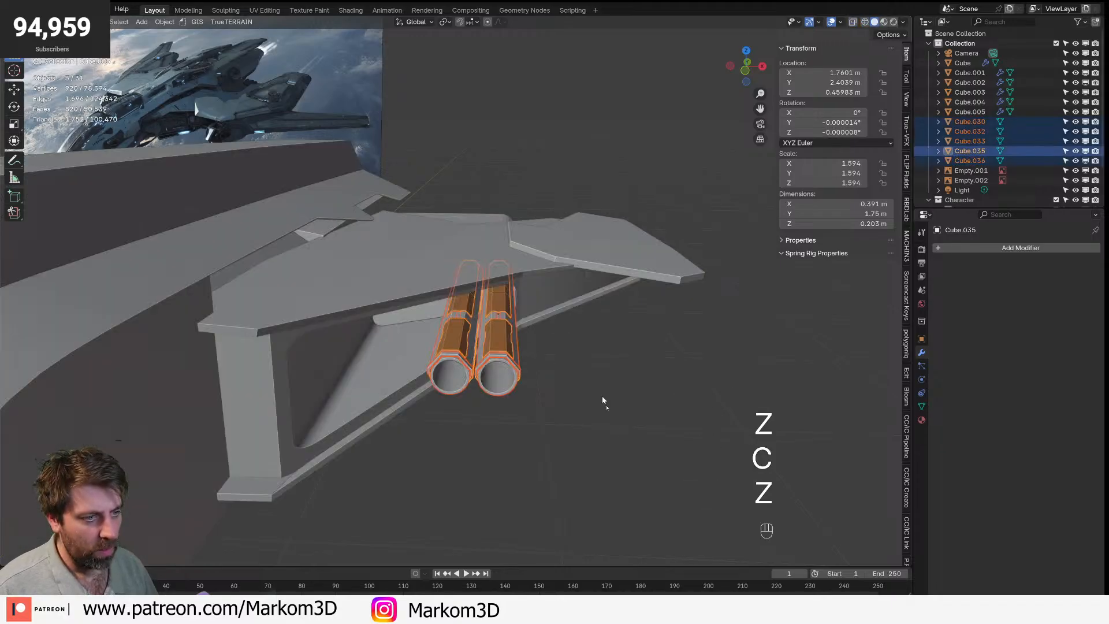
# - Move the inner barrel slightly away from the outer one along X, making the pair about 0.418 m wide, and deselect everything
pyautogui.press('Tab')
pyautogui.press('g')
pyautogui.press('y')
pyautogui.press('x')
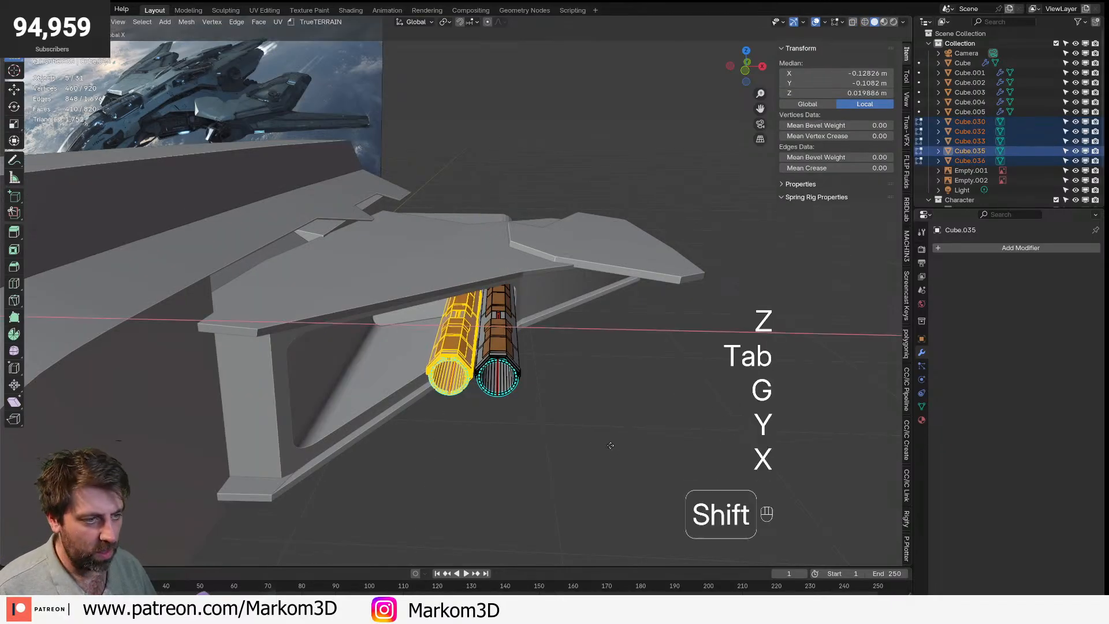
pyautogui.keyDown('shift'); pyautogui.click(565, 439); pyautogui.keyUp('shift')
pyautogui.press('Tab')
pyautogui.scroll(-5, 537, 436)
pyautogui.click(537, 436)
# - Inspect the twin barrels, wing intake and fuselage from several angles against the reference image
pyautogui.moveTo(537, 436); pyautogui.dragTo(433, 362, button='middle')
pyautogui.hscroll(-14, 453, 361)
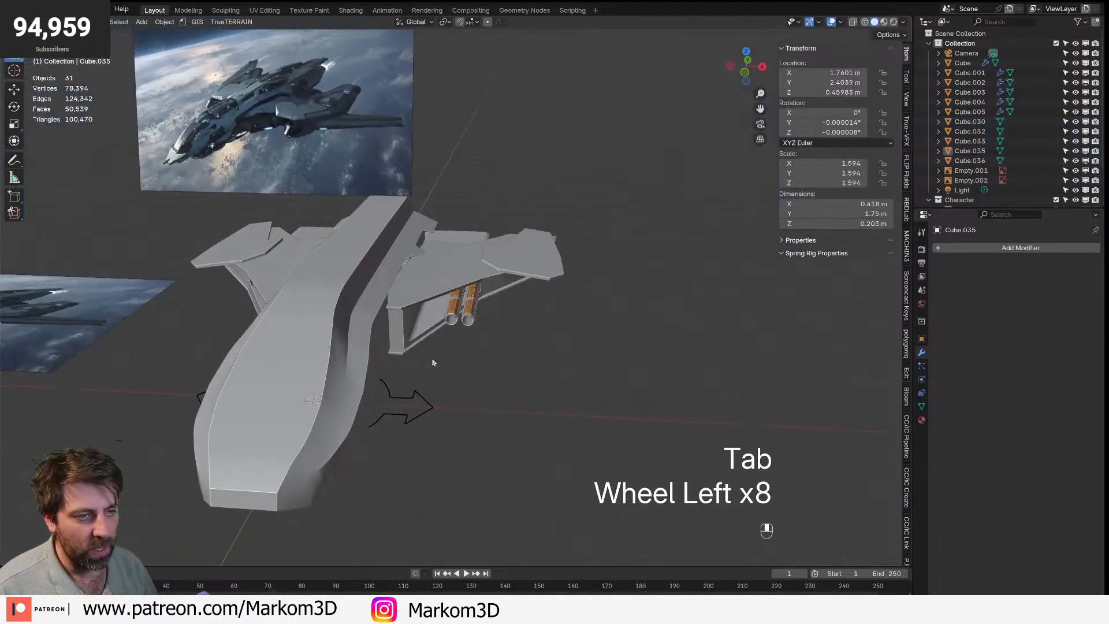
pyautogui.scroll(1, 438, 356)
pyautogui.moveTo(464, 328); pyautogui.dragTo(574, 349, button='middle')
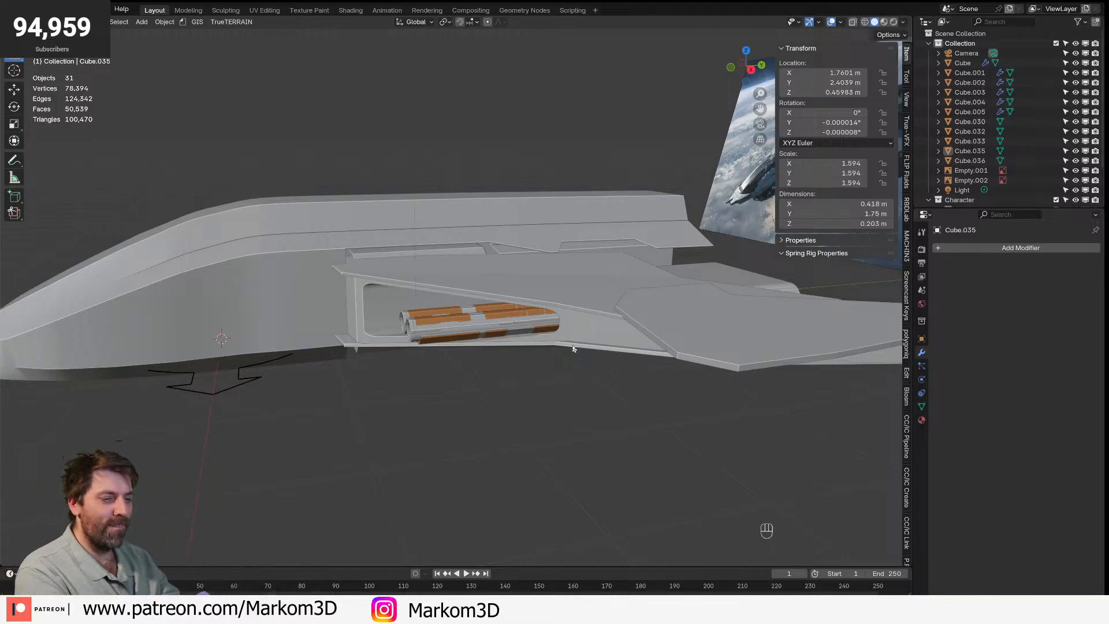
pyautogui.scroll(5, 574, 349)
pyautogui.moveTo(496, 346); pyautogui.dragTo(453, 304, button='middle')
pyautogui.scroll(-4, 569, 339)
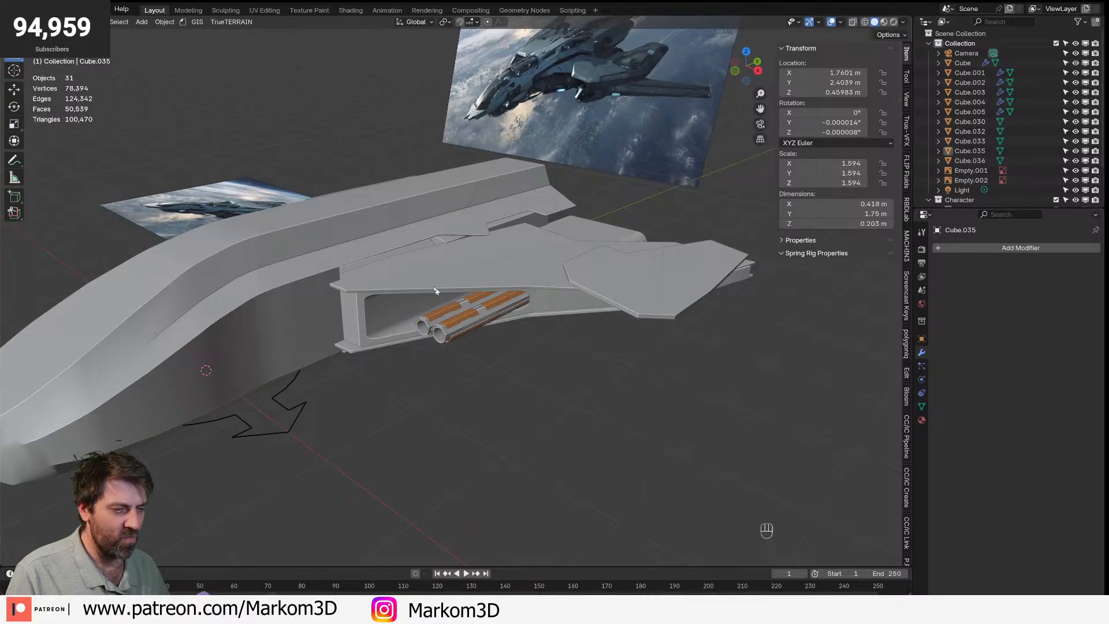
pyautogui.moveTo(423, 261); pyautogui.dragTo(487, 286, button='middle')
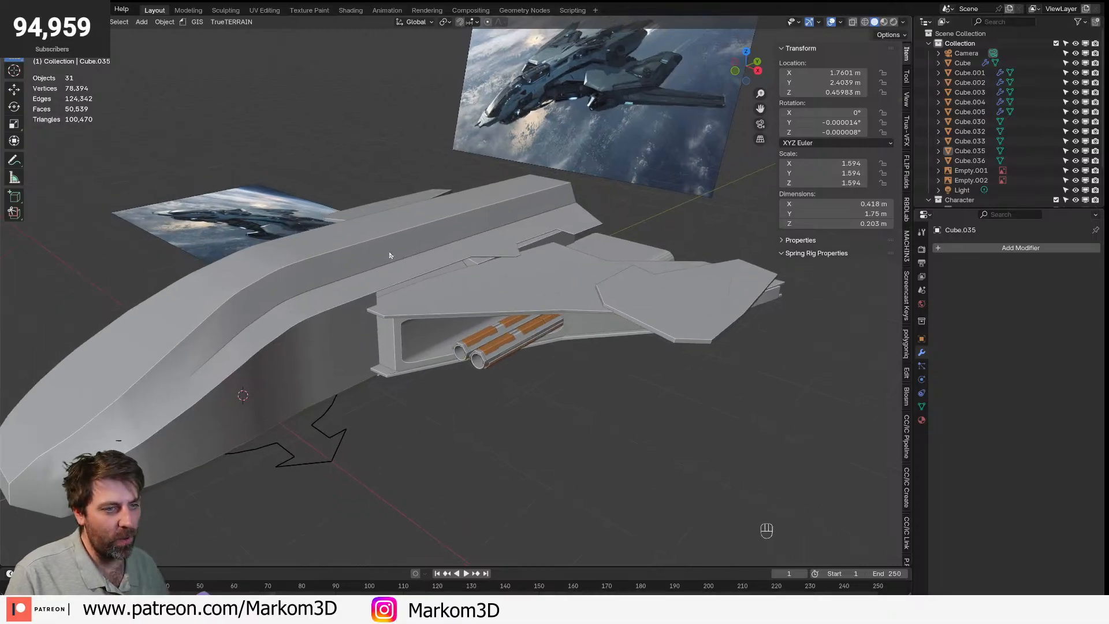
# - Add a centred loop cut across the fuselage's upper panels, just behind the wing's front edge
pyautogui.click(403, 221)
pyautogui.press('Tab')
pyautogui.press('Tab')
pyautogui.press('Tab')
pyautogui.press('Tab')
pyautogui.keyDown('shift'); pyautogui.moveTo(407, 220); pyautogui.dragTo(386, 325, button='middle'); pyautogui.keyUp('shift')
pyautogui.press('Tab')
pyautogui.press('2')
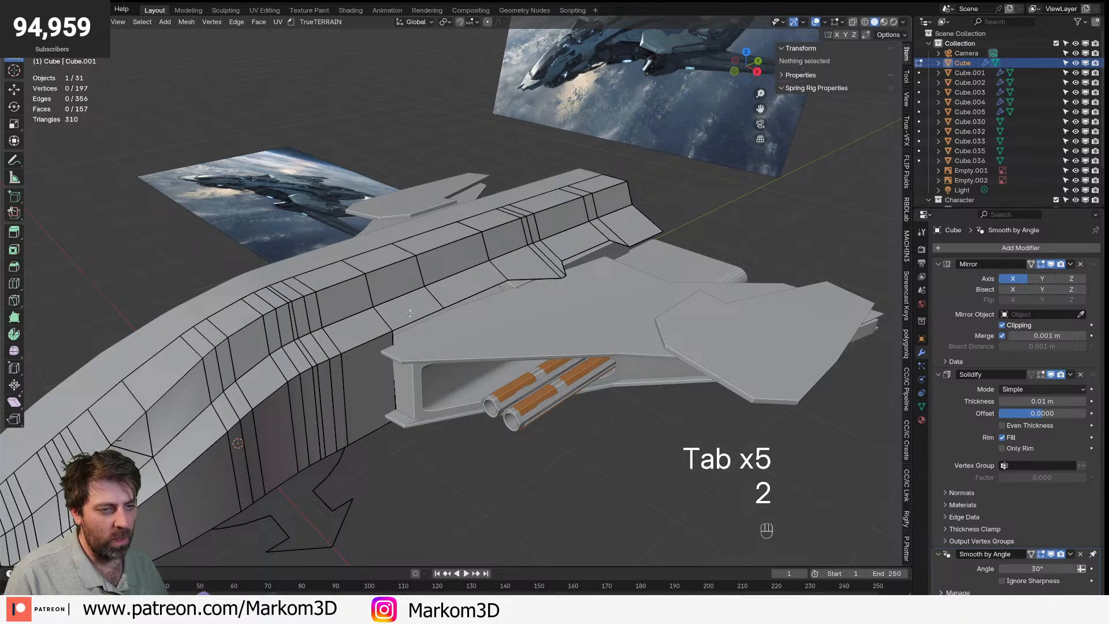
pyautogui.hotkey('ctrl', 'r')
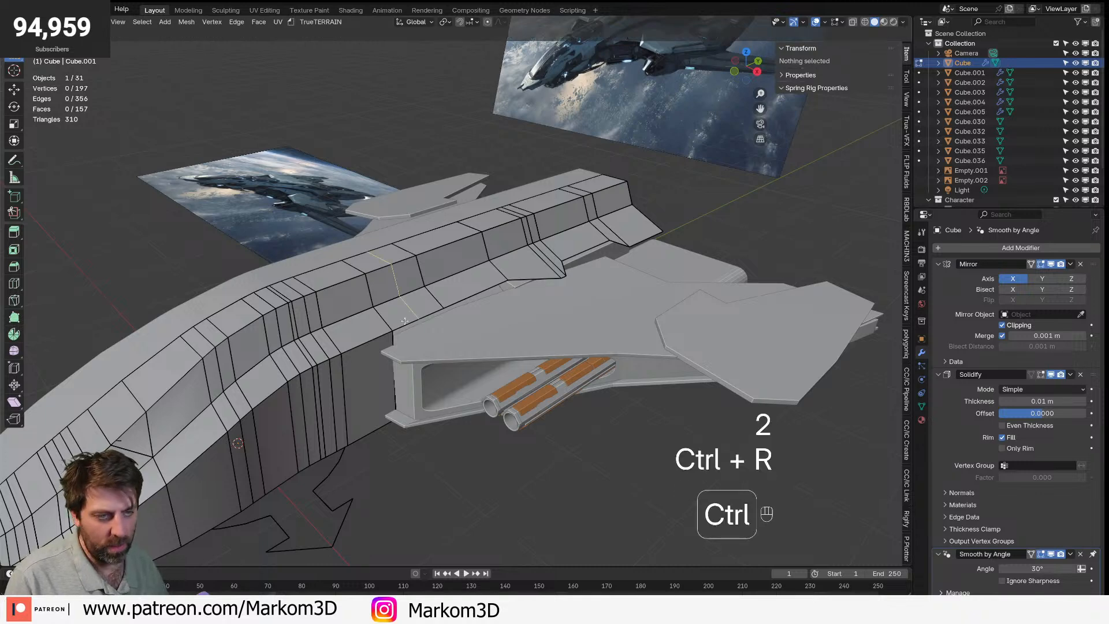
pyautogui.click(407, 317)
pyautogui.rightClick(408, 317)
pyautogui.keyDown('shift'); pyautogui.moveTo(408, 317); pyautogui.dragTo(456, 324, button='middle'); pyautogui.keyUp('shift')
pyautogui.scroll(2, 457, 324)
# - Slide the lowest edge of the new fuselage cut rearward along the hull so that the cut slants
pyautogui.press('2')
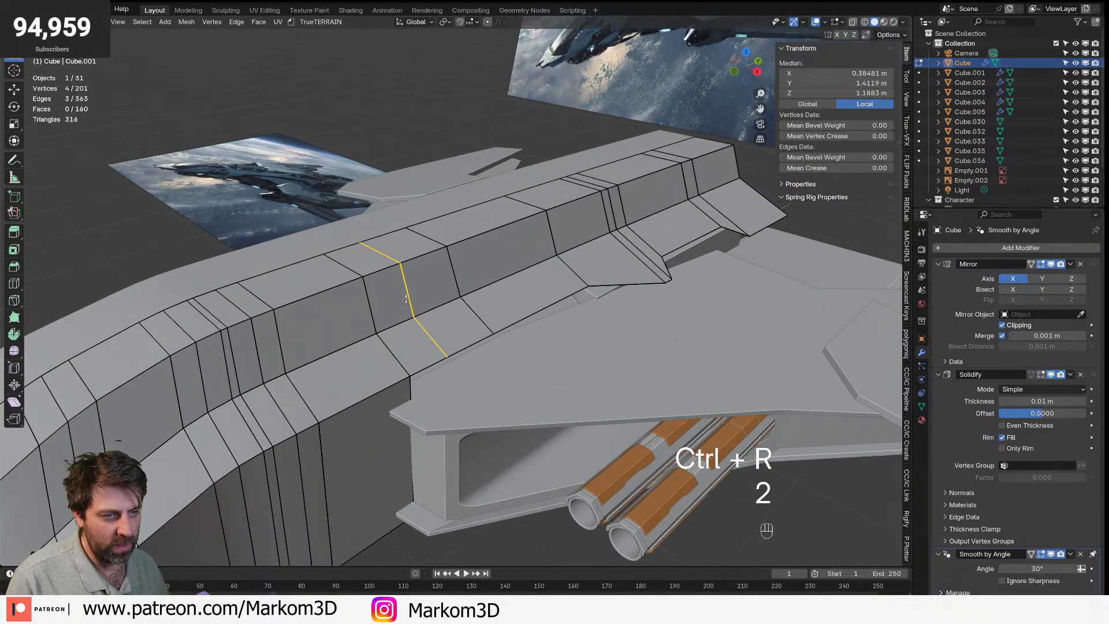
pyautogui.hotkey('ctrl', 'r')
pyautogui.press('2')
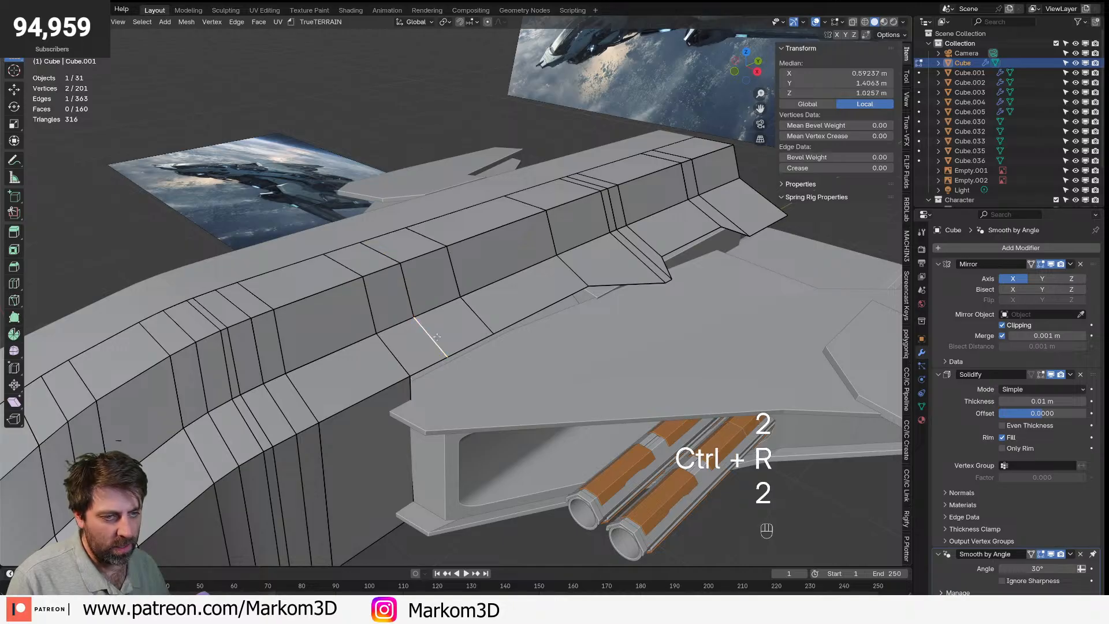
pyautogui.press('g')
pyautogui.press('g')
pyautogui.click(461, 327)
# - Bevel the slanted edge loop into a narrow strip and delete its faces to open a panel gap in the fuselage
pyautogui.keyDown('alt'); pyautogui.click(461, 327); pyautogui.keyUp('alt')
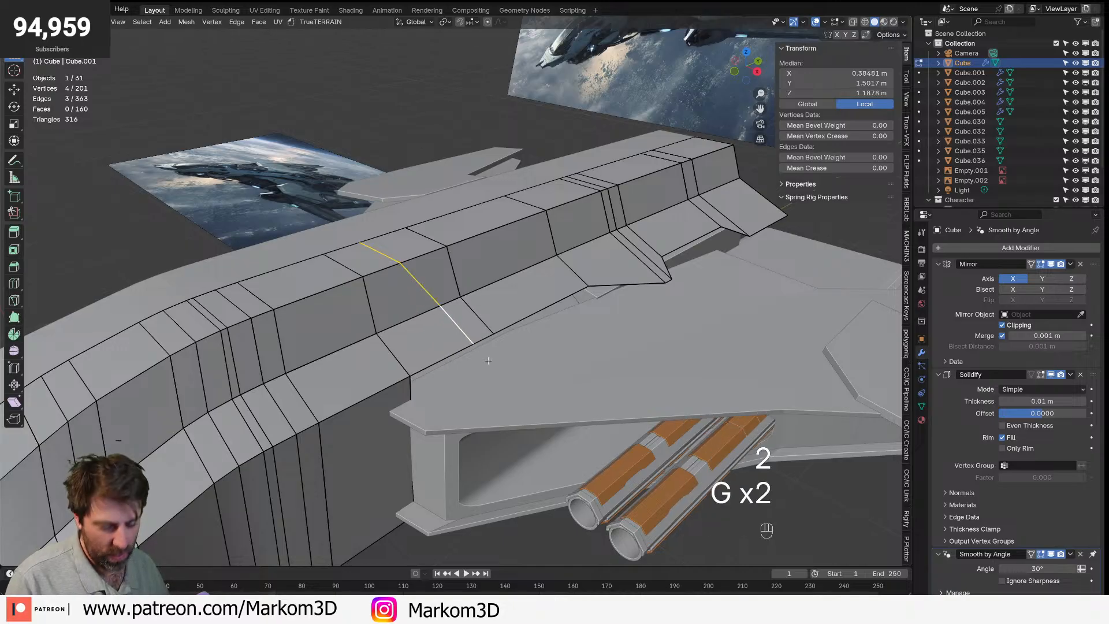
pyautogui.hotkey('ctrl', 'b')
pyautogui.keyDown('shift'); pyautogui.hscroll(-1, 526, 385); pyautogui.keyUp('shift')
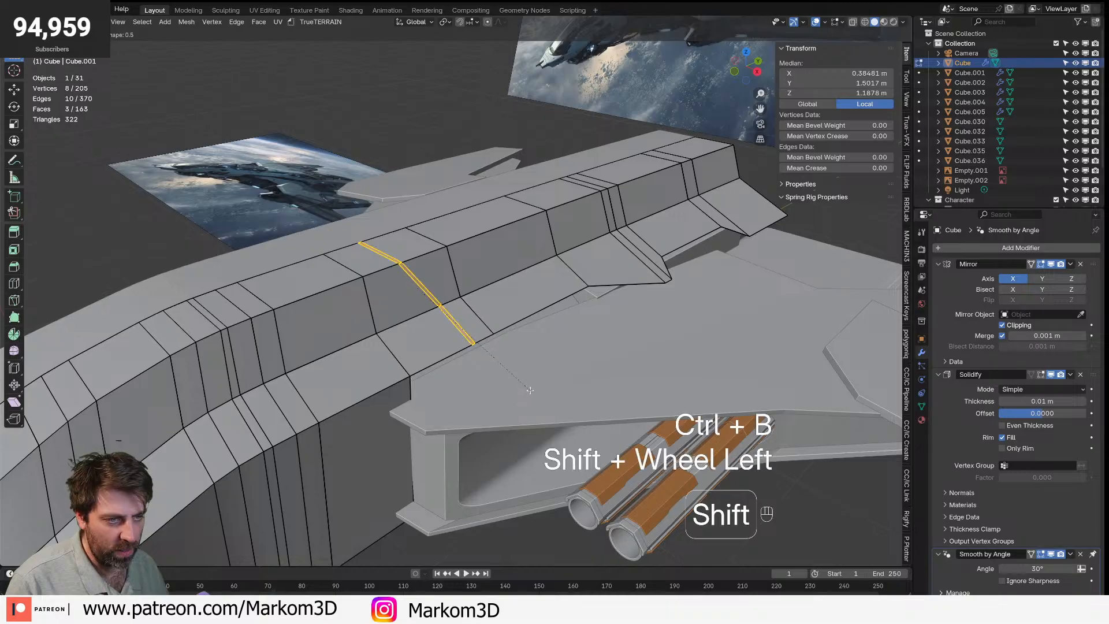
pyautogui.click(529, 391)
pyautogui.press('Delete')
pyautogui.click(530, 413)
pyautogui.press('Tab')
pyautogui.moveTo(530, 412); pyautogui.dragTo(470, 417, button='middle')
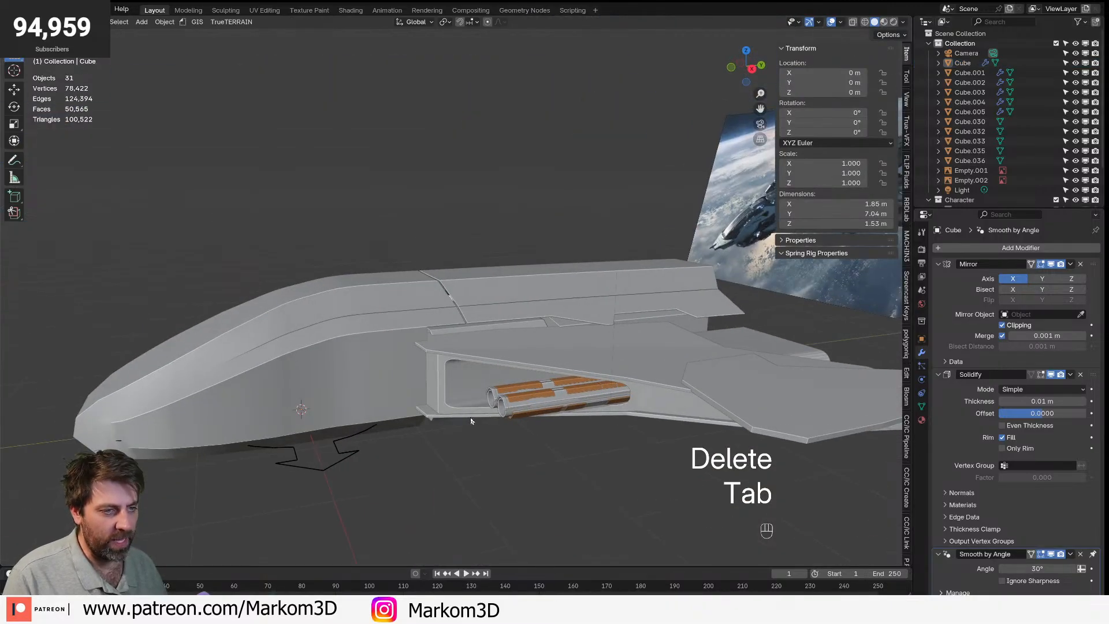
# - Try a lengthwise loop cut along the lower side of the fuselage and undo it
pyautogui.press('Tab')
pyautogui.keyDown('shift'); pyautogui.hscroll(-5, 509, 381); pyautogui.keyUp('shift')
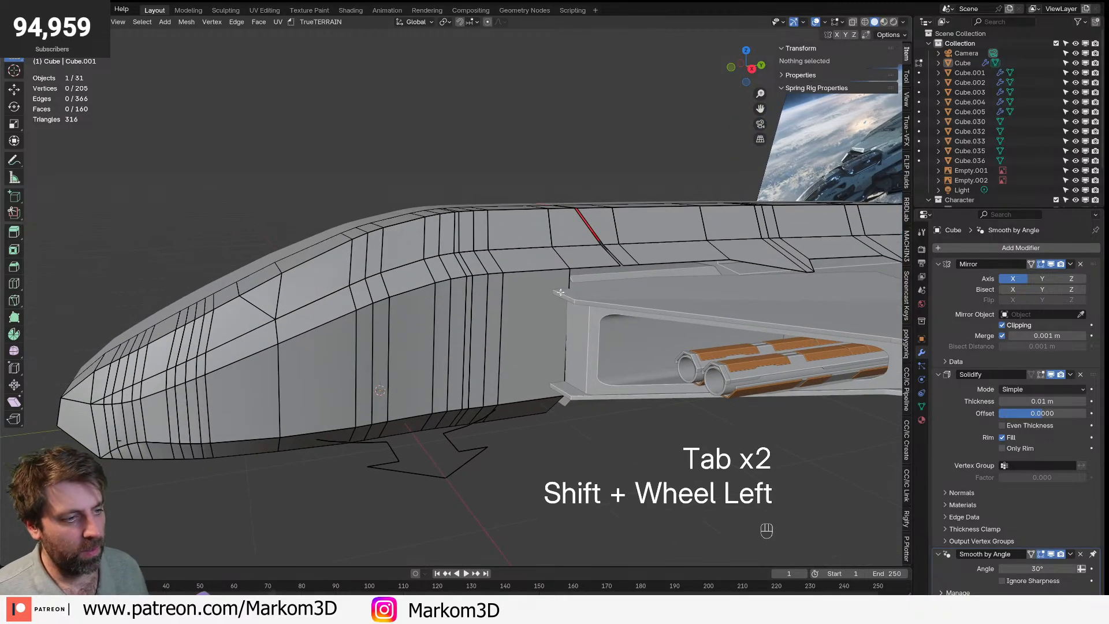
pyautogui.hotkey('ctrl', 'r')
pyautogui.click(522, 325)
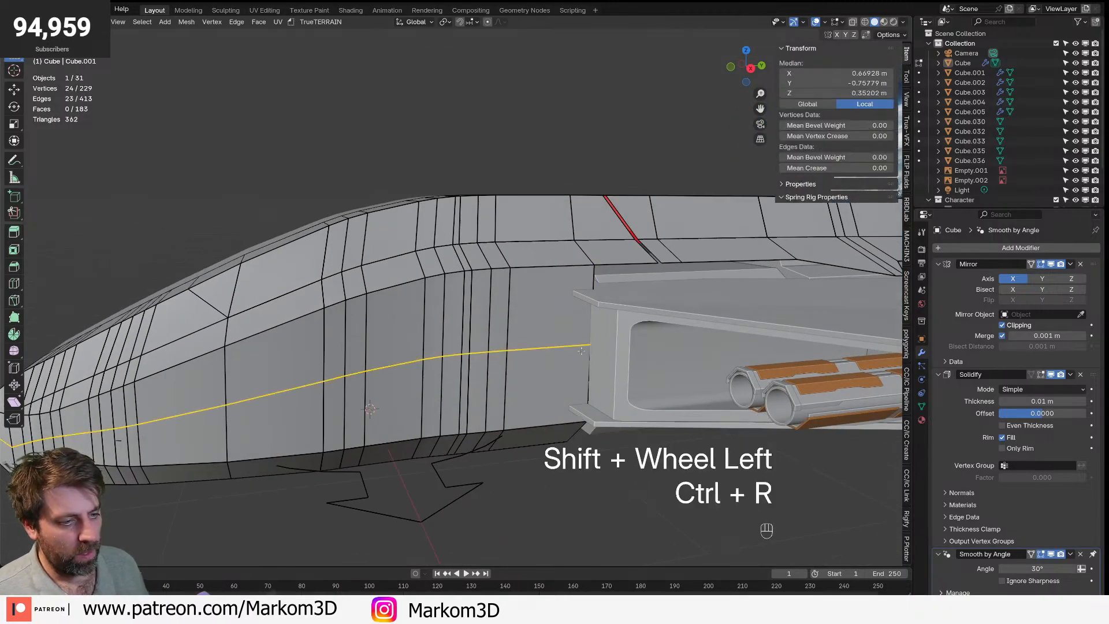
pyautogui.moveTo(521, 325)
pyautogui.mouseDown(button='middle')
pyautogui.moveTo(515, 289)
pyautogui.moveTo(528, 327)
pyautogui.mouseUp(button='middle')
pyautogui.hotkey('ctrl', 'z')
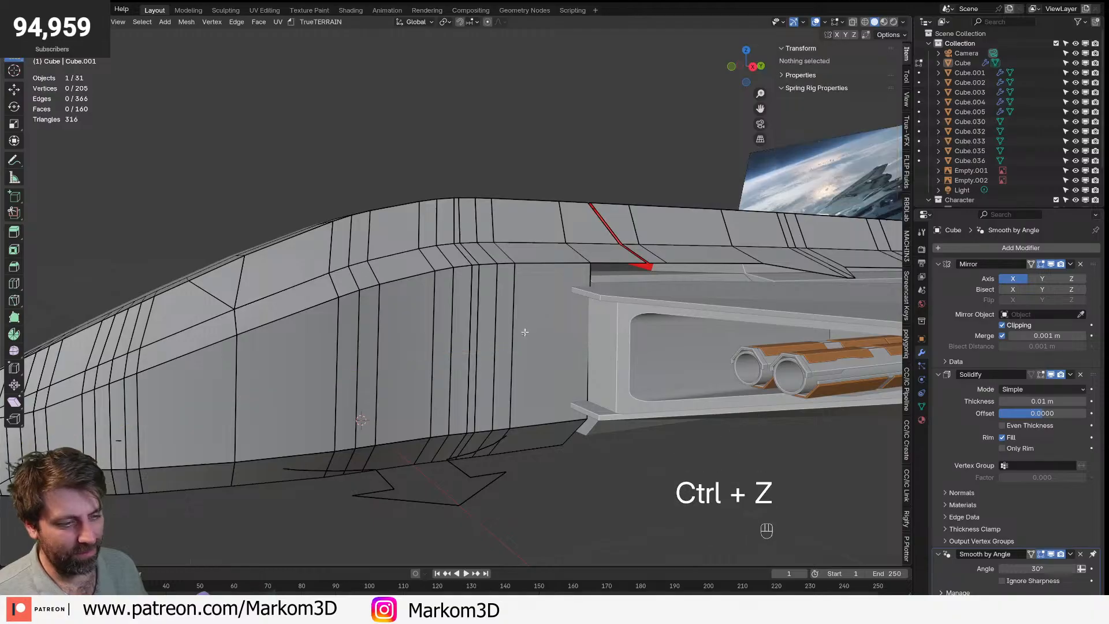
pyautogui.scroll(-5, 494, 382)
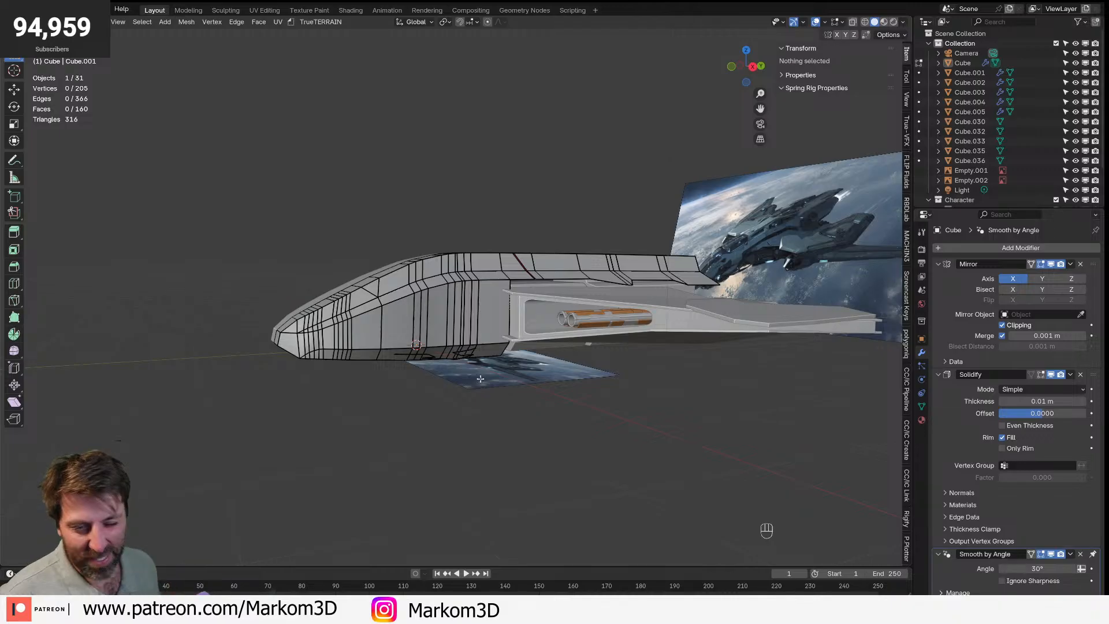
# - Select the long upper side face of the fuselage behind the slanted panel gap in face mode
pyautogui.moveTo(588, 237); pyautogui.dragTo(578, 309, button='middle')
pyautogui.press('Tab')
pyautogui.keyDown('shift'); pyautogui.moveTo(566, 312); pyautogui.dragTo(350, 386, button='middle'); pyautogui.keyUp('shift')
pyautogui.scroll(2, 395, 352)
pyautogui.moveTo(399, 351); pyautogui.dragTo(366, 340, button='middle')
pyautogui.press('Tab')
pyautogui.scroll(2, 498, 295)
pyautogui.press('3')
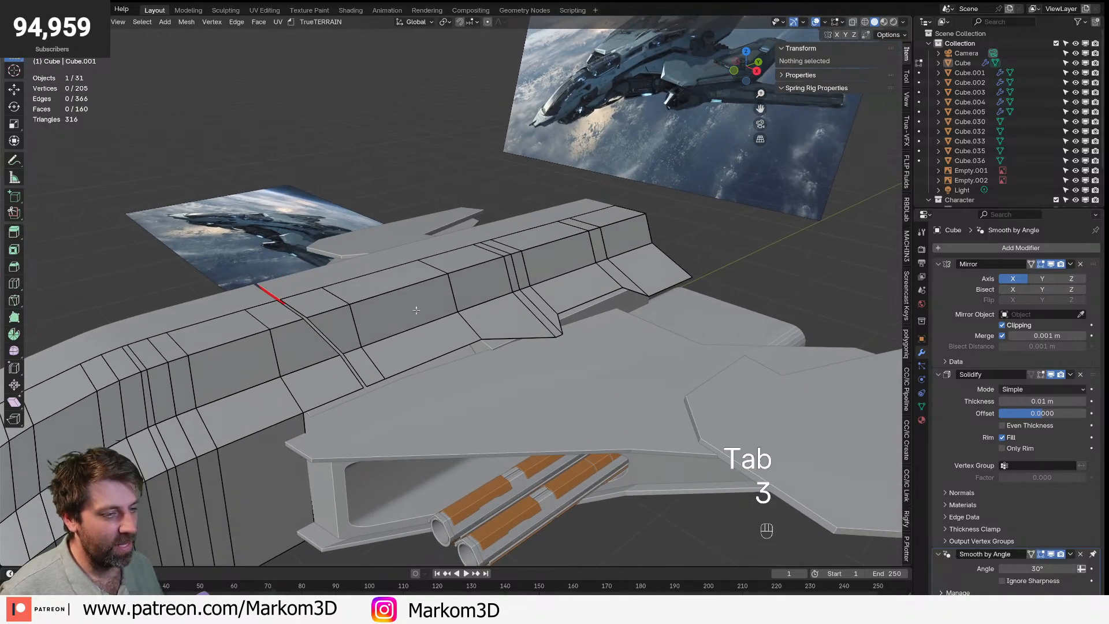
pyautogui.click(417, 313)
pyautogui.keyDown('shift'); pyautogui.click(483, 288); pyautogui.keyUp('shift')
pyautogui.scroll(2, 491, 292)
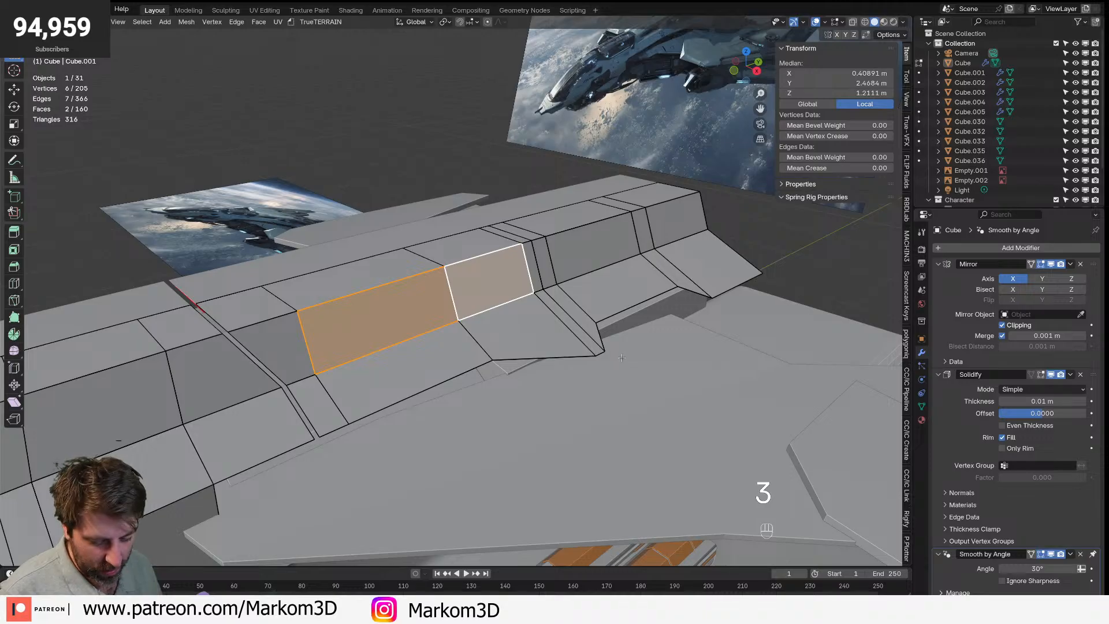
pyautogui.click(445, 323)
# - Inset the selected upper side face of the fuselage to form a smaller inner panel
pyautogui.press('i')
pyautogui.click(521, 329)
pyautogui.moveTo(522, 330); pyautogui.dragTo(580, 300, button='middle')
pyautogui.scroll(3, 496, 365)
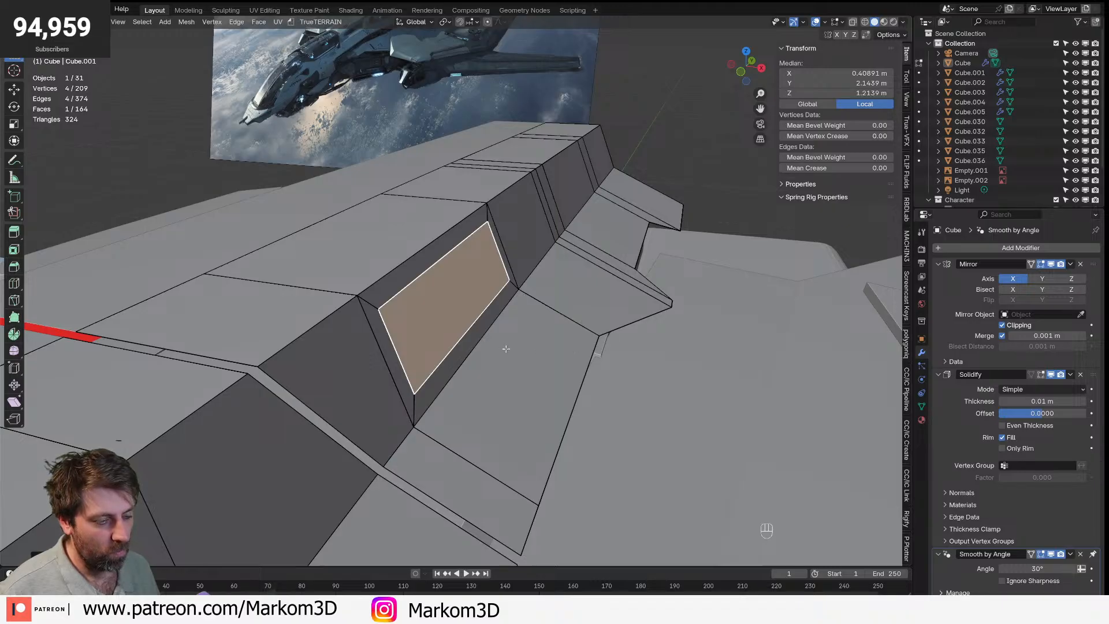
# - Round the inset panel's four corners with a multi-segment vertex bevel
pyautogui.press('1')
pyautogui.click(379, 309)
pyautogui.keyDown('shift'); pyautogui.click(415, 394); pyautogui.keyUp('shift')
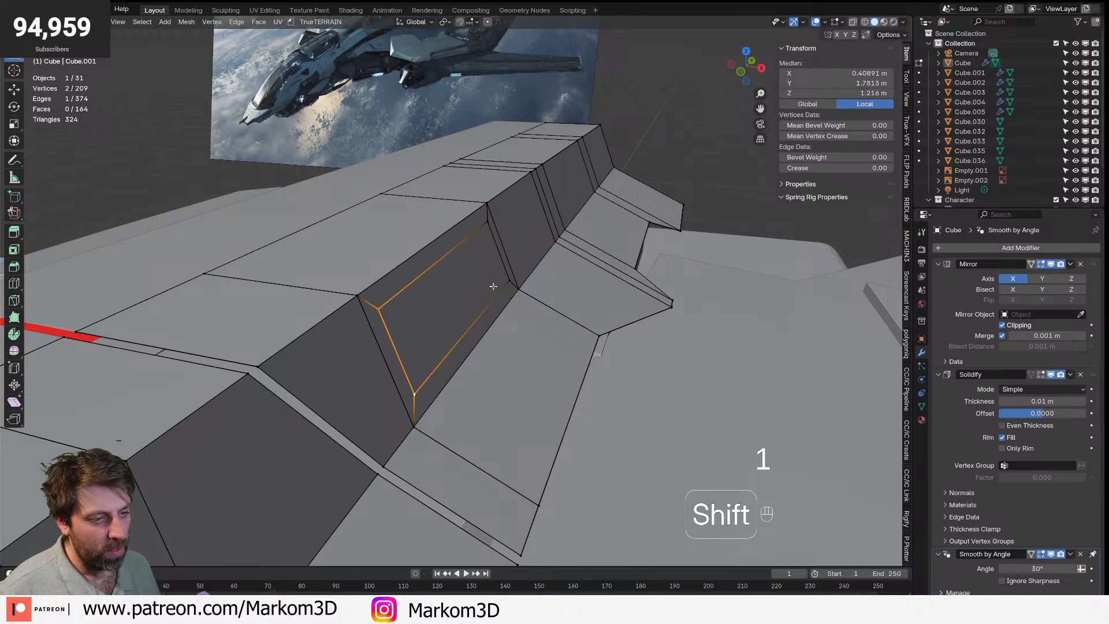
pyautogui.keyDown('shift'); pyautogui.click(489, 229); pyautogui.keyUp('shift')
pyautogui.keyDown('shift'); pyautogui.hscroll(-2, 488, 229); pyautogui.keyUp('shift')
pyautogui.hscroll(-2, 615, 420)
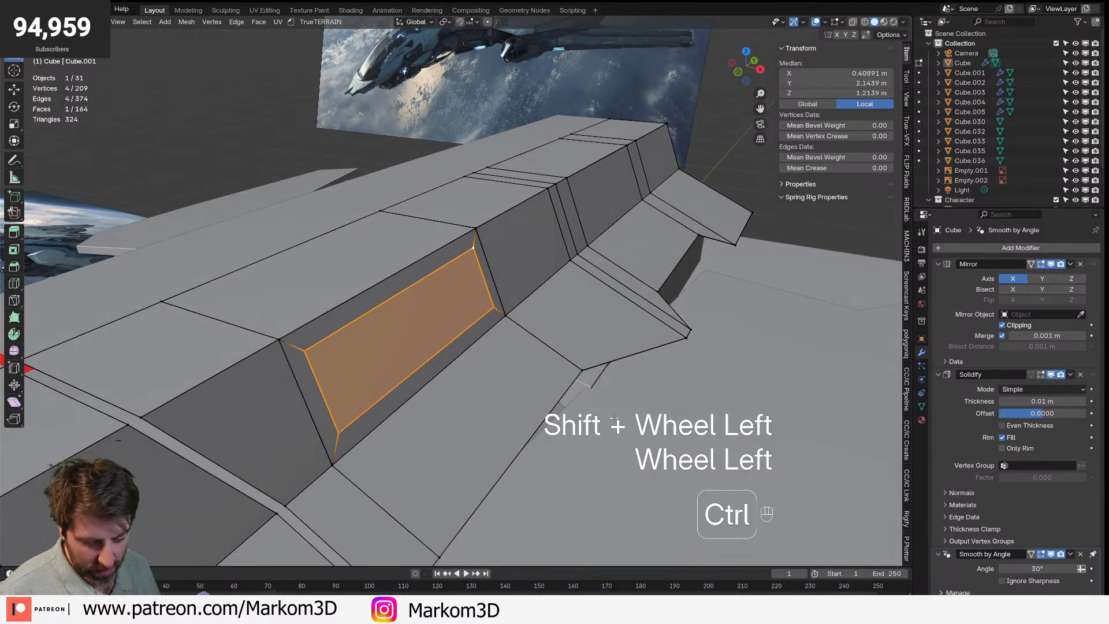
pyautogui.hotkey('shift', 'ctrl', 'b')
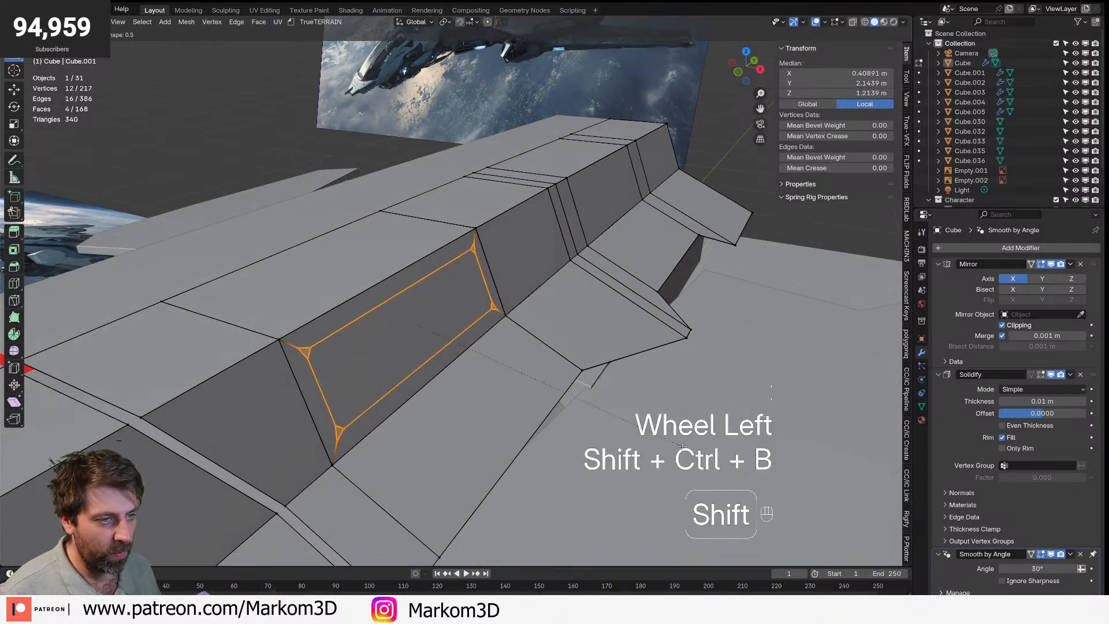
pyautogui.click(742, 462)
# - Inset the rounded panel by a thin border and delete that ring of faces to make a panel gap
pyautogui.press('3')
pyautogui.click(414, 329)
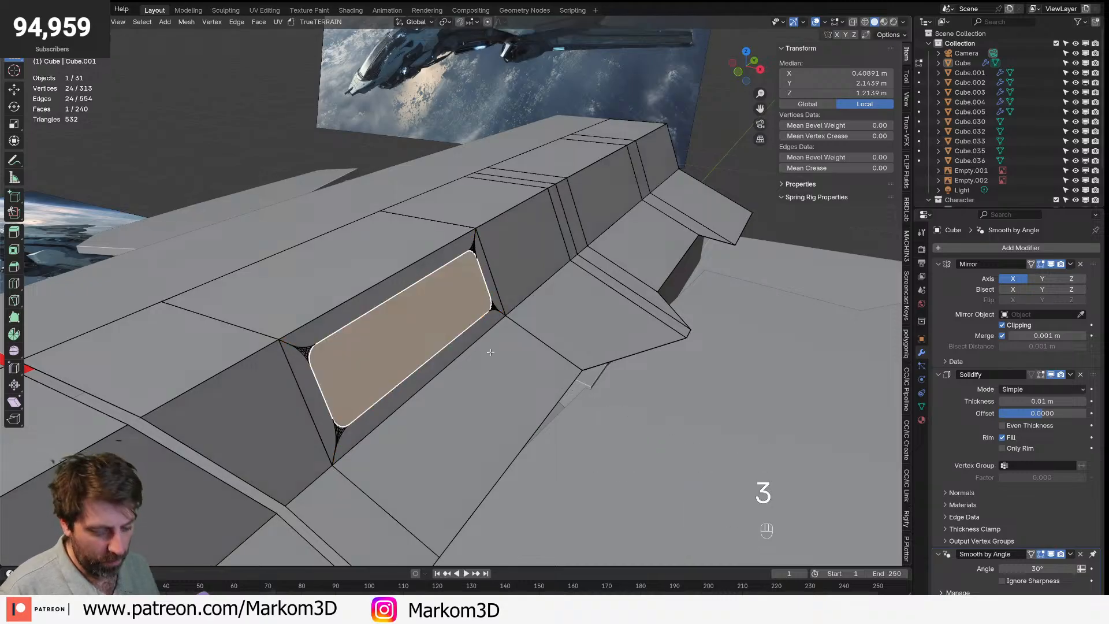
pyautogui.press('i')
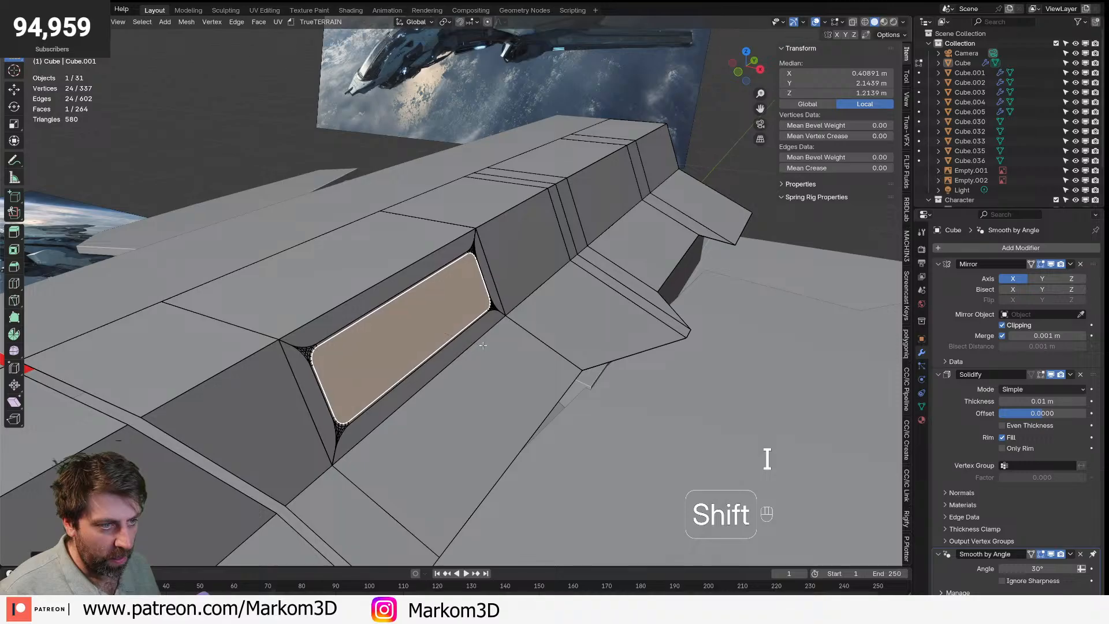
pyautogui.click(484, 348)
pyautogui.scroll(2, 484, 348)
pyautogui.press('3')
pyautogui.keyDown('alt'); pyautogui.click(252, 356); pyautogui.keyUp('alt')
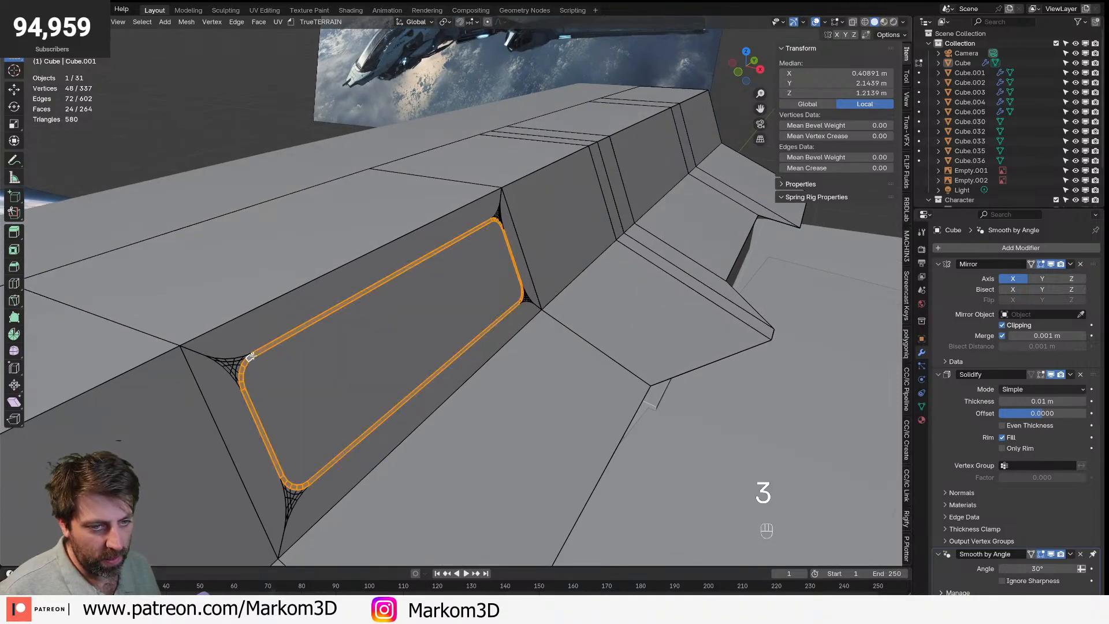
pyautogui.press('Delete')
pyautogui.click(258, 361)
pyautogui.press('Tab')
# - Check the rounded panel on the fuselage side and undo its gap, corner bevels and insets
pyautogui.scroll(-8, 422, 418)
pyautogui.moveTo(630, 484); pyautogui.dragTo(441, 303, button='middle')
pyautogui.scroll(6, 592, 416)
pyautogui.scroll(4, 413, 282)
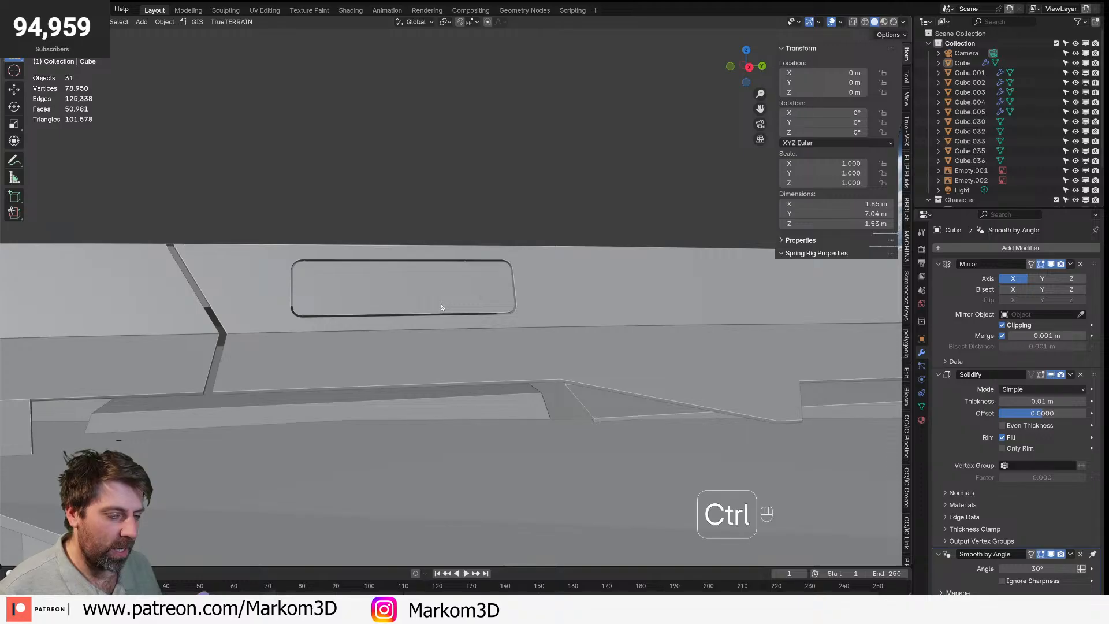
pyautogui.hotkey('ctrl', 'z')
pyautogui.hotkey('ctrl', 'z')
pyautogui.hotkey('ctrl', 'z')
pyautogui.hotkey('ctrl', 'z')
pyautogui.hotkey('ctrl', 'z')
pyautogui.hotkey('ctrl', 'z')
pyautogui.hotkey('ctrl', 'z')
pyautogui.hotkey('ctrl', 'z')
pyautogui.hotkey('ctrl', 'z')
pyautogui.hotkey('ctrl', 'z')
pyautogui.hotkey('ctrl', 'z')
pyautogui.press('Tab')
pyautogui.moveTo(441, 303); pyautogui.dragTo(469, 323, button='middle')
pyautogui.press('Tab')
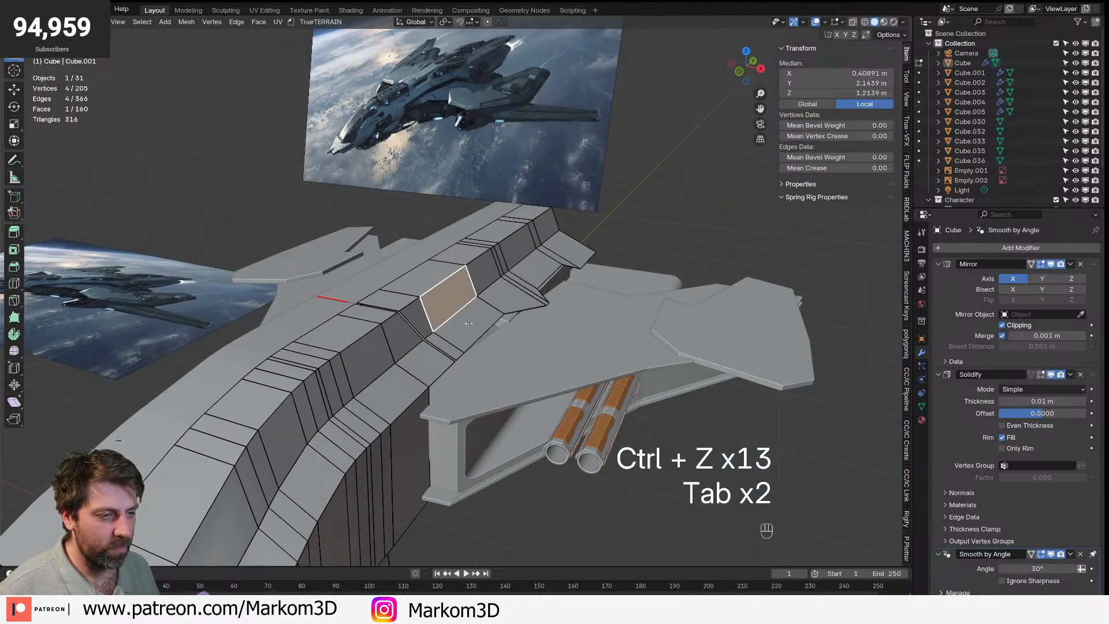
# - Select the entire linked rear upper section of the fuselage shell and move it inward about 0.06 m along X
pyautogui.press('3')
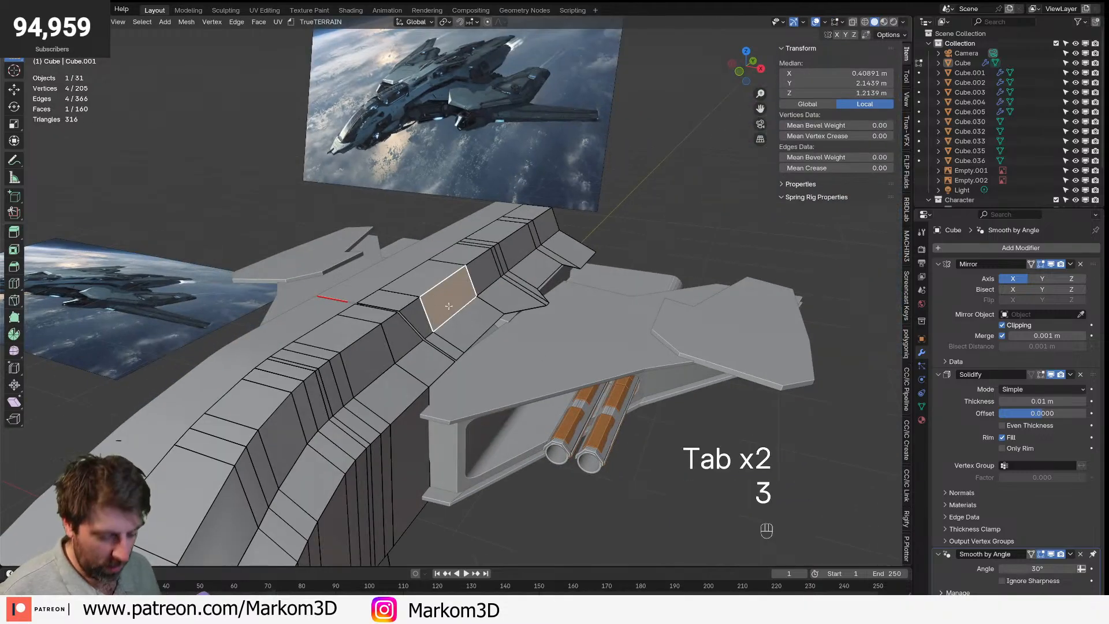
pyautogui.hotkey('ctrl', 'l')
pyautogui.press('g')
pyautogui.press('y')
pyautogui.press('x')
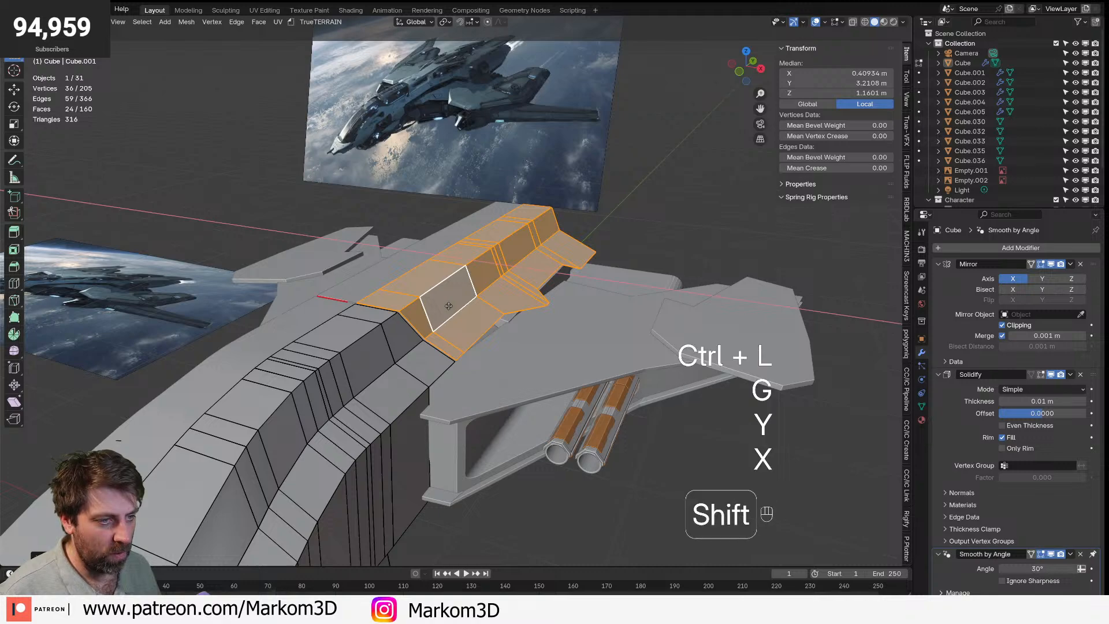
pyautogui.click(376, 270)
pyautogui.moveTo(376, 270); pyautogui.dragTo(214, 277, button='middle')
pyautogui.press('Tab')
pyautogui.moveTo(463, 295); pyautogui.dragTo(516, 292, button='middle')
pyautogui.press('Tab')
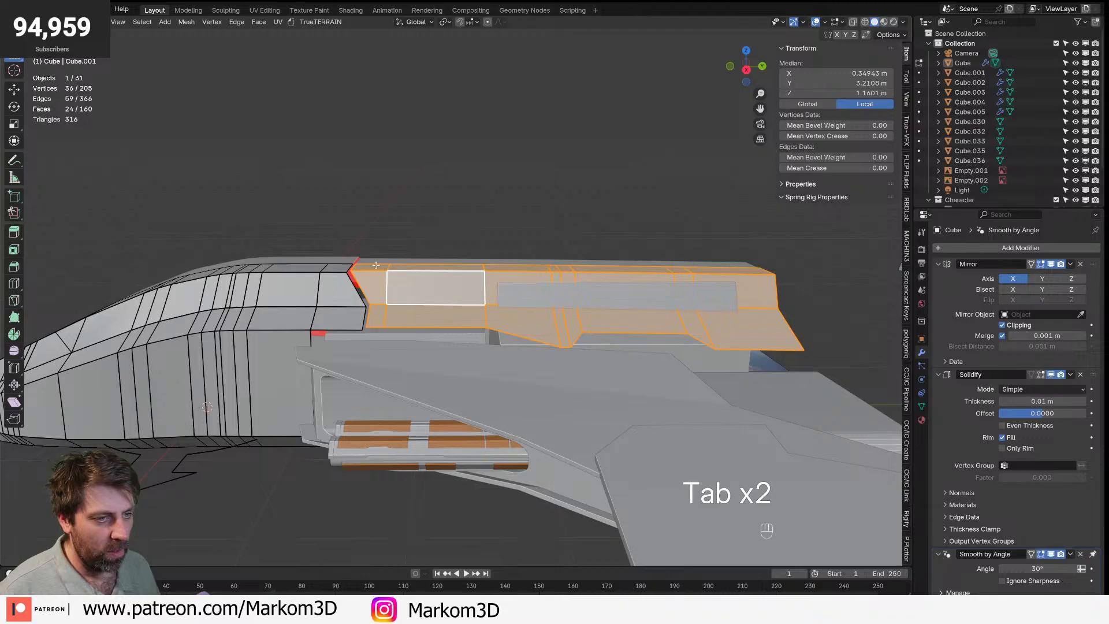
# - Select the top strip of faces along the rear fuselage section and lower it slightly along Z
pyautogui.click(376, 266)
pyautogui.keyDown('shift'); pyautogui.click(421, 268); pyautogui.keyUp('shift')
pyautogui.hotkey('alt', 'a')
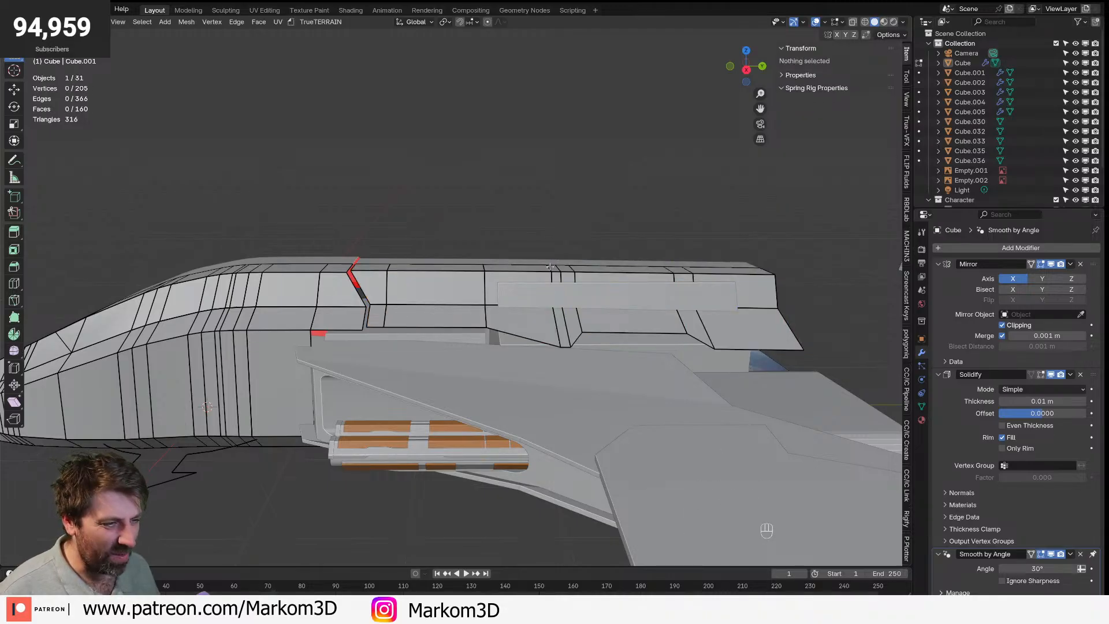
pyautogui.keyDown('alt'); pyautogui.click(552, 268); pyautogui.keyUp('alt')
pyautogui.press('g')
pyautogui.press('z')
pyautogui.click(564, 311)
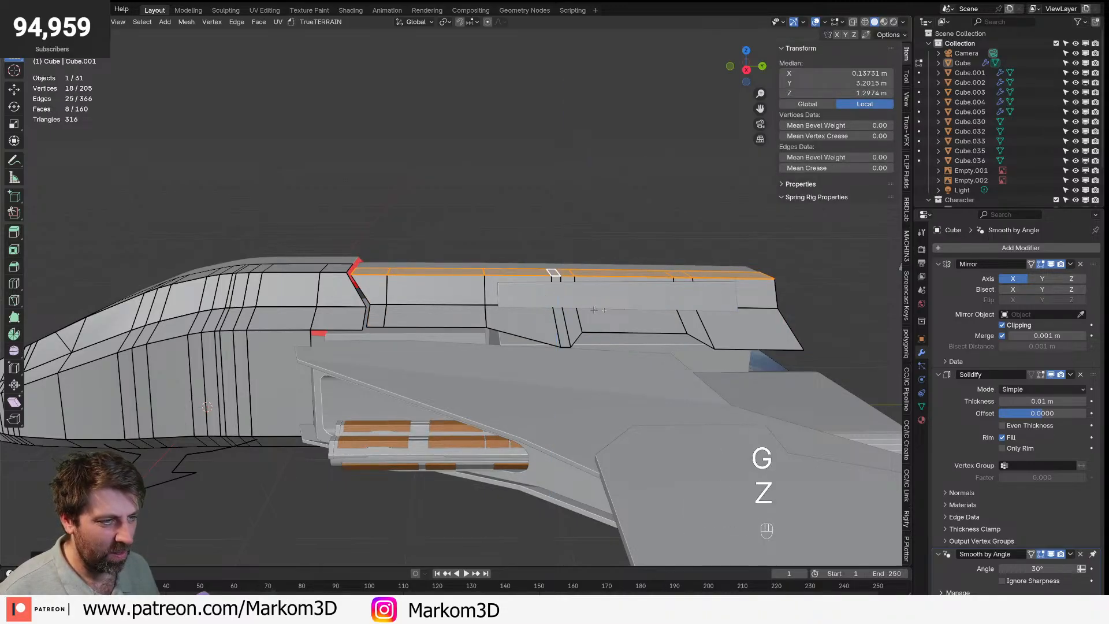
pyautogui.press('Tab')
pyautogui.scroll(-4, 647, 302)
pyautogui.moveTo(746, 290); pyautogui.dragTo(634, 300, button='middle')
# - Edit the inner body under the rear shell and move its protruding upper side face inward about 0.07 m along X
pyautogui.click(511, 297)
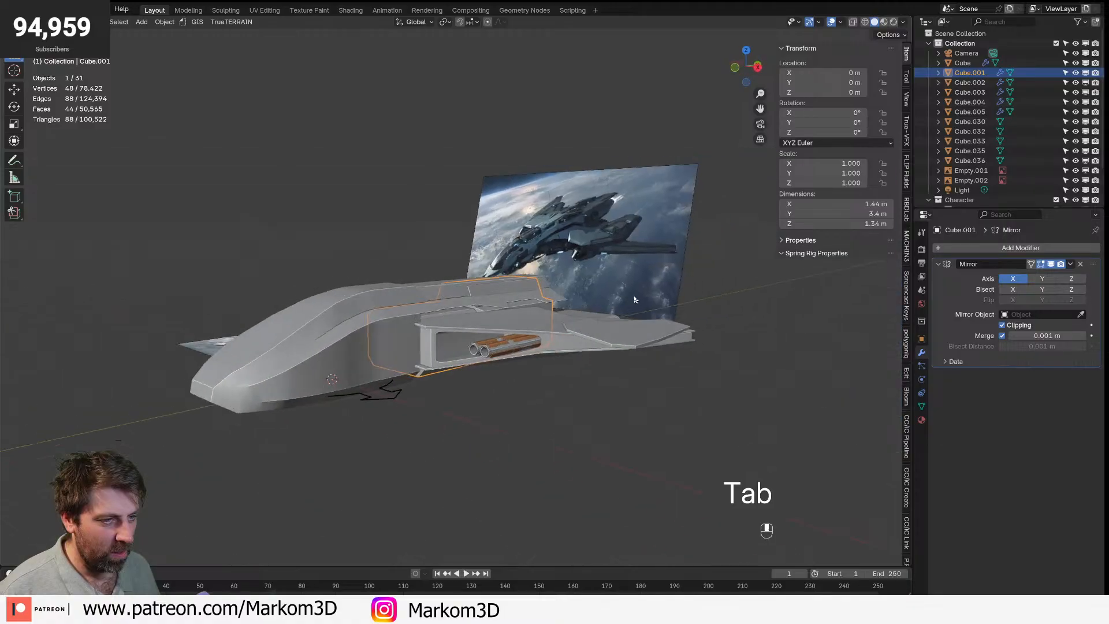
pyautogui.scroll(3, 634, 300)
pyautogui.press('Tab')
pyautogui.press('Tab')
pyautogui.press('Tab')
pyautogui.moveTo(538, 295); pyautogui.dragTo(405, 333, button='middle')
pyautogui.keyDown('shift'); pyautogui.moveTo(489, 335); pyautogui.dragTo(496, 244, button='middle'); pyautogui.keyUp('shift')
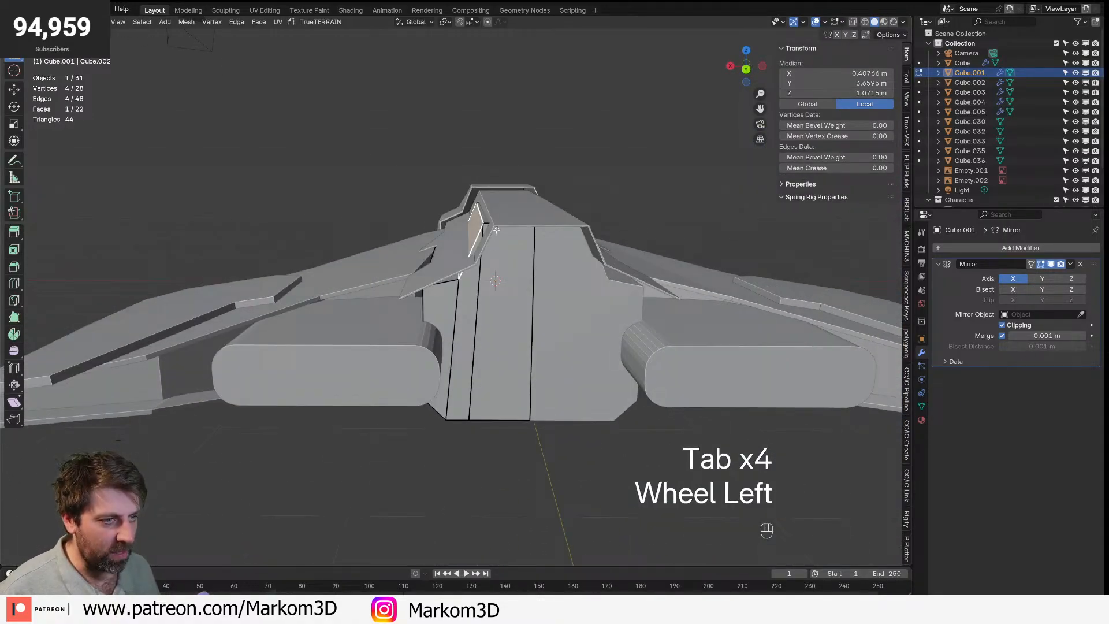
pyautogui.press('g')
pyautogui.press('x')
pyautogui.click(509, 259)
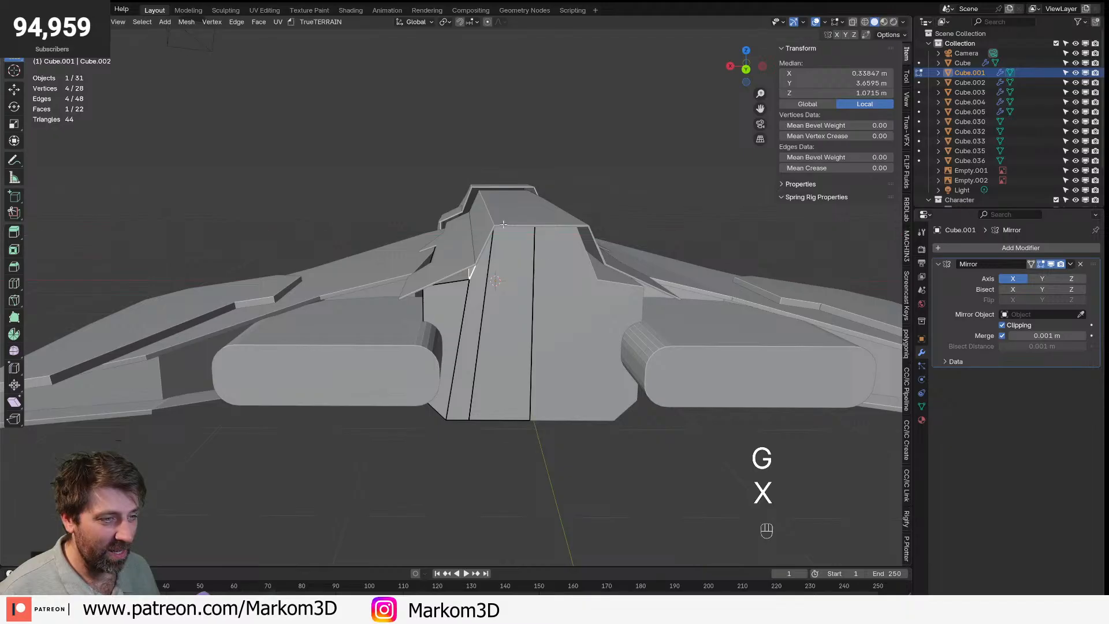
# - Raise the inner body's side ledge edge beneath the rear shell by about 0.1 m along Z
pyautogui.press('Tab')
pyautogui.scroll(-4, 510, 259)
pyautogui.press('Tab')
pyautogui.moveTo(510, 259); pyautogui.dragTo(472, 283, button='middle')
pyautogui.press('2')
pyautogui.click(474, 261)
pyautogui.press('g')
pyautogui.press('z')
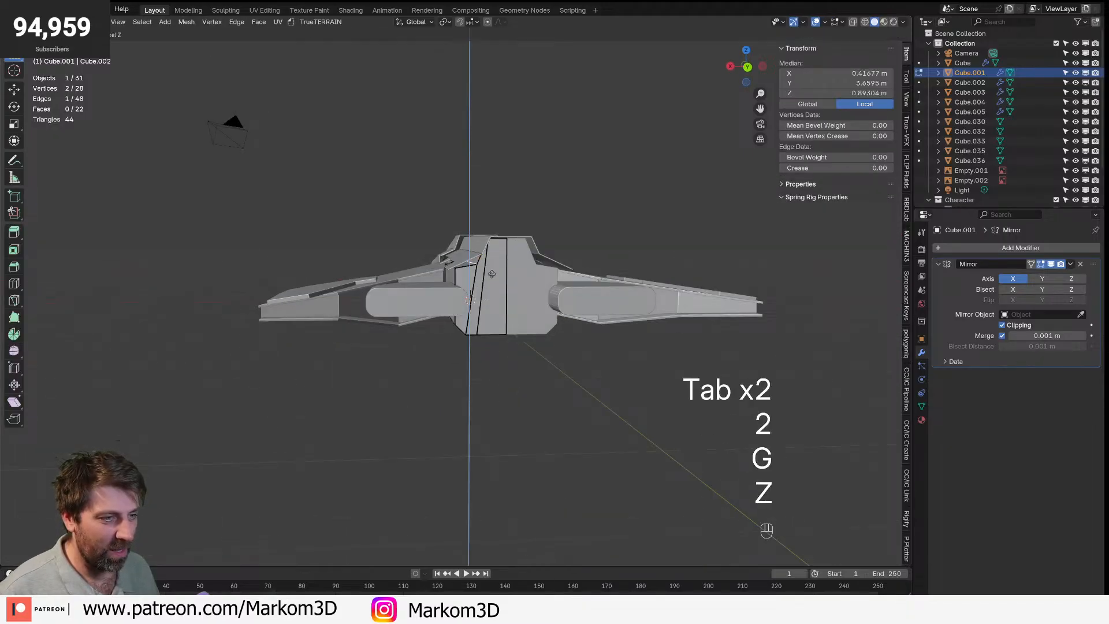
pyautogui.click(484, 215)
pyautogui.press('Tab')
pyautogui.moveTo(520, 383); pyautogui.dragTo(532, 331, button='middle')
pyautogui.scroll(6, 532, 331)
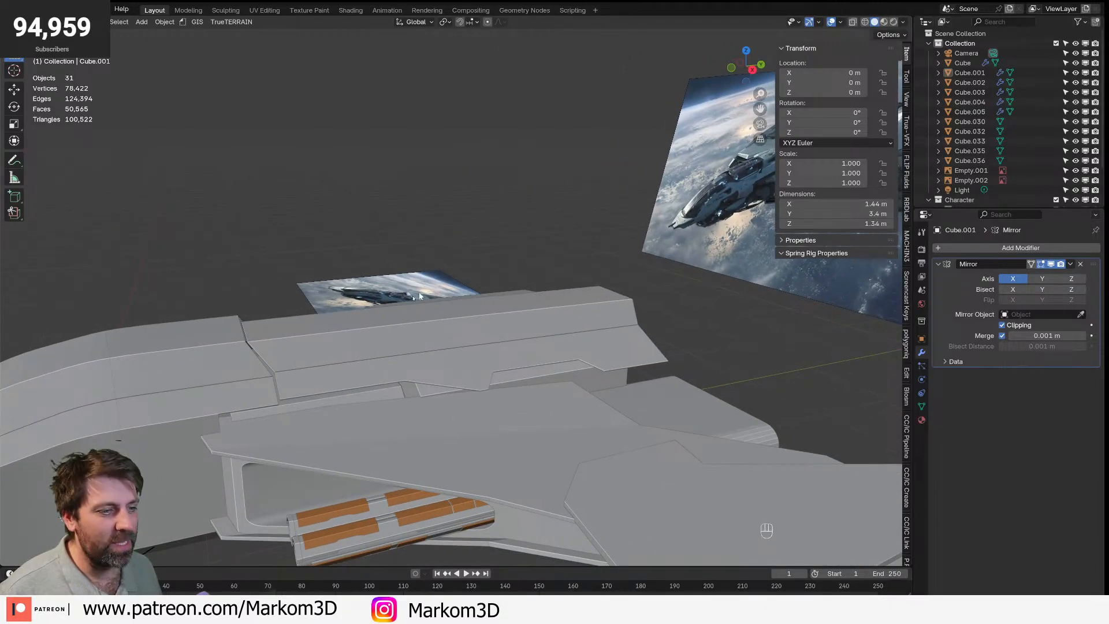
# - Add a lengthwise loop cut and a crosswise loop cut to the upper part of the rear fuselage shell
pyautogui.press('Tab')
pyautogui.press('Tab')
pyautogui.press('Tab')
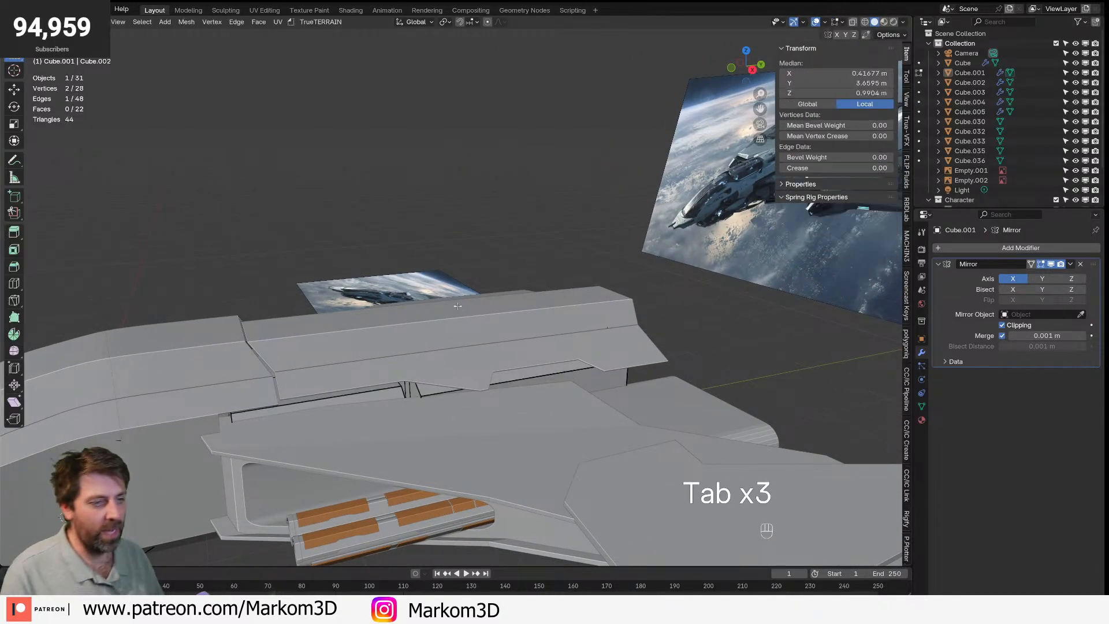
pyautogui.keyDown('shift'); pyautogui.moveTo(509, 299); pyautogui.dragTo(458, 322, button='middle'); pyautogui.keyUp('shift')
pyautogui.press('Tab')
pyautogui.click(423, 342)
pyautogui.press('Tab')
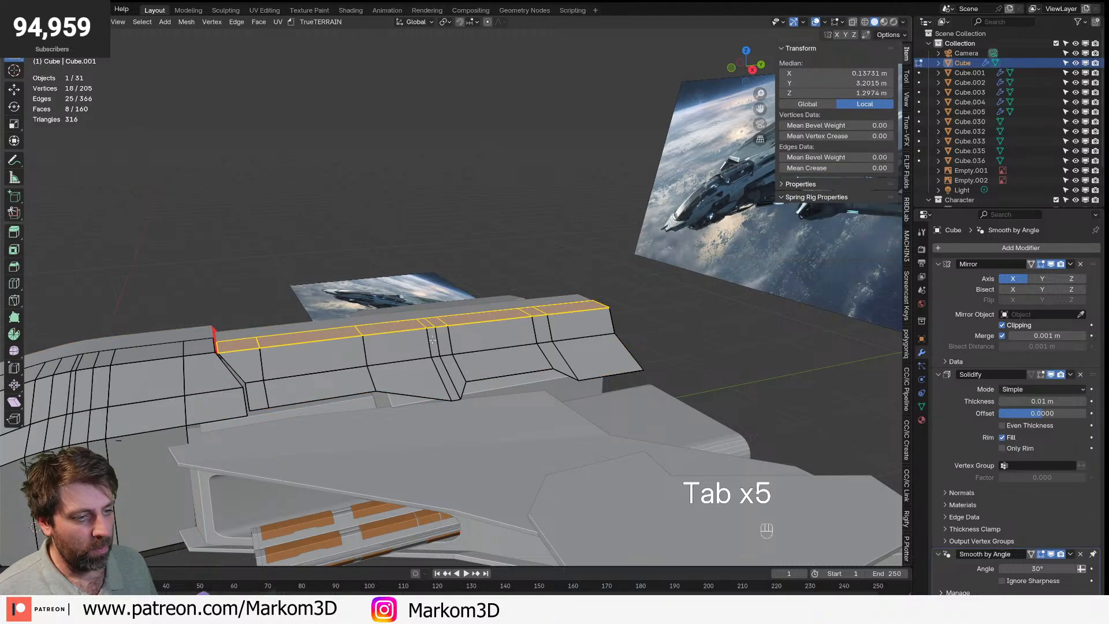
pyautogui.scroll(2, 399, 344)
pyautogui.hotkey('ctrl', 'r')
pyautogui.hotkey('ctrl', 'r')
pyautogui.hotkey('ctrl', 'r')
pyautogui.click(376, 370)
pyautogui.click(376, 370)
# - Slide the new crosswise edge on the top strip forward about 0.16 m to slant the panel's front border
pyautogui.press('2')
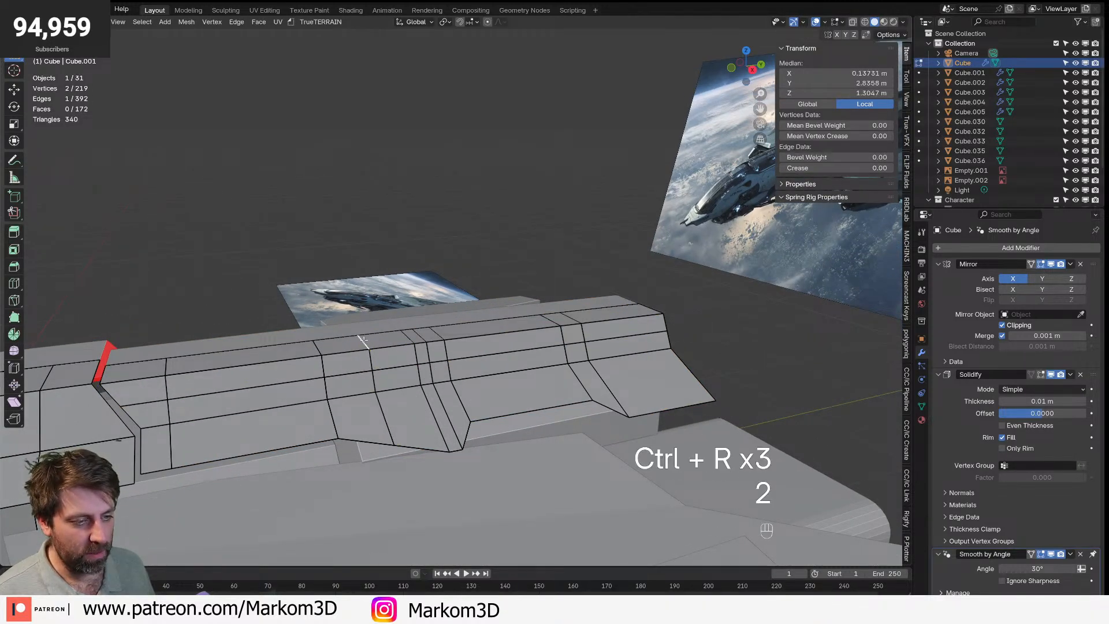
pyautogui.click(364, 340)
pyautogui.press('g')
pyautogui.press('g')
pyautogui.click(361, 332)
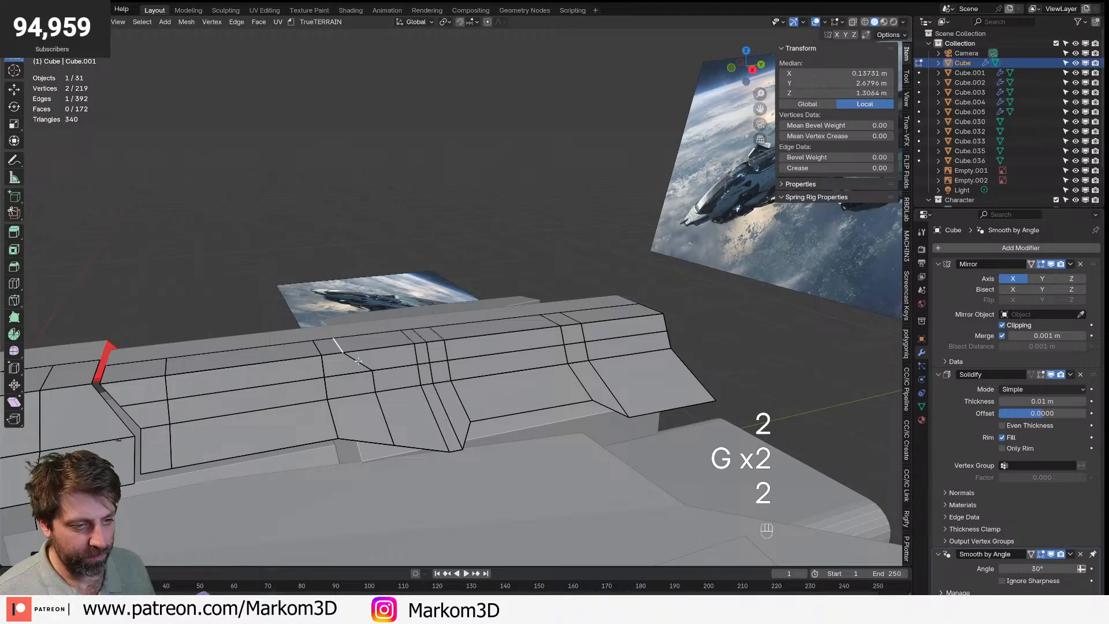
# - Bevel the slanted front edges and the lengthwise loop into a thin strip and delete its faces to separate the top panel
pyautogui.keyDown('alt'); pyautogui.keyDown('shift'); pyautogui.click(374, 357); pyautogui.keyUp('shift'); pyautogui.keyUp('alt')
pyautogui.keyDown('shift'); pyautogui.click(366, 368); pyautogui.keyUp('shift')
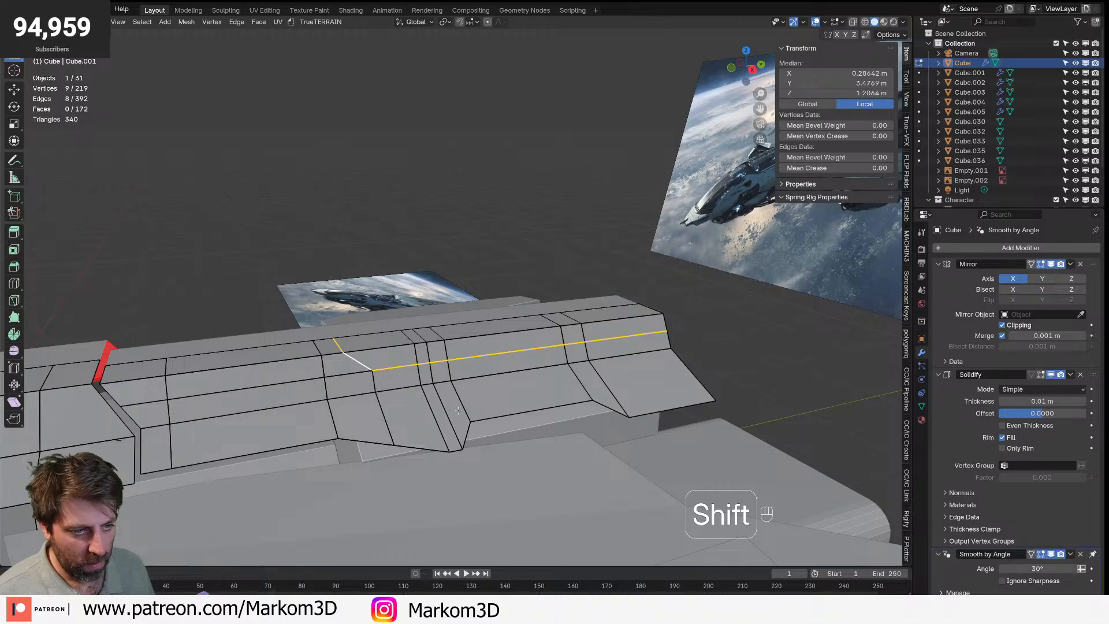
pyautogui.hotkey('ctrl', 'b')
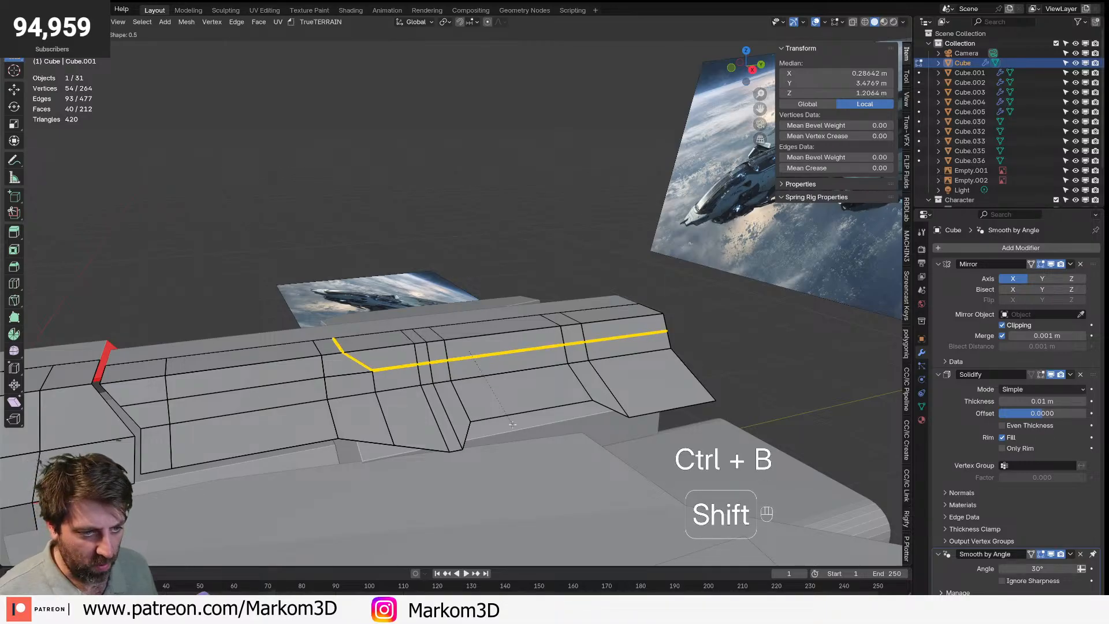
pyautogui.click(512, 424)
pyautogui.press('Delete')
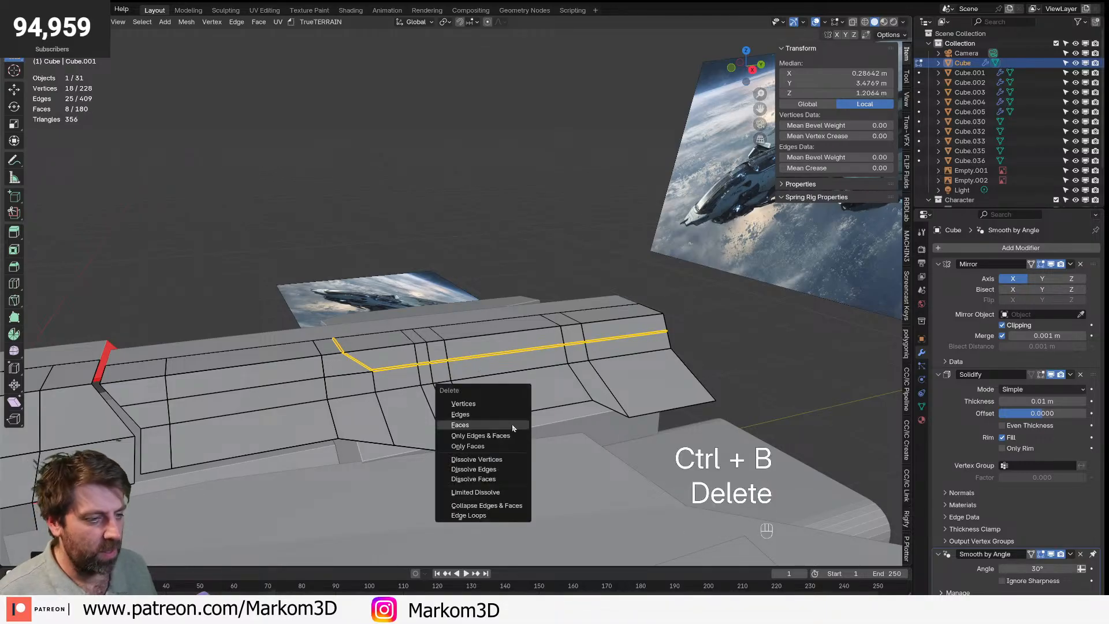
pyautogui.click(512, 425)
# - Select the whole separated top panel and raise it about 0.02 m along Z
pyautogui.click(447, 353)
pyautogui.hotkey('ctrl', 'l')
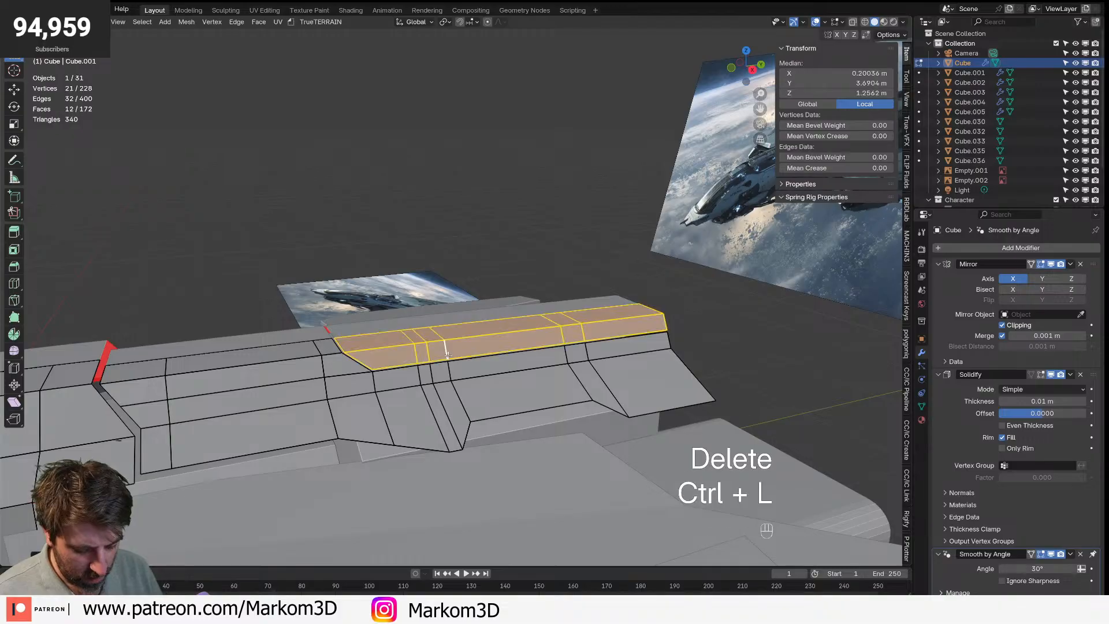
pyautogui.press('g')
pyautogui.press('z')
pyautogui.click(451, 344)
# - Scale the raised top panel wider along X so it overhangs the fuselage sides
pyautogui.moveTo(450, 344); pyautogui.dragTo(508, 350, button='middle')
pyautogui.press('s')
pyautogui.press('x')
pyautogui.press('shift')
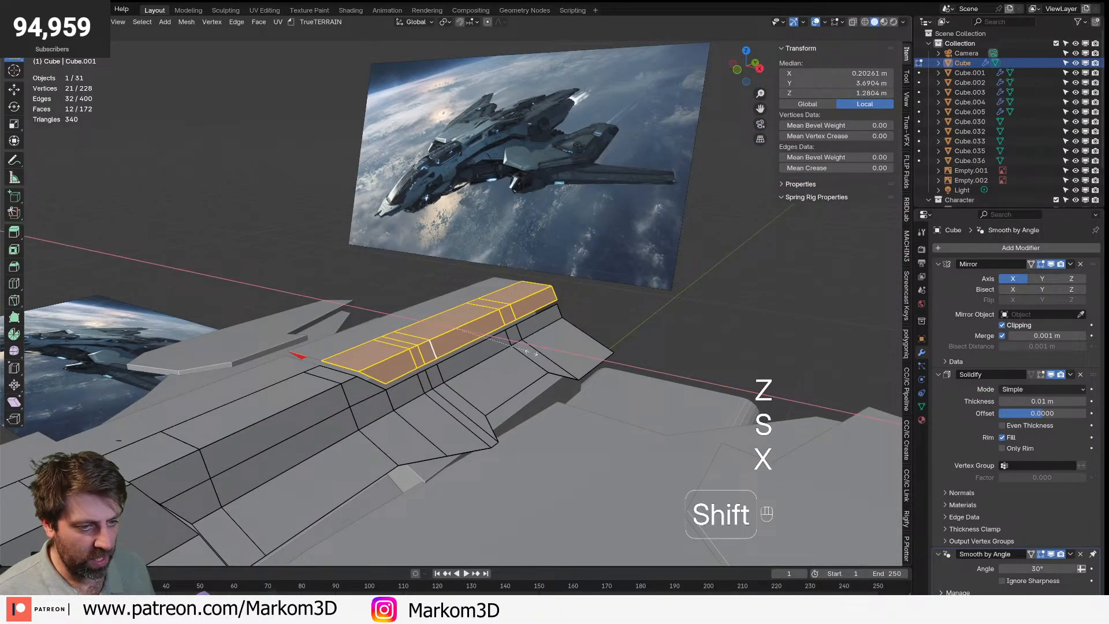
pyautogui.click(574, 374)
pyautogui.press('Tab')
pyautogui.hscroll(-3, 549, 311)
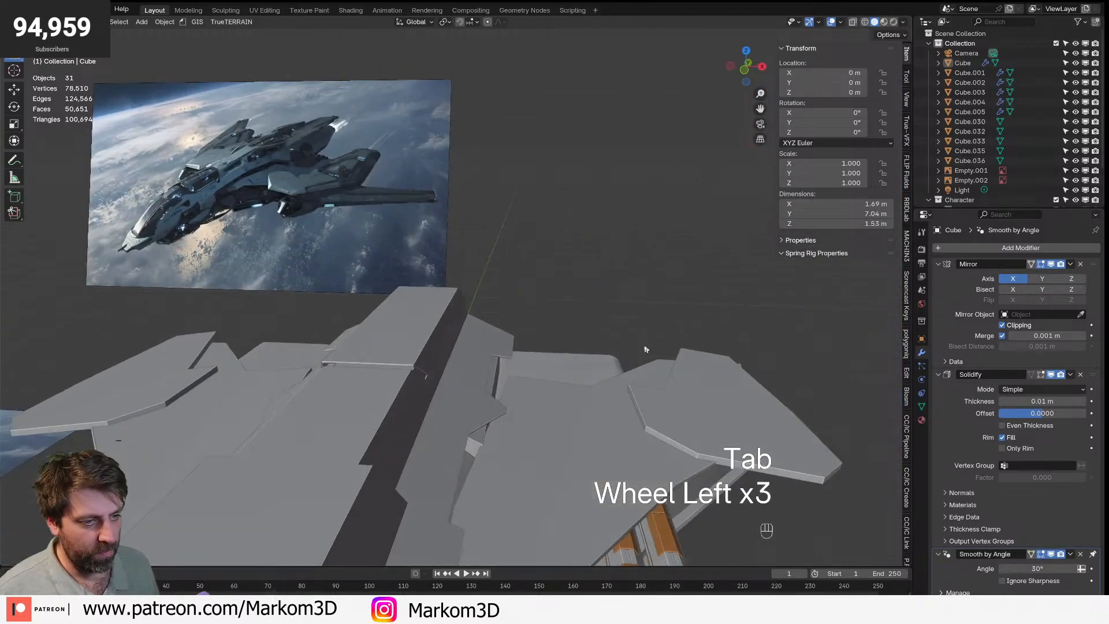
pyautogui.press('Tab')
pyautogui.press('s')
pyautogui.press('x')
pyautogui.keyDown('shift'); pyautogui.click(580, 378); pyautogui.keyUp('shift')
pyautogui.moveTo(580, 378); pyautogui.dragTo(509, 372, button='middle')
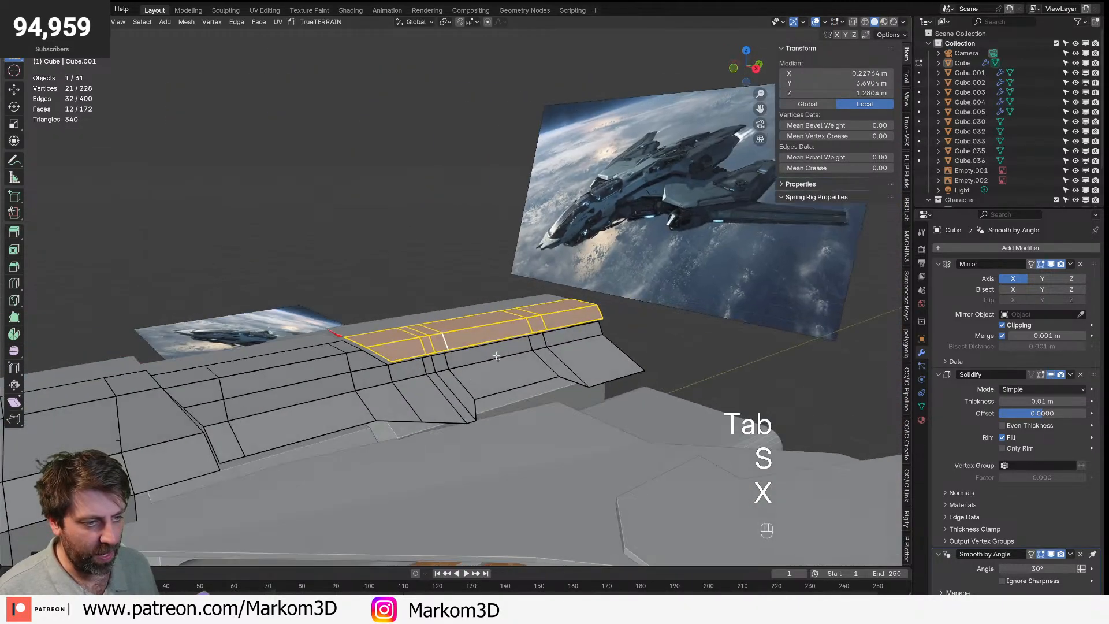
# - Slide the middle lower side edge of the raised top panel upward to form a shallow notch
pyautogui.scroll(2, 510, 373)
pyautogui.press('Tab')
pyautogui.press('Tab')
pyautogui.press('2')
pyautogui.click(510, 371)
pyautogui.press('g')
pyautogui.press('g')
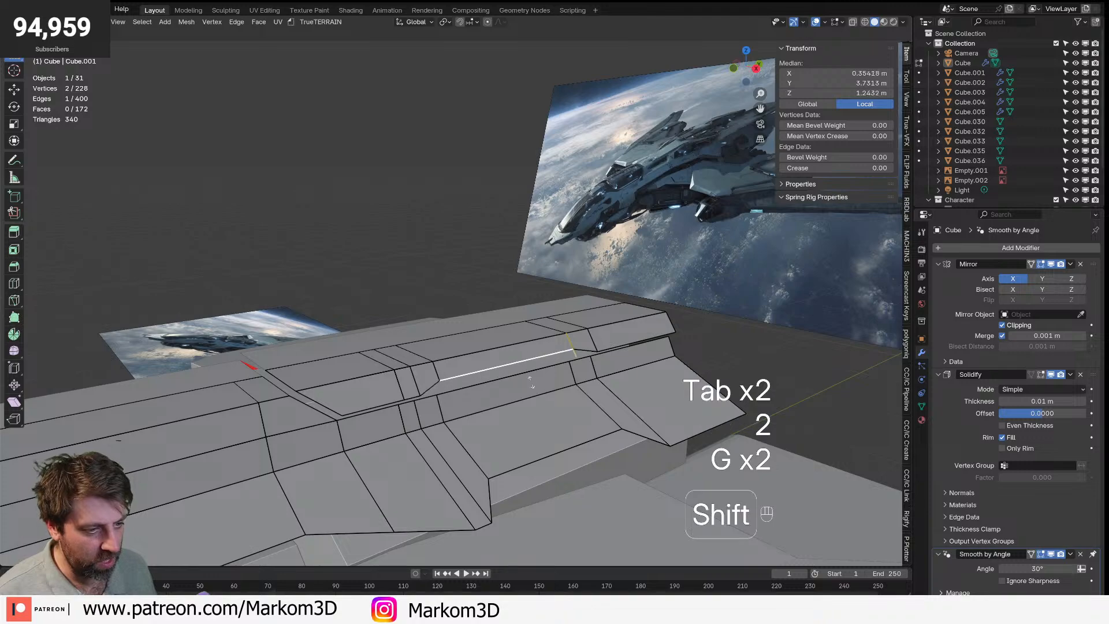
pyautogui.click(519, 367)
pyautogui.press('Tab')
# - Inspect the raised top panel, rear fuselage and wing intake against the reference image from several angles
pyautogui.hscroll(-4, 672, 392)
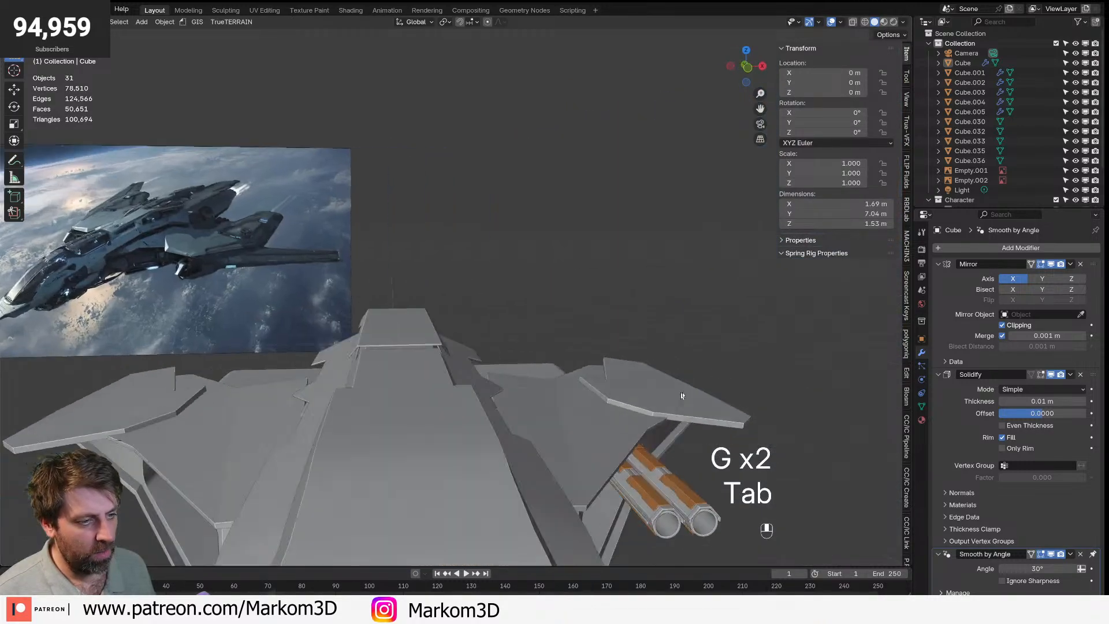
pyautogui.hscroll(-8, 670, 395)
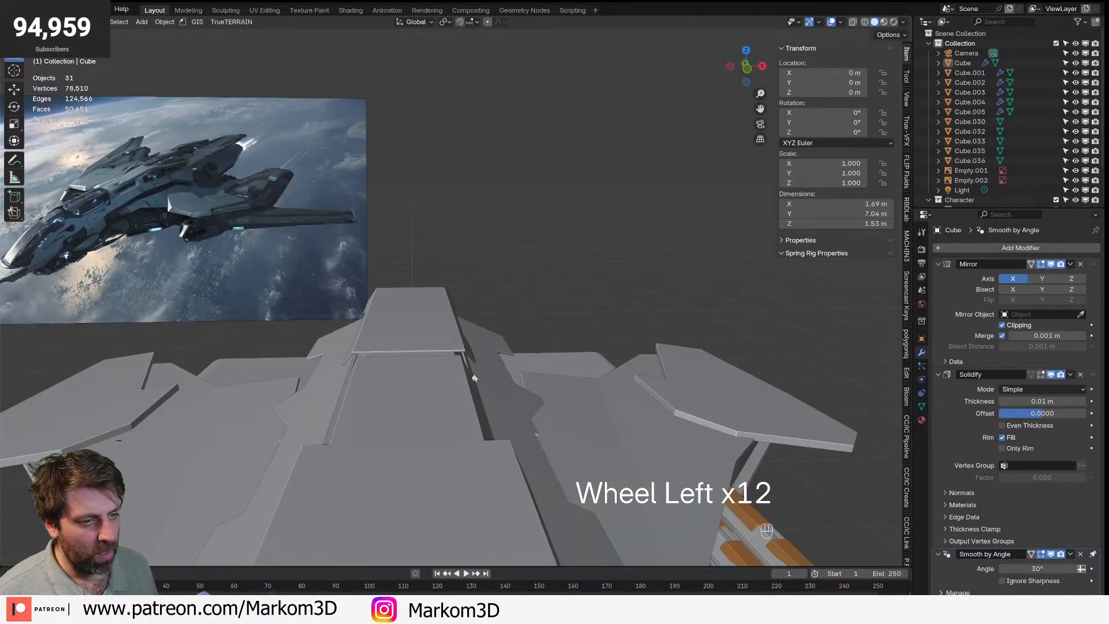
pyautogui.moveTo(475, 378); pyautogui.dragTo(265, 385, button='middle')
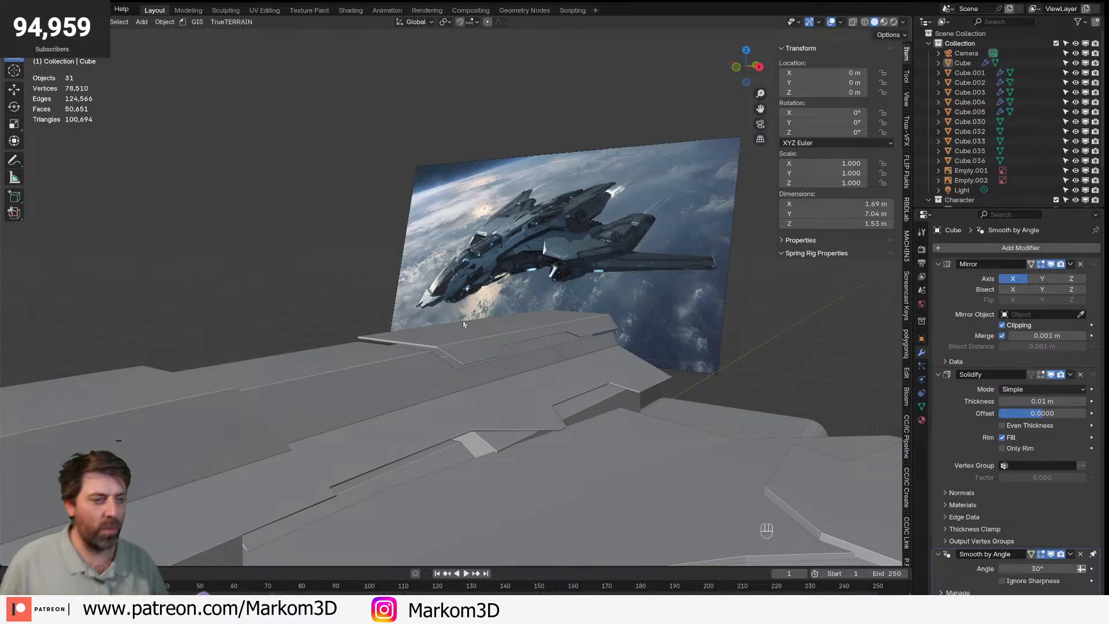
pyautogui.moveTo(411, 302); pyautogui.dragTo(294, 366, button='middle')
pyautogui.press('Tab')
pyautogui.press('Tab')
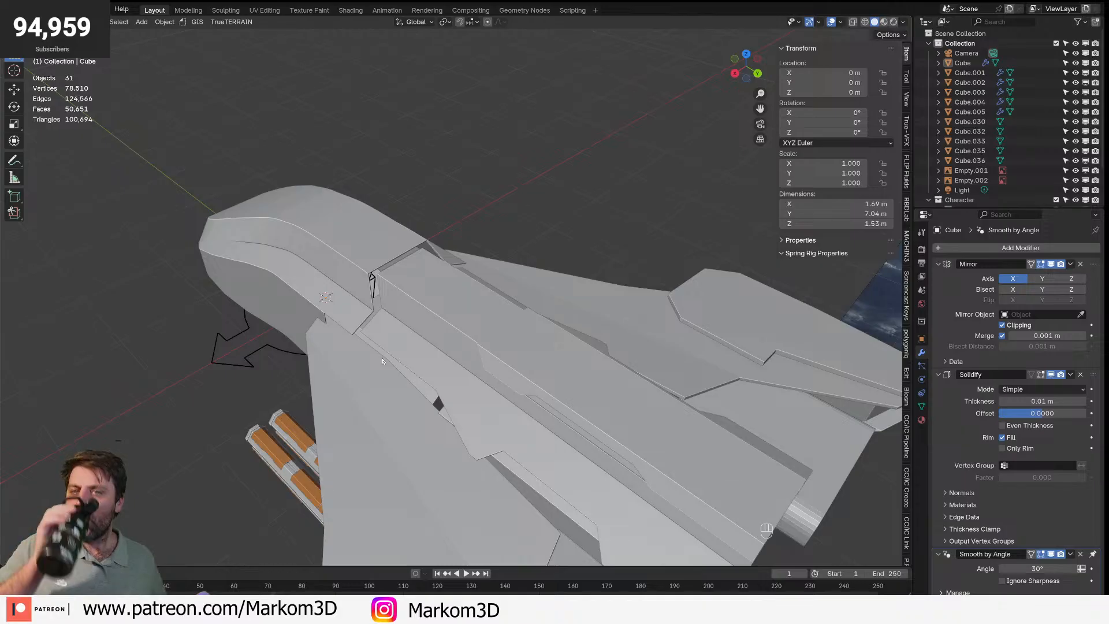
pyautogui.moveTo(377, 354); pyautogui.dragTo(405, 350, button='middle')
pyautogui.click(491, 377)
pyautogui.press('Tab')
pyautogui.moveTo(499, 396); pyautogui.dragTo(628, 404, button='middle')
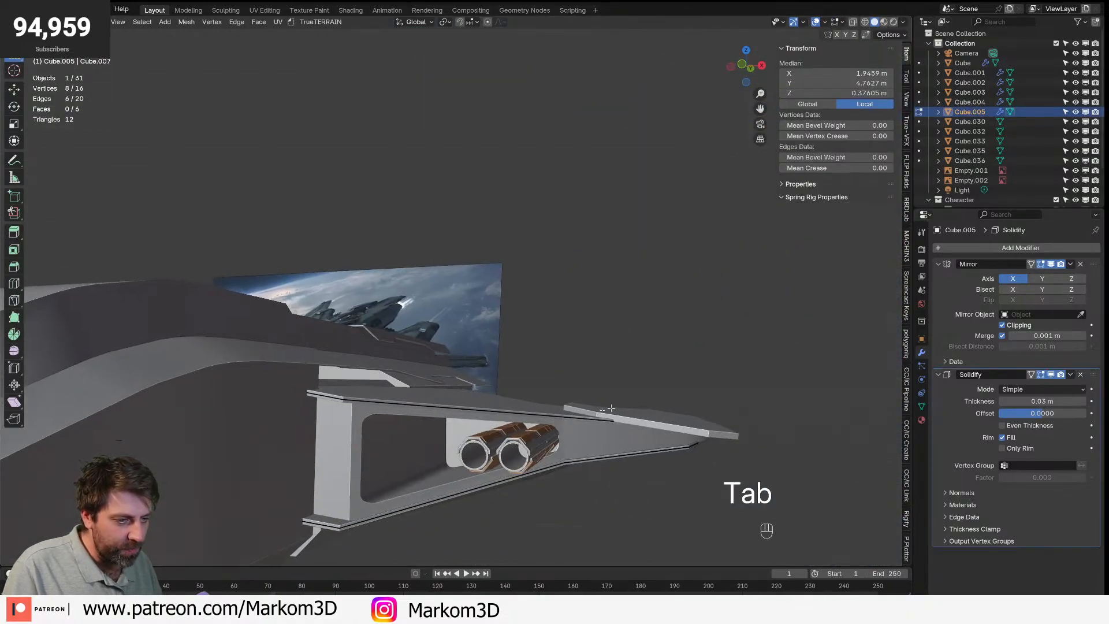
pyautogui.press('Tab')
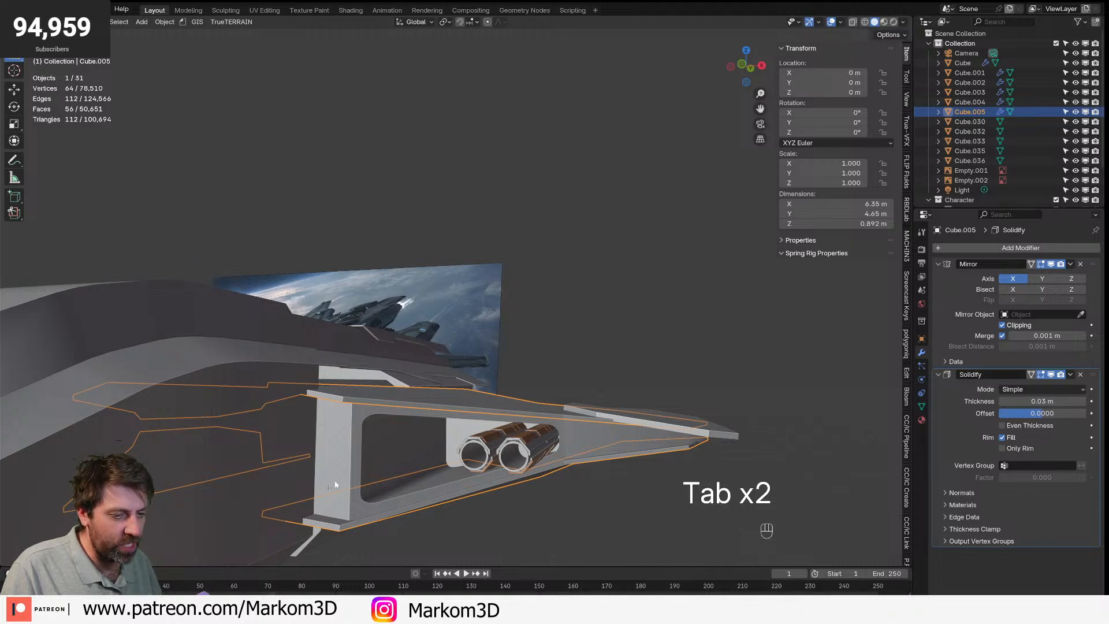
pyautogui.press('Tab')
pyautogui.hscroll(-10, 409, 433)
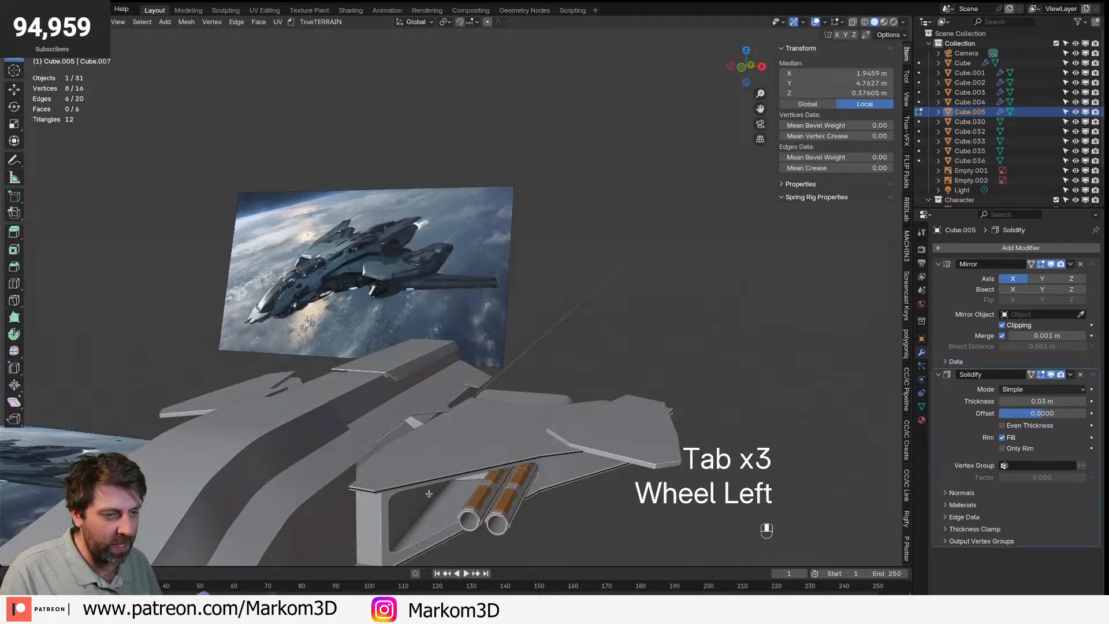
pyautogui.keyDown('shift'); pyautogui.moveTo(386, 337); pyautogui.dragTo(433, 396, button='middle'); pyautogui.keyUp('shift')
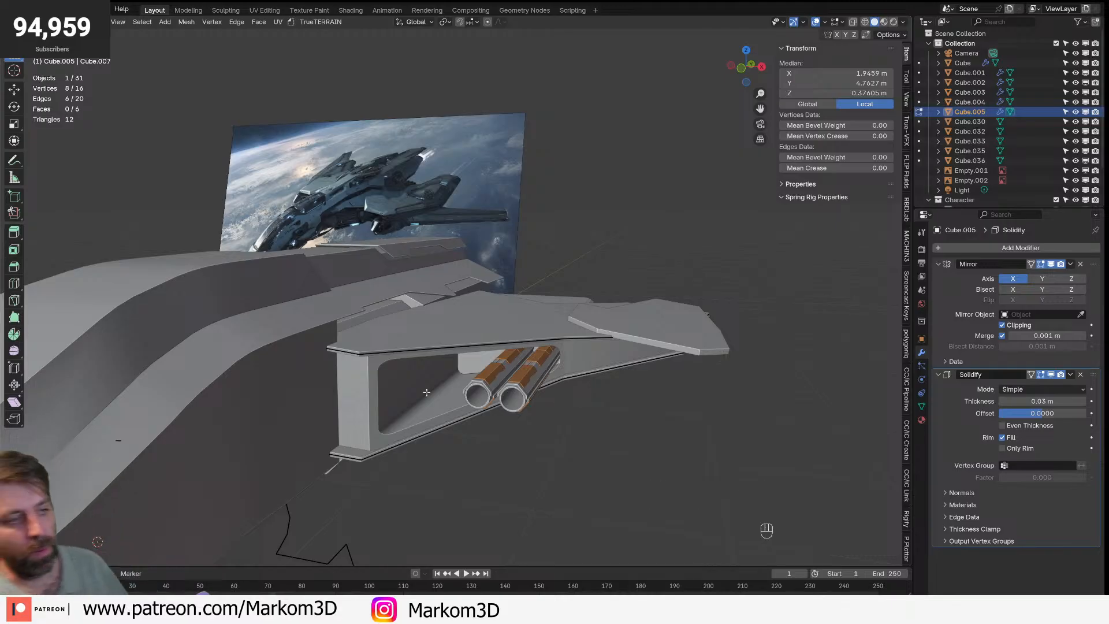
# - Leave mesh editing, split the 3D viewport vertically and make the new narrow area an Asset Browser
pyautogui.press('Tab')
pyautogui.moveTo(2, 18); pyautogui.dragTo(251, 202)
pyautogui.click(12, 22)
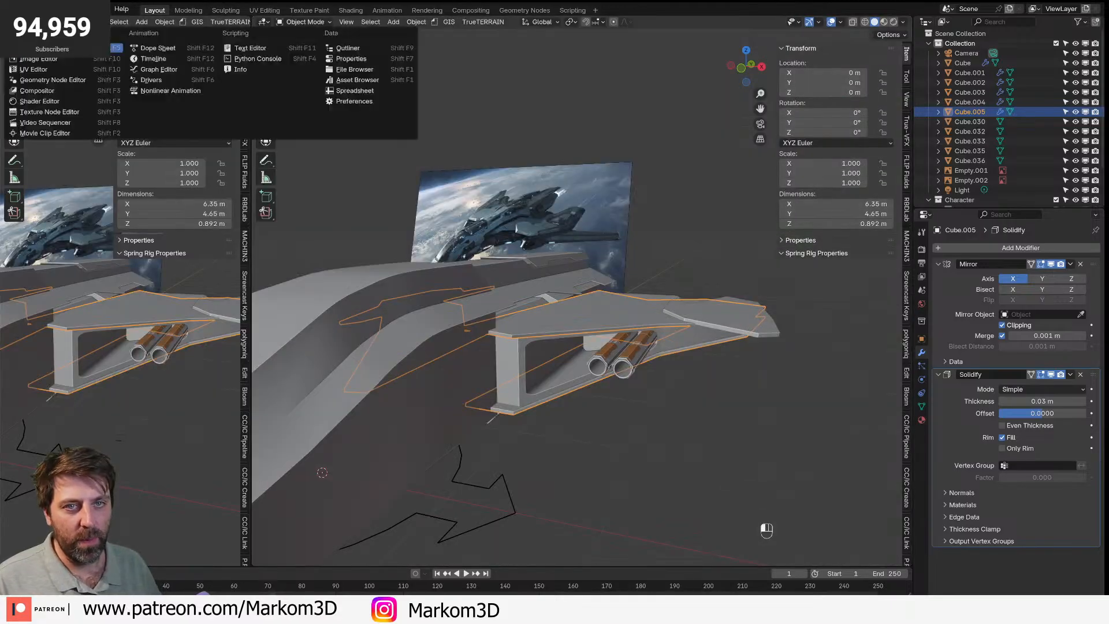
pyautogui.click(393, 82)
pyautogui.click(12, 22)
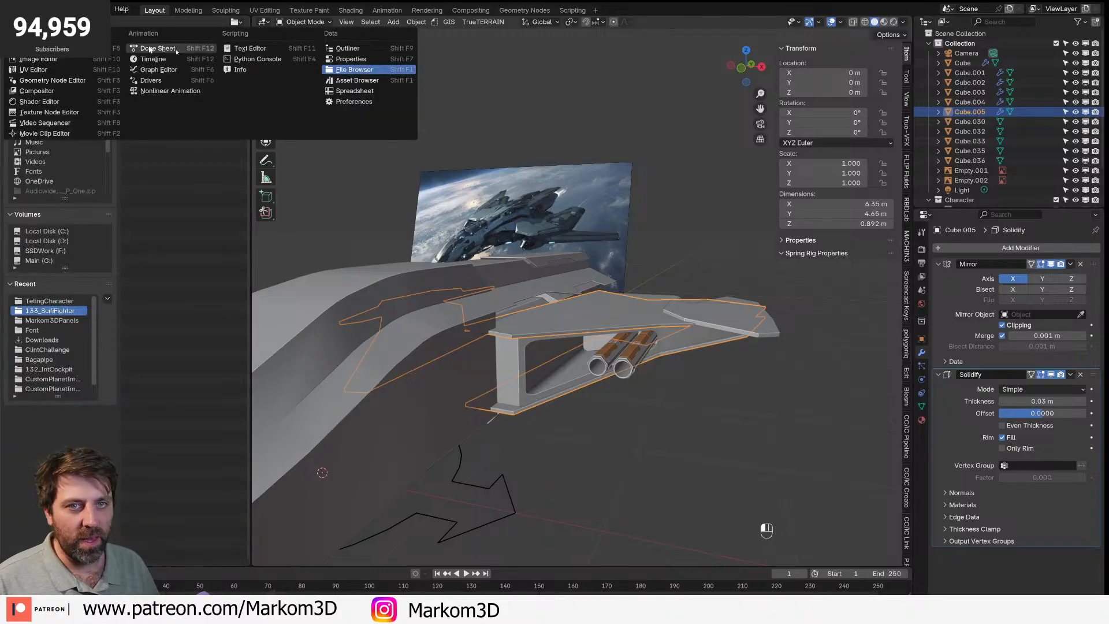
pyautogui.click(364, 82)
# - Expand the Markom3D asset catalog and show its KitBash catalog
pyautogui.click(26, 140)
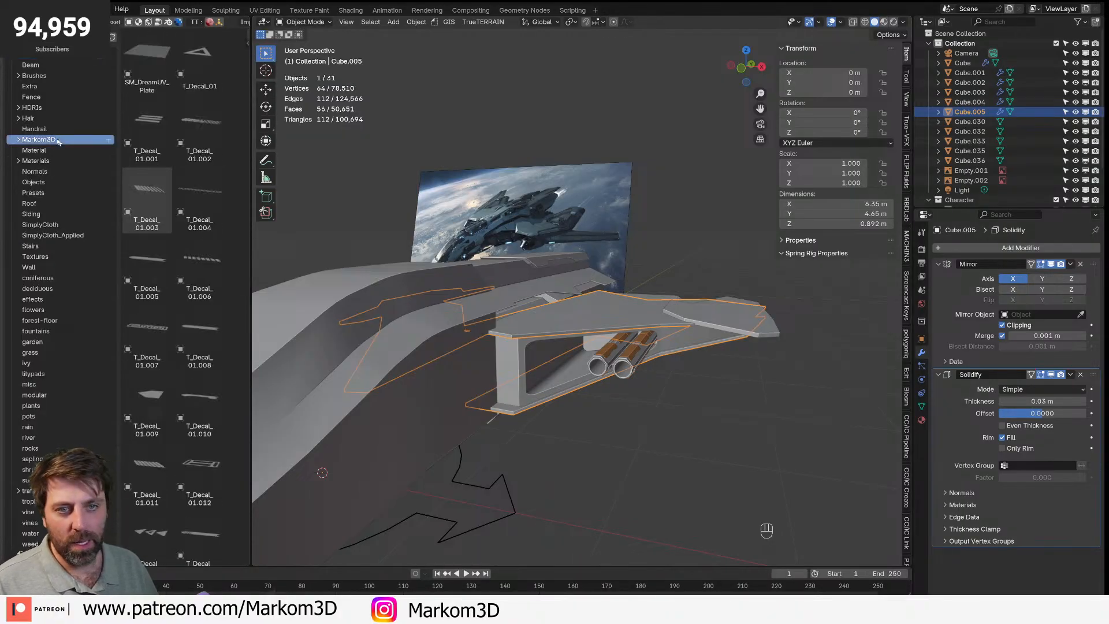
pyautogui.click(18, 140)
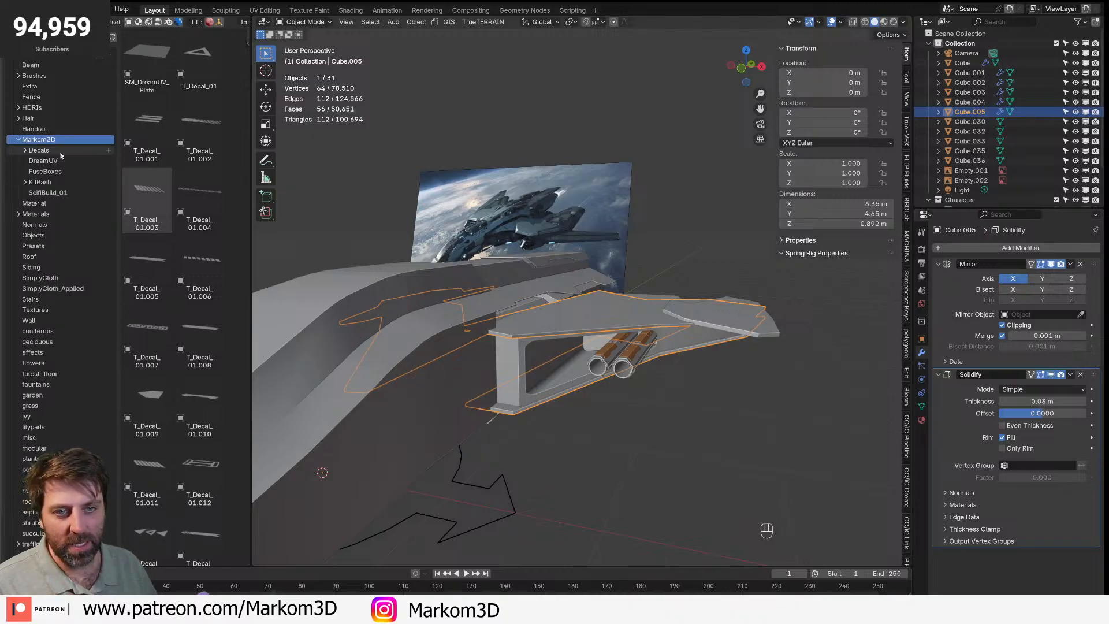
pyautogui.click(52, 183)
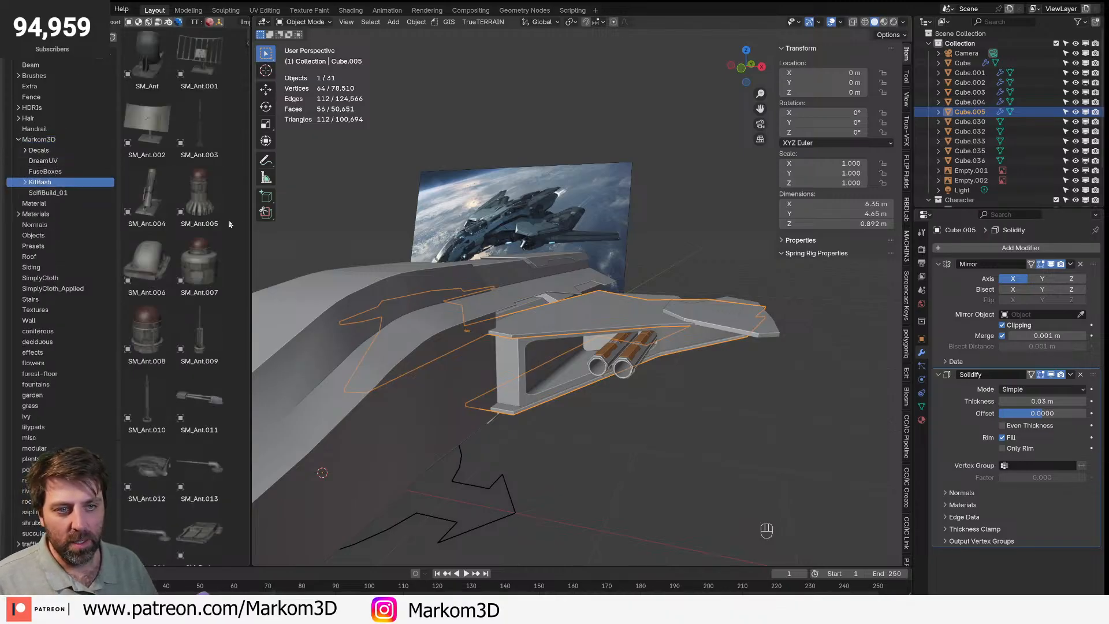
# - Widen the Asset Browser and place SM_ComplexGreeble.002 from the KitBash Complex Greebles catalog at the wing opening
pyautogui.moveTo(252, 227); pyautogui.dragTo(346, 227)
pyautogui.click(25, 183)
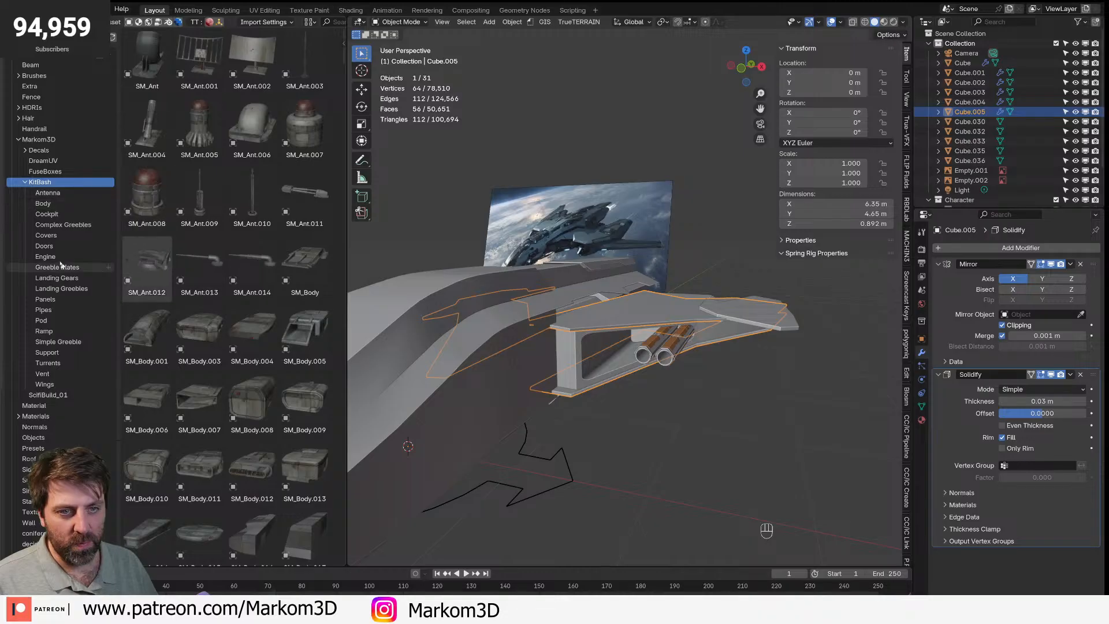
pyautogui.click(62, 225)
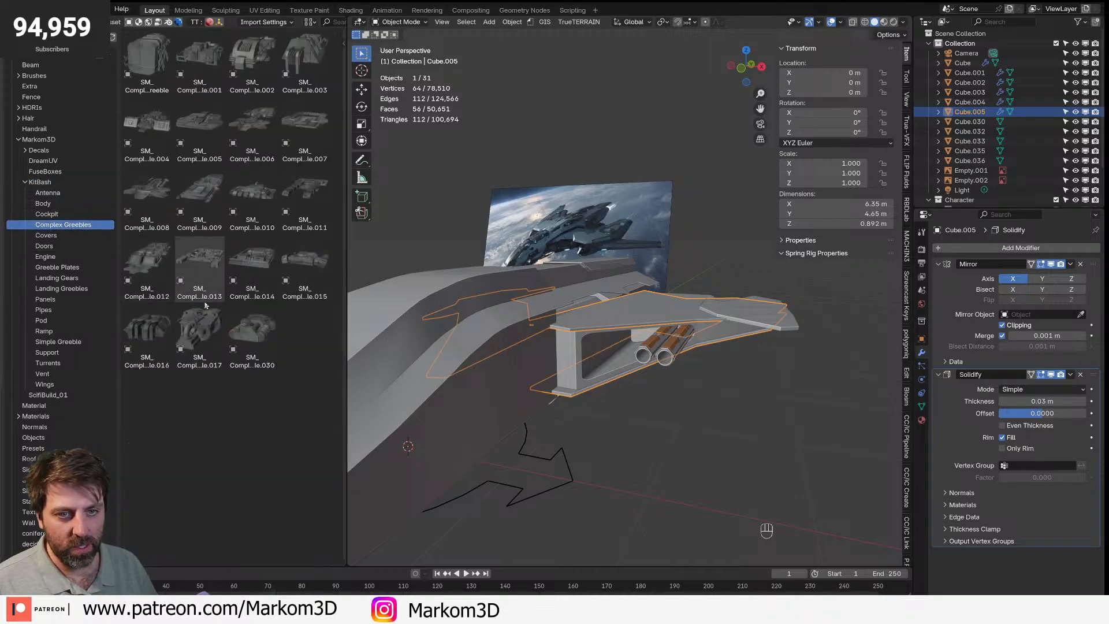
pyautogui.keyDown('shift'); pyautogui.moveTo(509, 324); pyautogui.dragTo(539, 232, button='middle'); pyautogui.keyUp('shift')
pyautogui.moveTo(252, 58); pyautogui.dragTo(528, 271)
# - Scale the complex greeble down to about 0.32 and rotate it -90° around the global X axis
pyautogui.press('s')
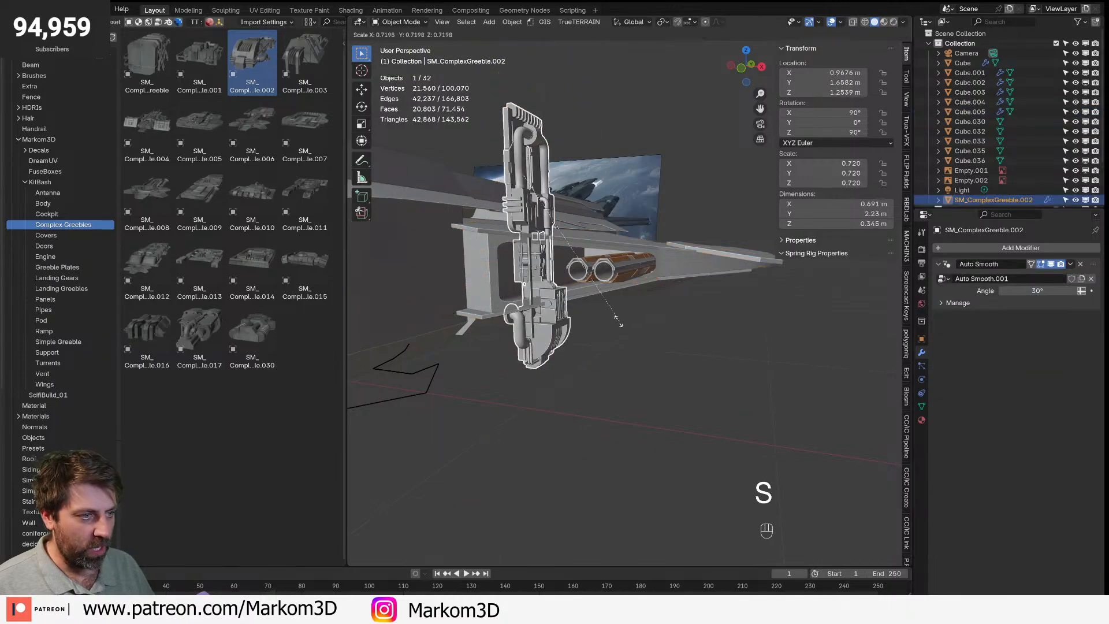
pyautogui.press('r')
pyautogui.press('x')
pyautogui.press('KP_9')
pyautogui.press('KP_0')
pyautogui.press('KP_Subtract')
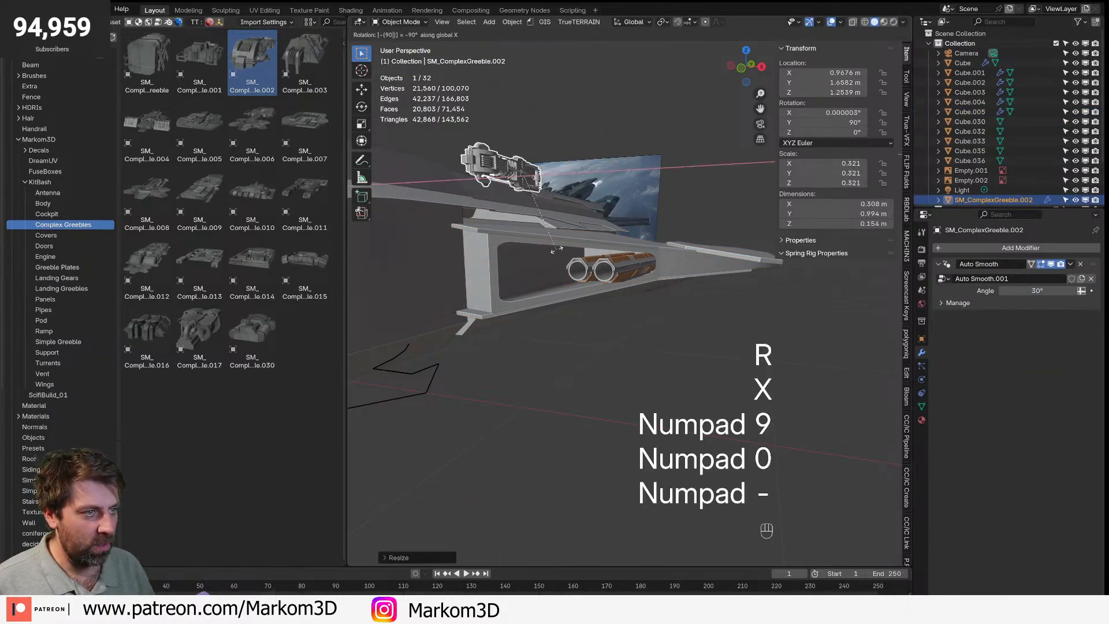
pyautogui.press('KP_Enter')
# - Lower the greeble to the wing opening, enlarge it to a scale of about 0.54 and reposition it in the right side view
pyautogui.press('g')
pyautogui.press('z')
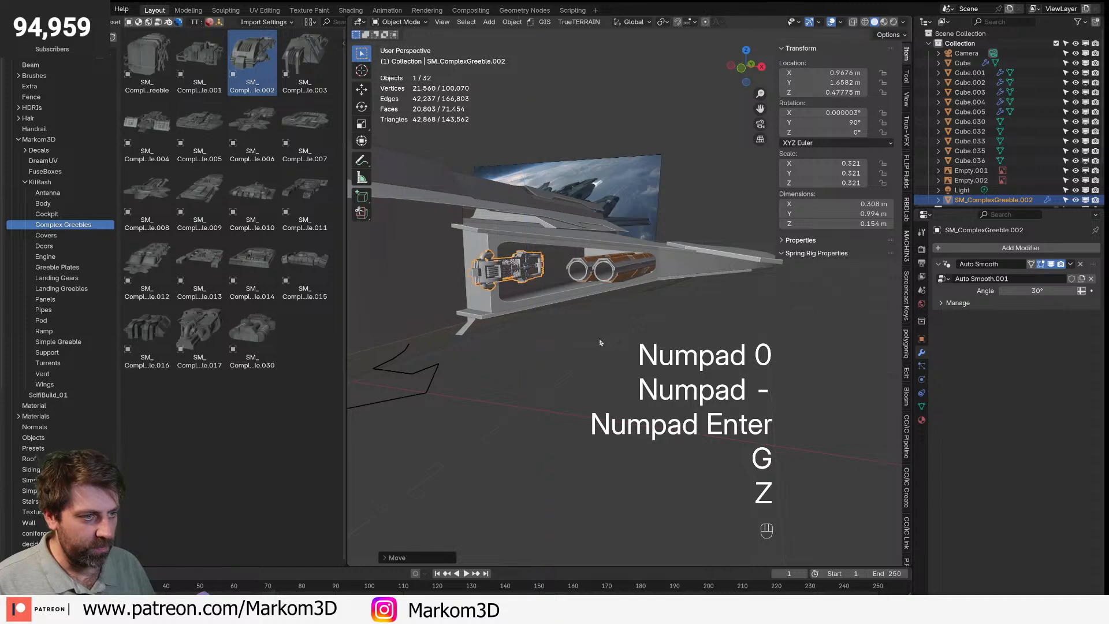
pyautogui.press('s')
pyautogui.click(618, 349)
pyautogui.press('KP_3')
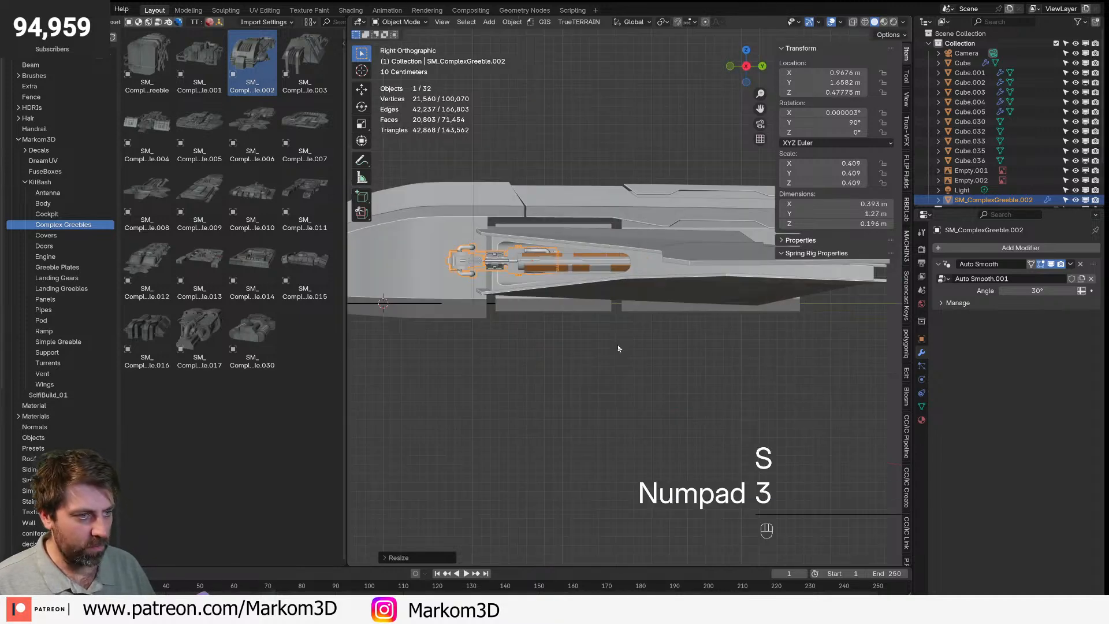
pyautogui.press('g')
pyautogui.press('s')
pyautogui.press('g')
pyautogui.click(757, 373)
# - Shift the greeble along Y to about 2.55 m and along X to about 0.94 m to seat it inside the wing opening
pyautogui.moveTo(578, 321); pyautogui.dragTo(644, 322, button='middle')
pyautogui.scroll(5, 644, 322)
pyautogui.moveTo(465, 255); pyautogui.dragTo(559, 273, button='middle')
pyautogui.press('g')
pyautogui.press('y')
pyautogui.click(537, 380)
pyautogui.press('g')
pyautogui.press('x')
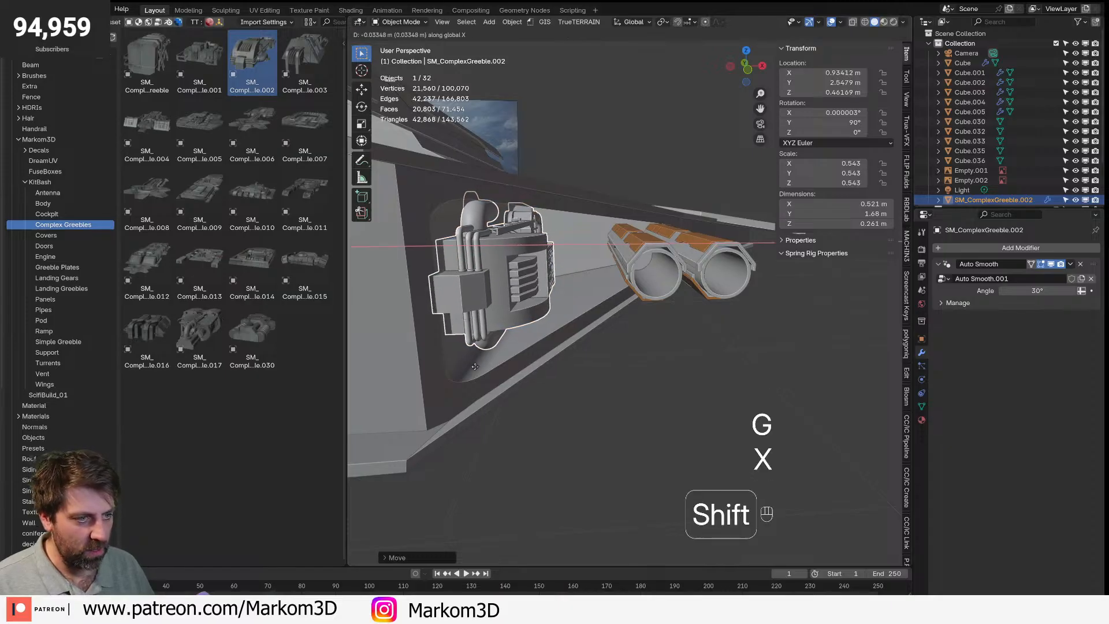
pyautogui.click(477, 367)
pyautogui.moveTo(477, 367); pyautogui.dragTo(581, 361, button='middle')
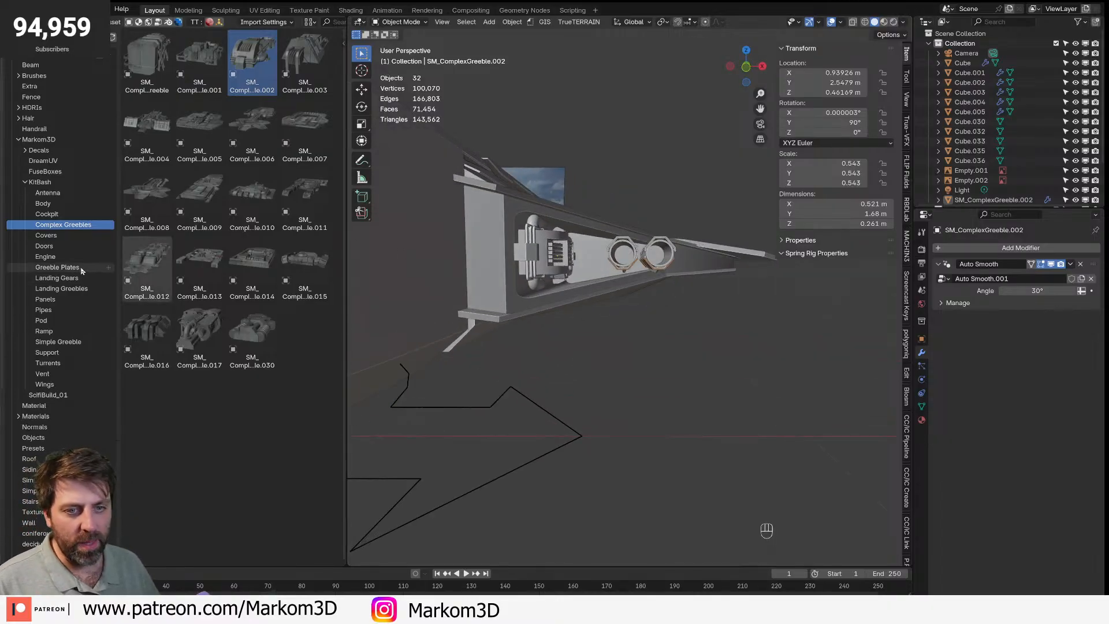
# - Browse the KitBash Greeble Plates catalog through to its last assets for more wing detail
pyautogui.click(58, 267)
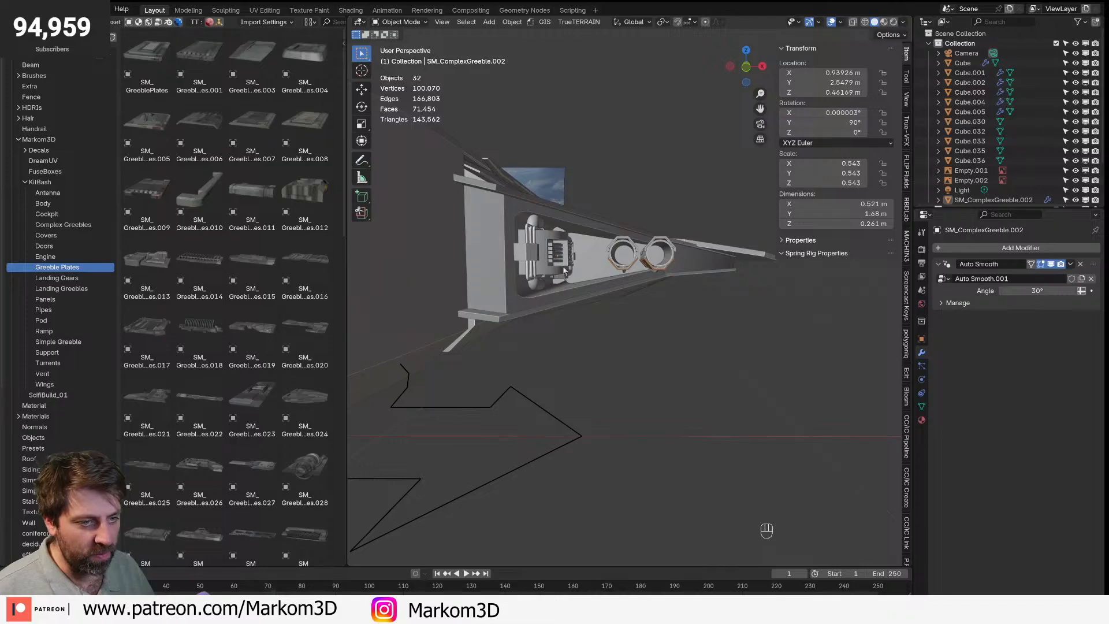
pyautogui.hscroll(-2, 572, 269)
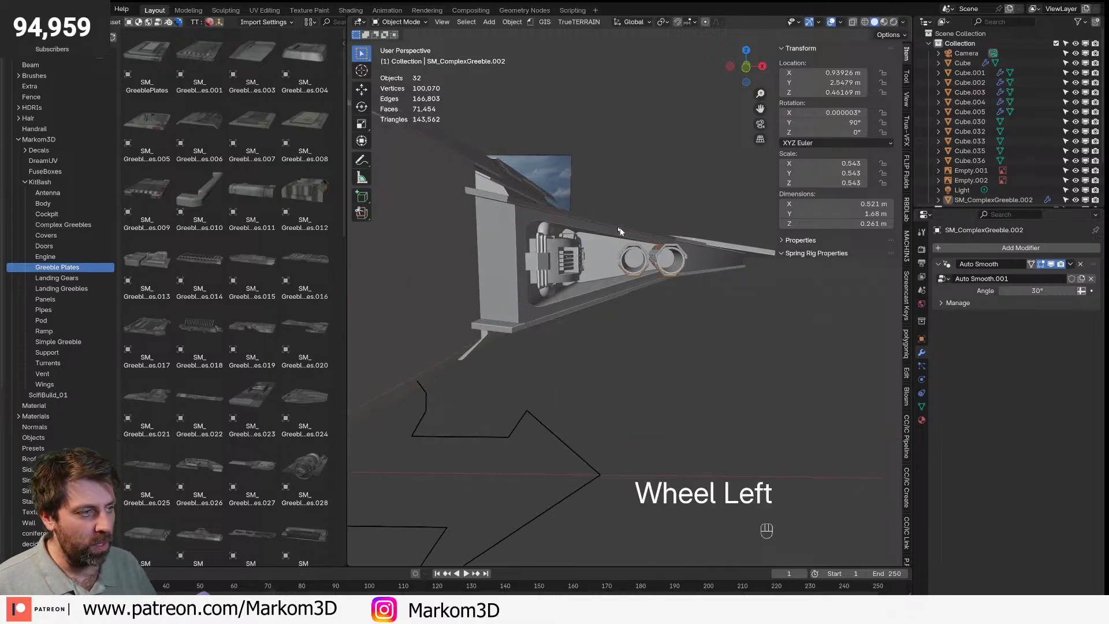
pyautogui.scroll(-5, 192, 401)
pyautogui.click(288, 384)
pyautogui.scroll(-6, 281, 385)
pyautogui.scroll(-5, 281, 385)
pyautogui.scroll(-10, 246, 358)
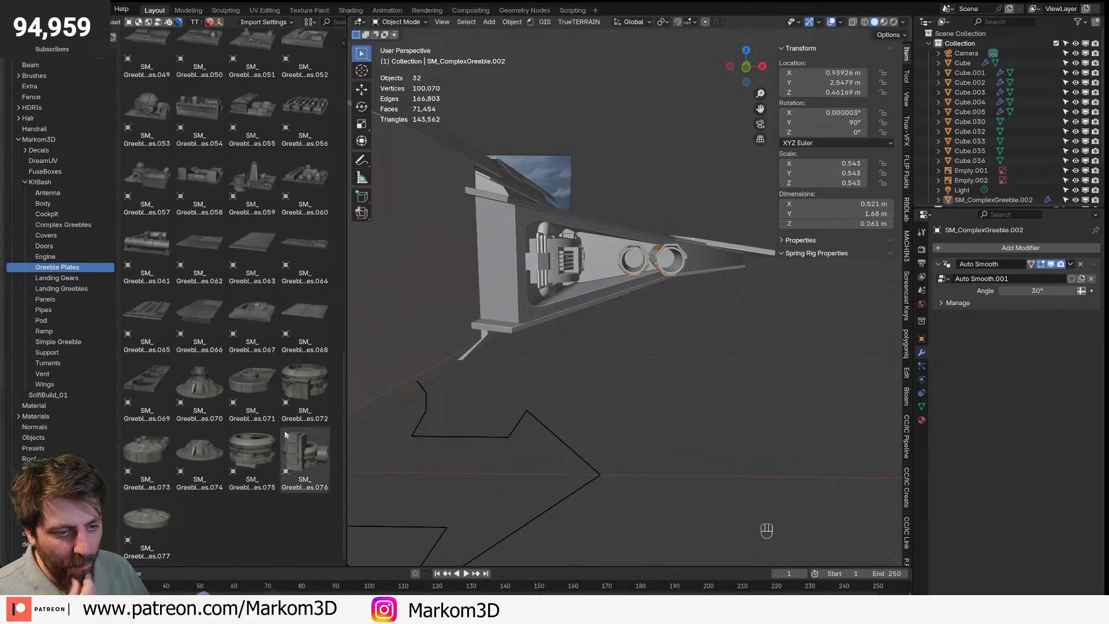
# - Try the round SM_GreeblePlates.075 inside the wing opening behind the twin cannon barrels, and delete it
pyautogui.click(250, 458)
pyautogui.moveTo(250, 459); pyautogui.dragTo(669, 309)
pyautogui.moveTo(674, 306); pyautogui.dragTo(666, 314, button='middle')
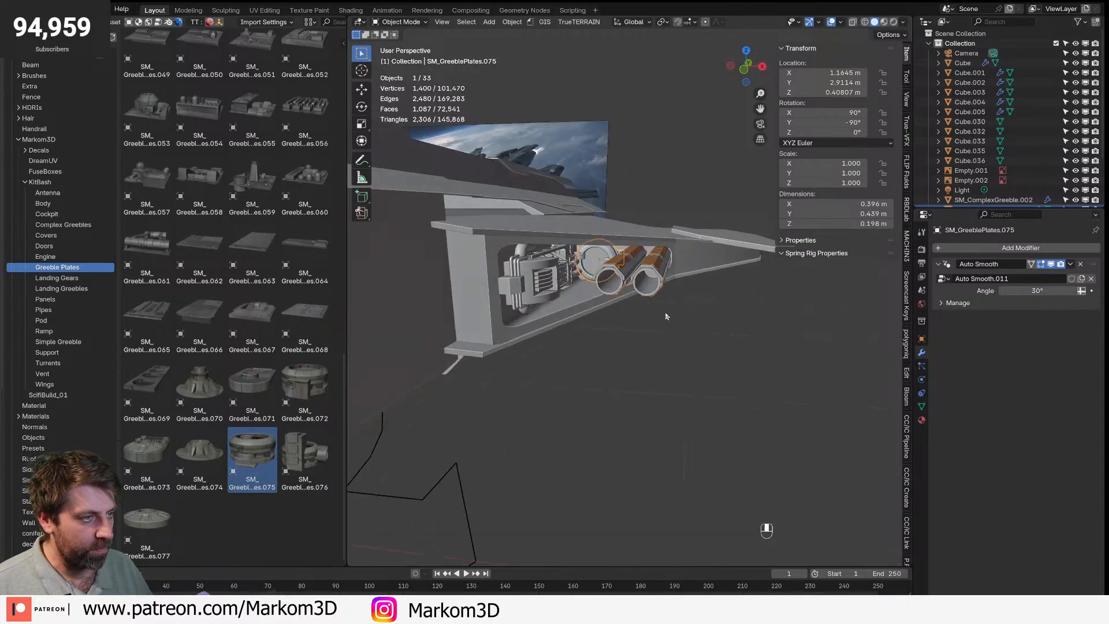
pyautogui.press('Delete')
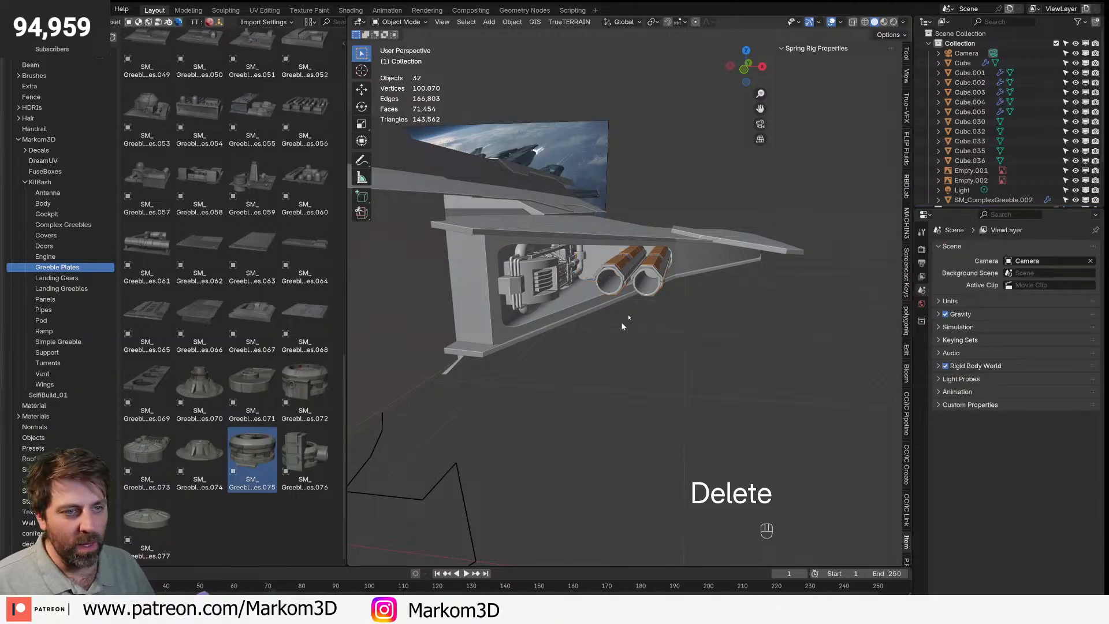
# - Place SM_GreeblePlates.056 on the inner wall of the wing opening behind the twin cannon barrels and resize it to fit
pyautogui.moveTo(666, 330); pyautogui.dragTo(625, 342, button='middle')
pyautogui.scroll(5, 602, 347)
pyautogui.keyDown('shift'); pyautogui.moveTo(512, 322); pyautogui.dragTo(471, 215, button='middle'); pyautogui.keyUp('shift')
pyautogui.moveTo(308, 110); pyautogui.dragTo(552, 239)
pyautogui.moveTo(706, 307); pyautogui.dragTo(619, 325, button='middle')
pyautogui.press('s')
pyautogui.click(738, 322)
pyautogui.moveTo(738, 322); pyautogui.dragTo(609, 382, button='middle')
# - Save the file and show the material settings of the complex greeble in the wing opening
pyautogui.click(556, 292)
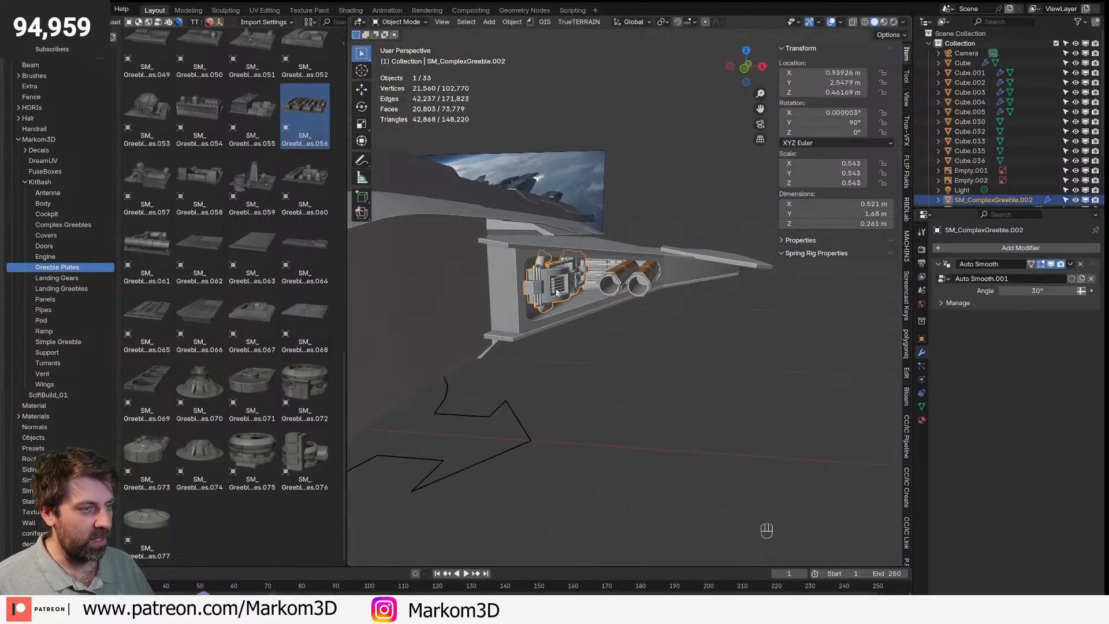
pyautogui.hotkey('ctrl', 's')
pyautogui.click(923, 420)
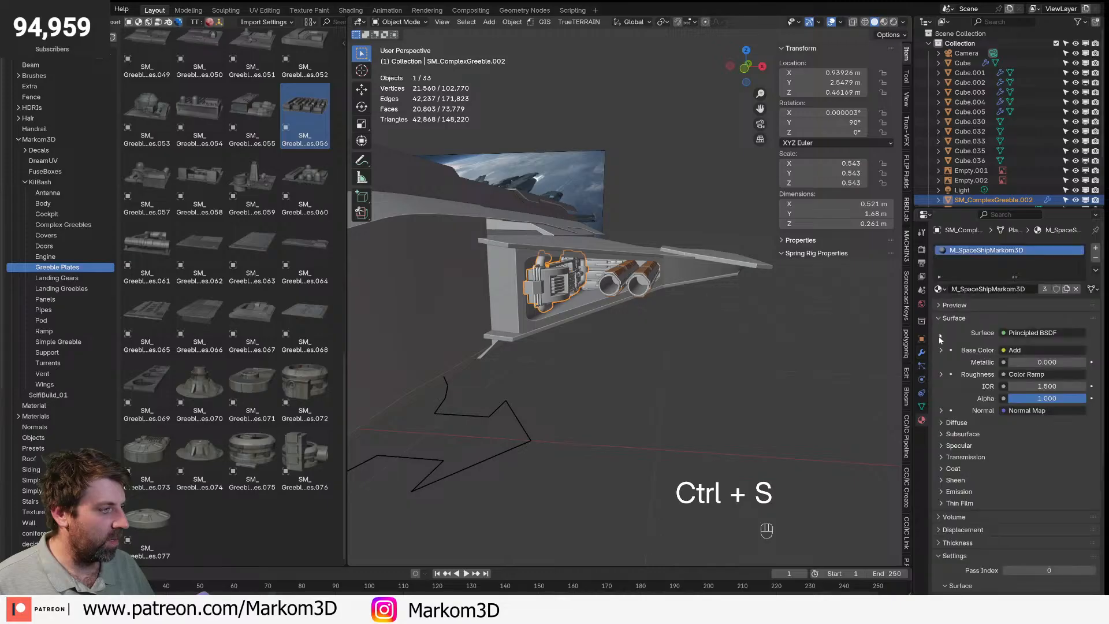
pyautogui.click(939, 289)
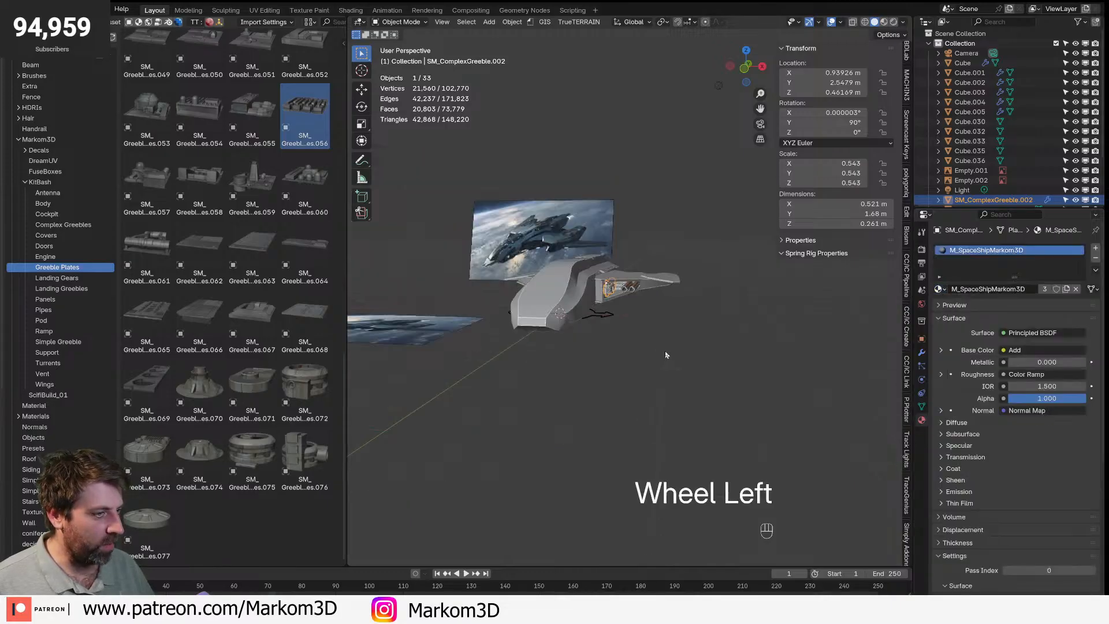
# - Bring up the DreamUV tools beside the 3D viewport
pyautogui.scroll(5, 663, 355)
pyautogui.moveTo(602, 287)
pyautogui.mouseDown(button='middle')
pyautogui.moveTo(590, 288)
pyautogui.moveTo(615, 290)
pyautogui.mouseUp(button='middle')
pyautogui.scroll(1, 616, 290)
pyautogui.scroll(-8, 908, 420)
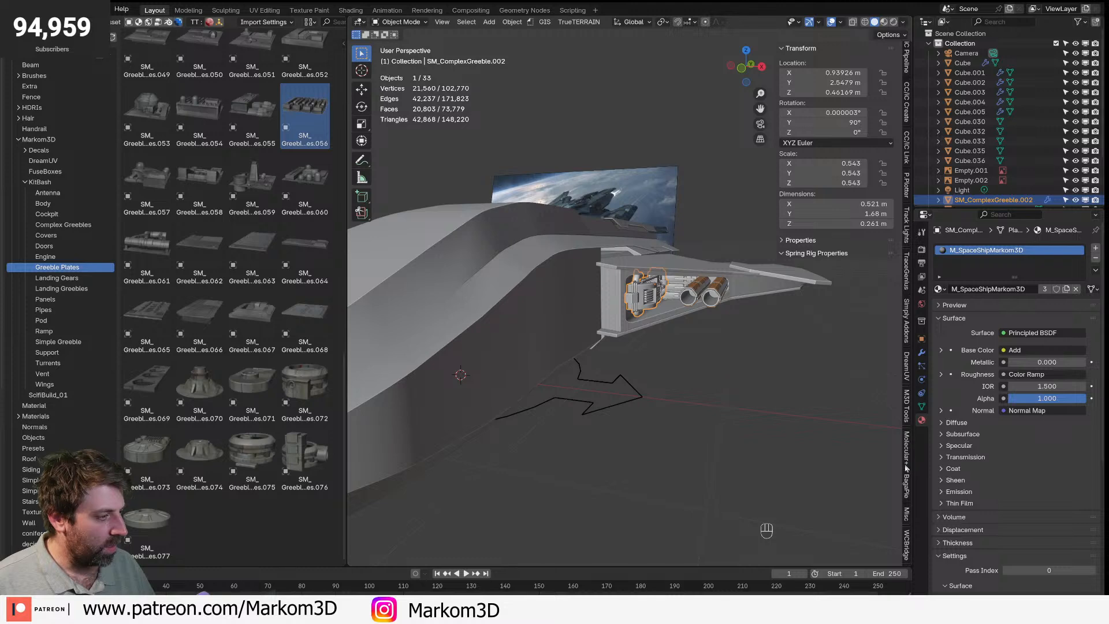
pyautogui.click(907, 376)
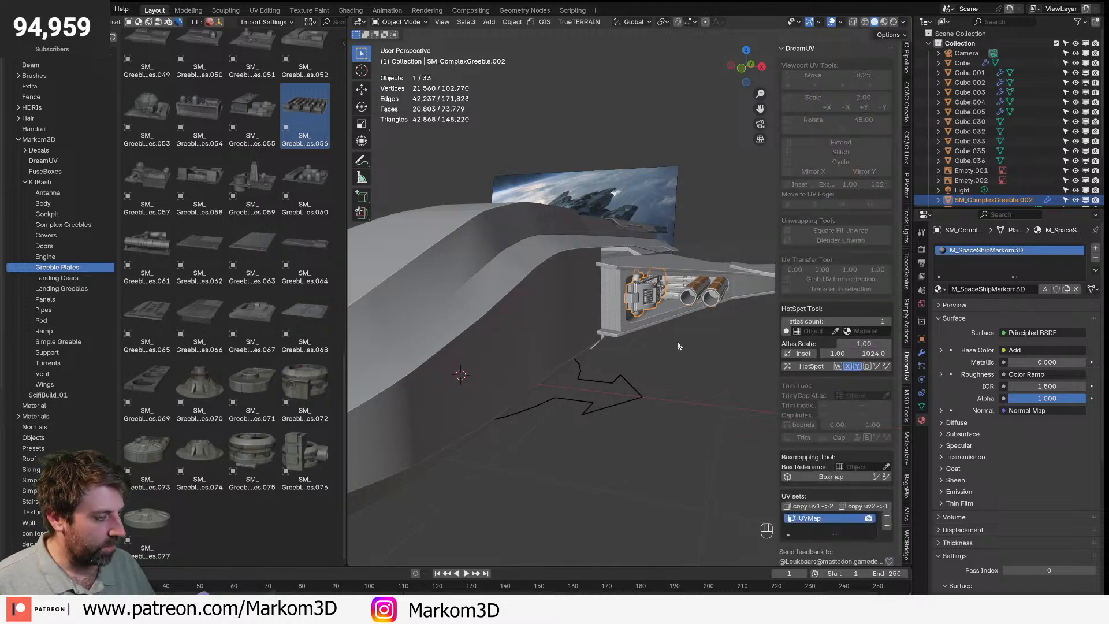
# - Add SC_Panels_02_Plane from the Markom3D DreamUV catalog beside the ship, check its mesh and delete it
pyautogui.click(49, 162)
pyautogui.click(170, 400)
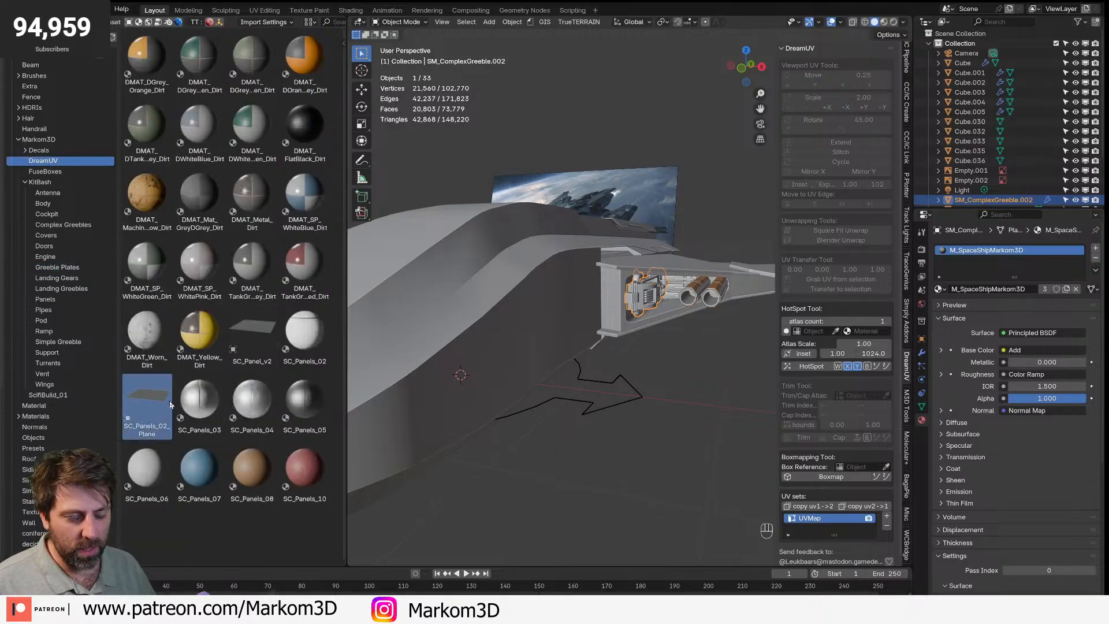
pyautogui.moveTo(167, 401); pyautogui.dragTo(662, 422)
pyautogui.scroll(-4, 641, 445)
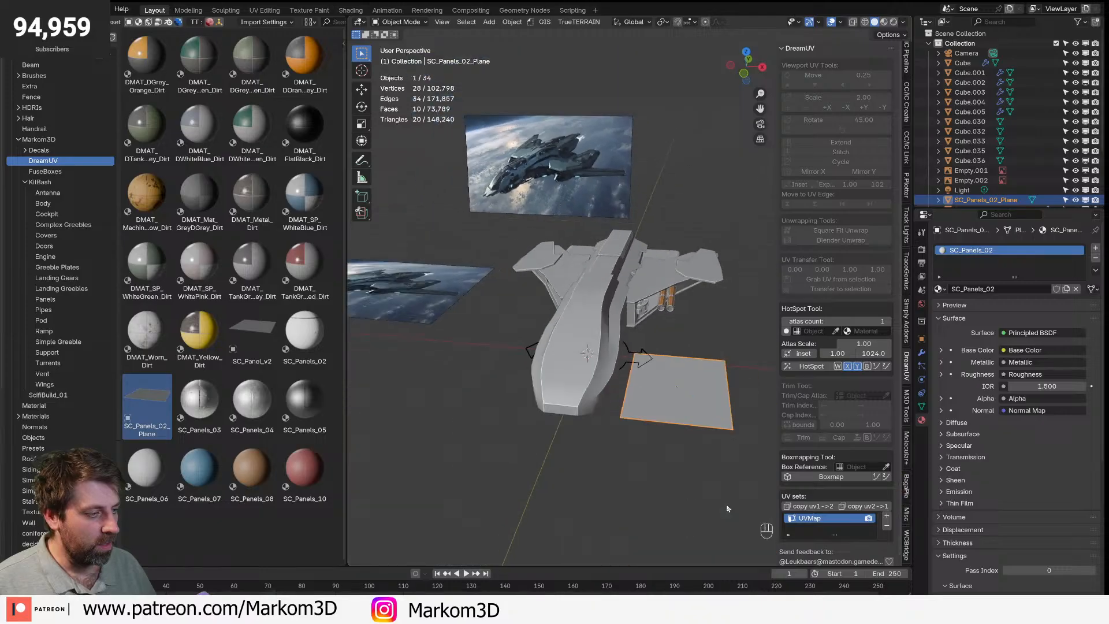
pyautogui.press('Tab')
pyautogui.press('Tab')
pyautogui.press('Delete')
# - Add the SC_Panel_v2 plane in front of the ship, check its face layout in Edit Mode and delete it
pyautogui.moveTo(252, 335); pyautogui.dragTo(598, 417)
pyautogui.press('Tab')
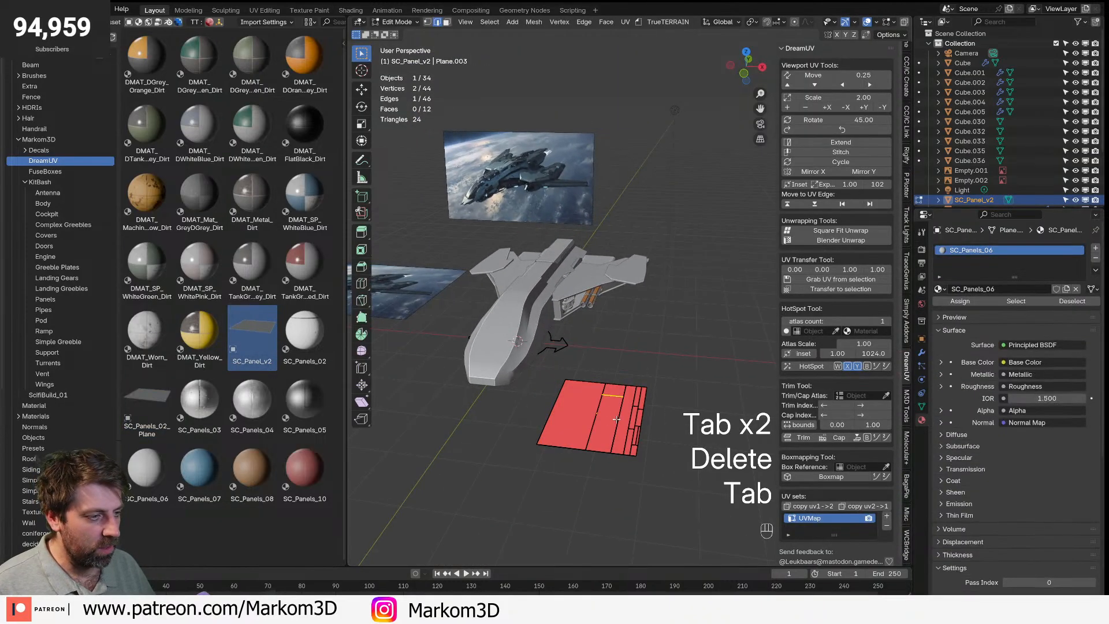
pyautogui.press('Tab')
pyautogui.press('Delete')
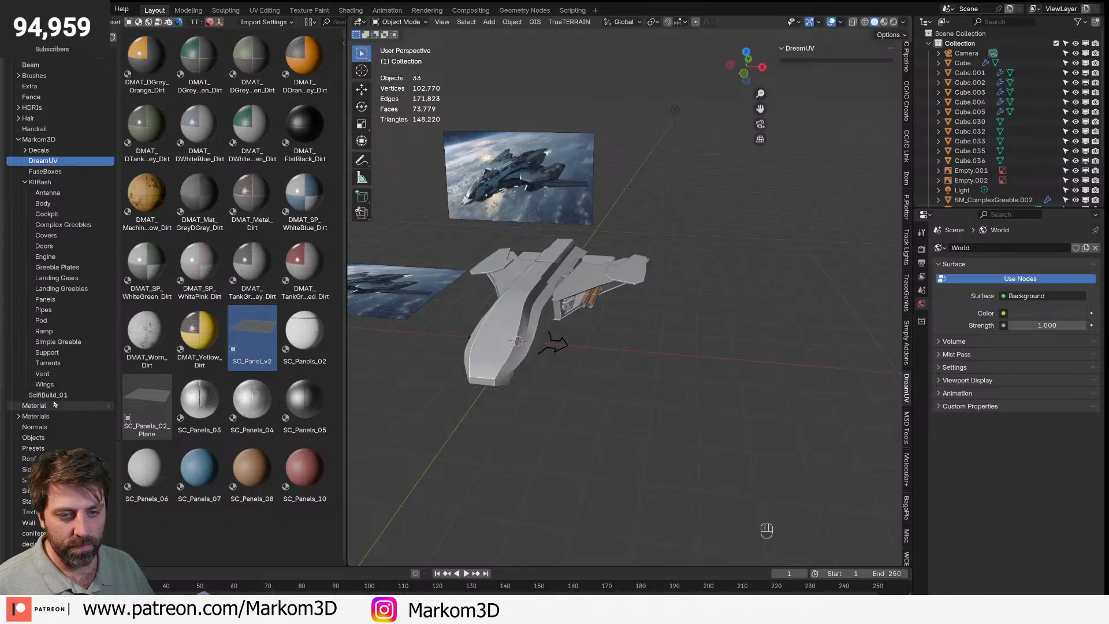
# - Look through the Material, KitBash, FuseBoxes and DreamUV asset catalogs for a suitable hotspot plate
pyautogui.click(34, 406)
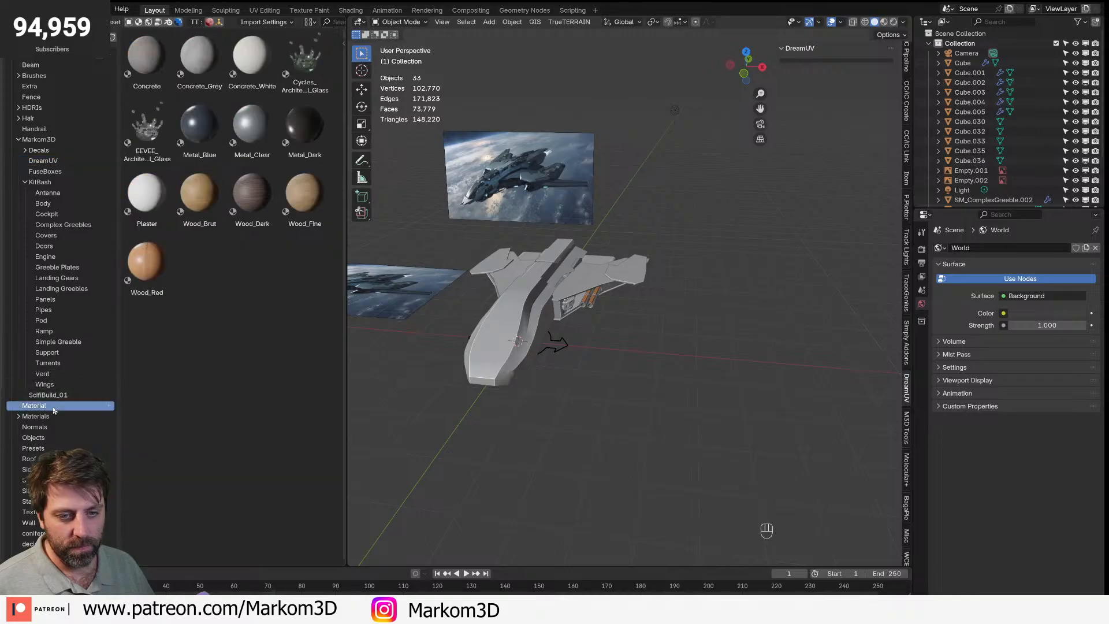
pyautogui.click(39, 182)
pyautogui.click(45, 171)
pyautogui.click(43, 161)
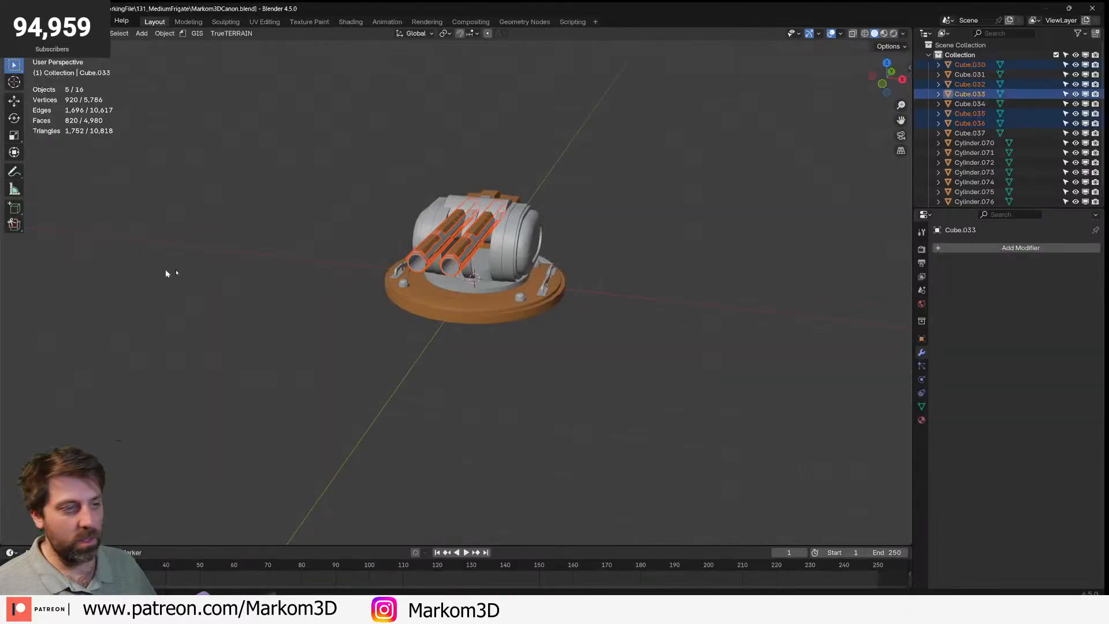
# - In the separate Markom3DCanon Blender window, open the recent file 131_MediumFrigate.blend without saving the cannon file
pyautogui.click(149, 274)
pyautogui.scroll(-3, 334, 278)
pyautogui.scroll(-1, 1007, 160)
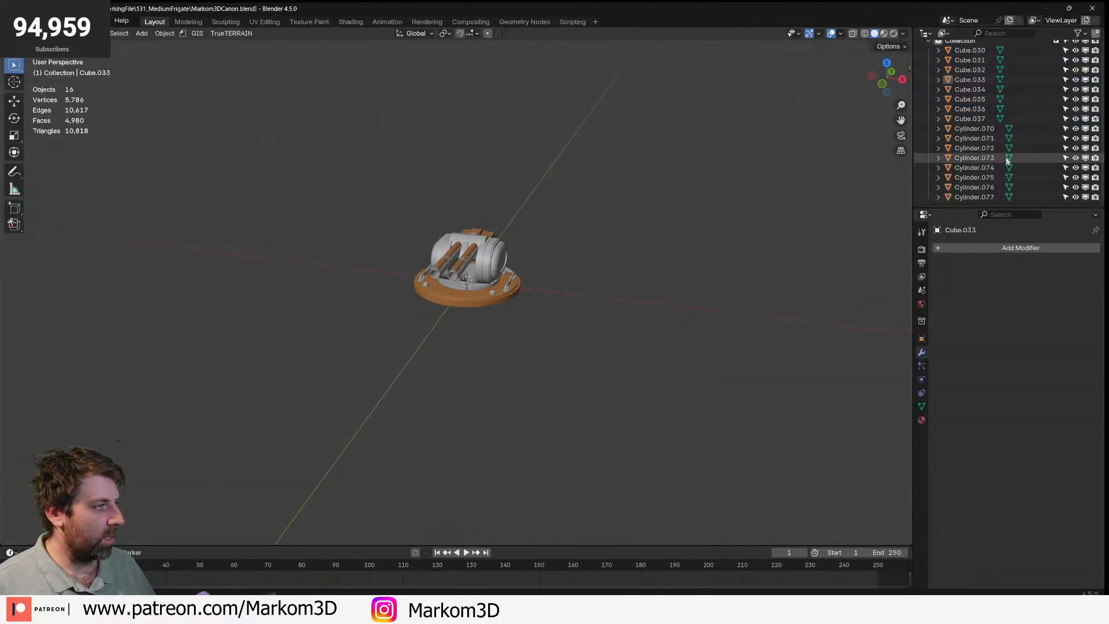
pyautogui.scroll(1, 1007, 161)
pyautogui.click(24, 21)
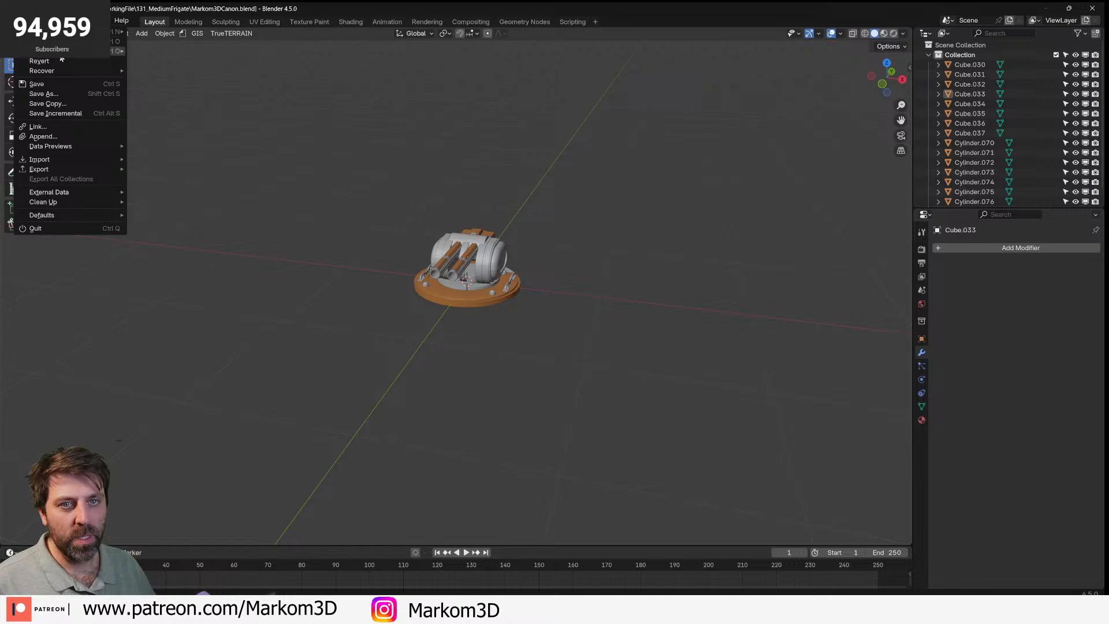
pyautogui.moveTo(115, 51)
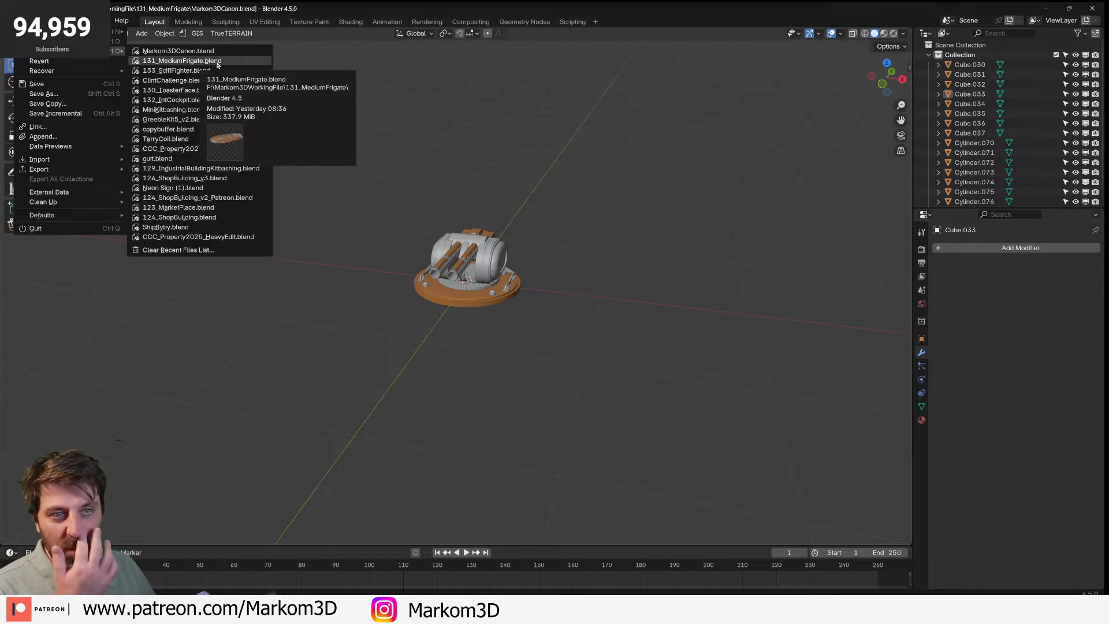
pyautogui.click(218, 61)
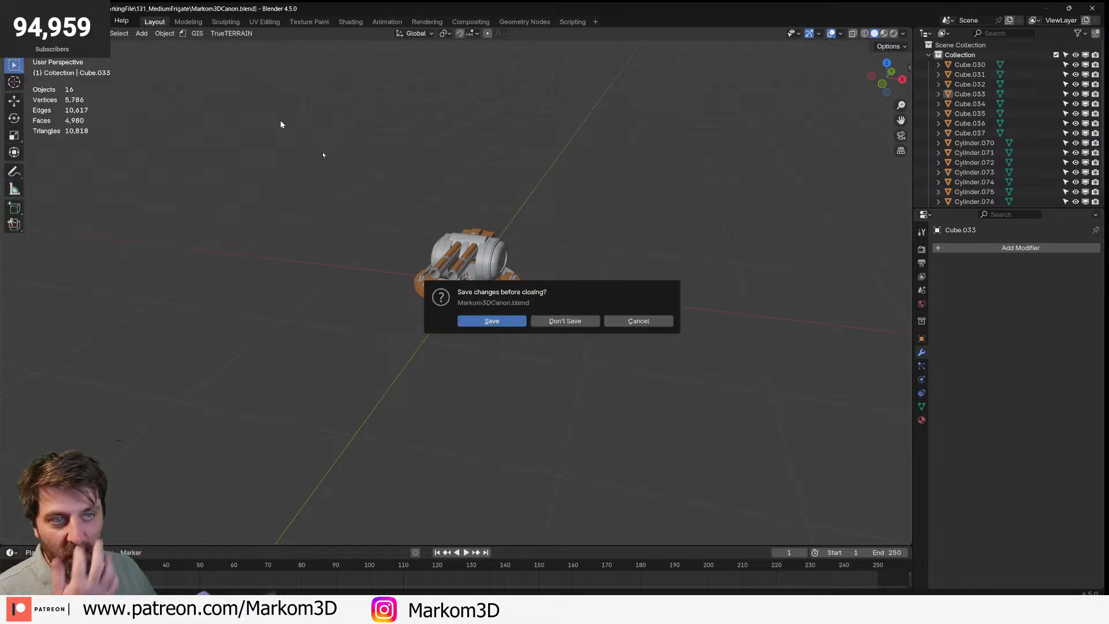
pyautogui.click(563, 322)
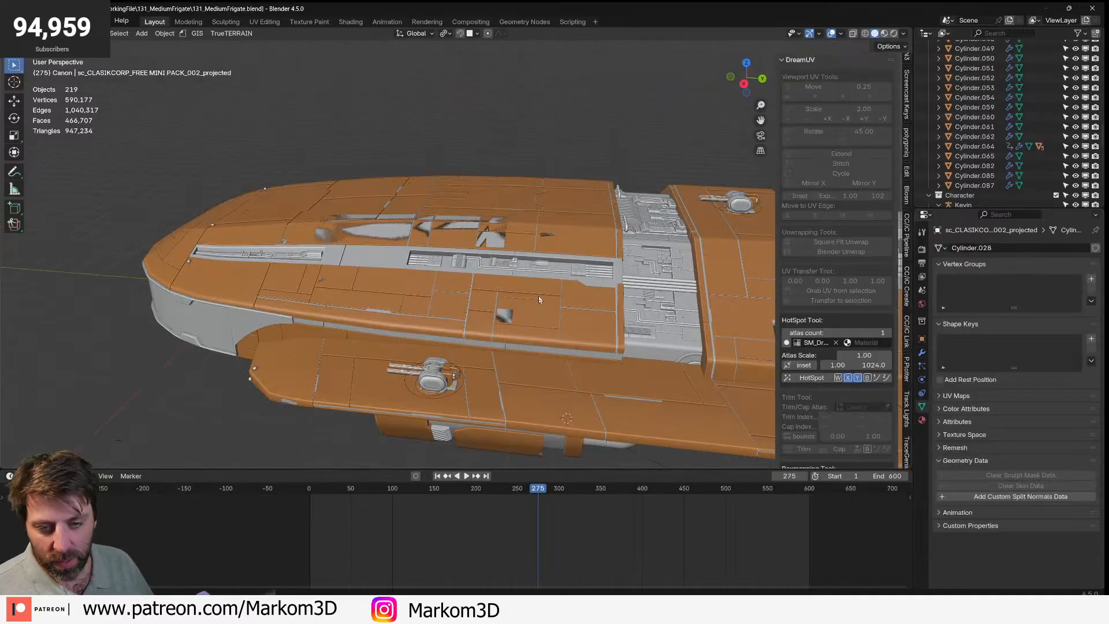
# - Examine the medium frigate and its object list for the DreamUV plate, leaving nothing selected
pyautogui.scroll(-6, 443, 255)
pyautogui.moveTo(455, 282); pyautogui.dragTo(508, 297, button='middle')
pyautogui.scroll(2, 537, 291)
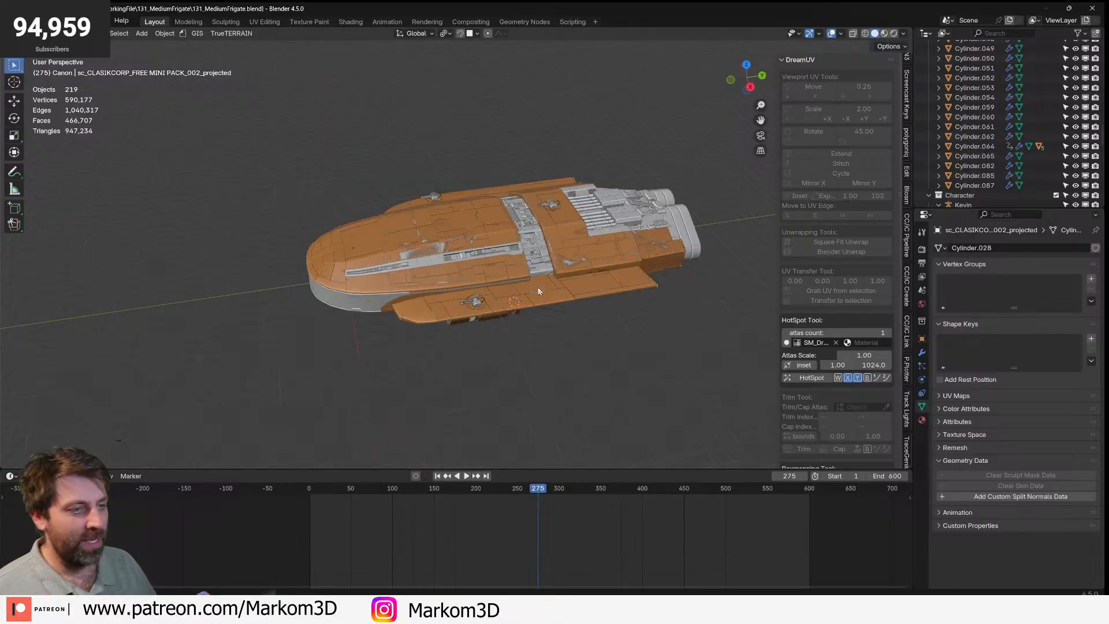
pyautogui.scroll(-6, 932, 200)
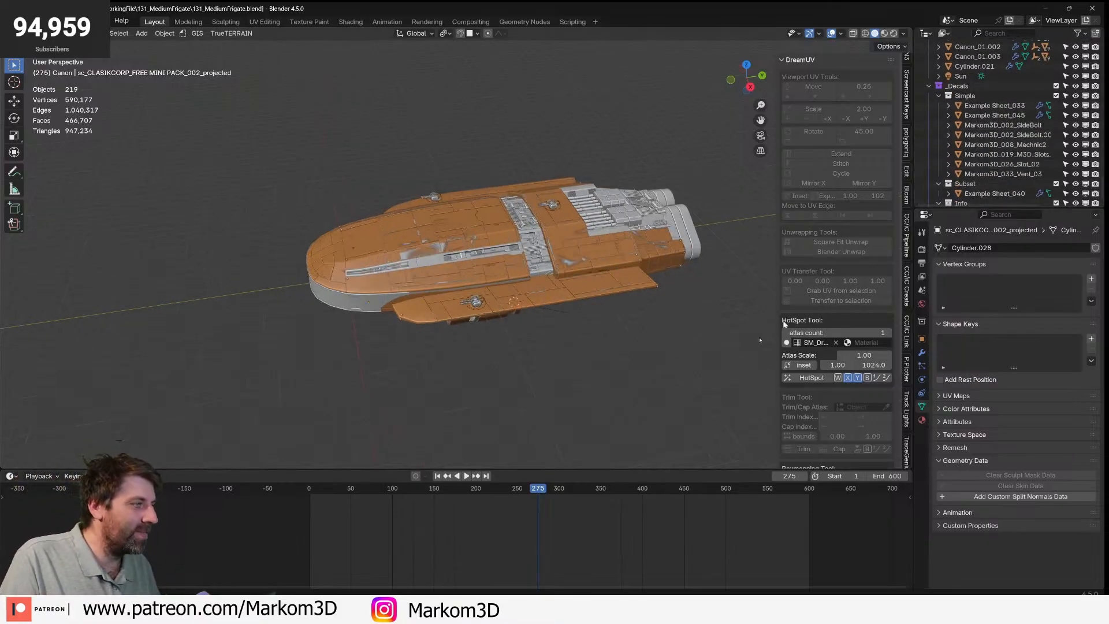
pyautogui.press('a')
pyautogui.hotkey('alt', 'a')
pyautogui.moveTo(468, 337); pyautogui.dragTo(376, 299, button='middle')
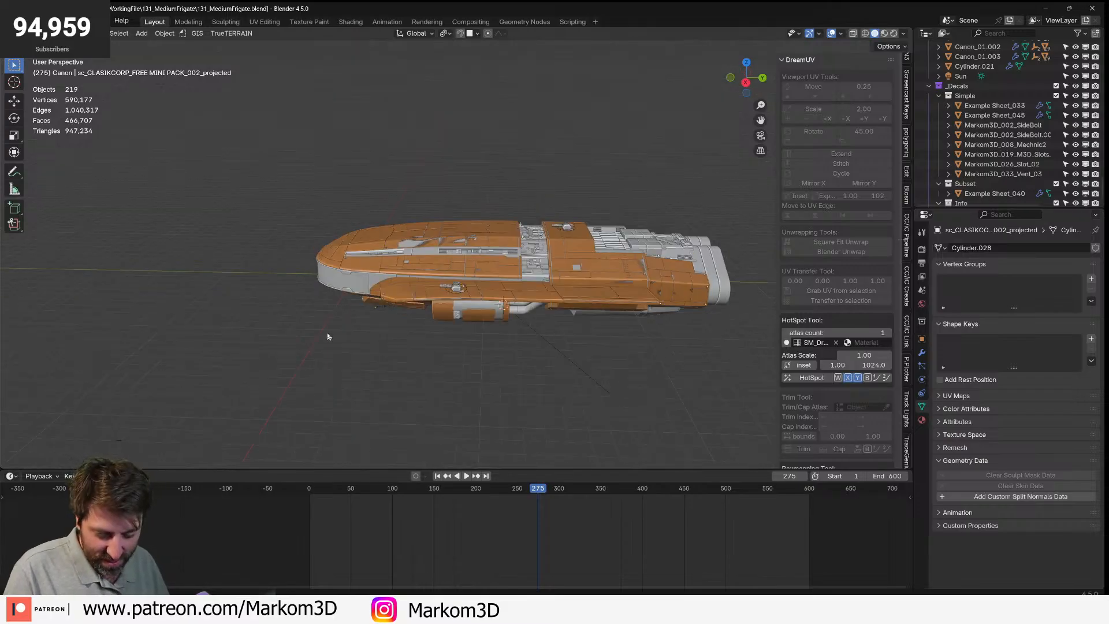
# - Enable the Junk collection and select the small DreamUV plate above the frigate's nose
pyautogui.scroll(5, 1057, 115)
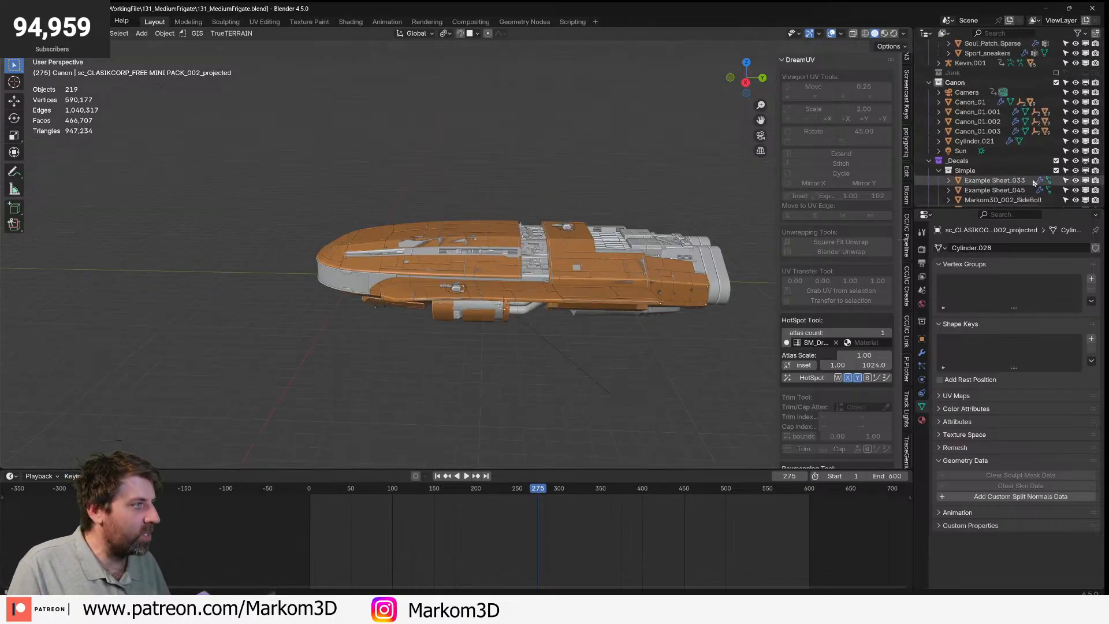
pyautogui.click(1057, 133)
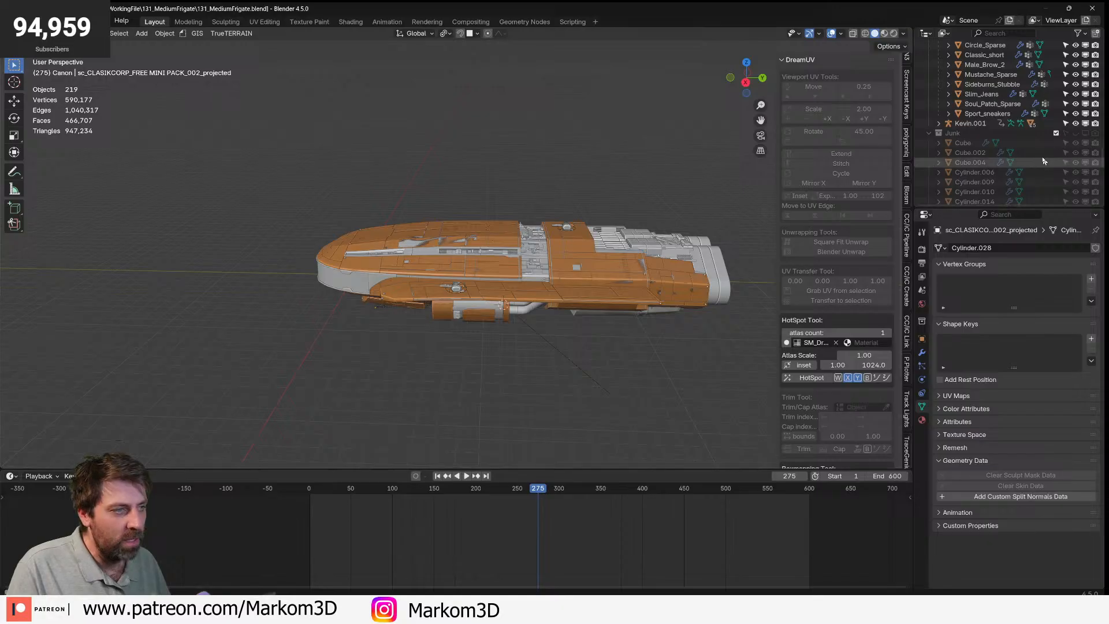
pyautogui.click(337, 227)
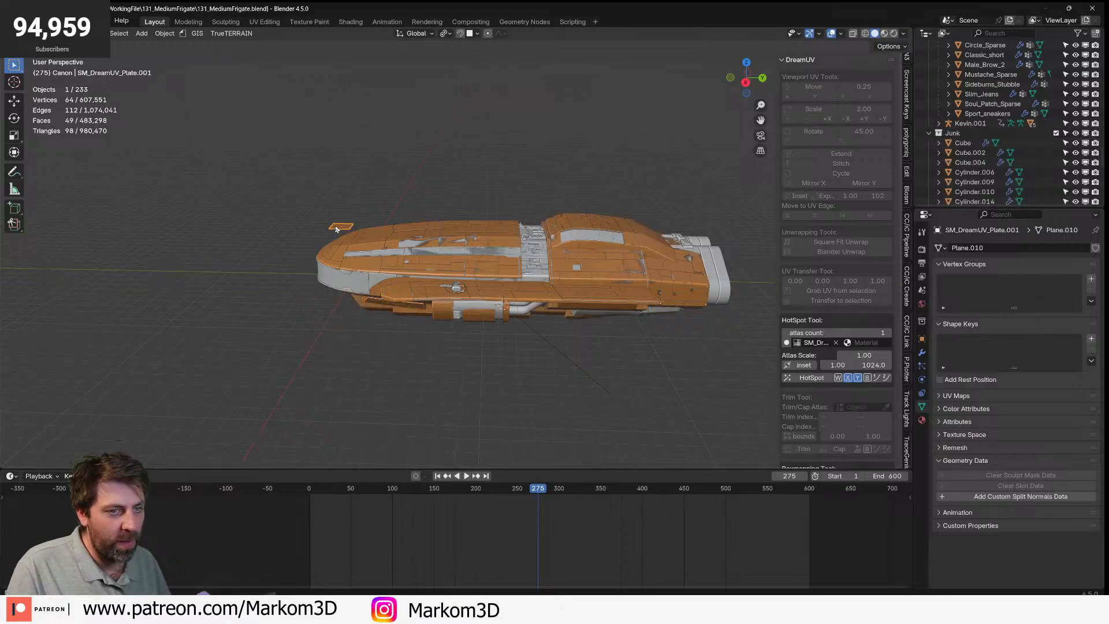
# - Copy the selected DreamUV plate, close the frigate file without saving, and paste the plate into the spaceship scene
pyautogui.click(1093, 8)
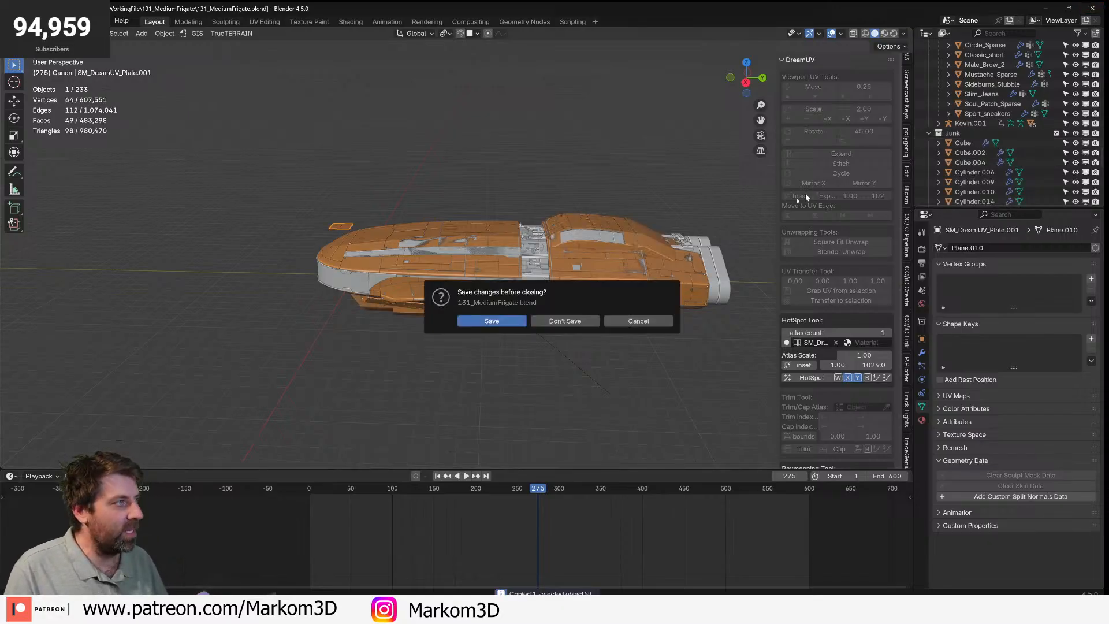
pyautogui.click(570, 319)
pyautogui.moveTo(627, 306); pyautogui.dragTo(657, 337, button='middle')
pyautogui.hotkey('ctrl', 'v')
# - Set the HotSpot tool's atlas object to the pasted plate and its material to DreamUV_Orange
pyautogui.scroll(-4, 633, 344)
pyautogui.click(391, 357)
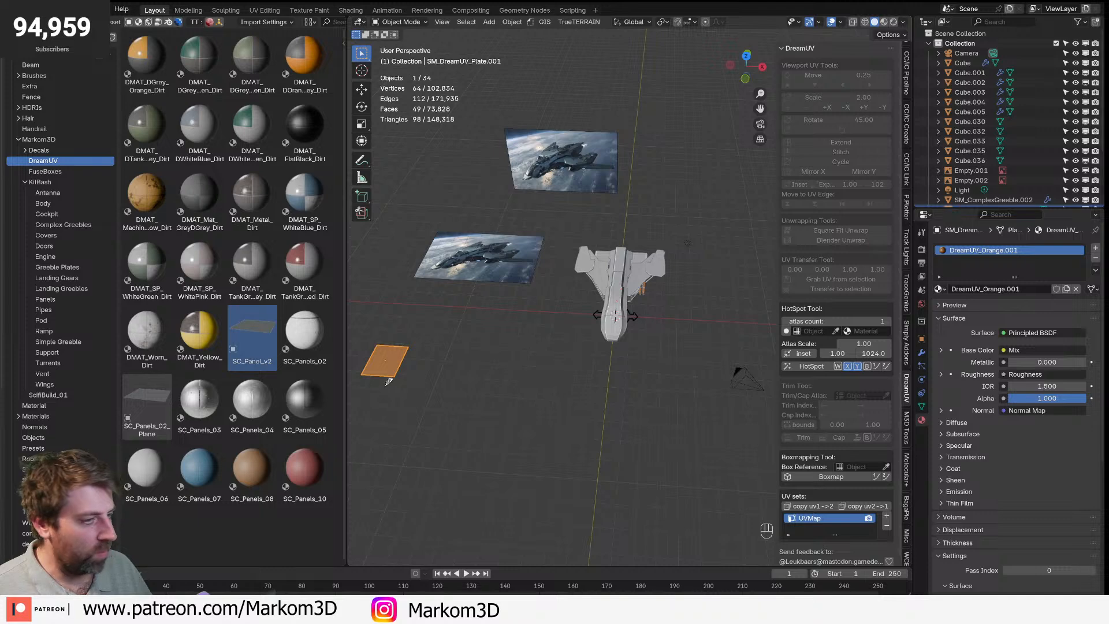
pyautogui.scroll(-1, 780, 341)
pyautogui.click(847, 327)
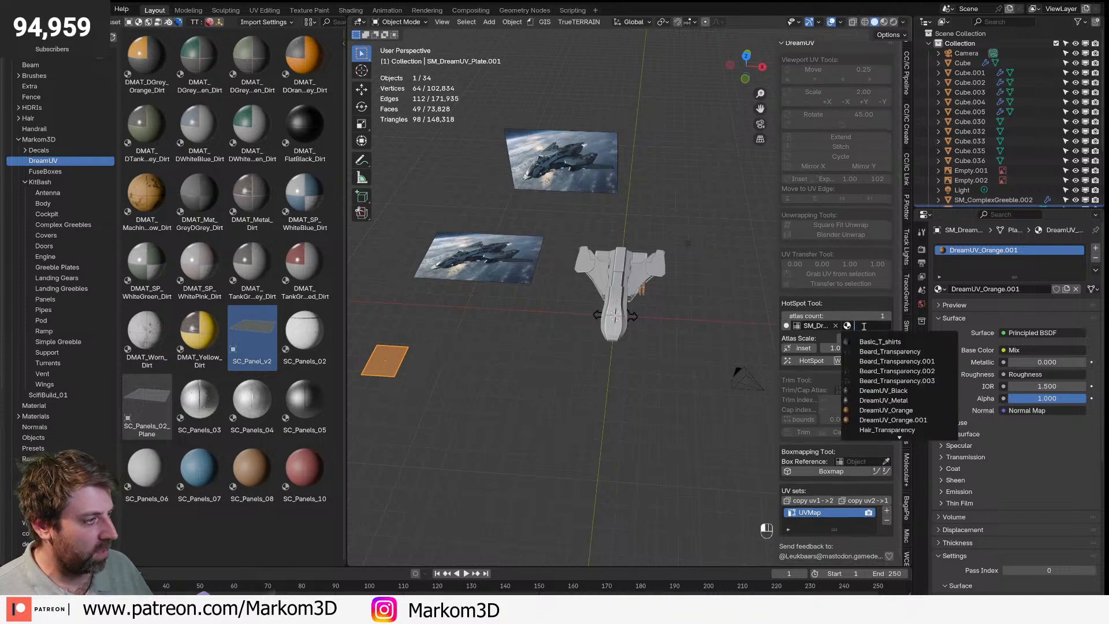
pyautogui.write('dream')
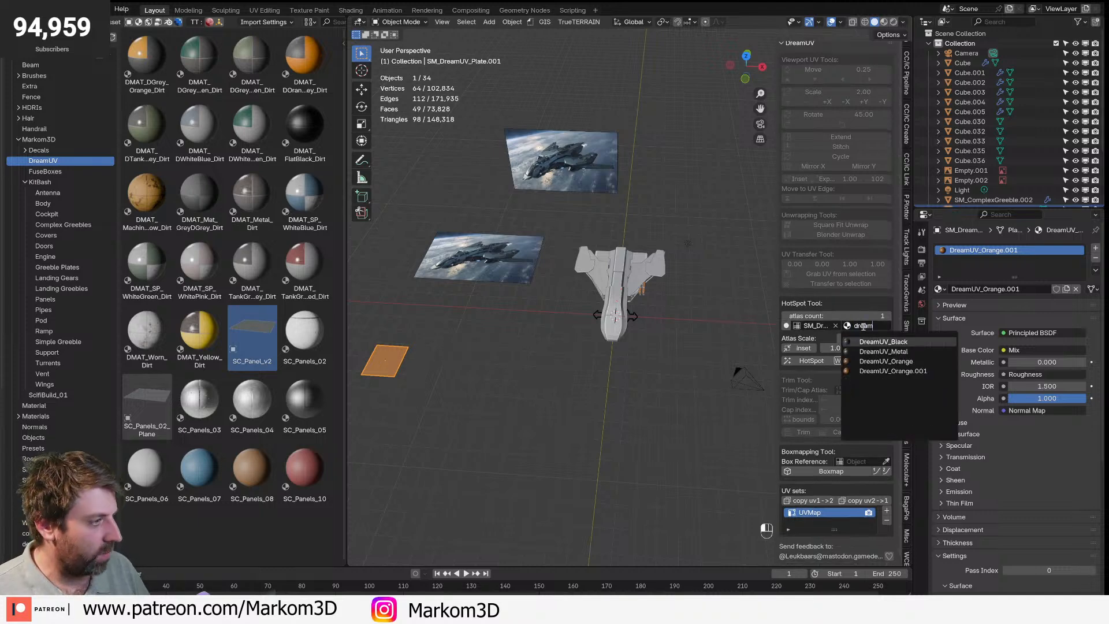
pyautogui.press('Down')
pyautogui.press('Down')
pyautogui.press('Return')
# - Select the complex greeble in the wing opening, save the file, and try hotspot mapping the greeble
pyautogui.moveTo(687, 402); pyautogui.dragTo(675, 291, button='middle')
pyautogui.scroll(3, 629, 364)
pyautogui.scroll(4, 569, 374)
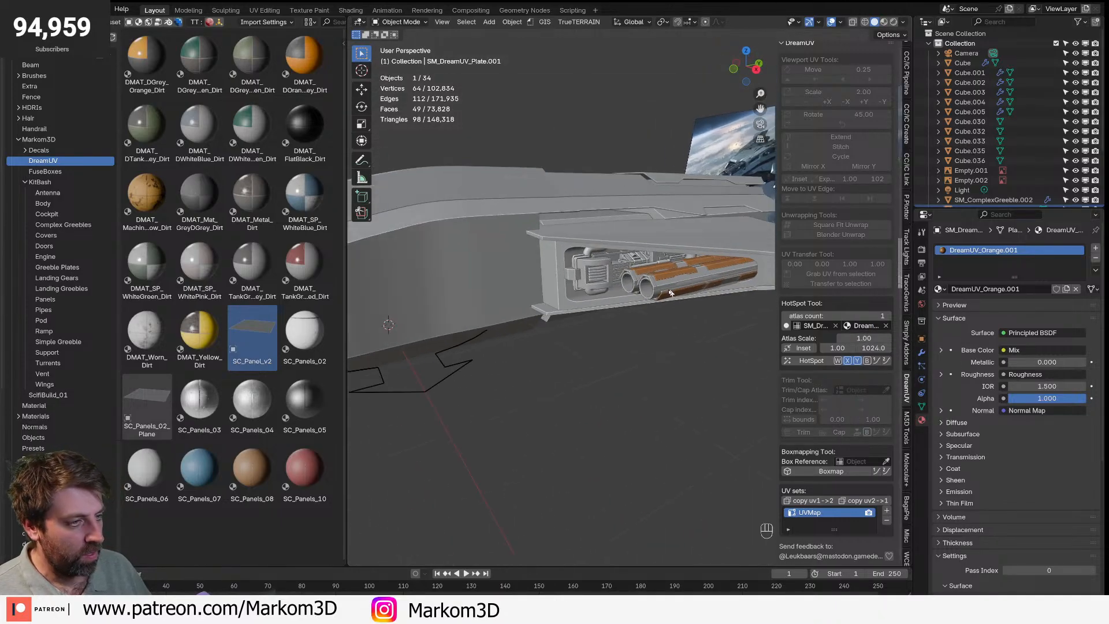
pyautogui.scroll(3, 675, 291)
pyautogui.click(599, 280)
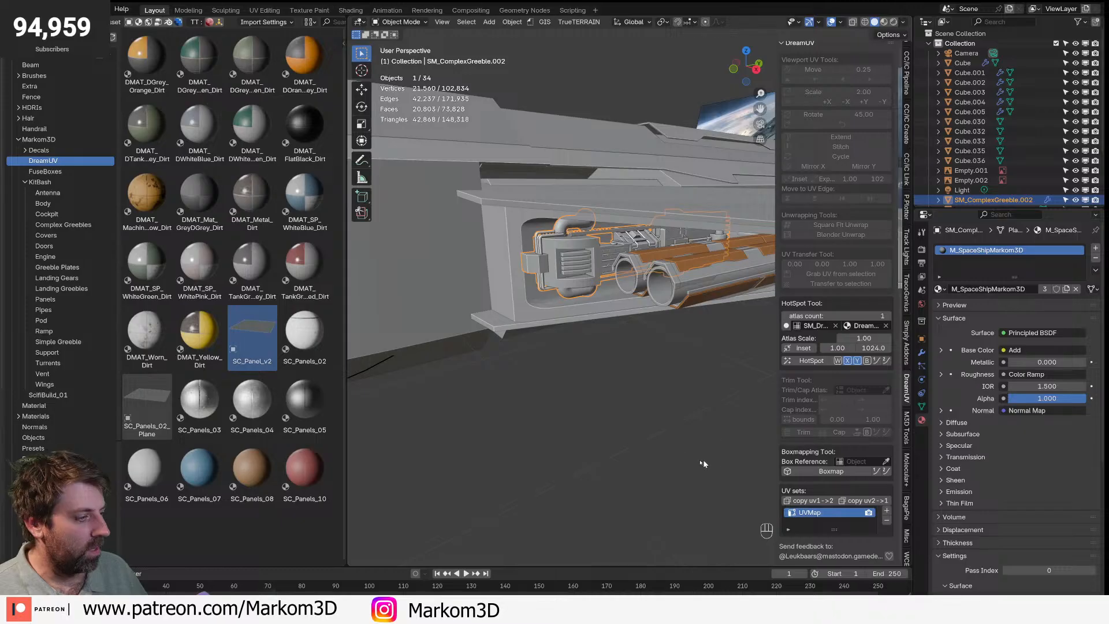
pyautogui.hotkey('ctrl', 's')
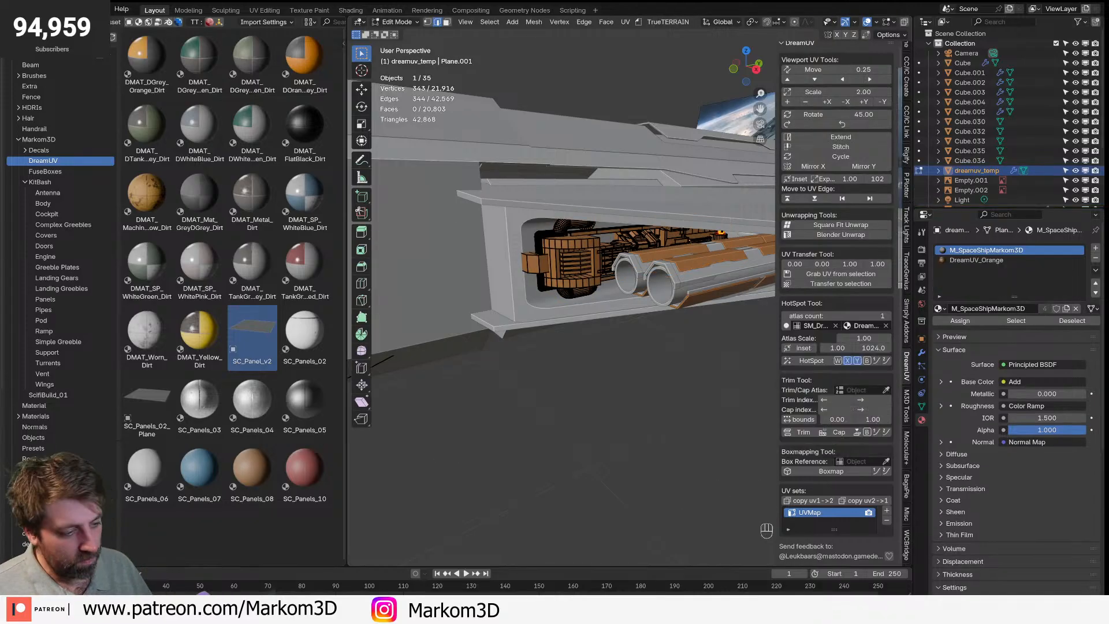
# - Undo the hotspot attempt and examine the mesh of the greeble's bent pipes and their connecting collar
pyautogui.hotkey('ctrl', 'z')
pyautogui.scroll(5, 601, 278)
pyautogui.keyDown('shift'); pyautogui.moveTo(521, 312); pyautogui.dragTo(606, 270, button='middle'); pyautogui.keyUp('shift')
pyautogui.scroll(3, 459, 306)
pyautogui.scroll(2, 549, 305)
pyautogui.scroll(2, 607, 270)
pyautogui.scroll(-2, 987, 143)
pyautogui.press('Tab')
pyautogui.keyDown('shift'); pyautogui.moveTo(597, 230); pyautogui.dragTo(652, 286, button='middle'); pyautogui.keyUp('shift')
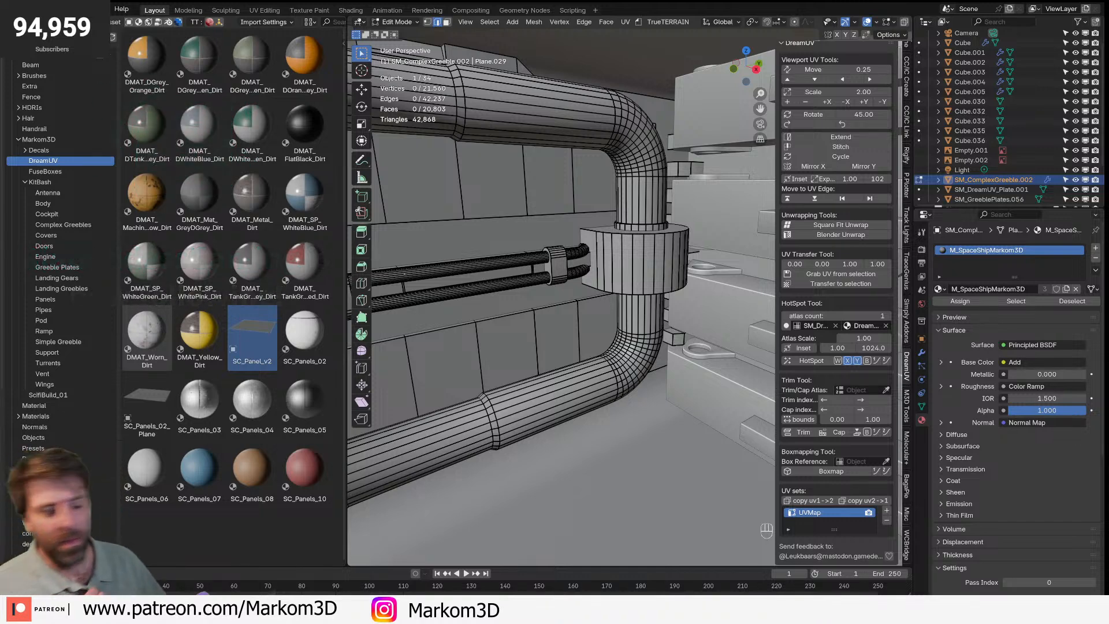
pyautogui.scroll(-5, 614, 214)
pyautogui.press('Tab')
pyautogui.moveTo(594, 241); pyautogui.dragTo(590, 281, button='middle')
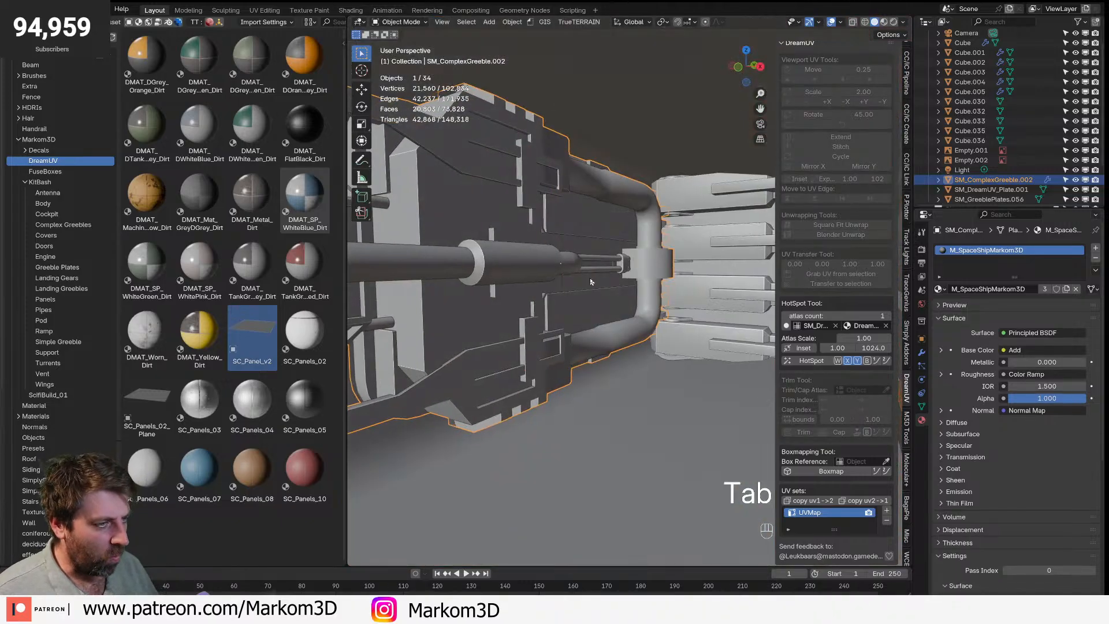
pyautogui.press('Tab')
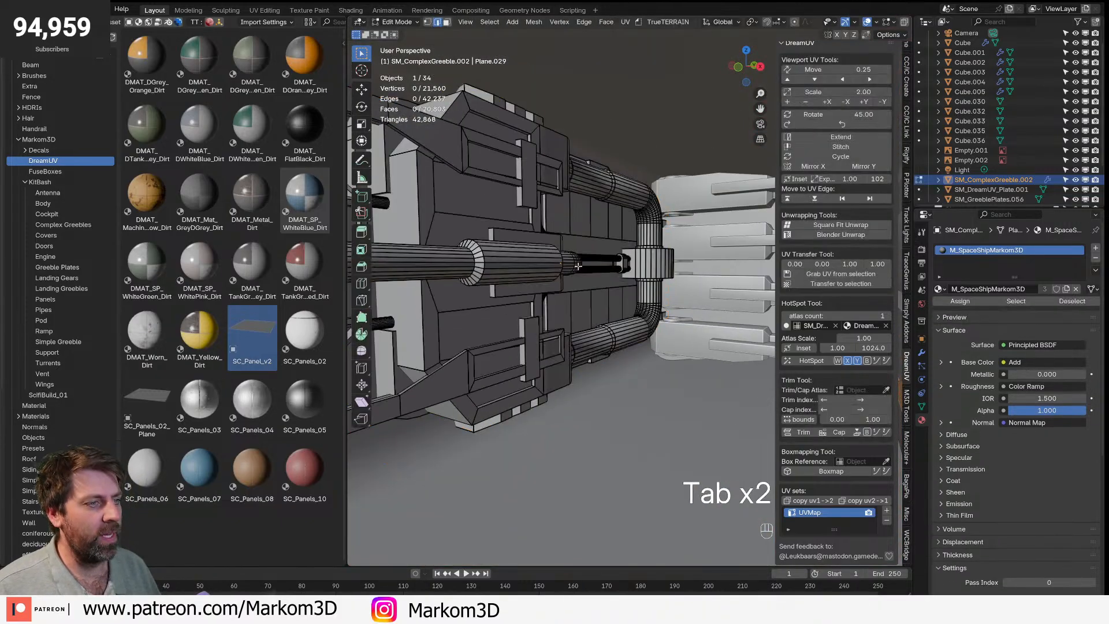
pyautogui.scroll(-3, 555, 275)
pyautogui.keyDown('shift'); pyautogui.moveTo(530, 272); pyautogui.dragTo(602, 348, button='middle'); pyautogui.keyUp('shift')
pyautogui.scroll(2, 595, 307)
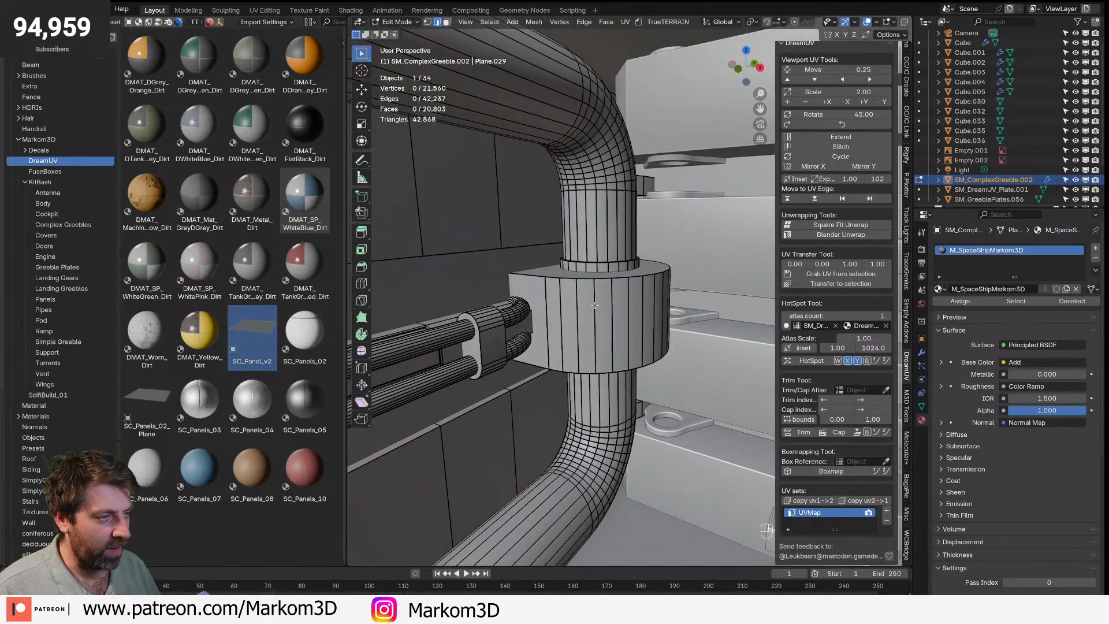
# - Select the upper and lower edge outlines of the collar that joins the greeble's two bent pipes
pyautogui.keyDown('alt'); pyautogui.keyDown('shift'); pyautogui.click(541, 308); pyautogui.keyUp('shift'); pyautogui.keyUp('alt')
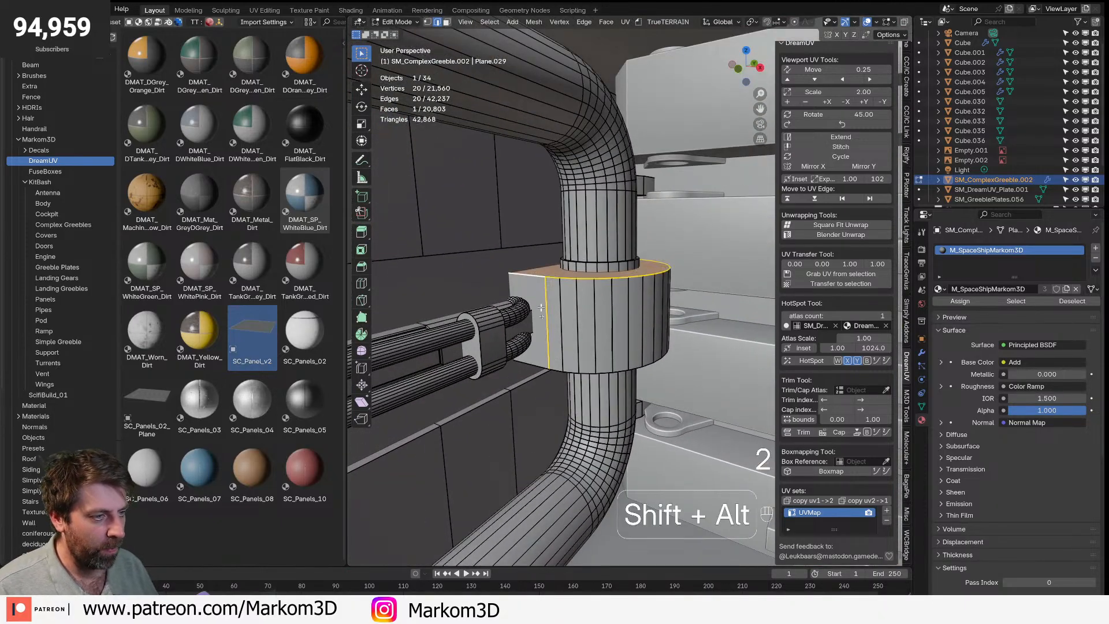
pyautogui.keyDown('alt'); pyautogui.keyDown('shift'); pyautogui.click(543, 362); pyautogui.keyUp('shift'); pyautogui.keyUp('alt')
pyautogui.keyDown('alt'); pyautogui.keyDown('shift'); pyautogui.click(547, 354); pyautogui.keyUp('shift'); pyautogui.keyUp('alt')
pyautogui.press('z')
pyautogui.click(522, 358)
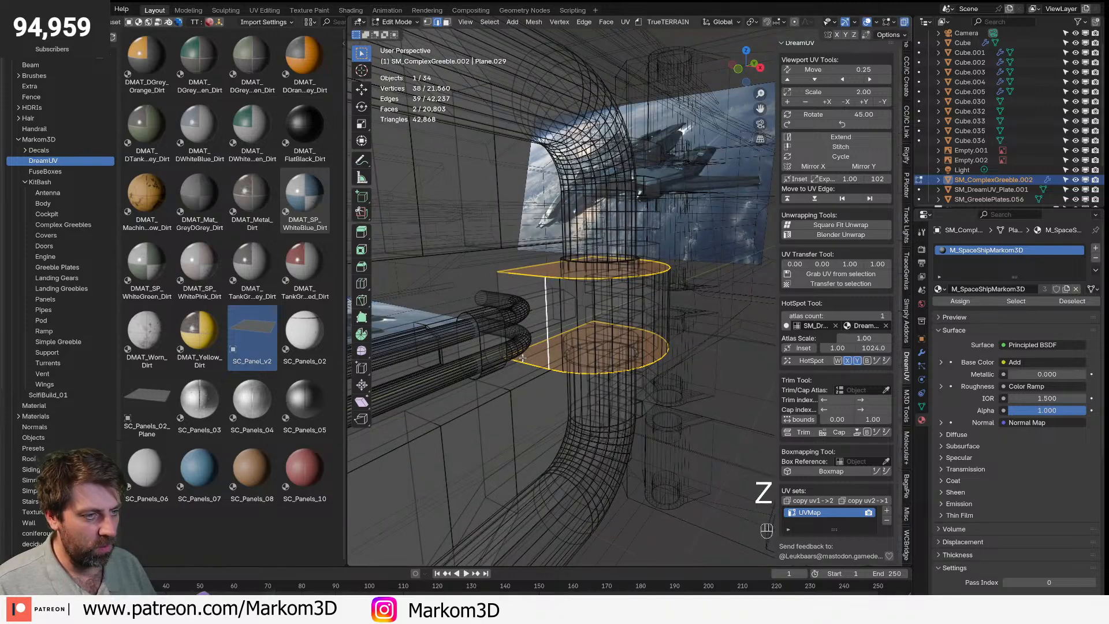
pyautogui.press('z')
pyautogui.click(595, 350)
pyautogui.press('Tab')
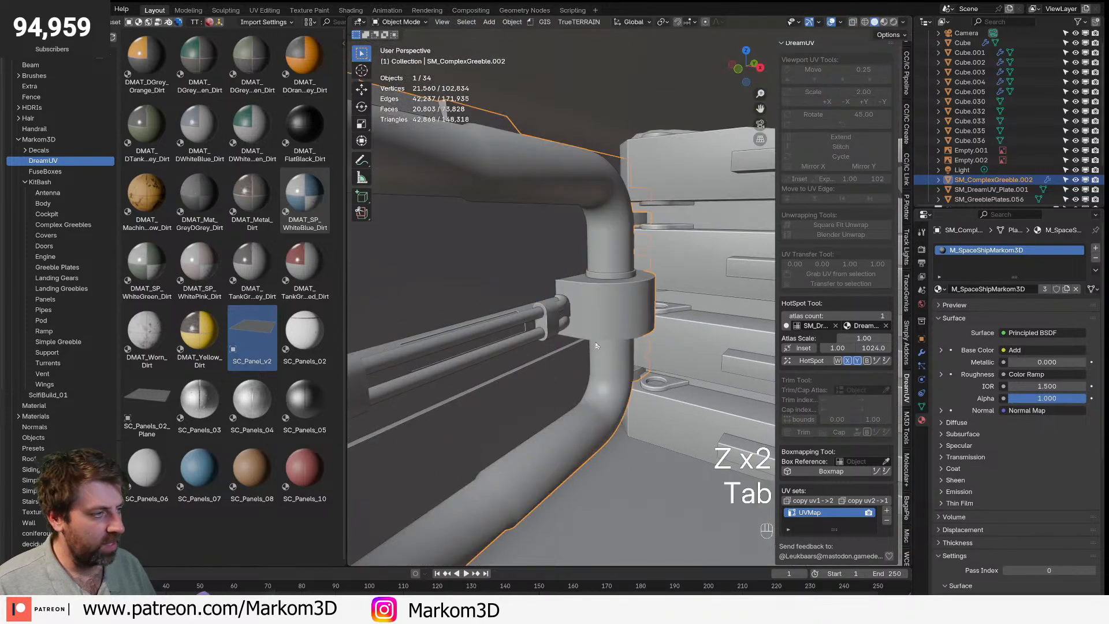
# - Try hotspot mapping the greeble again, check the highlighted lower pipe bend in wireframe, and undo the attempt
pyautogui.click(807, 363)
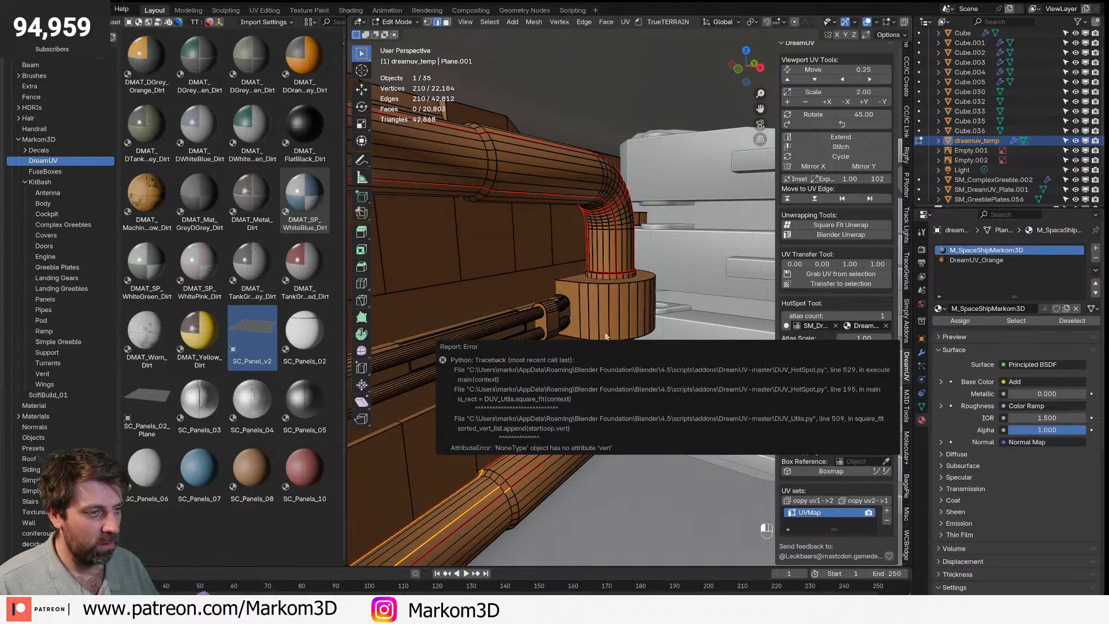
pyautogui.press('z')
pyautogui.click(552, 389)
pyautogui.moveTo(552, 389)
pyautogui.keyDown('shift'); pyautogui.mouseDown(button='middle')
pyautogui.moveTo(473, 399)
pyautogui.moveTo(673, 328)
pyautogui.mouseUp(button='middle'); pyautogui.keyUp('shift')
pyautogui.scroll(3, 624, 344)
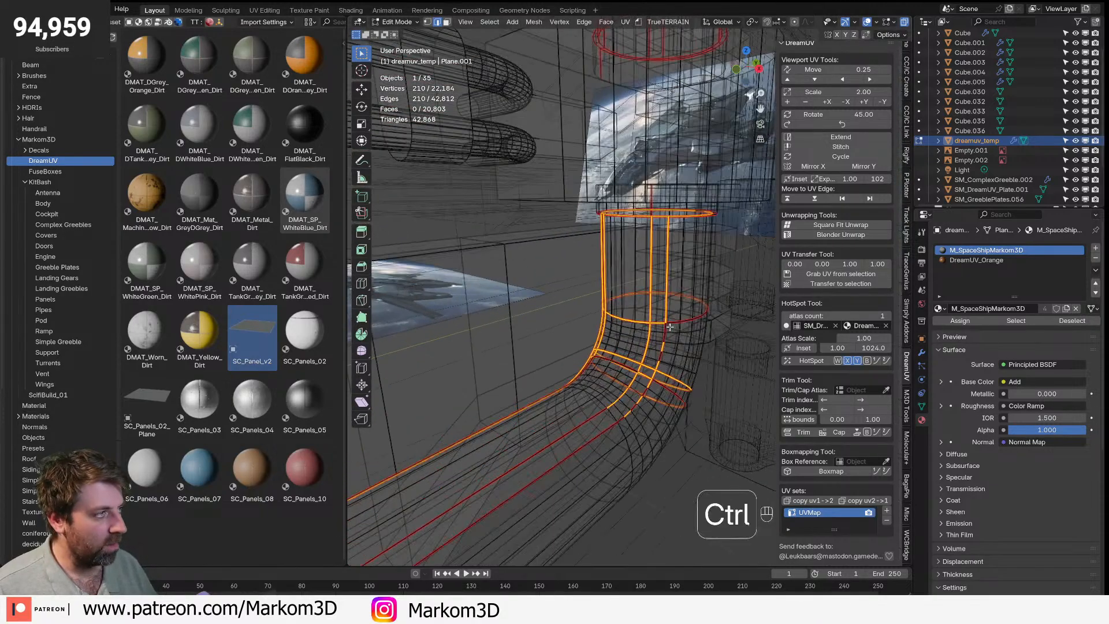
pyautogui.hotkey('ctrl', 'z')
# - Mark seams on the lower bent pipe, along its inner length and around its bend and ring joints
pyautogui.press('Tab')
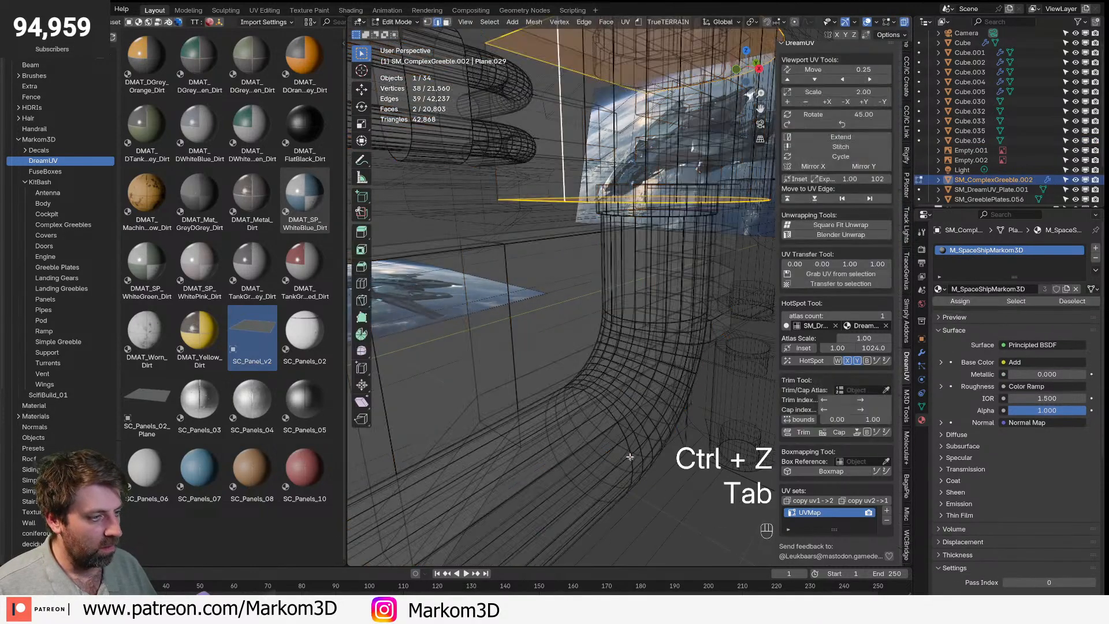
pyautogui.press('2')
pyautogui.keyDown('alt'); pyautogui.click(641, 406); pyautogui.keyUp('alt')
pyautogui.press('z')
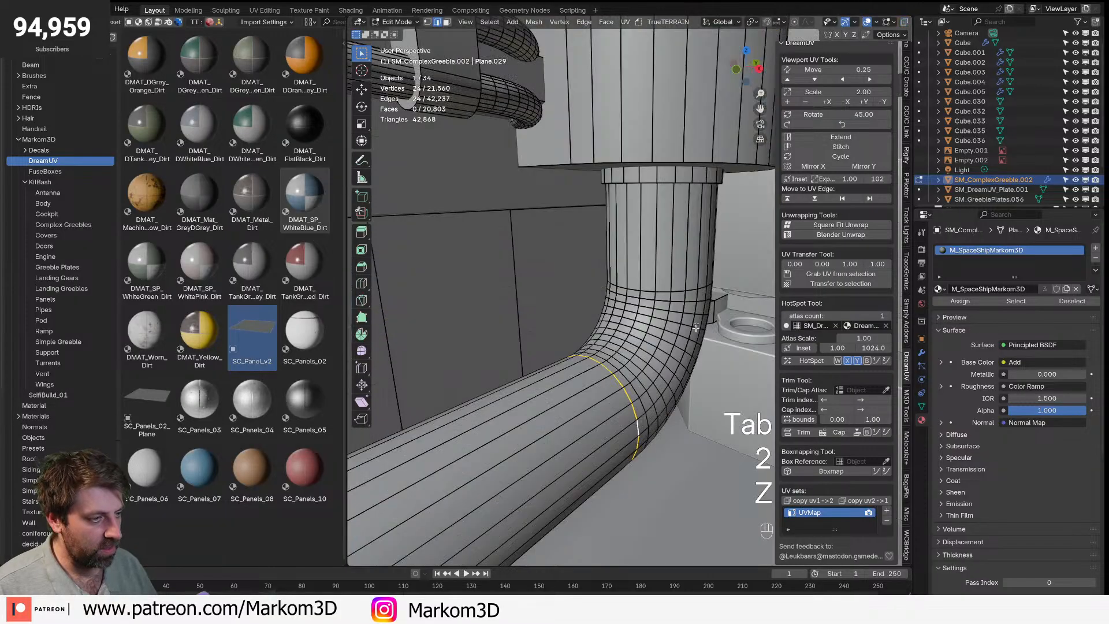
pyautogui.keyDown('alt'); pyautogui.keyDown('shift'); pyautogui.click(644, 248); pyautogui.keyUp('shift'); pyautogui.keyUp('alt')
pyautogui.hscroll(2, 643, 165)
pyautogui.hscroll(1, 643, 164)
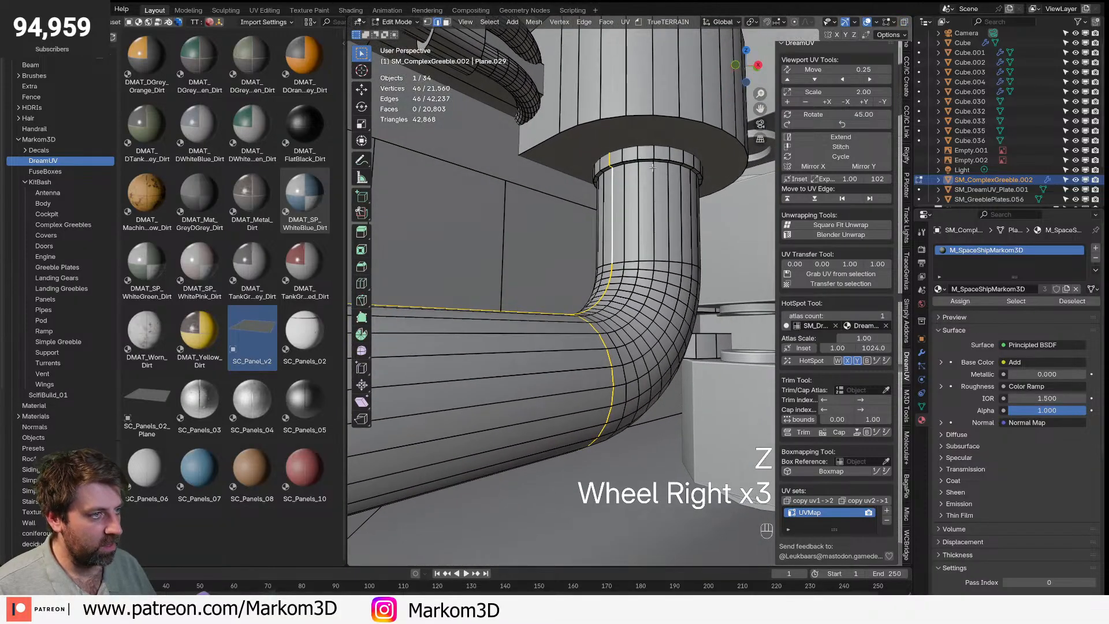
pyautogui.moveTo(634, 279); pyautogui.dragTo(656, 273, button='middle')
pyautogui.keyDown('alt'); pyautogui.keyDown('shift'); pyautogui.click(659, 266); pyautogui.keyUp('shift'); pyautogui.keyUp('alt')
pyautogui.scroll(-4, 659, 266)
pyautogui.moveTo(549, 349); pyautogui.dragTo(515, 358, button='middle')
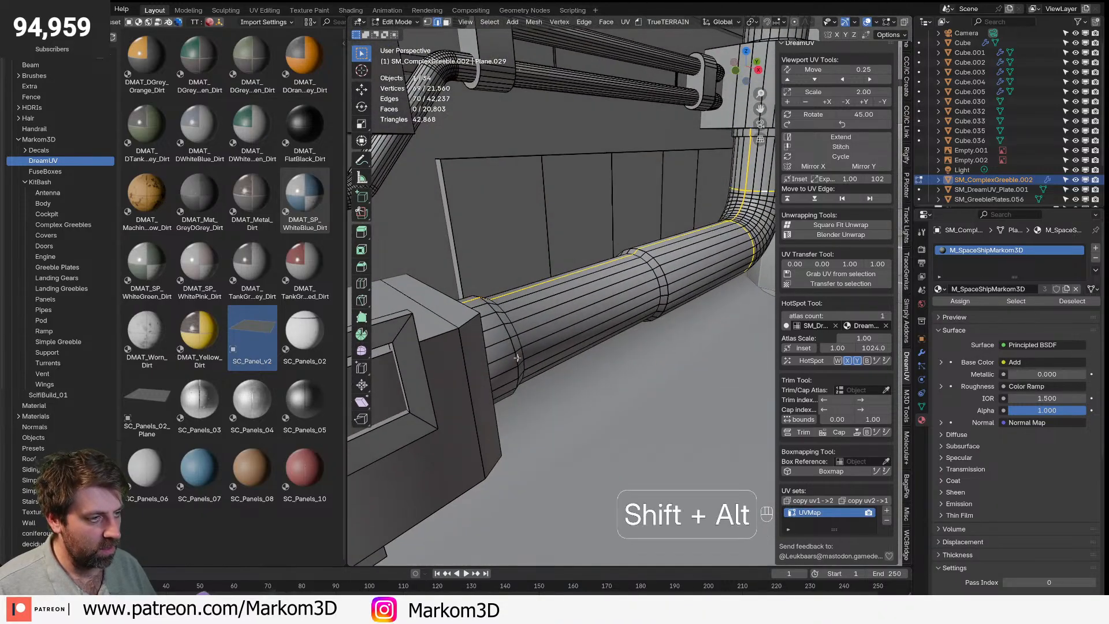
pyautogui.keyDown('alt'); pyautogui.keyDown('shift'); pyautogui.click(659, 282); pyautogui.keyUp('shift'); pyautogui.keyUp('alt')
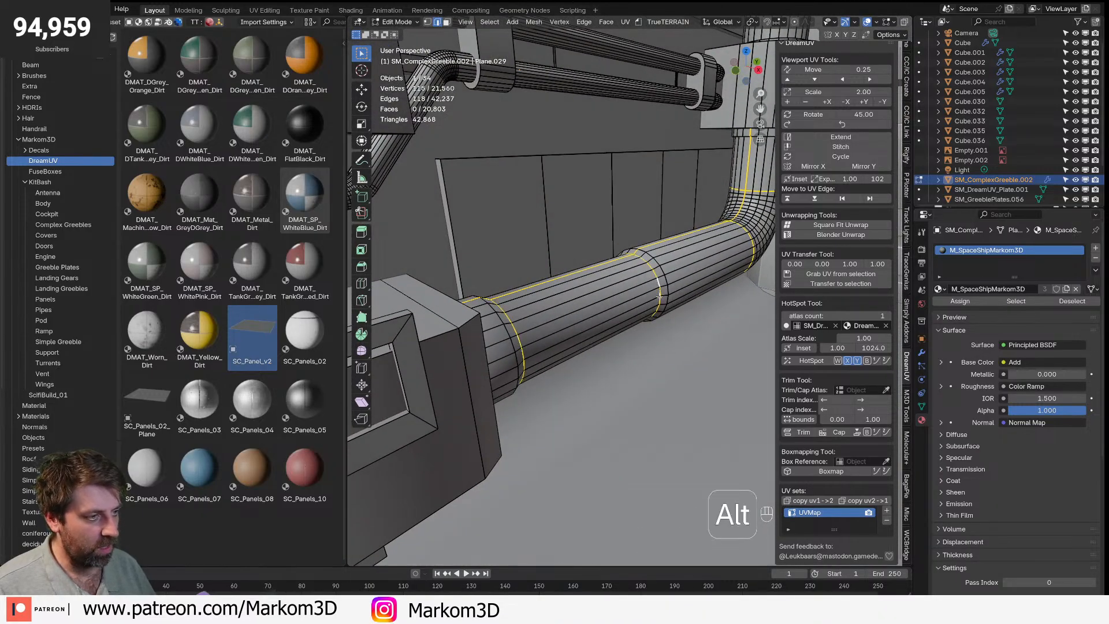
pyautogui.hotkey('ctrl', 'e')
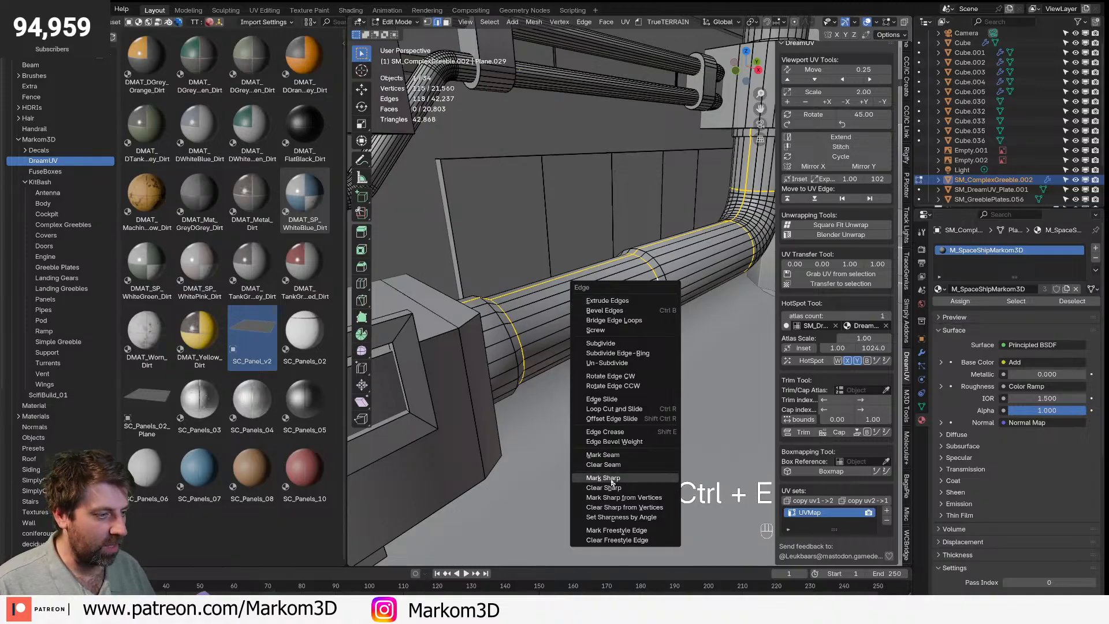
pyautogui.click(603, 455)
# - Mark matching seams on the upper bent pipe, along its inner length and around its bend and ring joints
pyautogui.keyDown('shift'); pyautogui.moveTo(603, 455); pyautogui.dragTo(564, 408, button='middle'); pyautogui.keyUp('shift')
pyautogui.keyDown('shift'); pyautogui.hscroll(-6, 720, 300); pyautogui.keyUp('shift')
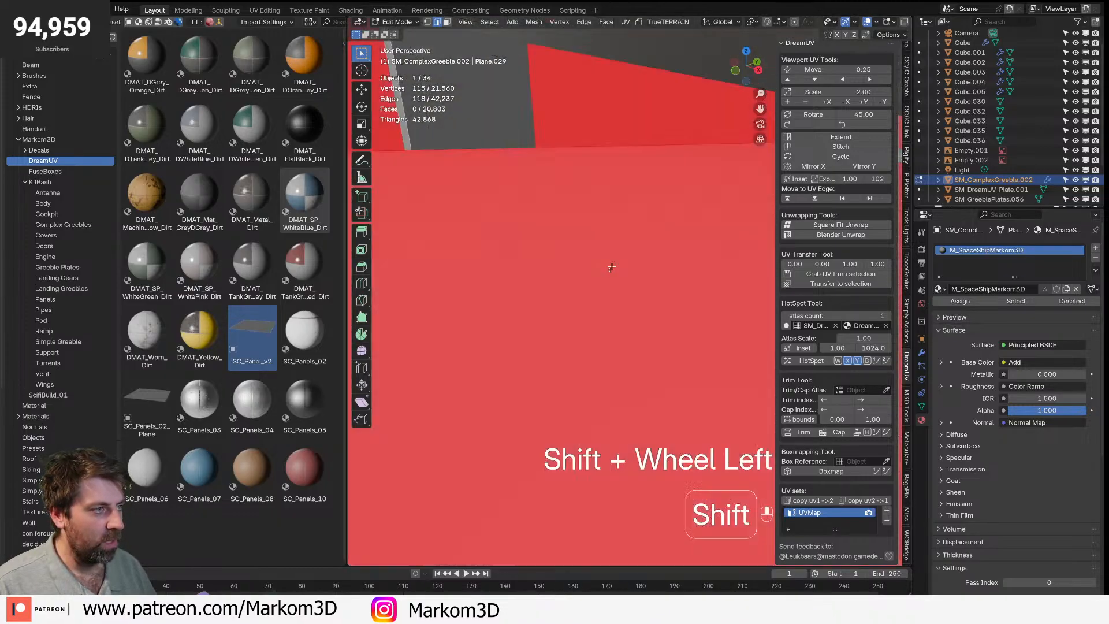
pyautogui.keyDown('alt'); pyautogui.click(719, 300); pyautogui.keyUp('alt')
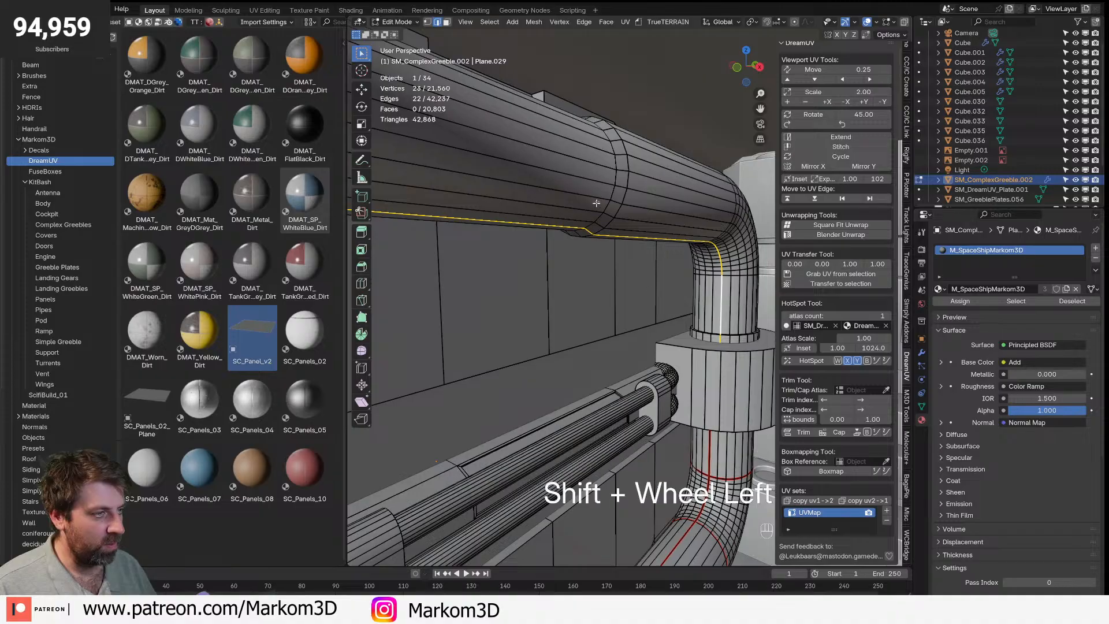
pyautogui.keyDown('alt'); pyautogui.keyDown('shift'); pyautogui.click(744, 277); pyautogui.keyUp('shift'); pyautogui.keyUp('alt')
pyautogui.keyDown('shift'); pyautogui.moveTo(537, 231); pyautogui.dragTo(610, 288, button='middle'); pyautogui.keyUp('shift')
pyautogui.keyDown('alt'); pyautogui.keyDown('shift'); pyautogui.click(548, 245); pyautogui.keyUp('shift'); pyautogui.keyUp('alt')
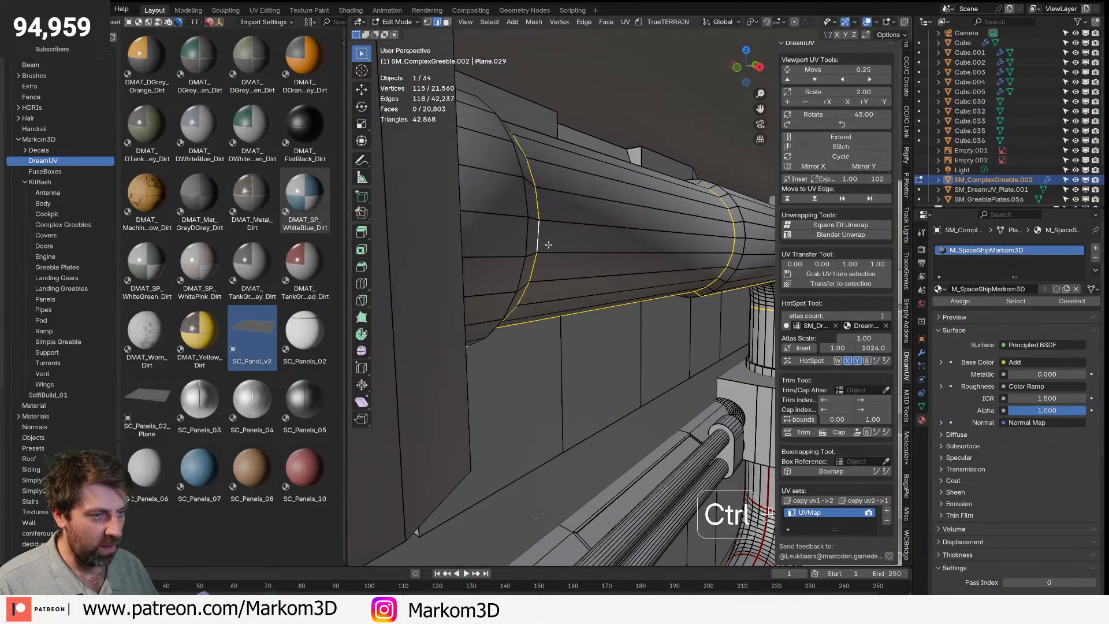
pyautogui.hotkey('ctrl', 'e')
pyautogui.click(548, 244)
# - Retry hotspot mapping the greeble, inspect the highlighted recessed panel frame on its block, and undo the attempt
pyautogui.press('Tab')
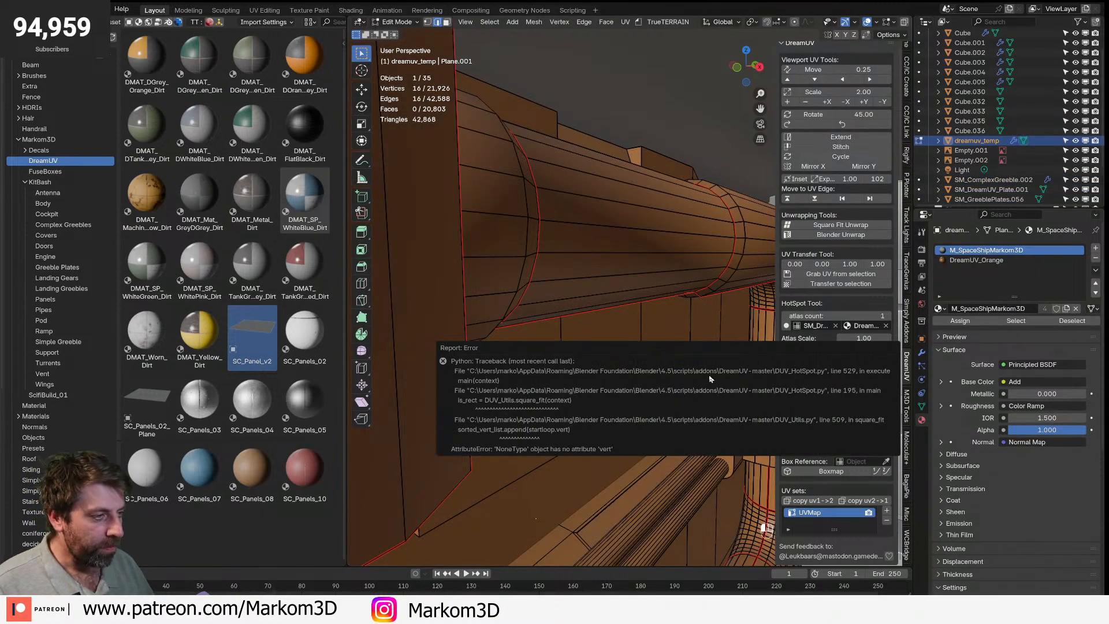
pyautogui.scroll(-5, 582, 369)
pyautogui.moveTo(579, 369); pyautogui.dragTo(654, 343, button='middle')
pyautogui.scroll(5, 618, 388)
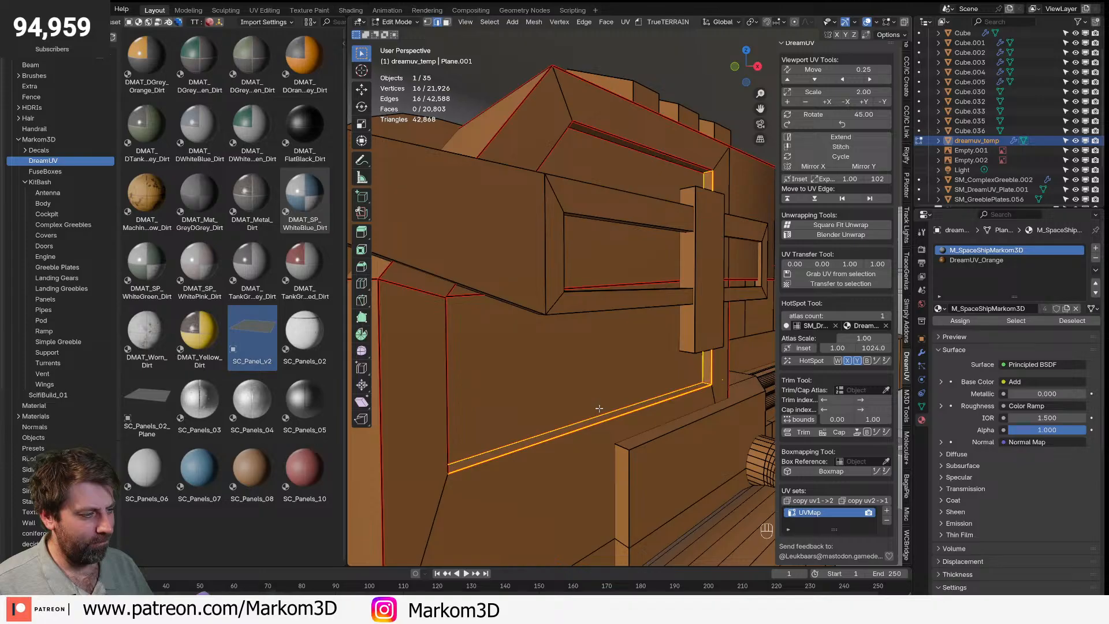
pyautogui.hotkey('ctrl', 'z')
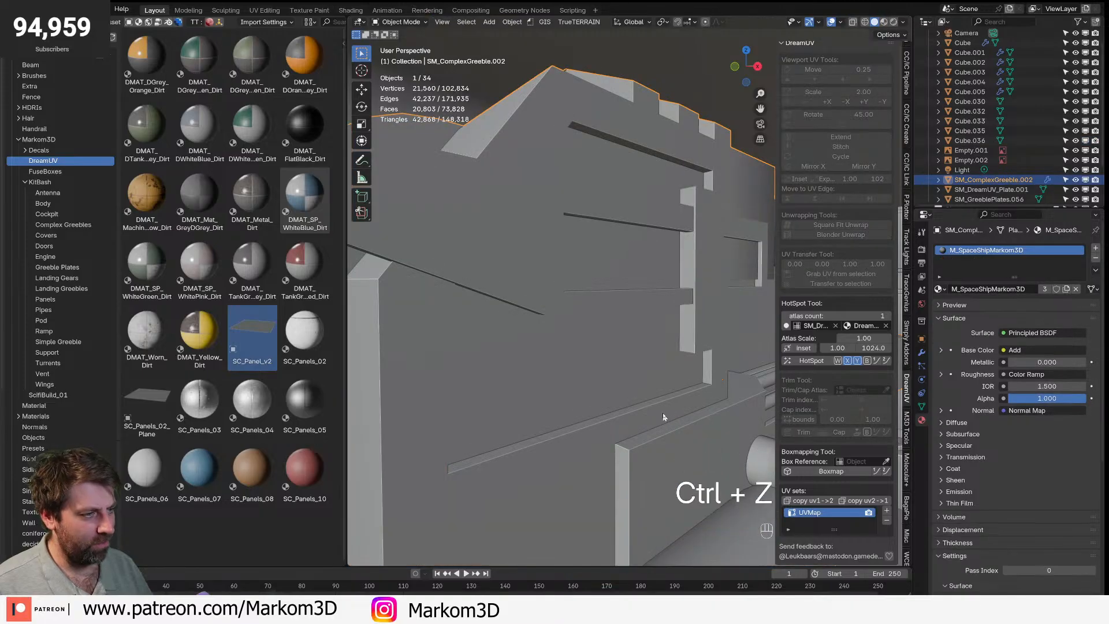
# - Select the outer and inner edge loops of the recessed panel frame on the greeble's upper block
pyautogui.press('Tab')
pyautogui.press('2')
pyautogui.keyDown('alt'); pyautogui.click(663, 405); pyautogui.keyUp('alt')
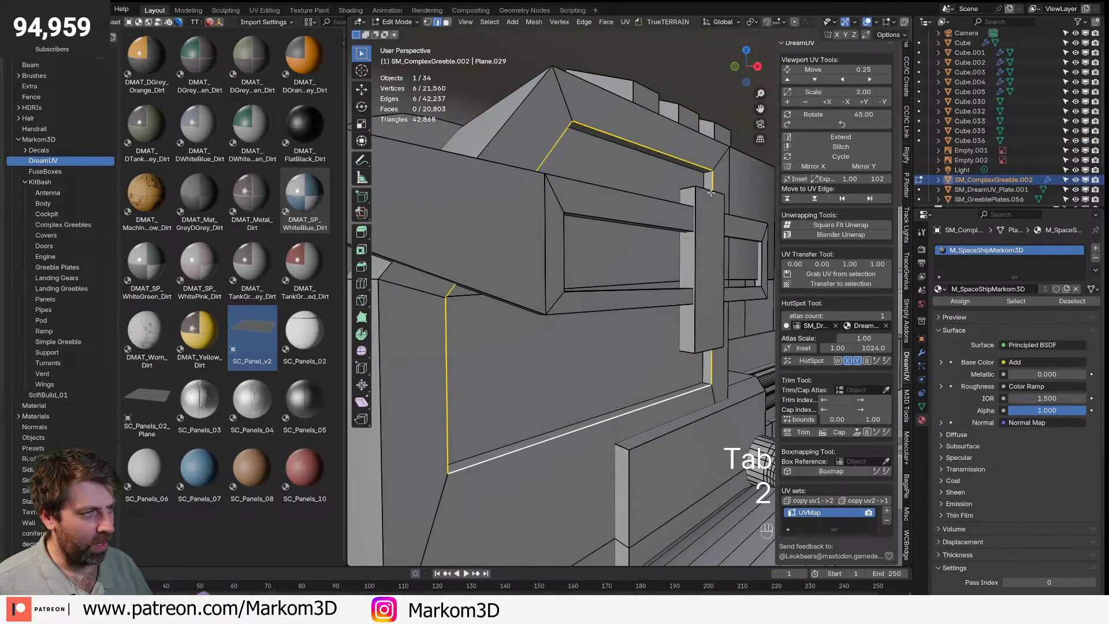
pyautogui.keyDown('alt'); pyautogui.keyDown('shift'); pyautogui.click(702, 176); pyautogui.keyUp('shift'); pyautogui.keyUp('alt')
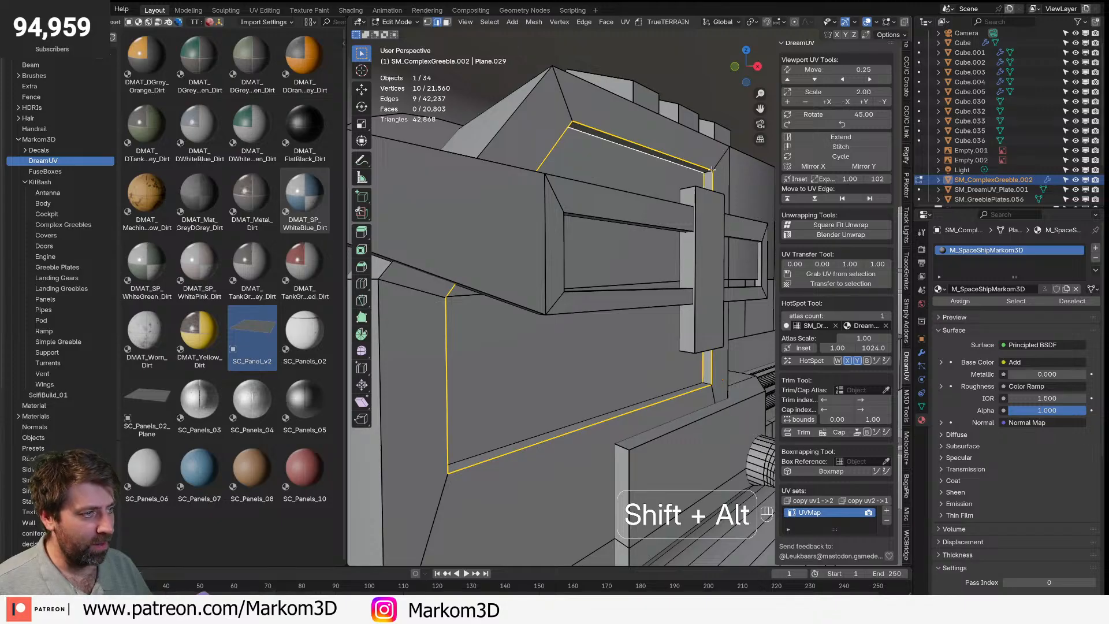
pyautogui.keyDown('shift'); pyautogui.moveTo(710, 176); pyautogui.dragTo(445, 319, button='middle'); pyautogui.keyUp('shift')
pyautogui.keyDown('alt'); pyautogui.keyDown('shift'); pyautogui.click(508, 388); pyautogui.keyUp('shift'); pyautogui.keyUp('alt')
pyautogui.moveTo(508, 389); pyautogui.dragTo(433, 379, button='middle')
pyautogui.keyDown('shift'); pyautogui.moveTo(433, 378); pyautogui.dragTo(650, 330, button='middle'); pyautogui.keyUp('shift')
pyautogui.scroll(-8, 650, 330)
# - Hide every object except the complex greeble and resume editing its mesh
pyautogui.press('Tab')
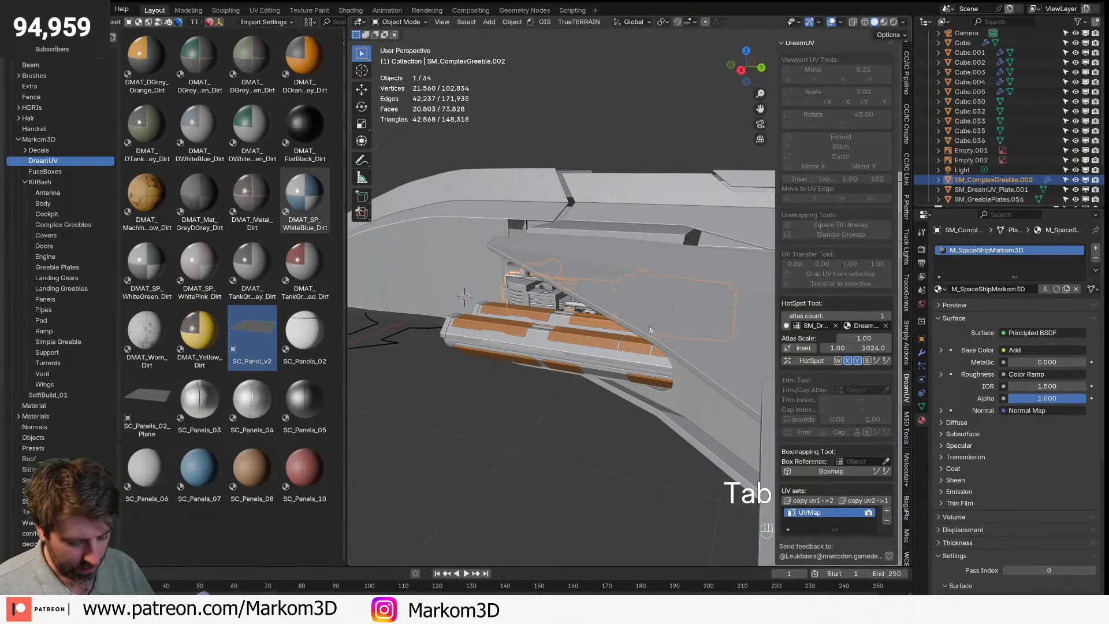
pyautogui.hotkey('ctrl', 'i')
pyautogui.press('h')
pyautogui.press('Tab')
pyautogui.scroll(8, 647, 329)
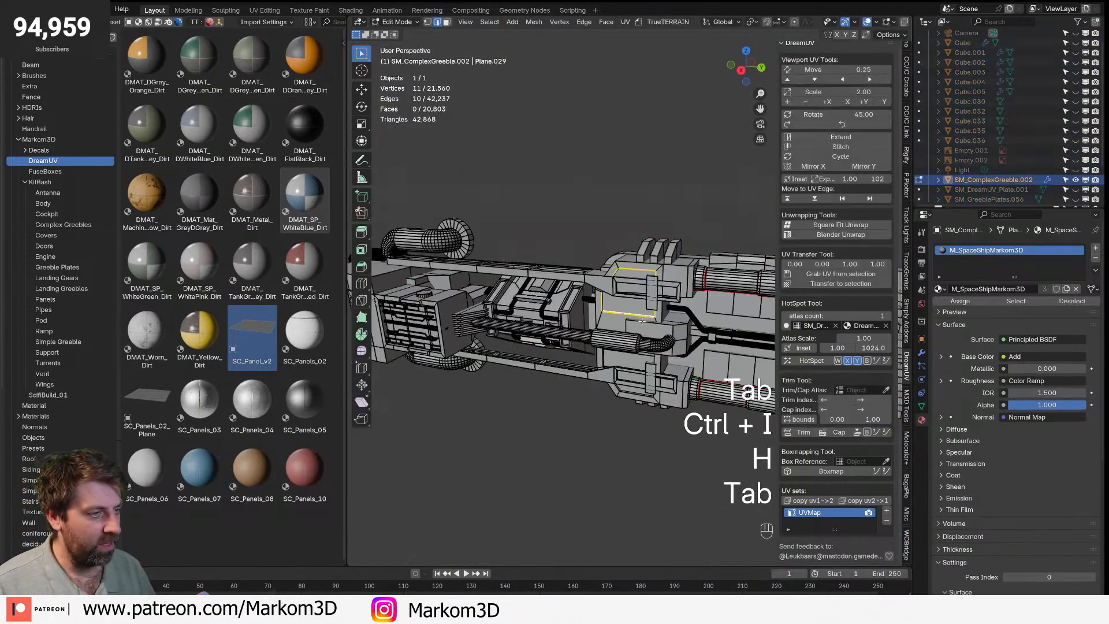
# - Add the matching recessed frame loops on the greeble's lower block to the selection and mark them all as seams
pyautogui.keyDown('shift'); pyautogui.moveTo(633, 321); pyautogui.dragTo(600, 280, button='middle'); pyautogui.keyUp('shift')
pyautogui.keyDown('alt'); pyautogui.keyDown('shift'); pyautogui.click(486, 302); pyautogui.keyUp('shift'); pyautogui.keyUp('alt')
pyautogui.moveTo(491, 306); pyautogui.dragTo(537, 312, button='middle')
pyautogui.keyDown('shift'); pyautogui.moveTo(552, 404); pyautogui.dragTo(525, 272, button='middle'); pyautogui.keyUp('shift')
pyautogui.keyDown('alt'); pyautogui.keyDown('shift'); pyautogui.click(530, 267); pyautogui.keyUp('shift'); pyautogui.keyUp('alt')
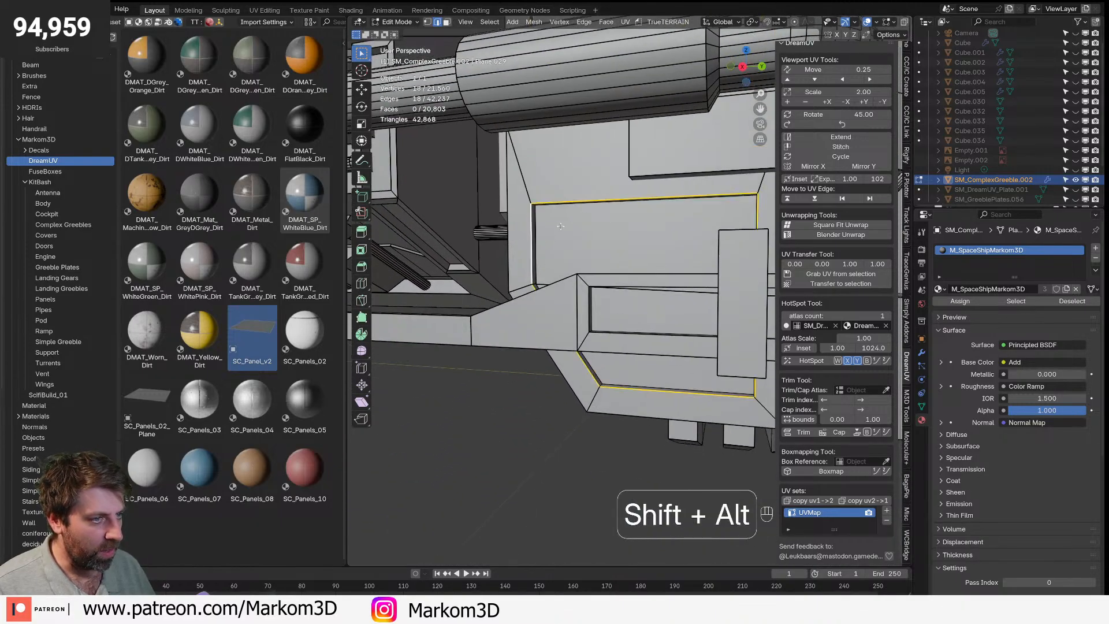
pyautogui.keyDown('alt'); pyautogui.keyDown('shift'); pyautogui.click(550, 252); pyautogui.keyUp('shift'); pyautogui.keyUp('alt')
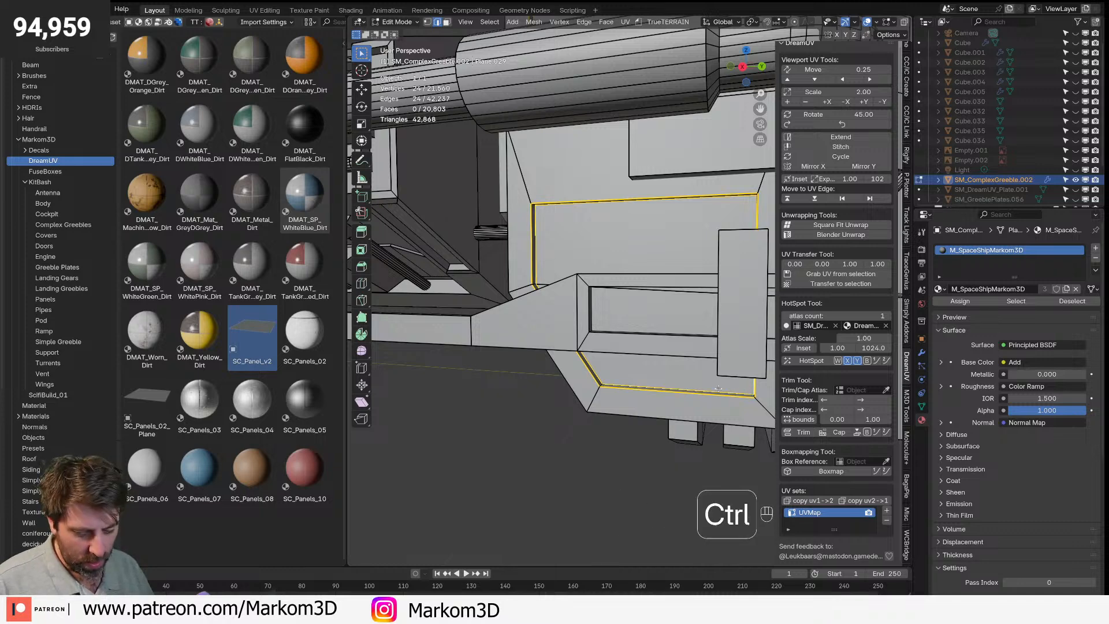
pyautogui.hotkey('ctrl', 'e')
pyautogui.click(720, 392)
# - Select the edge loops on a small bent pipe of the greeble where its straight section meets the upper and lower bends
pyautogui.scroll(-8, 641, 347)
pyautogui.press('Tab')
pyautogui.moveTo(575, 304); pyautogui.dragTo(613, 319, button='middle')
pyautogui.press('Tab')
pyautogui.scroll(8, 613, 312)
pyautogui.press('2')
pyautogui.keyDown('alt'); pyautogui.click(580, 357); pyautogui.keyUp('alt')
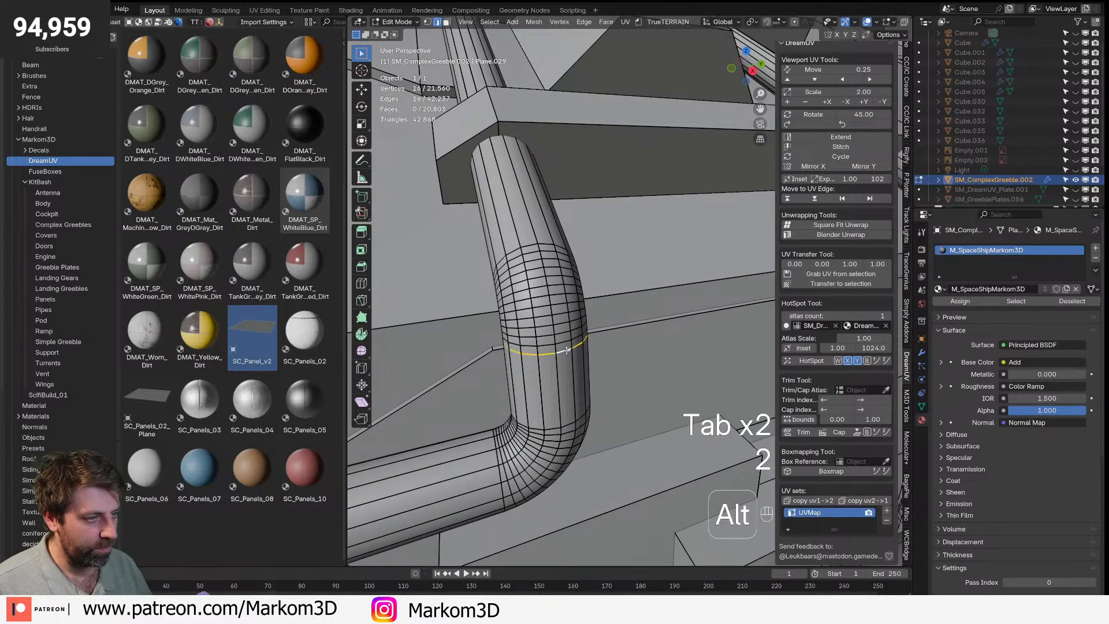
pyautogui.keyDown('alt'); pyautogui.keyDown('shift'); pyautogui.click(565, 413); pyautogui.keyUp('shift'); pyautogui.keyUp('alt')
pyautogui.hotkey('ctrl', 'z')
pyautogui.keyDown('alt'); pyautogui.keyDown('shift'); pyautogui.click(572, 426); pyautogui.keyUp('shift'); pyautogui.keyUp('alt')
# - Add the matching bend-boundary edge loops on the neighbouring small pipe to the selection, undoing any wrongly picked loop
pyautogui.scroll(-7, 572, 425)
pyautogui.keyDown('shift'); pyautogui.moveTo(572, 422); pyautogui.dragTo(565, 341, button='middle'); pyautogui.keyUp('shift')
pyautogui.scroll(6, 491, 359)
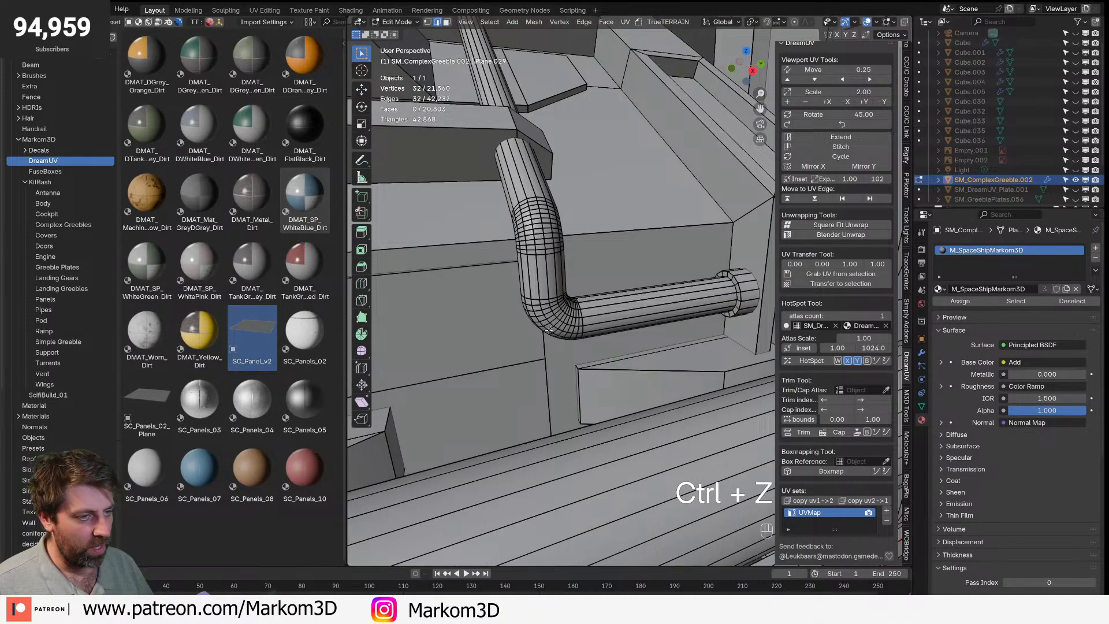
pyautogui.keyDown('alt'); pyautogui.keyDown('shift'); pyautogui.click(544, 266); pyautogui.keyUp('shift'); pyautogui.keyUp('alt')
pyautogui.hotkey('ctrl', 'z')
pyautogui.hotkey('ctrl', 'z')
pyautogui.keyDown('alt'); pyautogui.keyDown('shift'); pyautogui.click(541, 257); pyautogui.keyUp('shift'); pyautogui.keyUp('alt')
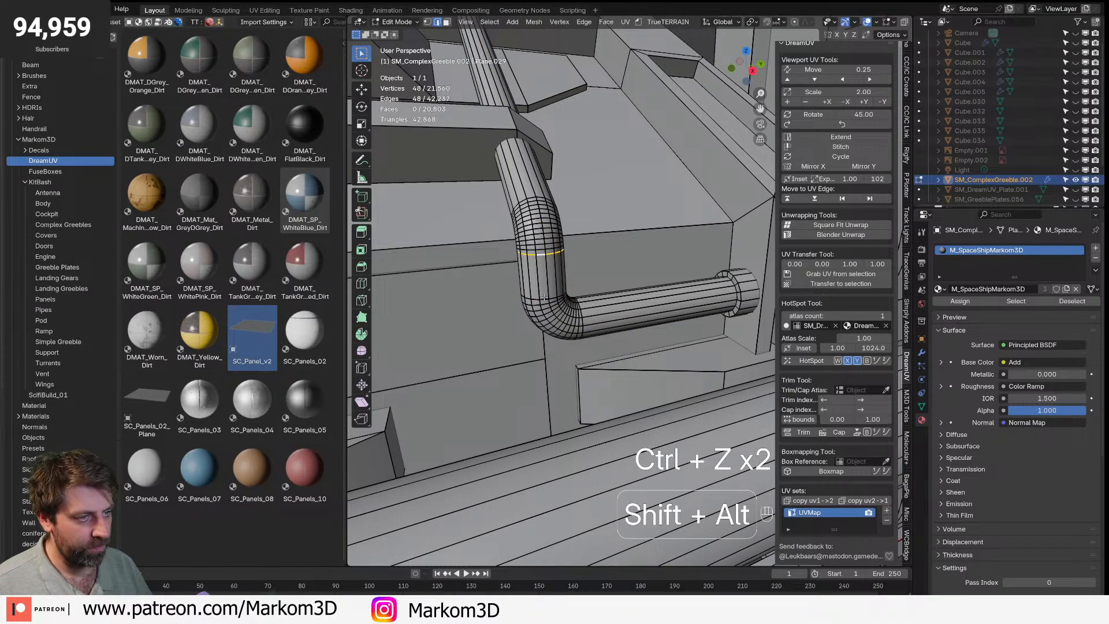
pyautogui.keyDown('alt'); pyautogui.keyDown('shift'); pyautogui.click(544, 297); pyautogui.keyUp('shift'); pyautogui.keyUp('alt')
# - Extend the selection with the bend edge loops of the pipes on the opposite side of the greeble's recess
pyautogui.scroll(-7, 544, 297)
pyautogui.moveTo(544, 297); pyautogui.dragTo(567, 271, button='middle')
pyautogui.scroll(5, 582, 341)
pyautogui.moveTo(582, 341); pyautogui.dragTo(552, 285, button='middle')
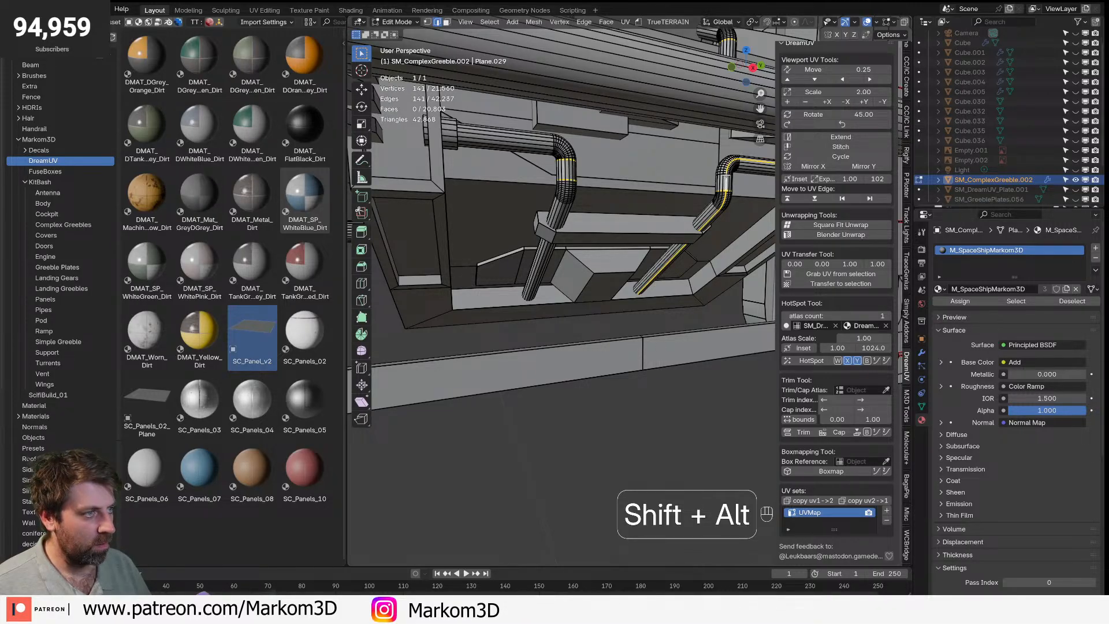
pyautogui.keyDown('alt'); pyautogui.keyDown('shift'); pyautogui.click(725, 170); pyautogui.keyUp('shift'); pyautogui.keyUp('alt')
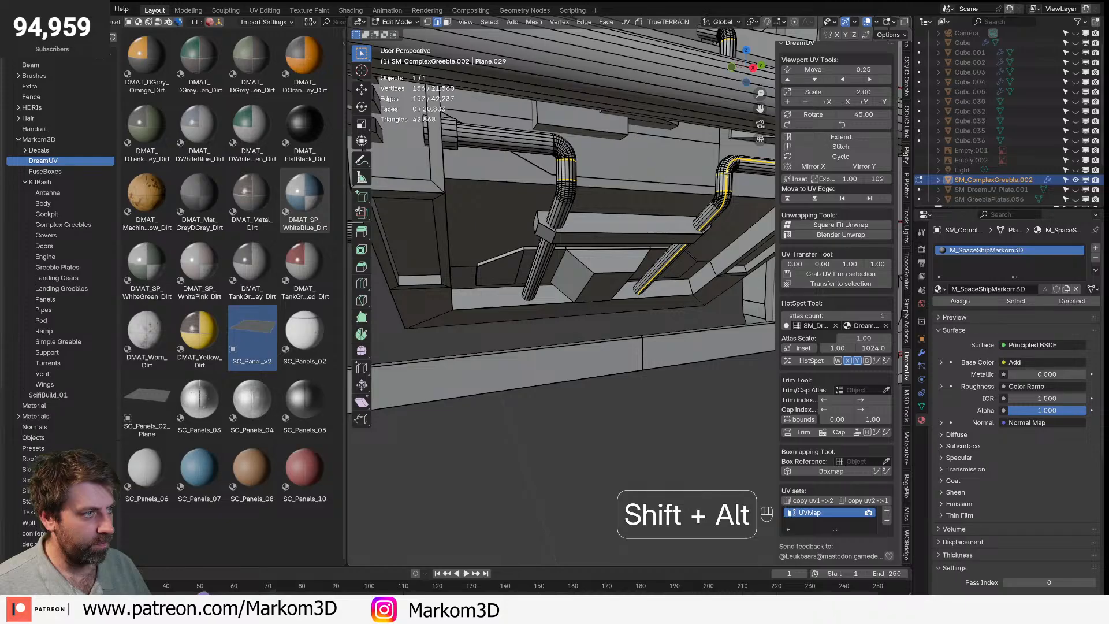
pyautogui.keyDown('alt'); pyautogui.keyDown('shift'); pyautogui.click(727, 177); pyautogui.keyUp('shift'); pyautogui.keyUp('alt')
pyautogui.scroll(8, 488, 216)
pyautogui.keyDown('shift'); pyautogui.moveTo(488, 215); pyautogui.dragTo(606, 243, button='middle'); pyautogui.keyUp('shift')
pyautogui.scroll(-3, 606, 242)
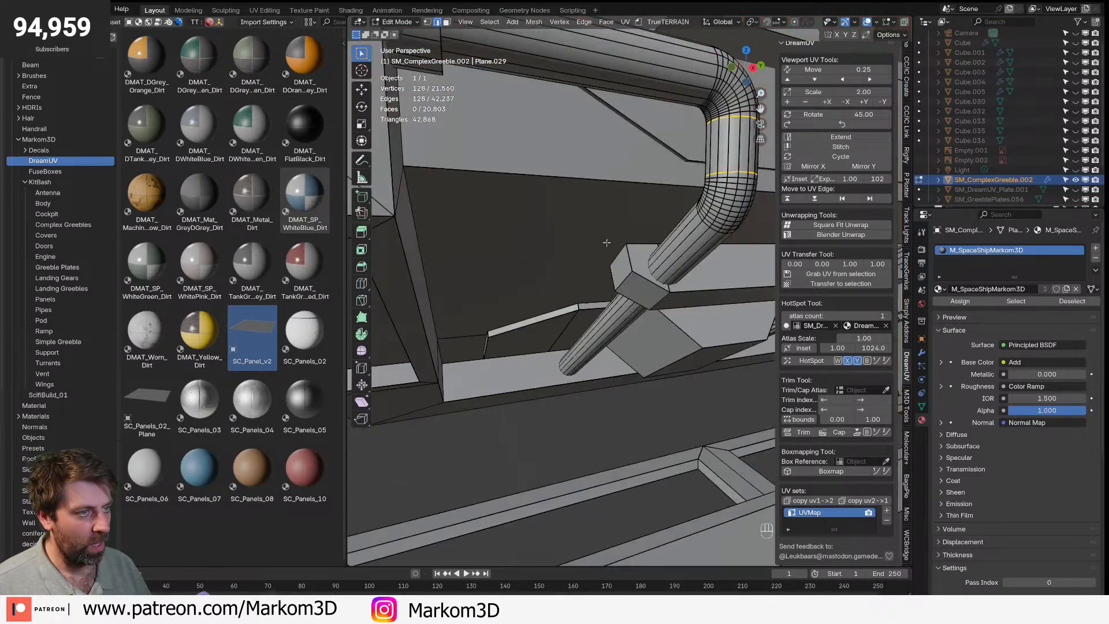
# - Add the edge loops at the upper and lower bends of the remaining recess pipes to the selection
pyautogui.keyDown('alt'); pyautogui.keyDown('shift'); pyautogui.click(699, 214); pyautogui.keyUp('shift'); pyautogui.keyUp('alt')
pyautogui.keyDown('shift'); pyautogui.moveTo(696, 216); pyautogui.dragTo(427, 254, button='middle'); pyautogui.keyUp('shift')
pyautogui.keyDown('alt'); pyautogui.keyDown('shift'); pyautogui.click(680, 279); pyautogui.keyUp('shift'); pyautogui.keyUp('alt')
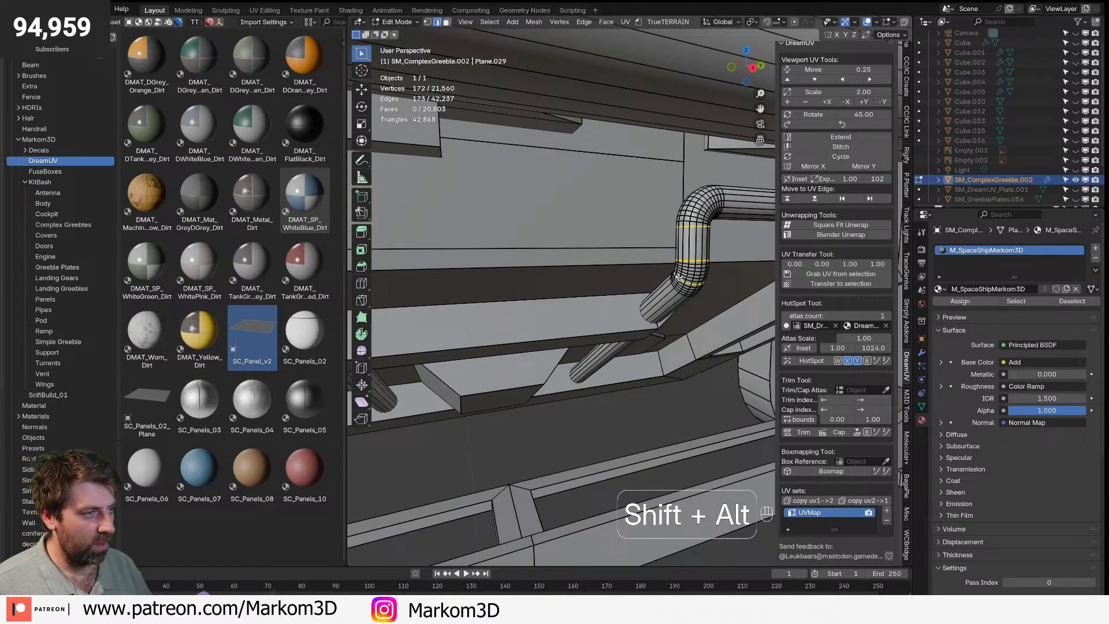
pyautogui.keyDown('alt'); pyautogui.keyDown('shift'); pyautogui.click(683, 243); pyautogui.keyUp('shift'); pyautogui.keyUp('alt')
pyautogui.keyDown('shift'); pyautogui.moveTo(681, 191); pyautogui.dragTo(653, 347, button='middle'); pyautogui.keyUp('shift')
pyautogui.keyDown('alt'); pyautogui.keyDown('shift'); pyautogui.click(693, 259); pyautogui.keyUp('shift'); pyautogui.keyUp('alt')
pyautogui.keyDown('shift'); pyautogui.moveTo(692, 259); pyautogui.dragTo(717, 245, button='middle'); pyautogui.keyUp('shift')
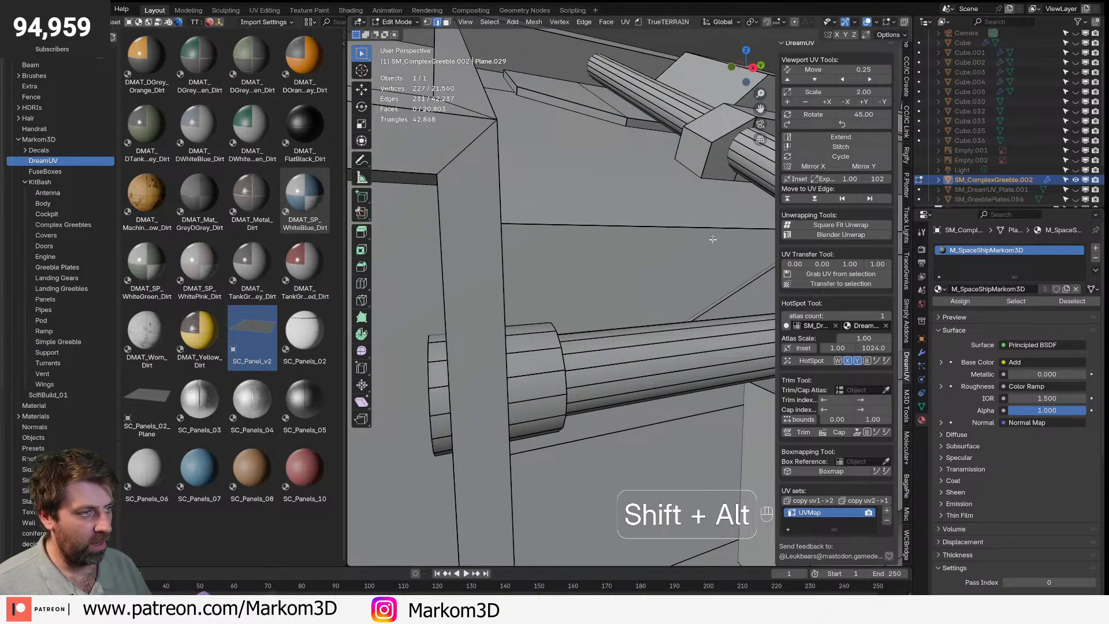
# - Mark the selected pipe loops as seams and leave mesh editing
pyautogui.keyDown('alt'); pyautogui.keyDown('shift'); pyautogui.click(764, 160); pyautogui.keyUp('shift'); pyautogui.keyUp('alt')
pyautogui.hotkey('ctrl', 'e')
pyautogui.click(738, 195)
pyautogui.scroll(-10, 738, 195)
pyautogui.press('Tab')
pyautogui.keyDown('shift'); pyautogui.moveTo(751, 365); pyautogui.dragTo(712, 350, button='middle'); pyautogui.keyUp('shift')
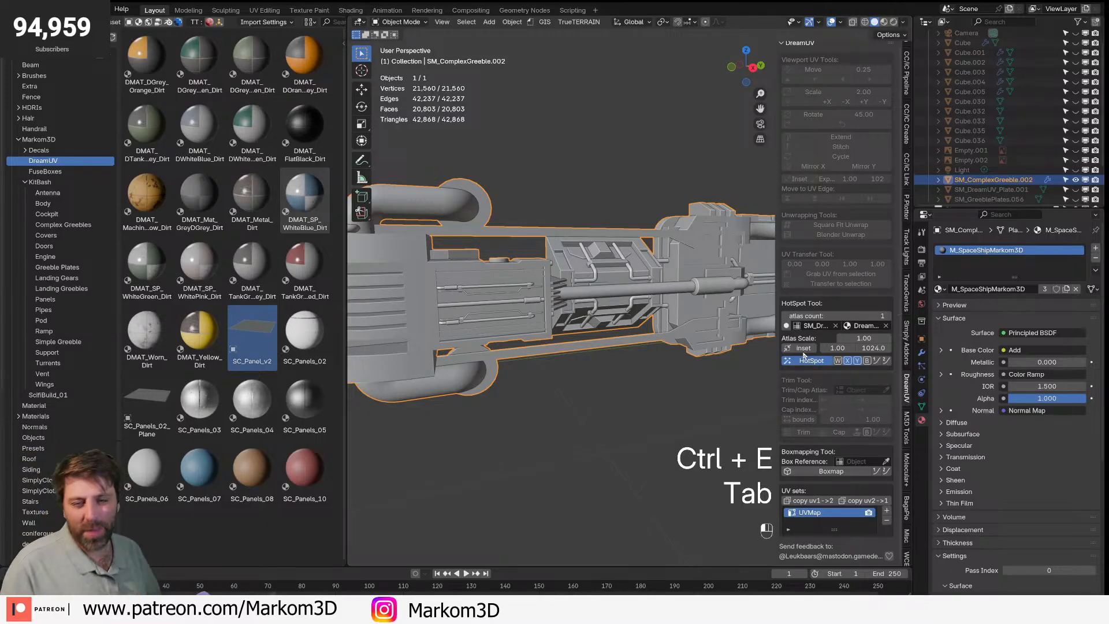
# - Try hotspot mapping the complex greeble, inspect the mapped pipes and bars up close, and undo the attempt
pyautogui.click(804, 357)
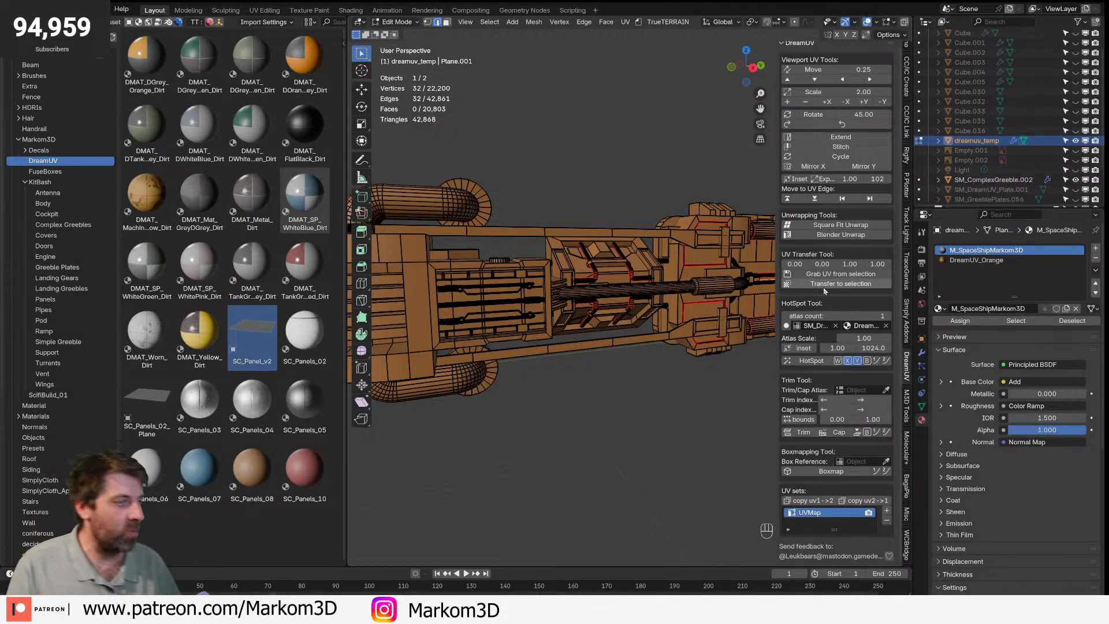
pyautogui.keyDown('shift'); pyautogui.moveTo(637, 292); pyautogui.dragTo(442, 309, button='middle'); pyautogui.keyUp('shift')
pyautogui.scroll(3, 548, 301)
pyautogui.moveTo(549, 301); pyautogui.dragTo(589, 368, button='middle')
pyautogui.scroll(3, 563, 301)
pyautogui.scroll(2, 626, 337)
pyautogui.hotkey('ctrl', 'z')
# - Isolate the thin recessed bar behind the twin pipes by selecting its linked mesh and hiding all other geometry
pyautogui.press('Tab')
pyautogui.press('2')
pyautogui.keyDown('alt'); pyautogui.click(510, 313); pyautogui.keyUp('alt')
pyautogui.press('z')
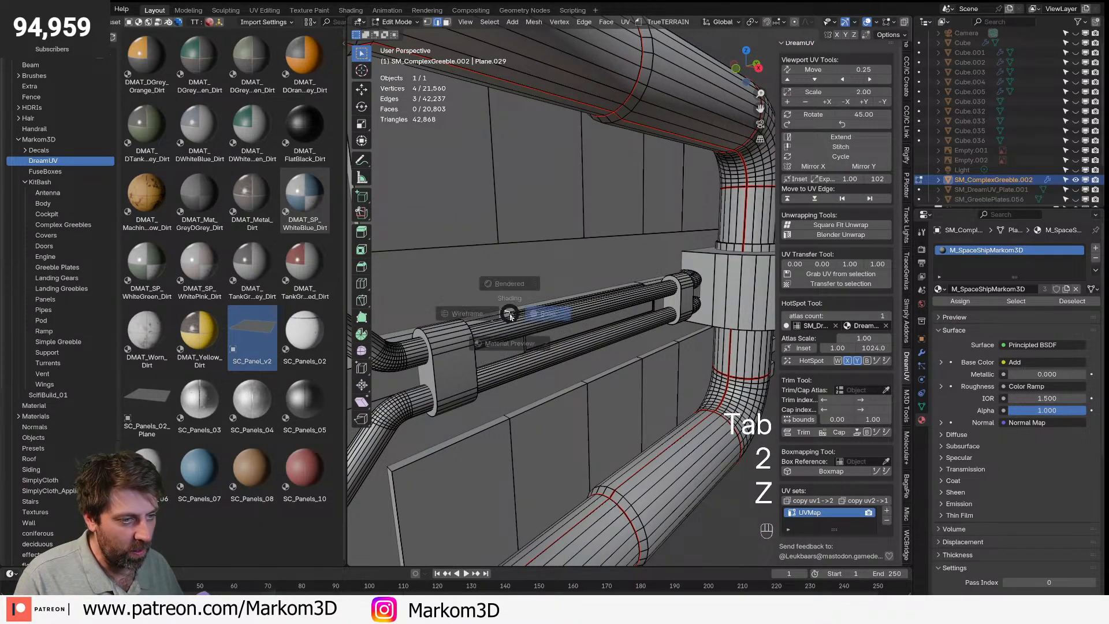
pyautogui.click(480, 313)
pyautogui.scroll(3, 511, 353)
pyautogui.scroll(1, 511, 356)
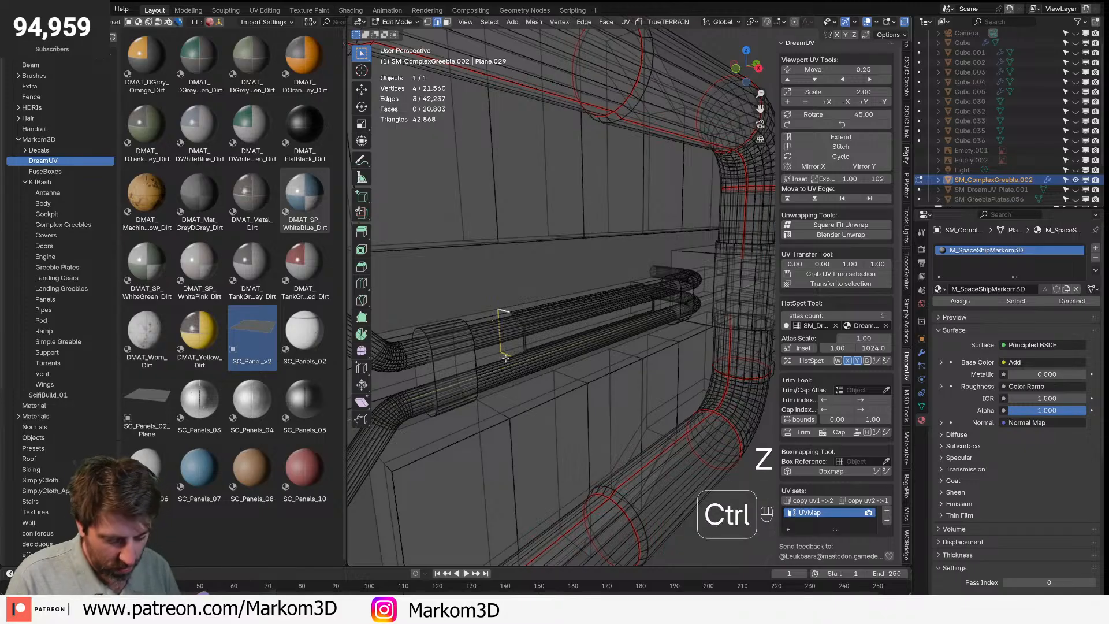
pyautogui.hotkey('ctrl', 'l')
pyautogui.hotkey('ctrl', 'i')
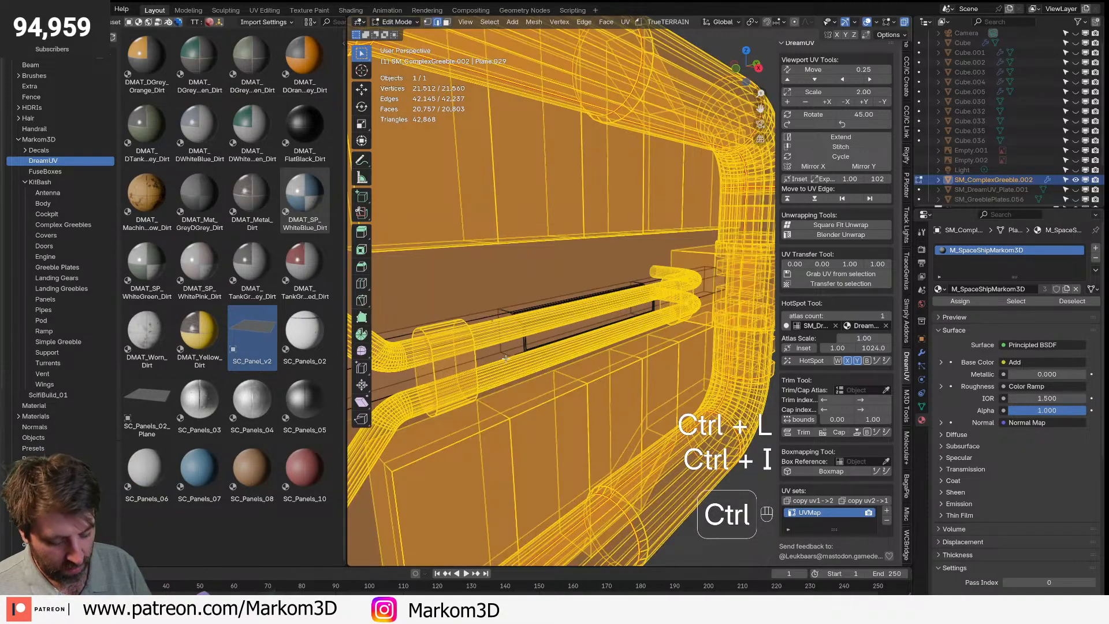
pyautogui.press('h')
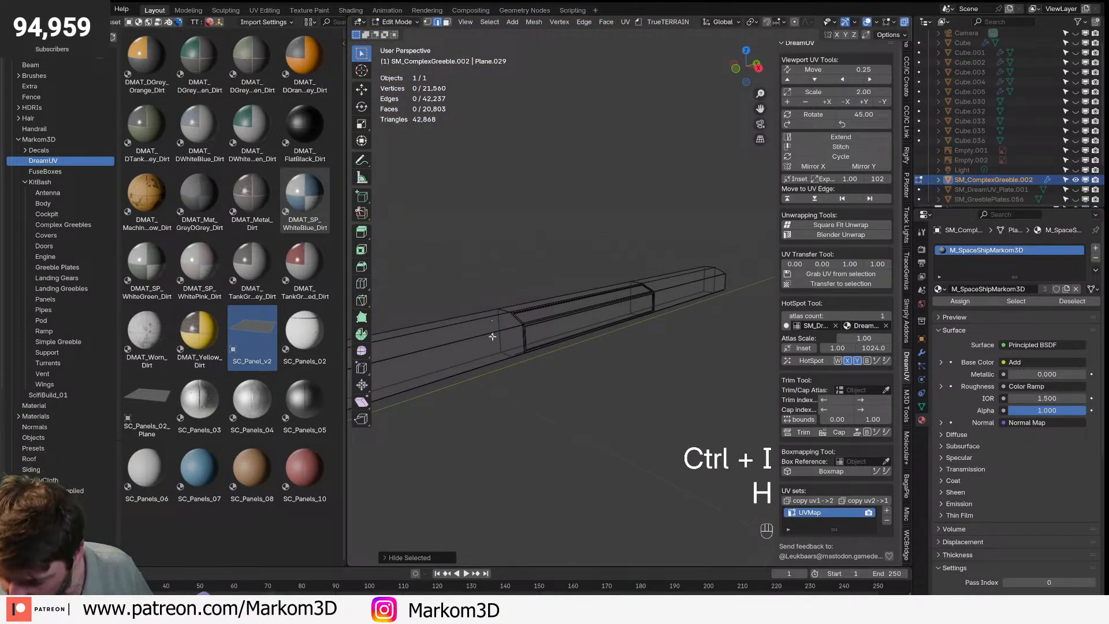
# - Return to solid shading and select the edge loops around the isolated bar's recessed frame
pyautogui.scroll(2, 502, 358)
pyautogui.press('z')
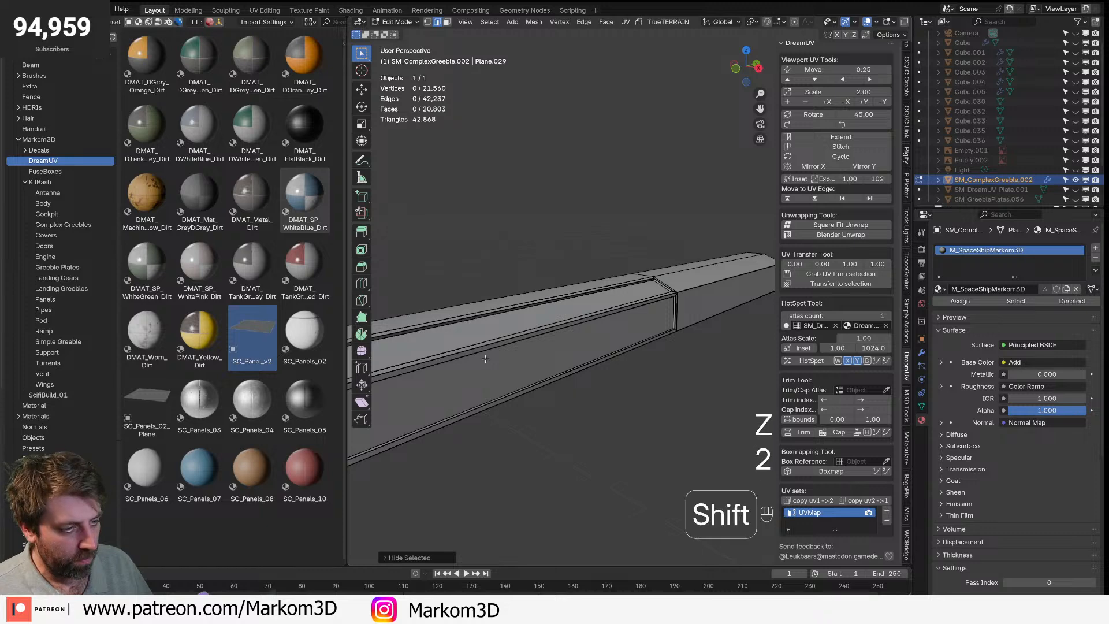
pyautogui.keyDown('shift'); pyautogui.moveTo(485, 359); pyautogui.dragTo(606, 349, button='middle'); pyautogui.keyUp('shift')
pyautogui.keyDown('alt'); pyautogui.click(489, 402); pyautogui.keyUp('alt')
pyautogui.keyDown('alt'); pyautogui.keyDown('shift'); pyautogui.click(466, 375); pyautogui.keyUp('shift'); pyautogui.keyUp('alt')
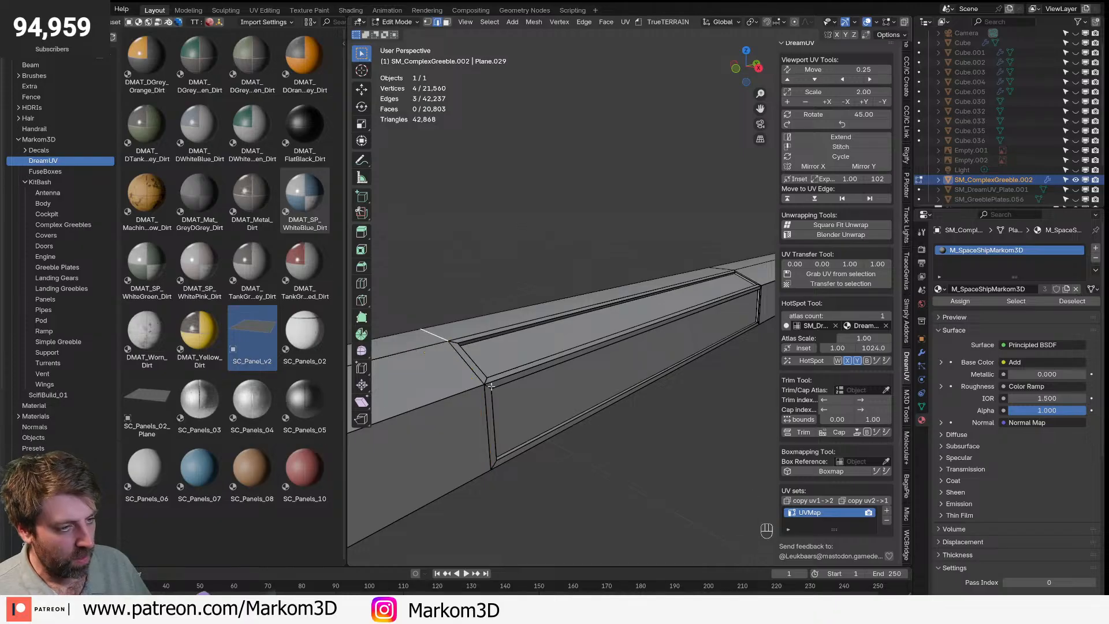
pyautogui.keyDown('alt'); pyautogui.keyDown('shift'); pyautogui.click(552, 439); pyautogui.keyUp('shift'); pyautogui.keyUp('alt')
# - Check the isolated bar's mesh and leave mesh editing to view the whole greeble
pyautogui.scroll(-8, 503, 420)
pyautogui.moveTo(552, 439); pyautogui.dragTo(540, 464, button='middle')
pyautogui.press('KP_Decimal')
pyautogui.press('Tab')
pyautogui.press('Tab')
pyautogui.scroll(-4, 635, 319)
pyautogui.moveTo(628, 316); pyautogui.dragTo(661, 335, button='middle')
pyautogui.press('Tab')
pyautogui.scroll(-8, 650, 326)
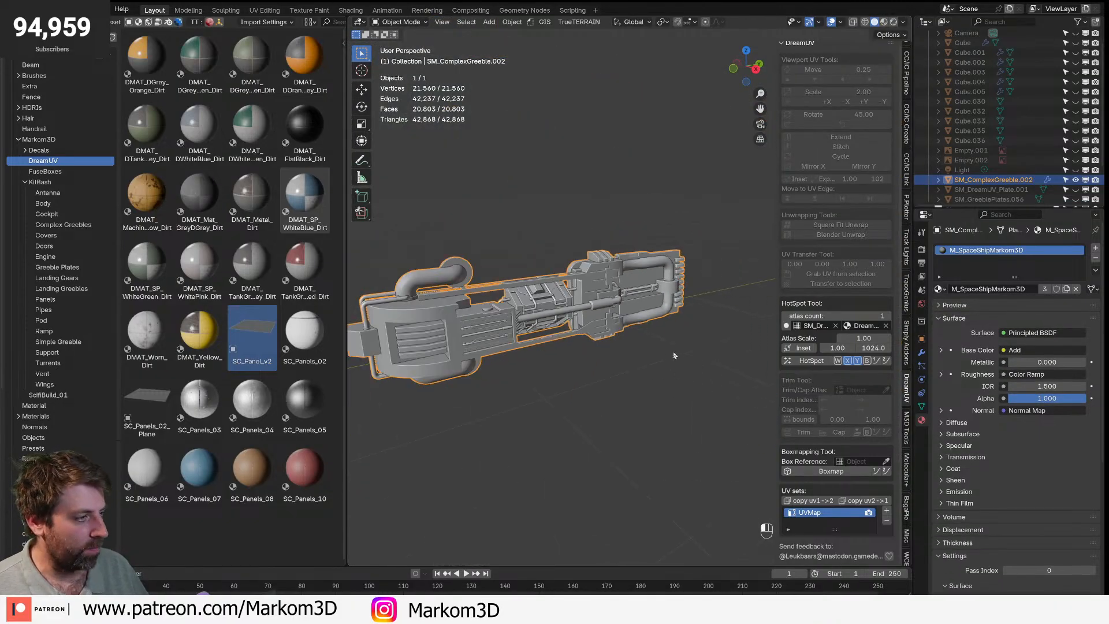
# - Unhide all the ship objects and enlarge the 3D viewport over the asset browser
pyautogui.click(530, 351)
pyautogui.hotkey('alt', 'h')
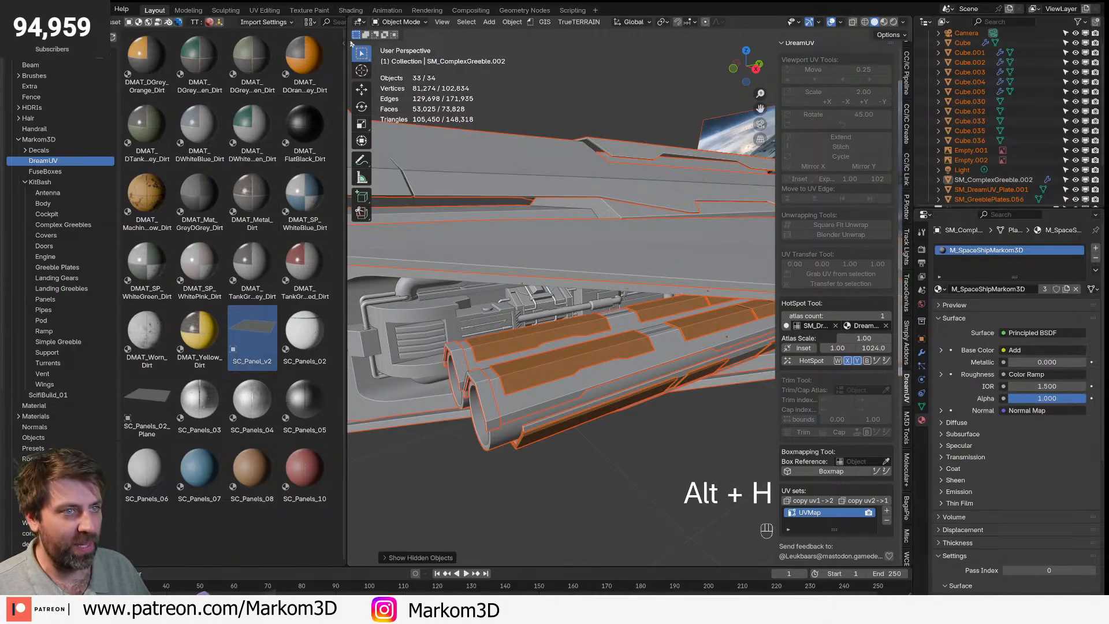
pyautogui.moveTo(348, 19); pyautogui.dragTo(261, 55)
pyautogui.moveTo(3, 53); pyautogui.dragTo(98, 123)
pyautogui.scroll(-6, 587, 396)
pyautogui.moveTo(587, 396); pyautogui.dragTo(406, 399, button='middle')
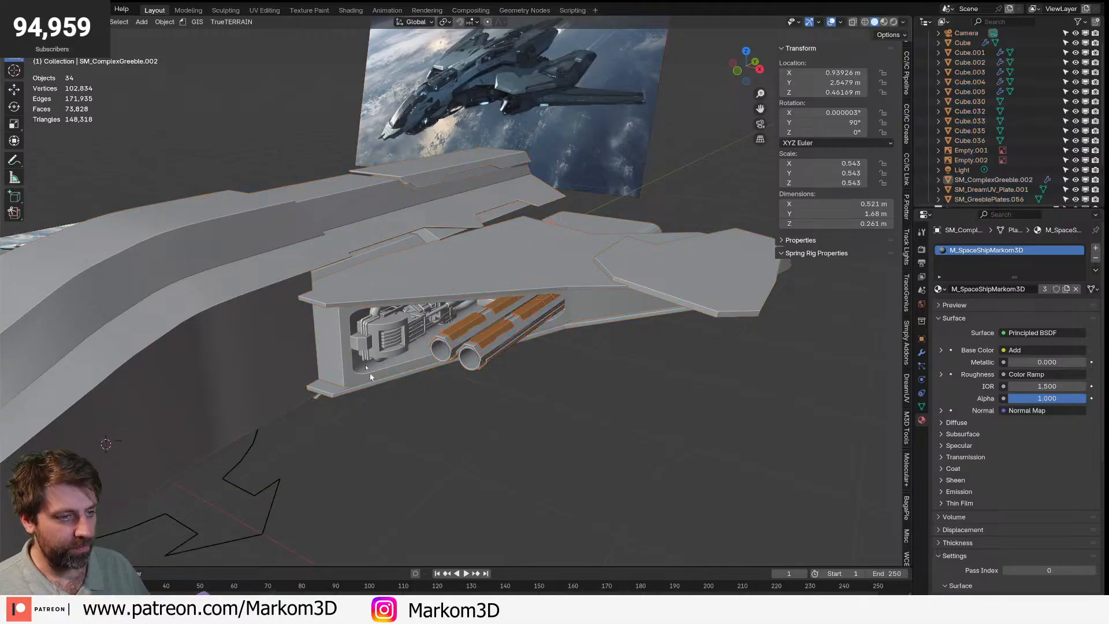
# - Hotspot-map the inner wing plates, the outer wing panel and the main hull with the DreamUV_Orange material
pyautogui.click(397, 264)
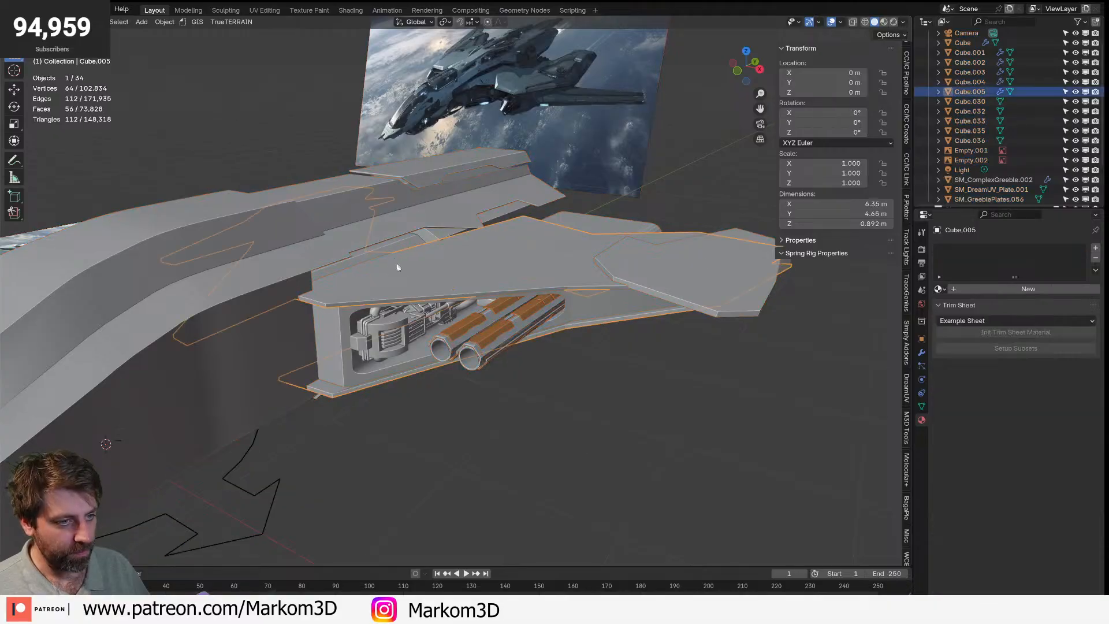
pyautogui.click(907, 388)
pyautogui.click(811, 366)
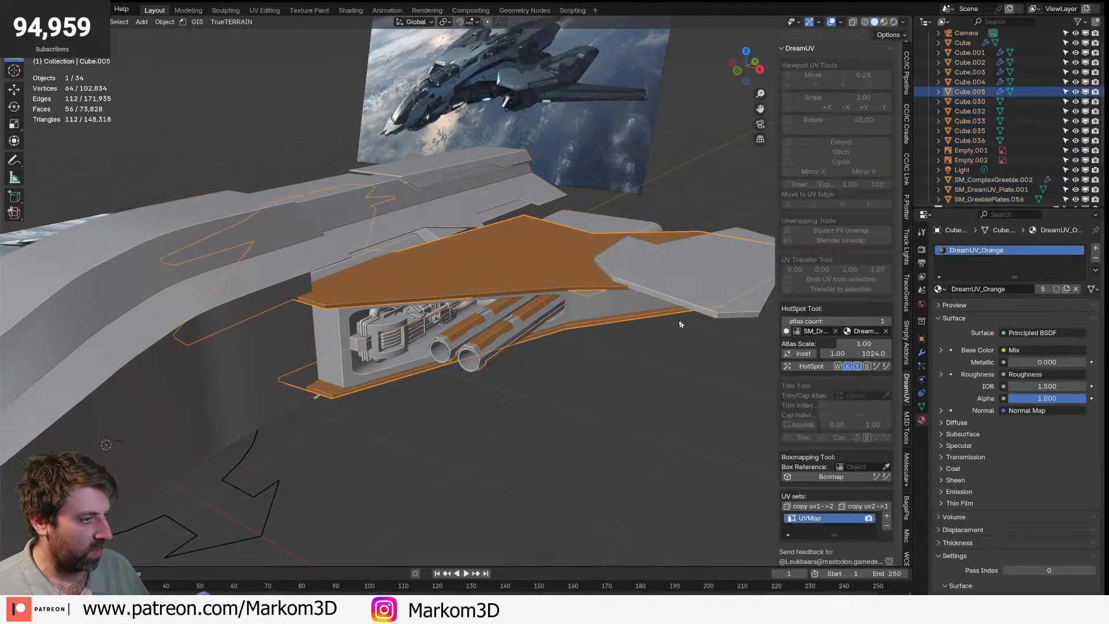
pyautogui.click(719, 299)
pyautogui.click(812, 367)
pyautogui.click(485, 227)
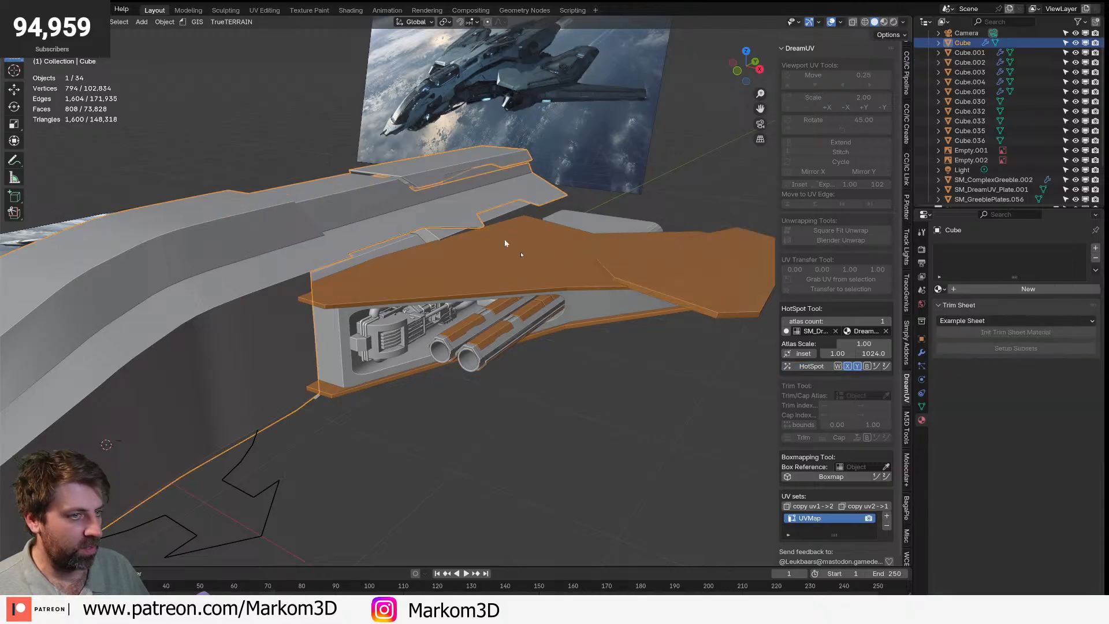
pyautogui.scroll(-4, 624, 291)
pyautogui.moveTo(488, 328)
pyautogui.mouseDown(button='middle')
pyautogui.moveTo(477, 351)
pyautogui.moveTo(575, 345)
pyautogui.moveTo(504, 318)
pyautogui.moveTo(458, 335)
pyautogui.moveTo(491, 325)
pyautogui.mouseUp(button='middle')
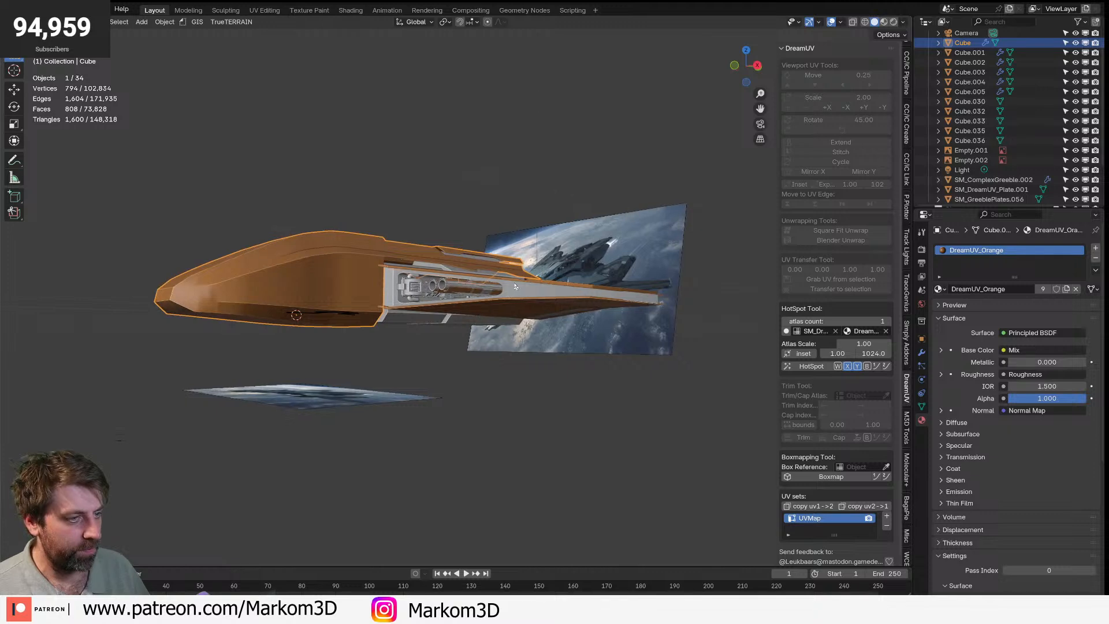
# - Hotspot-map the remaining wing part and the rear hull sections with the DreamUV_Orange material
pyautogui.click(596, 308)
pyautogui.click(800, 367)
pyautogui.moveTo(698, 374); pyautogui.dragTo(537, 329, button='middle')
pyautogui.click(537, 329)
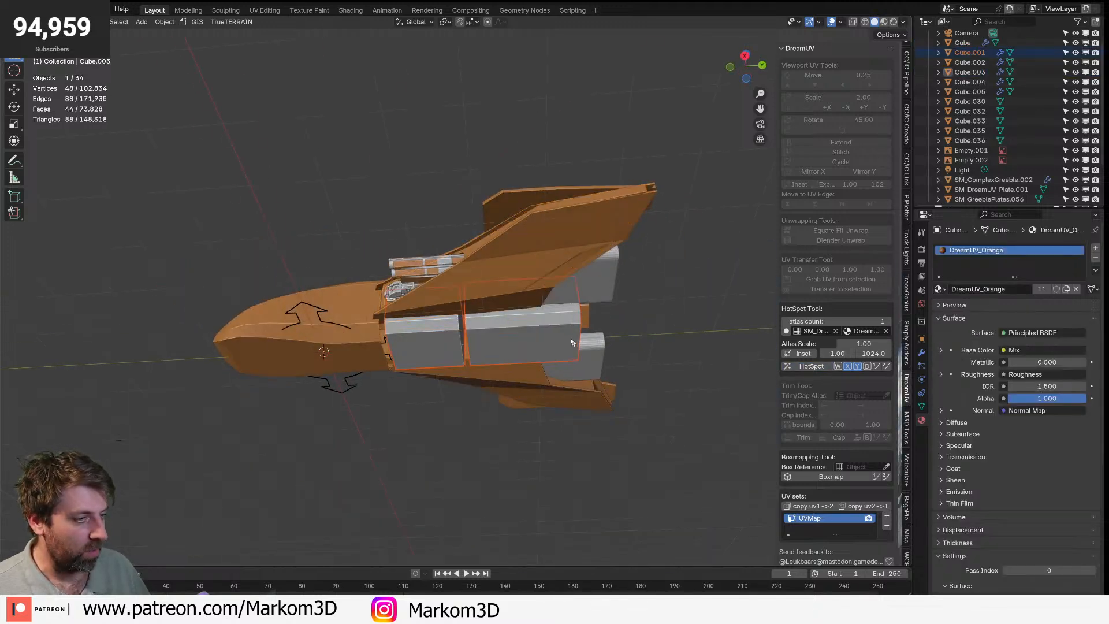
pyautogui.click(811, 370)
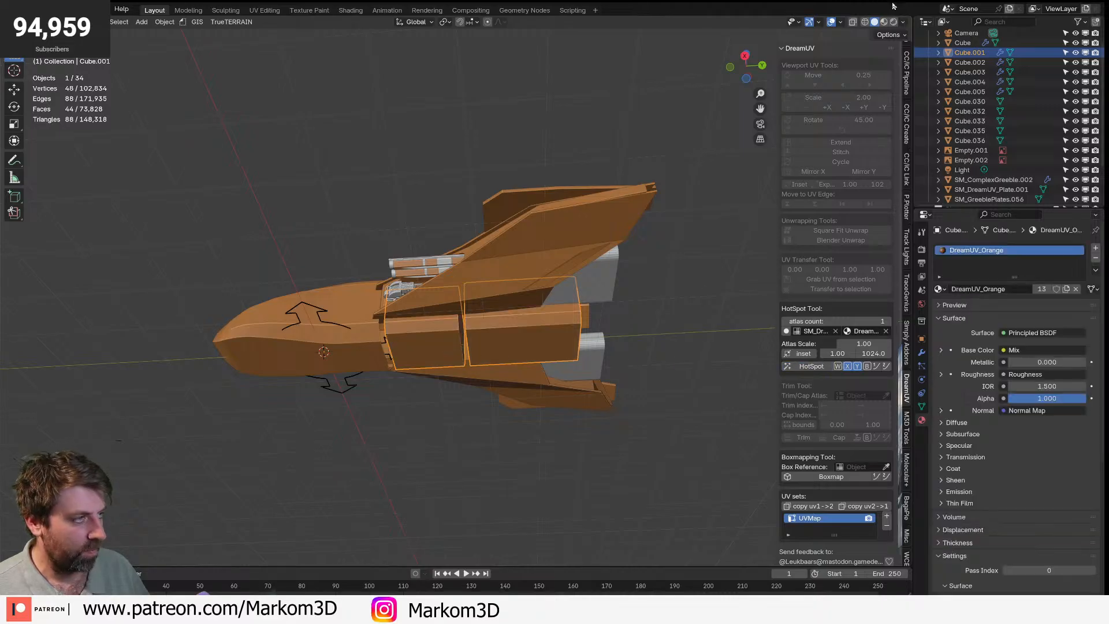
# - Preview the orange-plated ship in rendered shading and return to solid shading
pyautogui.click(894, 21)
pyautogui.moveTo(548, 366); pyautogui.dragTo(489, 314, button='middle')
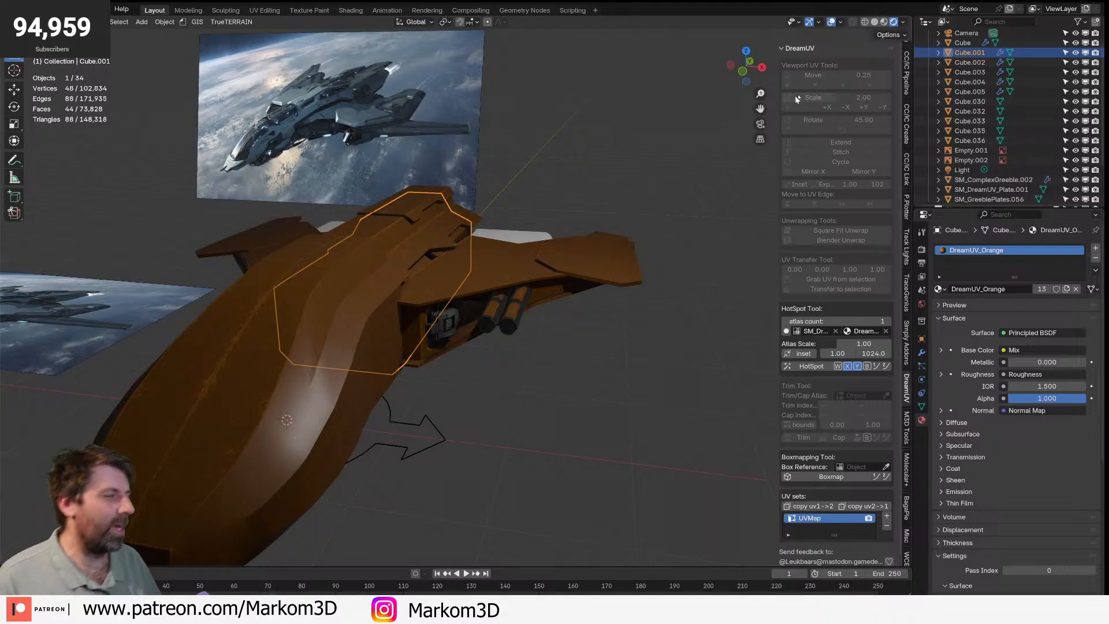
pyautogui.click(874, 22)
# - Switch the render engine to Cycles and its device to GPU Compute
pyautogui.click(922, 249)
pyautogui.click(1025, 248)
pyautogui.click(1018, 280)
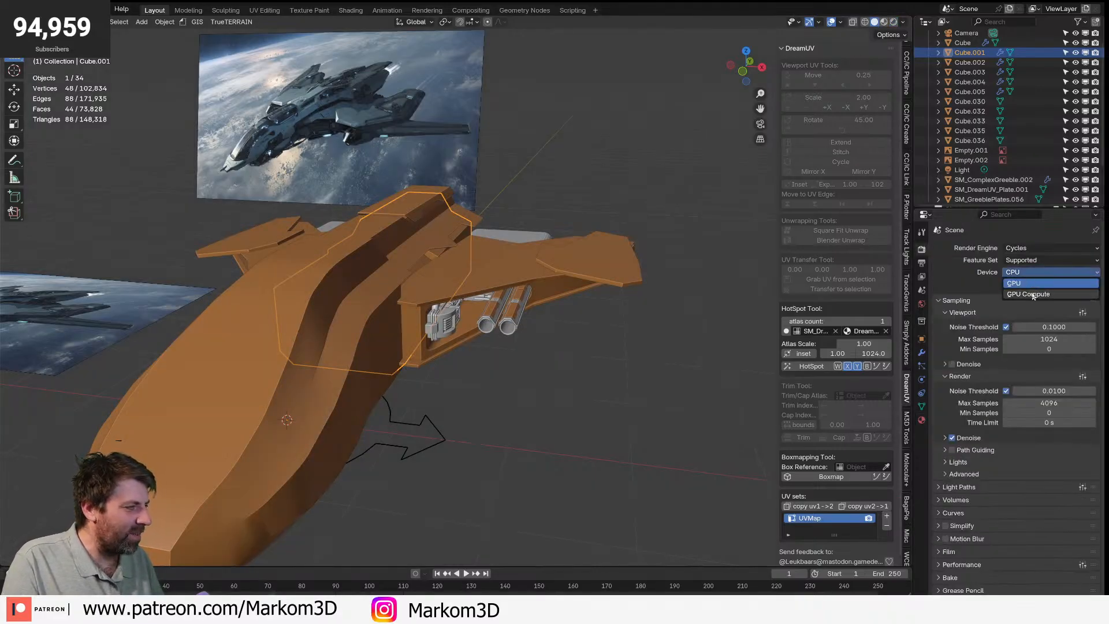
# - Set the maximum samples to 32 for the viewport and 128 for the final render
pyautogui.click(1045, 341)
pyautogui.write('32')
pyautogui.press('Return')
pyautogui.click(1058, 403)
pyautogui.write('128')
pyautogui.press('Return')
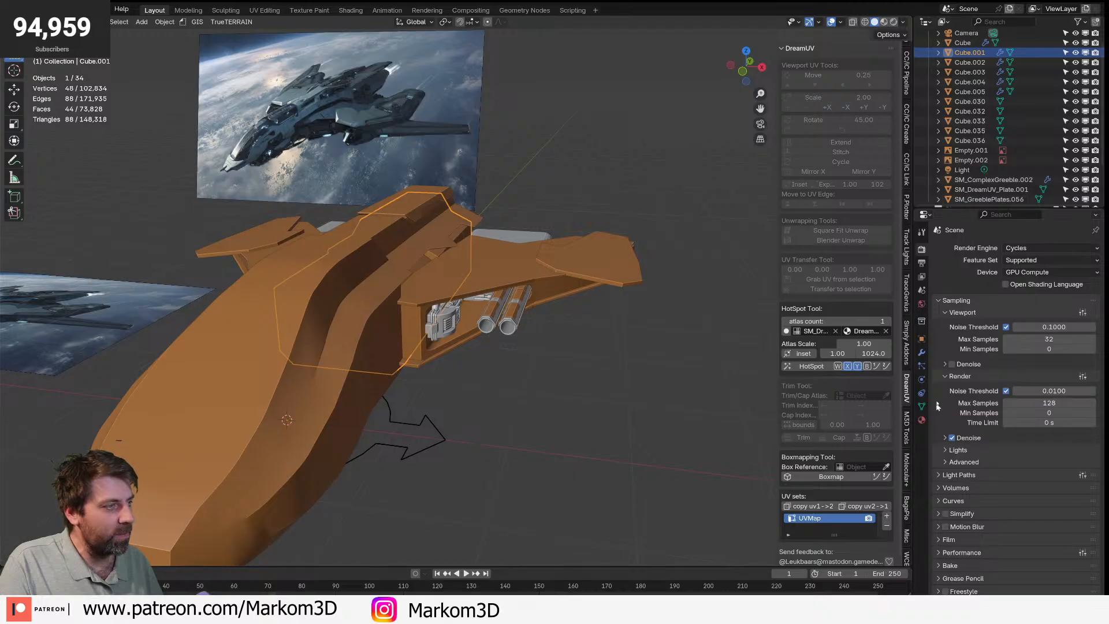
# - Use a Nishita Sky Texture as the world background colour
pyautogui.click(922, 305)
pyautogui.click(1003, 308)
pyautogui.click(1005, 315)
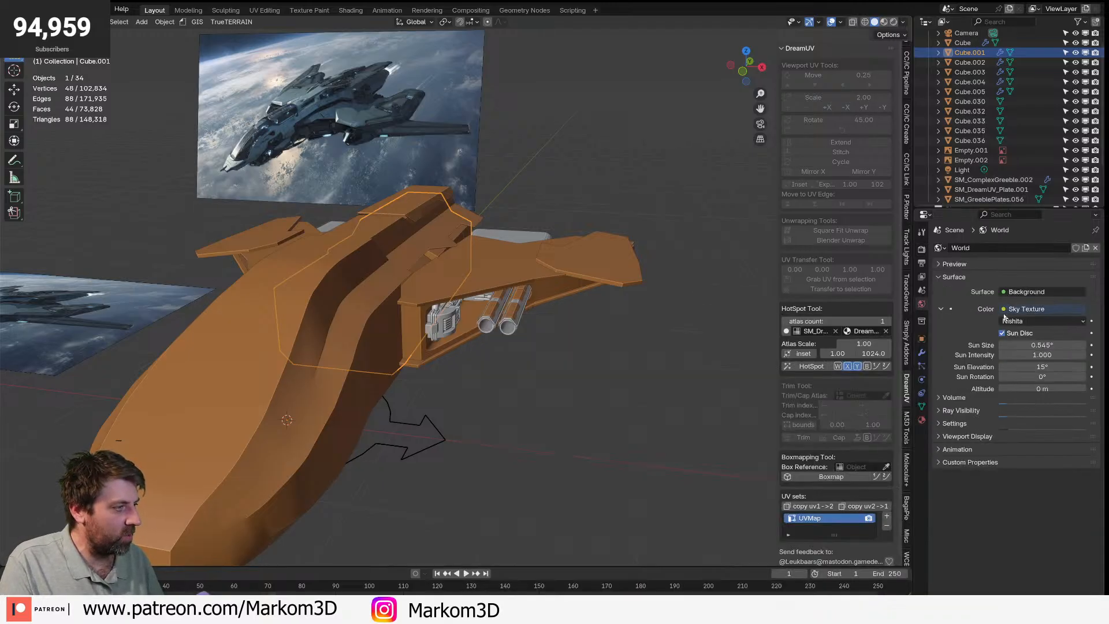
# - Set the render's film exposure to 0.1
pyautogui.click(922, 249)
pyautogui.click(945, 539)
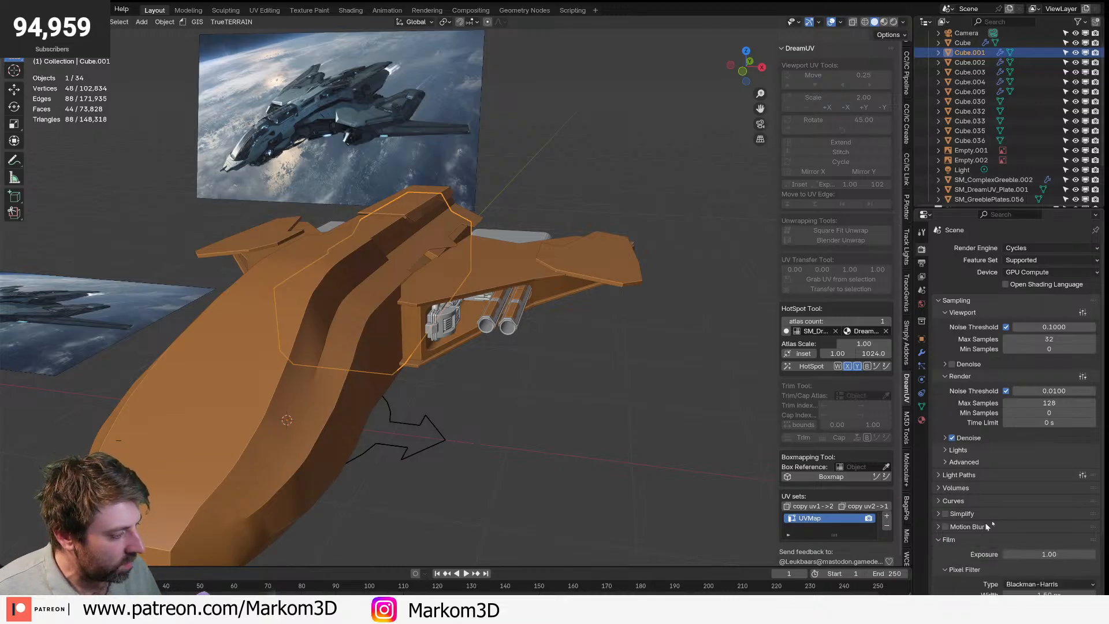
pyautogui.click(1012, 554)
pyautogui.write('.1')
pyautogui.press('Return')
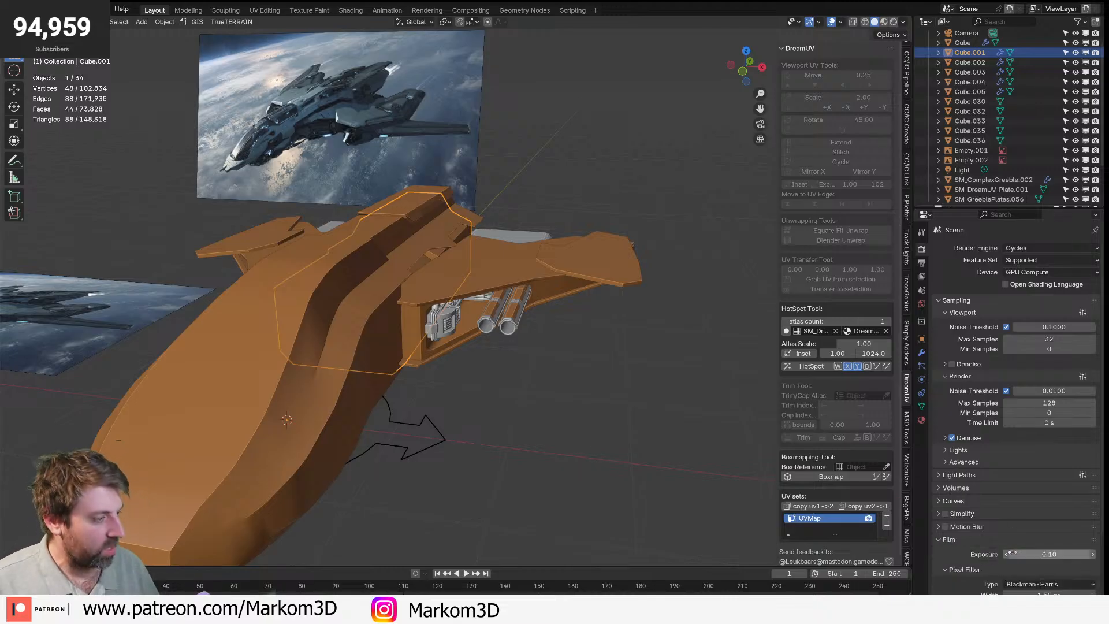
# - Show the ship in rendered shading and set the film exposure to 1
pyautogui.click(701, 266)
pyautogui.click(894, 22)
pyautogui.moveTo(586, 388)
pyautogui.mouseDown(button='middle')
pyautogui.moveTo(580, 371)
pyautogui.moveTo(555, 388)
pyautogui.moveTo(469, 394)
pyautogui.moveTo(502, 389)
pyautogui.mouseUp(button='middle')
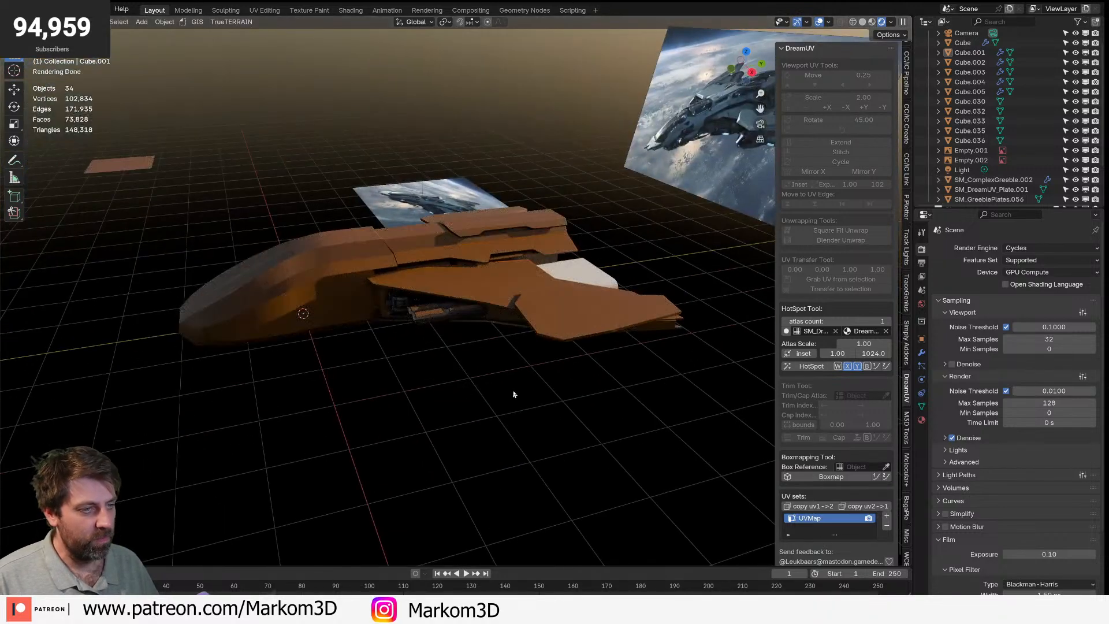
pyautogui.click(1050, 555)
pyautogui.write('1')
pyautogui.press('Return')
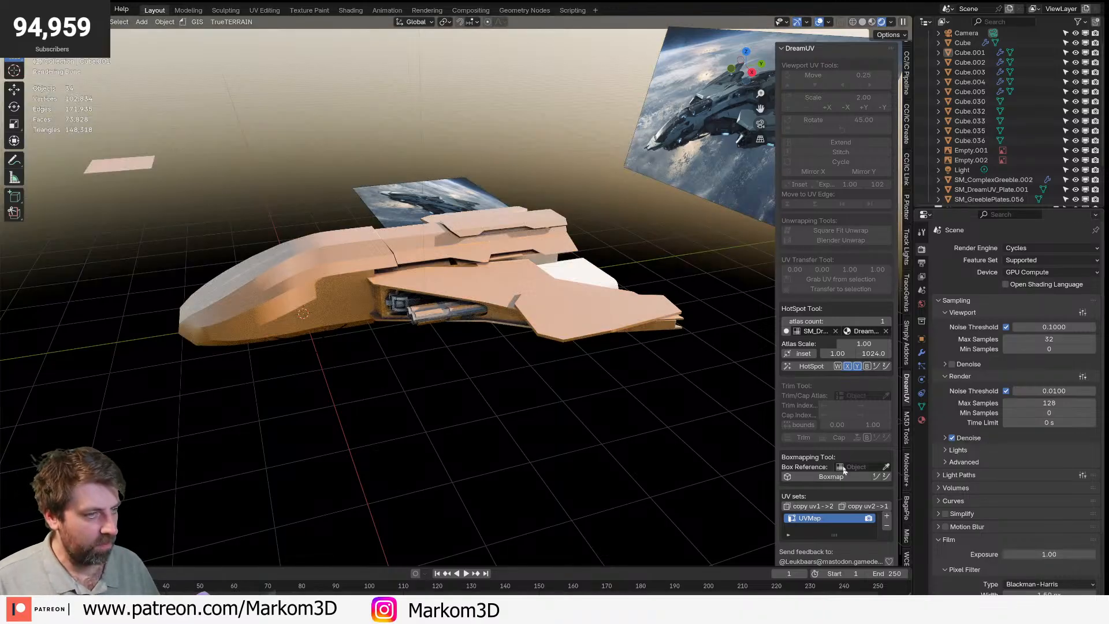
# - Set the sky's sun elevation to 141° and sun rotation to 72.9°, and check the lighting around the ship
pyautogui.click(922, 304)
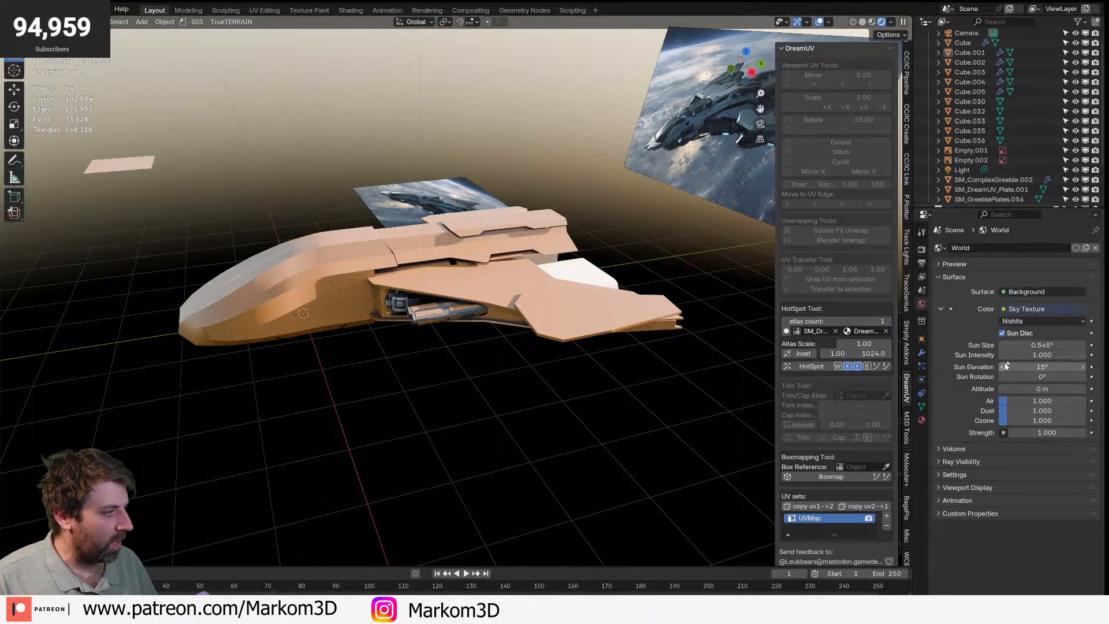
pyautogui.moveTo(1022, 367); pyautogui.dragTo(1069, 377)
pyautogui.moveTo(455, 387); pyautogui.dragTo(582, 411, button='middle')
pyautogui.scroll(3, 533, 390)
pyautogui.scroll(-5, 545, 391)
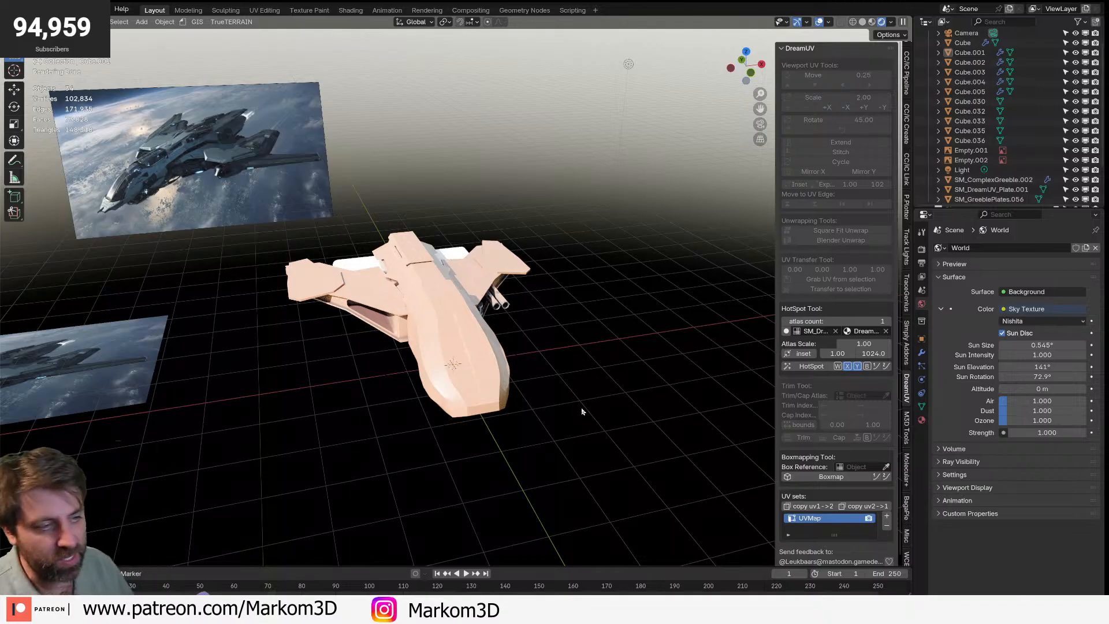
# - Hotspot-map the white rear engine blocks with the DreamUV material and shade them auto smooth
pyautogui.moveTo(498, 350); pyautogui.dragTo(367, 375, button='middle')
pyautogui.scroll(3, 370, 375)
pyautogui.moveTo(554, 376); pyautogui.dragTo(618, 317, button='middle')
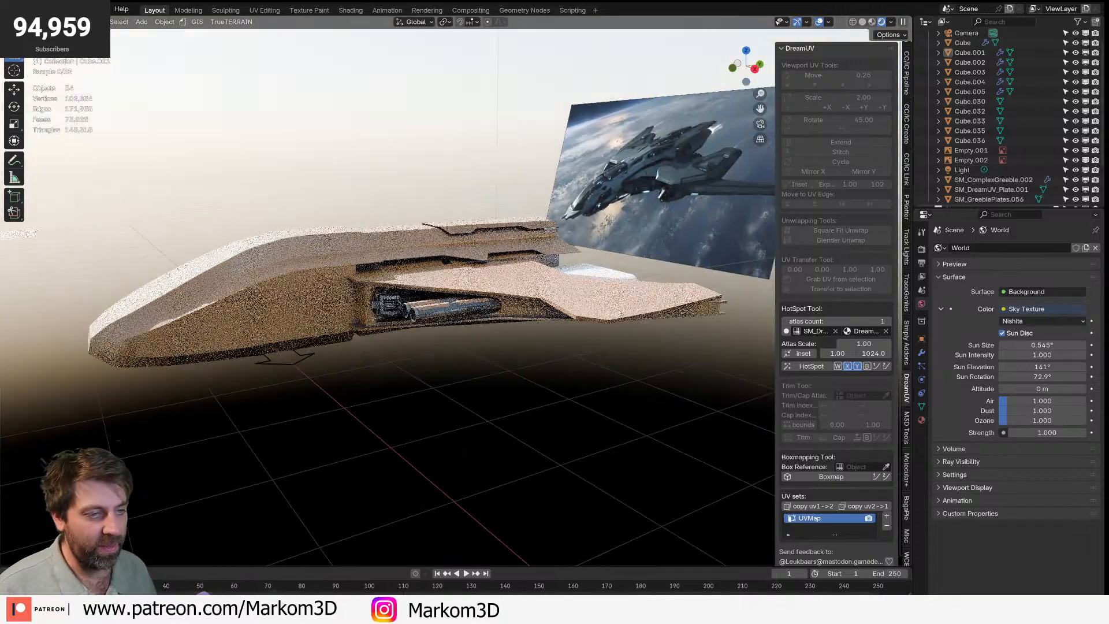
pyautogui.moveTo(504, 286); pyautogui.dragTo(471, 317, button='middle')
pyautogui.click(441, 295)
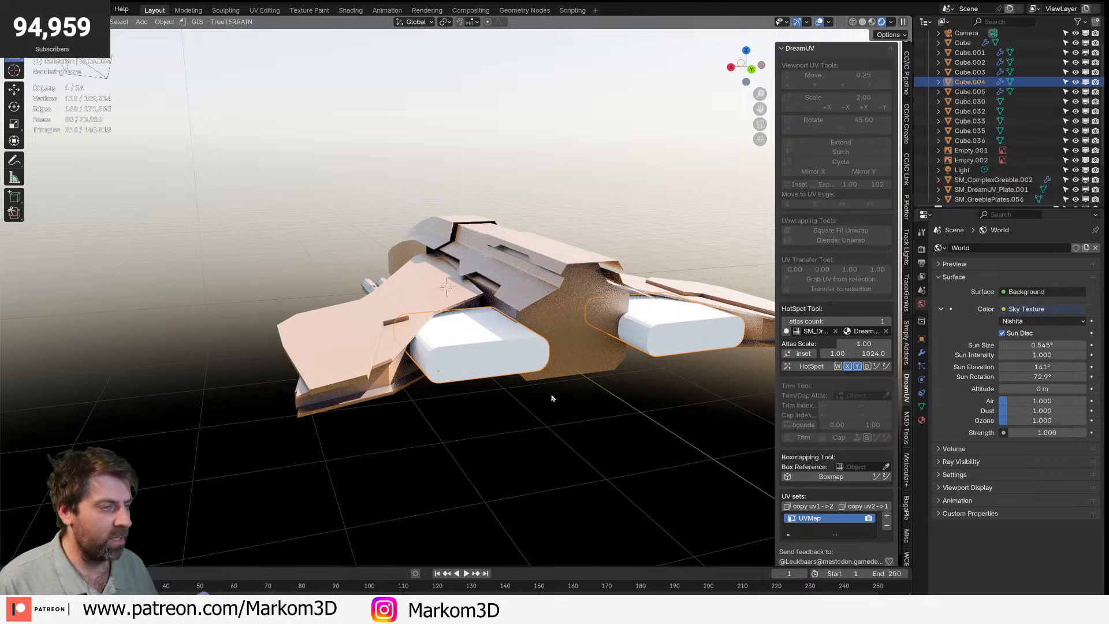
pyautogui.click(811, 366)
pyautogui.moveTo(578, 385); pyautogui.dragTo(598, 384, button='middle')
pyautogui.rightClick(598, 384)
pyautogui.click(599, 384)
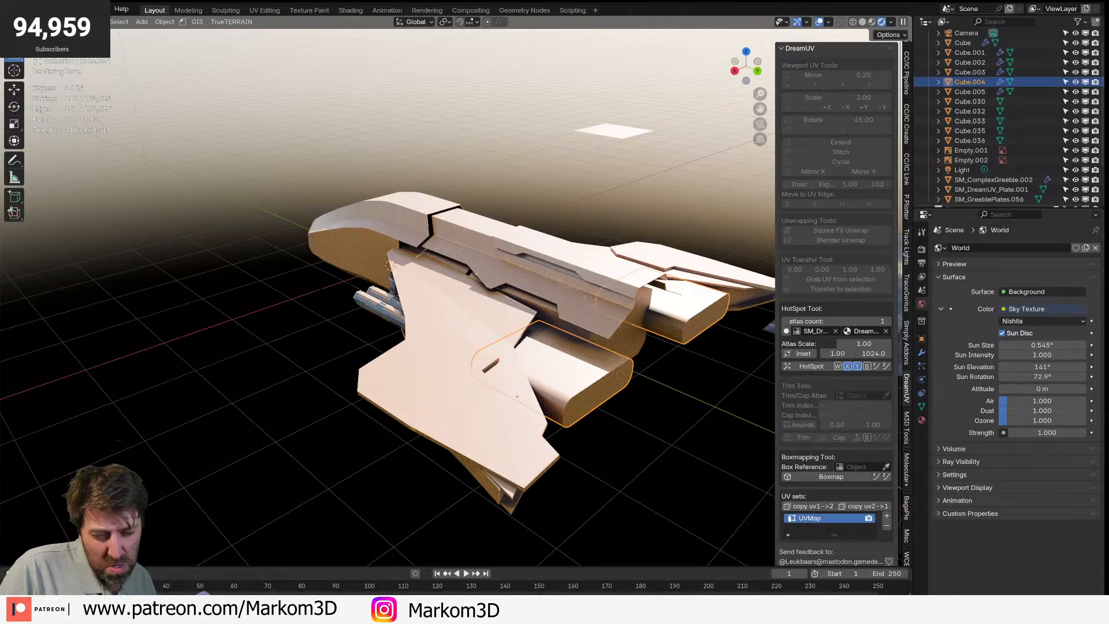
# - Examine the ship's hull, wings and gun bay in rendered shading from several angles
pyautogui.moveTo(235, 121); pyautogui.dragTo(427, 189, button='middle')
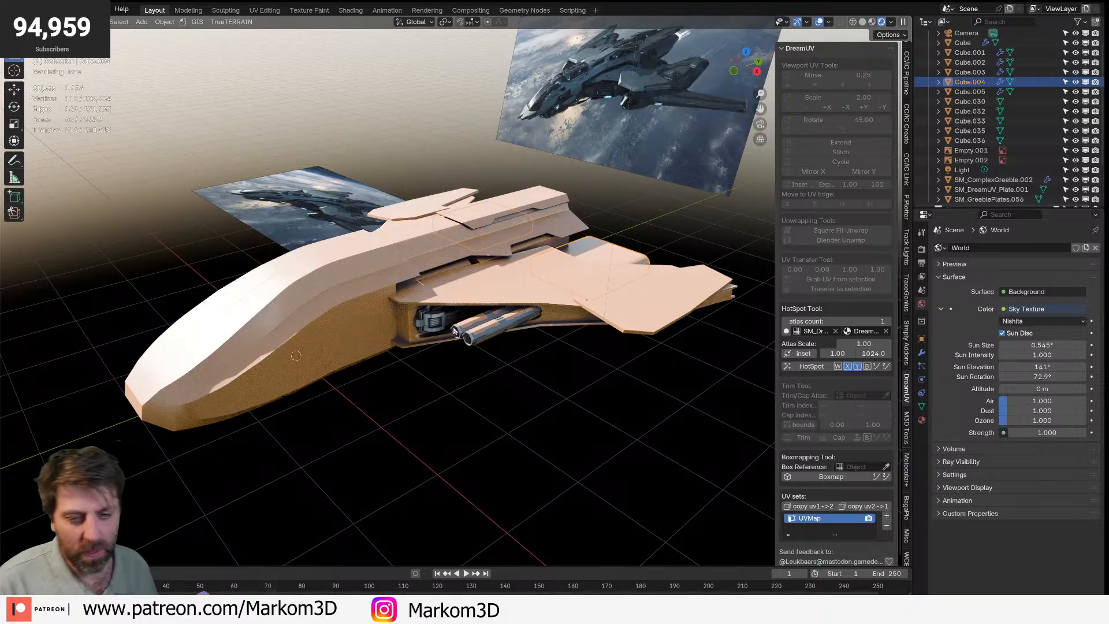
pyautogui.moveTo(458, 314); pyautogui.dragTo(488, 330, button='middle')
pyautogui.scroll(3, 434, 370)
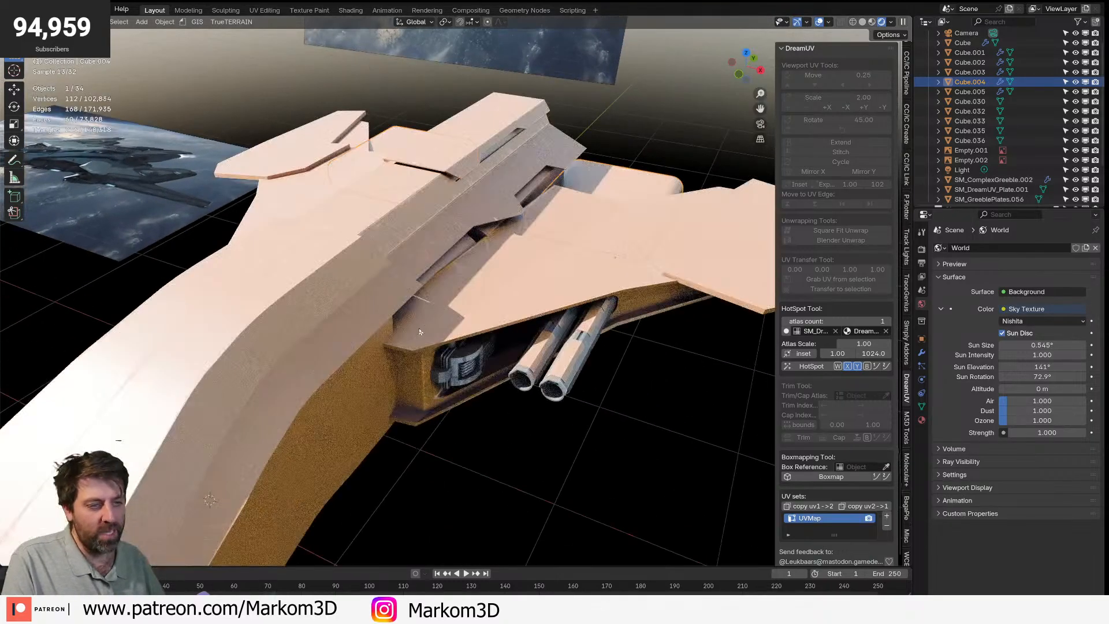
pyautogui.keyDown('shift'); pyautogui.moveTo(427, 371); pyautogui.dragTo(421, 405, button='middle'); pyautogui.keyUp('shift')
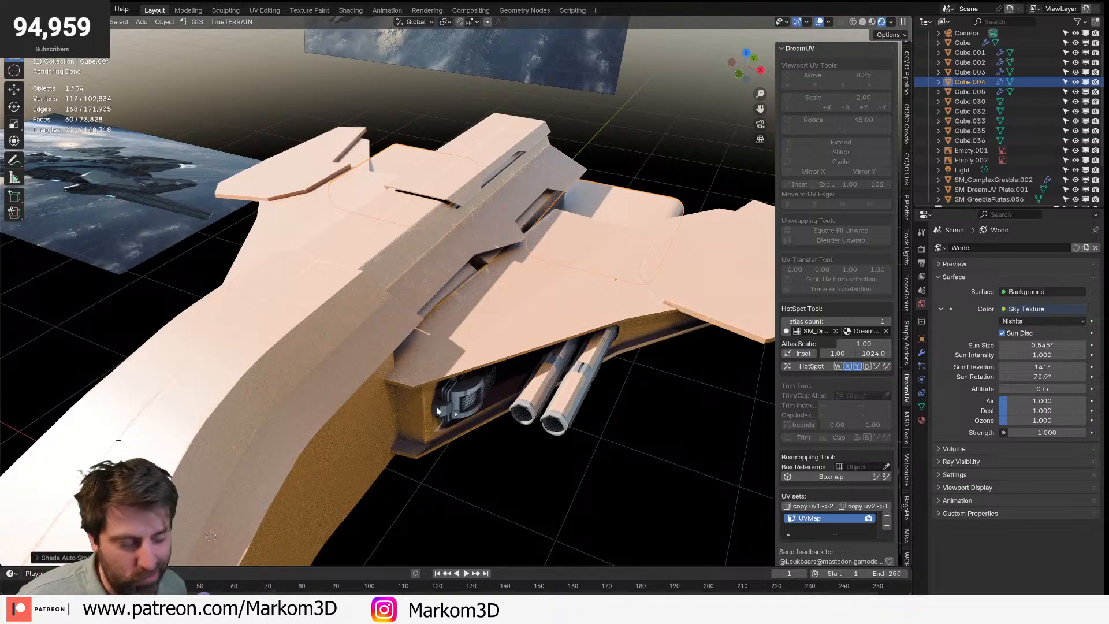
pyautogui.moveTo(611, 370); pyautogui.dragTo(573, 341, button='middle')
pyautogui.scroll(-3, 557, 389)
pyautogui.moveTo(557, 389)
pyautogui.mouseDown(button='middle')
pyautogui.moveTo(550, 397)
pyautogui.moveTo(500, 325)
pyautogui.moveTo(503, 389)
pyautogui.moveTo(528, 411)
pyautogui.moveTo(589, 396)
pyautogui.moveTo(481, 364)
pyautogui.mouseUp(button='middle')
# - Inspect the seated pilot's fit inside the fuselage in wireframe from the side
pyautogui.press('z')
pyautogui.click(421, 364)
pyautogui.moveTo(376, 338)
pyautogui.mouseDown(button='middle')
pyautogui.moveTo(350, 303)
pyautogui.moveTo(459, 310)
pyautogui.mouseUp(button='middle')
pyautogui.press('KP_3')
pyautogui.press('z')
pyautogui.click(401, 307)
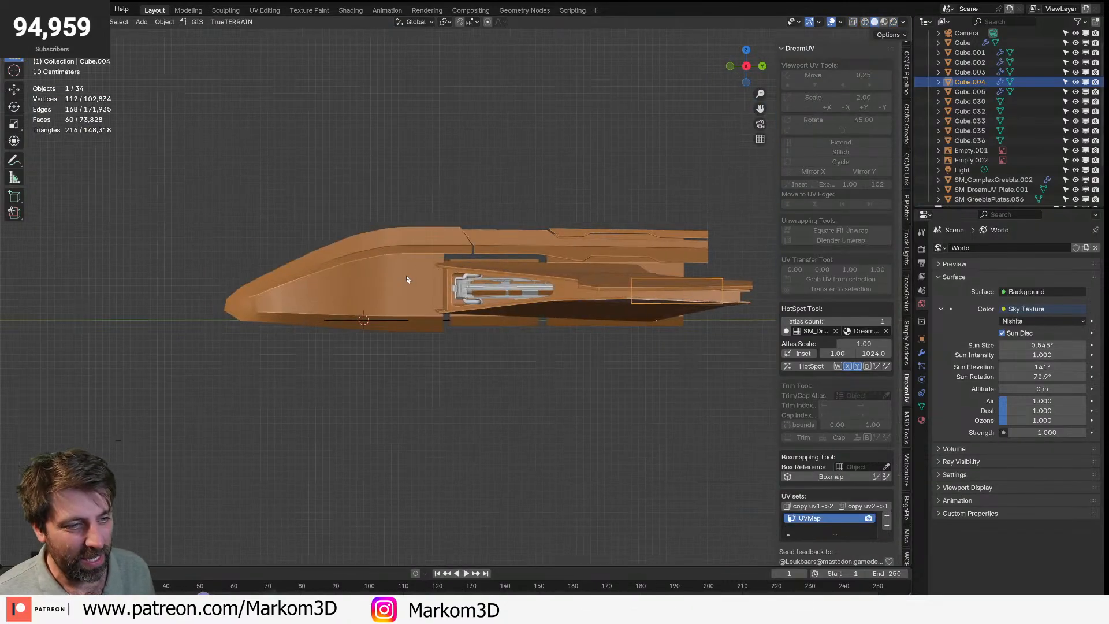
pyautogui.click(407, 279)
pyautogui.press('z')
pyautogui.click(345, 285)
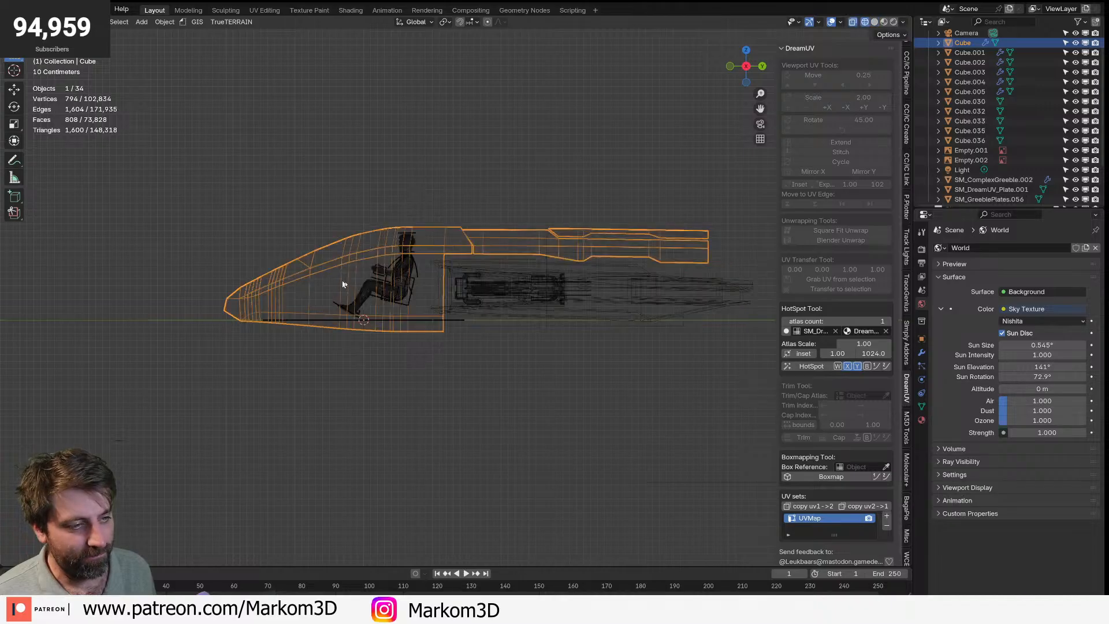
pyautogui.moveTo(506, 301); pyautogui.dragTo(516, 316, button='middle')
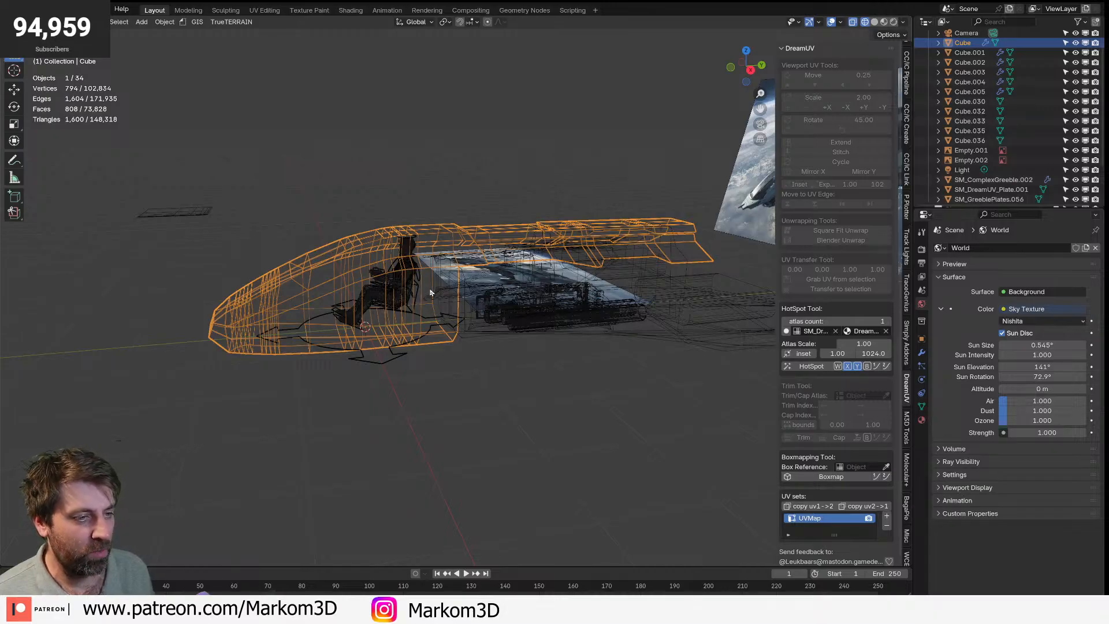
# - Inspect the fuselage and its mesh edges in solid and wireframe shading
pyautogui.scroll(1, 436, 291)
pyautogui.click(428, 270)
pyautogui.press('z')
pyautogui.click(495, 270)
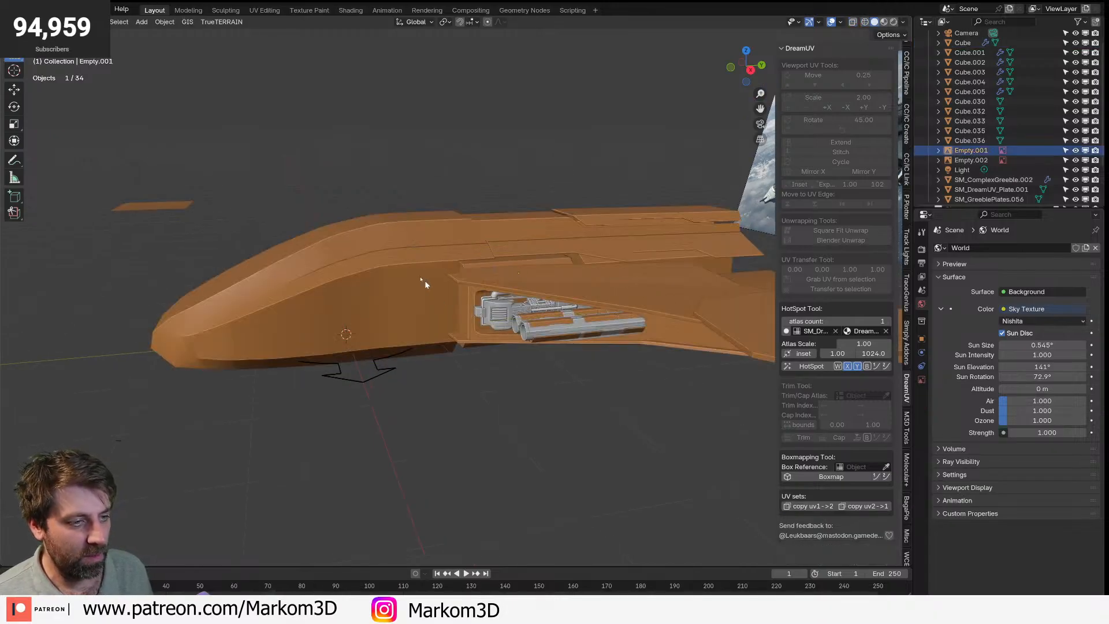
pyautogui.scroll(-3, 405, 288)
pyautogui.click(420, 272)
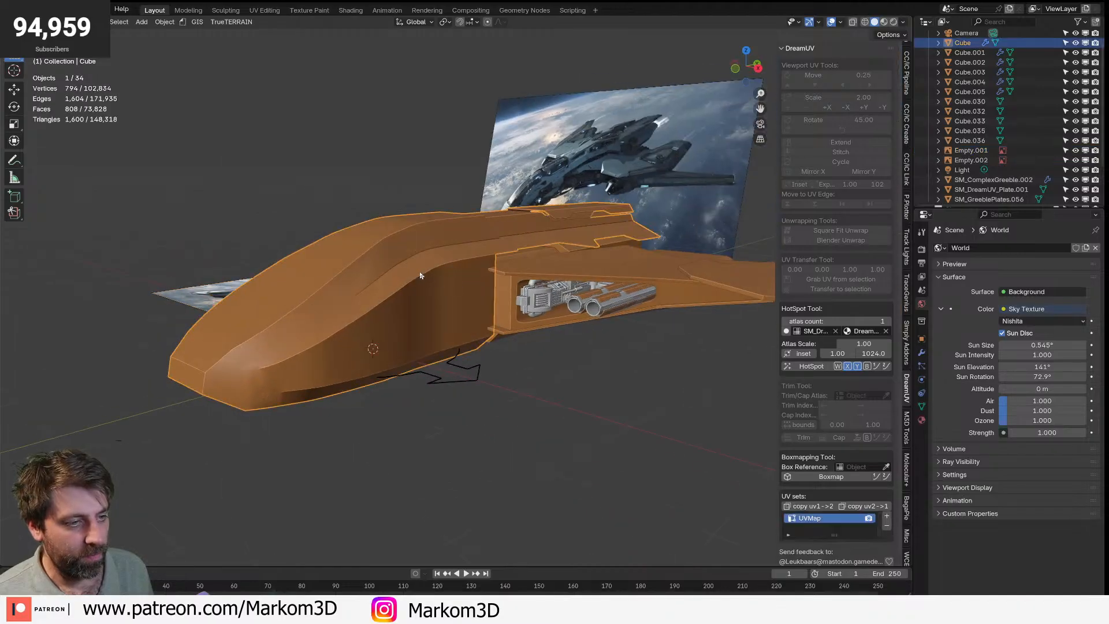
pyautogui.press('Tab')
pyautogui.press('z')
pyautogui.click(315, 293)
pyautogui.moveTo(408, 278)
pyautogui.mouseDown(button='middle')
pyautogui.moveTo(470, 273)
pyautogui.moveTo(423, 276)
pyautogui.moveTo(426, 265)
pyautogui.mouseUp(button='middle')
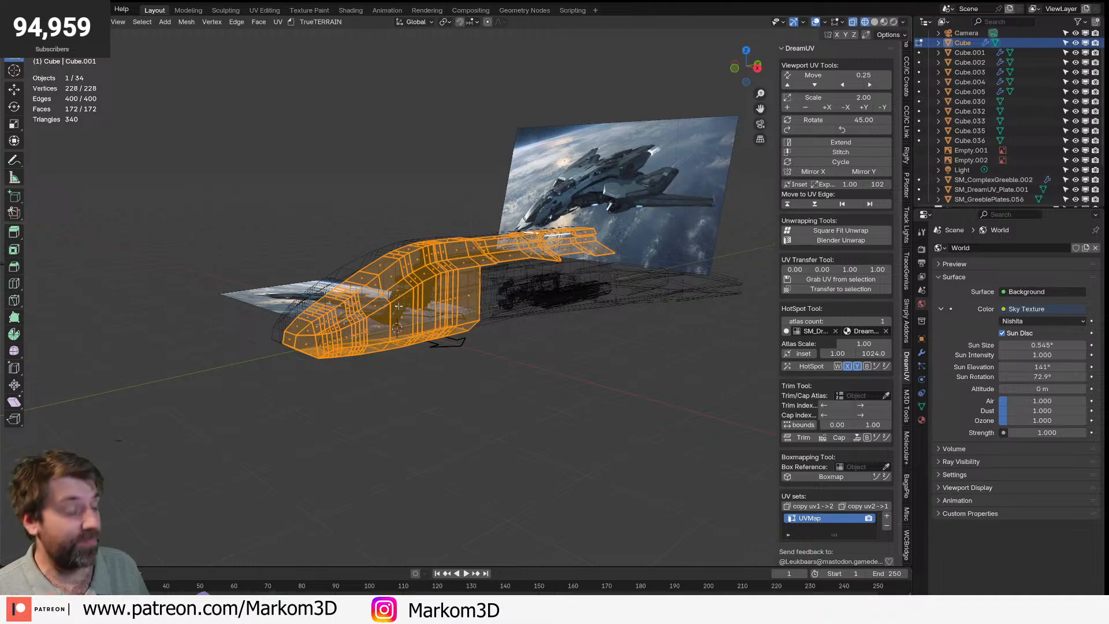
pyautogui.press('Tab')
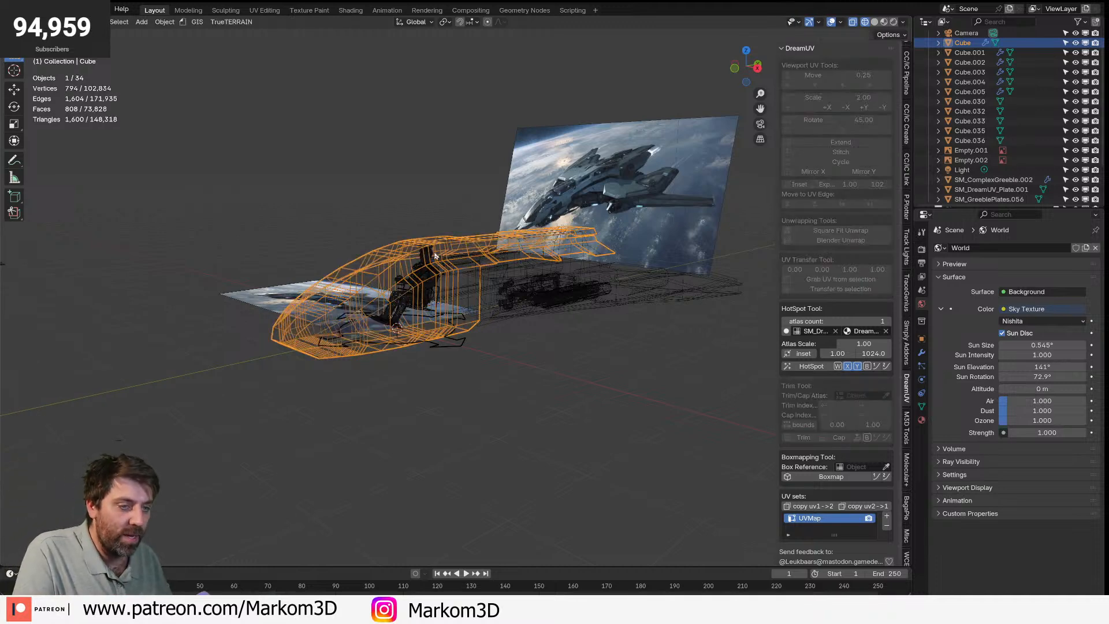
# - Add the gun barrels and mechanical greebles in the side bay to the fuselage selection
pyautogui.press('KP_3')
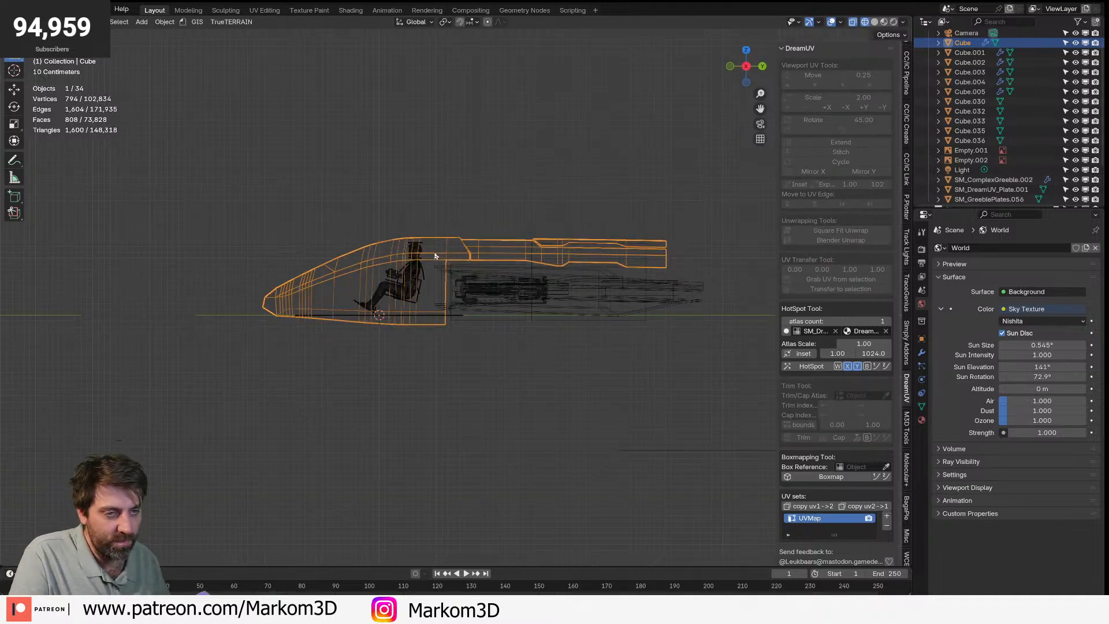
pyautogui.keyDown('shift'); pyautogui.click(468, 293); pyautogui.keyUp('shift')
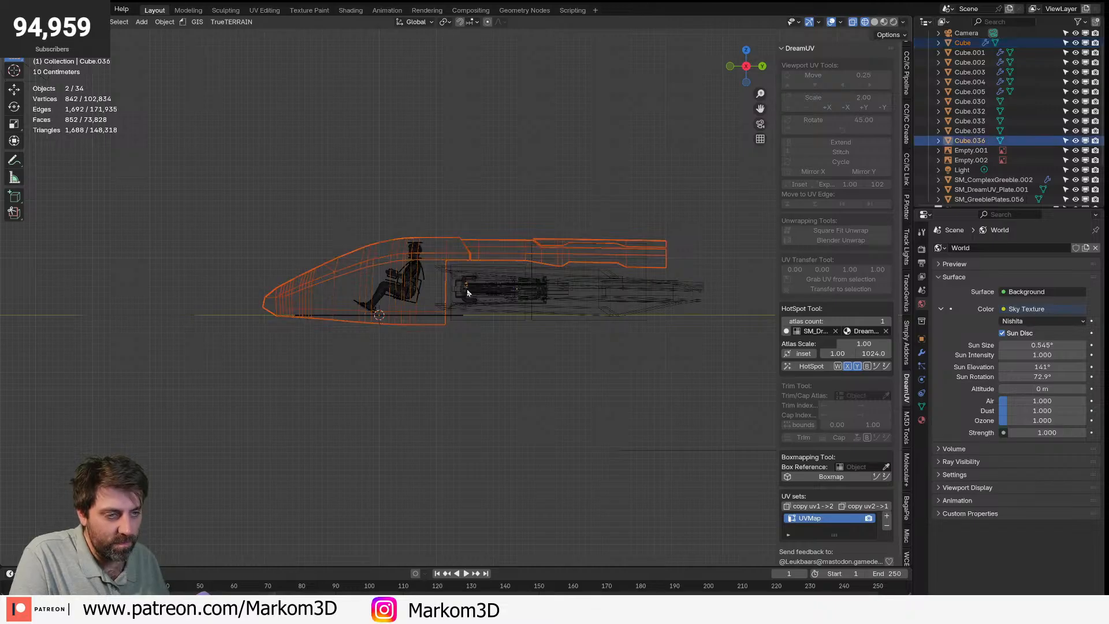
pyautogui.moveTo(487, 286); pyautogui.dragTo(559, 316, button='middle')
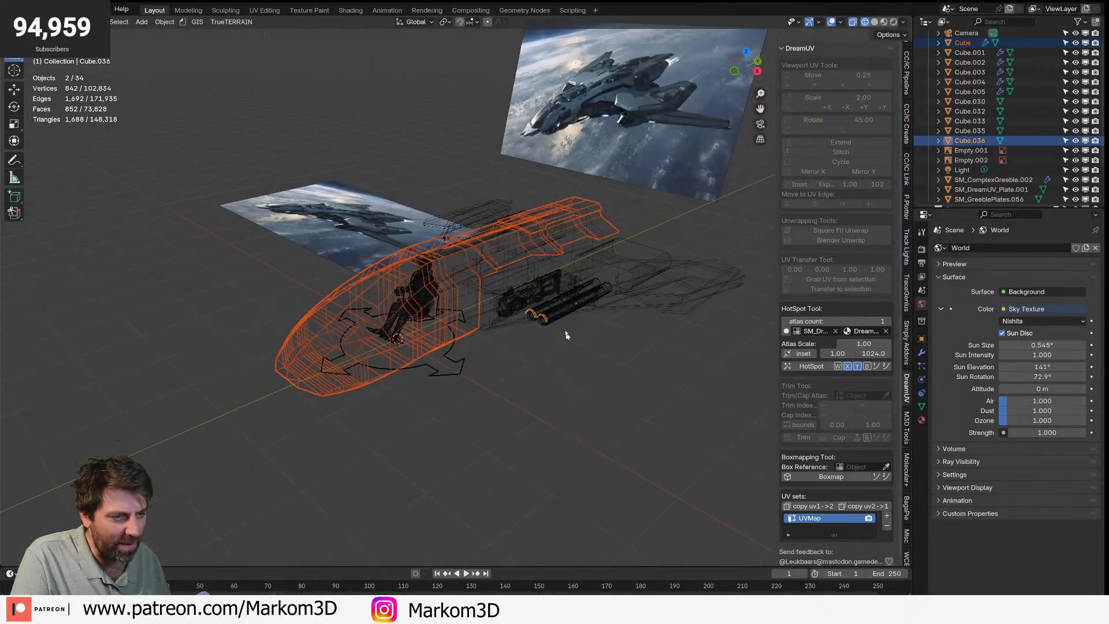
pyautogui.press('c')
pyautogui.moveTo(615, 307); pyautogui.dragTo(543, 295)
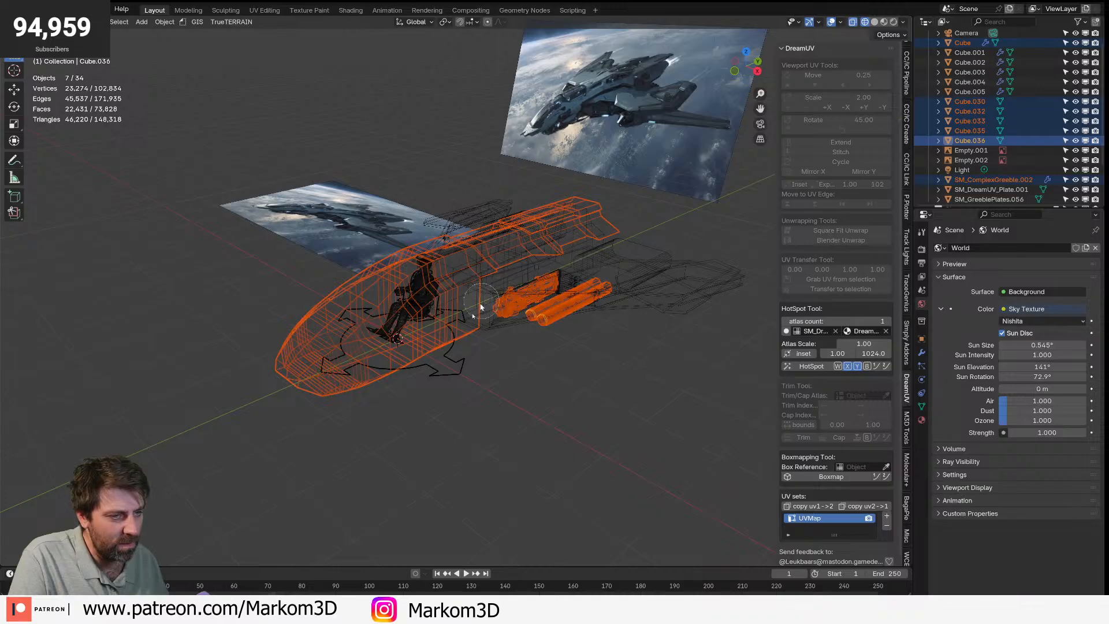
# - Extend the selection to the wing parts, upper plates, rear engine blocks, SM_GreeblePlates.056 and Cube.001
pyautogui.keyDown('shift'); pyautogui.click(691, 311); pyautogui.keyUp('shift')
pyautogui.keyDown('shift'); pyautogui.click(692, 314); pyautogui.keyUp('shift')
pyautogui.keyDown('shift'); pyautogui.click(731, 296); pyautogui.keyUp('shift')
pyautogui.keyDown('shift'); pyautogui.click(740, 279); pyautogui.keyUp('shift')
pyautogui.keyDown('shift'); pyautogui.click(713, 263); pyautogui.keyUp('shift')
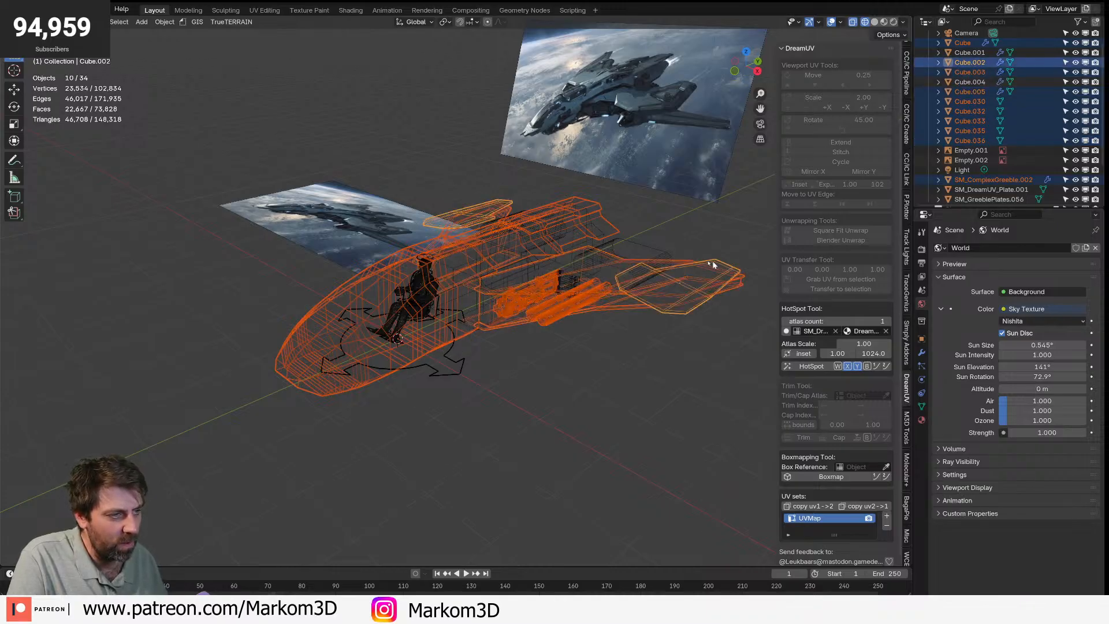
pyautogui.keyDown('shift'); pyautogui.click(656, 263); pyautogui.keyUp('shift')
pyautogui.keyDown('shift'); pyautogui.click(572, 283); pyautogui.keyUp('shift')
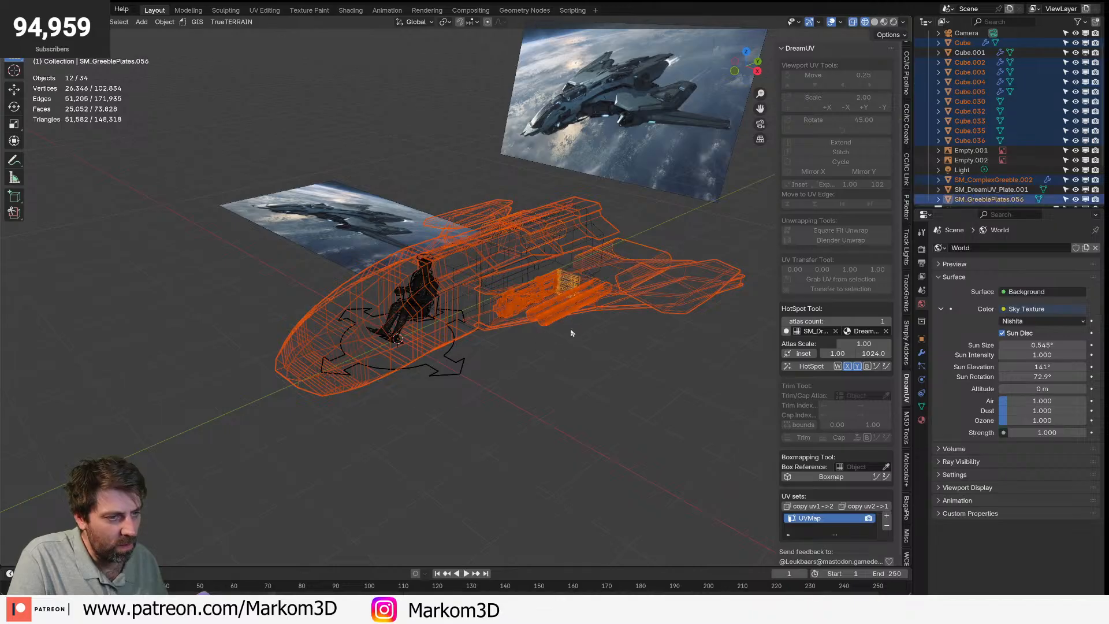
pyautogui.press('g')
pyautogui.rightClick(584, 301)
pyautogui.moveTo(581, 299); pyautogui.dragTo(552, 270, button='middle')
pyautogui.keyDown('shift'); pyautogui.click(538, 282); pyautogui.keyUp('shift')
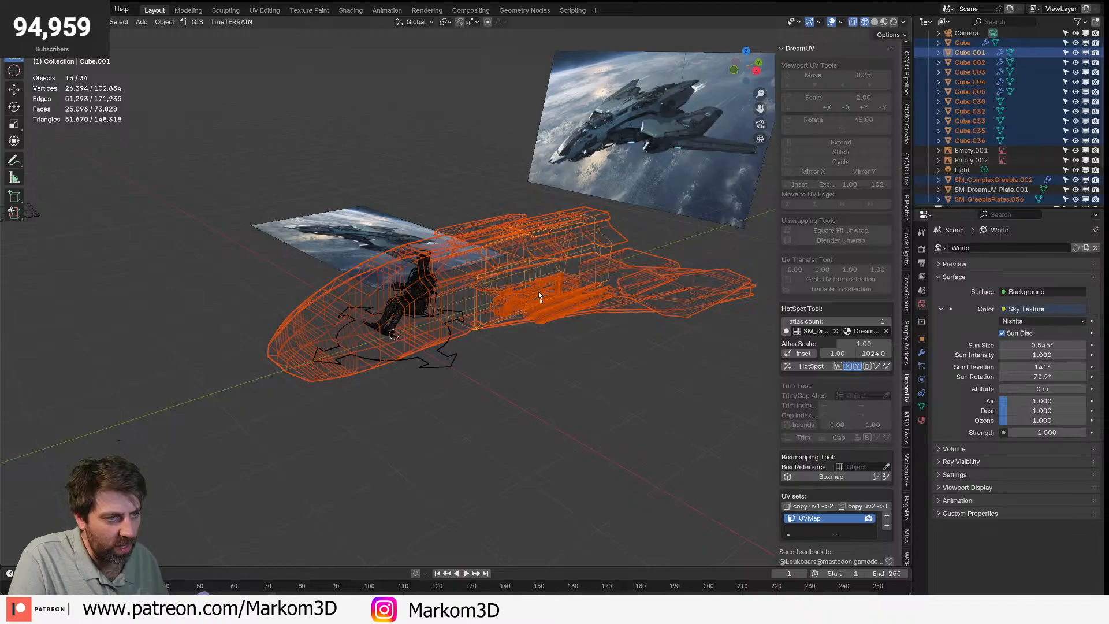
pyautogui.press('g')
pyautogui.rightClick(617, 364)
# - In the side view, move the selected ship parts slightly upward and backward around the seated pilot
pyautogui.press('KP_3')
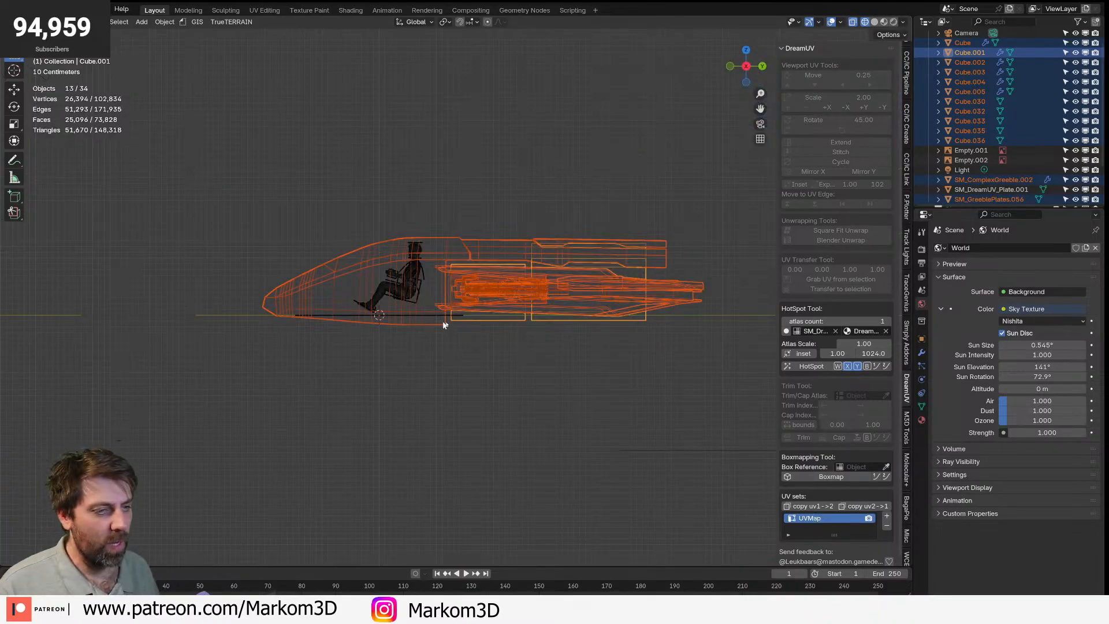
pyautogui.scroll(3, 442, 325)
pyautogui.keyDown('shift'); pyautogui.moveTo(442, 325); pyautogui.dragTo(512, 343, button='middle'); pyautogui.keyUp('shift')
pyautogui.press('g')
pyautogui.rightClick(513, 342)
pyautogui.press('r')
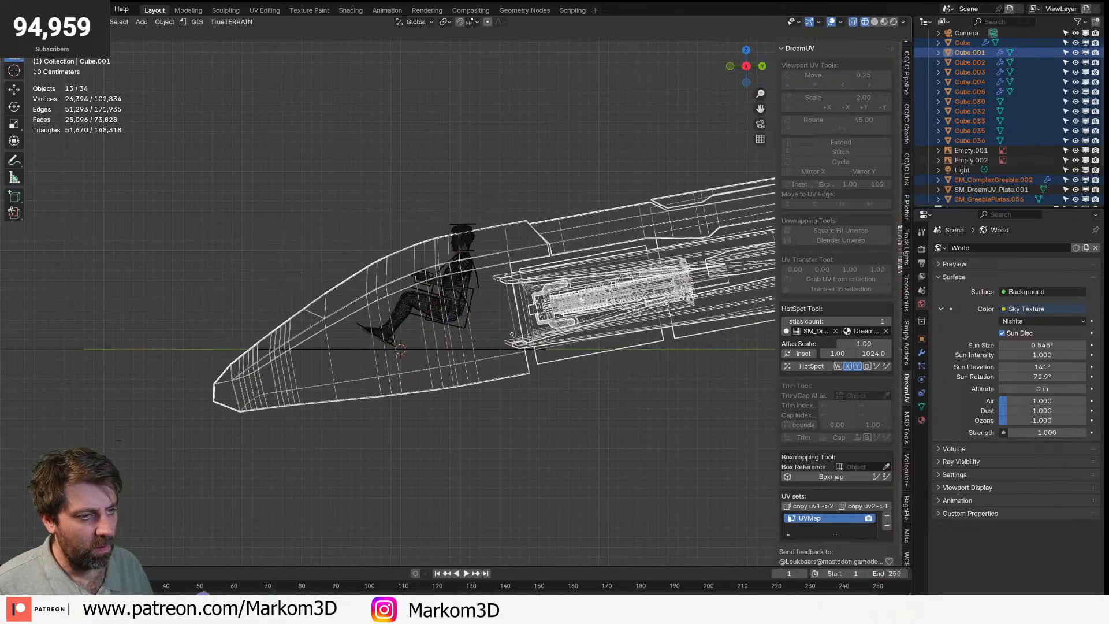
pyautogui.rightClick(615, 351)
pyautogui.press('g')
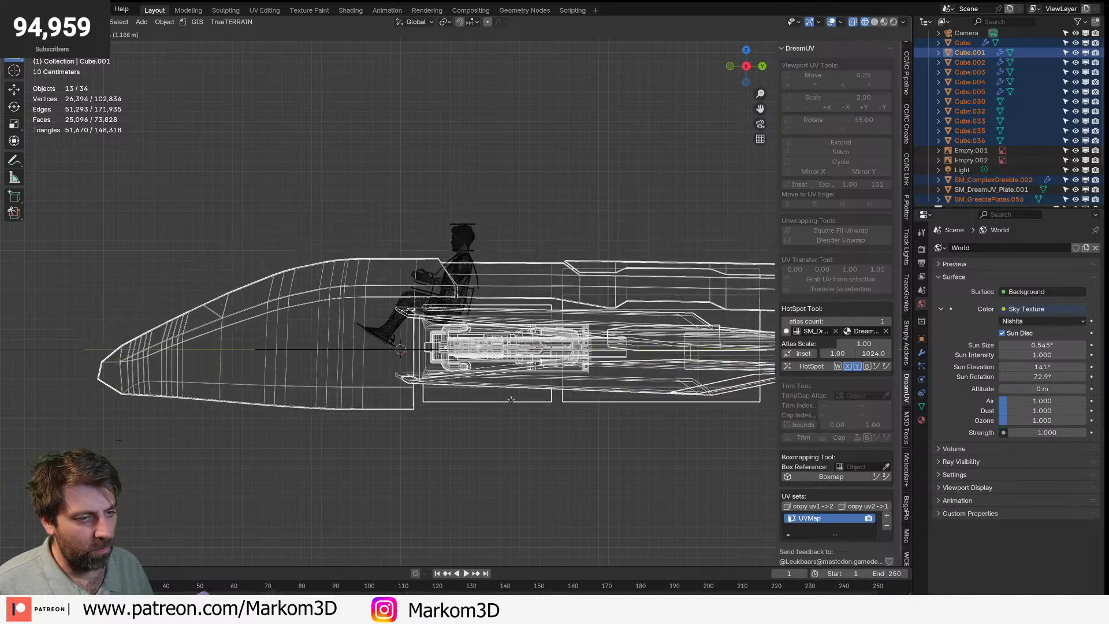
pyautogui.click(583, 398)
# - Try to scale the selected ship parts vertically and to shift them along Z
pyautogui.press('s')
pyautogui.press('z')
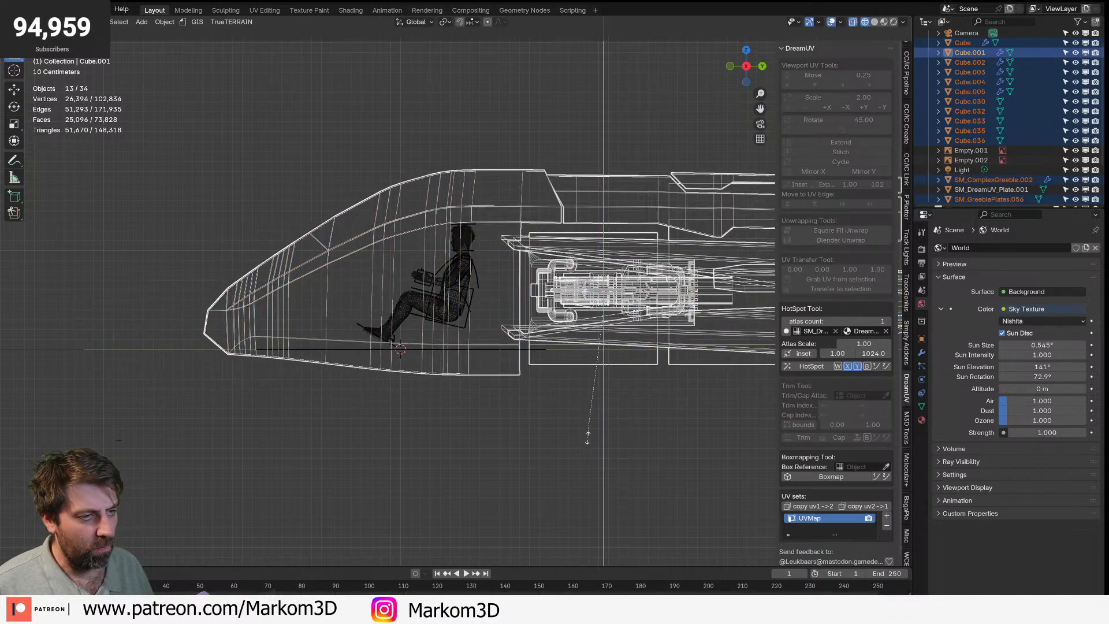
pyautogui.click(586, 409)
pyautogui.press('g')
pyautogui.press('z')
pyautogui.rightClick(498, 375)
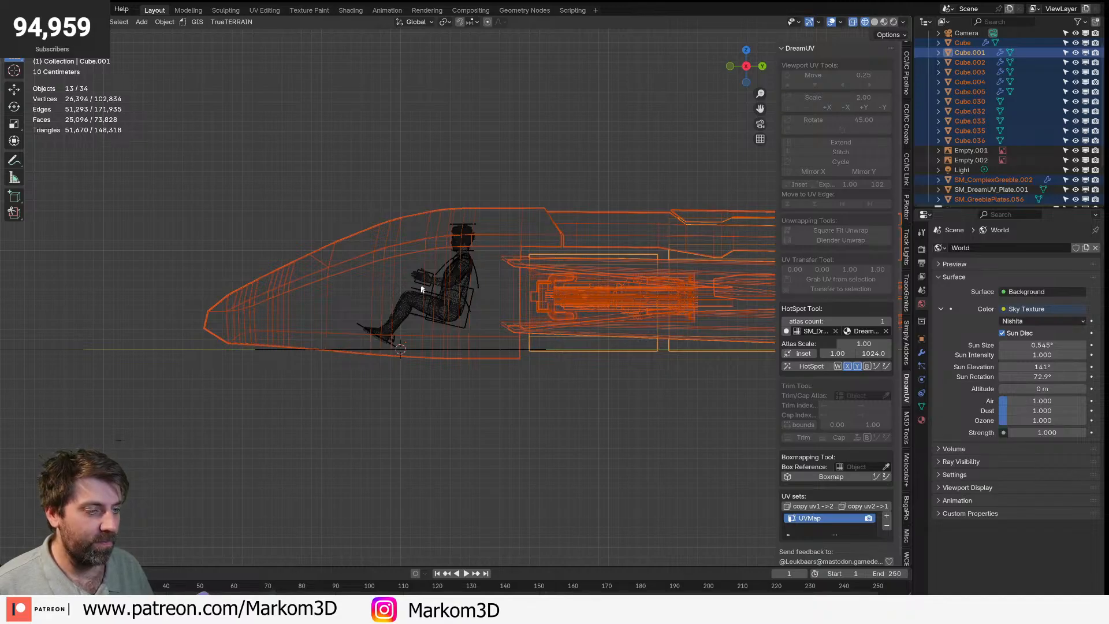
# - Check the pilot's fit from the front, return to solid shading and open the fuselage mesh for editing
pyautogui.press('KP_1')
pyautogui.scroll(3, 533, 297)
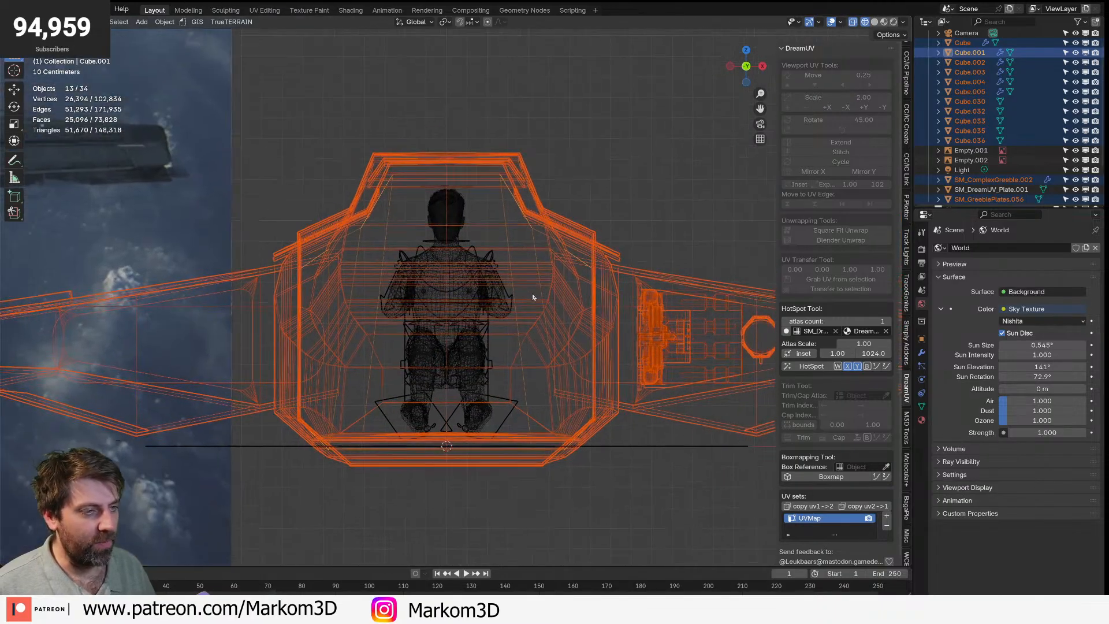
pyautogui.scroll(-1, 533, 296)
pyautogui.press('z')
pyautogui.click(588, 301)
pyautogui.moveTo(583, 303); pyautogui.dragTo(474, 285, button='middle')
pyautogui.click(496, 271)
pyautogui.scroll(-3, 495, 271)
pyautogui.press('Tab')
pyautogui.scroll(3, 474, 285)
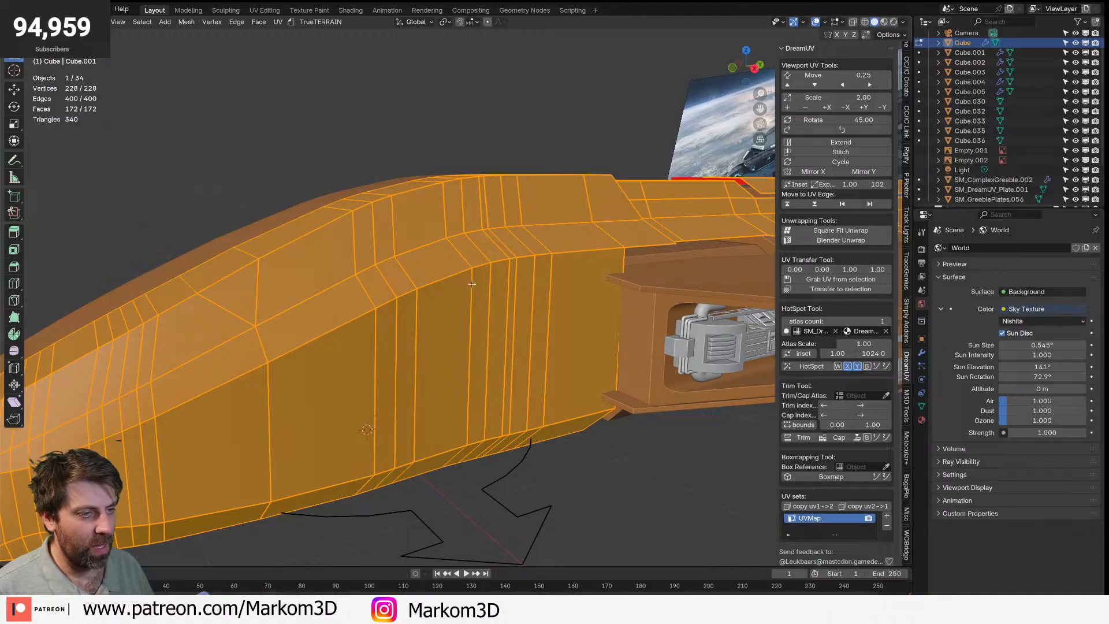
# - Select the strip of ten faces along the fuselage side, from behind the cockpit towards the nose
pyautogui.click(532, 247)
pyautogui.keyDown('shift'); pyautogui.click(514, 247); pyautogui.keyUp('shift')
pyautogui.keyDown('shift'); pyautogui.click(489, 251); pyautogui.keyUp('shift')
pyautogui.keyDown('shift'); pyautogui.click(501, 249); pyautogui.keyUp('shift')
pyautogui.keyDown('shift'); pyautogui.click(457, 246); pyautogui.keyUp('shift')
pyautogui.keyDown('shift'); pyautogui.click(432, 256); pyautogui.keyUp('shift')
pyautogui.keyDown('shift'); pyautogui.click(407, 268); pyautogui.keyUp('shift')
pyautogui.keyDown('shift'); pyautogui.click(386, 280); pyautogui.keyUp('shift')
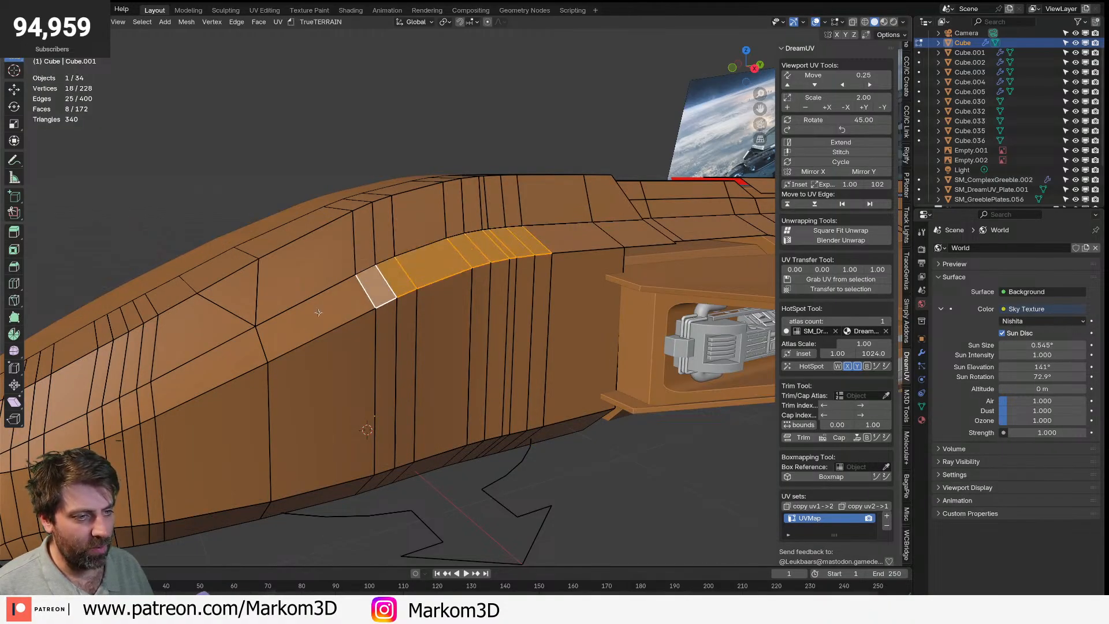
pyautogui.keyDown('shift'); pyautogui.click(315, 318); pyautogui.keyUp('shift')
pyautogui.keyDown('shift'); pyautogui.click(218, 365); pyautogui.keyUp('shift')
pyautogui.scroll(-2, 225, 370)
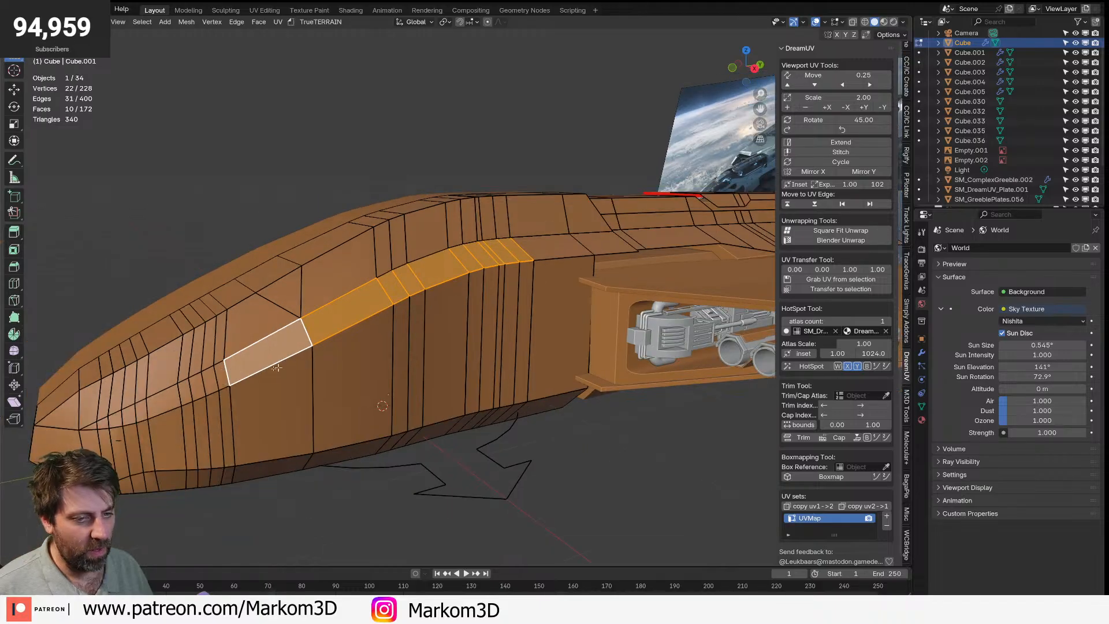
# - Delete four closely spaced edge loops near the fuselage's nose and select the adjacent remaining loop
pyautogui.press('2')
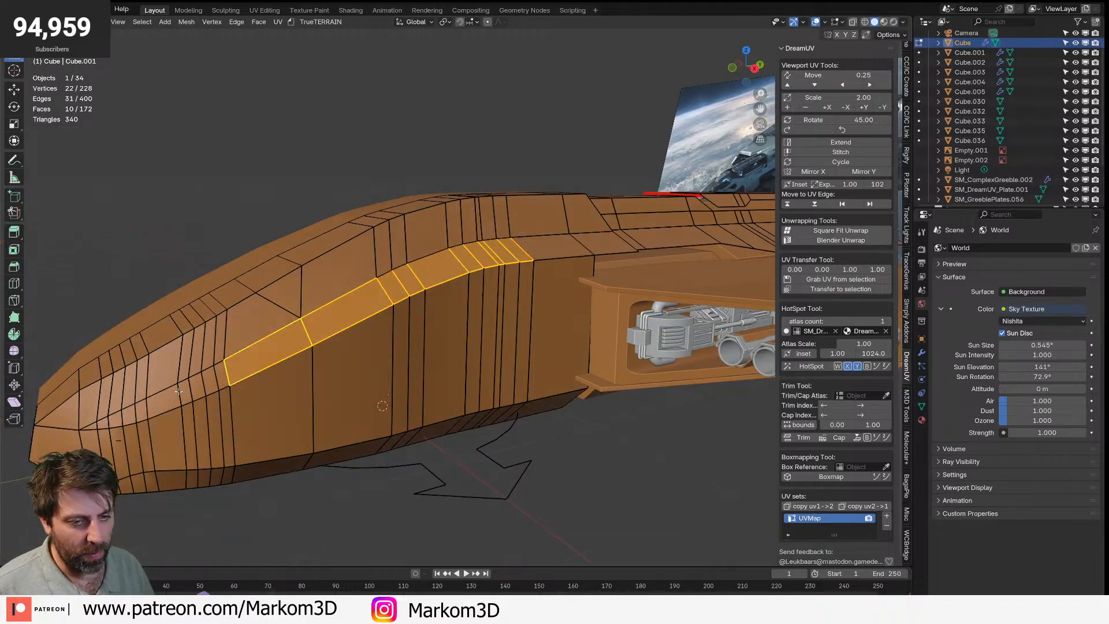
pyautogui.keyDown('alt'); pyautogui.click(184, 405); pyautogui.keyUp('alt')
pyautogui.keyDown('alt'); pyautogui.keyDown('shift'); pyautogui.click(195, 393); pyautogui.keyUp('shift'); pyautogui.keyUp('alt')
pyautogui.keyDown('alt'); pyautogui.keyDown('shift'); pyautogui.click(205, 386); pyautogui.keyUp('shift'); pyautogui.keyUp('alt')
pyautogui.keyDown('alt'); pyautogui.keyDown('shift'); pyautogui.click(224, 378); pyautogui.keyUp('shift'); pyautogui.keyUp('alt')
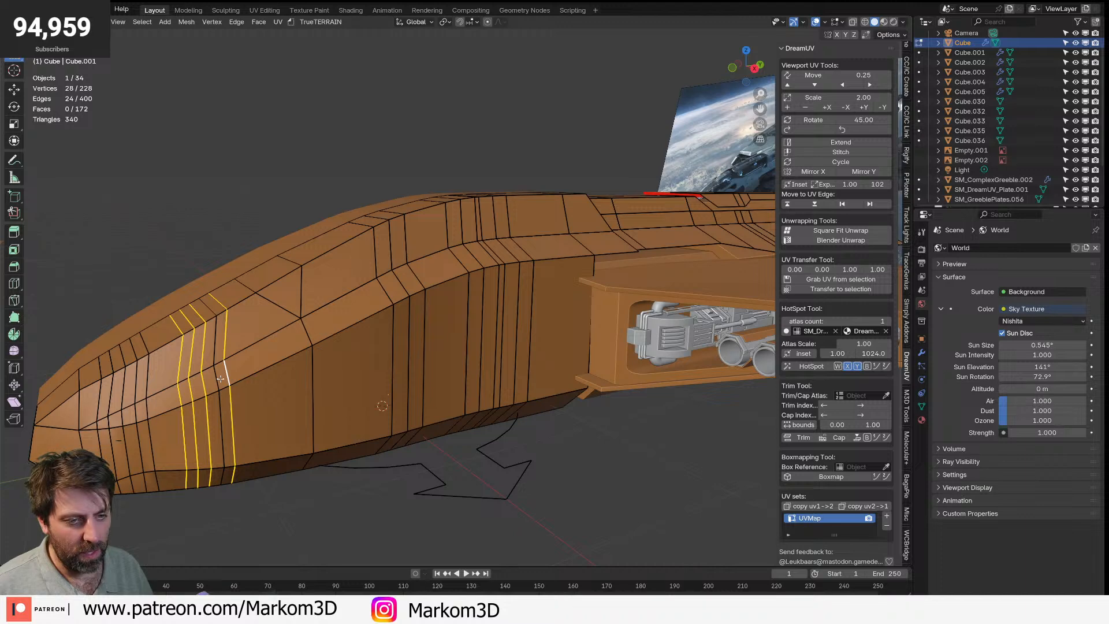
pyautogui.press('x')
pyautogui.click(200, 463)
pyautogui.keyDown('alt'); pyautogui.click(219, 378); pyautogui.keyUp('alt')
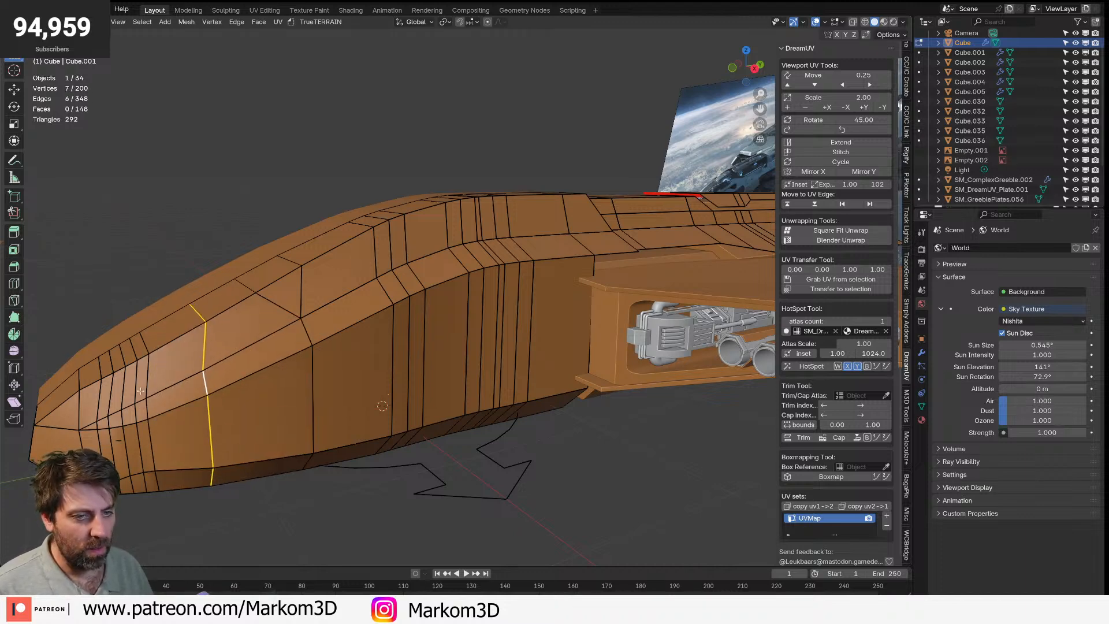
# - Select the nine faces of the fuselage's side strip in face mode, working from the nose backward
pyautogui.press('3')
pyautogui.click(255, 366)
pyautogui.keyDown('shift'); pyautogui.click(342, 318); pyautogui.keyUp('shift')
pyautogui.keyDown('shift'); pyautogui.click(398, 286); pyautogui.keyUp('shift')
pyautogui.keyDown('shift'); pyautogui.click(416, 276); pyautogui.keyUp('shift')
pyautogui.keyDown('shift'); pyautogui.click(437, 265); pyautogui.keyUp('shift')
pyautogui.keyDown('shift'); pyautogui.click(470, 257); pyautogui.keyUp('shift')
pyautogui.keyDown('shift'); pyautogui.click(489, 257); pyautogui.keyUp('shift')
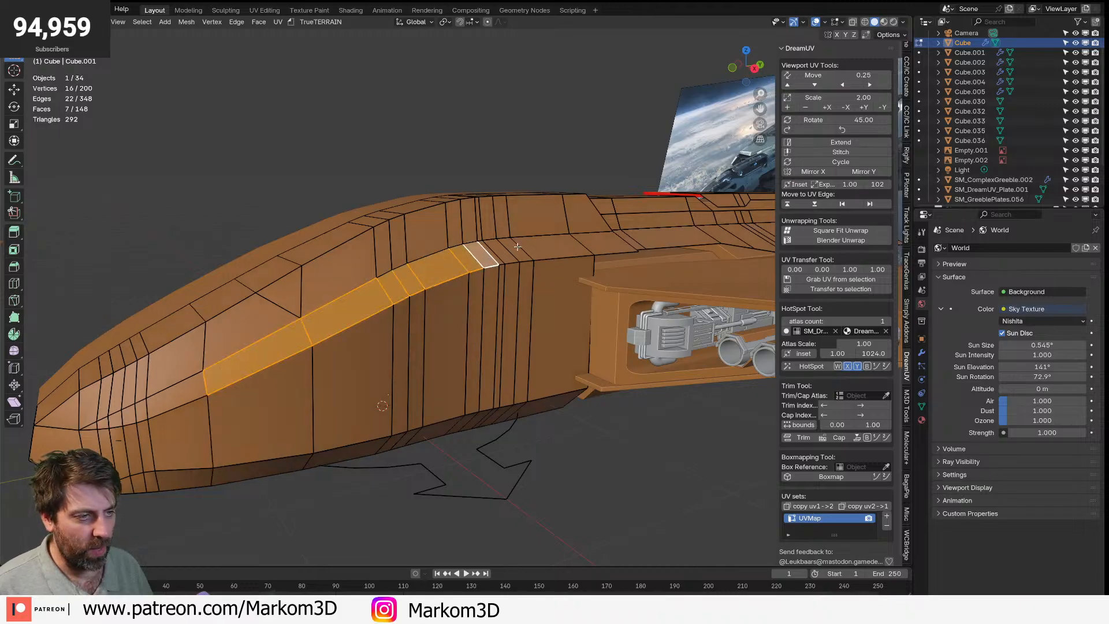
pyautogui.keyDown('shift'); pyautogui.click(504, 254); pyautogui.keyUp('shift')
pyautogui.keyDown('shift'); pyautogui.click(517, 252); pyautogui.keyUp('shift')
# - Try a loop cut across the long fuselage panel behind the cockpit and undo it
pyautogui.hotkey('ctrl', 'r')
pyautogui.click(544, 239)
pyautogui.click(548, 237)
pyautogui.moveTo(549, 237); pyautogui.dragTo(533, 253, button='middle')
pyautogui.hotkey('ctrl', 'z')
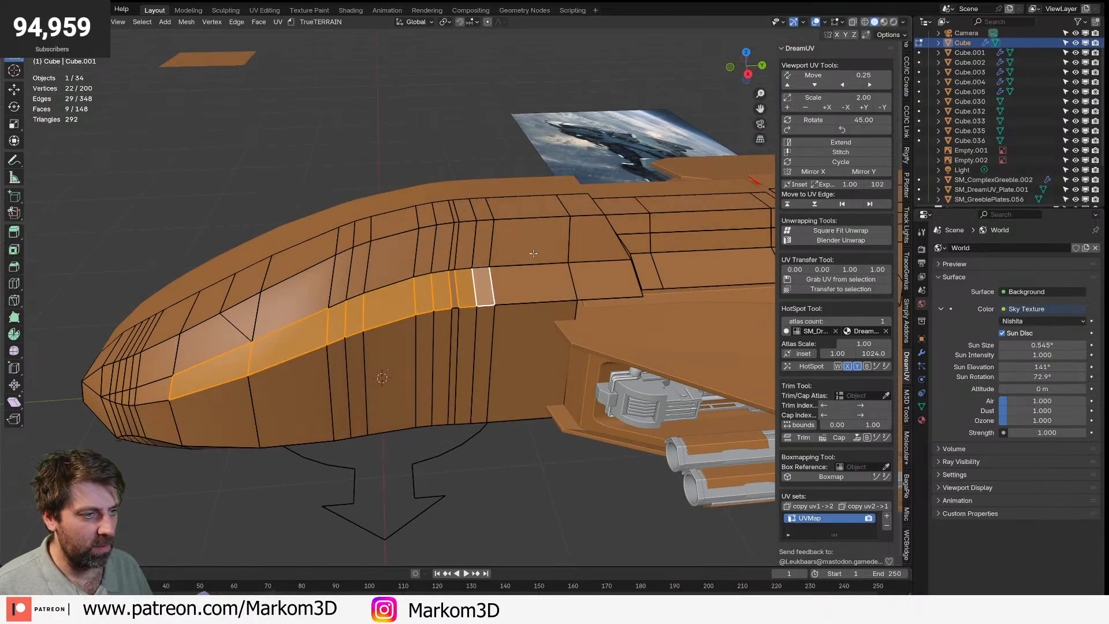
# - Merge all fuselage vertices by distance and add two loop cuts across the long panels behind the cockpit
pyautogui.press('a')
pyautogui.press('m')
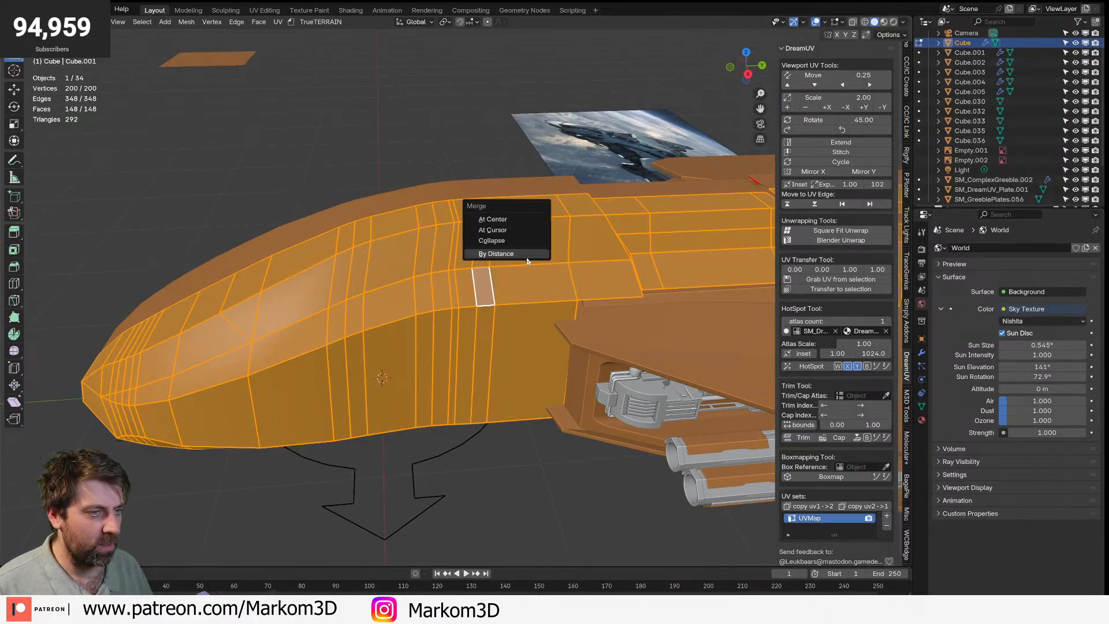
pyautogui.click(528, 258)
pyautogui.hotkey('ctrl', 'r')
pyautogui.click(534, 273)
pyautogui.click(533, 270)
pyautogui.hotkey('ctrl', 'r')
pyautogui.click(531, 244)
pyautogui.click(530, 249)
# - In wireframe, select the two overlapping vertices where the new loop cuts meet and try merging them by distance
pyautogui.press('z')
pyautogui.click(521, 267)
pyautogui.click(529, 267)
pyautogui.keyDown('shift'); pyautogui.click(529, 267); pyautogui.keyUp('shift')
pyautogui.press('m')
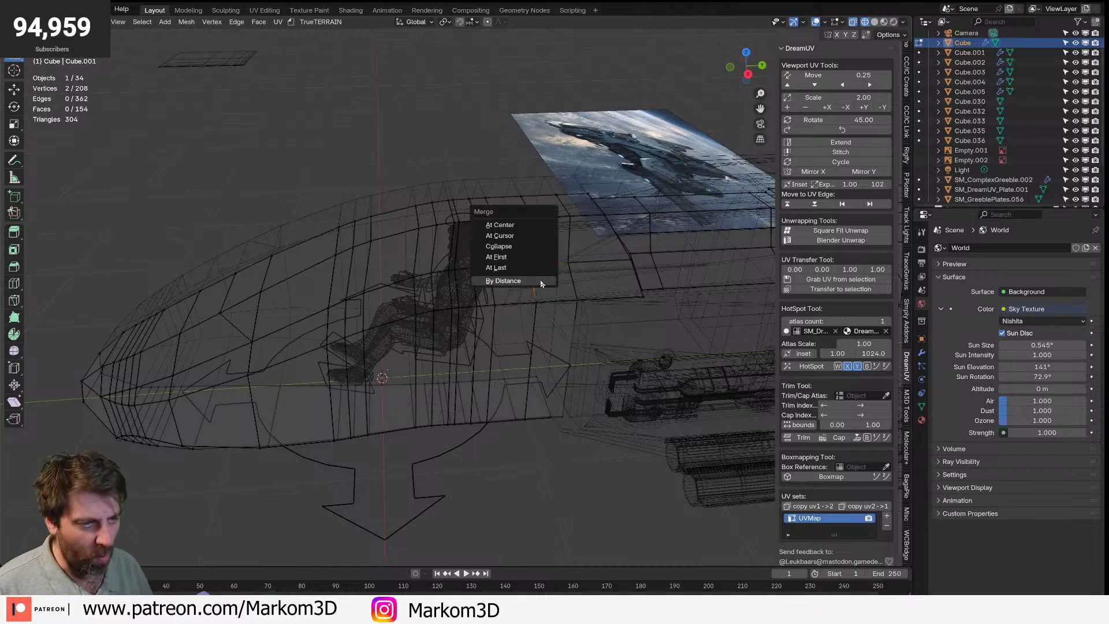
pyautogui.click(542, 281)
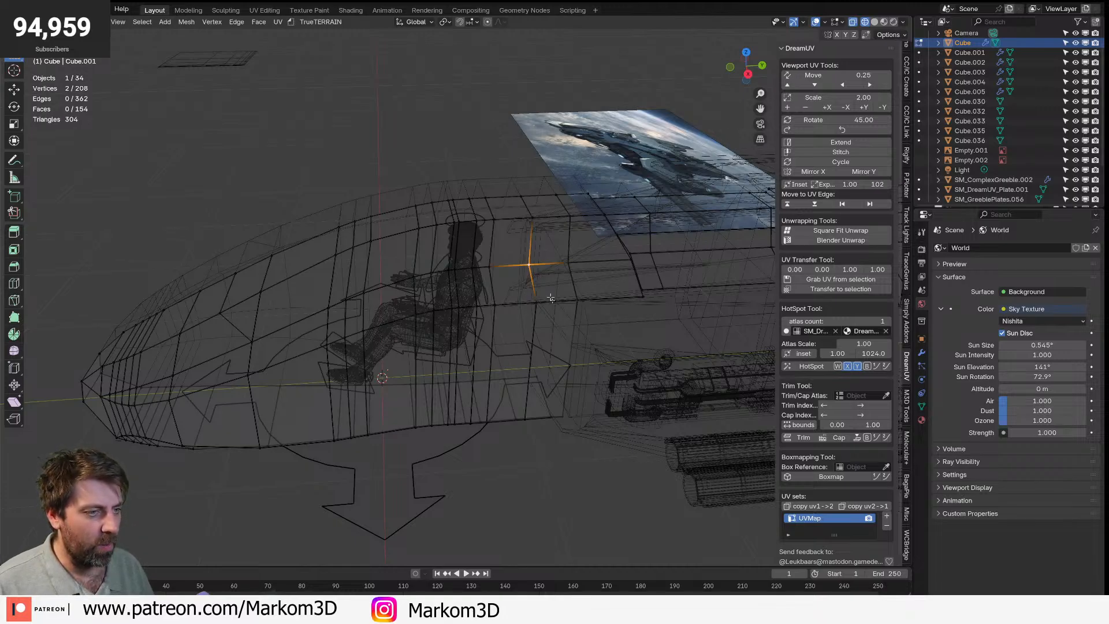
# - Merge the overlapping vertices of the whole nose hull mesh by distance
pyautogui.press('a')
pyautogui.click(530, 266)
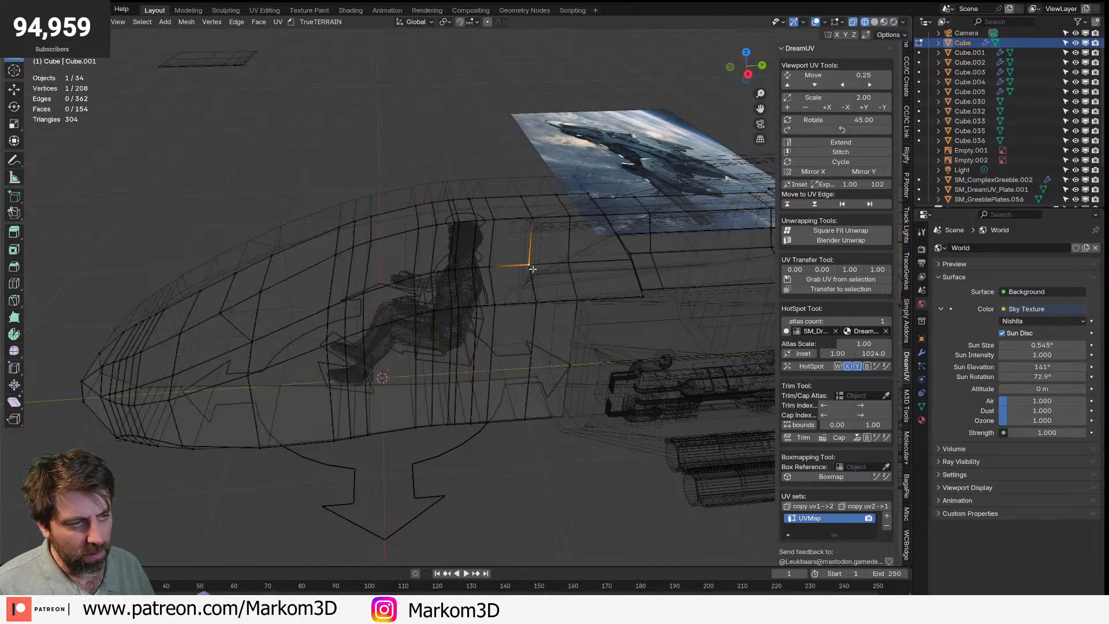
pyautogui.press('a')
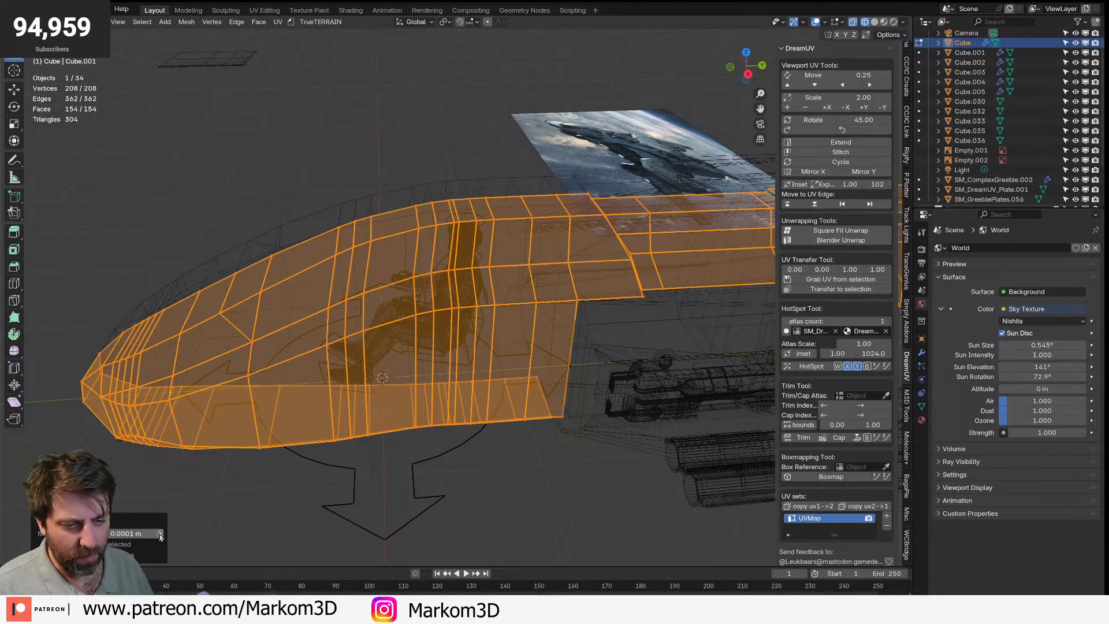
pyautogui.press('Tab')
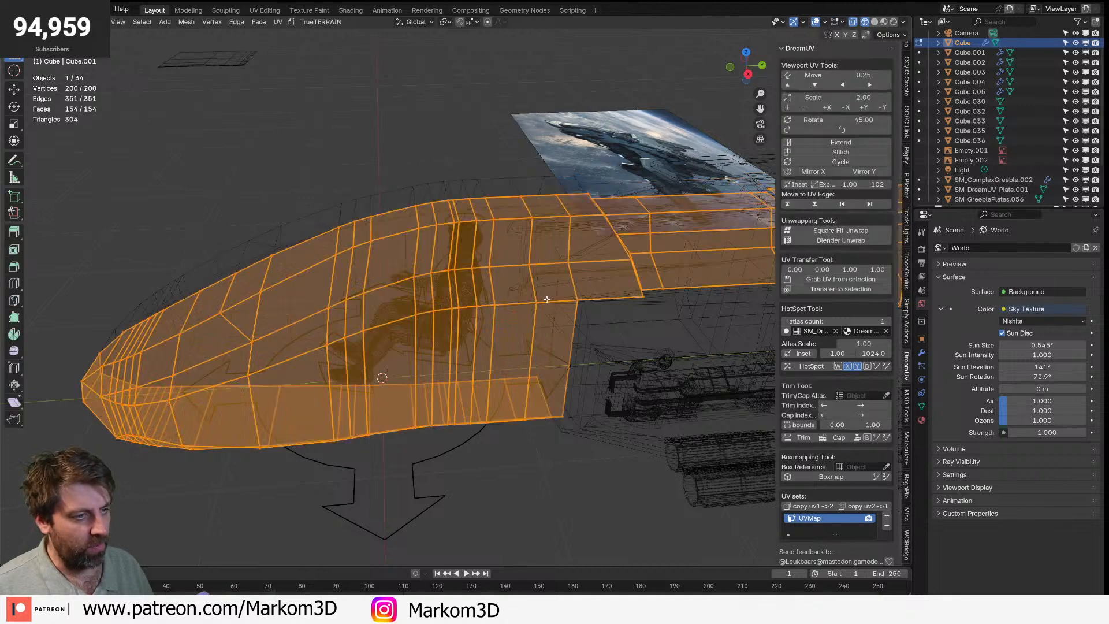
pyautogui.press('Tab')
# - Select the nine-face strip along the hull side beside the pilot and lower it along Z in side view
pyautogui.press('2')
pyautogui.moveTo(550, 304); pyautogui.dragTo(546, 283, button='middle')
pyautogui.keyDown('alt'); pyautogui.click(540, 276); pyautogui.keyUp('alt')
pyautogui.click(543, 314)
pyautogui.press('3')
pyautogui.click(512, 277)
pyautogui.scroll(5, 483, 283)
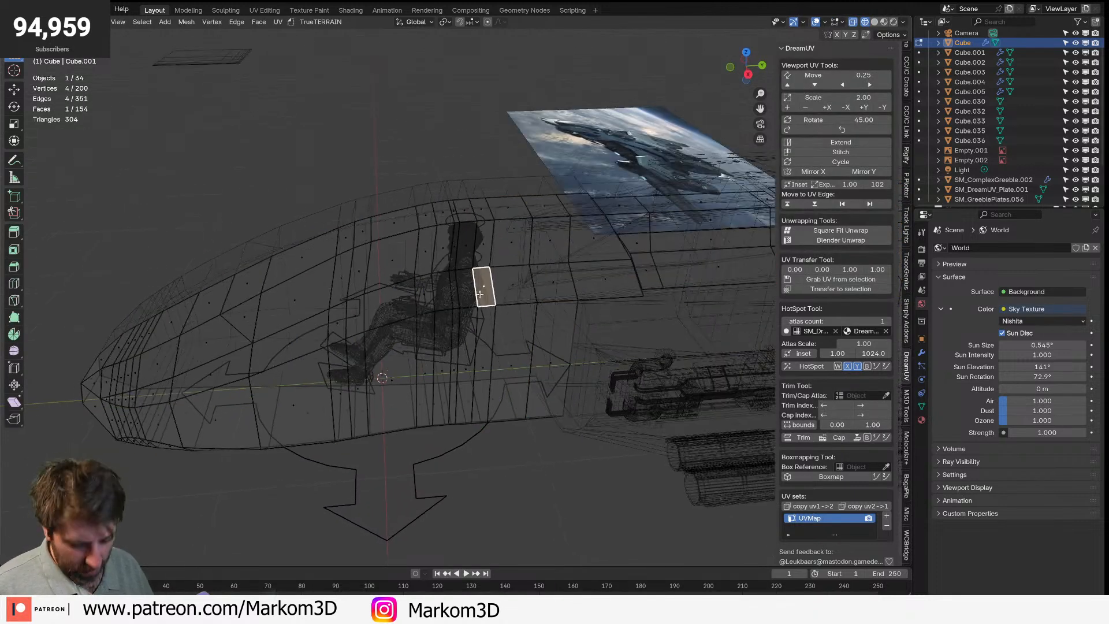
pyautogui.moveTo(485, 292)
pyautogui.mouseDown()
pyautogui.moveTo(260, 341)
pyautogui.moveTo(104, 403)
pyautogui.mouseUp()
pyautogui.scroll(-4, 449, 276)
pyautogui.hotkey('shift', 'z')
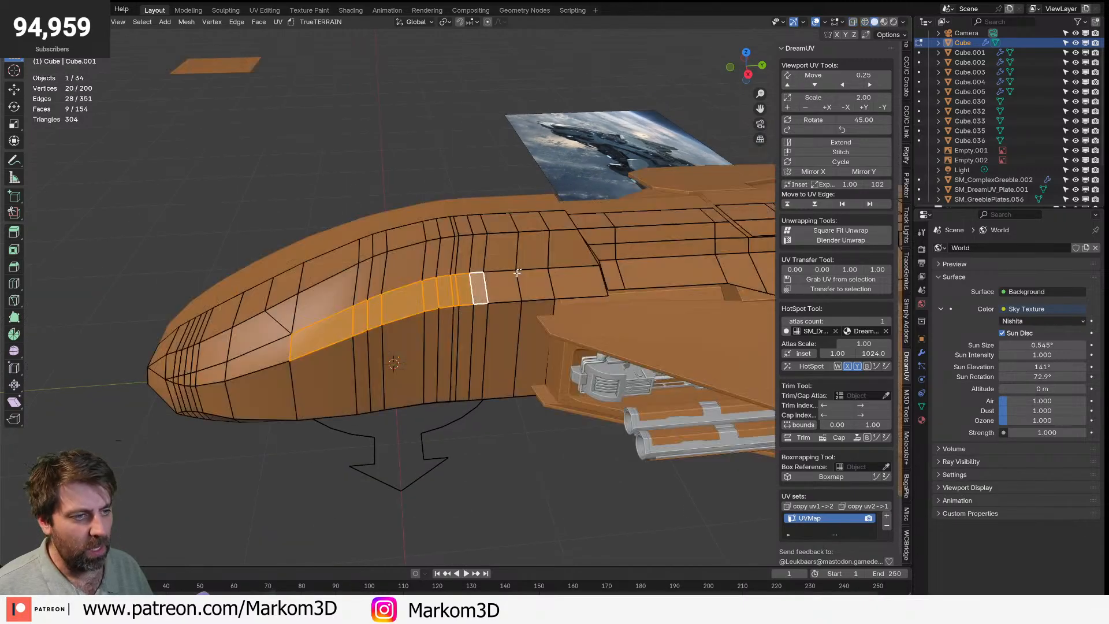
pyautogui.moveTo(469, 267); pyautogui.dragTo(475, 250, button='middle')
pyautogui.press('KP_3')
pyautogui.press('g')
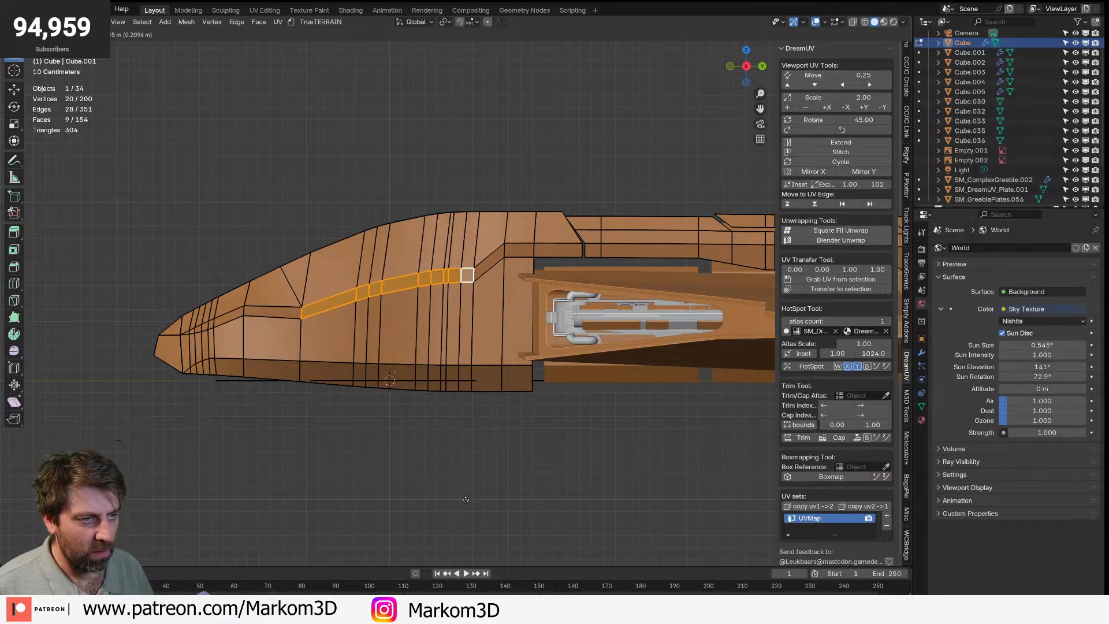
pyautogui.press('z')
pyautogui.click(455, 555)
# - Lower the side strip's next cross edge toward the nose along Z by about 0.13 m
pyautogui.keyDown('shift'); pyautogui.moveTo(380, 413); pyautogui.dragTo(469, 435, button='middle'); pyautogui.keyUp('shift')
pyautogui.press('2')
pyautogui.click(332, 334)
pyautogui.press('g')
pyautogui.press('z')
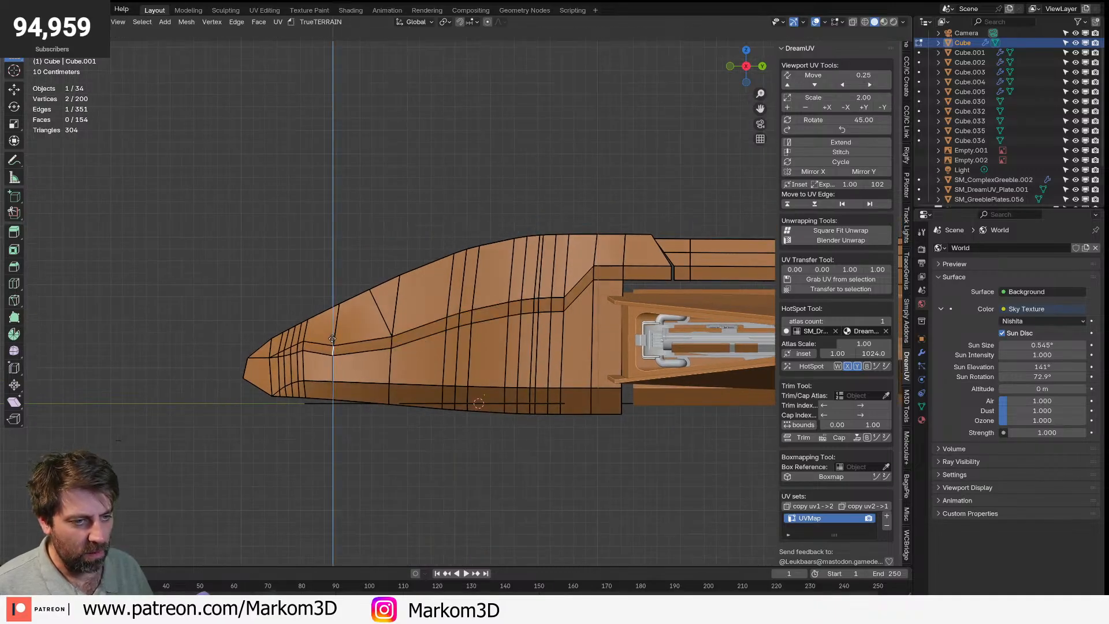
pyautogui.click(335, 345)
# - Delete the four closely spaced vertical edge loops just behind the nose tip
pyautogui.scroll(3, 346, 347)
pyautogui.keyDown('shift'); pyautogui.moveTo(389, 395); pyautogui.dragTo(538, 349, button='middle'); pyautogui.keyUp('shift')
pyautogui.scroll(3, 537, 349)
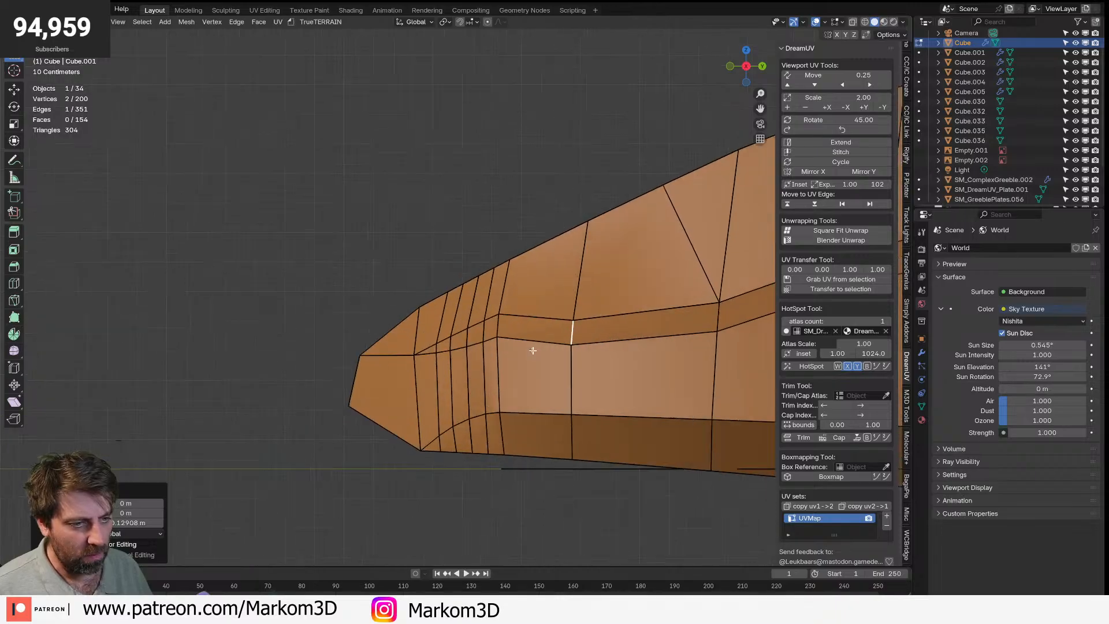
pyautogui.keyDown('alt'); pyautogui.click(495, 395); pyautogui.keyUp('alt')
pyautogui.keyDown('alt'); pyautogui.keyDown('shift'); pyautogui.click(472, 395); pyautogui.keyUp('shift'); pyautogui.keyUp('alt')
pyautogui.keyDown('alt'); pyautogui.keyDown('shift'); pyautogui.click(449, 399); pyautogui.keyUp('shift'); pyautogui.keyUp('alt')
pyautogui.keyDown('alt'); pyautogui.keyDown('shift'); pyautogui.click(428, 404); pyautogui.keyUp('shift'); pyautogui.keyUp('alt')
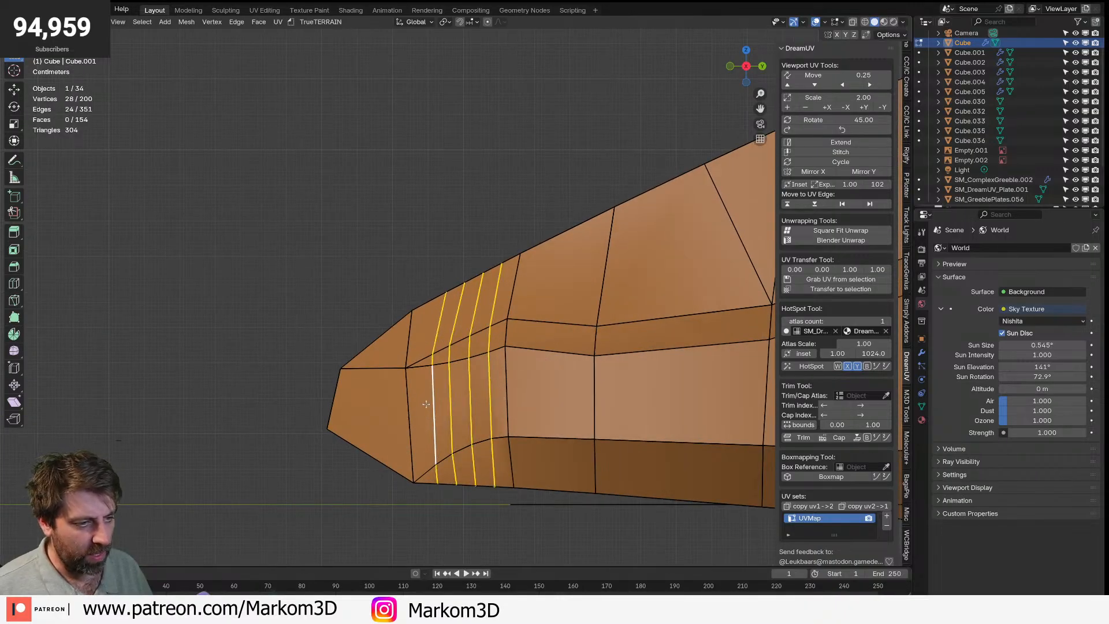
pyautogui.press('x')
pyautogui.click(427, 404)
# - Lower the side strip's first cross edge behind the nose tip along Z to straighten the strip
pyautogui.click(508, 326)
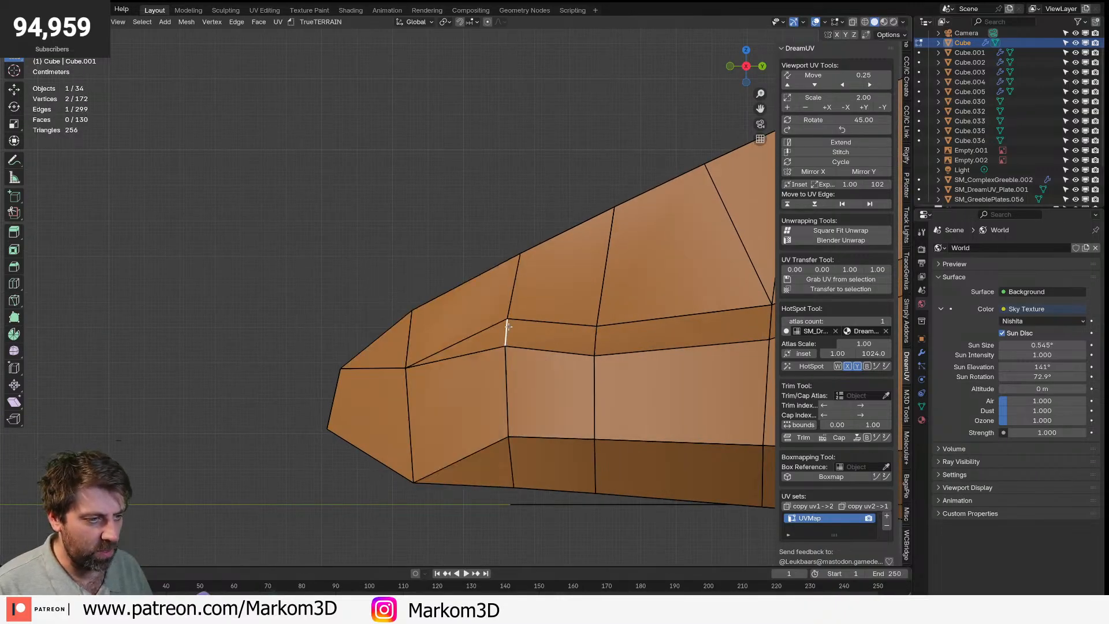
pyautogui.press('g')
pyautogui.press('z')
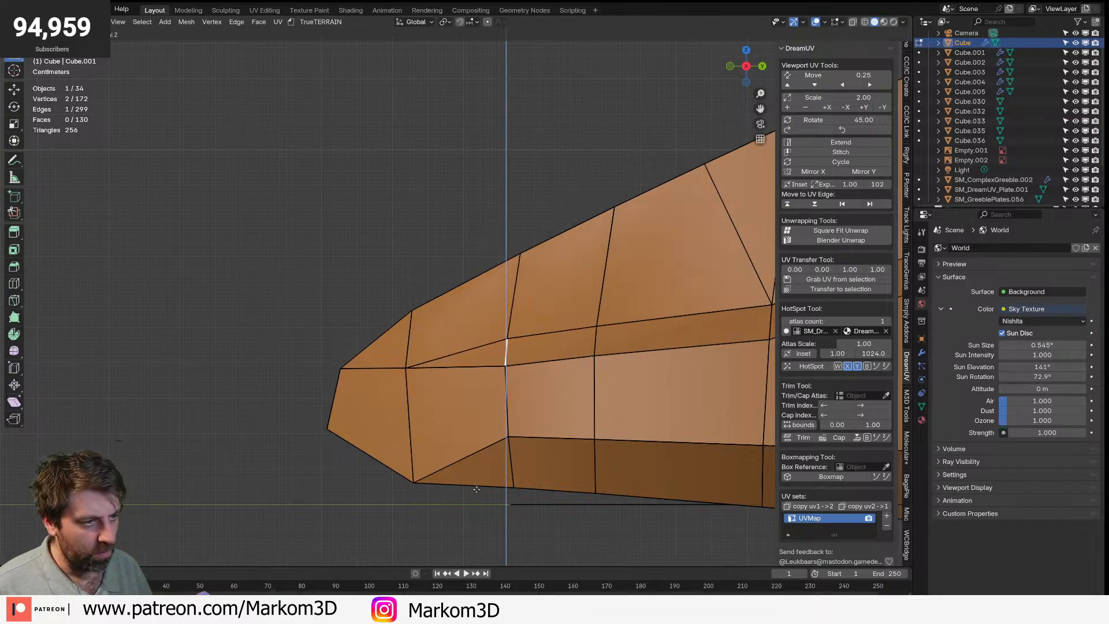
pyautogui.click(478, 492)
pyautogui.moveTo(484, 433); pyautogui.dragTo(589, 404, button='middle')
pyautogui.scroll(-4, 531, 440)
pyautogui.press('Tab')
pyautogui.scroll(3, 597, 444)
pyautogui.moveTo(643, 341); pyautogui.dragTo(419, 305, button='middle')
# - Raise the side strip's cross edge between the lower and upper bends along Z to ease the rise
pyautogui.press('Tab')
pyautogui.scroll(2, 580, 329)
pyautogui.keyDown('alt'); pyautogui.click(499, 307); pyautogui.keyUp('alt')
pyautogui.click(526, 297)
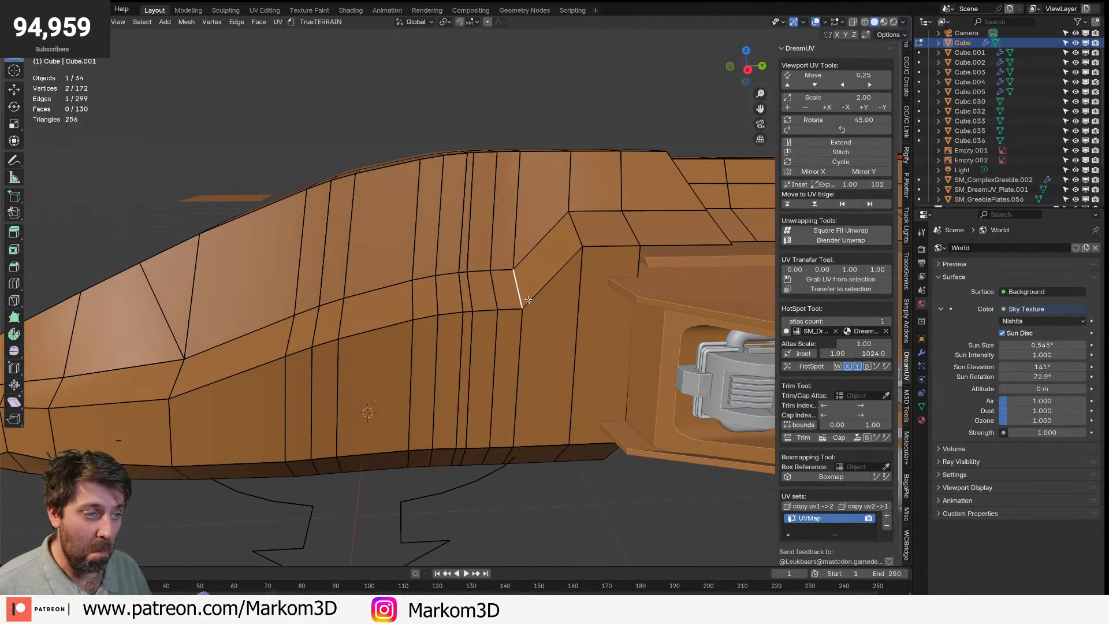
pyautogui.press('g')
pyautogui.press('z')
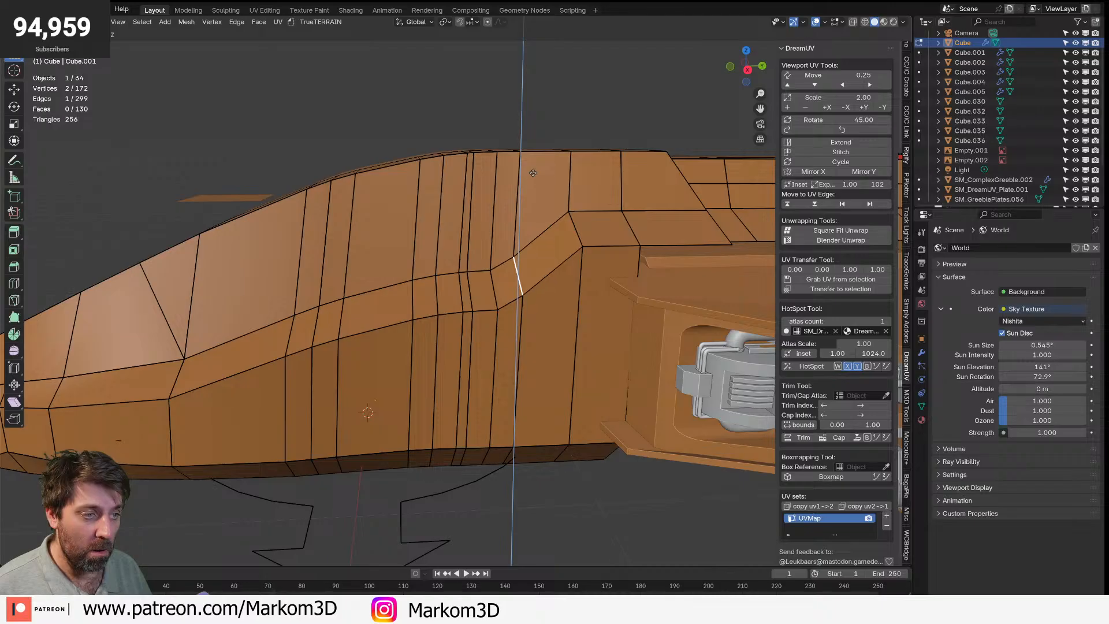
pyautogui.click(532, 172)
pyautogui.scroll(-3, 498, 467)
pyautogui.press('Tab')
pyautogui.moveTo(498, 434); pyautogui.dragTo(527, 418, button='middle')
# - Bevel the vertical edge loop through the side strip's upper bend with three segments
pyautogui.press('Tab')
pyautogui.click(502, 265)
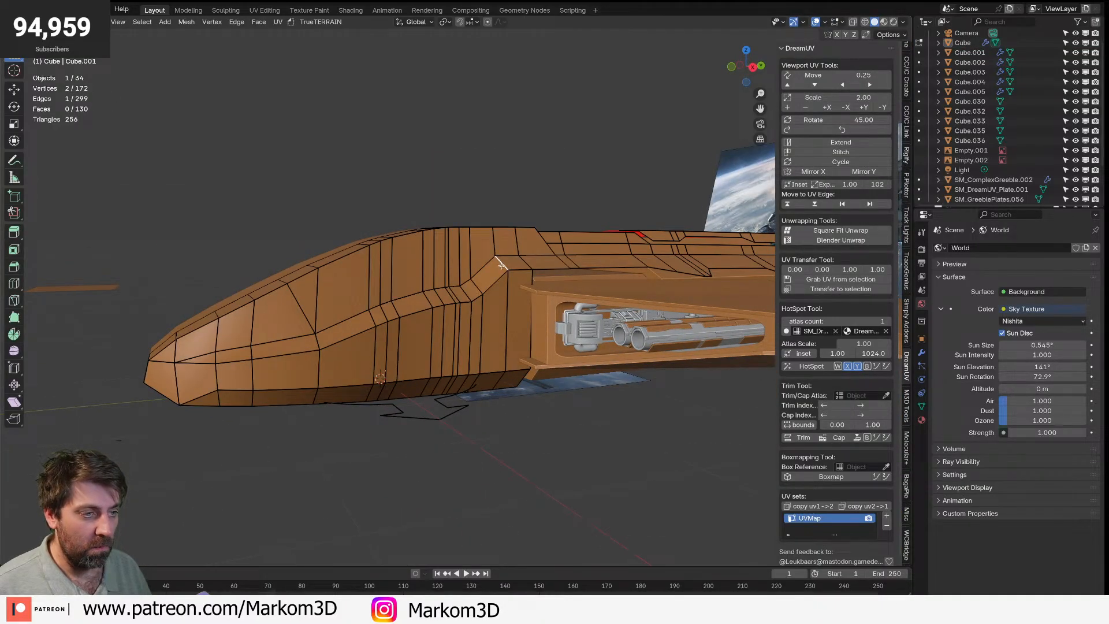
pyautogui.keyDown('alt'); pyautogui.click(521, 389); pyautogui.keyUp('alt')
pyautogui.hotkey('ctrl', 'b')
pyautogui.scroll(2, 580, 489)
pyautogui.click(630, 535)
pyautogui.press('Tab')
pyautogui.press('Tab')
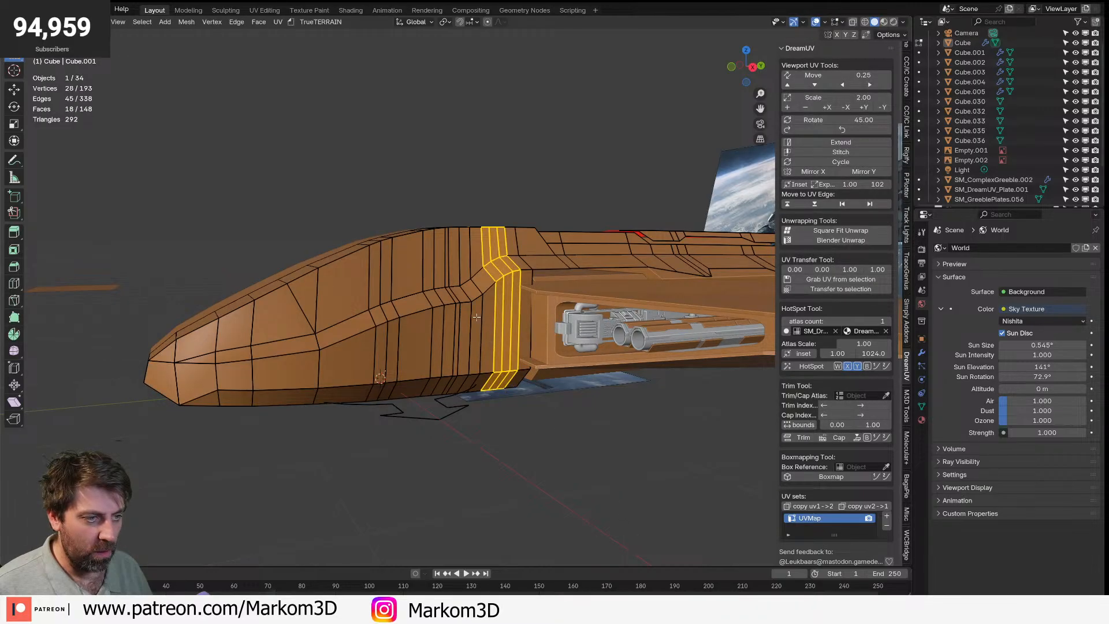
# - Delete two vertical edge loops ahead of the bevelled band, around the side strip's lower bend
pyautogui.keyDown('alt'); pyautogui.click(488, 316); pyautogui.keyUp('alt')
pyautogui.press('x')
pyautogui.click(488, 314)
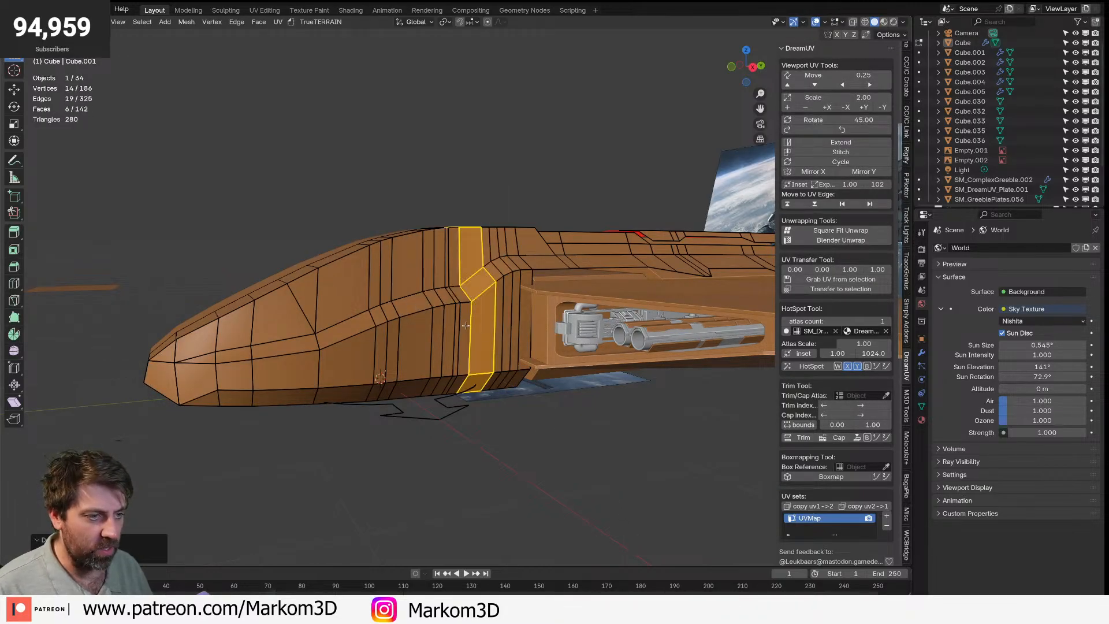
pyautogui.moveTo(486, 317); pyautogui.dragTo(465, 354, button='middle')
pyautogui.press('KP_3')
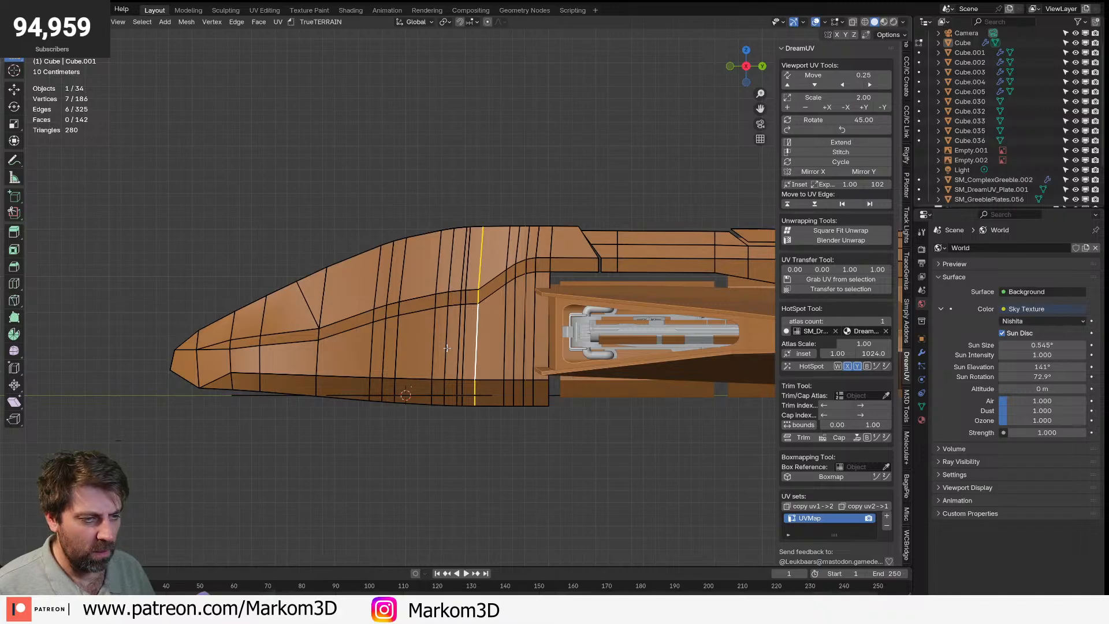
pyautogui.keyDown('alt'); pyautogui.click(468, 347); pyautogui.keyUp('alt')
pyautogui.press('x')
pyautogui.click(470, 346)
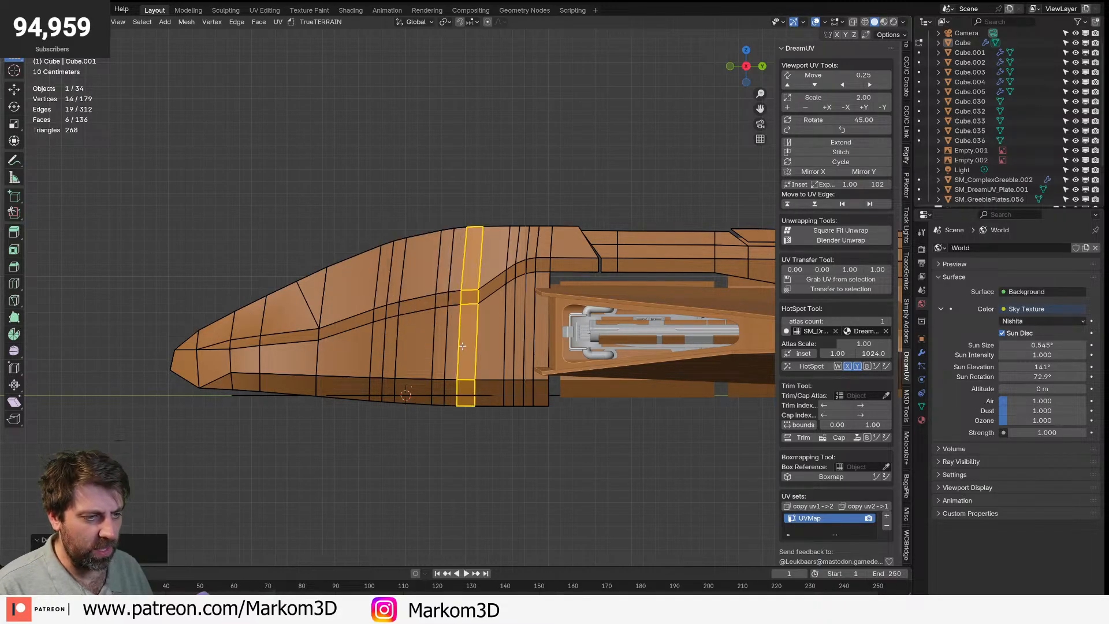
# - Try a 0.2 m, four-segment bevel on the edge loop at the strip's lower bend and delete the loop ahead of it
pyautogui.hotkey('ctrl', 'r')
pyautogui.scroll(3, 494, 351)
pyautogui.click(493, 351)
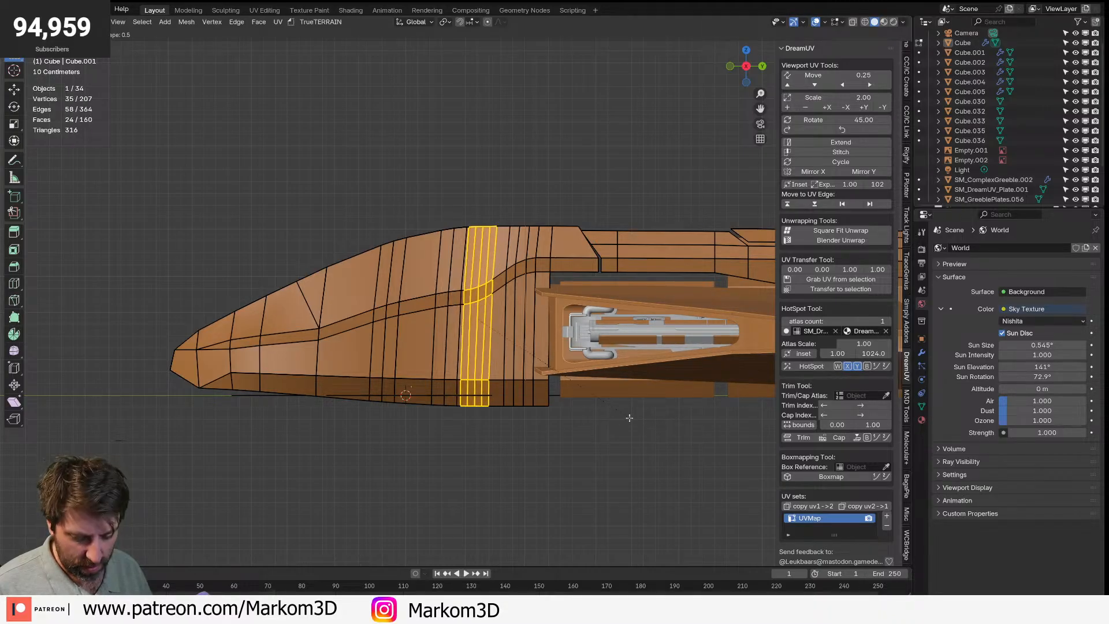
pyautogui.click(734, 421)
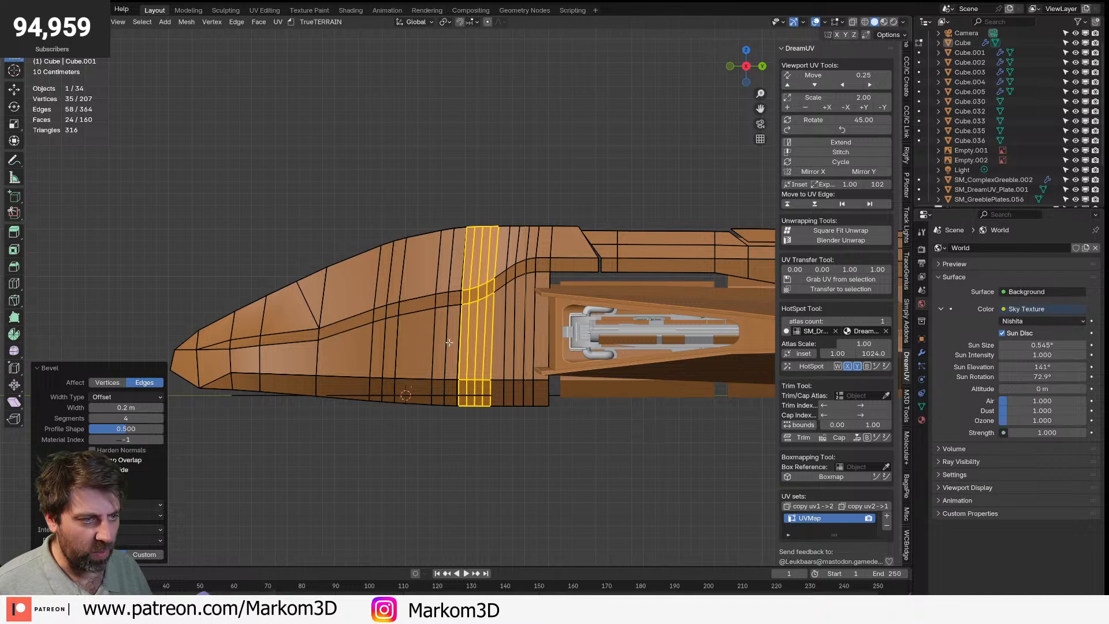
pyautogui.keyDown('alt'); pyautogui.click(457, 342); pyautogui.keyUp('alt')
pyautogui.press('x')
pyautogui.click(462, 343)
# - Check the smoothed hull and undo the lower-bend bevel together with the edge loop deletion
pyautogui.press('Tab')
pyautogui.click(461, 447)
pyautogui.moveTo(461, 448); pyautogui.dragTo(405, 409, button='middle')
pyautogui.press('Tab')
pyautogui.press('Tab')
pyautogui.press('Tab')
pyautogui.hotkey('ctrl', 'z')
pyautogui.hotkey('ctrl', 'z')
pyautogui.hotkey('ctrl', 'z')
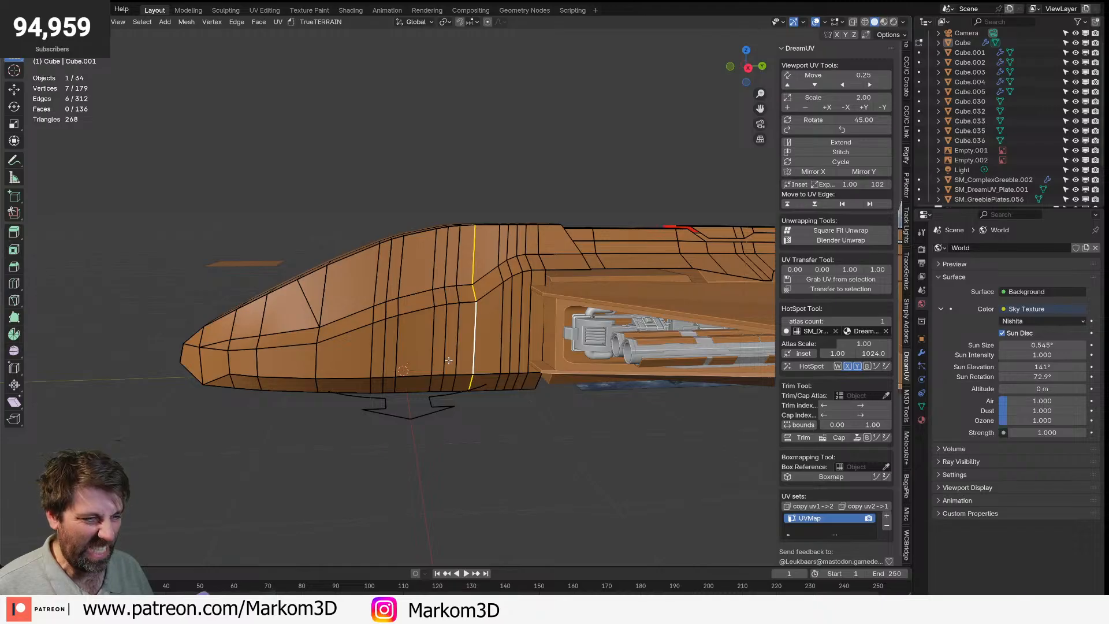
# - Raise the side strip's cross edge between the lower bend and the bevelled band along Z to smooth the rise
pyautogui.scroll(1, 449, 361)
pyautogui.click(474, 280)
pyautogui.press('g')
pyautogui.press('z')
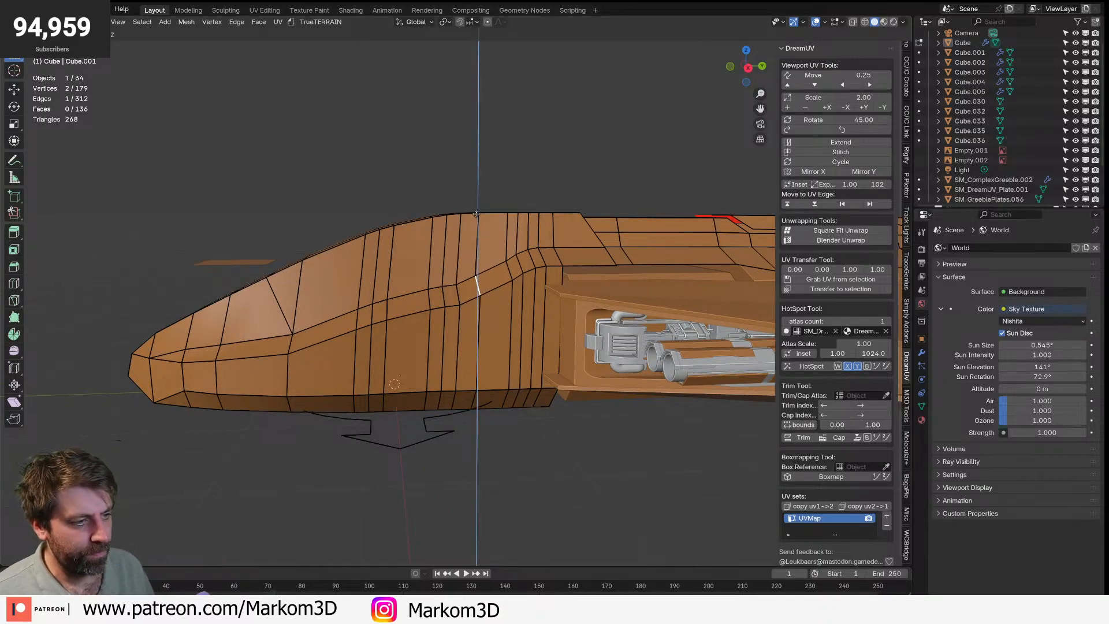
pyautogui.click(476, 214)
pyautogui.scroll(1, 447, 343)
pyautogui.scroll(3, 442, 342)
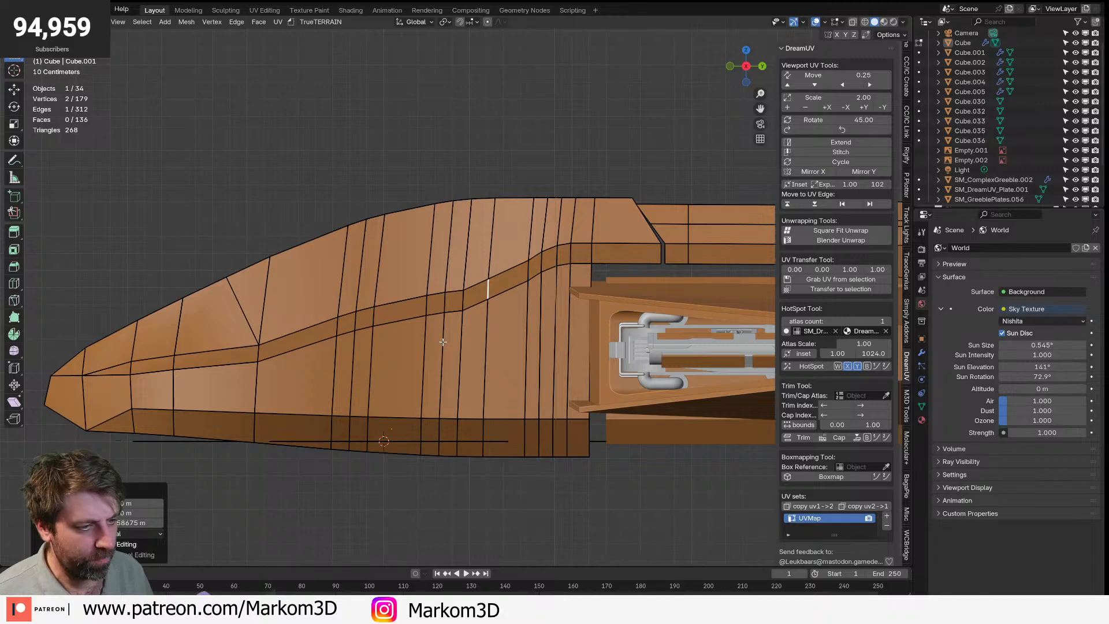
pyautogui.press('g')
pyautogui.press('z')
pyautogui.click(468, 271)
# - Fine-tune the heights of three strip cross edges around the lower bend along Z, then check the curve in Object Mode
pyautogui.click(424, 320)
pyautogui.press('g')
pyautogui.press('z')
pyautogui.click(429, 316)
pyautogui.click(468, 310)
pyautogui.press('g')
pyautogui.press('z')
pyautogui.click(467, 306)
pyautogui.click(545, 285)
pyautogui.click(524, 288)
pyautogui.press('g')
pyautogui.press('z')
pyautogui.click(526, 282)
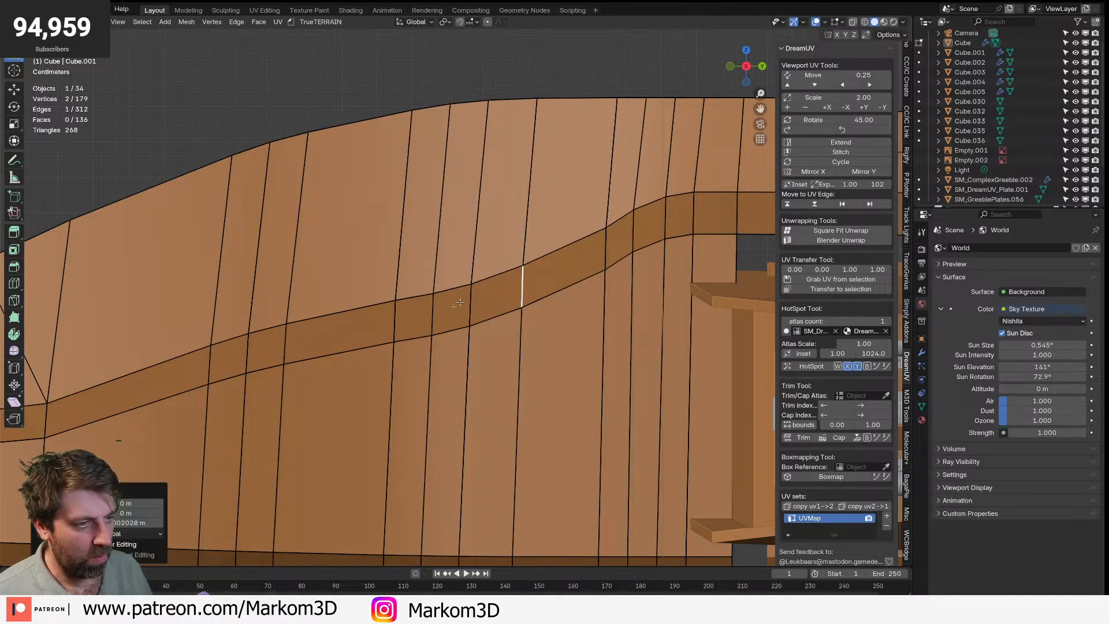
pyautogui.press('Tab')
pyautogui.scroll(-10, 432, 366)
pyautogui.scroll(4, 457, 291)
# - Shift the three strip faces around the lower bend about 0.017 m along Z and check them against the pilot in wireframe
pyautogui.press('Tab')
pyautogui.press('3')
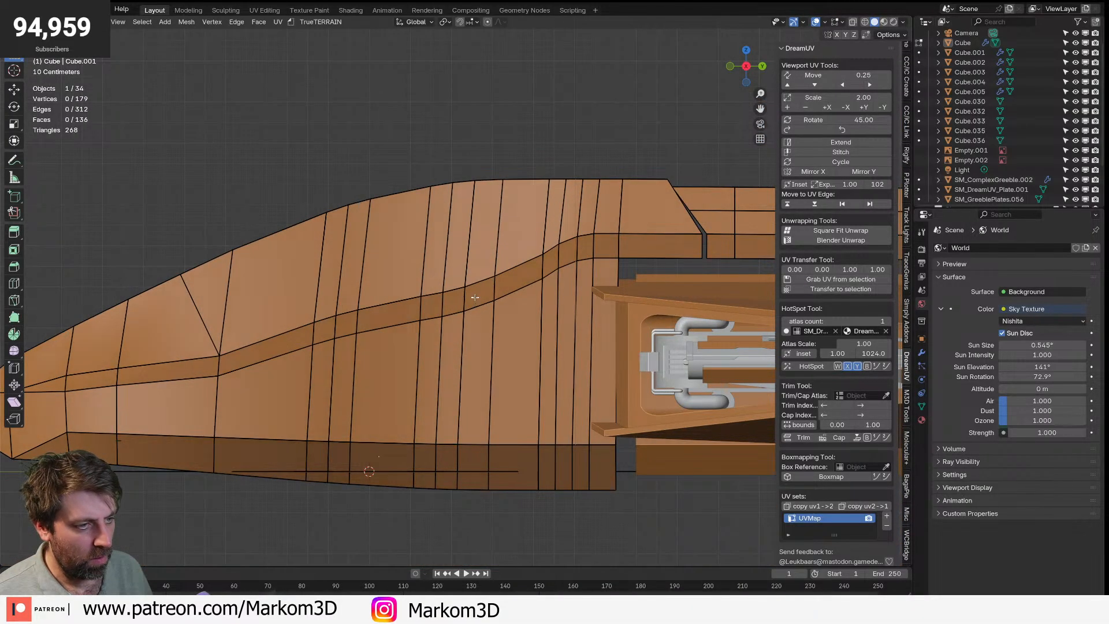
pyautogui.click(480, 294)
pyautogui.keyDown('shift'); pyautogui.click(454, 302); pyautogui.keyUp('shift')
pyautogui.keyDown('shift'); pyautogui.click(432, 307); pyautogui.keyUp('shift')
pyautogui.press('g')
pyautogui.press('z')
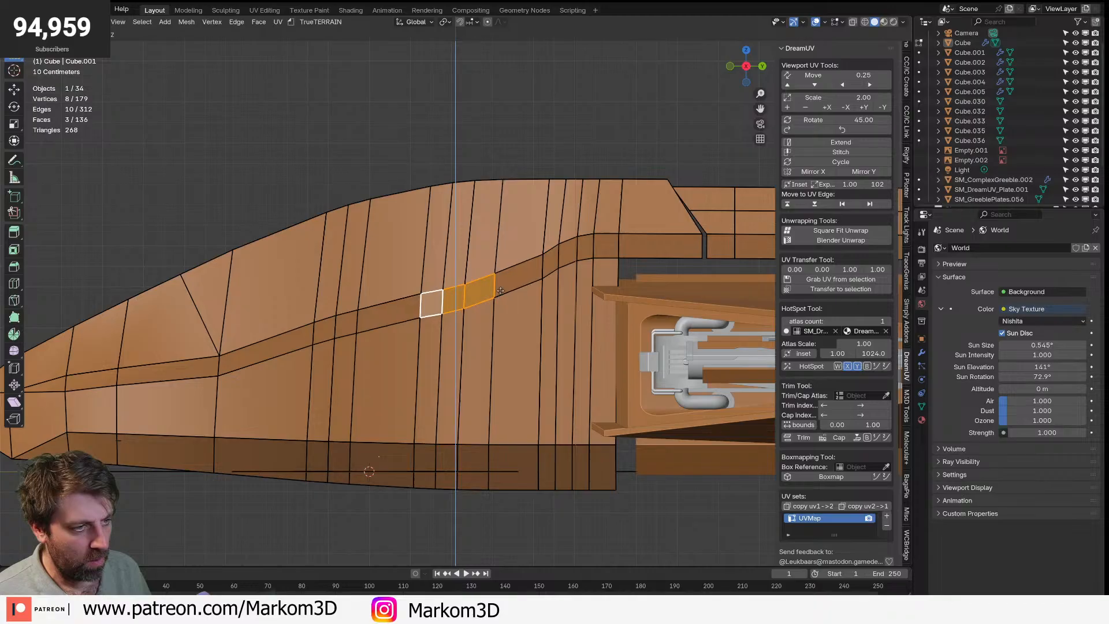
pyautogui.click(498, 285)
pyautogui.press('z')
pyautogui.click(456, 282)
pyautogui.press('z')
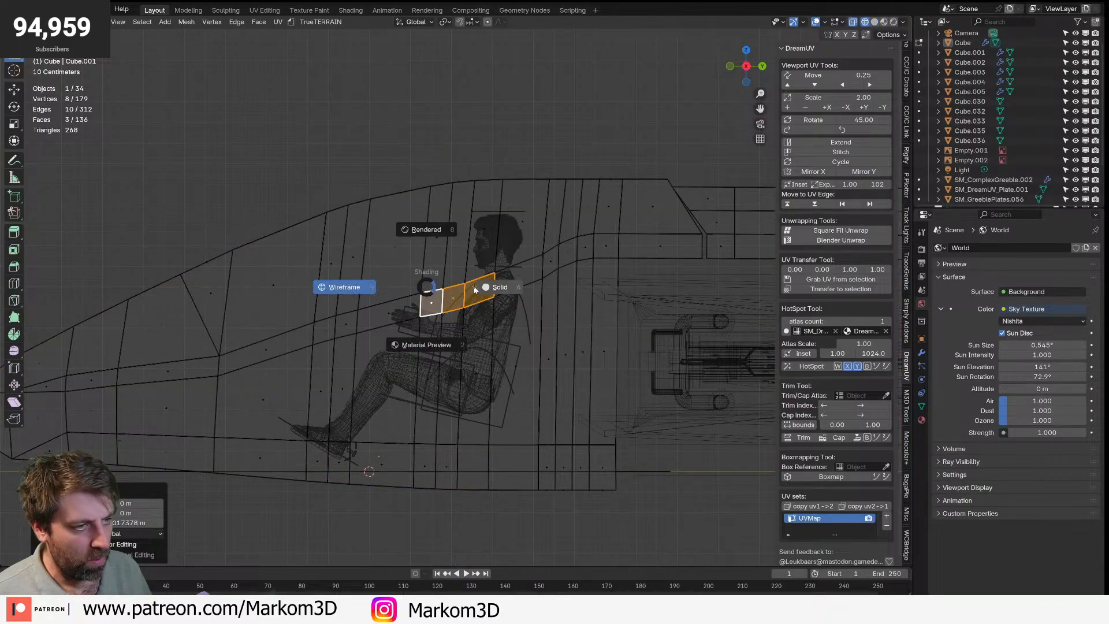
pyautogui.click(496, 284)
# - Nudge the strip's cross edge two loops ahead of the lower bend slightly along Z
pyautogui.scroll(2, 506, 287)
pyautogui.press('2')
pyautogui.click(404, 316)
pyautogui.press('g')
pyautogui.press('z')
pyautogui.click(408, 319)
pyautogui.click(500, 288)
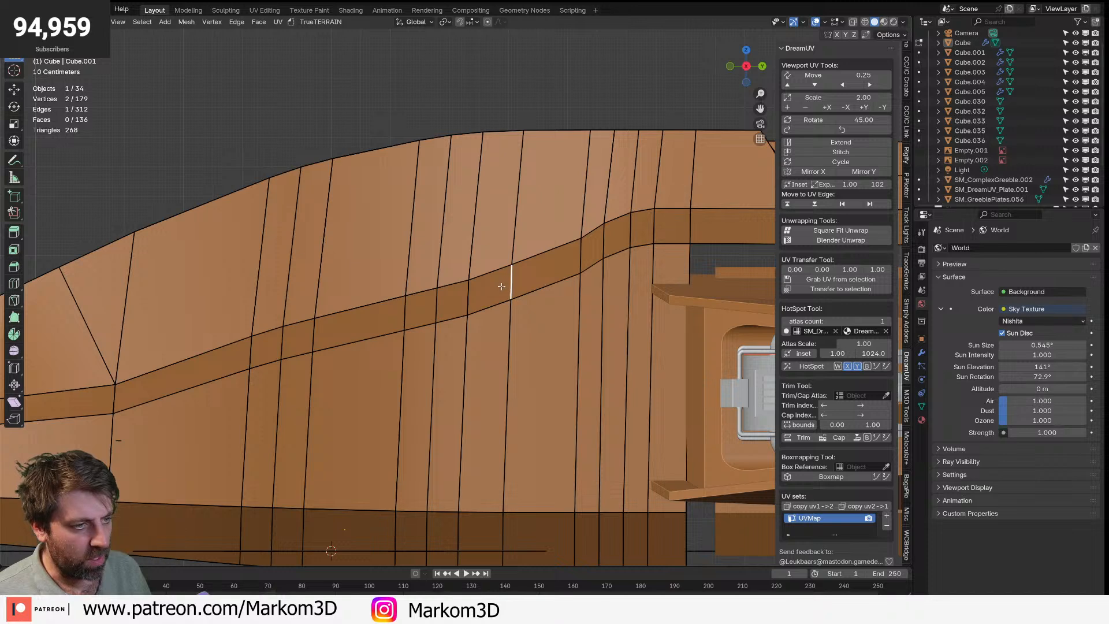
# - Raise the strip's cross edge at the front of the bevelled band about 0.006 m along Z
pyautogui.click(581, 262)
pyautogui.press('g')
pyautogui.press('z')
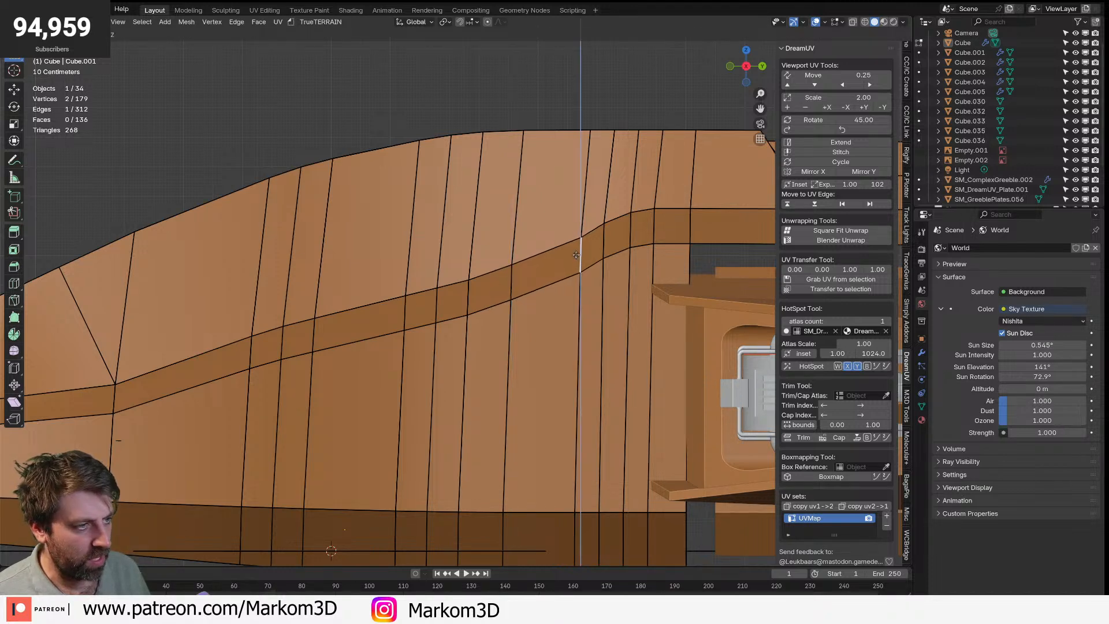
pyautogui.click(574, 246)
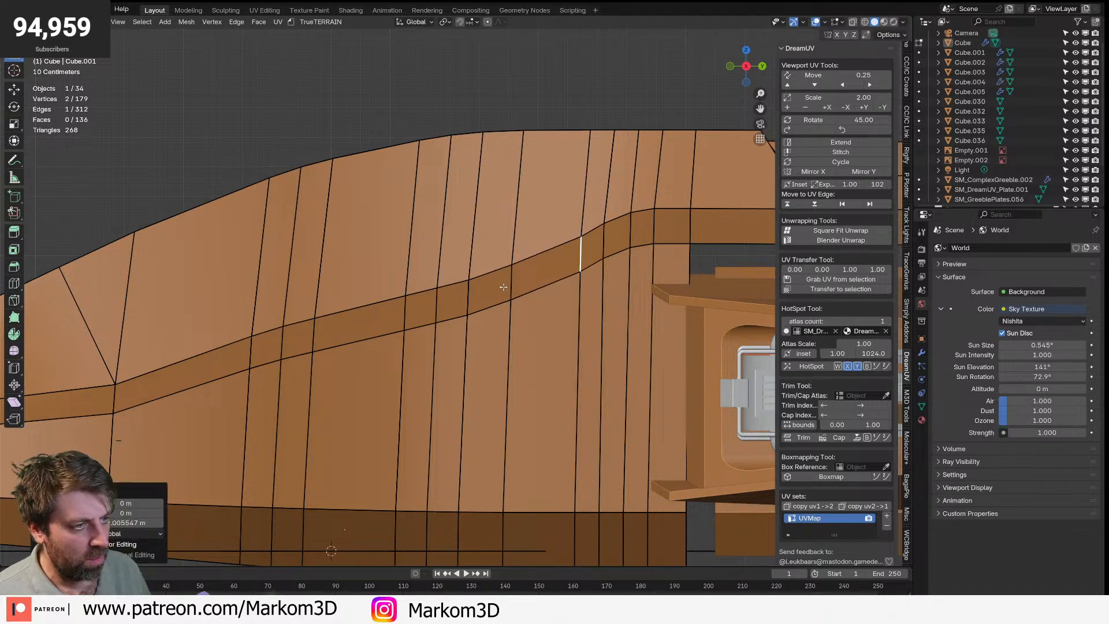
pyautogui.press('Tab')
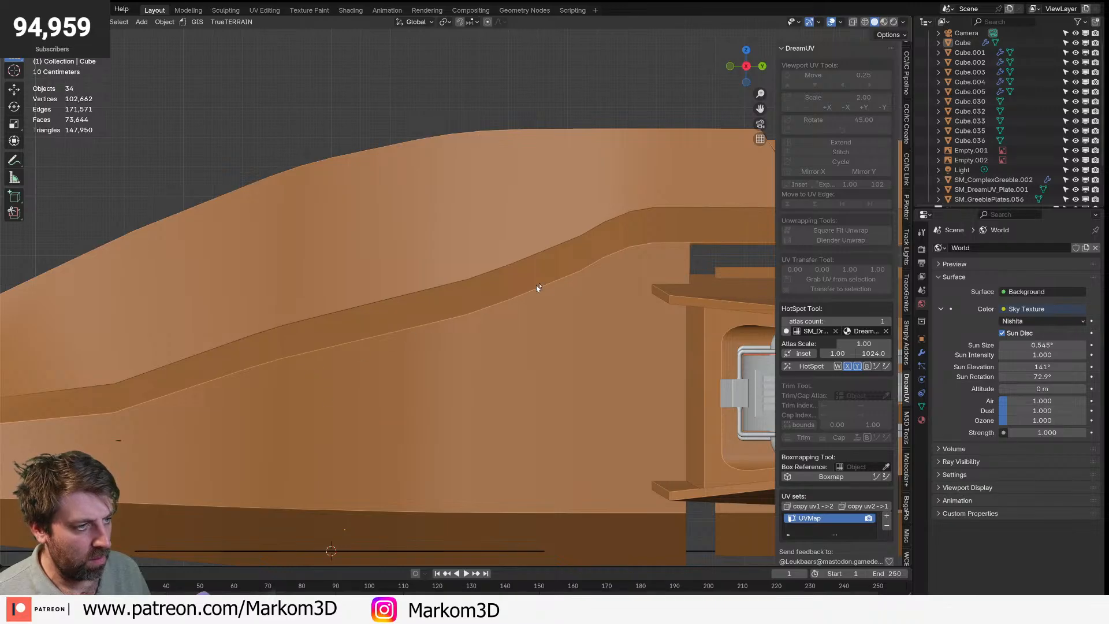
# - Nudge the strip's cross edge at the lower bend along Z and check the smoothed curve
pyautogui.press('Tab')
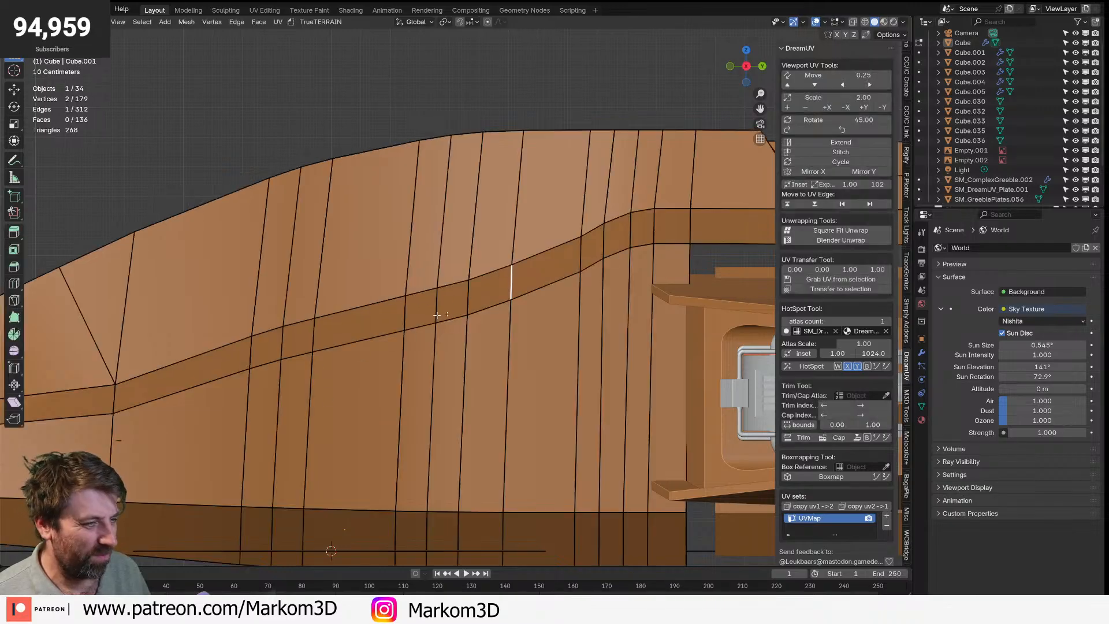
pyautogui.press('g')
pyautogui.press('z')
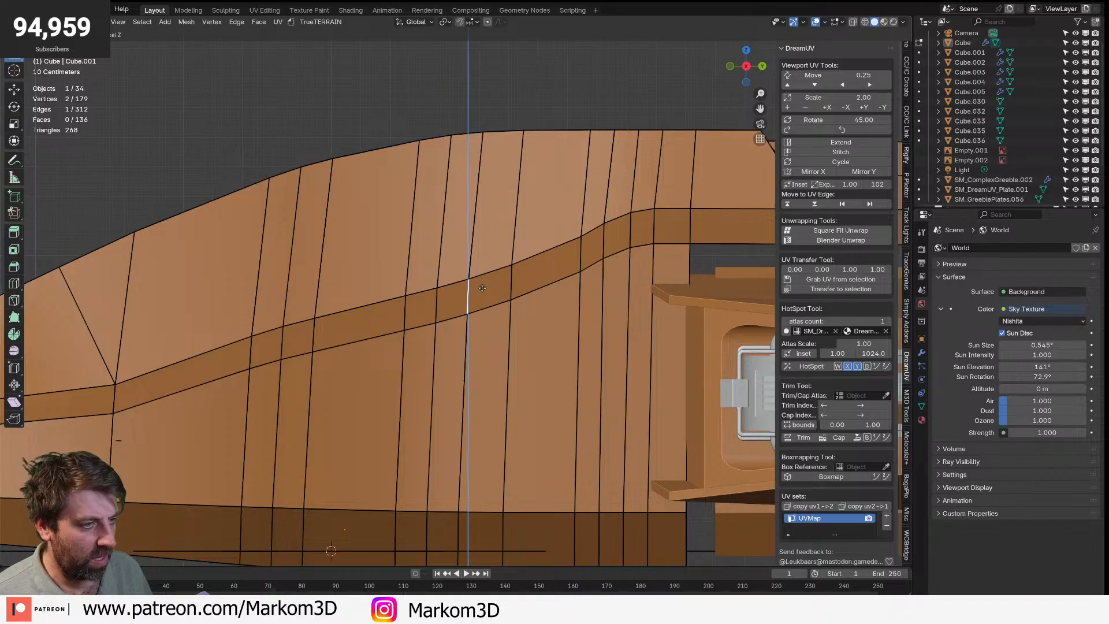
pyautogui.click(482, 288)
pyautogui.press('Tab')
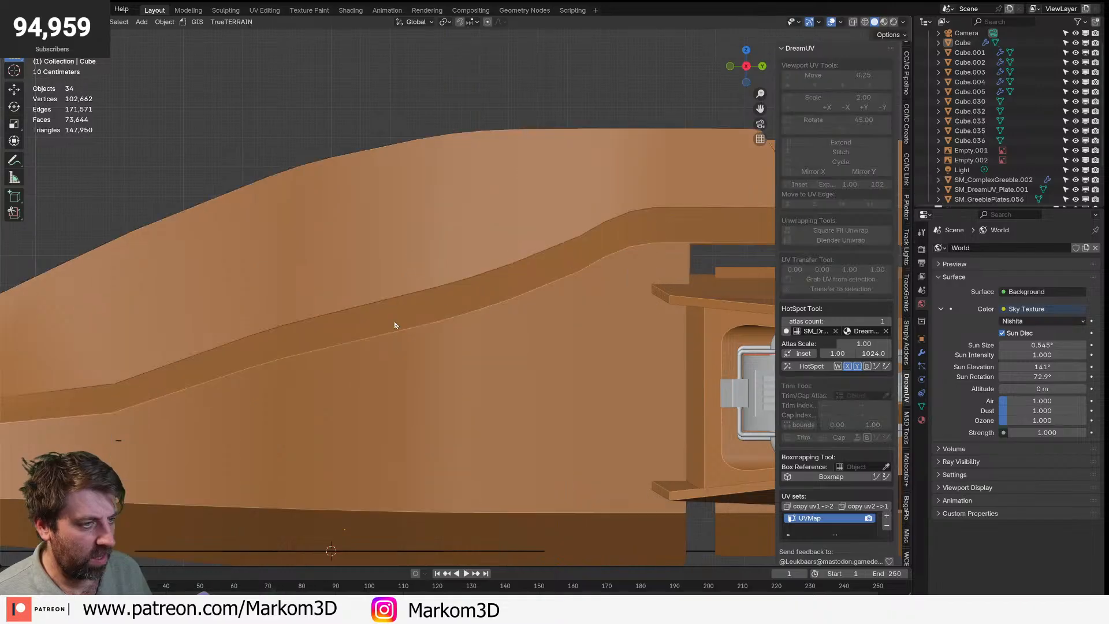
# - Dissolve the two hull edge loops just ahead of the side strip's upper bend
pyautogui.press('Tab')
pyautogui.scroll(2, 546, 260)
pyautogui.keyDown('alt'); pyautogui.click(554, 253); pyautogui.keyUp('alt')
pyautogui.keyDown('alt'); pyautogui.keyDown('shift'); pyautogui.click(584, 240); pyautogui.keyUp('shift'); pyautogui.keyUp('alt')
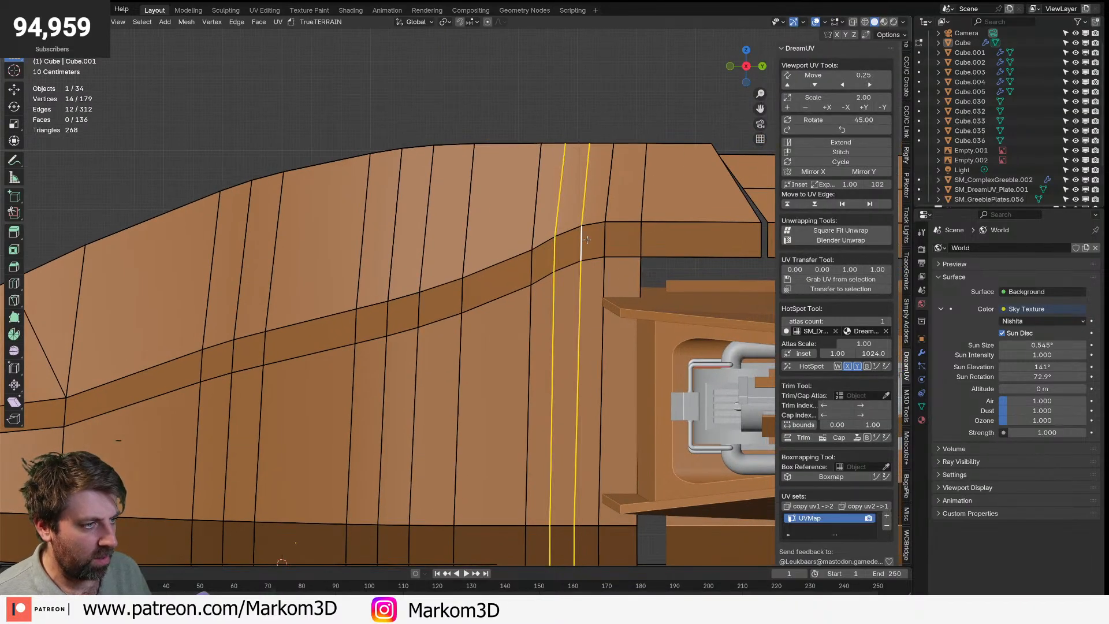
pyautogui.press('x')
pyautogui.click(592, 240)
pyautogui.press('Tab')
pyautogui.press('Tab')
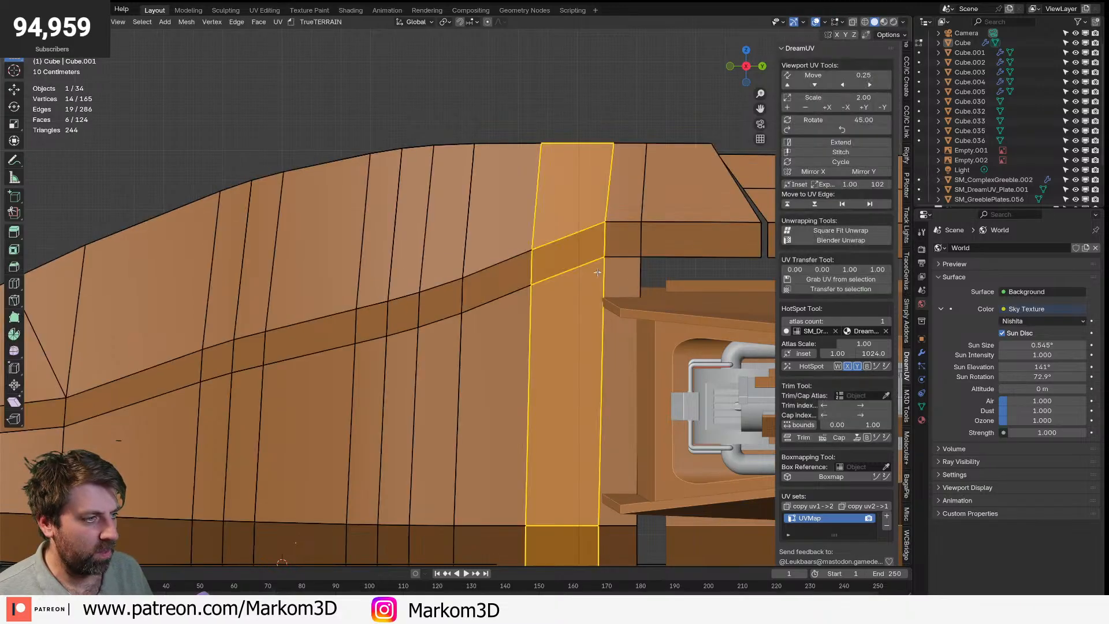
# - Bevel the edge loop at the strip's upper bend into four segments
pyautogui.keyDown('alt'); pyautogui.click(604, 243); pyautogui.keyUp('alt')
pyautogui.hotkey('ctrl', 'b')
pyautogui.scroll(3, 665, 422)
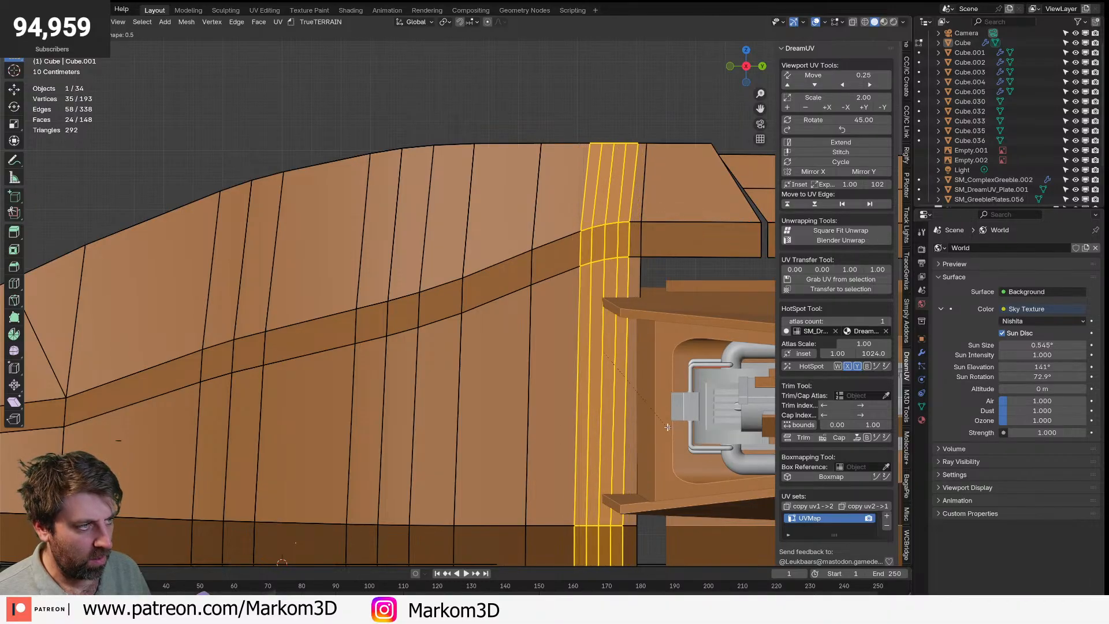
pyautogui.click(683, 432)
# - Dissolve the edge loop just behind the bevelled band and check the strip's upper bend on the whole ship
pyautogui.keyDown('alt'); pyautogui.click(639, 245); pyautogui.keyUp('alt')
pyautogui.press('x')
pyautogui.click(639, 245)
pyautogui.press('Tab')
pyautogui.hotkey('alt', 'a')
pyautogui.scroll(-8, 591, 338)
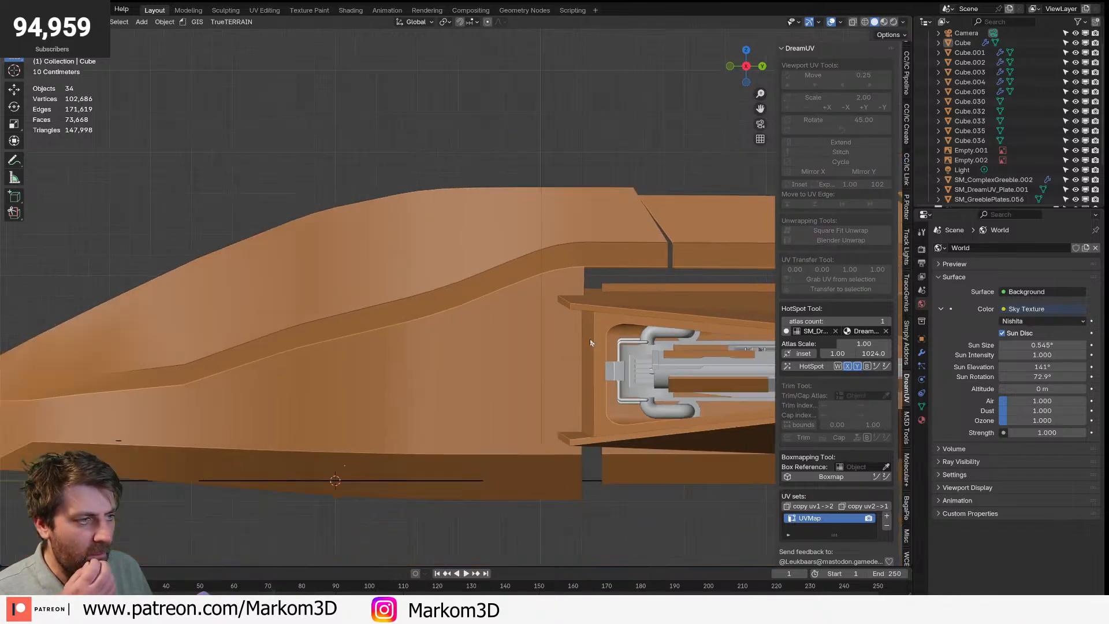
pyautogui.moveTo(491, 453); pyautogui.dragTo(543, 445, button='middle')
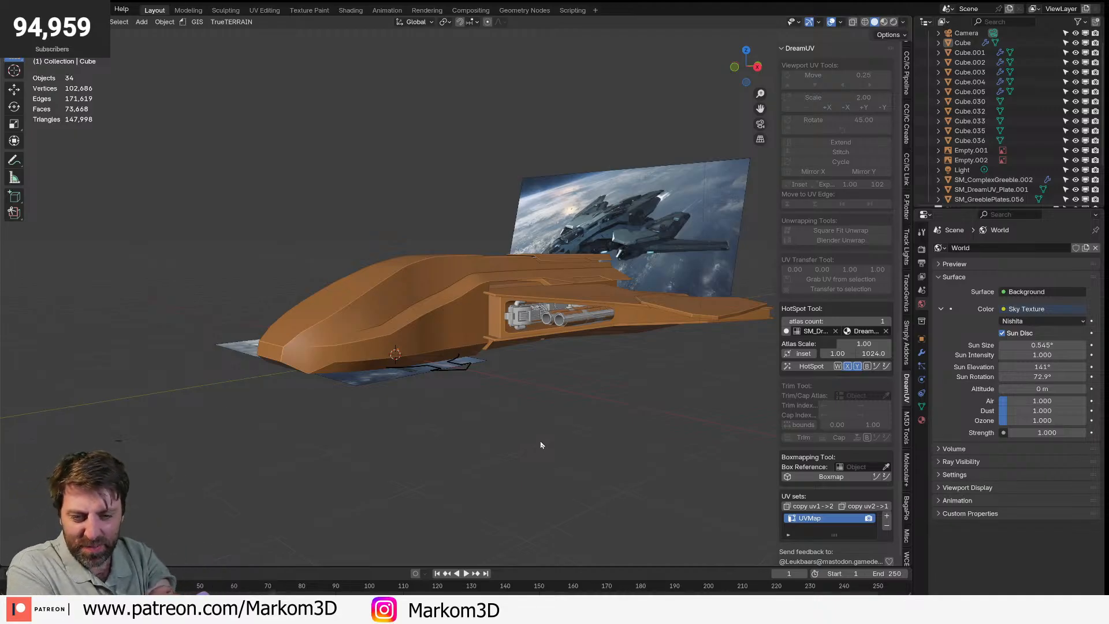
# - In wireframe side view, nudge the hull's top cross edge above the pilot's hands slightly along Z
pyautogui.moveTo(398, 270)
pyautogui.mouseDown(button='middle')
pyautogui.moveTo(448, 291)
pyautogui.moveTo(483, 280)
pyautogui.moveTo(404, 294)
pyautogui.moveTo(385, 246)
pyautogui.moveTo(444, 259)
pyautogui.moveTo(407, 266)
pyautogui.moveTo(603, 307)
pyautogui.mouseUp(button='middle')
pyautogui.scroll(1, 442, 304)
pyautogui.hotkey('shift', 'z')
pyautogui.hotkey('shift', 'z')
pyautogui.scroll(3, 339, 310)
pyautogui.scroll(2, 340, 310)
pyautogui.press('Tab')
pyautogui.scroll(2, 385, 247)
pyautogui.scroll(4, 636, 259)
pyautogui.keyDown('shift'); pyautogui.moveTo(637, 259); pyautogui.dragTo(429, 268, button='middle'); pyautogui.keyUp('shift')
pyautogui.press('z')
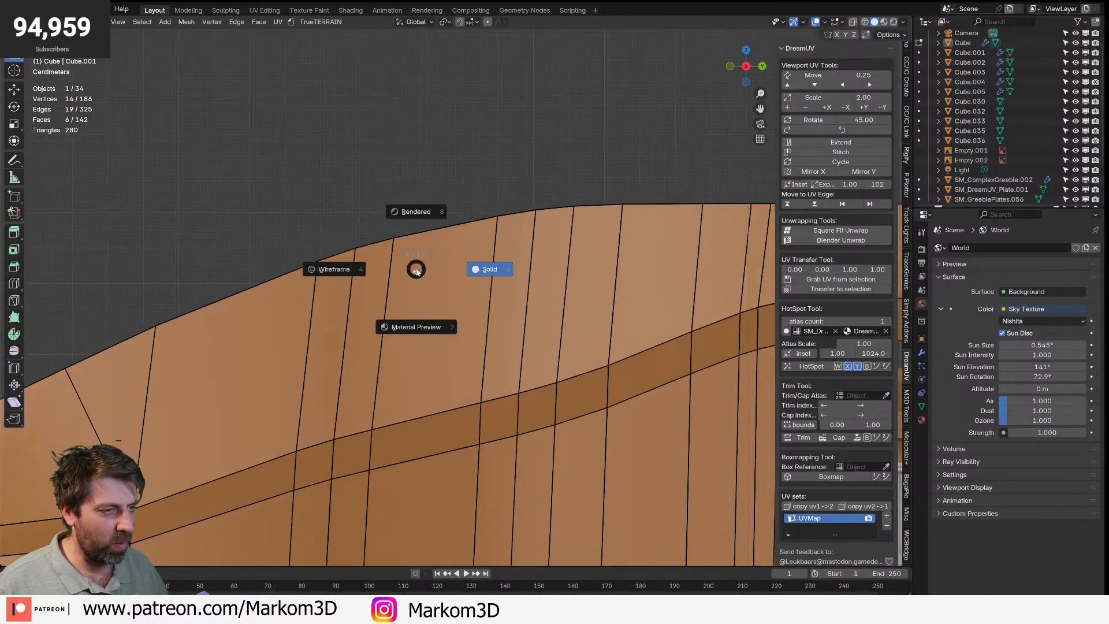
pyautogui.click(362, 270)
pyautogui.click(498, 210)
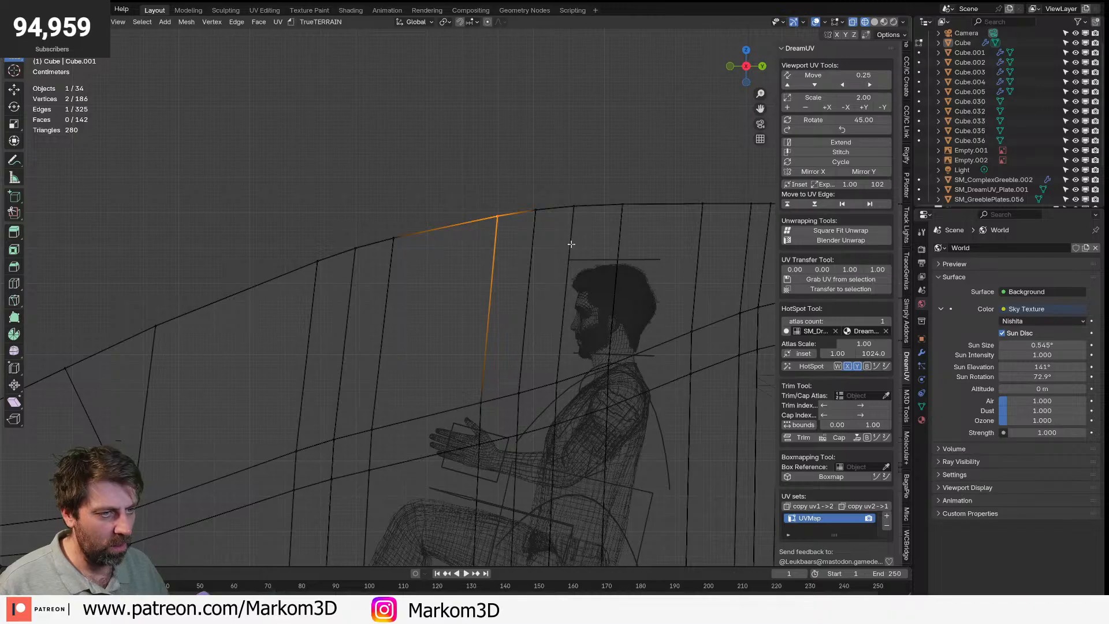
pyautogui.press('g')
pyautogui.press('z')
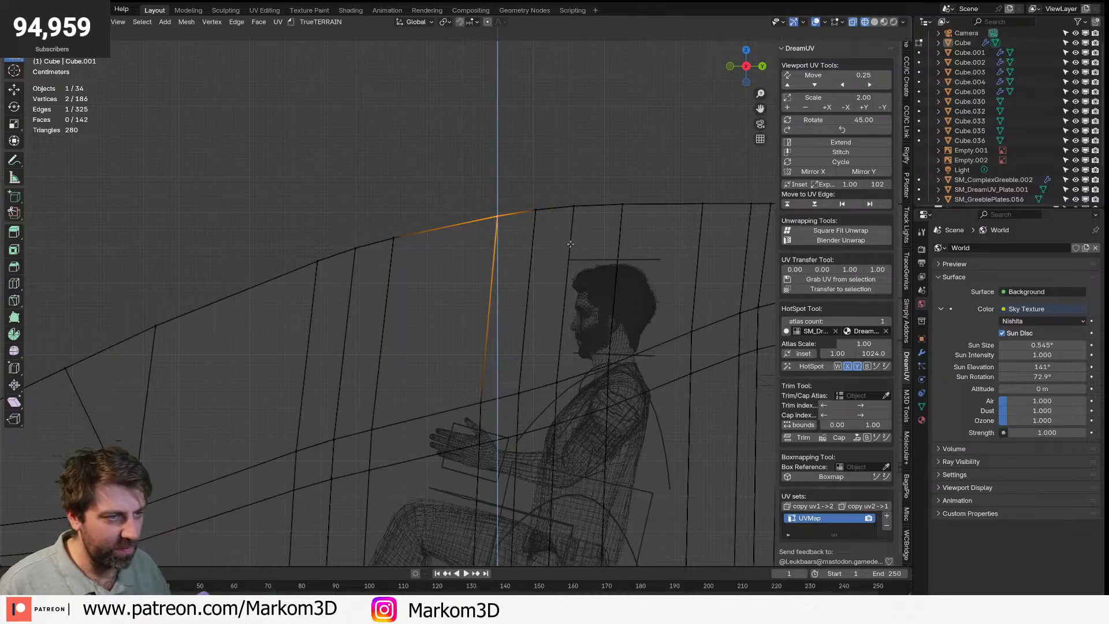
pyautogui.click(567, 241)
# - Compare the cockpit's top outline above the pilot between the editable mesh and the finished object
pyautogui.press('Tab')
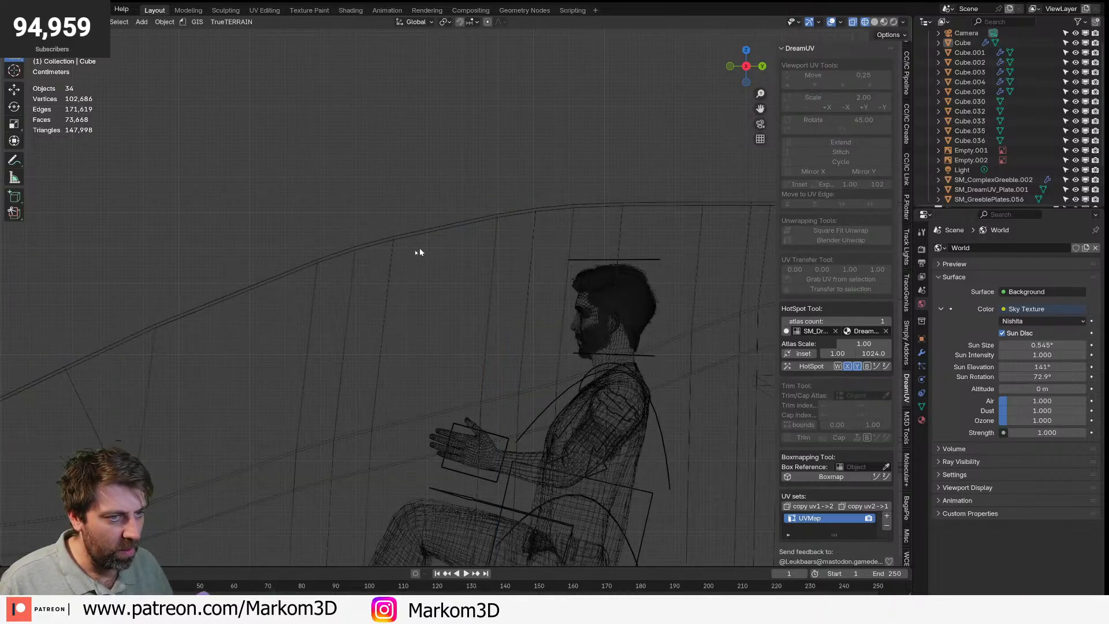
pyautogui.press('Tab')
pyautogui.press('Tab')
pyautogui.press('Tab')
pyautogui.press('Tab')
pyautogui.press('Tab')
pyautogui.press('Tab')
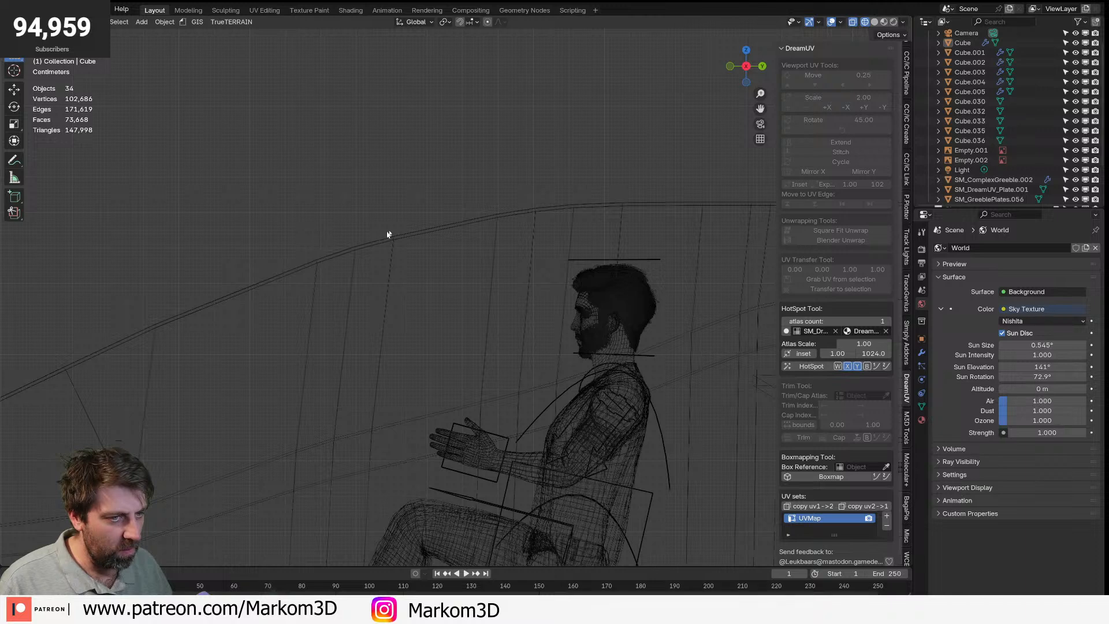
# - Slide the hull edge loop above the pilot's hands toward the nose
pyautogui.press('Tab')
pyautogui.hotkey('ctrl', 'r')
pyautogui.click(520, 315)
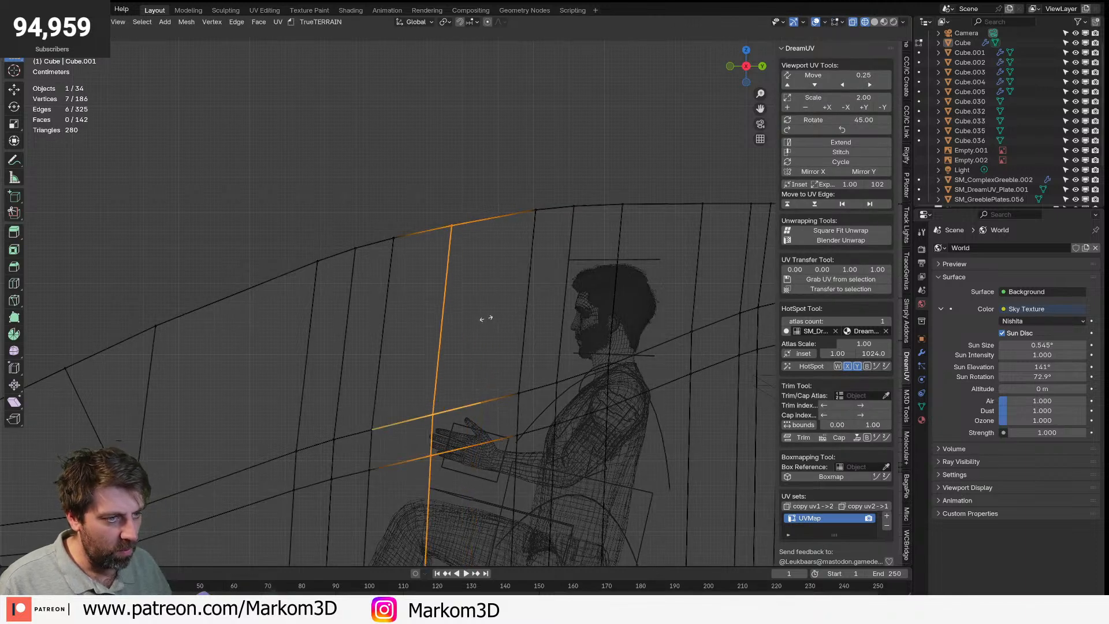
pyautogui.click(492, 317)
# - Nudge the top cross edge of the loop ahead of the pilot along Z and check the hull in solid shading
pyautogui.click(461, 224)
pyautogui.keyDown('shift'); pyautogui.click(465, 225); pyautogui.keyUp('shift')
pyautogui.press('g')
pyautogui.press('z')
pyautogui.click(469, 211)
pyautogui.press('Tab')
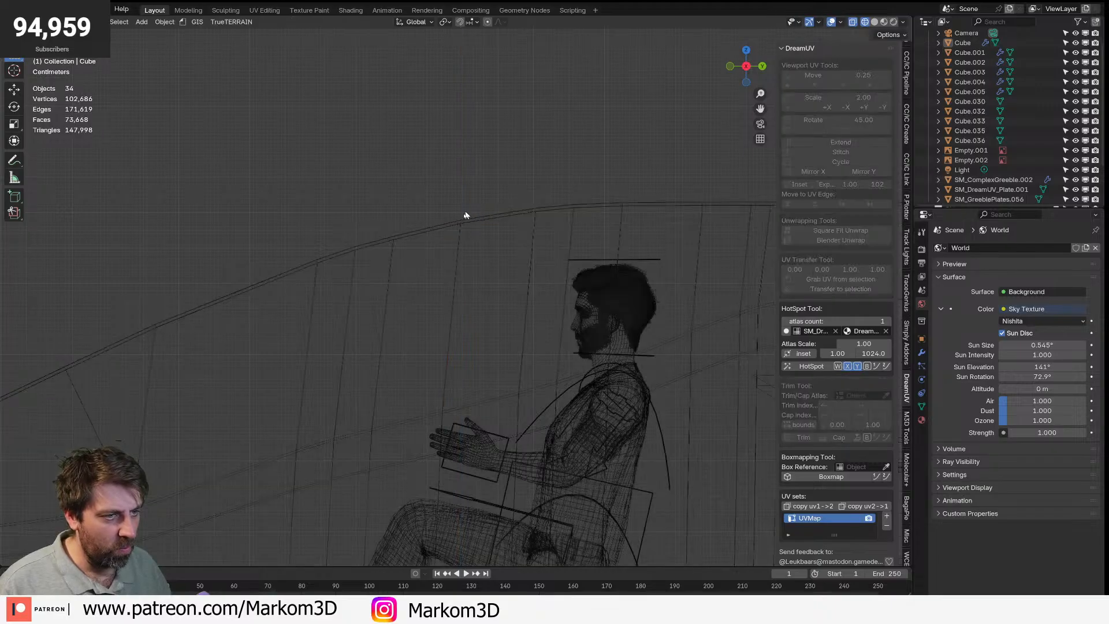
pyautogui.scroll(-9, 381, 255)
pyautogui.moveTo(342, 299); pyautogui.dragTo(413, 316, button='middle')
pyautogui.hotkey('shift', 'z')
pyautogui.moveTo(508, 314)
pyautogui.mouseDown(button='middle')
pyautogui.moveTo(474, 298)
pyautogui.moveTo(509, 287)
pyautogui.moveTo(421, 313)
pyautogui.moveTo(500, 310)
pyautogui.mouseUp(button='middle')
pyautogui.scroll(-6, 421, 313)
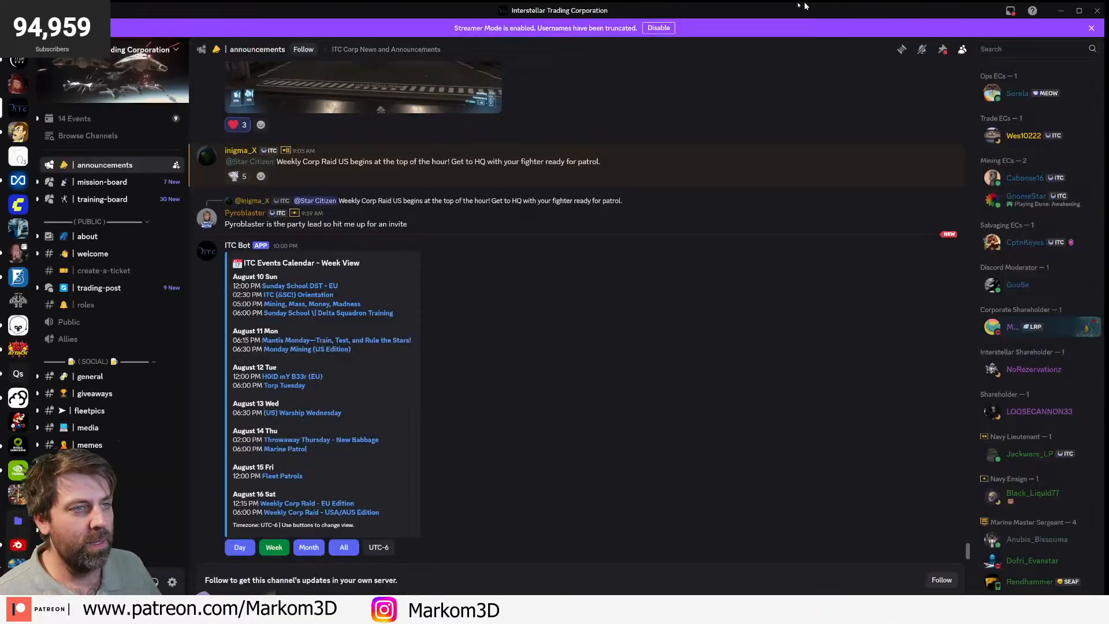
# - Switch to Discord, play the truck animation posted in the blender channel full screen, and return to Blender
pyautogui.moveTo(806, 5); pyautogui.dragTo(0, 104)
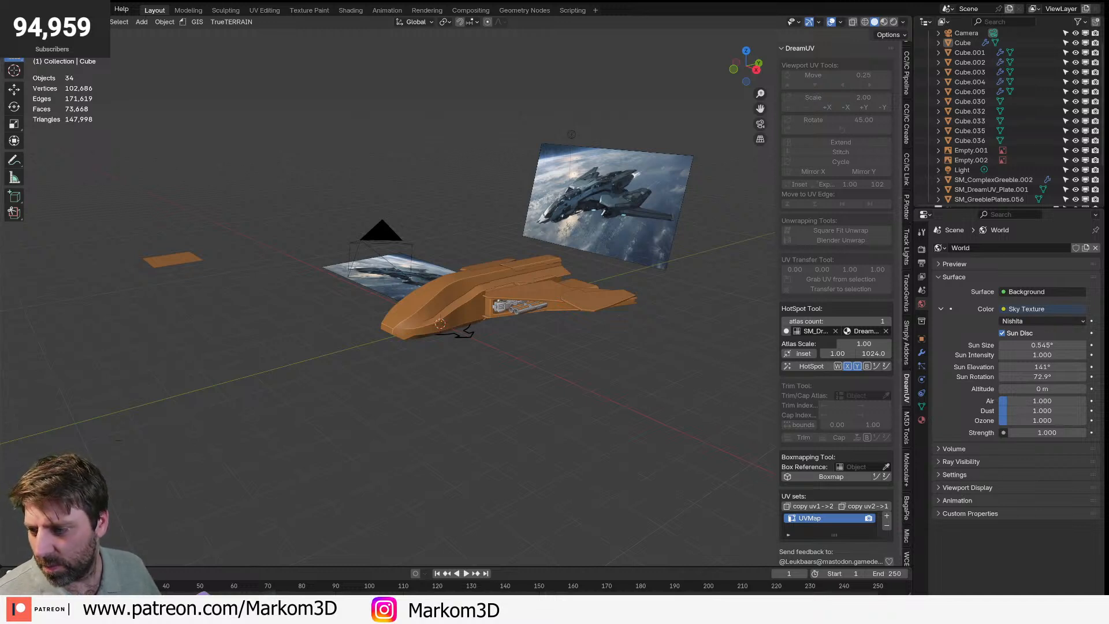
pyautogui.moveTo(1, 9); pyautogui.dragTo(415, 1)
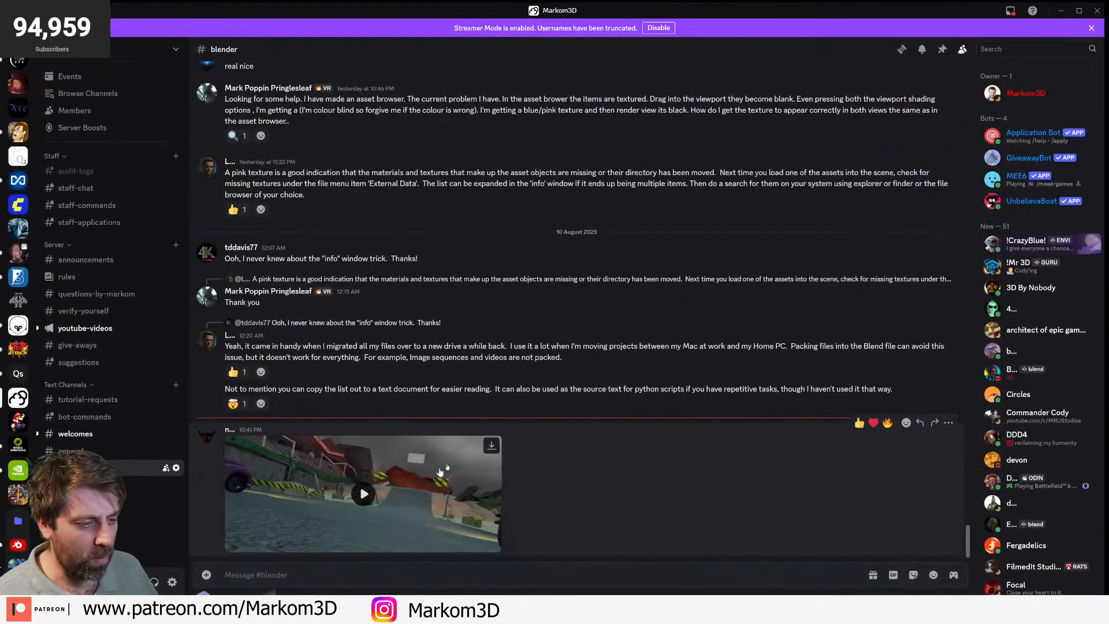
pyautogui.click(401, 497)
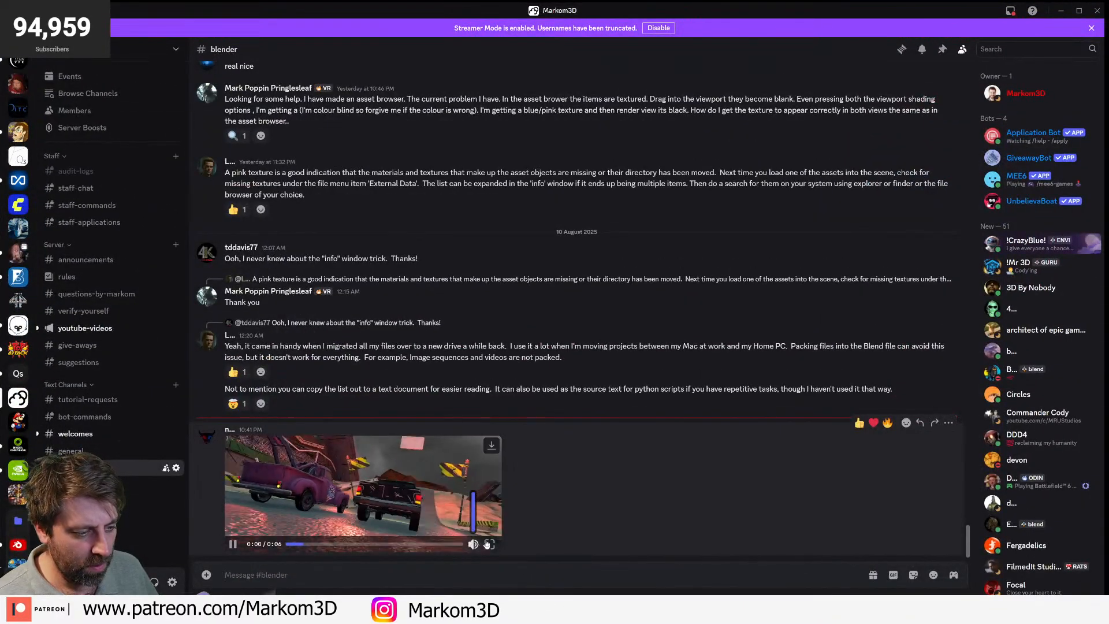
pyautogui.click(484, 566)
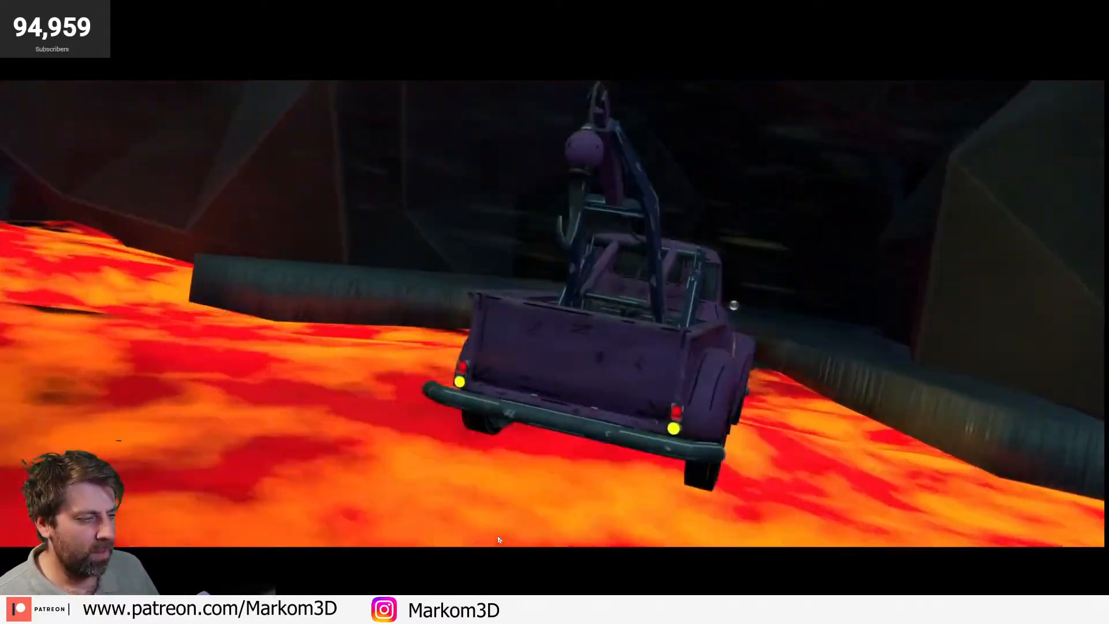
pyautogui.click(638, 425)
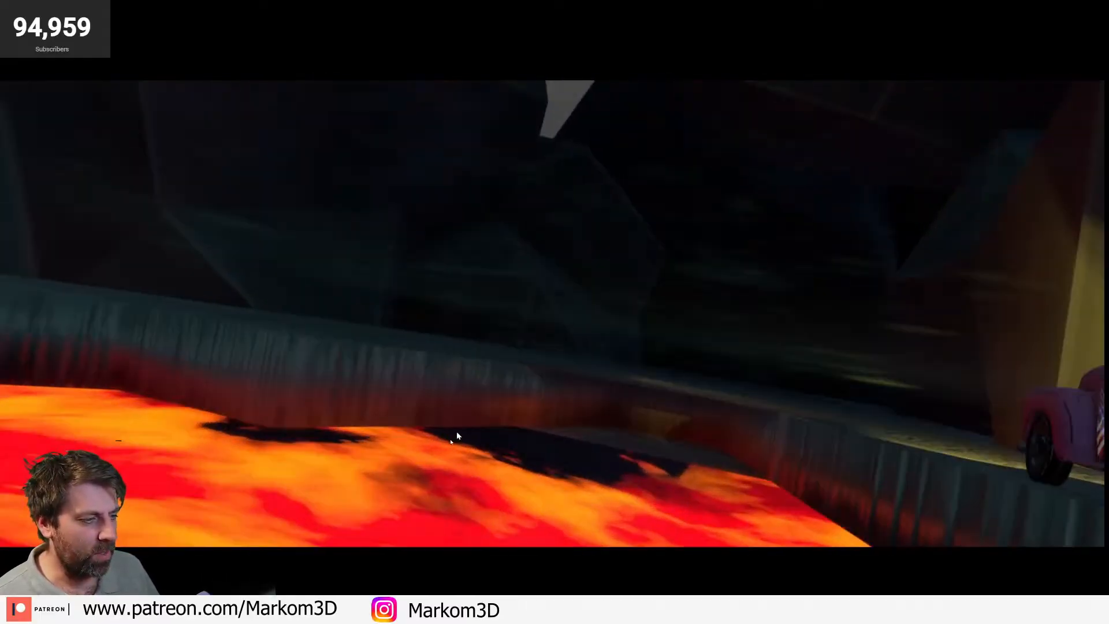
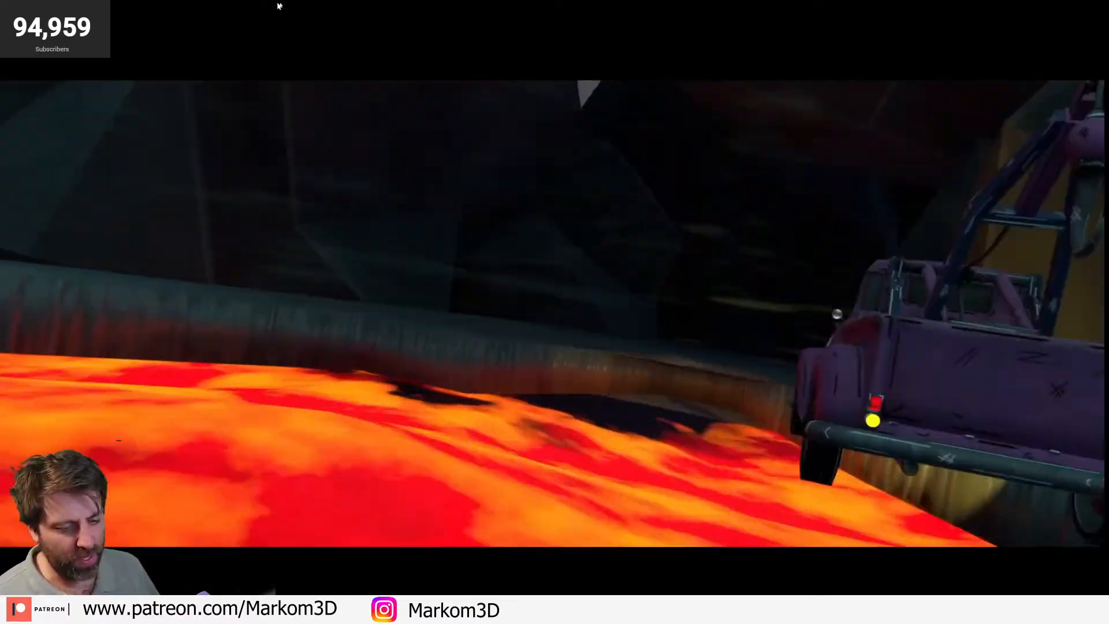
pyautogui.click(289, 371)
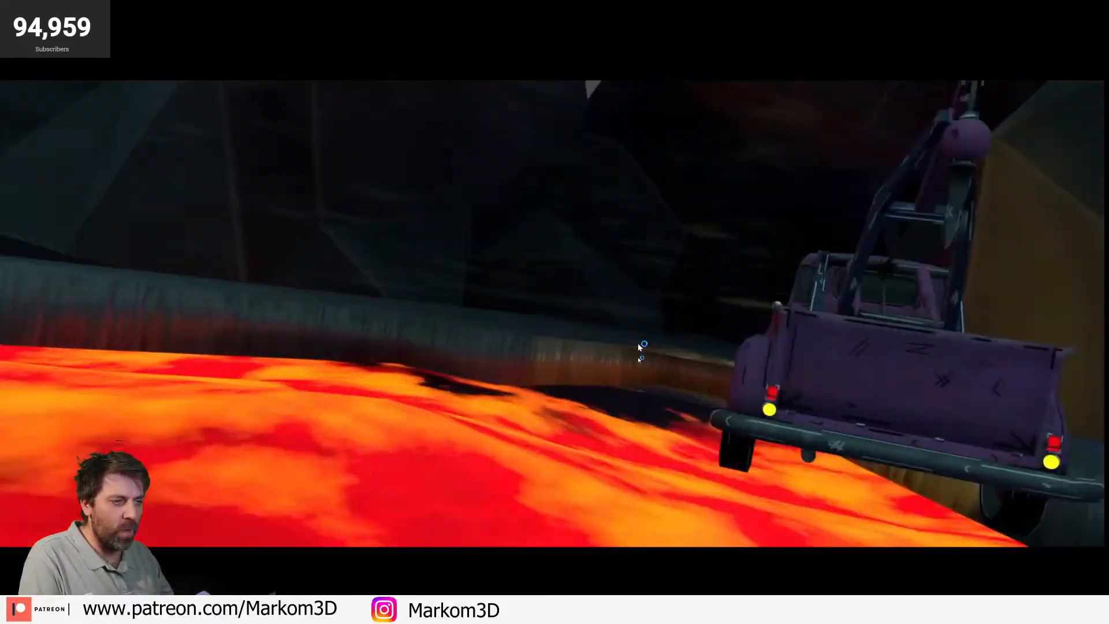
pyautogui.press('Escape')
pyautogui.moveTo(403, 4); pyautogui.dragTo(0, 7)
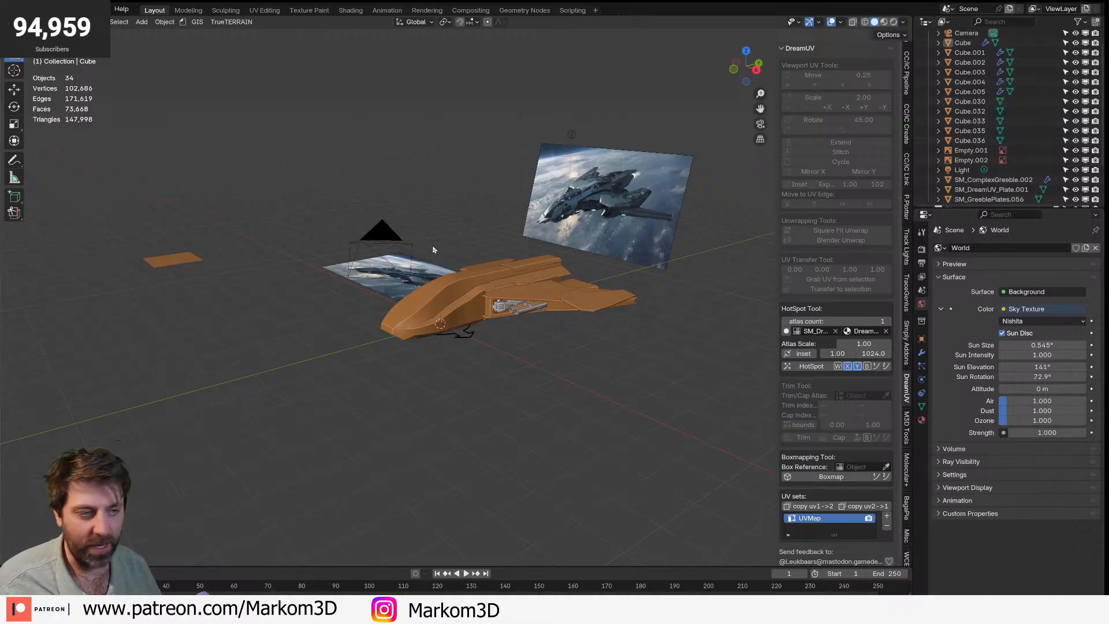
# - Inspect the nose, side strip, upper fuselage and wing joint from several angles
pyautogui.scroll(2, 434, 249)
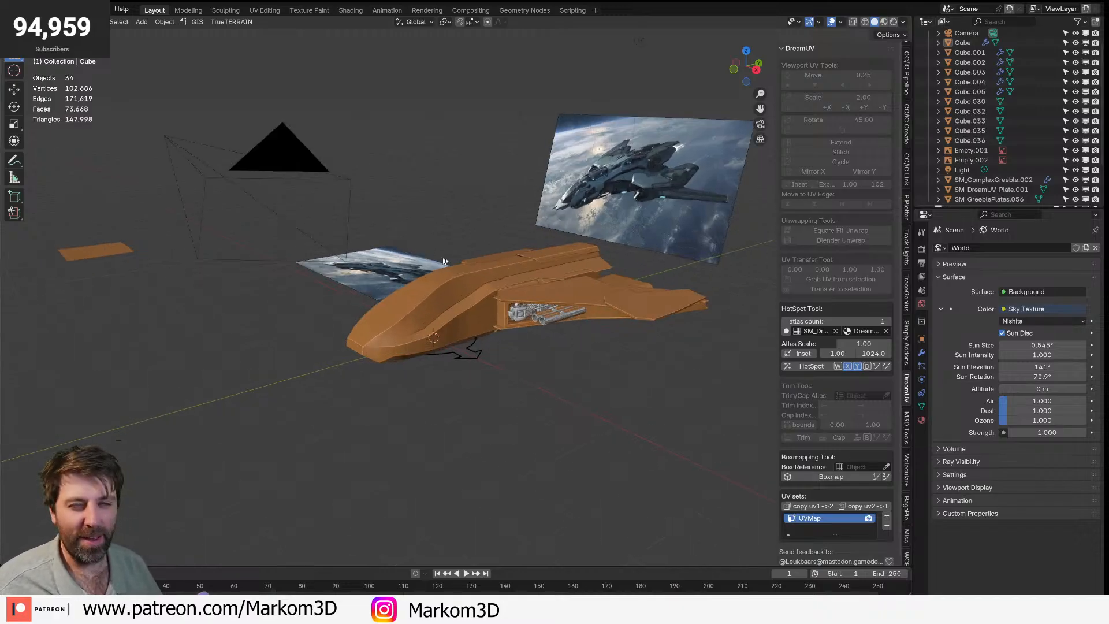
pyautogui.moveTo(437, 255); pyautogui.dragTo(457, 288, button='middle')
pyautogui.scroll(2, 458, 288)
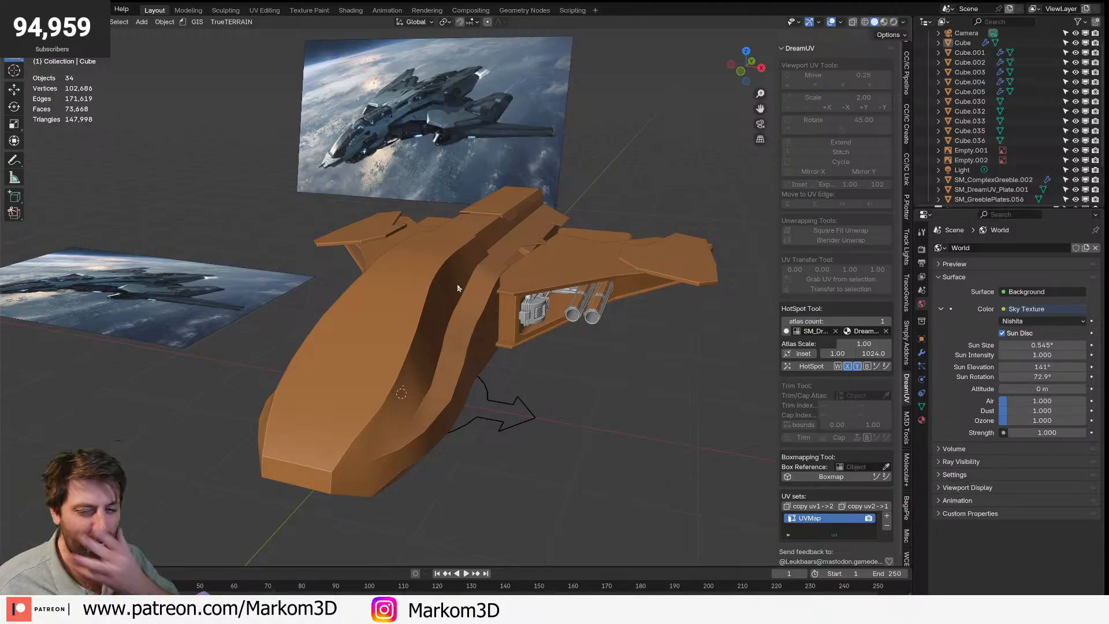
pyautogui.moveTo(457, 288); pyautogui.dragTo(470, 280, button='middle')
pyautogui.scroll(1, 471, 279)
pyautogui.scroll(3, 602, 292)
pyautogui.moveTo(645, 289); pyautogui.dragTo(428, 272, button='middle')
pyautogui.scroll(-3, 538, 294)
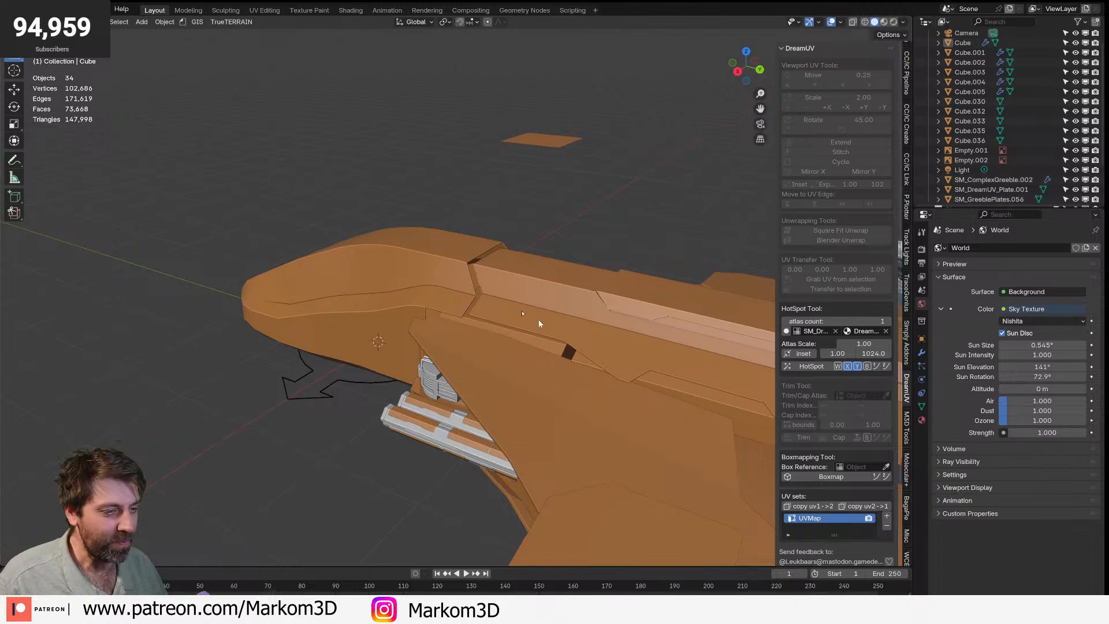
pyautogui.keyDown('shift'); pyautogui.moveTo(541, 325); pyautogui.dragTo(396, 234, button='middle'); pyautogui.keyUp('shift')
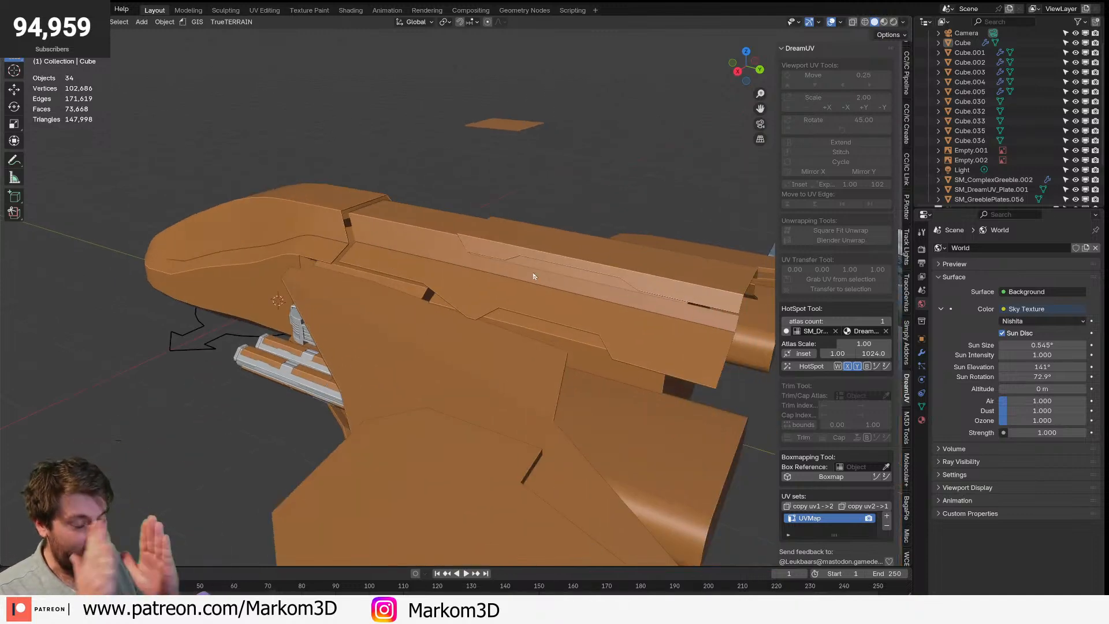
pyautogui.moveTo(405, 353); pyautogui.dragTo(592, 347, button='middle')
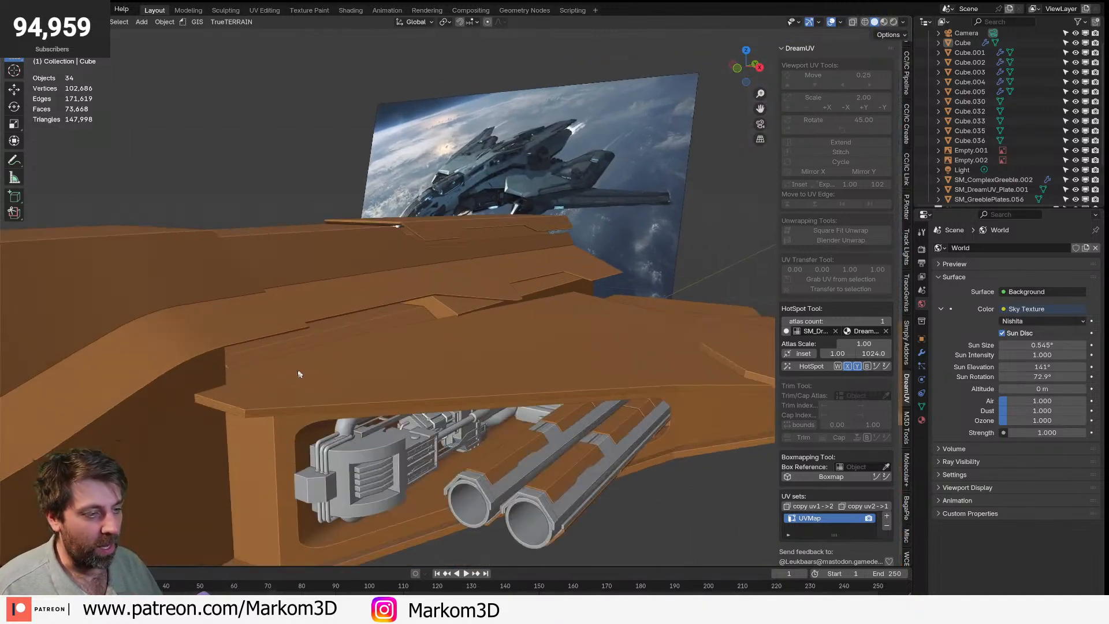
# - Examine the wing's outer plates above and below the weapon bay in wireframe and solid shading
pyautogui.press('Tab')
pyautogui.moveTo(330, 373); pyautogui.dragTo(346, 386, button='middle')
pyautogui.press('Tab')
pyautogui.click(523, 349)
pyautogui.press('Tab')
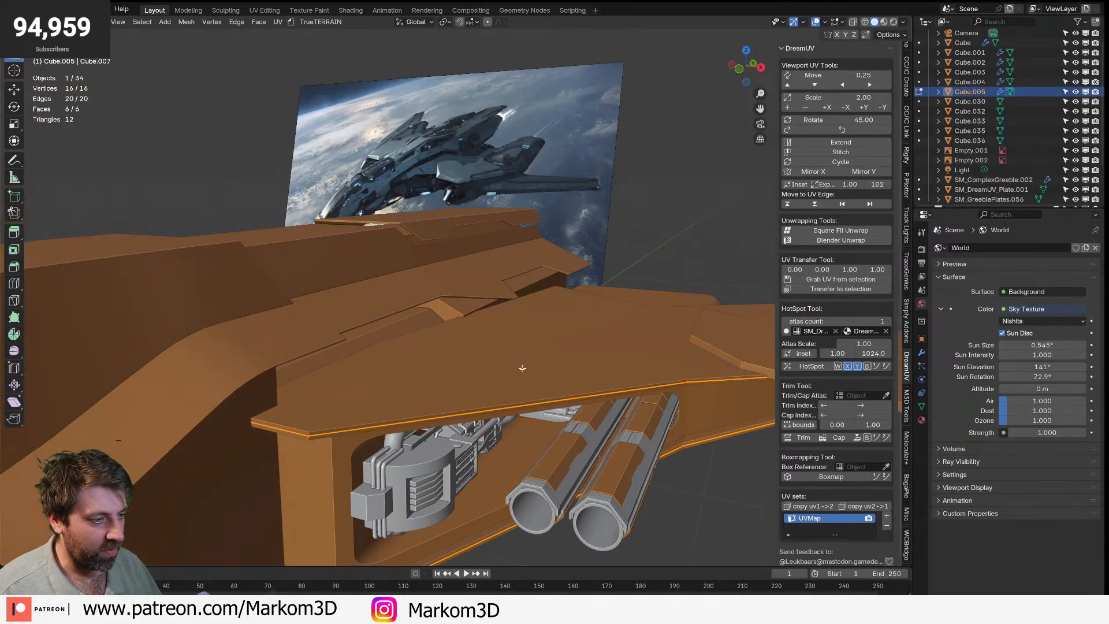
pyautogui.press('z')
pyautogui.click(260, 426)
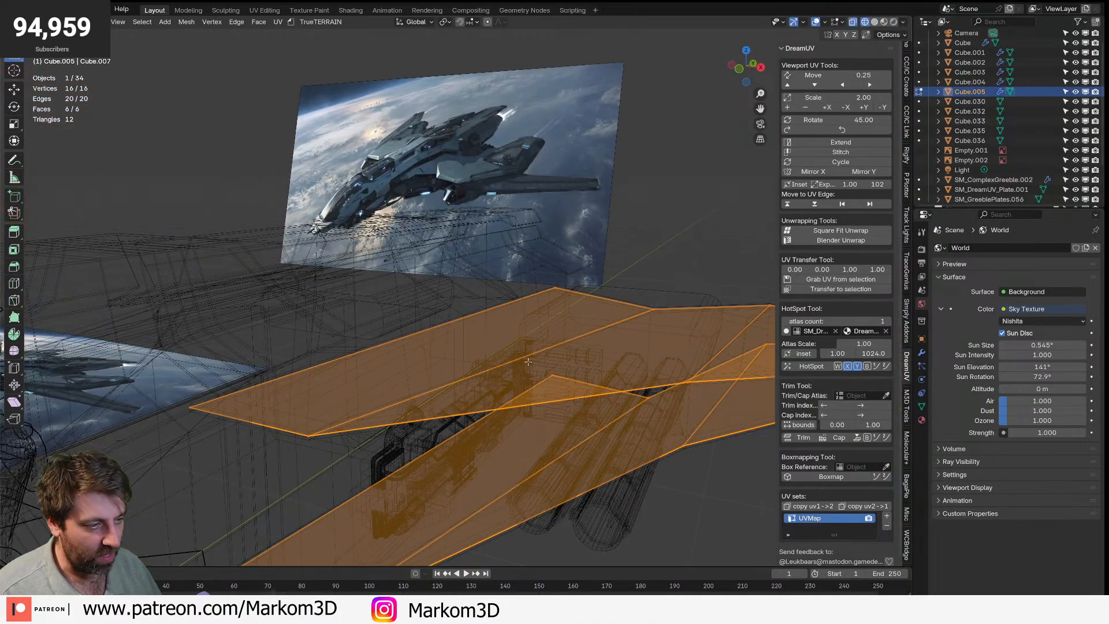
pyautogui.press('z')
pyautogui.click(592, 362)
pyautogui.scroll(4, 613, 312)
pyautogui.moveTo(624, 293); pyautogui.dragTo(376, 366, button='middle')
pyautogui.press('Tab')
pyautogui.moveTo(534, 400); pyautogui.dragTo(512, 433, button='middle')
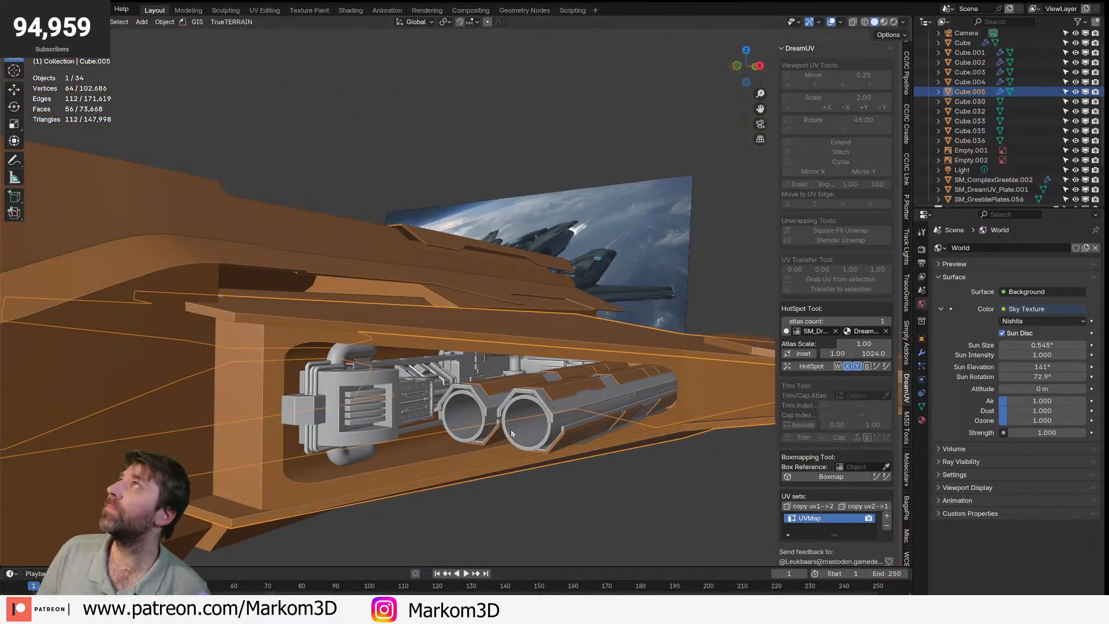
pyautogui.moveTo(413, 271); pyautogui.dragTo(473, 314, button='middle')
pyautogui.press('Tab')
pyautogui.press('Tab')
# - Duplicate the front face at the inboard end of the weapon bay frame and offset the copy along Y
pyautogui.moveTo(403, 349); pyautogui.dragTo(359, 469, button='middle')
pyautogui.click(360, 469)
pyautogui.moveTo(359, 426); pyautogui.dragTo(518, 383, button='middle')
pyautogui.click(500, 416)
pyautogui.press('Tab')
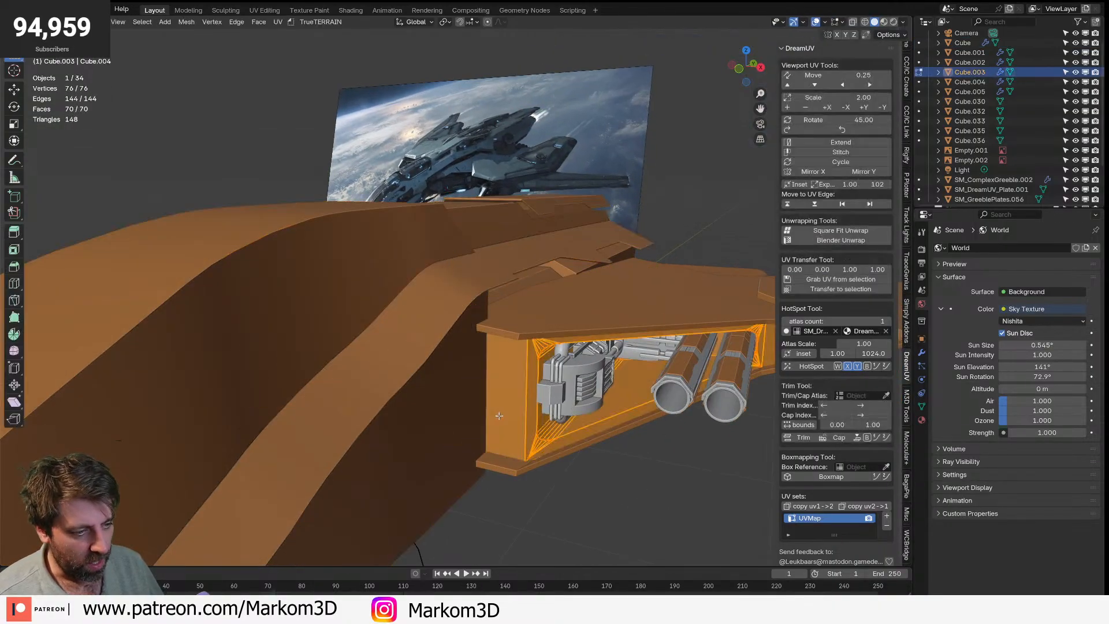
pyautogui.click(498, 412)
pyautogui.hotkey('shift', 'd')
pyautogui.press('z')
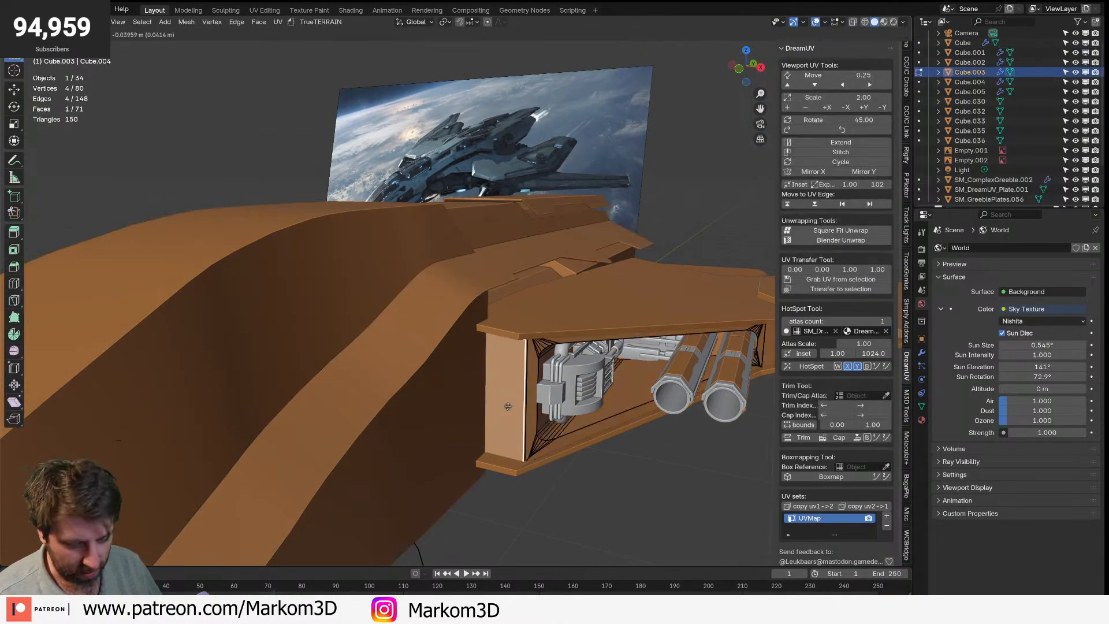
pyautogui.press('y')
pyautogui.click(495, 422)
# - Scale the duplicated face and shift it along X toward the hull
pyautogui.press('s')
pyautogui.click(593, 437)
pyautogui.press('g')
pyautogui.press('x')
pyautogui.click(505, 427)
# - Flatten the duplicated face's upper and lower edges along Z with a scale of 0 and check them from the front
pyautogui.press('2')
pyautogui.click(494, 426)
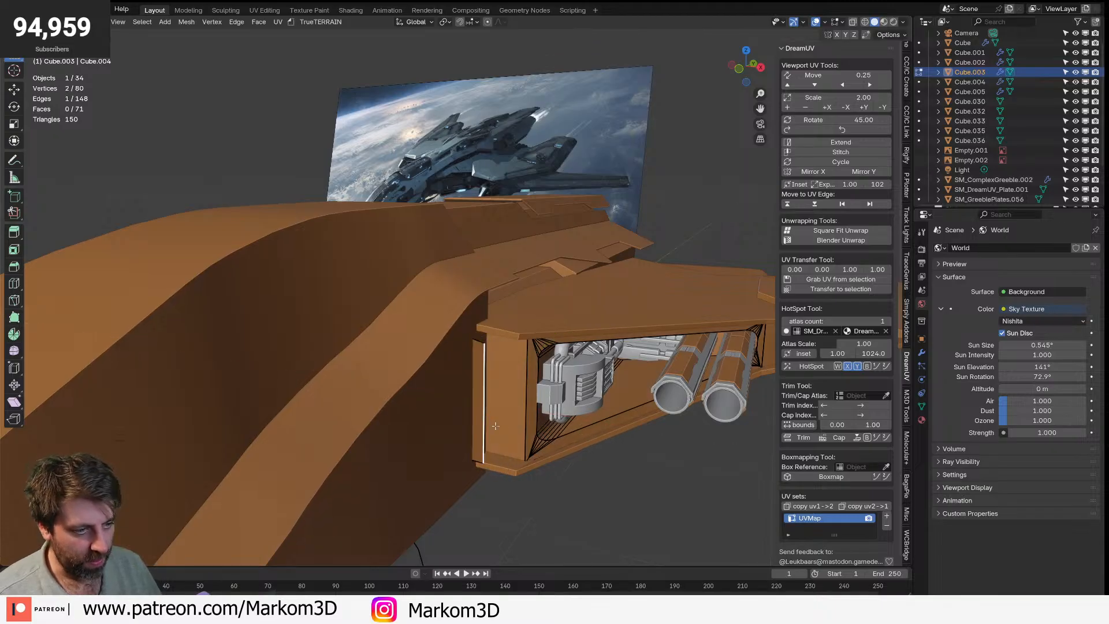
pyautogui.press('s')
pyautogui.press('z')
pyautogui.press('0')
pyautogui.press('Return')
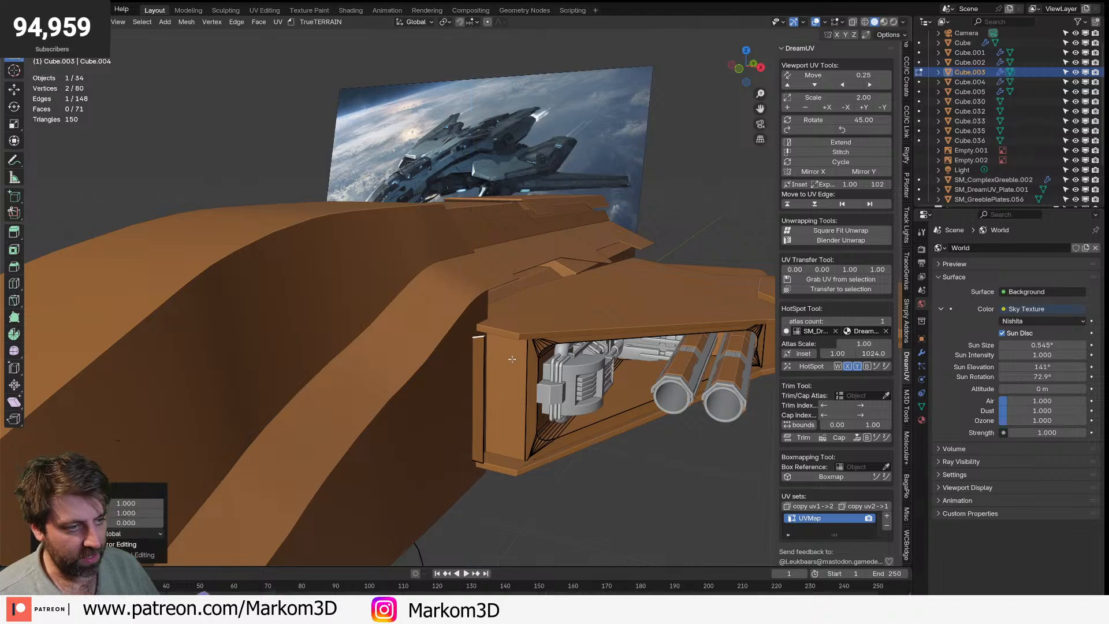
pyautogui.press('s')
pyautogui.press('z')
pyautogui.press('0')
pyautogui.press('Return')
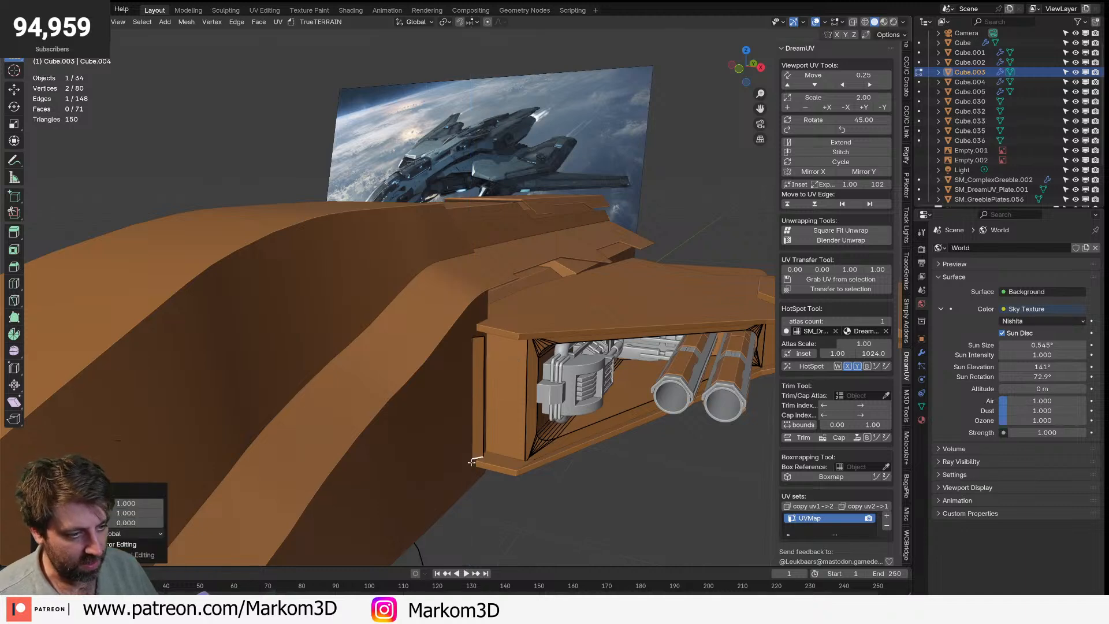
pyautogui.press('KP_1')
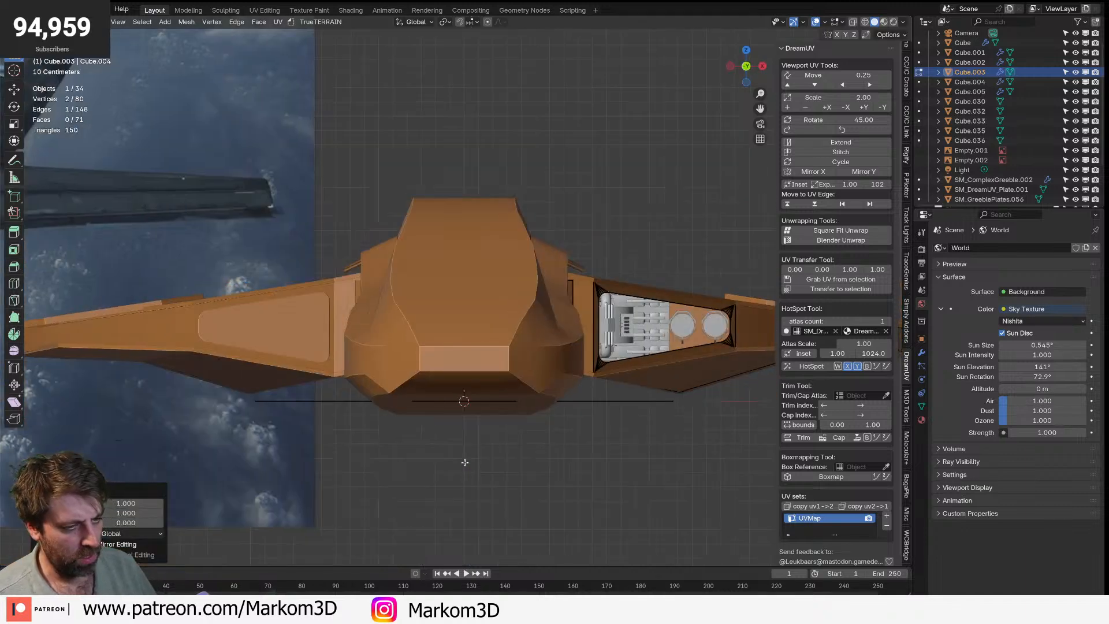
# - Separate the duplicated face between the hull and the weapon bay frame into its own object
pyautogui.moveTo(465, 463); pyautogui.dragTo(407, 424, button='middle')
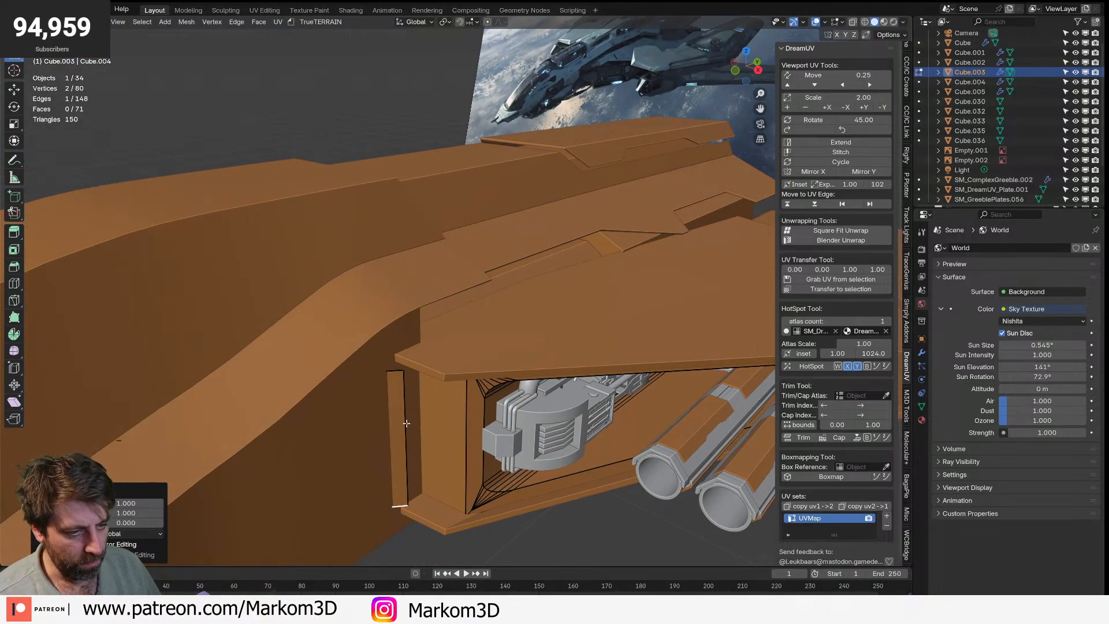
pyautogui.press('a')
pyautogui.click(403, 470)
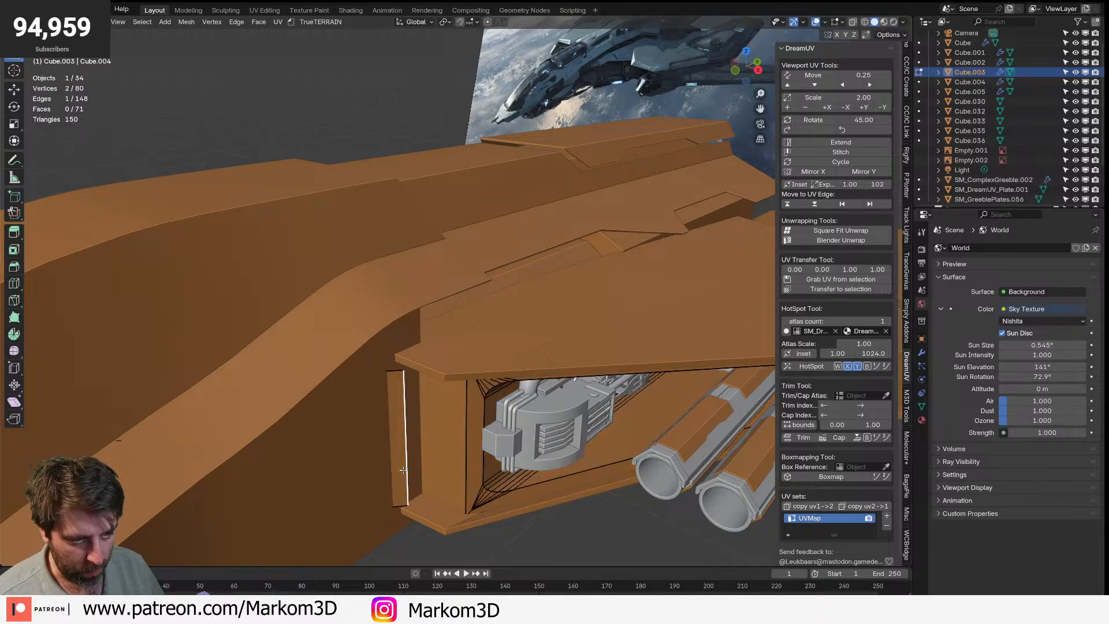
pyautogui.click(403, 470)
pyautogui.press('p')
pyautogui.click(403, 471)
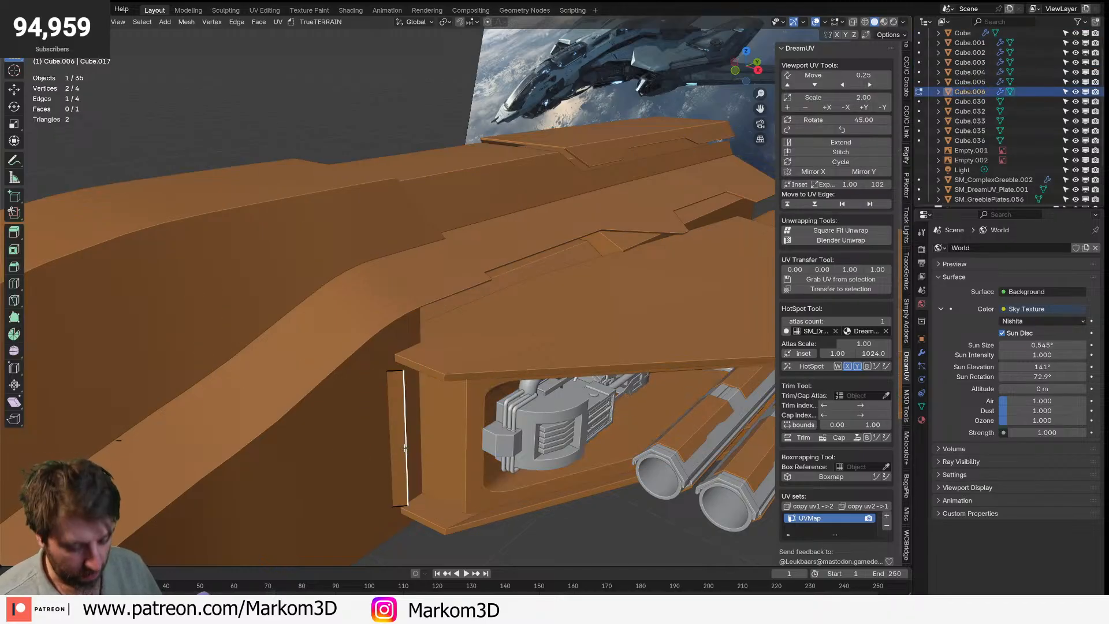
# - Extrude the separated face along Y into a solid block reaching back toward the weapon bay frame
pyautogui.press('a')
pyautogui.press('e')
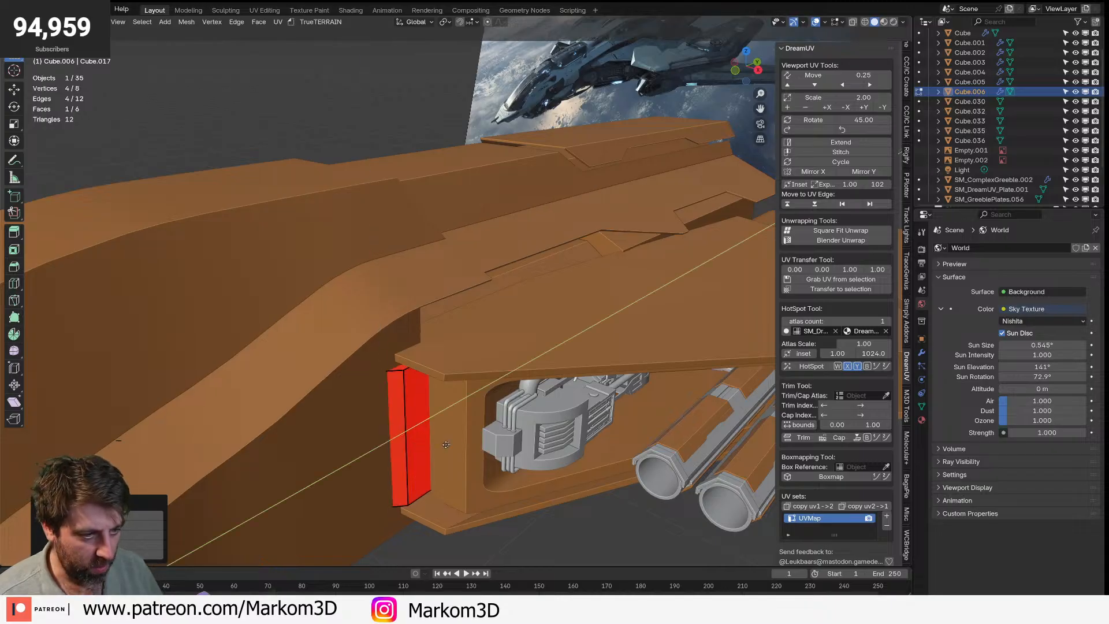
pyautogui.click(460, 441)
# - Shift the block's hidden rear vertical edge along X and recalculate the normals of the whole block
pyautogui.press('z')
pyautogui.click(428, 450)
pyautogui.click(447, 428)
pyautogui.press('z')
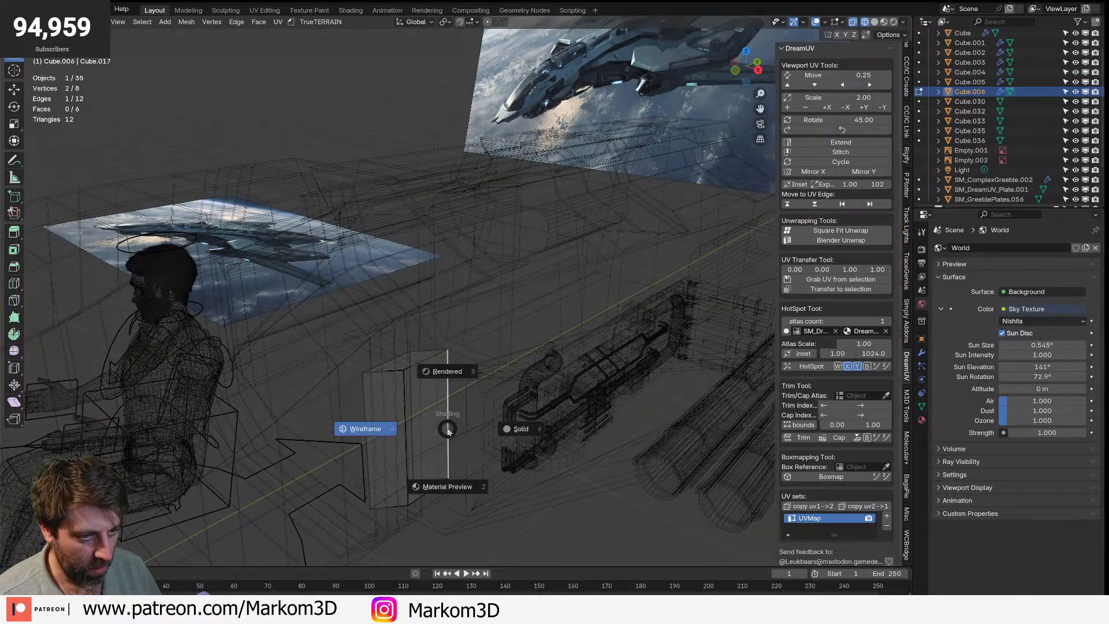
pyautogui.click(493, 446)
pyautogui.press('g')
pyautogui.press('x')
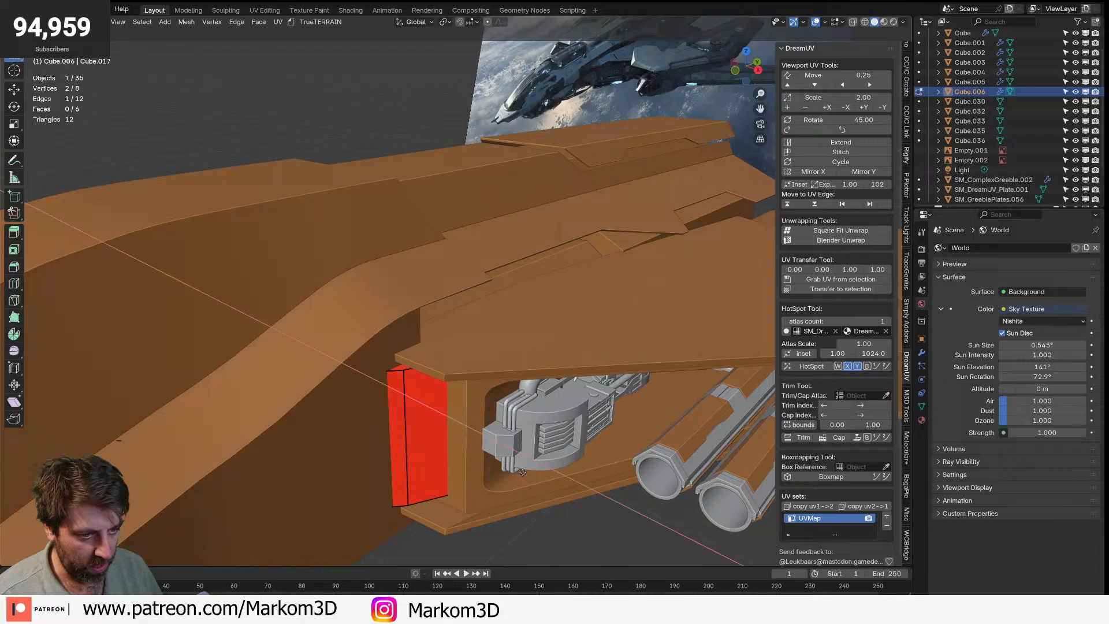
pyautogui.click(492, 470)
pyautogui.press('a')
pyautogui.hotkey('shift', 'n')
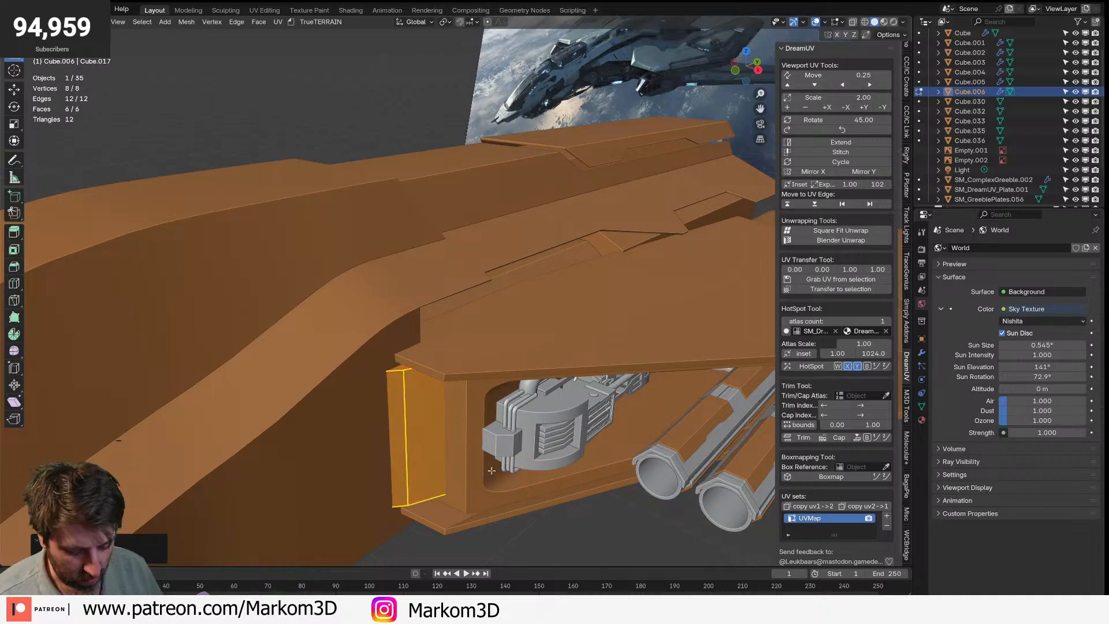
# - Mark the front vertical edge of the gap-filling block as sharp
pyautogui.scroll(-6, 494, 485)
pyautogui.press('Tab')
pyautogui.click(493, 386)
pyautogui.scroll(5, 504, 375)
pyautogui.moveTo(493, 385); pyautogui.dragTo(523, 342, button='middle')
pyautogui.scroll(6, 511, 289)
pyautogui.press('Tab')
pyautogui.click(532, 289)
pyautogui.rightClick(523, 342)
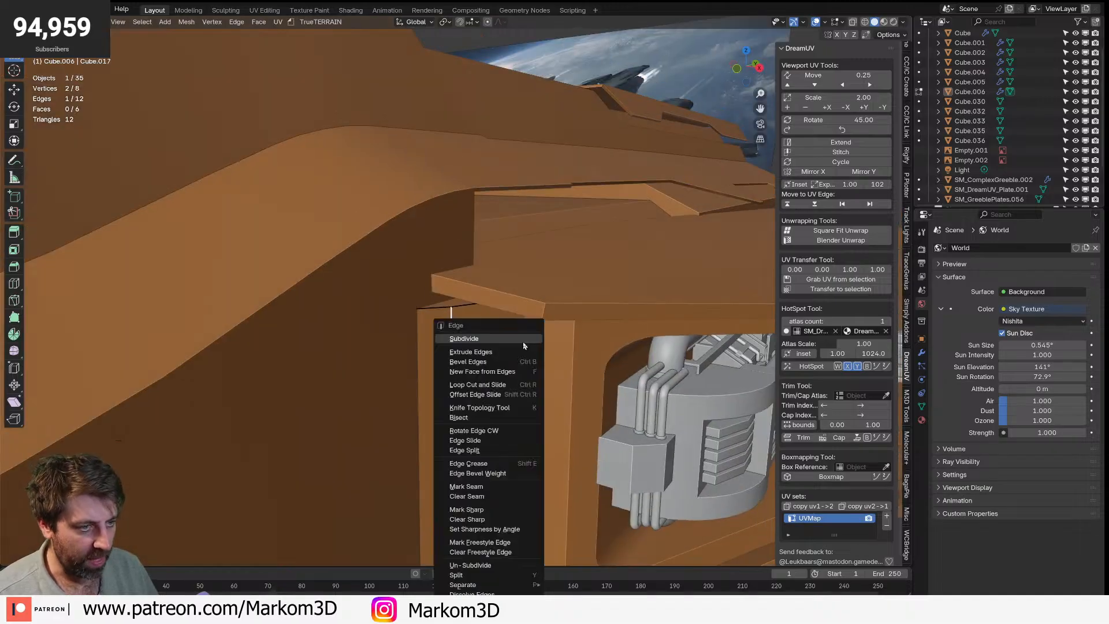
pyautogui.click(489, 511)
pyautogui.press('Tab')
# - Scale the whole gap-filling block along Z and reposition it to span the height between the wing plates
pyautogui.scroll(-5, 505, 492)
pyautogui.scroll(-4, 505, 492)
pyautogui.moveTo(517, 483); pyautogui.dragTo(513, 426, button='middle')
pyautogui.scroll(4, 513, 425)
pyautogui.press('Tab')
pyautogui.press('a')
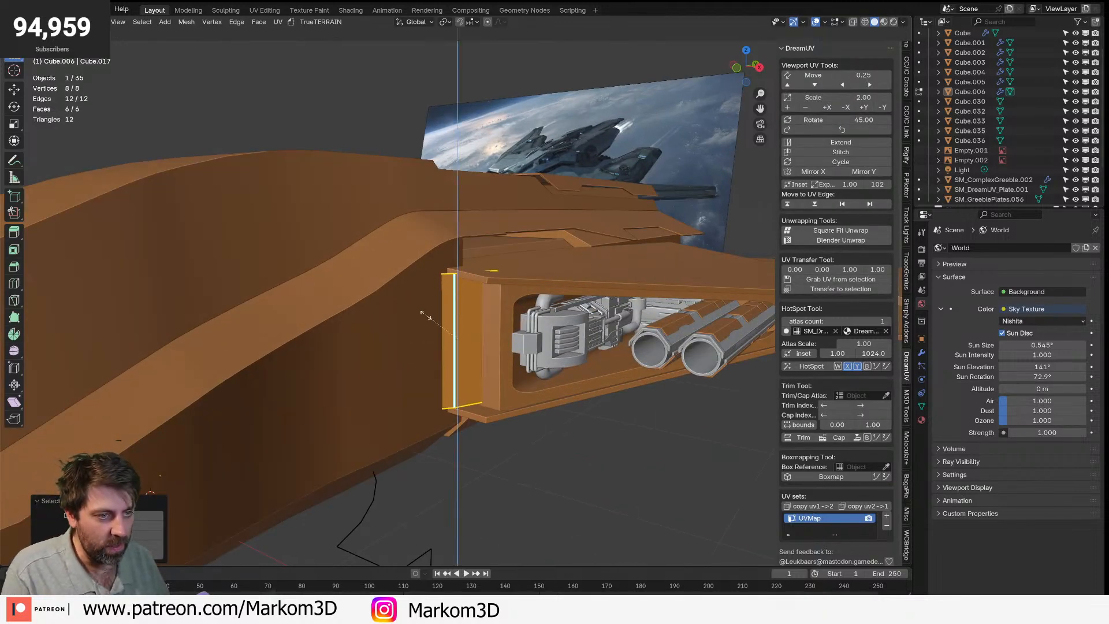
pyautogui.click(505, 327)
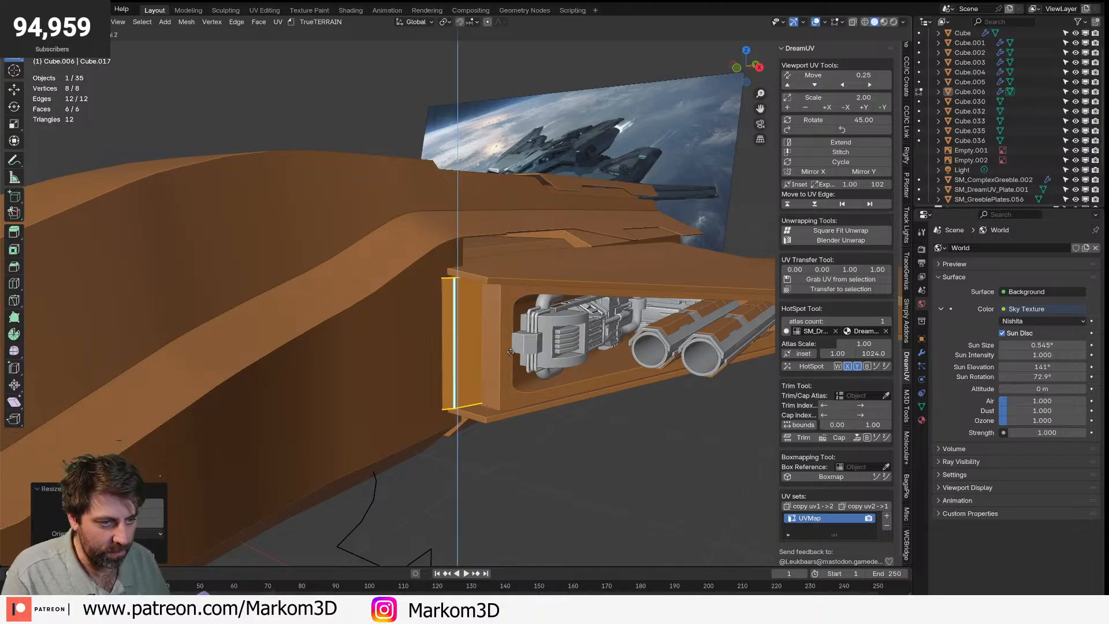
pyautogui.press('g')
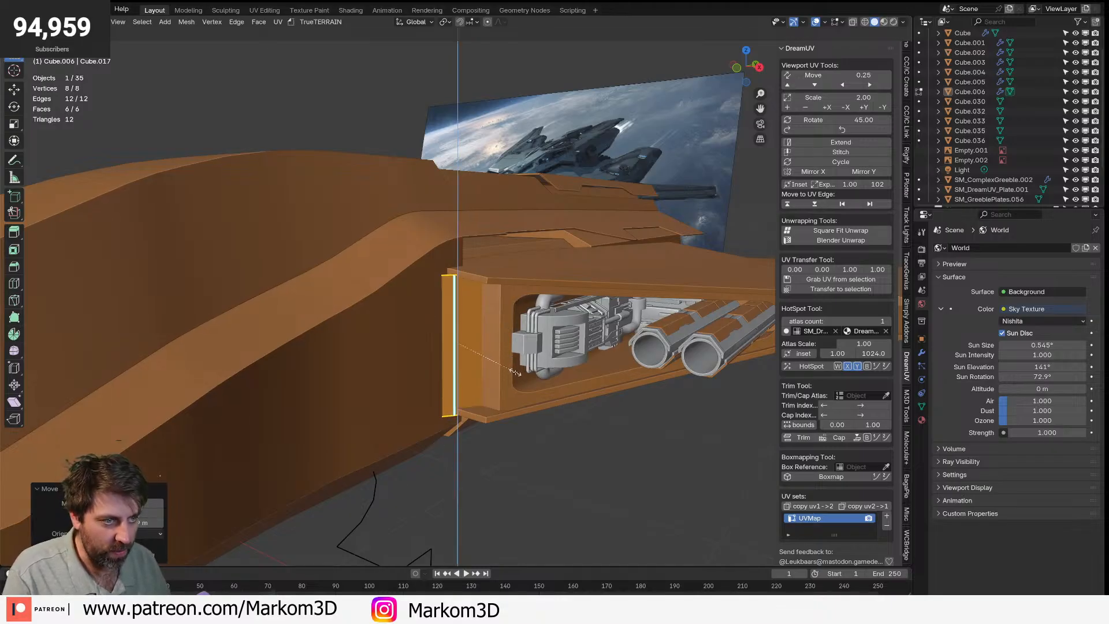
pyautogui.click(515, 372)
pyautogui.scroll(-3, 517, 404)
pyautogui.press('Tab')
pyautogui.click(524, 507)
# - Raise the bottom face of the gap-filling block slightly along Z
pyautogui.moveTo(524, 507); pyautogui.dragTo(473, 428, button='middle')
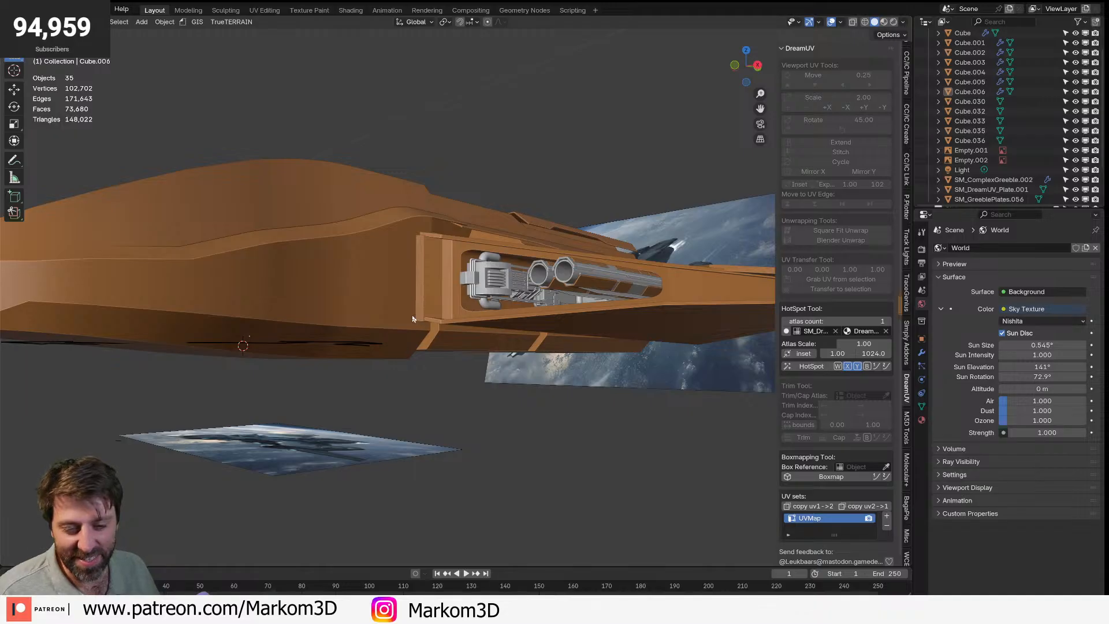
pyautogui.moveTo(414, 320); pyautogui.dragTo(403, 314, button='middle')
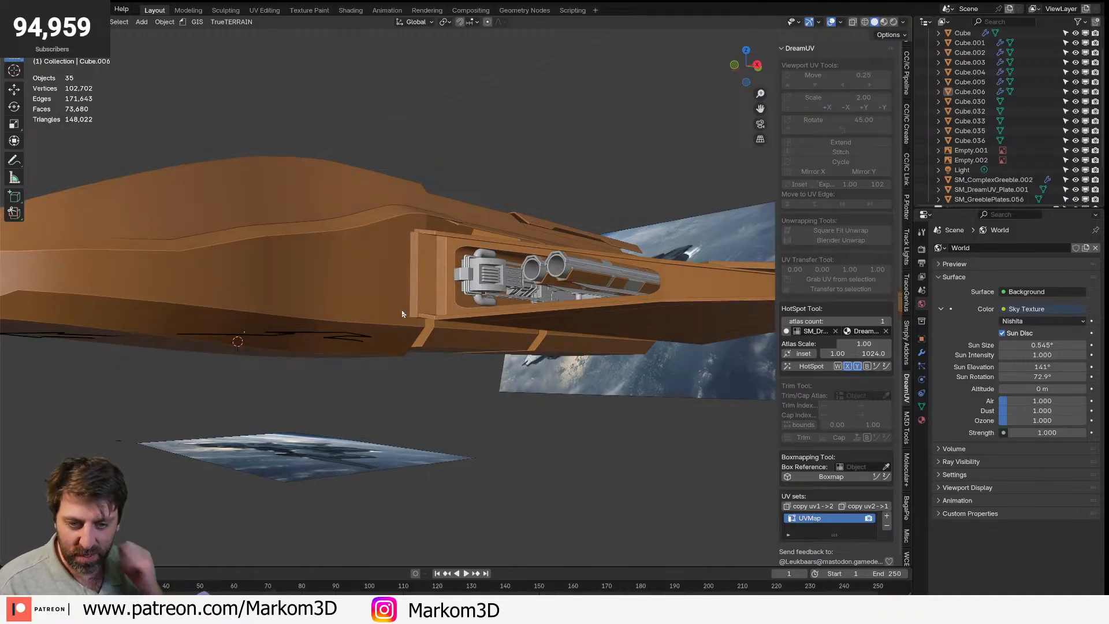
pyautogui.moveTo(477, 345); pyautogui.dragTo(473, 339, button='middle')
pyautogui.scroll(3, 466, 309)
pyautogui.press('Tab')
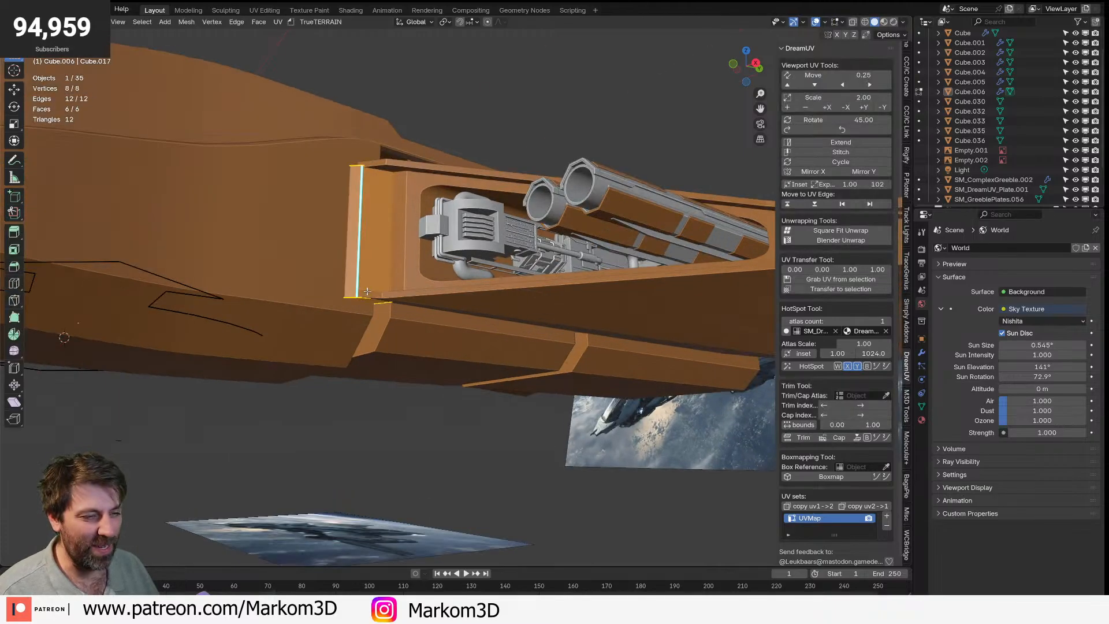
pyautogui.click(371, 301)
pyautogui.press('g')
pyautogui.press('z')
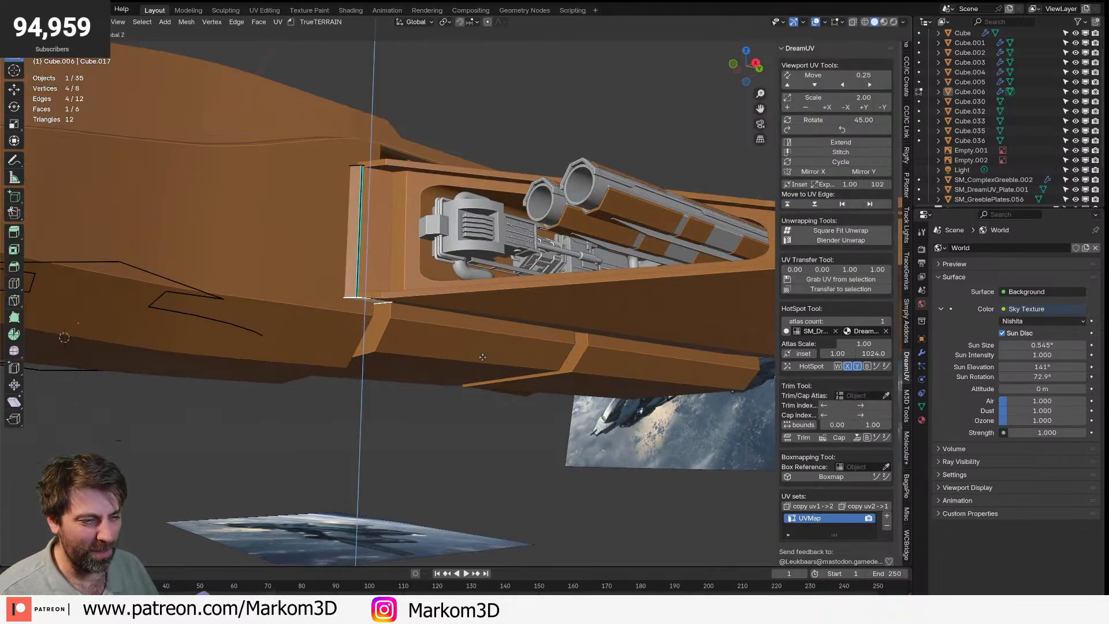
pyautogui.click(475, 325)
pyautogui.press('Tab')
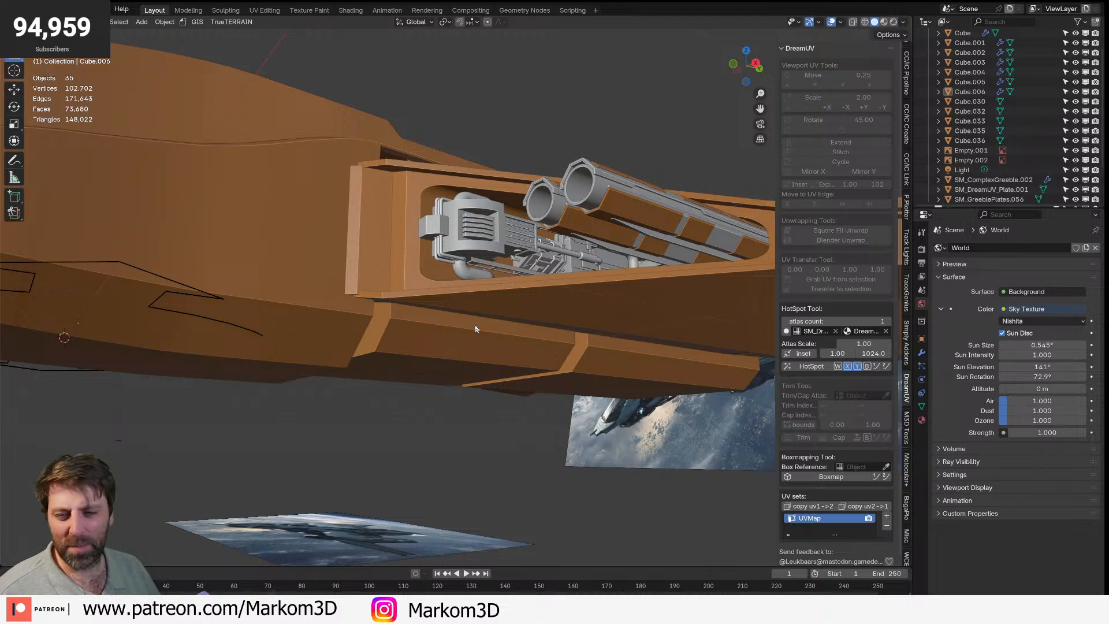
# - Set the Solidify offset of the large outer wing plate to 0
pyautogui.moveTo(488, 351); pyautogui.dragTo(408, 382, button='middle')
pyautogui.click(466, 354)
pyautogui.moveTo(465, 355); pyautogui.dragTo(516, 353, button='middle')
pyautogui.press('Tab')
pyautogui.moveTo(387, 421)
pyautogui.mouseDown(button='middle')
pyautogui.moveTo(296, 431)
pyautogui.moveTo(502, 405)
pyautogui.moveTo(466, 374)
pyautogui.moveTo(456, 381)
pyautogui.mouseUp(button='middle')
pyautogui.scroll(2, 502, 404)
pyautogui.hotkey('shift', 'z')
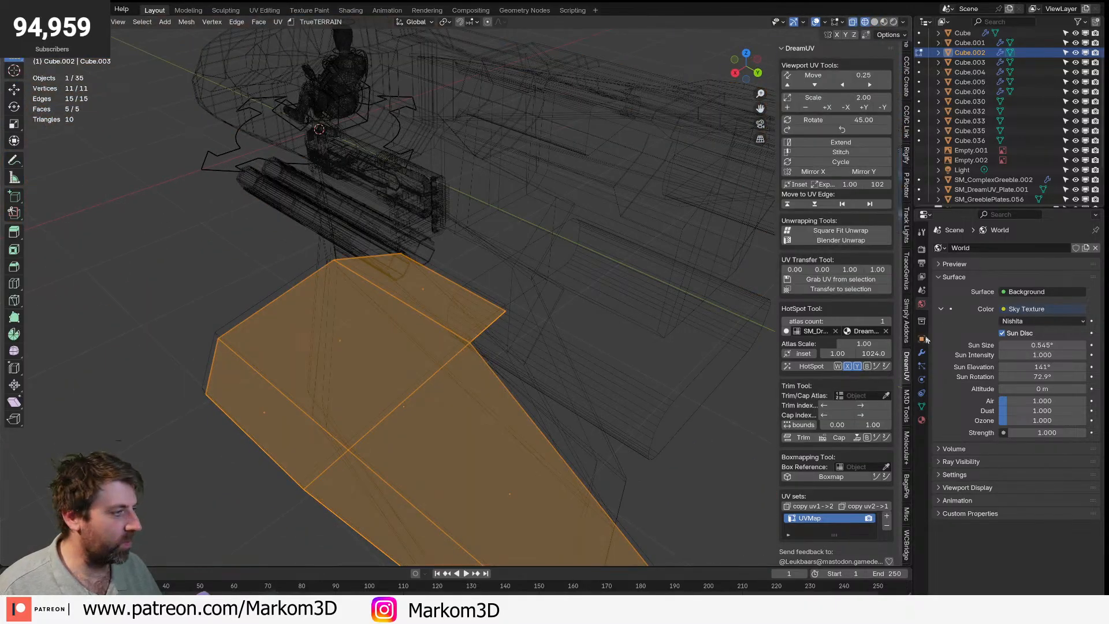
pyautogui.click(922, 354)
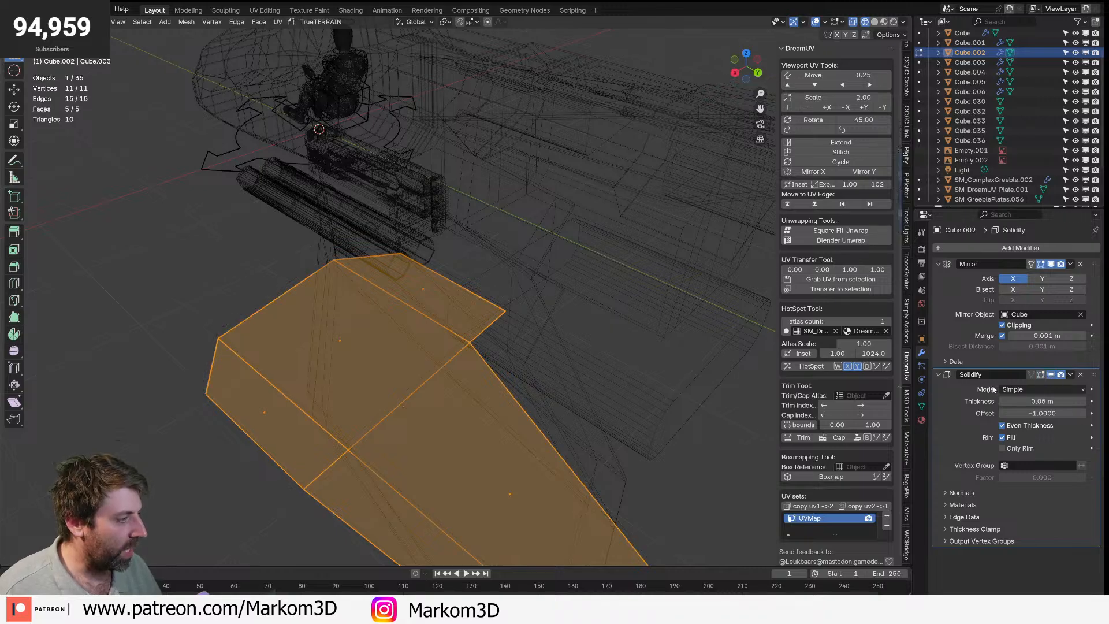
pyautogui.scroll(-3, 396, 457)
pyautogui.hotkey('shift', 'z')
pyautogui.moveTo(468, 406); pyautogui.dragTo(545, 377, button='middle')
pyautogui.click(1053, 414)
pyautogui.write('0')
pyautogui.press('Return')
pyautogui.press('Tab')
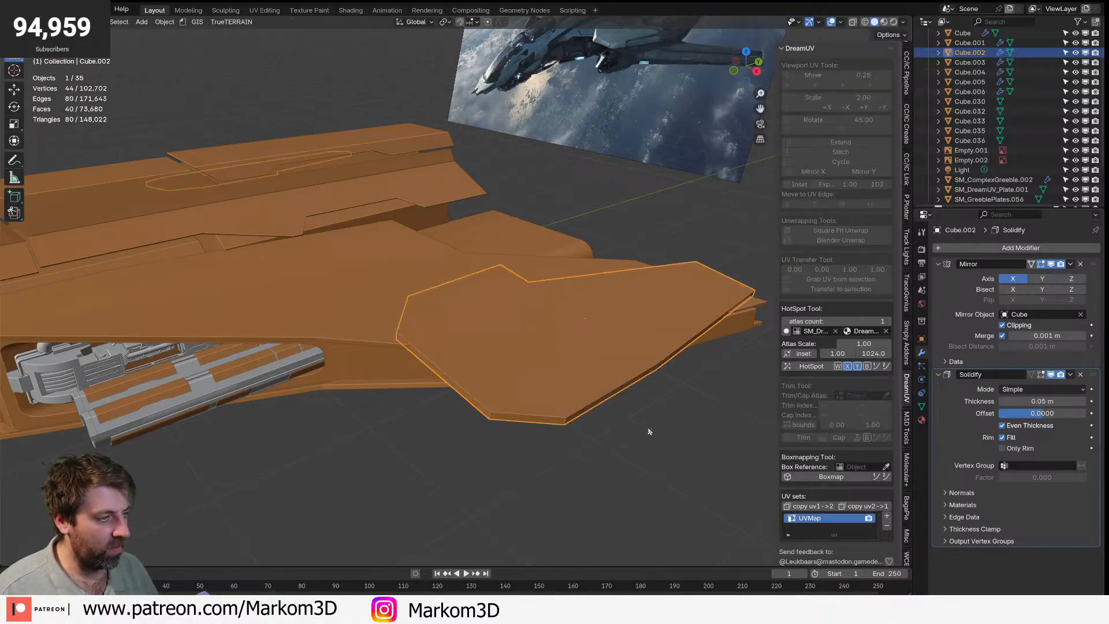
# - Move the outer wing plate along Z so it sits properly against the wing surface
pyautogui.press('g')
pyautogui.press('z')
pyautogui.click(481, 391)
pyautogui.moveTo(481, 391); pyautogui.dragTo(560, 373, button='middle')
pyautogui.press('g')
pyautogui.press('z')
pyautogui.click(483, 317)
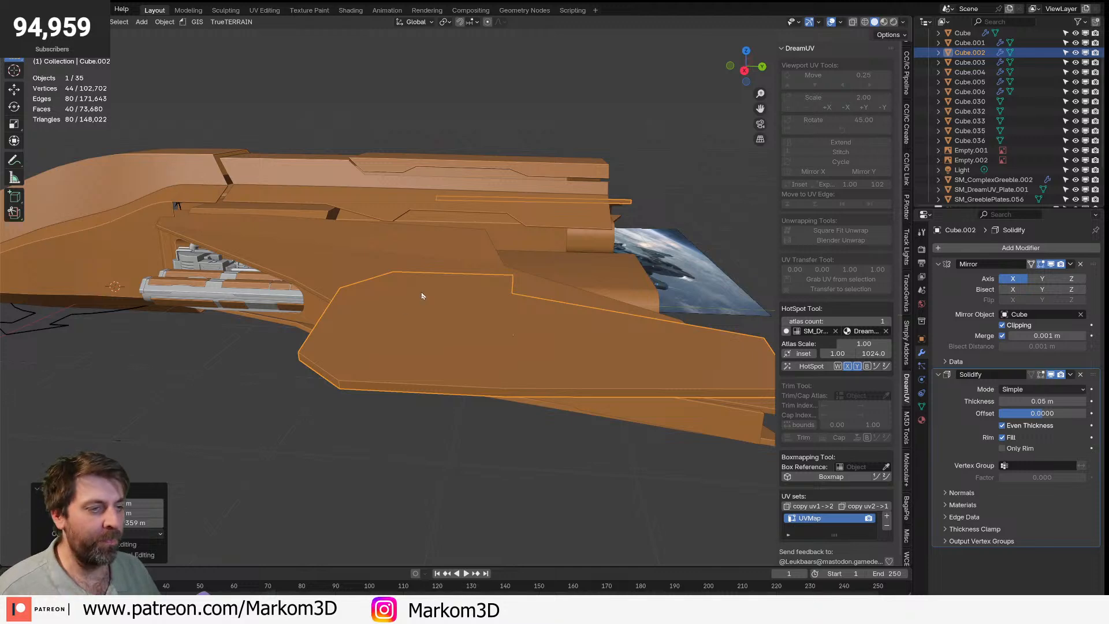
# - Move a rear corner vertex of the thin plate object framing the weapon bay along Z
pyautogui.moveTo(422, 296); pyautogui.dragTo(448, 295, button='middle')
pyautogui.click(366, 258)
pyautogui.moveTo(355, 290)
pyautogui.mouseDown(button='middle')
pyautogui.moveTo(366, 260)
pyautogui.moveTo(386, 263)
pyautogui.moveTo(342, 260)
pyautogui.mouseUp(button='middle')
pyautogui.press('Tab')
pyautogui.press('z')
pyautogui.click(269, 265)
pyautogui.click(453, 230)
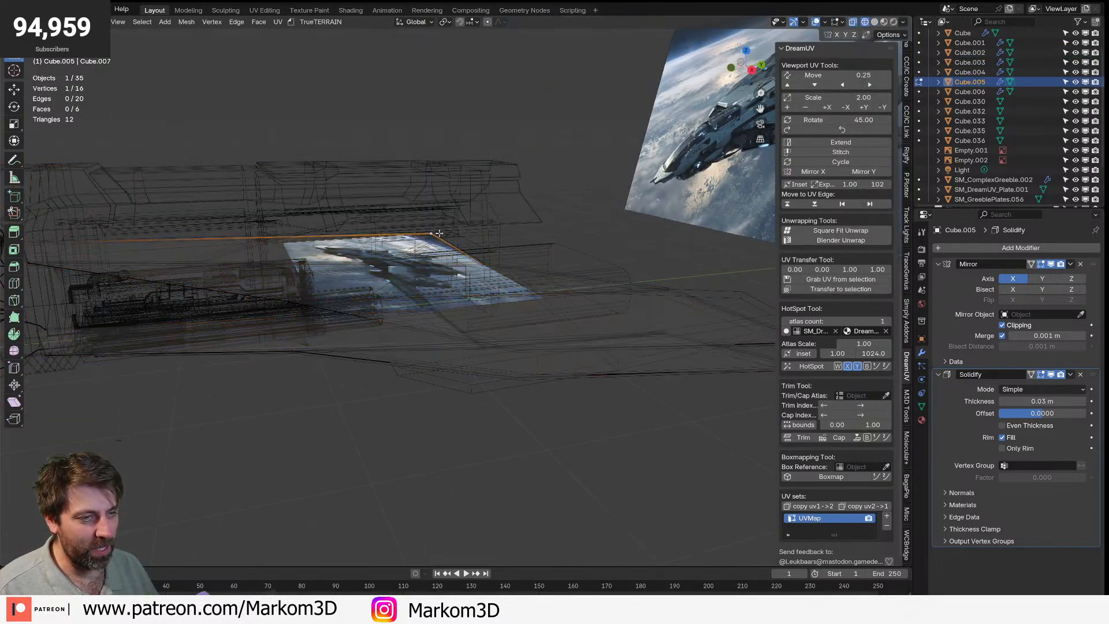
pyautogui.press('z')
pyautogui.click(487, 240)
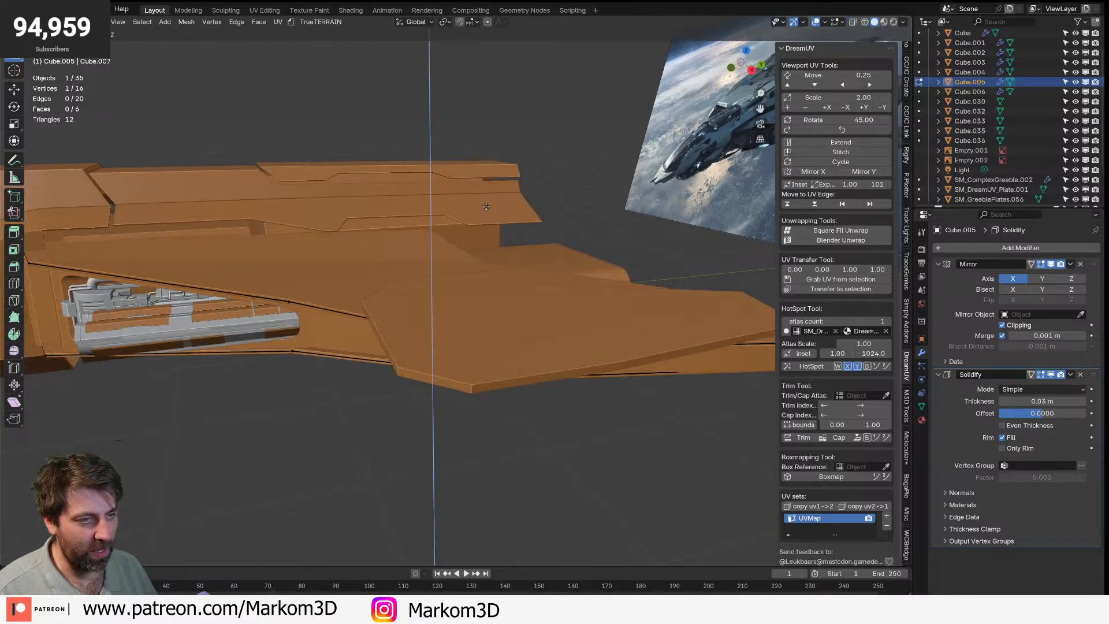
pyautogui.click(485, 173)
pyautogui.scroll(5, 405, 243)
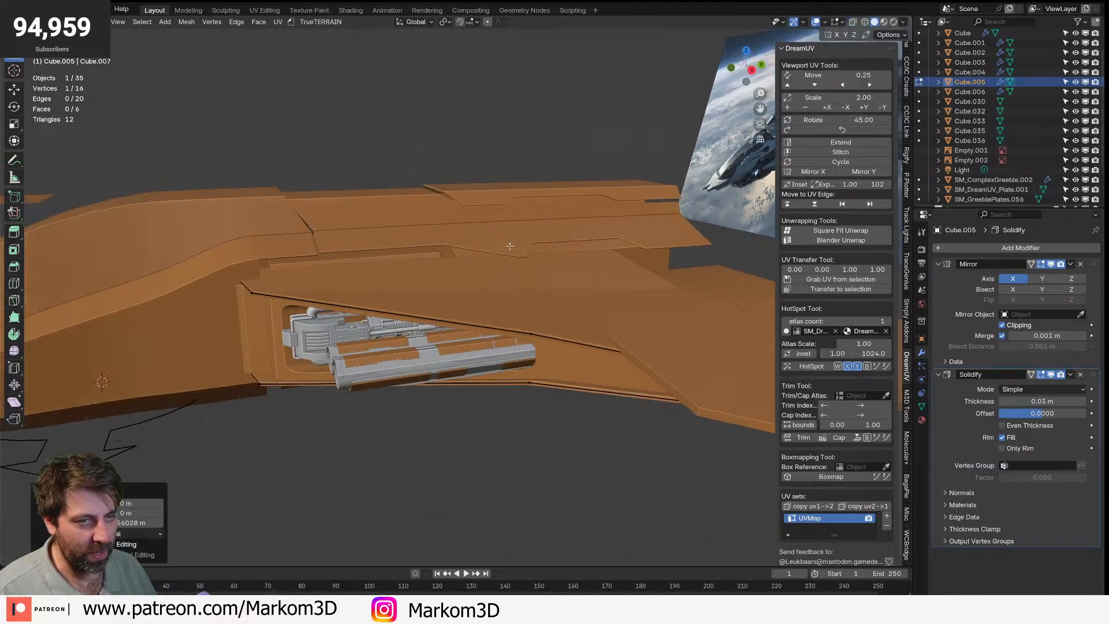
pyautogui.moveTo(390, 249); pyautogui.dragTo(488, 232, button='middle')
pyautogui.press('Tab')
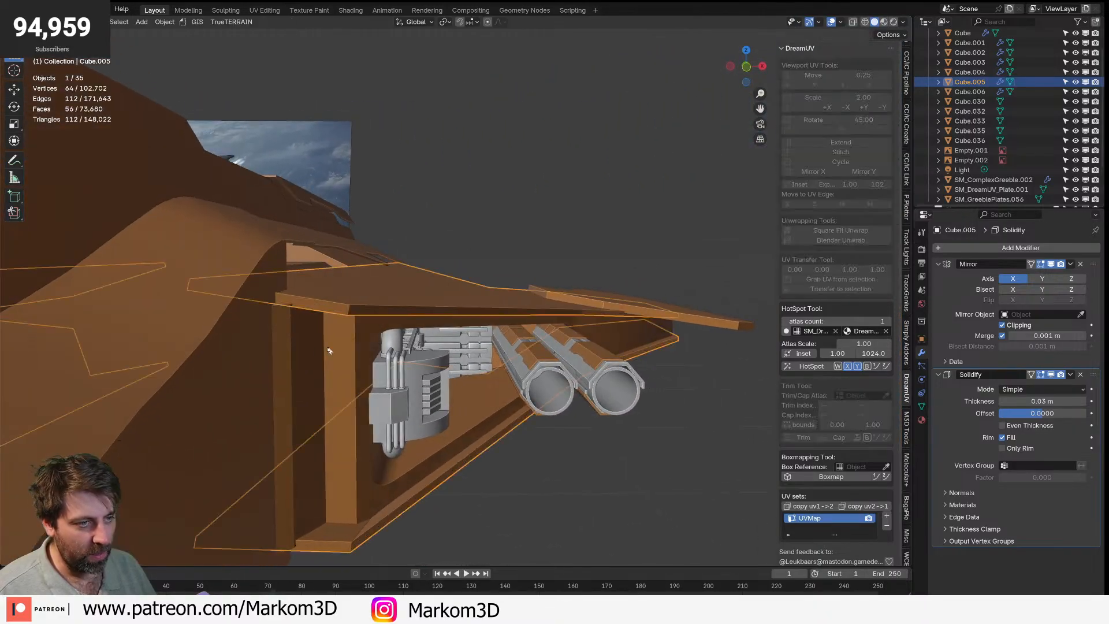
# - Separate the linked strip above the weapon bay from the side hull piece and delete it
pyautogui.moveTo(485, 287); pyautogui.dragTo(543, 277, button='middle')
pyautogui.click(629, 342)
pyautogui.click(512, 217)
pyautogui.scroll(-4, 474, 204)
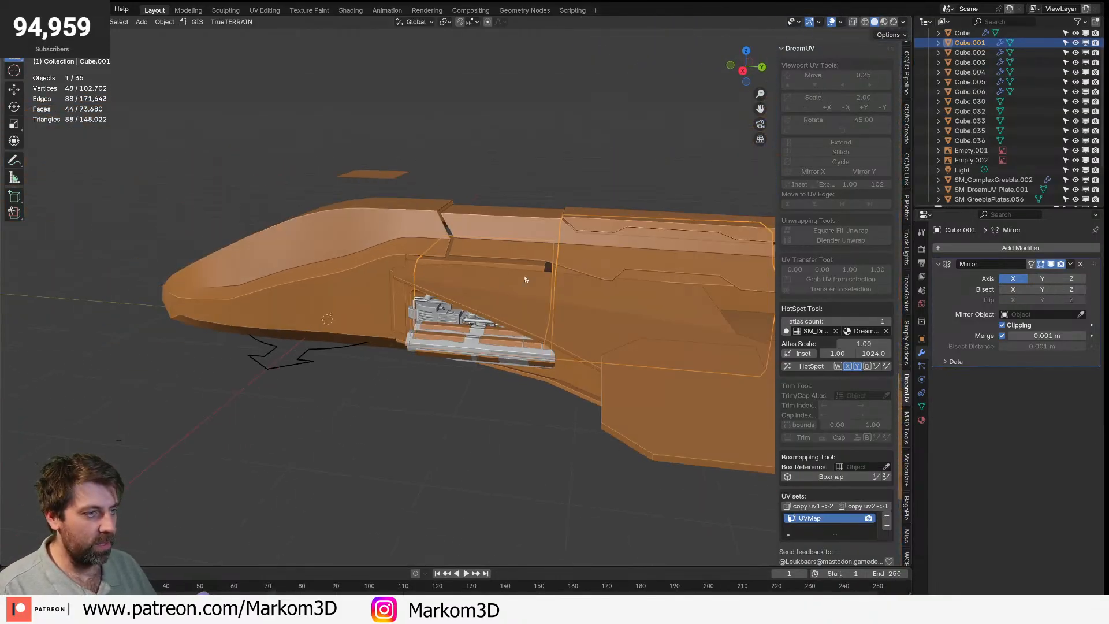
pyautogui.press('Tab')
pyautogui.press('l')
pyautogui.press('p')
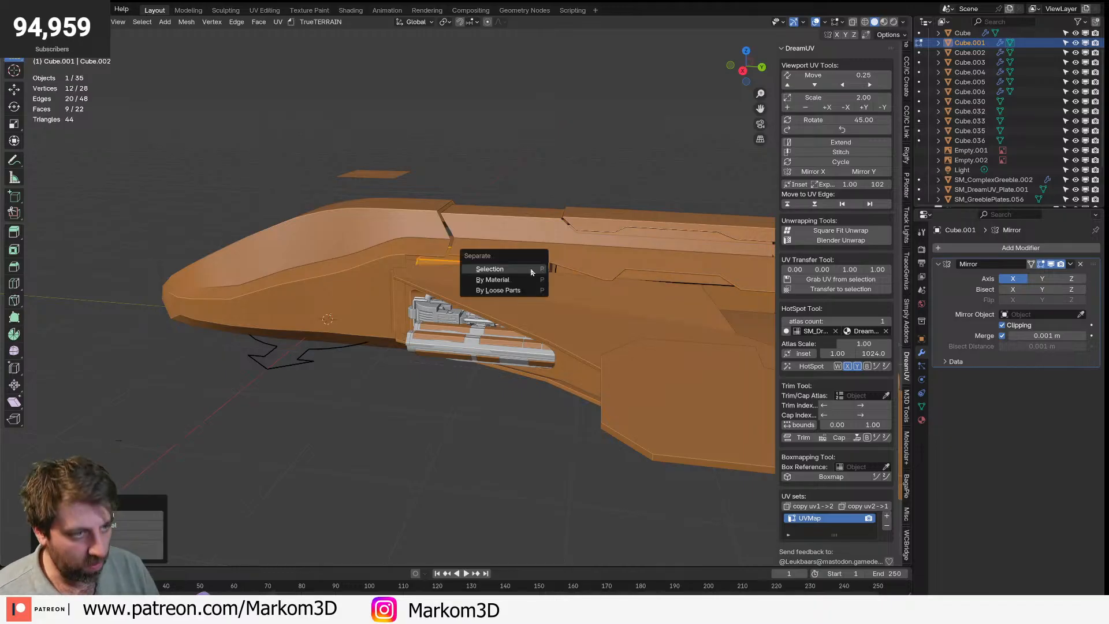
pyautogui.click(527, 271)
pyautogui.press('Tab')
pyautogui.press('Tab')
pyautogui.press('Tab')
pyautogui.click(542, 270)
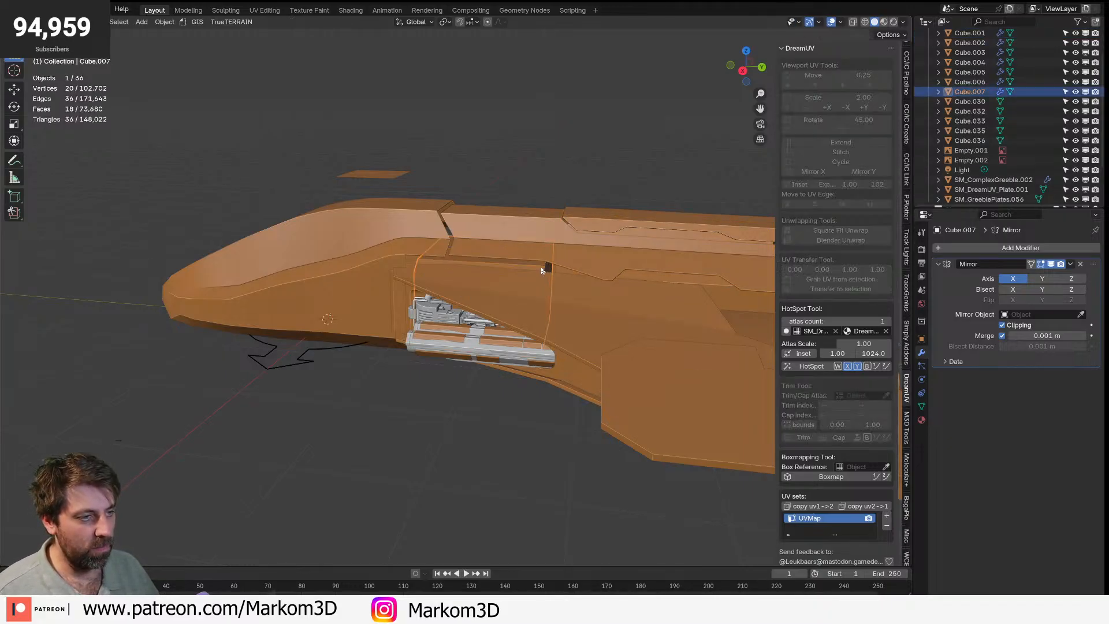
pyautogui.press('Delete')
# - Open the Asset Browser in an area beside the 3D view and show the Markom3D catalog
pyautogui.moveTo(432, 302); pyautogui.dragTo(439, 314, button='middle')
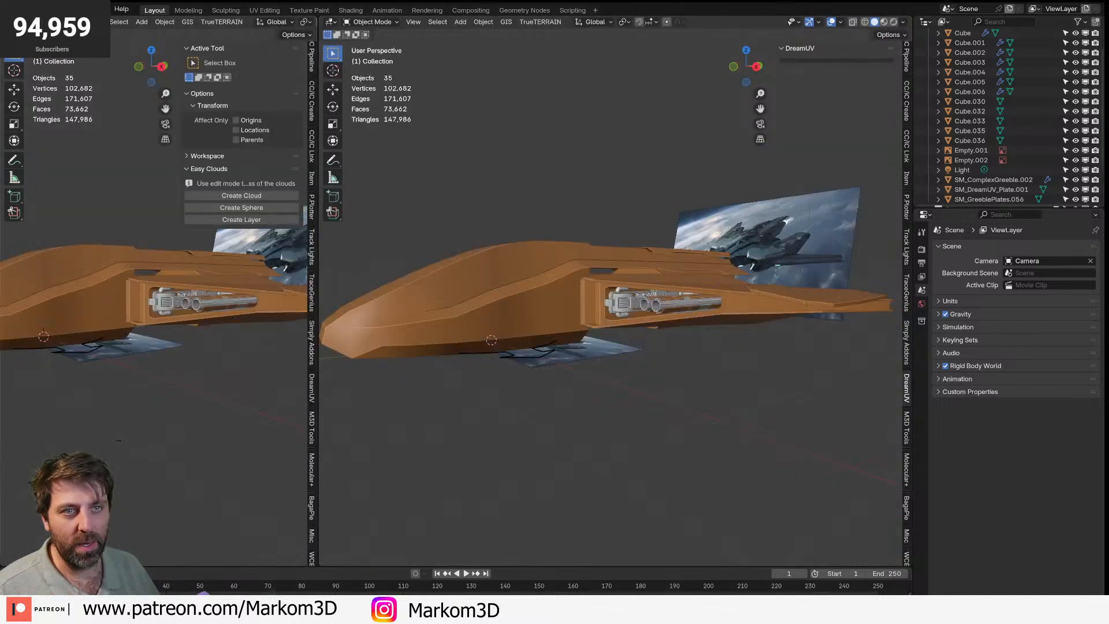
pyautogui.click(11, 21)
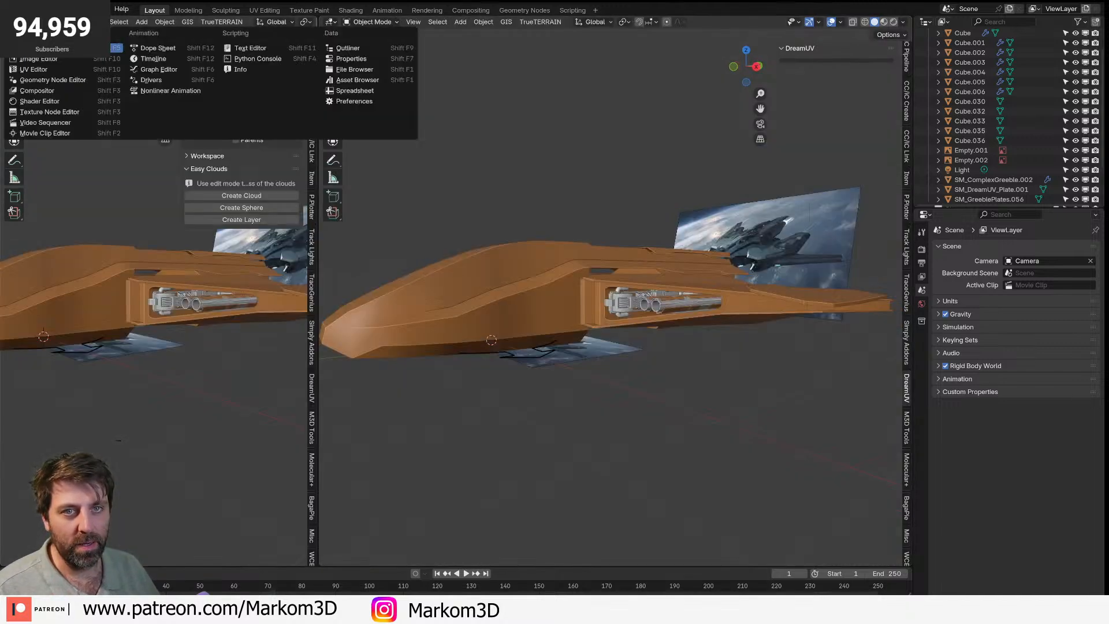
pyautogui.click(357, 80)
pyautogui.click(39, 139)
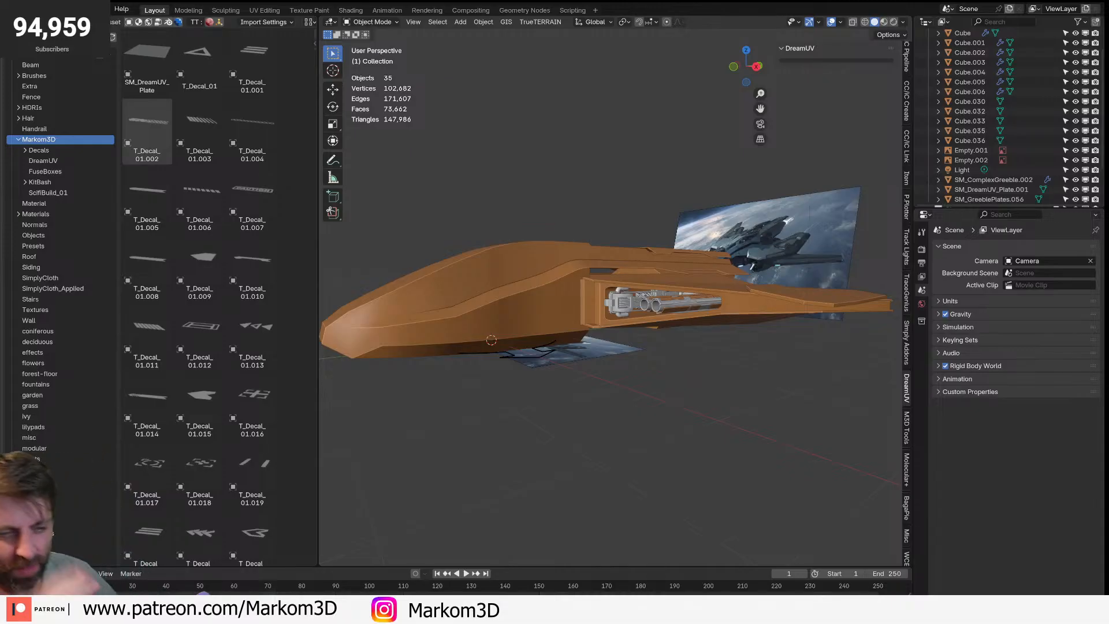
# - Browse the Markom3D assets and show the Complex Greebles catalog under KitBash
pyautogui.scroll(-10, 199, 289)
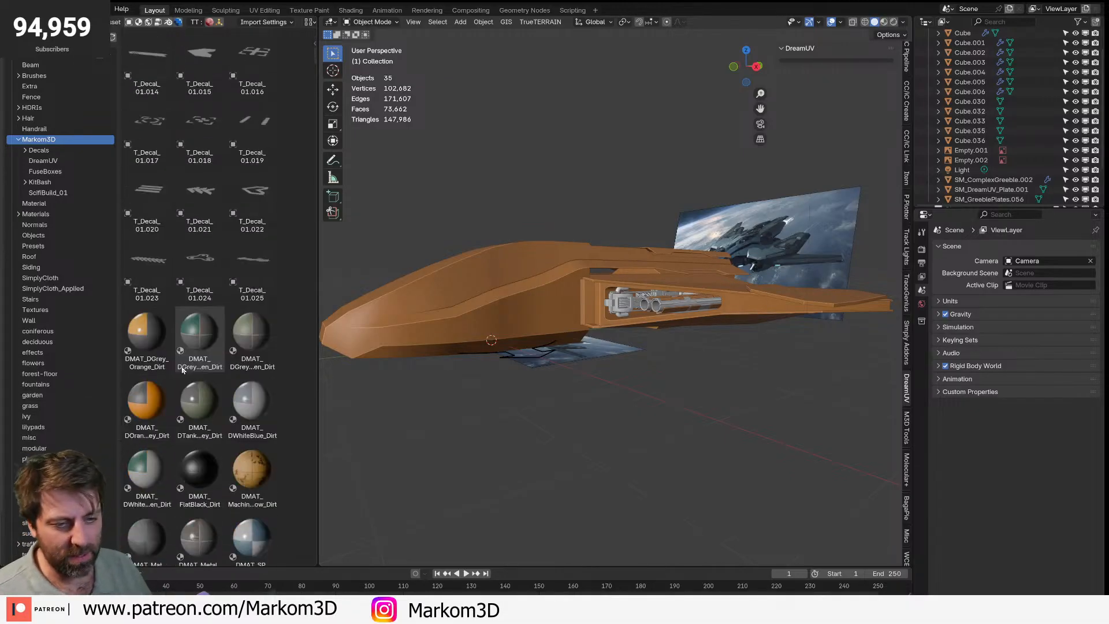
pyautogui.click(41, 182)
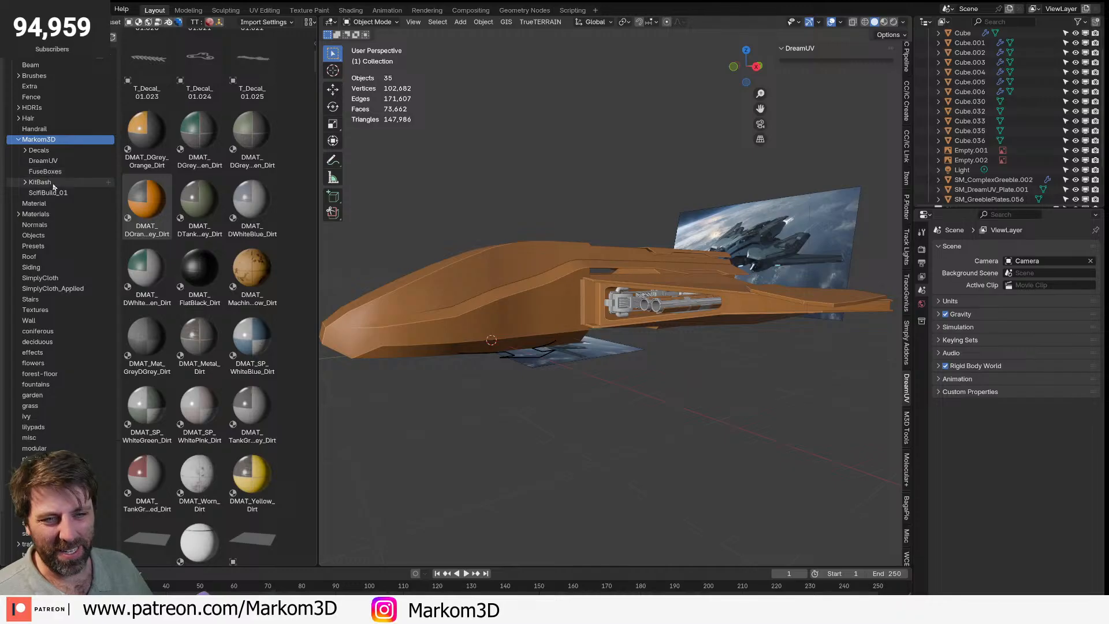
pyautogui.scroll(-8, 155, 298)
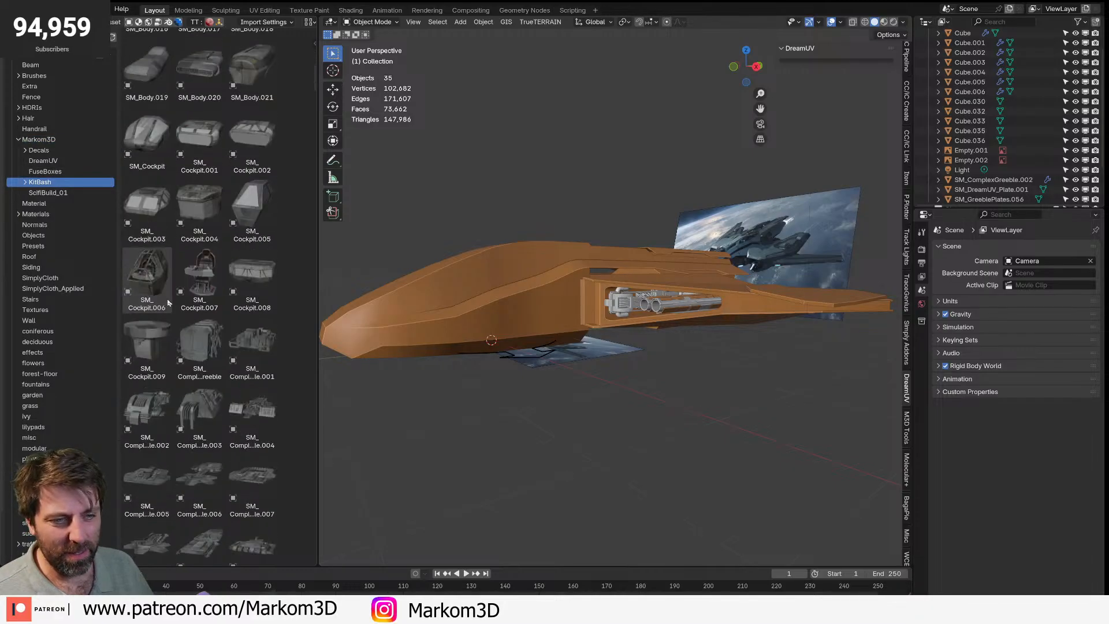
pyautogui.click(26, 193)
pyautogui.click(41, 182)
pyautogui.click(25, 183)
pyautogui.click(64, 225)
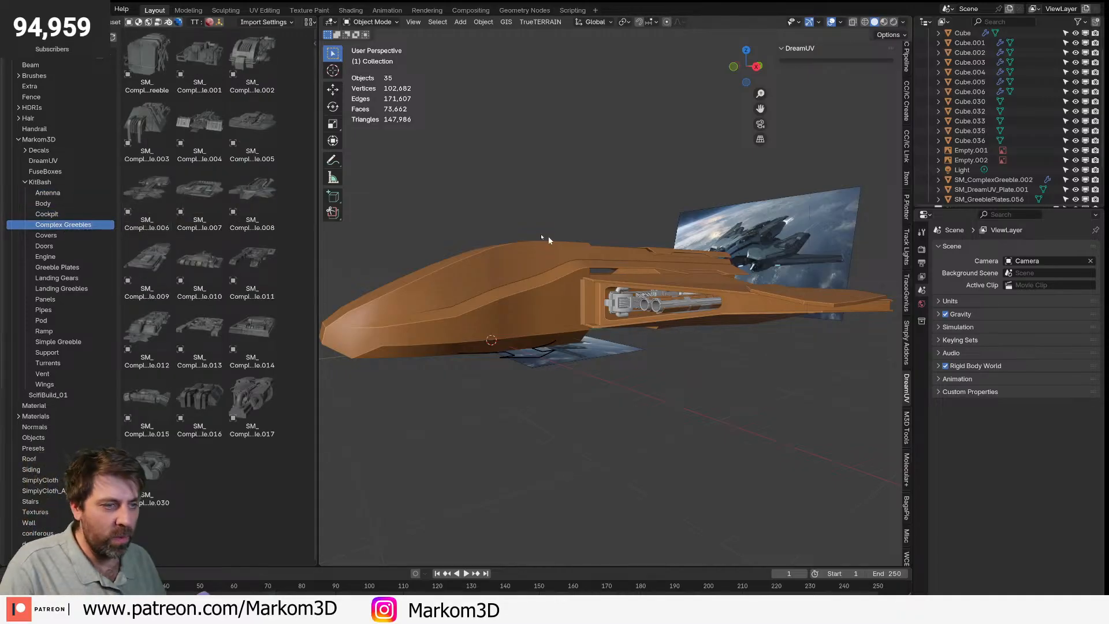
# - Place the SM_ComplexGreeble.017 asset in the scene beside the ship and look over its whole mesh in Edit Mode
pyautogui.moveTo(262, 404); pyautogui.dragTo(573, 438)
pyautogui.scroll(-4, 651, 432)
pyautogui.moveTo(651, 432); pyautogui.dragTo(645, 442, button='middle')
pyautogui.scroll(3, 629, 418)
pyautogui.press('Tab')
pyautogui.press('a')
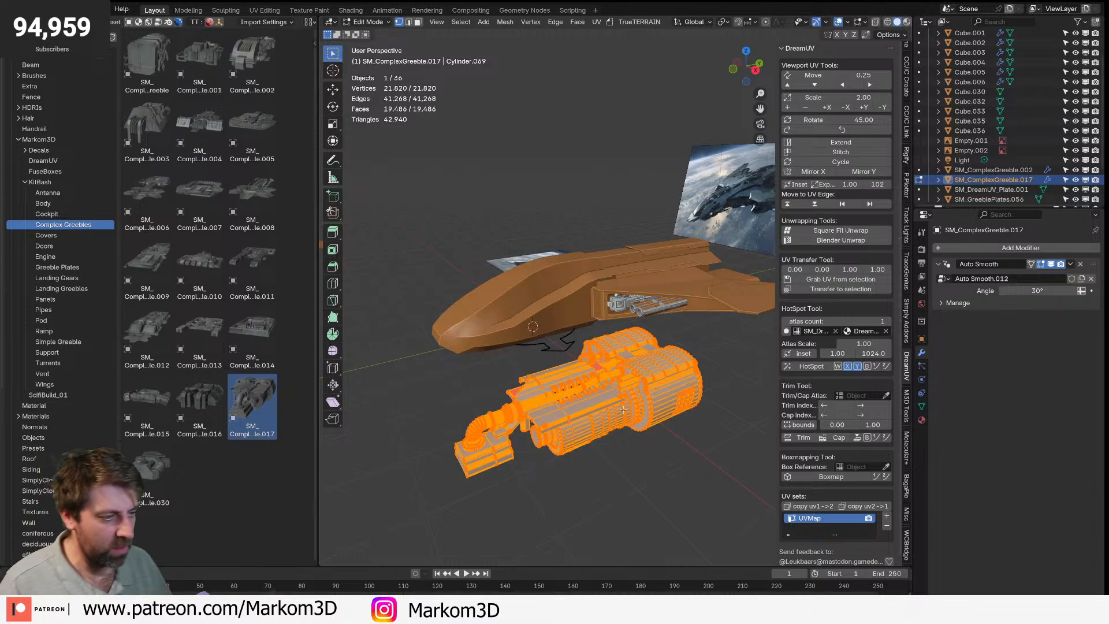
pyautogui.press('Tab')
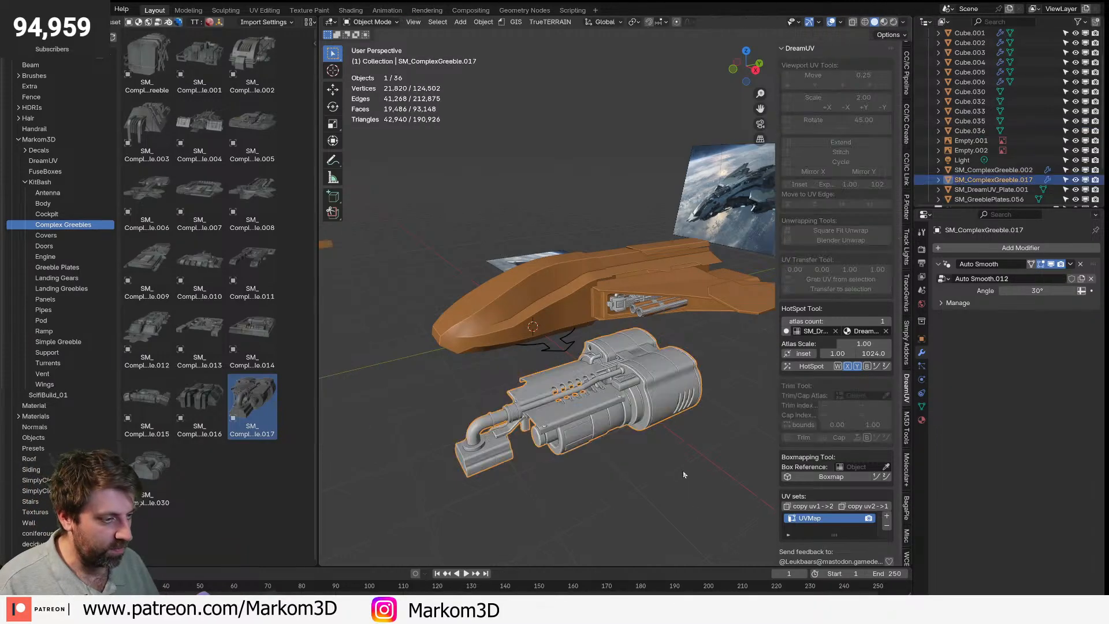
# - Rotate the new SM_ComplexGreeble.017 object 90° around the global Y axis
pyautogui.press('r')
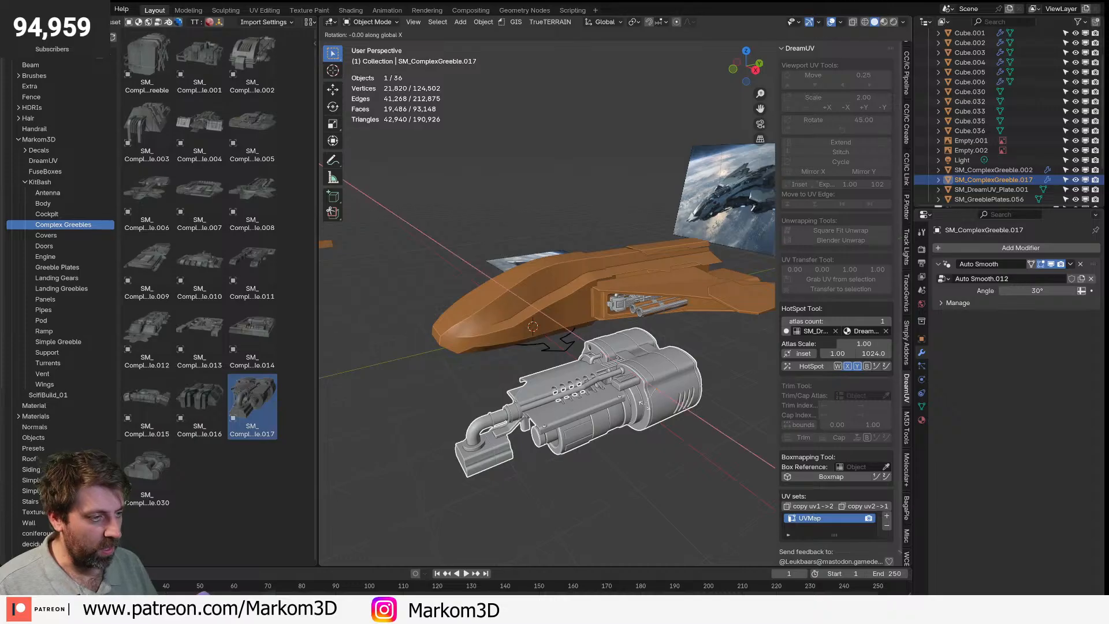
pyautogui.press('y')
pyautogui.press('9')
pyautogui.press('0')
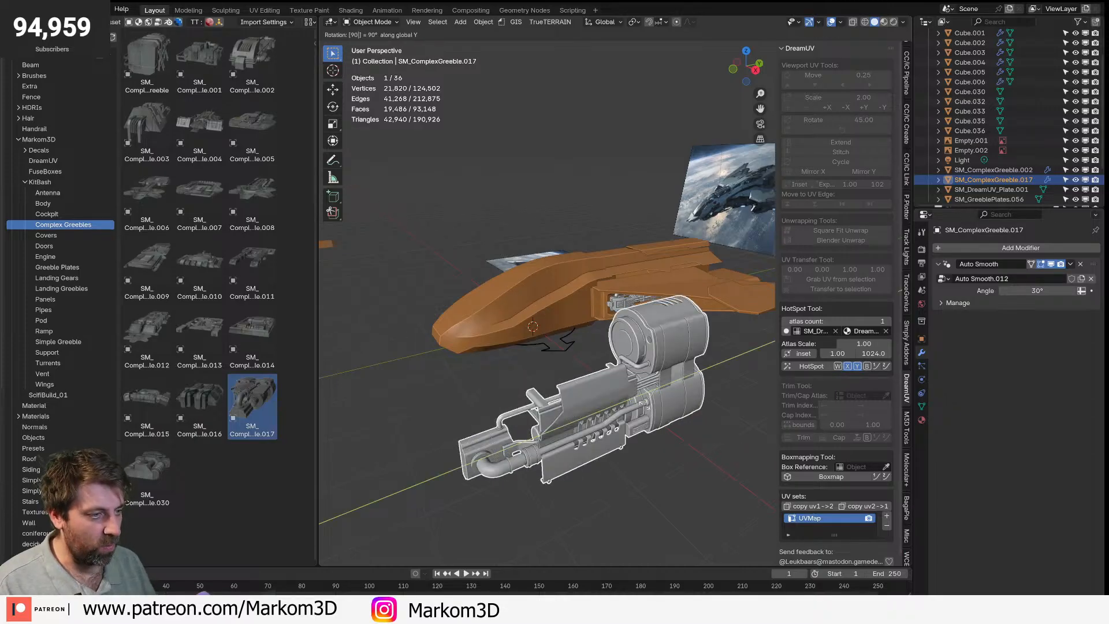
pyautogui.press('Return')
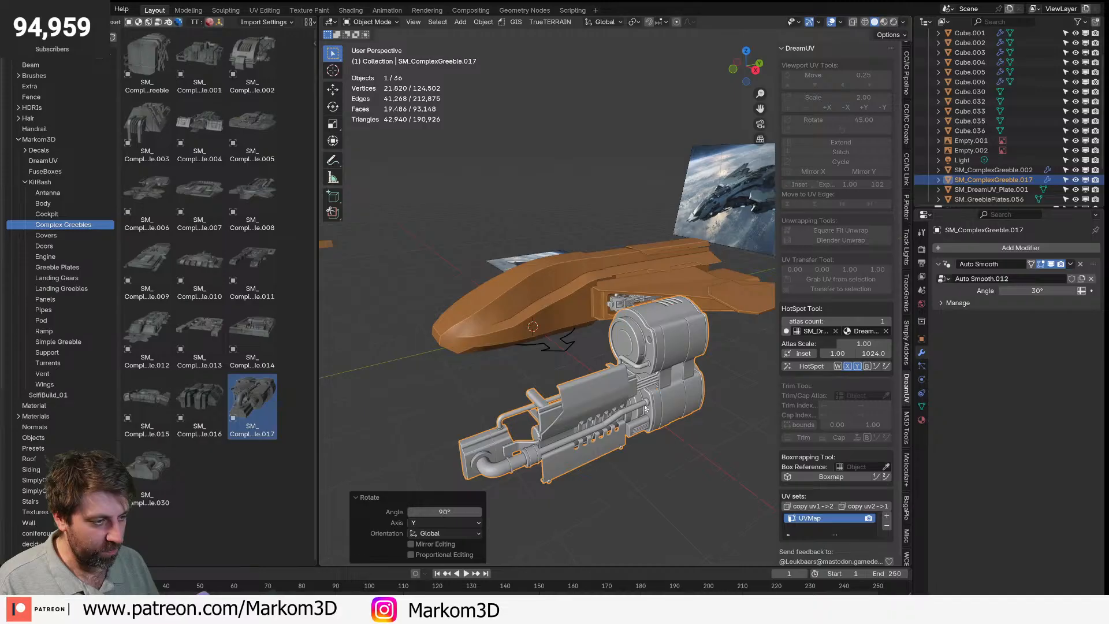
# - Flip the large greeble along Y with a scale of -1, apply its scale and check the mesh
pyautogui.press('s')
pyautogui.press('y')
pyautogui.press('-')
pyautogui.press('1')
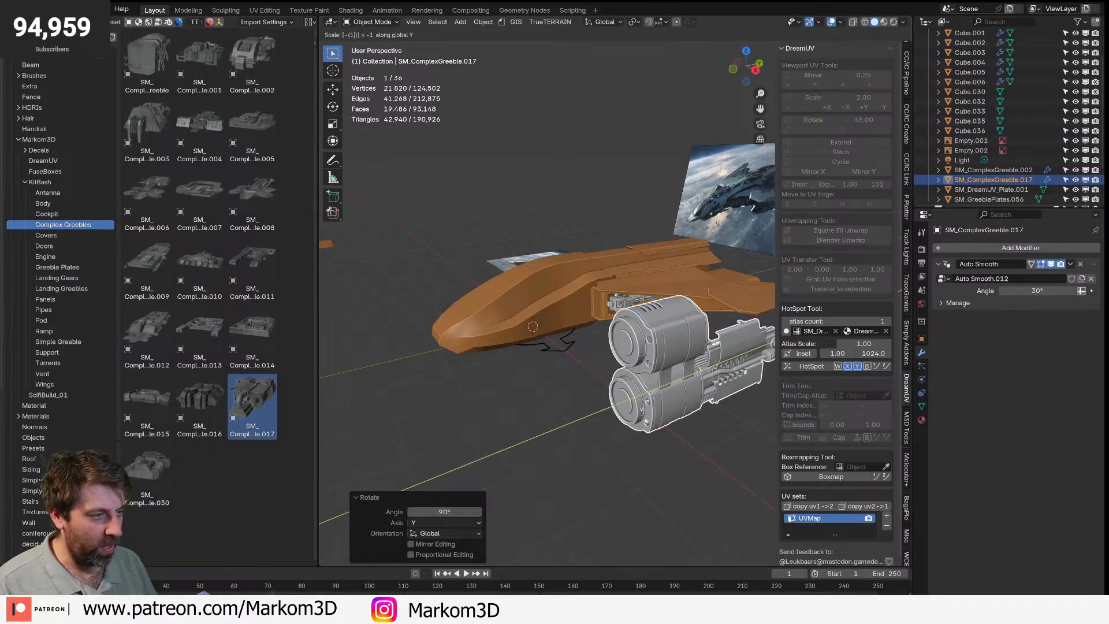
pyautogui.press('Return')
pyautogui.hotkey('ctrl', 'a')
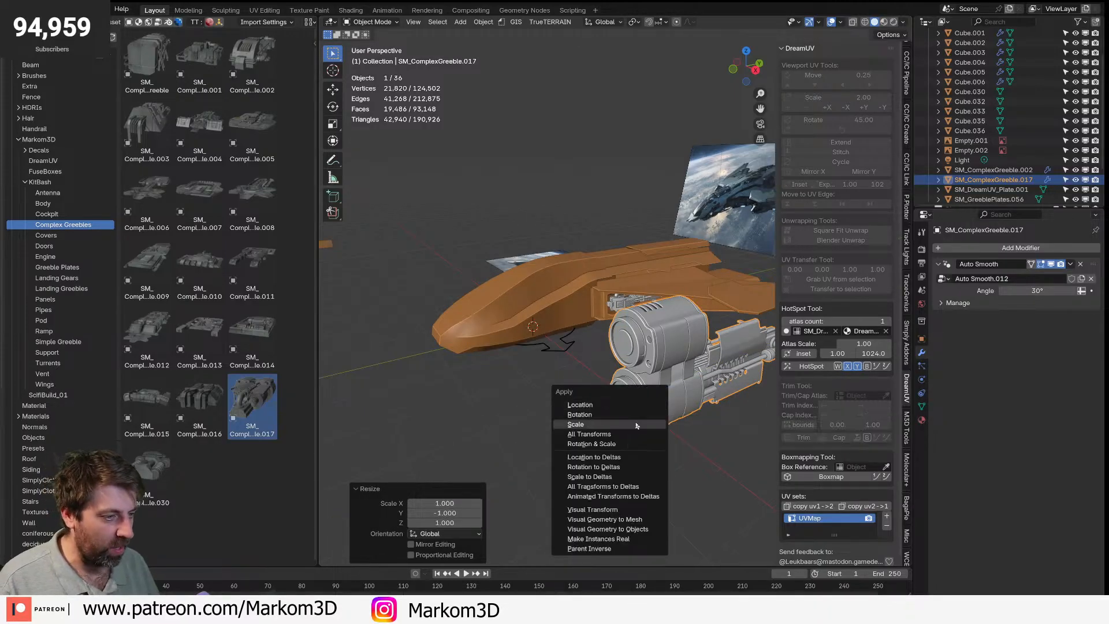
pyautogui.click(637, 425)
pyautogui.press('Tab')
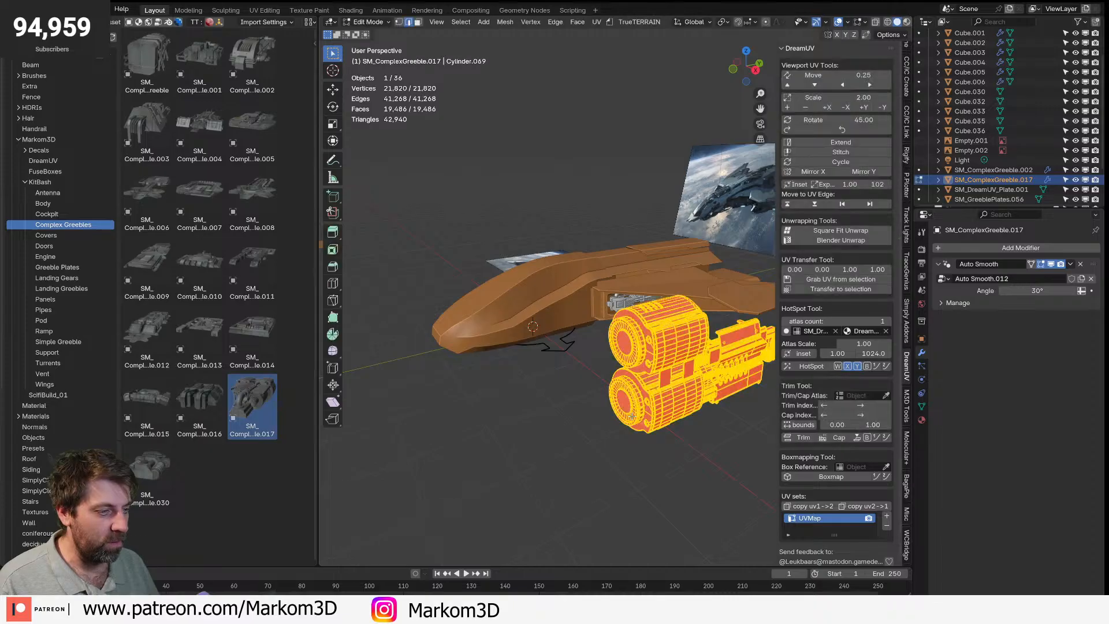
pyautogui.press('Tab')
# - Scale the large greeble down and, in side view, move it about 0.03 m along Y and 0.17 m along Z
pyautogui.press('s')
pyautogui.click(705, 385)
pyautogui.press('KP_3')
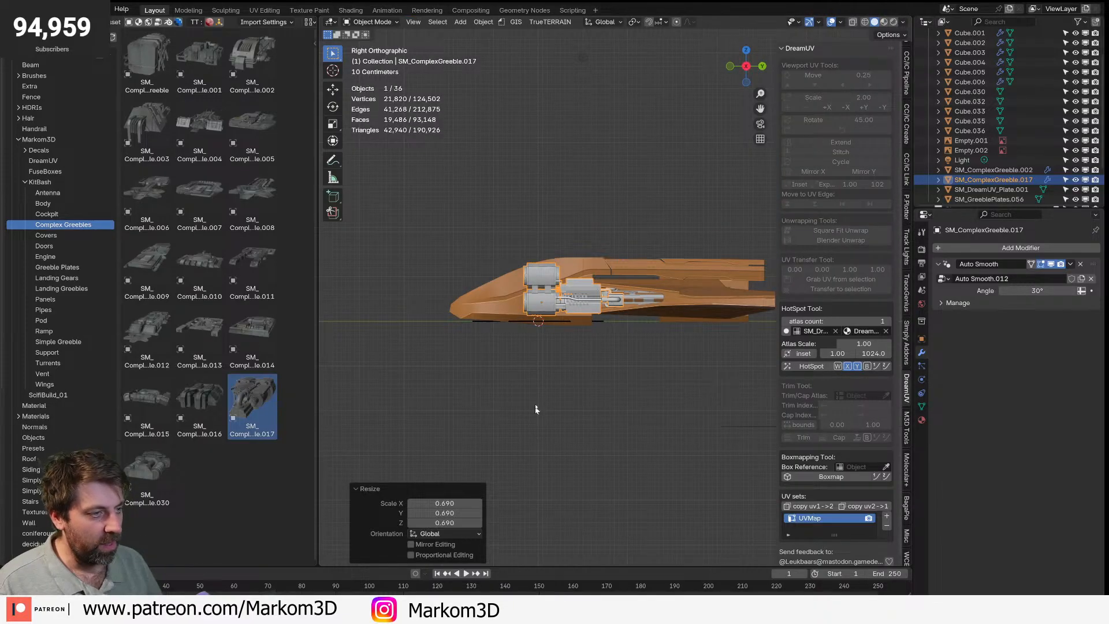
pyautogui.press('s')
pyautogui.click(627, 381)
pyautogui.press('g')
pyautogui.click(650, 357)
# - Move the large greeble along X toward the hull beside the weapon bay
pyautogui.moveTo(592, 350); pyautogui.dragTo(578, 363, button='middle')
pyautogui.press('g')
pyautogui.press('x')
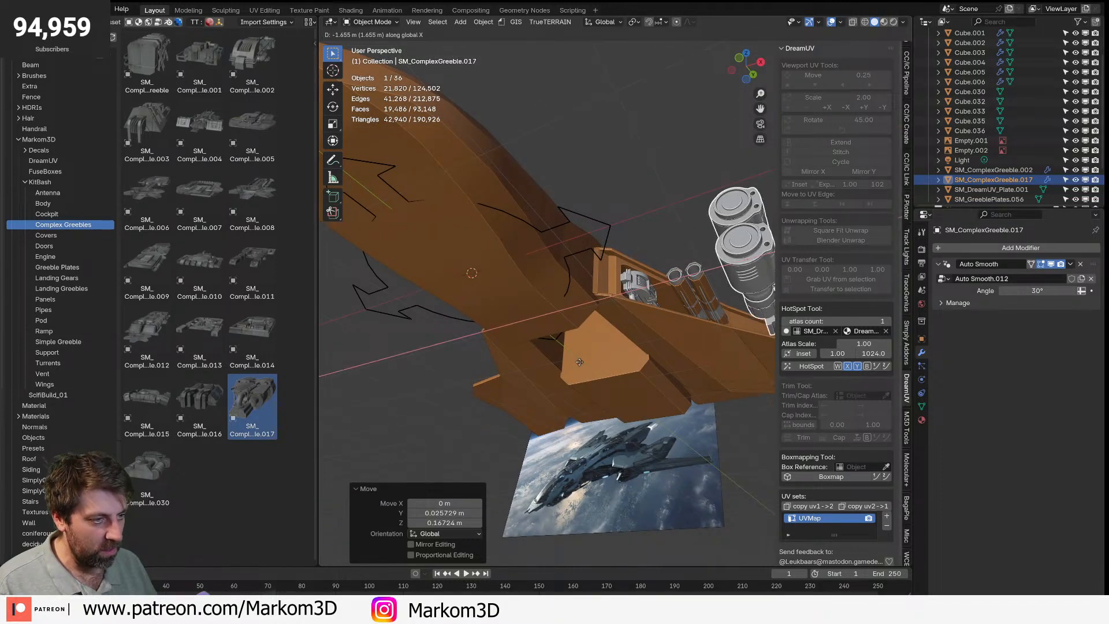
pyautogui.click(549, 354)
# - Flip the large greeble upside down with a Z scale of -1
pyautogui.scroll(2, 552, 352)
pyautogui.moveTo(558, 352); pyautogui.dragTo(621, 361, button='middle')
pyautogui.scroll(2, 592, 387)
pyautogui.press('s')
pyautogui.click(677, 463)
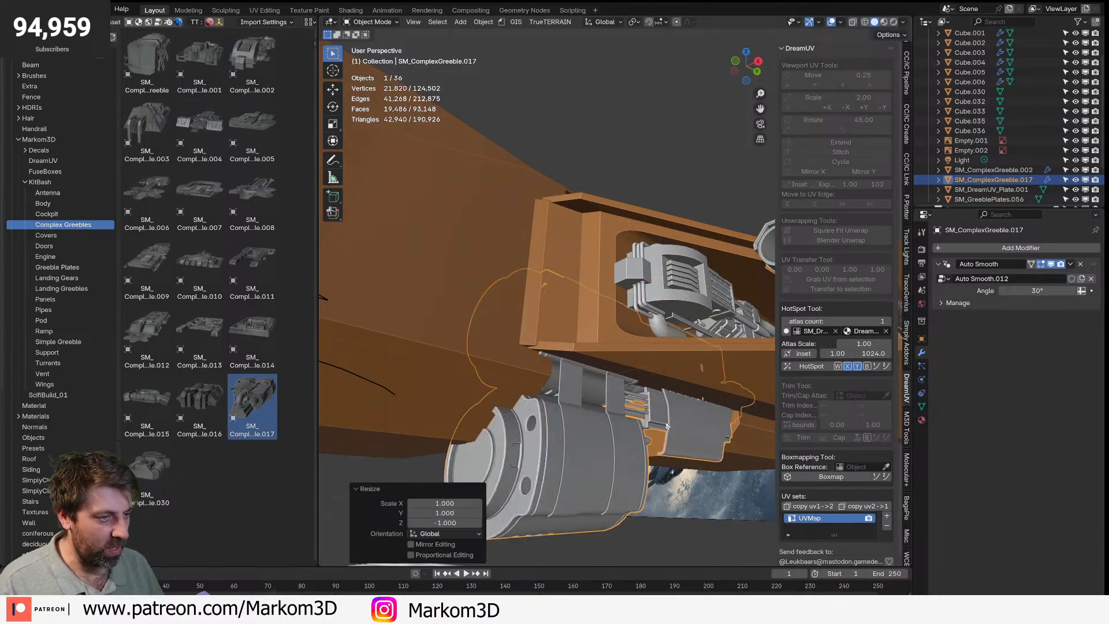
# - Raise the flipped greeble along Z into the hull and shift it along X behind the weapon bay
pyautogui.press('g')
pyautogui.press('z')
pyautogui.click(660, 344)
pyautogui.press('KP_3')
pyautogui.moveTo(660, 345); pyautogui.dragTo(688, 328, button='middle')
pyautogui.press('g')
pyautogui.press('x')
pyautogui.click(670, 386)
# - Fit the greeble behind the gap above the weapon bay, finishing with moves of about -0.13 m along X and 0.02 m along Z
pyautogui.press('g')
pyautogui.press('z')
pyautogui.click(626, 362)
pyautogui.press('g')
pyautogui.press('x')
pyautogui.click(614, 379)
pyautogui.press('g')
pyautogui.press('z')
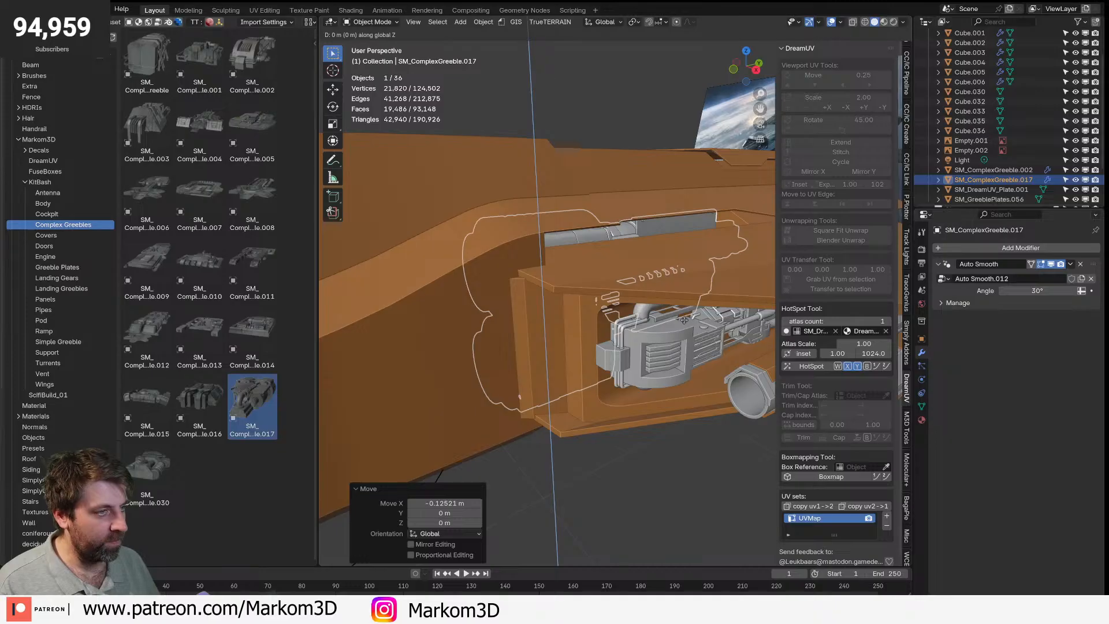
pyautogui.click(693, 283)
# - View the greeble in wireframe from above and adjust its X position by about -0.08 m and back by about 0.08 m
pyautogui.moveTo(692, 282); pyautogui.dragTo(534, 304, button='middle')
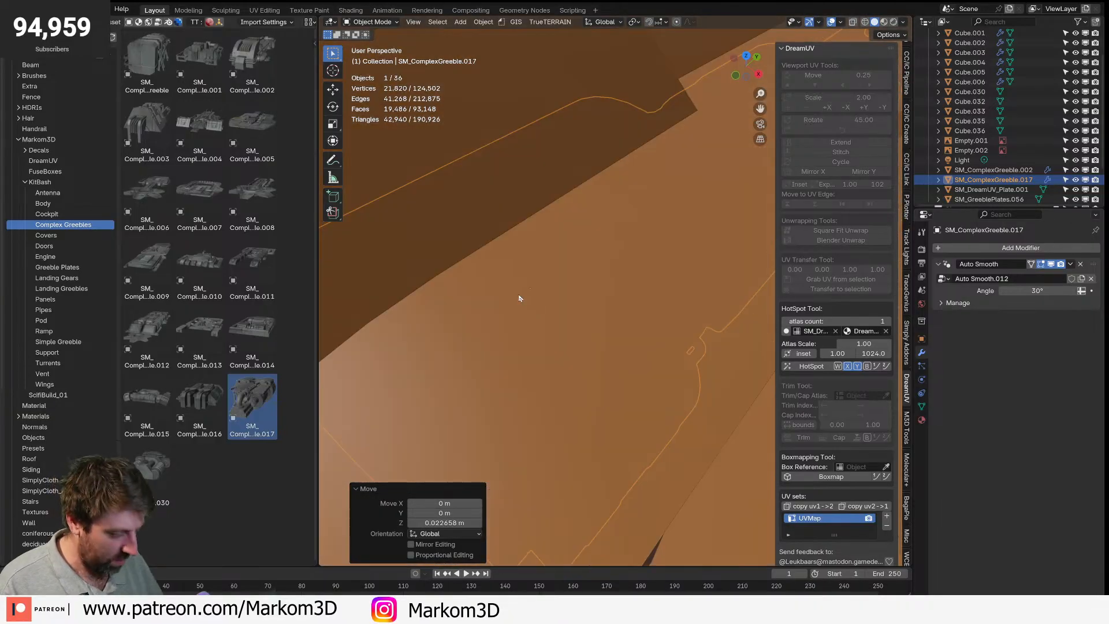
pyautogui.press('KP_7')
pyautogui.press('z')
pyautogui.click(508, 295)
pyautogui.scroll(-2, 624, 383)
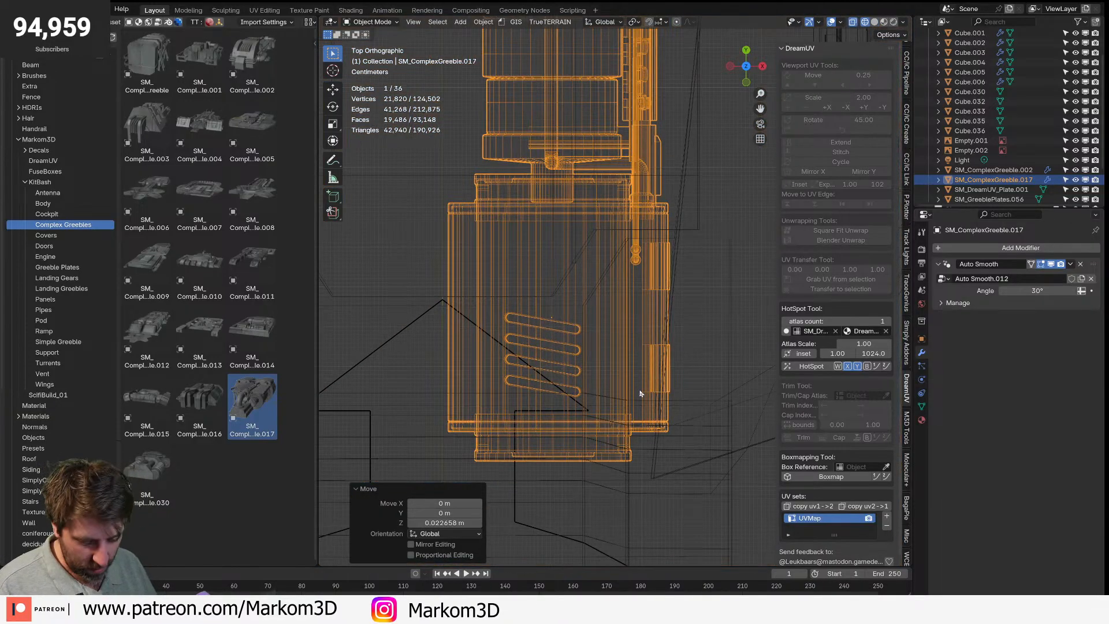
pyautogui.press('g')
pyautogui.press('y')
pyautogui.press('x')
pyautogui.click(604, 416)
pyautogui.scroll(-6, 604, 417)
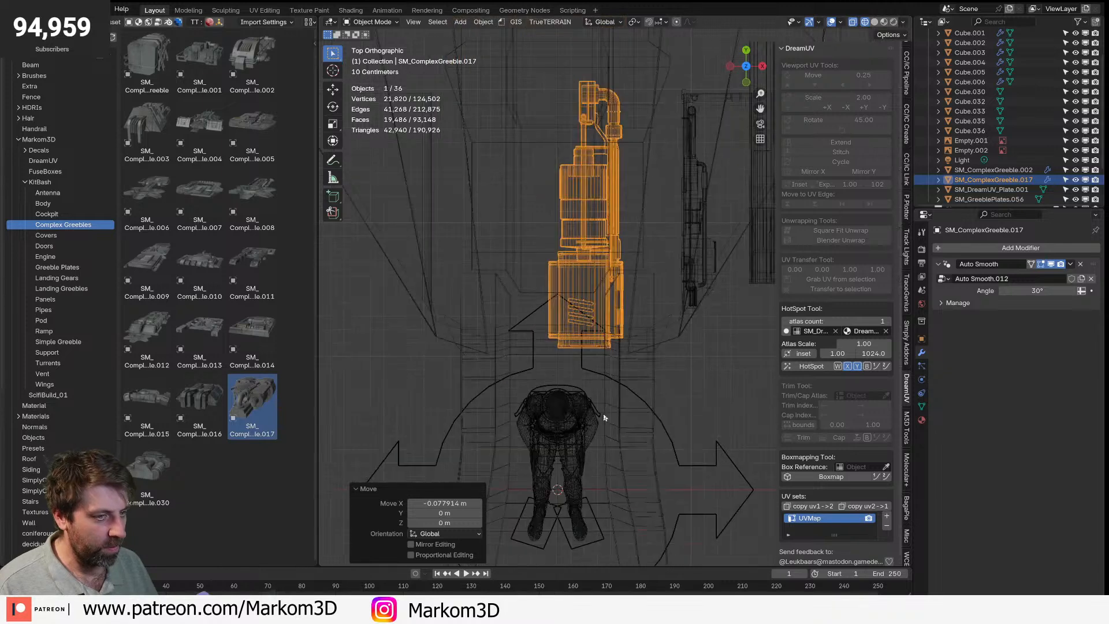
pyautogui.press('g')
pyautogui.press('x')
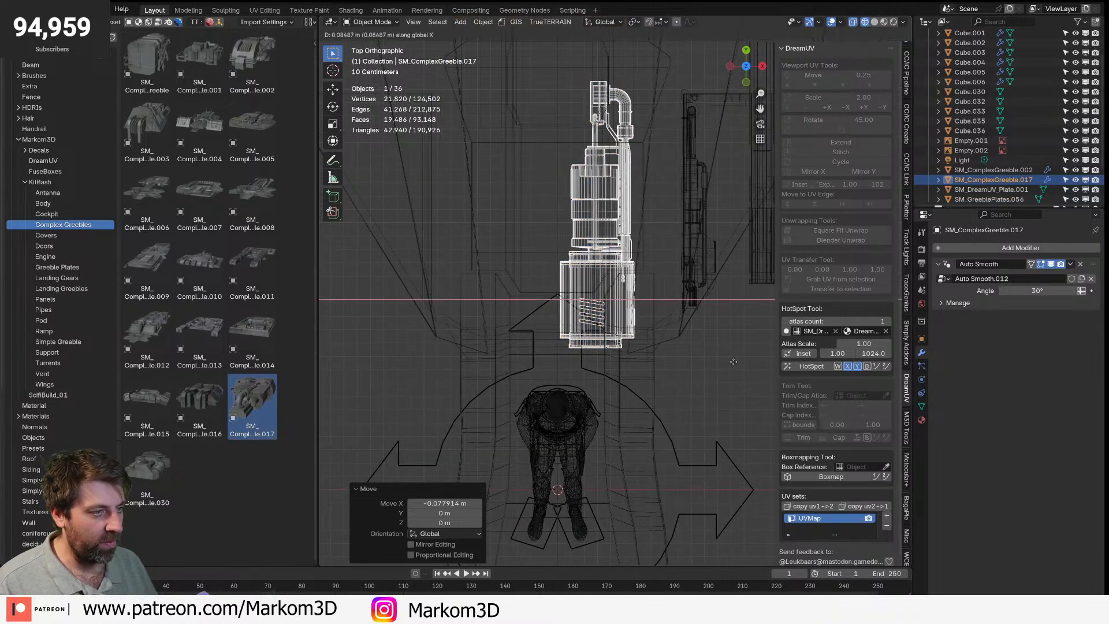
pyautogui.click(727, 363)
# - Add a Mirror modifier on X to the large greeble with the main hull Cube as mirror object, viewed in solid shading
pyautogui.click(977, 247)
pyautogui.moveTo(983, 248)
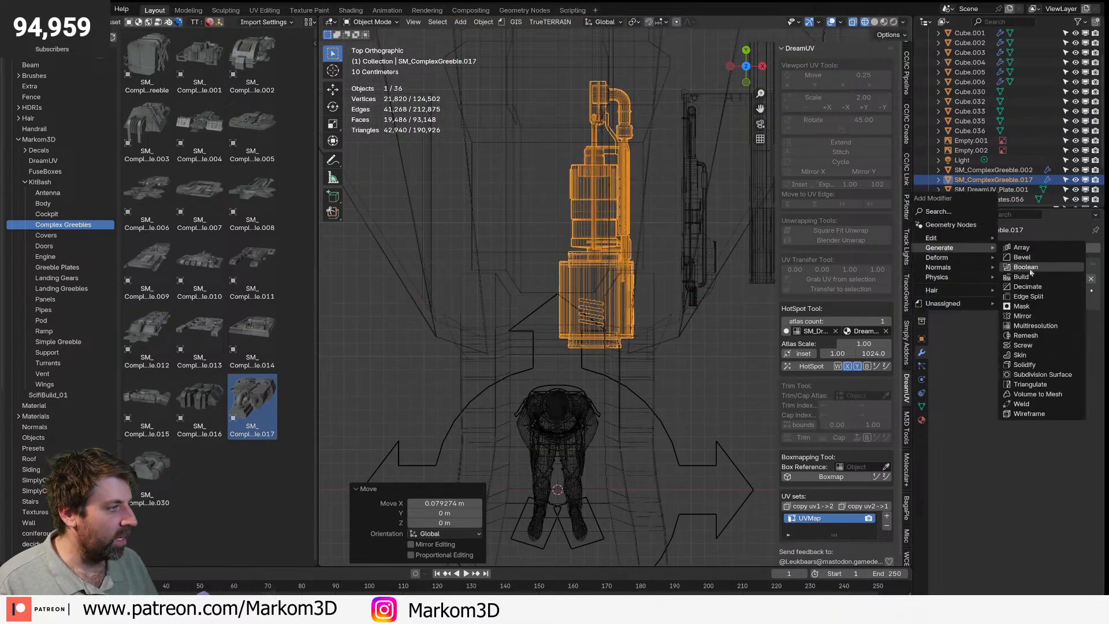
pyautogui.click(1023, 316)
pyautogui.moveTo(682, 288); pyautogui.dragTo(638, 209, button='middle')
pyautogui.press('z')
pyautogui.click(659, 215)
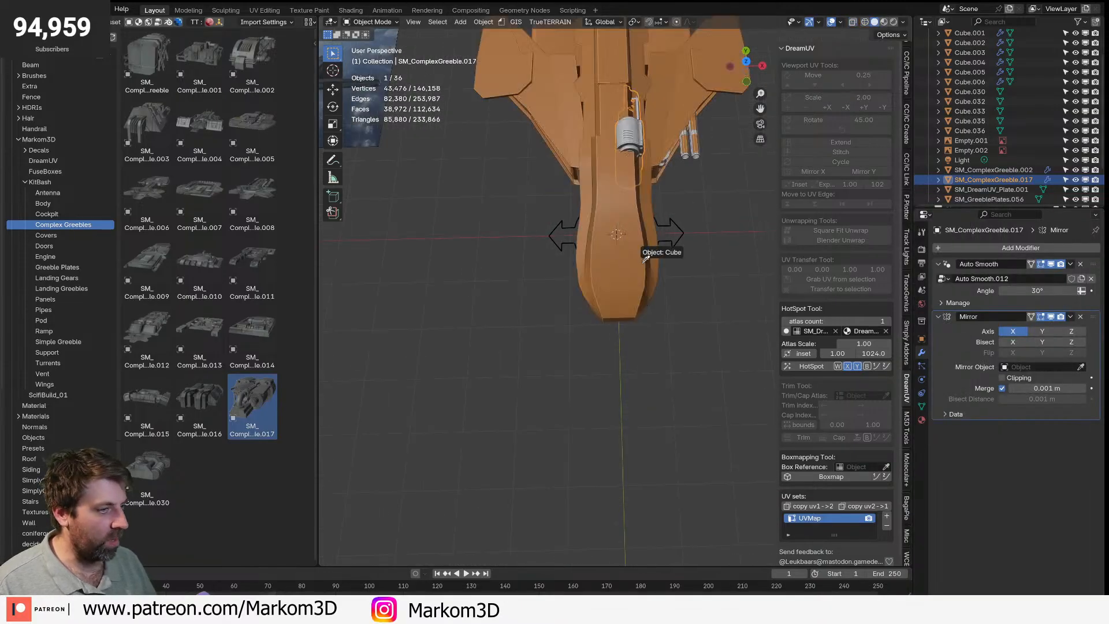
pyautogui.click(628, 272)
# - Flip the mirrored greebles with a Z scale of -1 and move them about -0.69 m along Z into the underside opening
pyautogui.moveTo(628, 271); pyautogui.dragTo(616, 405, button='middle')
pyautogui.write('s')
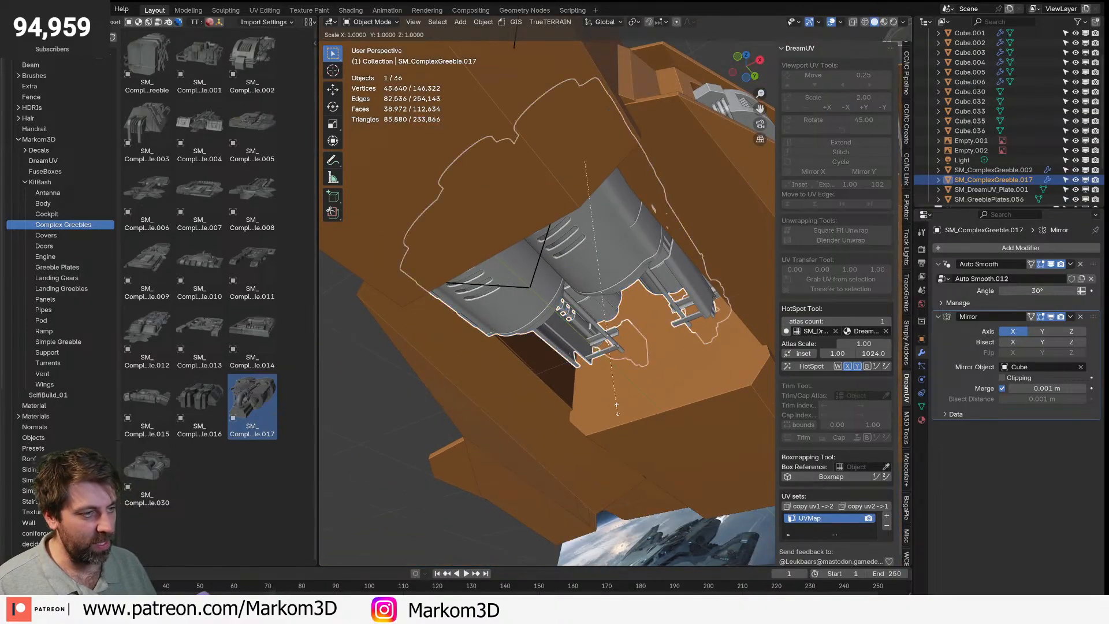
pyautogui.write('-1')
pyautogui.press('Return')
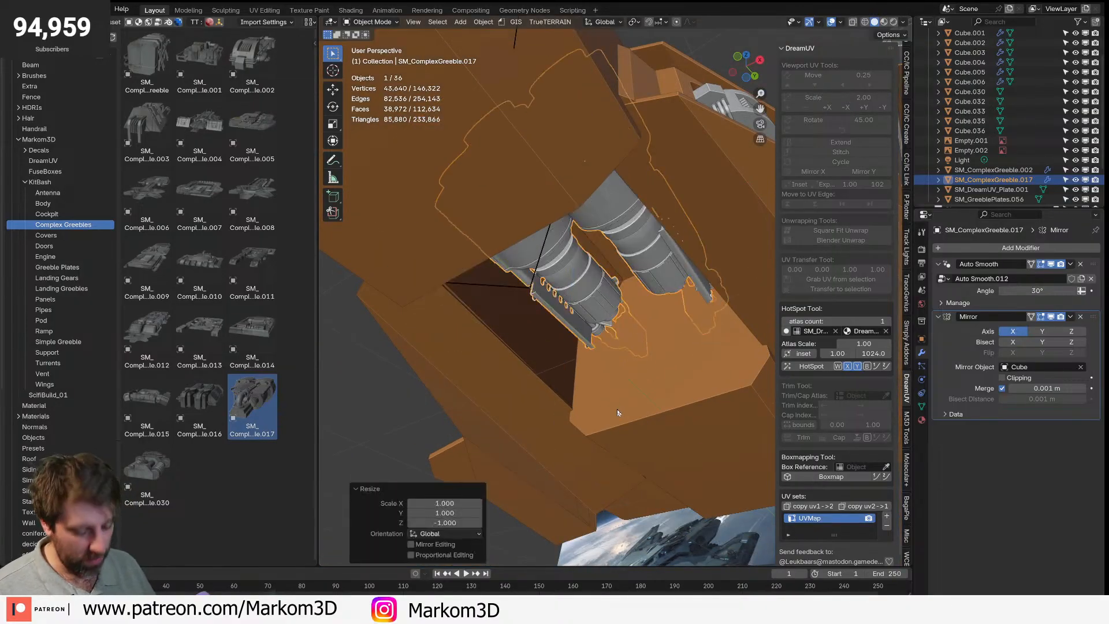
pyautogui.press('g')
pyautogui.press('z')
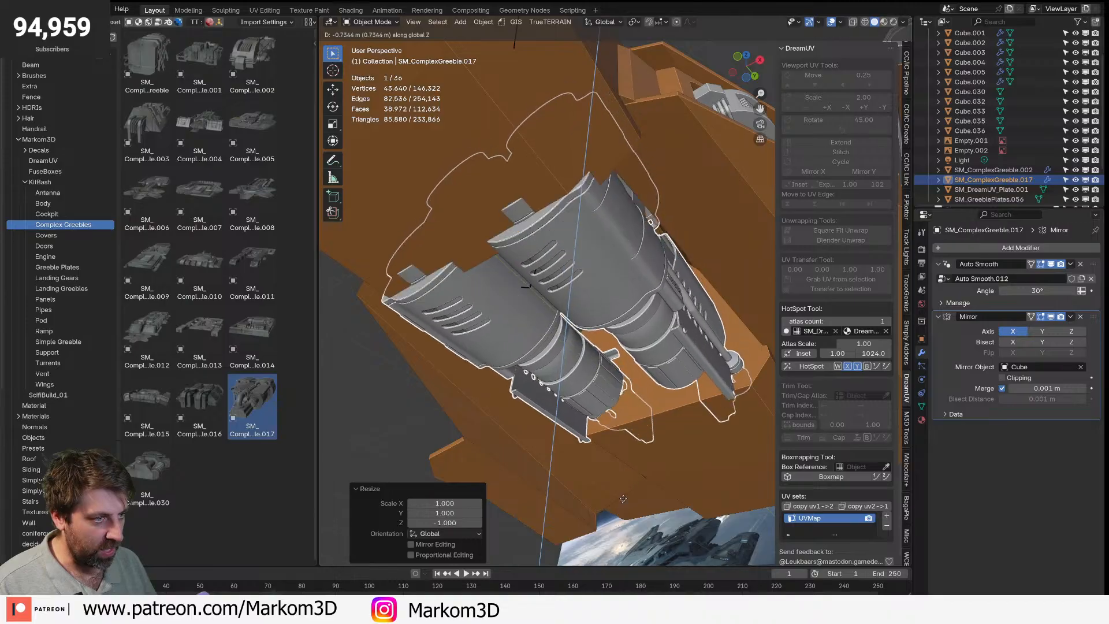
pyautogui.click(627, 486)
# - Rotate the mirrored greeble 20.7° in front view and reposition it inside the lower hull
pyautogui.press('KP_3')
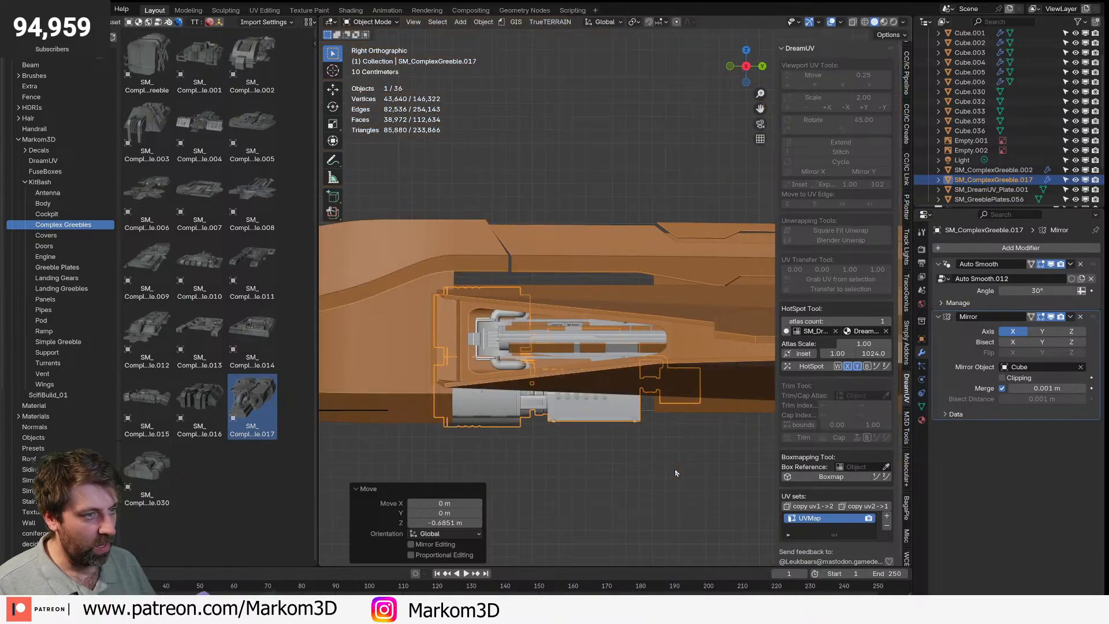
pyautogui.press('KP_1')
pyautogui.press('r')
pyautogui.click(599, 425)
pyautogui.press('g')
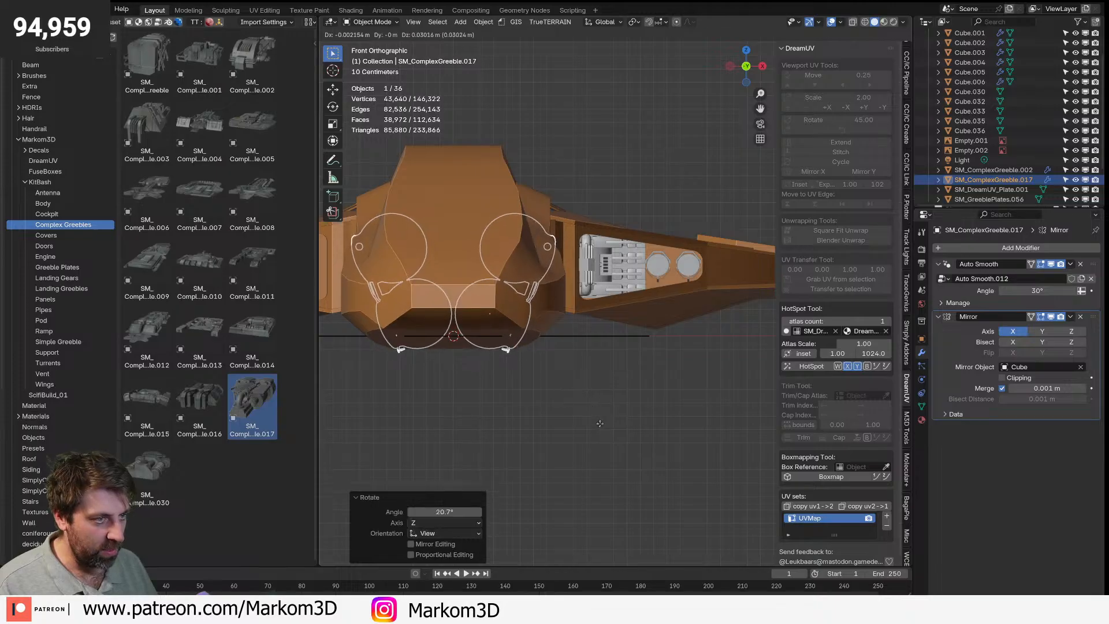
pyautogui.click(629, 415)
# - Switch the viewport to rendered shading and check the greebles under the hull and beside the weapon bay
pyautogui.moveTo(629, 416); pyautogui.dragTo(523, 323, button='middle')
pyautogui.click(894, 21)
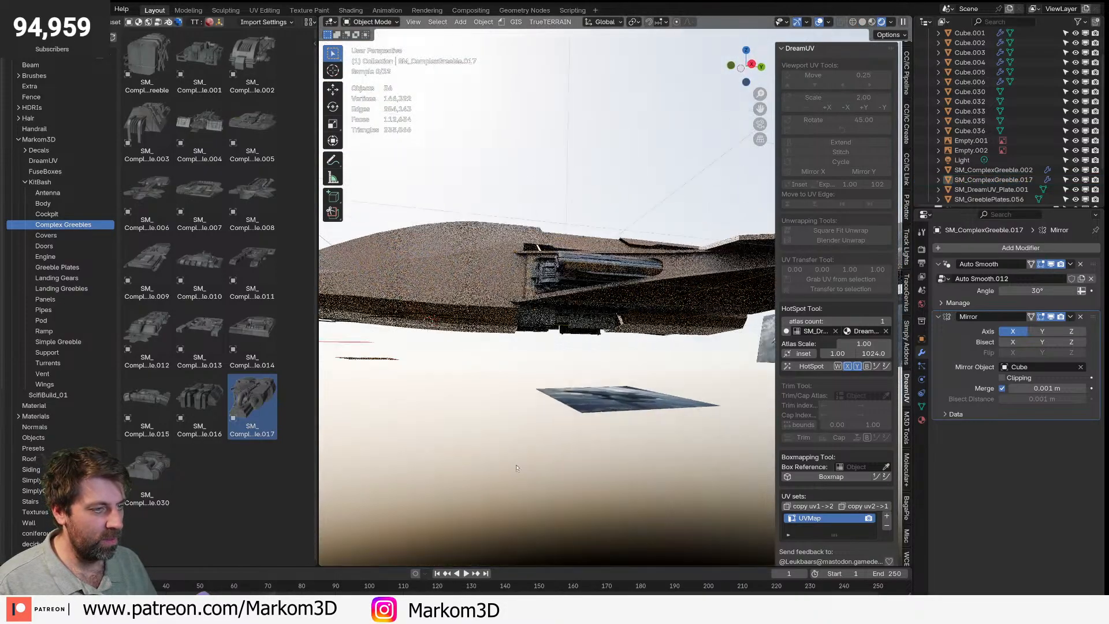
pyautogui.moveTo(517, 469); pyautogui.dragTo(599, 339, button='middle')
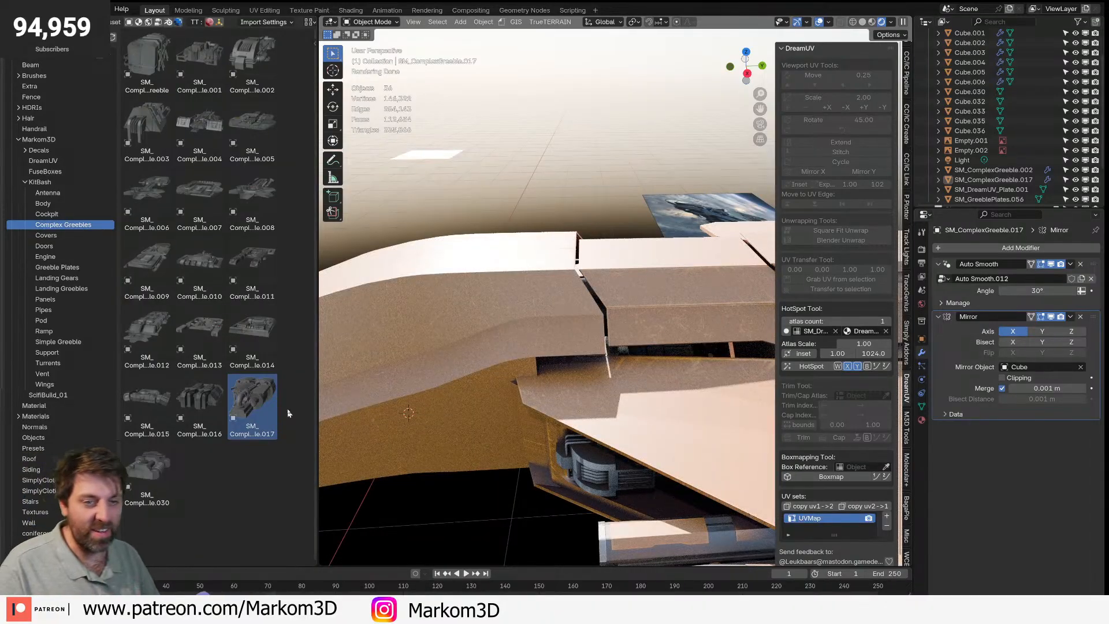
# - Place the SM_ComplexGreeble.002 asset on top of the ship's hull
pyautogui.click(150, 82)
pyautogui.scroll(-4, 405, 191)
pyautogui.moveTo(405, 191); pyautogui.dragTo(426, 217, button='middle')
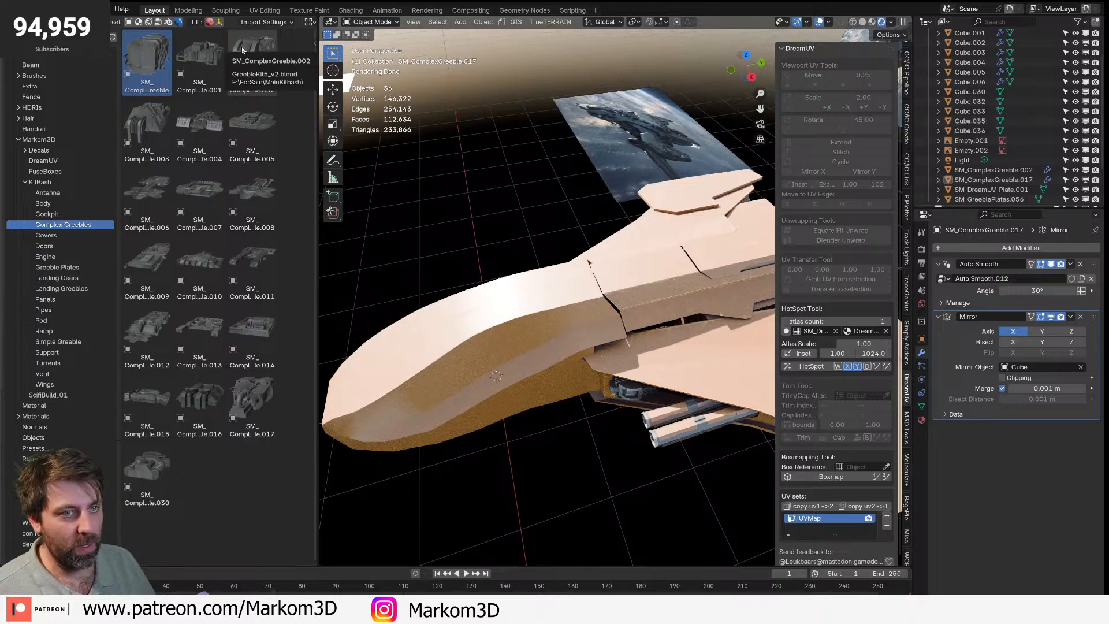
pyautogui.click(243, 50)
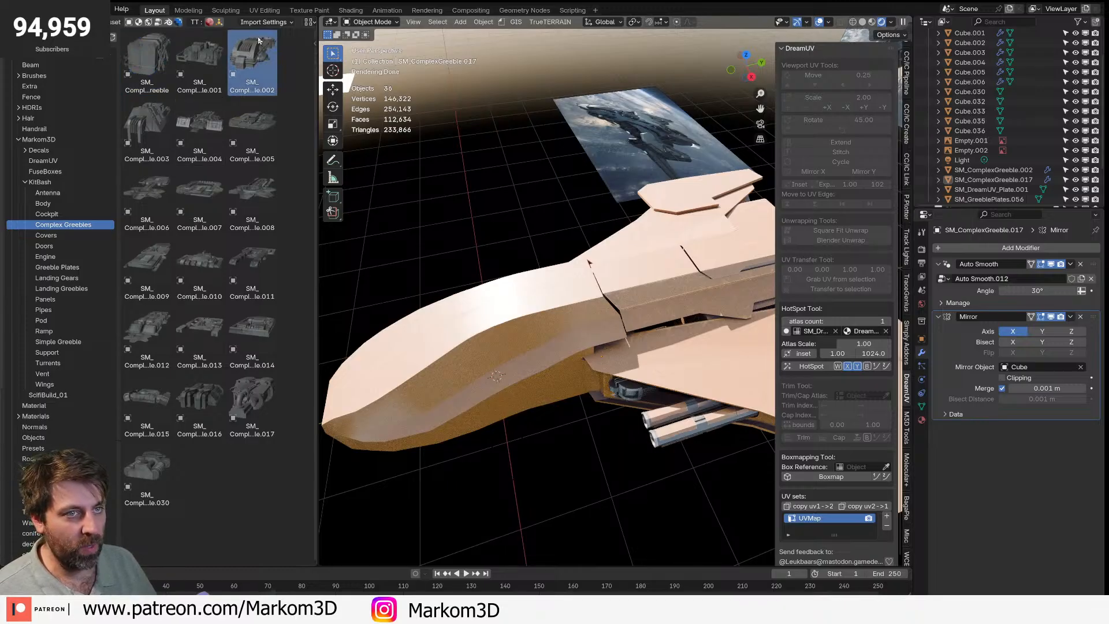
pyautogui.moveTo(252, 43); pyautogui.dragTo(555, 306)
pyautogui.moveTo(537, 324); pyautogui.dragTo(624, 362, button='middle')
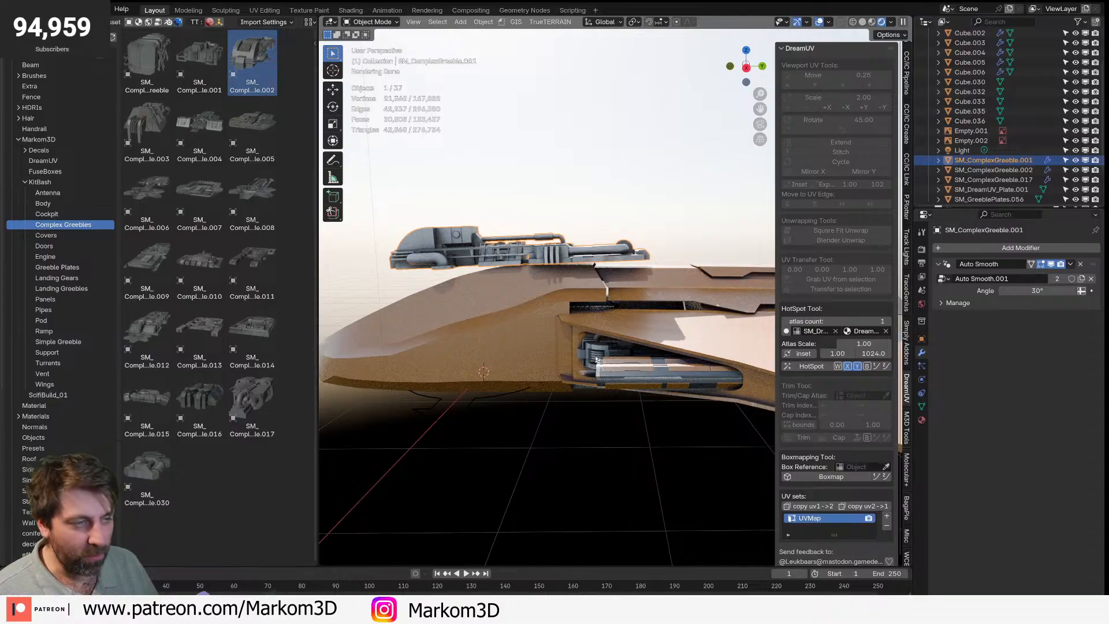
# - Clear the new greeble's rotation and, in side view, move it about 2.01 m along Y and -0.46 m along Z
pyautogui.press('KP_3')
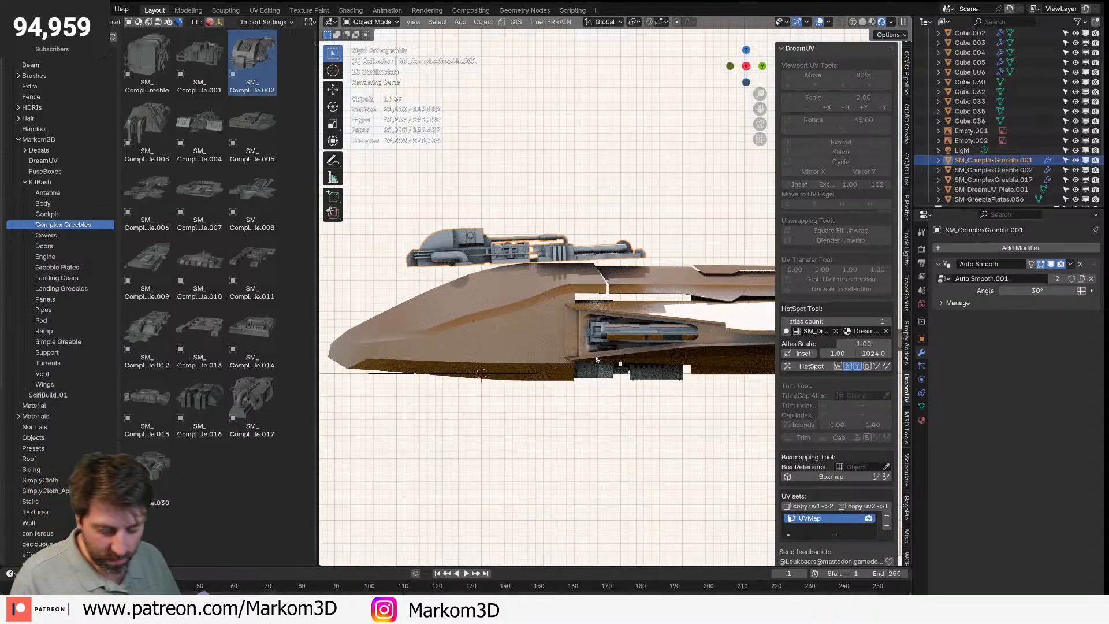
pyautogui.hotkey('alt', 'r')
pyautogui.press('g')
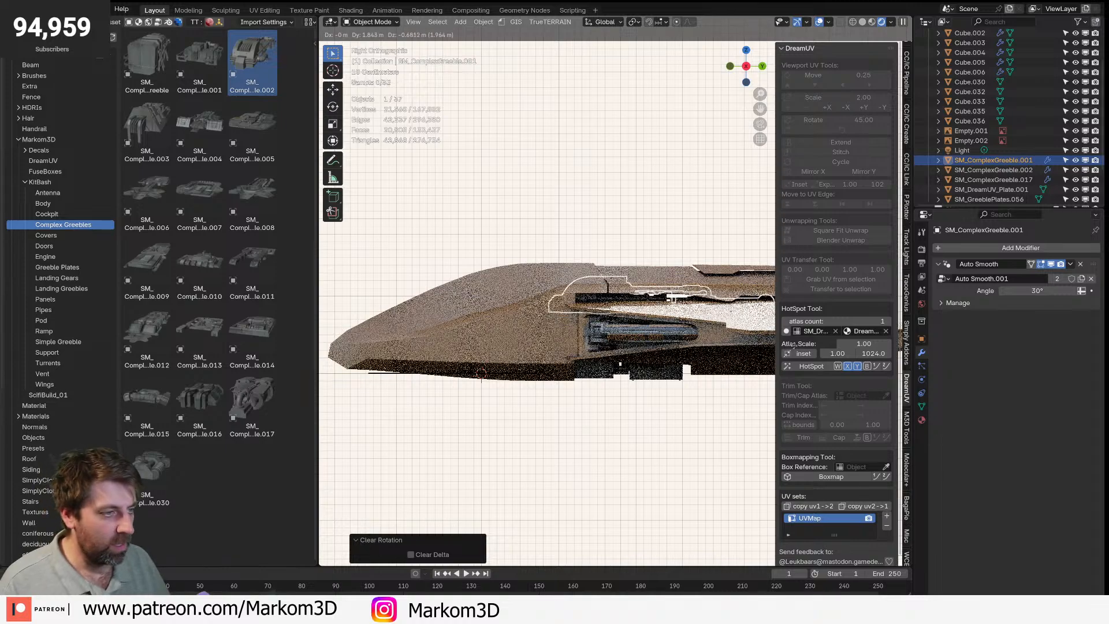
pyautogui.click(807, 328)
# - Show the greeble's transform values and set its X location to 0 m to center it on the ship
pyautogui.moveTo(533, 318); pyautogui.dragTo(625, 387, button='middle')
pyautogui.press('KP_7')
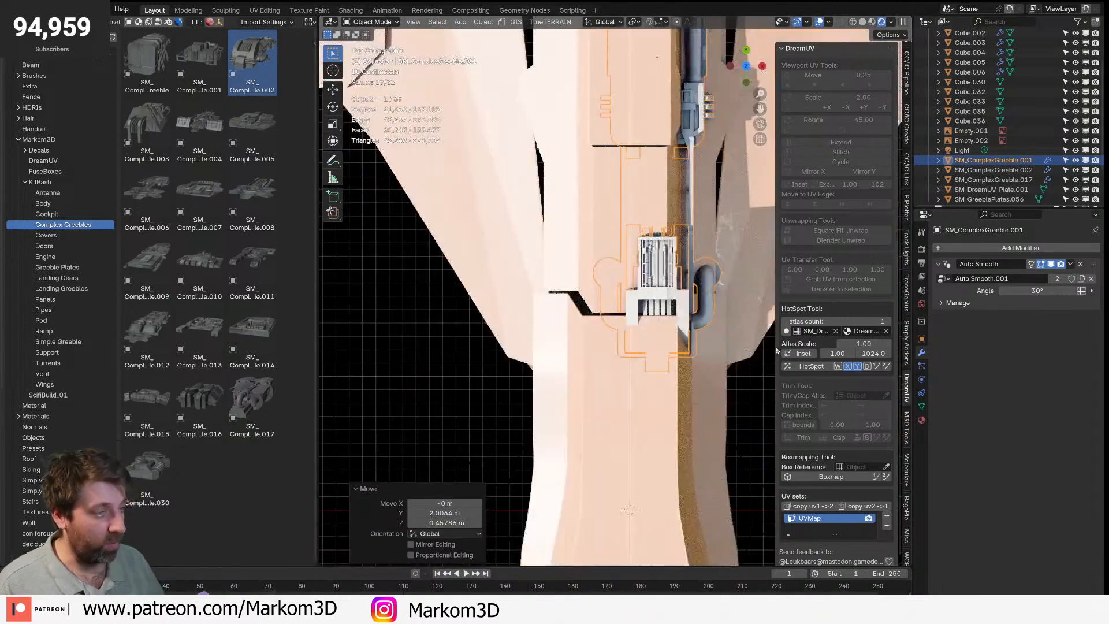
pyautogui.press('n')
pyautogui.press('n')
pyautogui.scroll(9, 905, 68)
pyautogui.scroll(5, 905, 64)
pyautogui.click(908, 57)
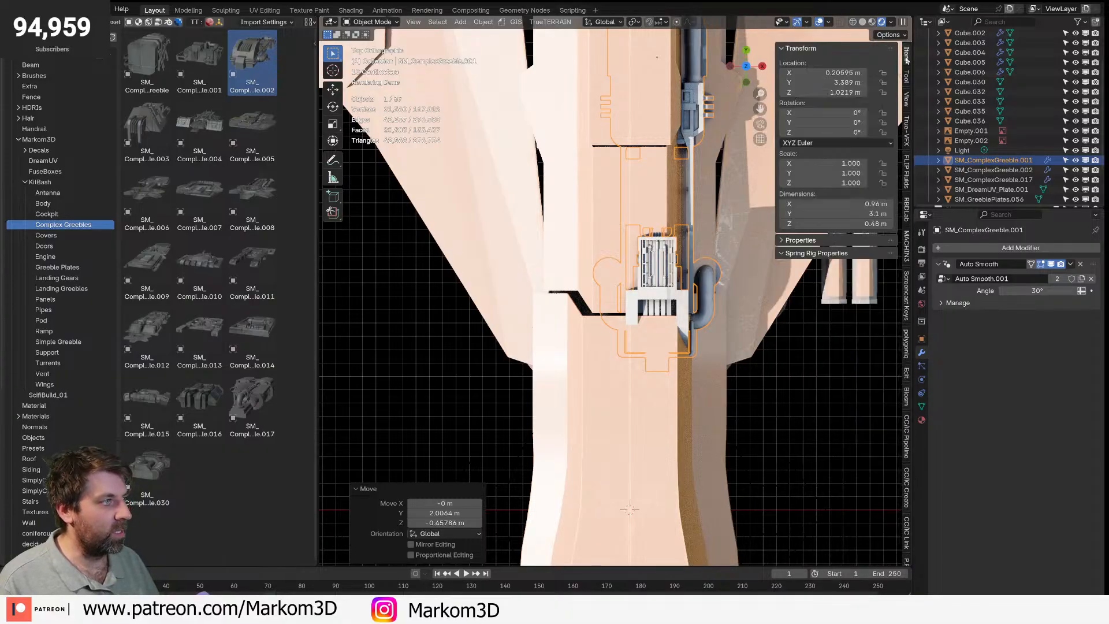
pyautogui.press('Return')
# - Lower the centered greeble by about 0.05 m along Z into the upper hull
pyautogui.moveTo(649, 433); pyautogui.dragTo(568, 332, button='middle')
pyautogui.scroll(2, 632, 297)
pyautogui.press('g')
pyautogui.press('z')
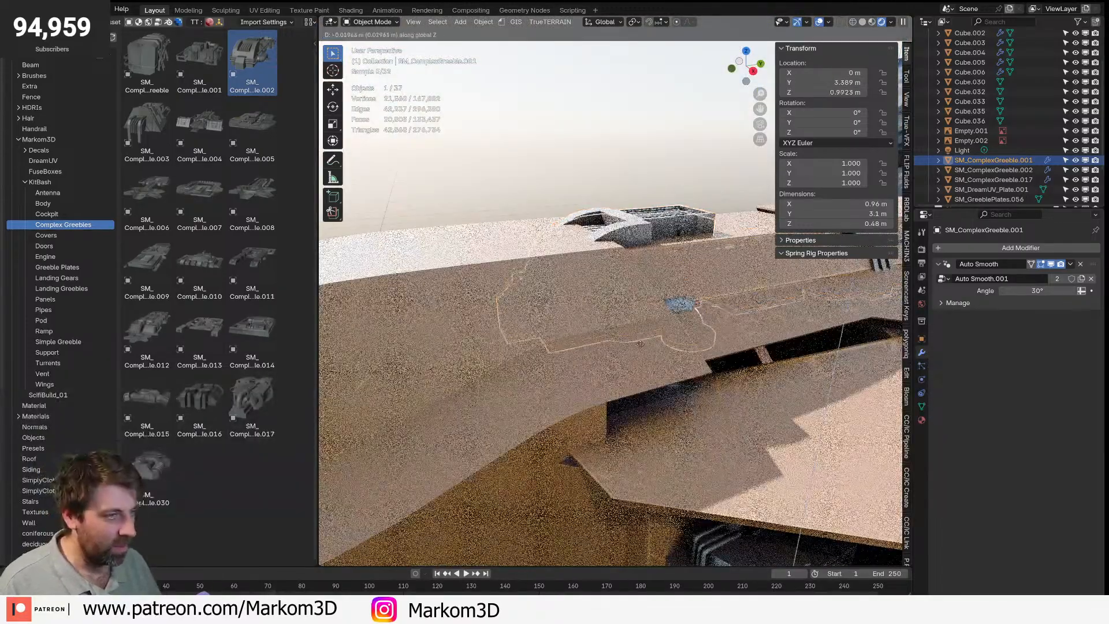
pyautogui.click(631, 315)
# - Scale the centered greeble up uniformly by about 1.106 to fill the gap below the upper side hull
pyautogui.moveTo(631, 315); pyautogui.dragTo(608, 327, button='middle')
pyautogui.press('s')
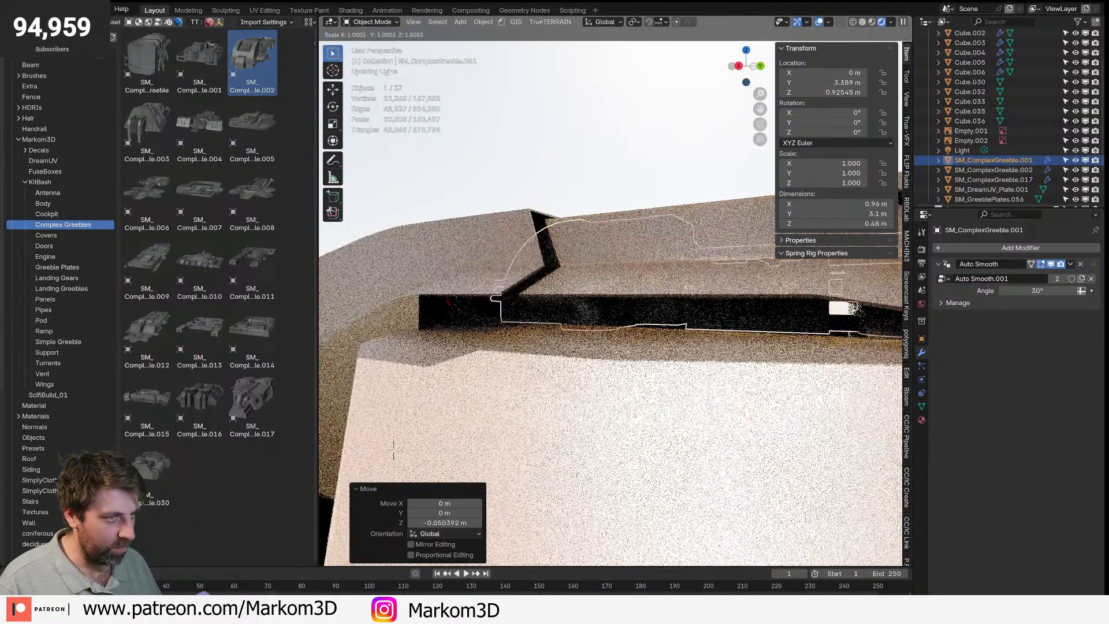
pyautogui.click(393, 450)
pyautogui.moveTo(394, 450); pyautogui.dragTo(583, 377, button='middle')
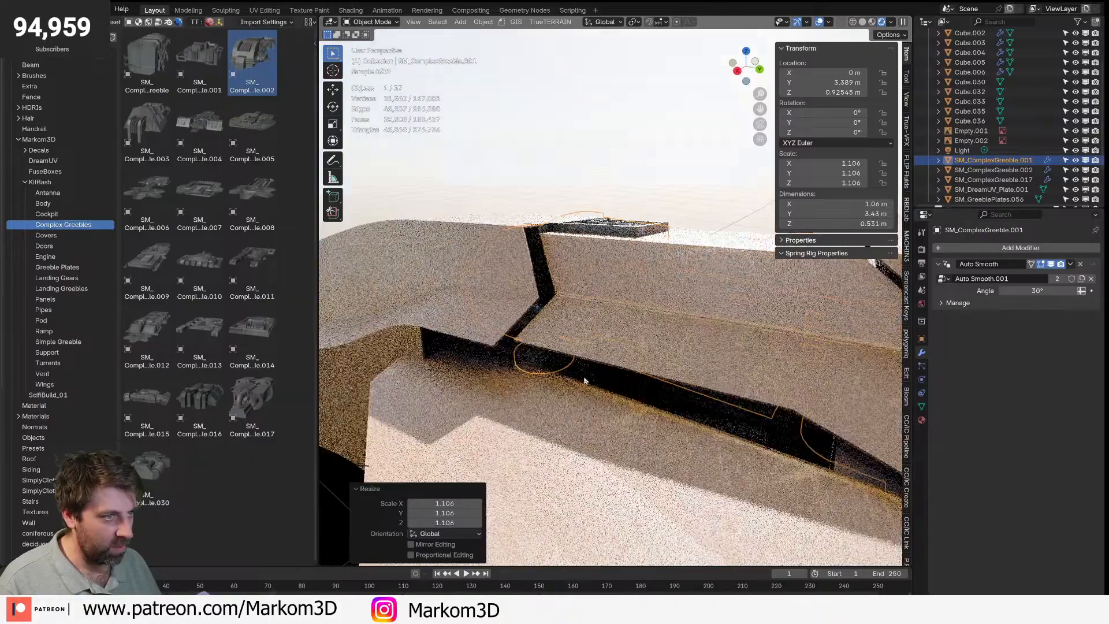
# - Lower the centered greeble about 0.008 m along Z, shift it about 0.16 m along Y, and deselect it
pyautogui.press('g')
pyautogui.press('z')
pyautogui.click(591, 413)
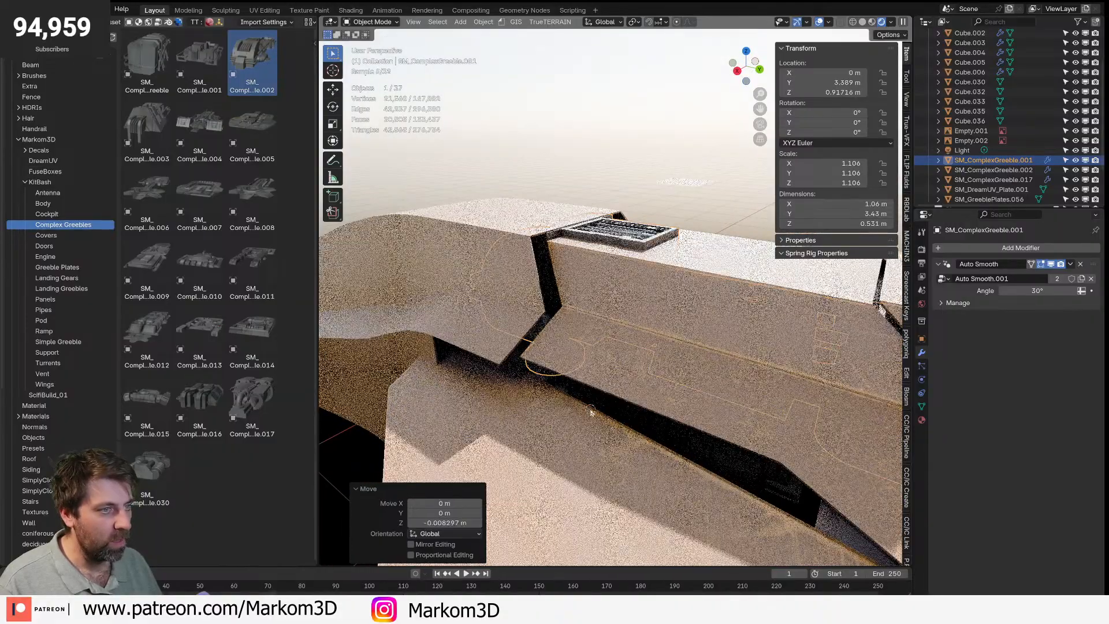
pyautogui.press('g')
pyautogui.press('y')
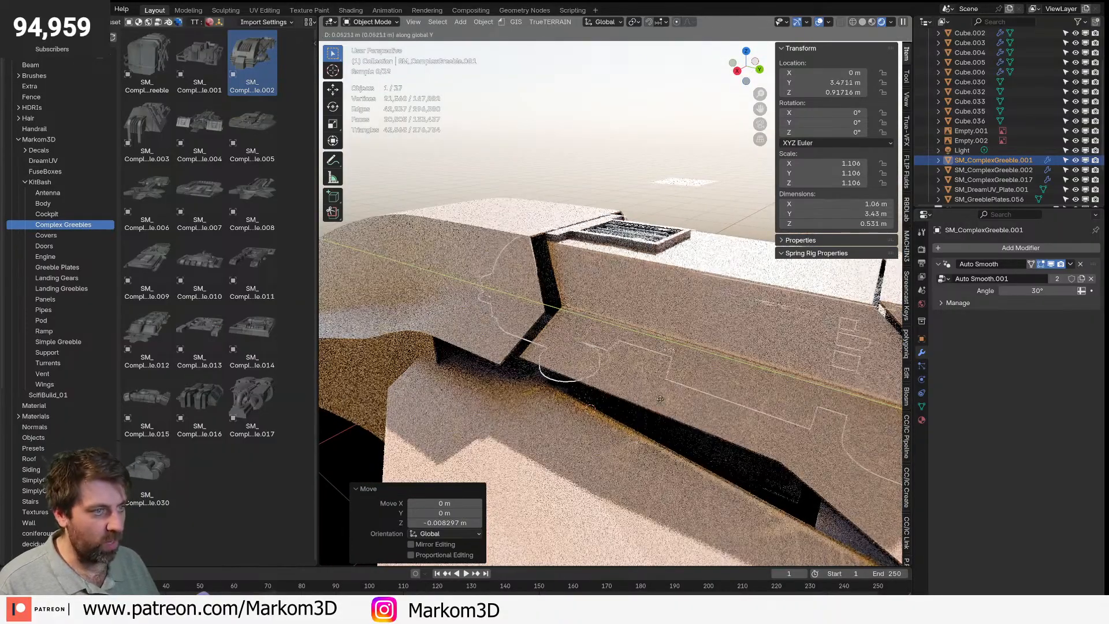
pyautogui.click(700, 410)
pyautogui.click(483, 467)
# - Examine how the centered greeble fills the upper hull gap, both close up and from the side of the whole ship
pyautogui.moveTo(506, 425); pyautogui.dragTo(589, 457, button='middle')
pyautogui.scroll(4, 686, 366)
pyautogui.scroll(3, 639, 372)
pyautogui.scroll(3, 546, 420)
pyautogui.click(655, 312)
pyautogui.scroll(-4, 614, 414)
pyautogui.scroll(-8, 480, 432)
pyautogui.moveTo(479, 432); pyautogui.dragTo(607, 315, button='middle')
pyautogui.click(698, 345)
pyautogui.scroll(4, 699, 344)
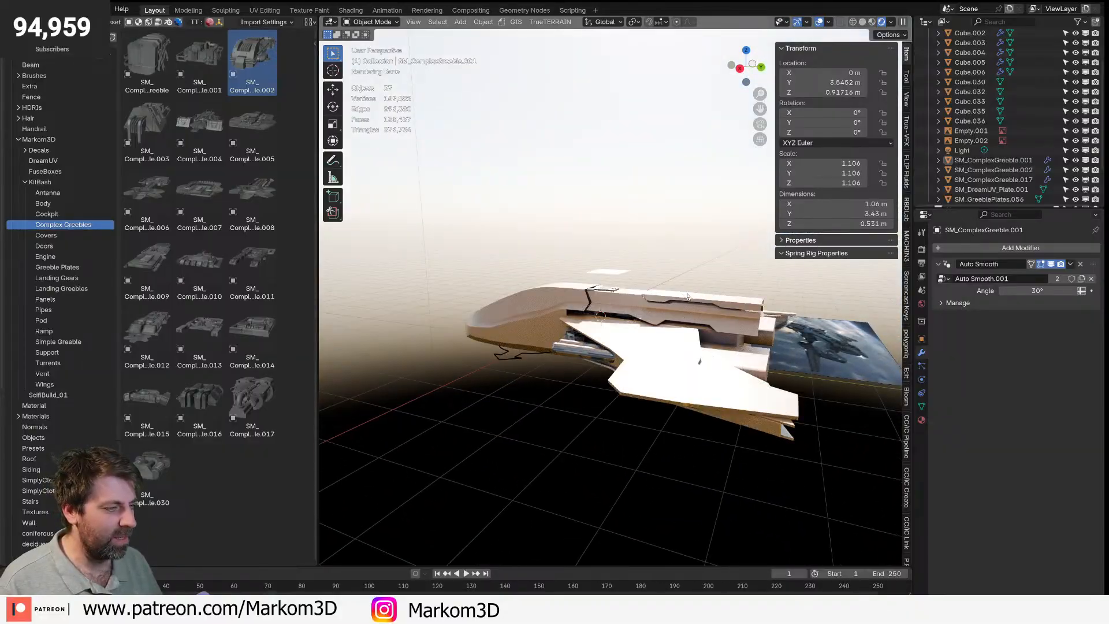
# - Select the main hull and inspect the ship from above, from behind and around the weapon bay
pyautogui.click(692, 341)
pyautogui.moveTo(694, 341); pyautogui.dragTo(634, 375, button='middle')
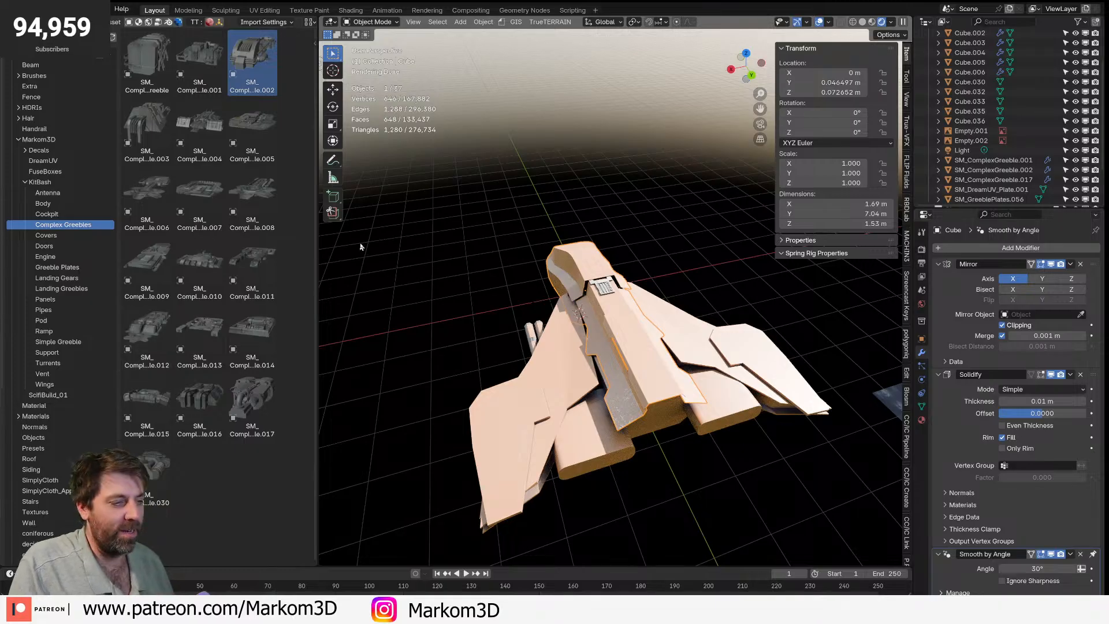
pyautogui.moveTo(650, 399); pyautogui.dragTo(608, 381, button='middle')
pyautogui.scroll(4, 733, 358)
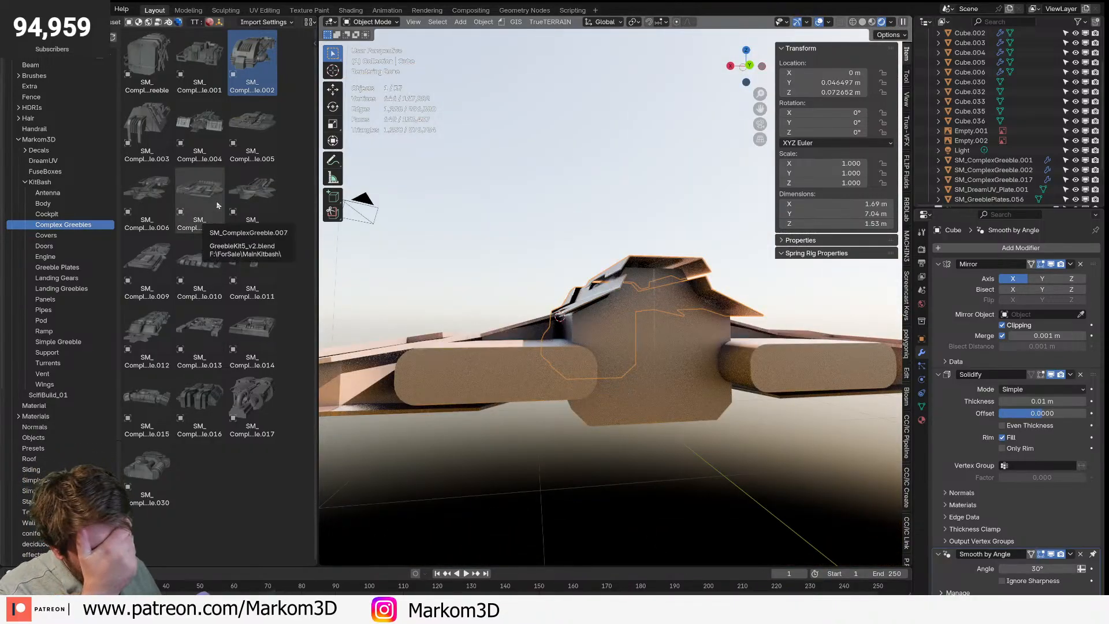
pyautogui.moveTo(415, 298); pyautogui.dragTo(538, 325, button='middle')
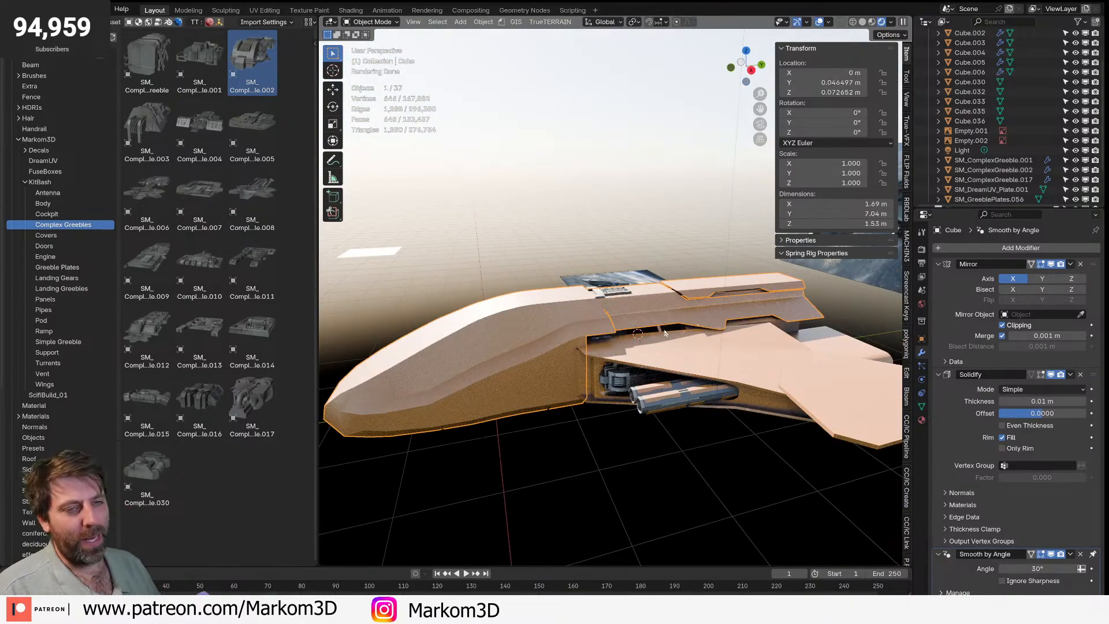
pyautogui.scroll(5, 624, 305)
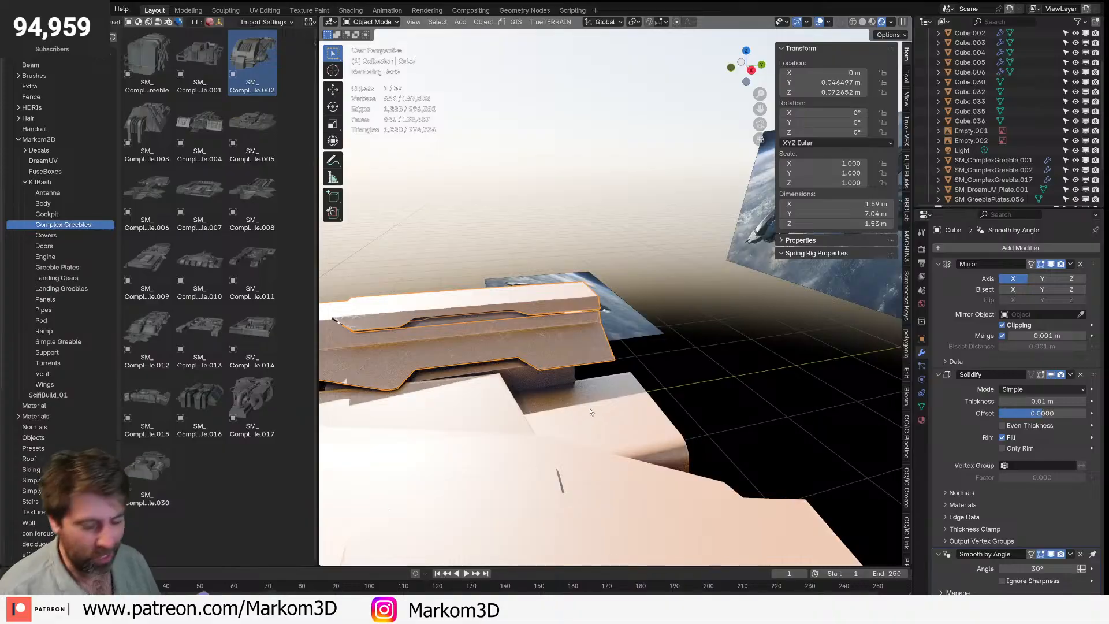
pyautogui.moveTo(591, 413); pyautogui.dragTo(484, 406, button='middle')
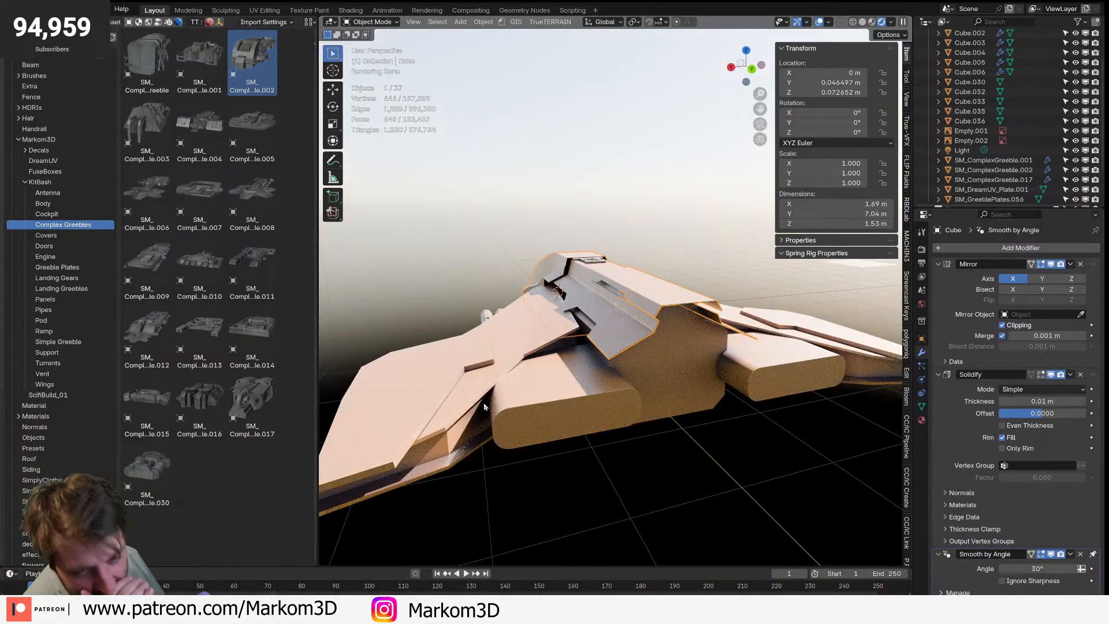
pyautogui.moveTo(520, 406)
pyautogui.mouseDown(button='middle')
pyautogui.moveTo(566, 424)
pyautogui.moveTo(830, 453)
pyautogui.moveTo(577, 448)
pyautogui.moveTo(527, 385)
pyautogui.mouseUp(button='middle')
pyautogui.scroll(-4, 613, 442)
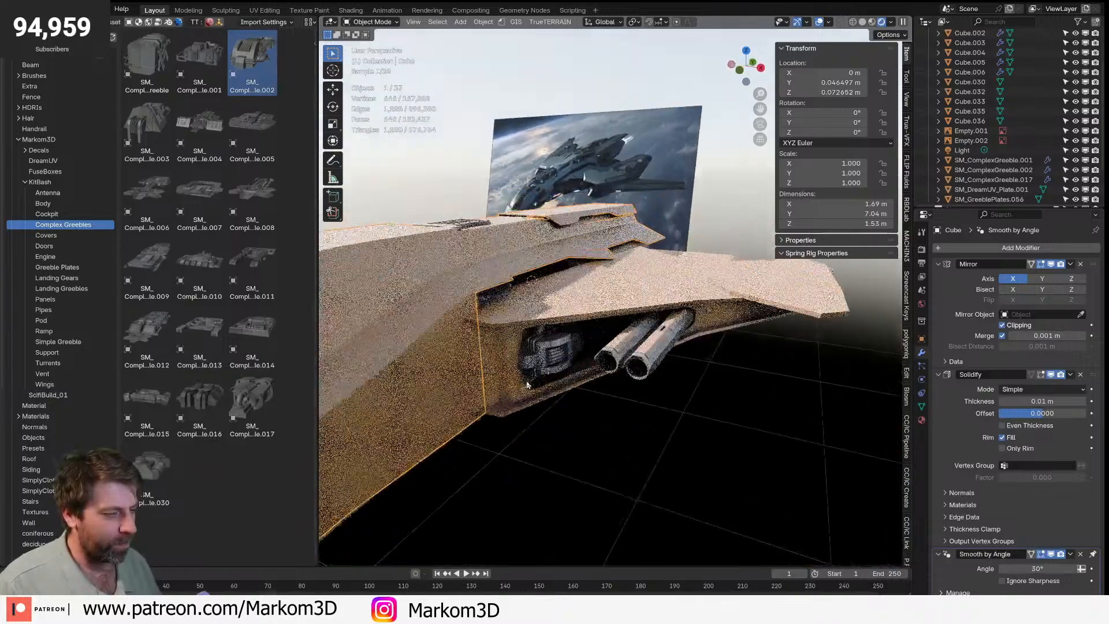
pyautogui.scroll(-2, 527, 386)
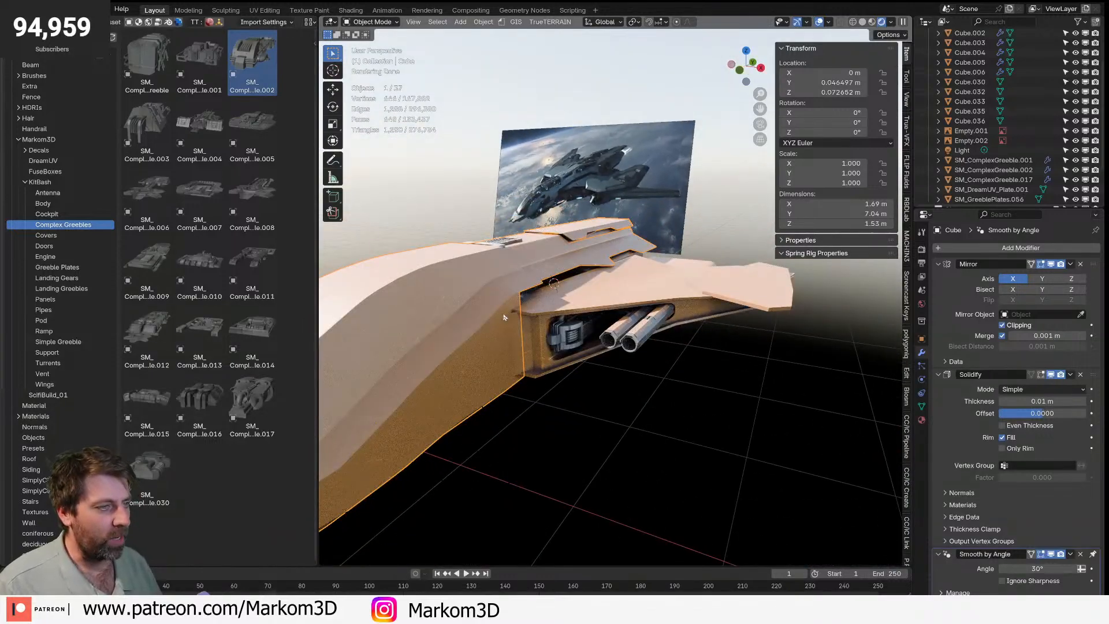
# - Open the hull mesh for editing and show its nose in wireframe from the right side
pyautogui.moveTo(504, 317); pyautogui.dragTo(608, 238, button='middle')
pyautogui.press('Tab')
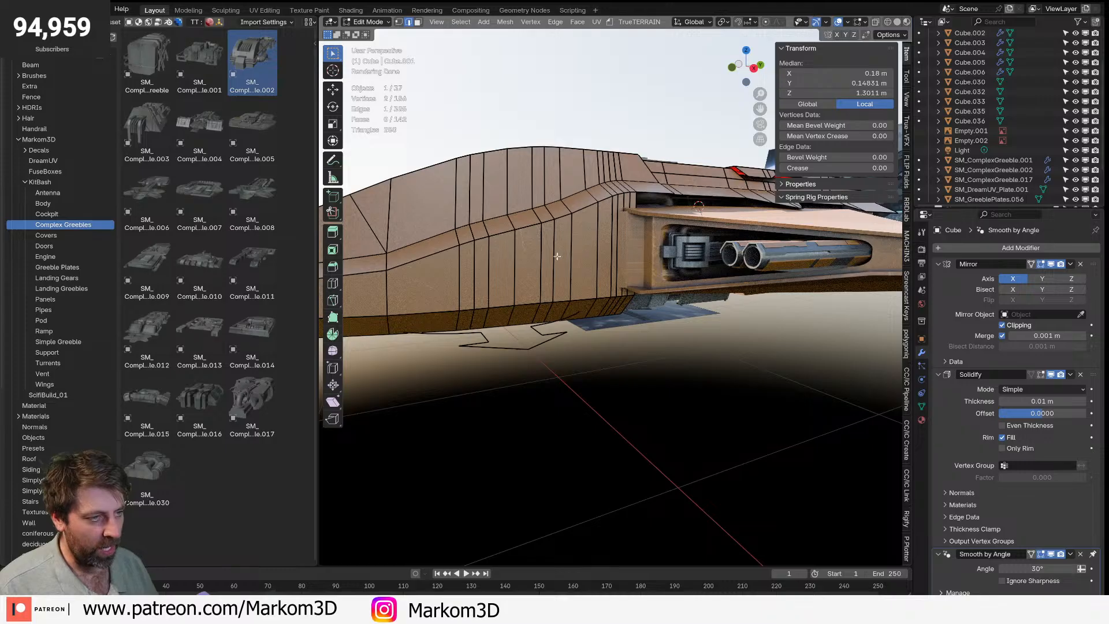
pyautogui.press('KP_3')
pyautogui.scroll(2, 533, 266)
pyautogui.keyDown('shift'); pyautogui.moveTo(534, 266); pyautogui.dragTo(800, 324, button='middle'); pyautogui.keyUp('shift')
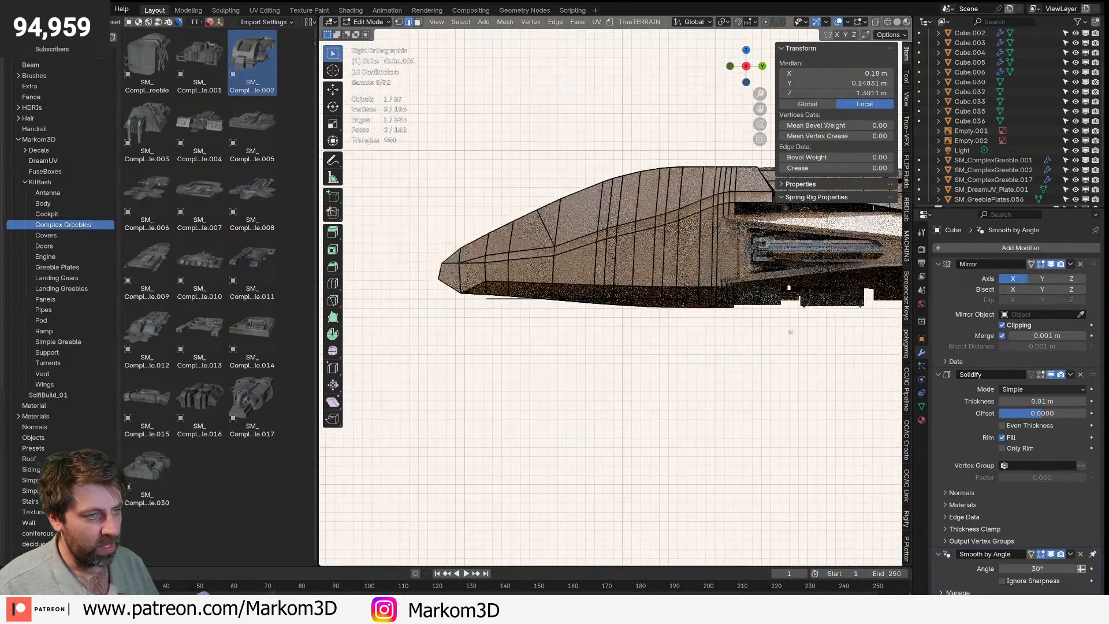
pyautogui.scroll(2, 663, 349)
pyautogui.press('z')
pyautogui.click(542, 321)
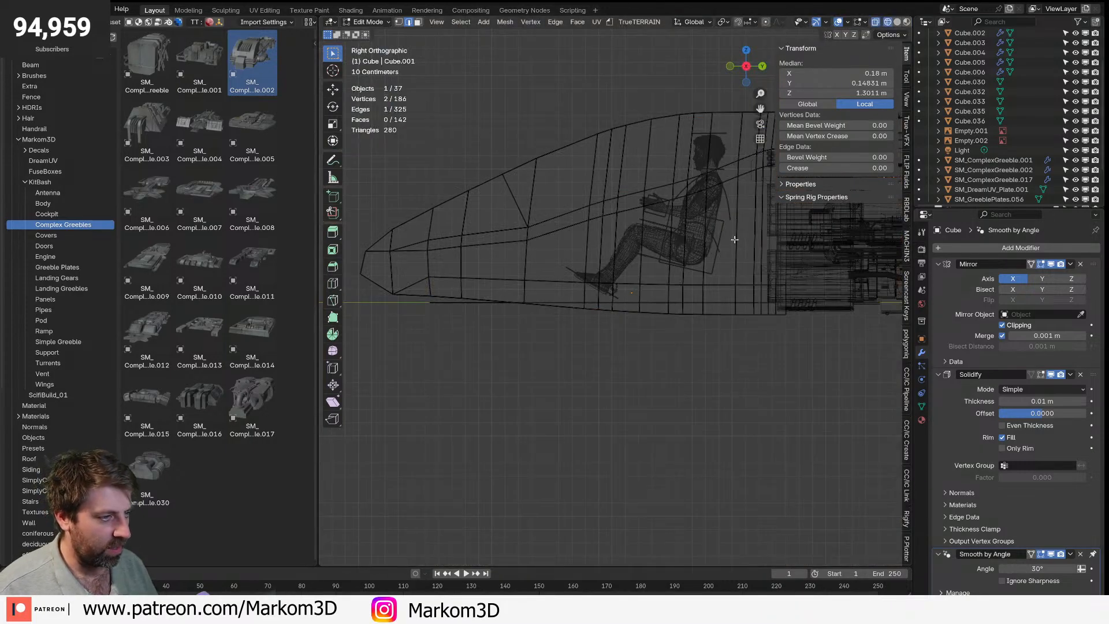
pyautogui.keyDown('shift'); pyautogui.moveTo(775, 225); pyautogui.dragTo(717, 242, button='middle'); pyautogui.keyUp('shift')
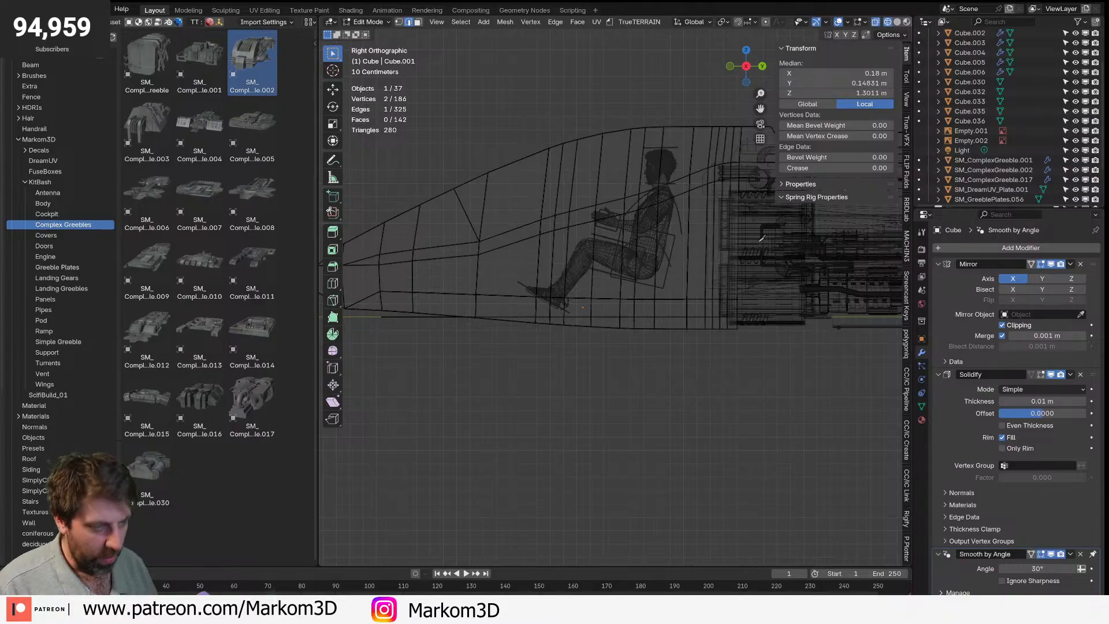
# - Knife-cut an angled panel line from the nose section's rear edge past the pilot's seat to the feet and down to the underside
pyautogui.press('e')
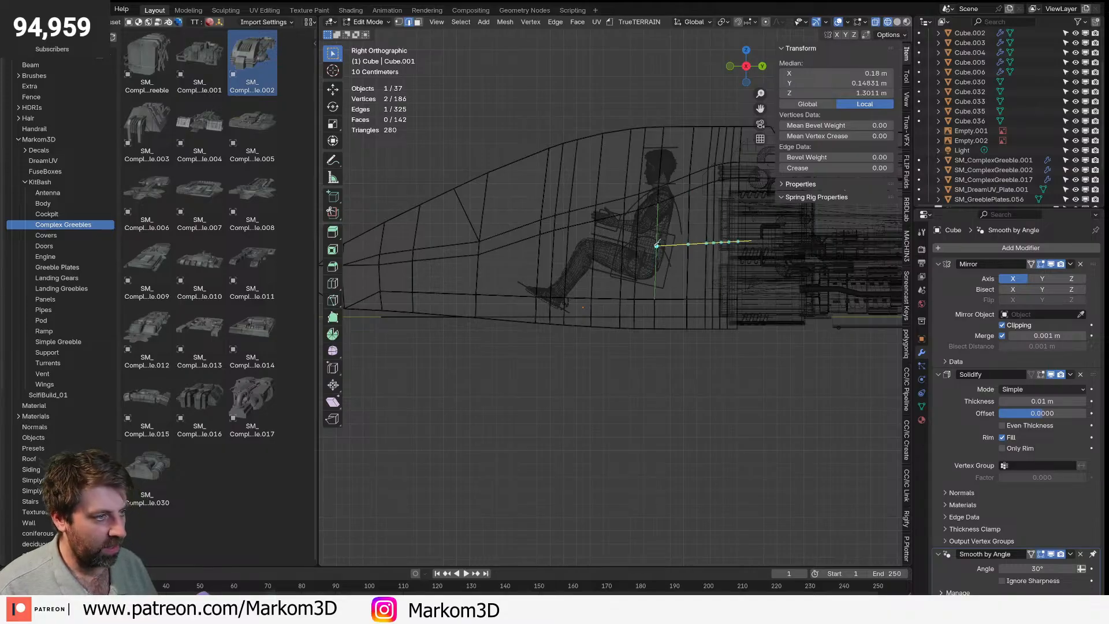
pyautogui.click(657, 247)
pyautogui.press('e')
pyautogui.click(564, 298)
pyautogui.press('e')
pyautogui.rightClick(566, 323)
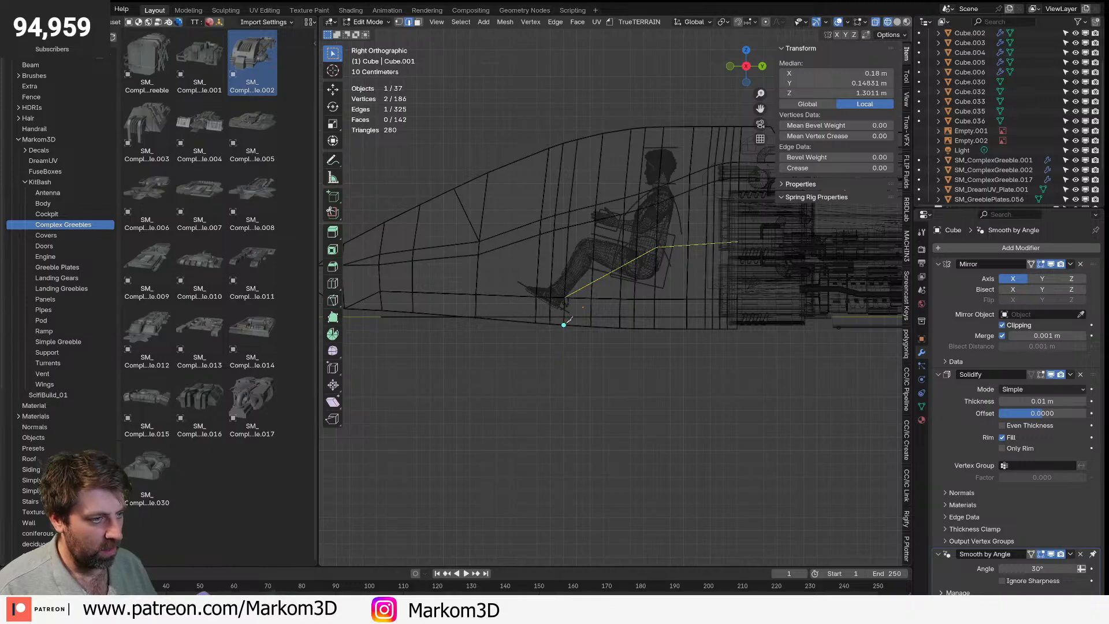
pyautogui.press('Return')
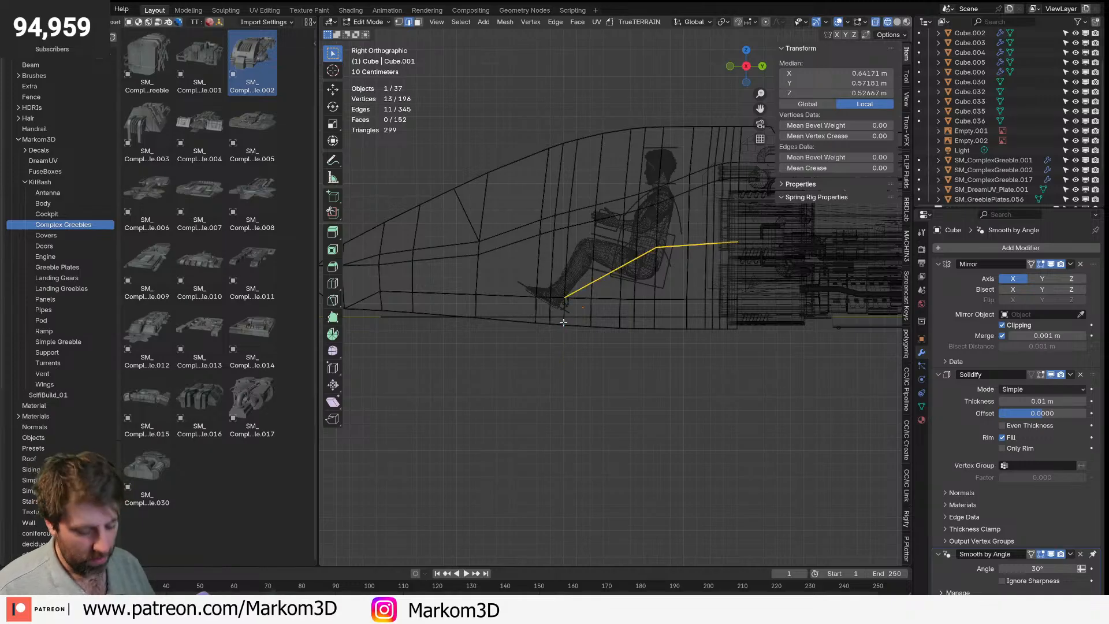
# - Try ripping the hull along the knife-cut line, inspect the split, and merge the hull's vertices back together
pyautogui.press('v')
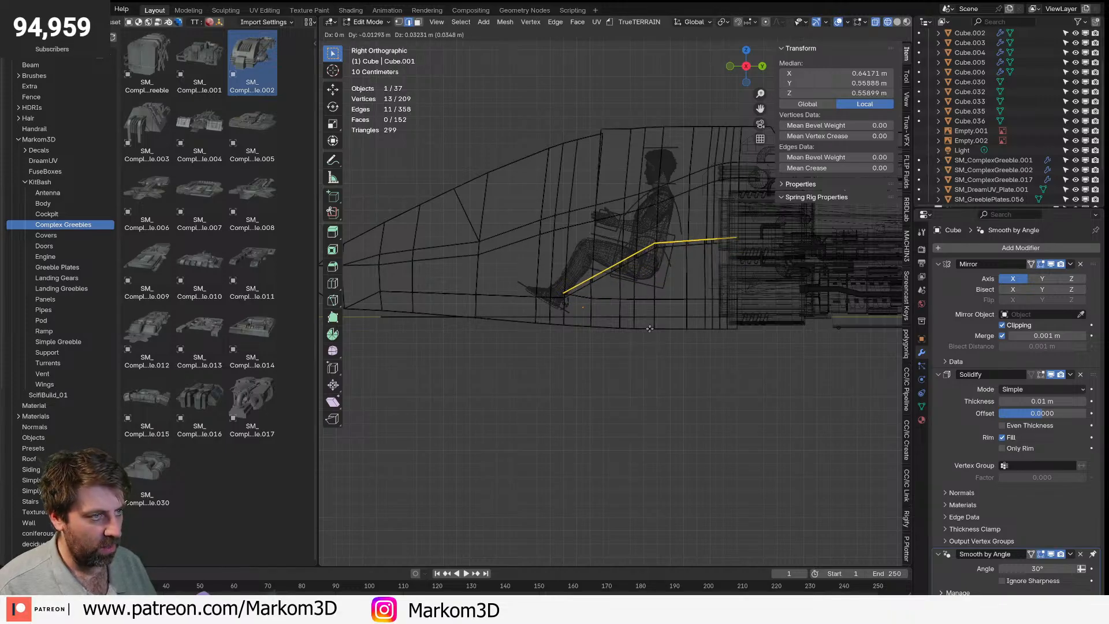
pyautogui.rightClick(650, 331)
pyautogui.press('z')
pyautogui.click(579, 333)
pyautogui.moveTo(587, 330); pyautogui.dragTo(599, 374, button='middle')
pyautogui.press('z')
pyautogui.click(537, 352)
pyautogui.scroll(-5, 581, 359)
pyautogui.press('z')
pyautogui.click(664, 322)
pyautogui.moveTo(677, 359); pyautogui.dragTo(655, 327, button='middle')
pyautogui.press('a')
pyautogui.press('m')
pyautogui.click(655, 330)
# - Select the complete cut line from the nose section's rear edge down to the underside
pyautogui.keyDown('alt'); pyautogui.click(698, 380); pyautogui.keyUp('alt')
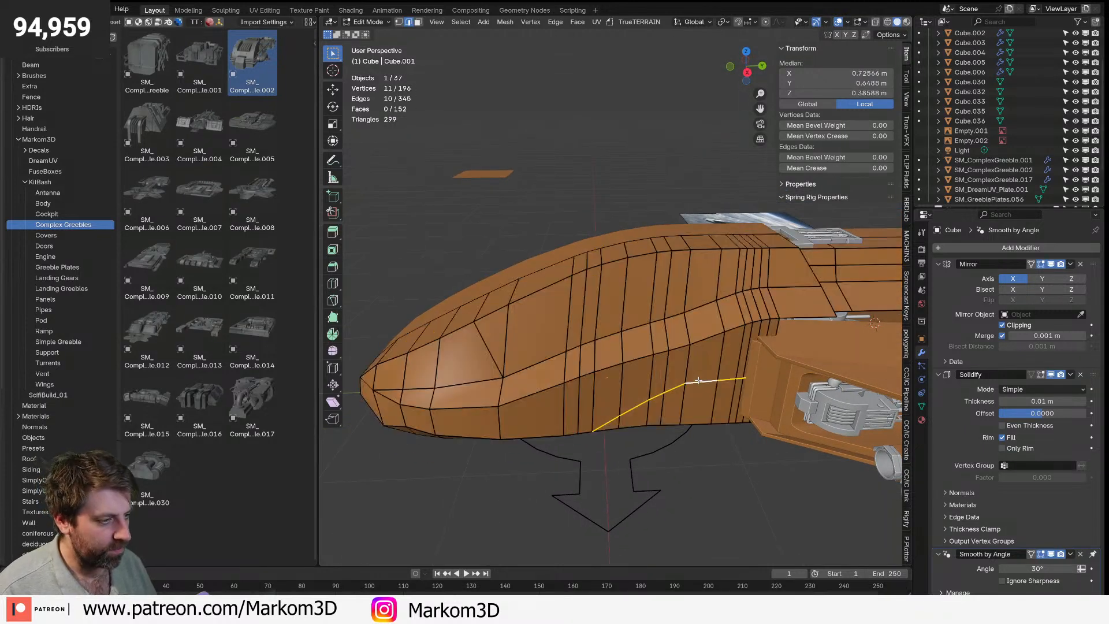
pyautogui.moveTo(686, 392); pyautogui.dragTo(624, 366, button='middle')
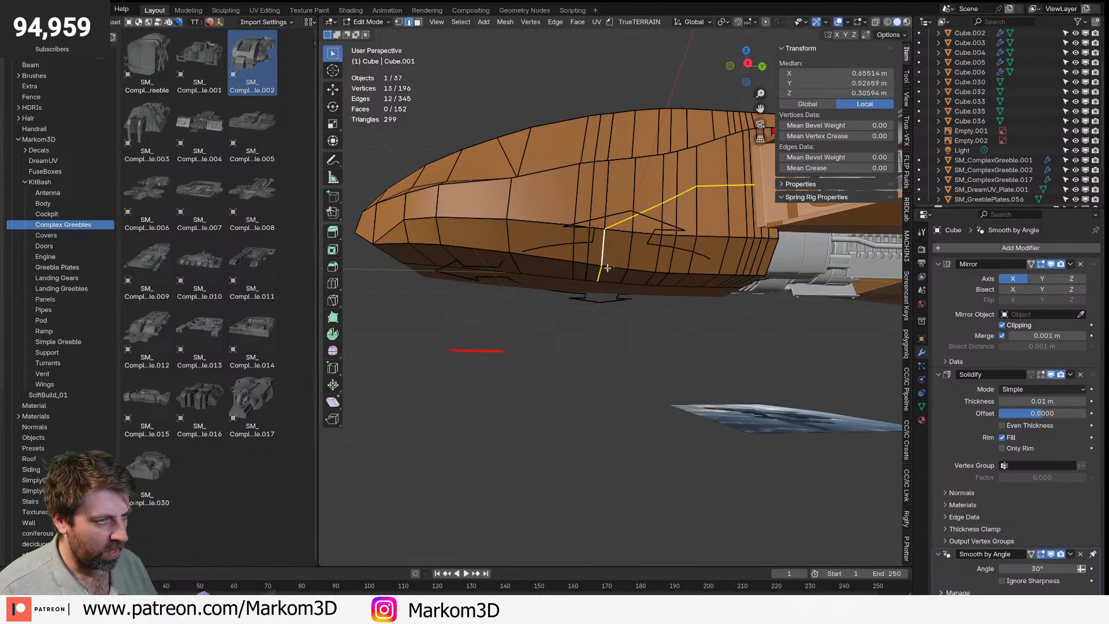
pyautogui.moveTo(604, 256); pyautogui.dragTo(655, 325, button='middle')
# - Try to rip the mesh along the selected cut line, and undo the rip
pyautogui.press('v')
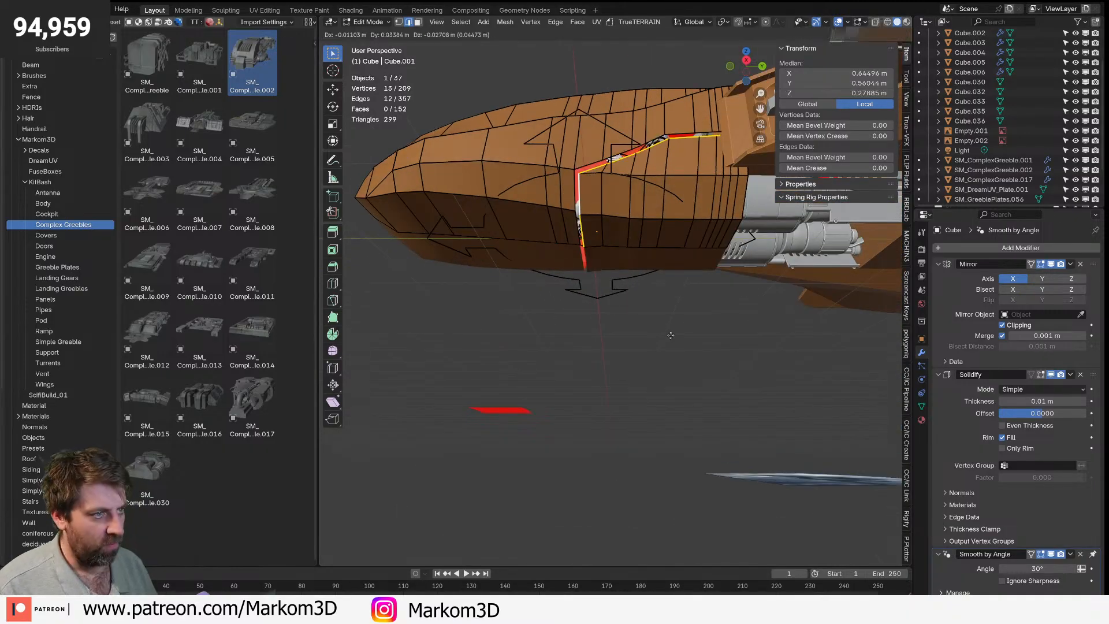
pyautogui.rightClick(666, 329)
pyautogui.keyDown('shift'); pyautogui.moveTo(659, 266); pyautogui.dragTo(649, 329, button='middle'); pyautogui.keyUp('shift')
pyautogui.scroll(3, 649, 327)
pyautogui.hotkey('ctrl', 'z')
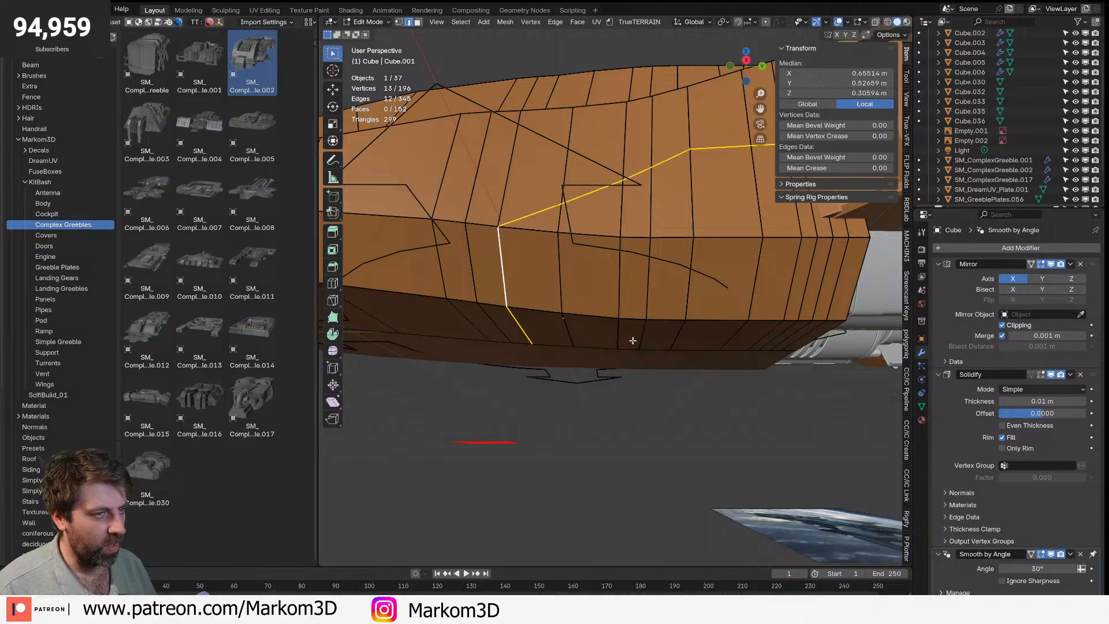
# - Bevel the cut line about 0.004 m wide with 4 segments, delete the beveled faces, and check the gap in Object Mode
pyautogui.hotkey('ctrl', 'b')
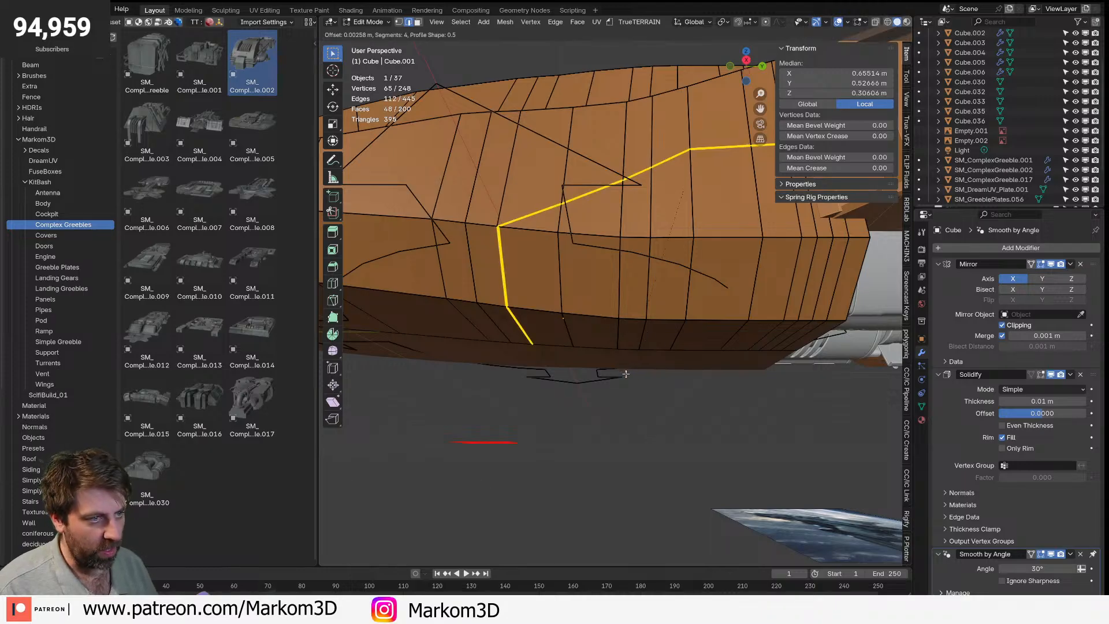
pyautogui.click(625, 378)
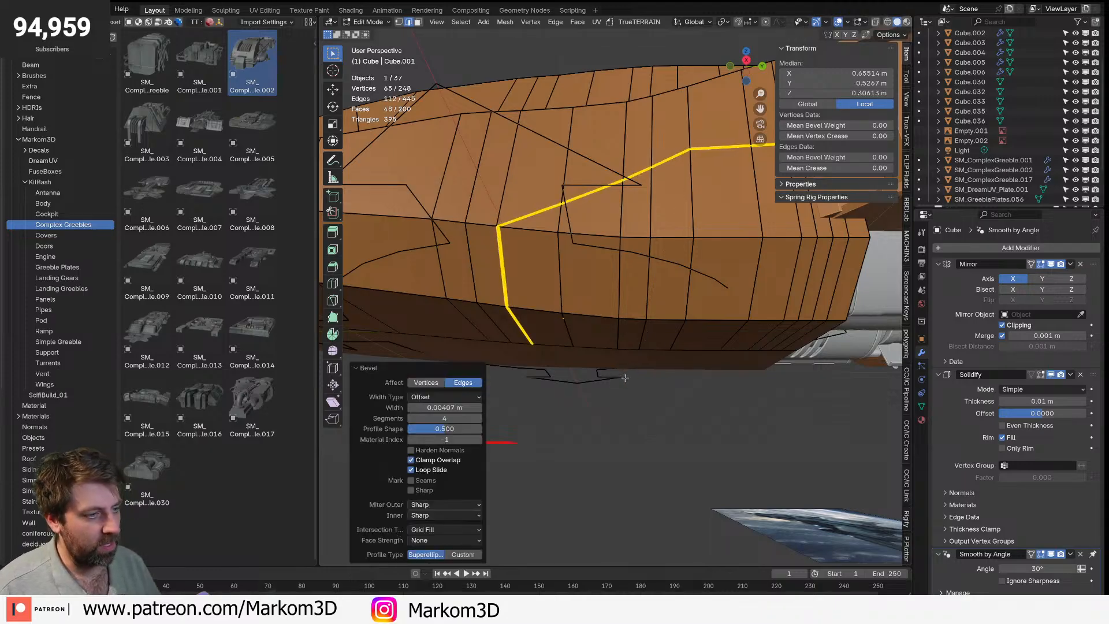
pyautogui.press('x')
pyautogui.click(601, 288)
pyautogui.press('Tab')
pyautogui.scroll(-4, 595, 341)
pyautogui.moveTo(612, 406); pyautogui.dragTo(547, 351, button='middle')
pyautogui.press('Tab')
# - In side wireframe view, select the canopy faces along the upper nose above the pilot
pyautogui.press('`')
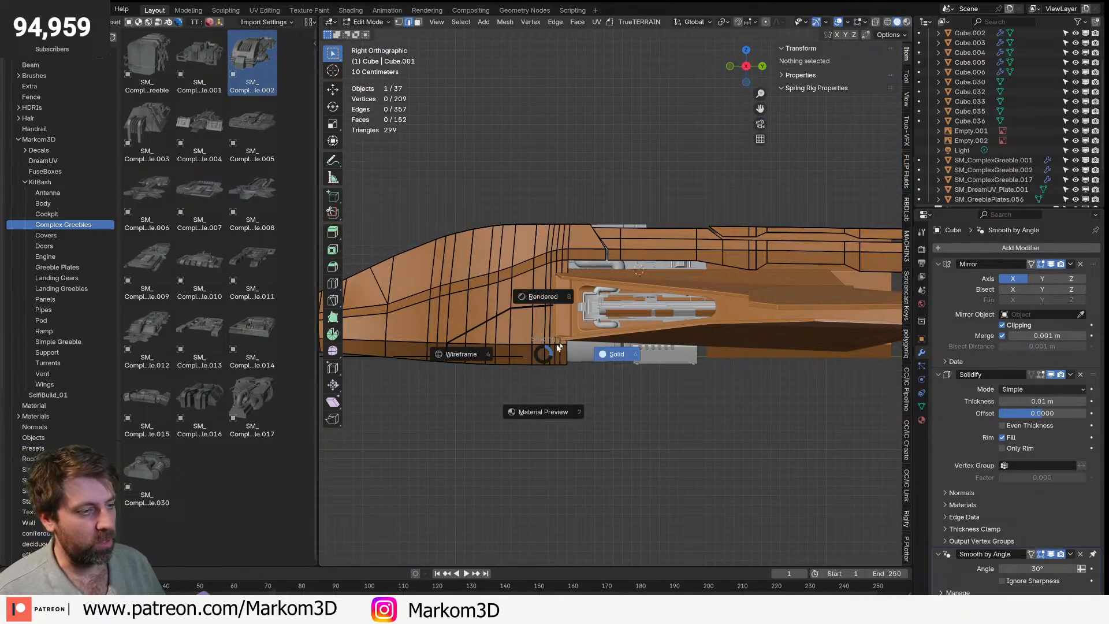
pyautogui.hotkey('alt', 'z')
pyautogui.press('3')
pyautogui.keyDown('shift'); pyautogui.moveTo(686, 332); pyautogui.dragTo(664, 343, button='middle'); pyautogui.keyUp('shift')
pyautogui.click(814, 236)
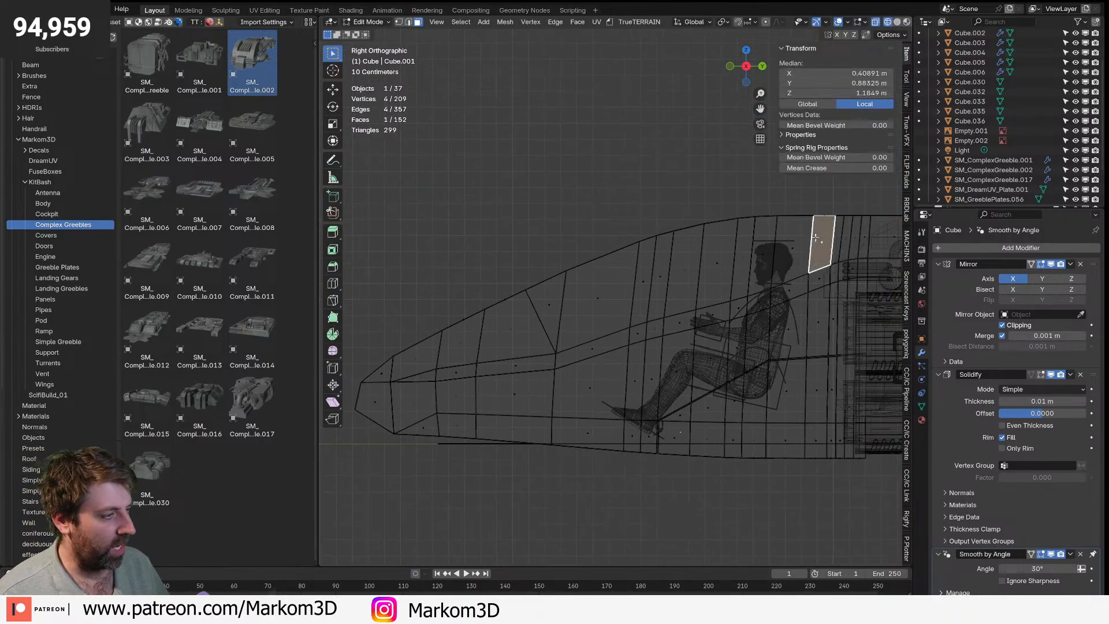
pyautogui.keyDown('shift'); pyautogui.moveTo(812, 236); pyautogui.dragTo(798, 236, button='middle'); pyautogui.keyUp('shift')
pyautogui.press('c')
pyautogui.moveTo(803, 240)
pyautogui.mouseDown()
pyautogui.moveTo(546, 298)
pyautogui.moveTo(635, 226)
pyautogui.moveTo(767, 211)
pyautogui.mouseUp()
pyautogui.rightClick(777, 212)
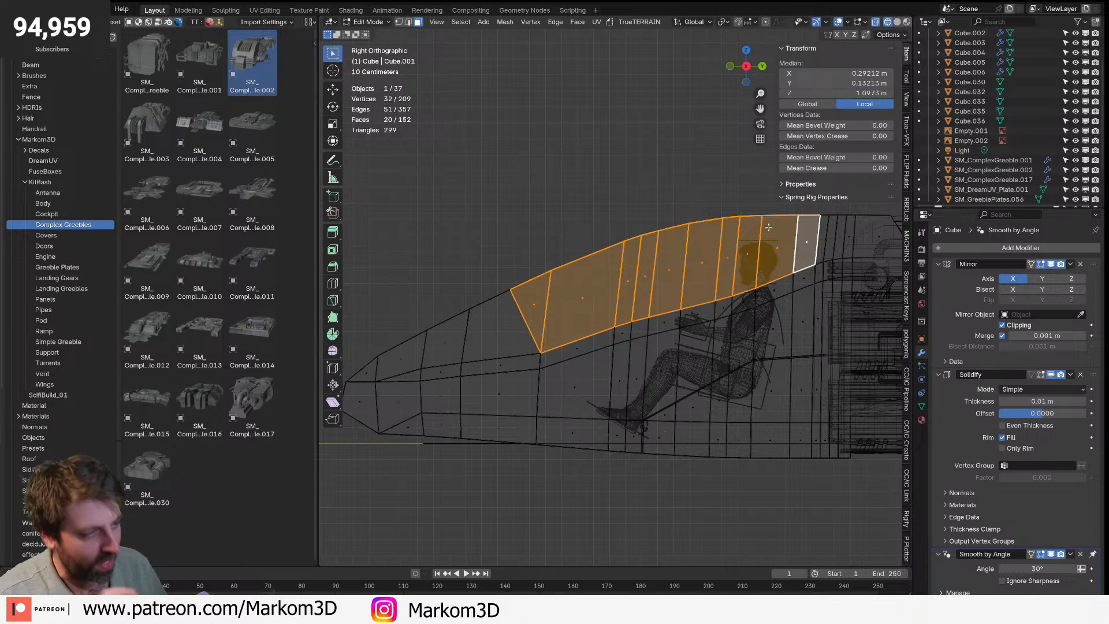
# - Extend the canopy selection to the faces just ahead of it and inspect the shape in solid shading
pyautogui.keyDown('shift'); pyautogui.moveTo(674, 289); pyautogui.dragTo(696, 283, button='middle'); pyautogui.keyUp('shift')
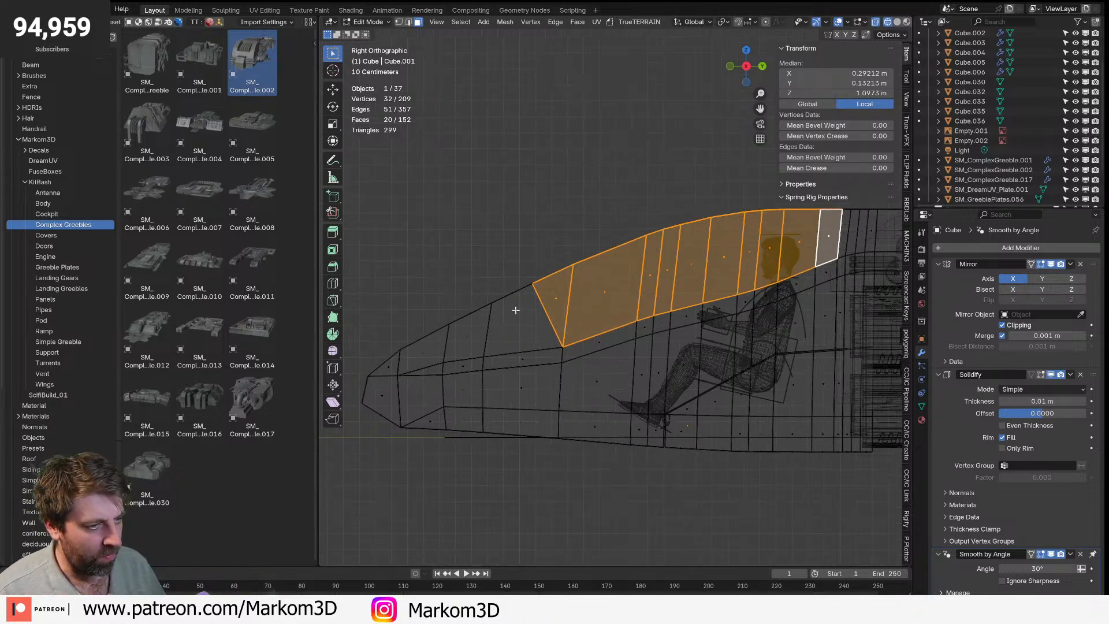
pyautogui.press('c')
pyautogui.moveTo(512, 284); pyautogui.dragTo(520, 329)
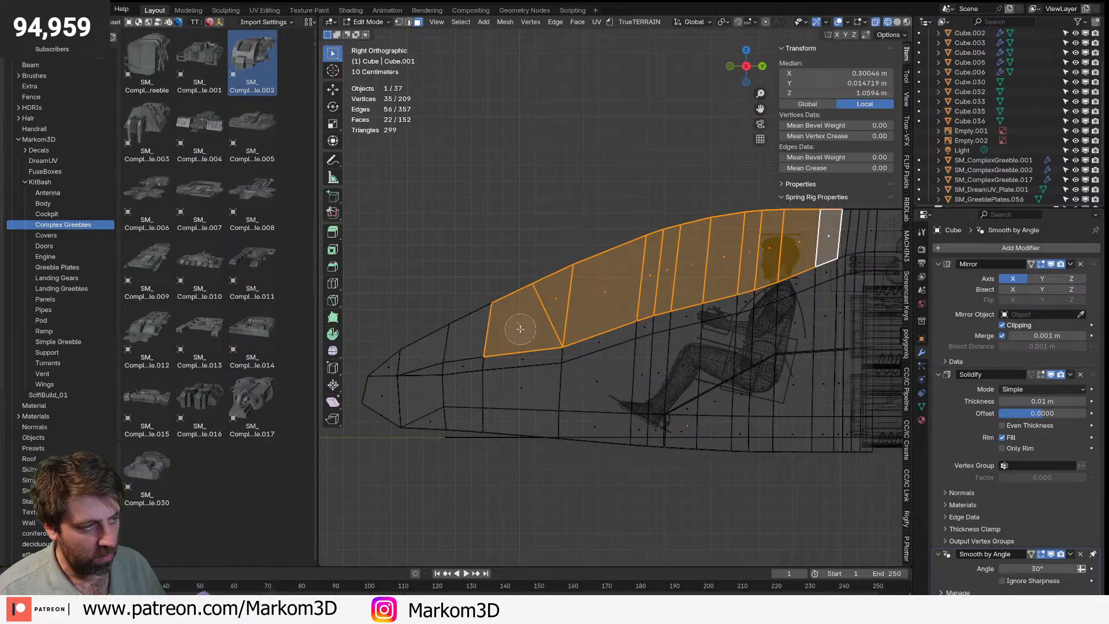
pyautogui.rightClick(468, 361)
pyautogui.moveTo(469, 354); pyautogui.dragTo(589, 369, button='middle')
pyautogui.press('z')
pyautogui.click(660, 368)
pyautogui.moveTo(694, 370)
pyautogui.mouseDown(button='middle')
pyautogui.moveTo(803, 374)
pyautogui.moveTo(745, 398)
pyautogui.moveTo(639, 386)
pyautogui.mouseUp(button='middle')
pyautogui.scroll(-3, 639, 386)
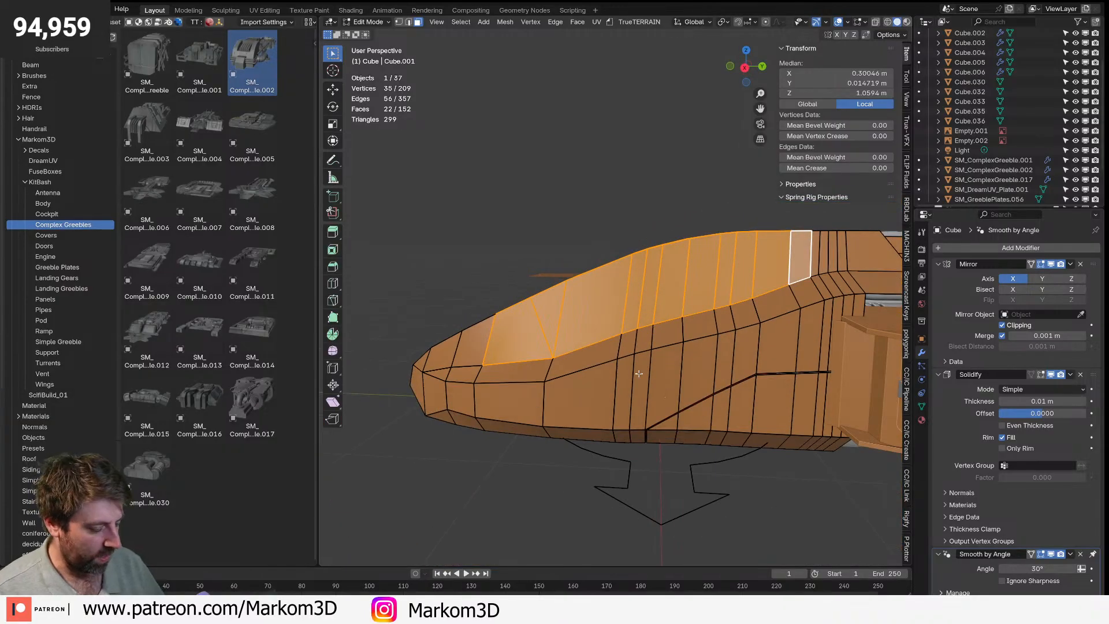
# - Select the vertices at the very tip of the nose in right side wireframe view
pyautogui.press('KP_3')
pyautogui.press('z')
pyautogui.click(556, 374)
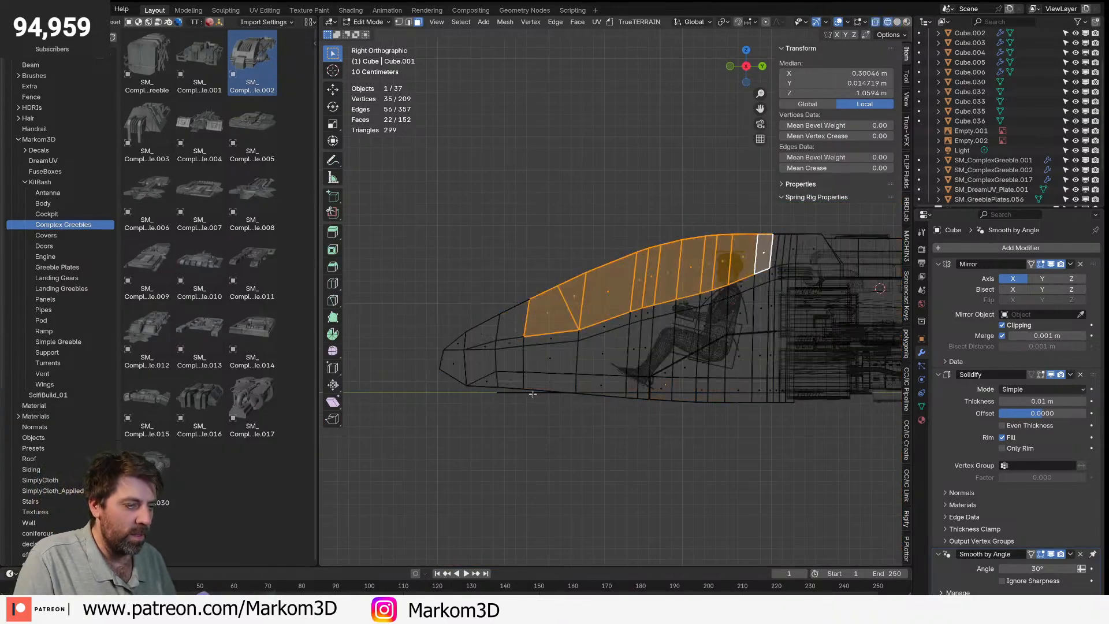
pyautogui.press('1')
pyautogui.moveTo(434, 364); pyautogui.dragTo(448, 391)
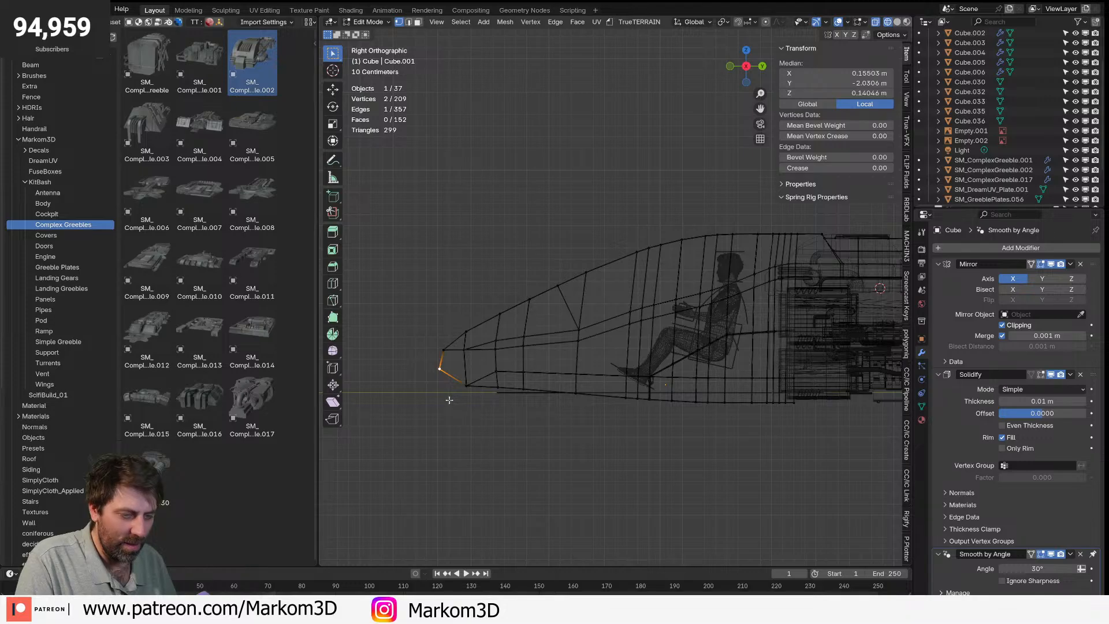
pyautogui.press('g')
pyautogui.press('y')
pyautogui.rightClick(450, 400)
# - Shorten the nose by moving its tip about 0.695 m along Y with smooth proportional editing at a size of about 3.14
pyautogui.press('o')
pyautogui.press('g')
pyautogui.press('y')
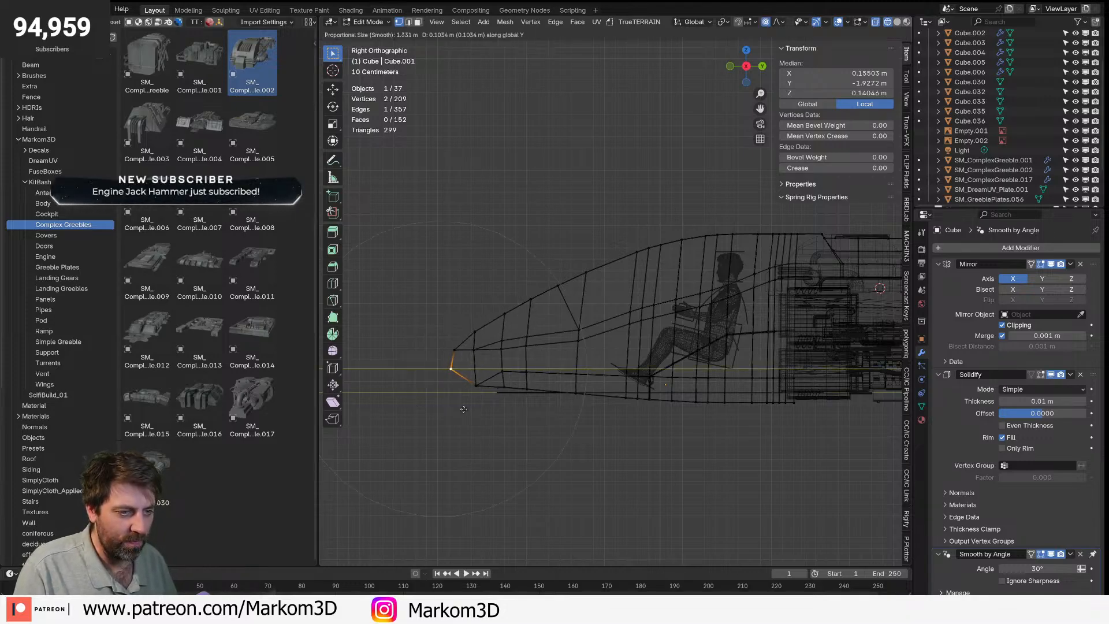
pyautogui.scroll(-6, 508, 409)
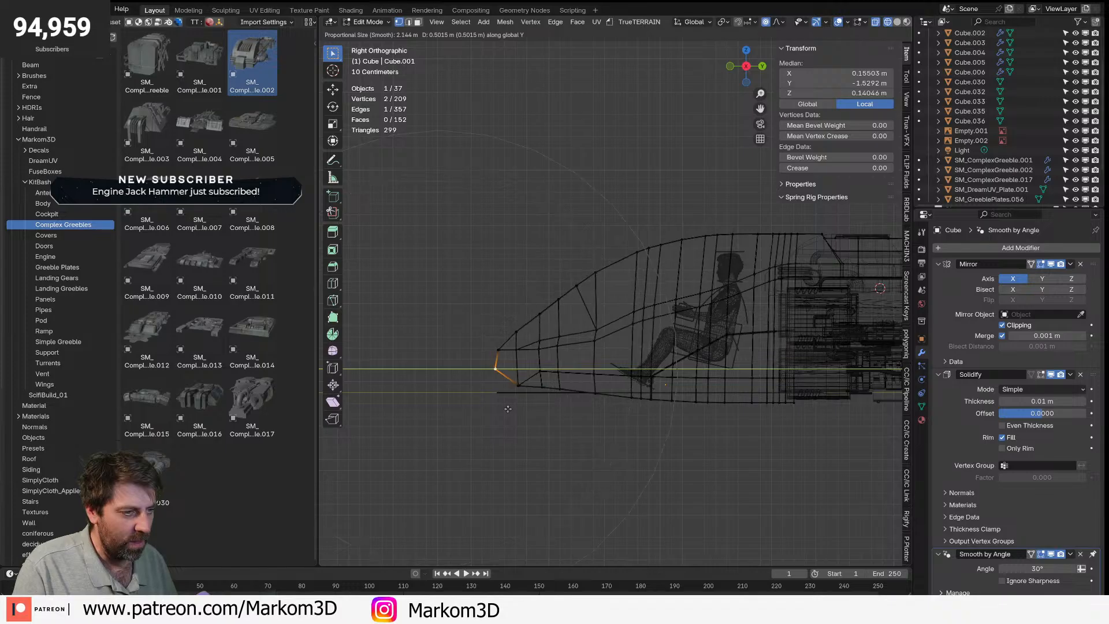
pyautogui.click(529, 410)
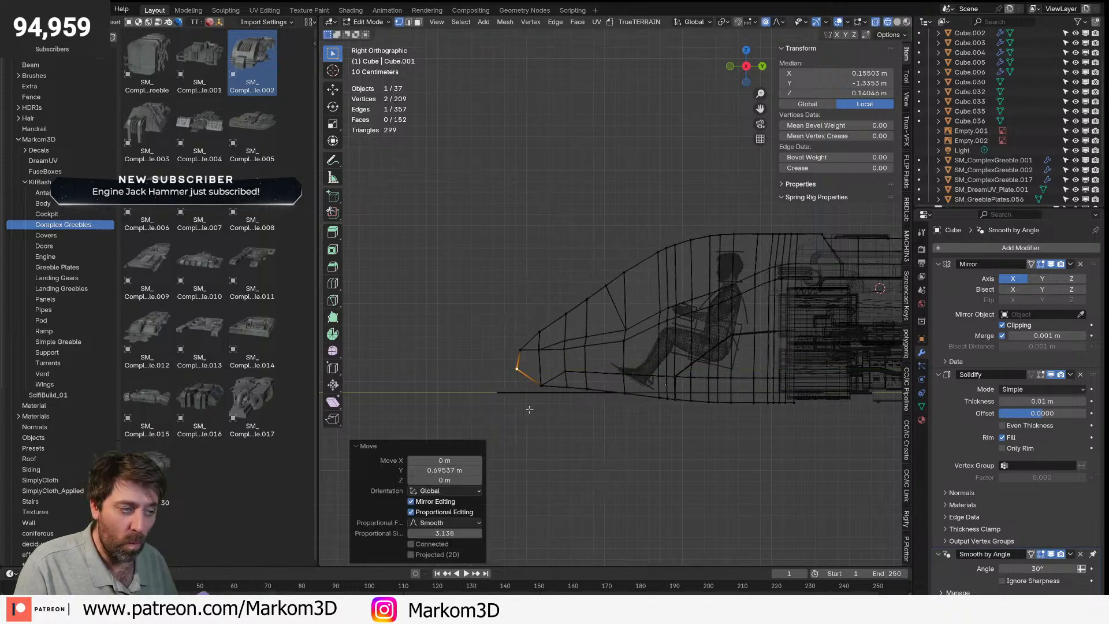
# - Compare the nose before and after shortening in solid perspective shading, and leave the shortening undone
pyautogui.press('z')
pyautogui.click(830, 321)
pyautogui.moveTo(583, 352)
pyautogui.mouseDown(button='middle')
pyautogui.moveTo(778, 364)
pyautogui.moveTo(741, 382)
pyautogui.moveTo(656, 389)
pyautogui.moveTo(655, 377)
pyautogui.mouseUp(button='middle')
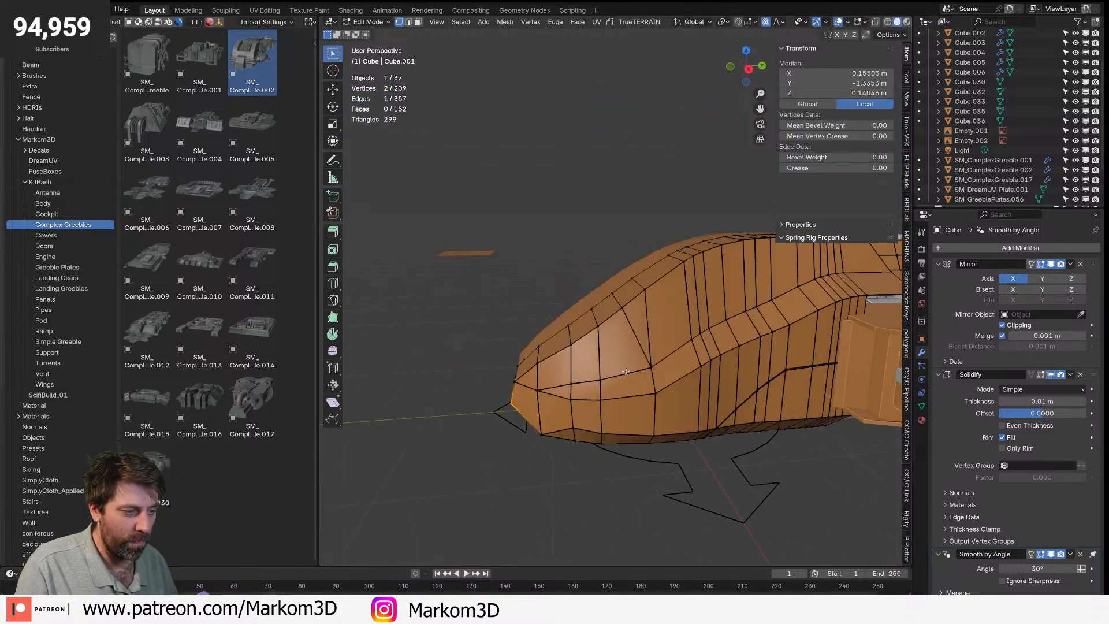
pyautogui.press('Tab')
pyautogui.hotkey('ctrl', 'z')
pyautogui.hotkey('ctrl', 'z')
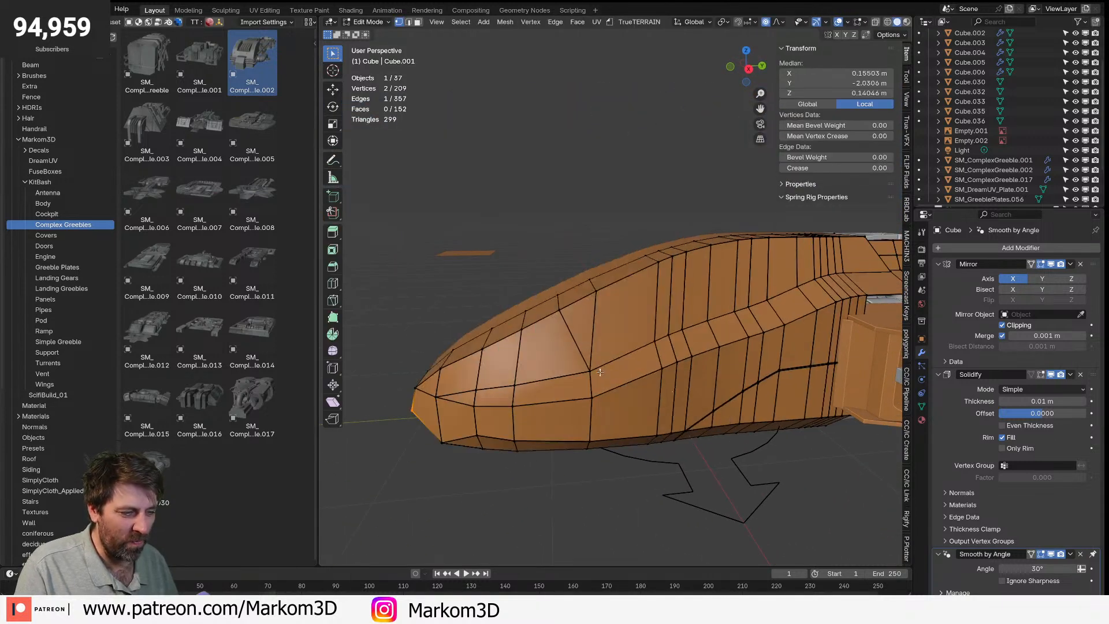
pyautogui.hotkey('ctrl', 'shift', 'z')
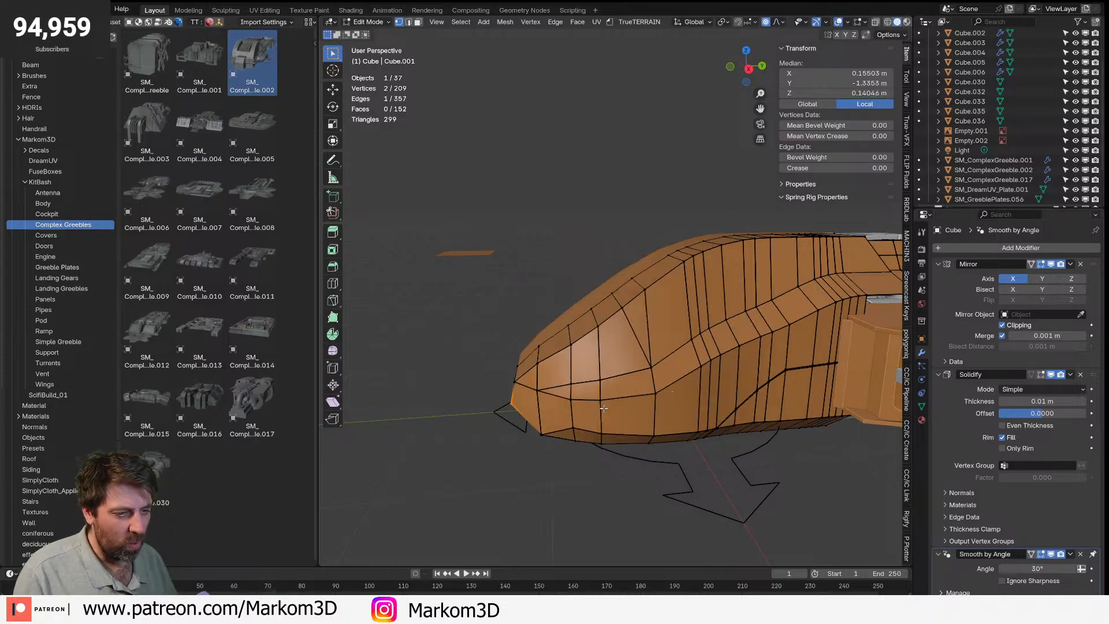
pyautogui.hotkey('ctrl', 'z')
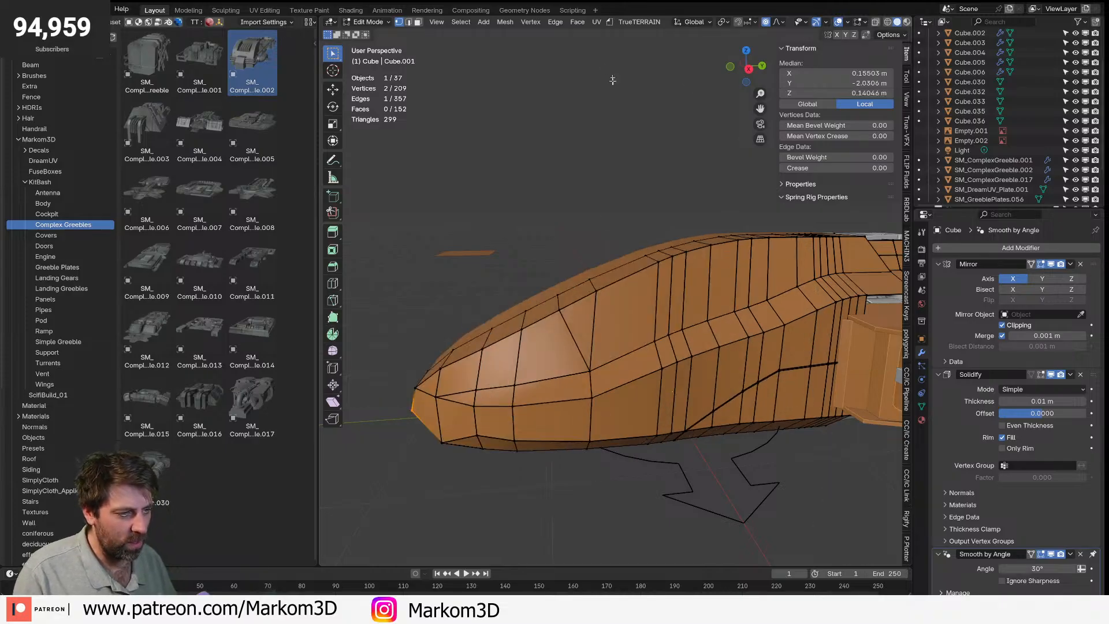
pyautogui.press('KP_Decimal')
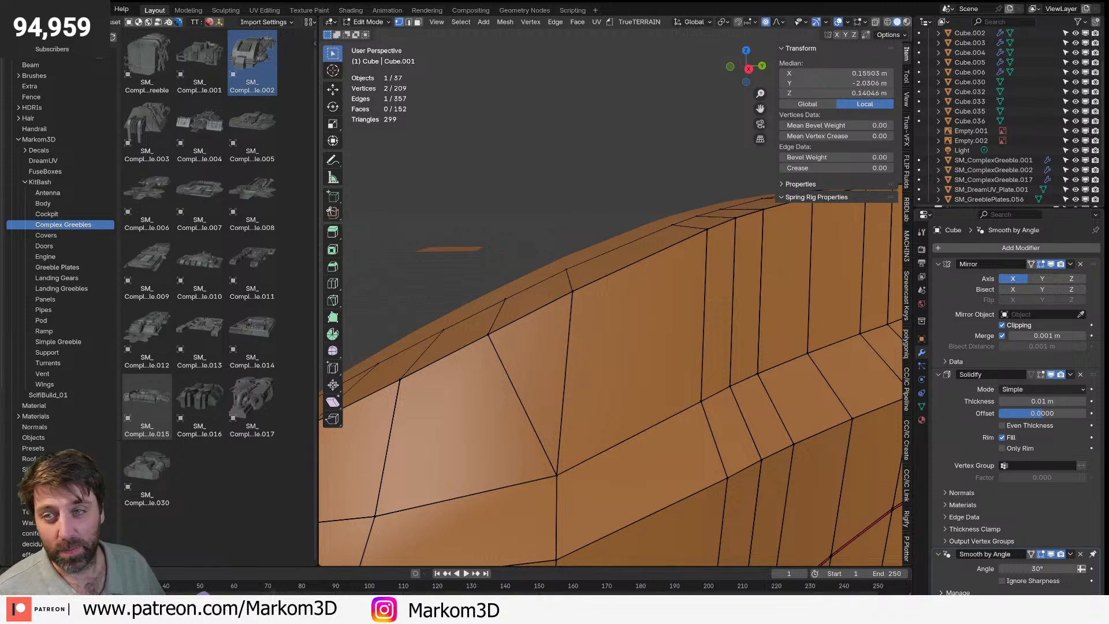
# - Switch to the web browser, look over the Star Citizen Cyclone reference page, and return to Blender
pyautogui.hotkey('alt', 'Tab')
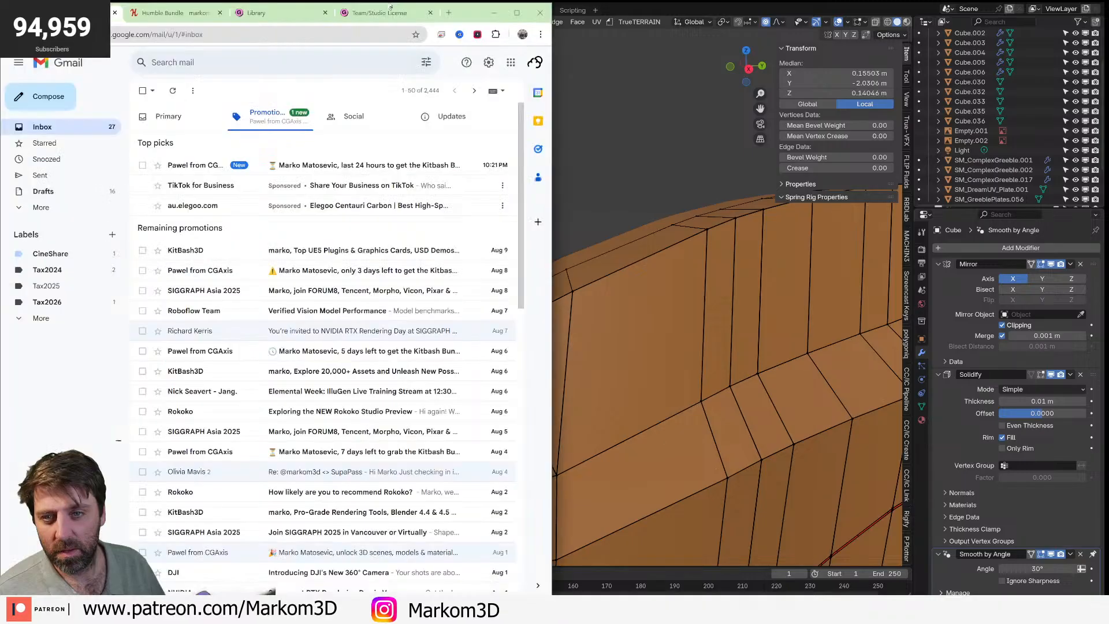
pyautogui.click(397, 6)
pyautogui.click(41, 158)
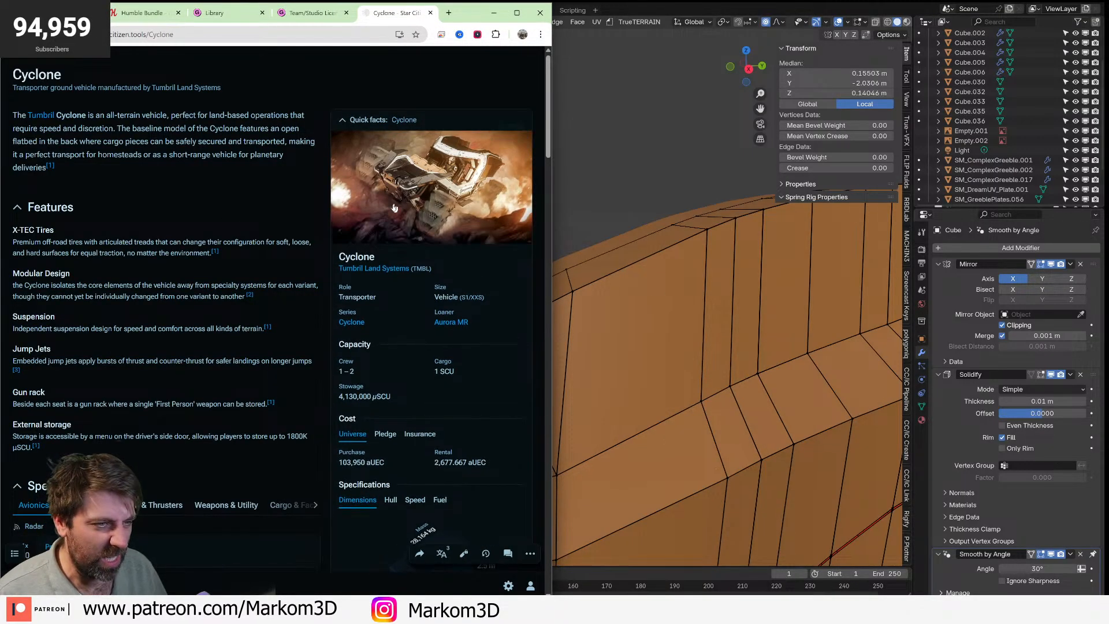
pyautogui.scroll(-7, 288, 217)
pyautogui.scroll(7, 372, 222)
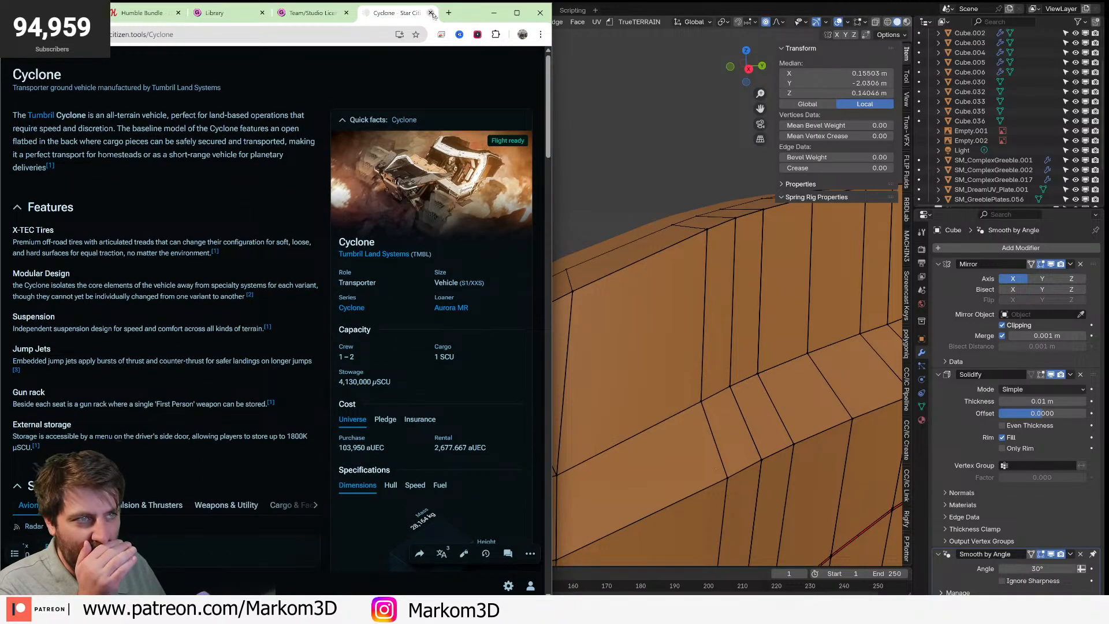
pyautogui.moveTo(465, 16); pyautogui.dragTo(0, 49)
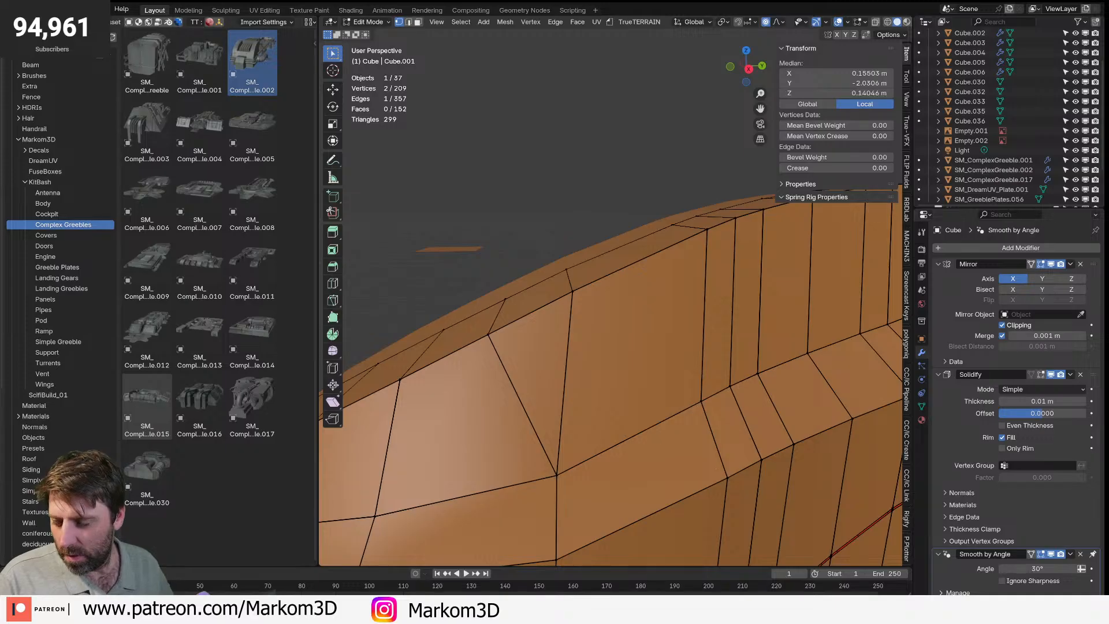
pyautogui.press('super+d')
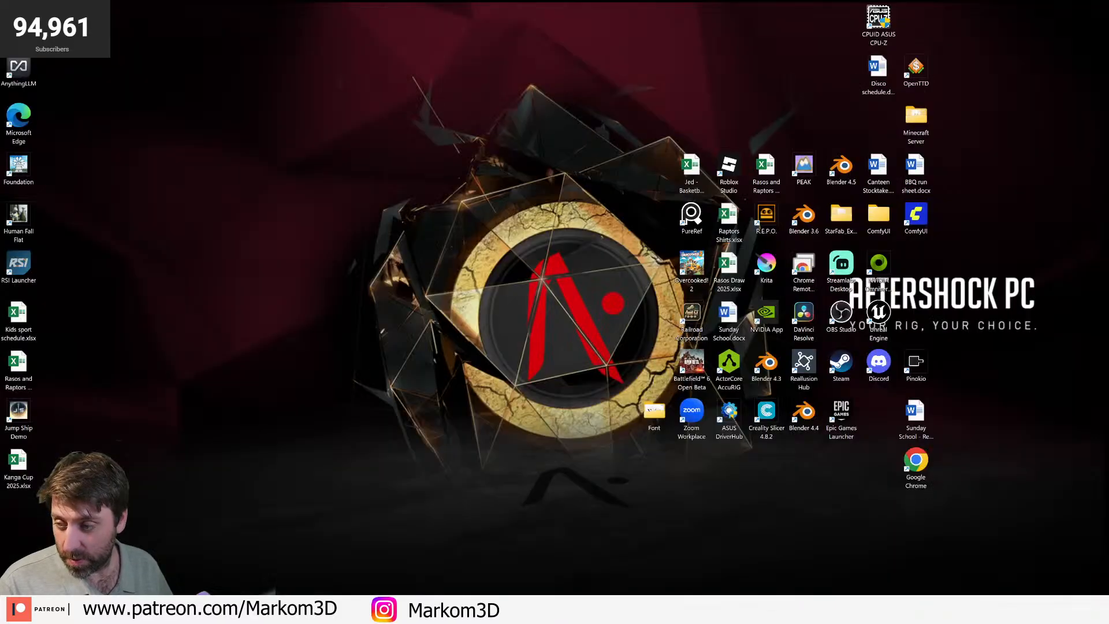
pyautogui.press('super+d')
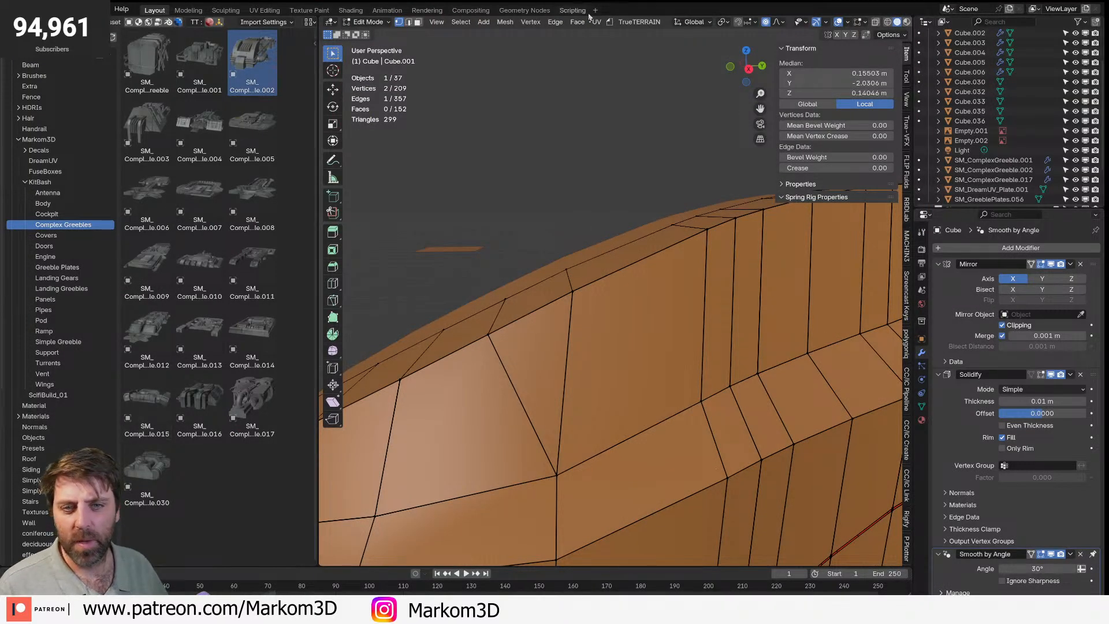
# - In right side view, try to shorten the nose by moving its tip along Y with smooth proportional editing
pyautogui.scroll(-5, 602, 343)
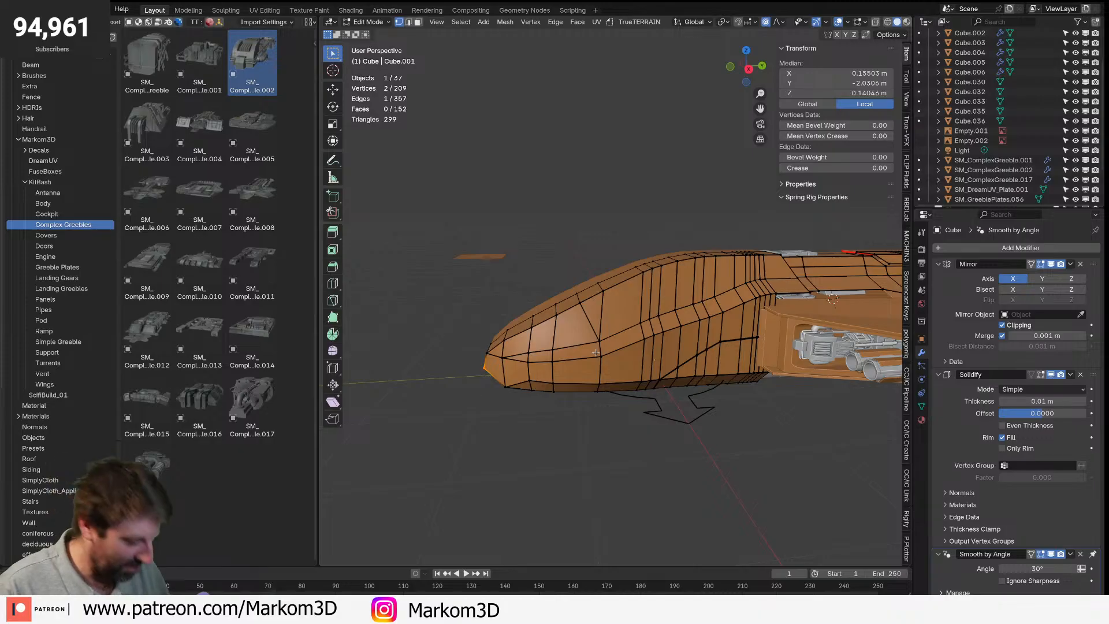
pyautogui.press('KP_3')
pyautogui.scroll(1, 595, 352)
pyautogui.press('g')
pyautogui.press('y')
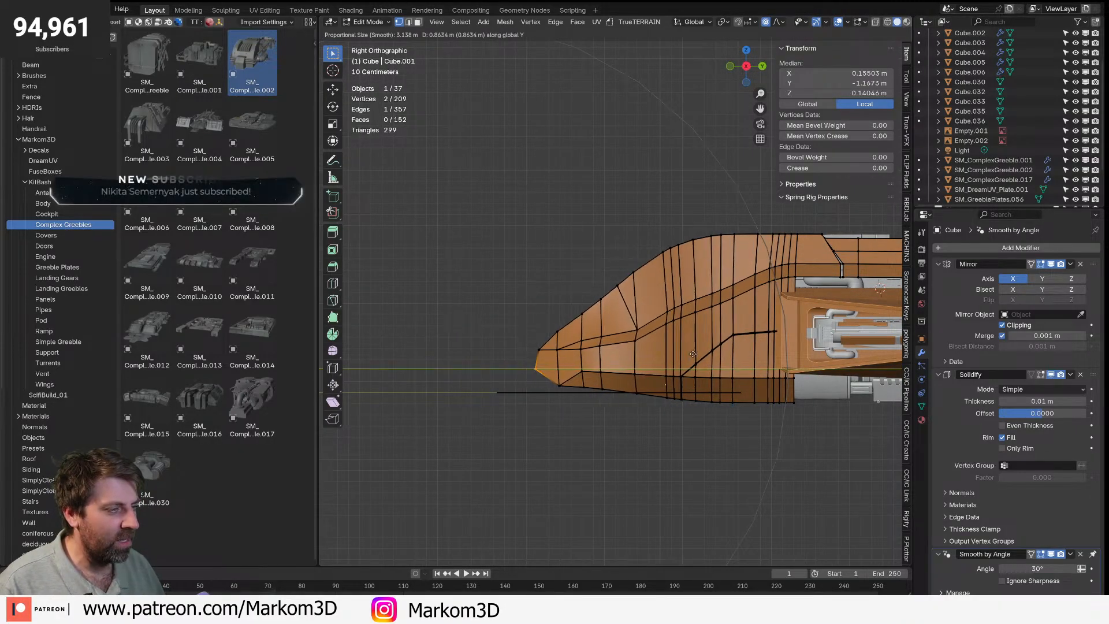
pyautogui.click(611, 381)
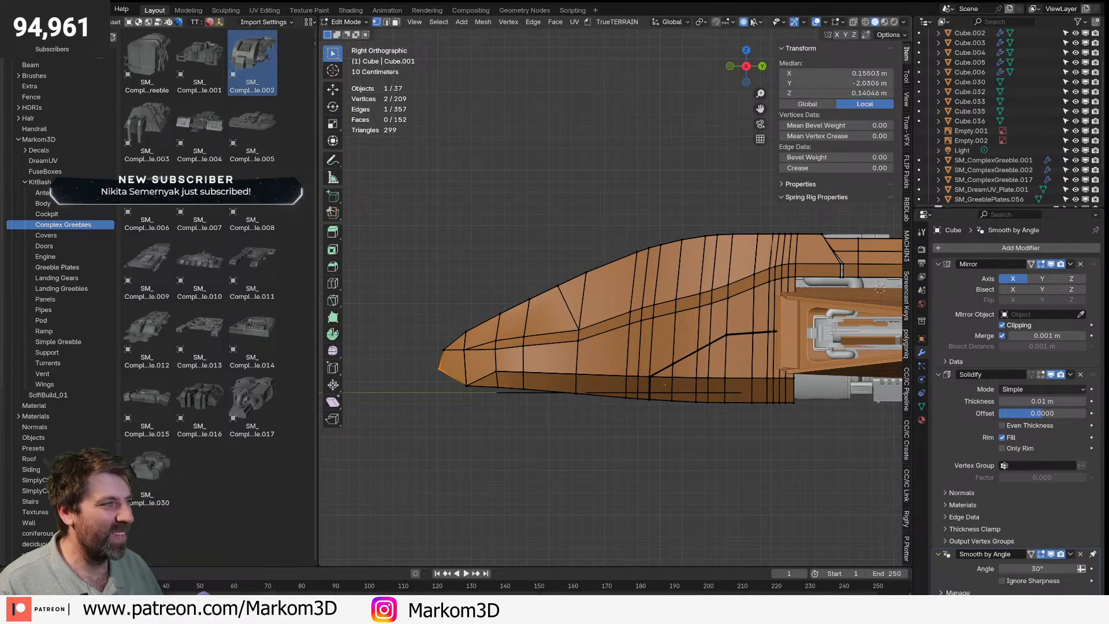
# - Try moving the nose tip back along Y with the Sphere proportional falloff
pyautogui.click(754, 22)
pyautogui.click(732, 75)
pyautogui.press('g')
pyautogui.press('y')
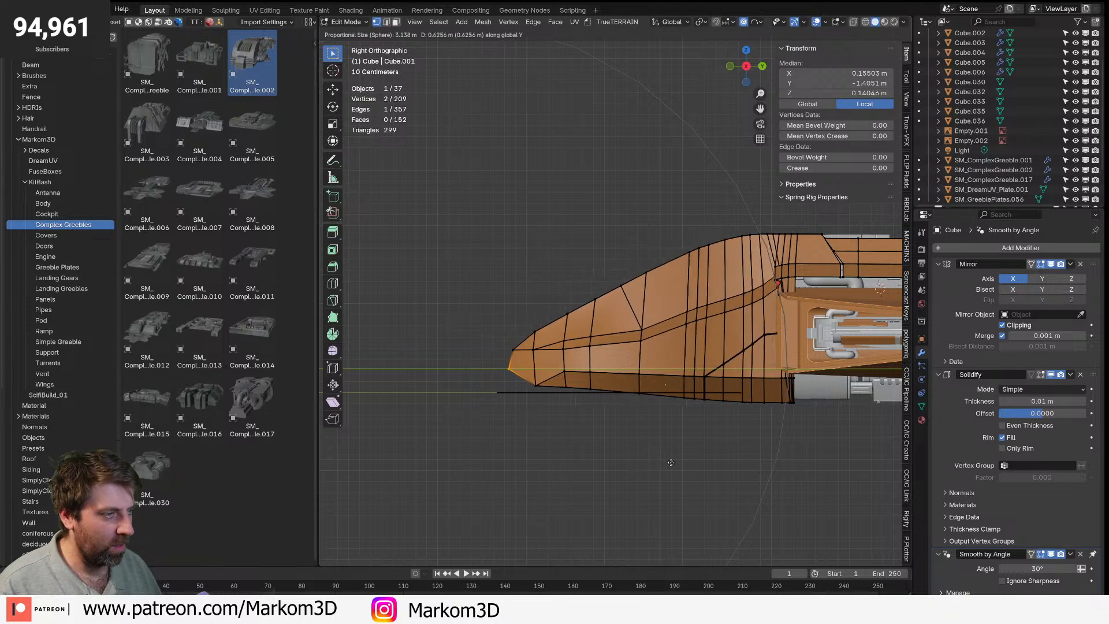
pyautogui.press('Escape')
# - Try moving the nose tip back along Y with the Sharp proportional falloff
pyautogui.click(761, 24)
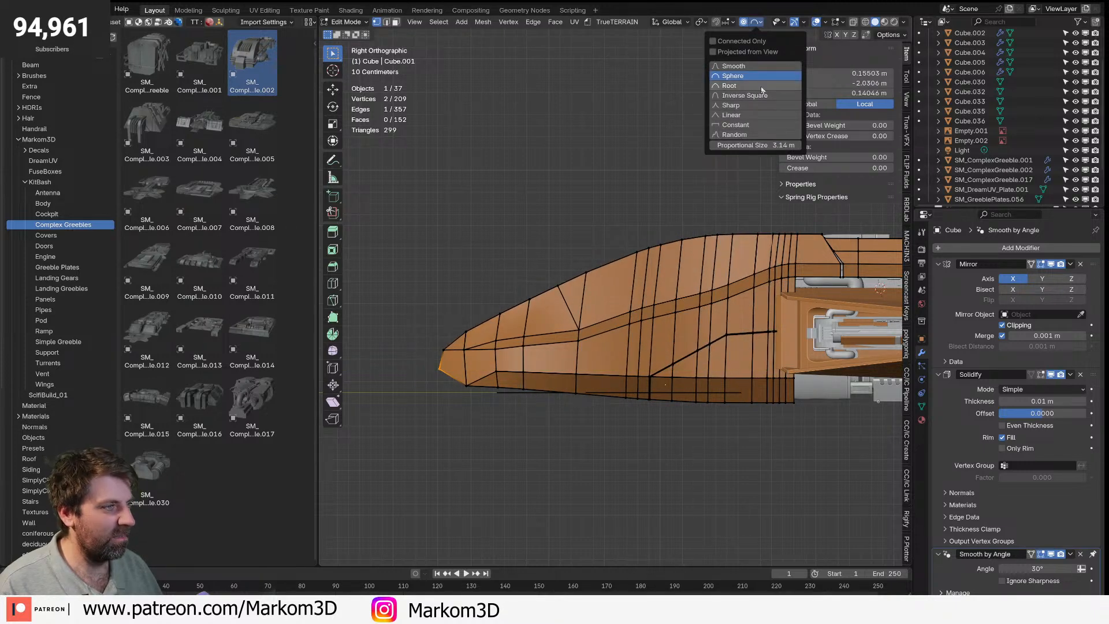
pyautogui.click(734, 108)
pyautogui.press('g')
pyautogui.press('y')
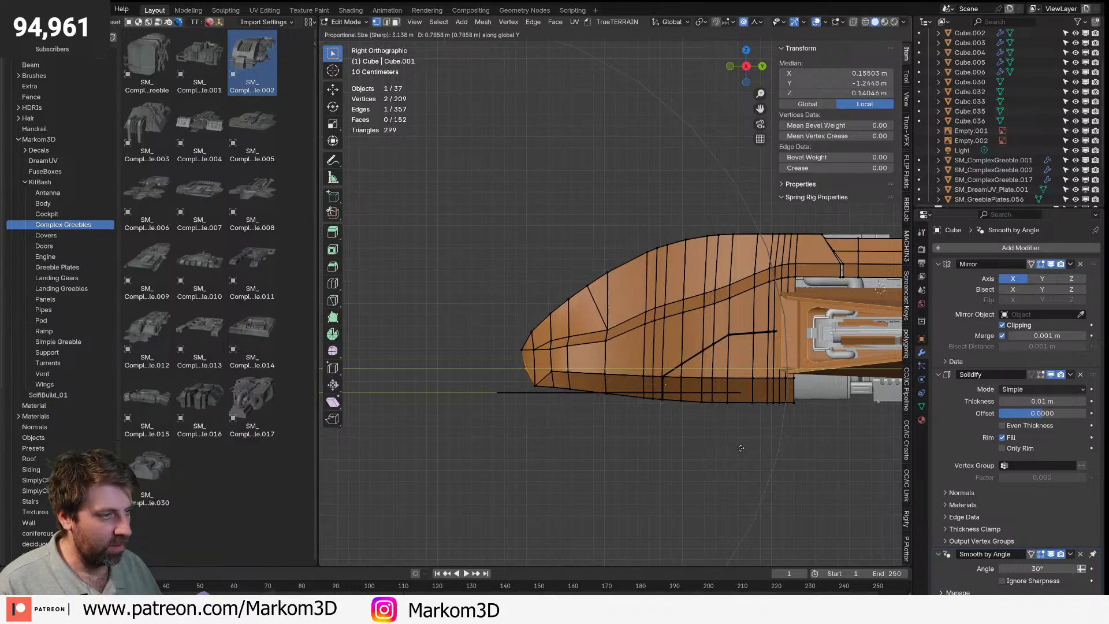
pyautogui.press('Escape')
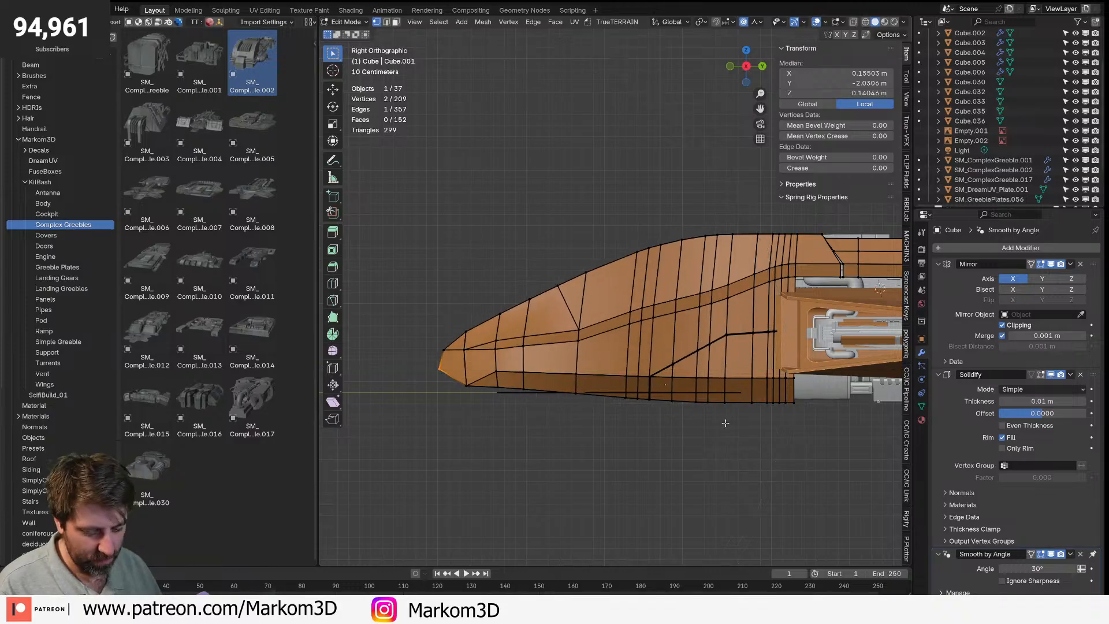
# - Try scaling the nose tip along Y and rotating the hull around a vertex on the upper nose edge
pyautogui.press('s')
pyautogui.press('y')
pyautogui.press('Escape')
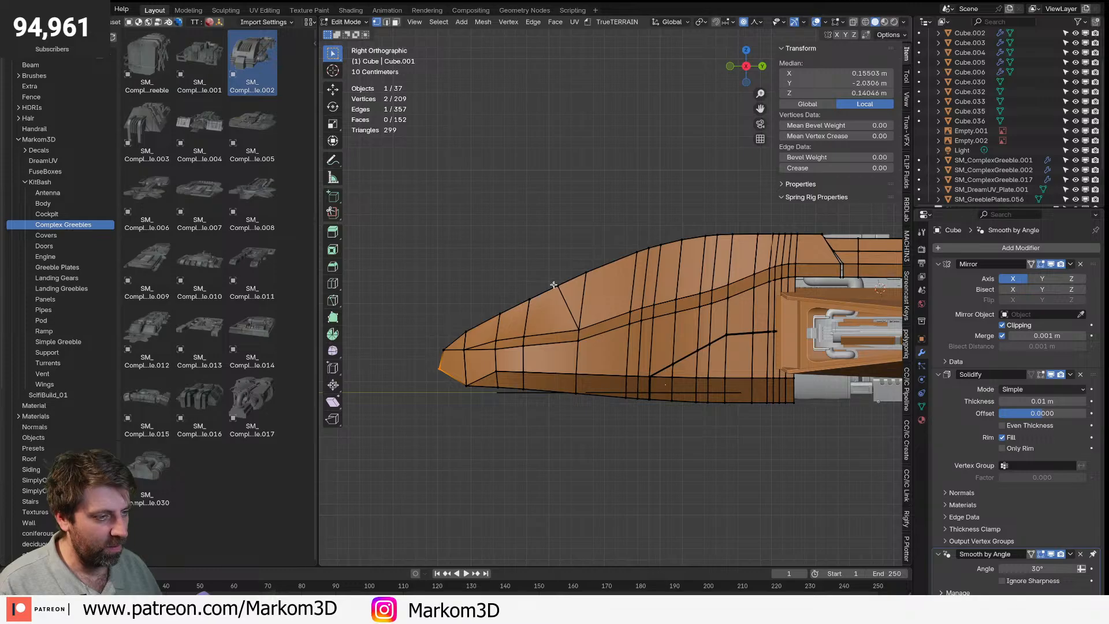
pyautogui.click(584, 273)
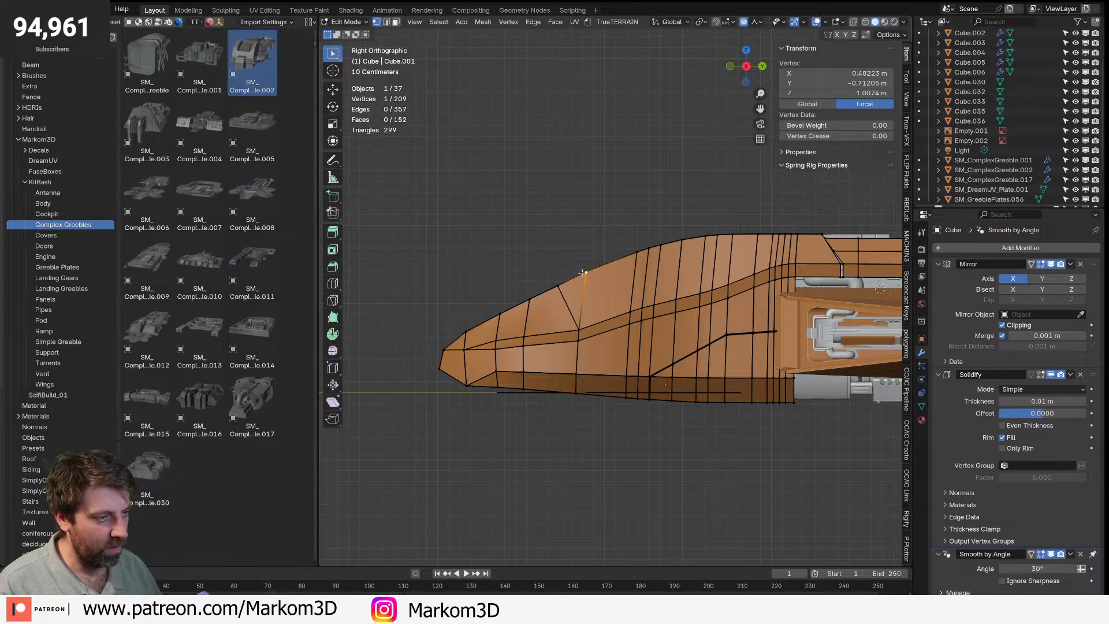
pyautogui.press('r')
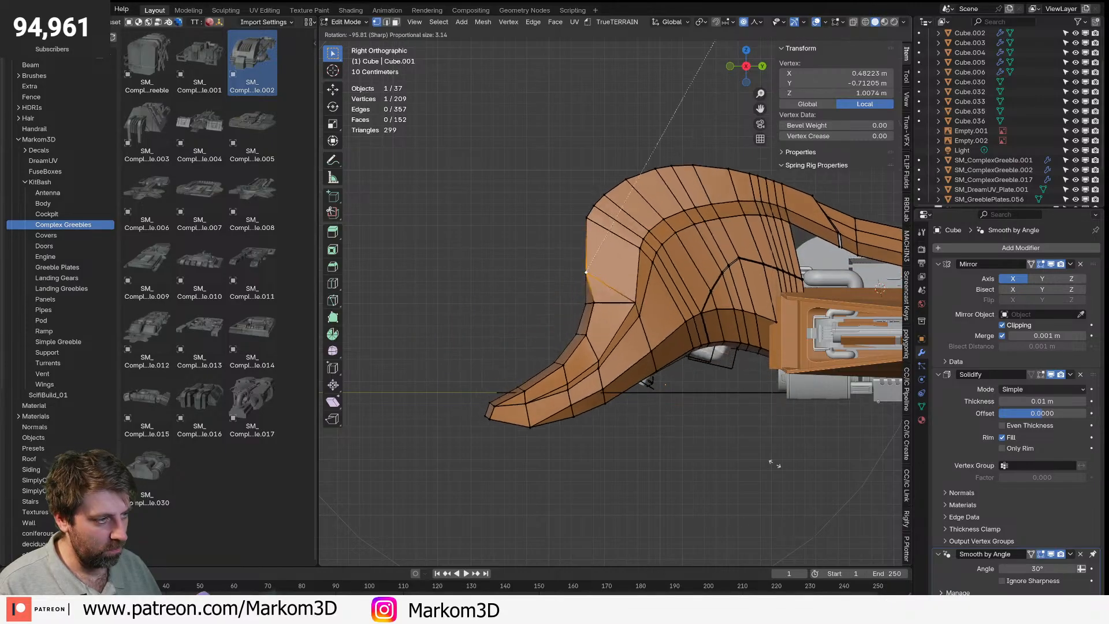
pyautogui.rightClick(565, 141)
# - Select both nose tip vertices in X-ray display and try to move them vertically with sharp proportional editing
pyautogui.scroll(-5, 532, 288)
pyautogui.scroll(2, 589, 348)
pyautogui.scroll(1, 589, 349)
pyautogui.hotkey('alt', 'z')
pyautogui.click(498, 343)
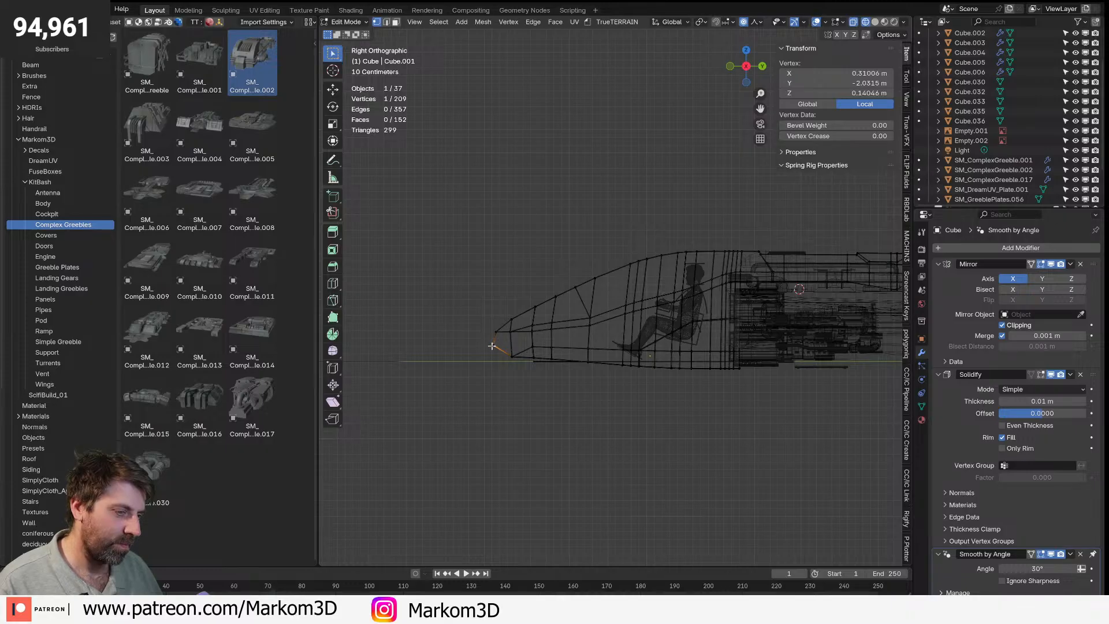
pyautogui.keyDown('shift'); pyautogui.click(495, 346); pyautogui.keyUp('shift')
pyautogui.press('g')
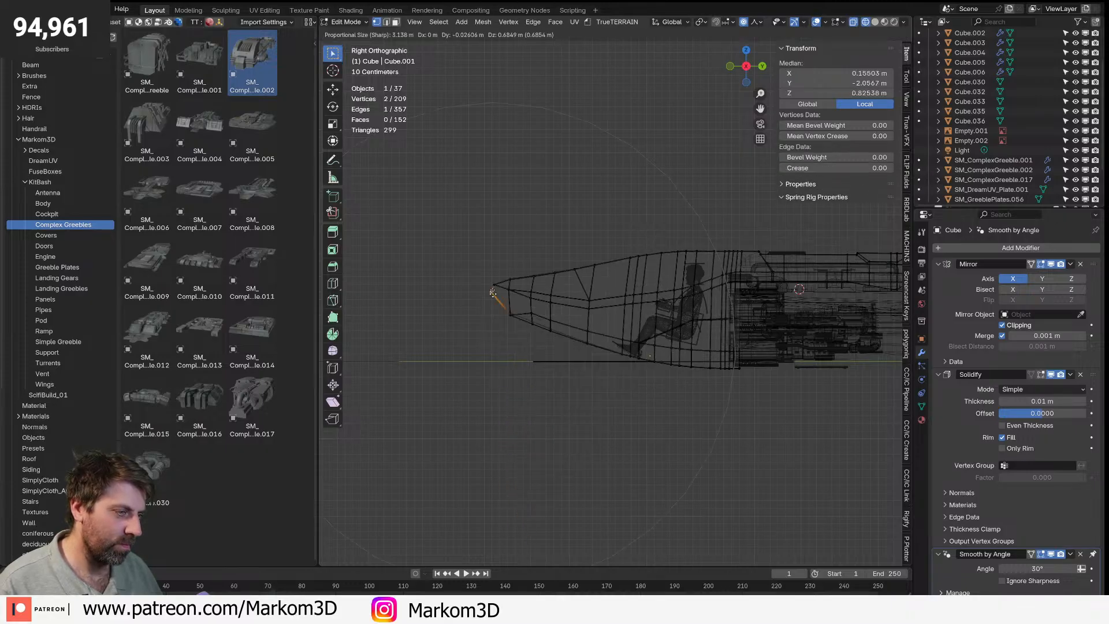
pyautogui.click(491, 342)
pyautogui.scroll(2, 609, 299)
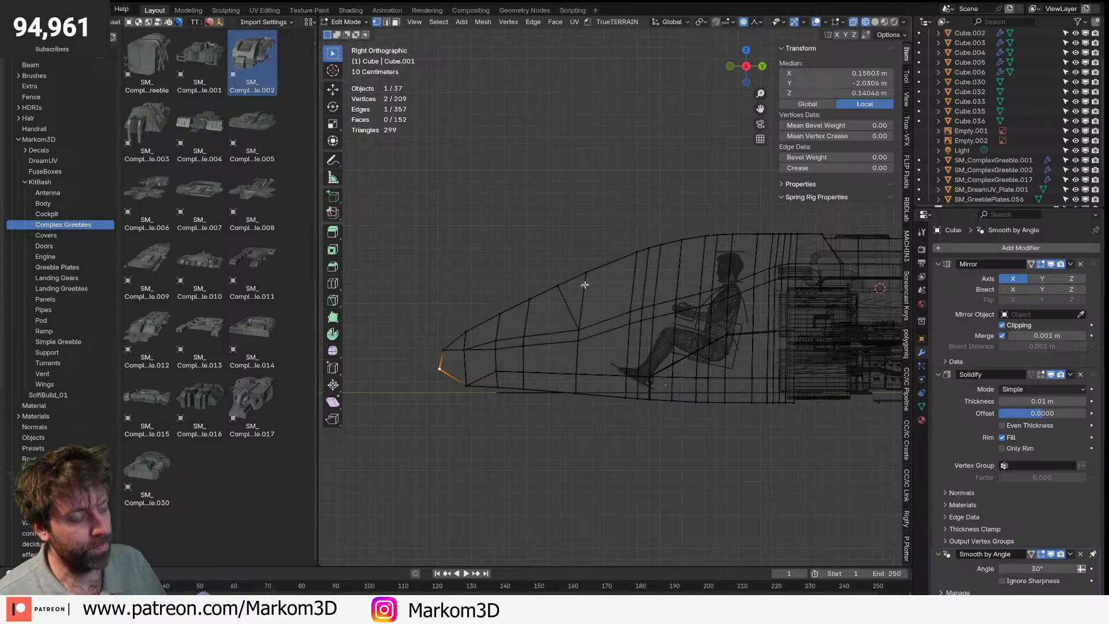
# - Circle-select the vertices of the front nose section and move them about 0.21 m down with sharp proportional editing
pyautogui.press('c')
pyautogui.moveTo(480, 349)
pyautogui.mouseDown()
pyautogui.moveTo(465, 362)
pyautogui.moveTo(515, 367)
pyautogui.mouseUp()
pyautogui.rightClick(500, 378)
pyautogui.press('g')
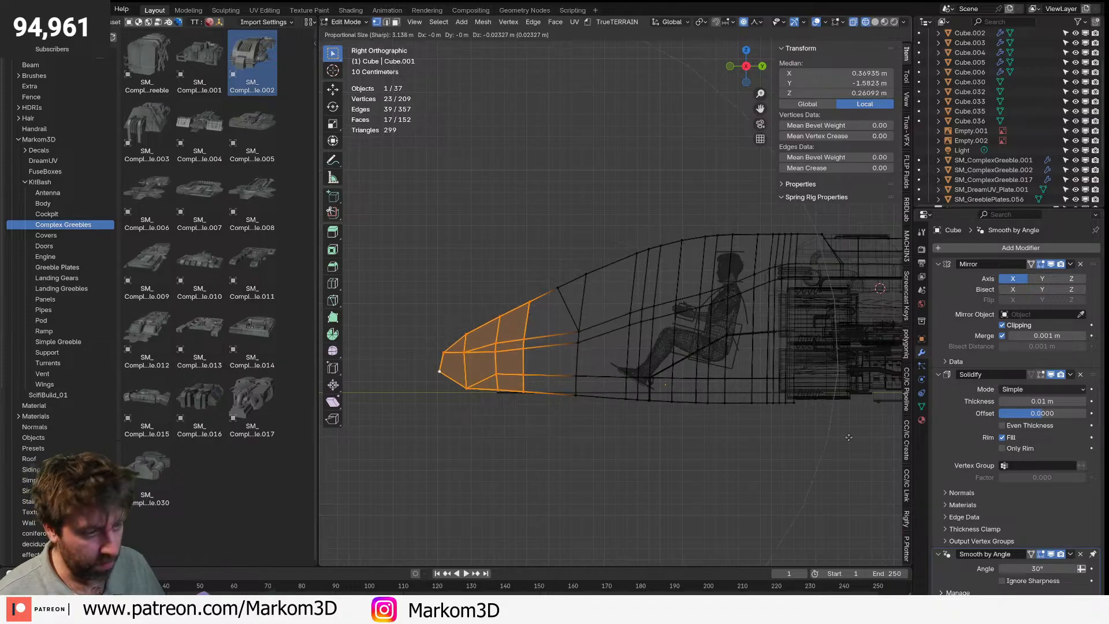
pyautogui.click(860, 444)
# - Bend the front nose section downward with alternating small rotations and moves, including rotations of -3.23° and -1.95°
pyautogui.press('r')
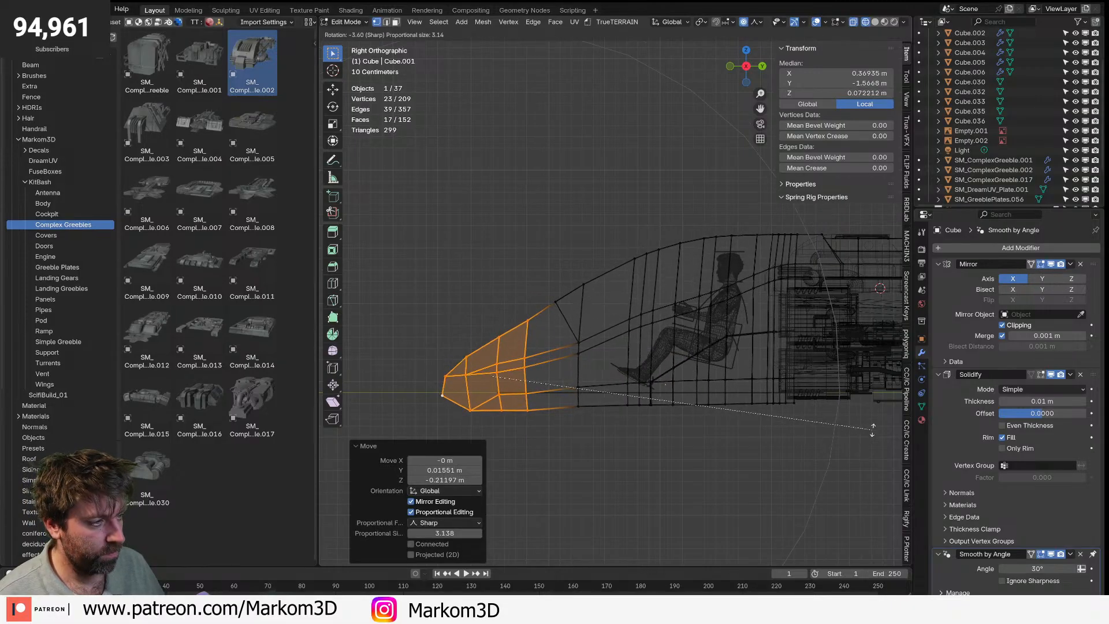
pyautogui.click(872, 427)
pyautogui.press('g')
pyautogui.click(882, 432)
pyautogui.press('r')
pyautogui.click(892, 416)
pyautogui.press('g')
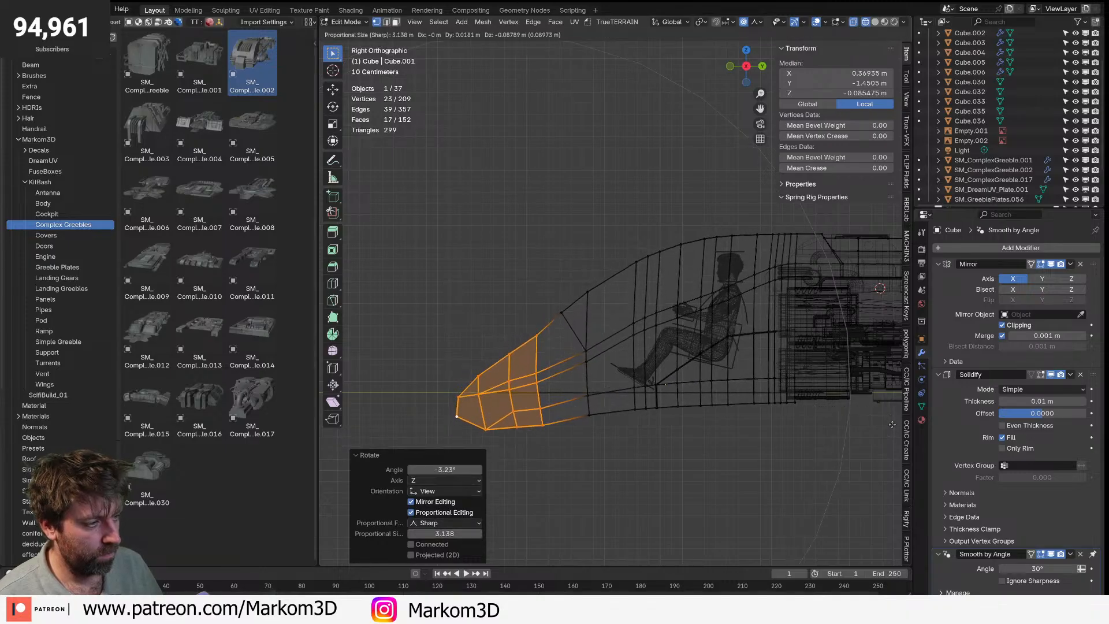
pyautogui.click(894, 418)
pyautogui.press('r')
pyautogui.click(894, 409)
pyautogui.press('g')
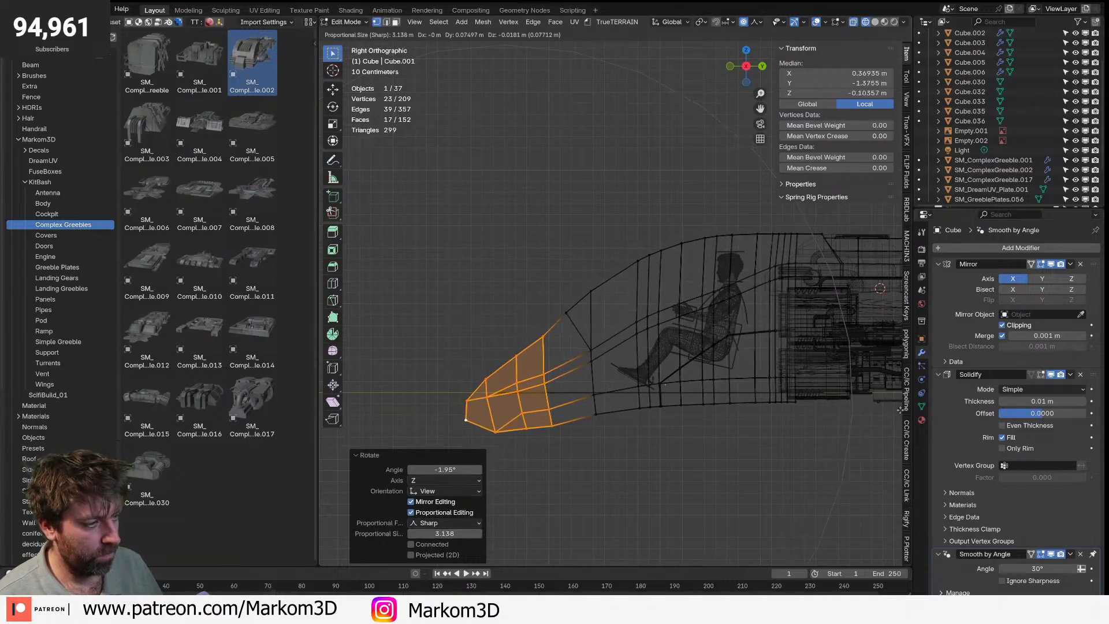
pyautogui.click(901, 411)
# - Inspect the drooped nose in Object Mode with solid shading, in perspective and from the right side
pyautogui.scroll(-3, 634, 325)
pyautogui.press('z')
pyautogui.click(682, 334)
pyautogui.press('Tab')
pyautogui.moveTo(632, 371)
pyautogui.mouseDown(button='middle')
pyautogui.moveTo(760, 386)
pyautogui.moveTo(839, 380)
pyautogui.moveTo(693, 376)
pyautogui.mouseUp(button='middle')
pyautogui.scroll(3, 655, 360)
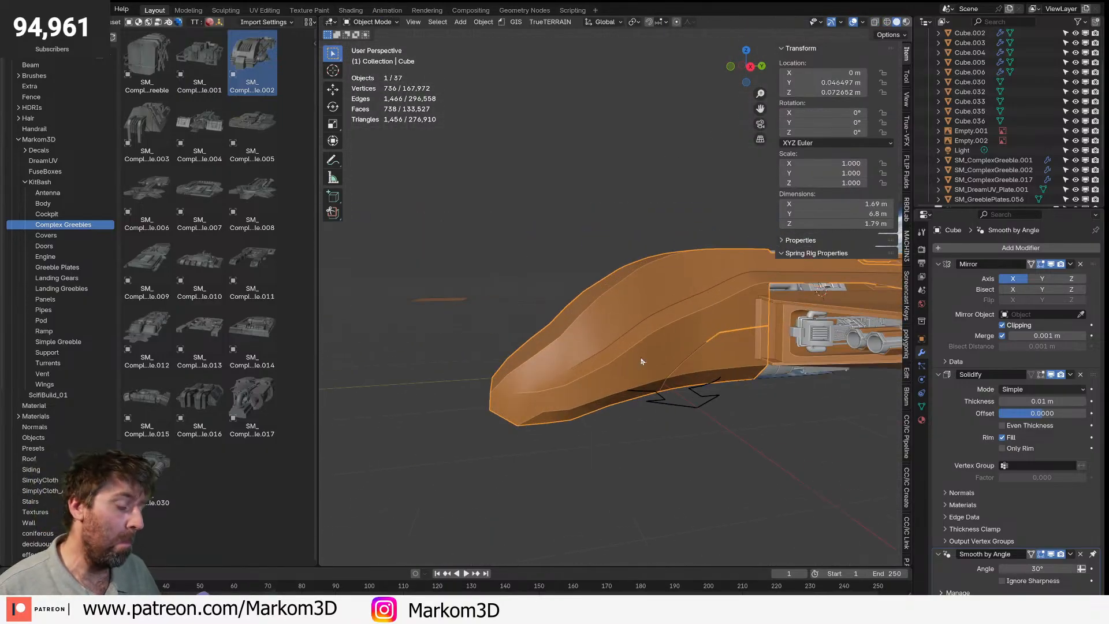
pyautogui.press('KP_3')
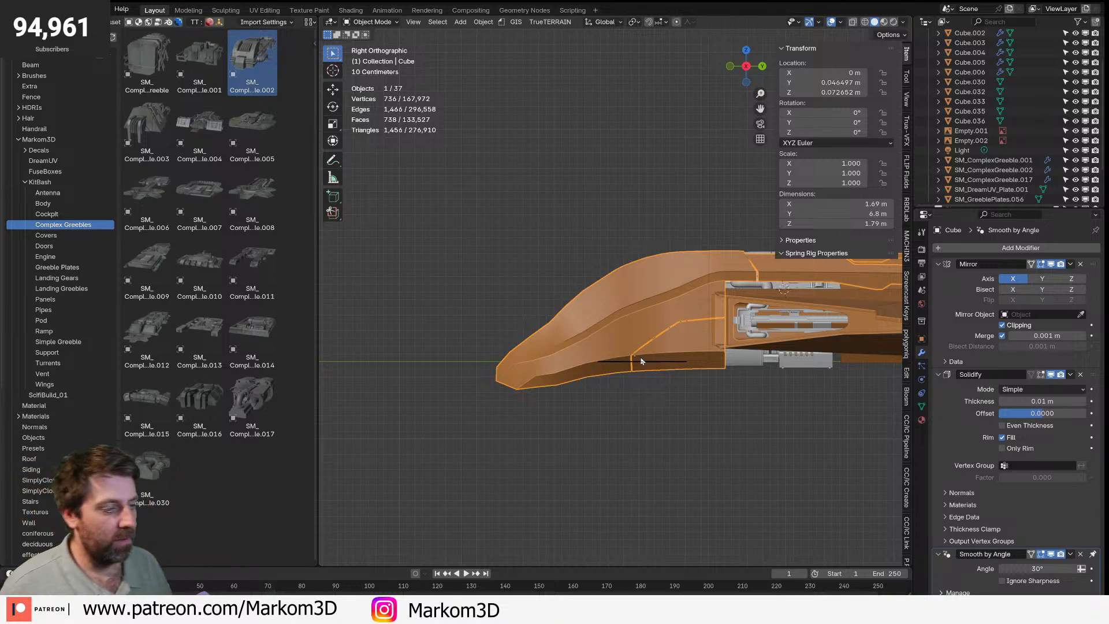
# - Undo the nose bends, the canopy face selection and the lower side hull's panel-line cut, back to its selected edge path
pyautogui.press('Tab')
pyautogui.hotkey('ctrl', 'z')
pyautogui.hotkey('ctrl', 'z')
pyautogui.hotkey('ctrl', 'z')
pyautogui.hotkey('ctrl', 'z')
pyautogui.hotkey('ctrl', 'z')
pyautogui.hotkey('ctrl', 'z')
pyautogui.hotkey('ctrl', 'z')
pyautogui.hotkey('ctrl', 'z')
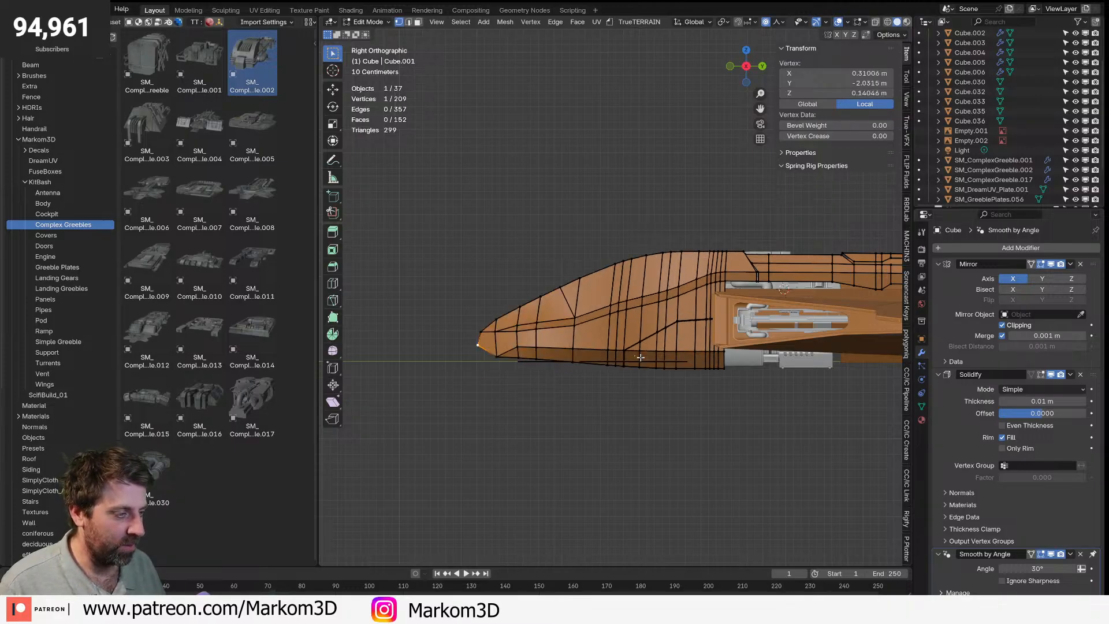
pyautogui.hotkey('ctrl', 'z')
pyautogui.hotkey('ctrl', 'z')
pyautogui.hotkey('ctrl', 'z')
pyautogui.hotkey('ctrl', 'z')
pyautogui.hotkey('ctrl', 'z')
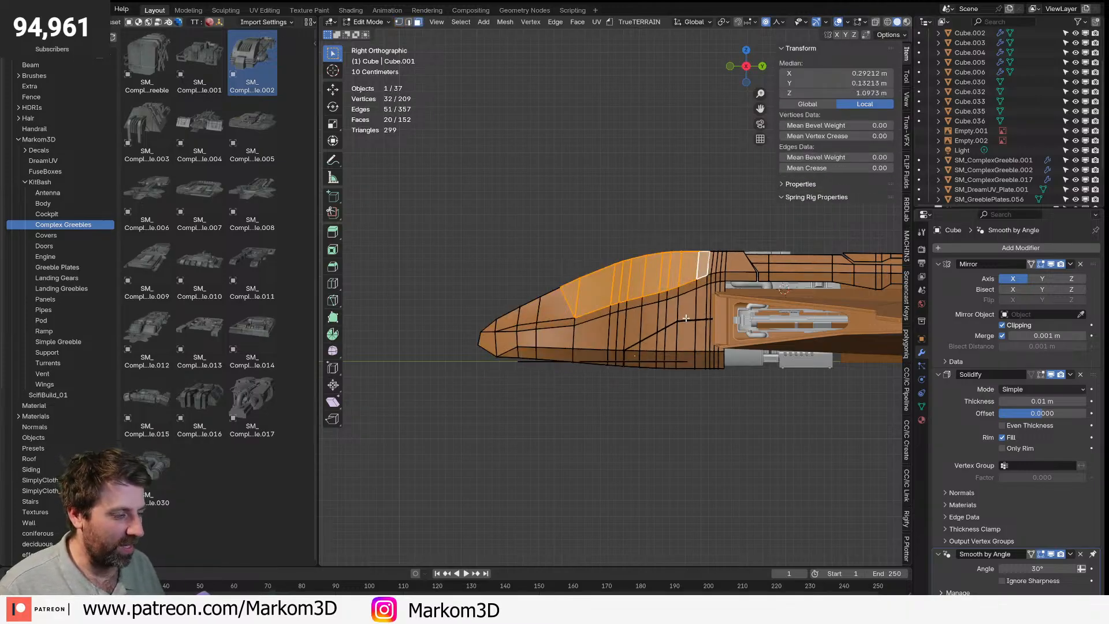
pyautogui.hotkey('ctrl', 'z')
pyautogui.hotkey('ctrl', 'z')
pyautogui.hotkey('ctrl', 'z')
pyautogui.hotkey('ctrl', 'z')
pyautogui.hotkey('ctrl', 'z')
pyautogui.hotkey('ctrl', 'z')
pyautogui.hotkey('ctrl', 'z')
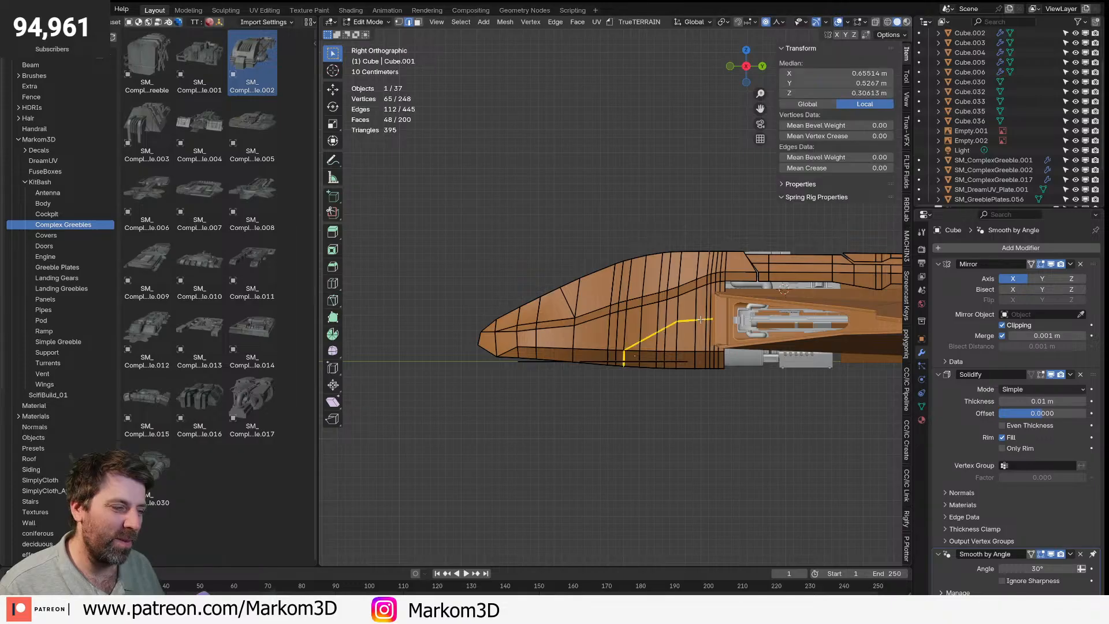
pyautogui.hotkey('ctrl', 'z')
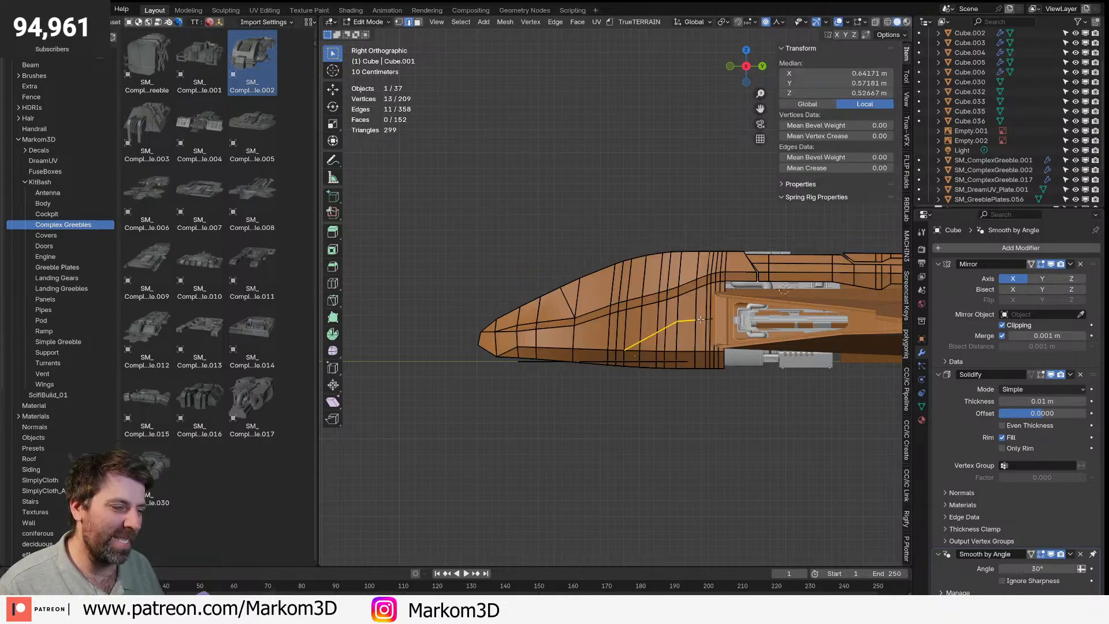
# - Select the diagonal panel-line edge path on the lower side hull in wireframe, circle-deselecting the vertices below it
pyautogui.keyDown('shift'); pyautogui.moveTo(674, 315); pyautogui.dragTo(648, 320, button='middle'); pyautogui.keyUp('shift')
pyautogui.scroll(3, 688, 347)
pyautogui.keyDown('alt'); pyautogui.click(695, 353); pyautogui.keyUp('alt')
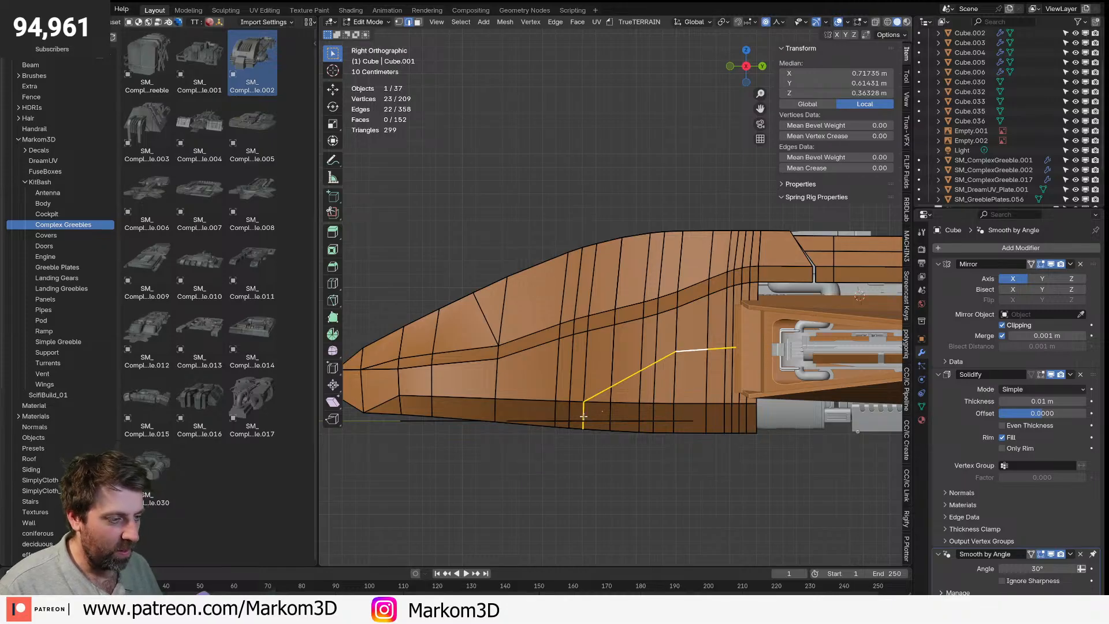
pyautogui.hotkey('alt', 'a')
pyautogui.hotkey('ctrl', 'z')
pyautogui.press('z')
pyautogui.click(560, 420)
pyautogui.press('c')
pyautogui.moveTo(590, 474); pyautogui.dragTo(568, 444, button='middle')
pyautogui.rightClick(568, 443)
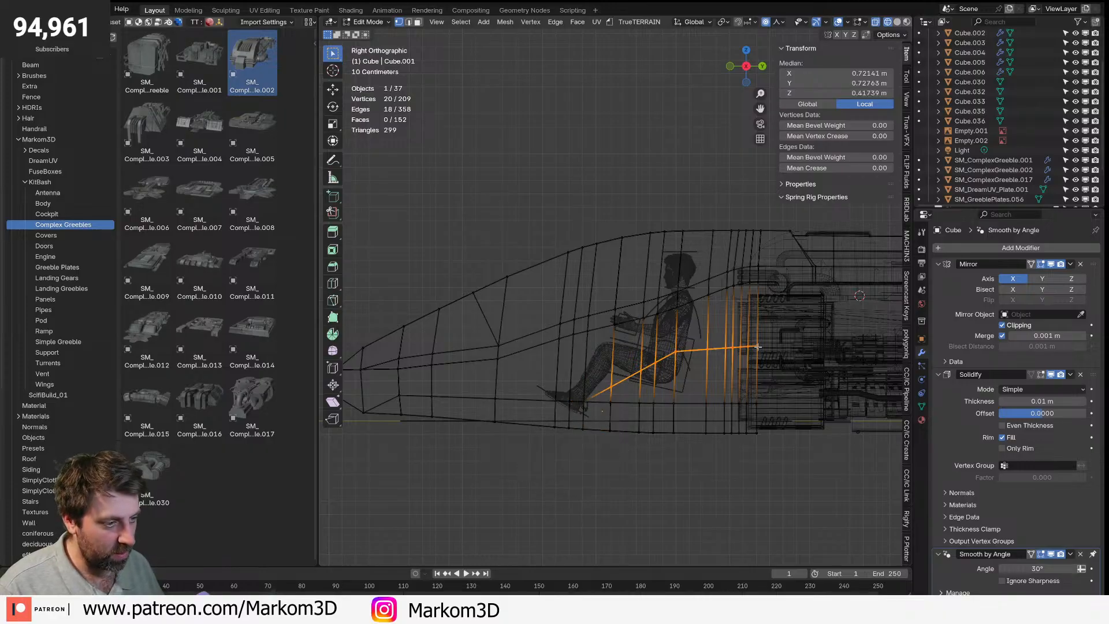
# - Try to slide the selected panel-line path, and merge all hull vertices by distance to weld its split edges
pyautogui.press('g')
pyautogui.press('g')
pyautogui.click(759, 437)
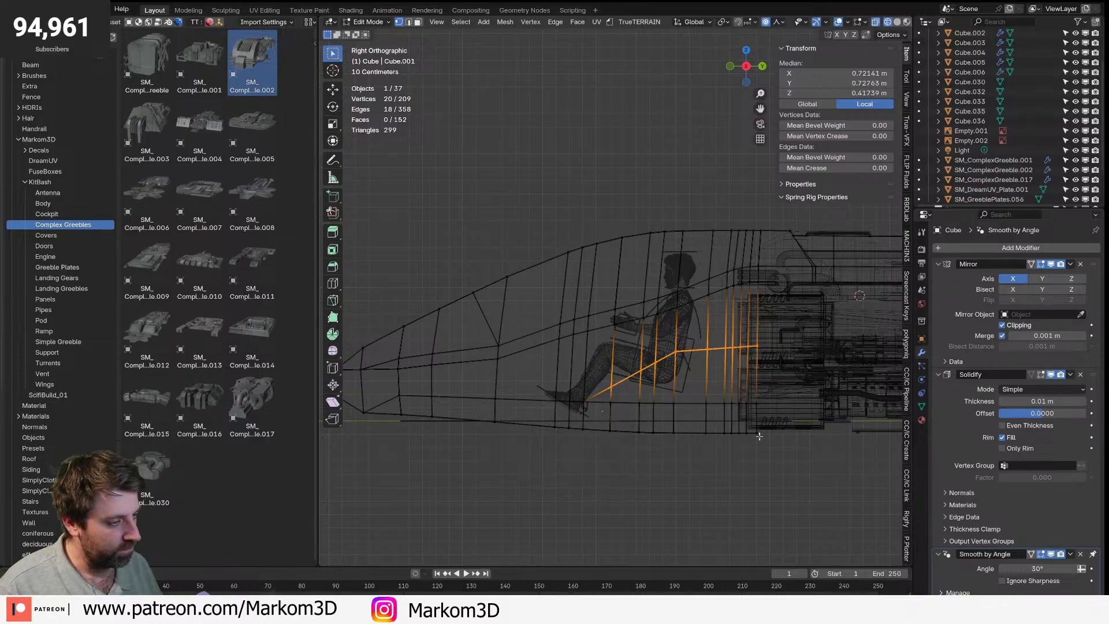
pyautogui.press('a')
pyautogui.press('m')
pyautogui.click(759, 439)
# - Slide the diagonal edge path down onto the lower hull edge and merge all vertices by distance at 0.0101 m
pyautogui.press('2')
pyautogui.keyDown('alt'); pyautogui.click(691, 349); pyautogui.keyUp('alt')
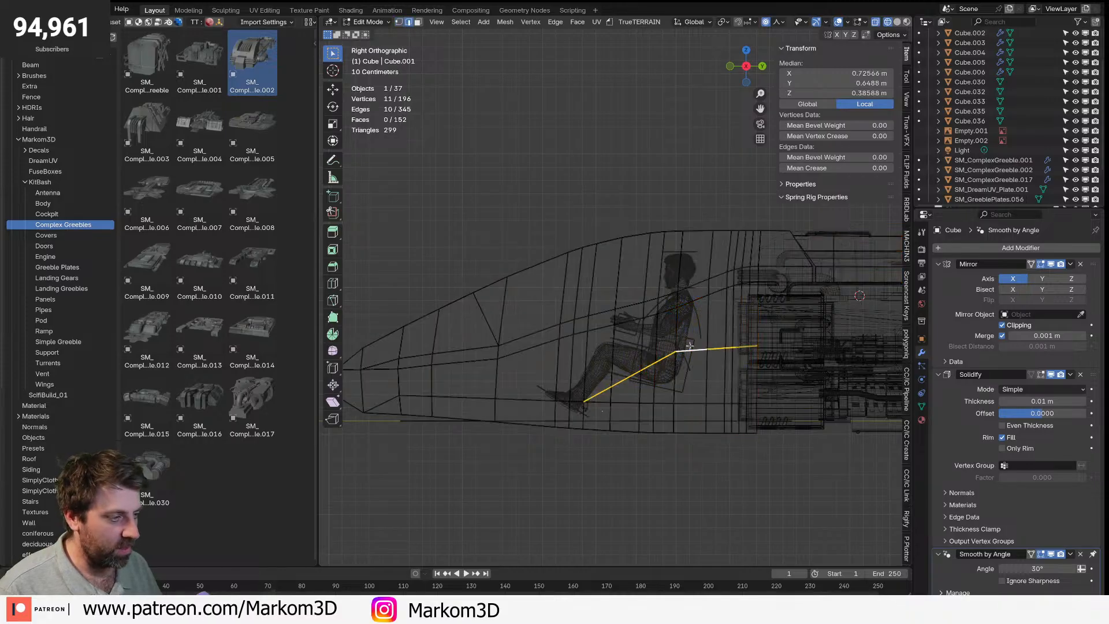
pyautogui.press('g')
pyautogui.press('g')
pyautogui.click(677, 390)
pyautogui.keyDown('alt'); pyautogui.click(620, 411); pyautogui.keyUp('alt')
pyautogui.press('g')
pyautogui.press('g')
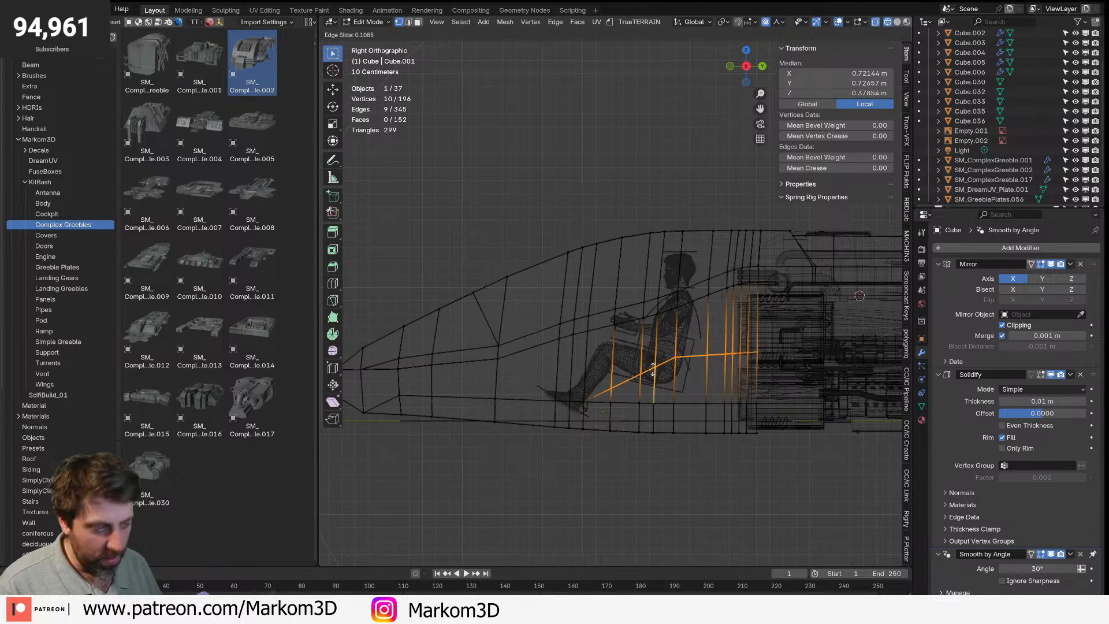
pyautogui.click(636, 456)
pyautogui.press('a')
pyautogui.press('m')
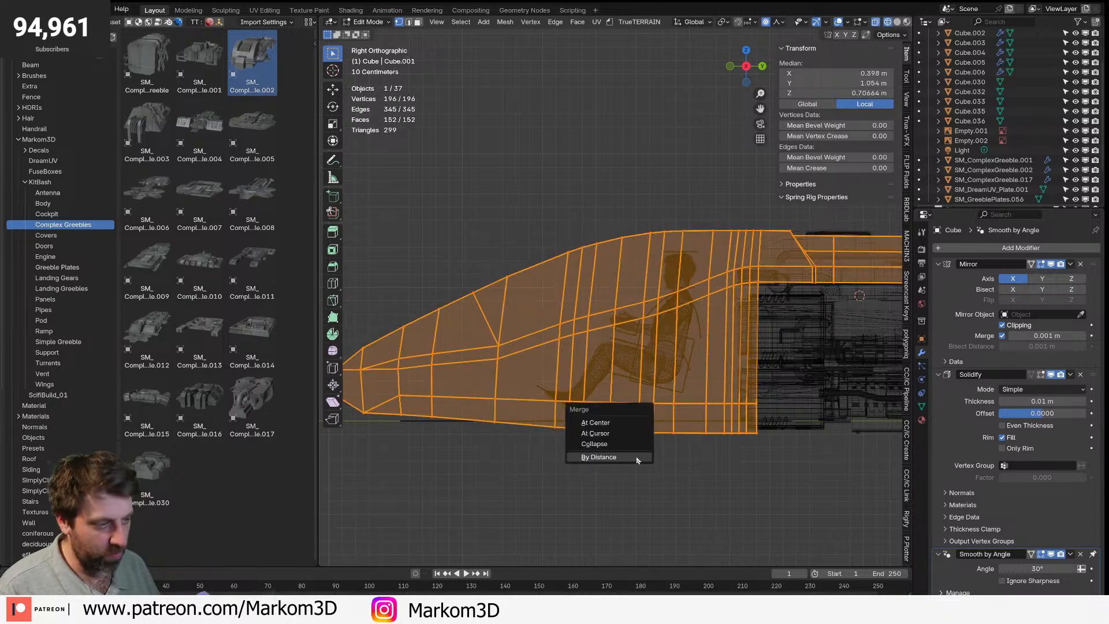
pyautogui.click(607, 455)
# - Inspect the cleaned-up hull in Object Mode with solid shading, from the side, the front and in perspective
pyautogui.keyDown('shift'); pyautogui.moveTo(527, 401); pyautogui.dragTo(649, 392, button='middle'); pyautogui.keyUp('shift')
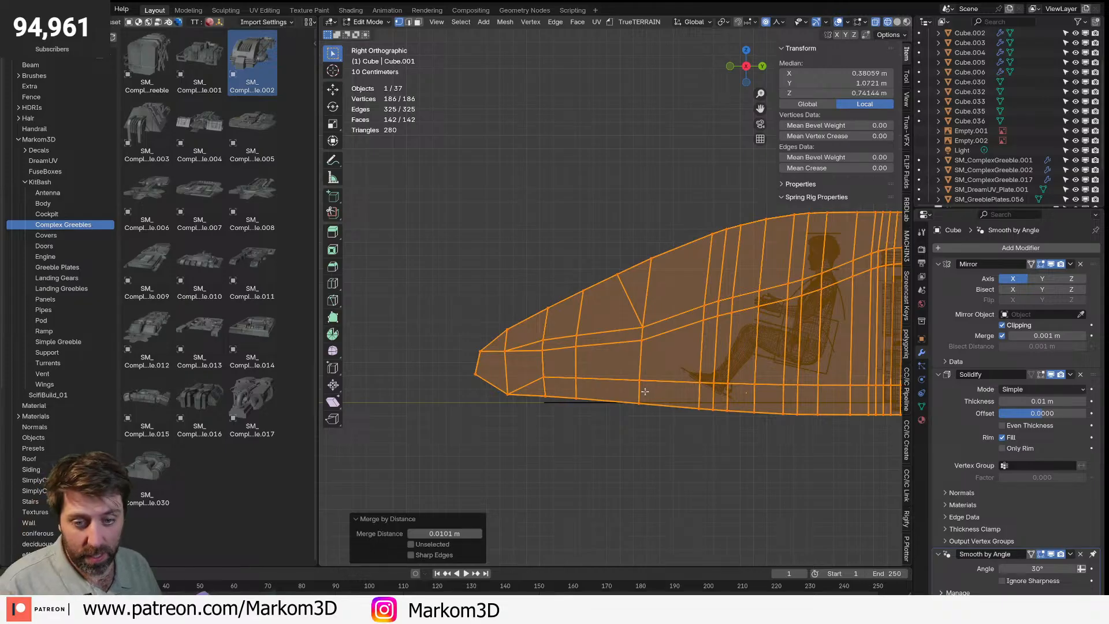
pyautogui.scroll(-3, 572, 371)
pyautogui.moveTo(572, 364); pyautogui.dragTo(675, 311, button='middle')
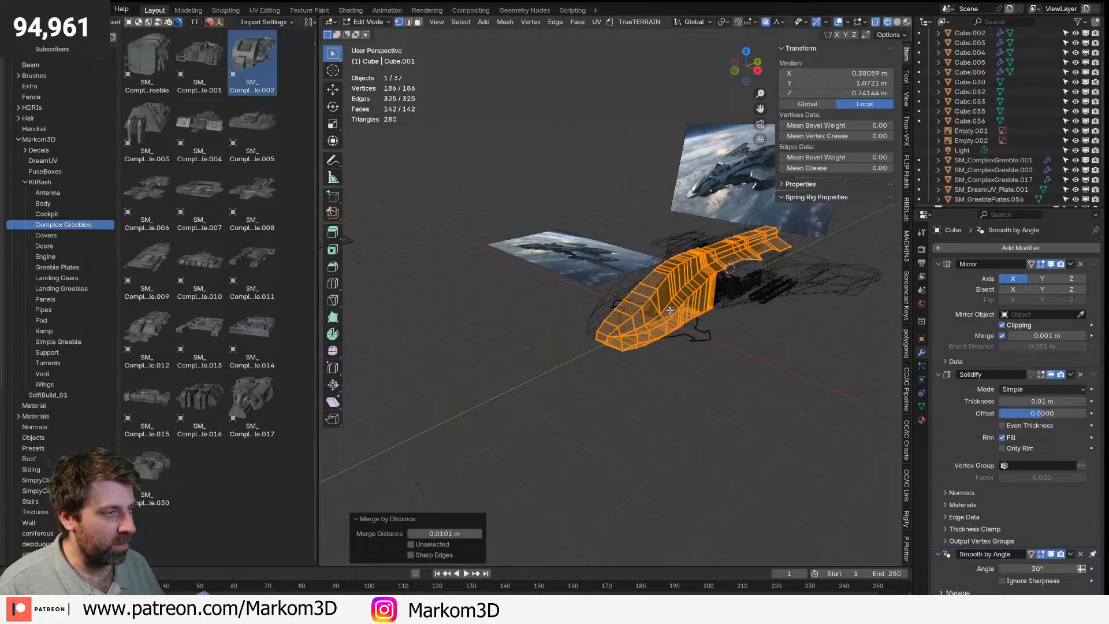
pyautogui.press('KP_3')
pyautogui.press('z')
pyautogui.click(739, 330)
pyautogui.moveTo(741, 332); pyautogui.dragTo(855, 392, button='middle')
pyautogui.press('Tab')
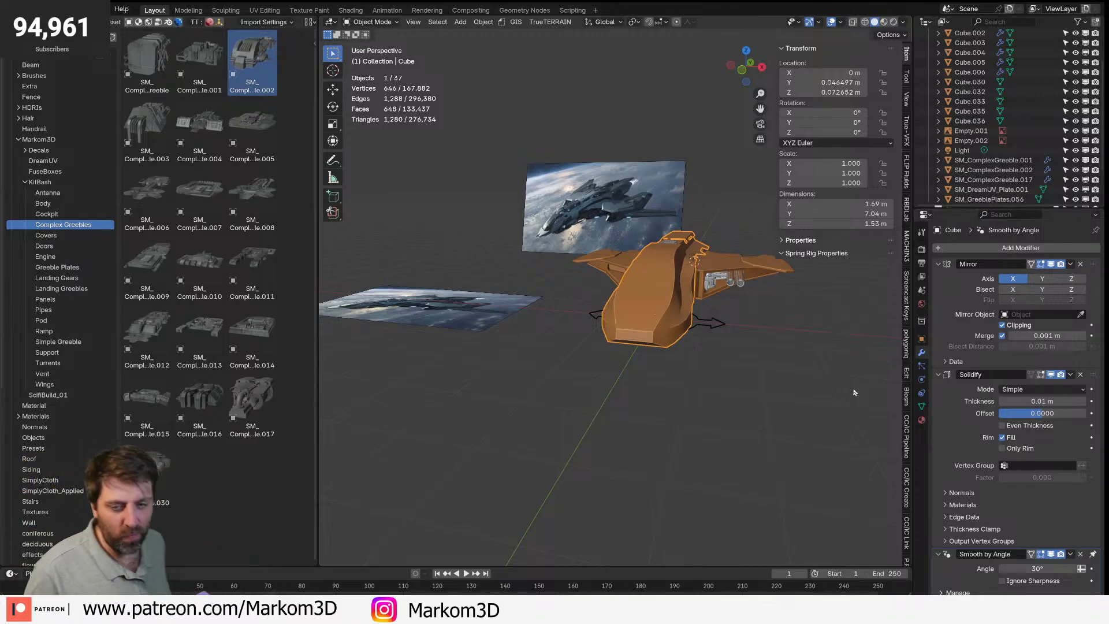
pyautogui.moveTo(723, 394); pyautogui.dragTo(680, 397, button='middle')
pyautogui.press('KP_3')
pyautogui.scroll(4, 550, 389)
pyautogui.moveTo(518, 429); pyautogui.dragTo(582, 447, button='middle')
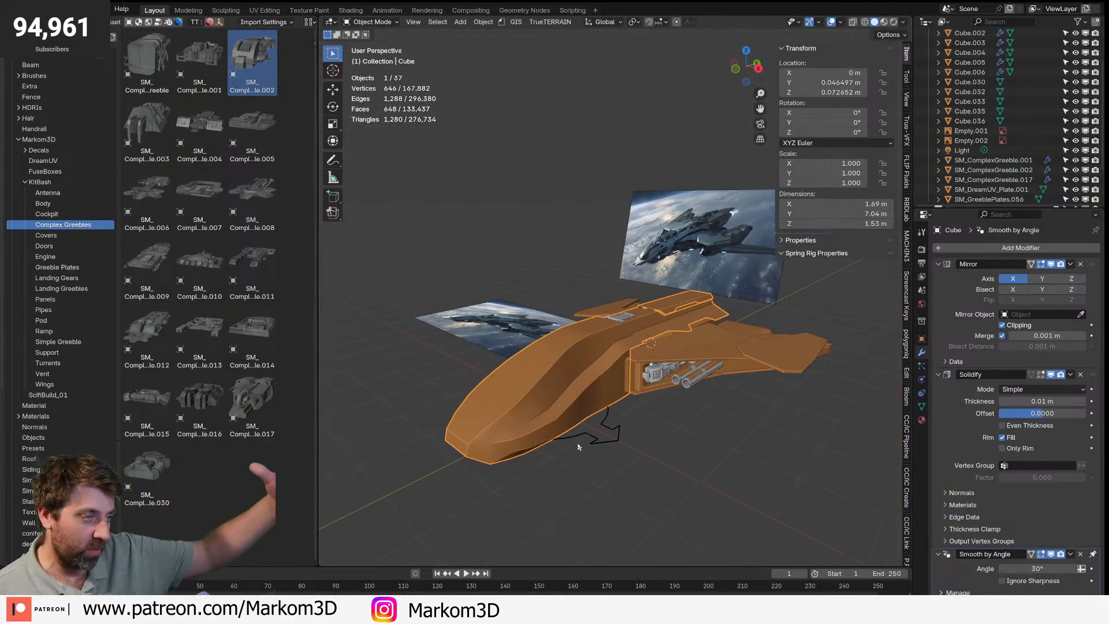
# - Box-select the nose tip vertices in side-view wireframe and rotate them -17.2° with sharp proportional editing
pyautogui.press('KP_3')
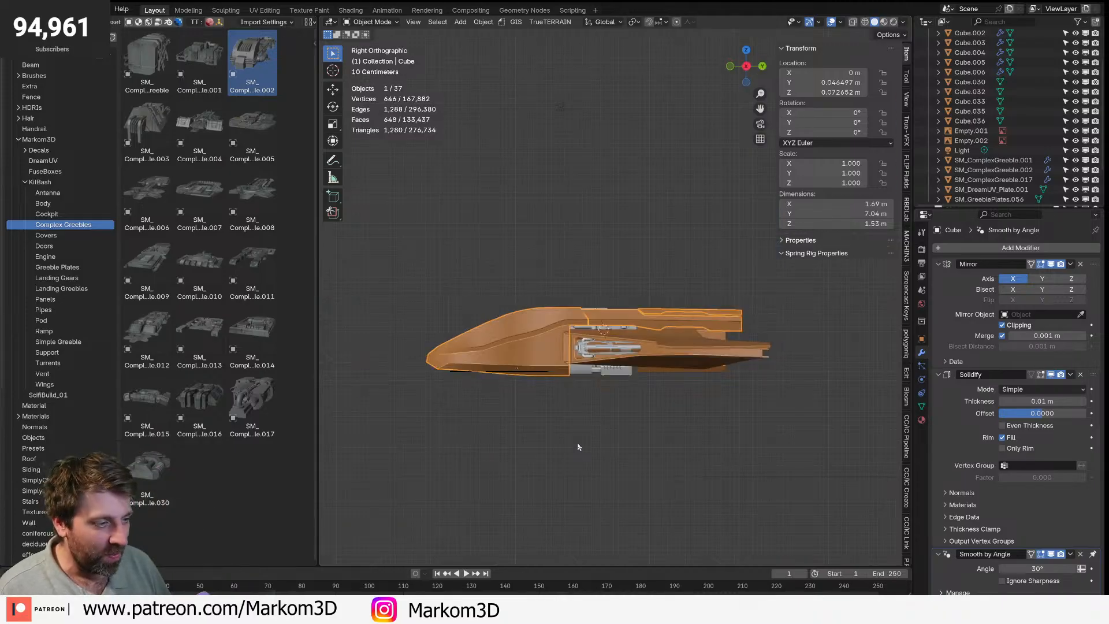
pyautogui.scroll(5, 416, 355)
pyautogui.press('Tab')
pyautogui.press('z')
pyautogui.click(541, 380)
pyautogui.moveTo(431, 362); pyautogui.dragTo(456, 382)
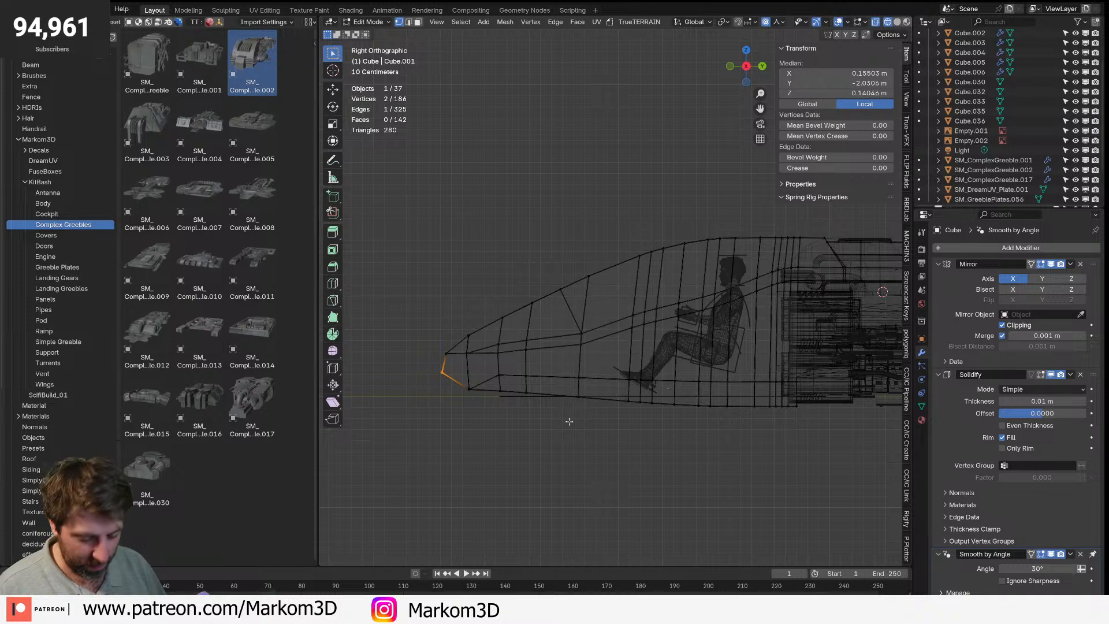
pyautogui.press('r')
pyautogui.click(627, 435)
# - Move the nose tip about 0.21 m down, rotate it -5.21° and shift it about 0.04 m back with proportional editing
pyautogui.press('g')
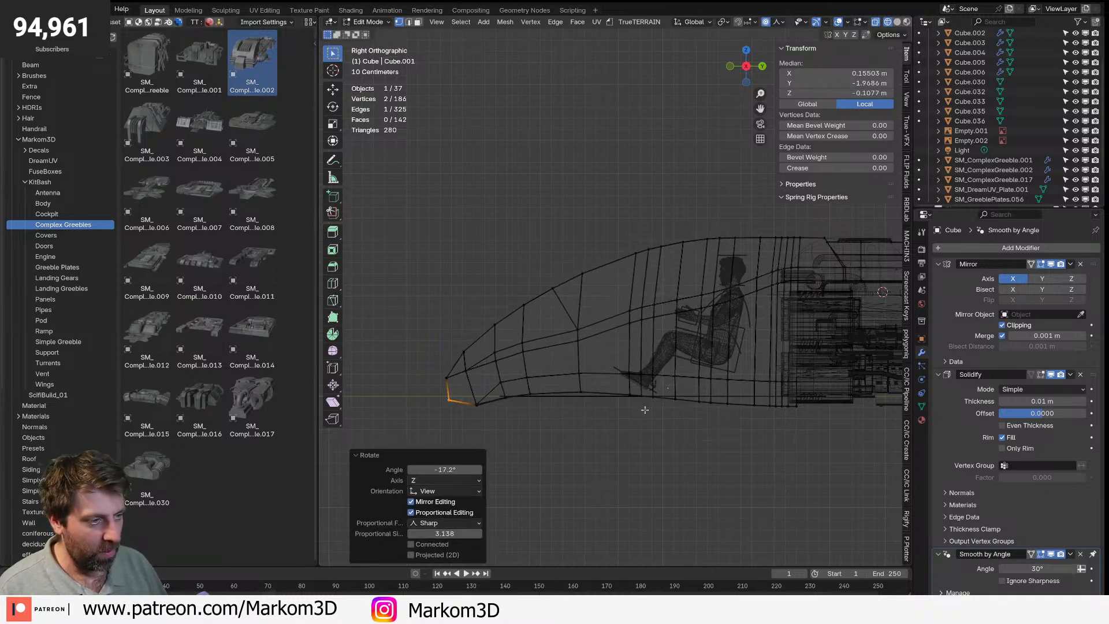
pyautogui.click(666, 427)
pyautogui.press('g')
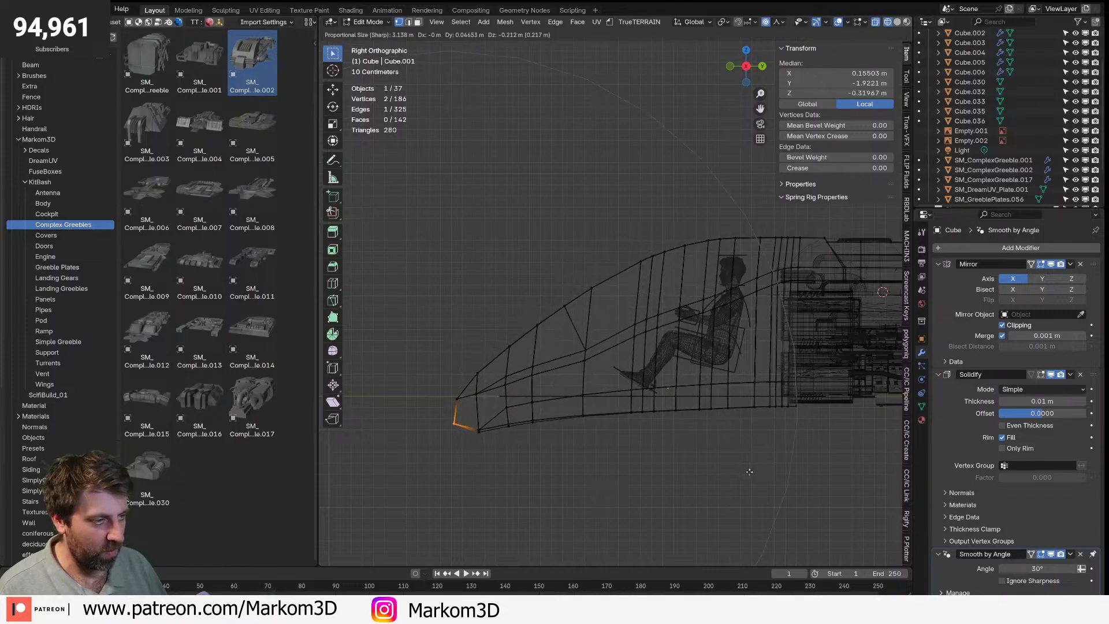
pyautogui.click(751, 472)
pyautogui.press('r')
pyautogui.click(766, 438)
pyautogui.press('g')
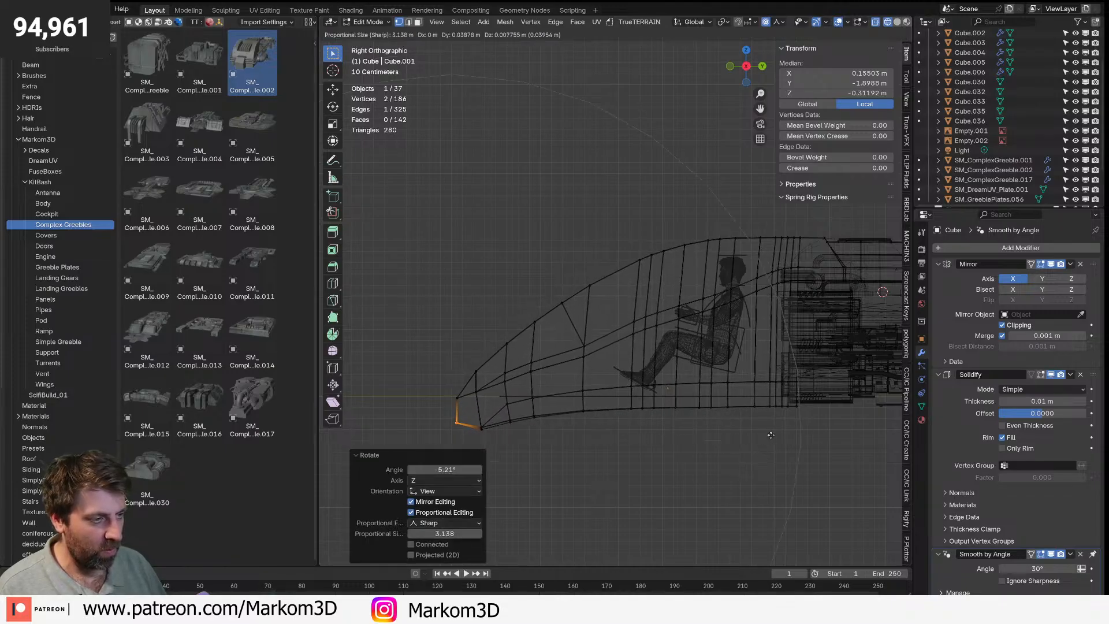
pyautogui.click(771, 435)
pyautogui.scroll(3, 528, 357)
pyautogui.press('2')
pyautogui.click(511, 344)
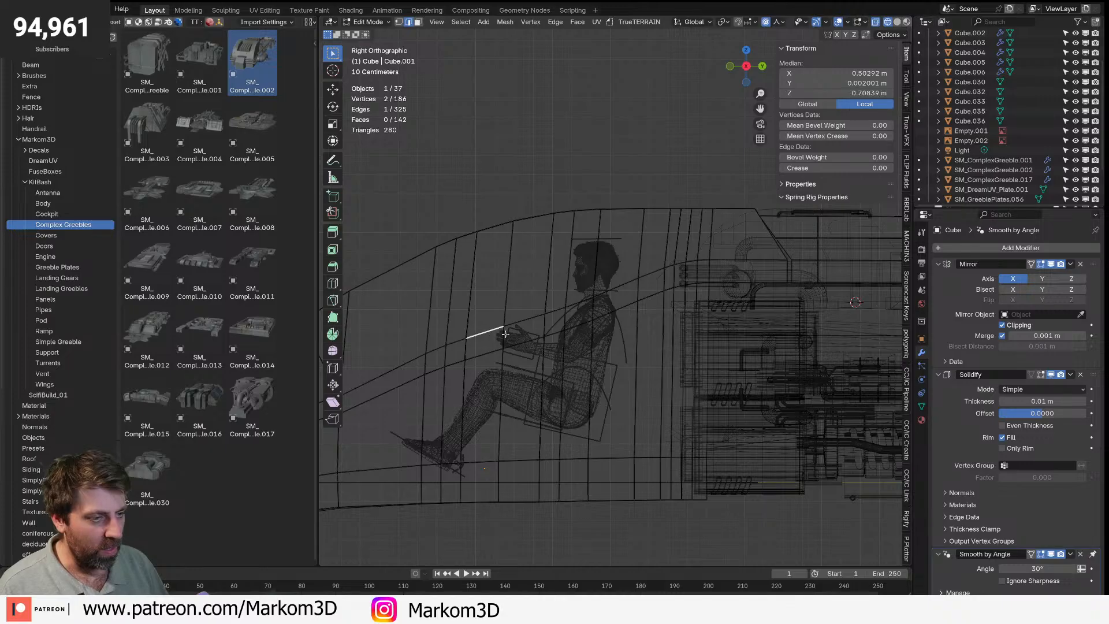
pyautogui.scroll(2, 637, 313)
pyautogui.press('1')
pyautogui.scroll(-5, 528, 352)
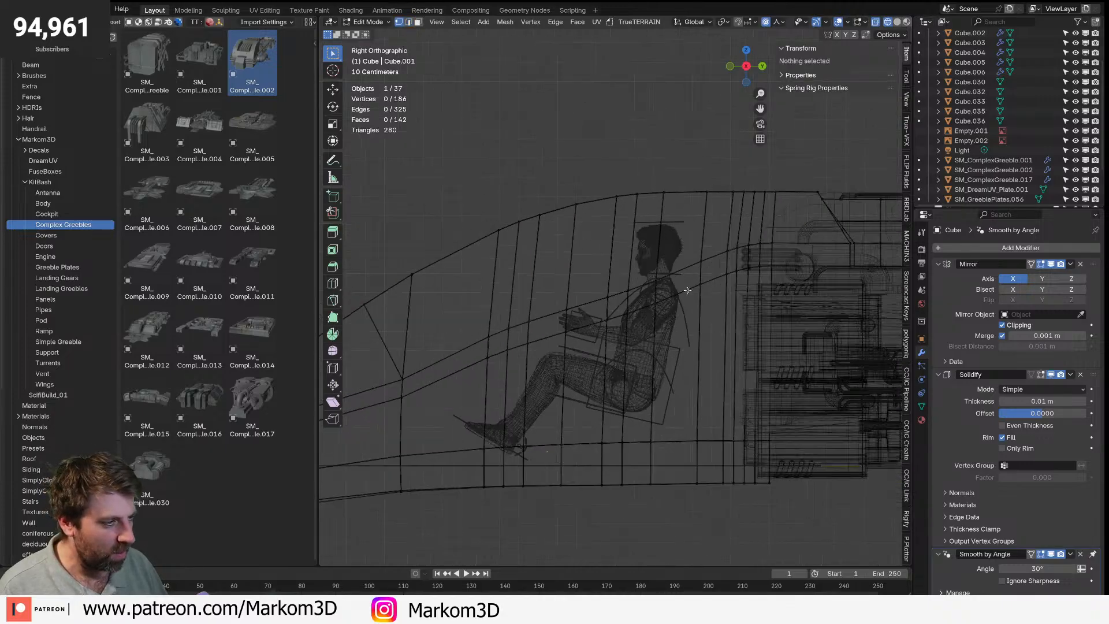
# - Add a mesh plane, tilt it 16.633° about X and move it about 2.33 m forward beside the cockpit as a guide
pyautogui.press('Tab')
pyautogui.hotkey('shift', 'a')
pyautogui.moveTo(486, 369)
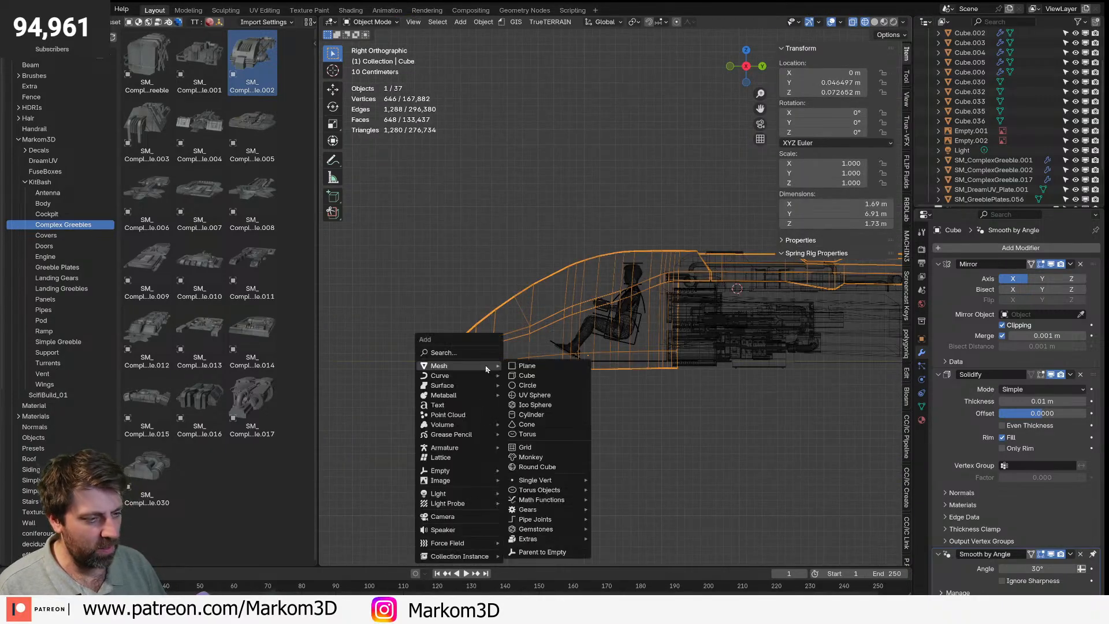
pyautogui.click(540, 373)
pyautogui.press('r')
pyautogui.click(802, 386)
pyautogui.press('g')
pyautogui.click(622, 401)
# - Scale the guide plane to 2.444, tilt it to 18.195° and position it along the hull's canopy line
pyautogui.press('s')
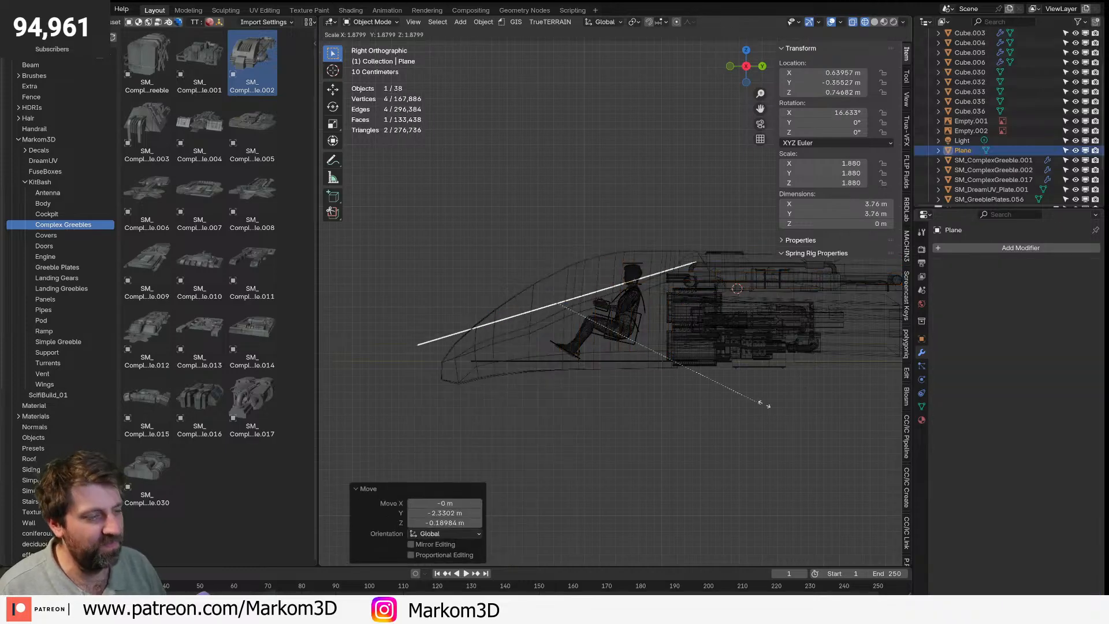
pyautogui.click(859, 398)
pyautogui.press('r')
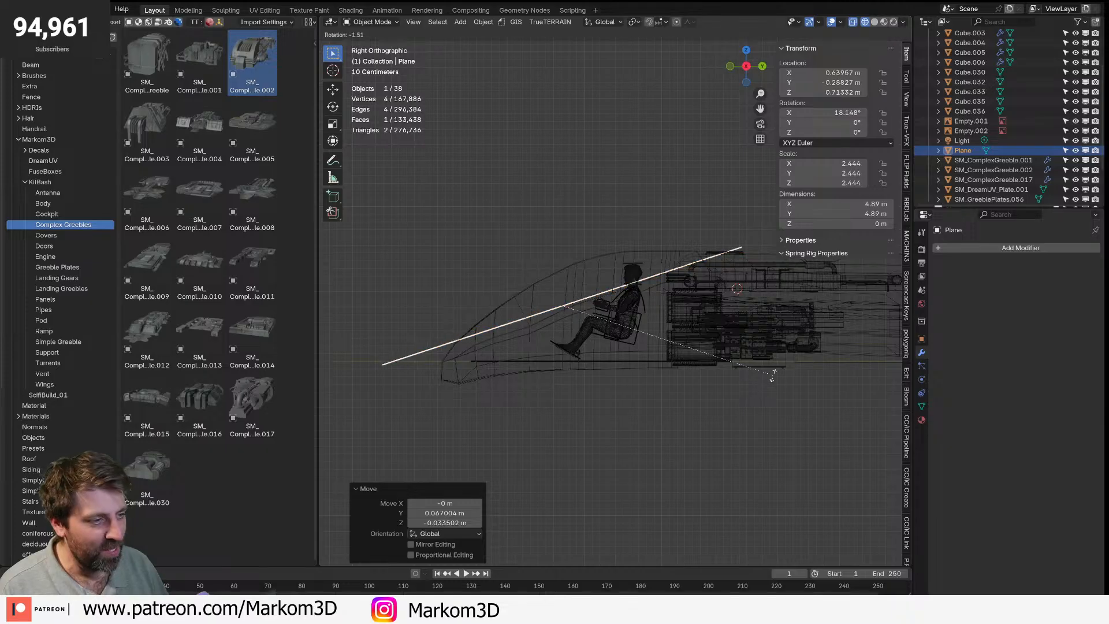
pyautogui.click(772, 374)
pyautogui.press('g')
pyautogui.click(773, 373)
# - Add a Solidify modifier to the guide plane and set its thickness to 0.001 m
pyautogui.scroll(4, 613, 353)
pyautogui.scroll(4, 614, 354)
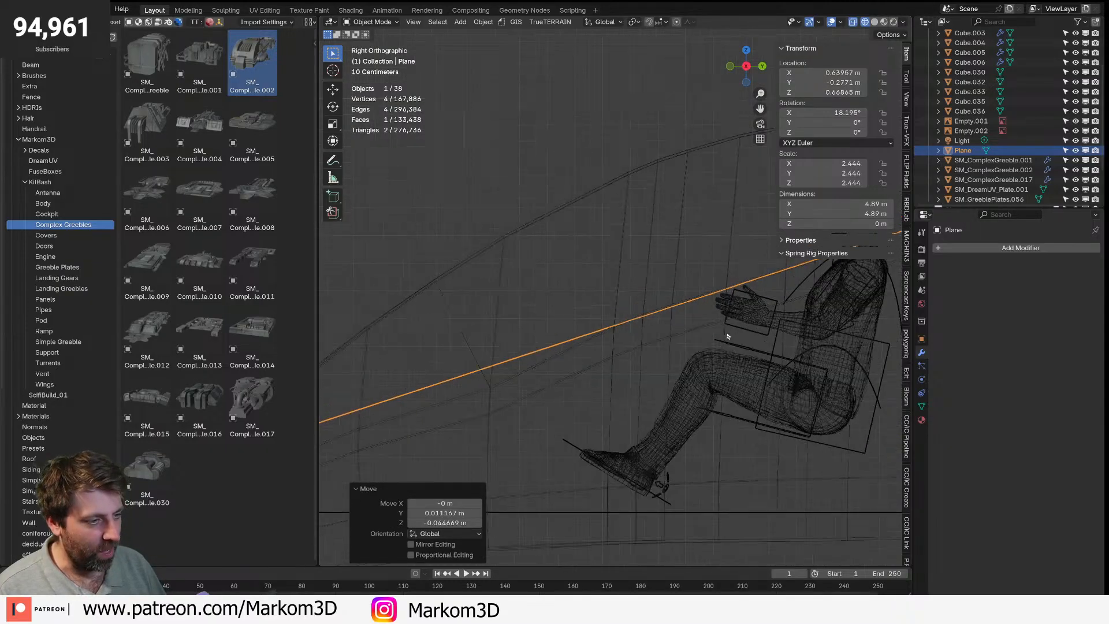
pyautogui.click(647, 309)
pyautogui.click(639, 314)
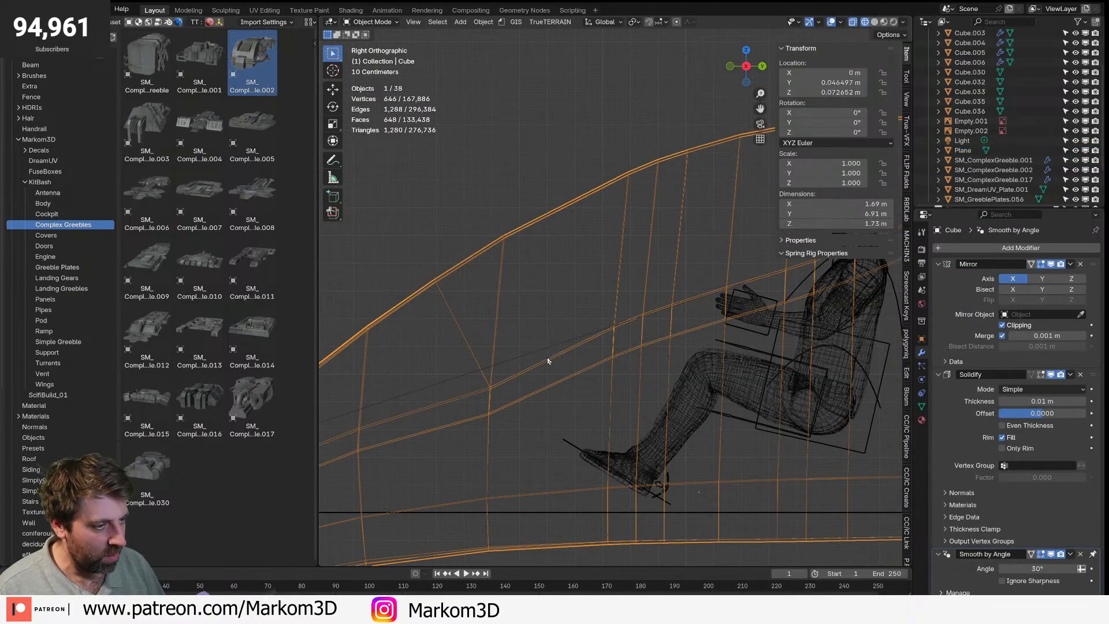
pyautogui.click(547, 349)
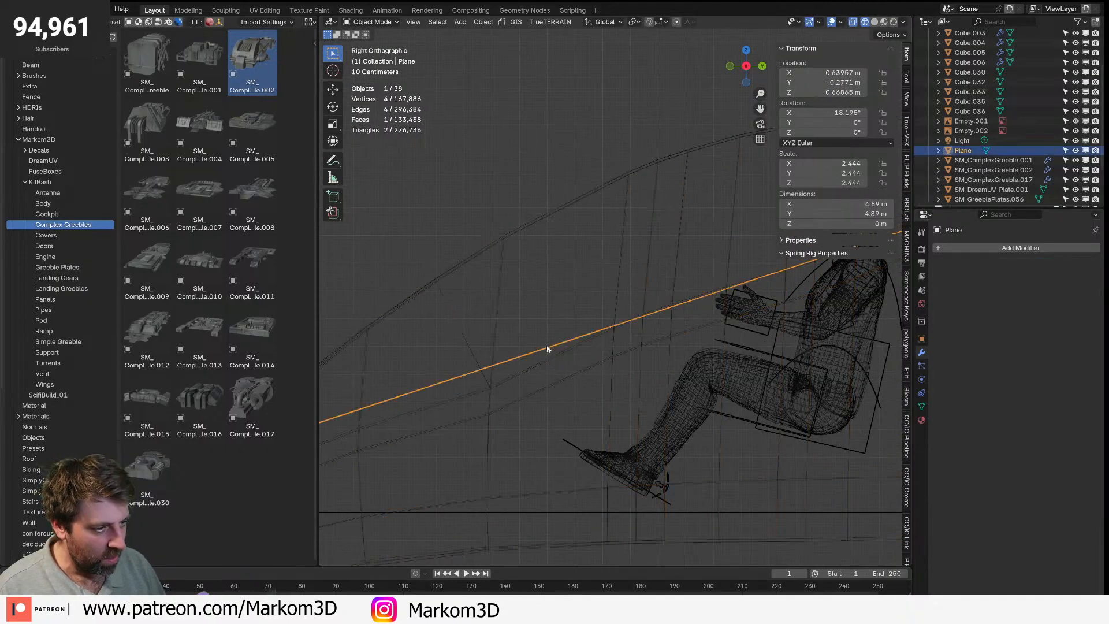
pyautogui.click(988, 249)
pyautogui.moveTo(992, 253)
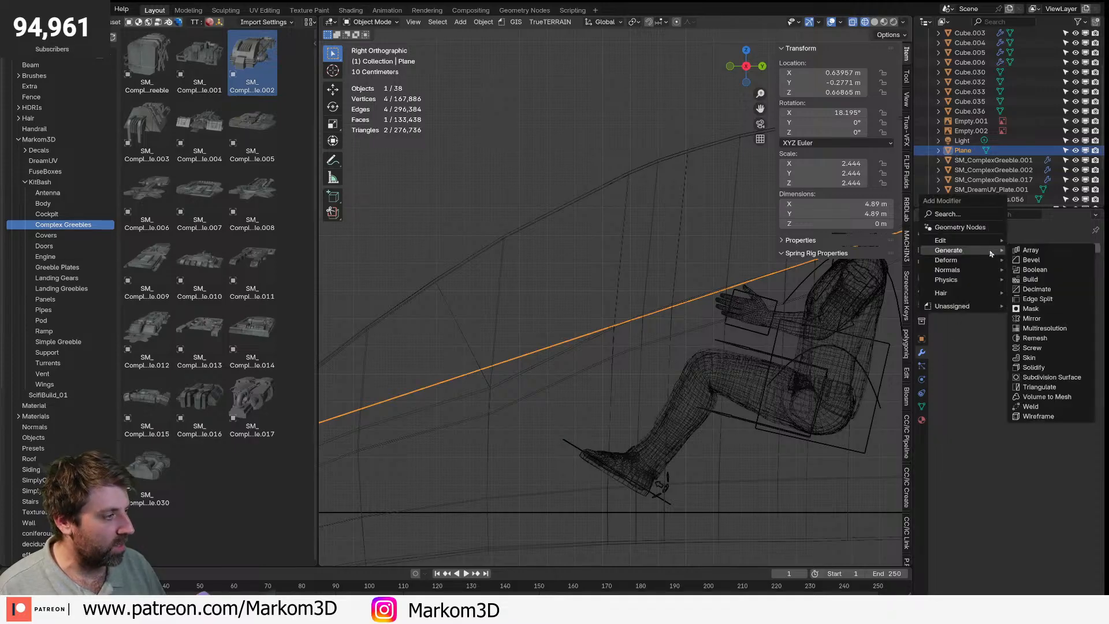
pyautogui.click(1033, 368)
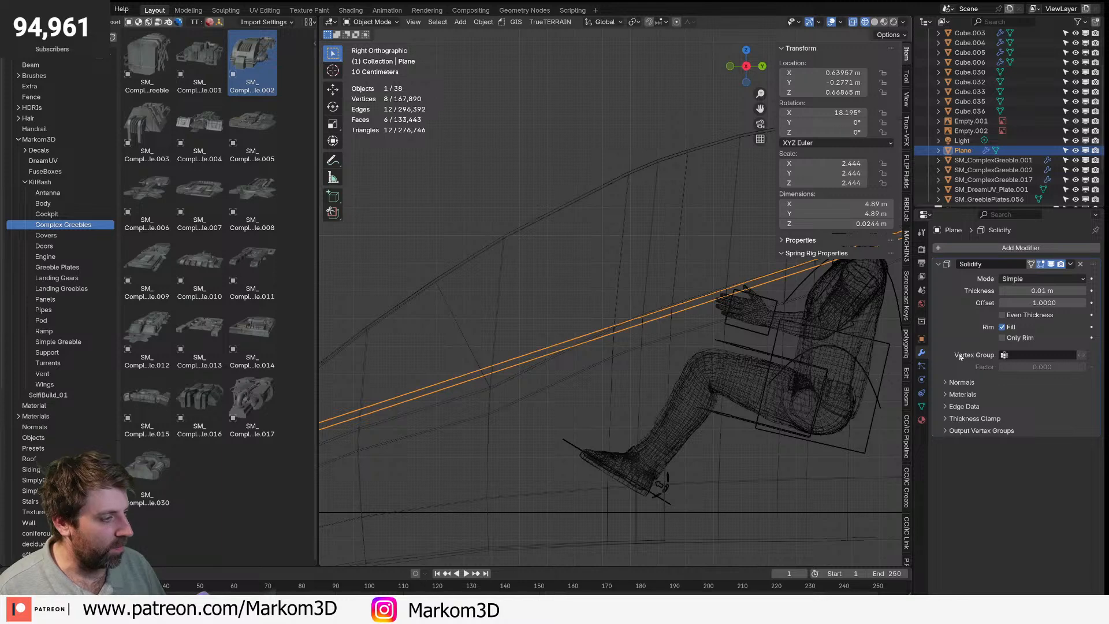
pyautogui.click(1043, 291)
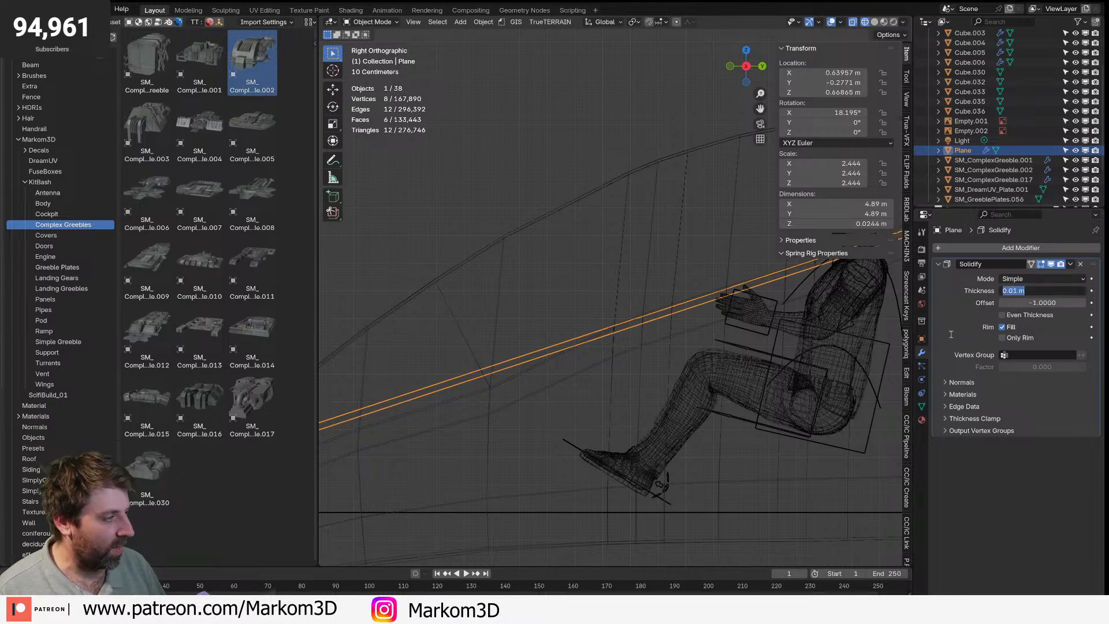
pyautogui.write('.001')
pyautogui.press('Return')
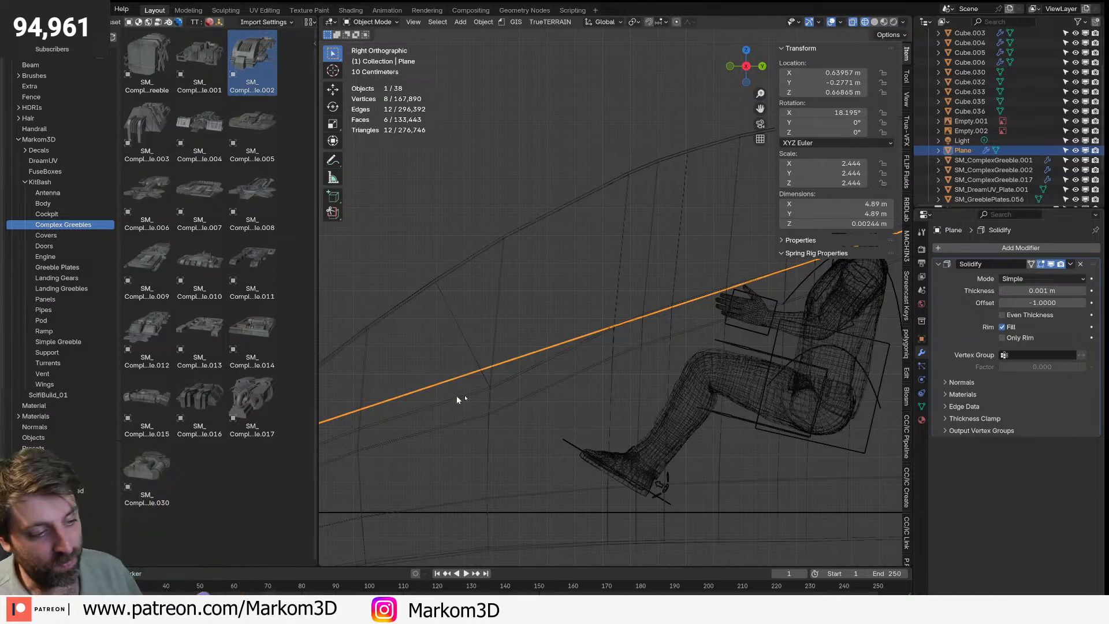
# - Raise the hull's canopy-line vertex pair at the front corner about 0.073 m along Z to the guide plane, without proportional editing
pyautogui.click(500, 391)
pyautogui.press('Tab')
pyautogui.click(491, 387)
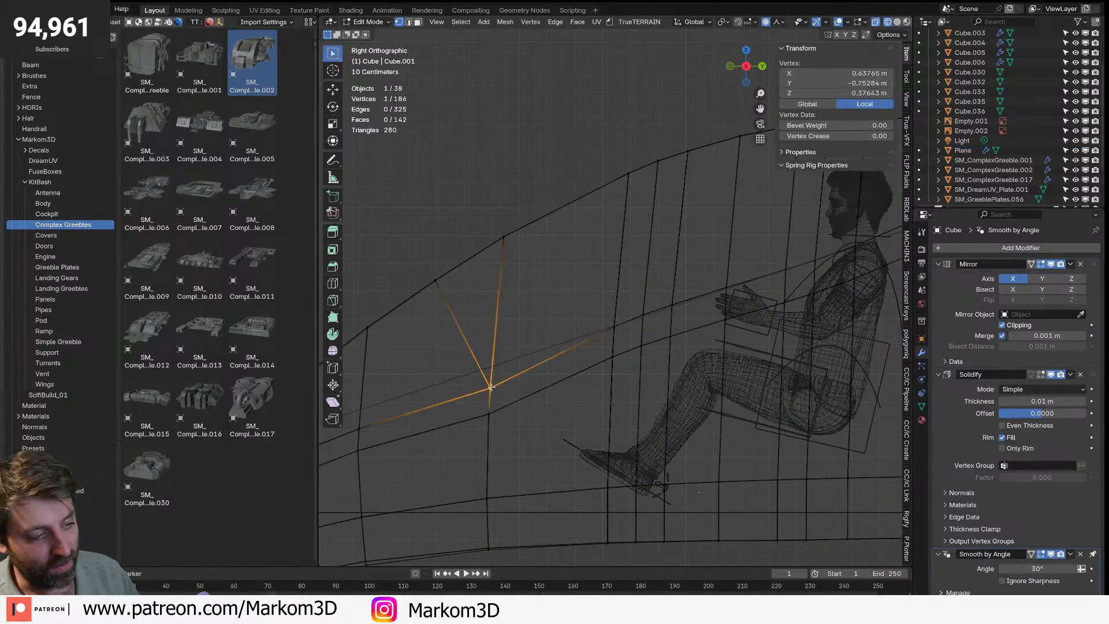
pyautogui.keyDown('shift'); pyautogui.click(488, 412); pyautogui.keyUp('shift')
pyautogui.press('g')
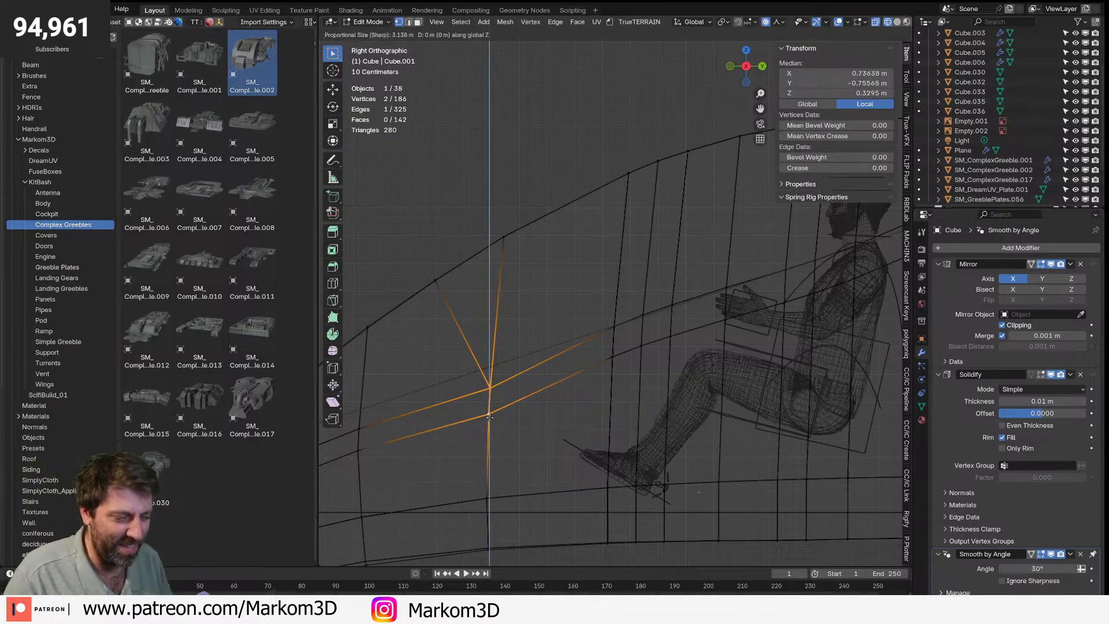
pyautogui.press('z')
pyautogui.click(511, 356)
pyautogui.press('g')
pyautogui.press('z')
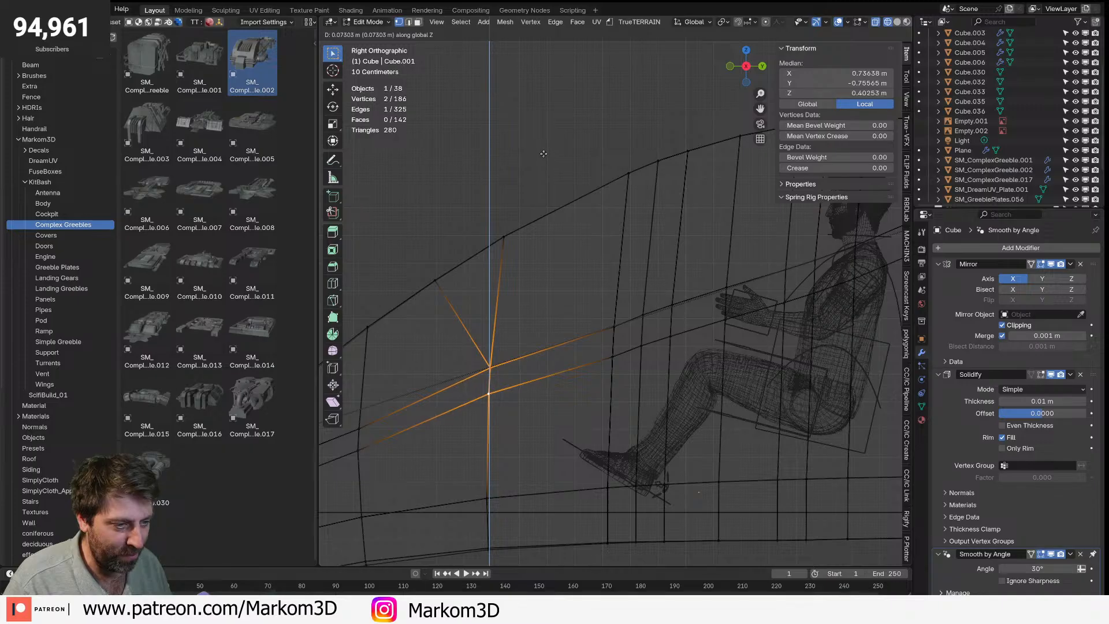
pyautogui.click(544, 155)
# - Move the canopy-line vertex pair above the pilot's shin along Z to align it with the guide plane
pyautogui.scroll(2, 647, 299)
pyautogui.keyDown('shift'); pyautogui.moveTo(654, 303); pyautogui.dragTo(557, 334, button='middle'); pyautogui.keyUp('shift')
pyautogui.click(542, 351)
pyautogui.keyDown('shift'); pyautogui.click(540, 397); pyautogui.keyUp('shift')
pyautogui.press('g')
pyautogui.press('z')
pyautogui.click(556, 403)
# - Align the canopy-line vertex pairs just ahead of and beside the pilot's hands to the guide plane along Z
pyautogui.hotkey('alt', 'a')
pyautogui.click(583, 338)
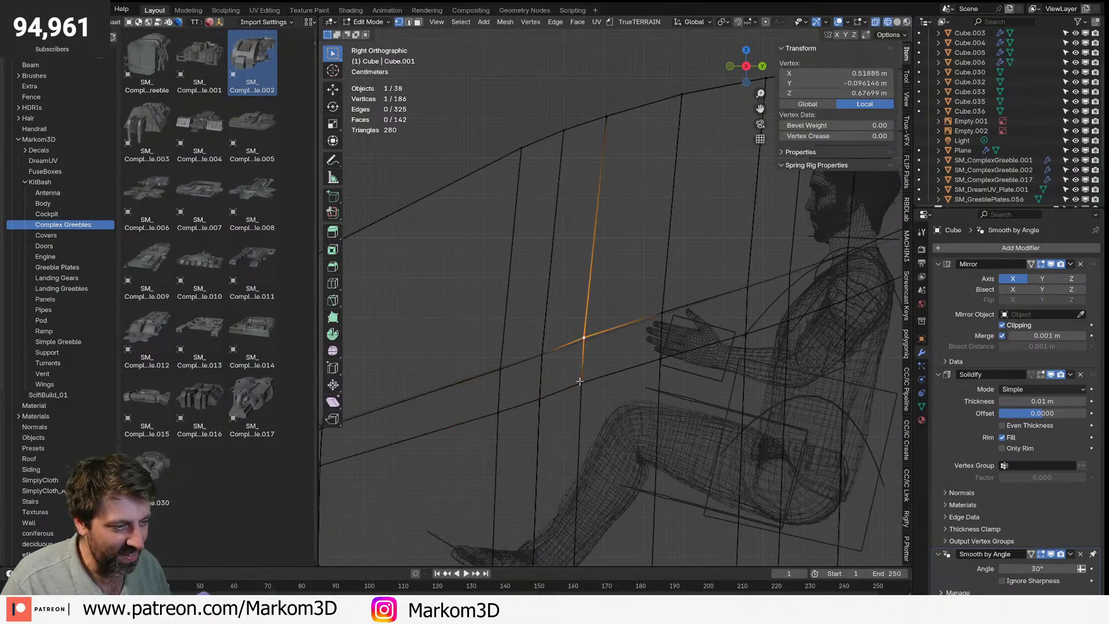
pyautogui.press('g')
pyautogui.click(677, 325)
pyautogui.keyDown('shift'); pyautogui.click(662, 360); pyautogui.keyUp('shift')
pyautogui.press('g')
pyautogui.press('z')
pyautogui.click(665, 372)
# - Fine-tune the canopy-line vertex pair above the pilot's foot by about 0.002 m upward along Z
pyautogui.press('g')
pyautogui.click(531, 432)
pyautogui.press('g')
pyautogui.press('z')
pyautogui.click(535, 424)
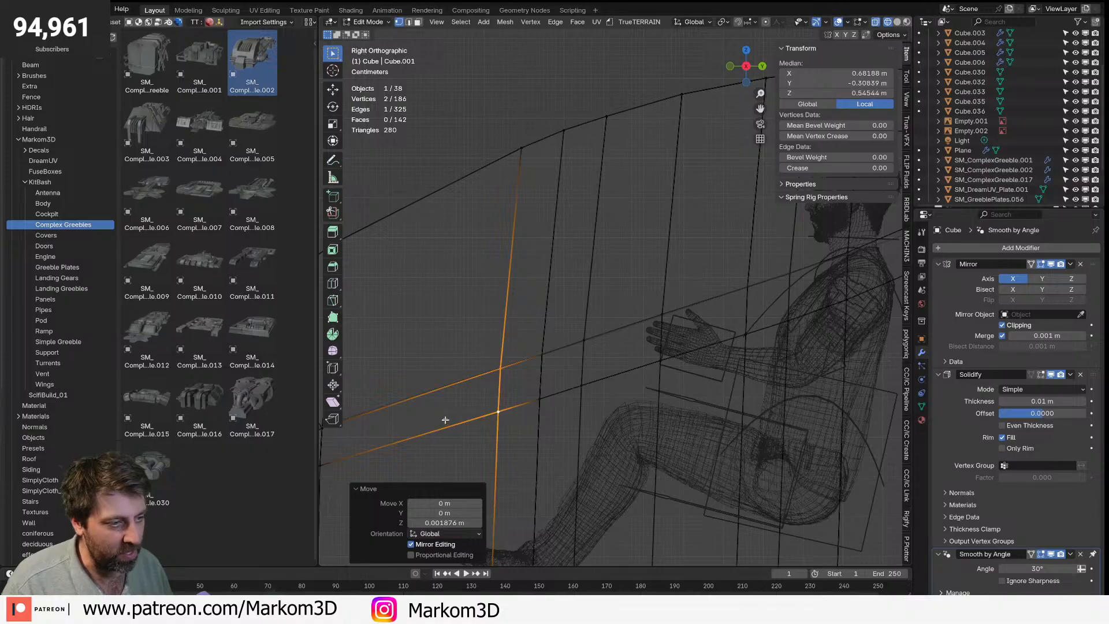
# - Align the canopy-line vertex pair beside the pilot's shoulder to the guide plane along Z
pyautogui.scroll(-1, 509, 377)
pyautogui.keyDown('shift'); pyautogui.moveTo(509, 377); pyautogui.dragTo(301, 380, button='middle'); pyautogui.keyUp('shift')
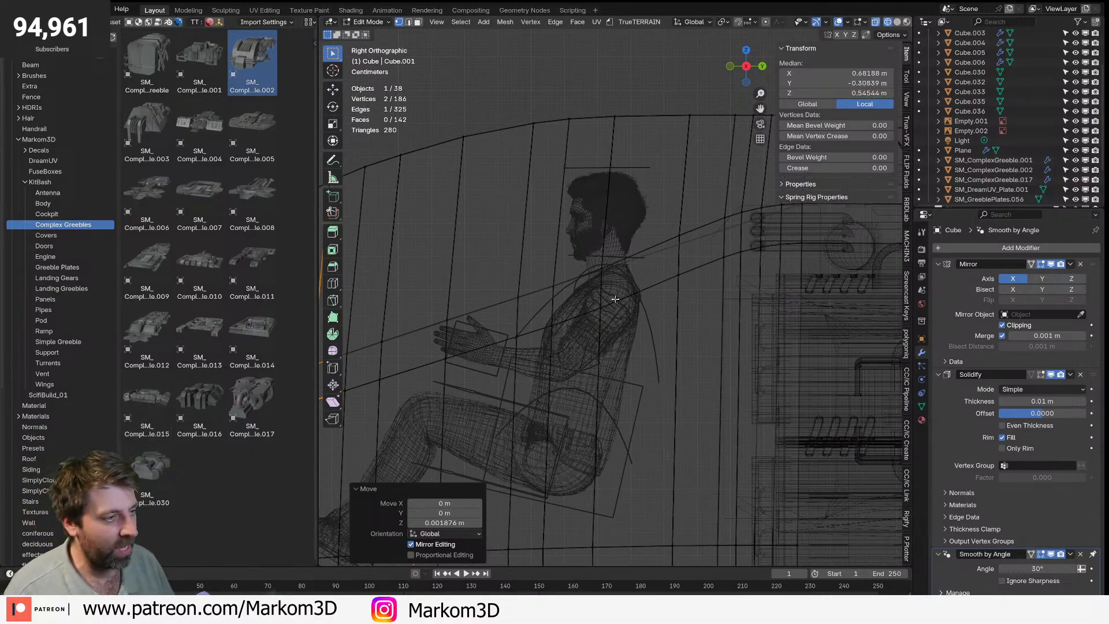
pyautogui.keyDown('shift'); pyautogui.moveTo(510, 341); pyautogui.dragTo(533, 330, button='middle'); pyautogui.keyUp('shift')
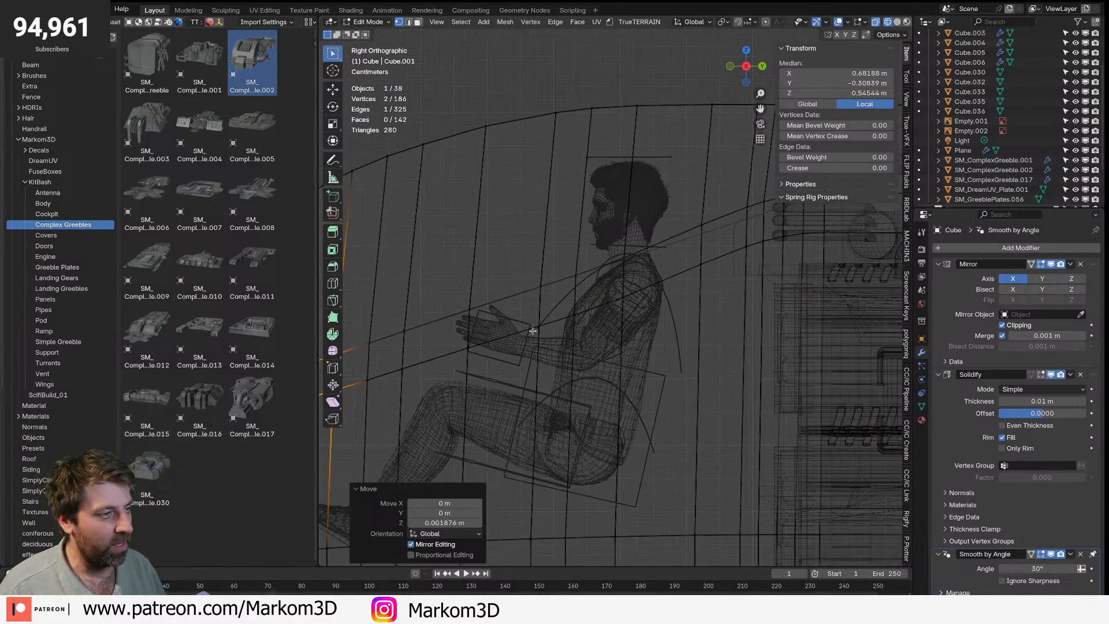
pyautogui.click(620, 256)
pyautogui.press('g')
pyautogui.press('z')
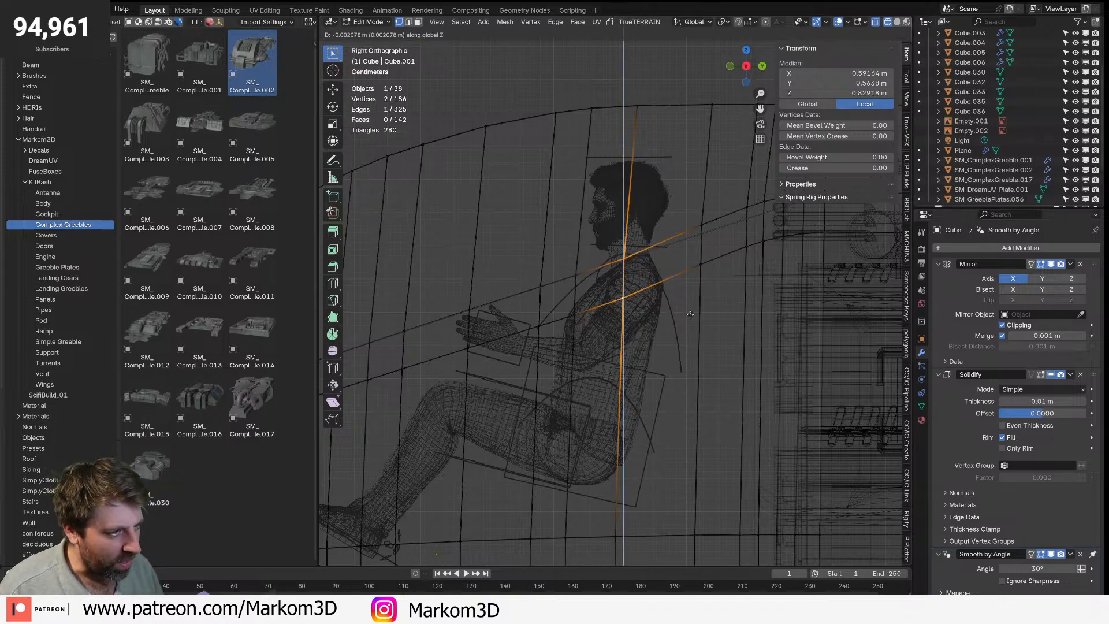
pyautogui.click(691, 309)
# - Move the canopy-line vertex pair just behind the pilot's back along Z to match the guide plane
pyautogui.keyDown('shift'); pyautogui.moveTo(691, 310); pyautogui.dragTo(633, 335, button='middle'); pyautogui.keyUp('shift')
pyautogui.click(661, 296)
pyautogui.press('g')
pyautogui.press('z')
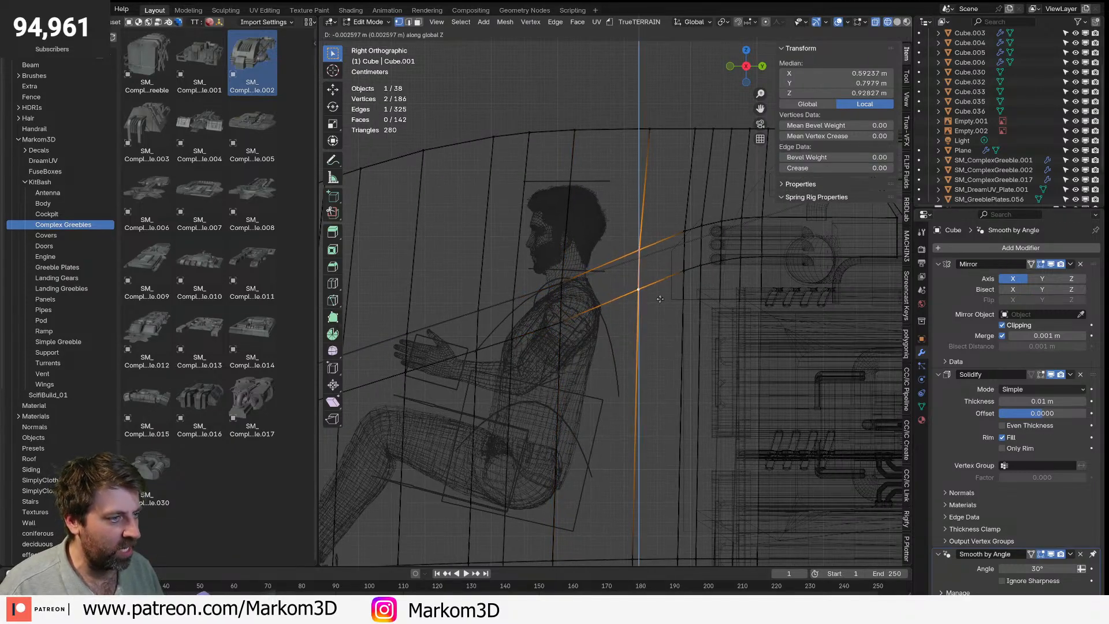
pyautogui.click(659, 258)
# - Lower the canopy-line vertex pair just ahead of the engine bay along Z to the guide plane
pyautogui.click(686, 232)
pyautogui.press('g')
pyautogui.press('z')
pyautogui.click(688, 280)
pyautogui.click(682, 324)
pyautogui.press('g')
pyautogui.press('z')
pyautogui.click(678, 342)
# - Lower the two canopy-line vertex pairs at the front edge of the engine bay along Z to continue the straight line
pyautogui.click(699, 272)
pyautogui.press('g')
pyautogui.press('z')
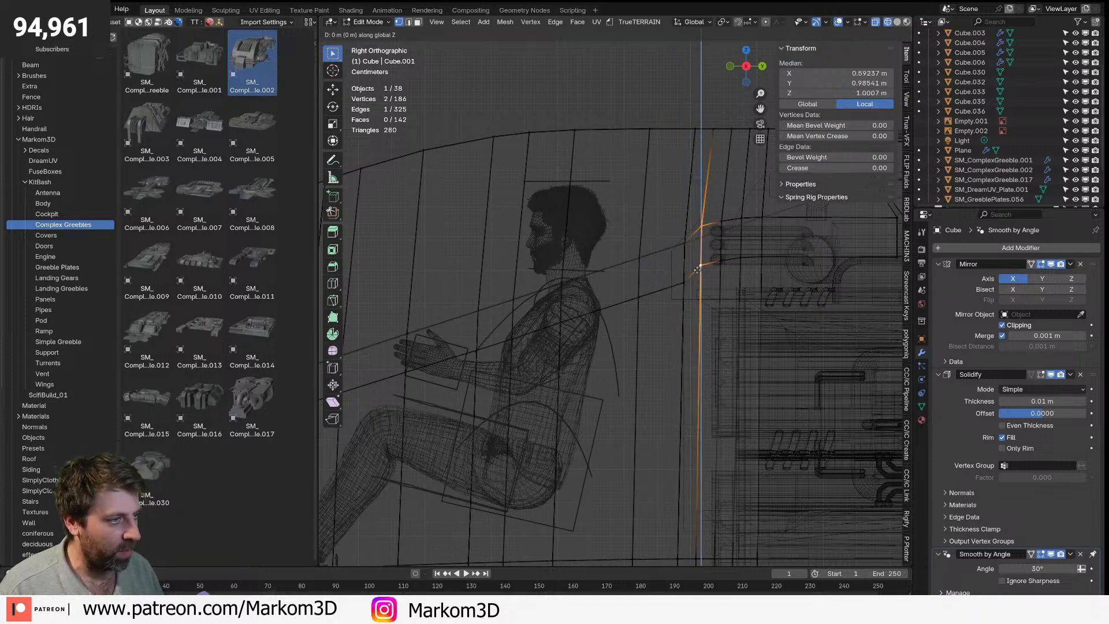
pyautogui.click(703, 385)
pyautogui.click(720, 277)
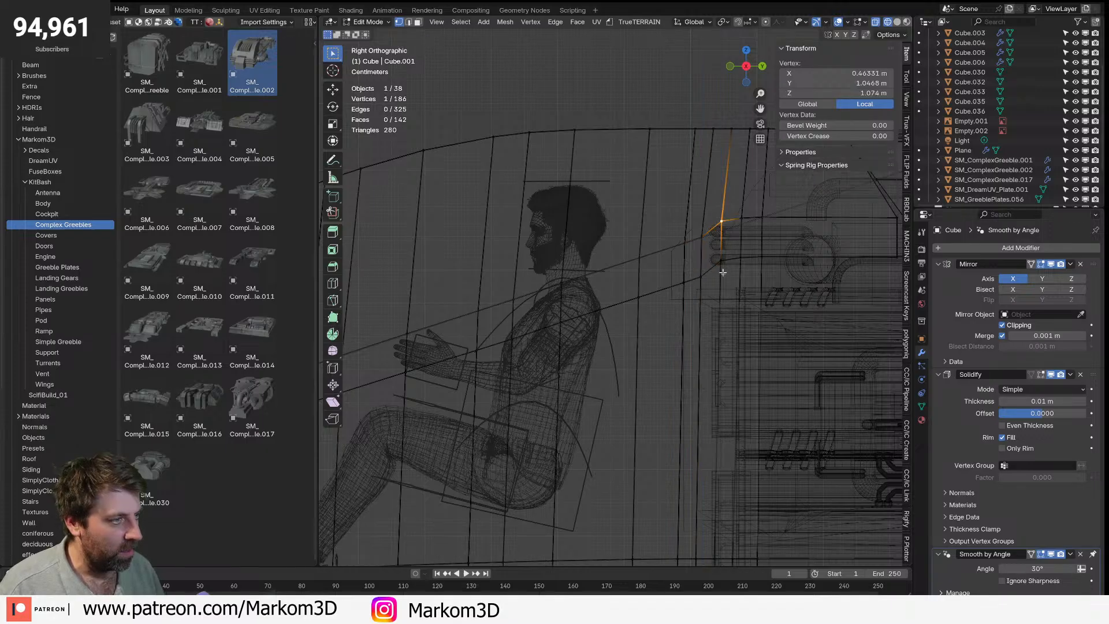
pyautogui.press('g')
pyautogui.press('z')
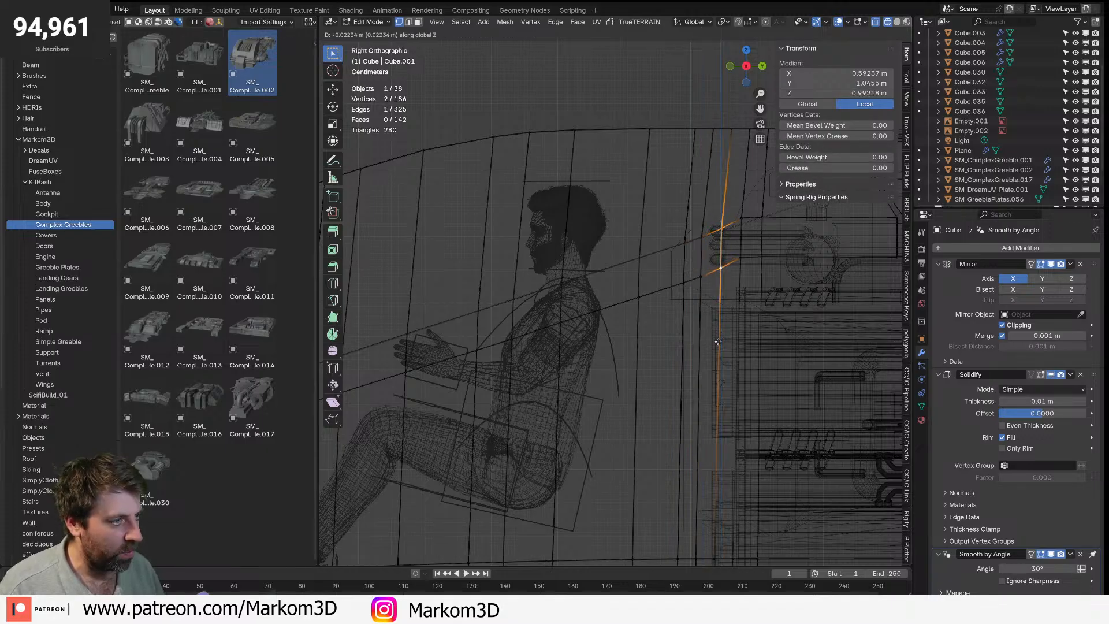
pyautogui.click(715, 362)
# - Lower the next canopy-line vertex pair above the engine bay by about 0.017 m along Z
pyautogui.click(742, 257)
pyautogui.press('g')
pyautogui.press('z')
pyautogui.click(743, 265)
# - Raise the two canopy-line vertex pairs on the nose along Z toward the guide plane, the front pair by about 0.048 m
pyautogui.scroll(-5, 708, 312)
pyautogui.keyDown('shift'); pyautogui.moveTo(448, 339); pyautogui.dragTo(610, 278, button='middle'); pyautogui.keyUp('shift')
pyautogui.scroll(4, 491, 318)
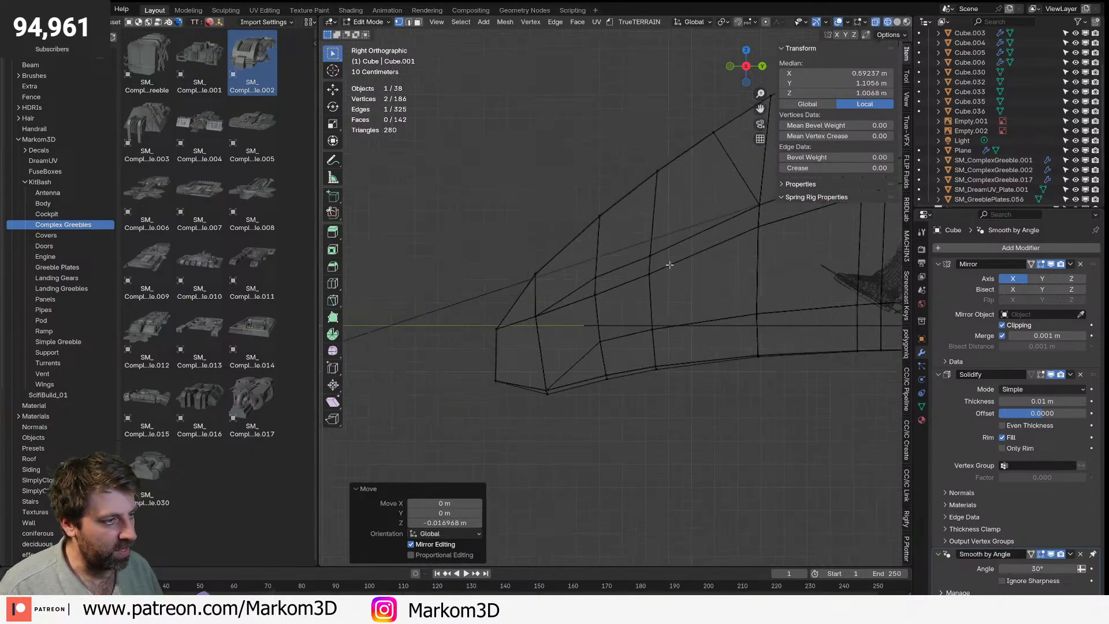
pyautogui.click(651, 272)
pyautogui.press('g')
pyautogui.press('z')
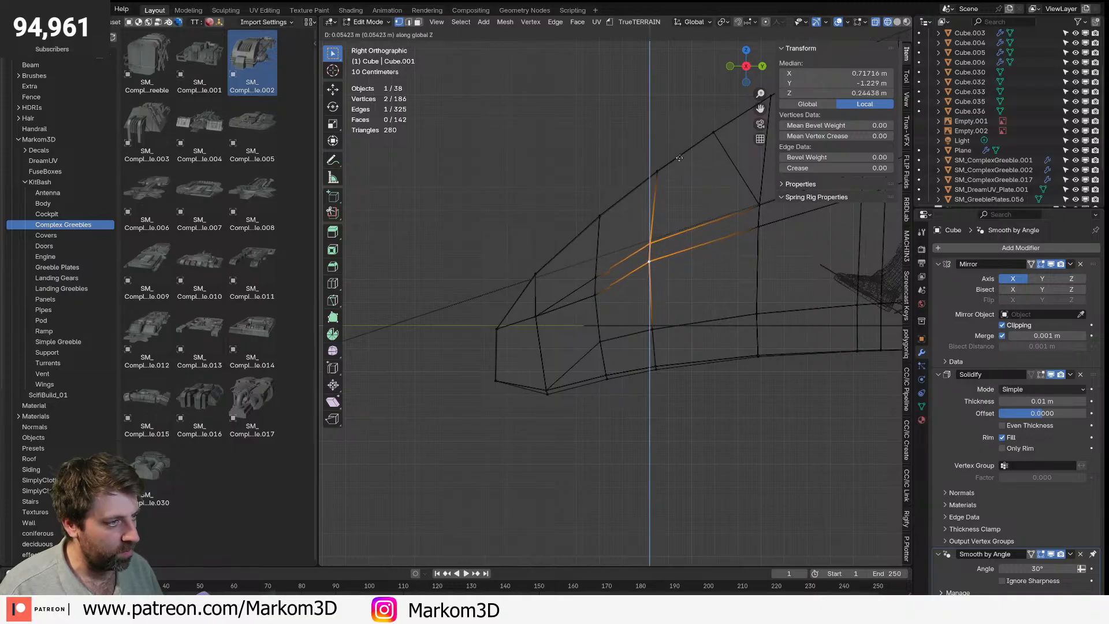
pyautogui.click(604, 281)
pyautogui.click(596, 279)
pyautogui.press('g')
pyautogui.press('z')
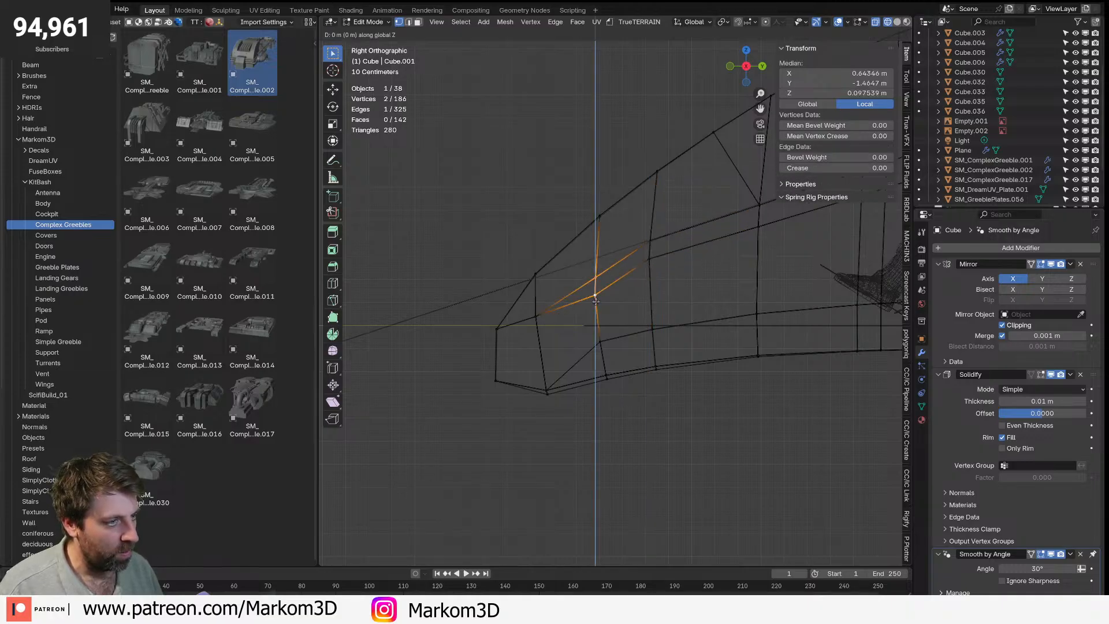
pyautogui.click(593, 191)
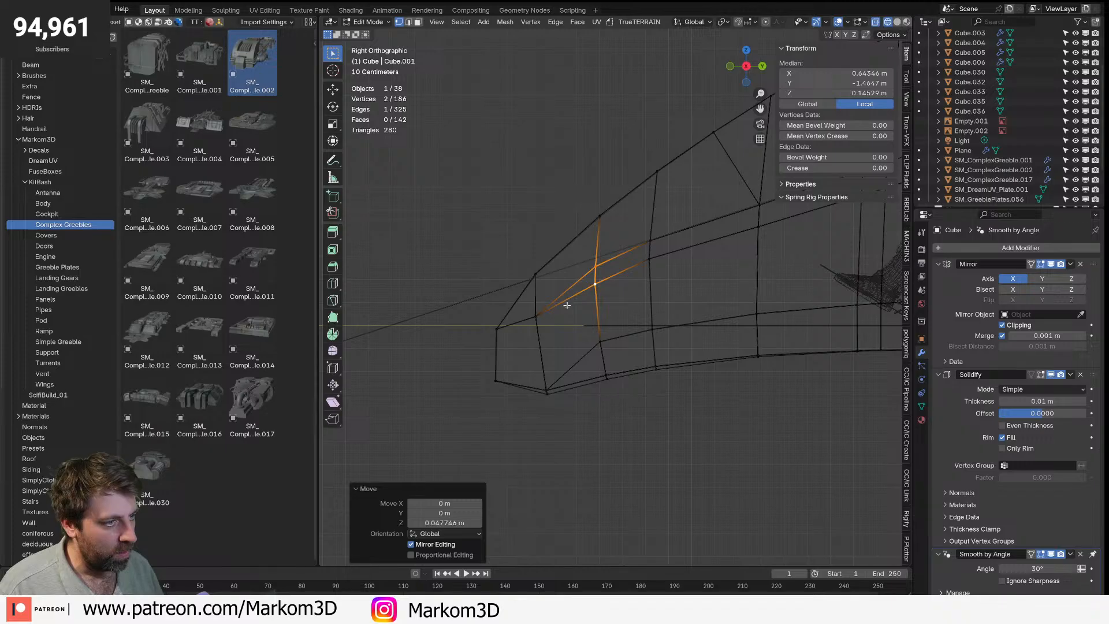
# - Edge-slide the vertex pair on the hull's top outline ahead of the pilot's feet forward along the outline
pyautogui.scroll(-2, 661, 247)
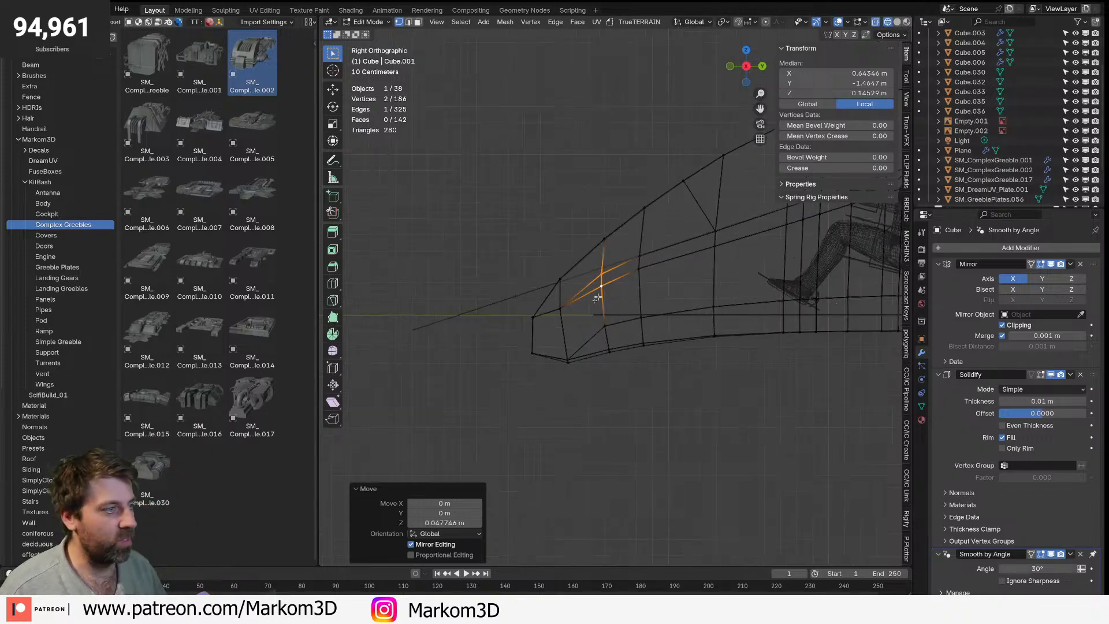
pyautogui.scroll(2, 710, 295)
pyautogui.scroll(-3, 709, 295)
pyautogui.click(637, 234)
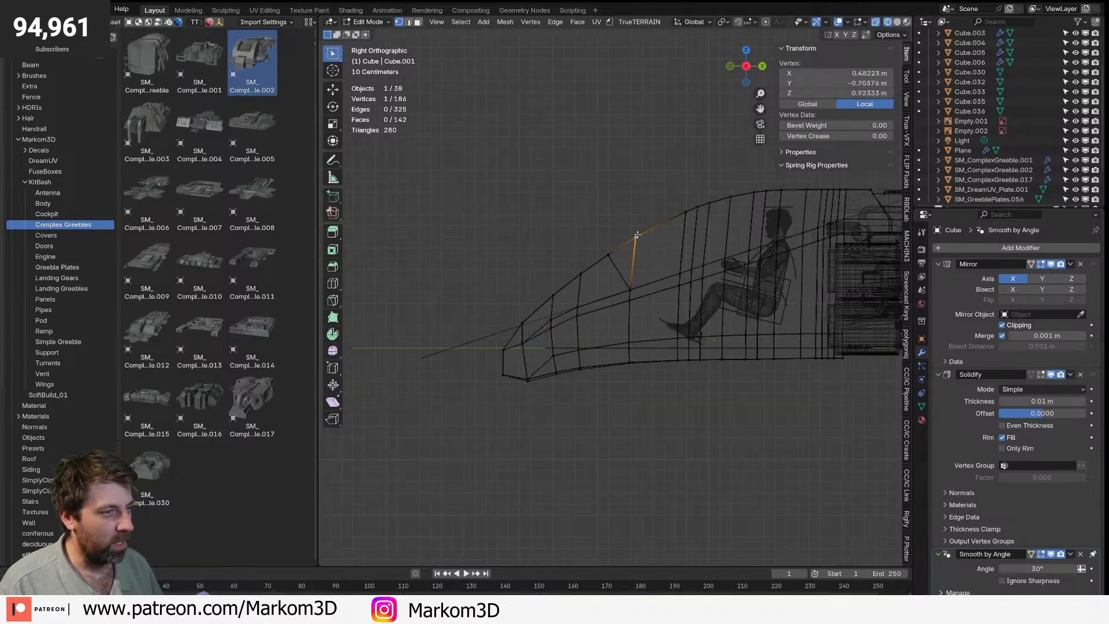
pyautogui.scroll(2, 650, 239)
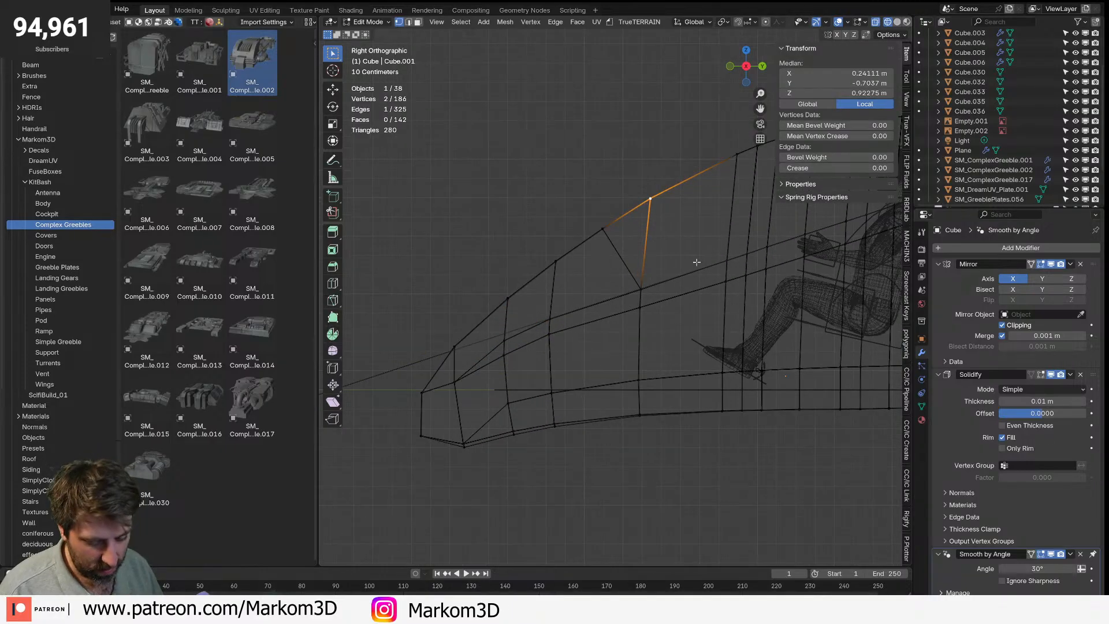
pyautogui.press('g')
pyautogui.press('g')
pyautogui.click(666, 270)
# - Edge-slide the neighbouring top-outline vertex pair rearward with factor 1.000 onto the pair behind it
pyautogui.moveTo(595, 227); pyautogui.dragTo(607, 232)
pyautogui.press('g')
pyautogui.press('g')
pyautogui.click(651, 204)
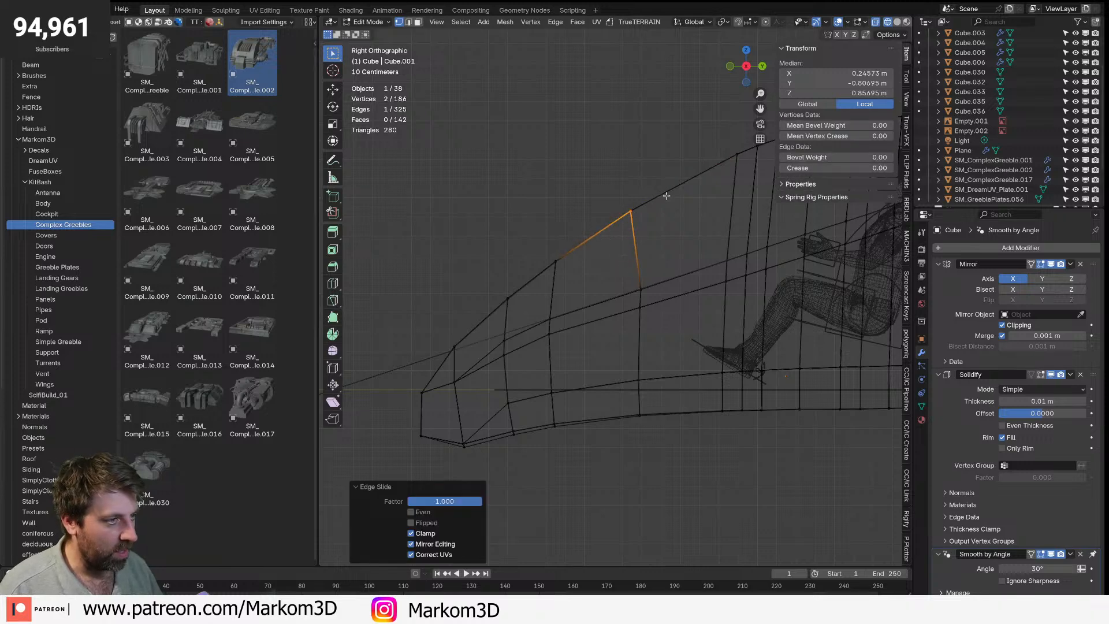
# - Edge-slide the overlapping top-outline vertex pair fully forward onto the next pair toward the nose
pyautogui.scroll(-3, 668, 300)
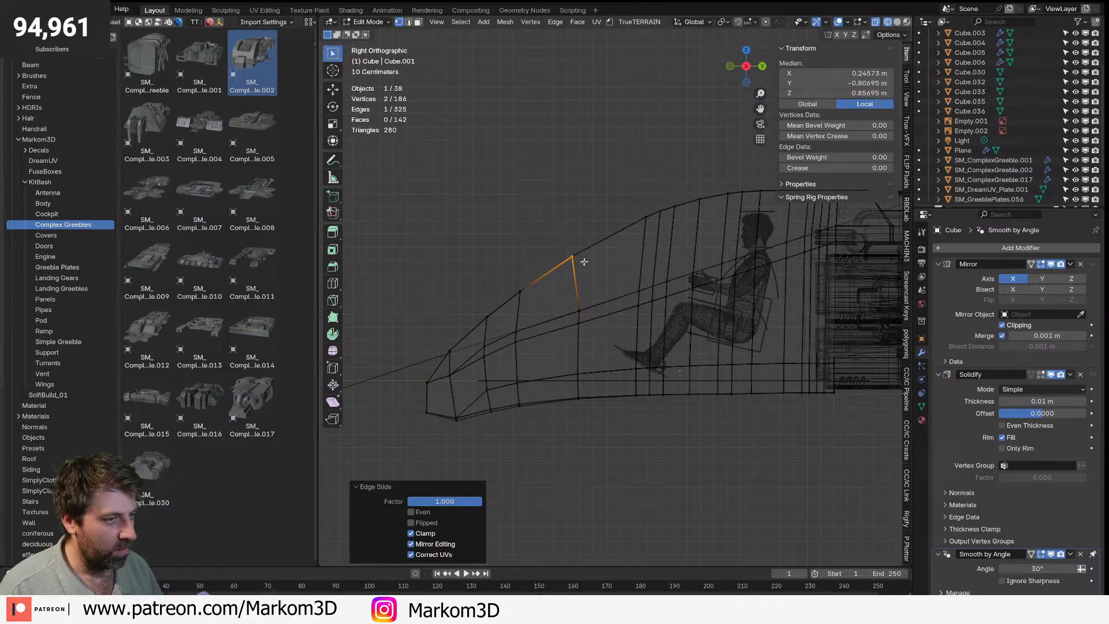
pyautogui.press('g')
pyautogui.press('g')
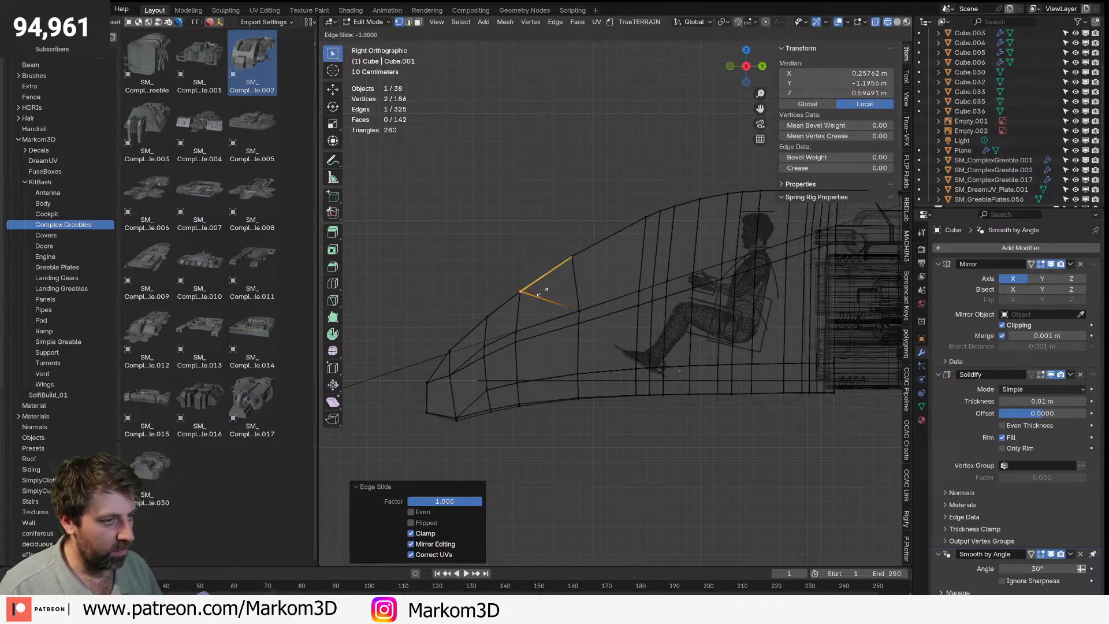
pyautogui.click(543, 290)
# - Merge the hull's overlapping vertices by distance and return to solid shading to check the nose
pyautogui.scroll(3, 513, 294)
pyautogui.press('a')
pyautogui.press('m')
pyautogui.click(486, 288)
pyautogui.moveTo(485, 289); pyautogui.dragTo(562, 316, button='middle')
pyautogui.press('z')
pyautogui.click(624, 318)
pyautogui.hotkey('alt', 'a')
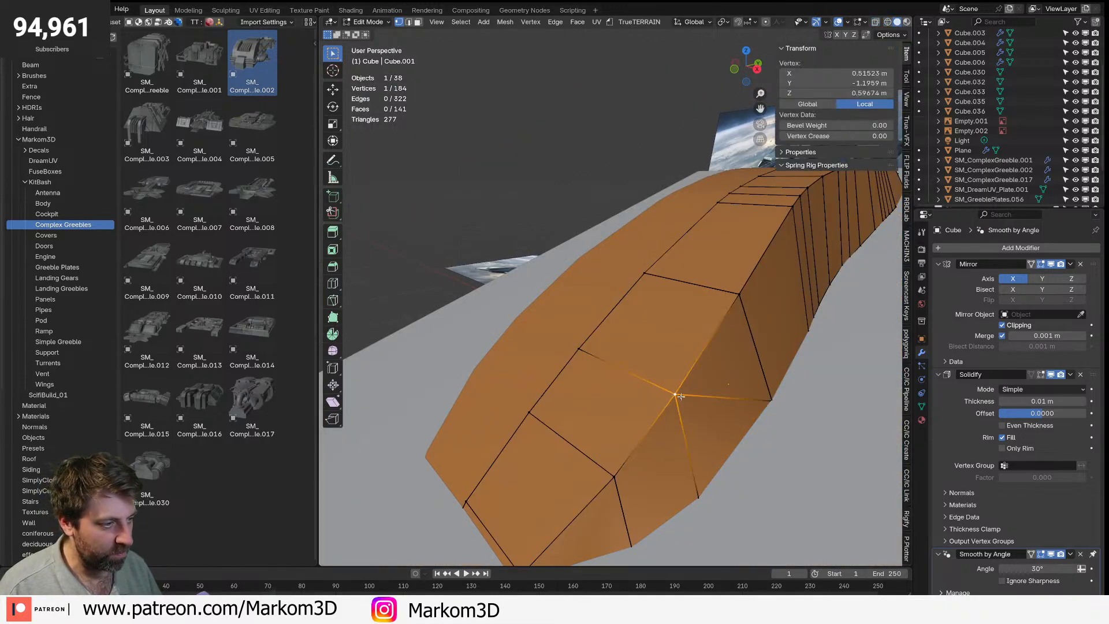
# - Leave Edit Mode and delete the guide plane used for aligning the canopy line
pyautogui.scroll(-5, 674, 399)
pyautogui.moveTo(675, 400); pyautogui.dragTo(657, 327, button='middle')
pyautogui.scroll(-2, 587, 357)
pyautogui.press('Tab')
pyautogui.click(587, 353)
pyautogui.press('Delete')
# - Delete the three closely spaced edge loops on the hull beside the front of the engine bay
pyautogui.scroll(3, 723, 307)
pyautogui.scroll(2, 658, 327)
pyautogui.click(678, 329)
pyautogui.press('Tab')
pyautogui.press('2')
pyautogui.keyDown('alt'); pyautogui.click(756, 338); pyautogui.keyUp('alt')
pyautogui.keyDown('alt'); pyautogui.keyDown('shift'); pyautogui.click(746, 345); pyautogui.keyUp('shift'); pyautogui.keyUp('alt')
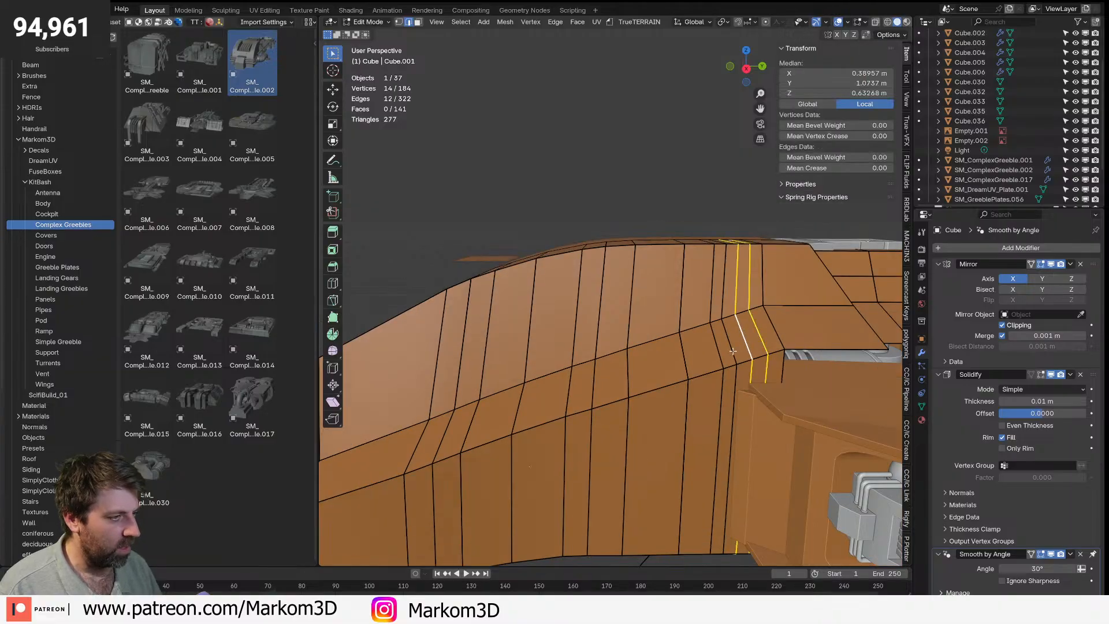
pyautogui.keyDown('alt'); pyautogui.keyDown('shift'); pyautogui.click(731, 346); pyautogui.keyUp('shift'); pyautogui.keyUp('alt')
pyautogui.scroll(-3, 735, 353)
pyautogui.press('x')
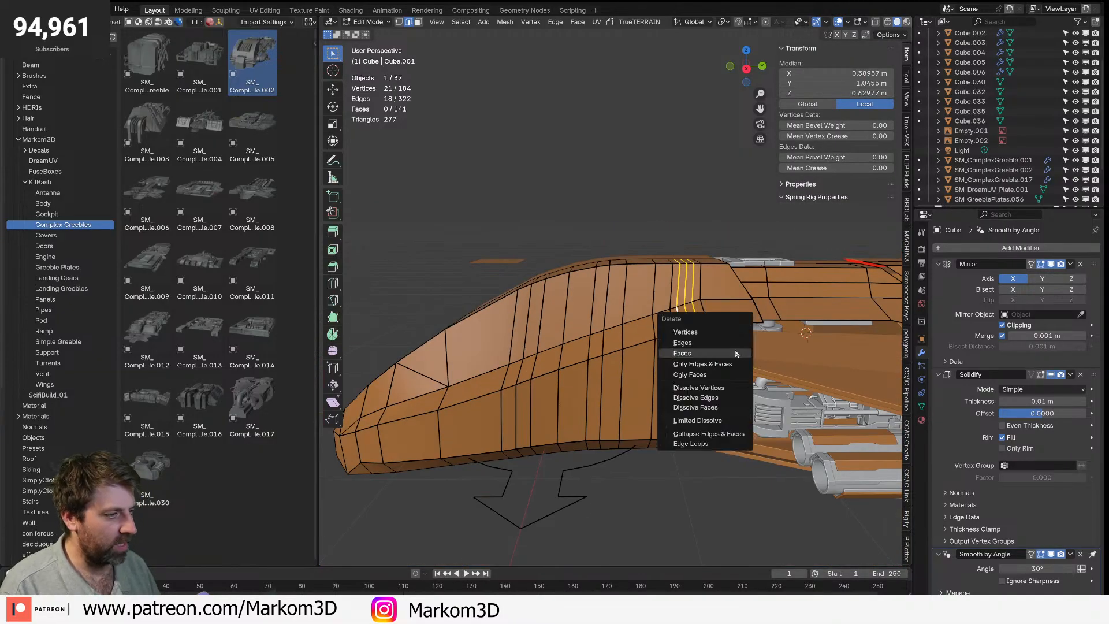
pyautogui.click(712, 447)
pyautogui.press('Tab')
# - Examine the hull's shading, edge layout and side profile from several angles in and out of Edit Mode
pyautogui.scroll(-3, 621, 495)
pyautogui.click(621, 495)
pyautogui.moveTo(622, 495); pyautogui.dragTo(688, 411, button='middle')
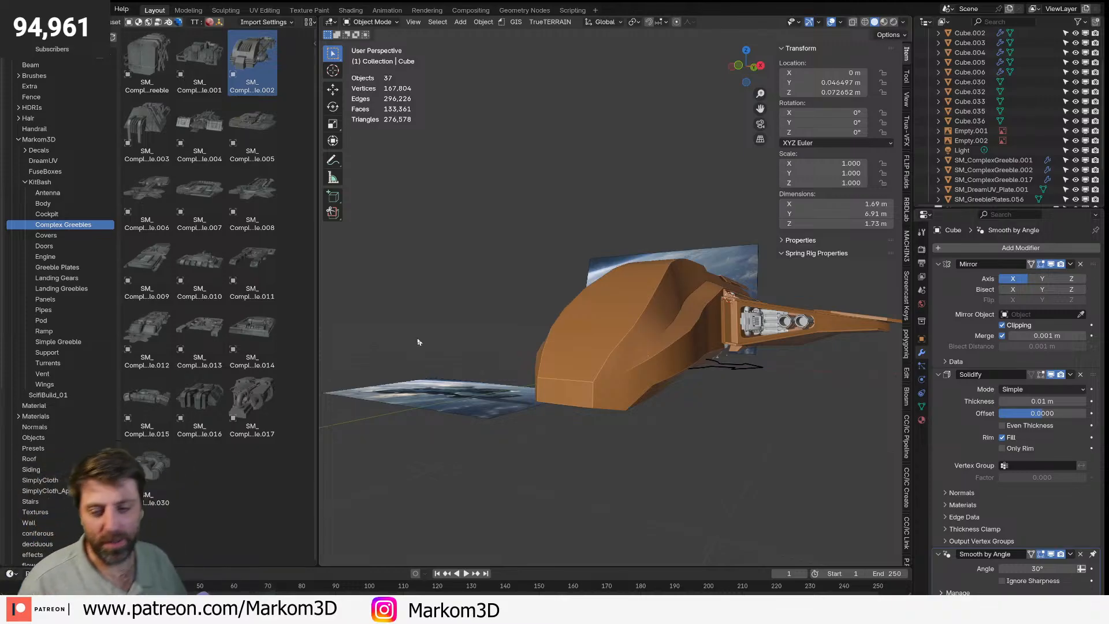
pyautogui.moveTo(635, 348); pyautogui.dragTo(666, 304, button='middle')
pyautogui.scroll(3, 671, 321)
pyautogui.press('Tab')
pyautogui.press('Tab')
pyautogui.scroll(4, 666, 310)
pyautogui.press('Tab')
pyautogui.press('Tab')
pyautogui.press('Tab')
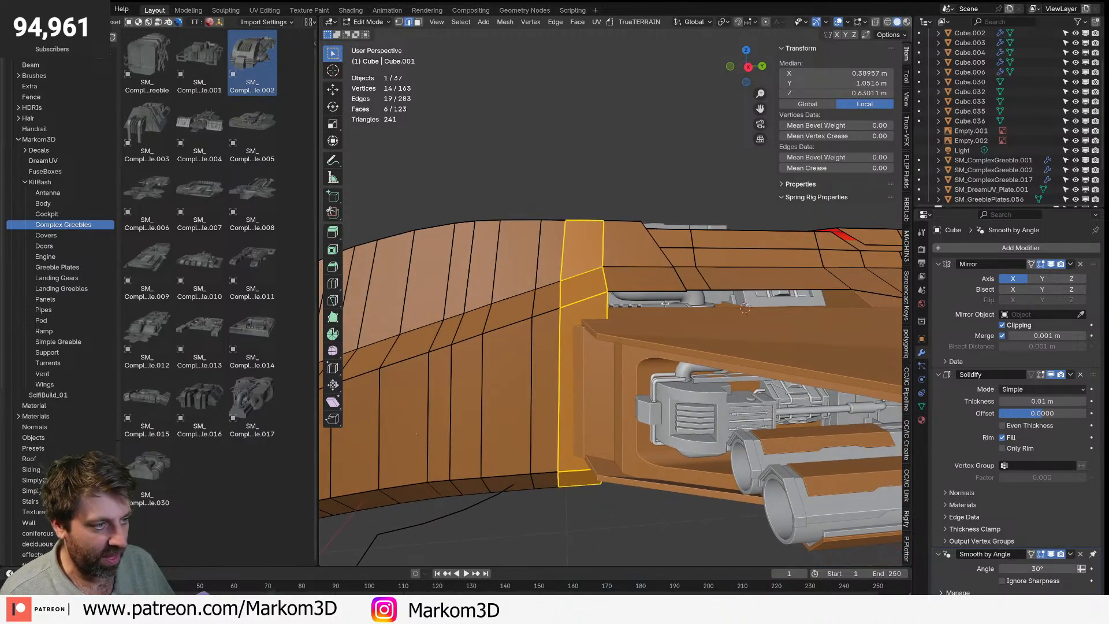
pyautogui.scroll(-6, 666, 304)
pyautogui.press('Tab')
pyautogui.moveTo(503, 364); pyautogui.dragTo(540, 359, button='middle')
pyautogui.scroll(1, 540, 360)
pyautogui.press('KP_3')
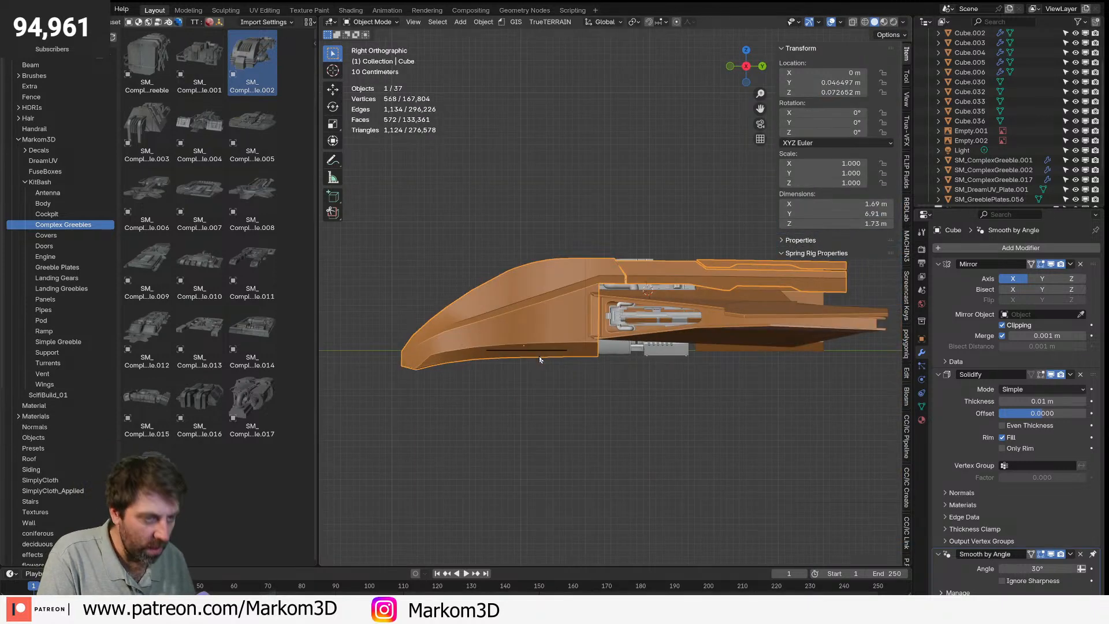
pyautogui.scroll(3, 540, 359)
pyautogui.keyDown('shift'); pyautogui.moveTo(356, 332); pyautogui.dragTo(453, 302, button='middle'); pyautogui.keyUp('shift')
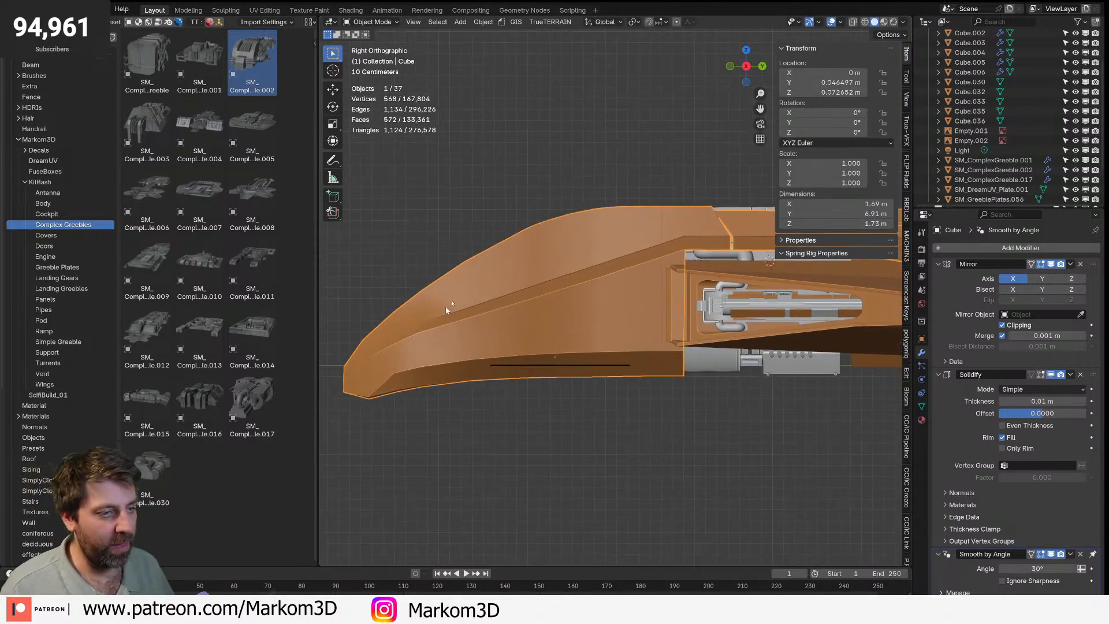
pyautogui.press('Tab')
pyautogui.press('Tab')
pyautogui.scroll(-2, 627, 211)
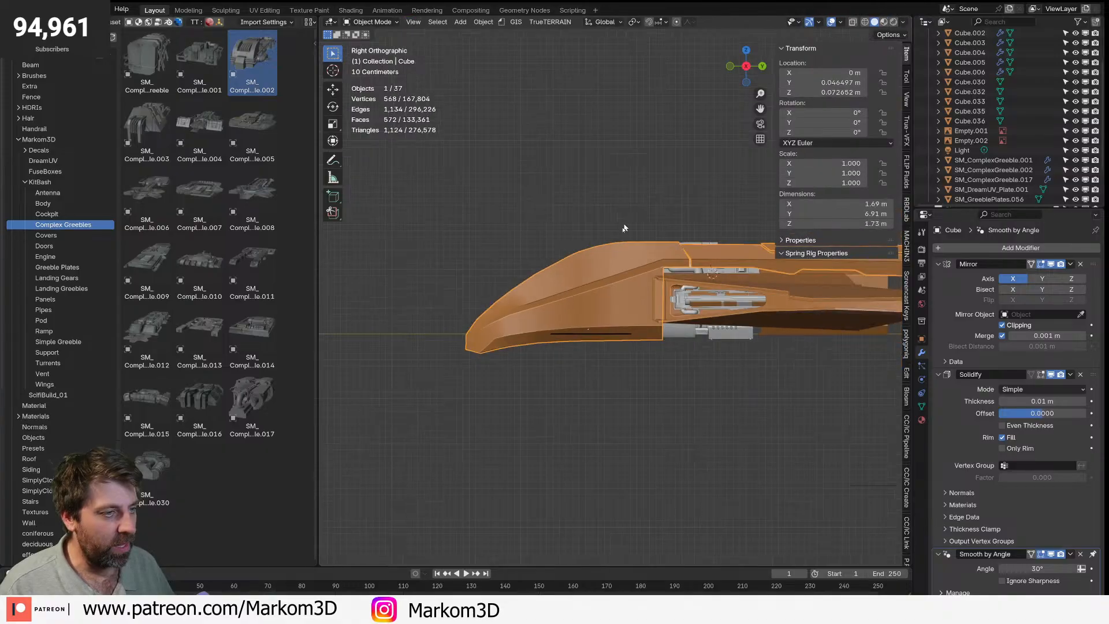
# - Snap the 3D cursor to the hull's origin and add a 32-vertex cylinder there, radius 1 m and depth 2 m
pyautogui.hotkey('shift', 's')
pyautogui.click(602, 403)
pyautogui.hotkey('shift', 'a')
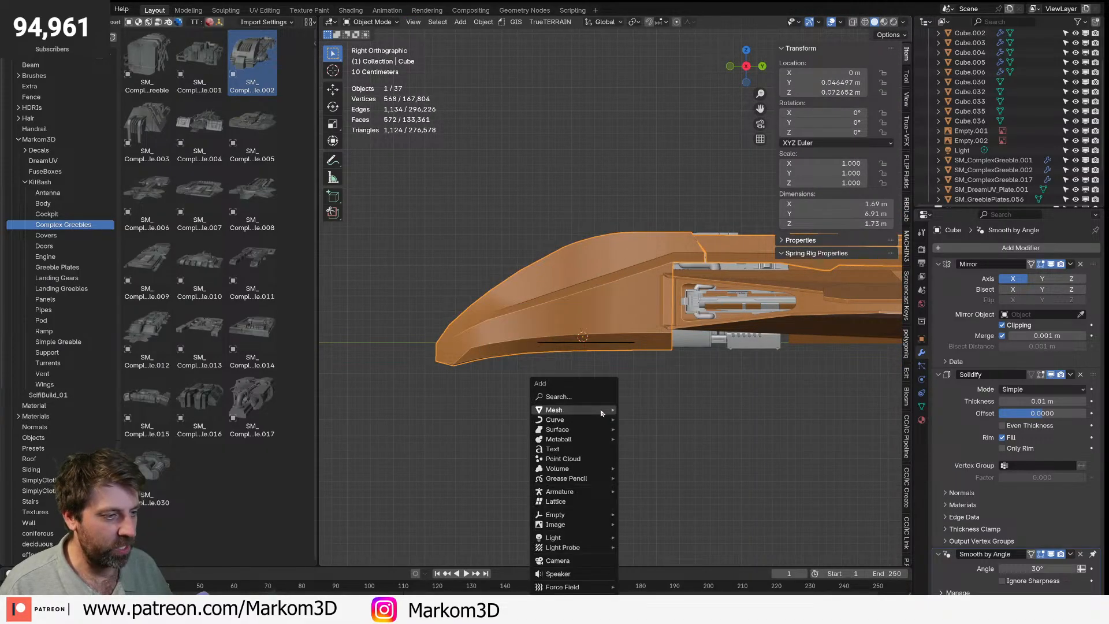
pyautogui.moveTo(572, 409)
pyautogui.click(671, 459)
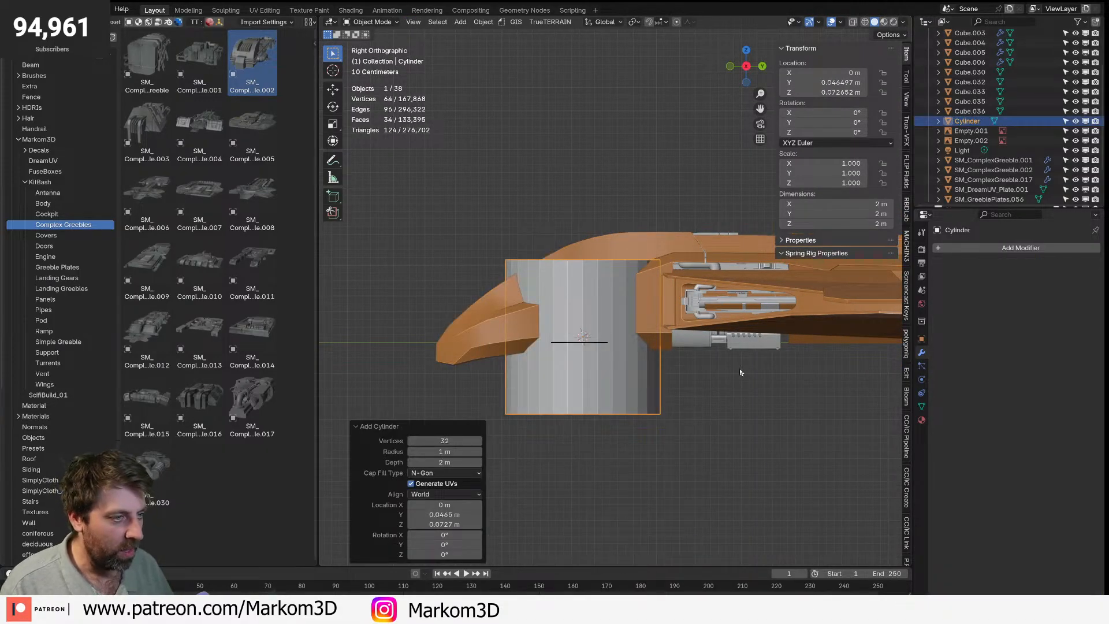
pyautogui.write('rx90')
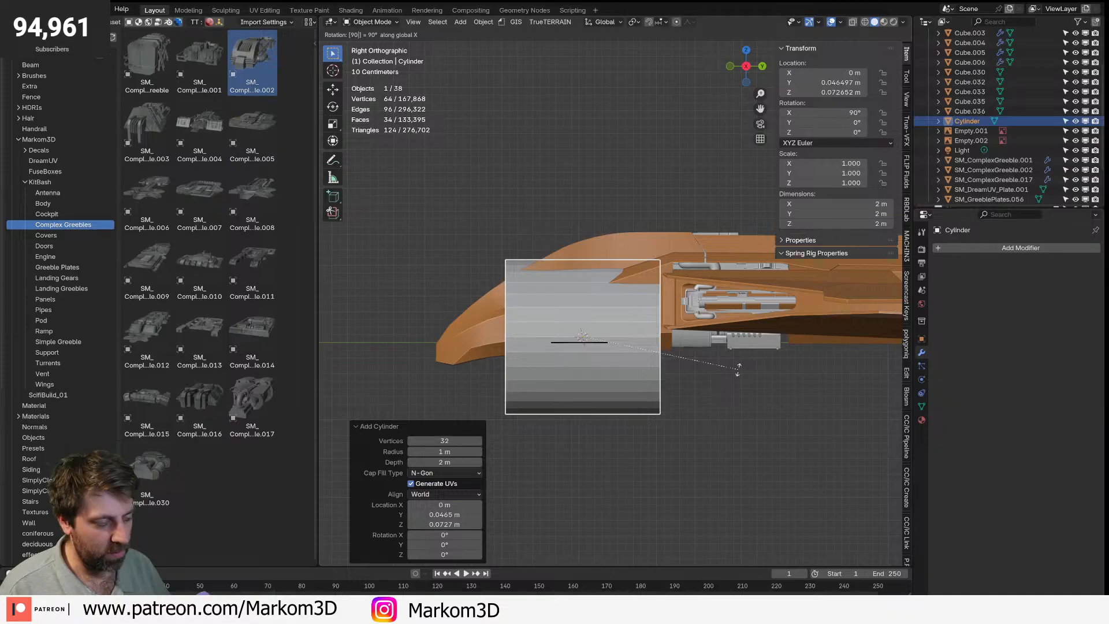
pyautogui.write('z')
pyautogui.press('Escape')
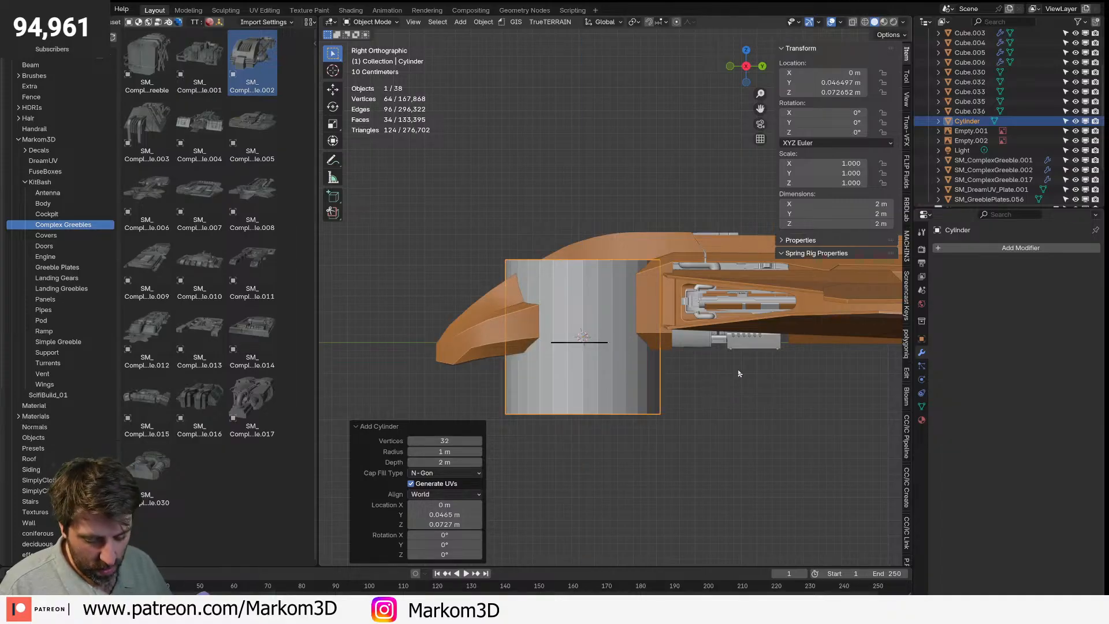
# - Rotate the cylinder 90° about the global Y axis so its round face points sideways
pyautogui.write('ry')
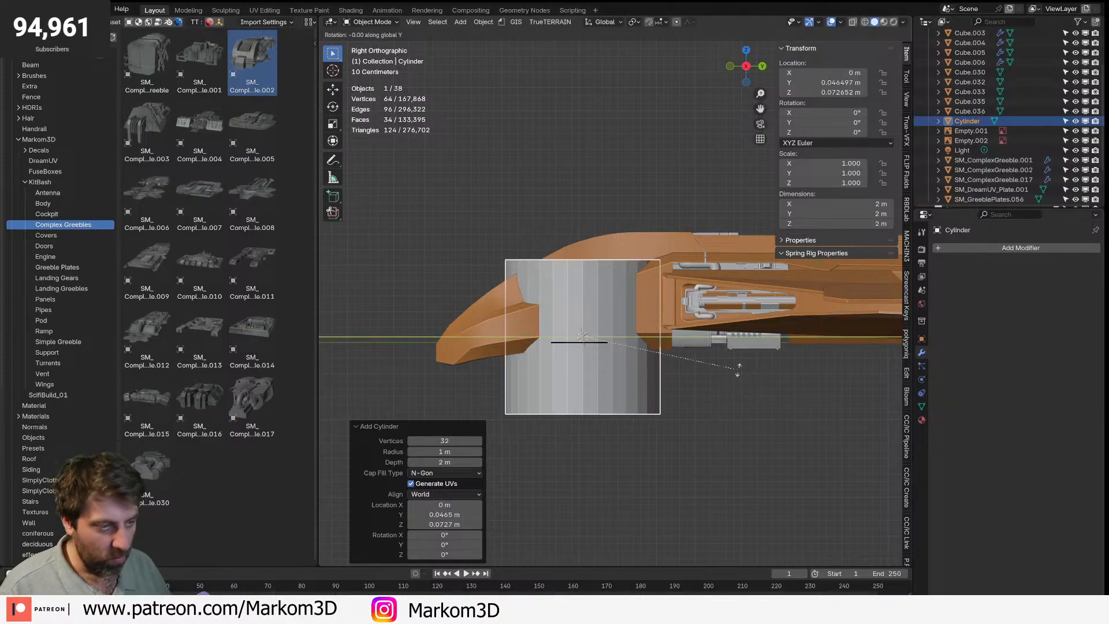
pyautogui.write('90')
pyautogui.press('Return')
# - Stretch the cylinder along the hull's length and tilt it toward the nose's slope
pyautogui.press('s')
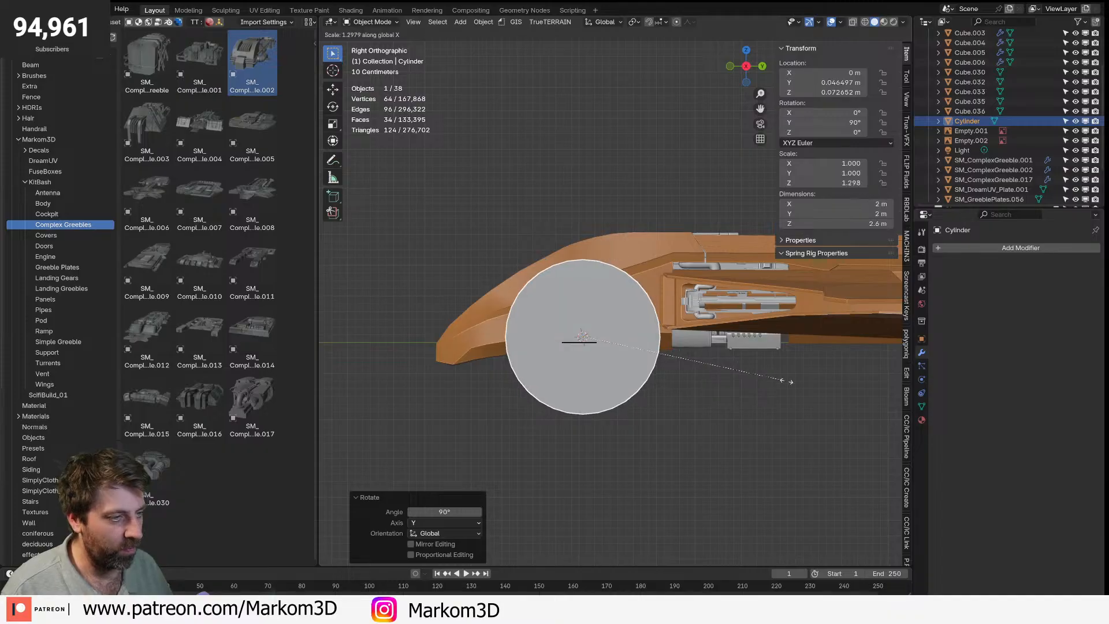
pyautogui.press('y')
pyautogui.click(679, 376)
pyautogui.press('r')
pyautogui.click(719, 355)
# - Enlarge and tilt the cylinder further, then stretch it along local Y into an ellipse of about 2.52 by 4.79 m
pyautogui.press('s')
pyautogui.click(725, 347)
pyautogui.press('r')
pyautogui.click(837, 349)
pyautogui.press('s')
pyautogui.click(840, 353)
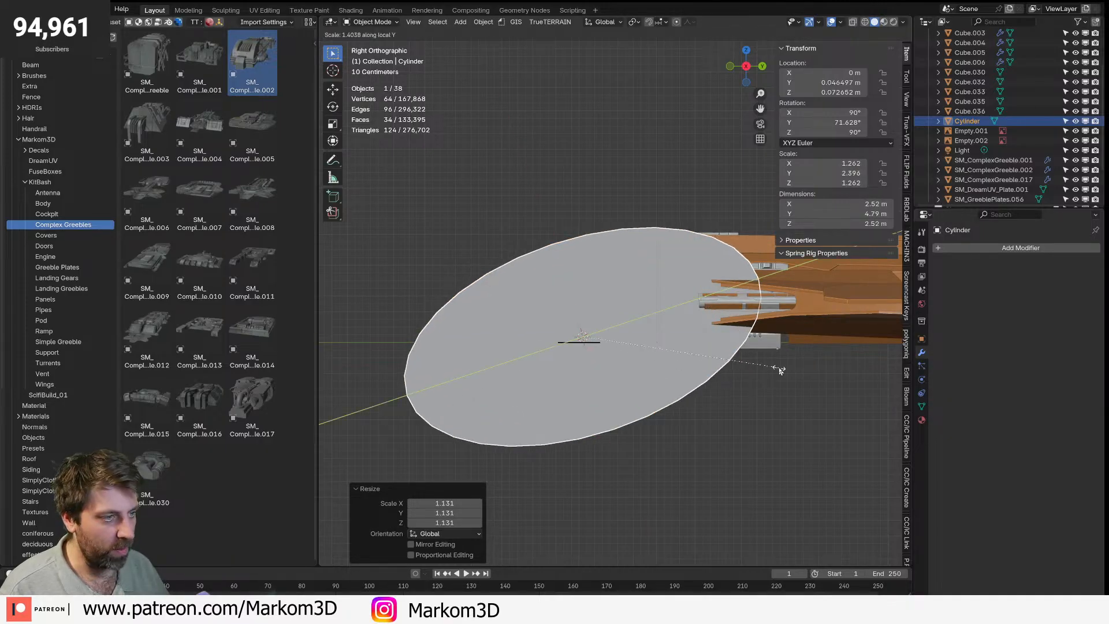
pyautogui.click(783, 384)
# - Move the elliptical cylinder about 0.12 m along Y and -0.036 m along Z, and display the scene in wireframe
pyautogui.press('h')
pyautogui.hotkey('alt', 'h')
pyautogui.press('g')
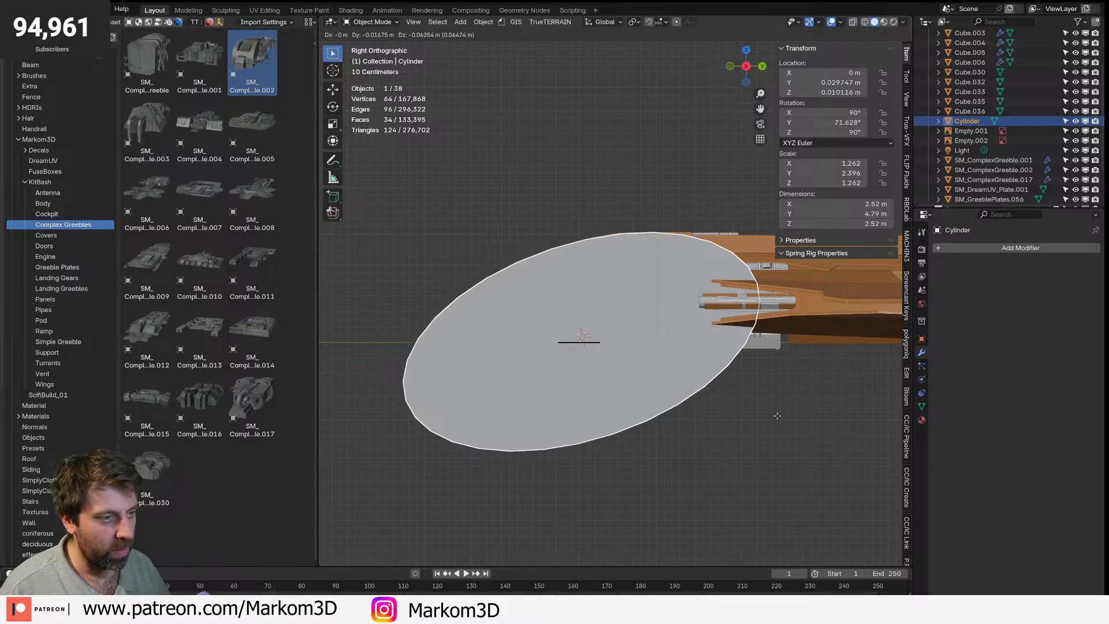
pyautogui.click(884, 395)
pyautogui.press('z')
pyautogui.click(584, 383)
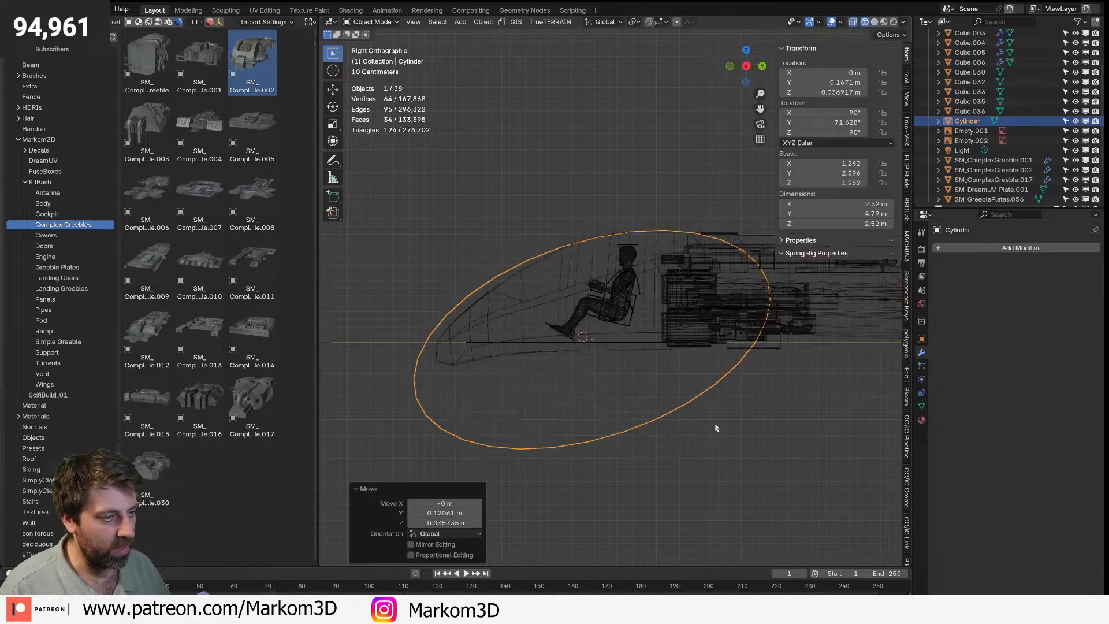
# - Rotate the guide cylinder about -4.8° in the side view and move it about -0.13 m along Y and -0.076 m along Z
pyautogui.press('r')
pyautogui.click(766, 420)
pyautogui.press('g')
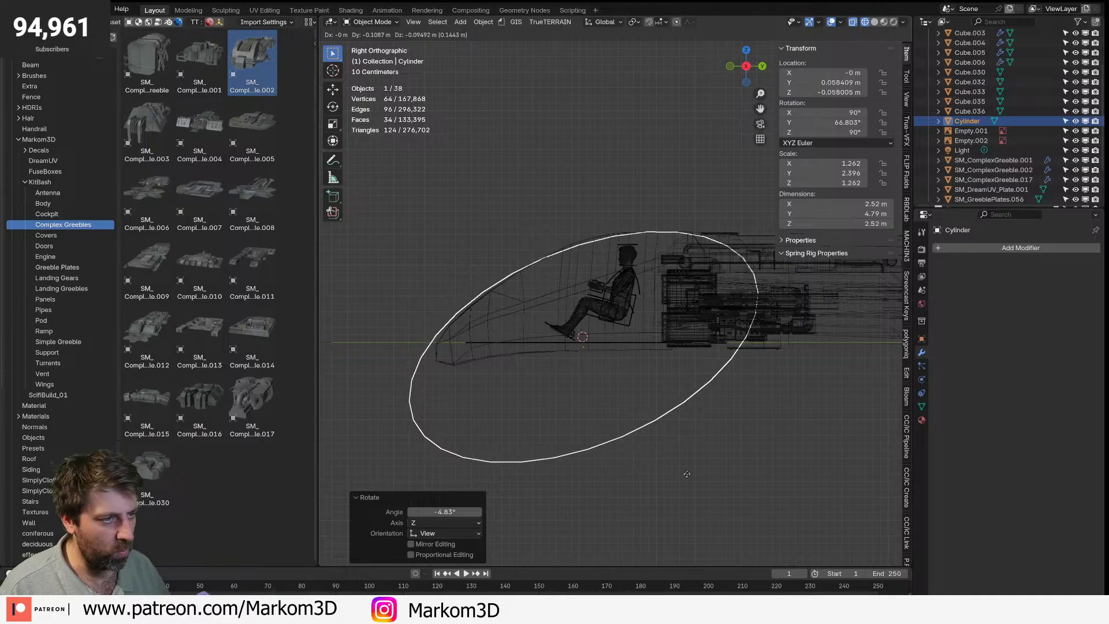
pyautogui.click(670, 469)
pyautogui.scroll(8, 636, 376)
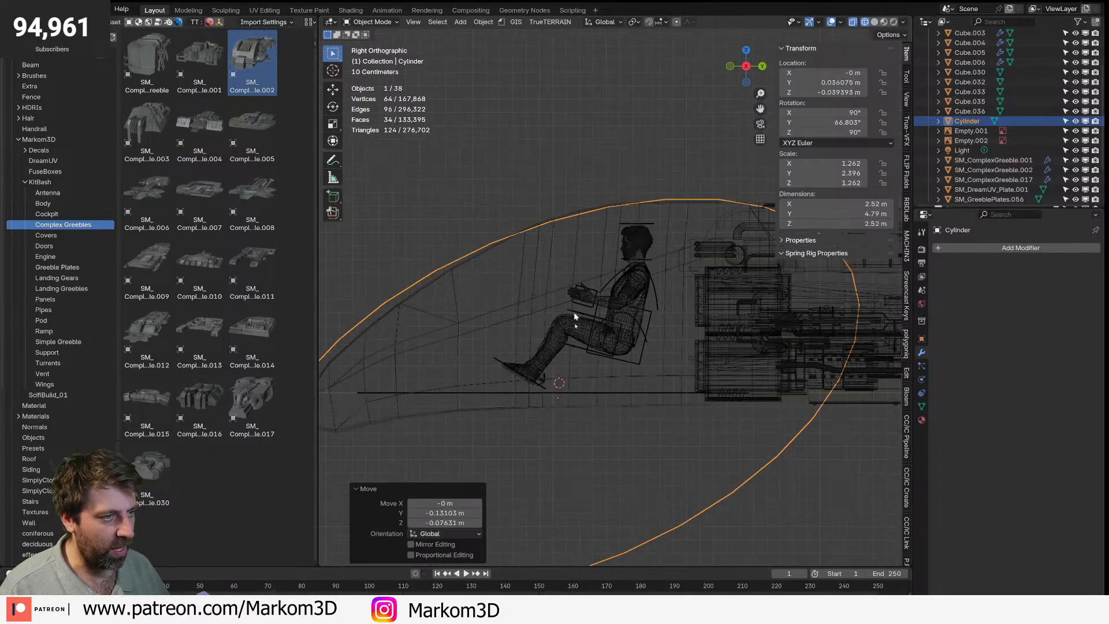
# - Open the main hull's mesh for editing and raise the top profile point just behind the pilot's head along Z
pyautogui.click(604, 323)
pyautogui.press('Tab')
pyautogui.keyDown('shift'); pyautogui.moveTo(602, 323); pyautogui.dragTo(616, 305, button='middle'); pyautogui.keyUp('shift')
pyautogui.keyDown('shift'); pyautogui.moveTo(758, 257); pyautogui.dragTo(559, 262, button='middle'); pyautogui.keyUp('shift')
pyautogui.scroll(2, 563, 267)
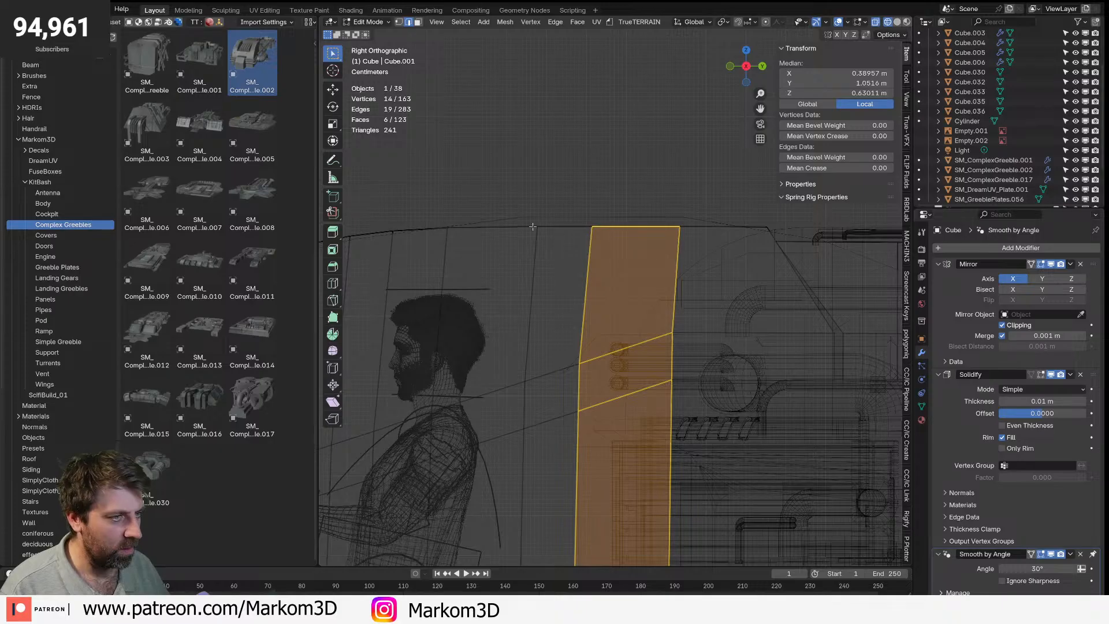
pyautogui.click(533, 226)
pyautogui.press('g')
pyautogui.press('z')
pyautogui.click(557, 243)
# - Lower the two top profile vertex pairs just ahead of the pilot's head slightly along Z to follow the guide curve
pyautogui.keyDown('shift'); pyautogui.moveTo(455, 263); pyautogui.dragTo(616, 252, button='middle'); pyautogui.keyUp('shift')
pyautogui.click(555, 219)
pyautogui.keyDown('shift'); pyautogui.click(556, 219); pyautogui.keyUp('shift')
pyautogui.press('g')
pyautogui.press('z')
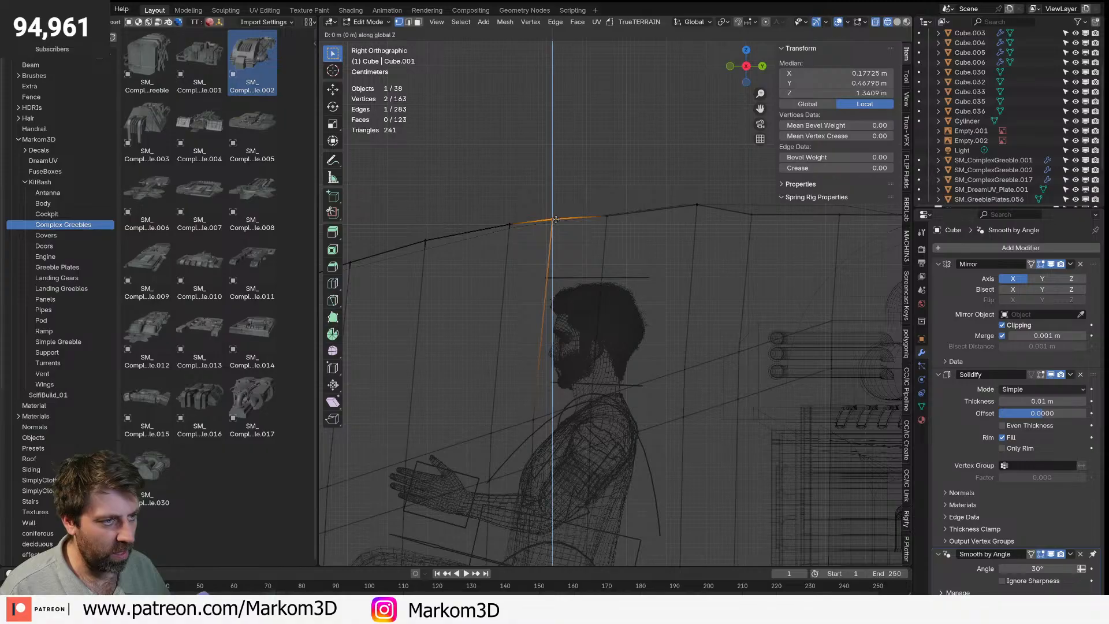
pyautogui.click(556, 254)
pyautogui.click(506, 224)
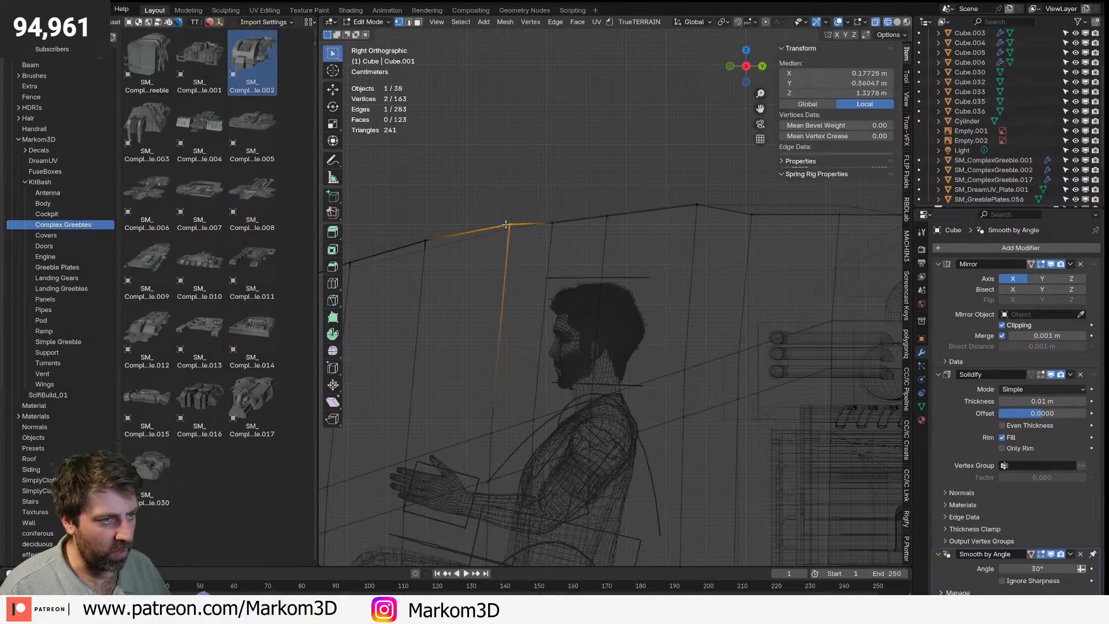
pyautogui.keyDown('shift'); pyautogui.click(506, 225); pyautogui.keyUp('shift')
pyautogui.press('g')
pyautogui.press('z')
pyautogui.click(500, 252)
# - Lower the next two top profile vertex pairs toward the nose along Z, by about 0.02 m and 0.01 m
pyautogui.keyDown('shift'); pyautogui.moveTo(500, 252); pyautogui.dragTo(731, 212, button='middle'); pyautogui.keyUp('shift')
pyautogui.click(654, 196)
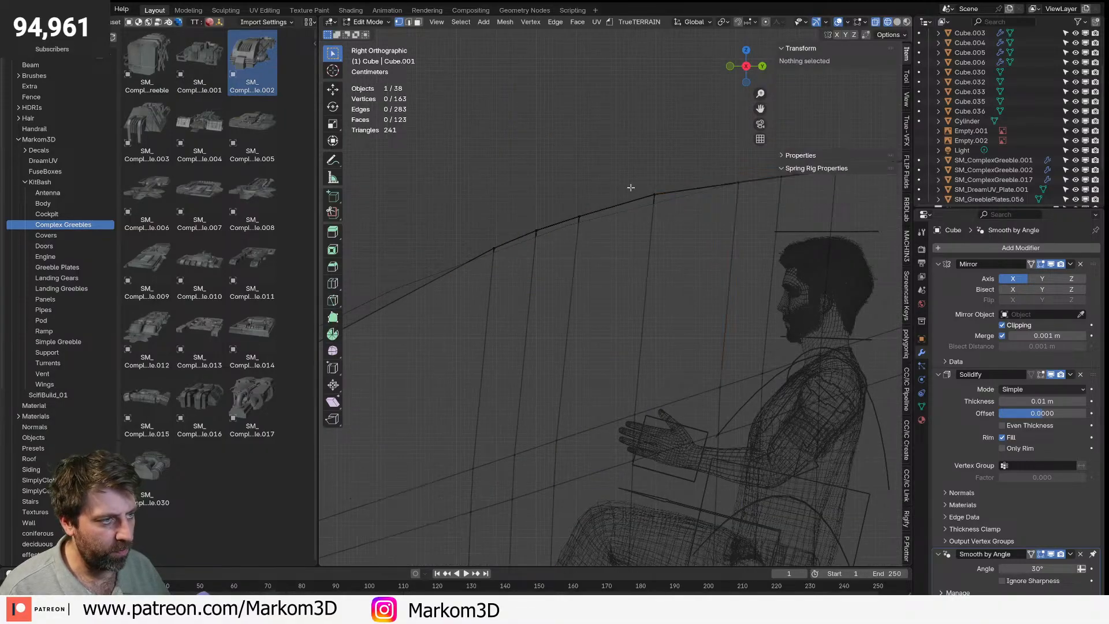
pyautogui.keyDown('shift'); pyautogui.click(654, 196); pyautogui.keyUp('shift')
pyautogui.press('g')
pyautogui.press('z')
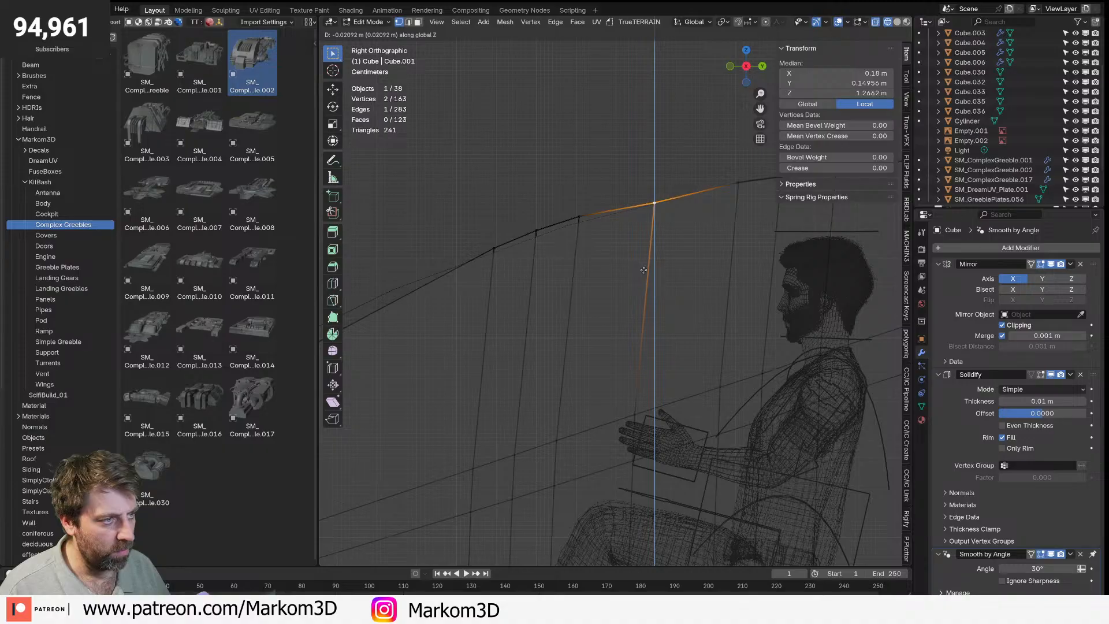
pyautogui.click(643, 269)
pyautogui.click(580, 217)
pyautogui.keyDown('shift'); pyautogui.click(579, 217); pyautogui.keyUp('shift')
pyautogui.press('g')
pyautogui.press('z')
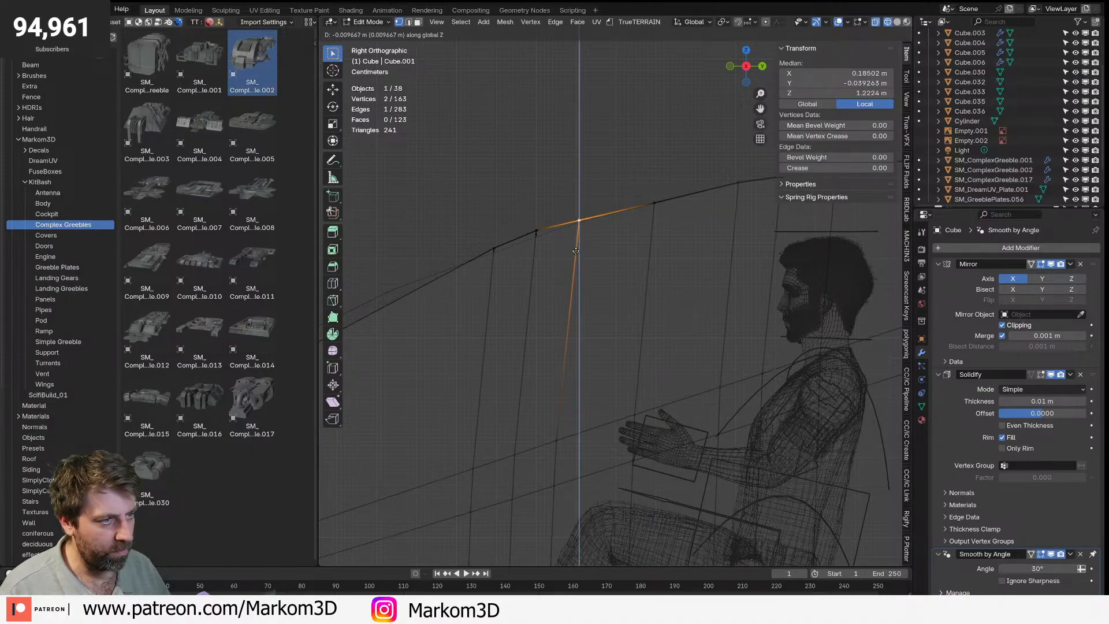
pyautogui.click(576, 249)
# - Lower the following two vertex pairs of the closely spaced edge loops along Z, the foremost by about 0.009 m
pyautogui.keyDown('shift'); pyautogui.moveTo(596, 249); pyautogui.dragTo(629, 232, button='middle'); pyautogui.keyUp('shift')
pyautogui.click(564, 214)
pyautogui.keyDown('shift'); pyautogui.click(563, 214); pyautogui.keyUp('shift')
pyautogui.press('g')
pyautogui.press('z')
pyautogui.click(559, 273)
pyautogui.click(526, 232)
pyautogui.keyDown('shift'); pyautogui.click(526, 232); pyautogui.keyUp('shift')
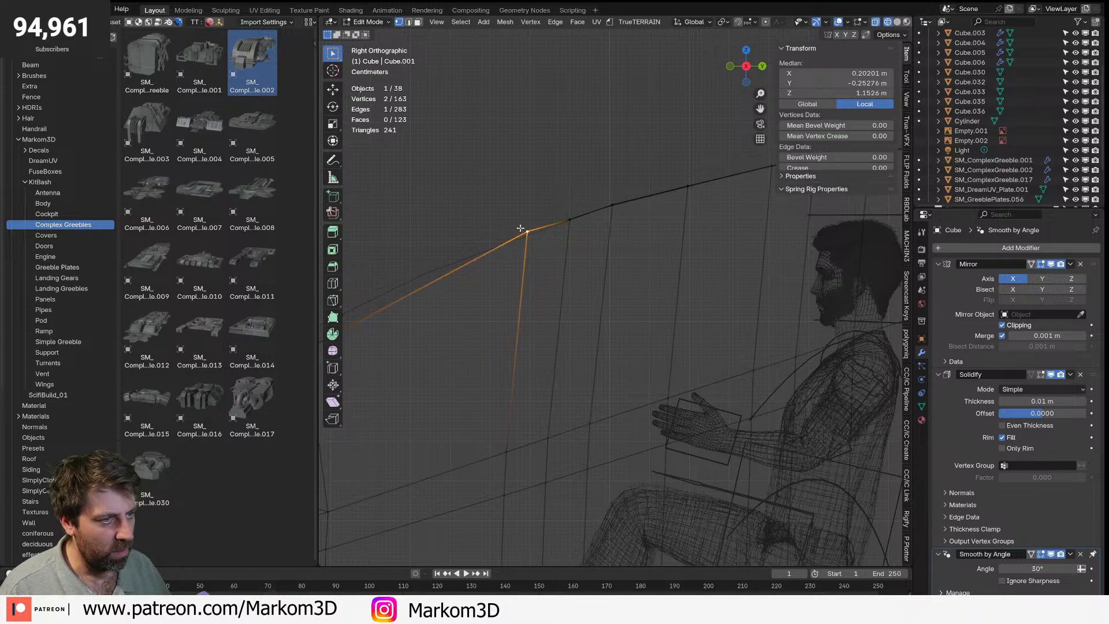
pyautogui.press('g')
pyautogui.press('z')
pyautogui.click(514, 258)
# - Raise the next two top profile vertex pairs on the nose slope along Z toward the guide curve
pyautogui.keyDown('shift'); pyautogui.moveTo(515, 258); pyautogui.dragTo(704, 165, button='middle'); pyautogui.keyUp('shift')
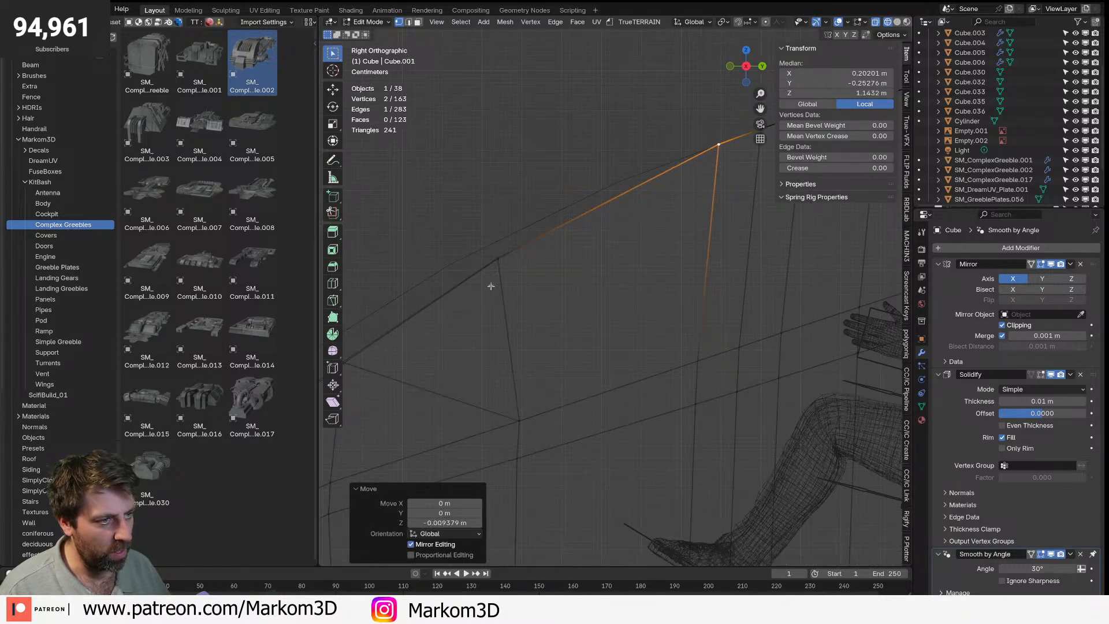
pyautogui.click(498, 256)
pyautogui.keyDown('shift'); pyautogui.click(498, 256); pyautogui.keyUp('shift')
pyautogui.press('g')
pyautogui.press('z')
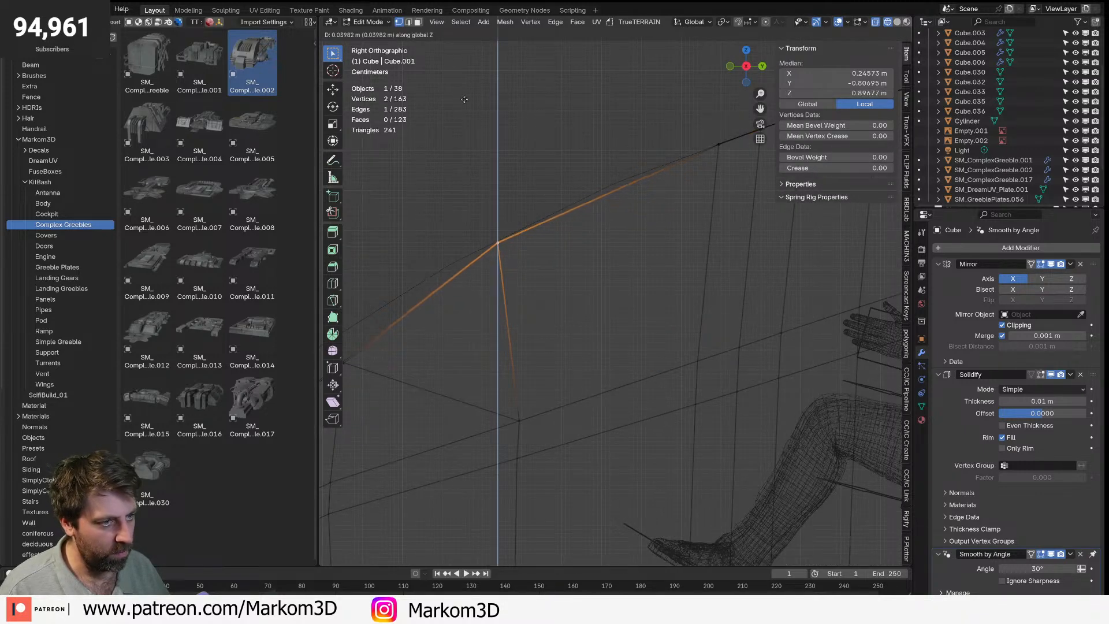
pyautogui.click(461, 132)
pyautogui.keyDown('shift'); pyautogui.moveTo(433, 310); pyautogui.dragTo(567, 230, button='middle'); pyautogui.keyUp('shift')
pyautogui.click(479, 290)
pyautogui.keyDown('shift'); pyautogui.click(479, 290); pyautogui.keyUp('shift')
pyautogui.press('g')
pyautogui.press('z')
pyautogui.click(504, 290)
# - Raise the next vertex pair toward the nose tip about 0.026 m along Z and flatten it with a Z scale of 0
pyautogui.keyDown('shift'); pyautogui.moveTo(400, 353); pyautogui.dragTo(542, 224, button='middle'); pyautogui.keyUp('shift')
pyautogui.click(520, 233)
pyautogui.keyDown('shift'); pyautogui.click(520, 232); pyautogui.keyUp('shift')
pyautogui.press('g')
pyautogui.press('z')
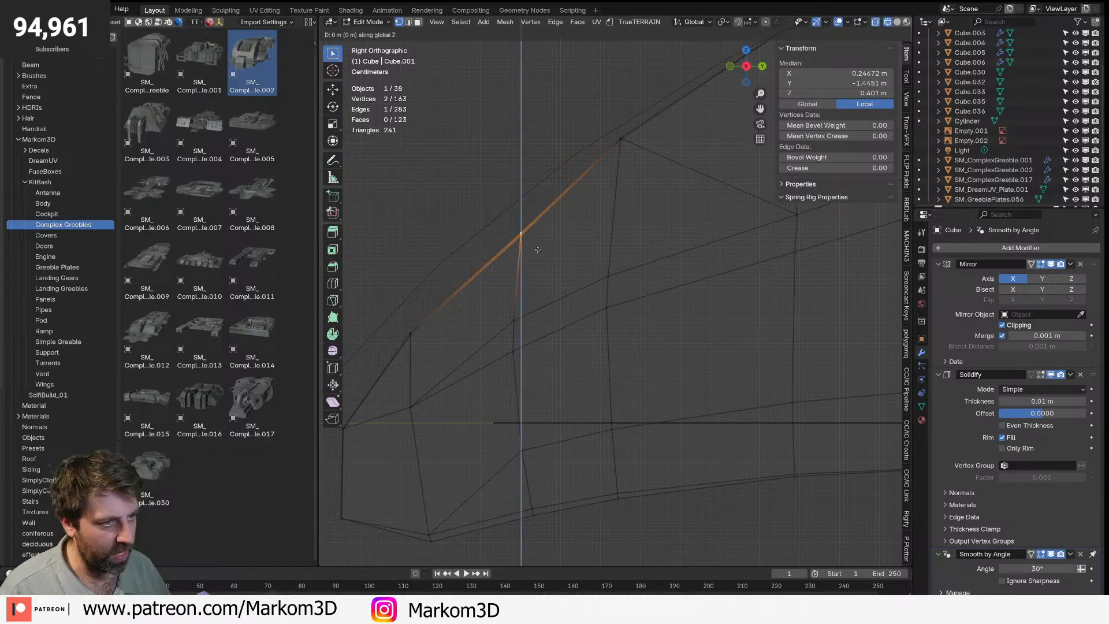
pyautogui.click(511, 147)
pyautogui.press('s')
pyautogui.press('z')
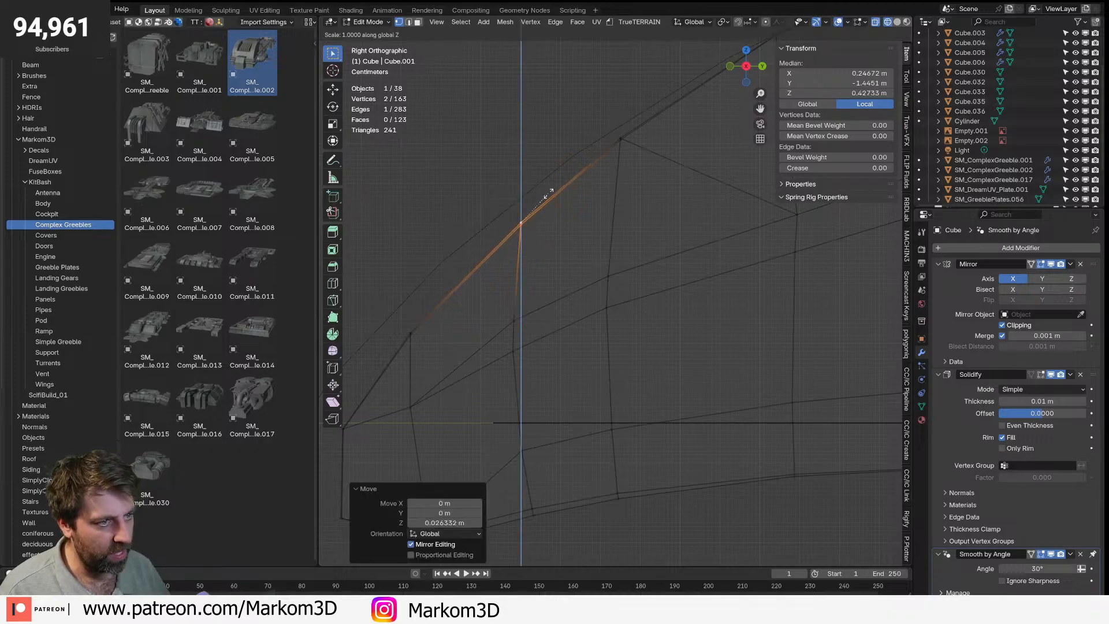
pyautogui.press('0')
pyautogui.press('Return')
# - Flatten the vertex pair one loop farther back on the nose slope with a Z scale of 0
pyautogui.click(624, 139)
pyautogui.press('s')
pyautogui.rightClick(618, 134)
pyautogui.keyDown('shift'); pyautogui.click(619, 142); pyautogui.keyUp('shift')
pyautogui.press('s')
pyautogui.press('z')
pyautogui.press('0')
pyautogui.press('Return')
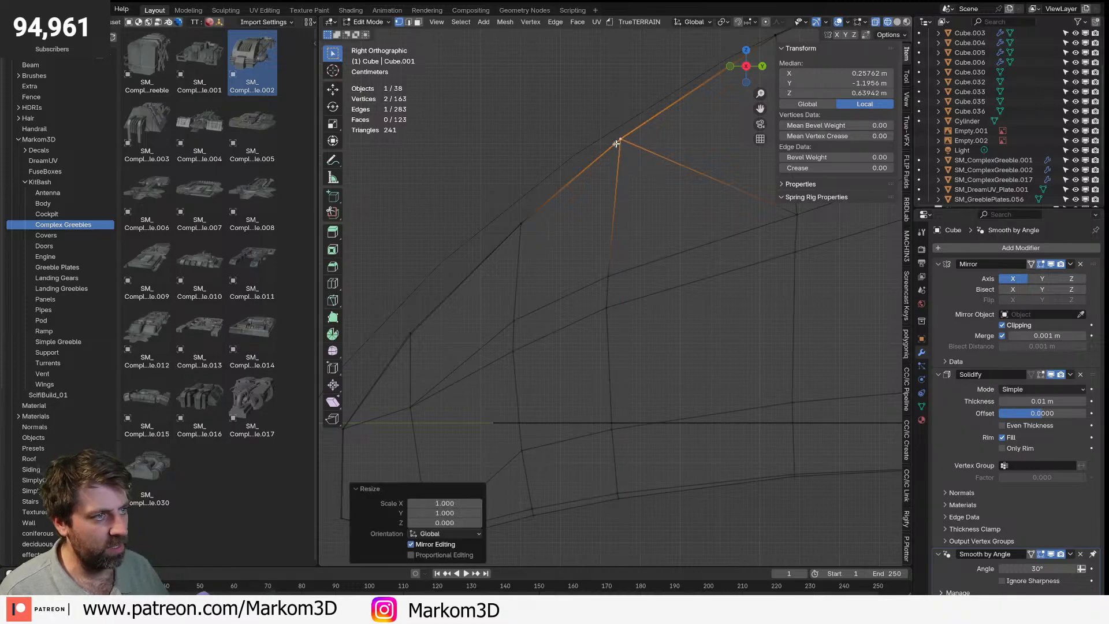
# - Flatten the top vertices closest to the nose tip with a Z scale of 0 and leave mesh editing
pyautogui.click(399, 330)
pyautogui.press('s')
pyautogui.press('z')
pyautogui.press('0')
pyautogui.press('Return')
pyautogui.press('Tab')
# - Display the scene in solid shading and delete the guide cylinder
pyautogui.scroll(-3, 639, 421)
pyautogui.moveTo(639, 421)
pyautogui.mouseDown(button='middle')
pyautogui.moveTo(703, 408)
pyautogui.moveTo(738, 428)
pyautogui.moveTo(654, 445)
pyautogui.moveTo(714, 442)
pyautogui.mouseUp(button='middle')
pyautogui.press('z')
pyautogui.click(757, 416)
pyautogui.scroll(-3, 745, 417)
pyautogui.click(719, 421)
pyautogui.press('Delete')
# - Open the main hull's mesh for editing in the right side view
pyautogui.press('KP_3')
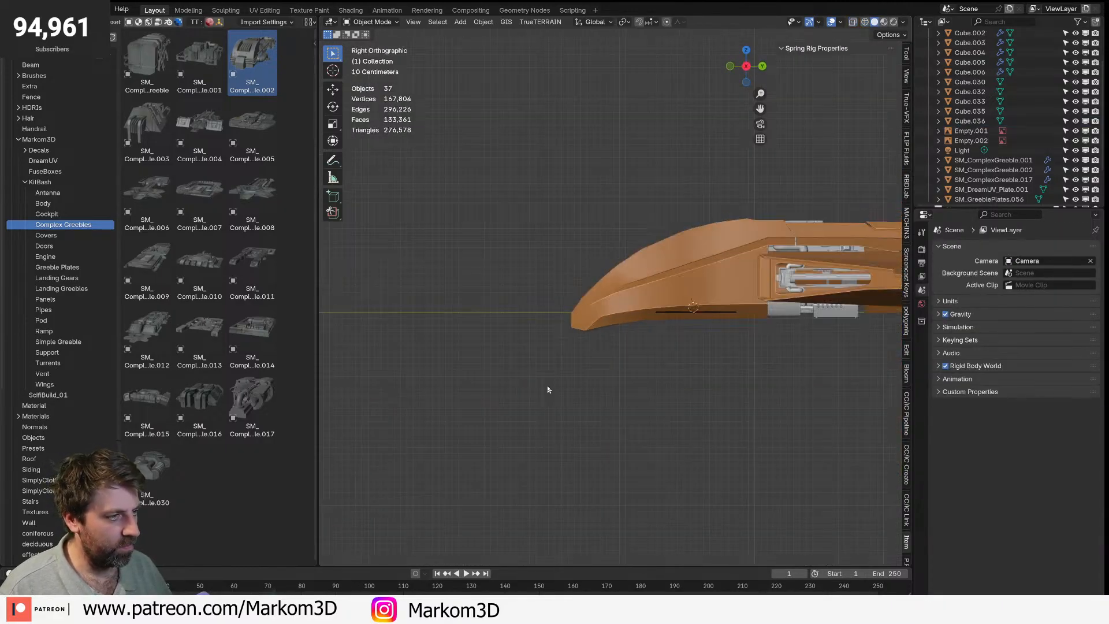
pyautogui.scroll(4, 563, 384)
pyautogui.click(674, 227)
pyautogui.press('Tab')
pyautogui.rightClick(665, 270)
pyautogui.click(664, 280)
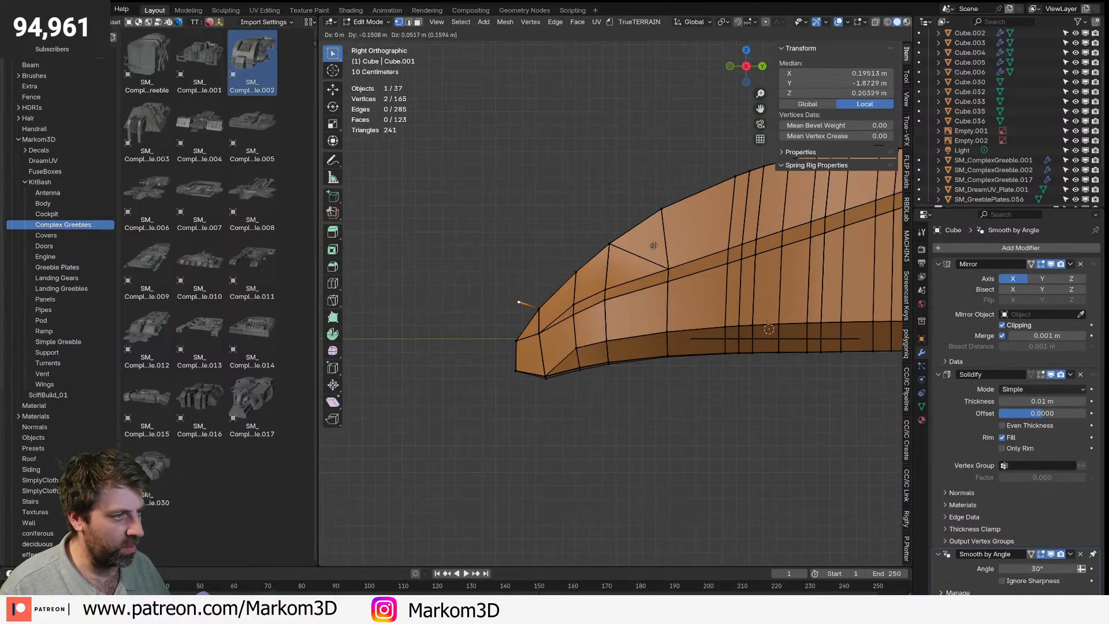
pyautogui.rightClick(460, 317)
pyautogui.hotkey('ctrl', 'z')
# - Bevel the vertical edge loop behind the nose's triangular face with 4 segments, spreading it across the wide gap
pyautogui.scroll(1, 664, 252)
pyautogui.keyDown('shift'); pyautogui.moveTo(664, 251); pyautogui.dragTo(602, 287, button='middle'); pyautogui.keyUp('shift')
pyautogui.press('2')
pyautogui.click(613, 266)
pyautogui.keyDown('alt'); pyautogui.click(622, 355); pyautogui.keyUp('alt')
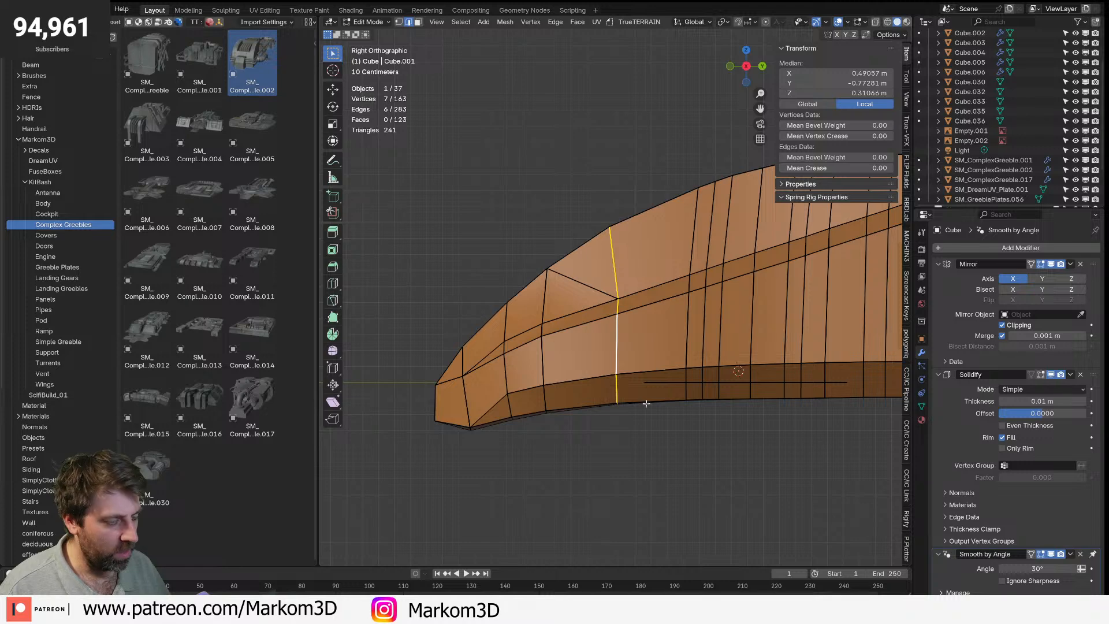
pyautogui.hotkey('ctrl', 'b')
pyautogui.scroll(3, 760, 457)
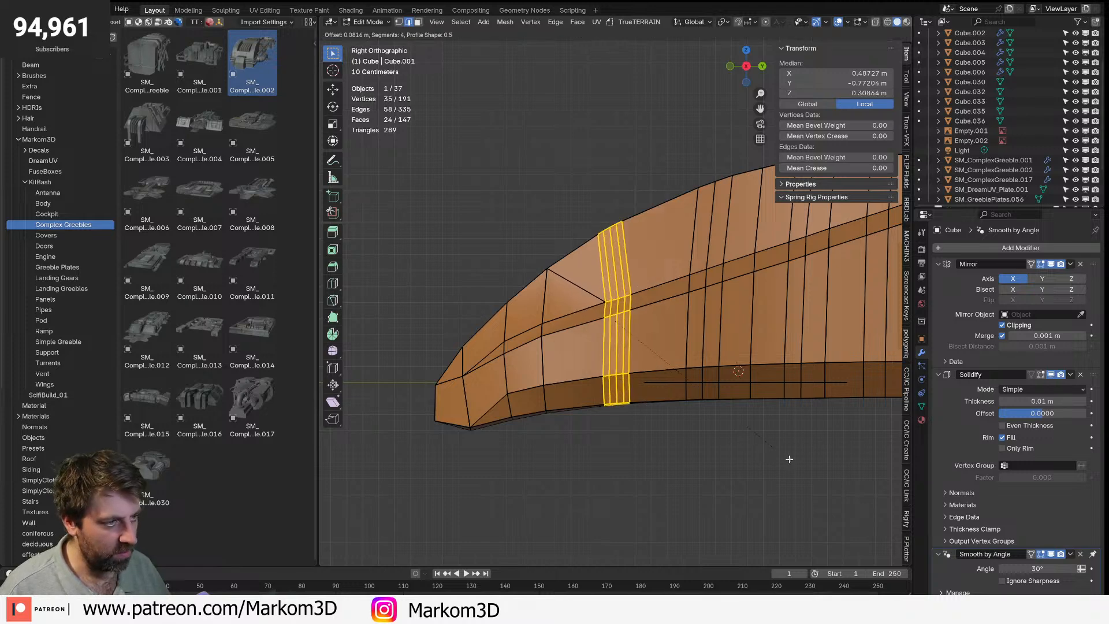
pyautogui.click(640, 506)
# - Examine the bevelled nose section in perspective and from the right side, with and without the mesh edges
pyautogui.press('Tab')
pyautogui.scroll(-5, 619, 435)
pyautogui.moveTo(619, 435); pyautogui.dragTo(598, 425, button='middle')
pyautogui.press('Tab')
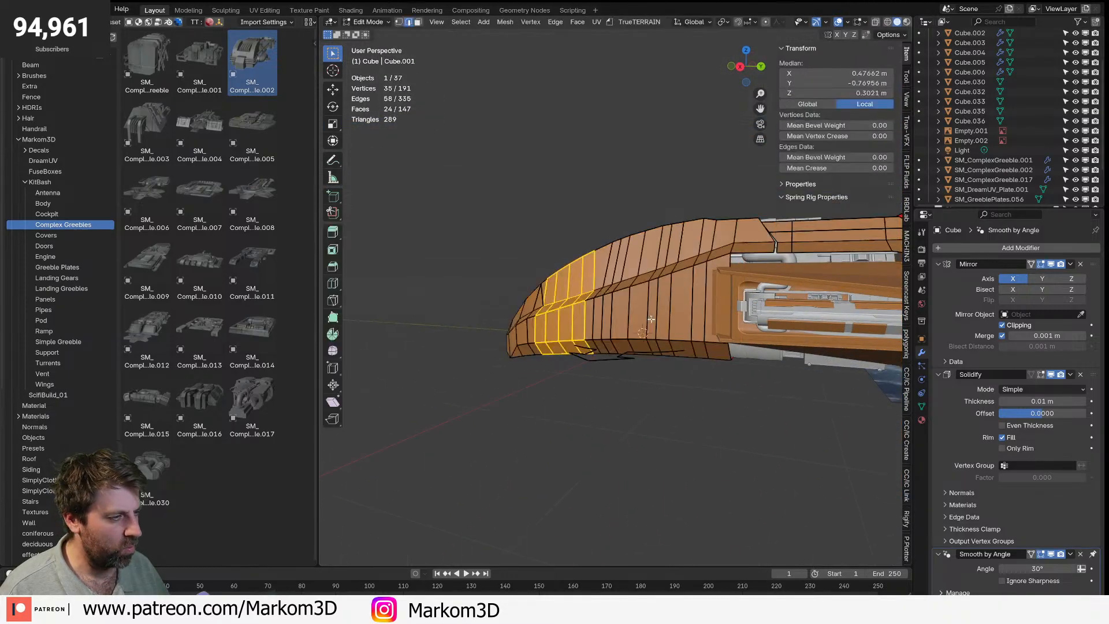
pyautogui.moveTo(656, 347); pyautogui.dragTo(700, 375, button='middle')
pyautogui.press('KP_3')
pyautogui.scroll(5, 589, 238)
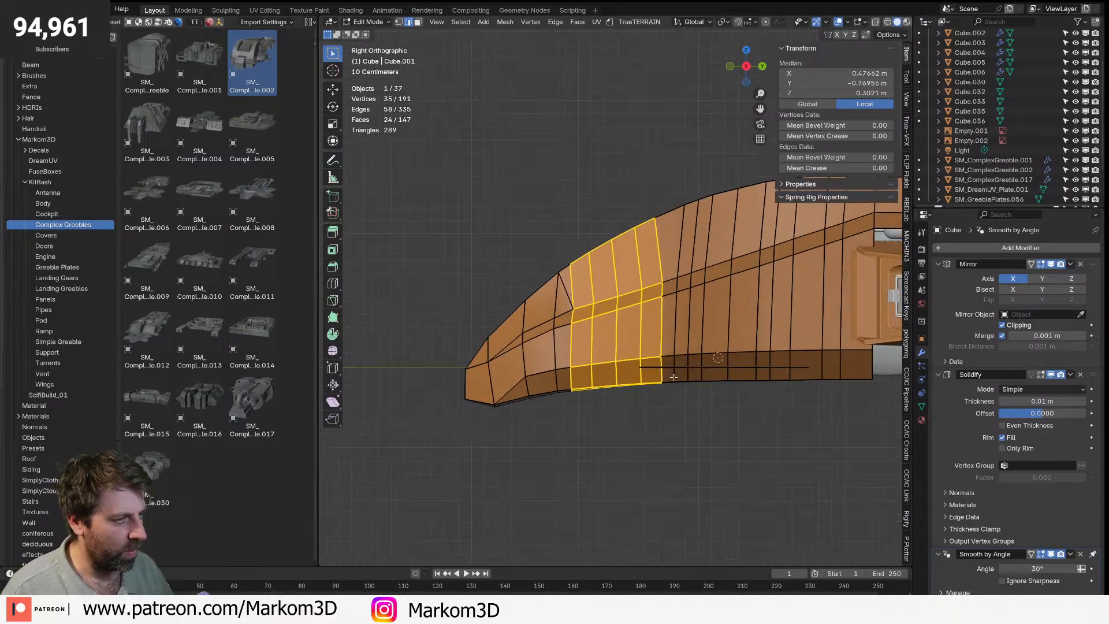
pyautogui.keyDown('shift'); pyautogui.moveTo(624, 219); pyautogui.dragTo(577, 228, button='middle'); pyautogui.keyUp('shift')
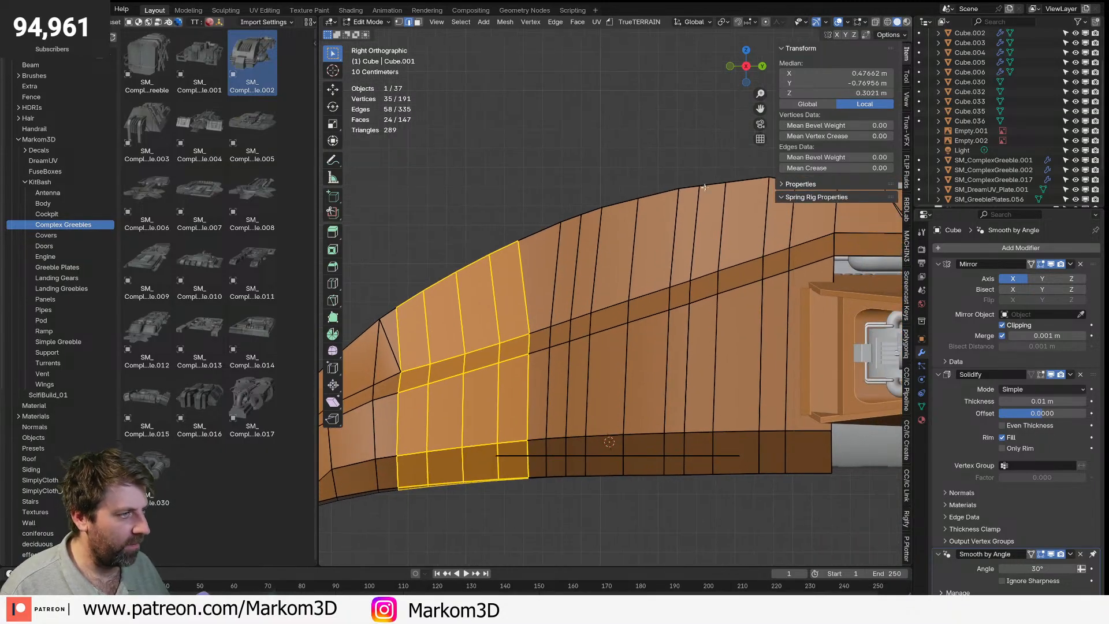
pyautogui.press('Tab')
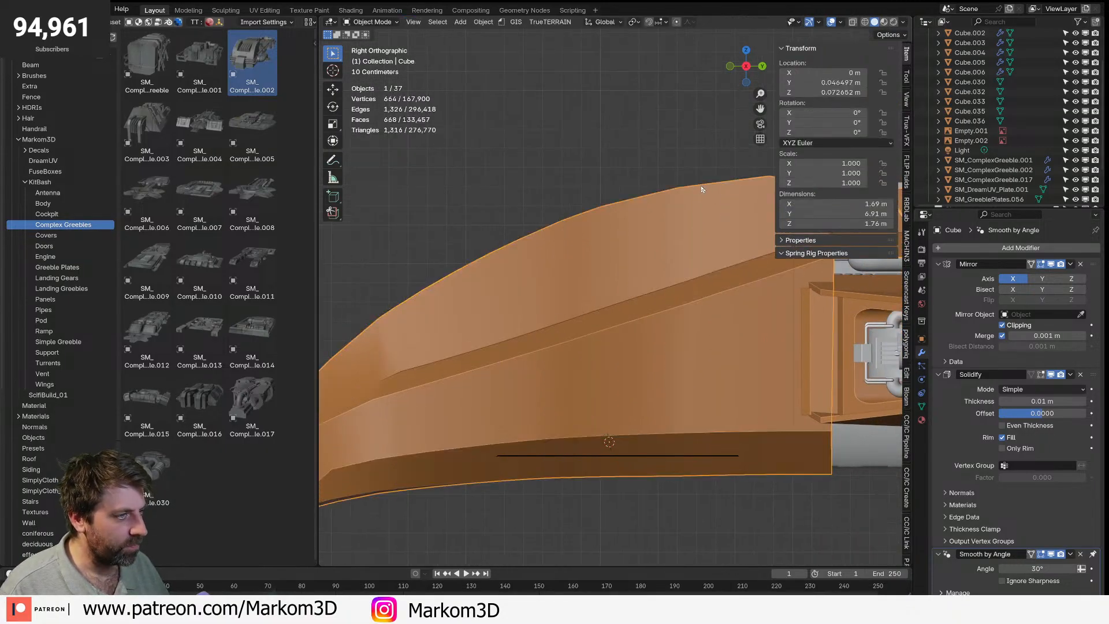
# - Show the hull's mesh in see-through wireframe and slide the edge loop ahead of the pilot's head forward for more even spacing
pyautogui.press('Tab')
pyautogui.keyDown('shift'); pyautogui.moveTo(691, 201); pyautogui.dragTo(635, 206, button='middle'); pyautogui.keyUp('shift')
pyautogui.hotkey('ctrl', 'e')
pyautogui.press('Escape')
pyautogui.hotkey('alt', 'z')
pyautogui.press('1')
pyautogui.keyDown('alt'); pyautogui.click(620, 208); pyautogui.keyUp('alt')
pyautogui.press('g')
pyautogui.press('g')
pyautogui.click(689, 349)
pyautogui.click(610, 204)
pyautogui.press('Tab')
pyautogui.press('Tab')
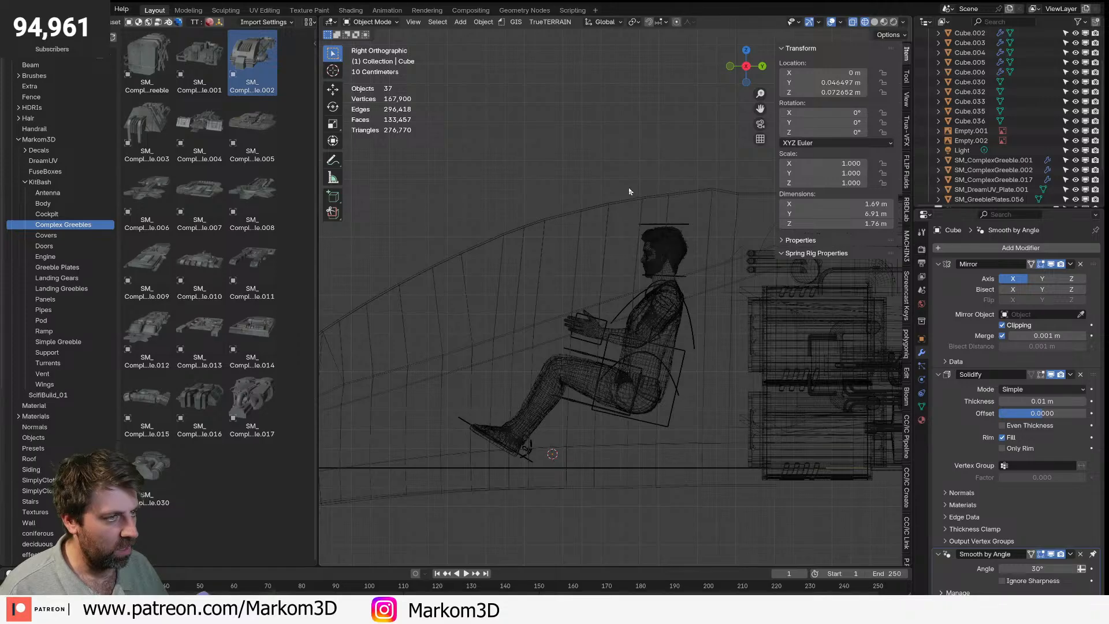
# - Flatten the shifted loop's top vertex pair with a Z scale of 0 and move it along Z onto the profile curve
pyautogui.scroll(3, 628, 190)
pyautogui.keyDown('shift'); pyautogui.moveTo(642, 261); pyautogui.dragTo(642, 290, button='middle'); pyautogui.keyUp('shift')
pyautogui.press('s')
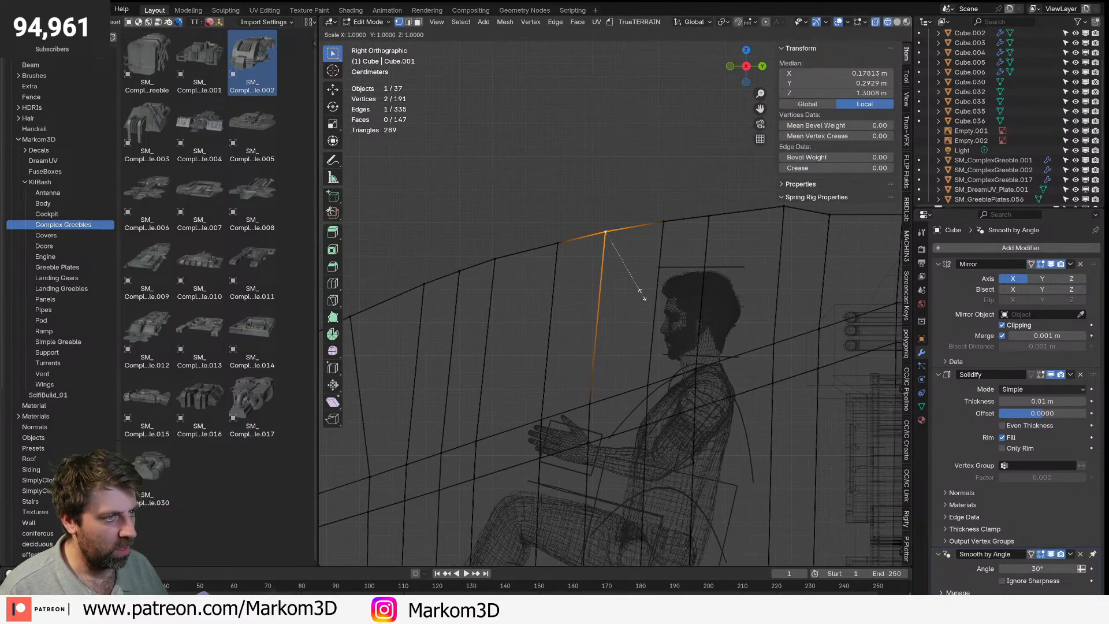
pyautogui.press('z')
pyautogui.press('0')
pyautogui.press('Return')
pyautogui.press('KP_Decimal')
pyautogui.press('g')
pyautogui.press('z')
pyautogui.click(643, 307)
# - Leave mesh editing and display the whole ship in solid shading
pyautogui.press('Tab')
pyautogui.scroll(-5, 643, 307)
pyautogui.click(656, 235)
pyautogui.scroll(-10, 642, 289)
pyautogui.moveTo(619, 422)
pyautogui.mouseDown(button='middle')
pyautogui.moveTo(756, 433)
pyautogui.moveTo(672, 428)
pyautogui.mouseUp(button='middle')
pyautogui.press('z')
pyautogui.click(759, 423)
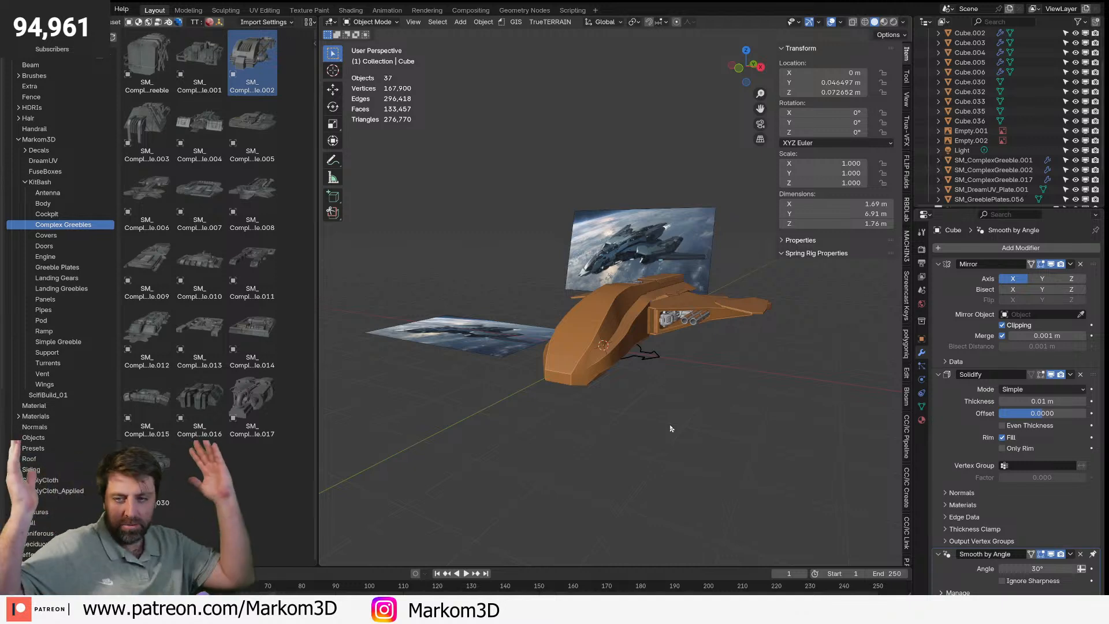
# - Examine the ship from the front and select the twin-barrel gun beneath the wing
pyautogui.moveTo(634, 320); pyautogui.dragTo(665, 327, button='middle')
pyautogui.scroll(2, 625, 327)
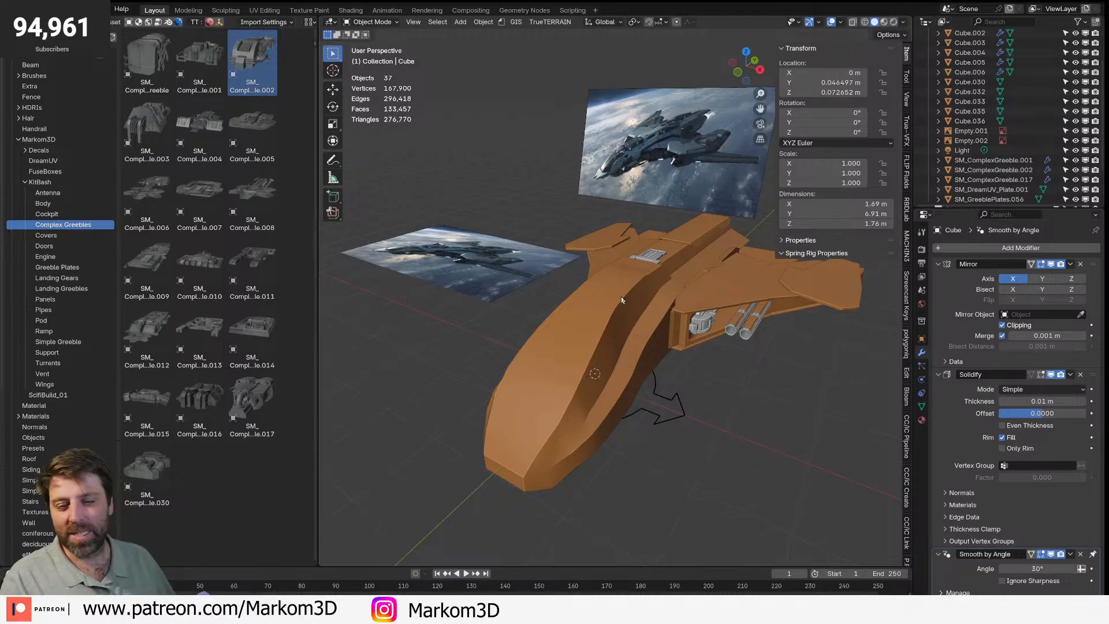
pyautogui.click(758, 313)
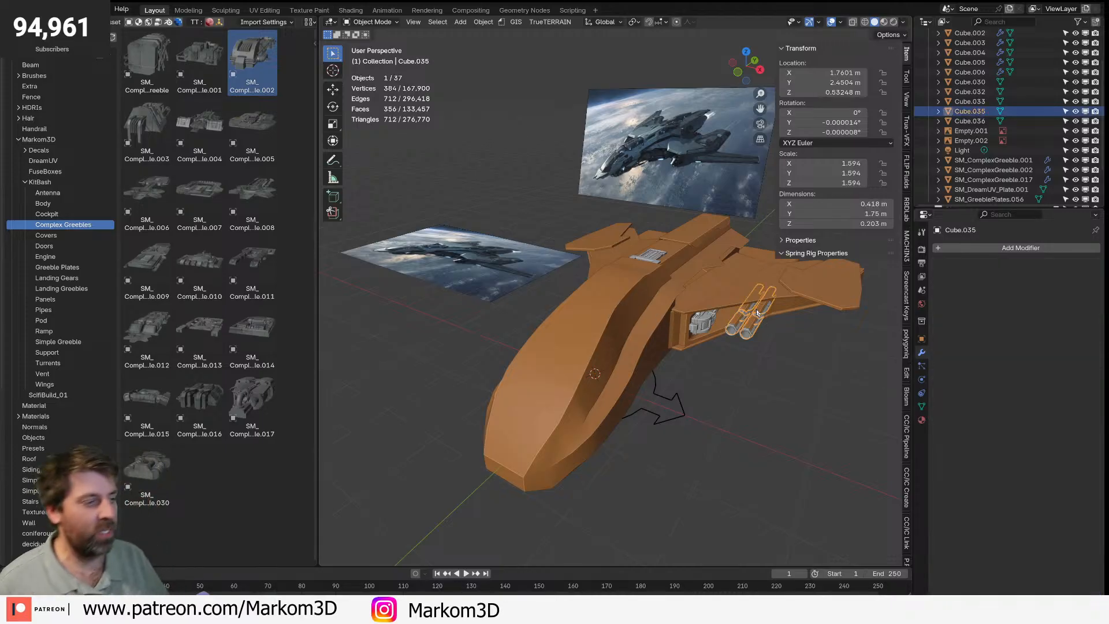
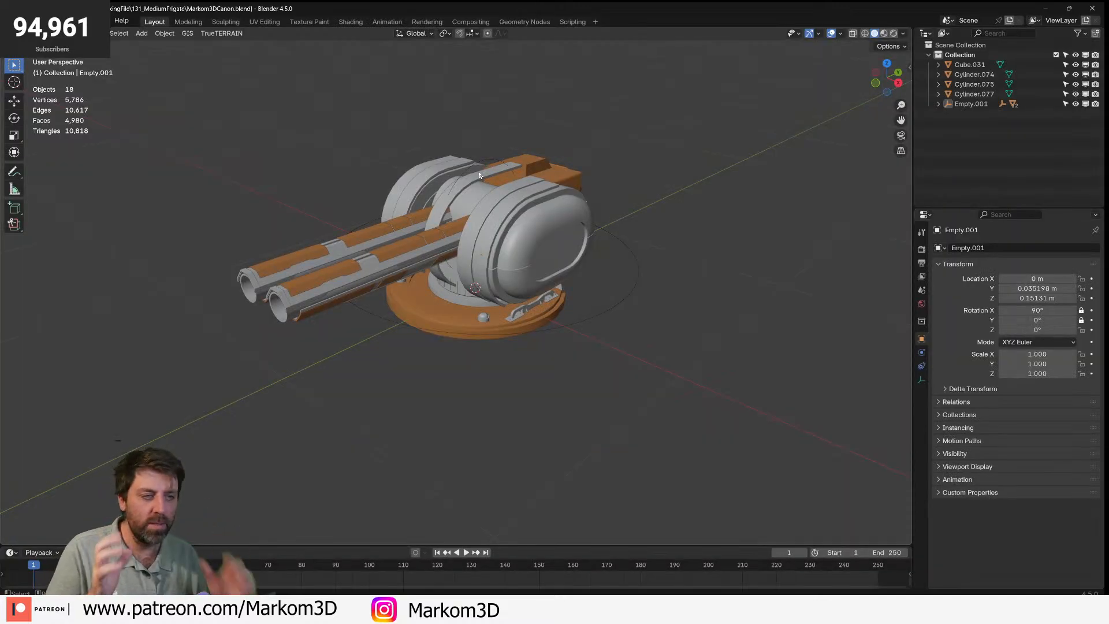
# - Display the cannon turret in rendered shading and set the world's background colour to a Sky Texture
pyautogui.click(479, 175)
pyautogui.moveTo(479, 175); pyautogui.dragTo(448, 274, button='middle')
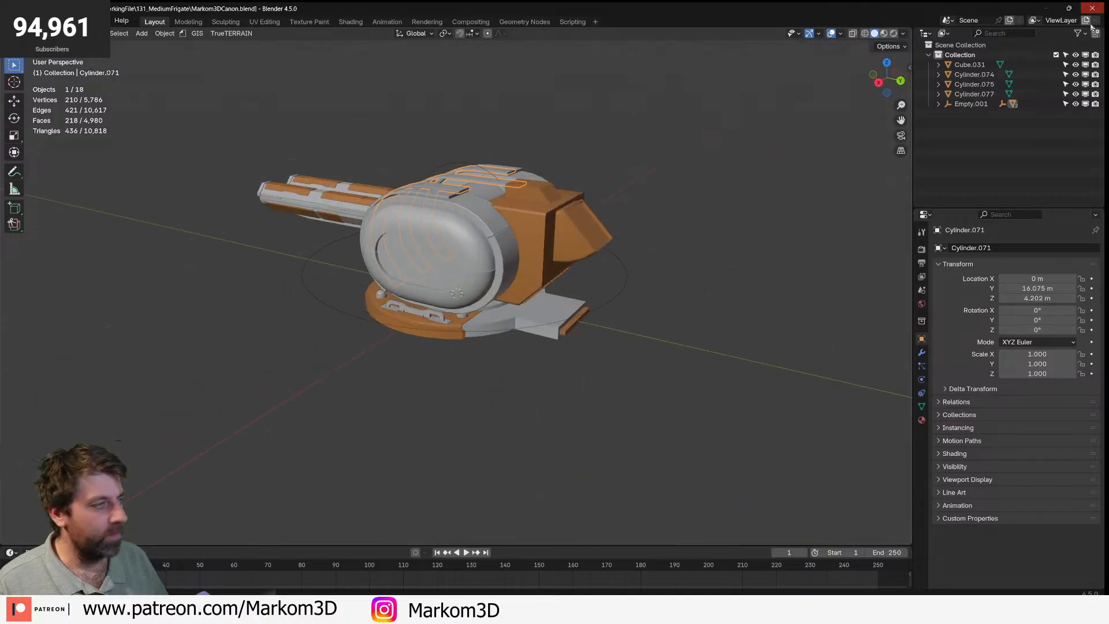
pyautogui.click(894, 33)
pyautogui.moveTo(460, 413); pyautogui.dragTo(900, 268, button='middle')
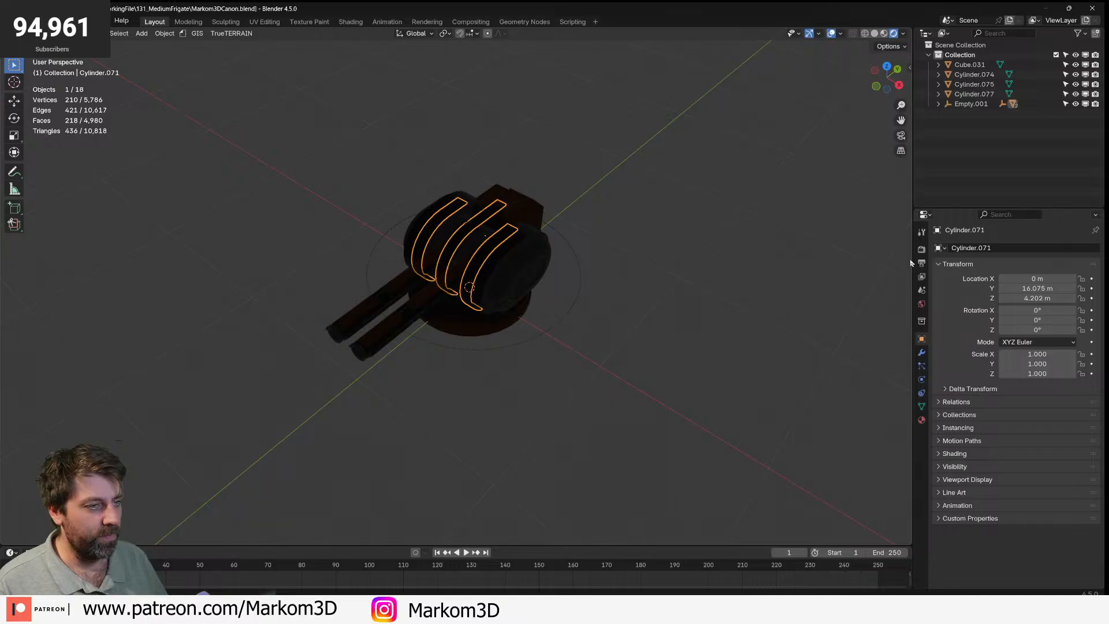
pyautogui.click(923, 305)
pyautogui.click(1004, 314)
pyautogui.click(747, 421)
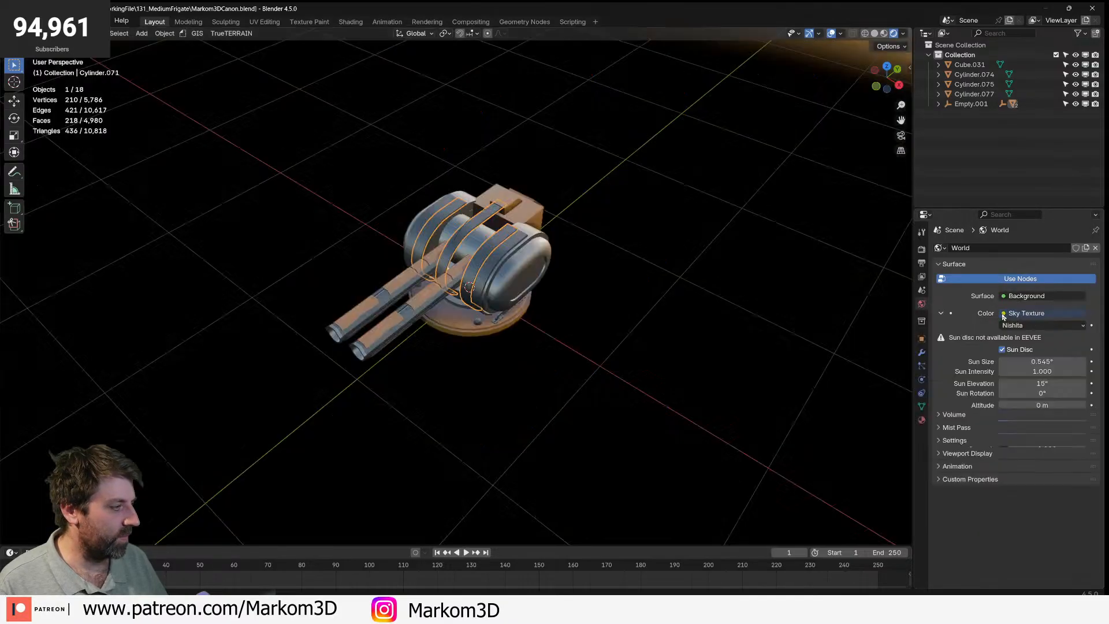
# - Examine the cannon turret's barrels and rounded side housing in the rendered view
pyautogui.click(575, 332)
pyautogui.moveTo(573, 333); pyautogui.dragTo(552, 325, button='middle')
pyautogui.scroll(2, 552, 324)
pyautogui.click(549, 280)
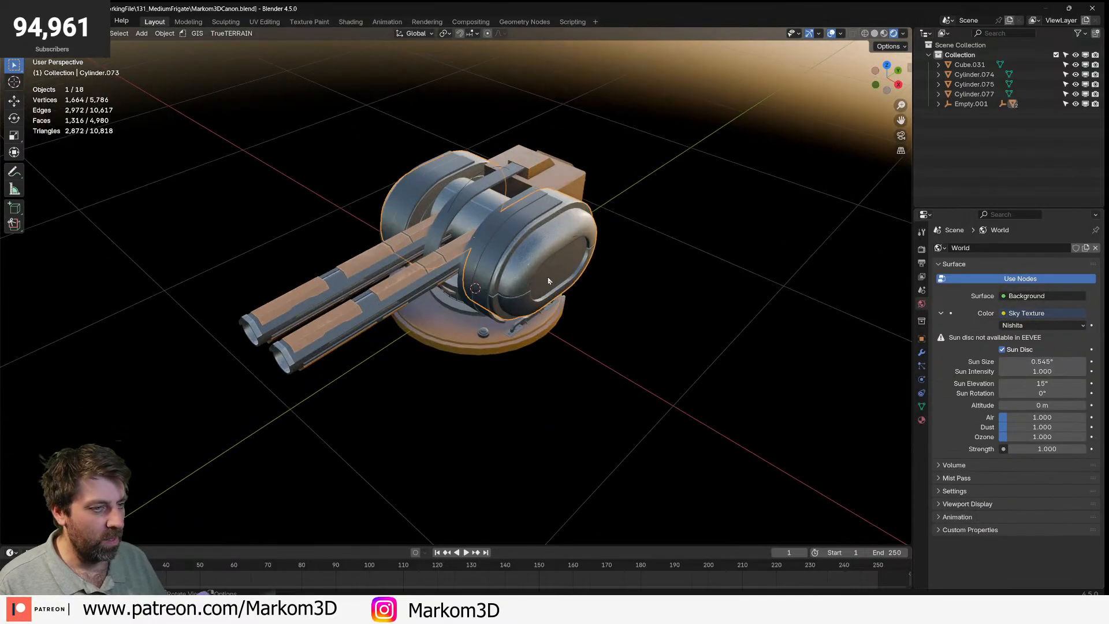
# - Clear the selection on the cannon turret, look it over once more, and close its file to return to the spaceship
pyautogui.moveTo(549, 281); pyautogui.dragTo(487, 376, button='middle')
pyautogui.click(458, 420)
pyautogui.scroll(-2, 359, 320)
pyautogui.moveTo(359, 320); pyautogui.dragTo(415, 322, button='middle')
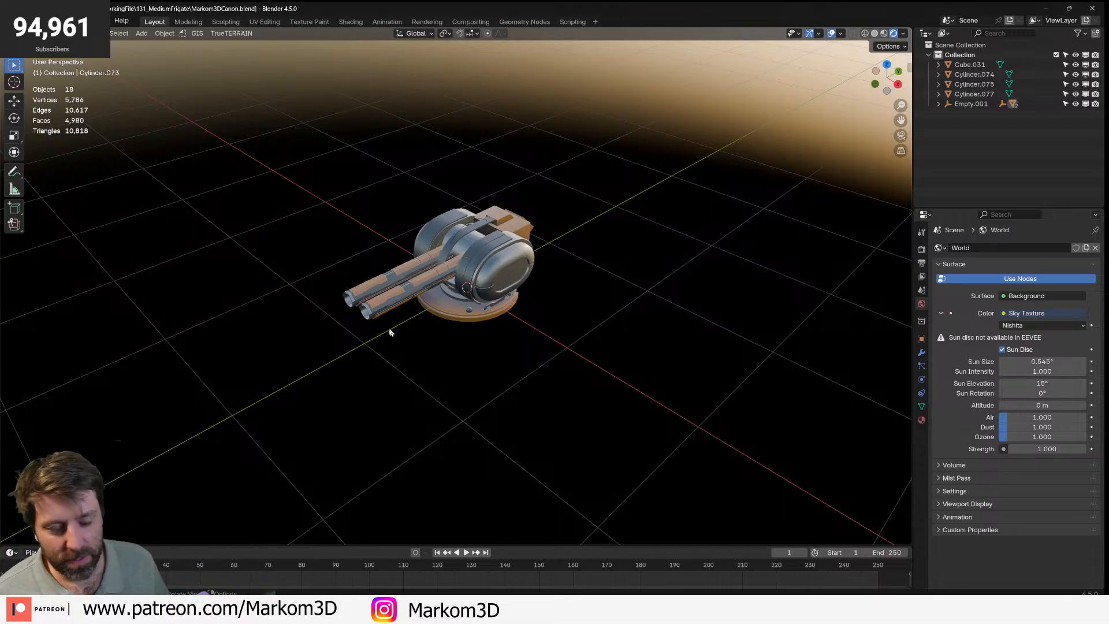
pyautogui.scroll(5, 367, 360)
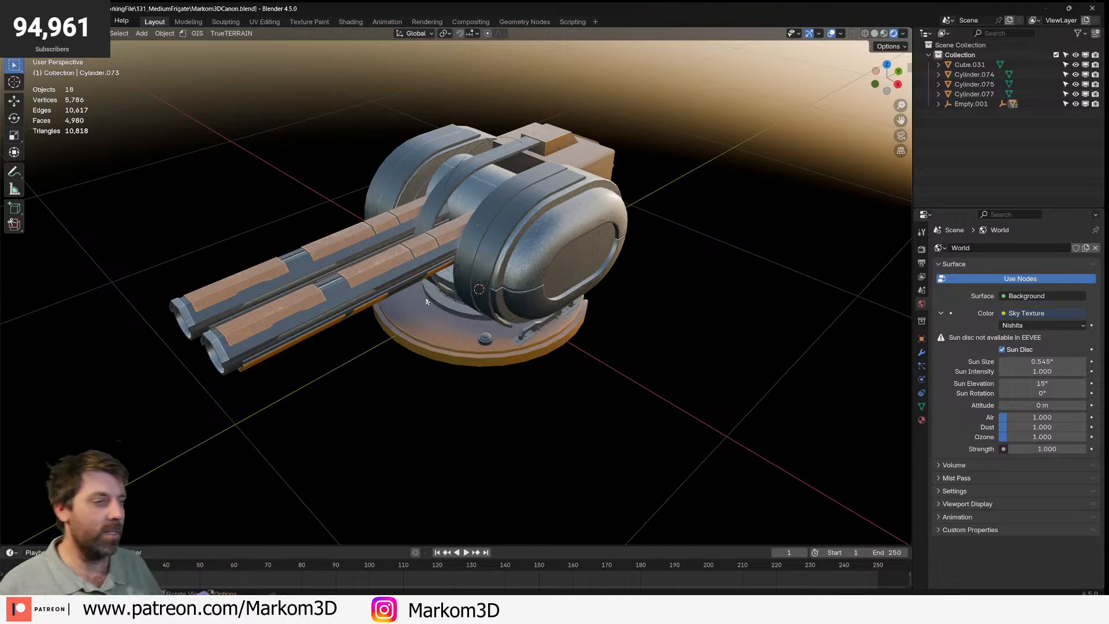
pyautogui.click(1093, 8)
pyautogui.click(559, 321)
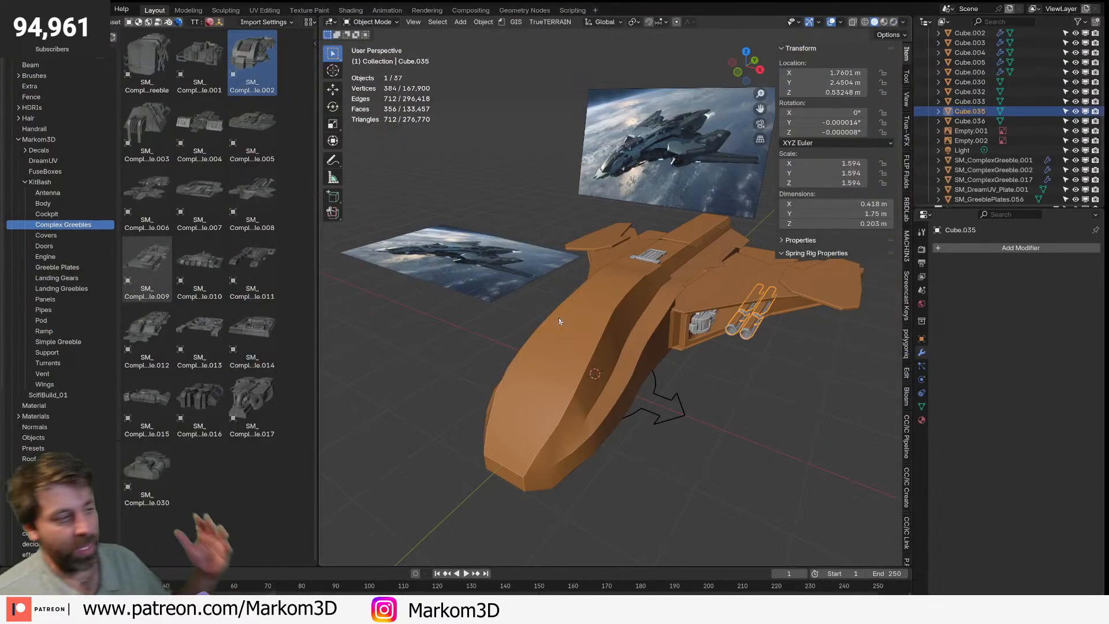
# - Examine the twin-barrel gun and greebles in the wing recess, and clear the selection in the right side view
pyautogui.moveTo(559, 322); pyautogui.dragTo(352, 197, button='middle')
pyautogui.scroll(2, 580, 401)
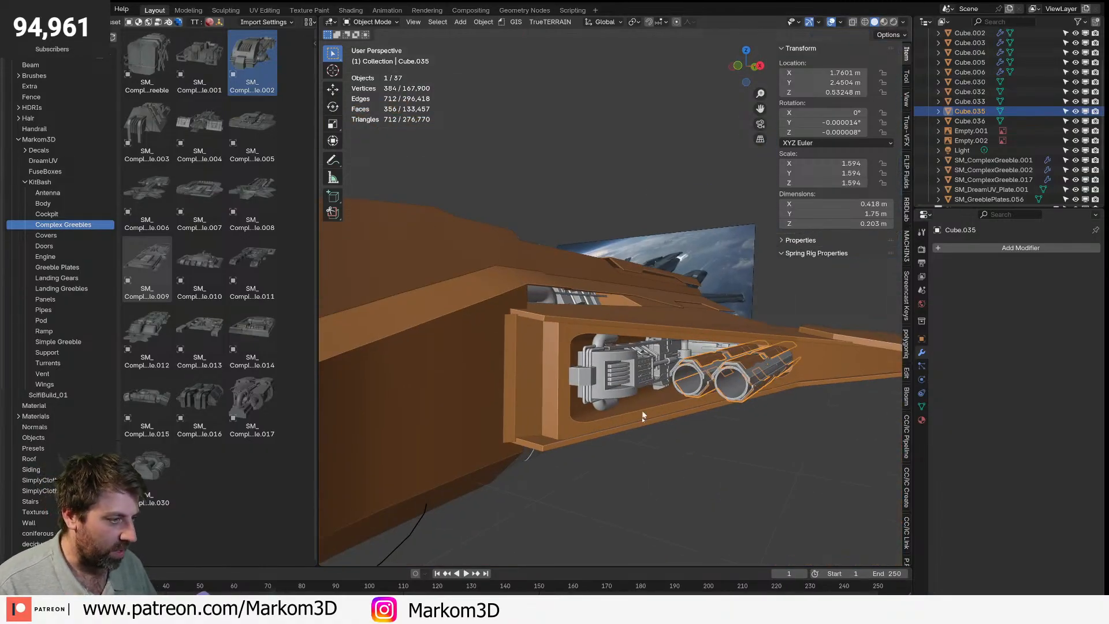
pyautogui.scroll(-4, 643, 394)
pyautogui.moveTo(607, 390); pyautogui.dragTo(595, 403, button='middle')
pyautogui.scroll(-1, 595, 404)
pyautogui.keyDown('shift'); pyautogui.moveTo(416, 402); pyautogui.dragTo(499, 351, button='middle'); pyautogui.keyUp('shift')
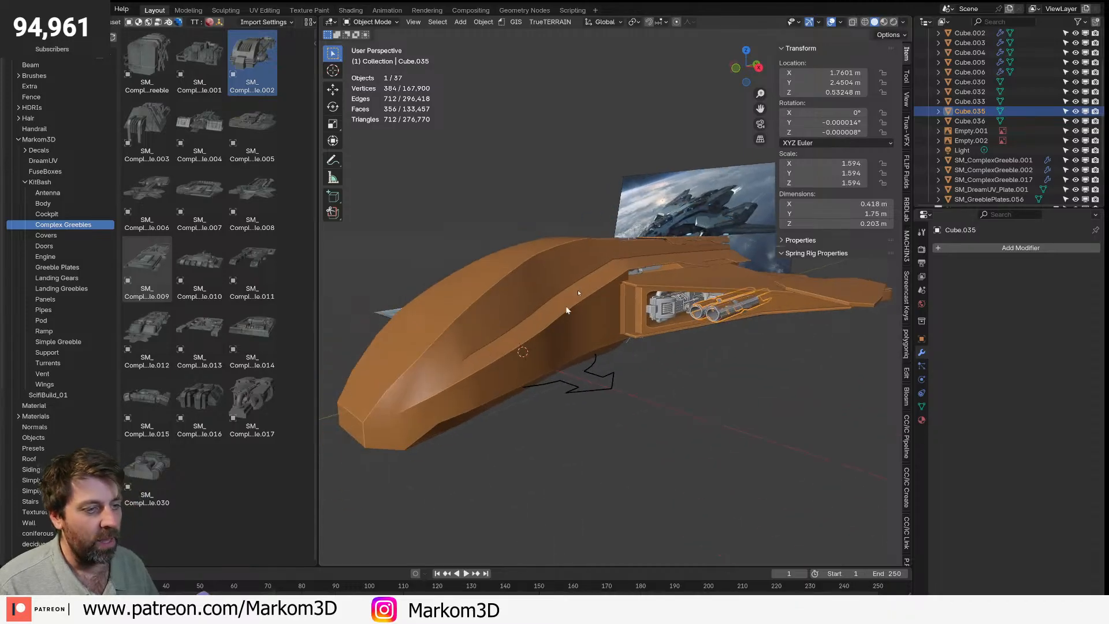
pyautogui.press('KP_3')
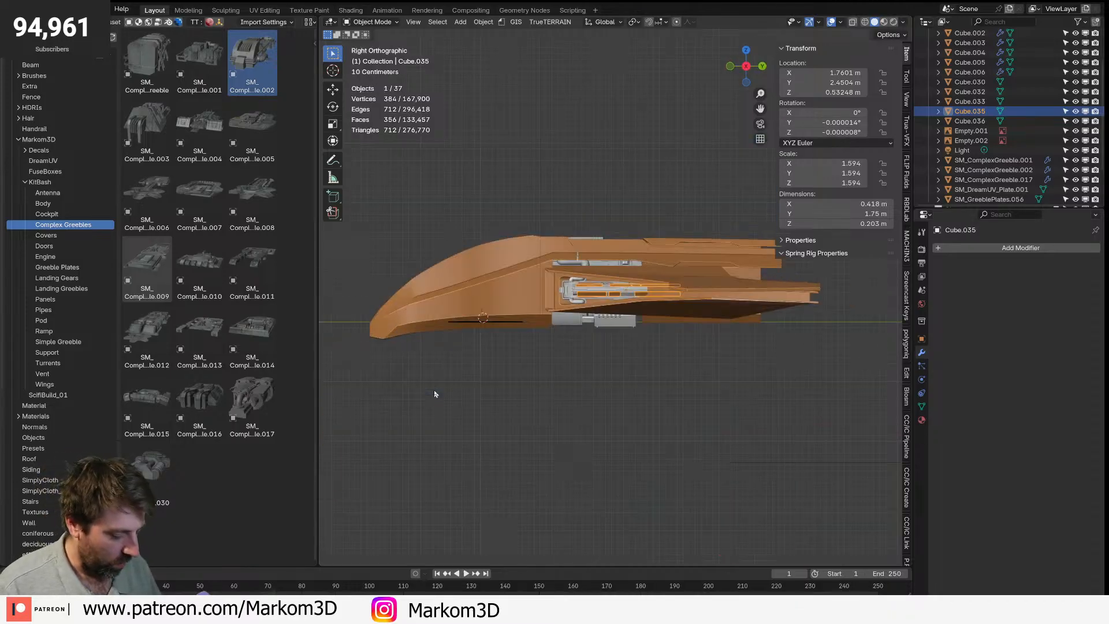
pyautogui.click(436, 391)
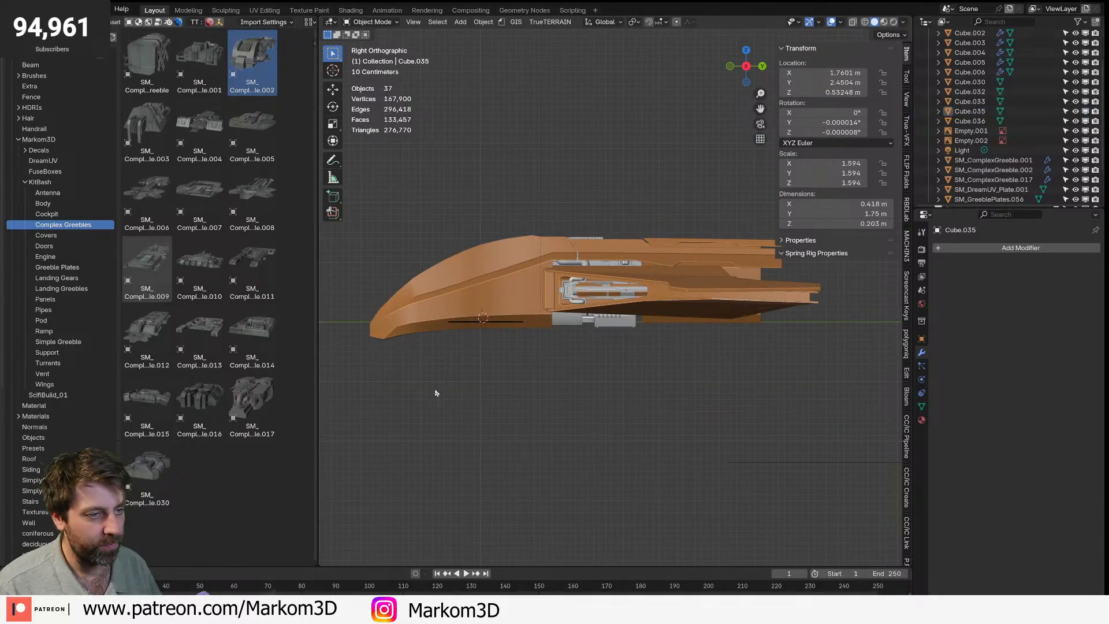
# - In the main hull's wireframe side view, lower the top vertex just behind the pilot's head about 0.018 m along Z
pyautogui.click(499, 279)
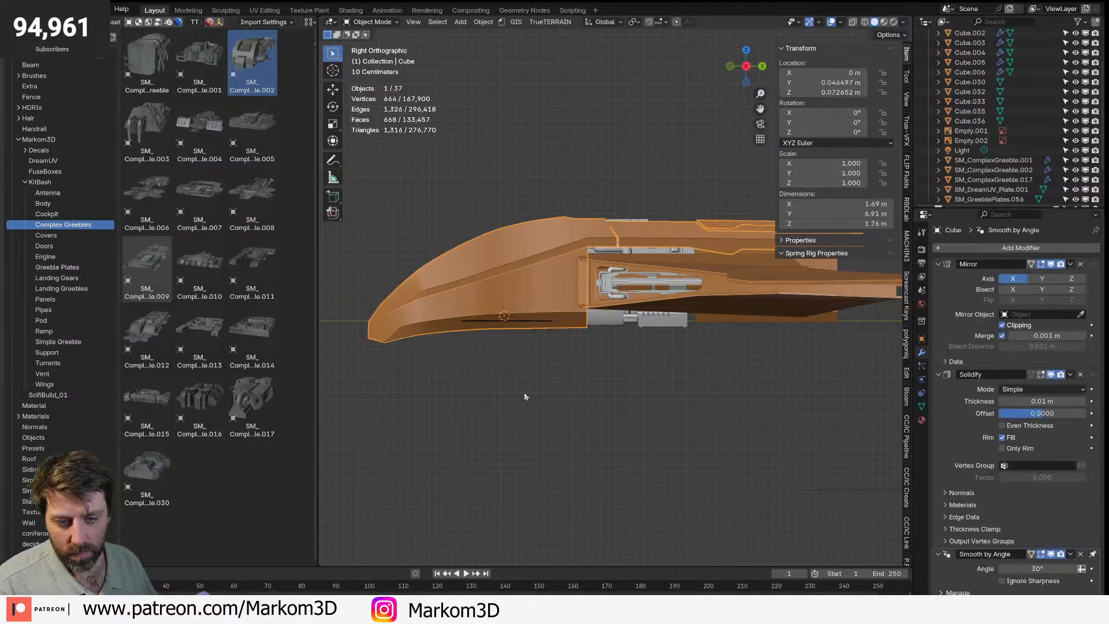
pyautogui.scroll(4, 533, 341)
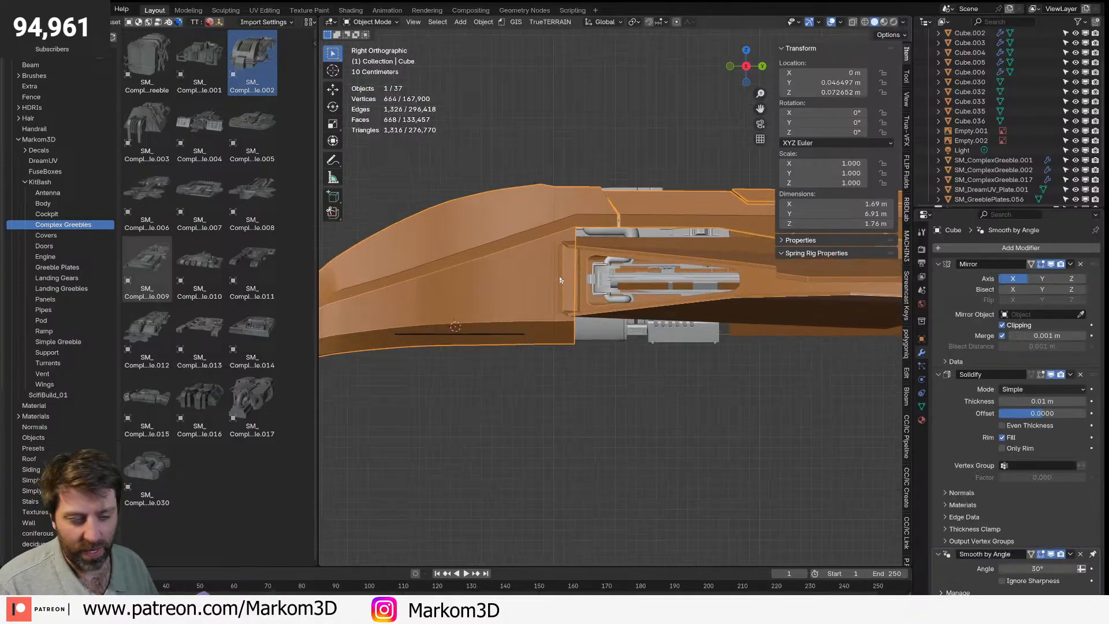
pyautogui.press('Tab')
pyautogui.keyDown('shift'); pyautogui.moveTo(740, 245); pyautogui.dragTo(599, 294, button='middle'); pyautogui.keyUp('shift')
pyautogui.scroll(2, 600, 294)
pyautogui.press('Tab')
pyautogui.press('Tab')
pyautogui.press('z')
pyautogui.click(573, 209)
pyautogui.click(635, 184)
pyautogui.press('g')
pyautogui.press('z')
pyautogui.click(670, 249)
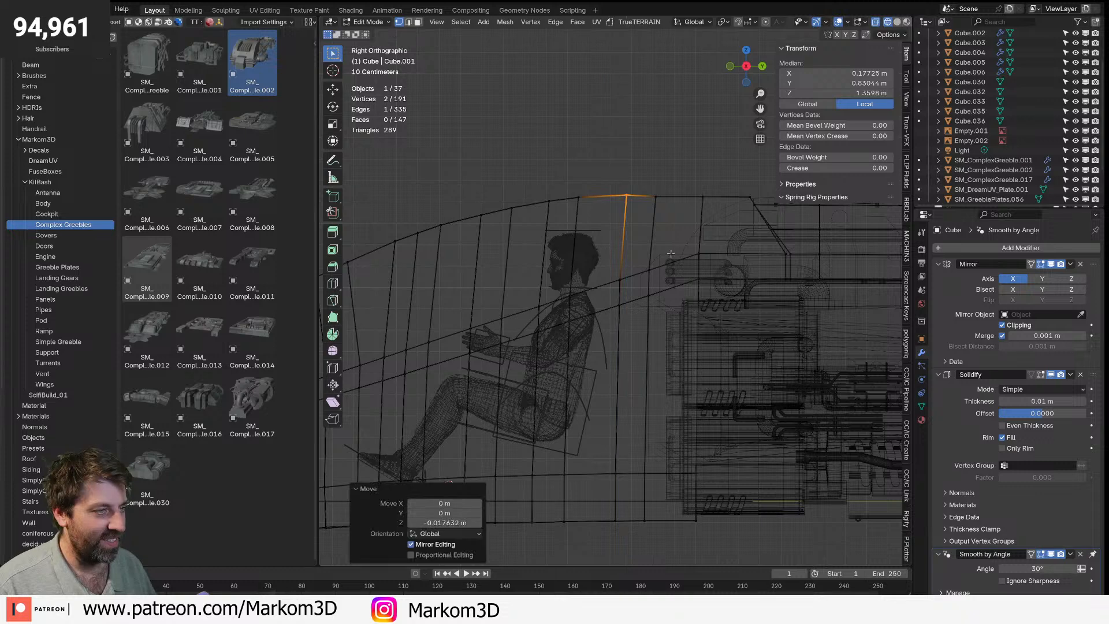
# - Adjust the height of the next roofline vertex towards the rear along Z and leave mesh editing
pyautogui.press('Tab')
pyautogui.press('Tab')
pyautogui.click(671, 205)
pyautogui.press('g')
pyautogui.press('z')
pyautogui.click(671, 199)
pyautogui.press('Tab')
pyautogui.scroll(-2, 636, 235)
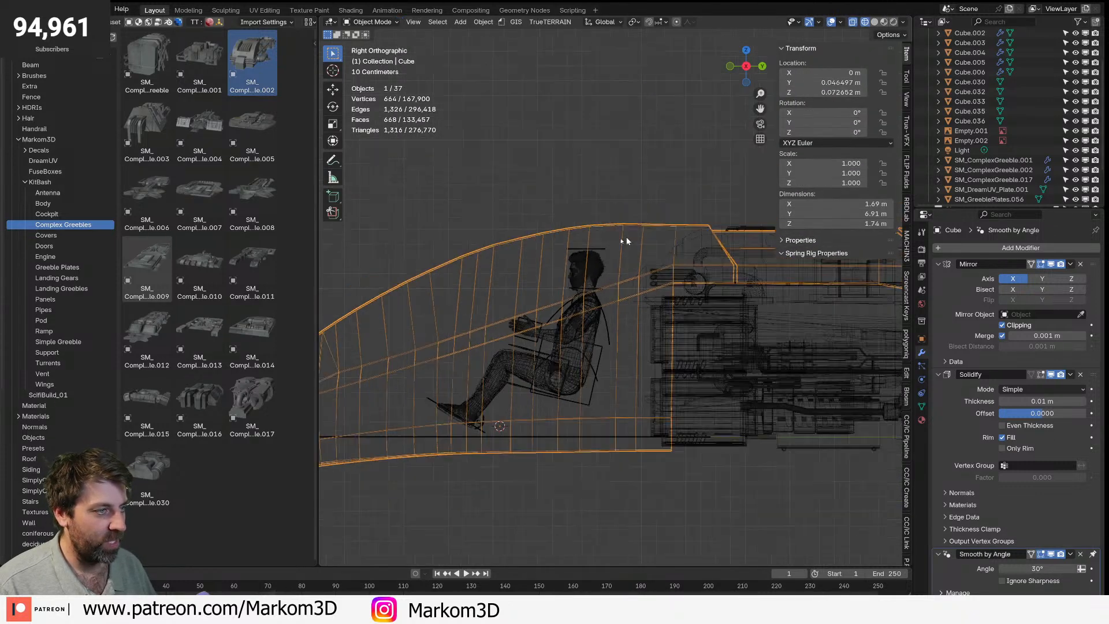
# - Select the main hull's upper side and roof faces from behind the nose to above the pilot, using circle selection in wireframe
pyautogui.keyDown('shift'); pyautogui.moveTo(488, 265); pyautogui.dragTo(630, 233, button='middle'); pyautogui.keyUp('shift')
pyautogui.press('Tab')
pyautogui.press('3')
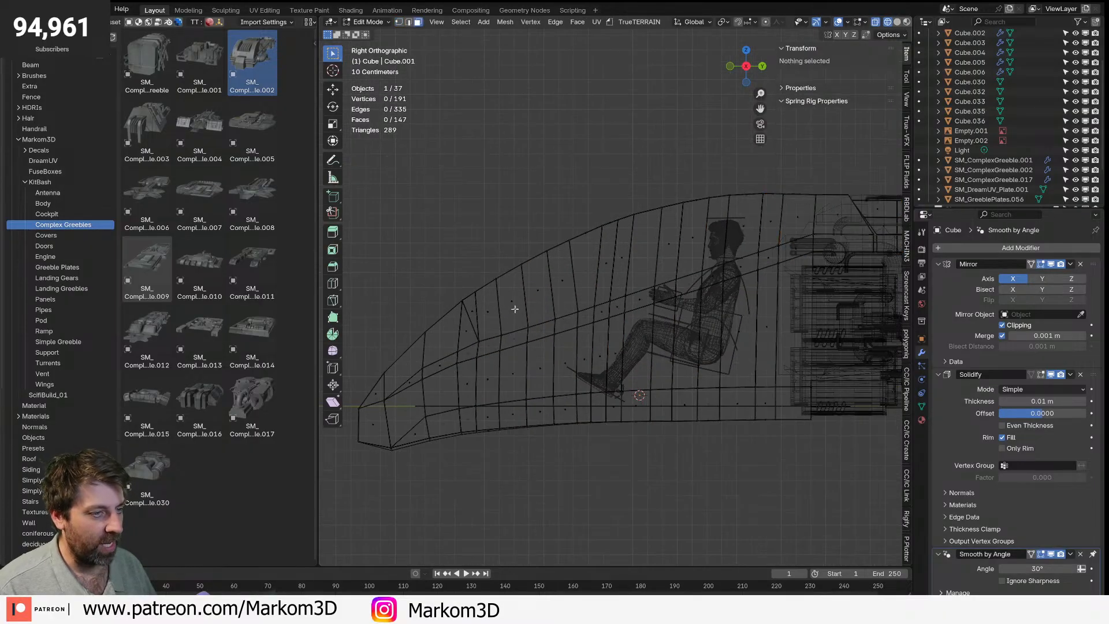
pyautogui.click(498, 310)
pyautogui.press('c')
pyautogui.scroll(5, 508, 292)
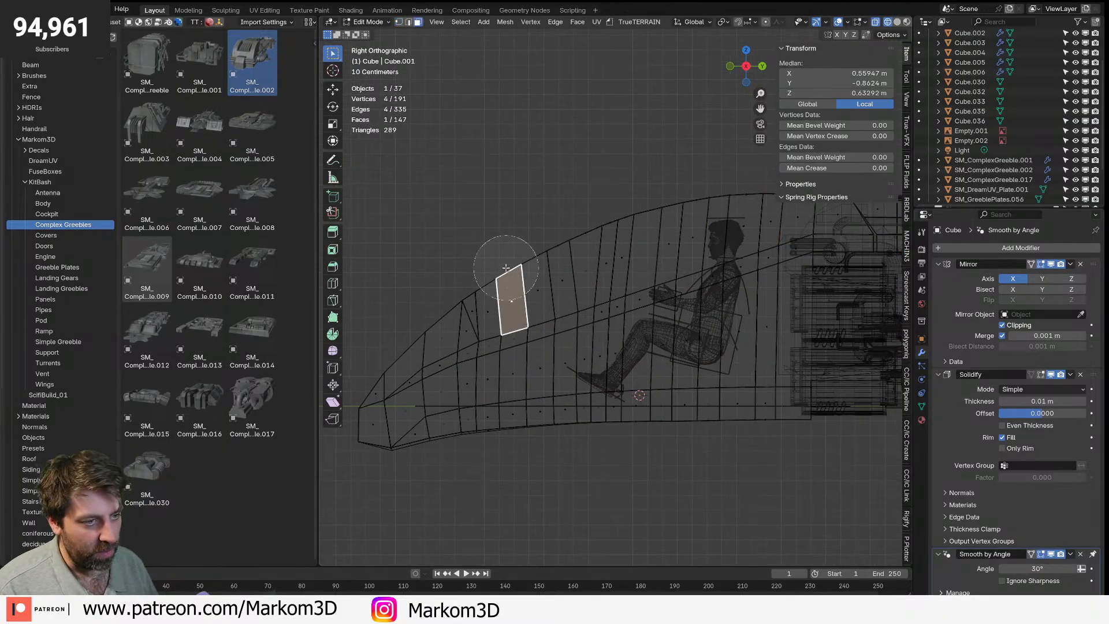
pyautogui.click(491, 299)
pyautogui.moveTo(491, 299)
pyautogui.mouseDown()
pyautogui.moveTo(578, 255)
pyautogui.moveTo(728, 221)
pyautogui.moveTo(739, 198)
pyautogui.moveTo(529, 255)
pyautogui.moveTo(746, 183)
pyautogui.mouseUp()
pyautogui.rightClick(745, 182)
# - Extend the face selection to the rear end of the cockpit canopy and return to solid shading
pyautogui.keyDown('shift'); pyautogui.moveTo(689, 193); pyautogui.dragTo(573, 201, button='middle'); pyautogui.keyUp('shift')
pyautogui.press('c')
pyautogui.moveTo(643, 197); pyautogui.dragTo(640, 230)
pyautogui.rightClick(639, 229)
pyautogui.scroll(-4, 583, 254)
pyautogui.moveTo(555, 275)
pyautogui.mouseDown(button='middle')
pyautogui.moveTo(603, 295)
pyautogui.moveTo(682, 300)
pyautogui.moveTo(692, 327)
pyautogui.mouseUp(button='middle')
pyautogui.press('z')
pyautogui.click(722, 308)
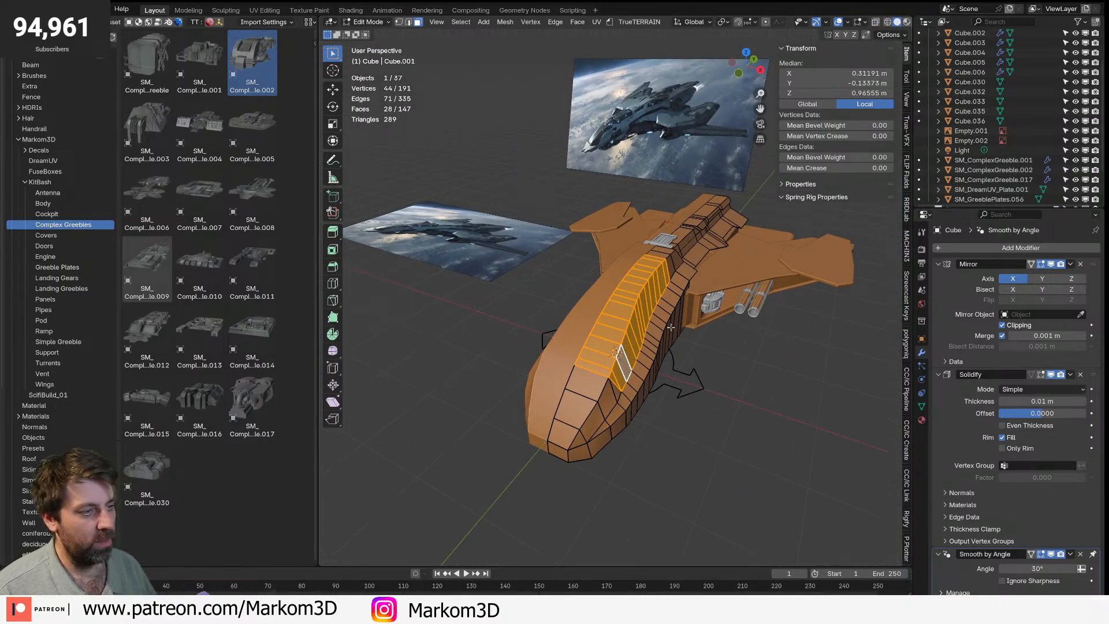
# - Separate the selected canopy faces from the main hull into their own object
pyautogui.press('p')
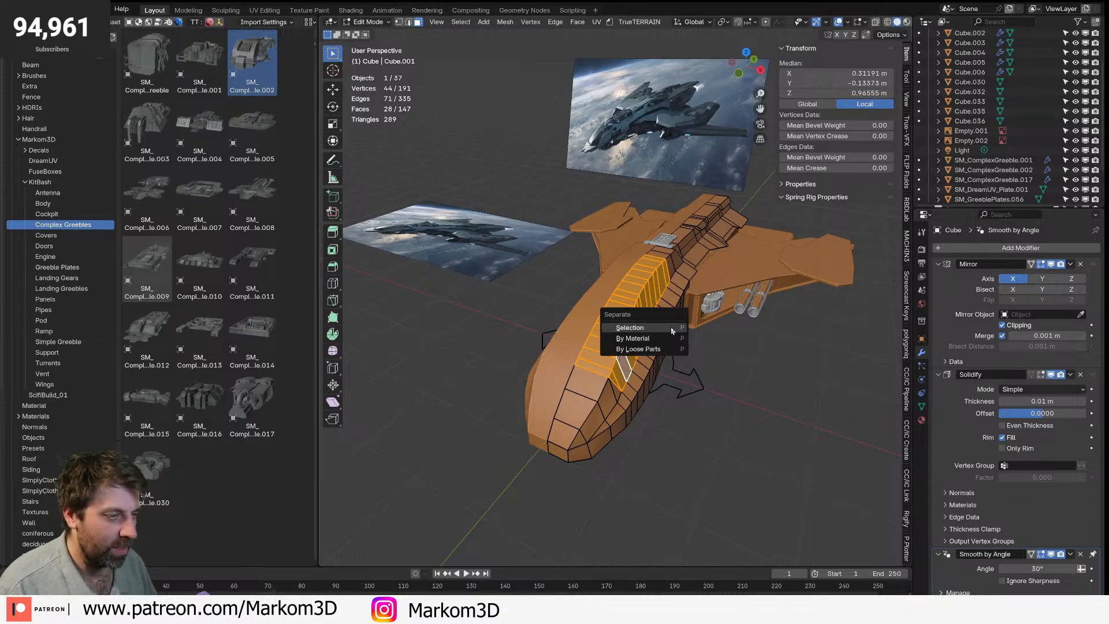
pyautogui.click(671, 330)
pyautogui.press('Tab')
pyautogui.click(649, 315)
pyautogui.moveTo(680, 356); pyautogui.dragTo(653, 427, button='middle')
pyautogui.click(653, 428)
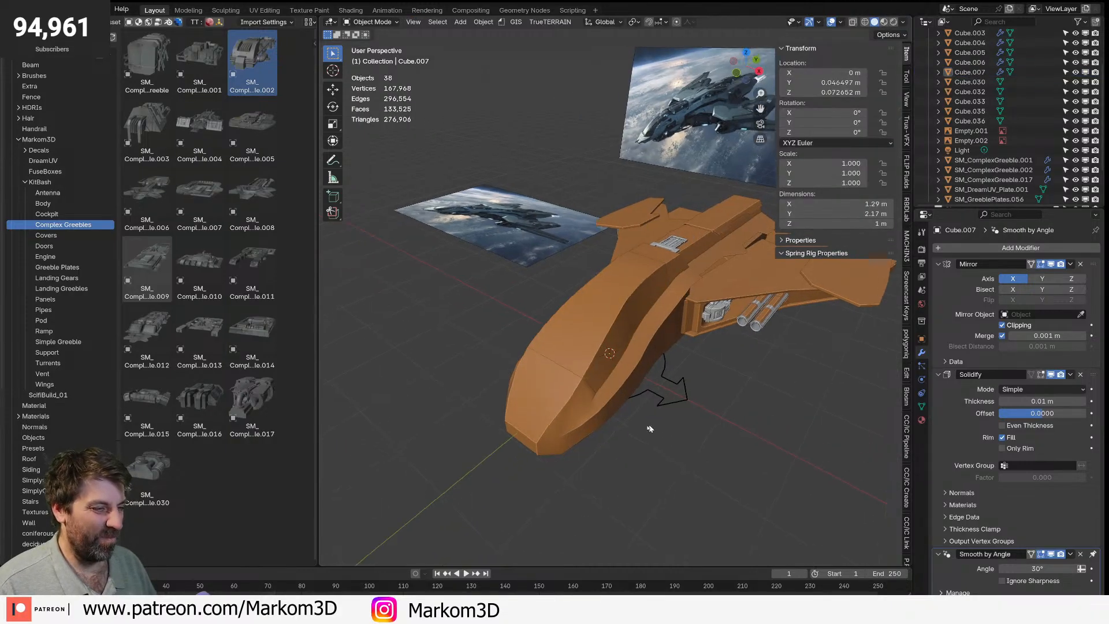
# - Add a Bevel modifier to the separated cockpit canopy and clear the selection
pyautogui.scroll(5, 653, 428)
pyautogui.click(539, 329)
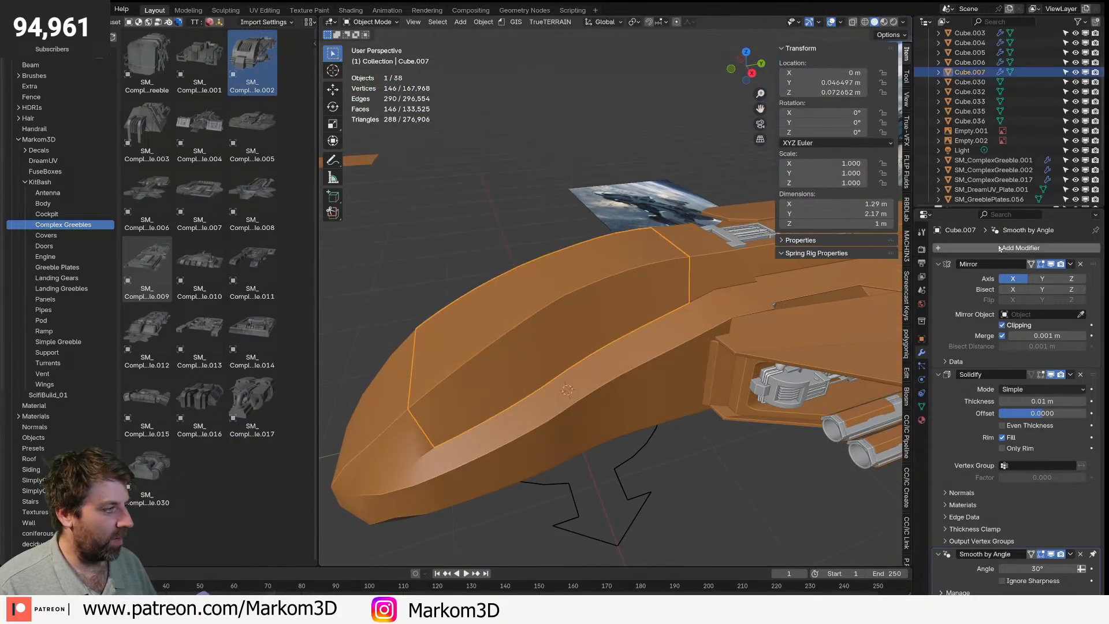
pyautogui.click(1000, 249)
pyautogui.moveTo(977, 246)
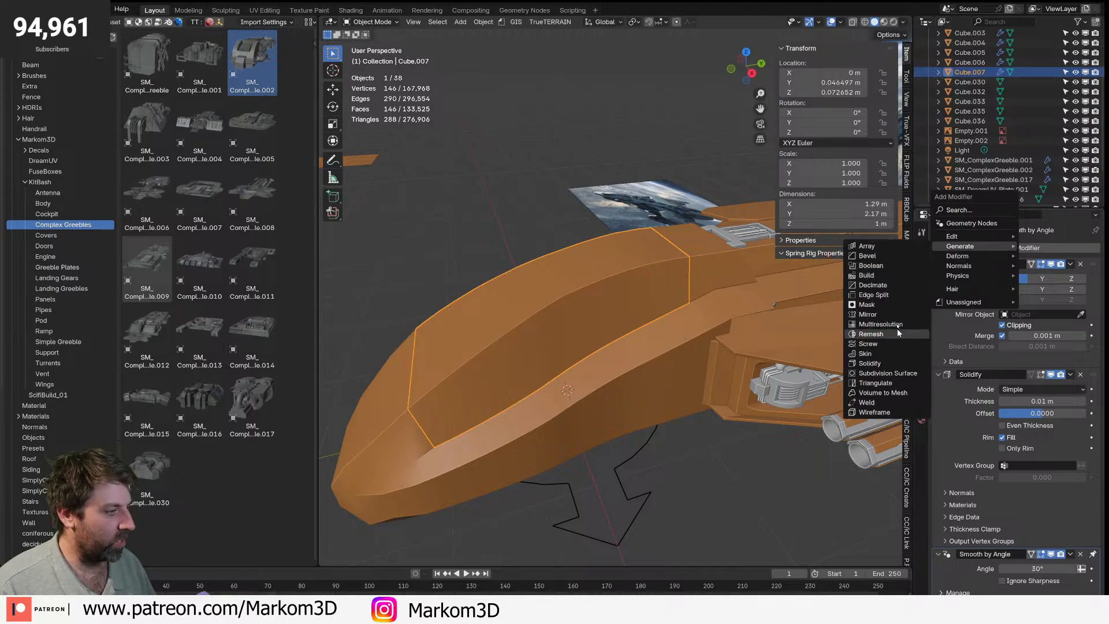
pyautogui.click(896, 256)
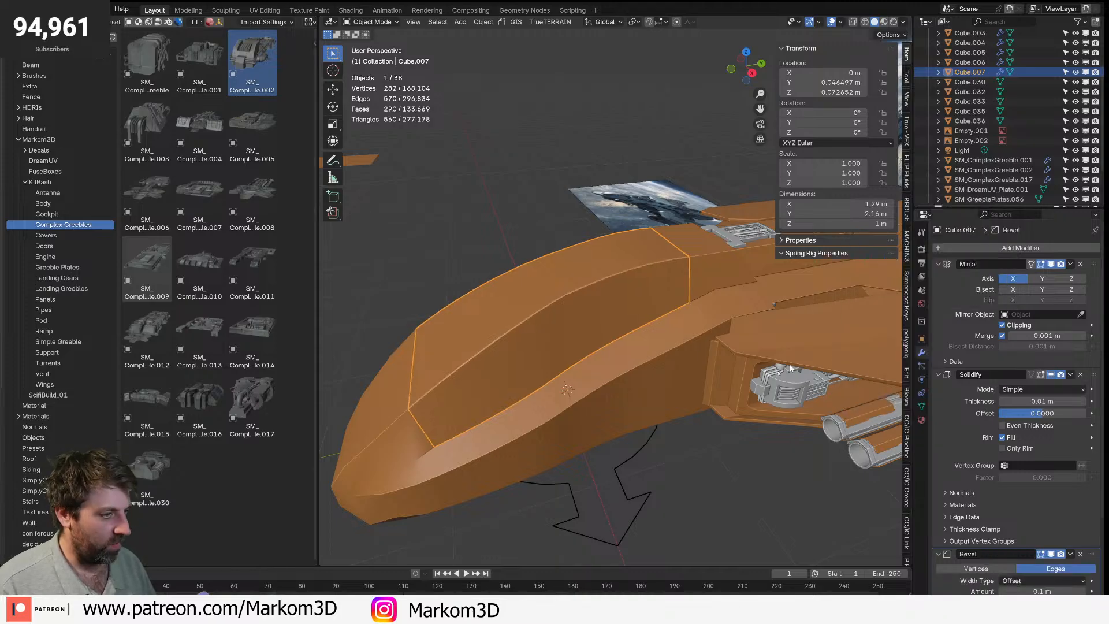
pyautogui.scroll(-1, 704, 436)
pyautogui.click(695, 453)
# - Try a Bevel modifier on the main hull, placed before its Solidify modifier, and remove it
pyautogui.click(705, 285)
pyautogui.click(1005, 248)
pyautogui.moveTo(1006, 251)
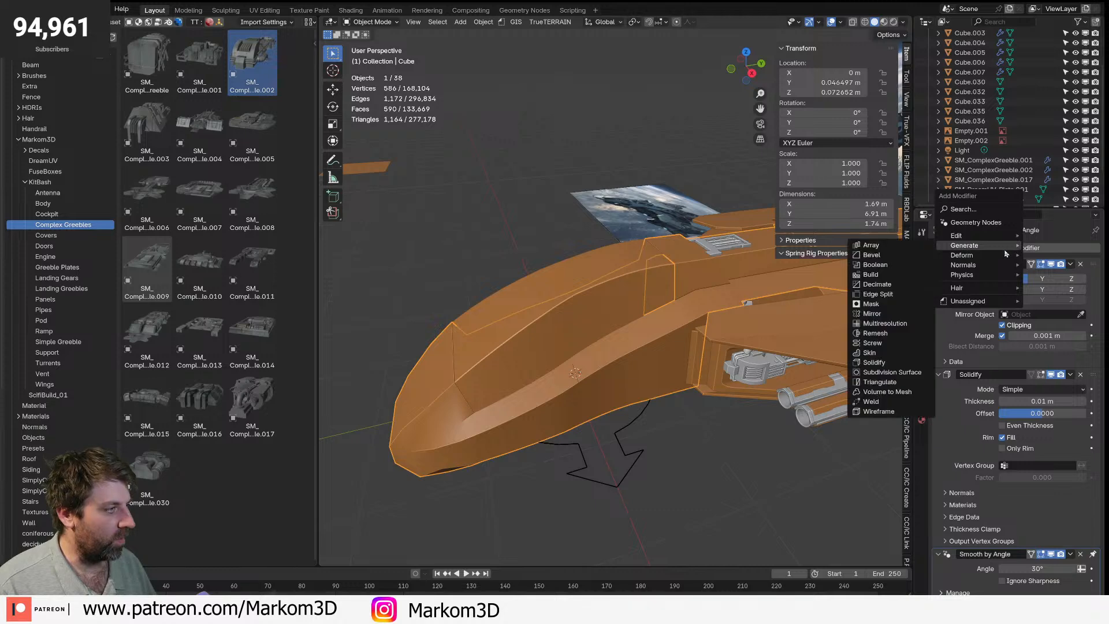
pyautogui.click(895, 256)
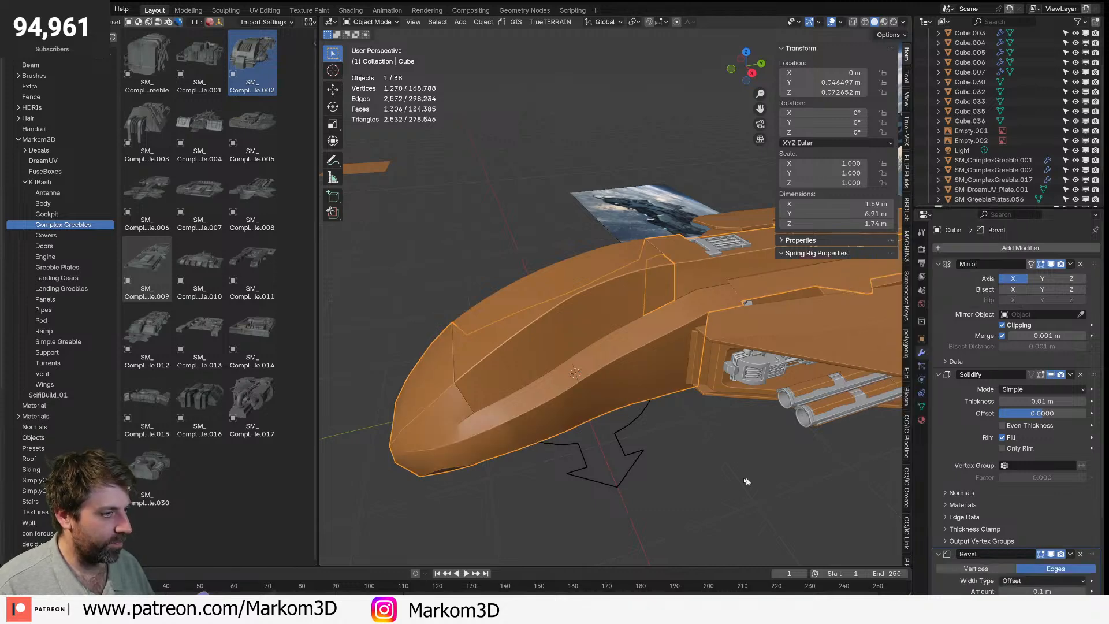
pyautogui.scroll(-5, 1020, 502)
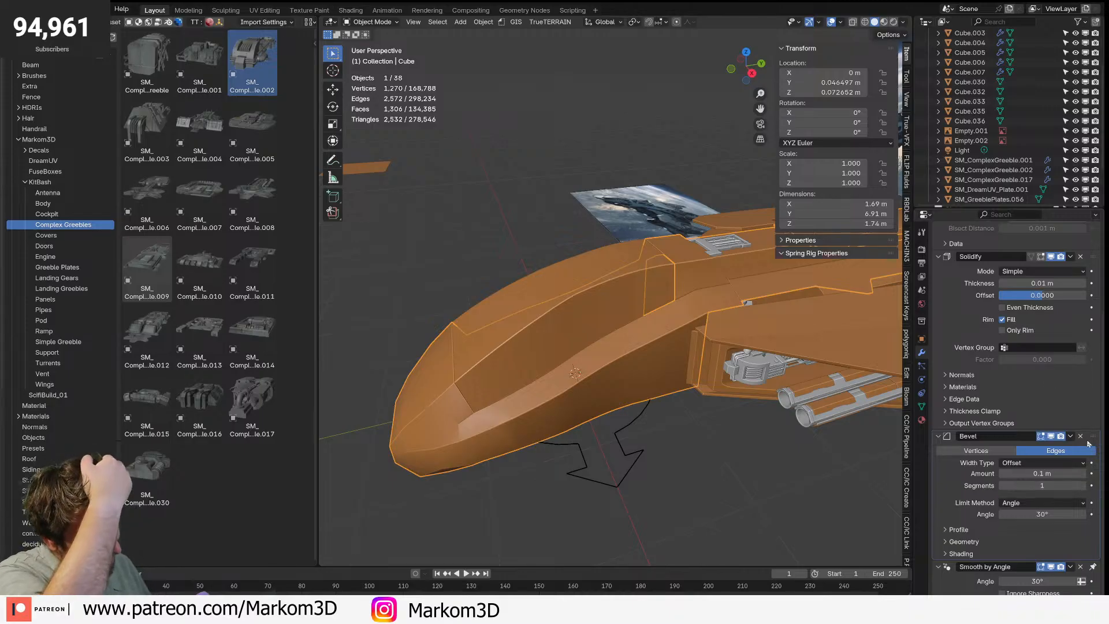
pyautogui.moveTo(1091, 439); pyautogui.dragTo(1075, 264)
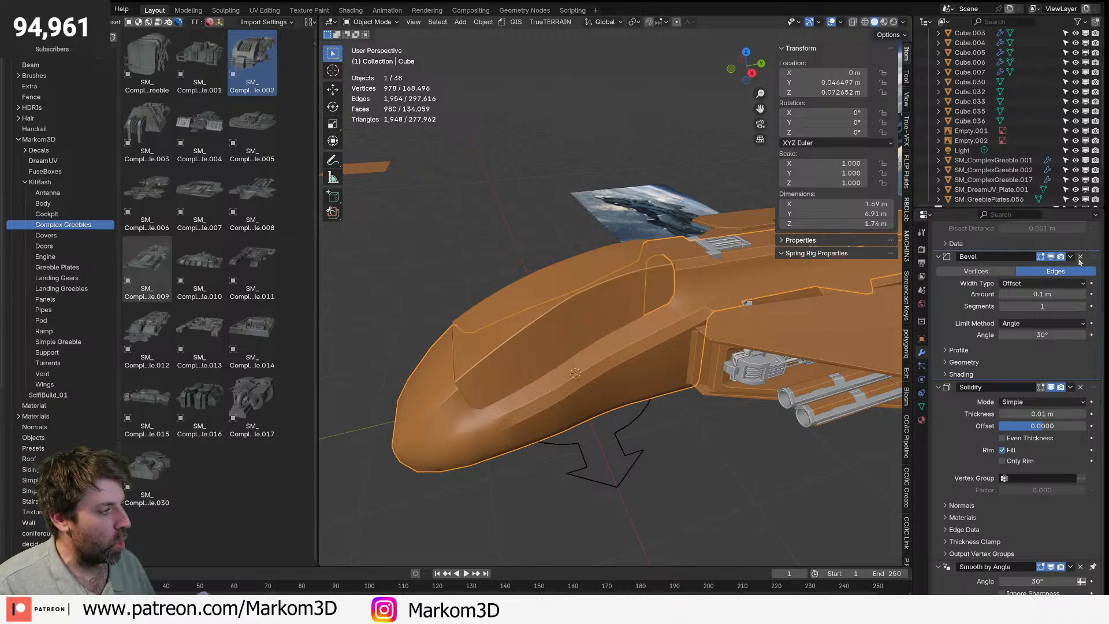
pyautogui.click(1080, 257)
# - Set the main hull's Solidify thickness to 0.03 m
pyautogui.scroll(4, 858, 345)
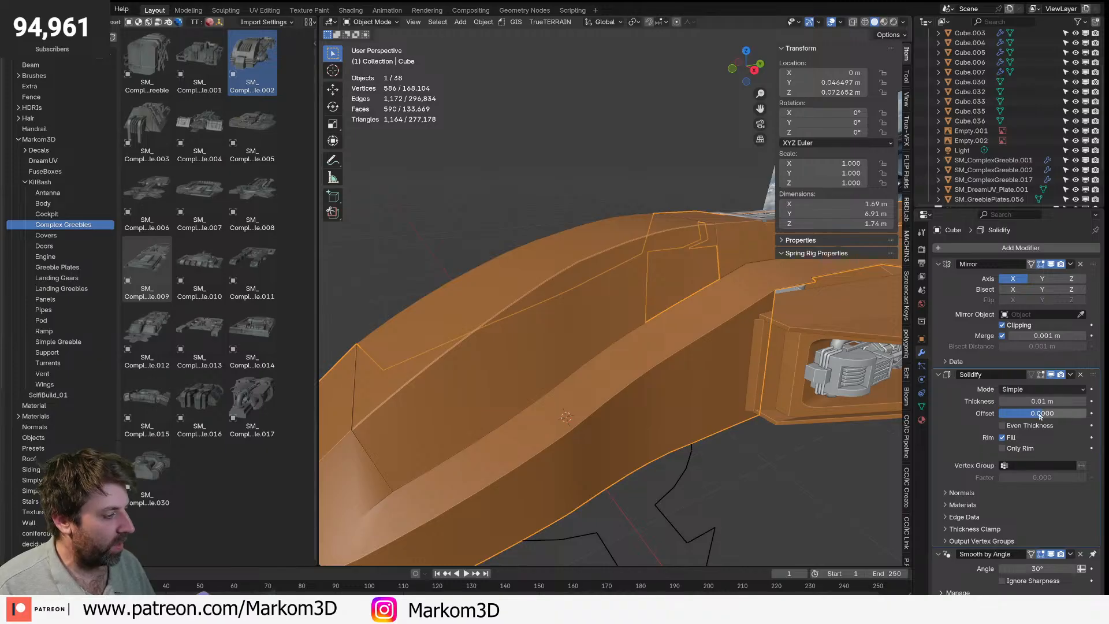
pyautogui.click(1084, 402)
pyautogui.click(1084, 403)
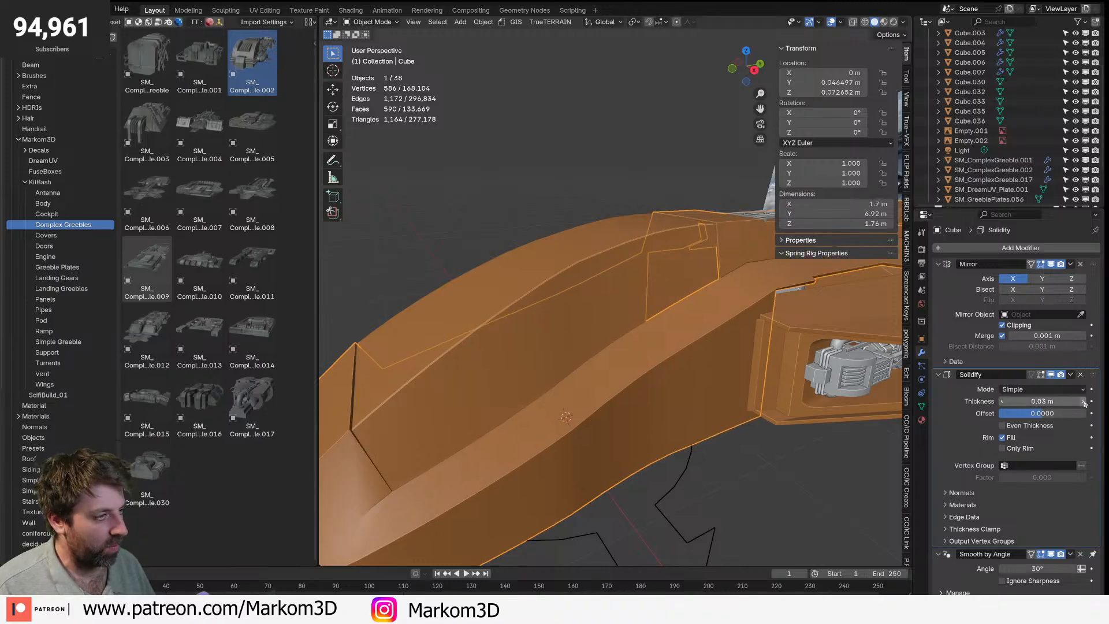
pyautogui.click(804, 522)
# - Examine the seam between the canopy and the main hull and the canopy's mesh layout
pyautogui.scroll(-4, 783, 491)
pyautogui.moveTo(782, 489); pyautogui.dragTo(722, 444, button='middle')
pyautogui.scroll(2, 525, 389)
pyautogui.click(494, 422)
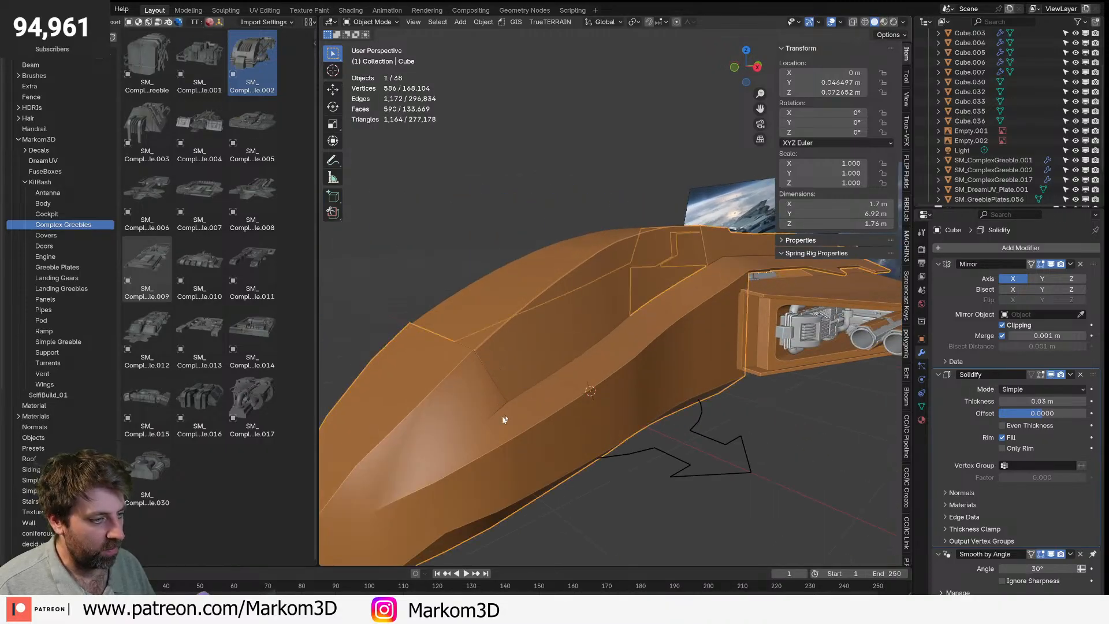
pyautogui.click(612, 338)
pyautogui.click(829, 473)
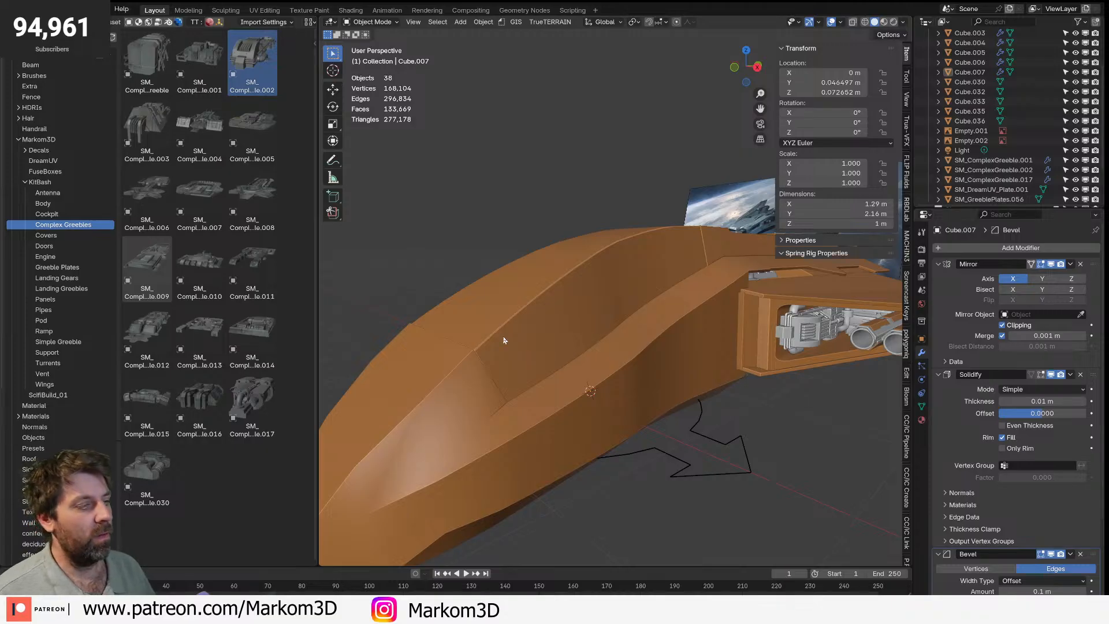
pyautogui.moveTo(605, 281); pyautogui.dragTo(600, 316, button='middle')
pyautogui.press('Tab')
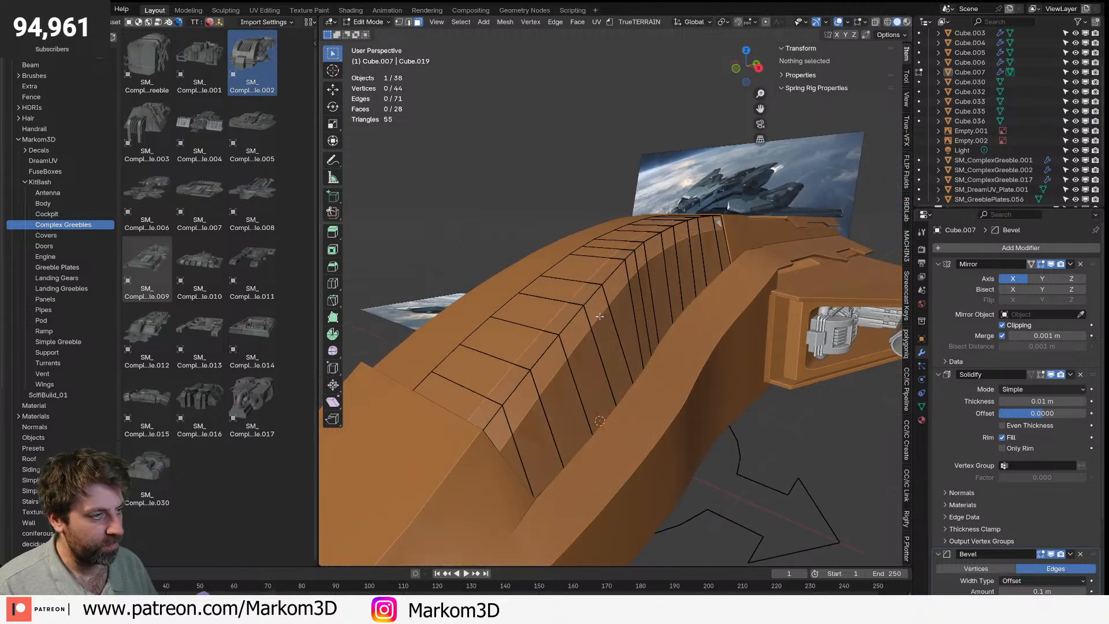
pyautogui.press('Tab')
pyautogui.scroll(-5, 595, 315)
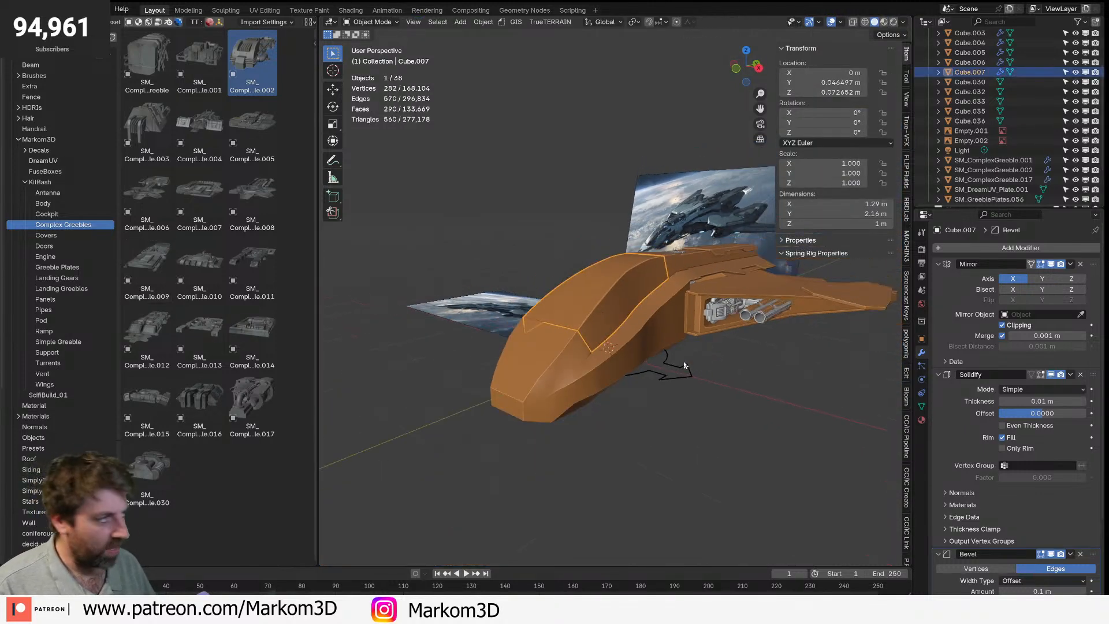
# - Store an in-place duplicate of the canopy in a new collection named Junk and exclude that collection from the view layer
pyautogui.hotkey('shift', 'd')
pyautogui.rightClick(672, 363)
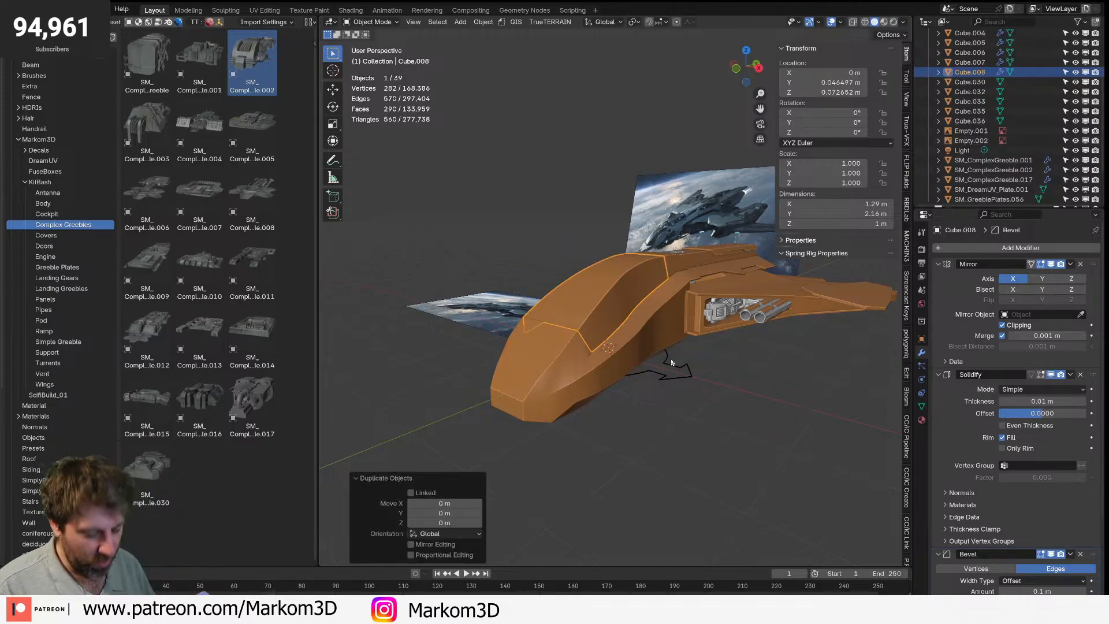
pyautogui.press('m')
pyautogui.click(672, 363)
pyautogui.write('Junk')
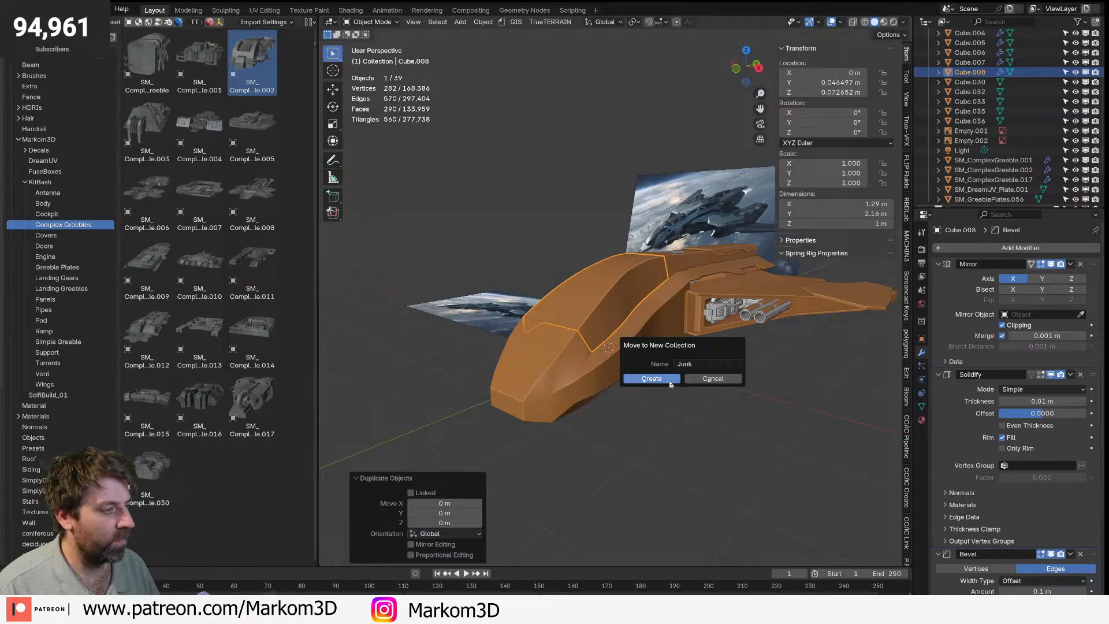
pyautogui.click(652, 379)
pyautogui.scroll(-3, 1019, 174)
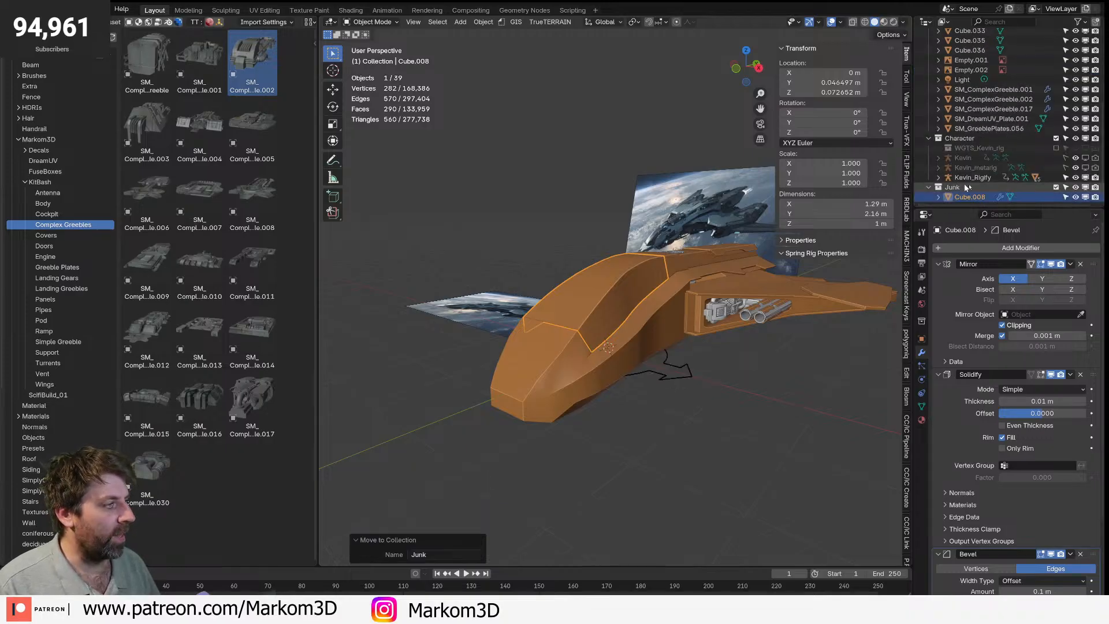
pyautogui.click(1057, 188)
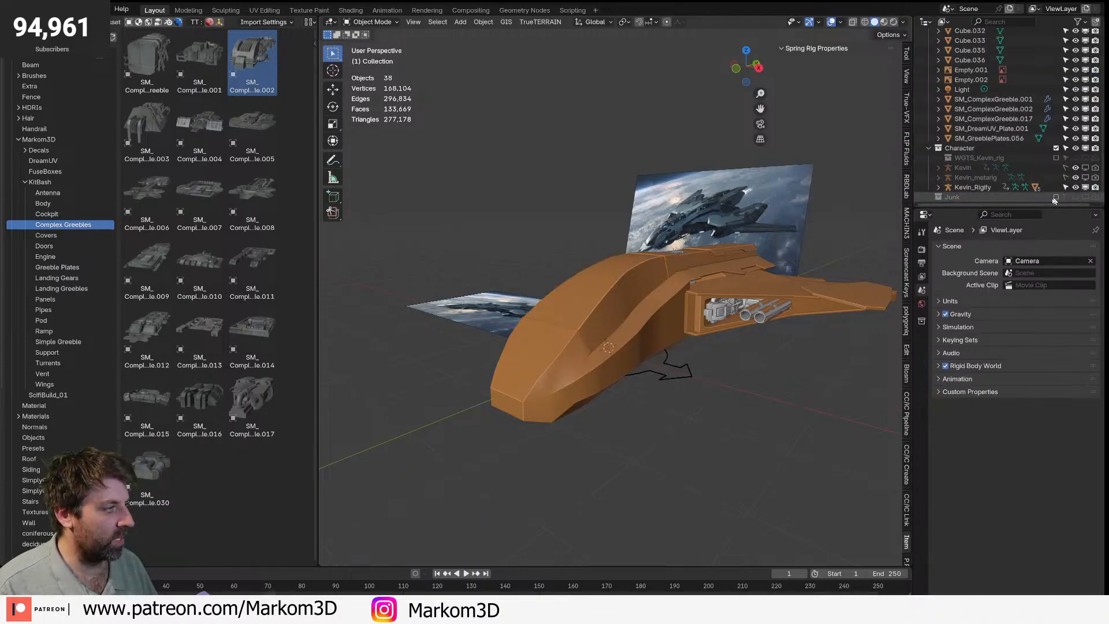
# - Select the cockpit canopy and open its mesh for editing
pyautogui.moveTo(752, 296); pyautogui.dragTo(722, 311, button='middle')
pyautogui.scroll(1, 722, 312)
pyautogui.scroll(2, 682, 321)
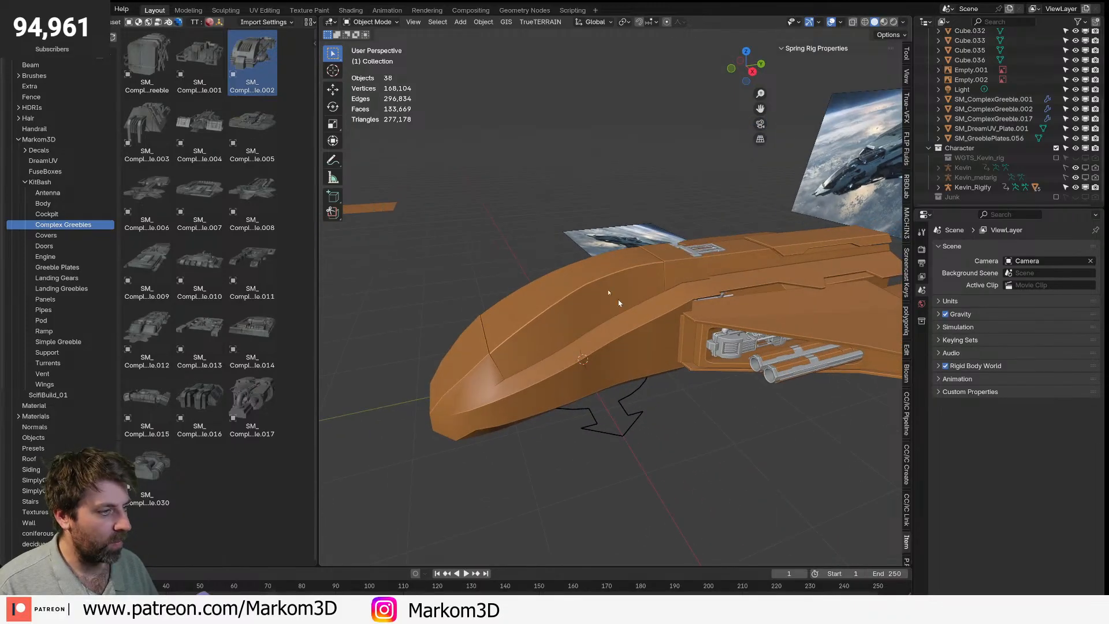
pyautogui.click(657, 330)
pyautogui.scroll(3, 595, 304)
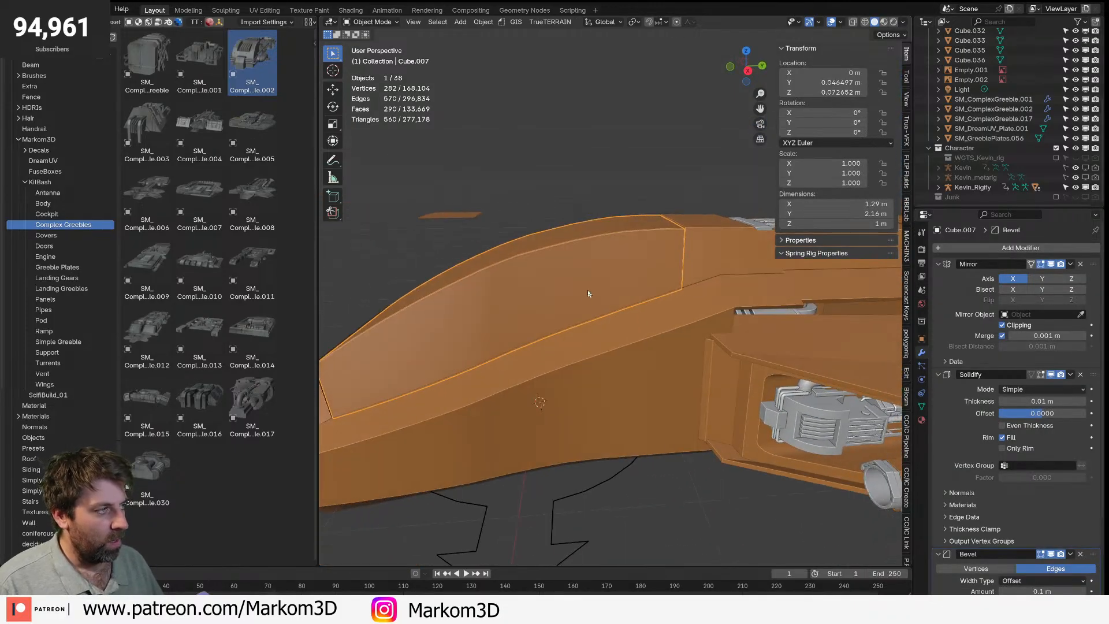
pyautogui.scroll(3, 595, 292)
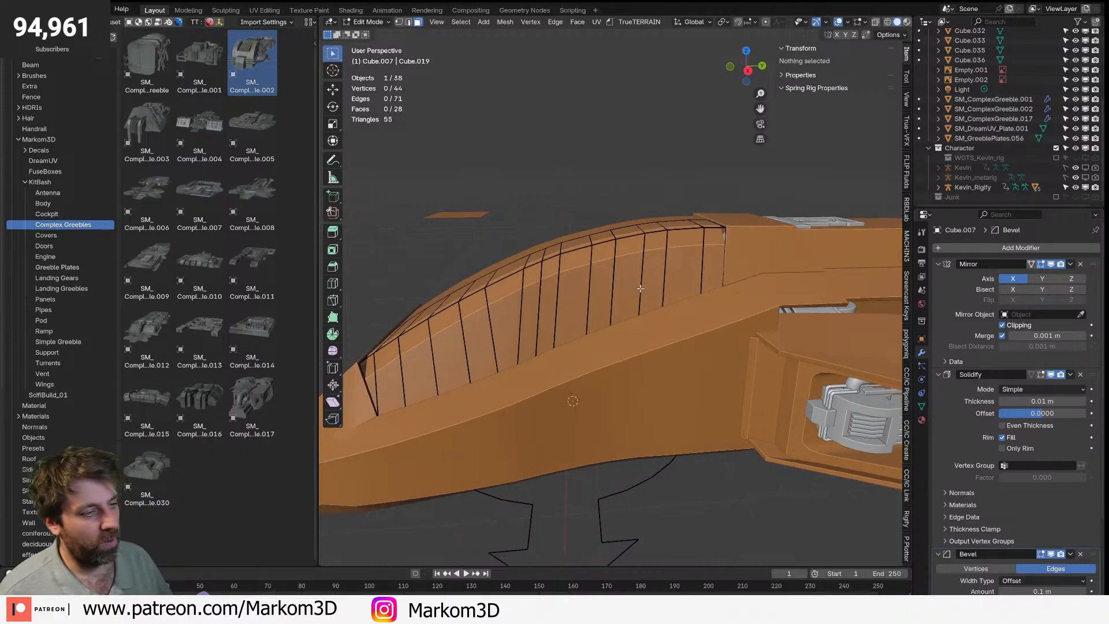
pyautogui.scroll(-3, 610, 287)
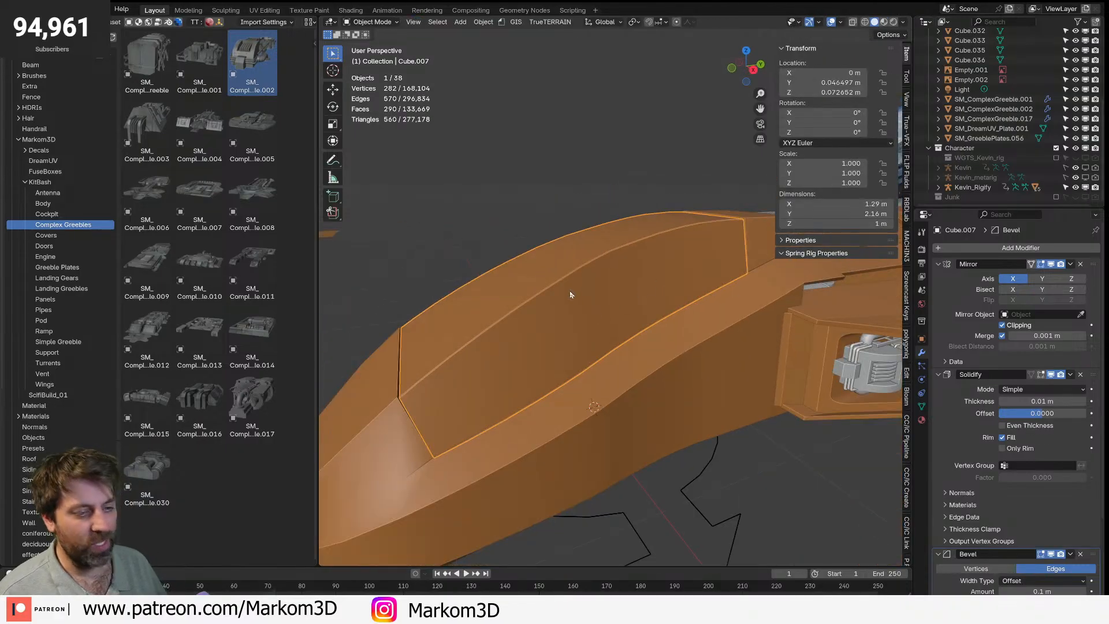
pyautogui.press('Tab')
pyautogui.scroll(2, 511, 343)
pyautogui.scroll(-2, 510, 352)
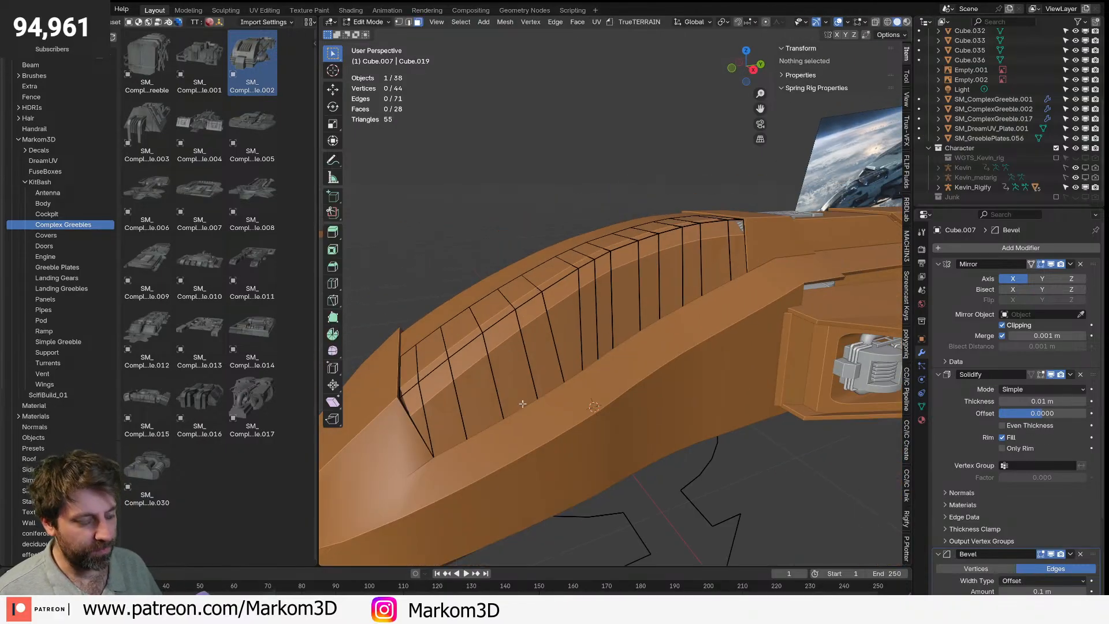
# - Inset the six front faces along the canopy's side as one window panel, with a thickness of about 0.013 m
pyautogui.click(433, 422)
pyautogui.keyDown('shift'); pyautogui.click(457, 396); pyautogui.keyUp('shift')
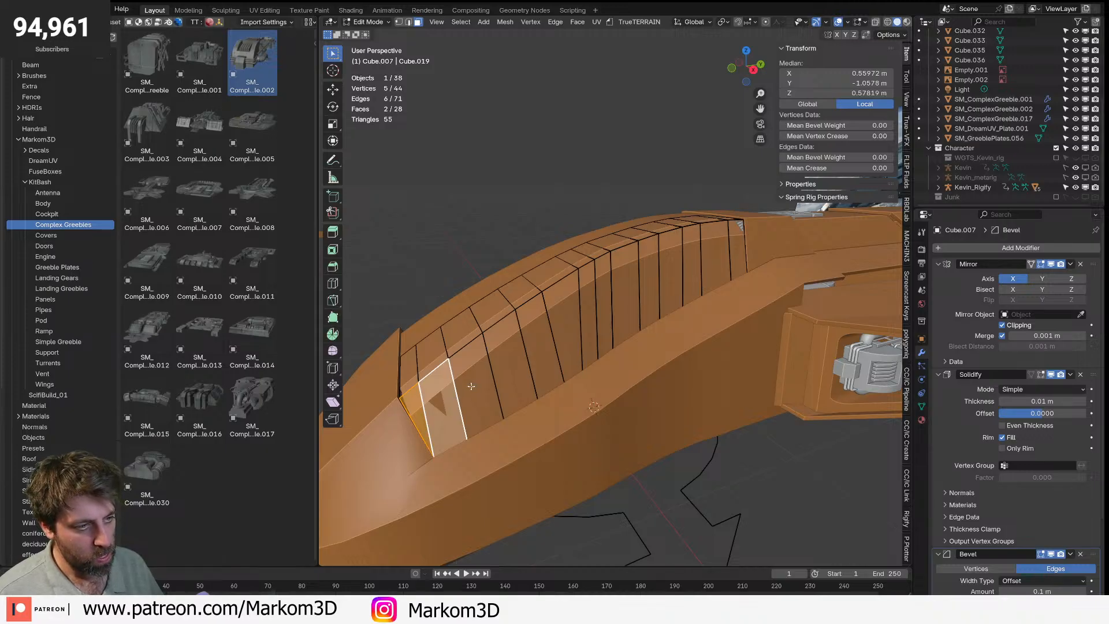
pyautogui.keyDown('shift'); pyautogui.click(486, 370); pyautogui.keyUp('shift')
pyautogui.keyDown('shift'); pyautogui.click(511, 358); pyautogui.keyUp('shift')
pyautogui.keyDown('shift'); pyautogui.click(534, 349); pyautogui.keyUp('shift')
pyautogui.keyDown('shift'); pyautogui.click(554, 344); pyautogui.keyUp('shift')
pyautogui.moveTo(548, 345); pyautogui.dragTo(653, 352, button='middle')
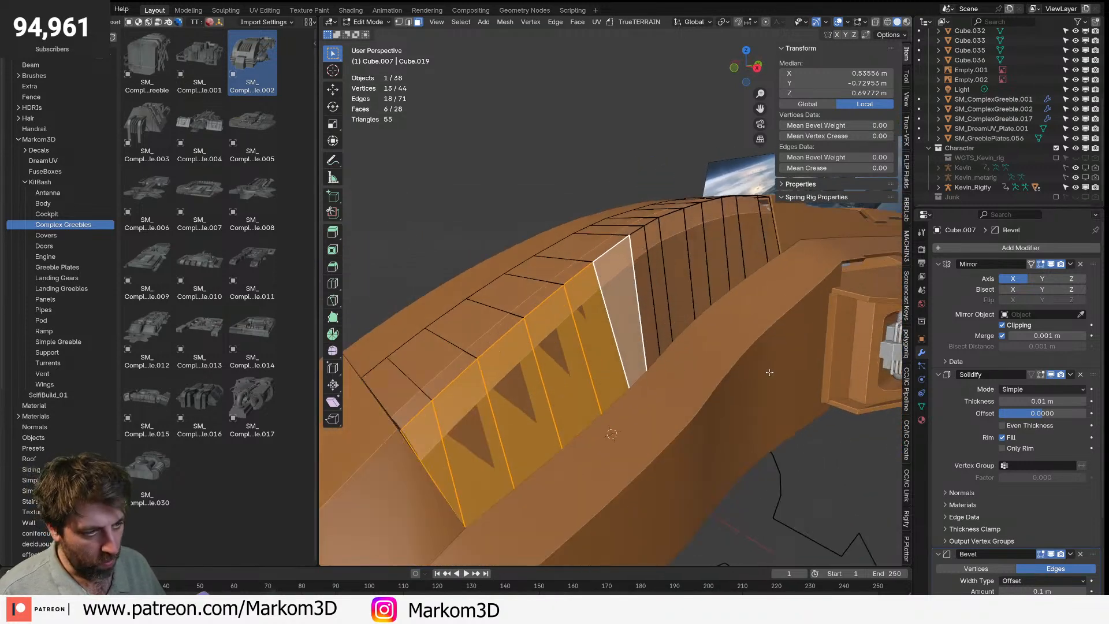
pyautogui.press('i')
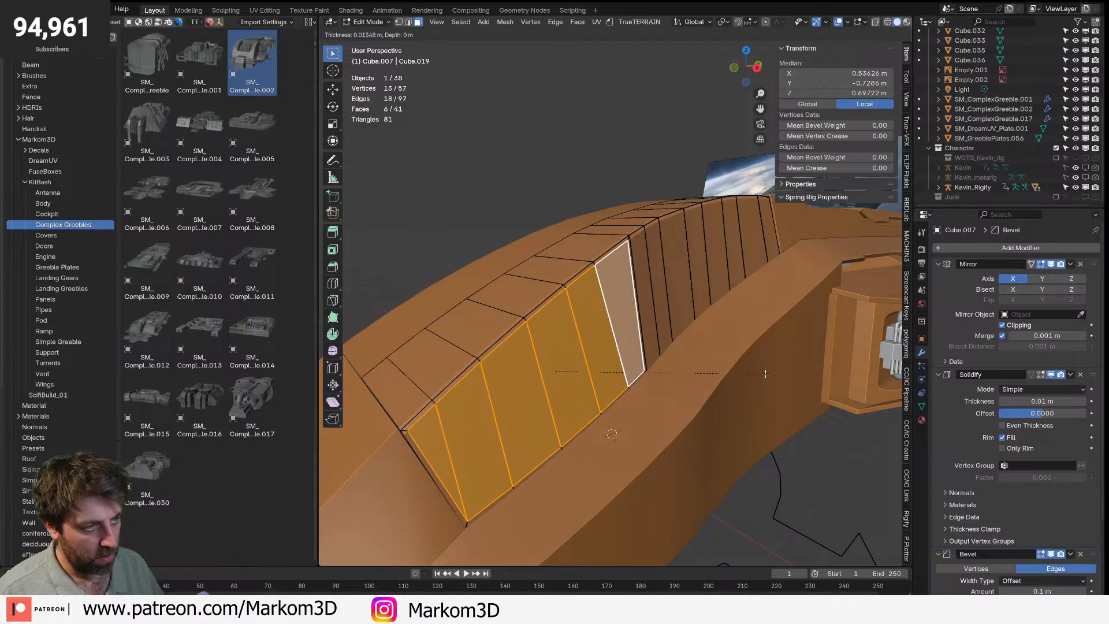
pyautogui.click(765, 374)
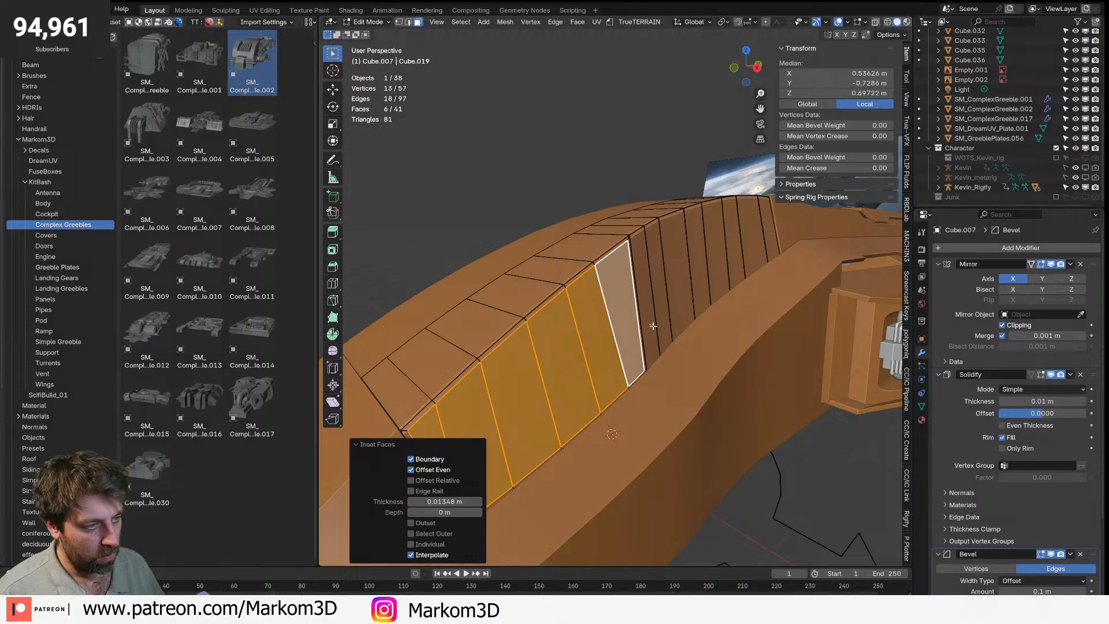
# - Inset the eight rear faces along the canopy's side as one window panel, with a thickness of about 0.016 m
pyautogui.click(648, 304)
pyautogui.keyDown('shift'); pyautogui.click(662, 296); pyautogui.keyUp('shift')
pyautogui.keyDown('shift'); pyautogui.click(681, 283); pyautogui.keyUp('shift')
pyautogui.keyDown('shift'); pyautogui.click(700, 271); pyautogui.keyUp('shift')
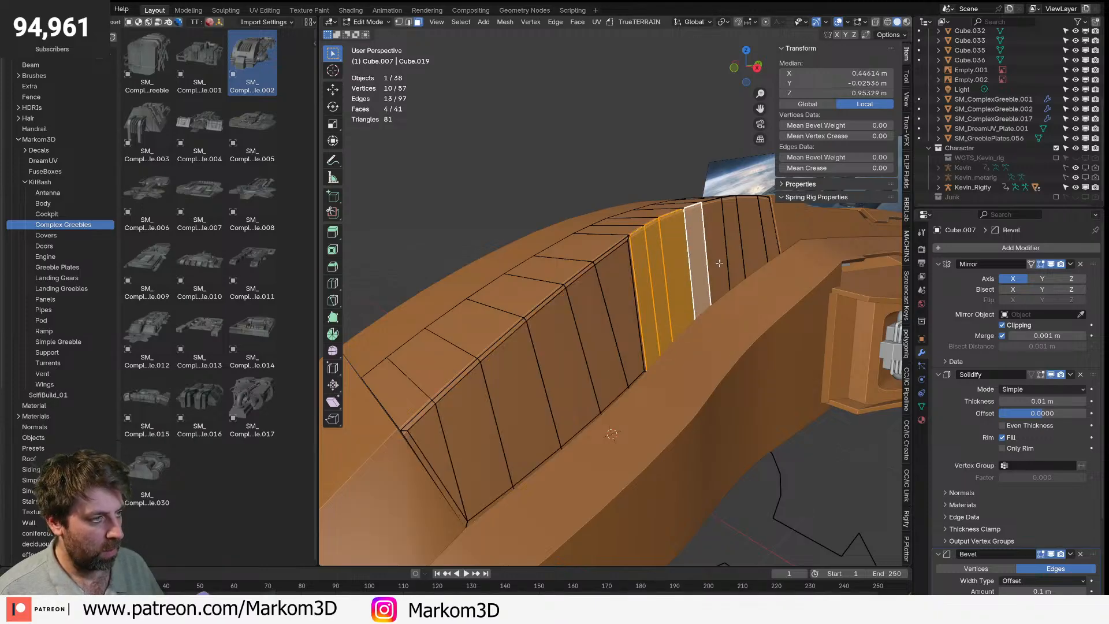
pyautogui.keyDown('shift'); pyautogui.click(718, 264); pyautogui.keyUp('shift')
pyautogui.keyDown('shift'); pyautogui.click(736, 258); pyautogui.keyUp('shift')
pyautogui.keyDown('shift'); pyautogui.click(751, 253); pyautogui.keyUp('shift')
pyautogui.keyDown('shift'); pyautogui.click(765, 249); pyautogui.keyUp('shift')
pyautogui.keyDown('shift'); pyautogui.click(769, 247); pyautogui.keyUp('shift')
pyautogui.keyDown('shift'); pyautogui.click(753, 254); pyautogui.keyUp('shift')
pyautogui.moveTo(751, 254); pyautogui.dragTo(783, 424, button='middle')
pyautogui.scroll(5, 687, 339)
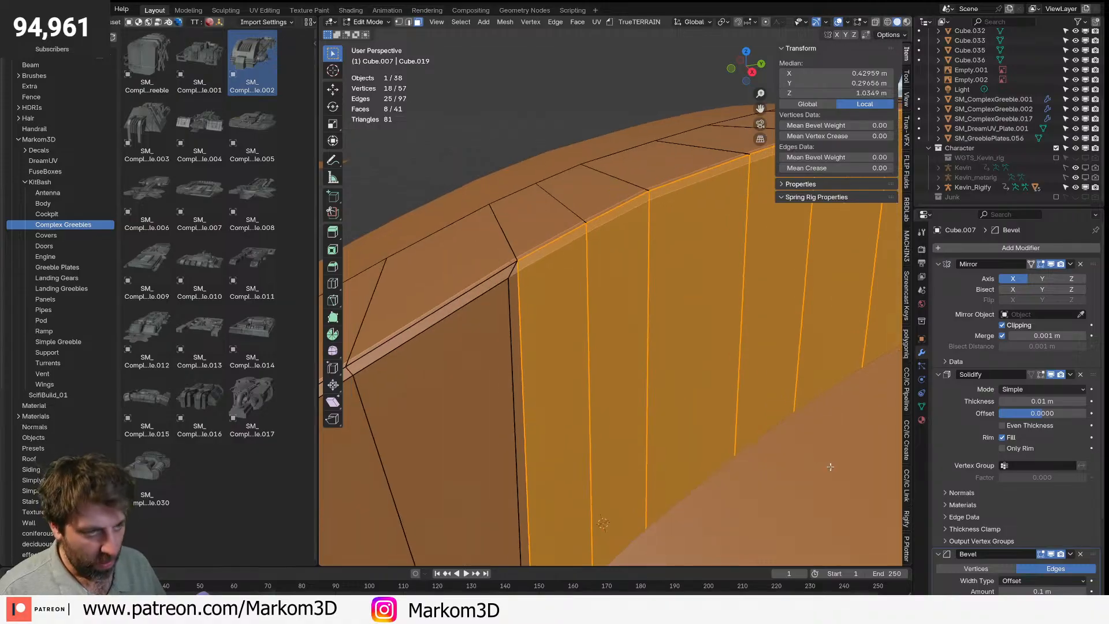
pyautogui.press('i')
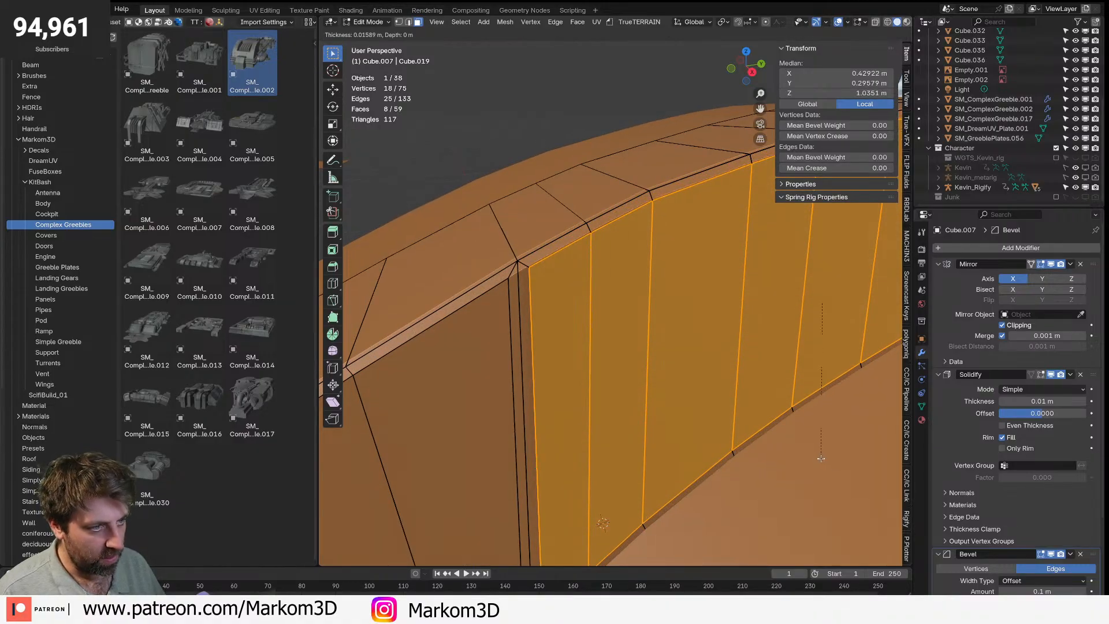
pyautogui.click(822, 457)
# - Inset the six rearmost faces on the canopy's top as one panel, with a thickness of about 0.025 m
pyautogui.scroll(-5, 542, 220)
pyautogui.moveTo(542, 220); pyautogui.dragTo(687, 306, button='middle')
pyautogui.click(782, 214)
pyautogui.keyDown('shift'); pyautogui.click(761, 222); pyautogui.keyUp('shift')
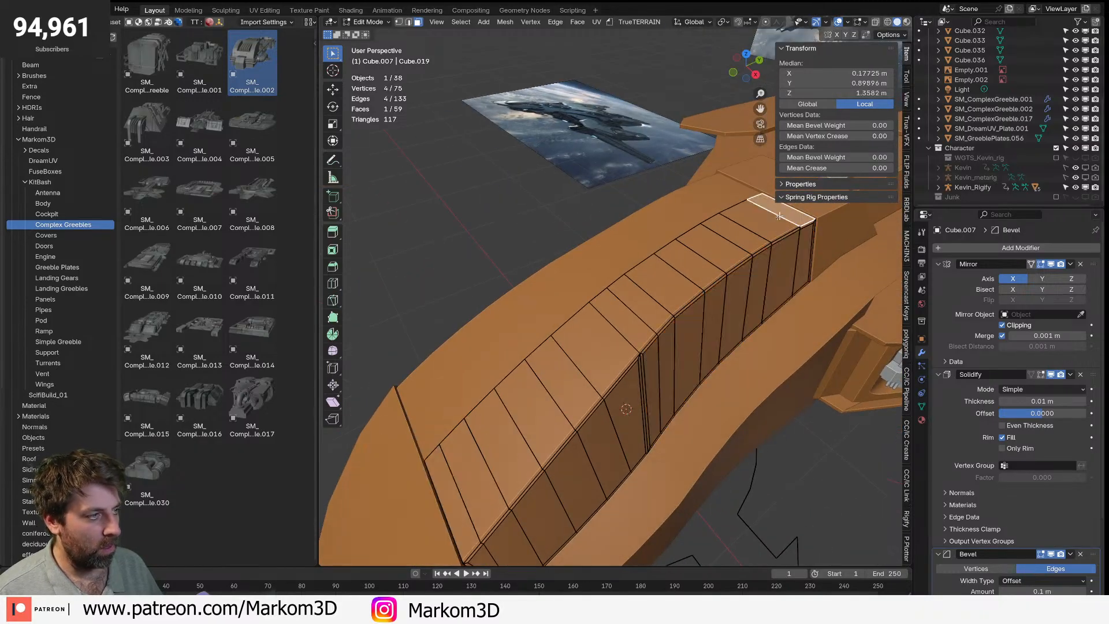
pyautogui.keyDown('shift'); pyautogui.click(738, 235); pyautogui.keyUp('shift')
pyautogui.keyDown('shift'); pyautogui.click(716, 249); pyautogui.keyUp('shift')
pyautogui.keyDown('shift'); pyautogui.click(692, 266); pyautogui.keyUp('shift')
pyautogui.keyDown('shift'); pyautogui.click(667, 286); pyautogui.keyUp('shift')
pyautogui.keyDown('shift'); pyautogui.click(644, 308); pyautogui.keyUp('shift')
pyautogui.keyDown('shift'); pyautogui.click(614, 331); pyautogui.keyUp('shift')
pyautogui.keyDown('shift'); pyautogui.click(587, 354); pyautogui.keyUp('shift')
pyautogui.moveTo(586, 353); pyautogui.dragTo(816, 431, button='middle')
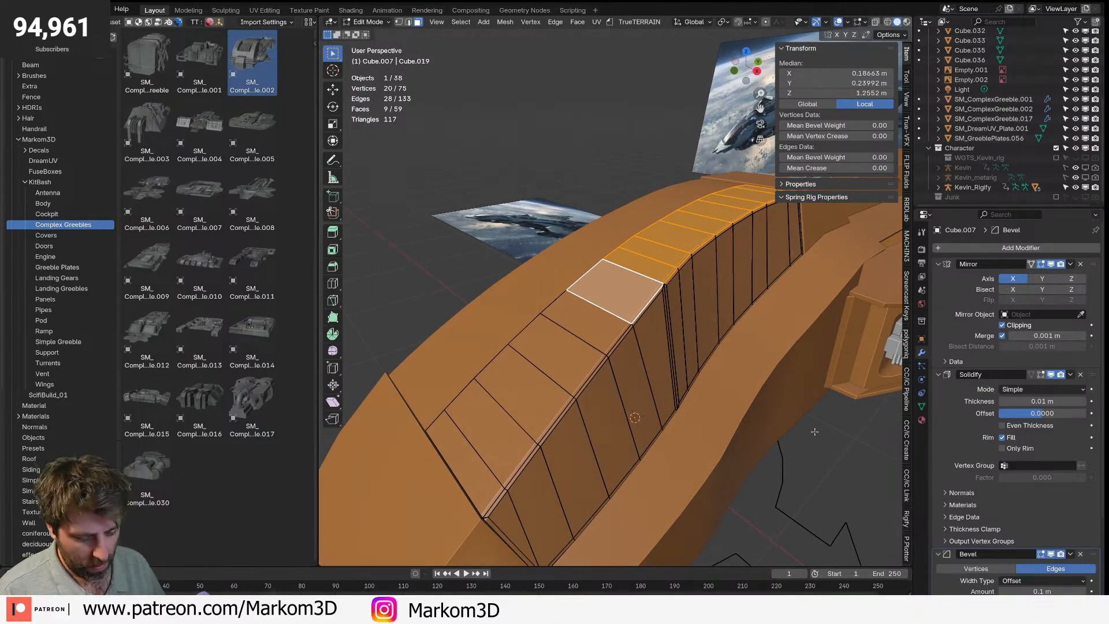
pyautogui.press('KP_3')
pyautogui.press('KP_1')
pyautogui.press('z')
pyautogui.click(673, 400)
pyautogui.hotkey('shift', 'z')
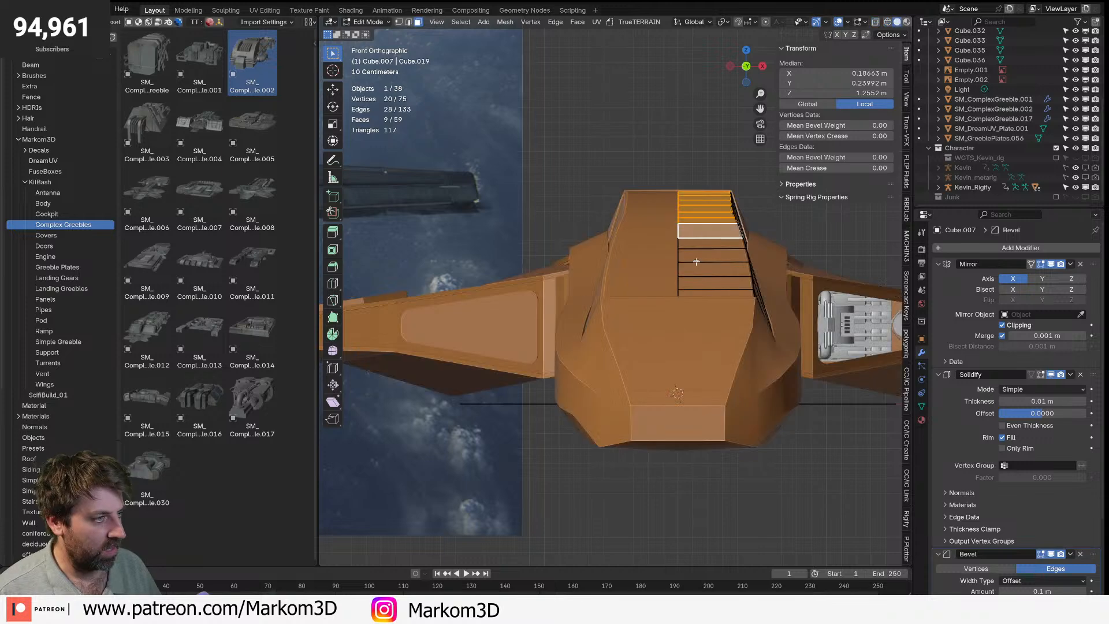
pyautogui.keyDown('shift'); pyautogui.click(702, 229); pyautogui.keyUp('shift')
pyautogui.keyDown('shift'); pyautogui.click(708, 220); pyautogui.keyUp('shift')
pyautogui.keyDown('shift'); pyautogui.click(710, 214); pyautogui.keyUp('shift')
pyautogui.moveTo(710, 214); pyautogui.dragTo(780, 458, button='middle')
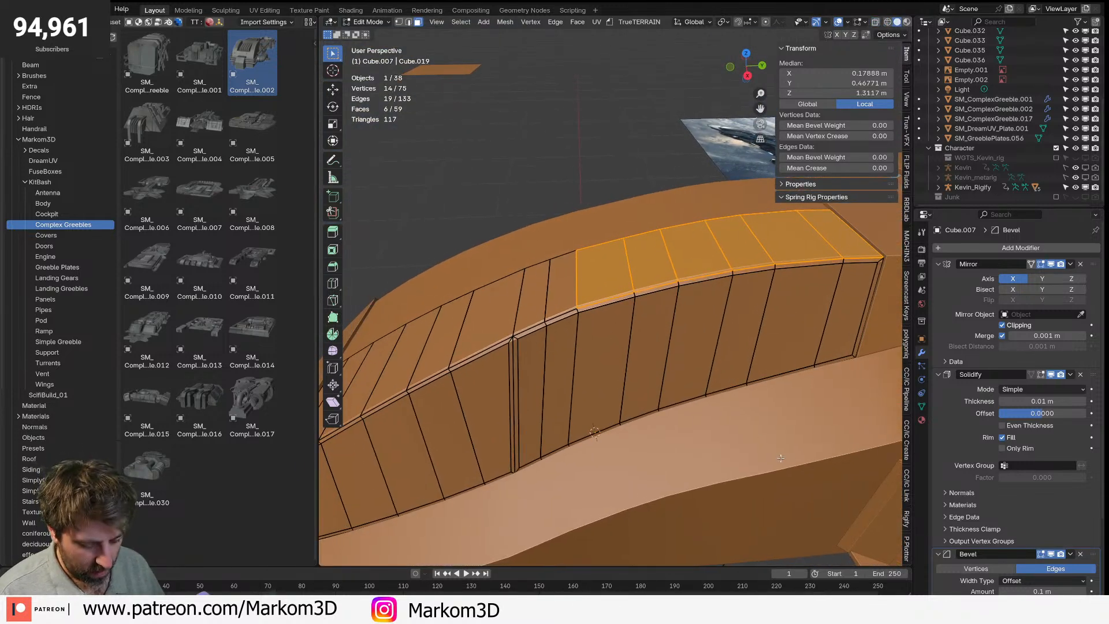
pyautogui.press('i')
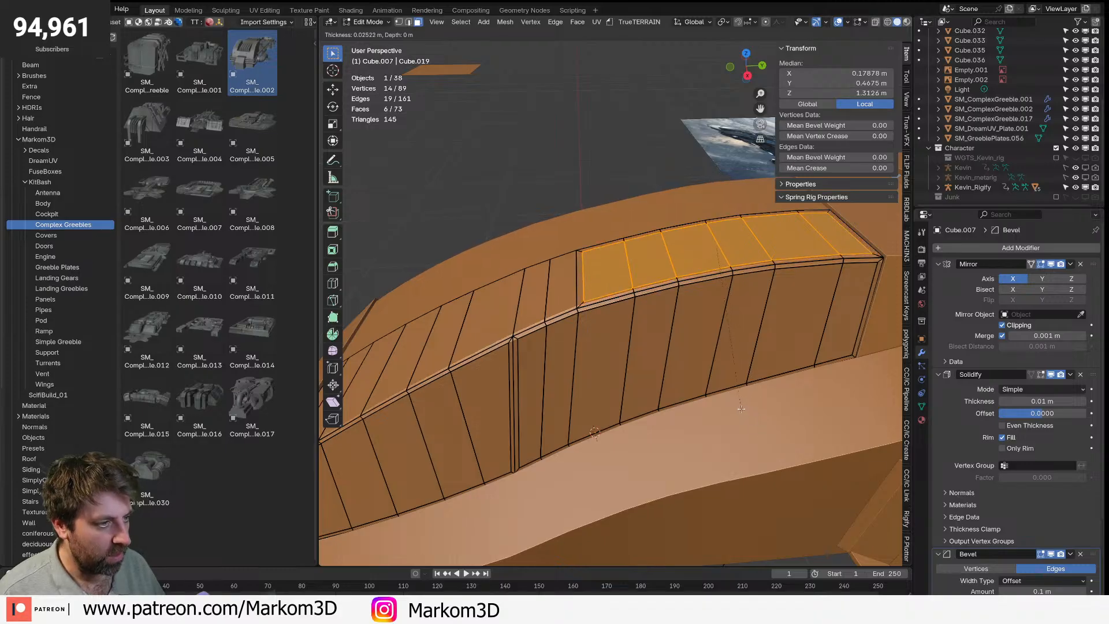
pyautogui.click(741, 409)
# - Inset the remaining eight front faces on the canopy's top as one panel, with a thickness of about 0.026 m
pyautogui.moveTo(682, 373); pyautogui.dragTo(676, 260, button='middle')
pyautogui.click(677, 256)
pyautogui.keyDown('shift'); pyautogui.click(655, 272); pyautogui.keyUp('shift')
pyautogui.keyDown('shift'); pyautogui.moveTo(641, 305); pyautogui.dragTo(650, 288, button='middle'); pyautogui.keyUp('shift')
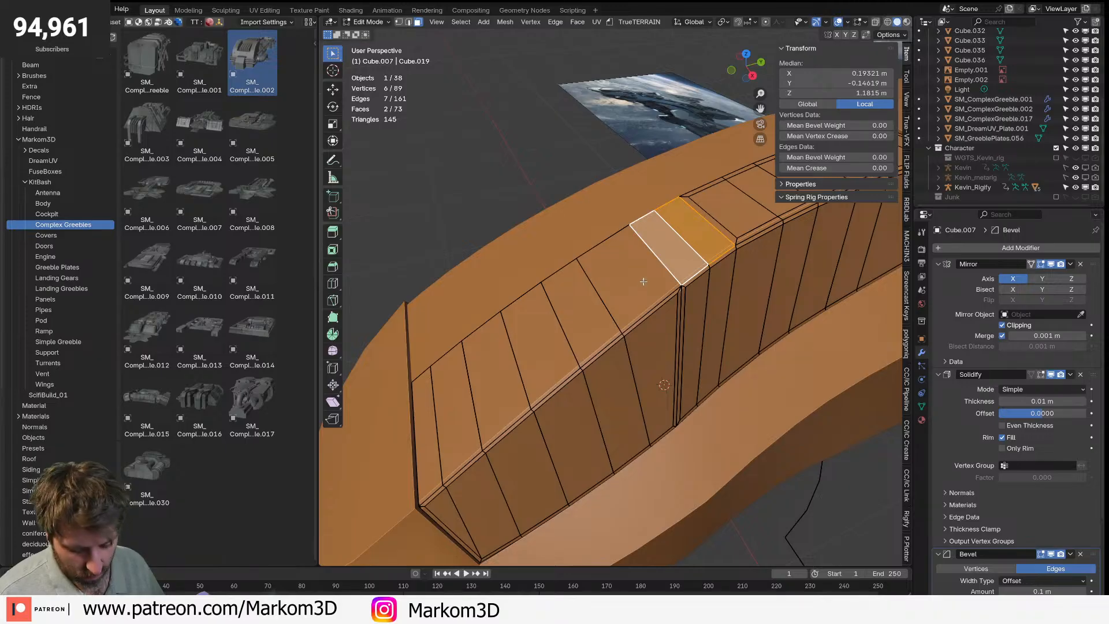
pyautogui.press('c')
pyautogui.click(668, 242)
pyautogui.moveTo(669, 242)
pyautogui.mouseDown()
pyautogui.moveTo(456, 414)
pyautogui.moveTo(506, 434)
pyautogui.mouseUp()
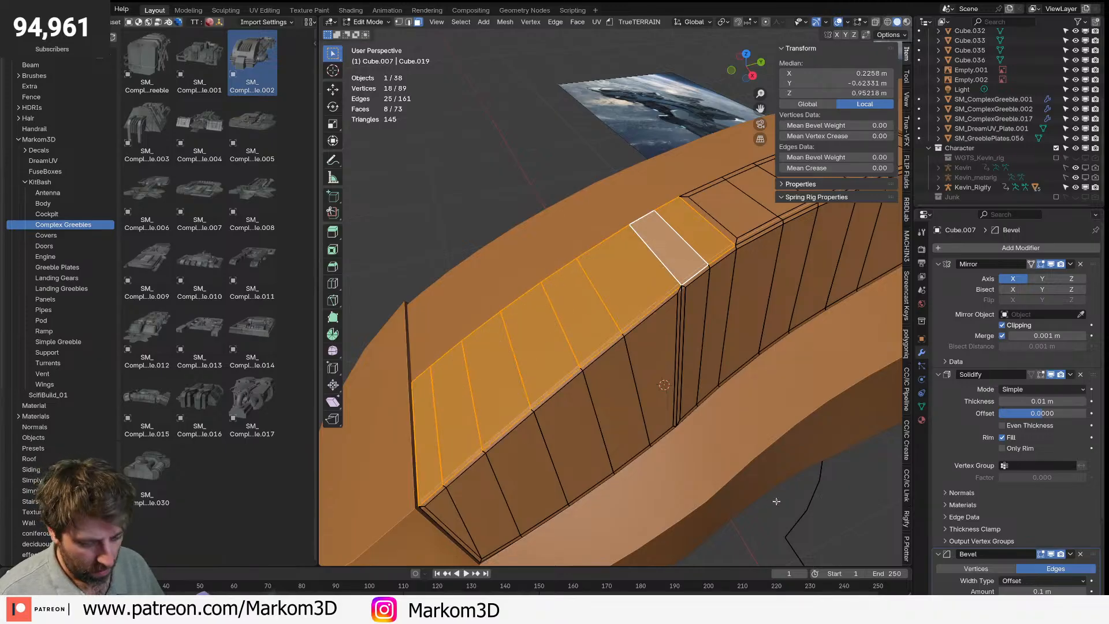
pyautogui.press('i')
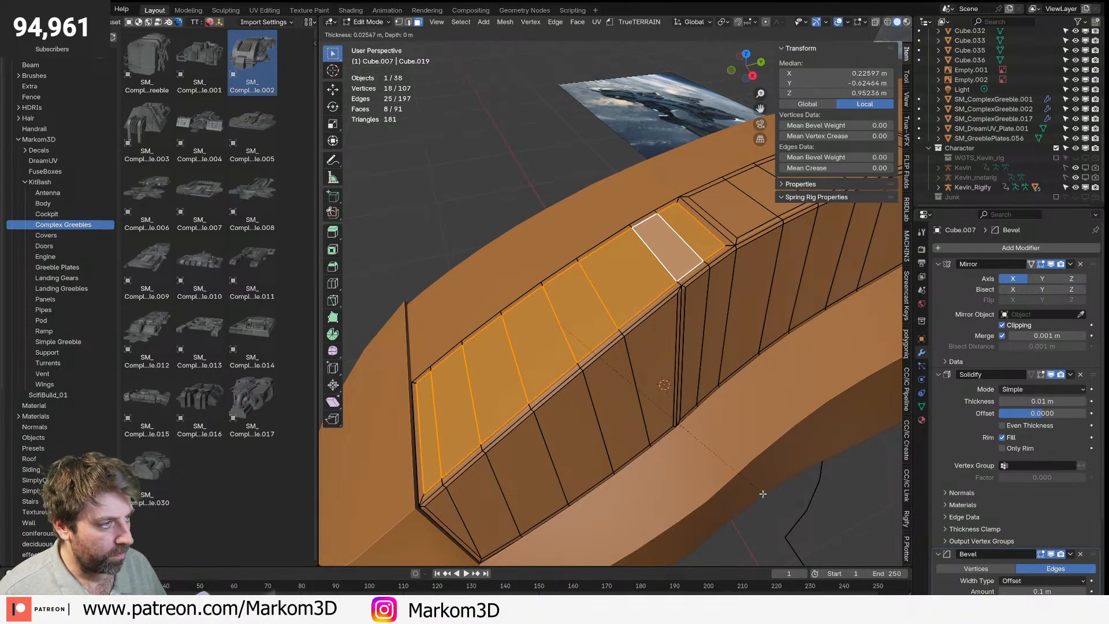
pyautogui.click(716, 376)
# - Delete the narrow inset faces running along the canopy's centreline on both top panels
pyautogui.moveTo(716, 375); pyautogui.dragTo(719, 248, button='middle')
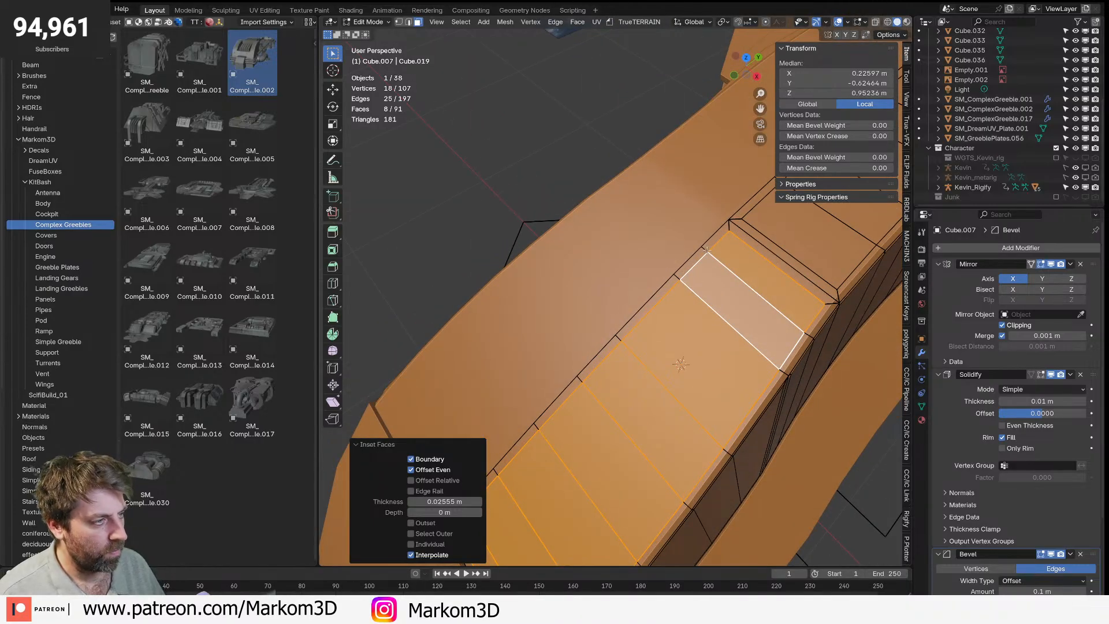
pyautogui.click(711, 243)
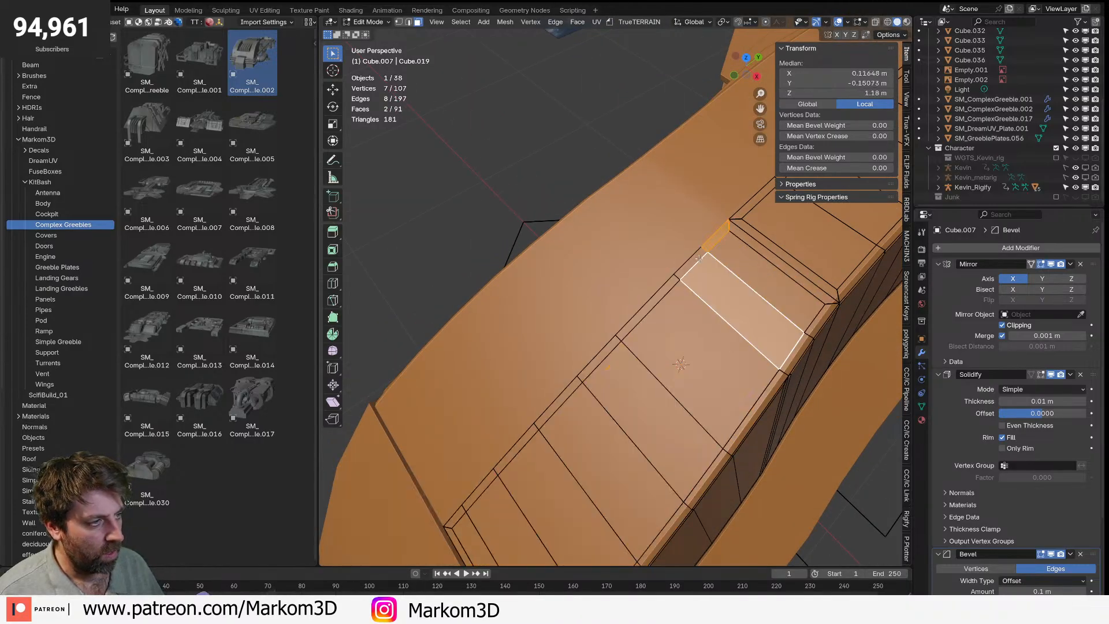
pyautogui.keyDown('alt'); pyautogui.click(657, 300); pyautogui.keyUp('alt')
pyautogui.keyDown('shift'); pyautogui.click(601, 359); pyautogui.keyUp('shift')
pyautogui.keyDown('shift'); pyautogui.click(558, 406); pyautogui.keyUp('shift')
pyautogui.keyDown('shift'); pyautogui.click(516, 450); pyautogui.keyUp('shift')
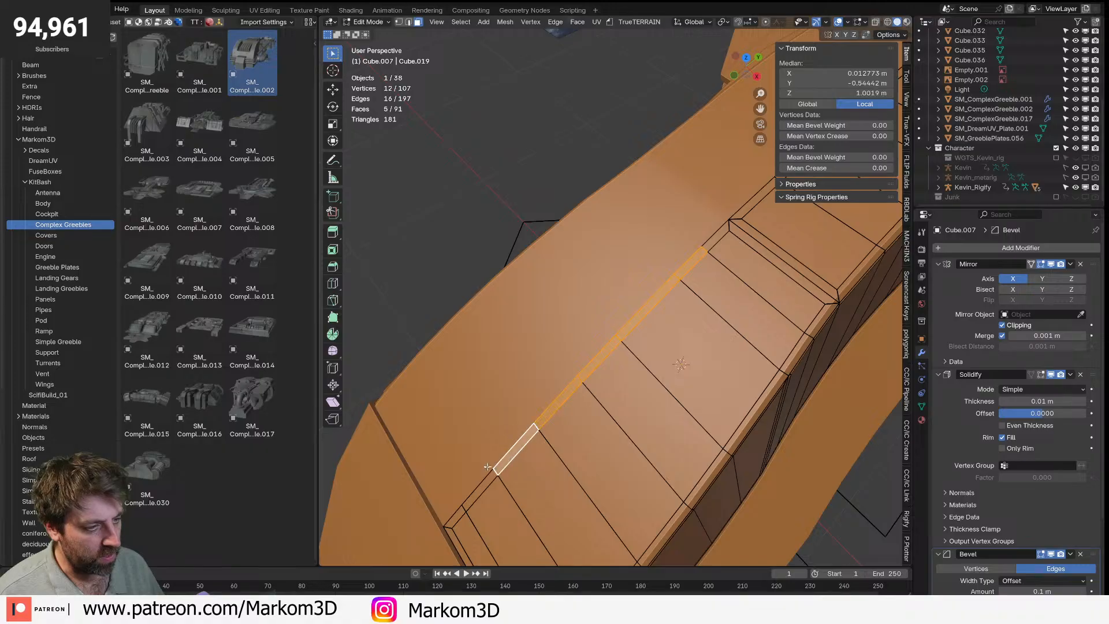
pyautogui.keyDown('shift'); pyautogui.click(477, 488); pyautogui.keyUp('shift')
pyautogui.keyDown('shift'); pyautogui.click(455, 516); pyautogui.keyUp('shift')
pyautogui.keyDown('shift'); pyautogui.moveTo(700, 254); pyautogui.dragTo(544, 413, button='middle'); pyautogui.keyUp('shift')
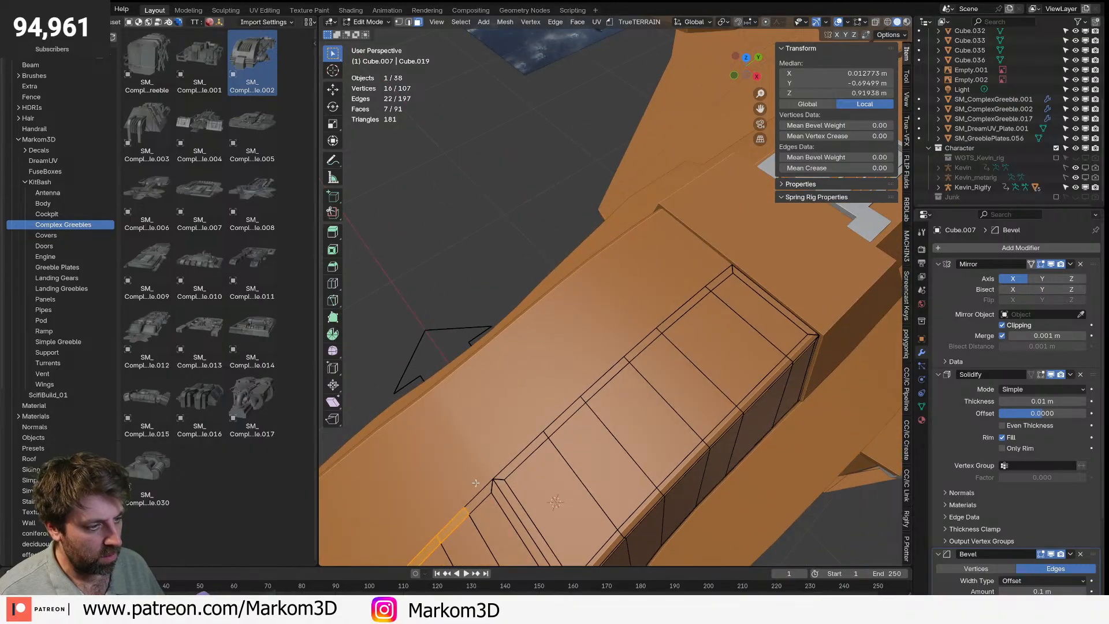
pyautogui.keyDown('shift'); pyautogui.click(518, 459); pyautogui.keyUp('shift')
pyautogui.keyDown('shift'); pyautogui.click(480, 495); pyautogui.keyUp('shift')
pyautogui.keyDown('shift'); pyautogui.click(564, 416); pyautogui.keyUp('shift')
pyautogui.keyDown('shift'); pyautogui.click(603, 379); pyautogui.keyUp('shift')
pyautogui.keyDown('shift'); pyautogui.click(657, 338); pyautogui.keyUp('shift')
pyautogui.keyDown('shift'); pyautogui.click(682, 311); pyautogui.keyUp('shift')
pyautogui.keyDown('shift'); pyautogui.click(646, 346); pyautogui.keyUp('shift')
pyautogui.keyDown('shift'); pyautogui.click(721, 280); pyautogui.keyUp('shift')
pyautogui.keyDown('shift'); pyautogui.click(706, 347); pyautogui.keyUp('shift')
pyautogui.keyDown('shift'); pyautogui.click(714, 364); pyautogui.keyUp('shift')
pyautogui.keyDown('shift'); pyautogui.click(700, 386); pyautogui.keyUp('shift')
pyautogui.scroll(-3, 710, 379)
pyautogui.press('x')
pyautogui.click(681, 293)
# - Move the open edge loop along the canopy's top in X onto the mirror plane to close the centre gap
pyautogui.press('2')
pyautogui.keyDown('alt'); pyautogui.click(659, 306); pyautogui.keyUp('alt')
pyautogui.press('g')
pyautogui.press('x')
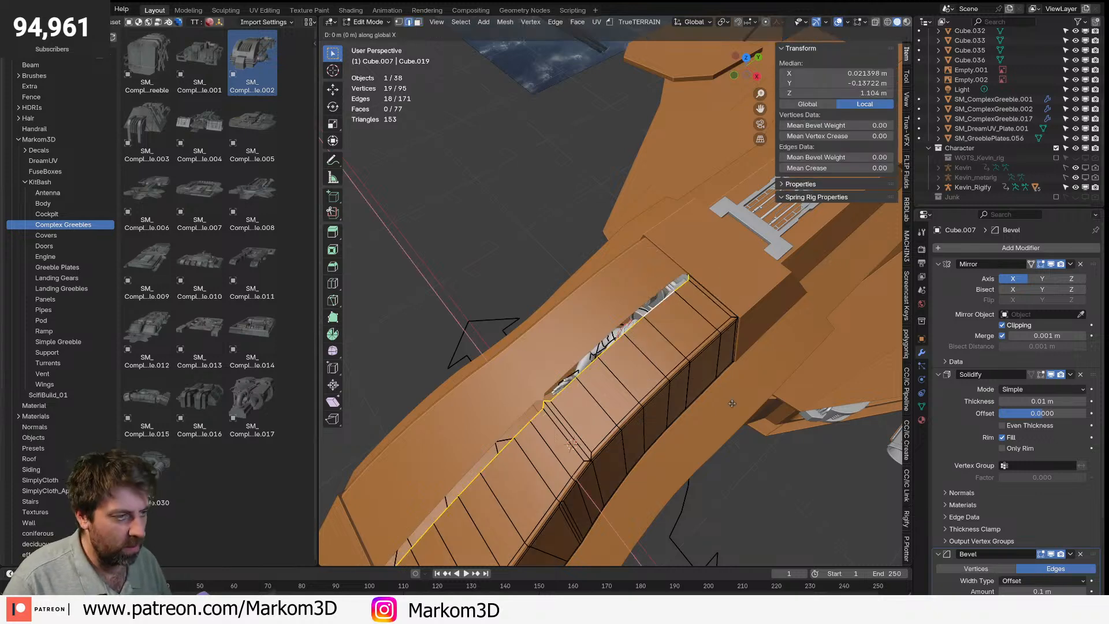
pyautogui.click(680, 370)
pyautogui.scroll(-2, 679, 369)
pyautogui.press('Tab')
pyautogui.moveTo(679, 367); pyautogui.dragTo(630, 393, button='middle')
pyautogui.press('Tab')
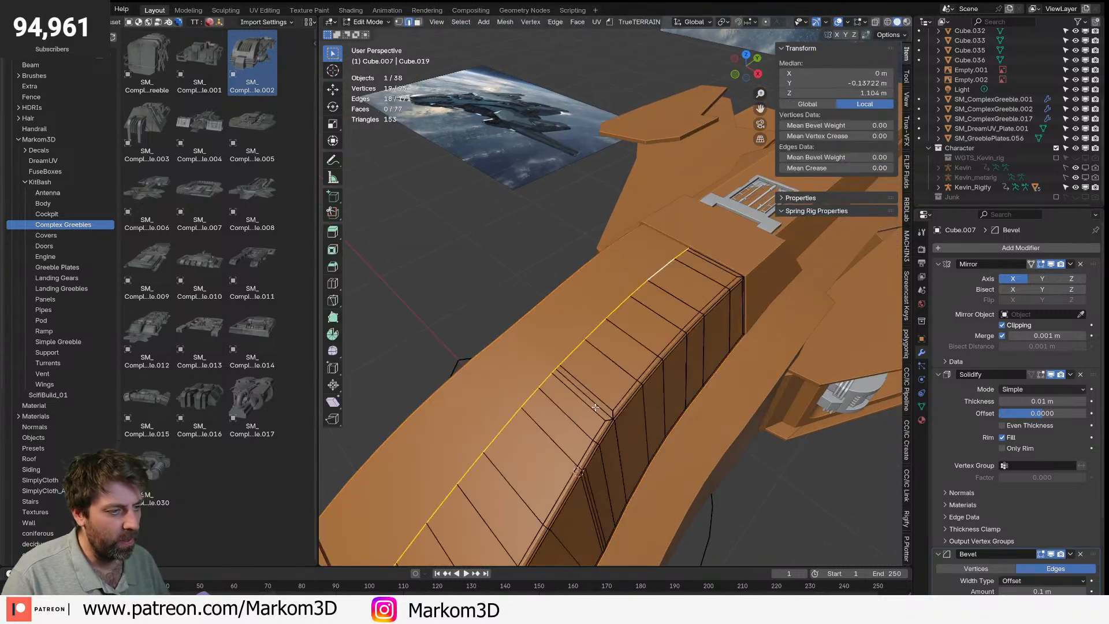
pyautogui.scroll(2, 607, 410)
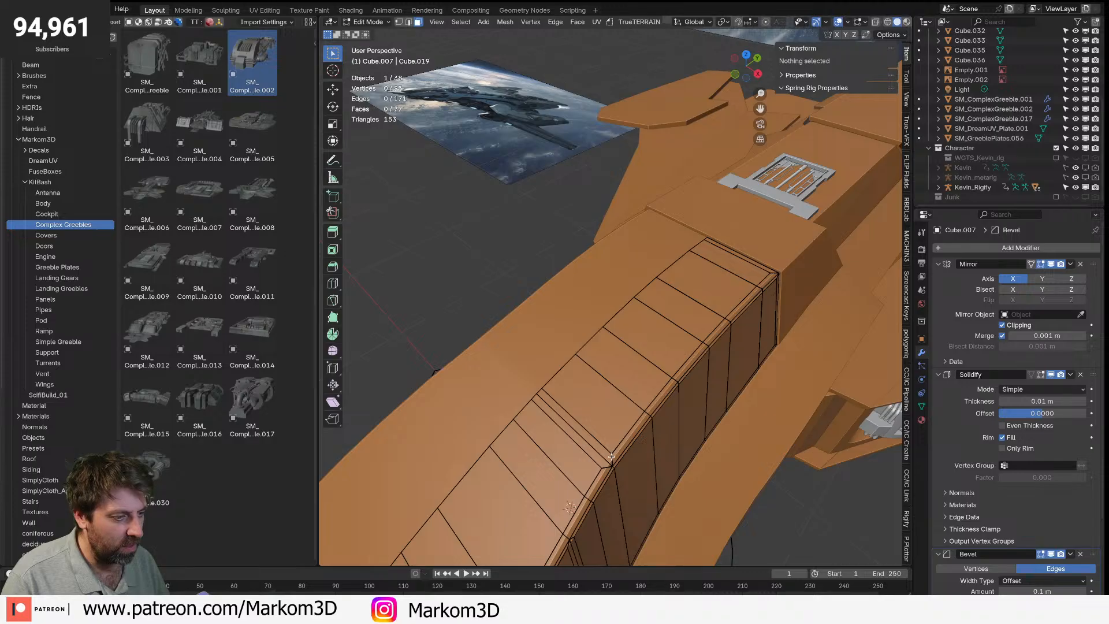
pyautogui.click(600, 410)
pyautogui.keyDown('shift'); pyautogui.click(627, 372); pyautogui.keyUp('shift')
pyautogui.keyDown('shift'); pyautogui.click(657, 341); pyautogui.keyUp('shift')
pyautogui.keyDown('shift'); pyautogui.click(685, 313); pyautogui.keyUp('shift')
pyautogui.keyDown('shift'); pyautogui.click(711, 289); pyautogui.keyUp('shift')
pyautogui.keyDown('shift'); pyautogui.click(731, 262); pyautogui.keyUp('shift')
pyautogui.keyDown('shift'); pyautogui.moveTo(587, 390); pyautogui.dragTo(635, 305, button='middle'); pyautogui.keyUp('shift')
pyautogui.keyDown('shift'); pyautogui.click(634, 304); pyautogui.keyUp('shift')
pyautogui.keyDown('shift'); pyautogui.click(623, 327); pyautogui.keyUp('shift')
pyautogui.keyDown('shift'); pyautogui.click(603, 366); pyautogui.keyUp('shift')
pyautogui.keyDown('shift'); pyautogui.moveTo(590, 399); pyautogui.dragTo(557, 300, button='middle'); pyautogui.keyUp('shift')
pyautogui.press('2')
pyautogui.click(515, 220)
pyautogui.press('3')
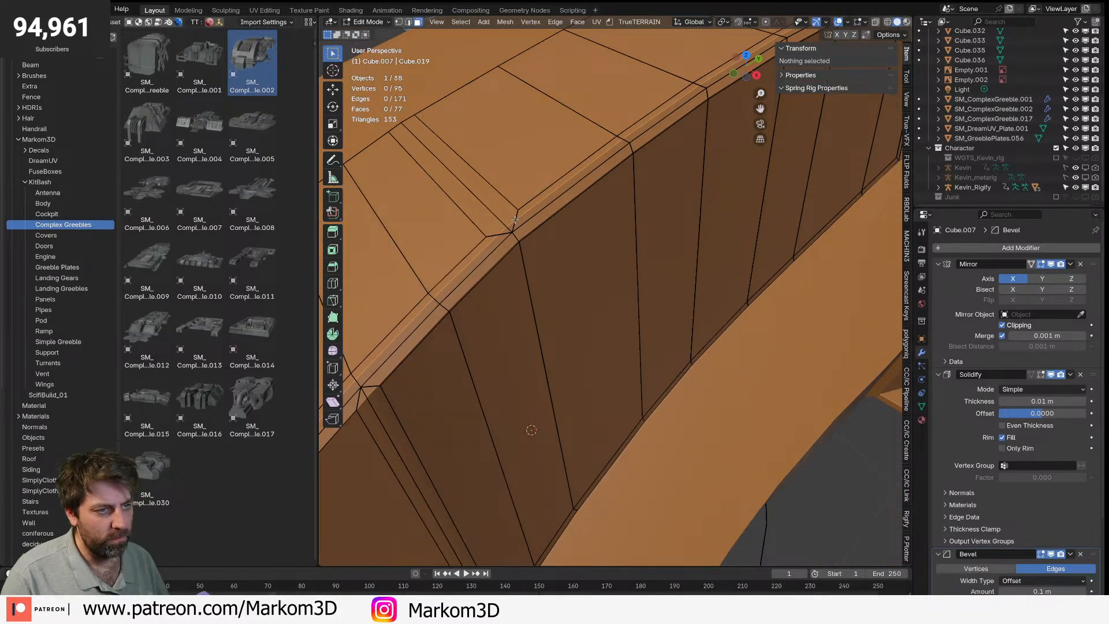
# - Select the narrow frame strips around all the canopy's window panels and separate them into their own object
pyautogui.keyDown('alt'); pyautogui.click(516, 220); pyautogui.keyUp('alt')
pyautogui.keyDown('alt'); pyautogui.keyDown('shift'); pyautogui.click(499, 235); pyautogui.keyUp('shift'); pyautogui.keyUp('alt')
pyautogui.keyDown('shift'); pyautogui.moveTo(428, 401); pyautogui.dragTo(467, 356, button='middle'); pyautogui.keyUp('shift')
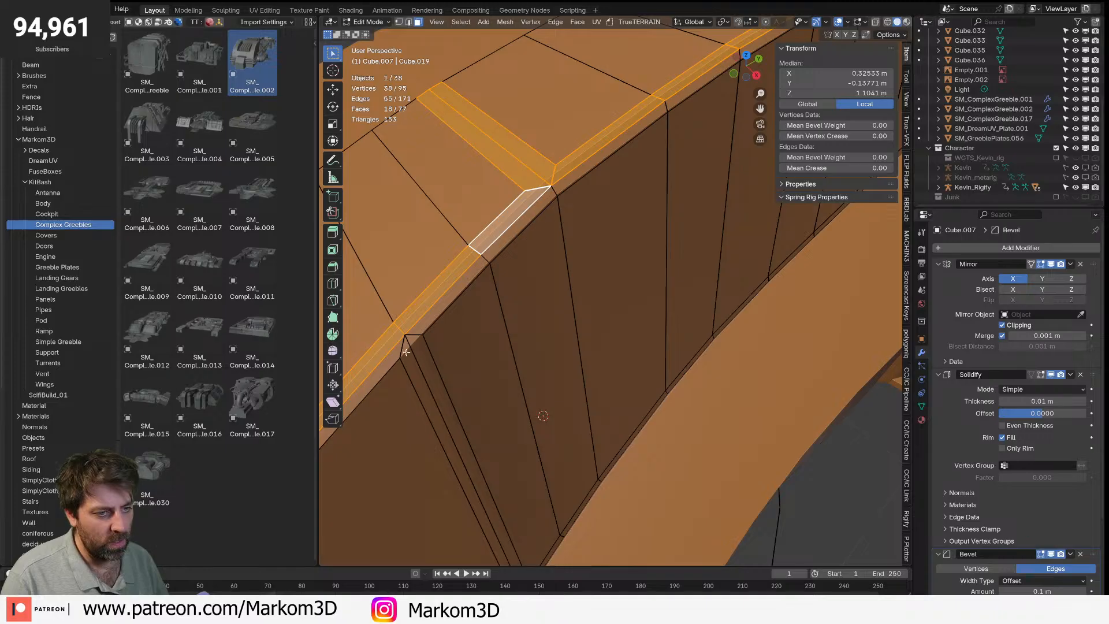
pyautogui.keyDown('alt'); pyautogui.keyDown('shift'); pyautogui.click(405, 349); pyautogui.keyUp('shift'); pyautogui.keyUp('alt')
pyautogui.keyDown('alt'); pyautogui.keyDown('shift'); pyautogui.click(413, 336); pyautogui.keyUp('shift'); pyautogui.keyUp('alt')
pyautogui.scroll(-9, 549, 346)
pyautogui.moveTo(674, 353); pyautogui.dragTo(665, 345, button='middle')
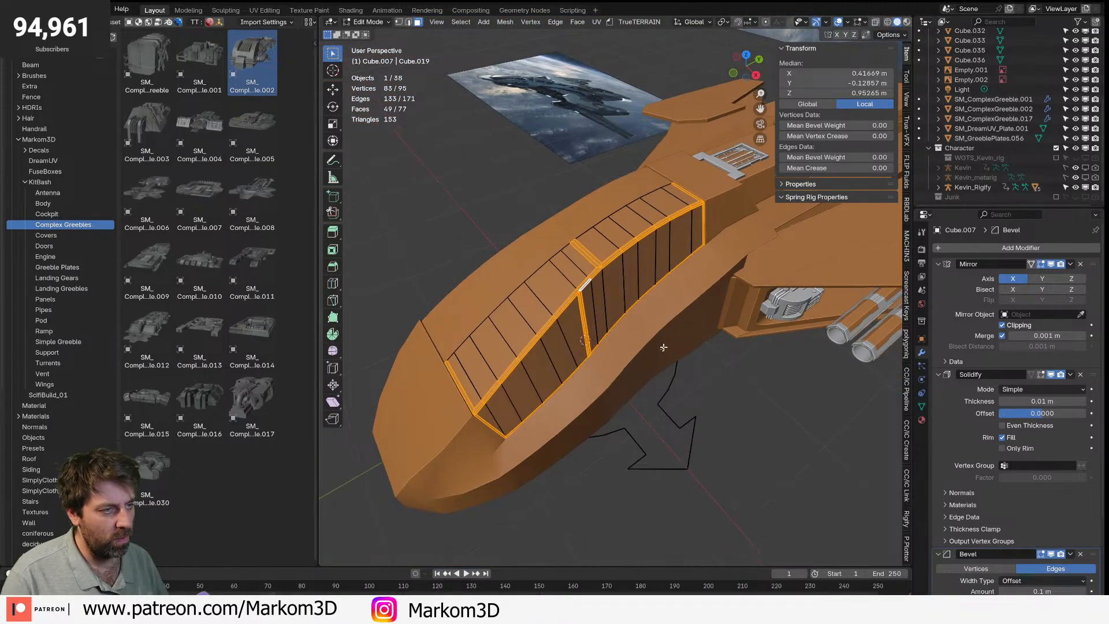
pyautogui.press('p')
pyautogui.click(604, 357)
pyautogui.press('Tab')
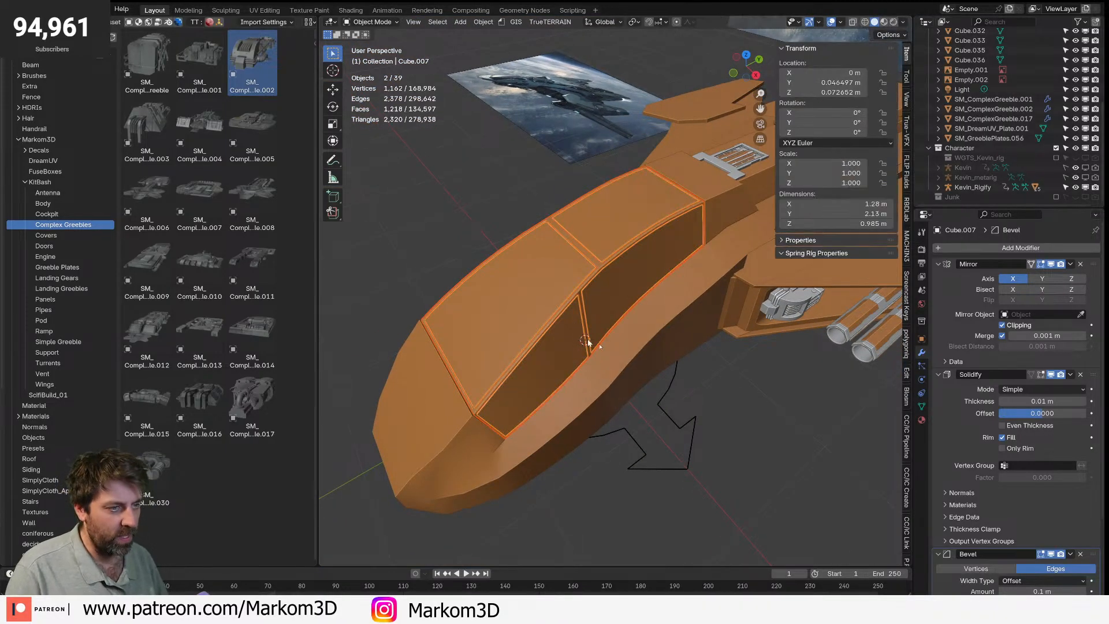
# - Remove the Bevel modifier from the canopy's window panels object
pyautogui.scroll(5, 607, 380)
pyautogui.click(488, 263)
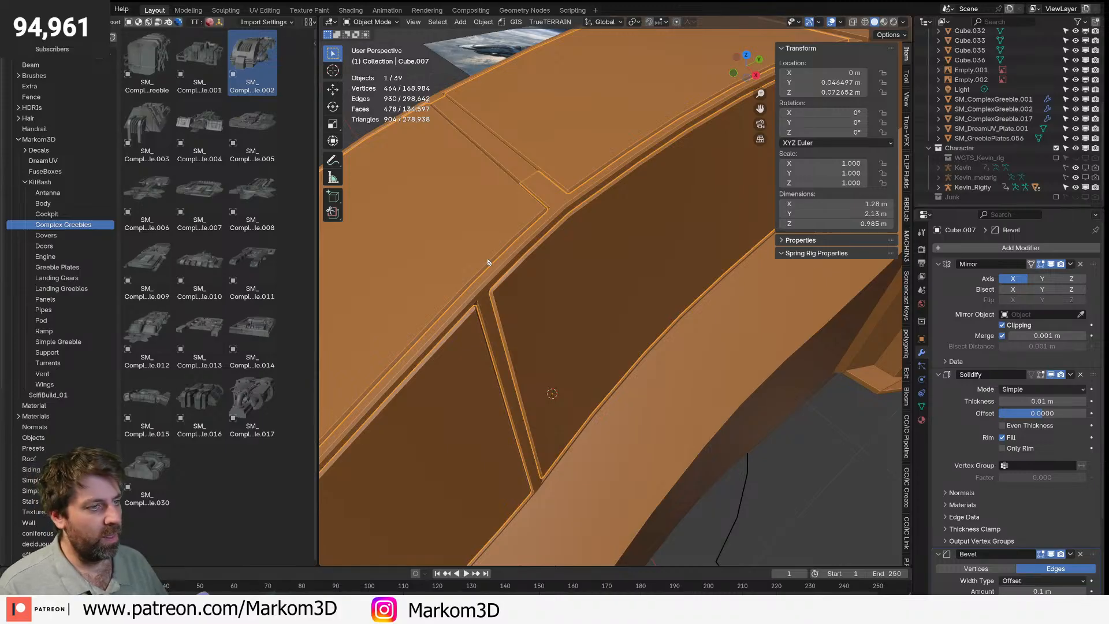
pyautogui.scroll(-5, 1086, 497)
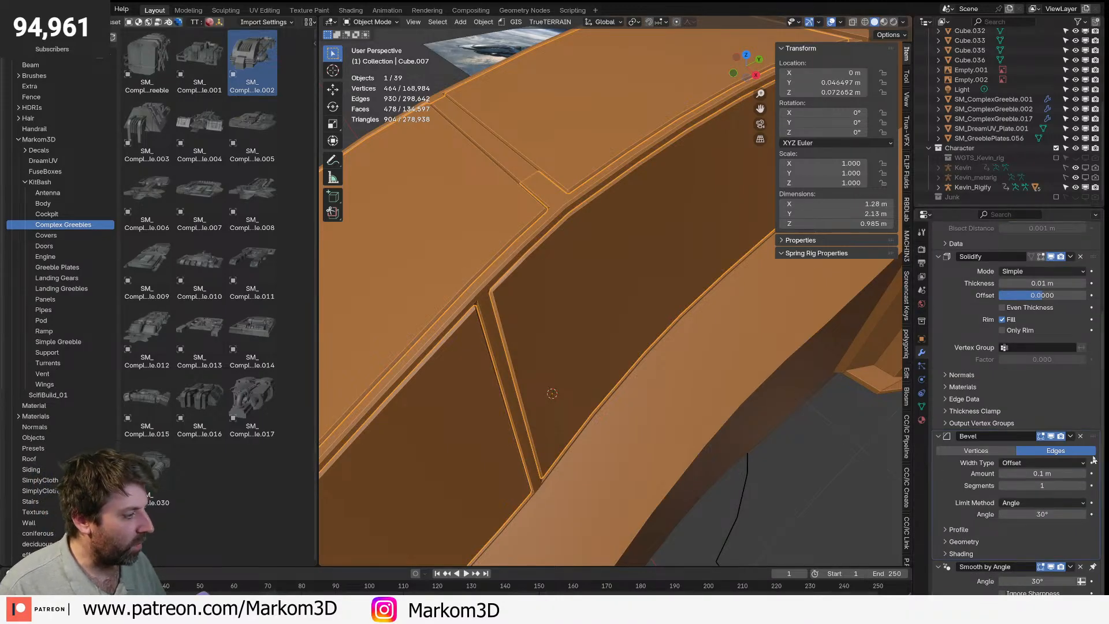
pyautogui.scroll(5, 1085, 437)
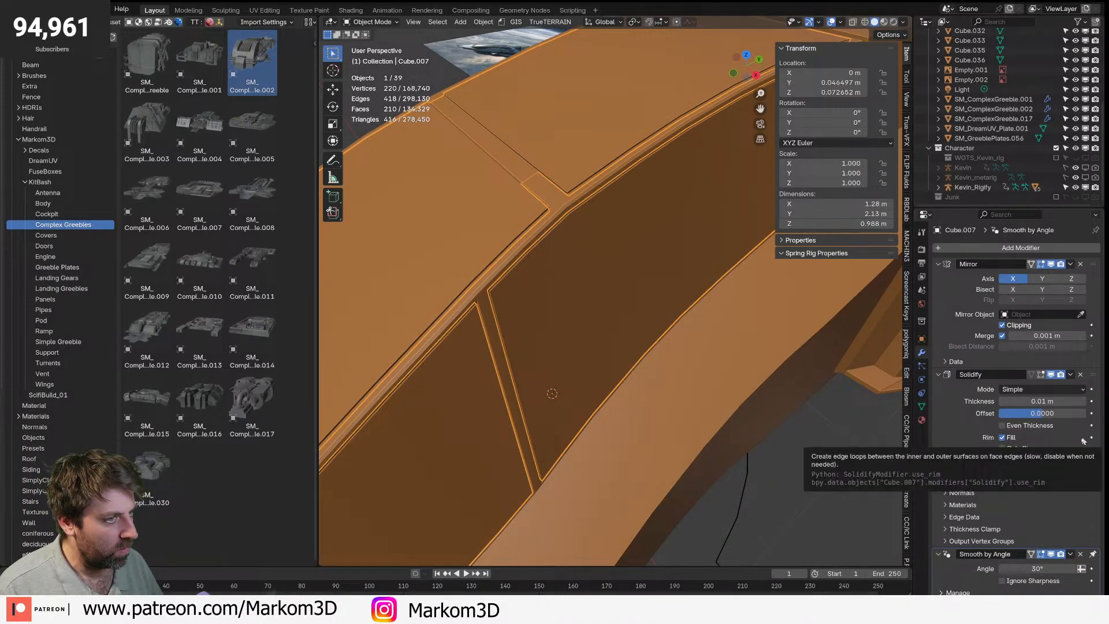
# - Remove the Solidify and Bevel modifiers from the canopy window panels
pyautogui.scroll(-10, 458, 201)
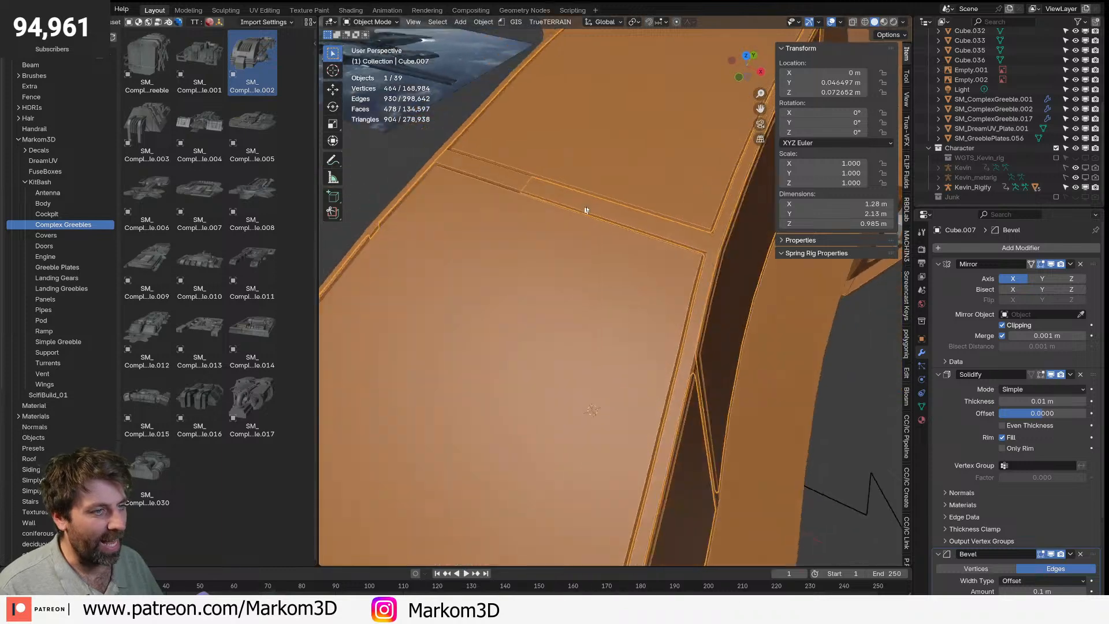
pyautogui.moveTo(504, 191); pyautogui.dragTo(512, 182, button='middle')
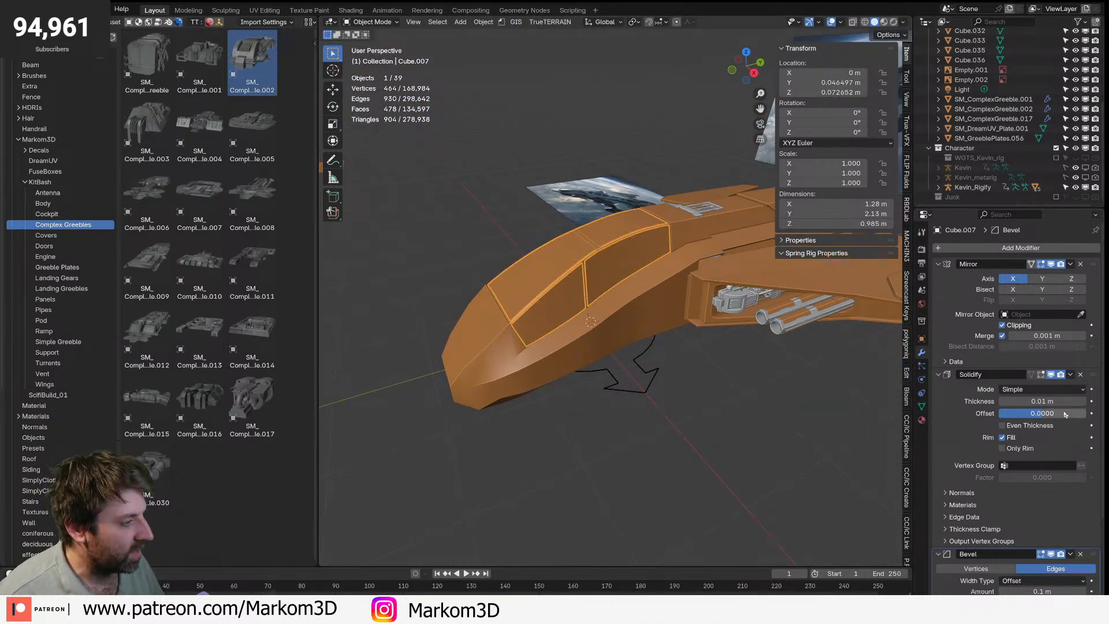
pyautogui.click(1082, 376)
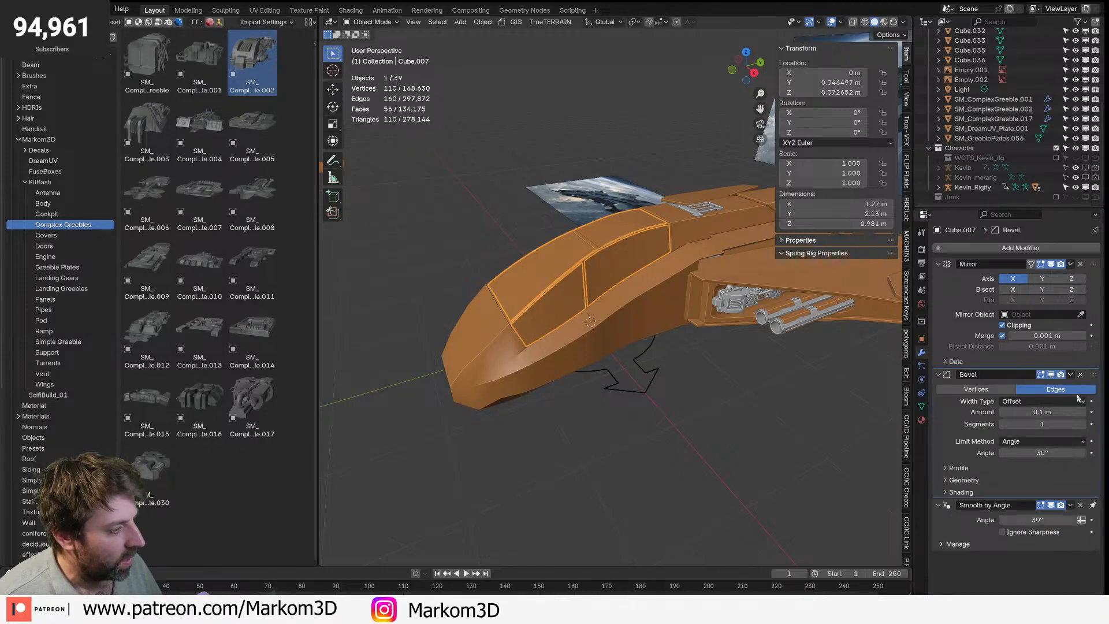
pyautogui.click(1081, 376)
pyautogui.click(645, 432)
pyautogui.moveTo(528, 373); pyautogui.dragTo(599, 249, button='middle')
pyautogui.scroll(4, 537, 397)
pyautogui.click(587, 246)
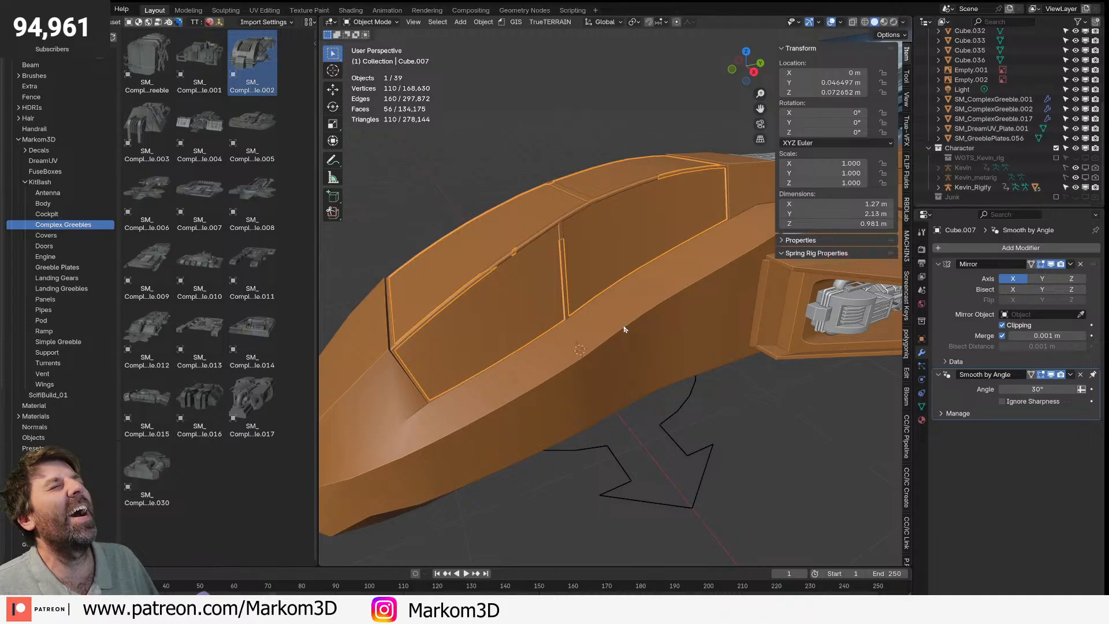
# - Replace the canopy windows' DreamUV_Orange material with a new material named Mat_Glass
pyautogui.scroll(3, 562, 305)
pyautogui.keyDown('shift'); pyautogui.moveTo(612, 307); pyautogui.dragTo(565, 292, button='middle'); pyautogui.keyUp('shift')
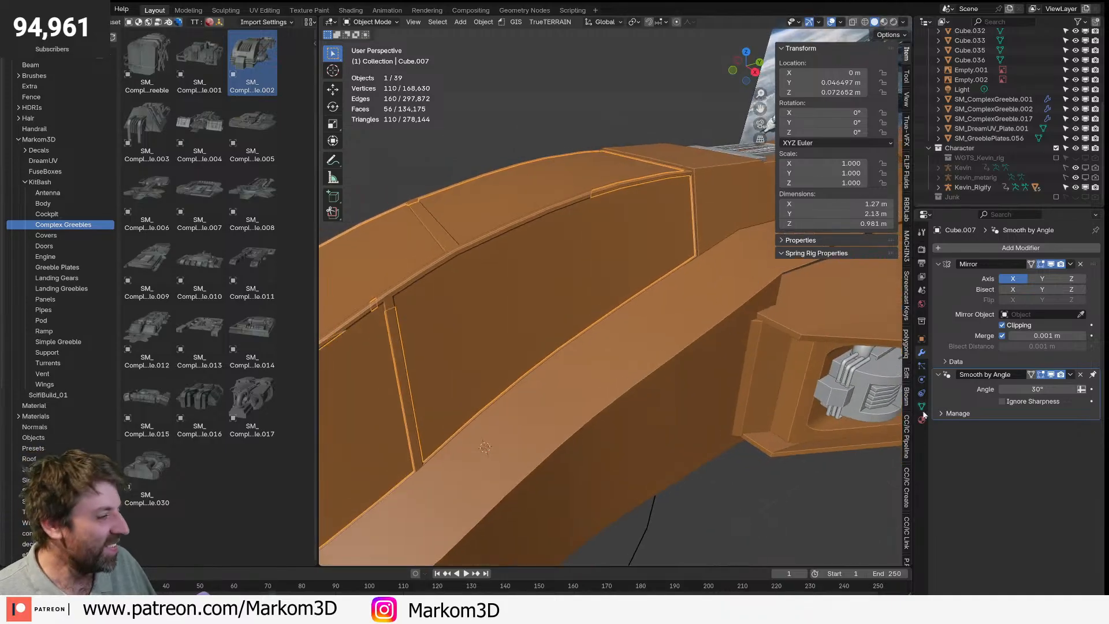
pyautogui.click(923, 420)
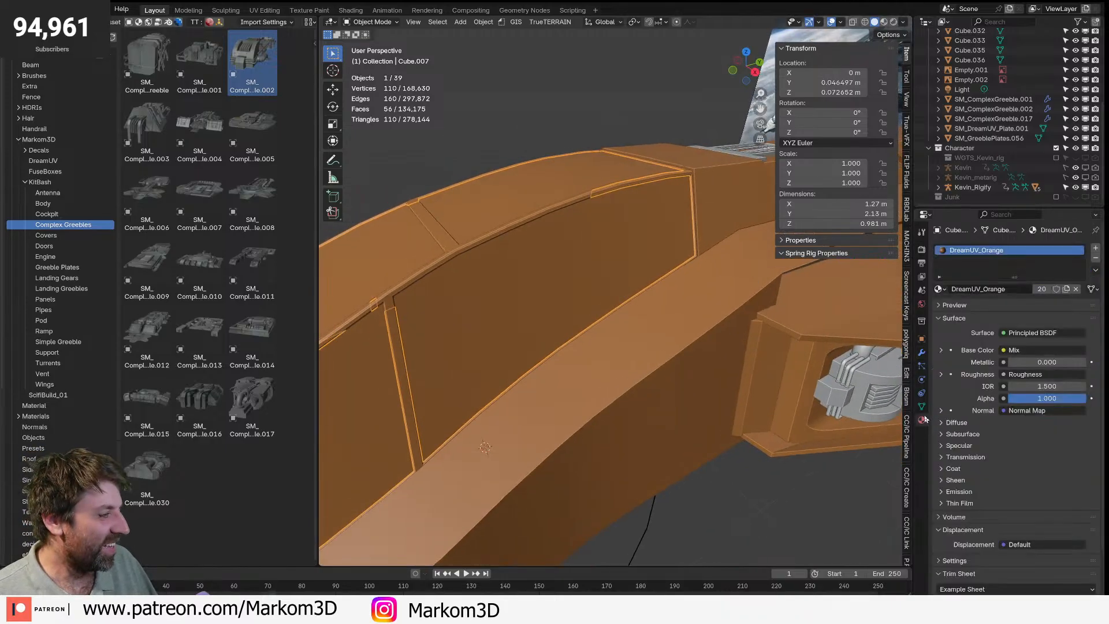
pyautogui.click(1095, 258)
pyautogui.click(1038, 289)
pyautogui.click(1023, 289)
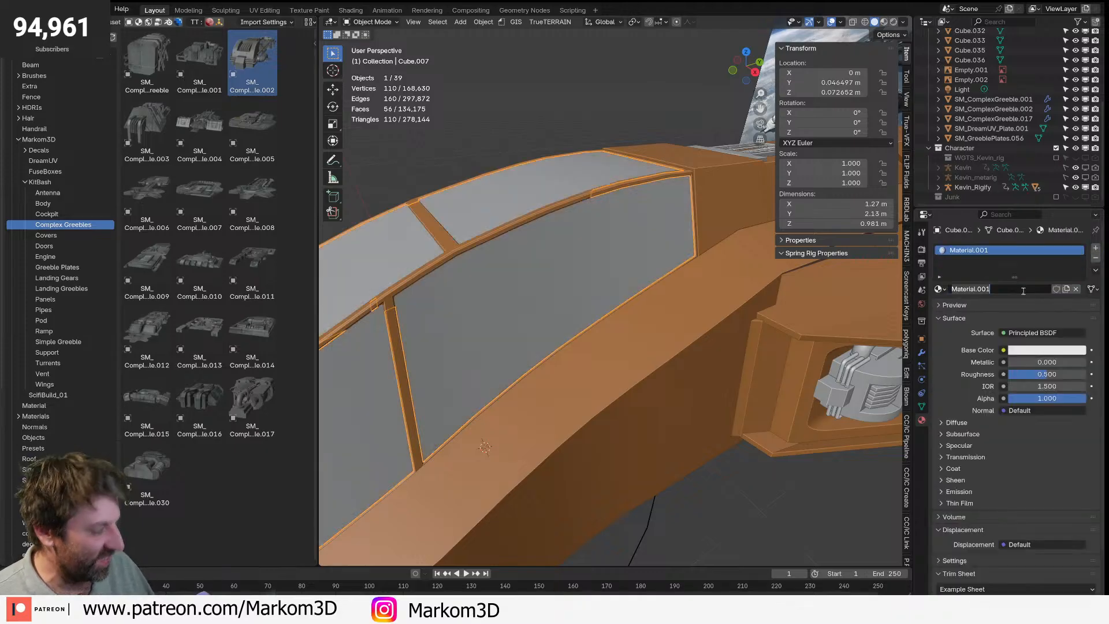
pyautogui.write('Mat_Glass')
pyautogui.press('Return')
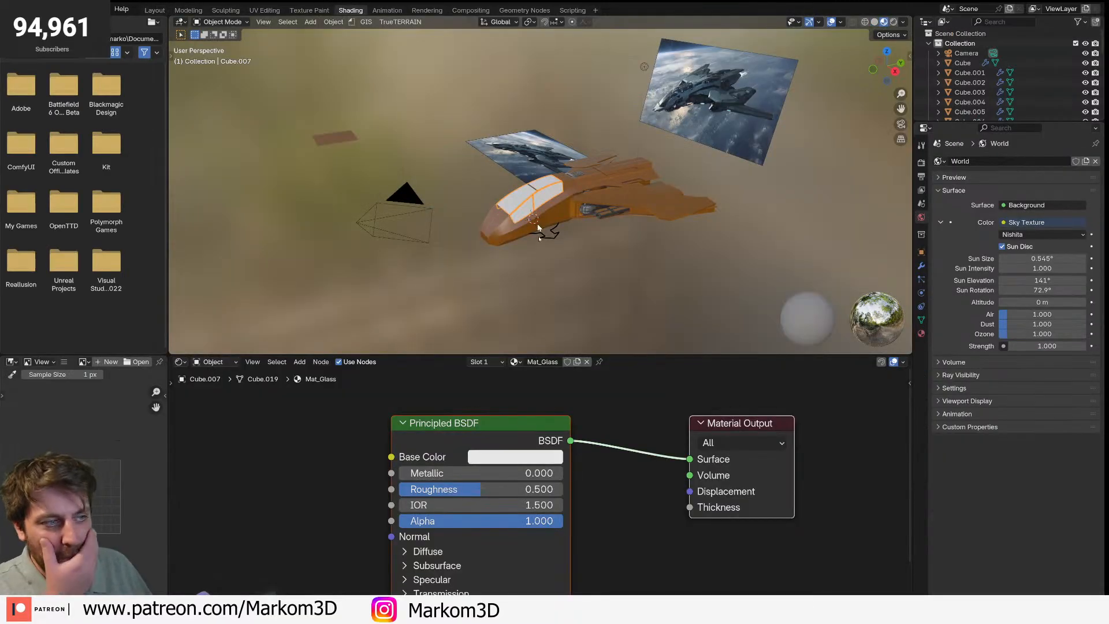
# - Replace the Principled BSDF node of Mat_Glass with a Glass BSDF node
pyautogui.click(460, 436)
pyautogui.scroll(-2, 461, 436)
pyautogui.press('Delete')
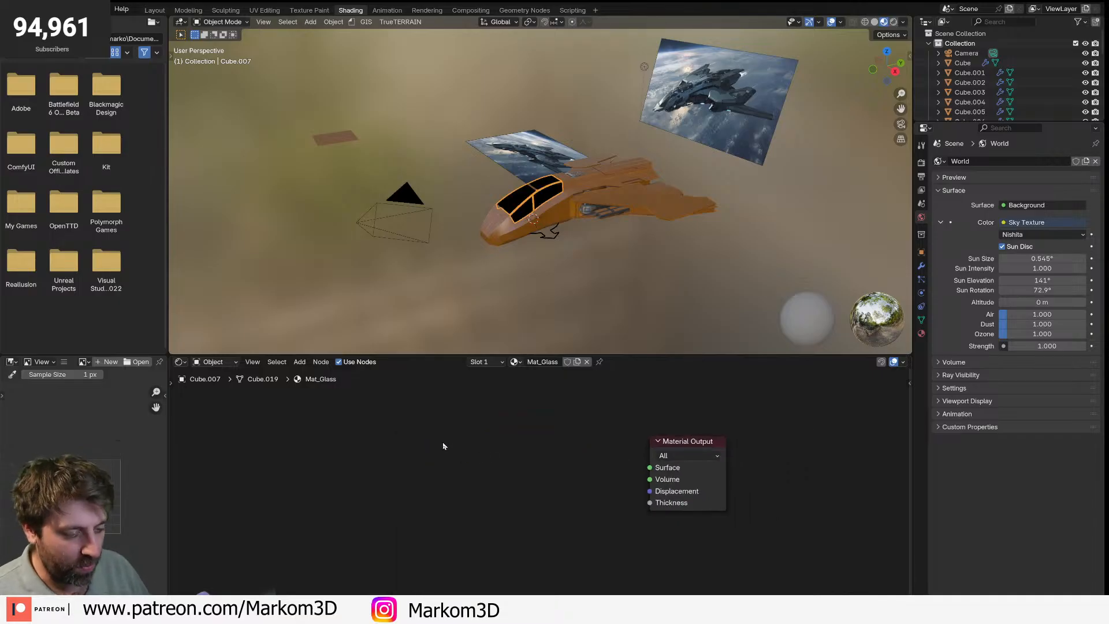
pyautogui.hotkey('shift', 'a')
pyautogui.write('glass')
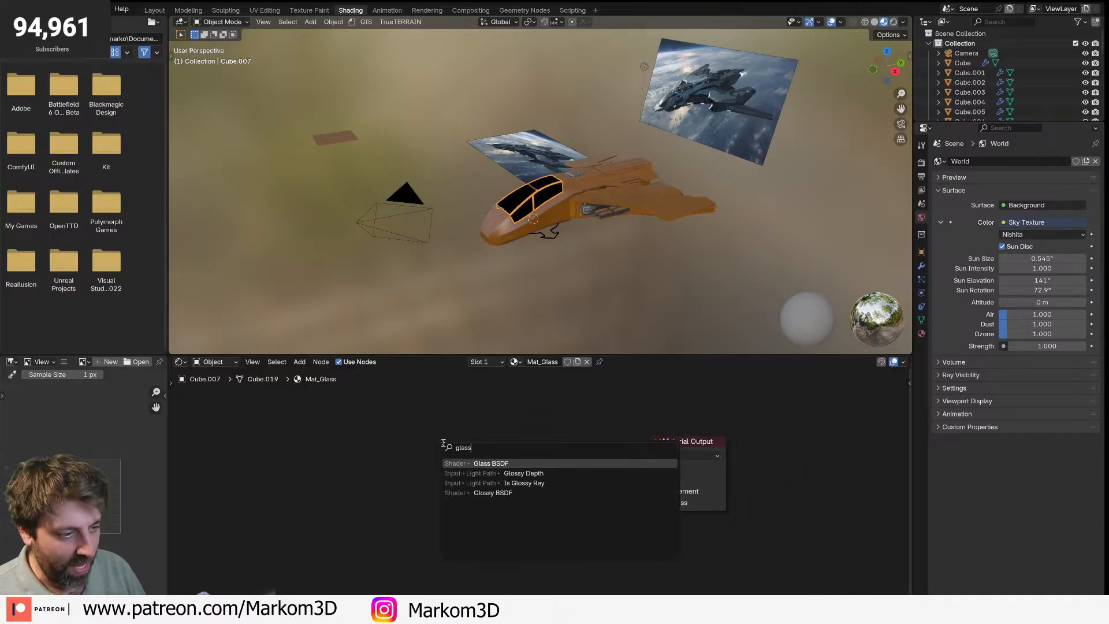
pyautogui.press('Return')
pyautogui.click(424, 402)
# - Add a Transparent BSDF node and place it below the Glass BSDF node
pyautogui.hotkey('shift', 'a')
pyautogui.write('tra')
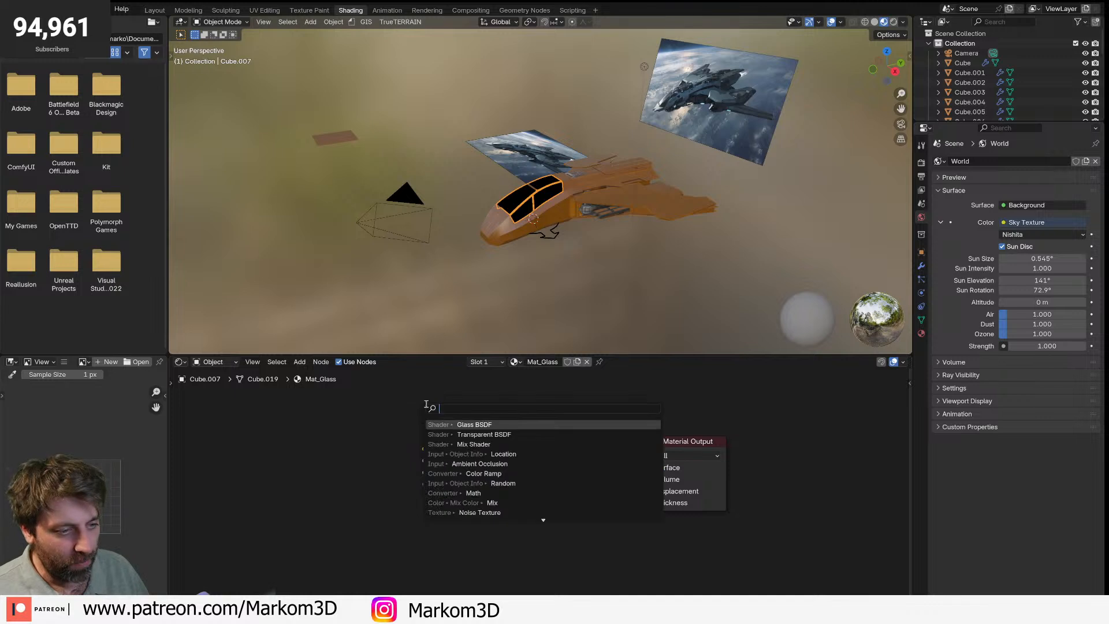
pyautogui.press('Down')
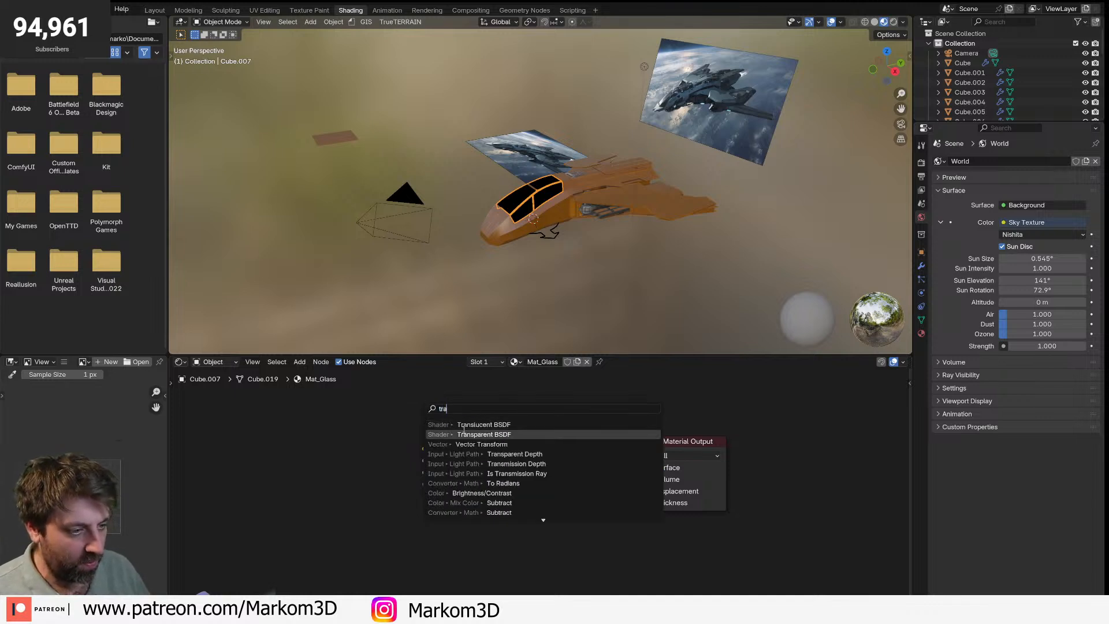
pyautogui.press('Return')
pyautogui.click(432, 508)
# - Add a Mix Shader that combines Glass BSDF first and Transparent BSDF second, and connect it to the Material Output's Surface
pyautogui.hotkey('shift', 'a')
pyautogui.moveTo(431, 505)
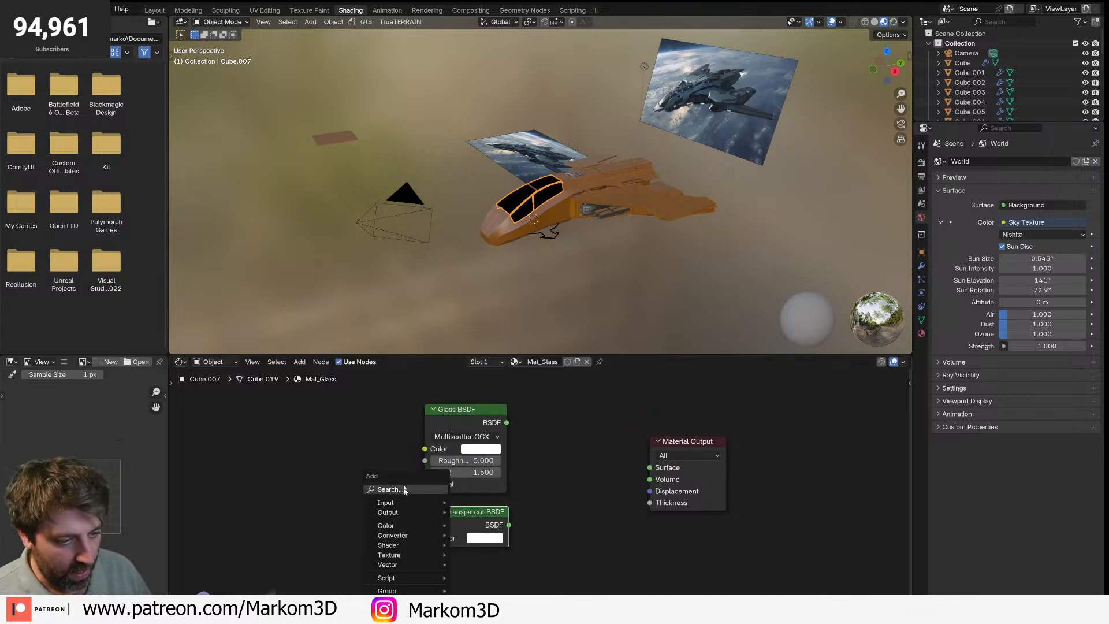
pyautogui.click(408, 488)
pyautogui.write('mix sha')
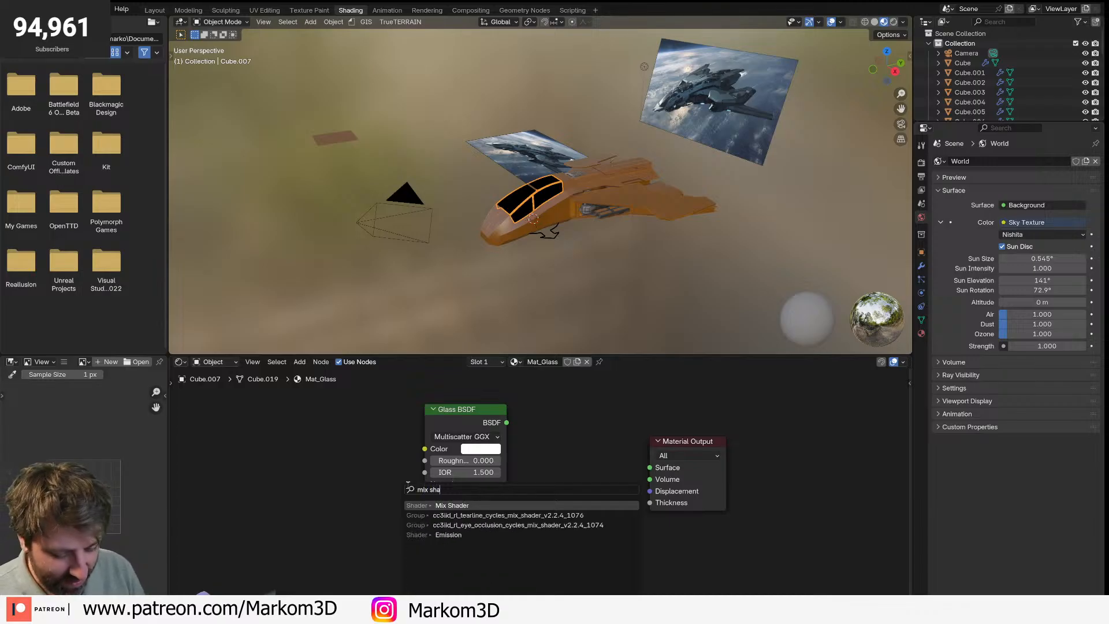
pyautogui.press('Return')
pyautogui.click(527, 435)
pyautogui.moveTo(509, 525); pyautogui.dragTo(528, 490)
pyautogui.moveTo(507, 422); pyautogui.dragTo(528, 478)
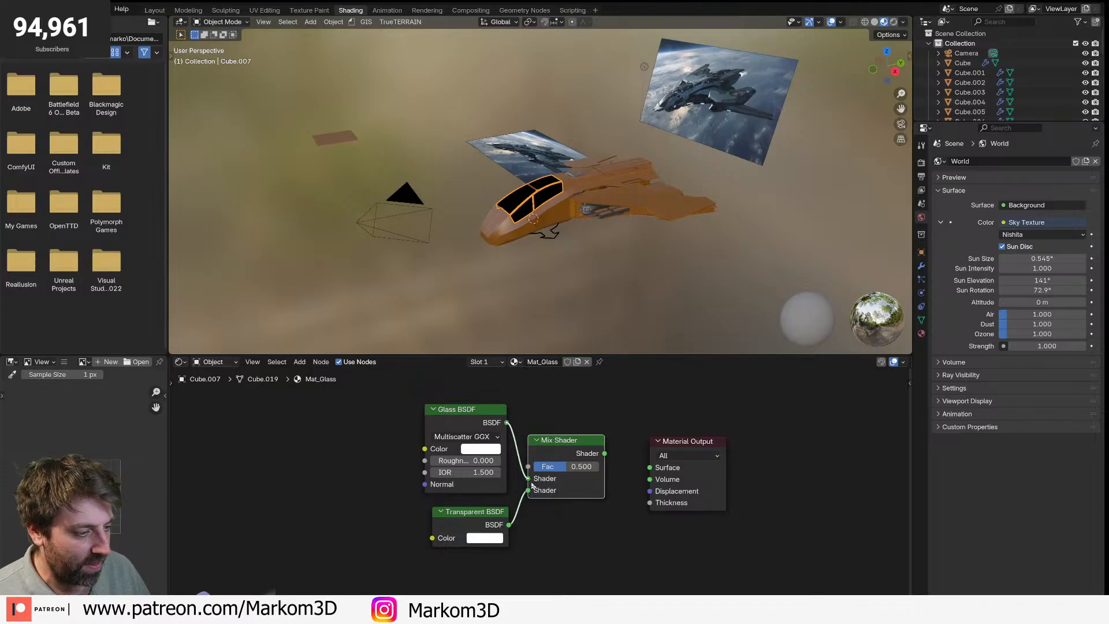
pyautogui.moveTo(581, 454); pyautogui.dragTo(650, 468)
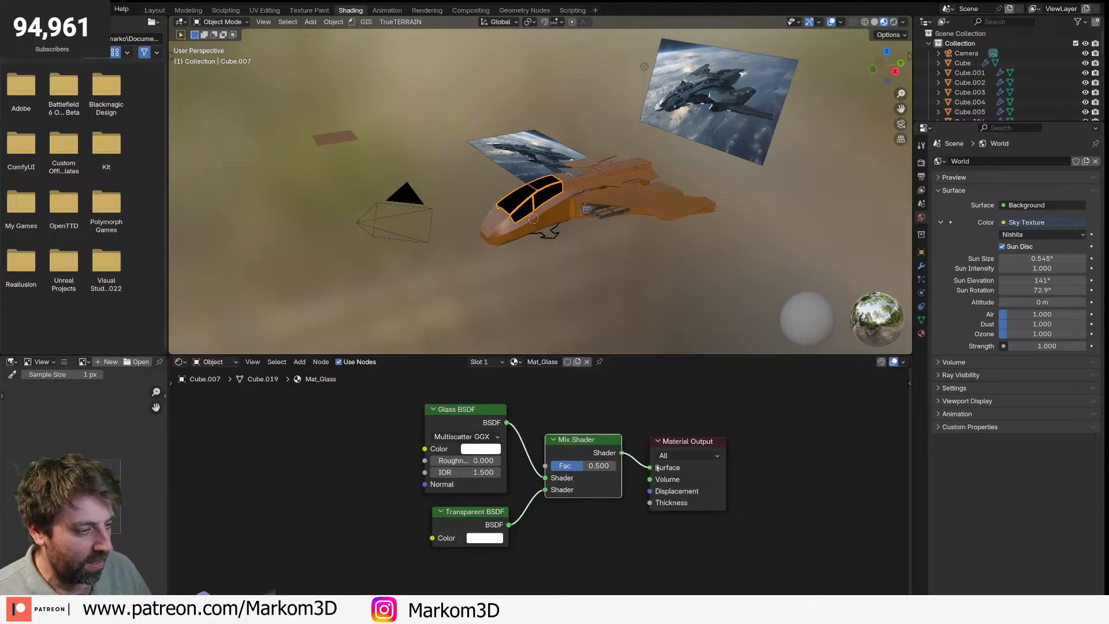
# - Show the viewport in rendered shading and set the Mix Shader factor to 0.95
pyautogui.click(894, 22)
pyautogui.scroll(8, 533, 195)
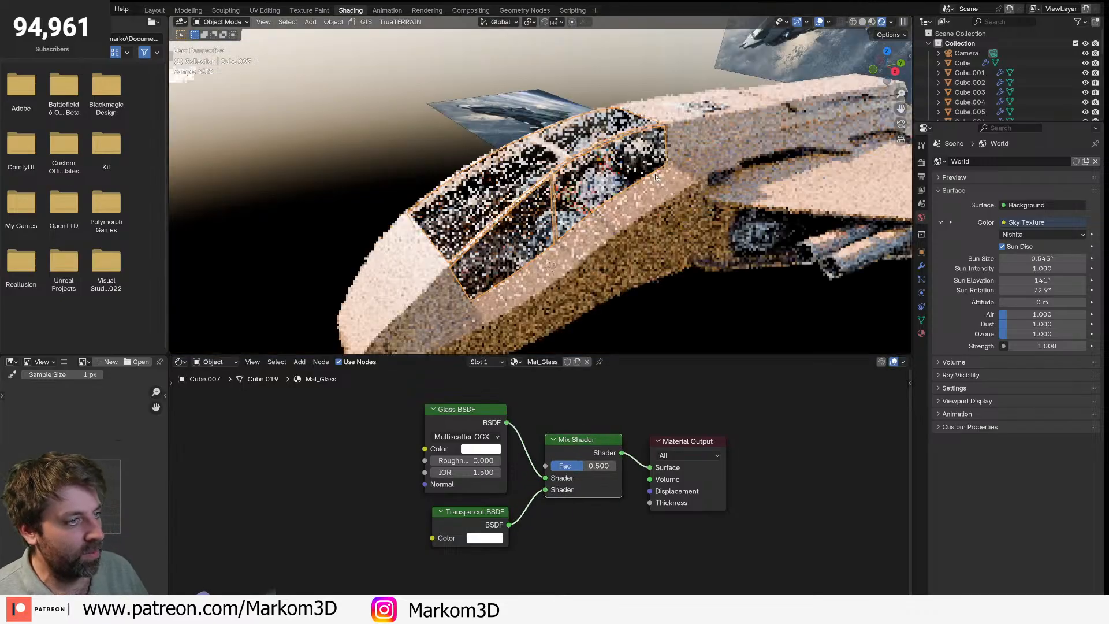
pyautogui.moveTo(590, 469); pyautogui.dragTo(601, 467)
pyautogui.doubleClick(598, 467)
pyautogui.write('0.95')
pyautogui.press('Return')
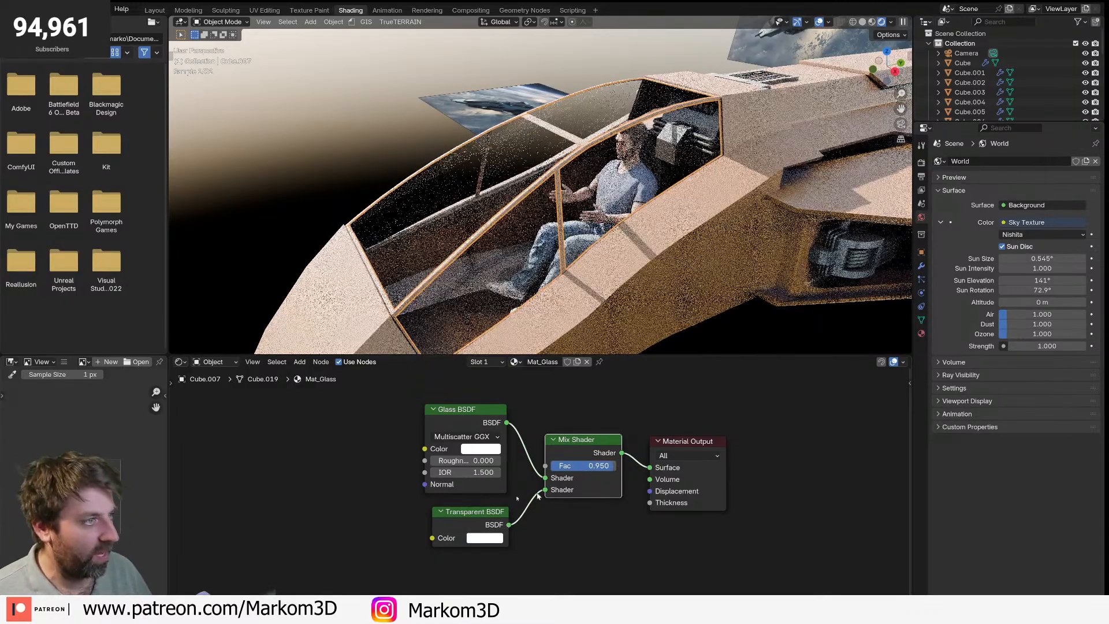
# - Set the Solidify thickness of the canopy frame to 0.03 m
pyautogui.scroll(-6, 587, 284)
pyautogui.moveTo(587, 285); pyautogui.dragTo(557, 271, button='middle')
pyautogui.scroll(5, 552, 157)
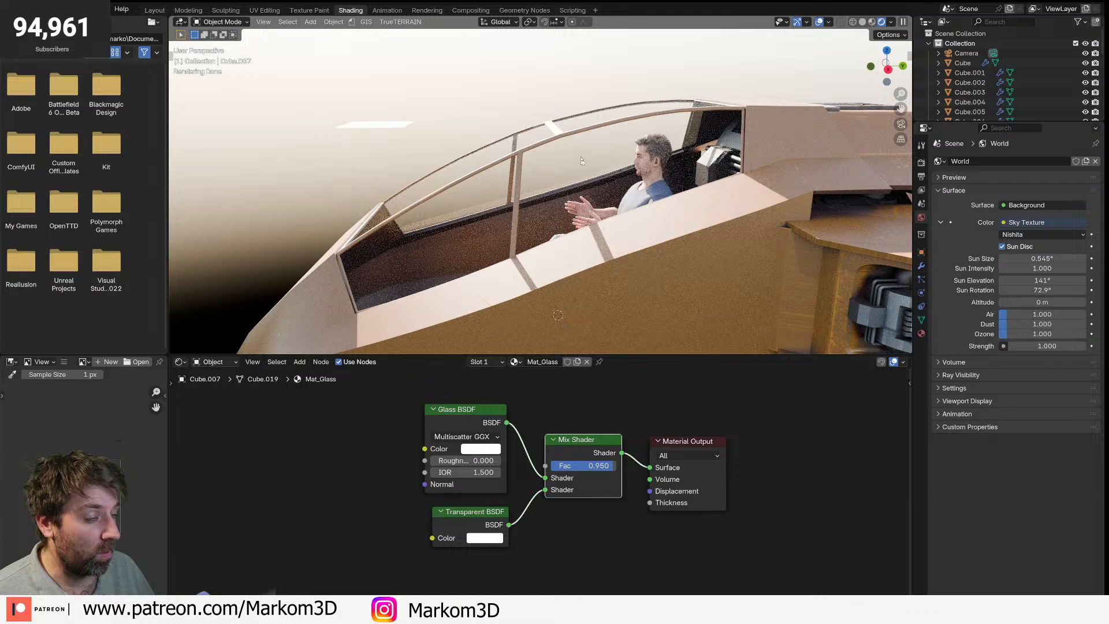
pyautogui.click(523, 165)
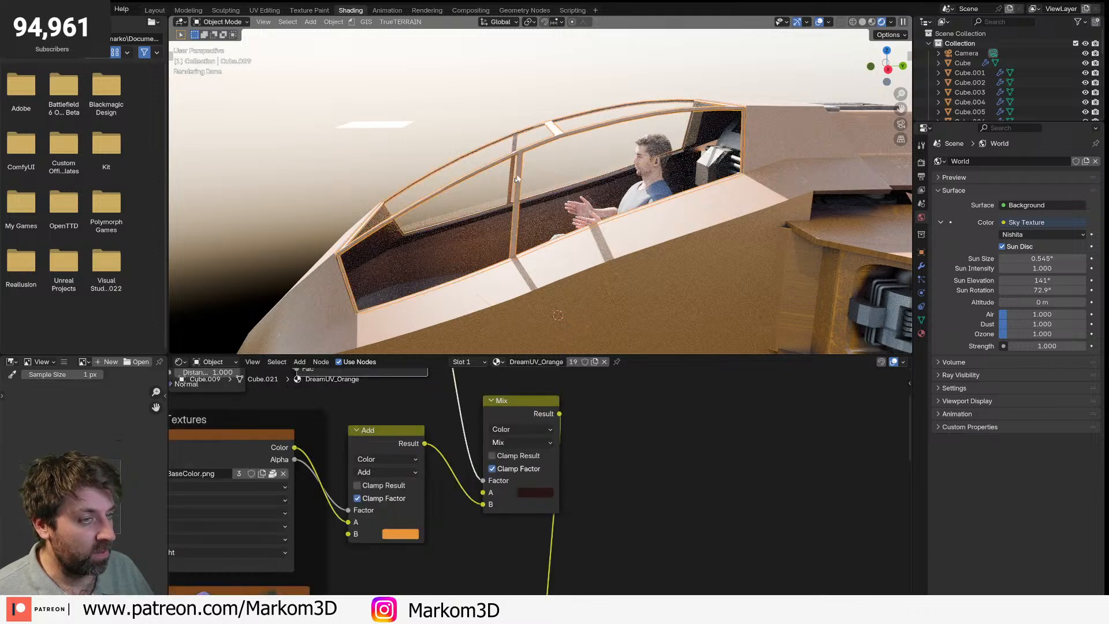
pyautogui.click(922, 266)
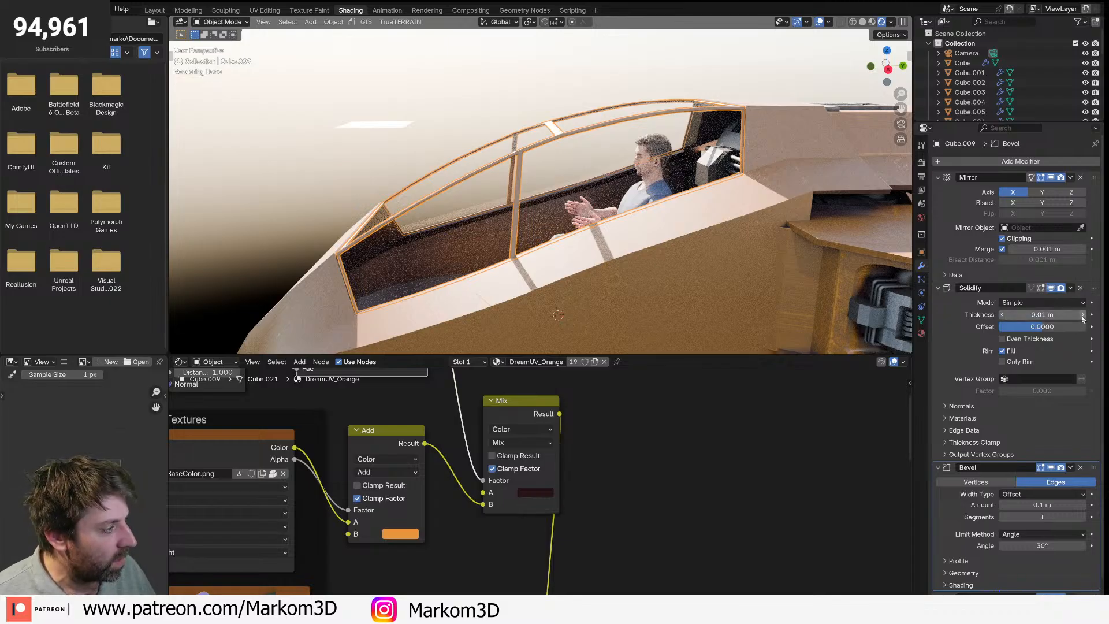
pyautogui.click(1083, 315)
pyautogui.click(1083, 315)
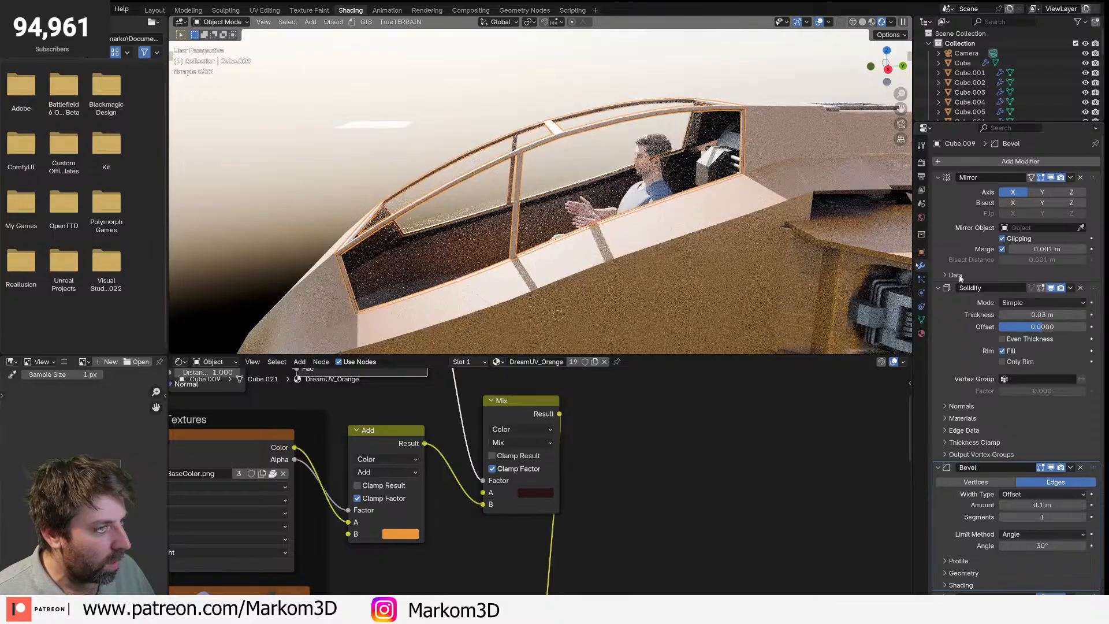
pyautogui.click(605, 85)
# - Apply Shade Auto Smooth to the fuselage section just behind the cockpit
pyautogui.moveTo(627, 305)
pyautogui.mouseDown(button='middle')
pyautogui.moveTo(792, 304)
pyautogui.moveTo(700, 321)
pyautogui.moveTo(637, 310)
pyautogui.mouseUp(button='middle')
pyautogui.scroll(-5, 672, 312)
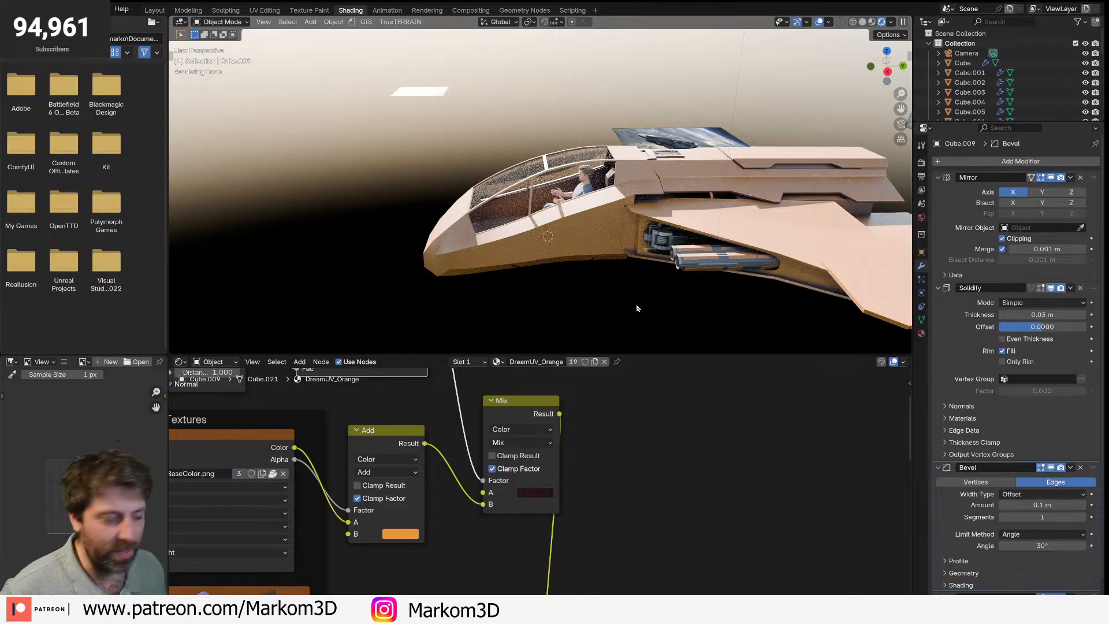
pyautogui.click(618, 212)
pyautogui.rightClick(618, 214)
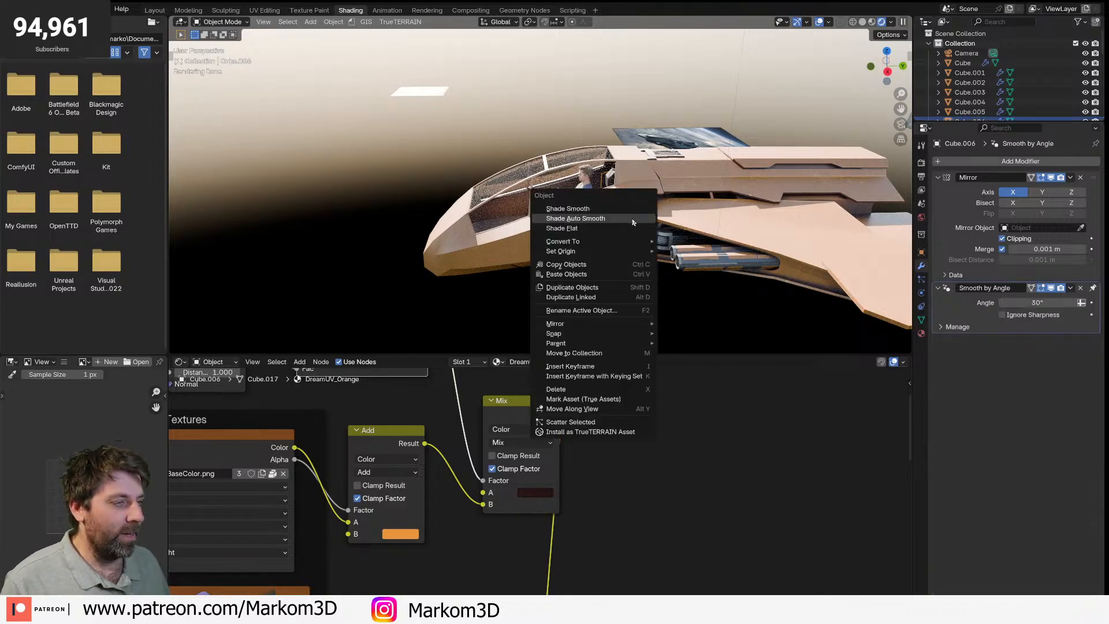
pyautogui.click(618, 215)
# - Examine the rendered cockpit glass, the fuselage side and the whole ship from several angles
pyautogui.moveTo(619, 215); pyautogui.dragTo(712, 316, button='middle')
pyautogui.scroll(2, 706, 300)
pyautogui.moveTo(699, 279); pyautogui.dragTo(486, 185, button='middle')
pyautogui.scroll(1, 740, 266)
pyautogui.moveTo(713, 174); pyautogui.dragTo(682, 167, button='middle')
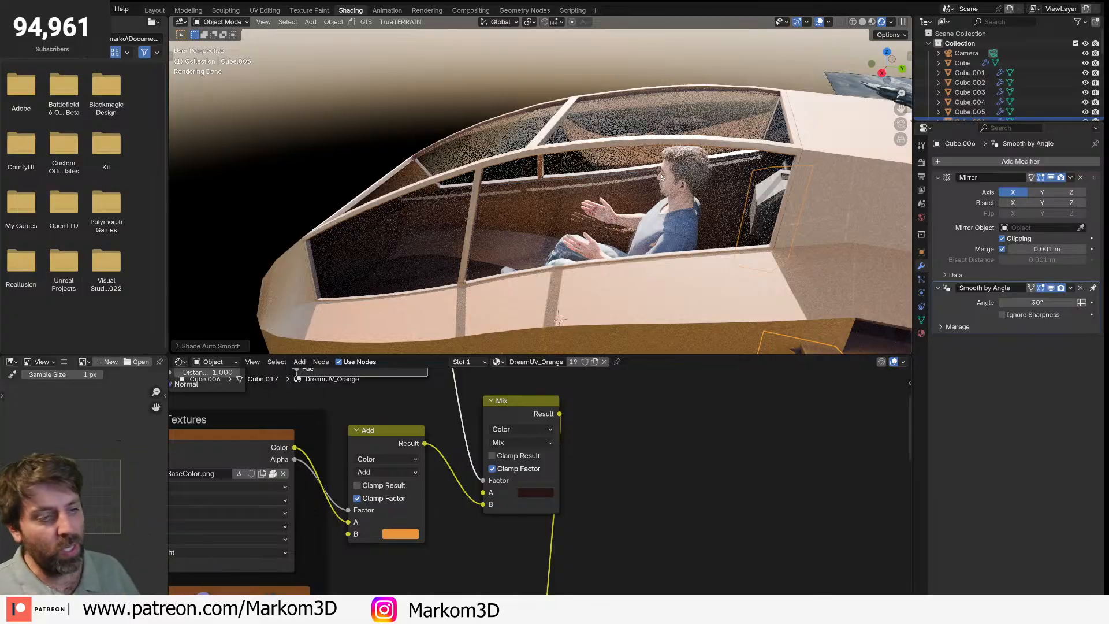
pyautogui.scroll(-2, 664, 178)
pyautogui.keyDown('shift'); pyautogui.moveTo(742, 209); pyautogui.dragTo(435, 138, button='middle'); pyautogui.keyUp('shift')
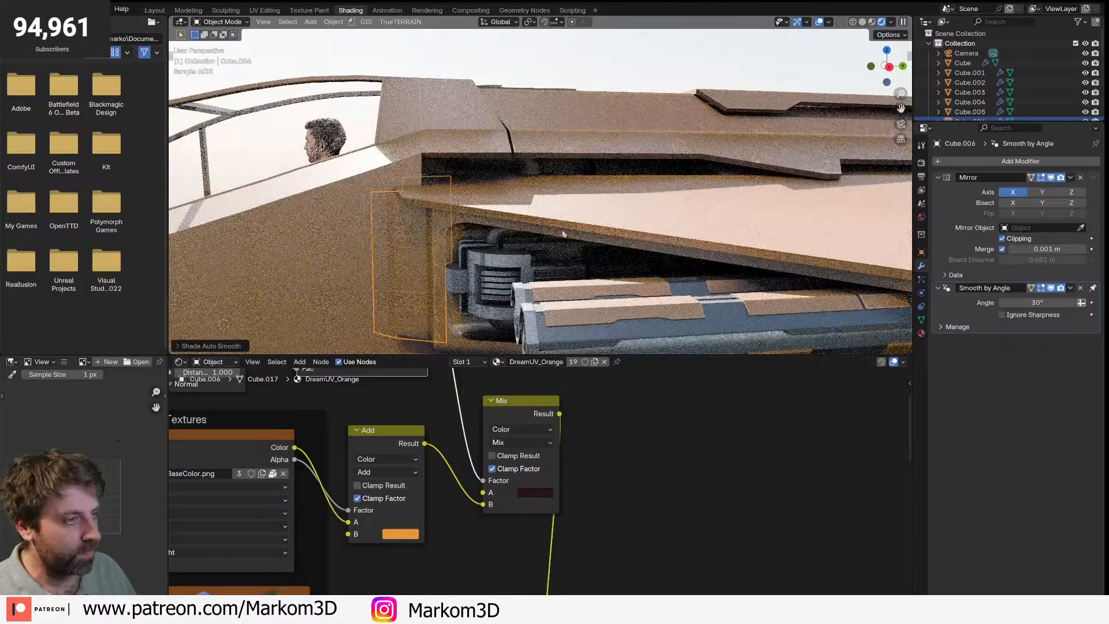
pyautogui.scroll(-3, 434, 137)
pyautogui.scroll(-2, 435, 138)
pyautogui.moveTo(491, 243); pyautogui.dragTo(533, 276, button='middle')
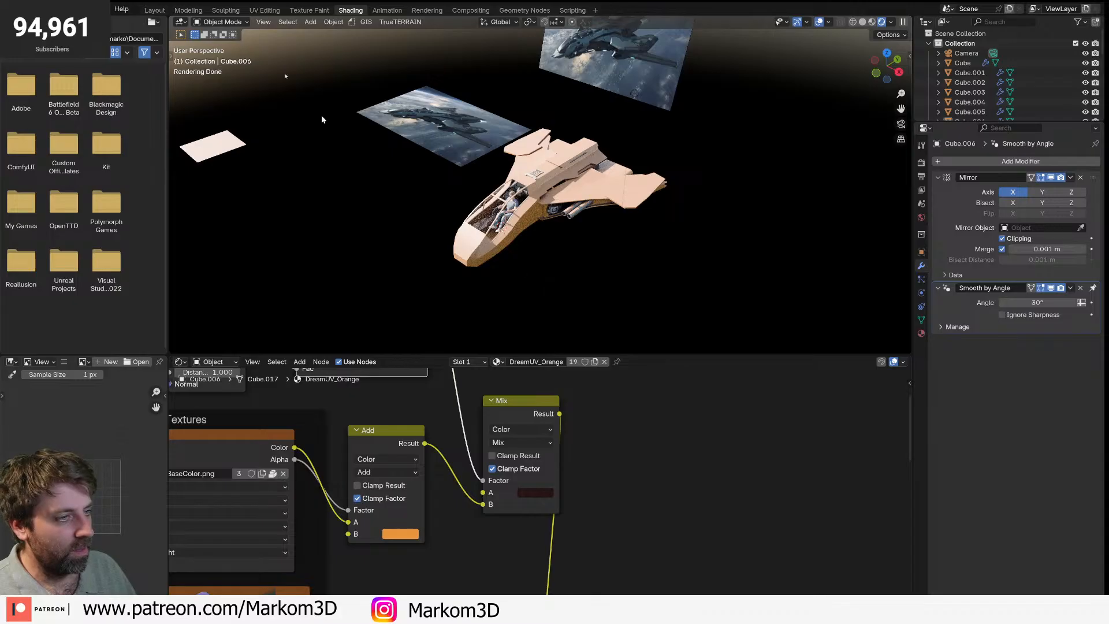
# - Return to the Layout workspace and browse the KitBash Body and Greeble Plates assets for parts to suit the rear hull
pyautogui.click(154, 11)
pyautogui.scroll(-5, 589, 213)
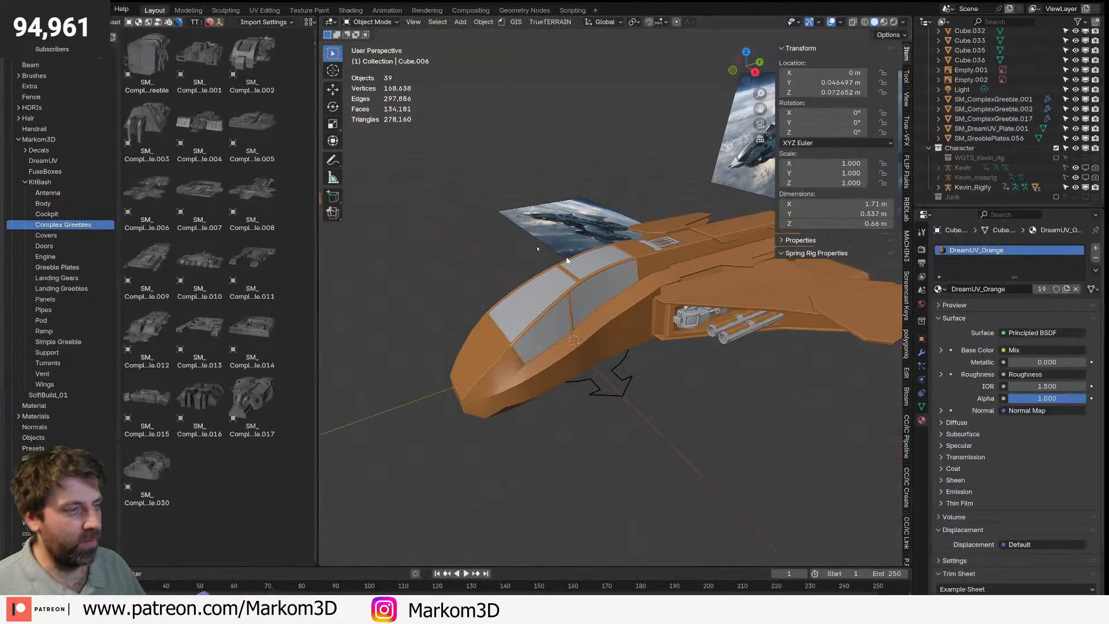
pyautogui.scroll(6, 555, 355)
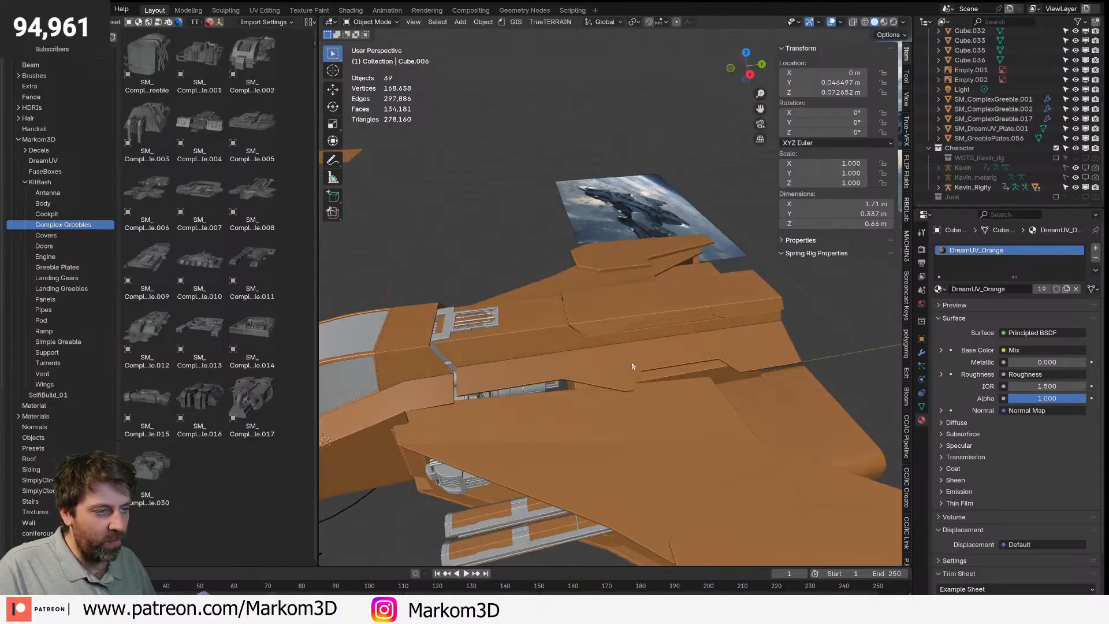
pyautogui.scroll(2, 527, 326)
pyautogui.click(44, 203)
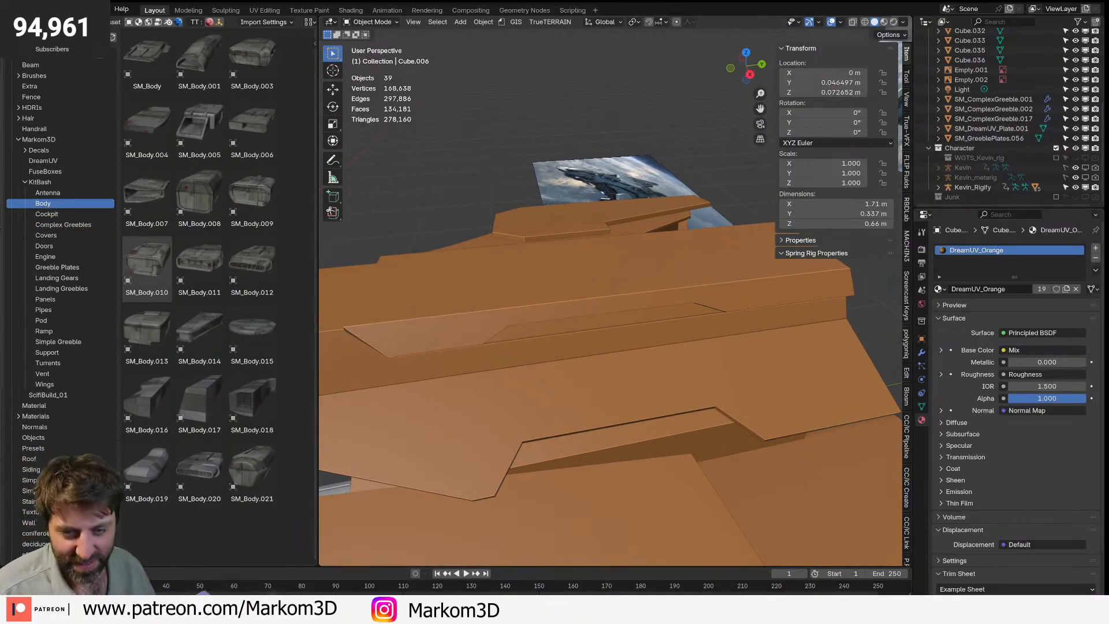
pyautogui.click(56, 267)
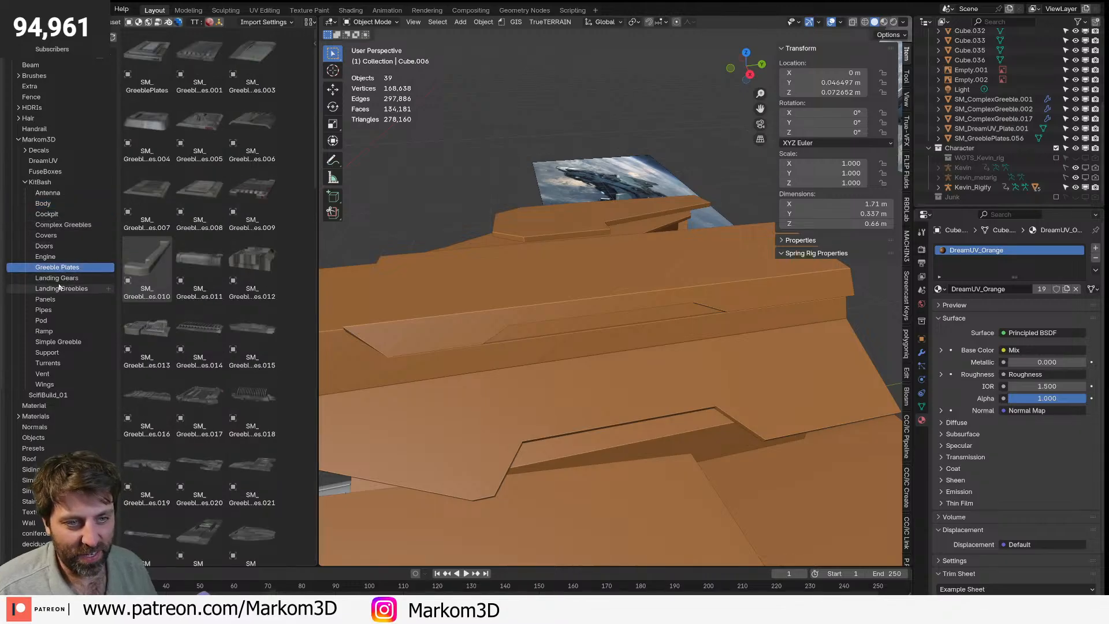
# - Select the rounded engine housing at the rear and pick SM_Engine.001 from the KitBash Engine assets
pyautogui.moveTo(587, 421); pyautogui.dragTo(605, 342, button='middle')
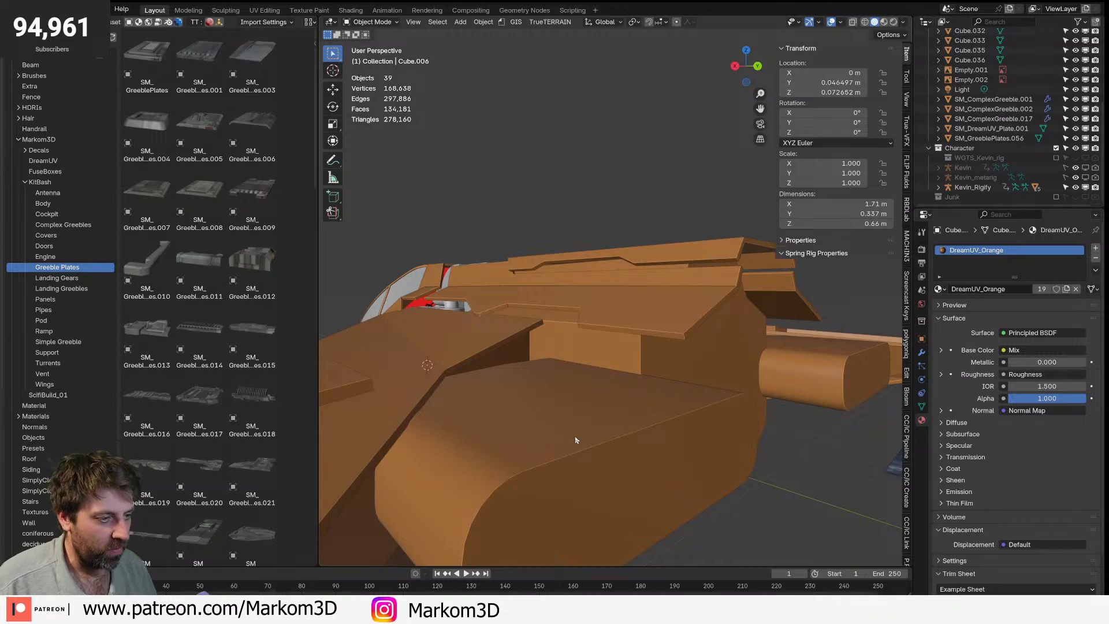
pyautogui.click(576, 441)
pyautogui.scroll(-3, 532, 422)
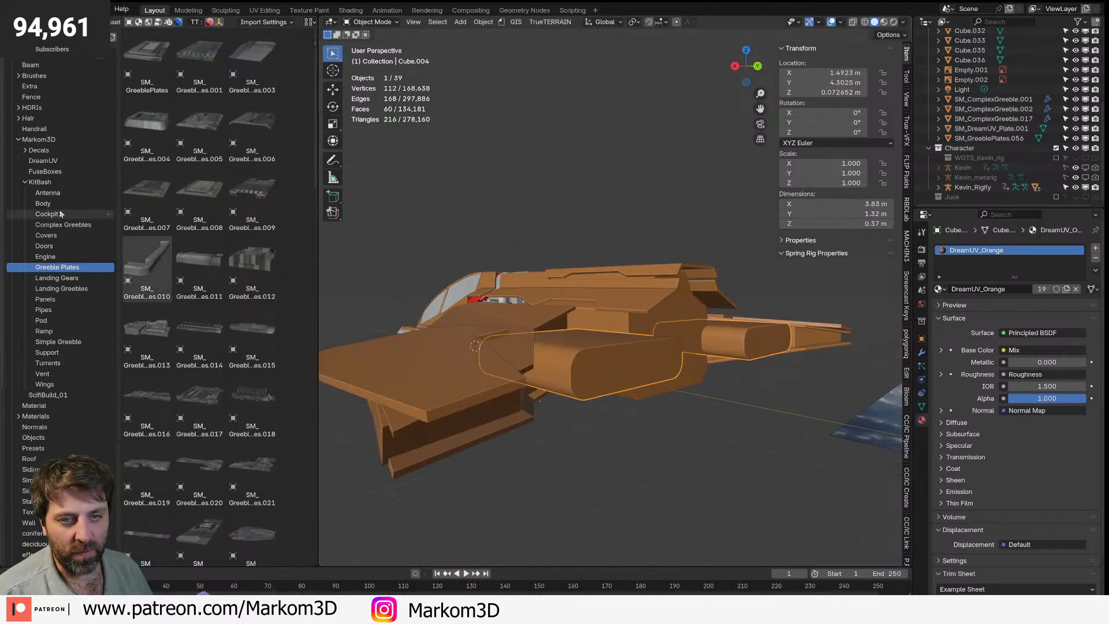
pyautogui.click(46, 256)
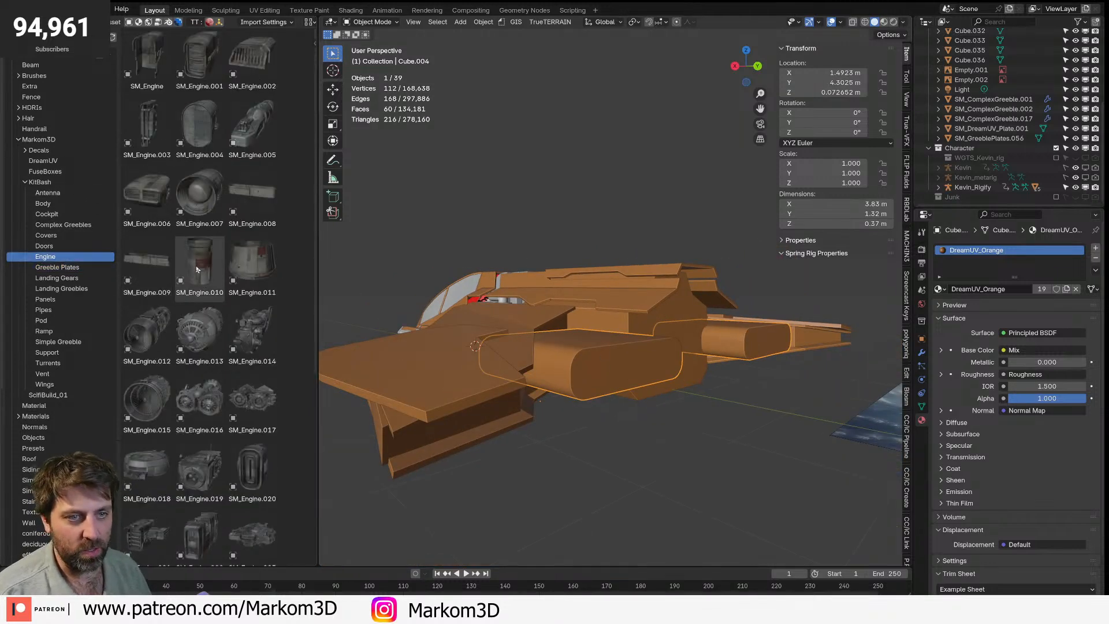
pyautogui.click(217, 63)
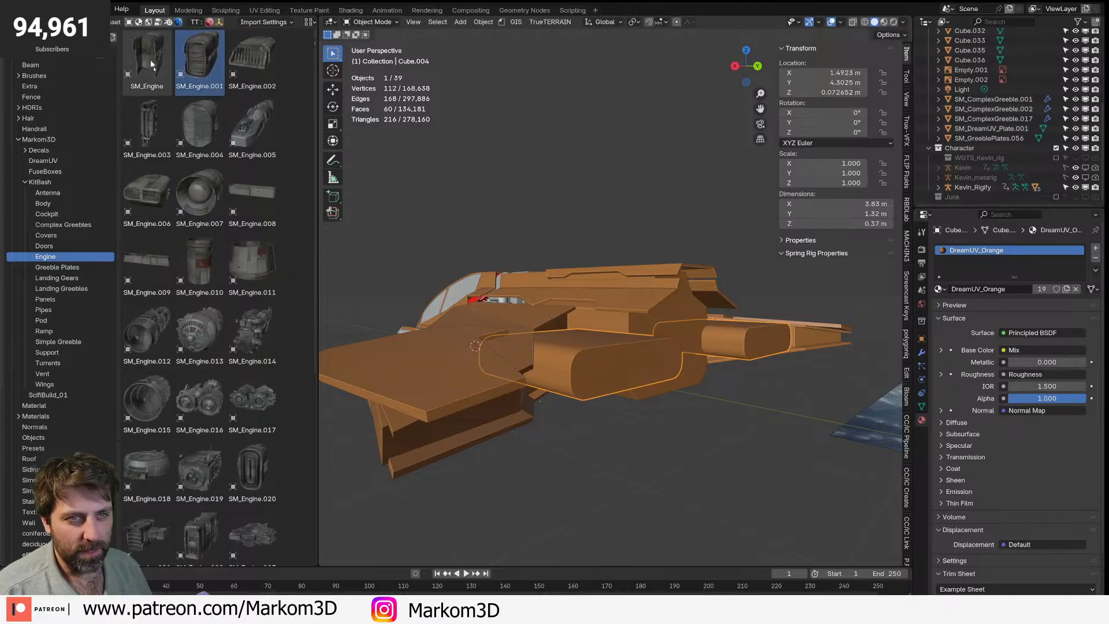
# - Try the SM_Engine.020 and SM_Engine.022 assets at the rear of the ship, deleting each one again
pyautogui.scroll(-5, 254, 404)
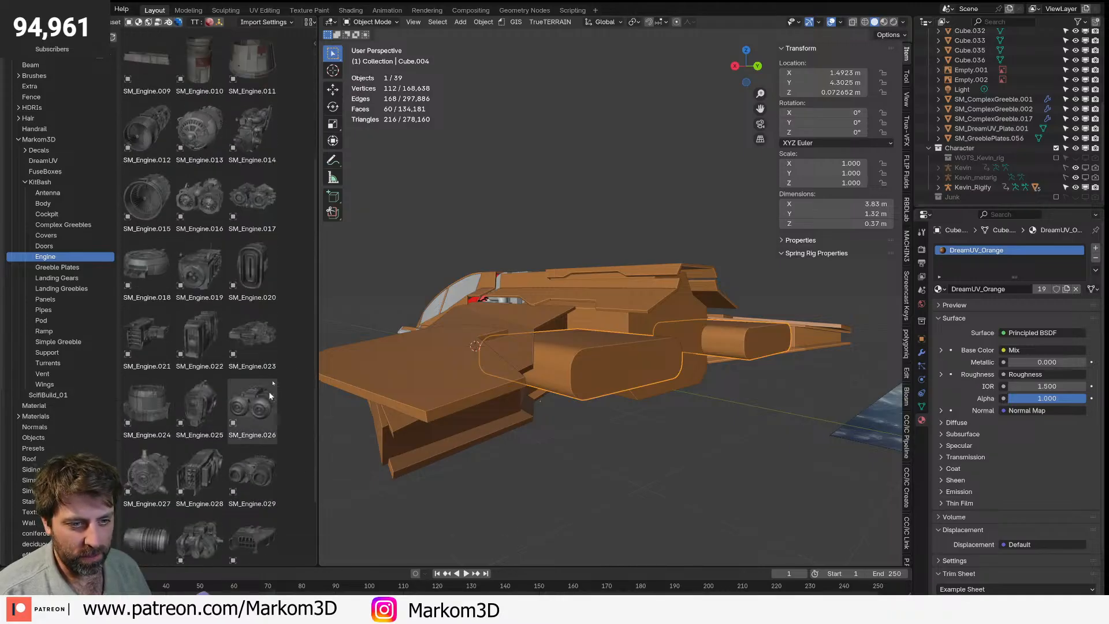
pyautogui.moveTo(253, 271); pyautogui.dragTo(558, 441)
pyautogui.scroll(-4, 628, 406)
pyautogui.moveTo(627, 406); pyautogui.dragTo(628, 377, button='middle')
pyautogui.press('Delete')
pyautogui.moveTo(200, 341); pyautogui.dragTo(589, 329)
pyautogui.moveTo(677, 415)
pyautogui.mouseDown(button='middle')
pyautogui.moveTo(576, 422)
pyautogui.moveTo(665, 406)
pyautogui.mouseUp(button='middle')
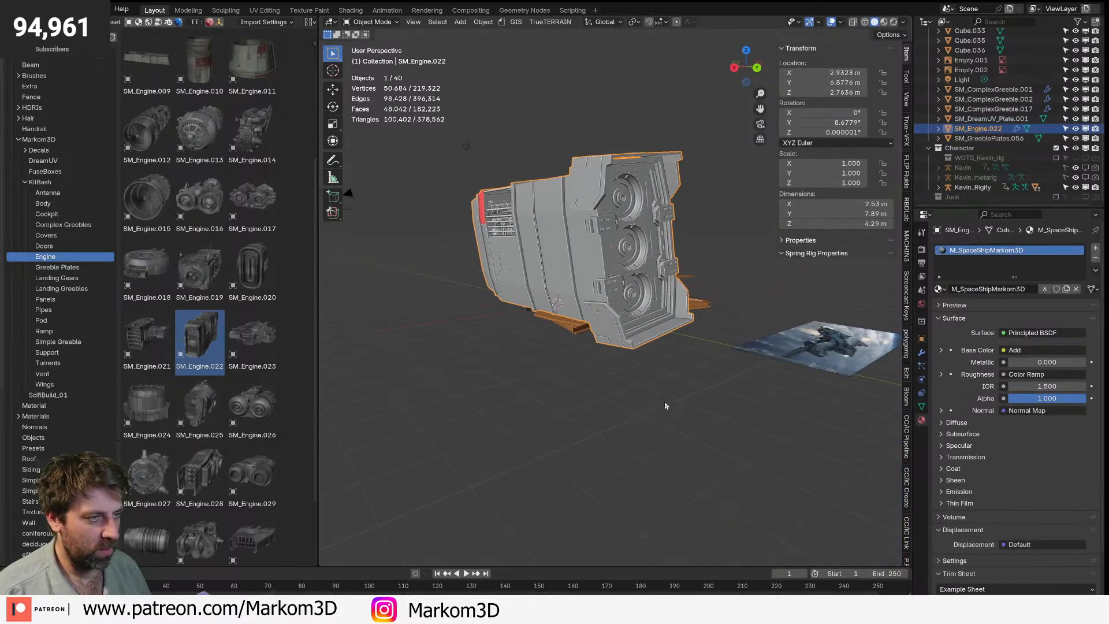
pyautogui.press('Delete')
# - Add the SM_Engine.032 asset behind the rear hull and scale it down closer to the ship's size
pyautogui.scroll(-4, 200, 347)
pyautogui.moveTo(253, 459); pyautogui.dragTo(544, 343)
pyautogui.moveTo(726, 426); pyautogui.dragTo(679, 446, button='middle')
pyautogui.scroll(4, 679, 446)
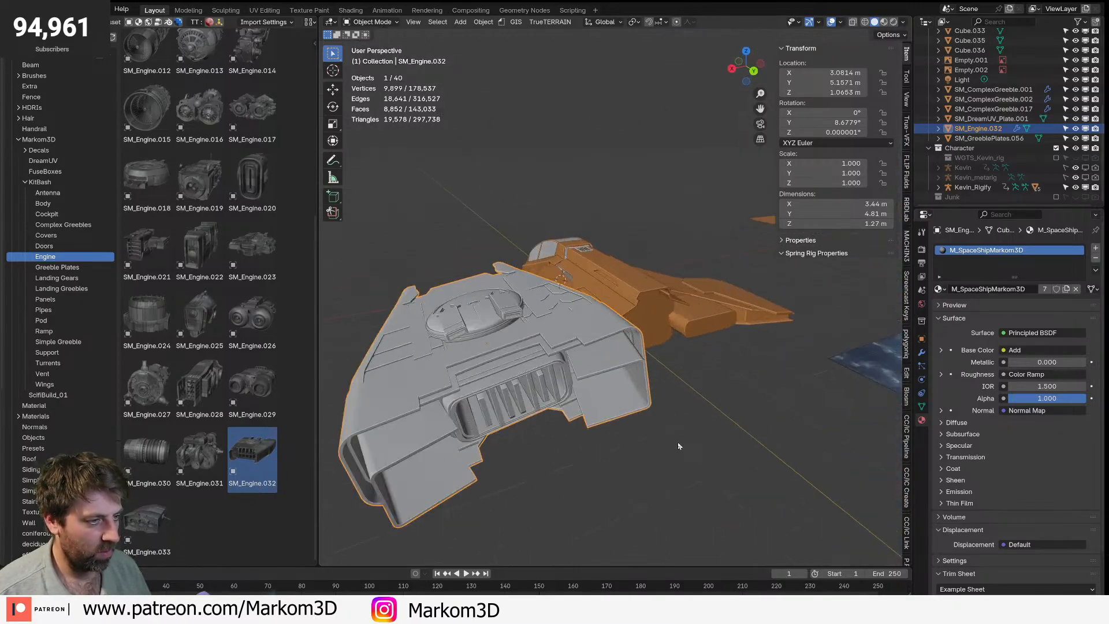
pyautogui.press('s')
pyautogui.click(552, 390)
# - Position the engine beside the rear fuselage in back view in place of the rounded housing, scaling it to about 0.461
pyautogui.press('KP_3')
pyautogui.press('KP_1')
pyautogui.moveTo(552, 388); pyautogui.dragTo(633, 403, button='middle')
pyautogui.press('KP_3')
pyautogui.press('KP_1')
pyautogui.press('ctrl+KP_1')
pyautogui.keyDown('shift'); pyautogui.moveTo(622, 406); pyautogui.dragTo(687, 391, button='middle'); pyautogui.keyUp('shift')
pyautogui.scroll(3, 687, 392)
pyautogui.press('g')
pyautogui.click(782, 448)
pyautogui.press('r')
pyautogui.click(767, 480)
pyautogui.press('s')
pyautogui.click(843, 480)
pyautogui.press('g')
pyautogui.click(847, 479)
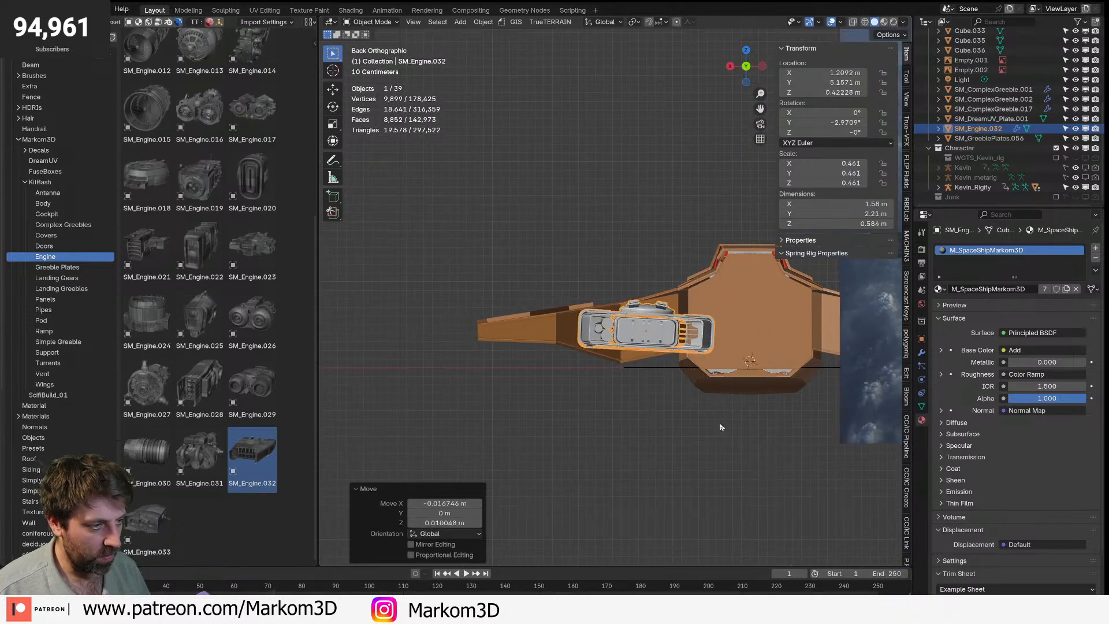
# - Clear the engine's rotation and fit it against the rear hull at about X 1.16 m, Y 4.52 m, Z 0.46 m
pyautogui.hotkey('alt', 'r')
pyautogui.press('g')
pyautogui.click(735, 419)
pyautogui.moveTo(645, 367); pyautogui.dragTo(775, 380, button='middle')
pyautogui.press('g')
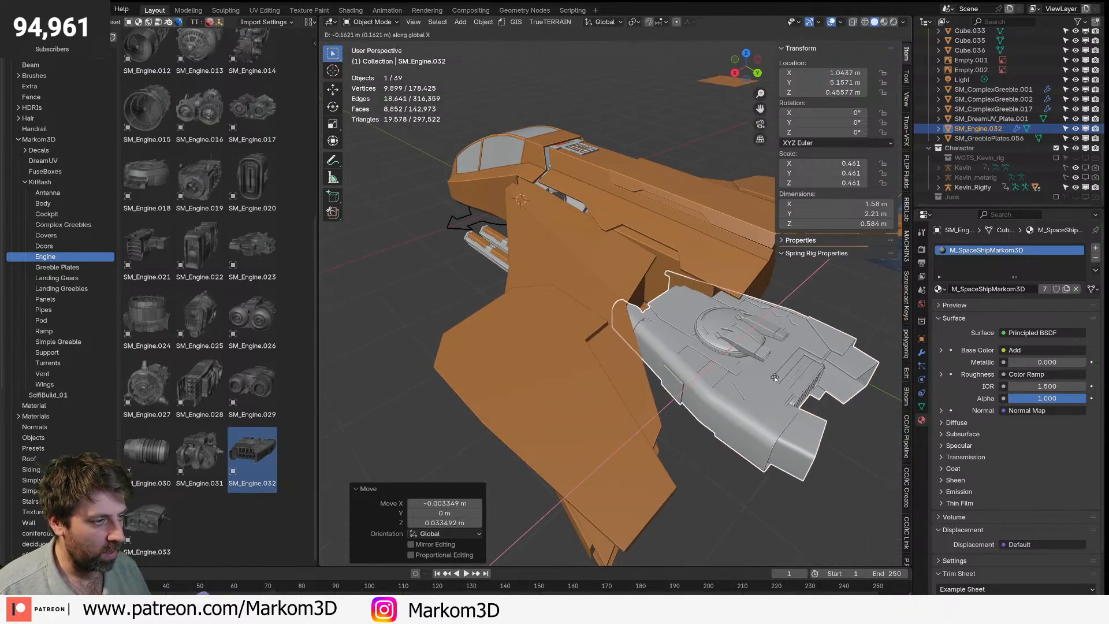
pyautogui.press('y')
pyautogui.click(717, 355)
pyautogui.moveTo(717, 355); pyautogui.dragTo(741, 396, button='middle')
pyautogui.press('g')
pyautogui.press('x')
pyautogui.click(716, 335)
pyautogui.scroll(3, 717, 363)
pyautogui.scroll(-5, 709, 344)
# - Add a Mirror modifier on X to the rear engine, using the cockpit hull Cube as the mirror object
pyautogui.moveTo(892, 320); pyautogui.dragTo(966, 351, button='middle')
pyautogui.click(922, 353)
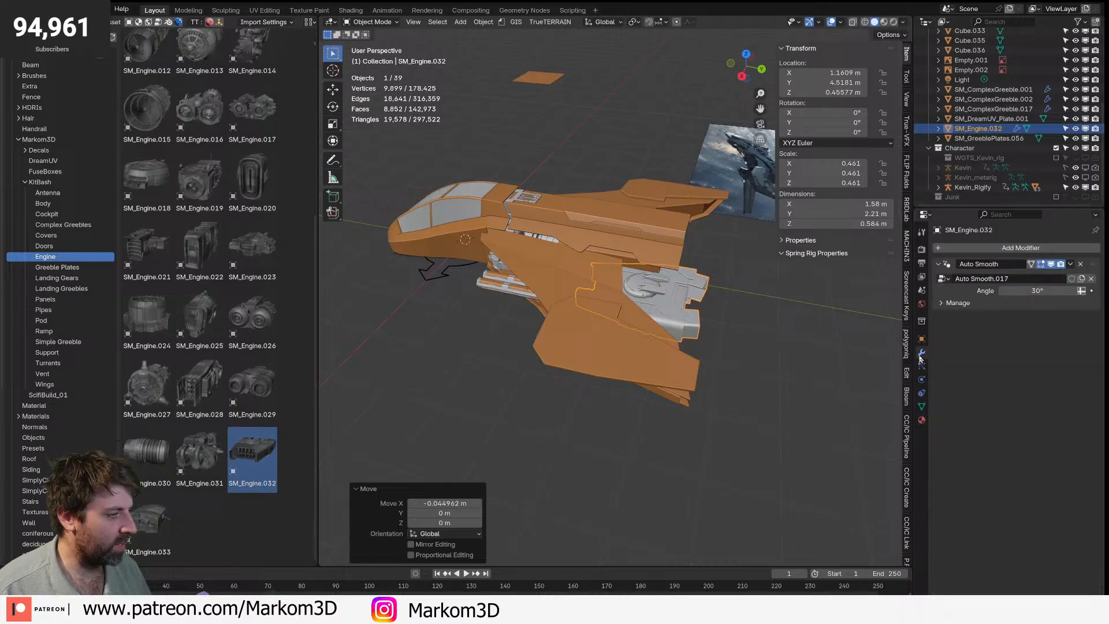
pyautogui.click(953, 250)
pyautogui.moveTo(947, 249)
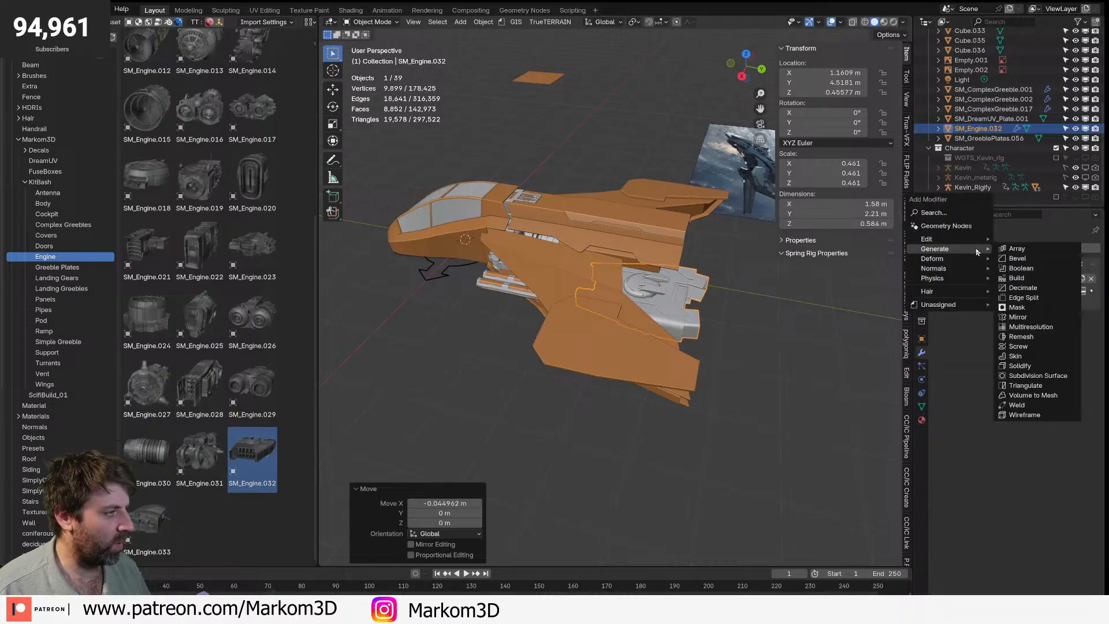
pyautogui.click(1041, 320)
pyautogui.moveTo(612, 312); pyautogui.dragTo(833, 272, button='middle')
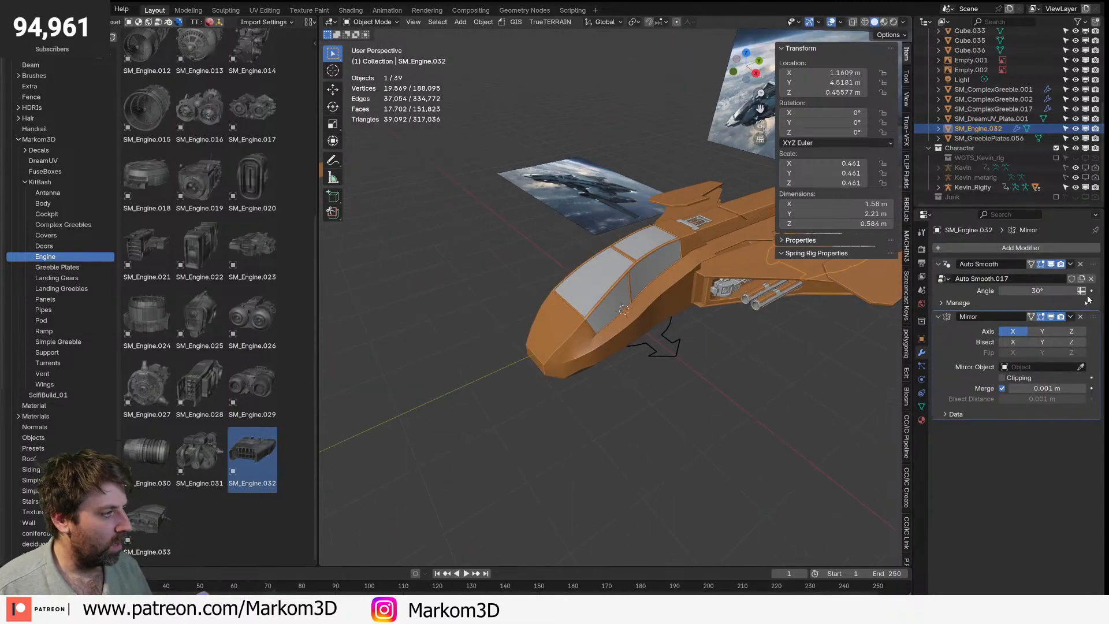
pyautogui.click(558, 342)
pyautogui.moveTo(559, 342); pyautogui.dragTo(582, 353, button='middle')
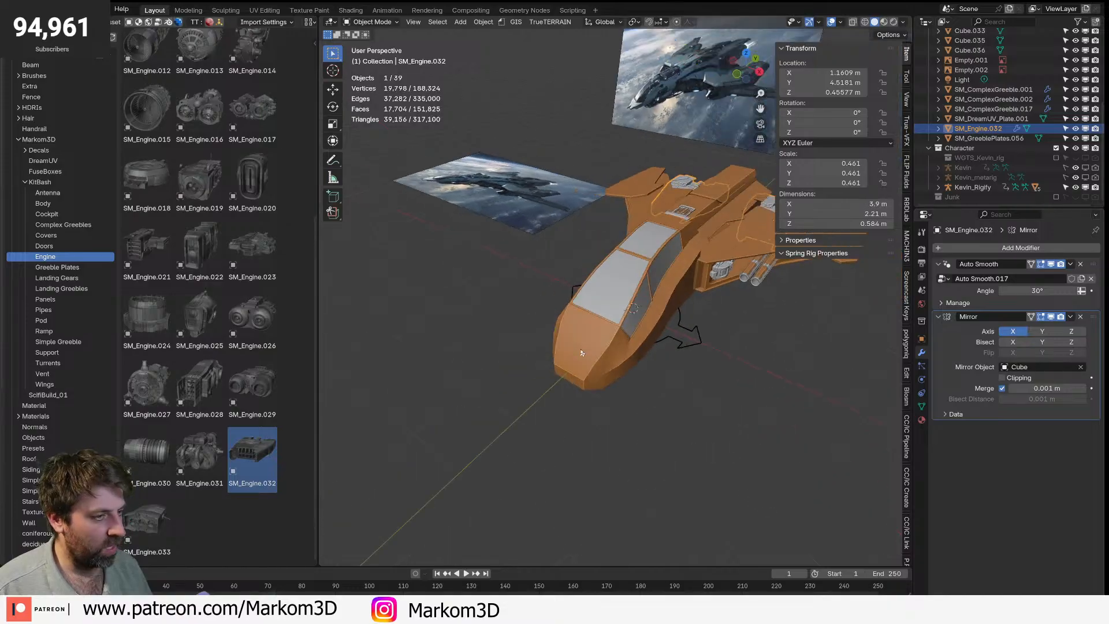
# - Select all the parts of the twin gun barrels under the wing and join them into one object
pyautogui.click(753, 279)
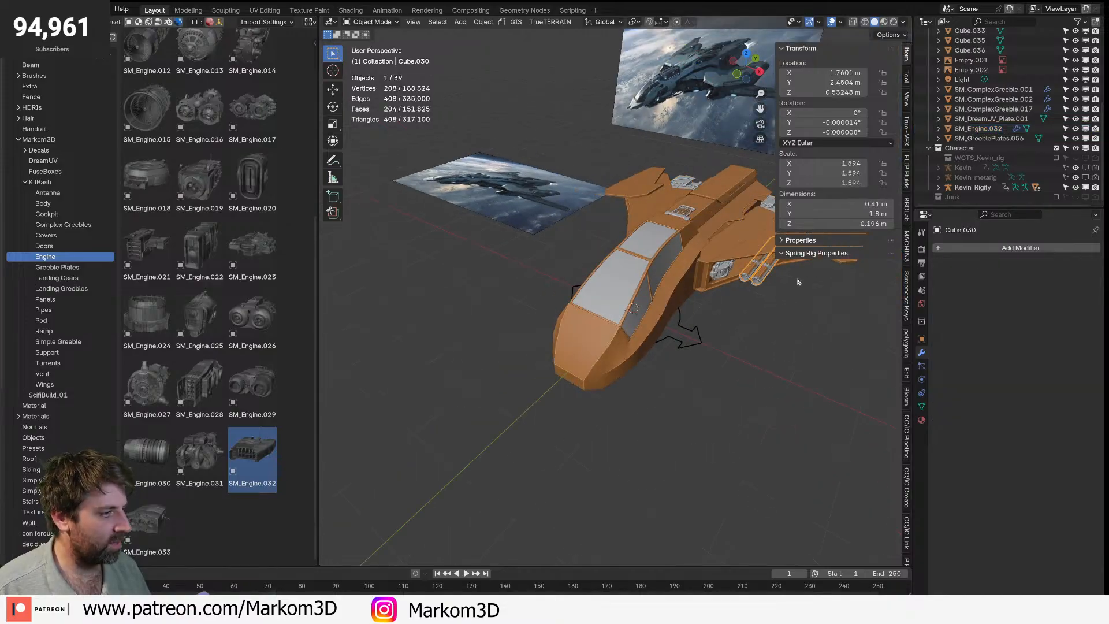
pyautogui.keyDown('shift'); pyautogui.moveTo(751, 309); pyautogui.dragTo(619, 344, button='middle'); pyautogui.keyUp('shift')
pyautogui.scroll(4, 619, 344)
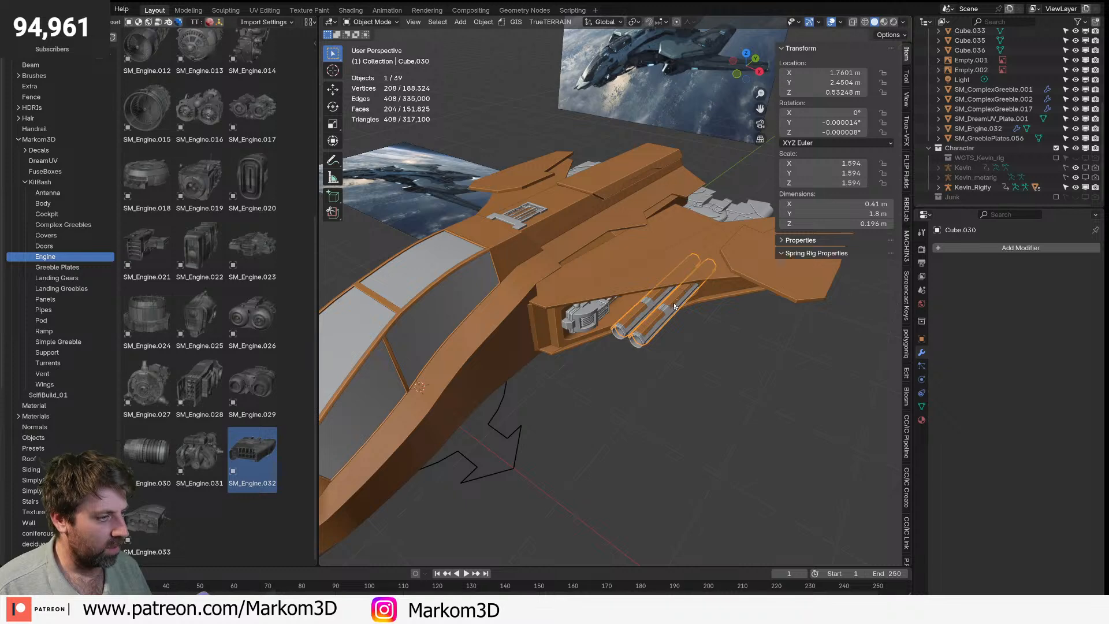
pyautogui.press('c')
pyautogui.click(683, 300)
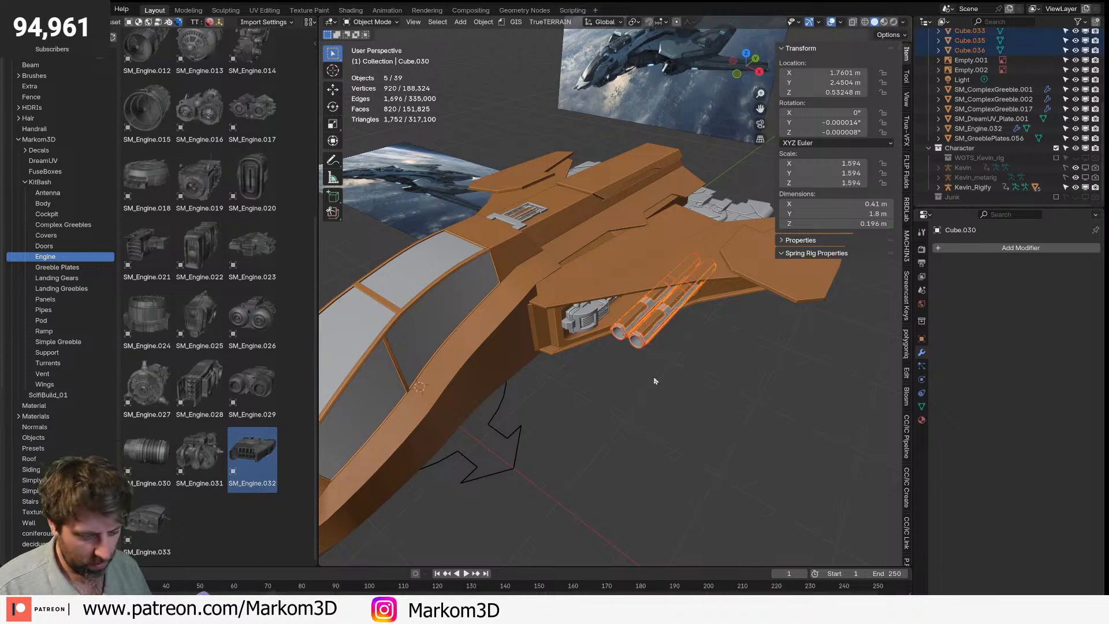
pyautogui.hotkey('ctrl', 'j')
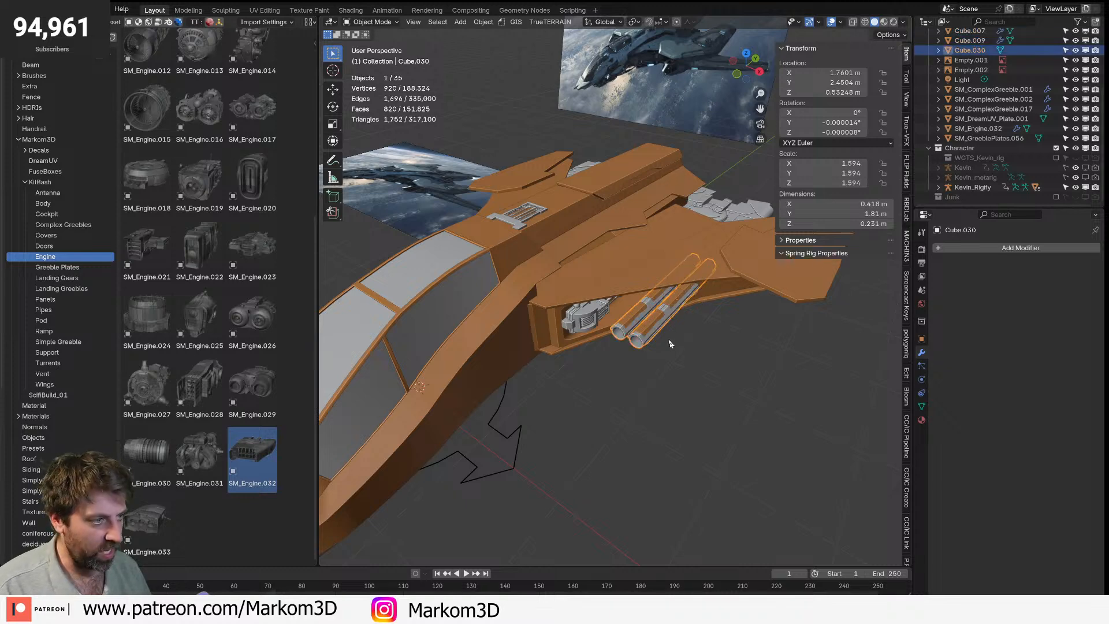
# - Mirror the joined gun barrels on X with the cockpit hull Cube as the mirror object
pyautogui.click(976, 245)
pyautogui.moveTo(976, 247)
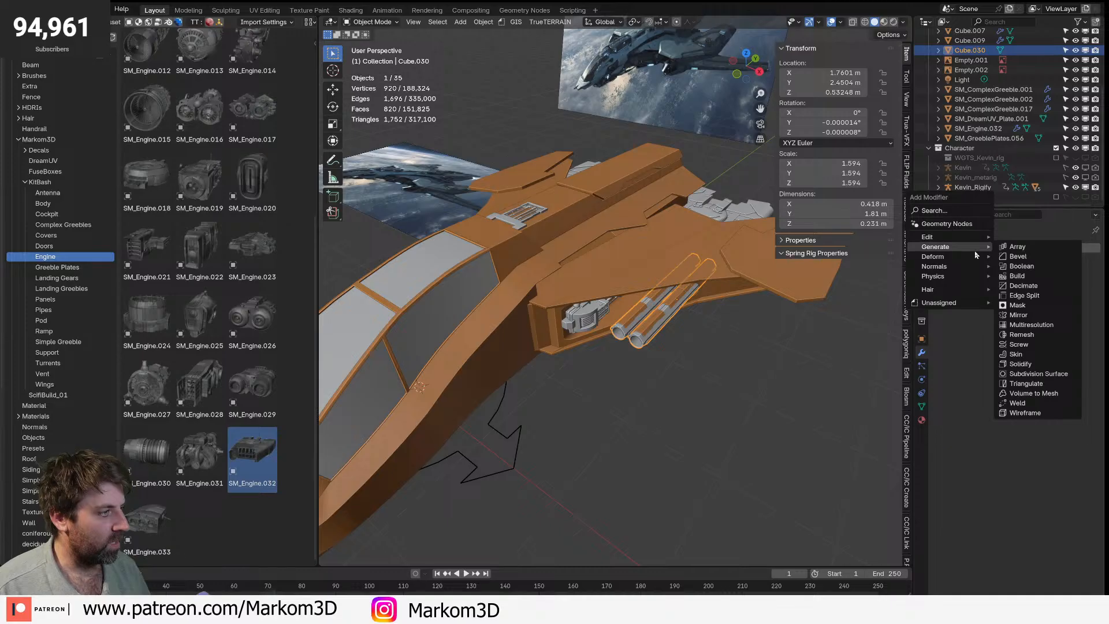
pyautogui.click(1035, 317)
pyautogui.moveTo(706, 327); pyautogui.dragTo(756, 330, button='middle')
pyautogui.scroll(-3, 756, 330)
pyautogui.click(613, 431)
pyautogui.moveTo(642, 402); pyautogui.dragTo(632, 309, button='middle')
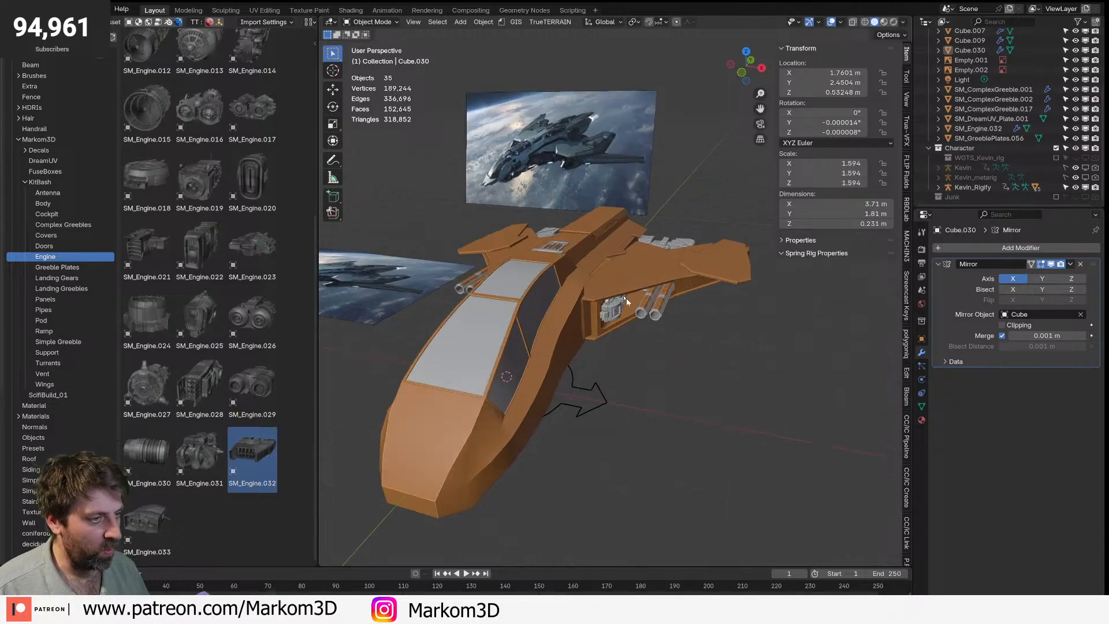
# - Add an X-axis Mirror modifier to SM_ComplexGreeble.002 in the wing recess, with Cube as its mirror object
pyautogui.click(647, 294)
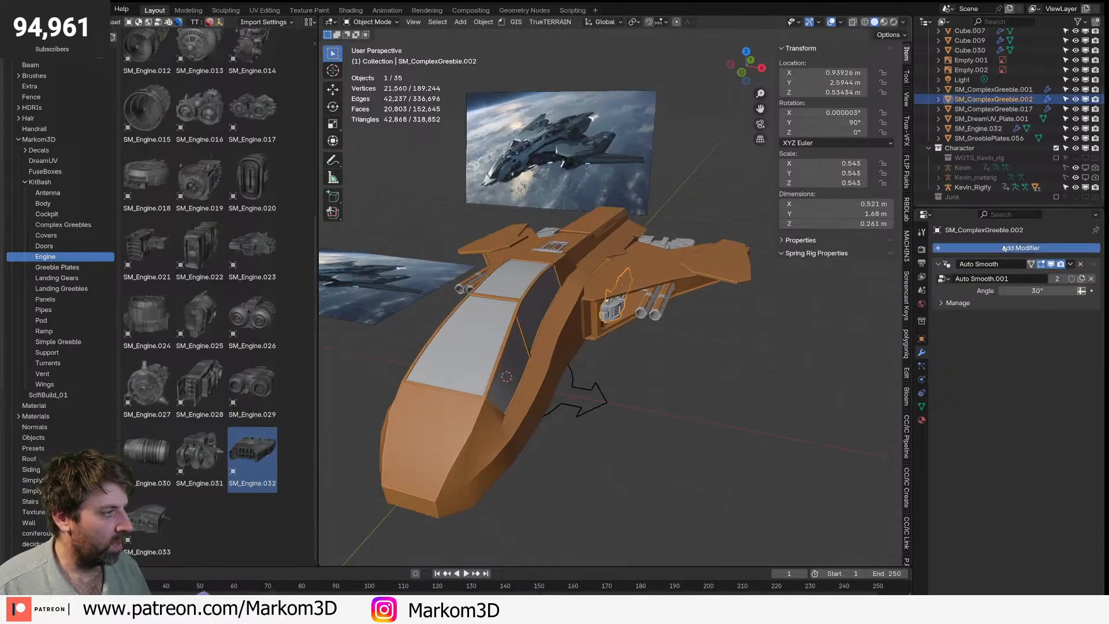
pyautogui.click(971, 248)
pyautogui.moveTo(970, 245)
pyautogui.click(891, 315)
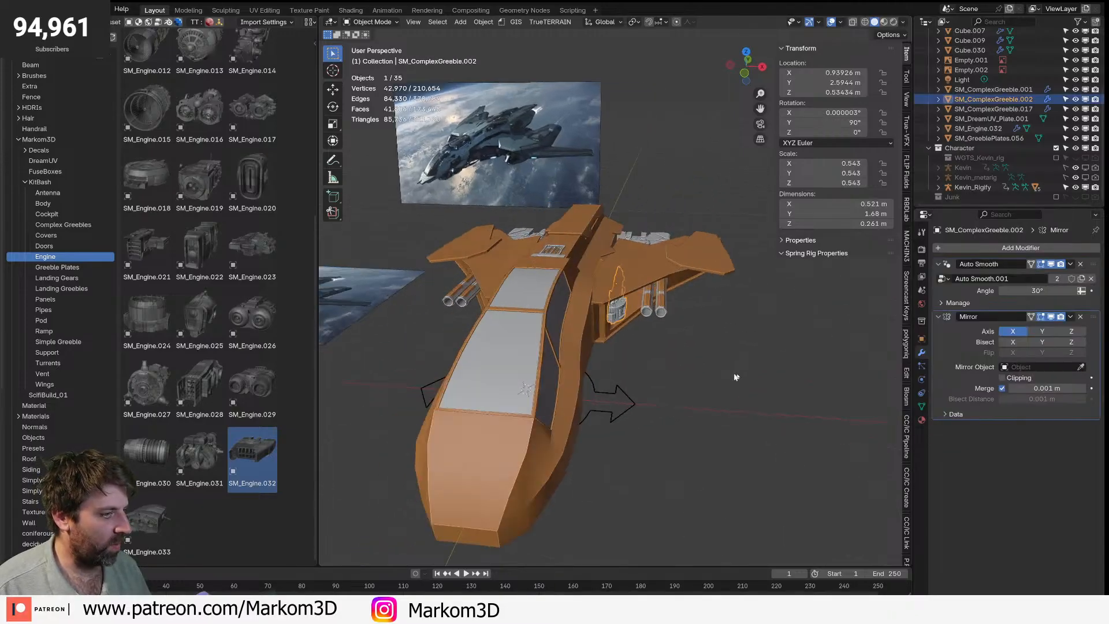
pyautogui.click(559, 441)
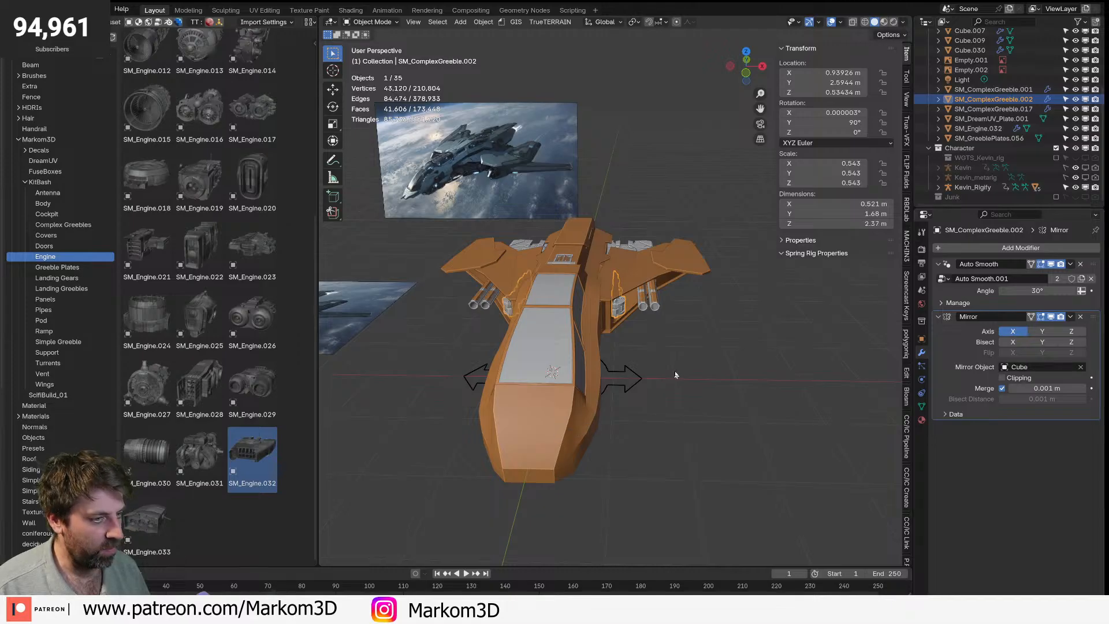
pyautogui.moveTo(673, 374); pyautogui.dragTo(686, 369, button='middle')
# - Mirror the SM_GreeblePlates.056 plate beside the guns on X, using Cube as the mirror object
pyautogui.scroll(3, 638, 309)
pyautogui.moveTo(639, 309); pyautogui.dragTo(631, 295, button='middle')
pyautogui.click(633, 295)
pyautogui.scroll(-4, 624, 324)
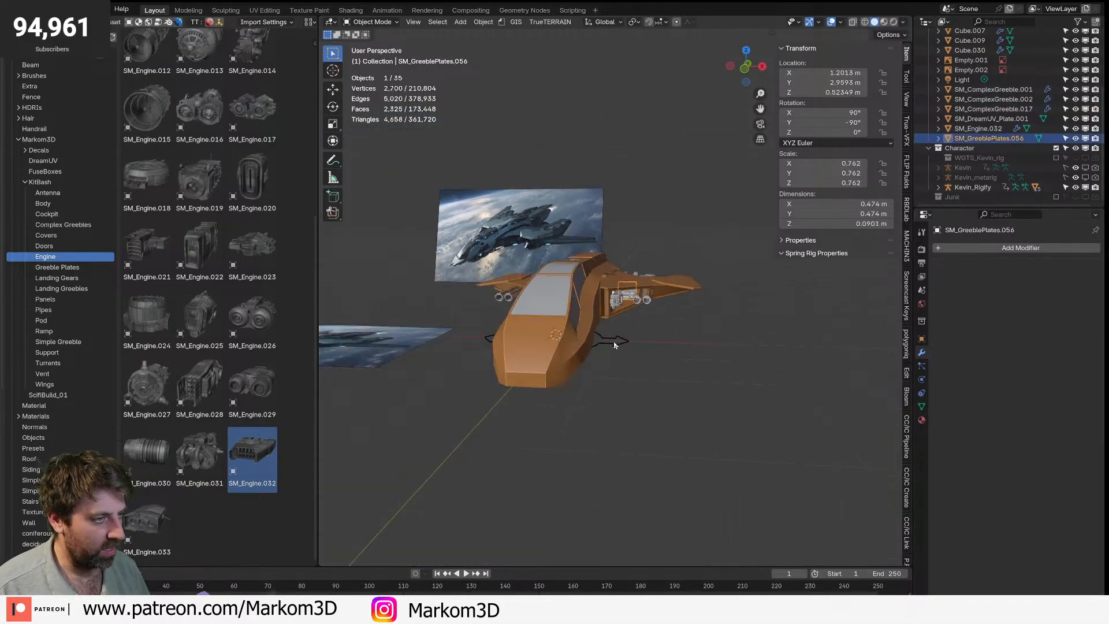
pyautogui.moveTo(614, 342); pyautogui.dragTo(636, 370, button='middle')
pyautogui.click(1033, 249)
pyautogui.moveTo(1035, 251)
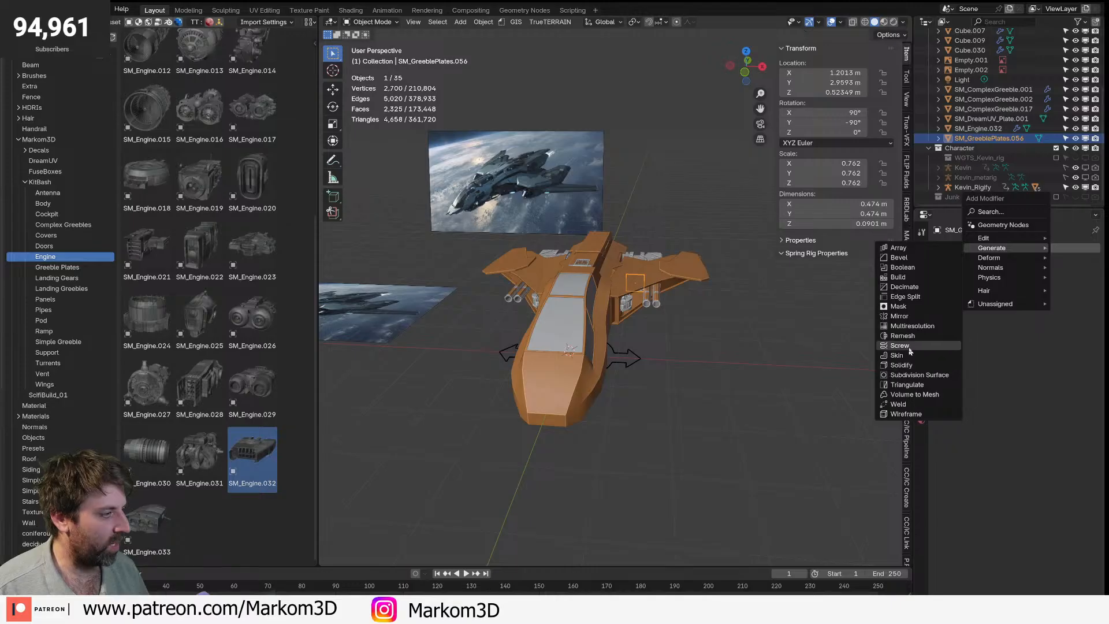
pyautogui.click(900, 316)
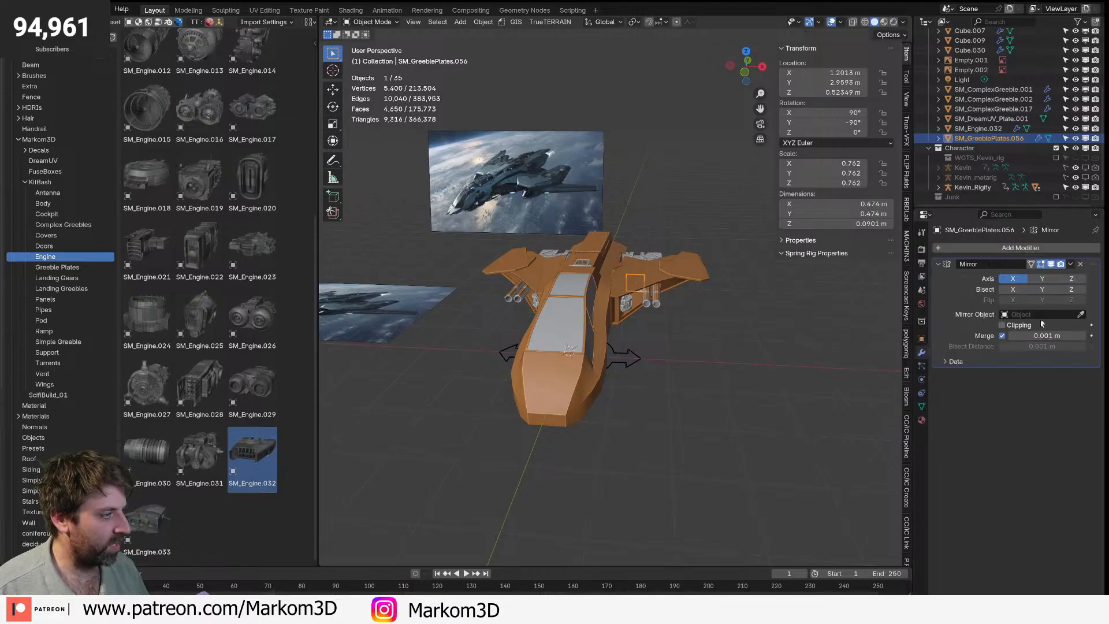
pyautogui.click(559, 393)
# - Add the SM_ComplexGreeble.005 asset to the fuselage's flat rear face and center it at X location 0
pyautogui.moveTo(693, 362); pyautogui.dragTo(694, 298, button='middle')
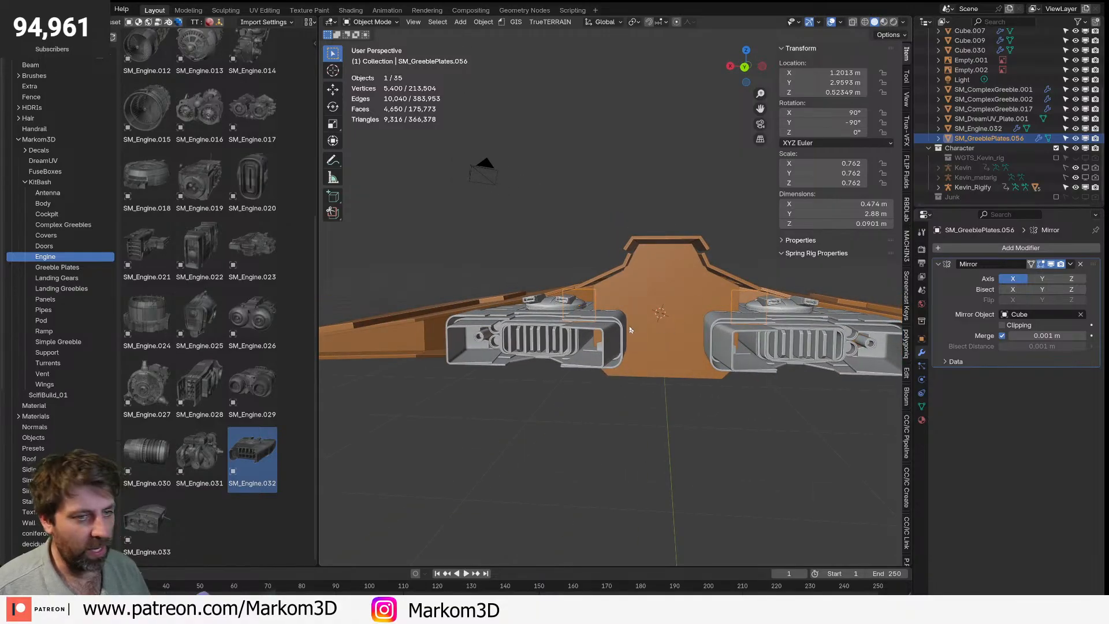
pyautogui.click(65, 224)
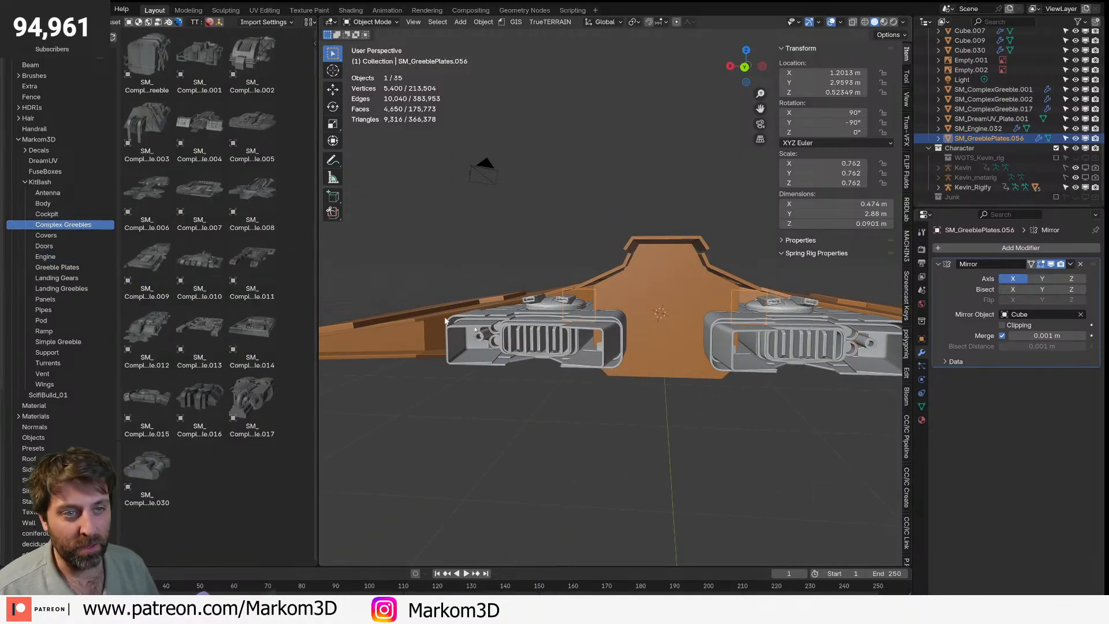
pyautogui.moveTo(252, 128); pyautogui.dragTo(664, 312)
pyautogui.click(838, 73)
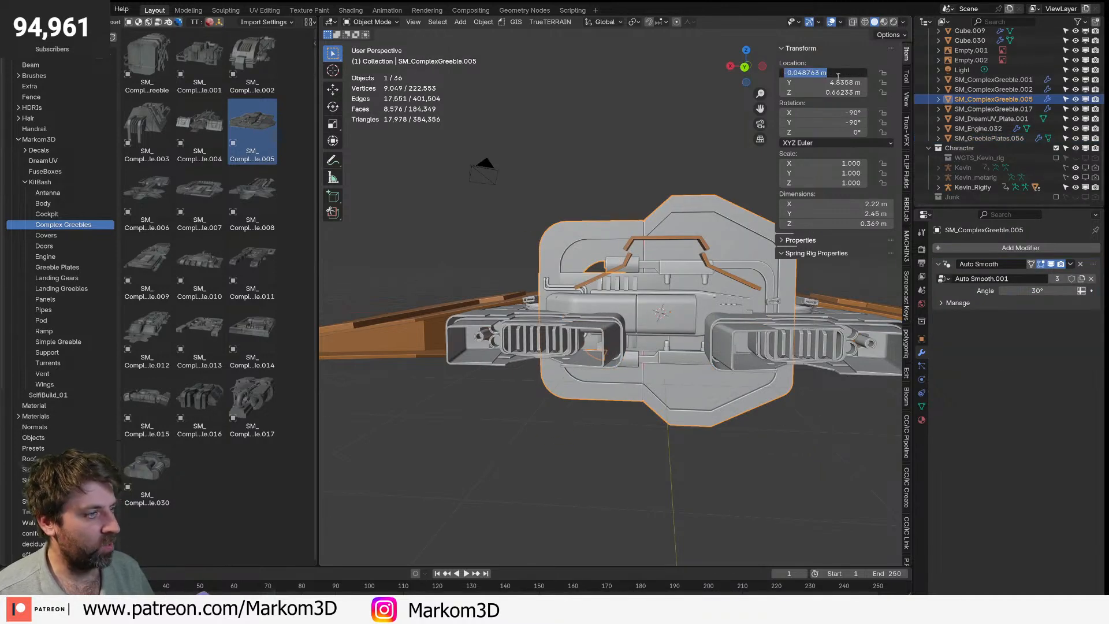
pyautogui.write('0')
pyautogui.press('Return')
# - Rotate the rear greeble 90° about its local Z axis and scale it to about 0.468 to fit between the engines
pyautogui.write('rz90')
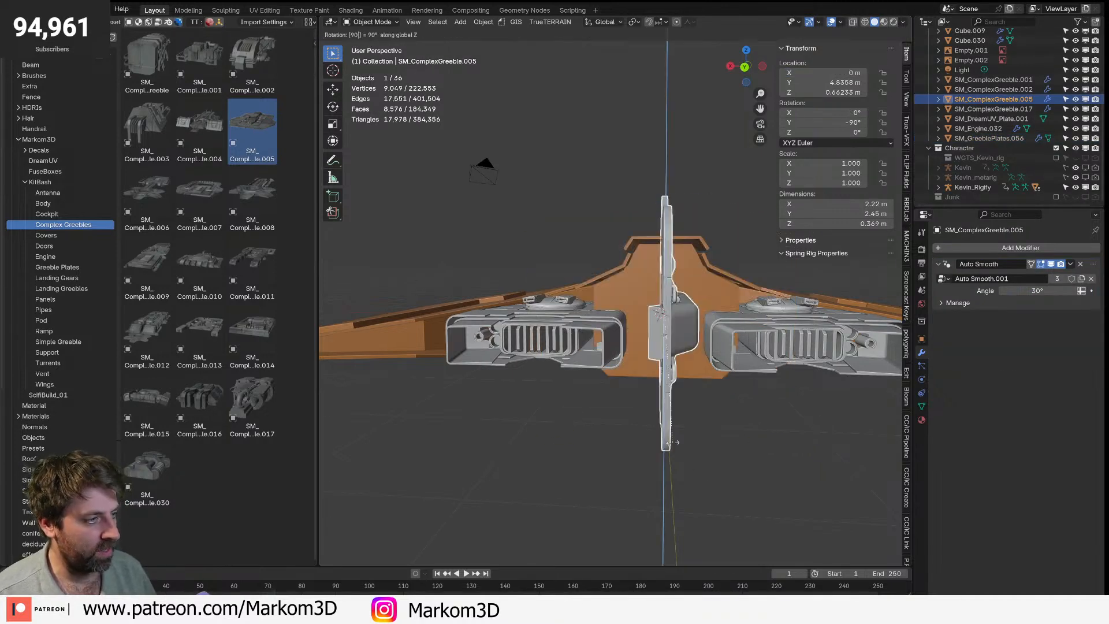
pyautogui.write('z')
pyautogui.press('Return')
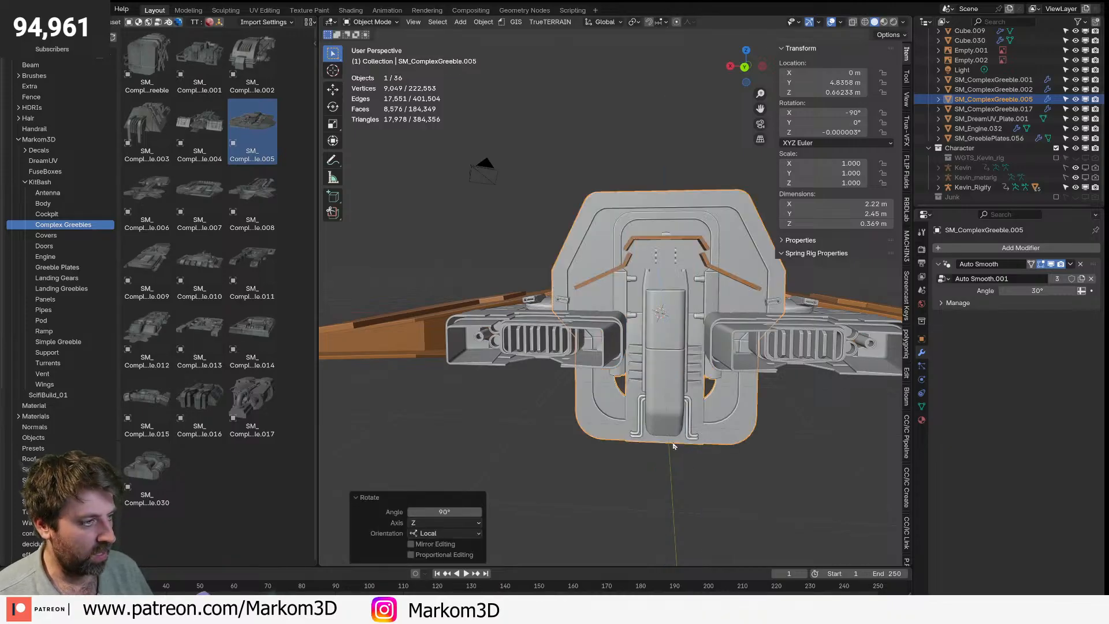
pyautogui.press('s')
pyautogui.click(675, 374)
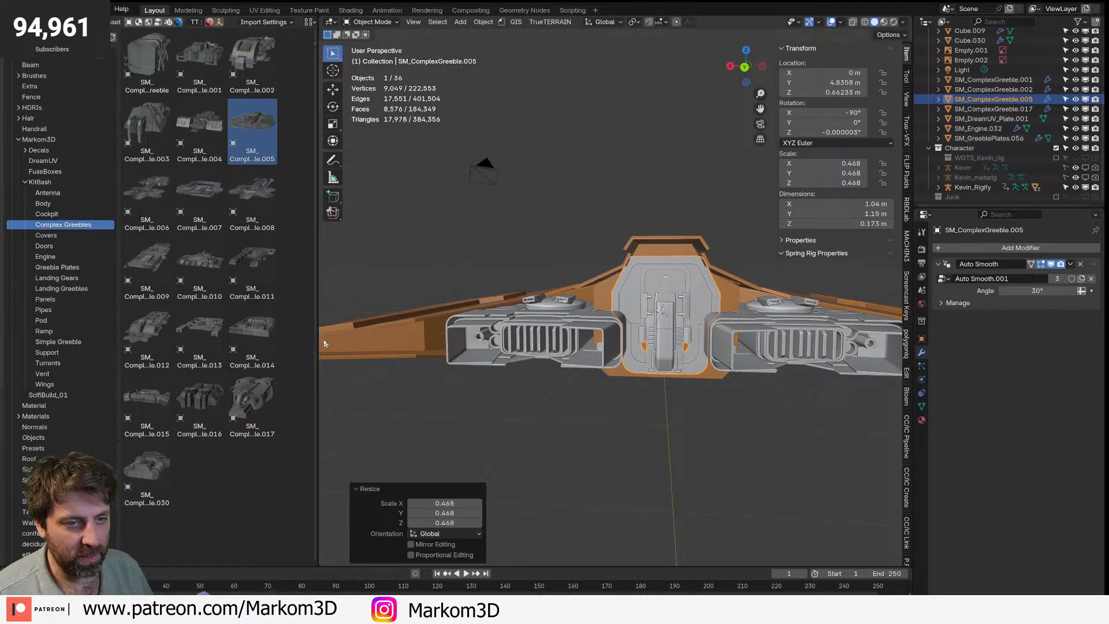
# - Examine the side, rear and underside of the hull for areas that need more kitbash detail
pyautogui.moveTo(323, 340); pyautogui.dragTo(850, 286, button='middle')
pyautogui.moveTo(492, 287); pyautogui.dragTo(643, 352, button='middle')
pyautogui.click(735, 275)
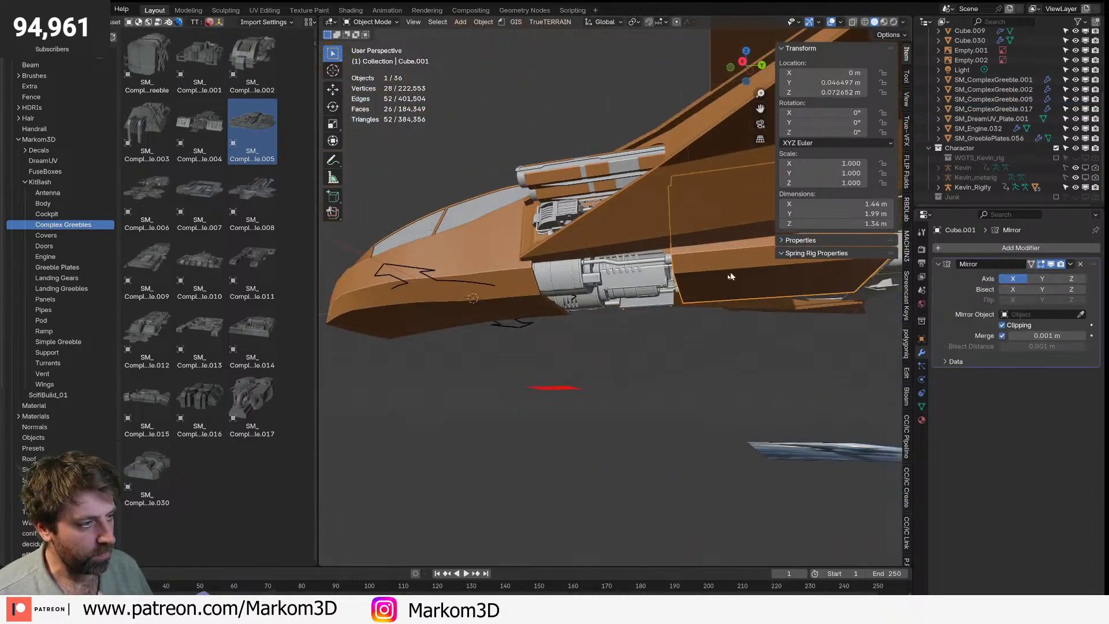
pyautogui.moveTo(735, 275); pyautogui.dragTo(636, 304, button='middle')
pyautogui.scroll(-4, 637, 310)
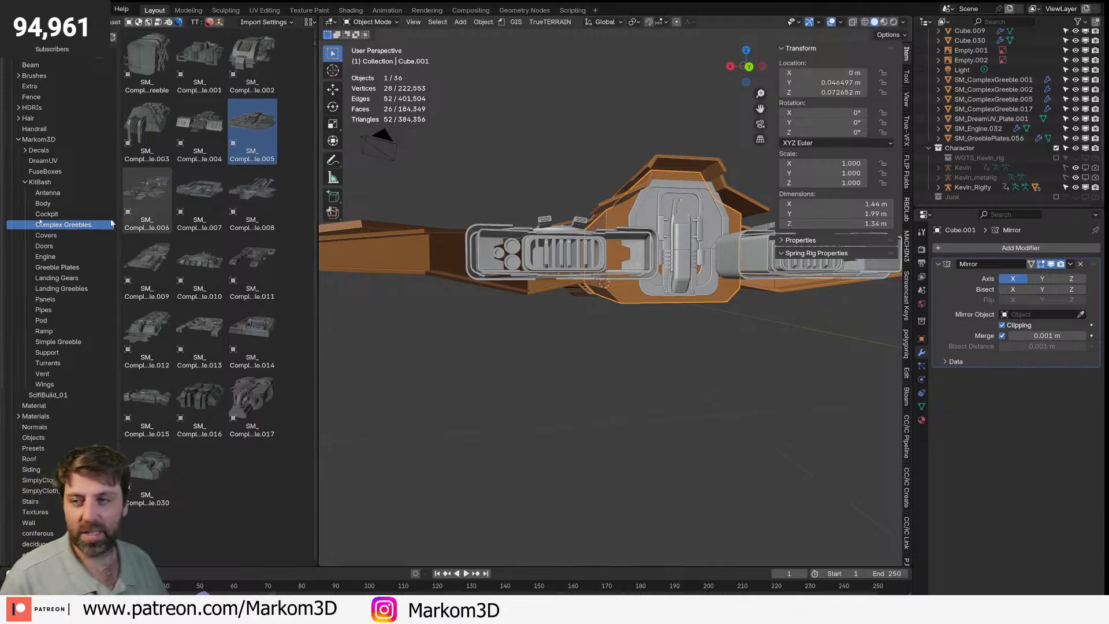
pyautogui.moveTo(672, 299)
pyautogui.mouseDown(button='middle')
pyautogui.moveTo(718, 289)
pyautogui.moveTo(685, 300)
pyautogui.mouseUp(button='middle')
pyautogui.scroll(2, 682, 298)
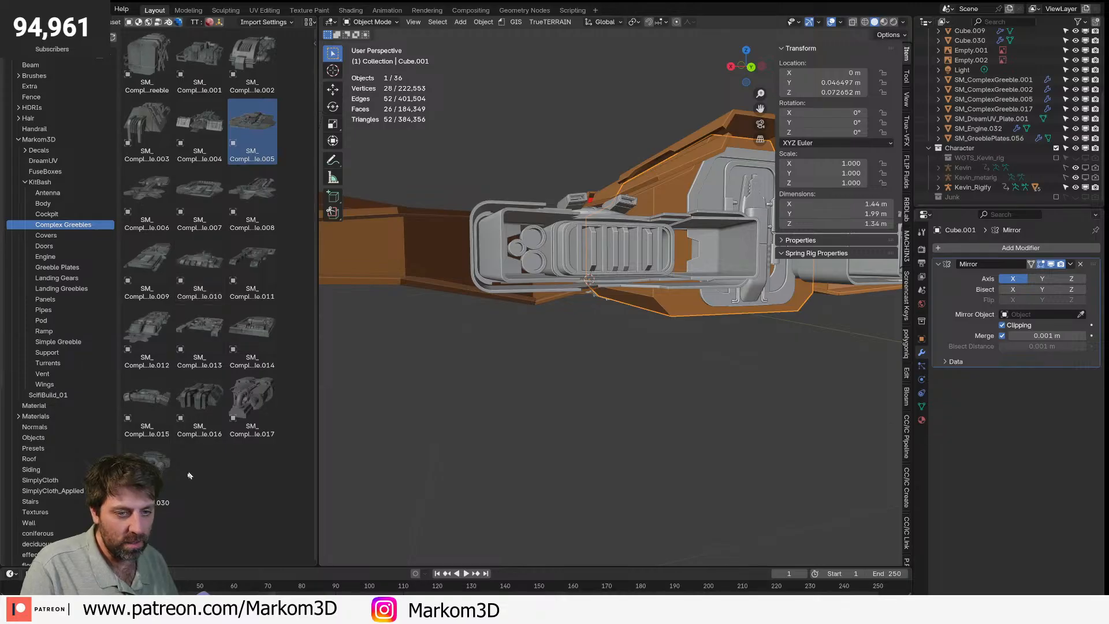
pyautogui.moveTo(621, 432); pyautogui.dragTo(607, 339, button='middle')
# - Try to place SM_ComplexGreeble.030 under the rear hull while editing it with a bottom face selected
pyautogui.press('Tab')
pyautogui.scroll(1, 630, 231)
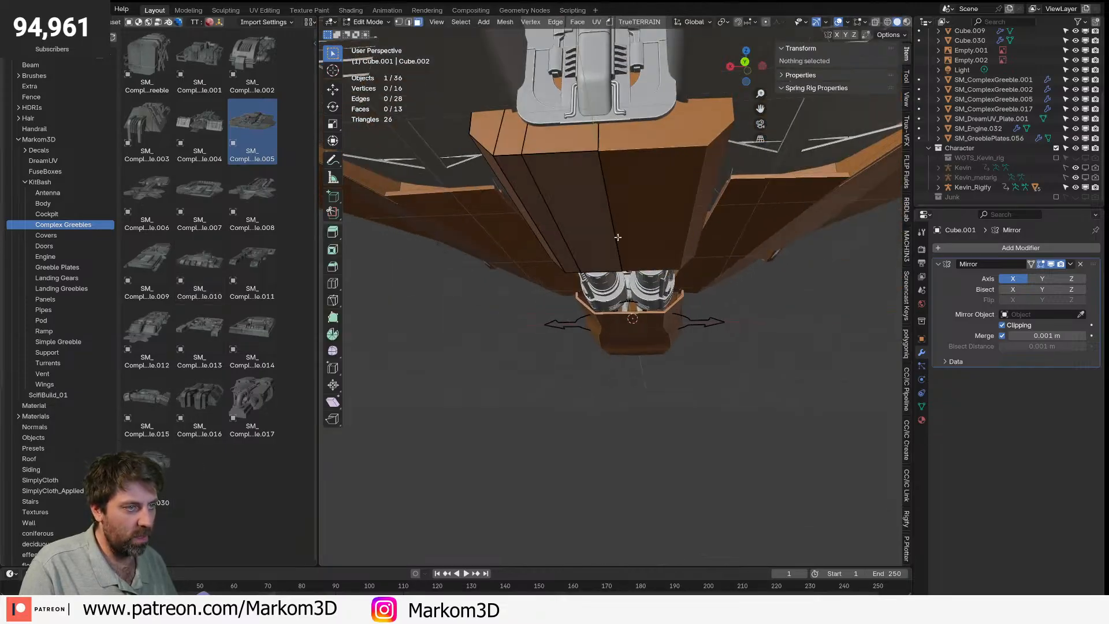
pyautogui.click(601, 192)
pyautogui.moveTo(601, 192); pyautogui.dragTo(600, 323, button='middle')
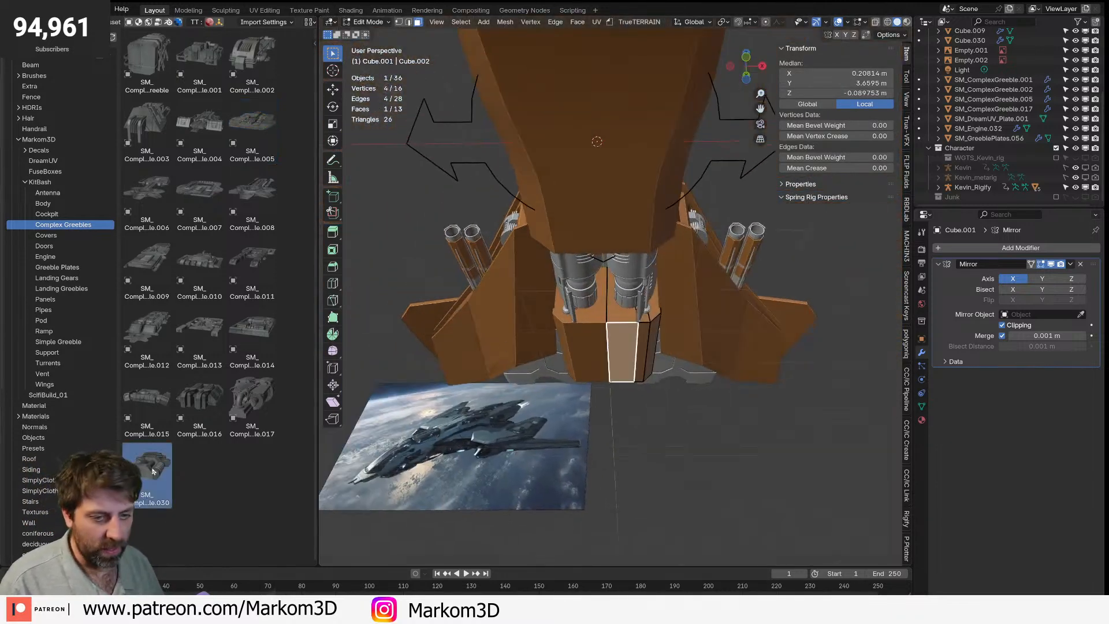
pyautogui.moveTo(147, 469); pyautogui.dragTo(196, 498)
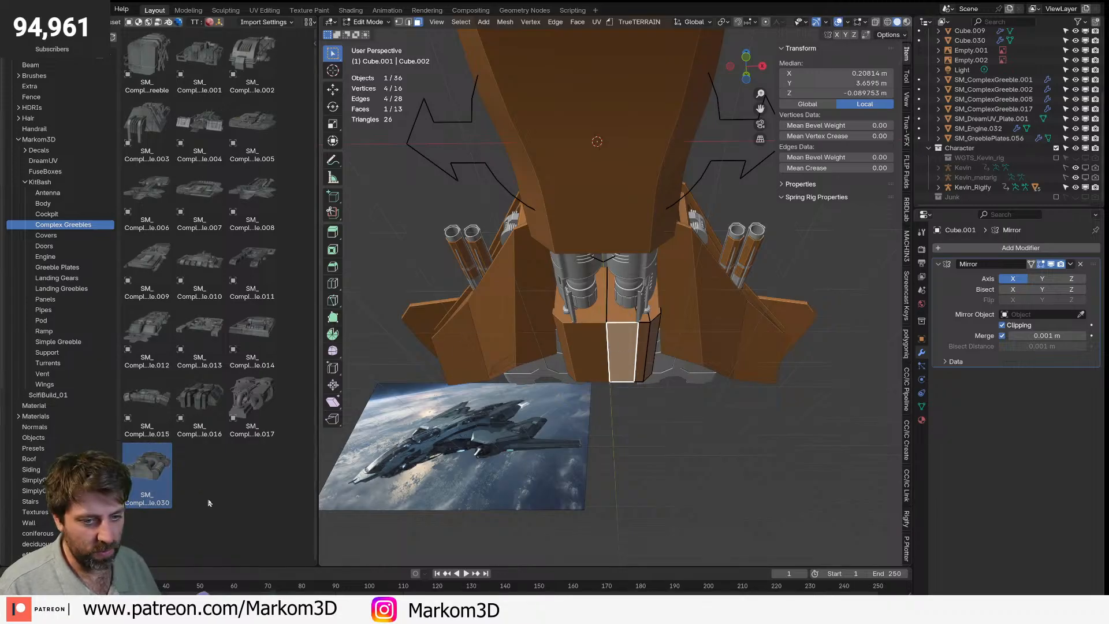
pyautogui.press('Tab')
# - Place SM_ComplexGreeble.030 under the rear hull and rotate it 90° about global Z and 90° about global Y
pyautogui.moveTo(147, 470); pyautogui.dragTo(606, 315)
pyautogui.write('rz')
pyautogui.write('90')
pyautogui.press('Return')
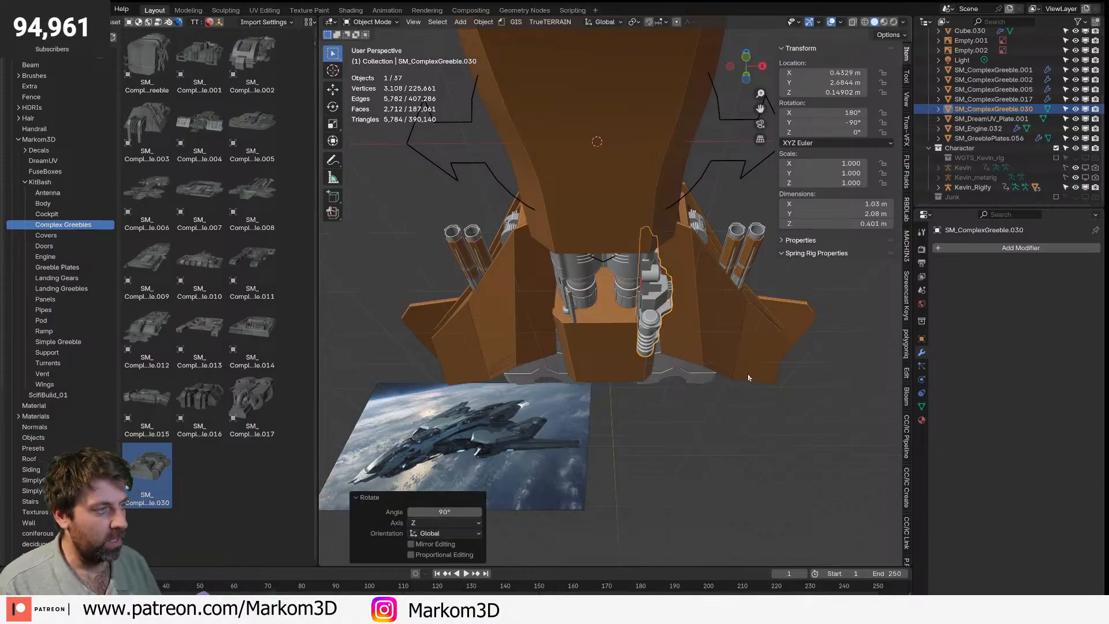
pyautogui.write('ry90')
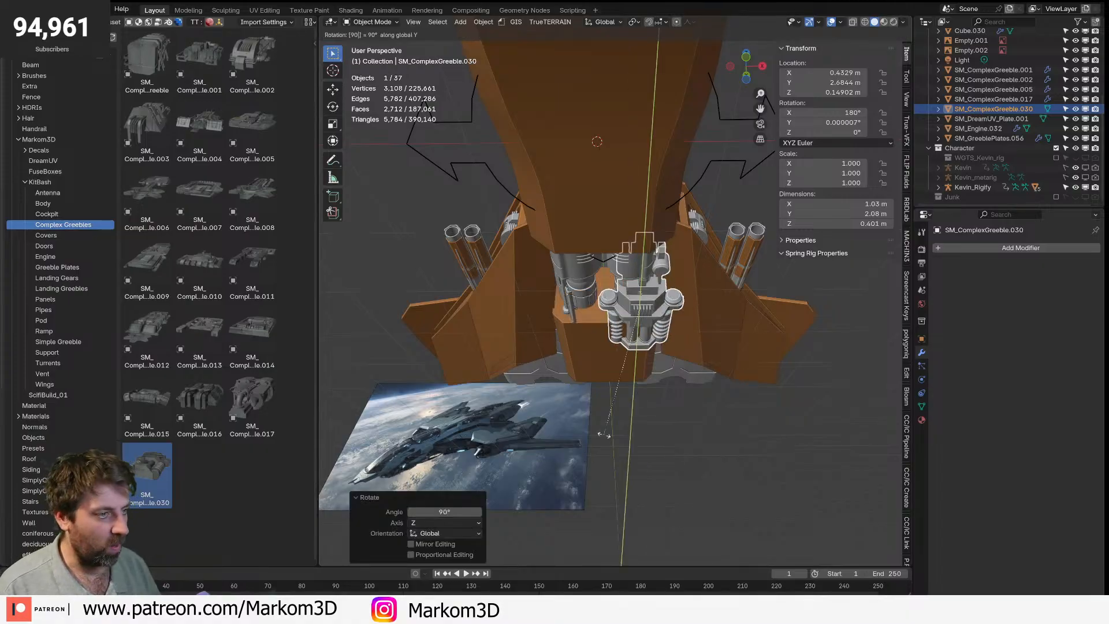
pyautogui.press('Return')
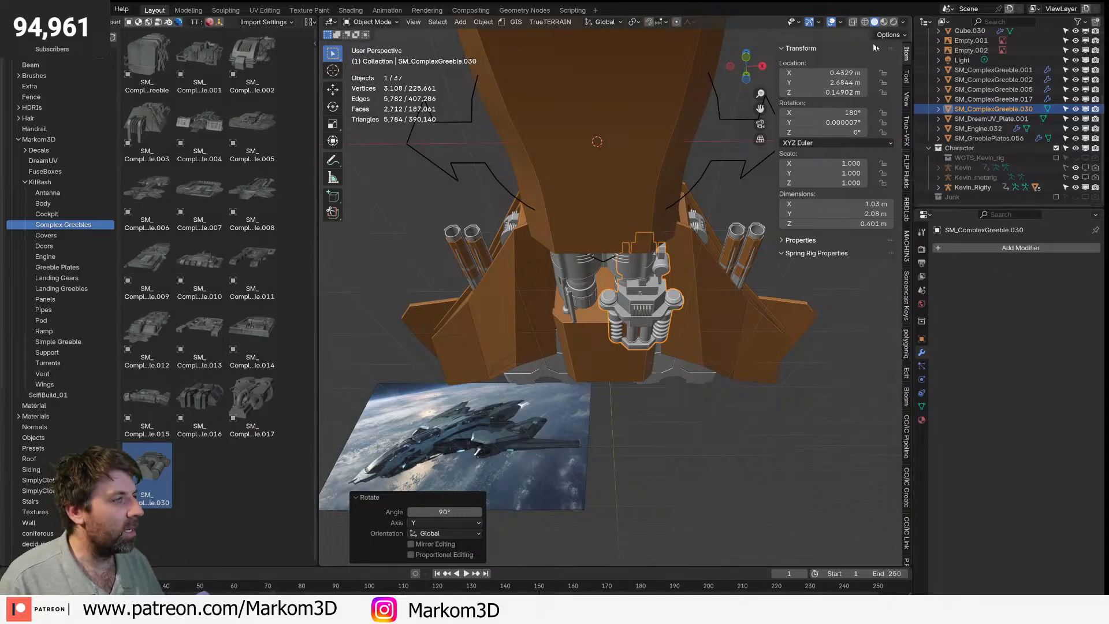
# - Center the underside greeble at X location 0 and lower it along Z to about 0.108 m
pyautogui.press('Return')
pyautogui.write('0')
pyautogui.press('Return')
pyautogui.moveTo(511, 453); pyautogui.dragTo(687, 351, button='middle')
pyautogui.scroll(3, 538, 411)
pyautogui.press('g')
pyautogui.press('z')
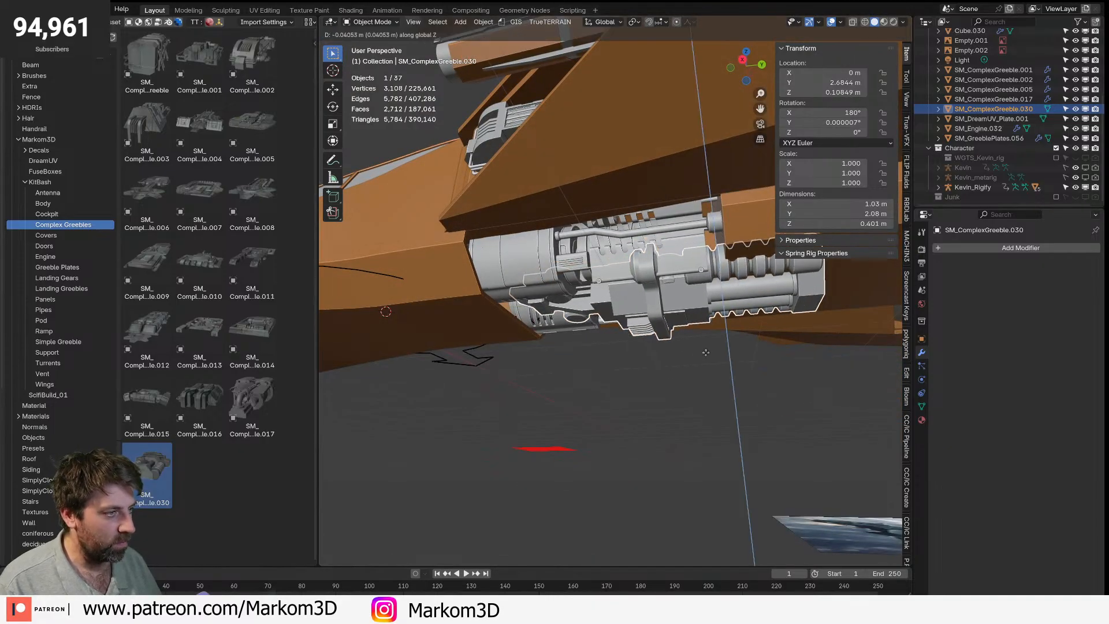
pyautogui.click(699, 331)
# - Examine the hull's underside and the rear engines in rendered shading
pyautogui.scroll(-3, 622, 453)
pyautogui.click(621, 453)
pyautogui.moveTo(622, 453); pyautogui.dragTo(680, 406, button='middle')
pyautogui.click(895, 21)
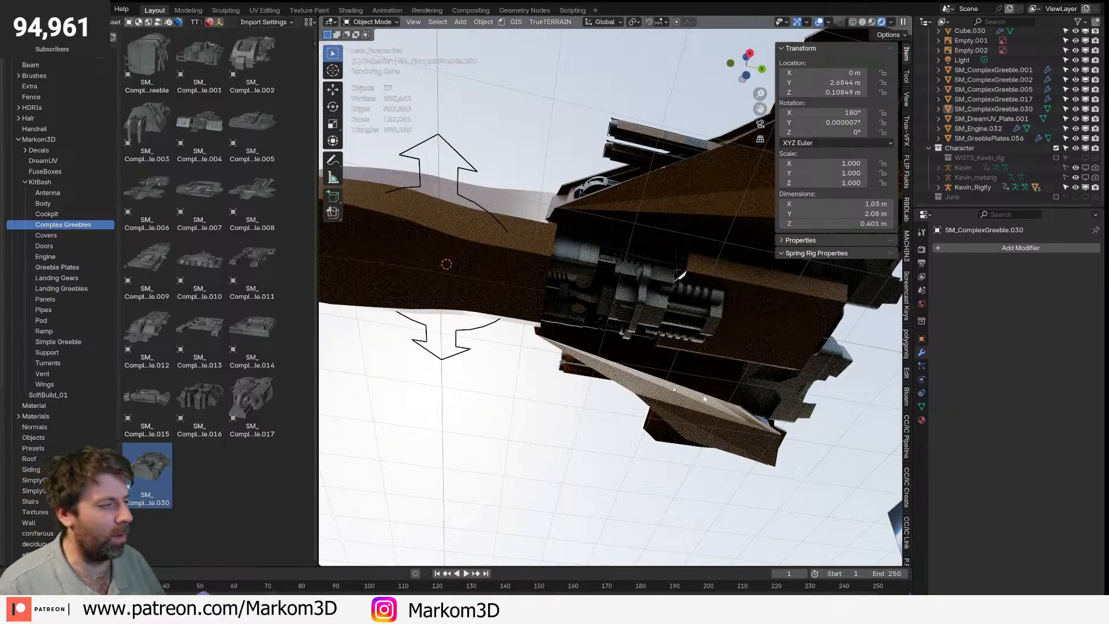
pyautogui.moveTo(704, 398); pyautogui.dragTo(631, 456, button='middle')
pyautogui.moveTo(671, 396); pyautogui.dragTo(527, 249, button='middle')
# - Duplicate the face behind the grille slats of SM_Engine.032, move the copy about 0.895 m along Y and scale it to fit the grille
pyautogui.click(495, 290)
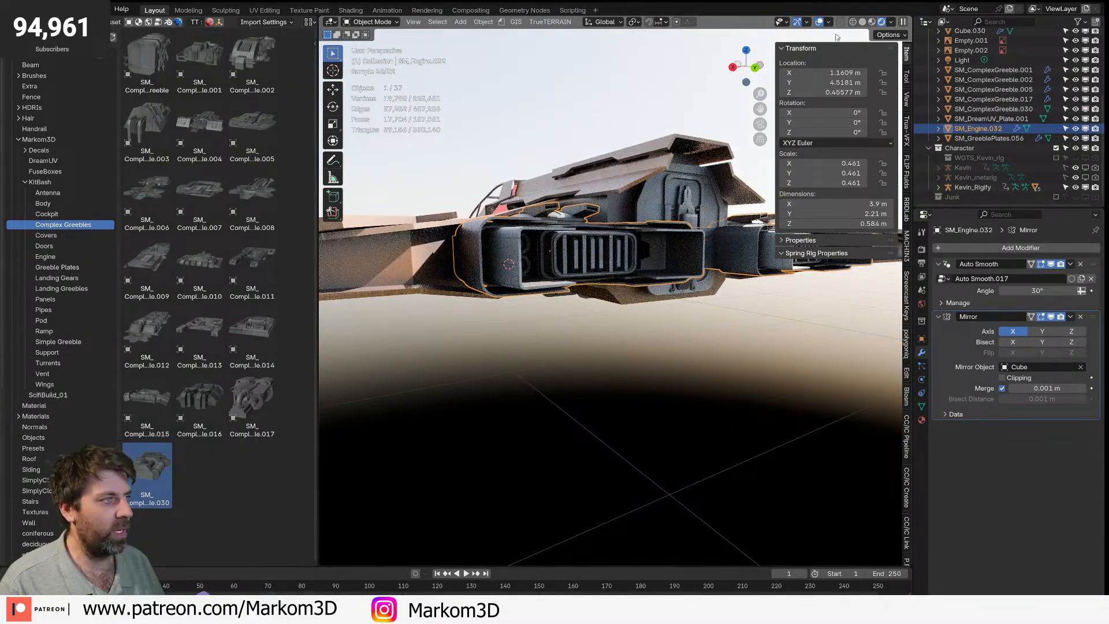
pyautogui.click(863, 24)
pyautogui.moveTo(636, 300)
pyautogui.mouseDown(button='middle')
pyautogui.moveTo(556, 357)
pyautogui.moveTo(562, 347)
pyautogui.mouseUp(button='middle')
pyautogui.scroll(3, 556, 357)
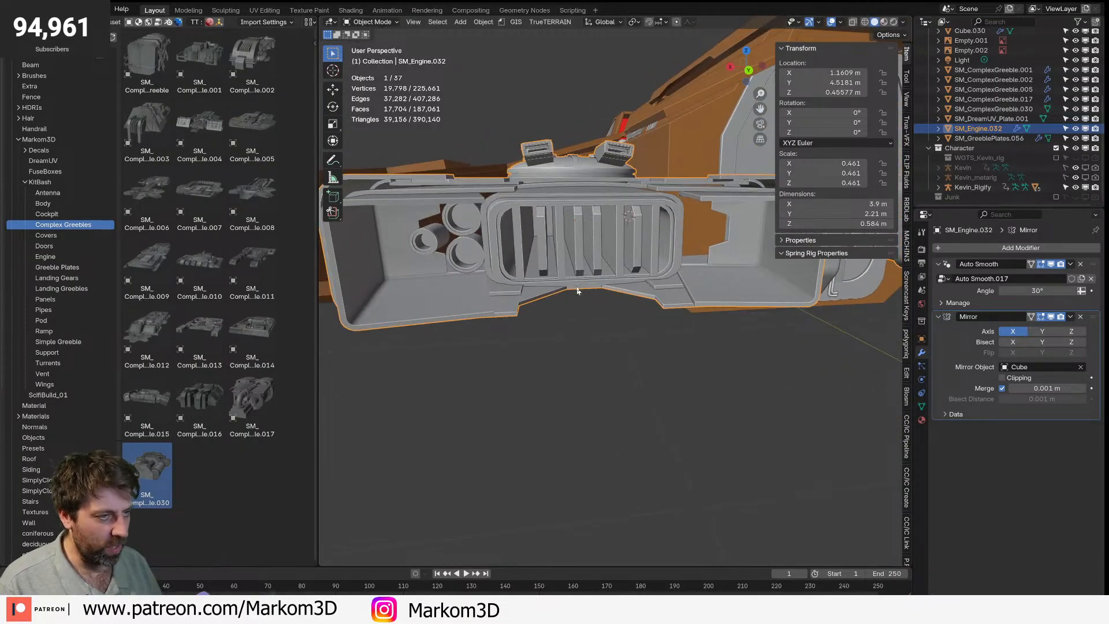
pyautogui.scroll(4, 578, 295)
pyautogui.press('Tab')
pyautogui.moveTo(563, 289); pyautogui.dragTo(563, 249, button='middle')
pyautogui.click(558, 191)
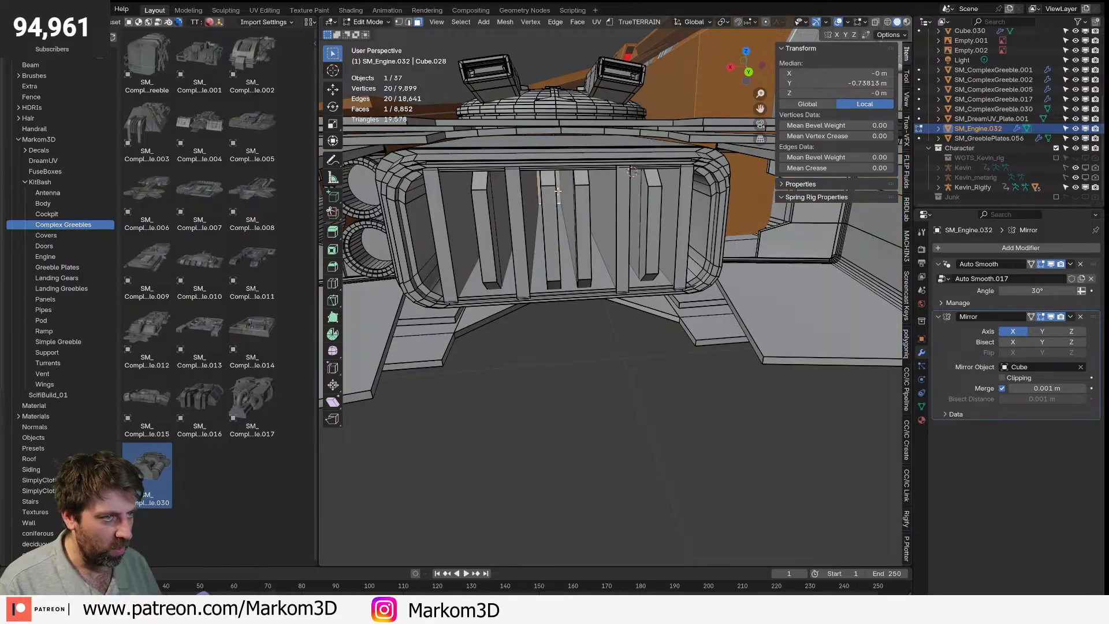
pyautogui.hotkey('shift', 'd')
pyautogui.press('y')
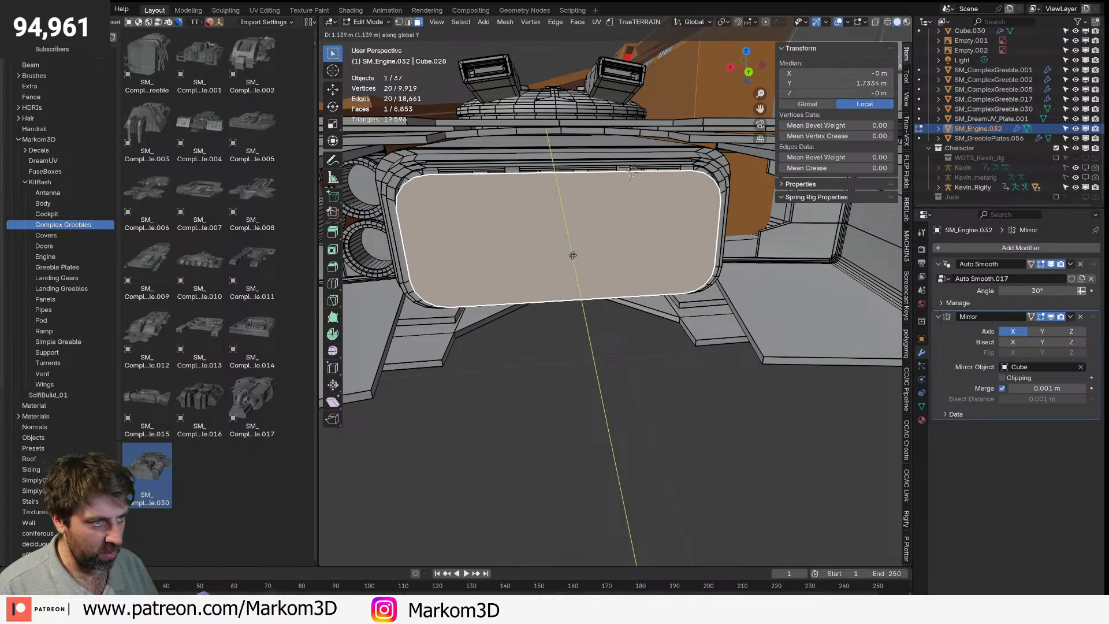
pyautogui.click(576, 229)
pyautogui.press('s')
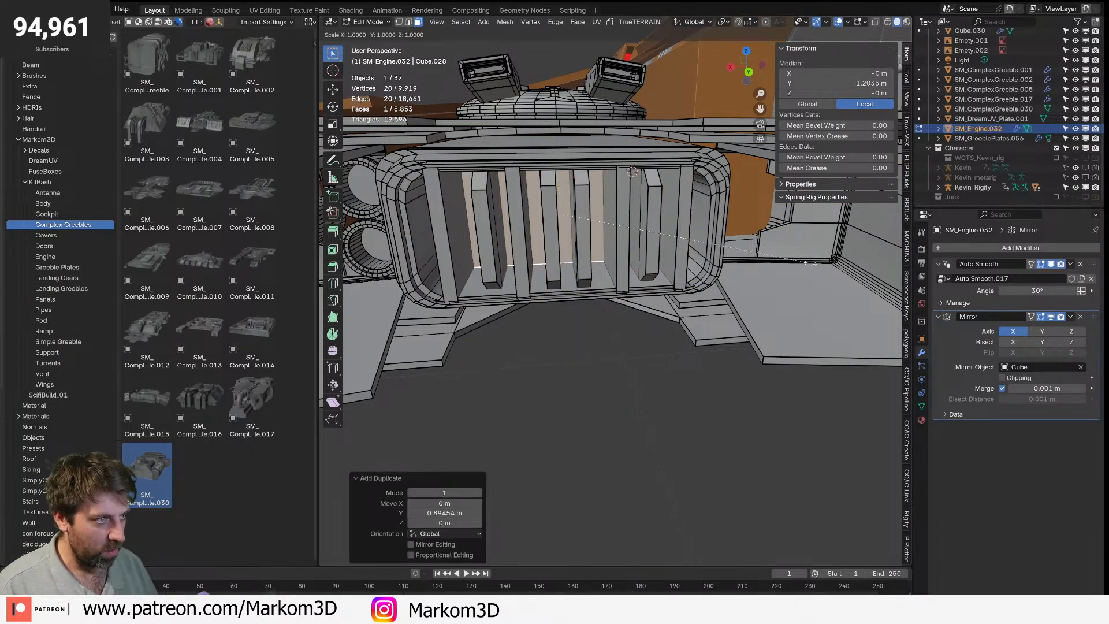
pyautogui.click(821, 266)
pyautogui.press('Tab')
# - Add a second material slot to the engine with a new material named EngineGlow
pyautogui.scroll(-3, 717, 273)
pyautogui.moveTo(716, 272); pyautogui.dragTo(734, 260, button='middle')
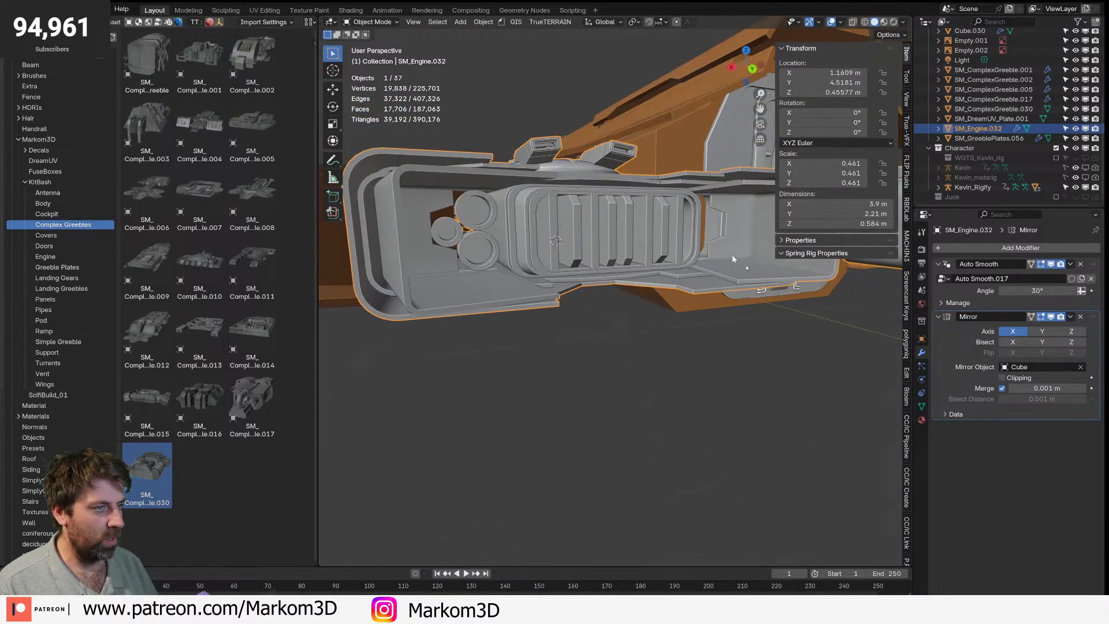
pyautogui.click(1011, 249)
pyautogui.moveTo(1005, 247)
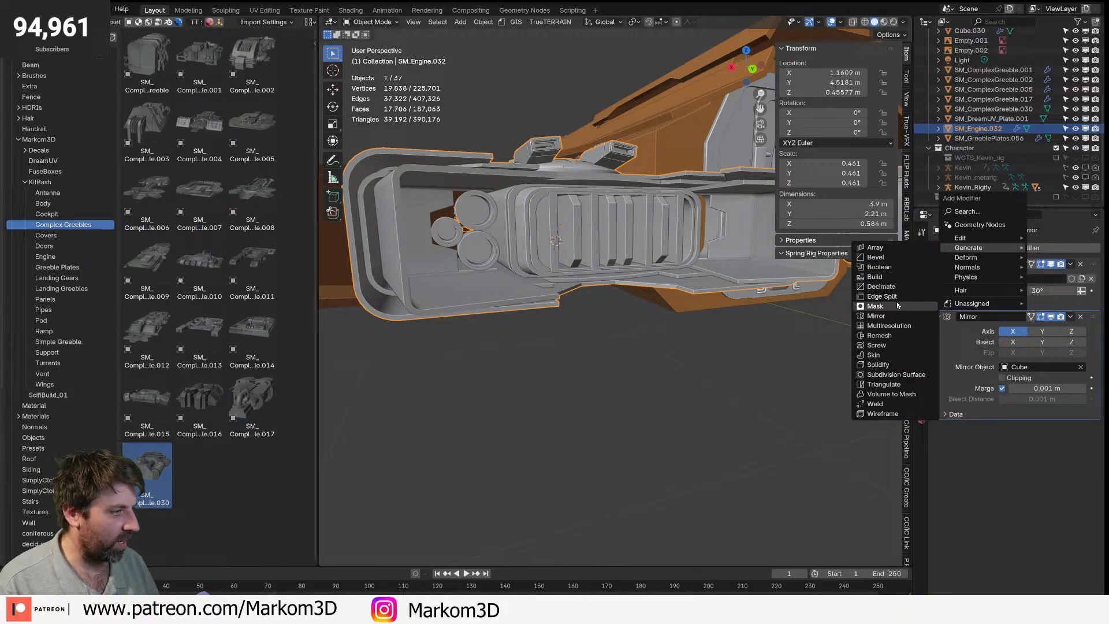
pyautogui.click(921, 422)
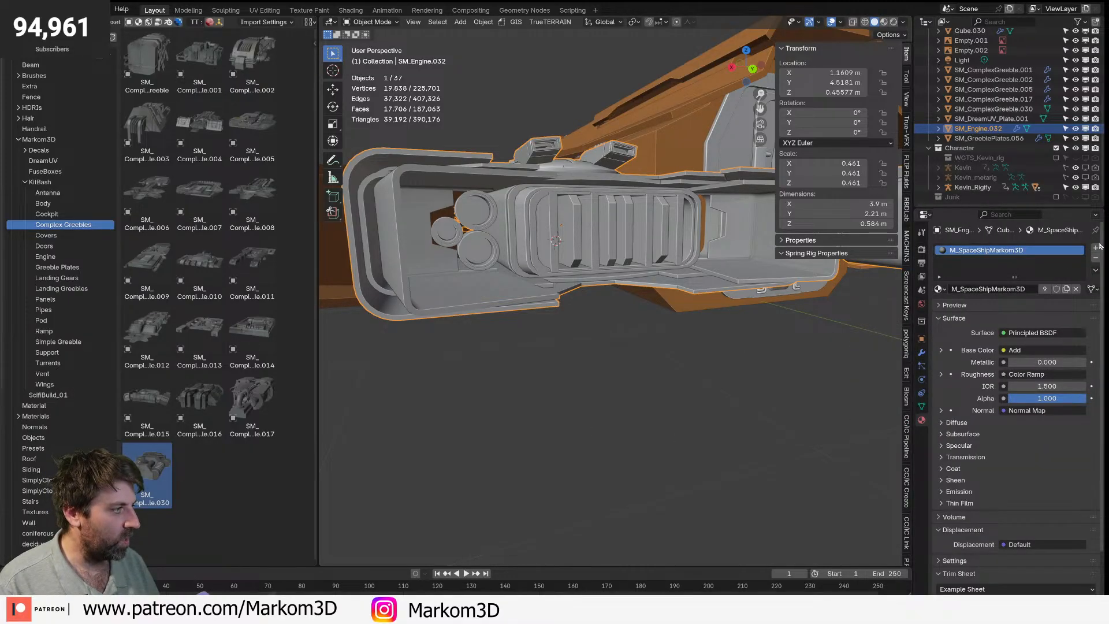
pyautogui.click(1096, 249)
pyautogui.click(939, 304)
pyautogui.scroll(-15, 795, 377)
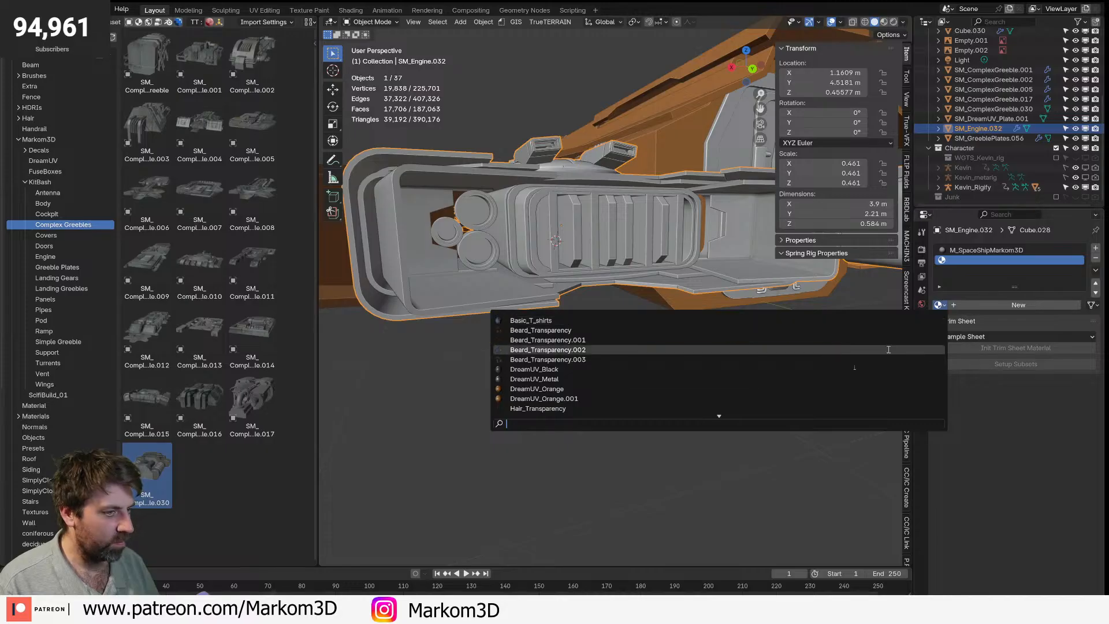
pyautogui.click(983, 307)
pyautogui.click(981, 306)
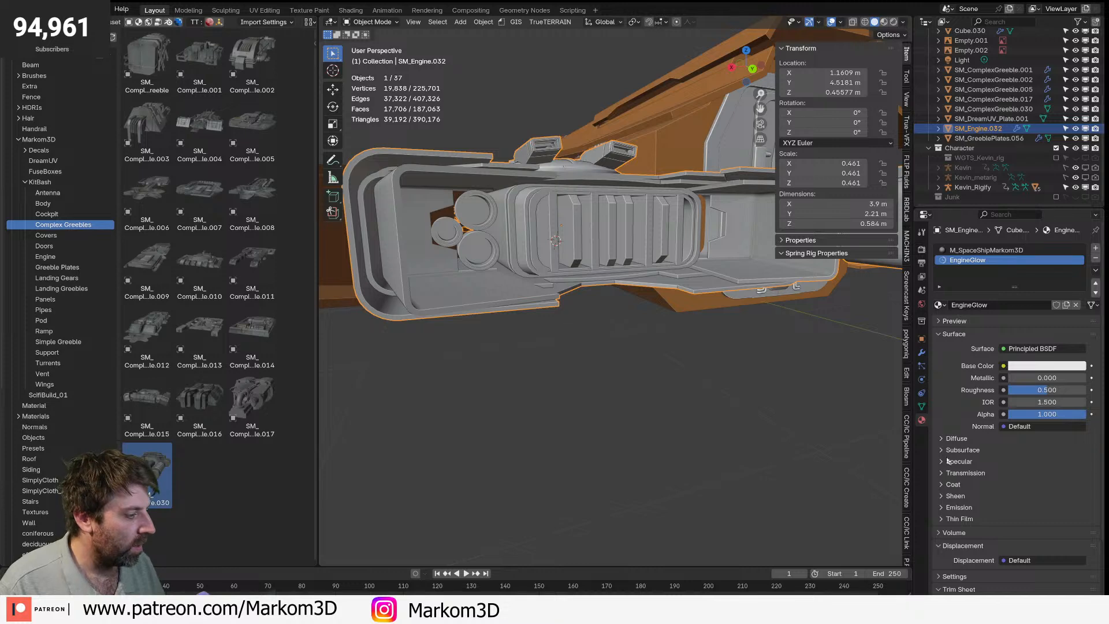
# - Change the EngineGlow surface shader to Emission and assign the material to the duplicated grille face
pyautogui.click(1047, 349)
pyautogui.click(1015, 350)
pyautogui.click(774, 406)
pyautogui.press('`')
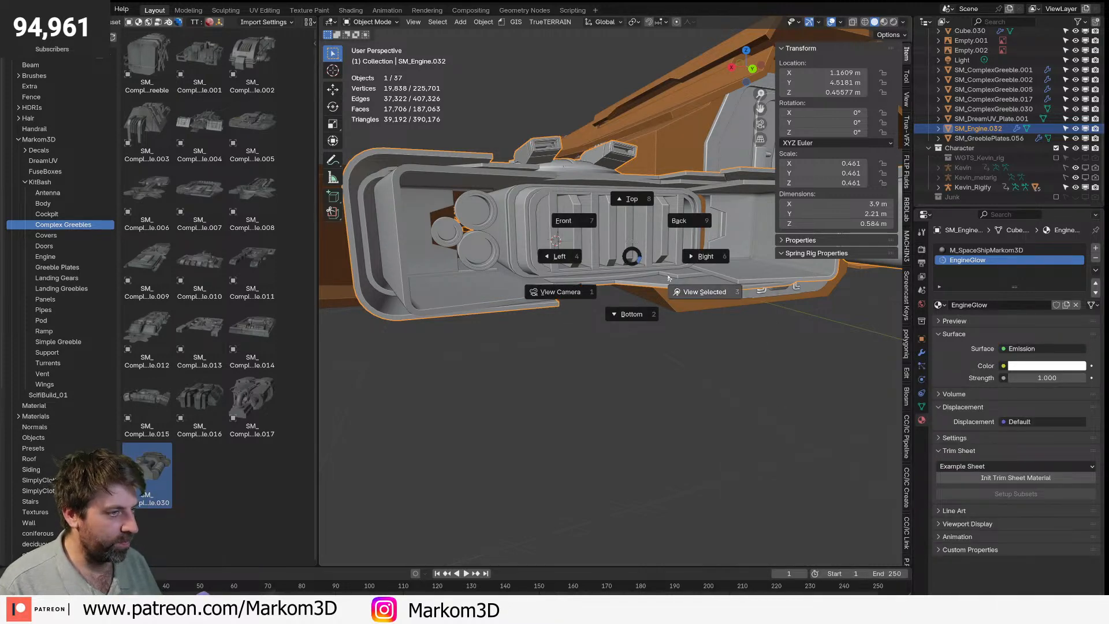
pyautogui.click(696, 292)
pyautogui.press('Tab')
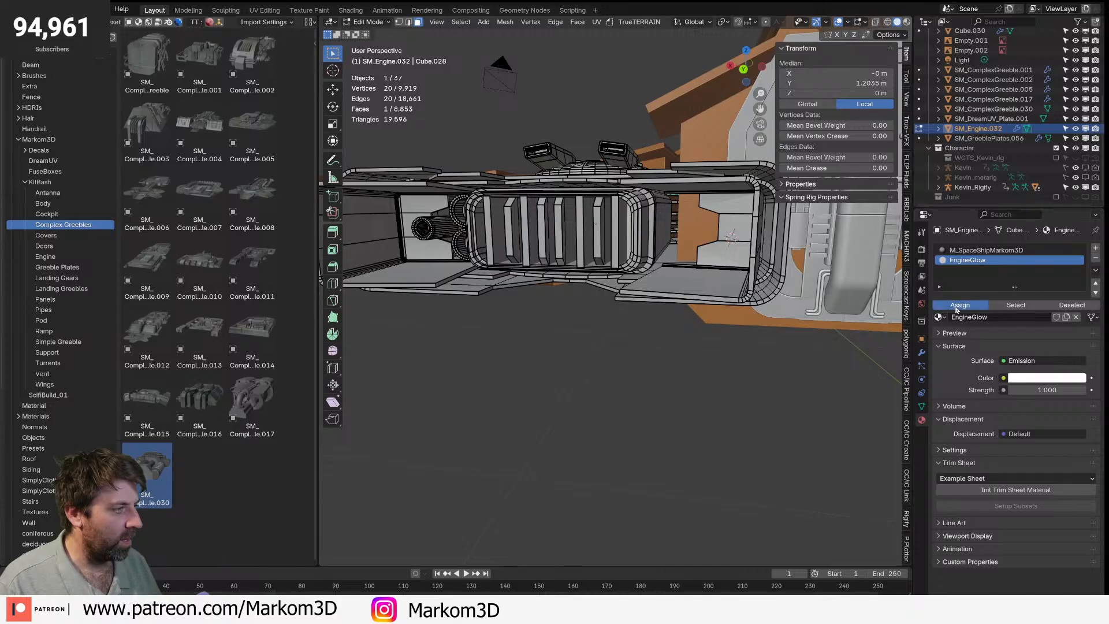
pyautogui.click(958, 306)
pyautogui.press('Tab')
# - Set the EngineGlow emission color to light blue with a strength of 10, and its pass index to 1
pyautogui.click(1047, 366)
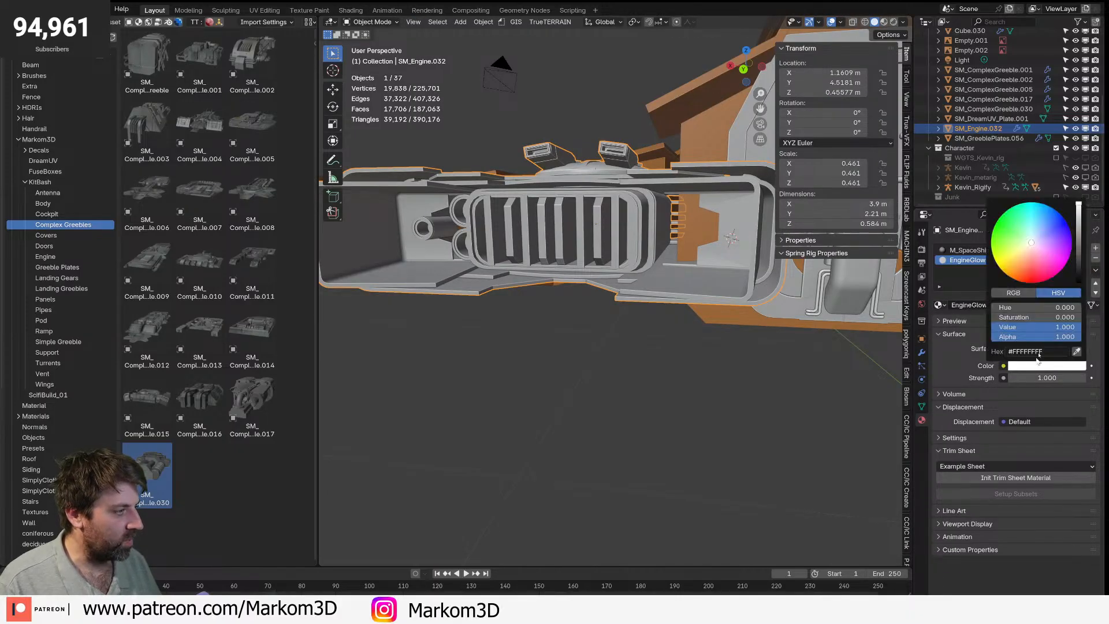
pyautogui.moveTo(1047, 250); pyautogui.dragTo(1041, 220)
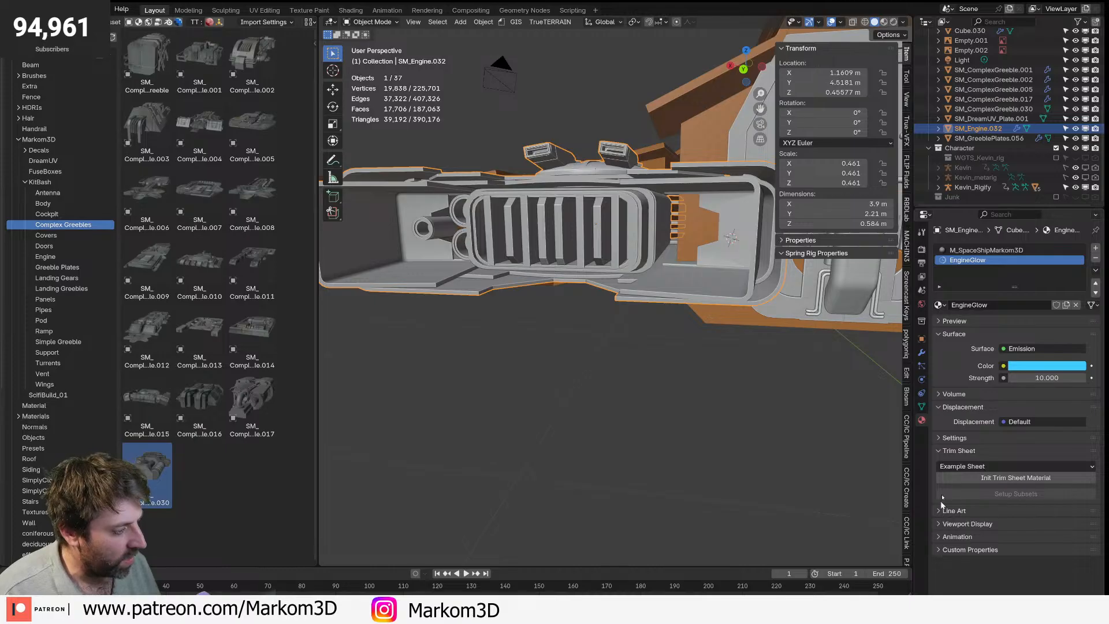
pyautogui.click(938, 439)
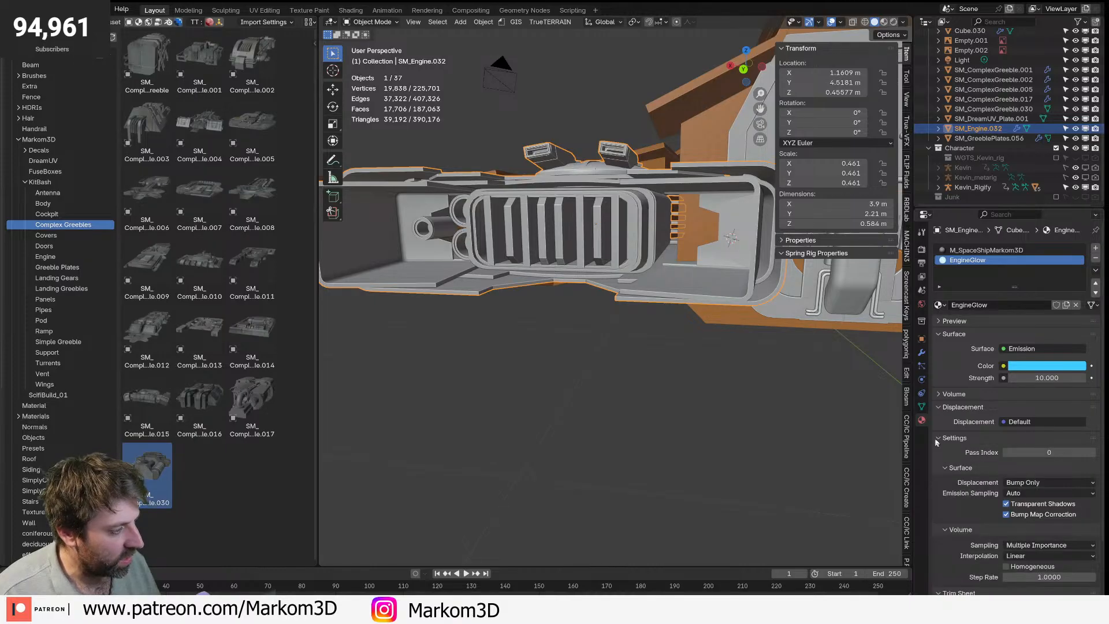
pyautogui.click(1094, 455)
pyautogui.scroll(-3, 935, 495)
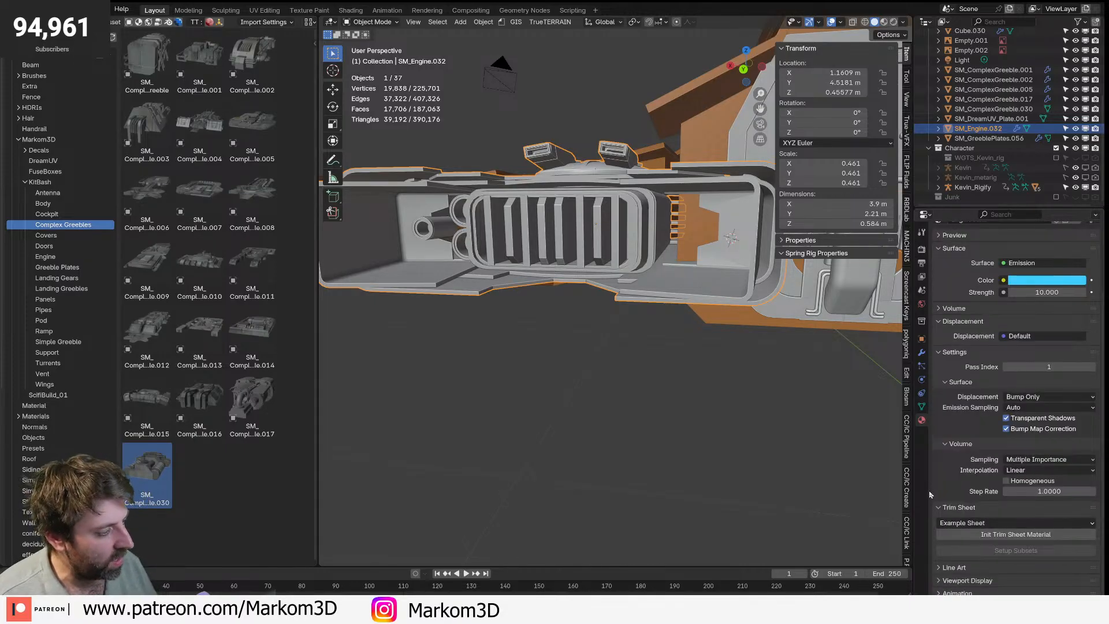
# - Set the EngineGlow viewport display color to cyan #33D2E7FF
pyautogui.click(948, 582)
pyautogui.scroll(-4, 1013, 585)
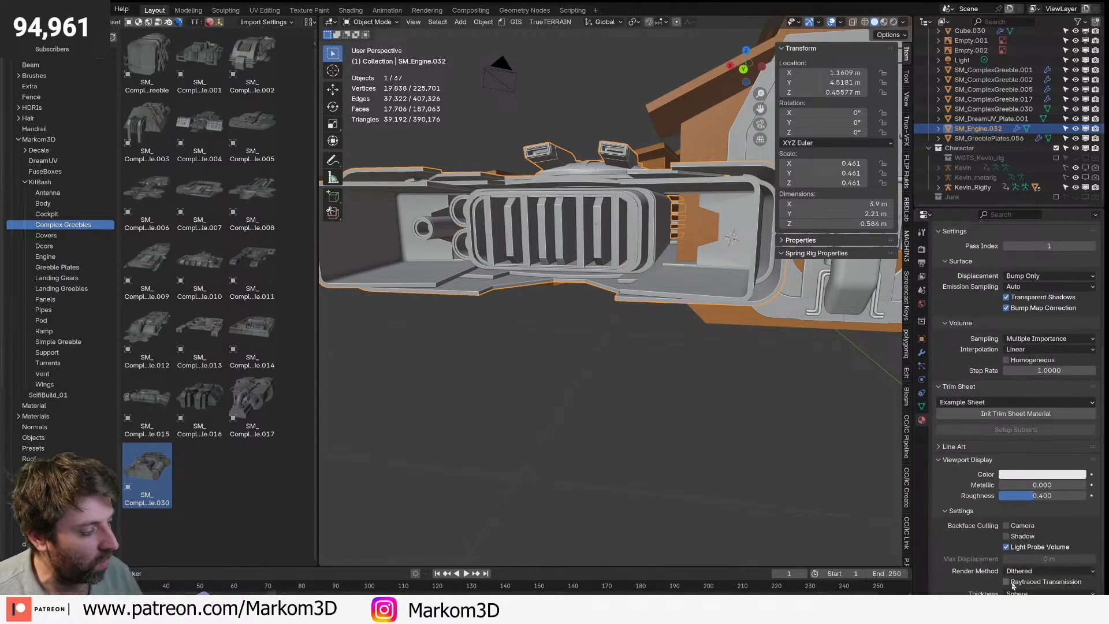
pyautogui.click(1034, 472)
pyautogui.click(1037, 316)
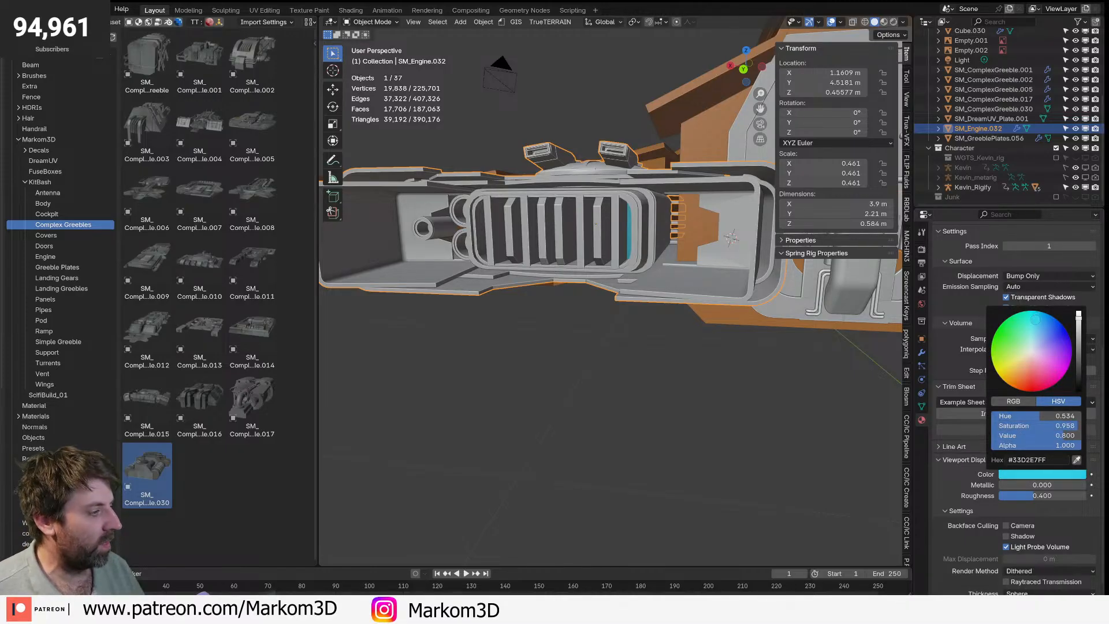
# - Examine the glowing engine grilles and the ship's rear in rendered shading
pyautogui.scroll(-3, 663, 421)
pyautogui.moveTo(664, 421); pyautogui.dragTo(717, 420, button='middle')
pyautogui.click(782, 282)
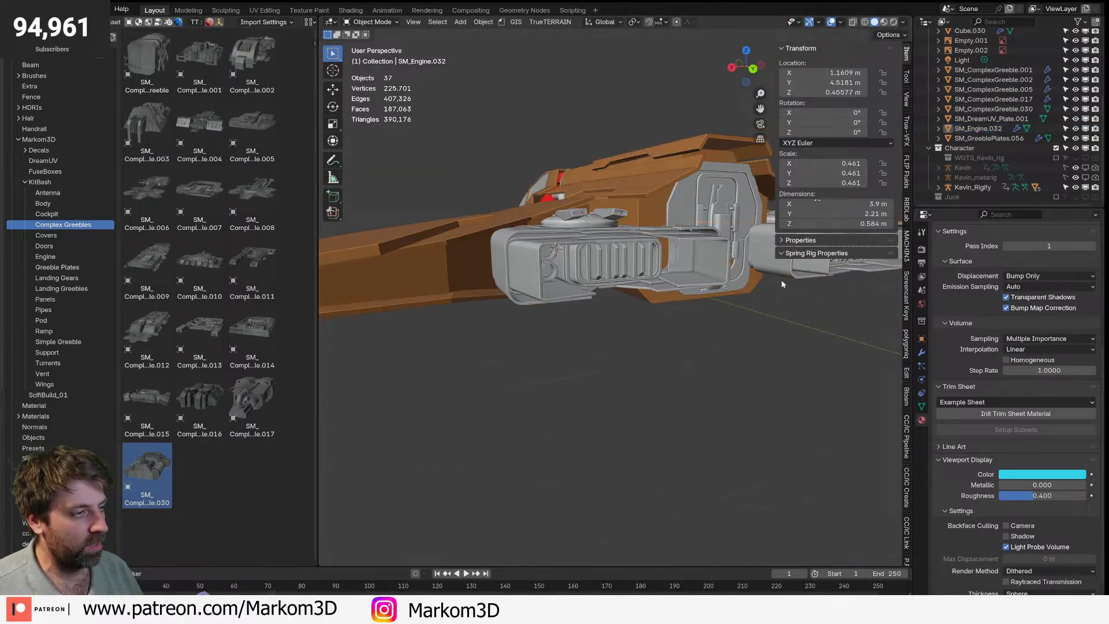
pyautogui.click(894, 22)
pyautogui.moveTo(753, 371)
pyautogui.mouseDown(button='middle')
pyautogui.moveTo(782, 371)
pyautogui.moveTo(696, 362)
pyautogui.moveTo(745, 371)
pyautogui.moveTo(732, 379)
pyautogui.moveTo(747, 389)
pyautogui.mouseUp(button='middle')
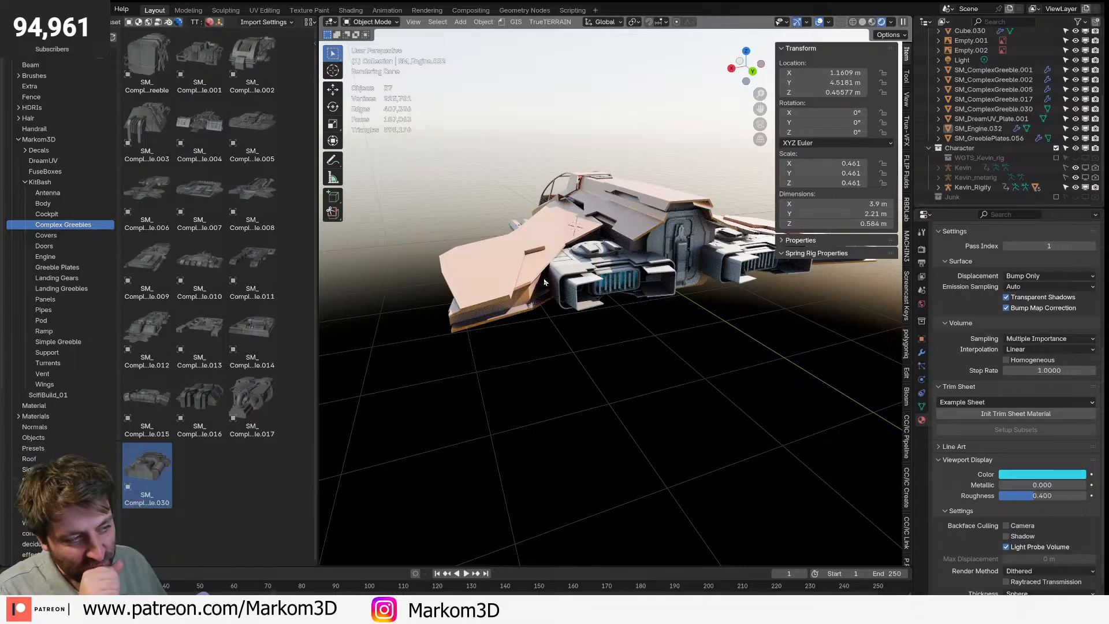
pyautogui.keyDown('shift'); pyautogui.moveTo(700, 238); pyautogui.dragTo(617, 287, button='middle'); pyautogui.keyUp('shift')
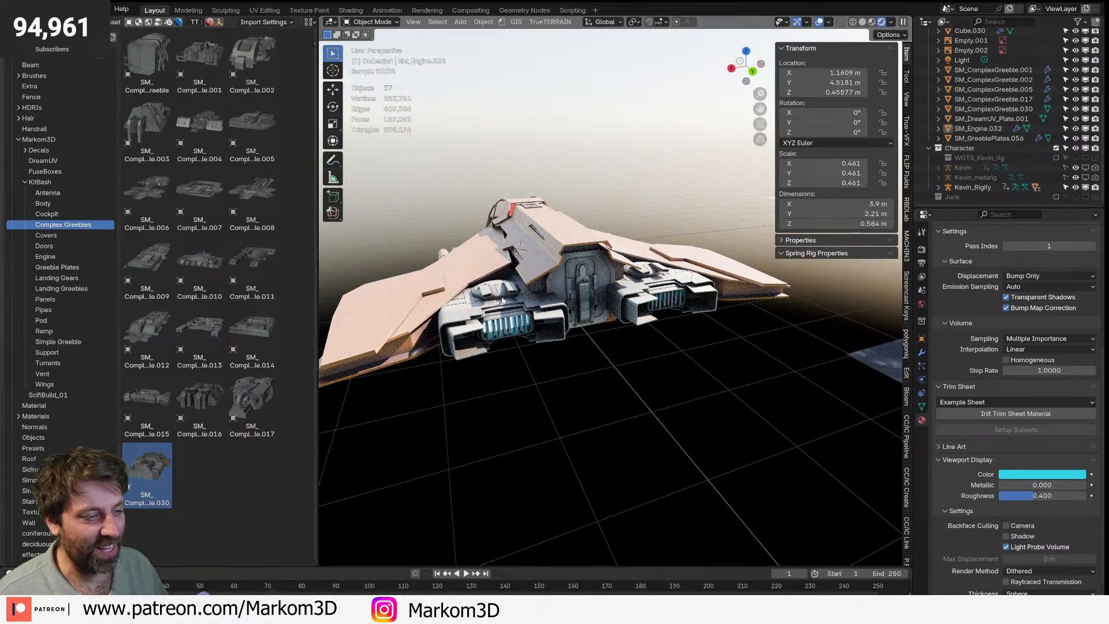
pyautogui.moveTo(505, 293); pyautogui.dragTo(454, 296, button='middle')
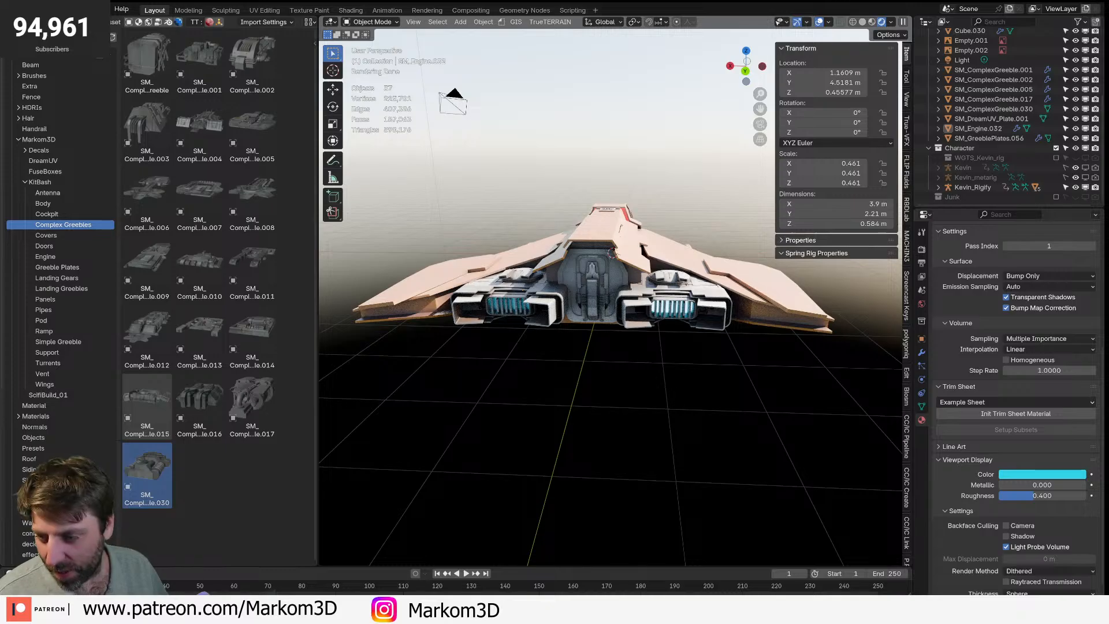
# - Switch to Notepad, add the gym instructor splits joke below the YouTube link, and return to Blender
pyautogui.hotkey('alt', 'Tab')
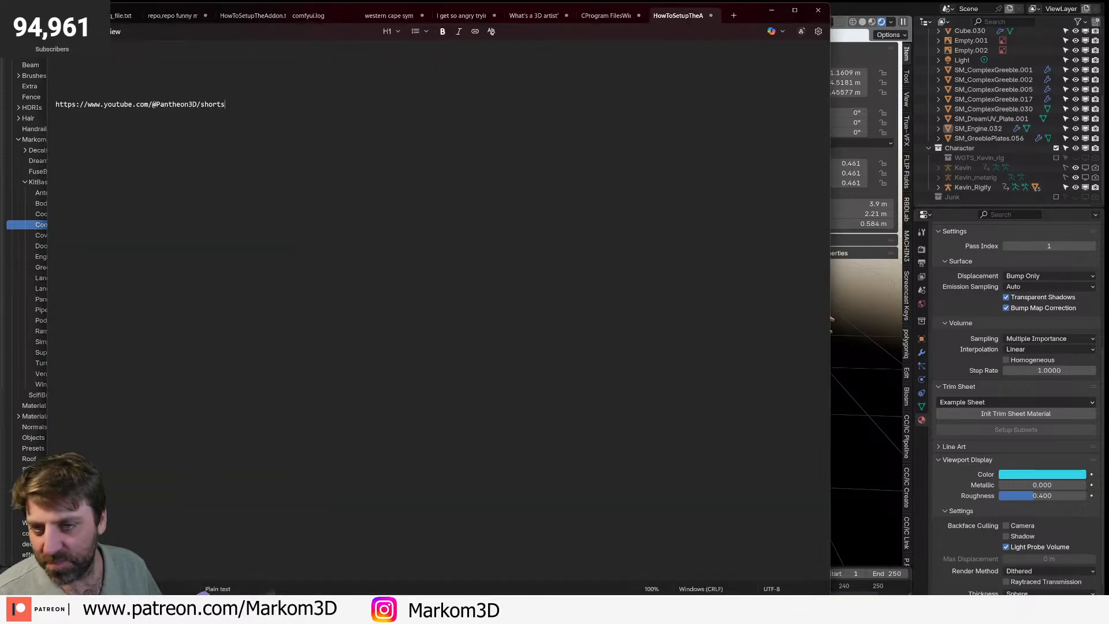
pyautogui.write("So I said to the gym instructor: 'Can you teach me to do the splits?' He said: 'How flexible are you?' I said: I can't make Tuesdays.'")
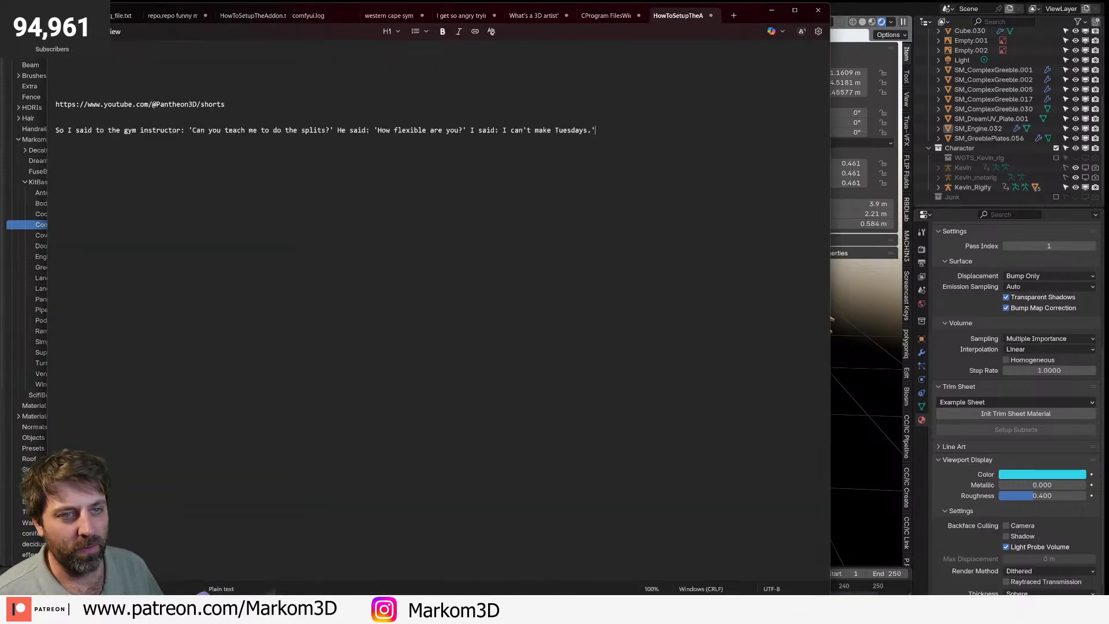
pyautogui.click(771, 11)
pyautogui.moveTo(640, 285); pyautogui.dragTo(382, 409, button='middle')
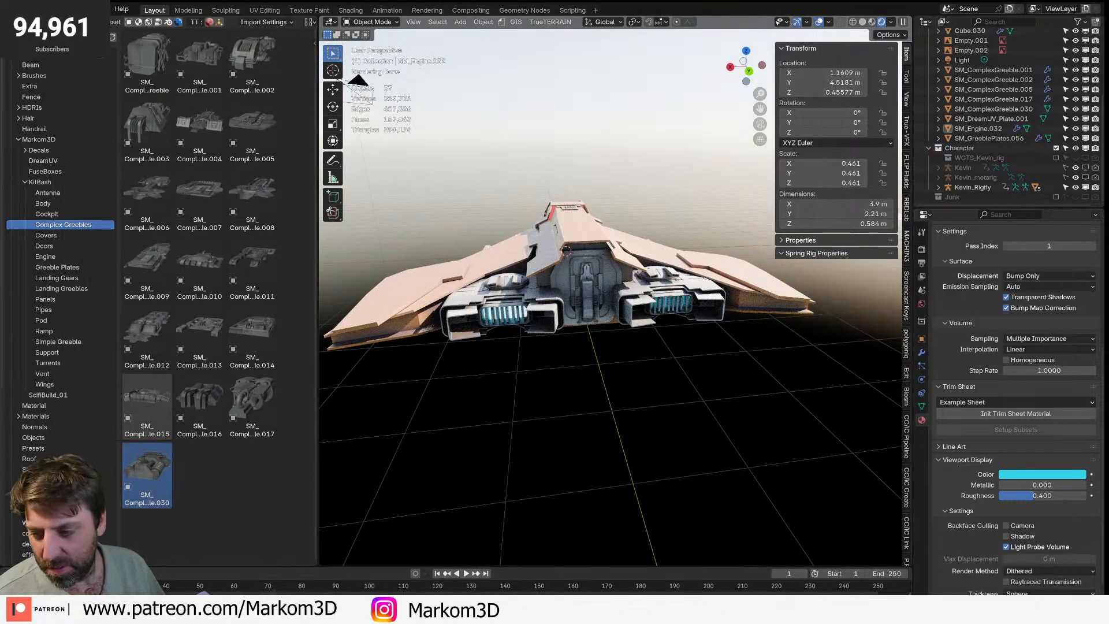
pyautogui.hotkey('alt', 'Tab')
pyautogui.click(772, 10)
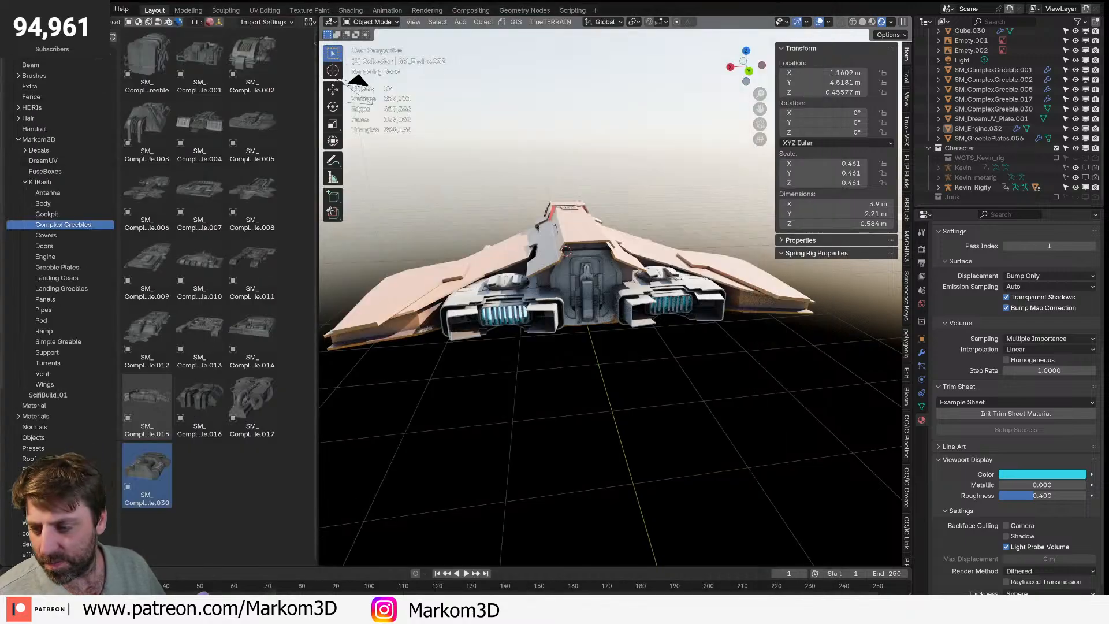
# - Place SM_ComplexGreeble.011 on the side of the upper rear fuselage above the engine and scale it to 0.725
pyautogui.scroll(5, 567, 307)
pyautogui.moveTo(567, 307); pyautogui.dragTo(499, 273, button='middle')
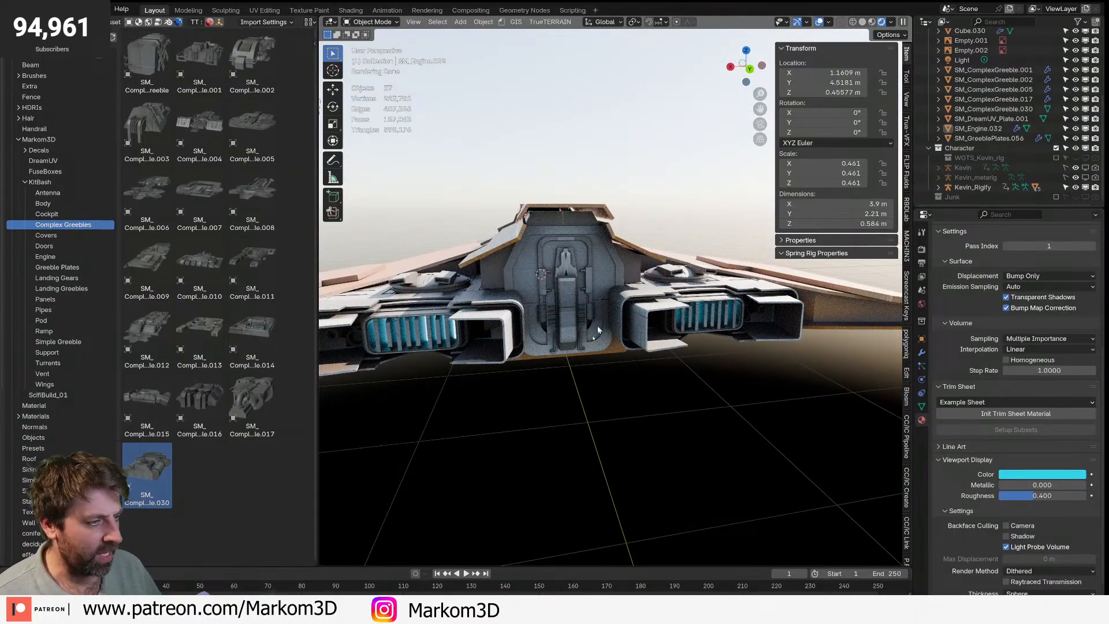
pyautogui.moveTo(416, 306); pyautogui.dragTo(535, 312, button='middle')
pyautogui.keyDown('shift'); pyautogui.moveTo(465, 309); pyautogui.dragTo(551, 316, button='middle'); pyautogui.keyUp('shift')
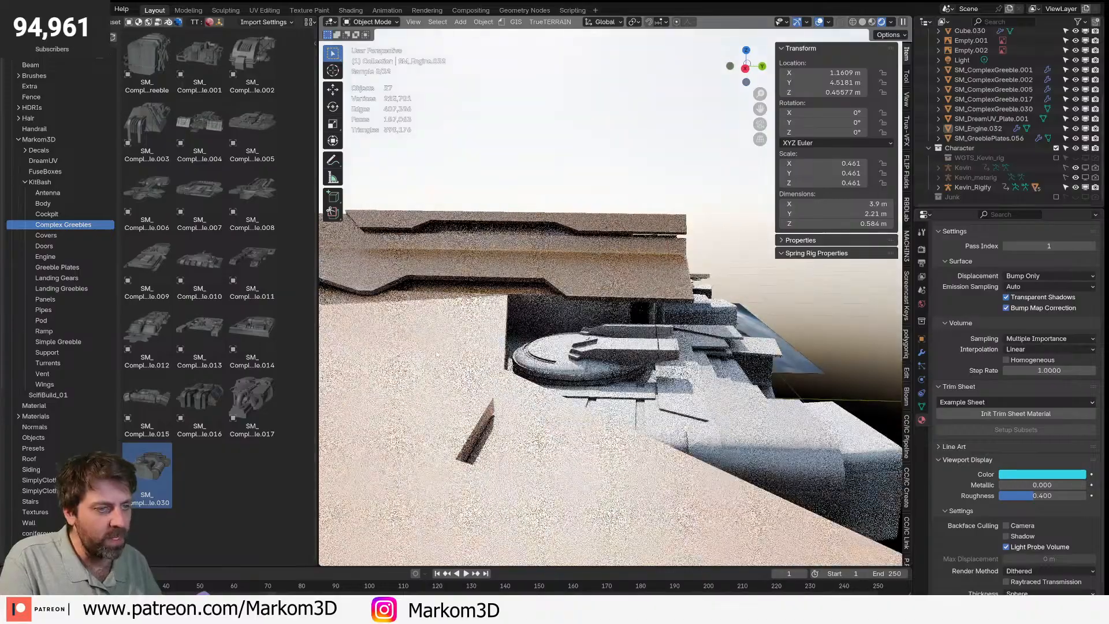
pyautogui.moveTo(212, 325); pyautogui.dragTo(224, 325)
pyautogui.moveTo(251, 280); pyautogui.dragTo(482, 302)
pyautogui.moveTo(537, 322); pyautogui.dragTo(541, 319)
pyautogui.press('s')
pyautogui.click(719, 369)
# - Rotate the SM_ComplexGreeble.011 side greeble 90° about the global X axis and check it from the right side
pyautogui.press('r')
pyautogui.press('x')
pyautogui.press('9')
pyautogui.press('0')
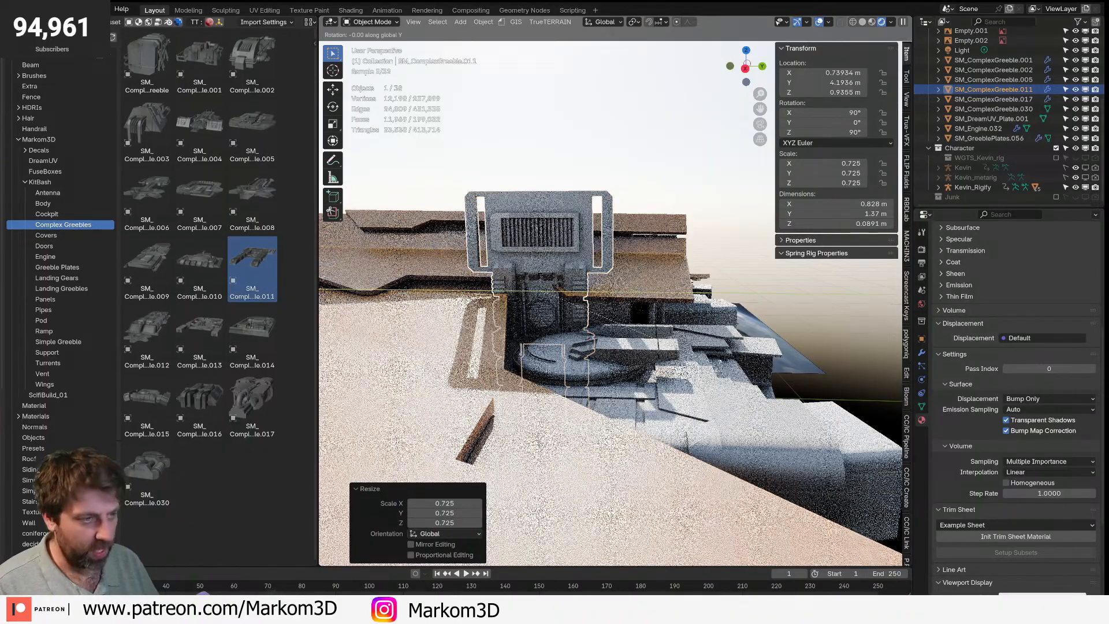
pyautogui.press('Return')
pyautogui.press('KP_3')
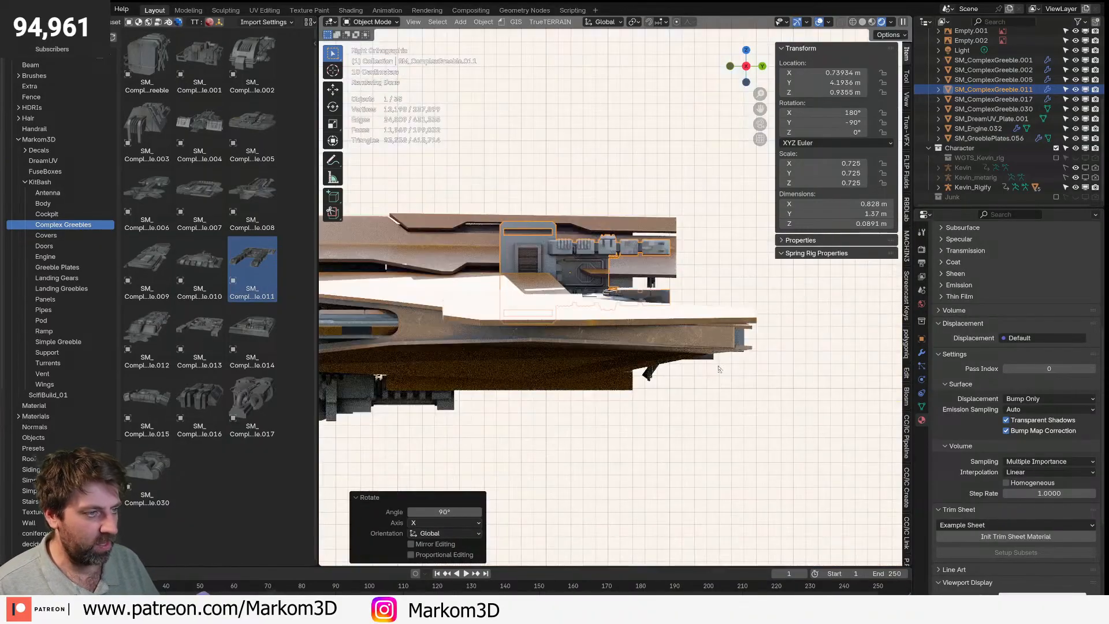
# - Enlarge the SM_ComplexGreeble.011 side greeble to a scale of 0.846 and lower it into the gap beneath the upper fuselage panels
pyautogui.press('g')
pyautogui.click(725, 410)
pyautogui.press('s')
pyautogui.click(754, 421)
pyautogui.press('g')
pyautogui.press('z')
pyautogui.rightClick(751, 419)
pyautogui.moveTo(746, 418); pyautogui.dragTo(716, 428, button='middle')
pyautogui.scroll(3, 644, 434)
pyautogui.press('g')
pyautogui.press('z')
pyautogui.click(713, 432)
# - Delete the linked slotted frame block at the front end of the SM_ComplexGreeble.011 mesh
pyautogui.keyDown('shift'); pyautogui.moveTo(532, 398); pyautogui.dragTo(681, 391, button='middle'); pyautogui.keyUp('shift')
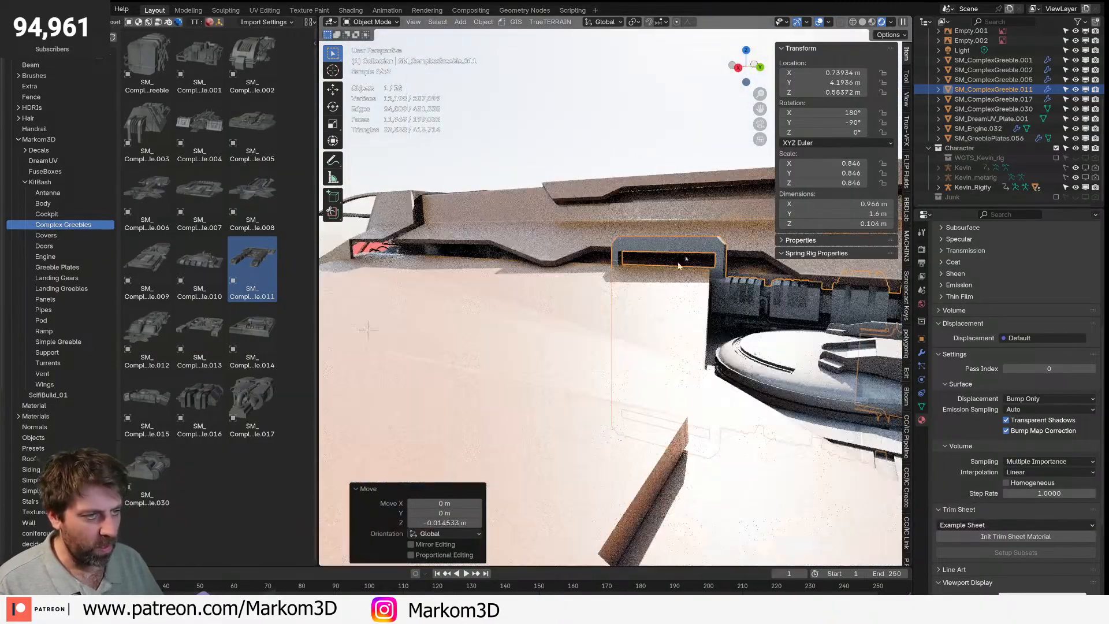
pyautogui.click(701, 245)
pyautogui.press('Tab')
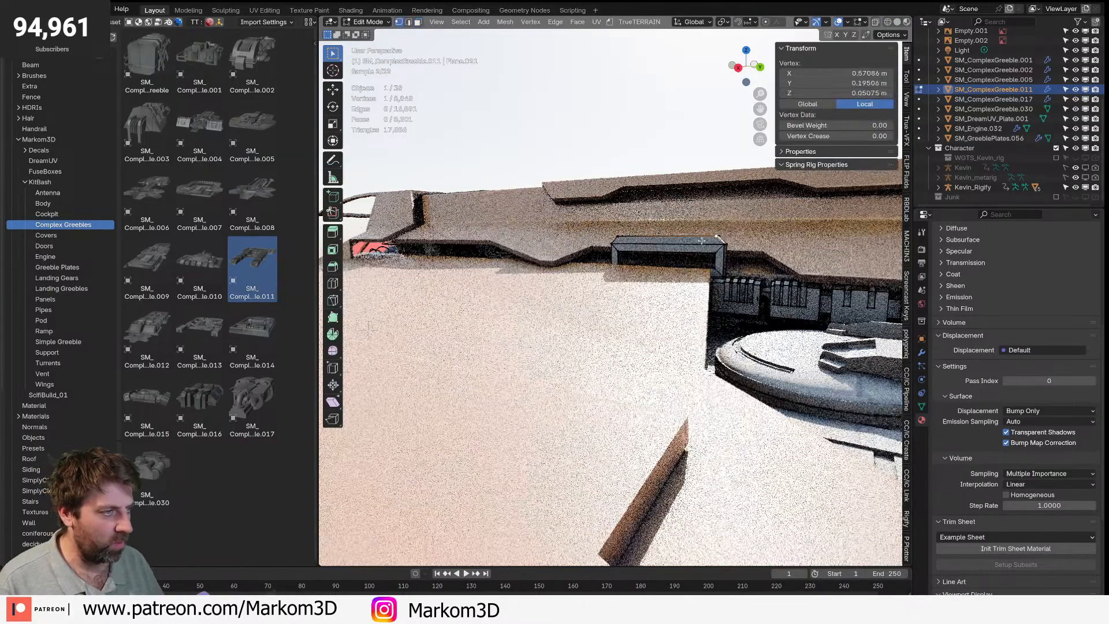
pyautogui.hotkey('ctrl', 'l')
pyautogui.press('x')
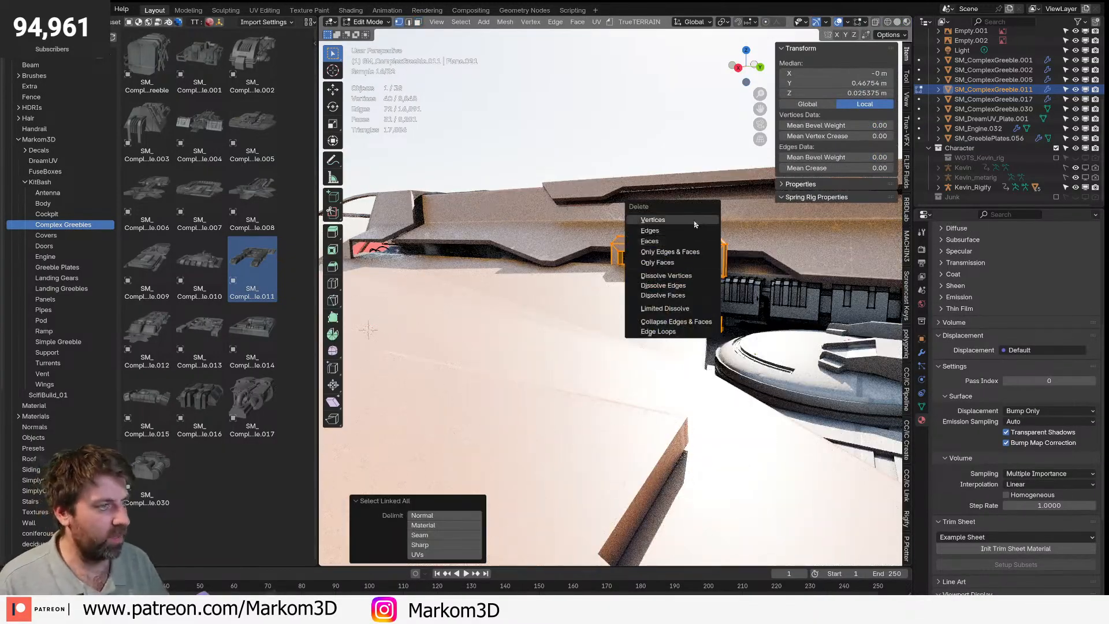
pyautogui.click(695, 223)
pyautogui.scroll(-11, 725, 335)
pyautogui.press('Tab')
# - Copy the Mirror modifier from SM_Engine.032 to the SM_ComplexGreeble.011 side greeble
pyautogui.click(730, 386)
pyautogui.moveTo(729, 389)
pyautogui.mouseDown(button='middle')
pyautogui.moveTo(666, 386)
pyautogui.moveTo(742, 403)
pyautogui.mouseUp(button='middle')
pyautogui.scroll(7, 740, 363)
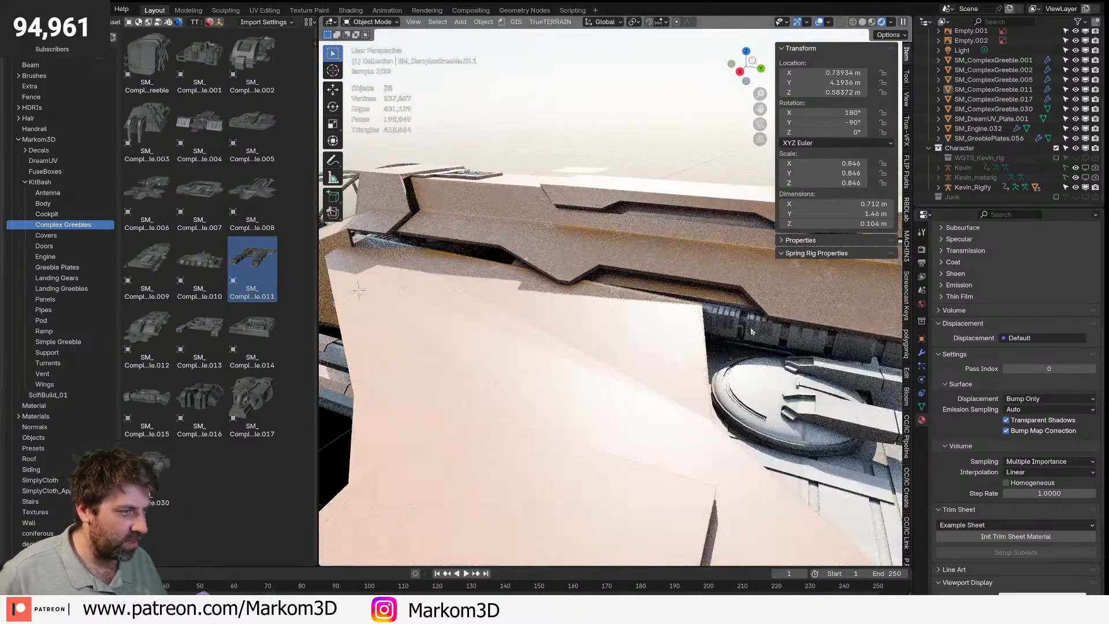
pyautogui.click(728, 341)
pyautogui.scroll(-4, 716, 340)
pyautogui.moveTo(585, 338); pyautogui.dragTo(636, 337, button='middle')
pyautogui.keyDown('shift'); pyautogui.click(800, 344); pyautogui.keyUp('shift')
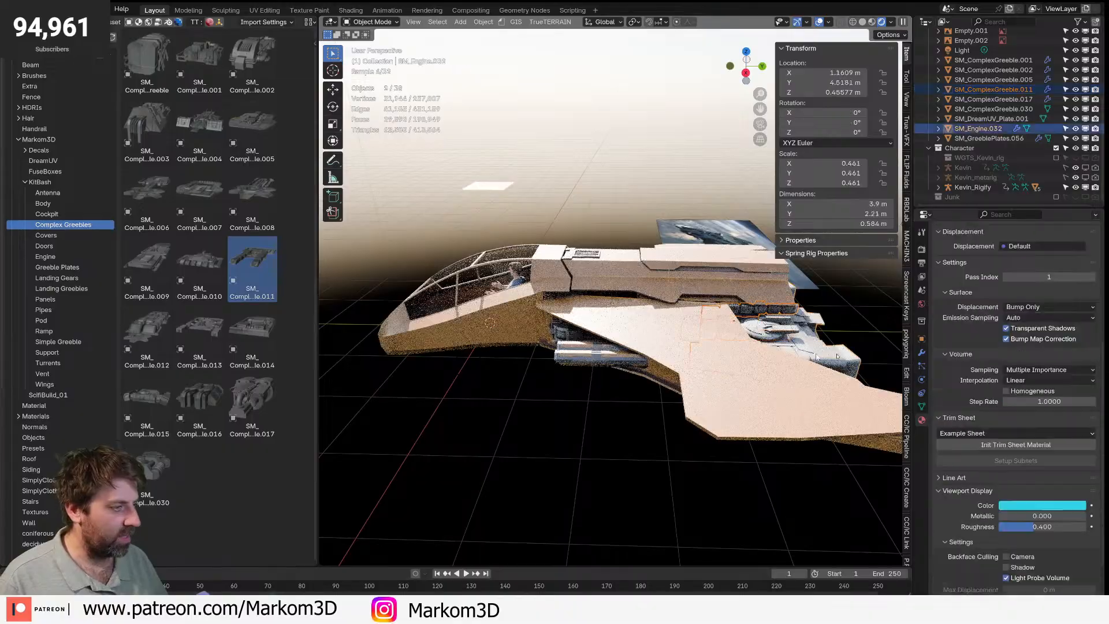
pyautogui.click(923, 353)
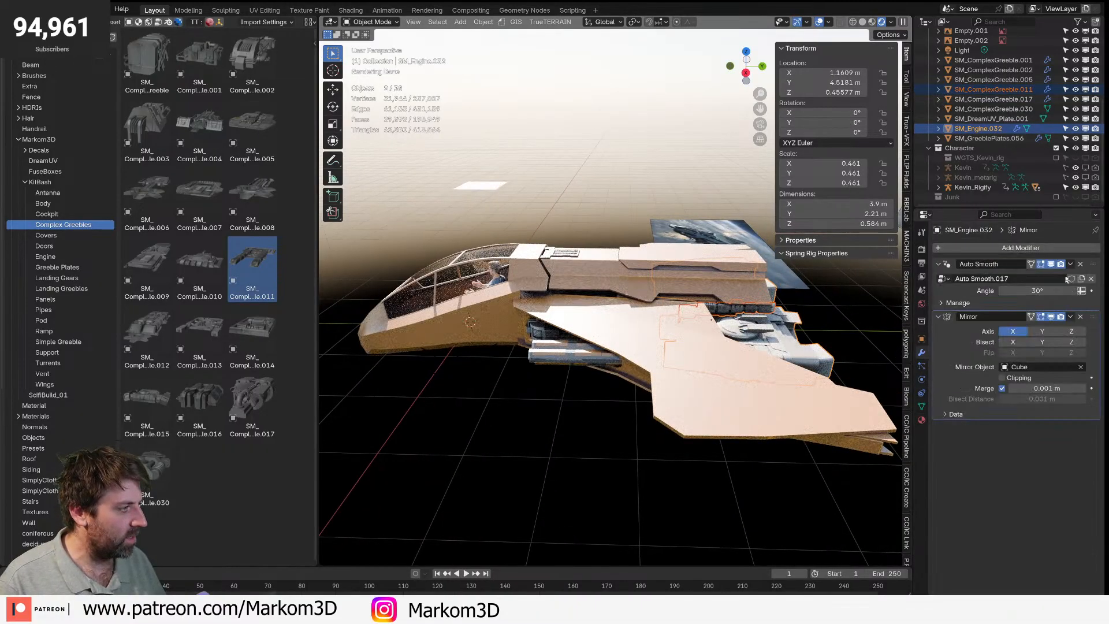
pyautogui.click(1071, 317)
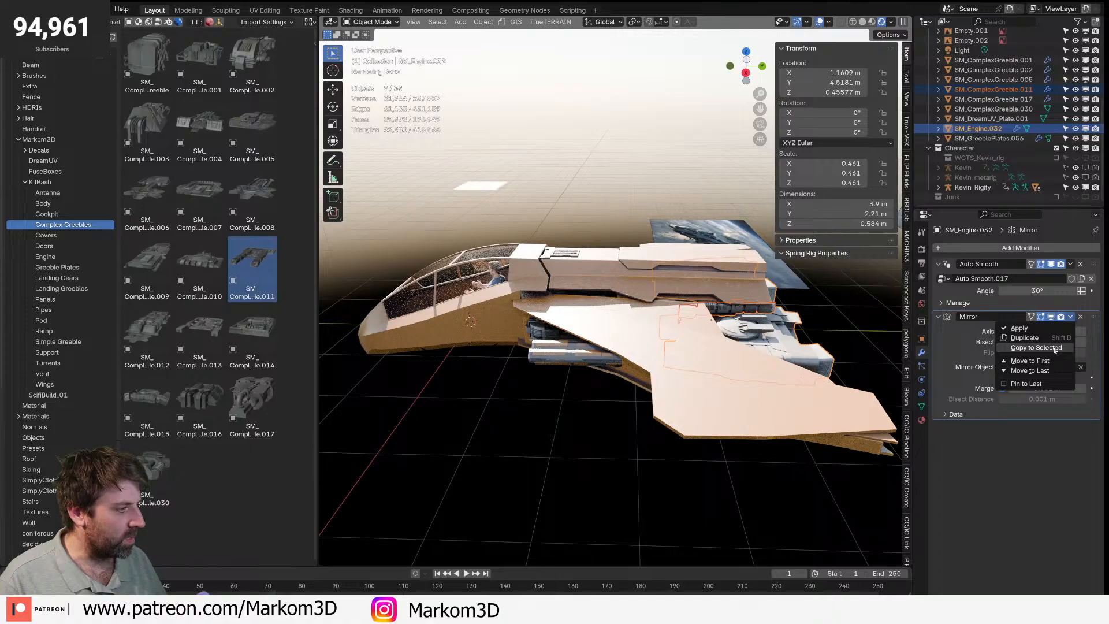
pyautogui.click(1057, 349)
pyautogui.click(724, 484)
# - Extend the rear edges of the upper fuselage side strip backward by about 0.374 m along the global Y axis
pyautogui.moveTo(723, 485); pyautogui.dragTo(694, 396, button='middle')
pyautogui.click(629, 441)
pyautogui.press('Tab')
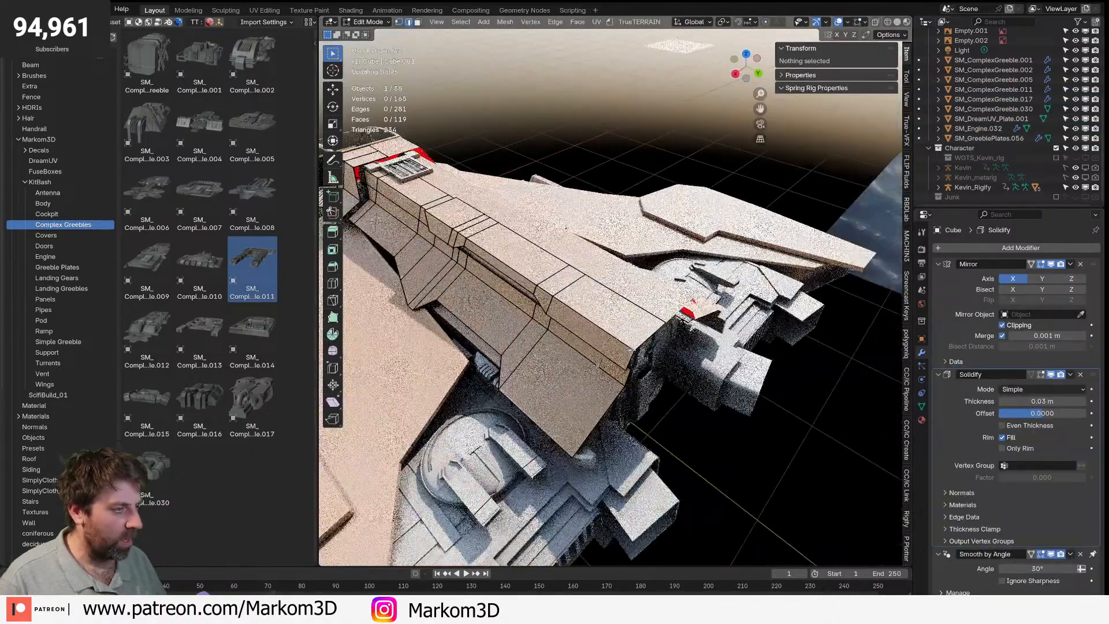
pyautogui.press('g')
pyautogui.press('y')
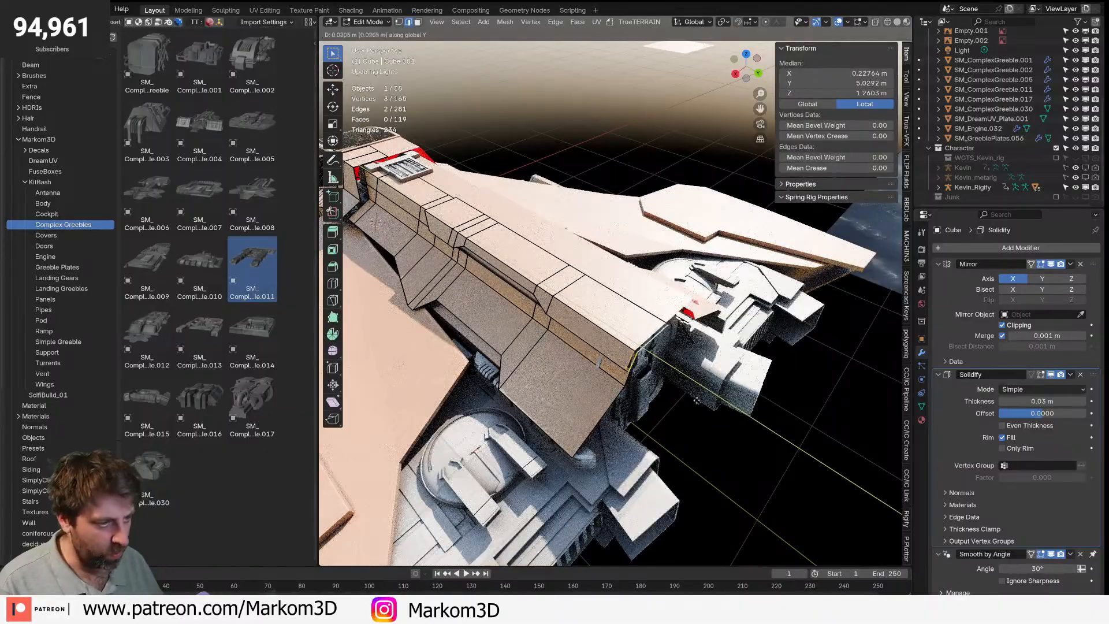
pyautogui.click(739, 442)
# - Add a loop cut across the extended rear fuselage strip and slide its lower rear corner vertex upward to taper the end
pyautogui.hotkey('ctrl', 'r')
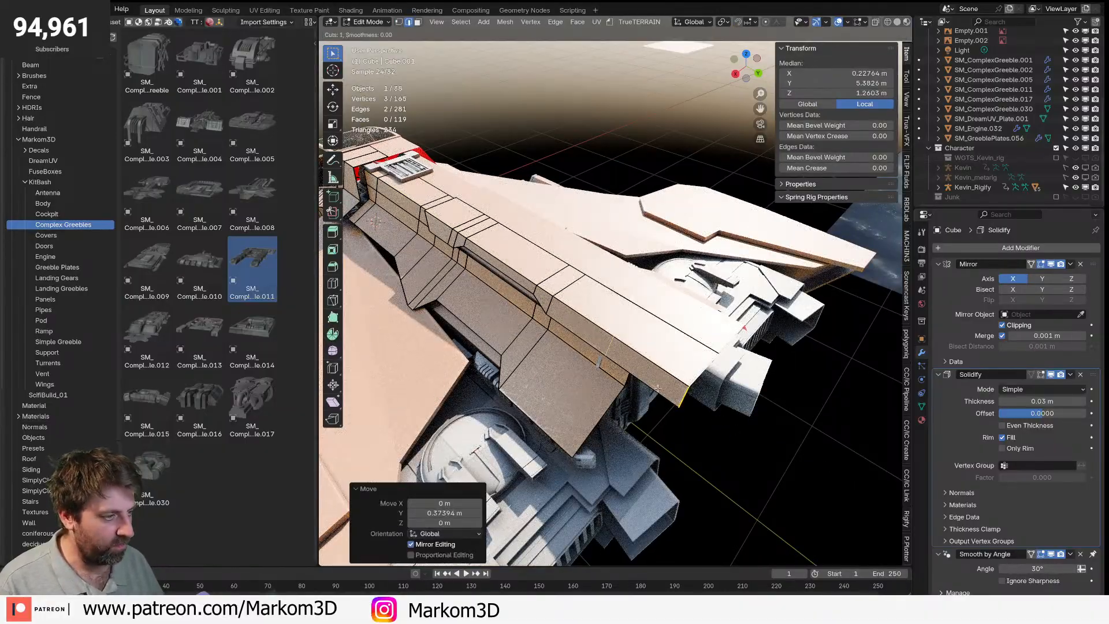
pyautogui.click(651, 391)
pyautogui.click(680, 404)
pyautogui.press('1')
pyautogui.click(682, 408)
pyautogui.press('g')
pyautogui.press('g')
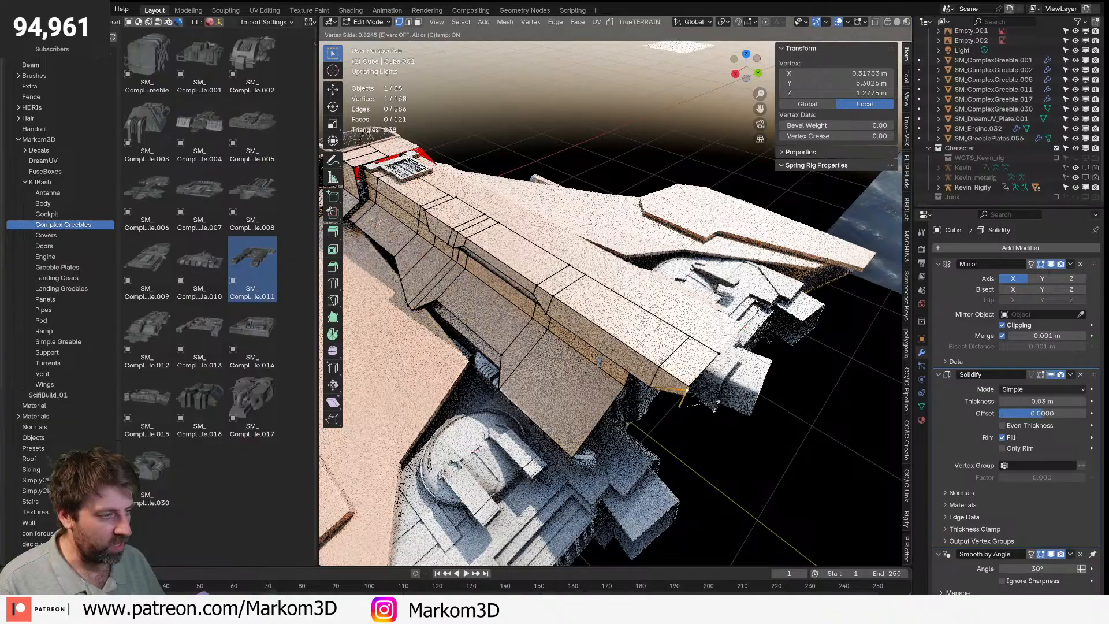
pyautogui.click(717, 445)
pyautogui.press('Tab')
# - Browse the Covers and Pipes kitbash categories and add SM_Pipes.004 beside the fuselage above the wing root
pyautogui.scroll(-4, 706, 440)
pyautogui.moveTo(706, 441); pyautogui.dragTo(768, 399, button='middle')
pyautogui.scroll(3, 659, 358)
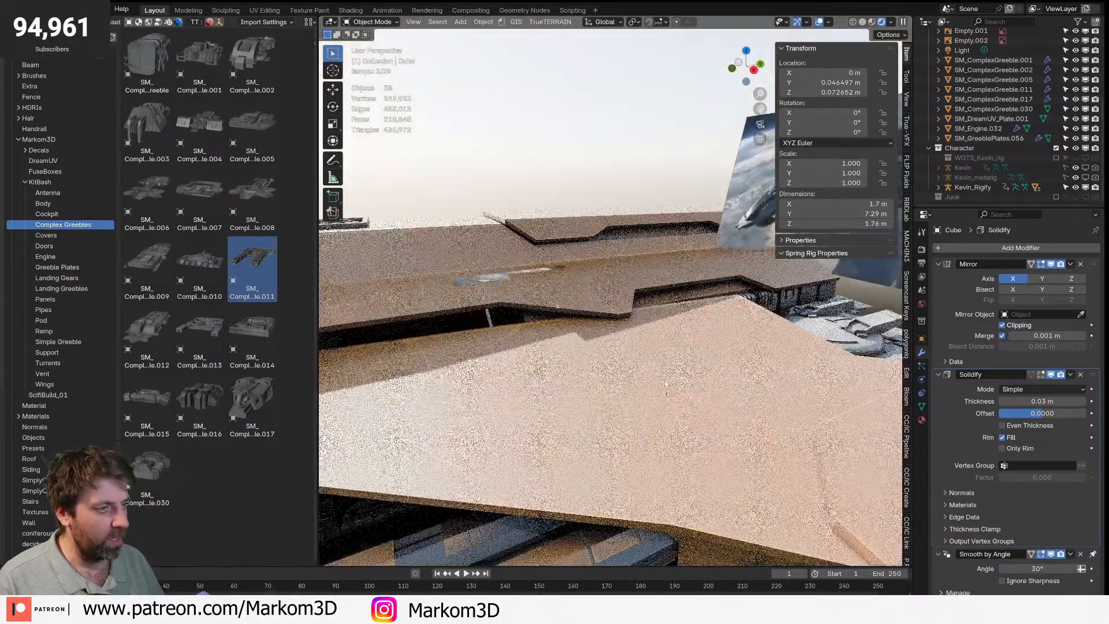
pyautogui.scroll(-3, 636, 341)
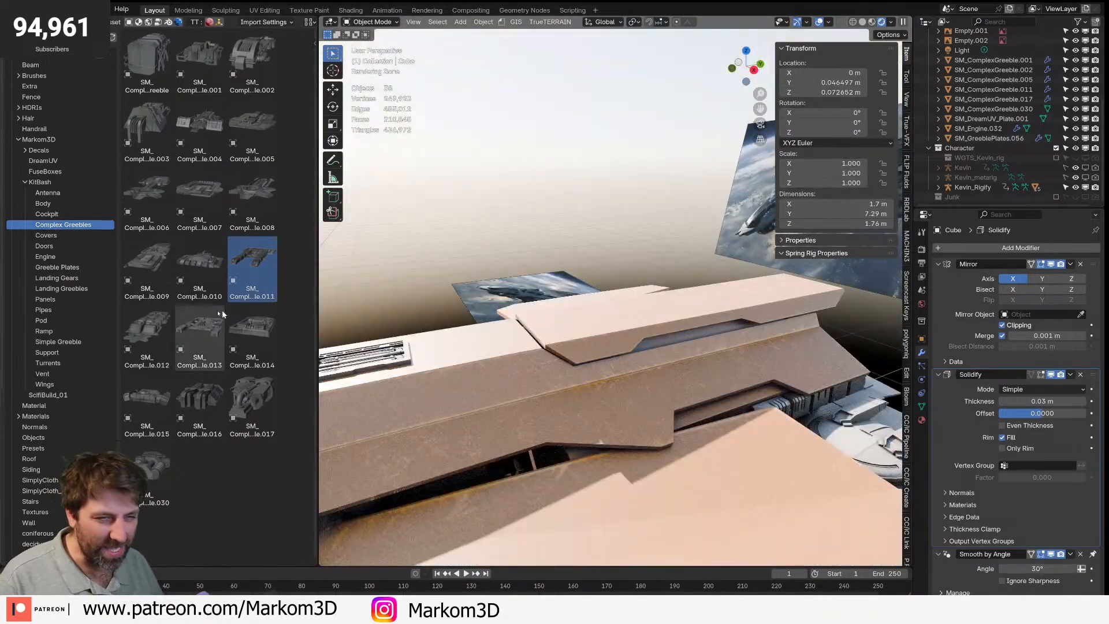
pyautogui.click(60, 236)
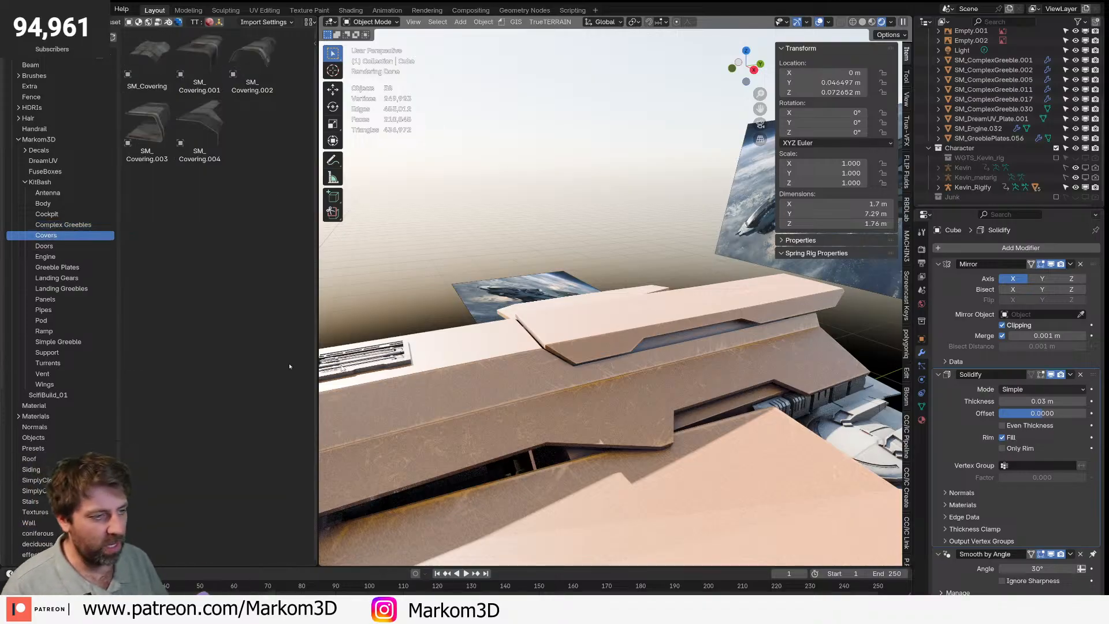
pyautogui.click(49, 308)
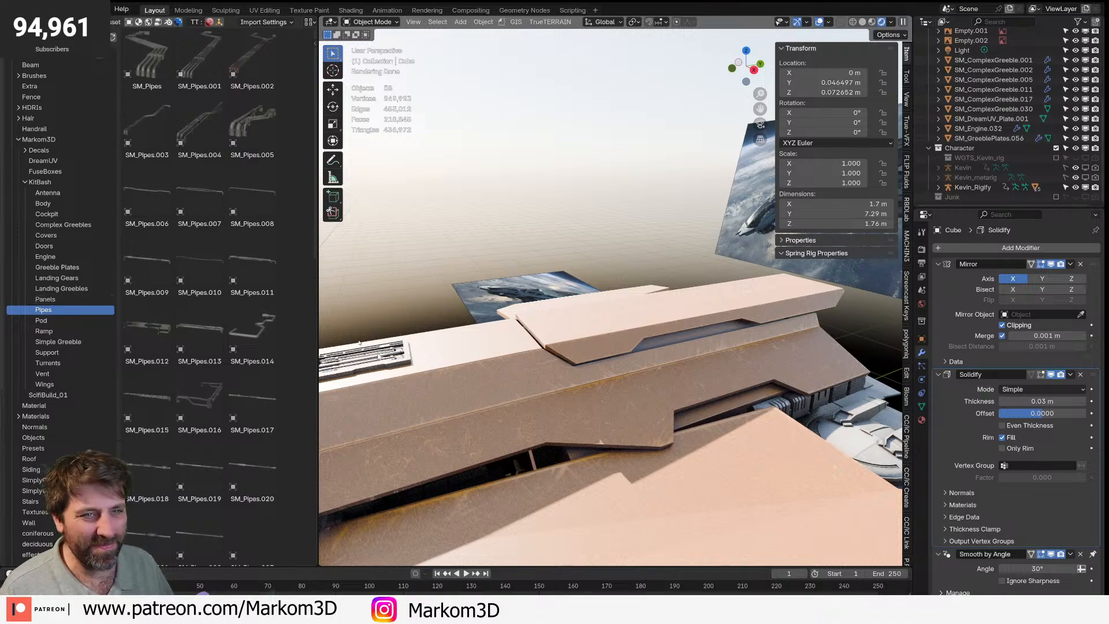
pyautogui.scroll(-4, 717, 251)
pyautogui.moveTo(199, 130); pyautogui.dragTo(757, 369)
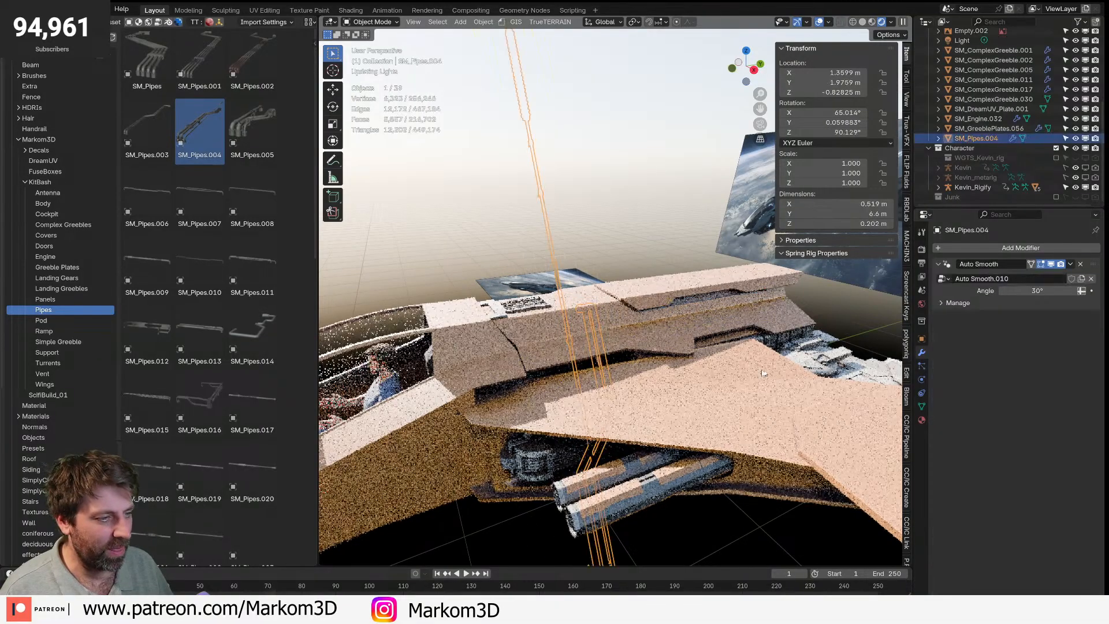
# - Raise SM_Pipes.004 by 1 m and rotate it -90° about its local Z axis
pyautogui.press('g')
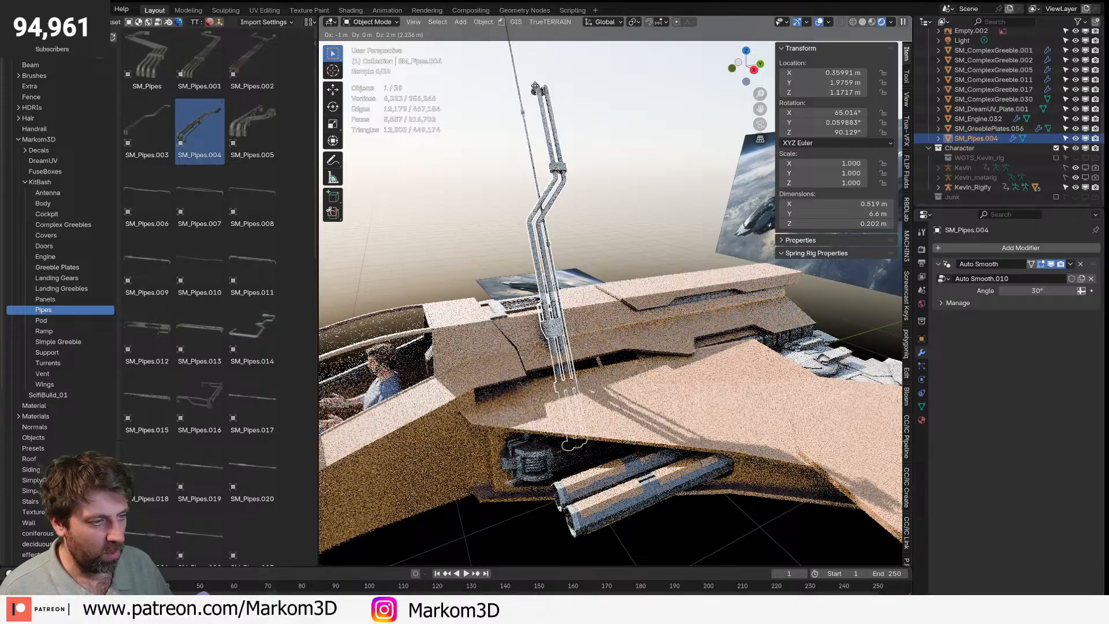
pyautogui.press('Escape')
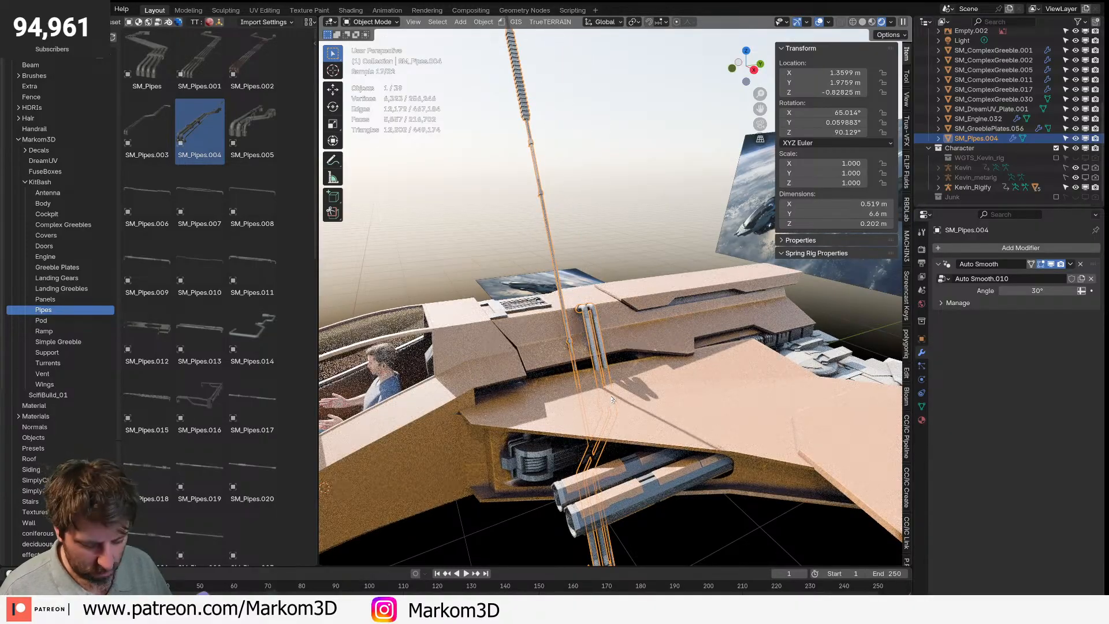
pyautogui.press('g')
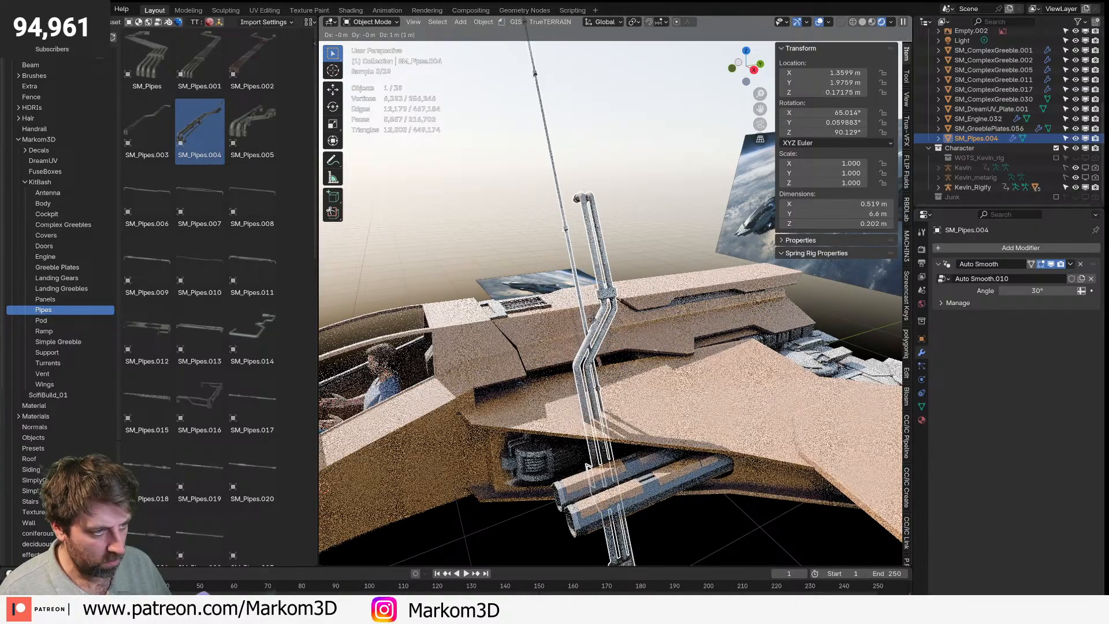
pyautogui.press('Return')
pyautogui.press('r')
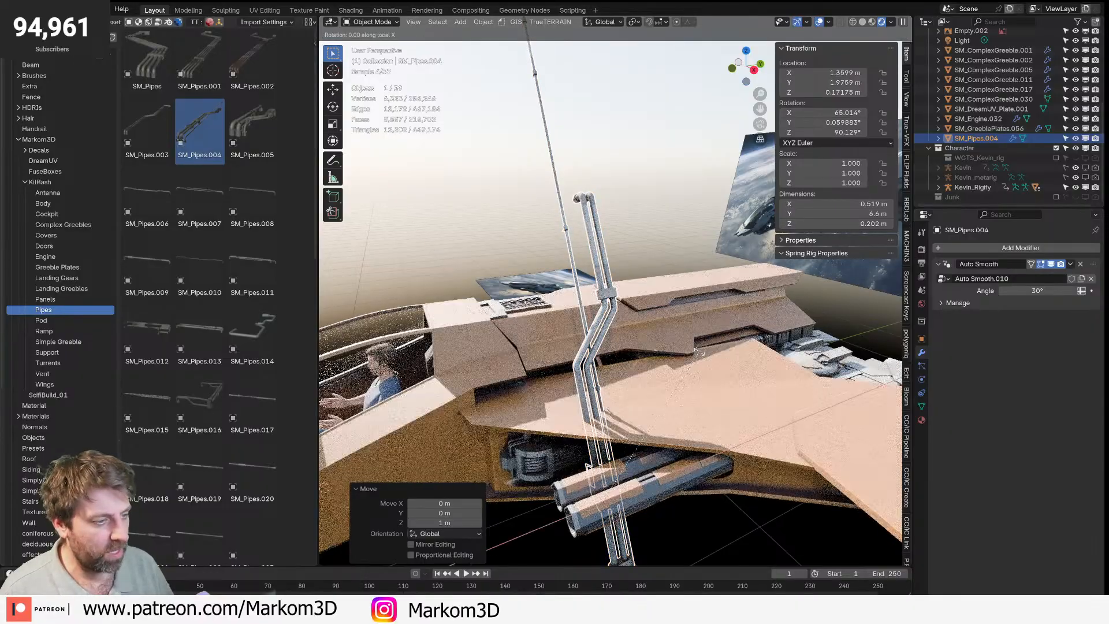
pyautogui.press('z')
pyautogui.press('z')
pyautogui.write('90')
pyautogui.press('-')
pyautogui.press('Return')
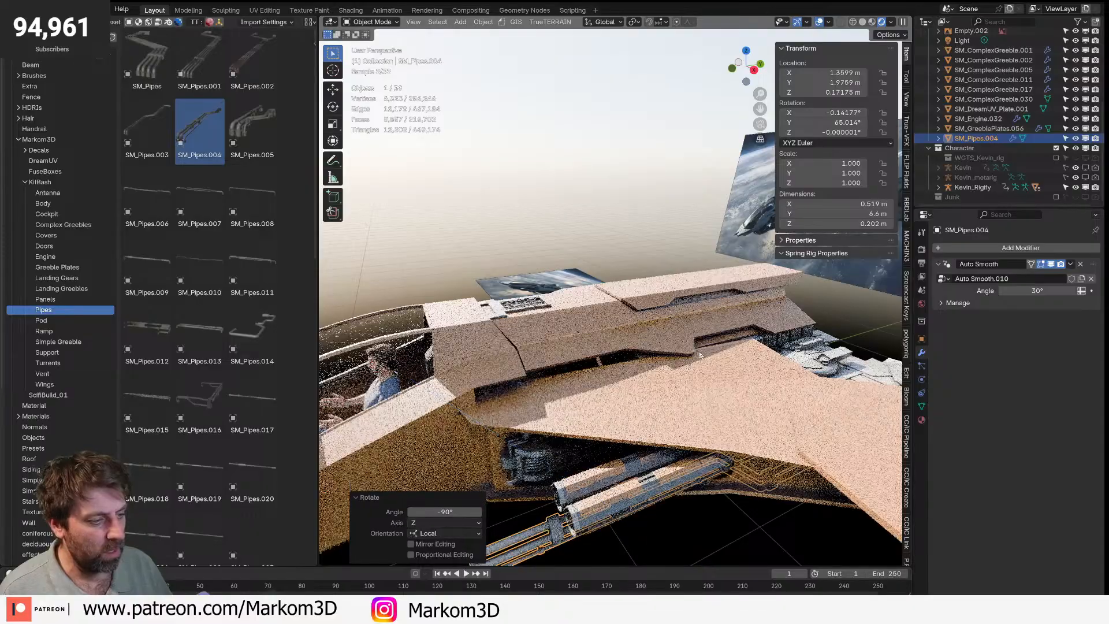
# - Reposition SM_Pipes.004 next to the upper fuselage and scale it down to 0.343
pyautogui.press('g')
pyautogui.press('z')
pyautogui.press('z')
pyautogui.press('y')
pyautogui.press('y')
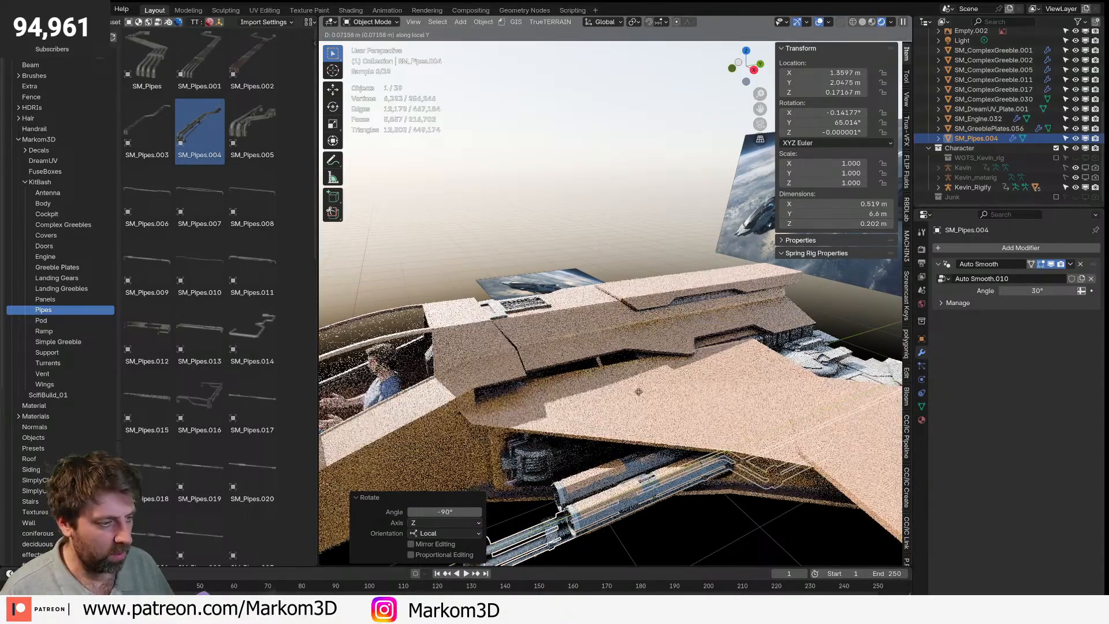
pyautogui.click(686, 337)
pyautogui.press('s')
pyautogui.click(671, 374)
pyautogui.moveTo(671, 375); pyautogui.dragTo(722, 412, button='middle')
pyautogui.press('g')
pyautogui.rightClick(594, 367)
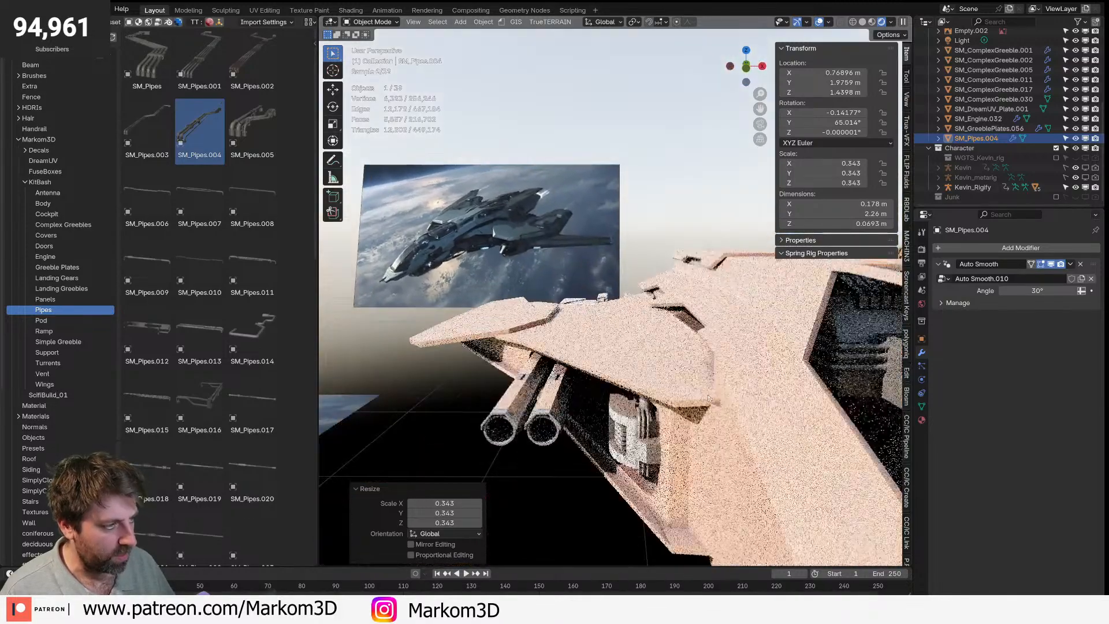
# - Align SM_Pipes.004 with the sloped fuselage side in front view by moving it about -0.38 m in X and -0.114 m in Z
pyautogui.scroll(-3, 737, 413)
pyautogui.press('KP_3')
pyautogui.press('KP_1')
pyautogui.scroll(6, 739, 415)
pyautogui.keyDown('shift'); pyautogui.moveTo(809, 300); pyautogui.dragTo(608, 379, button='middle'); pyautogui.keyUp('shift')
pyautogui.press('g')
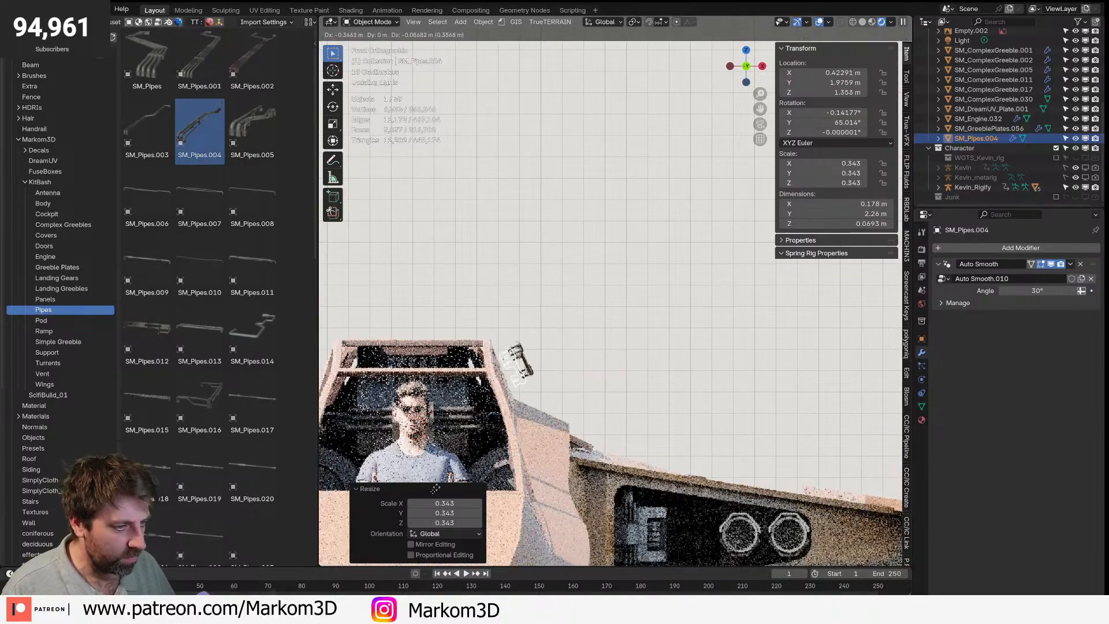
pyautogui.click(378, 530)
pyautogui.moveTo(378, 530); pyautogui.dragTo(646, 363, button='middle')
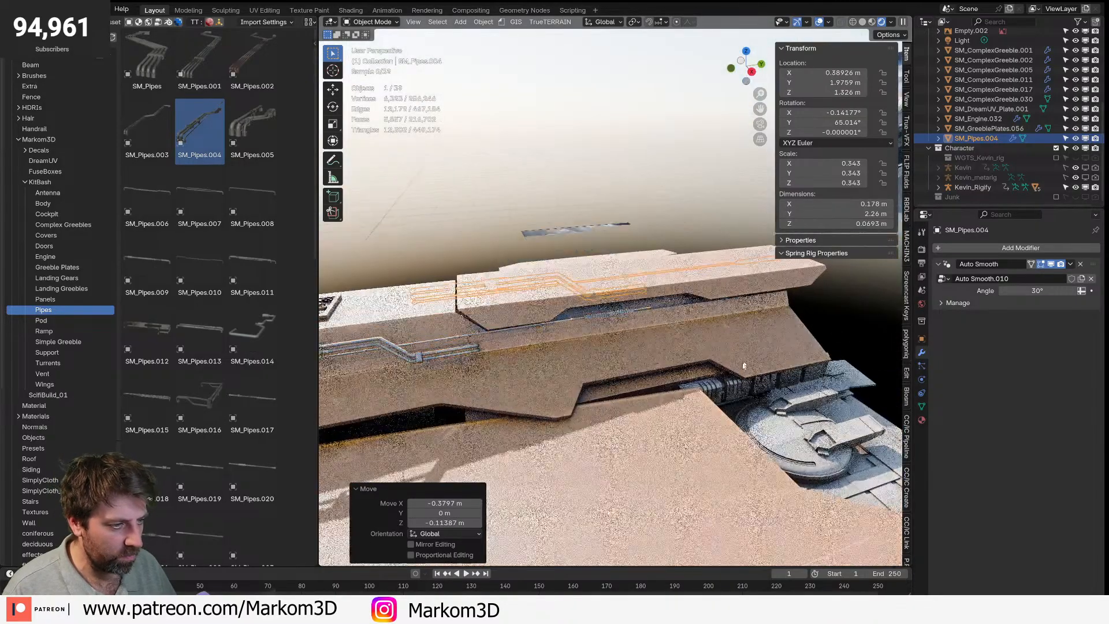
pyautogui.press('g')
pyautogui.press('z')
pyautogui.click(520, 425)
pyautogui.moveTo(520, 424); pyautogui.dragTo(744, 404, button='middle')
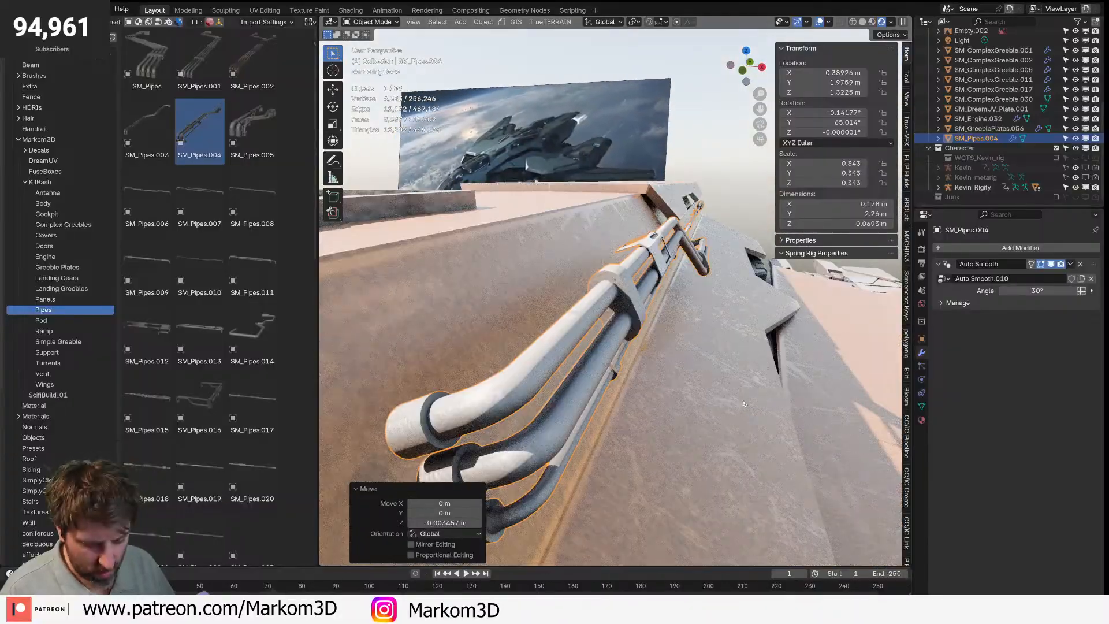
# - Sink SM_Pipes.004 along its local Z axis until the pipes sit against the fuselage surface
pyautogui.press('g')
pyautogui.press('z')
pyautogui.press('z')
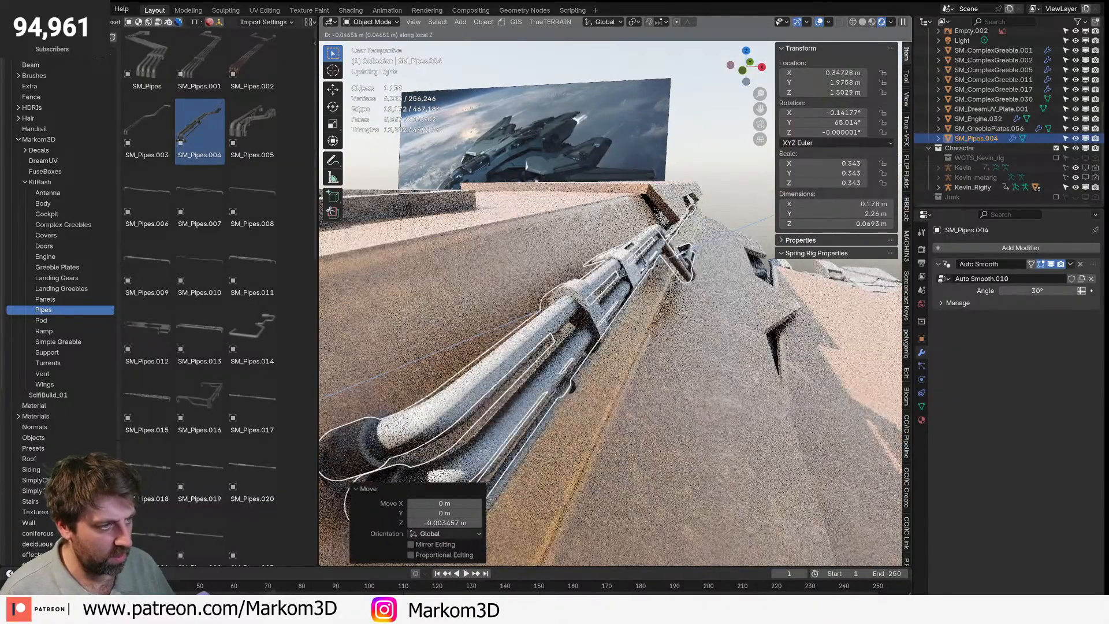
pyautogui.click(505, 530)
pyautogui.moveTo(695, 394); pyautogui.dragTo(590, 401, button='middle')
pyautogui.scroll(-9, 588, 405)
pyautogui.click(506, 458)
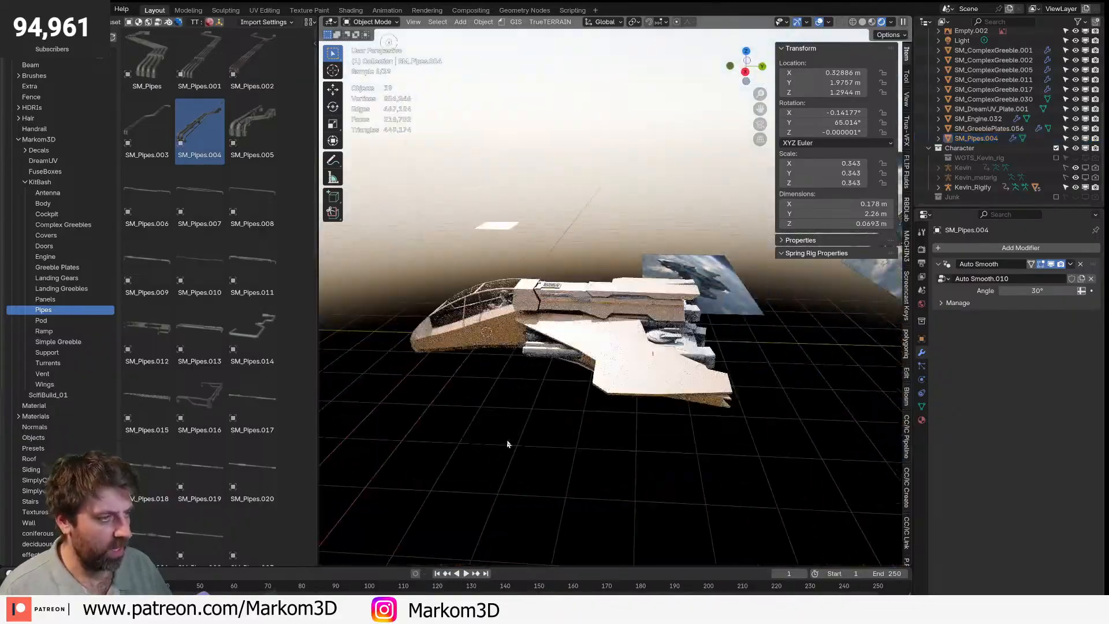
# - Copy the Mirror modifier from SM_Engine.032 to SM_Pipes.004 and check the pipes on both sides of the ship
pyautogui.scroll(10, 588, 417)
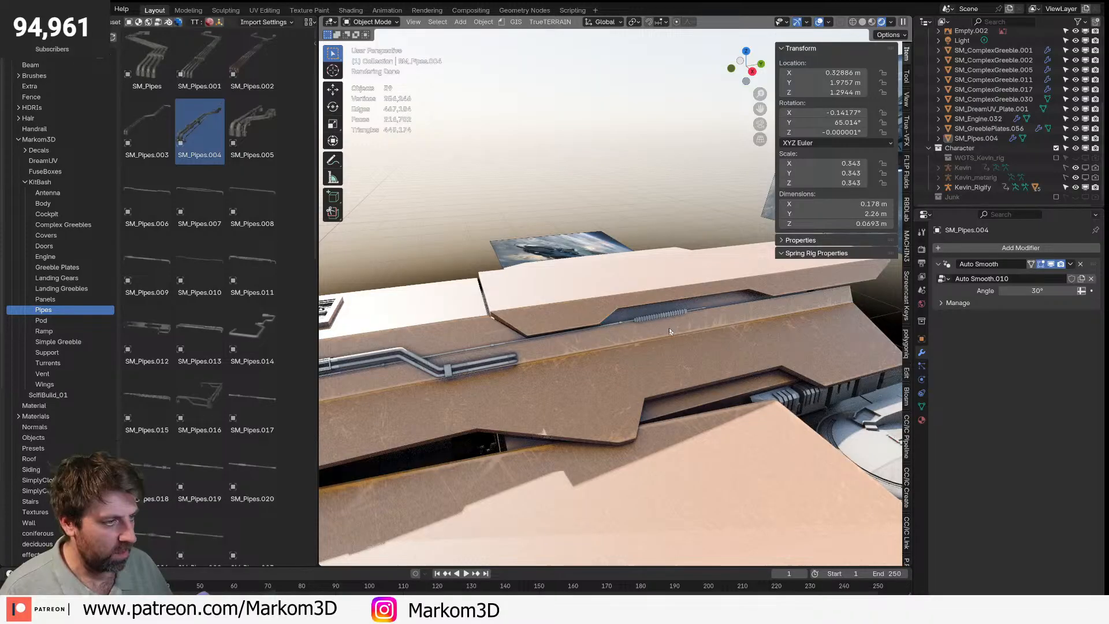
pyautogui.scroll(-2, 654, 296)
pyautogui.click(654, 309)
pyautogui.keyDown('shift'); pyautogui.click(812, 377); pyautogui.keyUp('shift')
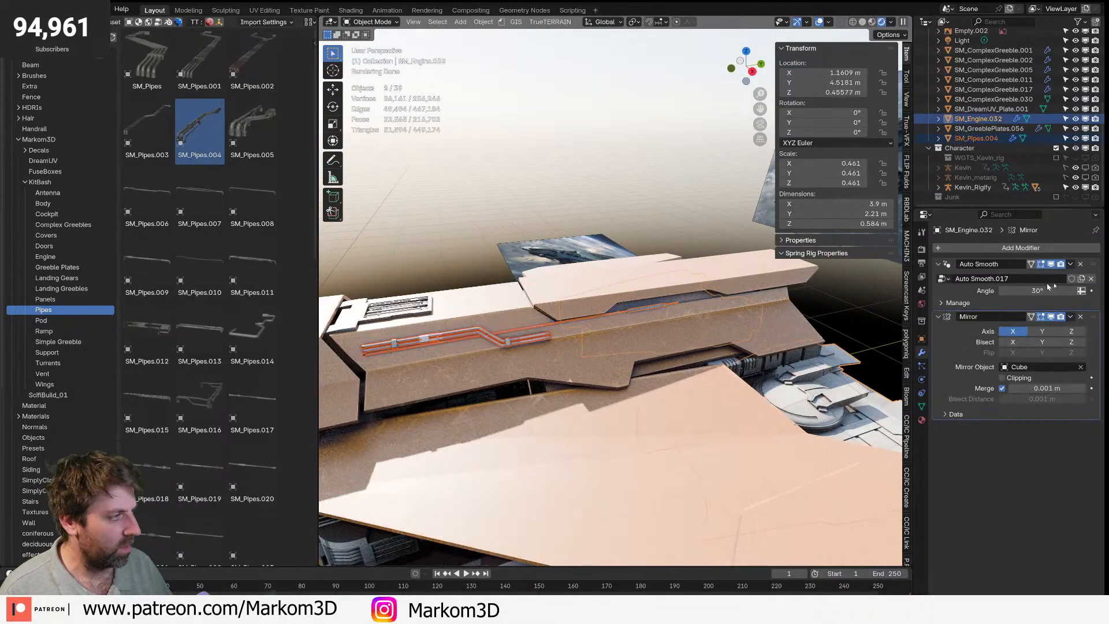
pyautogui.click(1070, 317)
pyautogui.click(1039, 351)
pyautogui.scroll(-10, 550, 476)
pyautogui.click(550, 475)
pyautogui.moveTo(554, 468); pyautogui.dragTo(589, 426, button='middle')
pyautogui.scroll(8, 636, 414)
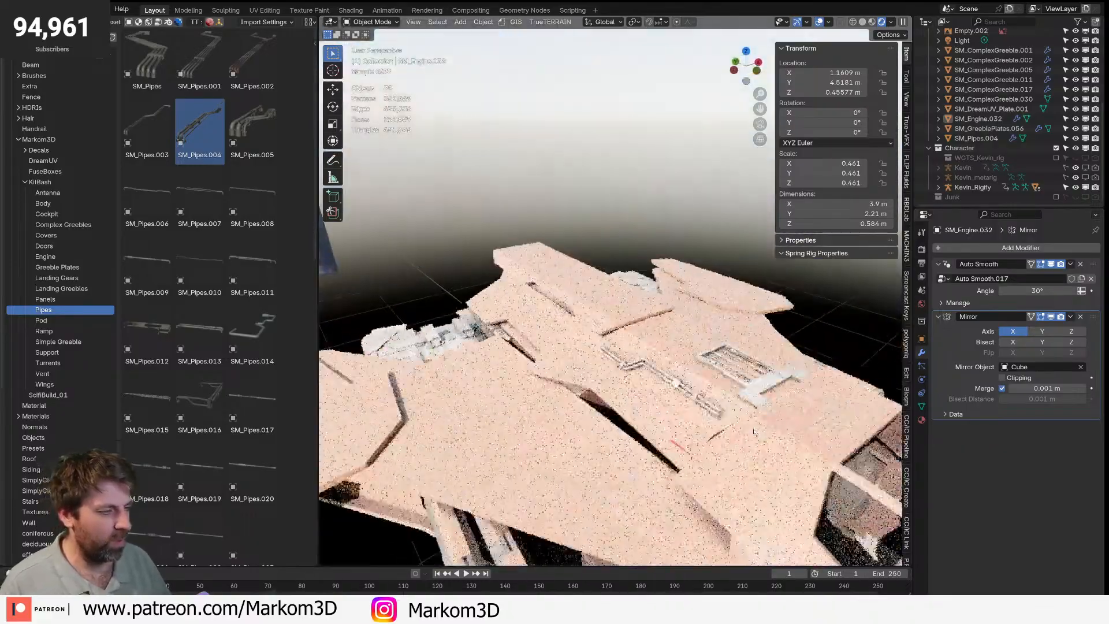
pyautogui.moveTo(754, 433); pyautogui.dragTo(439, 445, button='middle')
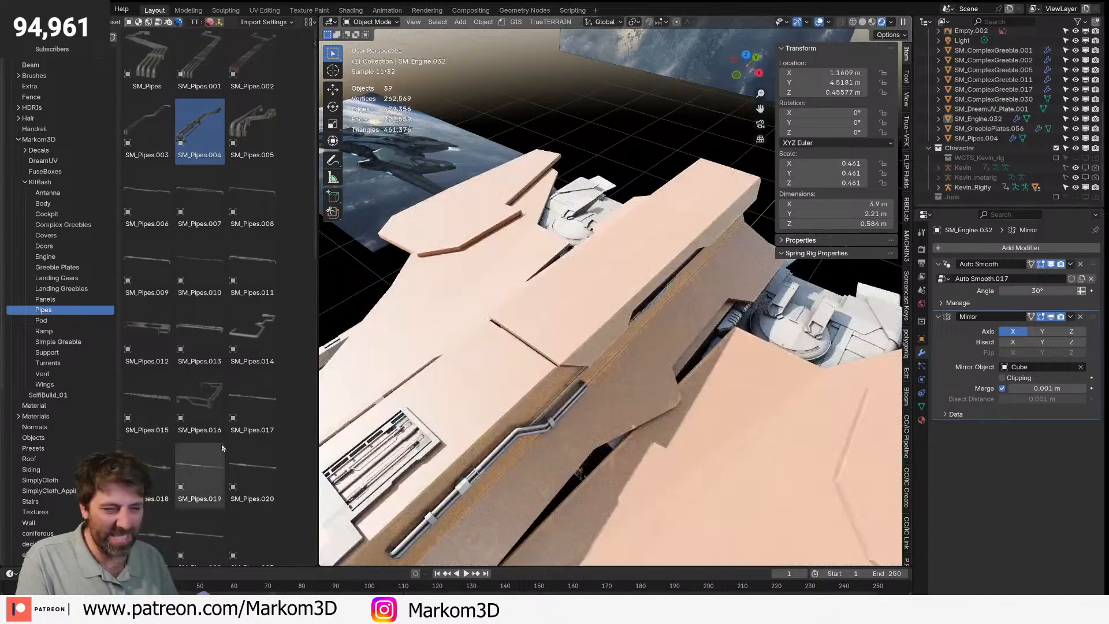
# - Show the Pod kitbash assets and configure snapping to Face Project with the Median snap base and Align Rotation to Target
pyautogui.click(44, 321)
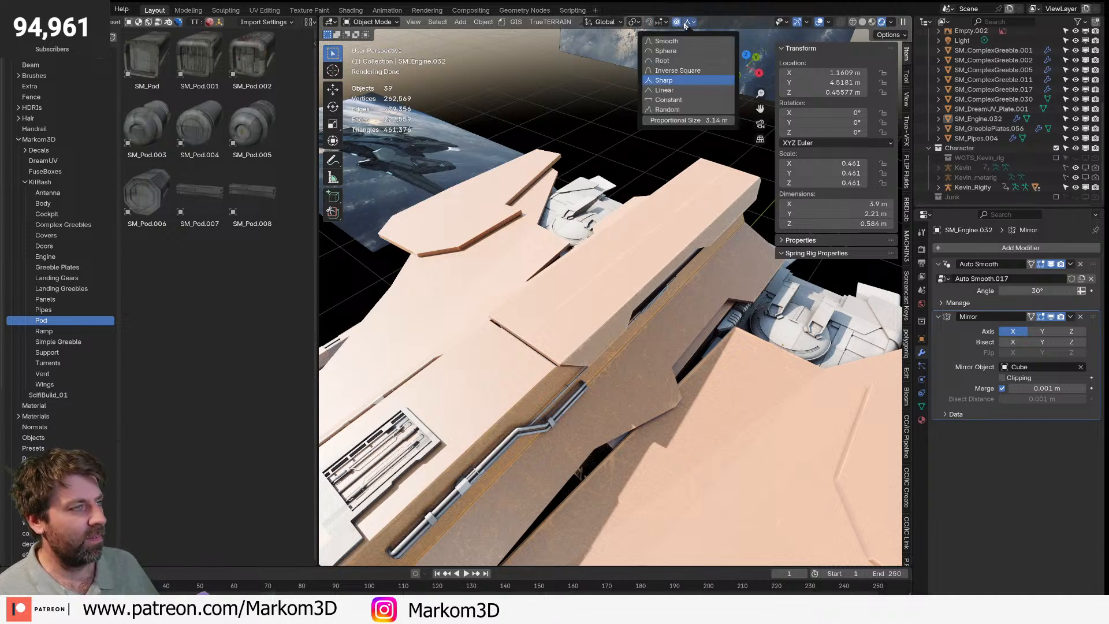
pyautogui.click(664, 22)
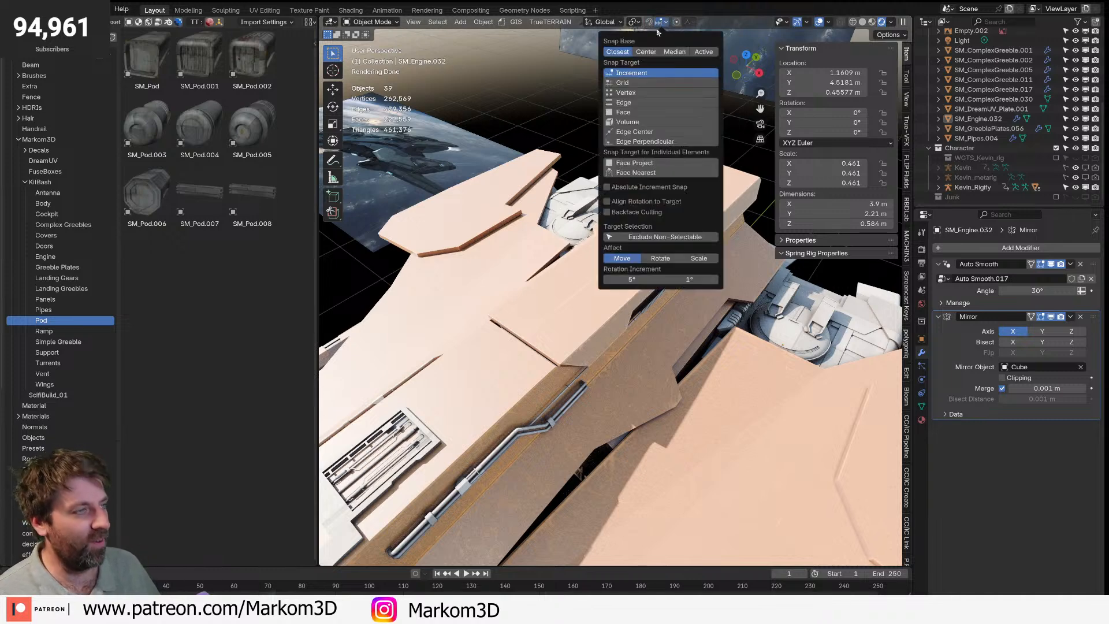
pyautogui.click(619, 112)
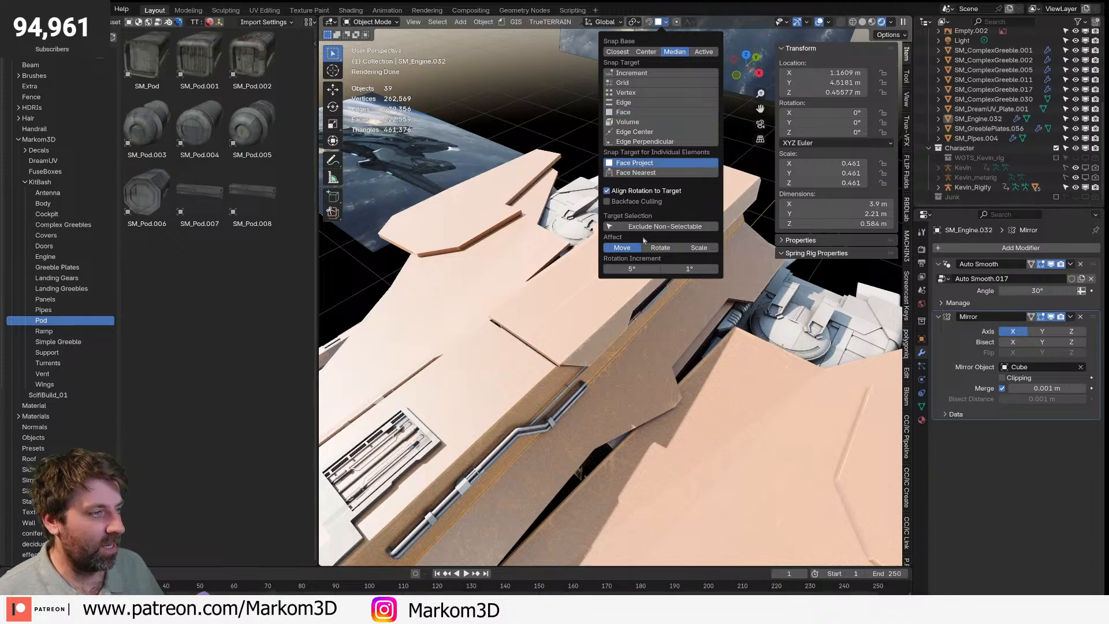
# - Nudge SM_Pipes.004 about 0.013 m in Y and 0.010 m in Z on the fuselage side and inspect the ship
pyautogui.click(549, 429)
pyautogui.moveTo(528, 437); pyautogui.dragTo(517, 428, button='middle')
pyautogui.press('g')
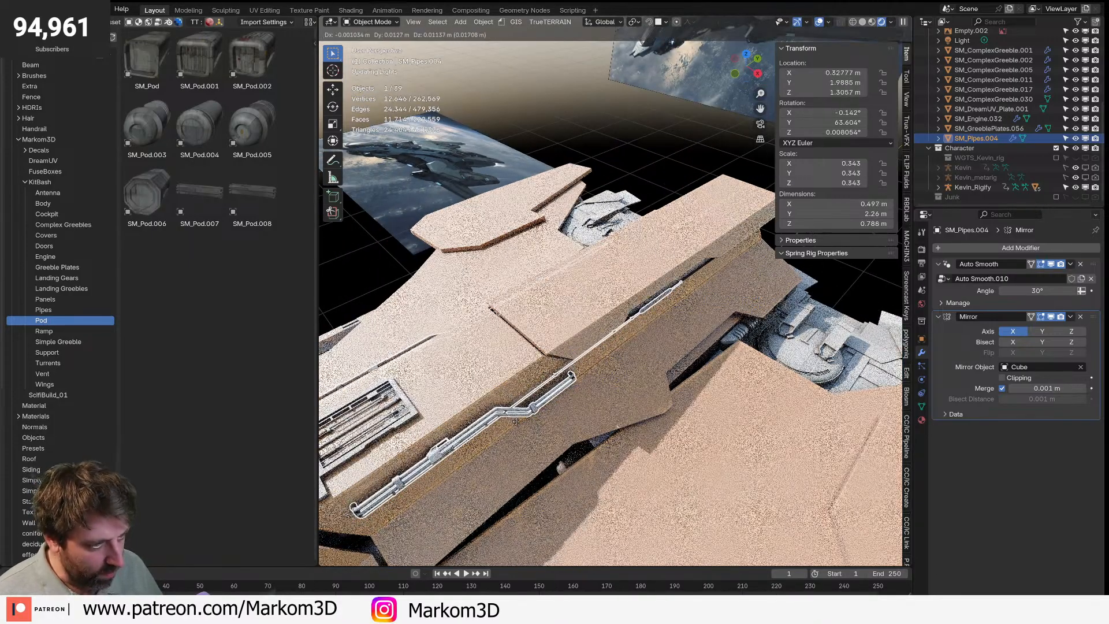
pyautogui.click(553, 398)
pyautogui.scroll(-6, 552, 398)
pyautogui.moveTo(553, 398); pyautogui.dragTo(537, 388, button='middle')
pyautogui.scroll(4, 537, 389)
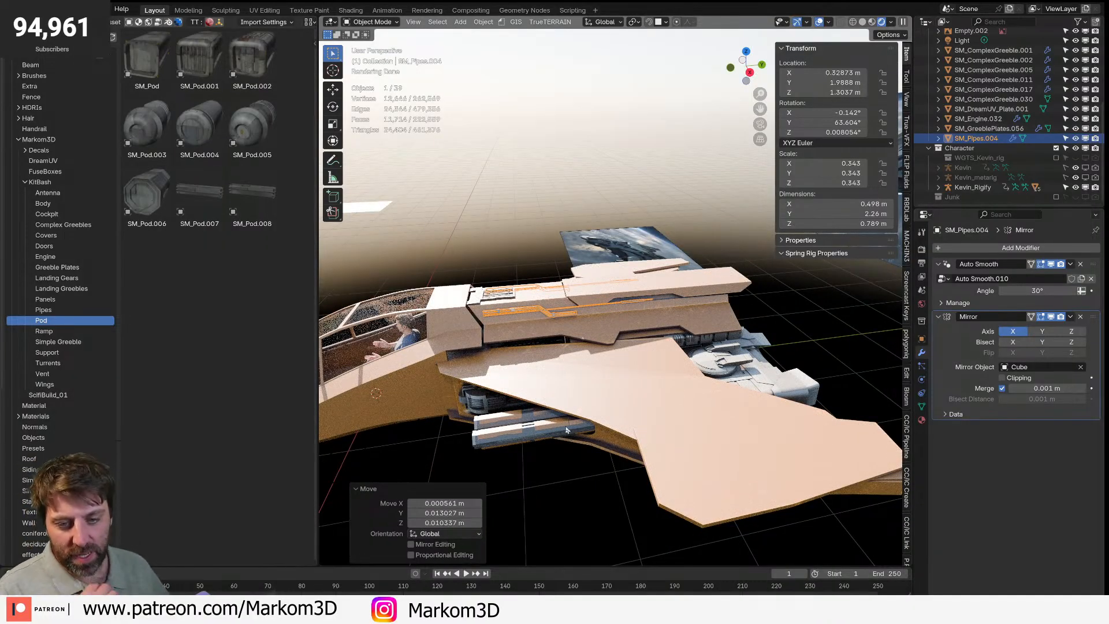
pyautogui.moveTo(659, 480); pyautogui.dragTo(642, 460, button='middle')
pyautogui.scroll(-8, 642, 462)
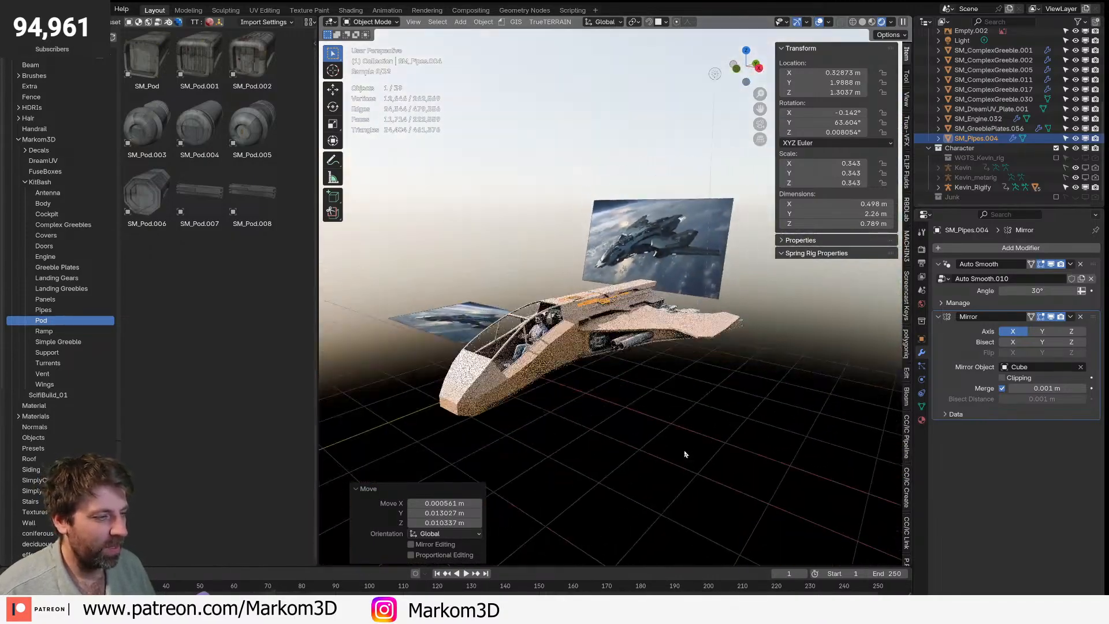
pyautogui.moveTo(682, 453); pyautogui.dragTo(528, 438, button='middle')
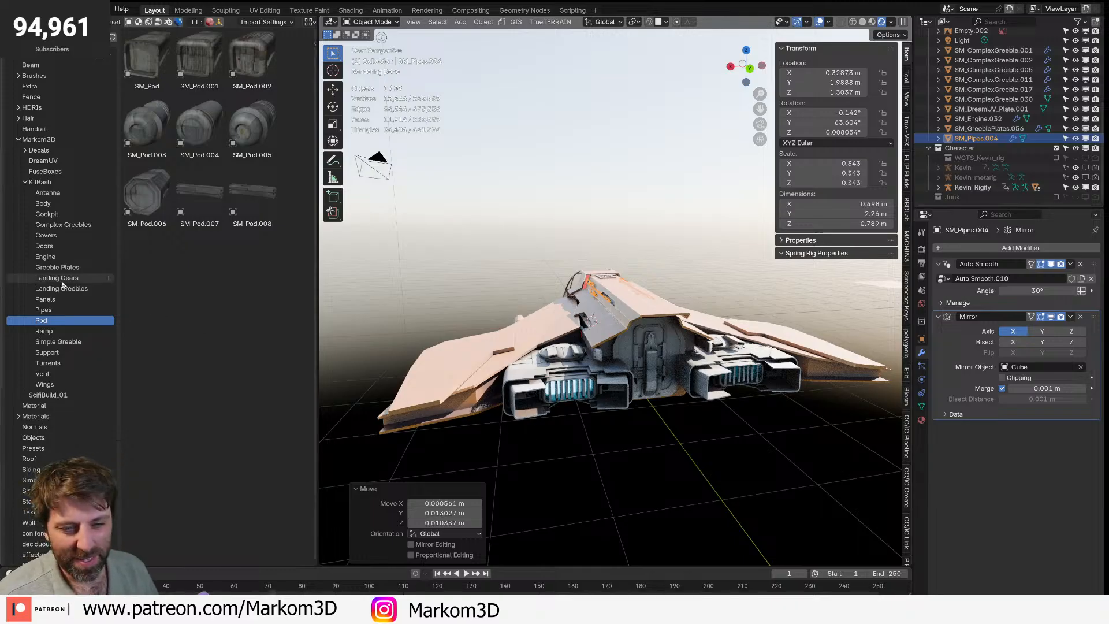
# - Browse the Pipes, Antenna, Body and Cockpit categories and the full KitBash catalogue for another detail part
pyautogui.click(64, 310)
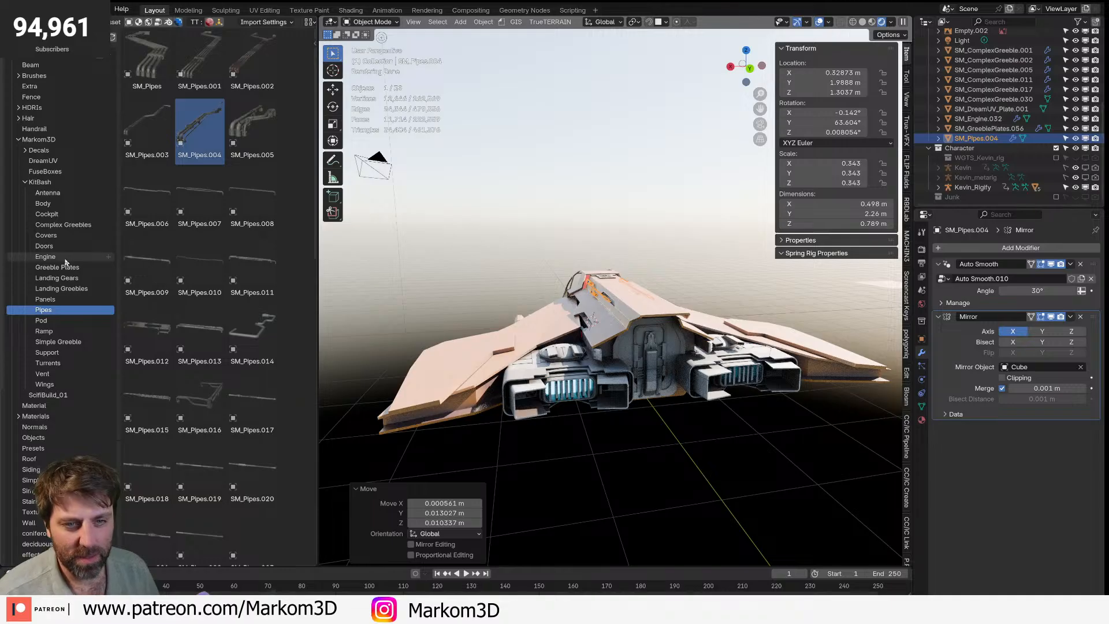
pyautogui.click(66, 194)
pyautogui.click(65, 205)
pyautogui.click(65, 216)
pyautogui.click(64, 207)
pyautogui.click(41, 182)
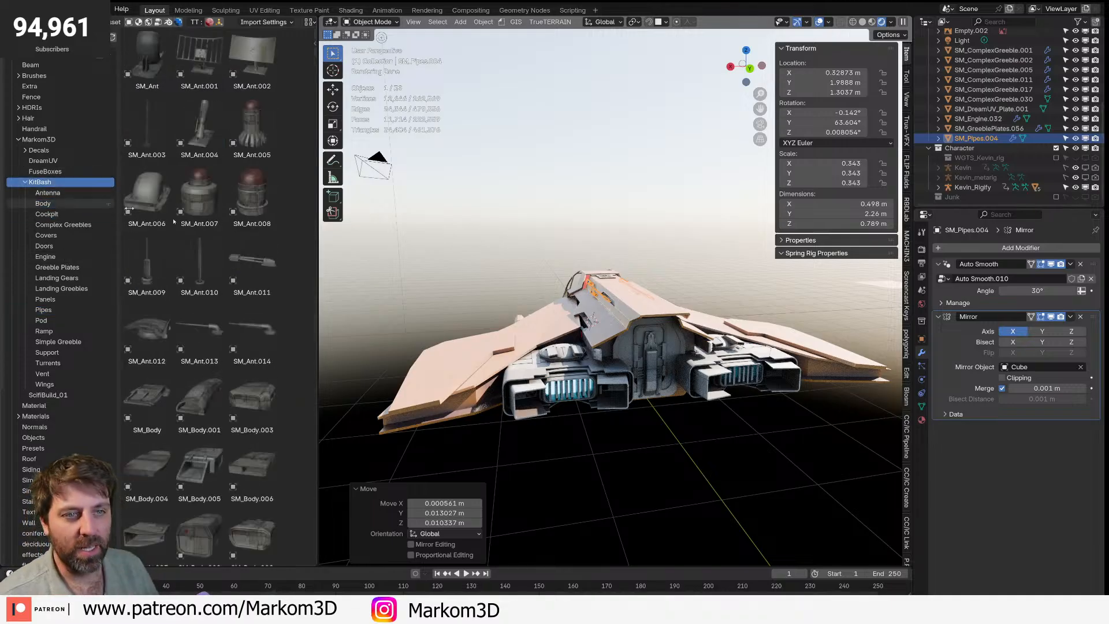
pyautogui.moveTo(338, 317); pyautogui.dragTo(384, 323, button='middle')
pyautogui.scroll(-2, 249, 431)
# - Place the SM_Ant.004 antenna on the fuselage side below the pipes and scale it to about 0.483
pyautogui.click(58, 193)
pyautogui.moveTo(373, 316); pyautogui.dragTo(598, 367, button='middle')
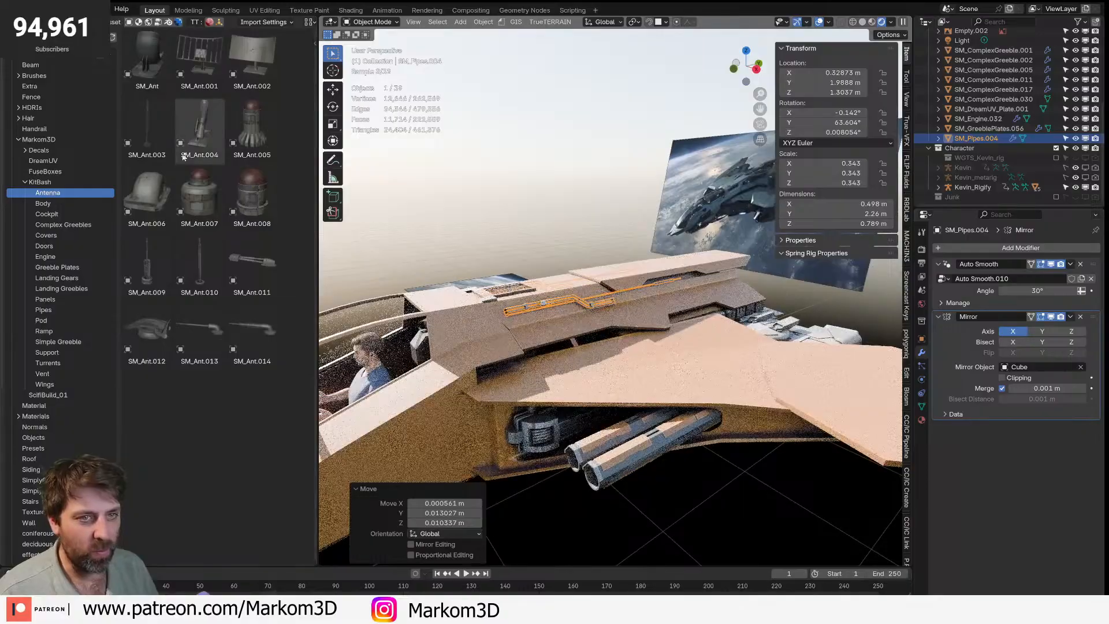
pyautogui.moveTo(191, 138); pyautogui.dragTo(540, 332)
pyautogui.press('s')
pyautogui.click(573, 349)
pyautogui.press('g')
pyautogui.click(520, 338)
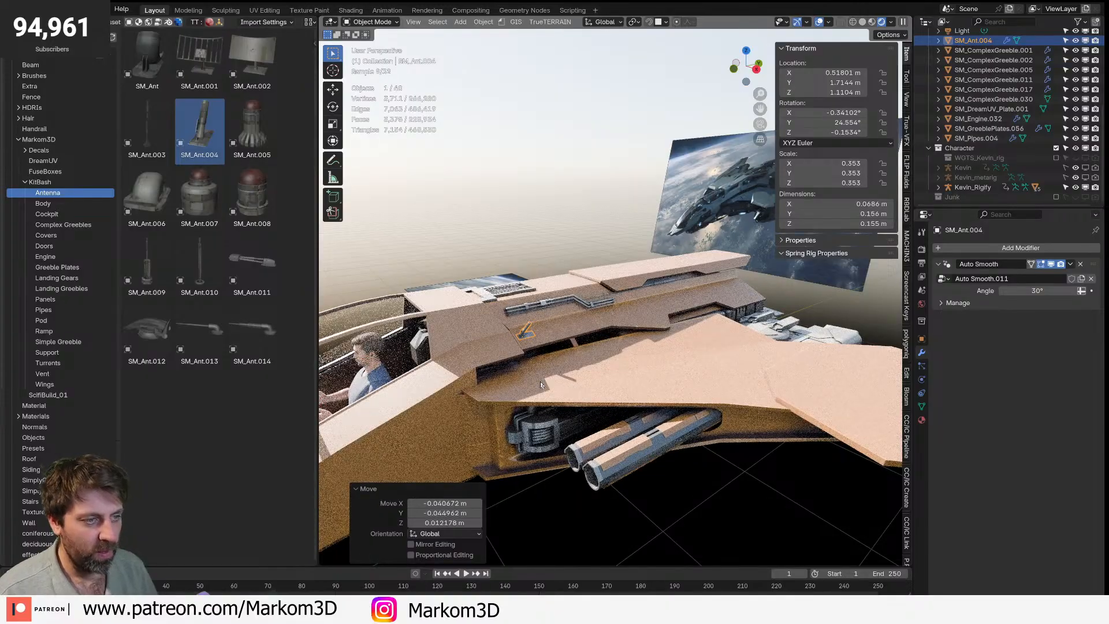
pyautogui.press('s')
pyautogui.click(620, 374)
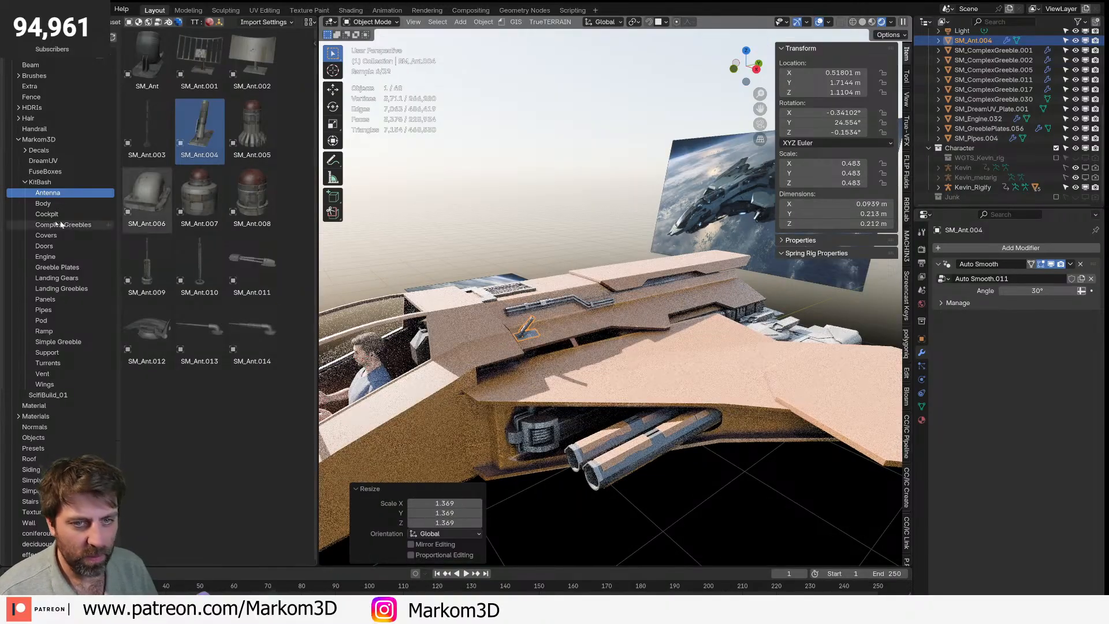
# - Look through the Body, Cockpit, Complex Greebles, Covers, Doors, Wings and Vent kitbash assets
pyautogui.click(48, 205)
pyautogui.click(62, 216)
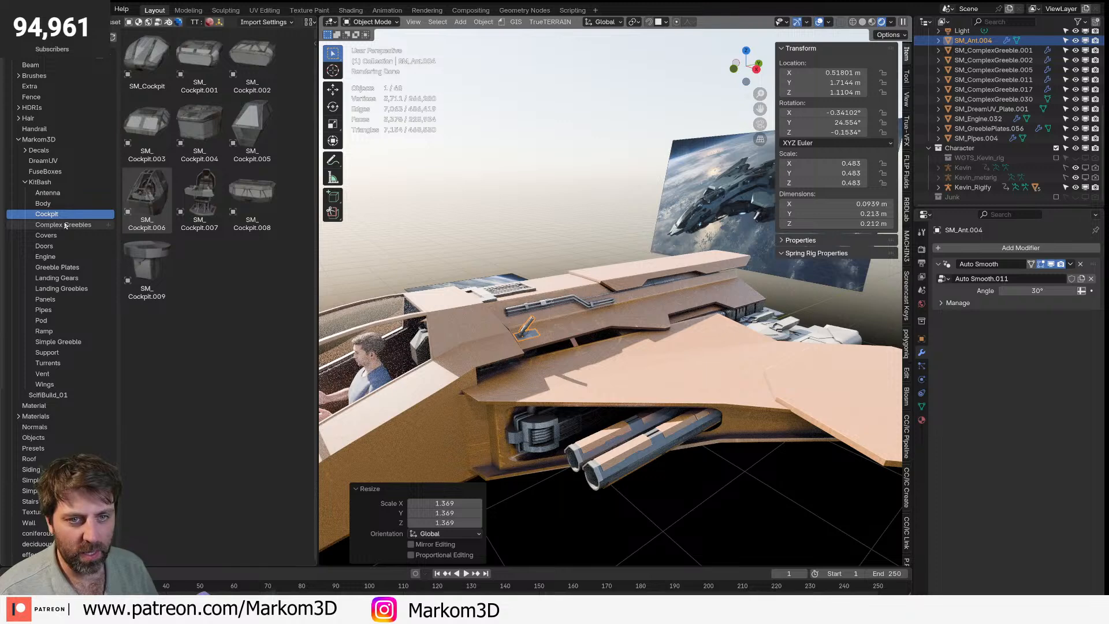
pyautogui.click(64, 225)
pyautogui.click(46, 235)
pyautogui.click(60, 246)
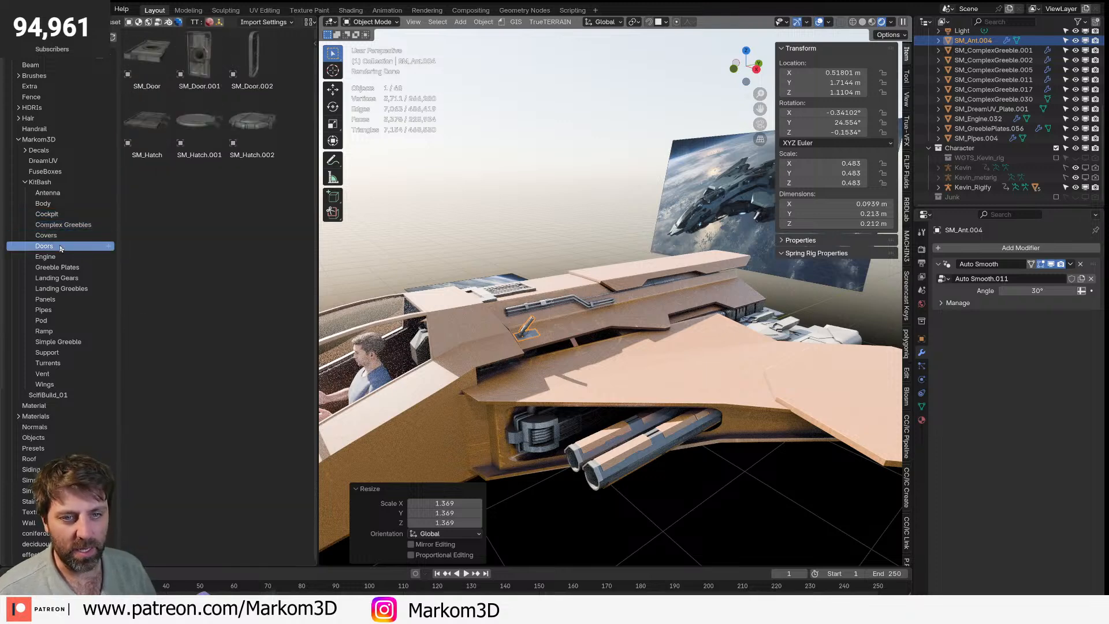
pyautogui.click(65, 384)
pyautogui.click(63, 374)
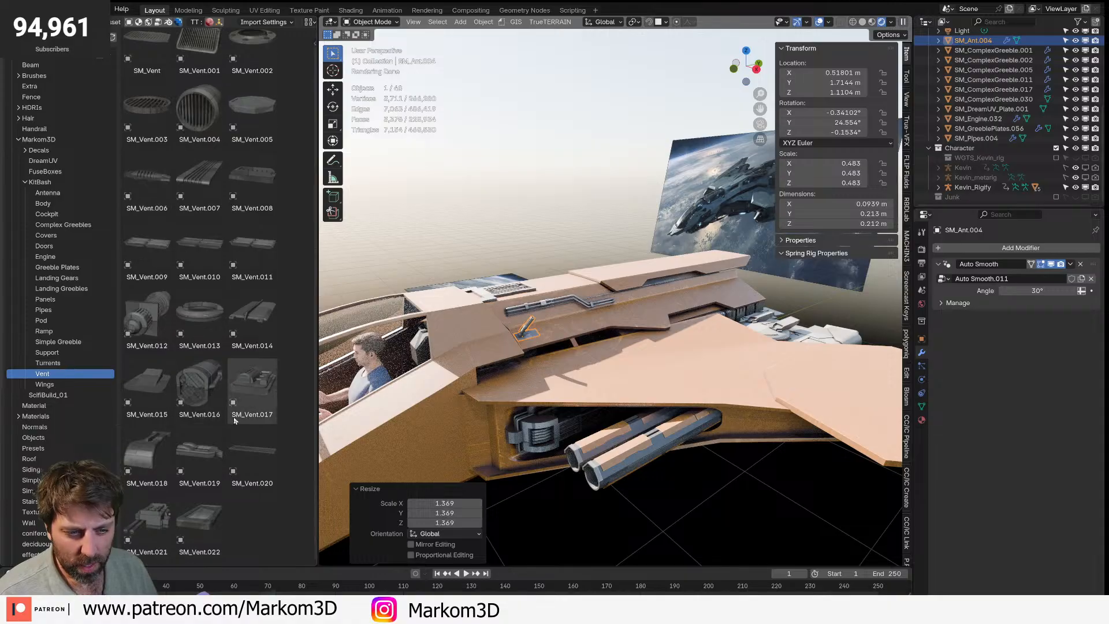
# - Try SM_Gun.002 from the Turrents assets on top of the rear fuselage, rotated 180° about its local Z axis
pyautogui.click(58, 364)
pyautogui.moveTo(538, 323); pyautogui.dragTo(387, 326, button='middle')
pyautogui.scroll(-4, 503, 325)
pyautogui.scroll(4, 387, 325)
pyautogui.moveTo(231, 92); pyautogui.dragTo(416, 172)
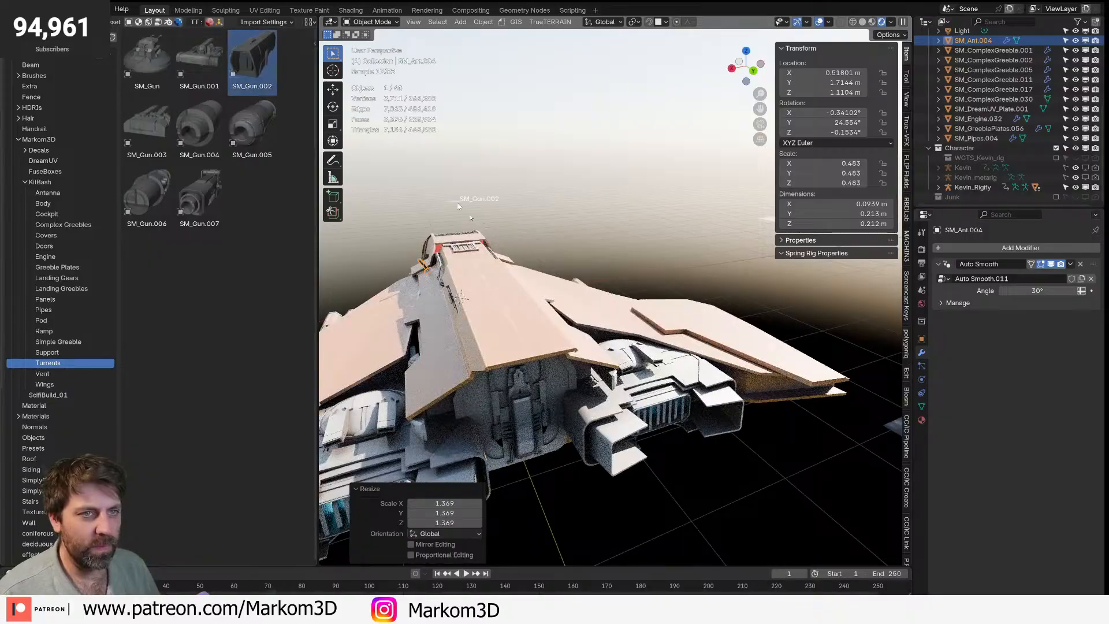
pyautogui.moveTo(516, 340); pyautogui.dragTo(523, 364)
pyautogui.moveTo(525, 364); pyautogui.dragTo(391, 324, button='middle')
pyautogui.write('r180')
pyautogui.press('Return')
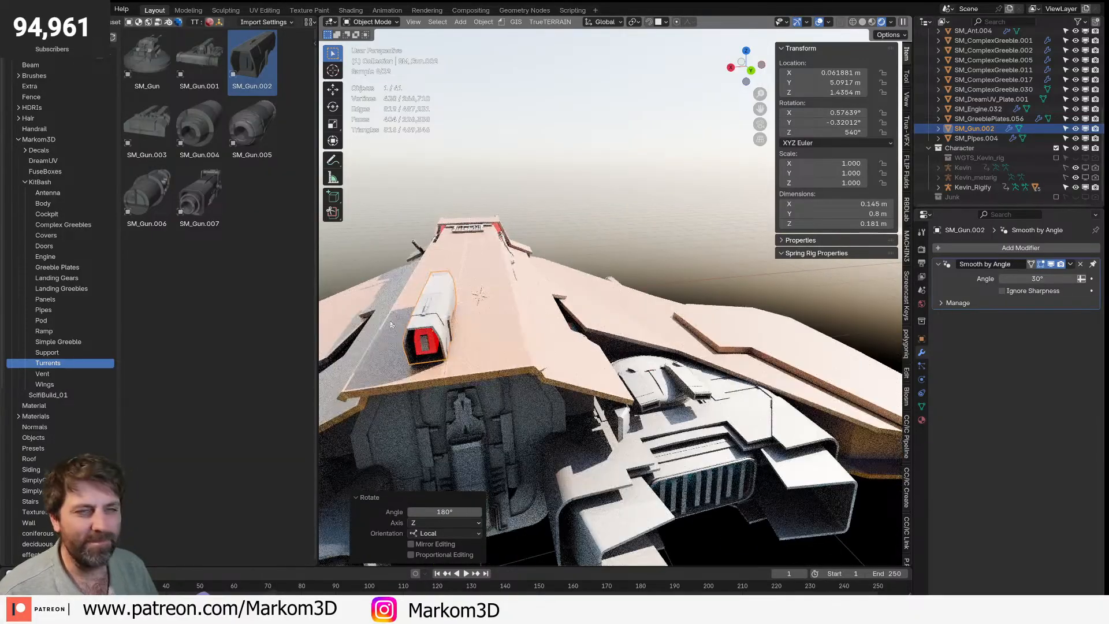
pyautogui.hotkey('ctrl', 'z')
pyautogui.hotkey('ctrl', 'z')
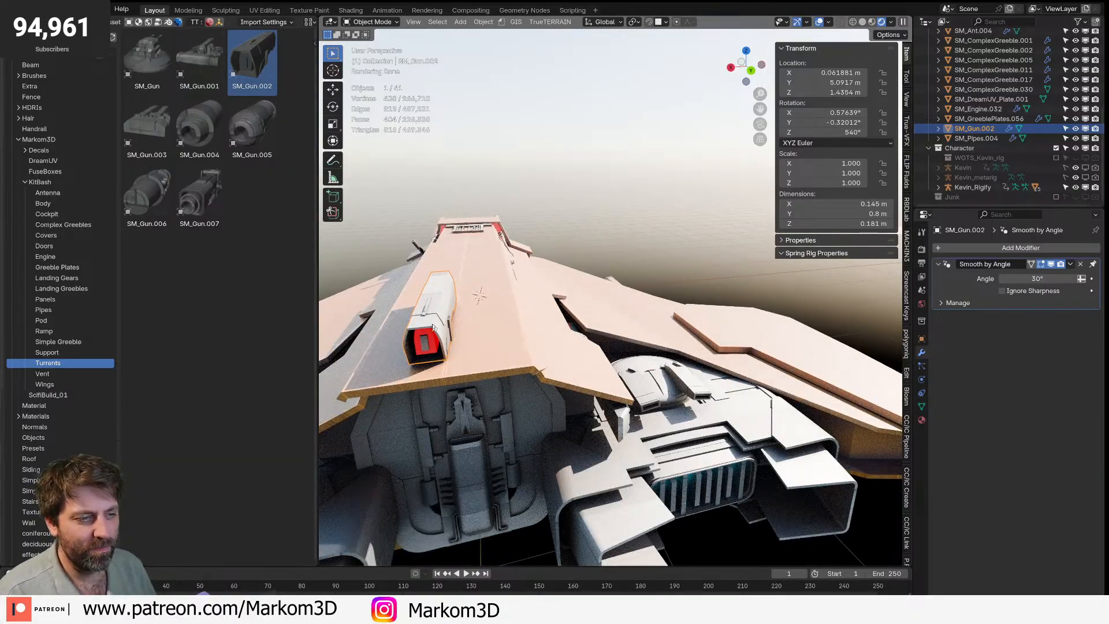
# - Try SM_Gun.001 on top of the rear fuselage at a scale of about 0.641, then delete it
pyautogui.moveTo(199, 60); pyautogui.dragTo(376, 204)
pyautogui.moveTo(463, 365); pyautogui.dragTo(469, 289)
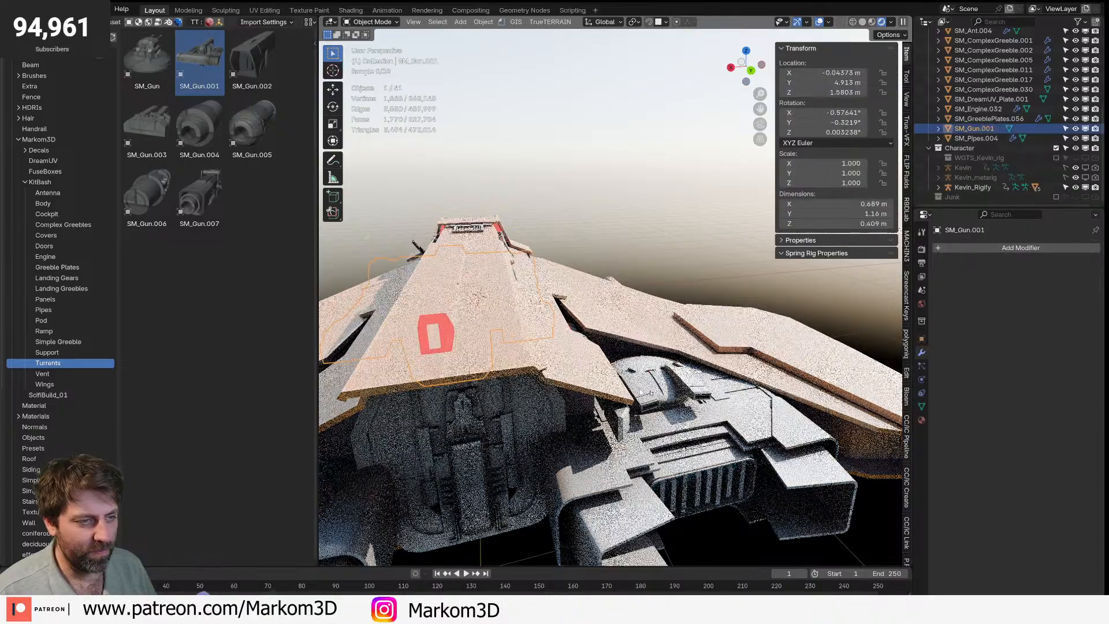
pyautogui.press('s')
pyautogui.click(598, 386)
pyautogui.moveTo(598, 386); pyautogui.dragTo(723, 388, button='middle')
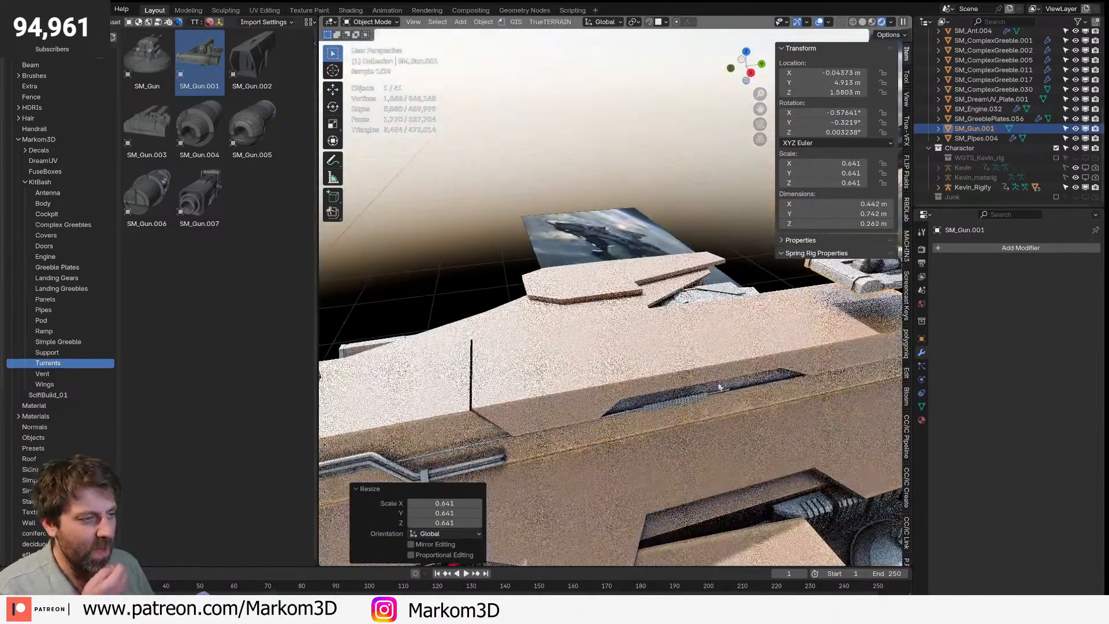
pyautogui.moveTo(862, 350); pyautogui.dragTo(809, 351, button='middle')
pyautogui.press('Delete')
# - Place SM_Gun.003 on top of the rear fuselage and scale it down to about 0.393
pyautogui.click(158, 145)
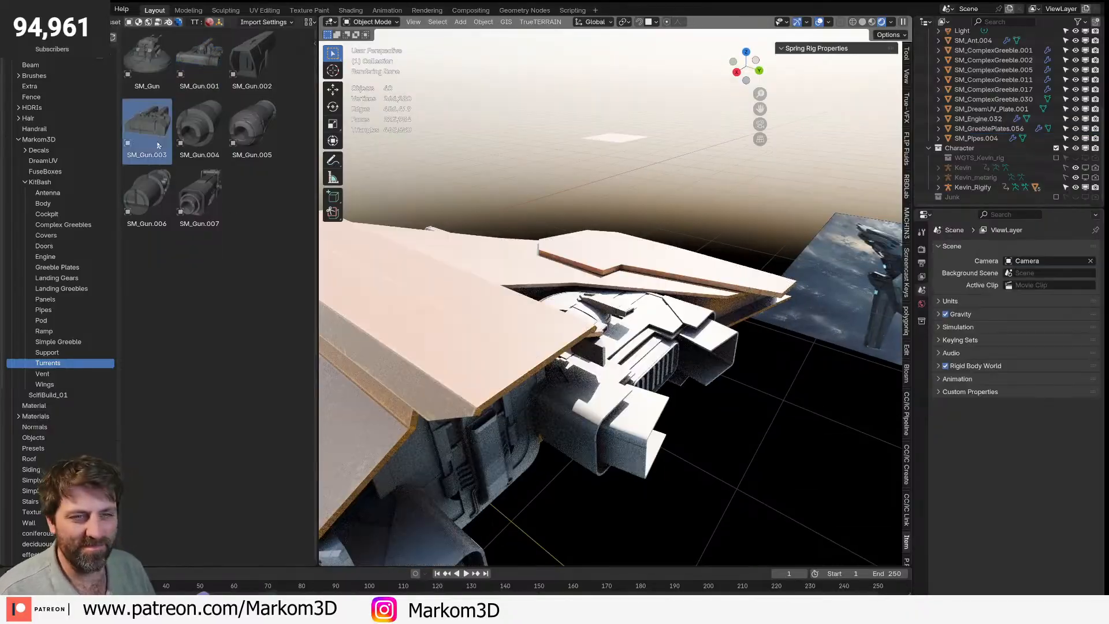
pyautogui.moveTo(495, 352); pyautogui.dragTo(488, 347)
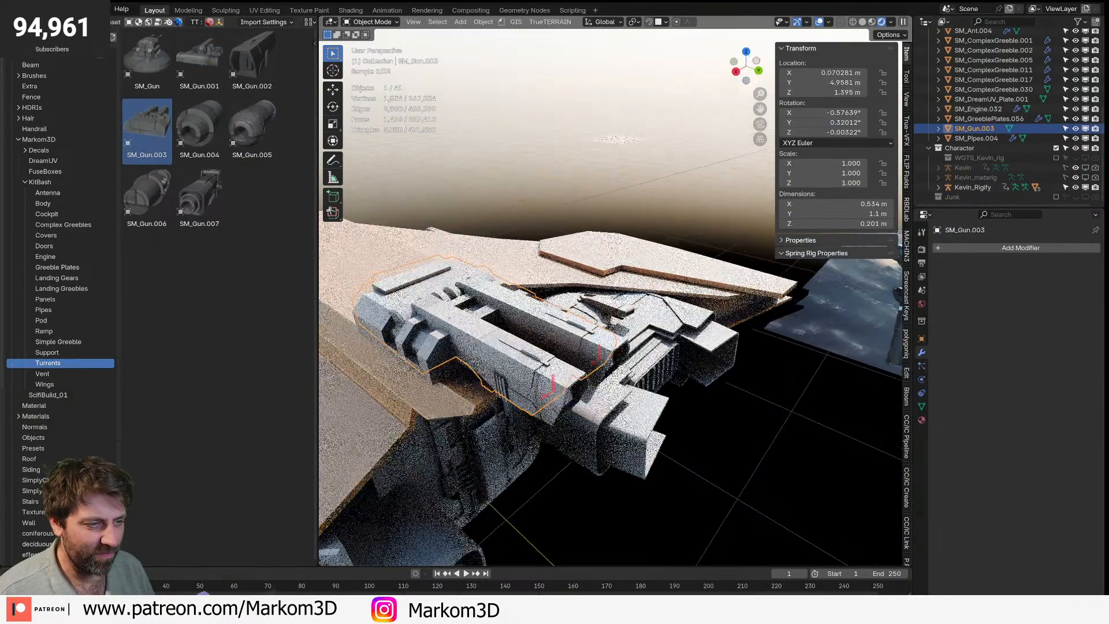
pyautogui.press('s')
pyautogui.click(524, 343)
pyautogui.moveTo(525, 344); pyautogui.dragTo(592, 301, button='middle')
# - Centre SM_Gun.003 at X 0 m and move it about 0.346 m along Y past the fuselage's rear edge
pyautogui.press('KP_7')
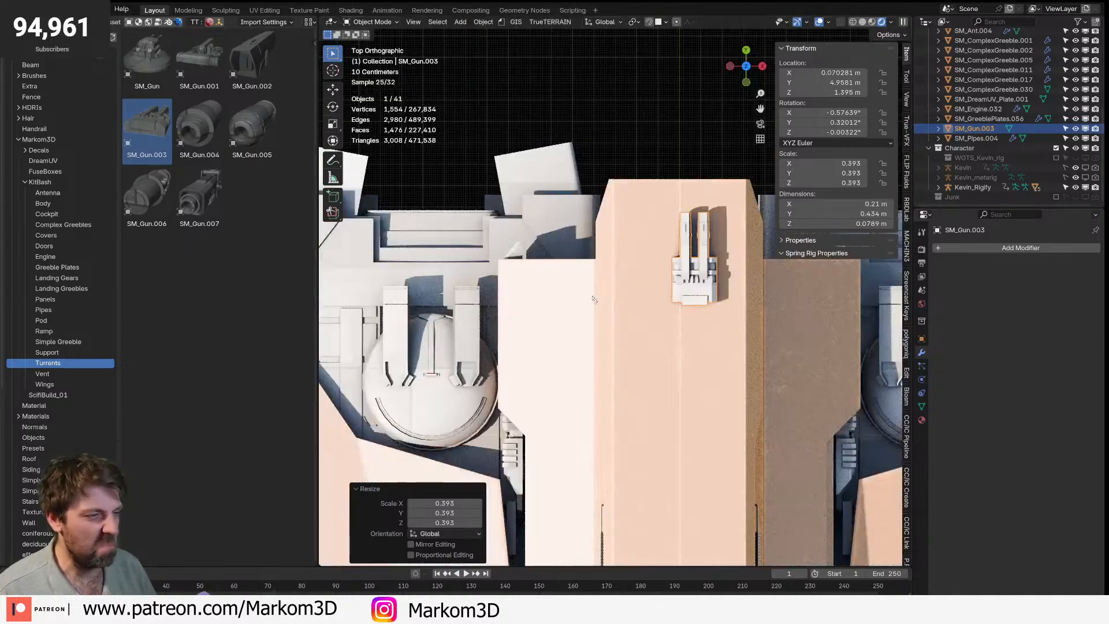
pyautogui.write('0')
pyautogui.press('Return')
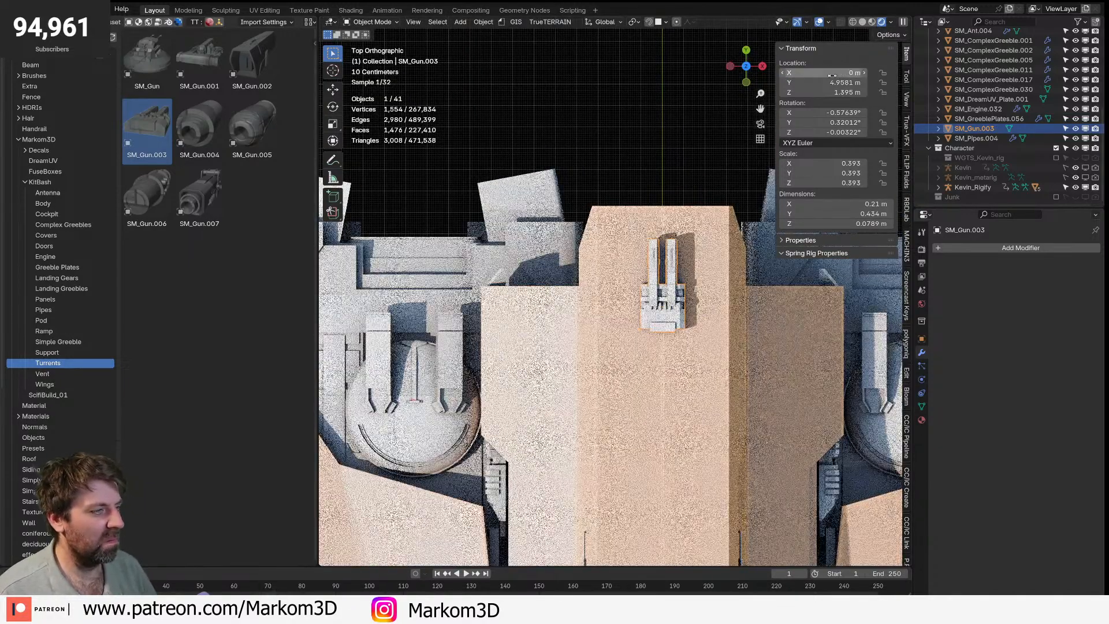
pyautogui.click(668, 331)
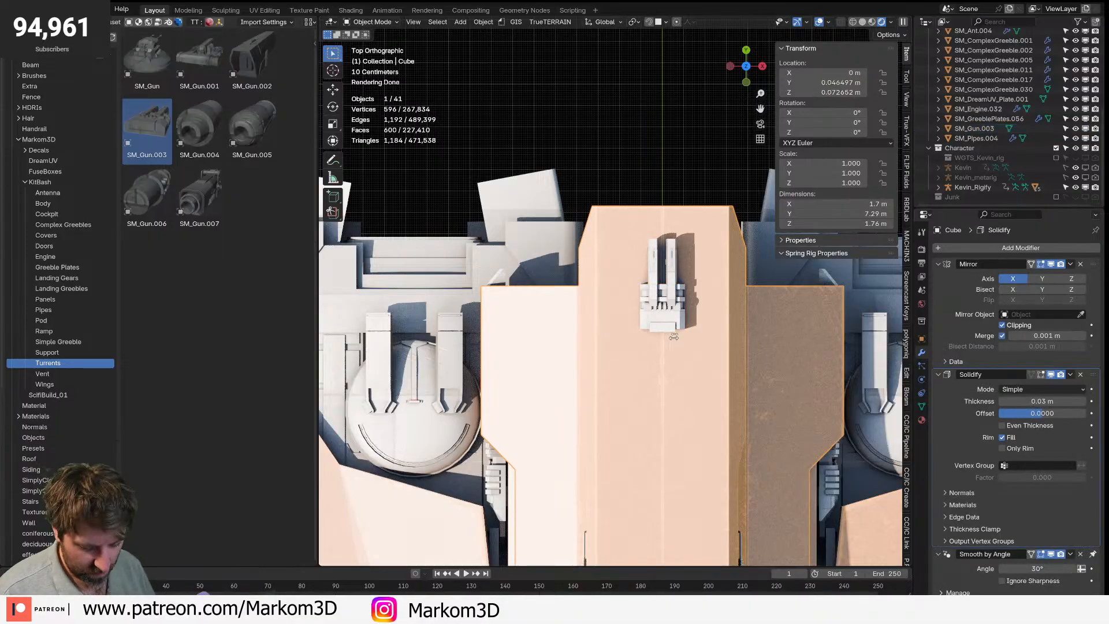
pyautogui.hotkey('ctrl', 'z')
pyautogui.press('g')
pyautogui.press('y')
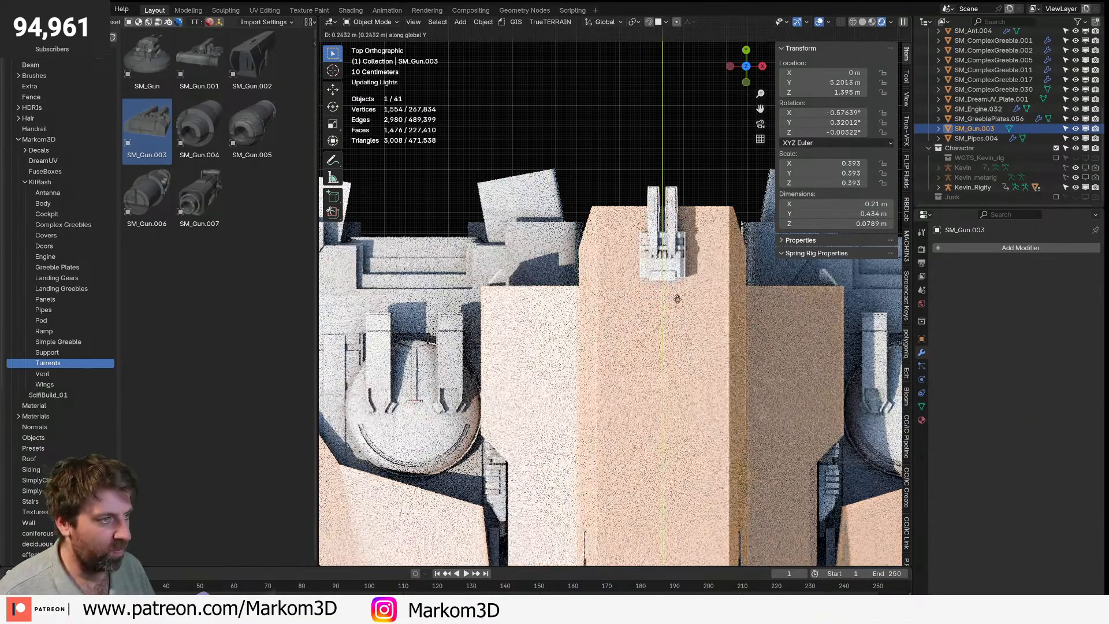
pyautogui.click(660, 84)
pyautogui.moveTo(661, 87); pyautogui.dragTo(405, 416, button='middle')
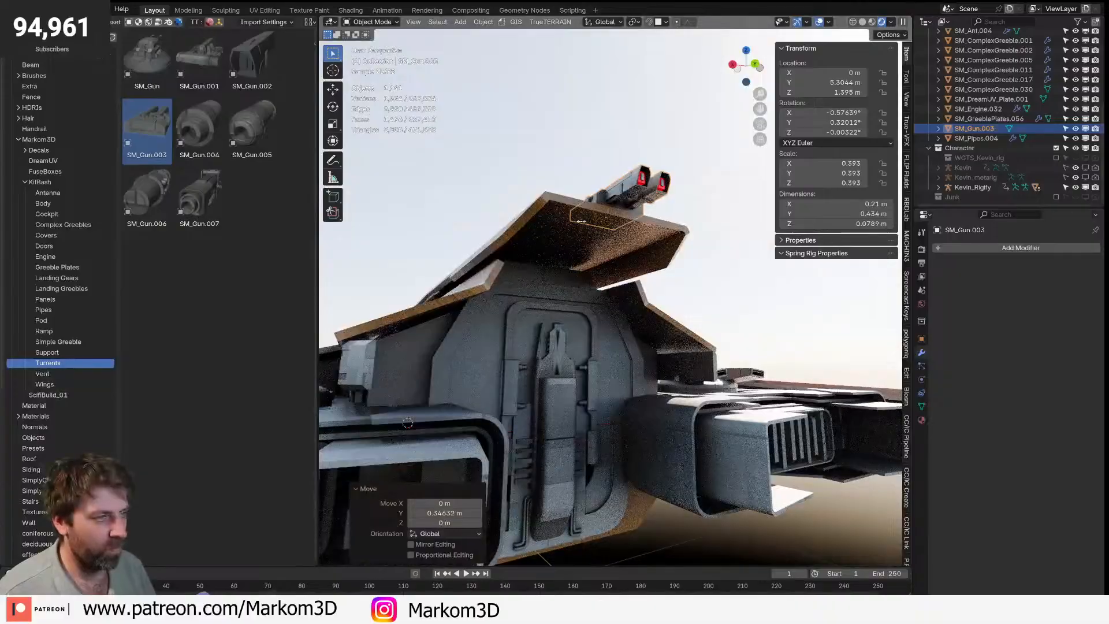
# - Lower SM_Gun.003 about 0.175 m along Z so it sits below the rear fuselage overhang
pyautogui.press('g')
pyautogui.press('z')
pyautogui.click(587, 271)
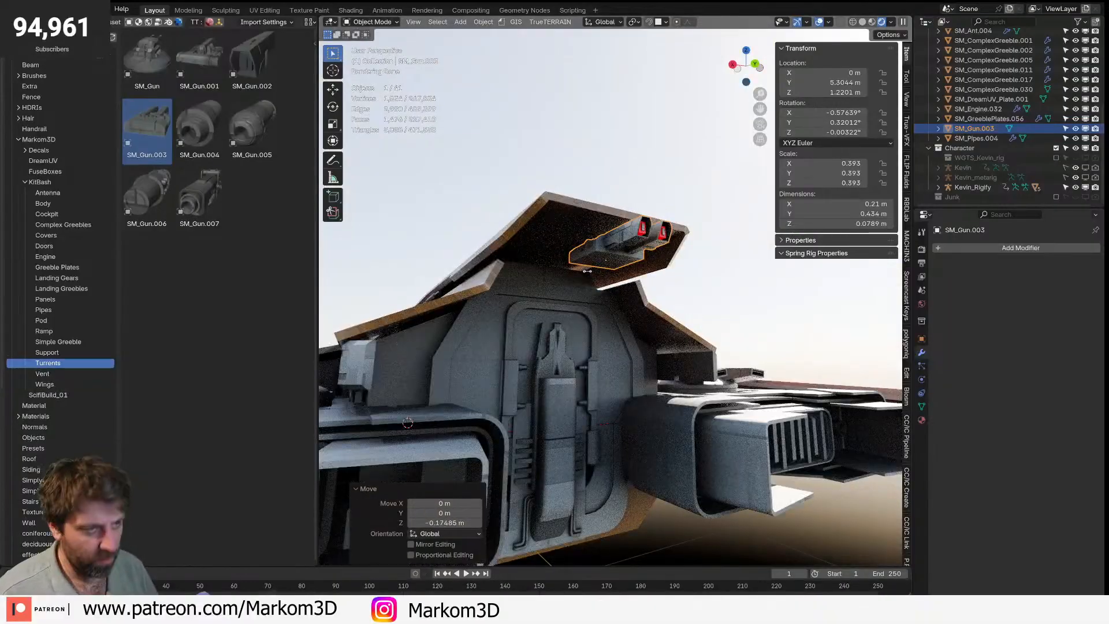
# - Try rotating SM_Gun.003 180° about the global Z axis
pyautogui.write('rz180')
pyautogui.press('Return')
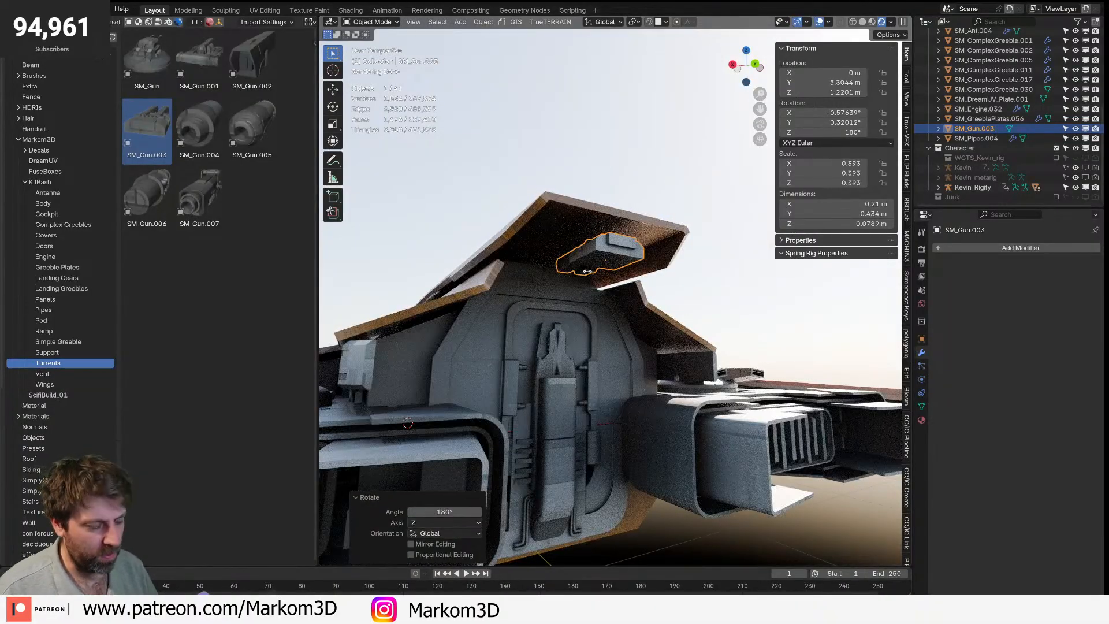
pyautogui.hotkey('ctrl', 'z')
# - Flip SM_Gun.003 180° about the global Y axis and raise it about 0.14 m against the overhang's underside
pyautogui.write('ry')
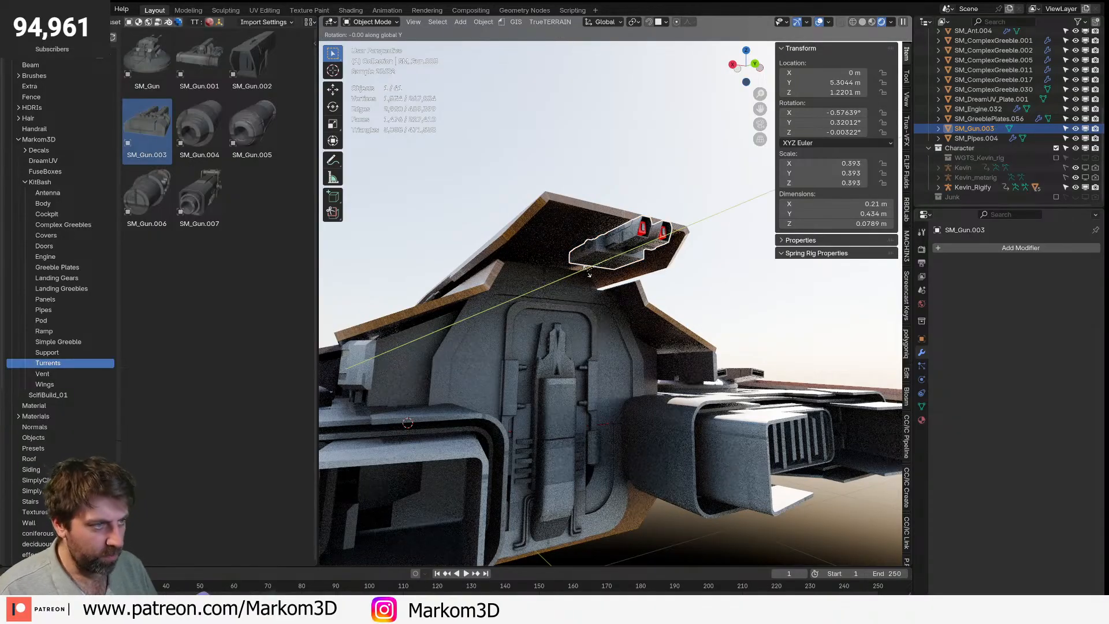
pyautogui.write('180')
pyautogui.press('Return')
pyautogui.scroll(5, 587, 271)
pyautogui.press('g')
pyautogui.press('z')
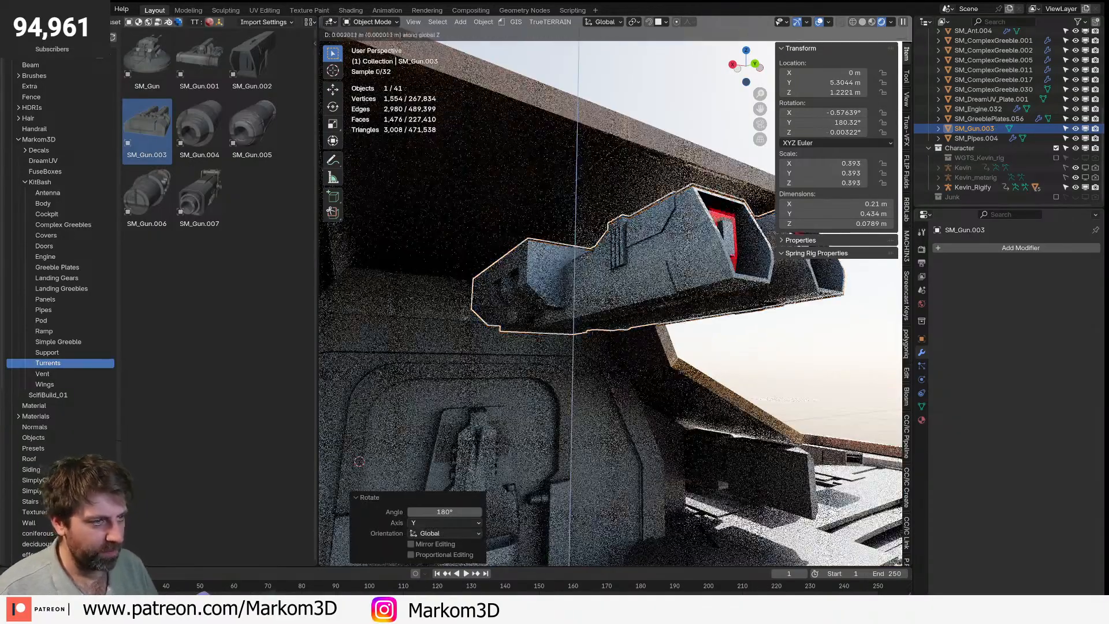
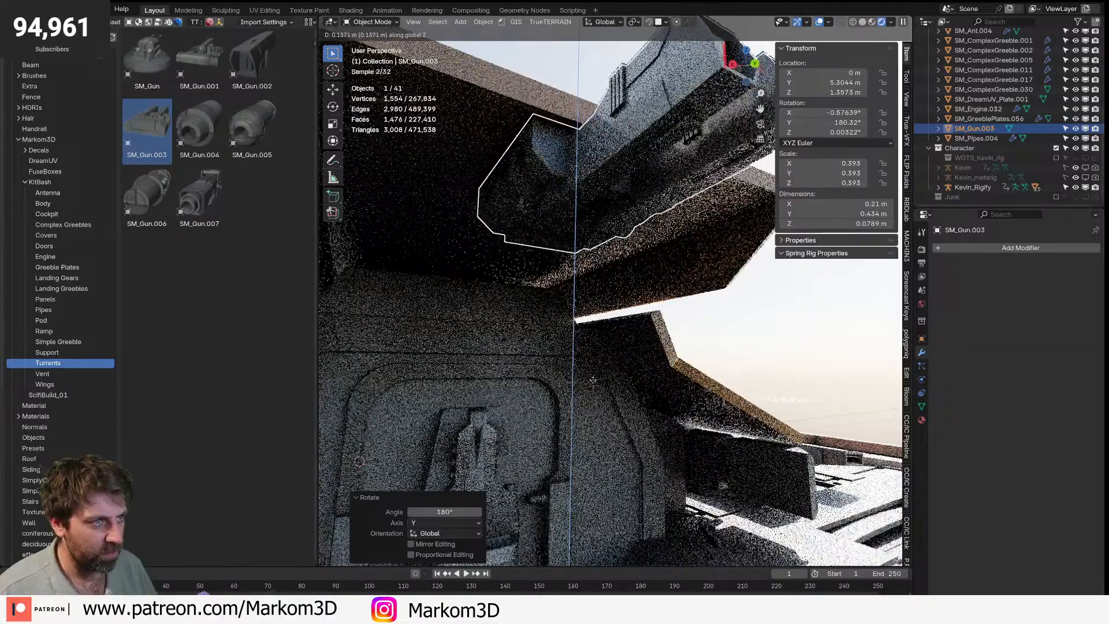
pyautogui.click(594, 371)
# - Enlarge SM_Gun.003 to a scale of about 0.659 and fine-tune its height under the rear overhang
pyautogui.scroll(-6, 608, 341)
pyautogui.moveTo(722, 342); pyautogui.dragTo(689, 362, button='middle')
pyautogui.press('Tab')
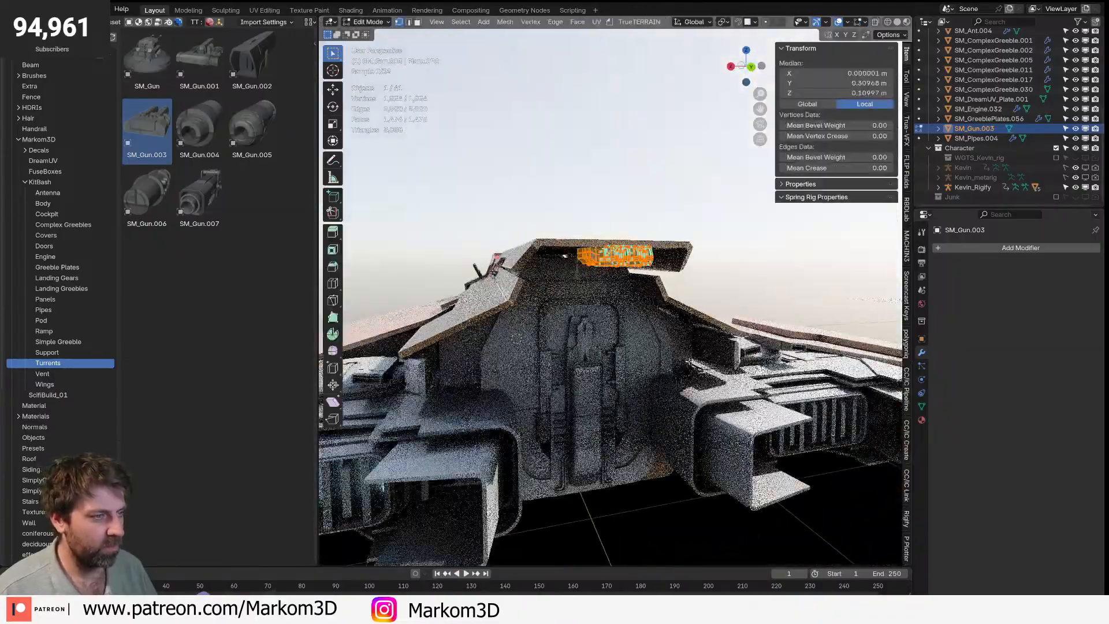
pyautogui.press('Tab')
pyautogui.scroll(-4, 647, 293)
pyautogui.moveTo(647, 293); pyautogui.dragTo(632, 344, button='middle')
pyautogui.click(617, 287)
pyautogui.press('s')
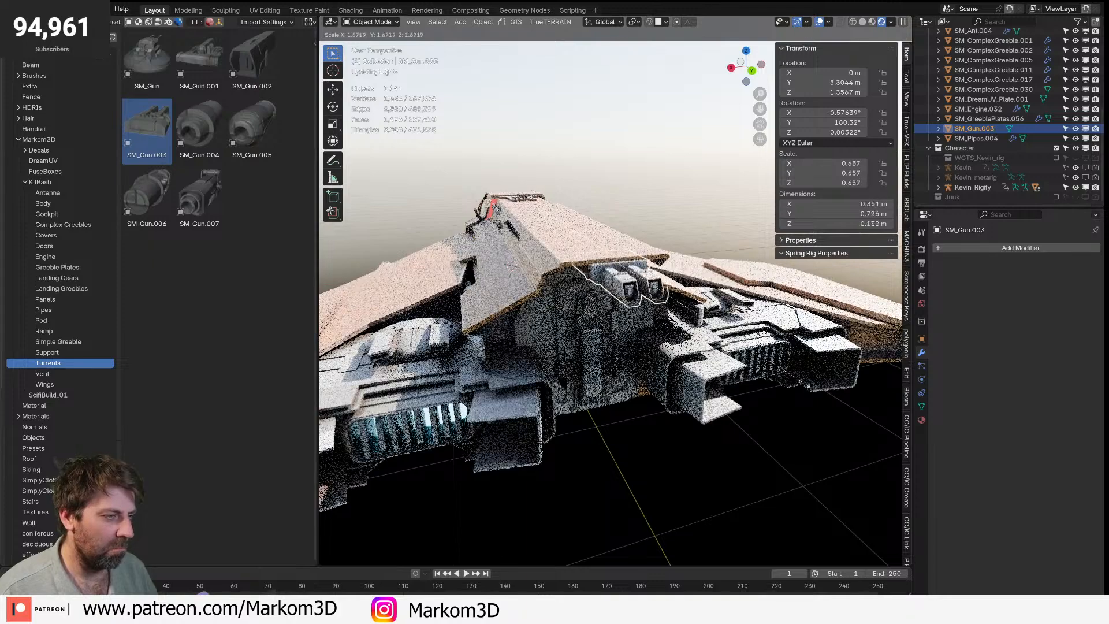
pyautogui.click(800, 393)
pyautogui.press('g')
pyautogui.press('z')
pyautogui.click(806, 394)
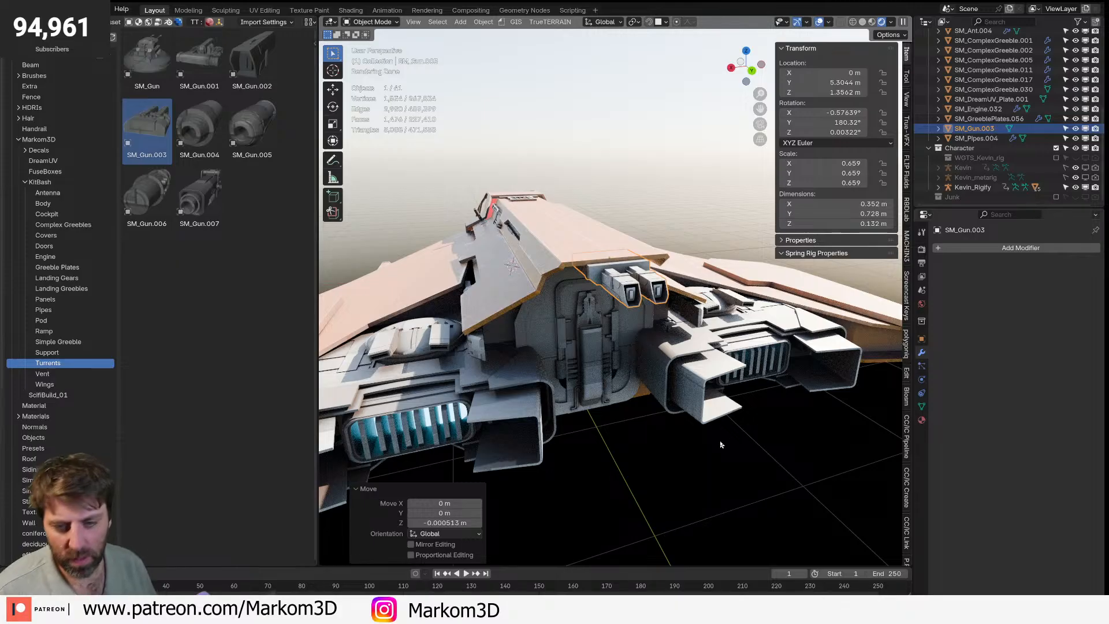
# - Show the Support kitbash assets and examine the rear of the ship around the mounted gun
pyautogui.moveTo(538, 324); pyautogui.dragTo(598, 317, button='middle')
pyautogui.scroll(3, 598, 316)
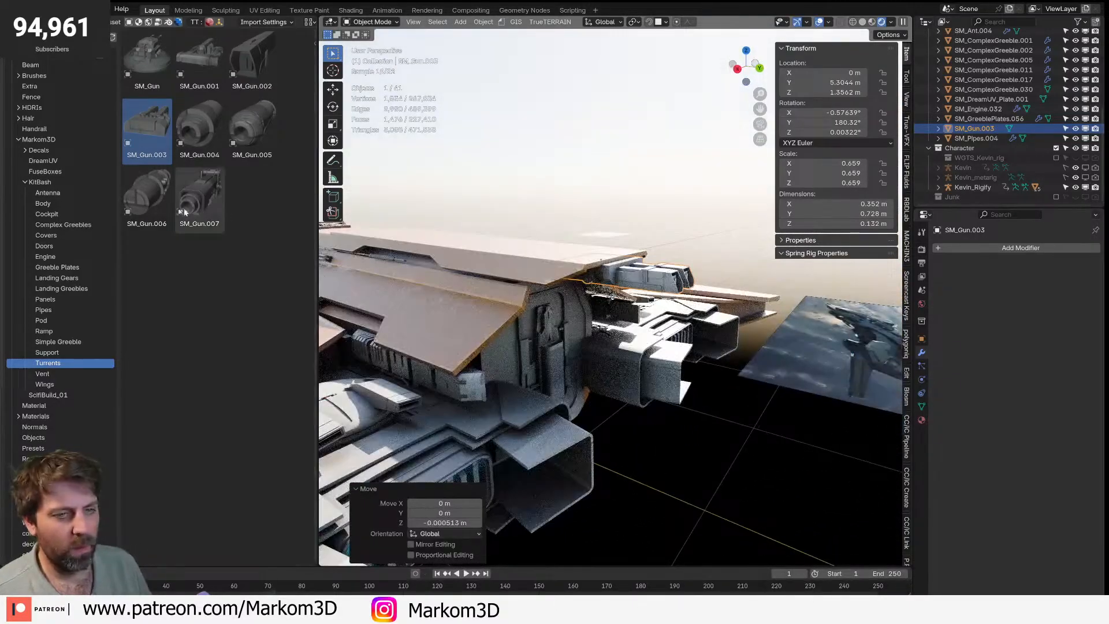
pyautogui.click(63, 353)
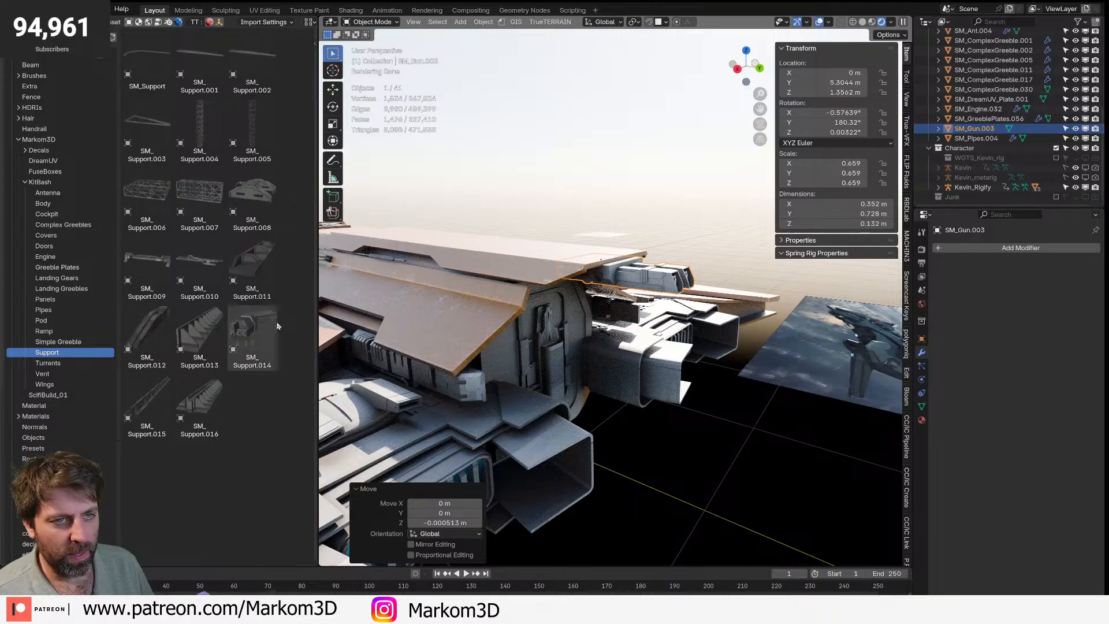
pyautogui.moveTo(370, 346); pyautogui.dragTo(537, 361, button='middle')
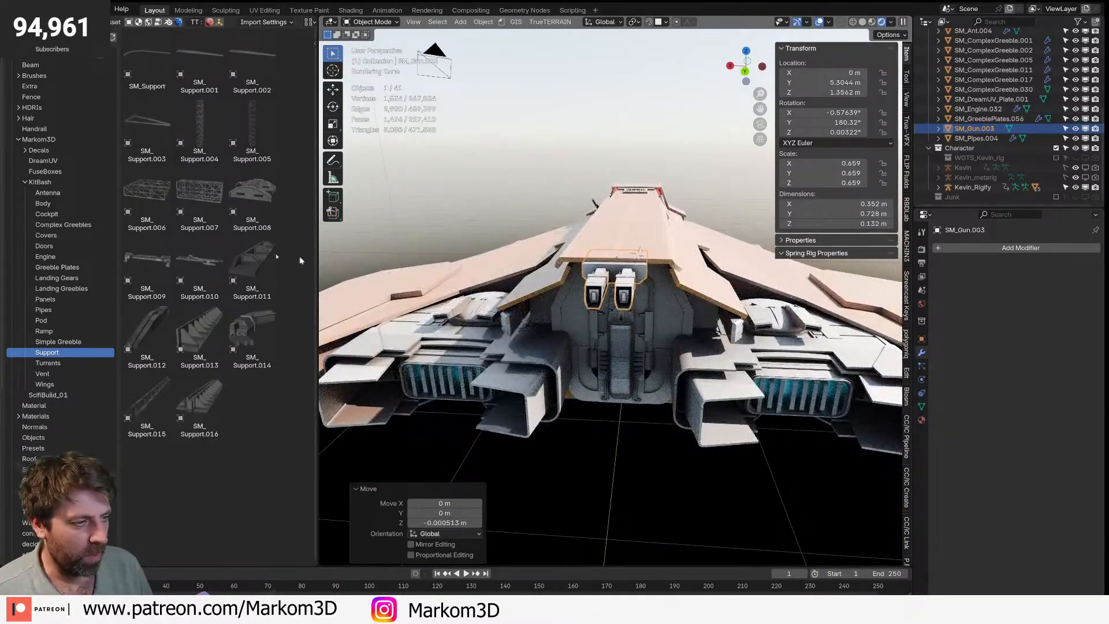
# - Add the SM_Support.008 kitbash part at the rear of the ship and set its X location to 0 m
pyautogui.moveTo(252, 199); pyautogui.dragTo(621, 353)
pyautogui.click(834, 73)
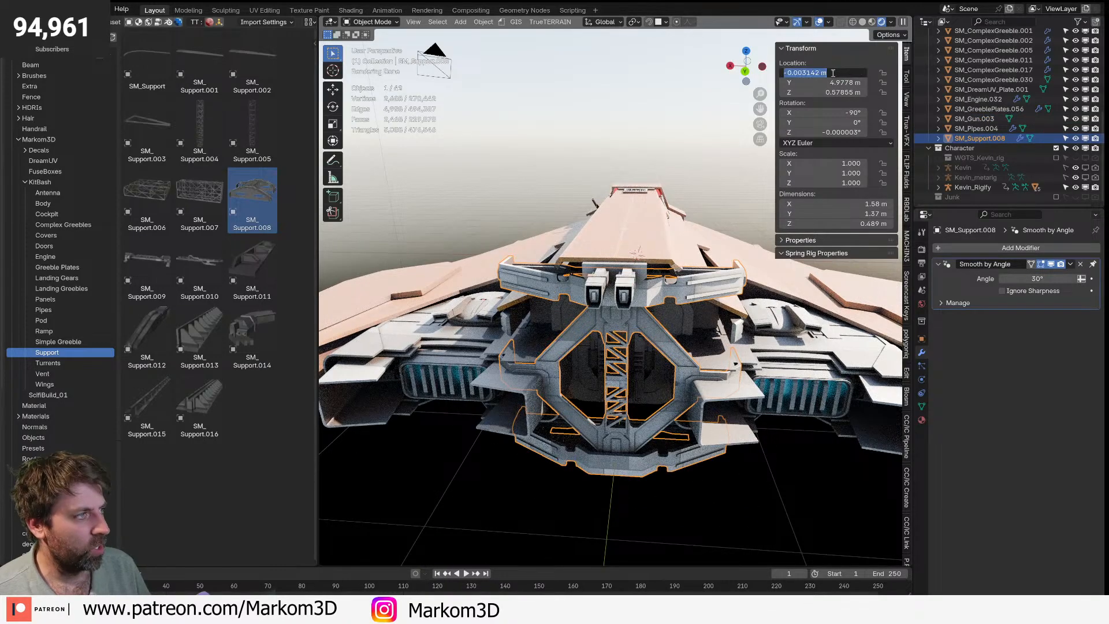
pyautogui.press('Return')
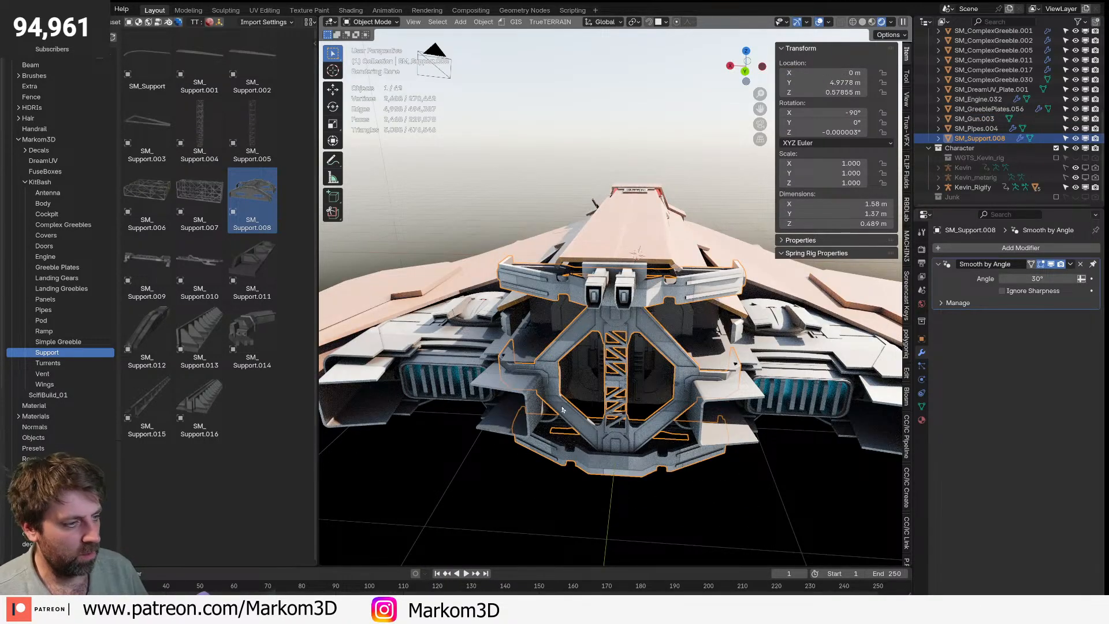
# - Shrink SM_Support.008 to a scale of about 0.558 and adjust its height between the rear engines
pyautogui.press('s')
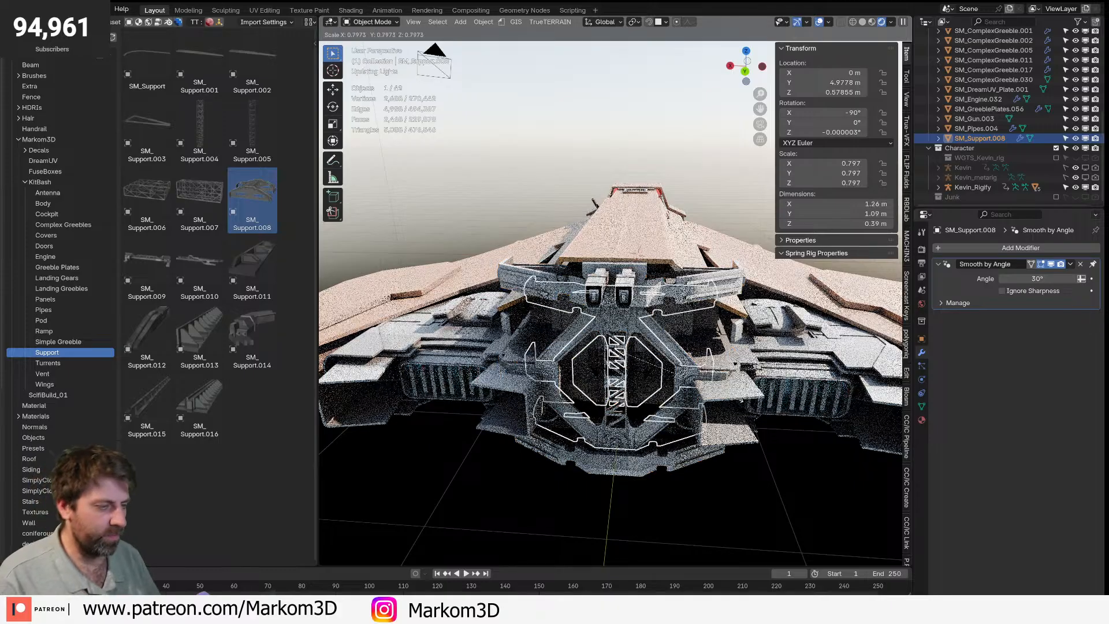
pyautogui.click(703, 396)
pyautogui.moveTo(707, 397); pyautogui.dragTo(733, 337, button='middle')
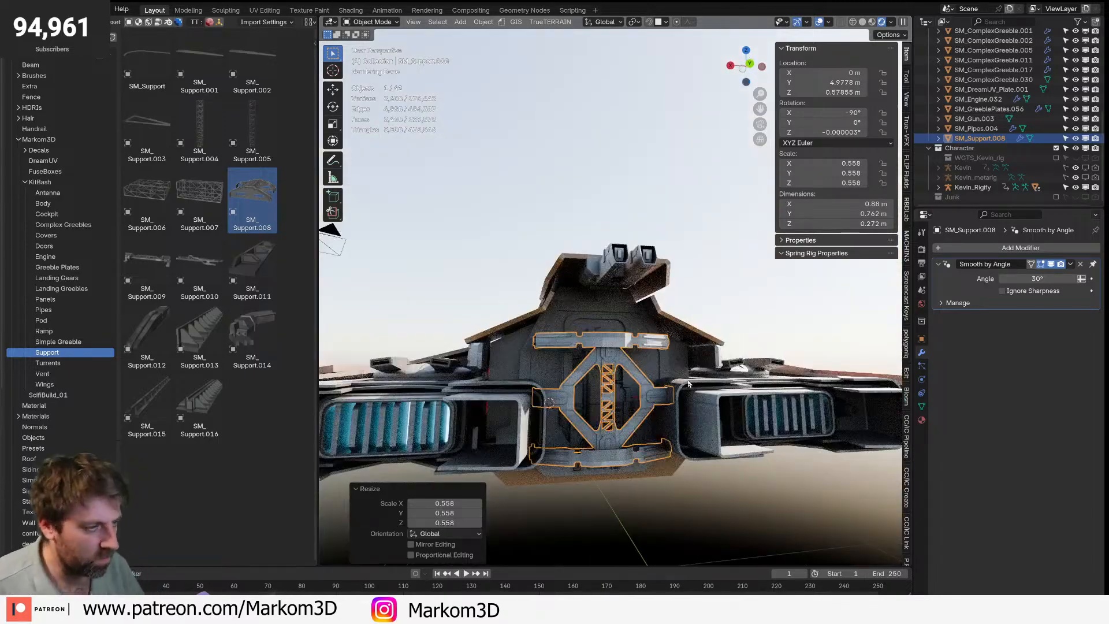
pyautogui.press('g')
pyautogui.press('z')
pyautogui.click(657, 538)
pyautogui.moveTo(656, 538); pyautogui.dragTo(563, 443, button='middle')
# - Add the SM_GreeblePlates.017 asset to the belly hull and enlarge it to a scale of about 1.634
pyautogui.click(546, 438)
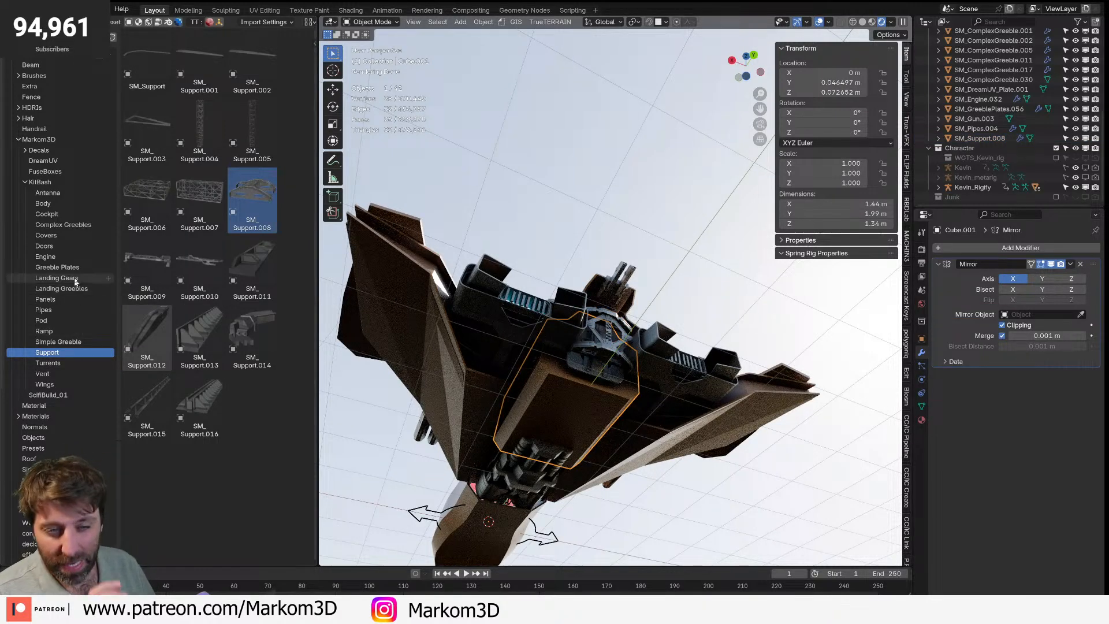
pyautogui.click(60, 267)
pyautogui.scroll(-2, 162, 425)
pyautogui.moveTo(199, 348); pyautogui.dragTo(580, 410)
pyautogui.press('s')
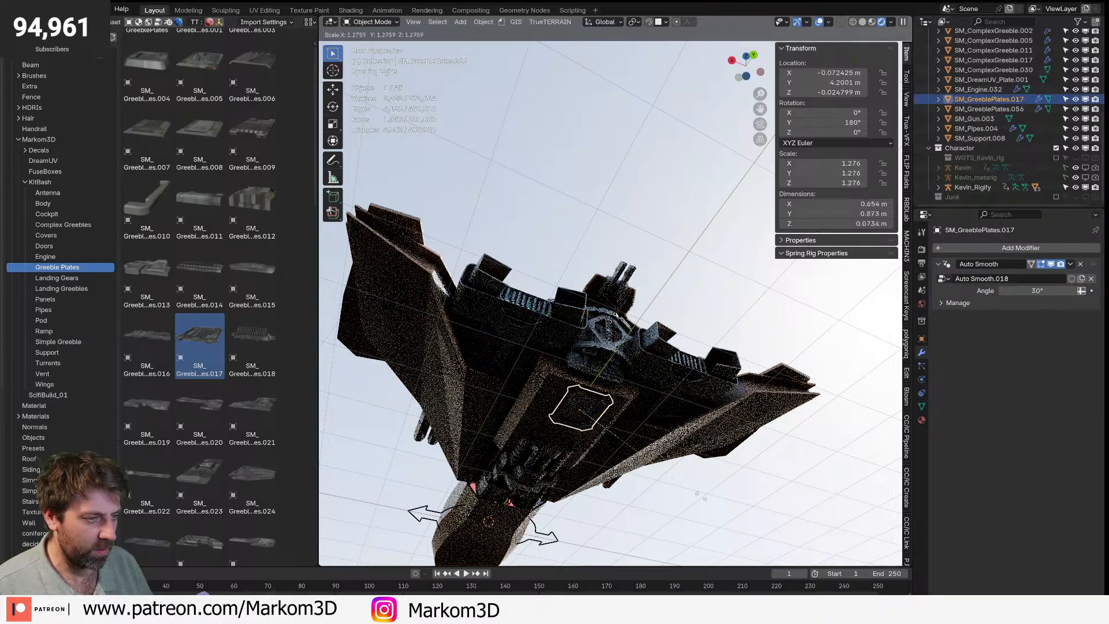
pyautogui.click(738, 507)
# - Switch to solid shading, view the ship from below, and set SM_GreeblePlates.017's X location to 0 m
pyautogui.moveTo(738, 508)
pyautogui.mouseDown(button='middle')
pyautogui.moveTo(609, 409)
pyautogui.moveTo(569, 336)
pyautogui.mouseUp(button='middle')
pyautogui.scroll(2, 609, 409)
pyautogui.click(863, 22)
pyautogui.scroll(2, 570, 335)
pyautogui.press('KP_7')
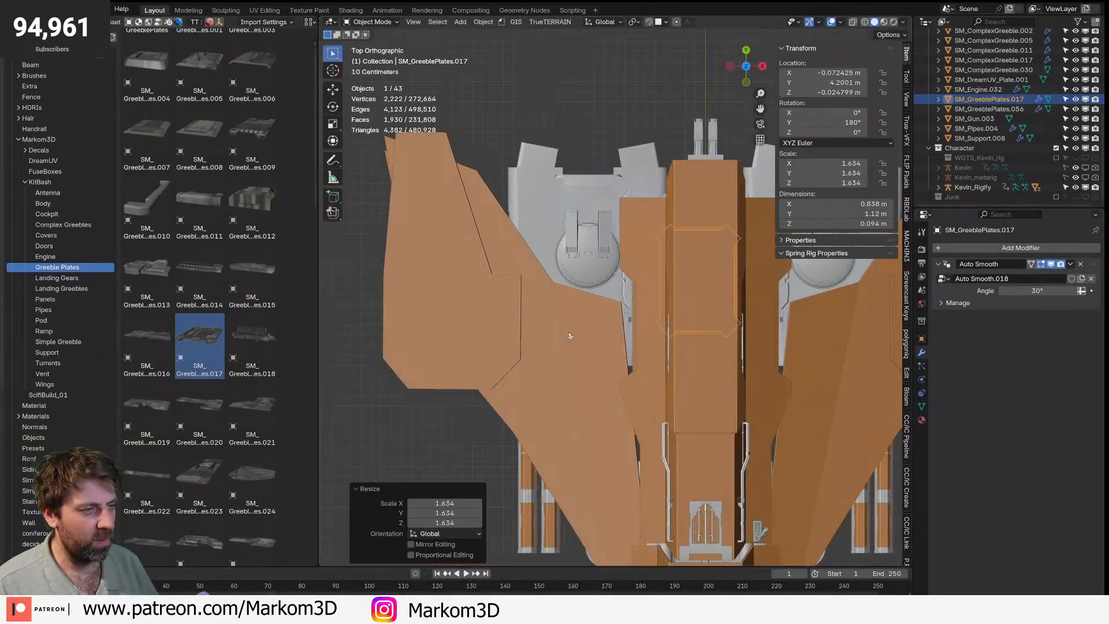
pyautogui.press('ctrl+KP_7')
pyautogui.scroll(1, 539, 330)
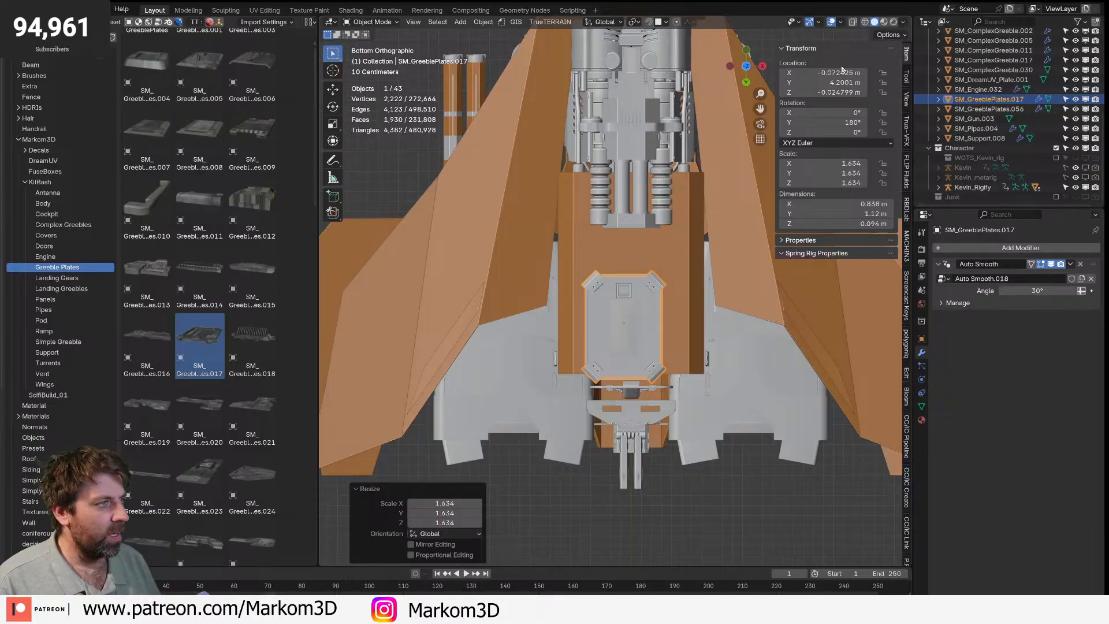
pyautogui.write('0')
pyautogui.press('Return')
# - Shift SM_GreeblePlates.017 along Y to about 3.95 m and enlarge it to a scale of about 1.898
pyautogui.scroll(3, 635, 405)
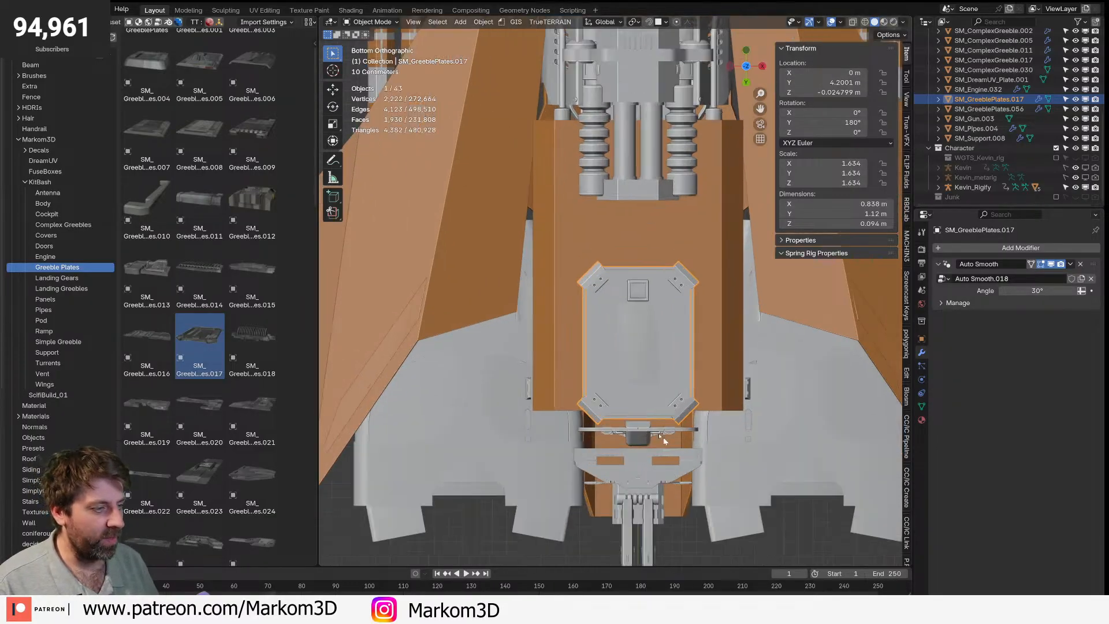
pyautogui.press('g')
pyautogui.press('y')
pyautogui.click(654, 393)
pyautogui.press('s')
pyautogui.click(663, 409)
pyautogui.moveTo(664, 410); pyautogui.dragTo(598, 497, button='middle')
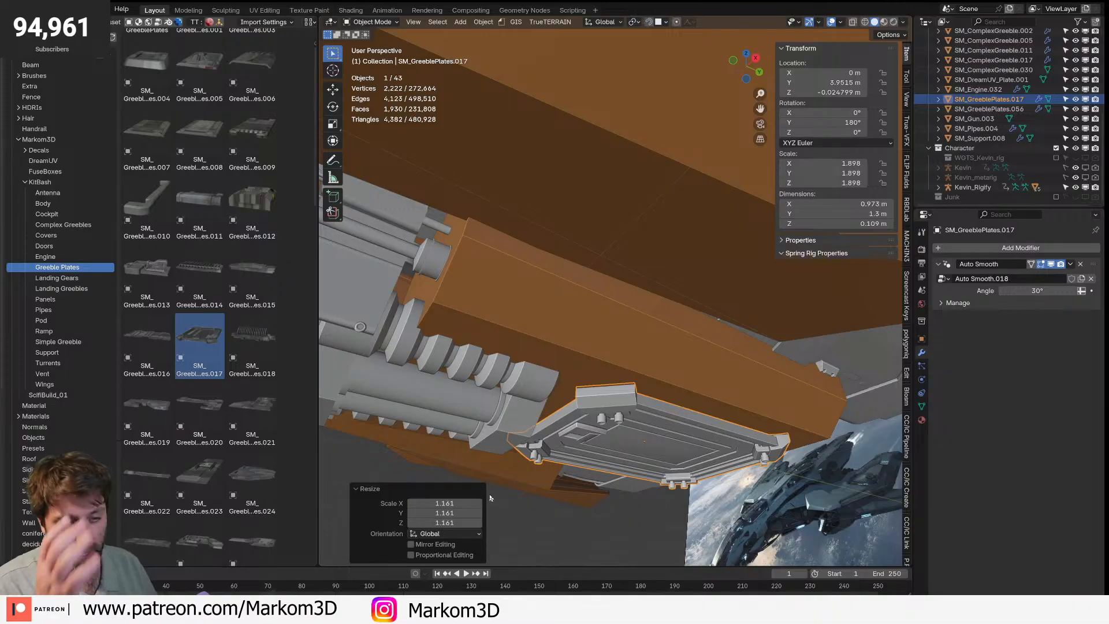
# - Add the SM_GreeblePlates.020 asset to the underside of the wing and scale it to about 0.846
pyautogui.scroll(-2, 496, 502)
pyautogui.moveTo(630, 324)
pyautogui.mouseDown(button='middle')
pyautogui.moveTo(597, 387)
pyautogui.moveTo(664, 297)
pyautogui.moveTo(639, 332)
pyautogui.mouseUp(button='middle')
pyautogui.scroll(-4, 598, 388)
pyautogui.scroll(1, 267, 511)
pyautogui.scroll(-3, 261, 512)
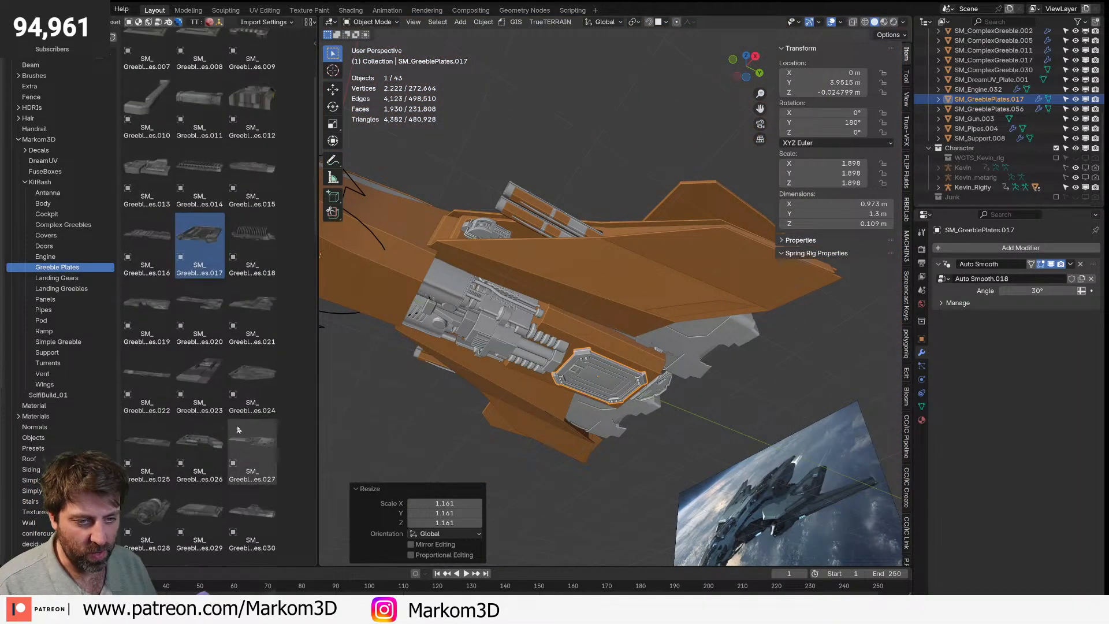
pyautogui.click(260, 309)
pyautogui.moveTo(197, 306); pyautogui.dragTo(610, 278)
pyautogui.press('s')
pyautogui.click(784, 363)
# - Reposition SM_GreeblePlates.020 on the wing's underside and rotate it -90° about its local Z axis
pyautogui.press('g')
pyautogui.click(687, 344)
pyautogui.press('z')
pyautogui.press('z')
pyautogui.write('90-')
pyautogui.press('Return')
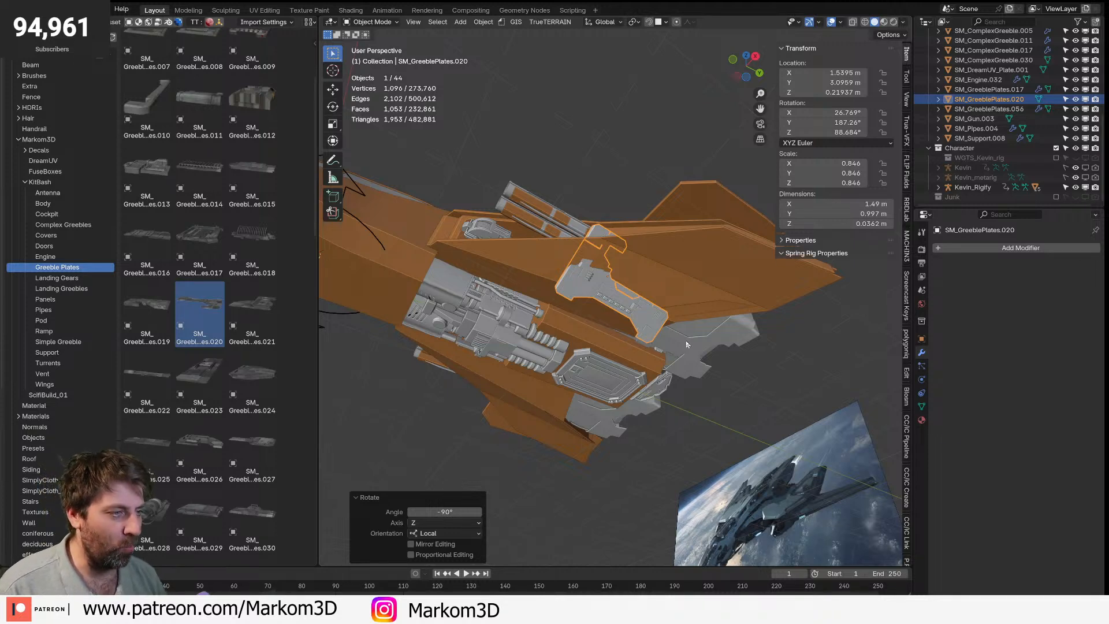
# - Move SM_GreeblePlates.020 against the wing's lower surface and shrink it to a scale of about 0.407
pyautogui.press('KP_Decimal')
pyautogui.moveTo(643, 260); pyautogui.dragTo(608, 300, button='middle')
pyautogui.scroll(2, 612, 260)
pyautogui.press('g')
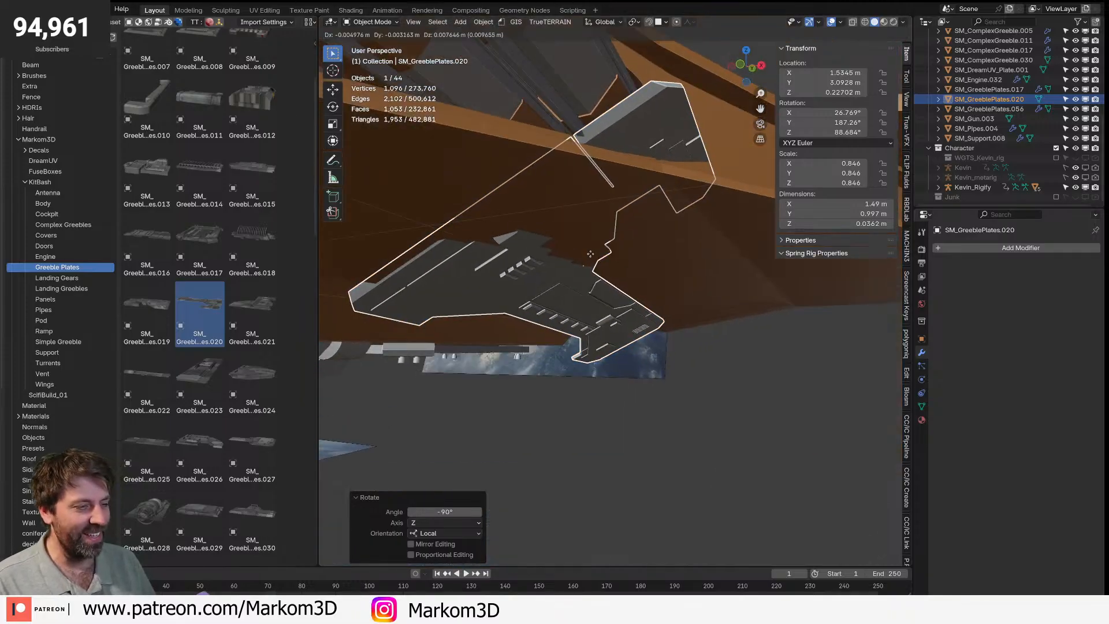
pyautogui.click(613, 245)
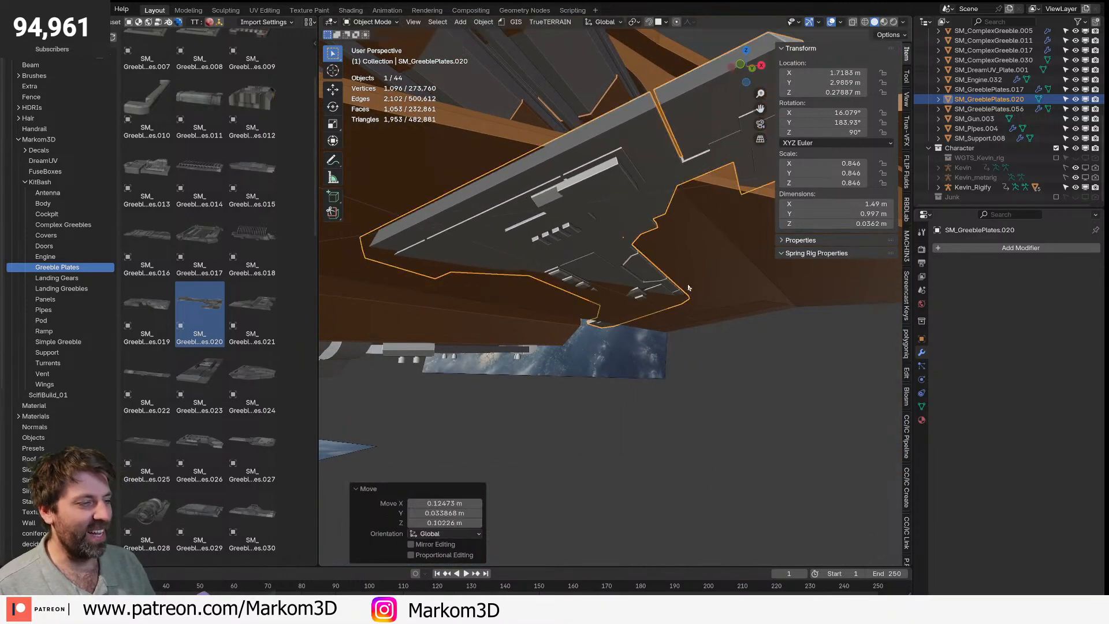
pyautogui.press('s')
pyautogui.click(649, 284)
# - Edit the wing mesh, moving an edge on its underside along the Z axis
pyautogui.moveTo(649, 284); pyautogui.dragTo(467, 474, button='middle')
pyautogui.click(560, 375)
pyautogui.moveTo(560, 375); pyautogui.dragTo(562, 361, button='middle')
pyautogui.press('Tab')
pyautogui.press('2')
pyautogui.click(597, 258)
pyautogui.moveTo(597, 258); pyautogui.dragTo(650, 251, button='middle')
pyautogui.press('g')
pyautogui.press('z')
pyautogui.click(605, 294)
pyautogui.press('Tab')
# - Move SM_GreeblePlates.020 outward and rearward along the wing's underside and enlarge it to a scale of about 0.594
pyautogui.click(557, 347)
pyautogui.press('g')
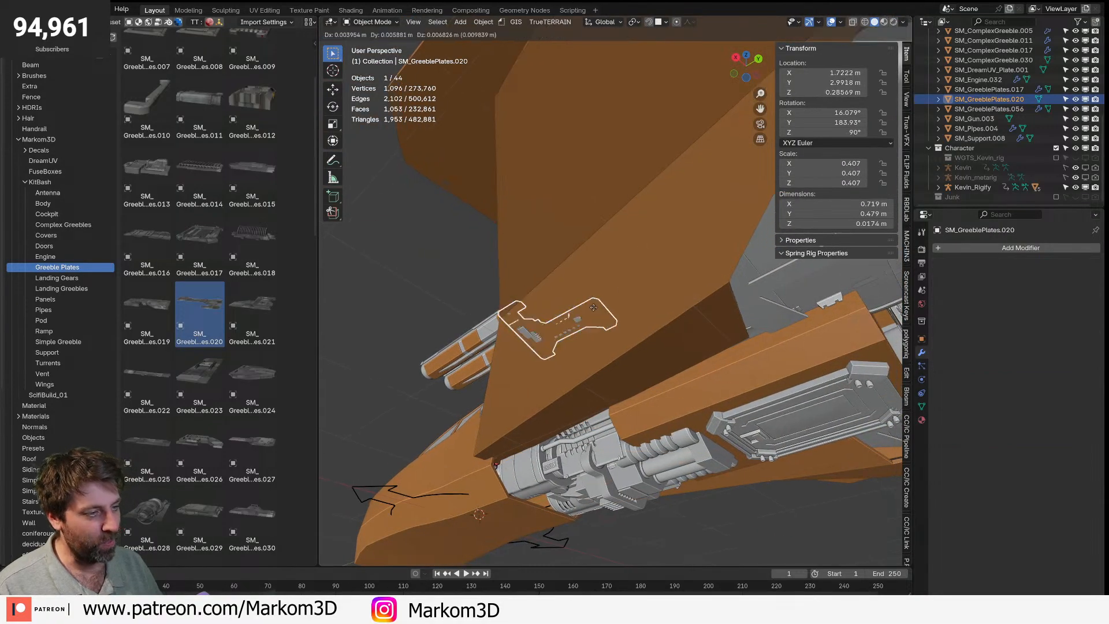
pyautogui.click(600, 304)
pyautogui.moveTo(644, 280); pyautogui.dragTo(665, 292, button='middle')
pyautogui.moveTo(584, 289); pyautogui.dragTo(581, 307, button='middle')
pyautogui.press('g')
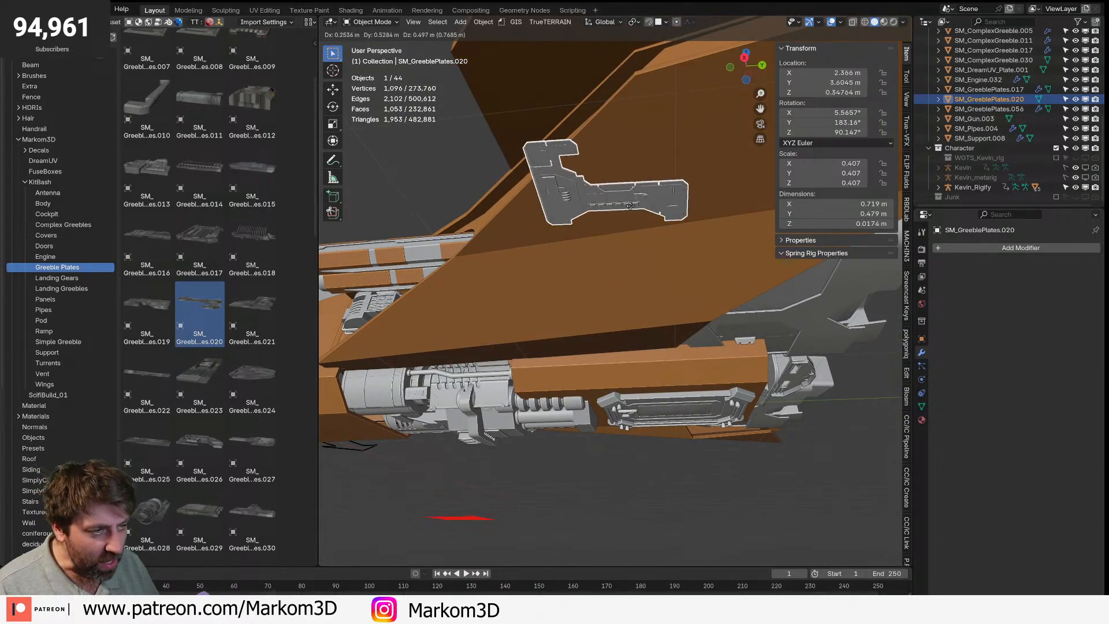
pyautogui.click(698, 202)
pyautogui.moveTo(698, 202); pyautogui.dragTo(726, 303, button='middle')
pyautogui.press('s')
pyautogui.click(753, 317)
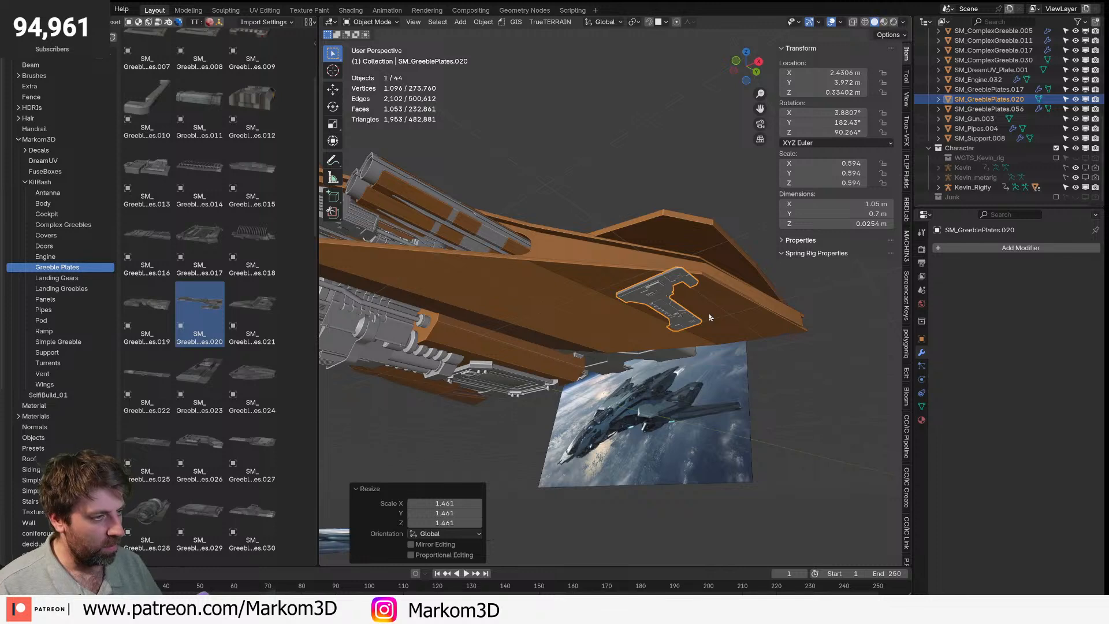
# - From the bottom view, rotate SM_GreeblePlates.020 to follow the wingtip's angle and place it near X 2.53 m, Y 4.40 m
pyautogui.press('ctrl+KP_7')
pyautogui.press('g')
pyautogui.click(704, 391)
pyautogui.press('r')
pyautogui.click(760, 380)
pyautogui.press('r')
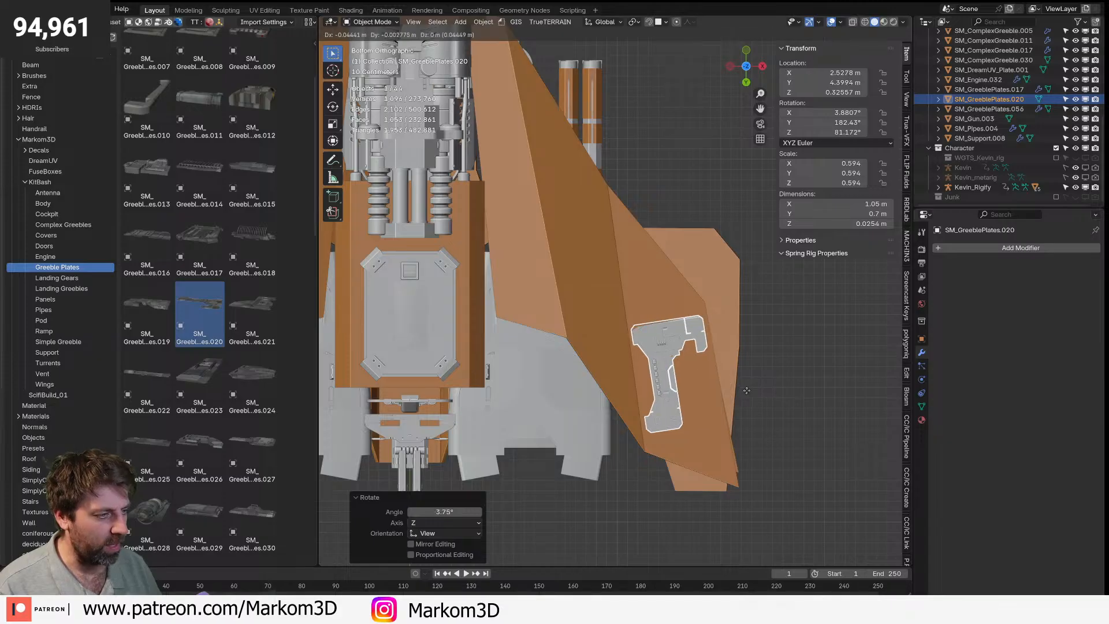
pyautogui.click(747, 392)
# - Select the wing, return to rendered shading, and examine the wing's side behind the gun opening
pyautogui.moveTo(747, 391); pyautogui.dragTo(624, 415, button='middle')
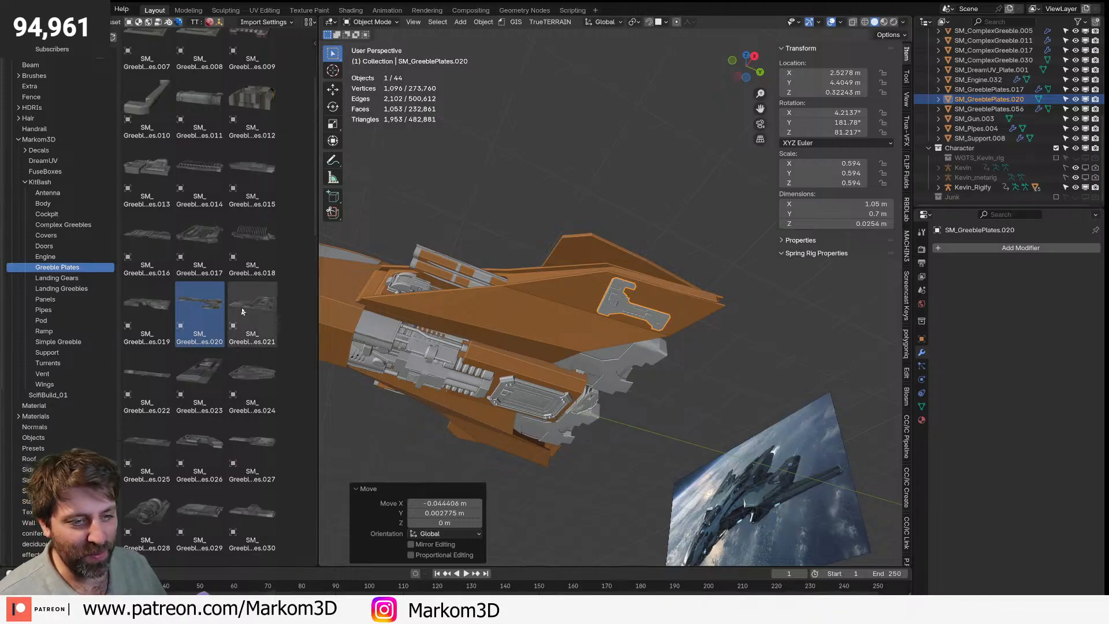
pyautogui.moveTo(405, 456); pyautogui.dragTo(579, 199, button='middle')
pyautogui.click(582, 338)
pyautogui.scroll(2, 582, 338)
pyautogui.scroll(-3, 578, 326)
pyautogui.moveTo(578, 326); pyautogui.dragTo(676, 370, button='middle')
pyautogui.press('Tab')
pyautogui.press('Tab')
pyautogui.scroll(-4, 739, 410)
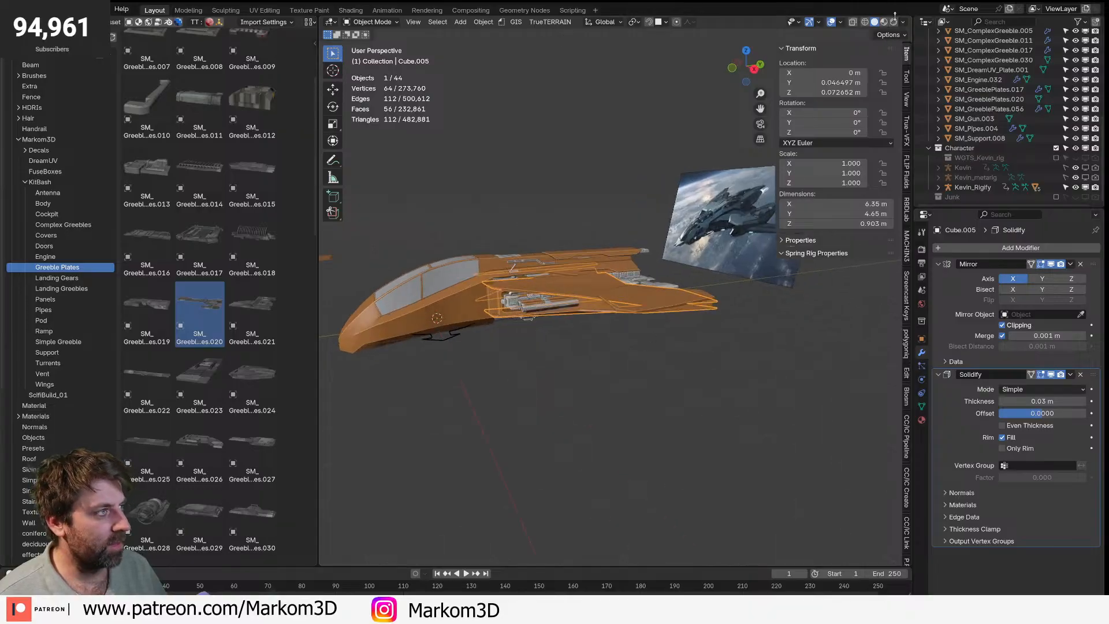
pyautogui.click(894, 22)
pyautogui.moveTo(532, 375)
pyautogui.mouseDown(button='middle')
pyautogui.moveTo(594, 362)
pyautogui.moveTo(558, 323)
pyautogui.mouseUp(button='middle')
pyautogui.scroll(7, 556, 322)
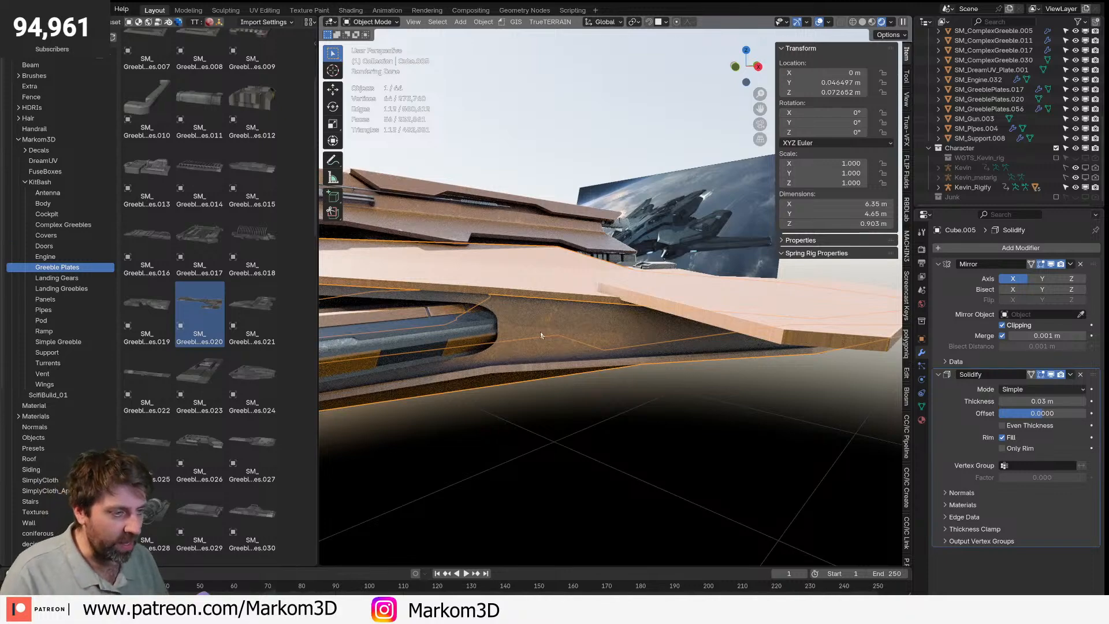
# - Add the SM_GreeblePlates.018 asset to the wing's side, shrink it to about 0.155, and move it beside the gun opening
pyautogui.moveTo(252, 237); pyautogui.dragTo(613, 341)
pyautogui.press('s')
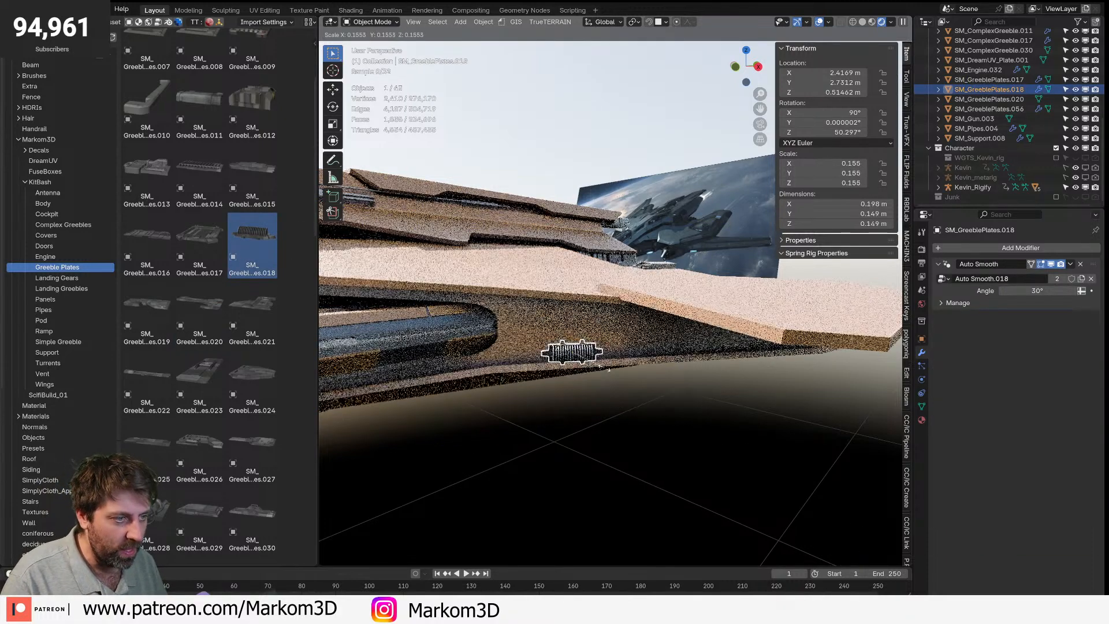
pyautogui.click(603, 359)
pyautogui.press('g')
pyautogui.click(532, 316)
# - Enlarge SM_GreeblePlates.018 to a scale of about 0.256 and fine-tune its position on the wing's side wall
pyautogui.press('s')
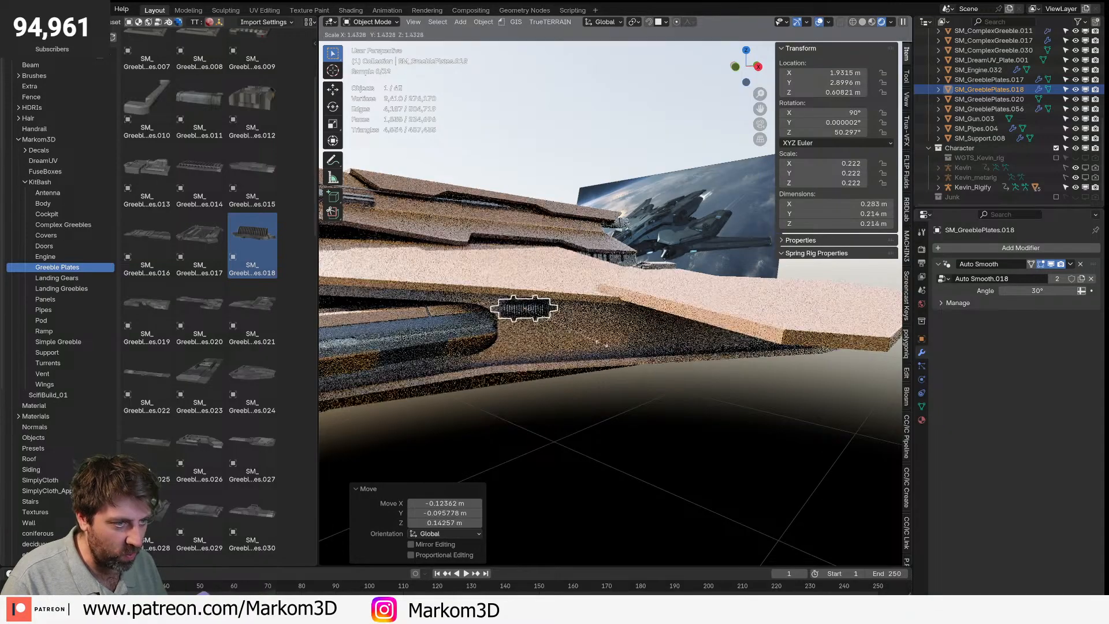
pyautogui.click(542, 328)
pyautogui.scroll(2, 532, 328)
pyautogui.keyDown('shift'); pyautogui.moveTo(530, 327); pyautogui.dragTo(609, 289, button='middle'); pyautogui.keyUp('shift')
pyautogui.press('g')
pyautogui.click(627, 270)
pyautogui.press('s')
pyautogui.click(621, 253)
pyautogui.press('g')
pyautogui.click(623, 253)
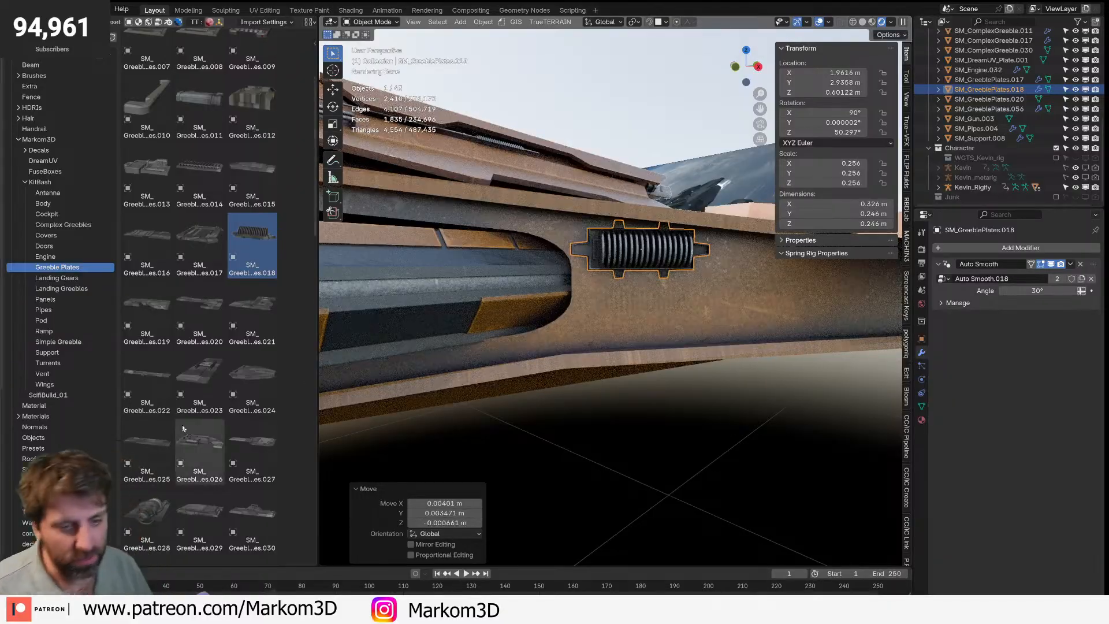
# - Give the outer wing panels their own copy of the orange material and name it DreamUV_Grey
pyautogui.scroll(-2, 183, 429)
pyautogui.scroll(-5, 483, 294)
pyautogui.moveTo(486, 289); pyautogui.dragTo(462, 358, button='middle')
pyautogui.scroll(-3, 480, 335)
pyautogui.keyDown('shift'); pyautogui.moveTo(510, 303); pyautogui.dragTo(531, 269, button='middle'); pyautogui.keyUp('shift')
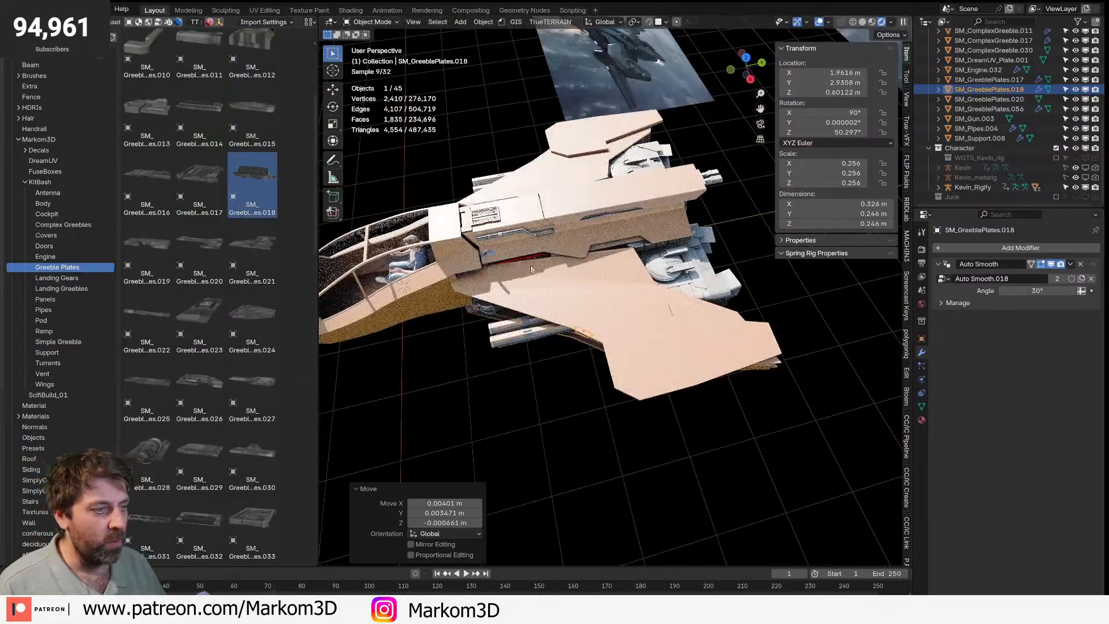
pyautogui.click(699, 355)
pyautogui.click(923, 420)
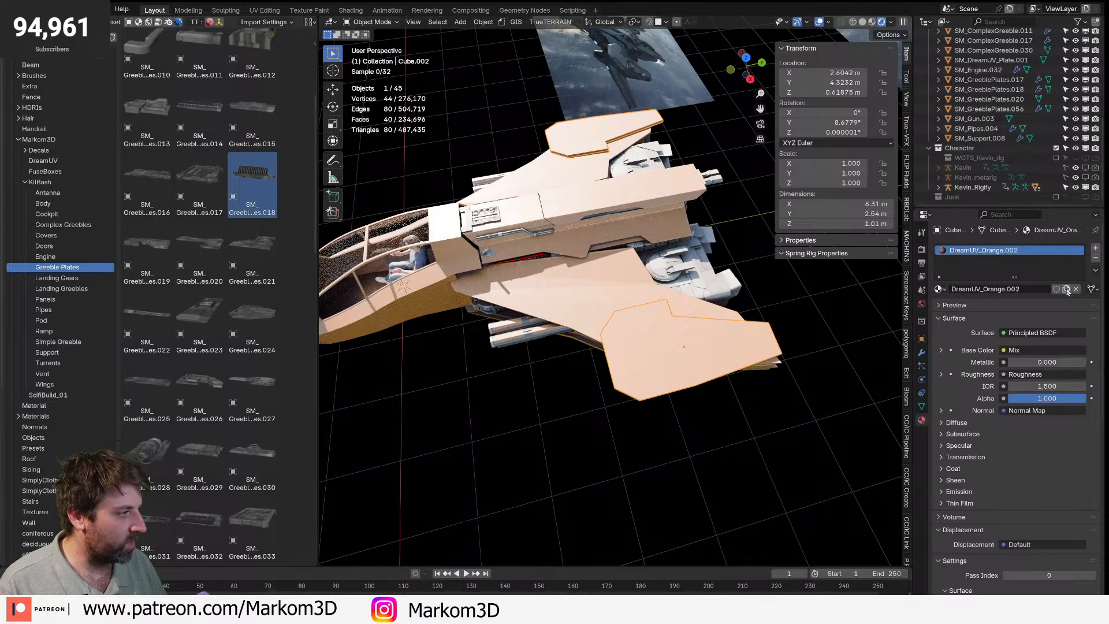
pyautogui.click(991, 289)
pyautogui.write('DreamUV_Grey')
pyautogui.press('Return')
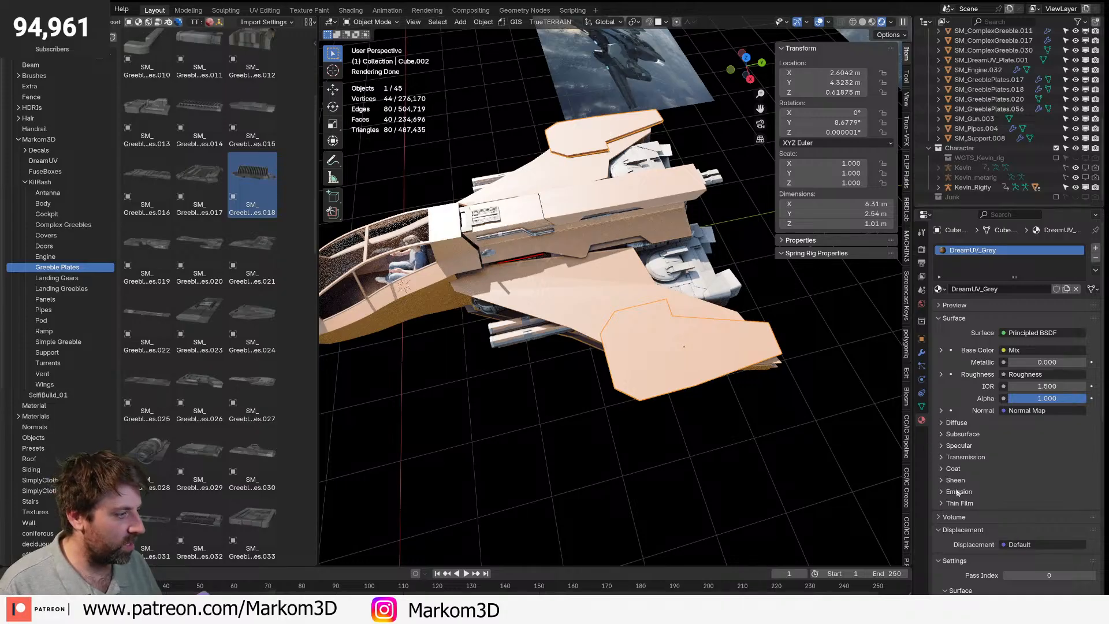
# - Change DreamUV_Grey's viewport display color to a darker, desaturated grey
pyautogui.scroll(-10, 982, 508)
pyautogui.click(1043, 481)
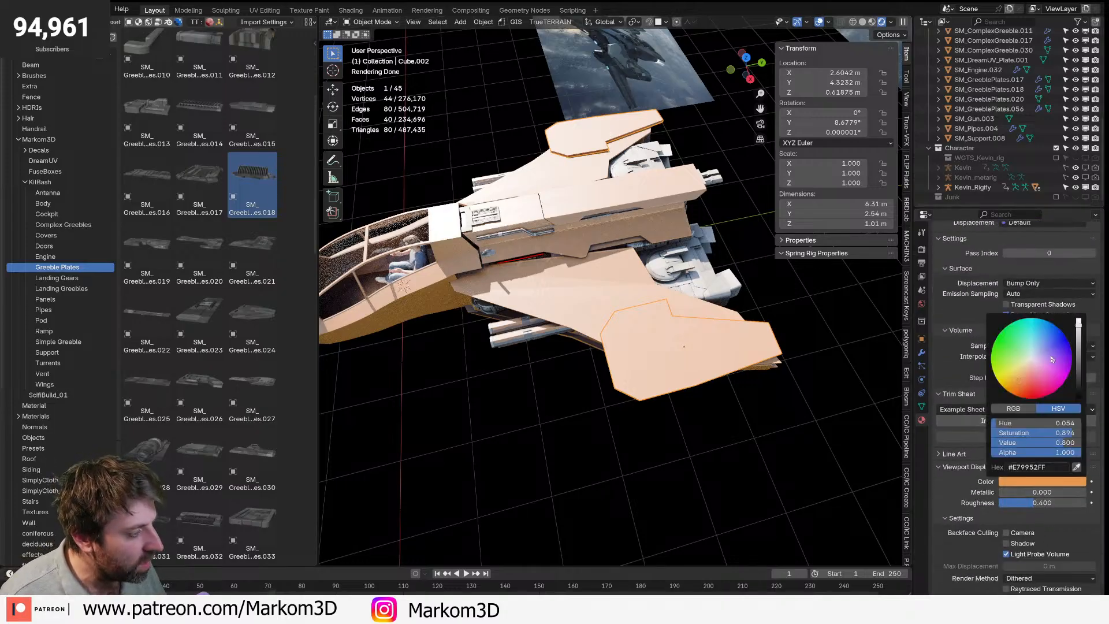
pyautogui.click(1080, 369)
pyautogui.moveTo(1026, 367); pyautogui.dragTo(1028, 363)
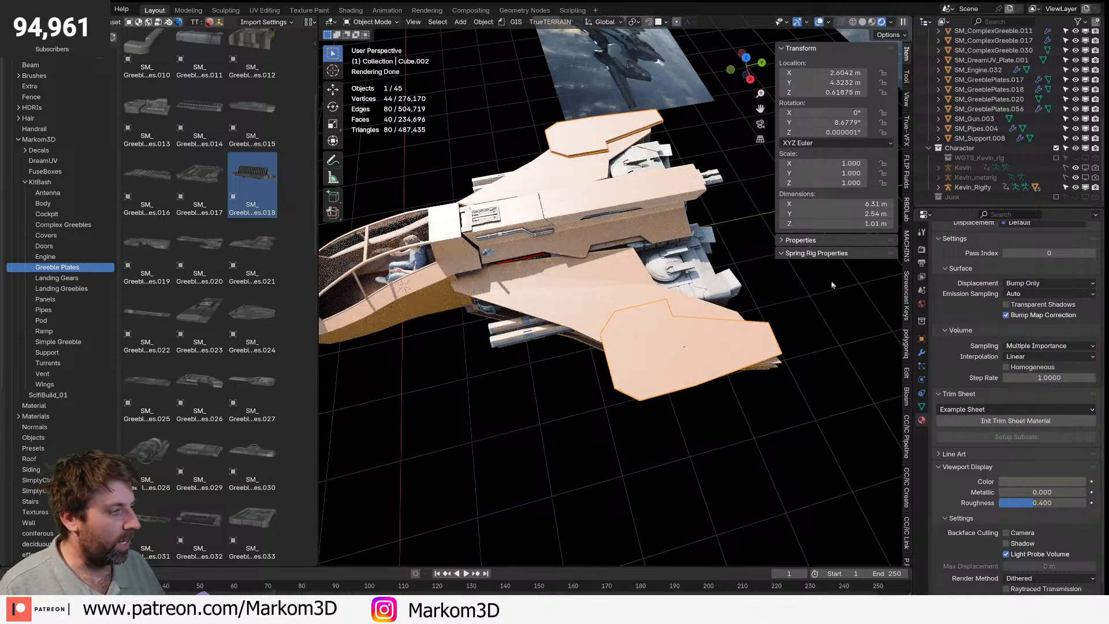
# - In the Shading workspace, set the B color of DreamUV_Grey's Add node to a dark neutral grey, value about 0.071
pyautogui.click(350, 11)
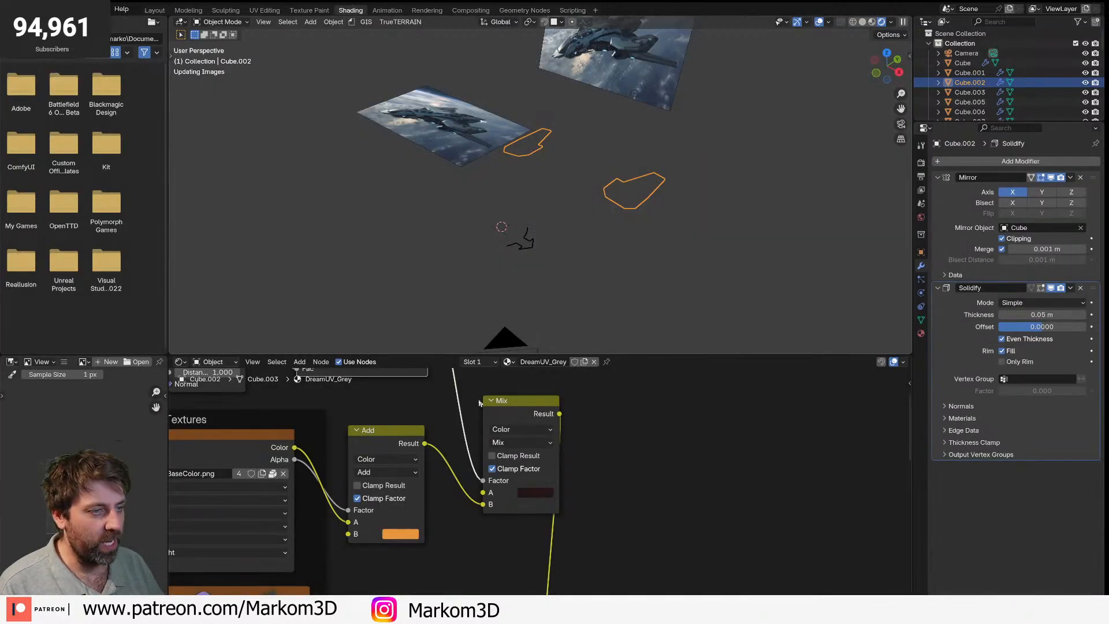
pyautogui.click(402, 533)
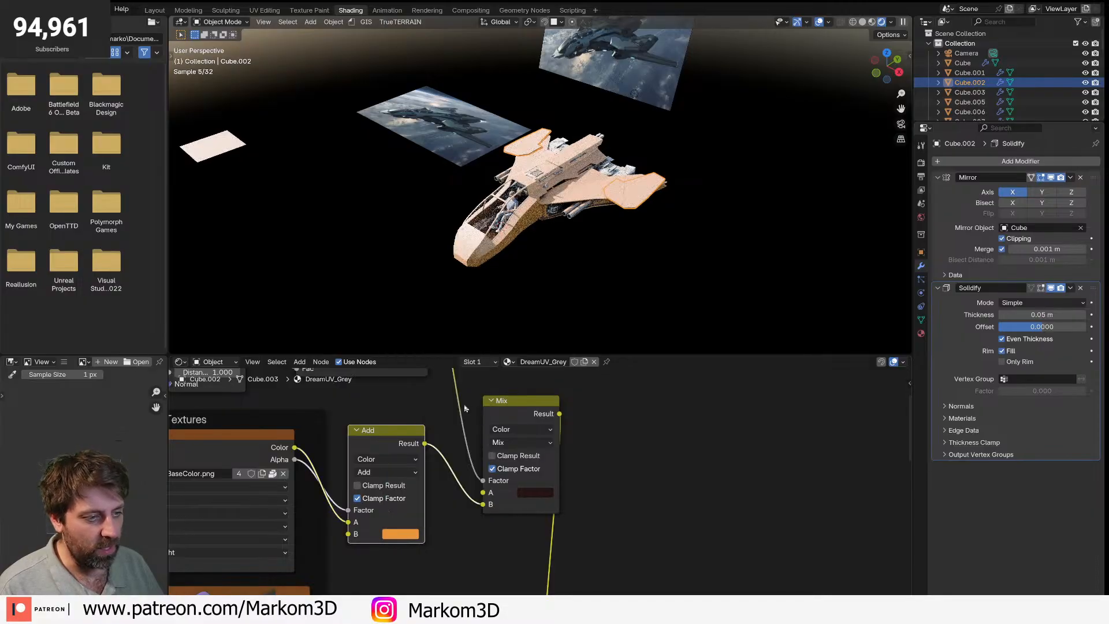
pyautogui.click(405, 538)
pyautogui.click(483, 417)
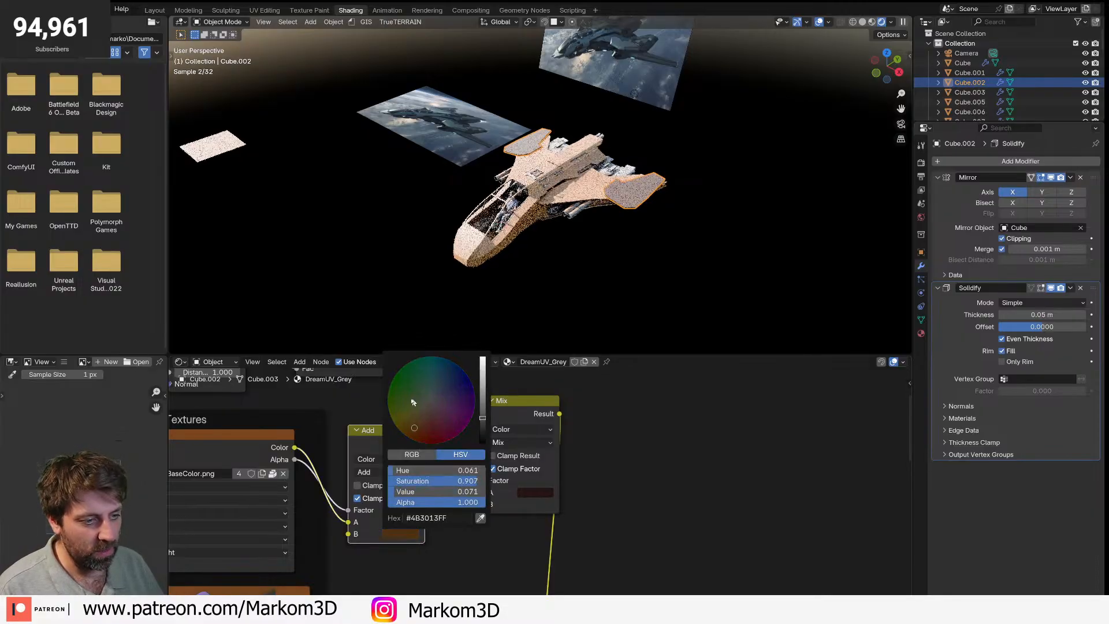
pyautogui.click(431, 403)
# - Add the DreamUV_Grey material to the main hull and assign it to the connected panels along the fuselage's upper side
pyautogui.scroll(5, 646, 233)
pyautogui.moveTo(703, 213); pyautogui.dragTo(572, 210, button='middle')
pyautogui.click(555, 206)
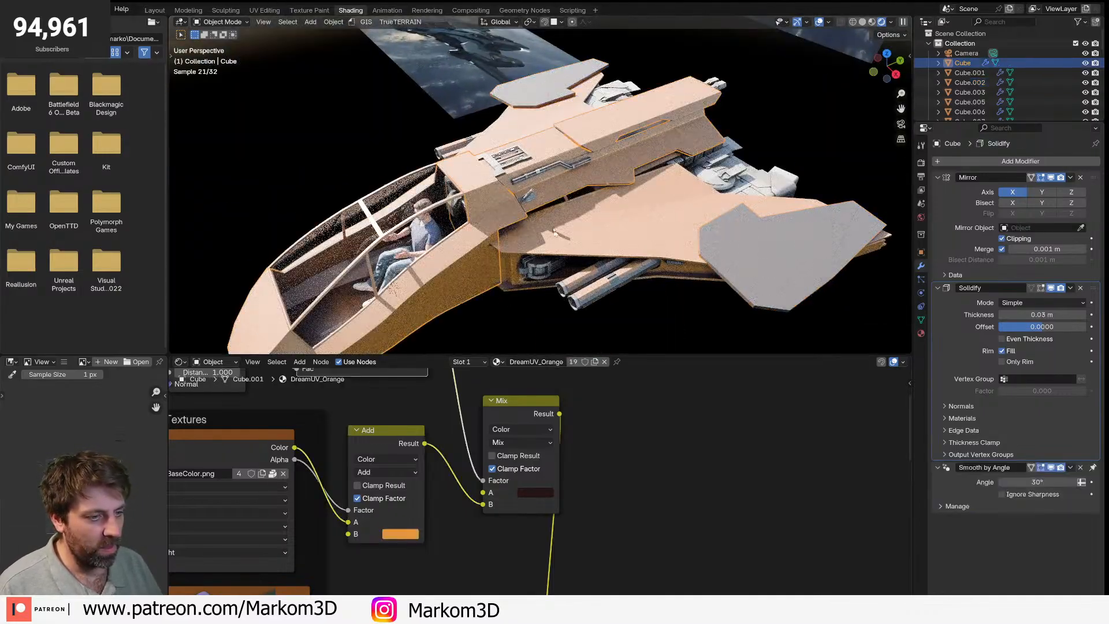
pyautogui.press('Tab')
pyautogui.hotkey('ctrl', 'l')
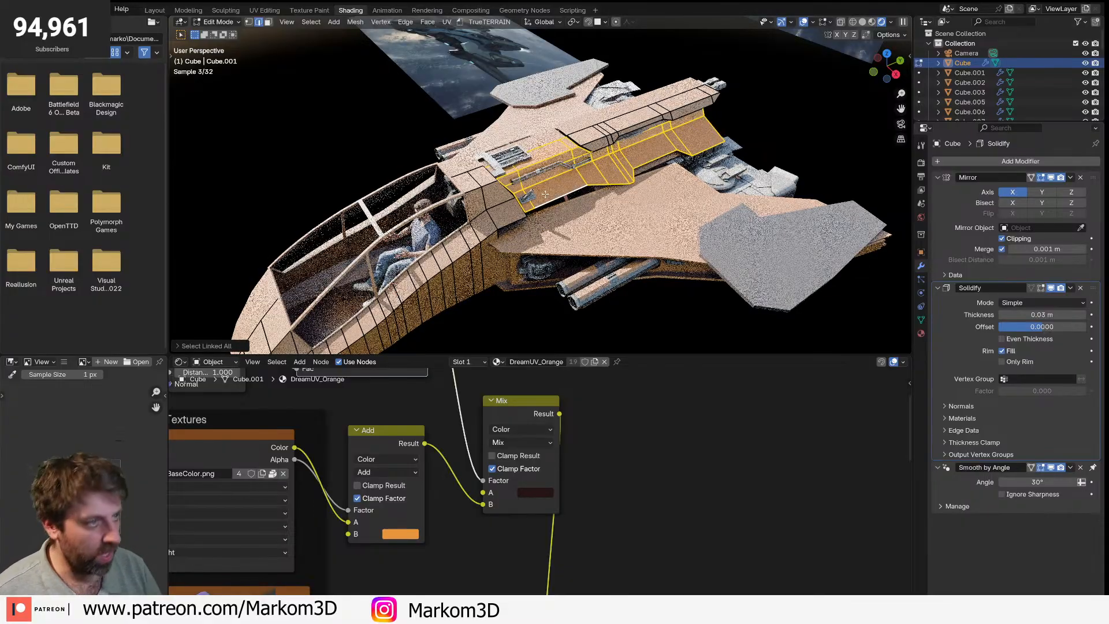
pyautogui.click(921, 333)
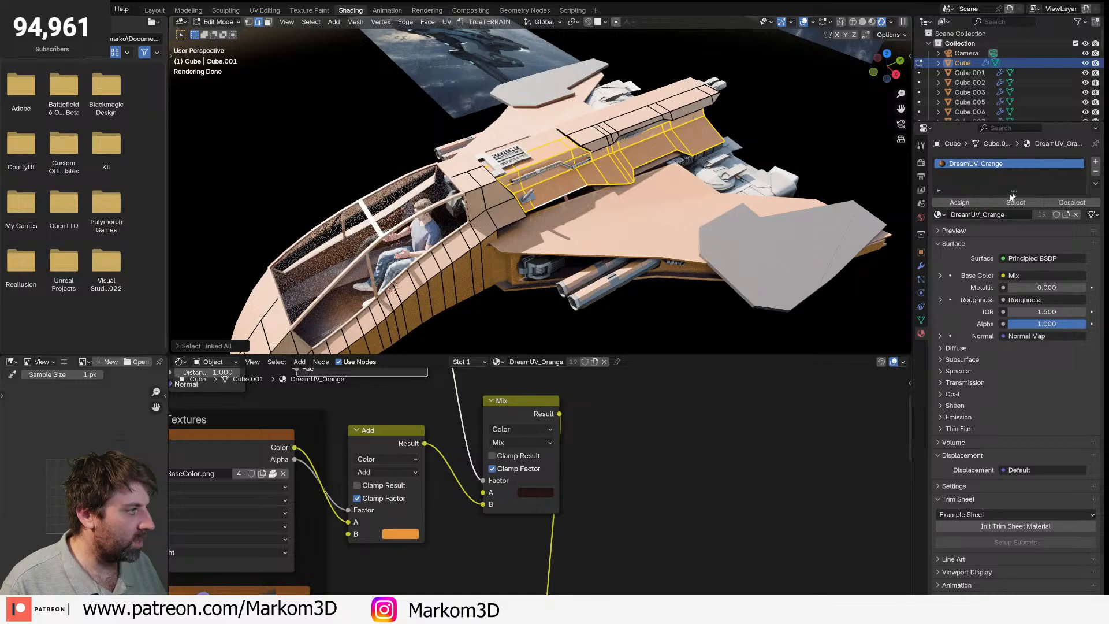
pyautogui.click(1096, 162)
pyautogui.click(939, 230)
pyautogui.write('gr')
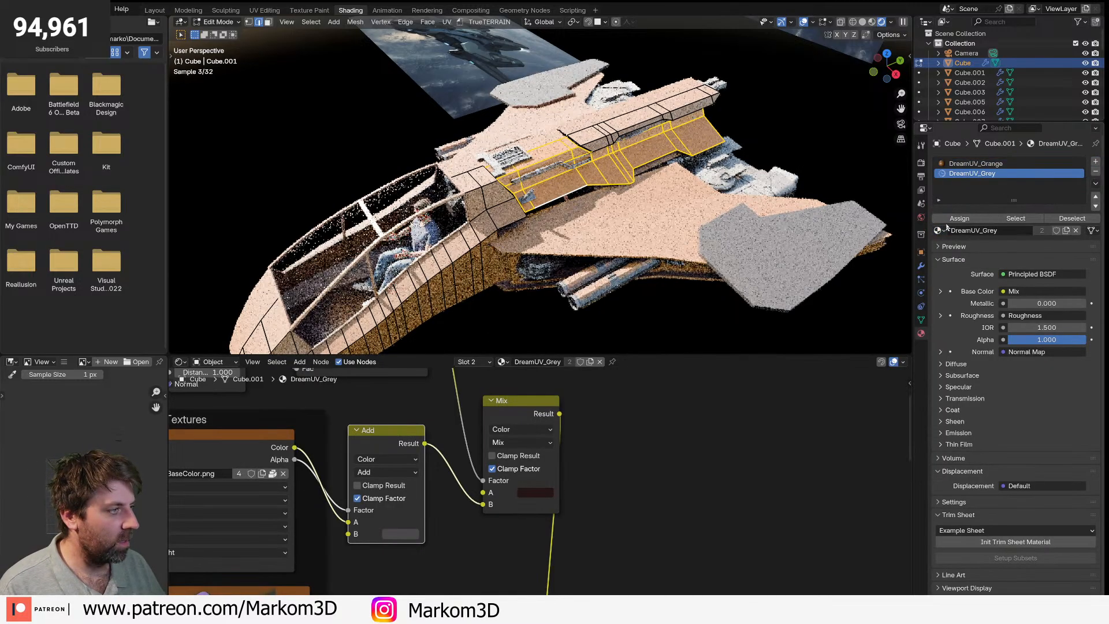
pyautogui.click(589, 277)
pyautogui.moveTo(589, 278); pyautogui.dragTo(587, 248, button='middle')
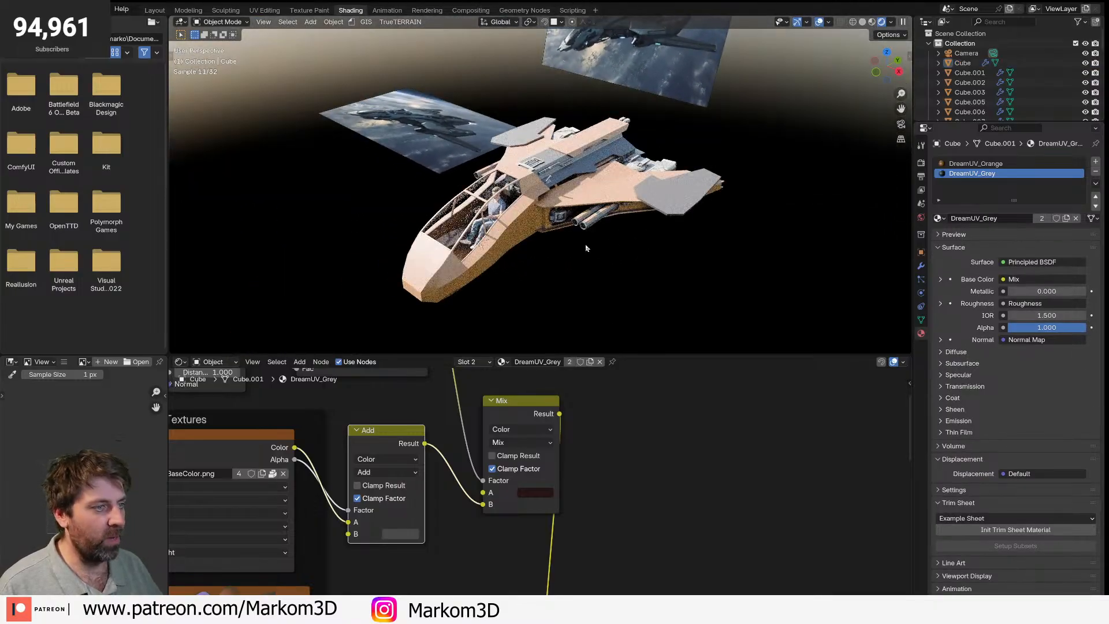
# - Return to the Layout workspace and look through the KitBash asset categories for wing side-wall details, ending on Simple Greeble
pyautogui.scroll(10, 586, 248)
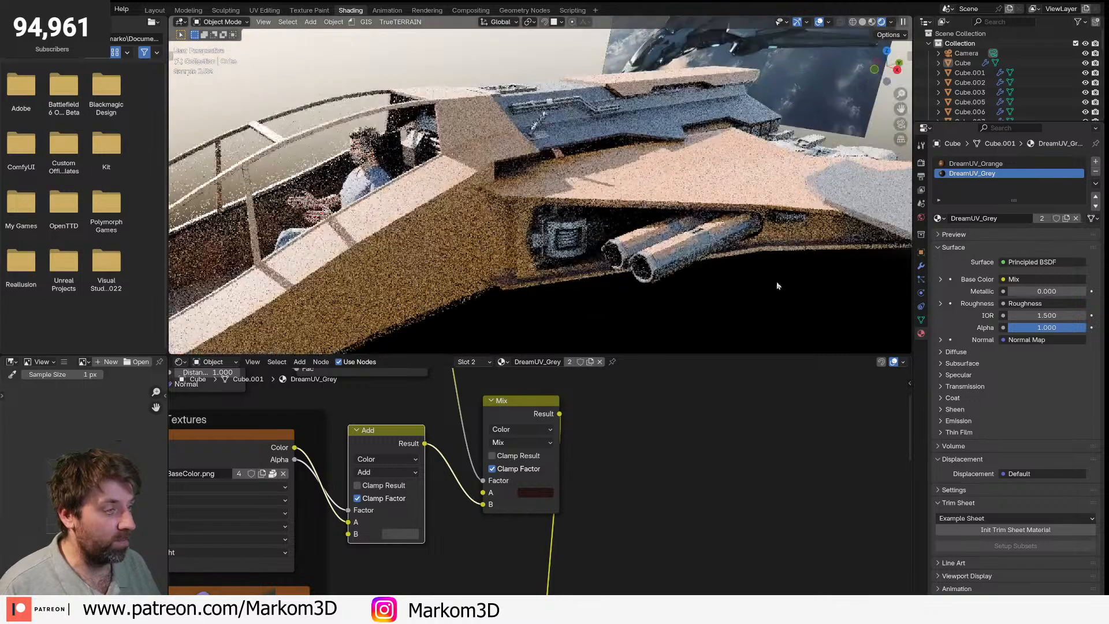
pyautogui.moveTo(590, 252); pyautogui.dragTo(636, 149, button='middle')
pyautogui.click(636, 148)
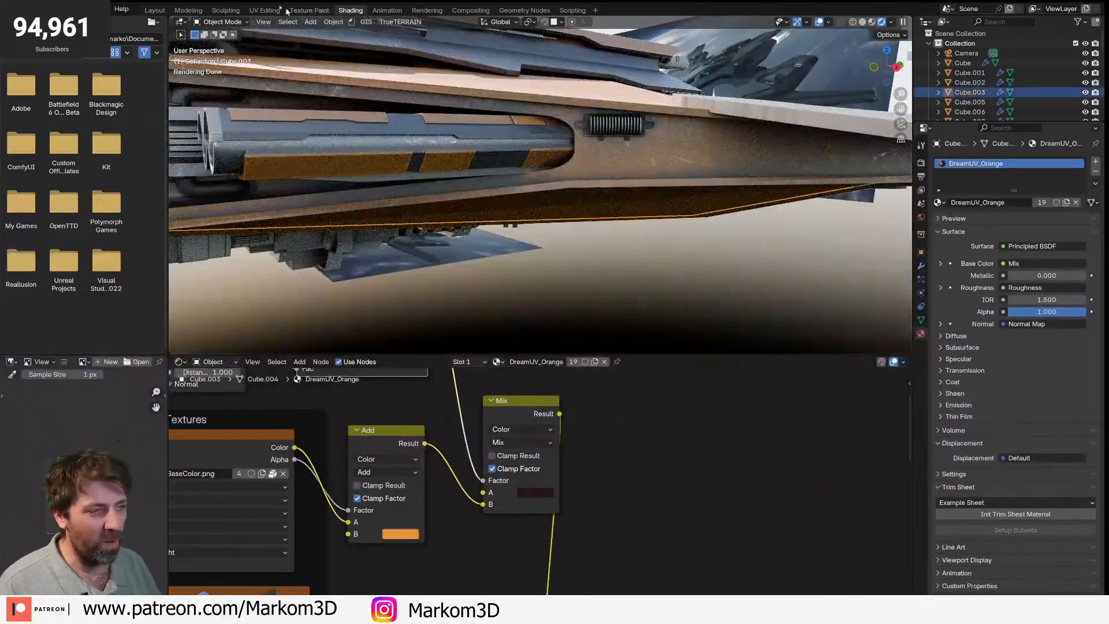
pyautogui.click(155, 11)
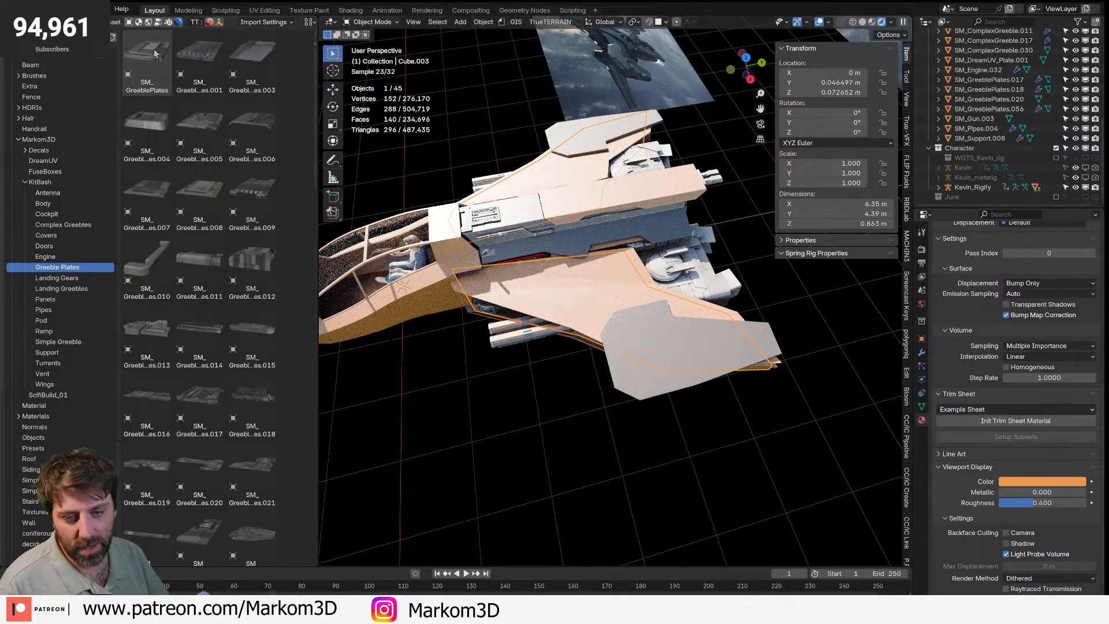
pyautogui.moveTo(527, 357); pyautogui.dragTo(539, 227, button='middle')
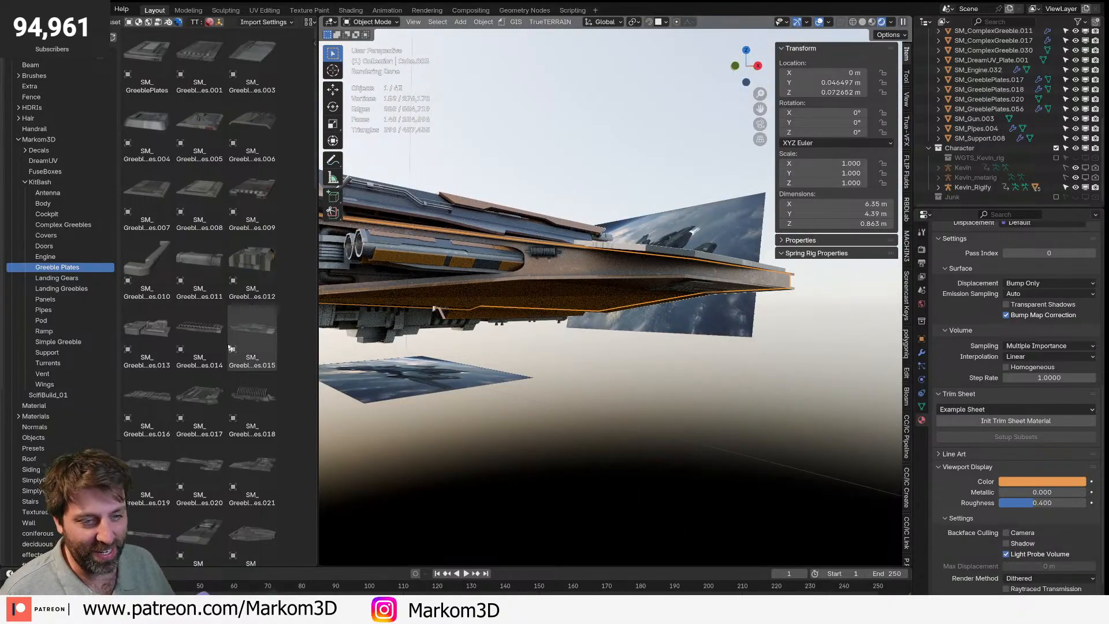
pyautogui.click(56, 257)
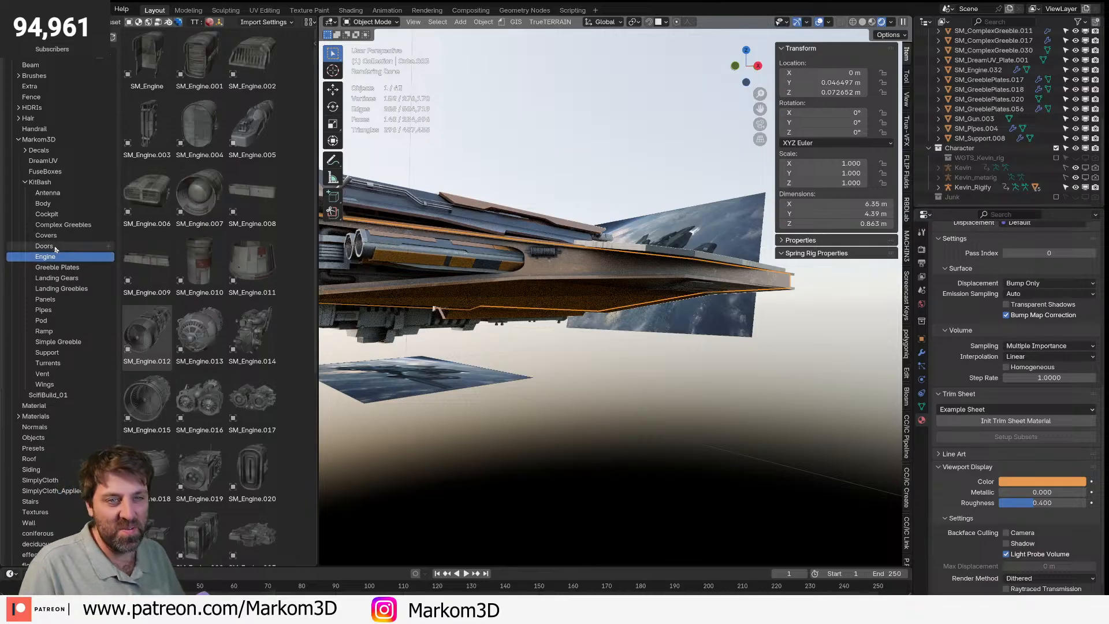
pyautogui.click(55, 247)
pyautogui.click(69, 225)
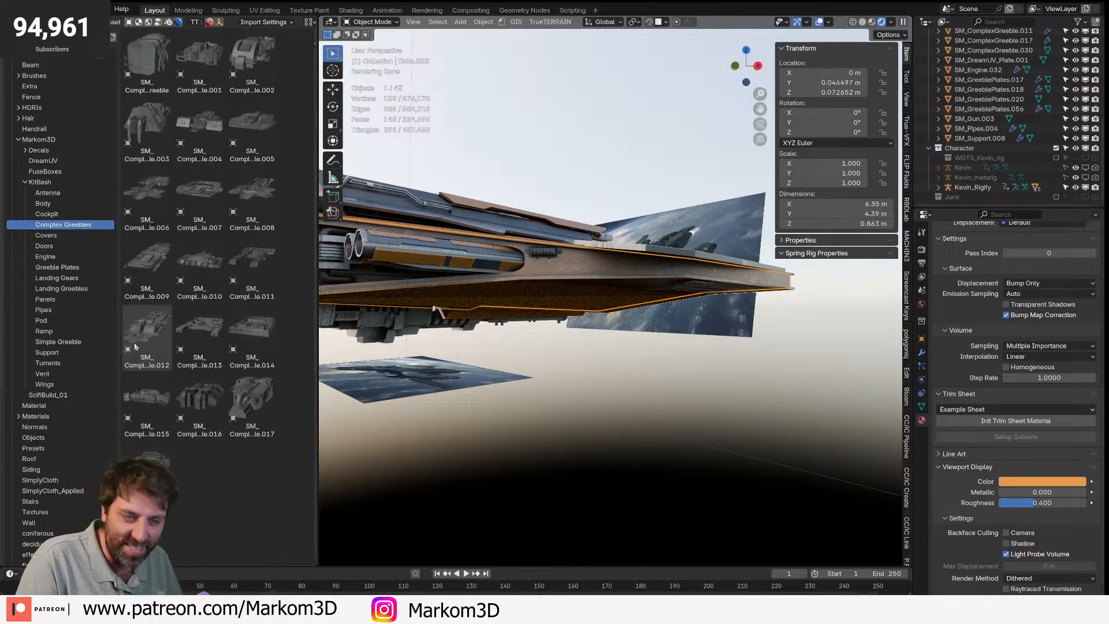
pyautogui.click(61, 269)
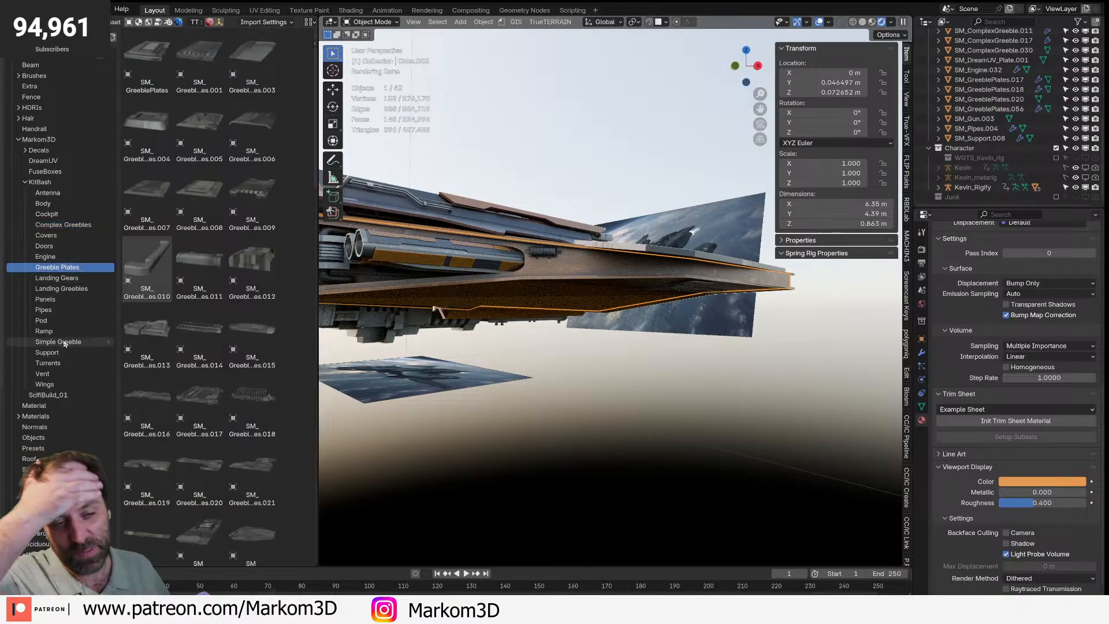
pyautogui.click(58, 342)
pyautogui.moveTo(436, 362); pyautogui.dragTo(535, 374, button='middle')
pyautogui.scroll(3, 535, 373)
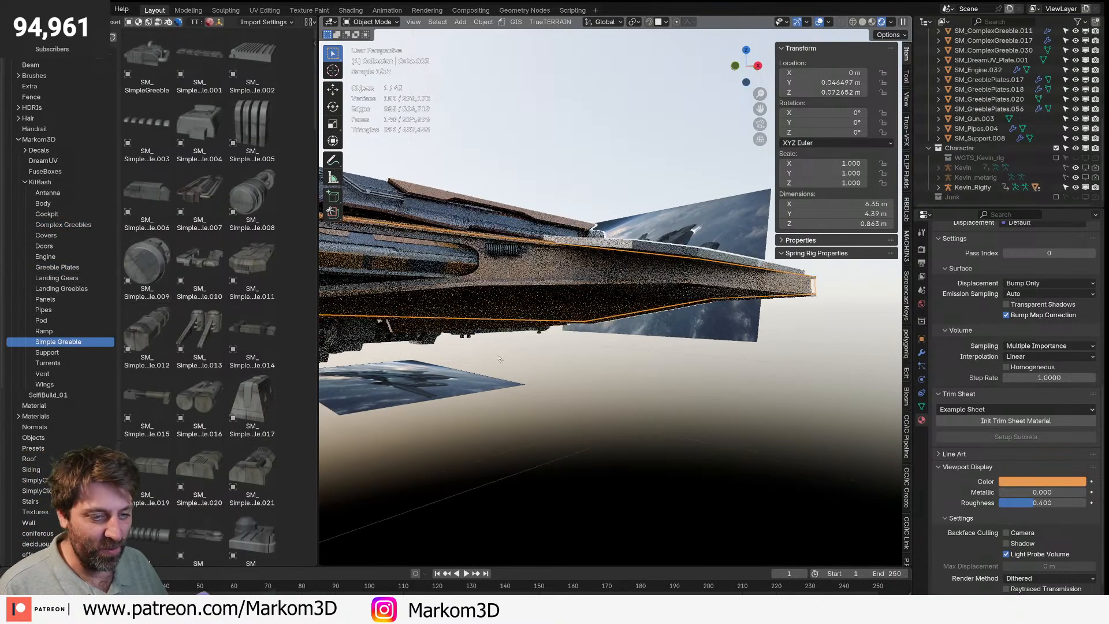
# - Place SM_SimpleGreeble.020 on the wing's side wall beside the coiled greeble, scaled to about 0.256
pyautogui.click(218, 399)
pyautogui.click(197, 500)
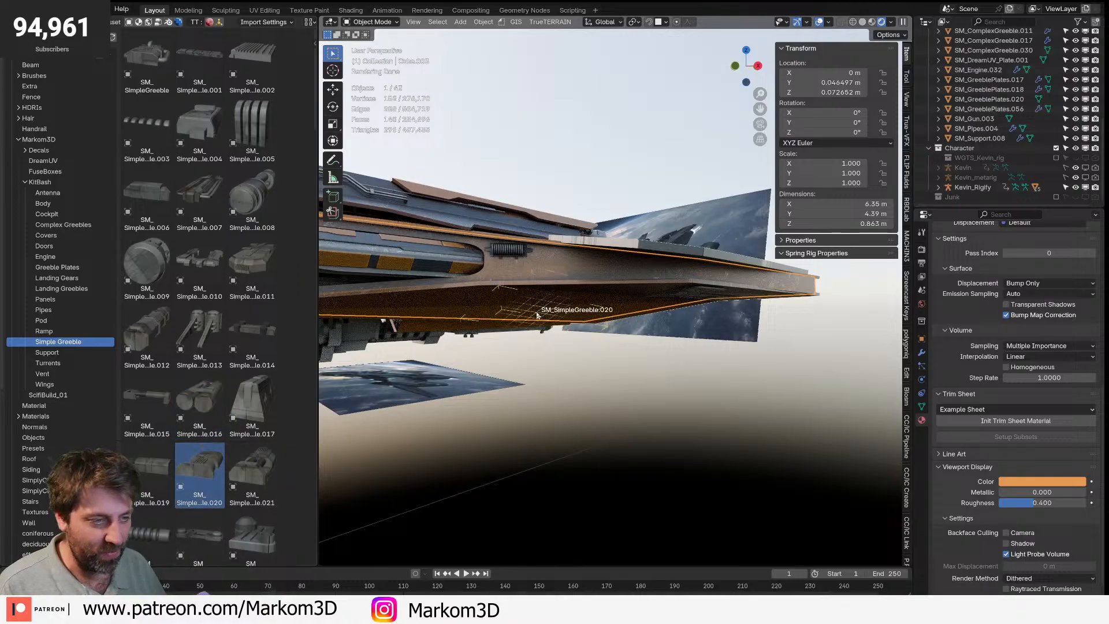
pyautogui.moveTo(551, 270); pyautogui.dragTo(551, 270)
pyautogui.press('s')
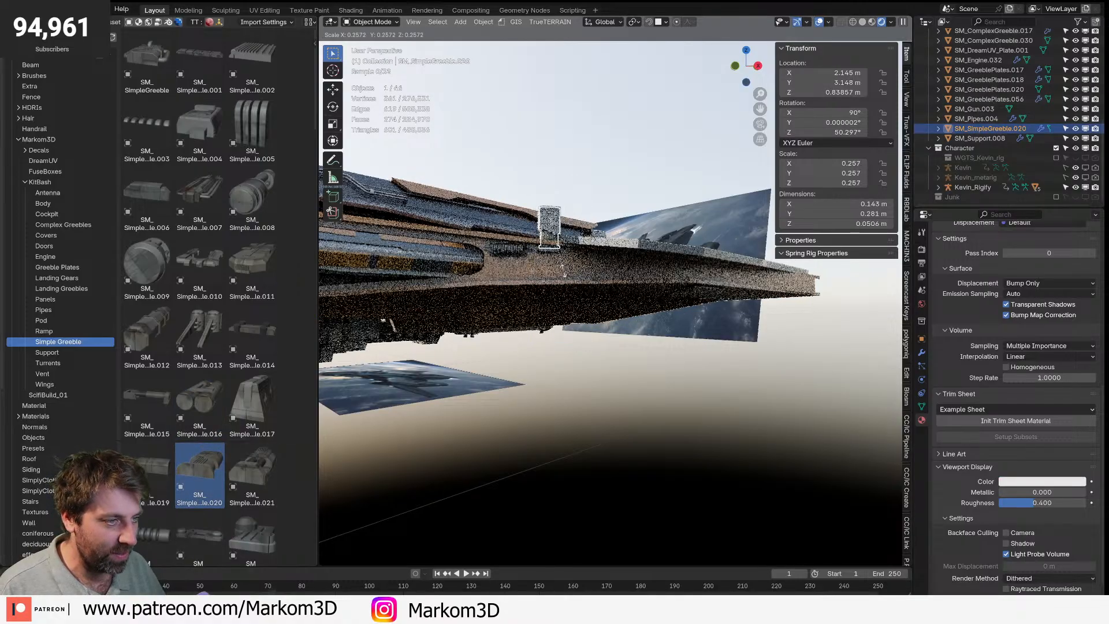
pyautogui.click(540, 262)
pyautogui.press('g')
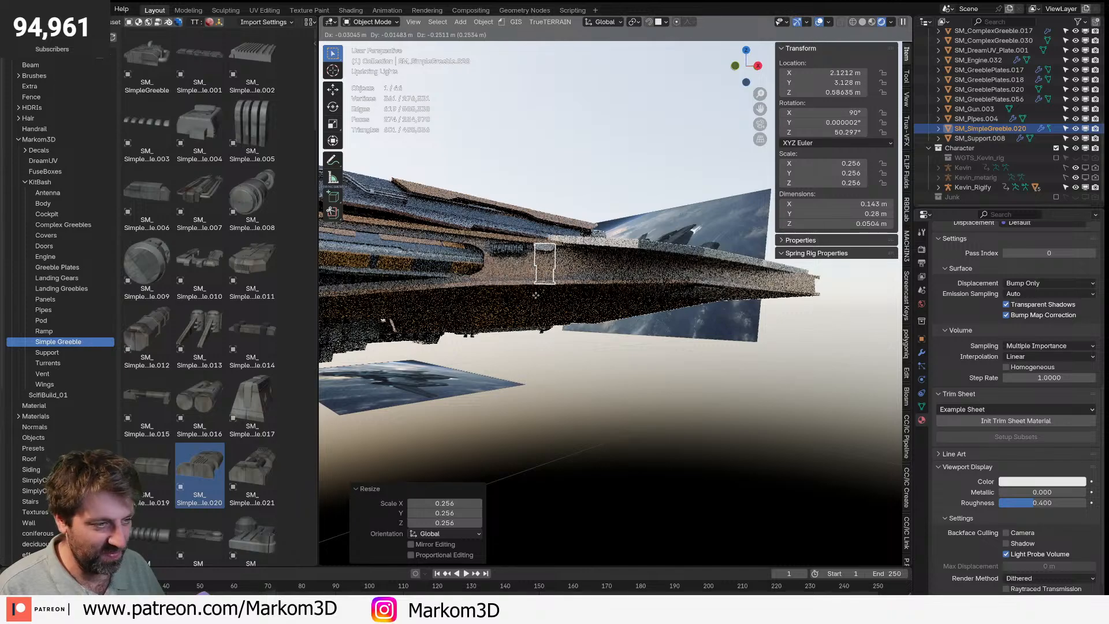
pyautogui.click(565, 301)
pyautogui.press('r')
pyautogui.rightClick(567, 302)
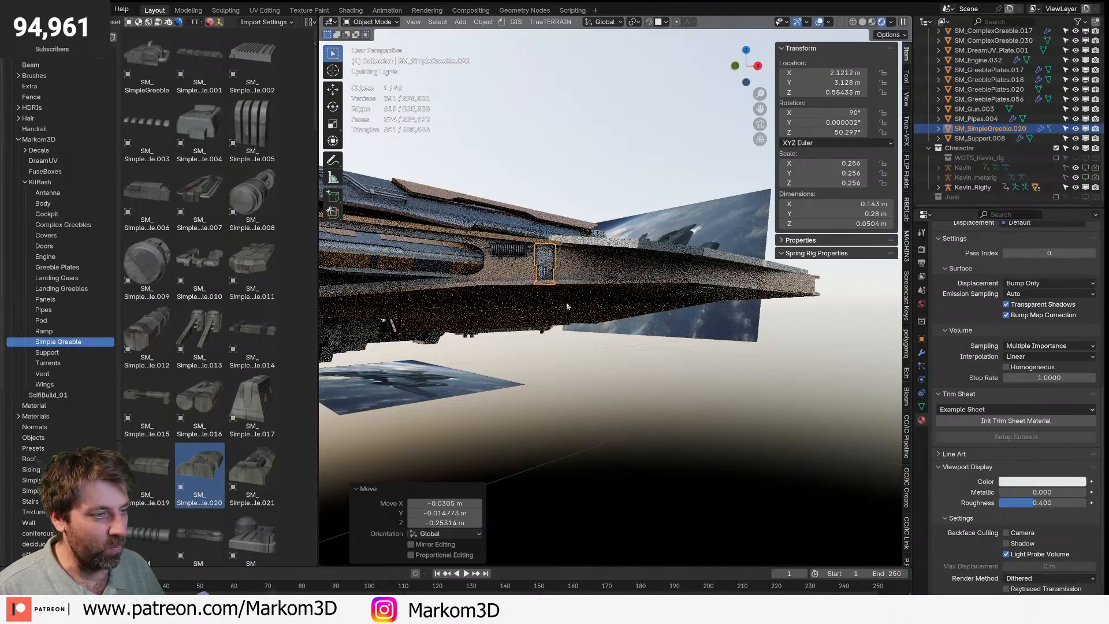
# - Raise SM_SimpleGreeble.020 by about 0.004 m along Z to fit it within the side wall
pyautogui.scroll(6, 567, 304)
pyautogui.keyDown('shift'); pyautogui.moveTo(567, 305); pyautogui.dragTo(695, 401, button='middle'); pyautogui.keyUp('shift')
pyautogui.scroll(3, 693, 399)
pyautogui.press('g')
pyautogui.press('z')
pyautogui.click(731, 454)
pyautogui.scroll(-6, 729, 455)
pyautogui.keyDown('shift'); pyautogui.moveTo(718, 458); pyautogui.dragTo(616, 434, button='middle'); pyautogui.keyUp('shift')
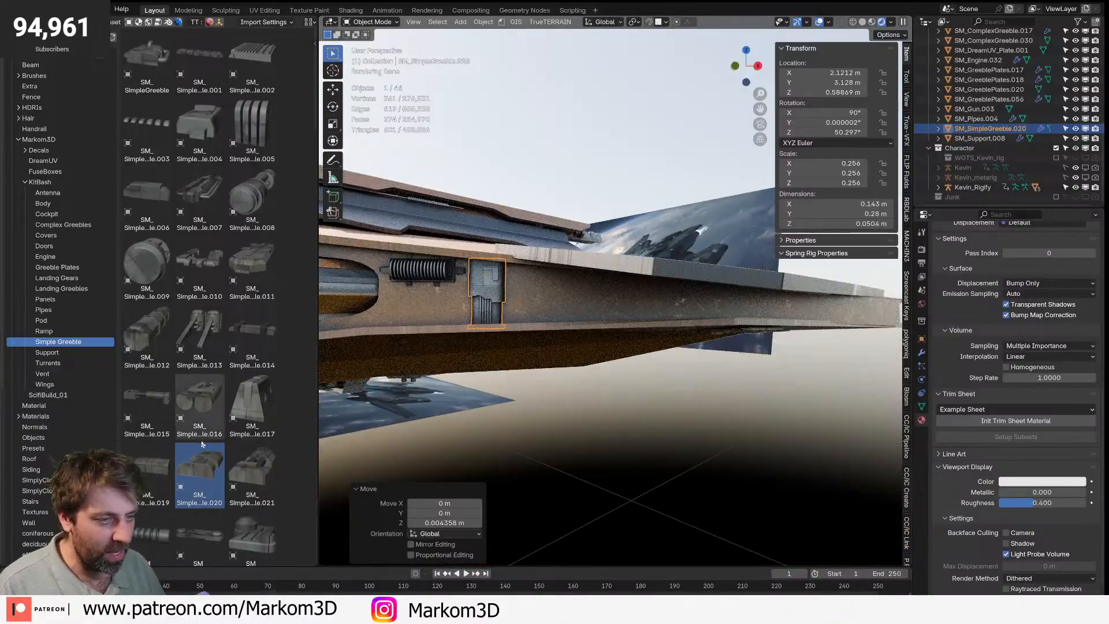
# - Add SM_SimpleGreeble.021 to the wing's side wall, scale it to about 0.470 and rotate it 90° about its local Z axis
pyautogui.click(265, 475)
pyautogui.moveTo(553, 295); pyautogui.dragTo(552, 295)
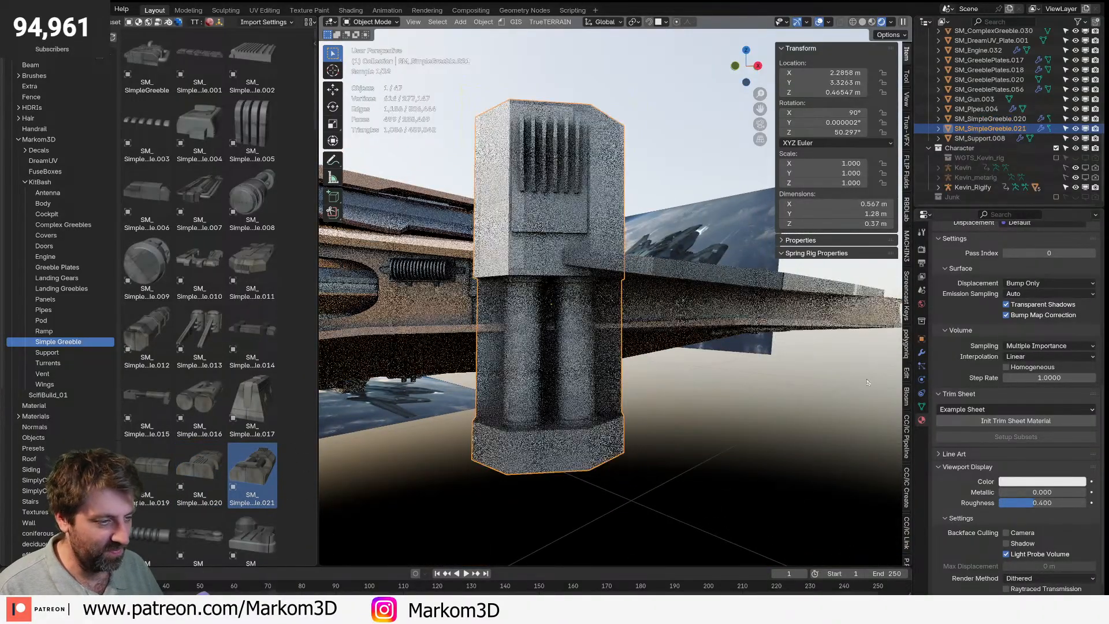
pyautogui.press('s')
pyautogui.click(683, 338)
pyautogui.write('rz')
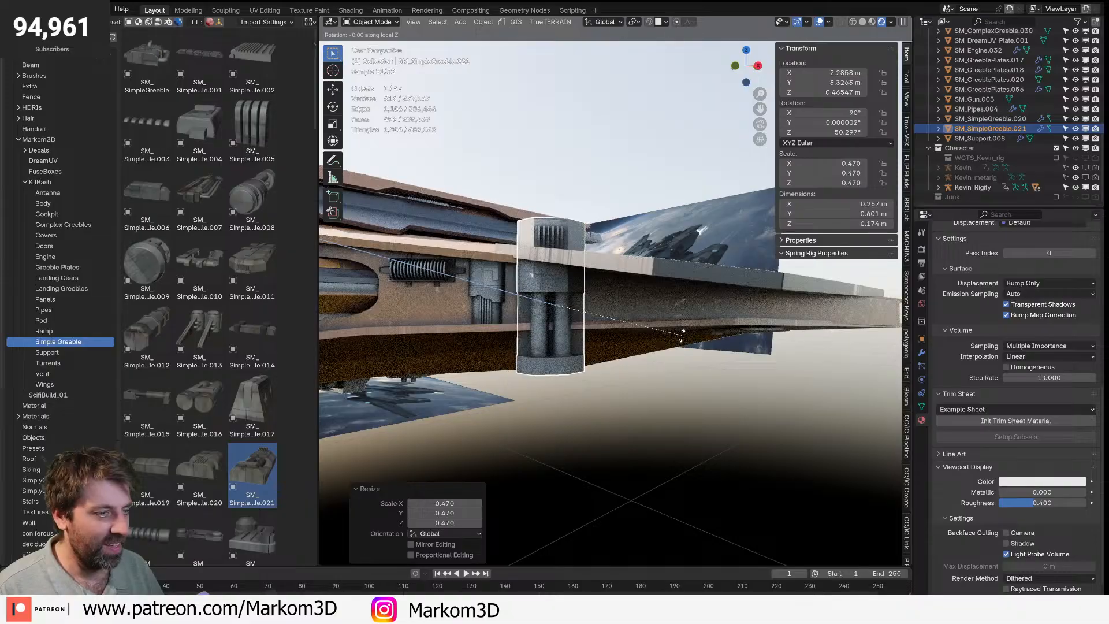
pyautogui.write('z90')
pyautogui.press('Return')
# - Resize SM_SimpleGreeble.021 to a scale of about 0.331 and position it in the side wall next to the upright greeble
pyautogui.press('s')
pyautogui.click(563, 324)
pyautogui.press('g')
pyautogui.click(558, 303)
pyautogui.press('s')
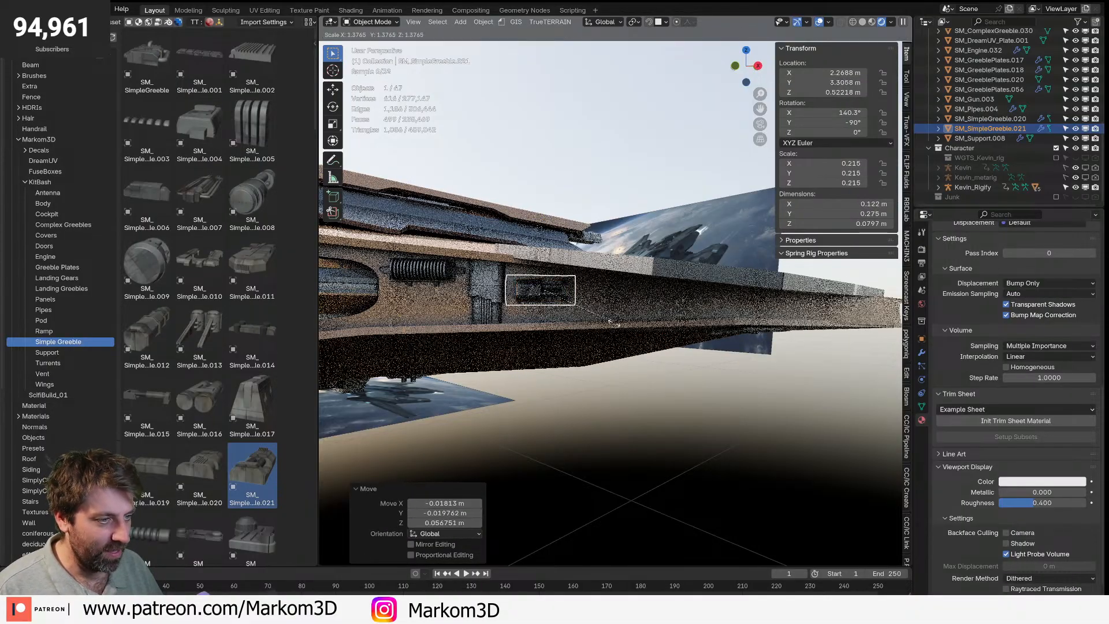
pyautogui.click(649, 339)
pyautogui.press('g')
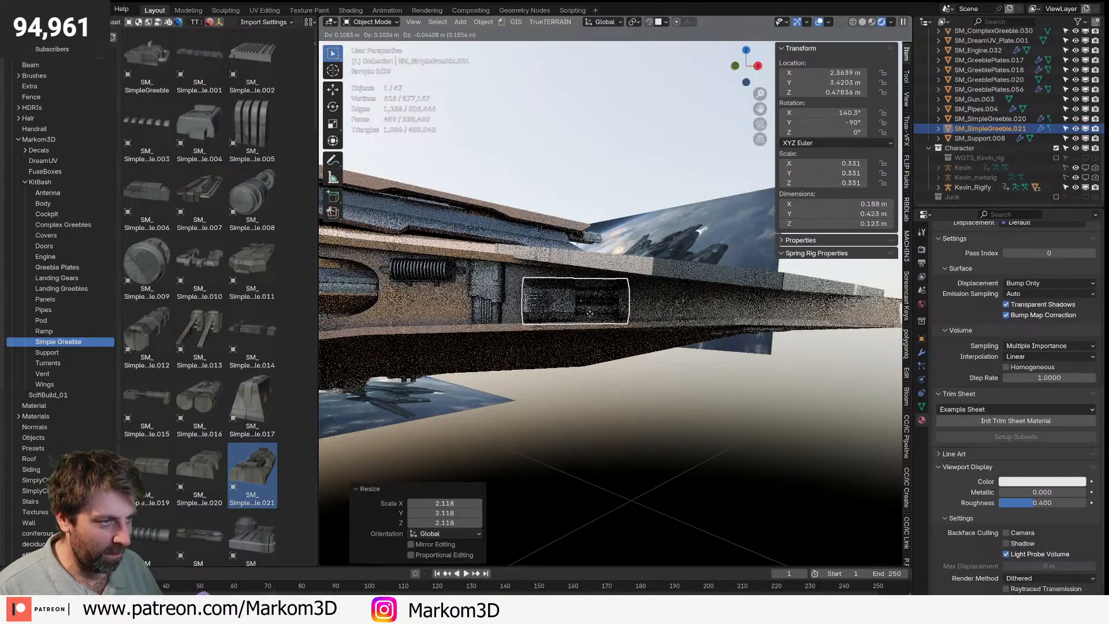
pyautogui.click(587, 315)
pyautogui.scroll(-3, 626, 427)
pyautogui.click(631, 443)
pyautogui.scroll(3, 601, 429)
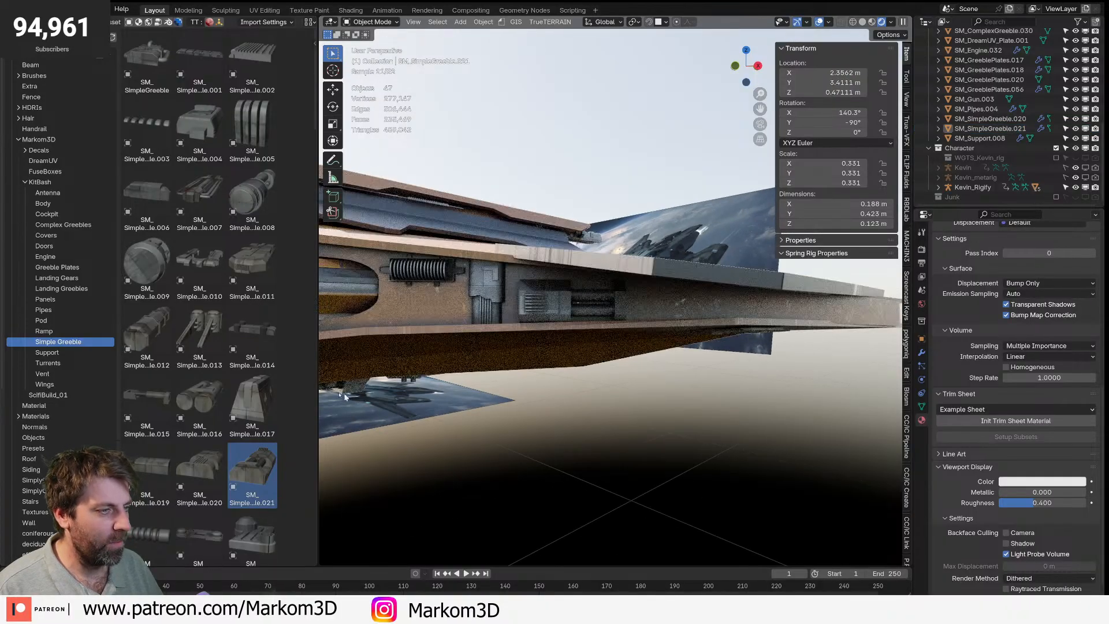
# - Place SM_SimpleGreeble.035 on the side wall beneath the coiled greeble, scaled to about 0.222
pyautogui.scroll(-5, 151, 335)
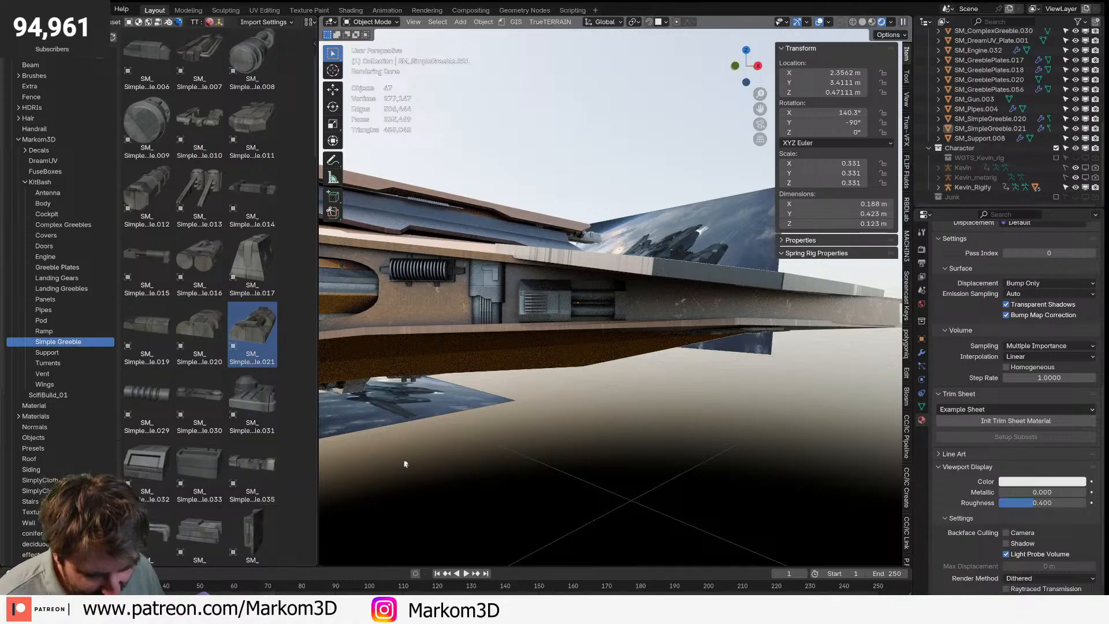
pyautogui.scroll(1, 393, 468)
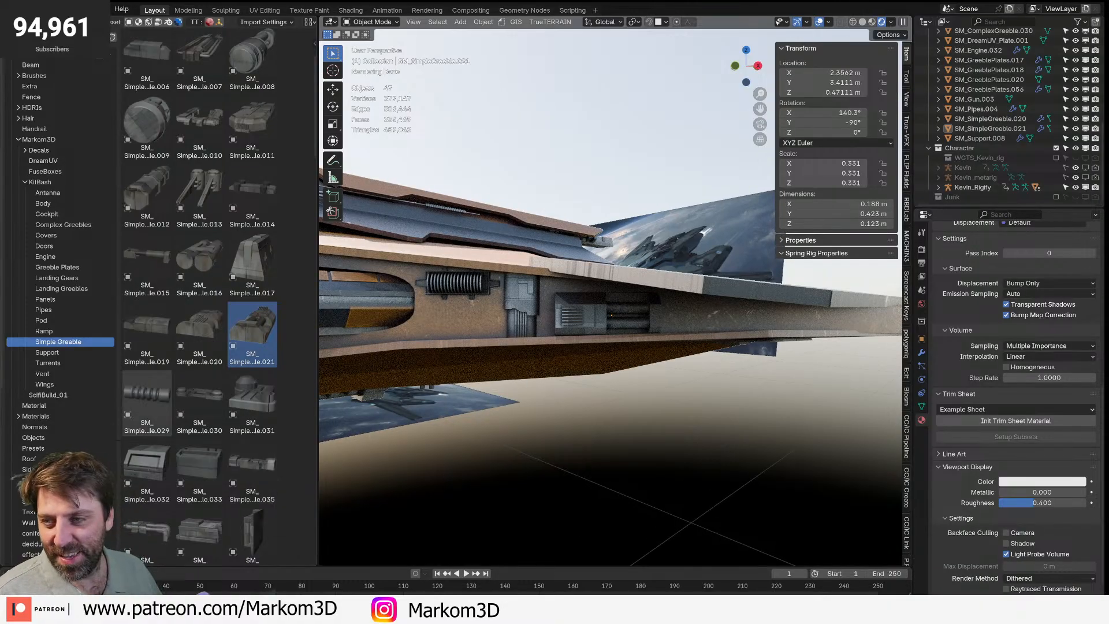
pyautogui.keyDown('shift'); pyautogui.moveTo(352, 488); pyautogui.dragTo(375, 430, button='middle'); pyautogui.keyUp('shift')
pyautogui.click(259, 467)
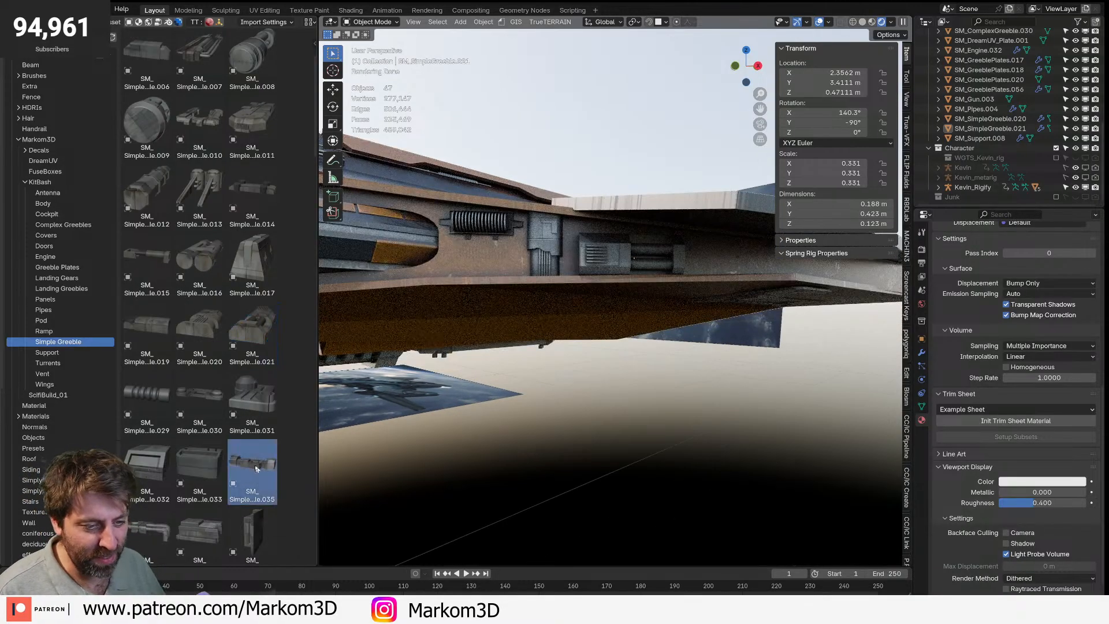
pyautogui.moveTo(260, 467); pyautogui.dragTo(438, 318)
pyautogui.moveTo(535, 266); pyautogui.dragTo(679, 274)
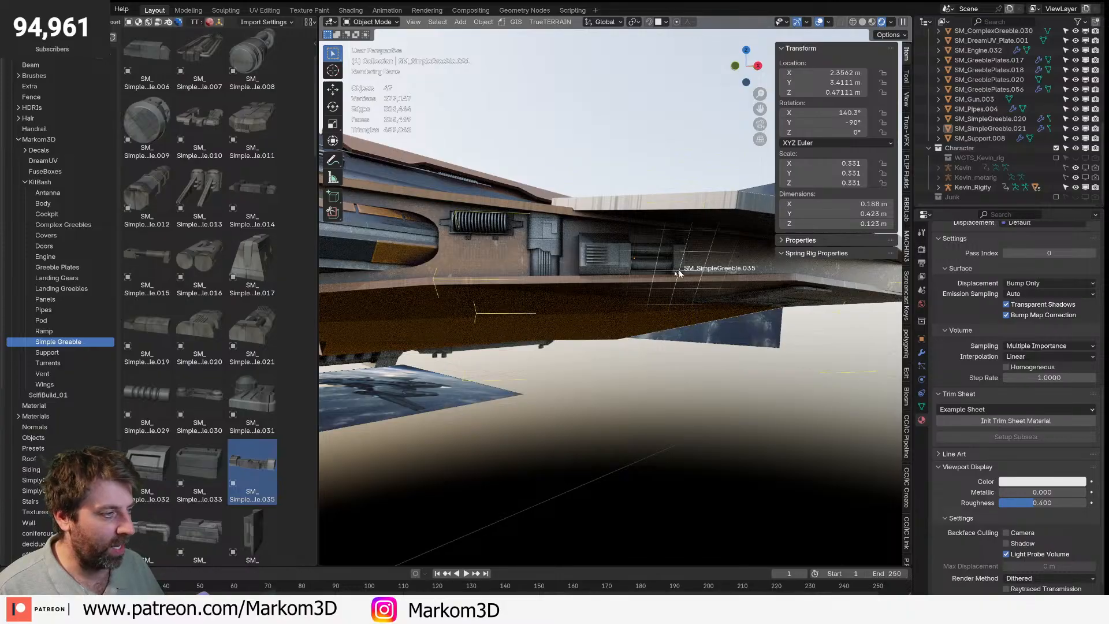
pyautogui.moveTo(498, 265); pyautogui.dragTo(497, 265)
pyautogui.press('s')
pyautogui.click(501, 259)
pyautogui.press('g')
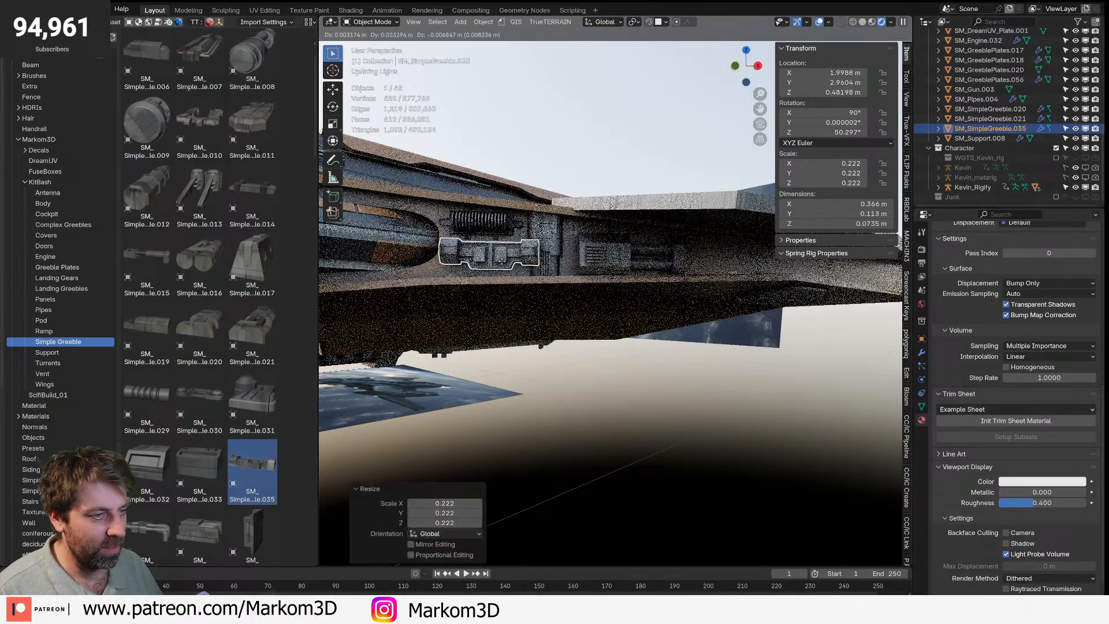
pyautogui.click(492, 273)
# - Add SM_SimpleGreeble.036 to the outer part of the wing's side wall at a scale of about 0.207
pyautogui.scroll(-4, 572, 289)
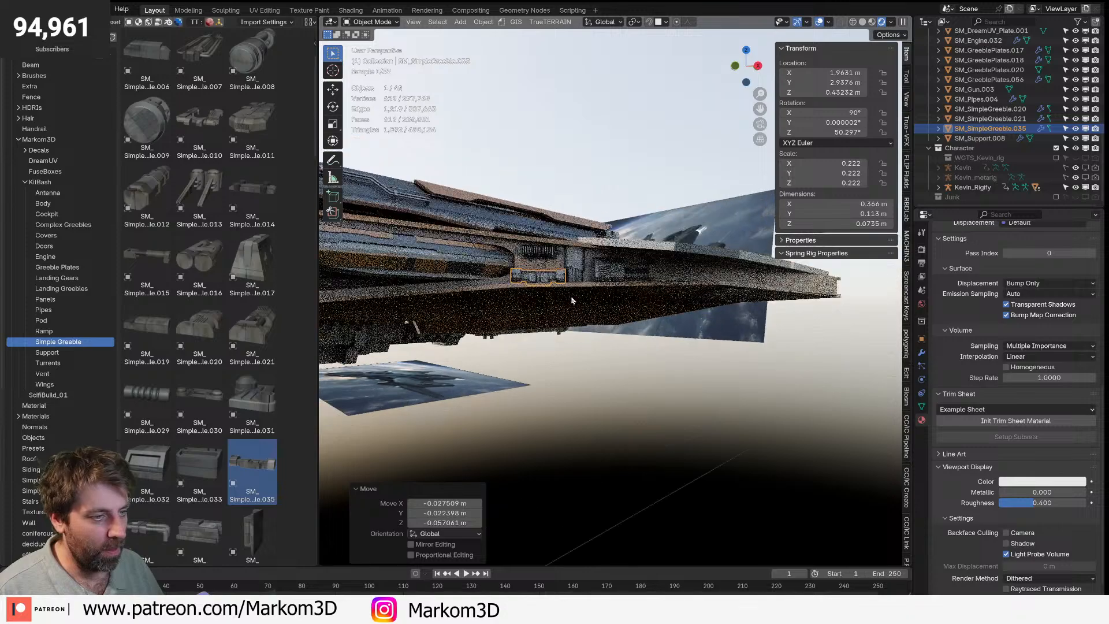
pyautogui.moveTo(572, 299); pyautogui.dragTo(603, 325, button='middle')
pyautogui.scroll(3, 652, 346)
pyautogui.moveTo(696, 362); pyautogui.dragTo(522, 370, button='middle')
pyautogui.scroll(3, 523, 371)
pyautogui.scroll(-3, 193, 471)
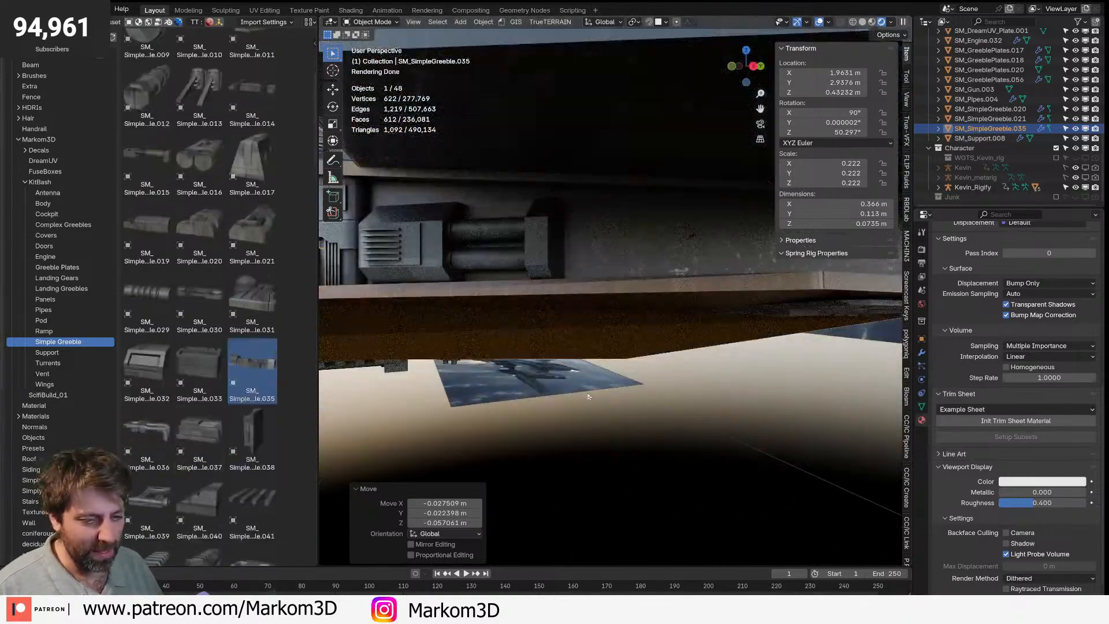
pyautogui.moveTo(589, 396); pyautogui.dragTo(586, 353, button='middle')
pyautogui.moveTo(147, 434); pyautogui.dragTo(447, 325)
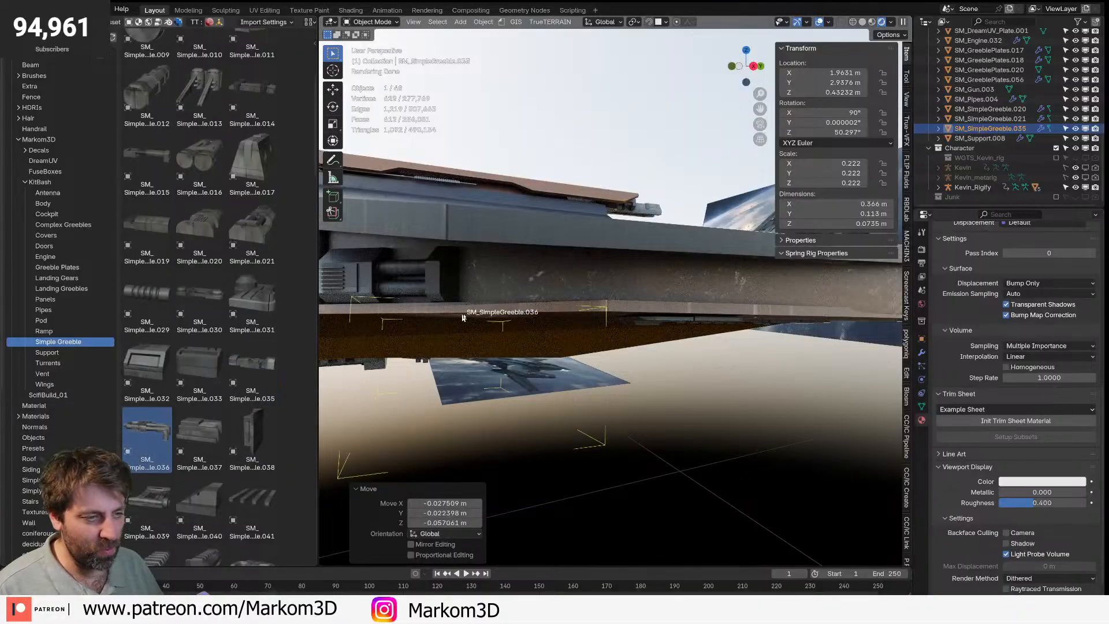
pyautogui.moveTo(525, 269); pyautogui.dragTo(458, 266)
pyautogui.press('s')
pyautogui.click(515, 292)
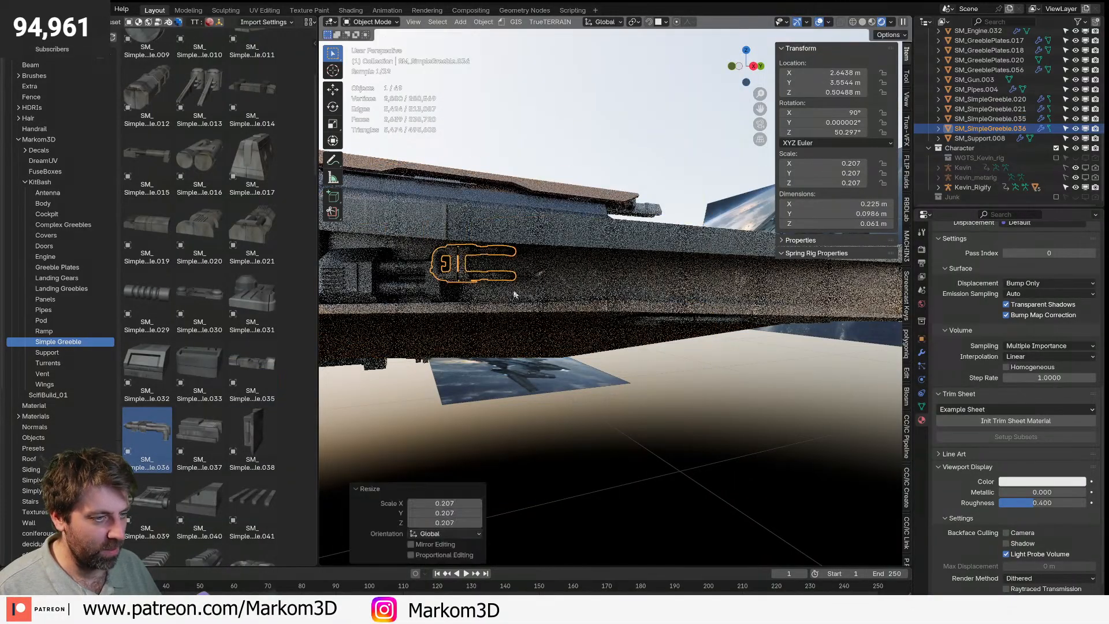
# - Enlarge SM_SimpleGreeble.036 to a scale of about 0.365 and move it outward along the side wall beyond SM_SimpleGreeble.021
pyautogui.moveTo(515, 293); pyautogui.dragTo(535, 290, button='middle')
pyautogui.press('s')
pyautogui.click(674, 260)
pyautogui.press('g')
pyautogui.click(700, 261)
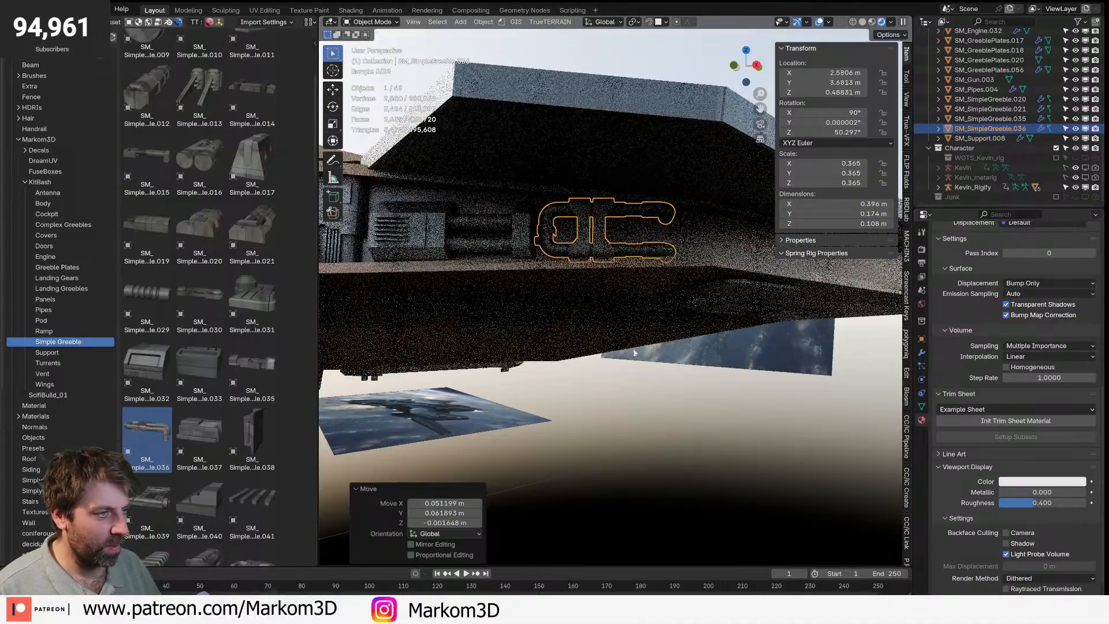
pyautogui.scroll(-4, 636, 315)
pyautogui.click(630, 473)
pyautogui.moveTo(631, 473); pyautogui.dragTo(657, 492, button='middle')
pyautogui.scroll(6, 514, 387)
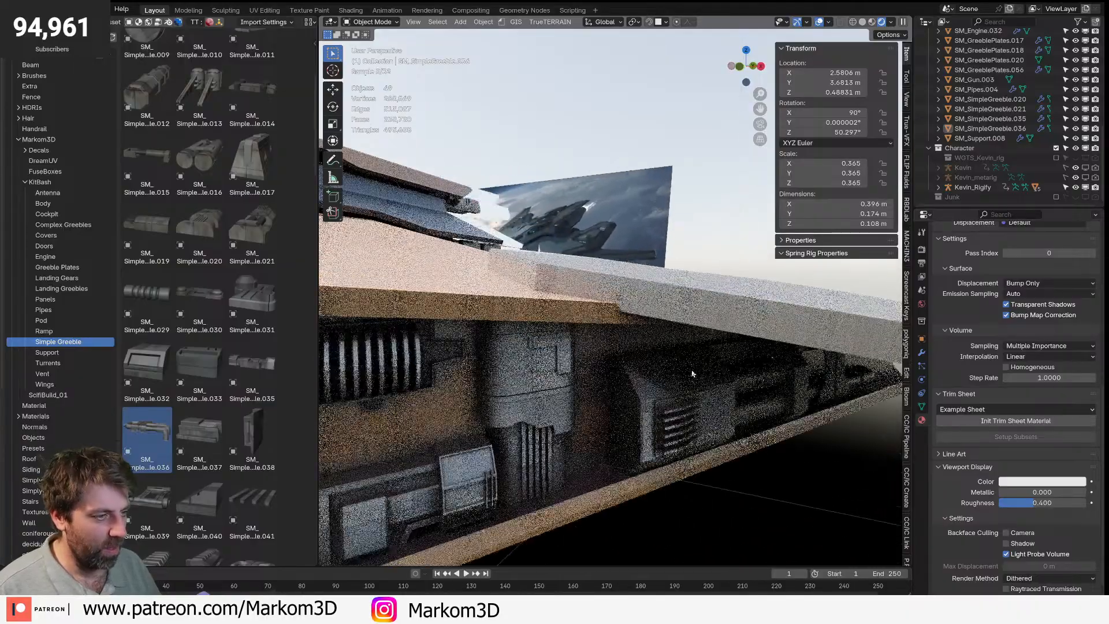
pyautogui.scroll(-8, 196, 500)
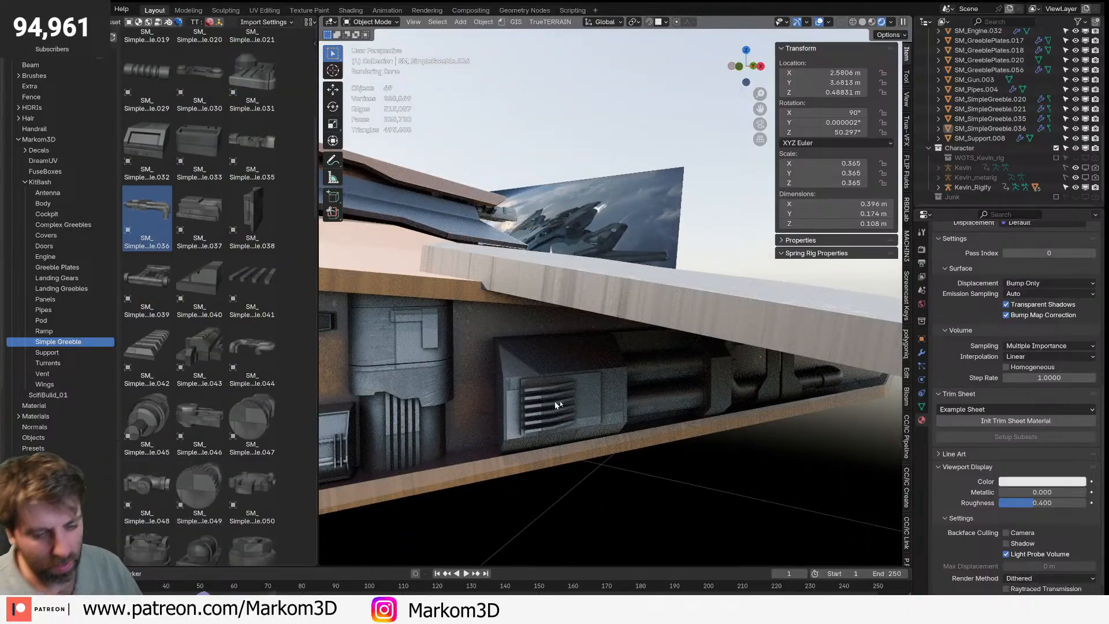
# - Place SM_SimpleGreeble.043 on the wing's side wall at a scale of about 0.141 and rotate it 90° about its local Z axis
pyautogui.moveTo(639, 419); pyautogui.dragTo(689, 381, button='middle')
pyautogui.click(198, 384)
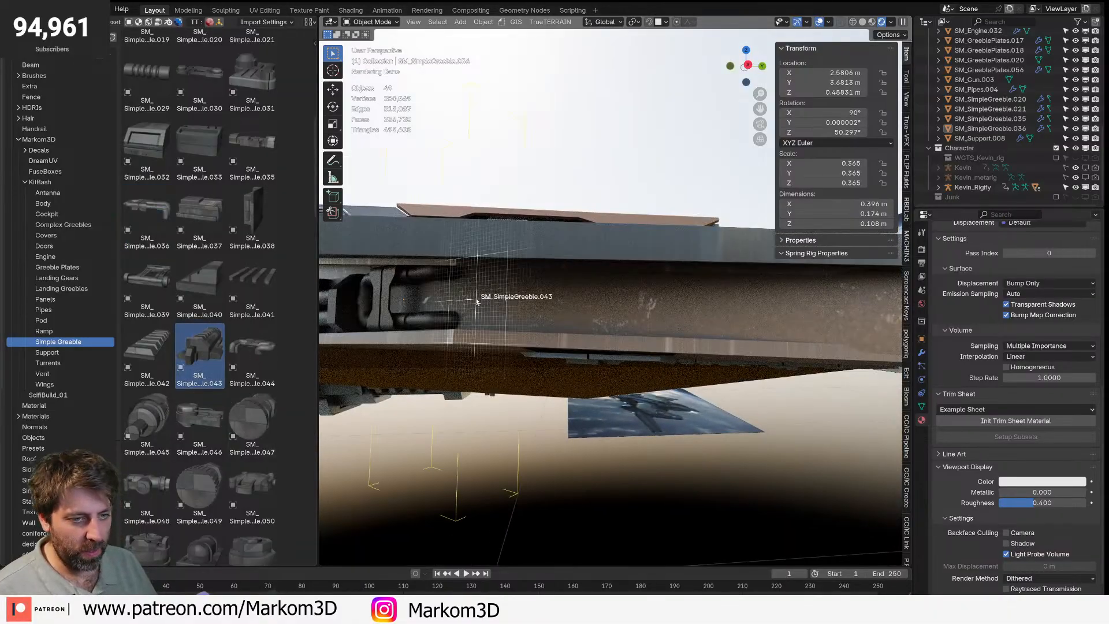
pyautogui.moveTo(560, 299); pyautogui.dragTo(557, 292)
pyautogui.press('s')
pyautogui.click(585, 309)
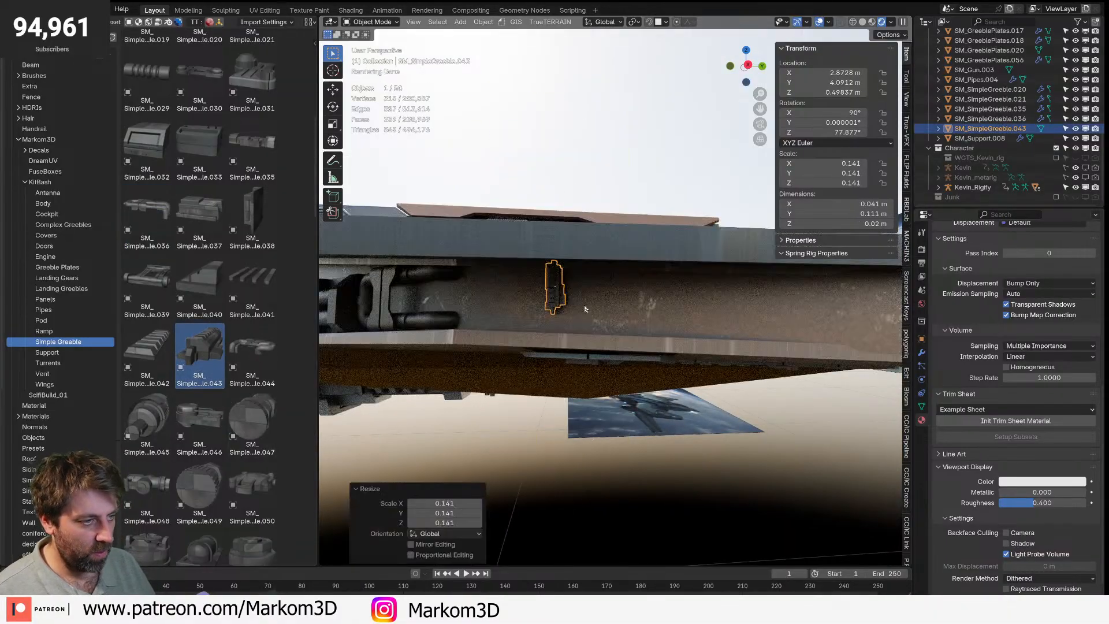
pyautogui.press('r')
pyautogui.press('z')
pyautogui.press('z')
pyautogui.write('90')
pyautogui.press('Return')
# - Enlarge SM_SimpleGreeble.043 to a scale of about 0.664 and lower it slightly to fit the side wall's height
pyautogui.press('s')
pyautogui.click(688, 353)
pyautogui.press('g')
pyautogui.press('z')
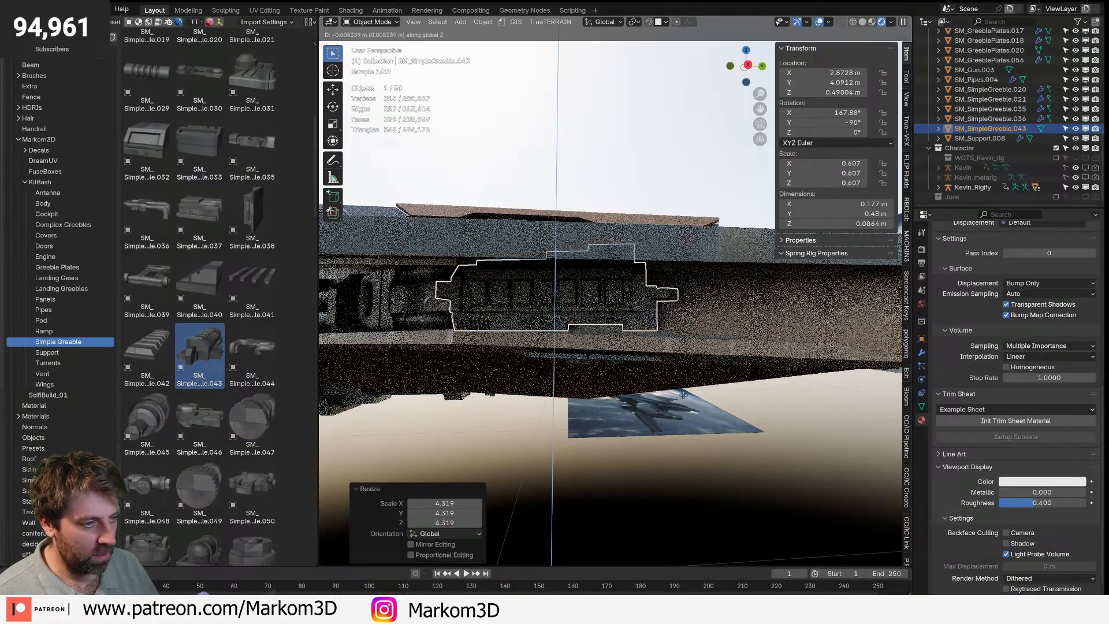
pyautogui.click(684, 394)
pyautogui.press('s')
pyautogui.click(681, 416)
pyautogui.click(620, 476)
pyautogui.moveTo(620, 477); pyautogui.dragTo(628, 468, button='middle')
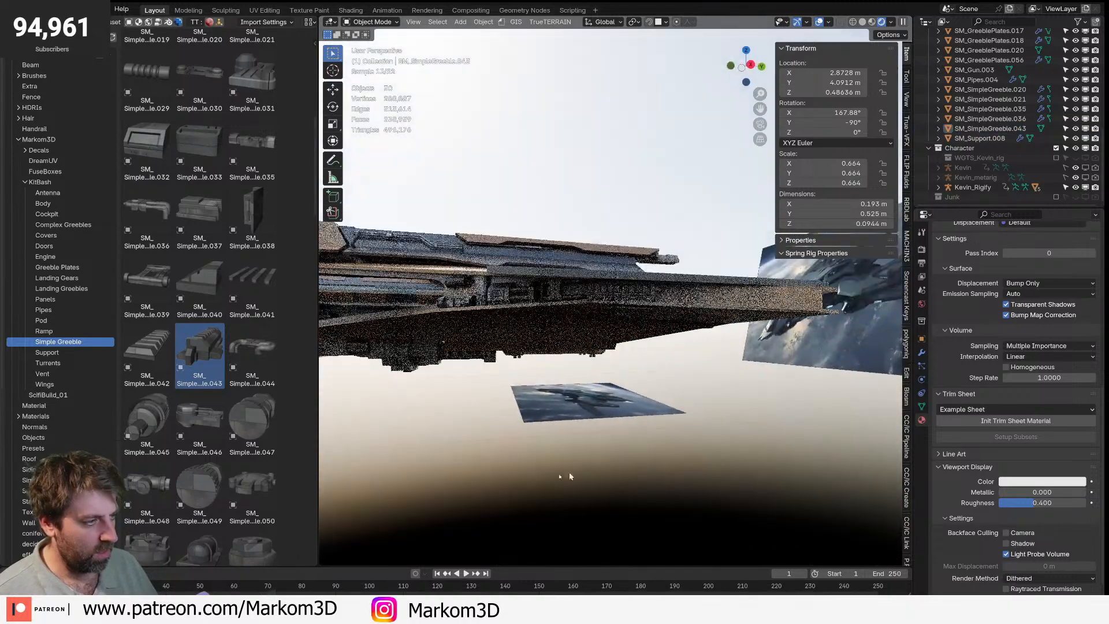
# - Add SM_SimpleGreeble.064 to the wing's side wall beyond SM_SimpleGreeble.043 at a scale of about 0.526
pyautogui.scroll(-12, 252, 350)
pyautogui.click(251, 202)
pyautogui.click(252, 272)
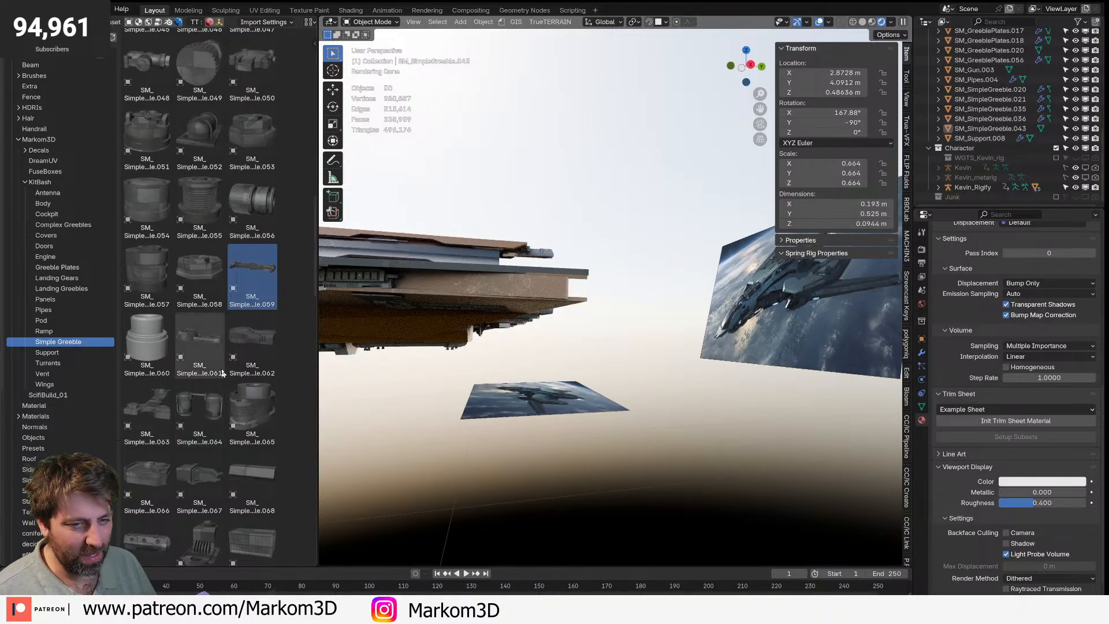
pyautogui.click(218, 413)
pyautogui.moveTo(435, 283); pyautogui.dragTo(439, 281)
pyautogui.press('s')
pyautogui.click(502, 320)
# - Rotate SM_SimpleGreeble.064 by -90° about its local X axis and lower it about 0.107 m
pyautogui.press('r')
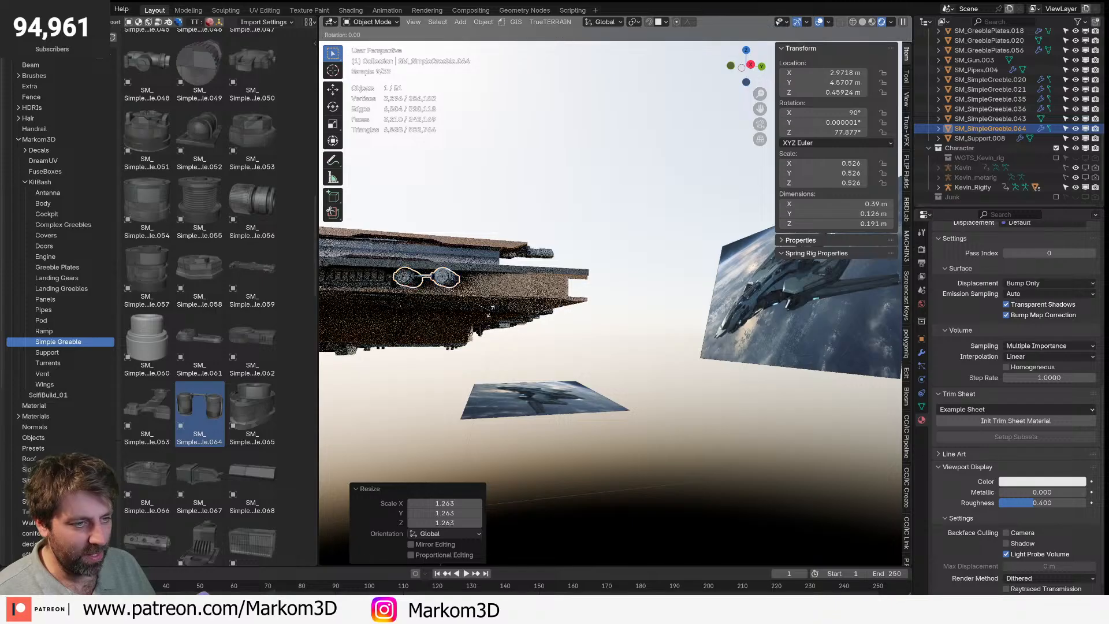
pyautogui.press('Return')
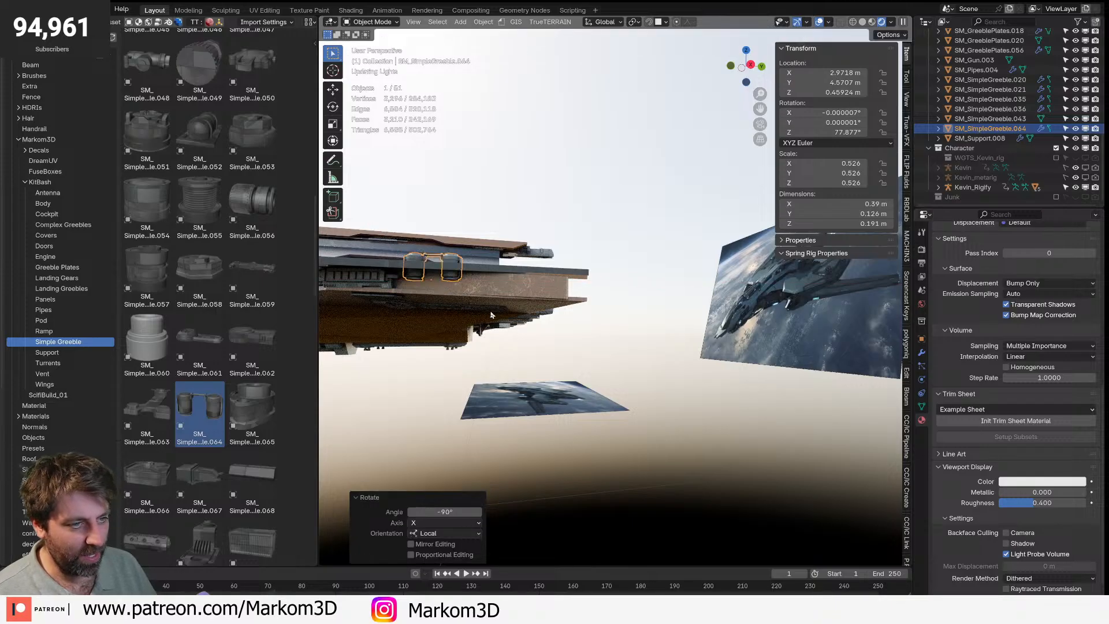
pyautogui.press('g')
pyautogui.press('z')
pyautogui.press('z')
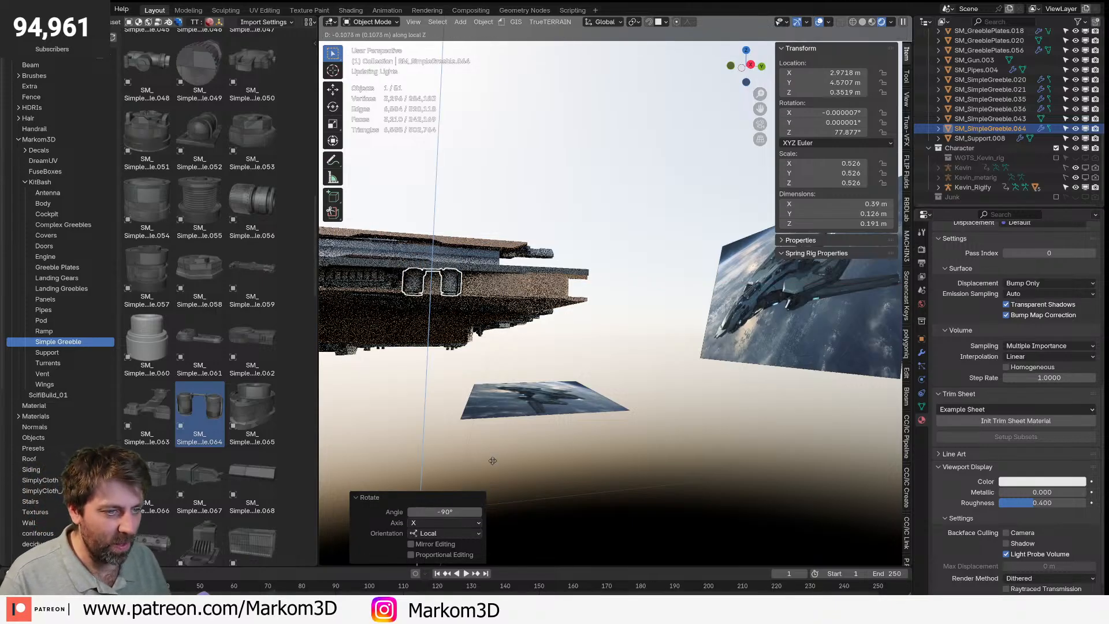
pyautogui.click(492, 460)
# - Raise SM_SimpleGreeble.064 about 0.018 m to seat it between the wing's upper and lower plates
pyautogui.press('KP_Decimal')
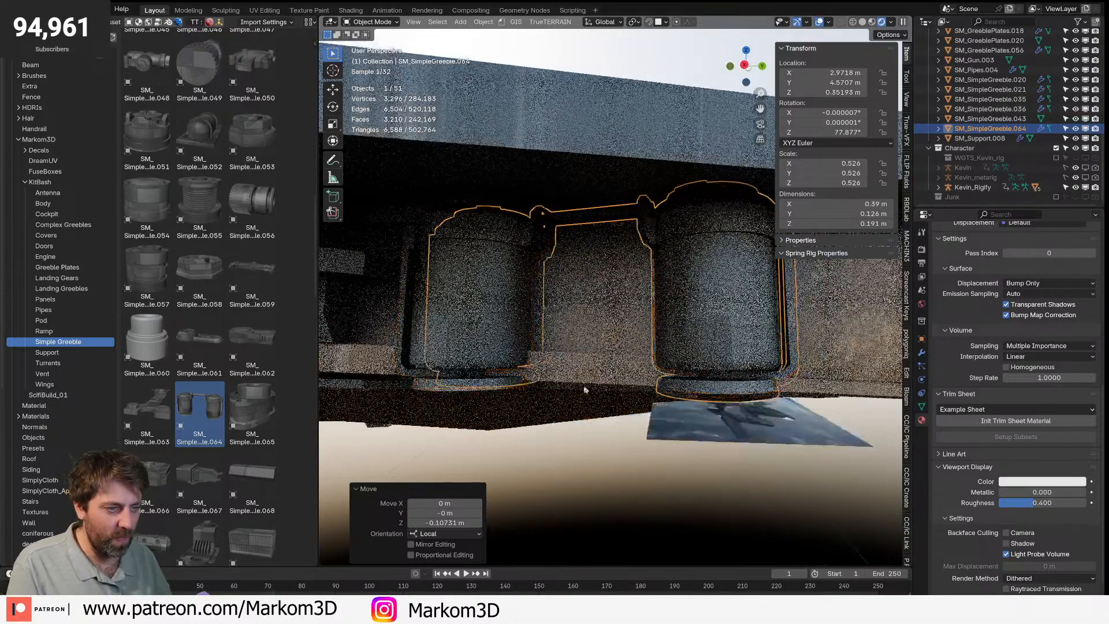
pyautogui.moveTo(594, 386); pyautogui.dragTo(555, 397, button='middle')
pyautogui.keyDown('shift'); pyautogui.moveTo(645, 246); pyautogui.dragTo(569, 228, button='middle'); pyautogui.keyUp('shift')
pyautogui.press('g')
pyautogui.press('z')
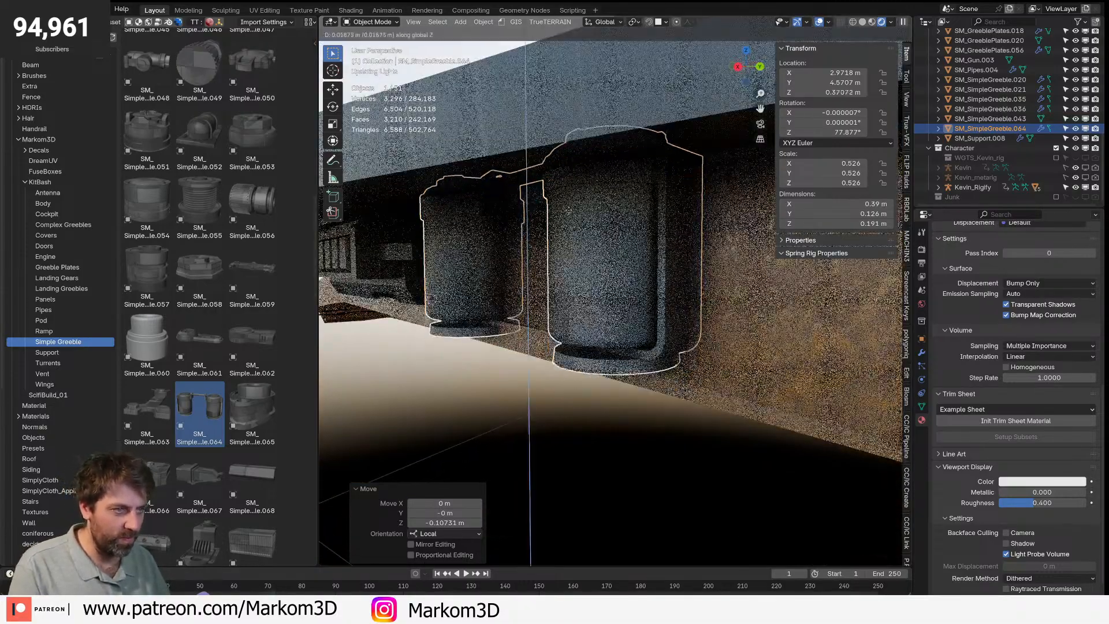
pyautogui.click(569, 216)
pyautogui.scroll(-6, 569, 216)
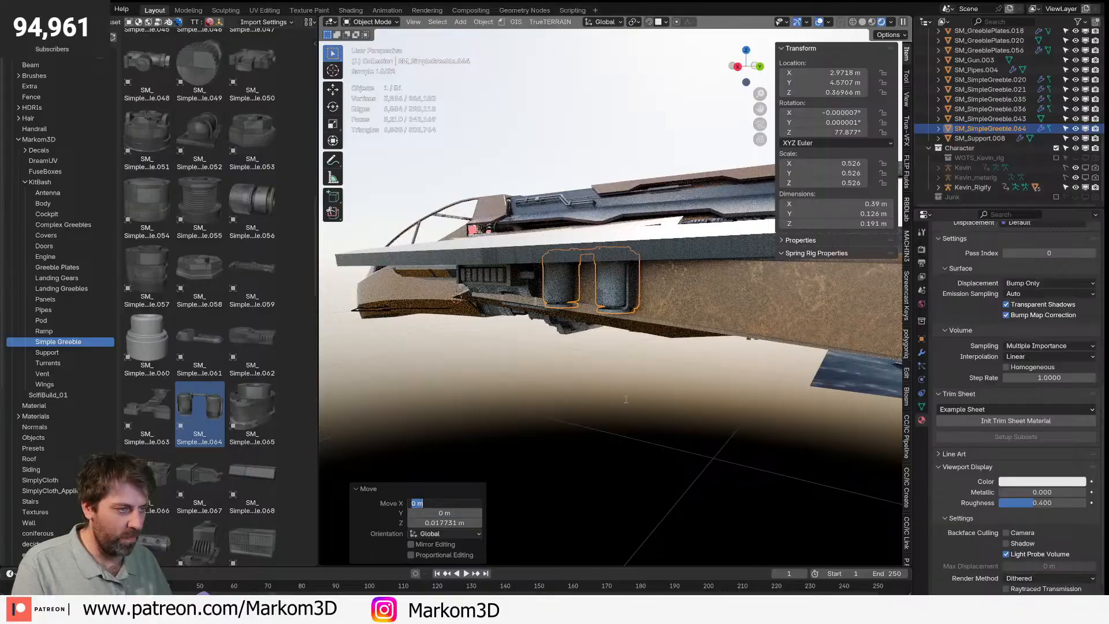
pyautogui.moveTo(636, 364); pyautogui.dragTo(728, 372, button='middle')
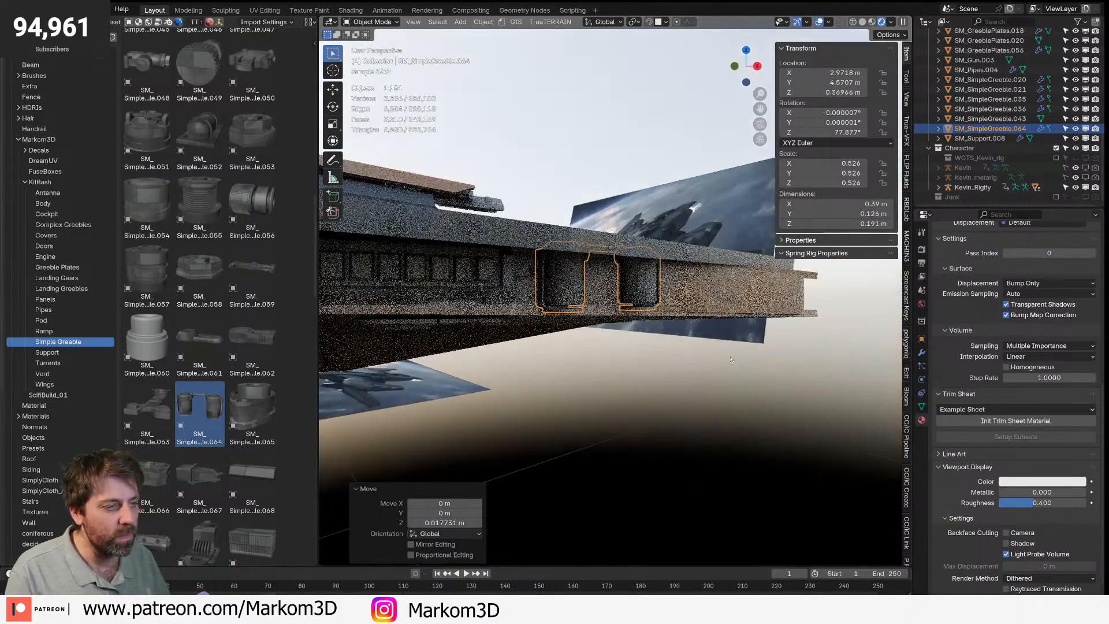
pyautogui.scroll(-2, 682, 399)
# - Slide the outer end edge of the wing's side wall along the adjoining geometry
pyautogui.click(642, 414)
pyautogui.moveTo(642, 414); pyautogui.dragTo(541, 349, button='middle')
pyautogui.click(680, 316)
pyautogui.scroll(-4, 680, 316)
pyautogui.press('Tab')
pyautogui.click(689, 298)
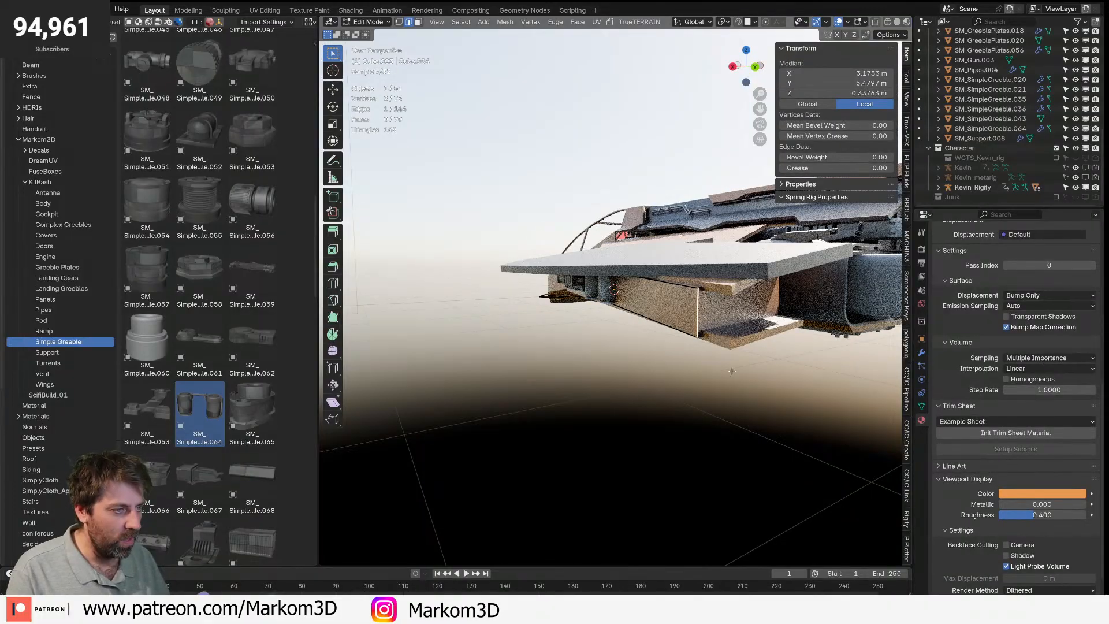
pyautogui.press('g')
pyautogui.press('g')
pyautogui.click(766, 371)
pyautogui.moveTo(766, 371); pyautogui.dragTo(624, 332, button='middle')
pyautogui.press('Tab')
# - Move SM_SimpleGreeble.064 along its local Y axis so it sits deeper in the wing's side wall
pyautogui.click(551, 312)
pyautogui.moveTo(551, 318); pyautogui.dragTo(644, 333, button='middle')
pyautogui.press('g')
pyautogui.press('x')
pyautogui.press('y')
pyautogui.press('y')
pyautogui.click(673, 332)
pyautogui.scroll(-3, 674, 335)
pyautogui.moveTo(674, 335); pyautogui.dragTo(627, 369, button='middle')
pyautogui.click(570, 374)
pyautogui.scroll(3, 626, 370)
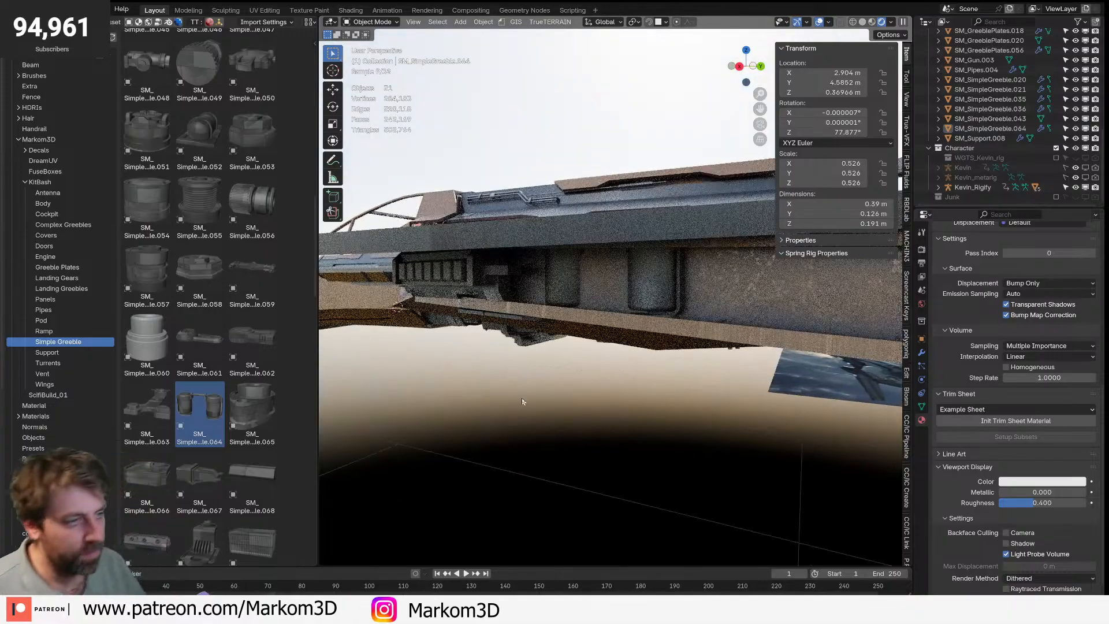
# - Add SM_SimpleGreeble.088 to the outer part of the wing's side wall, scaled to about 0.627
pyautogui.scroll(-5, 256, 514)
pyautogui.moveTo(489, 440); pyautogui.dragTo(448, 476, button='middle')
pyautogui.scroll(-3, 453, 453)
pyautogui.scroll(-3, 173, 470)
pyautogui.scroll(3, 448, 476)
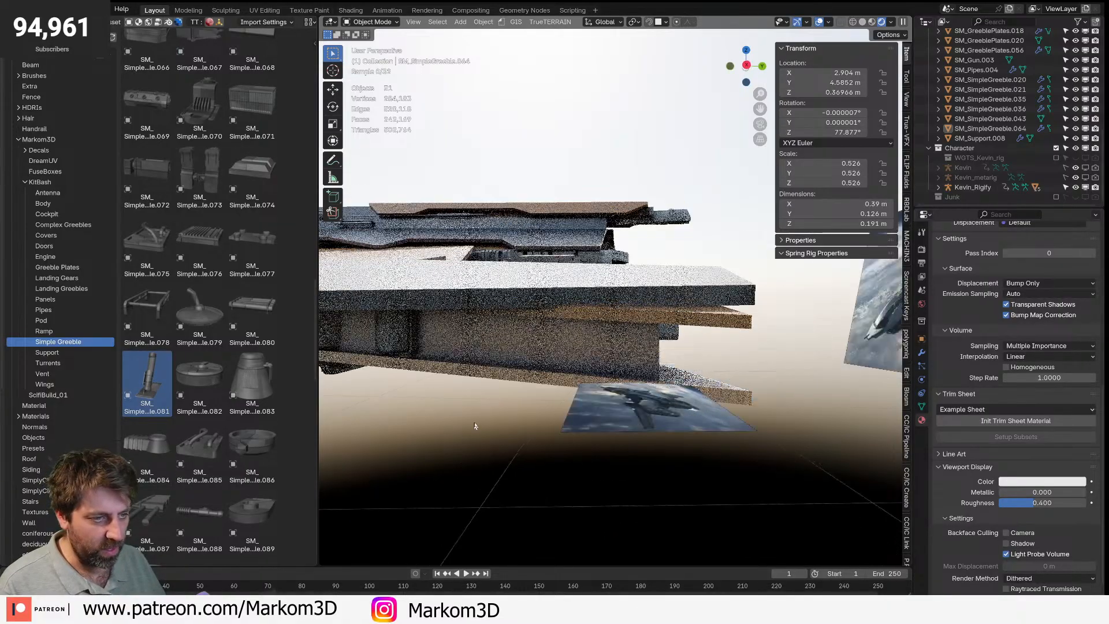
pyautogui.moveTo(453, 431); pyautogui.dragTo(465, 419, button='middle')
pyautogui.scroll(-3, 155, 356)
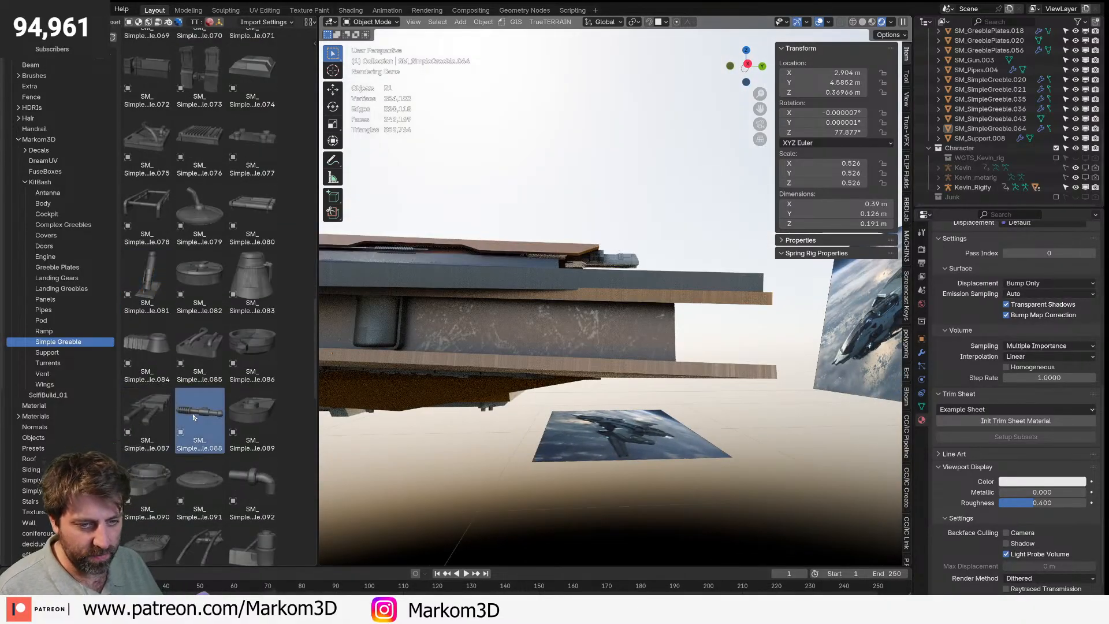
pyautogui.moveTo(436, 328); pyautogui.dragTo(437, 327)
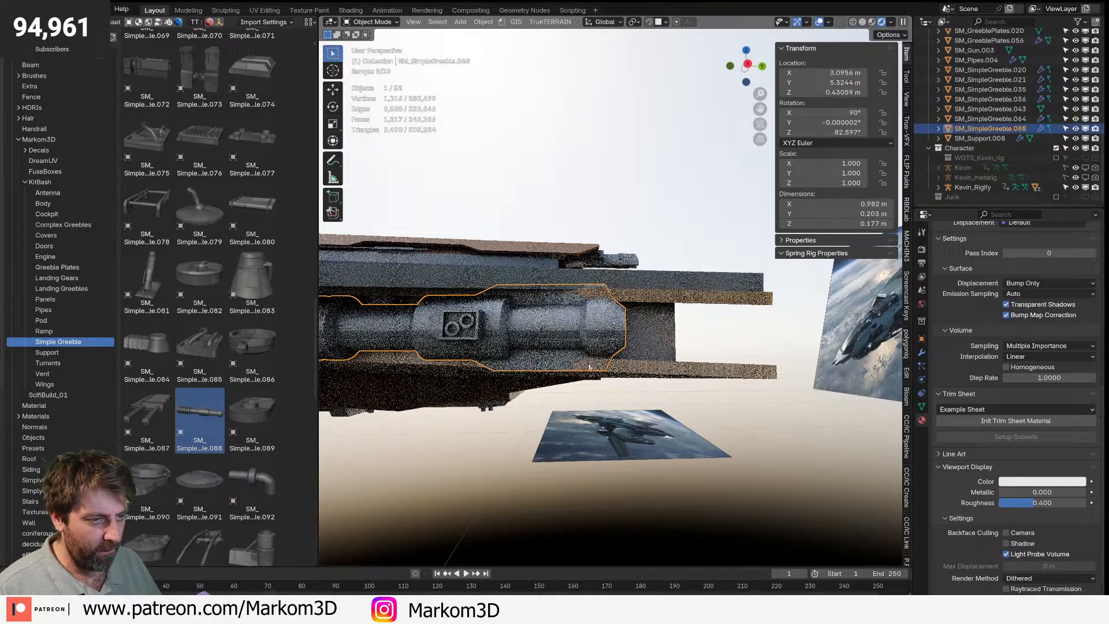
pyautogui.moveTo(712, 379); pyautogui.dragTo(675, 395, button='middle')
pyautogui.press('s')
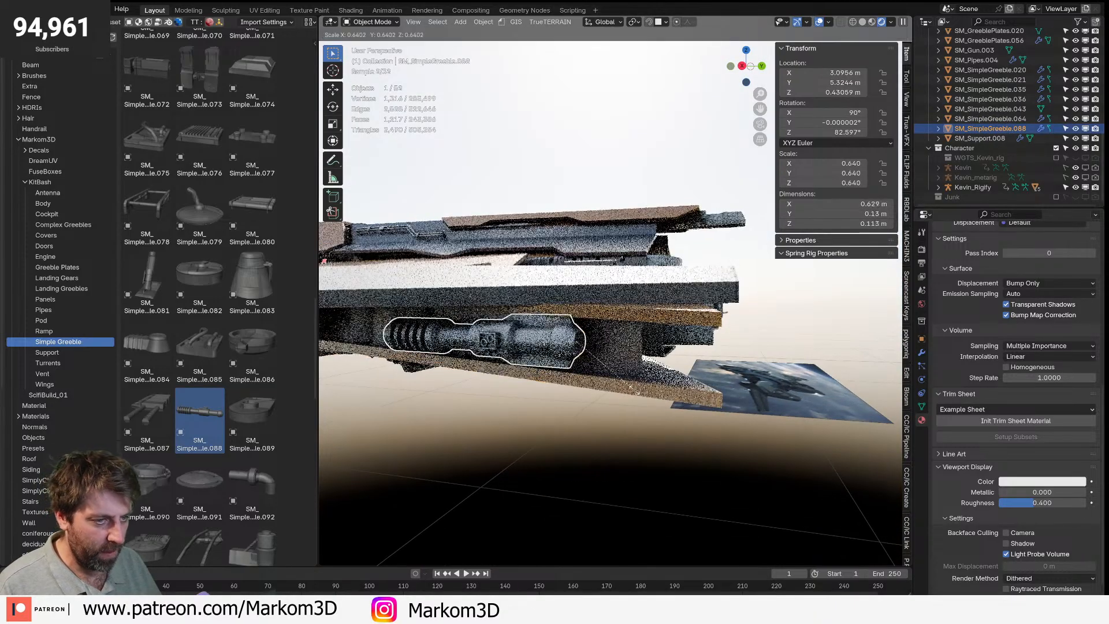
pyautogui.click(634, 390)
pyautogui.press('r')
pyautogui.press('x')
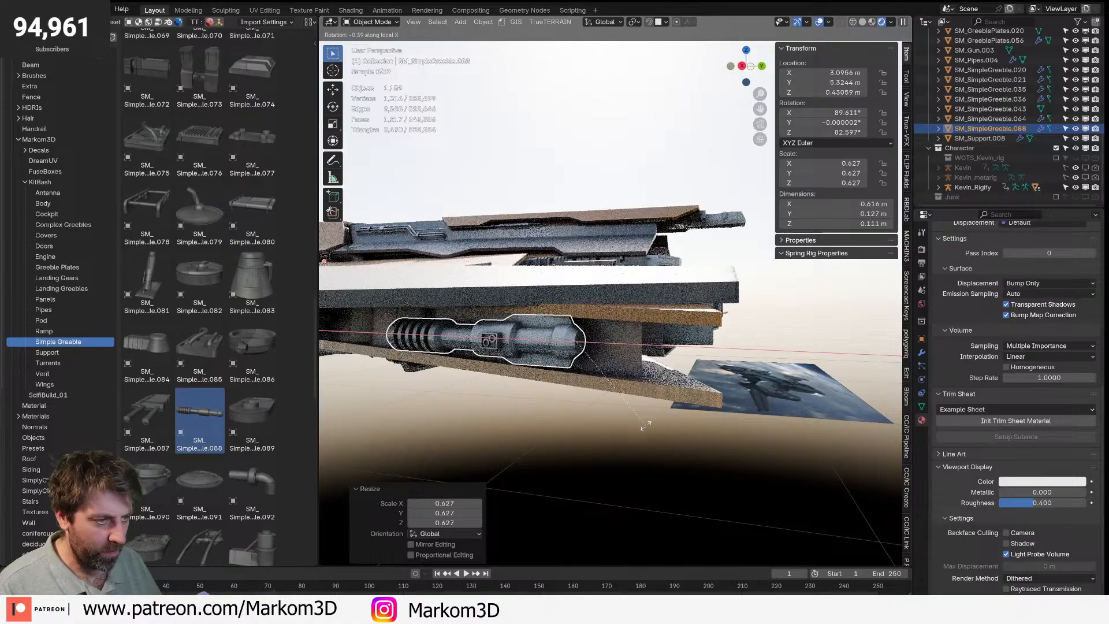
pyautogui.rightClick(662, 448)
pyautogui.press('r')
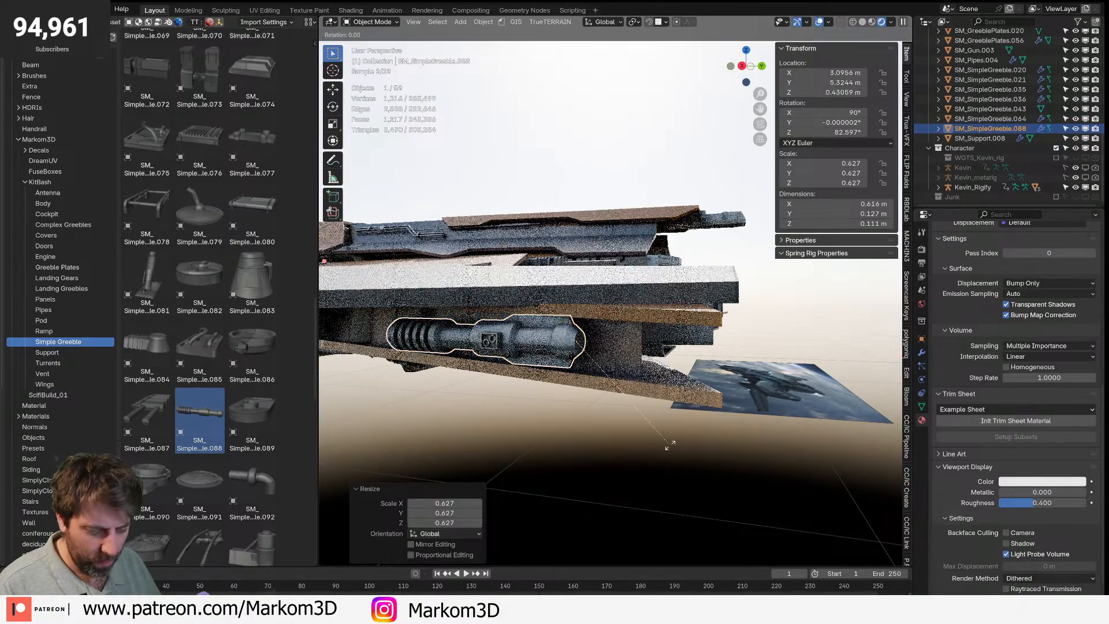
pyautogui.rightClick(632, 458)
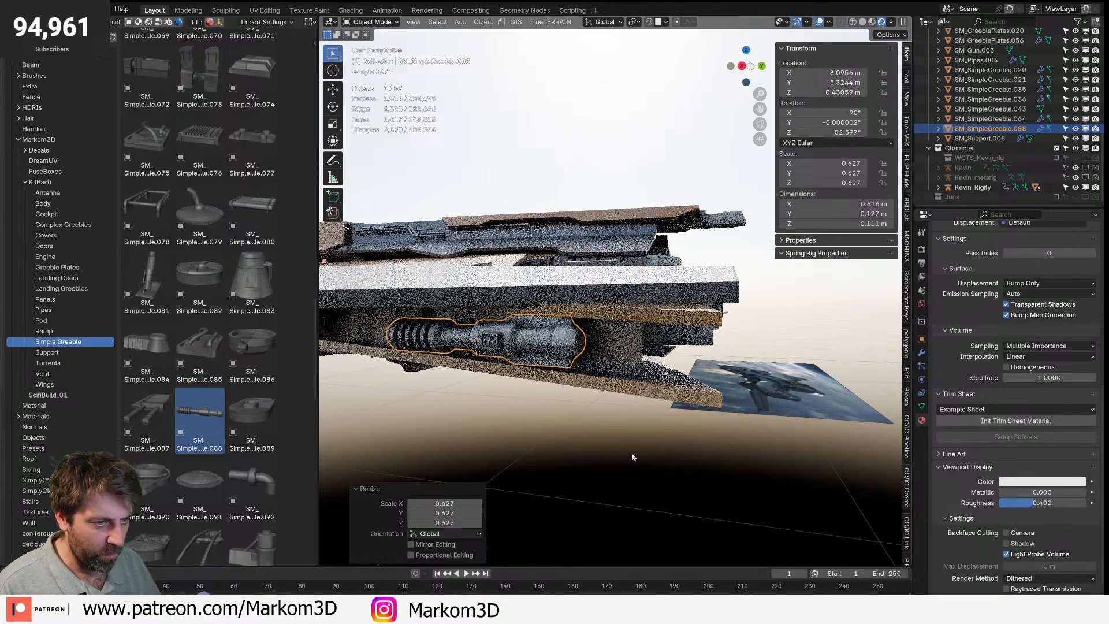
# - Tilt SM_SimpleGreeble.088 about 0.74° around its local Z axis to follow the side wall
pyautogui.press('r')
pyautogui.press('y')
pyautogui.press('y')
pyautogui.press('z')
pyautogui.press('z')
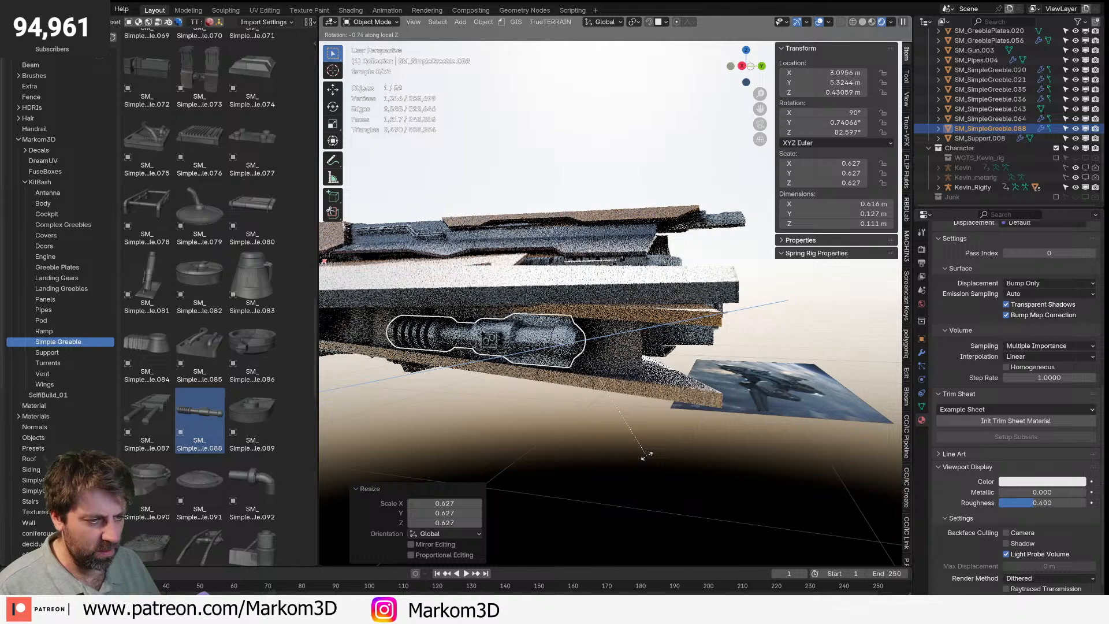
pyautogui.click(647, 456)
# - Examine the whole ship from above and its wing and hull panels up close for areas needing more detail
pyautogui.scroll(-3, 601, 465)
pyautogui.moveTo(594, 466); pyautogui.dragTo(637, 474, button='middle')
pyautogui.click(618, 447)
pyautogui.scroll(3, 742, 436)
pyautogui.scroll(-4, 741, 434)
pyautogui.scroll(2, 632, 473)
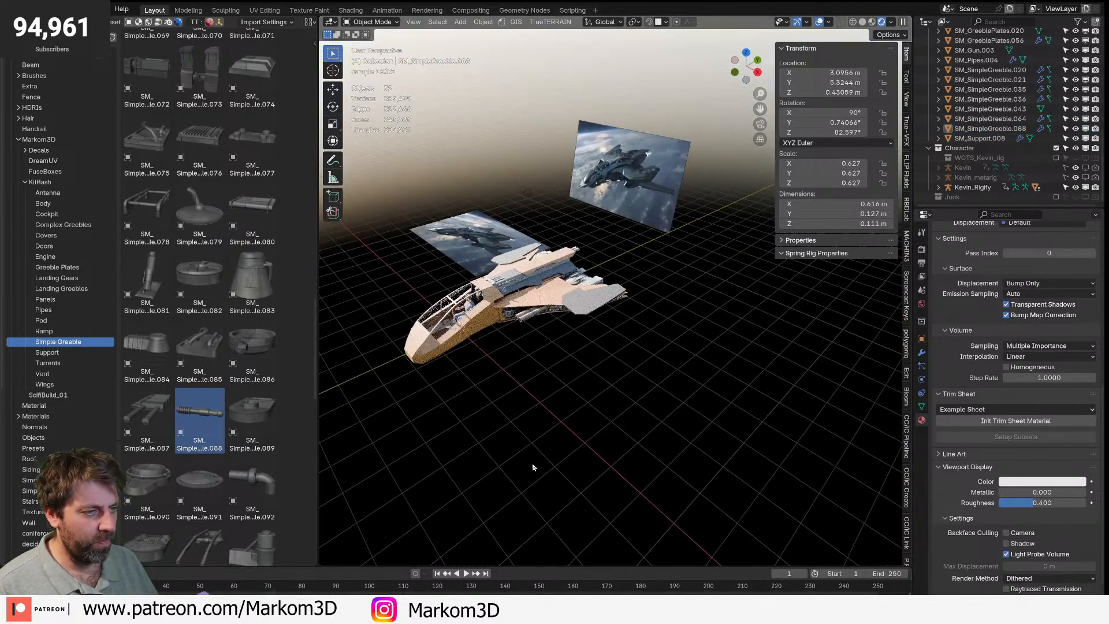
pyautogui.keyDown('shift'); pyautogui.moveTo(532, 467); pyautogui.dragTo(587, 451, button='middle'); pyautogui.keyUp('shift')
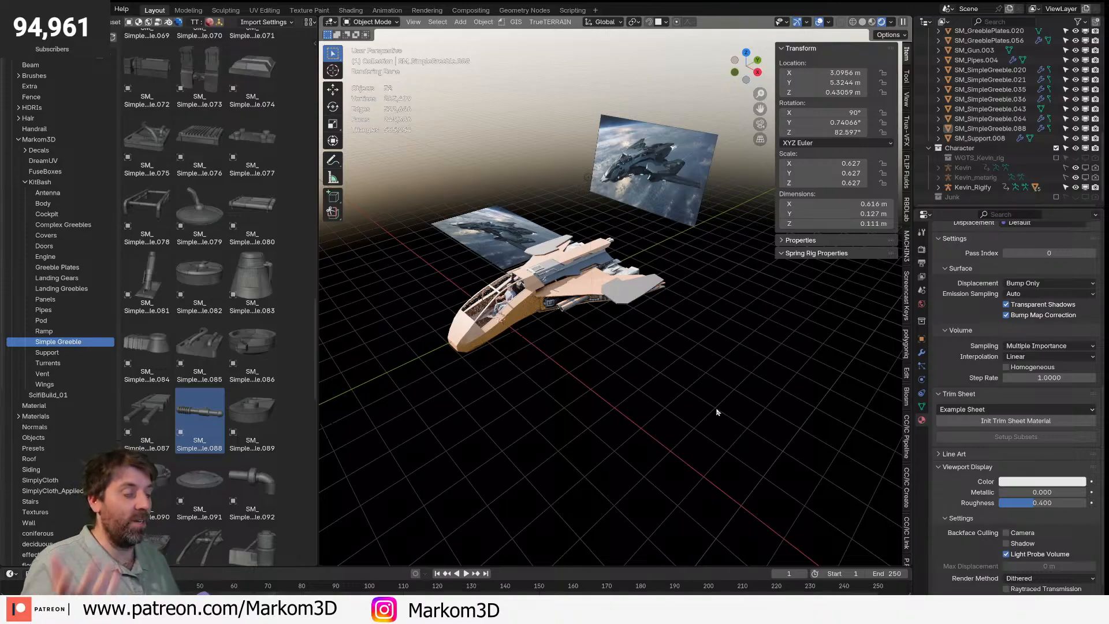
pyautogui.scroll(3, 624, 260)
pyautogui.click(578, 289)
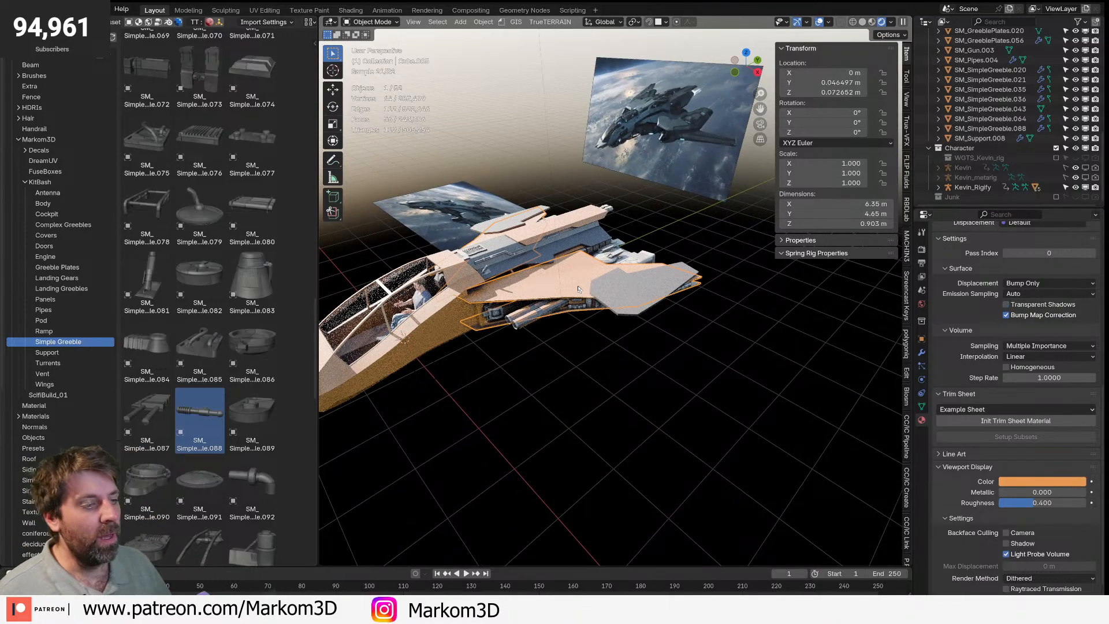
pyautogui.scroll(2, 578, 289)
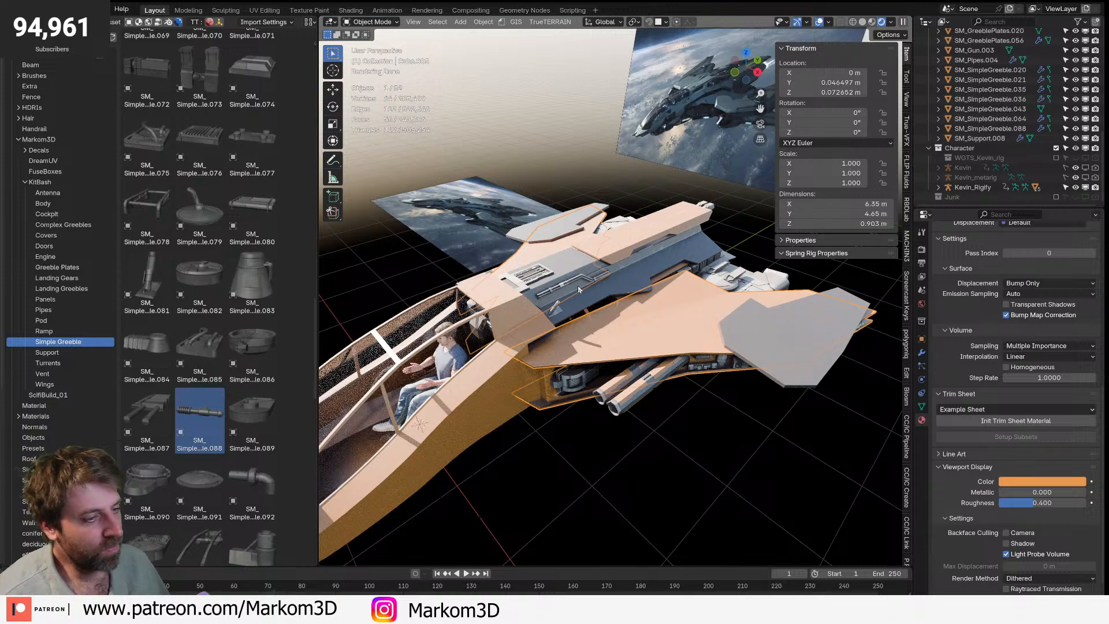
pyautogui.scroll(3, 582, 318)
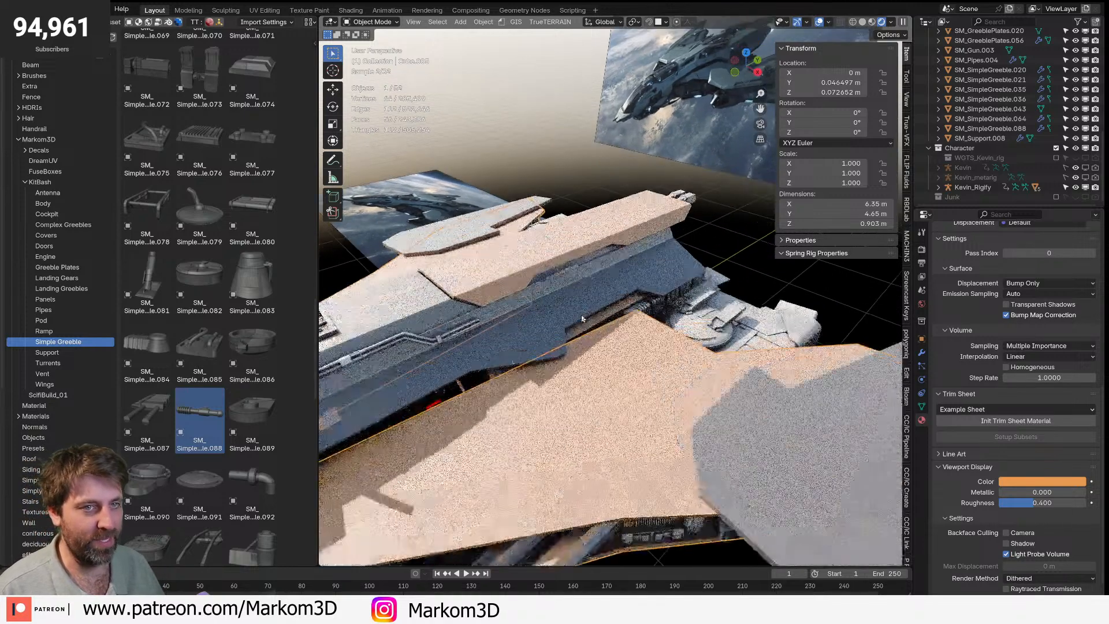
# - Add SM_SimpleGreeble.128 to the sloped grey panel on the rear of the hull at a scale of about 0.417
pyautogui.scroll(-6, 203, 414)
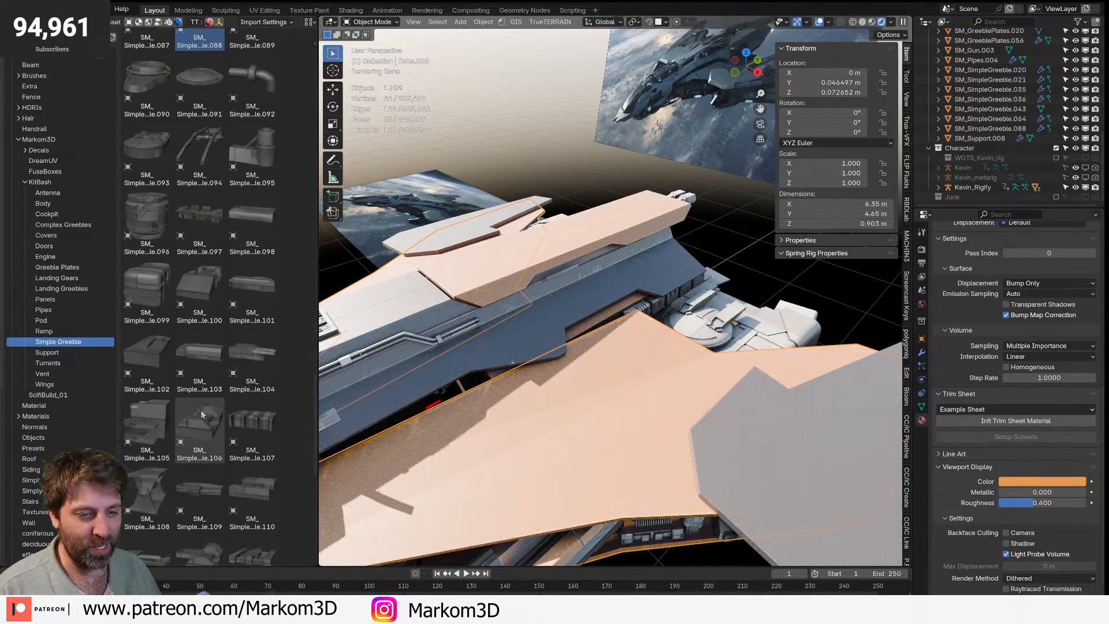
pyautogui.scroll(-2, 203, 415)
pyautogui.moveTo(601, 416); pyautogui.dragTo(567, 382, button='middle')
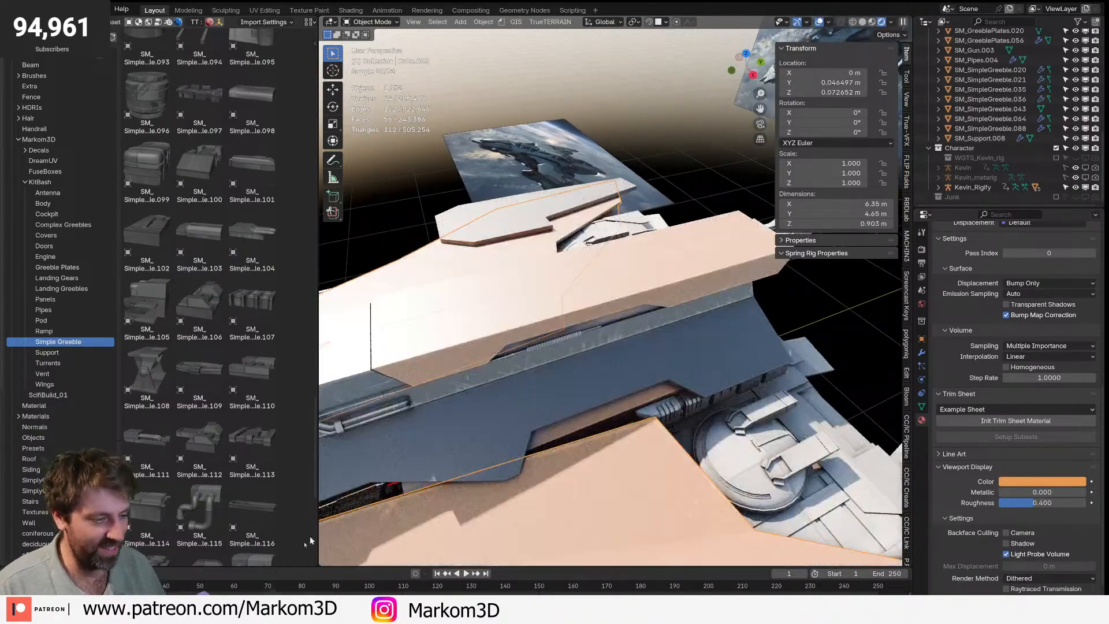
pyautogui.scroll(-2, 204, 526)
pyautogui.scroll(-2, 203, 526)
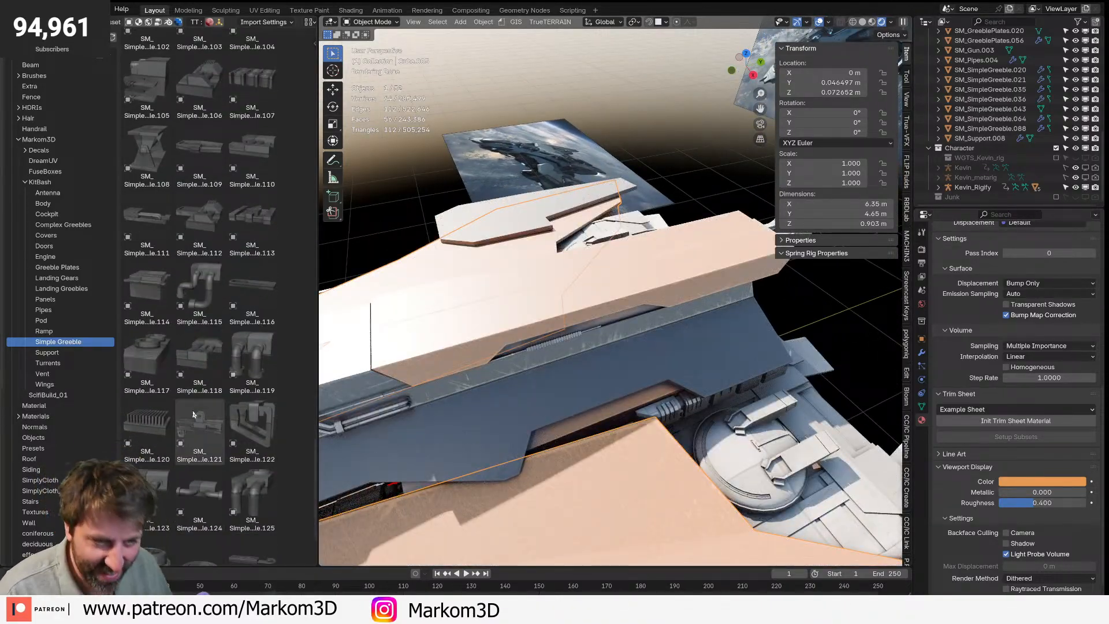
pyautogui.scroll(-1, 212, 459)
pyautogui.moveTo(253, 461); pyautogui.dragTo(665, 363)
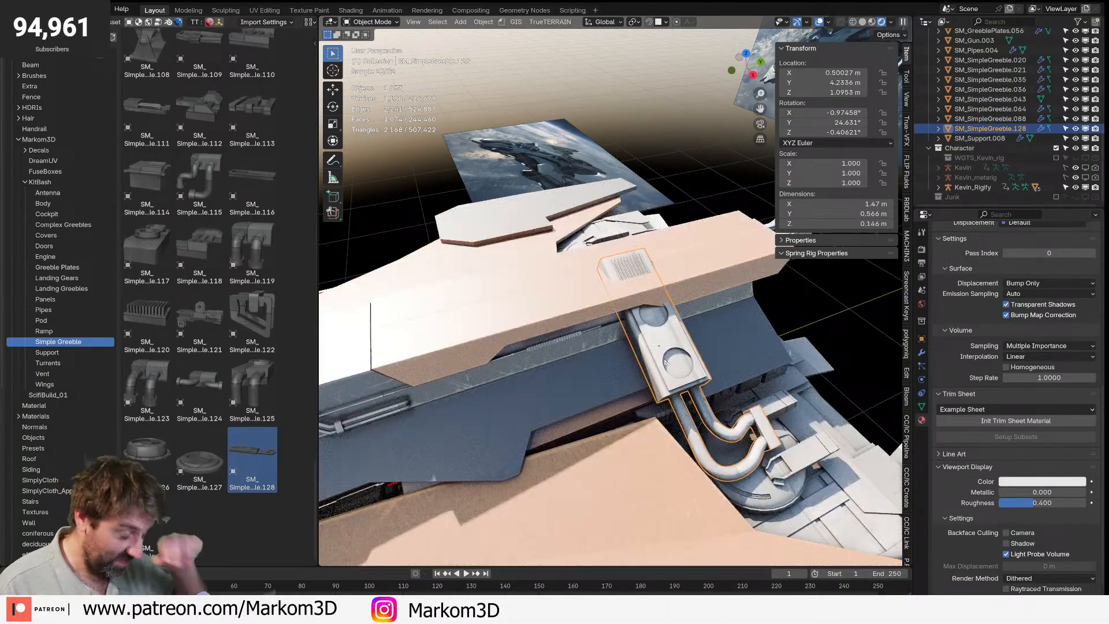
pyautogui.press('s')
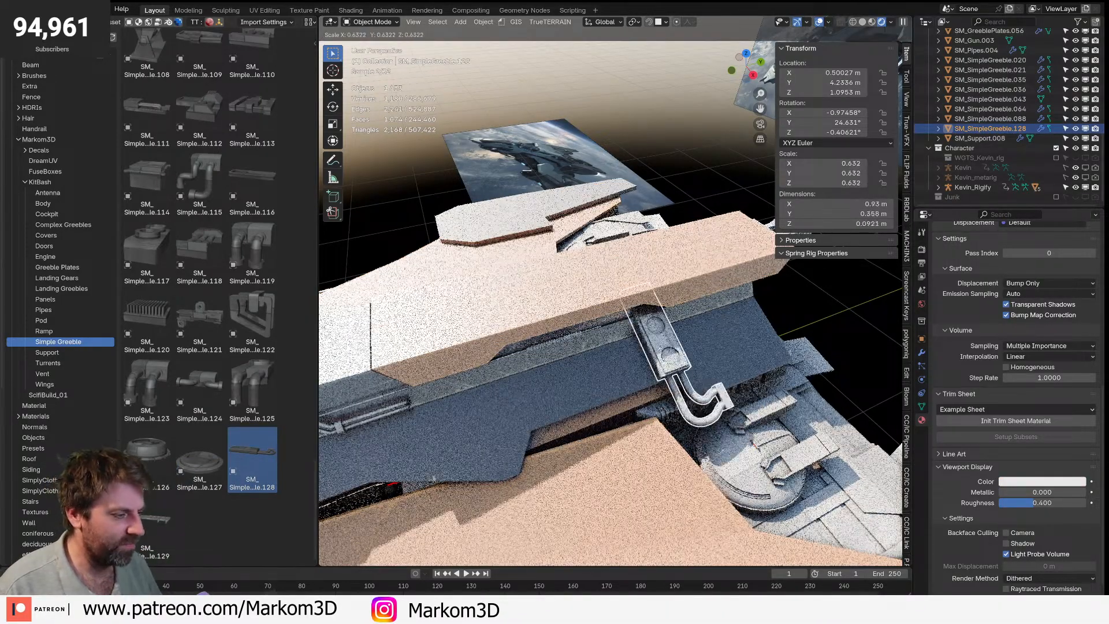
pyautogui.press('Return')
# - Rotate SM_SimpleGreeble.128 90° about its local Z axis and enlarge it to scale 0.574 on the sloped grey panel
pyautogui.write('r')
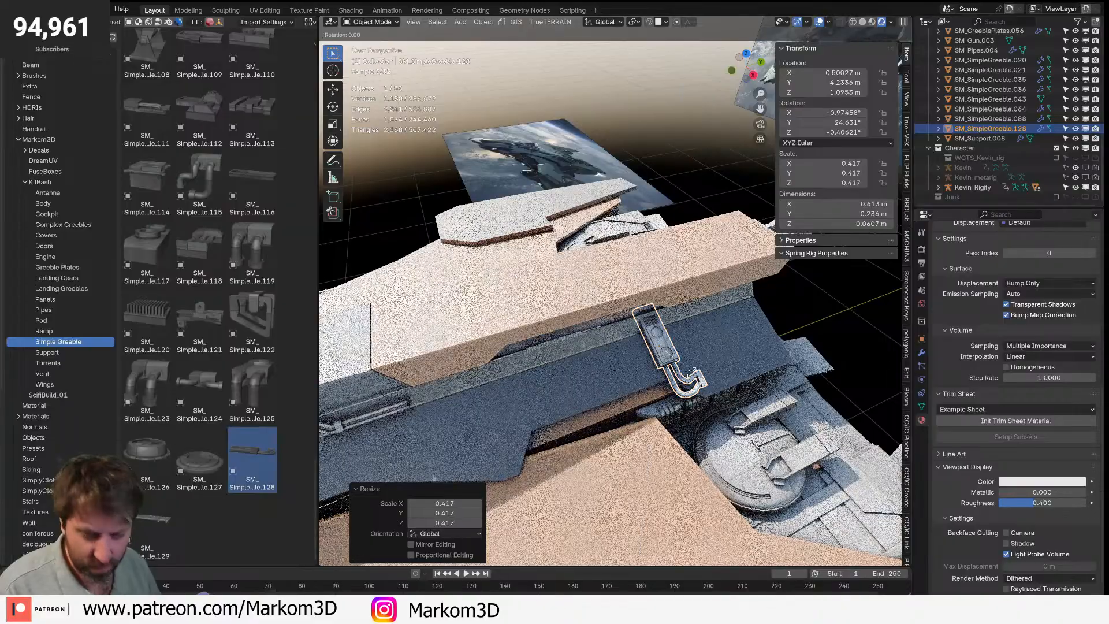
pyautogui.write('0')
pyautogui.press('Return')
pyautogui.press('g')
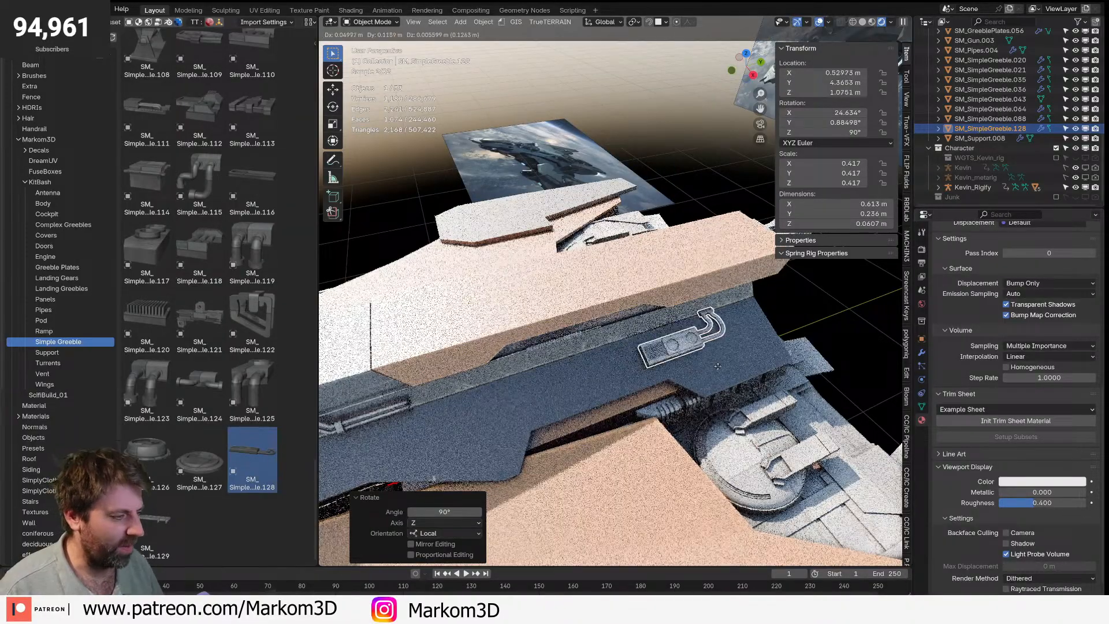
pyautogui.click(728, 368)
pyautogui.press('s')
pyautogui.click(722, 364)
pyautogui.press('g')
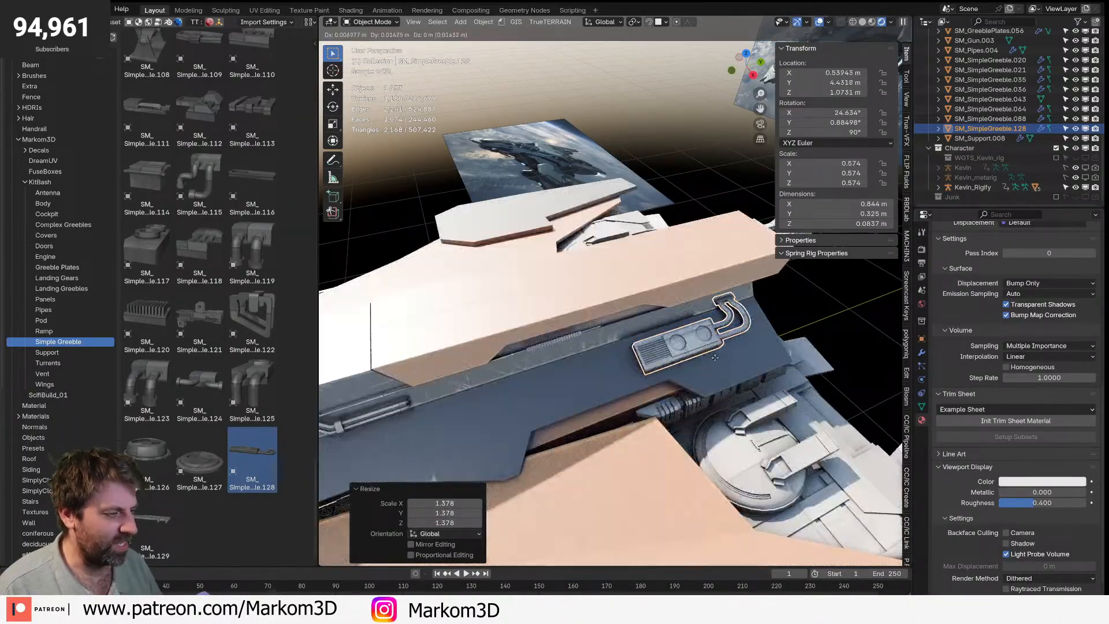
pyautogui.click(714, 362)
# - Sink SM_SimpleGreeble.128 about 0.0096 m into the sloped grey panel along its local Z axis
pyautogui.moveTo(713, 361); pyautogui.dragTo(625, 353, button='middle')
pyautogui.press('g')
pyautogui.press('z')
pyautogui.press('z')
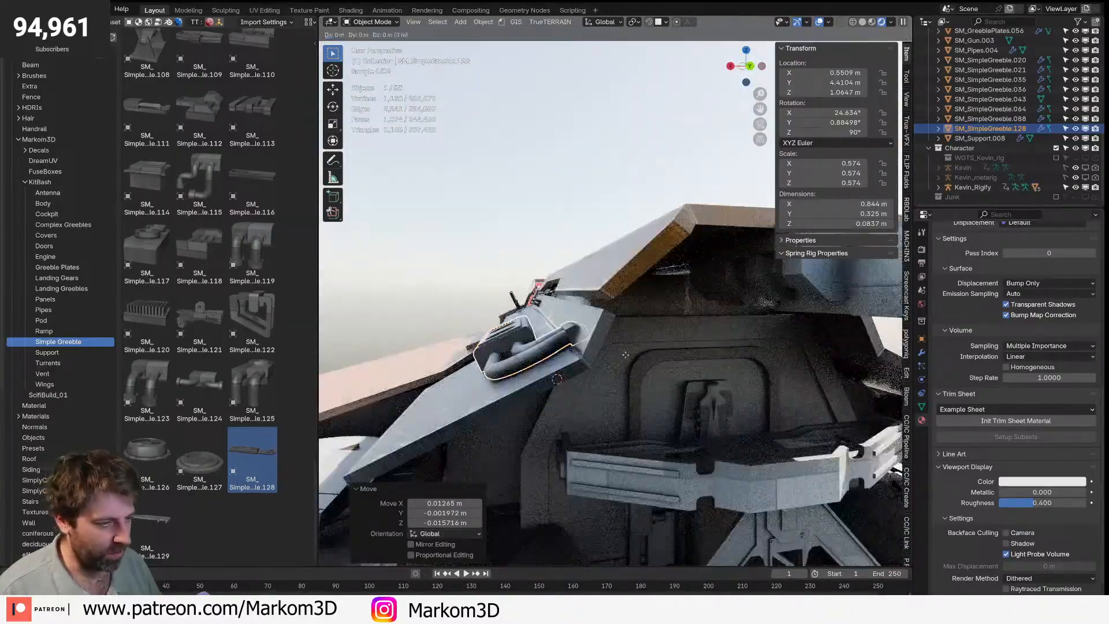
pyautogui.click(637, 383)
# - Examine the whole ship from several sides and browse the kitbash categories from Support to Body for more detail parts
pyautogui.scroll(-12, 591, 424)
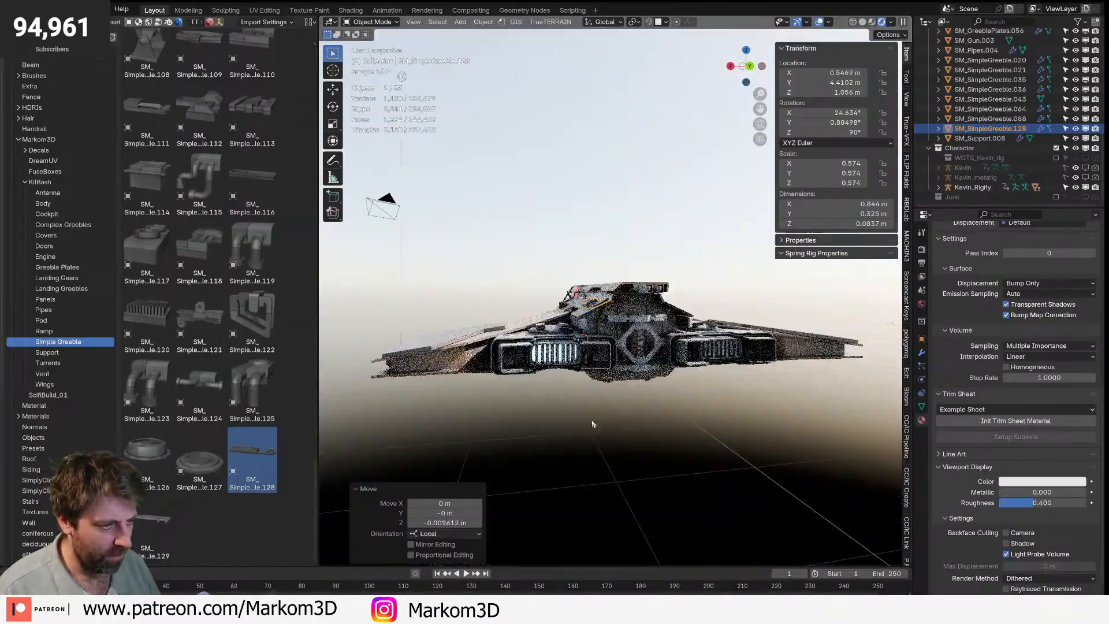
pyautogui.click(589, 452)
pyautogui.moveTo(588, 452); pyautogui.dragTo(757, 453, button='middle')
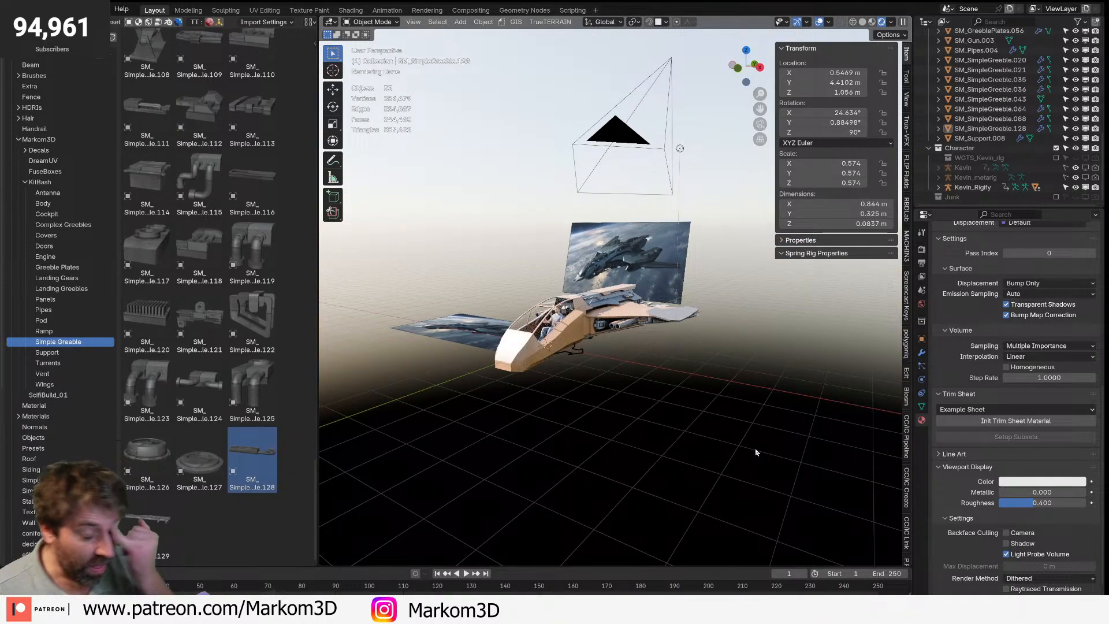
pyautogui.moveTo(758, 453)
pyautogui.mouseDown(button='middle')
pyautogui.moveTo(745, 485)
pyautogui.moveTo(747, 436)
pyautogui.mouseUp(button='middle')
pyautogui.scroll(6, 750, 461)
pyautogui.moveTo(683, 458); pyautogui.dragTo(662, 453, button='middle')
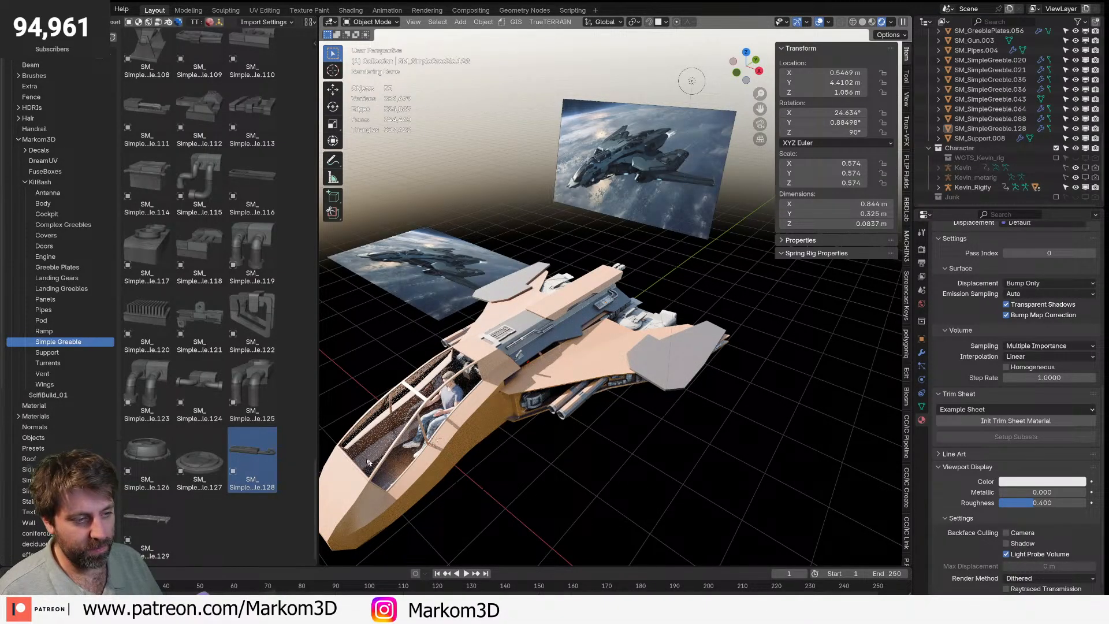
pyautogui.click(46, 353)
pyautogui.click(51, 341)
pyautogui.click(57, 309)
pyautogui.click(61, 289)
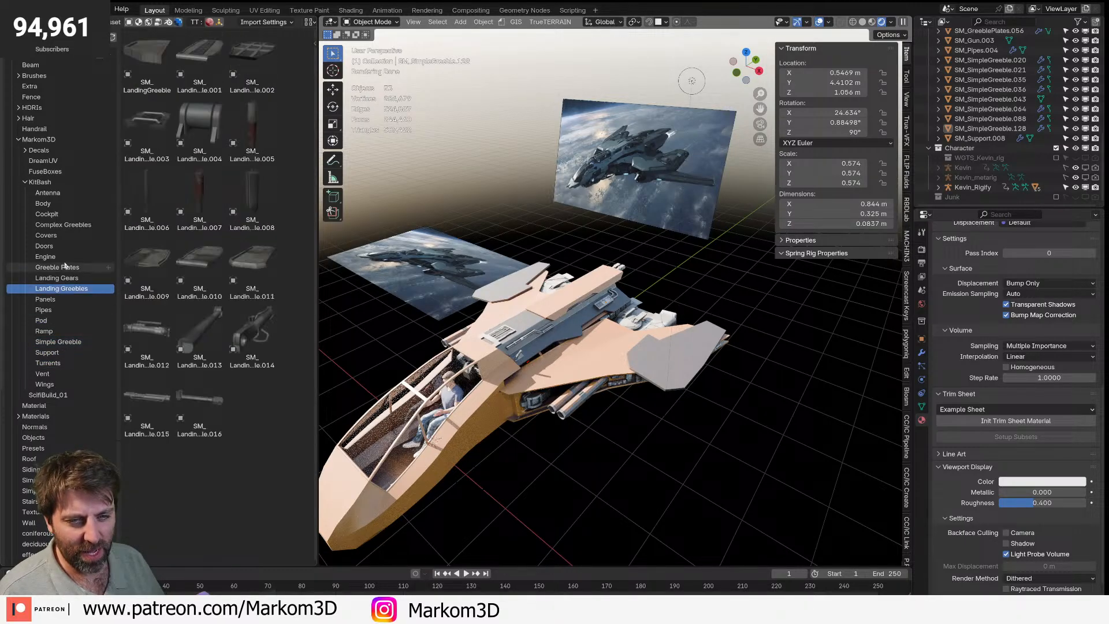
pyautogui.click(66, 257)
pyautogui.click(66, 247)
pyautogui.click(64, 236)
pyautogui.click(72, 215)
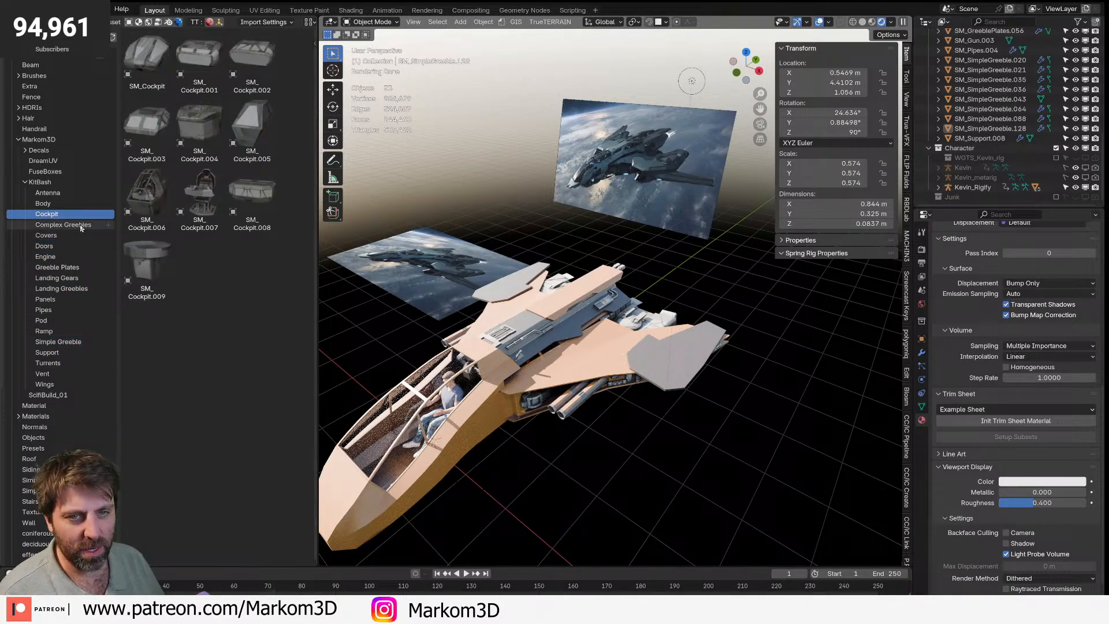
pyautogui.click(81, 226)
pyautogui.click(74, 204)
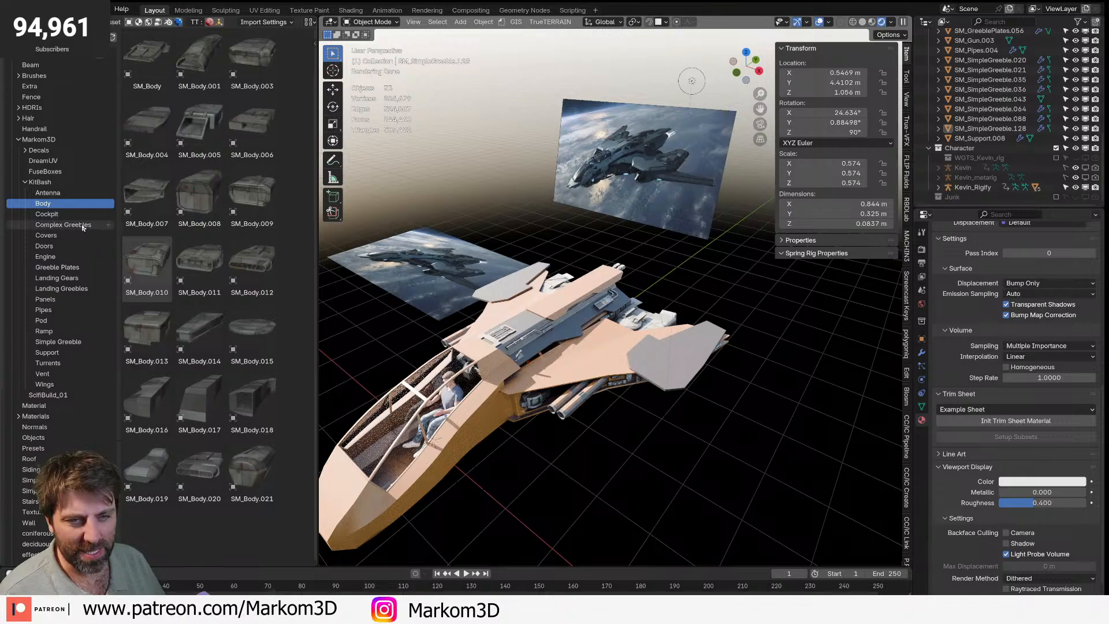
# - Try SM_GreeblePlates.040 on the grey outer wing panel and delete it
pyautogui.click(57, 267)
pyautogui.scroll(-10, 204, 440)
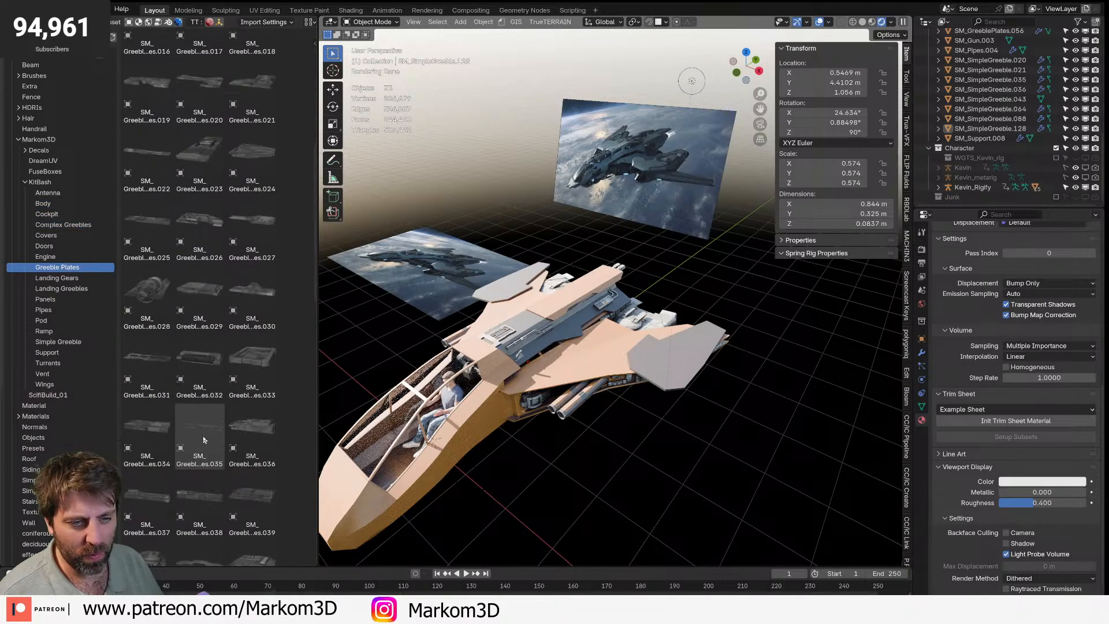
pyautogui.scroll(-10, 203, 440)
pyautogui.moveTo(148, 272); pyautogui.dragTo(664, 363)
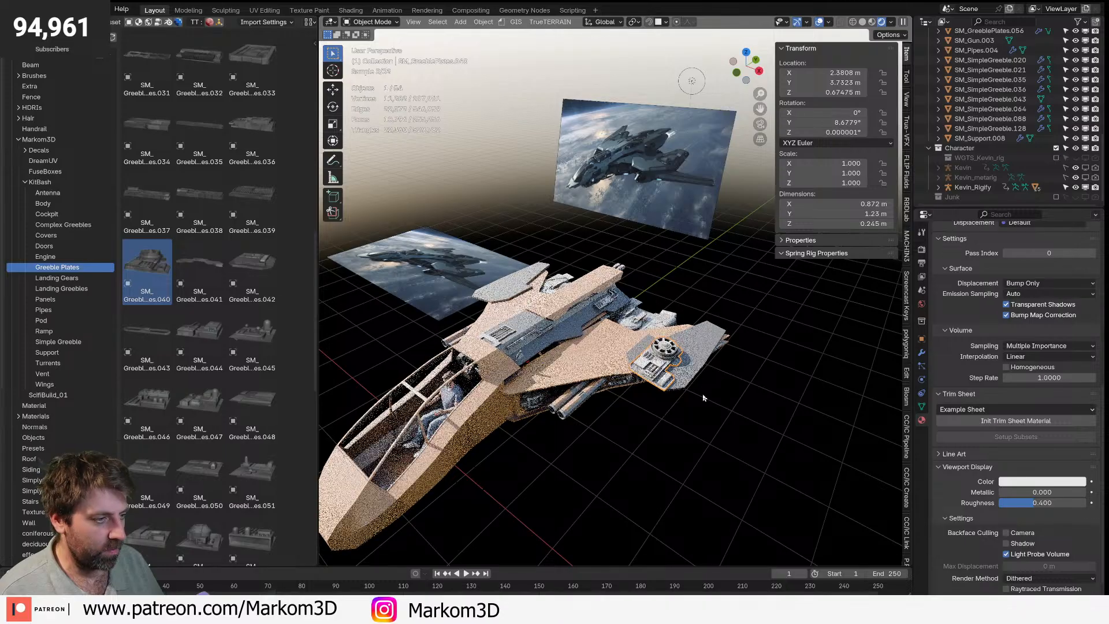
pyautogui.scroll(5, 722, 398)
pyautogui.press('s')
pyautogui.press('Escape')
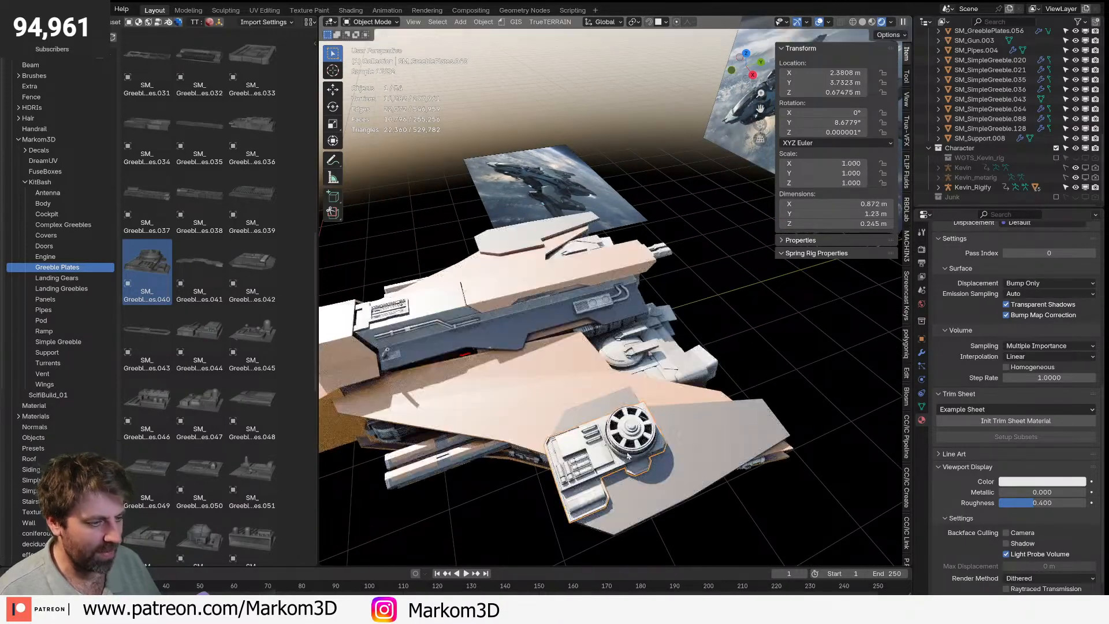
pyautogui.press('Delete')
# - Try SM_GreeblePlates.072 on the grey outer wing panel and delete it
pyautogui.scroll(-4, 203, 434)
pyautogui.scroll(-6, 185, 445)
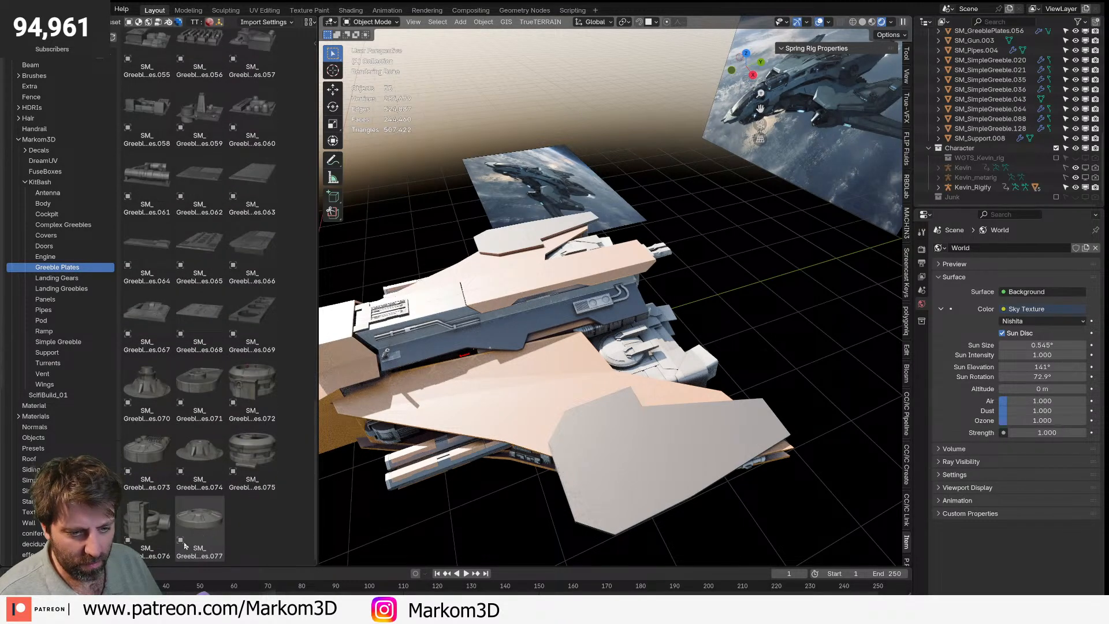
pyautogui.moveTo(253, 392); pyautogui.dragTo(654, 471)
pyautogui.moveTo(666, 487); pyautogui.dragTo(671, 458, button='middle')
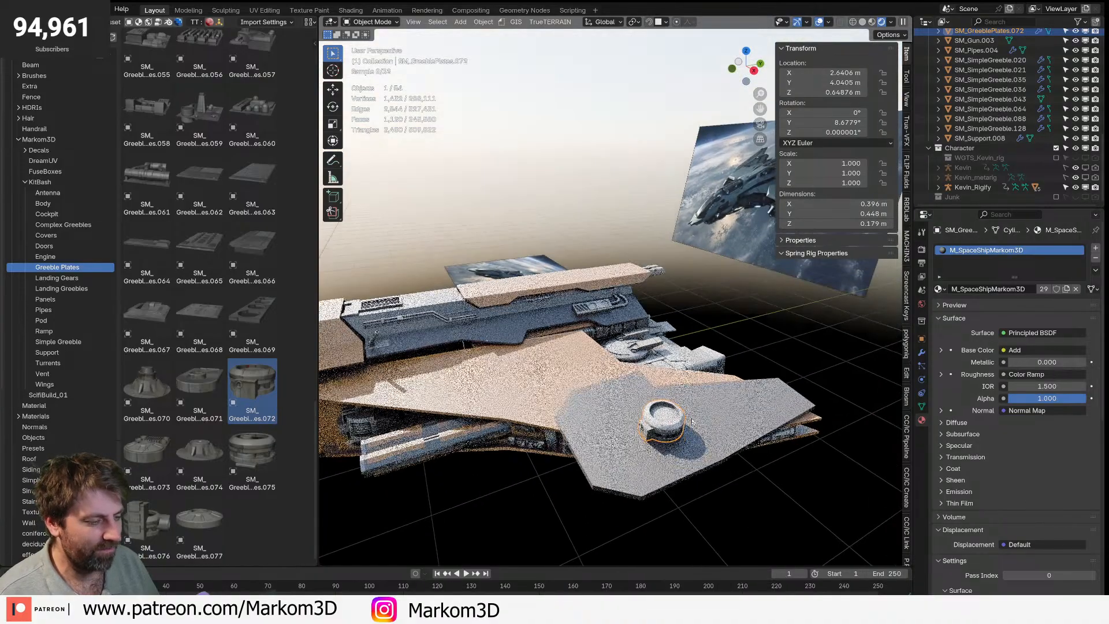
pyautogui.scroll(2, 670, 458)
pyautogui.press('Delete')
# - Add SM_GreeblePlates.075 to the grey outer wing panel and lower it about 0.133 m along Z
pyautogui.moveTo(254, 451); pyautogui.dragTo(665, 497)
pyautogui.moveTo(664, 497); pyautogui.dragTo(754, 461, button='middle')
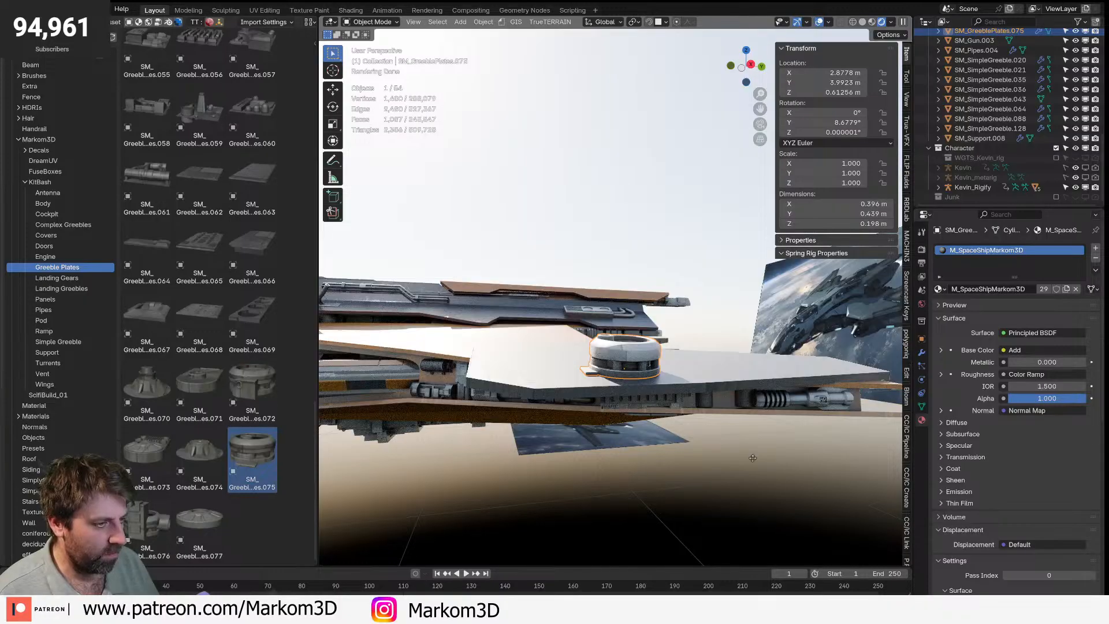
pyautogui.press('g')
pyautogui.press('z')
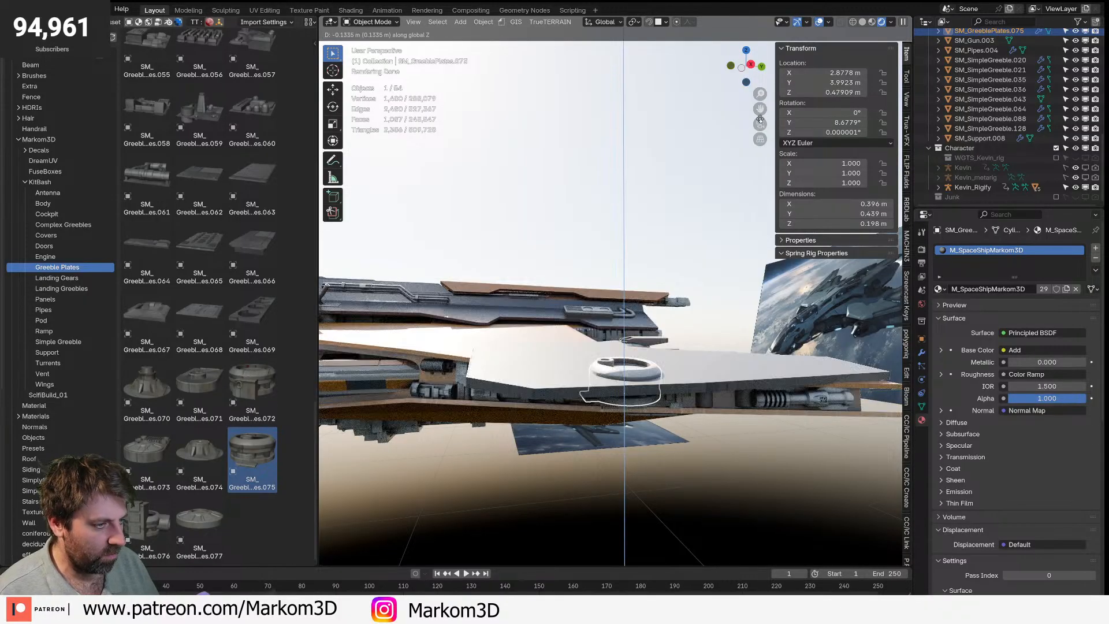
pyautogui.click(573, 396)
# - Rotate SM_GreeblePlates.075 180° about its local Z axis and slide it inward along its local X axis
pyautogui.write('r')
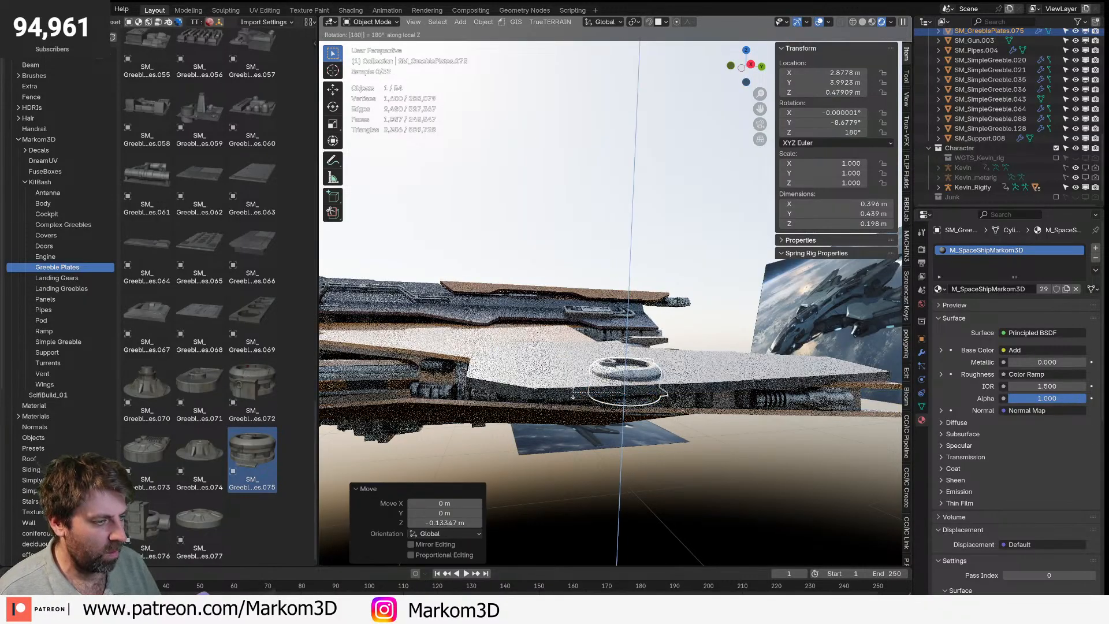
pyautogui.write('180')
pyautogui.press('Return')
pyautogui.press('KP_7')
pyautogui.keyDown('shift'); pyautogui.moveTo(673, 325); pyautogui.dragTo(604, 301, button='middle'); pyautogui.keyUp('shift')
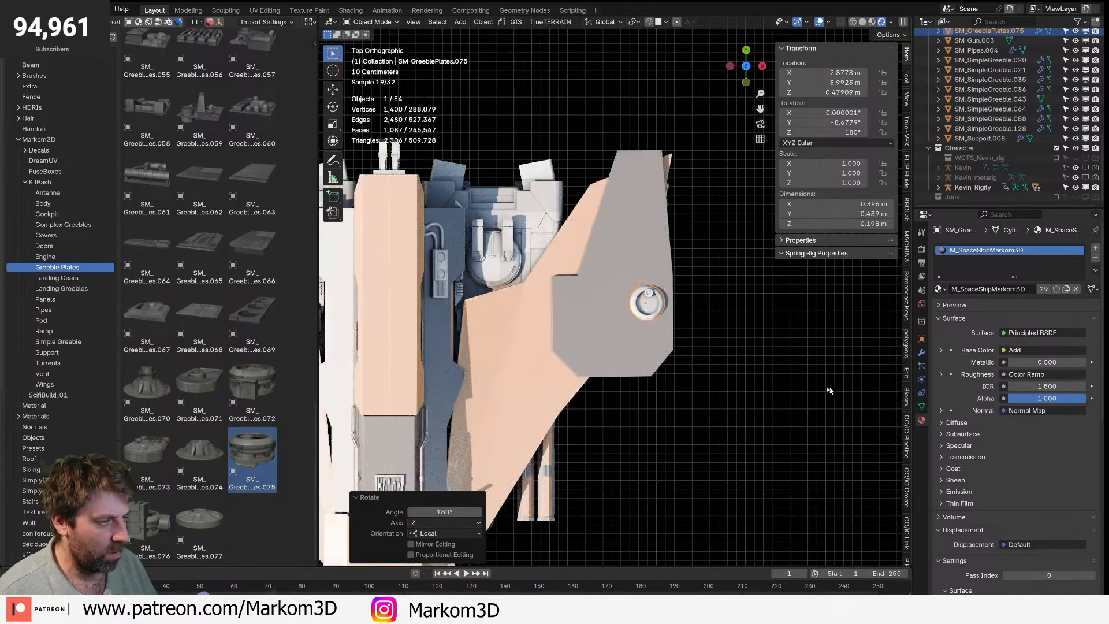
pyautogui.press('g')
pyautogui.press('x')
pyautogui.press('x')
pyautogui.click(731, 386)
# - Scale SM_GreeblePlates.075 to about 2.021 and sink it about 0.126 m along its local Z axis
pyautogui.press('s')
pyautogui.click(882, 416)
pyautogui.moveTo(453, 370); pyautogui.dragTo(637, 312, button='middle')
pyautogui.press('g')
pyautogui.press('z')
pyautogui.press('z')
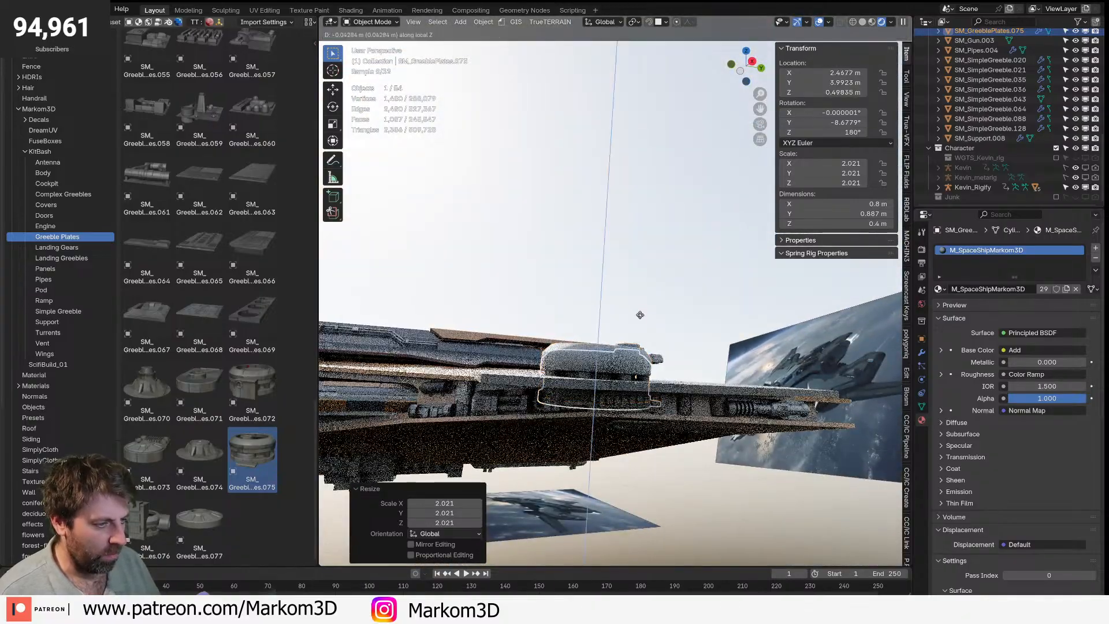
pyautogui.click(652, 387)
# - Reposition SM_GreeblePlates.075 on the wing panel by about -0.209 m in X and 0.154 m in Y, and lower it to Z 0.4205 m
pyautogui.moveTo(651, 387); pyautogui.dragTo(601, 461, button='middle')
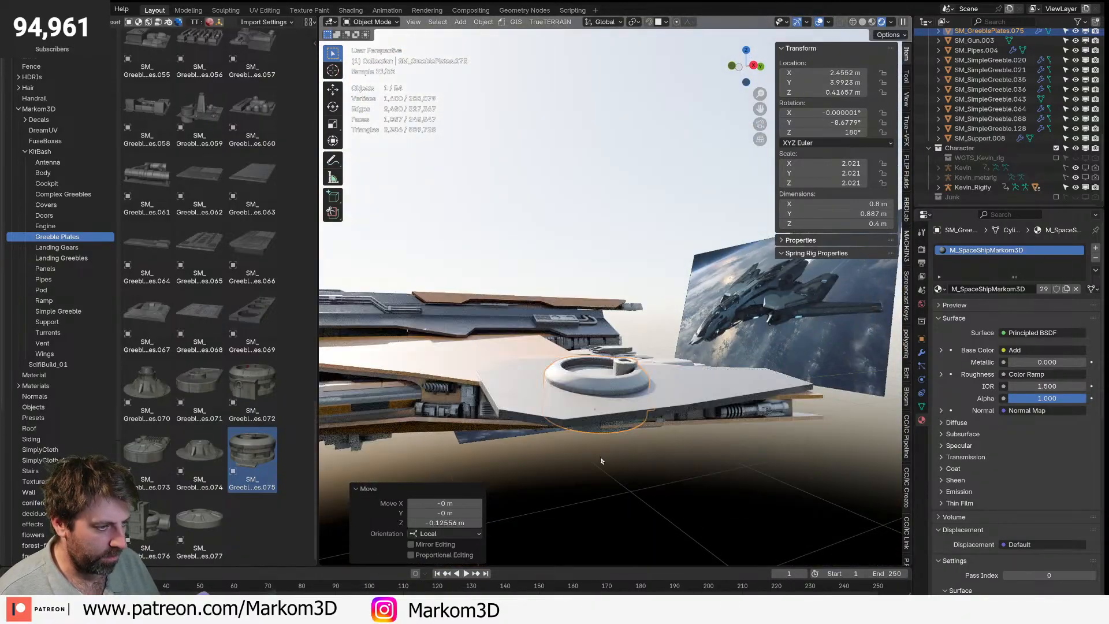
pyautogui.press('KP_7')
pyautogui.press('g')
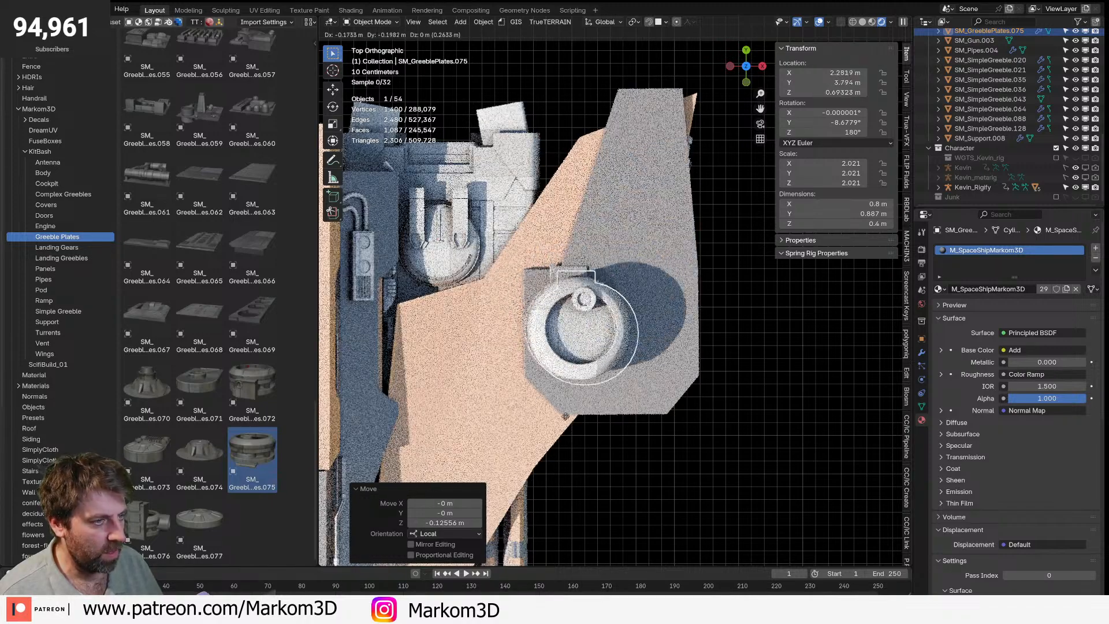
pyautogui.click(560, 370)
pyautogui.moveTo(561, 370); pyautogui.dragTo(706, 396, button='middle')
pyautogui.press('g')
pyautogui.press('z')
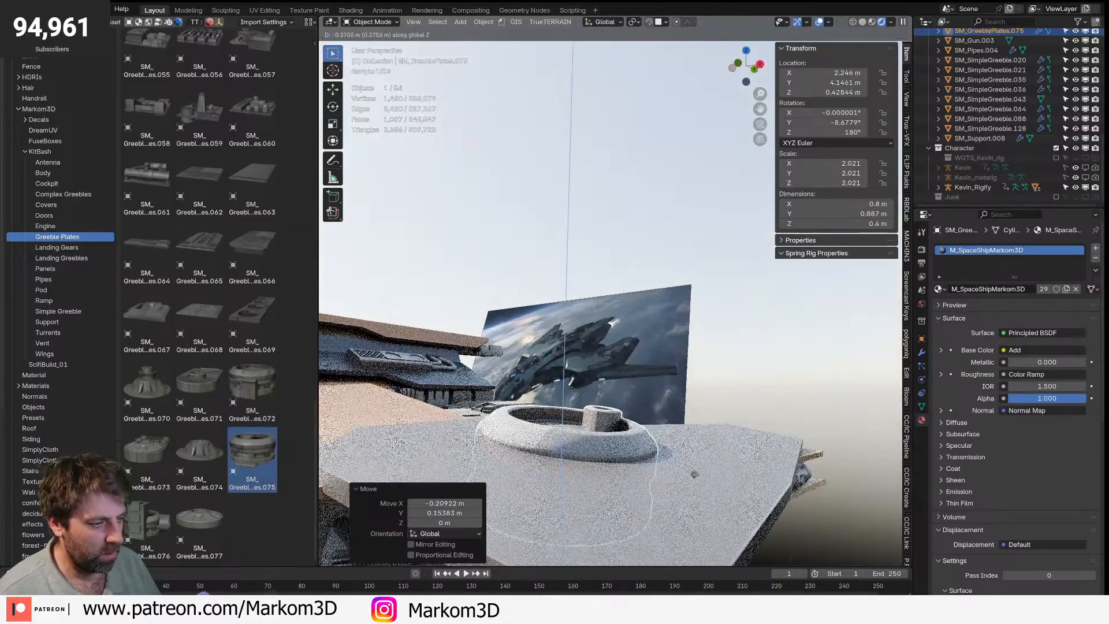
pyautogui.click(680, 491)
pyautogui.click(778, 500)
pyautogui.moveTo(681, 491)
pyautogui.mouseDown(button='middle')
pyautogui.moveTo(772, 496)
pyautogui.moveTo(693, 438)
pyautogui.moveTo(695, 491)
pyautogui.mouseUp(button='middle')
pyautogui.scroll(3, 695, 491)
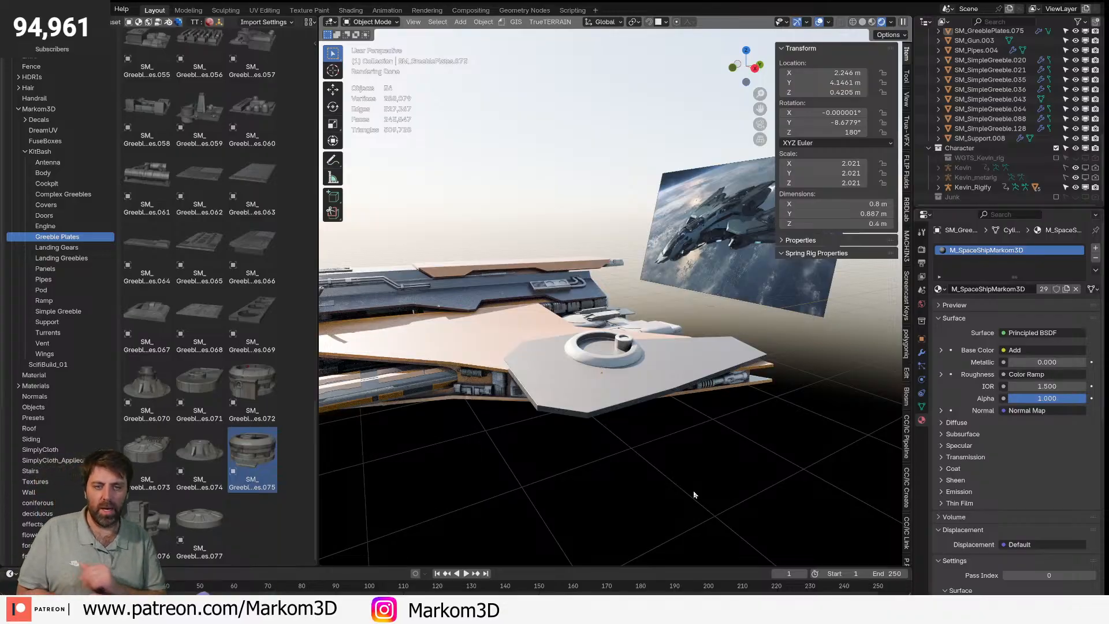
# - Try to lower the vertical edge on the side of the hull's nose along Z
pyautogui.moveTo(362, 360); pyautogui.dragTo(623, 327, button='middle')
pyautogui.scroll(2, 623, 328)
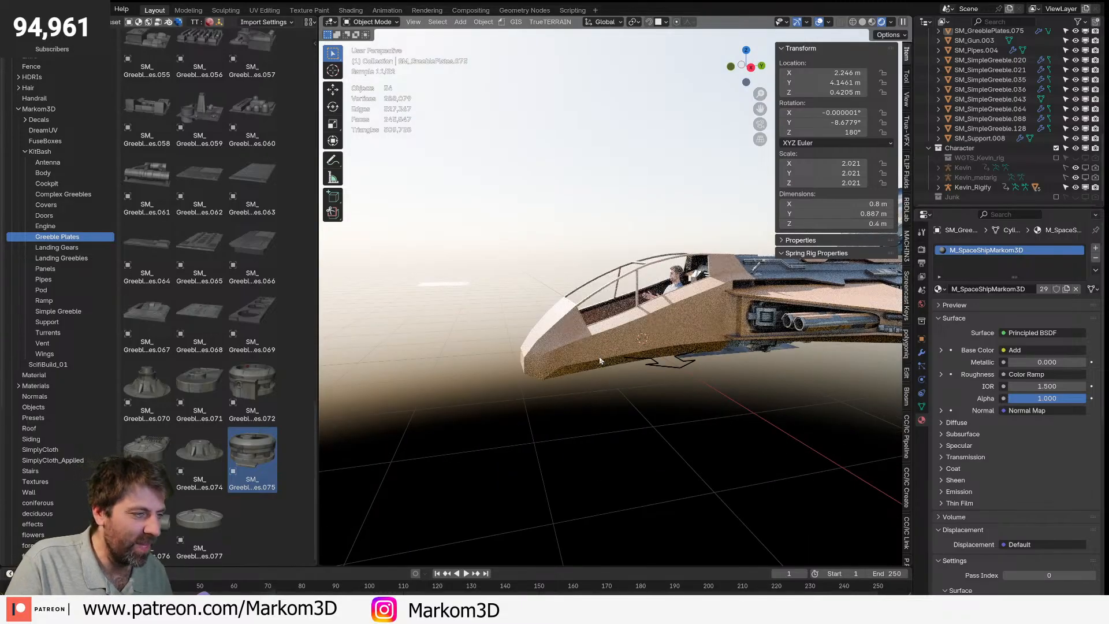
pyautogui.press('KP_3')
pyautogui.scroll(3, 600, 361)
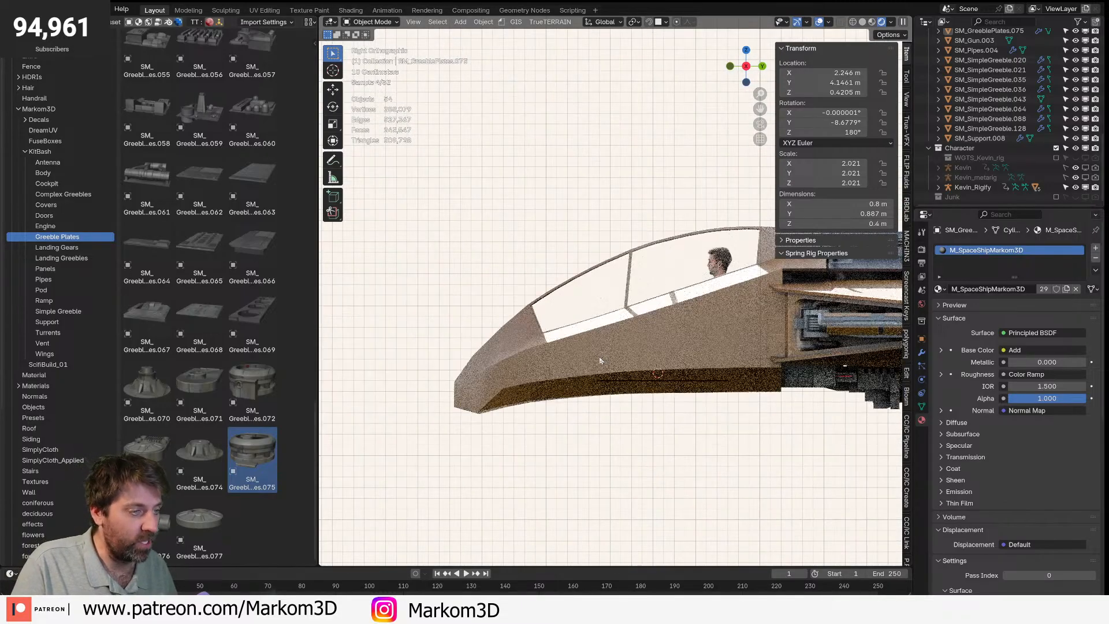
pyautogui.click(556, 389)
pyautogui.press('Tab')
pyautogui.scroll(2, 560, 373)
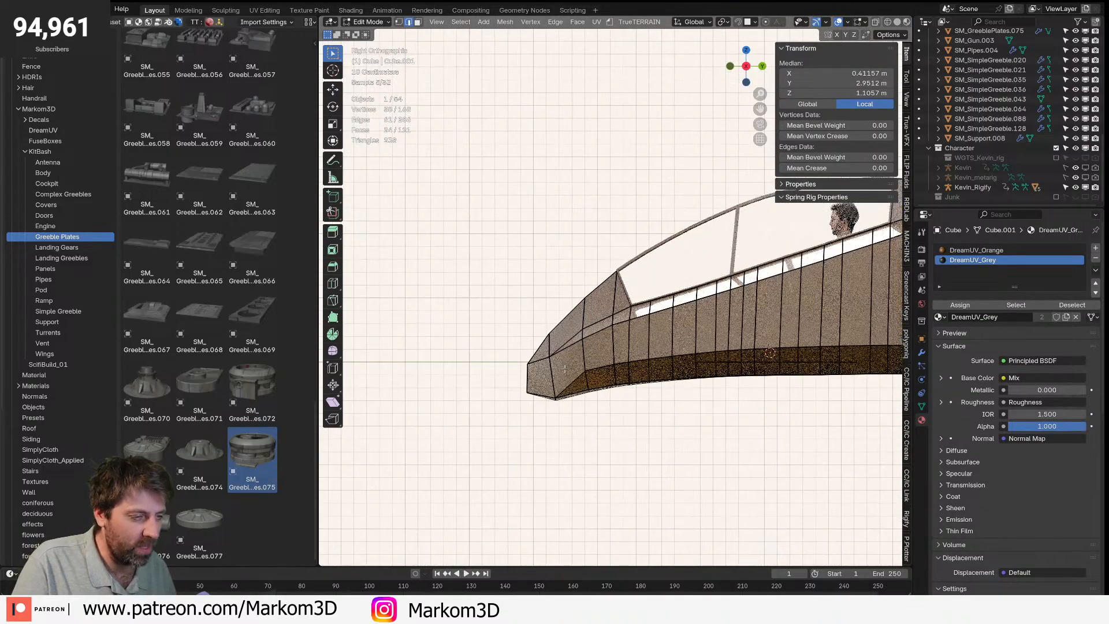
pyautogui.click(584, 361)
pyautogui.press('g')
pyautogui.press('z')
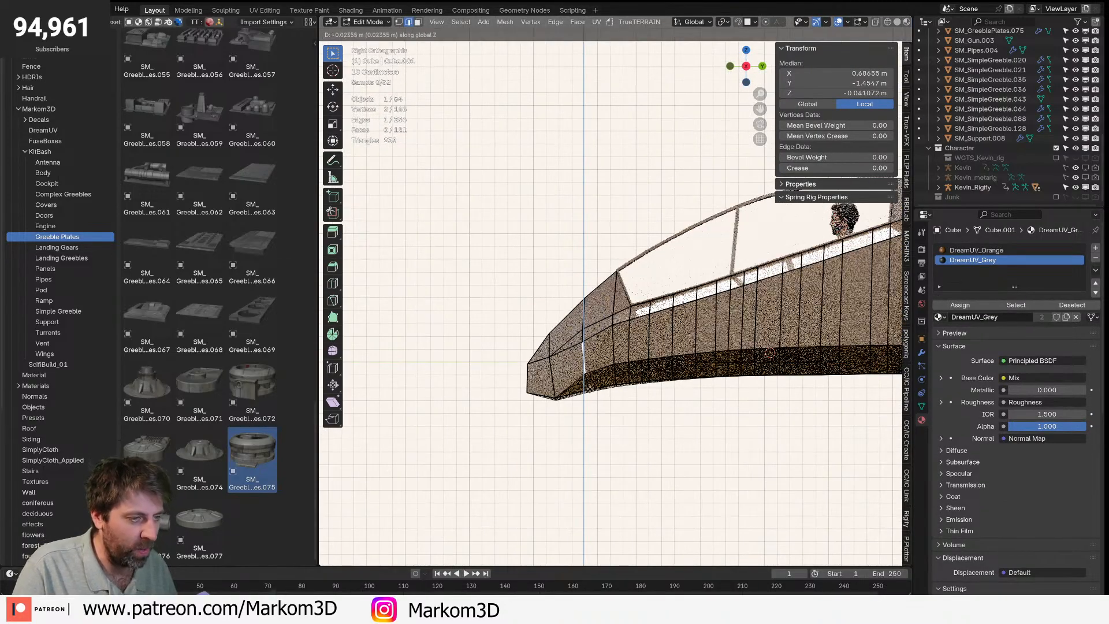
pyautogui.click(589, 373)
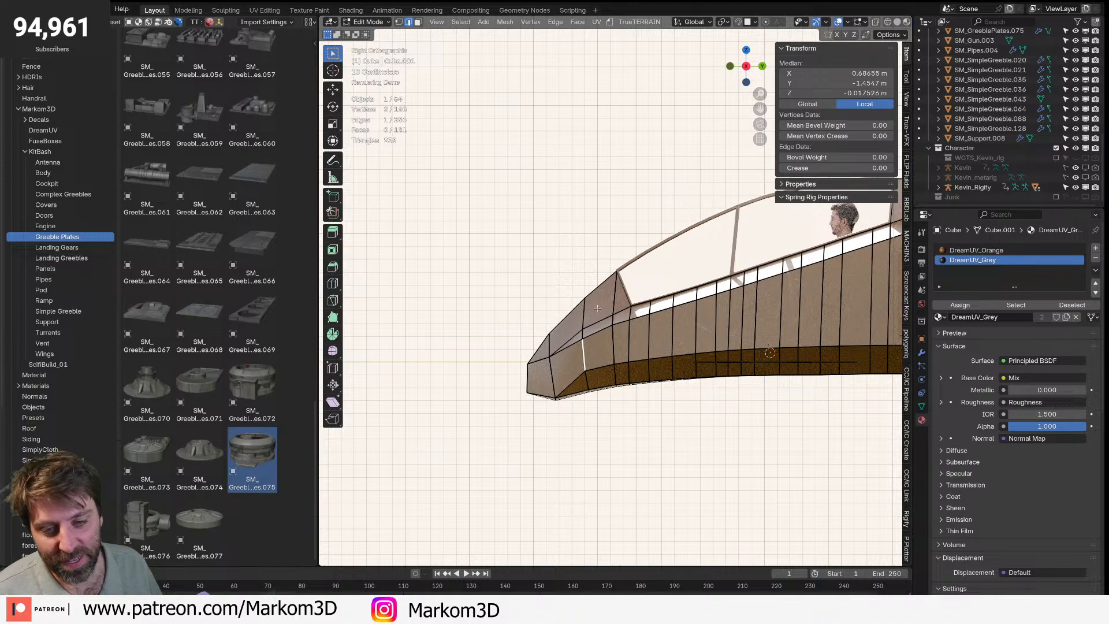
pyautogui.press('Tab')
# - Examine the ship's overall proportions from the front, side and rear
pyautogui.moveTo(594, 285); pyautogui.dragTo(569, 305, button='middle')
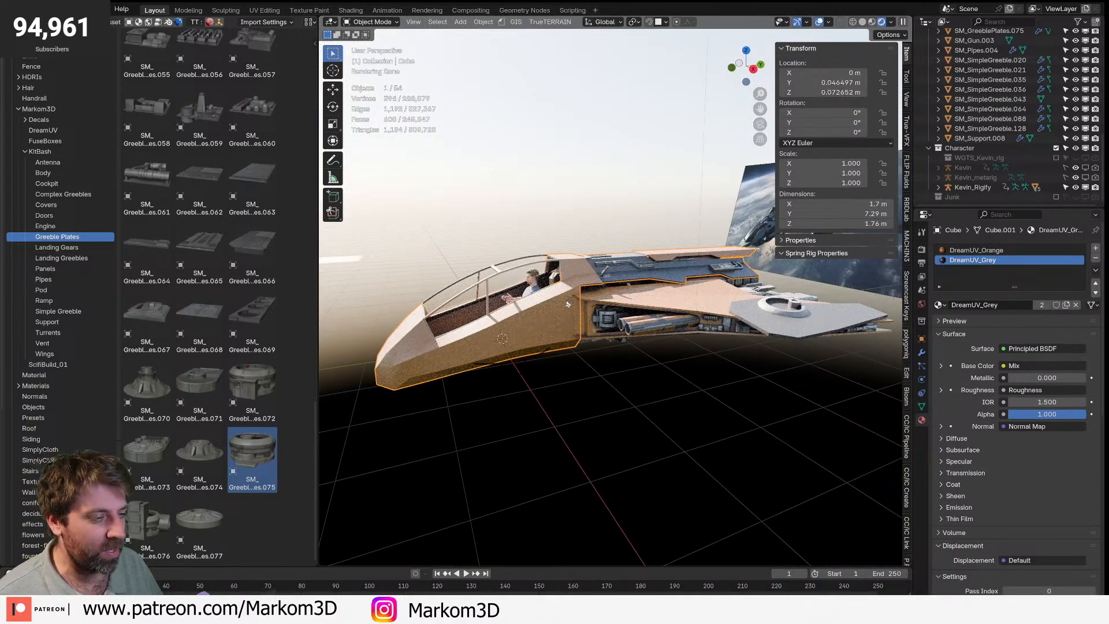
pyautogui.moveTo(661, 329); pyautogui.dragTo(526, 375, button='middle')
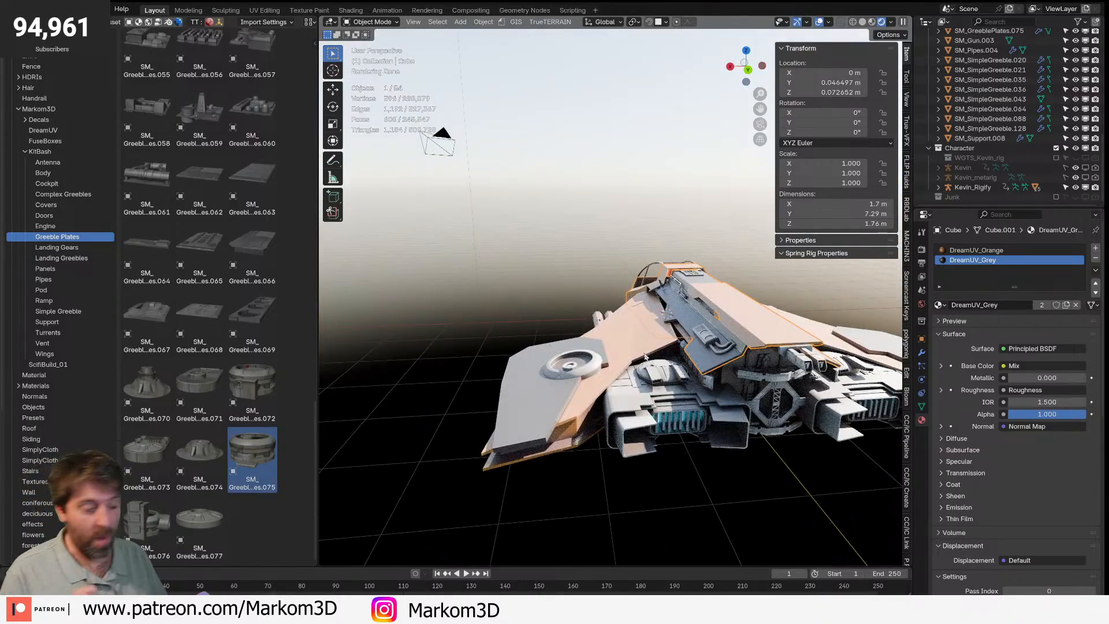
pyautogui.moveTo(648, 360); pyautogui.dragTo(624, 341, button='middle')
pyautogui.moveTo(674, 275); pyautogui.dragTo(753, 316, button='middle')
pyautogui.scroll(-6, 774, 298)
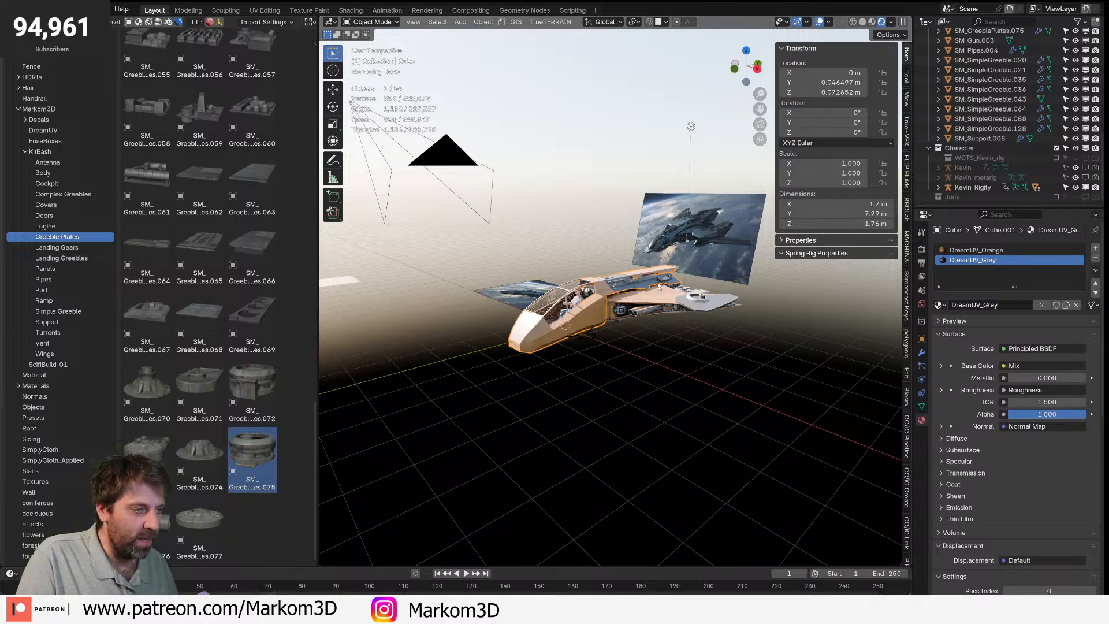
# - Try to shorten the whole hull mesh along the Y axis from the side view
pyautogui.press('Tab')
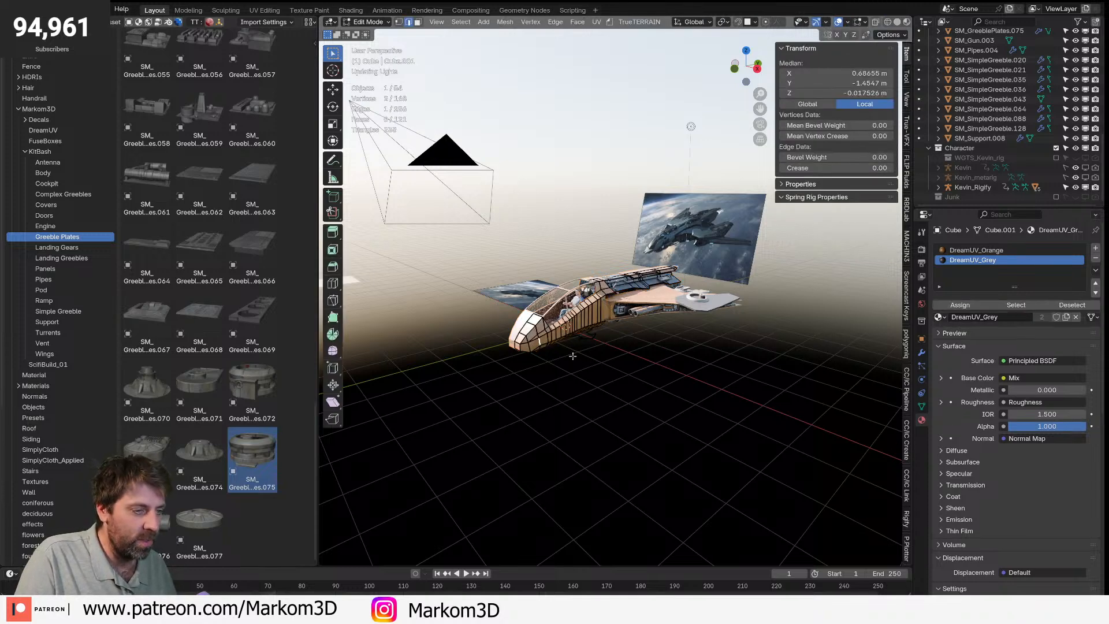
pyautogui.press('KP_3')
pyautogui.press('KP_1')
pyautogui.press('KP_3')
pyautogui.scroll(6, 552, 348)
pyautogui.scroll(2, 828, 324)
pyautogui.keyDown('shift'); pyautogui.moveTo(552, 348); pyautogui.dragTo(749, 341, button='middle'); pyautogui.keyUp('shift')
pyautogui.press('a')
pyautogui.scroll(-3, 749, 341)
pyautogui.keyDown('shift'); pyautogui.moveTo(856, 315); pyautogui.dragTo(745, 329, button='middle'); pyautogui.keyUp('shift')
pyautogui.press('s')
pyautogui.press('x')
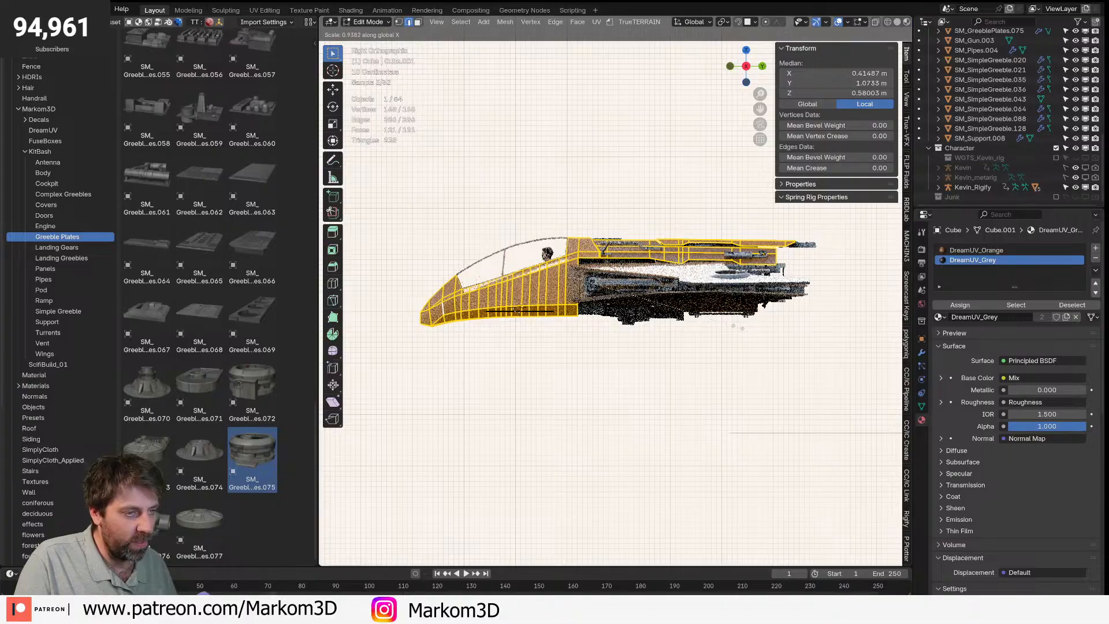
pyautogui.press('y')
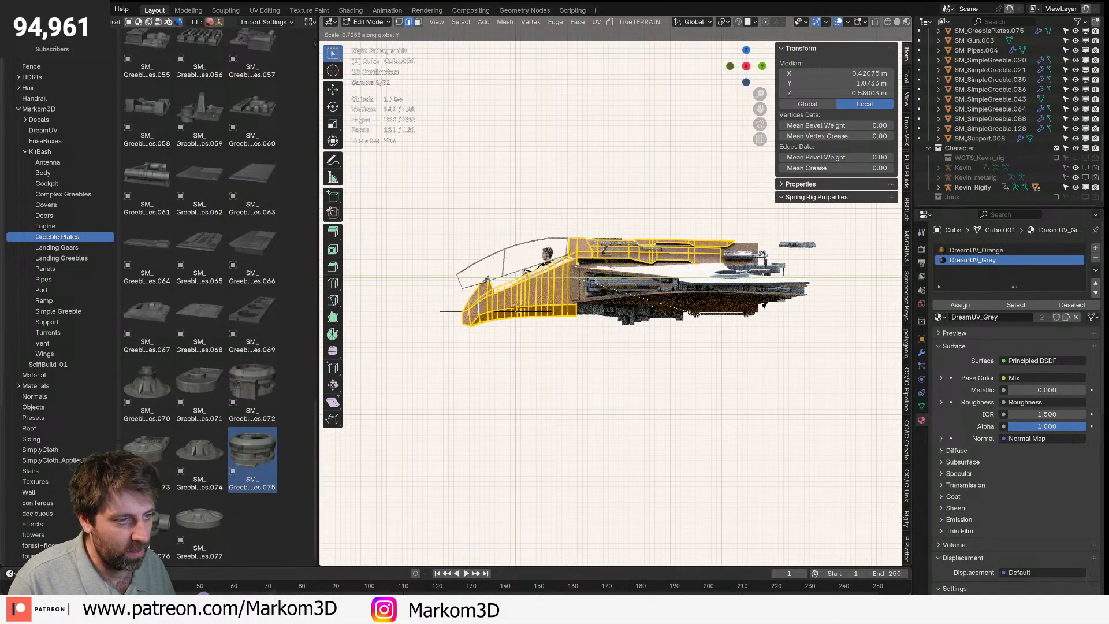
pyautogui.rightClick(695, 314)
pyautogui.scroll(-1, 698, 315)
pyautogui.press('Tab')
# - Select the seated pilot's rig in the cockpit together with its full hierarchy
pyautogui.moveTo(699, 317); pyautogui.dragTo(735, 334, button='middle')
pyautogui.press('z')
pyautogui.click(759, 340)
pyautogui.scroll(3, 693, 335)
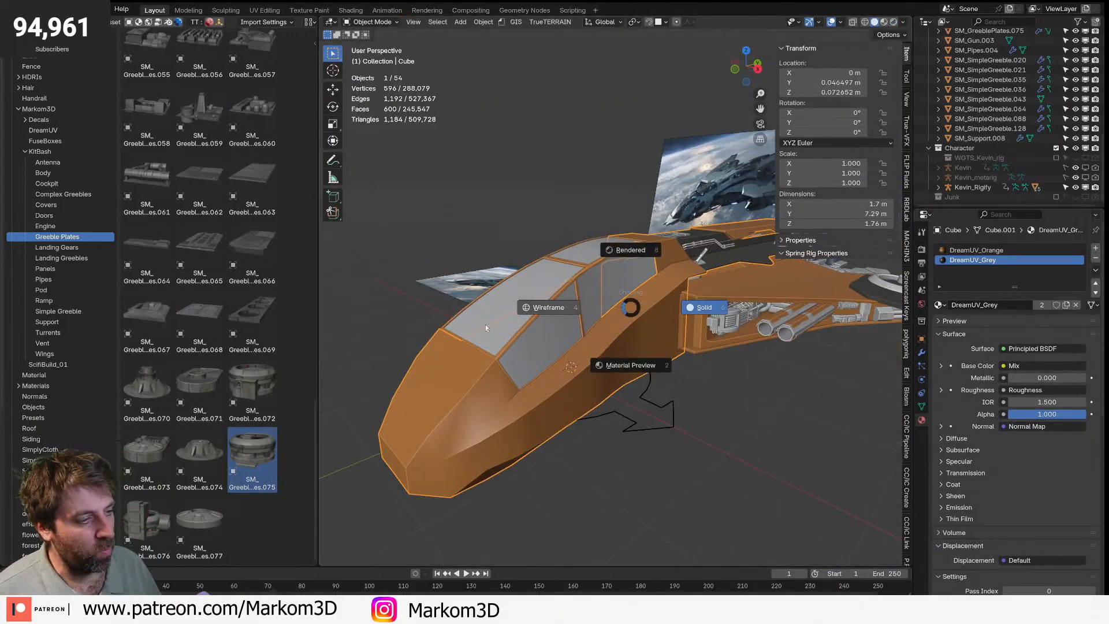
pyautogui.click(483, 327)
pyautogui.moveTo(483, 328); pyautogui.dragTo(585, 315, button='middle')
pyautogui.scroll(2, 577, 312)
pyautogui.click(515, 282)
pyautogui.click(522, 287)
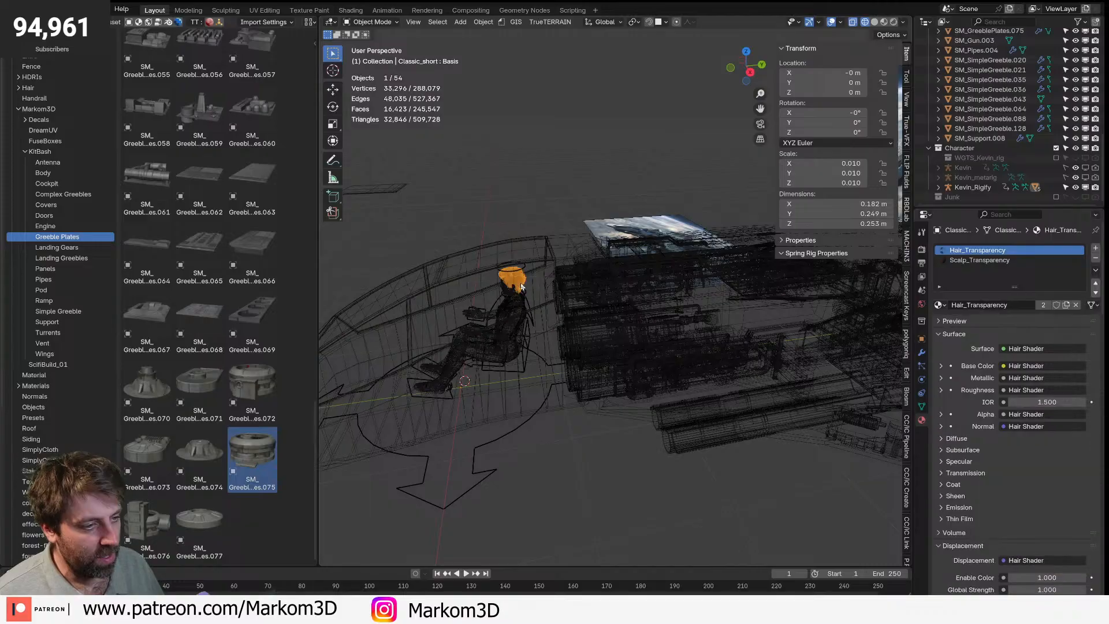
pyautogui.click(977, 187)
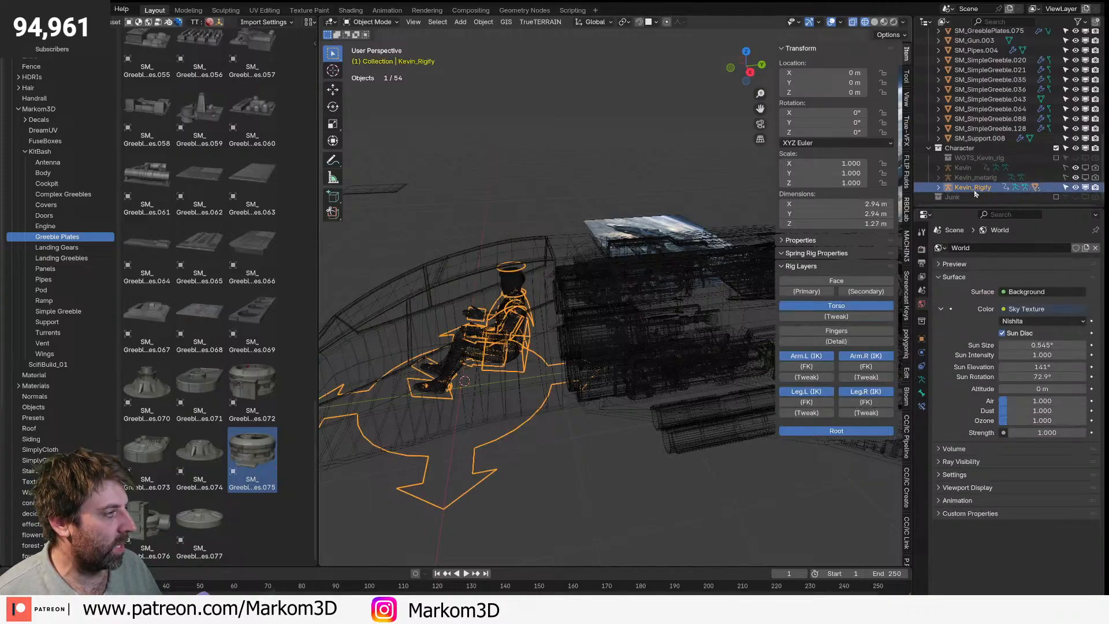
pyautogui.rightClick(971, 187)
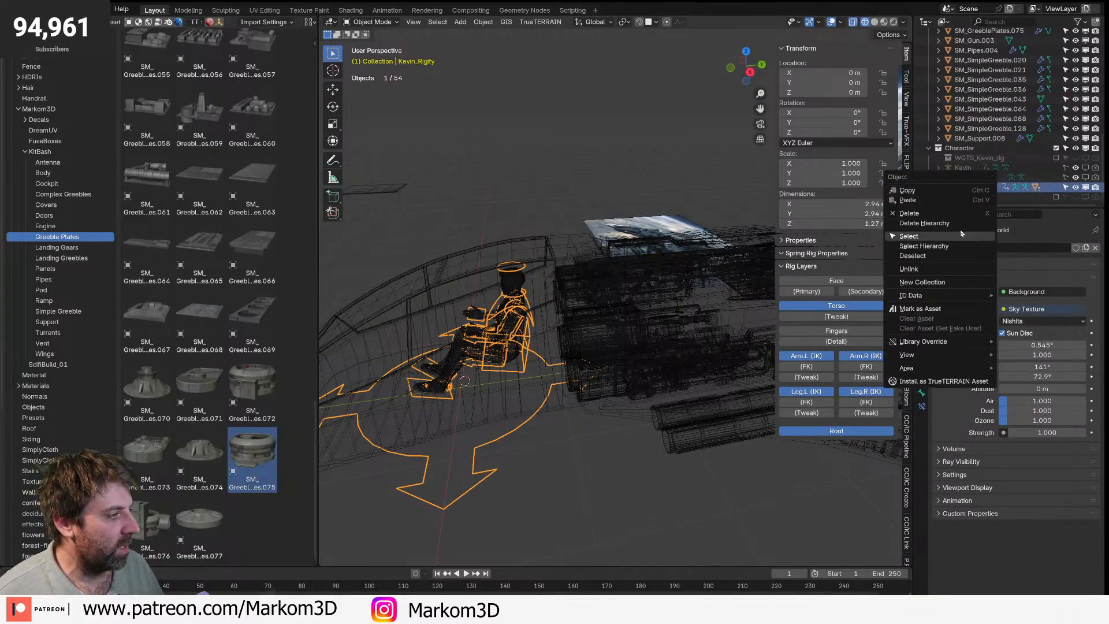
pyautogui.click(963, 253)
# - Duplicate the pilot hierarchy and seat the copy in front, moved about -0.841 m in Y and -0.198 m in Z
pyautogui.press('KP_3')
pyautogui.hotkey('shift', 'd')
pyautogui.press('Escape')
pyautogui.press('g')
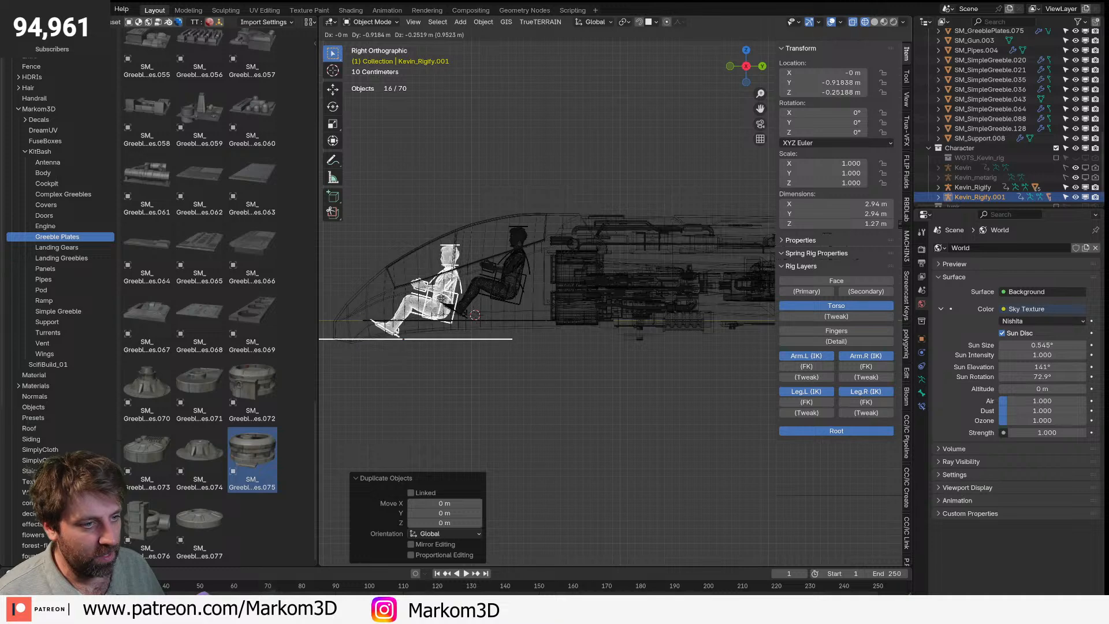
pyautogui.click(508, 294)
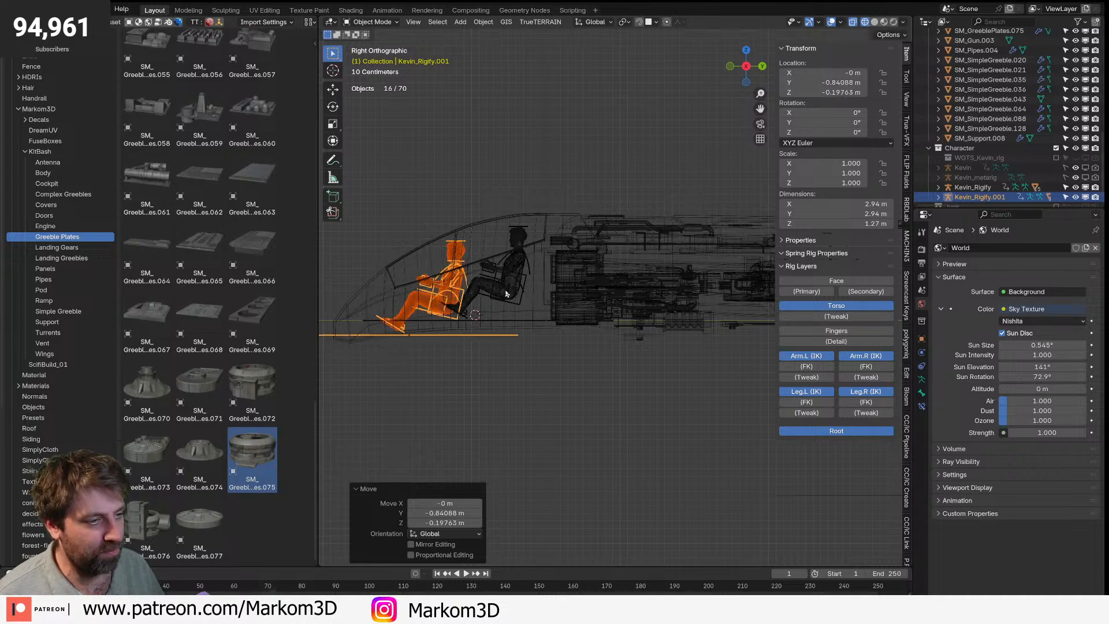
# - Examine how two pilots fit inside the cockpit in solid and rendered shading, including from the side
pyautogui.press('z')
pyautogui.click(546, 292)
pyautogui.moveTo(552, 293); pyautogui.dragTo(643, 305, button='middle')
pyautogui.press('z')
pyautogui.click(569, 301)
pyautogui.moveTo(569, 300); pyautogui.dragTo(715, 113, button='middle')
pyautogui.press('z')
pyautogui.click(696, 173)
pyautogui.moveTo(560, 265)
pyautogui.mouseDown(button='middle')
pyautogui.moveTo(591, 283)
pyautogui.moveTo(639, 368)
pyautogui.moveTo(579, 353)
pyautogui.mouseUp(button='middle')
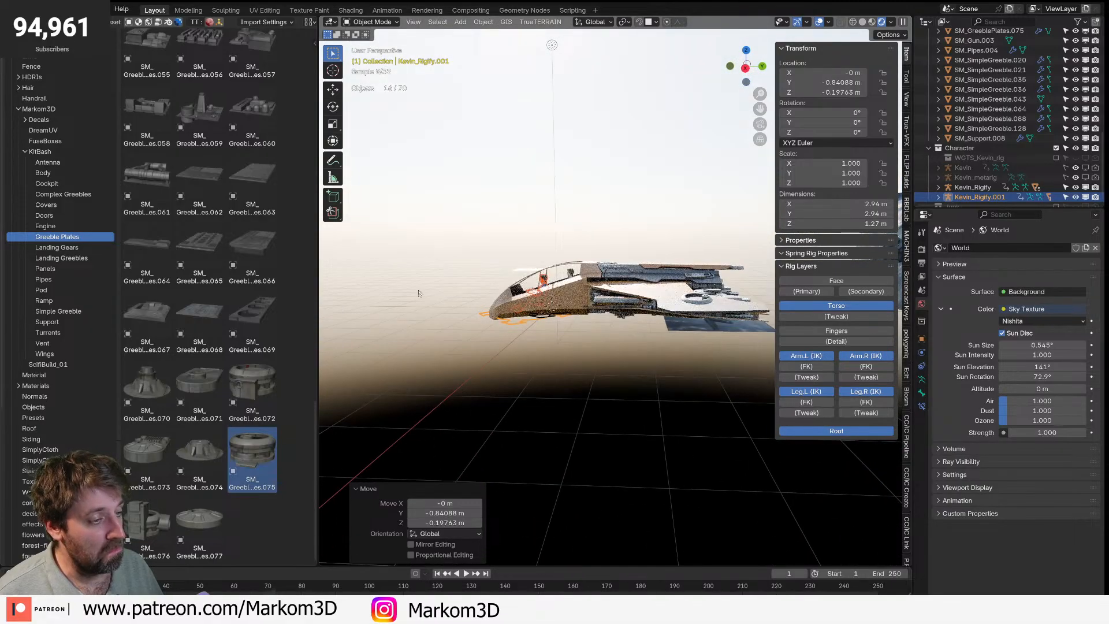
pyautogui.press('KP_3')
pyautogui.scroll(5, 561, 307)
pyautogui.scroll(2, 562, 307)
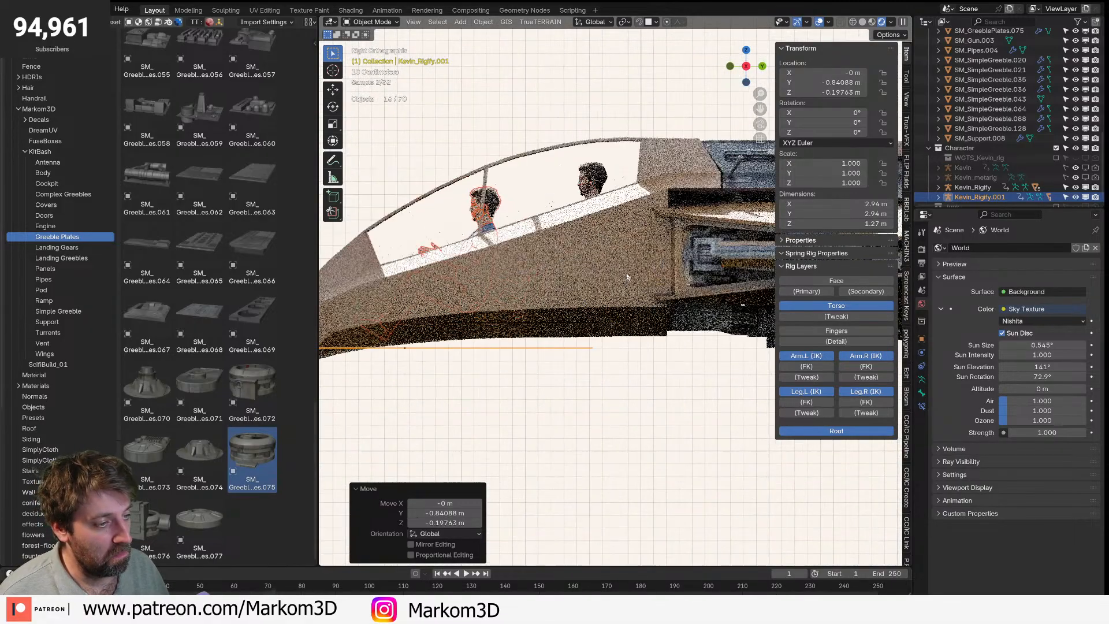
# - Undo the duplicate pilot's move and remove the duplicate hierarchy
pyautogui.hotkey('ctrl', 'z')
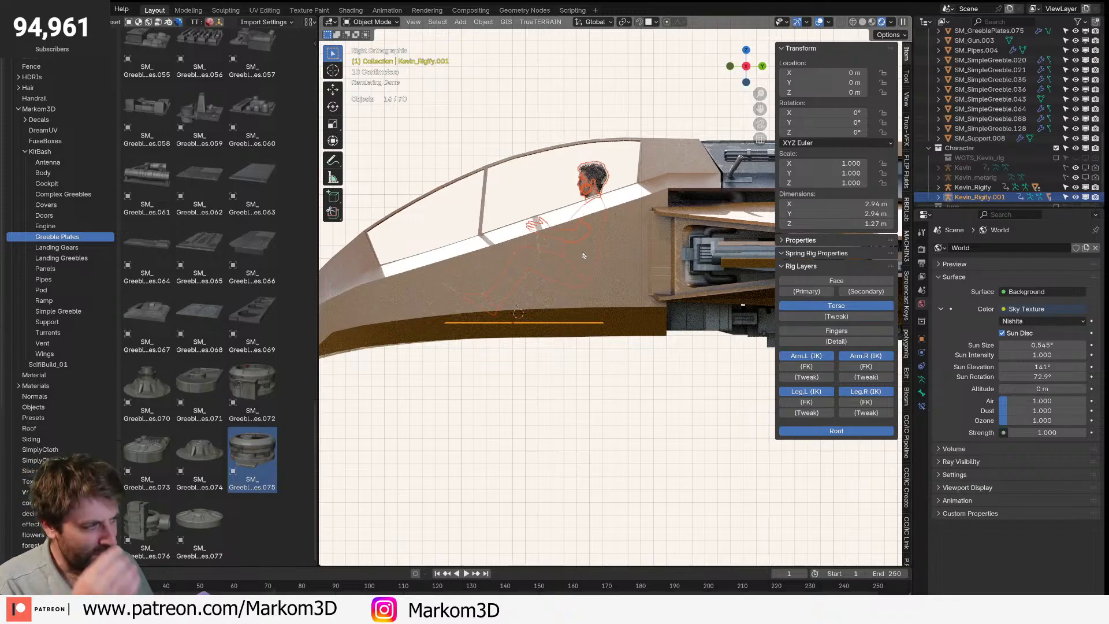
pyautogui.press('Delete')
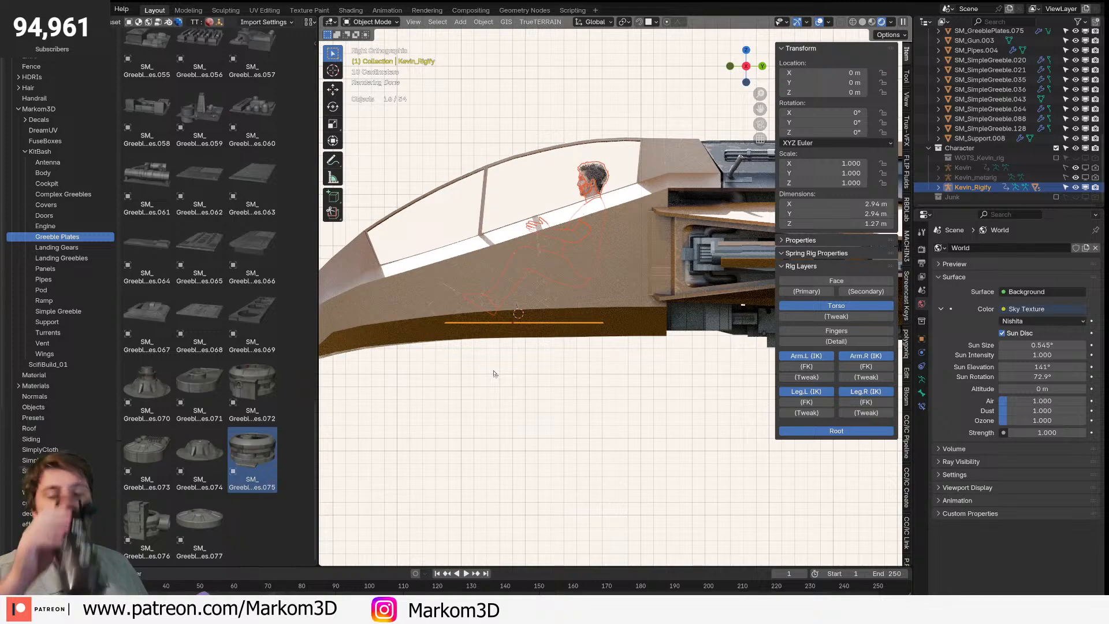
pyautogui.moveTo(518, 381); pyautogui.dragTo(713, 327, button='middle')
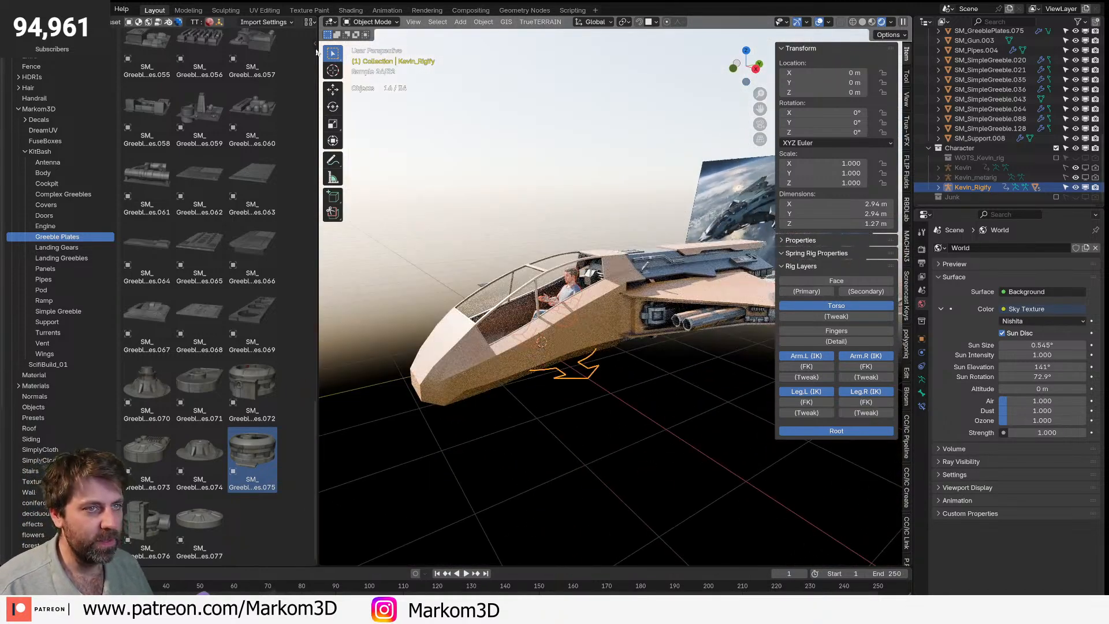
# - Try SM_GreeblePlates.039 on the grey outer wing panel and delete it again
pyautogui.scroll(6, 307, 54)
pyautogui.moveTo(471, 384); pyautogui.dragTo(538, 358, button='middle')
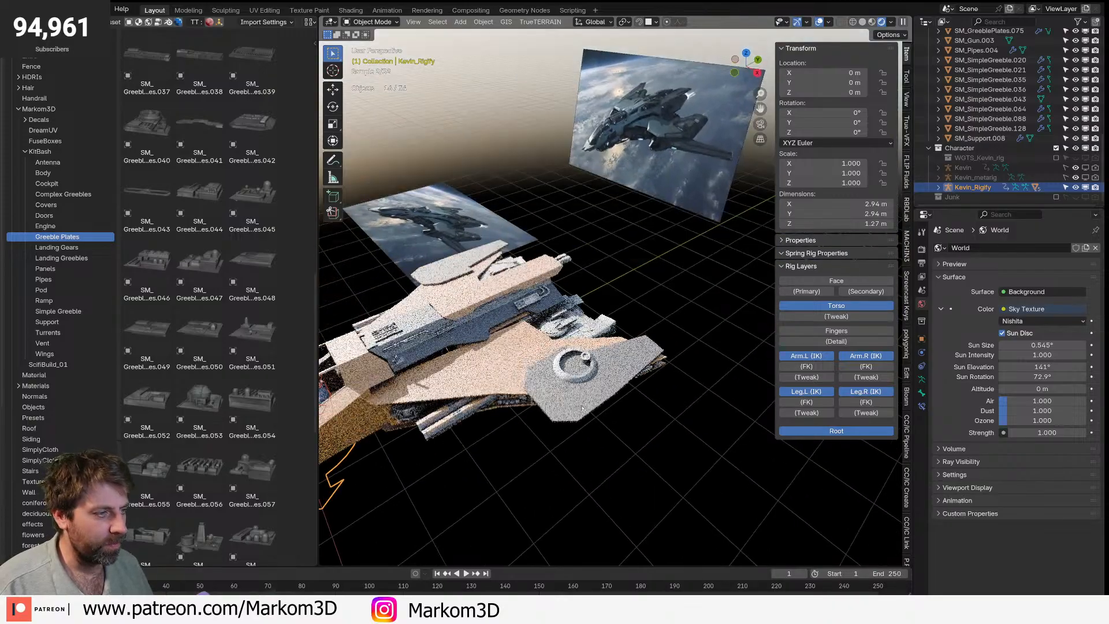
pyautogui.scroll(3, 543, 324)
pyautogui.moveTo(545, 262); pyautogui.dragTo(505, 308, button='middle')
pyautogui.click(505, 309)
pyautogui.press('Tab')
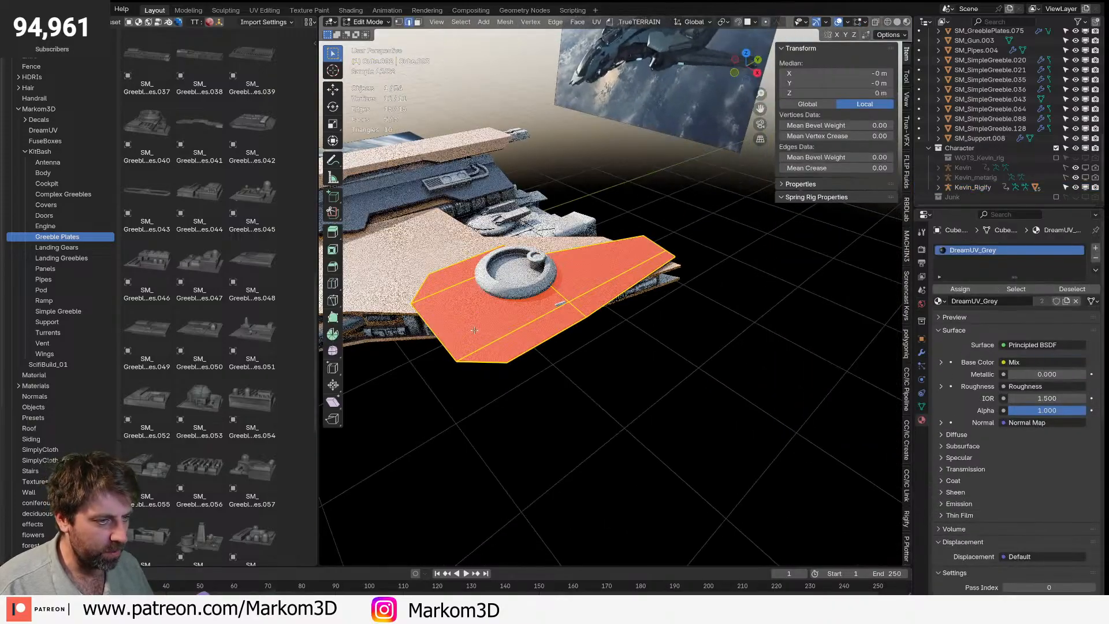
pyautogui.press('Tab')
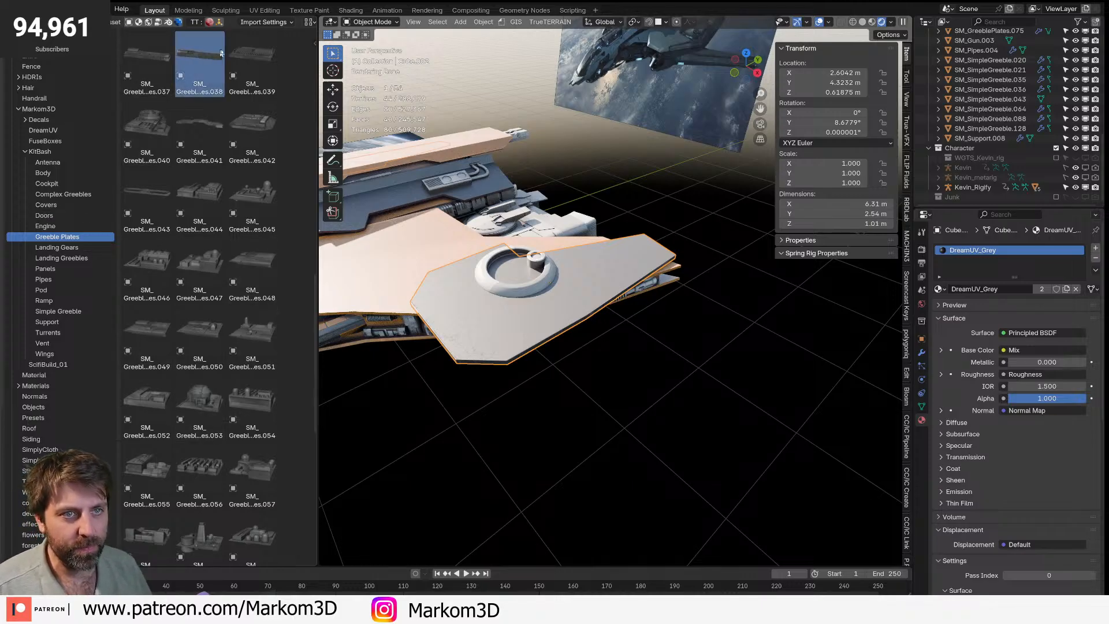
pyautogui.moveTo(253, 63); pyautogui.dragTo(508, 316)
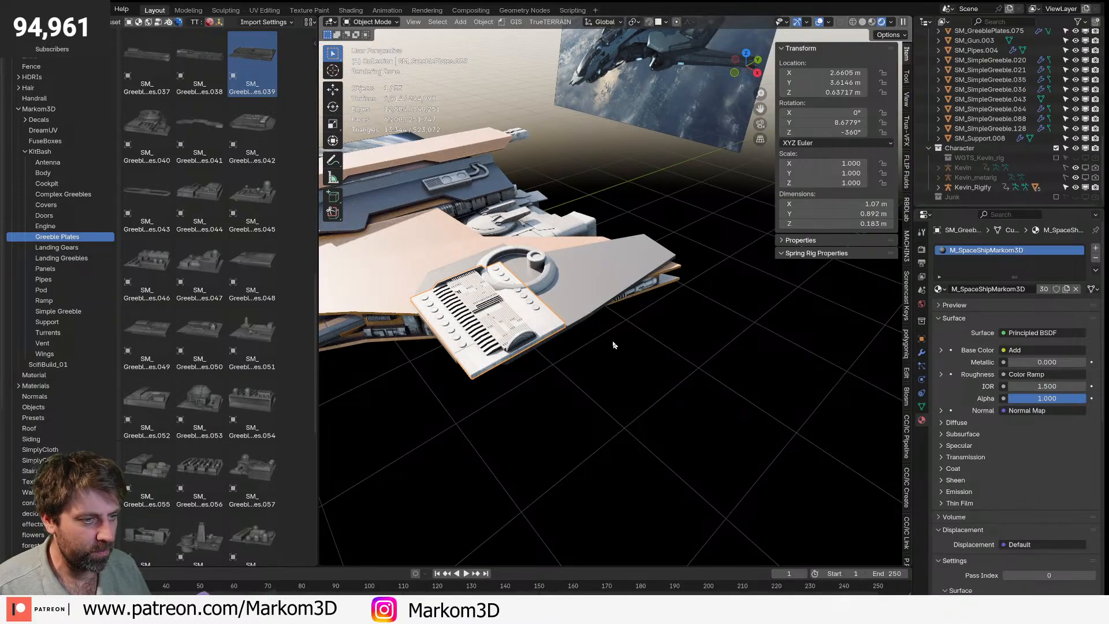
pyautogui.press('Delete')
# - Try SM_GreeblePlates.038 and SM_GreeblePlates.037 in turn beside the wing panel's ring greeble, deleting each one
pyautogui.moveTo(199, 63); pyautogui.dragTo(491, 312)
pyautogui.moveTo(567, 364); pyautogui.dragTo(609, 366, button='middle')
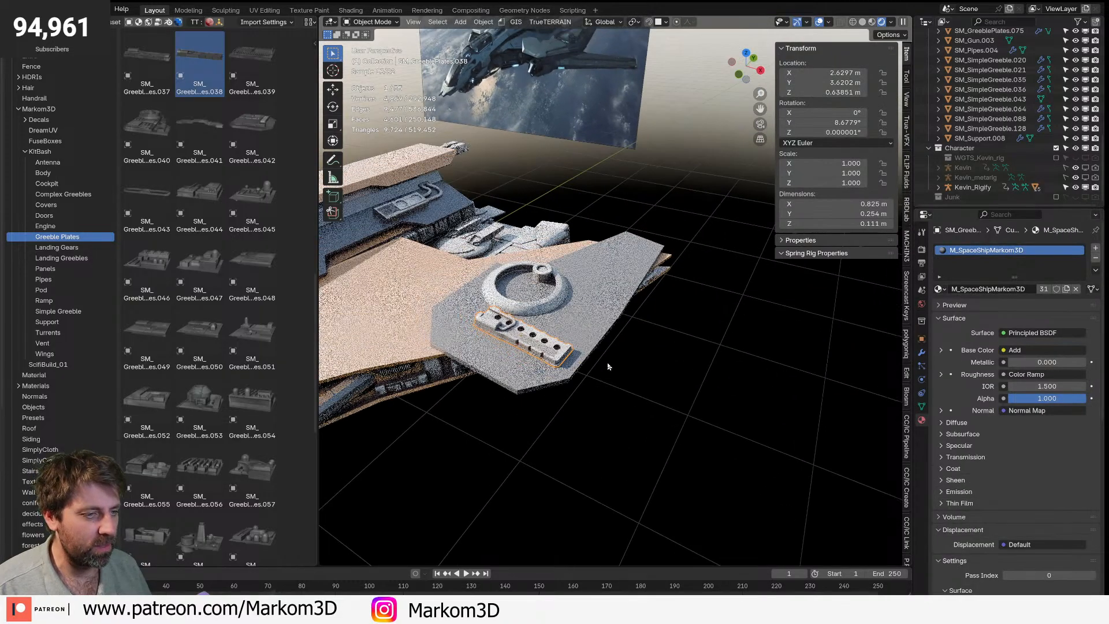
pyautogui.scroll(3, 601, 367)
pyautogui.press('Delete')
pyautogui.moveTo(147, 58); pyautogui.dragTo(456, 381)
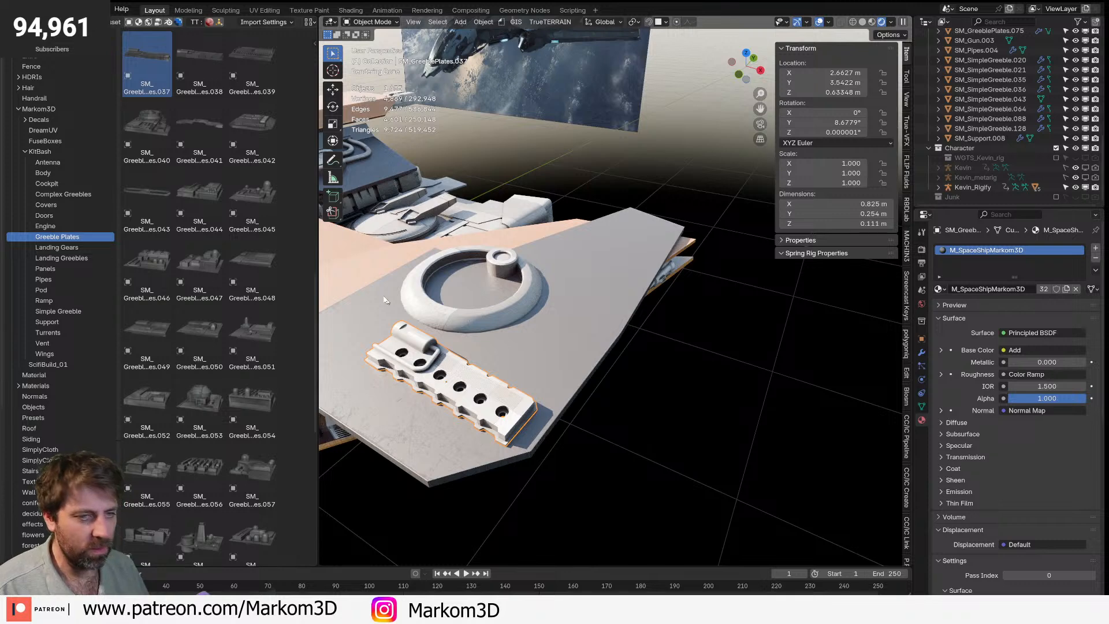
pyautogui.click(192, 145)
pyautogui.press('Delete')
# - Place SM_GreeblePlates.041 on the outer wing panel and rotate it -90° about its local Z axis
pyautogui.moveTo(199, 128); pyautogui.dragTo(597, 435)
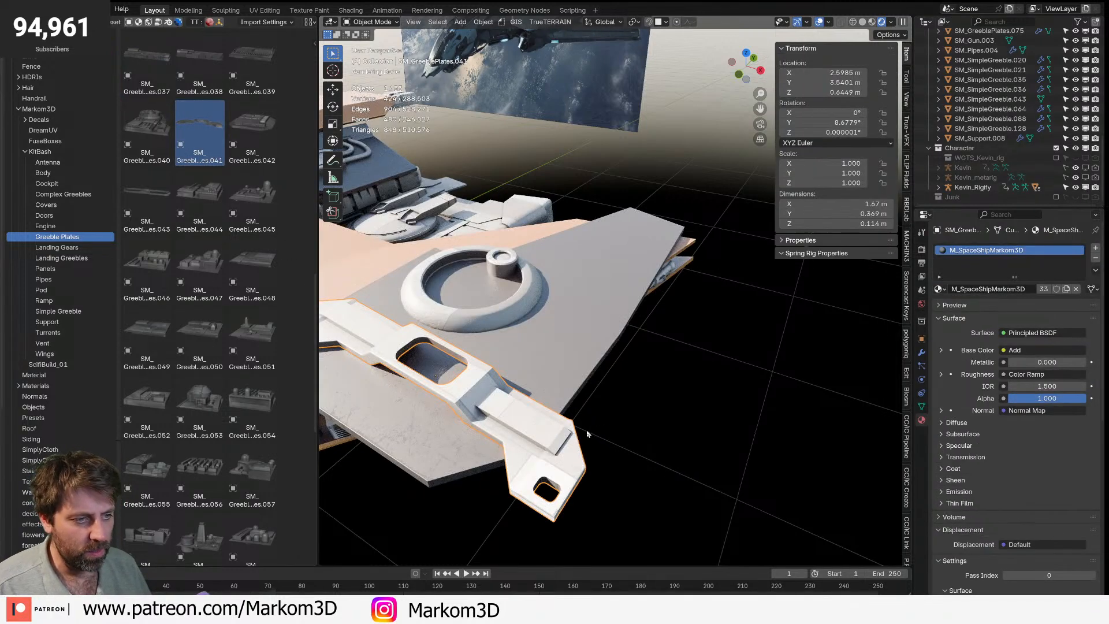
pyautogui.press('r')
pyautogui.press('z')
pyautogui.press('z')
pyautogui.press('9')
pyautogui.press('0')
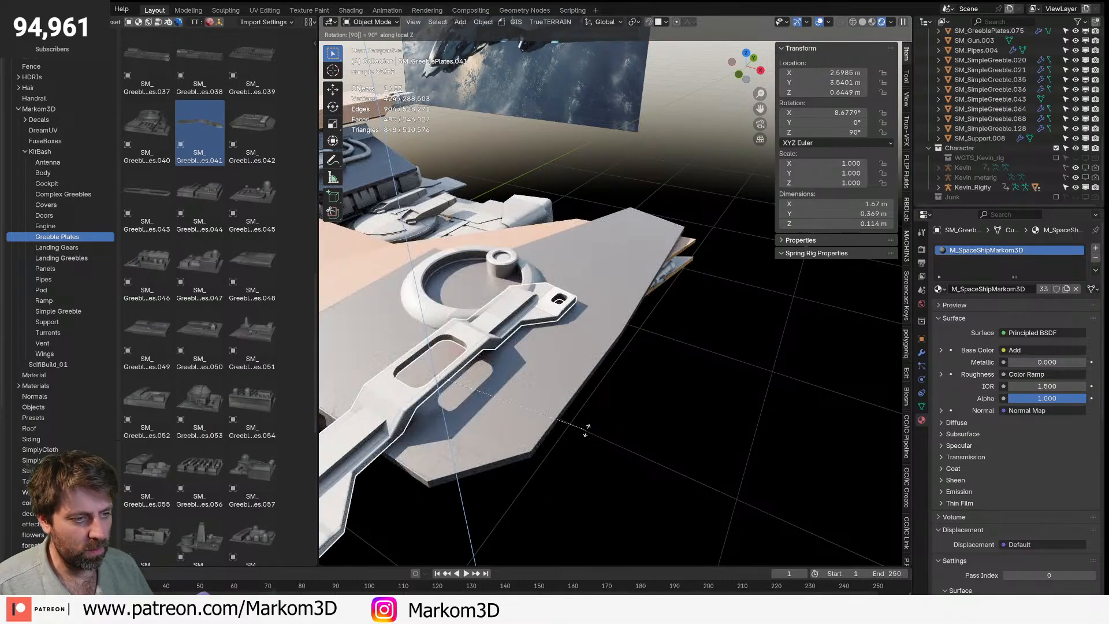
pyautogui.press('-')
pyautogui.press('Return')
# - Move SM_GreeblePlates.041 beside the ring greeble, flatten it to a Z scale of about 0.503 and lower it about 0.0155 m
pyautogui.press('g')
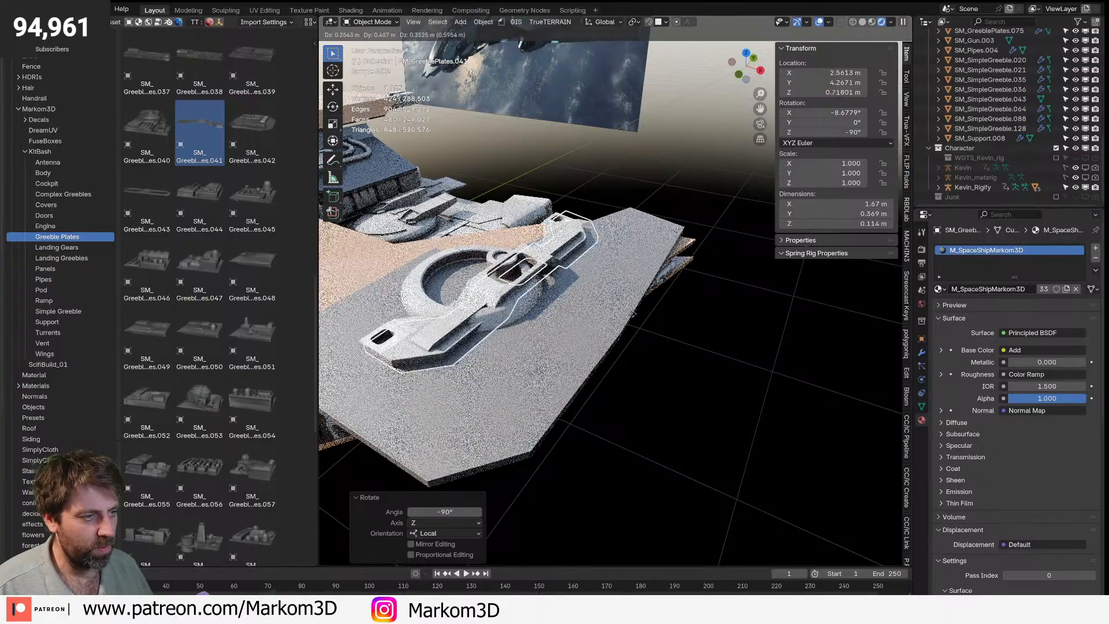
pyautogui.click(689, 344)
pyautogui.moveTo(726, 340); pyautogui.dragTo(737, 300, button='middle')
pyautogui.press('s')
pyautogui.press('z')
pyautogui.click(665, 277)
pyautogui.moveTo(664, 278); pyautogui.dragTo(635, 399, button='middle')
pyautogui.press('g')
pyautogui.press('z')
pyautogui.click(655, 313)
pyautogui.scroll(-2, 630, 392)
# - Rotate SM_GreeblePlates.041 about -13.9° around local Z and shift it about -0.099 m in X and -0.209 m in Y
pyautogui.press('KP_7')
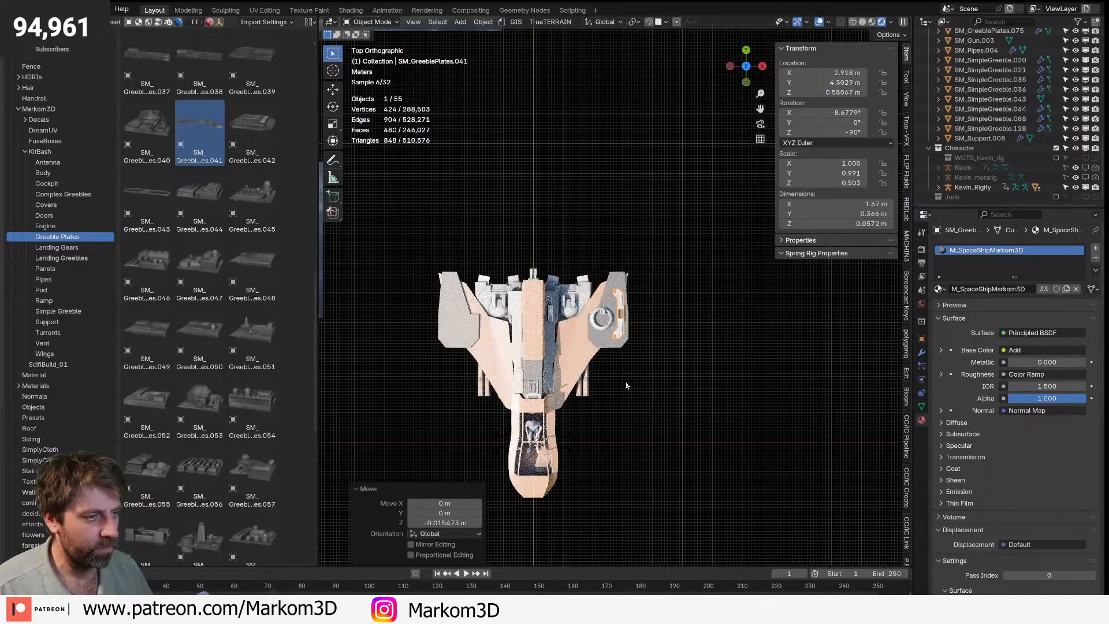
pyautogui.scroll(5, 532, 280)
pyautogui.press('r')
pyautogui.press('z')
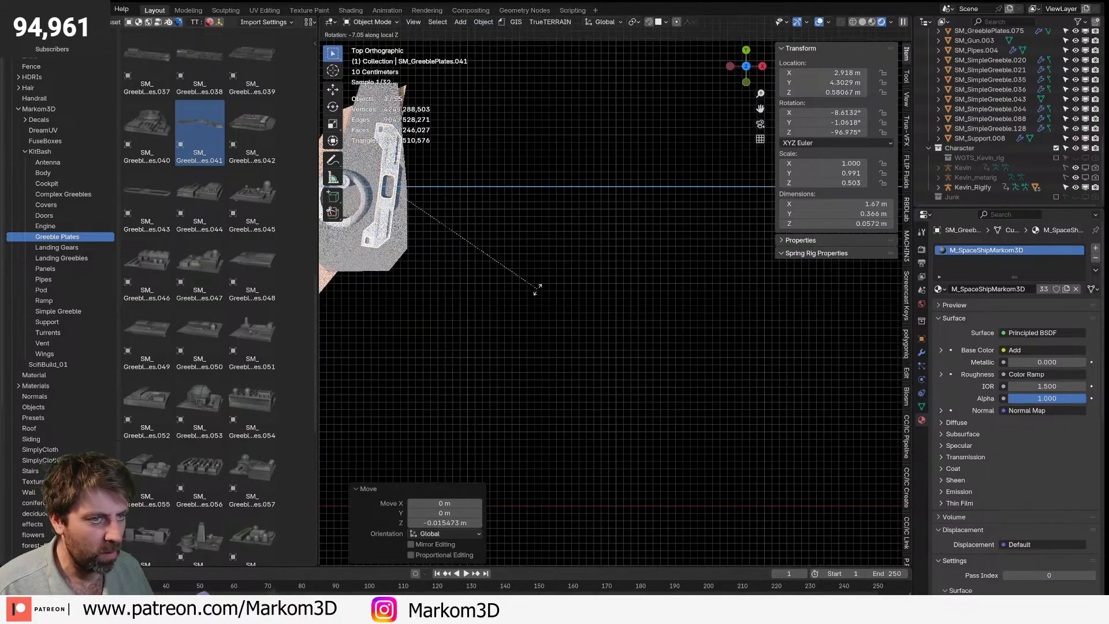
pyautogui.click(525, 316)
pyautogui.scroll(4, 617, 257)
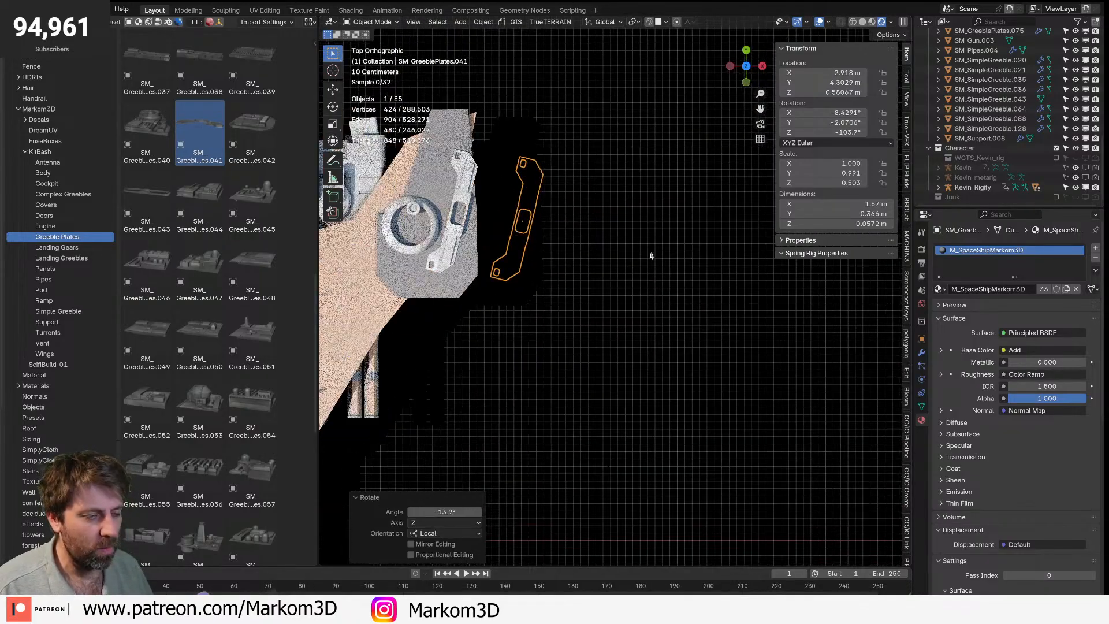
pyautogui.scroll(2, 454, 215)
pyautogui.press('g')
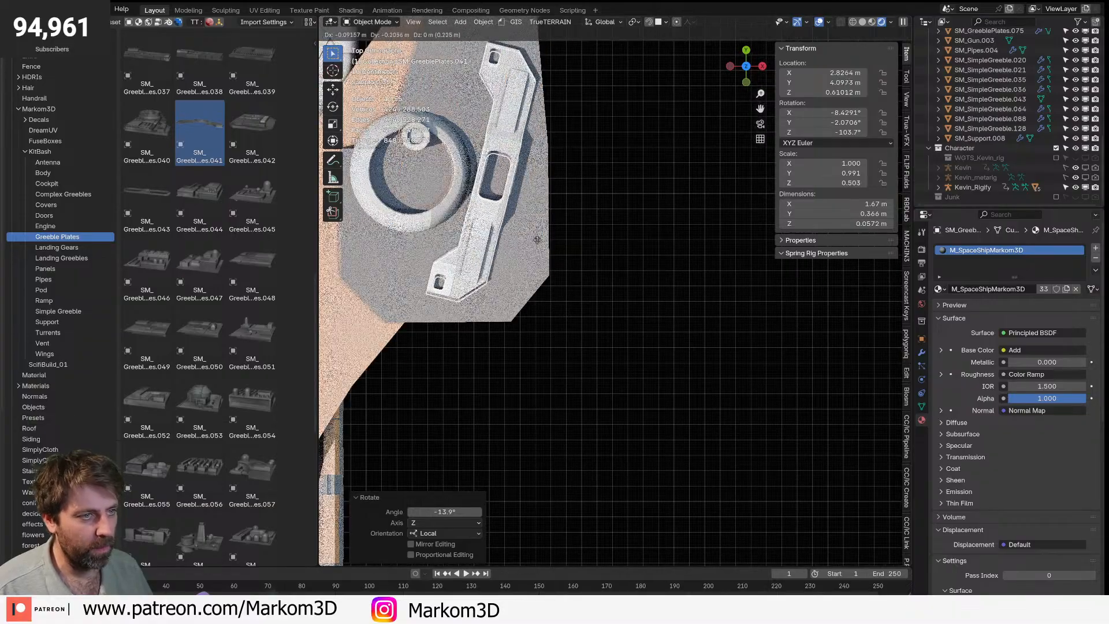
pyautogui.click(537, 240)
# - Delete SM_GreeblePlates.041 from the outer wing panel
pyautogui.moveTo(617, 247); pyautogui.dragTo(607, 314, button='middle')
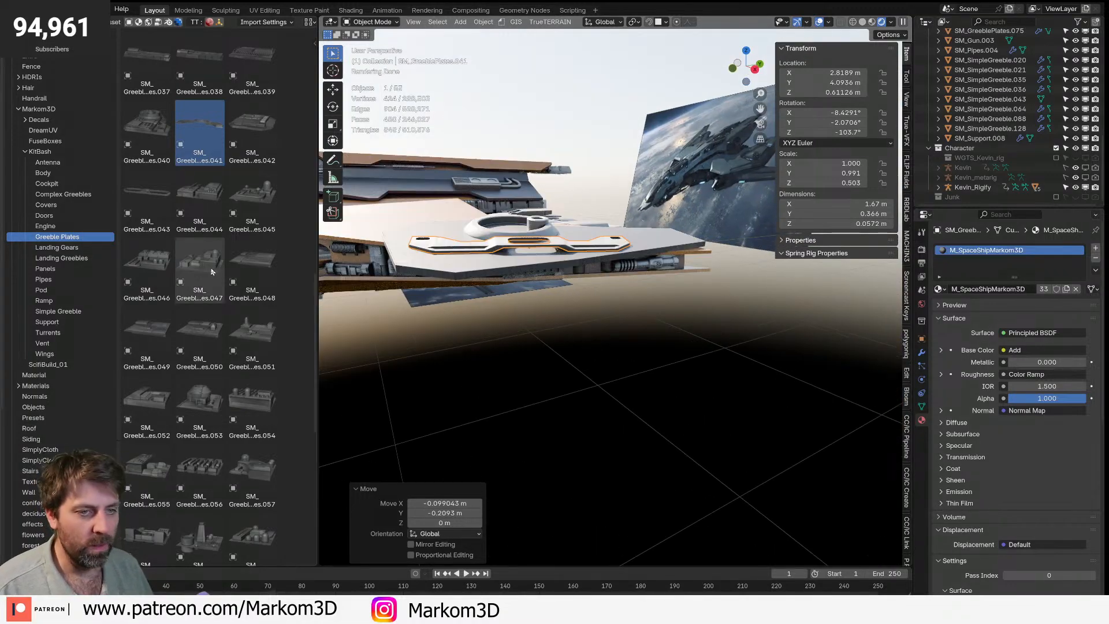
pyautogui.moveTo(610, 354); pyautogui.dragTo(735, 285, button='middle')
pyautogui.press('Delete')
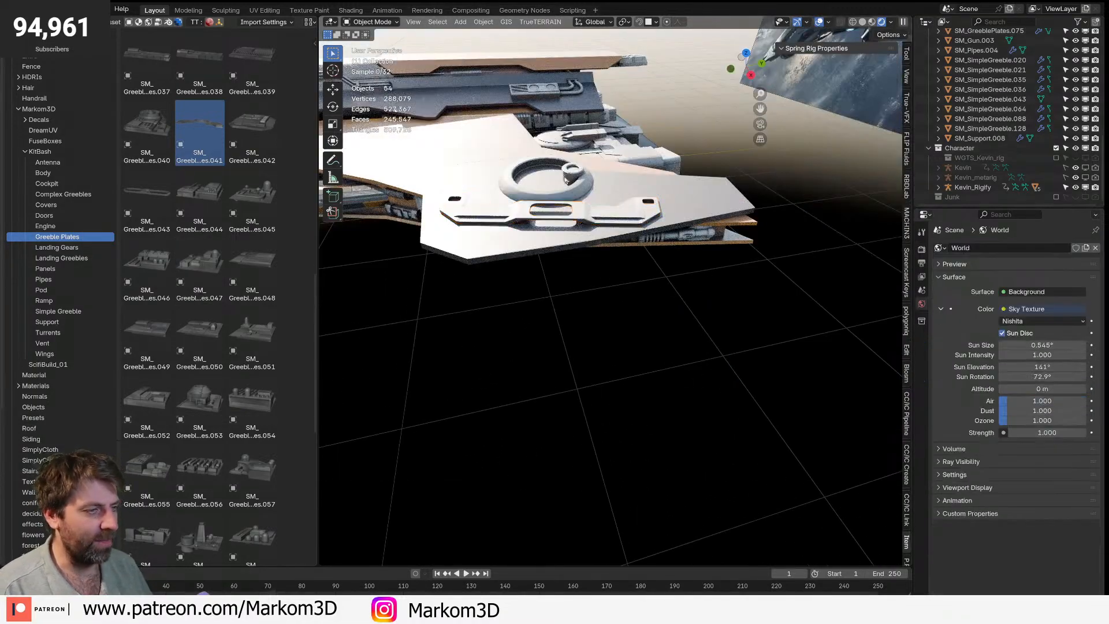
# - Apply the Solidify modifier on the grey outer wing panel
pyautogui.moveTo(514, 251); pyautogui.dragTo(468, 256, button='middle')
pyautogui.click(496, 240)
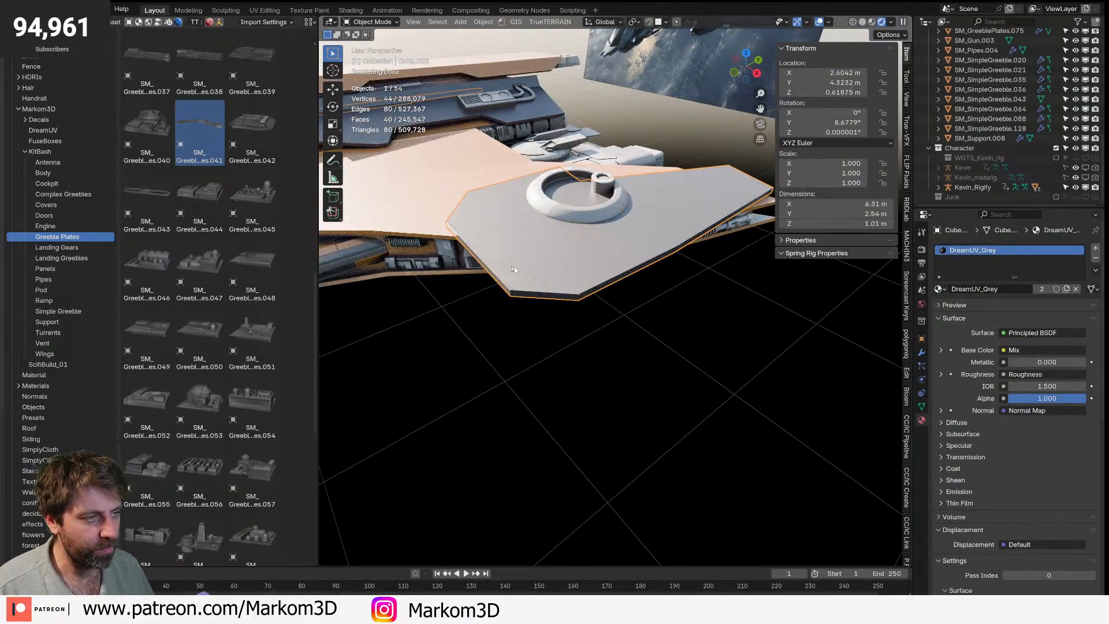
pyautogui.press('Tab')
pyautogui.moveTo(606, 258); pyautogui.dragTo(458, 362, button='middle')
pyautogui.scroll(2, 491, 346)
pyautogui.press('Tab')
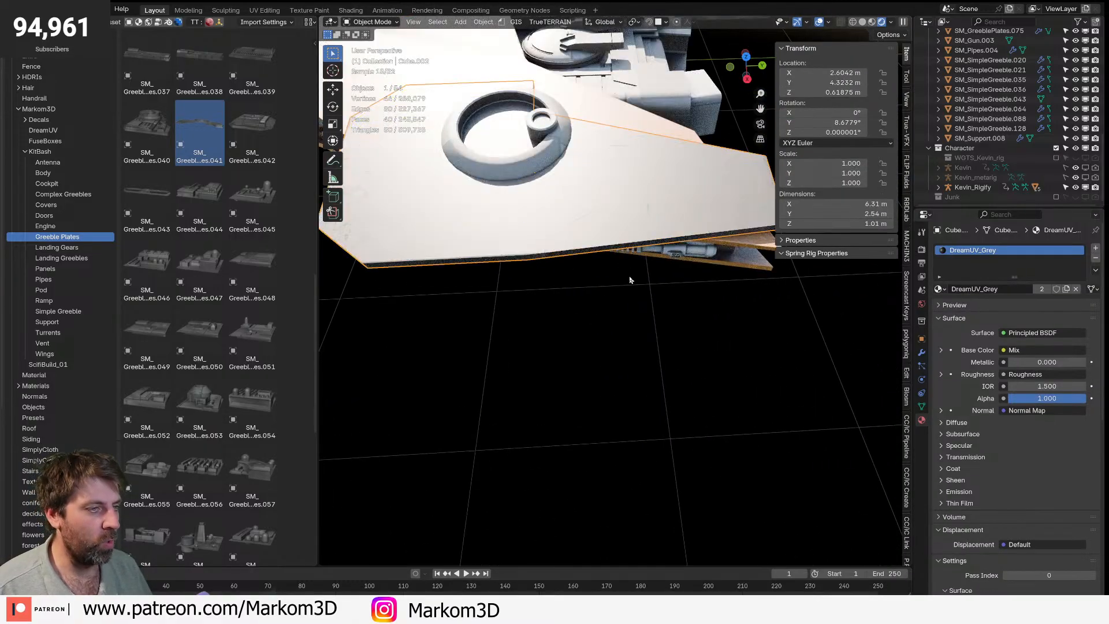
pyautogui.click(922, 352)
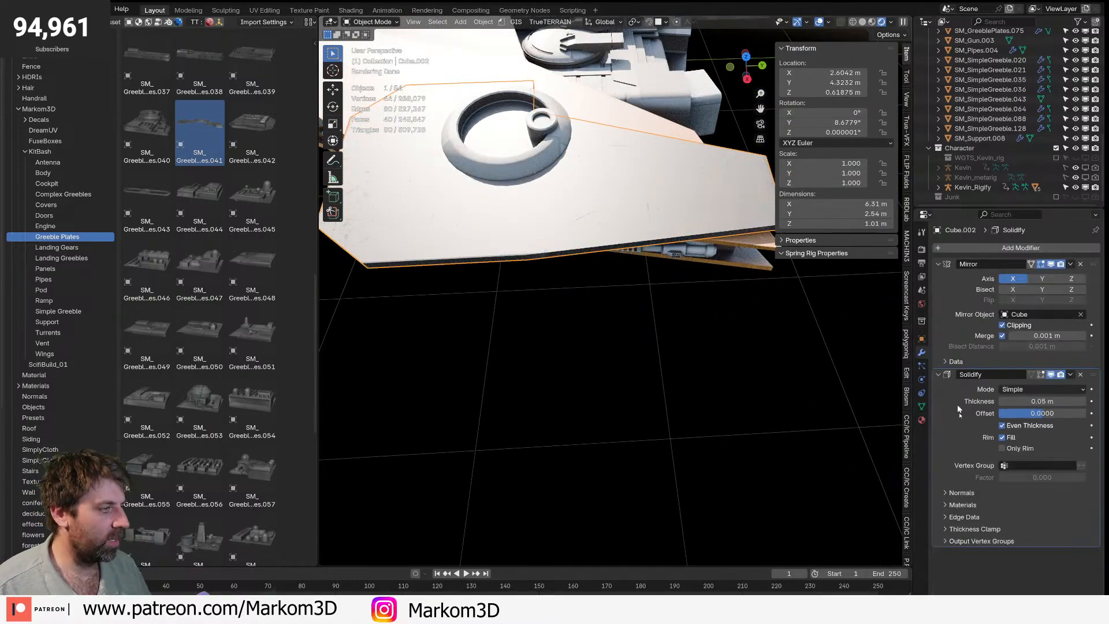
pyautogui.hotkey('ctrl', 'a')
# - Cut one edge loop across the outer wing panel beside the ring greeble, at a slide factor of about 0.49
pyautogui.press('Tab')
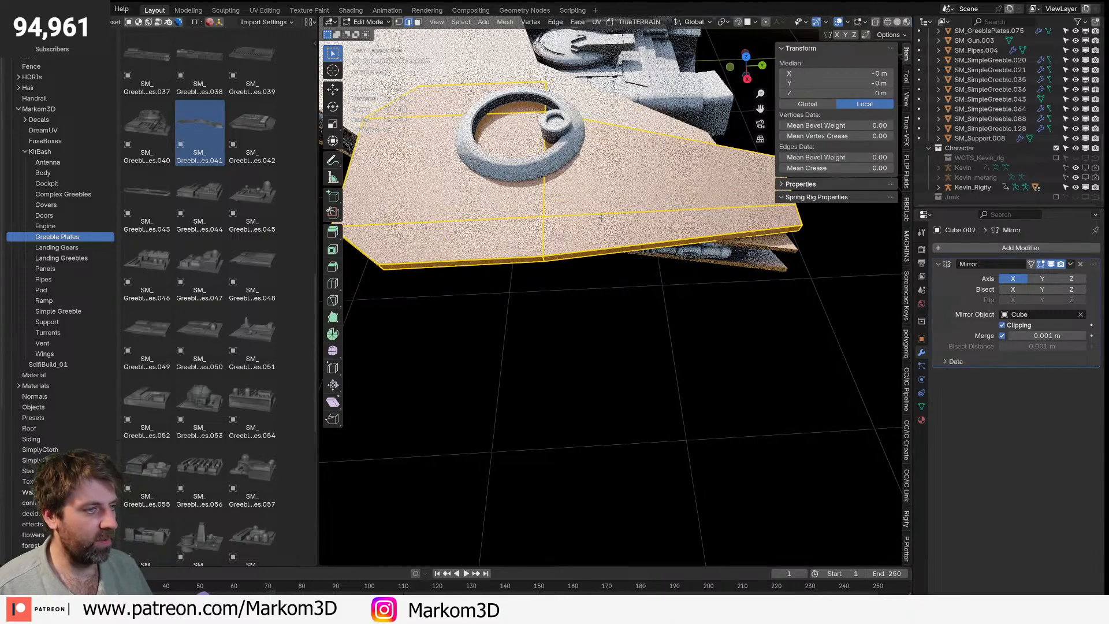
pyautogui.hotkey('ctrl', 'r')
pyautogui.click(639, 229)
pyautogui.click(612, 248)
# - Bevel the new edge loop into a narrow strip with 3 segments and shrink the selection to its middle faces
pyautogui.keyDown('shift'); pyautogui.moveTo(635, 272); pyautogui.dragTo(599, 317, button='middle'); pyautogui.keyUp('shift')
pyautogui.scroll(2, 610, 359)
pyautogui.hotkey('ctrl', 'b')
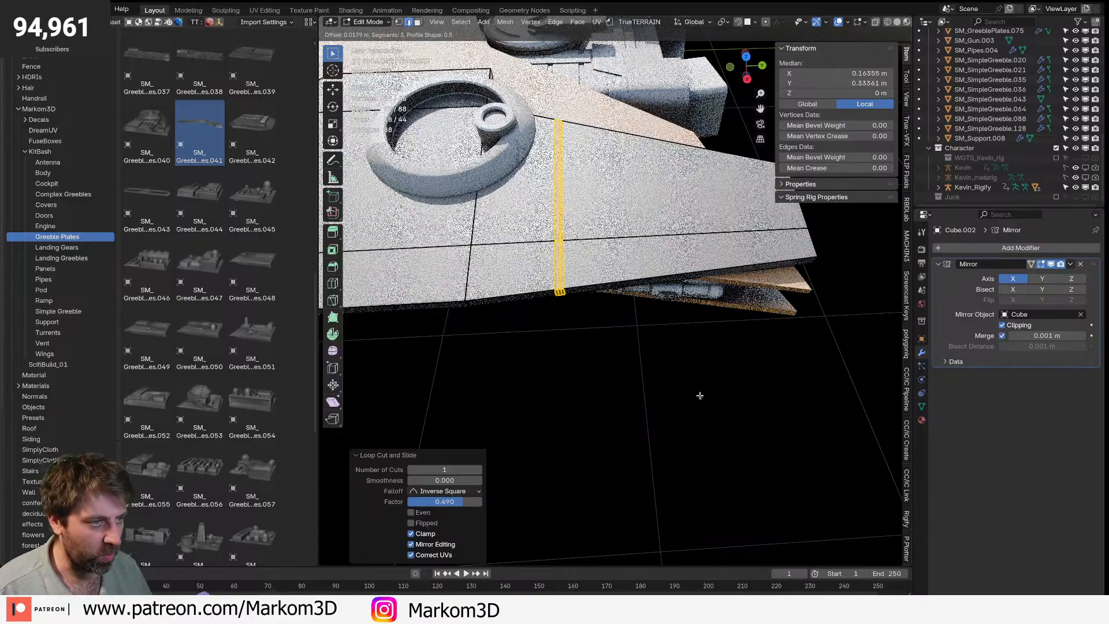
pyautogui.click(669, 377)
pyautogui.press('ctrl+KP_Subtract')
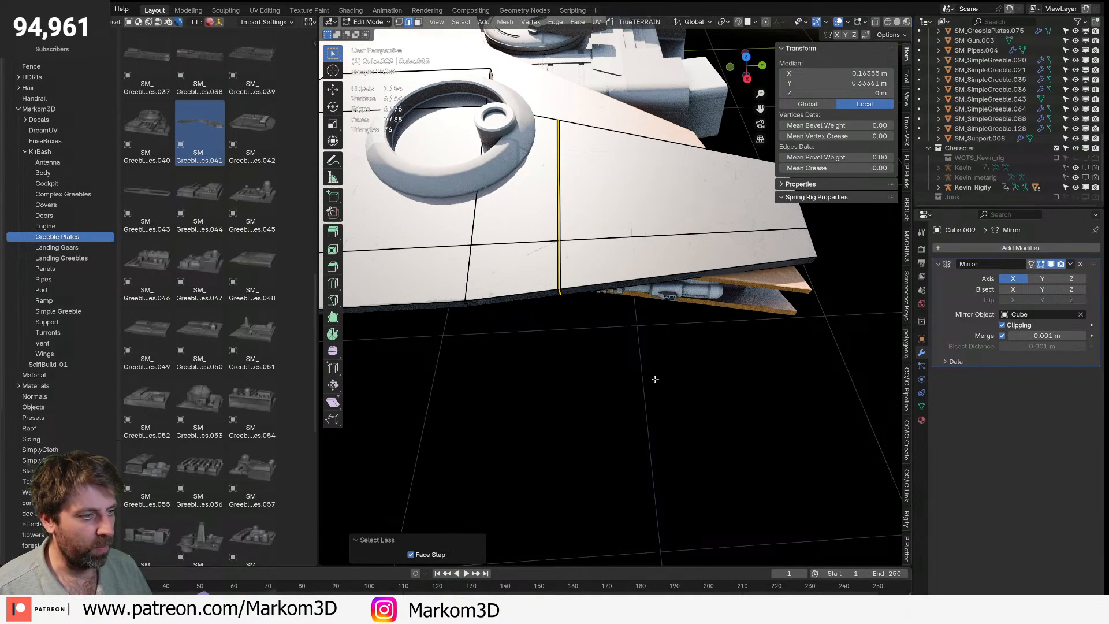
# - Sink the strip faces beside the ring greeble slightly into the outer wing panel with Shrink/Fatten
pyautogui.scroll(3, 661, 384)
pyautogui.hotkey('alt', 's')
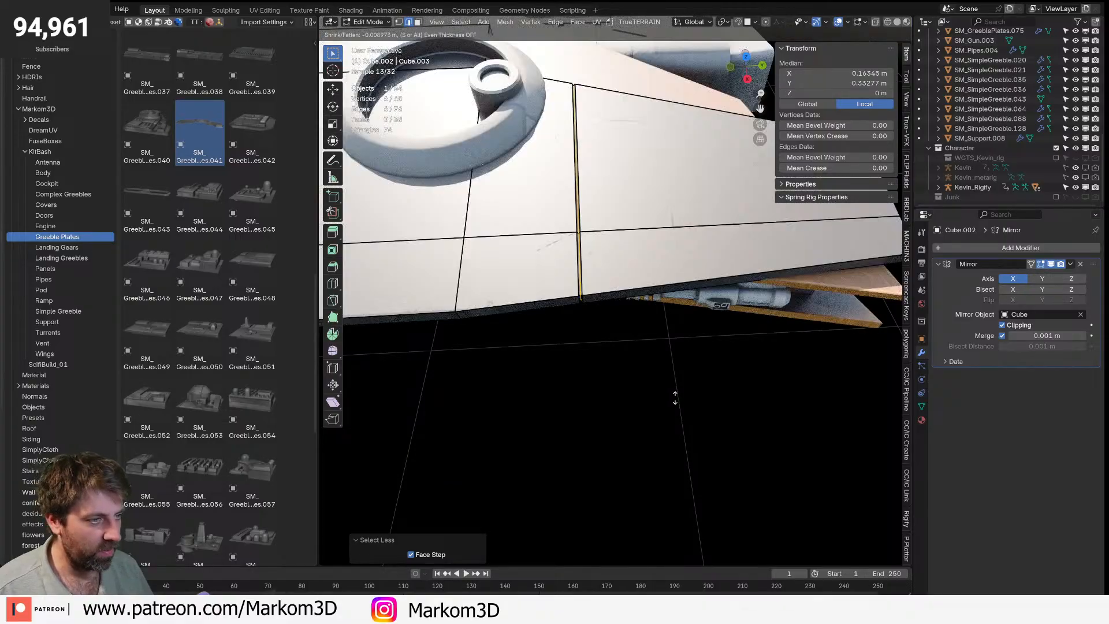
pyautogui.click(666, 396)
pyautogui.press('g')
pyautogui.click(665, 396)
pyautogui.press('Tab')
pyautogui.scroll(-2, 567, 349)
pyautogui.moveTo(543, 341); pyautogui.dragTo(602, 312, button='middle')
# - Cut an edge loop across the panel's other end at factor 0.262, bevel it about 0.005 m with 2 segments and shrink the selection
pyautogui.press('Tab')
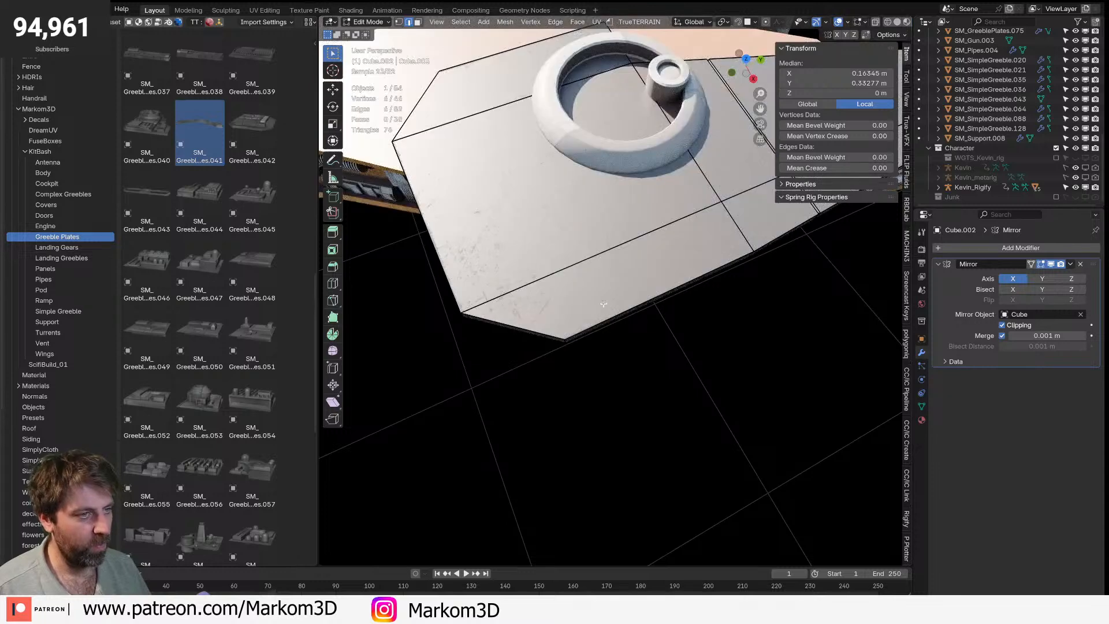
pyautogui.click(585, 263)
pyautogui.click(546, 267)
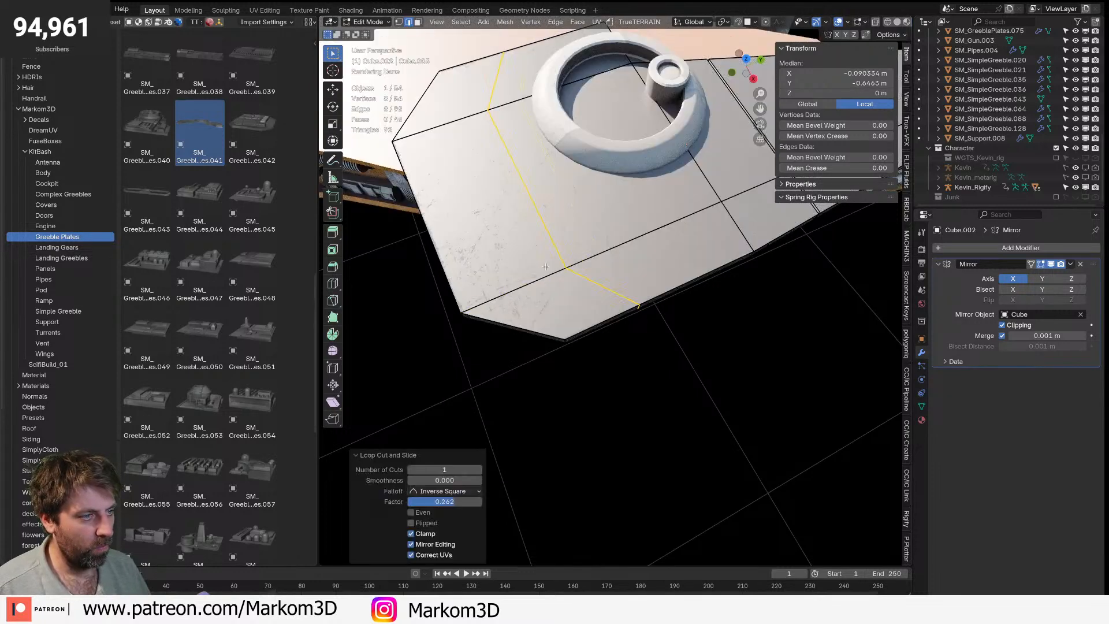
pyautogui.hotkey('ctrl', 'b')
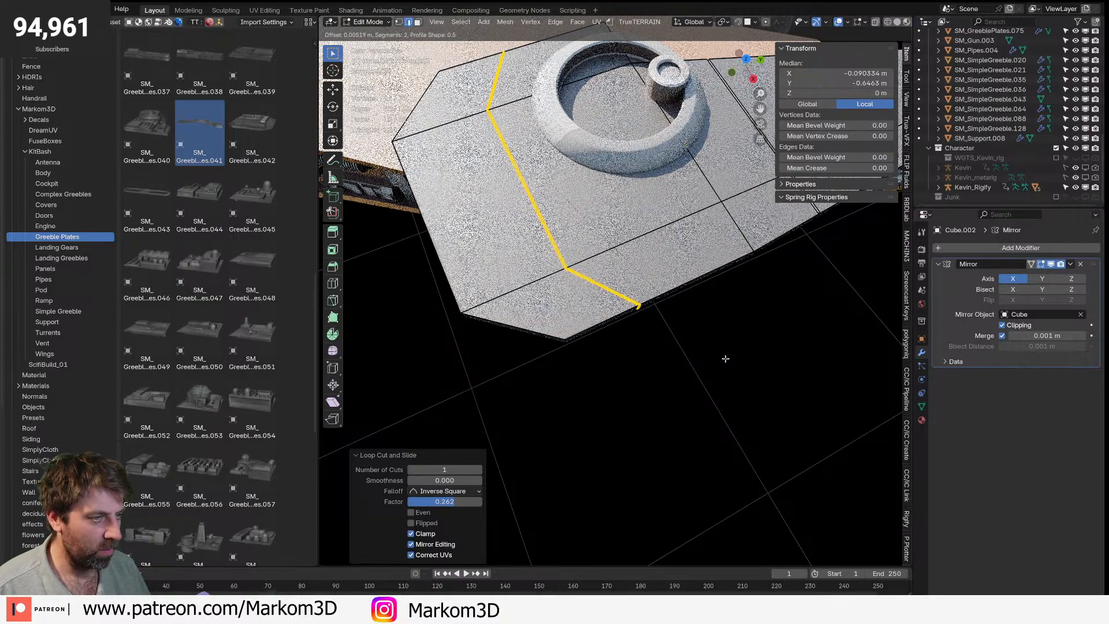
pyautogui.click(725, 359)
pyautogui.press('ctrl+KP_Subtract')
pyautogui.scroll(5, 726, 359)
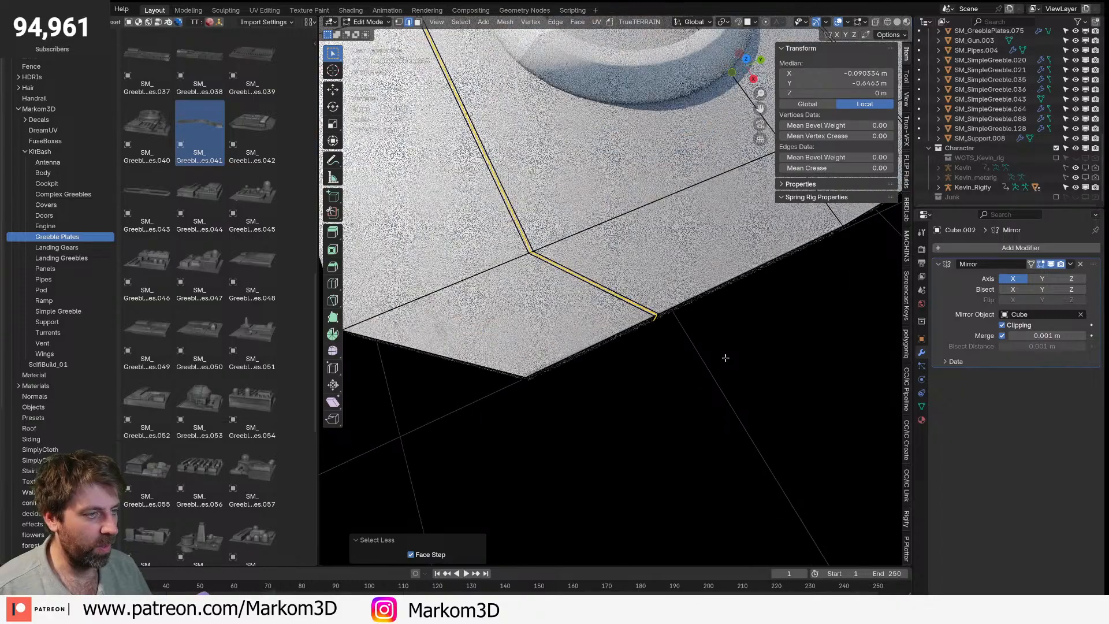
# - Sink the middle of the new bent strip by about 0.0108 m with Shrink/Fatten to form a panel line
pyautogui.hotkey('alt', 's')
pyautogui.click(728, 378)
pyautogui.scroll(-6, 720, 364)
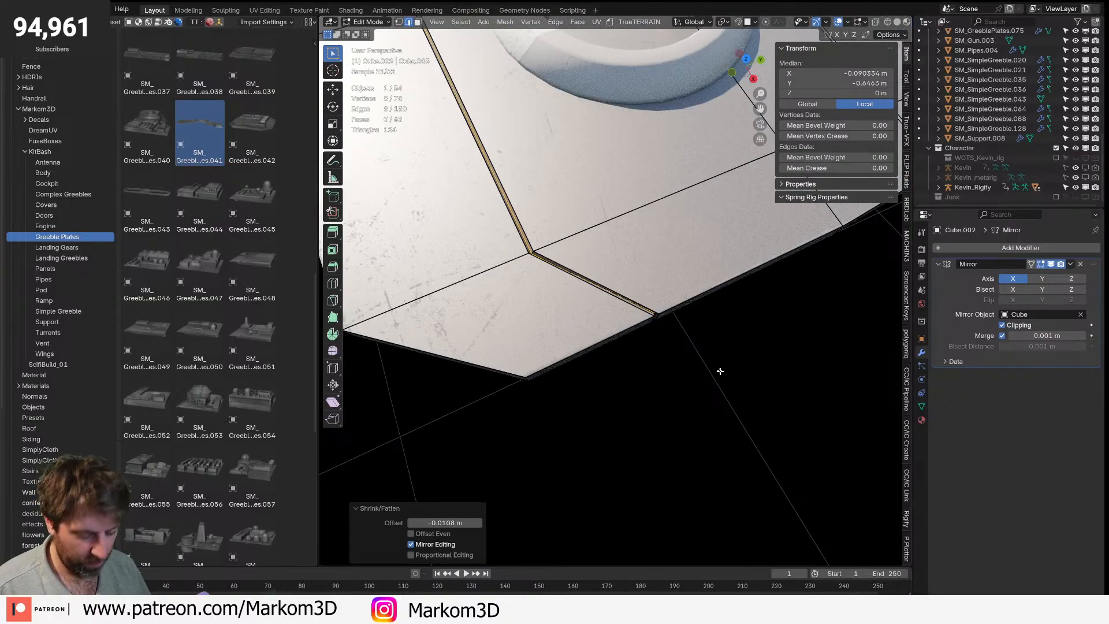
pyautogui.press('Tab')
# - Bevel the lengthwise edges between the two sunken strips into a narrow strip and shrink the selection to its middle
pyautogui.moveTo(657, 270); pyautogui.dragTo(649, 400, button='middle')
pyautogui.press('Tab')
pyautogui.keyDown('alt'); pyautogui.click(650, 261); pyautogui.keyUp('alt')
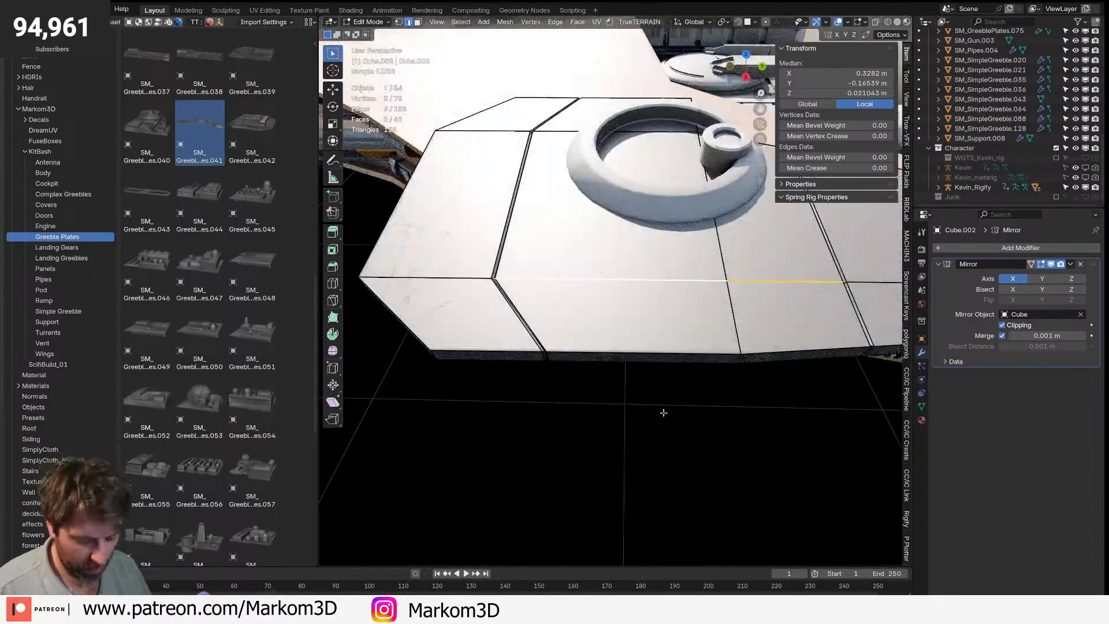
pyautogui.hotkey('ctrl', 'b')
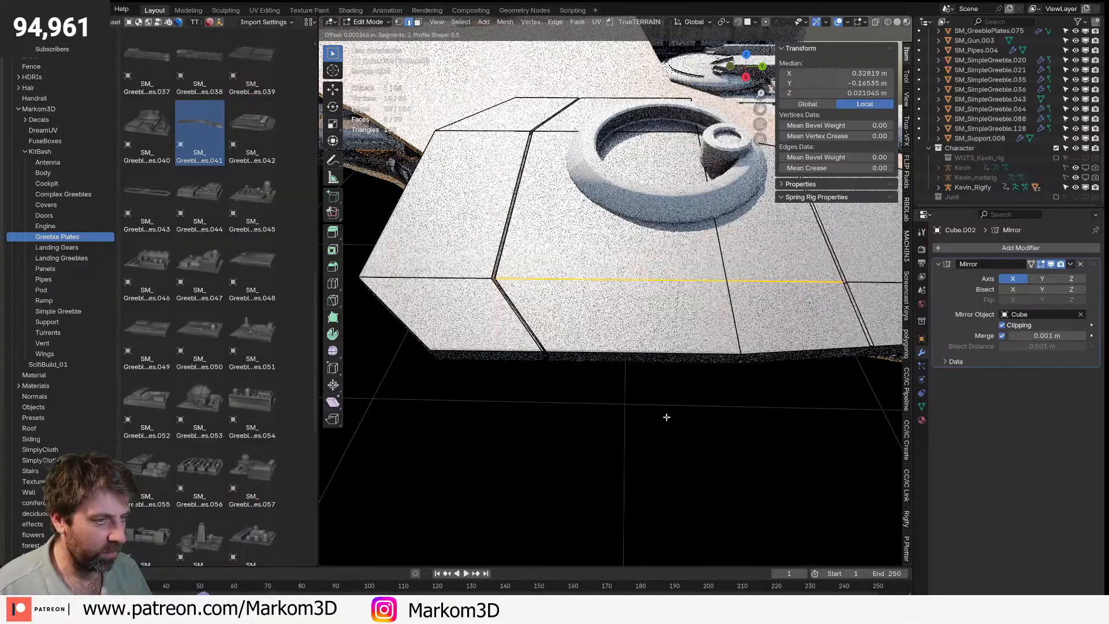
pyautogui.click(672, 438)
pyautogui.press('ctrl+KP_Subtract')
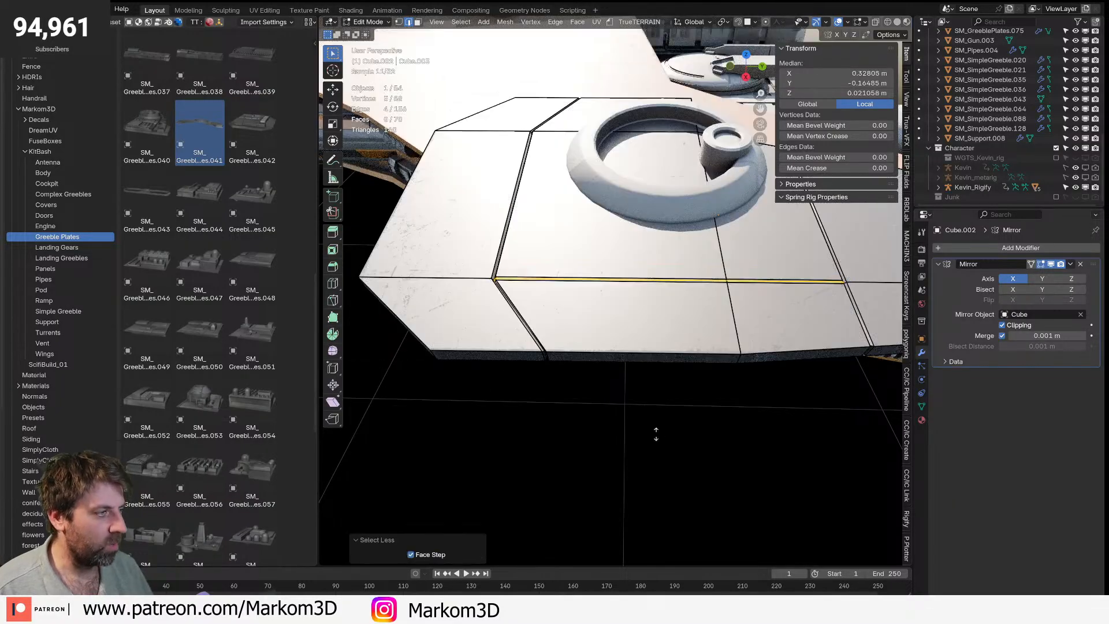
# - Sink the lengthwise strip into the outer wing panel with Shrink/Fatten and adjust its depth
pyautogui.hotkey('alt', 's')
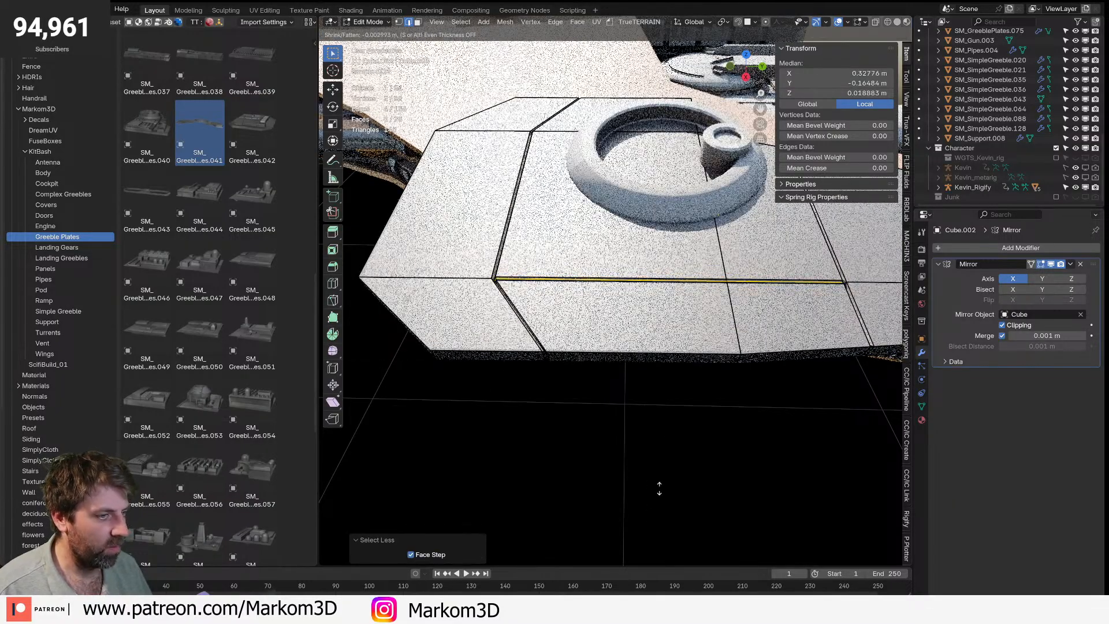
pyautogui.click(646, 467)
pyautogui.press('g')
pyautogui.click(661, 480)
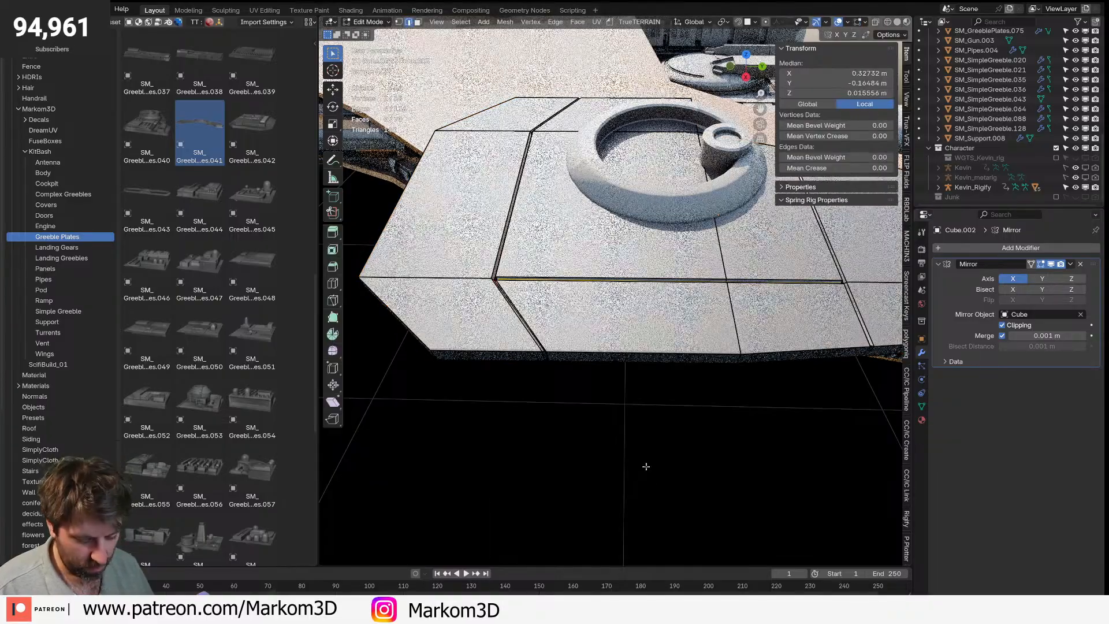
pyautogui.press('Tab')
# - Undo the panel-line cuts and the applied Solidify modifier on the outer wing panel
pyautogui.scroll(-3, 624, 457)
pyautogui.click(581, 434)
pyautogui.moveTo(582, 434); pyautogui.dragTo(632, 404, button='middle')
pyautogui.press('Tab')
pyautogui.press('Tab')
pyautogui.press('Tab')
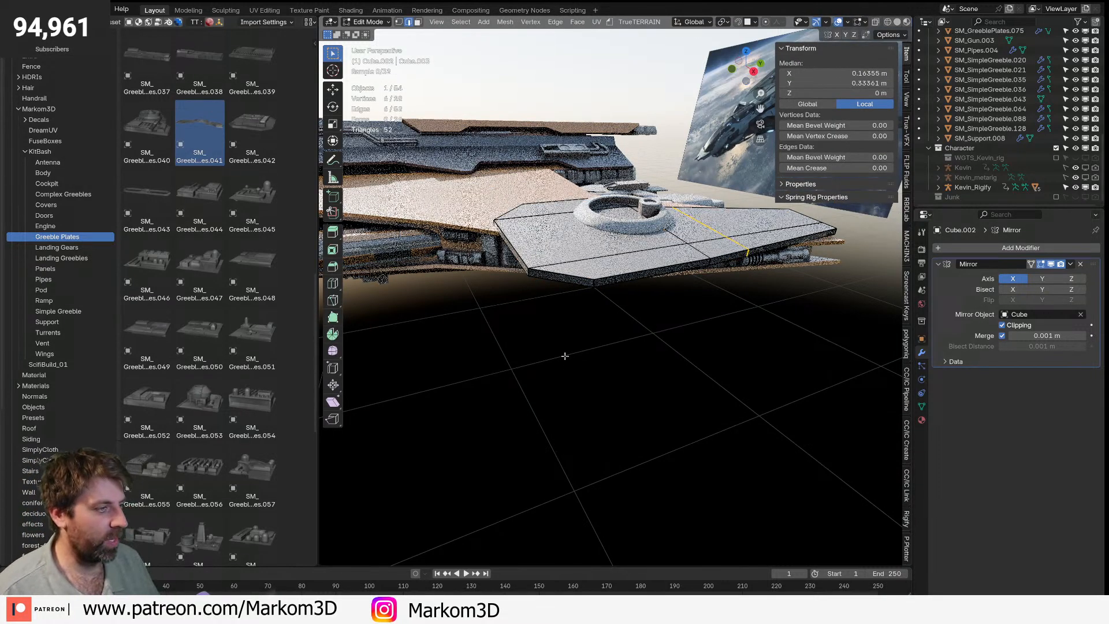
pyautogui.hotkey('ctrl', 'z')
pyautogui.hotkey('ctrl', 'z')
pyautogui.hotkey('ctrl', 'z')
# - Try Solidify thicknesses of 0.002, 0.05 and 0.02 m on the outer wing panel and settle on 0.01 m
pyautogui.press('Tab')
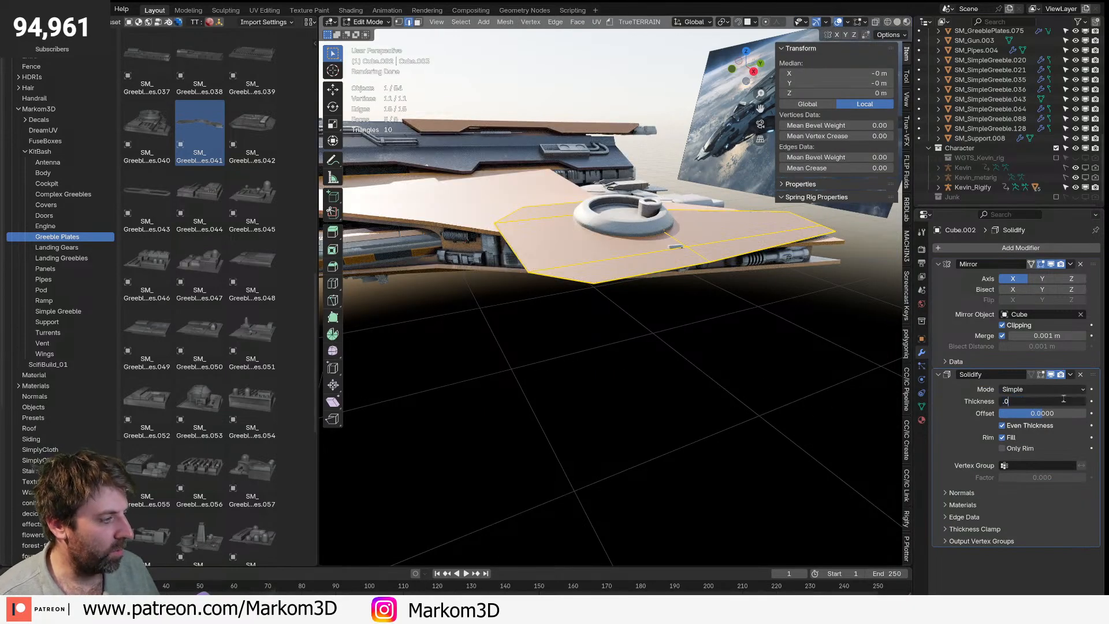
pyautogui.press('Return')
pyautogui.press('Tab')
pyautogui.moveTo(667, 343); pyautogui.dragTo(690, 293, button='middle')
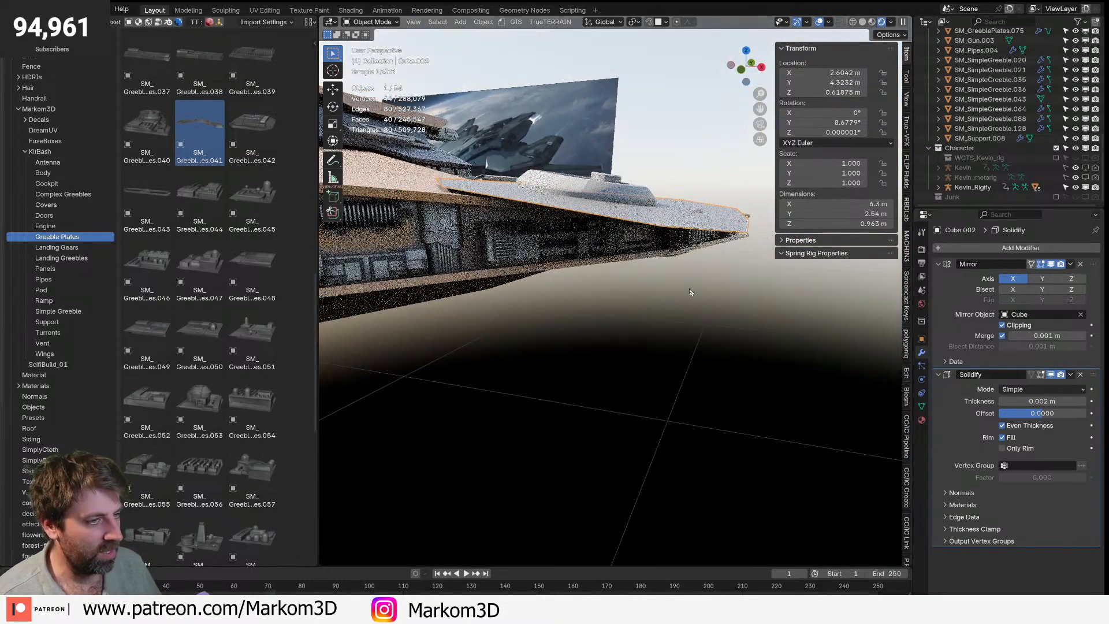
pyautogui.click(1043, 402)
pyautogui.write('.05')
pyautogui.press('Return')
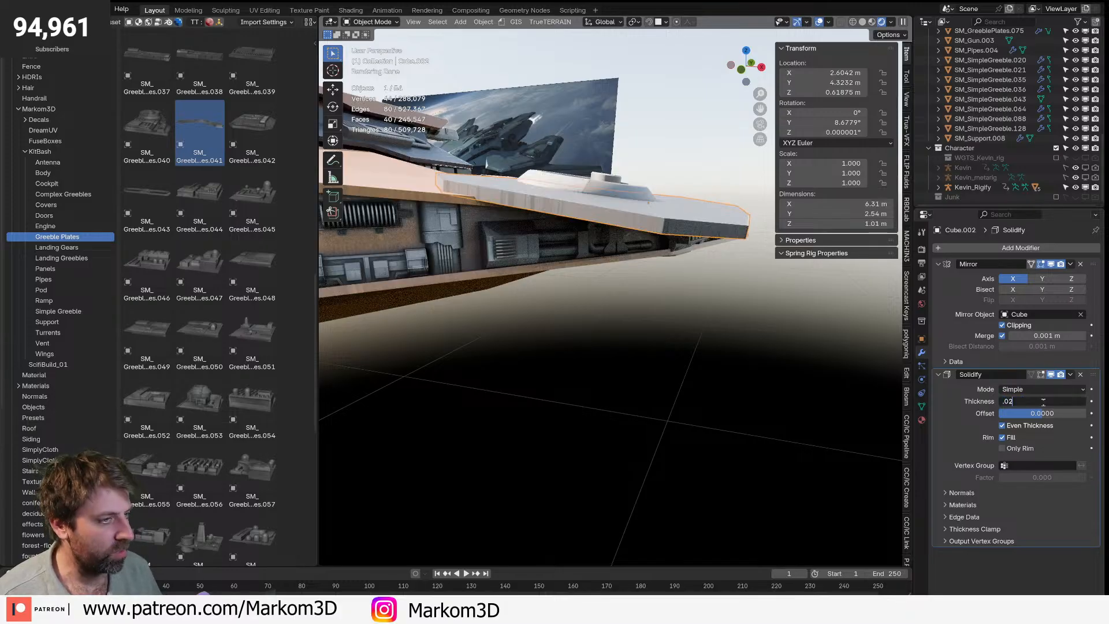
pyautogui.press('Return')
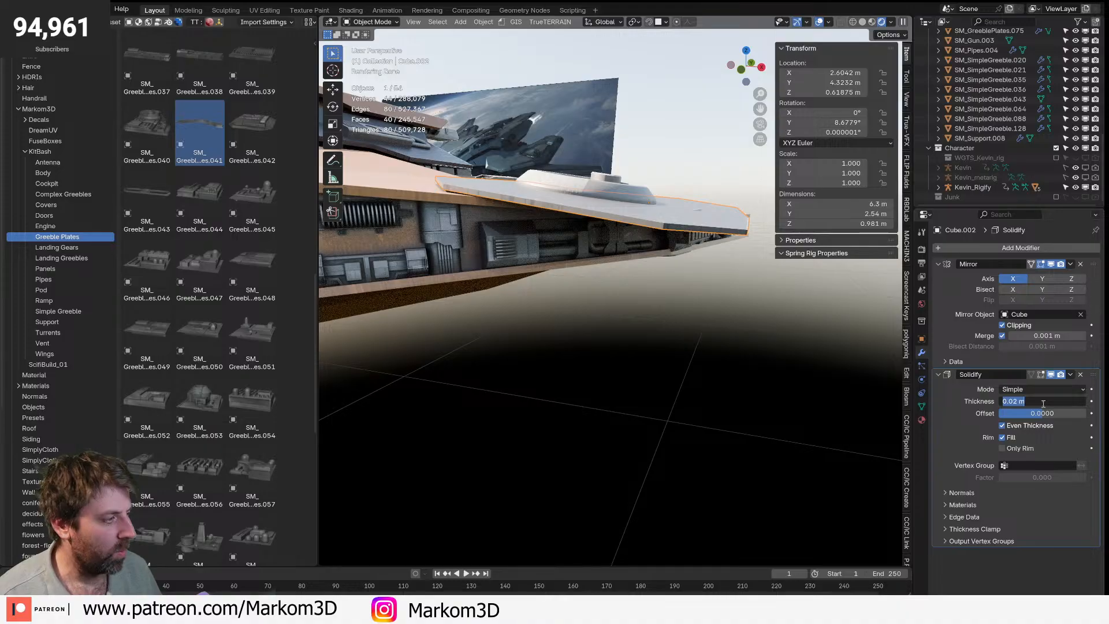
pyautogui.press('Return')
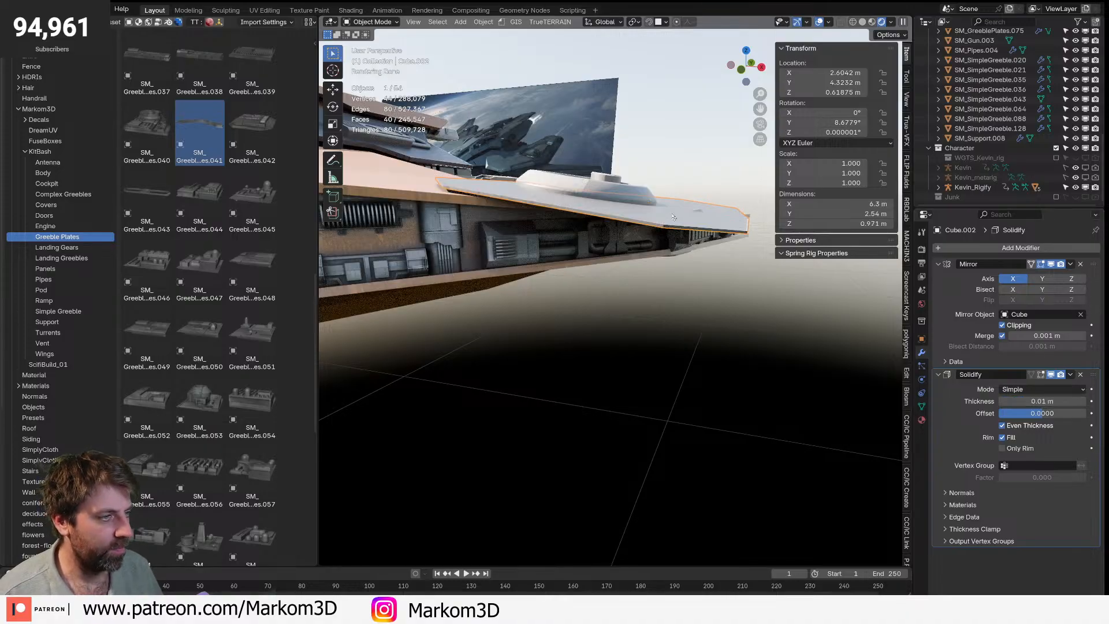
# - Lower the outer wing panel along its local Z axis to a Z location of about 0.611 m
pyautogui.press('g')
pyautogui.press('z')
pyautogui.press('z')
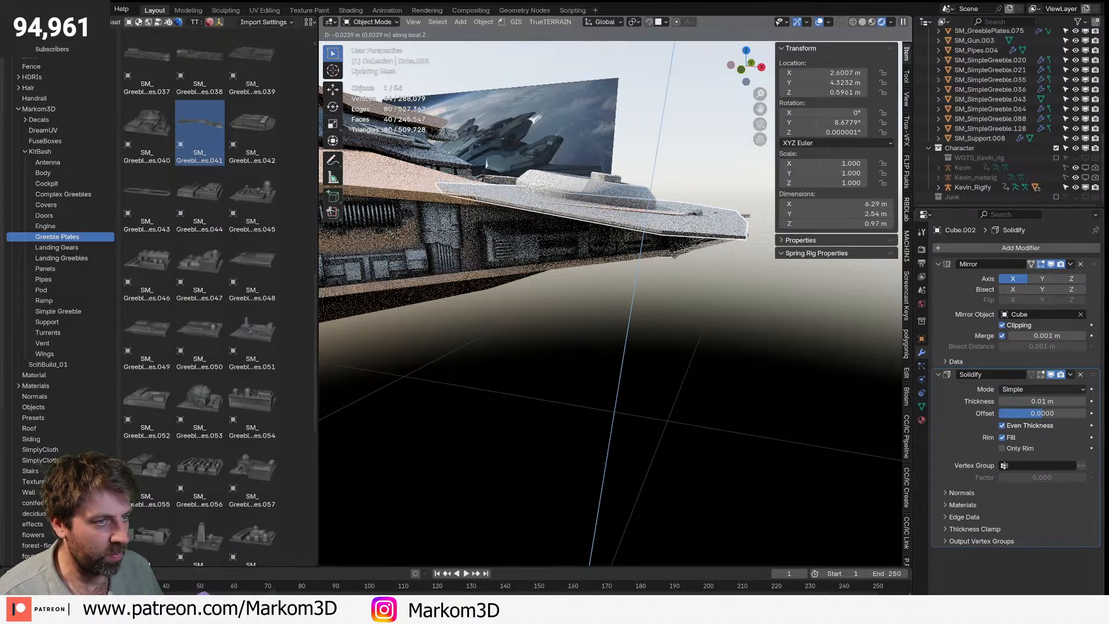
pyautogui.click(682, 233)
pyautogui.click(689, 238)
pyautogui.moveTo(745, 239); pyautogui.dragTo(647, 260, button='middle')
pyautogui.press('s')
pyautogui.click(689, 248)
pyautogui.press('g')
pyautogui.press('z')
pyautogui.click(673, 253)
pyautogui.press('g')
pyautogui.press('z')
pyautogui.click(709, 237)
pyautogui.scroll(-6, 699, 237)
# - Lower the ring greeble about 0.014 m along its local Z axis into the outer wing panel
pyautogui.click(627, 249)
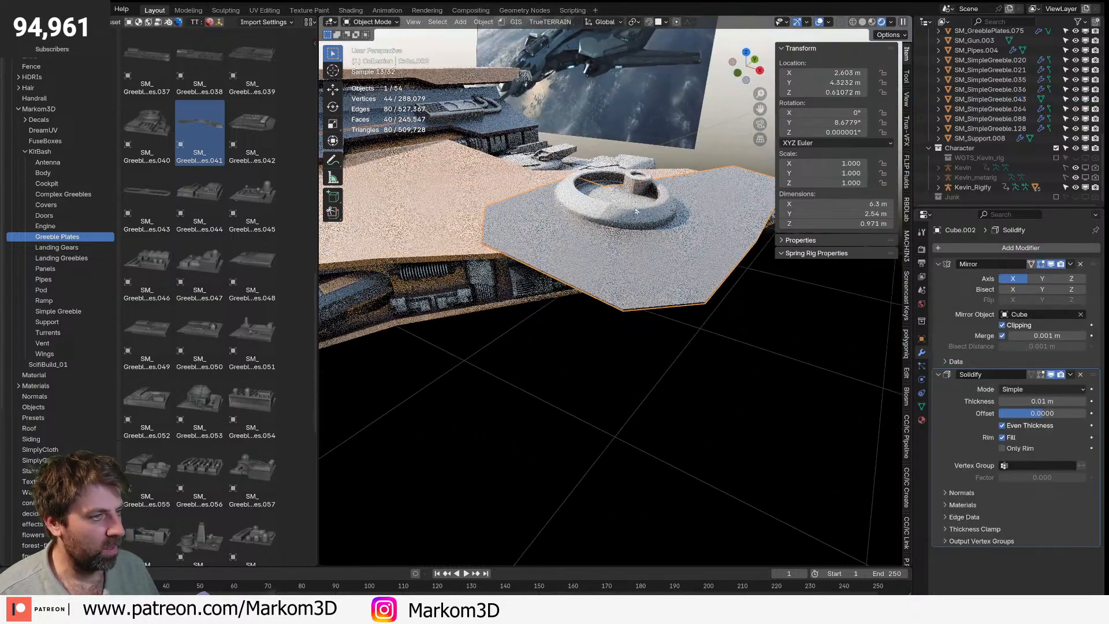
pyautogui.click(628, 237)
pyautogui.press('g')
pyautogui.press('z')
pyautogui.press('z')
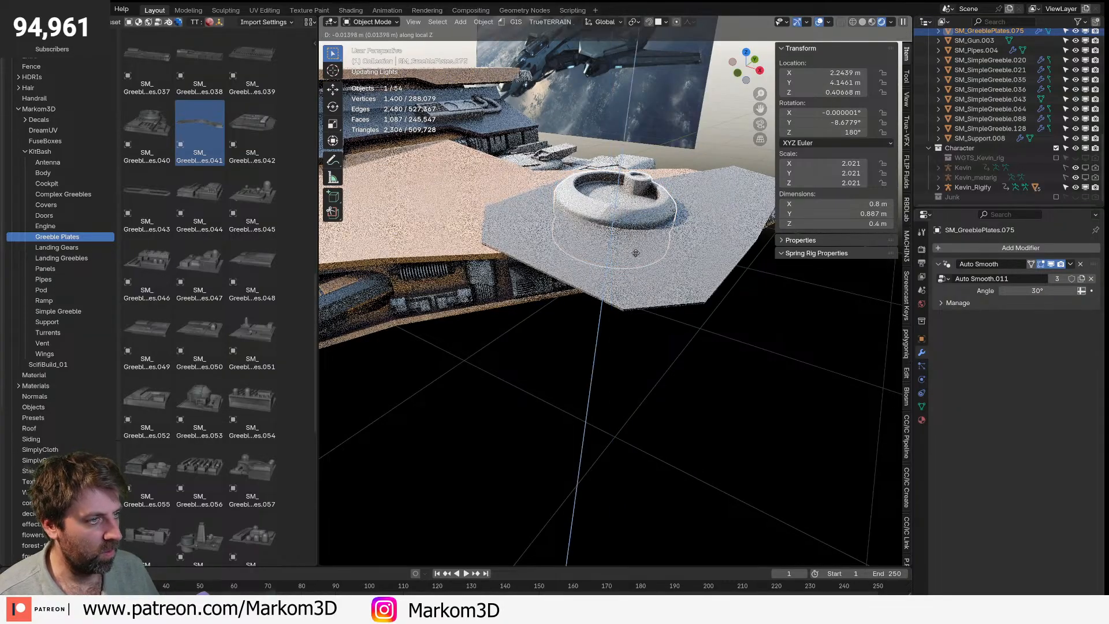
pyautogui.click(636, 255)
# - Cut a centred lengthwise edge loop between the two existing lengthwise lines of the outer wing panel
pyautogui.scroll(-3, 642, 266)
pyautogui.click(688, 314)
pyautogui.moveTo(688, 314); pyautogui.dragTo(558, 318, button='middle')
pyautogui.click(645, 284)
pyautogui.scroll(1, 546, 307)
pyautogui.press('Tab')
pyautogui.hotkey('ctrl', 'r')
pyautogui.click(546, 250)
pyautogui.rightClick(546, 250)
pyautogui.click(554, 298)
# - From the top view, slide two vertices at the panel's outer corner along their edges to reshape its outline
pyautogui.press('KP_7')
pyautogui.press('1')
pyautogui.click(690, 330)
pyautogui.press('g')
pyautogui.press('g')
pyautogui.click(691, 266)
pyautogui.click(669, 359)
pyautogui.click(666, 357)
pyautogui.press('g')
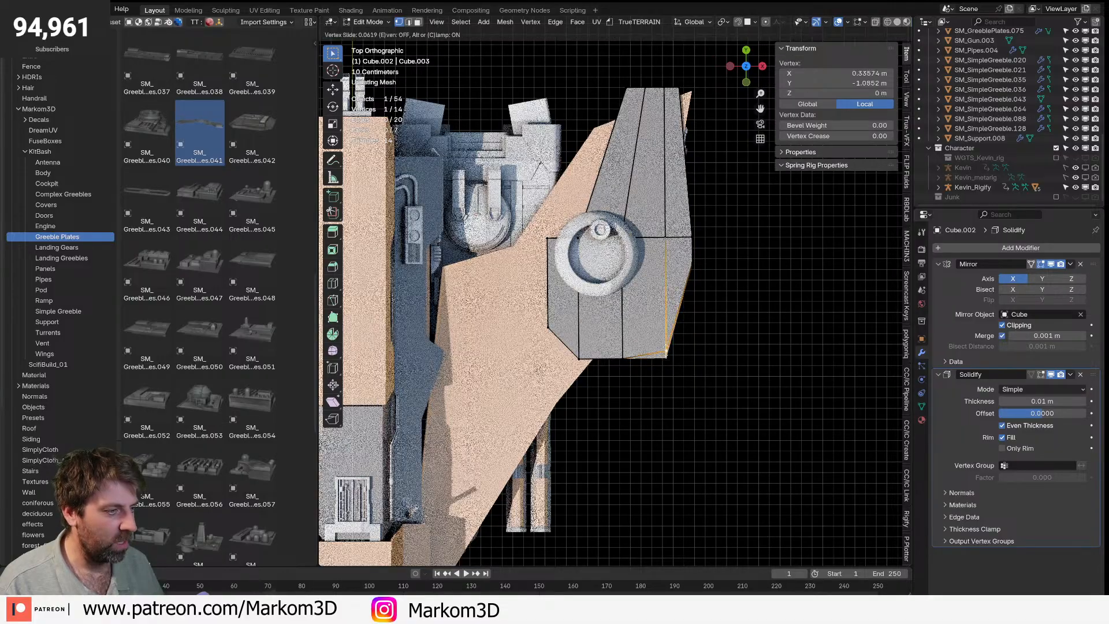
pyautogui.click(666, 318)
# - Bevel the outermost lengthwise edge loop of the panel 0.113 m wide with 4 segments
pyautogui.moveTo(666, 318)
pyautogui.mouseDown(button='middle')
pyautogui.moveTo(602, 310)
pyautogui.moveTo(664, 318)
pyautogui.mouseUp(button='middle')
pyautogui.press('2')
pyautogui.keyDown('alt'); pyautogui.click(687, 267); pyautogui.keyUp('alt')
pyautogui.hotkey('ctrl', 'b')
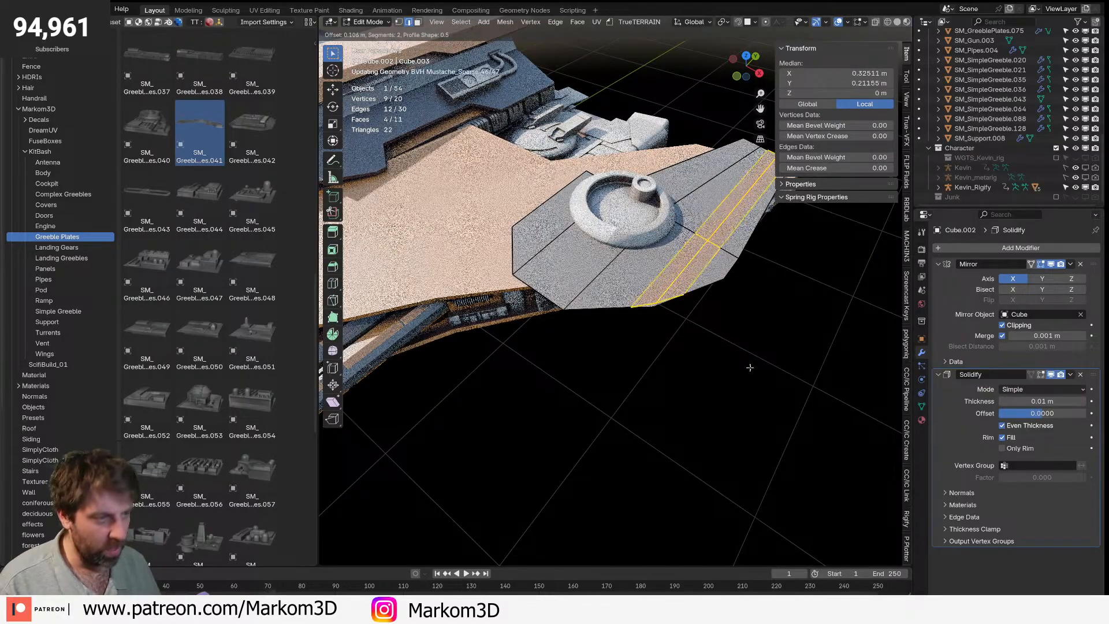
pyautogui.scroll(2, 754, 368)
pyautogui.click(753, 367)
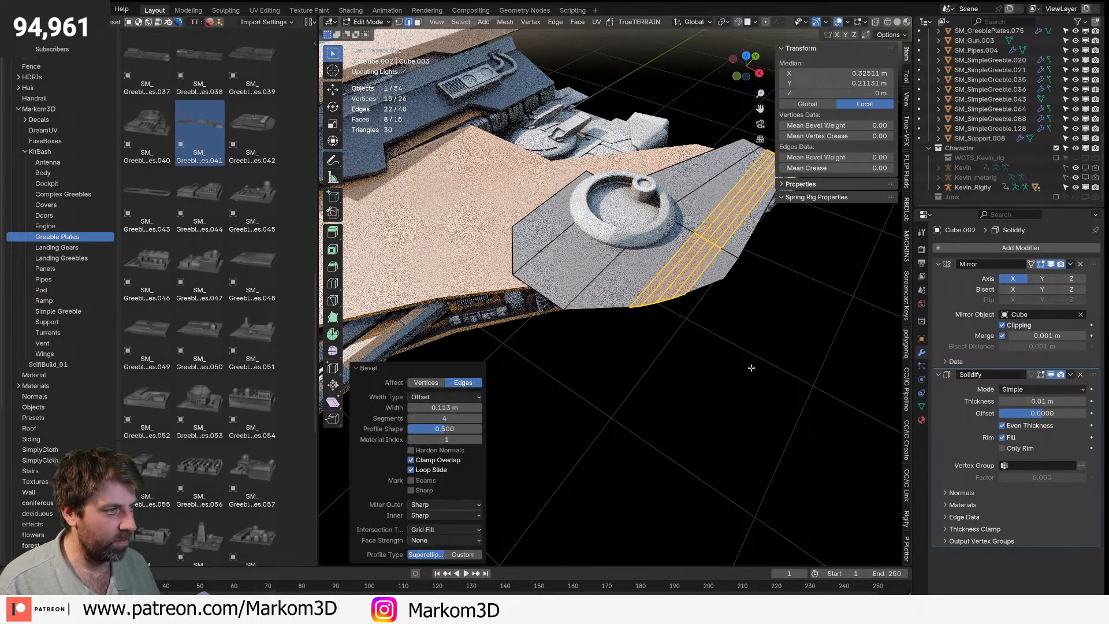
# - Bevel the middle lengthwise edge loop of the panel with 4 segments and inspect the rounded outline
pyautogui.keyDown('alt'); pyautogui.click(578, 295); pyautogui.keyUp('alt')
pyautogui.hotkey('ctrl', 'b')
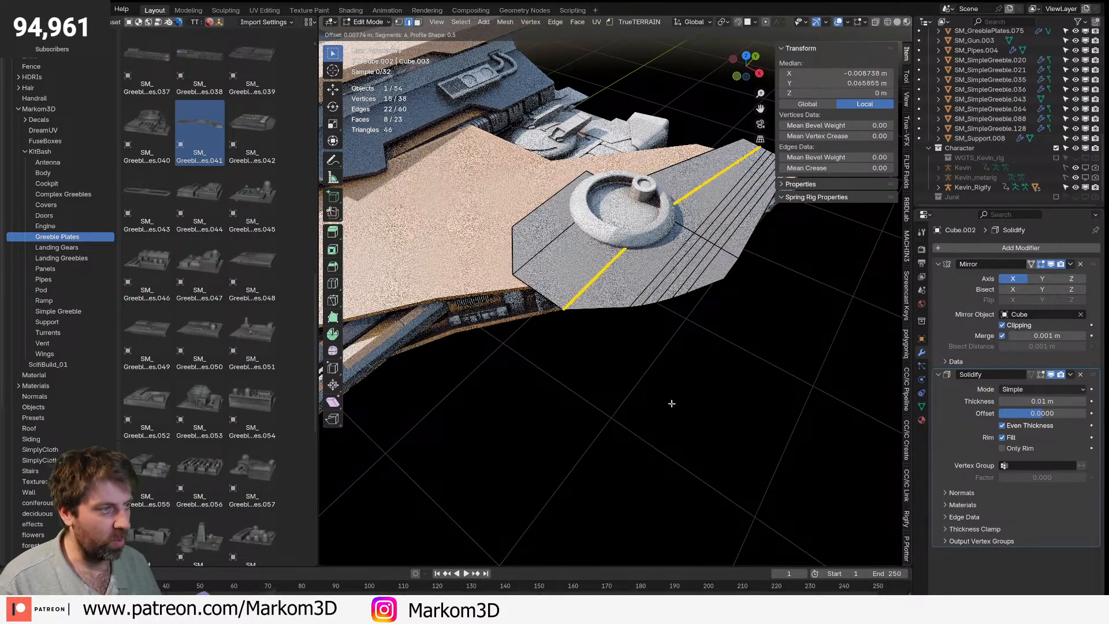
pyautogui.click(725, 461)
pyautogui.press('Tab')
pyautogui.click(658, 396)
pyautogui.scroll(-4, 657, 393)
pyautogui.moveTo(656, 391); pyautogui.dragTo(717, 340, button='middle')
# - Undo the bevels on both lengthwise edge loops of the outer wing panel
pyautogui.press('Tab')
pyautogui.hotkey('ctrl', 'z')
pyautogui.hotkey('ctrl', 'z')
pyautogui.hotkey('ctrl', 'z')
pyautogui.hotkey('ctrl', 'z')
pyautogui.hotkey('ctrl', 'z')
pyautogui.hotkey('ctrl', 'z')
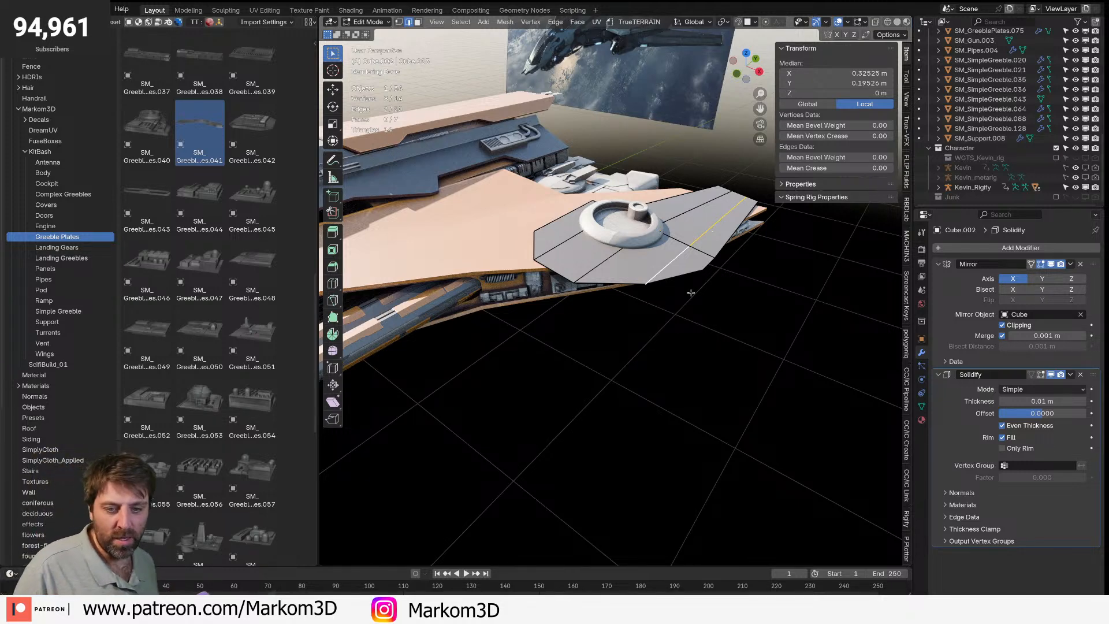
pyautogui.moveTo(691, 293); pyautogui.dragTo(673, 387, button='middle')
pyautogui.scroll(1, 686, 319)
pyautogui.scroll(3, 673, 387)
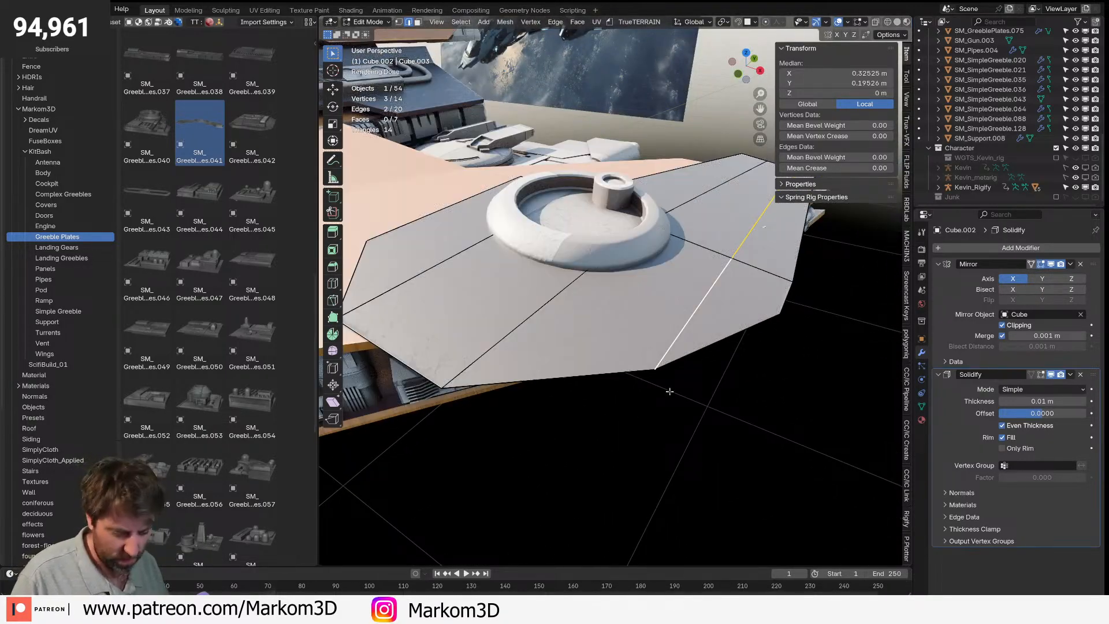
pyautogui.hotkey('ctrl', 'b')
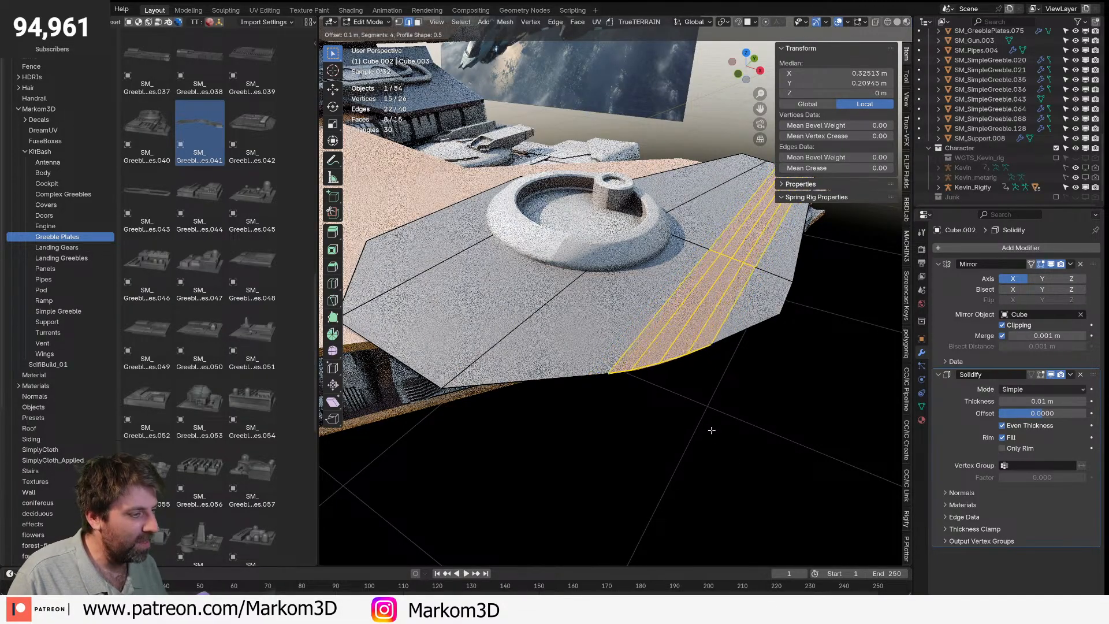
pyautogui.rightClick(719, 439)
# - Try beveling the outermost and middle lengthwise edge loops together with 4 segments, and undo it
pyautogui.keyDown('alt'); pyautogui.keyDown('shift'); pyautogui.click(539, 319); pyautogui.keyUp('shift'); pyautogui.keyUp('alt')
pyautogui.hotkey('ctrl', 'b')
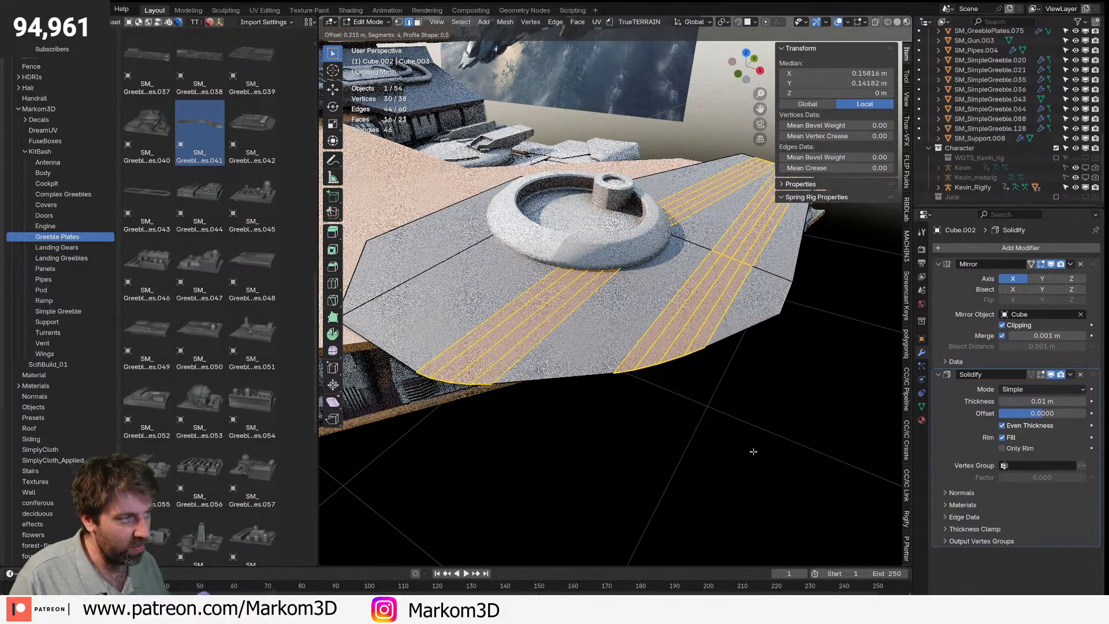
pyautogui.click(765, 462)
pyautogui.press('Tab')
pyautogui.moveTo(765, 462); pyautogui.dragTo(640, 378, button='middle')
pyautogui.press('Tab')
pyautogui.hotkey('ctrl', 'z')
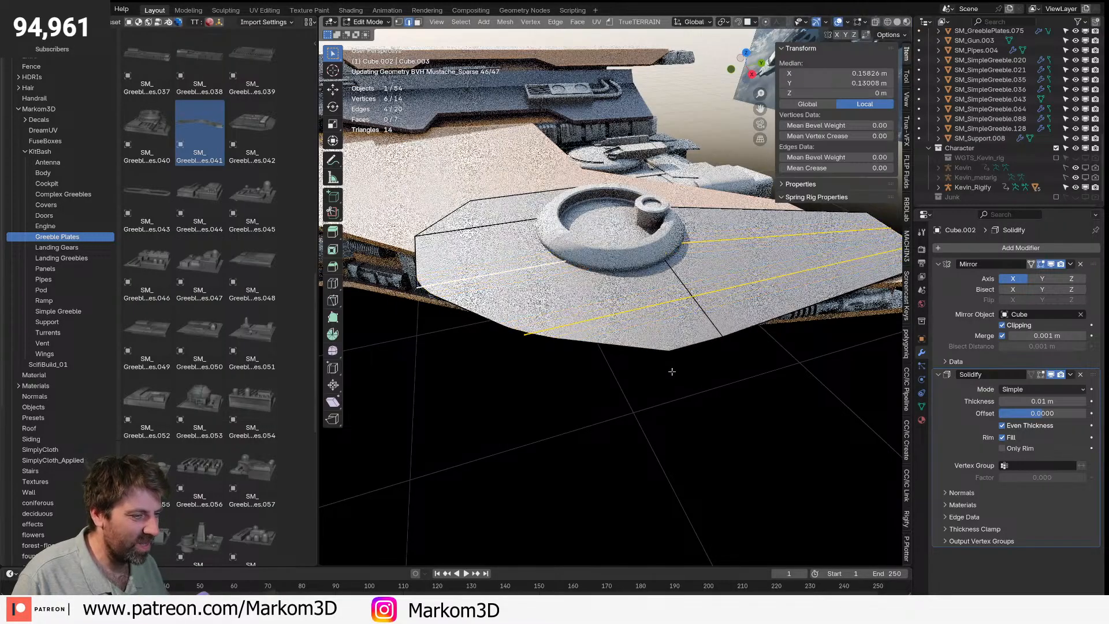
pyautogui.press('Tab')
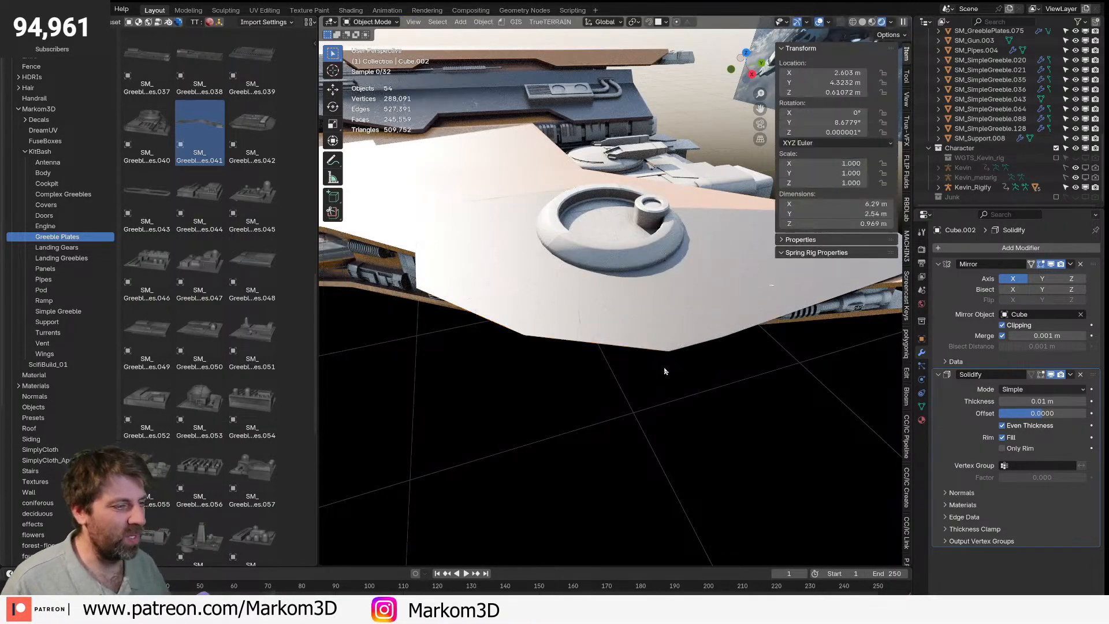
# - Move the panel's outer corner vertex onto the neighbouring cross-line vertex and merge the panel's vertices by distance at 0.0101 m
pyautogui.press('Tab')
pyautogui.click(669, 351)
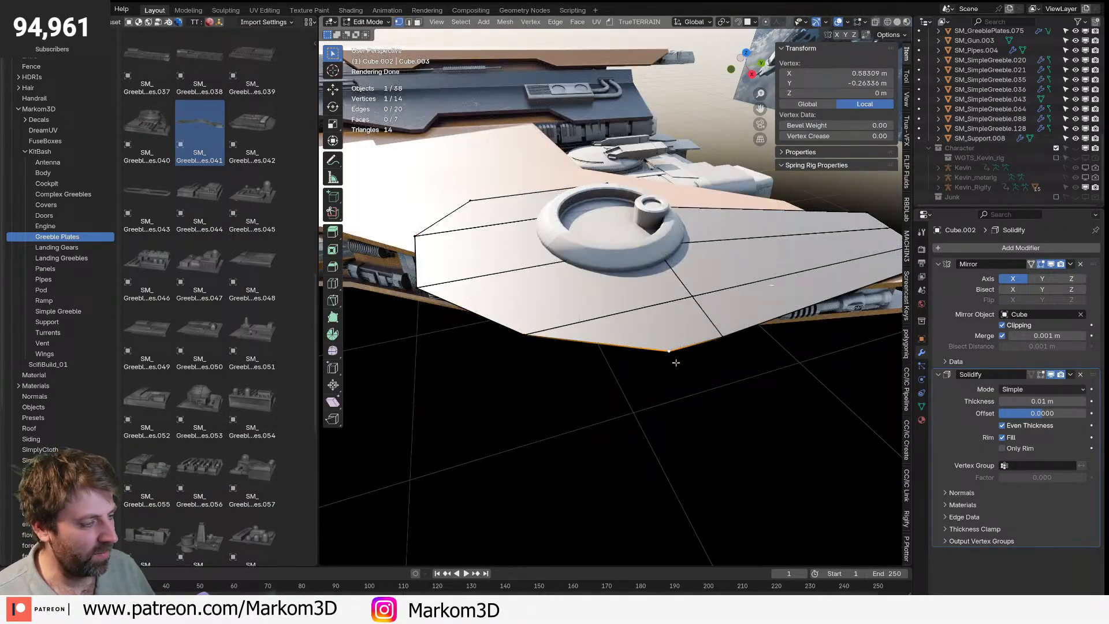
pyautogui.hotkey('ctrl', 'l')
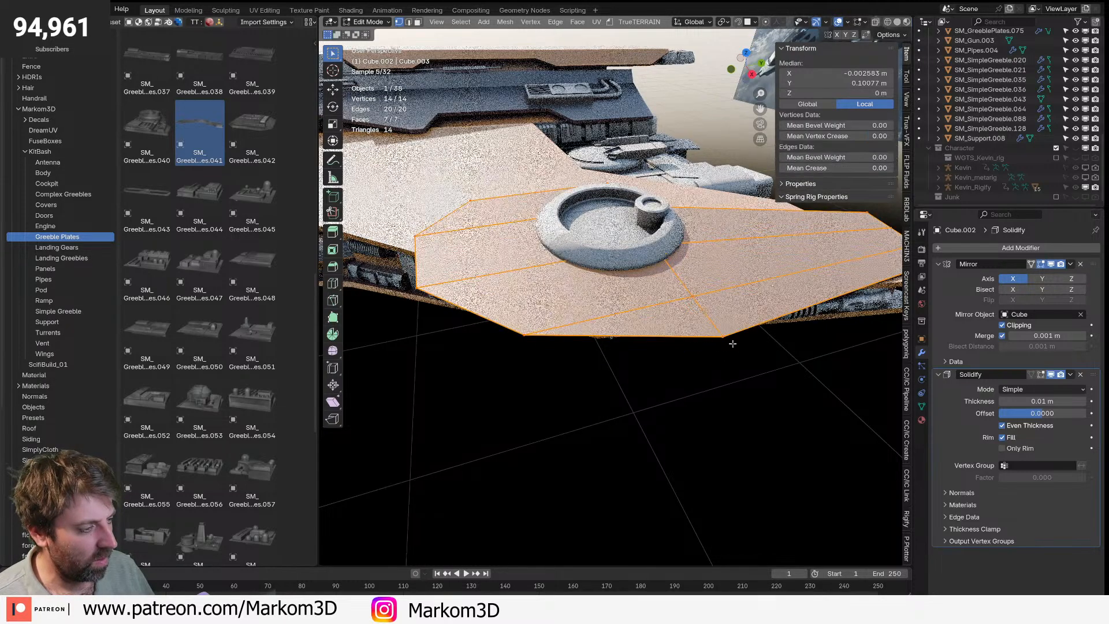
pyautogui.press('m')
pyautogui.click(732, 343)
pyautogui.scroll(-5, 745, 315)
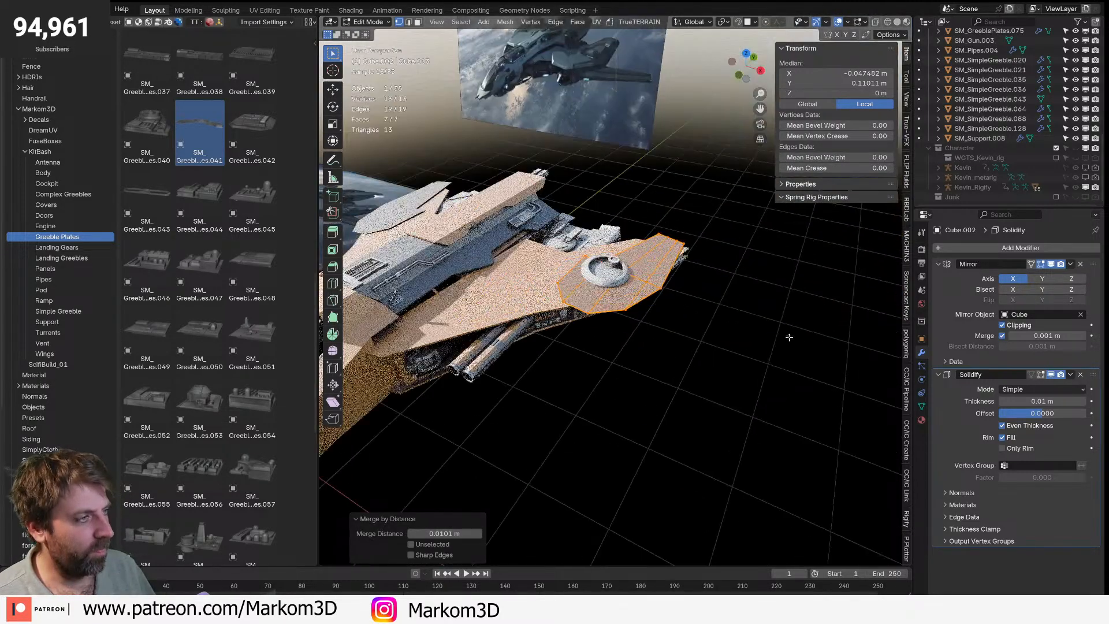
pyautogui.scroll(6, 644, 337)
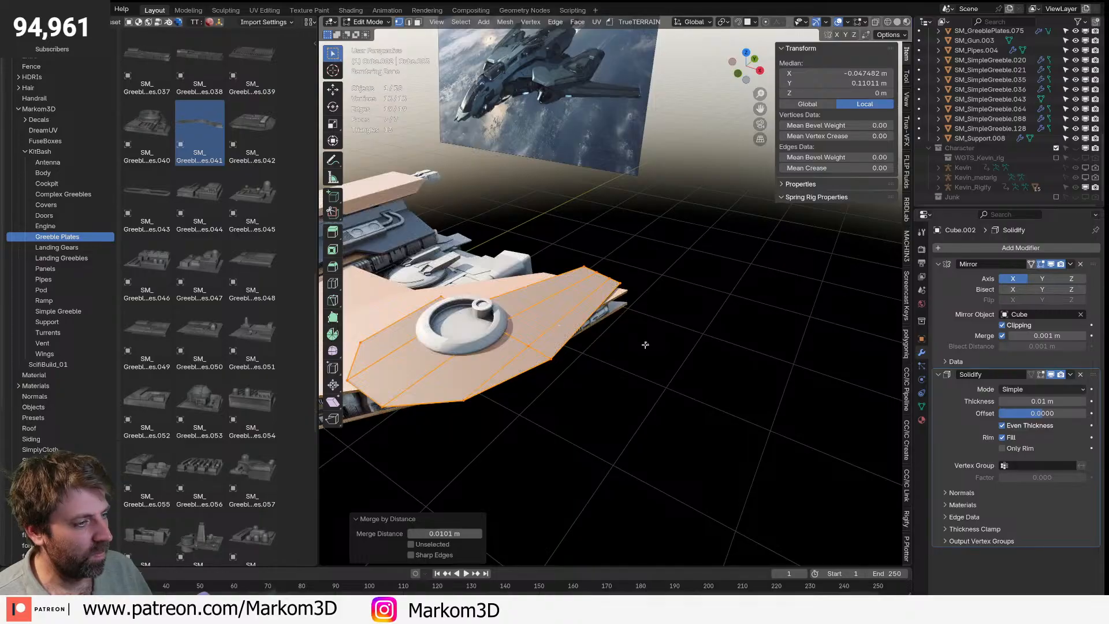
# - Duplicate the four outer faces of the octagonal wing plate in place and separate them into their own object
pyautogui.moveTo(753, 283); pyautogui.dragTo(782, 271, button='middle')
pyautogui.scroll(3, 693, 289)
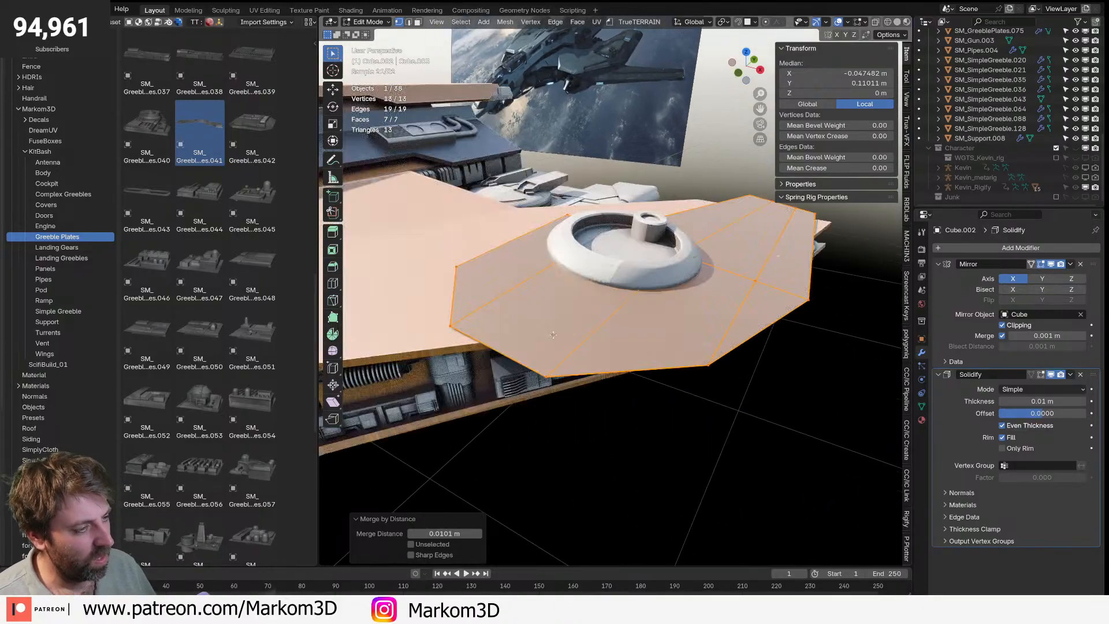
pyautogui.press('Tab')
pyautogui.moveTo(581, 332); pyautogui.dragTo(602, 330, button='middle')
pyautogui.press('Tab')
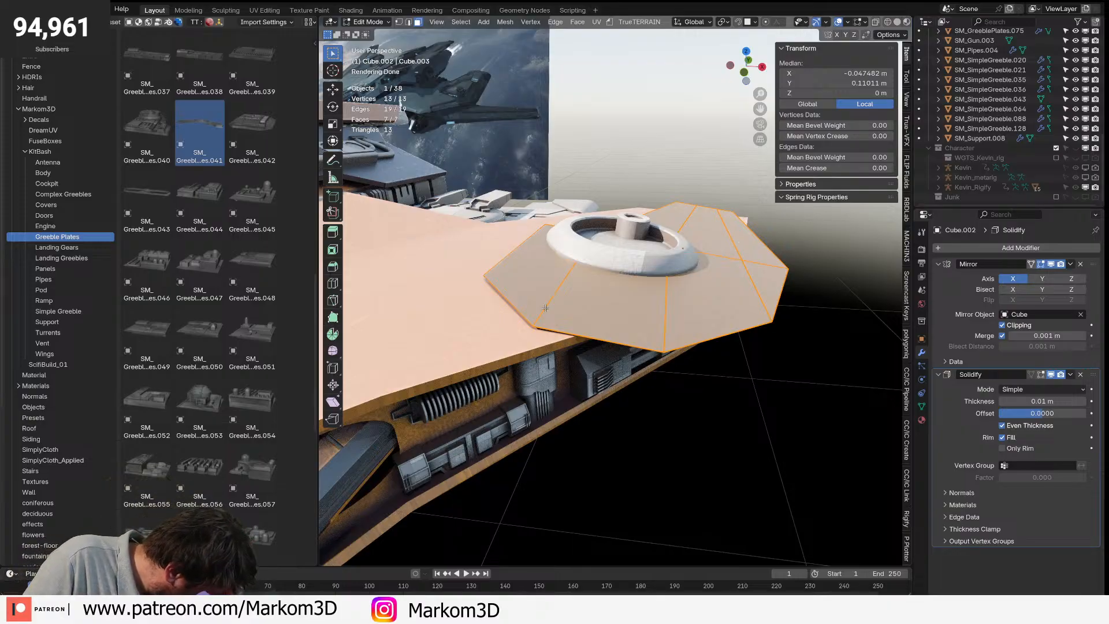
pyautogui.click(542, 307)
pyautogui.keyDown('shift'); pyautogui.click(608, 306); pyautogui.keyUp('shift')
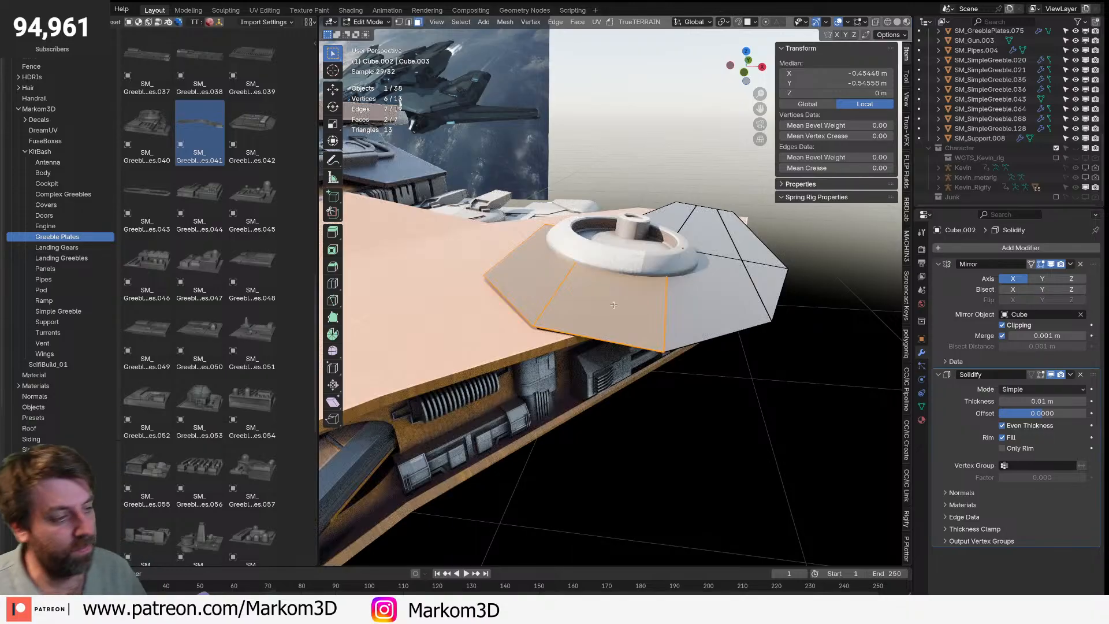
pyautogui.keyDown('shift'); pyautogui.click(702, 302); pyautogui.keyUp('shift')
pyautogui.keyDown('shift'); pyautogui.click(771, 288); pyautogui.keyUp('shift')
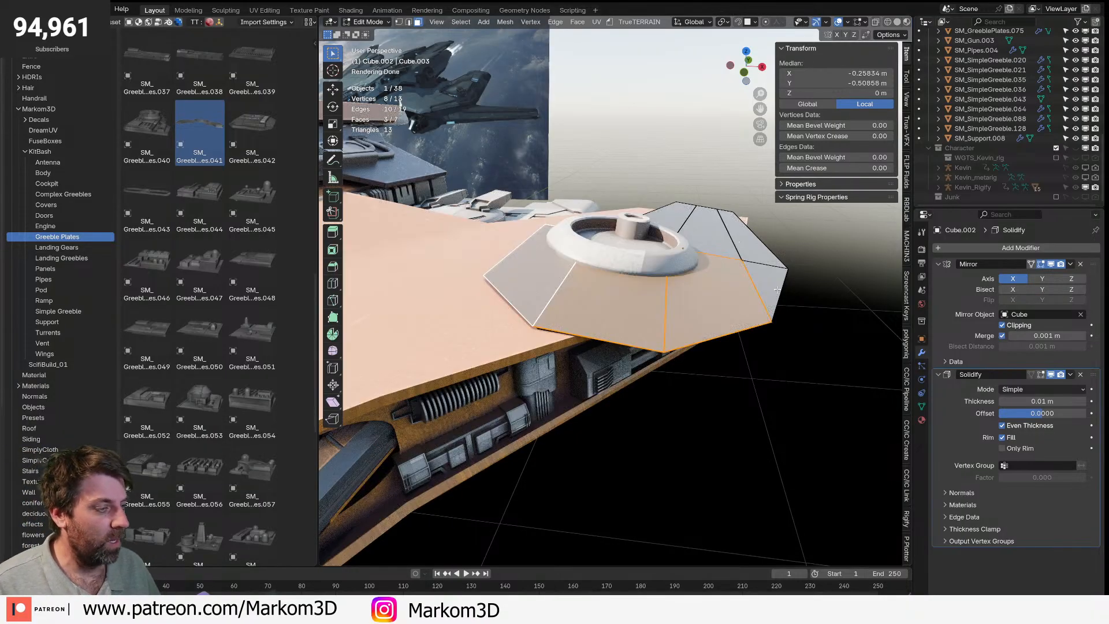
pyautogui.hotkey('shift', 'd')
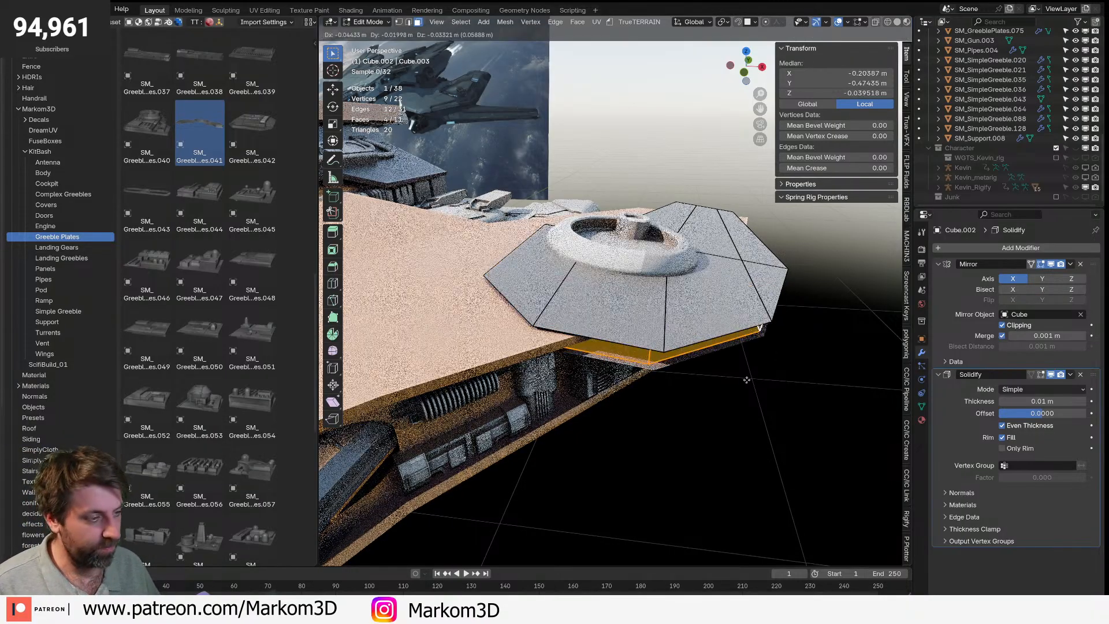
pyautogui.rightClick(748, 381)
pyautogui.press('p')
pyautogui.click(749, 381)
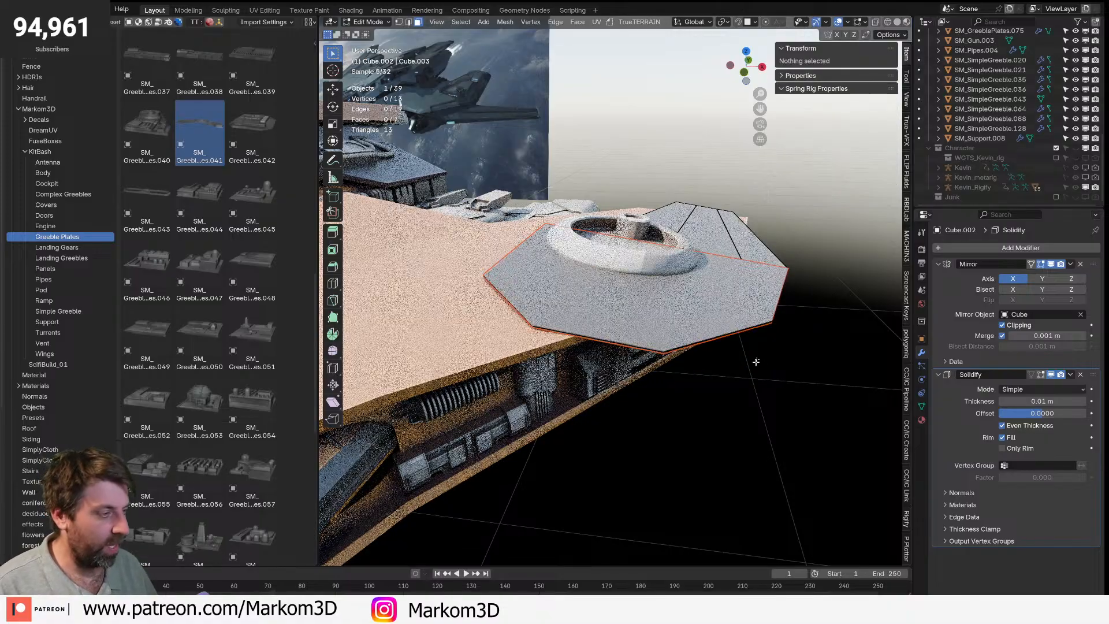
pyautogui.press('Tab')
# - Switch the viewport to solid shading and set the separated plate's Solidify thickness to 0.02 m
pyautogui.click(768, 297)
pyautogui.press('z')
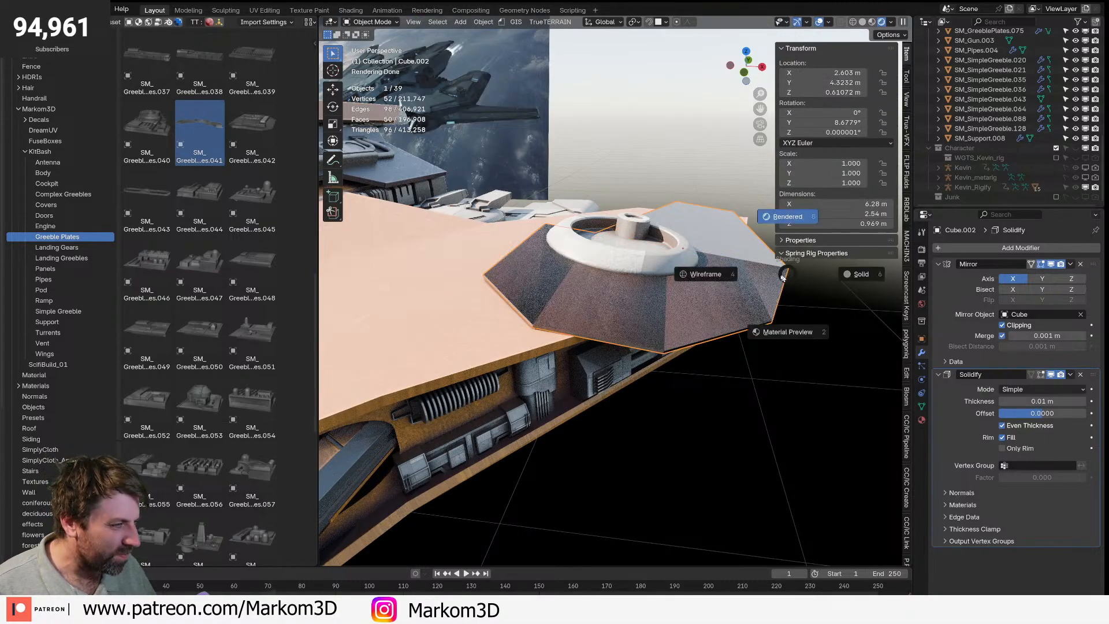
pyautogui.press('4')
pyautogui.click(786, 281)
pyautogui.press('z')
pyautogui.click(855, 279)
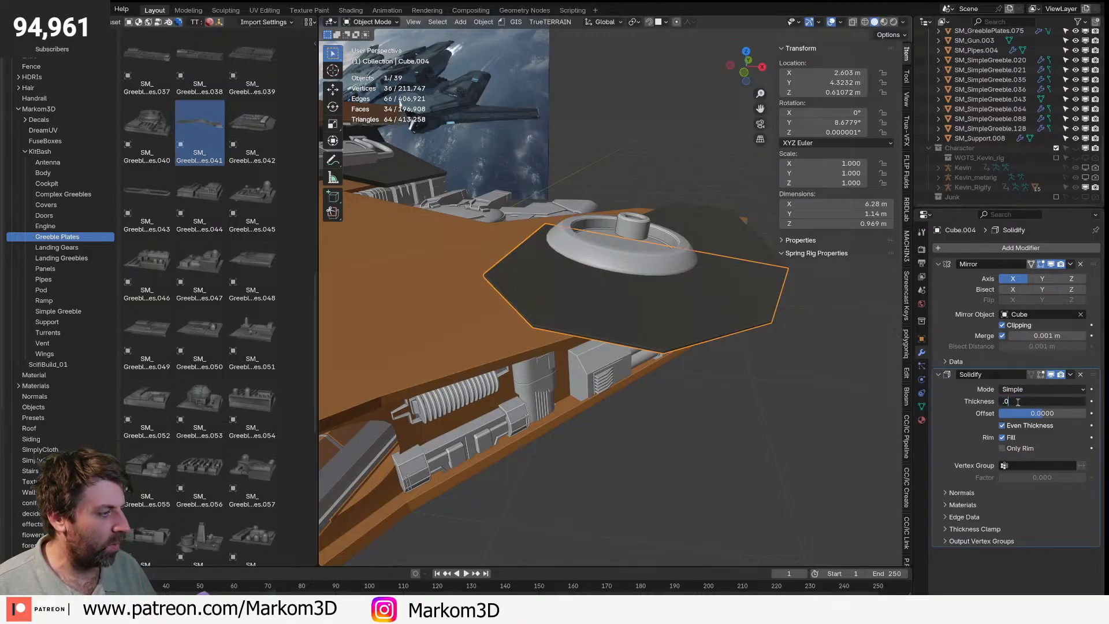
pyautogui.press('Return')
# - Hide the original octagonal plate and open the separated plate's mesh for editing
pyautogui.moveTo(653, 422)
pyautogui.mouseDown(button='middle')
pyautogui.moveTo(547, 414)
pyautogui.moveTo(587, 415)
pyautogui.mouseUp(button='middle')
pyautogui.press('Tab')
pyautogui.press('z')
pyautogui.press('Tab')
pyautogui.click(802, 347)
pyautogui.press('Delete')
pyautogui.click(651, 344)
pyautogui.press('Tab')
pyautogui.moveTo(651, 343); pyautogui.dragTo(645, 340, button='middle')
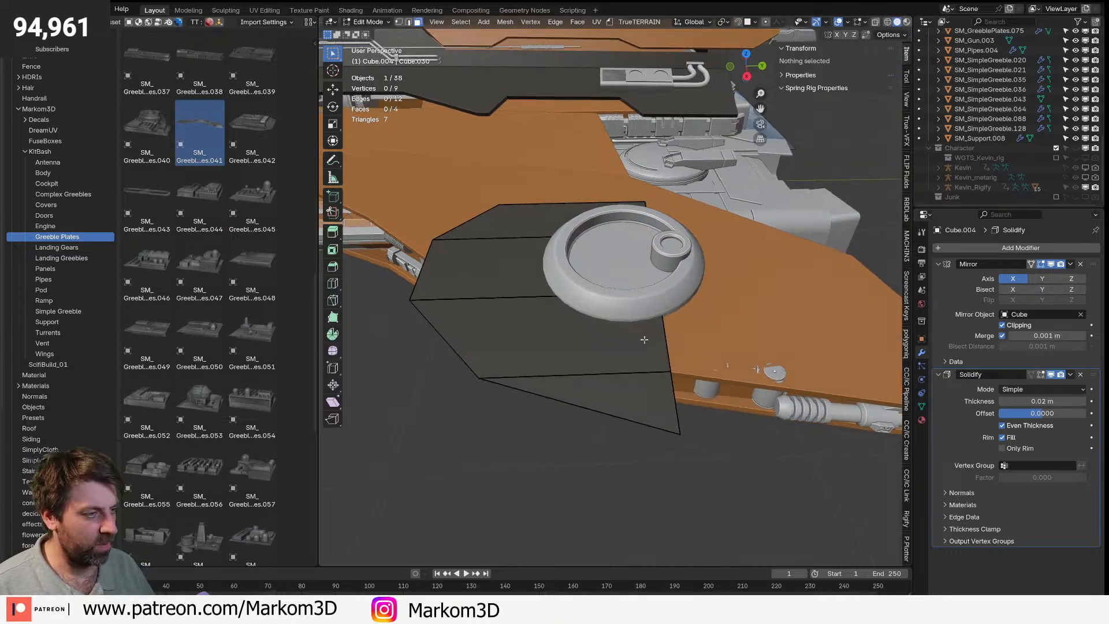
# - Slide the separated plate's inner edge beneath the round greeble outward to form a recessed inner outline
pyautogui.scroll(2, 644, 340)
pyautogui.press('2')
pyautogui.click(684, 269)
pyautogui.press('g')
pyautogui.press('g')
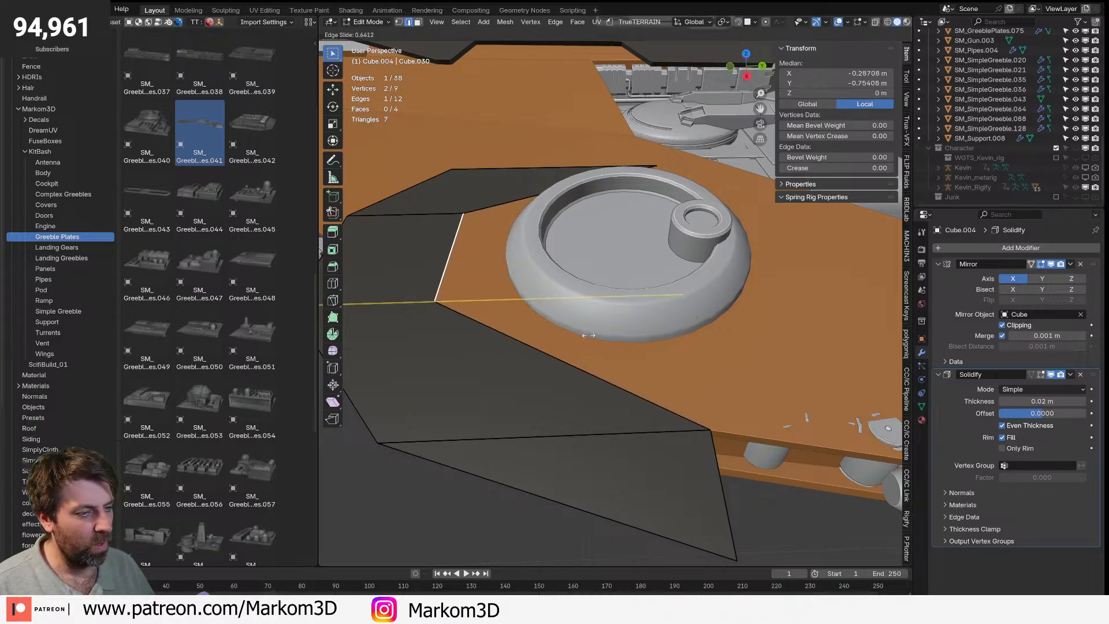
pyautogui.click(593, 347)
pyautogui.scroll(3, 626, 357)
pyautogui.scroll(-4, 517, 377)
pyautogui.moveTo(523, 379); pyautogui.dragTo(567, 343, button='middle')
# - Shift the whole separated plate slightly outward along Y and scale it about 1.023 along its local X axis
pyautogui.press('a')
pyautogui.press('g')
pyautogui.press('y')
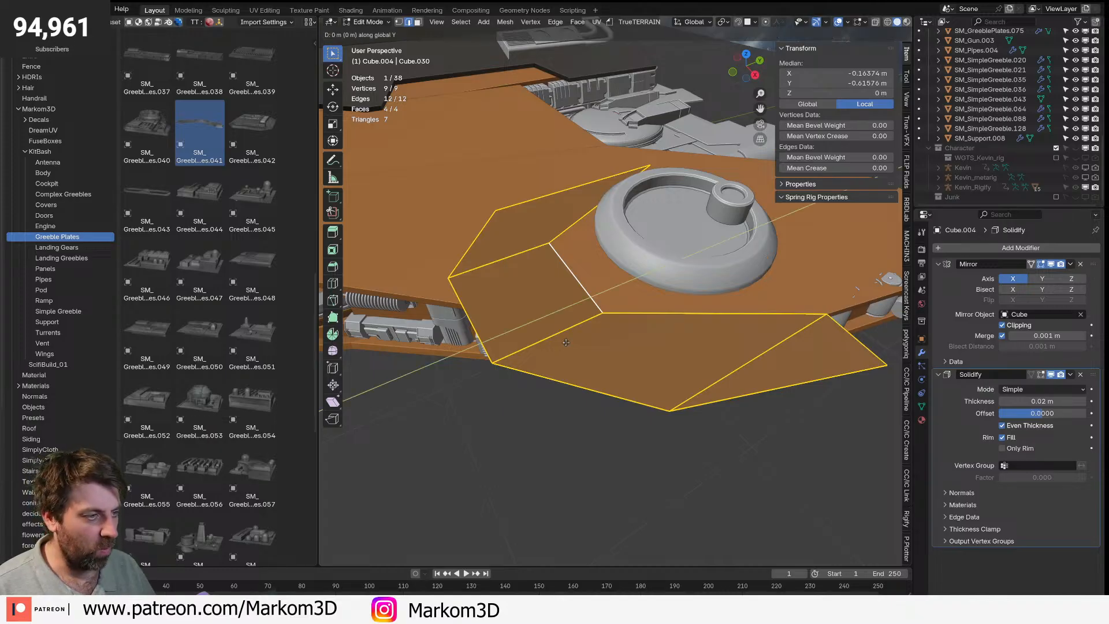
pyautogui.click(667, 397)
pyautogui.press('s')
pyautogui.press('x')
pyautogui.press('x')
pyautogui.click(683, 425)
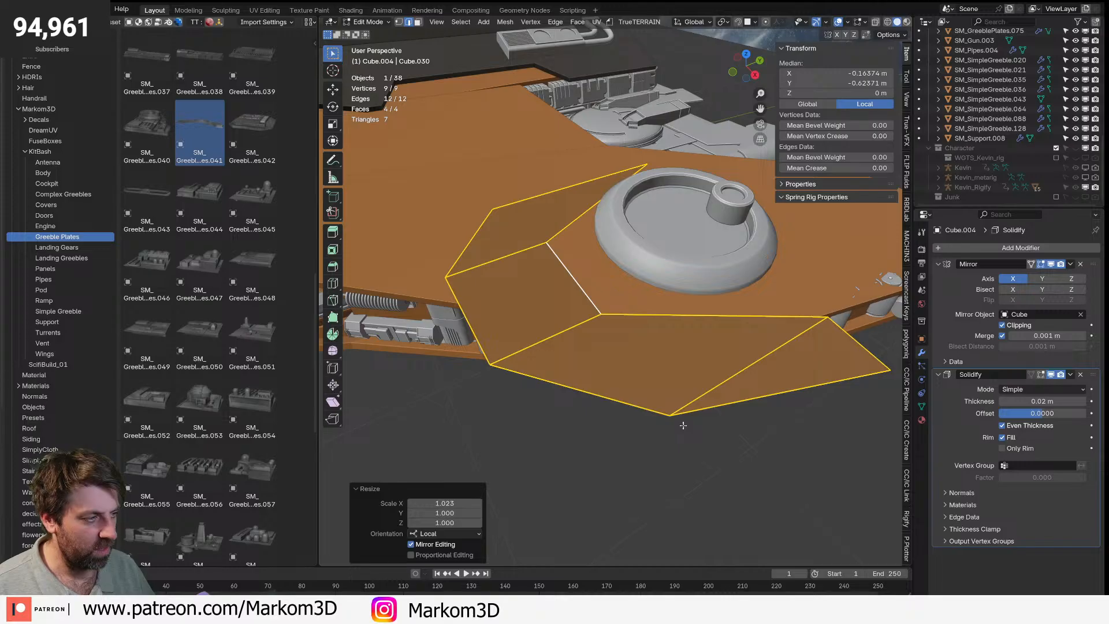
# - Leave mesh editing and unhide the original octagonal plate
pyautogui.press('Tab')
pyautogui.hotkey('alt', 'h')
pyautogui.click(682, 461)
pyautogui.moveTo(683, 463); pyautogui.dragTo(700, 438, button='middle')
# - Bevel the separated plate's two middle cross edges with 6 segments and a width of about 0.0745 m to round its outer corners
pyautogui.click(657, 291)
pyautogui.moveTo(657, 291); pyautogui.dragTo(623, 327, button='middle')
pyautogui.press('Tab')
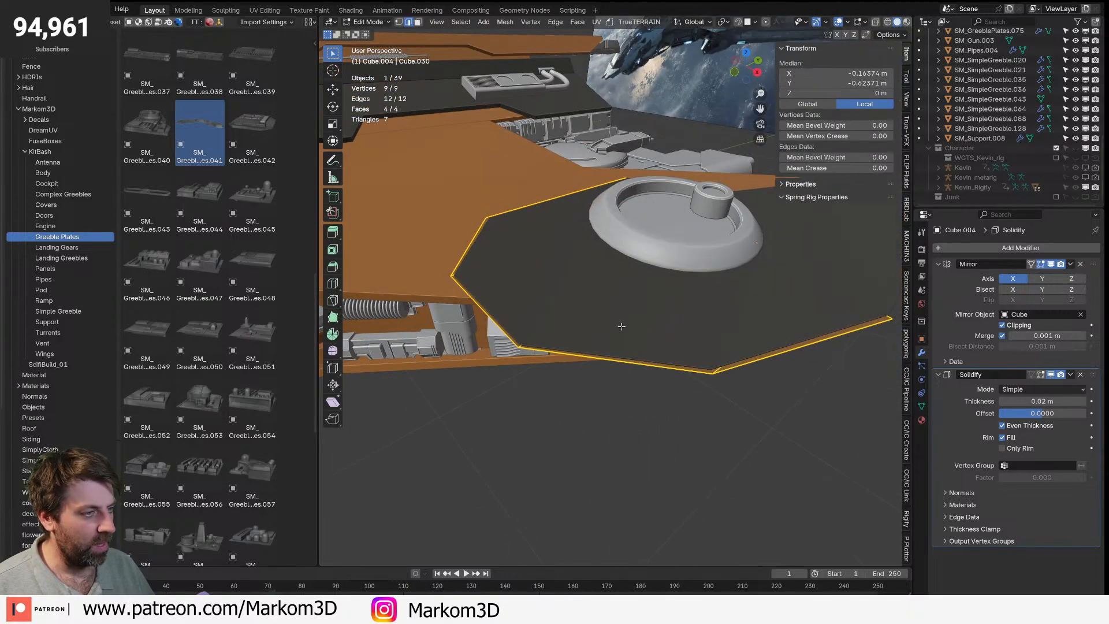
pyautogui.press('Tab')
pyautogui.press('Tab')
pyautogui.click(569, 315)
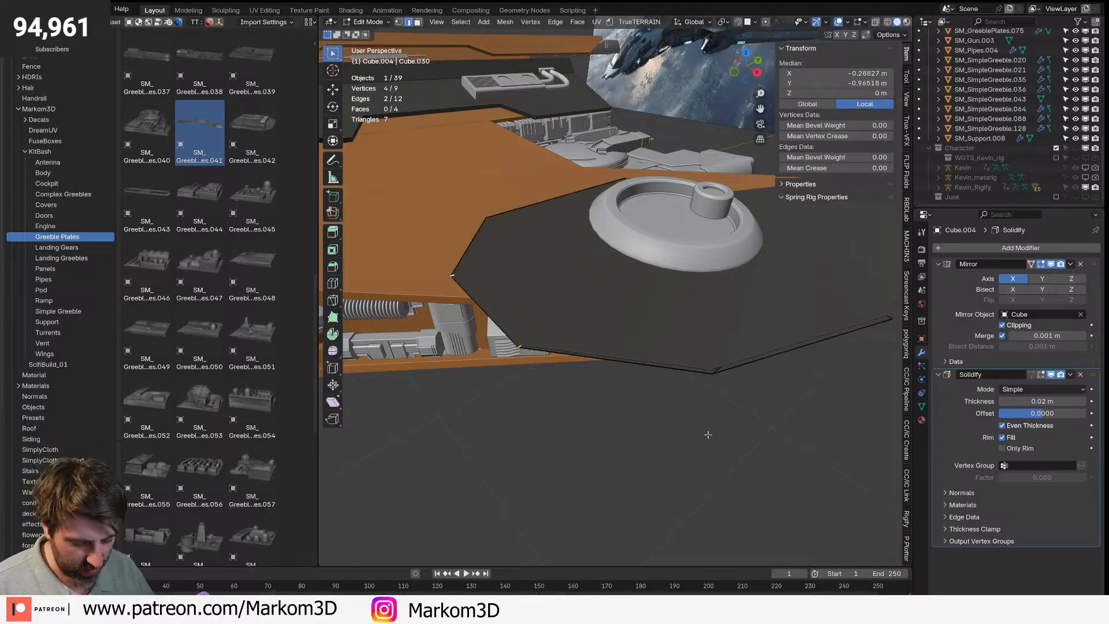
pyautogui.hotkey('ctrl', 'b')
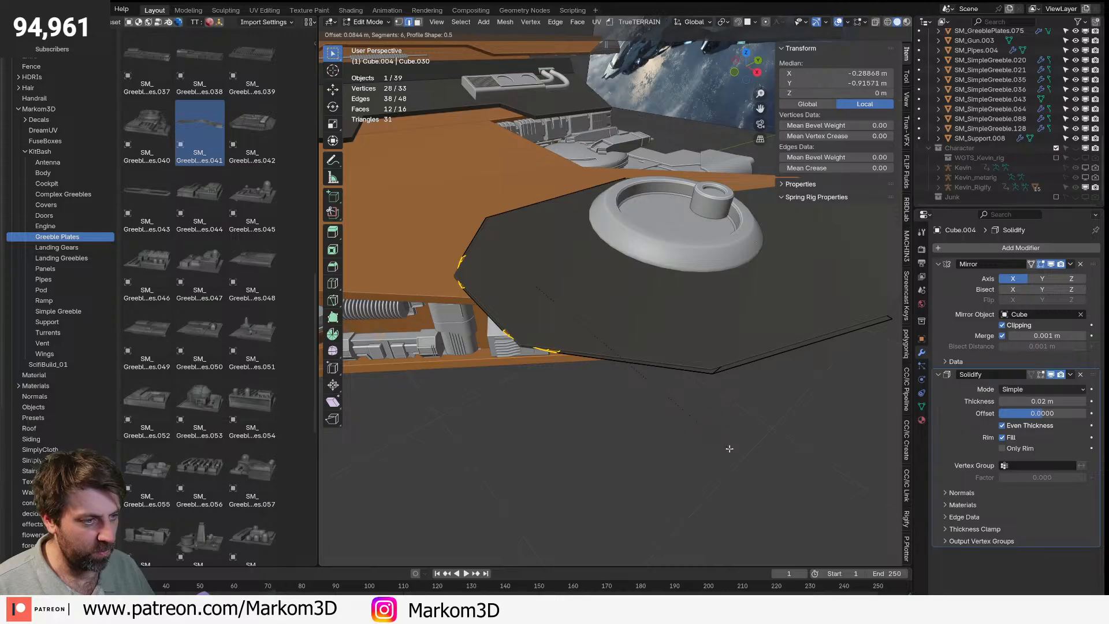
pyautogui.click(724, 447)
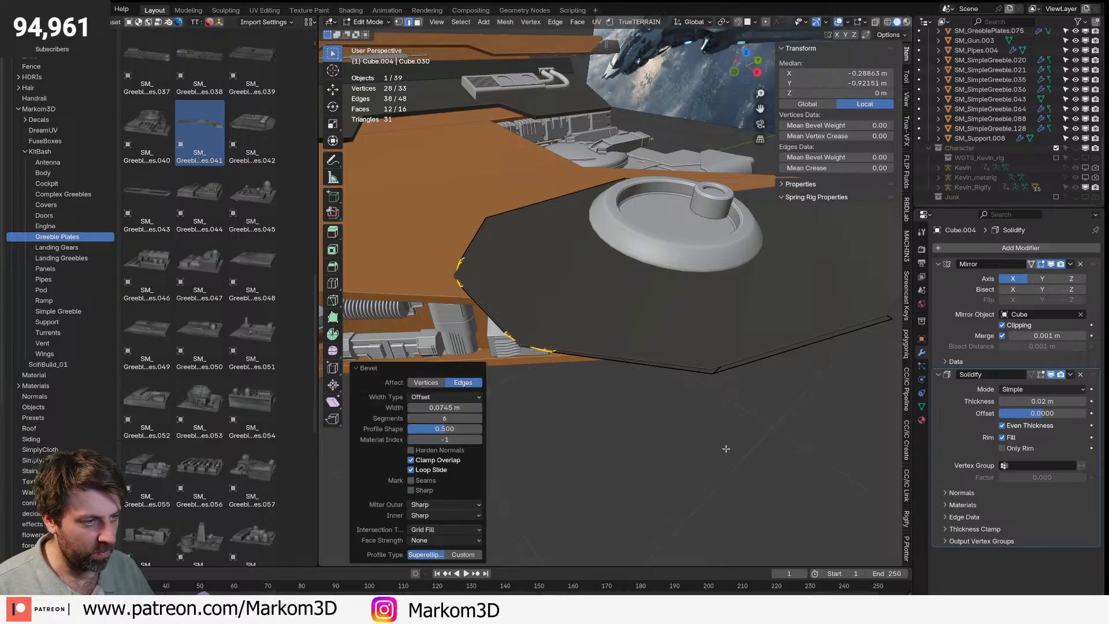
# - Bevel three cross edges of the original octagonal plate with 1 segment and a width of about 0.111 m
pyautogui.press('Tab')
pyautogui.click(609, 315)
pyautogui.press('Tab')
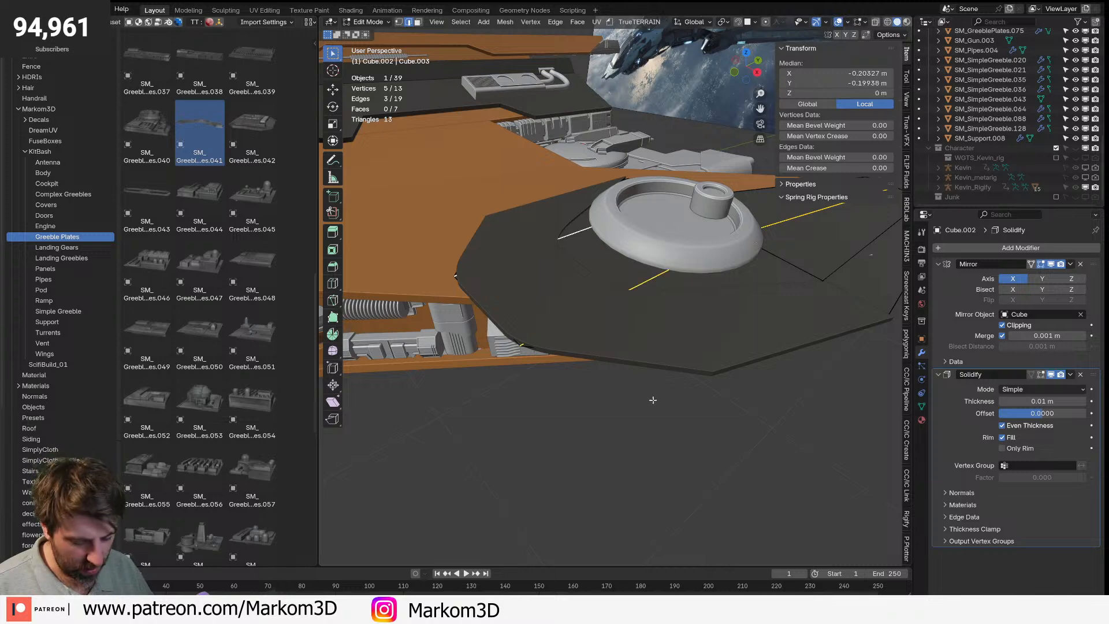
pyautogui.hotkey('ctrl', 'b')
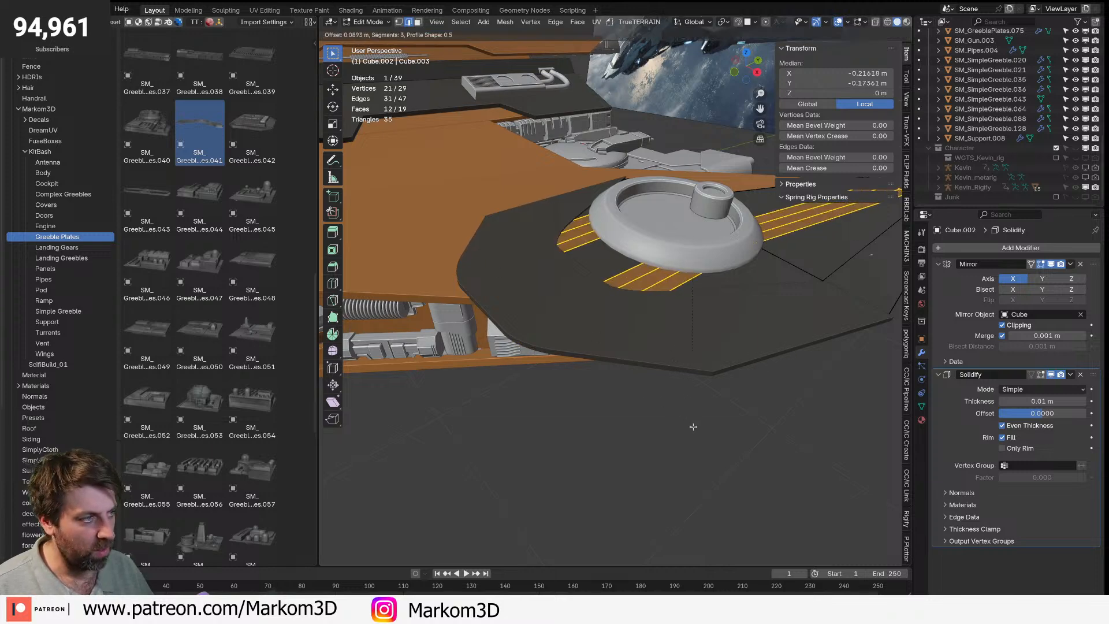
pyautogui.click(698, 431)
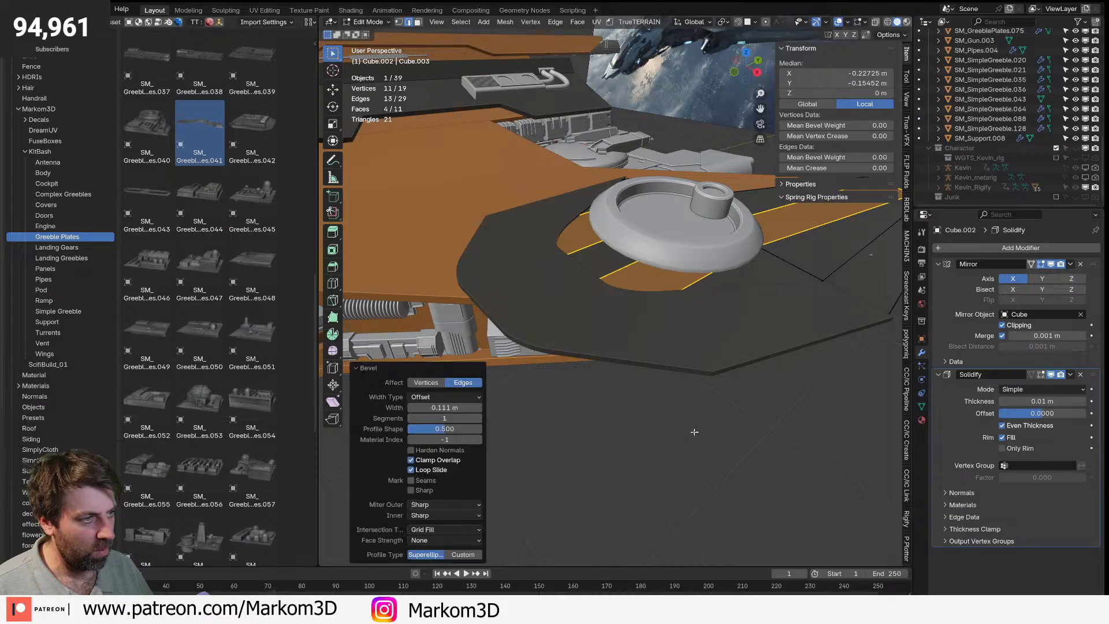
pyautogui.press('Tab')
# - Switch to rendered shading, add a centred loop cut across the raised wing plate and bevel it into a narrow strip
pyautogui.scroll(-2, 671, 439)
pyautogui.moveTo(669, 438); pyautogui.dragTo(875, 55, button='middle')
pyautogui.click(894, 23)
pyautogui.moveTo(566, 278); pyautogui.dragTo(630, 312, button='middle')
pyautogui.click(610, 312)
pyautogui.scroll(2, 609, 312)
pyautogui.press('Tab')
pyautogui.hotkey('ctrl', 'r')
pyautogui.click(563, 378)
pyautogui.rightClick(578, 401)
pyautogui.hotkey('ctrl', 'b')
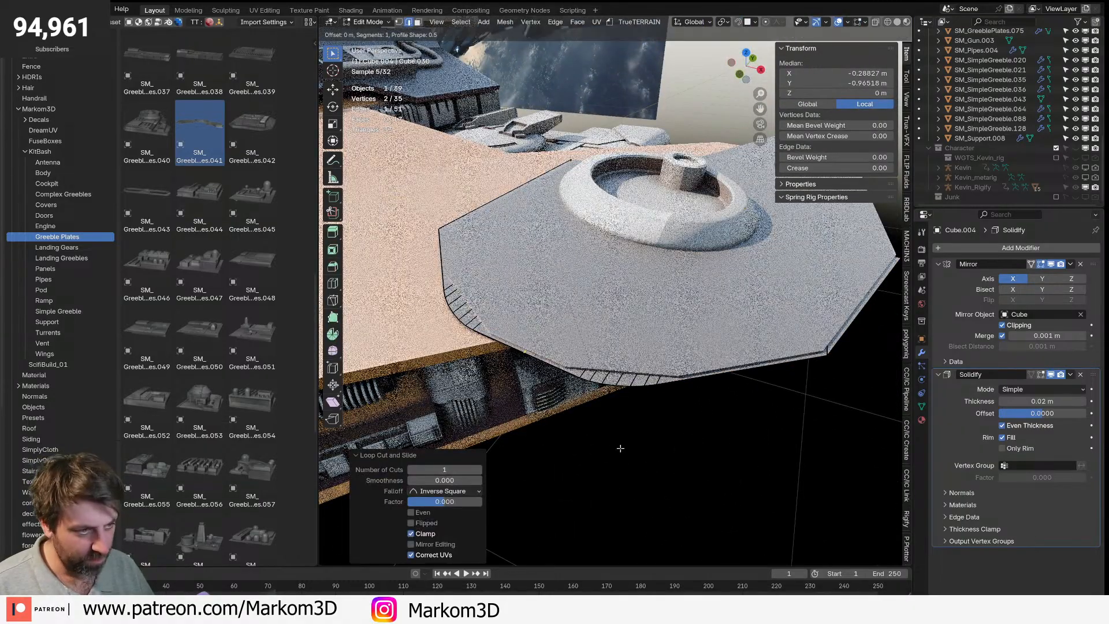
pyautogui.click(624, 453)
pyautogui.press('x')
pyautogui.click(629, 458)
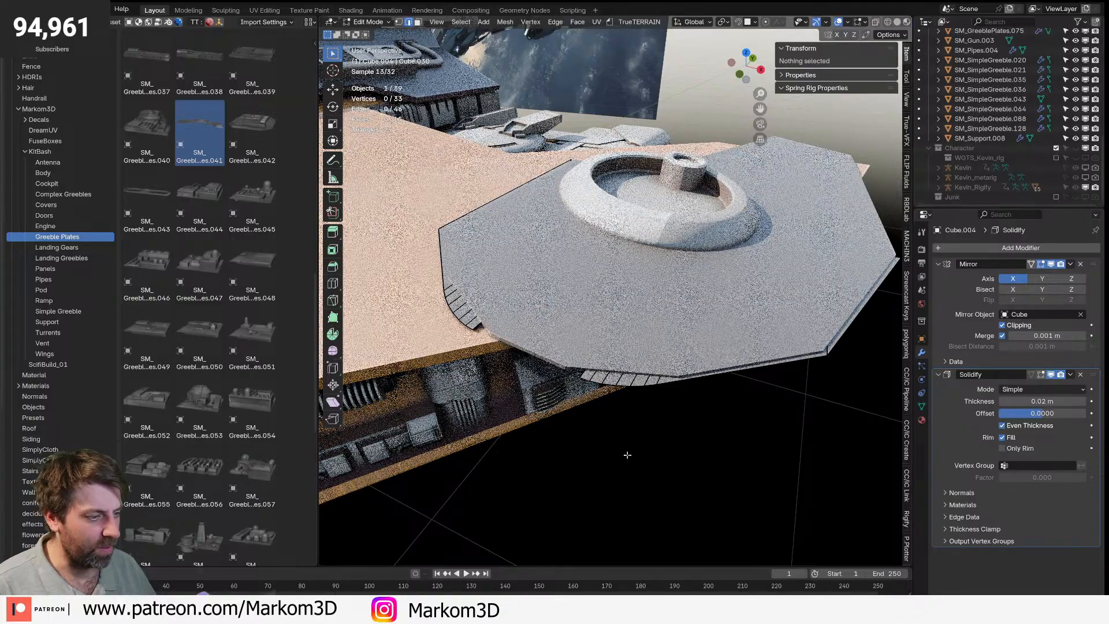
pyautogui.hotkey('ctrl', 'z')
# - Delete only the narrow strip's face to leave a panel gap in the raised plate, and return to object mode
pyautogui.press('x')
pyautogui.click(619, 483)
pyautogui.press('Tab')
pyautogui.scroll(-5, 621, 482)
pyautogui.click(621, 481)
pyautogui.moveTo(621, 481); pyautogui.dragTo(493, 412, button='middle')
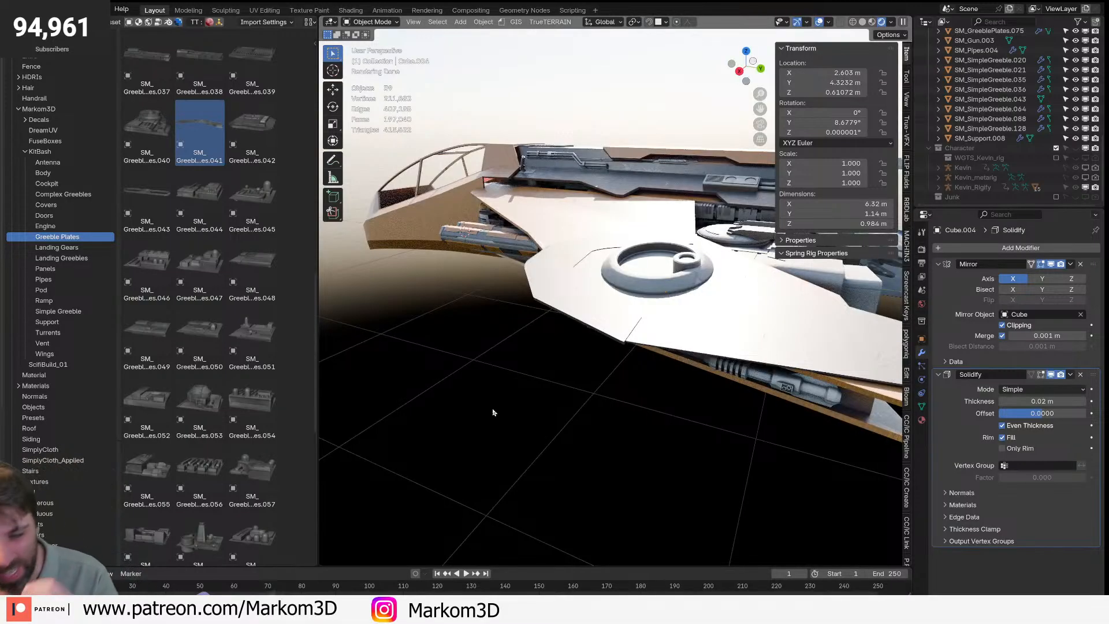
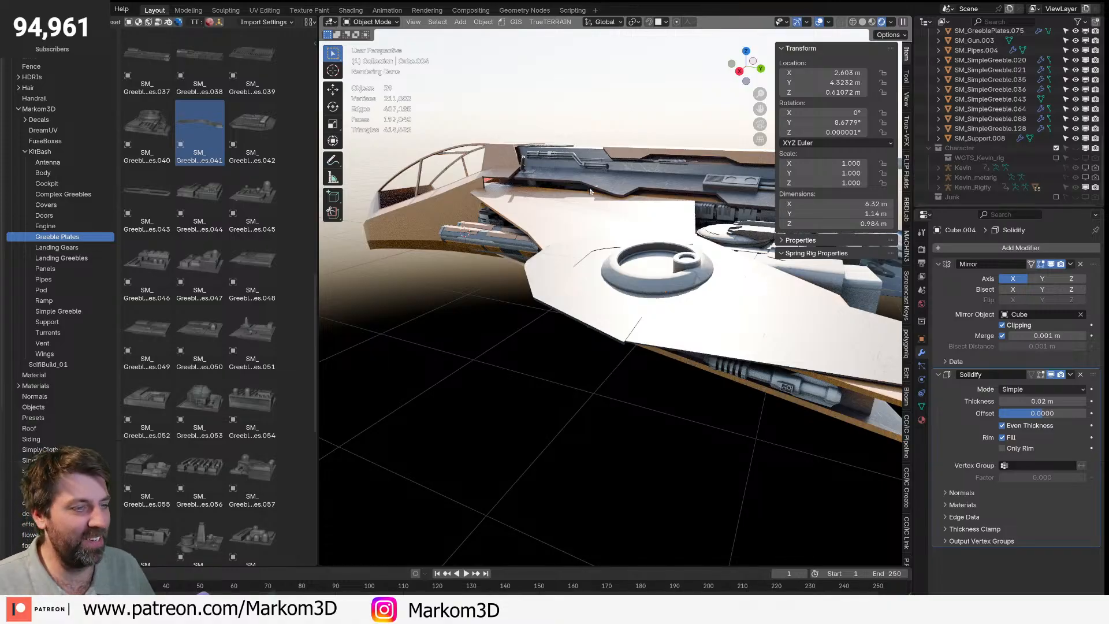
pyautogui.scroll(2, 591, 170)
pyautogui.scroll(3, 595, 175)
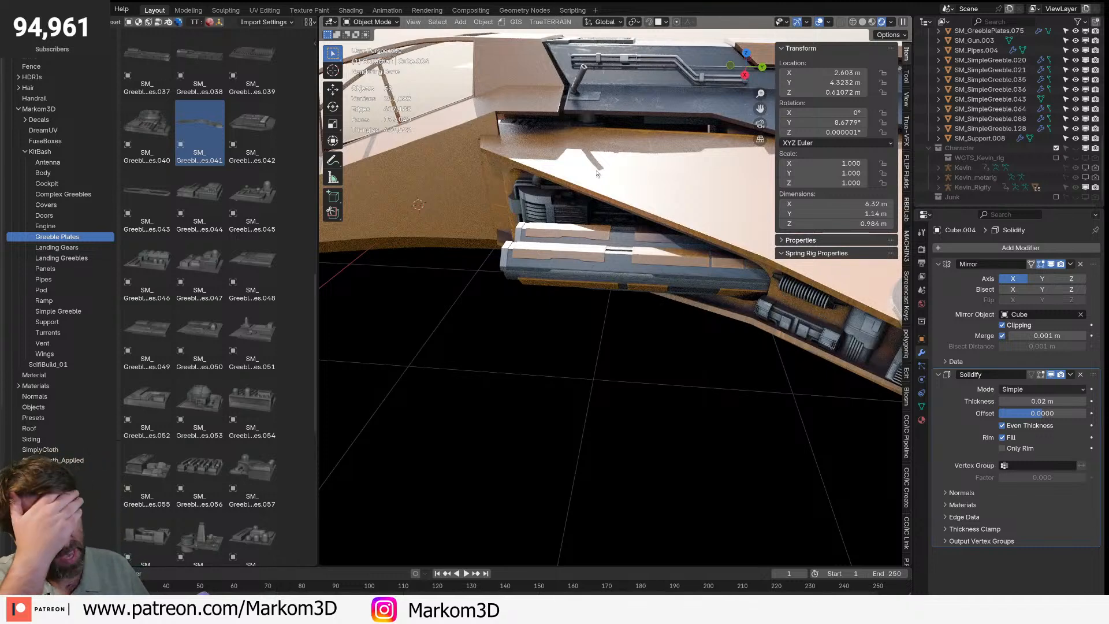
pyautogui.click(482, 126)
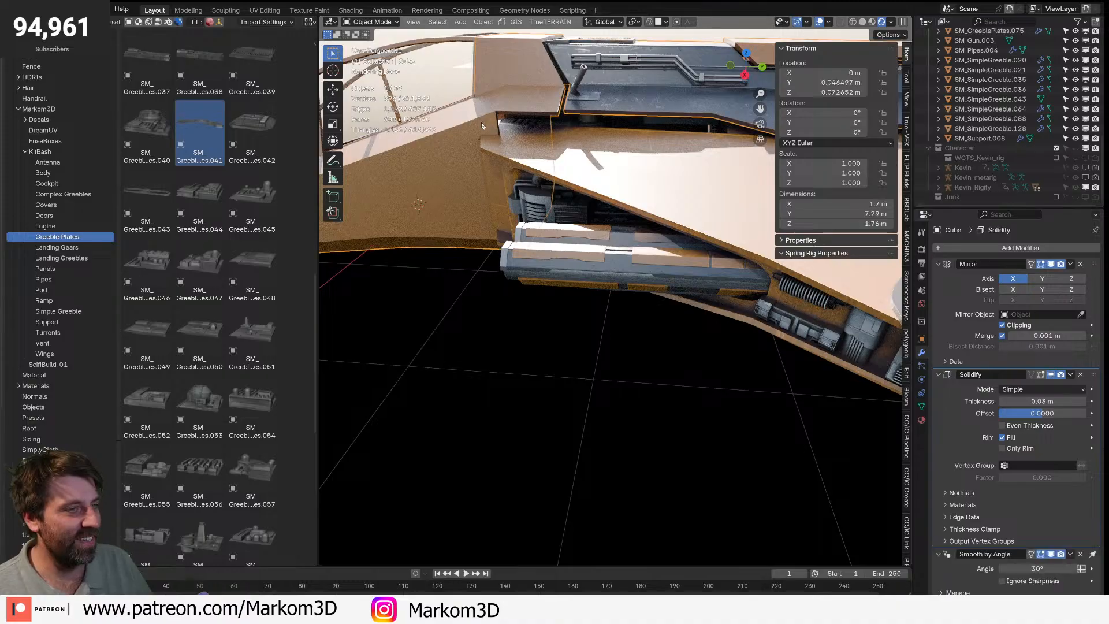
pyautogui.moveTo(486, 126); pyautogui.dragTo(703, 324, button='middle')
pyautogui.scroll(-3, 702, 323)
pyautogui.click(618, 254)
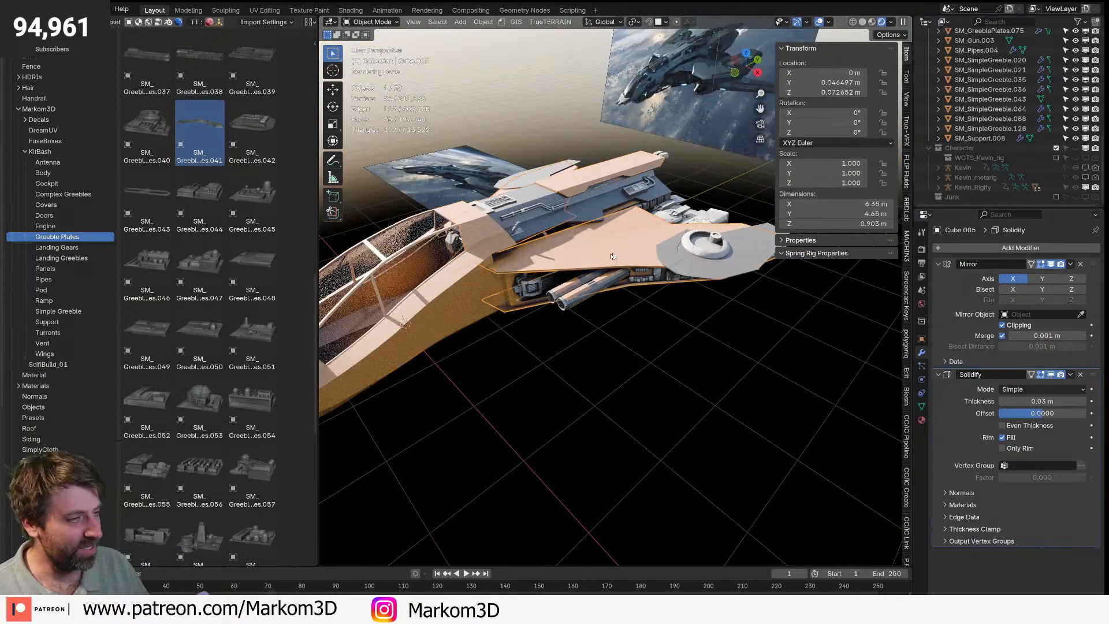
# - Show the seated character rig in the cockpit and enlarge the 3D viewport over the asset browser
pyautogui.moveTo(651, 317); pyautogui.dragTo(725, 361, button='middle')
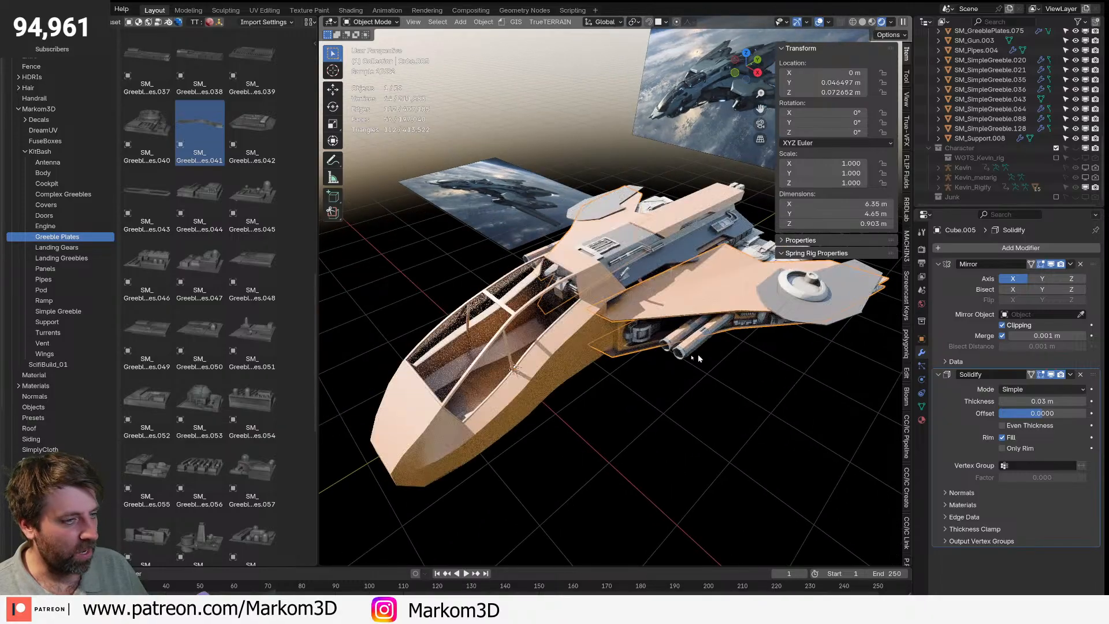
pyautogui.click(1075, 149)
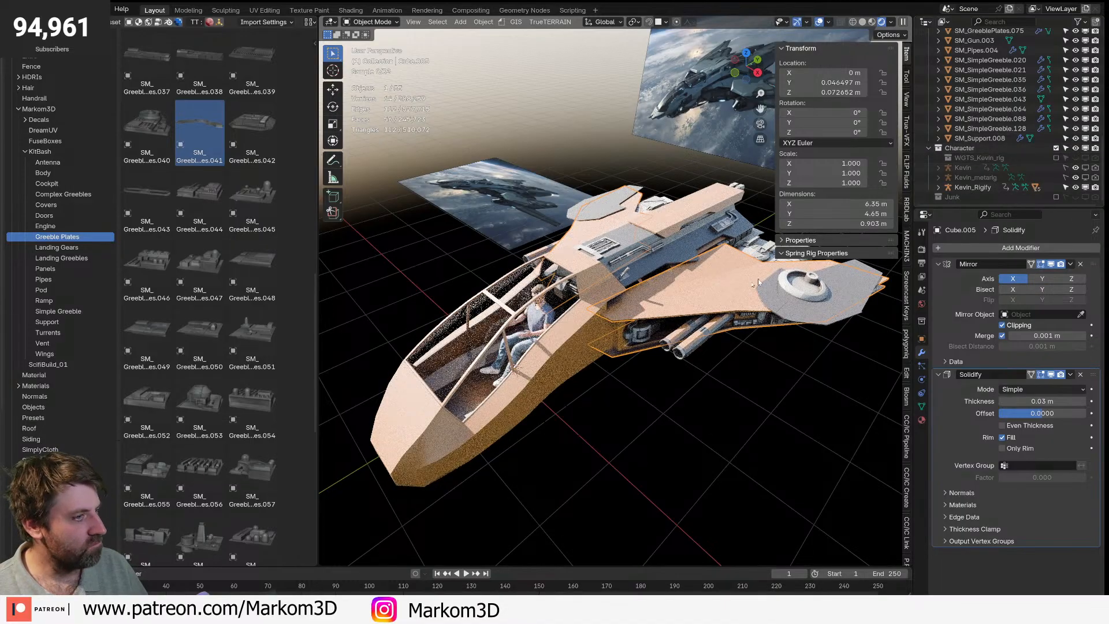
pyautogui.keyDown('shift'); pyautogui.moveTo(734, 257); pyautogui.dragTo(682, 277, button='middle'); pyautogui.keyUp('shift')
pyautogui.scroll(2, 682, 277)
pyautogui.moveTo(320, 24); pyautogui.dragTo(282, 30)
pyautogui.scroll(2, 428, 333)
pyautogui.moveTo(429, 332); pyautogui.dragTo(425, 355, button='middle')
pyautogui.scroll(-3, 420, 340)
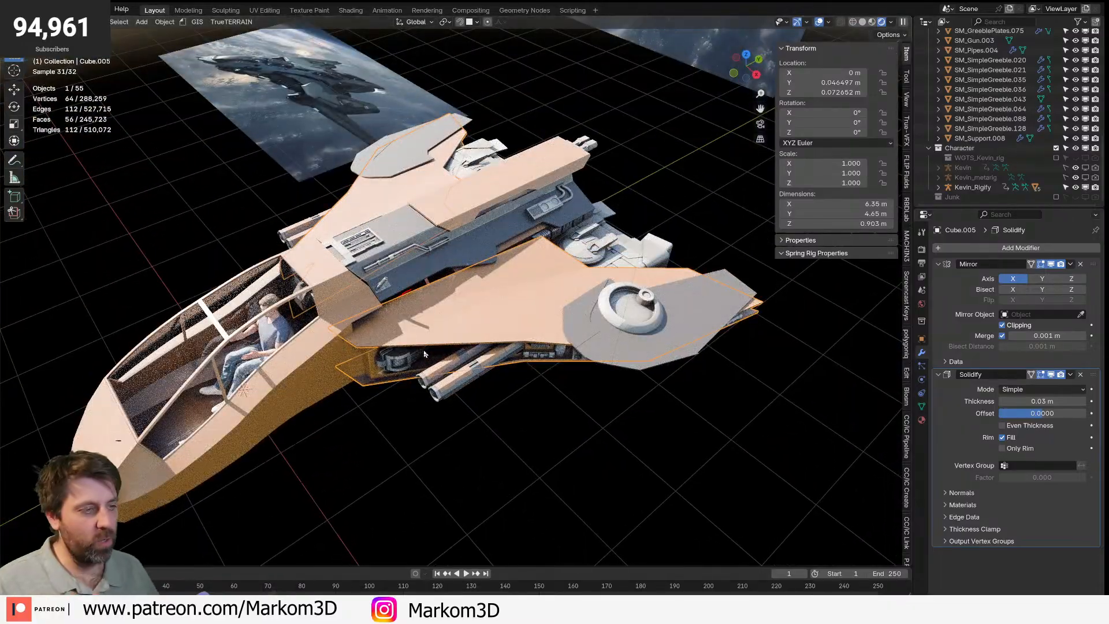
pyautogui.click(645, 324)
pyautogui.click(646, 325)
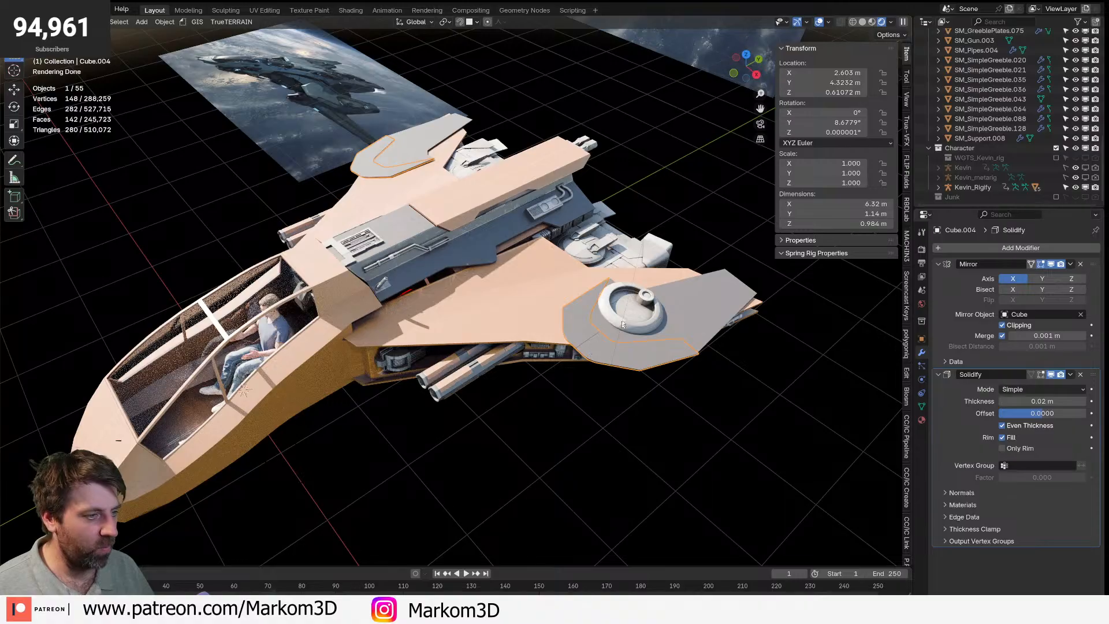
pyautogui.click(645, 325)
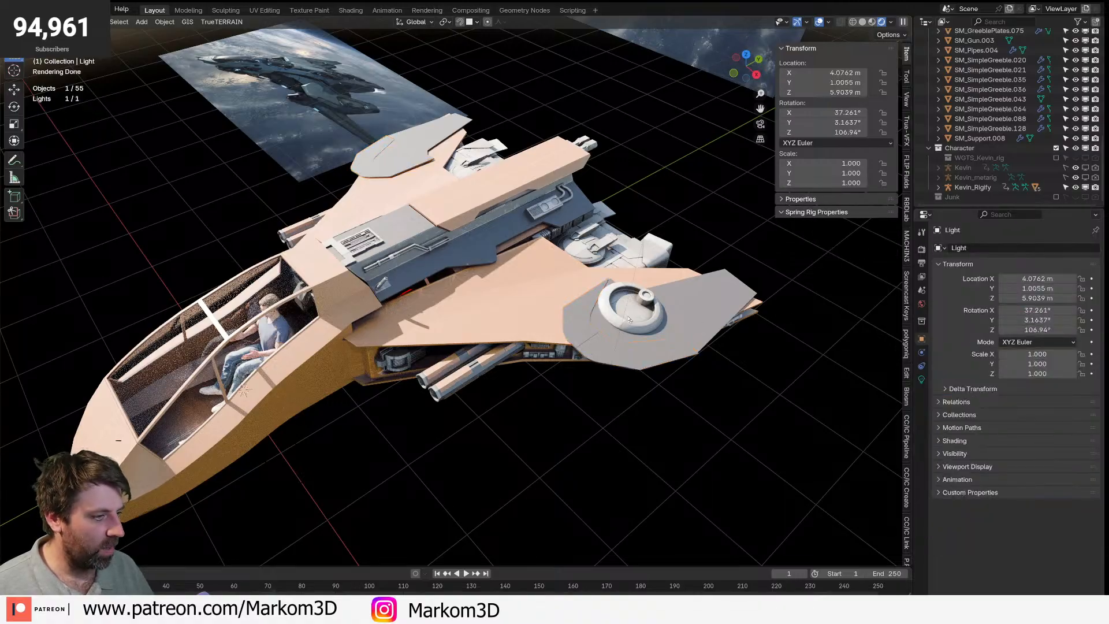
pyautogui.click(626, 361)
pyautogui.click(1070, 375)
pyautogui.click(1028, 406)
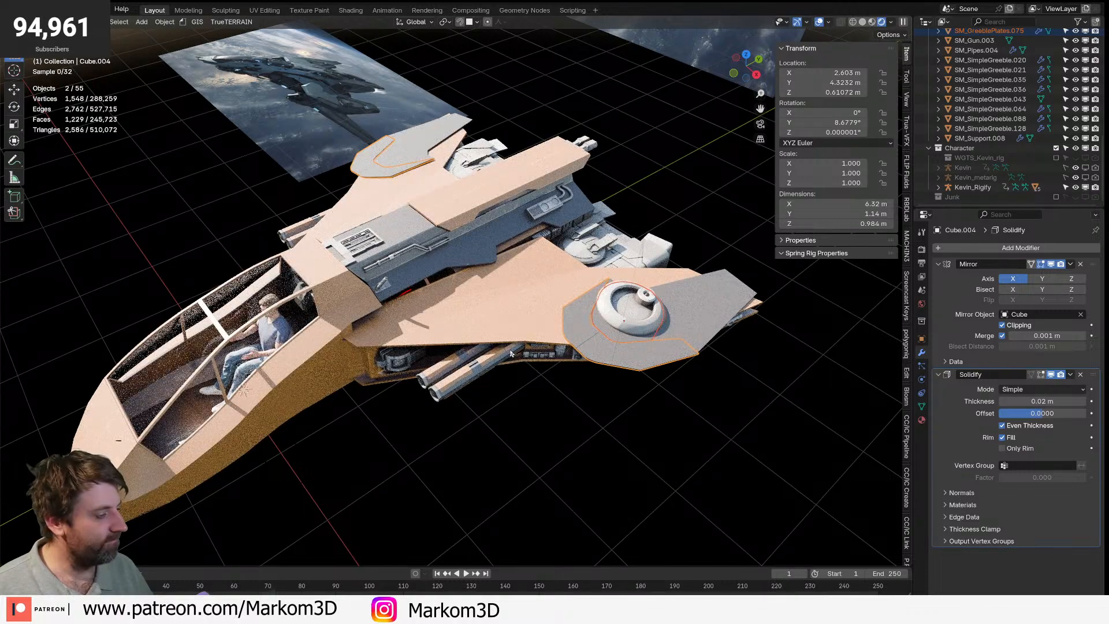
# - Copy the Mirror modifier from the rear engine SM_Engine.032 to the round greeble SM_GreeblePlates.075 on the wing, then deselect everything
pyautogui.click(620, 315)
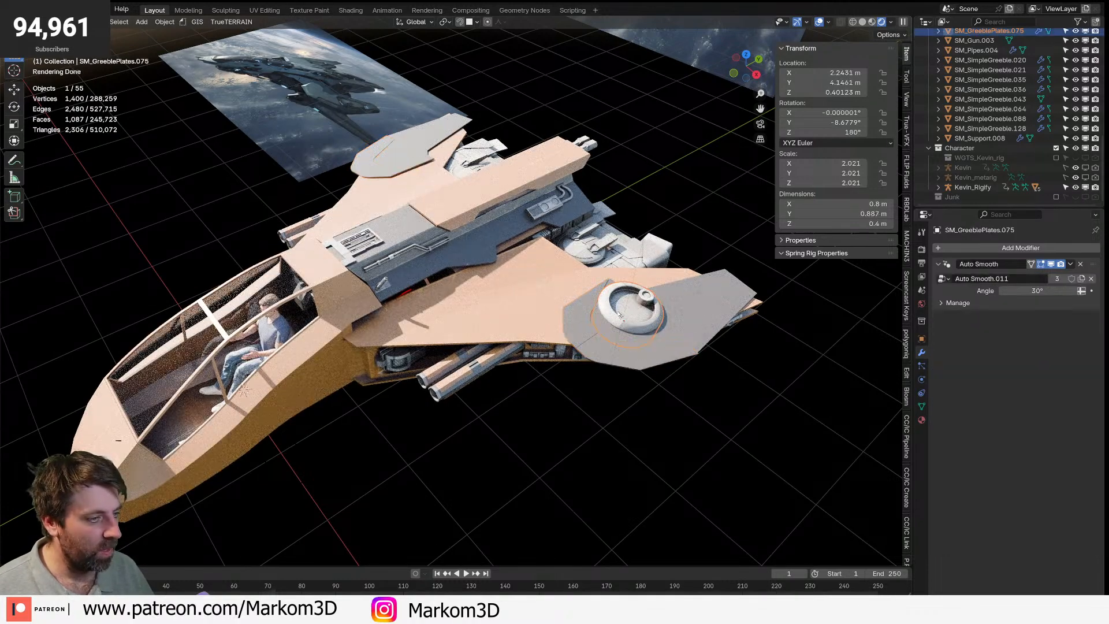
pyautogui.keyDown('shift'); pyautogui.click(647, 251); pyautogui.keyUp('shift')
pyautogui.click(1070, 316)
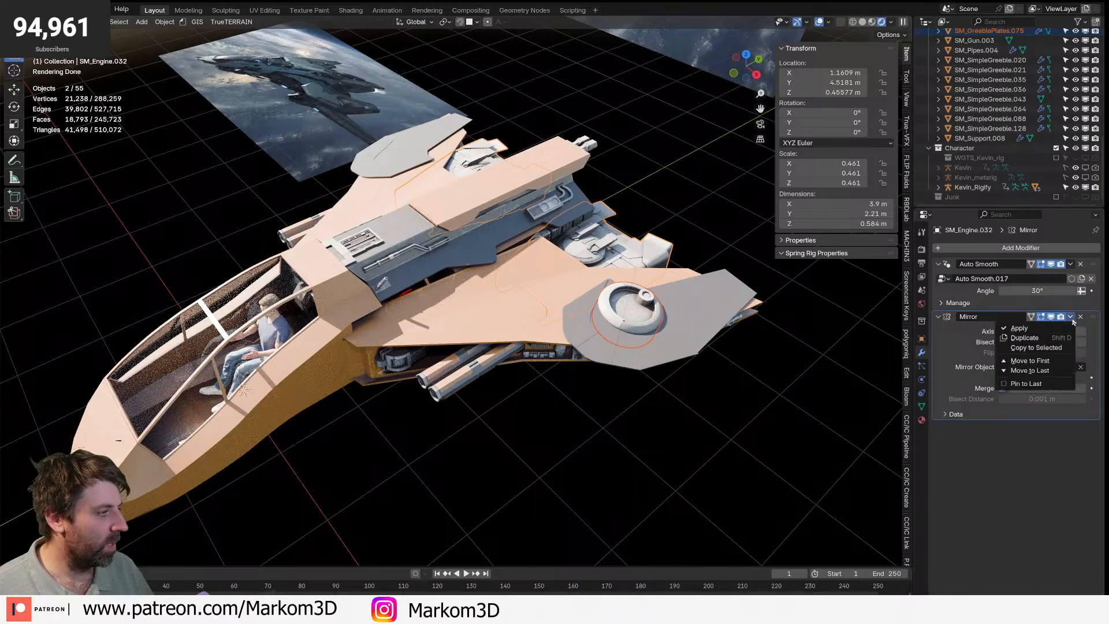
pyautogui.click(1029, 349)
pyautogui.click(706, 414)
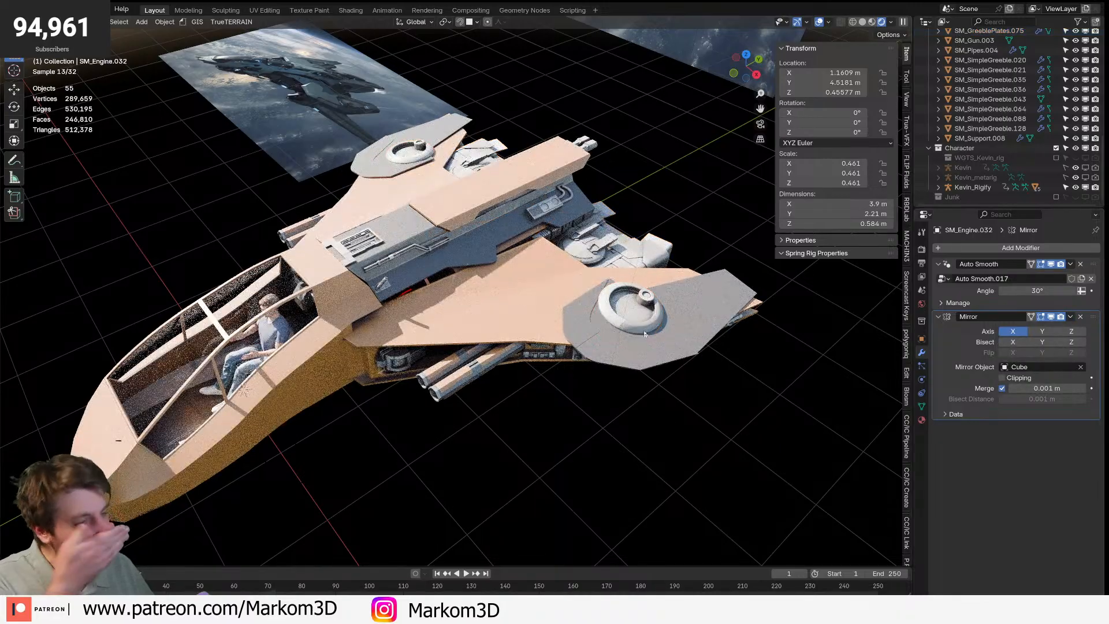
# - Try to insert the INSPECTED decal from the sc_CLASIKCORP pack on the wing panel Cube.005, and undo it
pyautogui.click(629, 322)
pyautogui.moveTo(630, 321); pyautogui.dragTo(620, 328, button='middle')
pyautogui.scroll(4, 621, 327)
pyautogui.moveTo(473, 290); pyautogui.dragTo(465, 302, button='middle')
pyautogui.click(465, 302)
pyautogui.press('d')
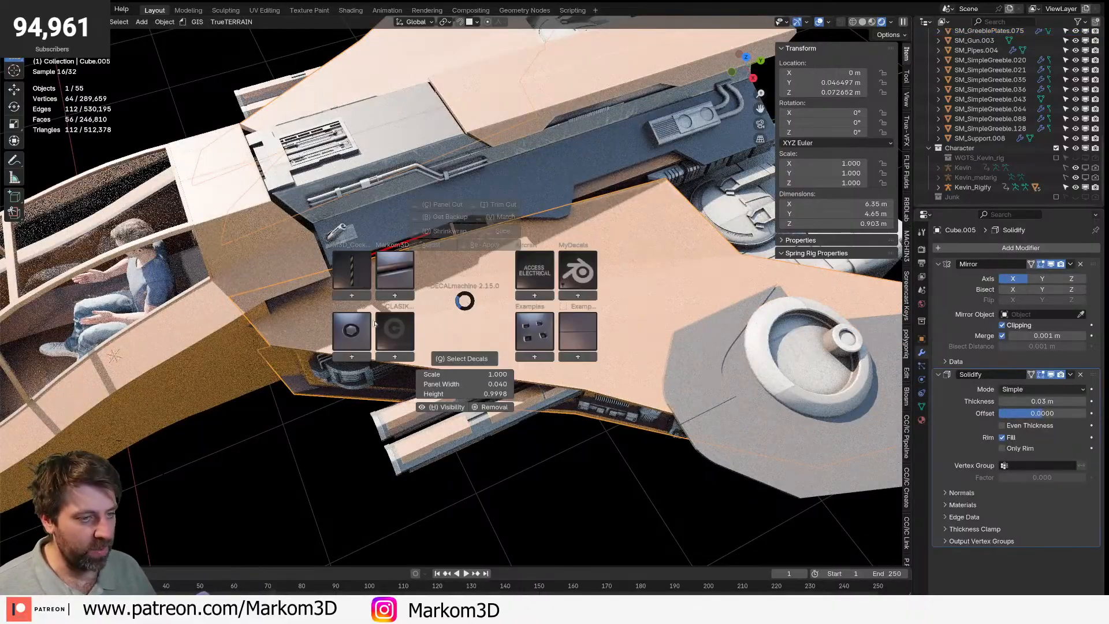
pyautogui.click(408, 341)
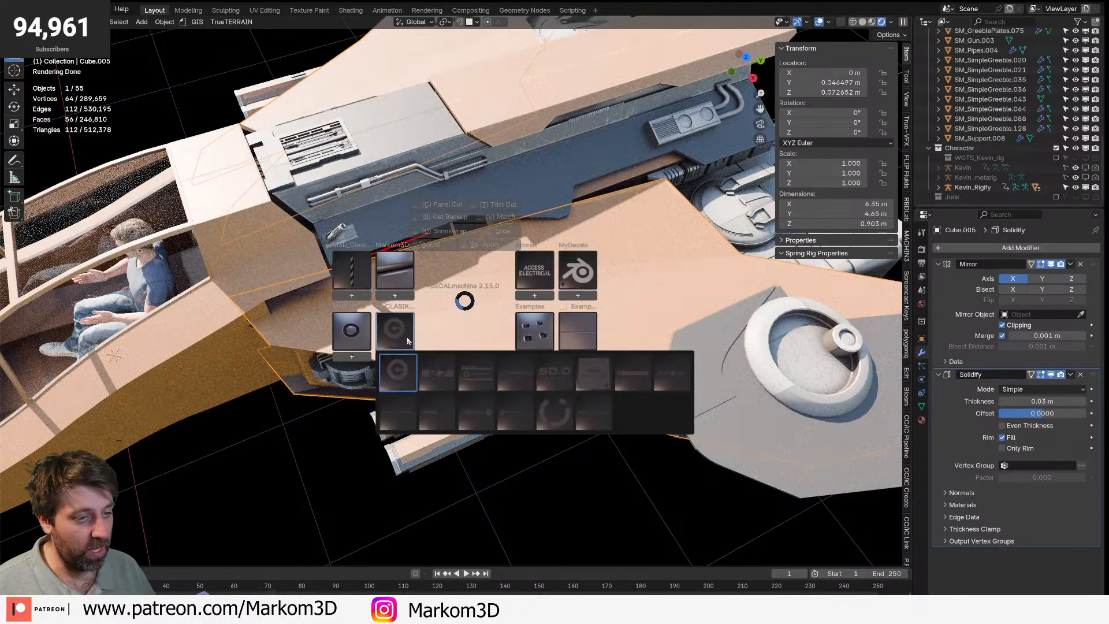
pyautogui.click(486, 374)
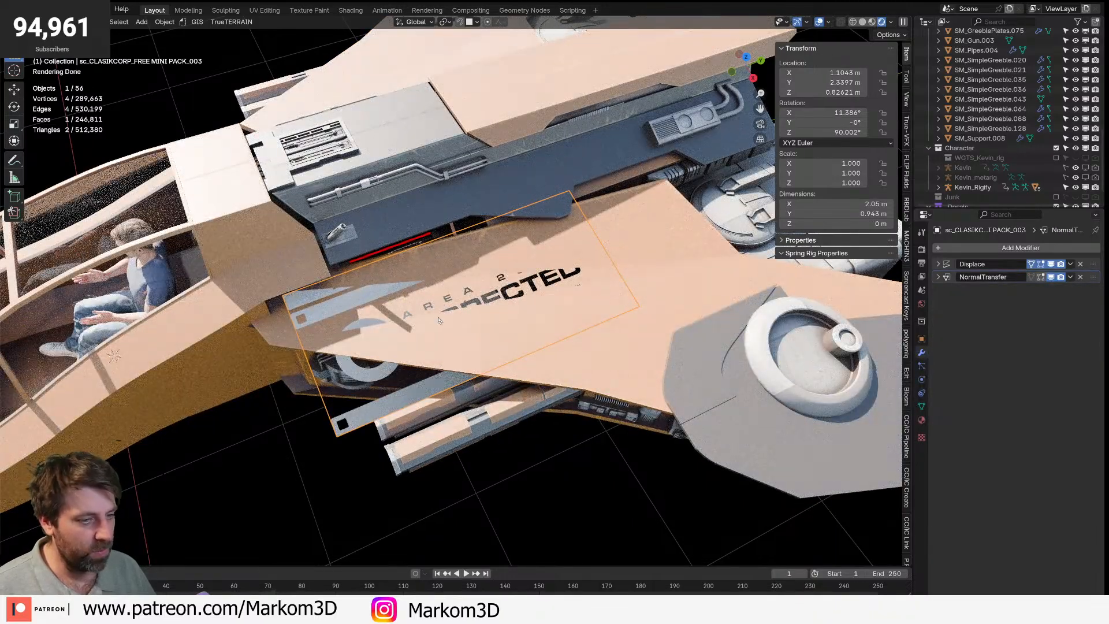
pyautogui.hotkey('ctrl', 'z')
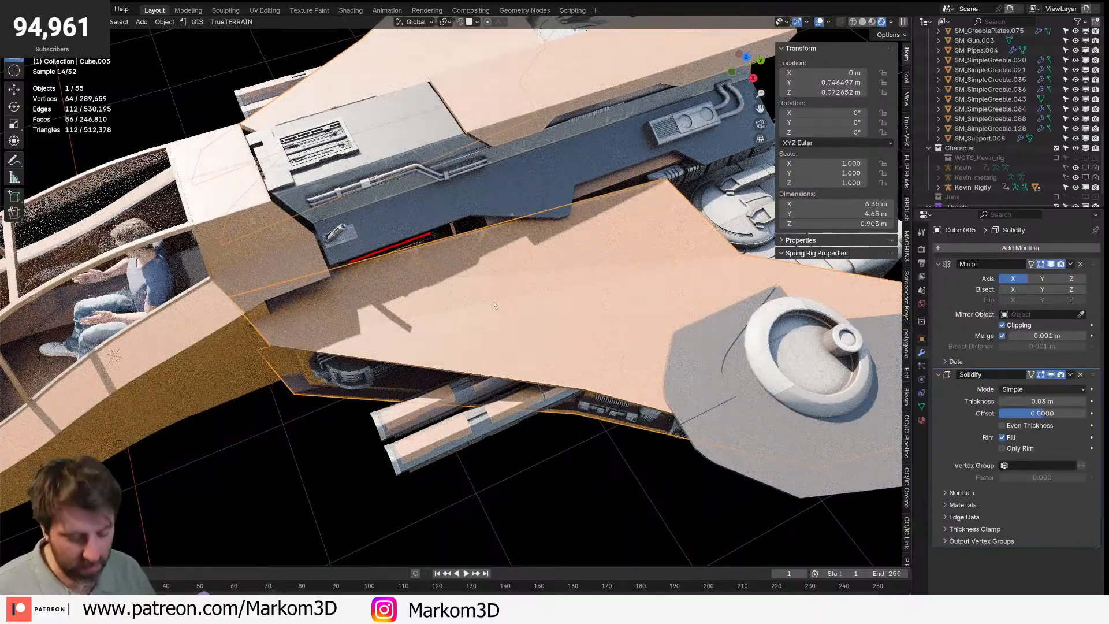
# - Insert the INSPECTED decal from the sc_CLASIKCORP pack on the wing panel, reposition it farther back, and scale it to about 0.741
pyautogui.press('d')
pyautogui.click(411, 336)
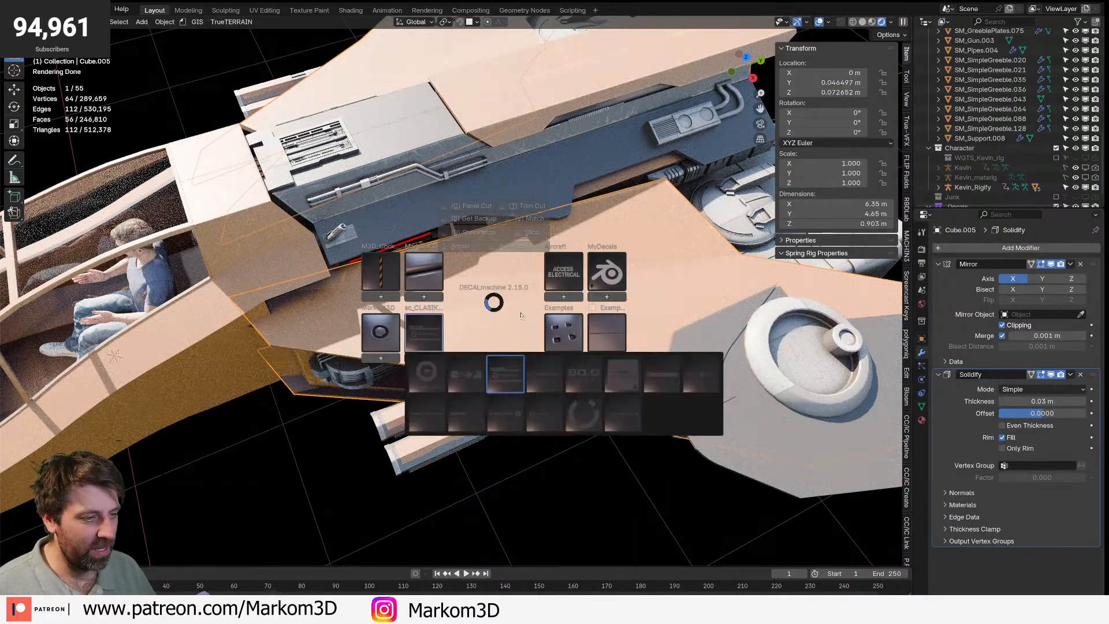
pyautogui.click(509, 380)
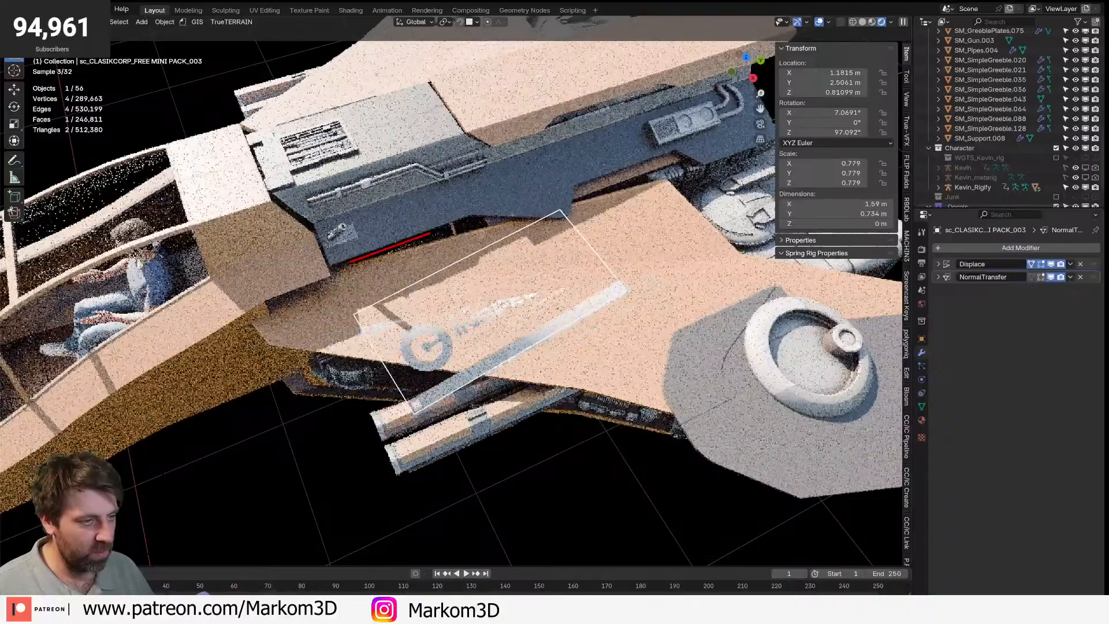
pyautogui.click(539, 297)
pyautogui.press('g')
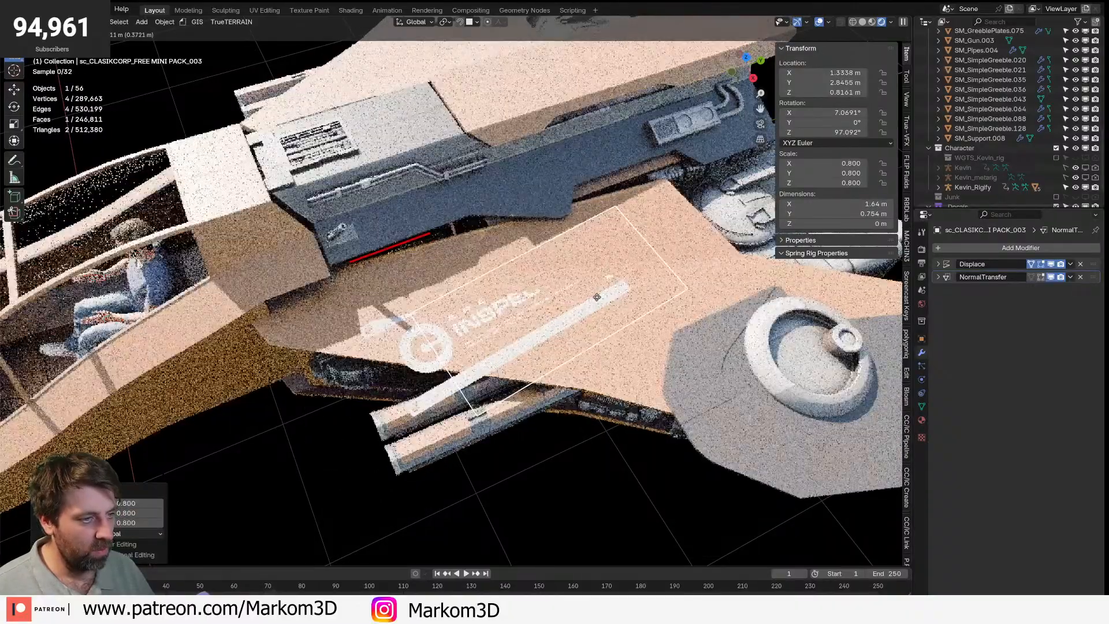
pyautogui.click(653, 283)
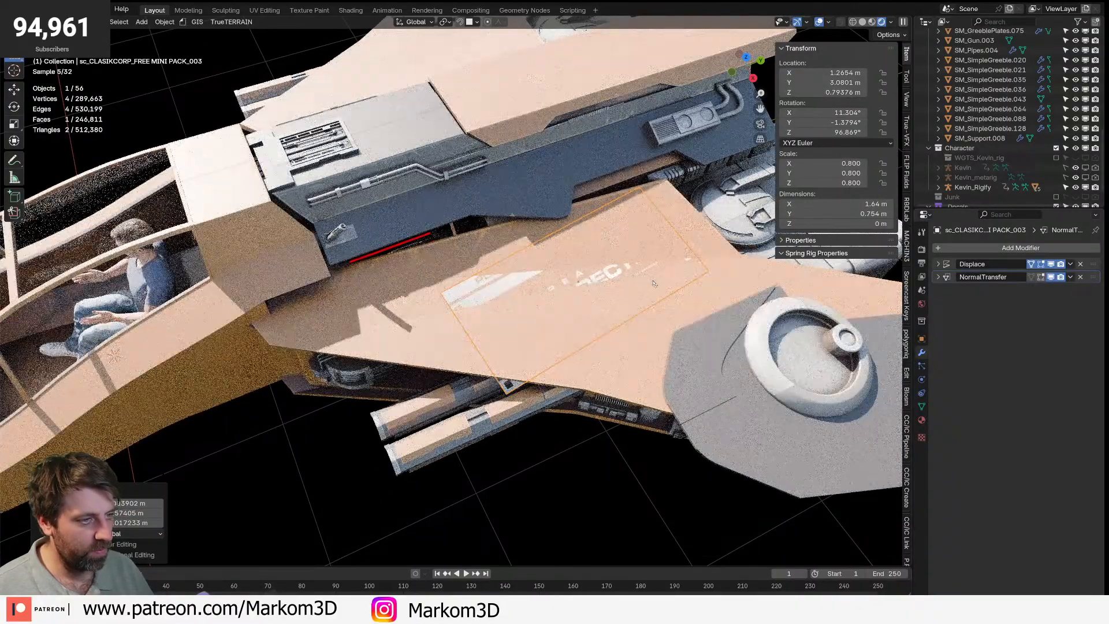
pyautogui.press('s')
pyautogui.click(661, 267)
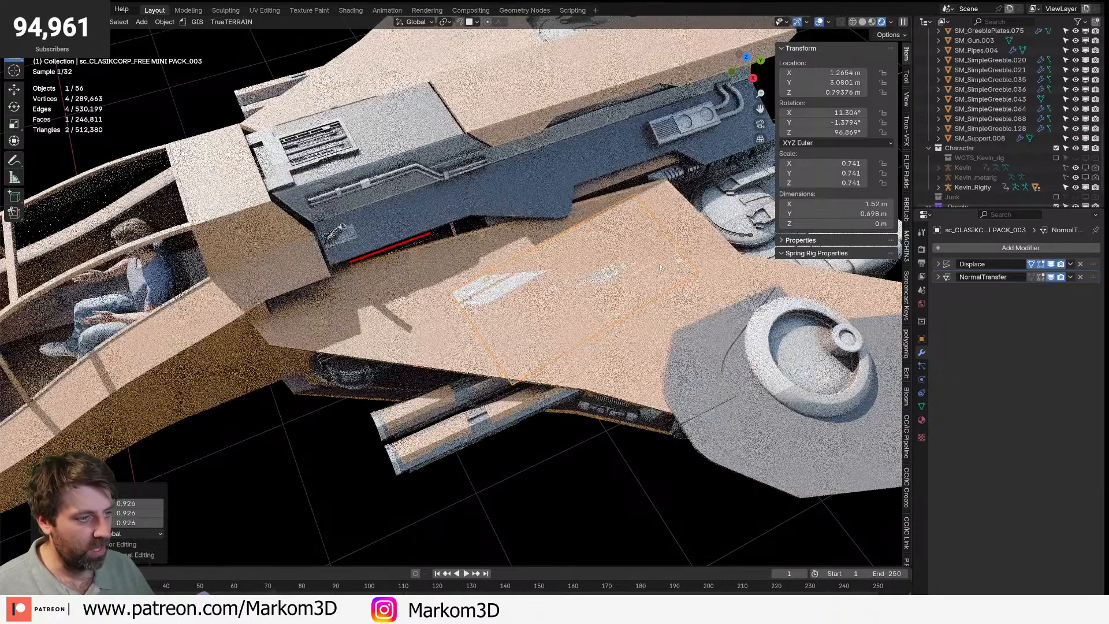
# - Rotate the INSPECTED decal to about 89° around Z in top view and raise it about 0.075 m along Z
pyautogui.press('KP_7')
pyautogui.press('r')
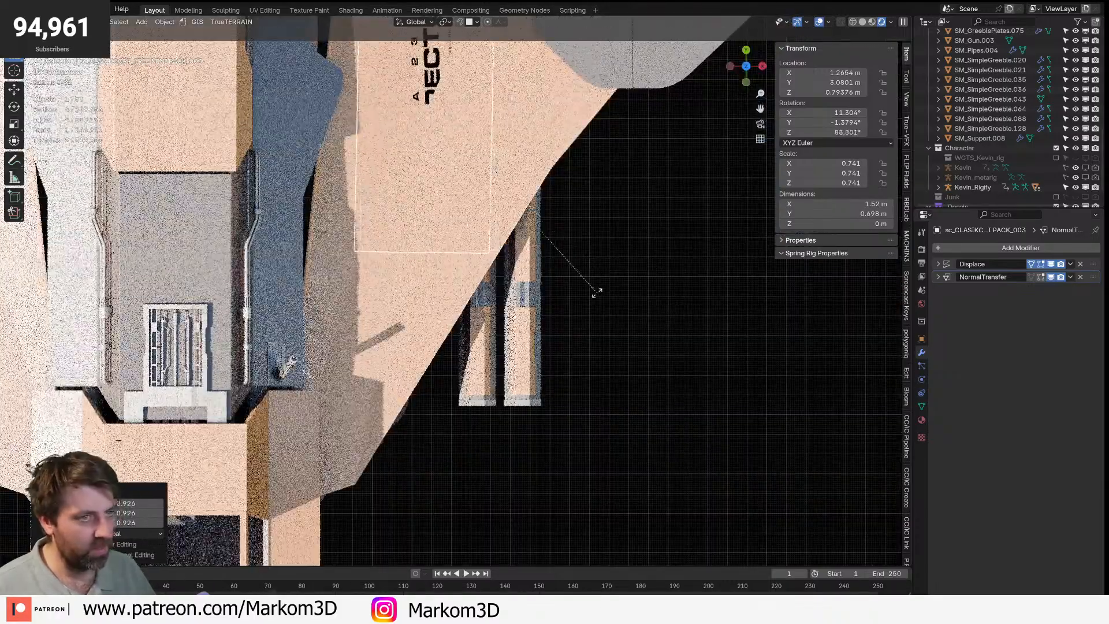
pyautogui.click(601, 299)
pyautogui.moveTo(601, 299); pyautogui.dragTo(526, 200, button='middle')
pyautogui.press('g')
pyautogui.press('z')
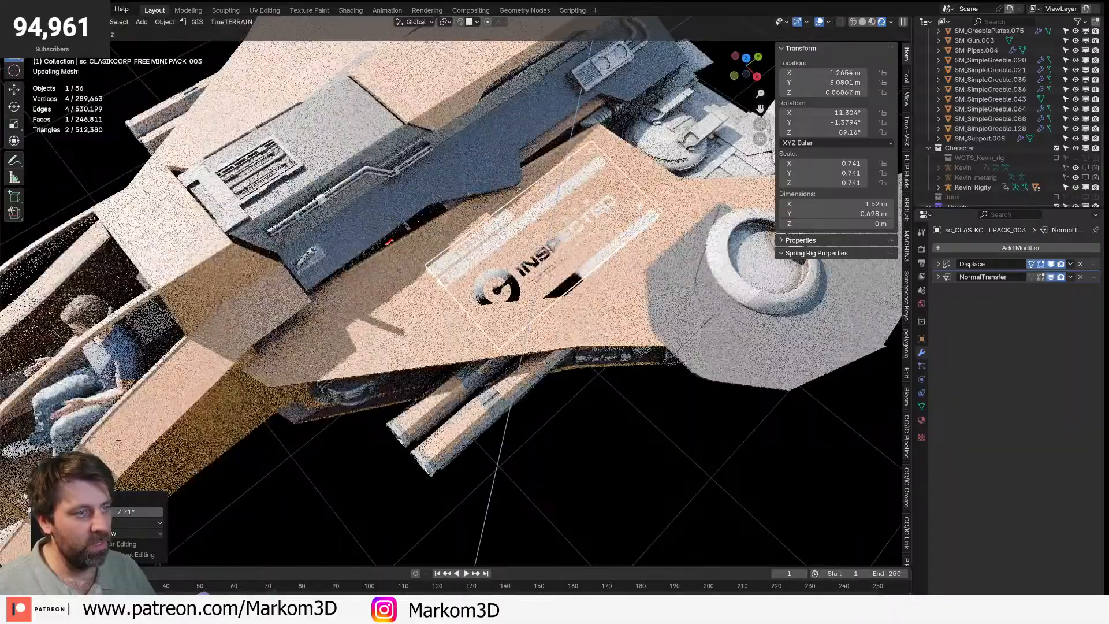
pyautogui.click(510, 147)
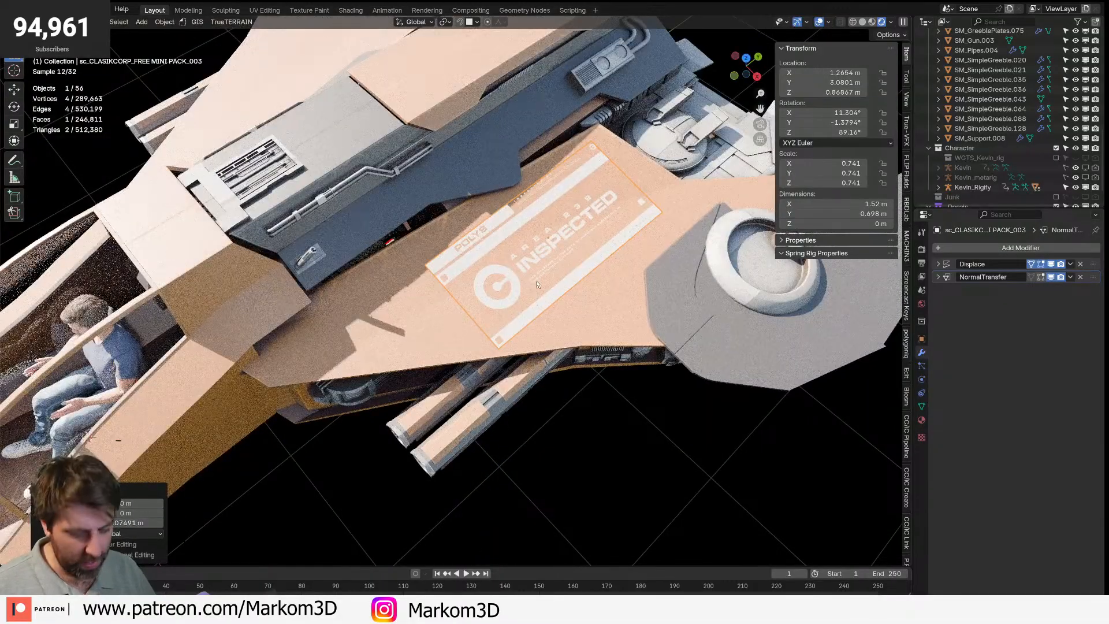
# - Project the INSPECTED decal onto the wing surface with DECALmachine
pyautogui.press('d')
pyautogui.click(521, 219)
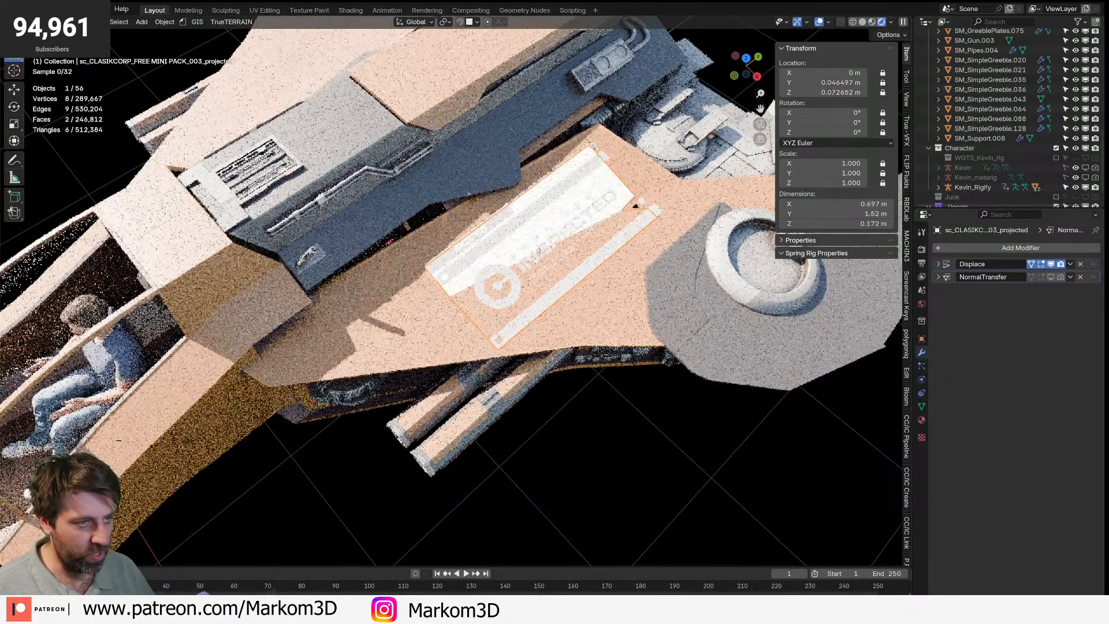
pyautogui.moveTo(520, 219); pyautogui.dragTo(553, 360, button='middle')
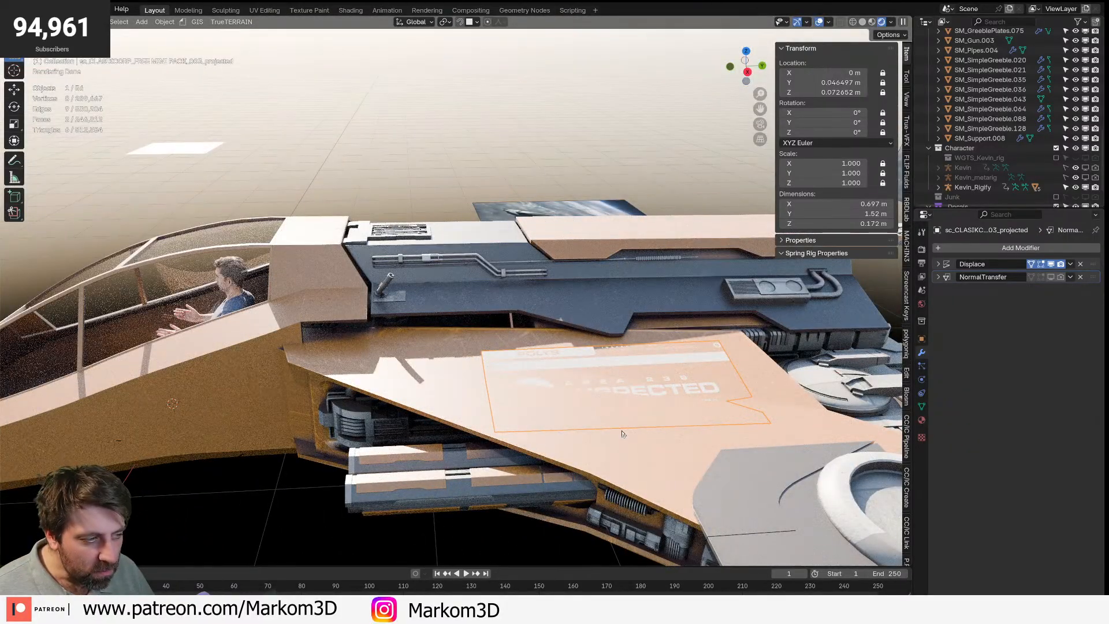
# - Open the projected decal's mesh for editing, select all of its geometry, and return to object mode
pyautogui.press('Tab')
pyautogui.rightClick(592, 347)
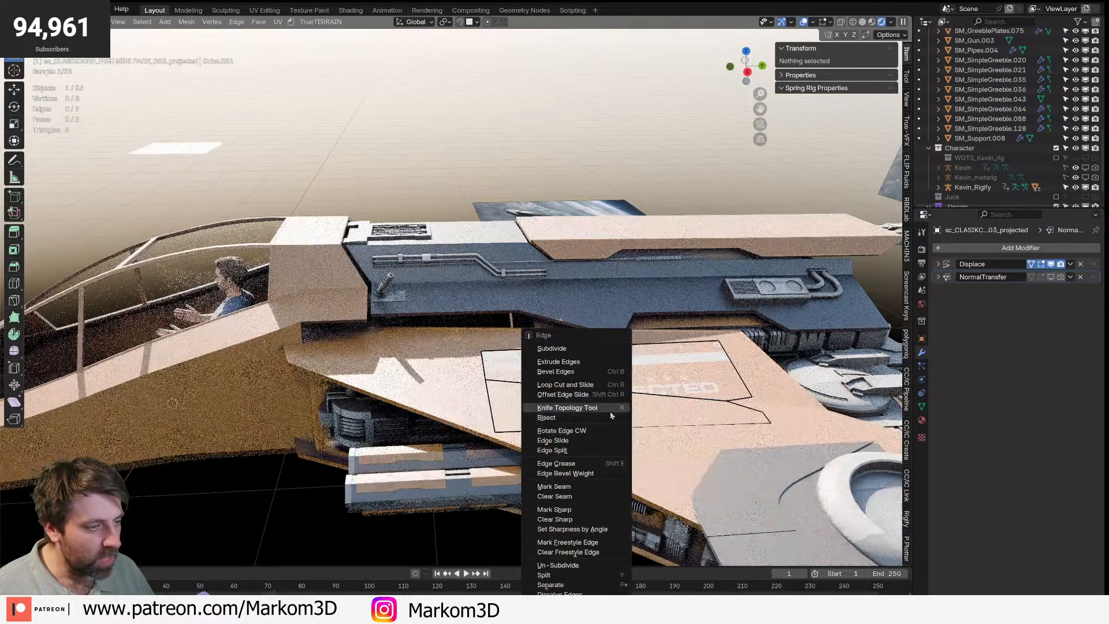
pyautogui.click(591, 348)
pyautogui.press('a')
pyautogui.hotkey('alt', 'a')
pyautogui.press('a')
pyautogui.press('Tab')
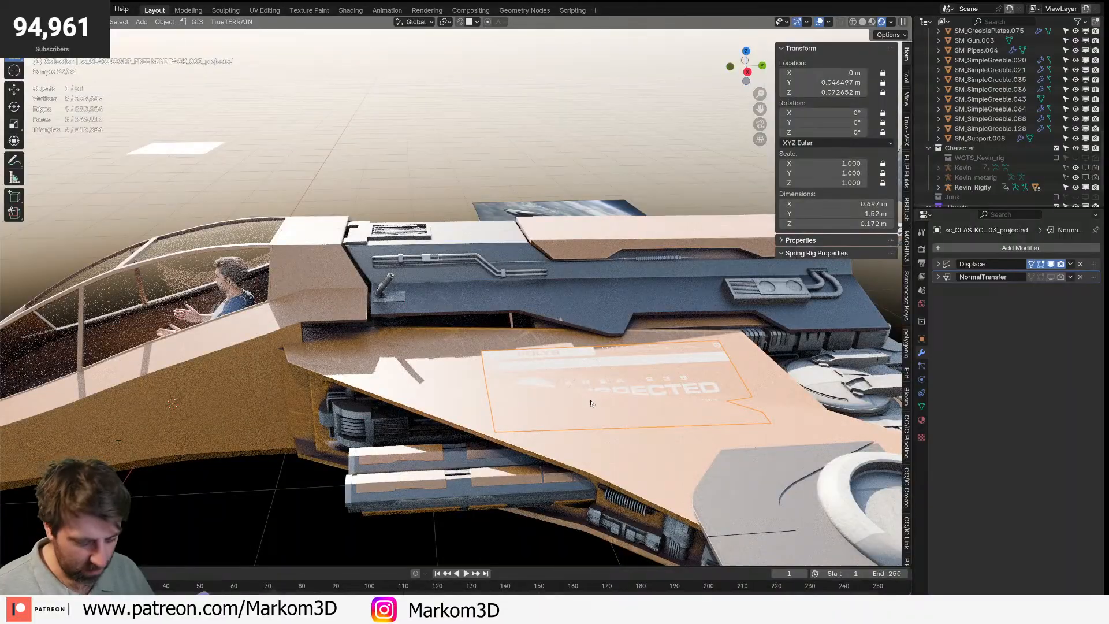
# - Retrieve the projected decal's backup and raise it along Z above the hull
pyautogui.press('d')
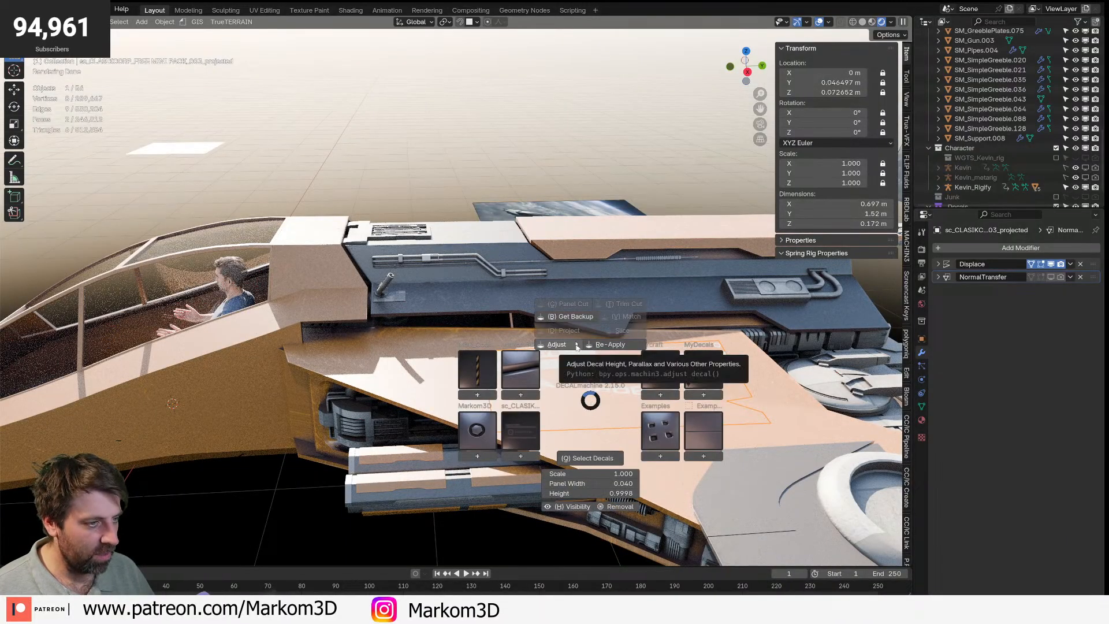
pyautogui.click(577, 318)
pyautogui.press('d')
pyautogui.press('Escape')
pyautogui.moveTo(590, 347); pyautogui.dragTo(641, 328, button='middle')
pyautogui.press('g')
pyautogui.press('z')
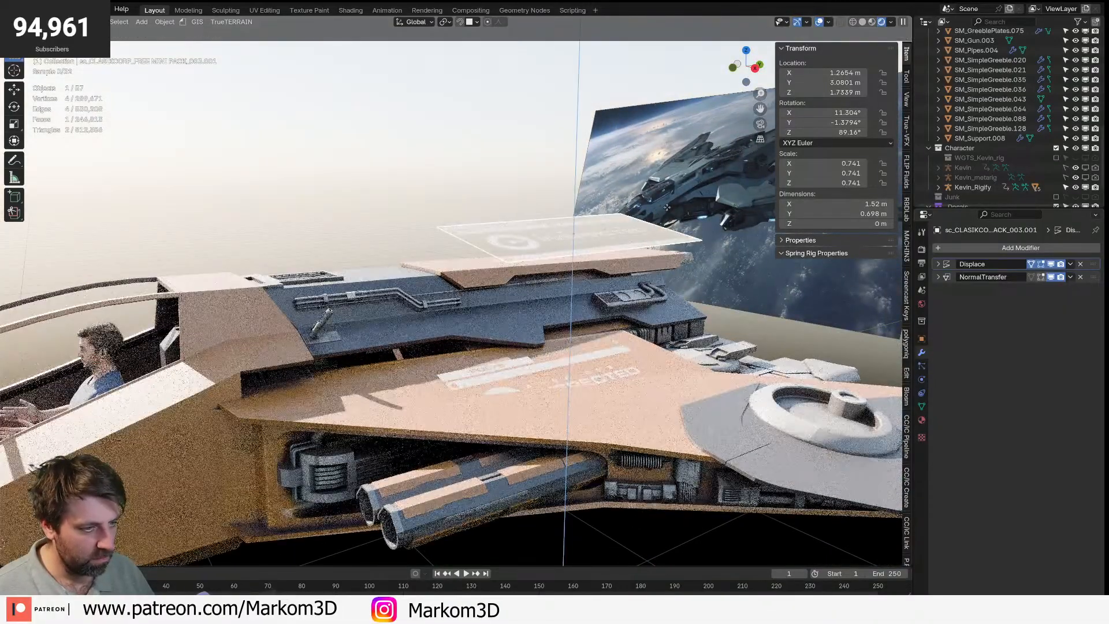
pyautogui.click(667, 207)
# - Delete the decal backup and the projected INSPECTED decal from the wing
pyautogui.press('Delete')
pyautogui.click(560, 372)
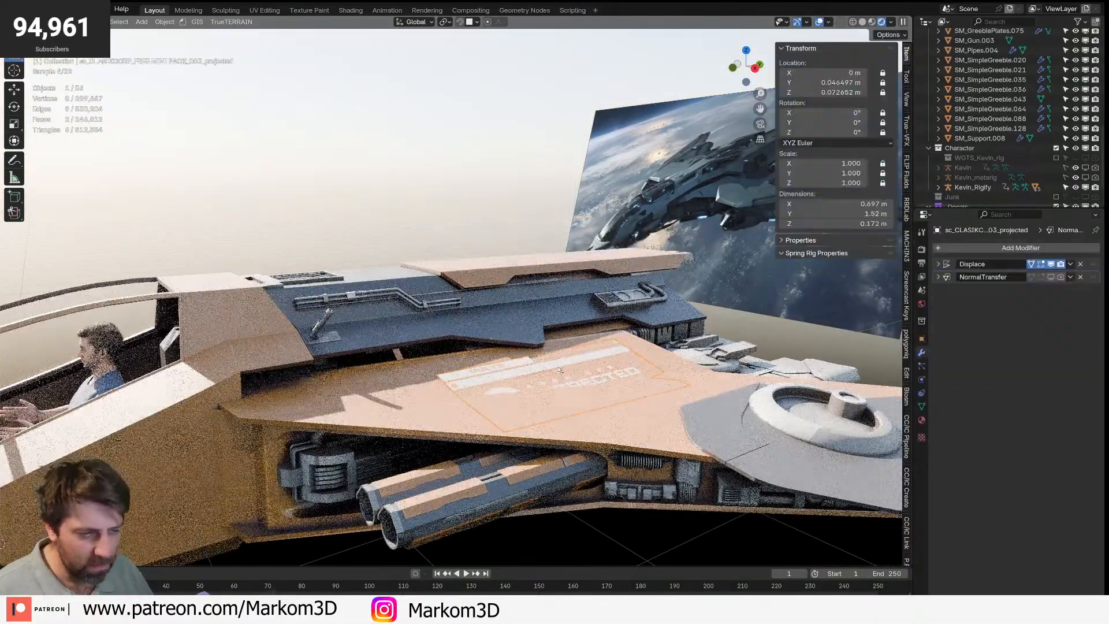
pyautogui.moveTo(558, 368); pyautogui.dragTo(532, 402, button='middle')
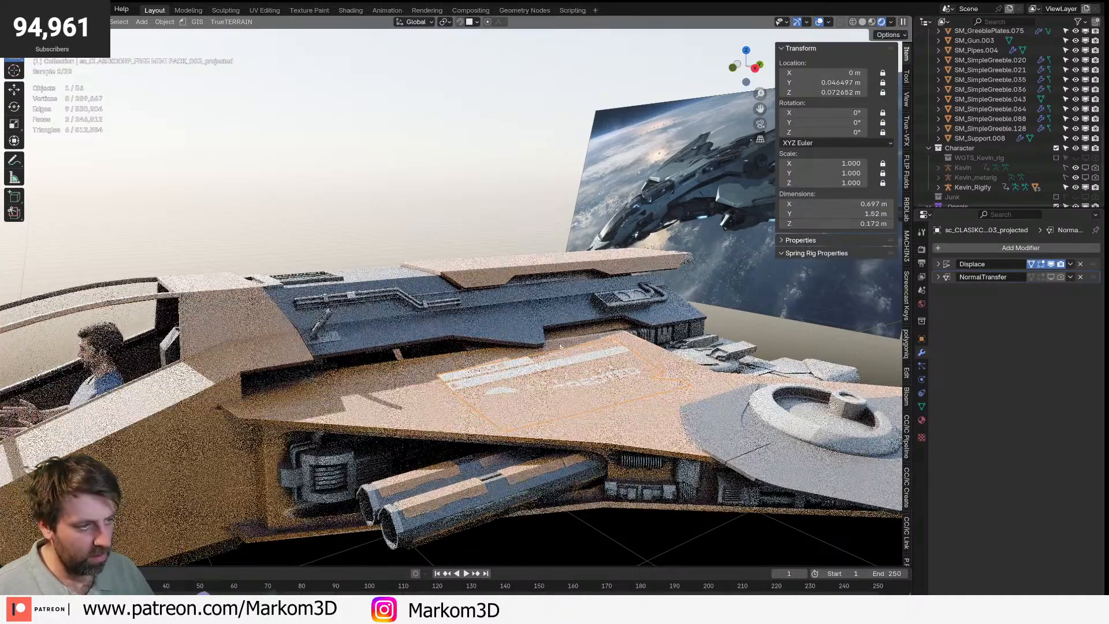
pyautogui.press('Delete')
pyautogui.scroll(2, 532, 403)
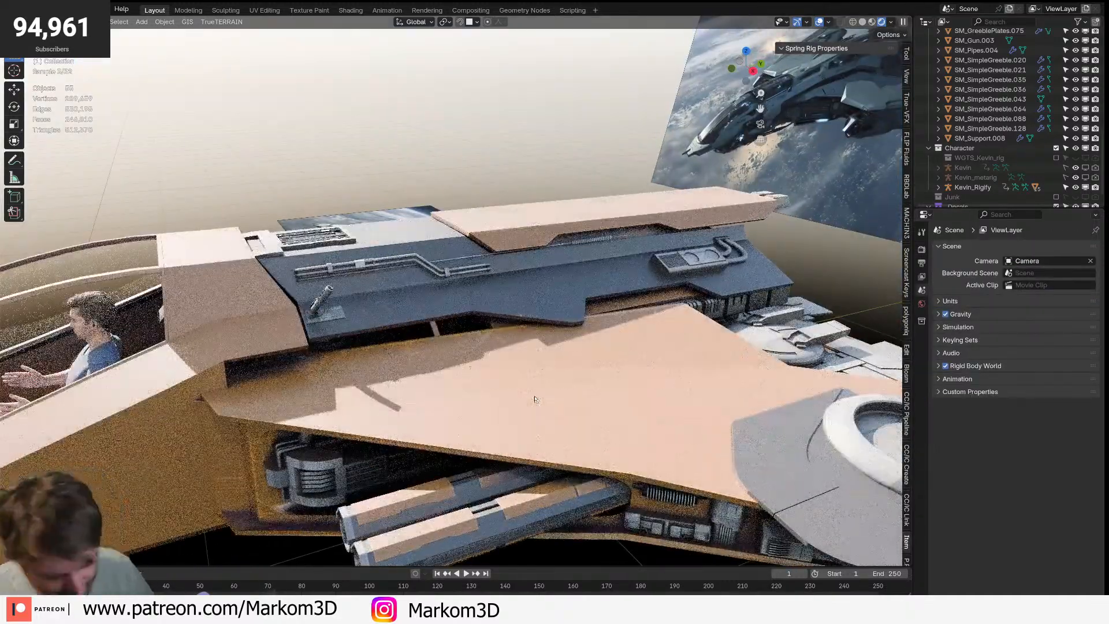
# - Insert the number 27 decal from the sc_CLASIKCORP pack on the wing panel Cube.005 and scale it to about 0.531
pyautogui.moveTo(535, 400); pyautogui.dragTo(548, 395, button='middle')
pyautogui.click(558, 393)
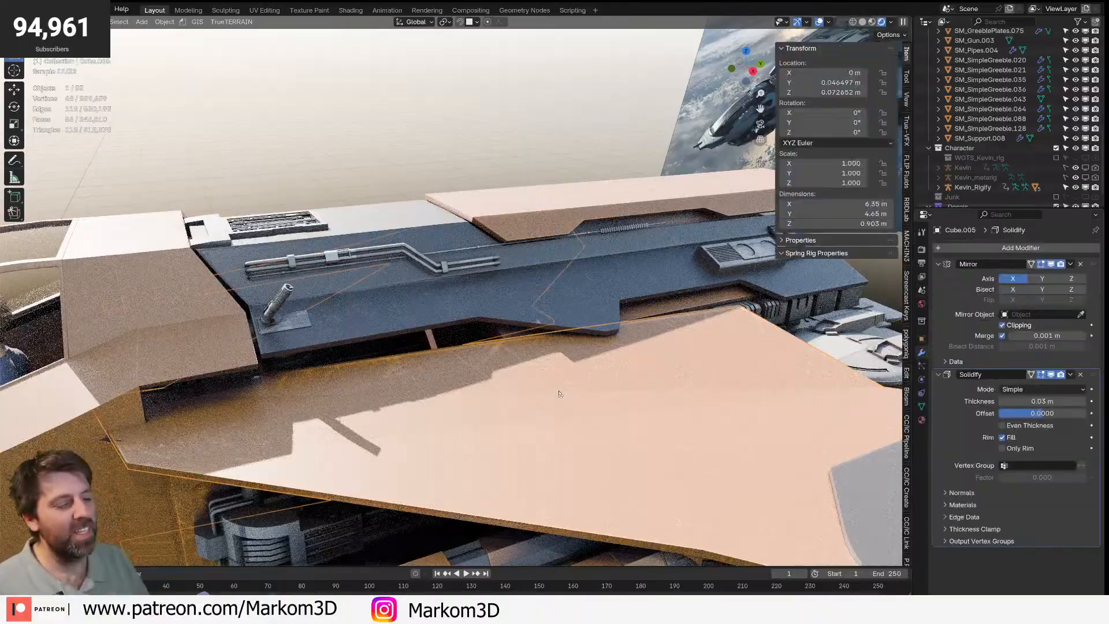
pyautogui.press('d')
pyautogui.click(492, 427)
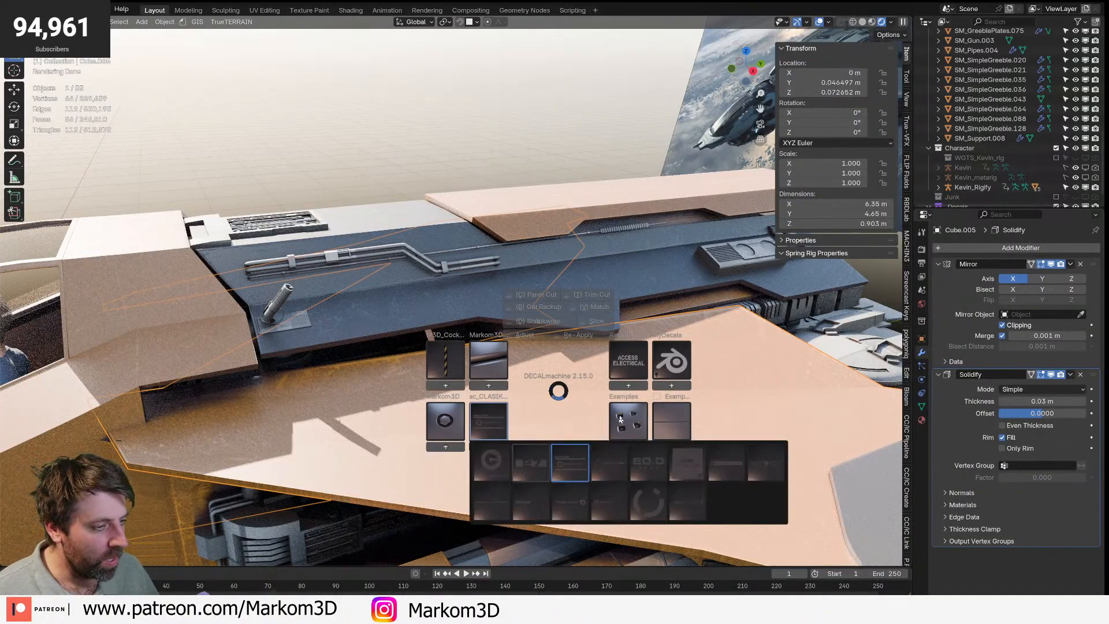
pyautogui.click(531, 463)
pyautogui.press('s')
pyautogui.click(607, 393)
# - Move the number 27 decal back along the wing beside the hull, and deselect it
pyautogui.press('g')
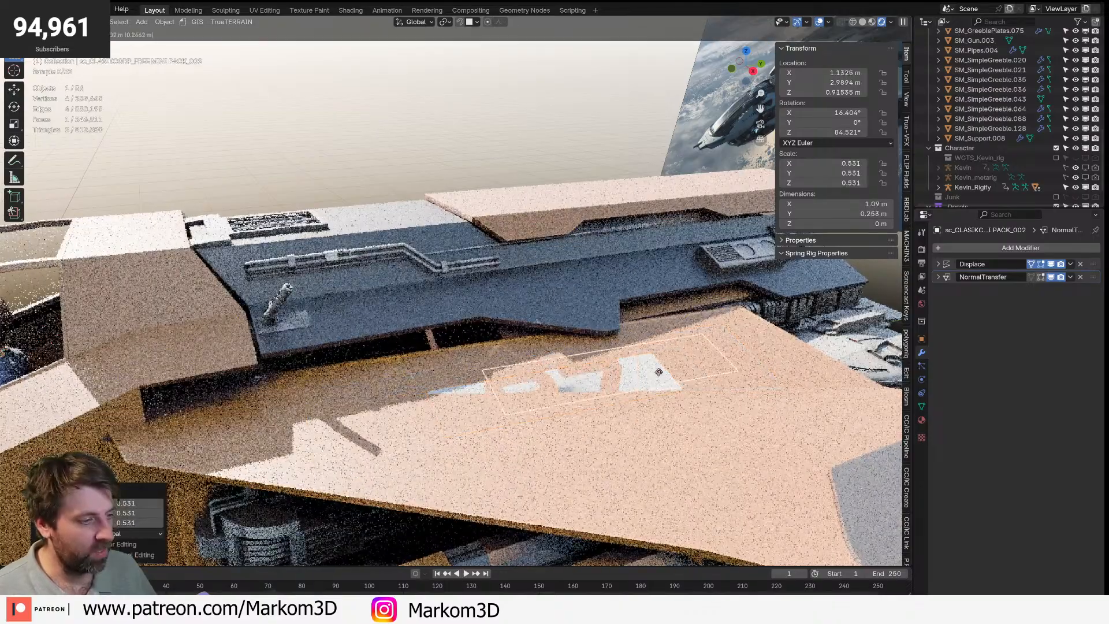
pyautogui.click(669, 349)
pyautogui.moveTo(669, 350)
pyautogui.mouseDown(button='middle')
pyautogui.moveTo(691, 342)
pyautogui.moveTo(688, 359)
pyautogui.mouseUp(button='middle')
pyautogui.scroll(-5, 647, 428)
pyautogui.click(579, 538)
pyautogui.moveTo(525, 448); pyautogui.dragTo(550, 483, button='middle')
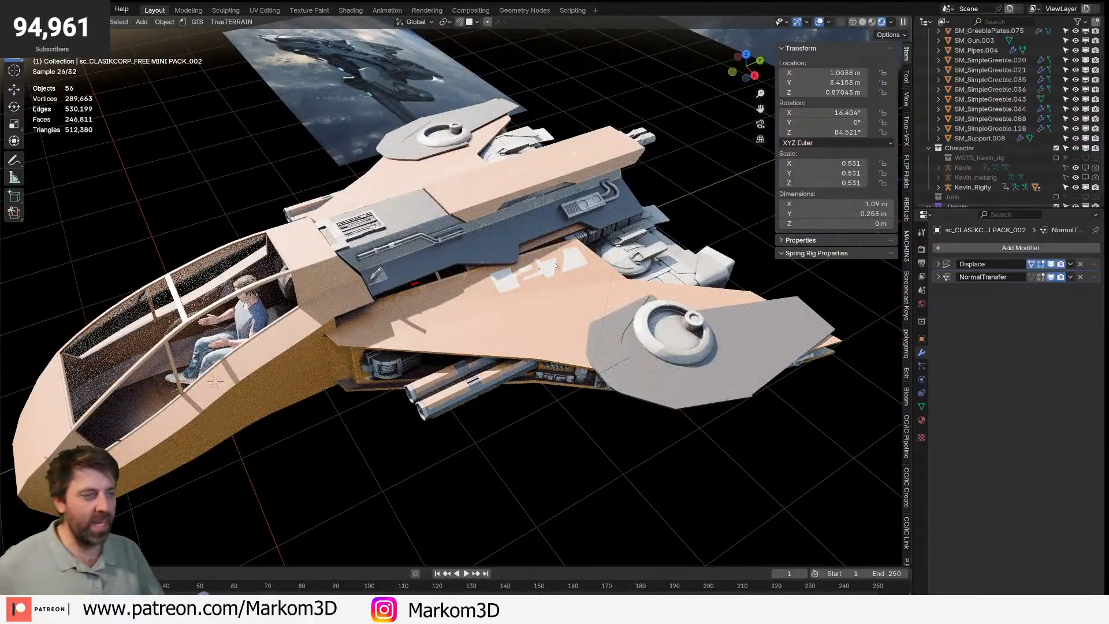
# - Insert the Markom3D_004_Slot1 decal on the blue hull side behind the pipes and scale it to about 0.398
pyautogui.scroll(6, 554, 267)
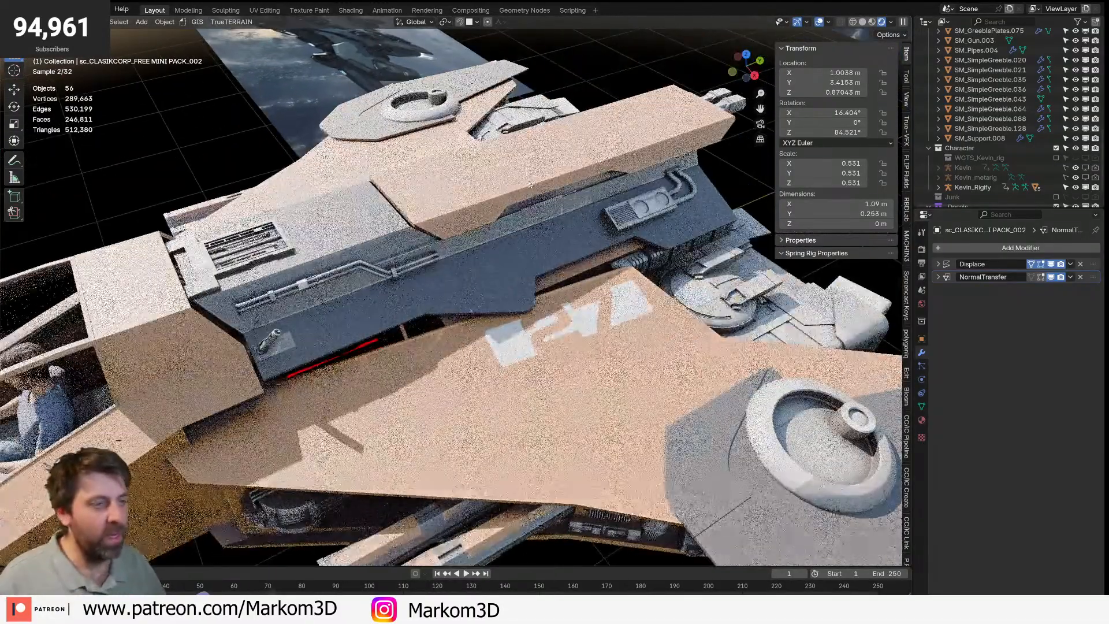
pyautogui.press('d')
pyautogui.rightClick(495, 268)
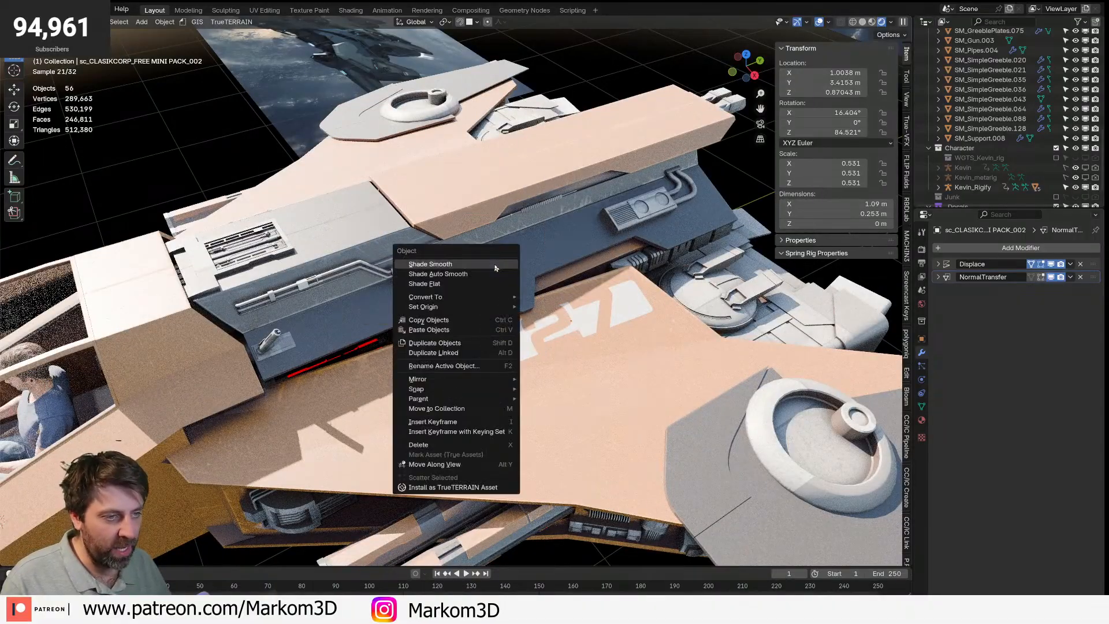
pyautogui.press('d')
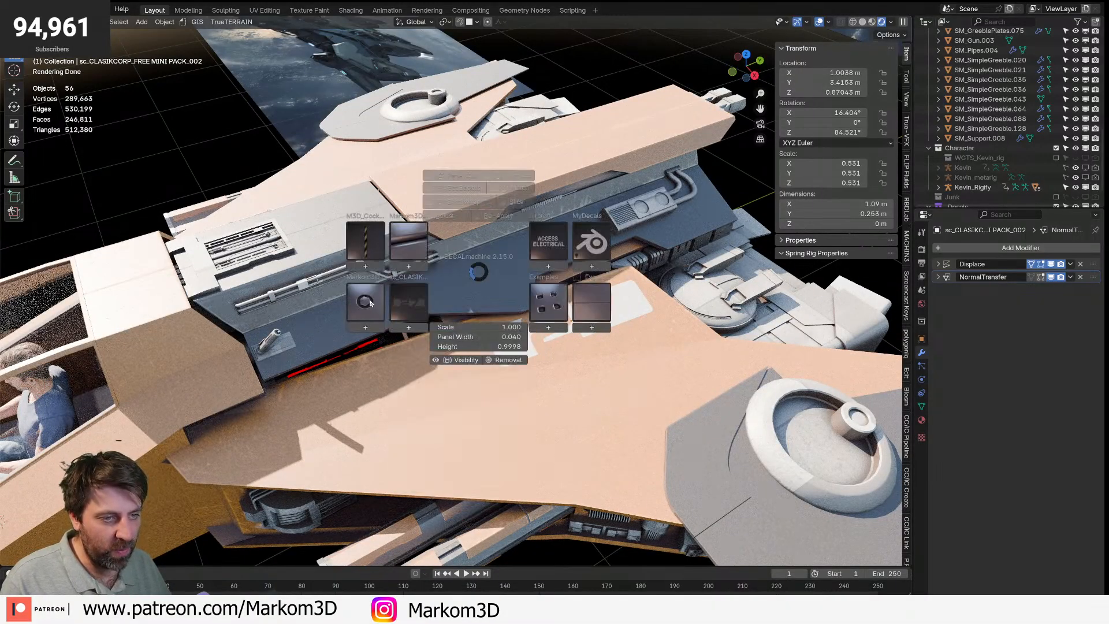
pyautogui.click(370, 303)
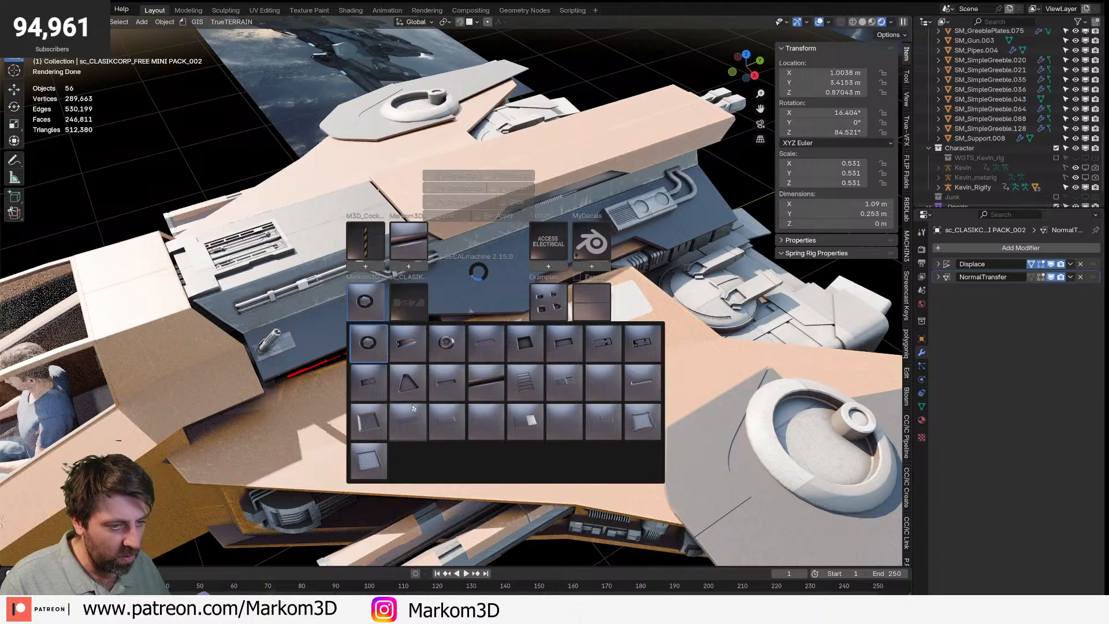
pyautogui.click(488, 351)
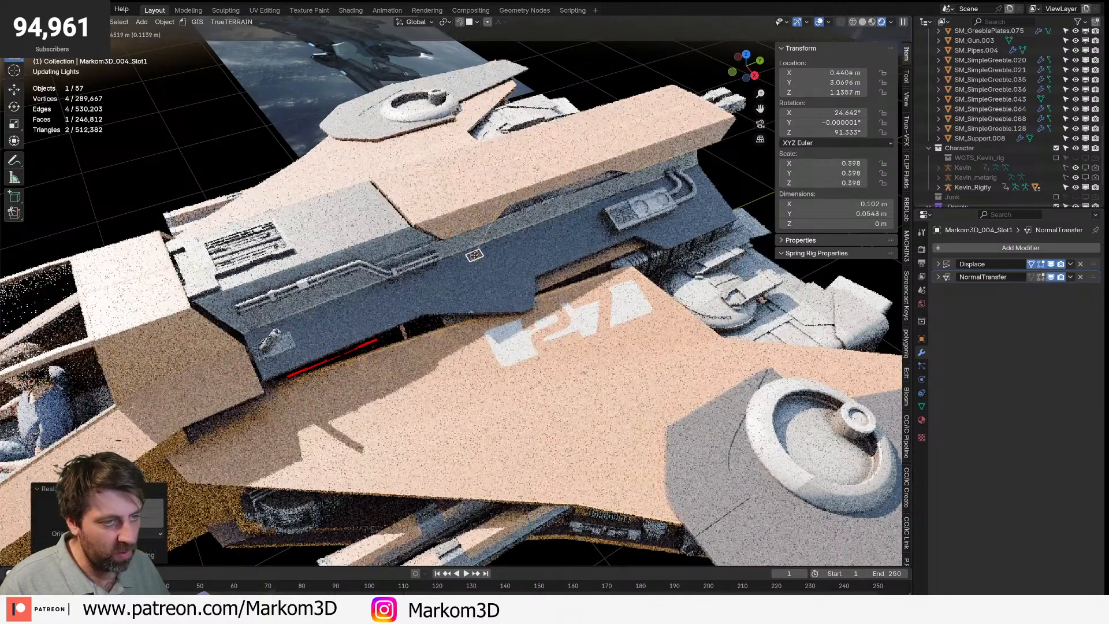
pyautogui.click(476, 256)
pyautogui.hotkey('shift', 's')
pyautogui.press('Escape')
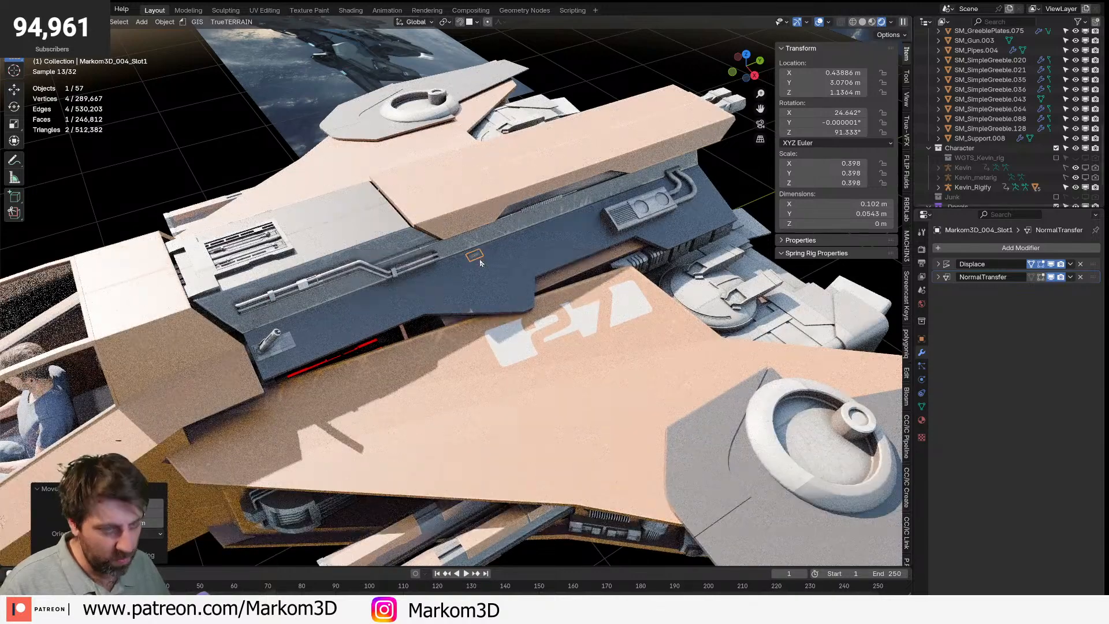
# - Duplicate the slot decal just below the original on the hull side, and select the main hull Cube
pyautogui.hotkey('shift', 'd')
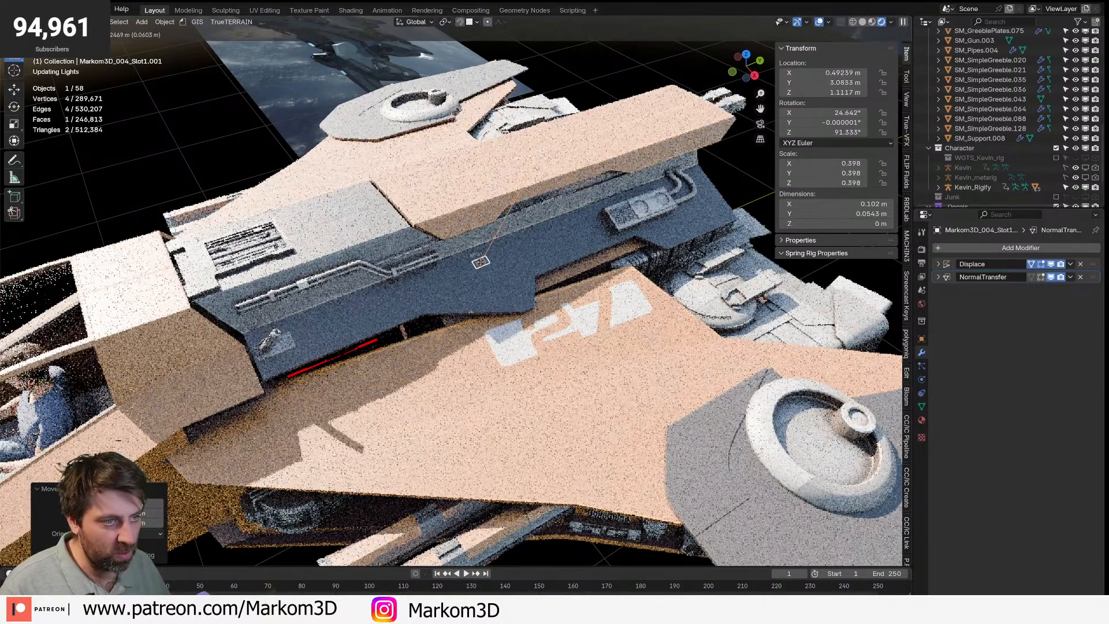
pyautogui.click(481, 263)
pyautogui.scroll(-10, 529, 259)
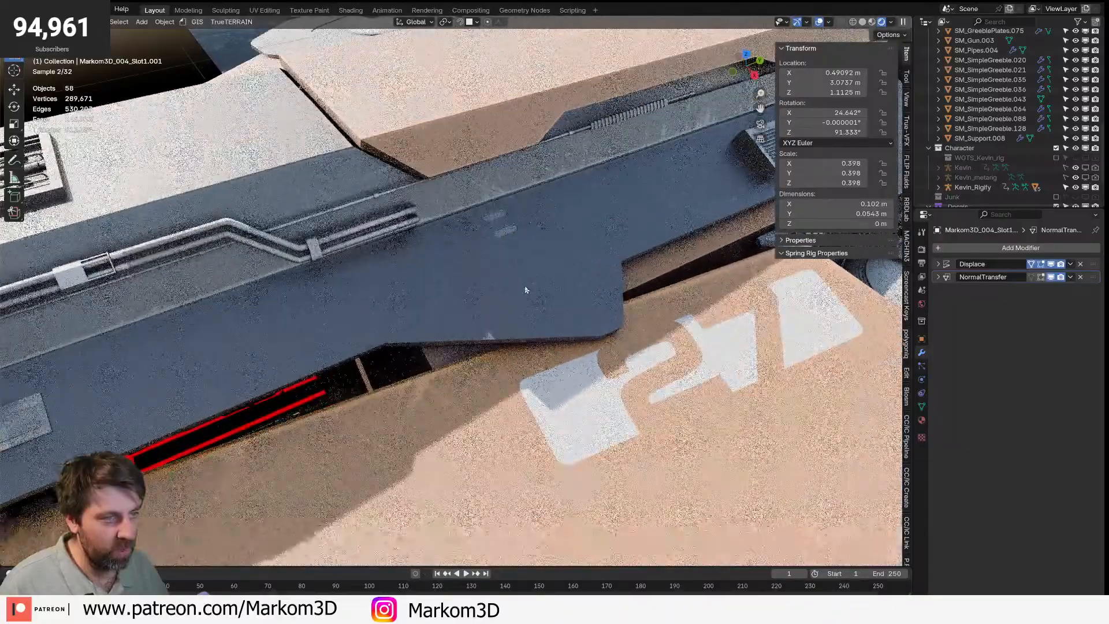
pyautogui.scroll(4, 554, 329)
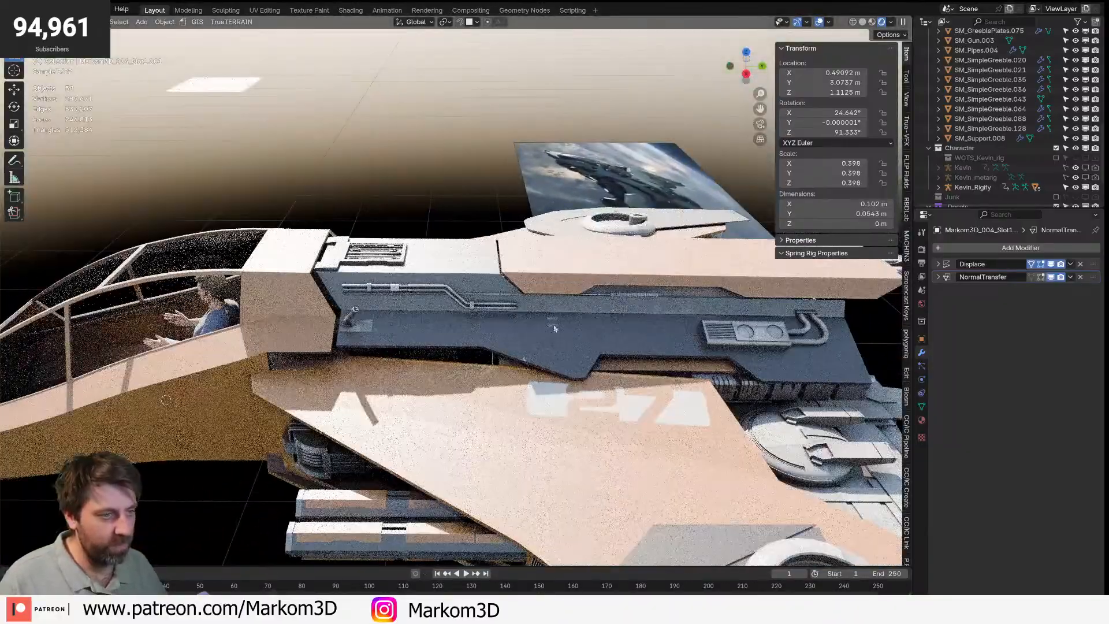
pyautogui.click(554, 329)
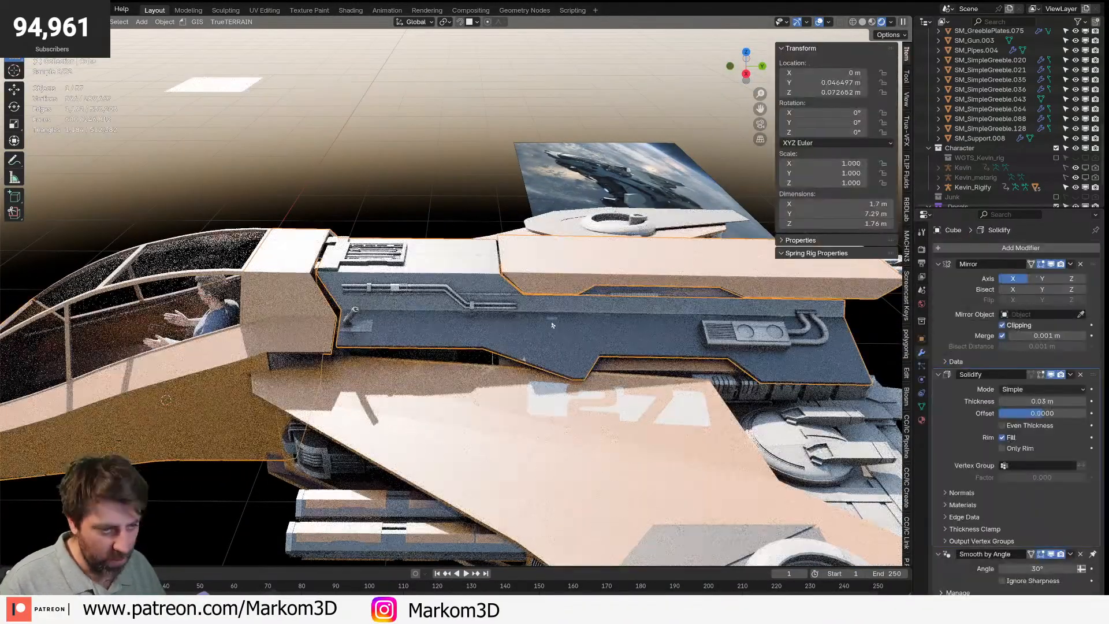
# - Duplicate a slot decal on the blue hull side and place the copy lower on the panel, shifted along the Y axis
pyautogui.click(552, 321)
pyautogui.hotkey('shift', 'd')
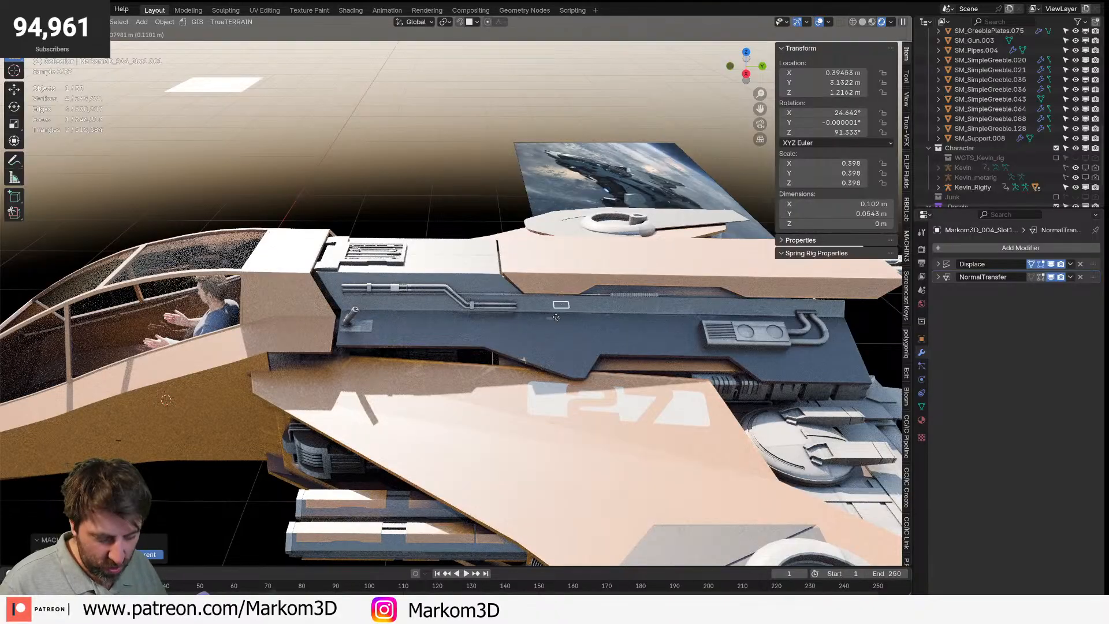
pyautogui.press('y')
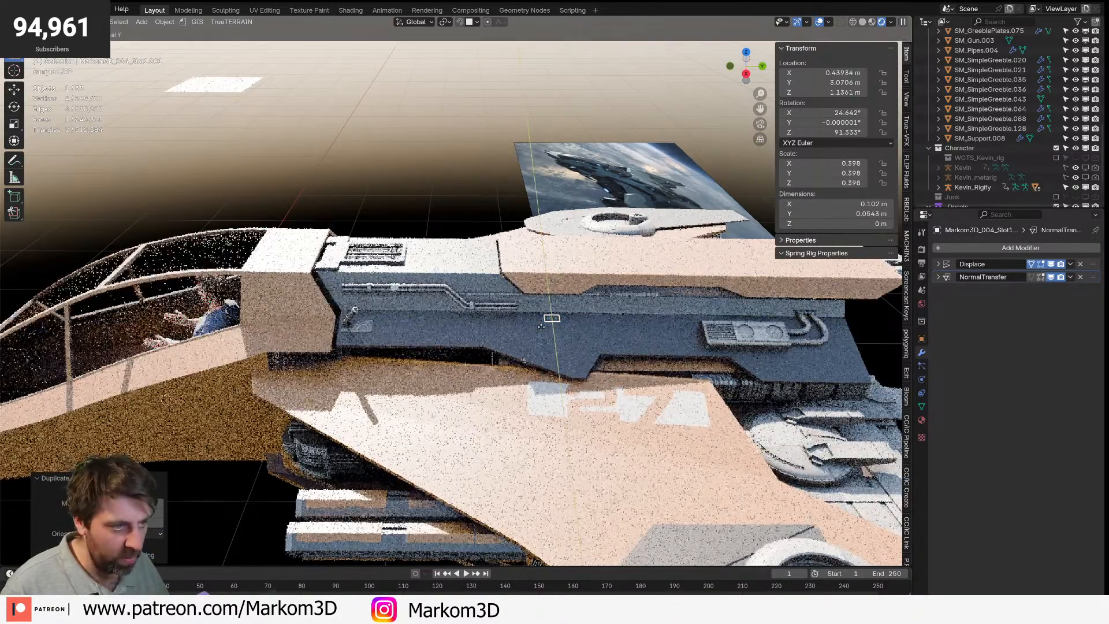
pyautogui.click(550, 398)
pyautogui.moveTo(551, 397); pyautogui.dragTo(543, 385, button='middle')
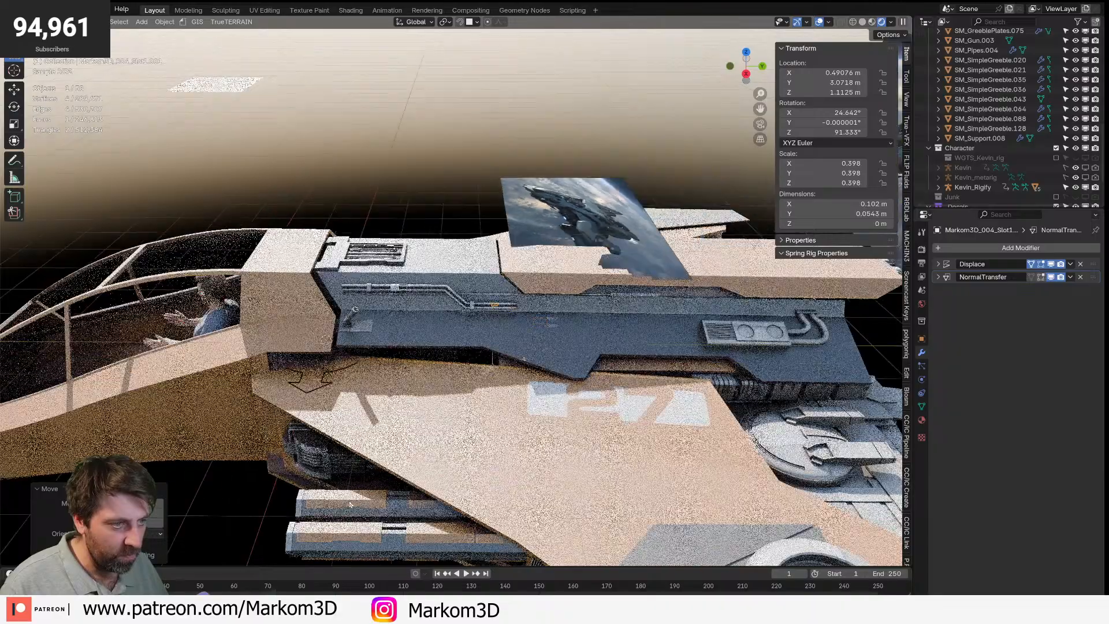
pyautogui.scroll(-5, 373, 431)
pyautogui.click(374, 431)
pyautogui.moveTo(374, 431); pyautogui.dragTo(408, 426, button='middle')
pyautogui.scroll(4, 404, 425)
pyautogui.scroll(3, 399, 424)
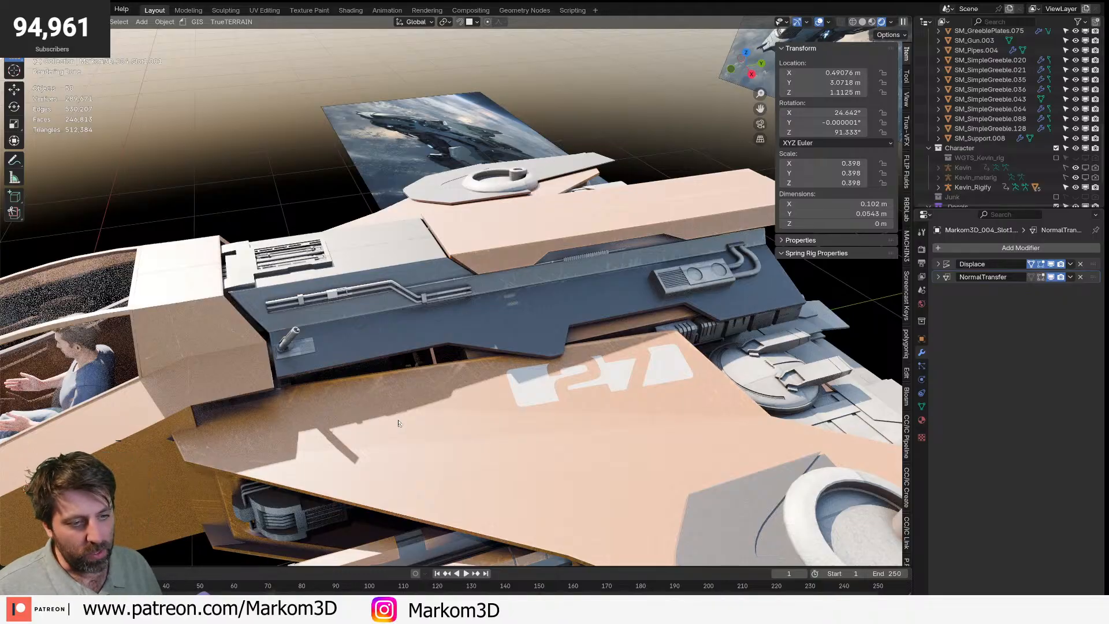
pyautogui.scroll(3, 404, 405)
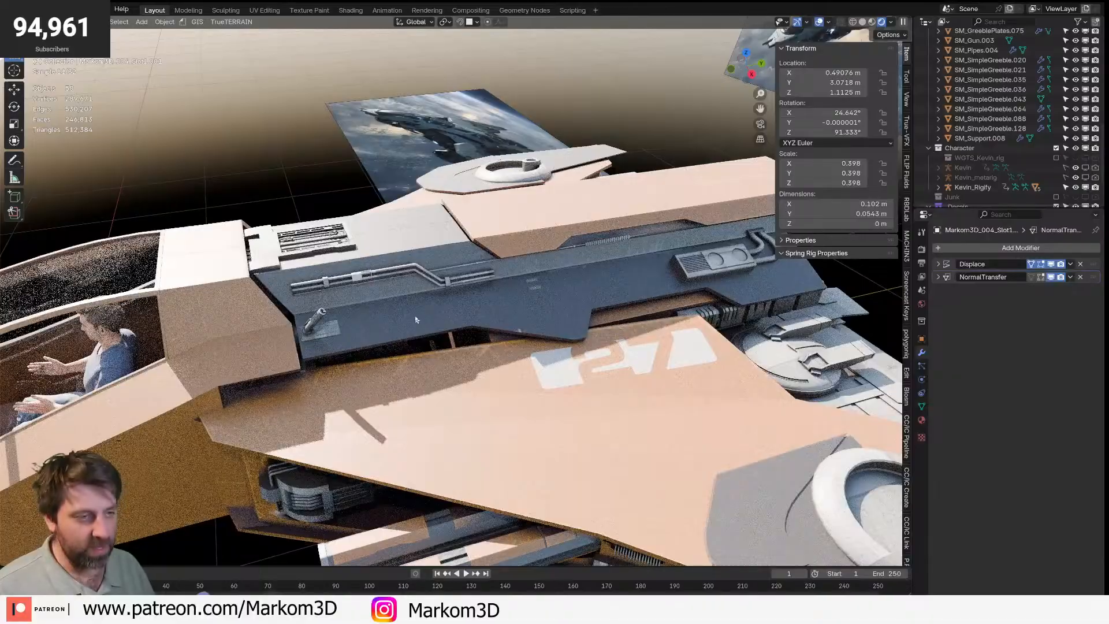
# - Insert the perforated Markom3D_024_Insert decal from the Markom3D pack on the blue hull side below the pipes
pyautogui.click(419, 322)
pyautogui.press('d')
pyautogui.click(309, 351)
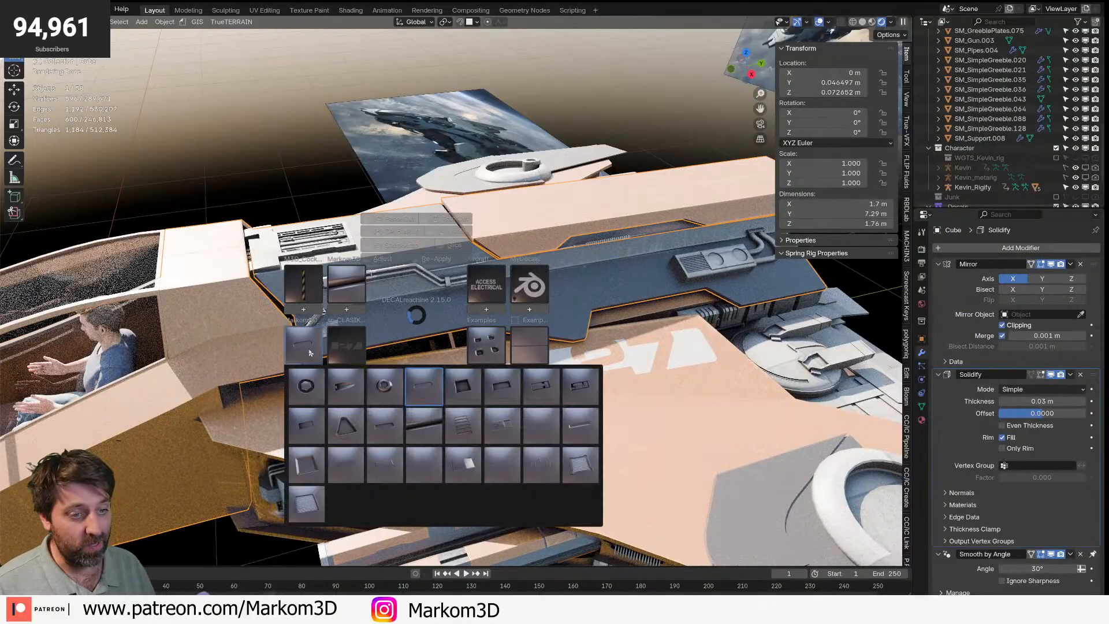
pyautogui.click(427, 386)
pyautogui.click(317, 339)
pyautogui.click(306, 352)
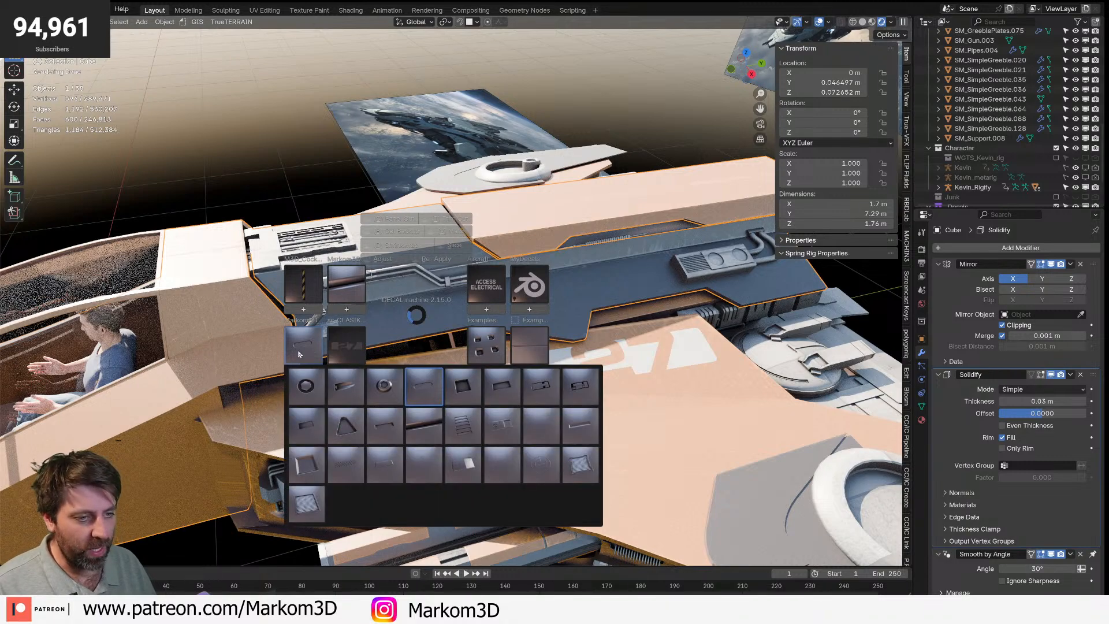
pyautogui.click(357, 465)
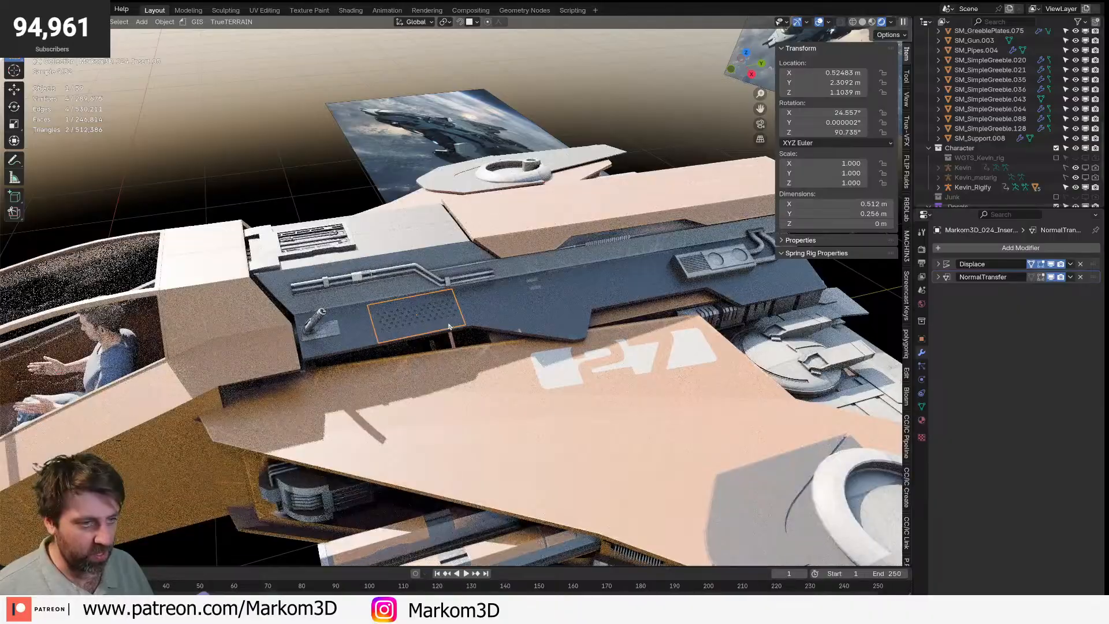
pyautogui.moveTo(449, 326); pyautogui.dragTo(560, 414, button='middle')
pyautogui.click(559, 414)
pyautogui.hotkey('shift', 's')
pyautogui.press('Escape')
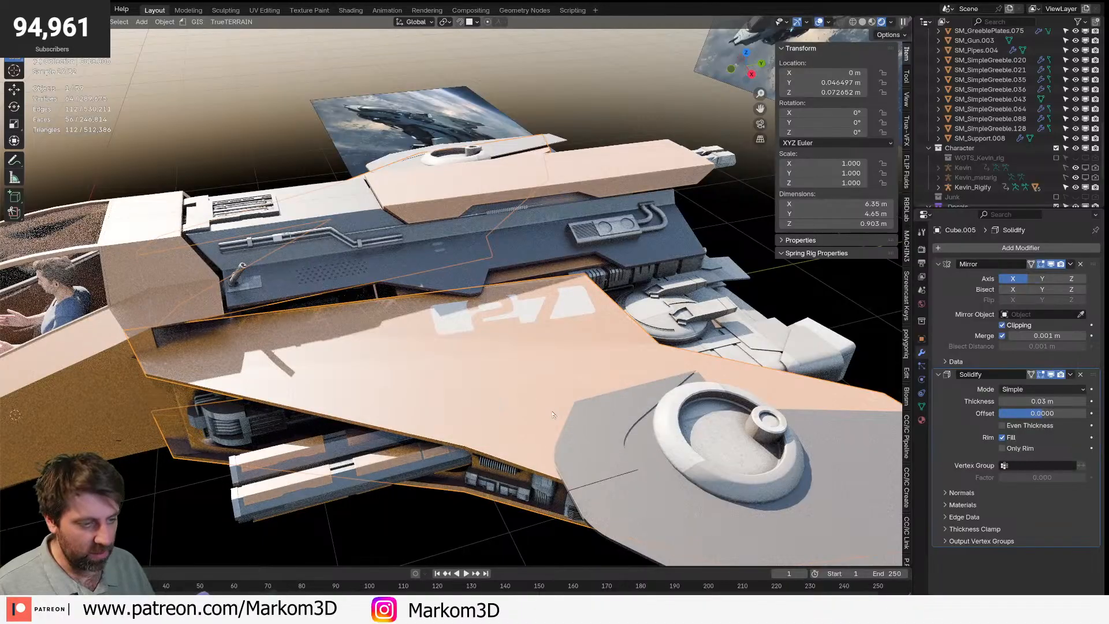
# - Insert the perforated Markom3D_024_Insert decal on the grey wingtip panel Cube.002, scale it to about 1.938 and place it beside the ring
pyautogui.keyDown('shift'); pyautogui.moveTo(670, 424); pyautogui.dragTo(505, 376, button='middle'); pyautogui.keyUp('shift')
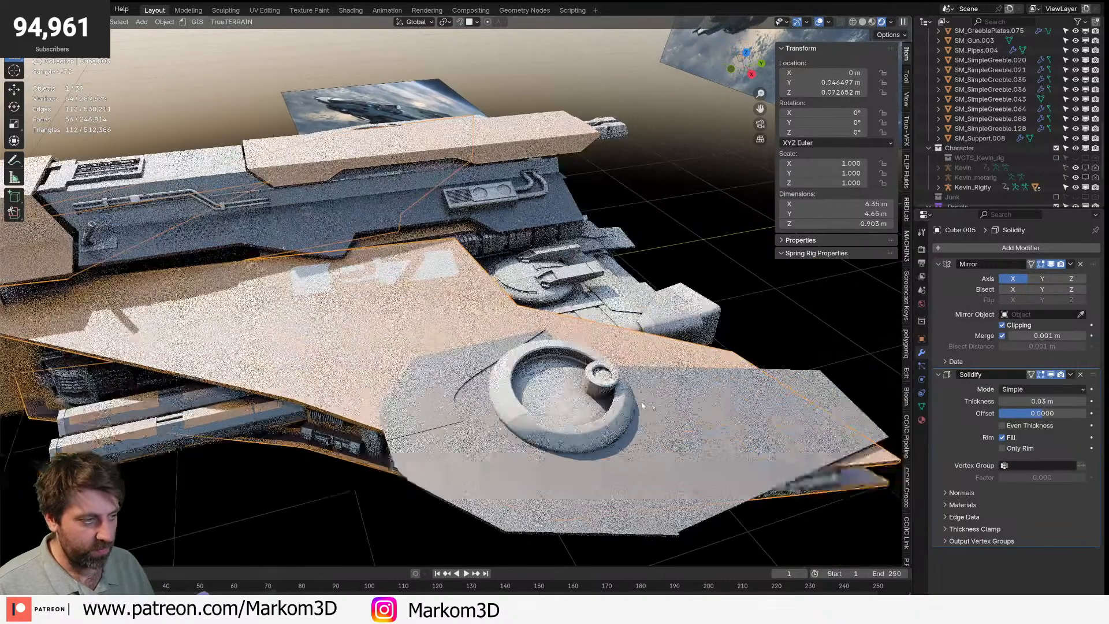
pyautogui.click(689, 416)
pyautogui.keyDown('shift'); pyautogui.moveTo(689, 417); pyautogui.dragTo(536, 401, button='middle'); pyautogui.keyUp('shift')
pyautogui.press('d')
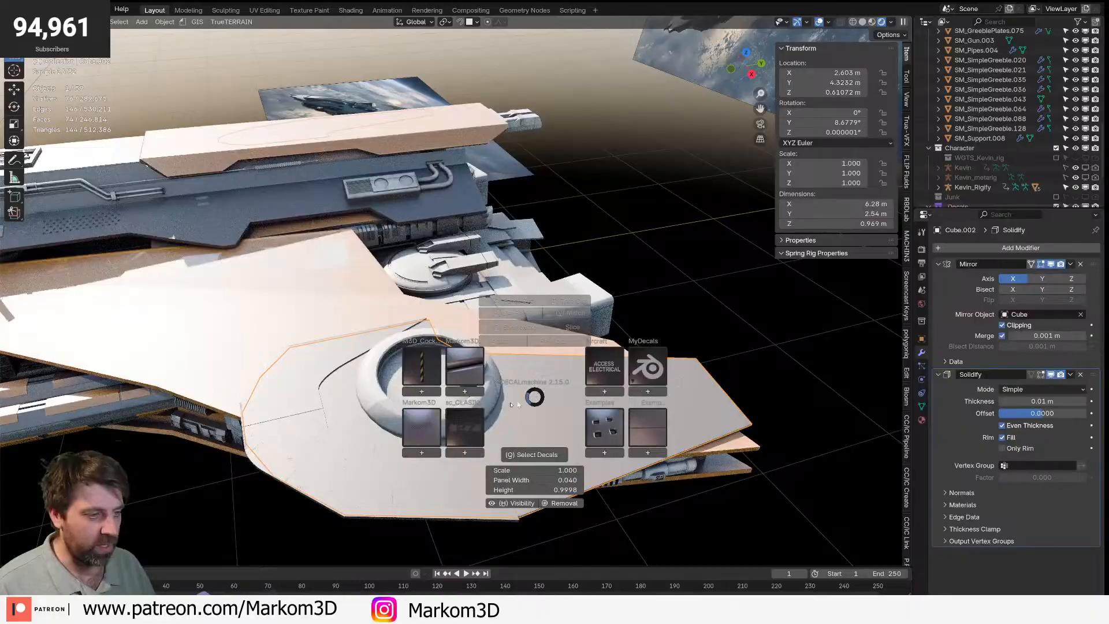
pyautogui.click(422, 441)
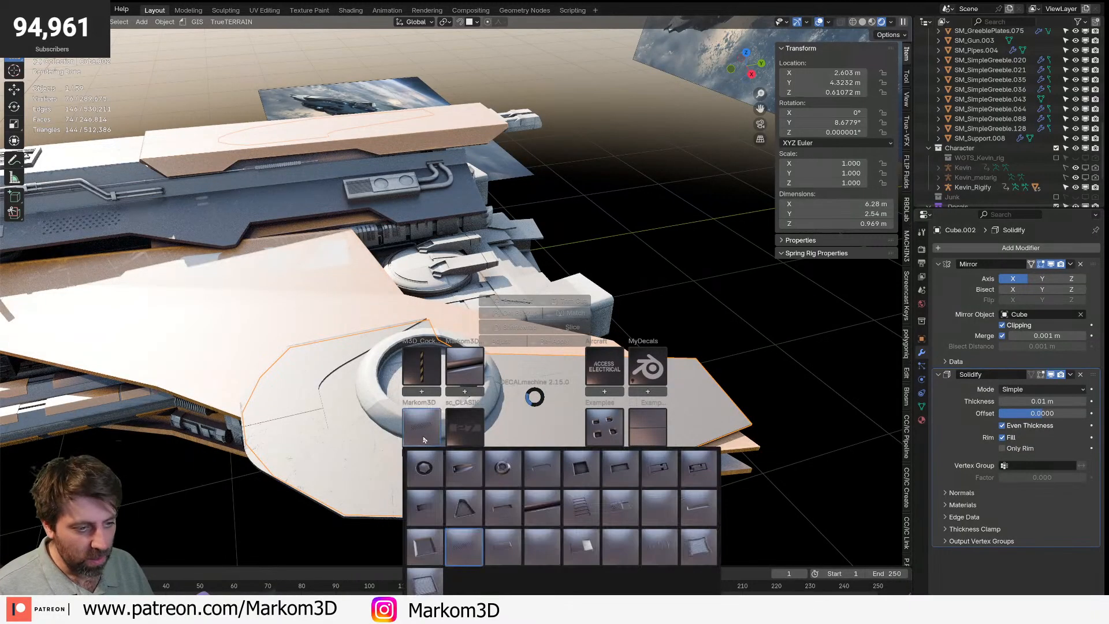
pyautogui.click(460, 558)
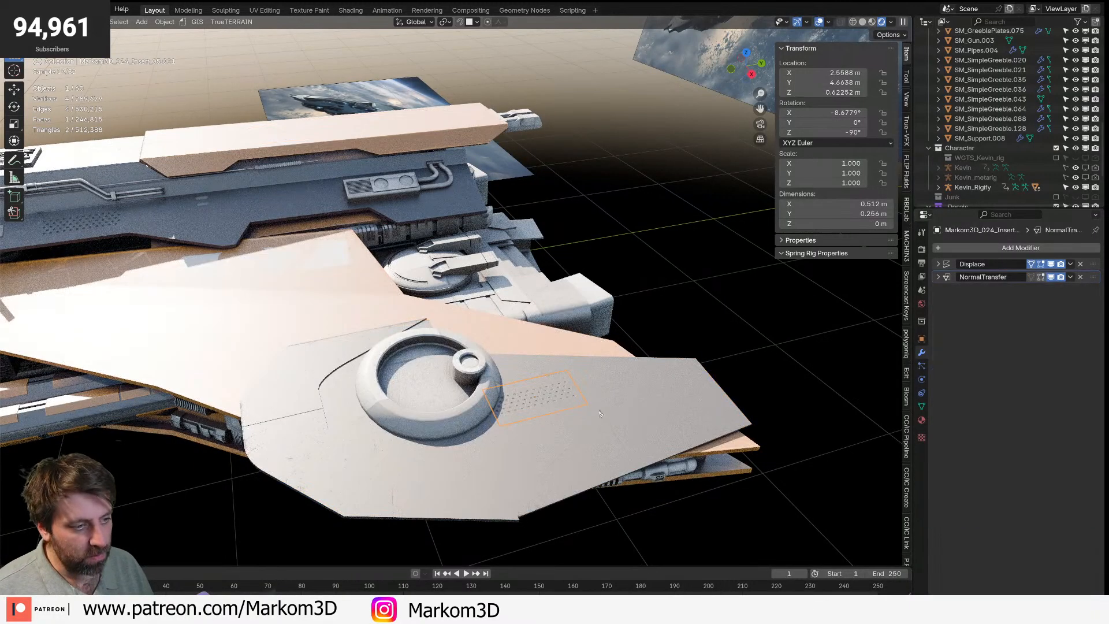
pyautogui.press('s')
pyautogui.click(575, 425)
pyautogui.press('g')
pyautogui.click(517, 466)
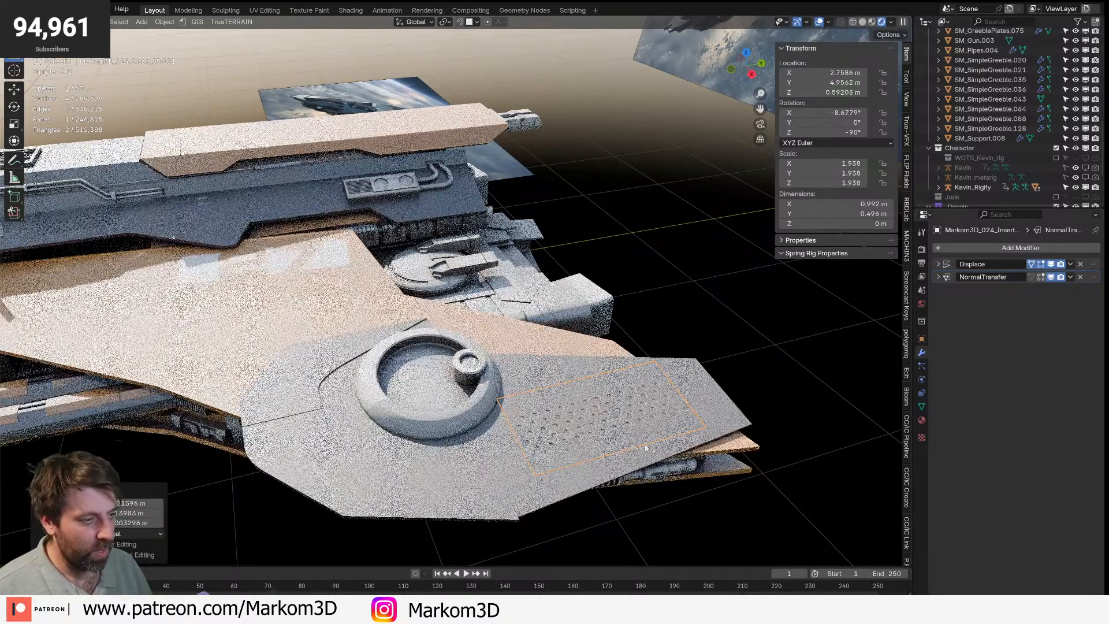
# - Try a Markom3D_022_Slot decal scaled to about 0.265 near the outer edge of the grey wingtip panel
pyautogui.click(390, 449)
pyautogui.keyDown('shift'); pyautogui.moveTo(388, 449); pyautogui.dragTo(435, 443, button='middle'); pyautogui.keyUp('shift')
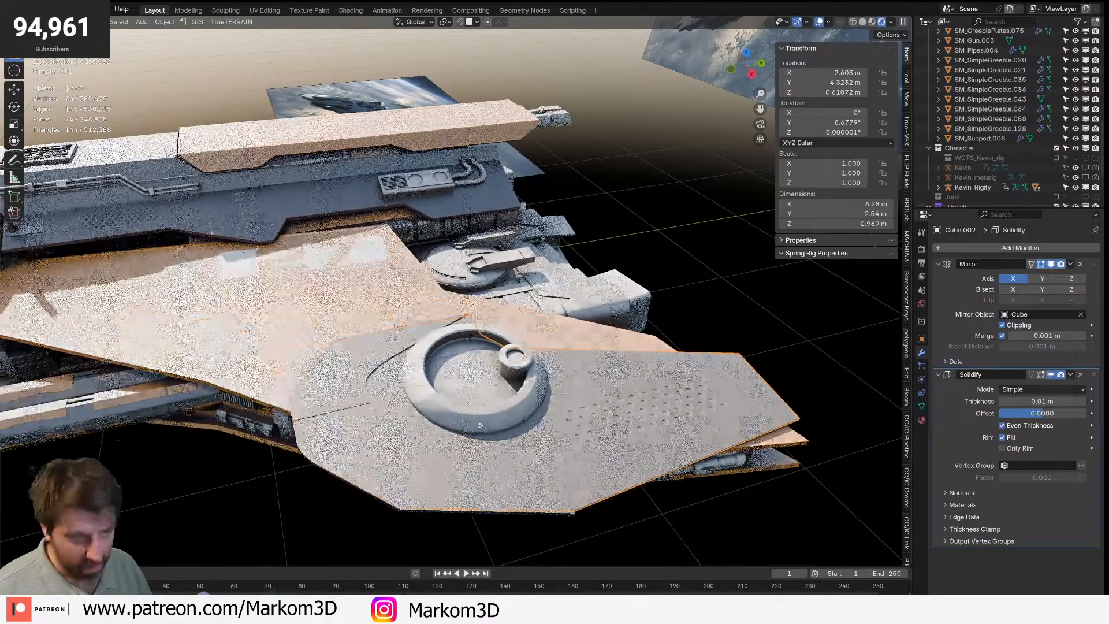
pyautogui.click(438, 480)
pyautogui.press('d')
pyautogui.click(331, 521)
pyautogui.click(327, 515)
pyautogui.click(310, 498)
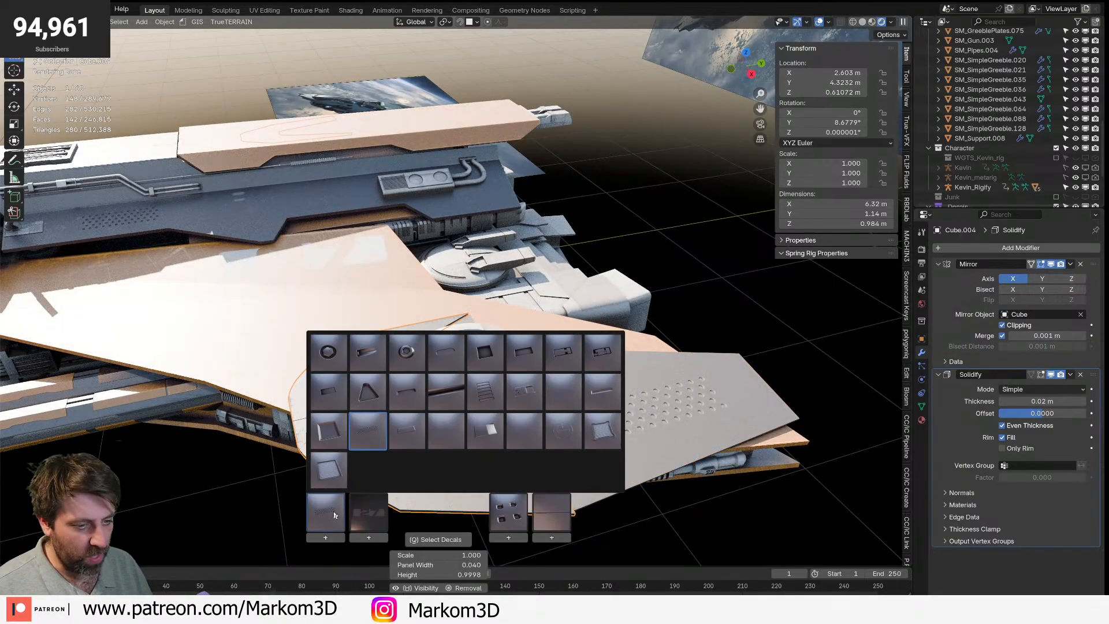
pyautogui.click(609, 397)
pyautogui.press('s')
pyautogui.click(441, 480)
pyautogui.press('g')
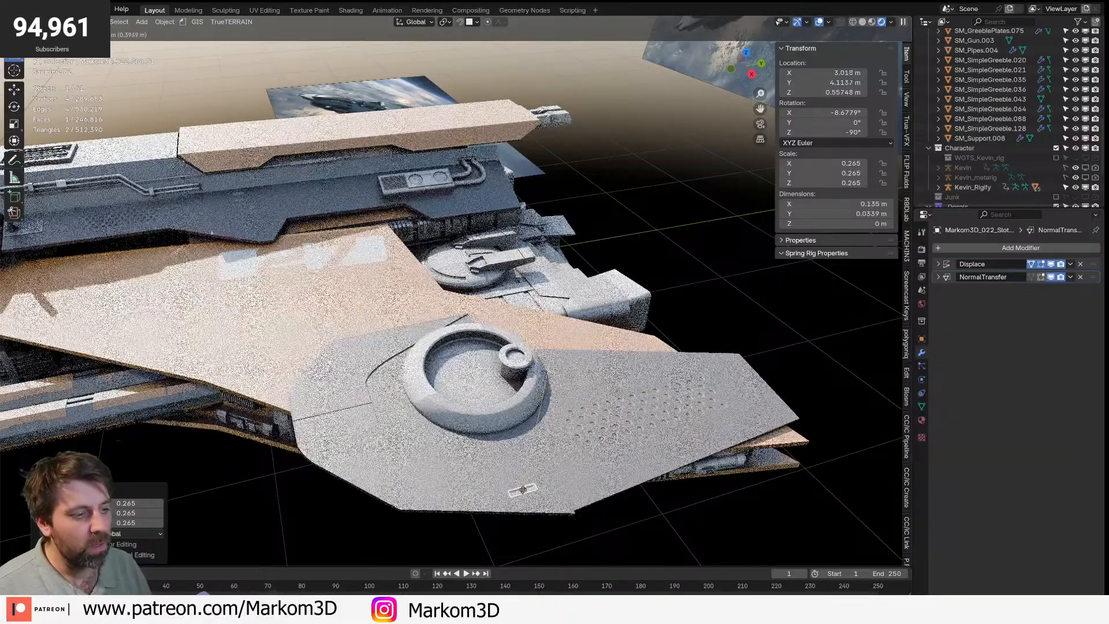
pyautogui.click(524, 490)
# - Delete the slot decal from the grey wingtip panel
pyautogui.scroll(-2, 523, 490)
pyautogui.click(342, 481)
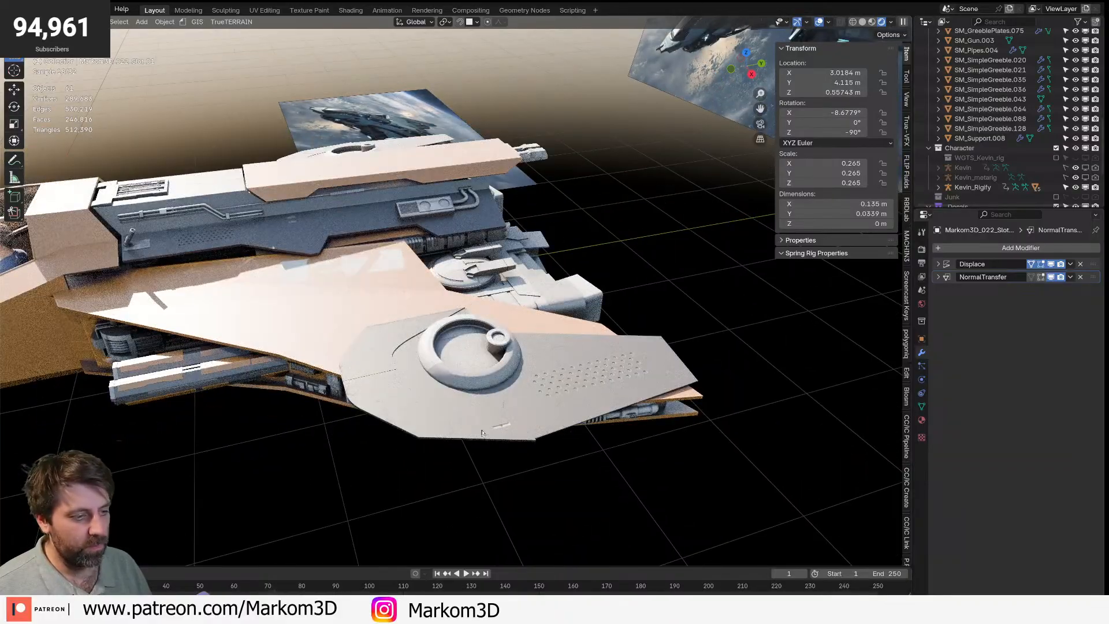
pyautogui.press('Delete')
# - Insert the Markom3D_009_SquarePin decal on the main hull side above the vent greeble and scale it to about 0.264
pyautogui.keyDown('shift'); pyautogui.moveTo(341, 260); pyautogui.dragTo(428, 335, button='middle'); pyautogui.keyUp('shift')
pyautogui.scroll(3, 427, 338)
pyautogui.click(415, 319)
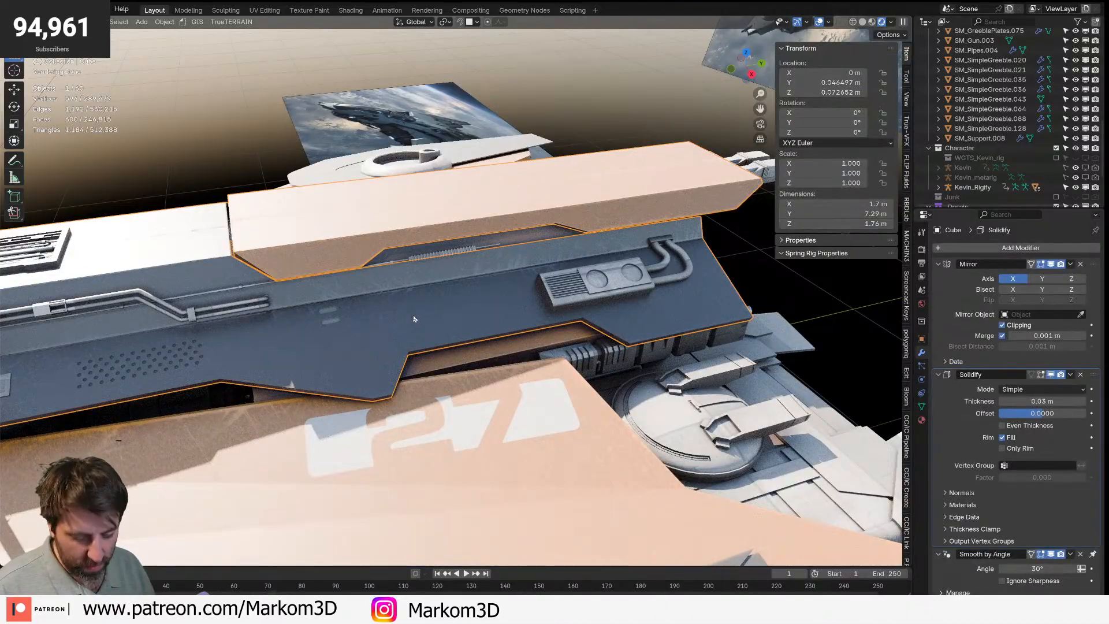
pyautogui.press('d')
pyautogui.click(301, 346)
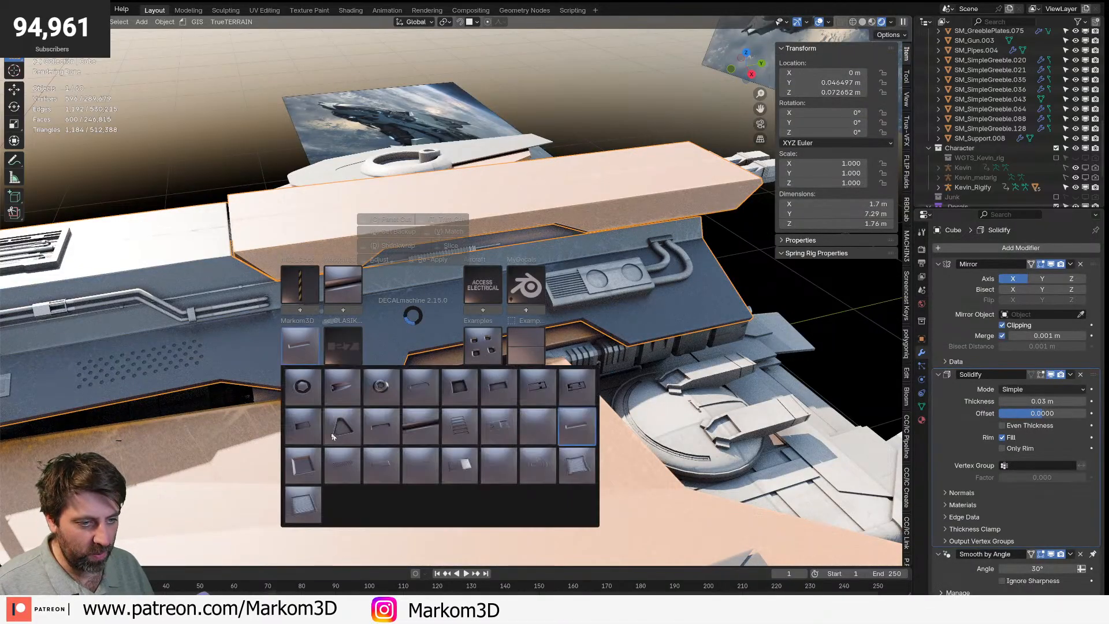
pyautogui.click(314, 442)
pyautogui.press('g')
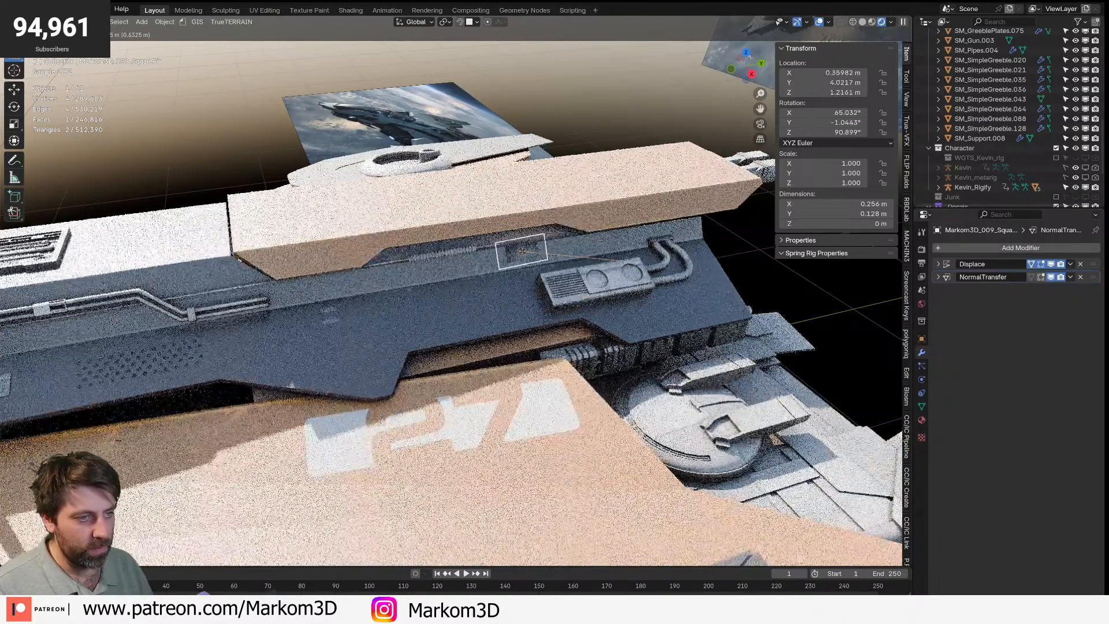
pyautogui.click(527, 253)
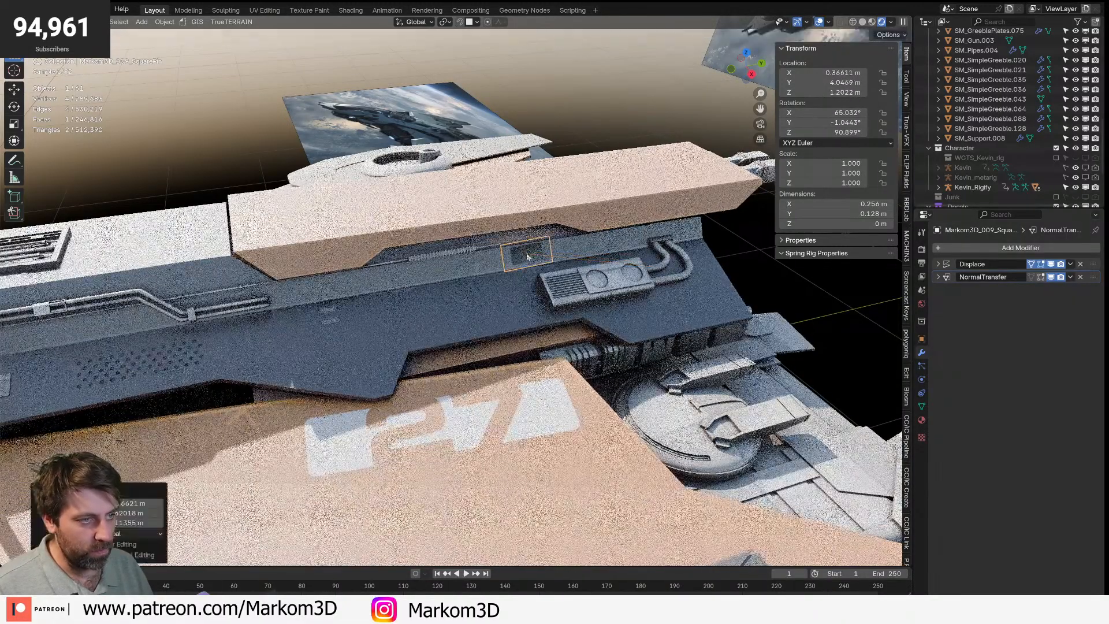
pyautogui.press('s')
pyautogui.click(546, 270)
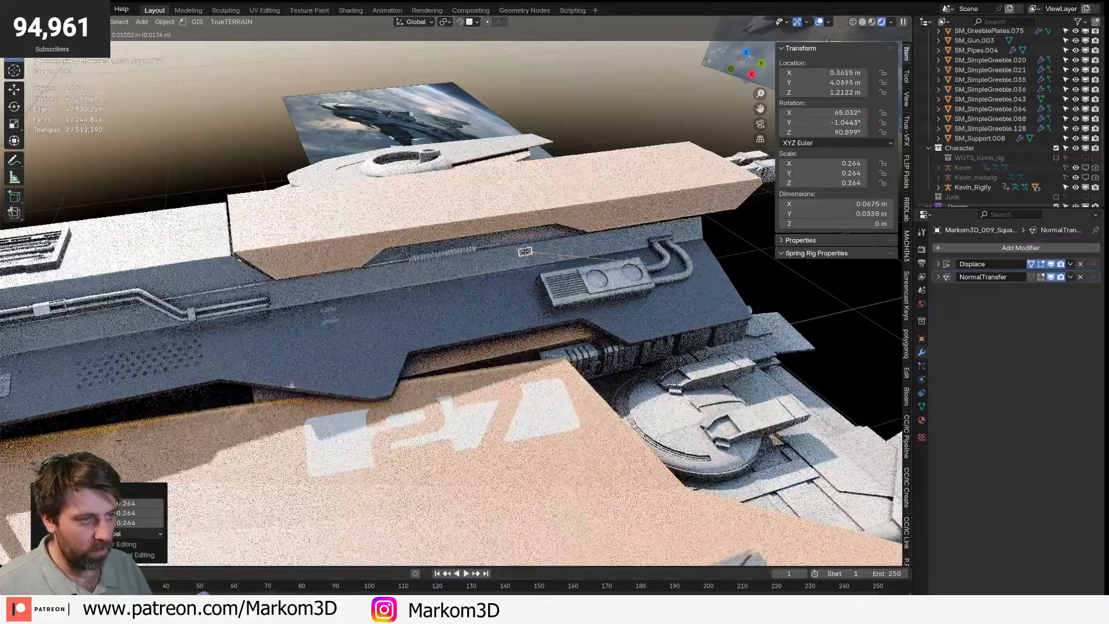
# - Rotate the square pin decal level with the hull edge and move it just below the upper panel's recess
pyautogui.press('KP_Decimal')
pyautogui.scroll(-8, 509, 258)
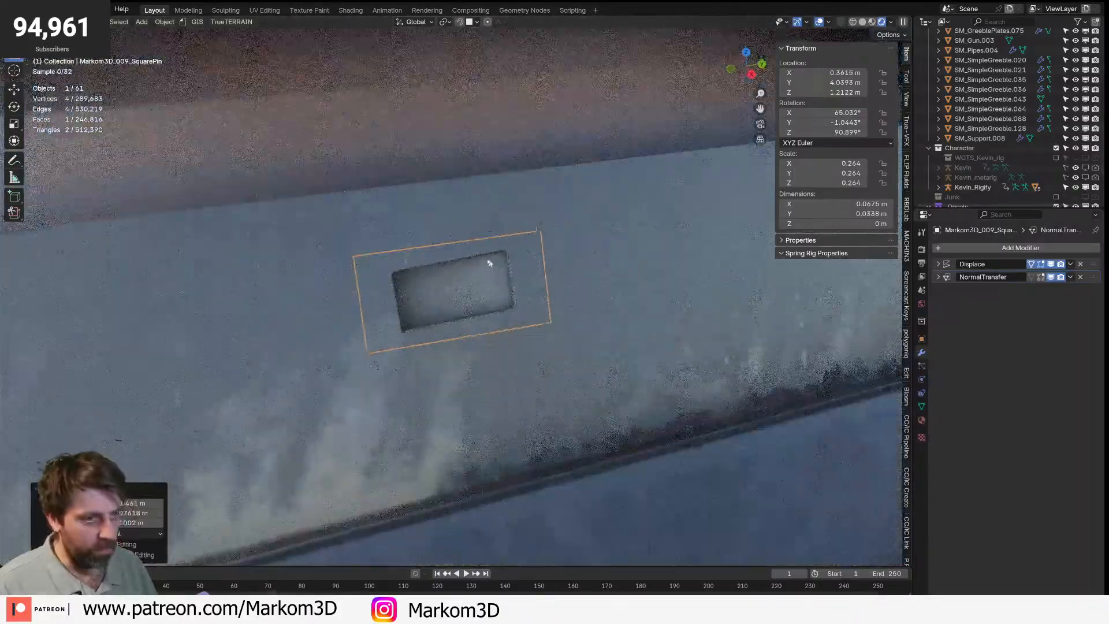
pyautogui.press('r')
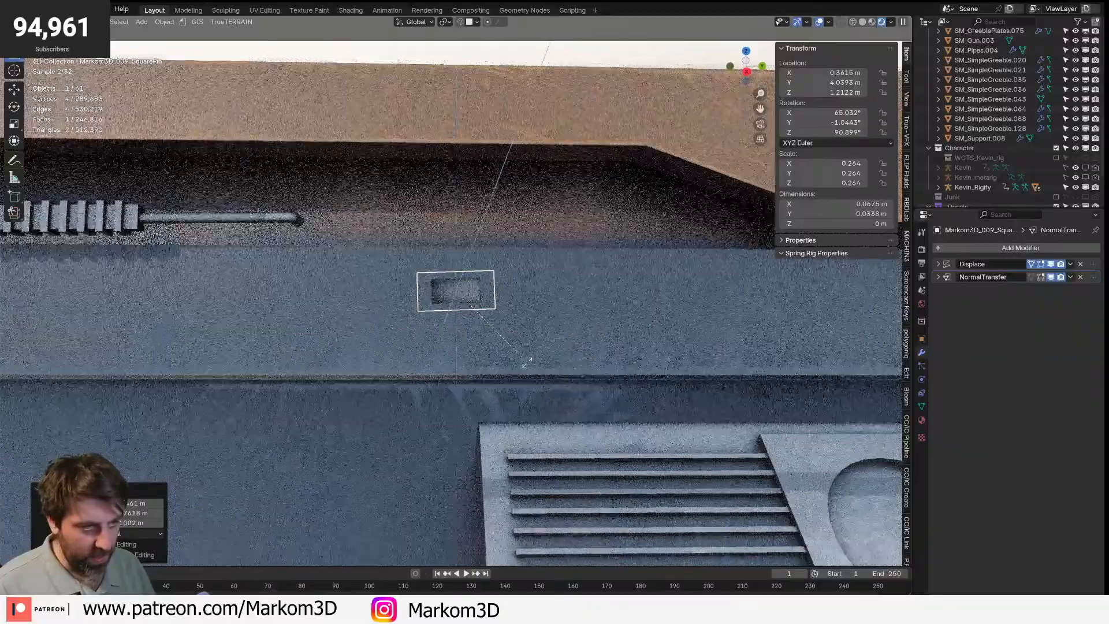
pyautogui.click(475, 393)
pyautogui.press('g')
pyautogui.click(466, 264)
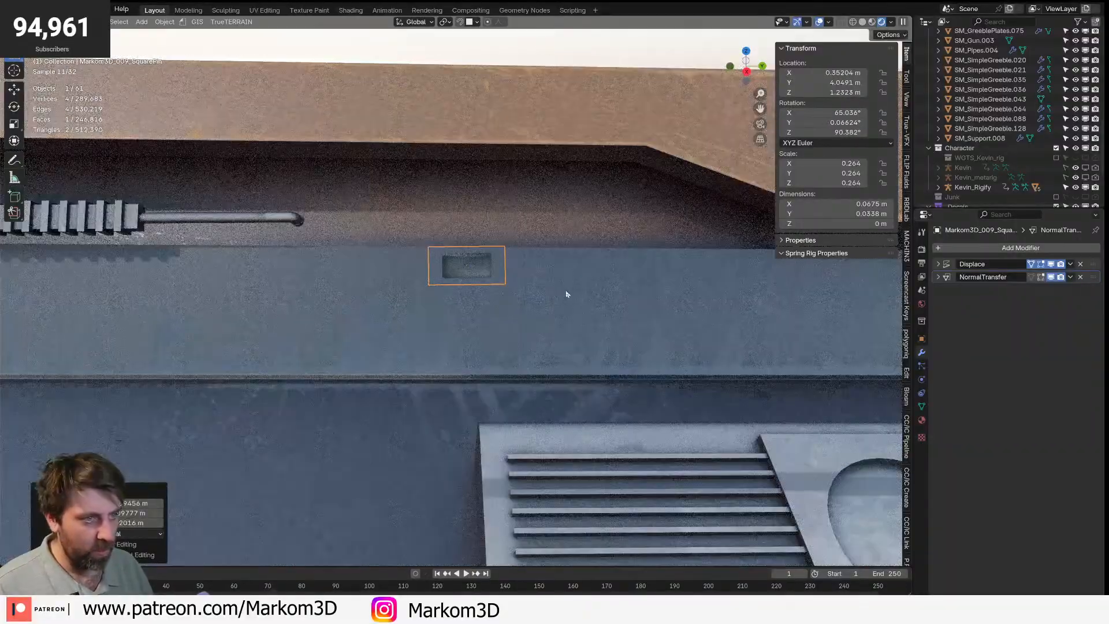
pyautogui.press('g')
pyautogui.click(535, 267)
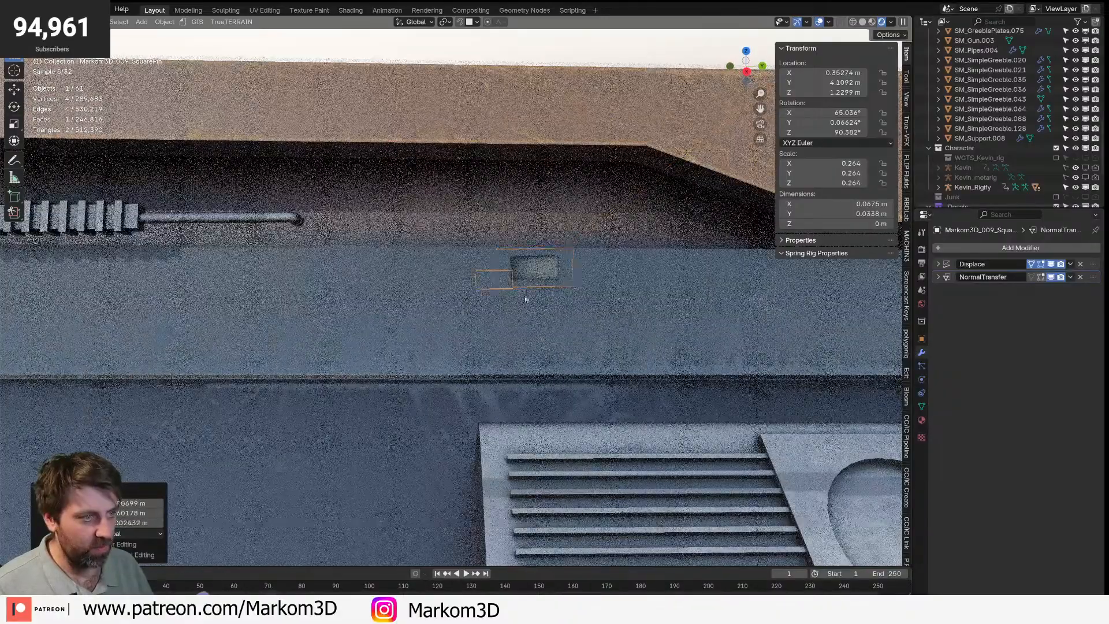
# - Enlarge the square pin decal to a scale of about 0.430, reposition it above the vent greeble, and deselect it
pyautogui.scroll(-11, 528, 290)
pyautogui.scroll(8, 532, 347)
pyautogui.press('s')
pyautogui.click(552, 391)
pyautogui.press('g')
pyautogui.click(494, 294)
pyautogui.scroll(-11, 495, 294)
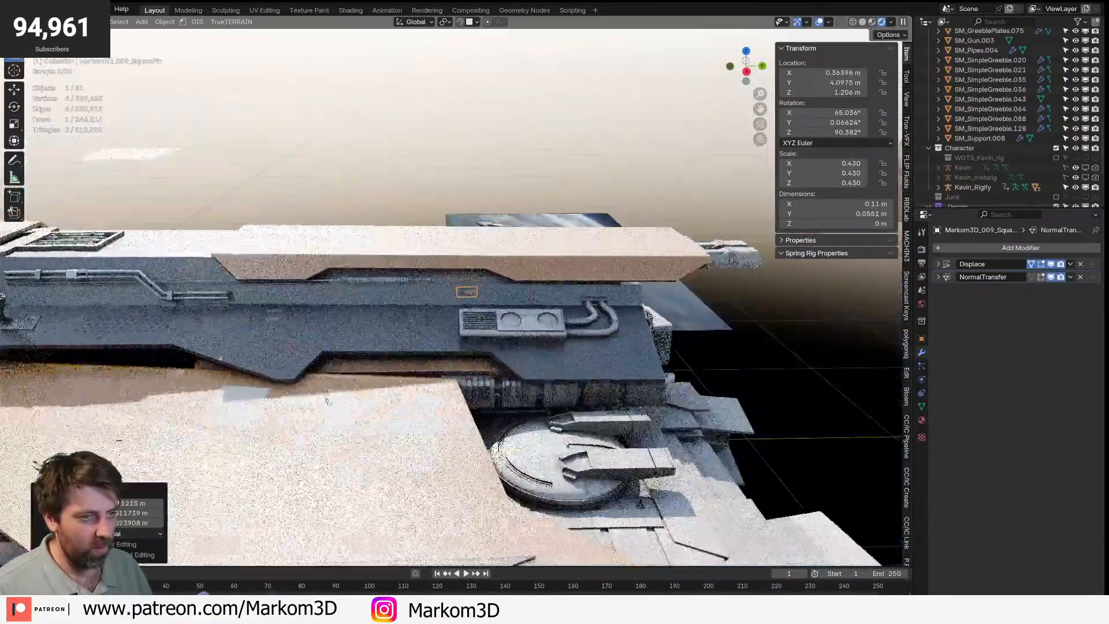
pyautogui.click(119, 457)
# - Insert the Markom3D_032 vent decal on the orange upper wing panel, near its inner front corner beside the cockpit
pyautogui.moveTo(120, 457); pyautogui.dragTo(237, 457, button='middle')
pyautogui.scroll(5, 317, 399)
pyautogui.scroll(-5, 367, 328)
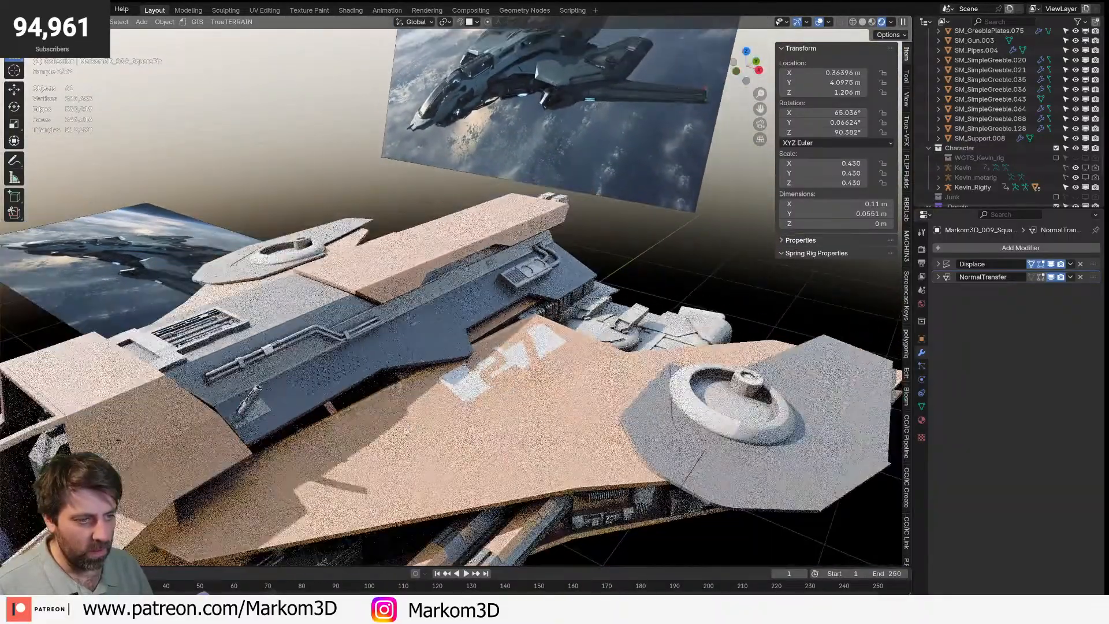
pyautogui.moveTo(367, 328); pyautogui.dragTo(307, 386, button='middle')
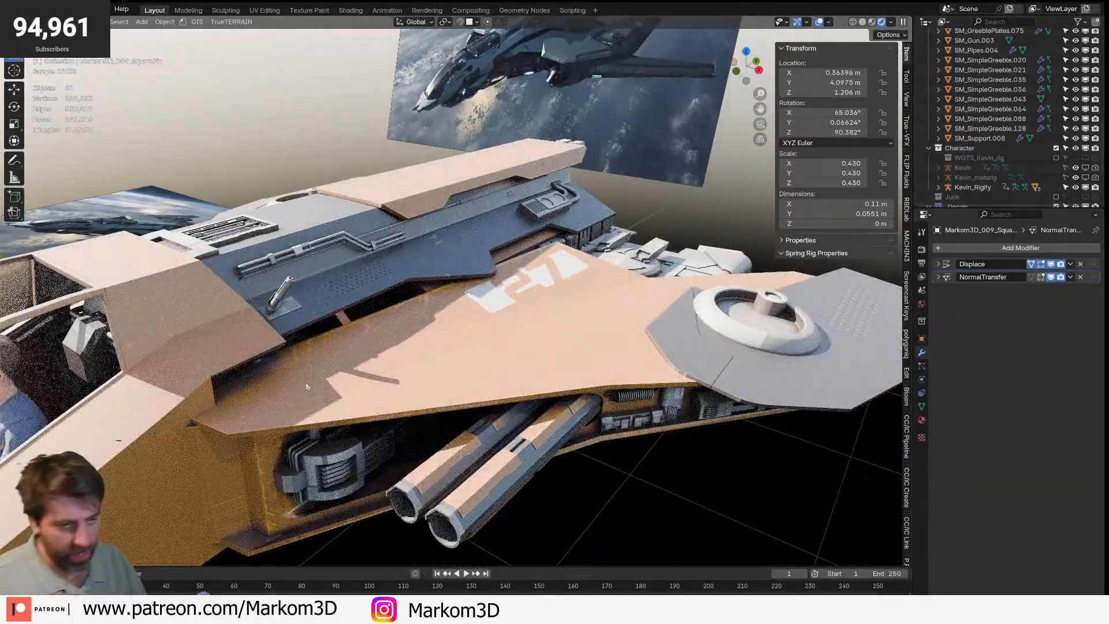
pyautogui.click(221, 450)
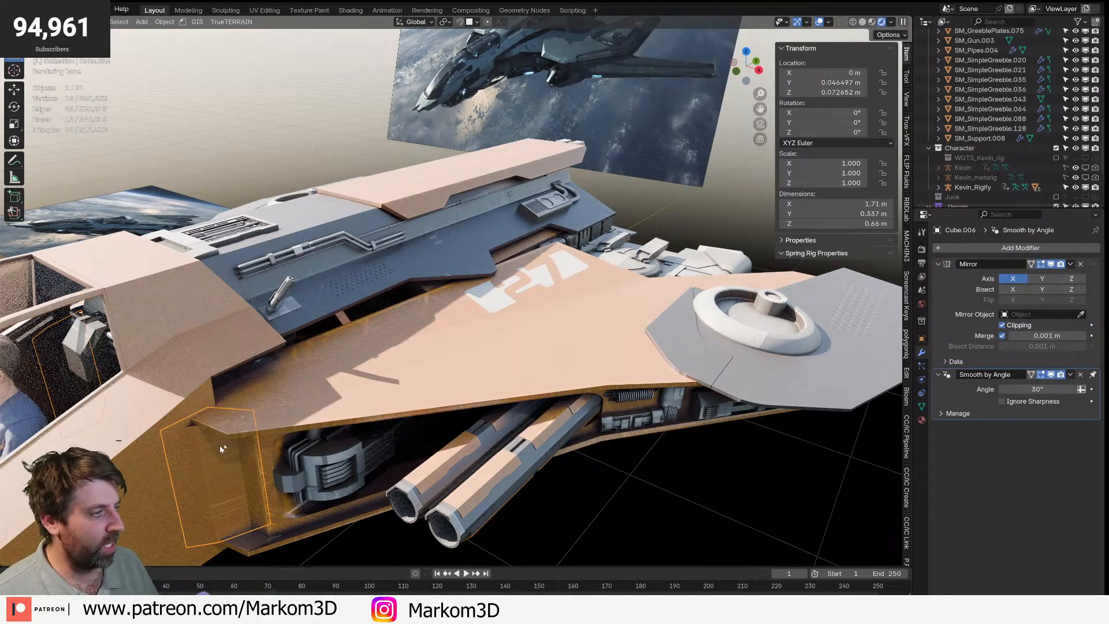
pyautogui.click(322, 380)
pyautogui.press('d')
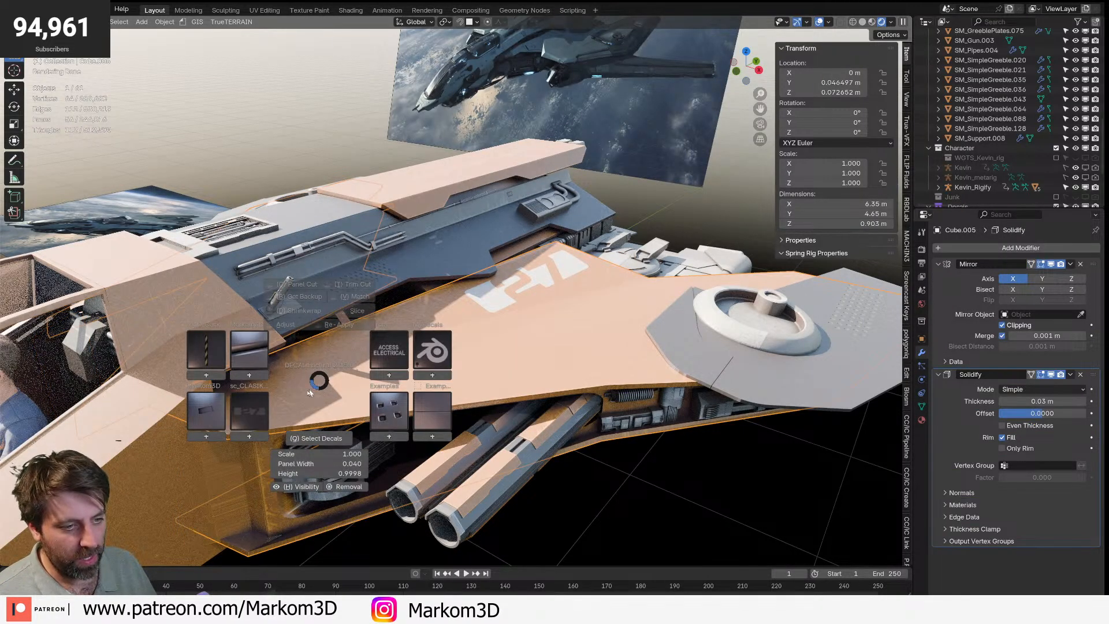
pyautogui.click(391, 415)
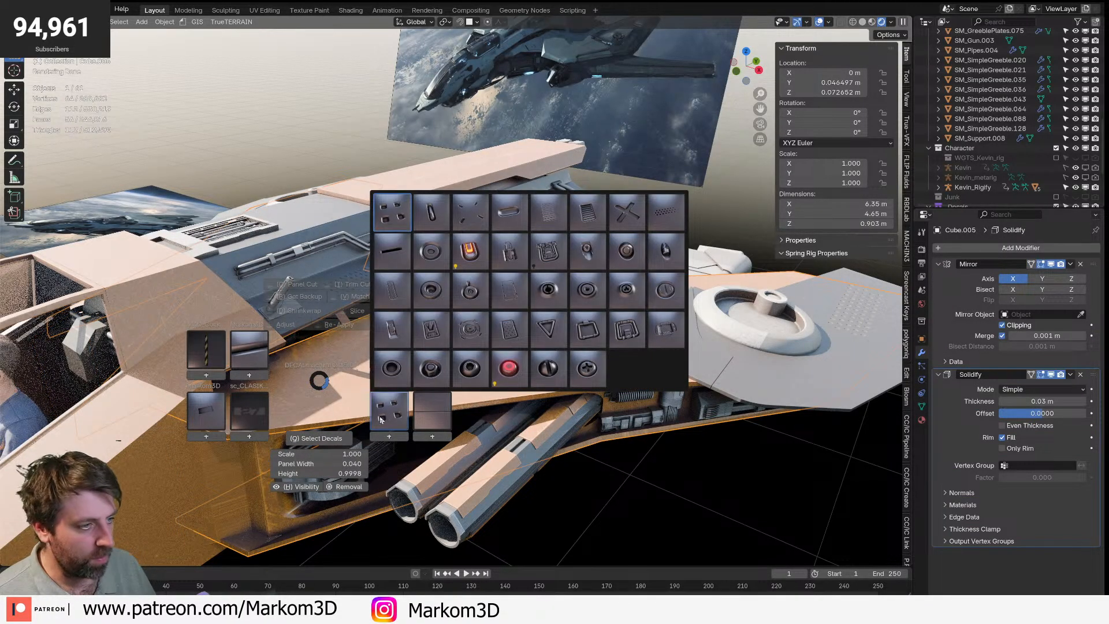
pyautogui.click(210, 415)
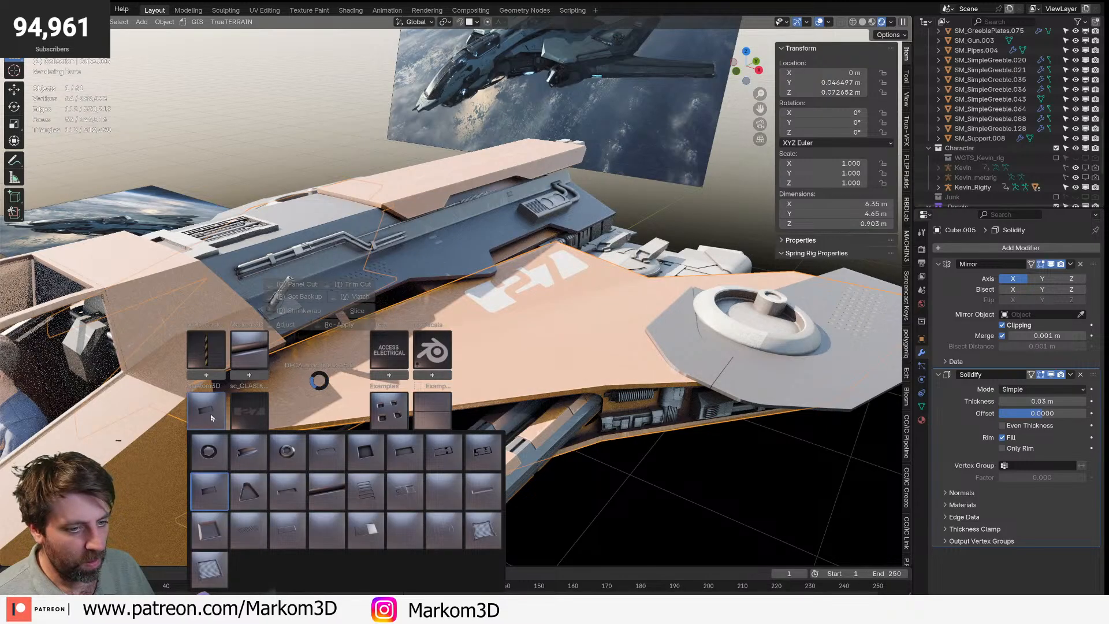
pyautogui.click(207, 411)
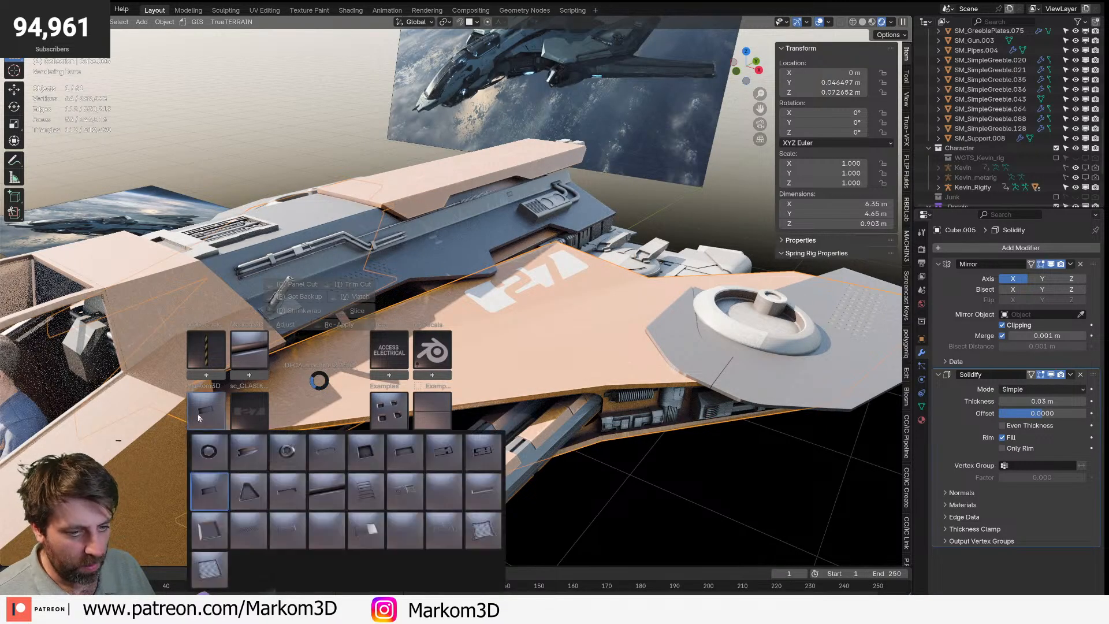
pyautogui.click(490, 534)
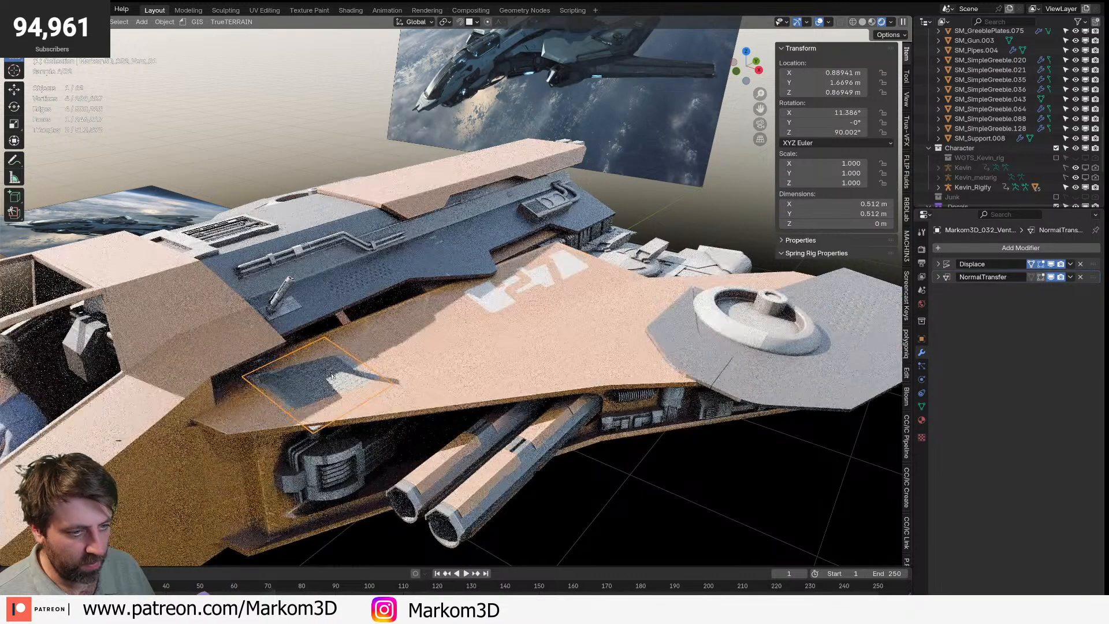
# - Scale the vent decal on the wing to 0.600, try shifting it, and delete it
pyautogui.click(321, 373)
pyautogui.press('g')
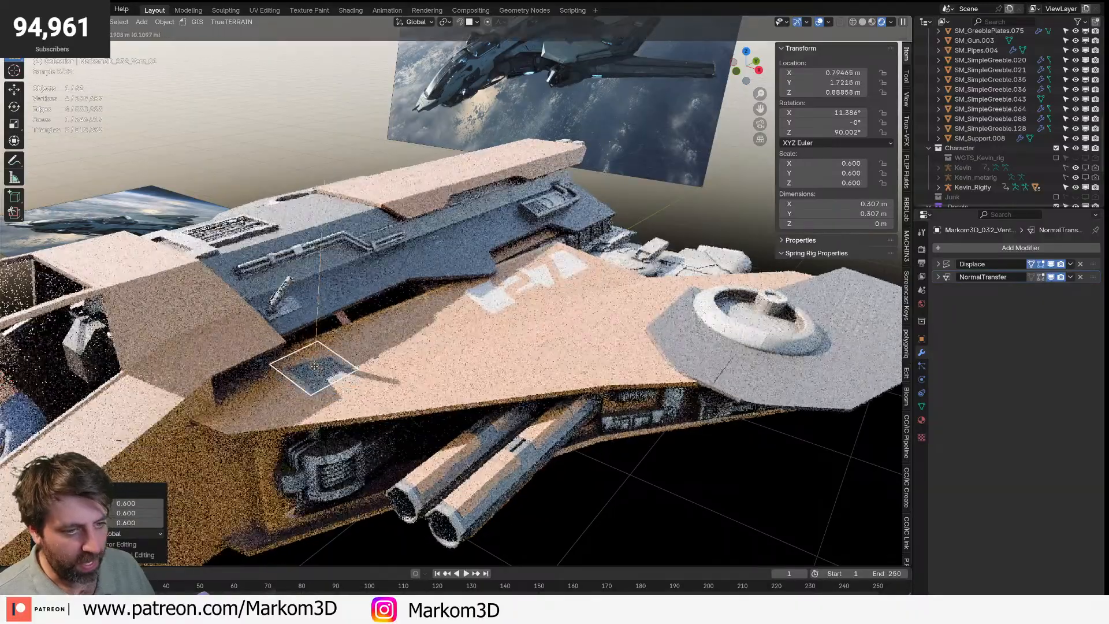
pyautogui.click(315, 368)
pyautogui.press('Delete')
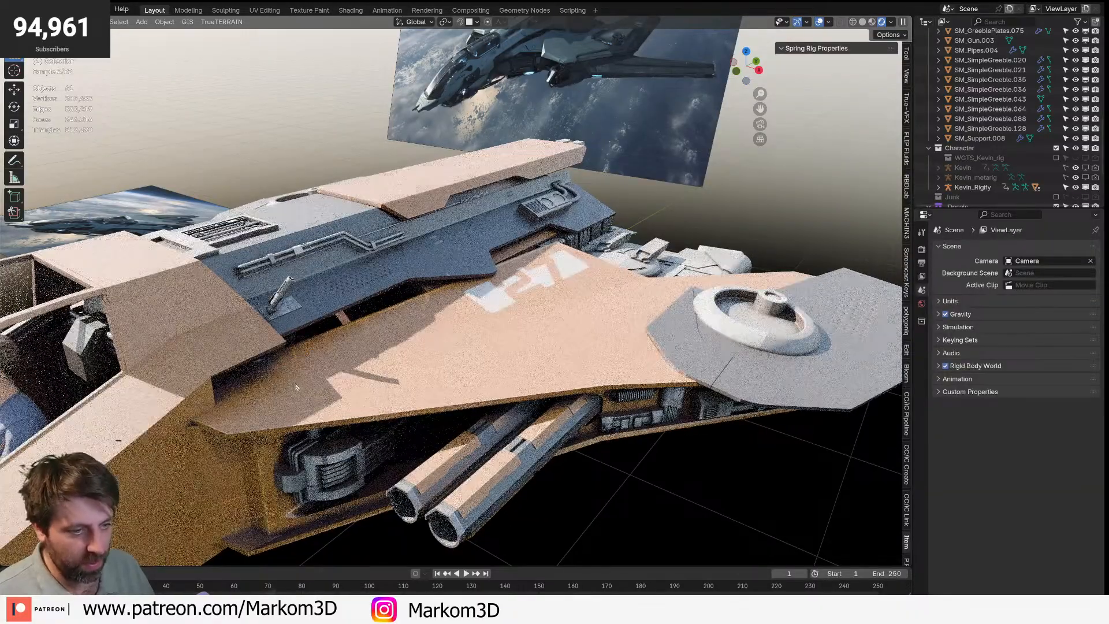
# - Select the circular mirrored greeble plate under the wing and raise it along Z to about 0.435 m
pyautogui.click(350, 396)
pyautogui.moveTo(362, 395); pyautogui.dragTo(524, 172, button='middle')
pyautogui.scroll(3, 523, 173)
pyautogui.click(520, 179)
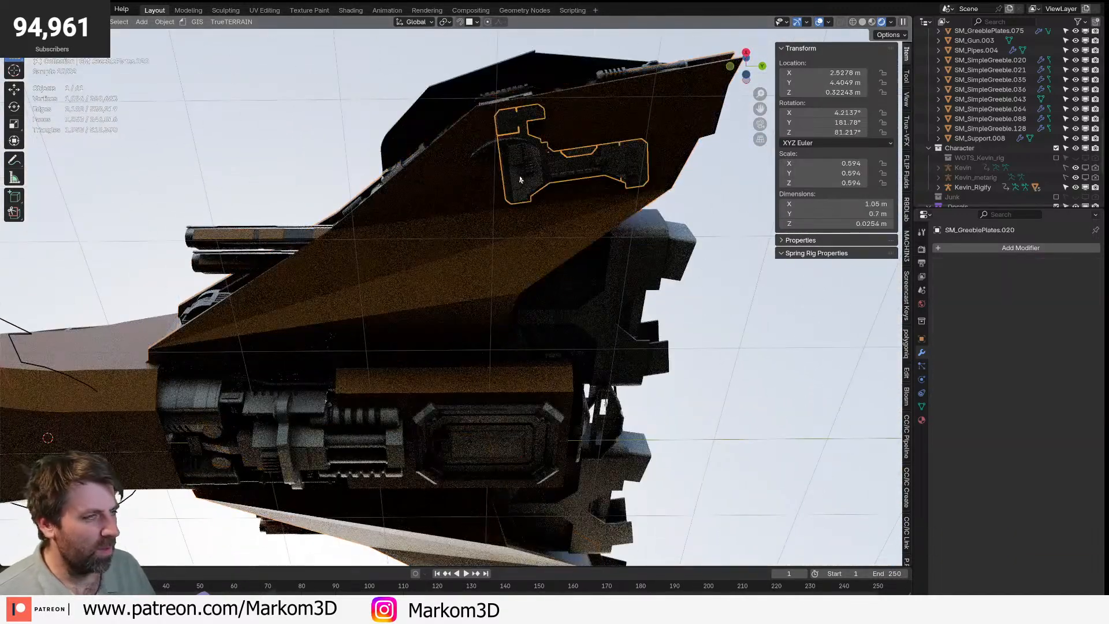
pyautogui.click(521, 167)
pyautogui.click(520, 161)
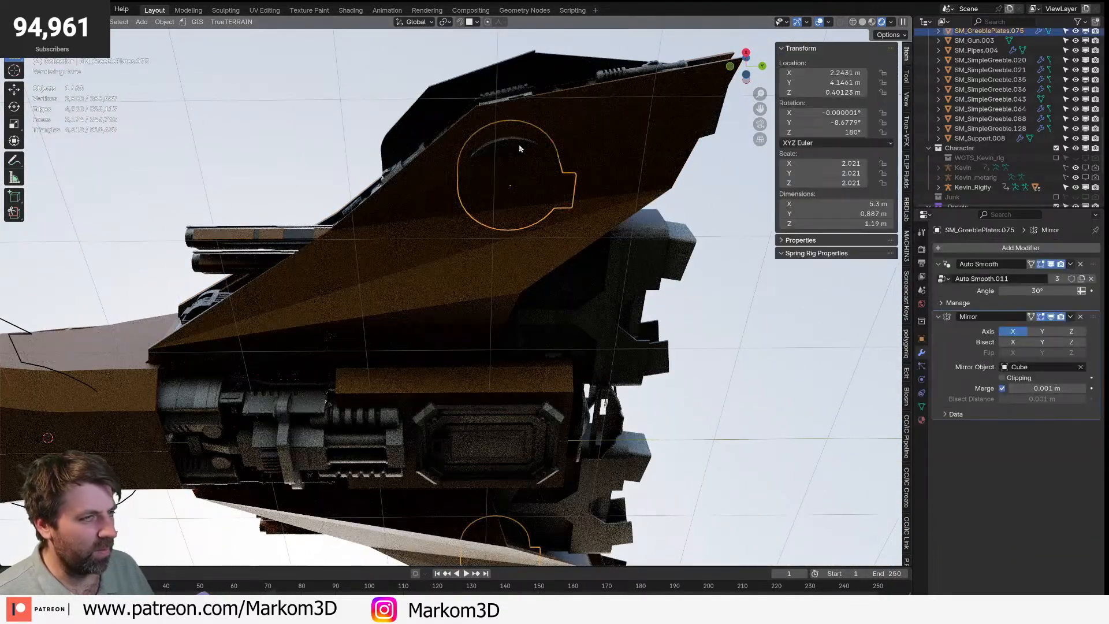
pyautogui.moveTo(538, 204); pyautogui.dragTo(534, 294, button='middle')
pyautogui.press('g')
pyautogui.press('z')
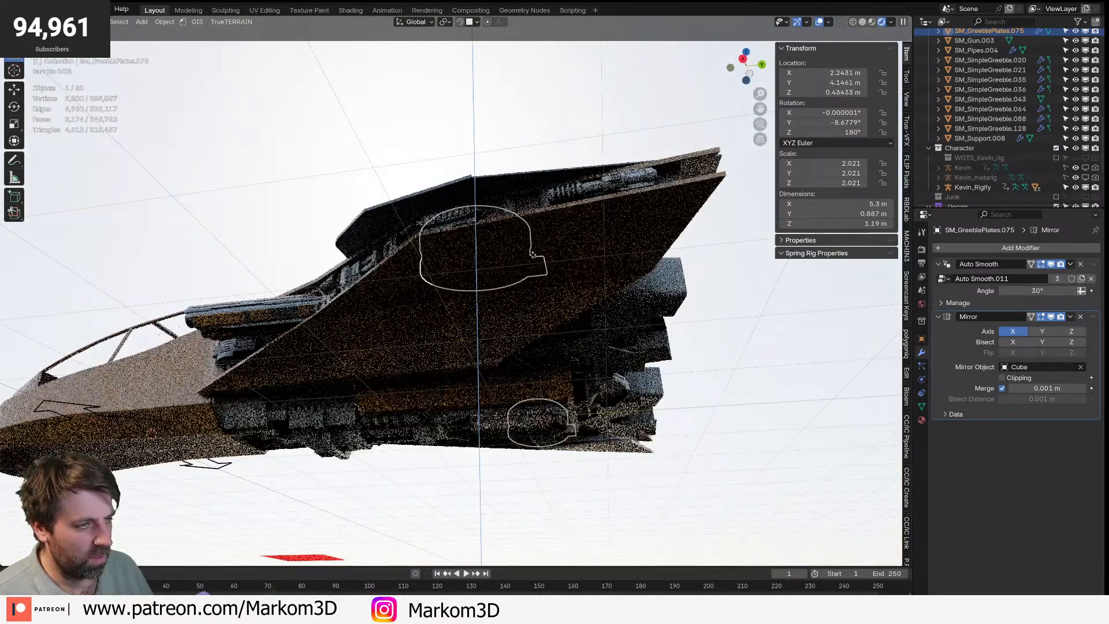
pyautogui.click(518, 291)
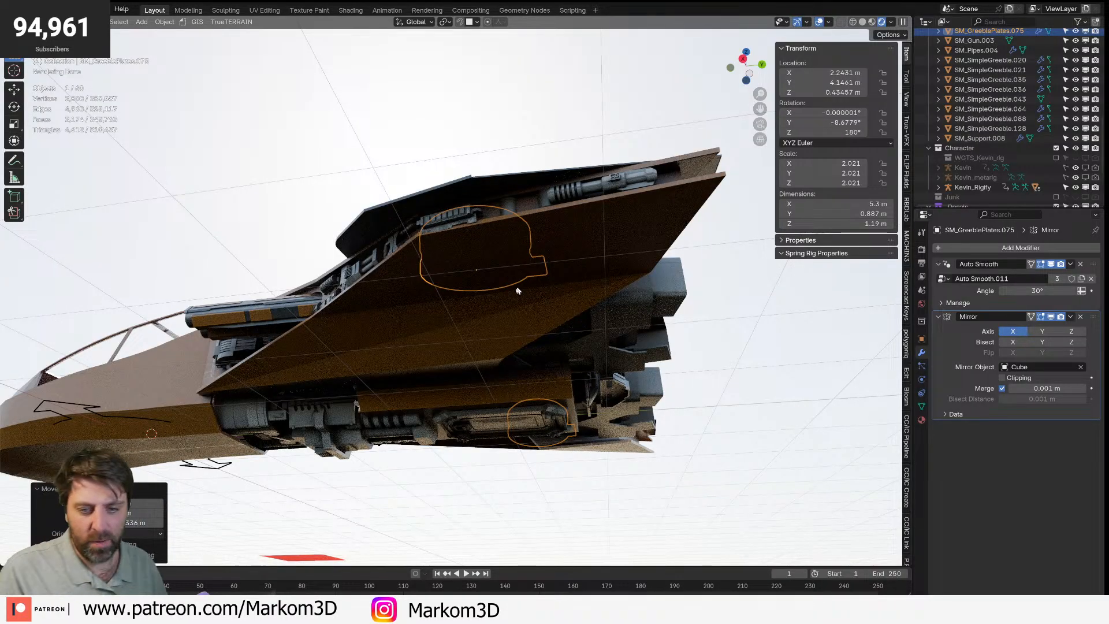
# - Switch to Word and save the recovered document as HELLO THERE in the OneDrive Documents folder
pyautogui.moveTo(333, 287); pyautogui.dragTo(405, 390, button='middle')
pyautogui.moveTo(465, 352); pyautogui.dragTo(405, 359, button='middle')
pyautogui.click(403, 304)
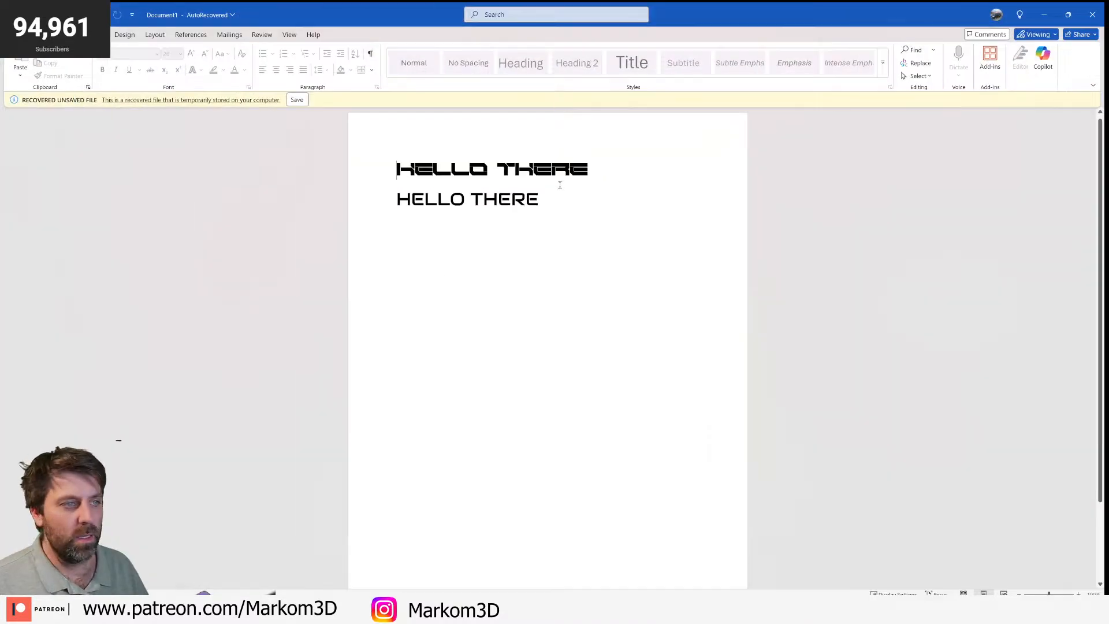
pyautogui.tripleClick(442, 174)
pyautogui.click(432, 169)
pyautogui.click(68, 35)
pyautogui.click(41, 35)
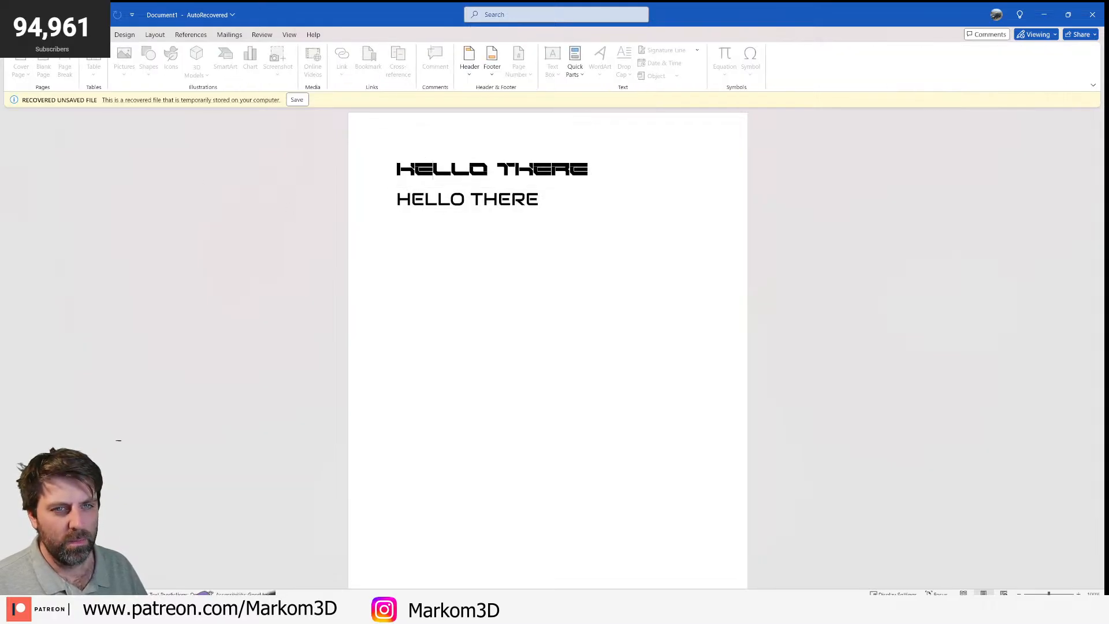
pyautogui.click(297, 100)
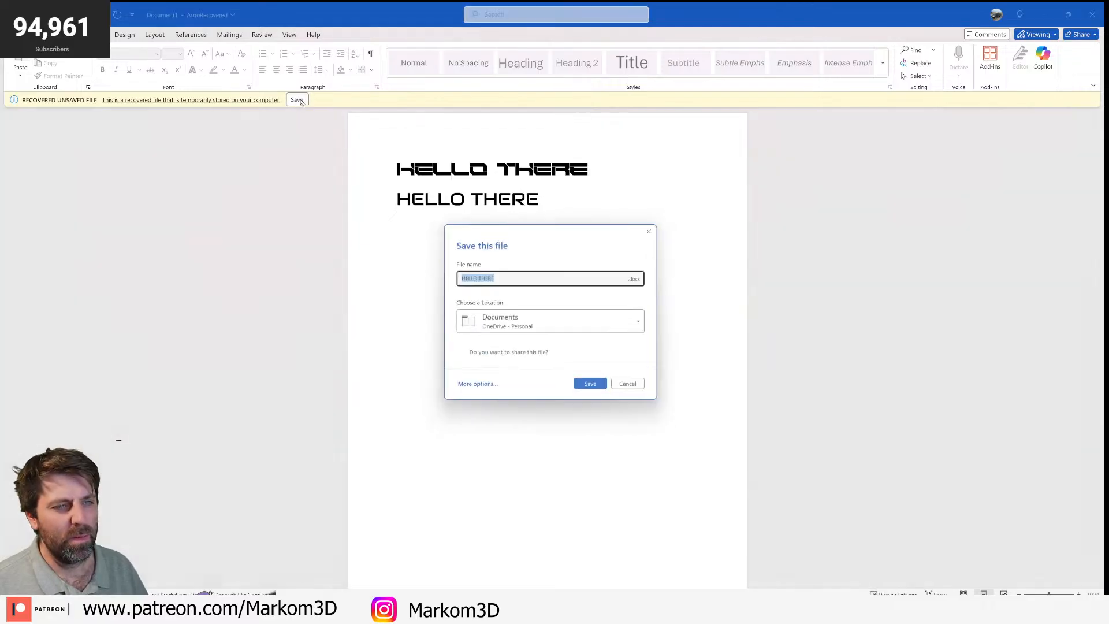
pyautogui.click(593, 389)
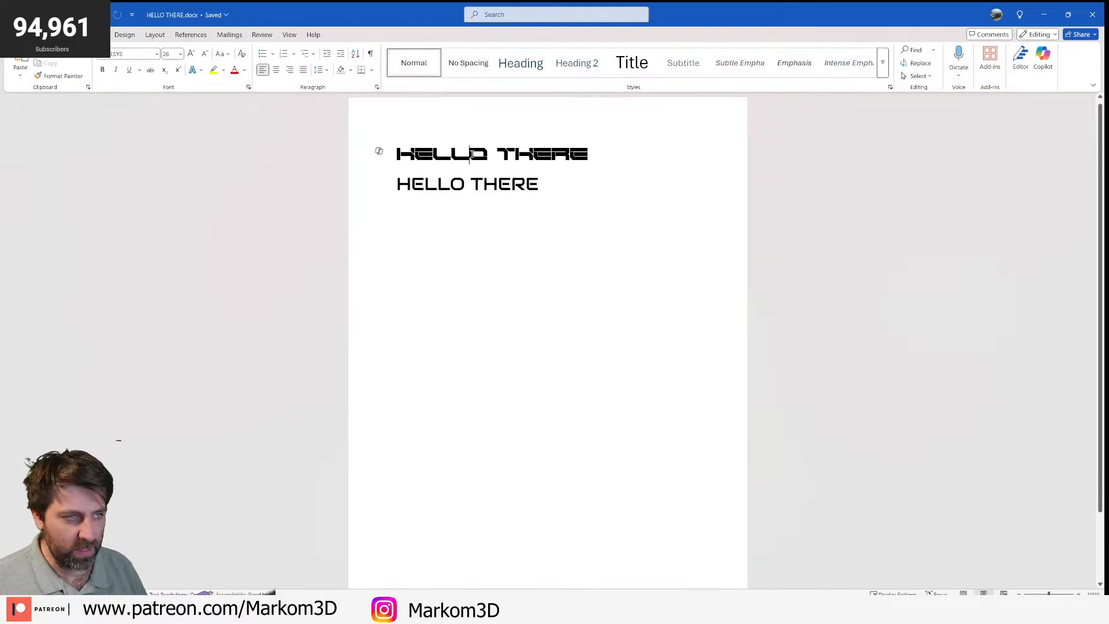
# - Examine the fonts used for the two HELLO THERE lines and enlarge the page view to compare them
pyautogui.tripleClick(471, 154)
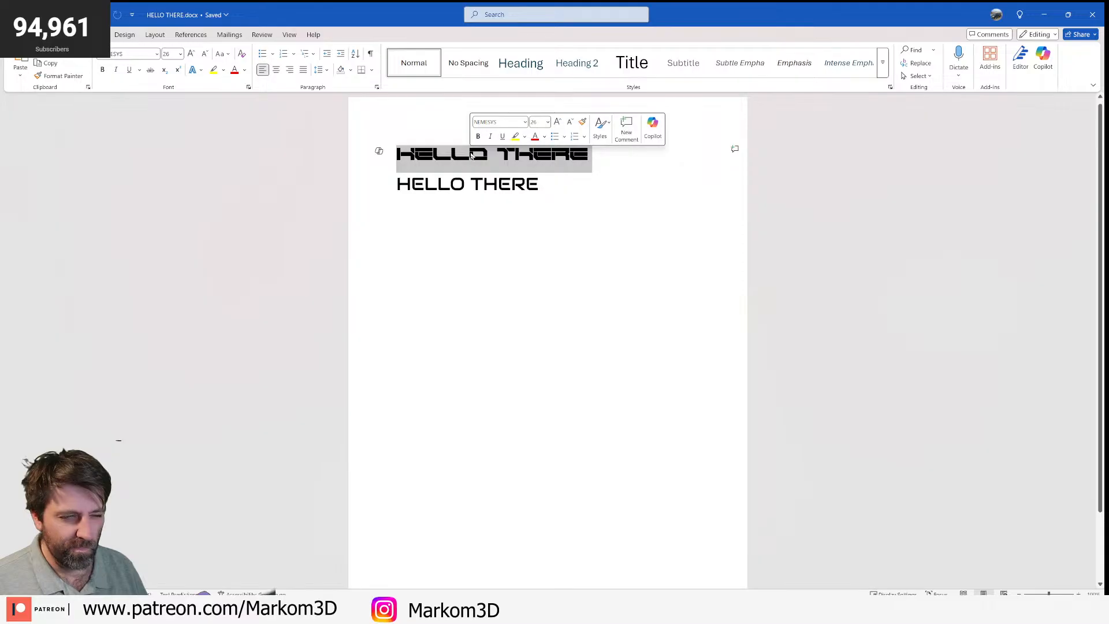
pyautogui.click(471, 154)
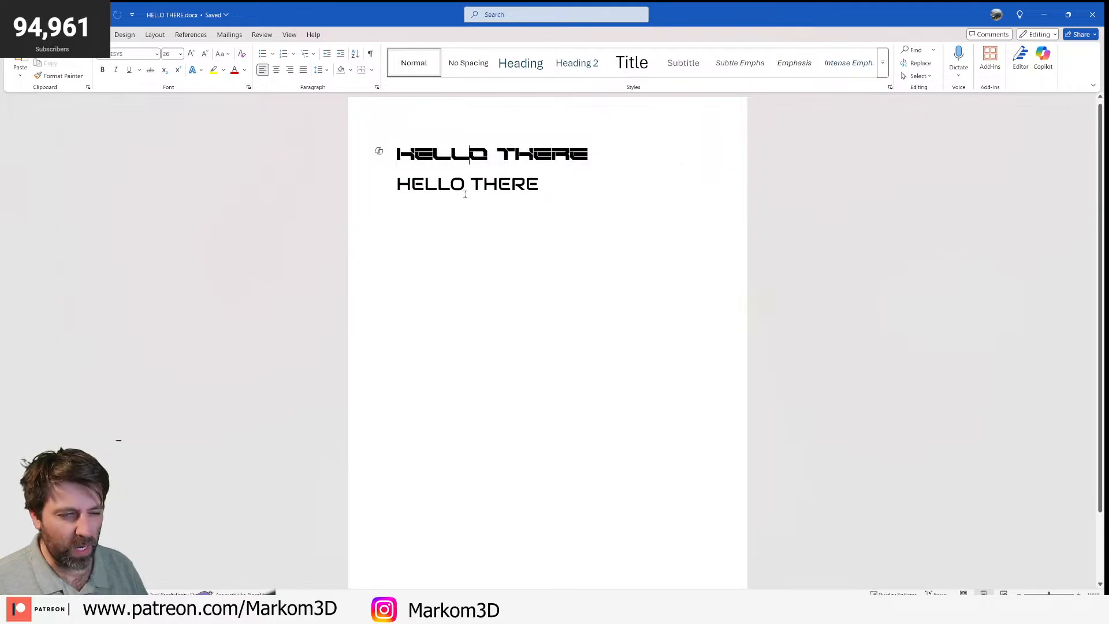
pyautogui.tripleClick(458, 184)
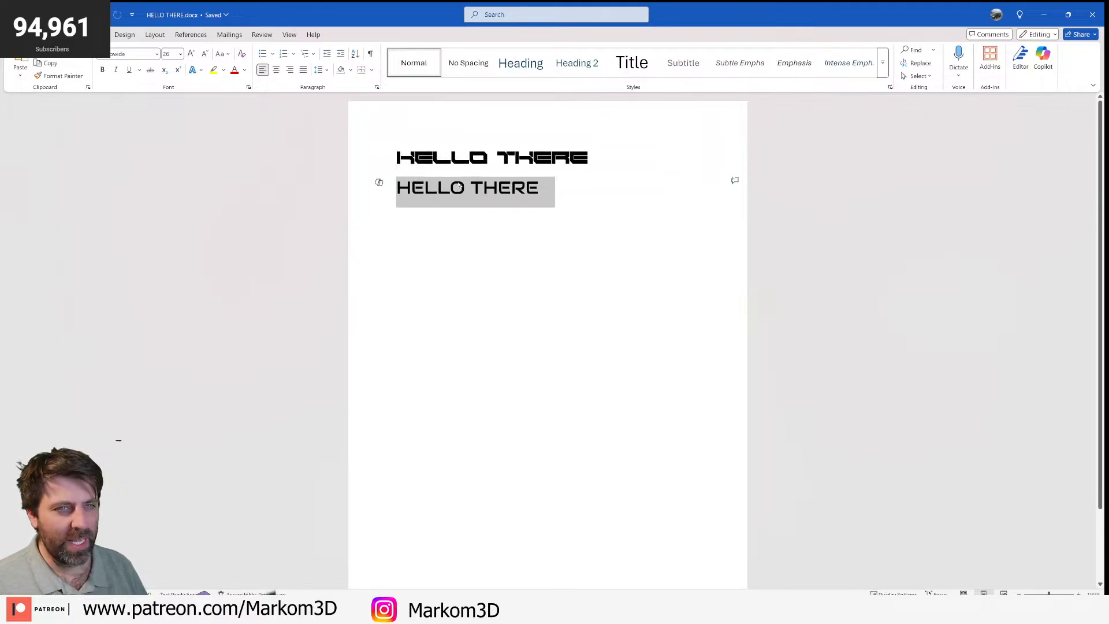
pyautogui.keyDown('ctrl'); pyautogui.scroll(3, 458, 184); pyautogui.keyUp('ctrl')
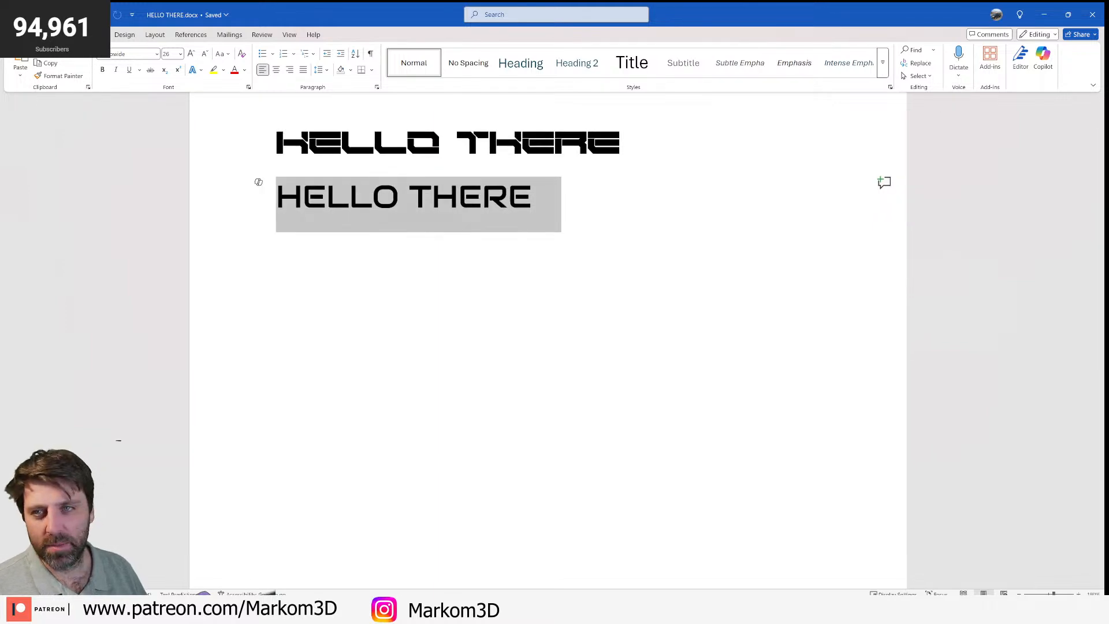
# - Switch to the web browser, try google.com/fonts, and open the Google Fonts site at fonts.google.com
pyautogui.hotkey('alt', 'Tab')
pyautogui.click(384, 36)
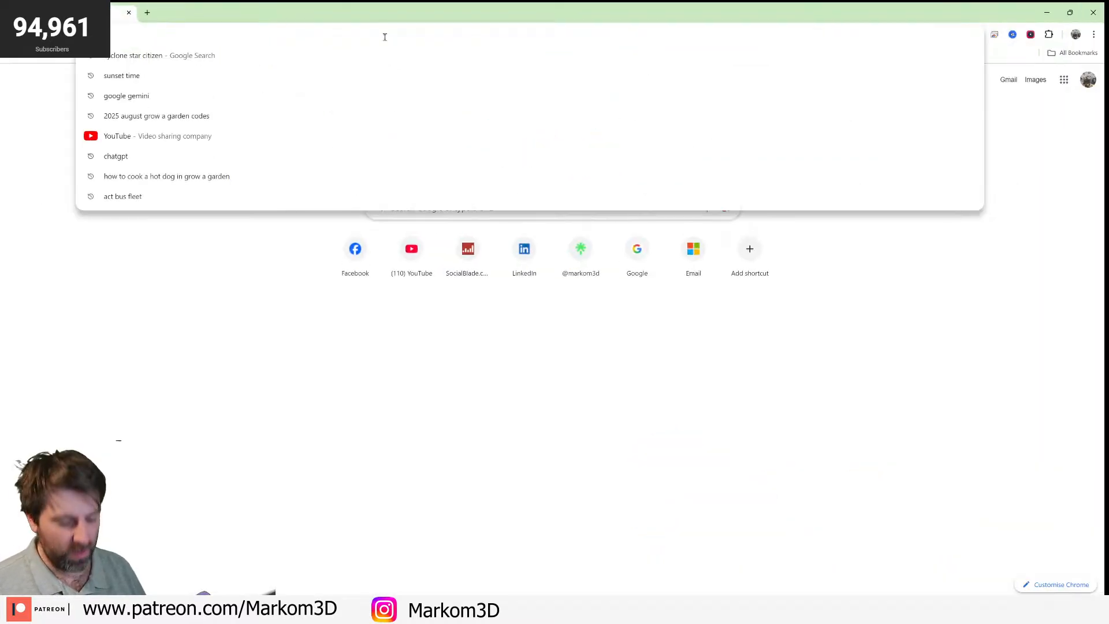
pyautogui.write('google.com')
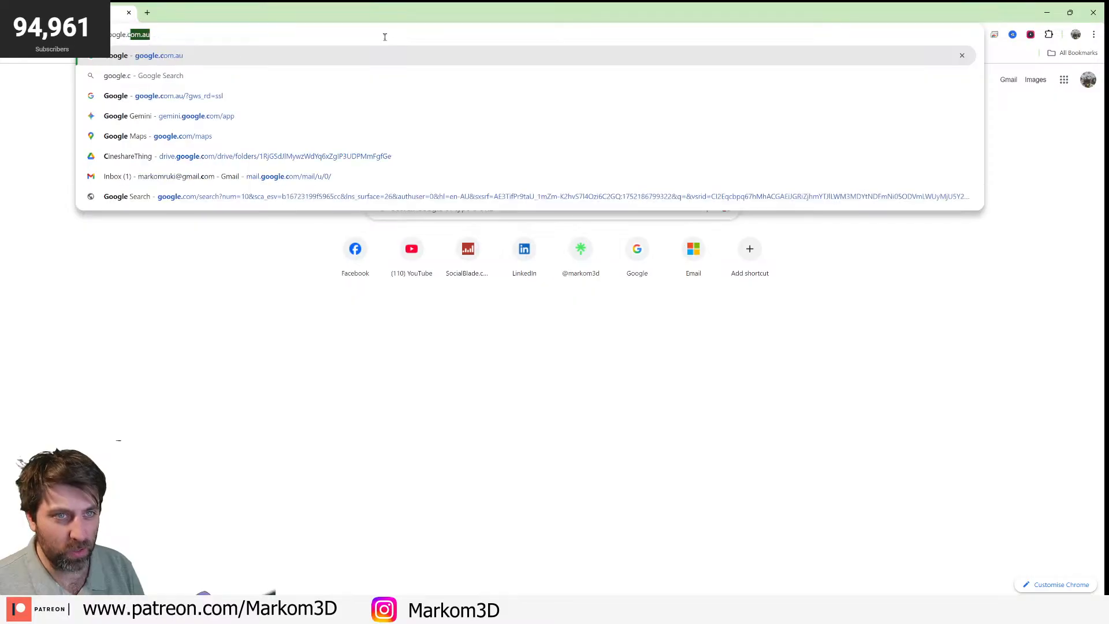
pyautogui.write('/fonts')
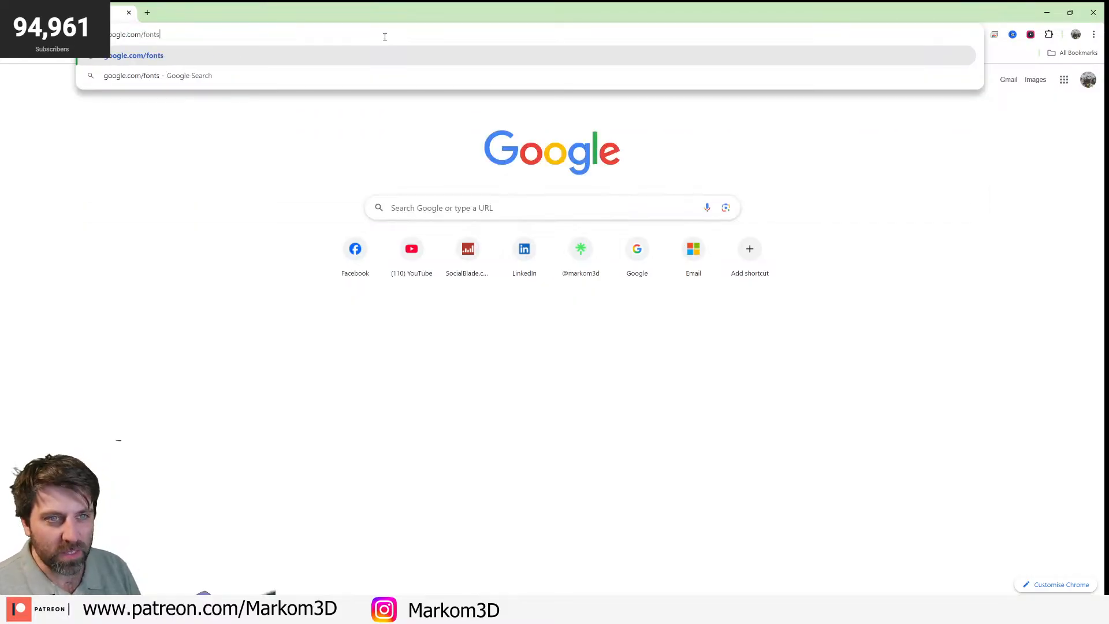
pyautogui.press('Return')
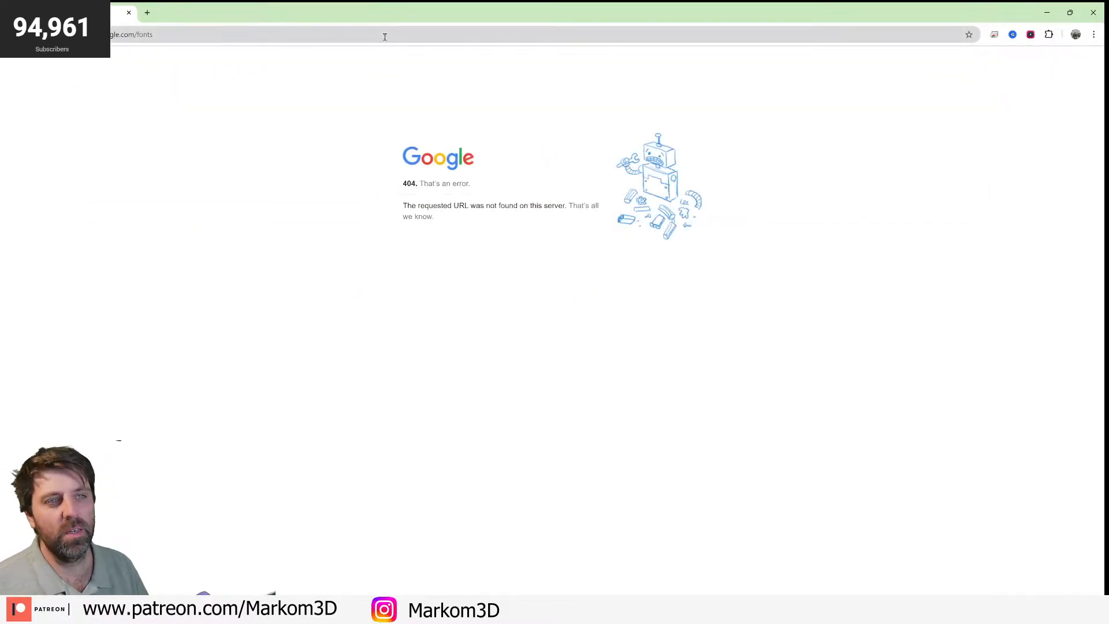
pyautogui.click(385, 37)
pyautogui.write('fonts')
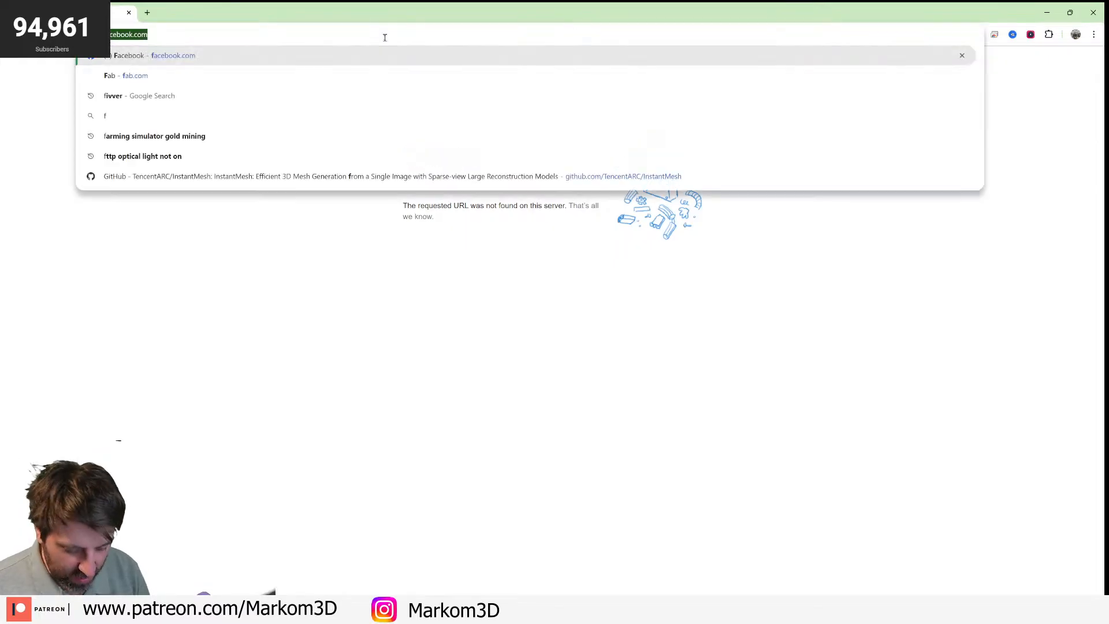
pyautogui.press('Return')
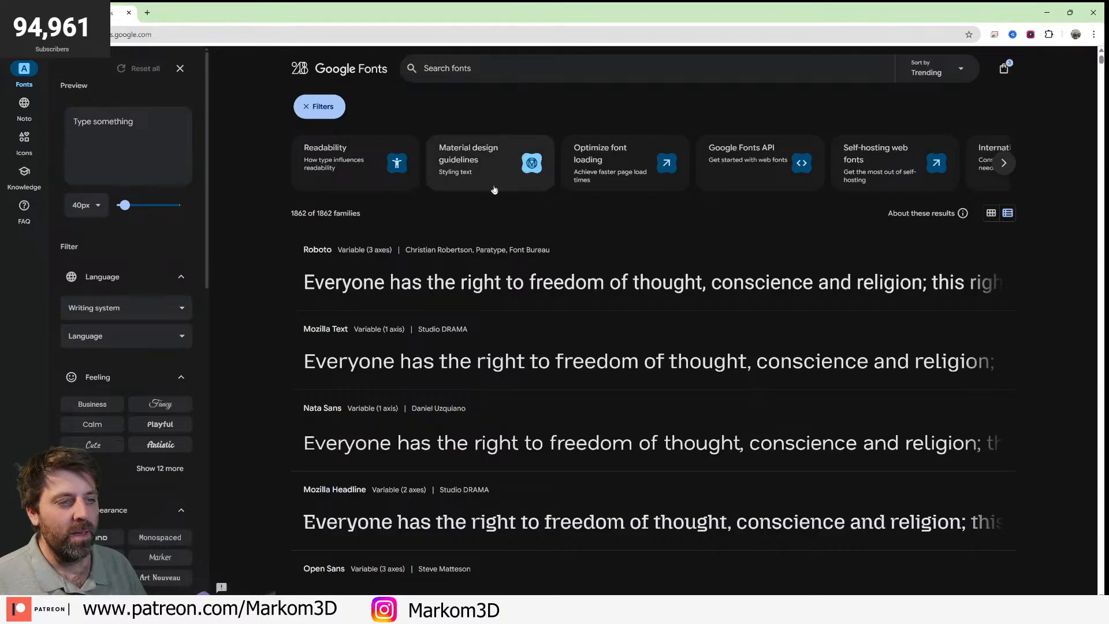
# - Browse the Google Fonts list and open the Noto Sans Korean font page
pyautogui.scroll(-15, 504, 231)
pyautogui.scroll(-3, 504, 231)
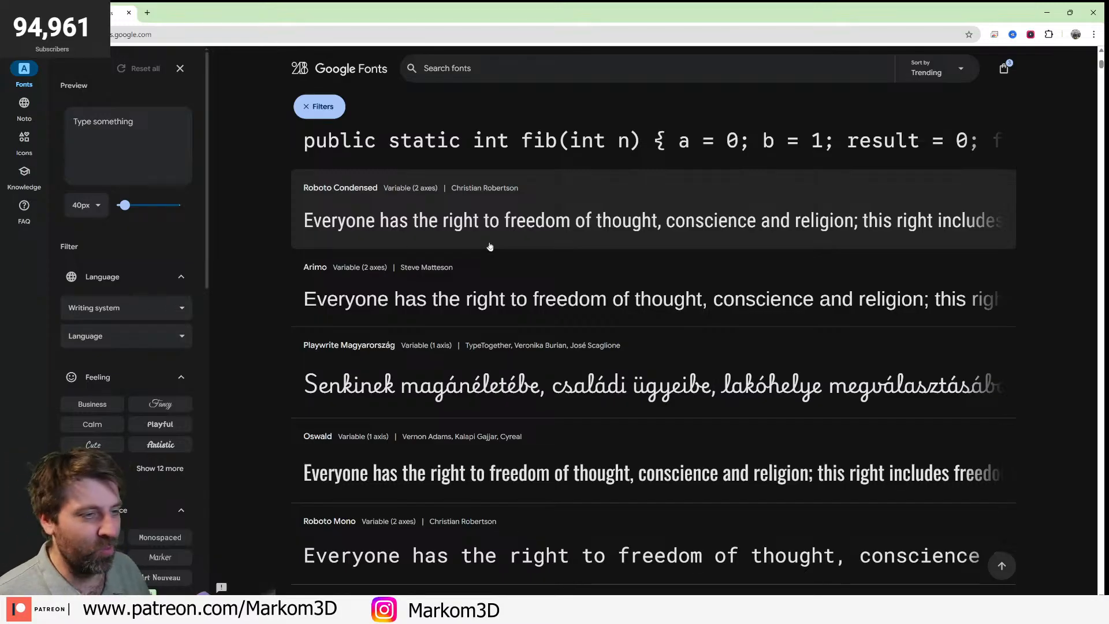
pyautogui.scroll(-10, 490, 247)
pyautogui.scroll(-3, 516, 321)
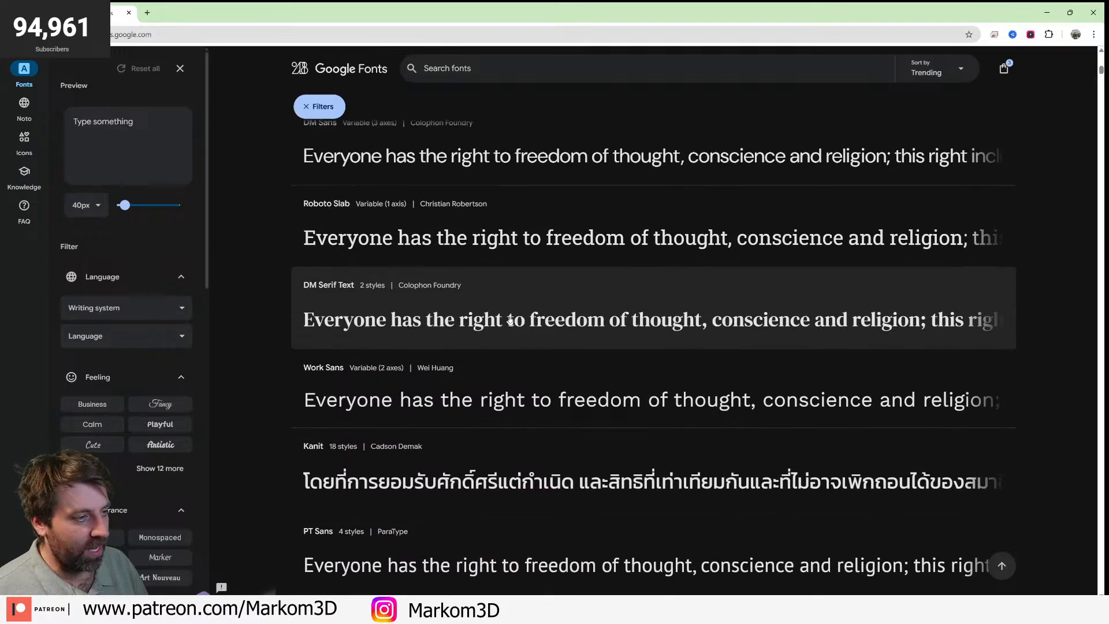
pyautogui.scroll(5, 491, 277)
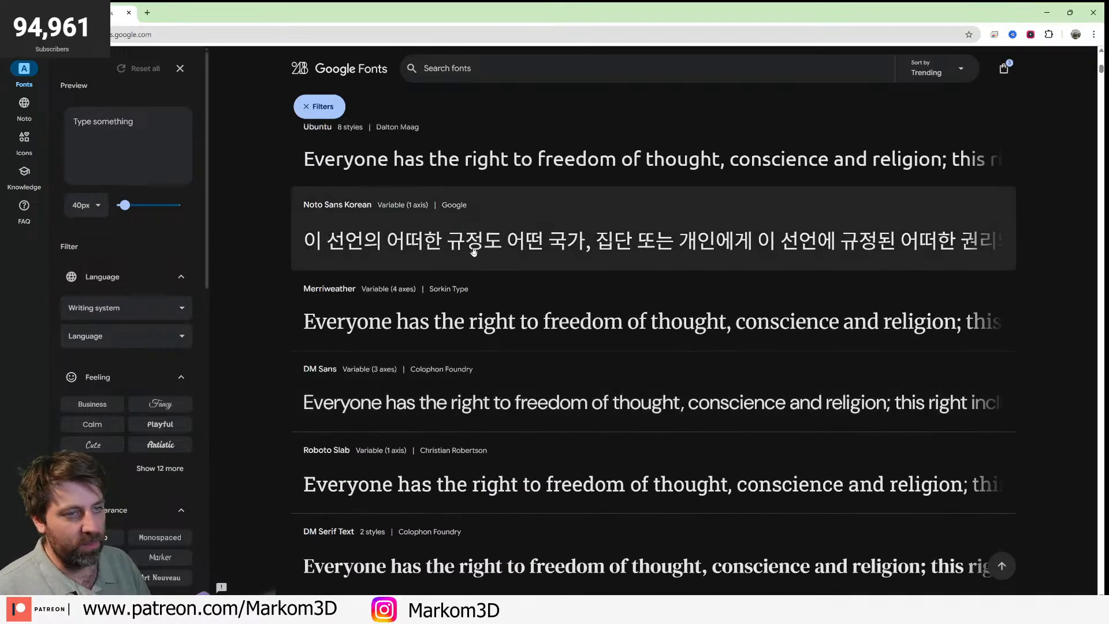
pyautogui.click(472, 250)
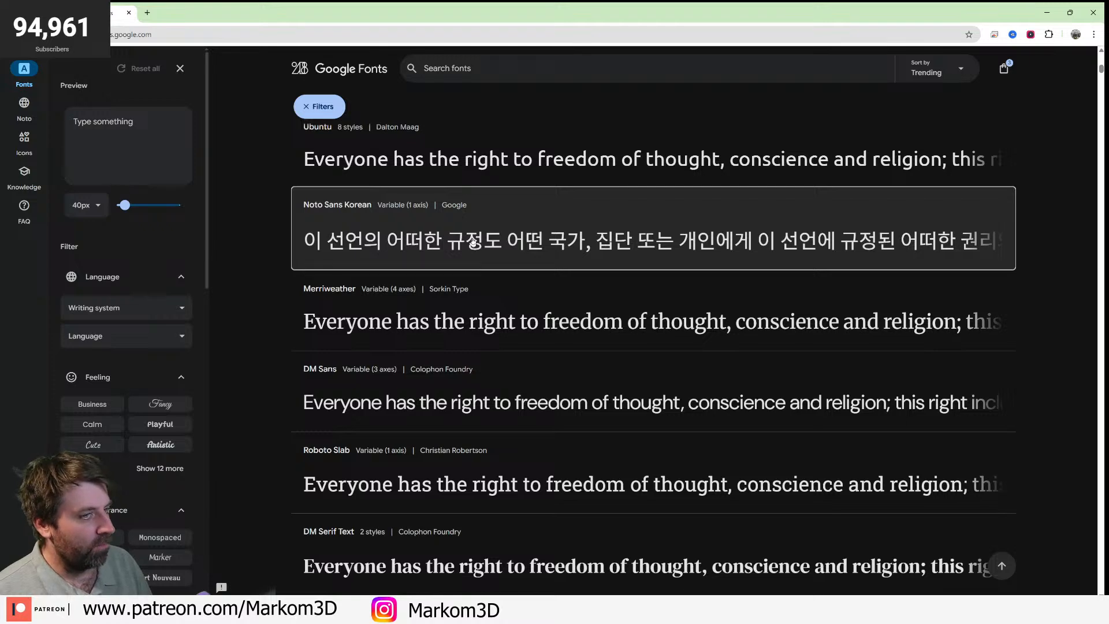
pyautogui.click(498, 227)
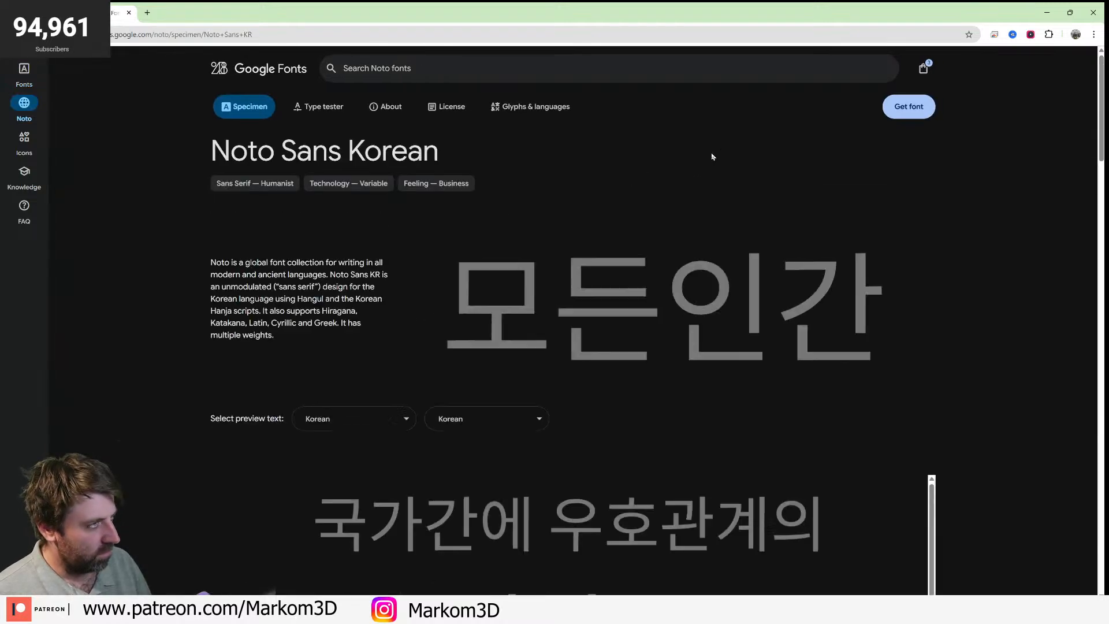
# - Add Noto Sans Korean to the font selection and review the selected families
pyautogui.click(925, 108)
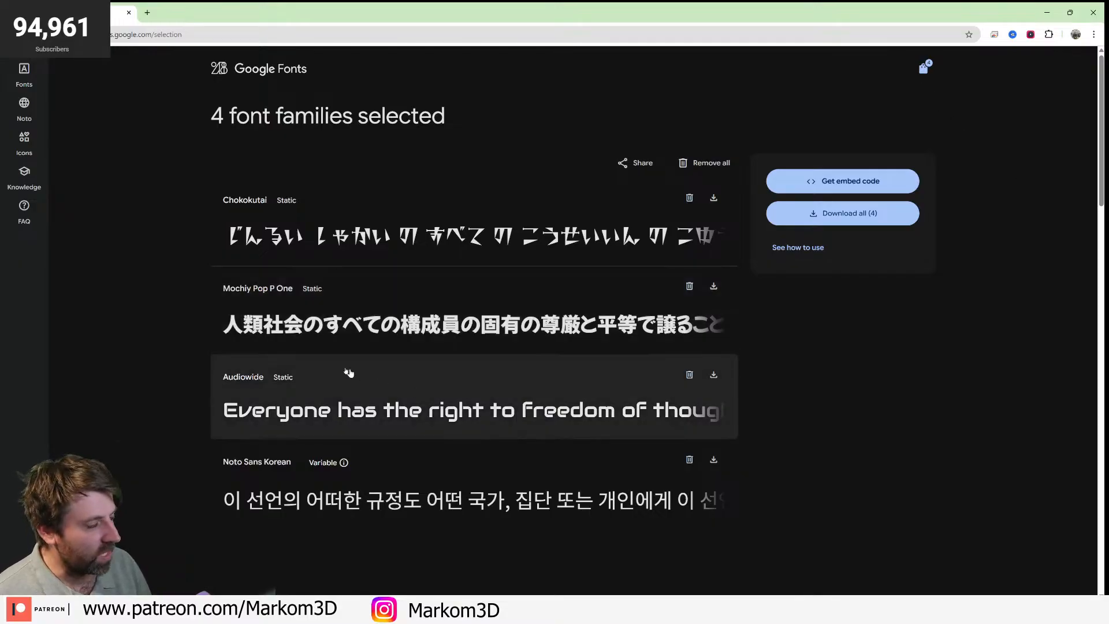
pyautogui.scroll(-5, 173, 373)
pyautogui.scroll(5, 164, 375)
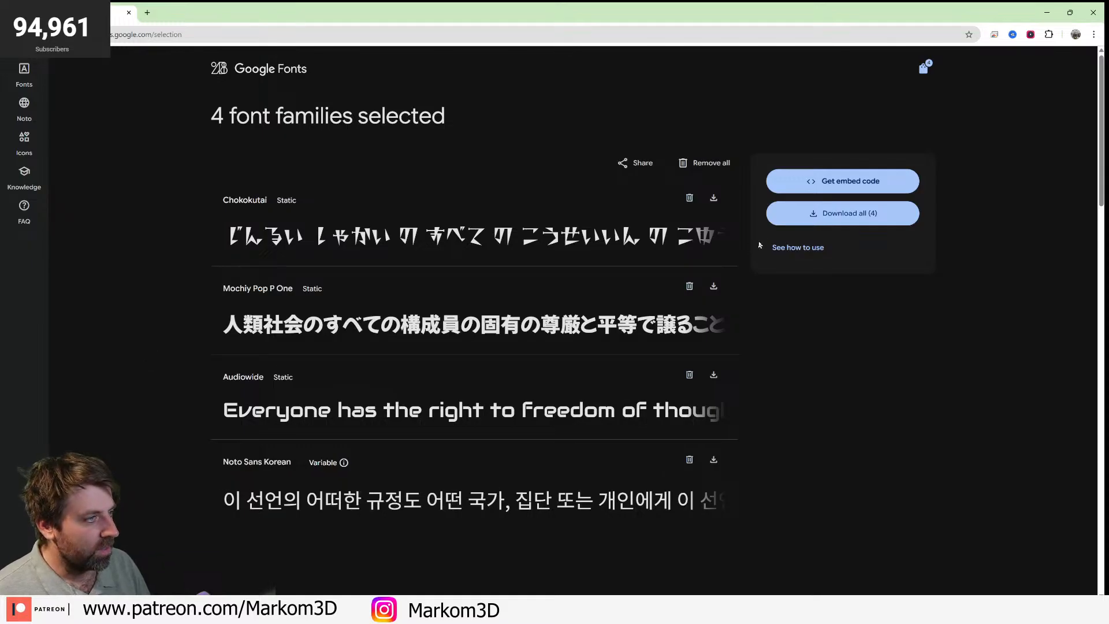
# - Return to the Noto Sans Korean page, examine its weight styles, and reopen the selected families list
pyautogui.hotkey('alt', 'Left')
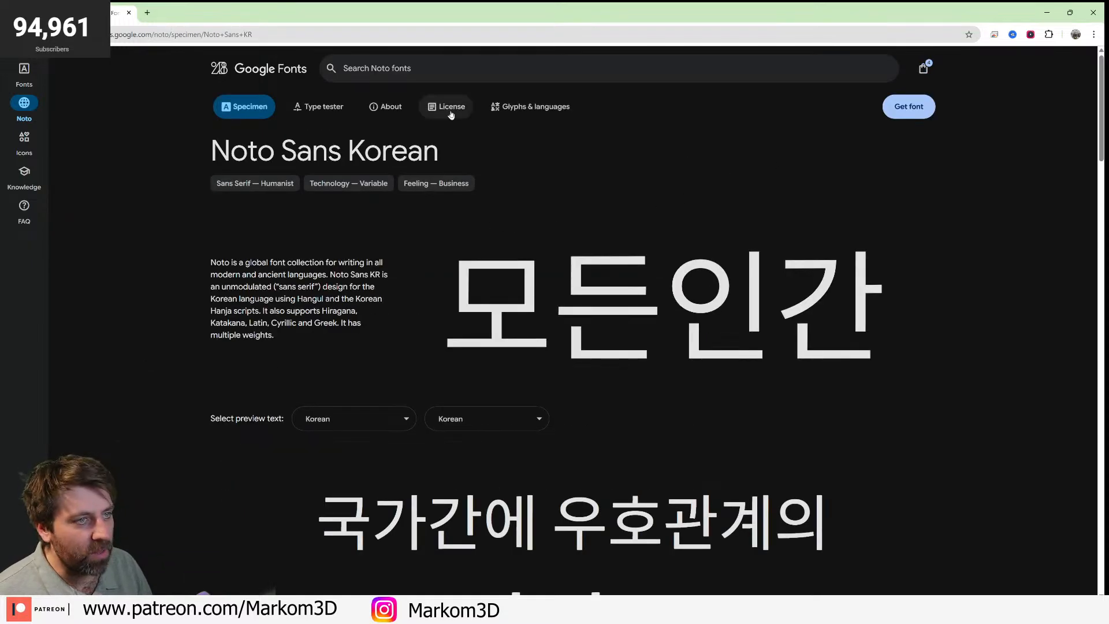
pyautogui.scroll(-20, 364, 242)
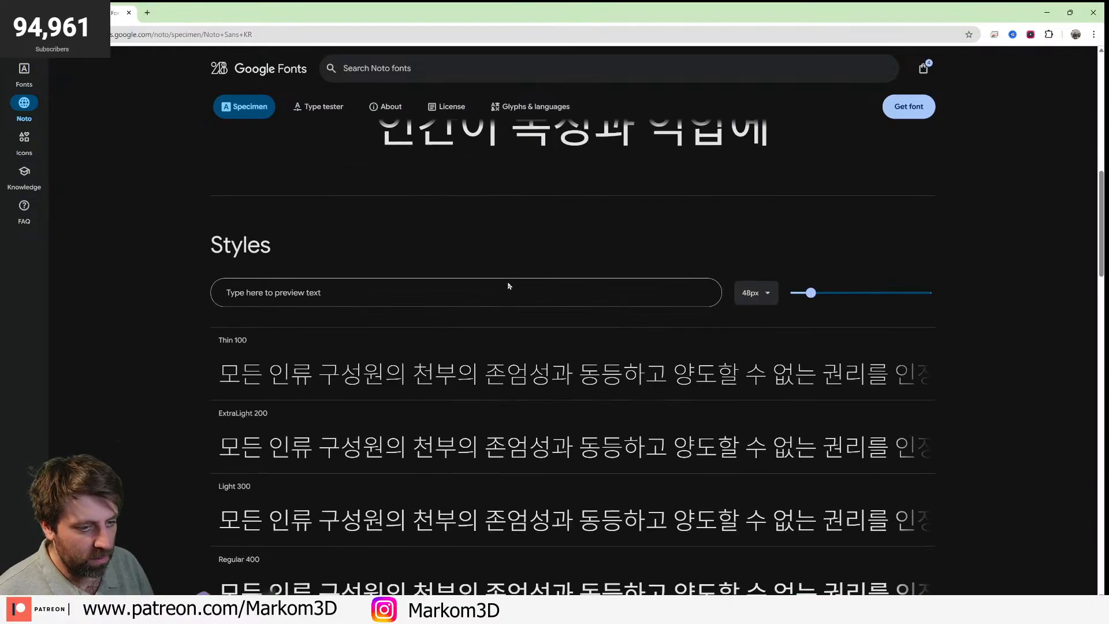
pyautogui.scroll(-5, 579, 305)
pyautogui.scroll(20, 429, 333)
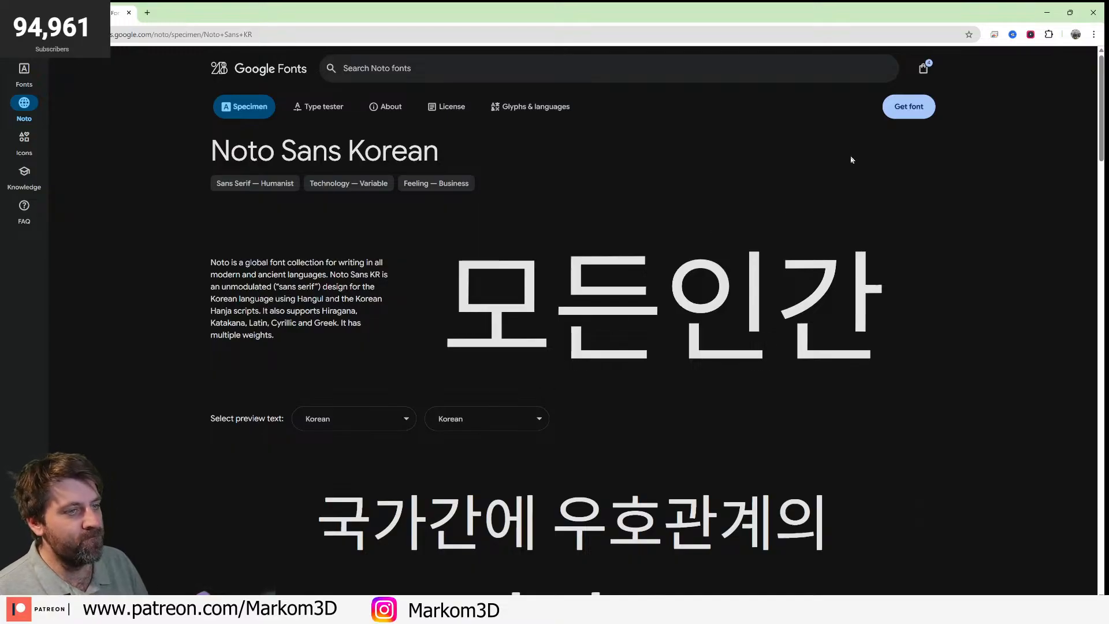
pyautogui.click(903, 114)
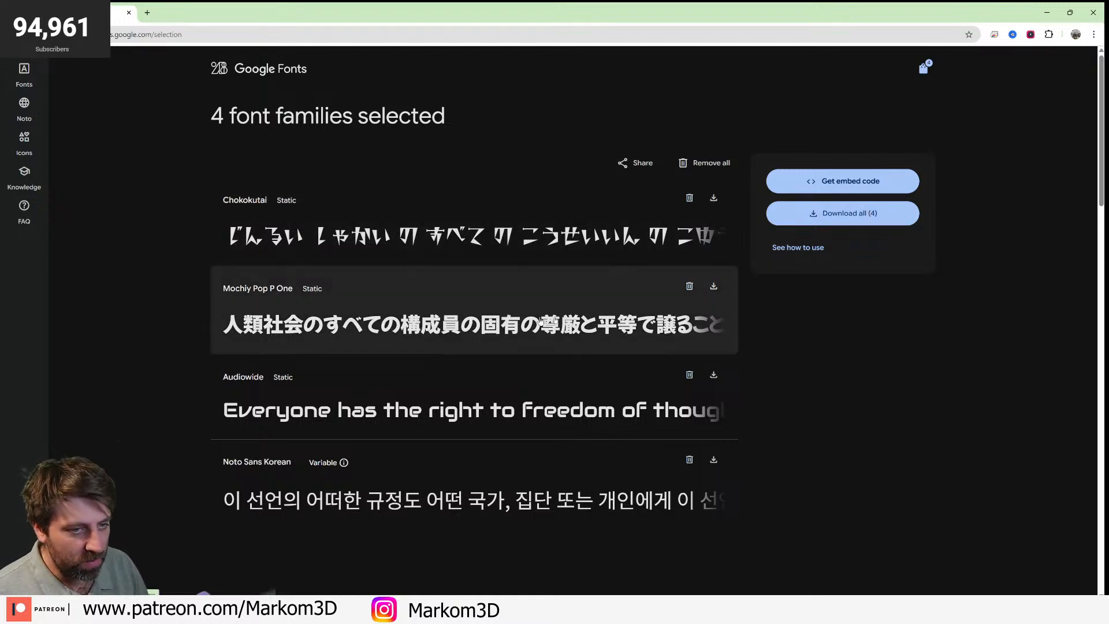
# - Download the Mochiy Pop P One family and preview MochiyPopPOne-Regular.ttf from the newly downloaded zip in the Downloads folder
pyautogui.click(715, 291)
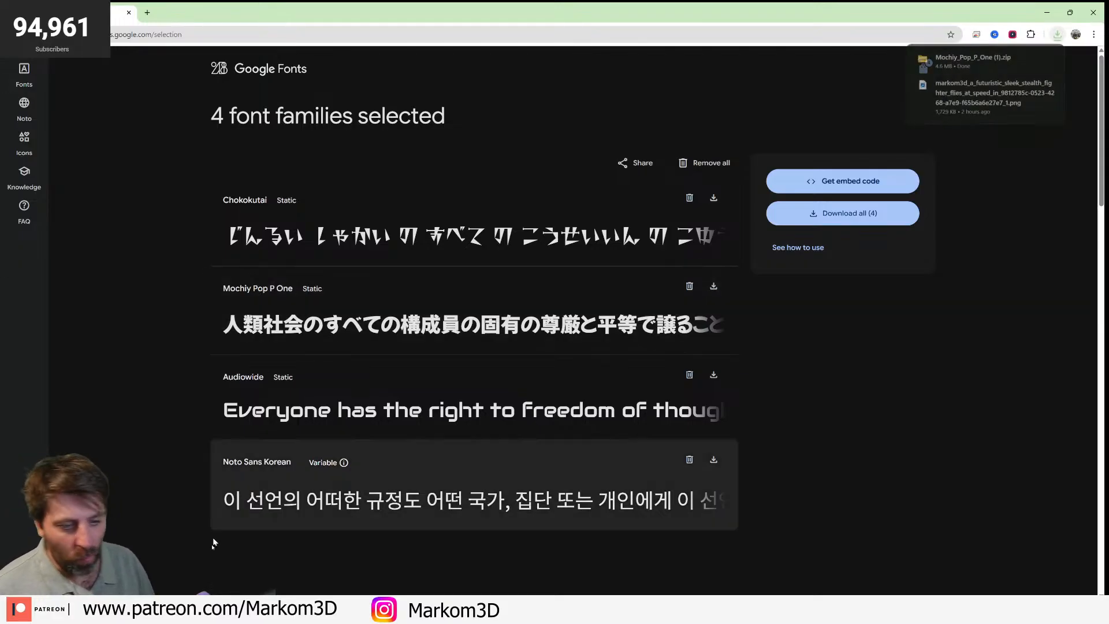
pyautogui.moveTo(173, 610)
pyautogui.click(174, 560)
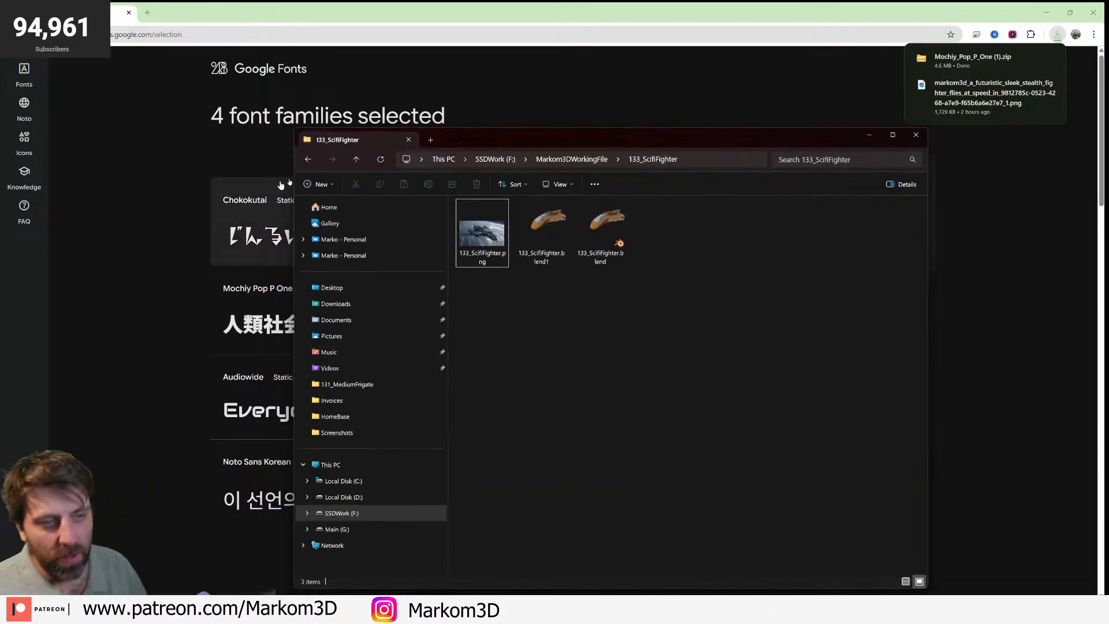
pyautogui.click(341, 309)
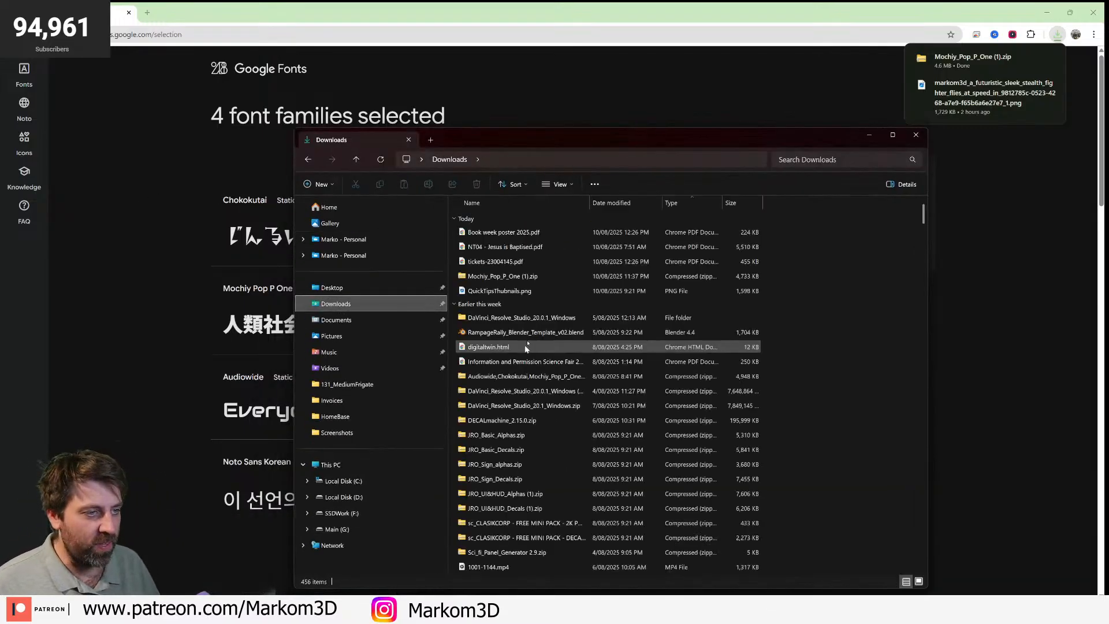
pyautogui.click(532, 276)
pyautogui.doubleClick(531, 277)
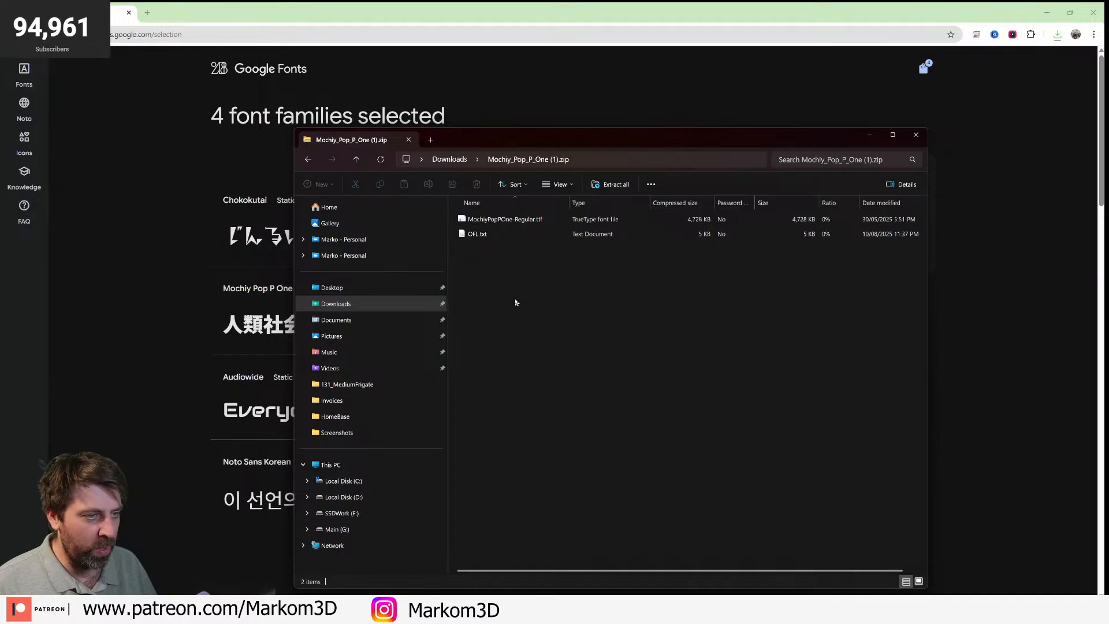
pyautogui.doubleClick(528, 221)
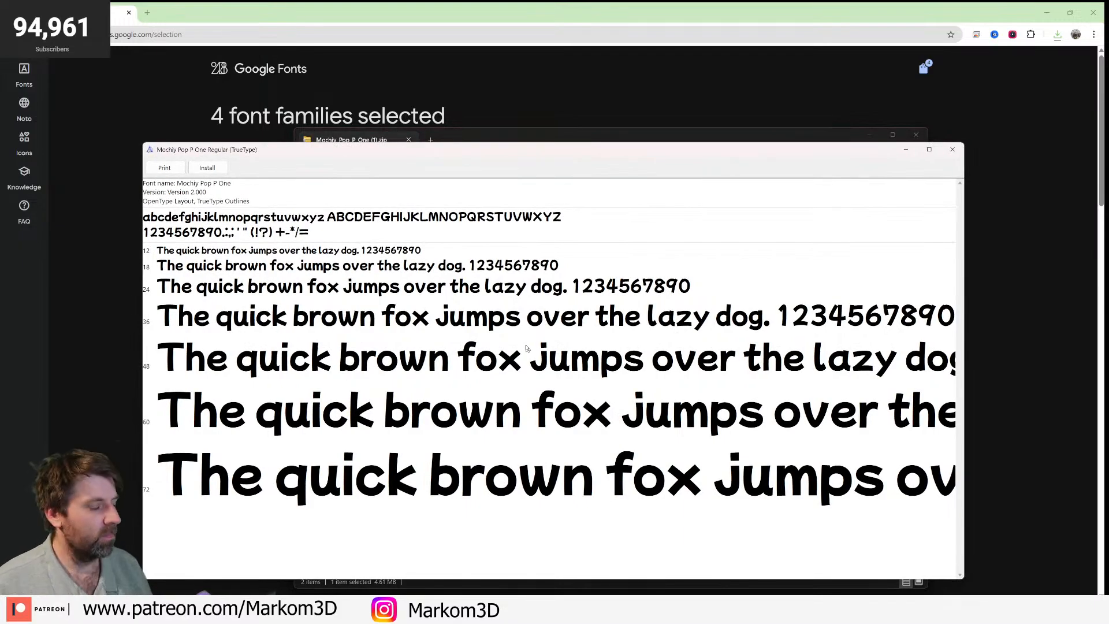
# - Return the file window to the Downloads folder, close the Mochiy Pop P One preview, and minimize the file window
pyautogui.click(577, 137)
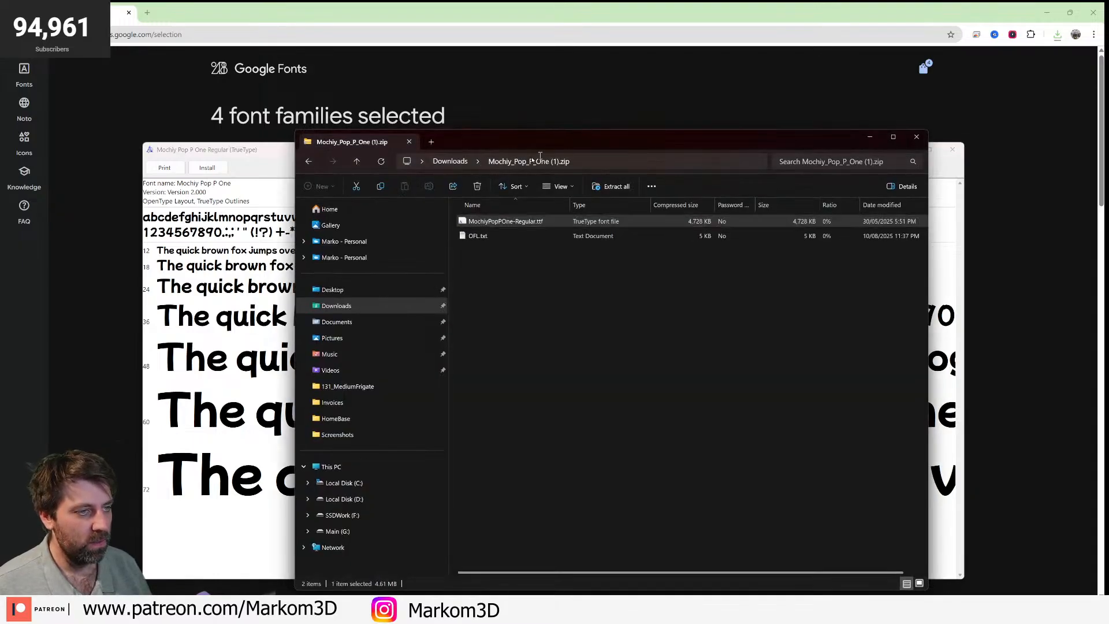
pyautogui.hotkey('alt', 'Left')
pyautogui.moveTo(255, 155); pyautogui.dragTo(281, 109)
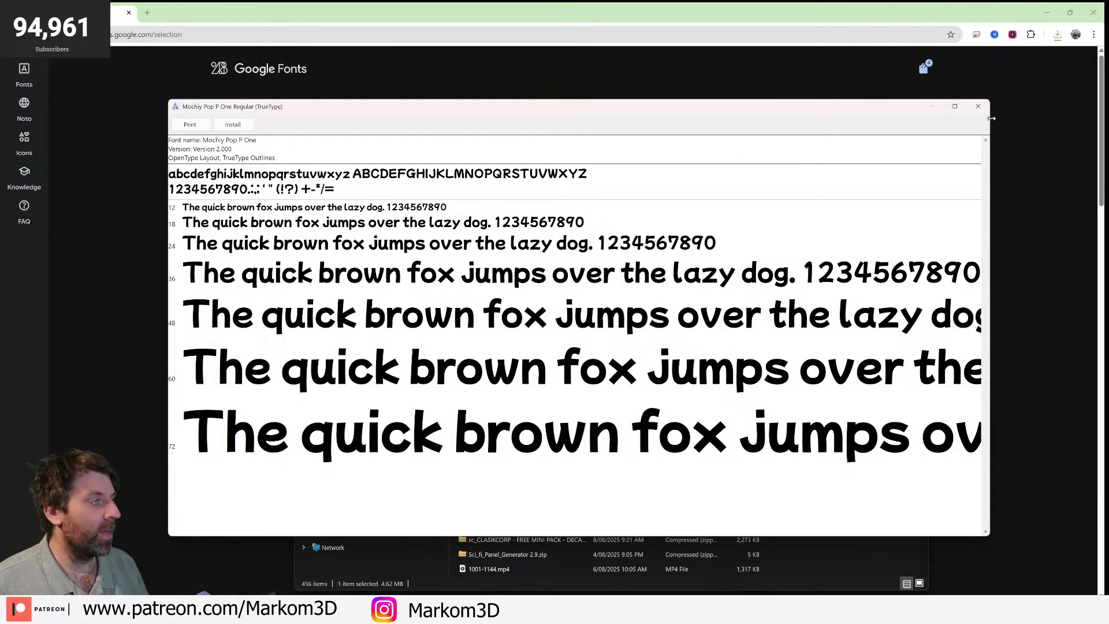
pyautogui.click(979, 106)
pyautogui.click(869, 137)
pyautogui.scroll(-2, 461, 421)
pyautogui.scroll(1, 461, 421)
pyautogui.scroll(1, 443, 402)
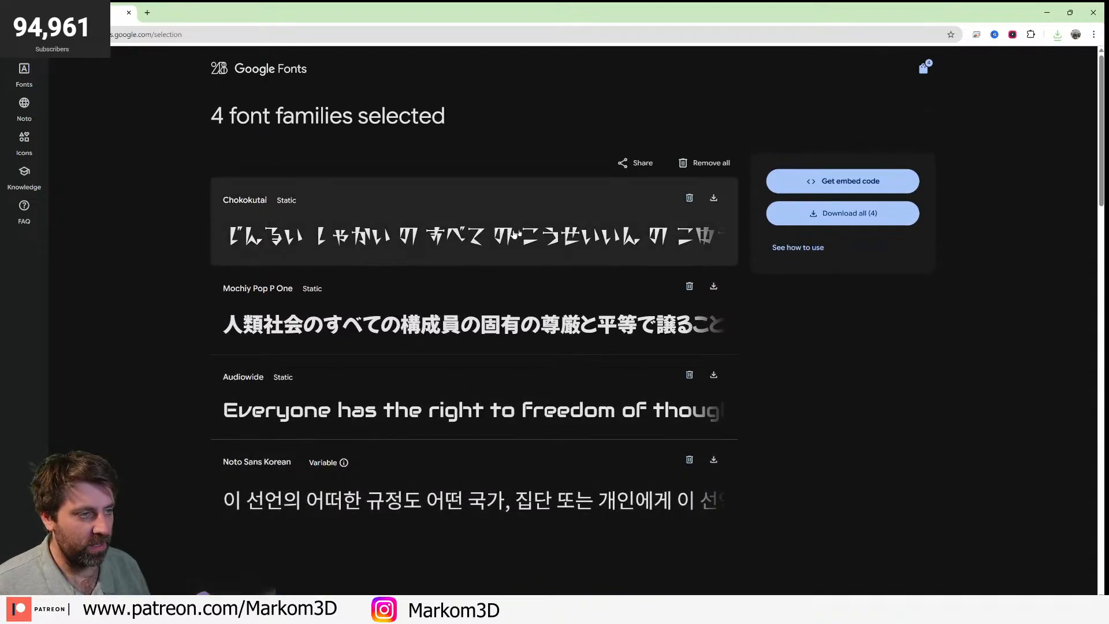
# - Download the Chokokutai family, preview Chokokutai-Regular.ttf from its zip, and return to the selected families page
pyautogui.click(716, 199)
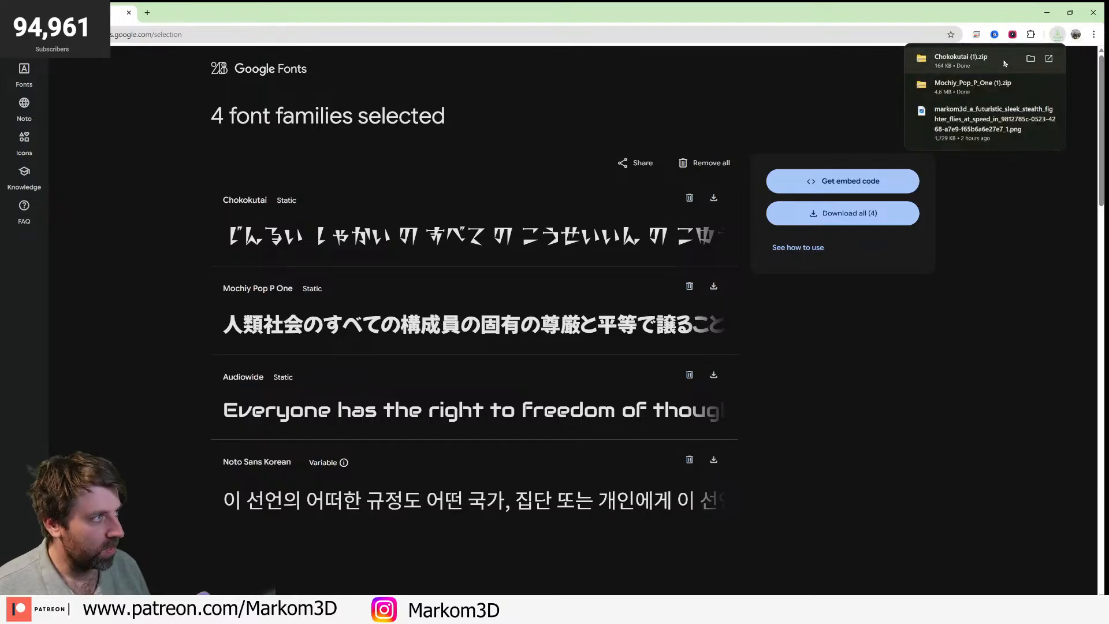
pyautogui.click(982, 59)
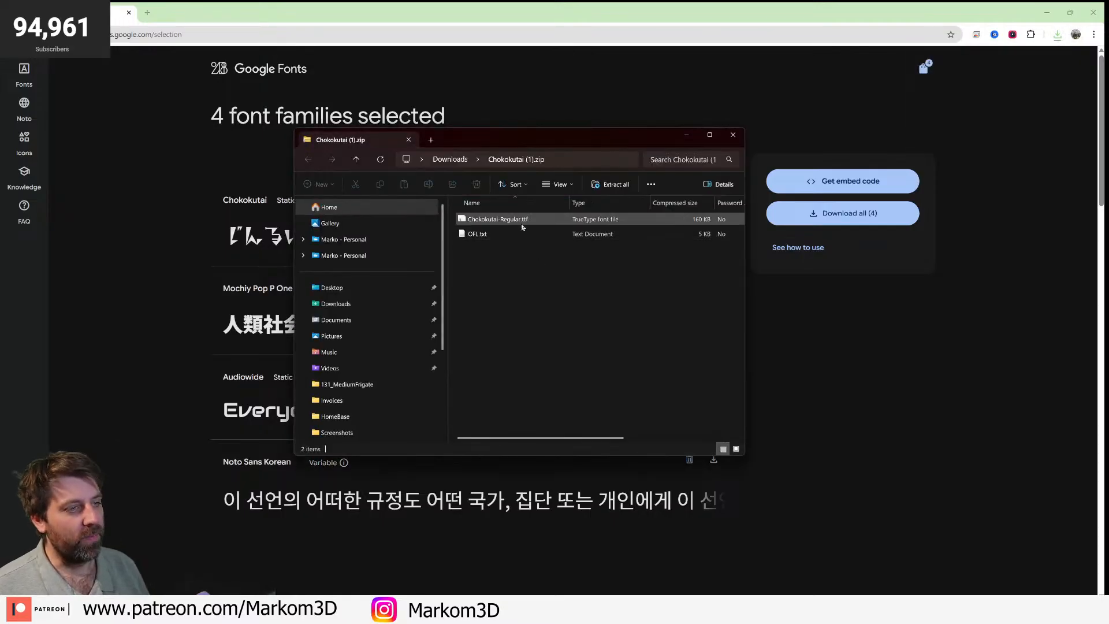
pyautogui.doubleClick(520, 220)
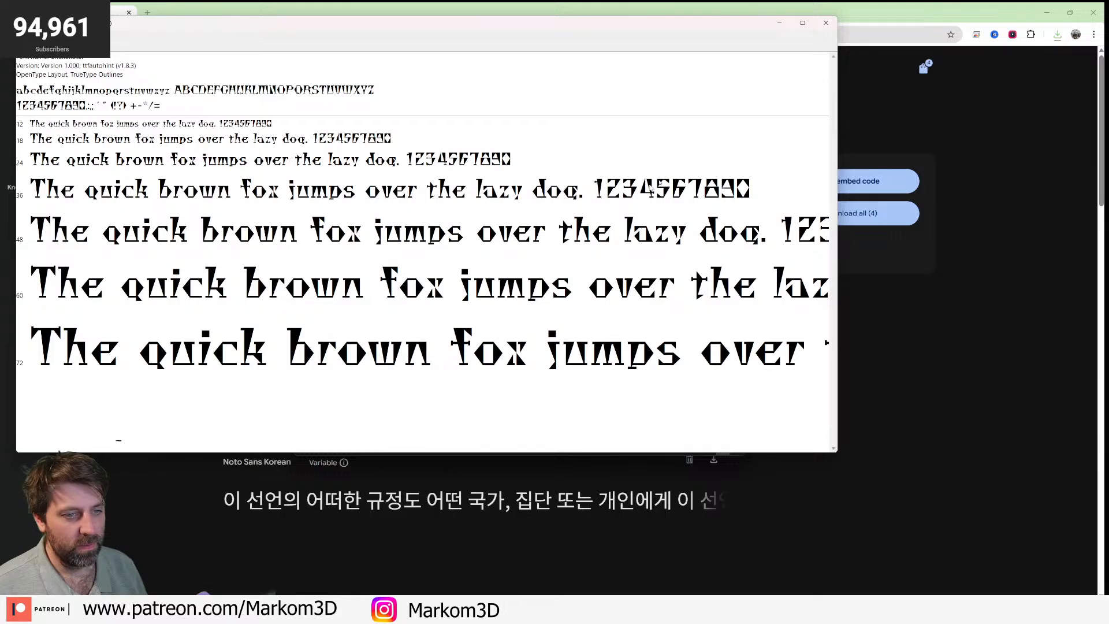
pyautogui.click(835, 21)
pyautogui.click(140, 314)
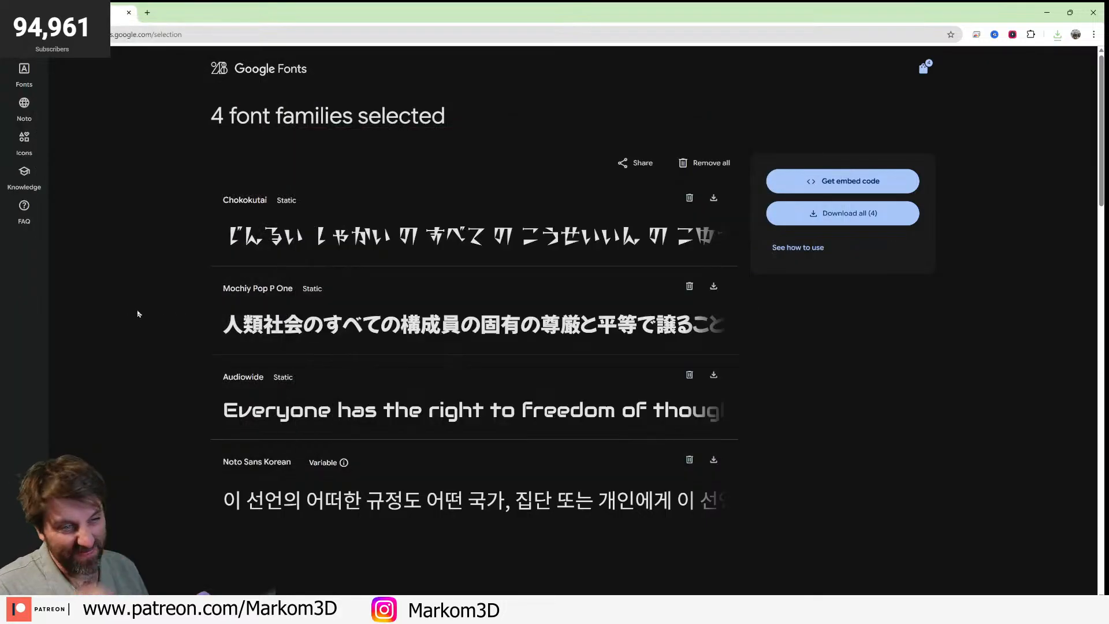
# - Go back to the font list, open Noto Sans Traditional Chinese, and add it to the font selection
pyautogui.hotkey('alt', 'Left')
pyautogui.scroll(-1, 235, 324)
pyautogui.scroll(-10, 231, 329)
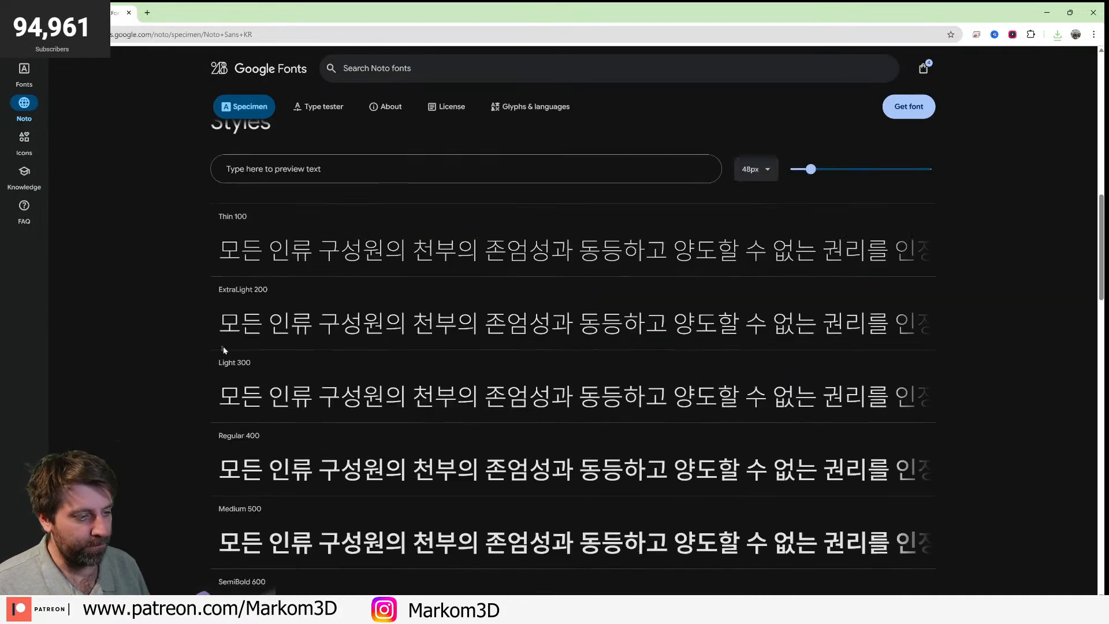
pyautogui.hotkey('alt', 'Left')
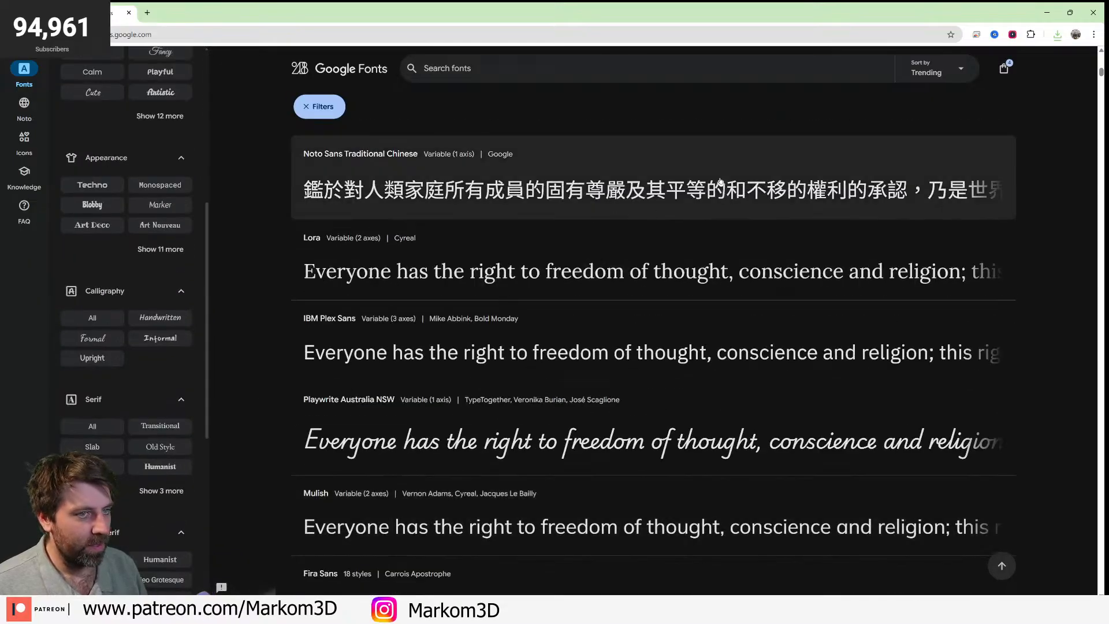
pyautogui.click(721, 182)
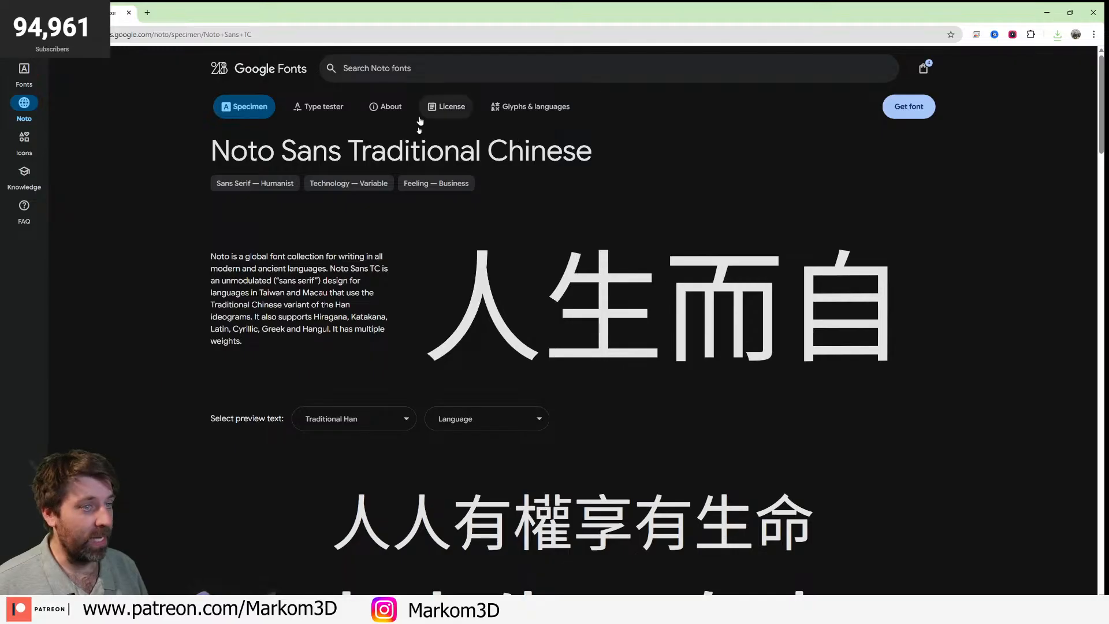
pyautogui.scroll(-17, 532, 297)
pyautogui.scroll(10, 520, 377)
pyautogui.scroll(6, 515, 353)
pyautogui.click(886, 115)
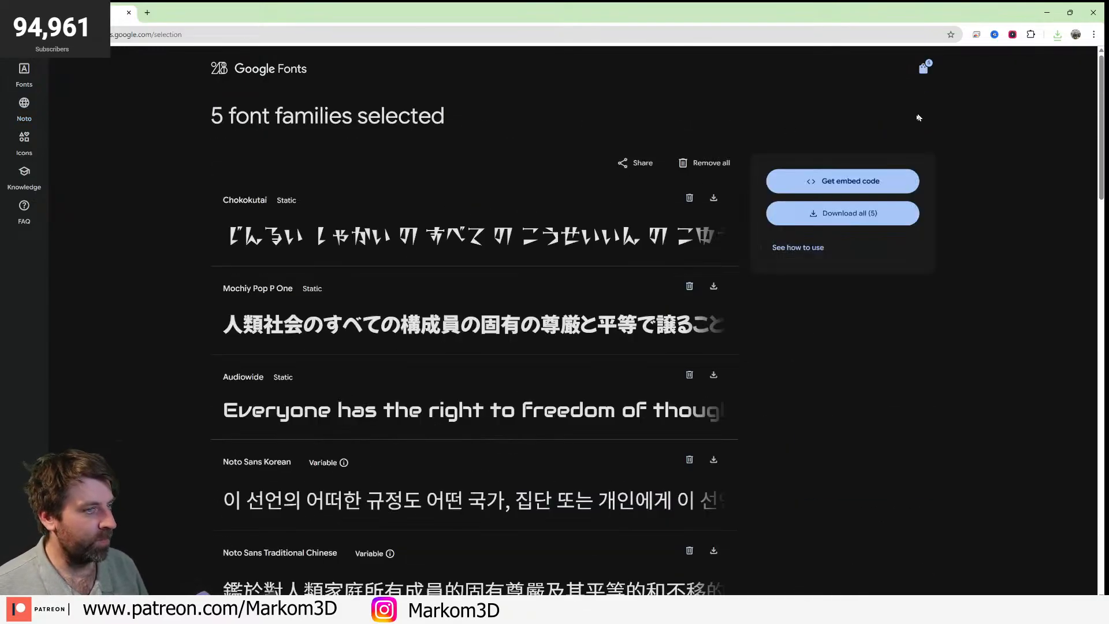
# - Download the Noto Sans Traditional Chinese family, preview NotoSansTC-VariableFont_wght.ttf from its zip, and close the preview
pyautogui.scroll(-2, 403, 289)
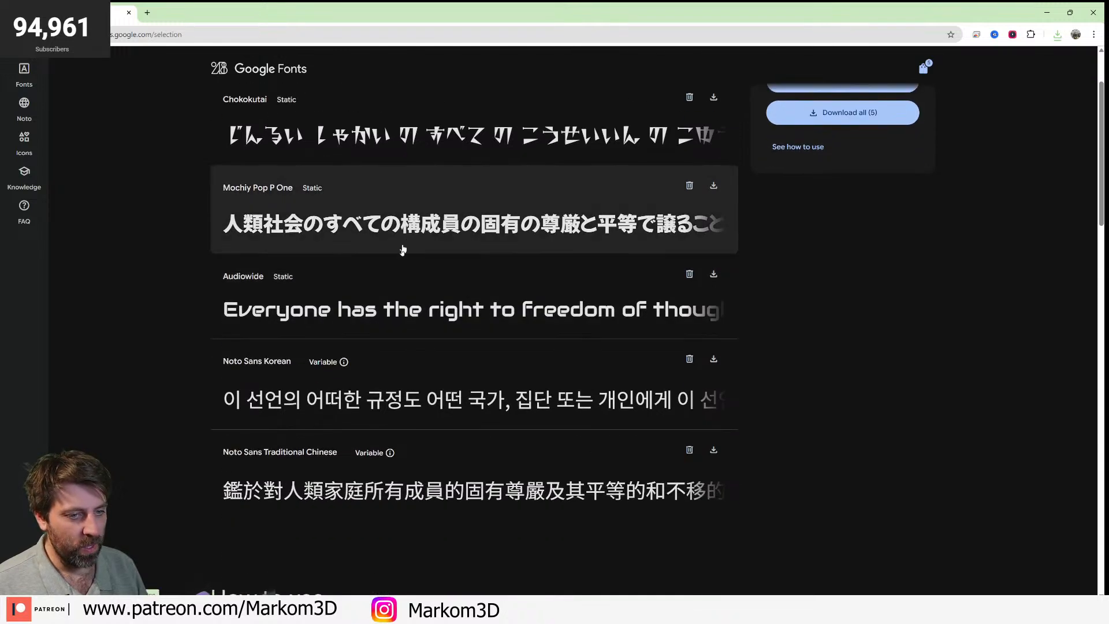
pyautogui.click(714, 451)
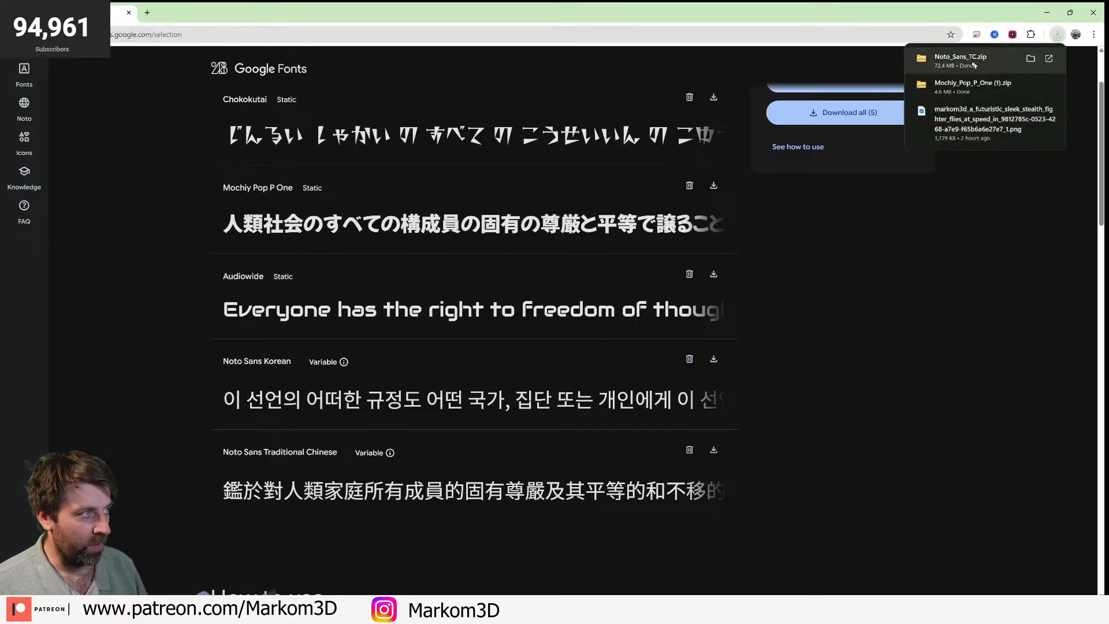
pyautogui.click(973, 64)
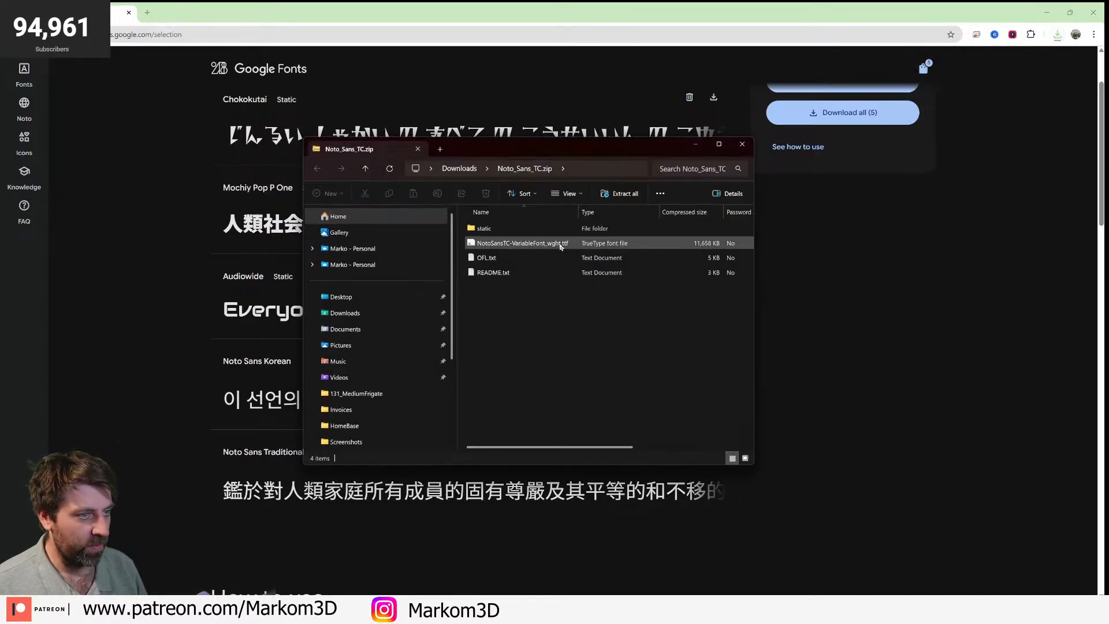
pyautogui.doubleClick(560, 245)
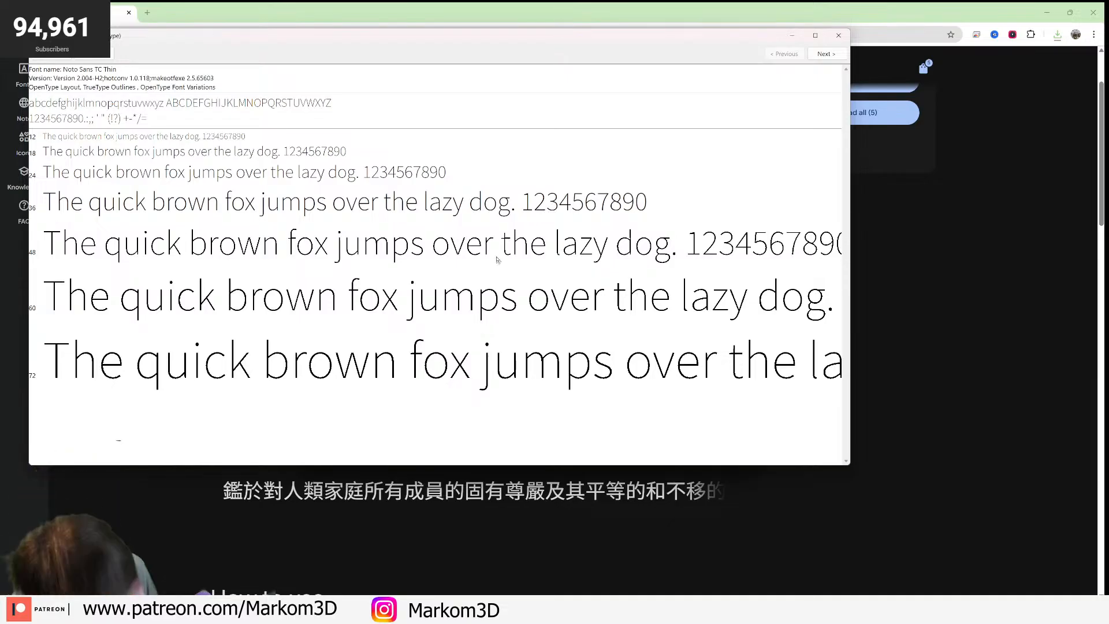
pyautogui.click(838, 36)
# - Return to the full Google Fonts list and bring up its language filters
pyautogui.hotkey('alt', 'Left')
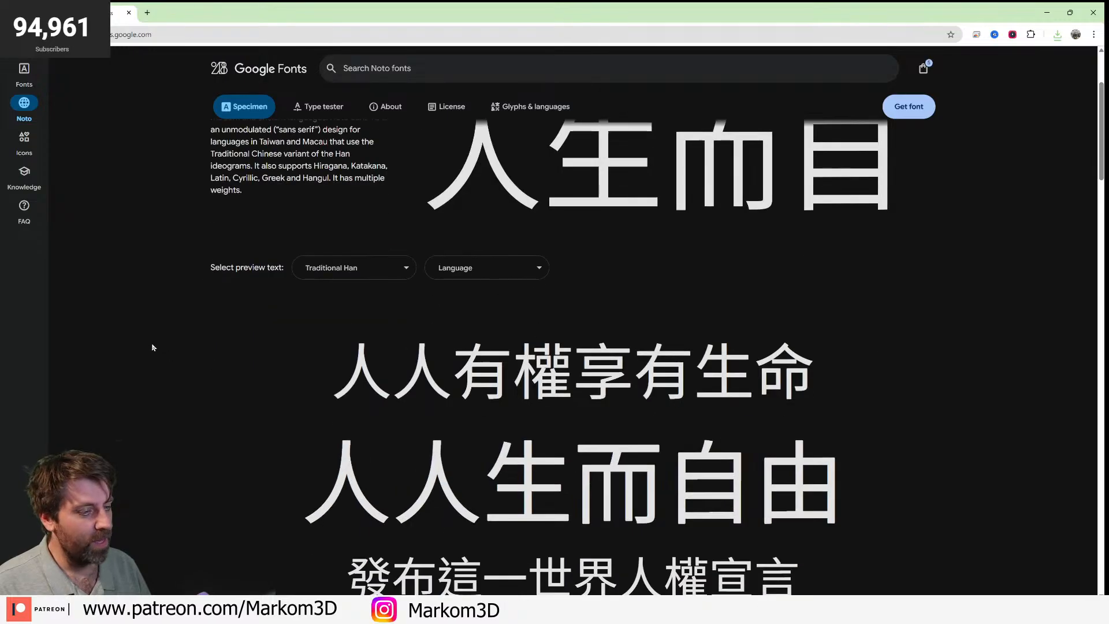
pyautogui.scroll(-4, 113, 345)
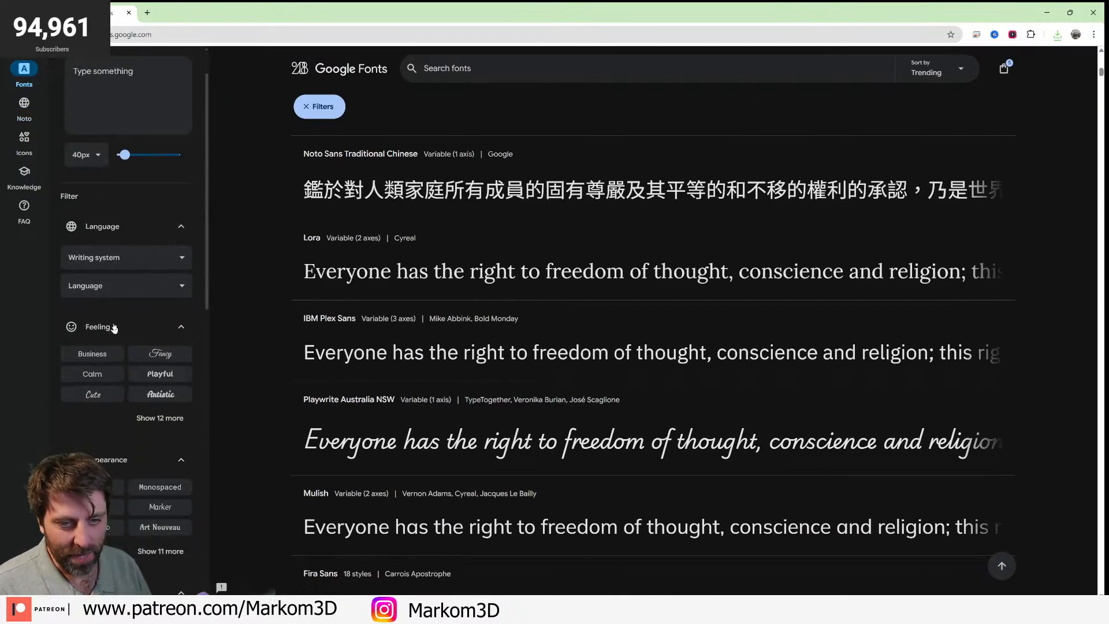
pyautogui.scroll(3, 113, 348)
# - Try to find English among the writing systems by searching the filter for "eng"
pyautogui.click(149, 228)
pyautogui.click(151, 229)
pyautogui.click(145, 258)
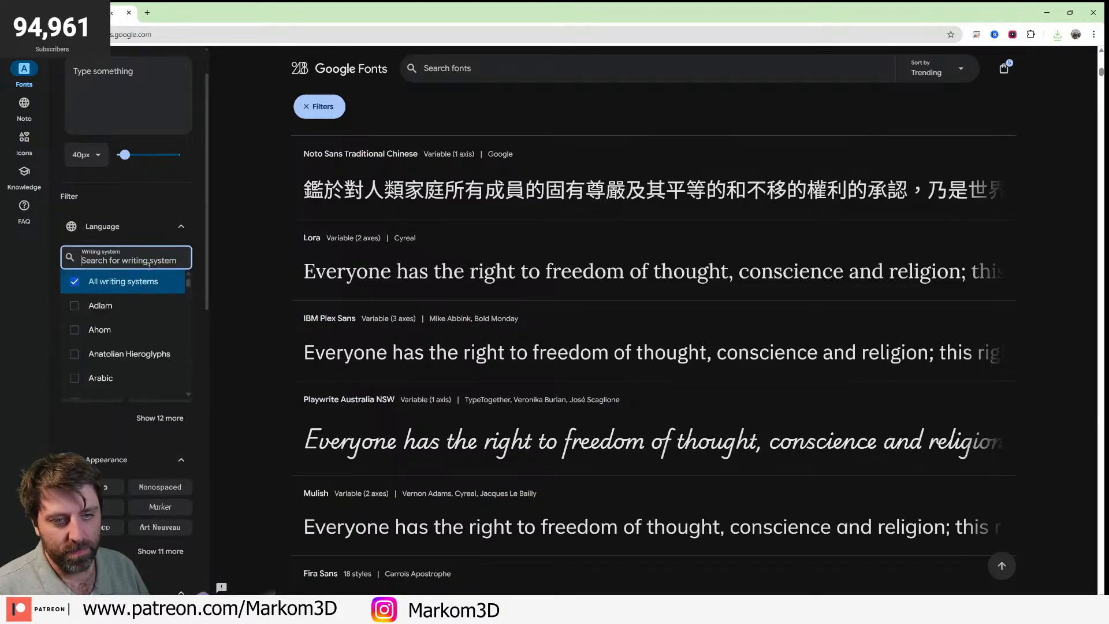
pyautogui.scroll(-1, 130, 308)
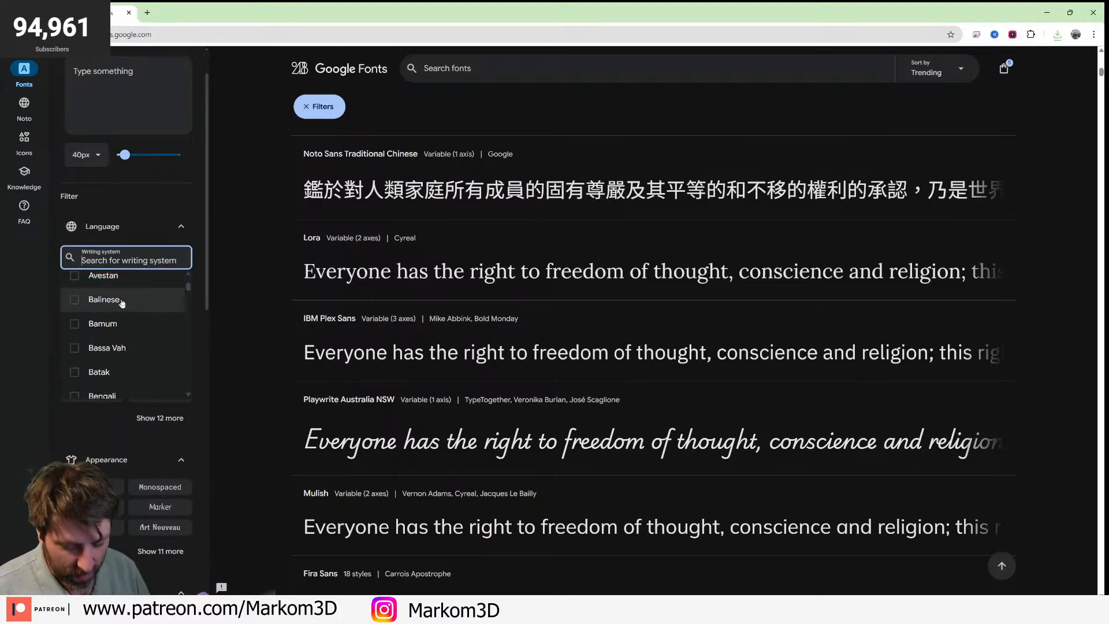
pyautogui.write('n')
pyautogui.press('BackSpace')
pyautogui.write('en')
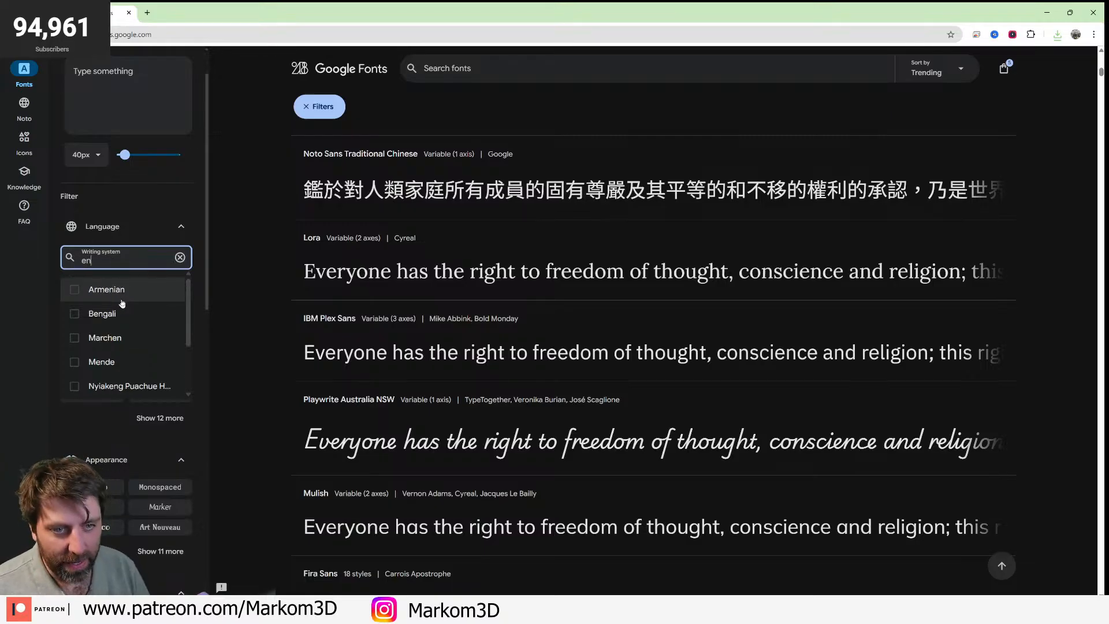
pyautogui.write('g')
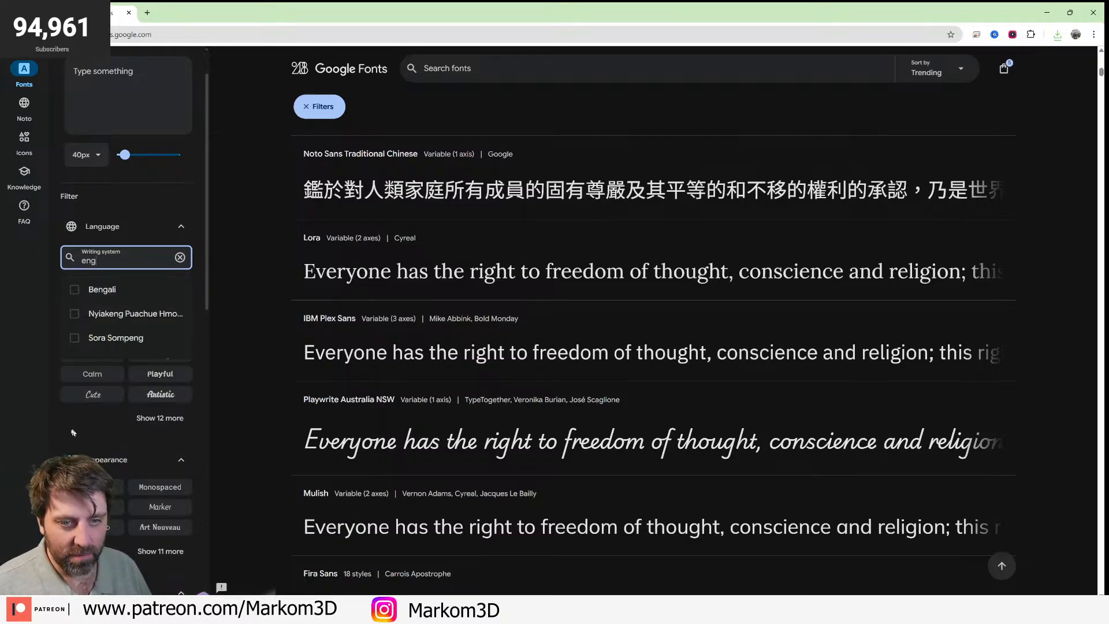
pyautogui.click(53, 435)
# - Filter the font list by the English language
pyautogui.click(157, 291)
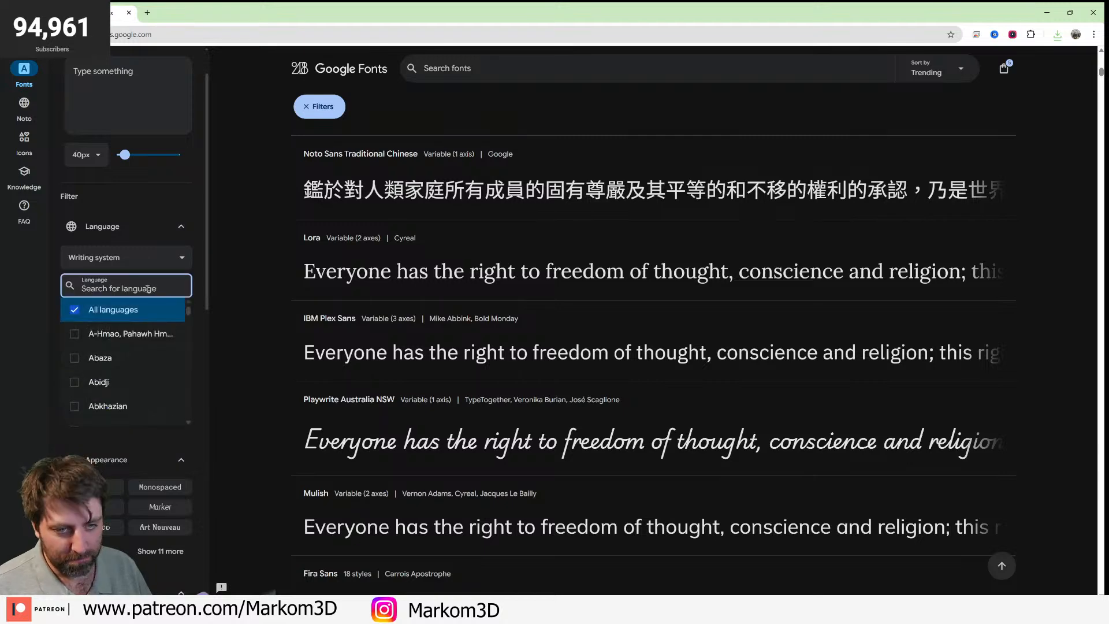
pyautogui.write('en')
pyautogui.click(102, 309)
pyautogui.click(47, 366)
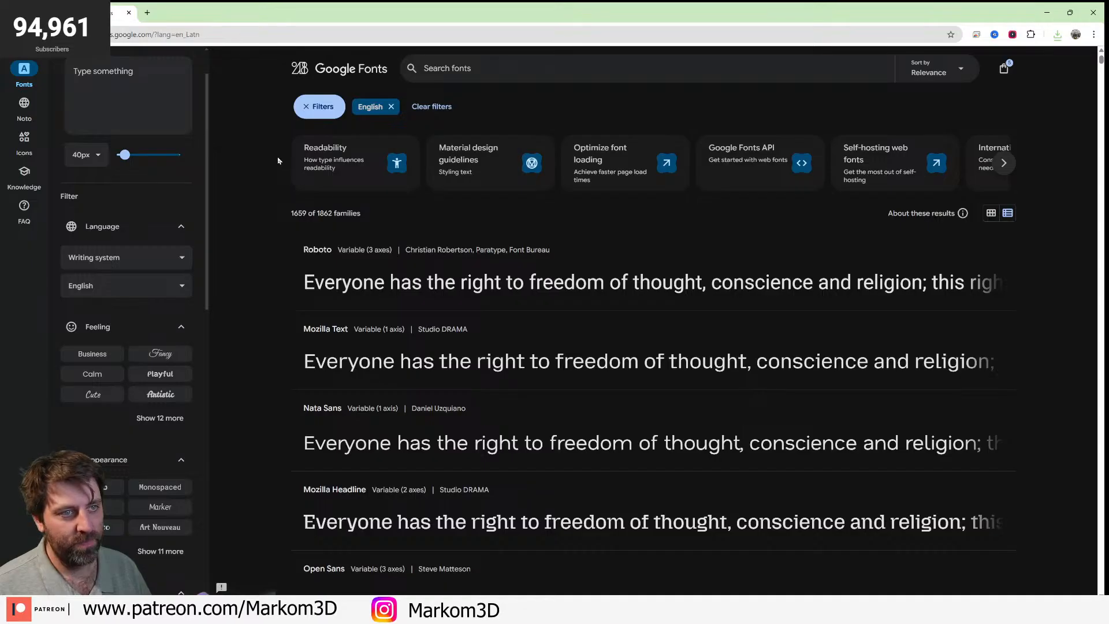
# - Browse the English font list and open the Bebas Neue font page
pyautogui.scroll(-10, 537, 315)
pyautogui.scroll(-20, 538, 314)
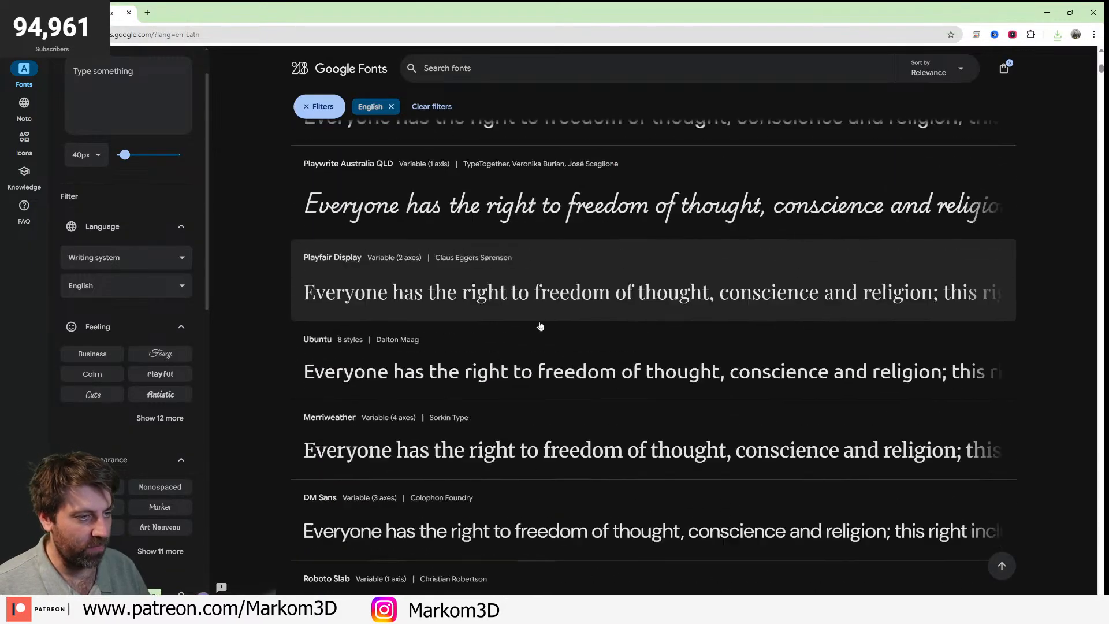
pyautogui.scroll(-10, 541, 331)
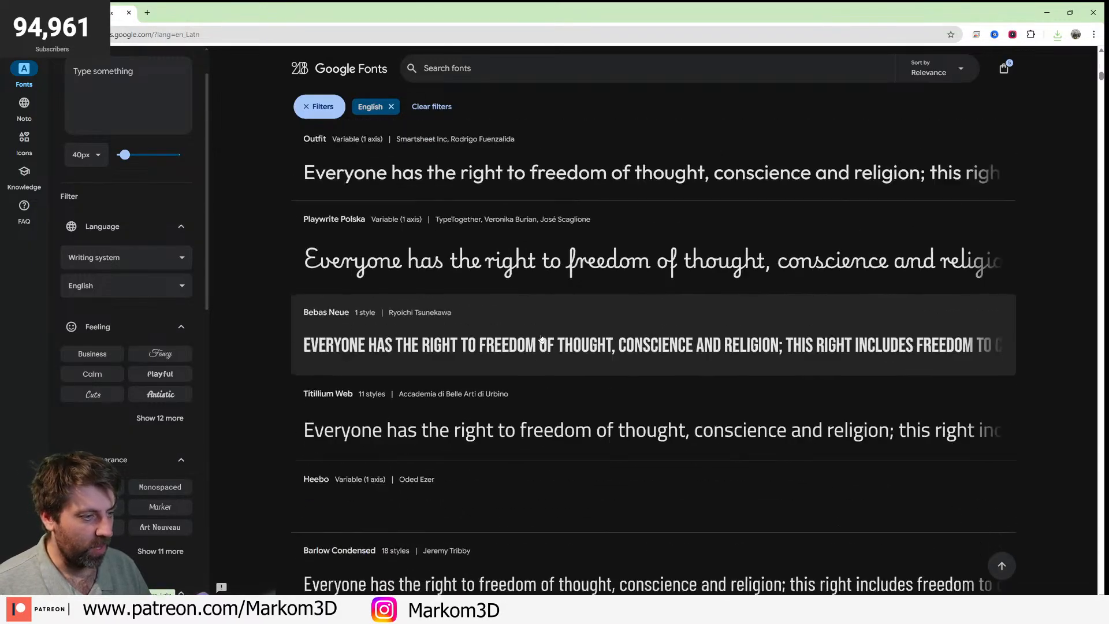
pyautogui.click(570, 241)
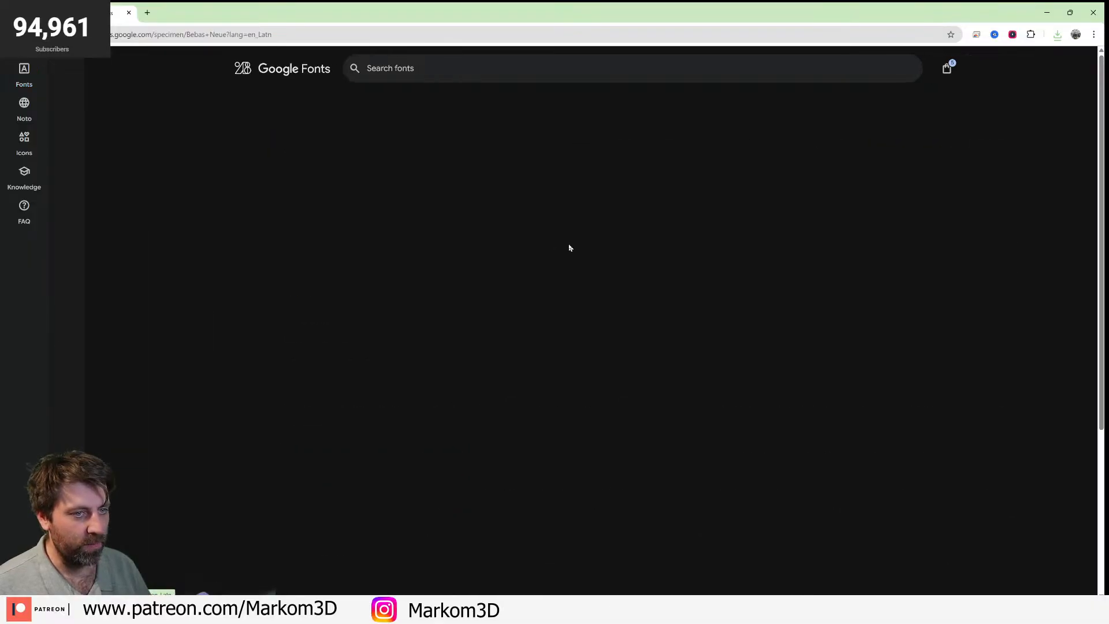
# - Add Bebas Neue to the selected font families and look through its specimen page
pyautogui.click(909, 108)
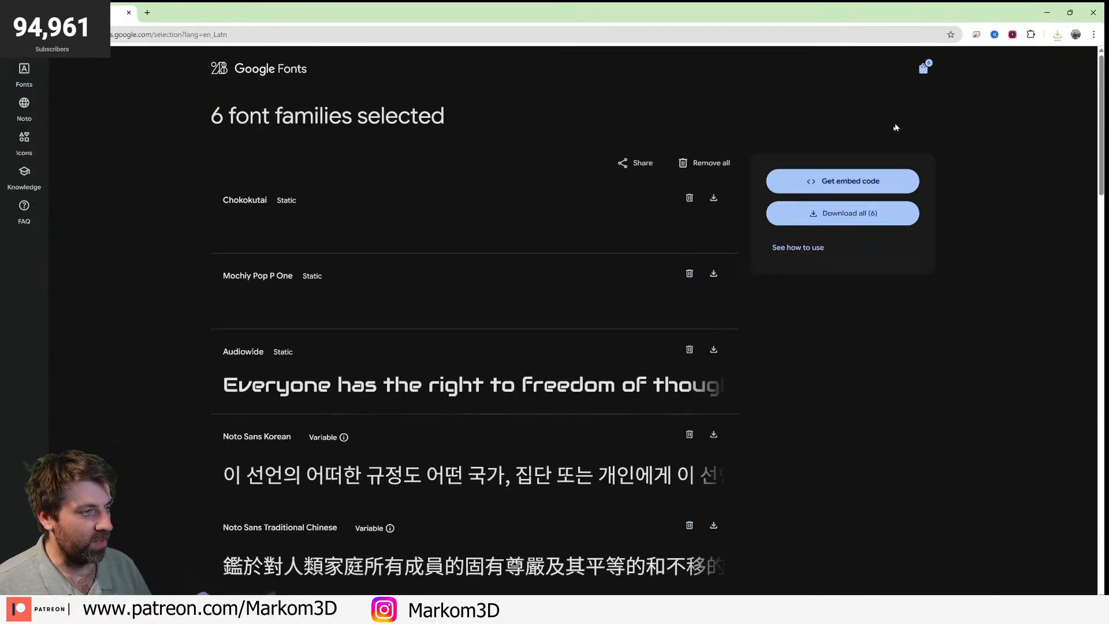
pyautogui.hotkey('alt', 'Left')
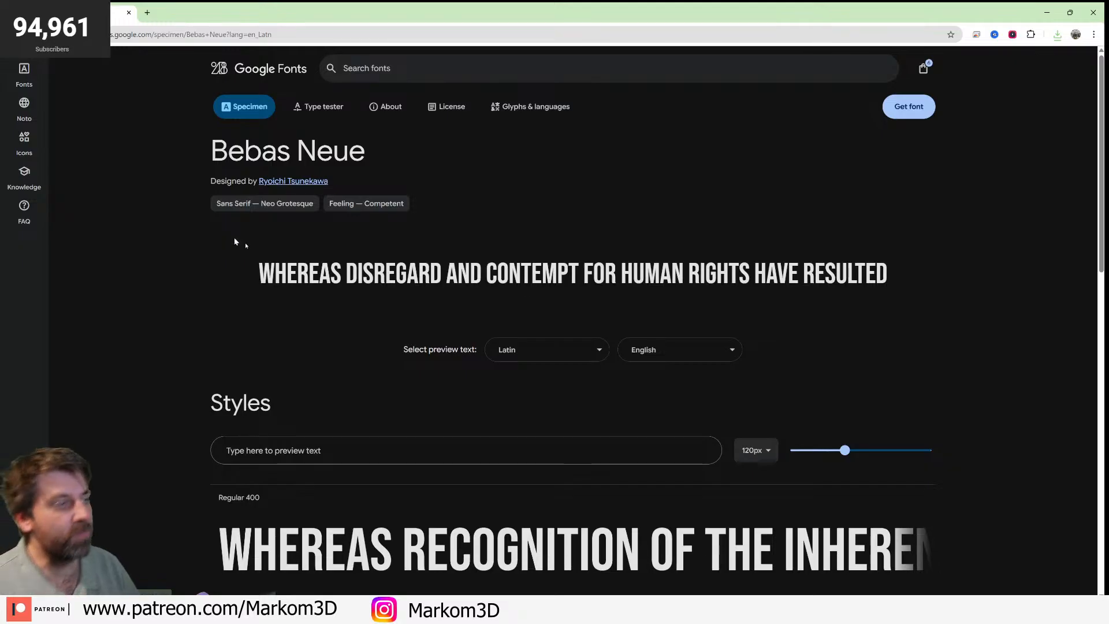
pyautogui.scroll(-8, 451, 237)
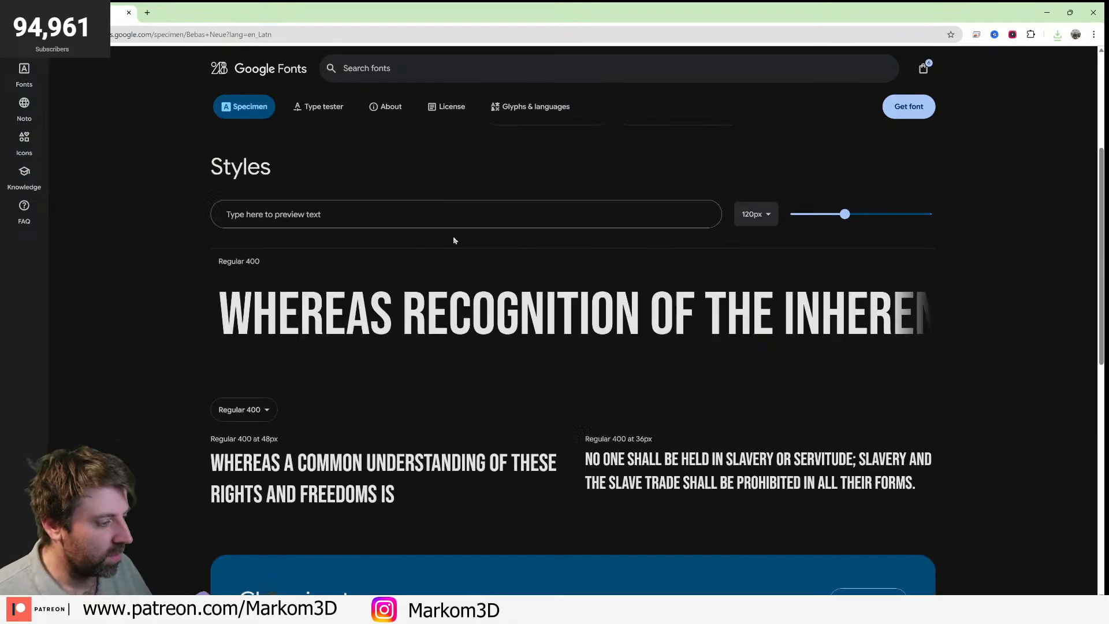
pyautogui.scroll(-6, 452, 233)
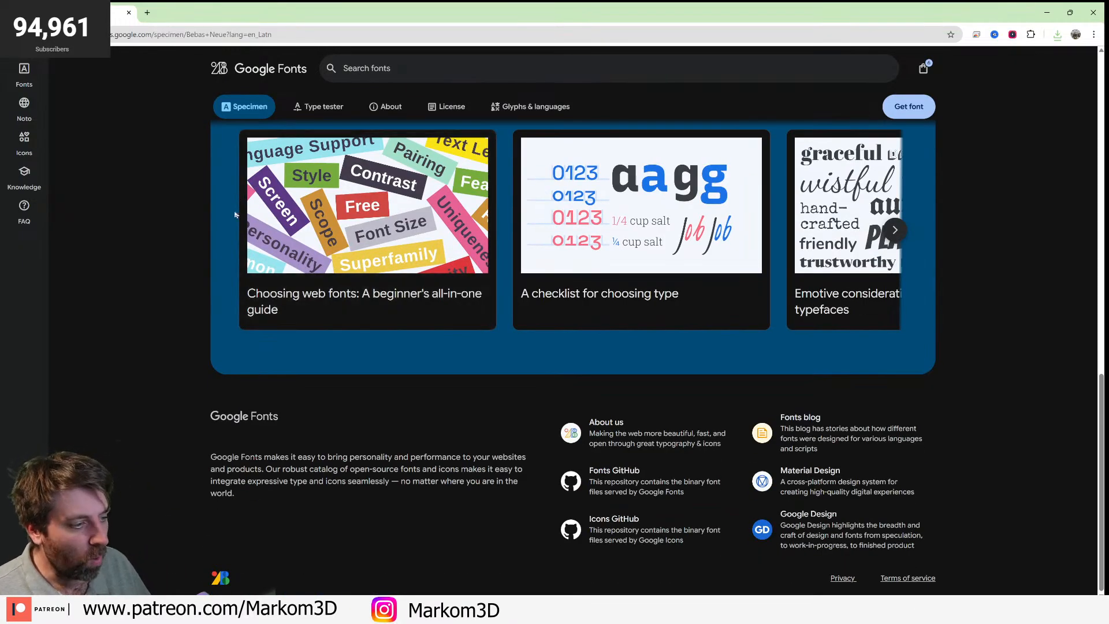
pyautogui.scroll(4, 226, 210)
pyautogui.scroll(10, 226, 209)
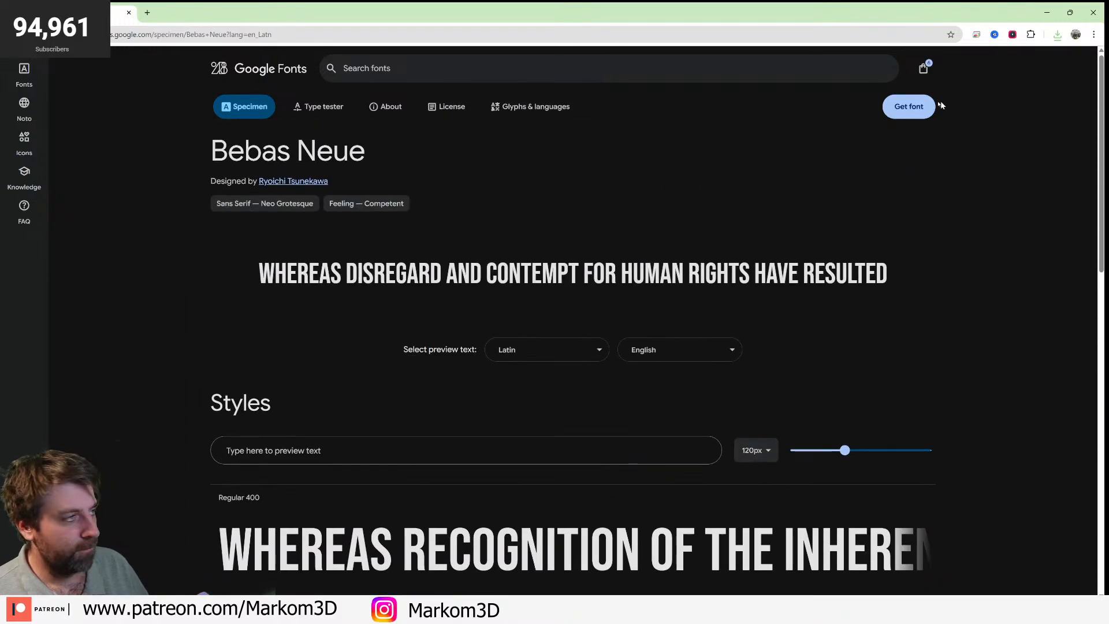
# - Remove Noto Sans Traditional Chinese, Noto Sans Korean, Mochiy Pop P One and Chokokutai from the selected font families
pyautogui.click(924, 68)
pyautogui.scroll(-1, 250, 355)
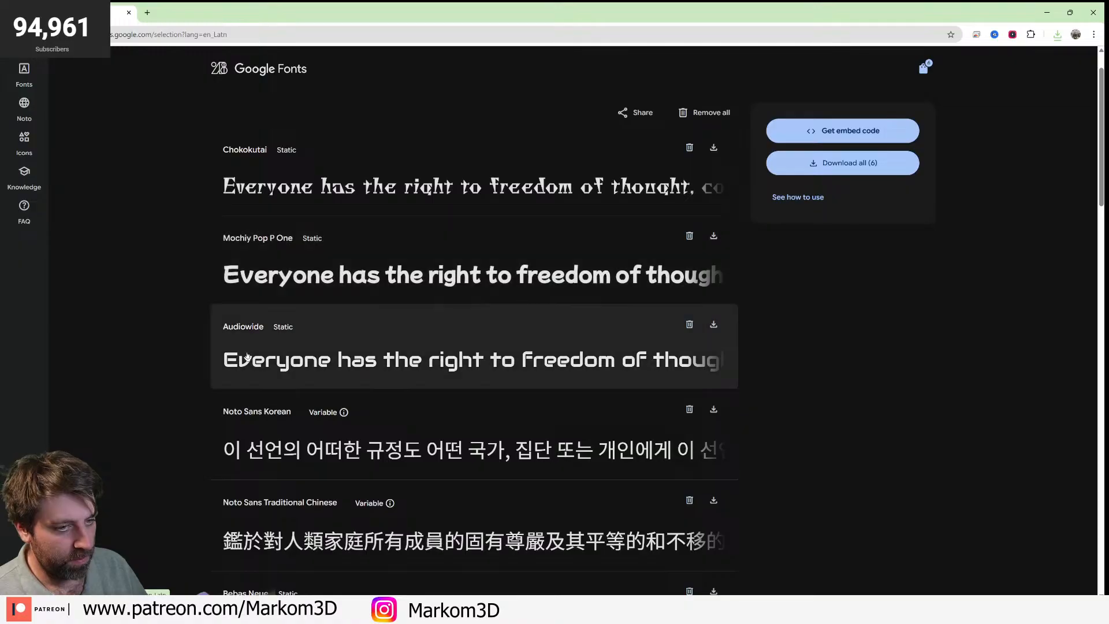
pyautogui.scroll(-6, 382, 355)
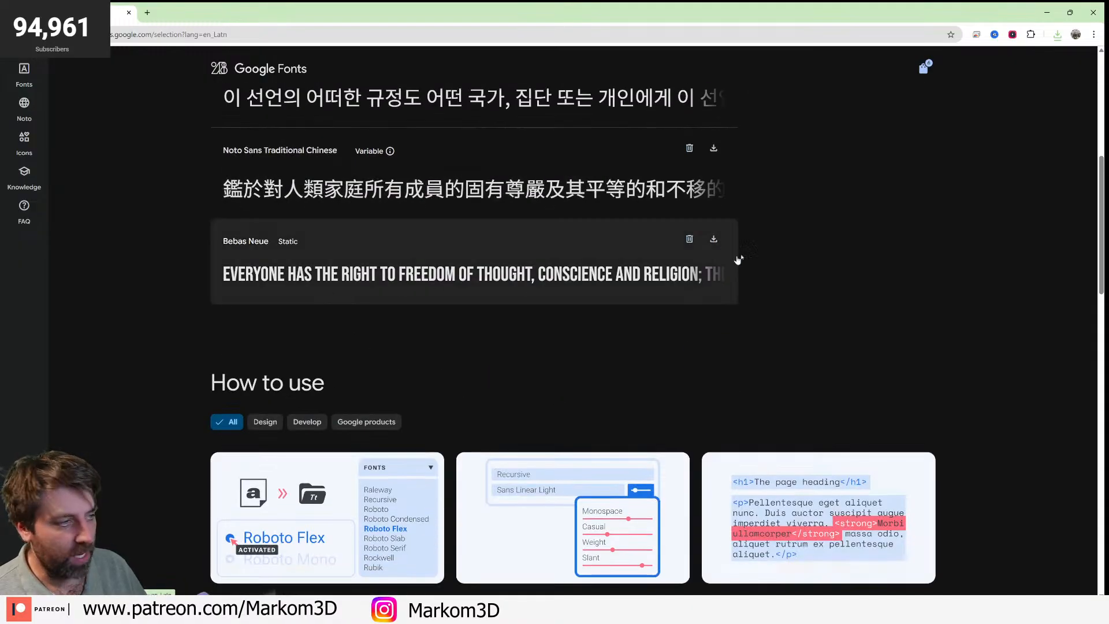
pyautogui.click(714, 238)
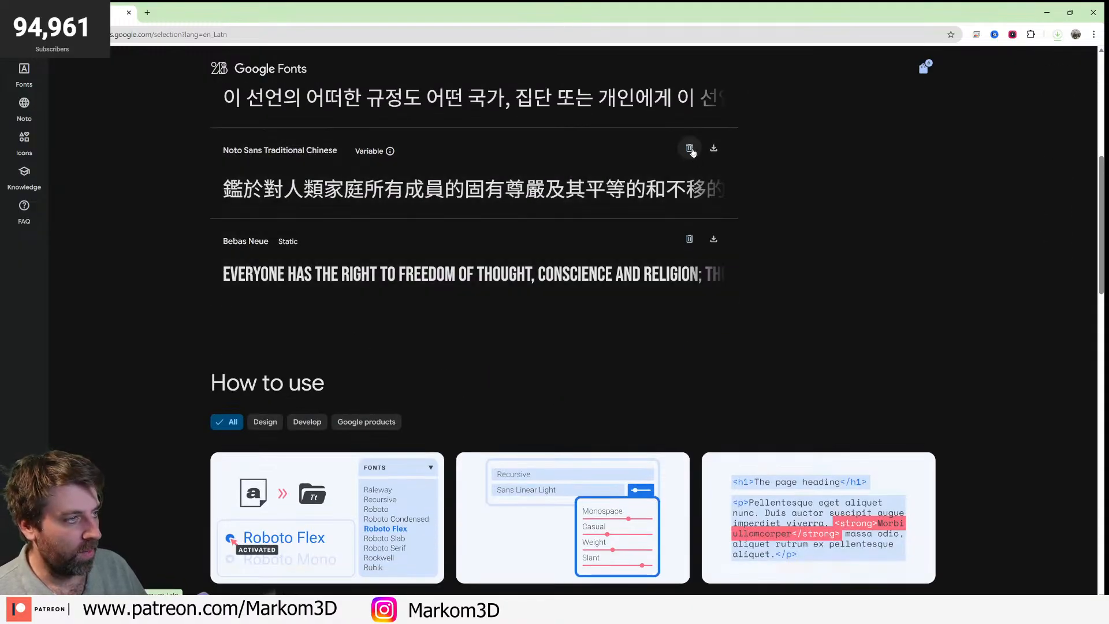
pyautogui.click(689, 148)
pyautogui.scroll(2, 691, 174)
pyautogui.click(689, 159)
pyautogui.scroll(5, 690, 220)
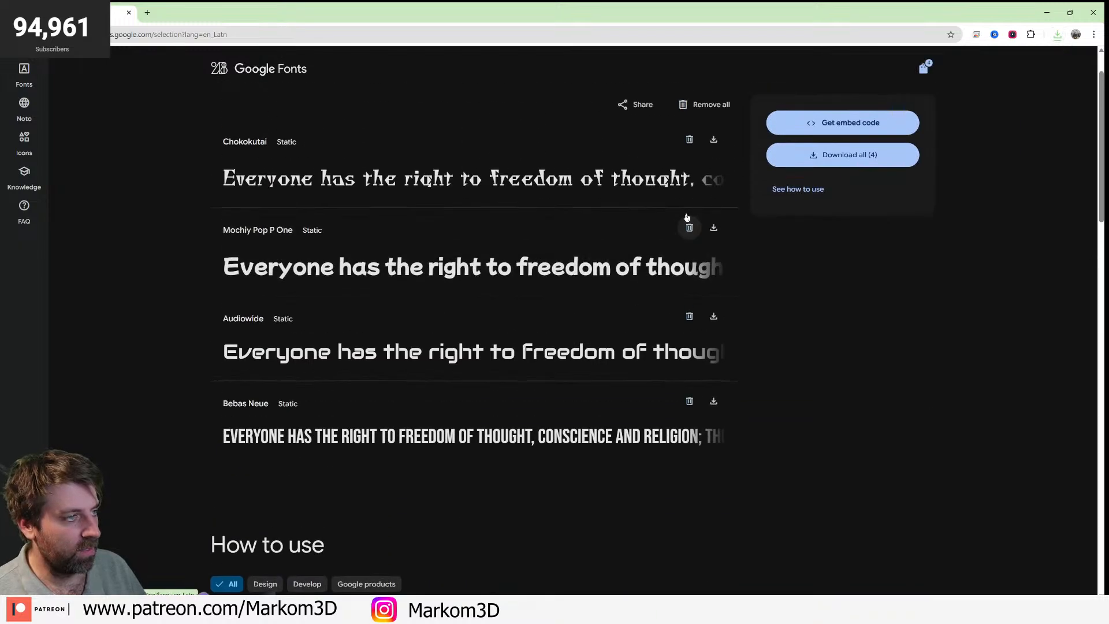
pyautogui.click(691, 235)
pyautogui.click(688, 148)
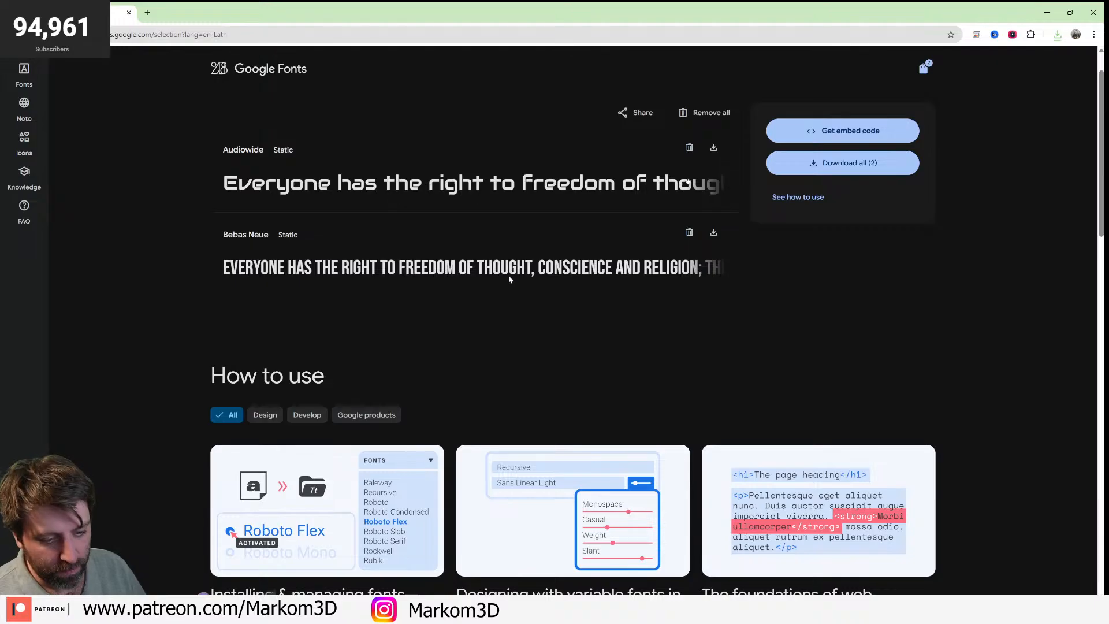
# - Download the Bebas Neue font and install it on the system from the downloaded archive
pyautogui.click(714, 231)
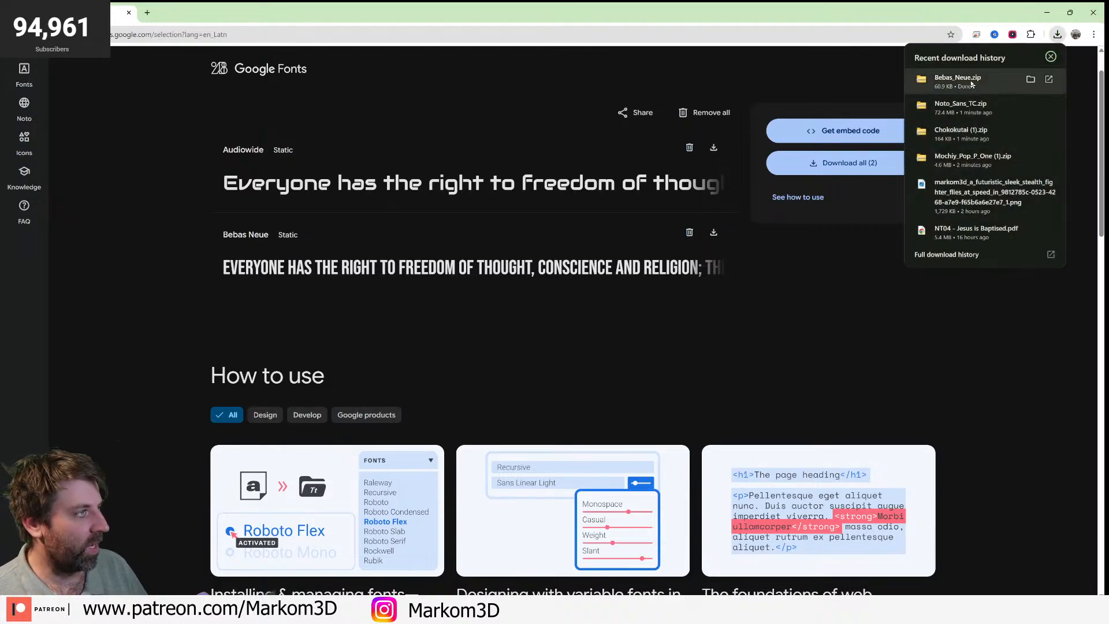
pyautogui.click(973, 85)
pyautogui.doubleClick(525, 237)
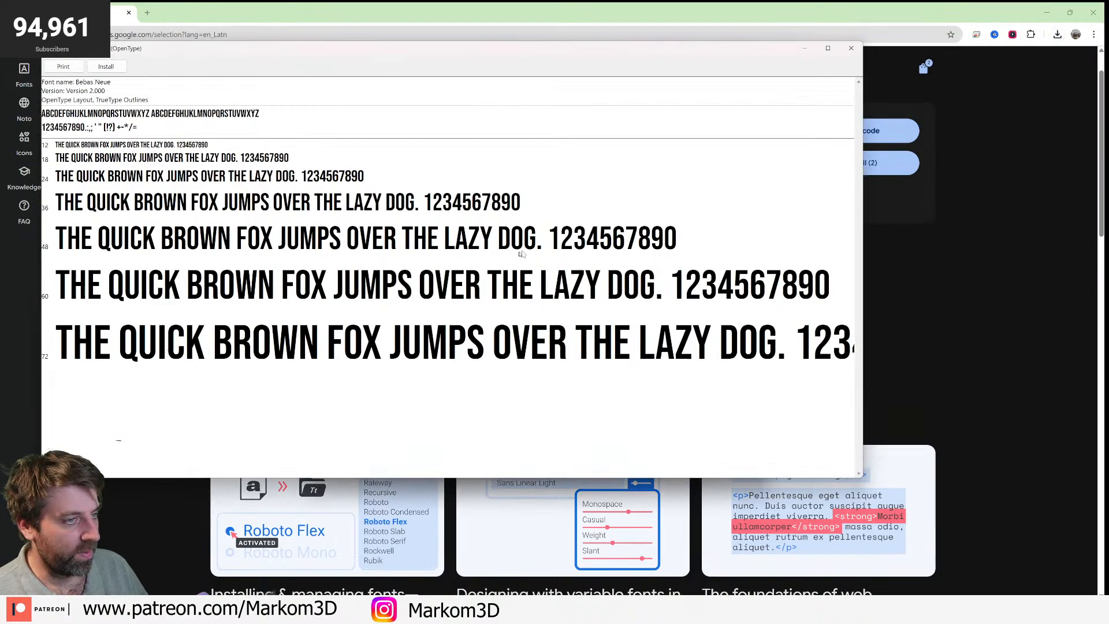
pyautogui.click(105, 66)
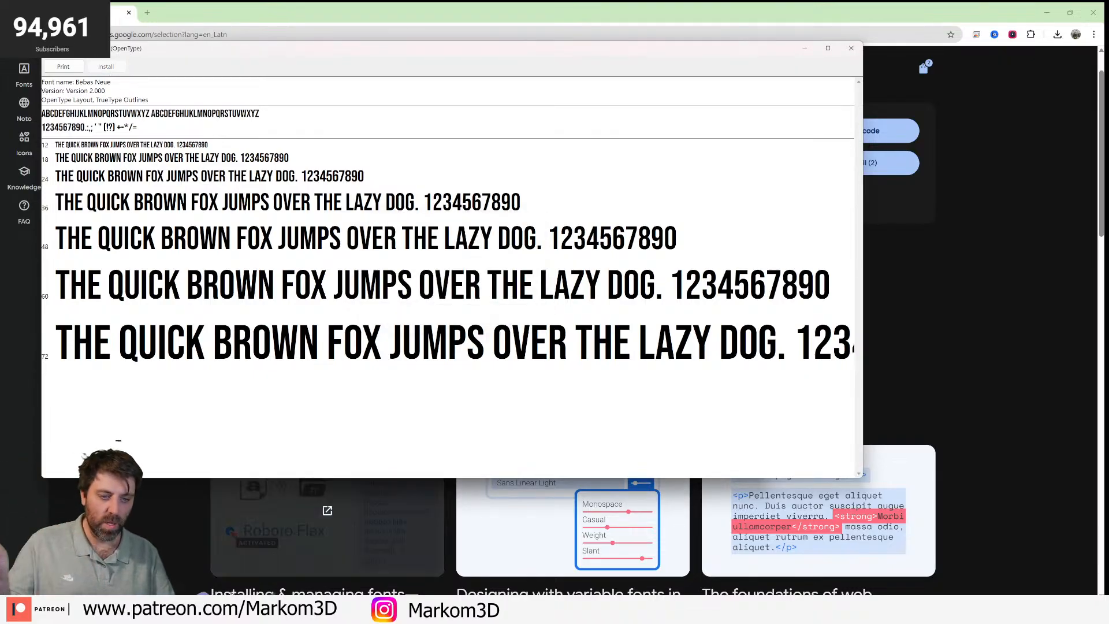
# - Switch to a new Blender 4.5 session and delete all the default objects from the scene
pyautogui.rightClick(240, 612)
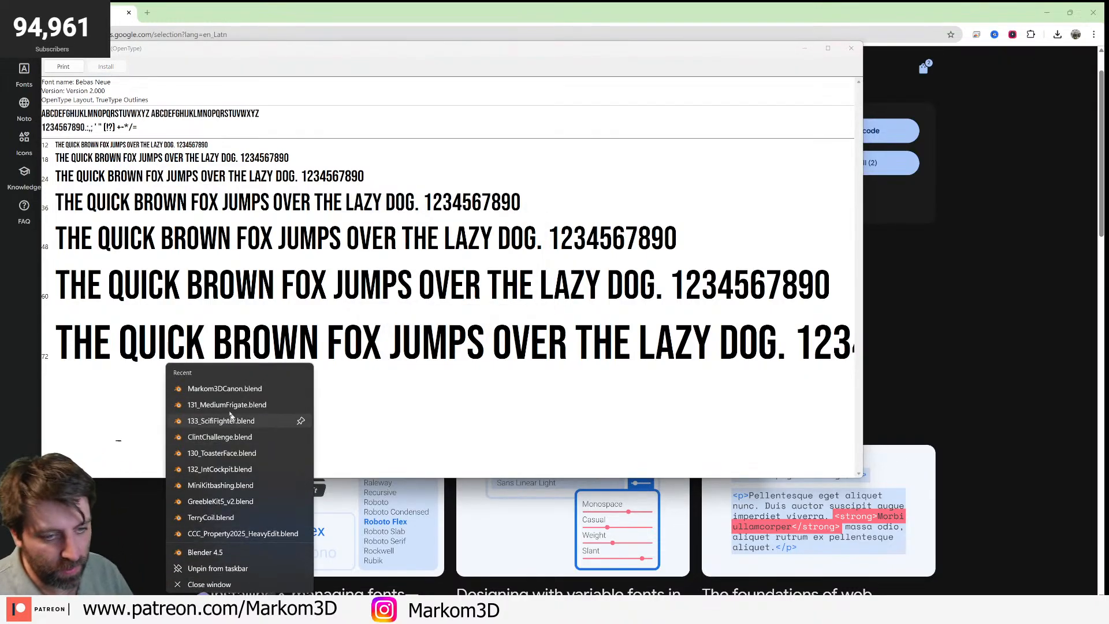
pyautogui.click(241, 556)
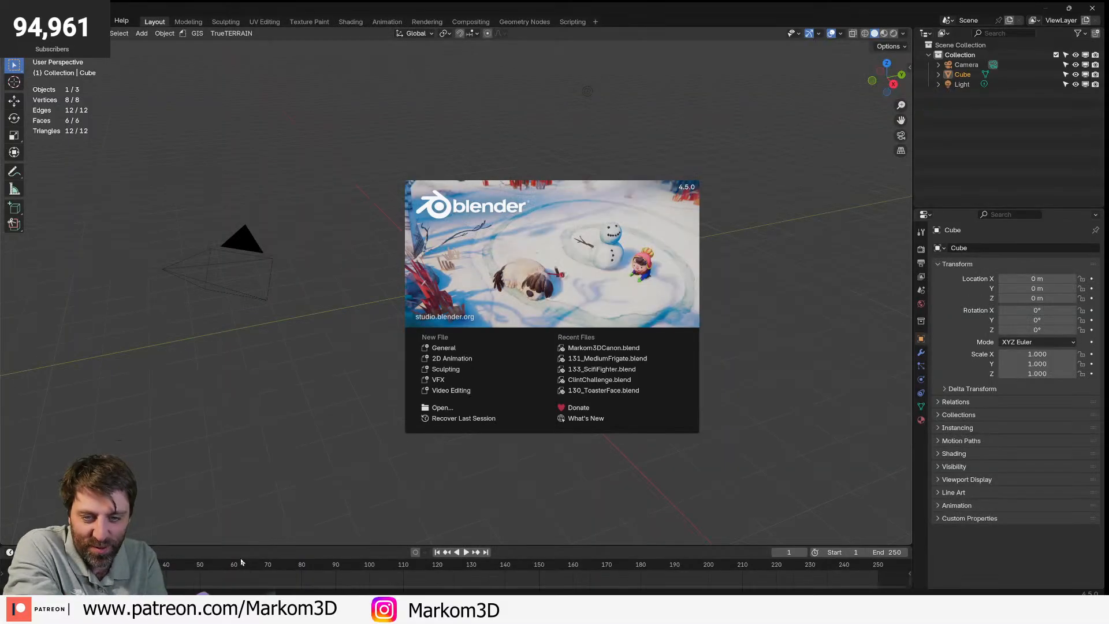
pyautogui.click(207, 431)
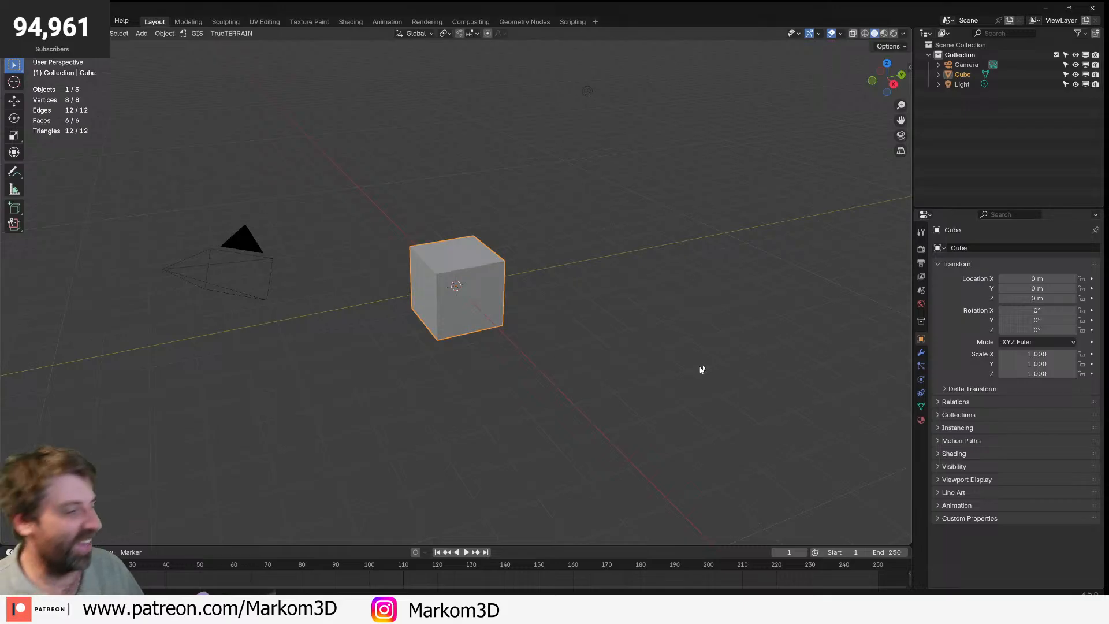
pyautogui.press('a')
pyautogui.press('Delete')
# - Add a text object to the empty scene and bring up its font settings
pyautogui.hotkey('shift', 'a')
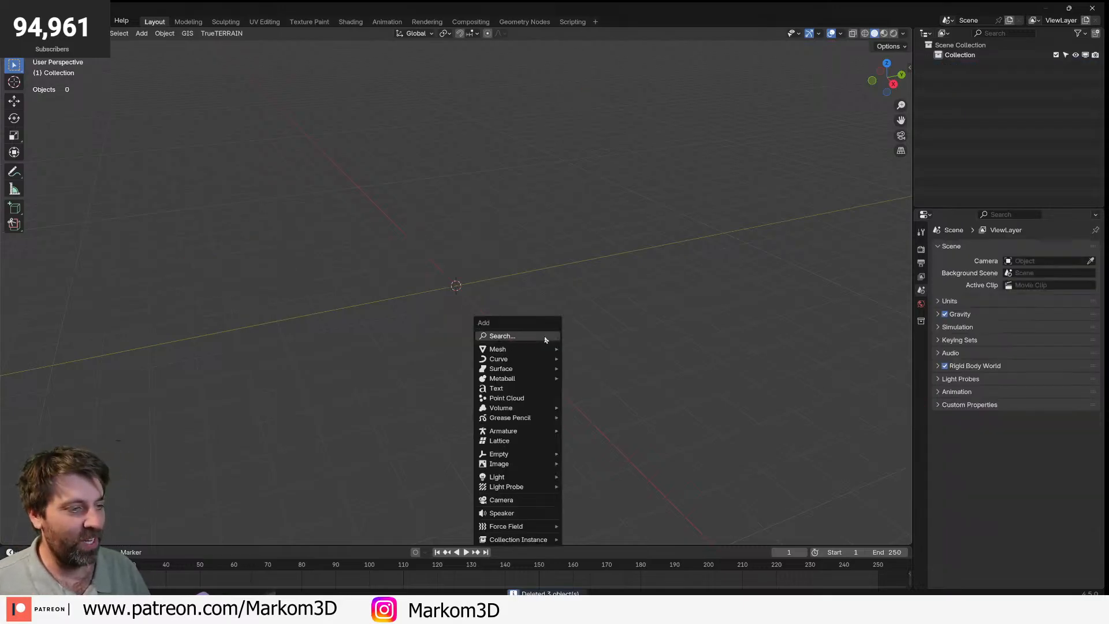
pyautogui.click(517, 389)
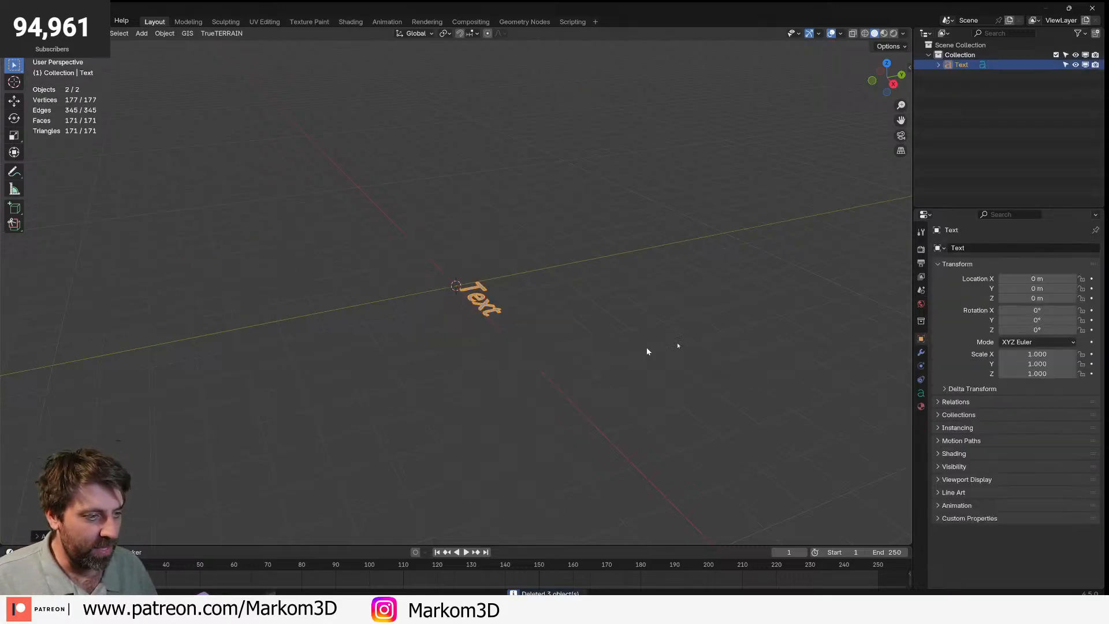
pyautogui.click(921, 393)
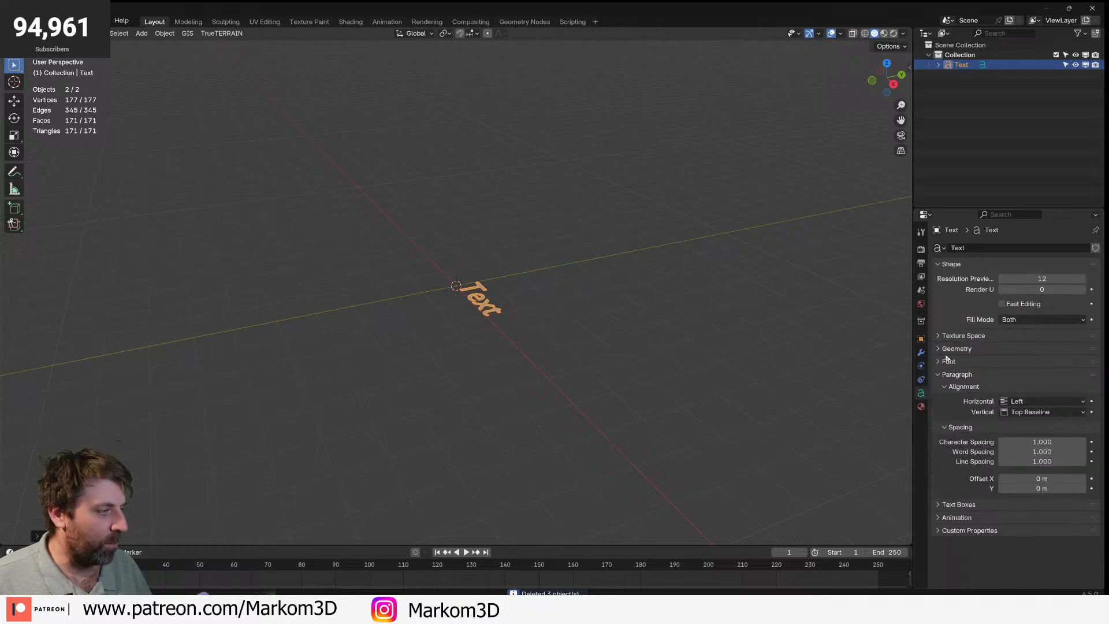
pyautogui.click(1014, 362)
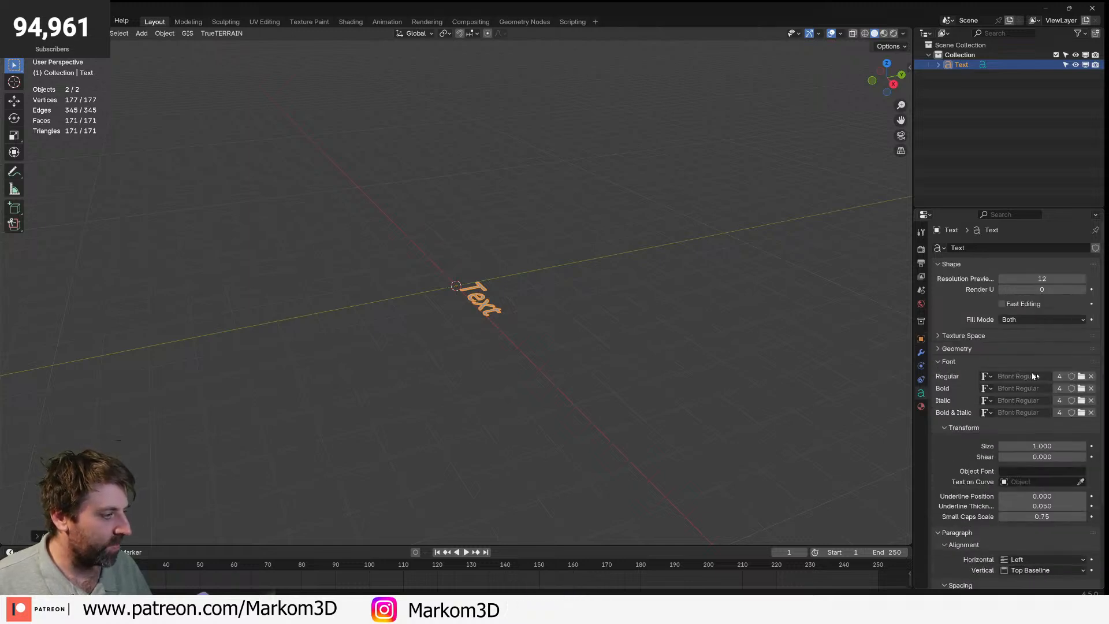
# - Search the Windows fonts folder for "be" to find a regular font for the text object
pyautogui.click(1083, 379)
pyautogui.click(702, 176)
pyautogui.write('be')
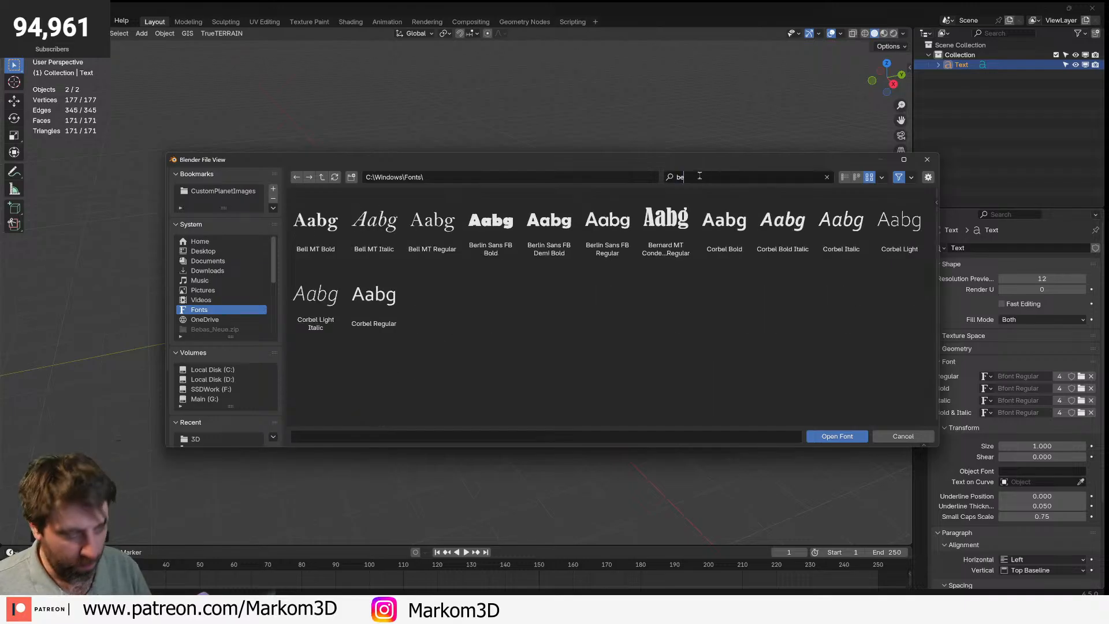
pyautogui.press('Return')
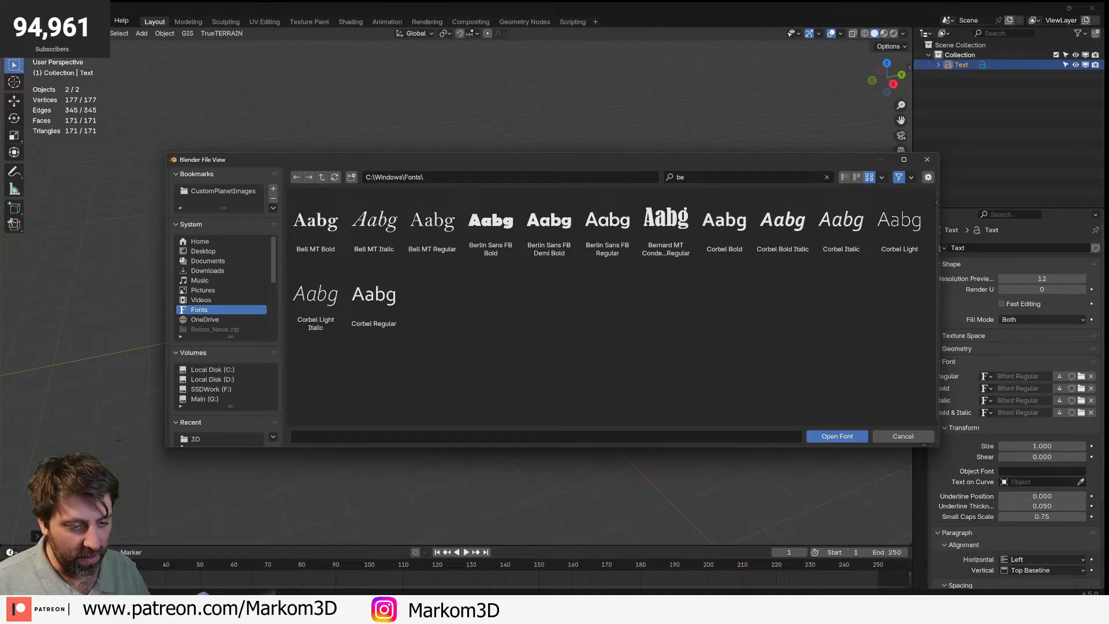
# - Copy BebasNeue-Regular.ttf from the Bebas_Neue.zip archive into the Font folder on the desktop
pyautogui.moveTo(177, 610)
pyautogui.click(308, 576)
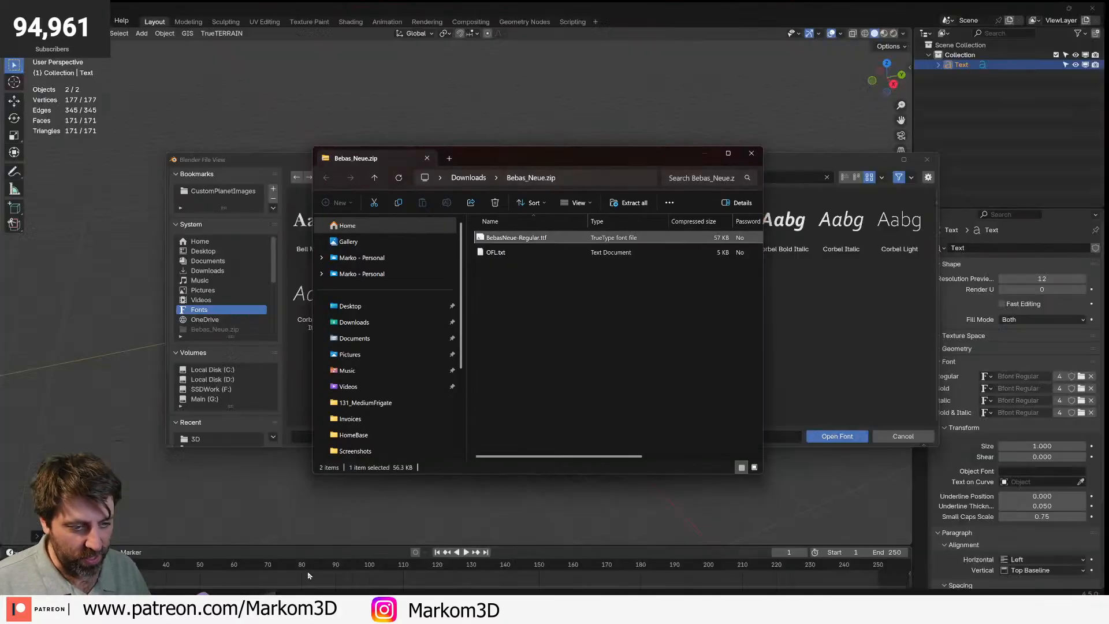
pyautogui.rightClick(520, 235)
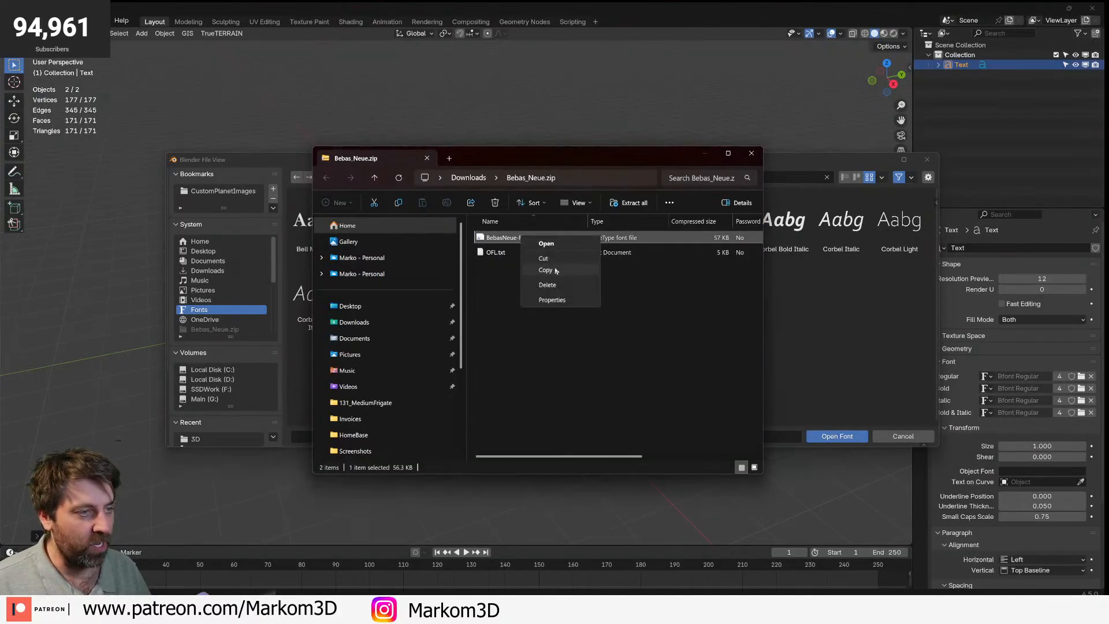
pyautogui.click(553, 269)
pyautogui.click(395, 310)
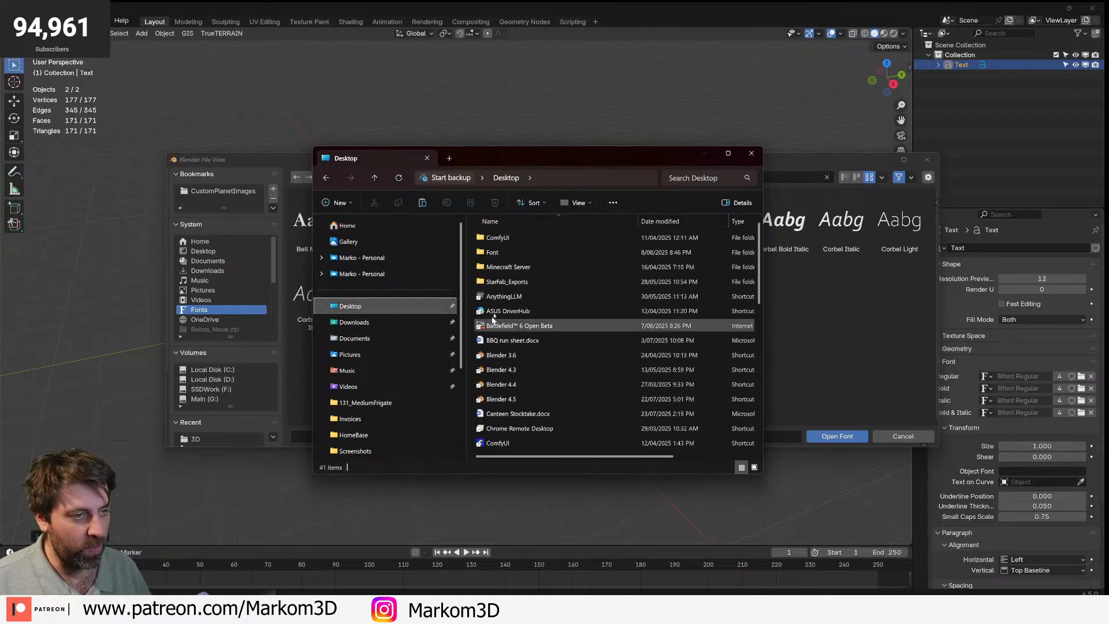
pyautogui.doubleClick(514, 257)
pyautogui.rightClick(533, 297)
pyautogui.click(560, 405)
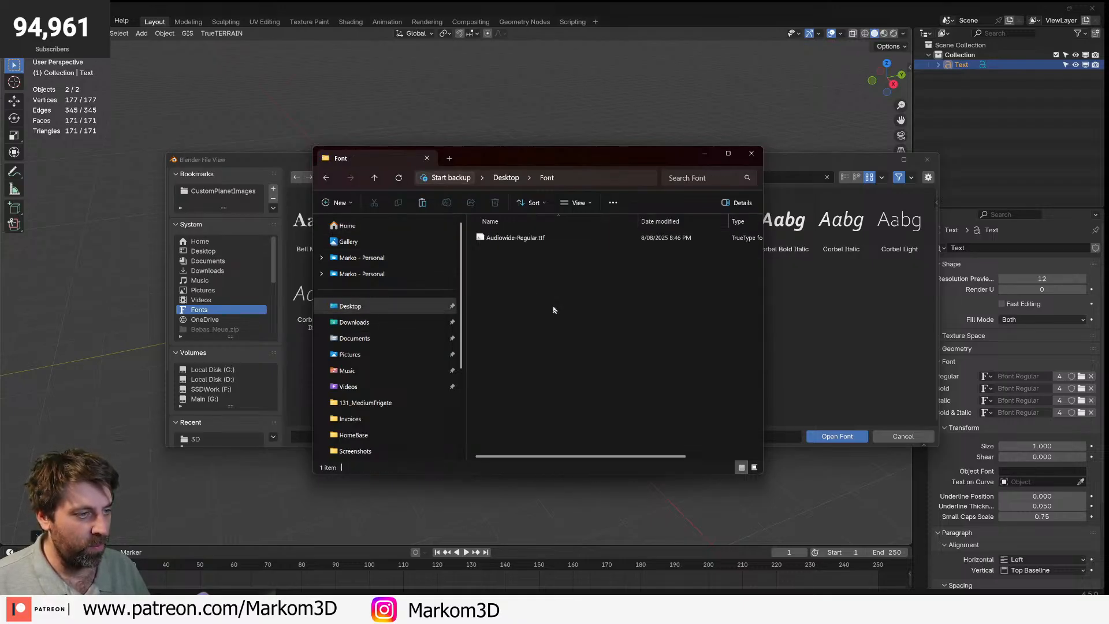
pyautogui.click(704, 160)
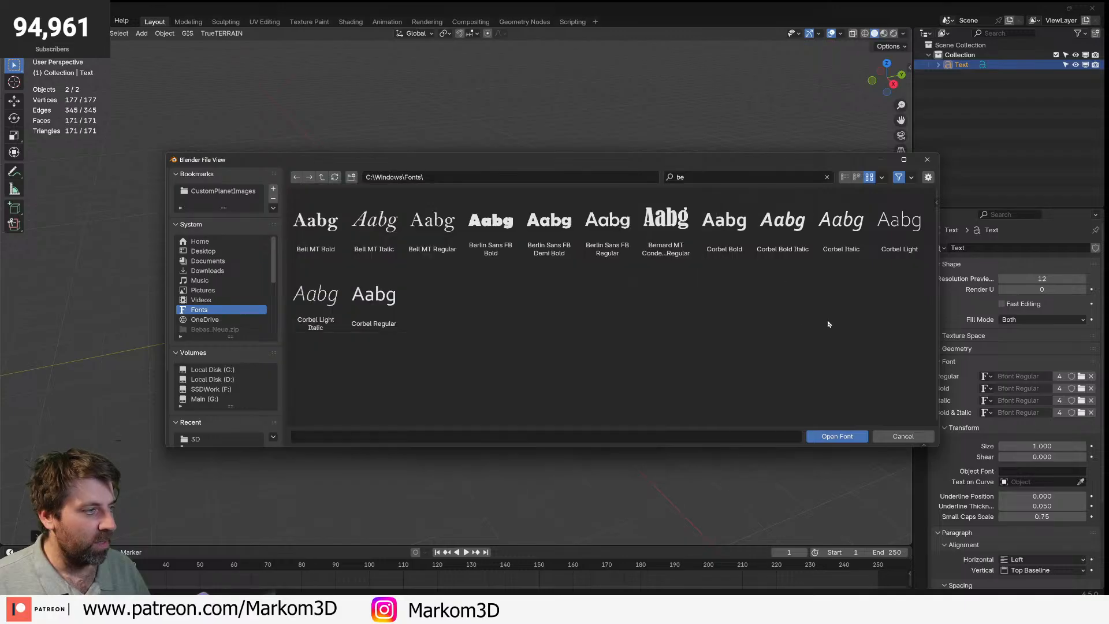
# - Load Bebas Neue Regular from the desktop's Font folder as the text object's regular font and view the text up close
pyautogui.click(203, 251)
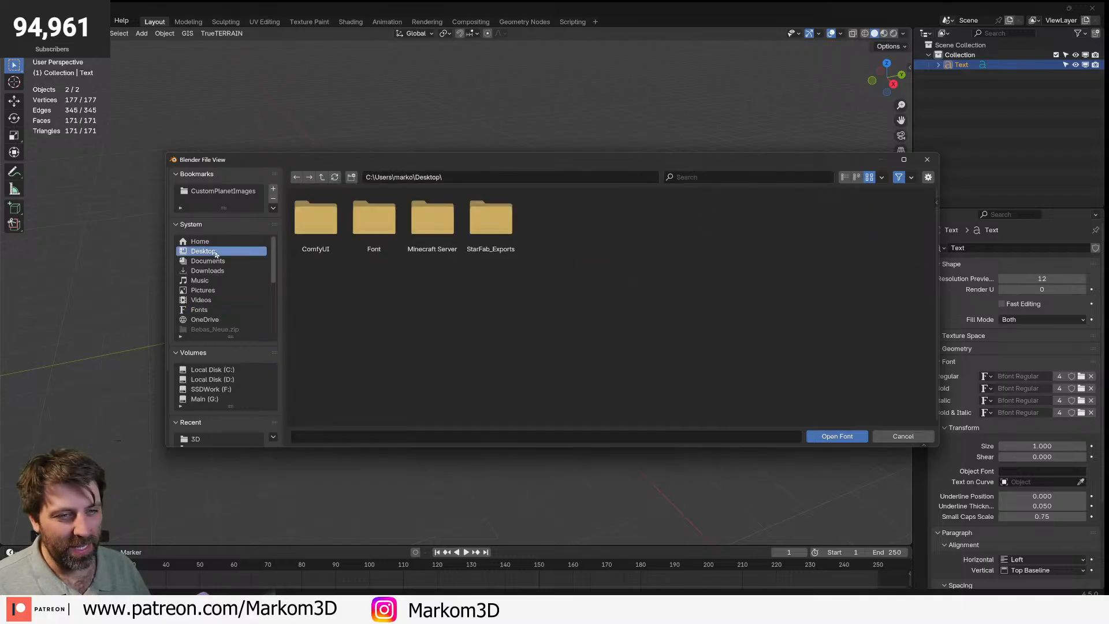
pyautogui.doubleClick(374, 220)
pyautogui.doubleClick(377, 242)
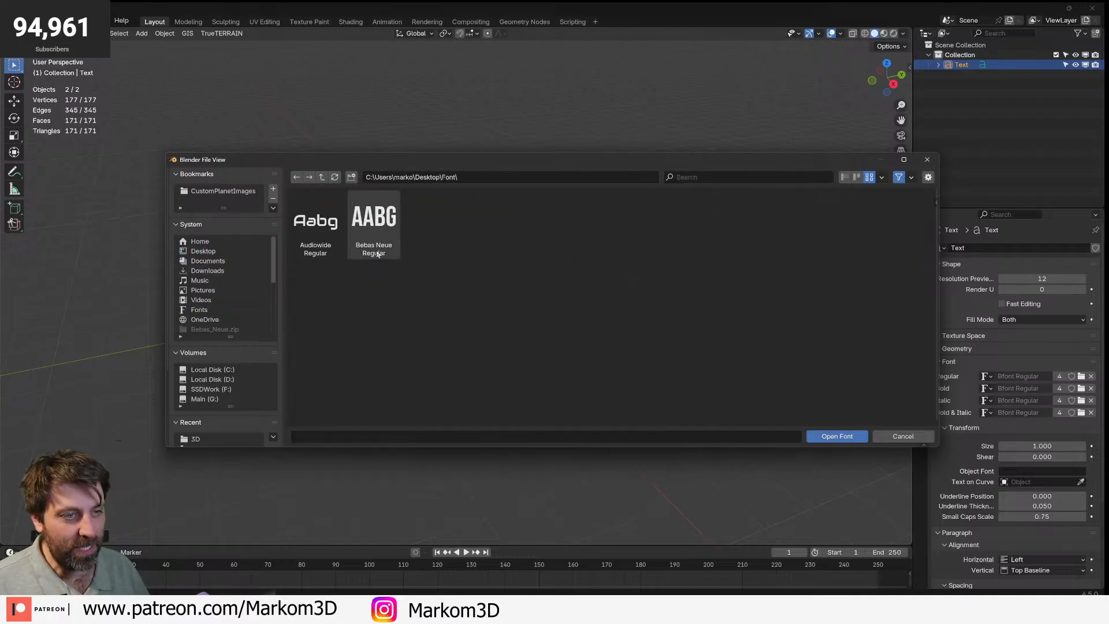
pyautogui.moveTo(464, 285); pyautogui.dragTo(526, 355, button='middle')
pyautogui.scroll(7, 495, 316)
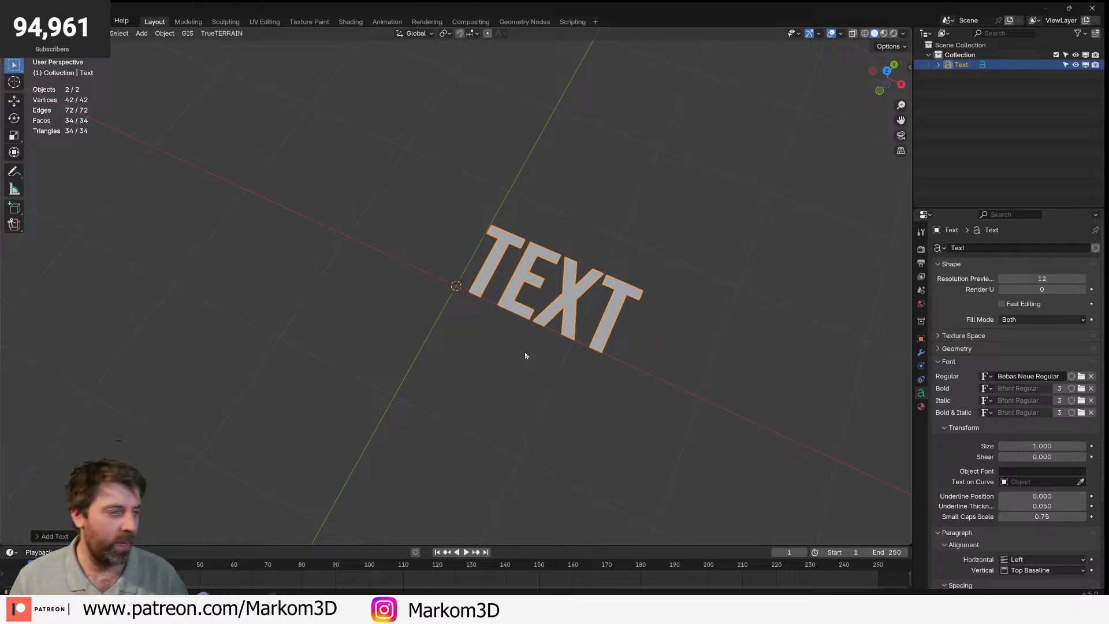
# - Close the text test file without saving, put the browser and Word document away, and return to the fighter scene in Blender
pyautogui.click(1093, 8)
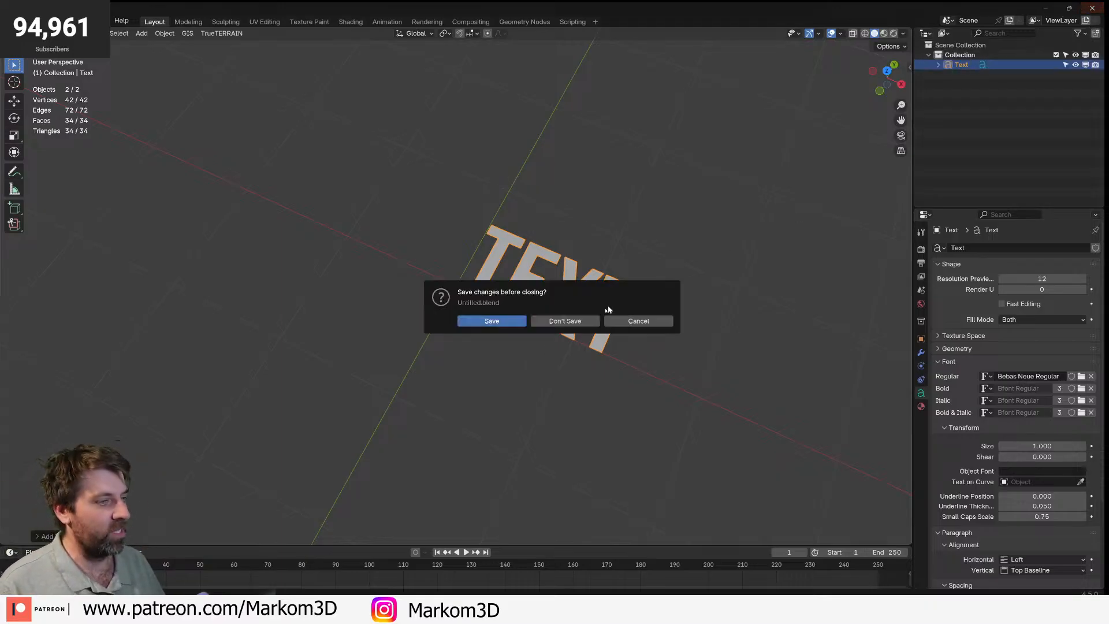
pyautogui.click(565, 321)
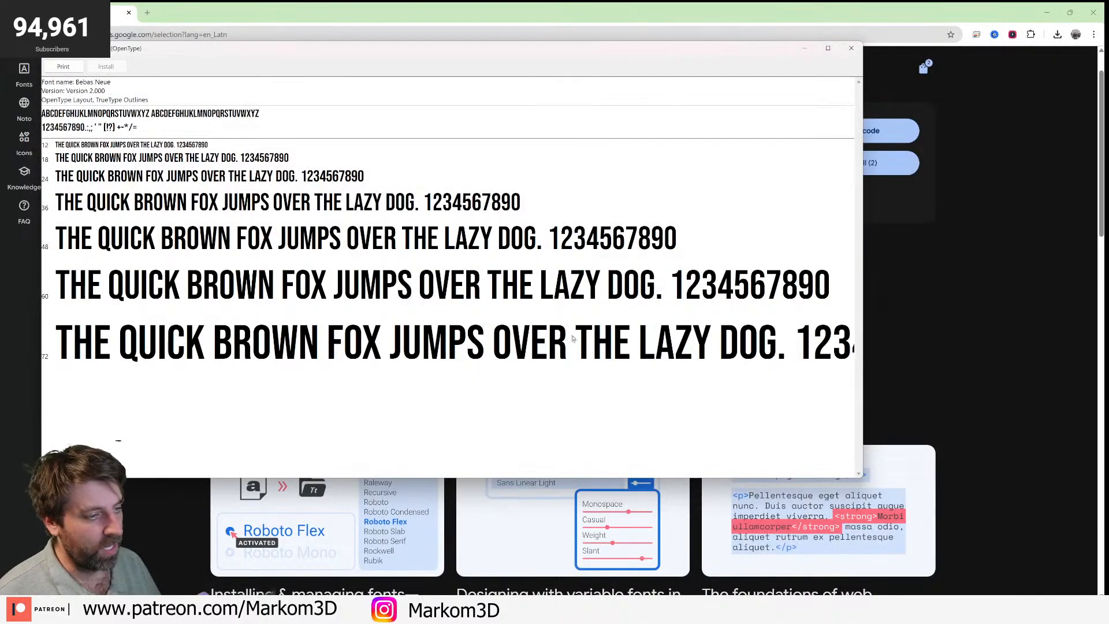
pyautogui.click(948, 51)
pyautogui.click(1047, 13)
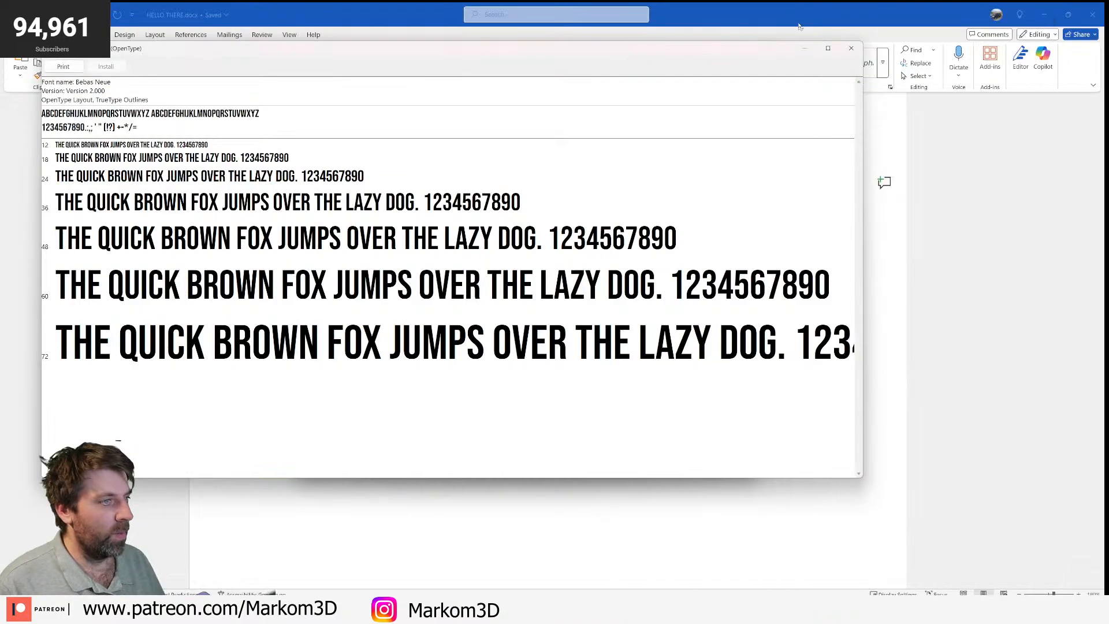
pyautogui.click(1026, 7)
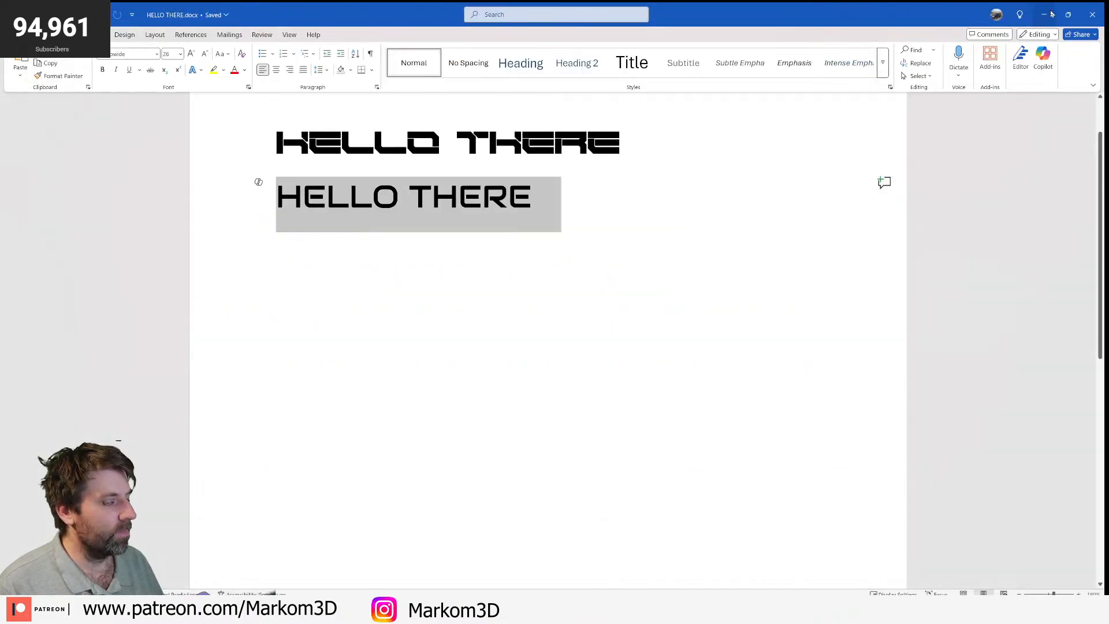
pyautogui.click(1047, 14)
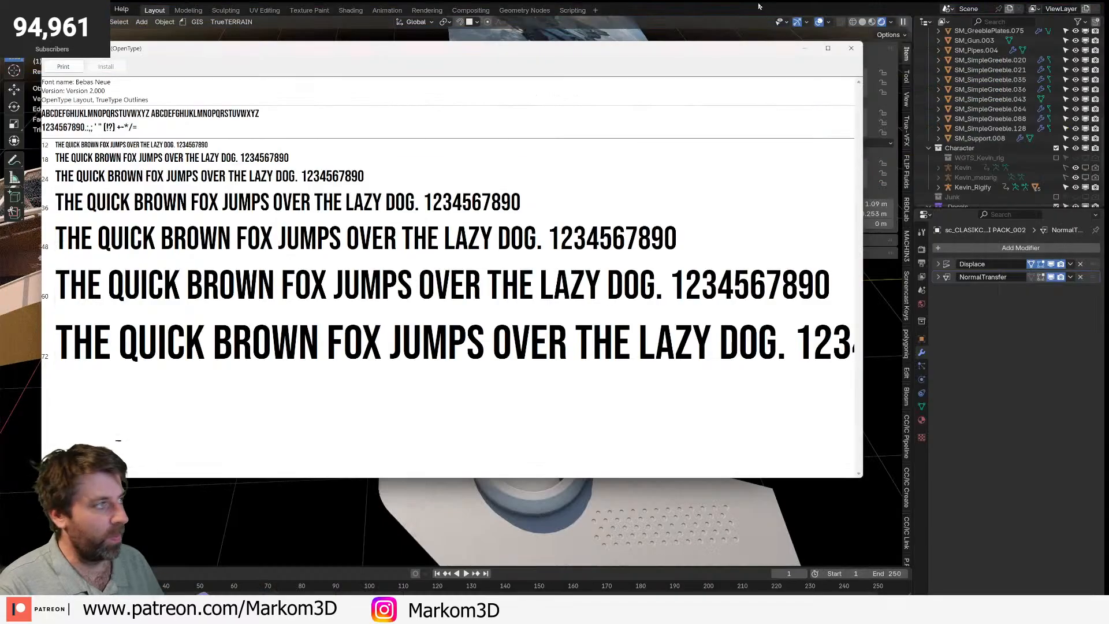
# - Return to the fighter scene and browse the DECALmachine libraries for details that suit the fuselage and wing
pyautogui.click(571, 321)
pyautogui.scroll(-3, 571, 321)
pyautogui.click(440, 396)
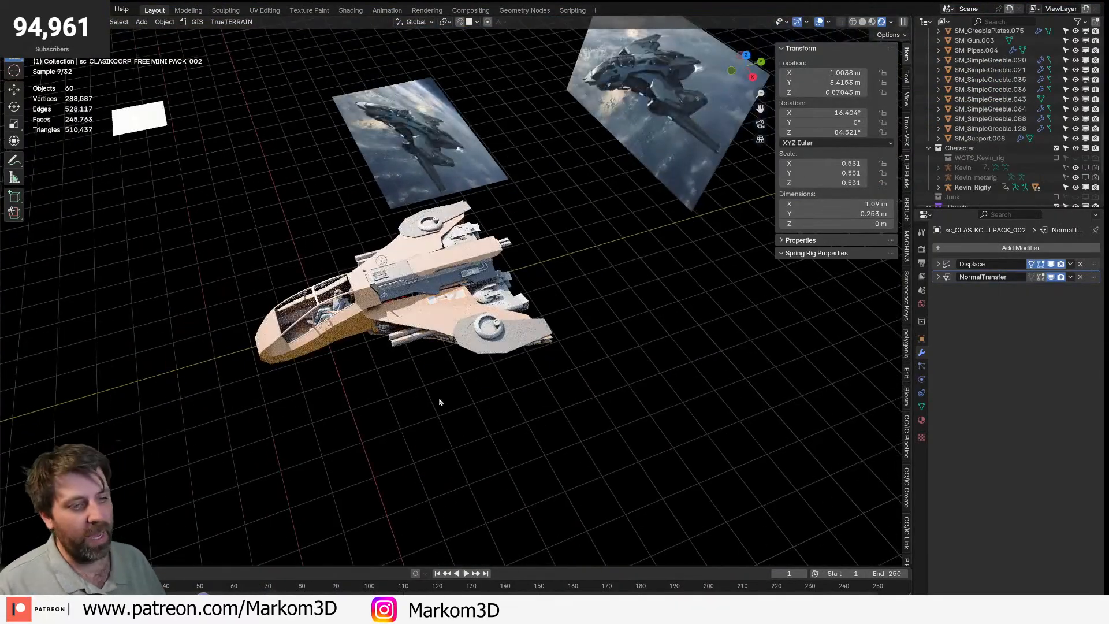
pyautogui.scroll(3, 431, 393)
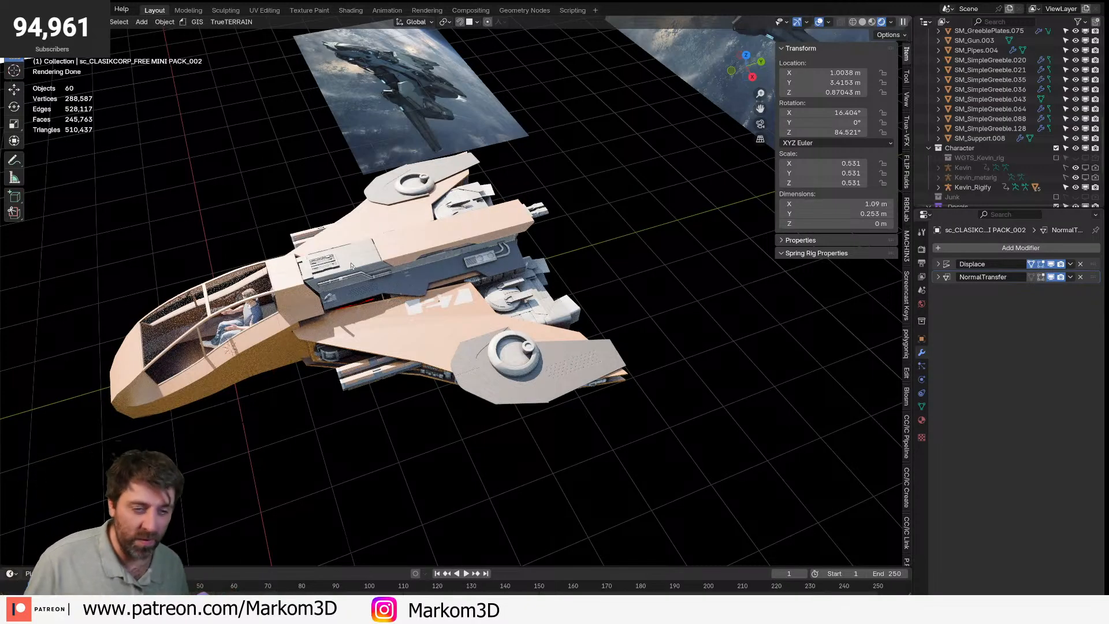
pyautogui.scroll(2, 433, 270)
pyautogui.scroll(3, 433, 269)
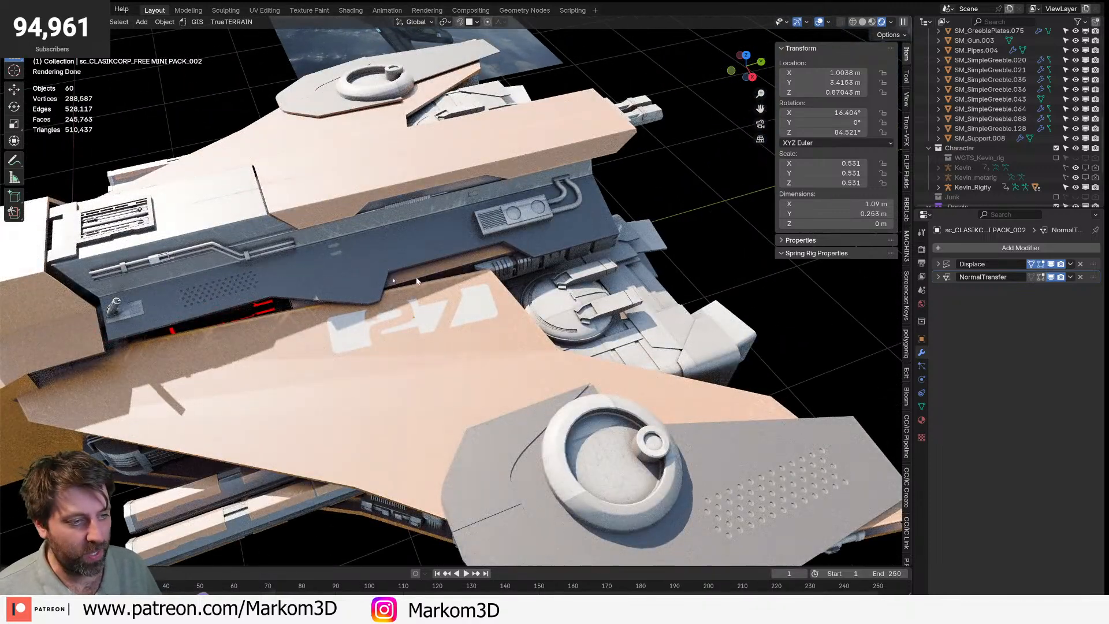
pyautogui.click(429, 316)
pyautogui.scroll(-4, 428, 347)
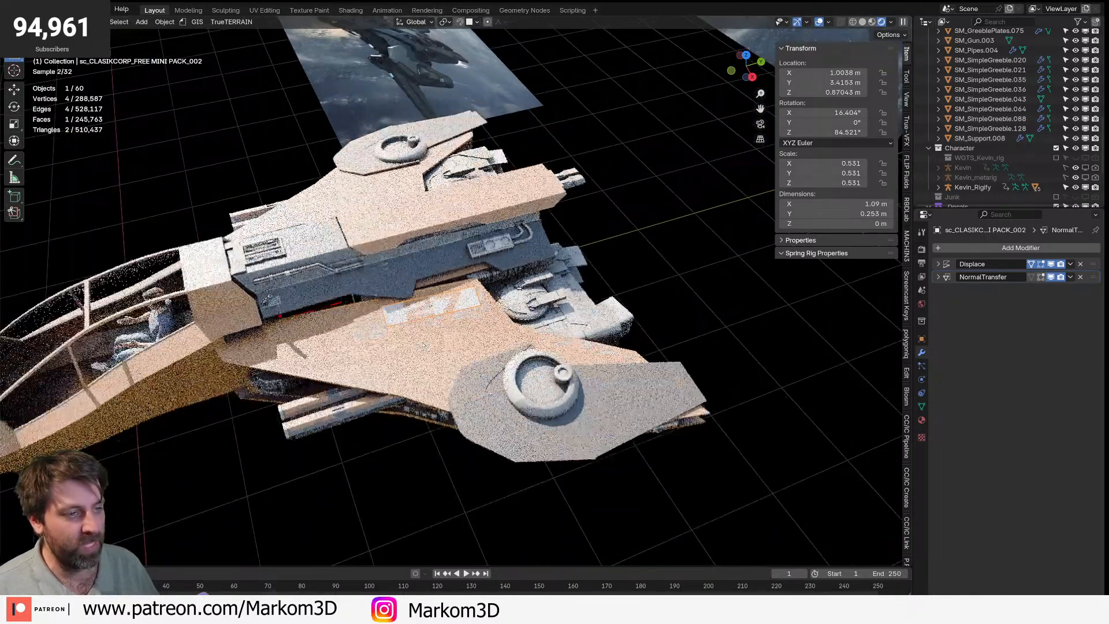
pyautogui.press('d')
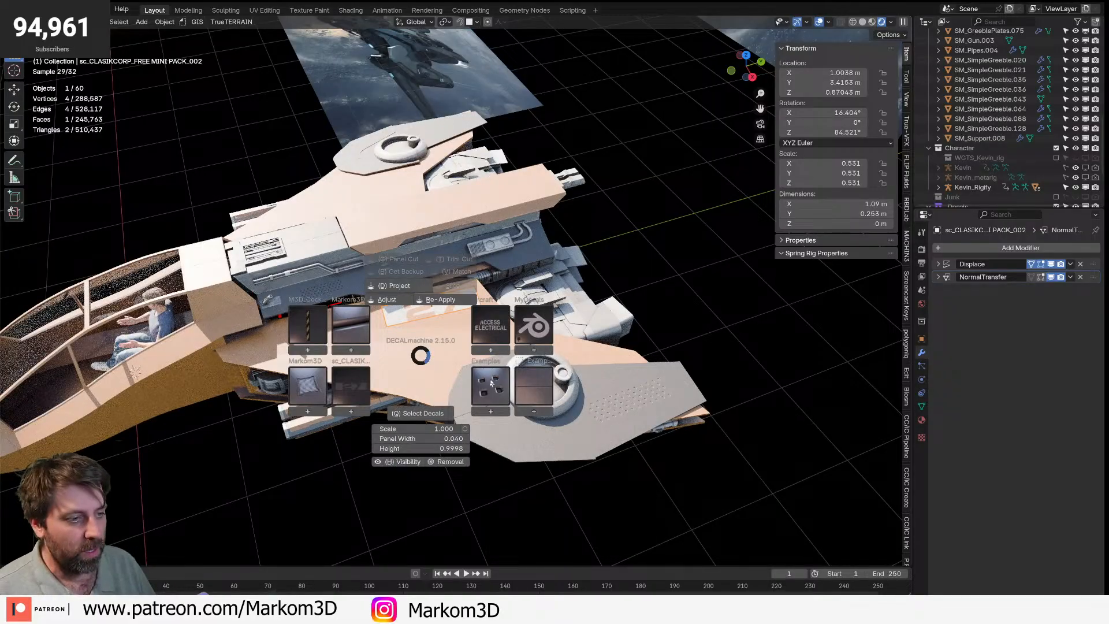
pyautogui.click(490, 329)
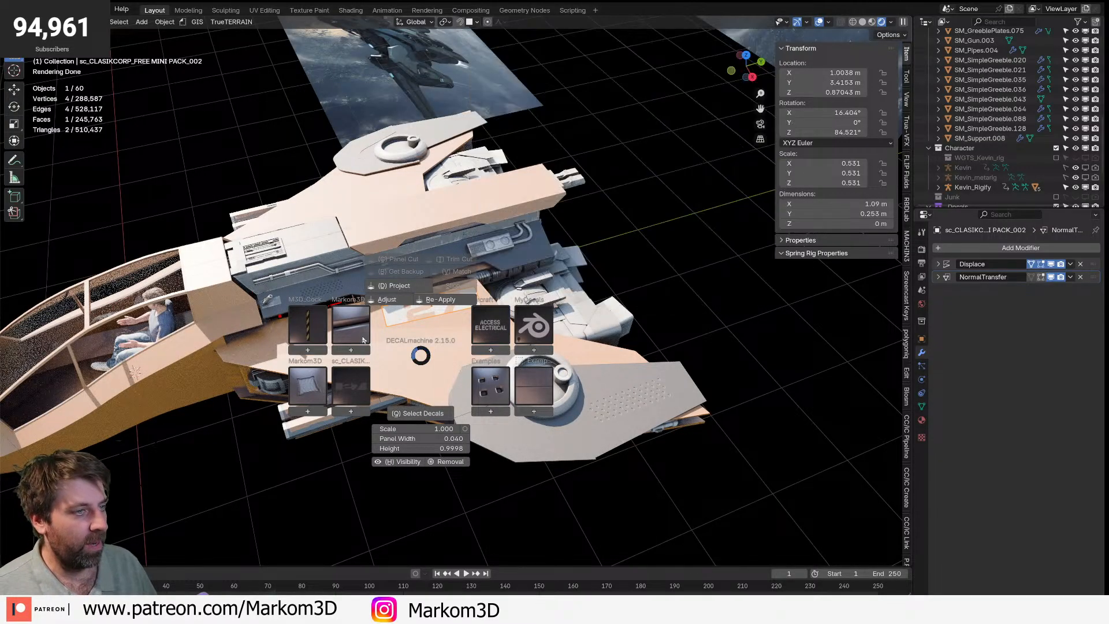
pyautogui.click(535, 395)
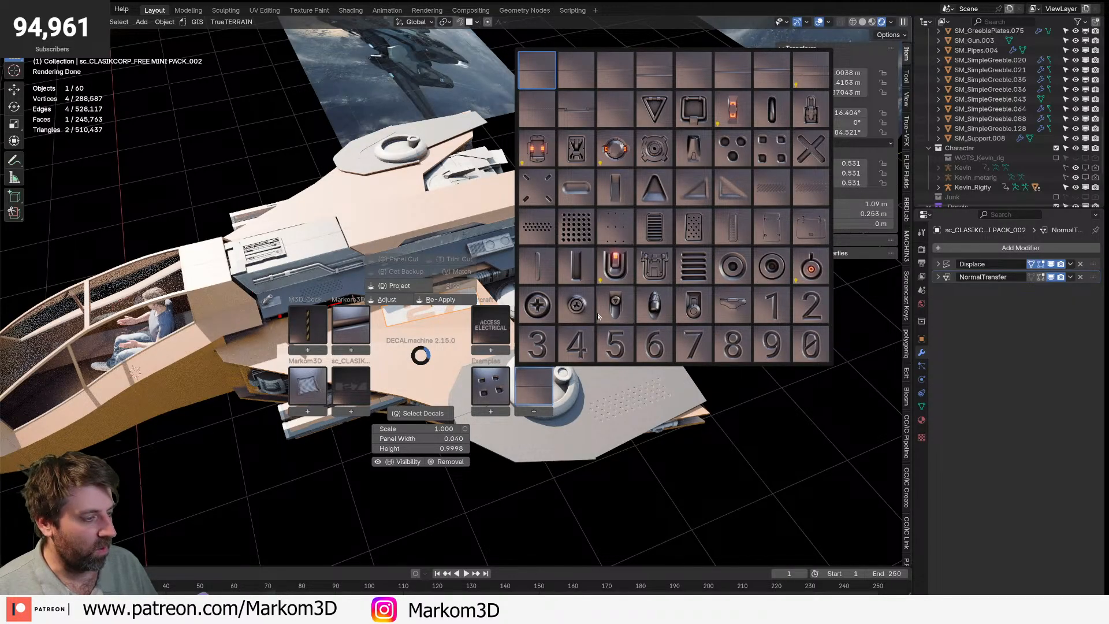
pyautogui.press('Escape')
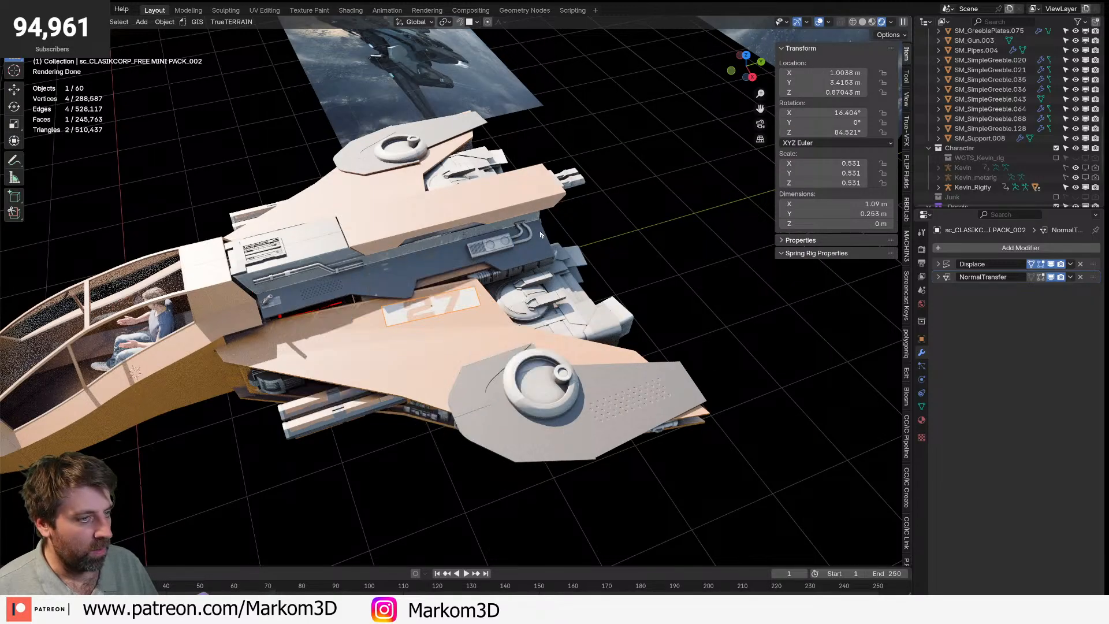
# - Insert the SideBolt decal from the Markom3D library on the blue side panel above the 27 decal, rotated -90° about local Z
pyautogui.scroll(4, 438, 282)
pyautogui.scroll(3, 437, 282)
pyautogui.keyDown('shift'); pyautogui.moveTo(407, 237); pyautogui.dragTo(458, 279, button='middle'); pyautogui.keyUp('shift')
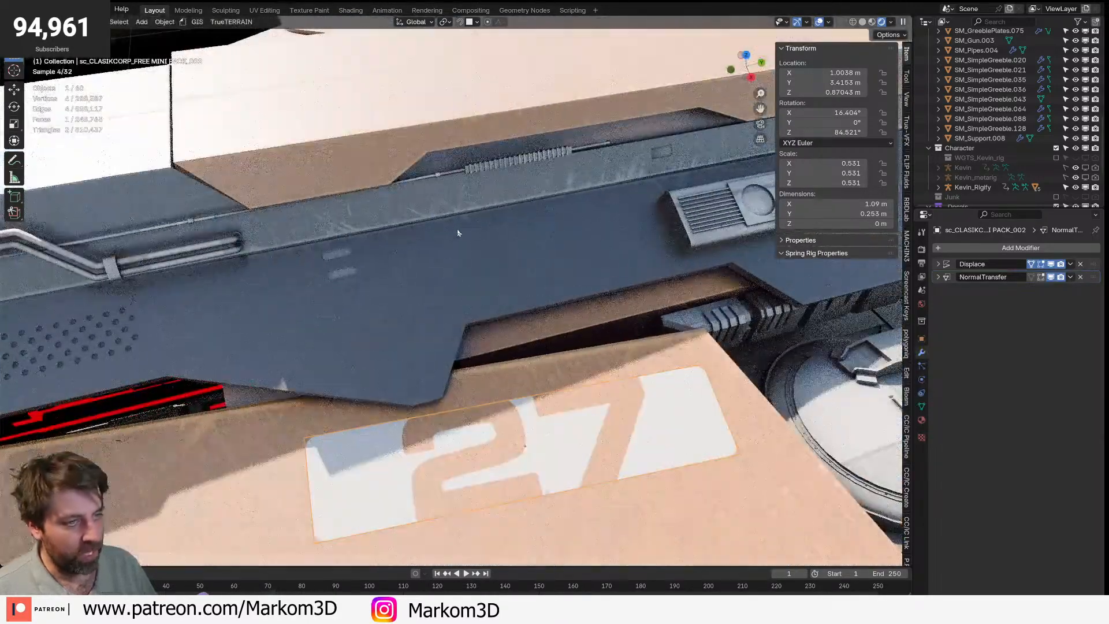
pyautogui.click(458, 233)
pyautogui.press('d')
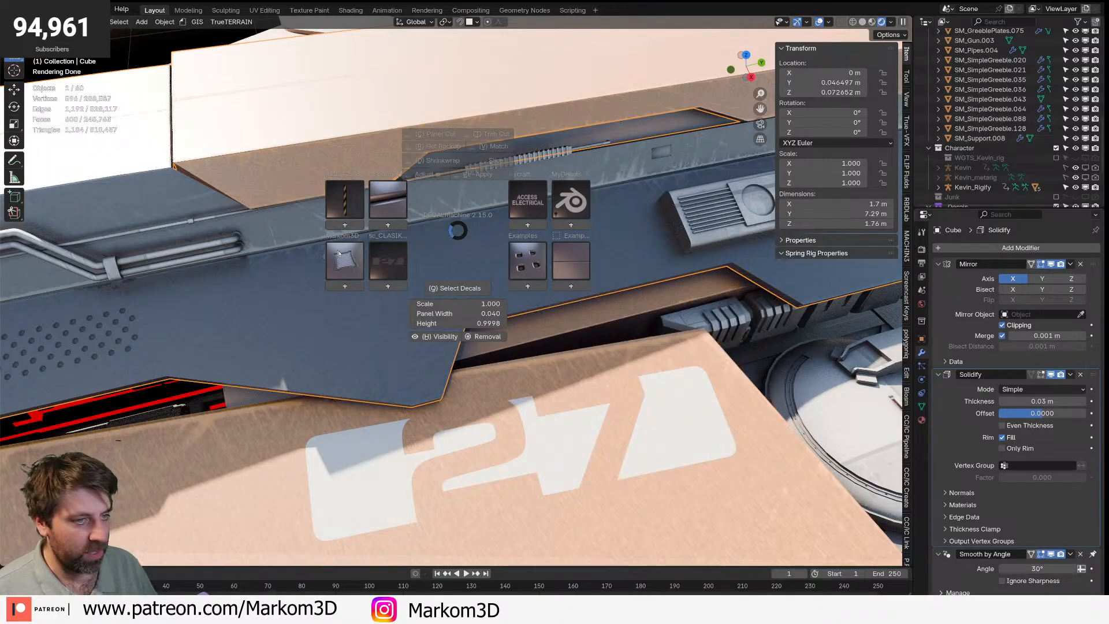
pyautogui.moveTo(345, 260)
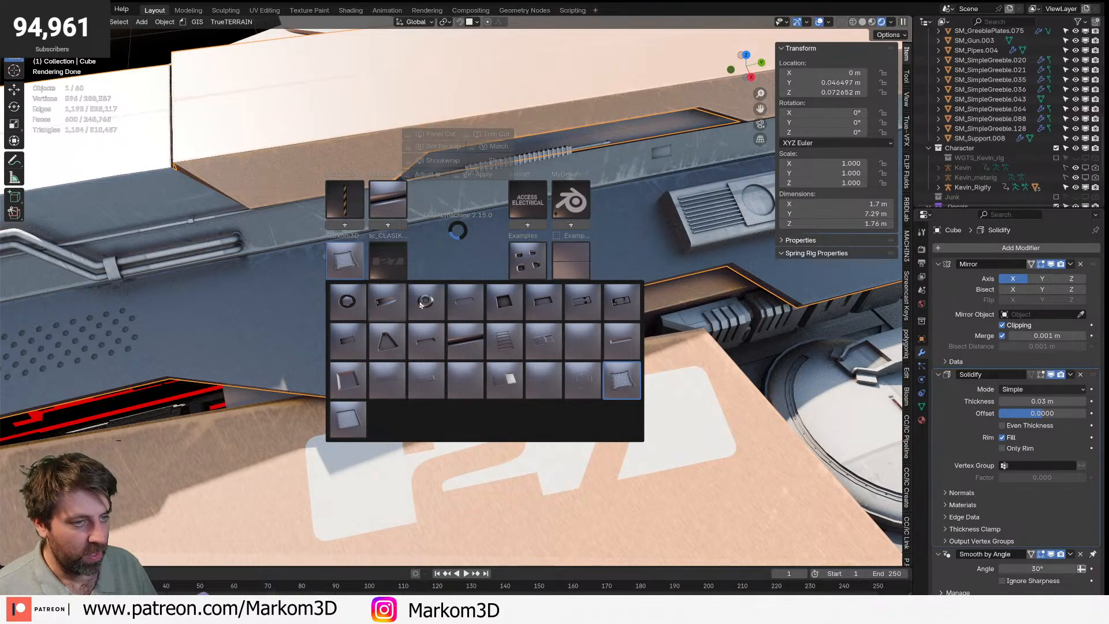
pyautogui.click(383, 300)
pyautogui.press('r')
pyautogui.press('z')
pyautogui.press('z')
pyautogui.press('-')
pyautogui.press('9')
pyautogui.press('0')
pyautogui.press('Return')
# - Scale the side bolt decal to 0.253 and slide it along its local X axis to the side panel's upper edge
pyautogui.press('g')
pyautogui.press('x')
pyautogui.press('x')
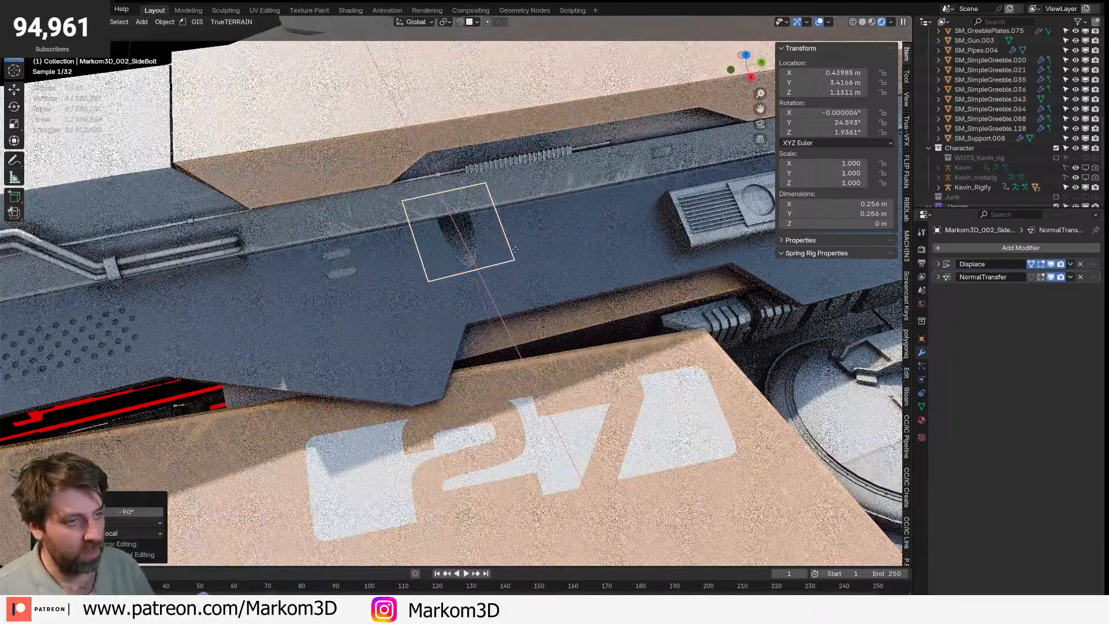
pyautogui.click(528, 274)
pyautogui.press('s')
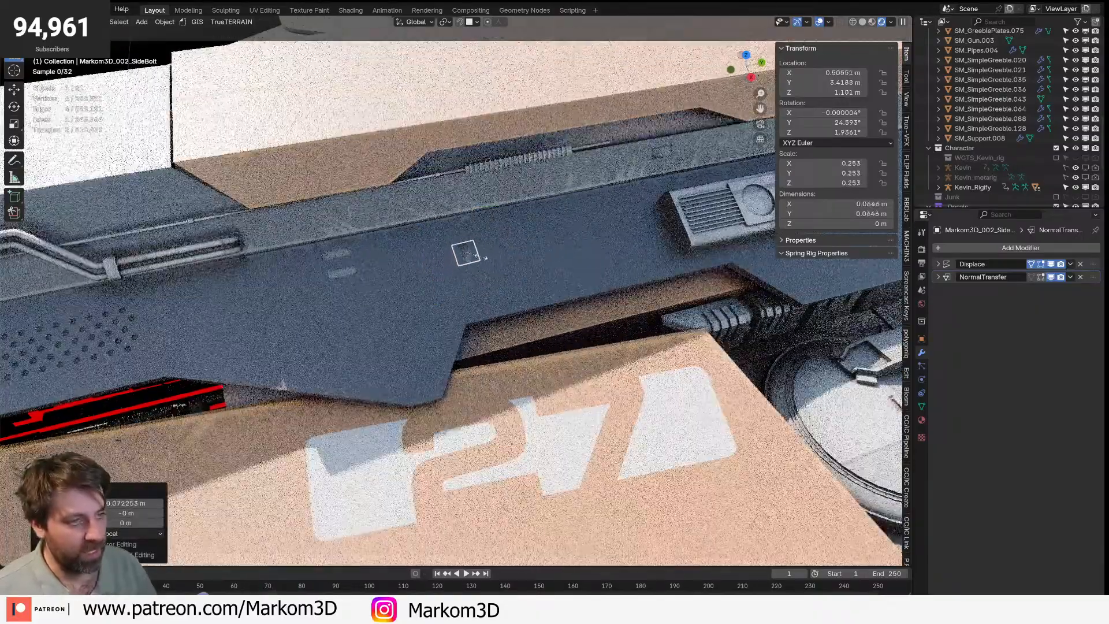
pyautogui.click(481, 256)
pyautogui.press('g')
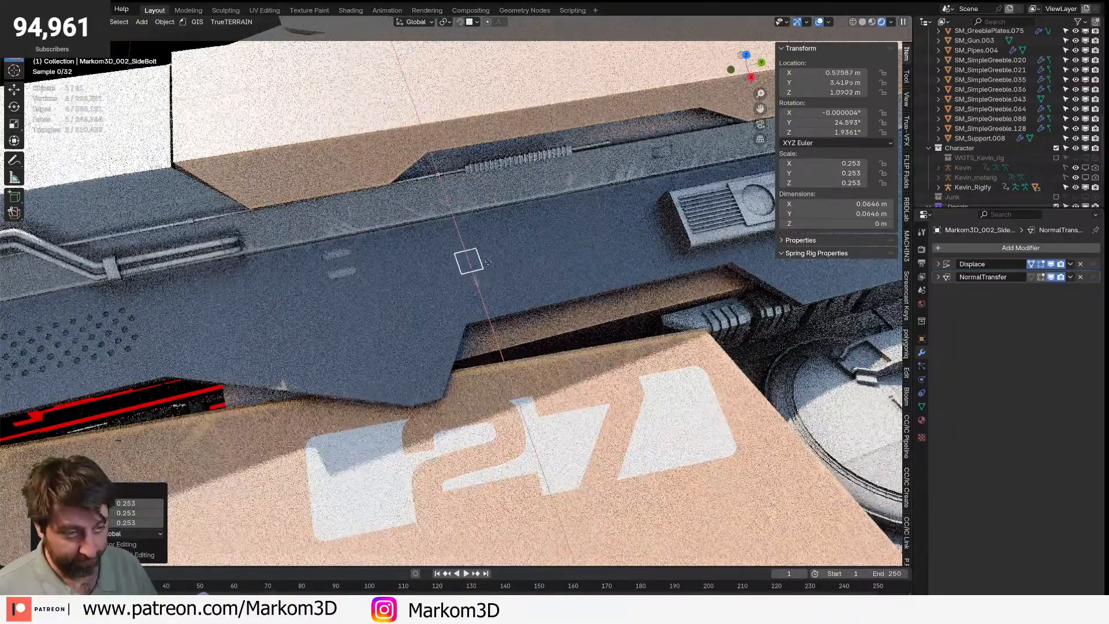
pyautogui.click(477, 236)
# - Duplicate the bolt decal about 1.23 m along Y toward the rear and add another copy about 2.66 m back toward the cockpit
pyautogui.scroll(-6, 478, 236)
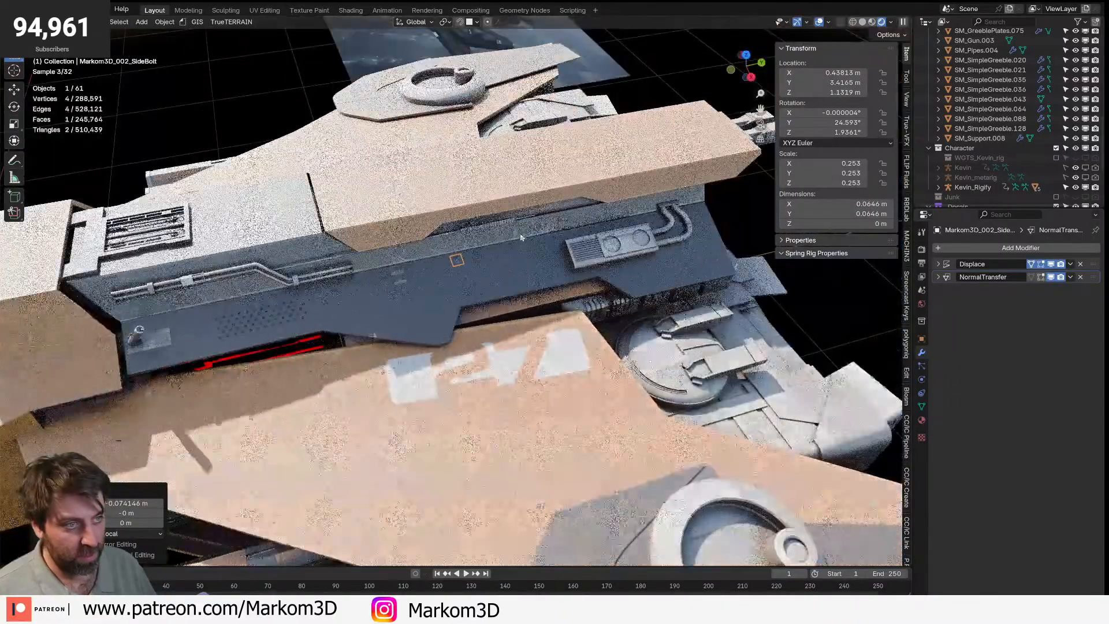
pyautogui.hotkey('shift', 'd')
pyautogui.click(721, 230)
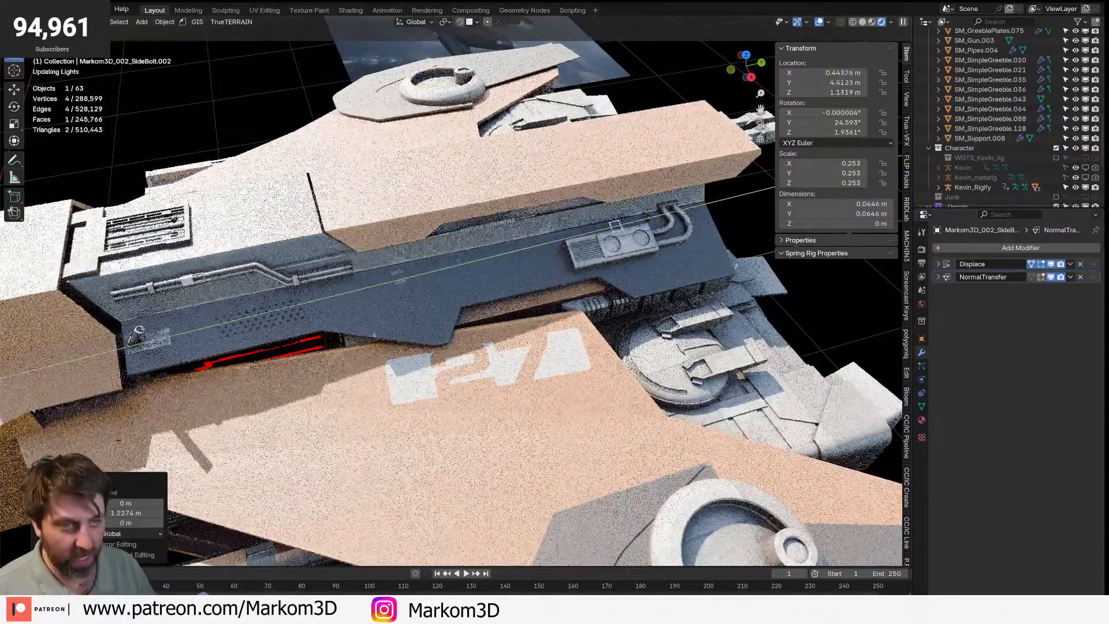
pyautogui.click(249, 332)
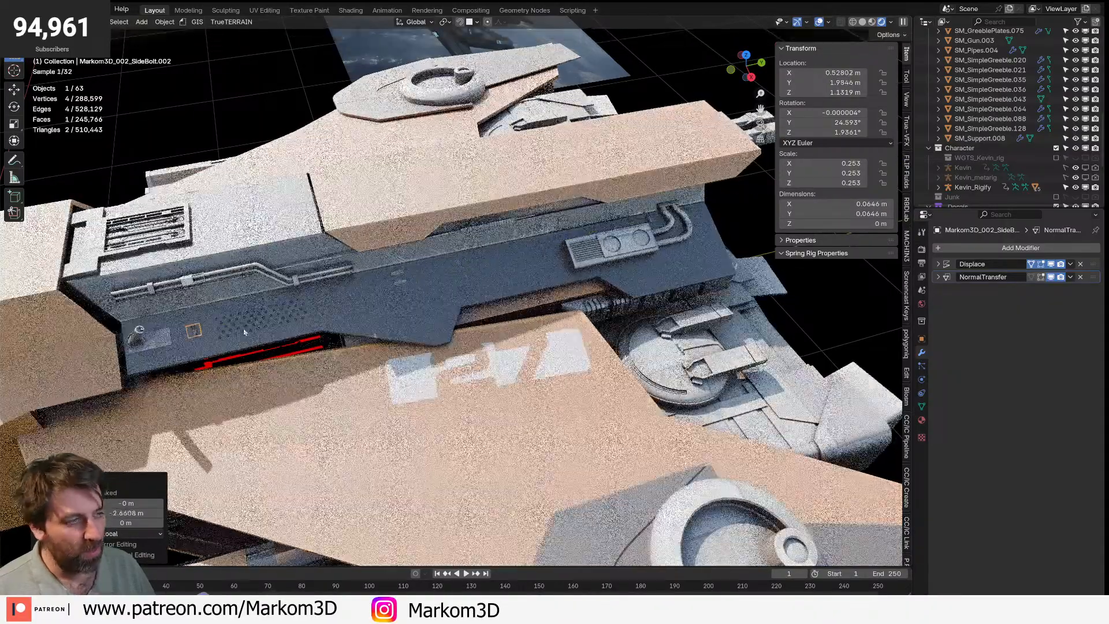
# - Move the front bolt decal up the side panel to a spot below the pipes, ahead of the perforated dot pattern
pyautogui.keyDown('shift'); pyautogui.moveTo(248, 331); pyautogui.dragTo(351, 310, button='middle'); pyautogui.keyUp('shift')
pyautogui.scroll(2, 324, 319)
pyautogui.keyDown('shift'); pyautogui.moveTo(292, 330); pyautogui.dragTo(347, 324, button='middle'); pyautogui.keyUp('shift')
pyautogui.scroll(2, 347, 324)
pyautogui.press('g')
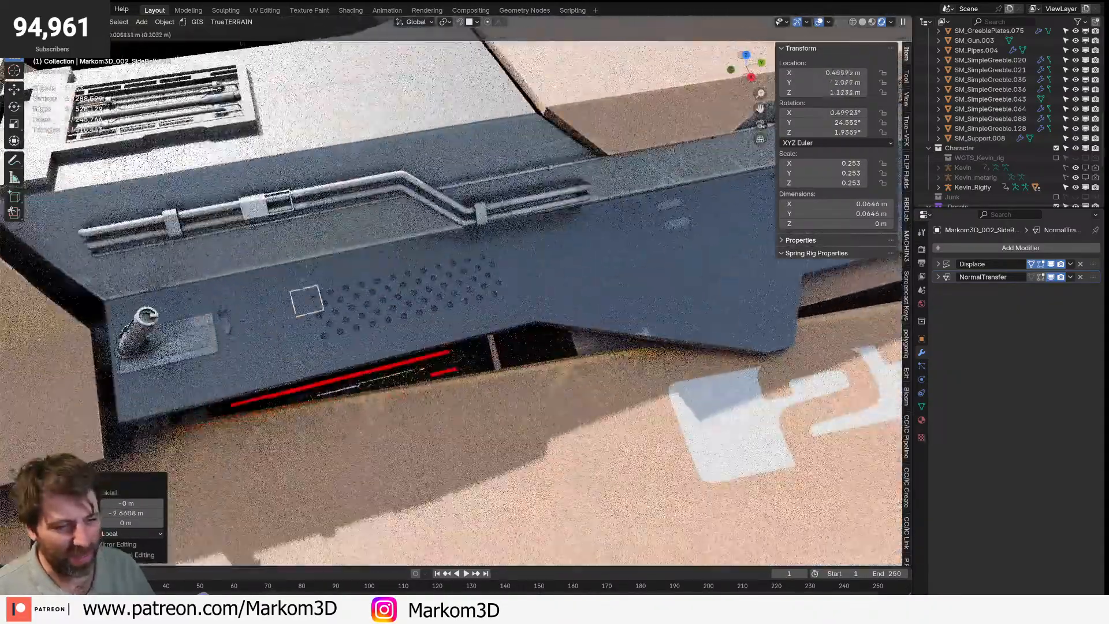
pyautogui.click(247, 289)
# - Reposition the rear bolt decal on the side panel near the vent box and its curved pipes
pyautogui.keyDown('shift'); pyautogui.moveTo(599, 301); pyautogui.dragTo(409, 341, button='middle'); pyautogui.keyUp('shift')
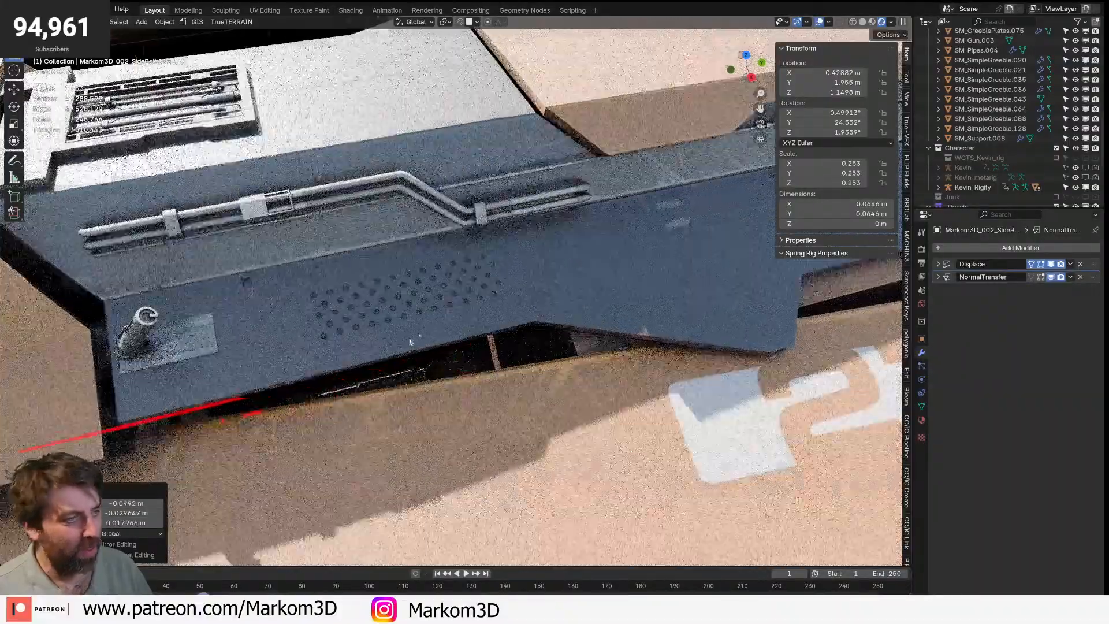
pyautogui.keyDown('shift'); pyautogui.moveTo(497, 373); pyautogui.dragTo(416, 389, button='middle'); pyautogui.keyUp('shift')
pyautogui.keyDown('shift'); pyautogui.moveTo(578, 220); pyautogui.dragTo(506, 315, button='middle'); pyautogui.keyUp('shift')
pyautogui.scroll(1, 747, 283)
pyautogui.keyDown('shift'); pyautogui.moveTo(747, 283); pyautogui.dragTo(590, 328, button='middle'); pyautogui.keyUp('shift')
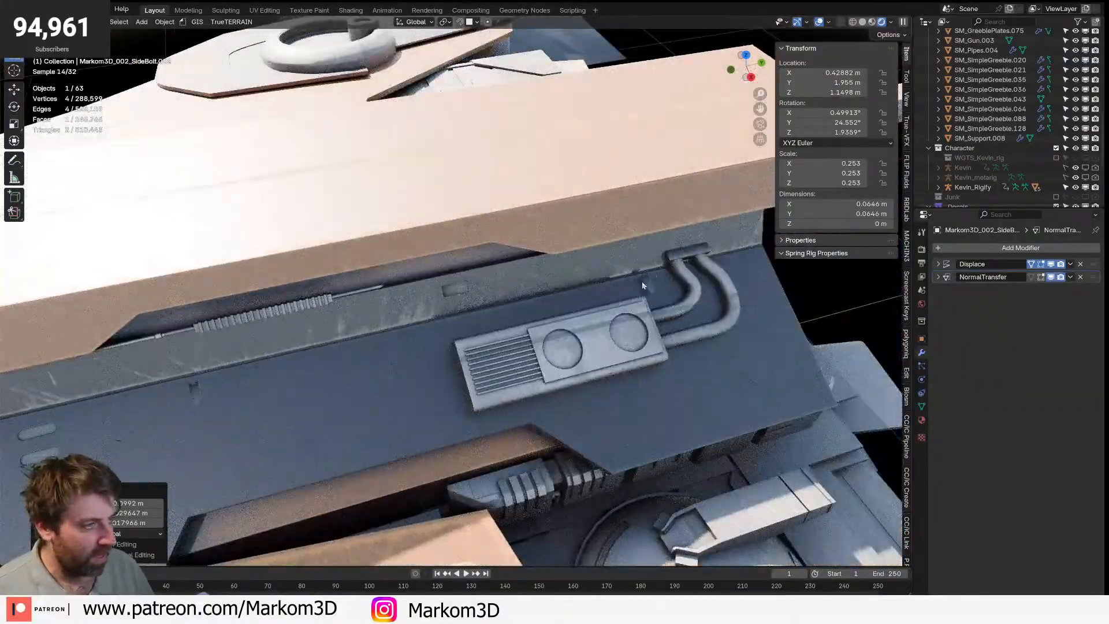
pyautogui.click(647, 285)
pyautogui.press('g')
pyautogui.click(659, 282)
pyautogui.scroll(-4, 691, 293)
pyautogui.click(691, 292)
pyautogui.scroll(-1, 338, 370)
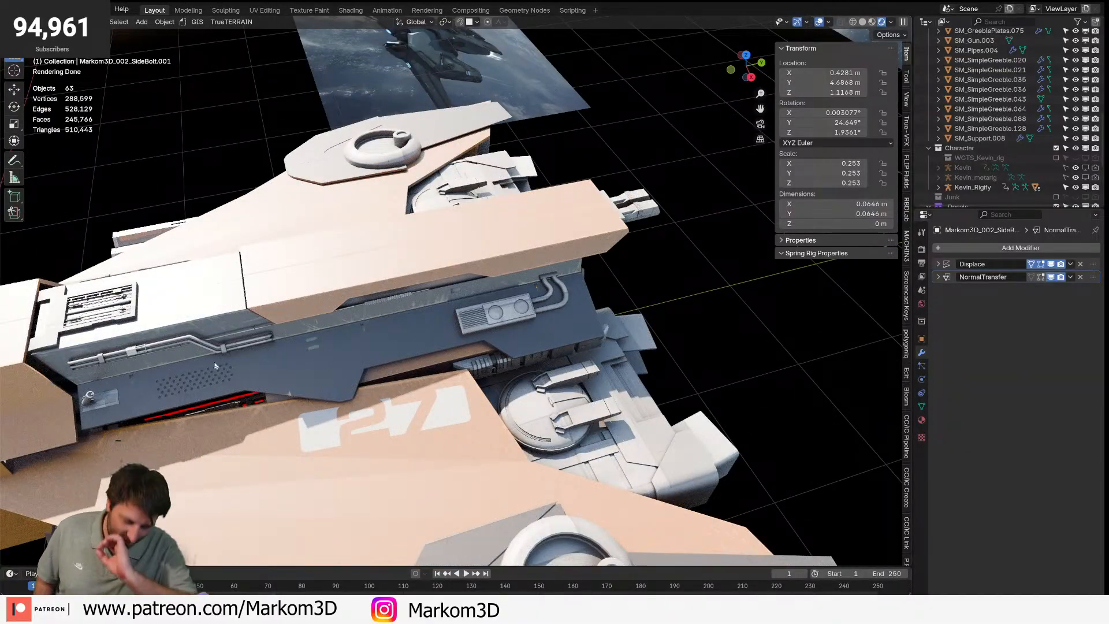
# - Check the Face Orientation overlay option and examine the fighter from a lower angle
pyautogui.scroll(-3, 215, 376)
pyautogui.moveTo(673, 176); pyautogui.dragTo(737, 113, button='middle')
pyautogui.click(828, 22)
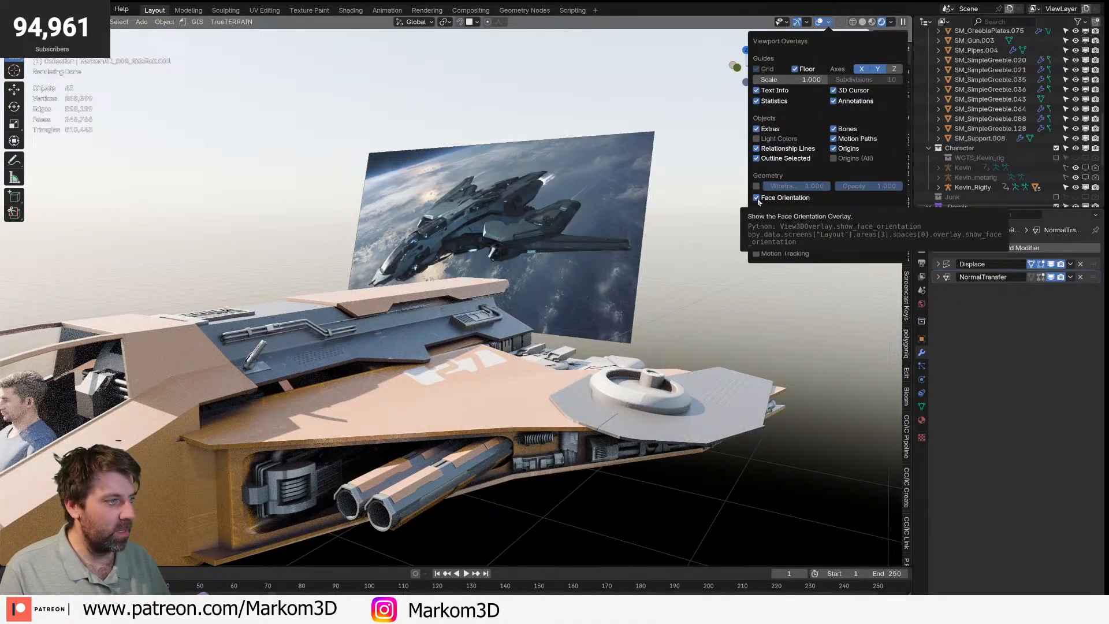
pyautogui.scroll(-4, 638, 391)
pyautogui.moveTo(538, 407); pyautogui.dragTo(449, 348, button='middle')
# - Select the cockpit canopy and bring up its Mat_Glass material nodes in the Shading workspace with the pilot in view
pyautogui.moveTo(450, 348); pyautogui.dragTo(405, 318)
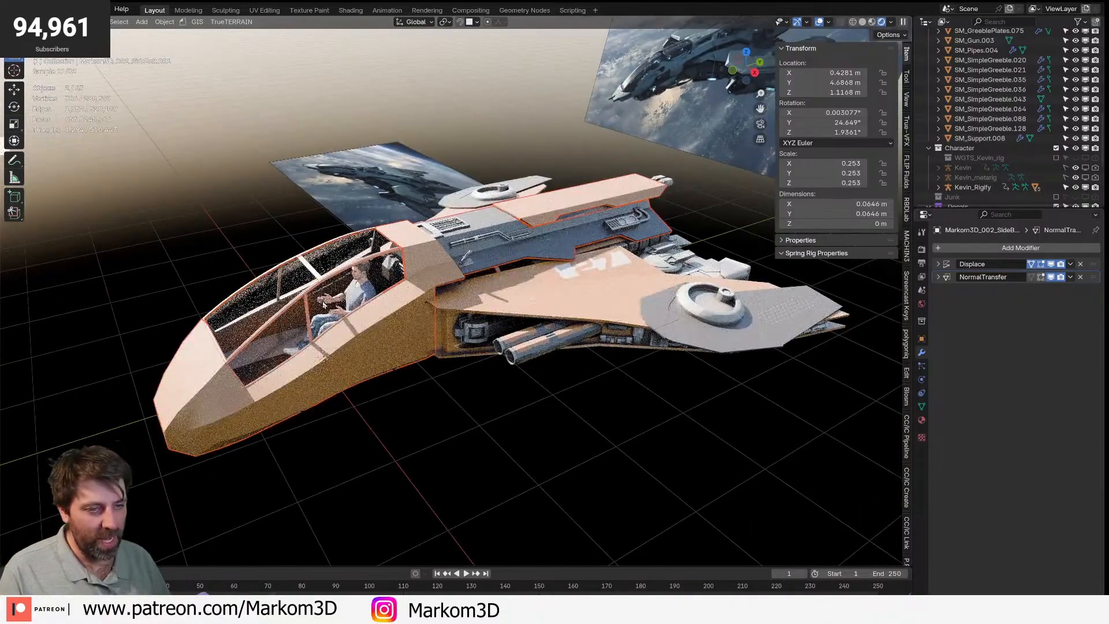
pyautogui.click(922, 421)
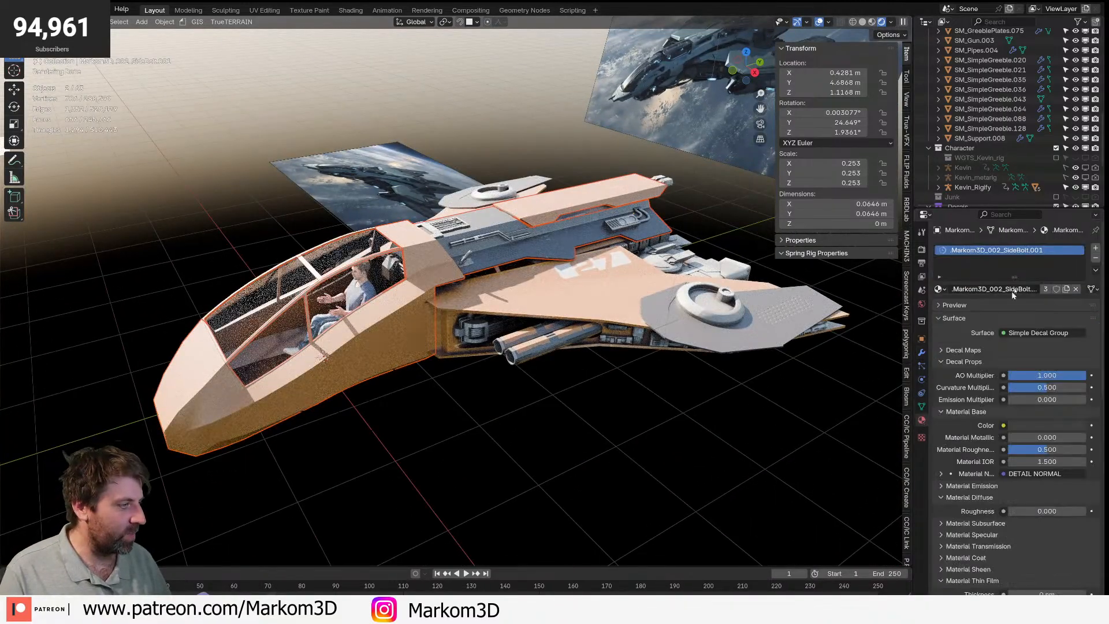
pyautogui.click(344, 307)
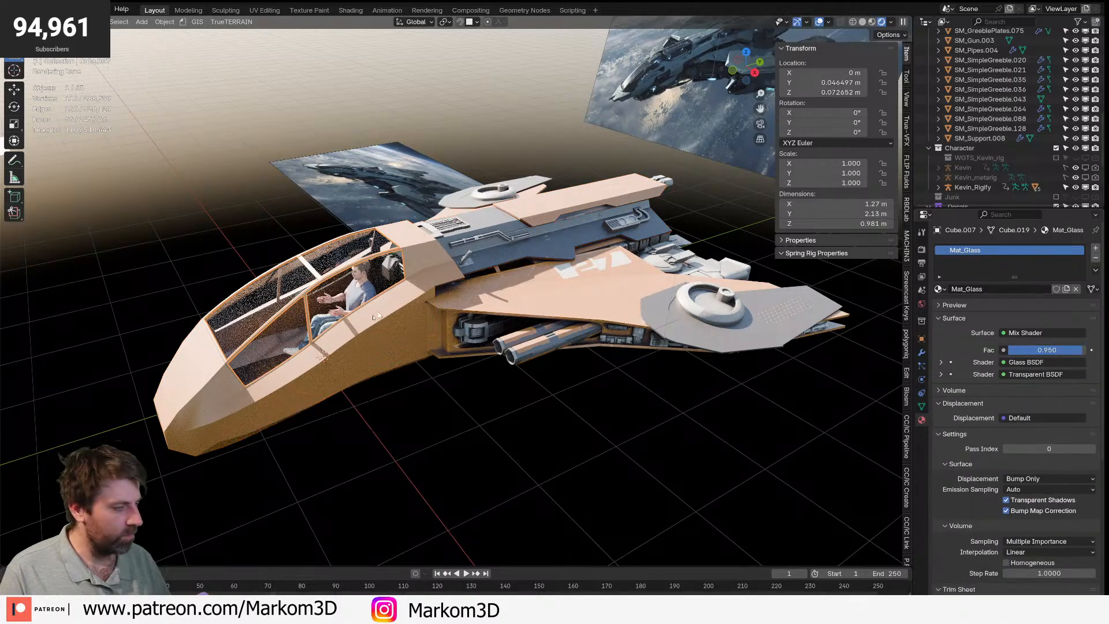
pyautogui.click(362, 328)
pyautogui.click(350, 311)
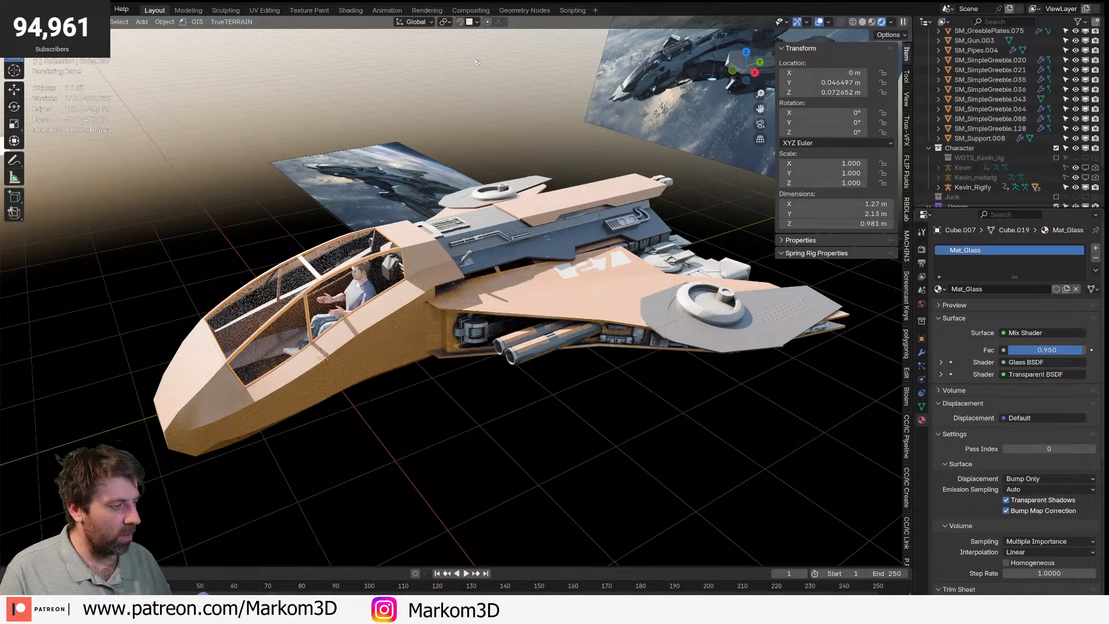
pyautogui.click(351, 10)
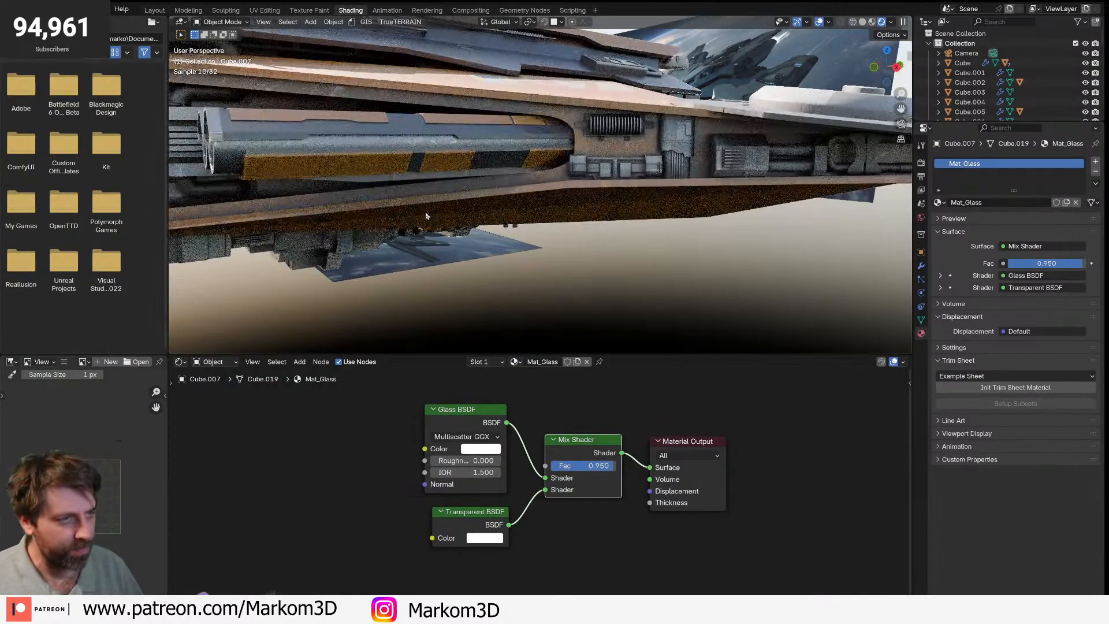
pyautogui.moveTo(426, 215); pyautogui.dragTo(483, 255, button='middle')
pyautogui.scroll(-6, 483, 255)
pyautogui.scroll(4, 543, 225)
pyautogui.moveTo(543, 225); pyautogui.dragTo(551, 283, button='middle')
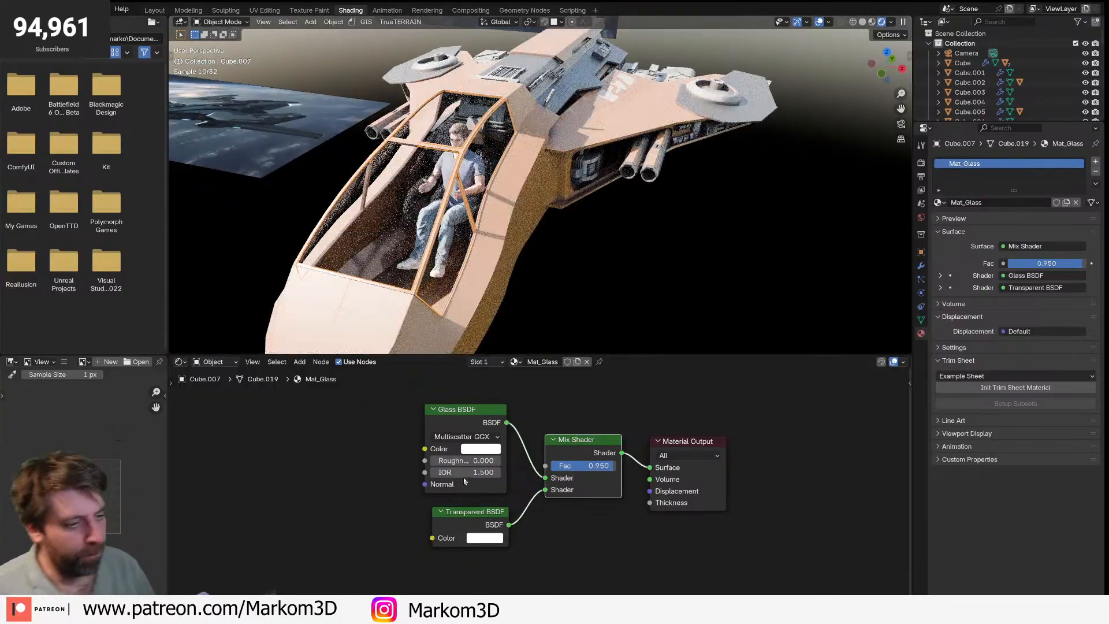
# - Adjust the Glass BSDF colour of the canopy's Mat_Glass material and look at the cockpit
pyautogui.click(481, 448)
pyautogui.moveTo(567, 425); pyautogui.dragTo(567, 405)
pyautogui.moveTo(624, 272); pyautogui.dragTo(577, 242, button='middle')
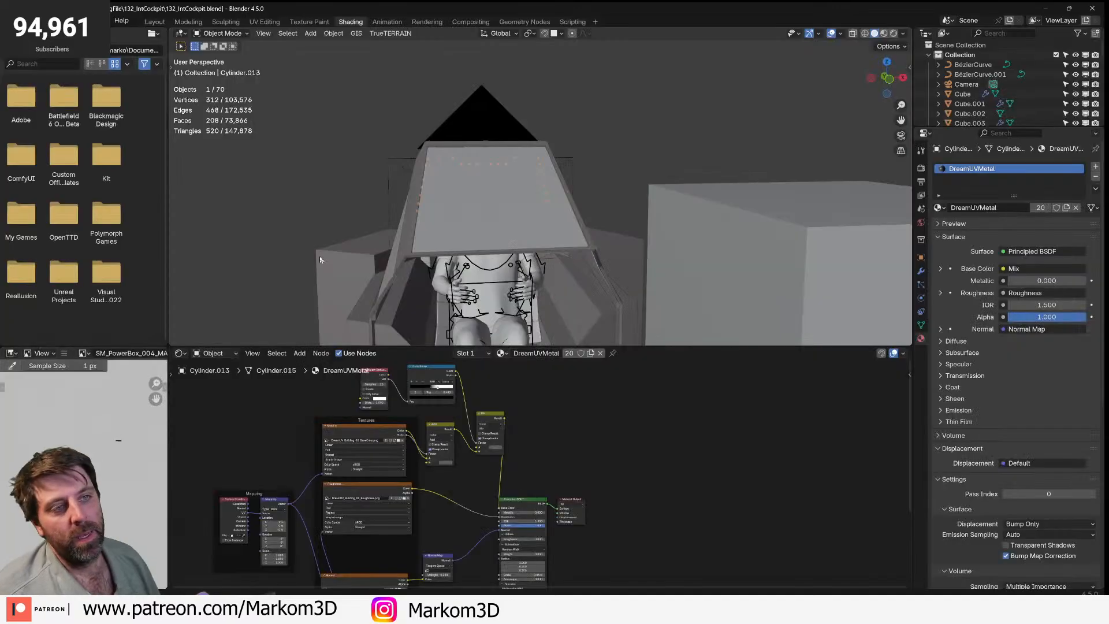
# - In the 132_IntCockpit file, hide the glass canopy and the cockpit's outer shell, and exclude the Character collection
pyautogui.moveTo(662, 276)
pyautogui.mouseDown(button='middle')
pyautogui.moveTo(578, 277)
pyautogui.moveTo(569, 260)
pyautogui.moveTo(693, 243)
pyautogui.mouseUp(button='middle')
pyautogui.click(464, 203)
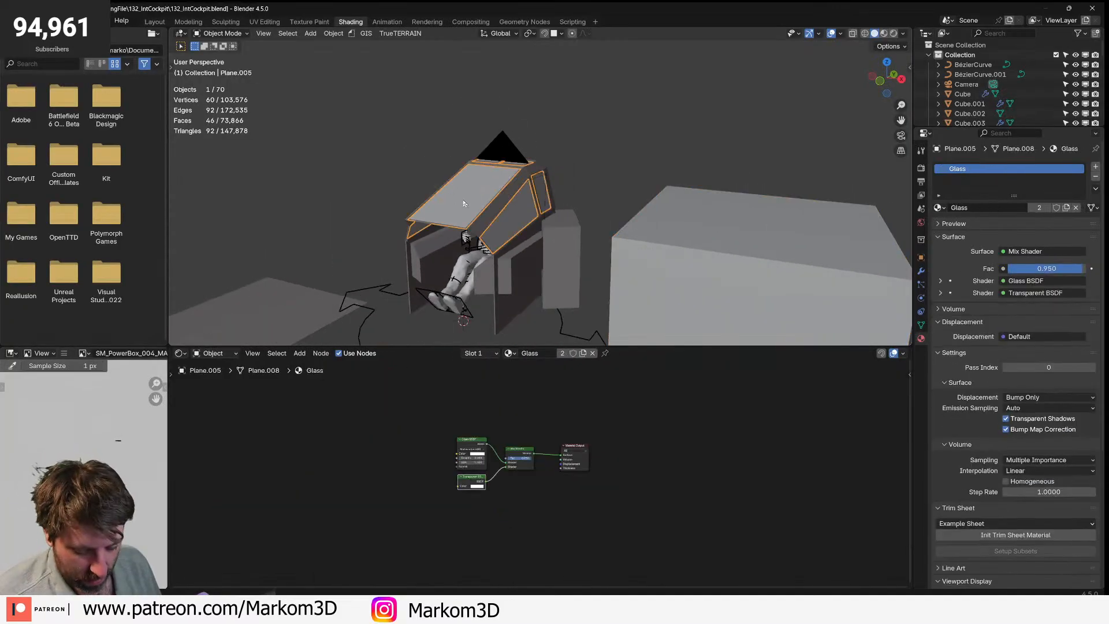
pyautogui.press('h')
pyautogui.moveTo(1014, 125); pyautogui.dragTo(1014, 408)
pyautogui.scroll(-8, 991, 323)
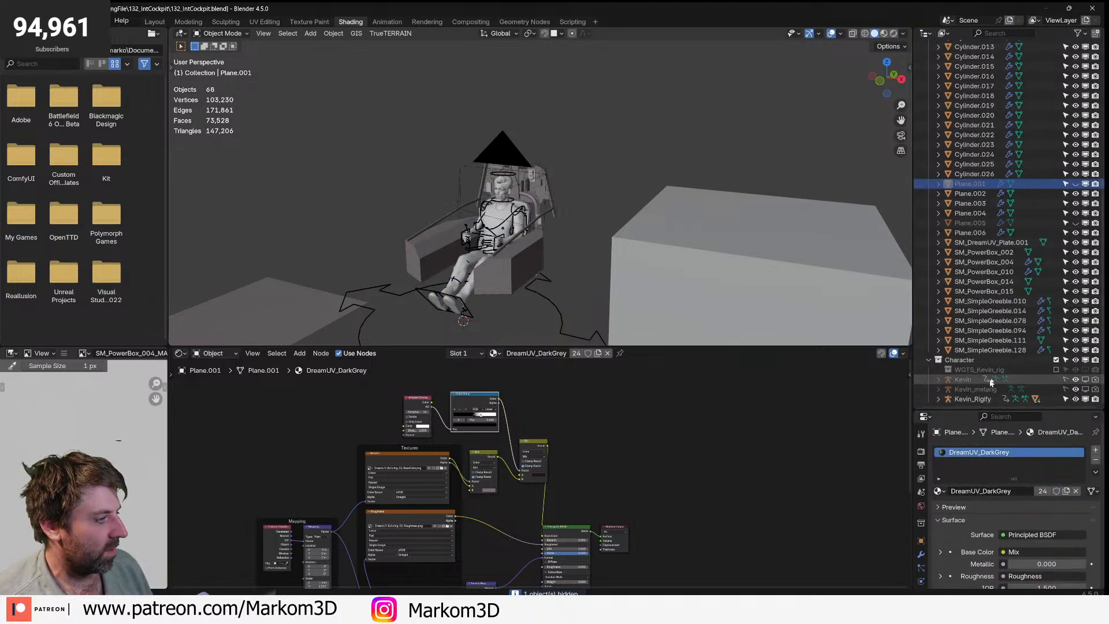
pyautogui.click(1056, 360)
pyautogui.scroll(4, 478, 229)
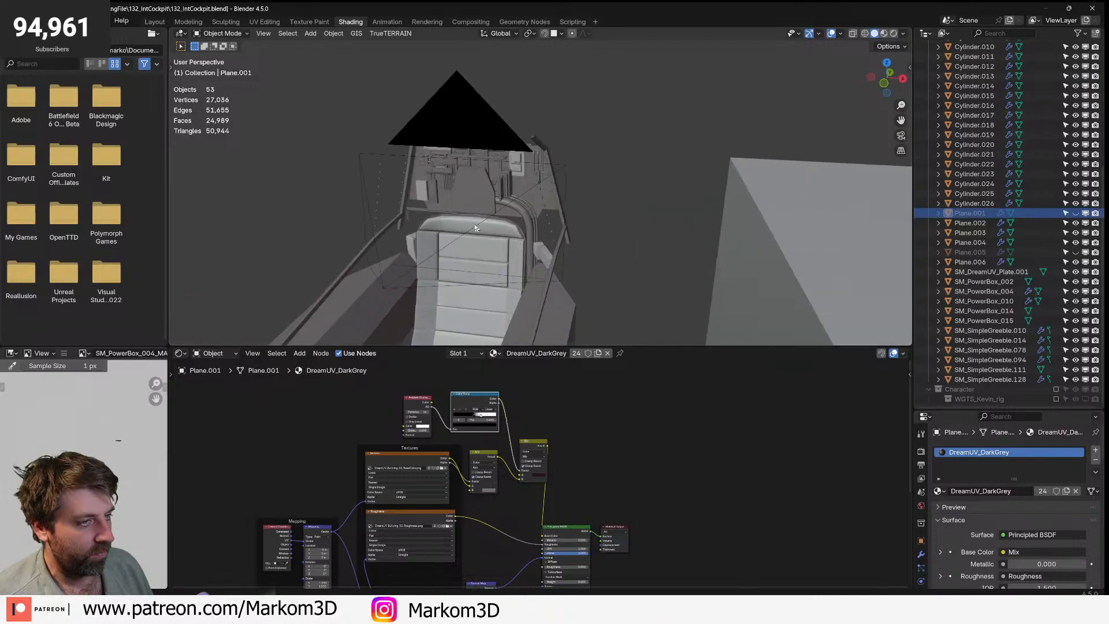
# - Hide the camera above the seat and one small bolt on the cockpit's side frame
pyautogui.moveTo(478, 228); pyautogui.dragTo(510, 208, button='middle')
pyautogui.click(490, 111)
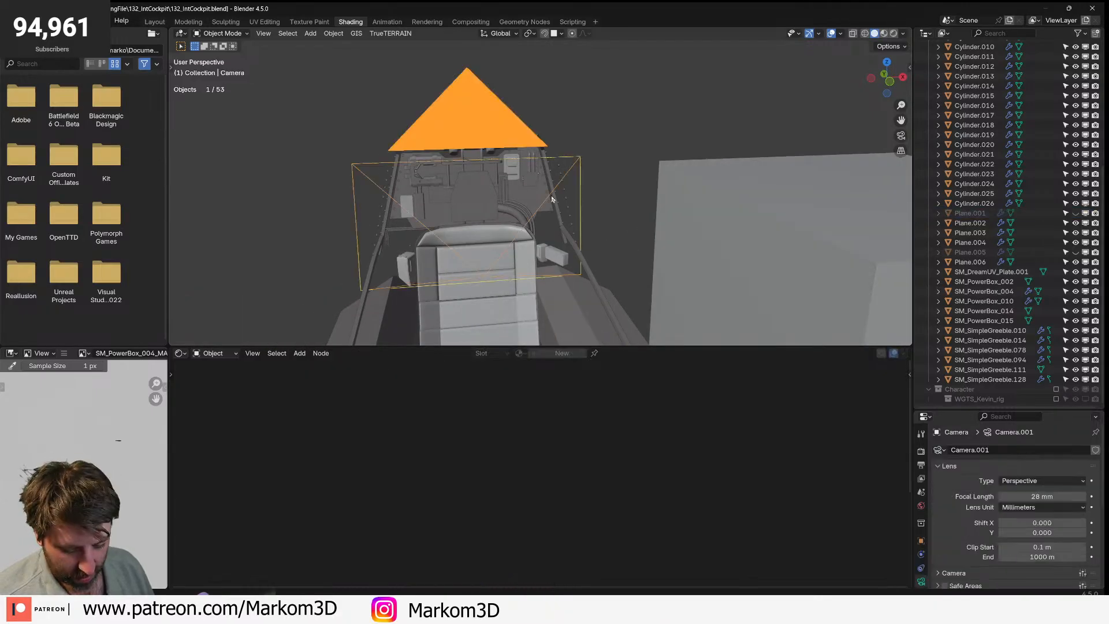
pyautogui.press('h')
pyautogui.click(567, 194)
pyautogui.press('h')
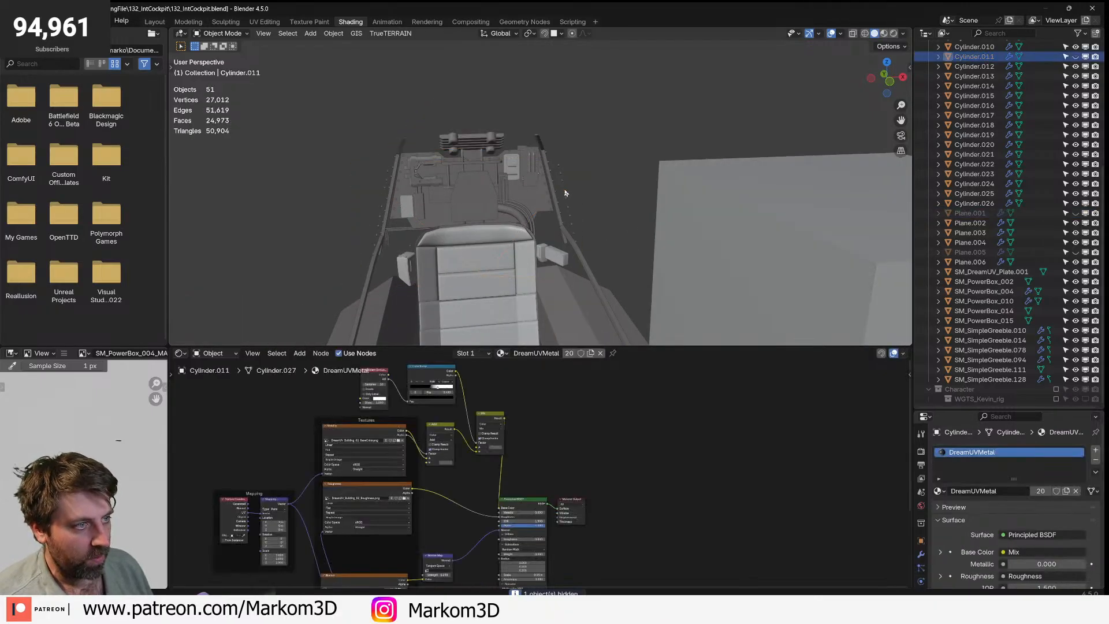
# - Circle-select the remaining row of small bolts along the same side frame and hide them
pyautogui.moveTo(559, 170)
pyautogui.mouseDown(button='middle')
pyautogui.moveTo(604, 179)
pyautogui.moveTo(585, 97)
pyautogui.mouseUp(button='middle')
pyautogui.press('c')
pyautogui.moveTo(585, 97); pyautogui.dragTo(602, 220)
pyautogui.rightClick(601, 219)
pyautogui.press('h')
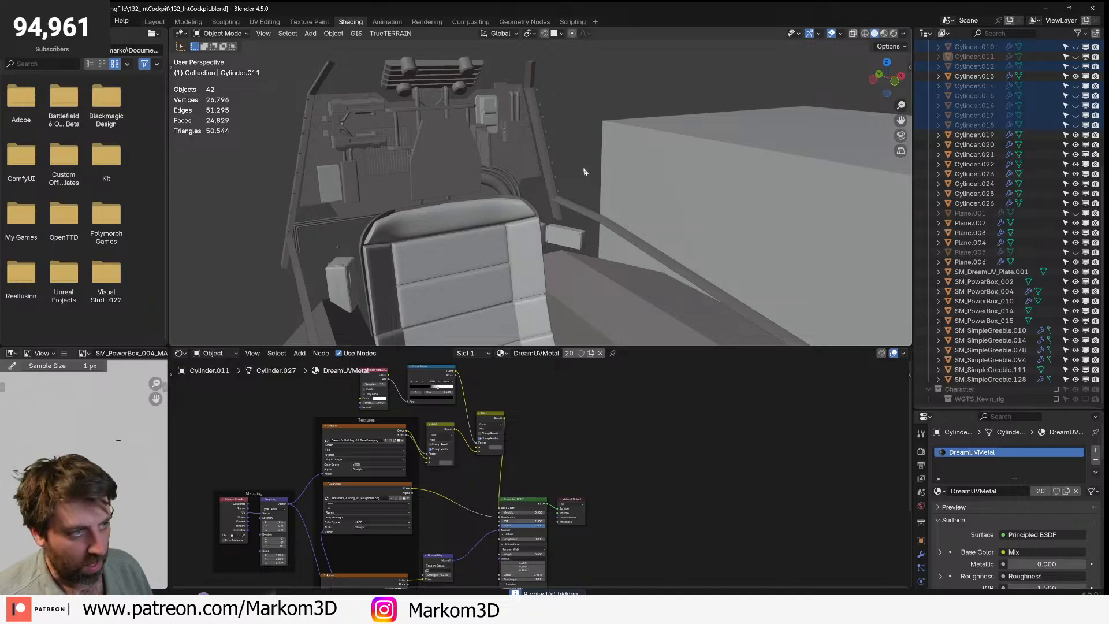
# - In the cockpit file, select the pilot seat and the greebled panel, power boxes and small bolts behind it
pyautogui.moveTo(553, 155); pyautogui.dragTo(520, 203, button='middle')
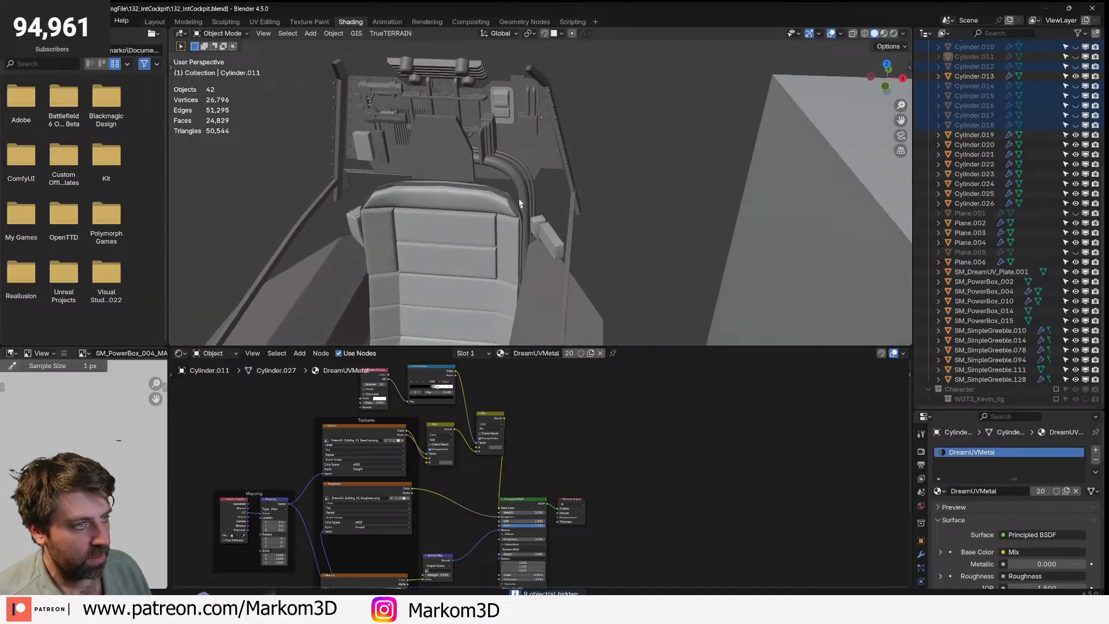
pyautogui.click(544, 243)
pyautogui.keyDown('shift'); pyautogui.click(537, 228); pyautogui.keyUp('shift')
pyautogui.keyDown('shift'); pyautogui.click(496, 217); pyautogui.keyUp('shift')
pyautogui.press('c')
pyautogui.moveTo(450, 155)
pyautogui.mouseDown()
pyautogui.moveTo(503, 87)
pyautogui.moveTo(404, 156)
pyautogui.moveTo(433, 105)
pyautogui.moveTo(364, 156)
pyautogui.moveTo(494, 166)
pyautogui.moveTo(364, 140)
pyautogui.moveTo(398, 201)
pyautogui.mouseUp()
pyautogui.press('Escape')
pyautogui.keyDown('shift'); pyautogui.click(535, 164); pyautogui.keyUp('shift')
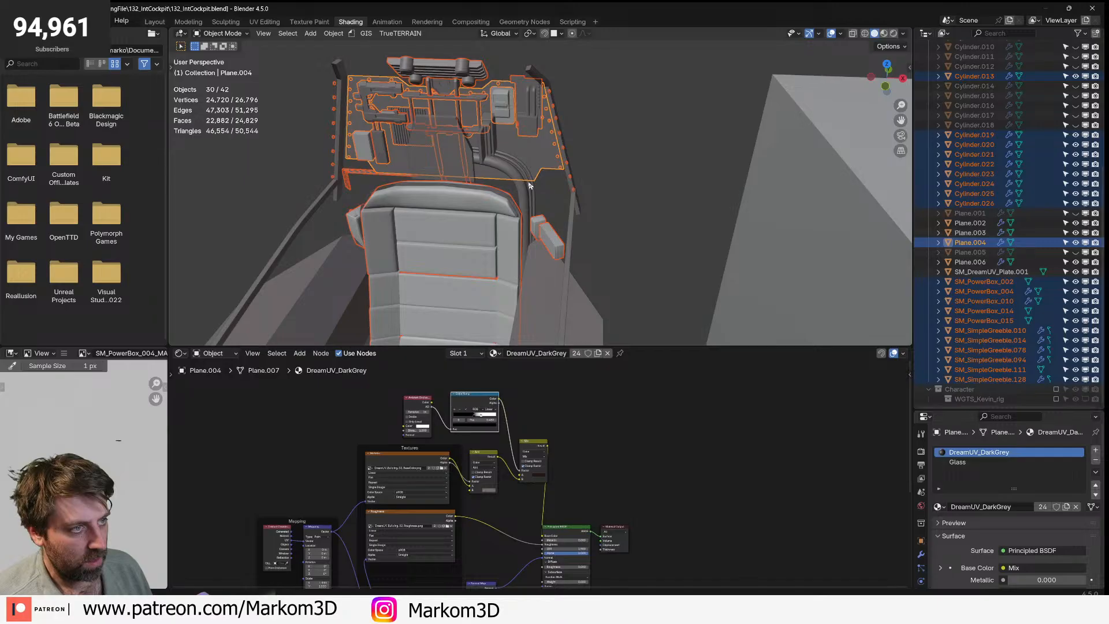
# - Add the curved pipes, ribbed block and backrest plate behind the seat to the selection and copy all the selected objects
pyautogui.keyDown('shift'); pyautogui.click(518, 171); pyautogui.keyUp('shift')
pyautogui.keyDown('shift'); pyautogui.click(489, 148); pyautogui.keyUp('shift')
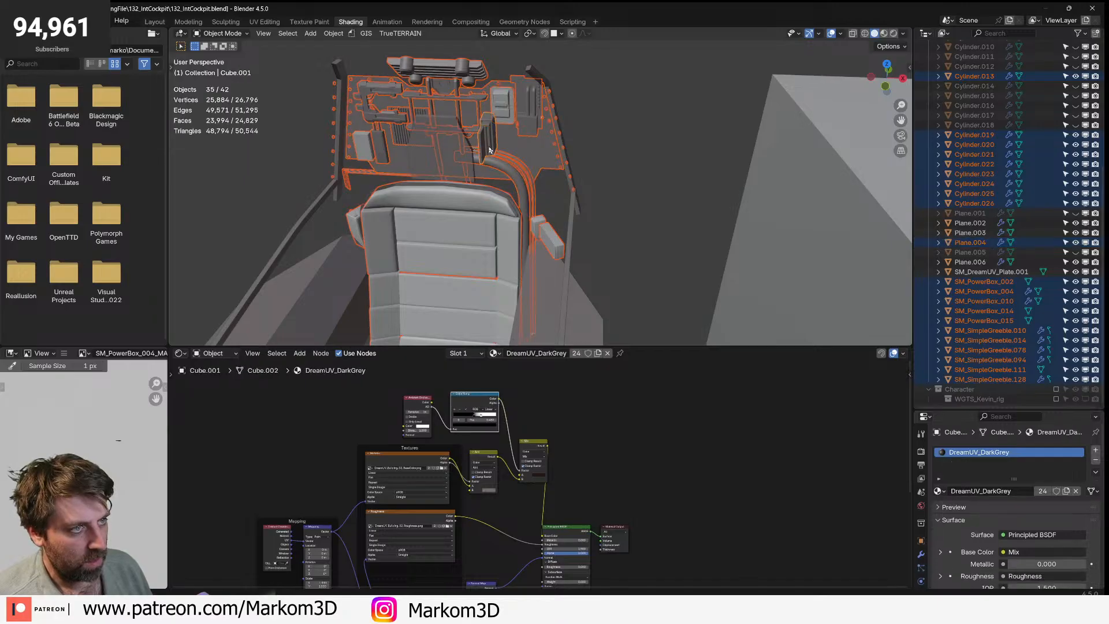
pyautogui.press('g')
pyautogui.rightClick(696, 72)
pyautogui.keyDown('shift'); pyautogui.click(447, 149); pyautogui.keyUp('shift')
pyautogui.press('g')
pyautogui.rightClick(501, 166)
pyautogui.hotkey('ctrl', 'c')
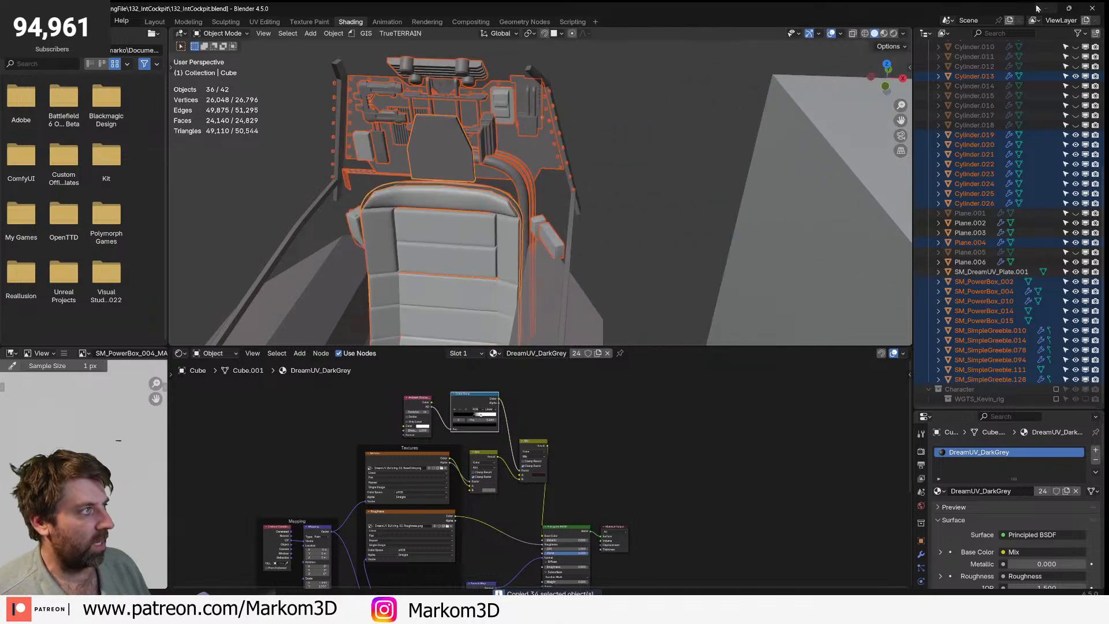
# - Switch to the spaceship file's Layout workspace and paste the copied cockpit parts into the ship
pyautogui.click(1045, 8)
pyautogui.moveTo(431, 297); pyautogui.dragTo(351, 194, button='middle')
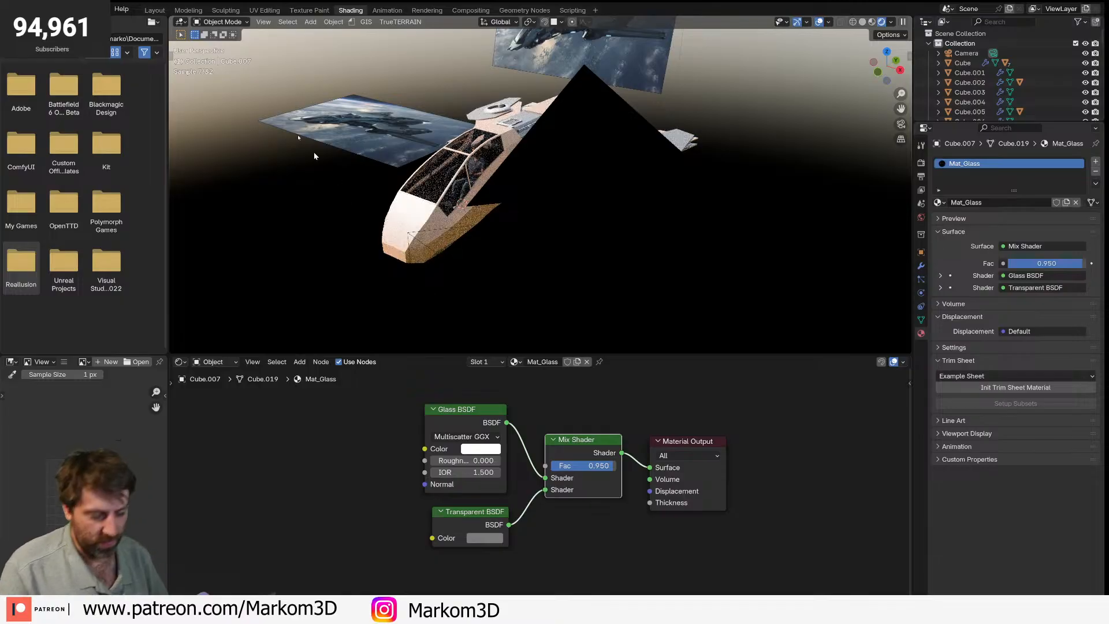
pyautogui.click(162, 10)
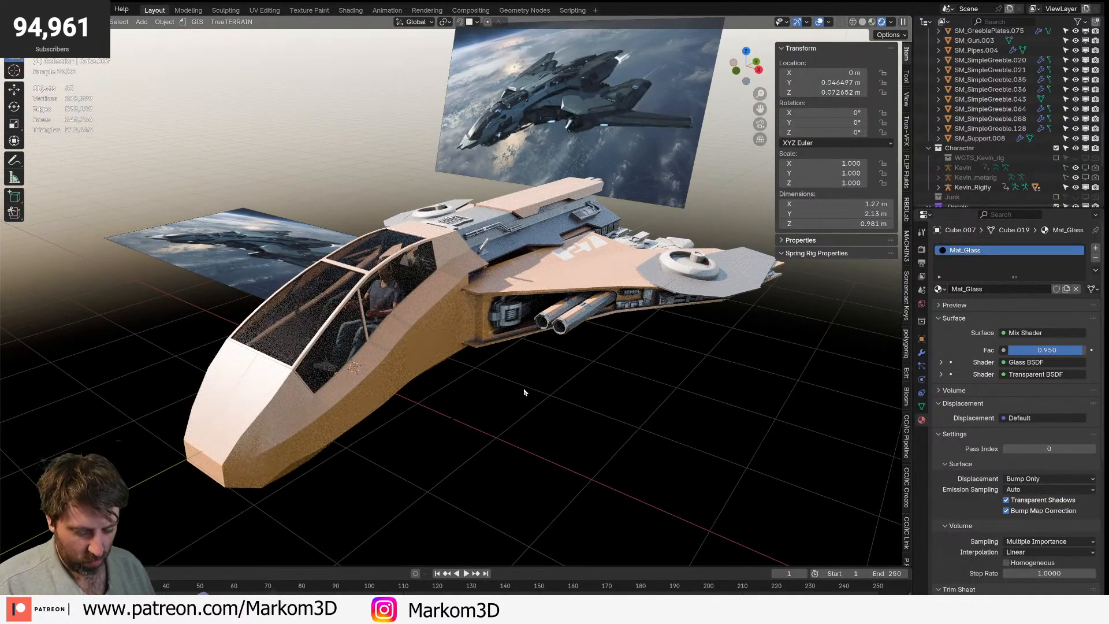
pyautogui.hotkey('alt', 'h')
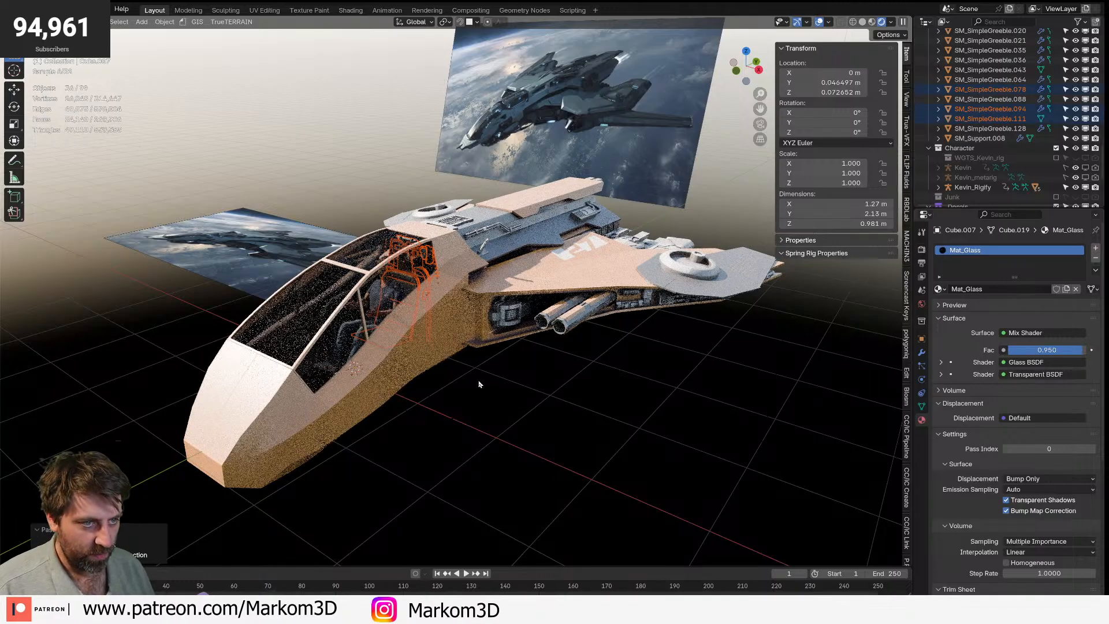
# - In a wireframe side view, move the pasted seat and back panel so the seat fits closely behind the pilot
pyautogui.press('KP_3')
pyautogui.scroll(3, 476, 384)
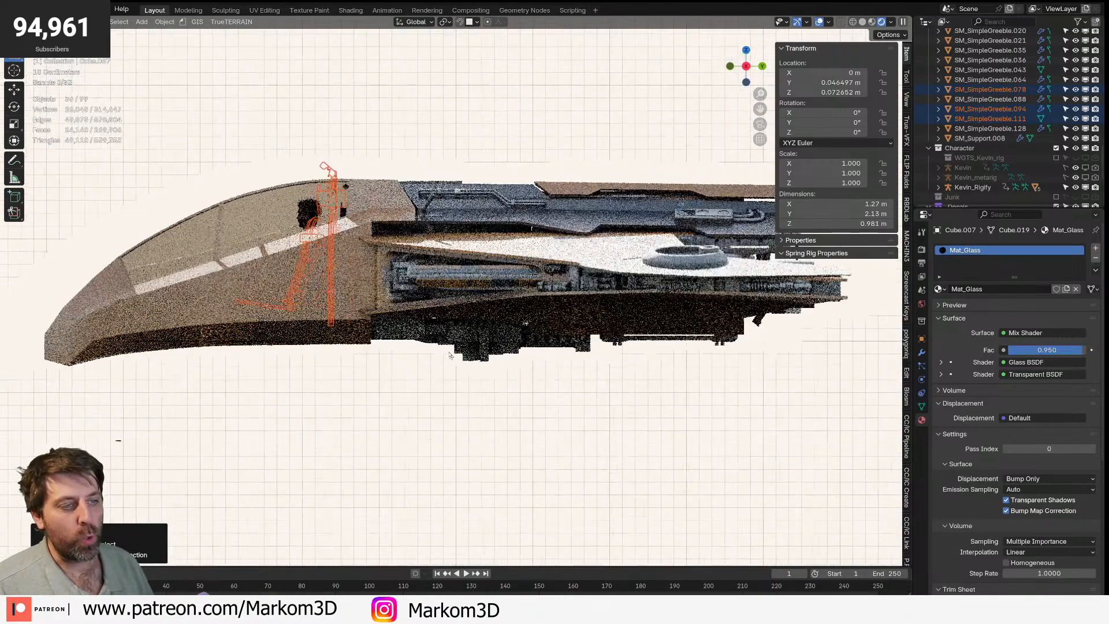
pyautogui.press('z')
pyautogui.click(422, 355)
pyautogui.scroll(1, 419, 355)
pyautogui.press('g')
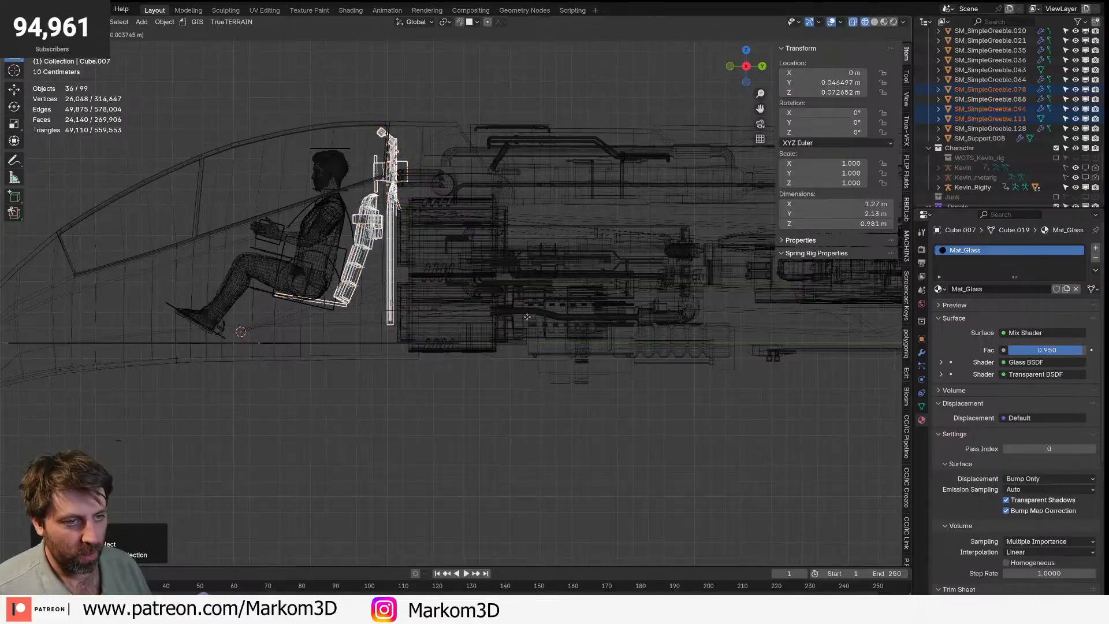
pyautogui.click(388, 346)
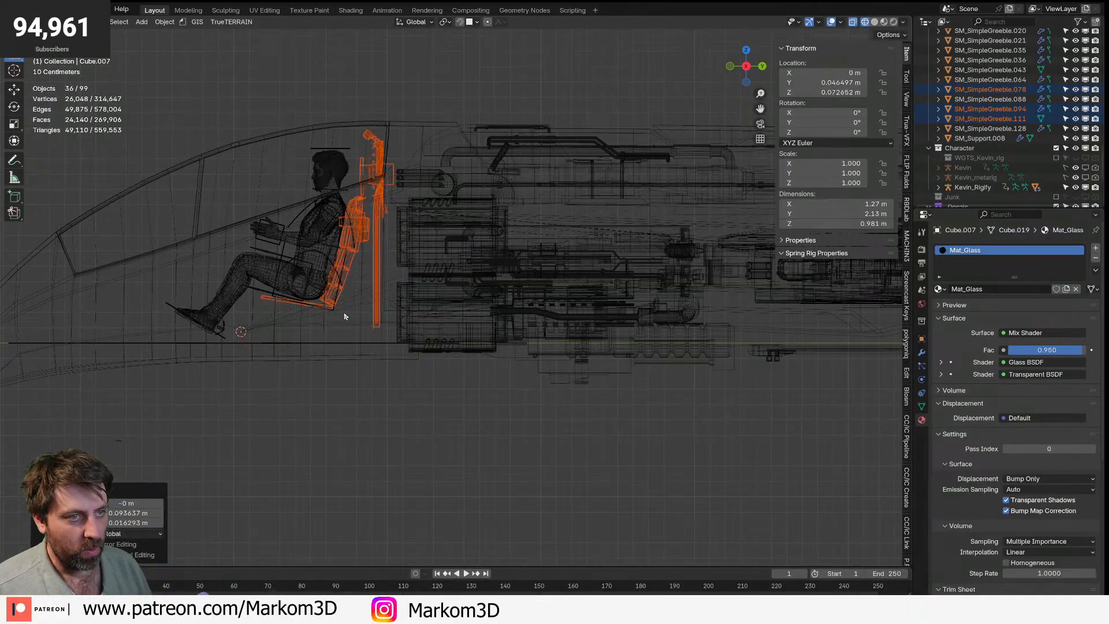
pyautogui.press('g')
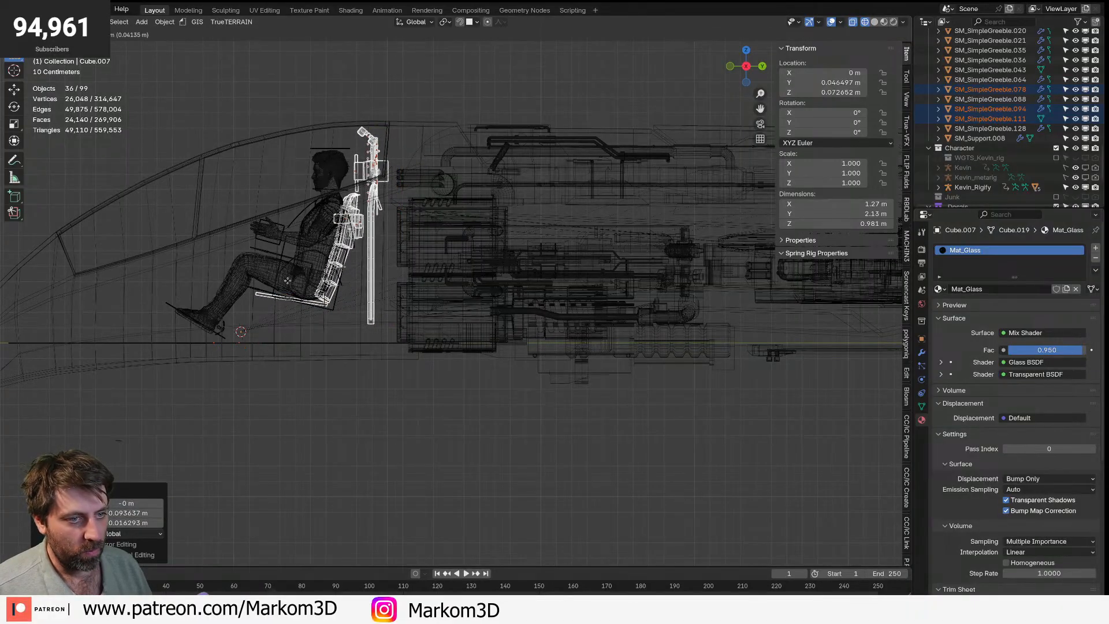
pyautogui.click(279, 285)
# - Return to solid shading and hide the ship's canopy glass and the canopy frame around it
pyautogui.moveTo(279, 286); pyautogui.dragTo(349, 293, button='middle')
pyautogui.press('z')
pyautogui.click(426, 292)
pyautogui.moveTo(426, 293)
pyautogui.mouseDown(button='middle')
pyautogui.moveTo(483, 268)
pyautogui.moveTo(537, 319)
pyautogui.mouseUp(button='middle')
pyautogui.scroll(4, 538, 319)
pyautogui.scroll(-4, 537, 319)
pyautogui.click(398, 339)
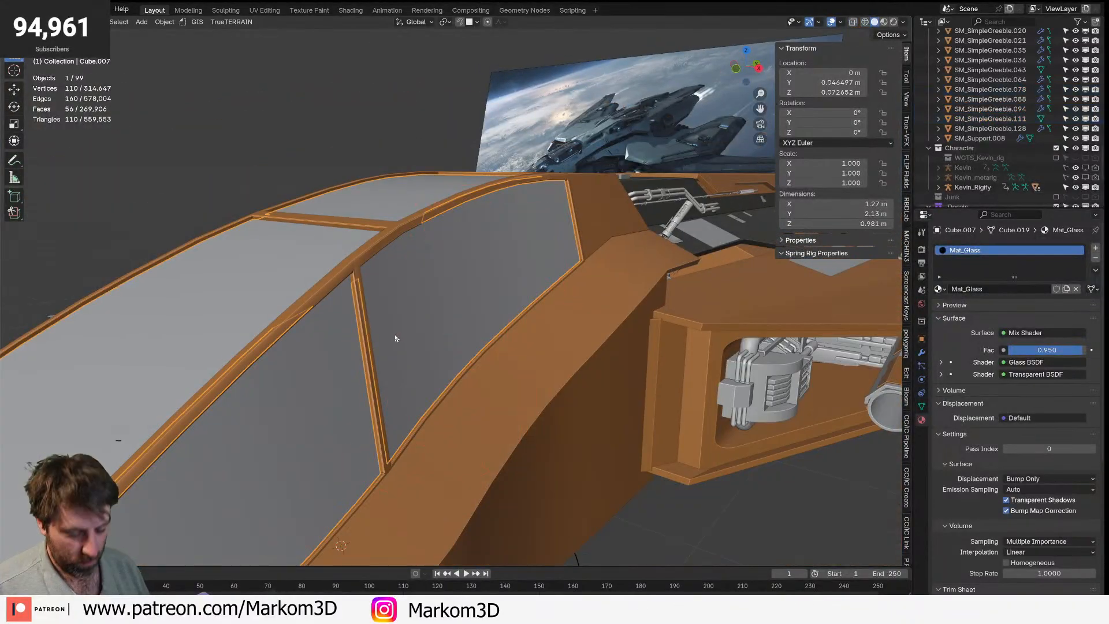
pyautogui.press('h')
pyautogui.click(380, 244)
pyautogui.press('h')
# - Select the leftover small bolts sticking out along the side of the pasted back panel and delete them
pyautogui.moveTo(437, 239); pyautogui.dragTo(441, 249, button='middle')
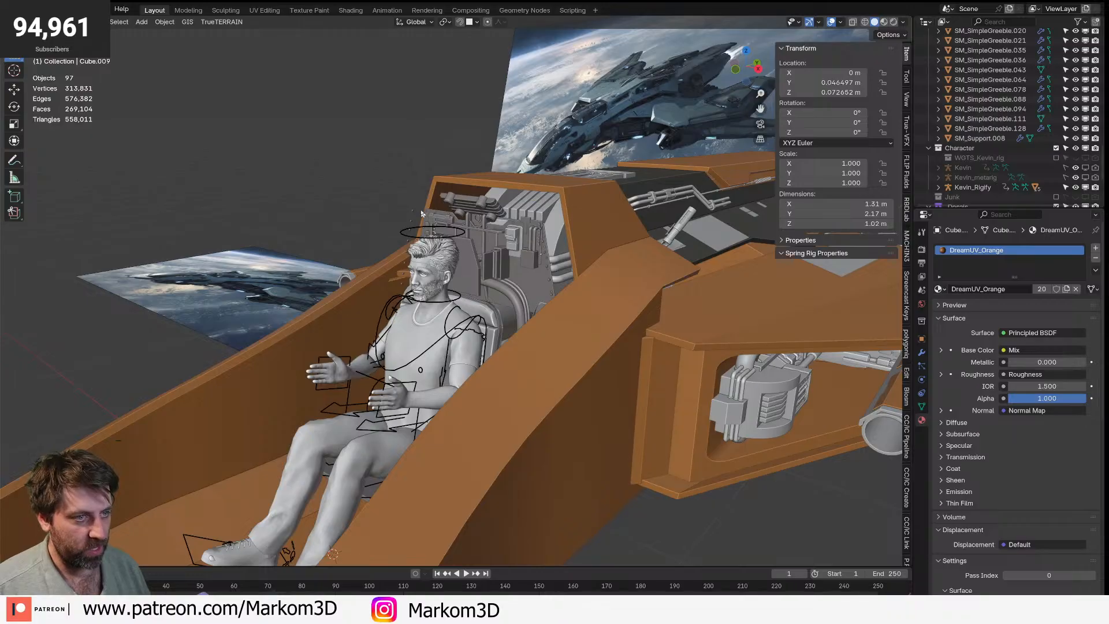
pyautogui.click(411, 216)
pyautogui.press('KP_Decimal')
pyautogui.moveTo(308, 258); pyautogui.dragTo(326, 251, button='middle')
pyautogui.keyDown('shift'); pyautogui.click(348, 234); pyautogui.keyUp('shift')
pyautogui.click(350, 210)
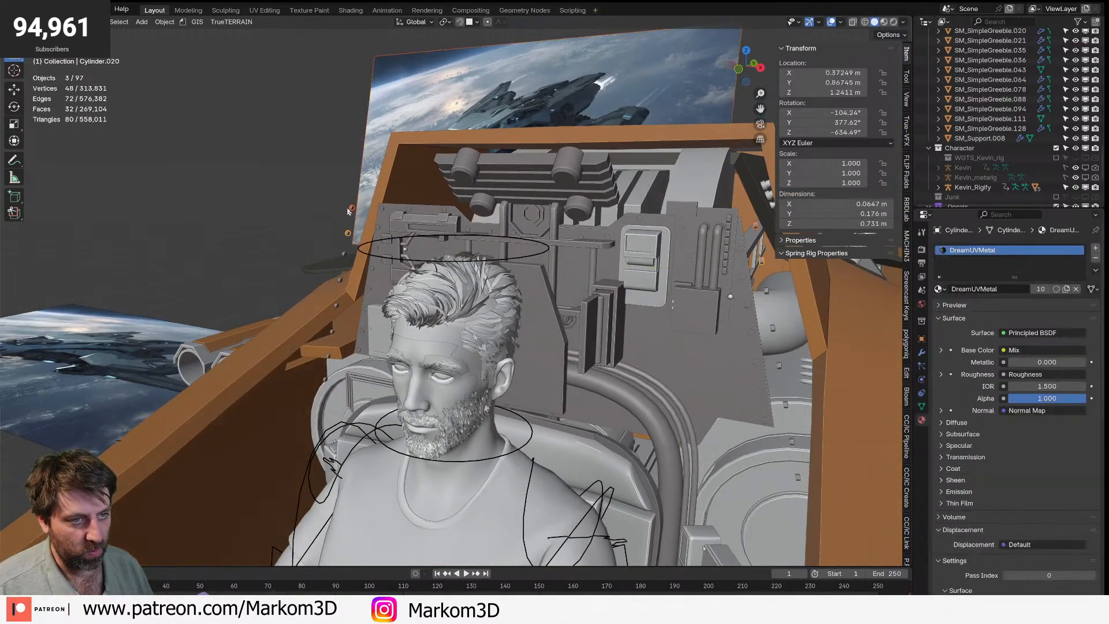
pyautogui.keyDown('shift'); pyautogui.click(345, 253); pyautogui.keyUp('shift')
pyautogui.moveTo(345, 253); pyautogui.dragTo(329, 312, button='middle')
pyautogui.keyDown('shift'); pyautogui.click(319, 372); pyautogui.keyUp('shift')
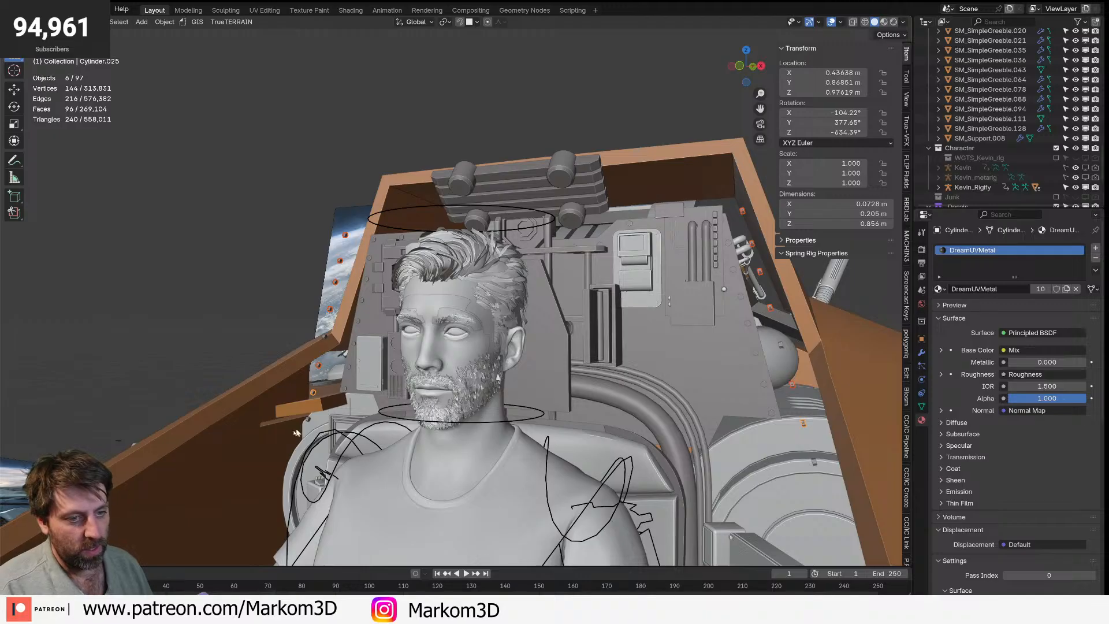
pyautogui.press('Delete')
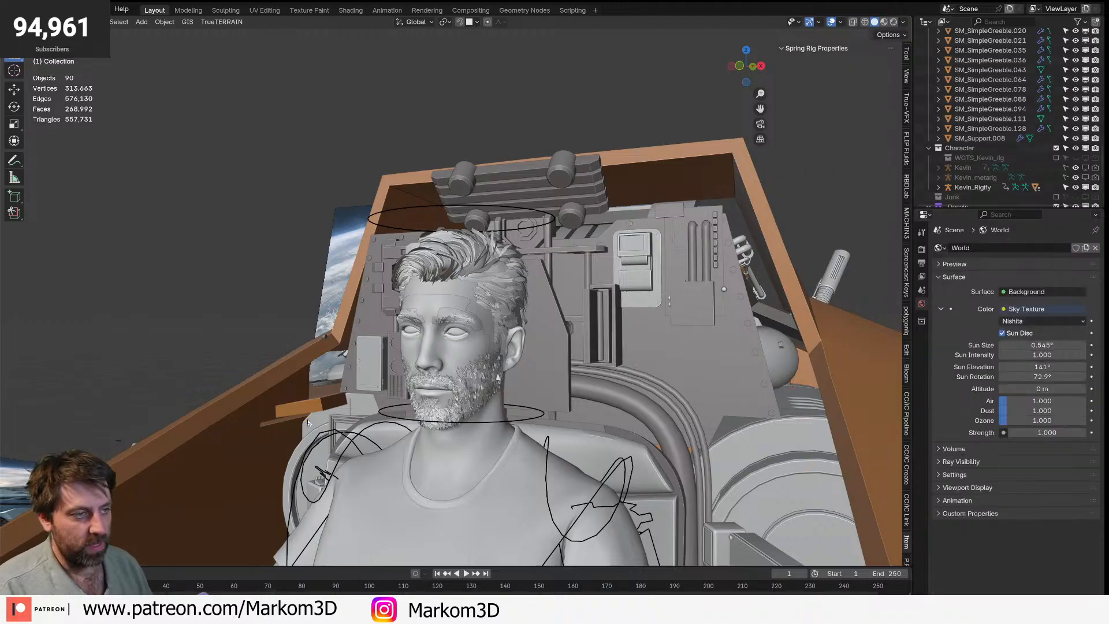
pyautogui.moveTo(536, 368); pyautogui.dragTo(580, 367, button='middle')
pyautogui.click(691, 340)
pyautogui.moveTo(691, 339); pyautogui.dragTo(665, 350, button='middle')
pyautogui.press('Tab')
pyautogui.click(666, 324)
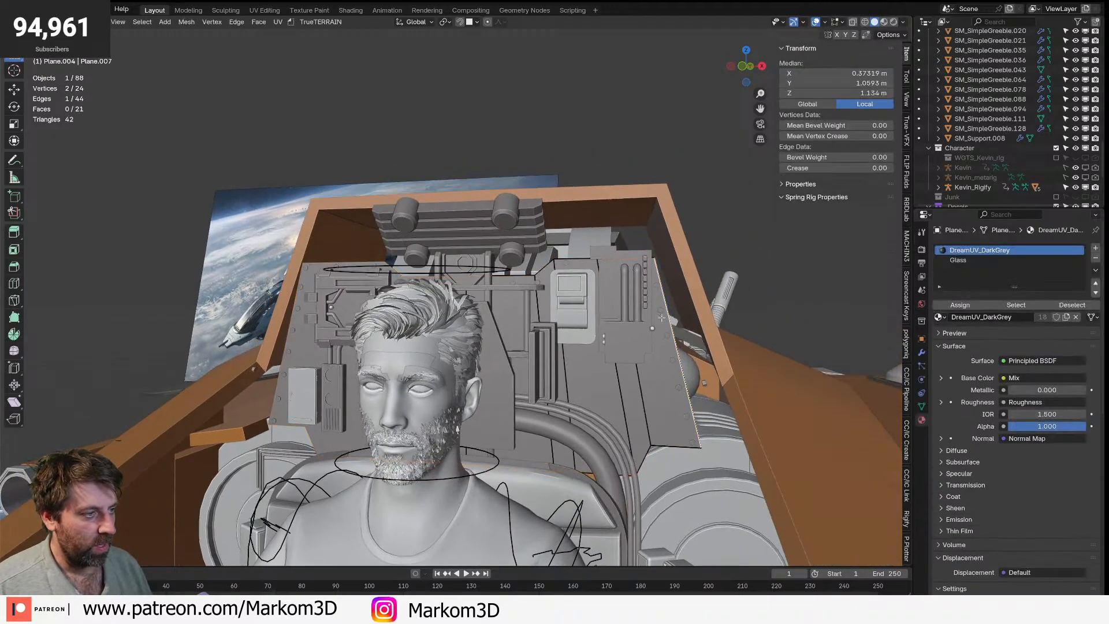
pyautogui.moveTo(608, 266); pyautogui.dragTo(581, 321, button='middle')
pyautogui.keyDown('alt'); pyautogui.click(569, 256); pyautogui.keyUp('alt')
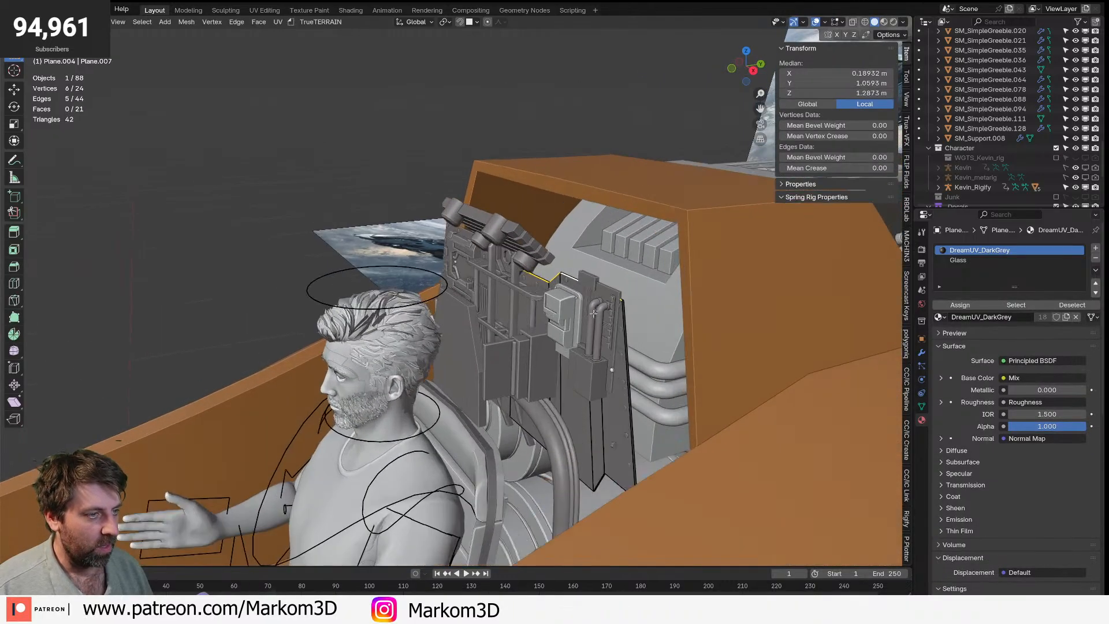
pyautogui.press('Tab')
# - Snap the 3D cursor to the ribbed greeble above the pilot's head and add a mesh plane there
pyautogui.click(592, 224)
pyautogui.moveTo(592, 225); pyautogui.dragTo(593, 293, button='middle')
pyautogui.click(530, 264)
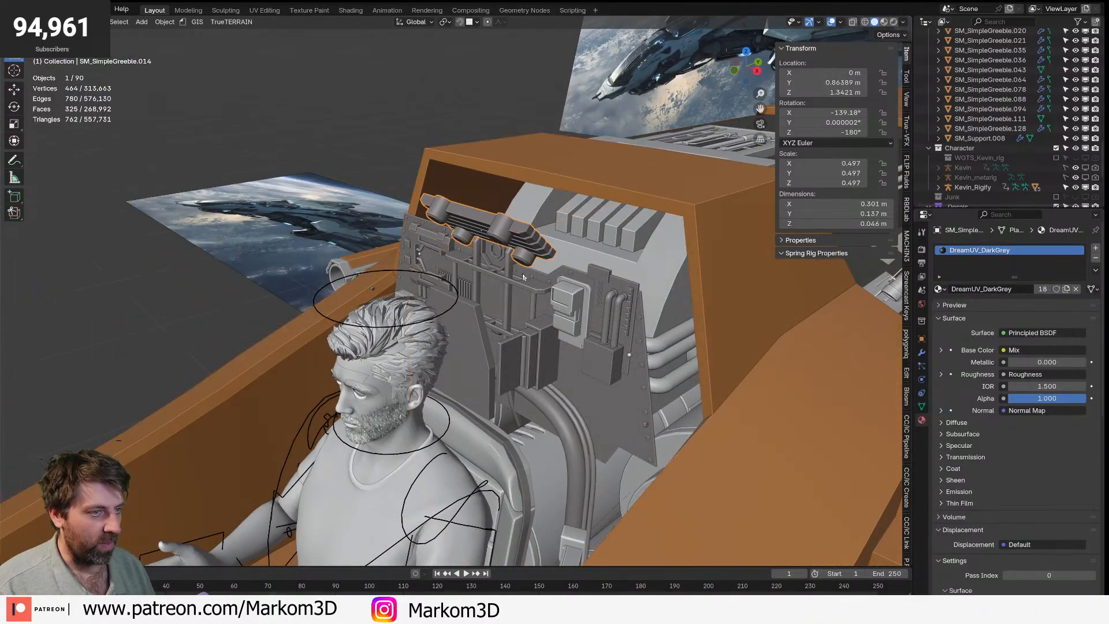
pyautogui.press('KP_3')
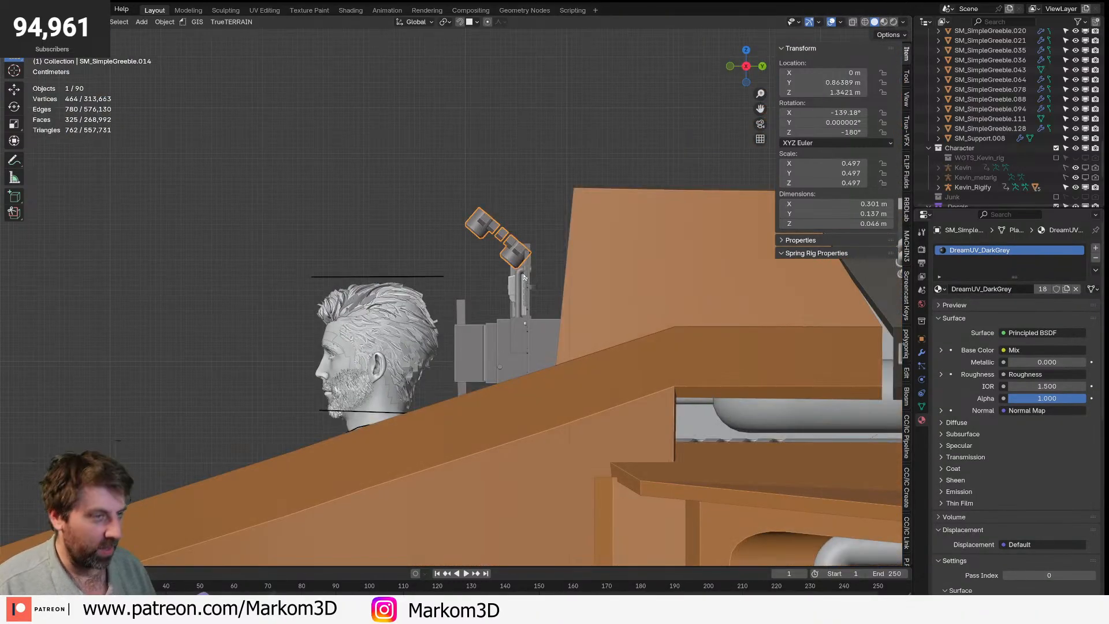
pyautogui.moveTo(524, 278); pyautogui.dragTo(529, 341, button='middle')
pyautogui.hotkey('shift', 's')
pyautogui.hotkey('shift', 's')
pyautogui.press('Escape')
pyautogui.hotkey('shift', 'a')
pyautogui.moveTo(520, 423)
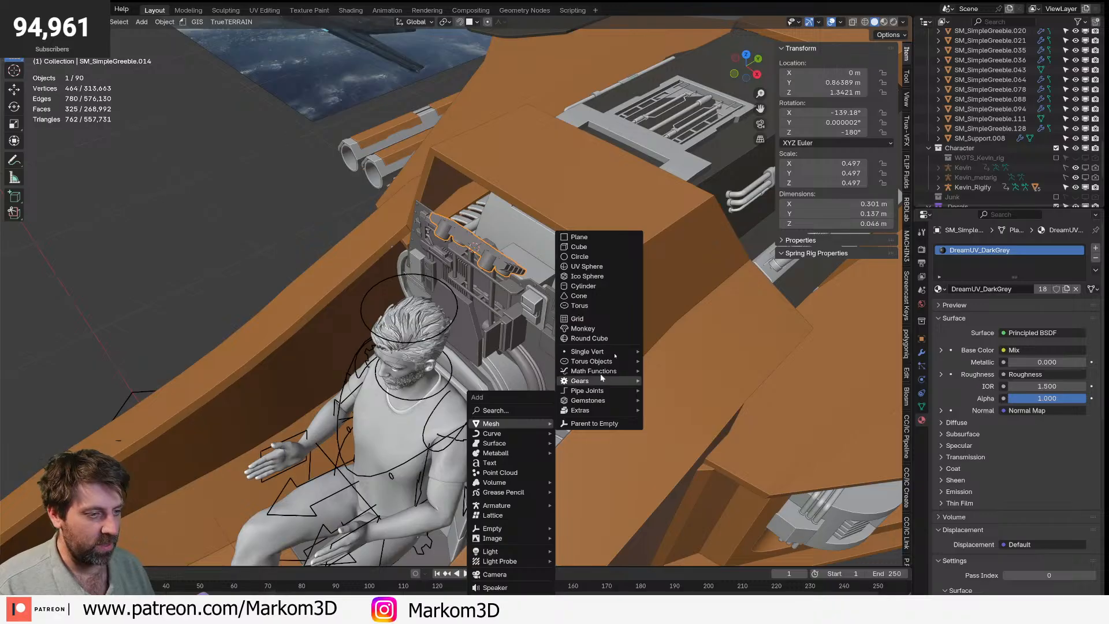
pyautogui.click(590, 239)
# - Rotate the plane's mesh 90° about X so it stands upright, and apply the object's location
pyautogui.scroll(-3, 649, 389)
pyautogui.press('Tab')
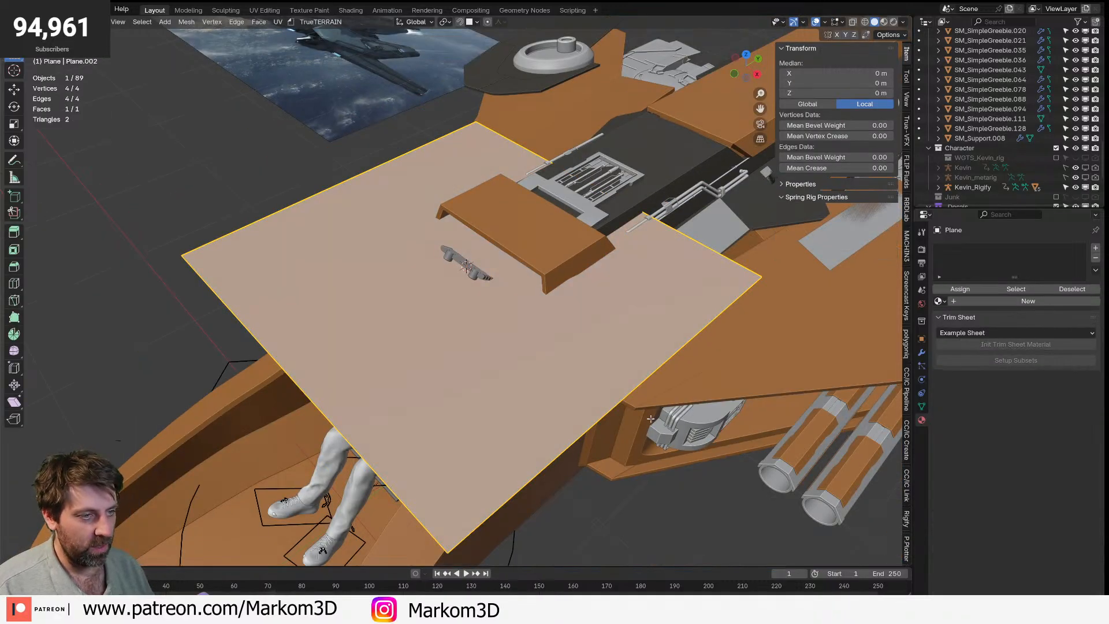
pyautogui.write('sx90')
pyautogui.press('Return')
pyautogui.press('Tab')
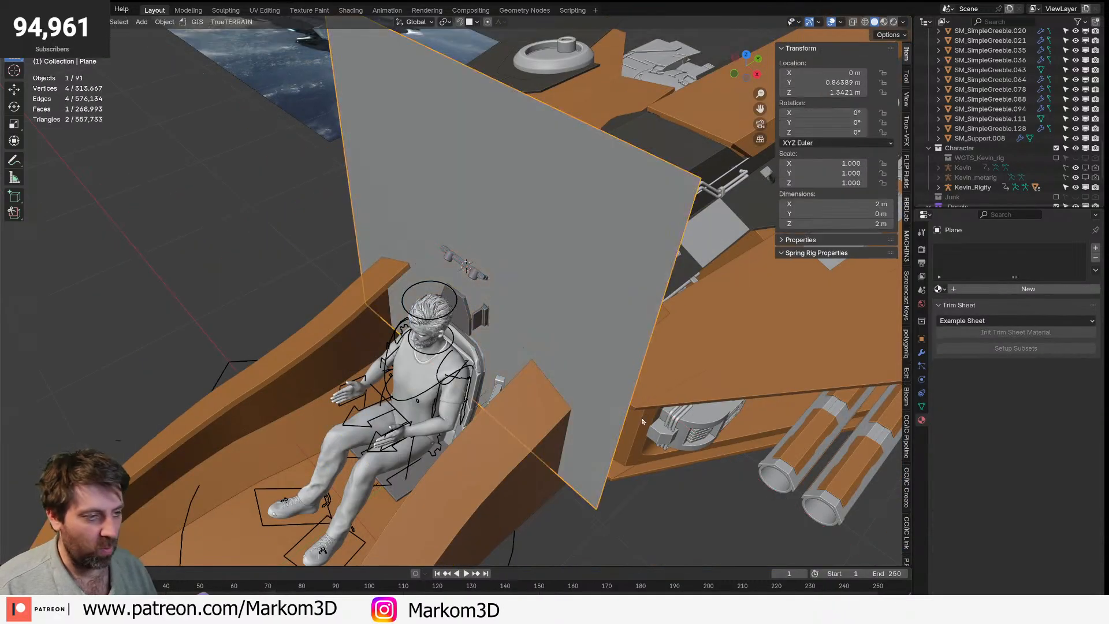
pyautogui.hotkey('ctrl', 'a')
pyautogui.click(627, 399)
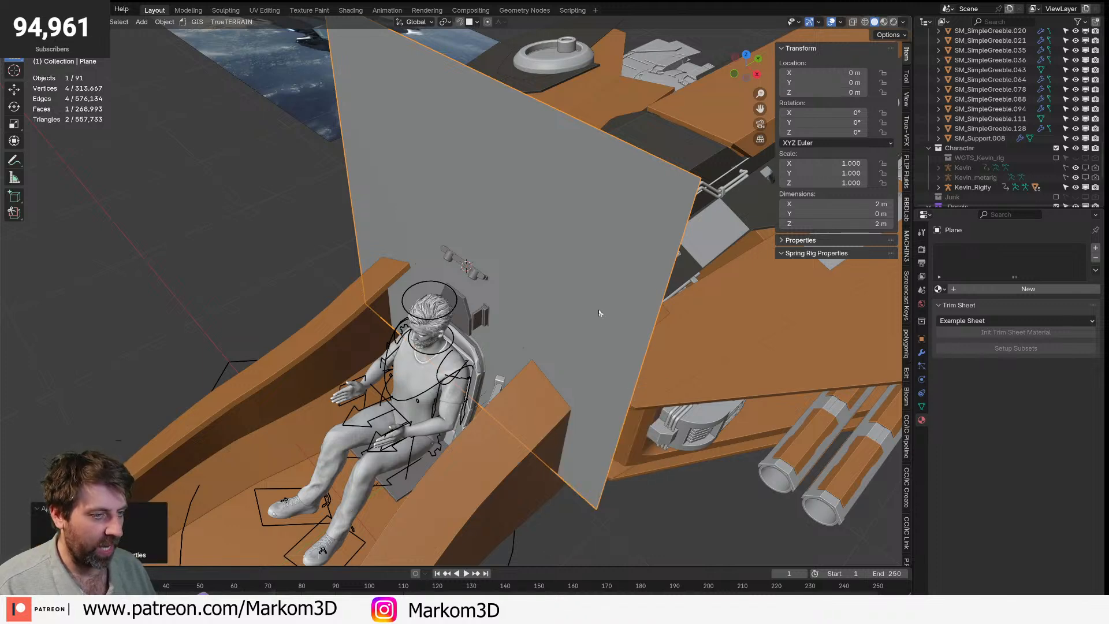
# - Scale the upright plane down and, in side view, move it back behind the seat's greebled panel
pyautogui.press('Tab')
pyautogui.press('s')
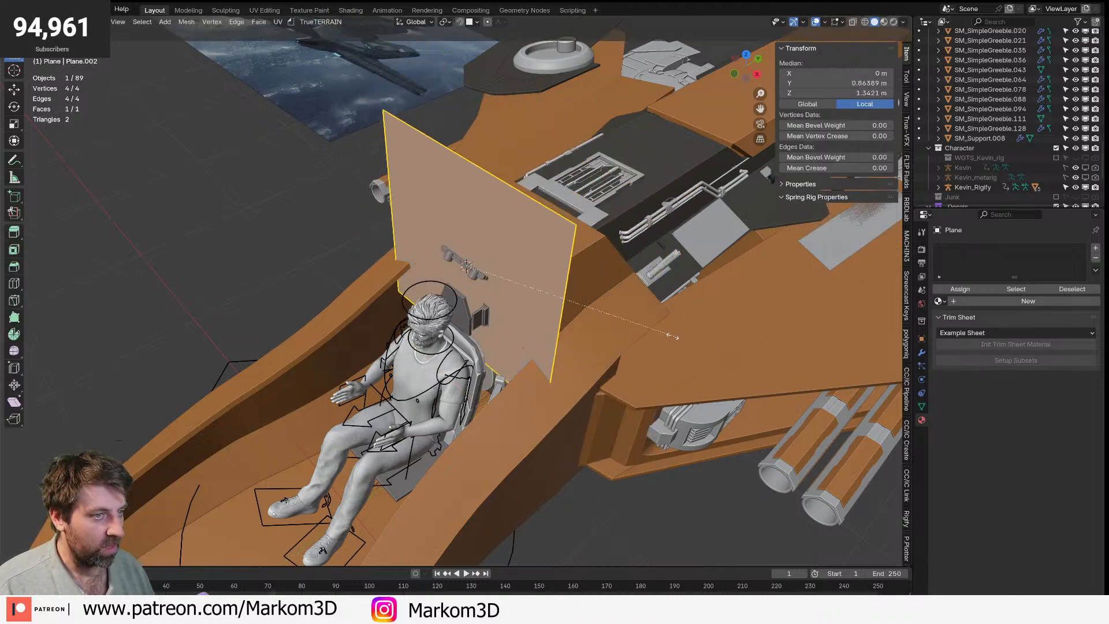
pyautogui.click(611, 311)
pyautogui.press('KP_3')
pyautogui.press('g')
pyautogui.click(507, 306)
# - Cut the plane with a centred vertical edge loop, split it there and delete the half on the negative X side
pyautogui.moveTo(507, 305); pyautogui.dragTo(555, 312, button='middle')
pyautogui.press('KP_Decimal')
pyautogui.hotkey('ctrl', 'r')
pyautogui.click(506, 217)
pyautogui.rightClick(506, 217)
pyautogui.press('v')
pyautogui.rightClick(322, 252)
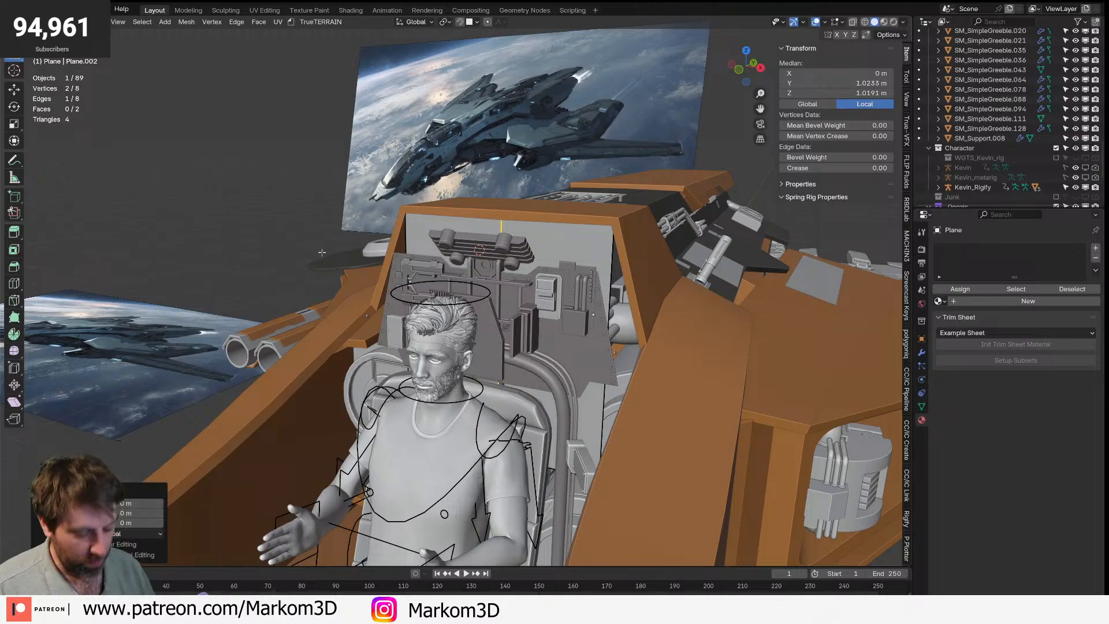
pyautogui.hotkey('ctrl', 'l')
pyautogui.press('x')
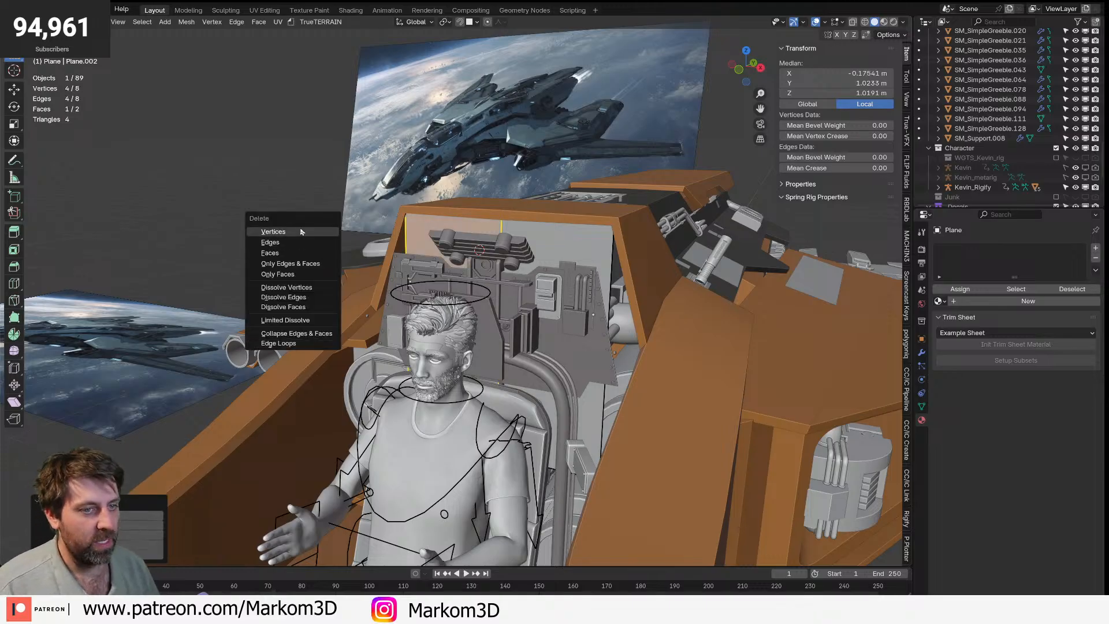
pyautogui.click(322, 253)
pyautogui.press('Tab')
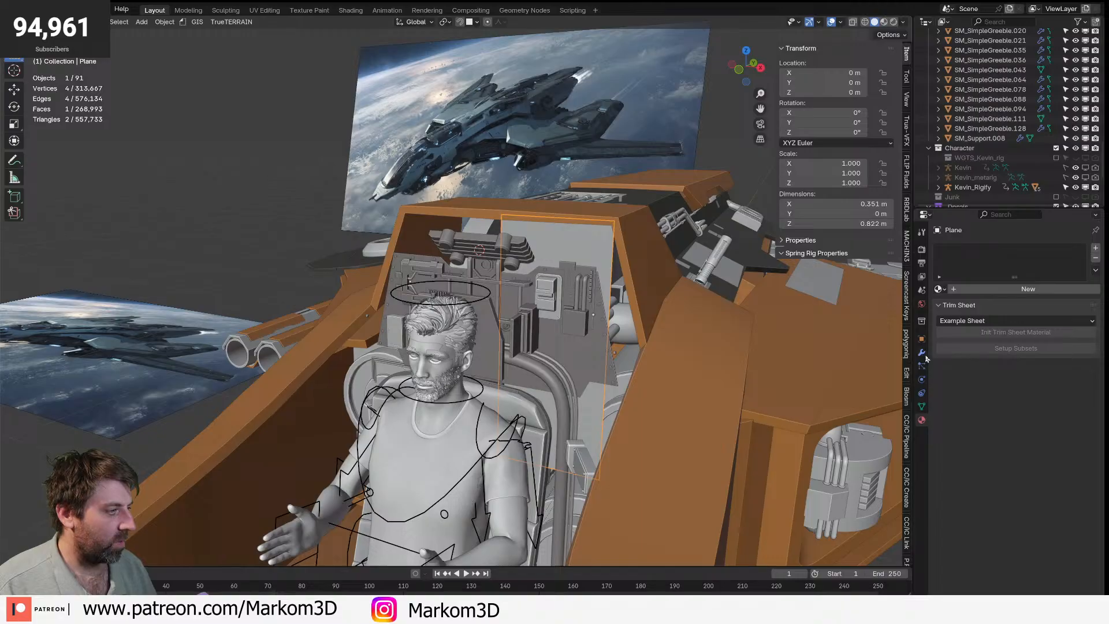
# - Add a Mirror modifier to the remaining half of the plane
pyautogui.click(922, 352)
pyautogui.click(994, 247)
pyautogui.moveTo(983, 247)
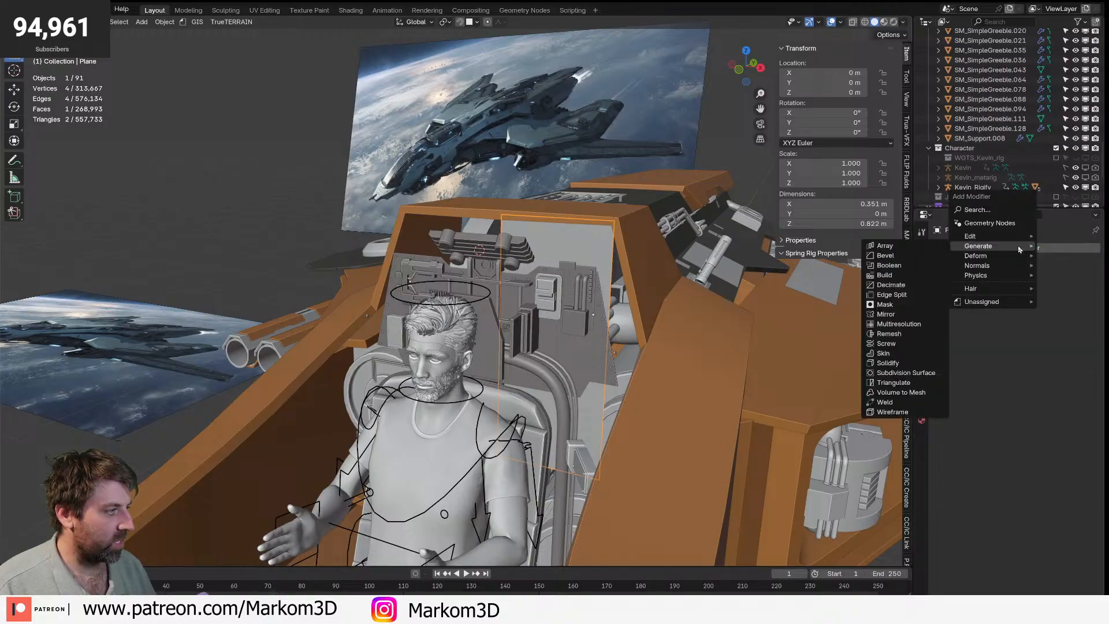
pyautogui.click(913, 314)
# - Cut a horizontal edge loop across the plane and move the lower outer edge outward along X to about 0.469 m
pyautogui.press('Tab')
pyautogui.scroll(4, 567, 351)
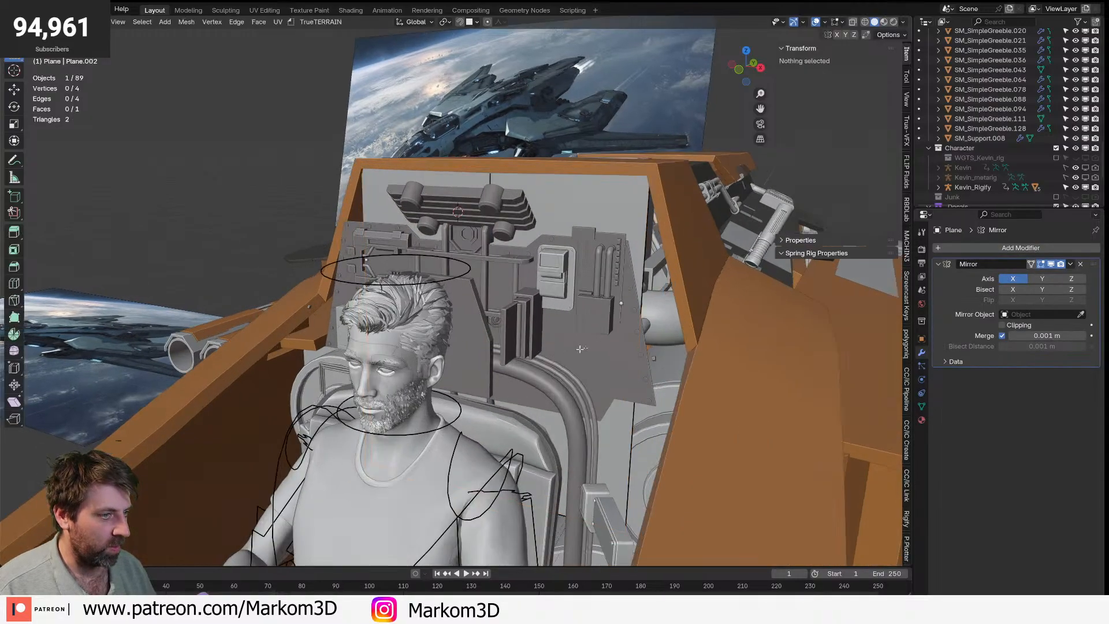
pyautogui.moveTo(628, 346); pyautogui.dragTo(641, 326, button='middle')
pyautogui.hotkey('ctrl', 'r')
pyautogui.click(608, 370)
pyautogui.click(604, 378)
pyautogui.click(610, 418)
pyautogui.press('g')
pyautogui.press('x')
pyautogui.click(662, 424)
# - Raise the plane's bottom edge along Z to about 0.918 m
pyautogui.moveTo(662, 424)
pyautogui.mouseDown(button='middle')
pyautogui.moveTo(704, 407)
pyautogui.moveTo(664, 414)
pyautogui.mouseUp(button='middle')
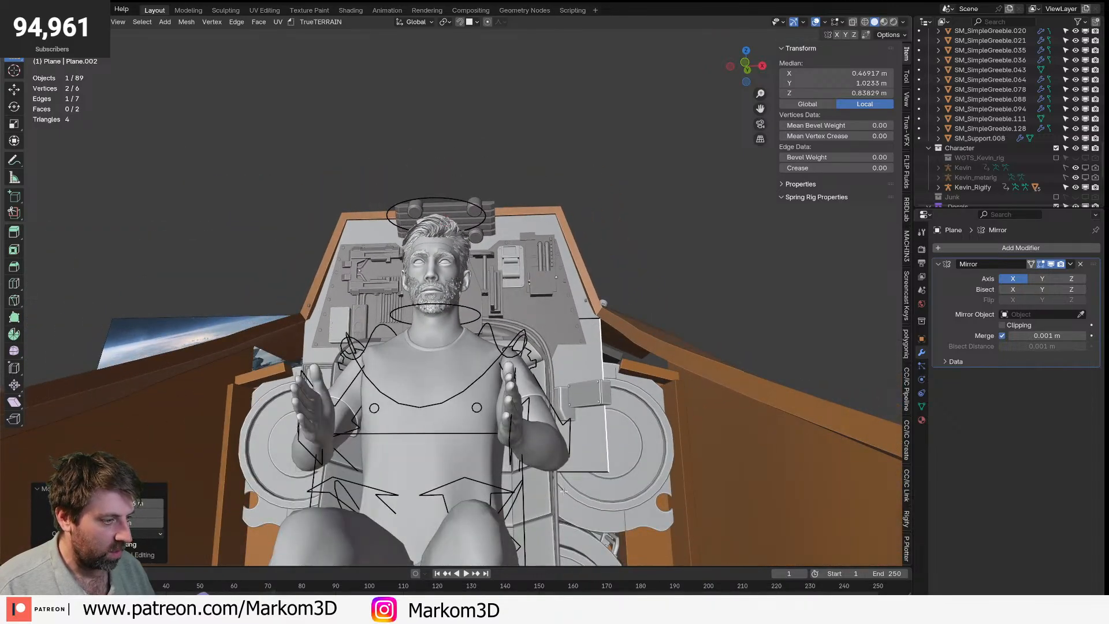
pyautogui.press('g')
pyautogui.press('z')
pyautogui.click(589, 360)
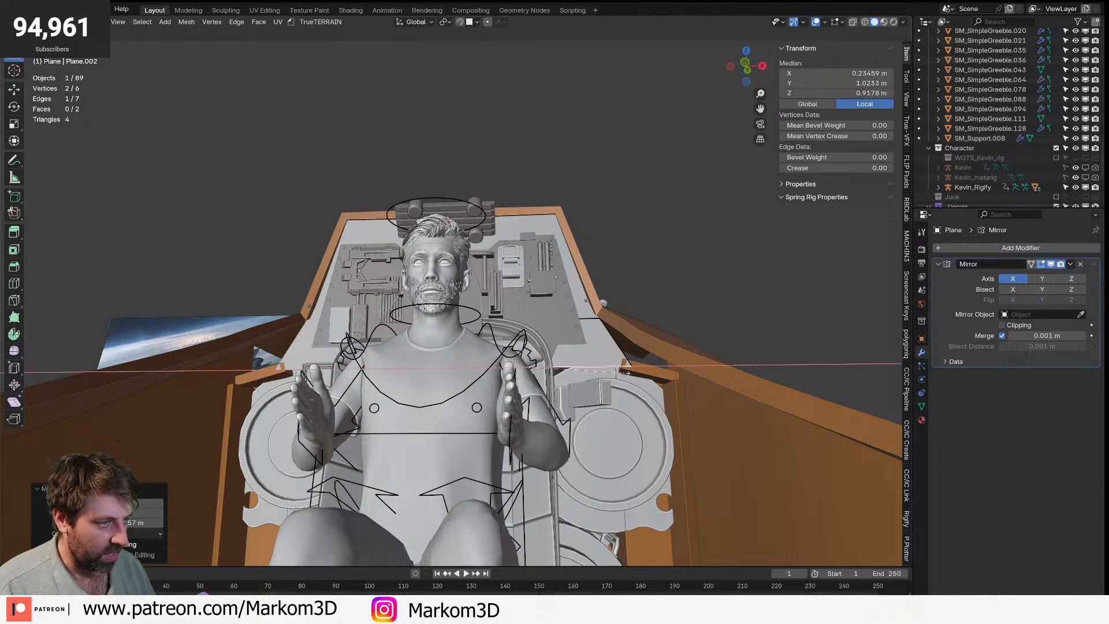
# - Inspect the whole half-plane in wireframe, enable Clipping on its Mirror modifier and return to solid shading
pyautogui.press('z')
pyautogui.click(495, 393)
pyautogui.press('a')
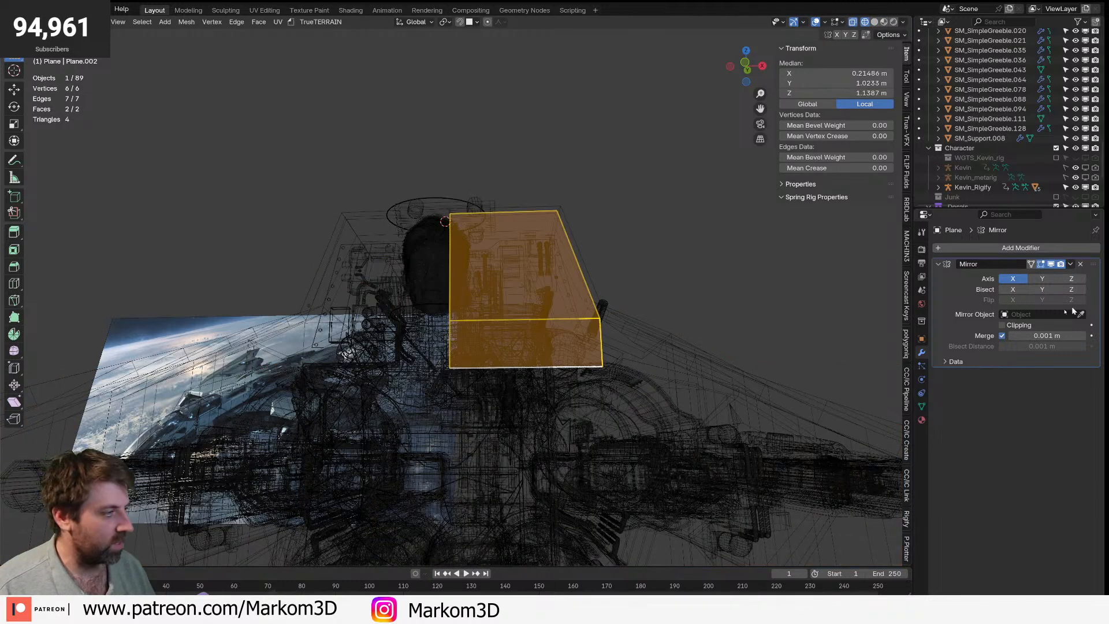
pyautogui.press('z')
pyautogui.click(729, 361)
# - Move the half-plane's lower outer vertex outward along X and raise it along Z to meet the cockpit side
pyautogui.click(603, 366)
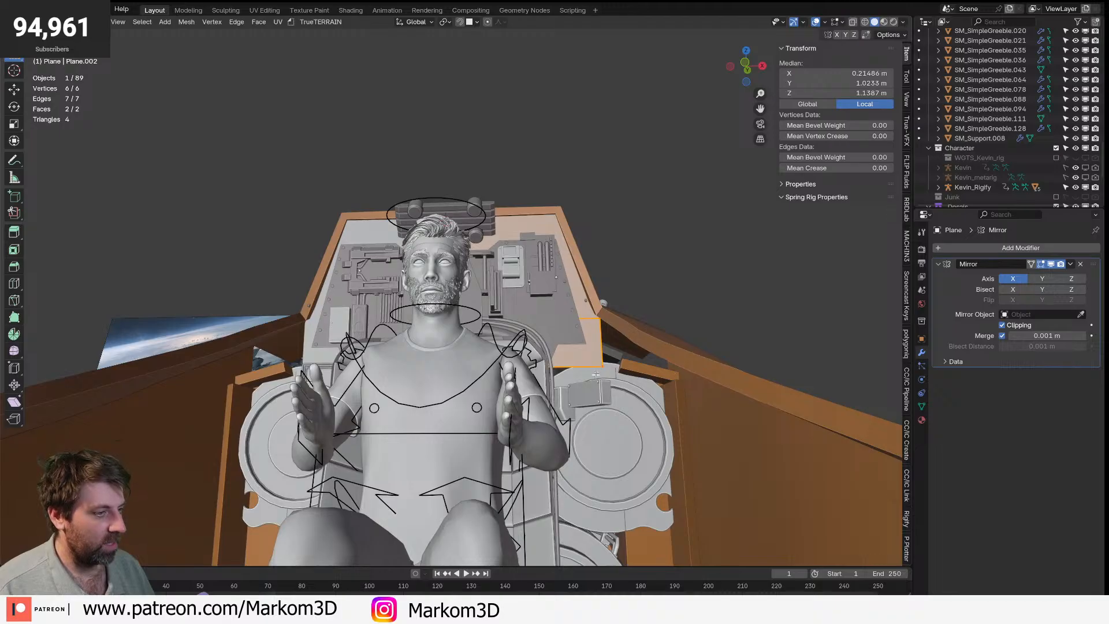
pyautogui.press('g')
pyautogui.press('x')
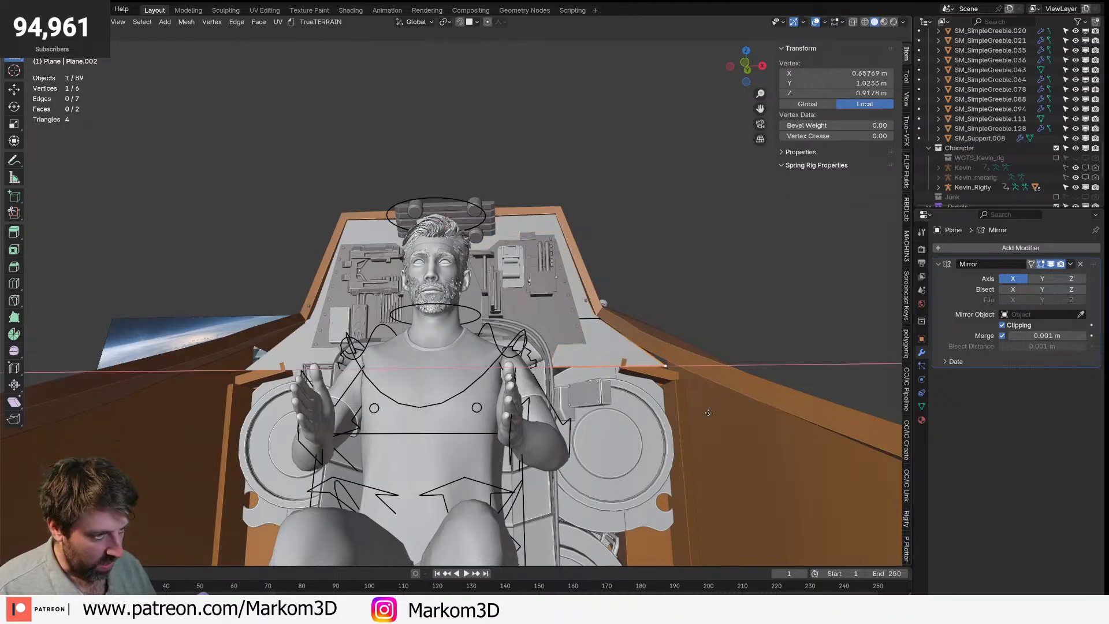
pyautogui.click(691, 376)
pyautogui.moveTo(693, 398); pyautogui.dragTo(695, 385, button='middle')
pyautogui.press('g')
pyautogui.press('z')
pyautogui.click(688, 363)
# - Adjust the height of the outer vertex on the half-plane's middle loop along Z to match the hull corner
pyautogui.press('2')
pyautogui.click(592, 333)
pyautogui.press('g')
pyautogui.press('z')
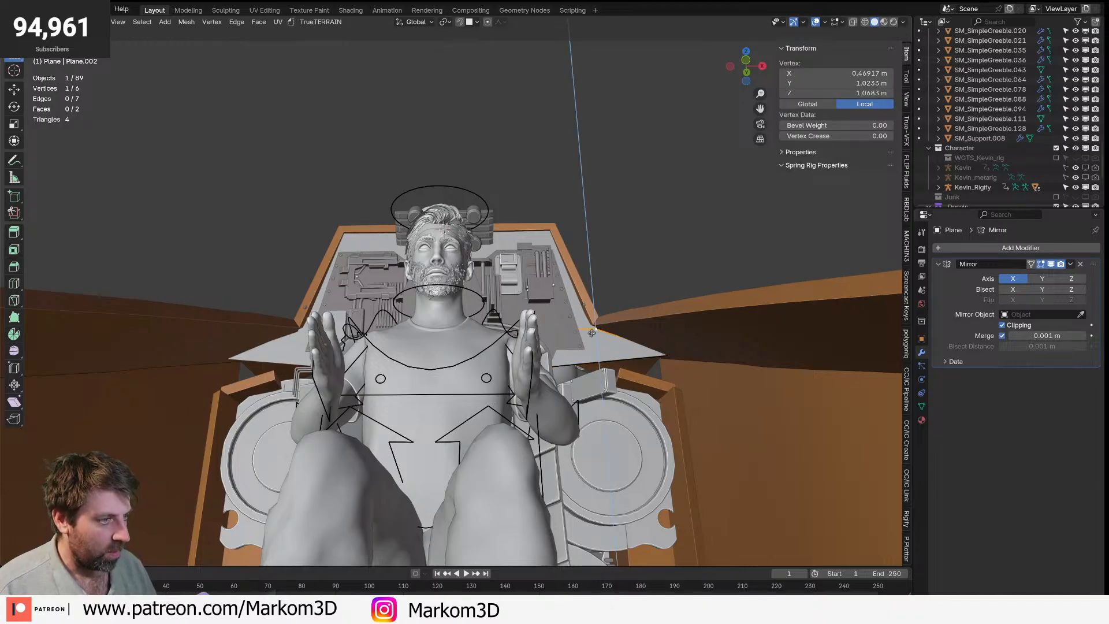
pyautogui.click(592, 319)
# - Select the half-plane's bottom edge and switch the viewport to Material Preview shading
pyautogui.press('2')
pyautogui.click(598, 363)
pyautogui.scroll(-2, 599, 391)
pyautogui.press('z')
pyautogui.click(599, 406)
pyautogui.scroll(-3, 597, 404)
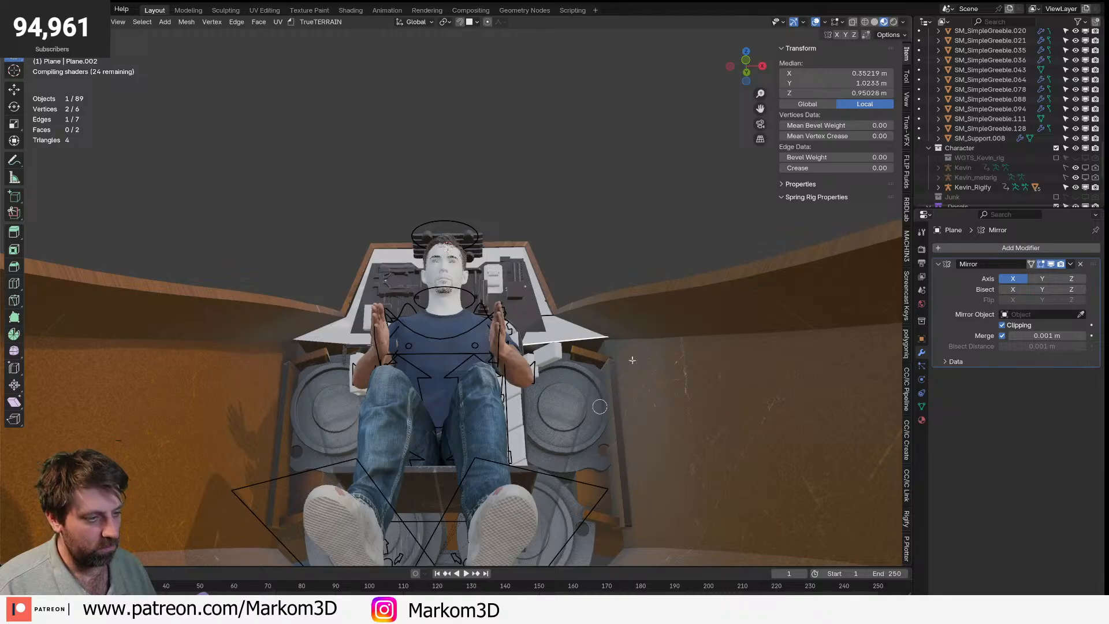
pyautogui.scroll(3, 622, 376)
pyautogui.keyDown('shift'); pyautogui.moveTo(589, 386); pyautogui.dragTo(600, 347, button='middle'); pyautogui.keyUp('shift')
pyautogui.scroll(1, 635, 383)
pyautogui.keyDown('shift'); pyautogui.moveTo(635, 383); pyautogui.dragTo(627, 362, button='middle'); pyautogui.keyUp('shift')
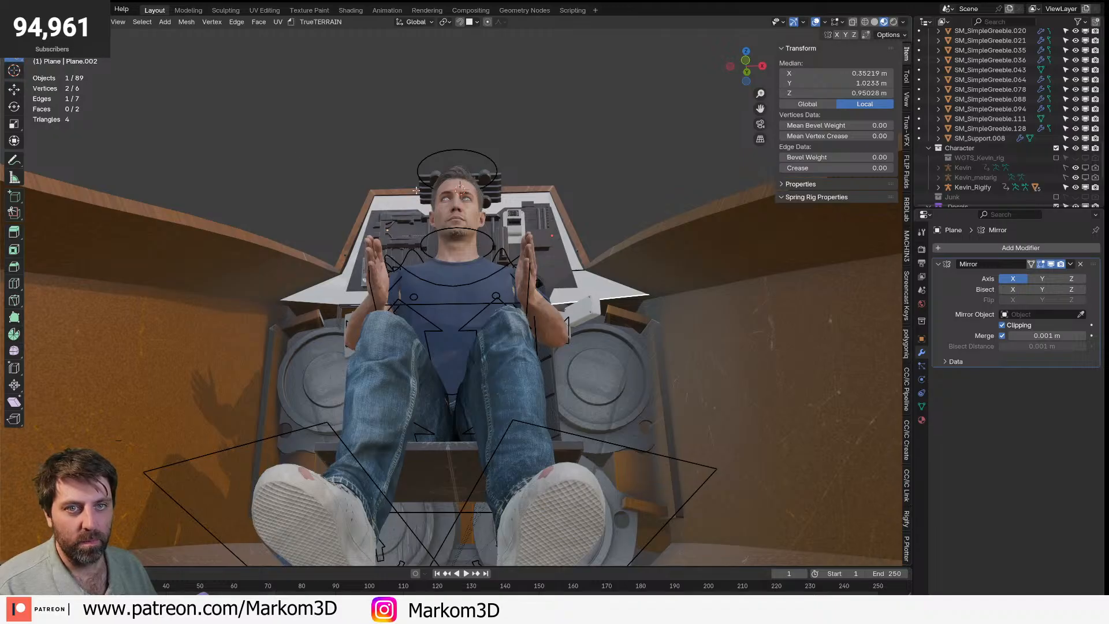
pyautogui.keyDown('shift'); pyautogui.moveTo(629, 323); pyautogui.dragTo(631, 273, button='middle'); pyautogui.keyUp('shift')
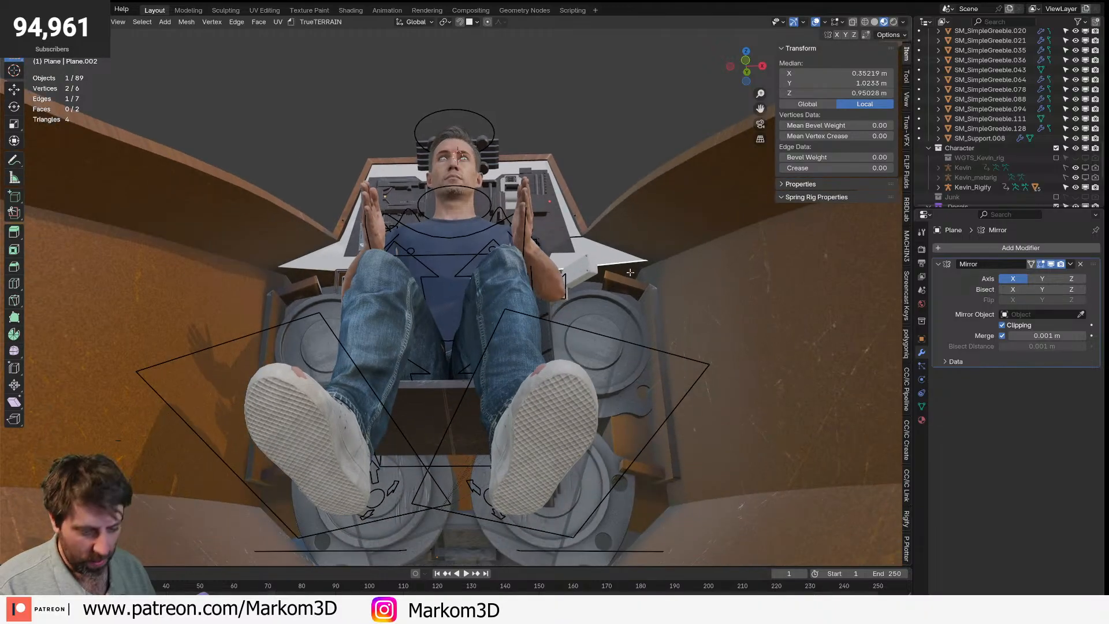
# - Extrude the wall's bottom edge downward along Z to about 0.101 m
pyautogui.press('g')
pyautogui.press('z')
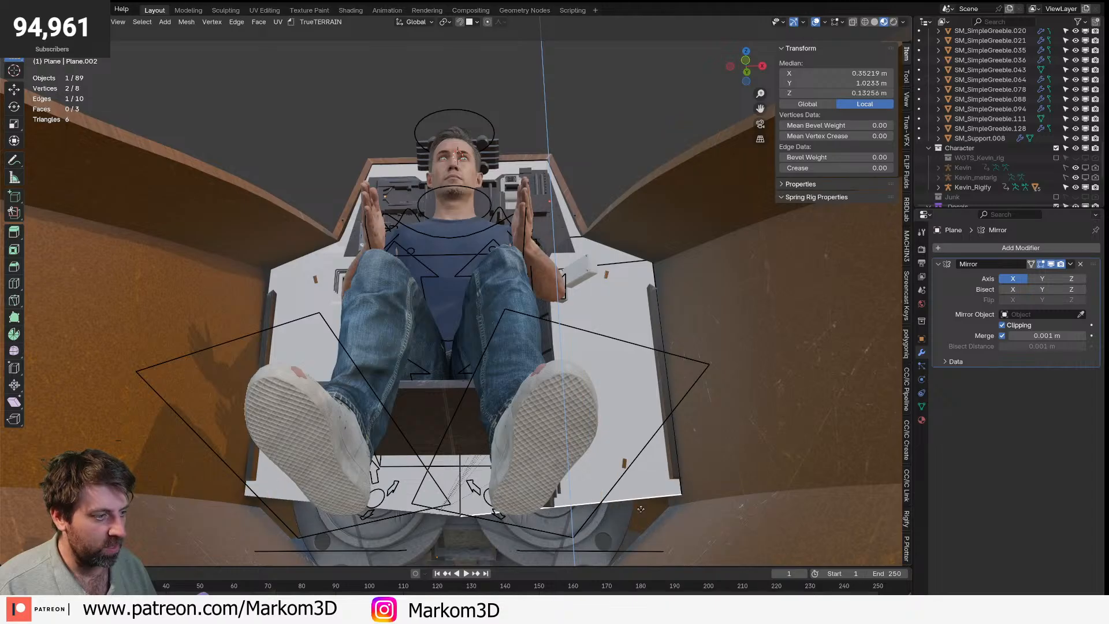
pyautogui.click(643, 519)
pyautogui.keyDown('shift'); pyautogui.moveTo(644, 518); pyautogui.dragTo(657, 421, button='middle'); pyautogui.keyUp('shift')
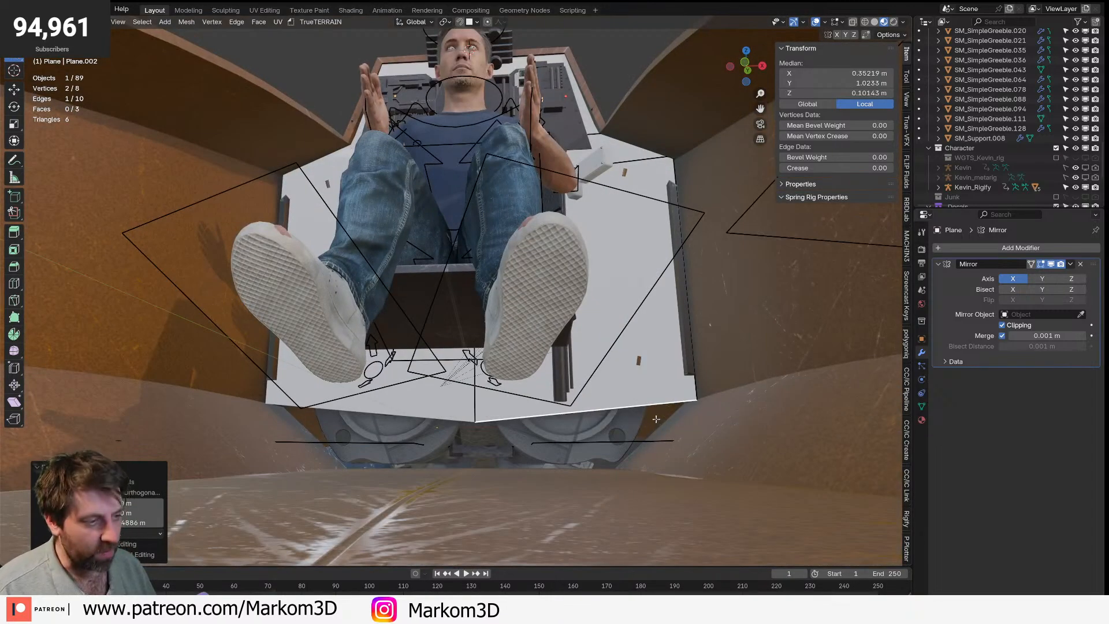
# - Extrude the bottom edge down to the cockpit floor and flatten it by scaling to 0 along Z
pyautogui.press('e')
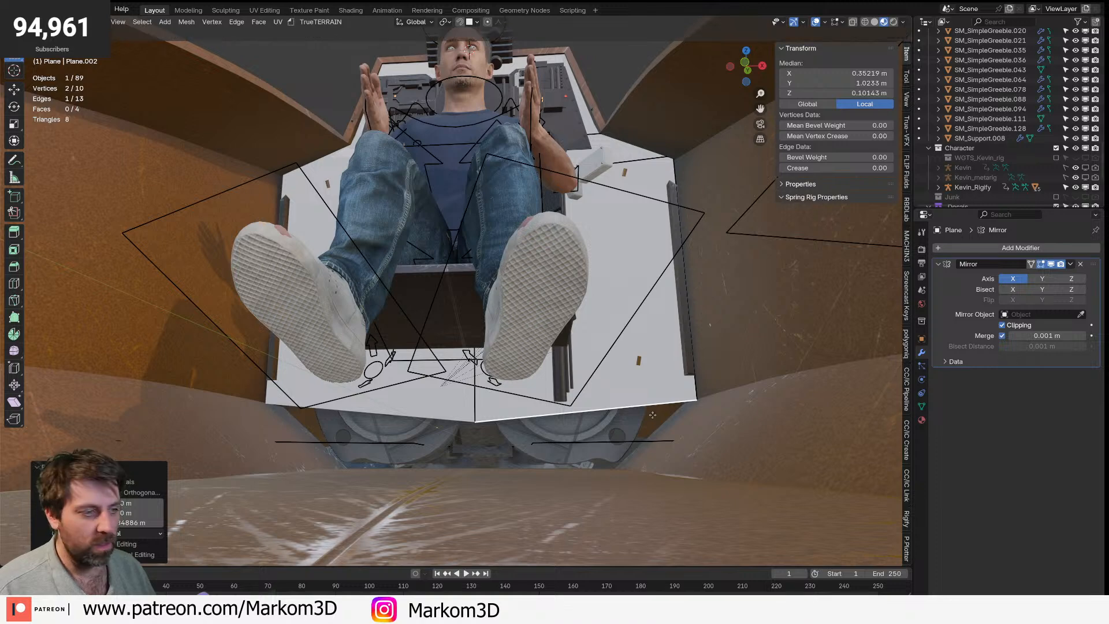
pyautogui.click(646, 469)
pyautogui.press('s')
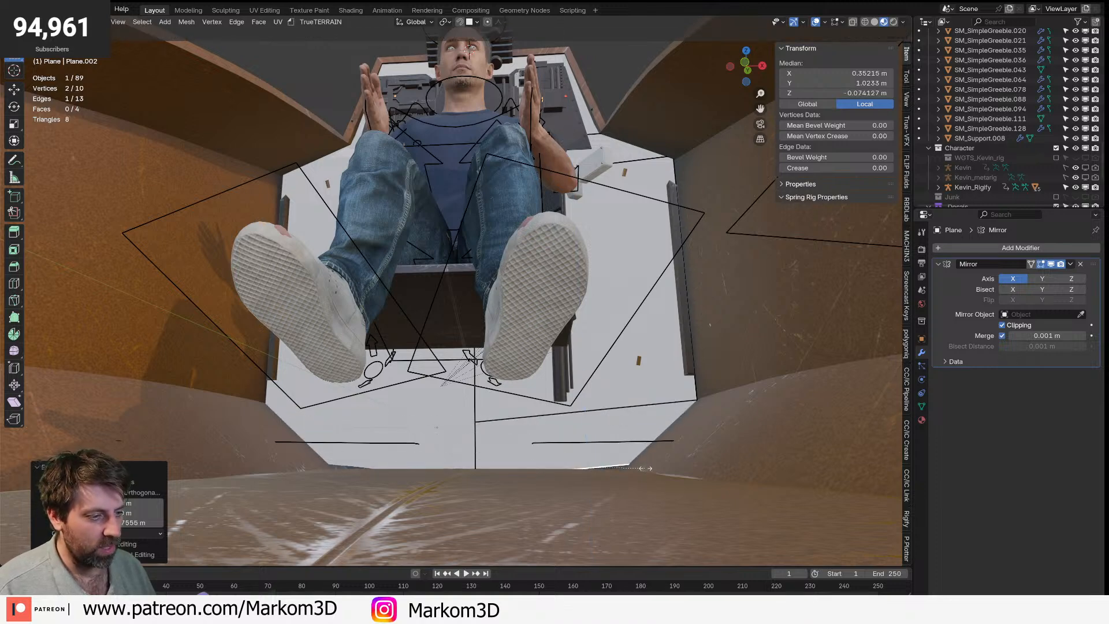
pyautogui.press('z')
pyautogui.press('0')
pyautogui.press('Return')
pyautogui.press('g')
pyautogui.press('z')
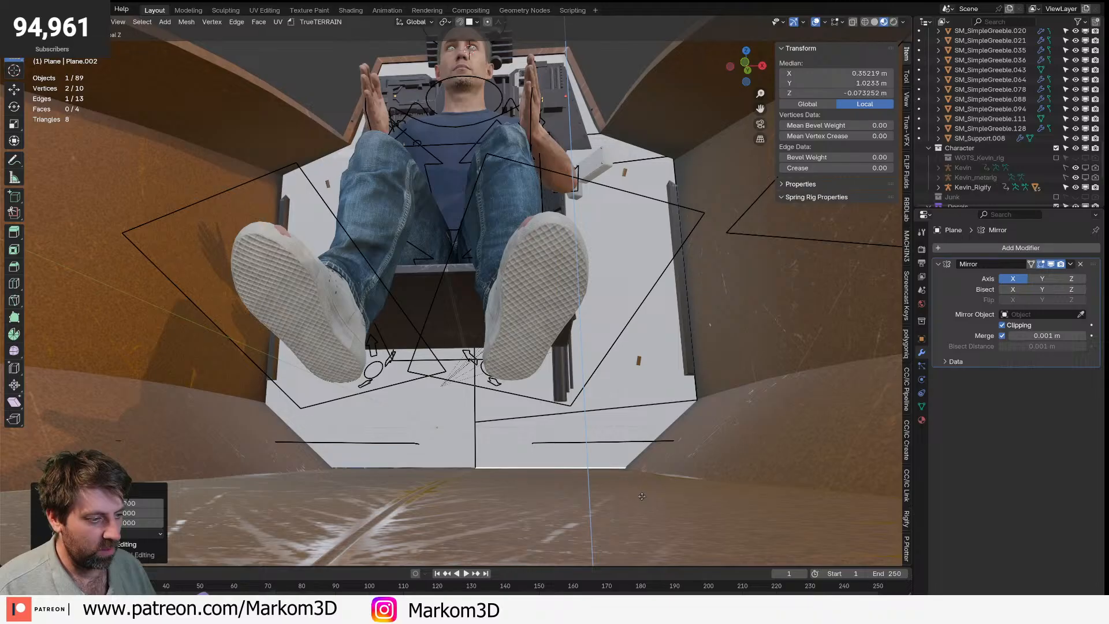
pyautogui.click(644, 504)
# - Adjust the wall's lower section along Z and move a lower outer vertex along X to follow the hull
pyautogui.press('g')
pyautogui.press('z')
pyautogui.click(647, 390)
pyautogui.moveTo(659, 471); pyautogui.dragTo(634, 433, button='middle')
pyautogui.press('1')
pyautogui.click(744, 417)
pyautogui.press('g')
pyautogui.press('x')
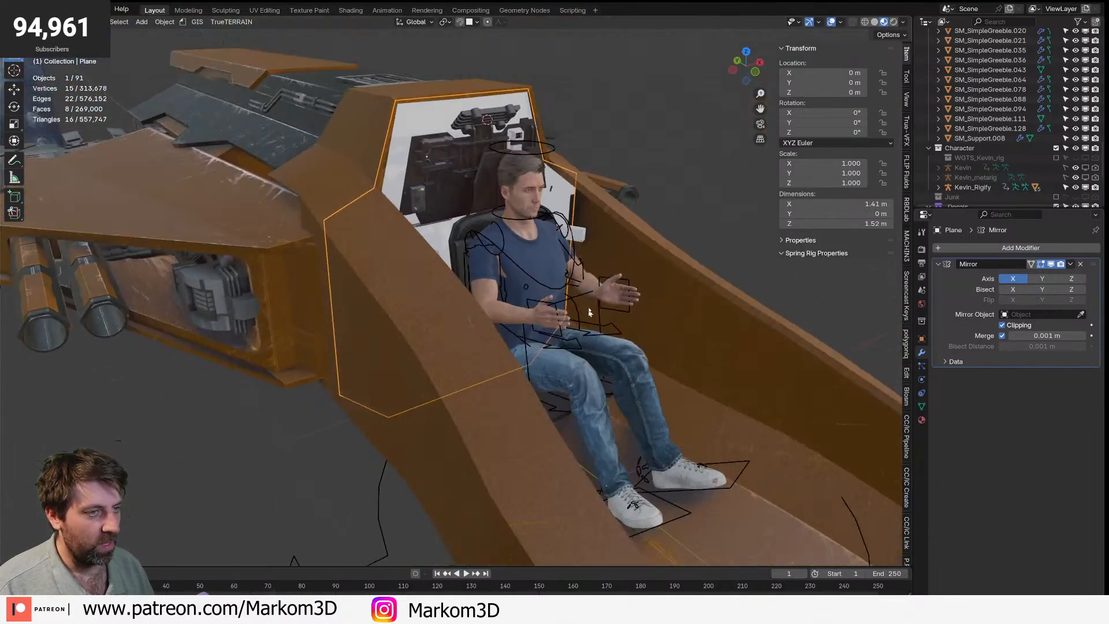
# - Duplicate the rear wall's upper face, move the copy forward along Y to about 0.77 m and scale it down
pyautogui.moveTo(590, 312); pyautogui.dragTo(614, 386, button='middle')
pyautogui.scroll(5, 503, 252)
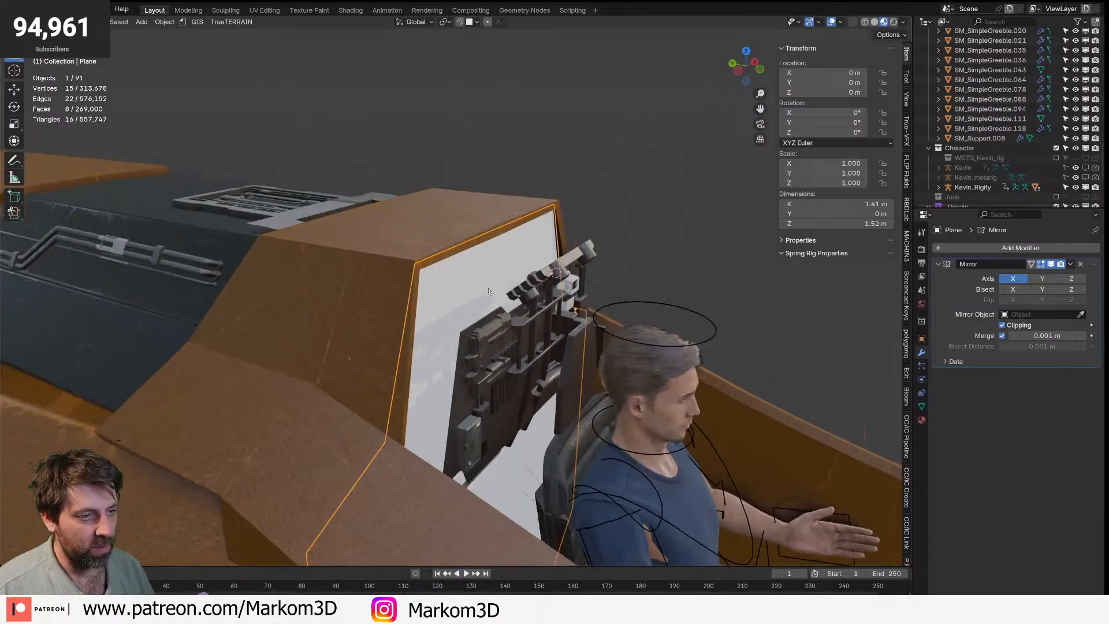
pyautogui.press('Tab')
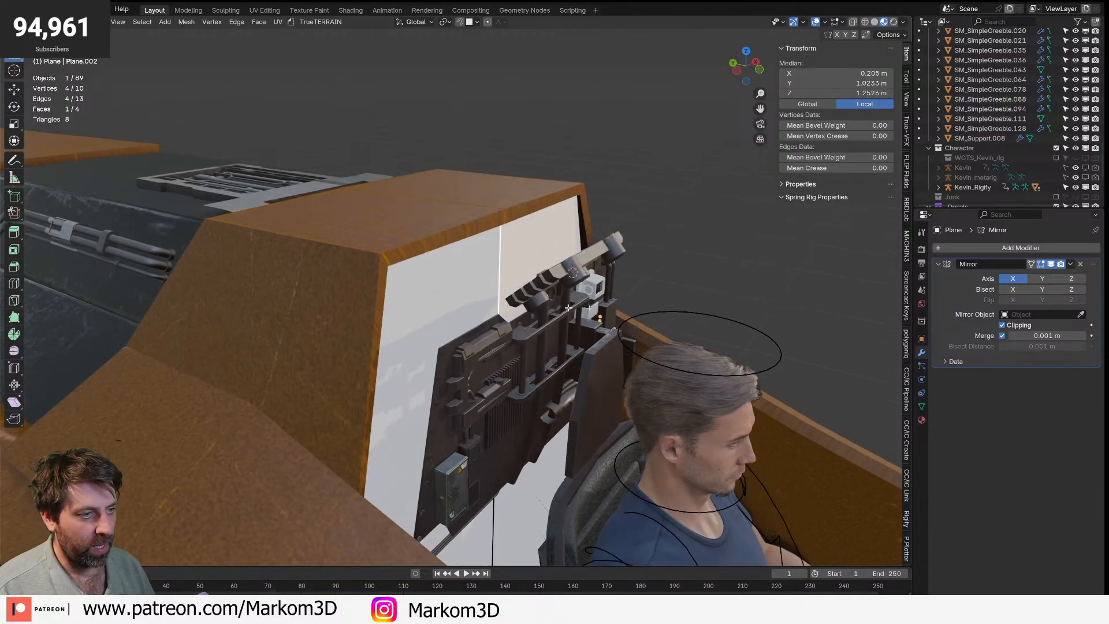
pyautogui.press('g')
pyautogui.press('y')
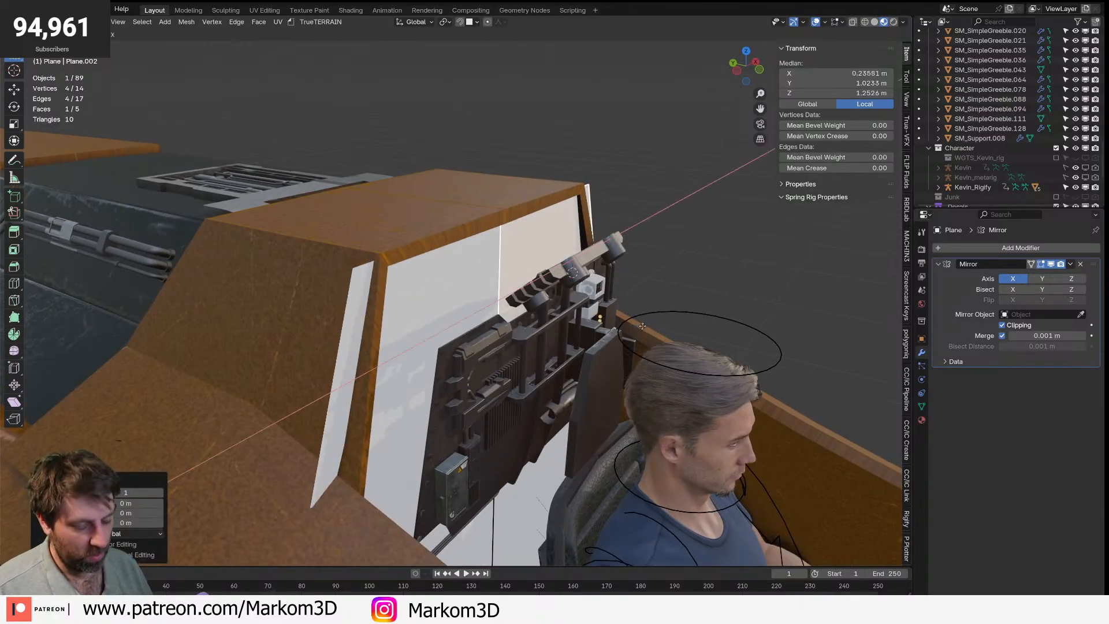
pyautogui.click(716, 375)
pyautogui.press('s')
pyautogui.click(746, 367)
# - Straighten the duplicated face's outer edge by scaling it to 0 along X
pyautogui.click(678, 271)
pyautogui.press('s')
pyautogui.press('x')
pyautogui.press('0')
pyautogui.click(700, 281)
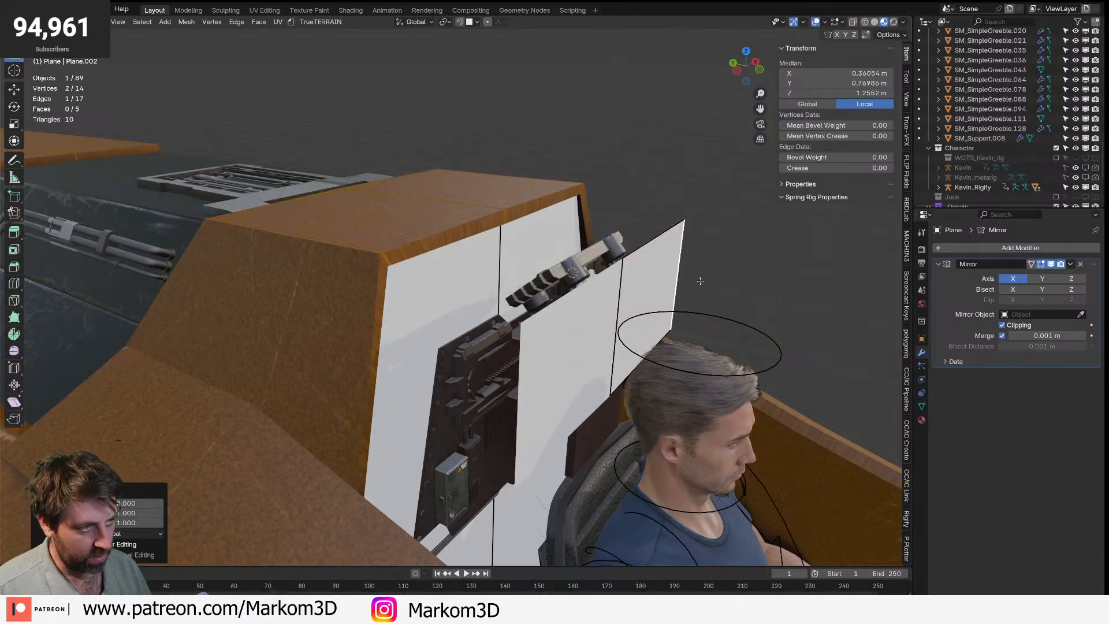
# - Select the whole duplicated face and, in side view, move it to about 0.901 m along Y and 1.31 m in Z
pyautogui.click(660, 352)
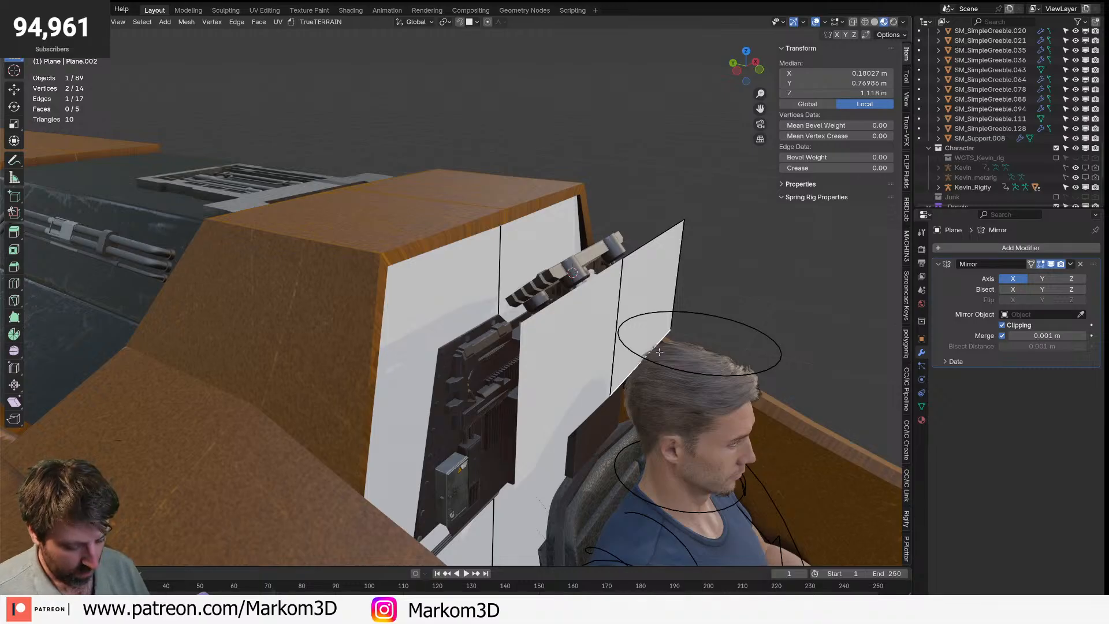
pyautogui.hotkey('ctrl', 'l')
pyautogui.press('KP_3')
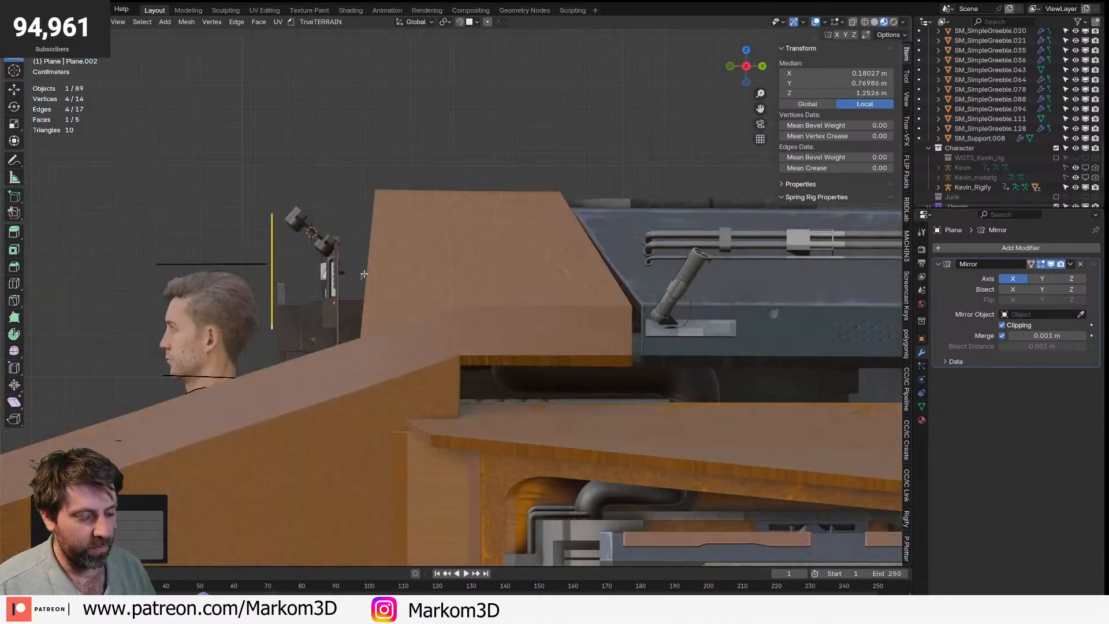
pyautogui.press('g')
pyautogui.click(353, 283)
pyautogui.press('g')
pyautogui.press('y')
pyautogui.click(444, 268)
pyautogui.scroll(3, 438, 286)
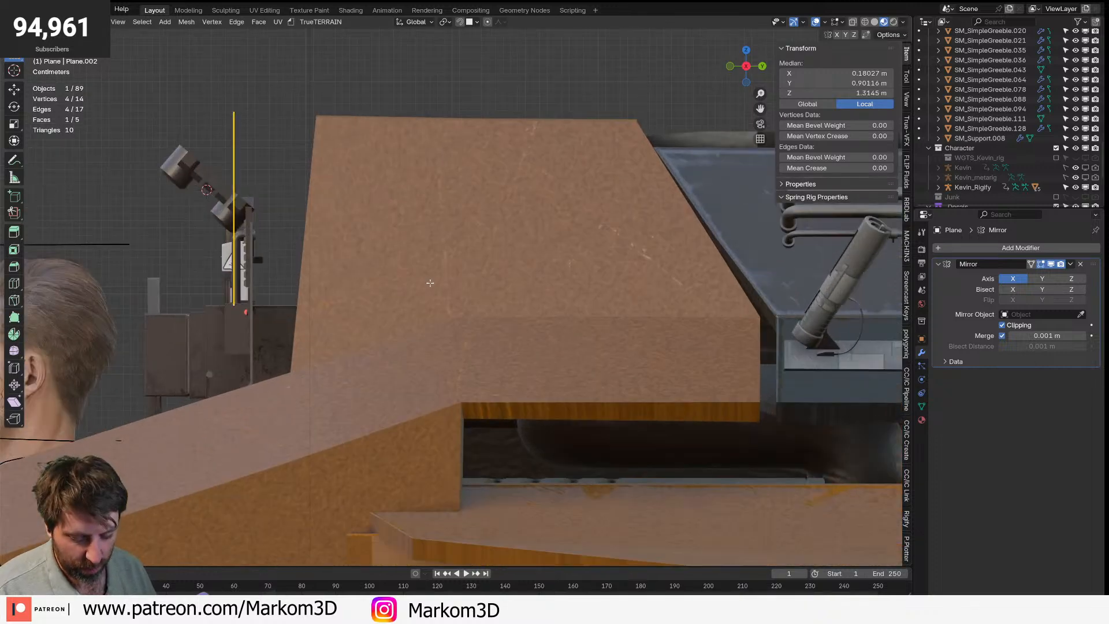
# - Rotate the duplicated panel by -48.8° in side view and shift it into place behind the pilot's head
pyautogui.press('r')
pyautogui.click(478, 75)
pyautogui.press('g')
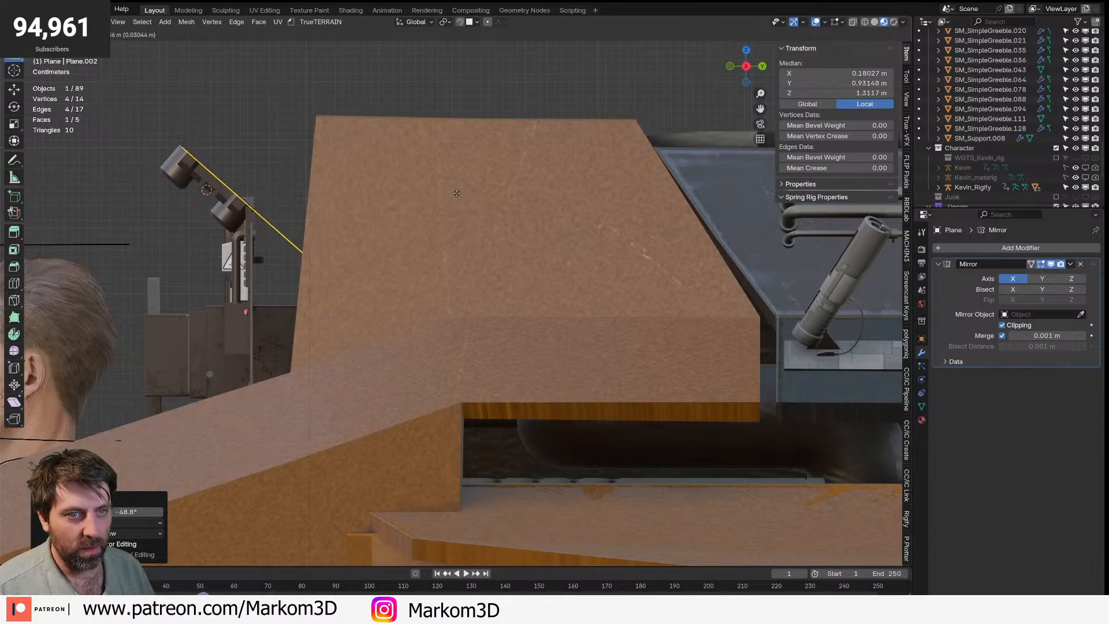
pyautogui.click(440, 193)
# - Extrude the tilted panel by about 0.032 m, extrude it once more along Y and leave Edit Mode
pyautogui.press('e')
pyautogui.click(476, 180)
pyautogui.moveTo(476, 180); pyautogui.dragTo(282, 241, button='middle')
pyautogui.press('e')
pyautogui.press('y')
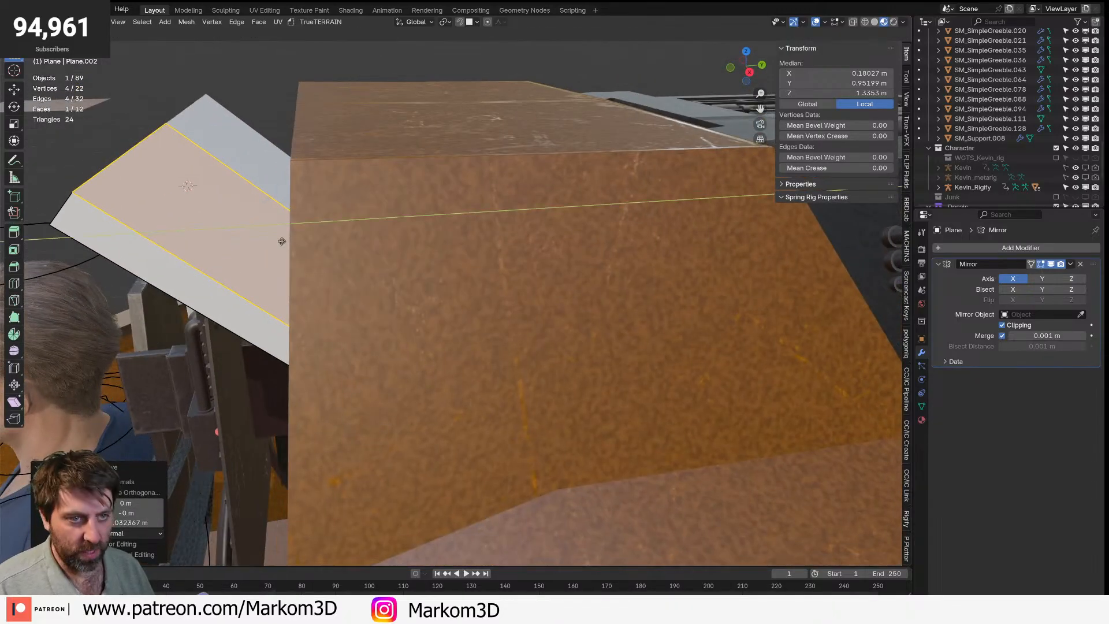
pyautogui.click(282, 241)
pyautogui.scroll(-3, 263, 216)
pyautogui.scroll(-2, 262, 217)
pyautogui.moveTo(263, 217); pyautogui.dragTo(399, 196, button='middle')
pyautogui.press('Tab')
# - Reveal all hidden objects so the canopy surrounds the tilted panel
pyautogui.moveTo(463, 294); pyautogui.dragTo(451, 364, button='middle')
pyautogui.hotkey('alt', 'h')
pyautogui.scroll(-5, 407, 317)
pyautogui.scroll(4, 495, 277)
pyautogui.scroll(2, 495, 277)
# - Scale the whole tilted panel along X to fit inside the canopy frame
pyautogui.moveTo(525, 295); pyautogui.dragTo(538, 272, button='middle')
pyautogui.press('Tab')
pyautogui.scroll(1, 515, 223)
pyautogui.click(524, 201)
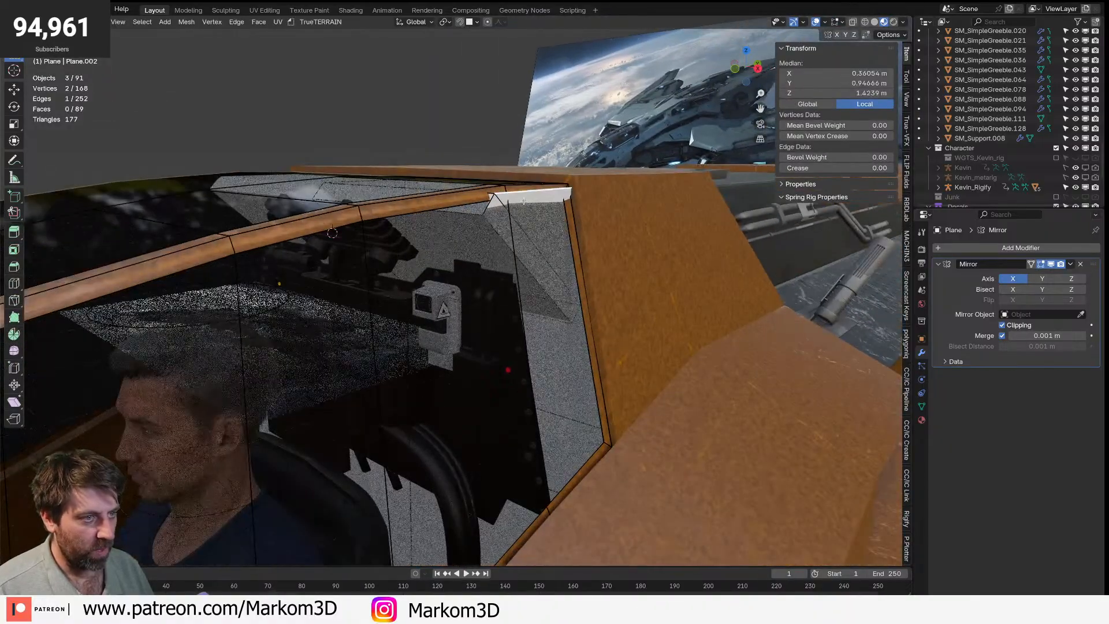
pyautogui.press('l')
pyautogui.moveTo(624, 265); pyautogui.dragTo(679, 276, button='middle')
pyautogui.press('s')
pyautogui.press('x')
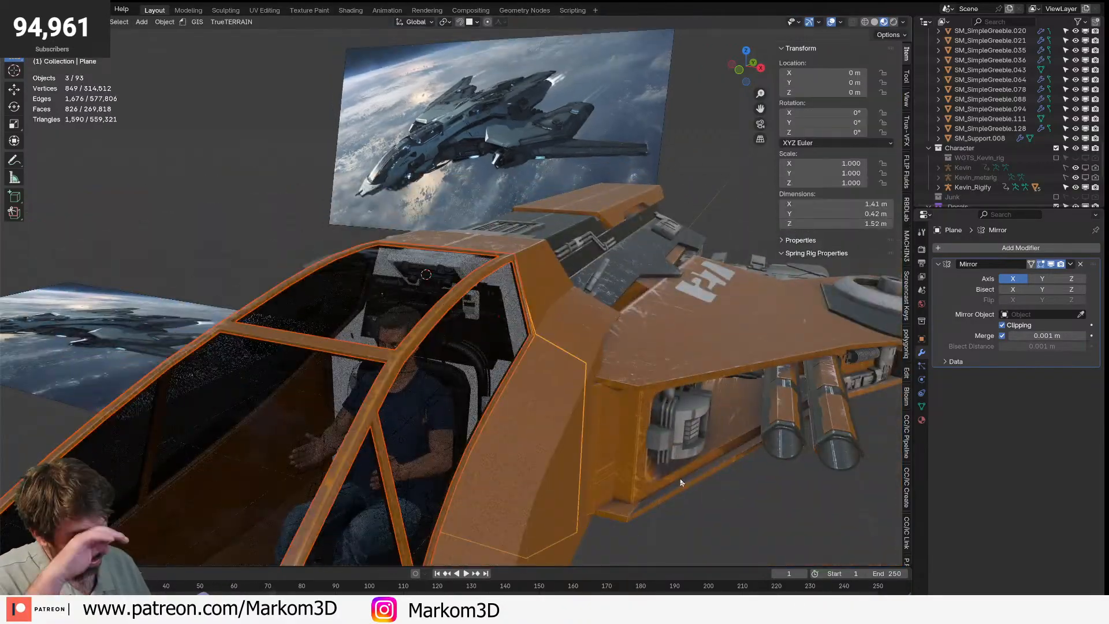
# - Select only the rear wall object and show the DreamUV tools
pyautogui.moveTo(583, 363); pyautogui.dragTo(442, 346, button='middle')
pyautogui.click(335, 355)
pyautogui.scroll(-10, 908, 443)
pyautogui.click(908, 375)
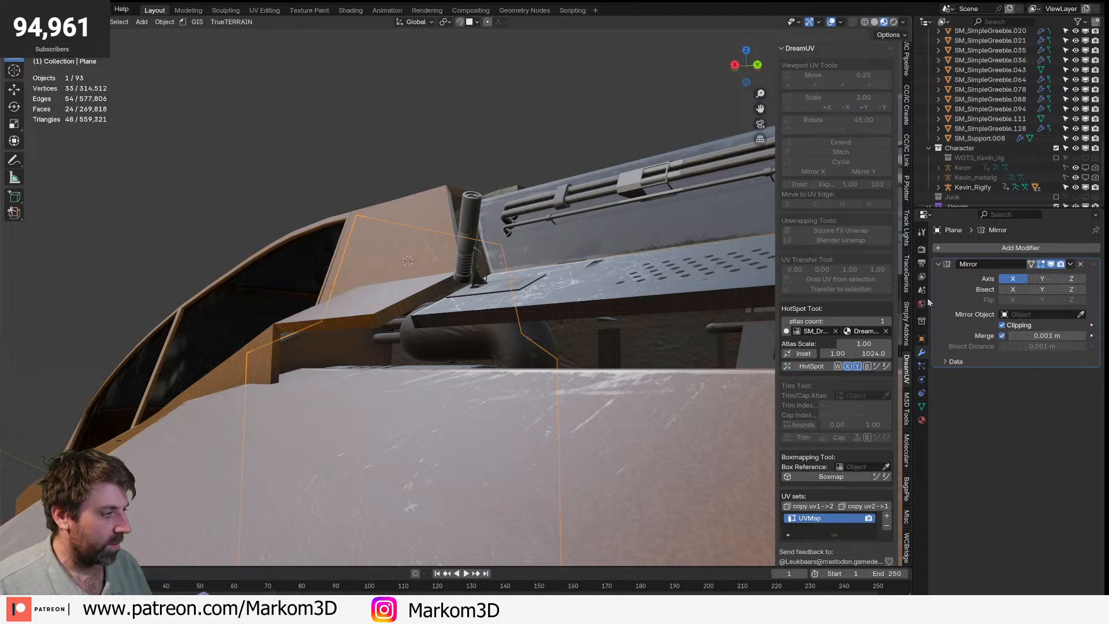
# - Assign the DreamUV_Grey material to the rear wall and deselect it
pyautogui.click(922, 420)
pyautogui.click(940, 289)
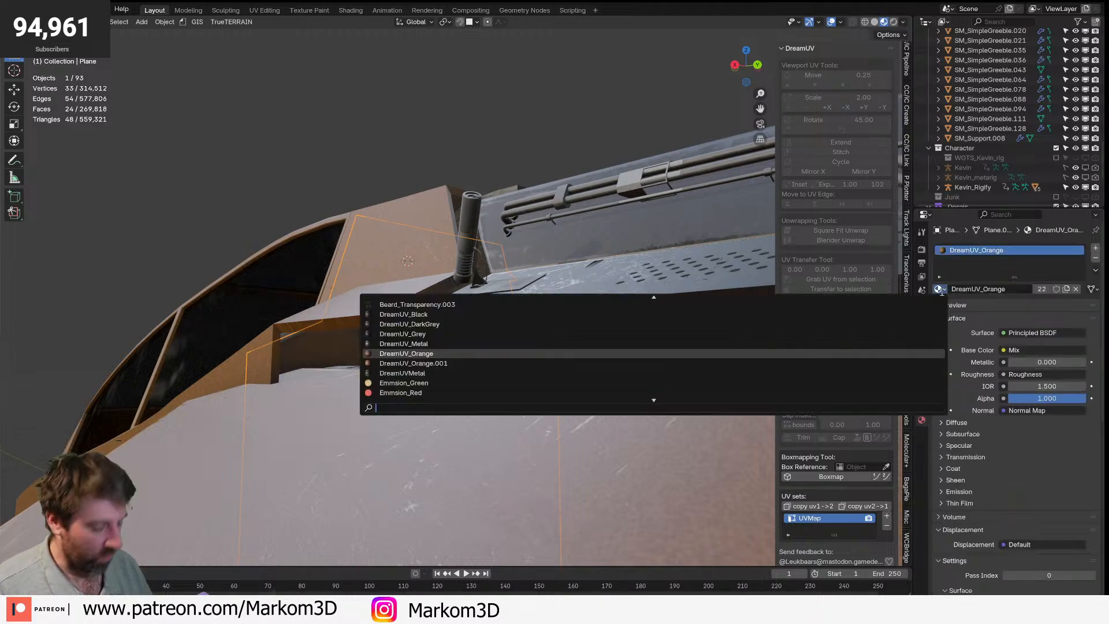
pyautogui.click(941, 289)
pyautogui.write('gre')
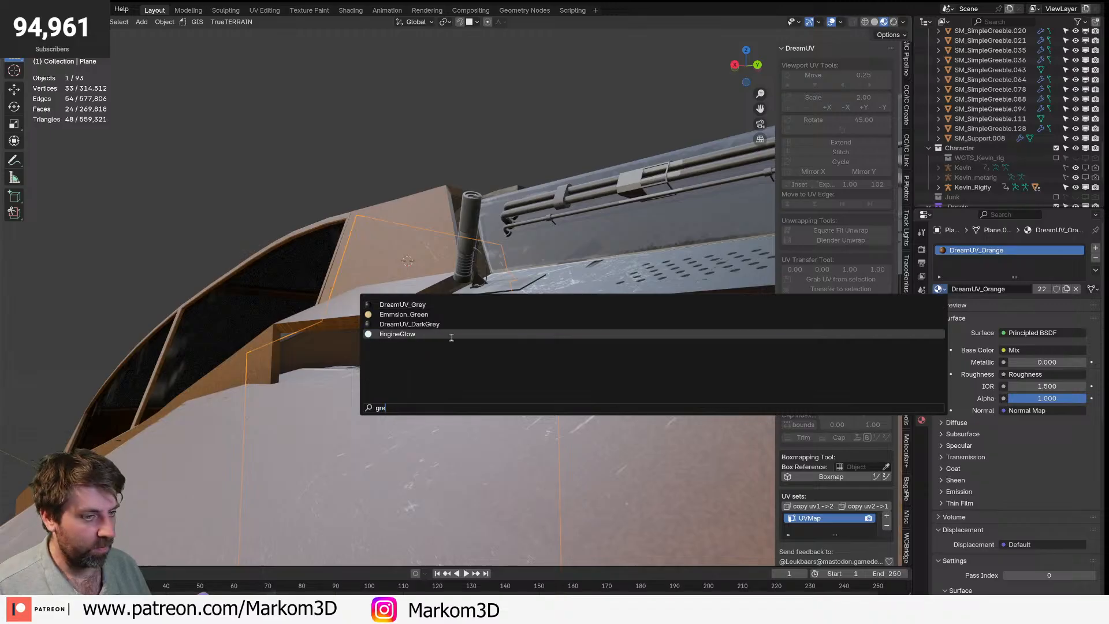
pyautogui.click(458, 305)
pyautogui.click(250, 171)
# - Examine the cockpit interior, rear wall and pilot through the canopy glass from the side and front
pyautogui.moveTo(250, 171); pyautogui.dragTo(391, 216, button='middle')
pyautogui.scroll(-6, 391, 216)
pyautogui.moveTo(558, 433); pyautogui.dragTo(451, 445, button='middle')
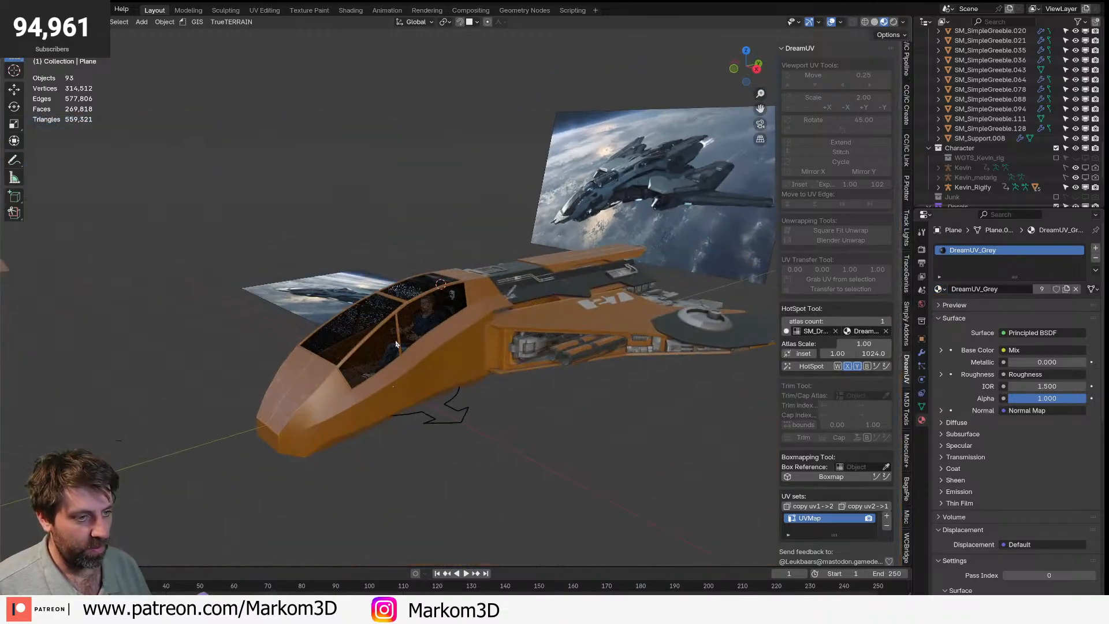
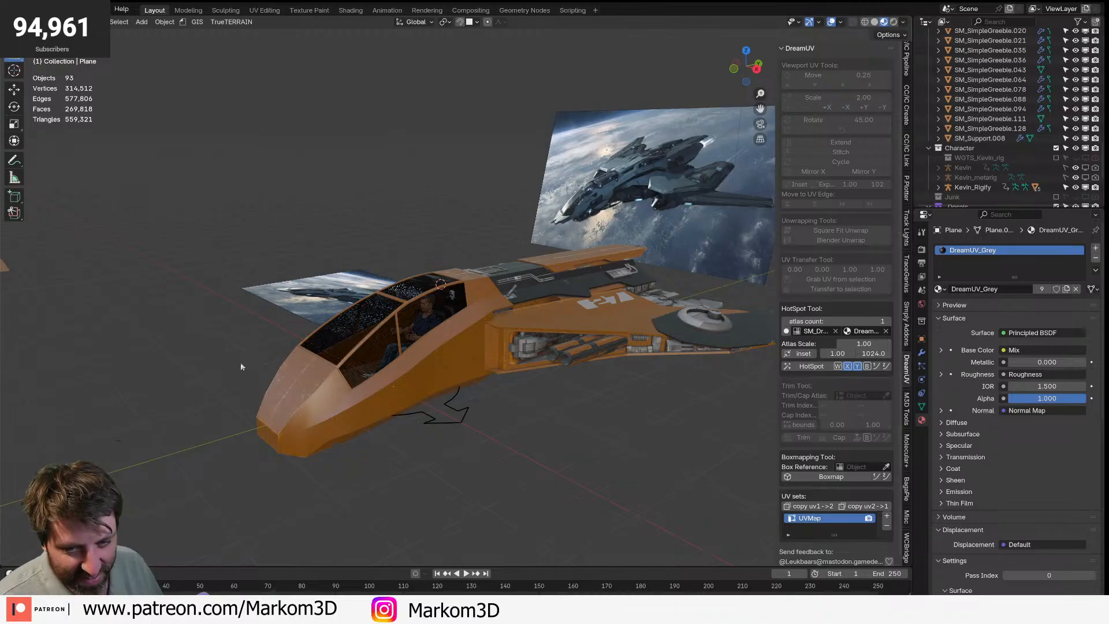
pyautogui.moveTo(299, 386); pyautogui.dragTo(417, 345, button='middle')
pyautogui.scroll(3, 487, 381)
pyautogui.scroll(2, 417, 345)
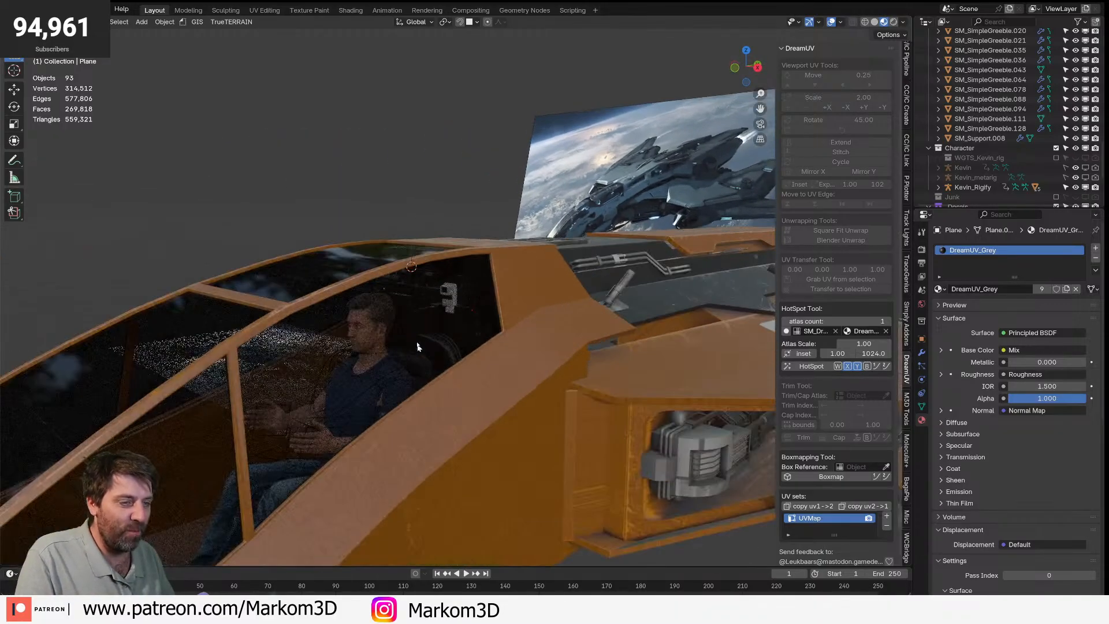
pyautogui.click(398, 386)
pyautogui.press('KP_1')
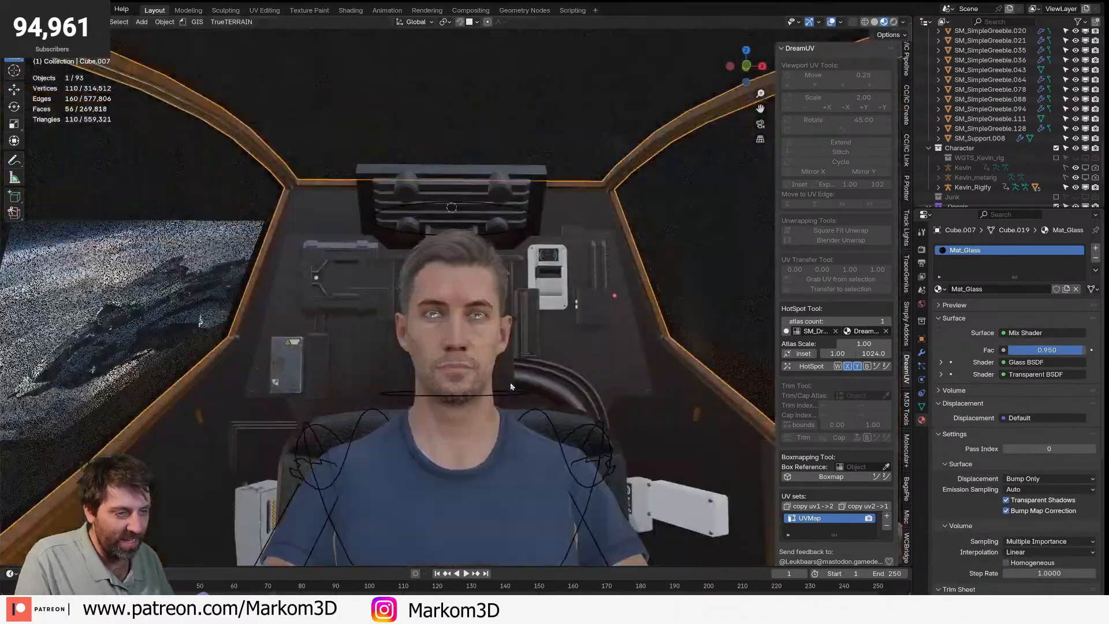
pyautogui.moveTo(511, 387); pyautogui.dragTo(426, 347, button='middle')
pyautogui.keyDown('shift'); pyautogui.moveTo(441, 394); pyautogui.dragTo(487, 335, button='middle'); pyautogui.keyUp('shift')
pyautogui.scroll(-10, 485, 335)
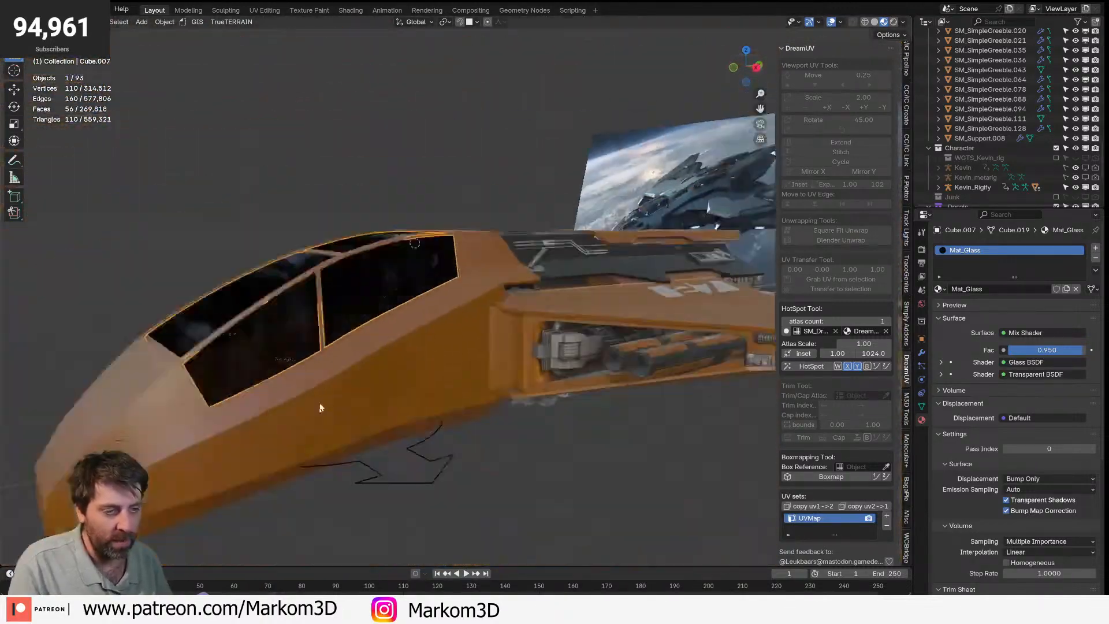
# - Examine the ship's fuselage side, rear engines and upper wing surfaces from several angles
pyautogui.click(513, 323)
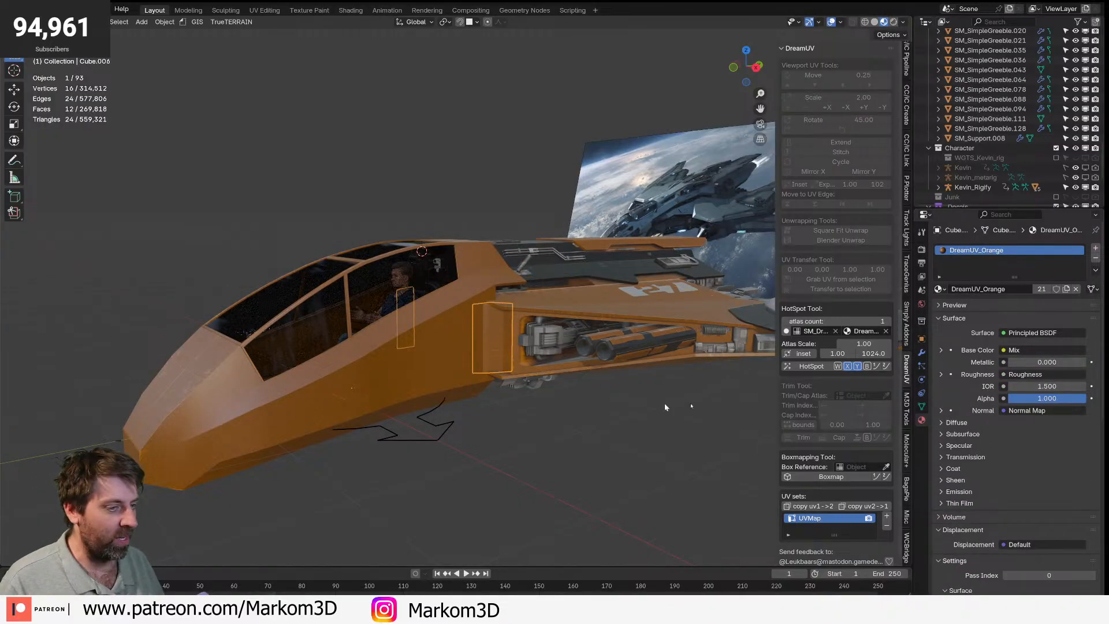
pyautogui.moveTo(559, 427); pyautogui.dragTo(374, 500, button='middle')
pyautogui.scroll(1, 374, 498)
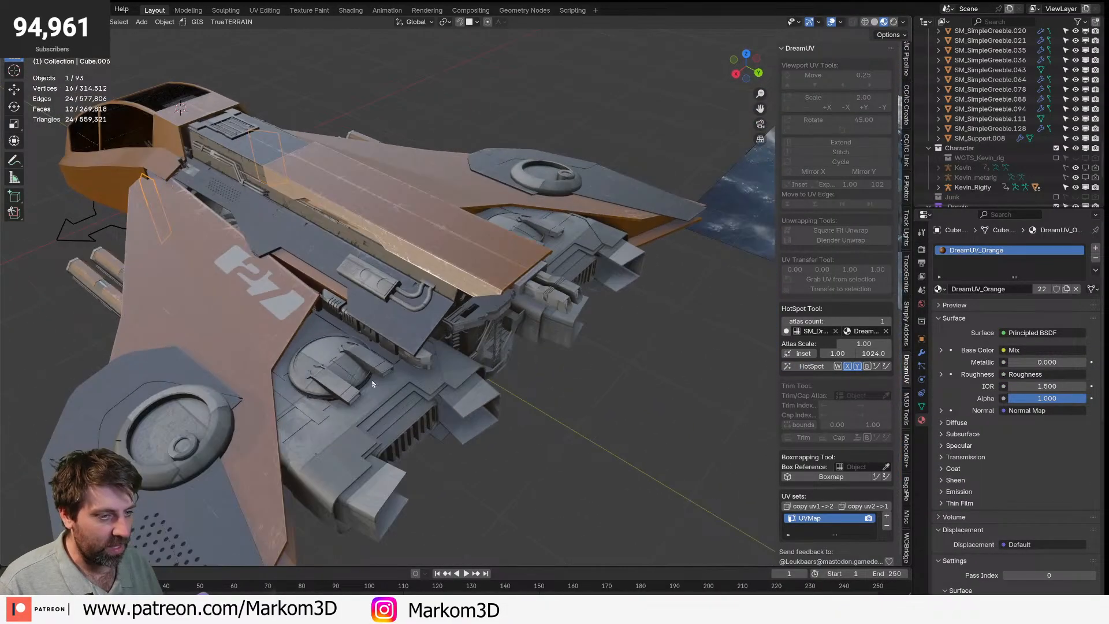
pyautogui.click(374, 386)
pyautogui.moveTo(353, 396); pyautogui.dragTo(489, 321, button='middle')
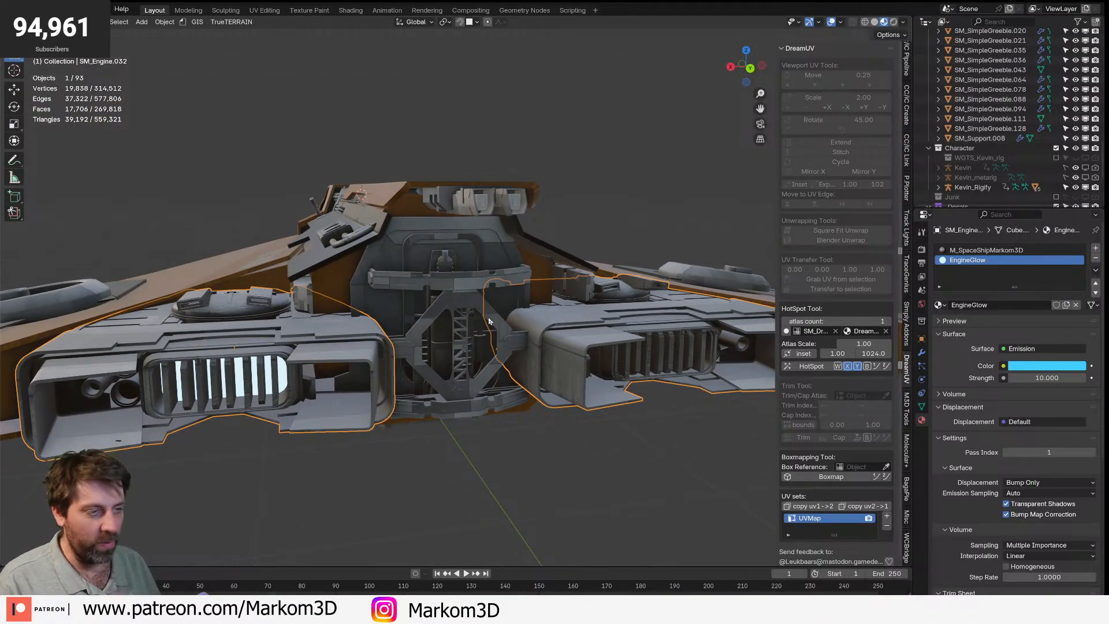
pyautogui.scroll(-6, 489, 321)
pyautogui.click(397, 458)
pyautogui.moveTo(396, 458); pyautogui.dragTo(549, 481, button='middle')
pyautogui.scroll(5, 549, 482)
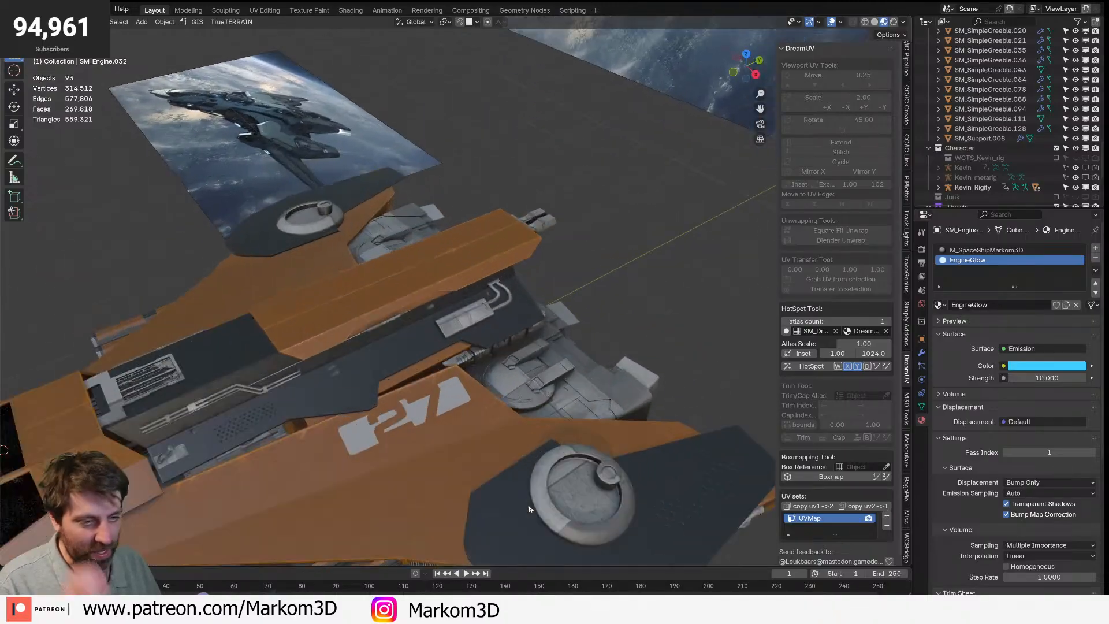
# - Examine the ship's wing tops, underside, nose and cockpit side from several angles
pyautogui.moveTo(456, 487); pyautogui.dragTo(370, 418, button='middle')
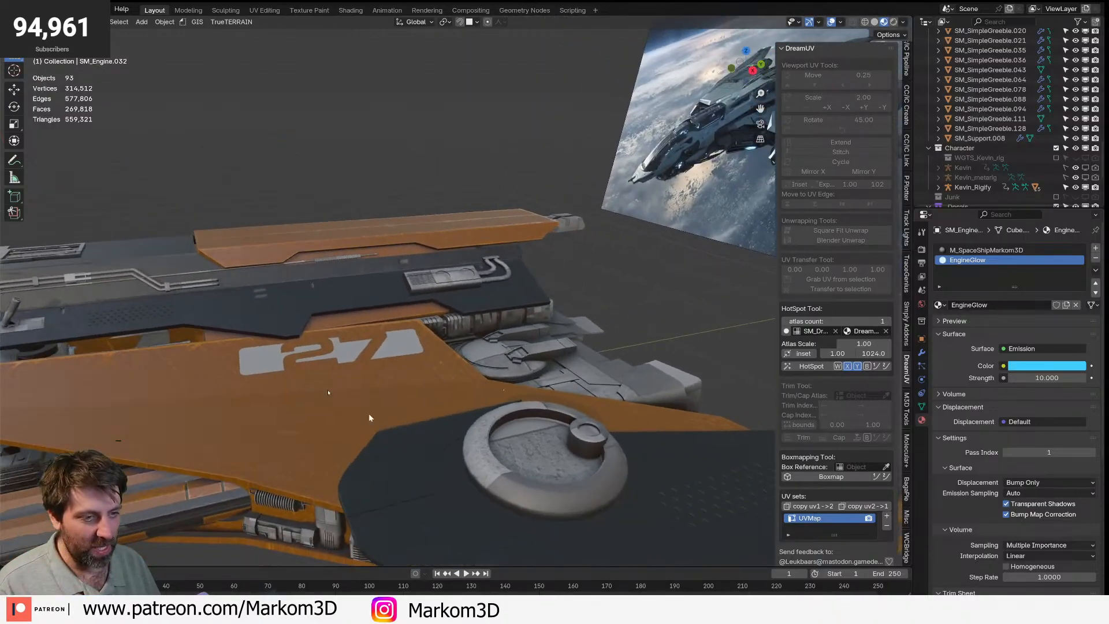
pyautogui.click(435, 310)
pyautogui.moveTo(435, 311); pyautogui.dragTo(289, 459, button='middle')
pyautogui.scroll(3, 280, 464)
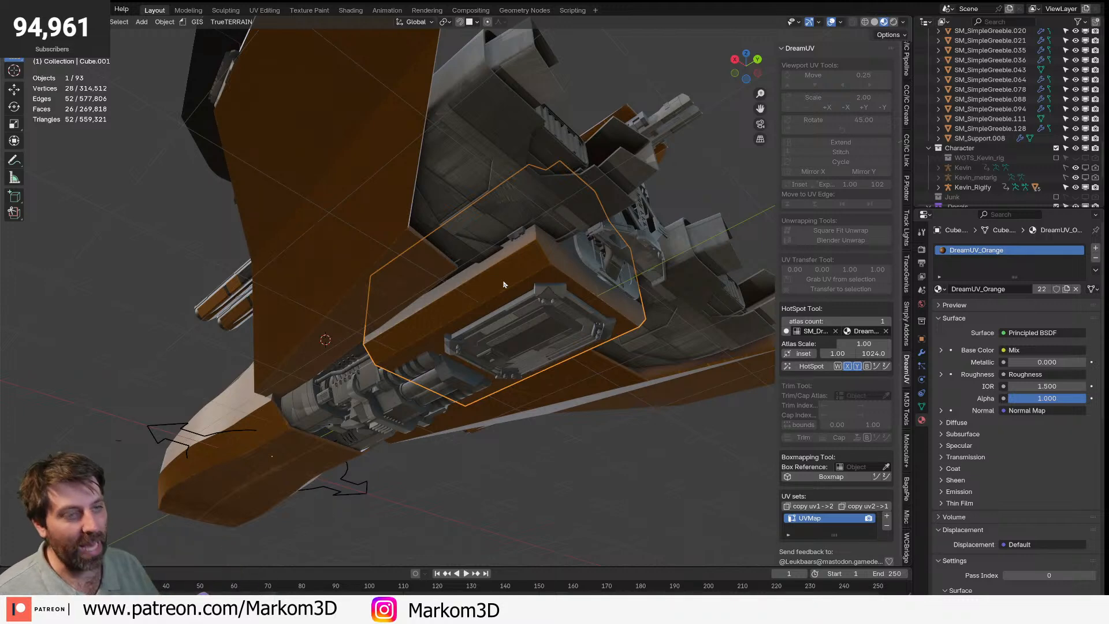
pyautogui.scroll(-2, 453, 307)
pyautogui.moveTo(453, 307); pyautogui.dragTo(572, 399, button='middle')
pyautogui.moveTo(295, 407); pyautogui.dragTo(281, 384, button='middle')
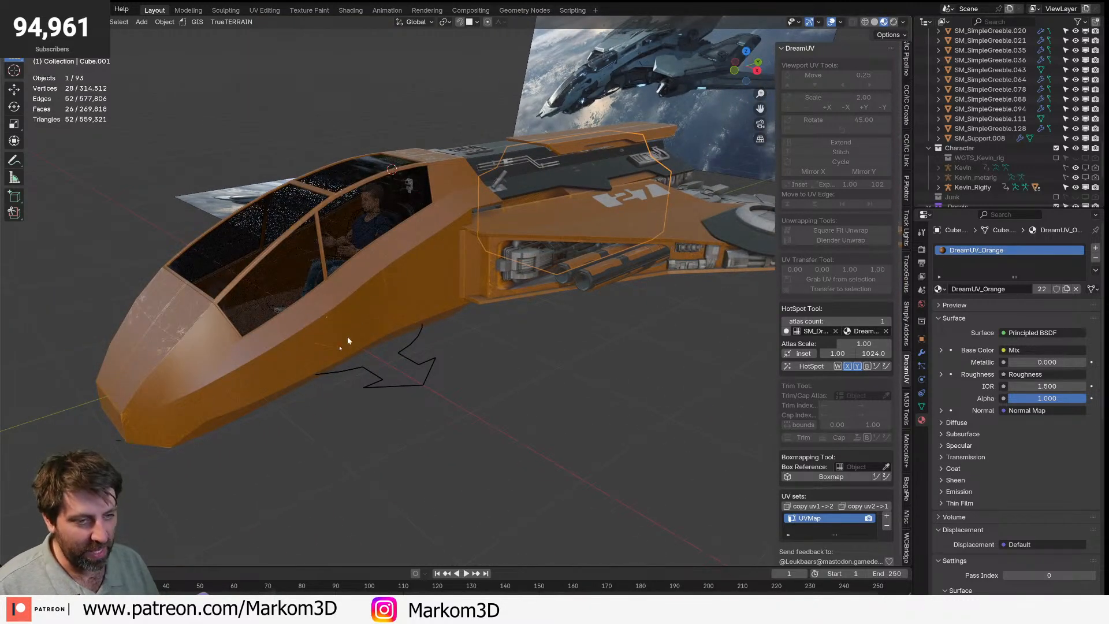
pyautogui.scroll(1, 359, 337)
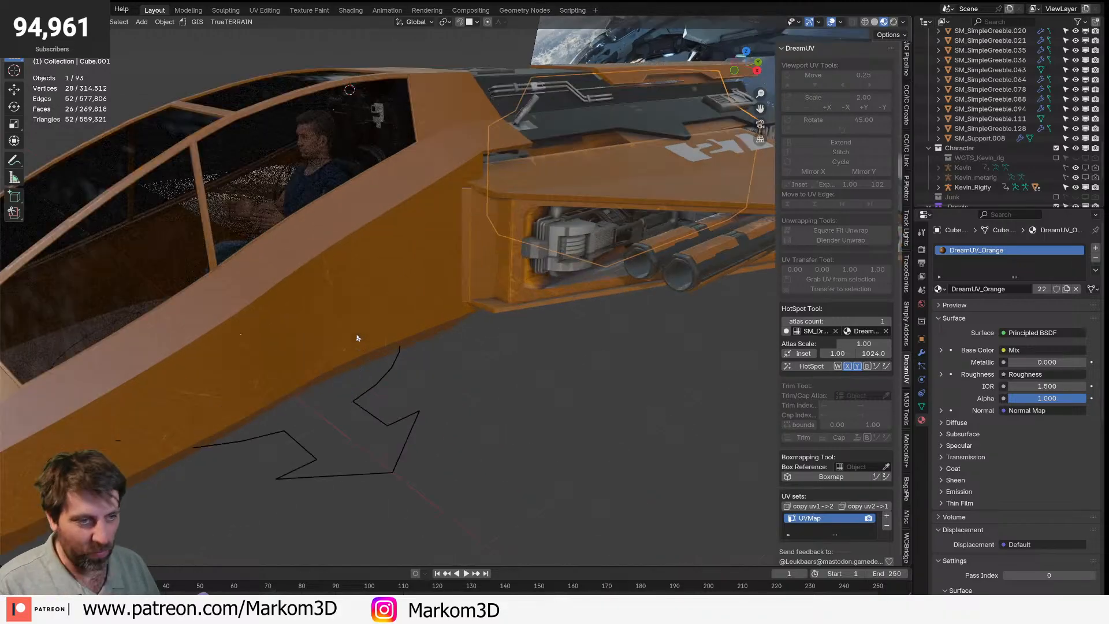
pyautogui.scroll(2, 345, 298)
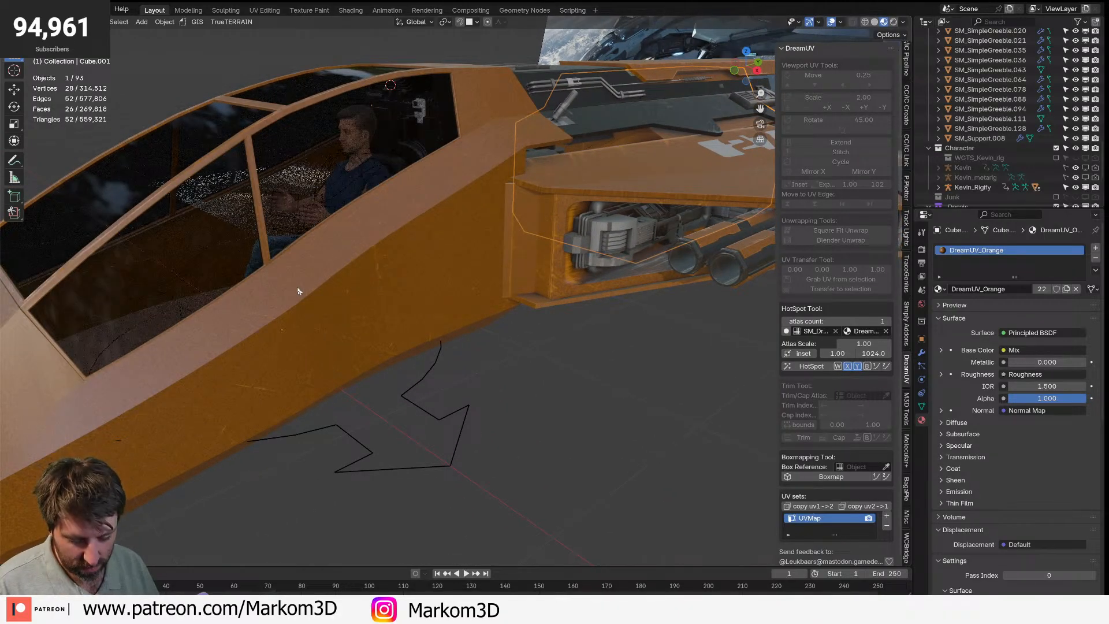
# - Add the Markom3D_017_SlotExtra decal to the hull below the canopy and rotate it upright across the side's bend line
pyautogui.press('d')
pyautogui.click(220, 314)
pyautogui.click(179, 333)
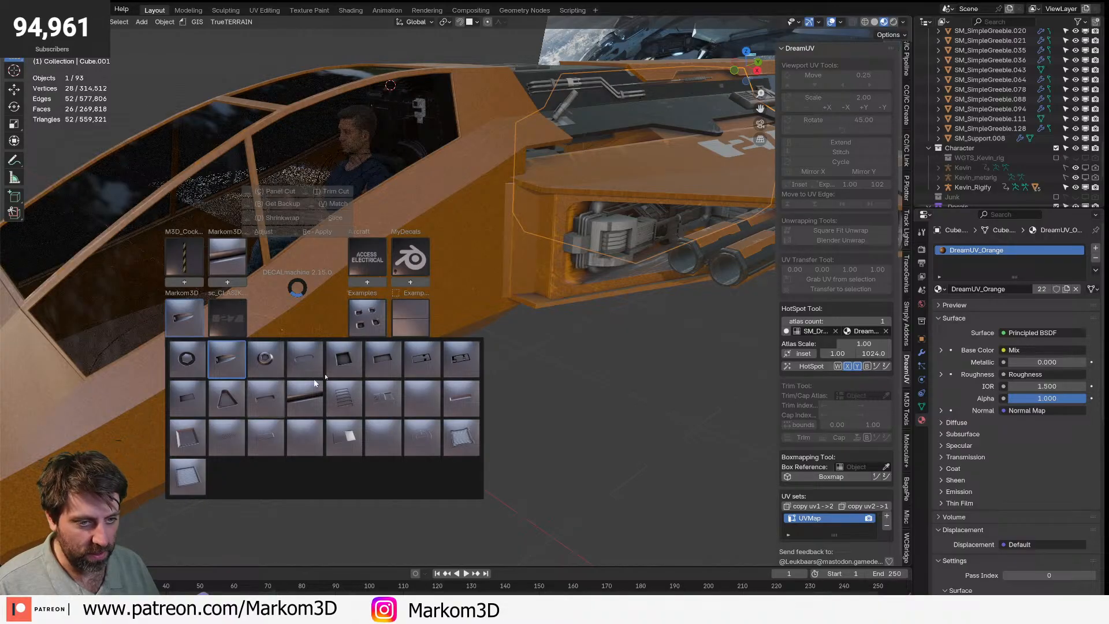
pyautogui.click(288, 395)
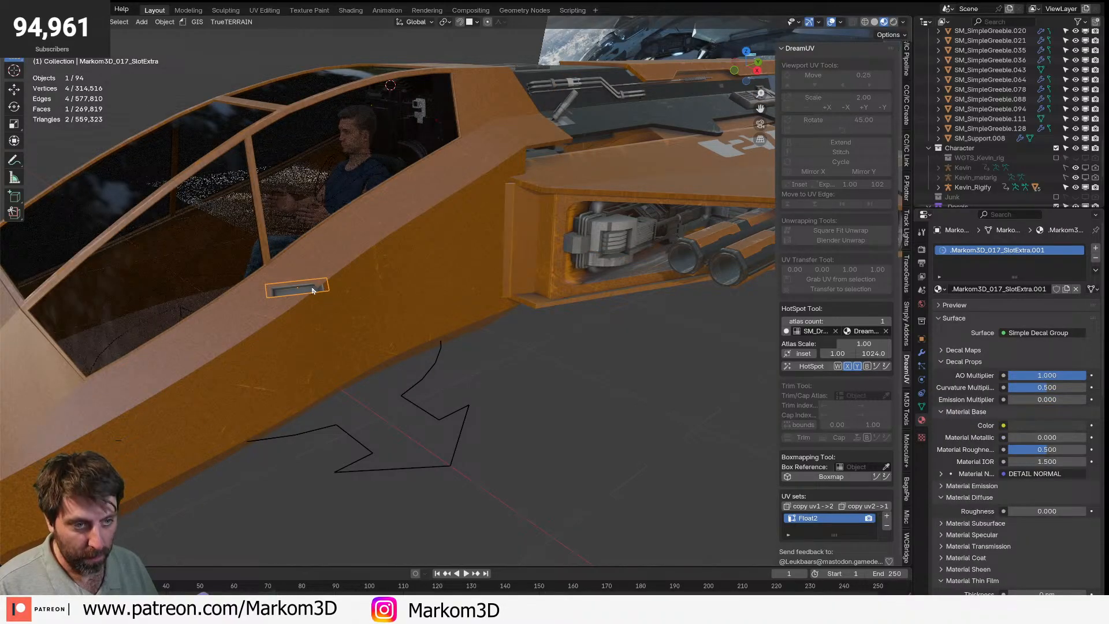
pyautogui.press('r')
pyautogui.press('z')
pyautogui.click(304, 302)
pyautogui.press('g')
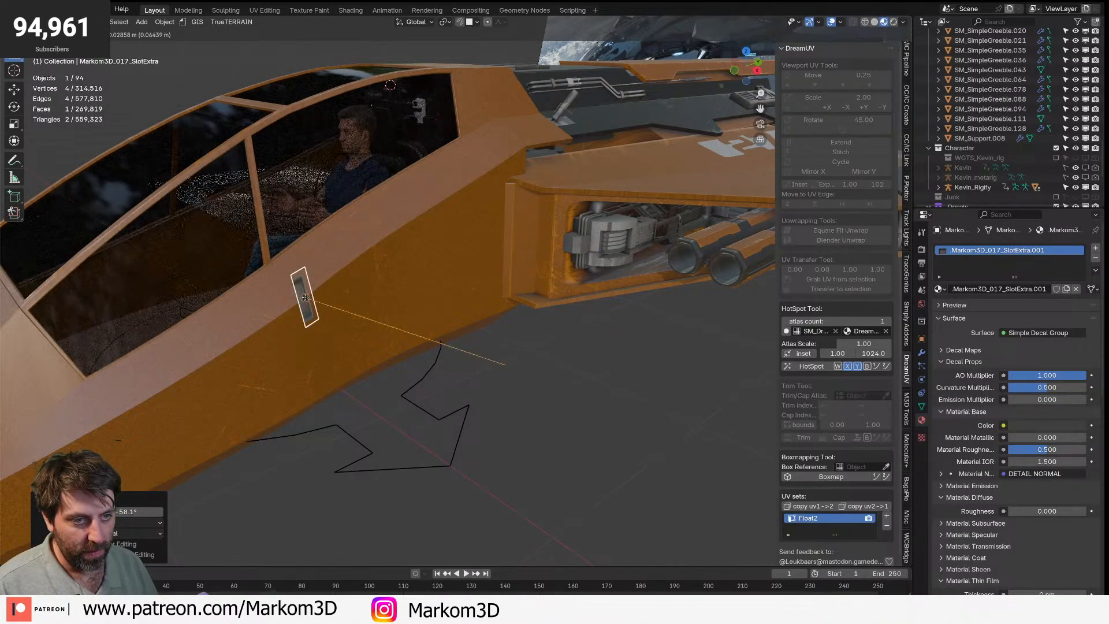
pyautogui.click(307, 304)
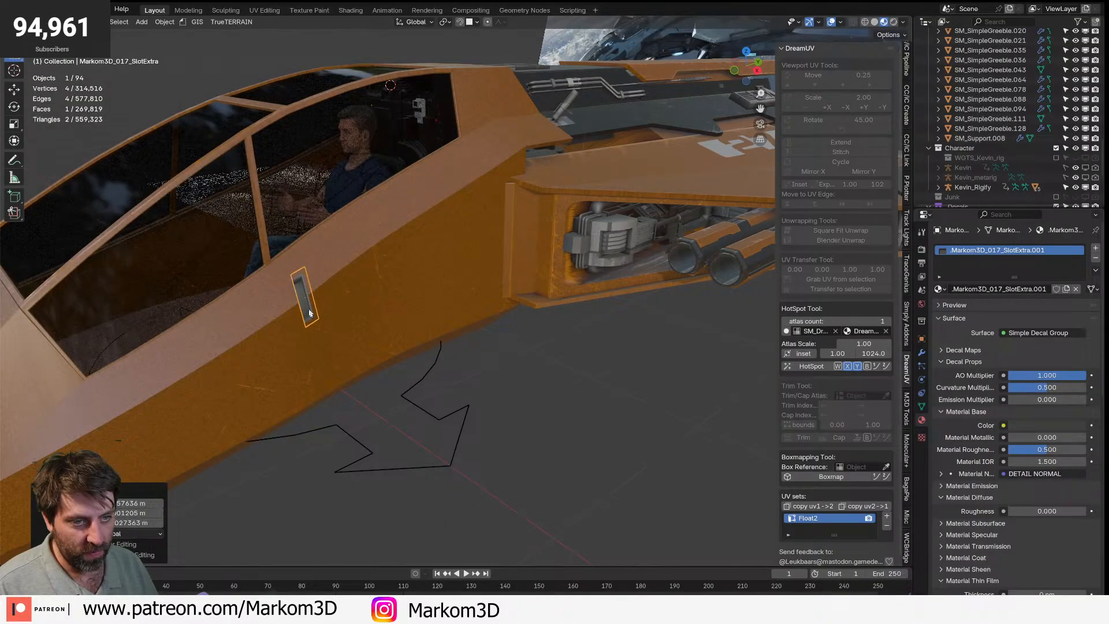
# - Try to project the slot decal onto the hull across the bend line
pyautogui.press('d')
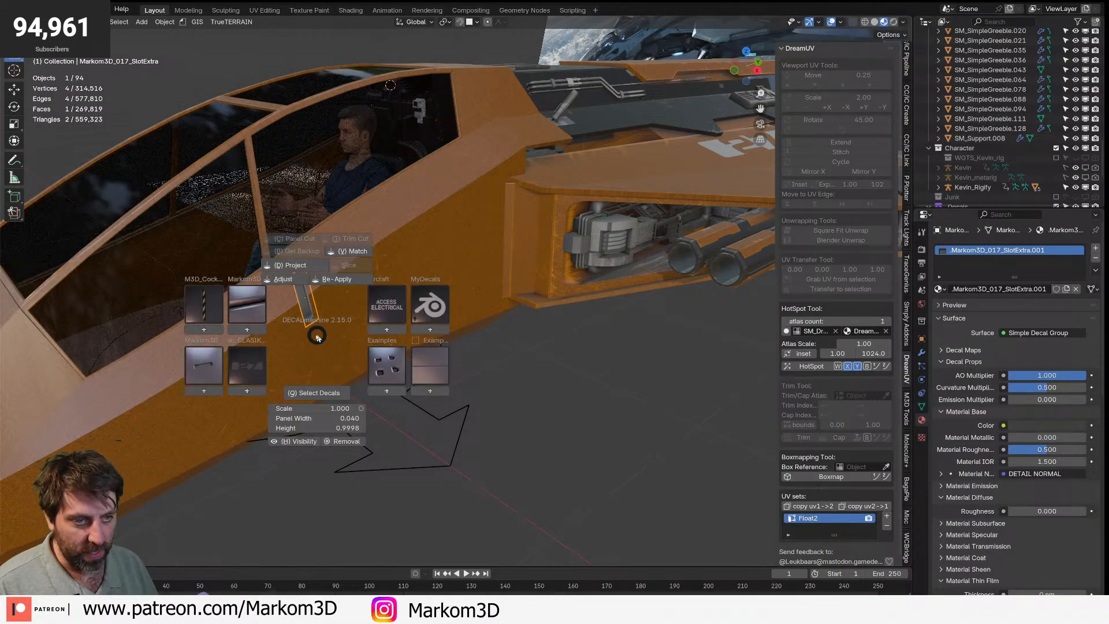
pyautogui.click(287, 267)
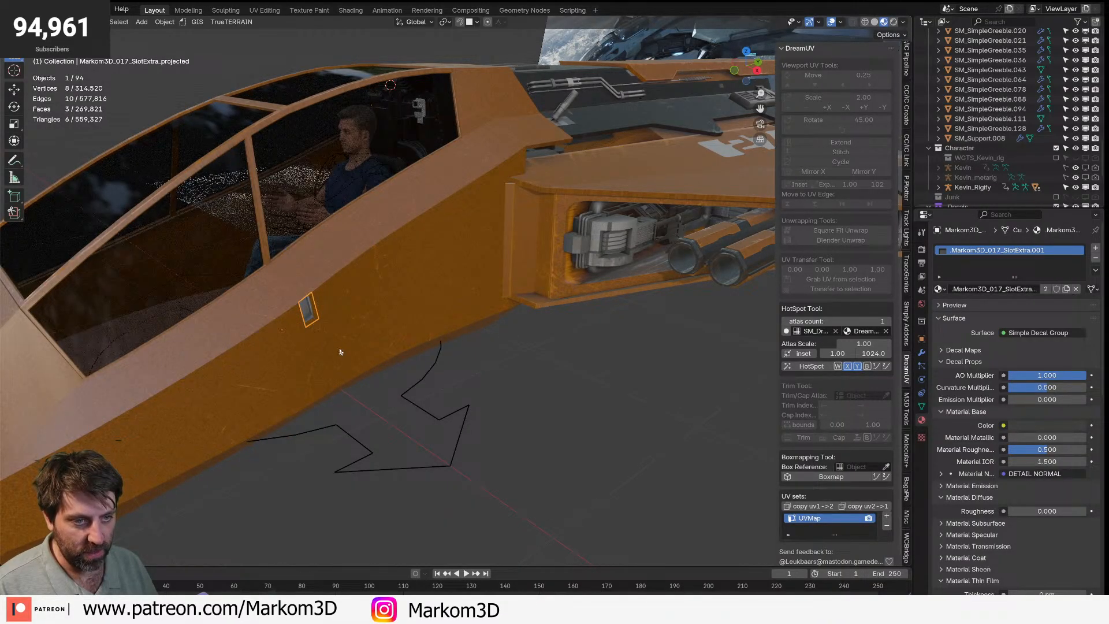
pyautogui.moveTo(275, 323); pyautogui.dragTo(369, 326, button='middle')
pyautogui.press('Tab')
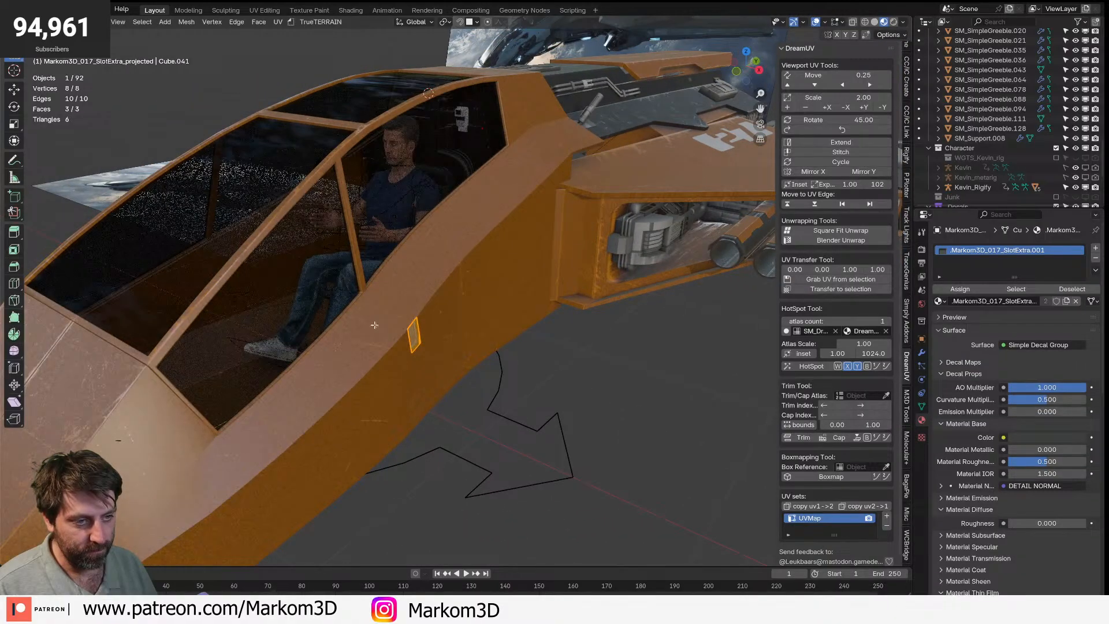
pyautogui.press('Tab')
pyautogui.hotkey('ctrl', 'z')
pyautogui.hotkey('ctrl', 'z')
pyautogui.hotkey('ctrl', 'z')
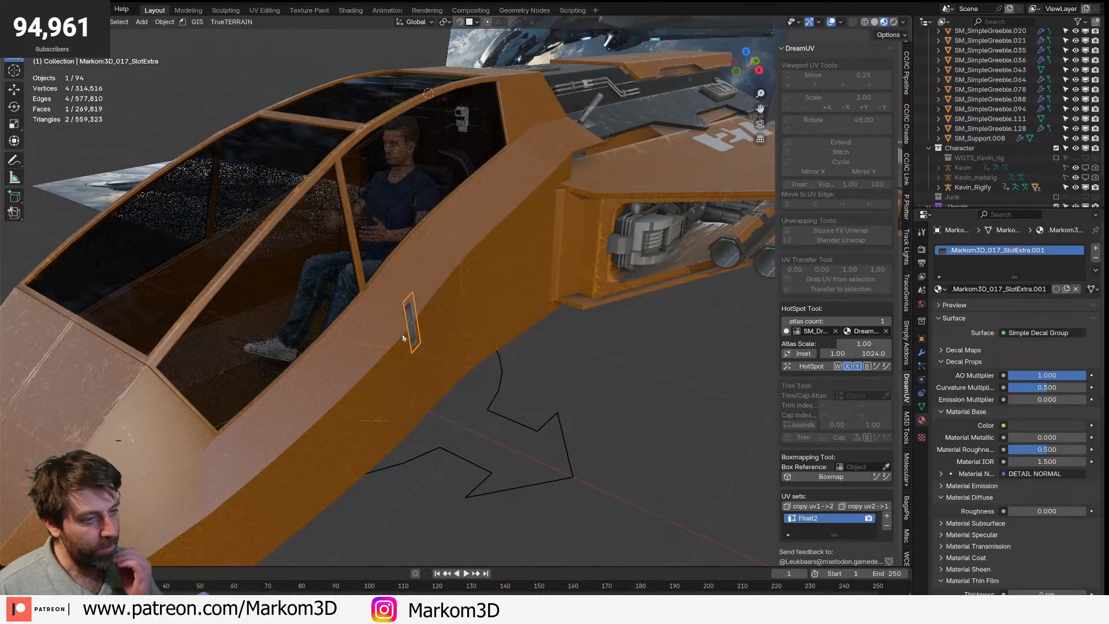
# - Add a centred loop cut across the slot decal's mesh
pyautogui.press('Tab')
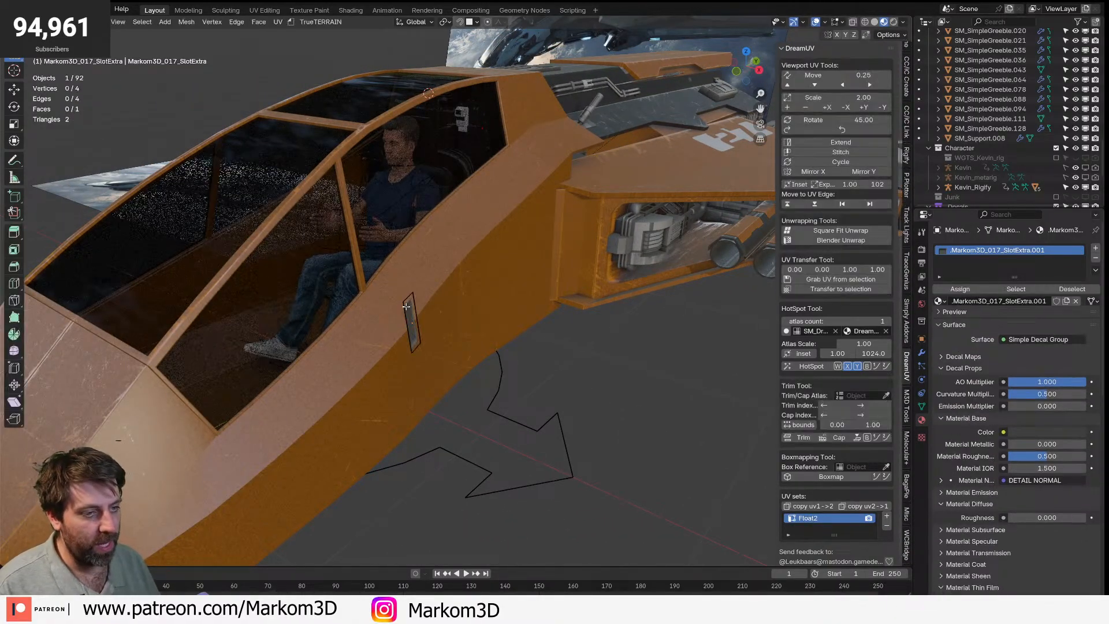
pyautogui.hotkey('ctrl', 'r')
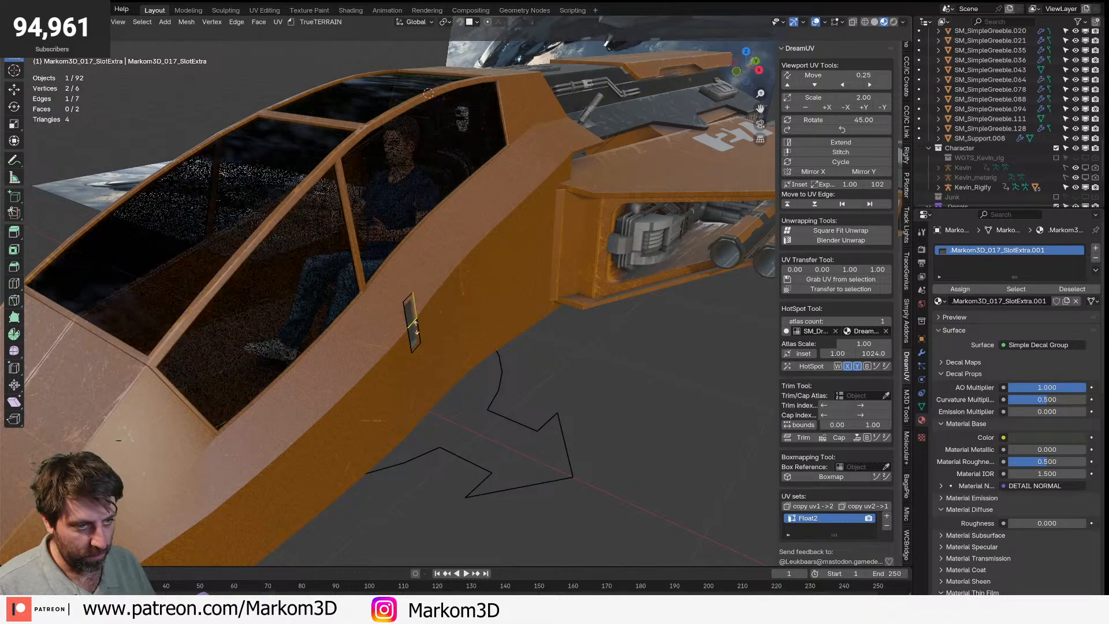
pyautogui.click(414, 328)
pyautogui.rightClick(414, 328)
# - Slide the loop cut's vertex along the decal's side until the cut lines up with the hull's bend line
pyautogui.press('KP_3')
pyautogui.press('KP_1')
pyautogui.scroll(4, 669, 302)
pyautogui.moveTo(669, 302); pyautogui.dragTo(498, 281, button='middle')
pyautogui.press('KP_Decimal')
pyautogui.scroll(-3, 531, 326)
pyautogui.press('1')
pyautogui.click(354, 327)
pyautogui.press('g')
pyautogui.press('g')
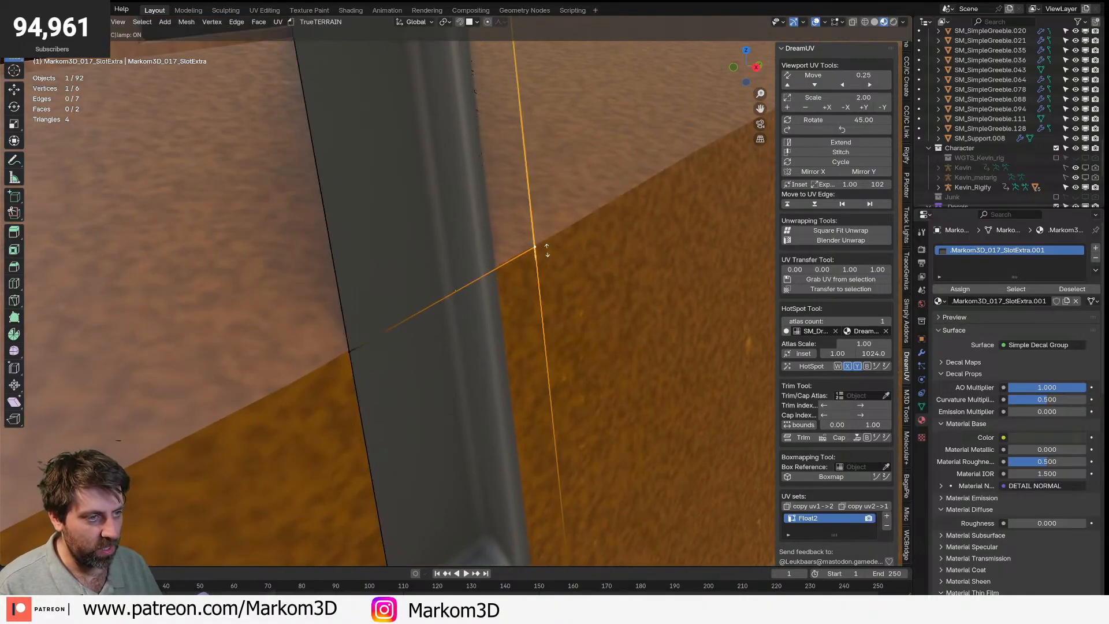
pyautogui.click(546, 250)
# - Move the decal's upper edge back and along Z so its upper half lies on the sloped hull surface
pyautogui.scroll(-4, 480, 238)
pyautogui.click(432, 83)
pyautogui.moveTo(411, 93); pyautogui.dragTo(513, 120, button='middle')
pyautogui.press('KP_3')
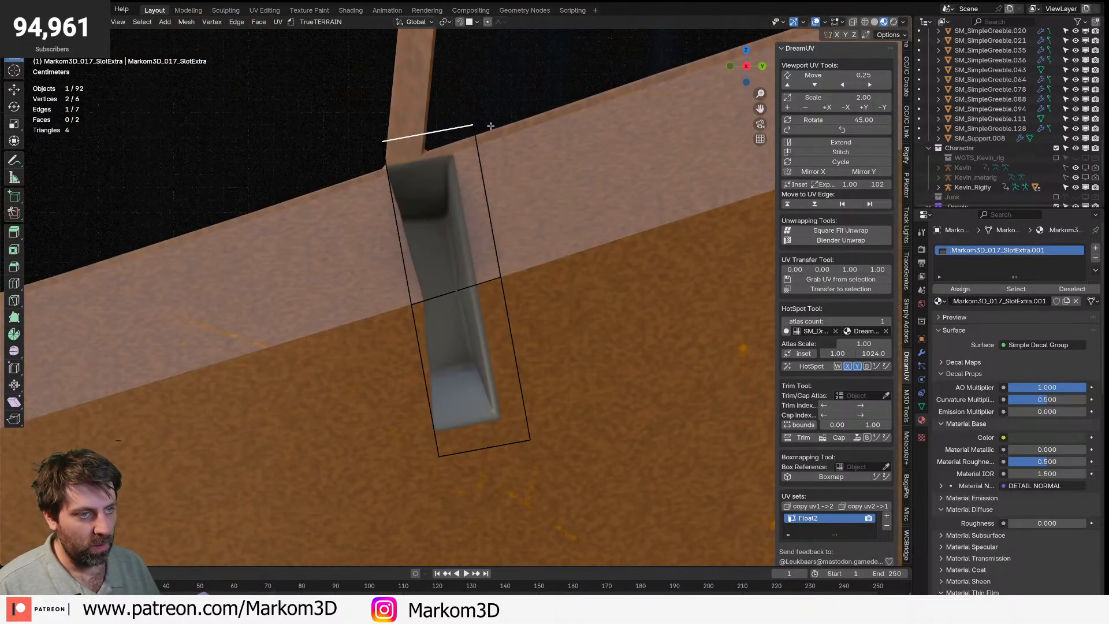
pyautogui.moveTo(625, 141); pyautogui.dragTo(567, 179, button='middle')
pyautogui.press('g')
pyautogui.press('z')
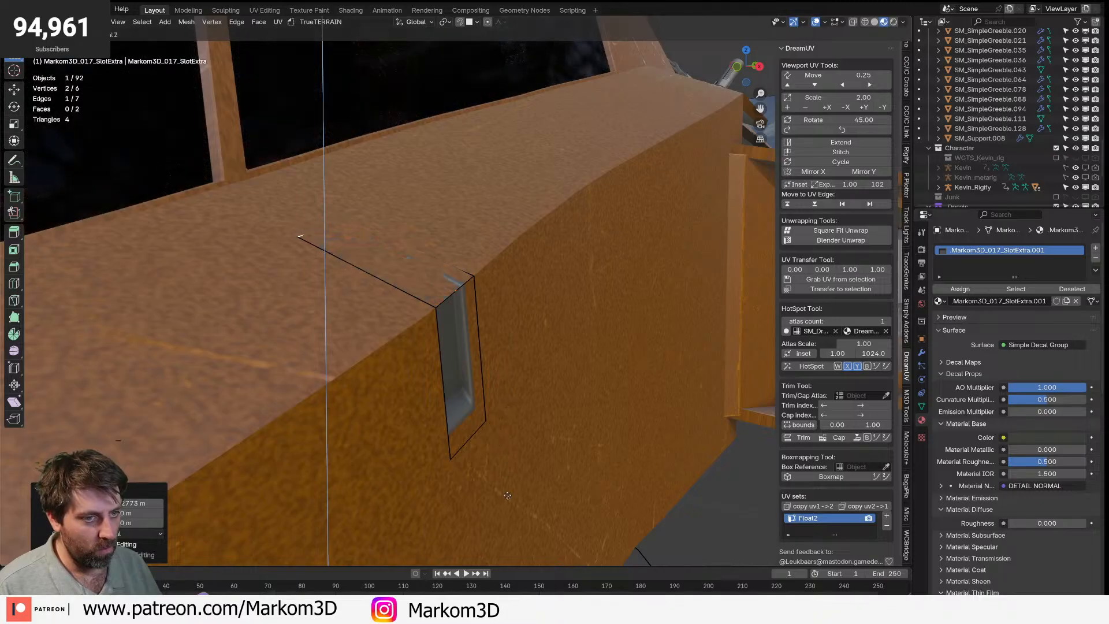
pyautogui.click(519, 489)
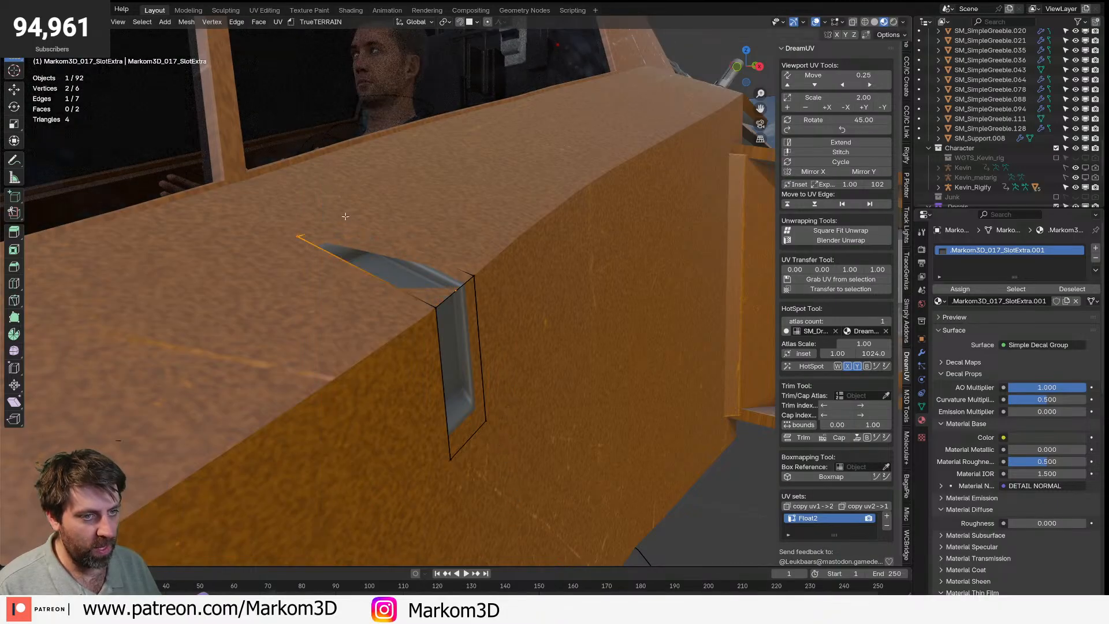
# - Adjust the decal's upper corner and bend-line vertices along Z to sit flush with the hull, and leave mesh editing
pyautogui.press('g')
pyautogui.press('z')
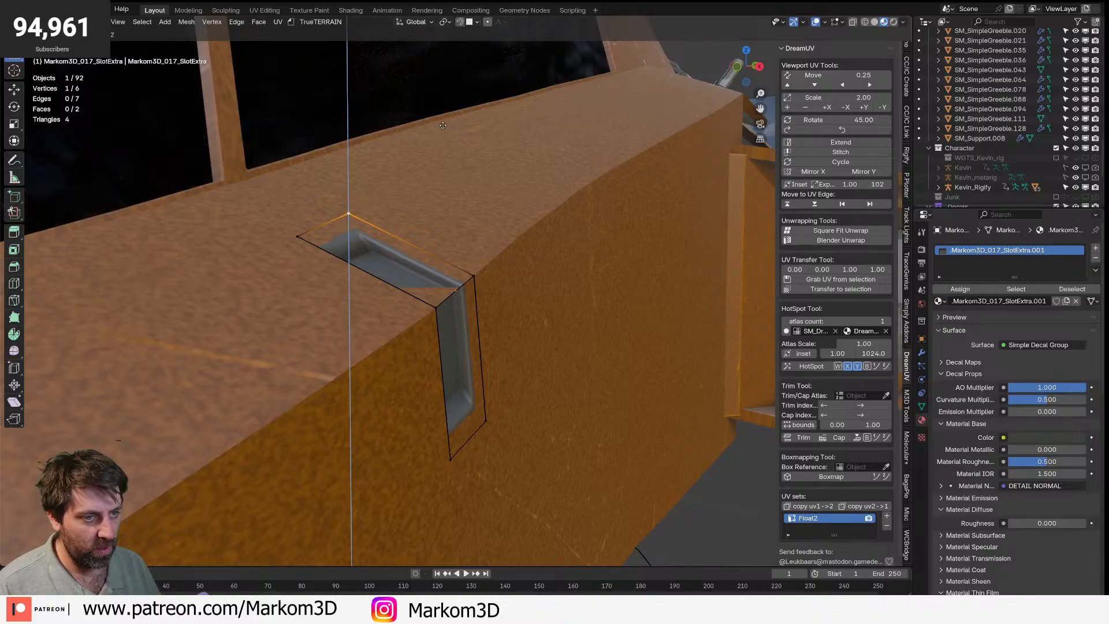
pyautogui.click(442, 147)
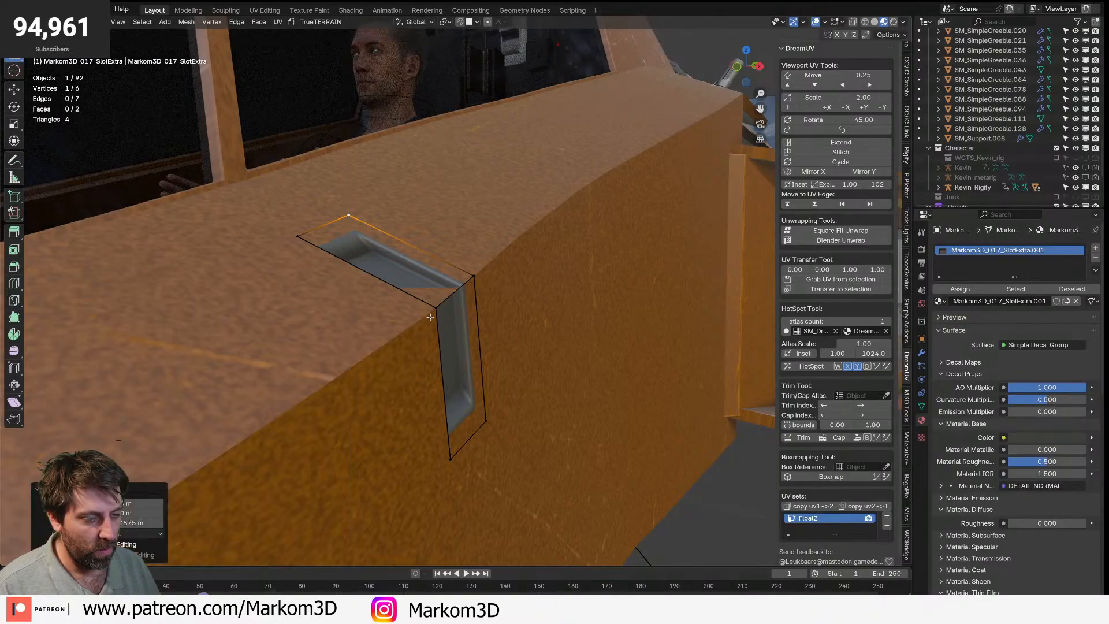
pyautogui.click(430, 314)
pyautogui.press('g')
pyautogui.press('z')
pyautogui.click(483, 310)
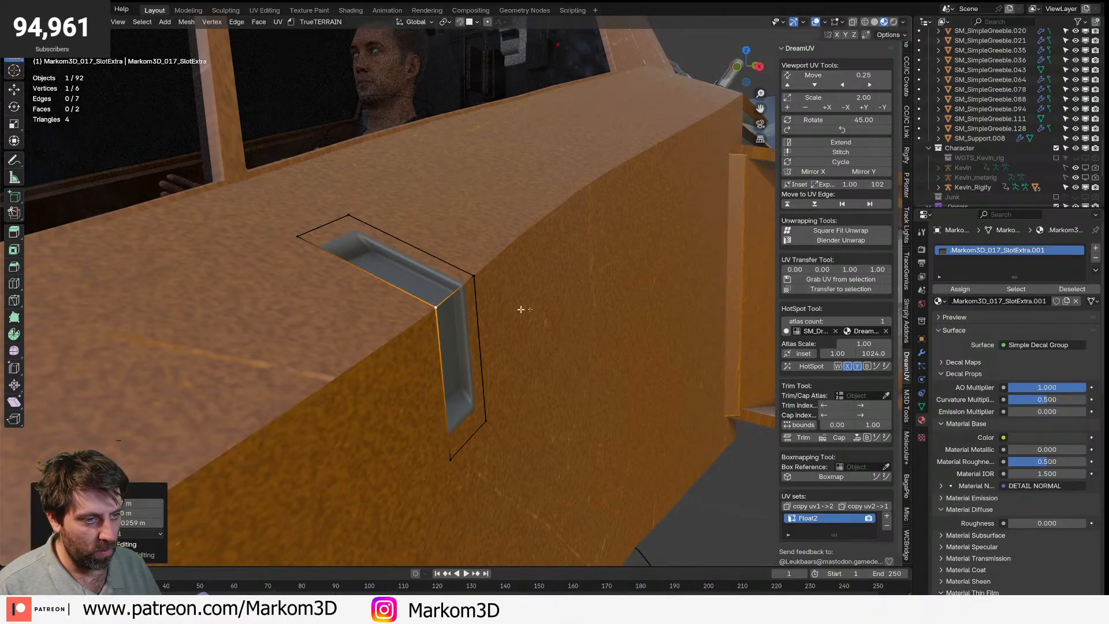
pyautogui.press('Tab')
# - Select the folded slot decal on the hull and show its material nodes in the Shading workspace
pyautogui.scroll(-6, 597, 441)
pyautogui.click(597, 441)
pyautogui.moveTo(597, 442); pyautogui.dragTo(460, 370, button='middle')
pyautogui.scroll(-7, 494, 445)
pyautogui.scroll(3, 472, 272)
pyautogui.click(452, 296)
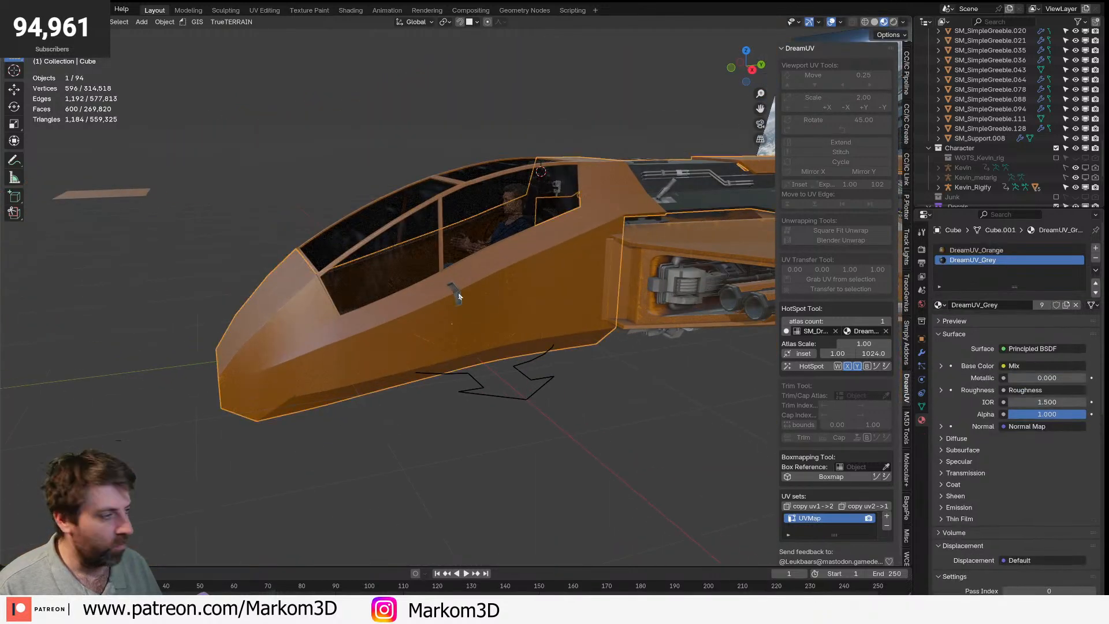
pyautogui.click(459, 297)
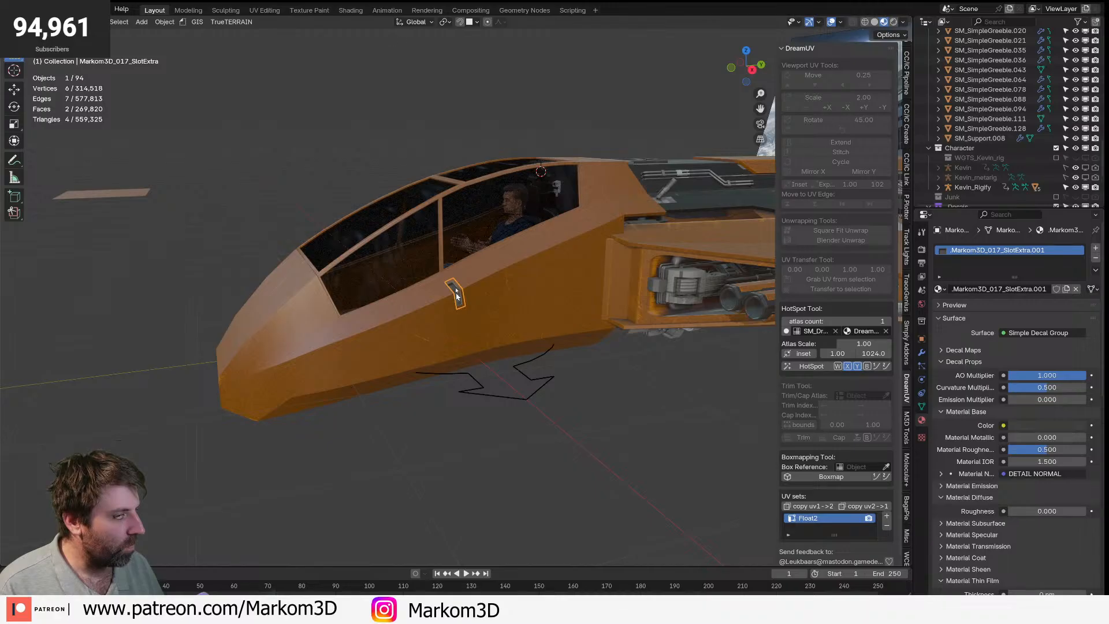
pyautogui.click(350, 10)
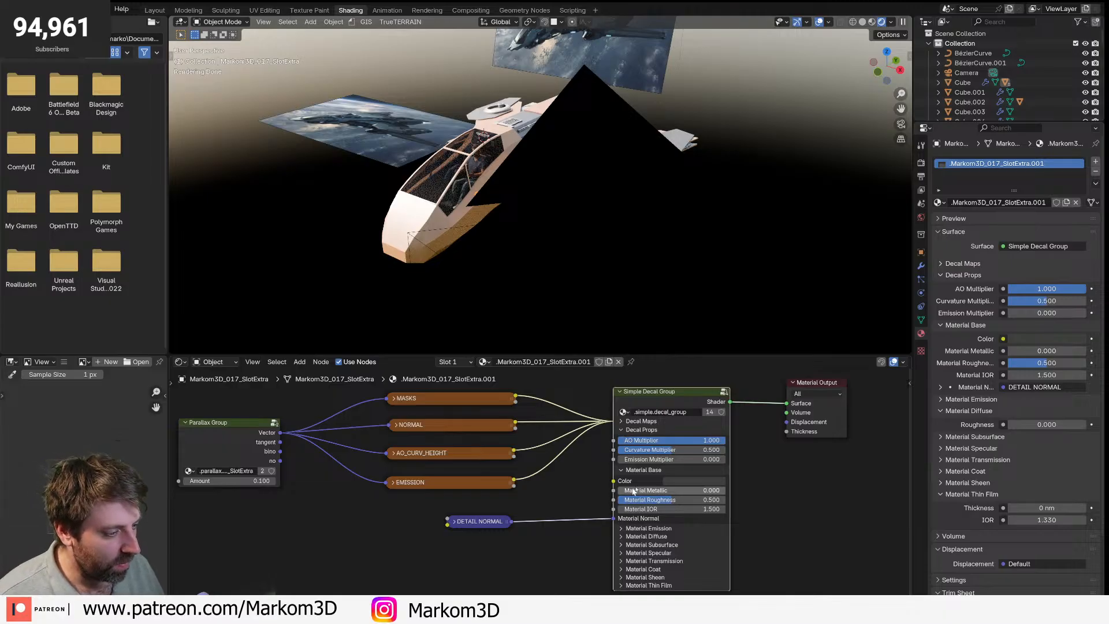
pyautogui.scroll(6, 525, 189)
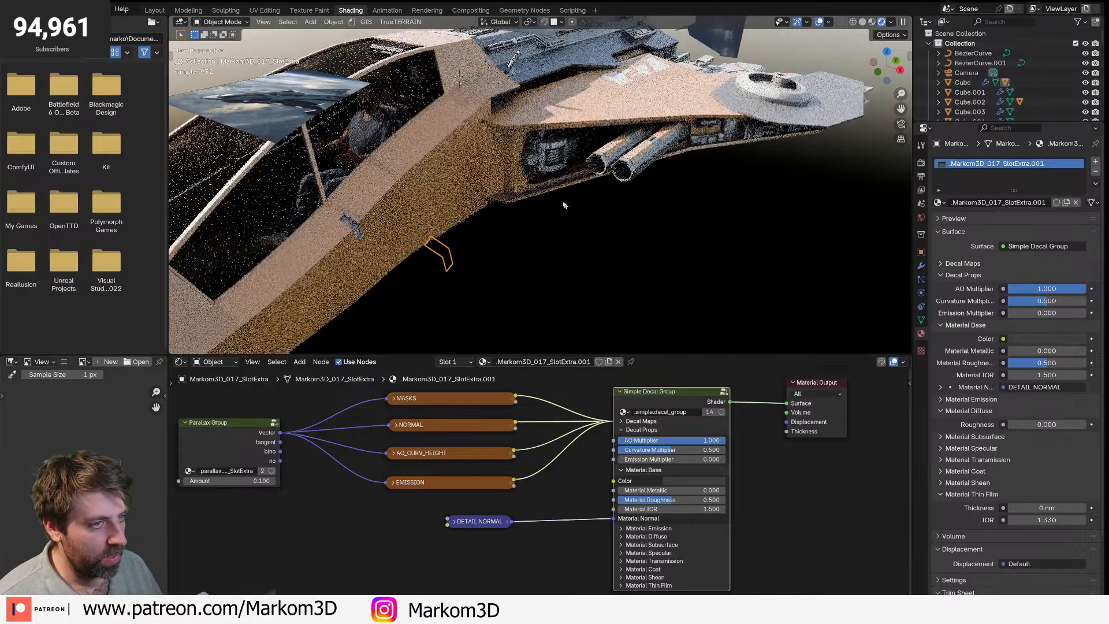
# - Examine the sc_CLASIKCORP_FREE MINI PACK_002 decal's material nodes, including its color texture and the inside of the info decal group
pyautogui.click(692, 87)
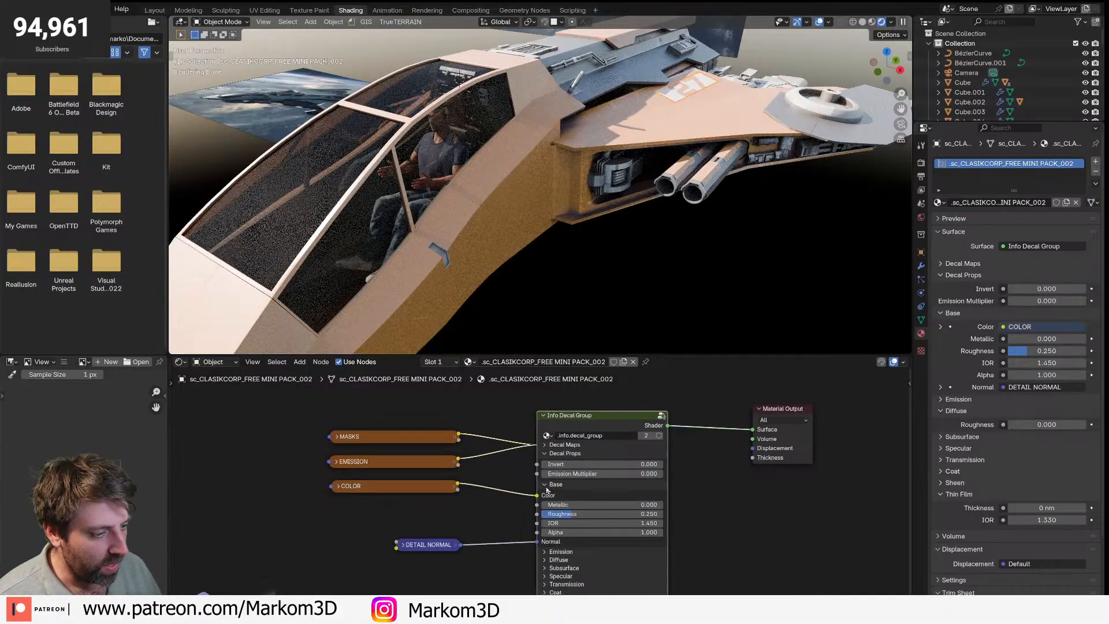
pyautogui.click(341, 489)
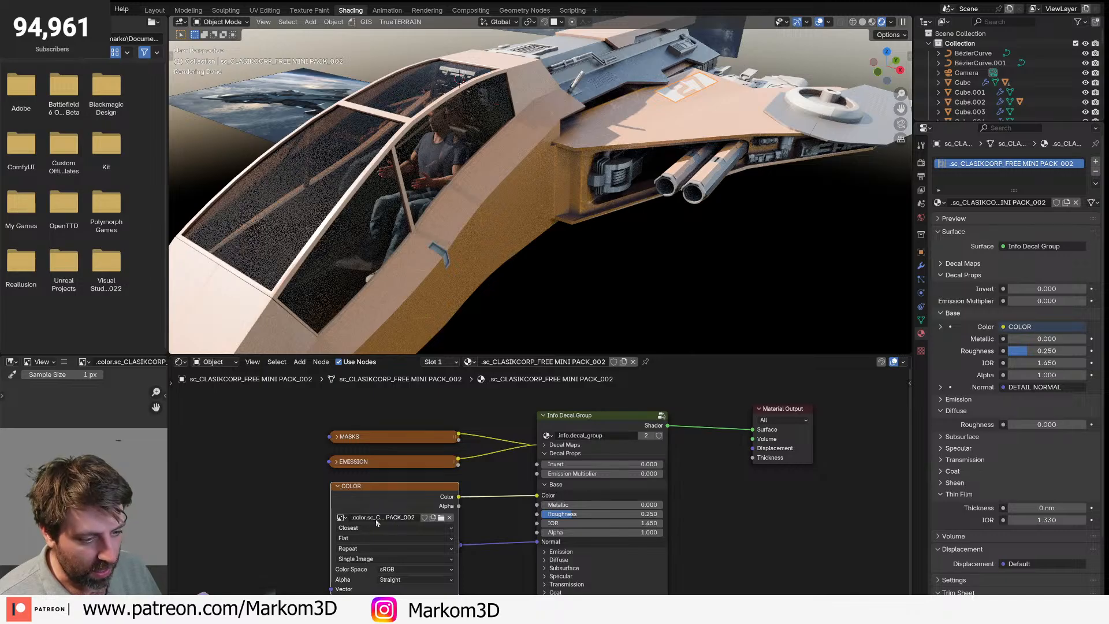
pyautogui.moveTo(740, 483); pyautogui.dragTo(730, 433, button='middle')
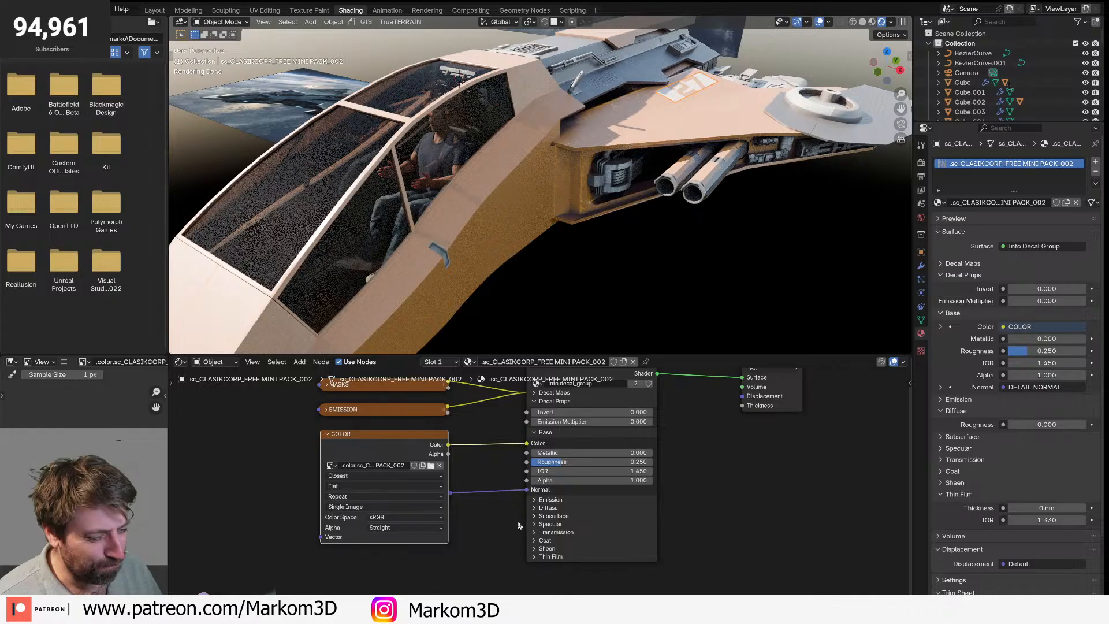
pyautogui.moveTo(678, 459); pyautogui.dragTo(641, 488, button='middle')
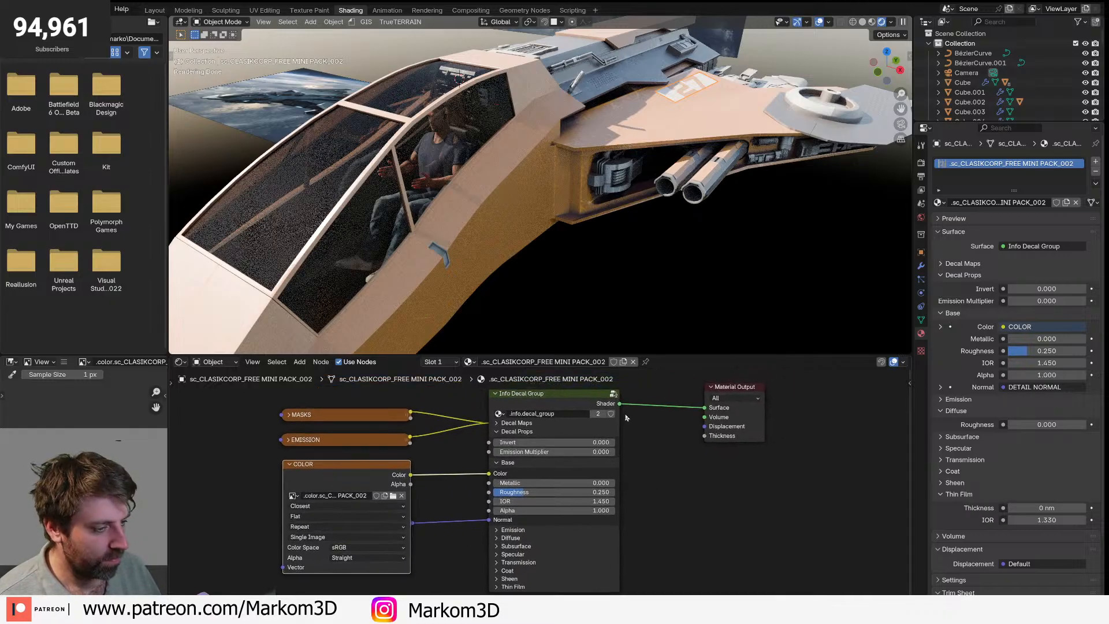
pyautogui.click(614, 393)
pyautogui.scroll(-3, 583, 506)
pyautogui.scroll(2, 365, 556)
pyautogui.moveTo(366, 556); pyautogui.dragTo(426, 490, button='middle')
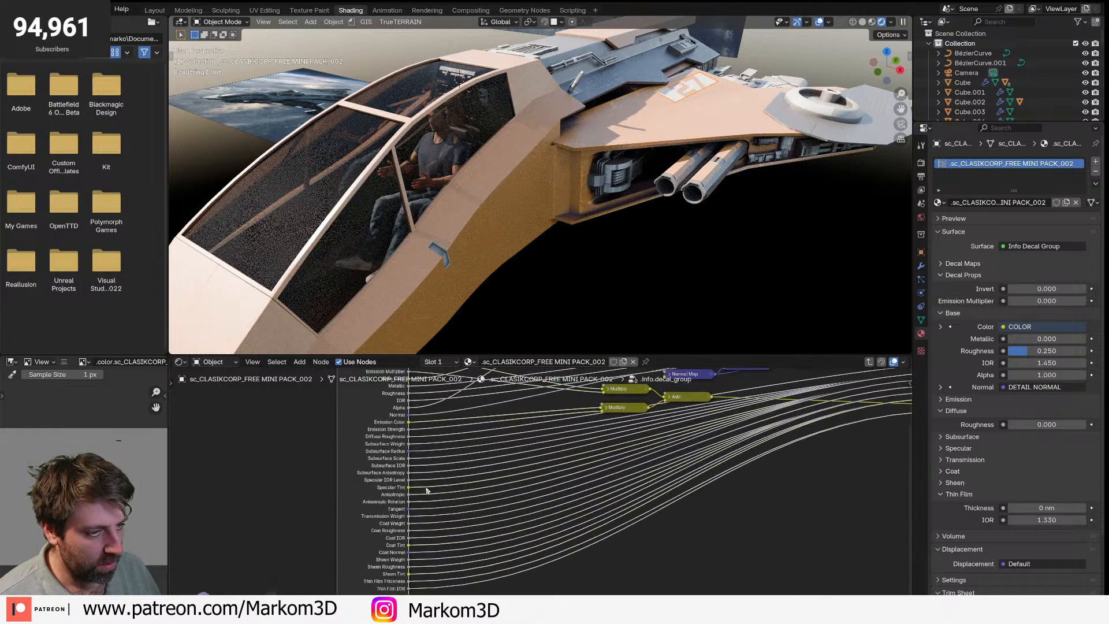
# - Add the Examples_002 decal to the orange upper wing surface beside the dark fuselage panel
pyautogui.moveTo(750, 133); pyautogui.dragTo(872, 292, button='middle')
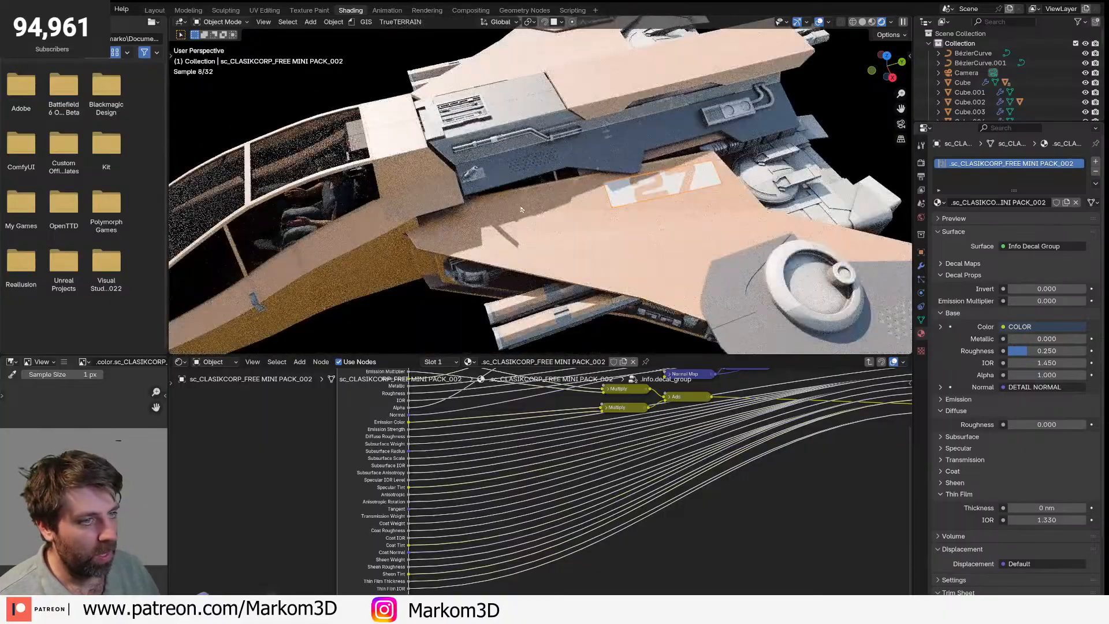
pyautogui.click(684, 283)
pyautogui.moveTo(684, 283); pyautogui.dragTo(475, 209, button='middle')
pyautogui.scroll(4, 653, 271)
pyautogui.scroll(2, 577, 241)
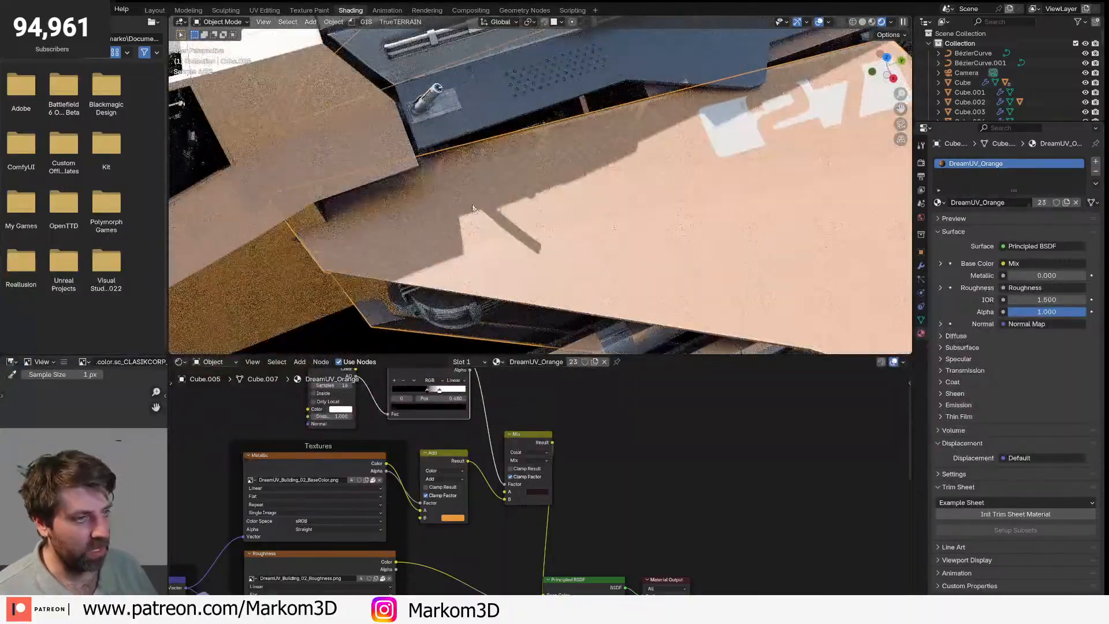
pyautogui.press('d')
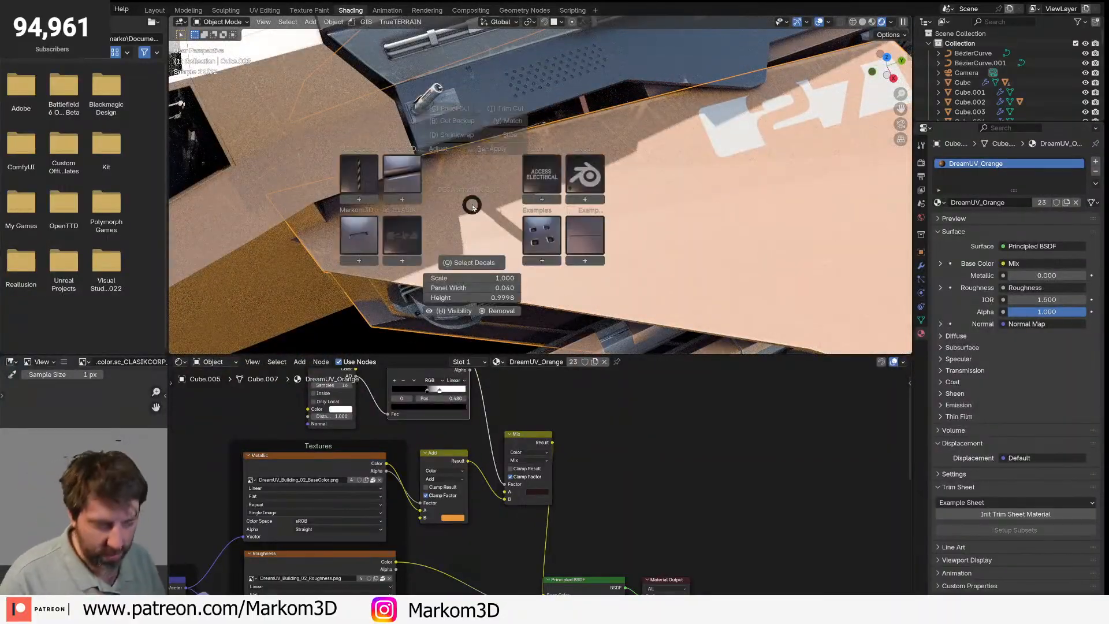
pyautogui.click(544, 231)
pyautogui.click(582, 283)
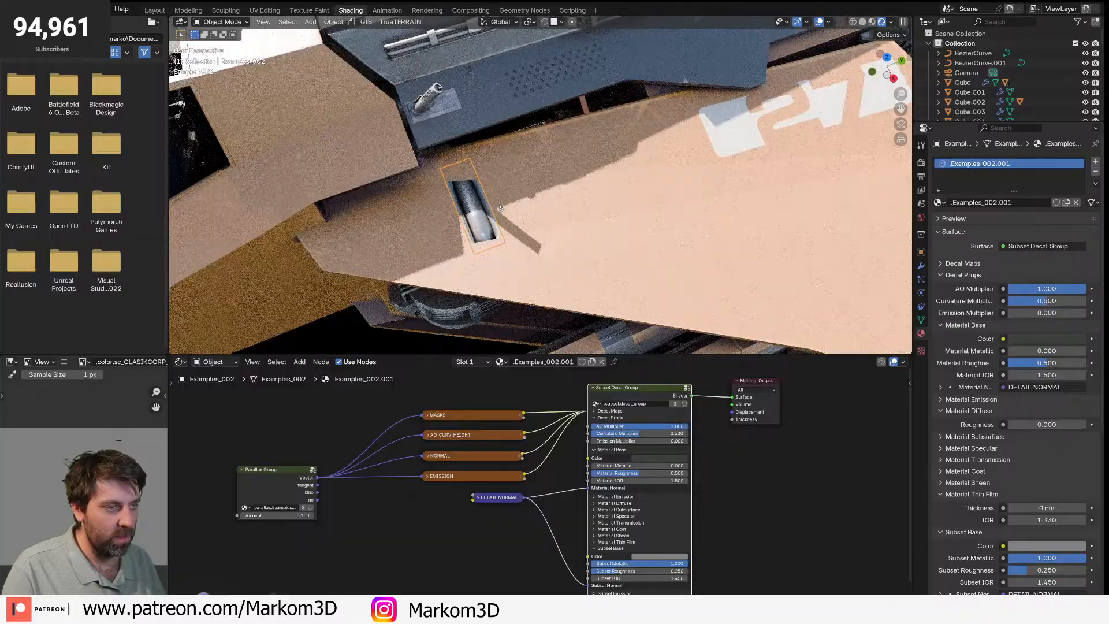
# - Shrink the Examples_002 decal on the orange upper wing surface, and delete it
pyautogui.press('s')
pyautogui.click(500, 203)
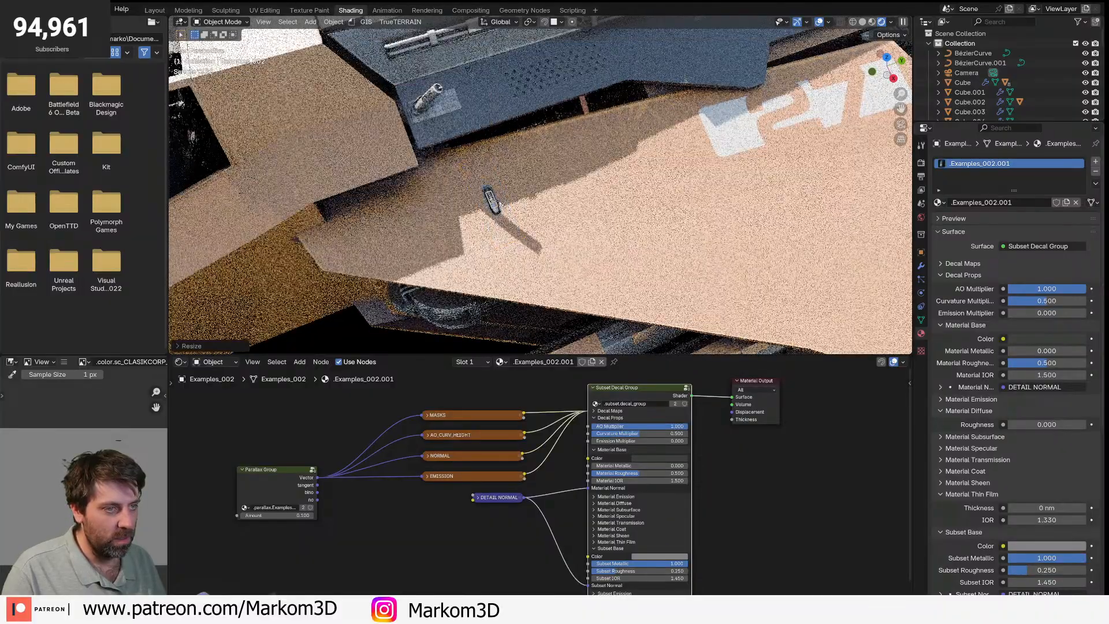
pyautogui.press('s')
pyautogui.click(500, 210)
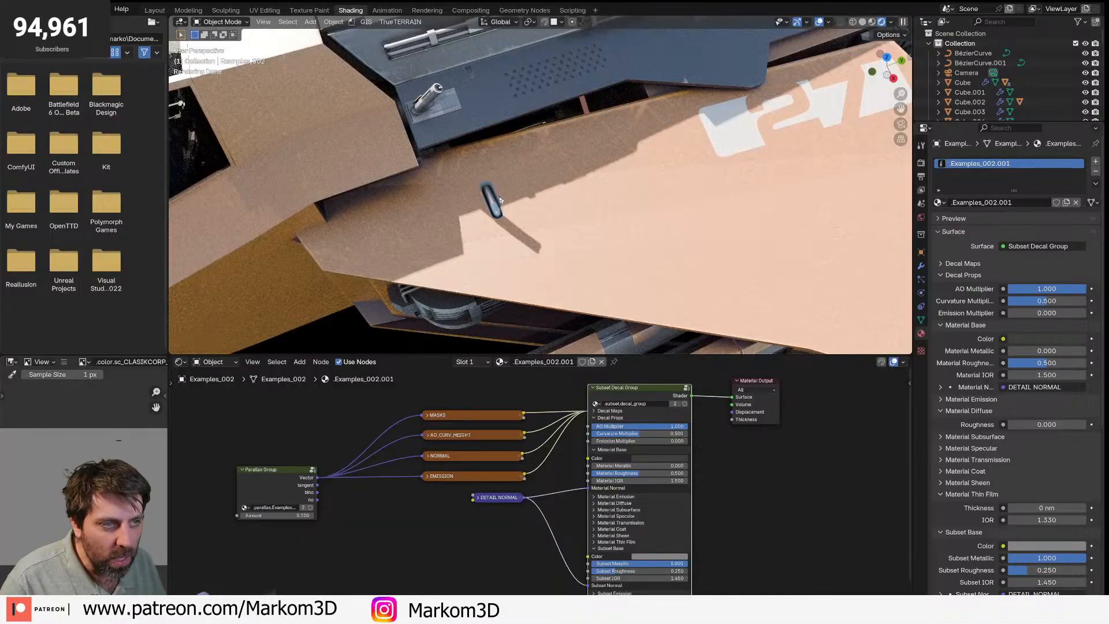
pyautogui.press('Delete')
# - Select the orange wing and try unlinking the Mix result from the Base Color of its DreamUV_Orange material
pyautogui.click(868, 290)
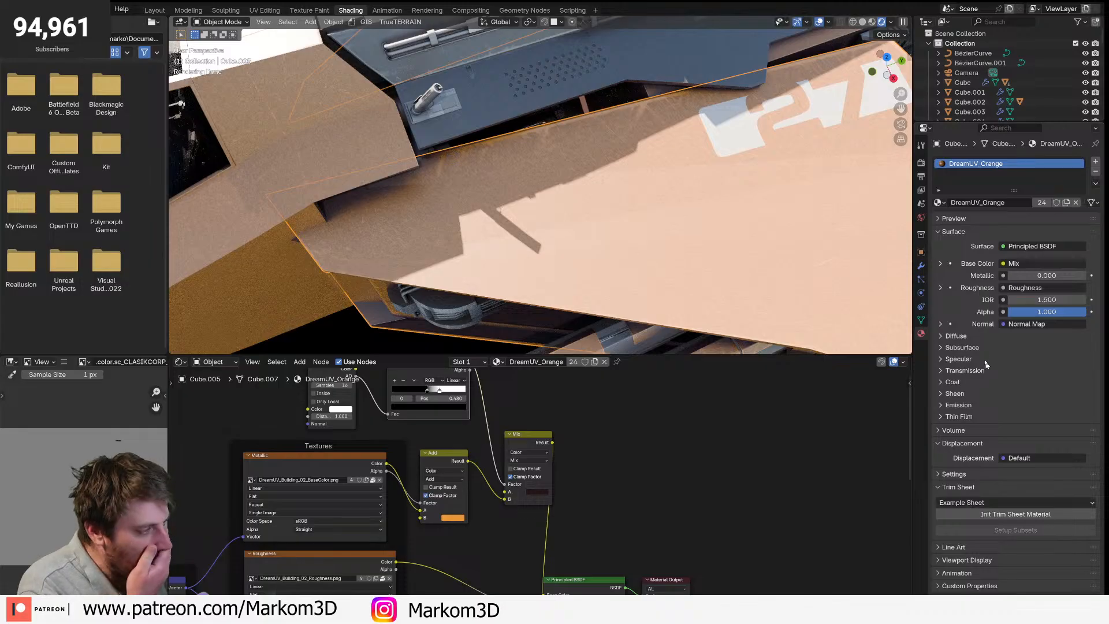
pyautogui.moveTo(578, 438); pyautogui.dragTo(603, 436, button='middle')
pyautogui.scroll(2, 616, 513)
pyautogui.moveTo(616, 513); pyautogui.dragTo(610, 420, button='middle')
pyautogui.scroll(2, 575, 516)
pyautogui.moveTo(553, 512); pyautogui.dragTo(513, 484)
pyautogui.moveTo(599, 442); pyautogui.dragTo(546, 485, button='middle')
pyautogui.scroll(-5, 546, 484)
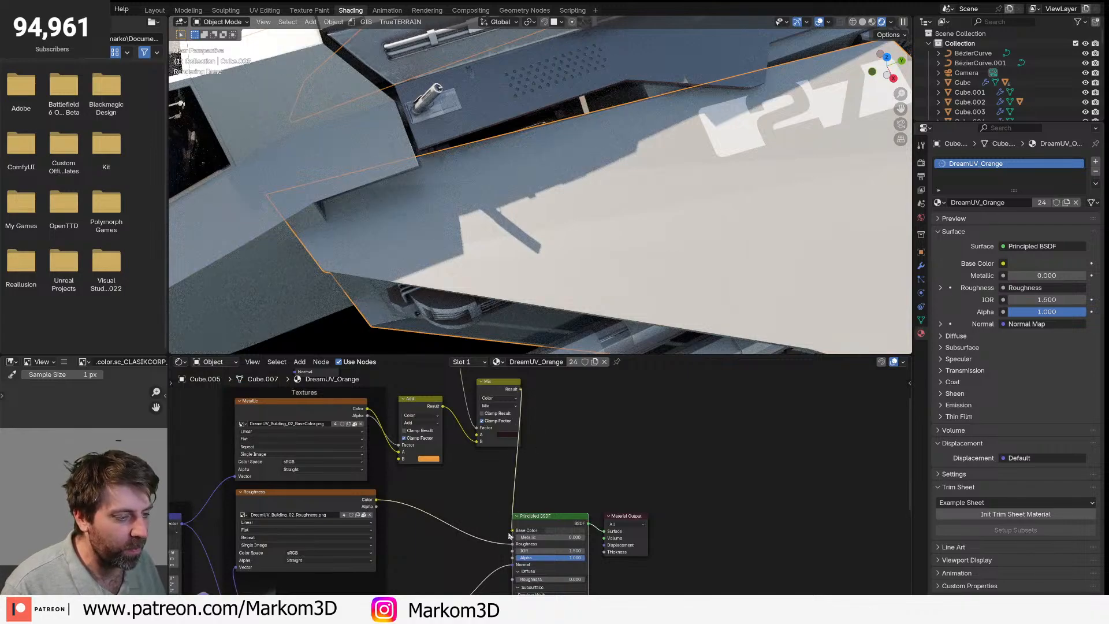
pyautogui.moveTo(509, 536); pyautogui.dragTo(512, 531)
pyautogui.moveTo(490, 456); pyautogui.dragTo(500, 450, button='middle')
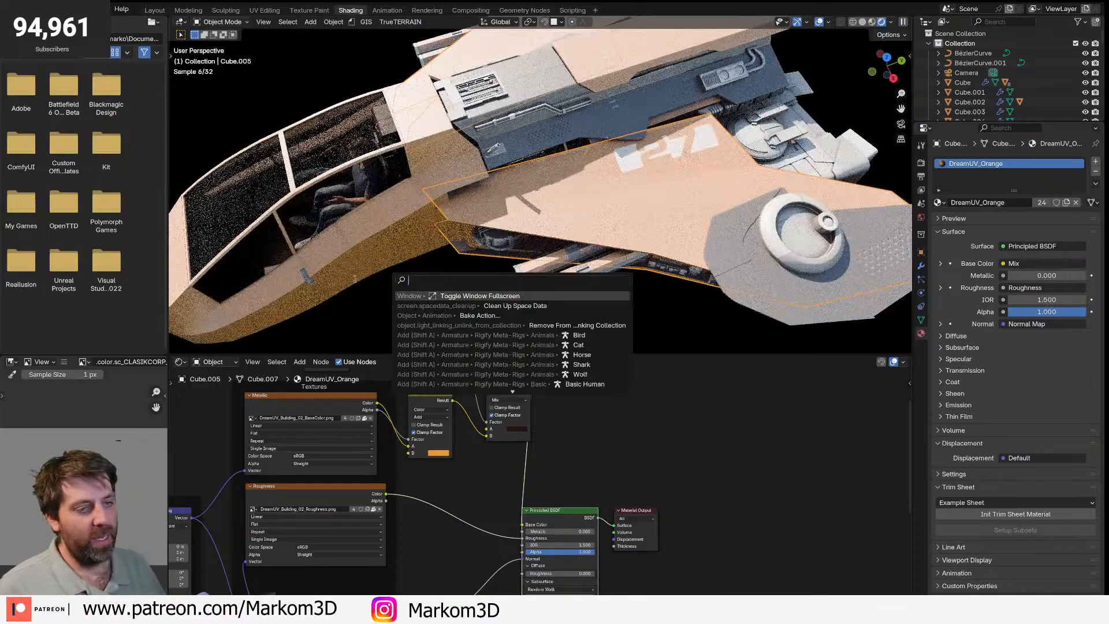
# - Delete the folded slot decal from the lower side of the cockpit hull
pyautogui.scroll(3, 249, 277)
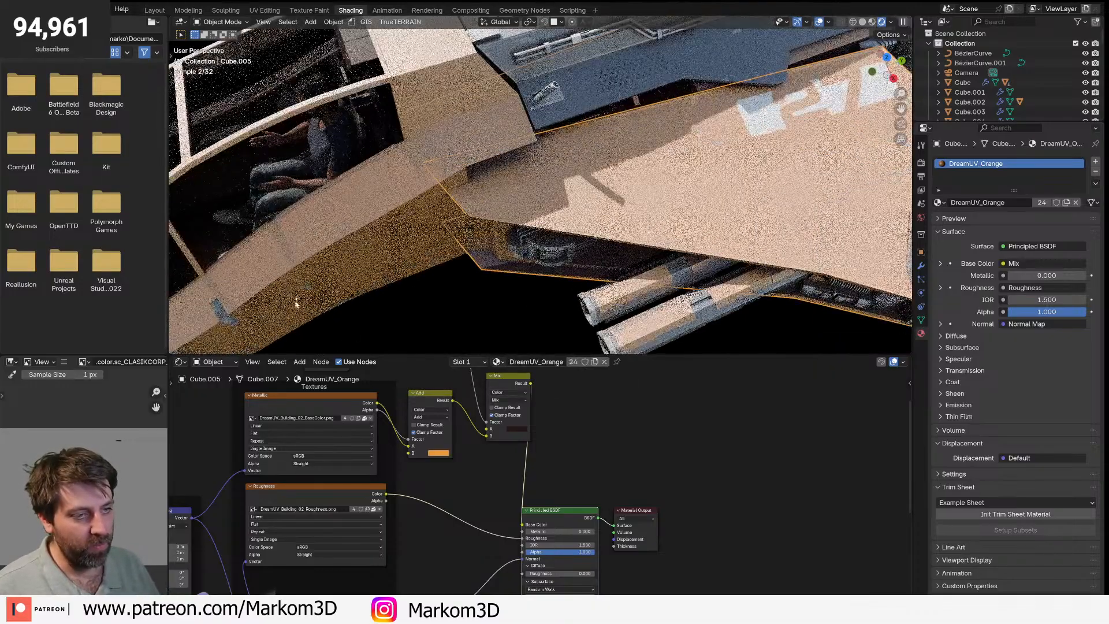
pyautogui.click(226, 321)
pyautogui.click(226, 321)
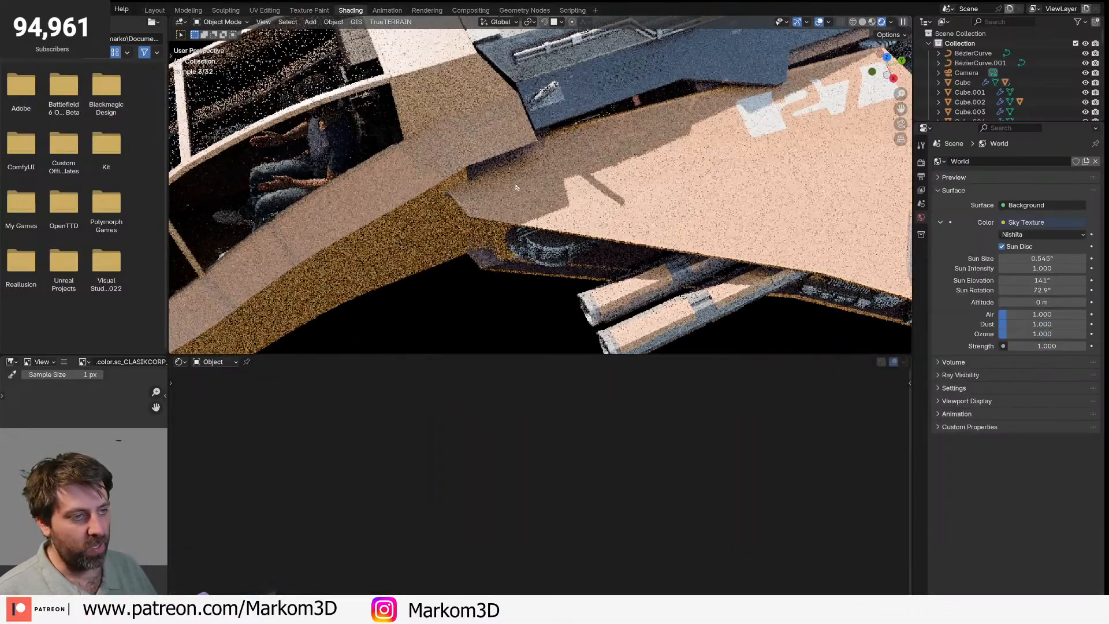
# - Unlink the DreamUV_Orange shader's Base Color, sample the Add node's orange into it, and darken the sampled color
pyautogui.moveTo(523, 525); pyautogui.dragTo(623, 453)
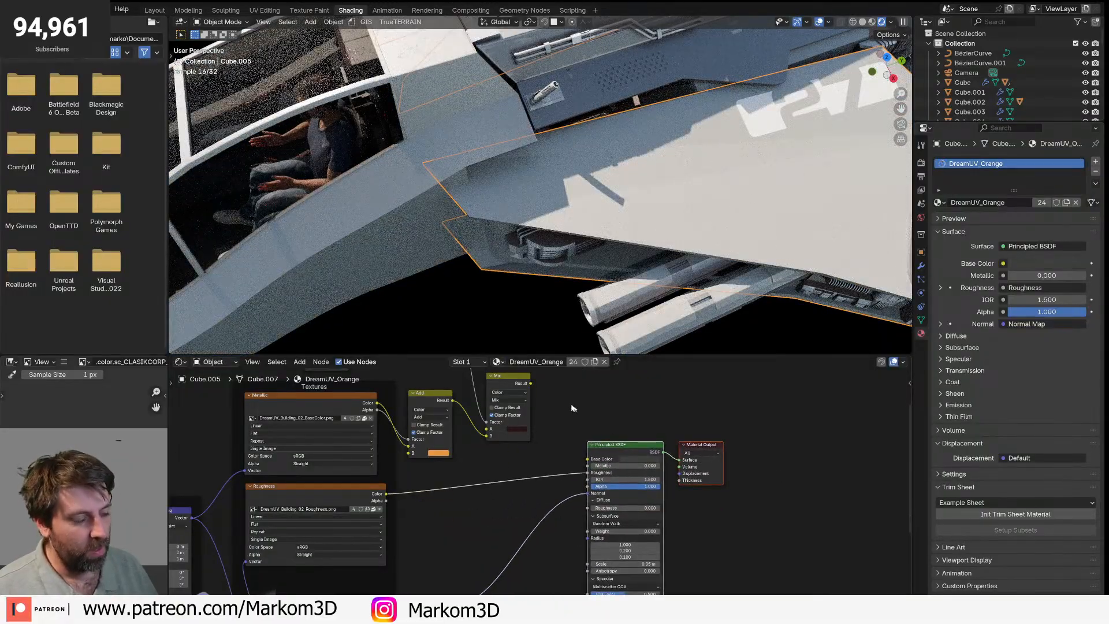
pyautogui.click(636, 460)
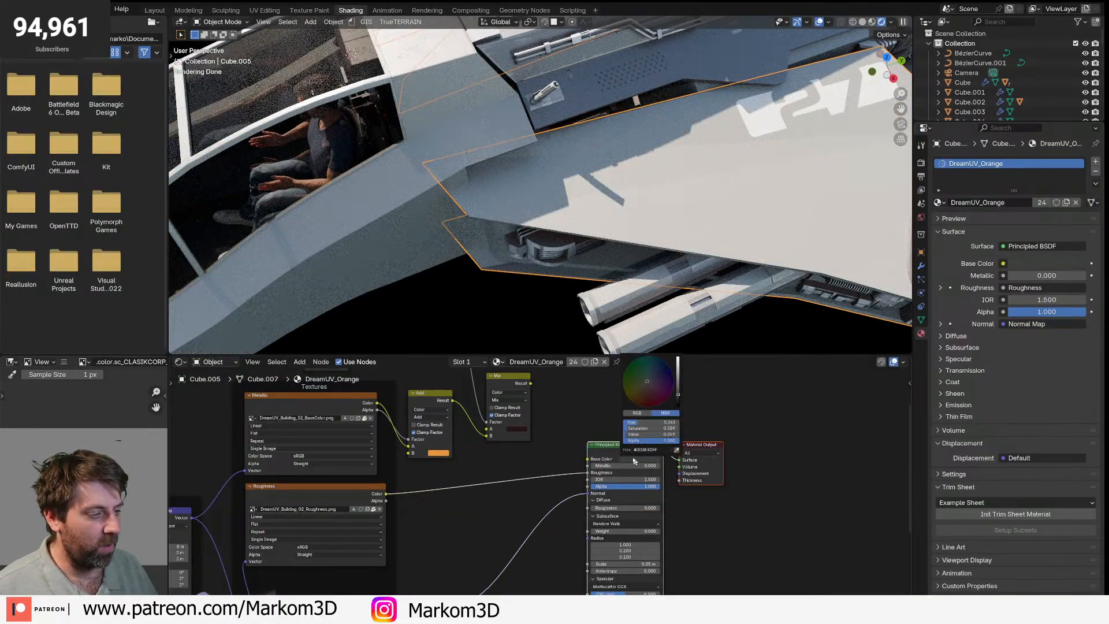
pyautogui.click(677, 451)
pyautogui.click(443, 449)
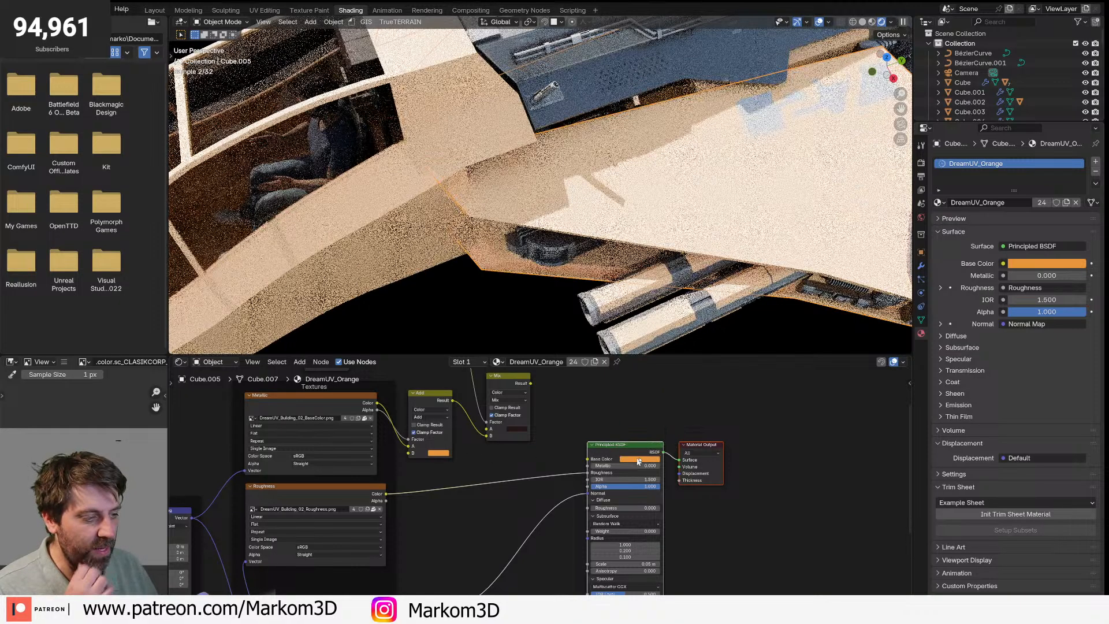
pyautogui.click(678, 391)
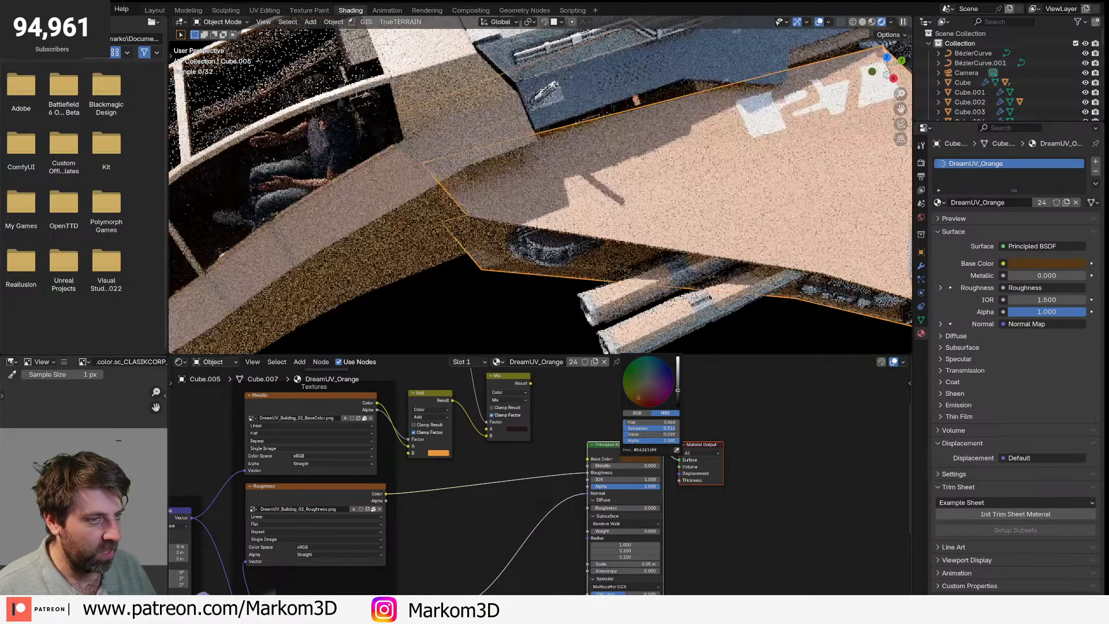
# - Brighten the shader's own Base Color slightly and link the Mix result to the Base Color input
pyautogui.click(540, 393)
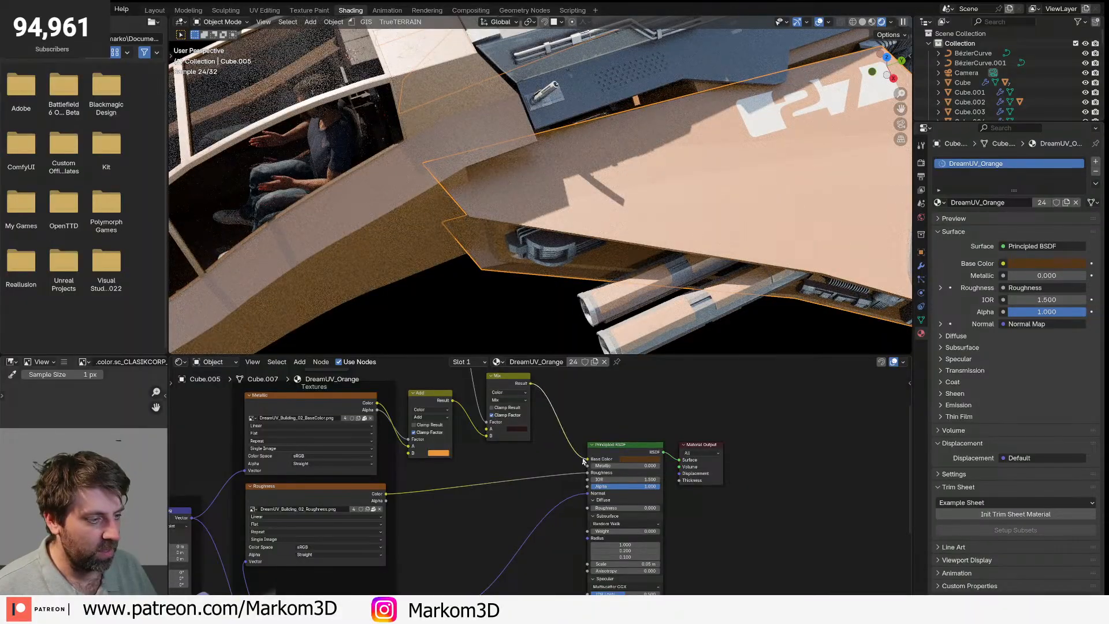
pyautogui.moveTo(589, 460); pyautogui.dragTo(588, 460)
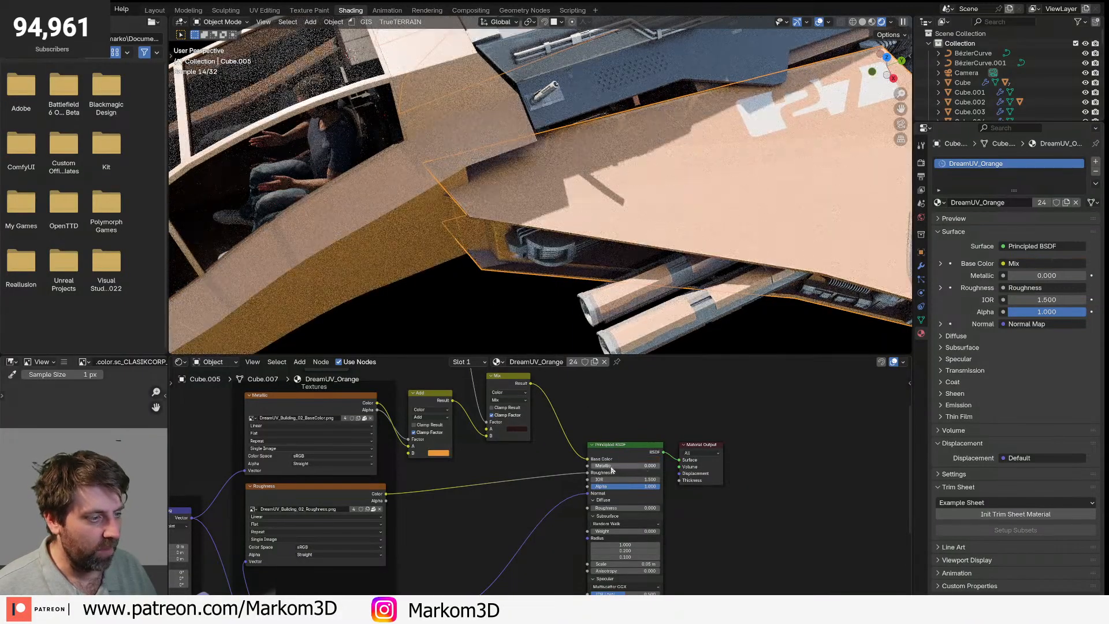
pyautogui.hotkey('ctrl', 'z')
pyautogui.click(624, 459)
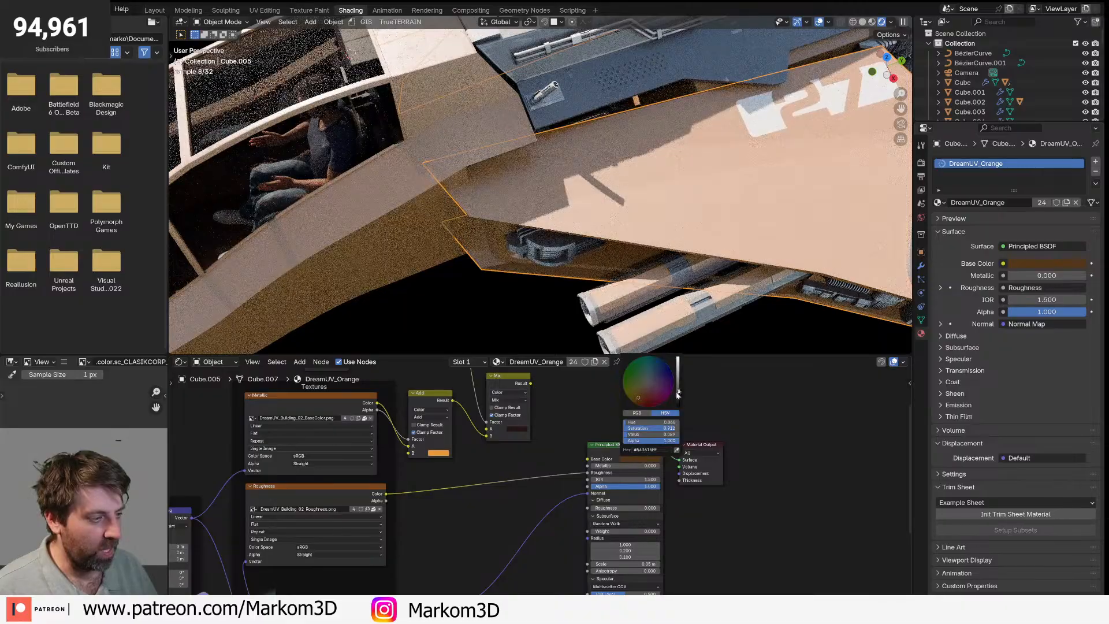
pyautogui.click(678, 393)
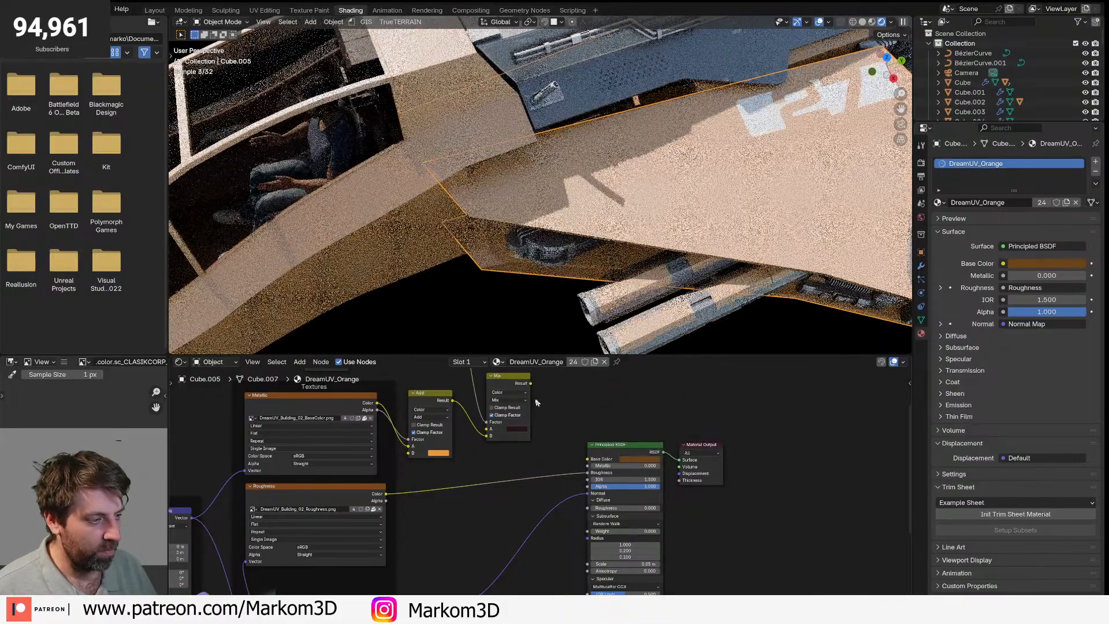
pyautogui.moveTo(593, 461); pyautogui.dragTo(592, 460)
# - Add the Markom3D_017_SlotExtra decal to the side of the orange cockpit hull and move it up toward the wing root
pyautogui.keyDown('shift'); pyautogui.moveTo(407, 279); pyautogui.dragTo(497, 235, button='middle'); pyautogui.keyUp('shift')
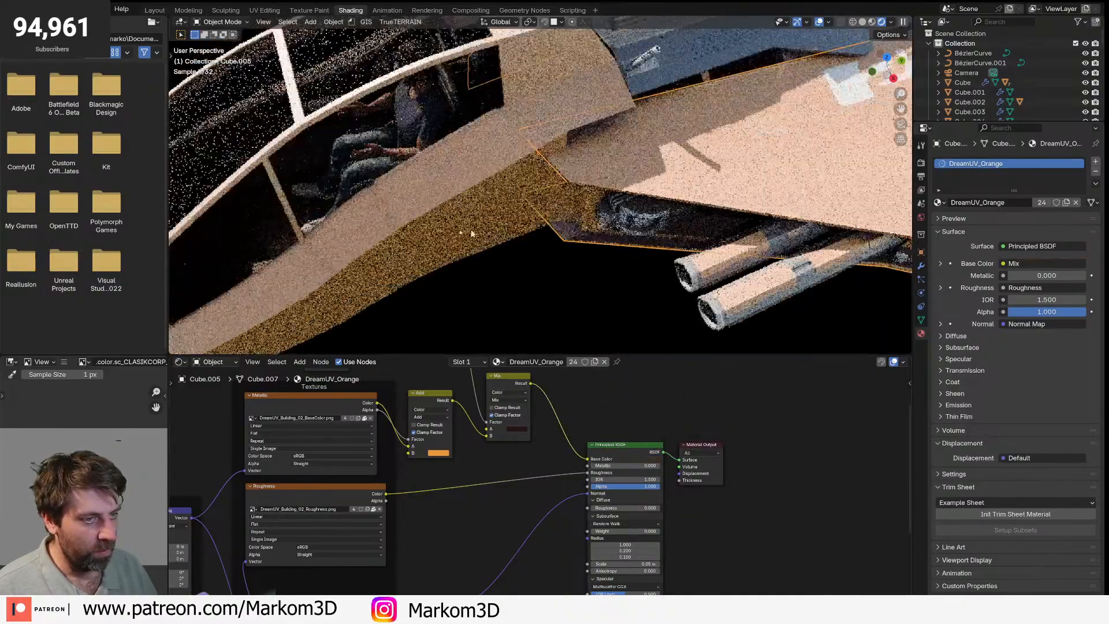
pyautogui.click(444, 231)
pyautogui.press('d')
pyautogui.click(332, 257)
pyautogui.click(333, 257)
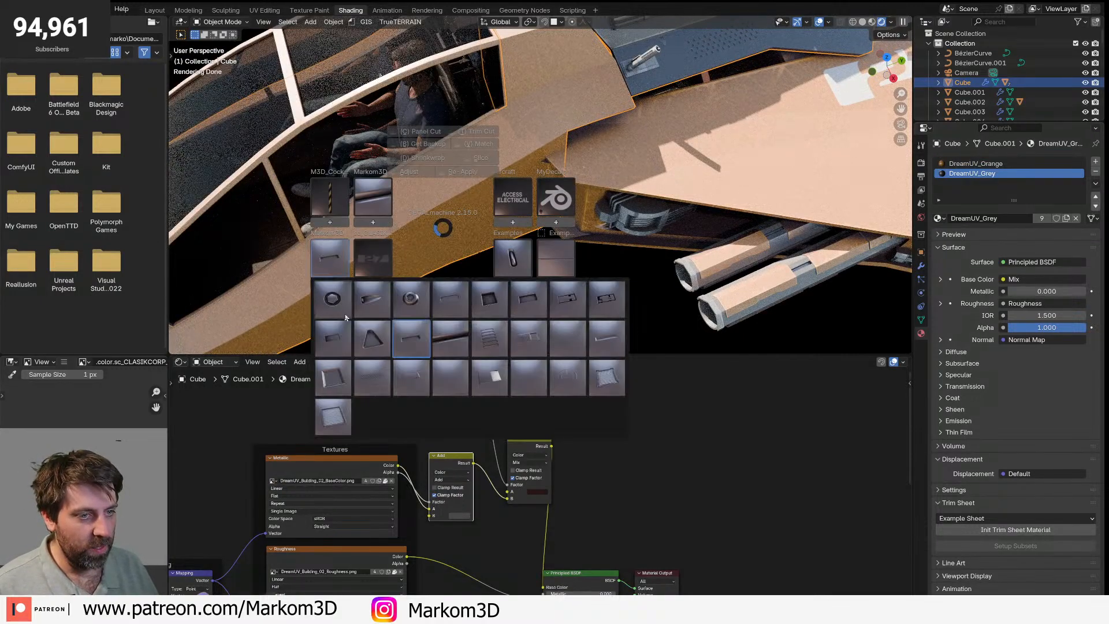
pyautogui.click(421, 340)
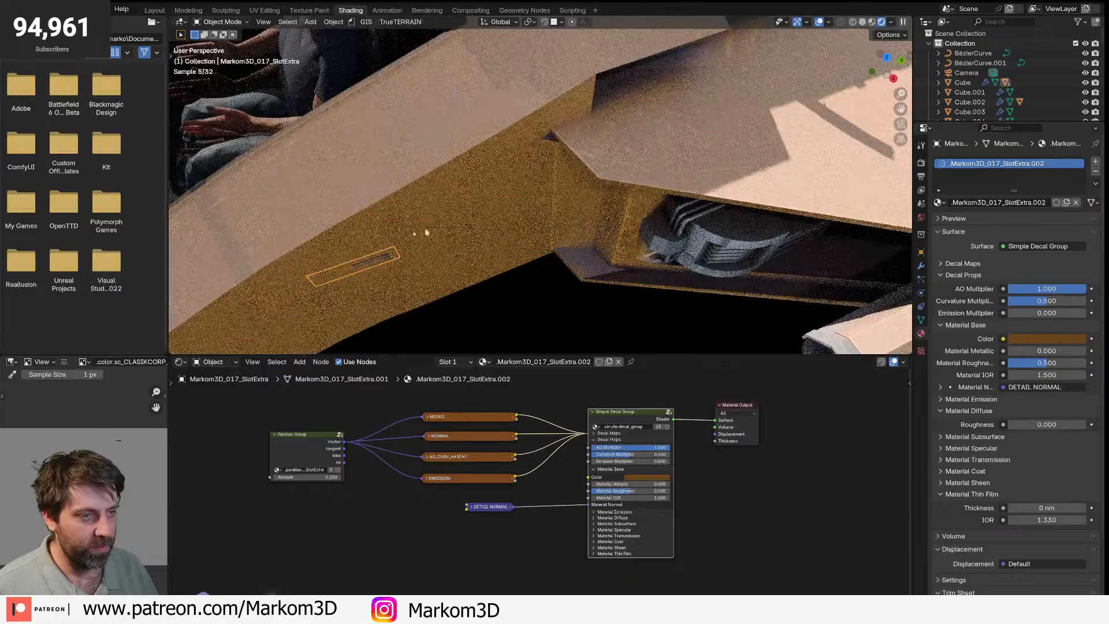
pyautogui.press('g')
pyautogui.keyDown('ctrl'); pyautogui.click(443, 192); pyautogui.keyUp('ctrl')
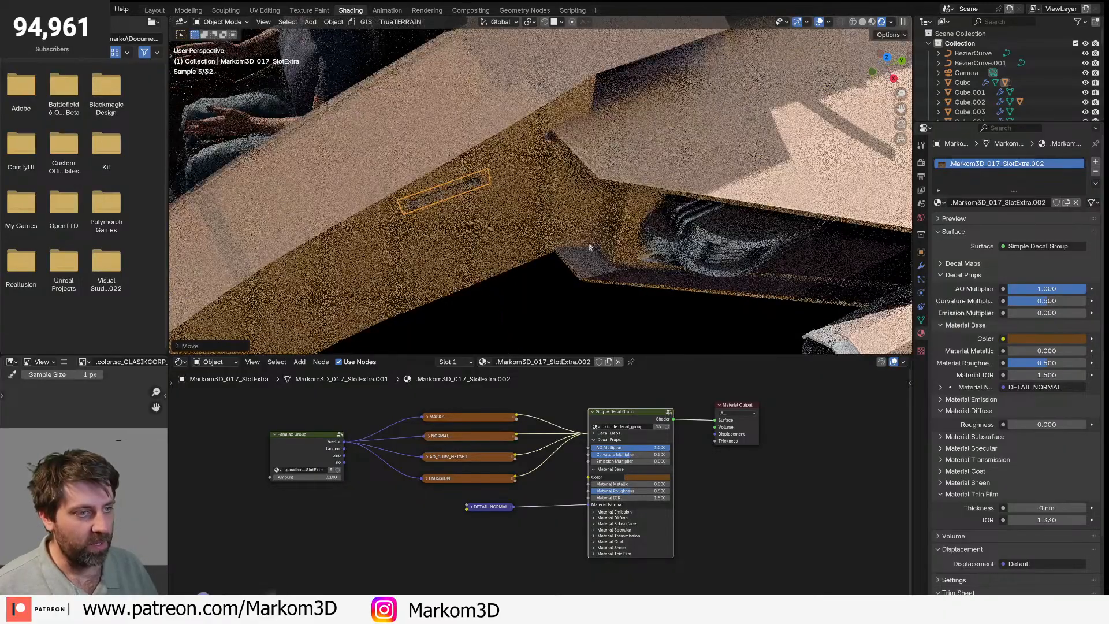
pyautogui.click(516, 302)
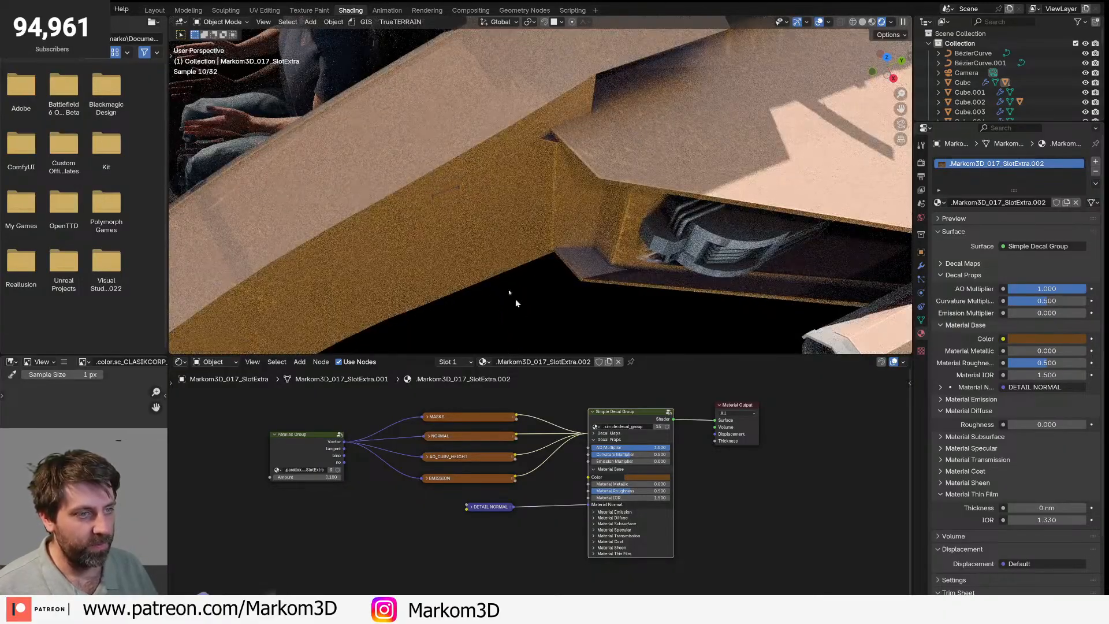
# - Add the Markom3D_019_M3D_Slots_02 decal to the hull side just ahead of the wing root and scale it up
pyautogui.click(453, 189)
pyautogui.press('d')
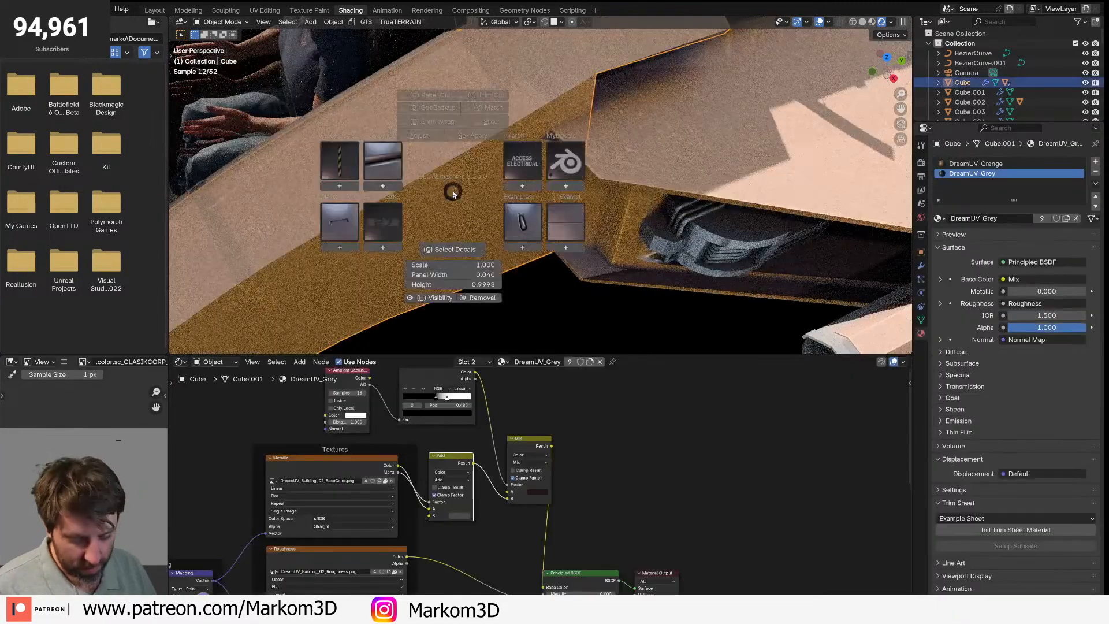
pyautogui.click(345, 234)
pyautogui.click(342, 229)
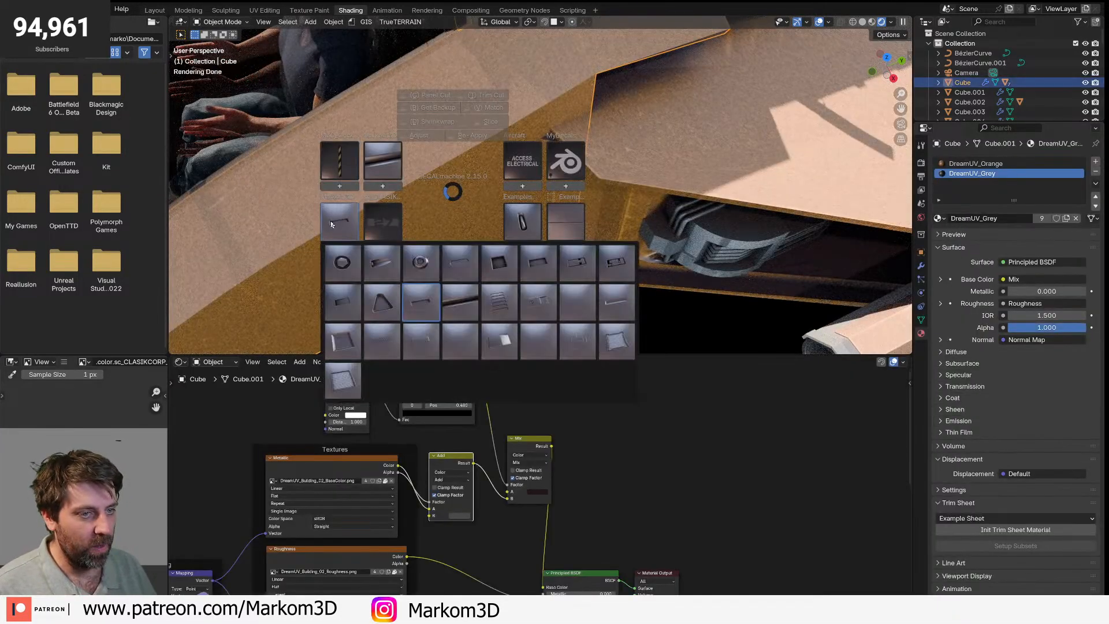
pyautogui.click(506, 302)
pyautogui.press('s')
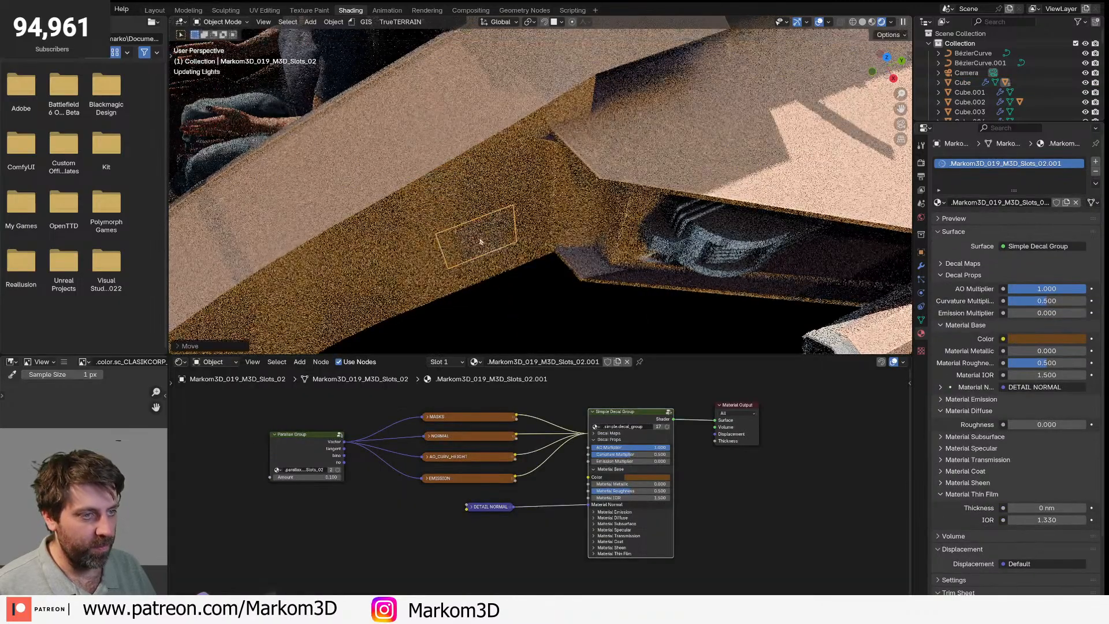
pyautogui.click(570, 309)
pyautogui.click(570, 310)
# - Bevel an edge loop around the front of the cockpit hull's nose into several segments
pyautogui.moveTo(571, 310); pyautogui.dragTo(503, 260, button='middle')
pyautogui.scroll(-5, 502, 260)
pyautogui.keyDown('shift'); pyautogui.moveTo(416, 135); pyautogui.dragTo(494, 207, button='middle'); pyautogui.keyUp('shift')
pyautogui.scroll(2, 494, 207)
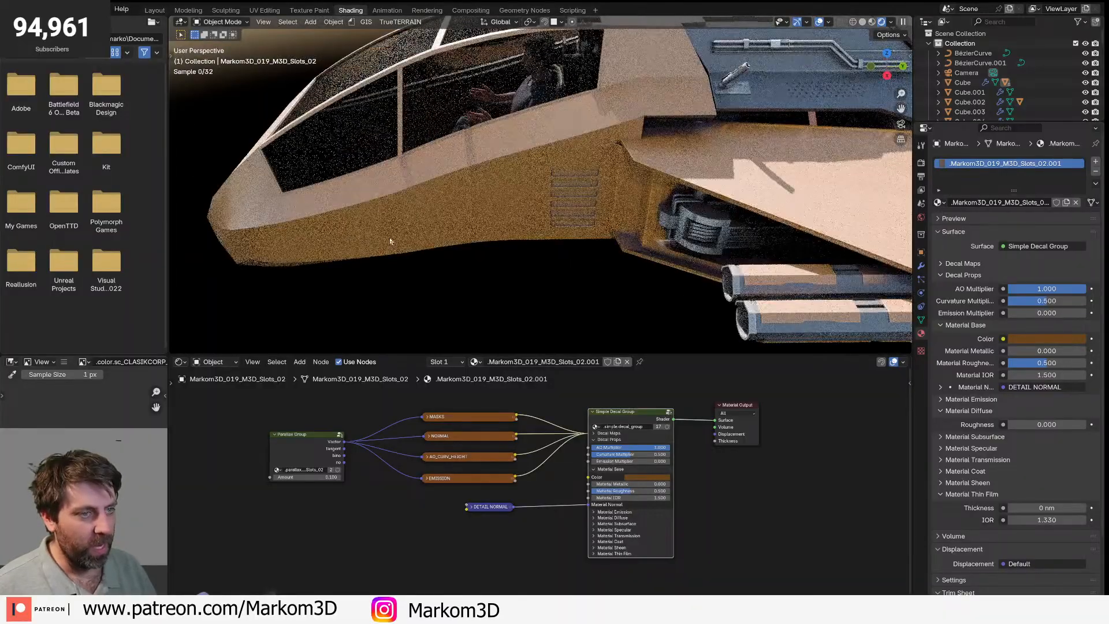
pyautogui.moveTo(401, 240); pyautogui.dragTo(430, 267, button='middle')
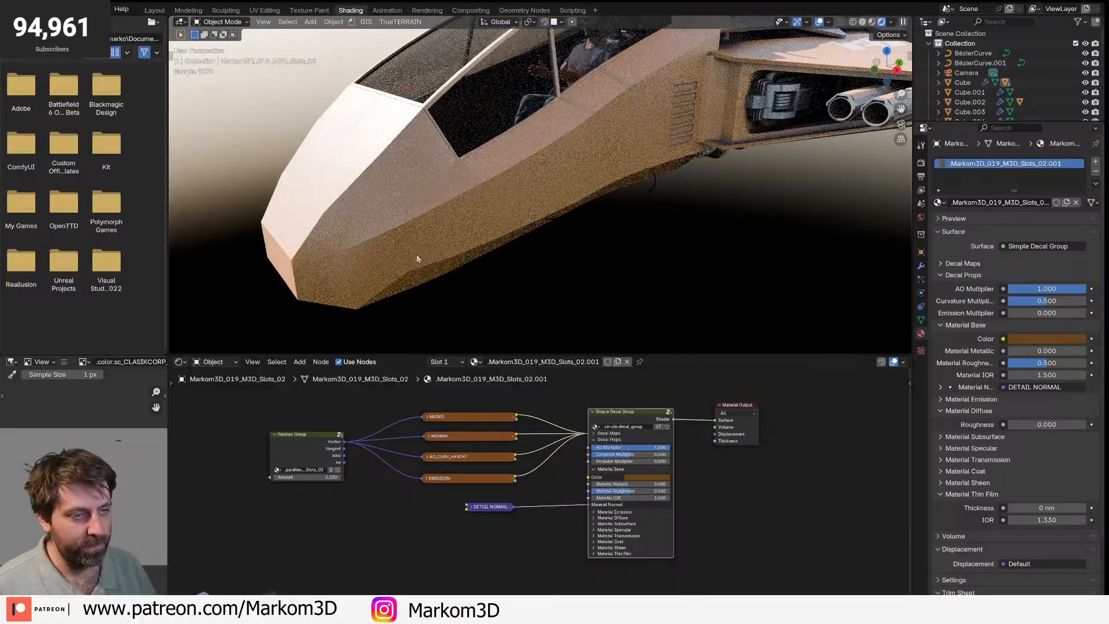
pyautogui.click(418, 259)
pyautogui.press('Tab')
pyautogui.press('2')
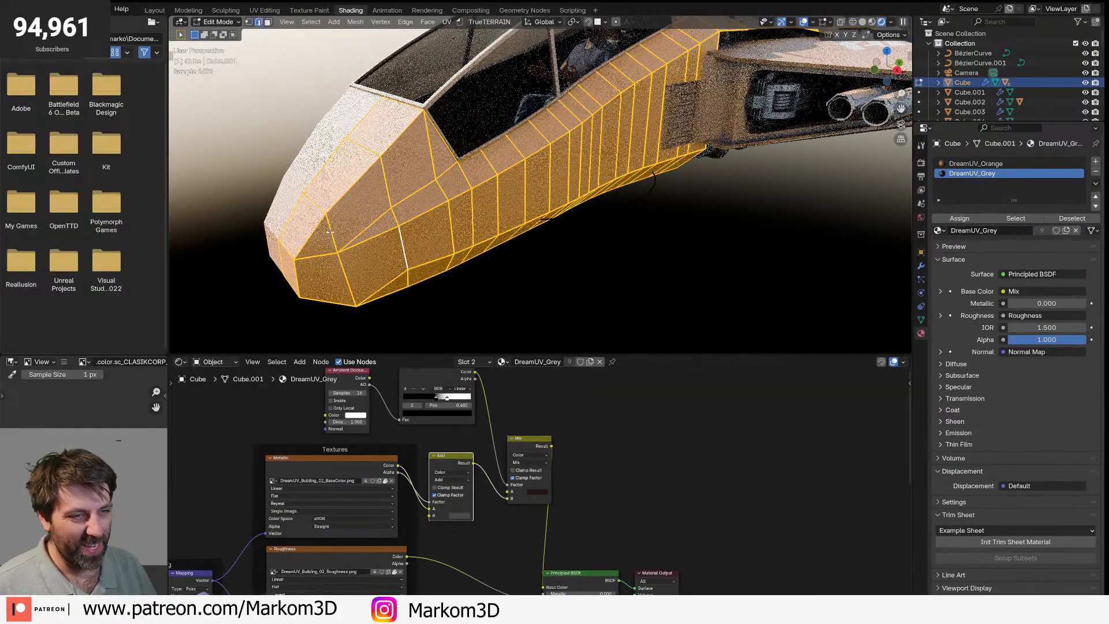
pyautogui.hotkey('alt', 'a')
pyautogui.moveTo(322, 209); pyautogui.dragTo(409, 280, button='middle')
pyautogui.hotkey('ctrl', 'b')
pyautogui.scroll(6, 456, 310)
pyautogui.click(464, 312)
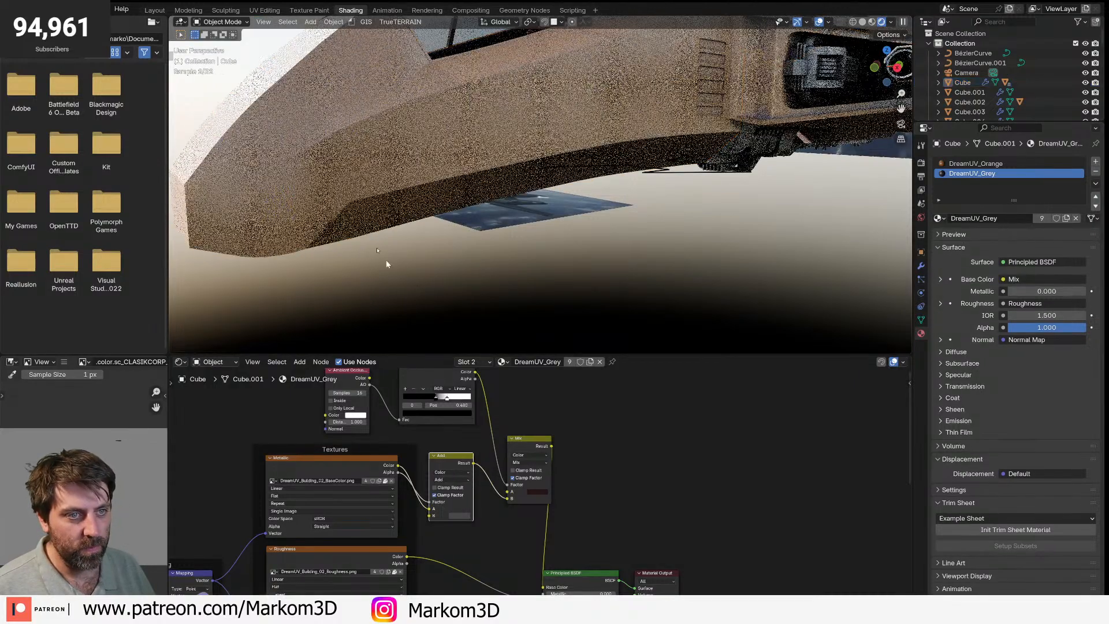
# - Bevel the edge loop farther back on the nose with 5 segments, and leave mesh editing
pyautogui.hotkey('ctrl', 'z')
pyautogui.hotkey('ctrl', 'b')
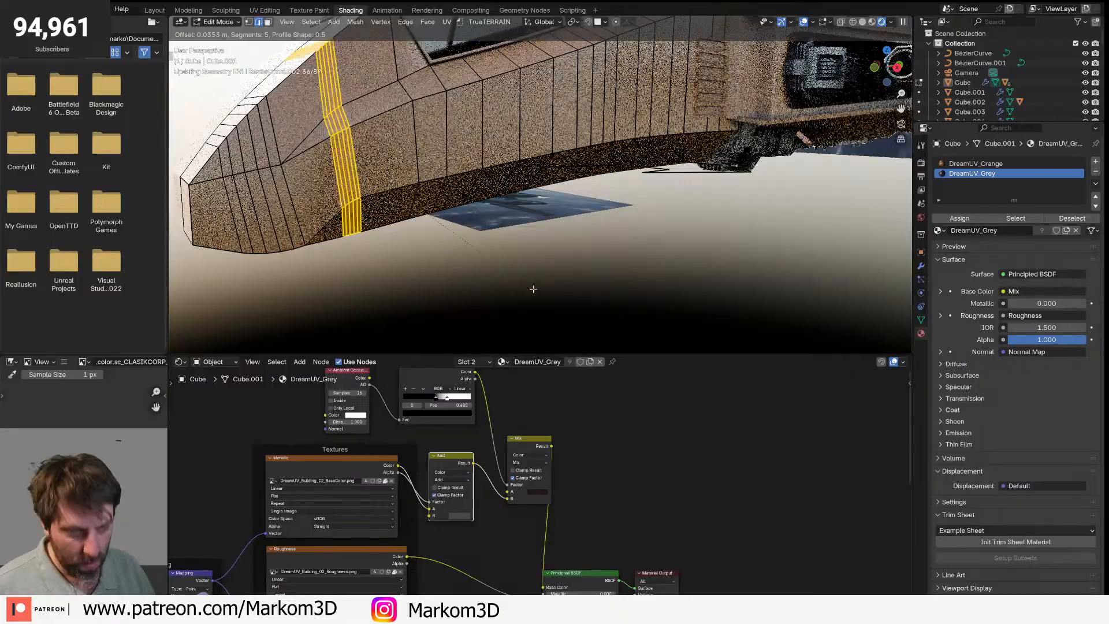
pyautogui.scroll(5, 550, 300)
pyautogui.click(560, 304)
pyautogui.press('Tab')
# - Delete the point light above the spaceship's fuselage
pyautogui.scroll(-5, 549, 302)
pyautogui.moveTo(516, 295); pyautogui.dragTo(540, 285, button='middle')
pyautogui.scroll(1, 581, 268)
pyautogui.scroll(-6, 608, 251)
pyautogui.moveTo(609, 250); pyautogui.dragTo(508, 268, button='middle')
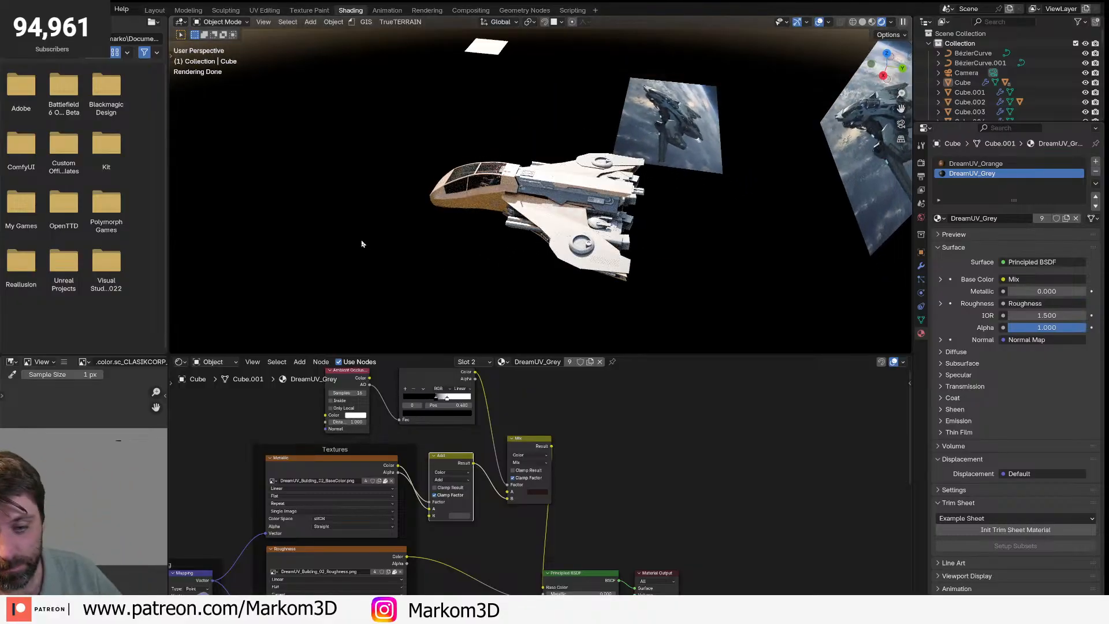
pyautogui.moveTo(362, 244); pyautogui.dragTo(426, 289, button='middle')
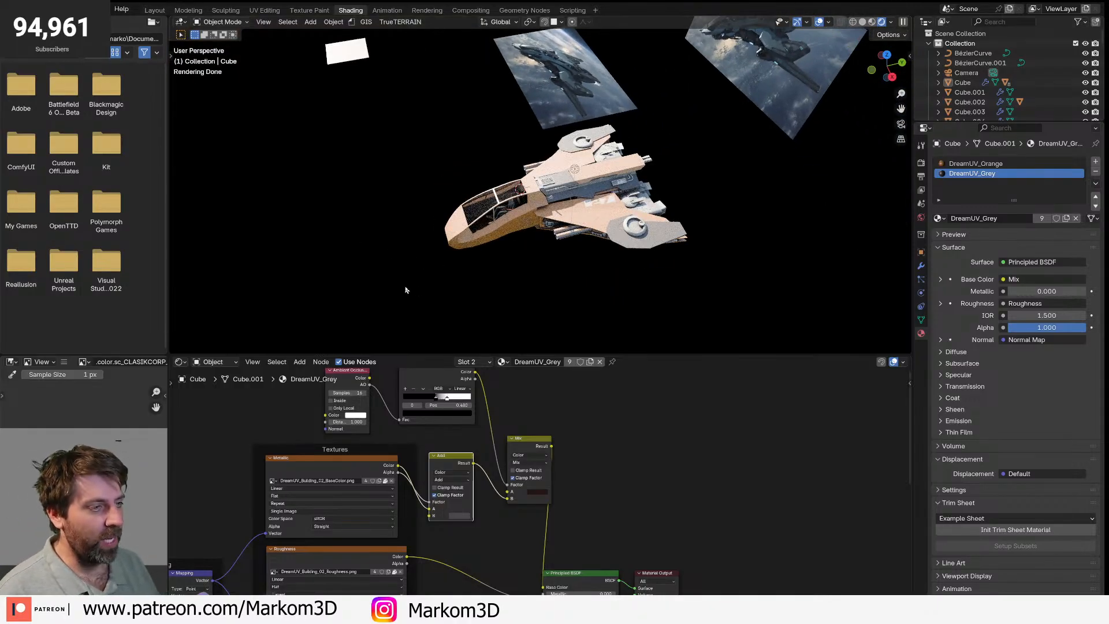
pyautogui.click(574, 170)
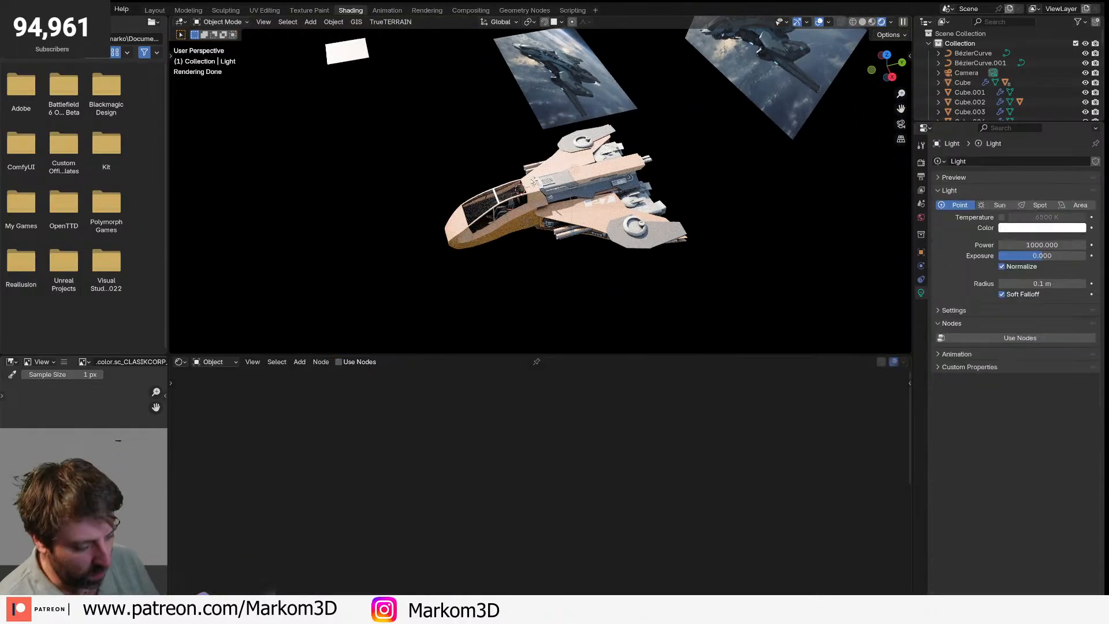
pyautogui.press('Delete')
pyautogui.moveTo(533, 183)
pyautogui.mouseDown(button='middle')
pyautogui.moveTo(529, 216)
pyautogui.moveTo(549, 191)
pyautogui.moveTo(547, 168)
pyautogui.mouseUp(button='middle')
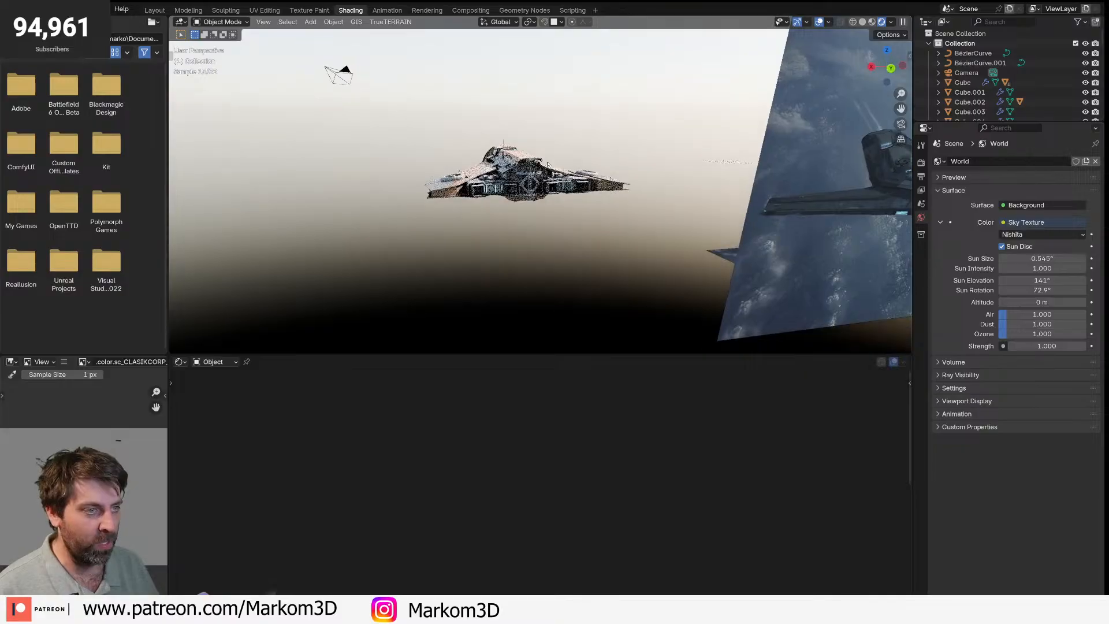